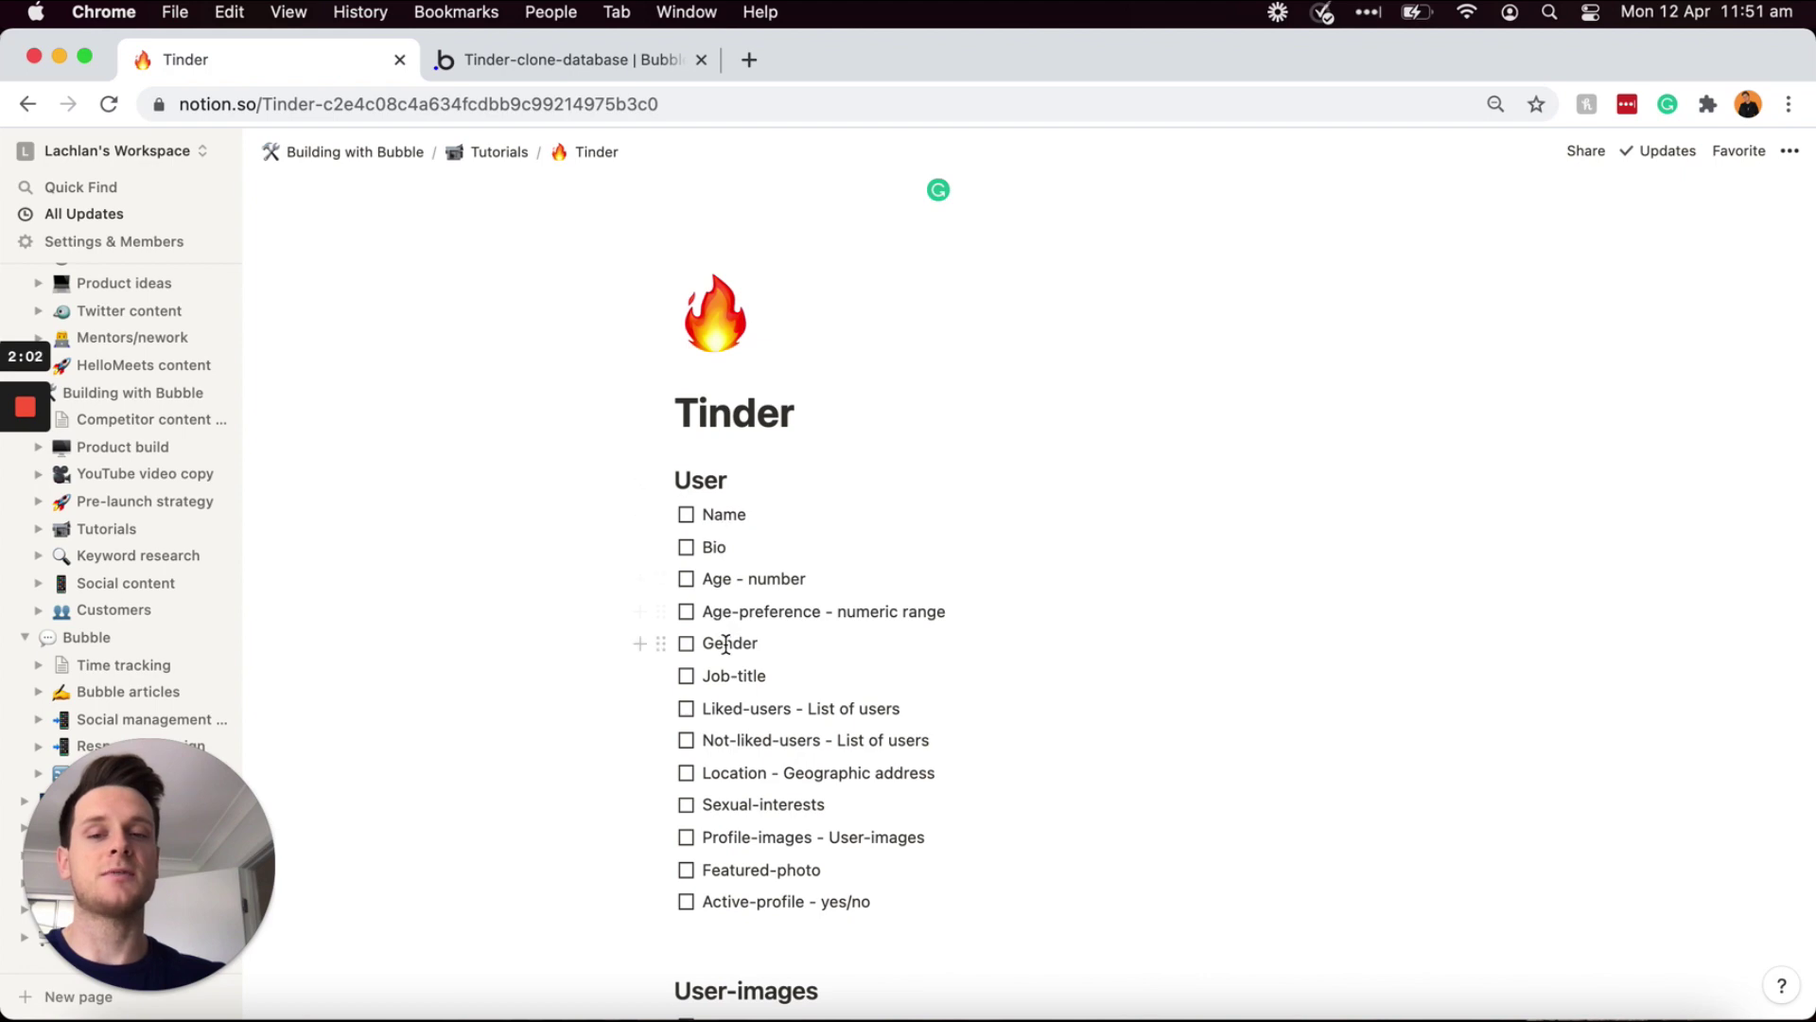
- Look over the planned database fields and feature checklist on the Tinder planning page
{"action": "scroll", "coordinate": [726, 643], "scroll_direction": "down", "scroll_amount": 10}
{"action": "scroll", "coordinate": [725, 643], "scroll_direction": "down", "scroll_amount": 5}
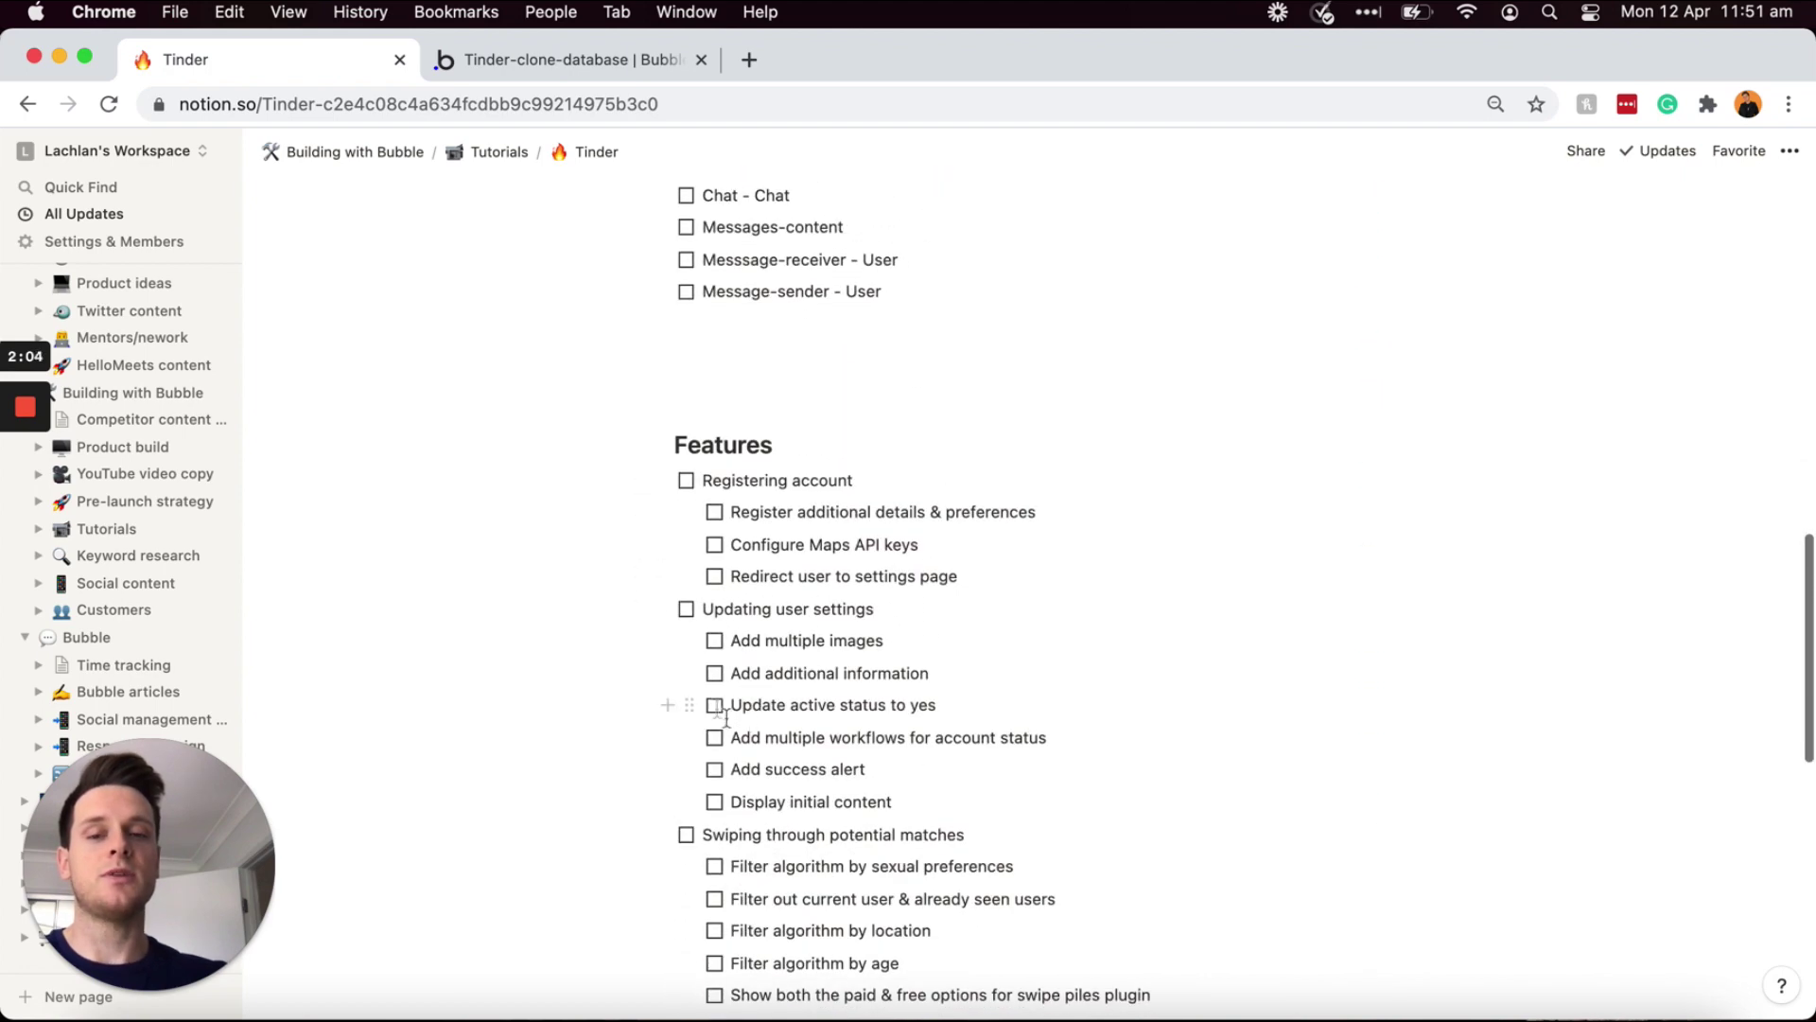
{"action": "scroll", "coordinate": [790, 778], "scroll_direction": "up", "scroll_amount": 3}
{"action": "scroll", "coordinate": [790, 777], "scroll_direction": "up", "scroll_amount": 15}
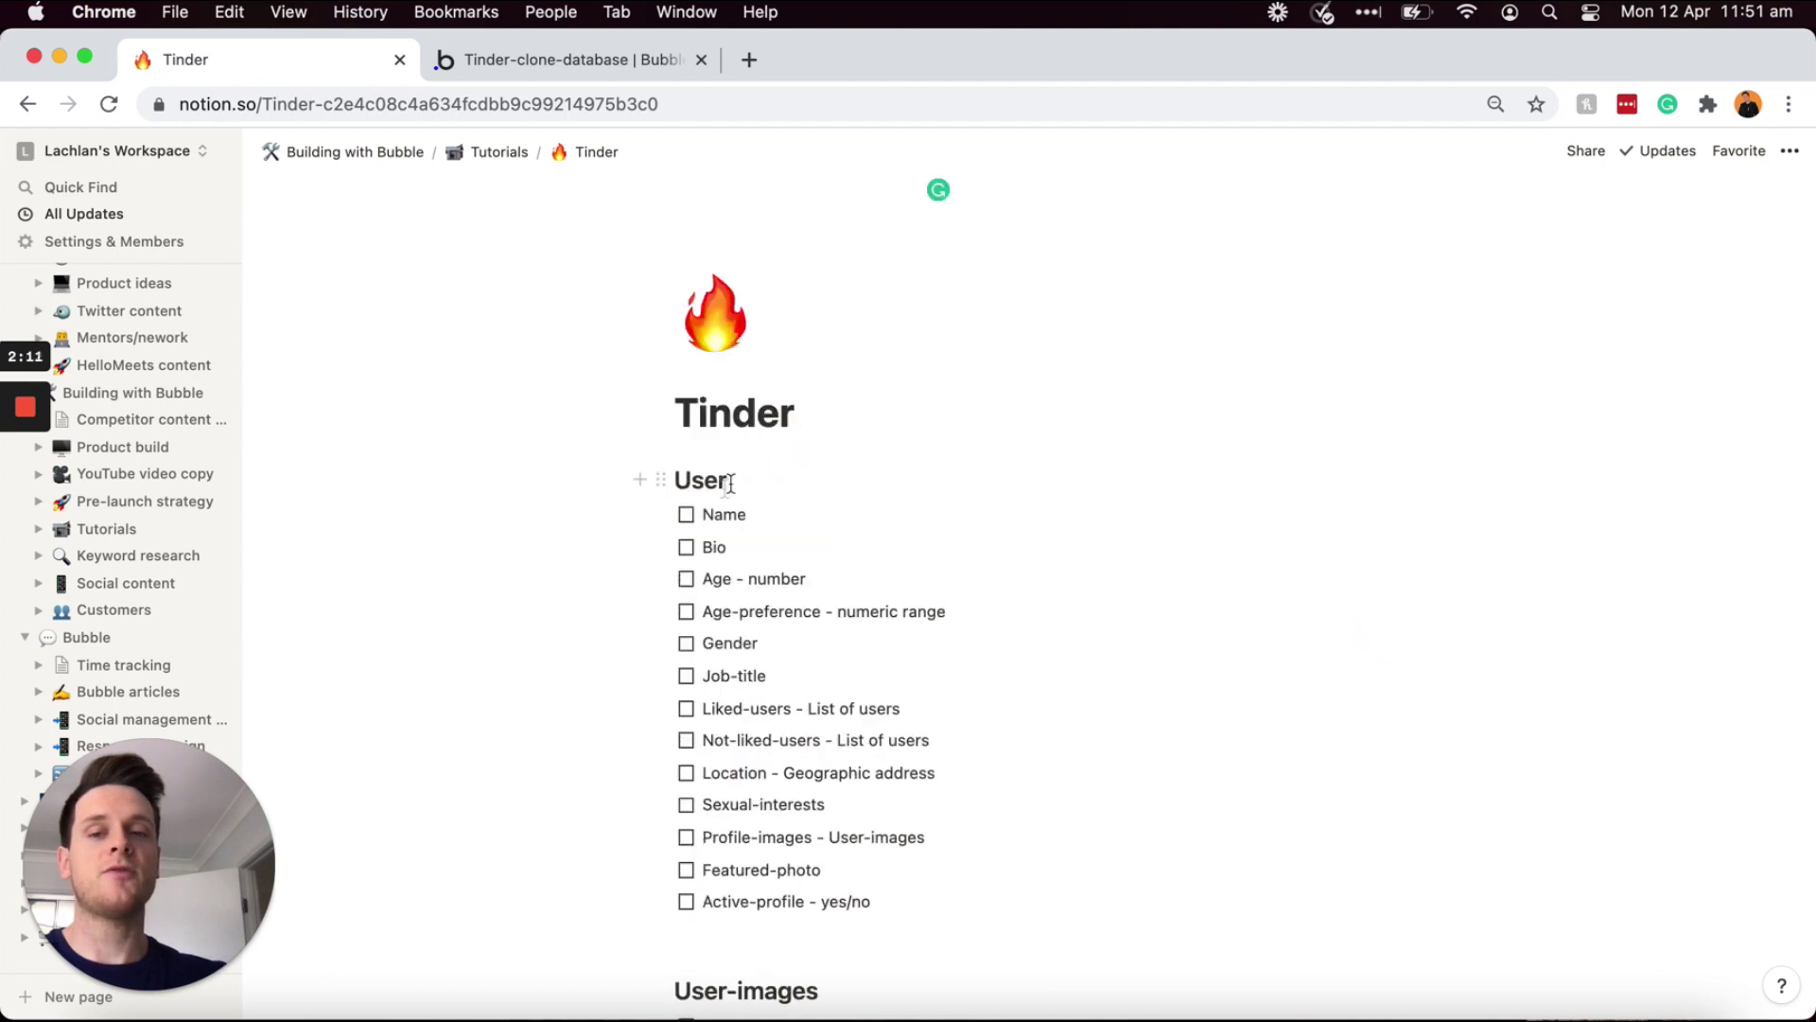
{"action": "left_click", "coordinate": [687, 514]}
{"action": "left_click", "coordinate": [686, 547]}
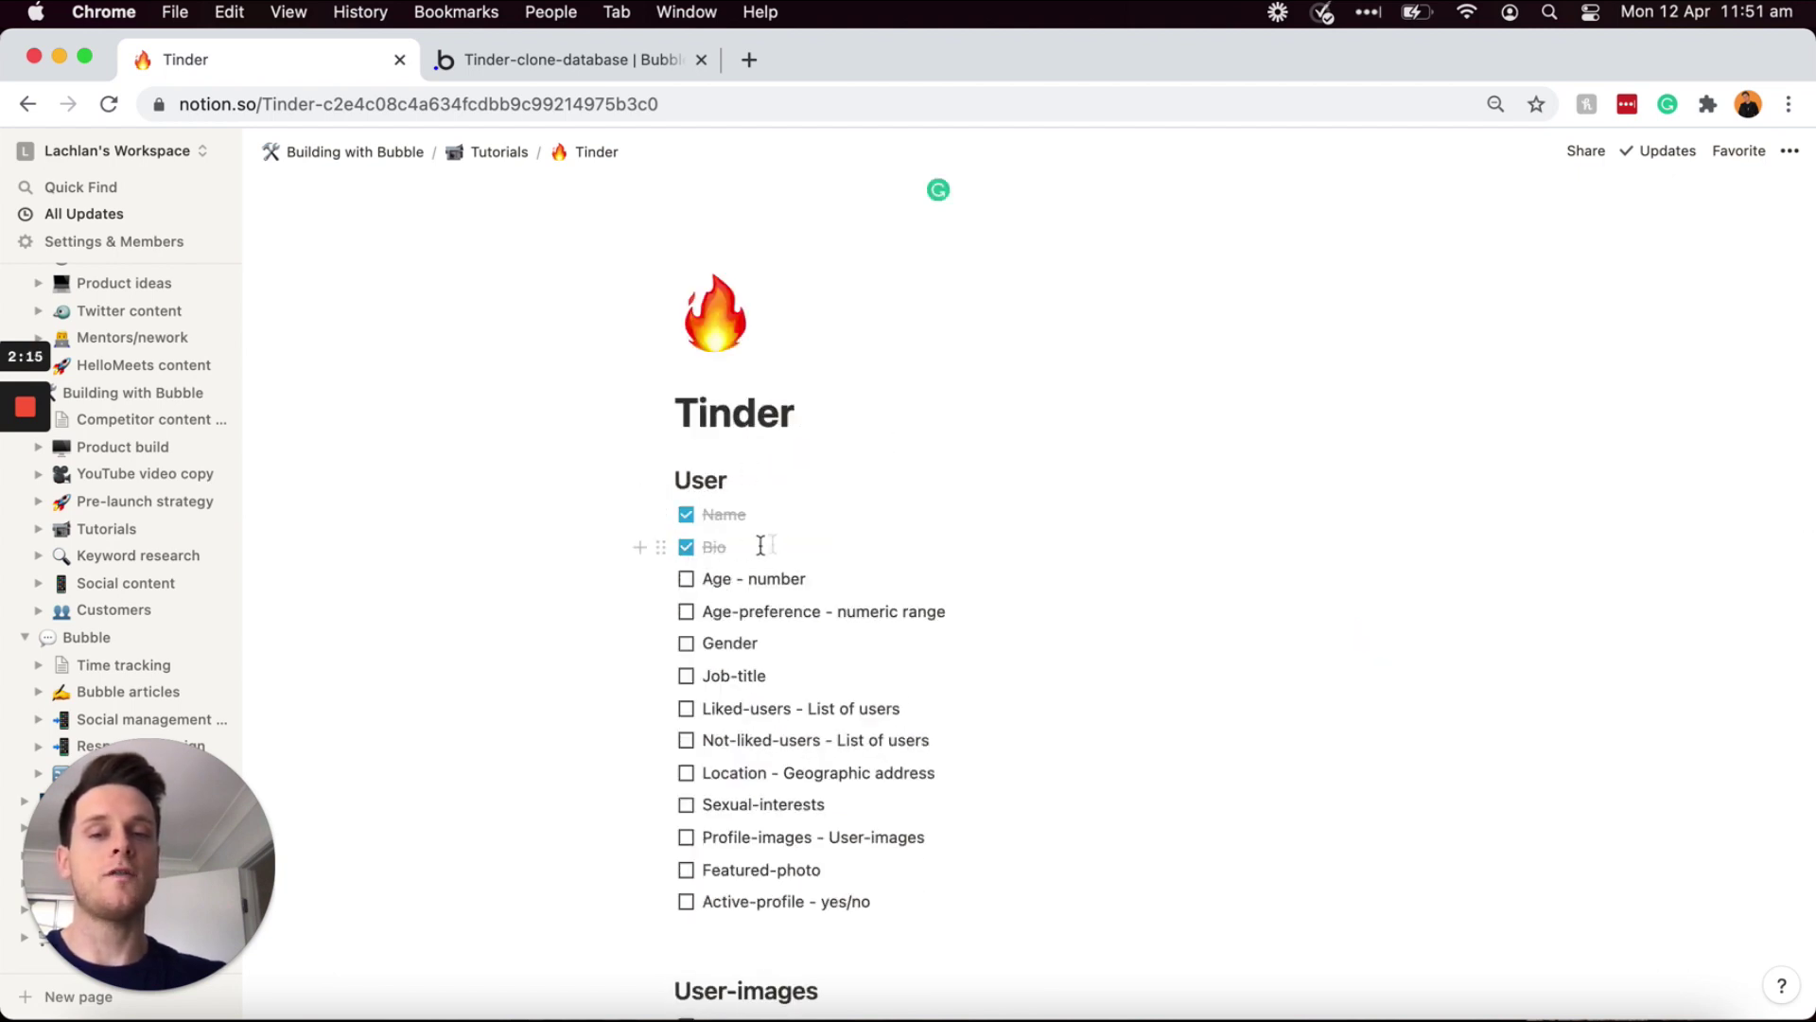
{"action": "left_click", "coordinate": [685, 547]}
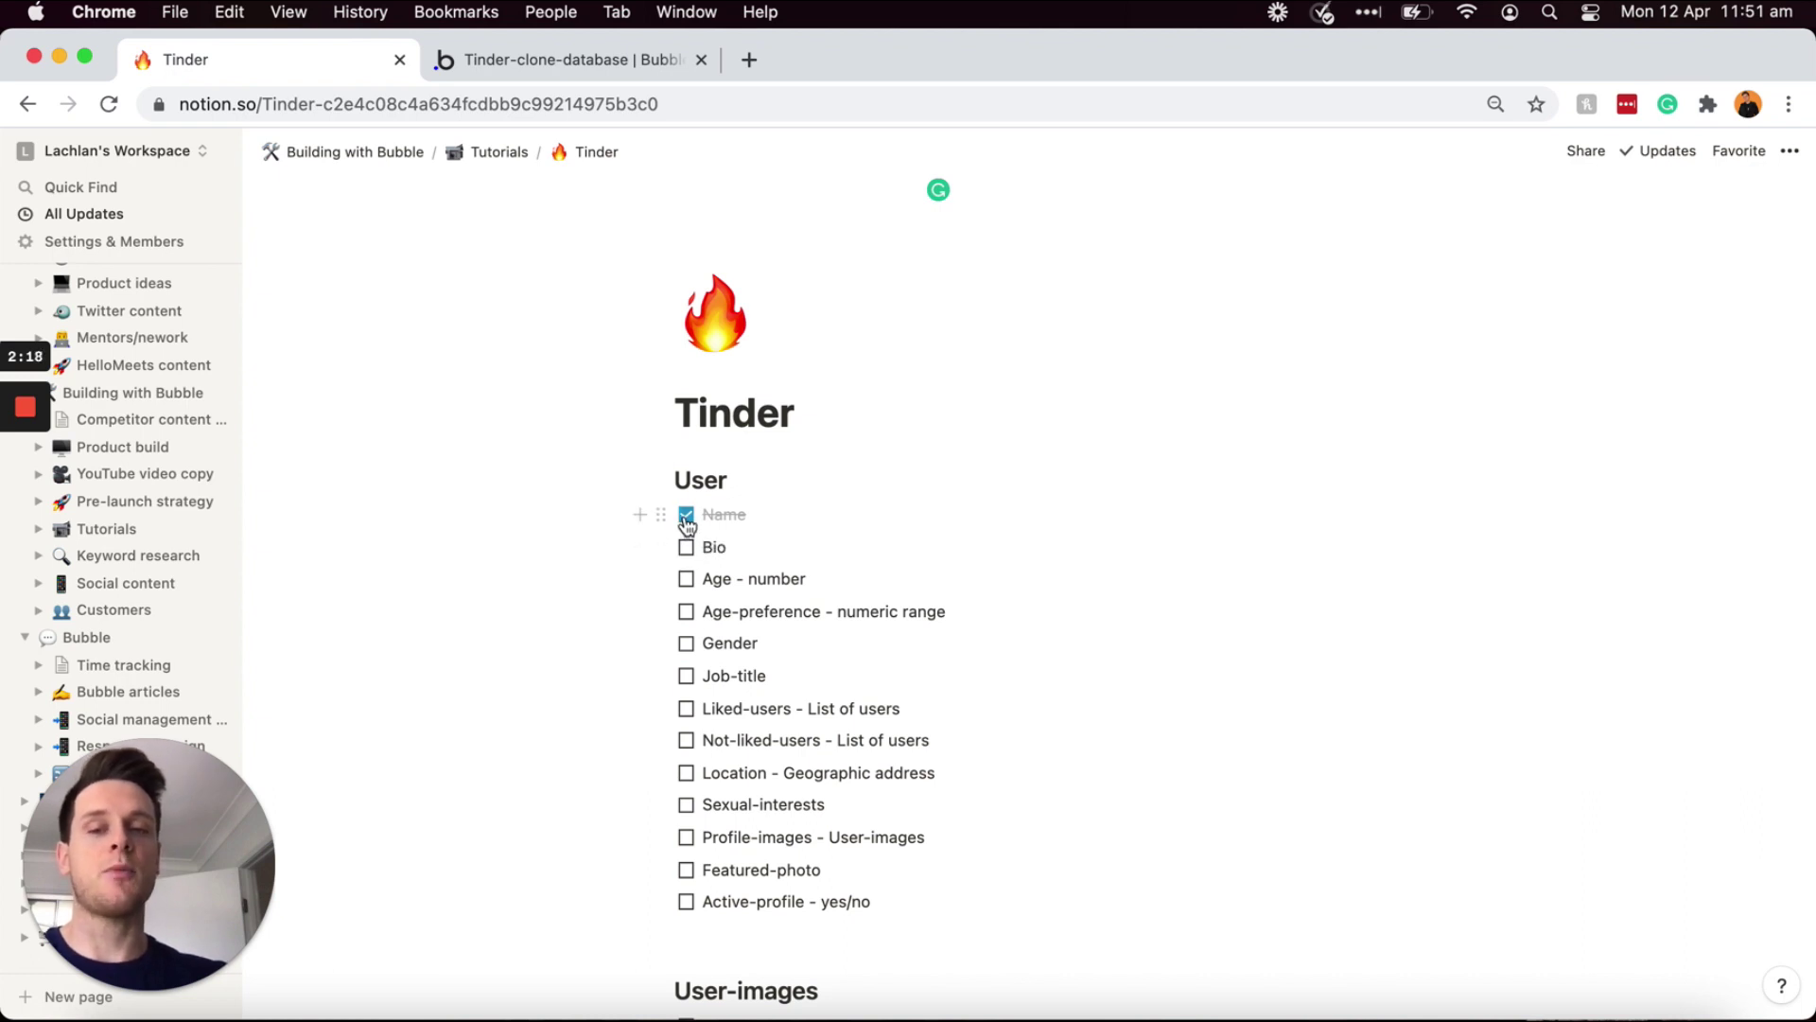
{"action": "left_click", "coordinate": [686, 514]}
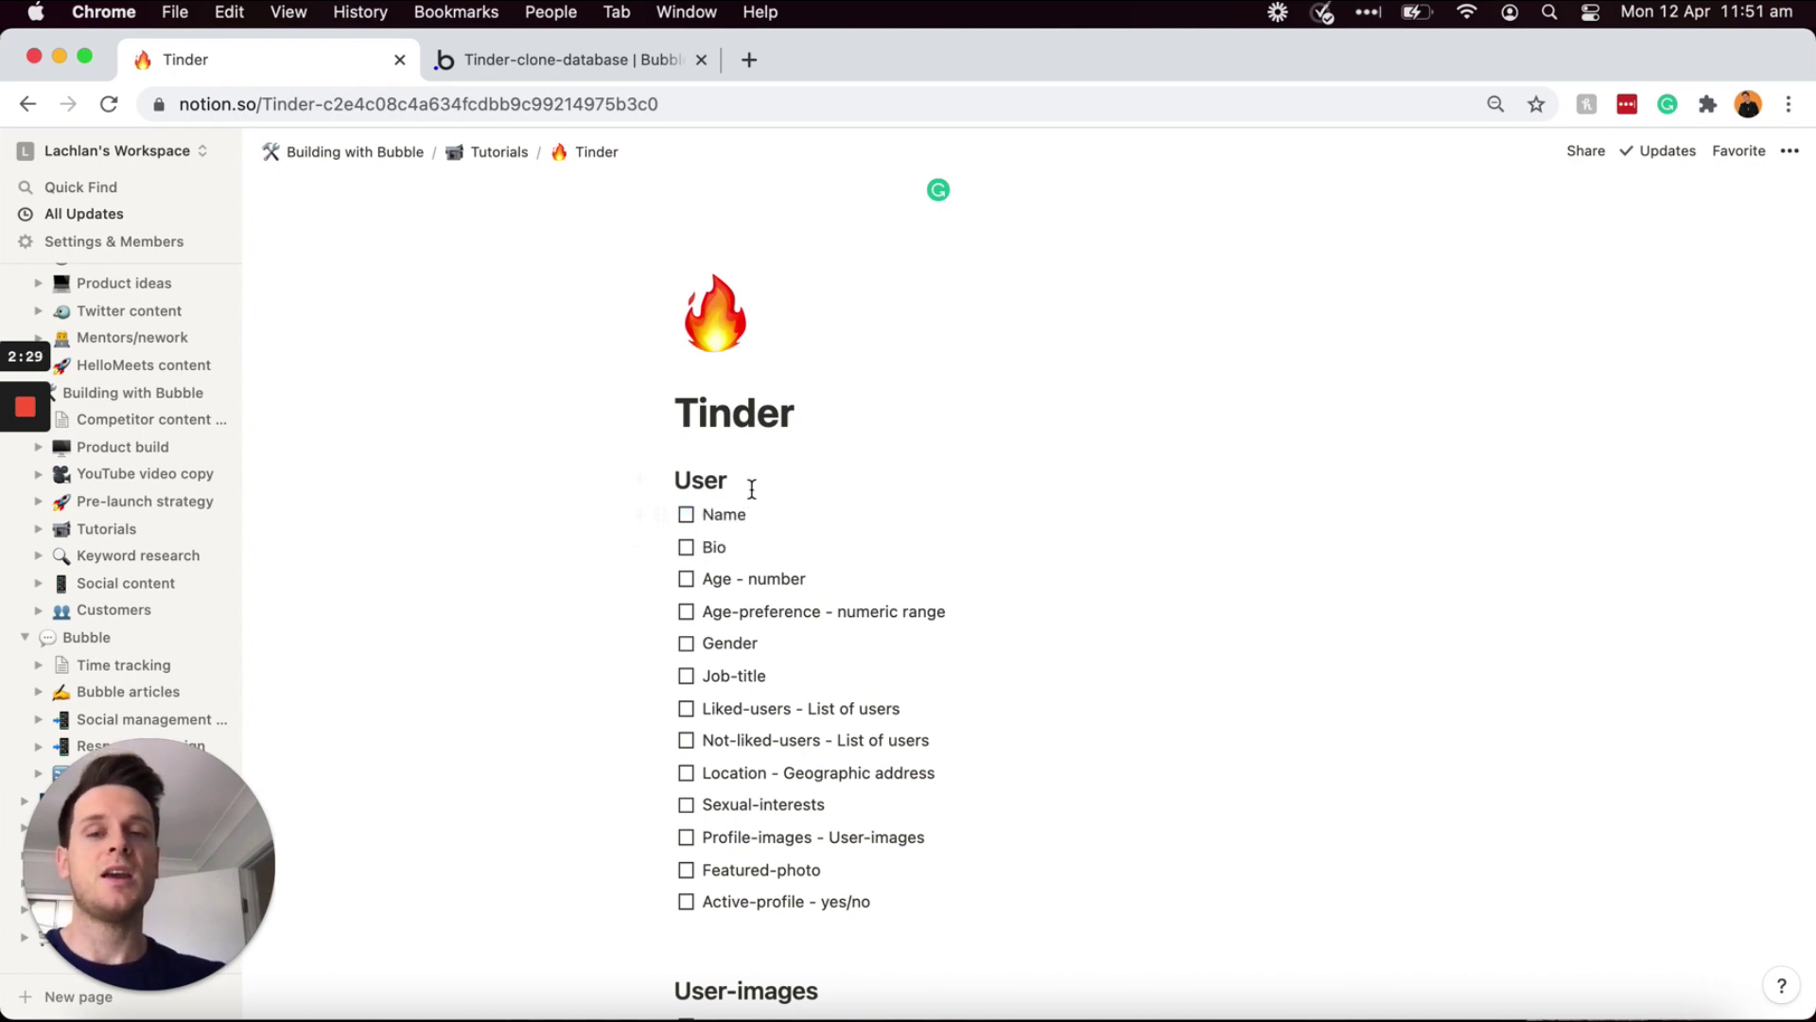
- Switch to the Tinder-clone-database app in Bubble and open its data types
{"action": "scroll", "coordinate": [901, 405], "scroll_direction": "down", "scroll_amount": 5}
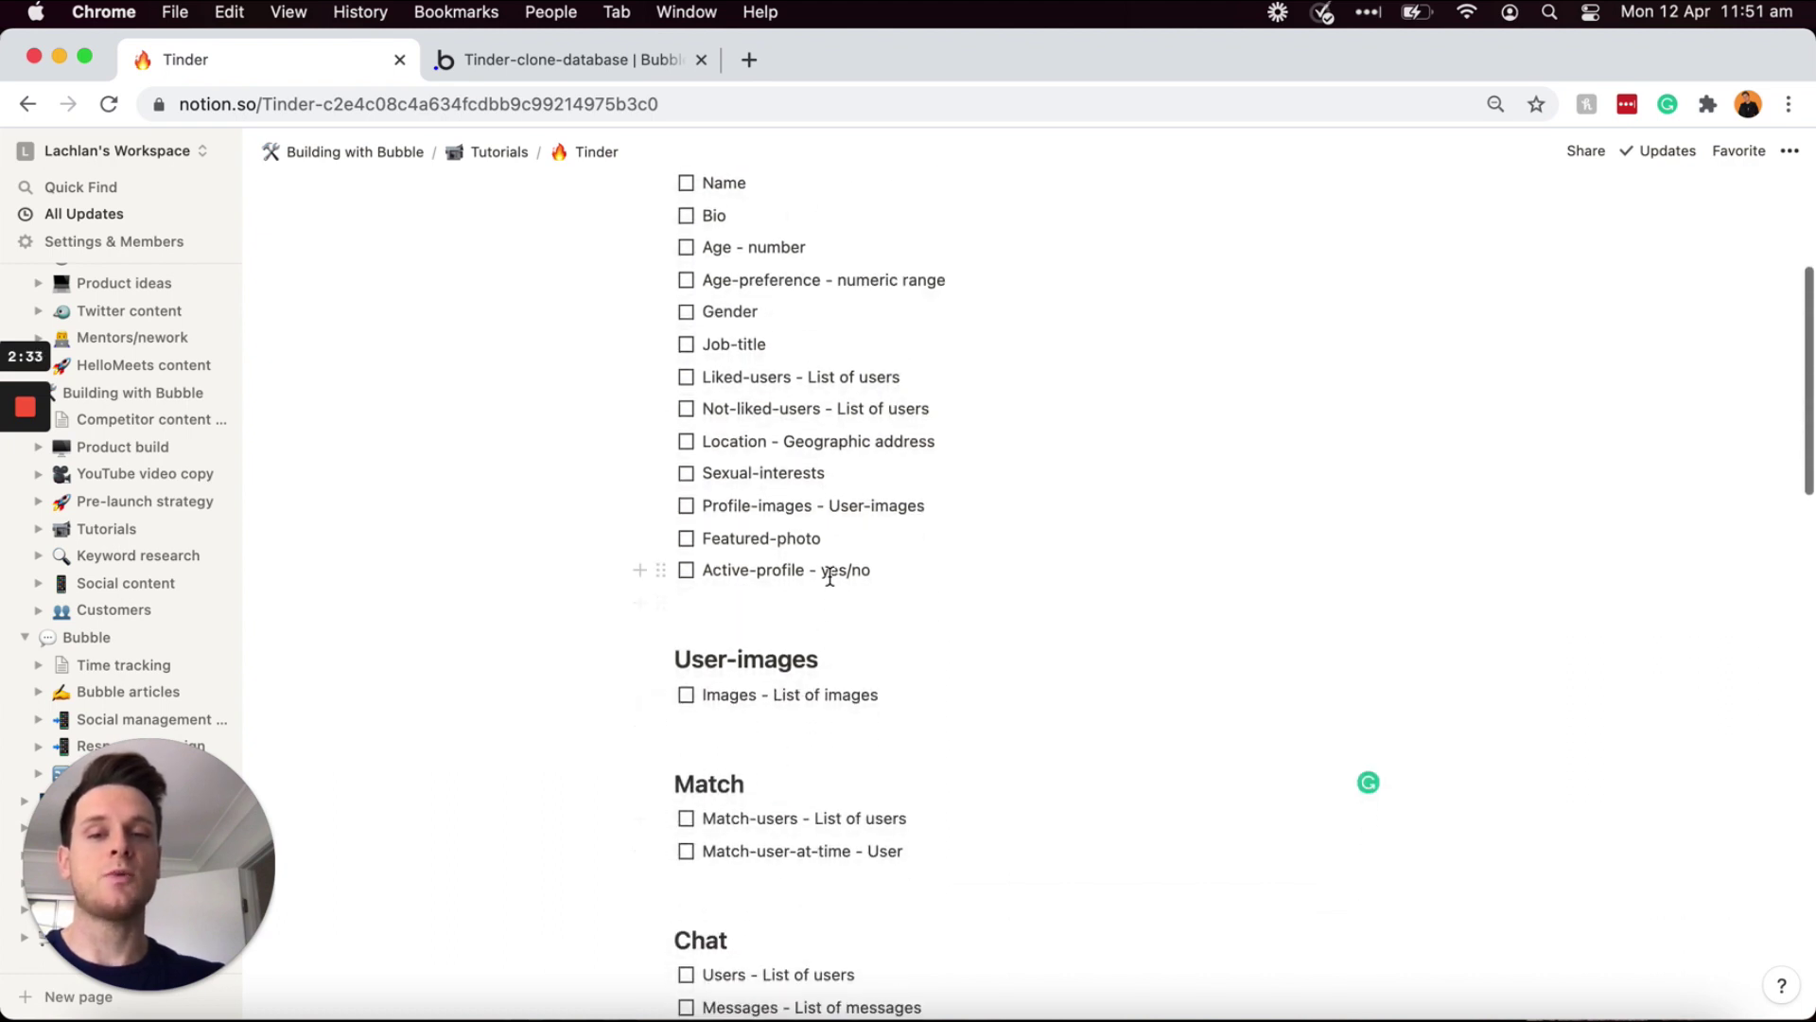
{"action": "scroll", "coordinate": [830, 572], "scroll_direction": "up", "scroll_amount": 5}
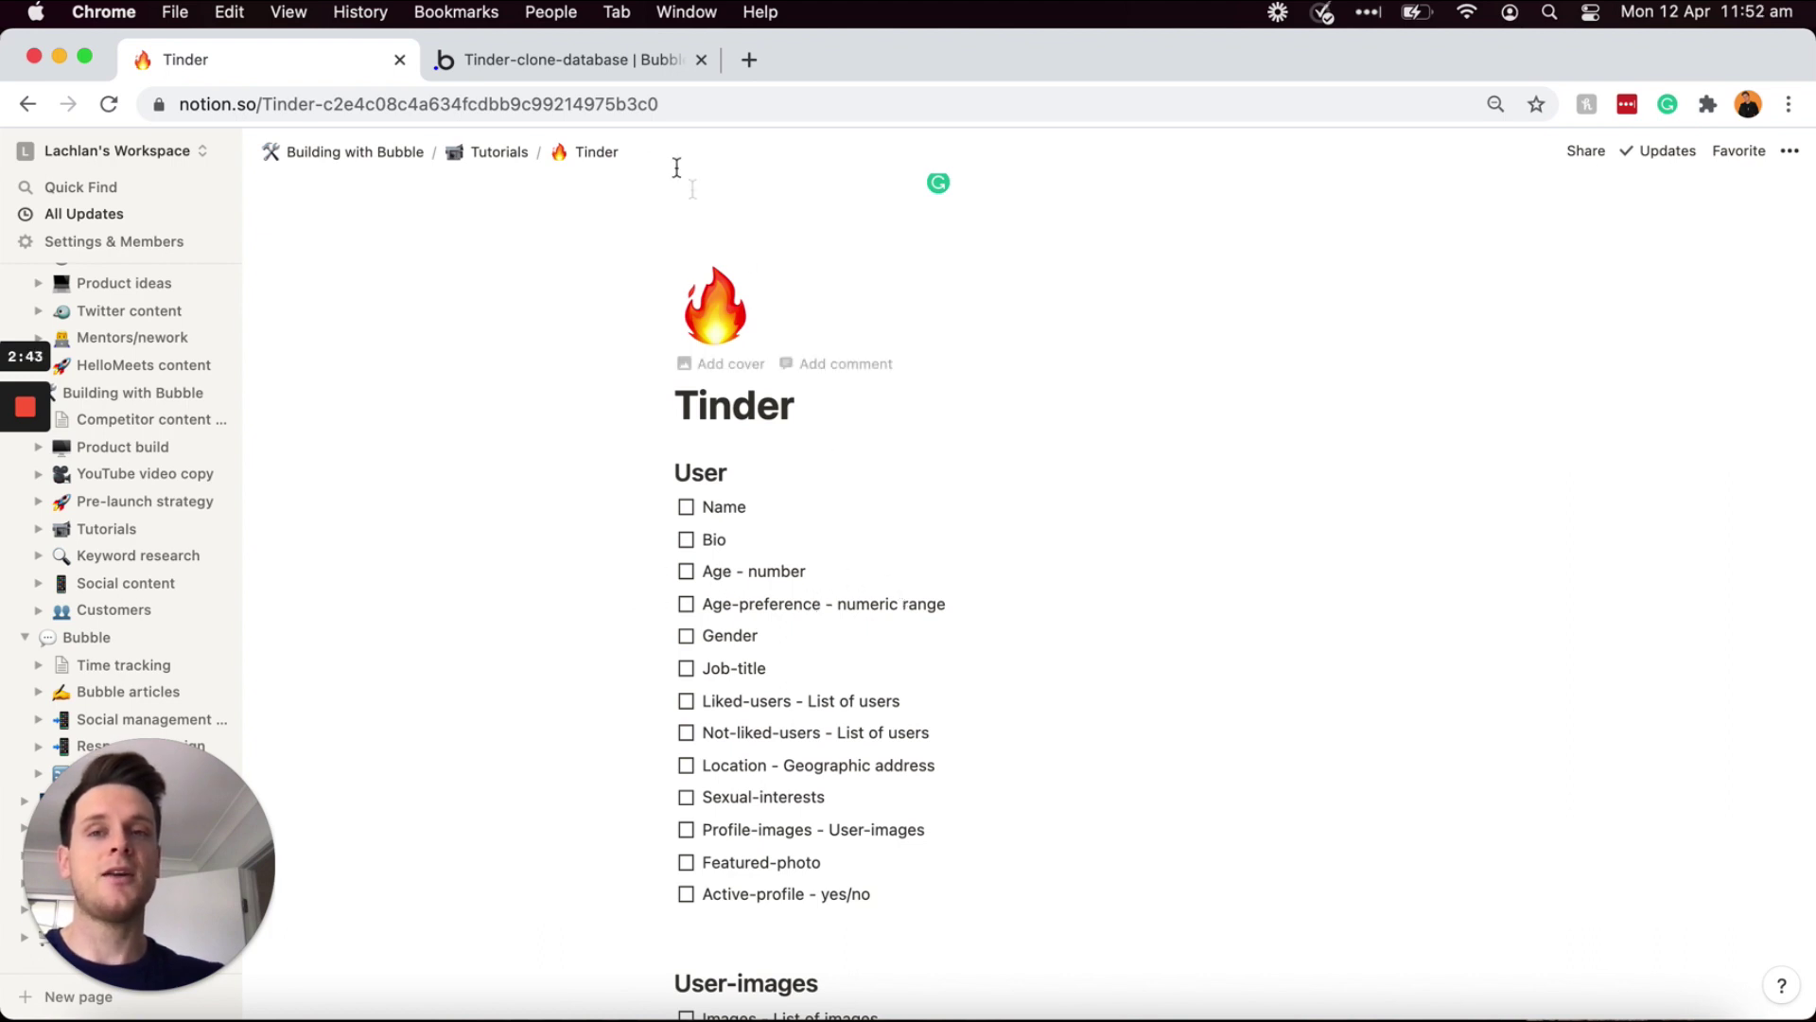
{"action": "left_click", "coordinate": [605, 66]}
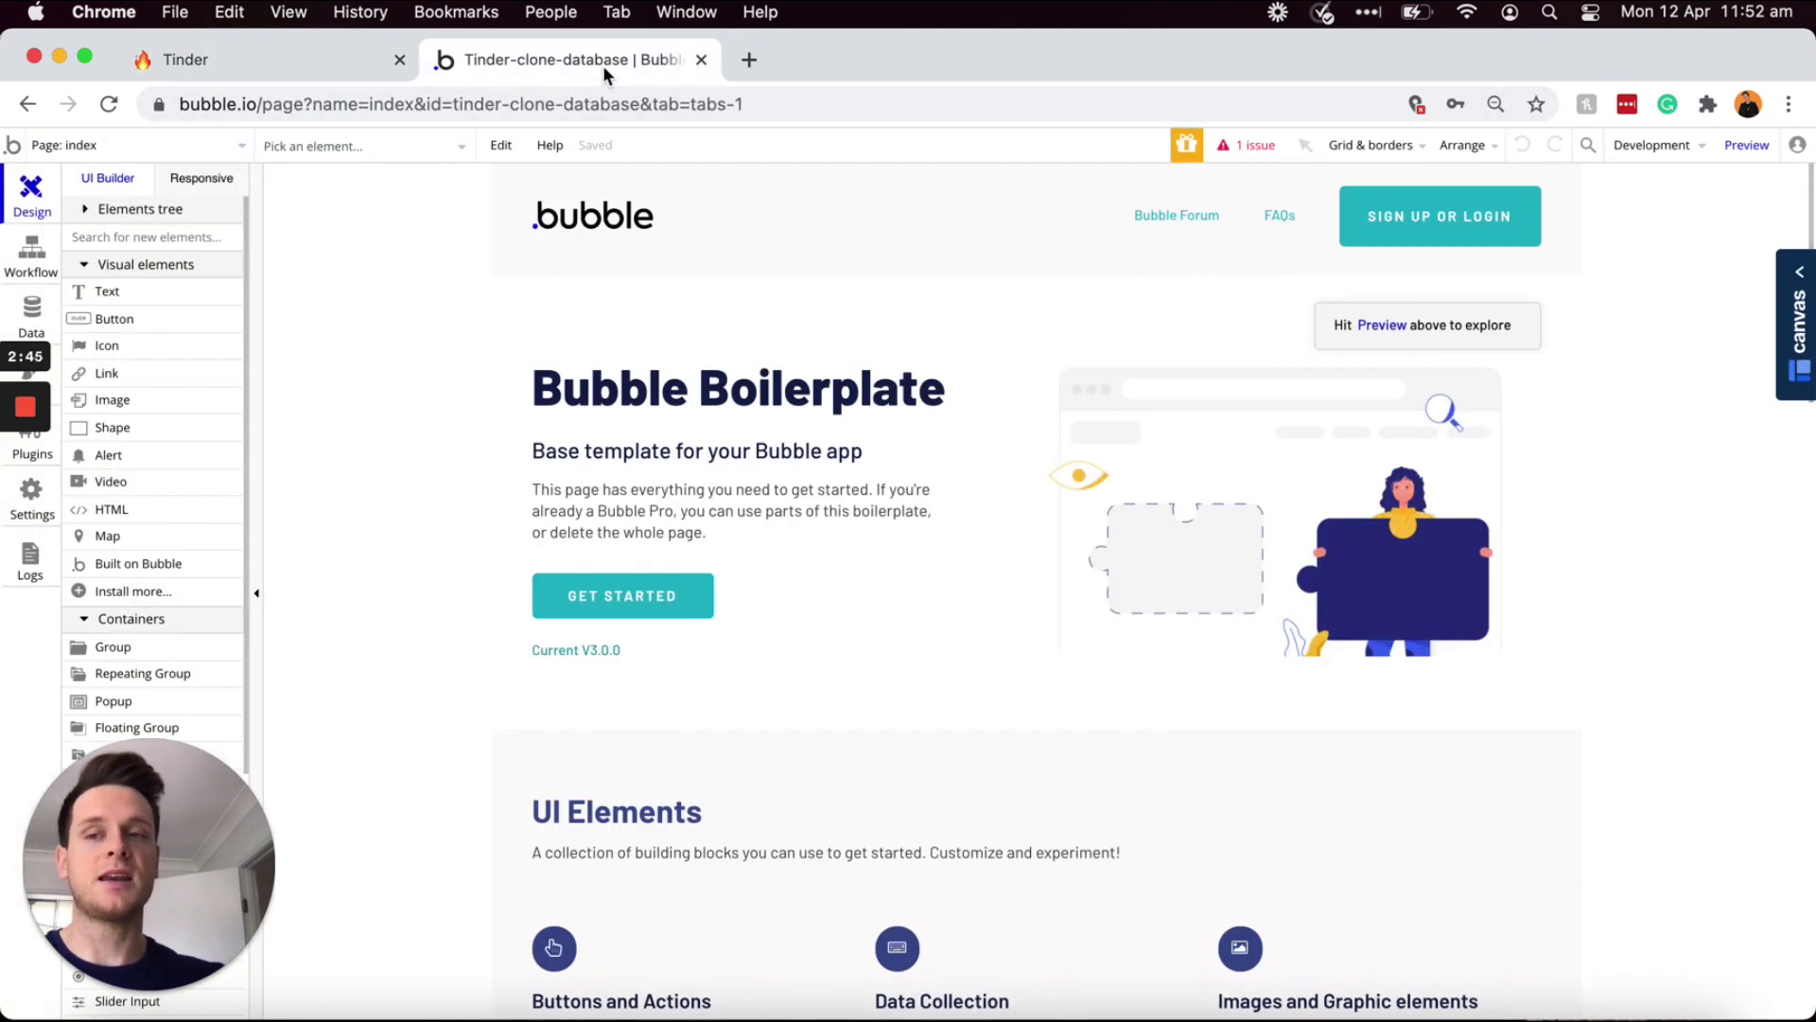
{"action": "left_click", "coordinate": [46, 304]}
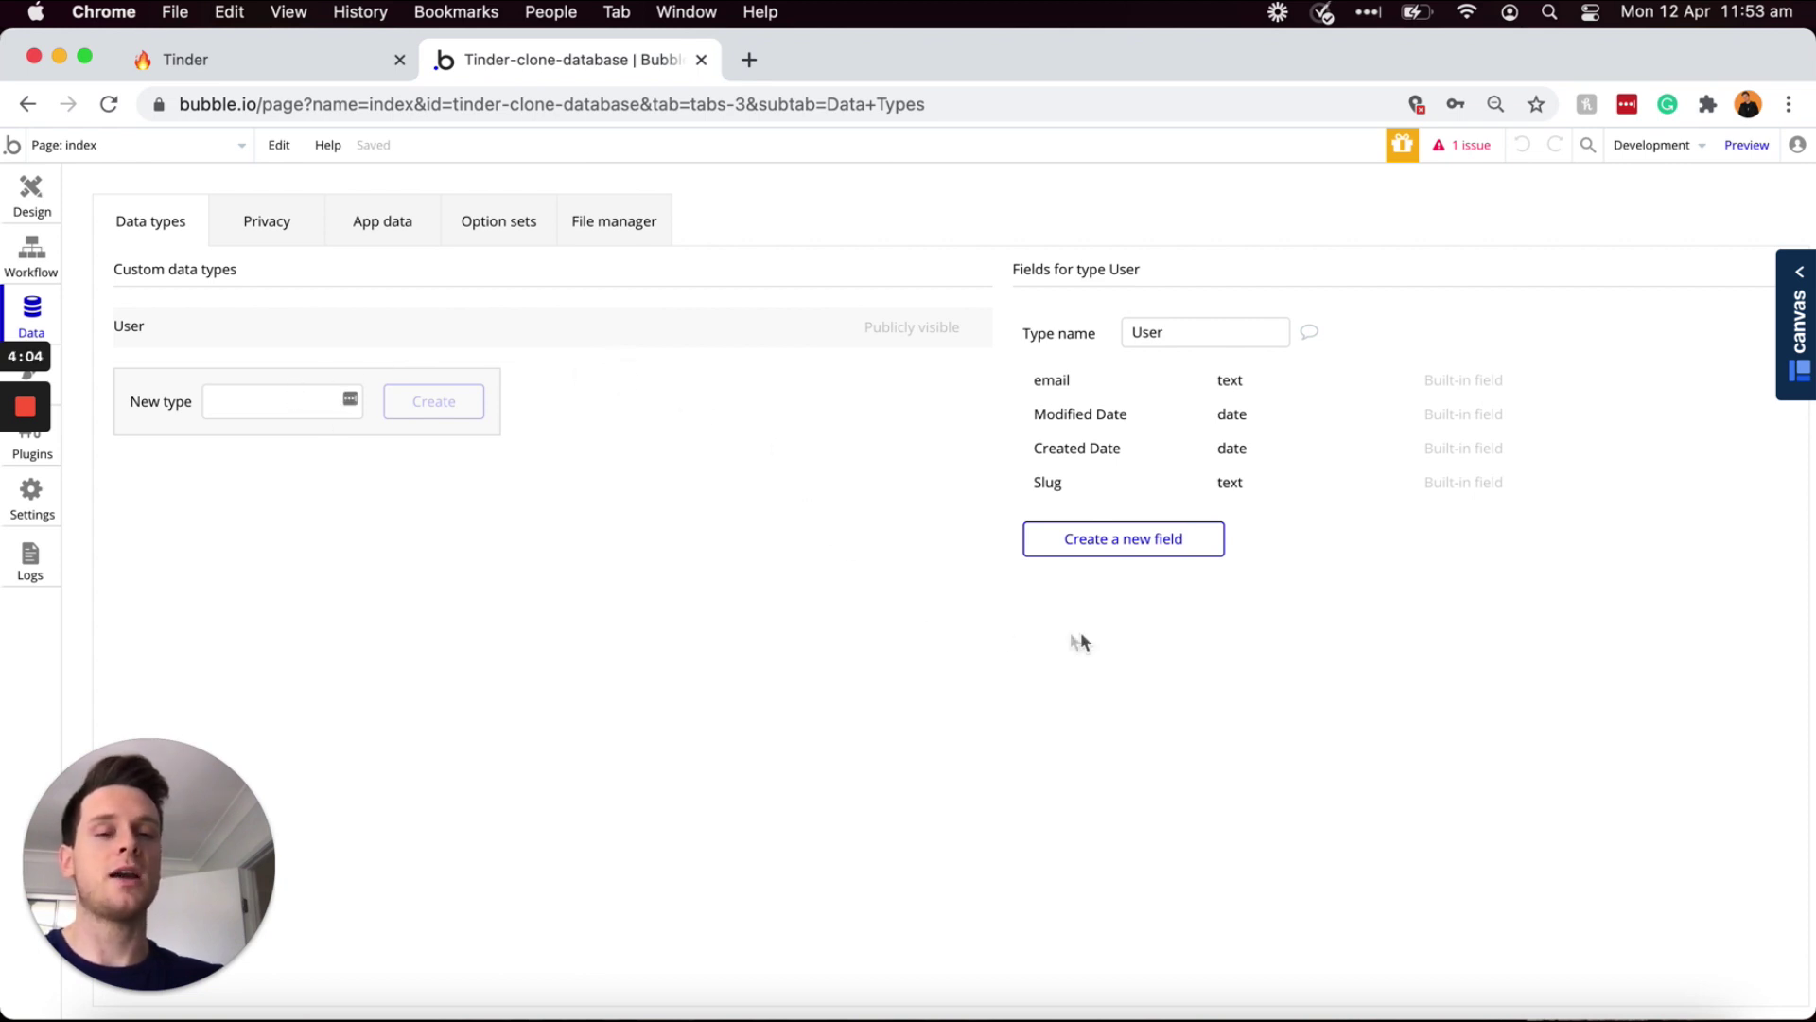
- Switch to the Notion Tinder page and read the field lists planned for User, User-images, Match, Chat and Messages
{"action": "left_click", "coordinate": [309, 60]}
{"action": "scroll", "coordinate": [751, 370], "scroll_direction": "down", "scroll_amount": 2}
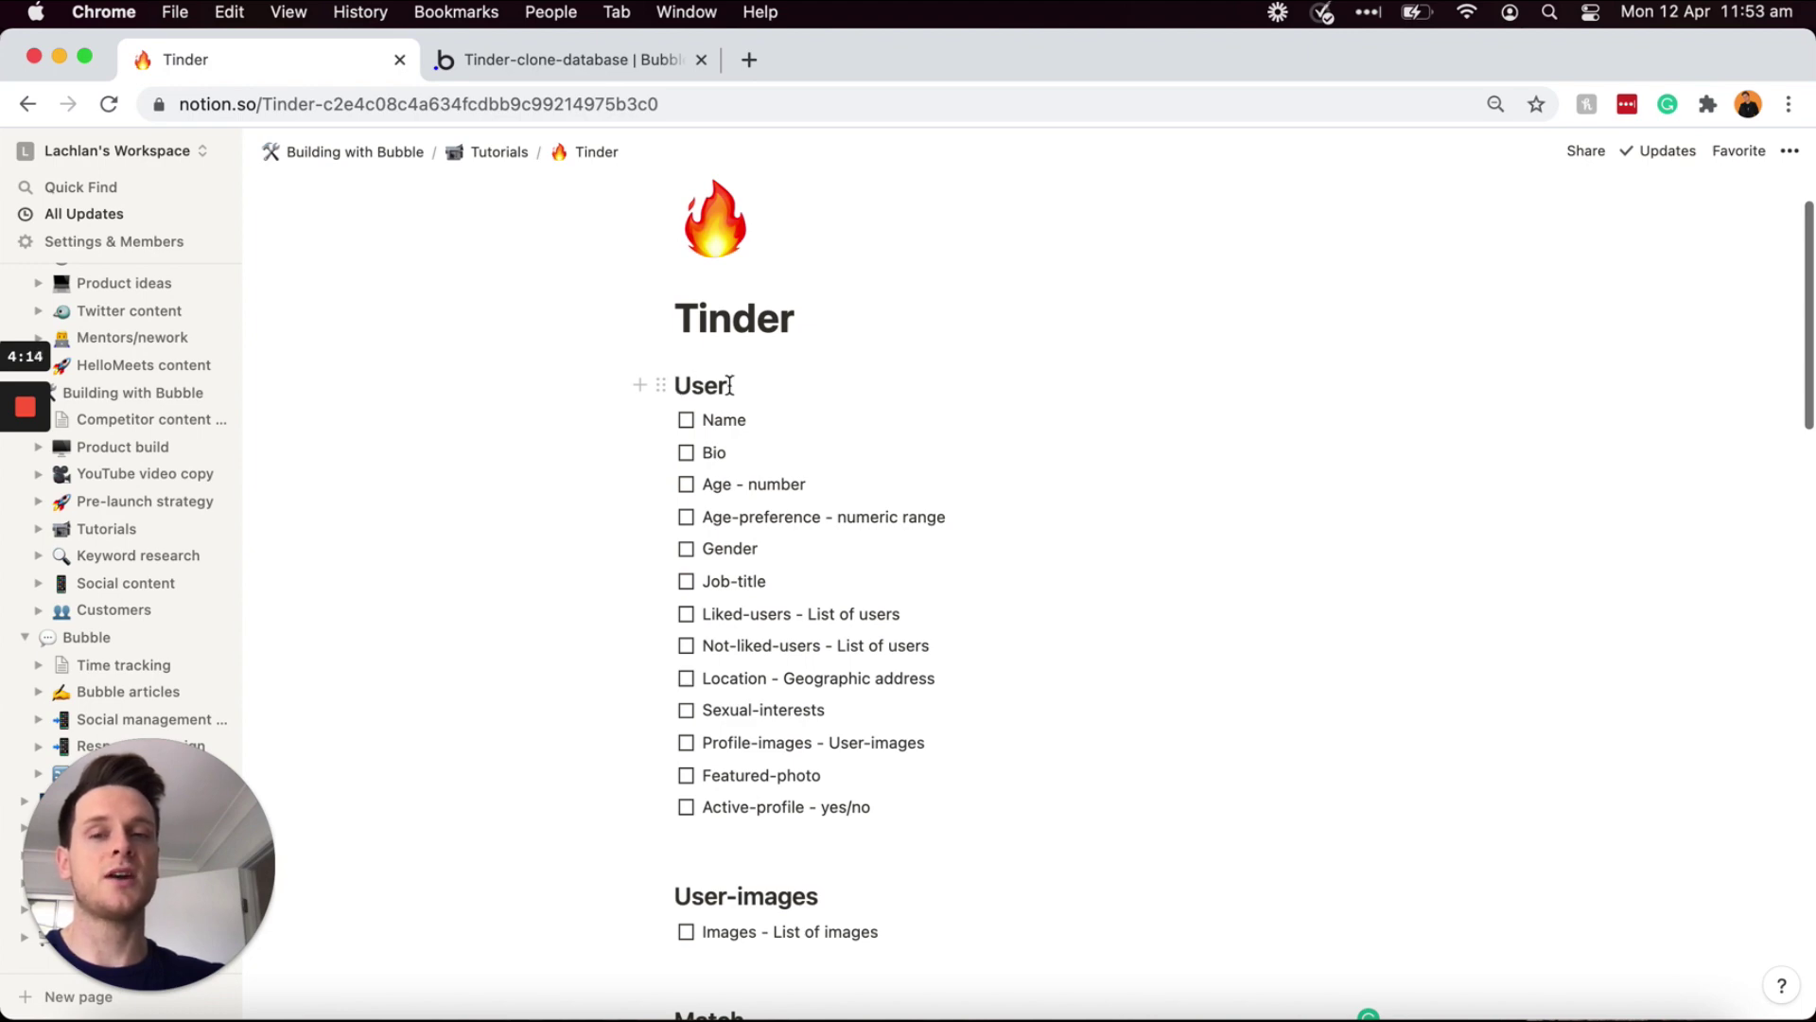
{"action": "scroll", "coordinate": [746, 396], "scroll_direction": "down", "scroll_amount": 3}
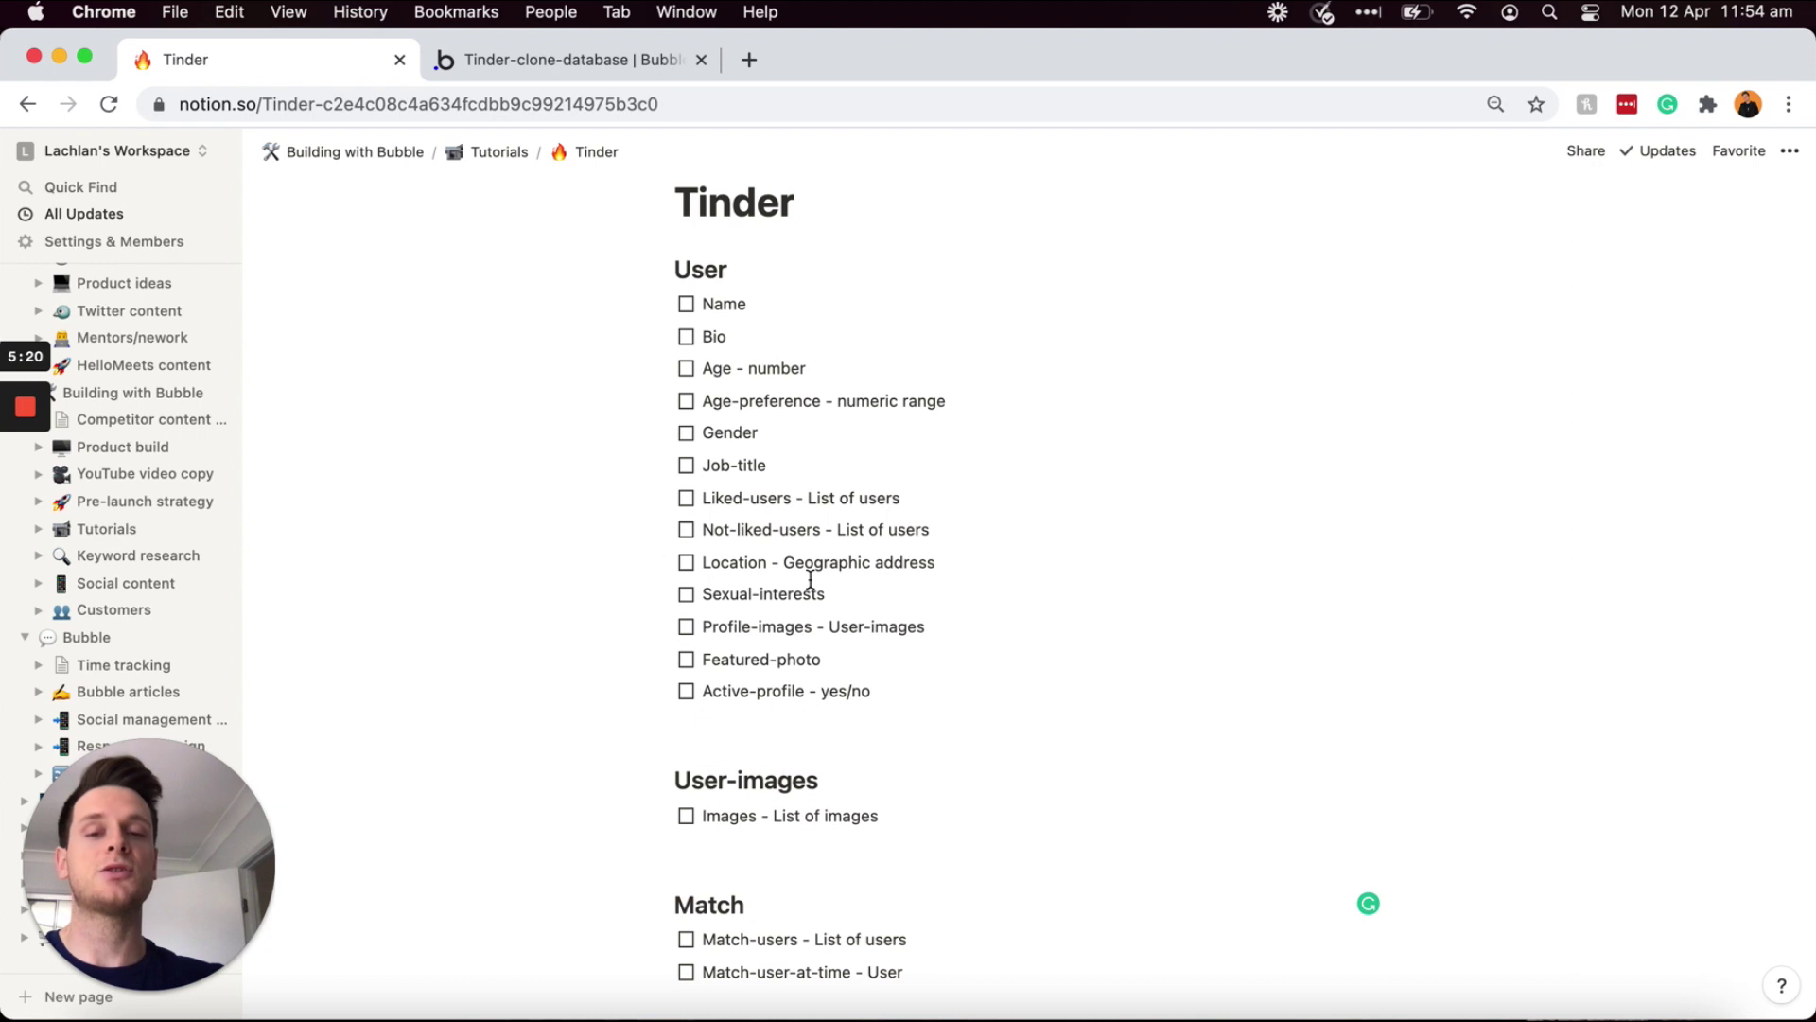
{"action": "double_click", "coordinate": [821, 628]}
{"action": "left_click", "coordinate": [821, 625]}
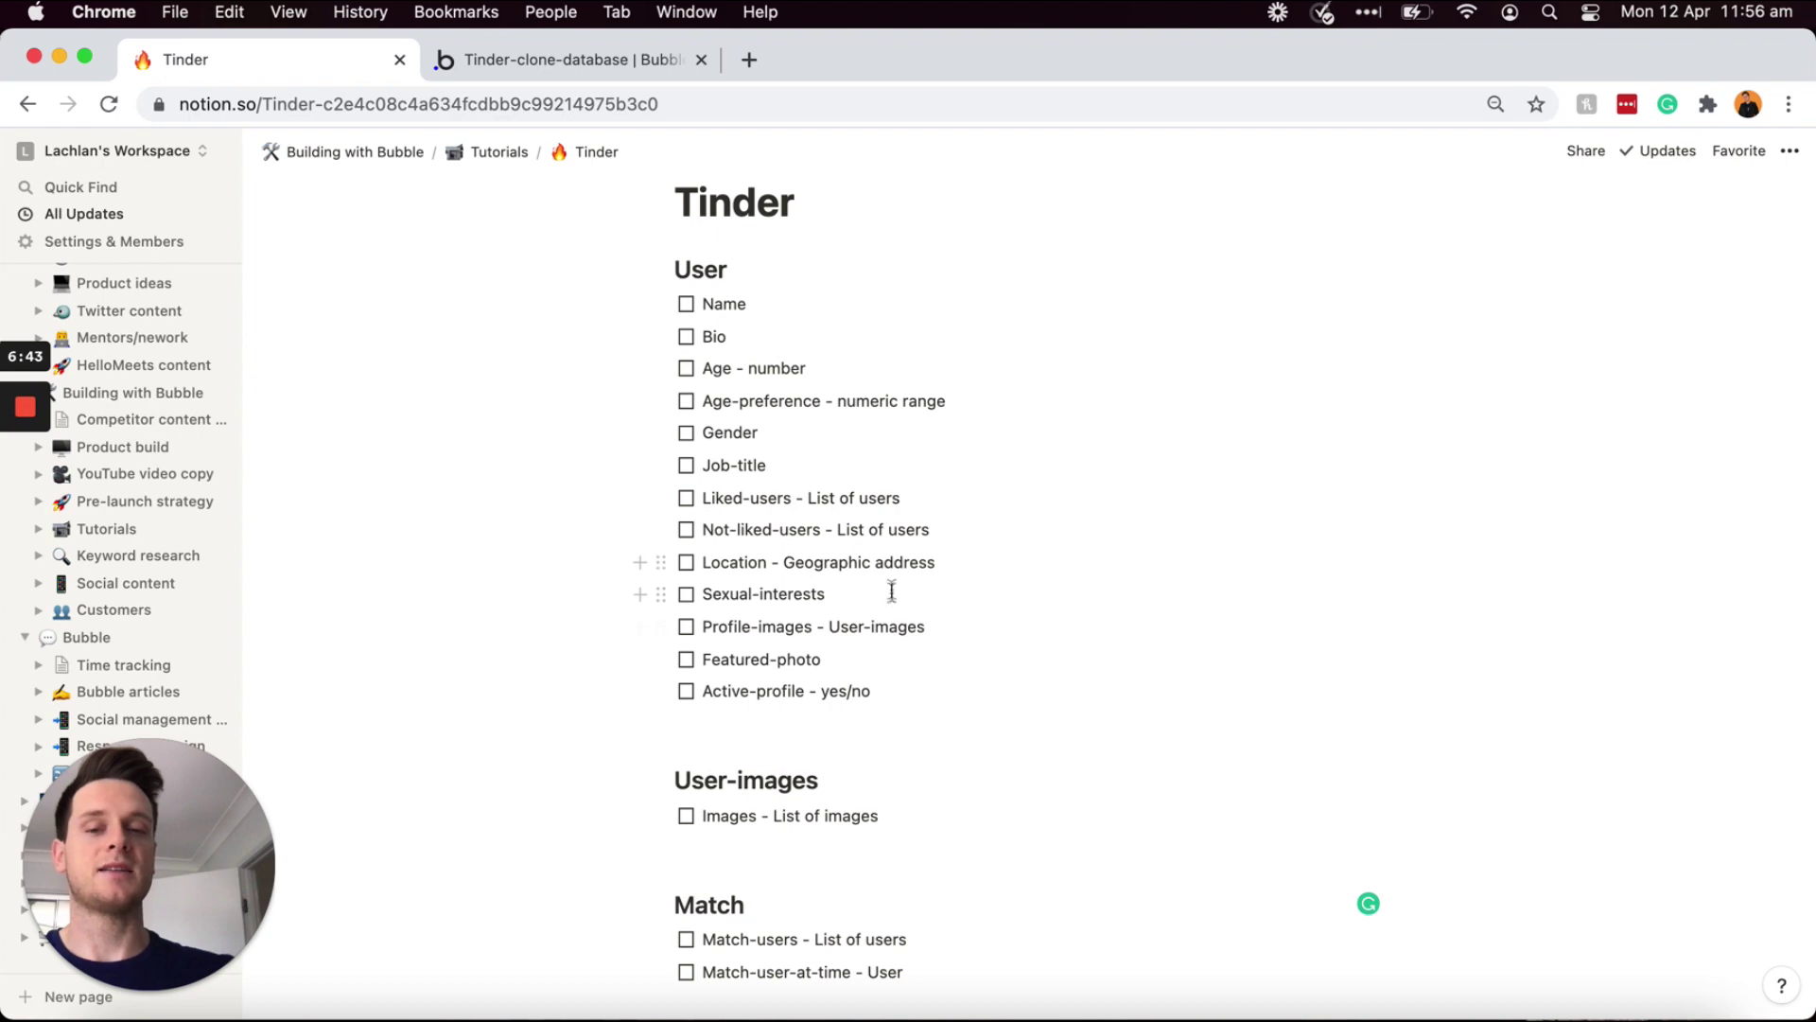
{"action": "scroll", "coordinate": [889, 596], "scroll_direction": "down", "scroll_amount": 3}
{"action": "scroll", "coordinate": [887, 610], "scroll_direction": "down", "scroll_amount": 2}
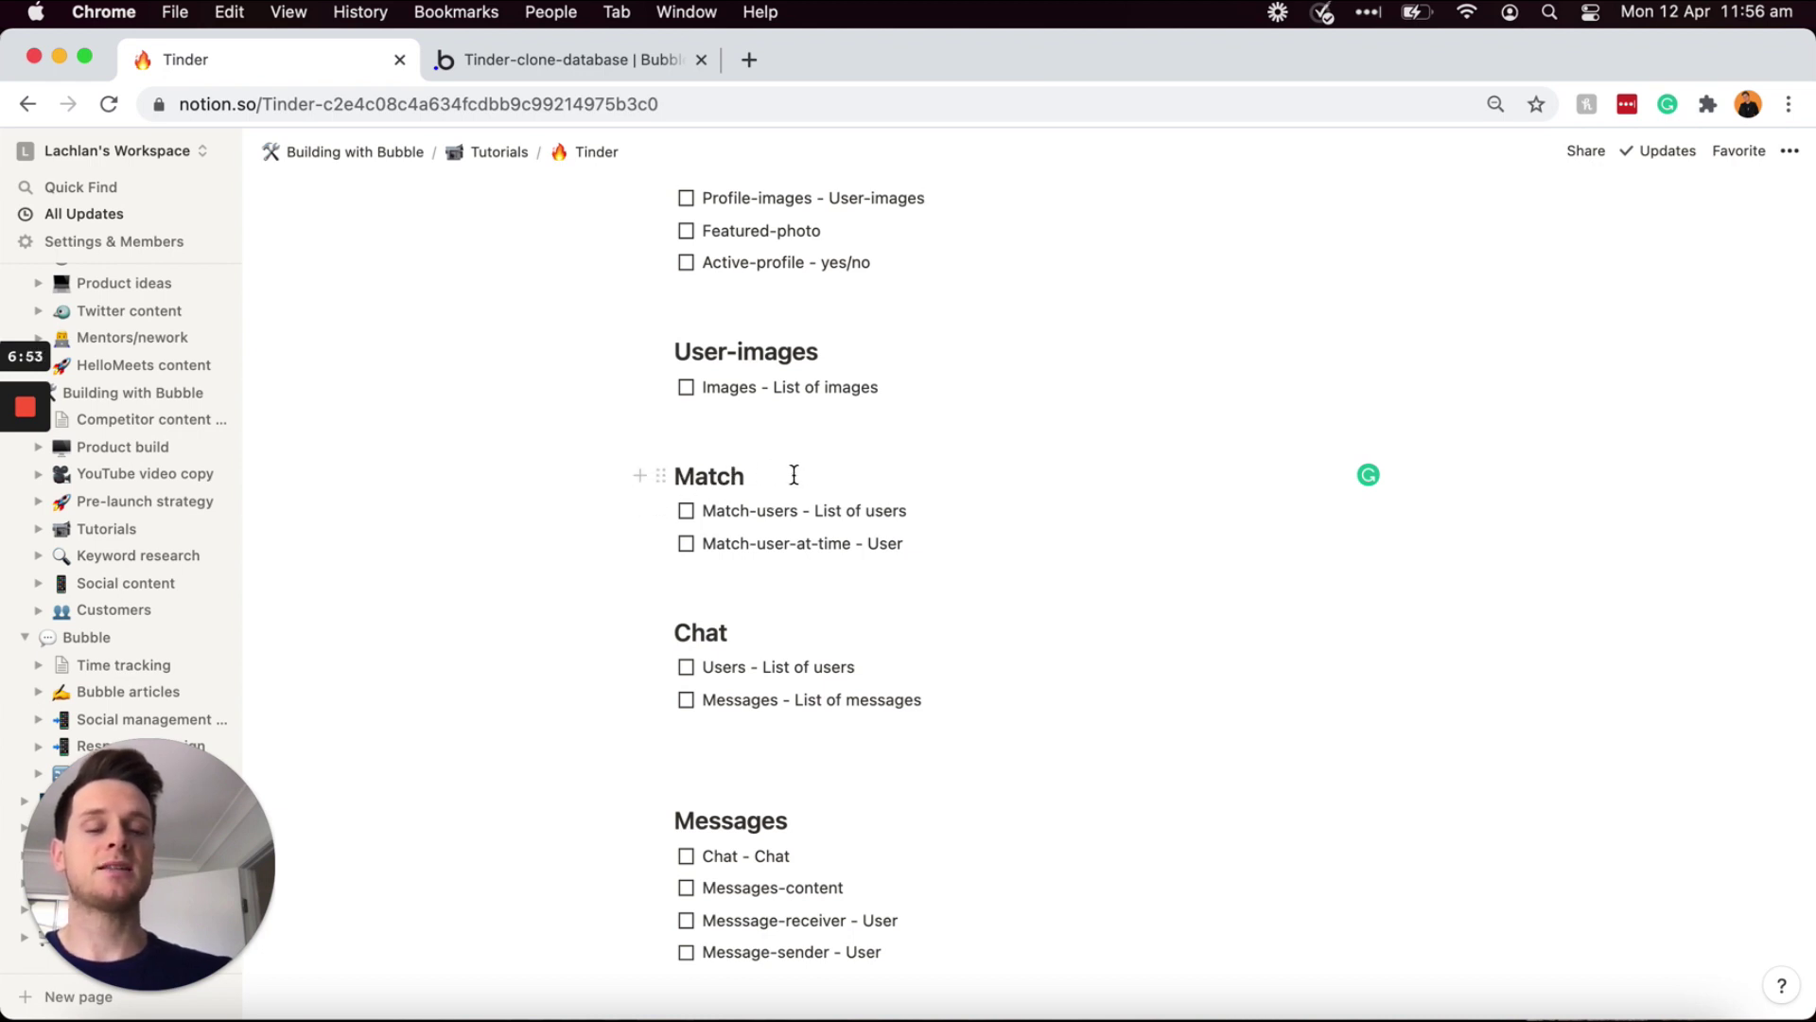
{"action": "scroll", "coordinate": [793, 475], "scroll_direction": "down", "scroll_amount": 2}
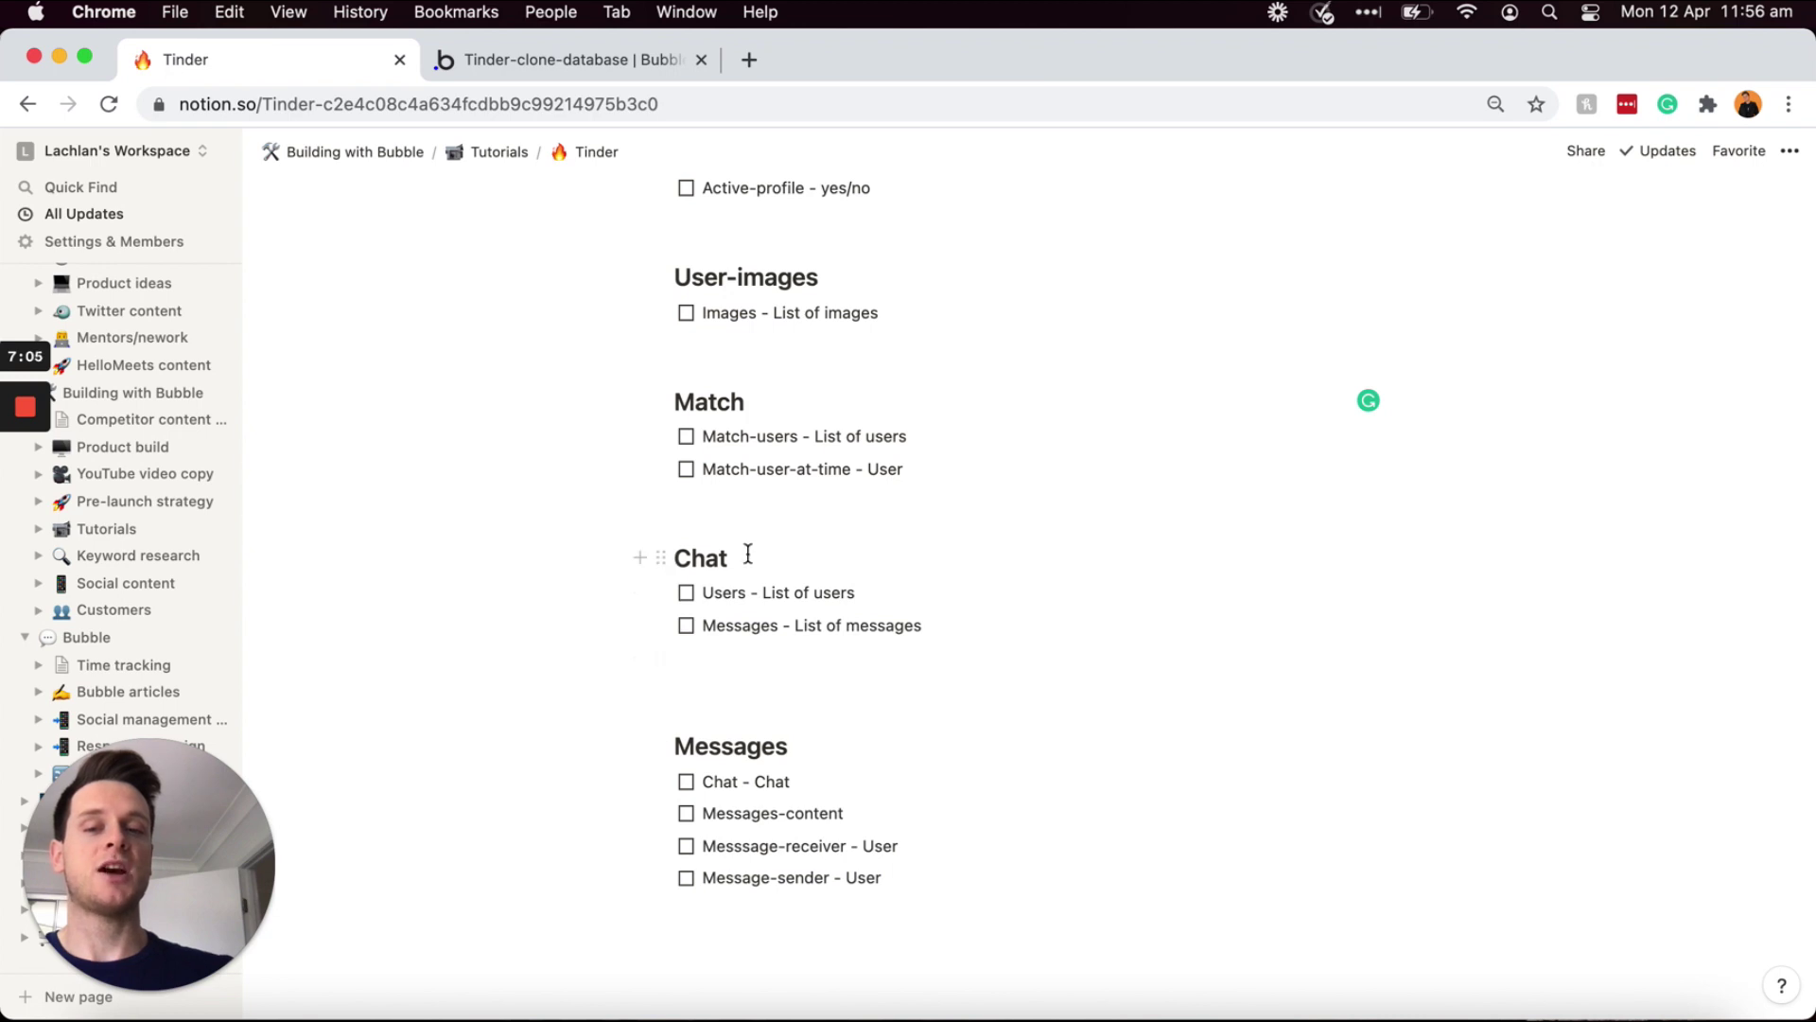
{"action": "scroll", "coordinate": [747, 554], "scroll_direction": "up", "scroll_amount": 2}
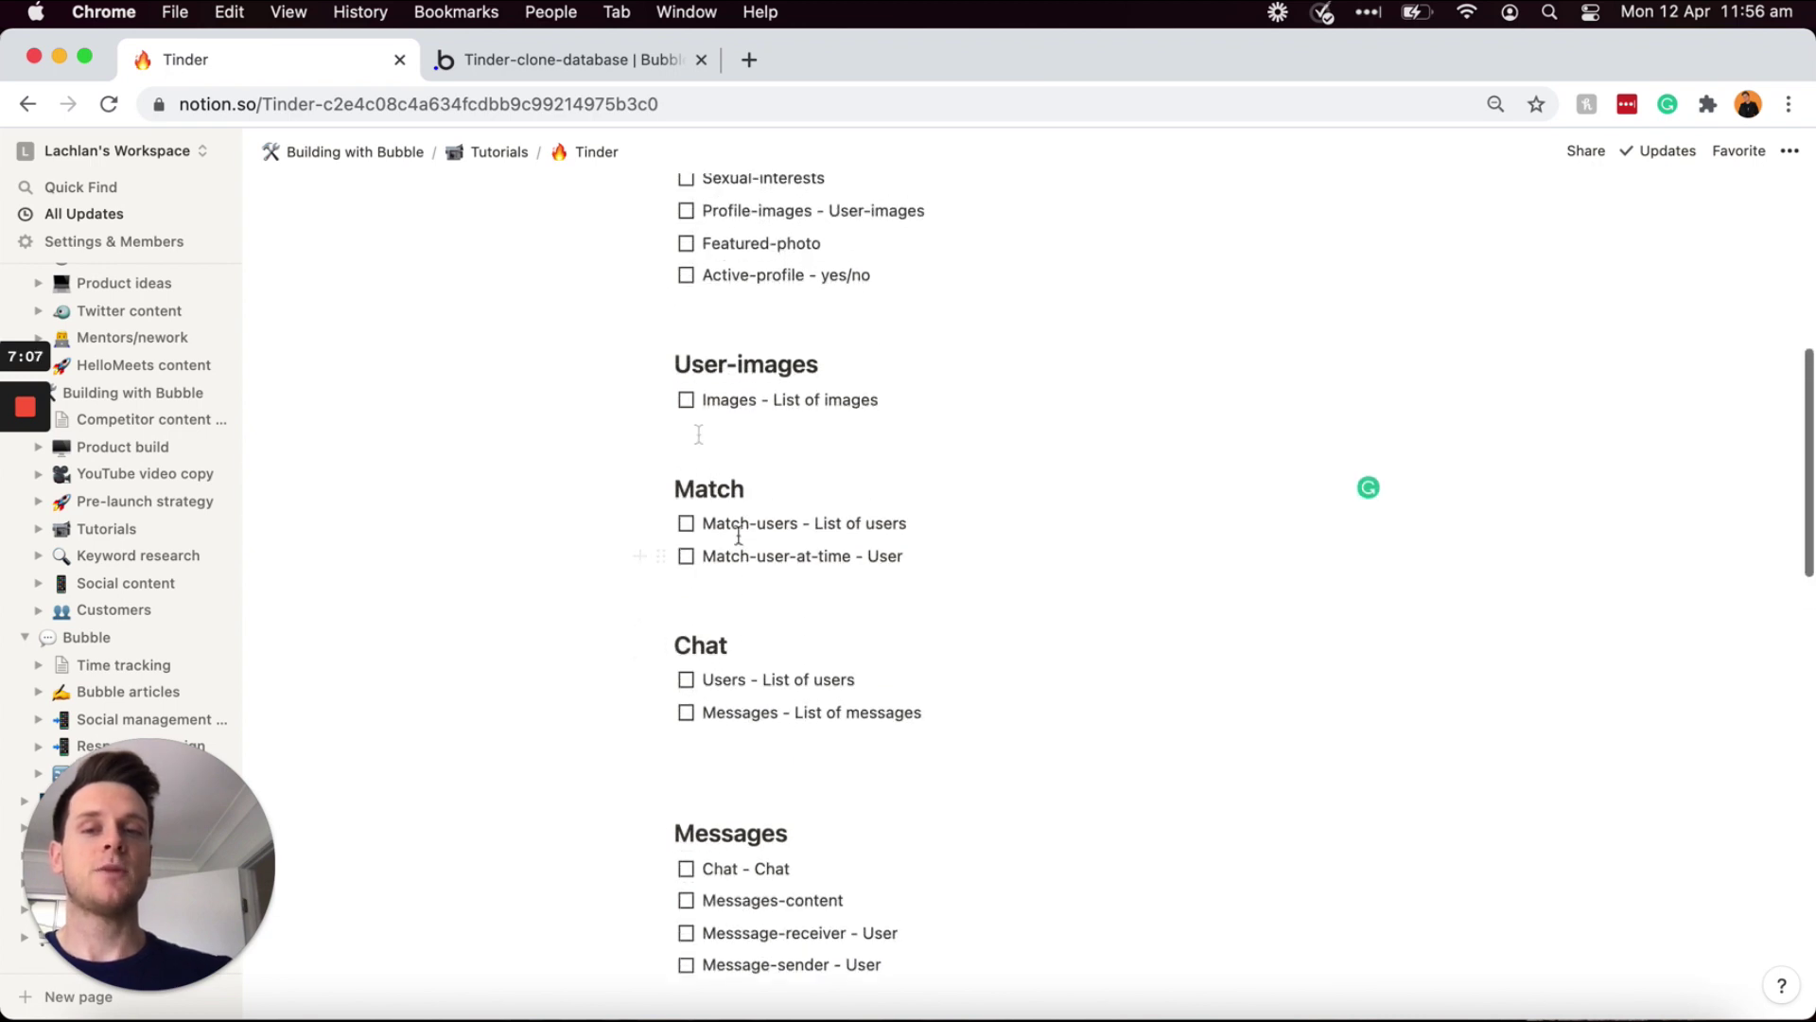
- Switch to the Bubble editor and create two custom data types named User-images and Match
{"action": "left_click", "coordinate": [599, 64]}
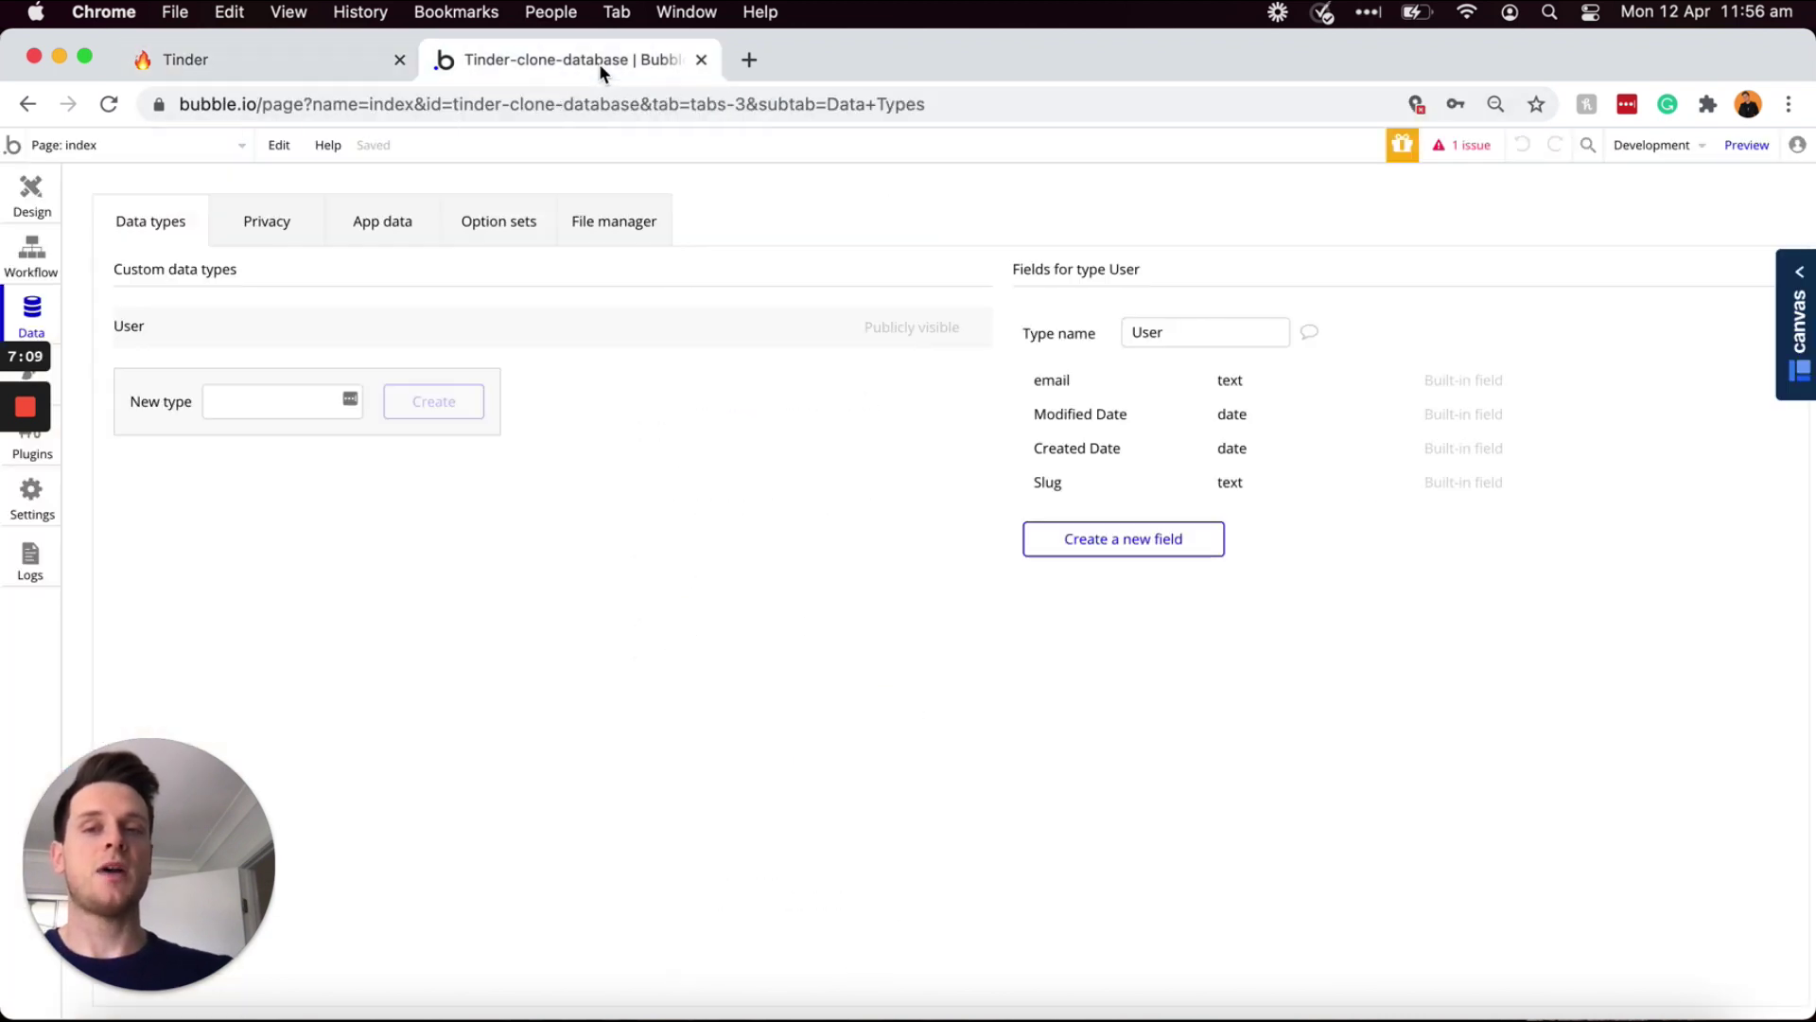
{"action": "left_click", "coordinate": [267, 403]}
{"action": "type", "text": "User-image"}
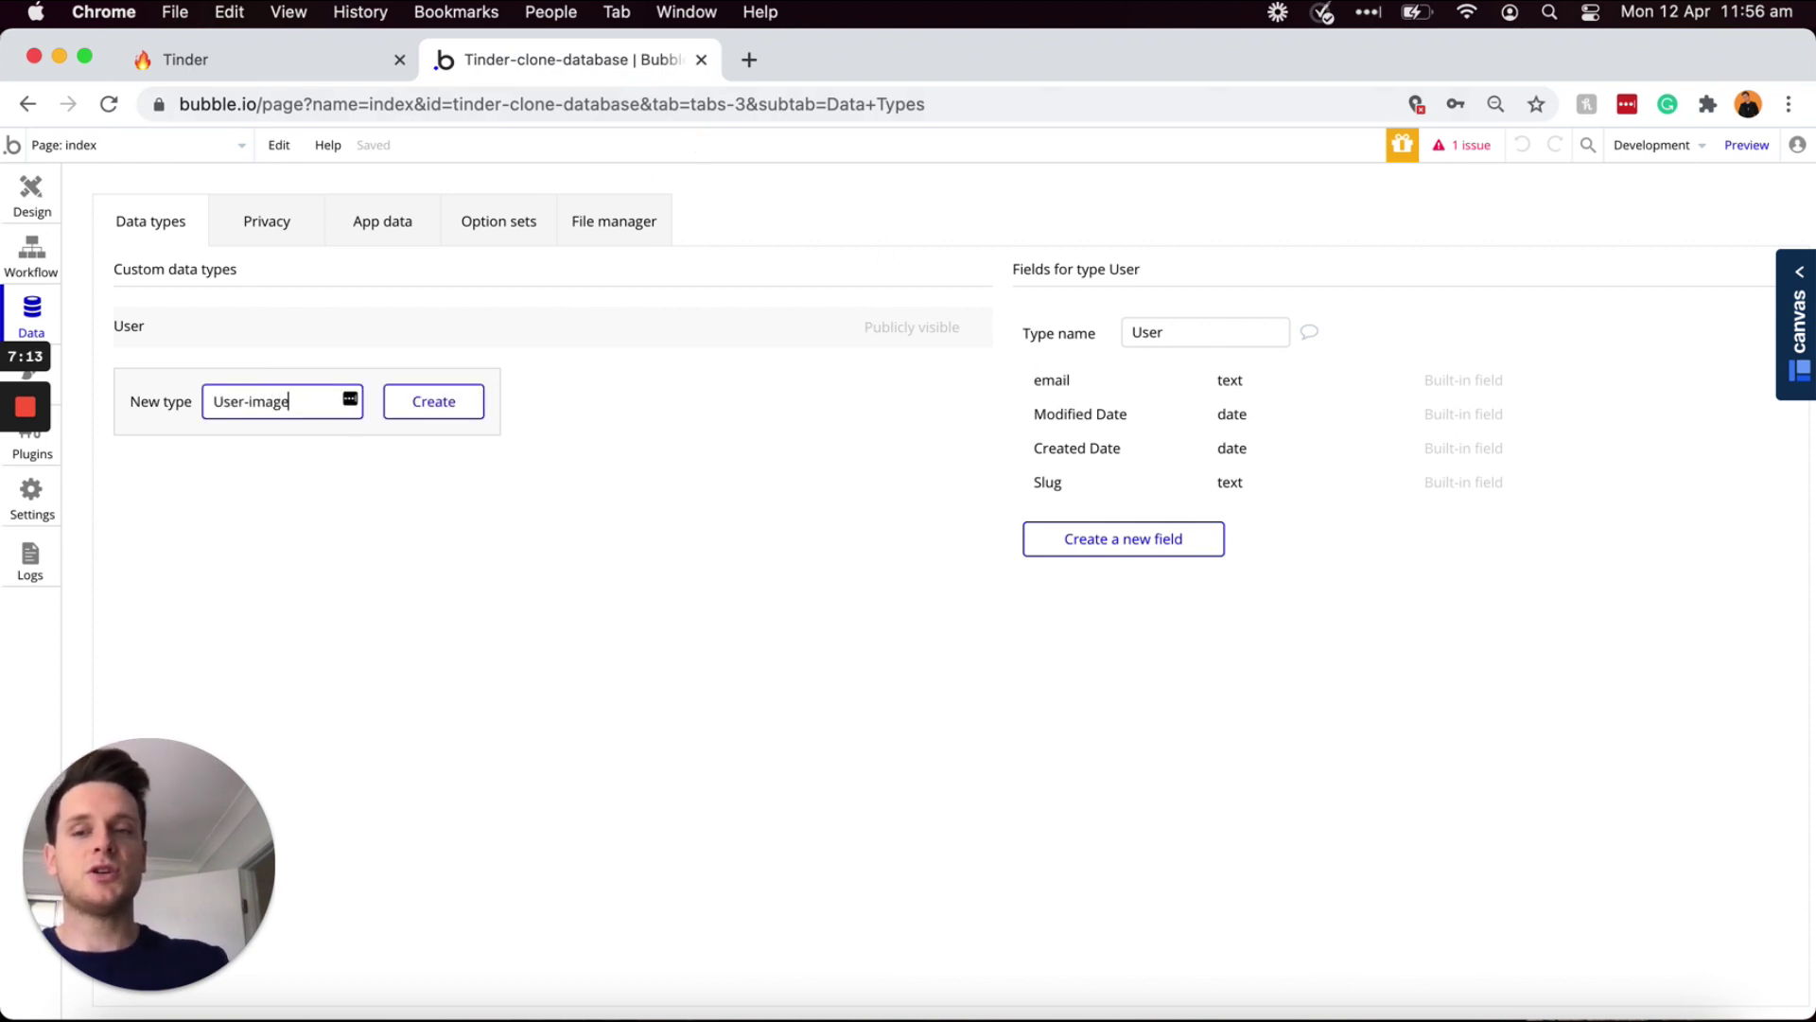
{"action": "type", "text": "s"}
{"action": "left_click", "coordinate": [420, 401]}
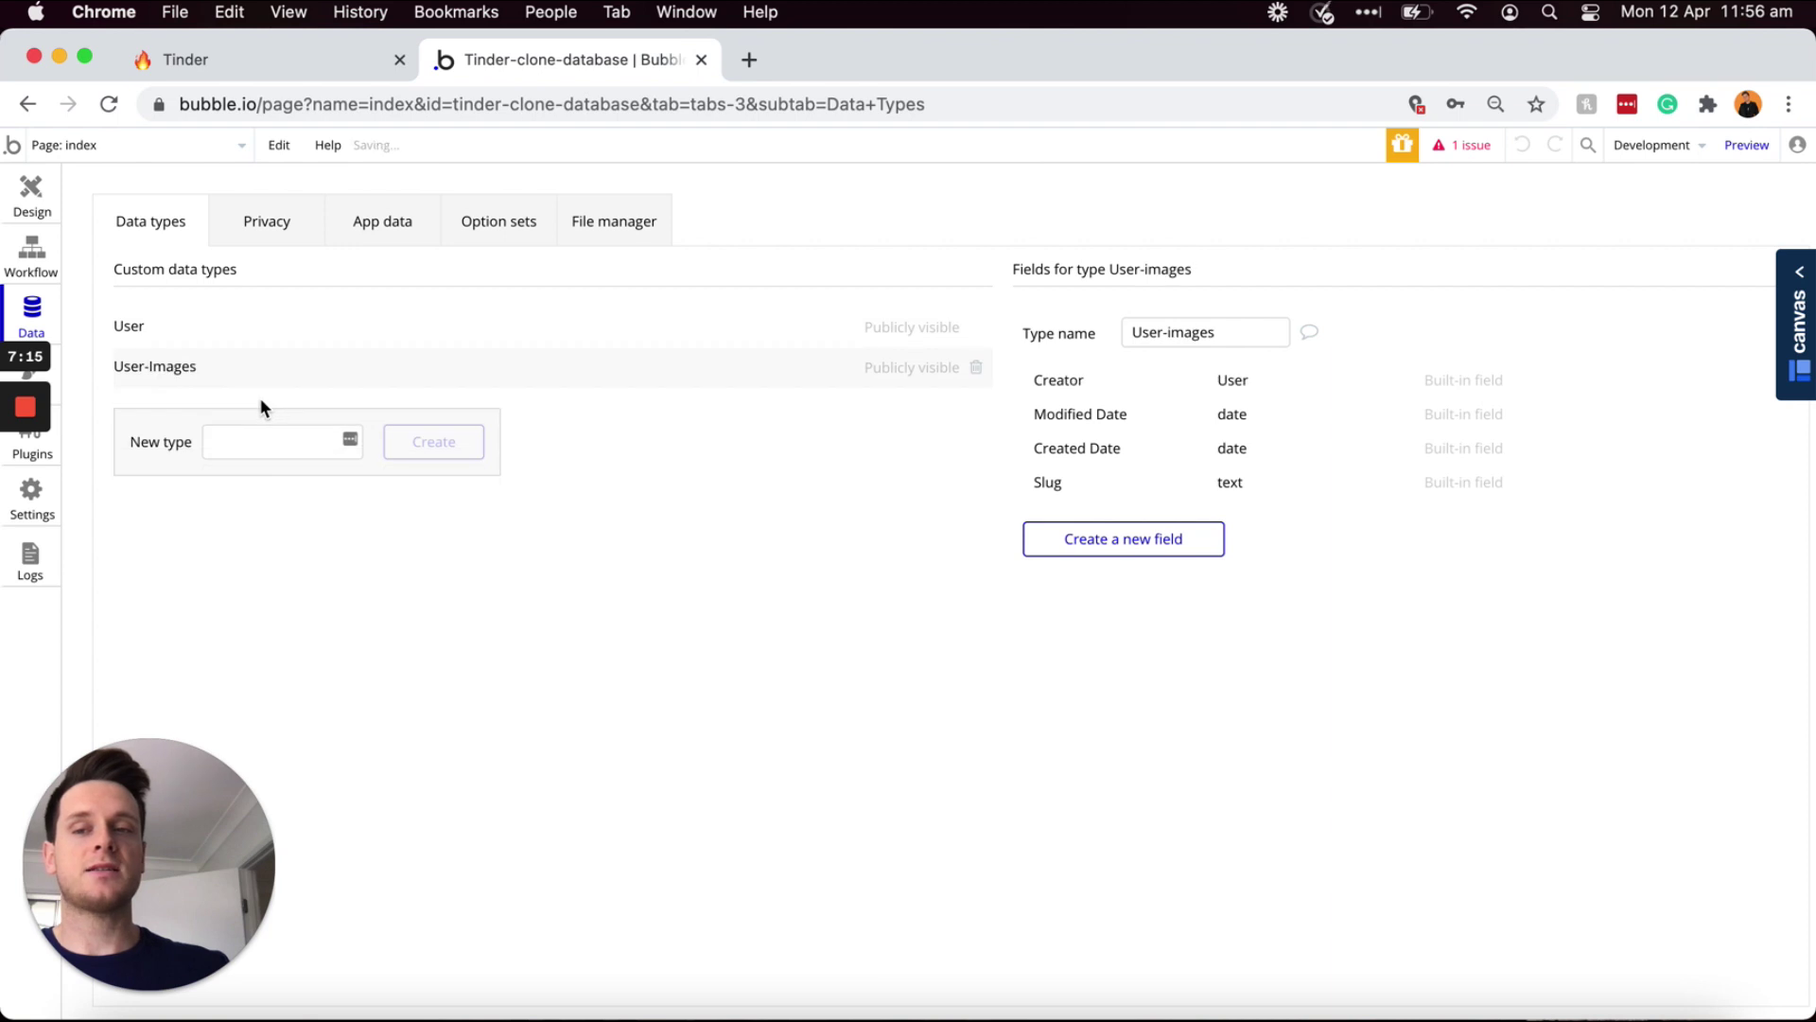
{"action": "type", "text": "Match"}
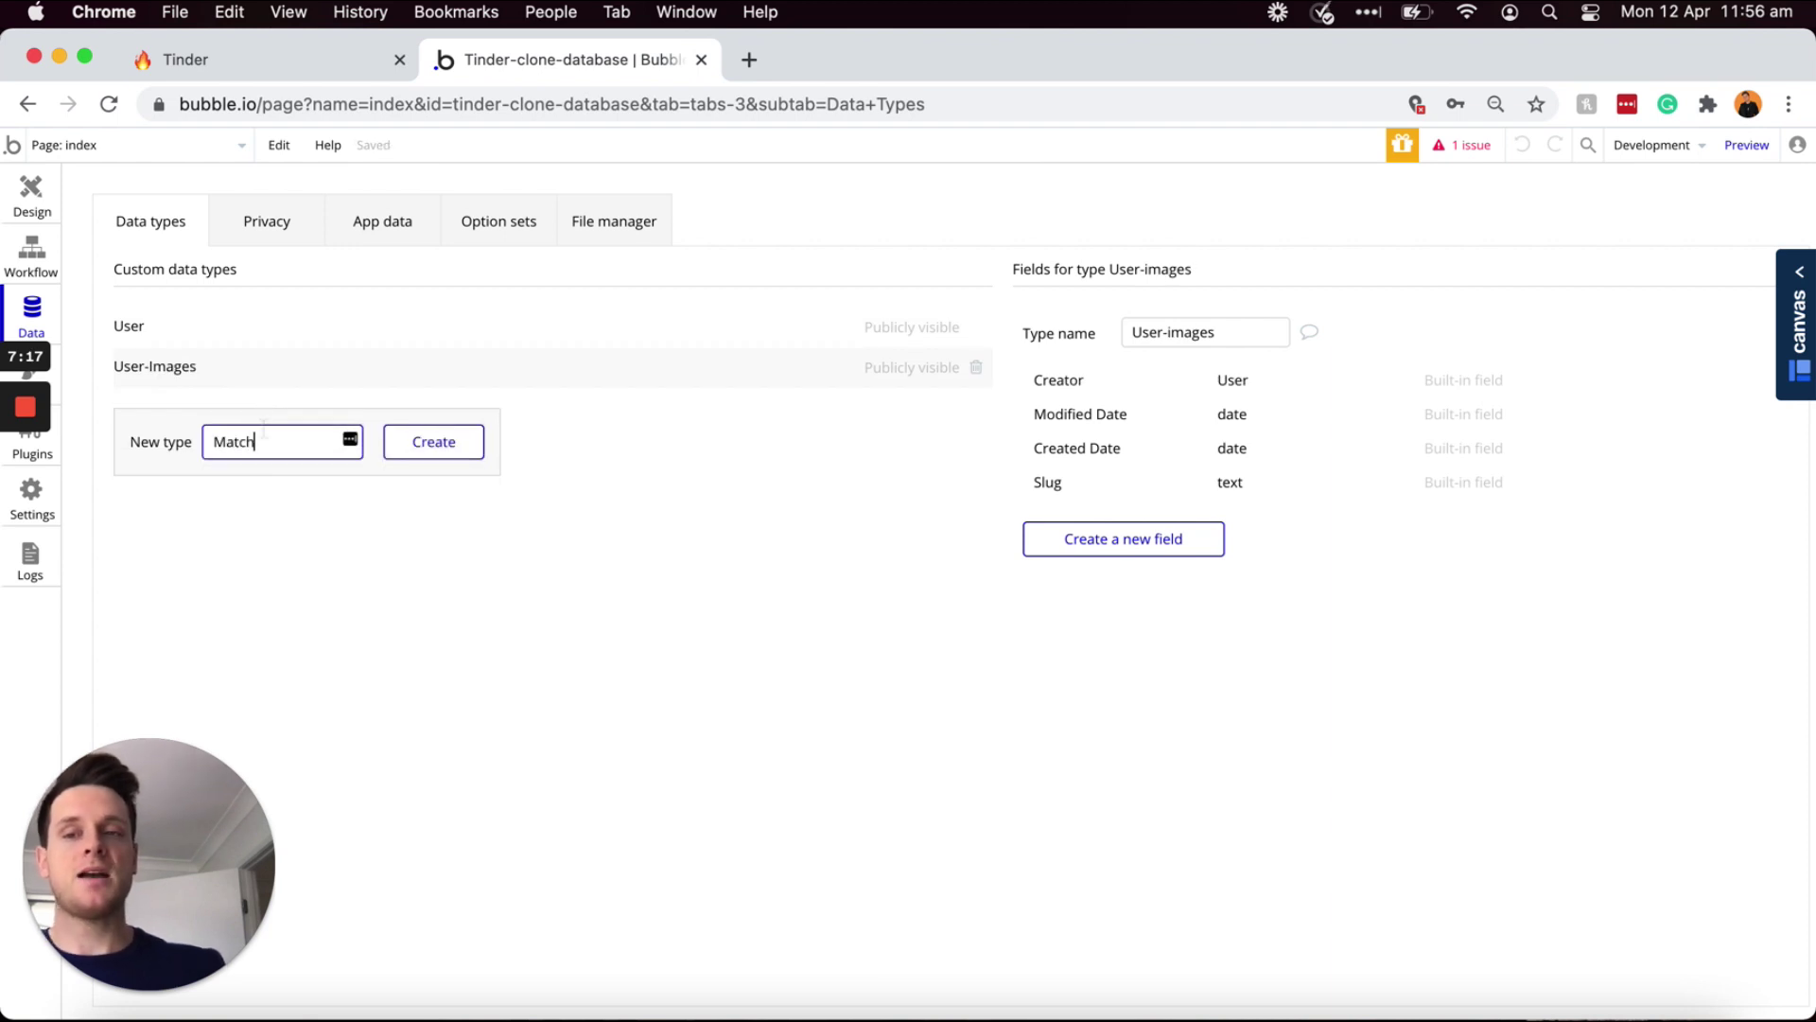
{"action": "left_click", "coordinate": [448, 456]}
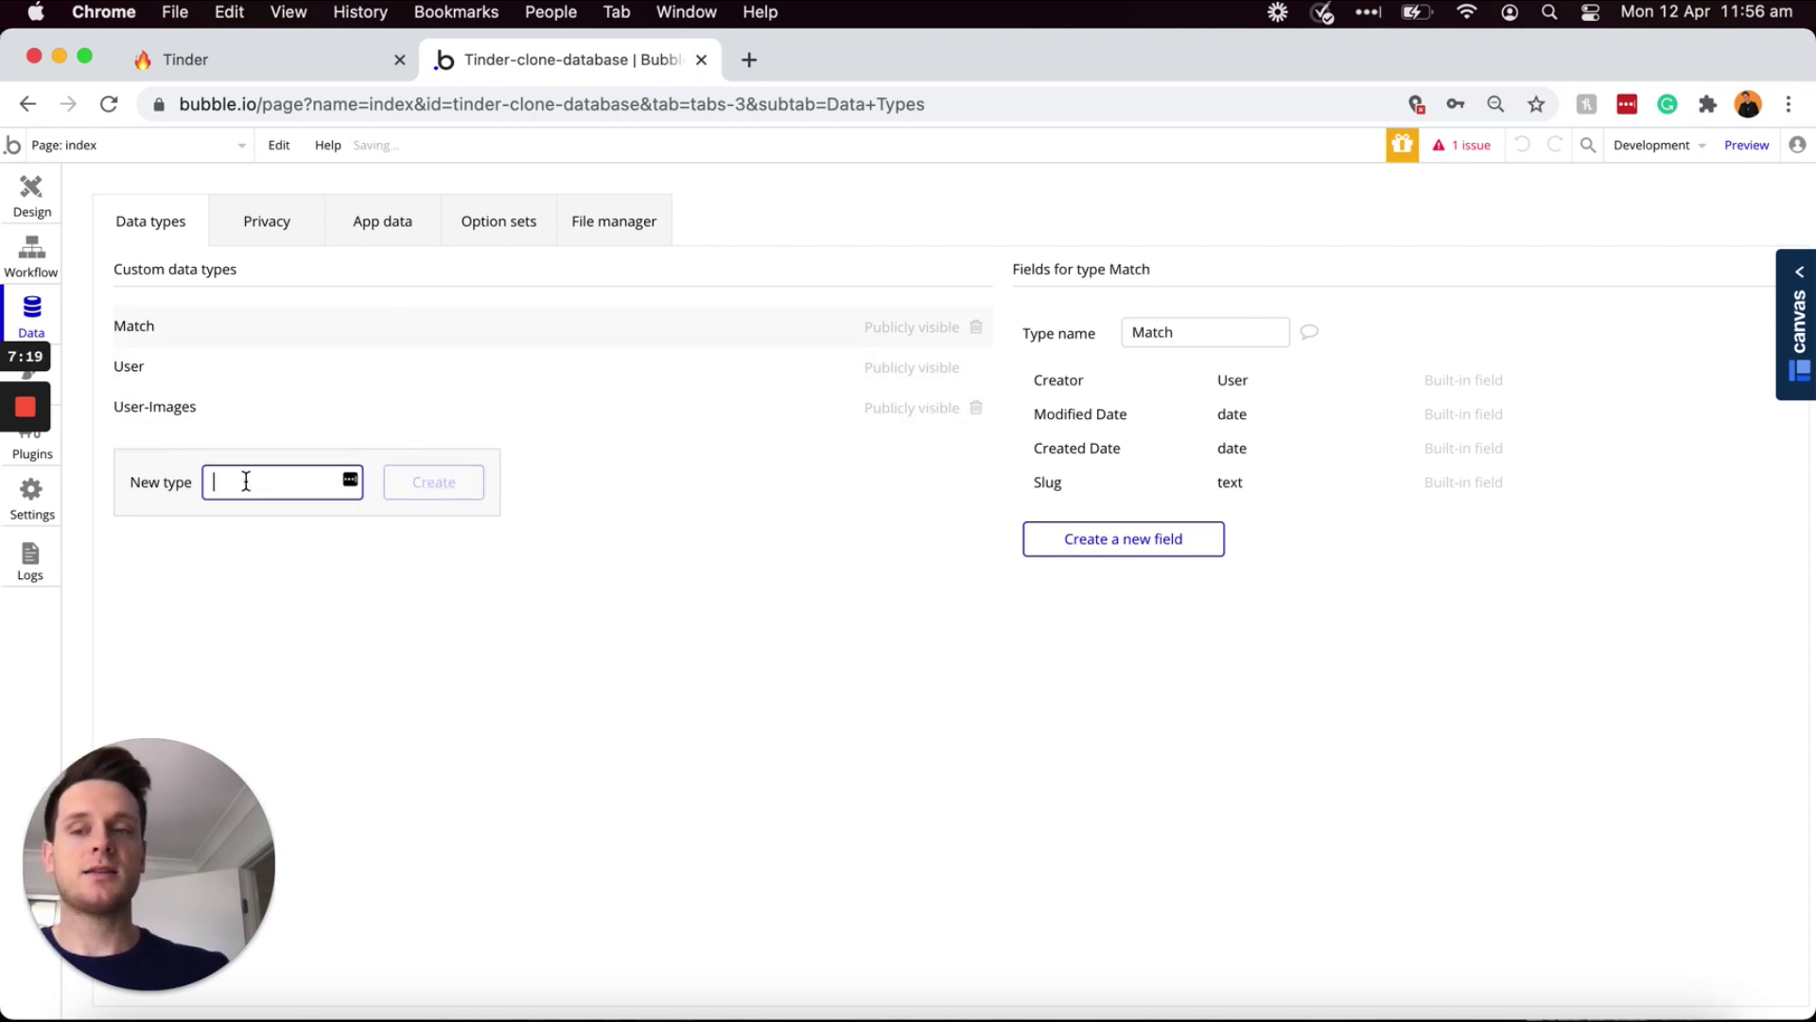
- Create two more custom data types named Chat and Message
{"action": "type", "text": "Chat"}
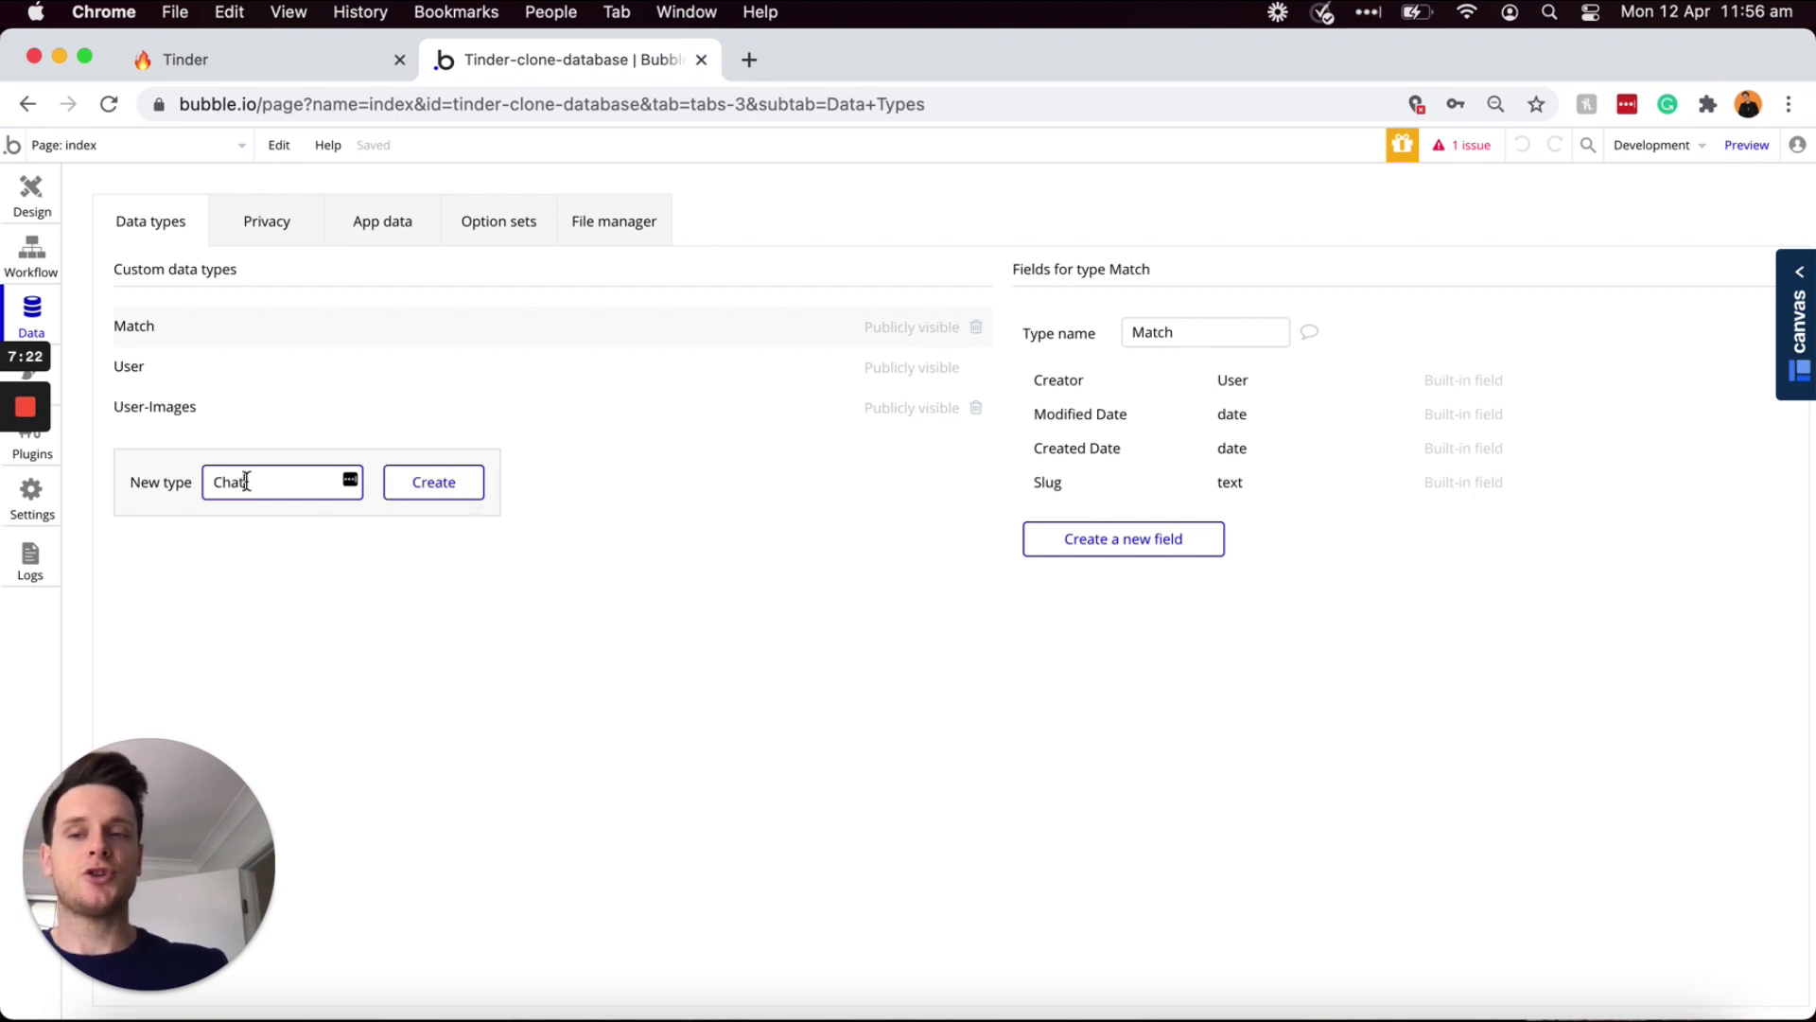
{"action": "left_click", "coordinate": [422, 482]}
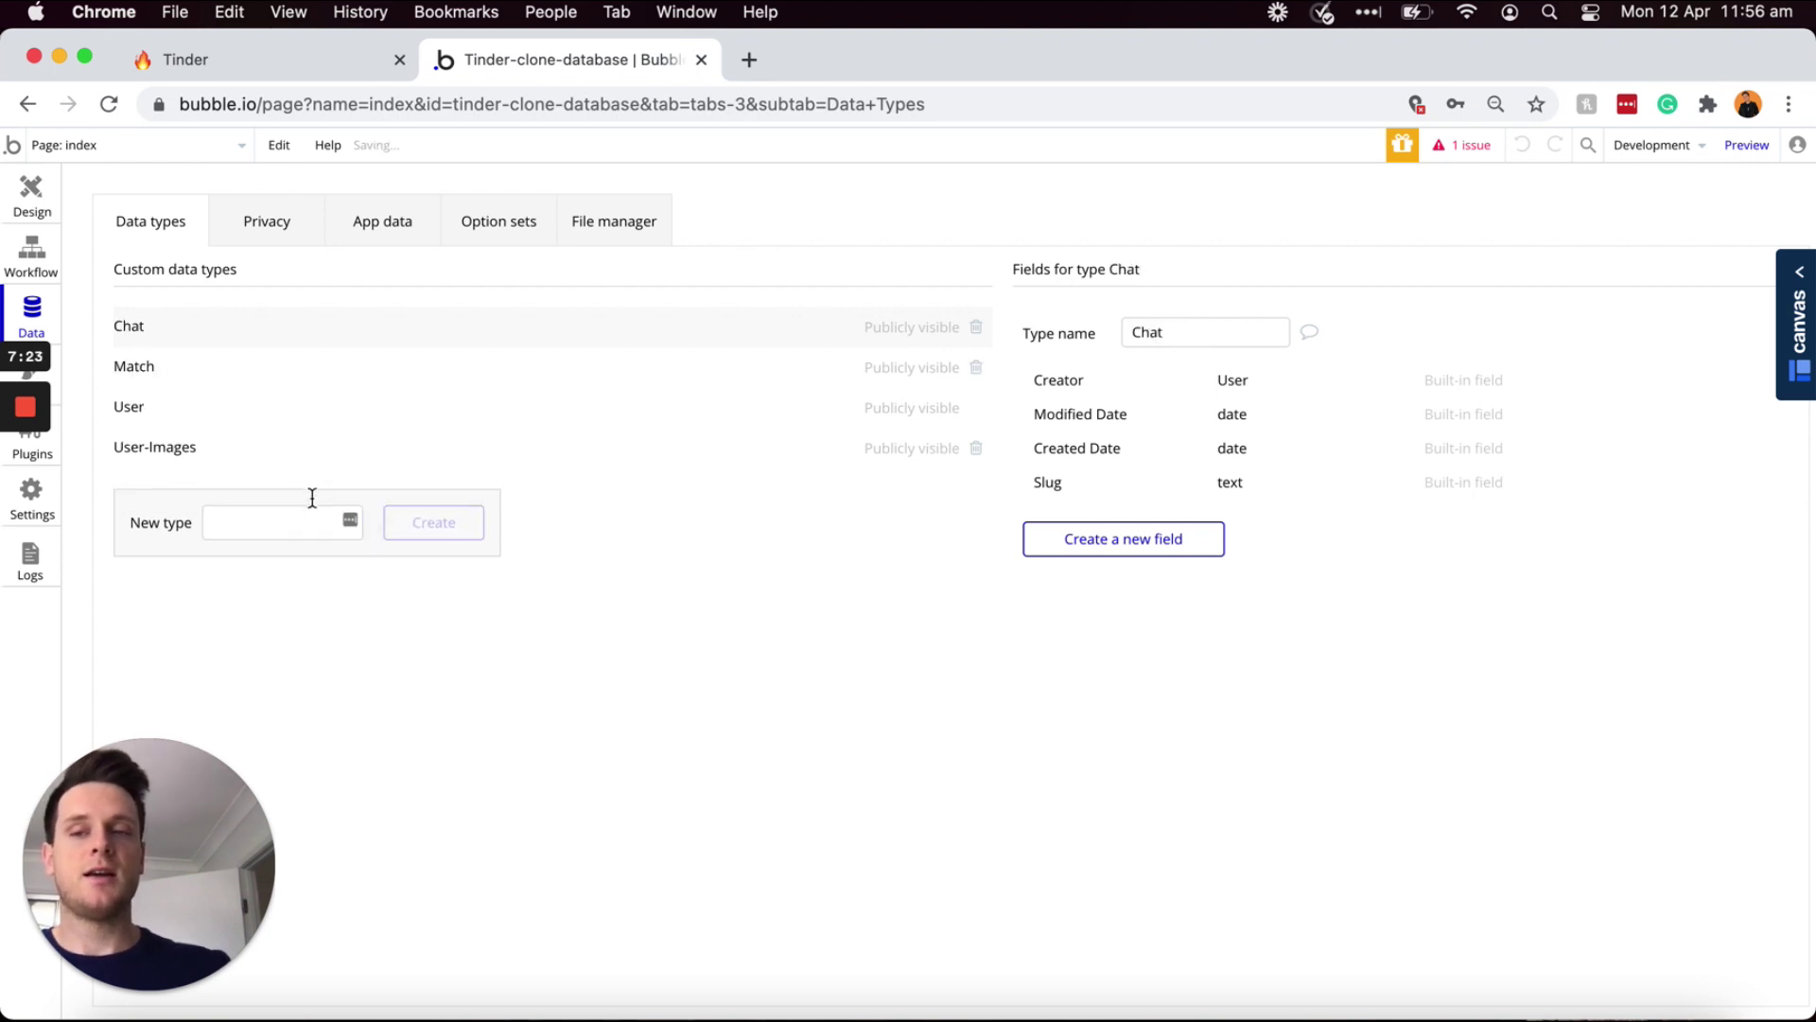
{"action": "type", "text": "Message"}
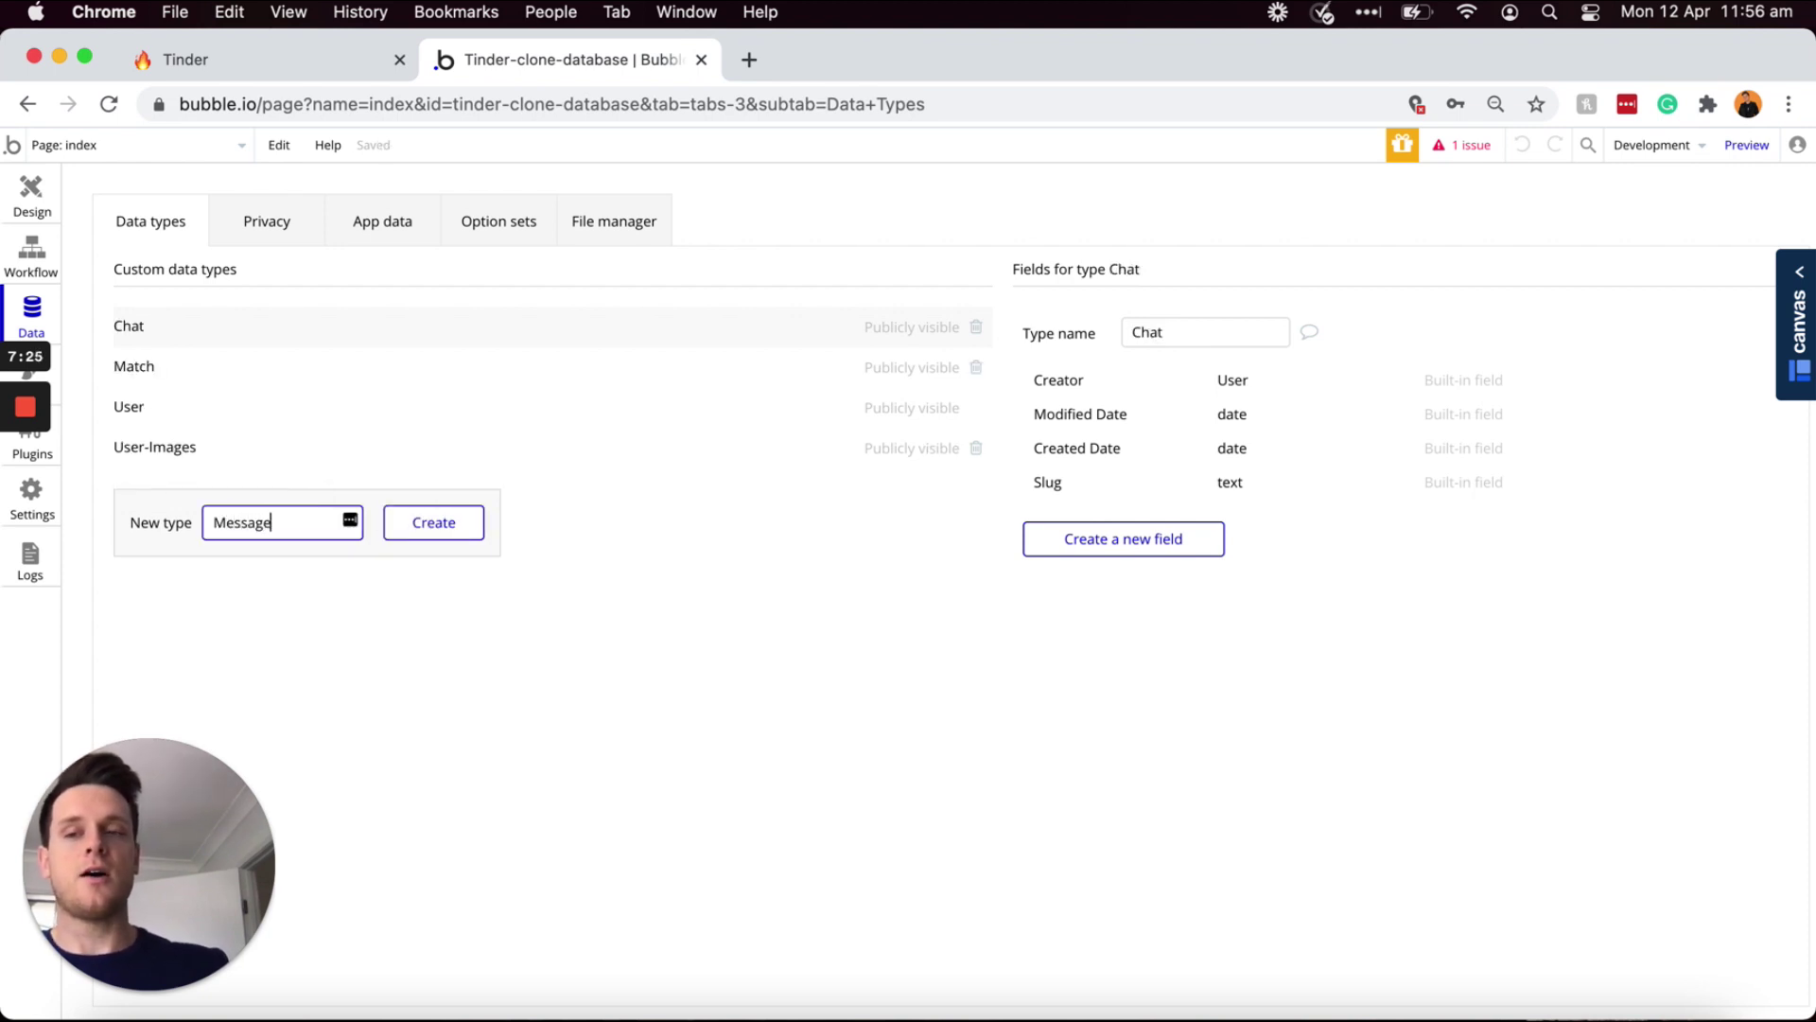
{"action": "left_click", "coordinate": [453, 523]}
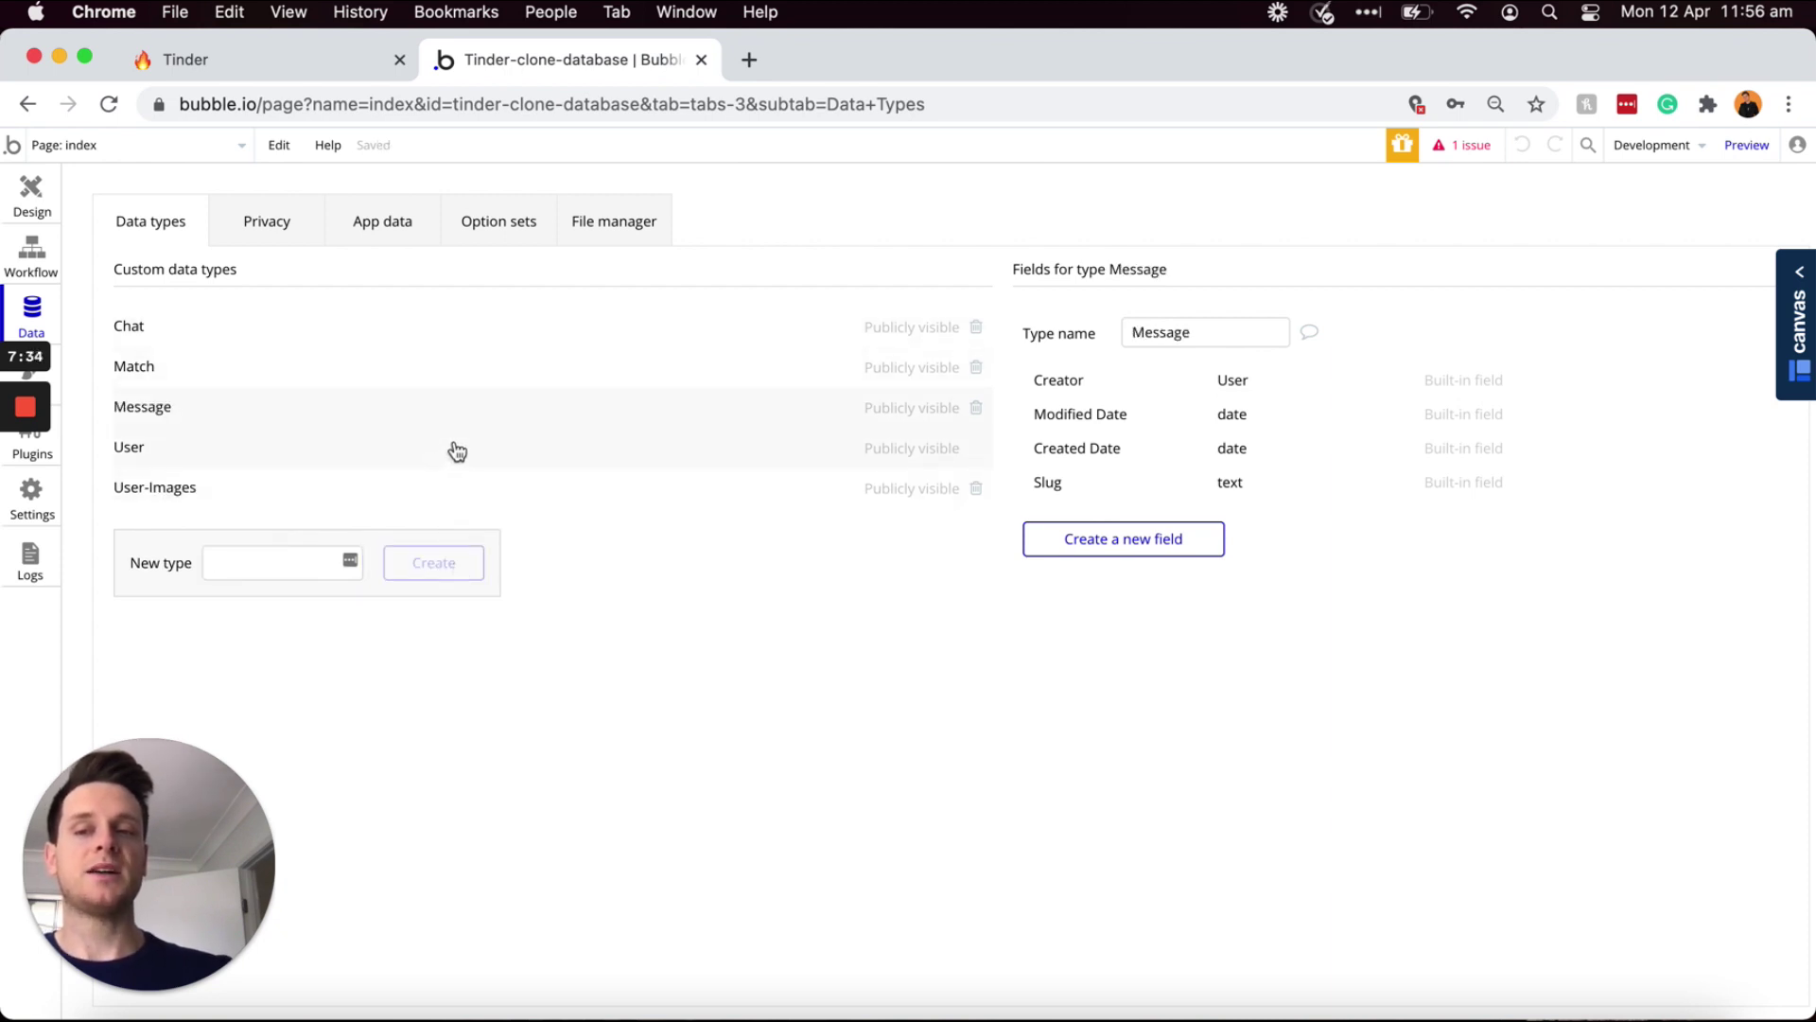
- Check the User field list in Notion, and in Bubble add a text field called Name to the User data type
{"action": "left_click", "coordinate": [322, 451]}
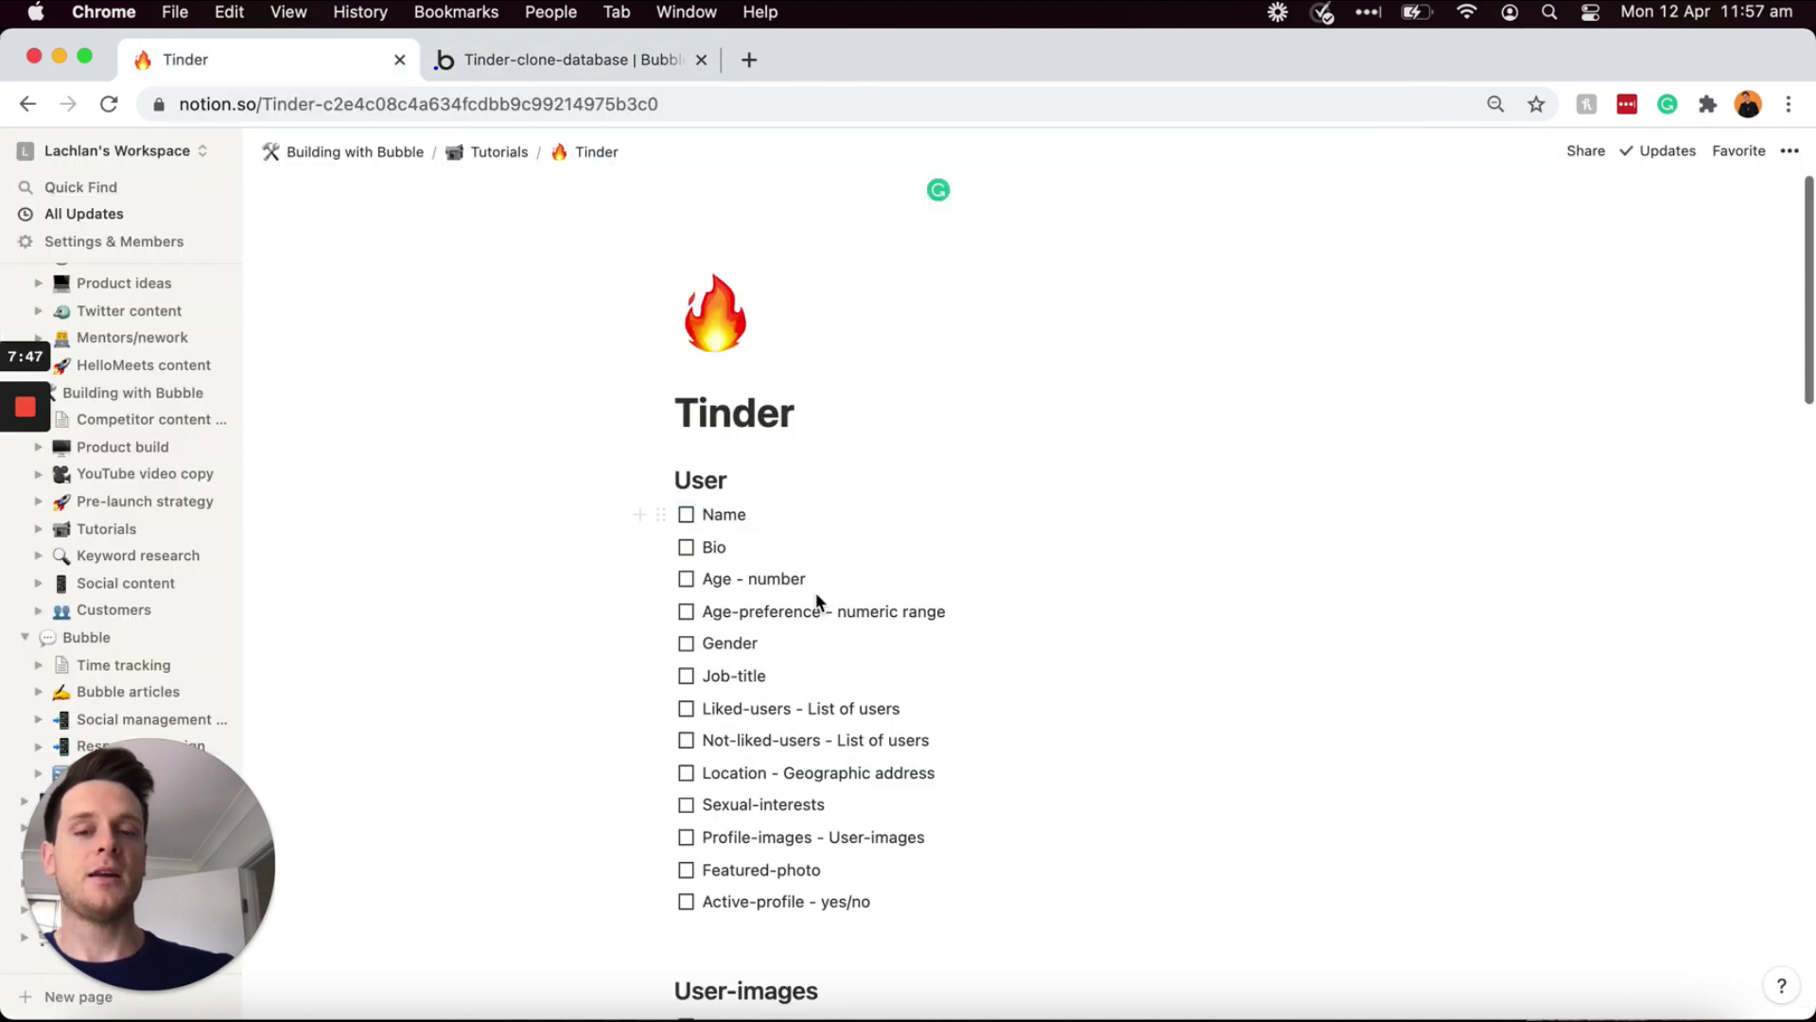
{"action": "left_click_drag", "start_coordinate": [823, 501], "coordinate": [884, 677]}
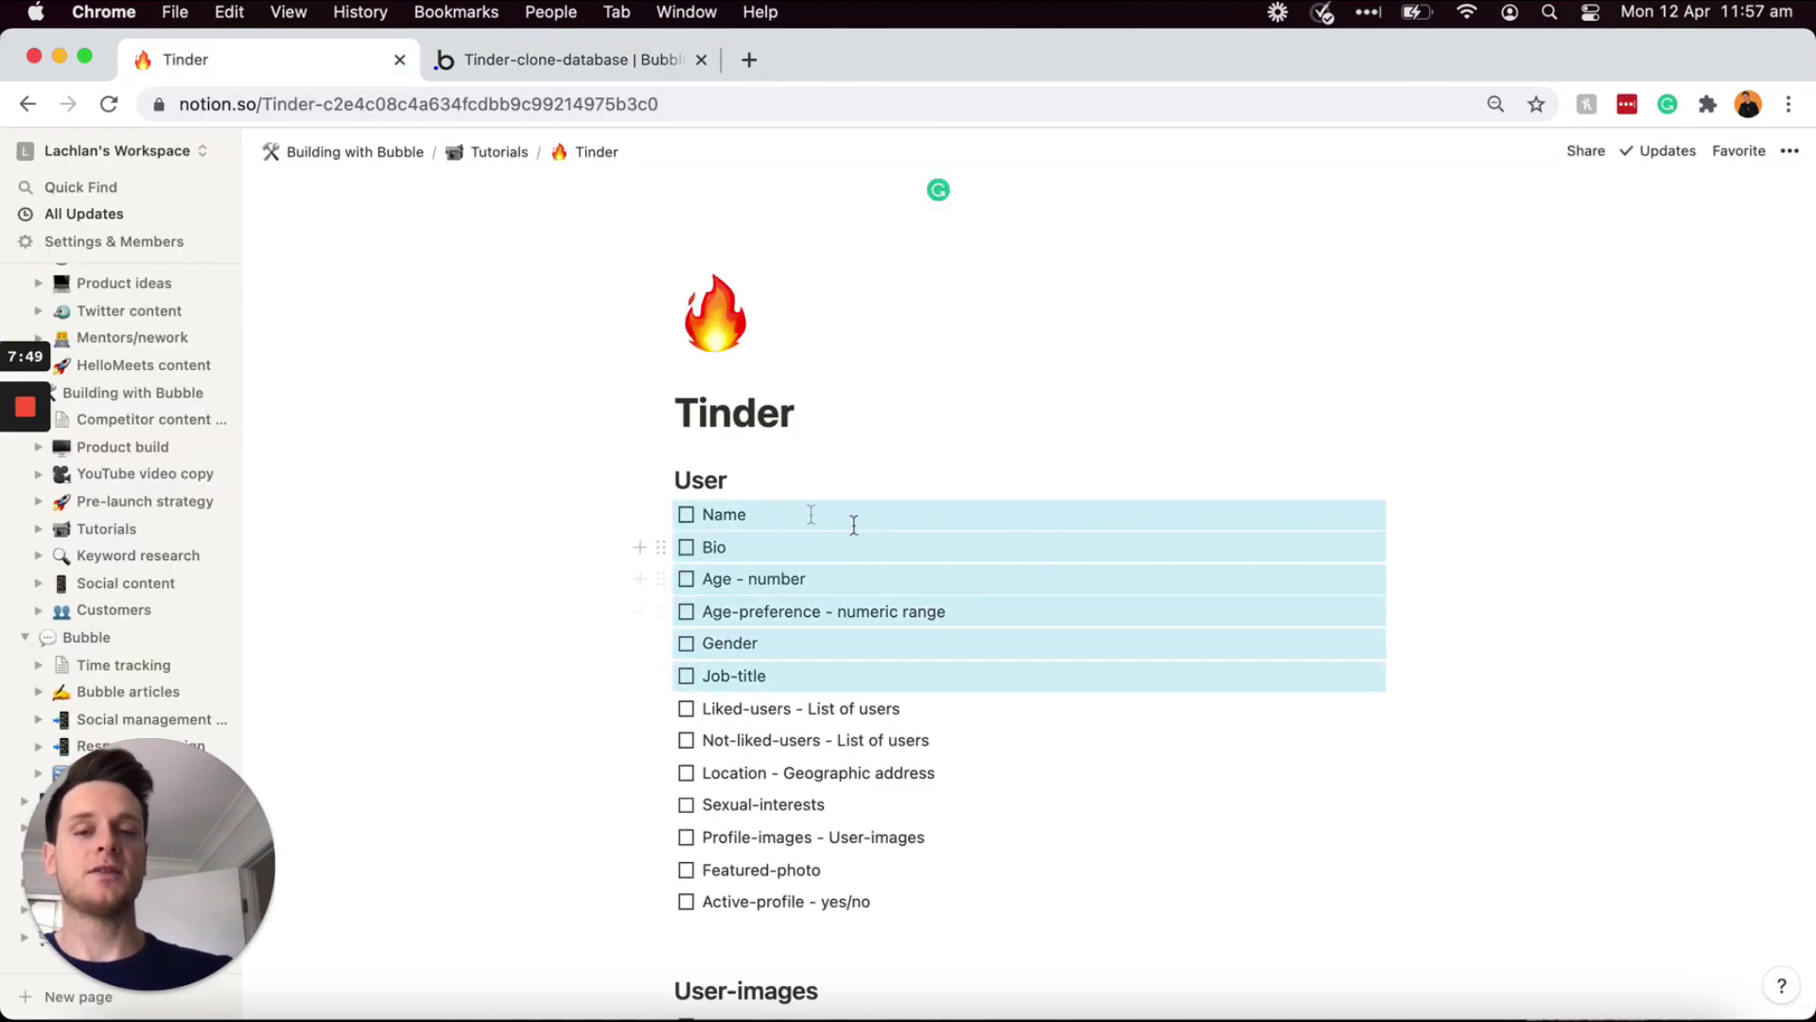
{"action": "left_click", "coordinate": [610, 65]}
{"action": "left_click", "coordinate": [1173, 539]}
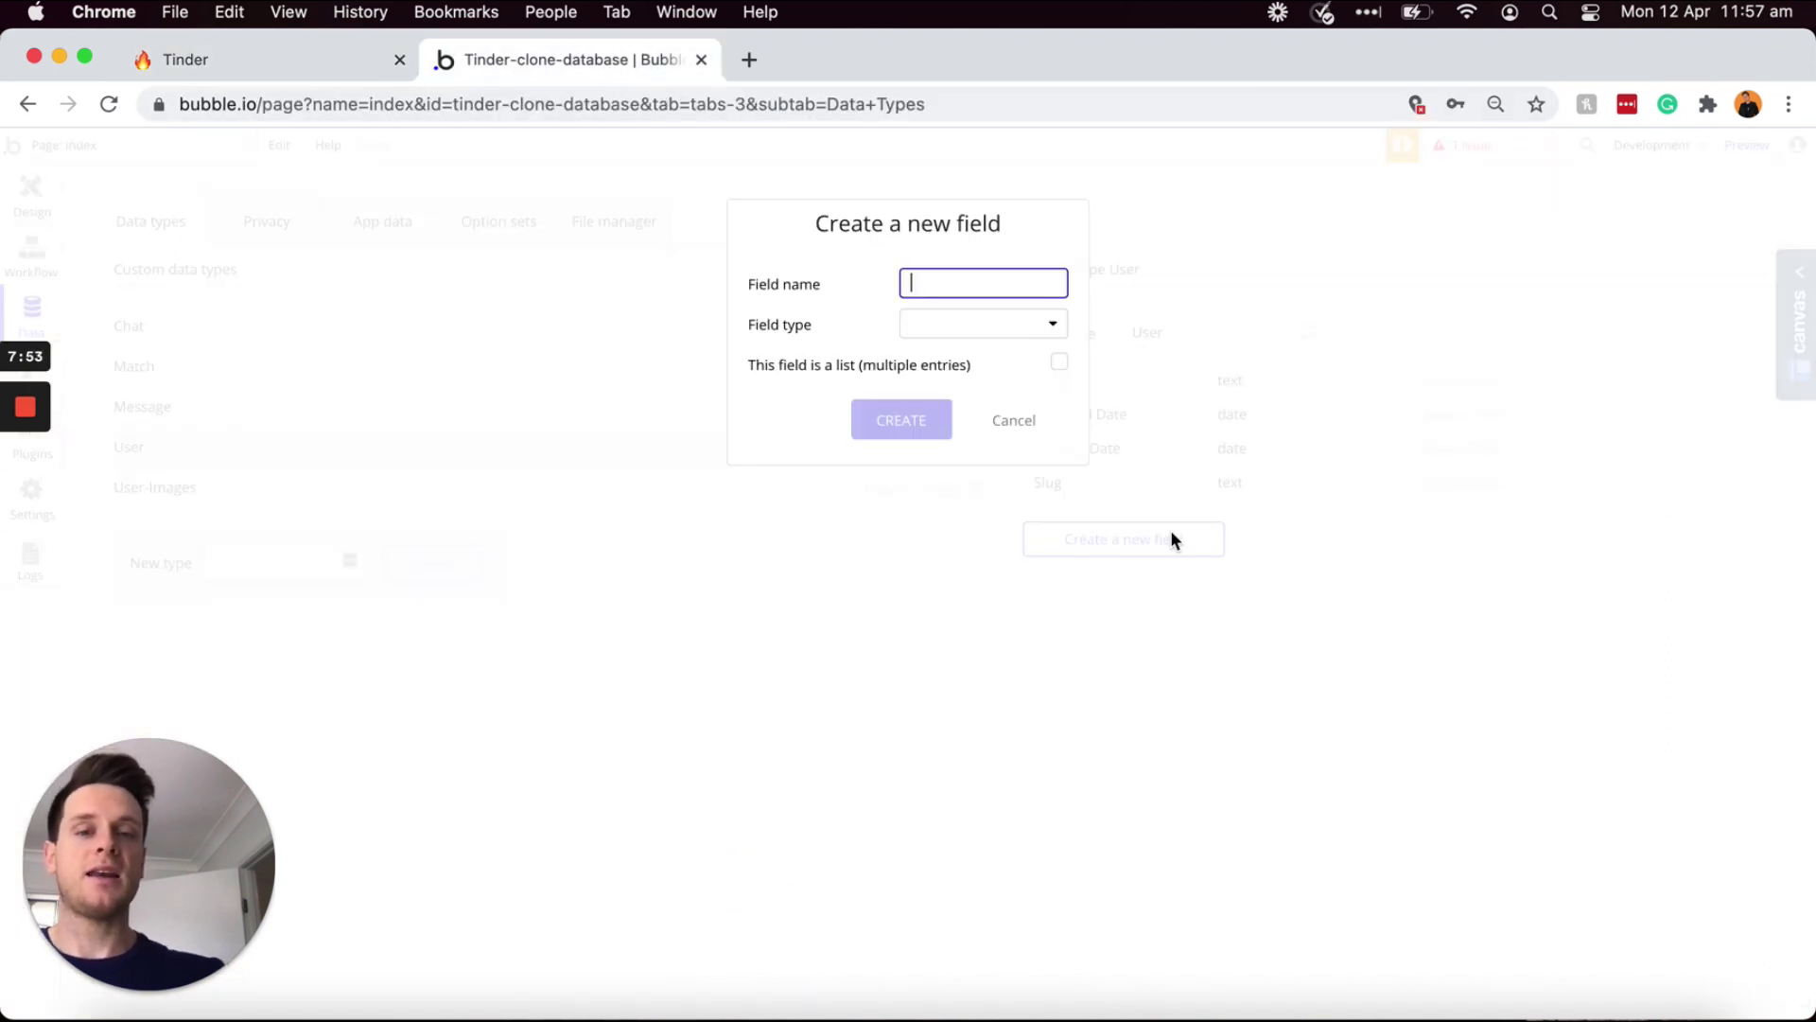
{"action": "type", "text": "Name"}
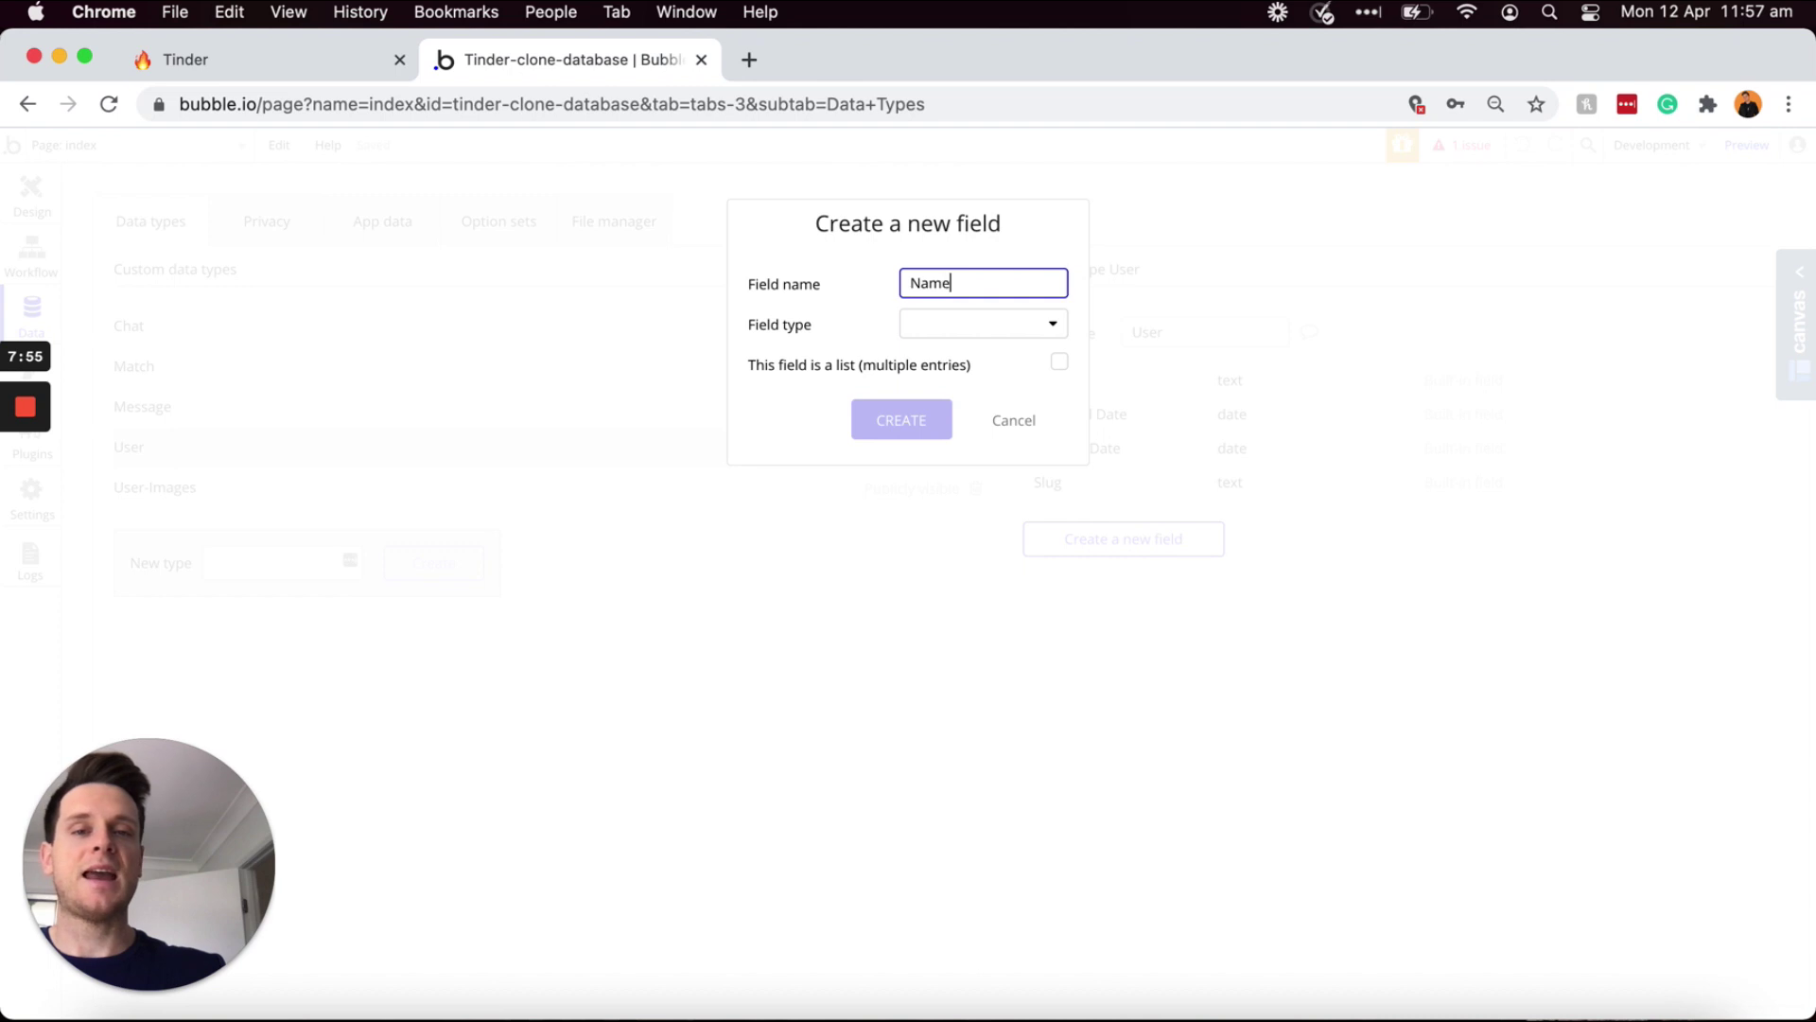
{"action": "left_click", "coordinate": [1031, 326]}
{"action": "left_click", "coordinate": [947, 361]}
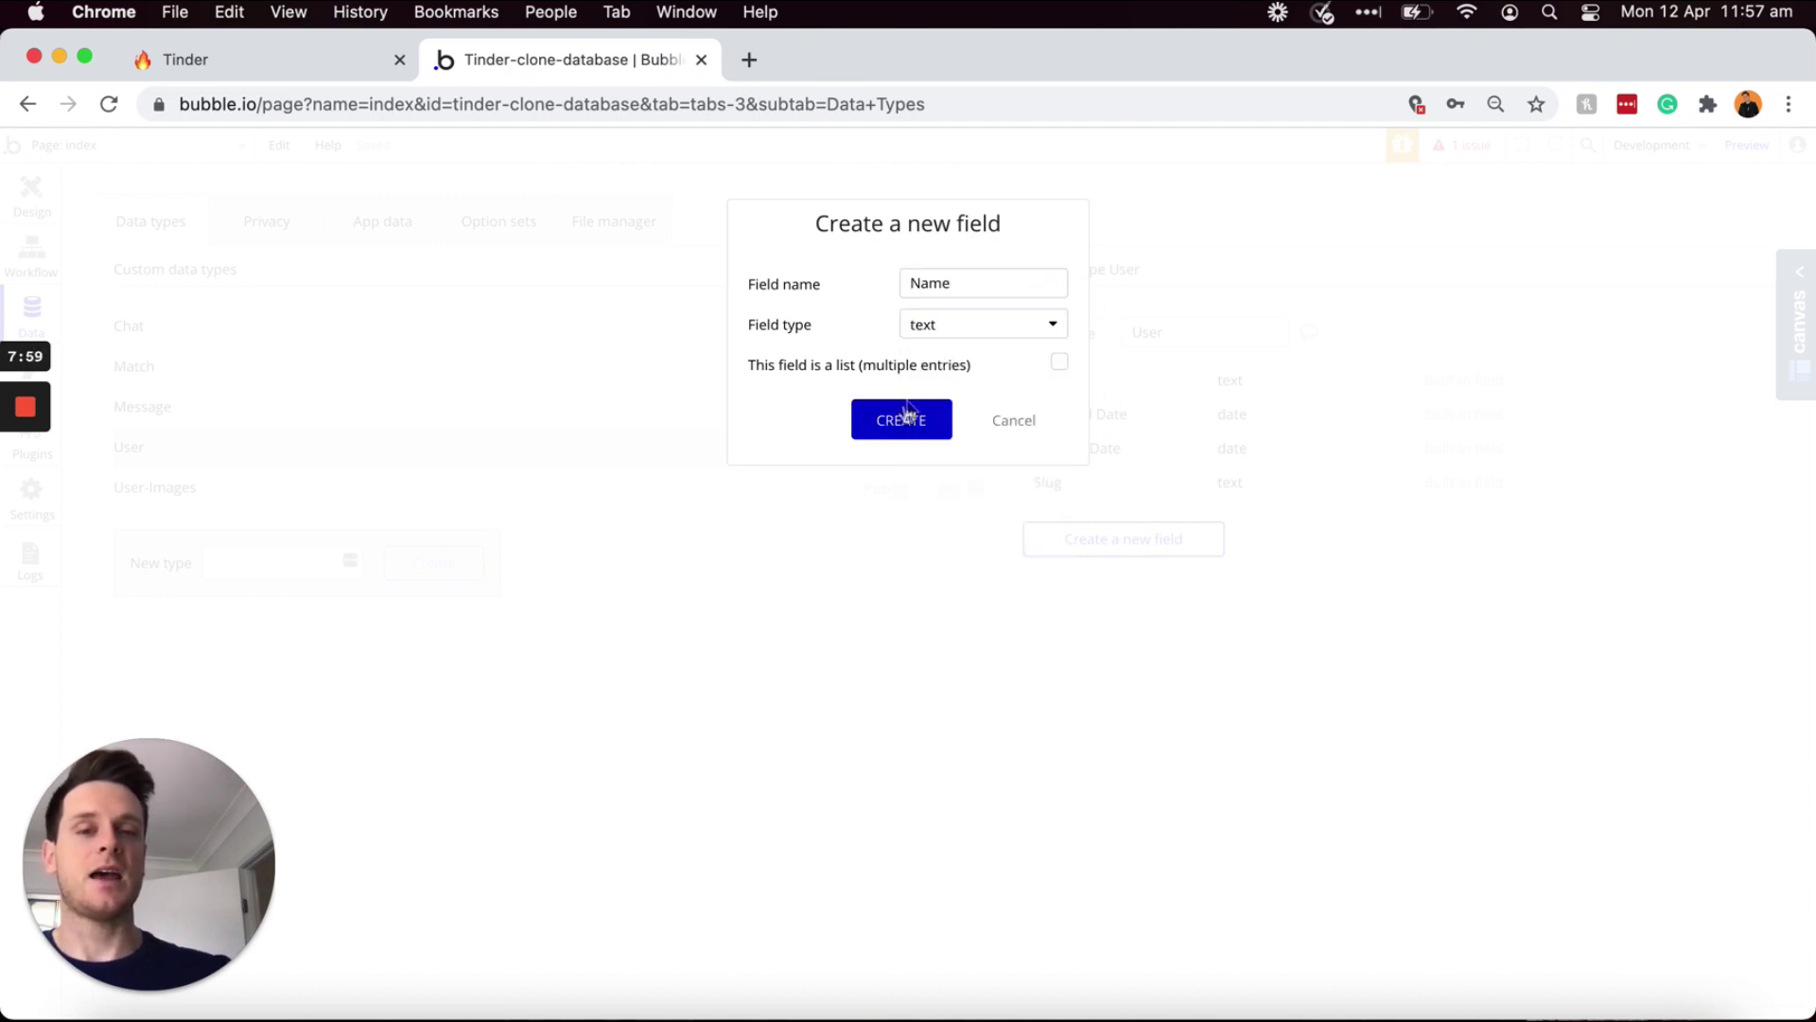
{"action": "left_click", "coordinate": [893, 432]}
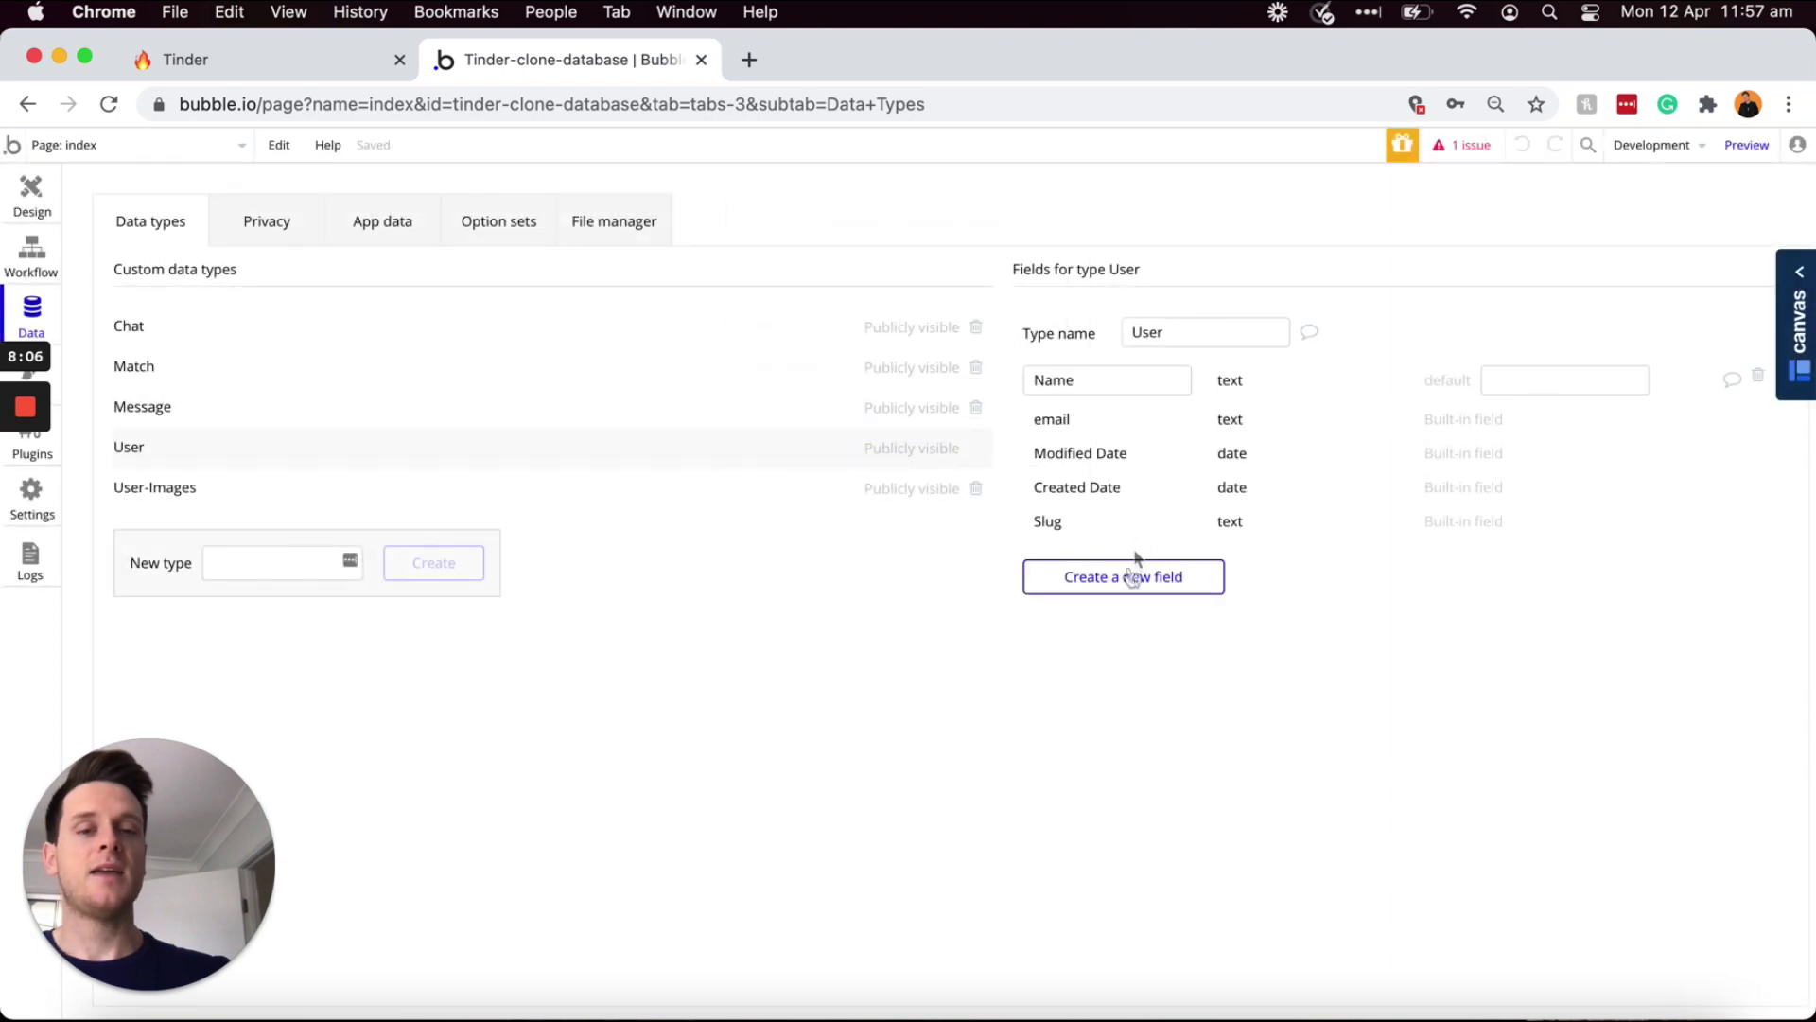
- Add a text field called Bio to the User data type
{"action": "left_click", "coordinate": [1127, 572]}
{"action": "type", "text": "Bio"}
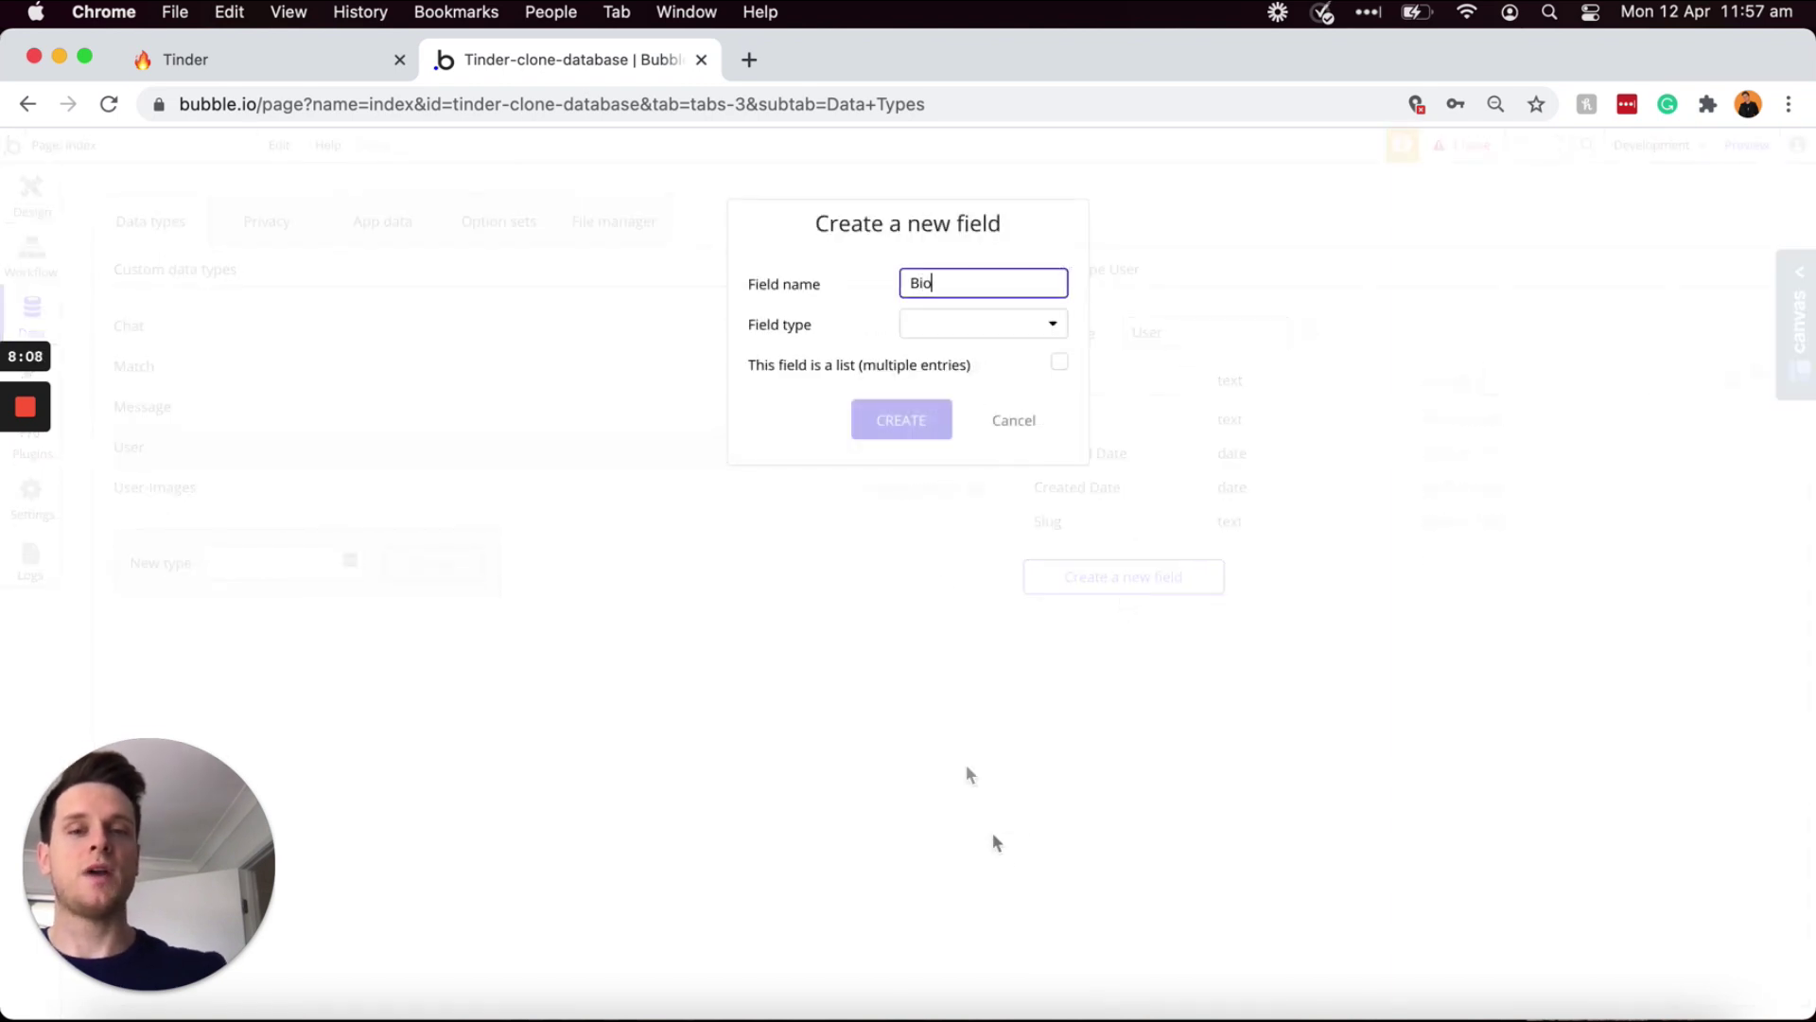
{"action": "left_click", "coordinate": [965, 327]}
{"action": "left_click", "coordinate": [939, 362]}
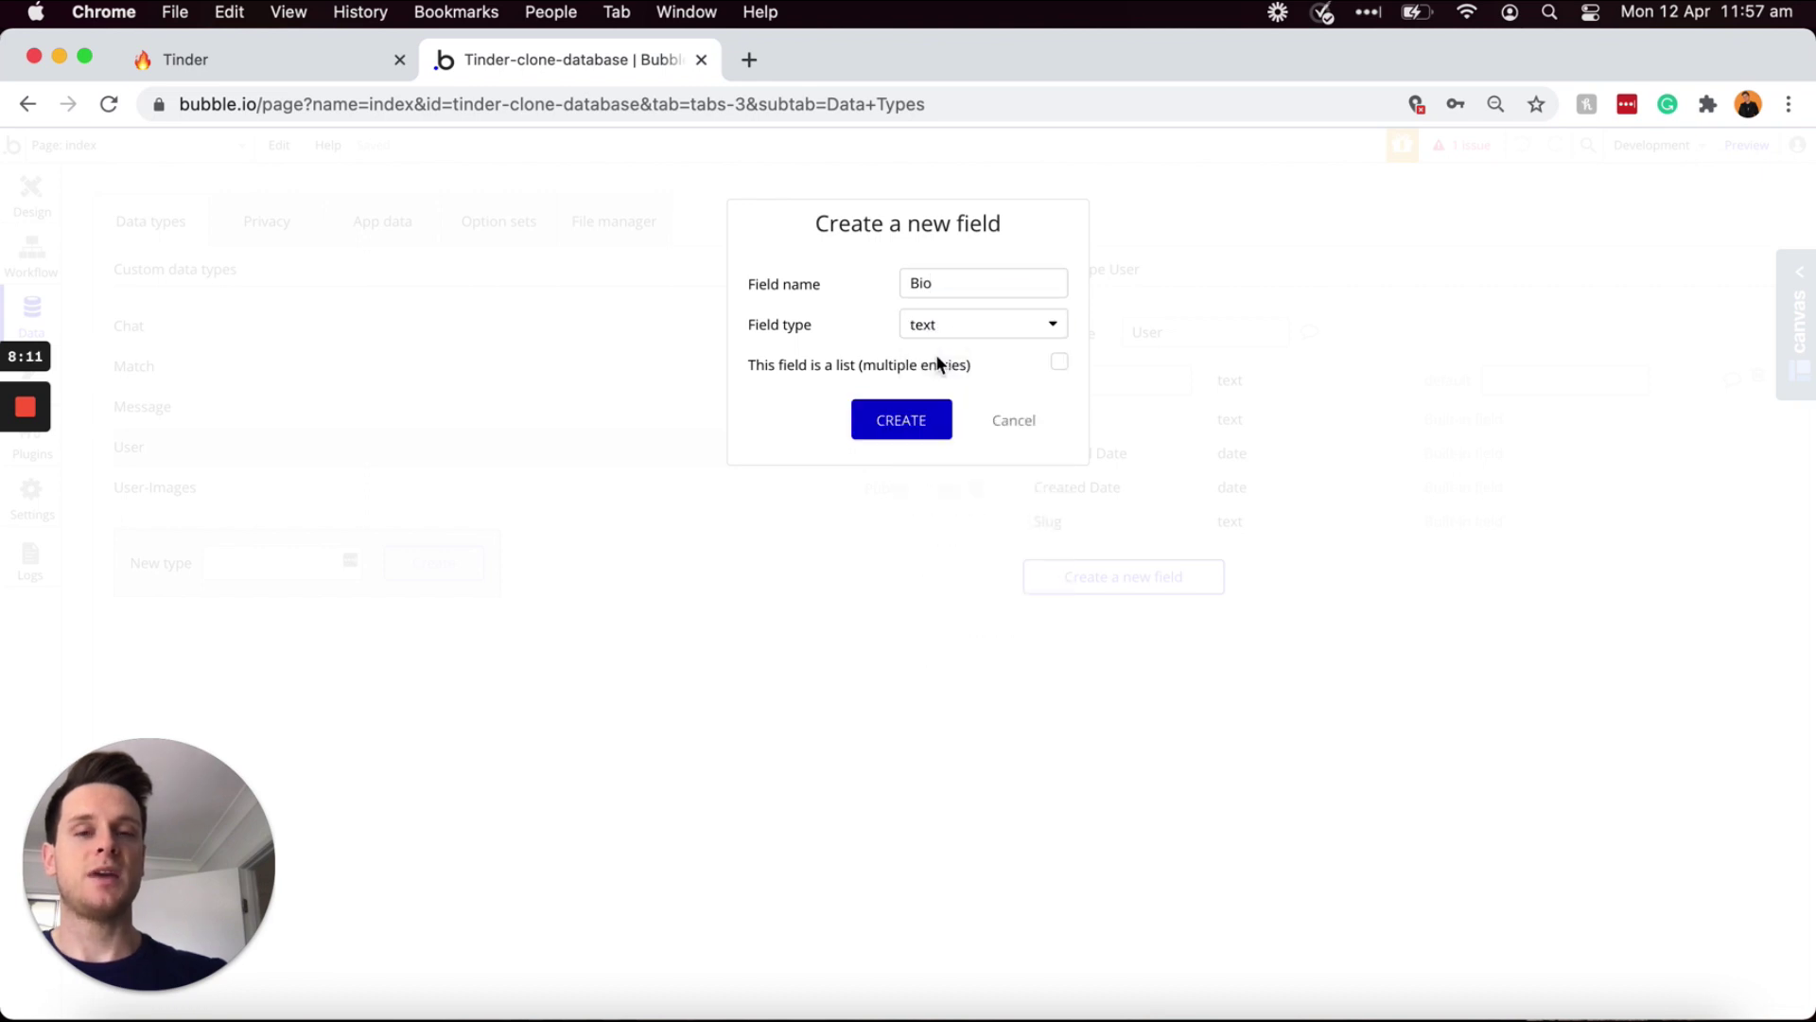
{"action": "left_click", "coordinate": [901, 420]}
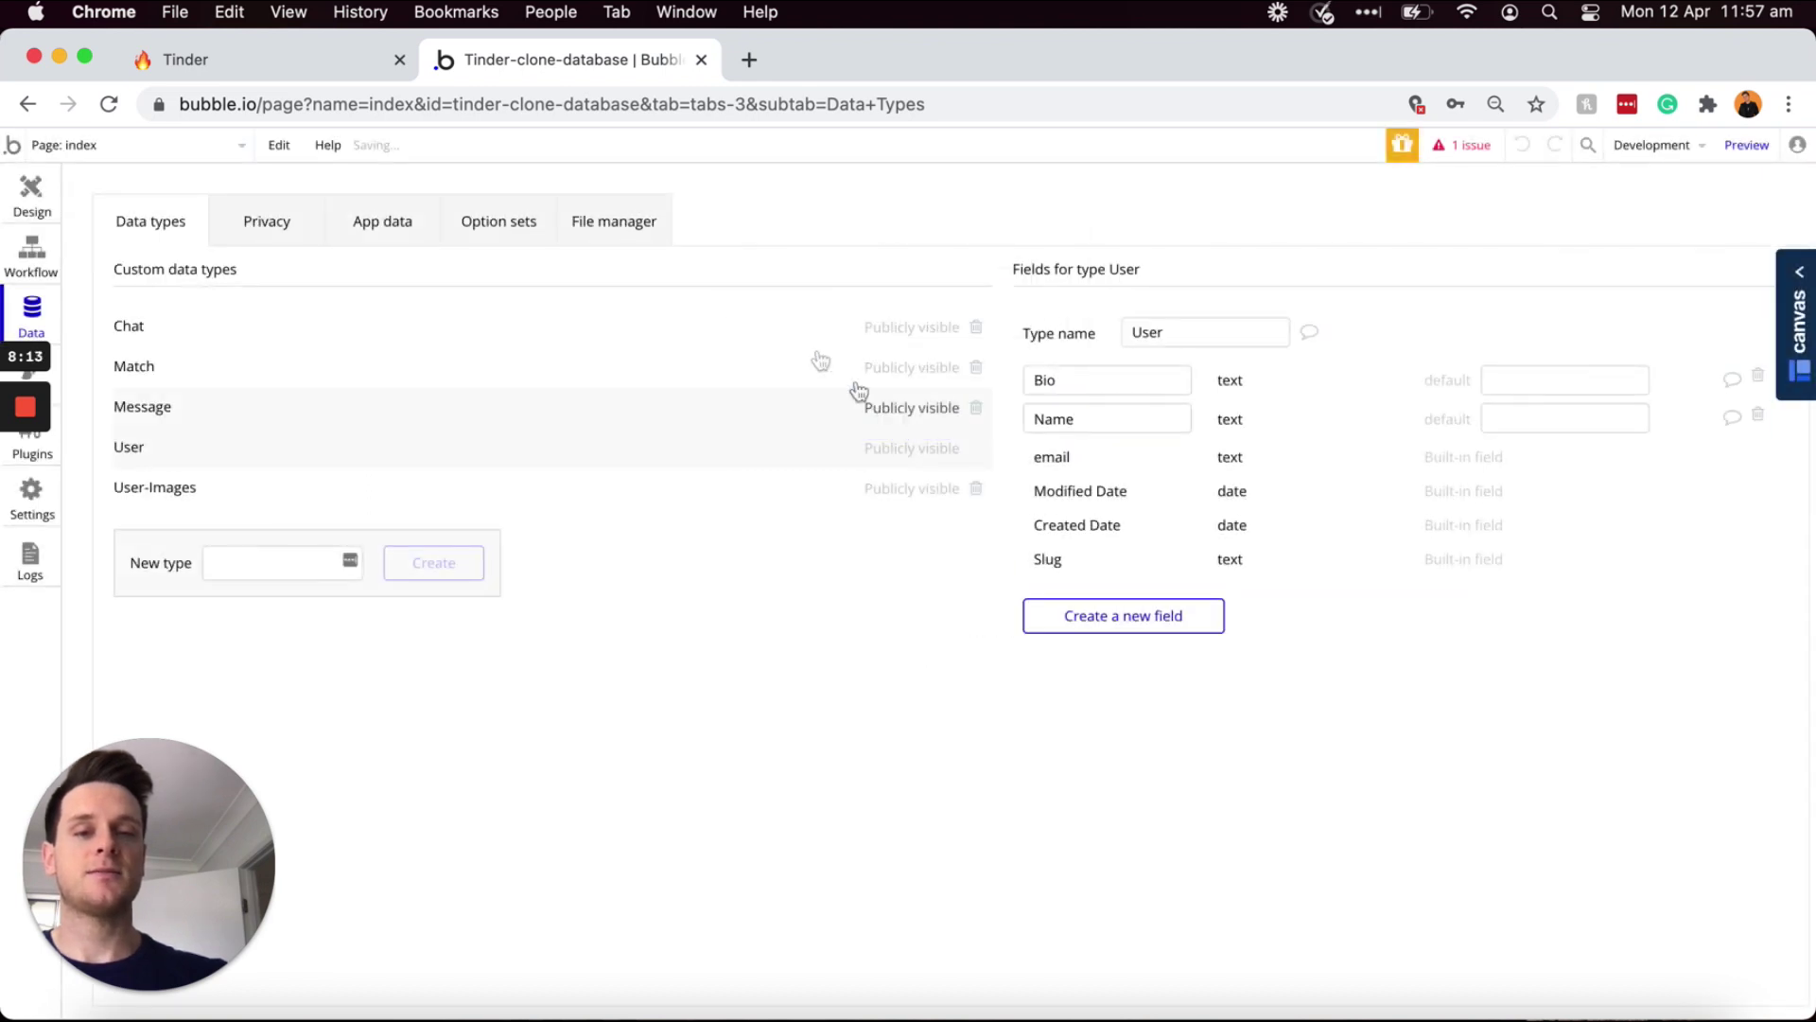
- Add a number field called Age to the User data type
{"action": "left_click", "coordinate": [1149, 616]}
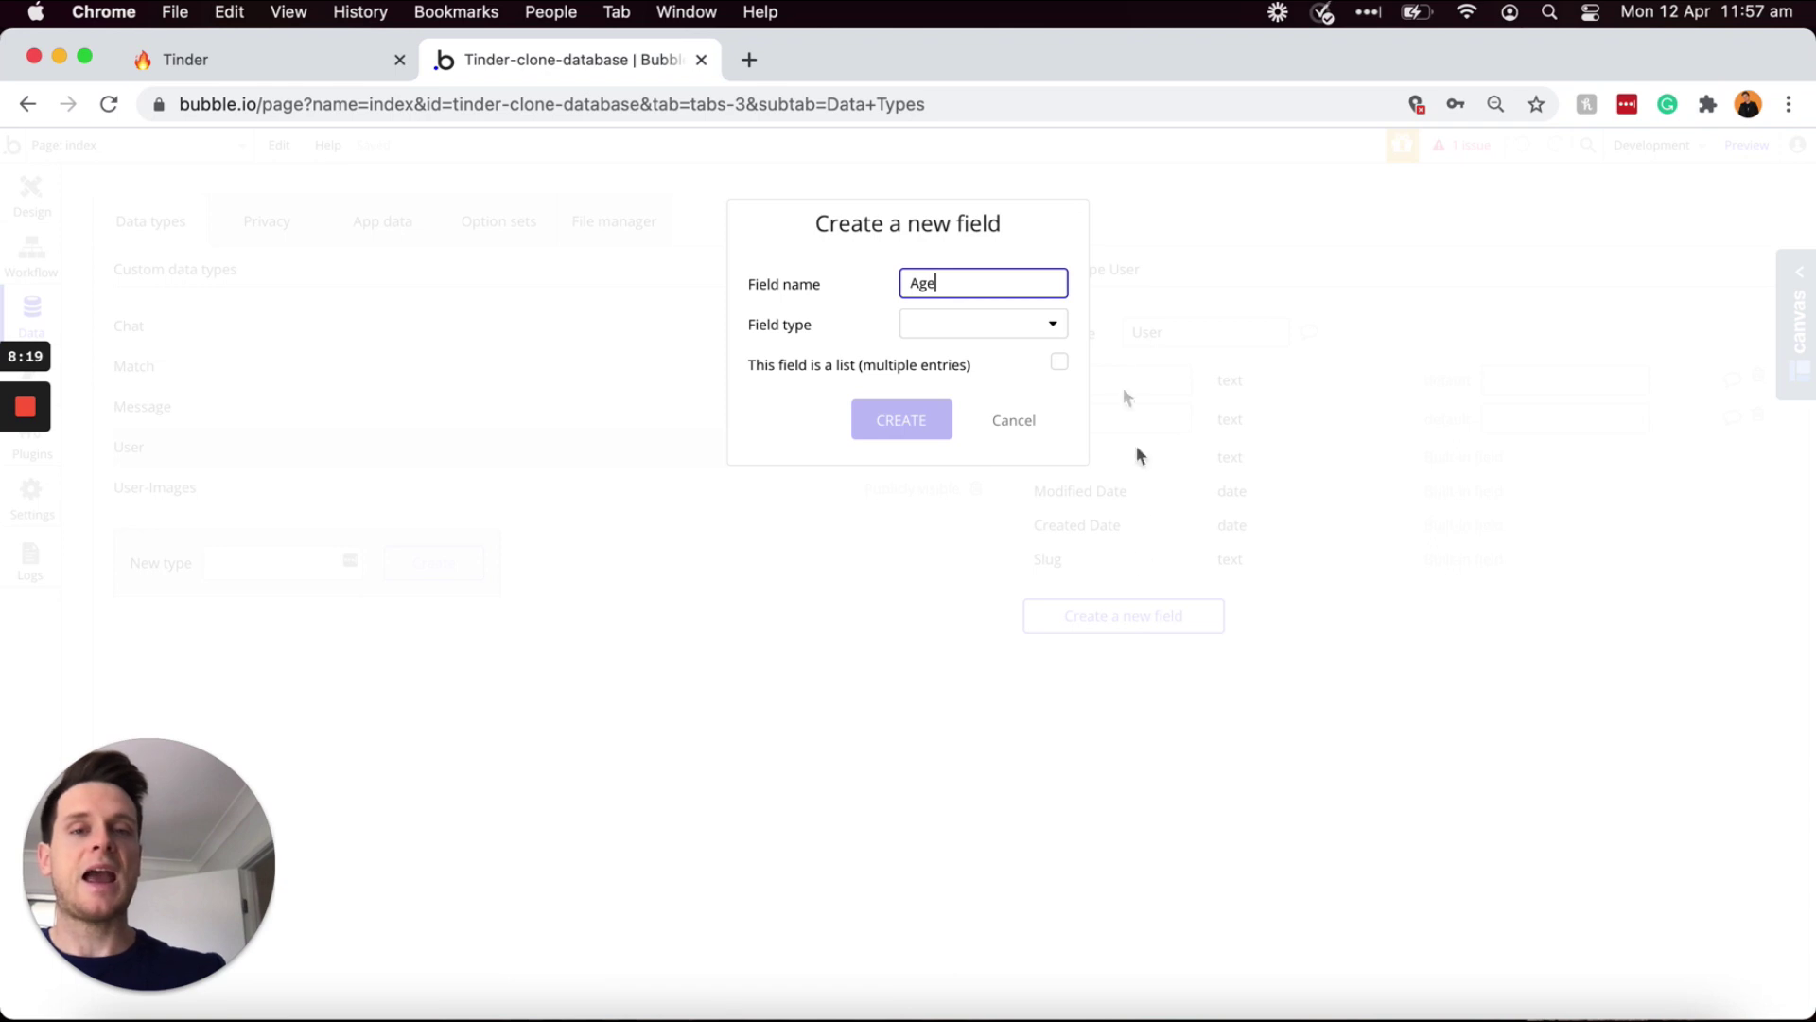
{"action": "left_click", "coordinate": [1008, 326]}
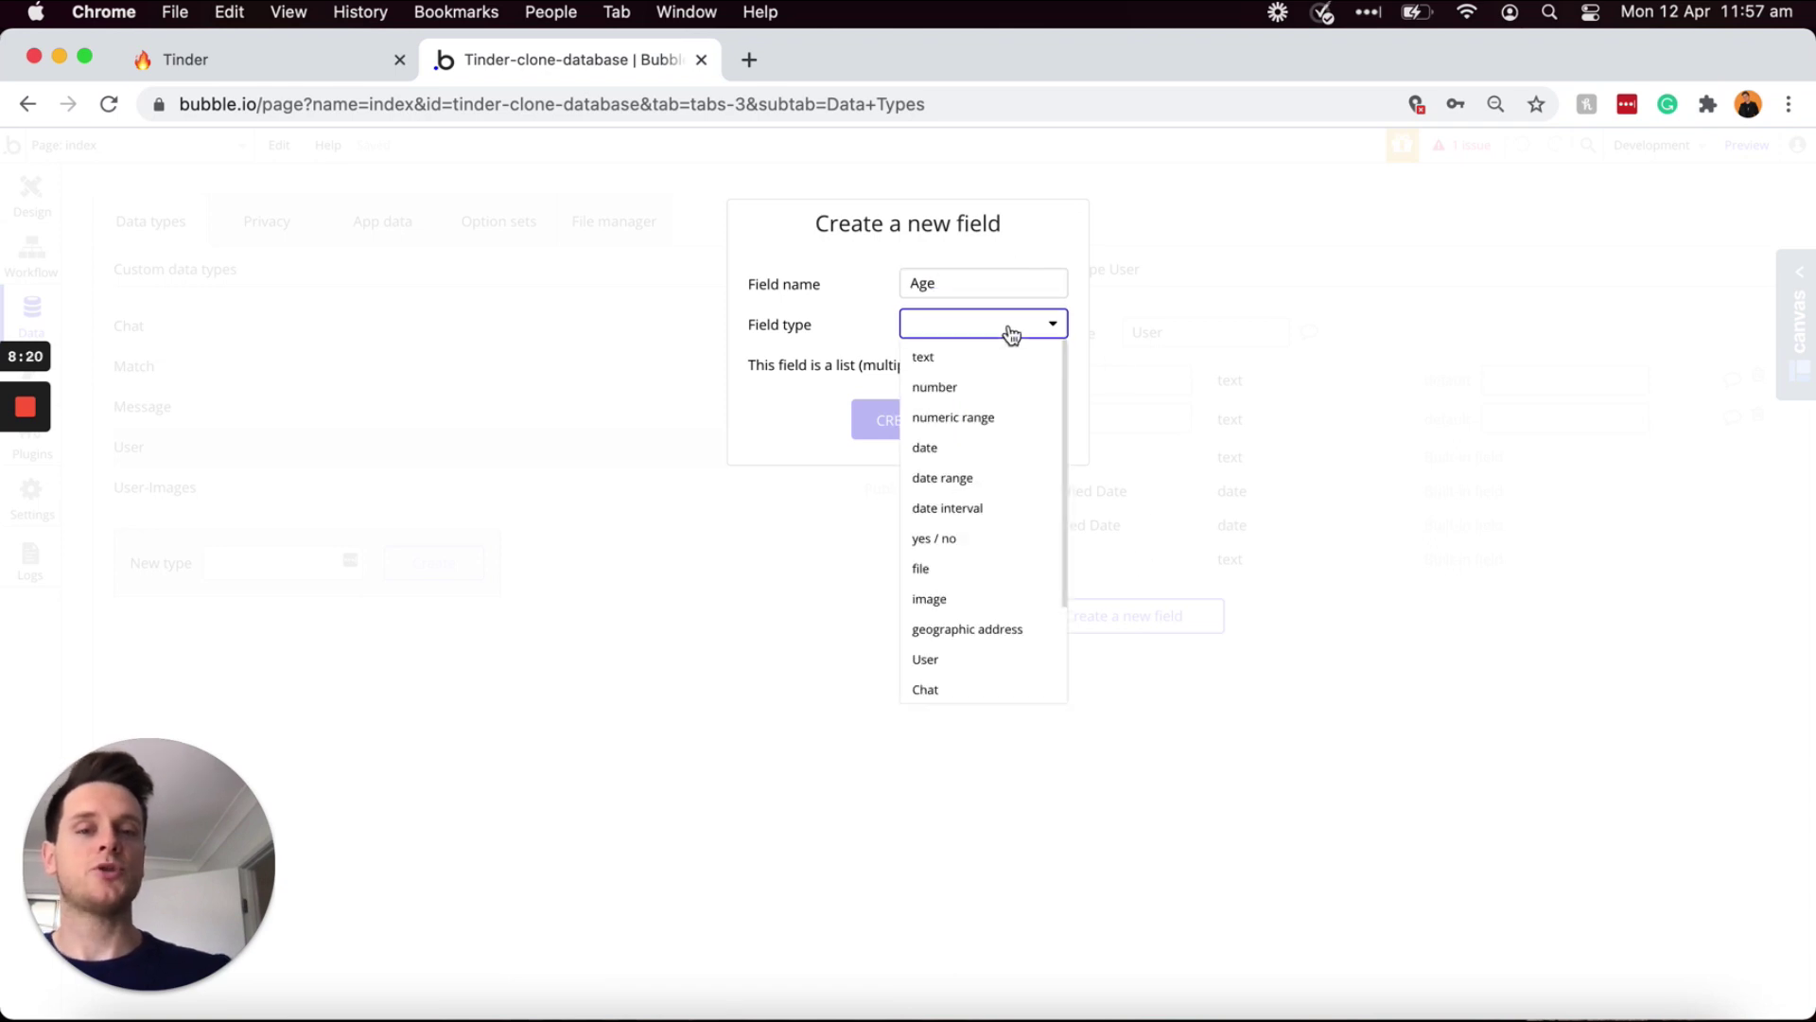
{"action": "left_click", "coordinate": [949, 392]}
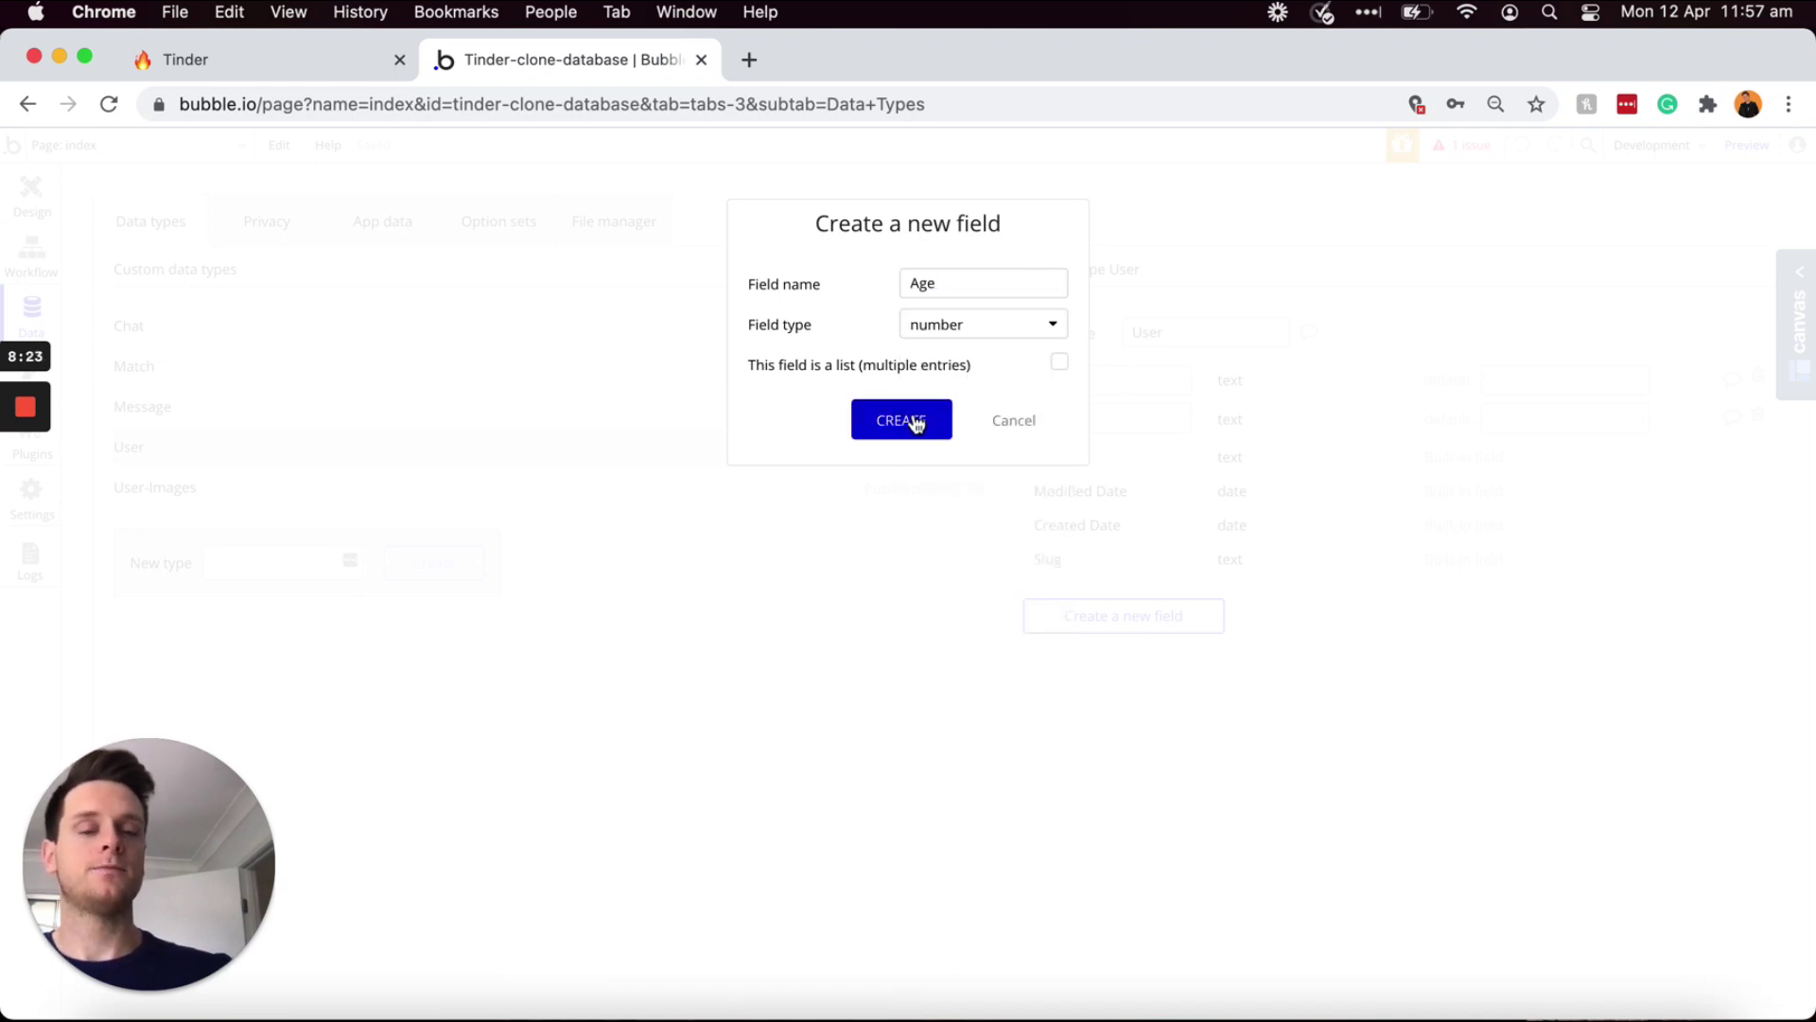
{"action": "left_click", "coordinate": [916, 423]}
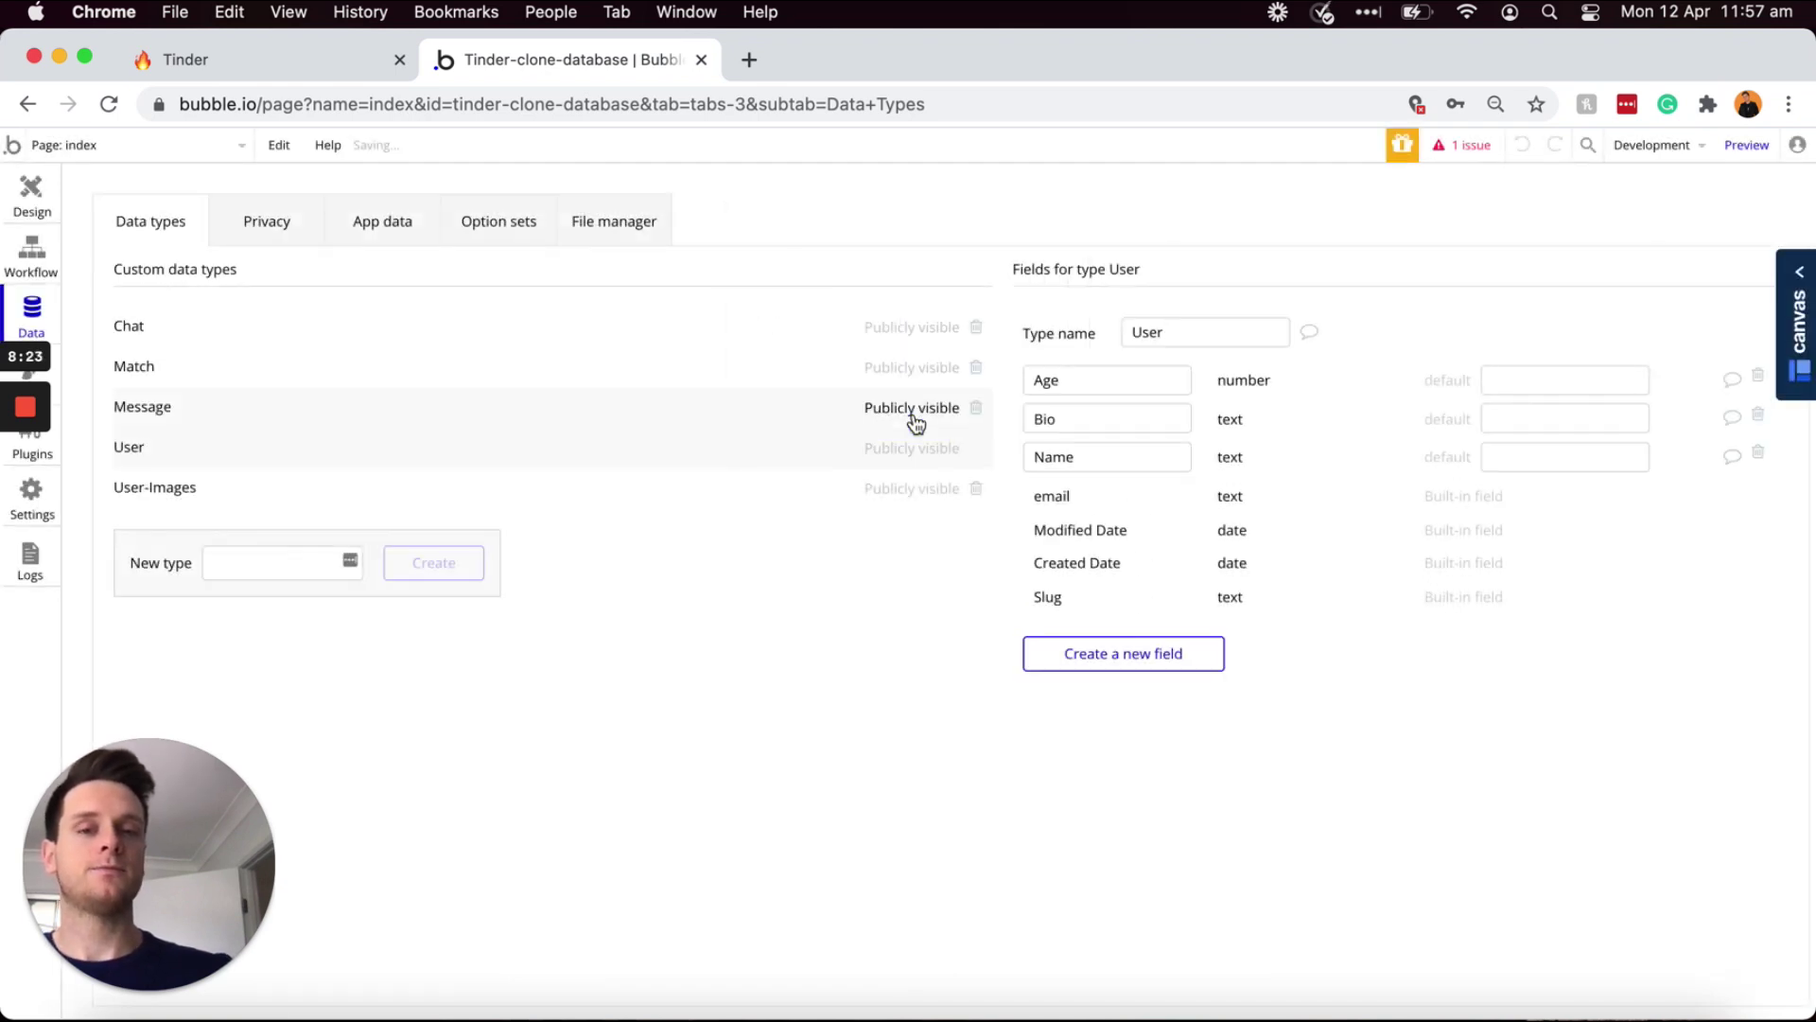
- Add a numeric range field called Age-preference to the User data type
{"action": "left_click", "coordinate": [1071, 656]}
{"action": "type", "text": "Age-preference"}
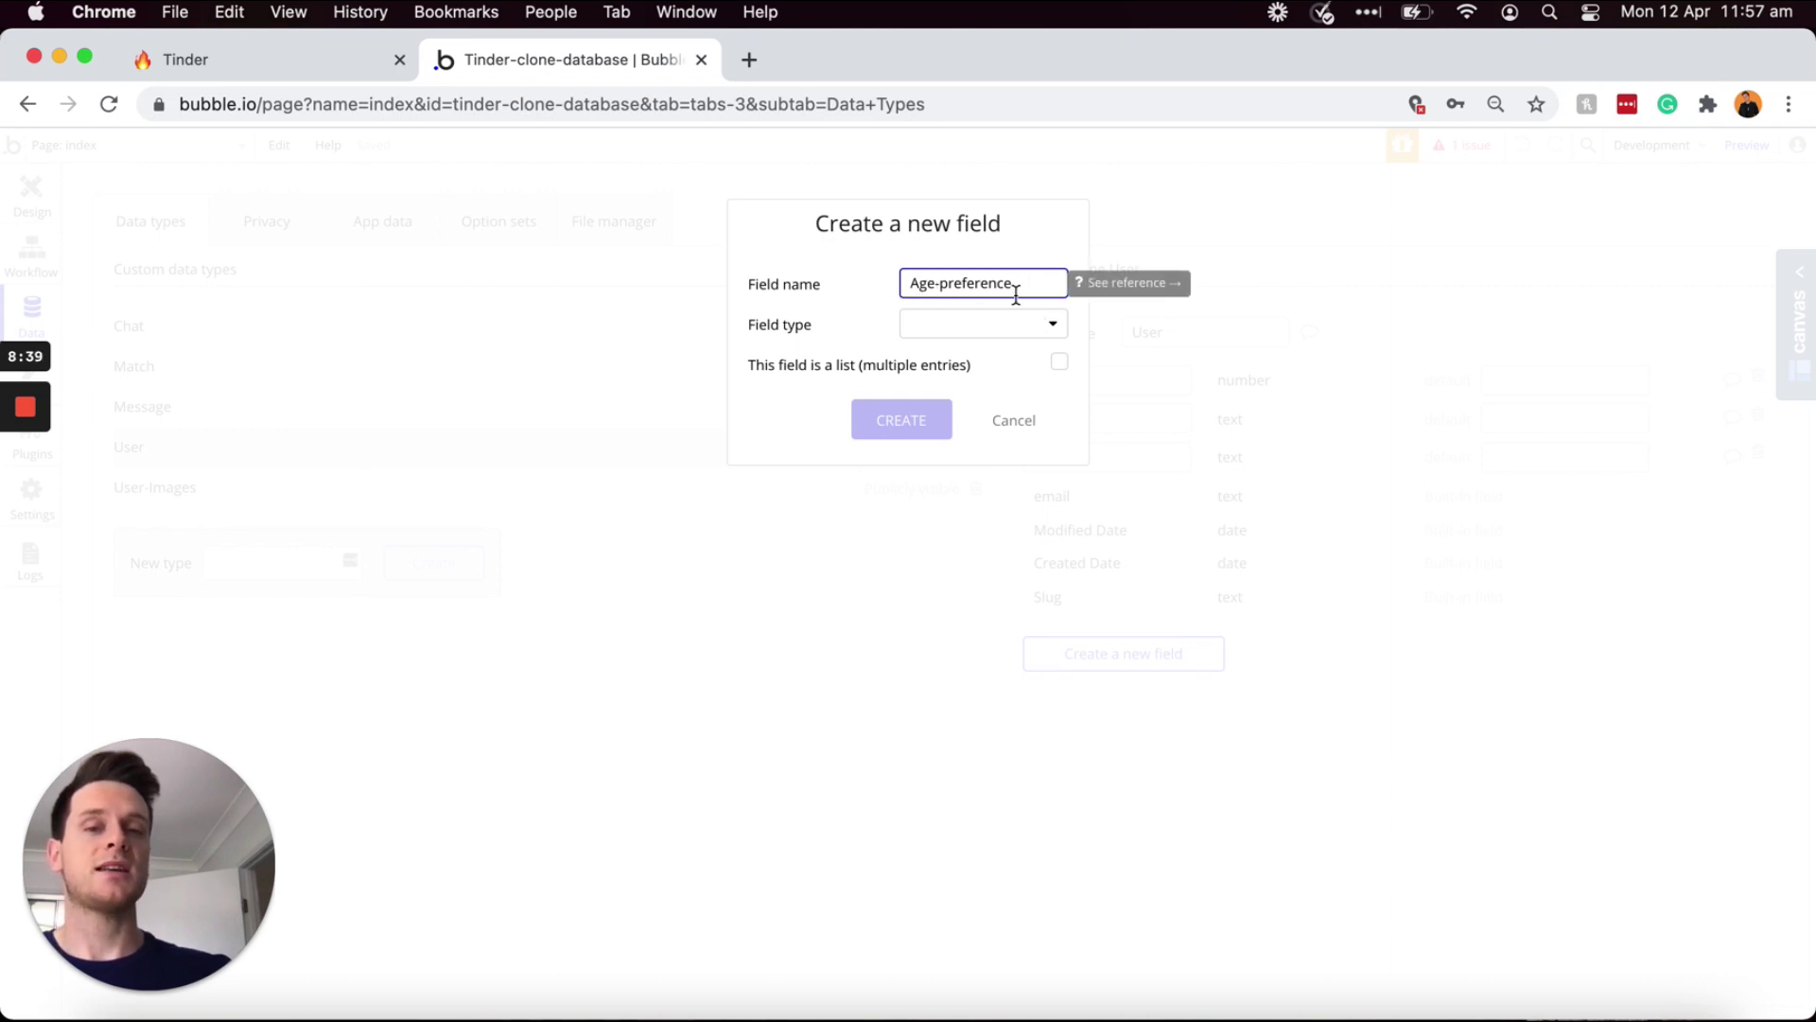
{"action": "left_click", "coordinate": [988, 331]}
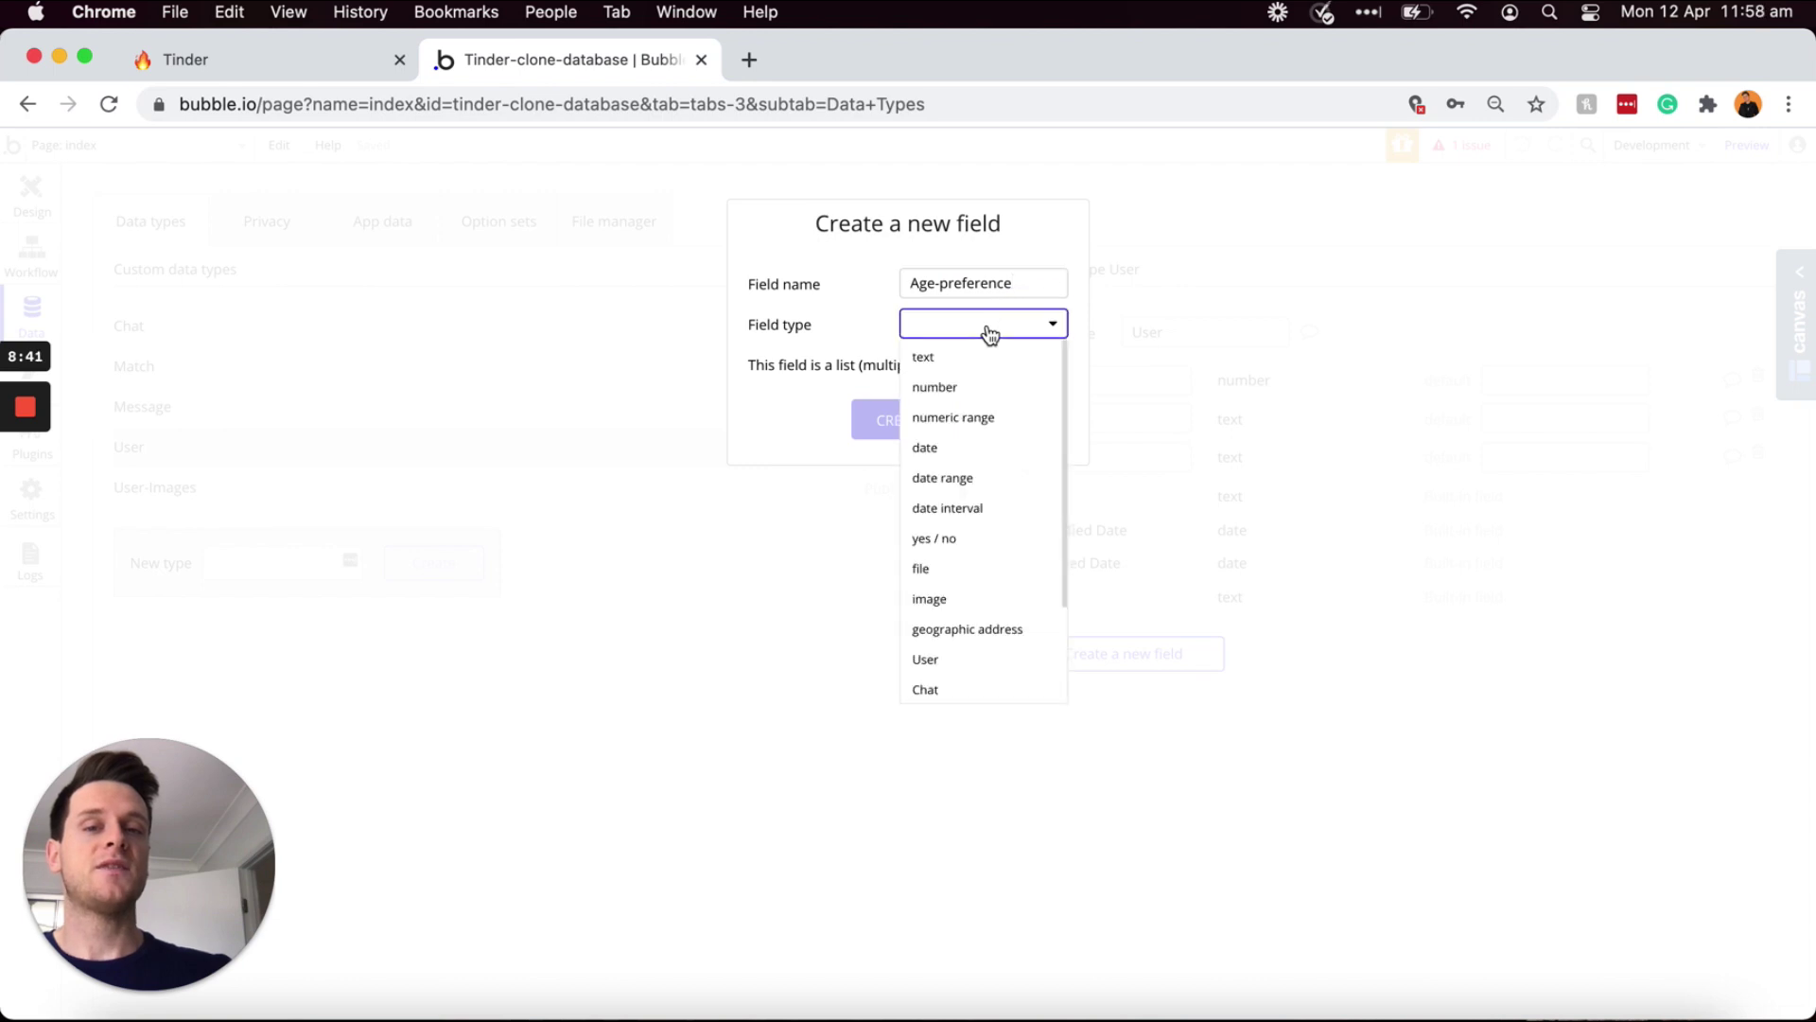
{"action": "left_click", "coordinate": [965, 418]}
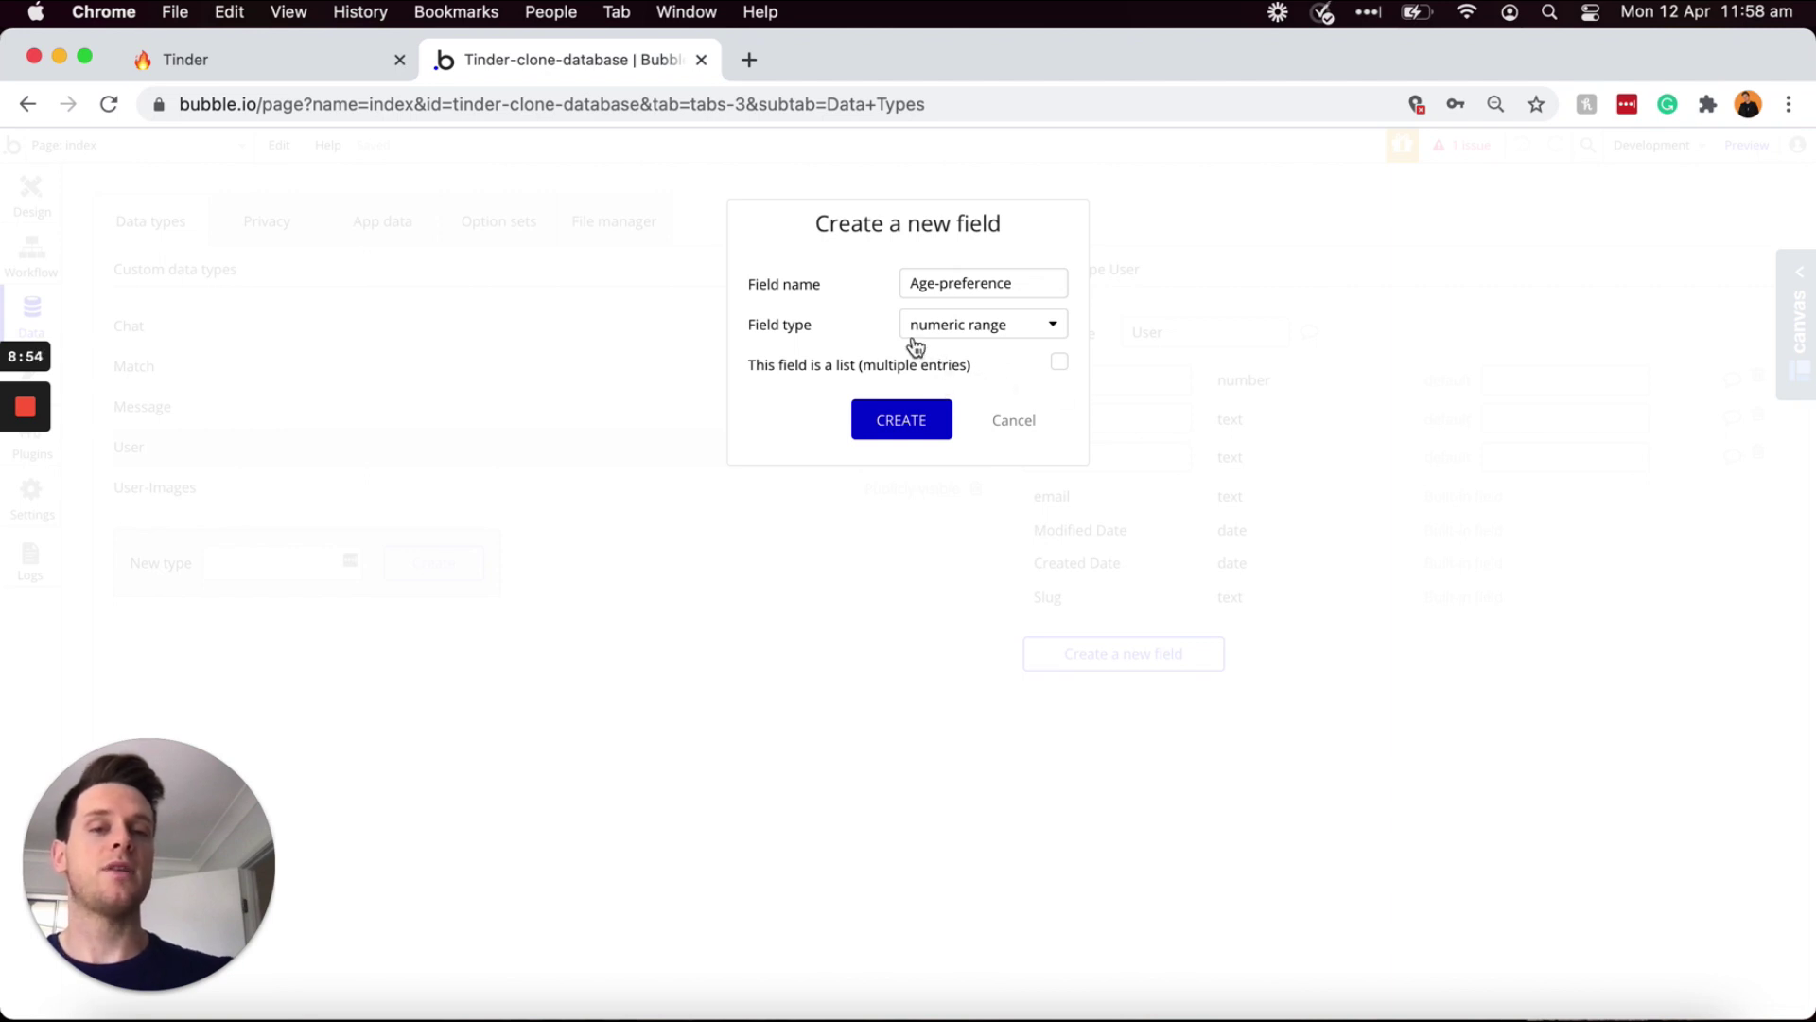
{"action": "left_click", "coordinate": [910, 419]}
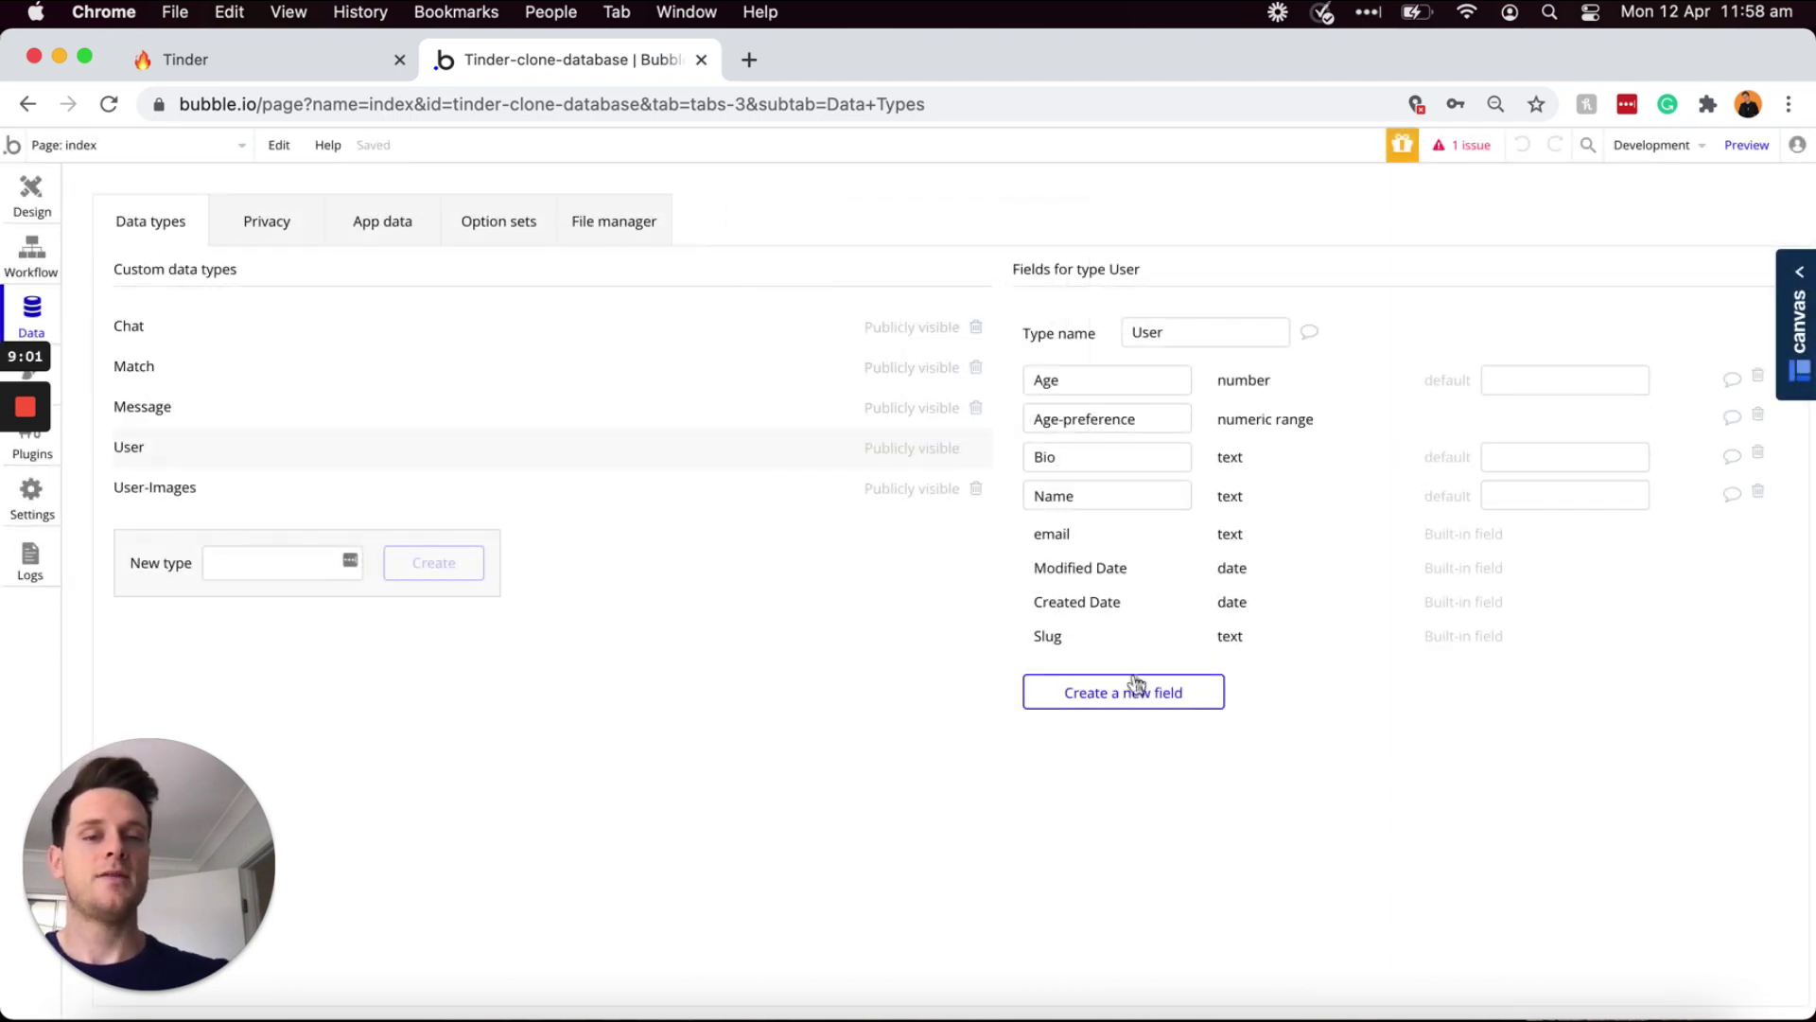
- Add a text field called Gender to the User data type
{"action": "left_click", "coordinate": [1125, 688]}
{"action": "type", "text": "Gender"}
{"action": "left_click", "coordinate": [1019, 322]}
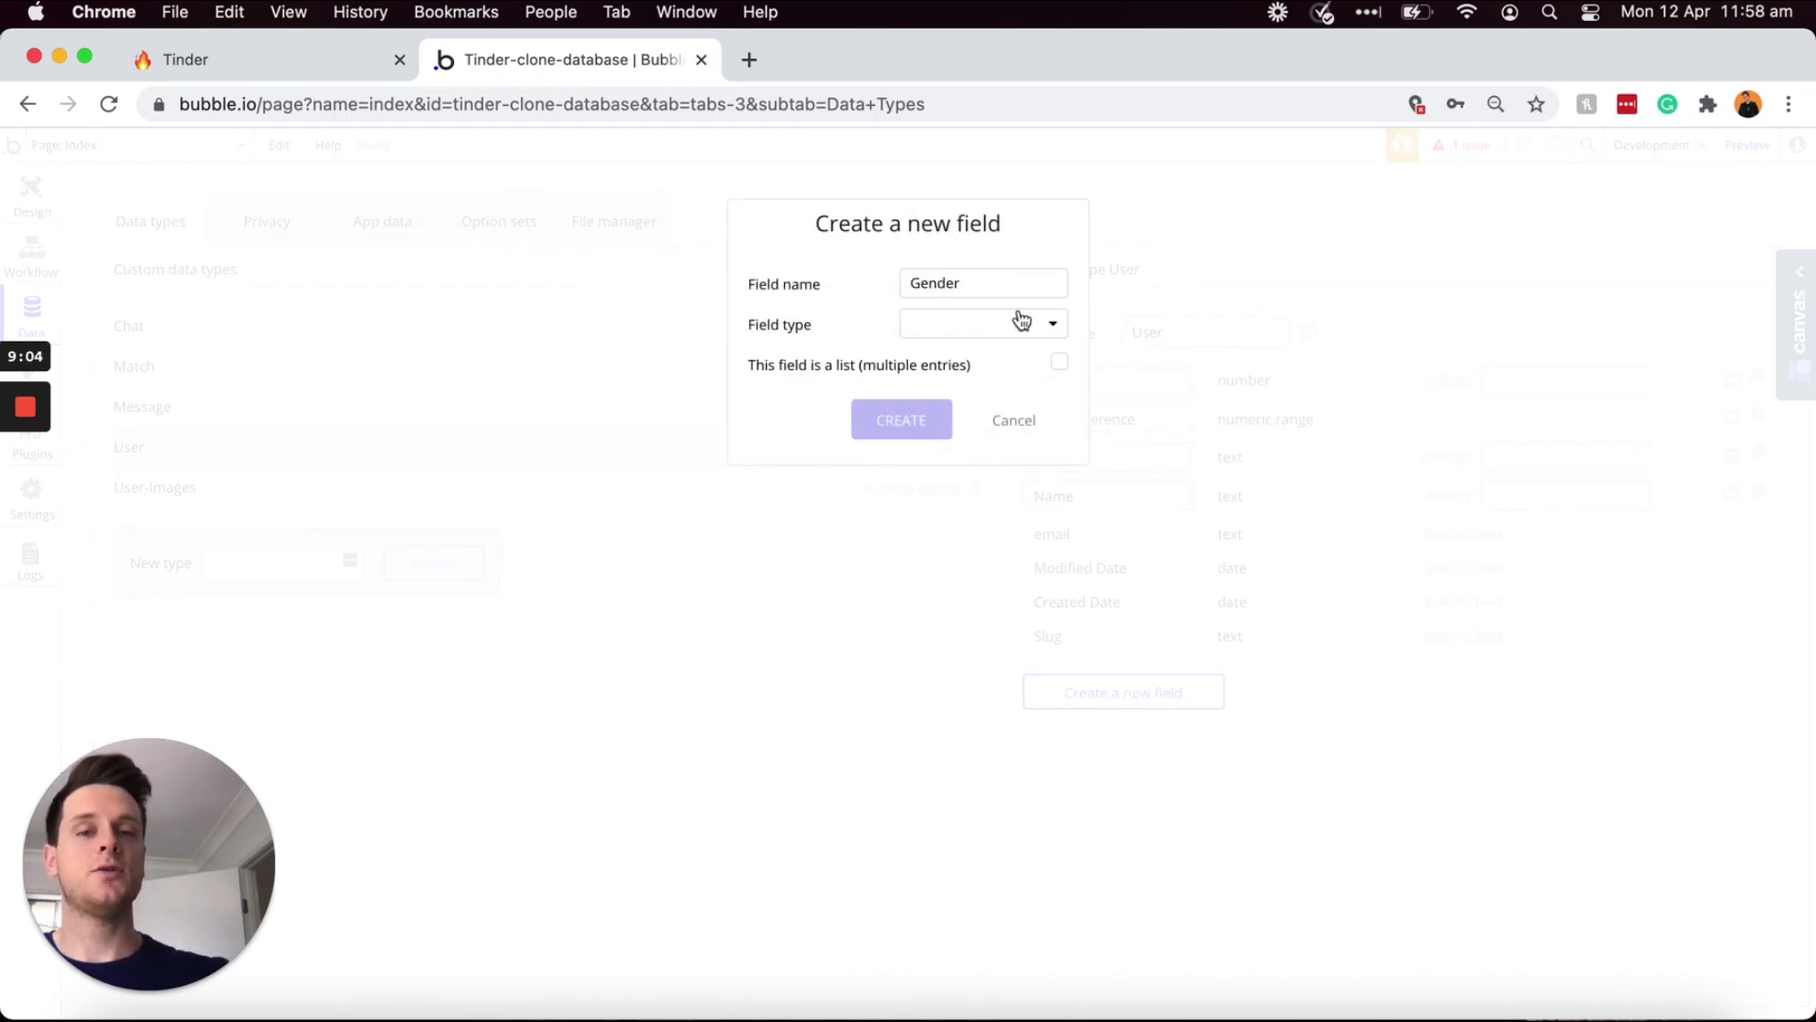
{"action": "left_click", "coordinate": [945, 359]}
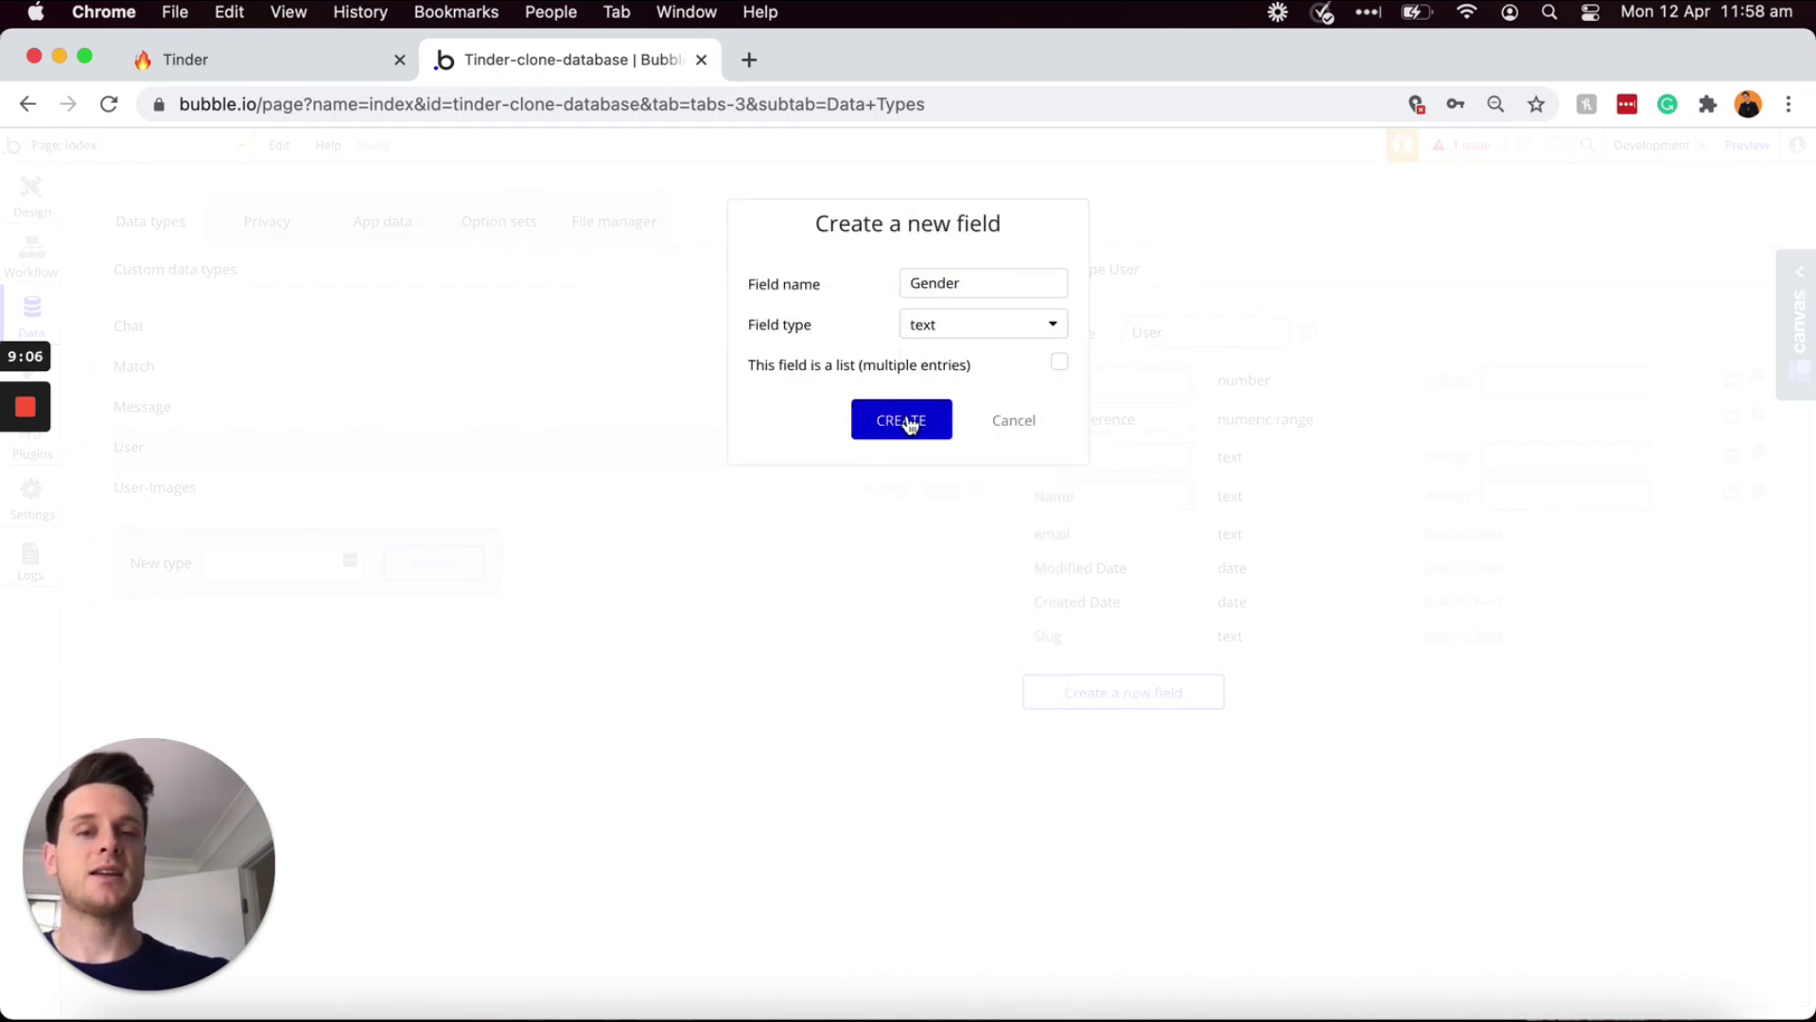
{"action": "left_click", "coordinate": [905, 422]}
- Add a text field called Job-title to the User data type
{"action": "left_click", "coordinate": [1126, 728]}
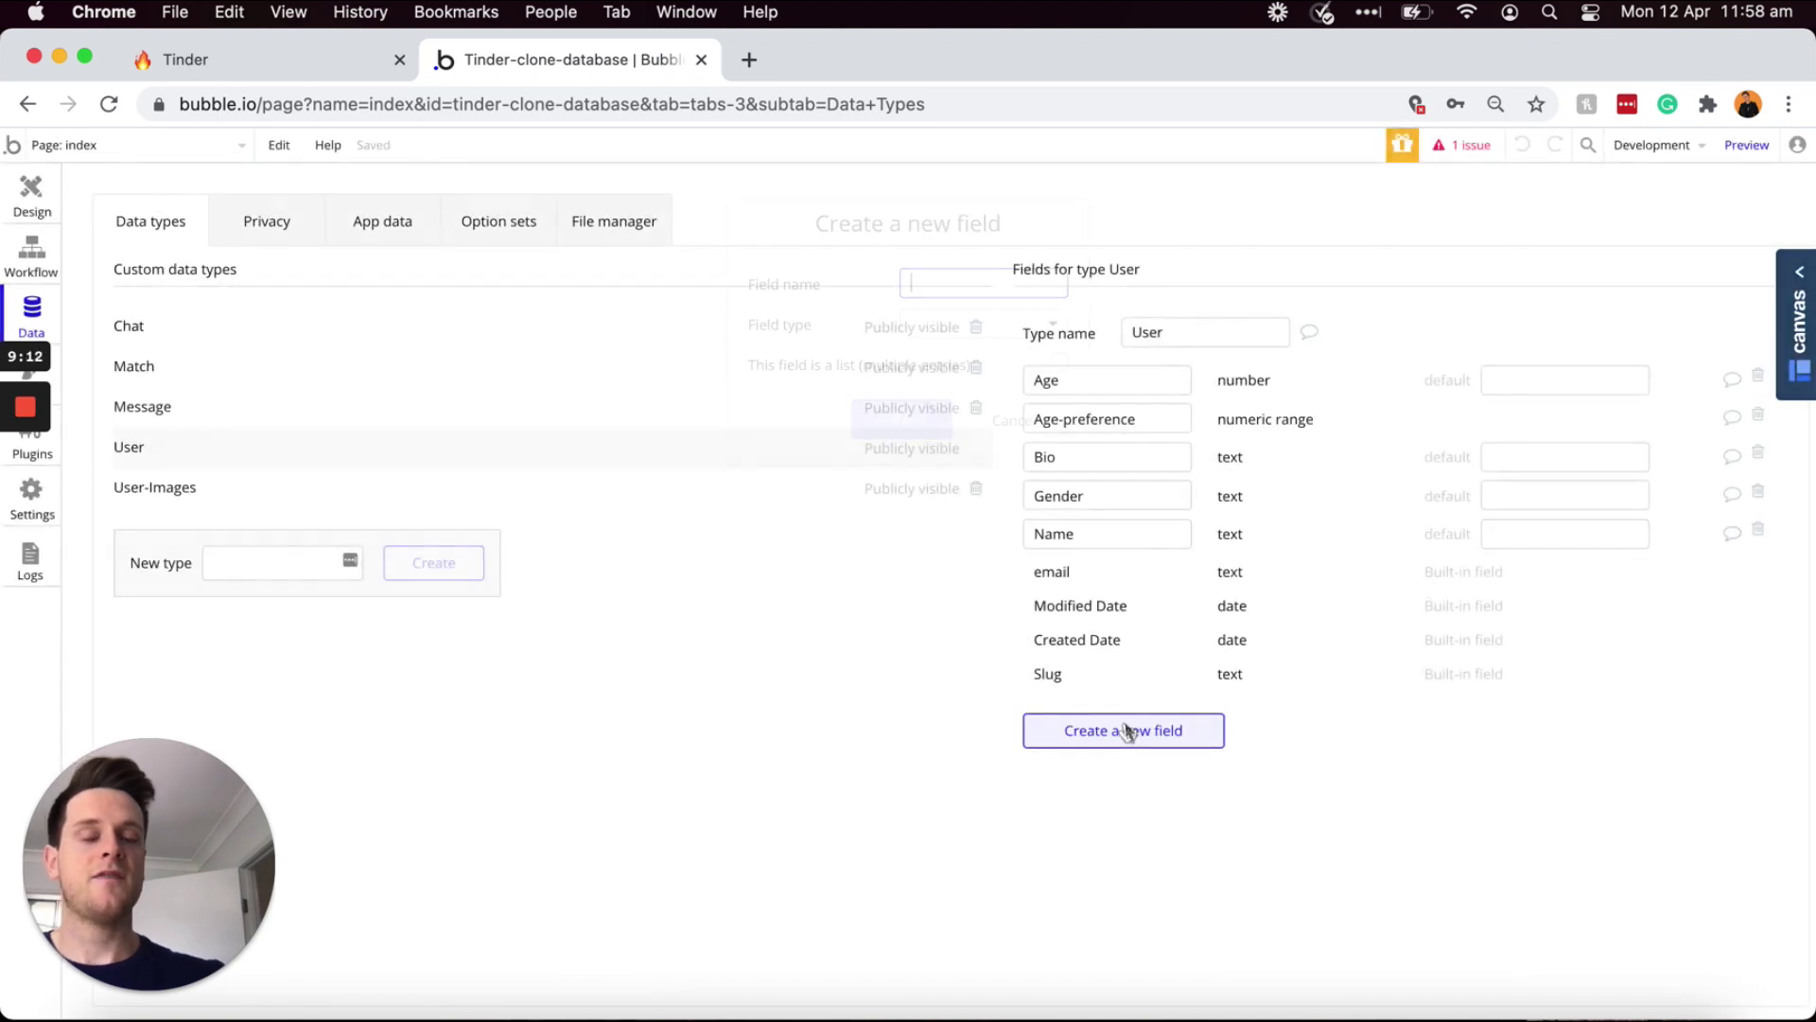
{"action": "type", "text": "Job-title"}
{"action": "left_click", "coordinate": [1027, 338]}
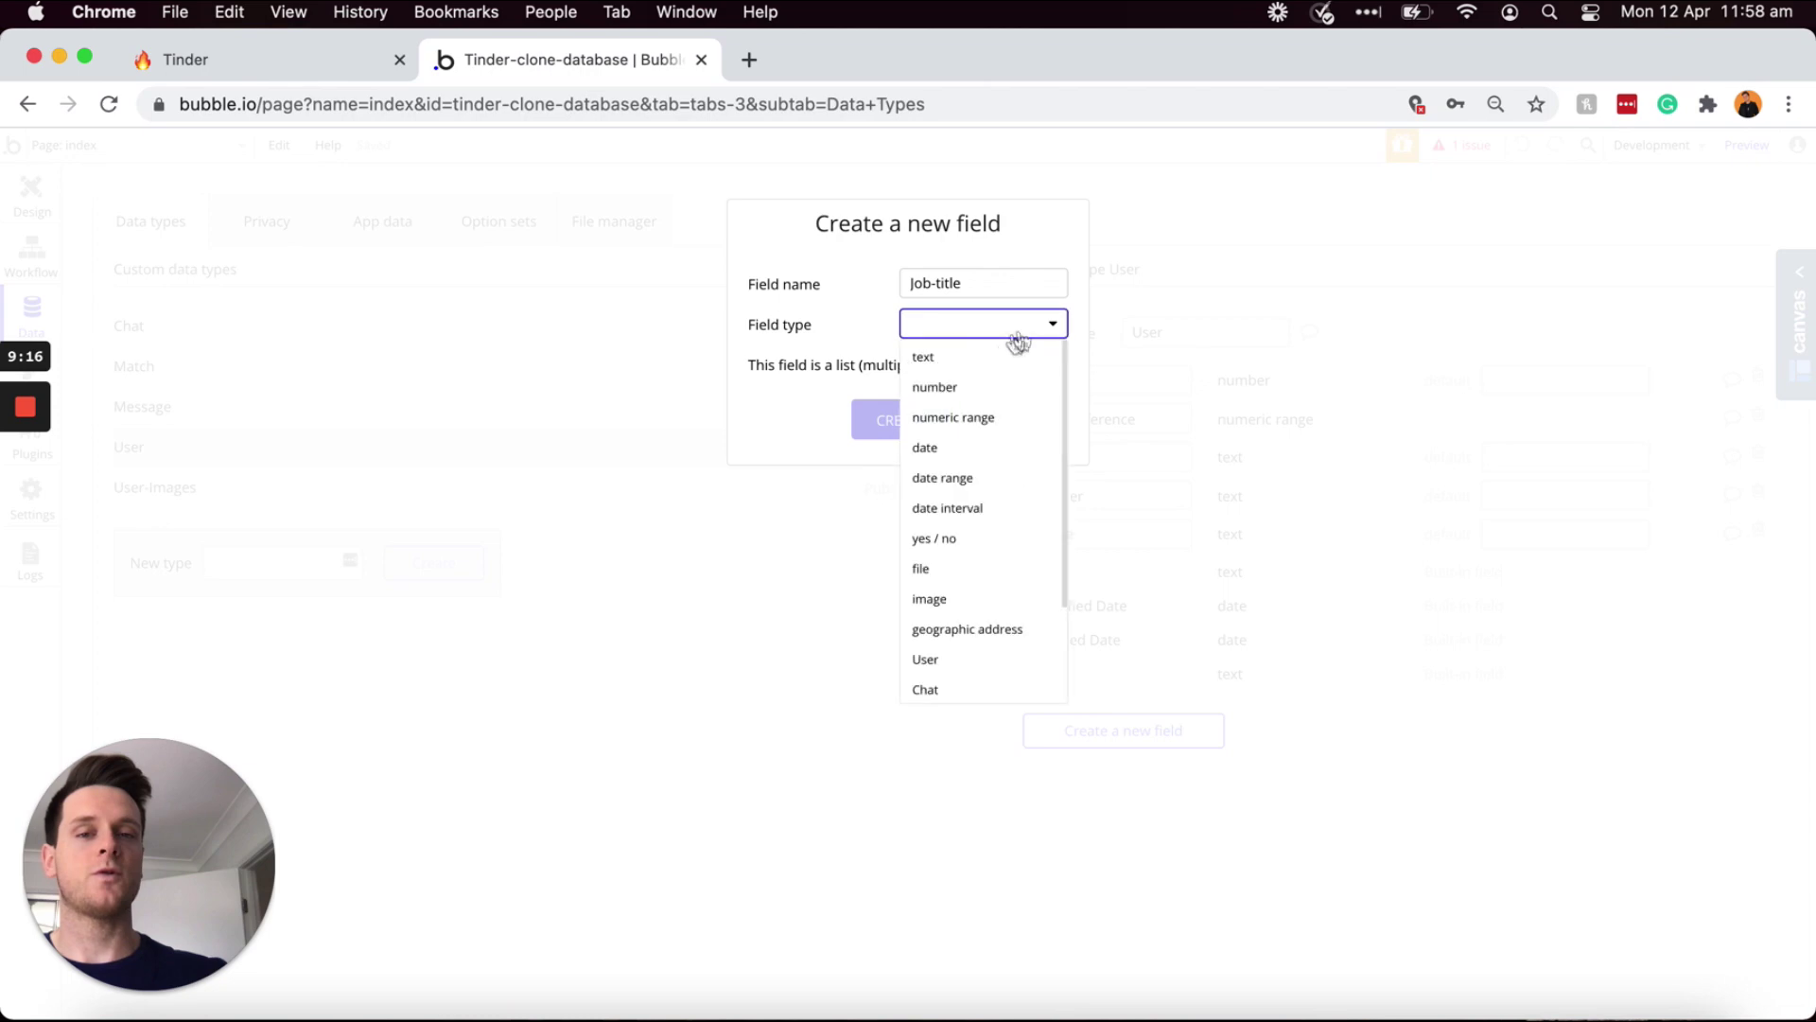
{"action": "left_click", "coordinate": [980, 359]}
{"action": "left_click", "coordinate": [899, 423]}
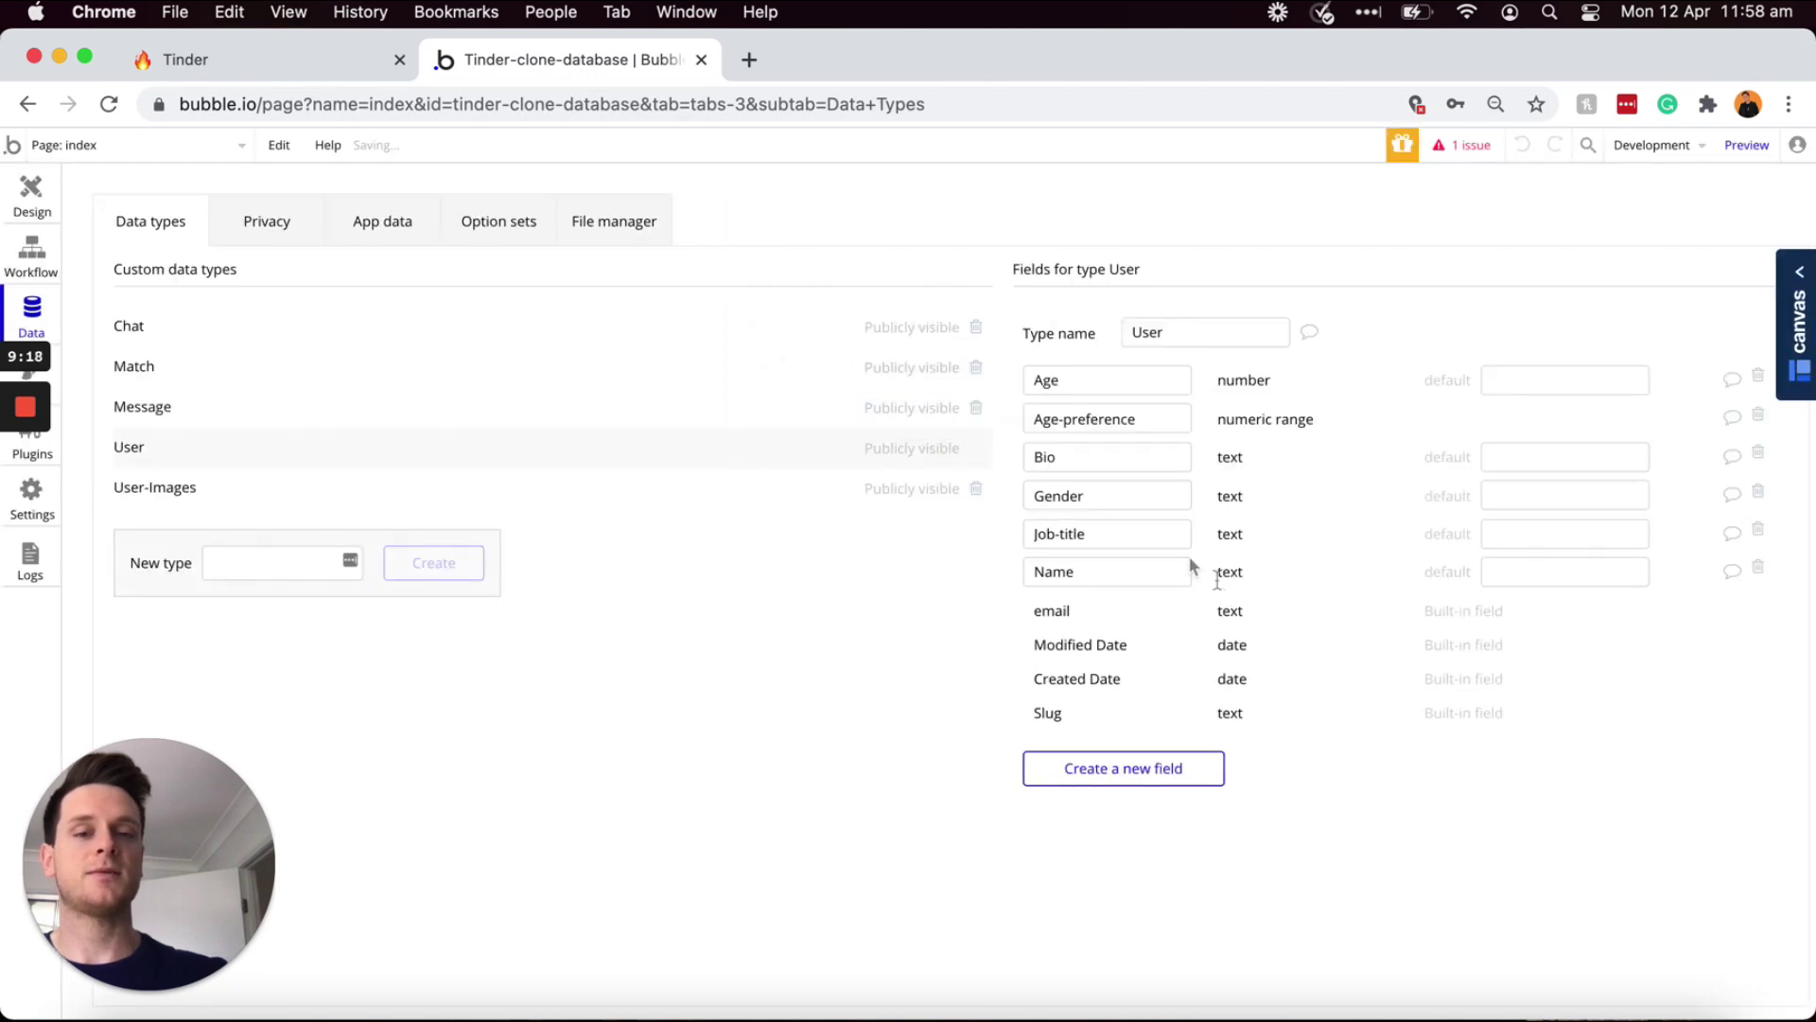
- In the Notion checklist, tick off the User items Name through Job-title and highlight the Liked-users and Not-liked-users items
{"action": "left_click", "coordinate": [297, 62]}
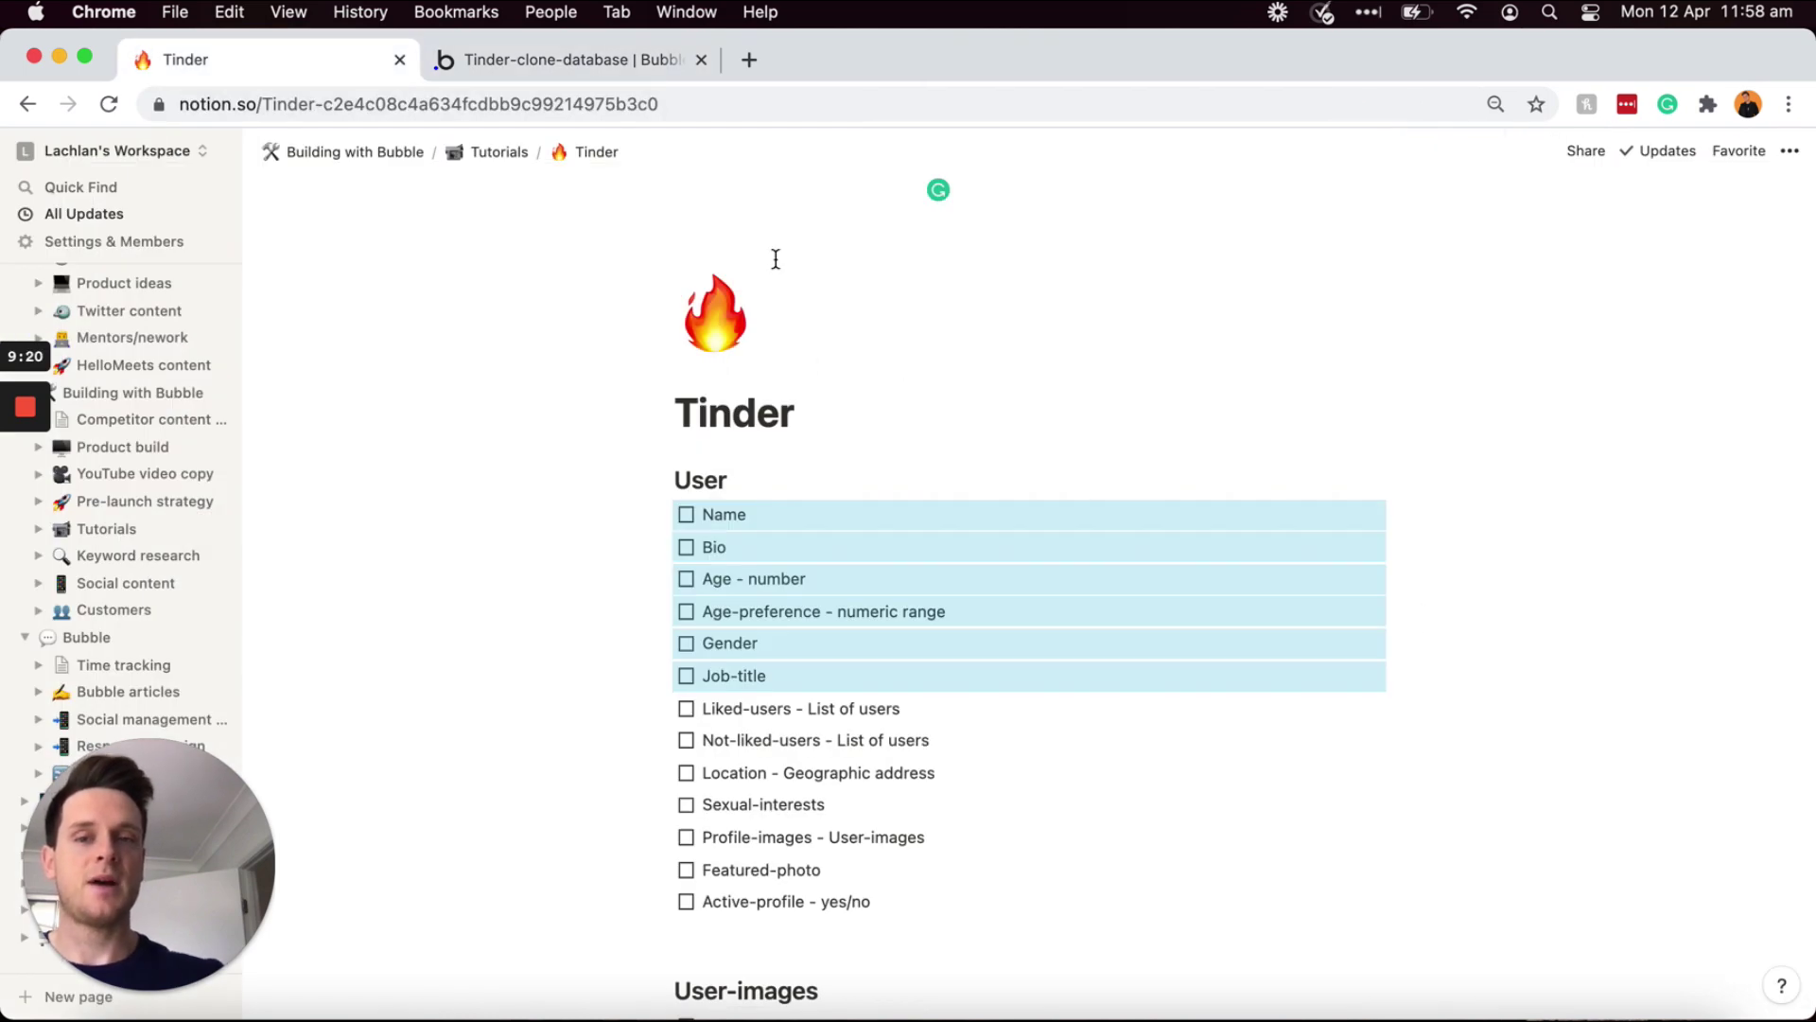
{"action": "left_click", "coordinate": [687, 516]}
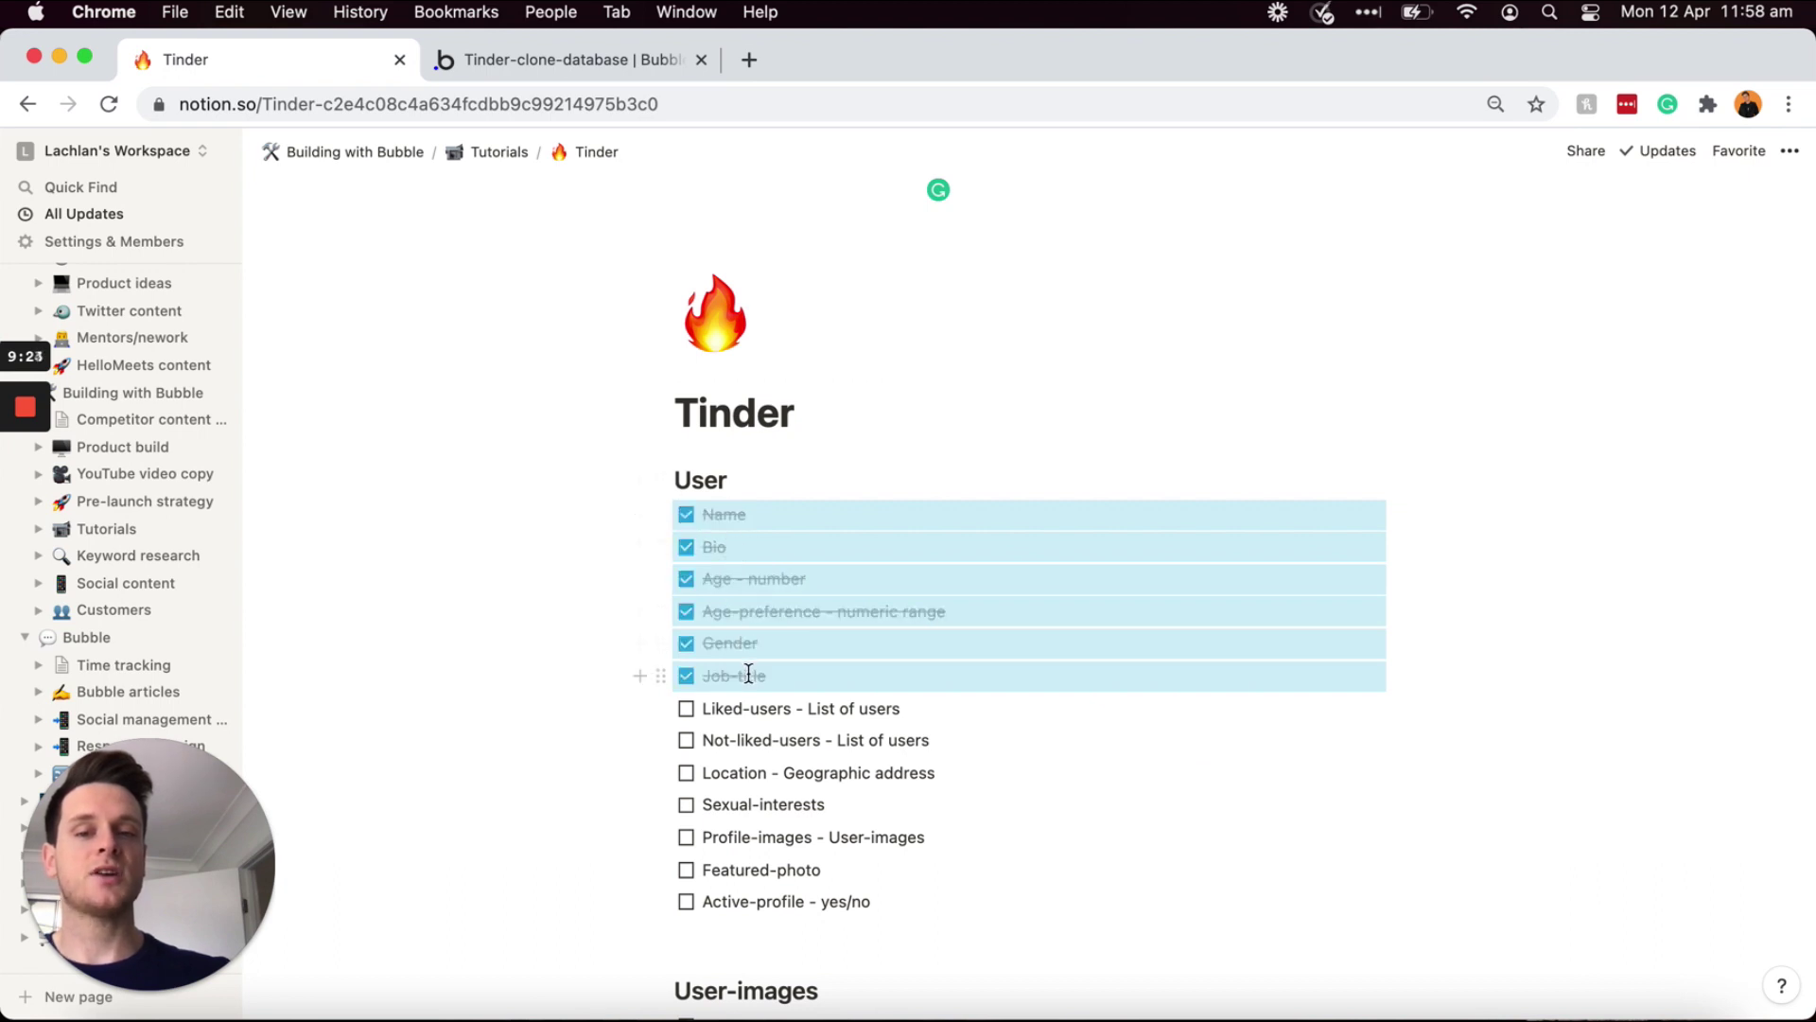
{"action": "scroll", "coordinate": [748, 674], "scroll_direction": "down", "scroll_amount": 1}
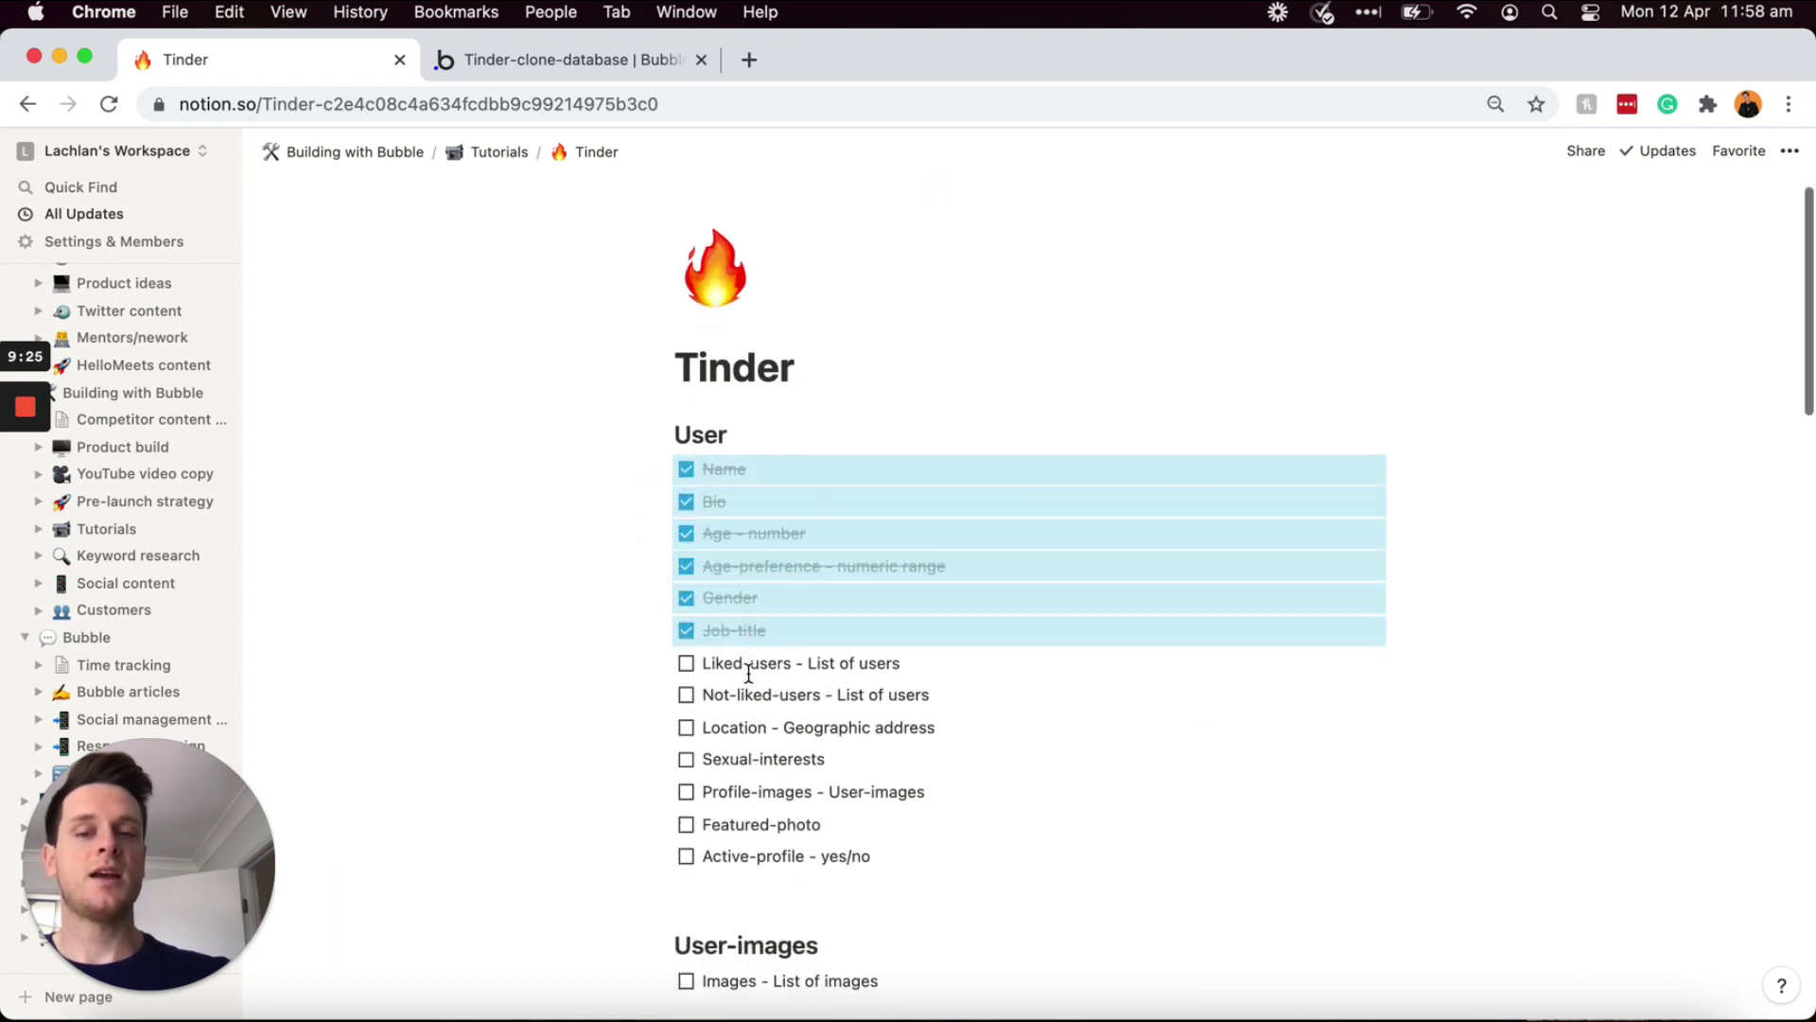
{"action": "left_click", "coordinate": [952, 699]}
{"action": "left_click_drag", "start_coordinate": [955, 699], "coordinate": [663, 675]}
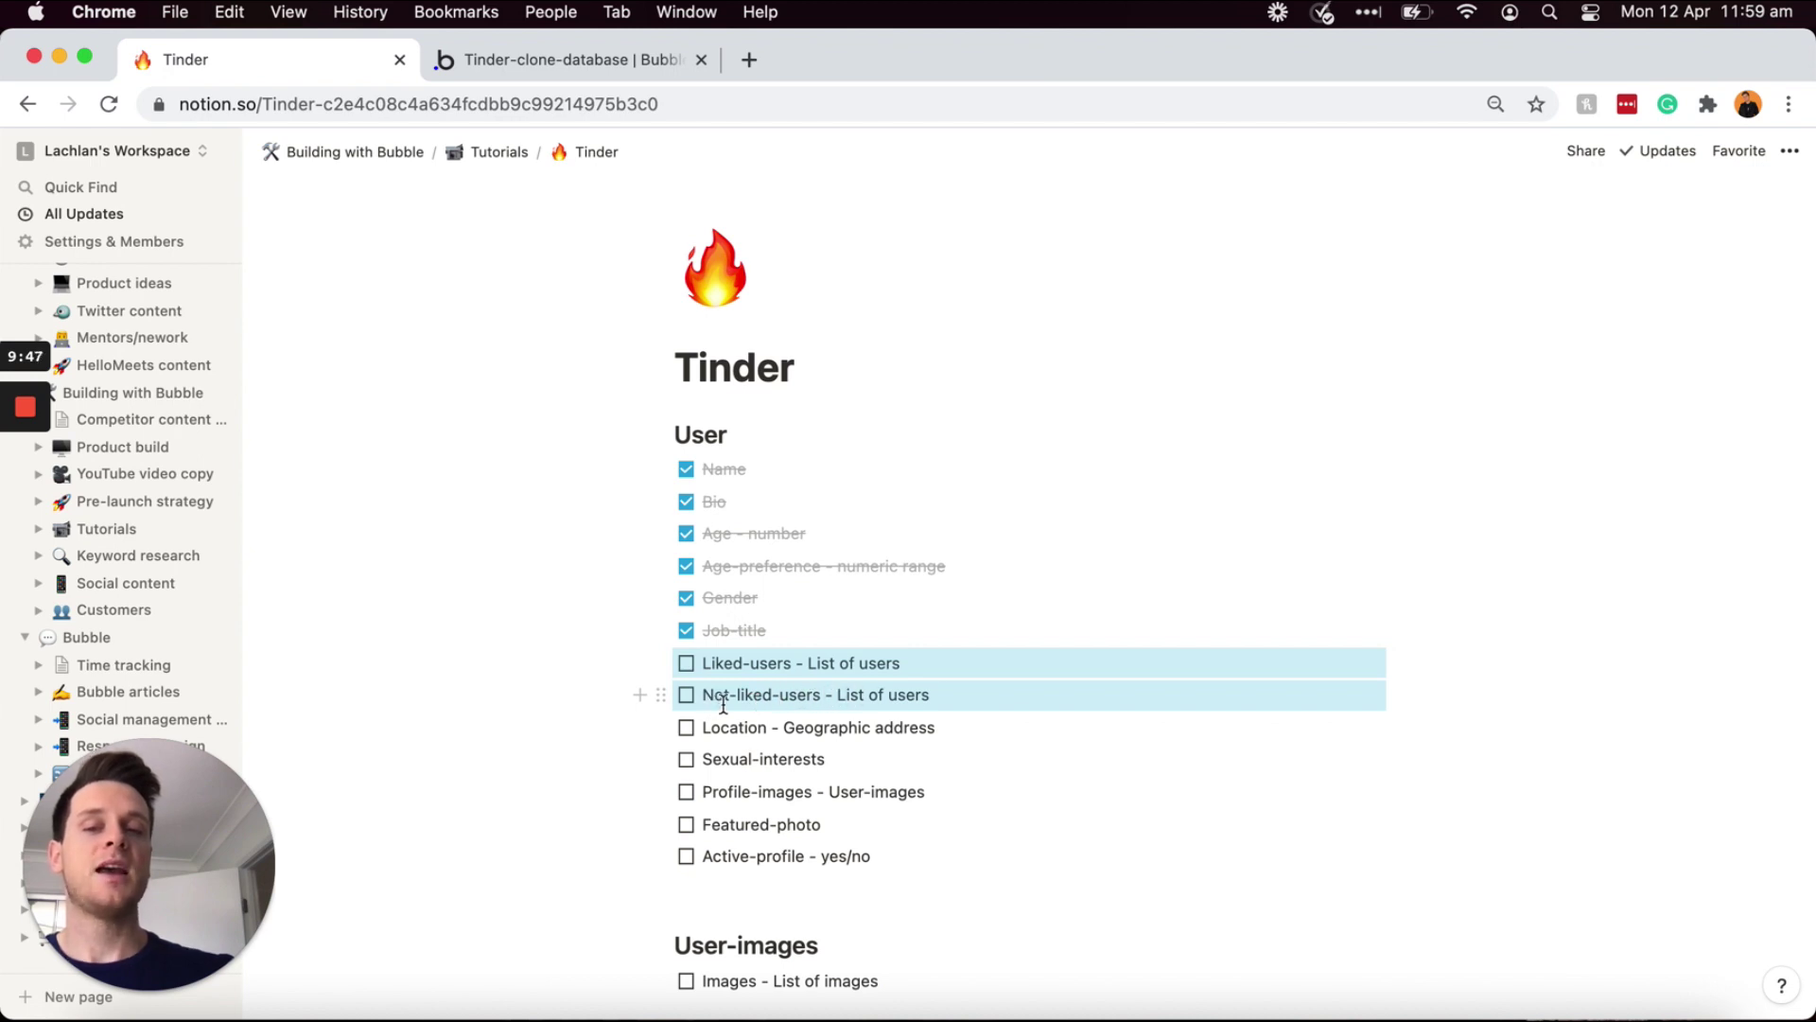
- Switch to Bubble and add a field called Liked-user to the User data type, as a list of Users
{"action": "left_click", "coordinate": [482, 68]}
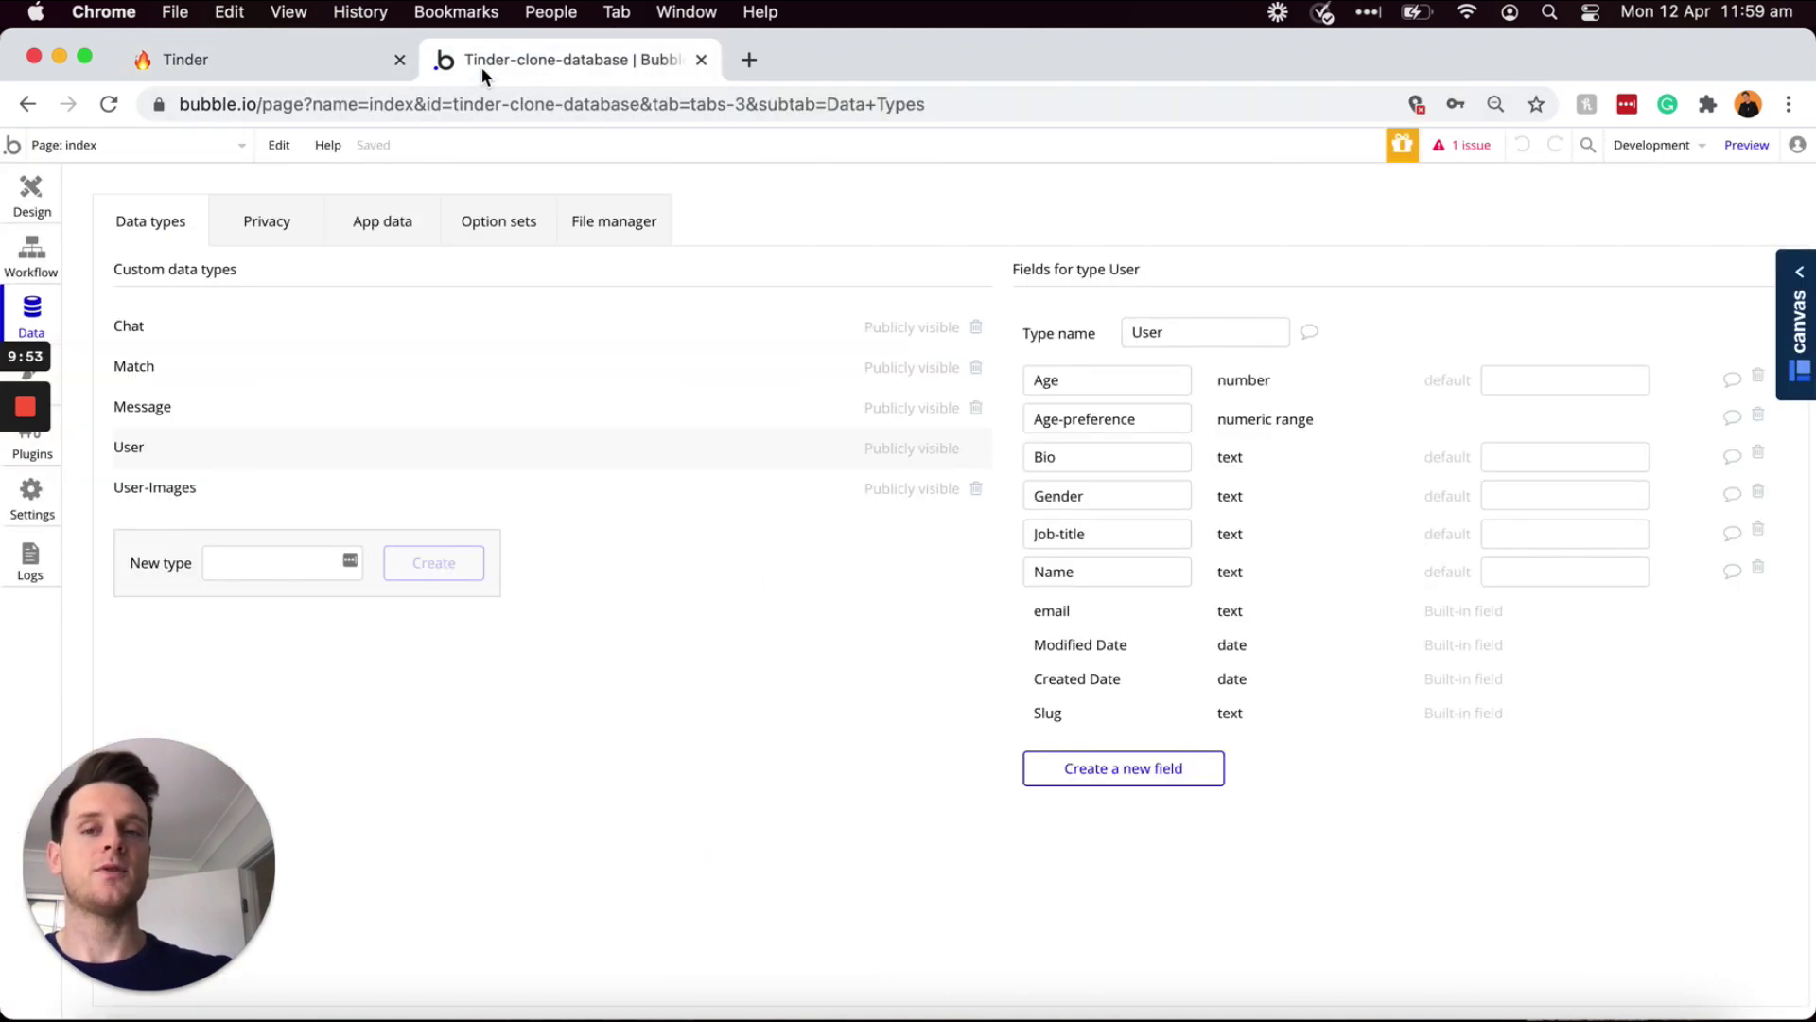
{"action": "left_click", "coordinate": [1101, 768]}
{"action": "type", "text": "Liked-user"}
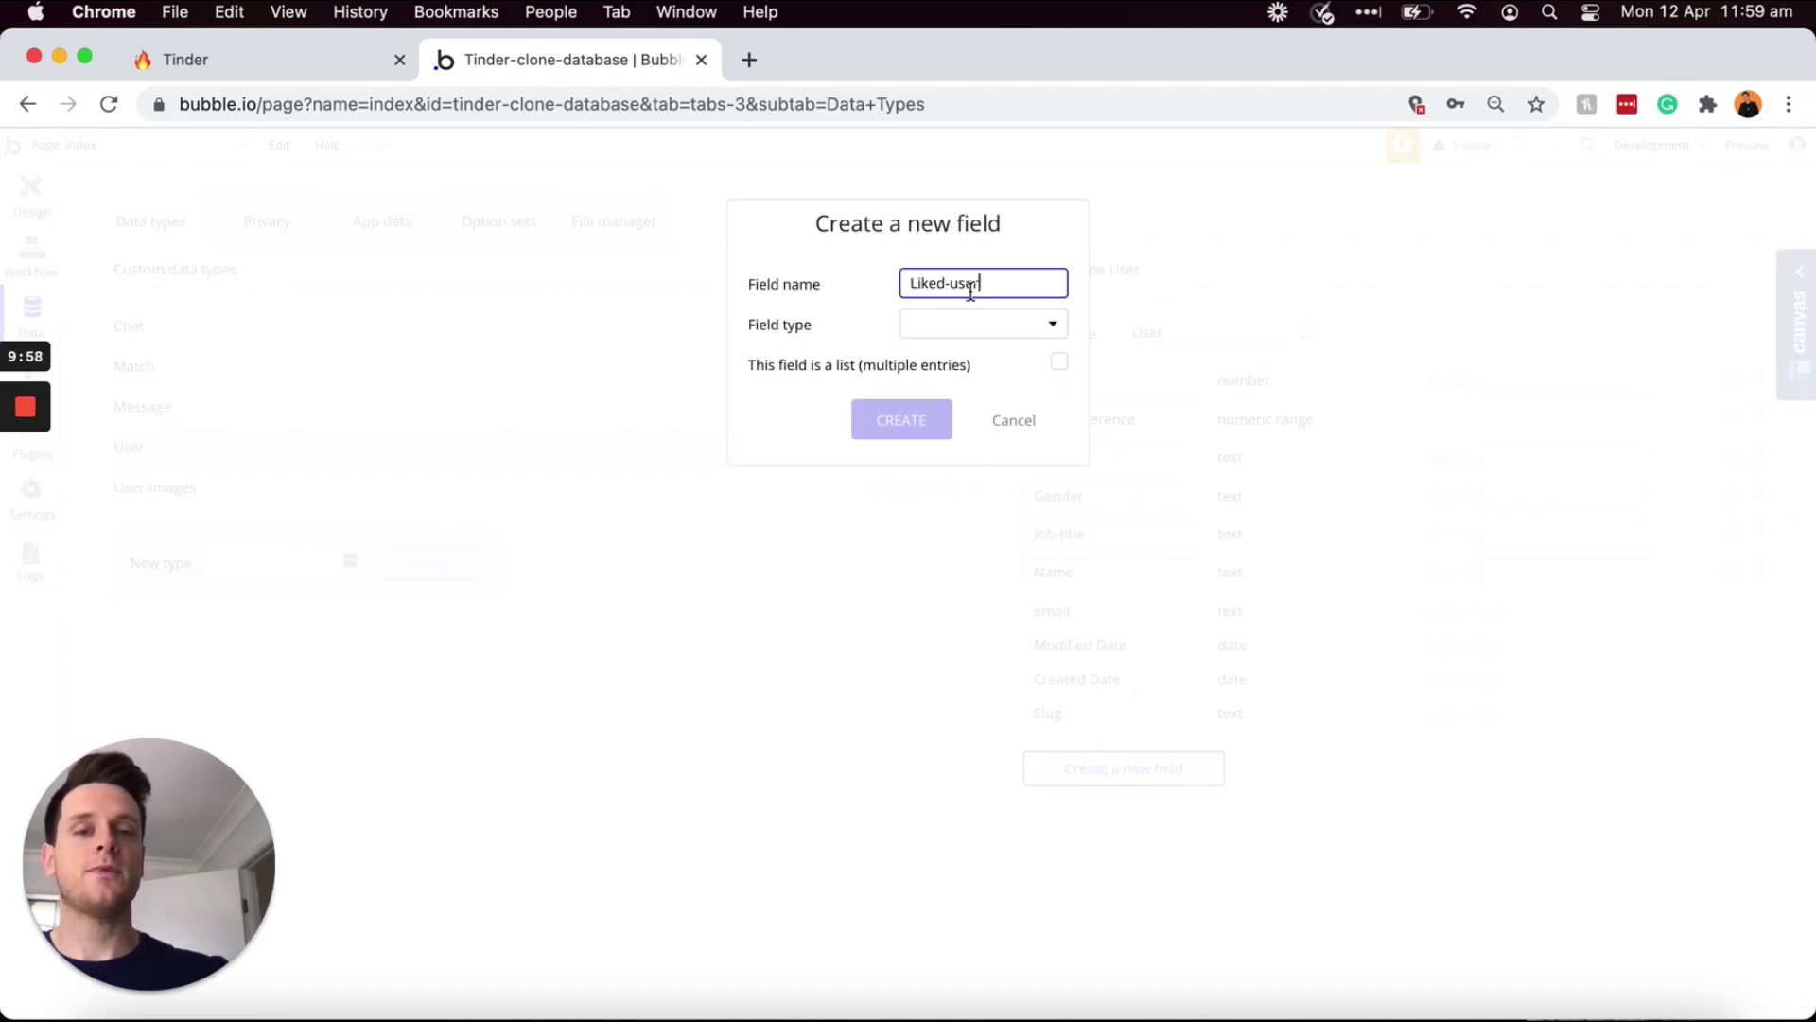
{"action": "left_click", "coordinate": [983, 326]}
{"action": "scroll", "coordinate": [981, 448], "scroll_direction": "down", "scroll_amount": 3}
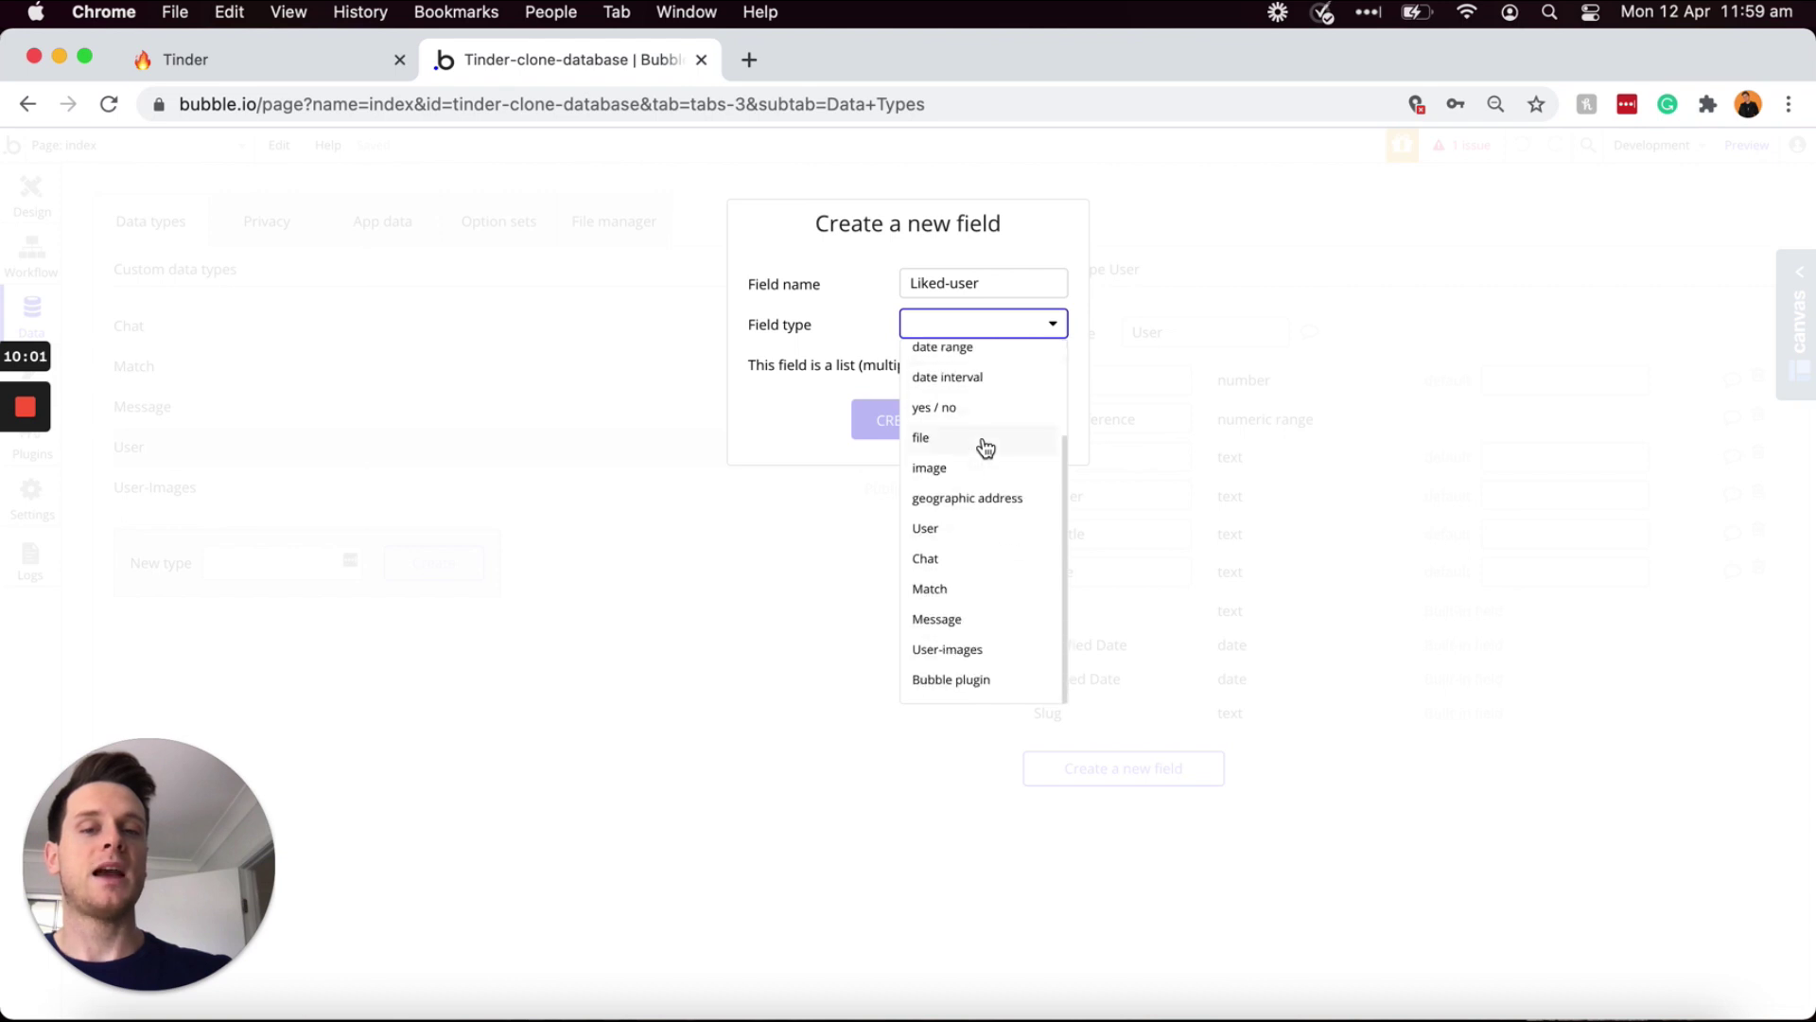
{"action": "left_click", "coordinate": [963, 528]}
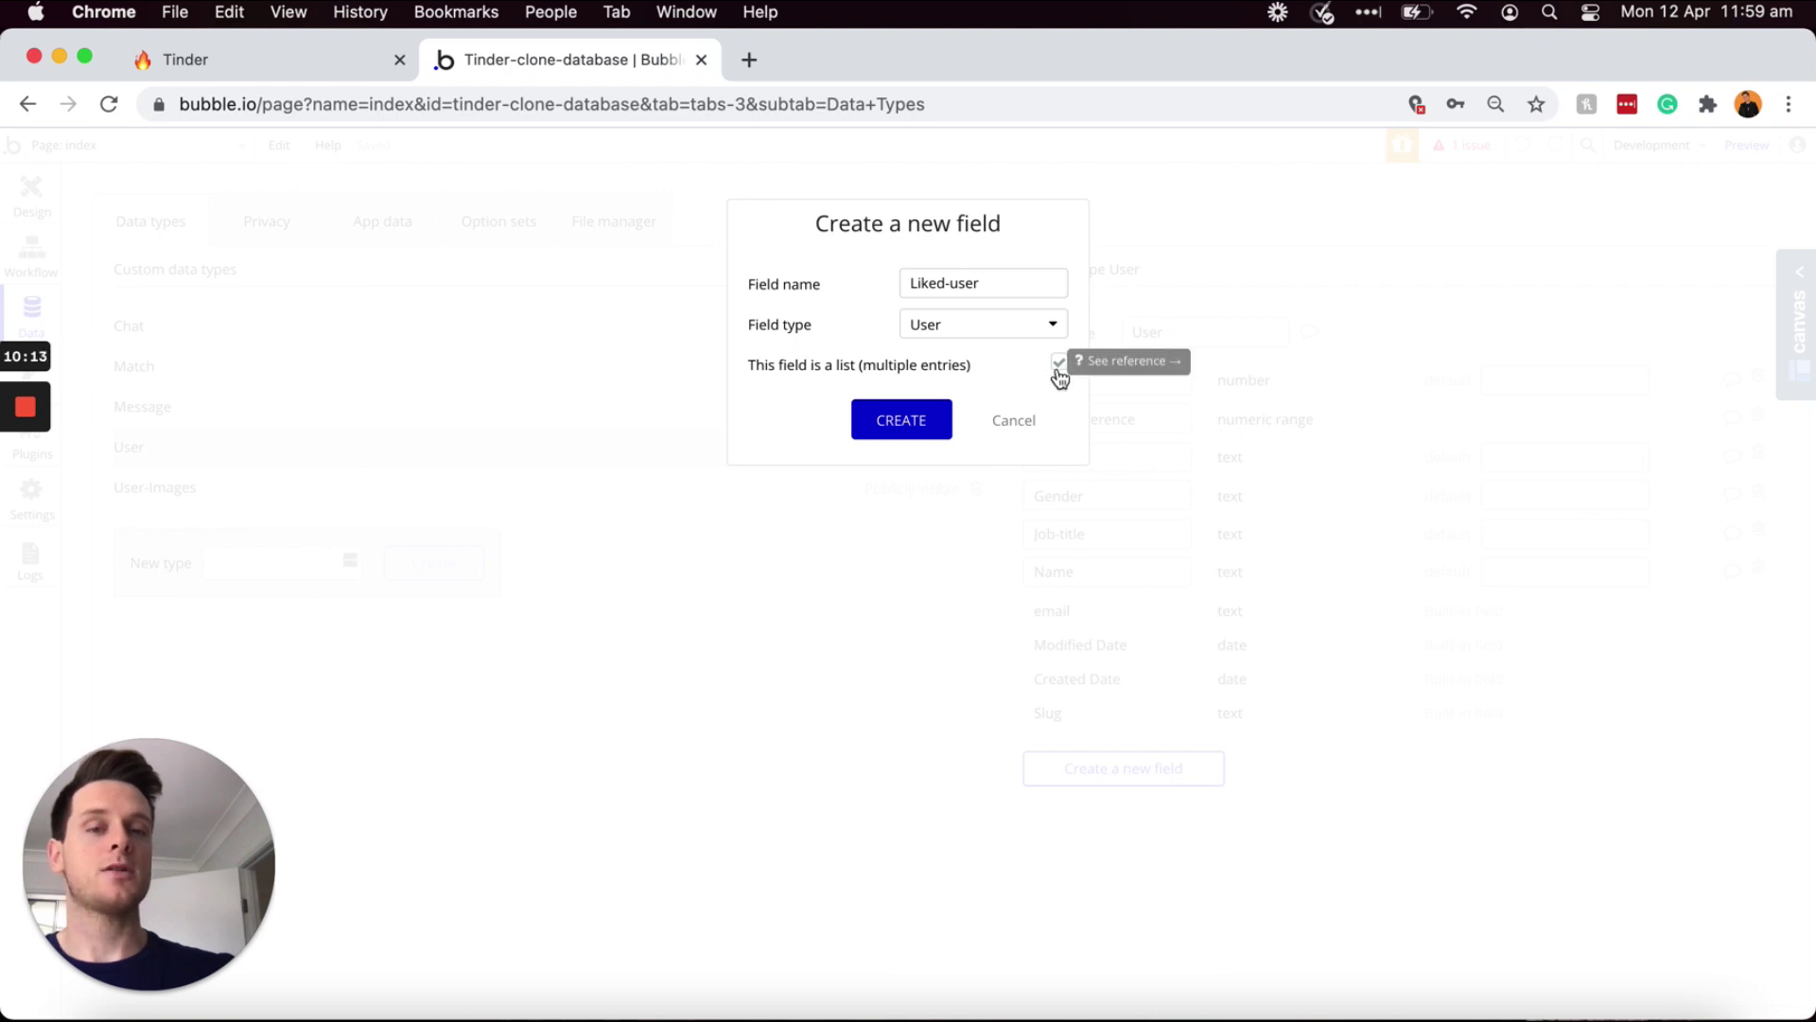
{"action": "left_click", "coordinate": [885, 419]}
- Add a list-of-Users field called Not-liked-user to the User type, and tick off Liked-users and Not-liked-users in the Notion checklist
{"action": "left_click", "coordinate": [1092, 808]}
{"action": "type", "text": "Not-liked-user"}
{"action": "left_click", "coordinate": [968, 326]}
{"action": "scroll", "coordinate": [963, 416], "scroll_direction": "down", "scroll_amount": 3}
{"action": "left_click", "coordinate": [937, 579]}
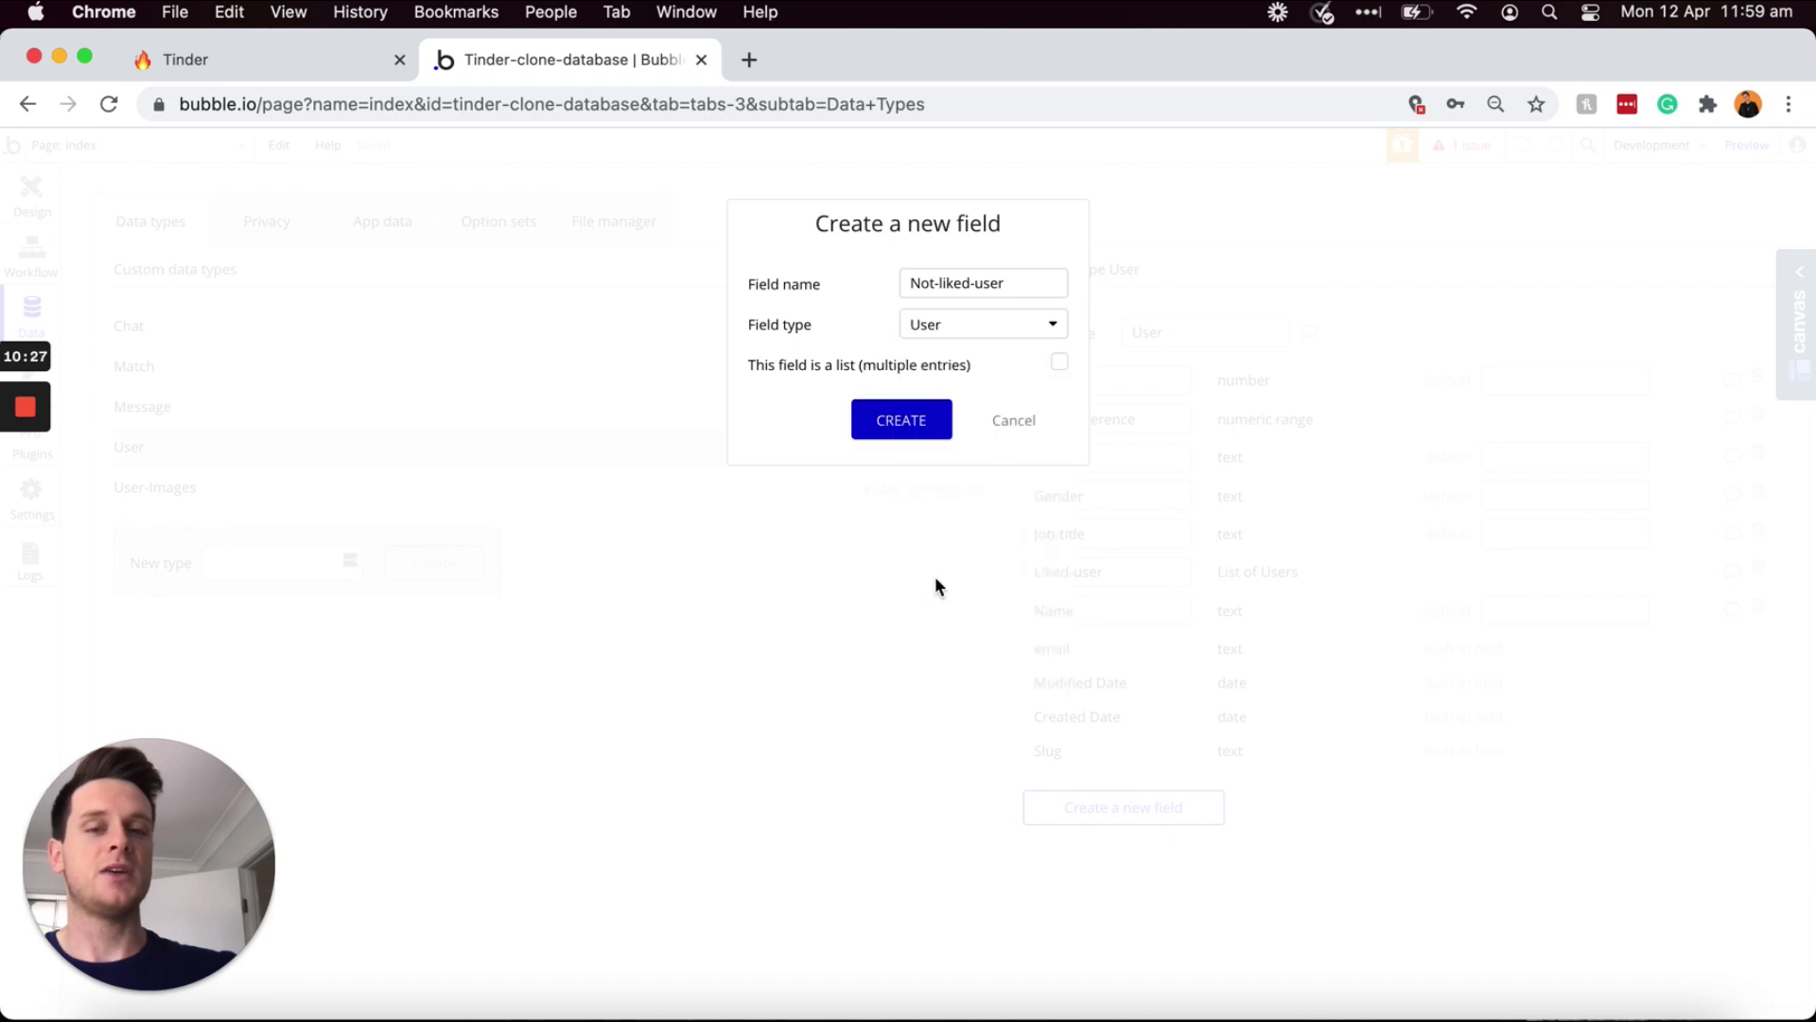
{"action": "left_click", "coordinate": [1058, 364]}
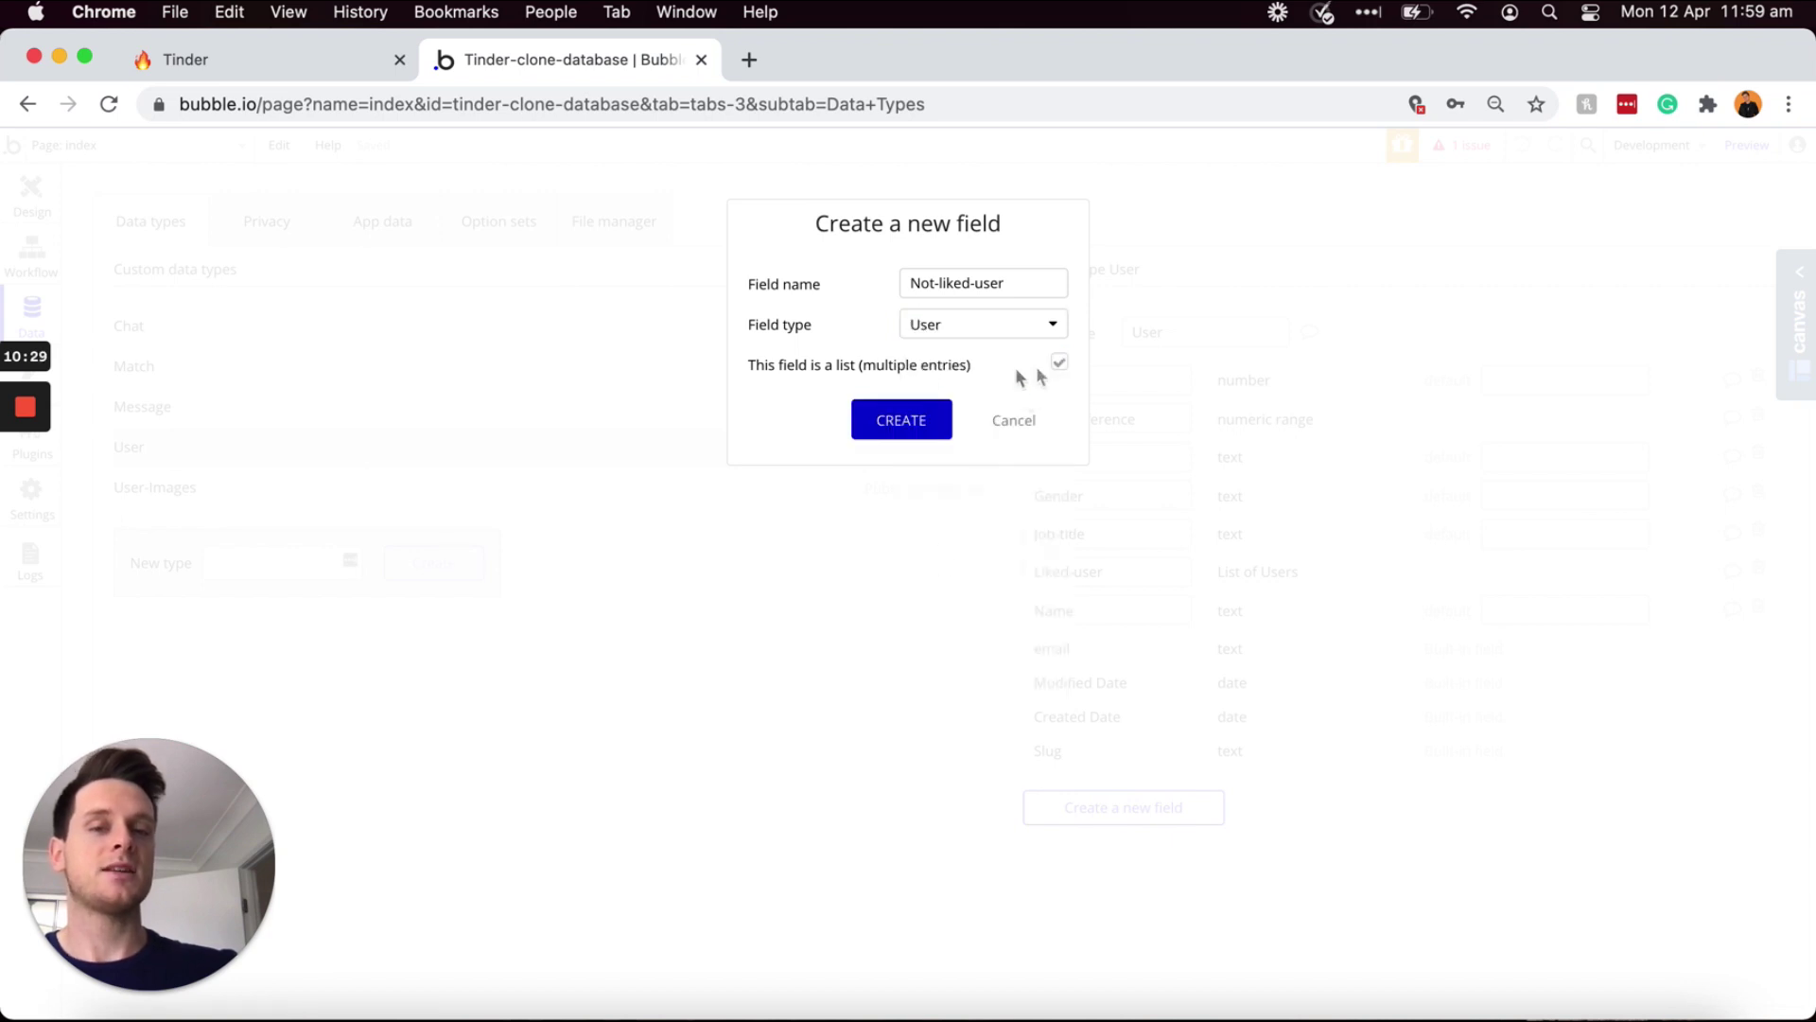
{"action": "left_click", "coordinate": [915, 426]}
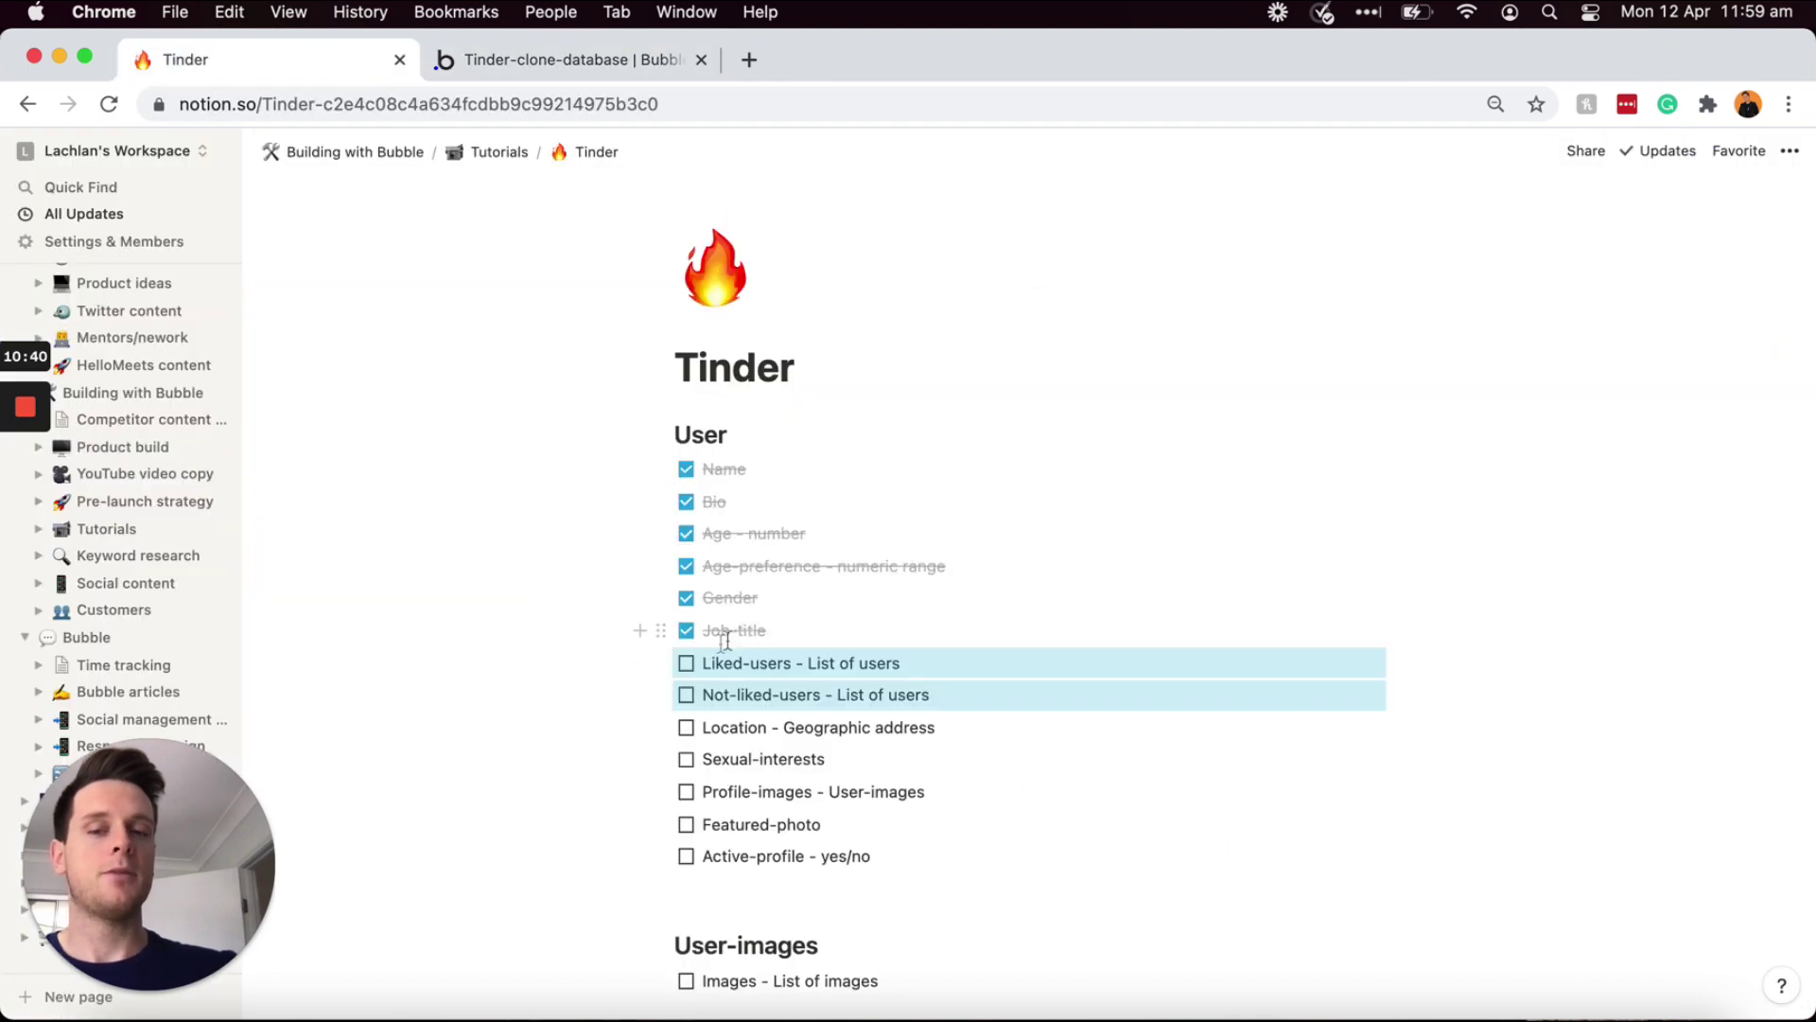
{"action": "left_click", "coordinate": [686, 663]}
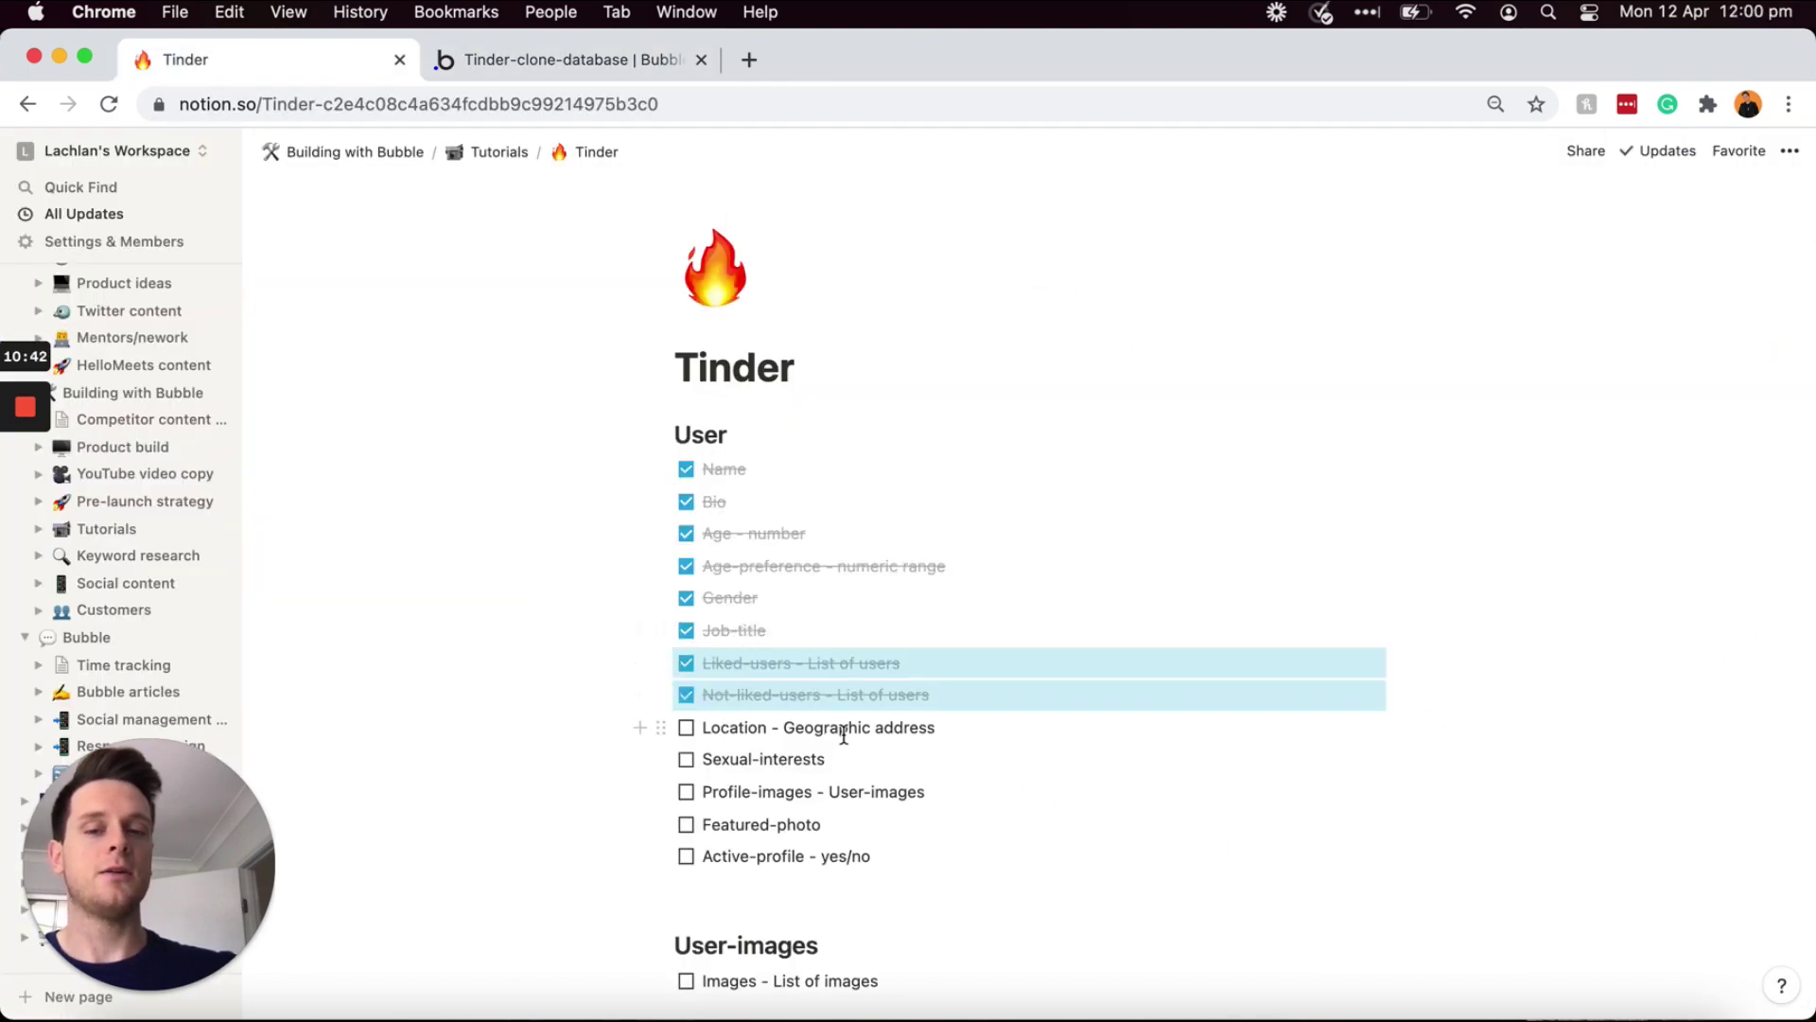
- In Bubble, add a geographic address field called Location to the User data type, and tick off Location in the Notion checklist
{"action": "left_click", "coordinate": [586, 59]}
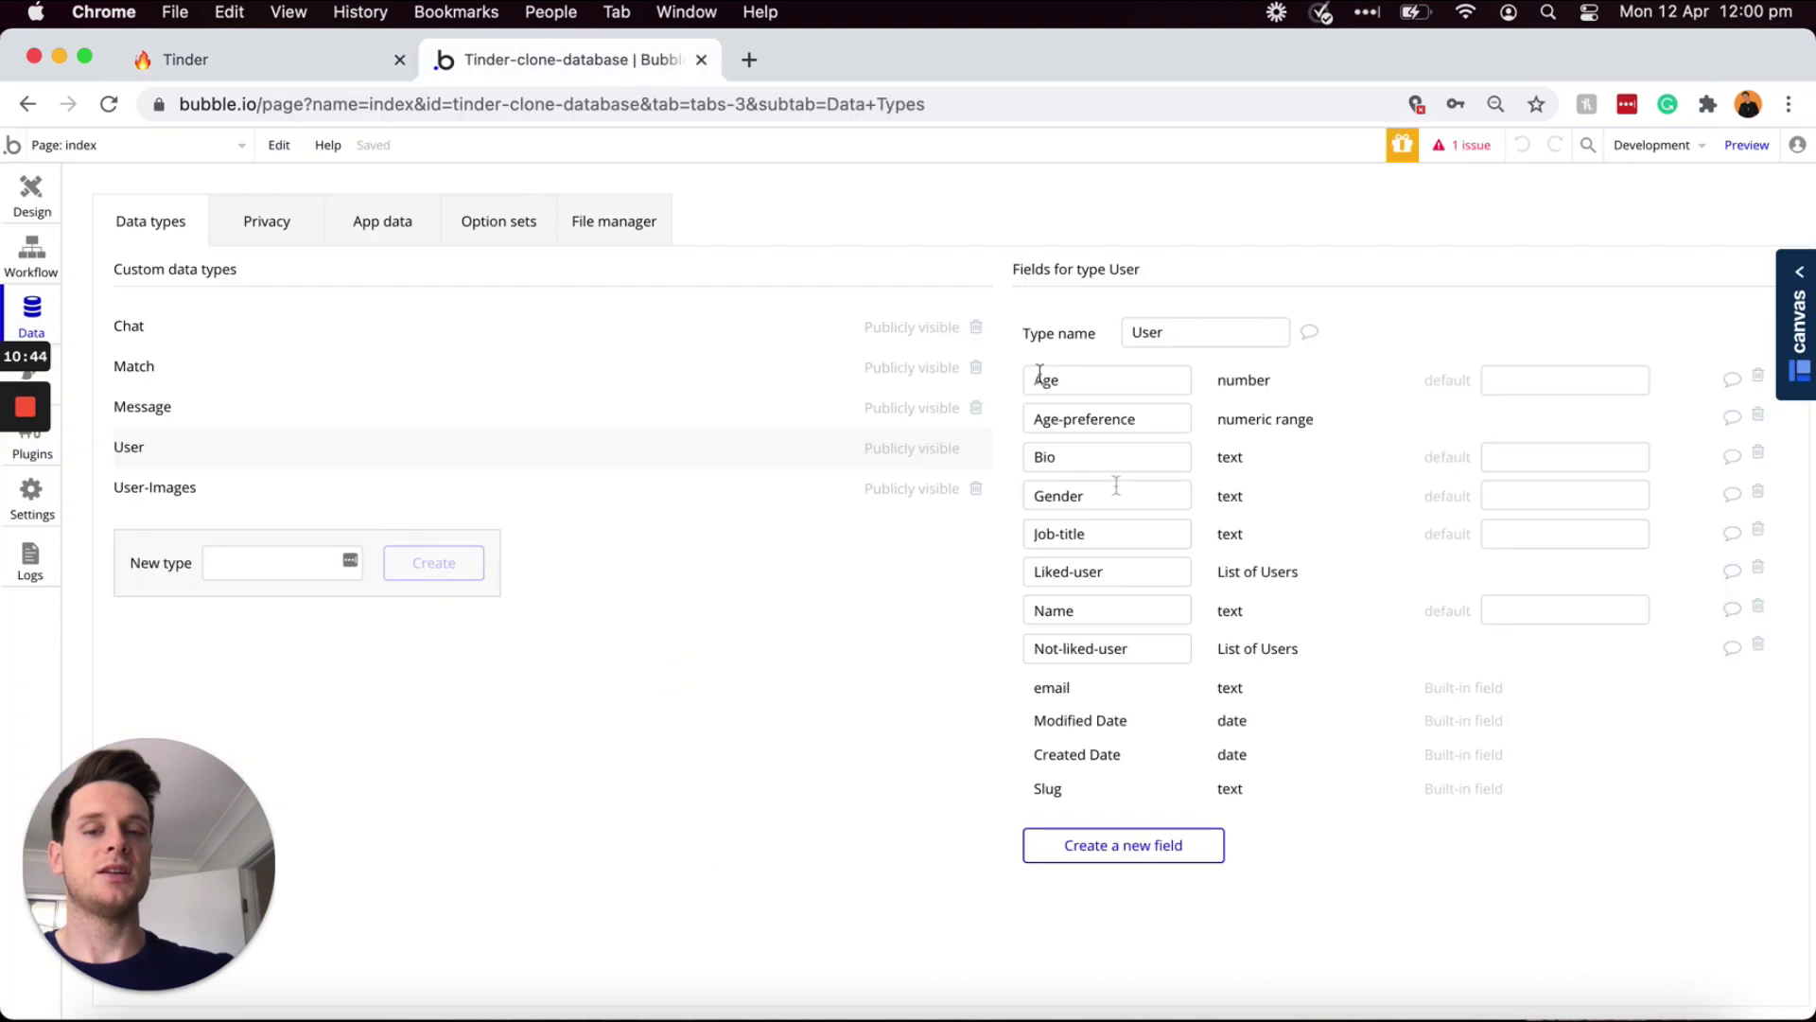
{"action": "left_click", "coordinate": [1190, 848]}
{"action": "type", "text": "Location"}
{"action": "left_click", "coordinate": [985, 322]}
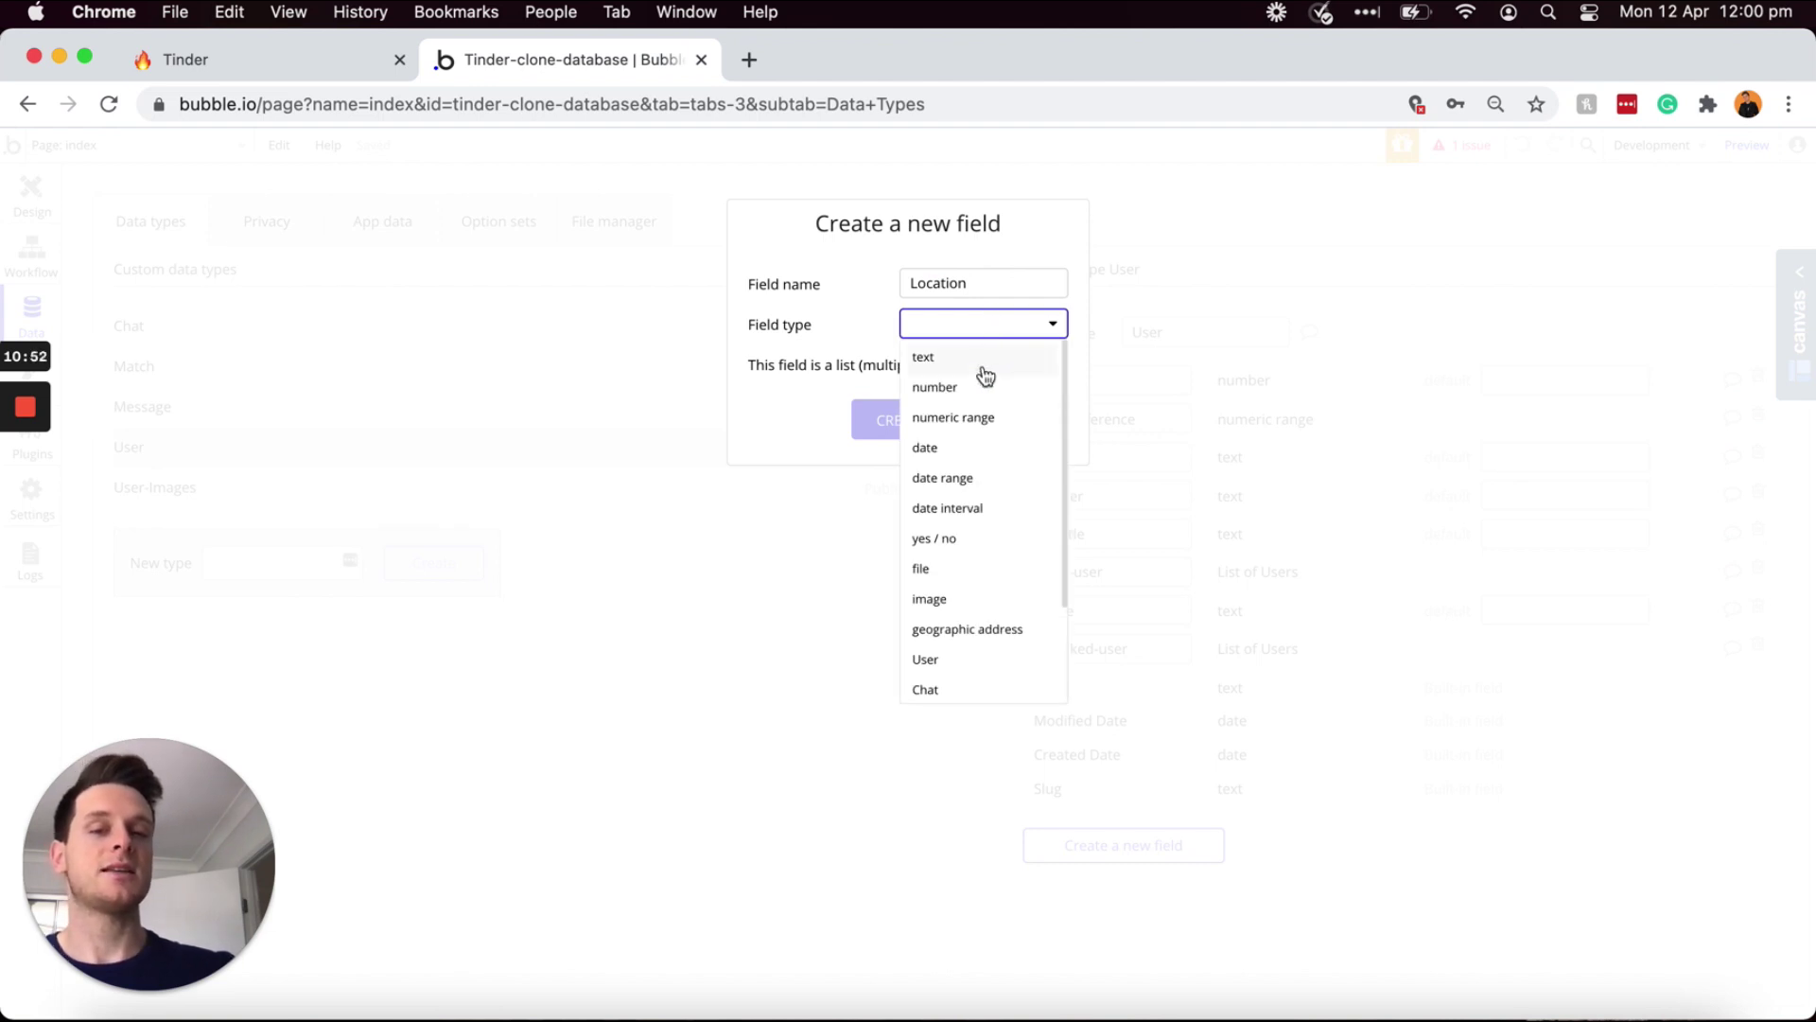
{"action": "left_click", "coordinate": [983, 631]}
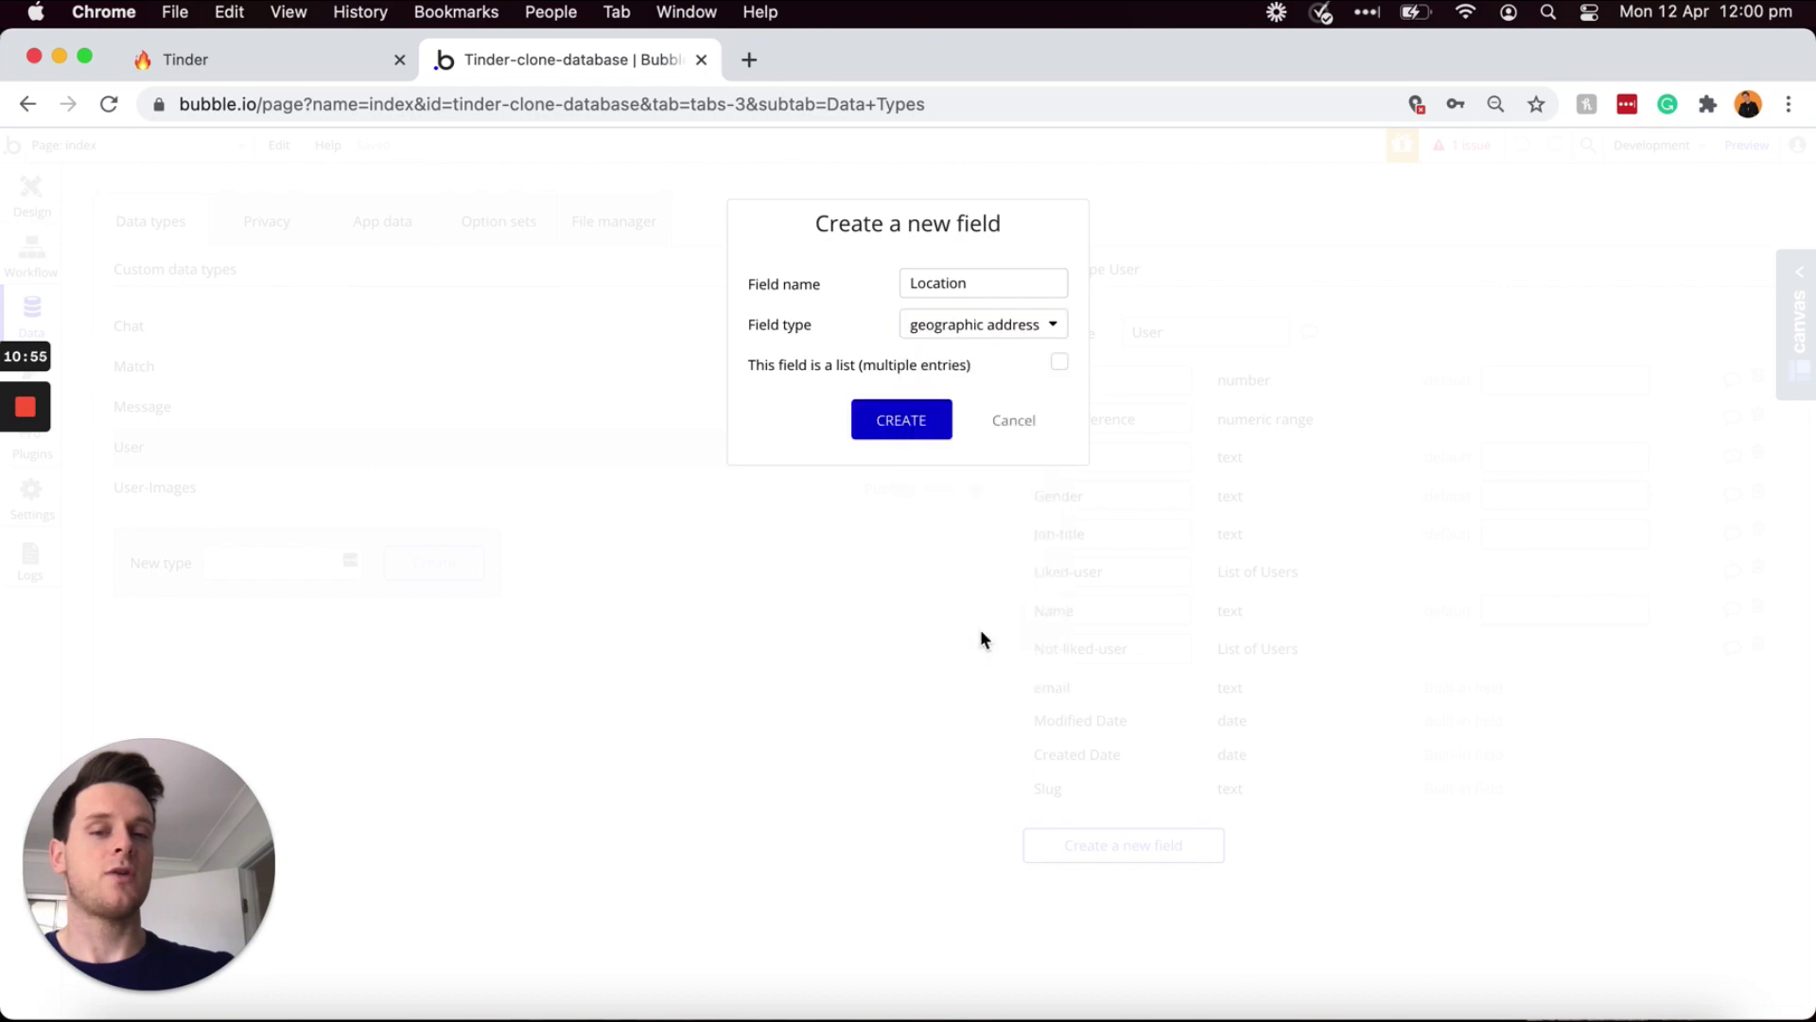
{"action": "left_click", "coordinate": [901, 420]}
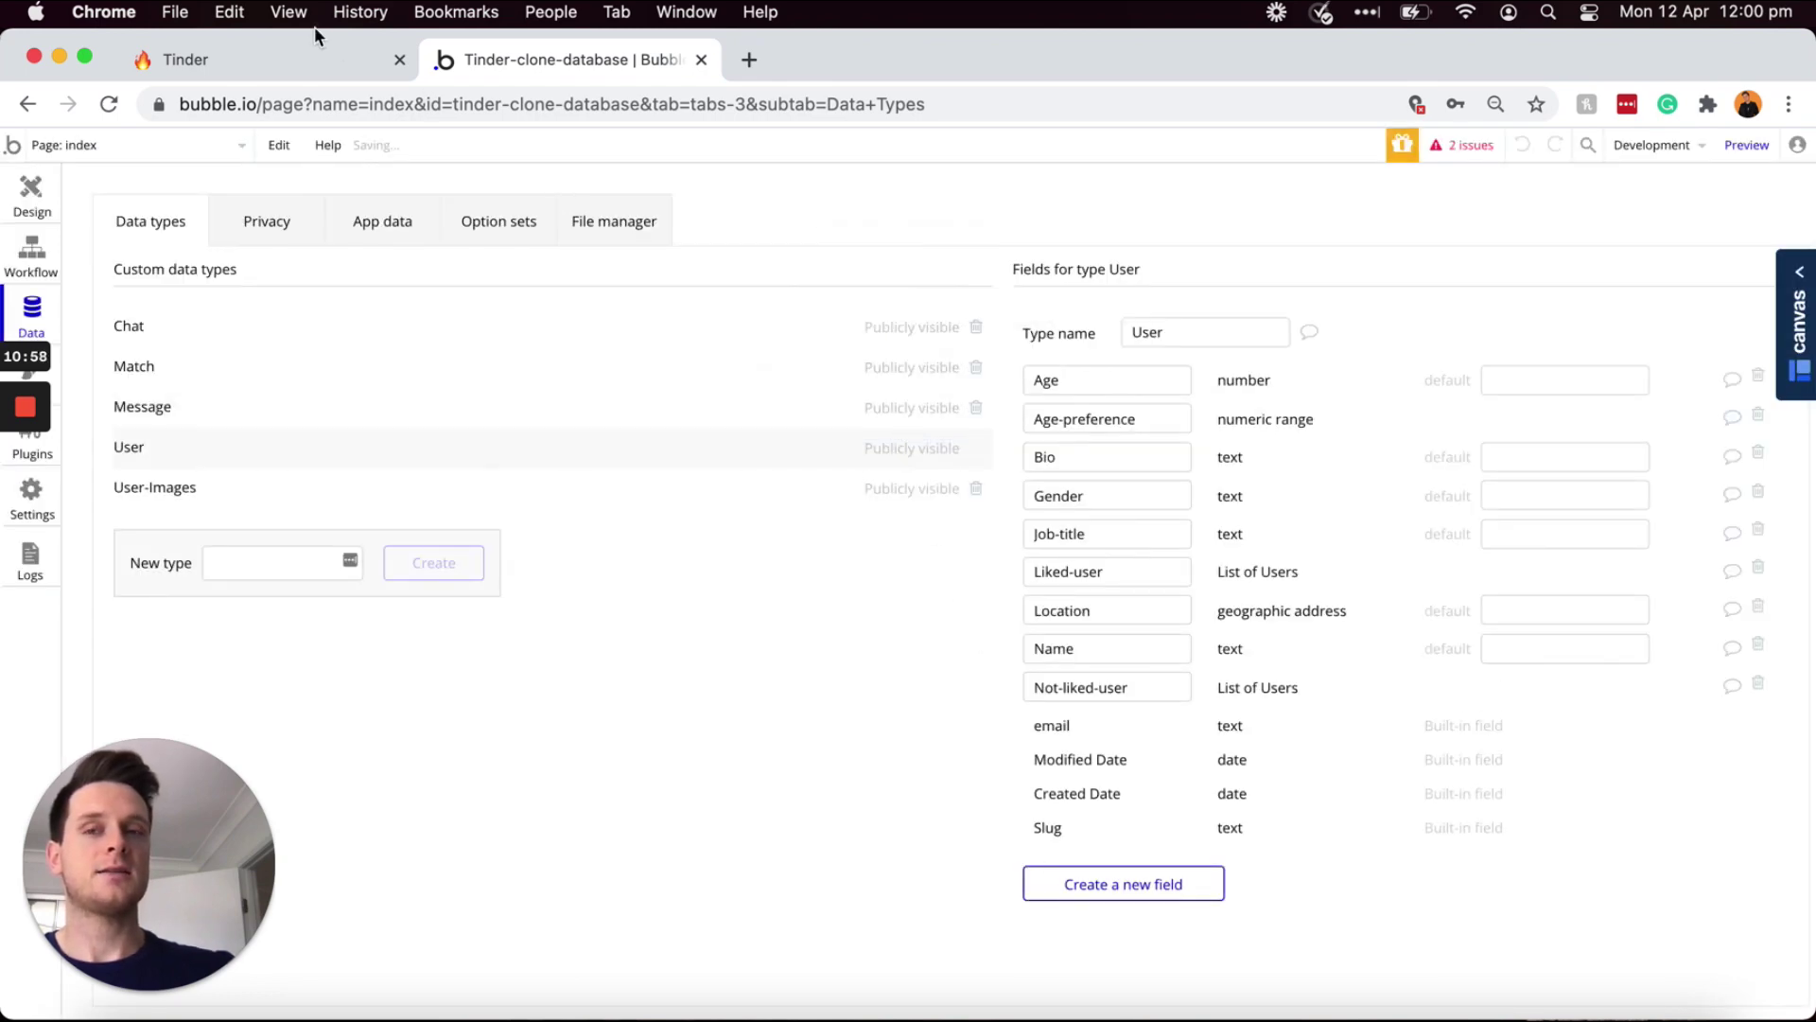
{"action": "left_click", "coordinate": [280, 58]}
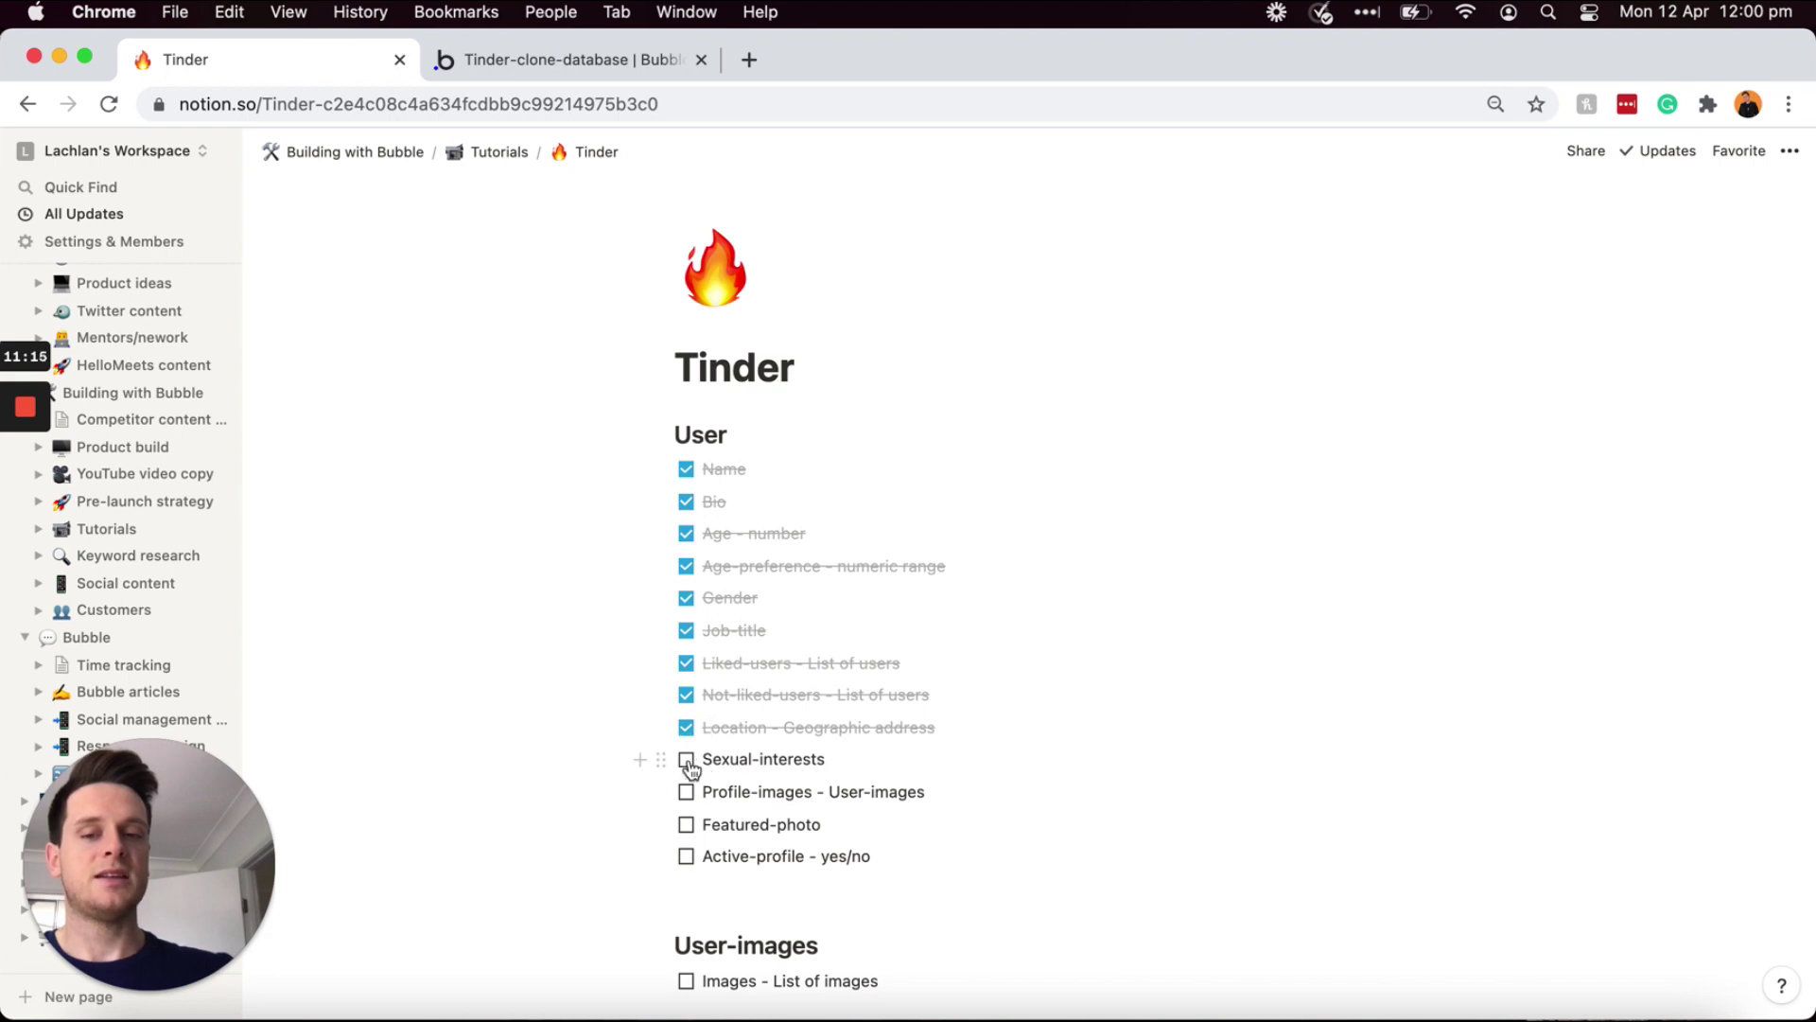
- Switch to Bubble and add a text field called Sexual-interests to the User data type
{"action": "left_click", "coordinate": [553, 59]}
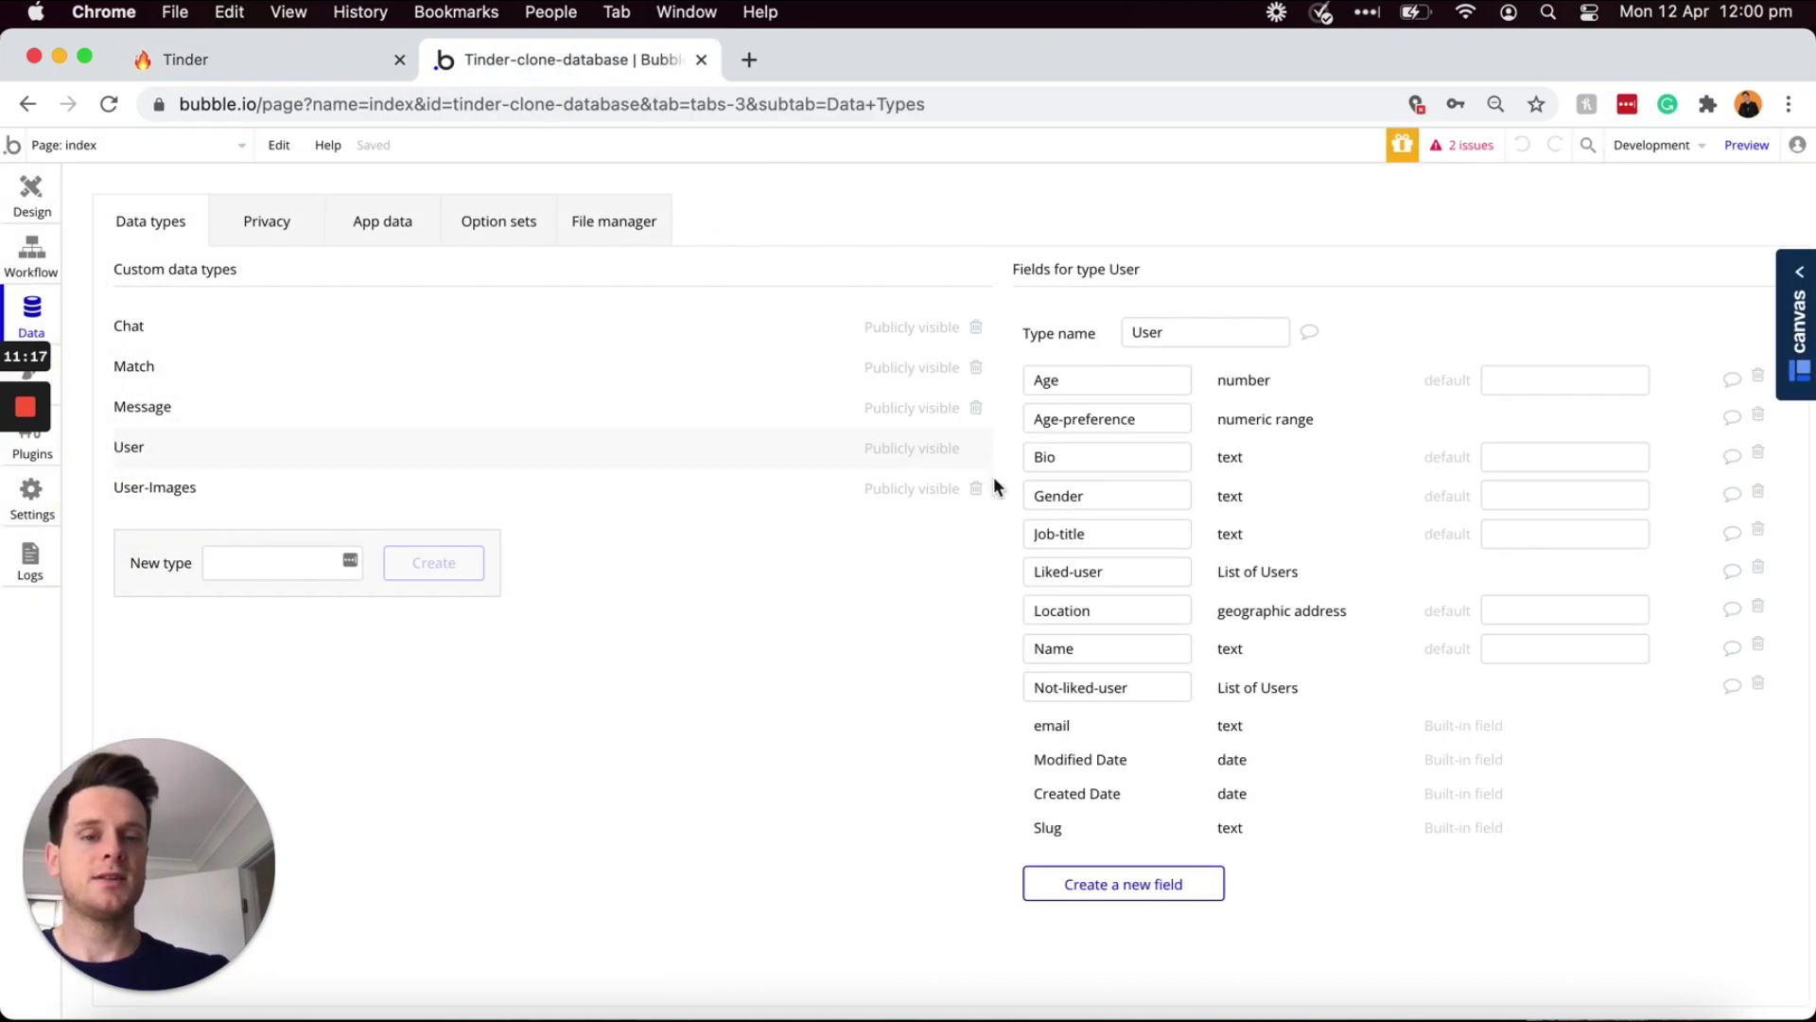
{"action": "left_click", "coordinate": [1148, 885]}
{"action": "type", "text": "Secu"}
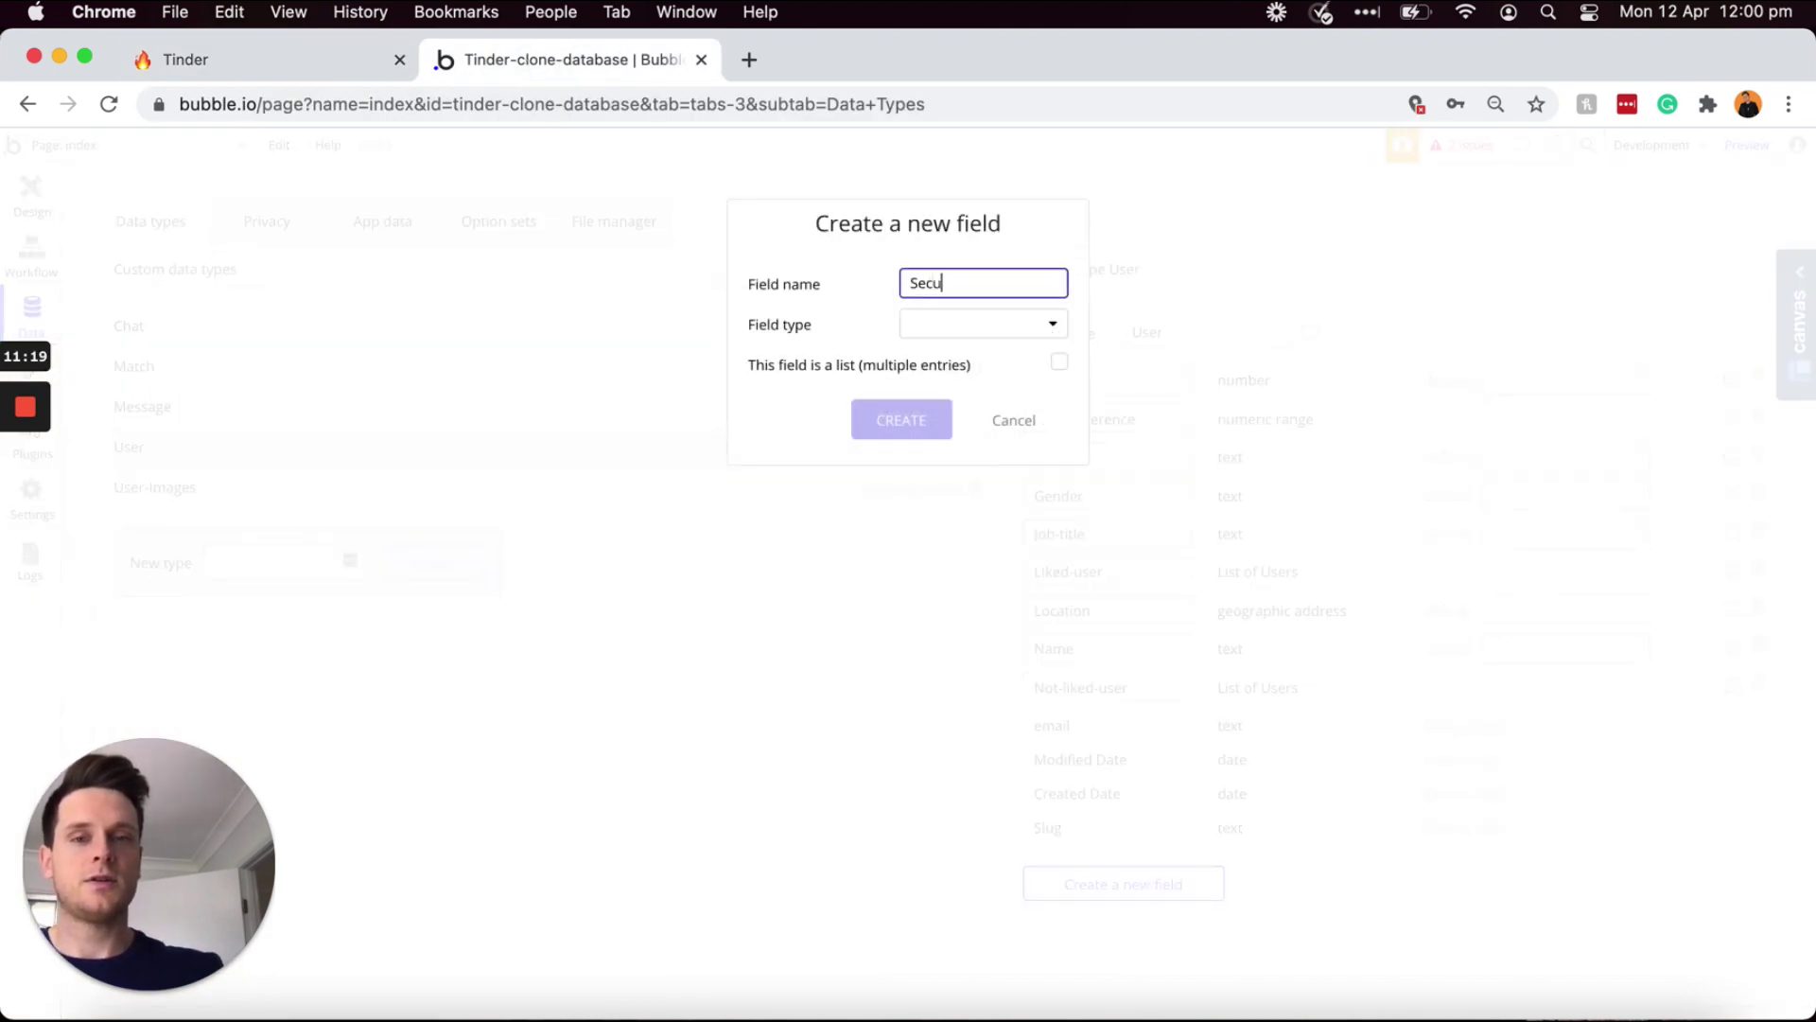
{"action": "key", "text": "BackSpace"}
{"action": "key", "text": "BackSpace"}
{"action": "key", "text": "BackSpace"}
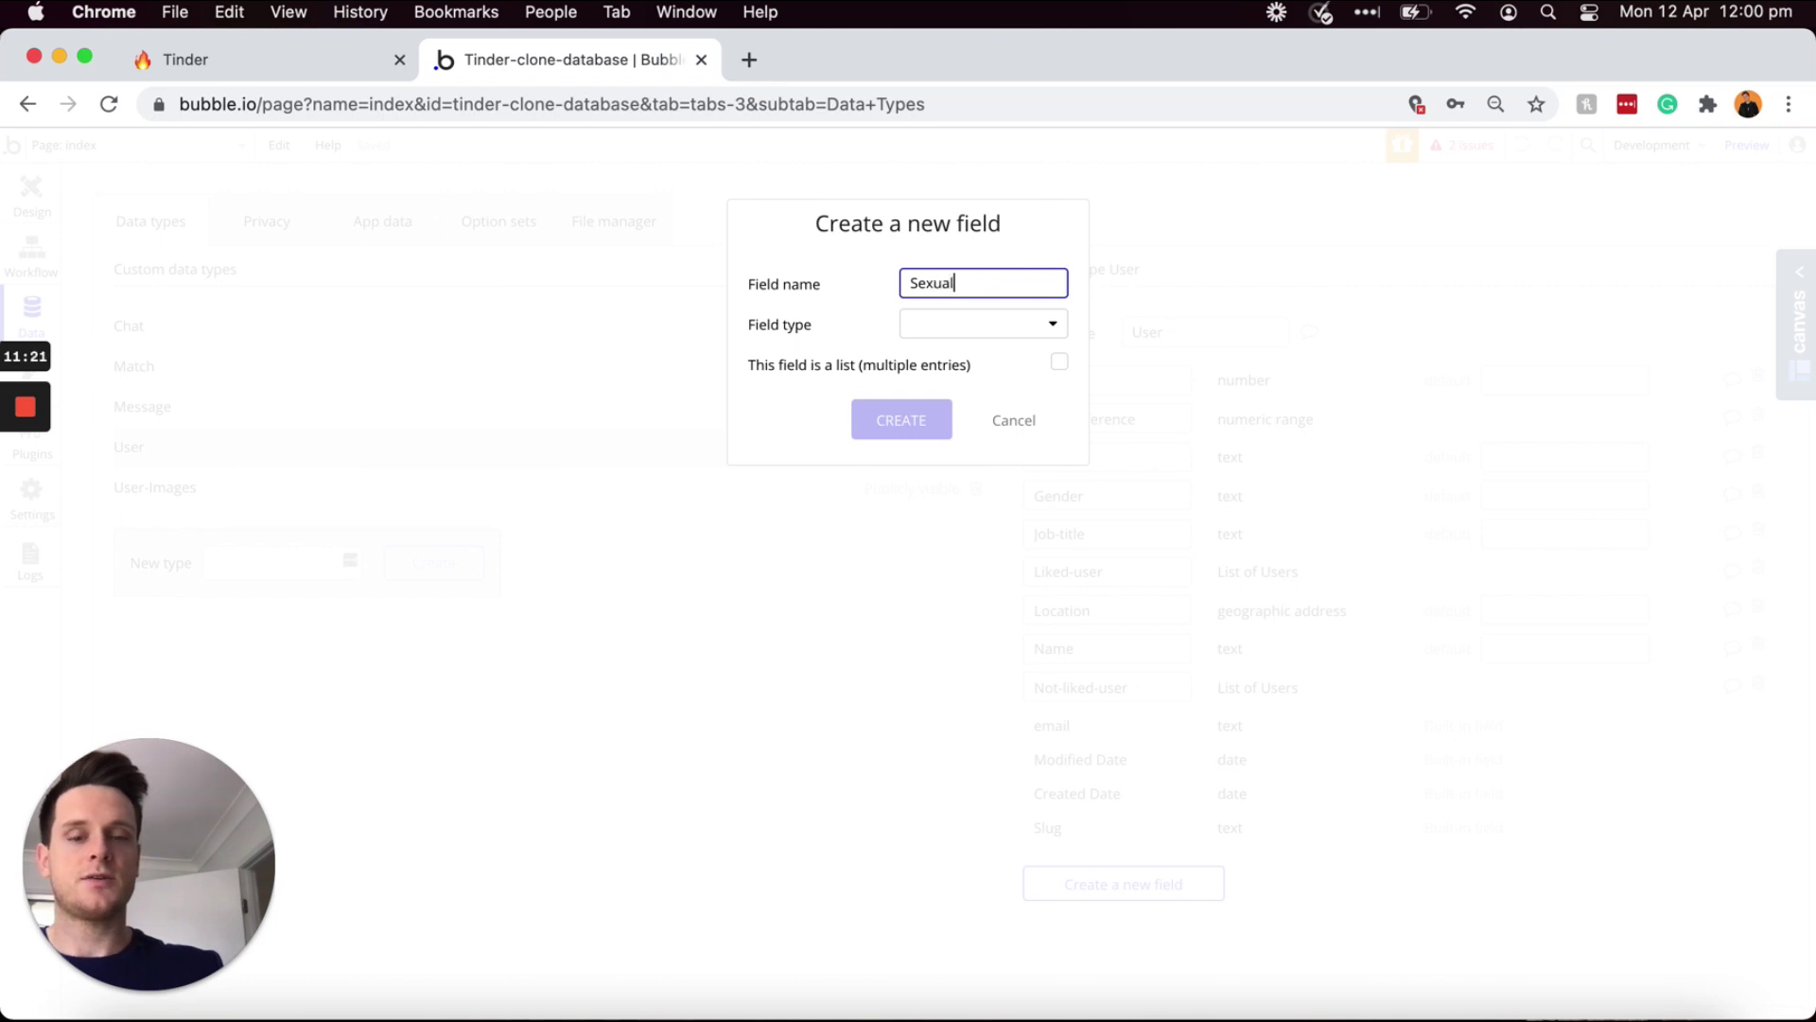
{"action": "type", "text": "ual-interests"}
{"action": "left_click", "coordinate": [1027, 331]}
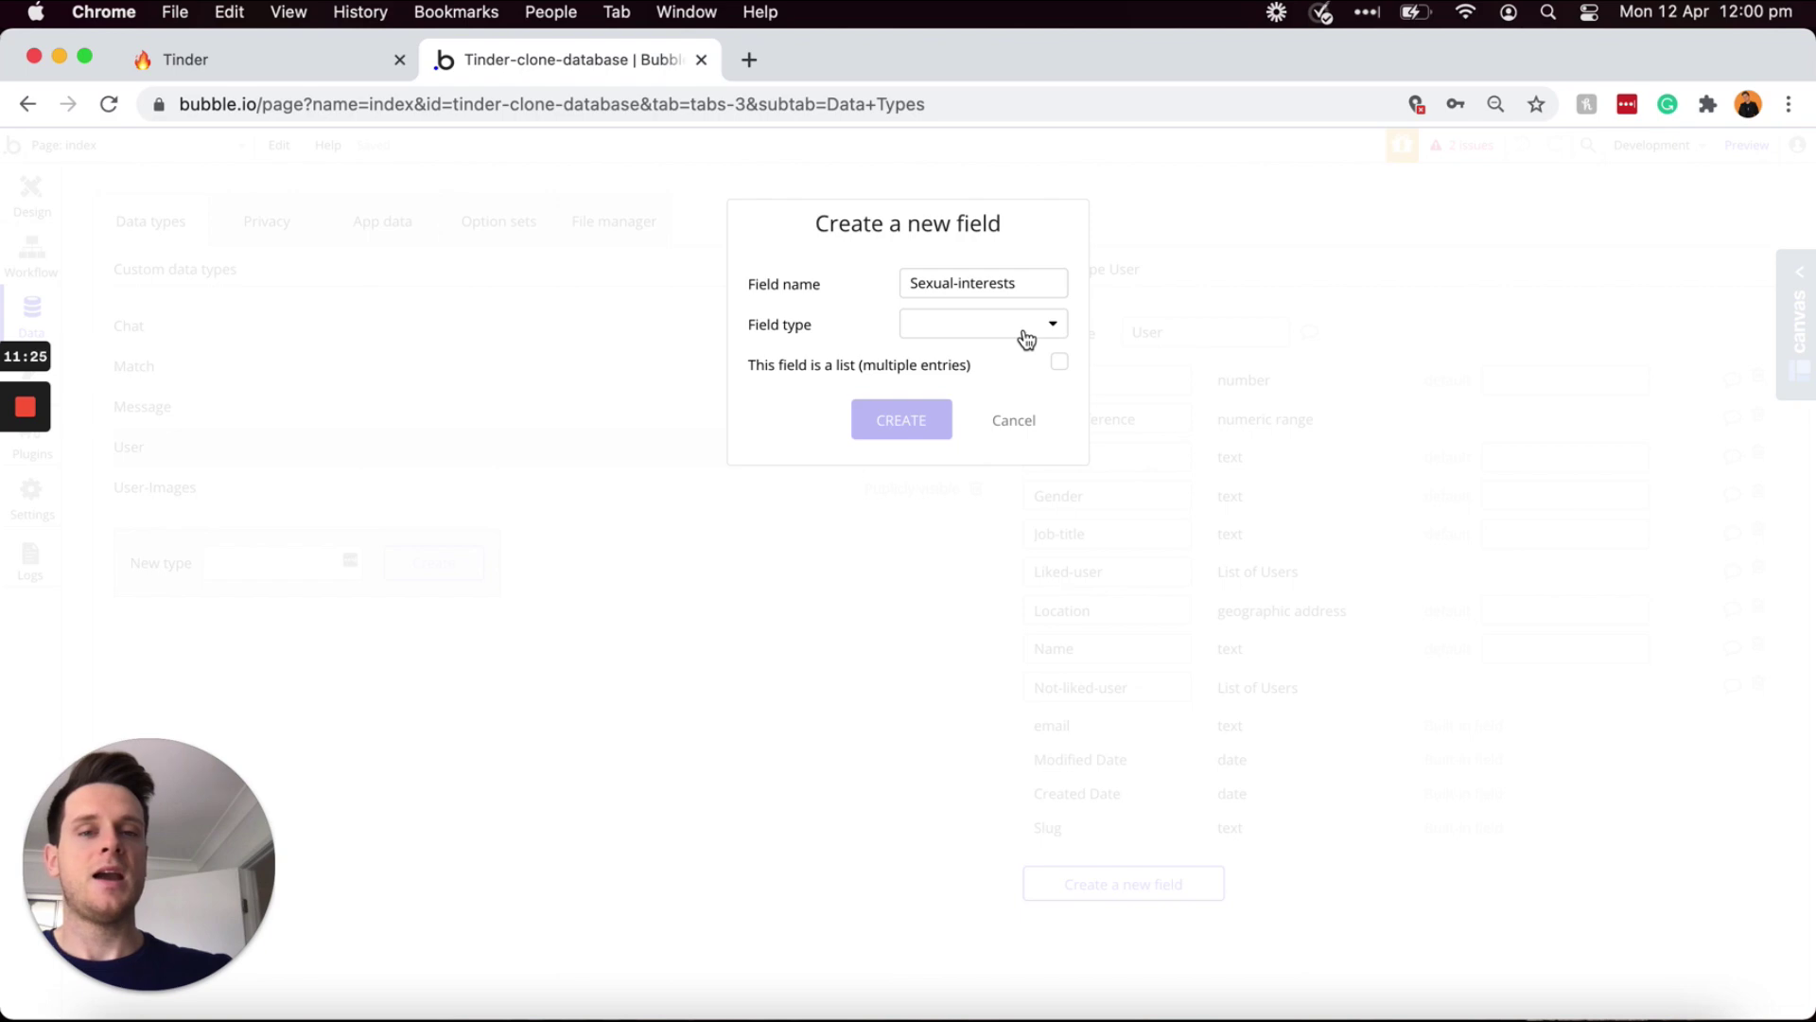
{"action": "left_click", "coordinate": [950, 361]}
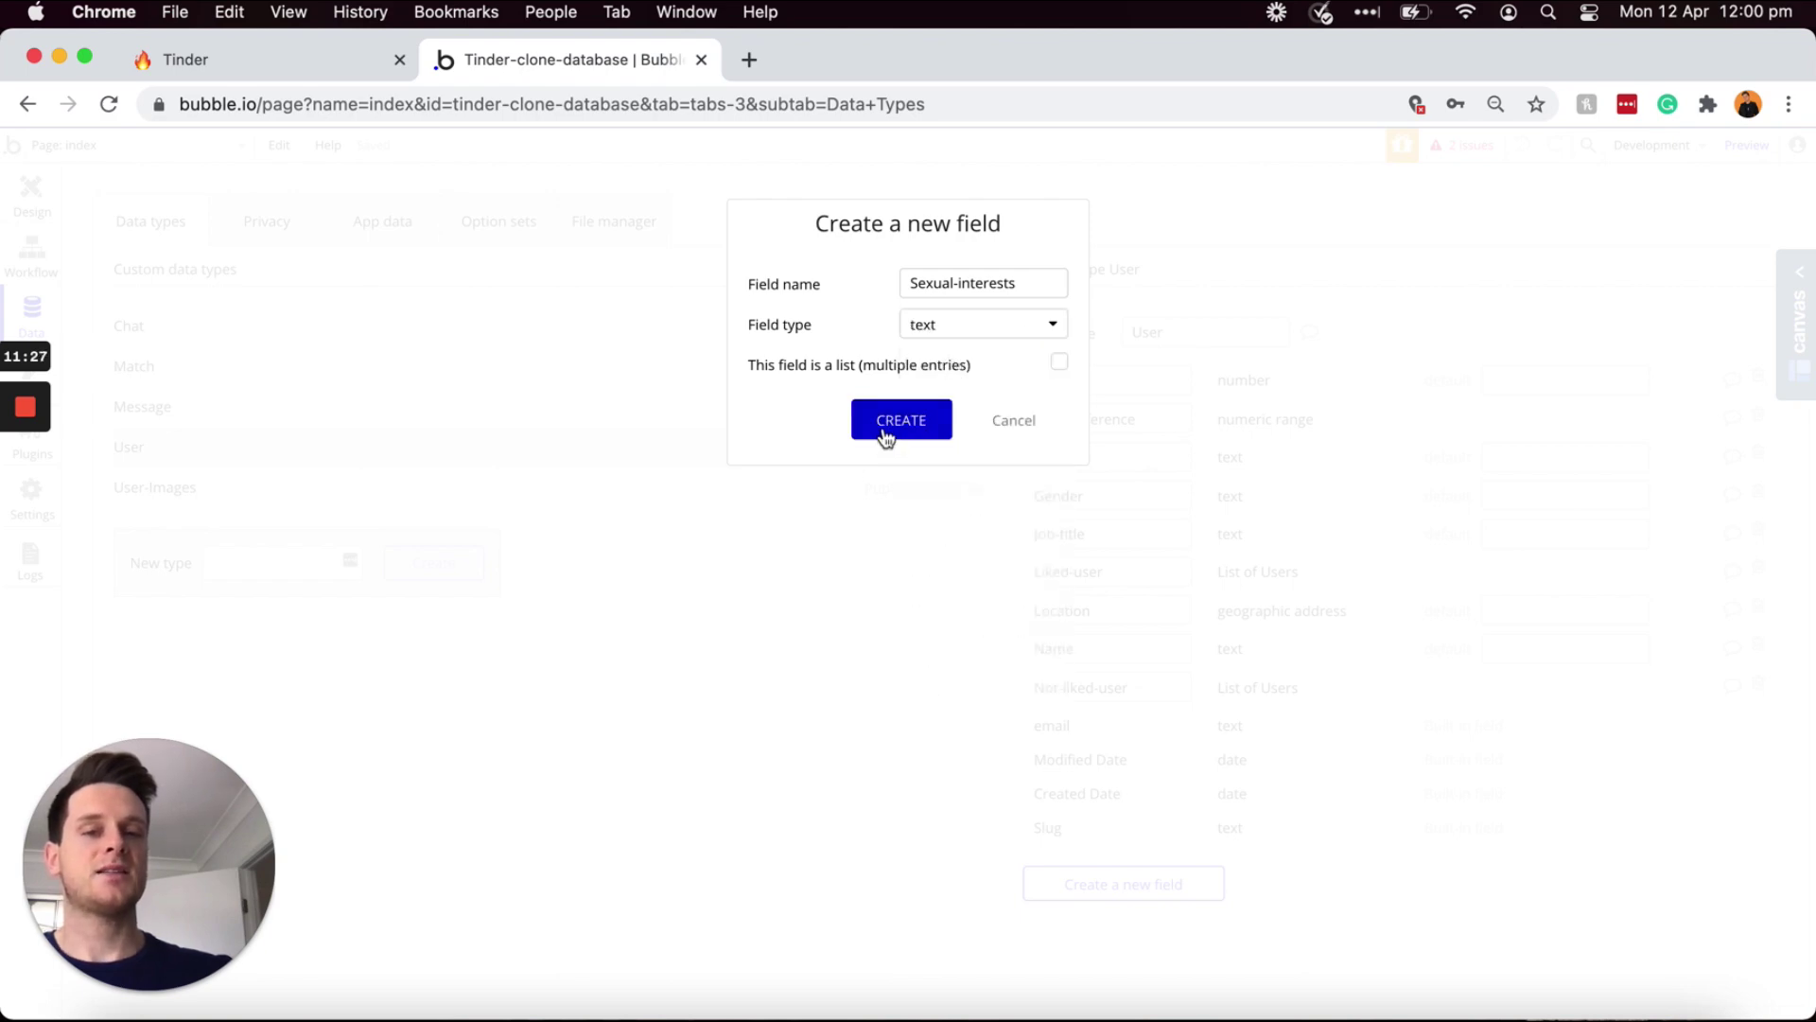
{"action": "left_click", "coordinate": [885, 426]}
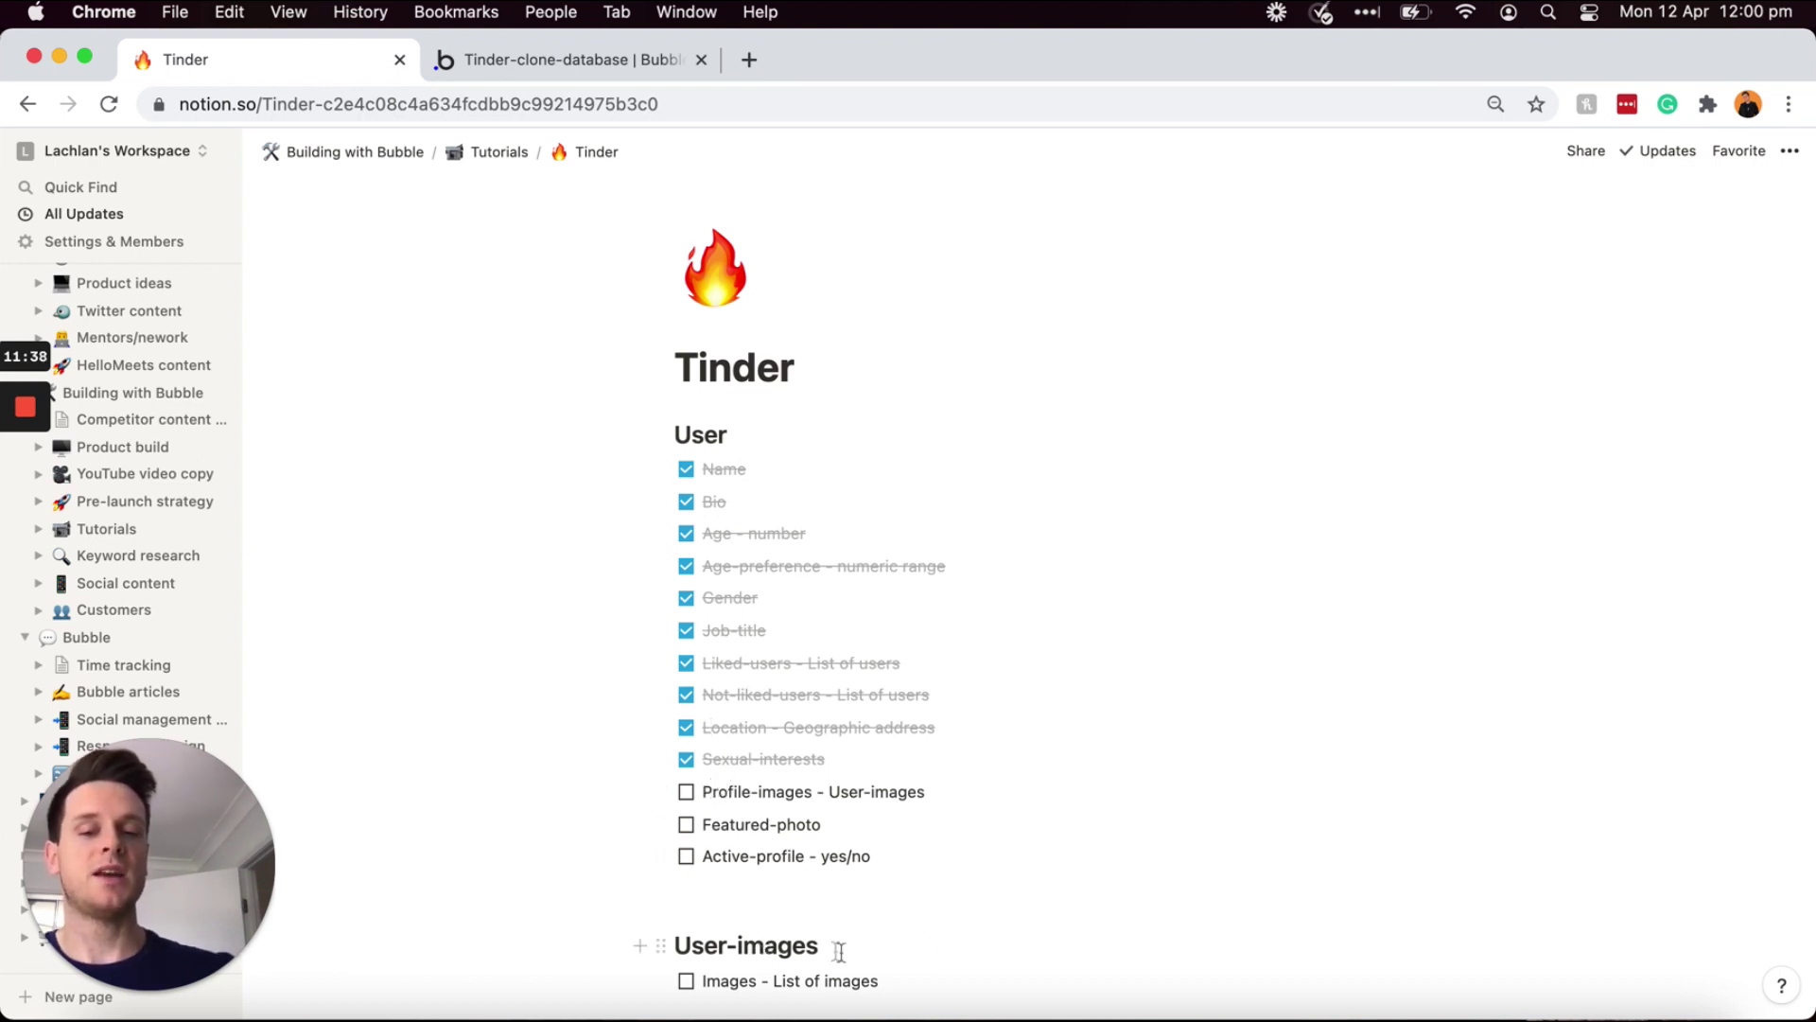
- In Bubble, add a field called Profile-images to the User data type, with User-images as its field type
{"action": "left_click", "coordinate": [592, 60]}
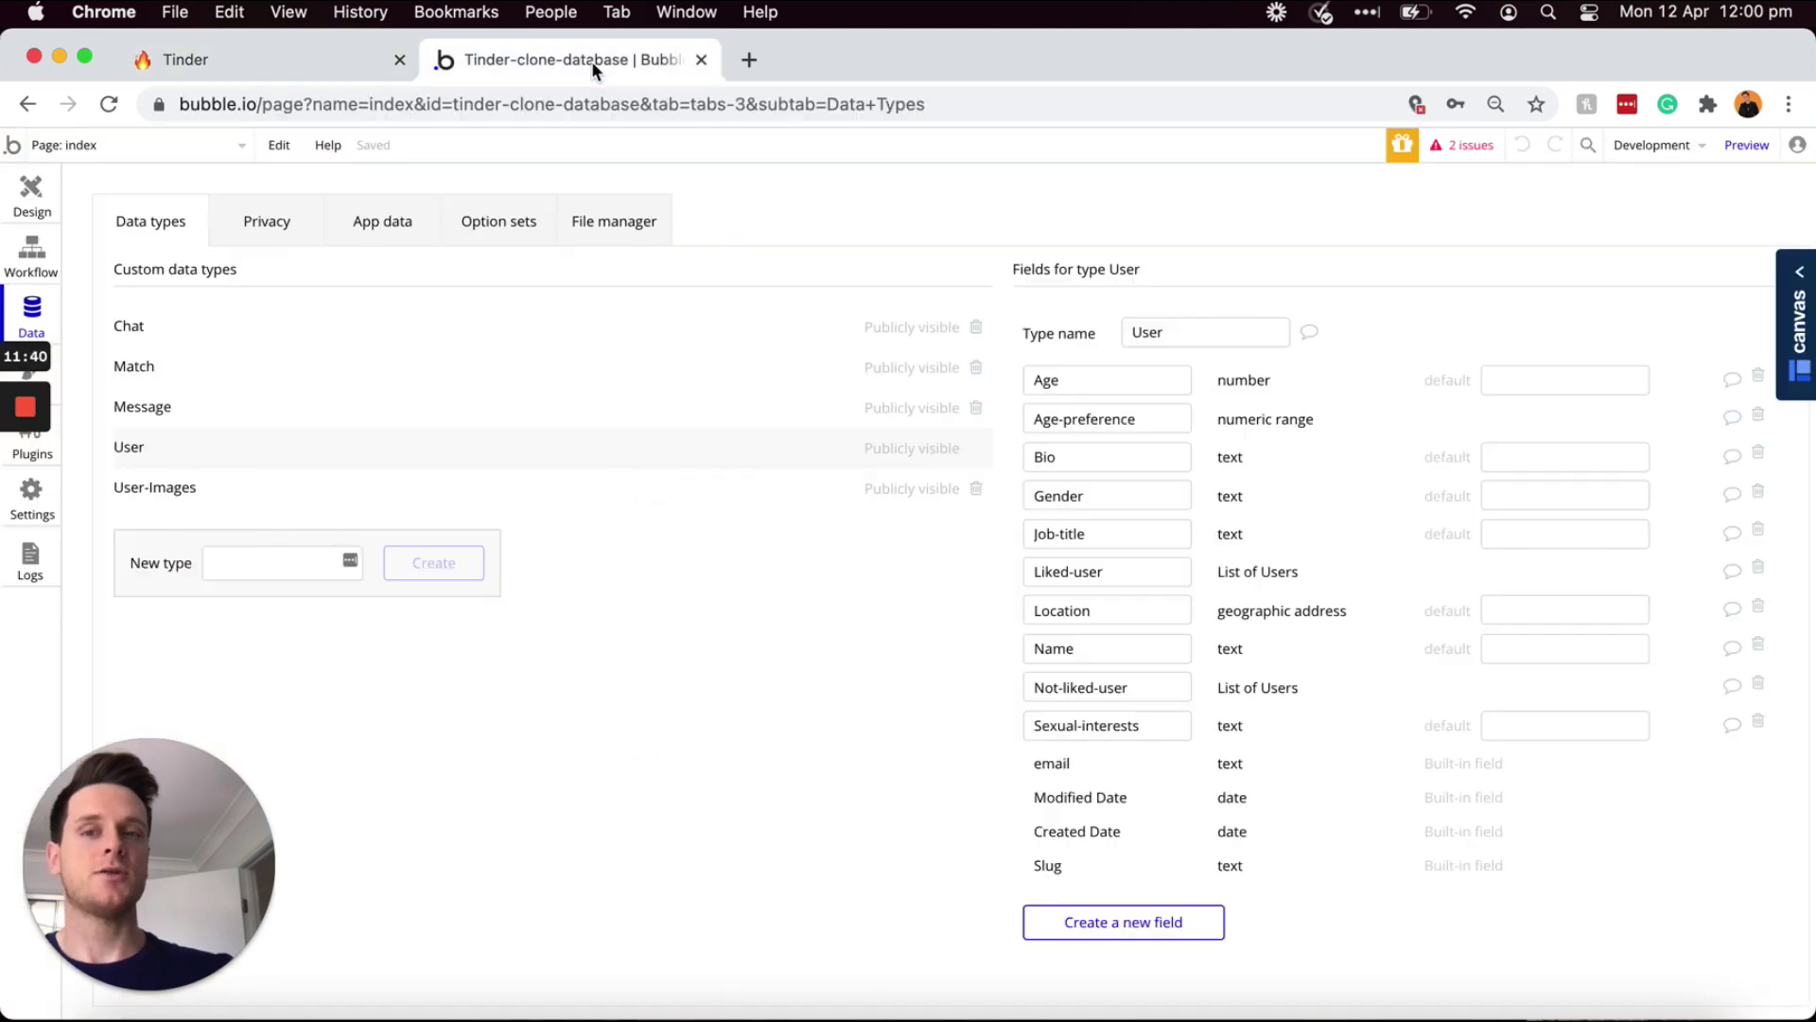
{"action": "left_click", "coordinate": [1122, 923]}
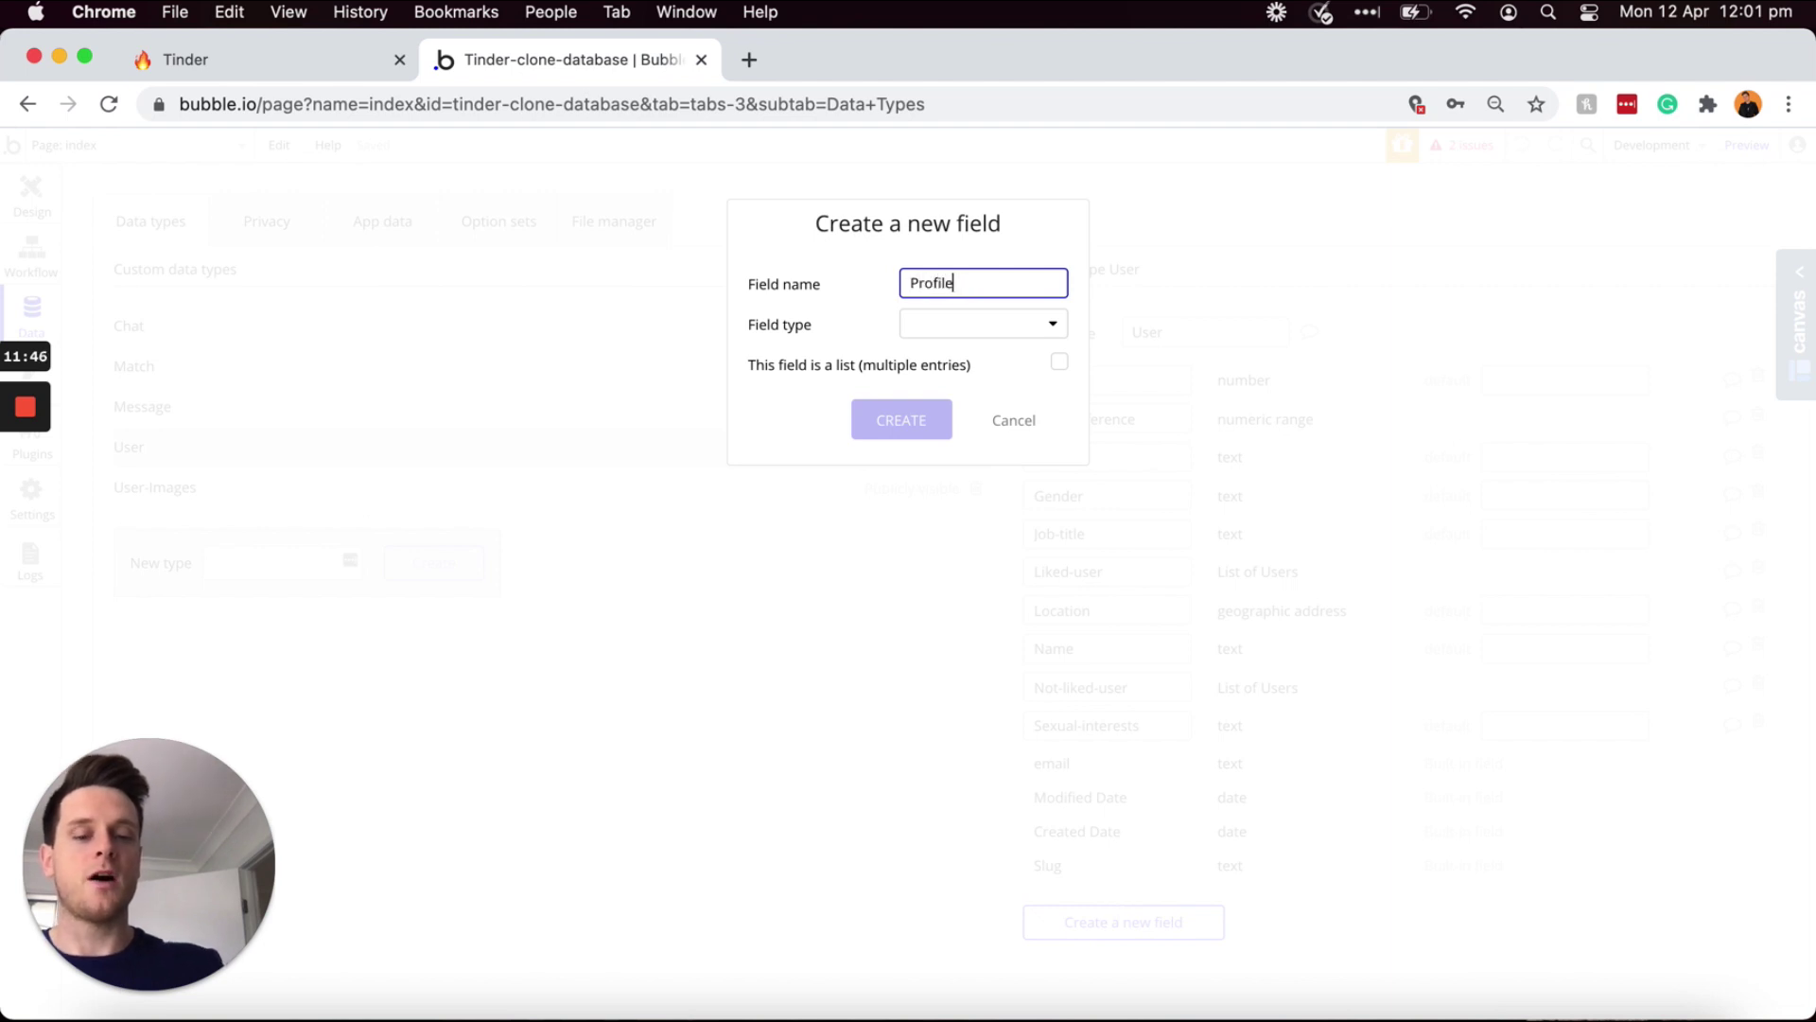
{"action": "type", "text": "Profile-images"}
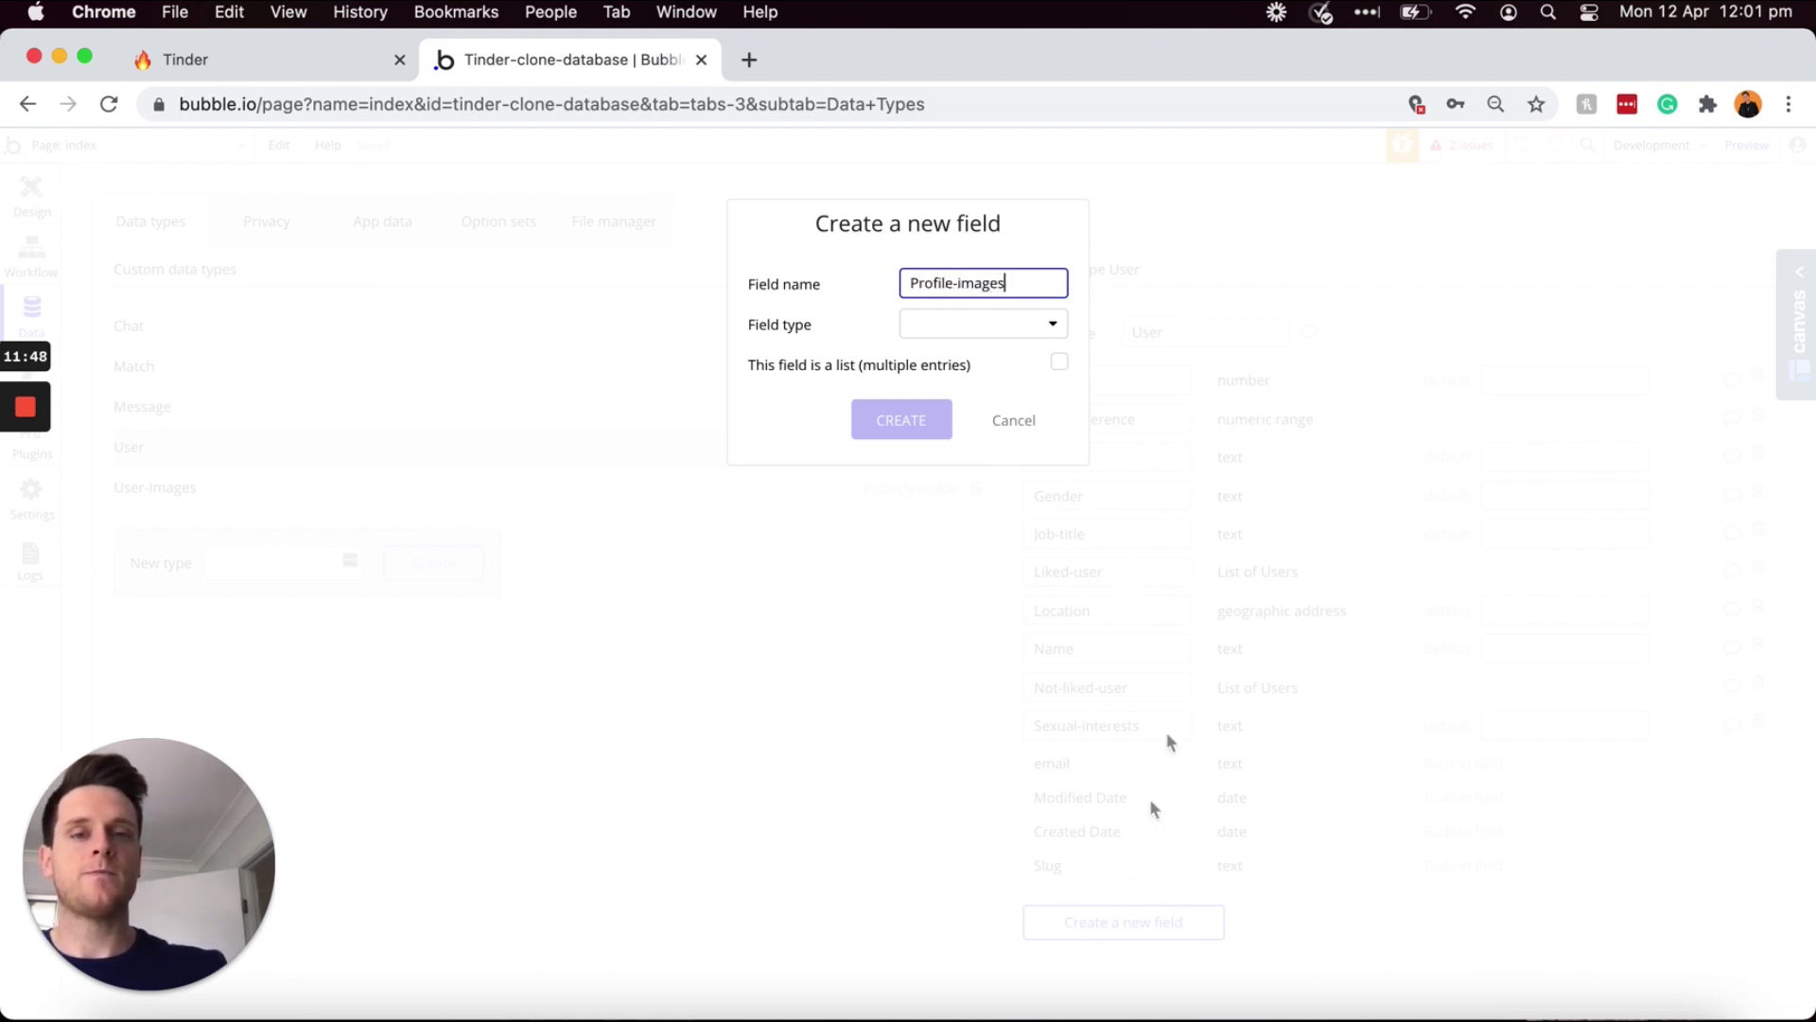
{"action": "left_click", "coordinate": [1009, 321]}
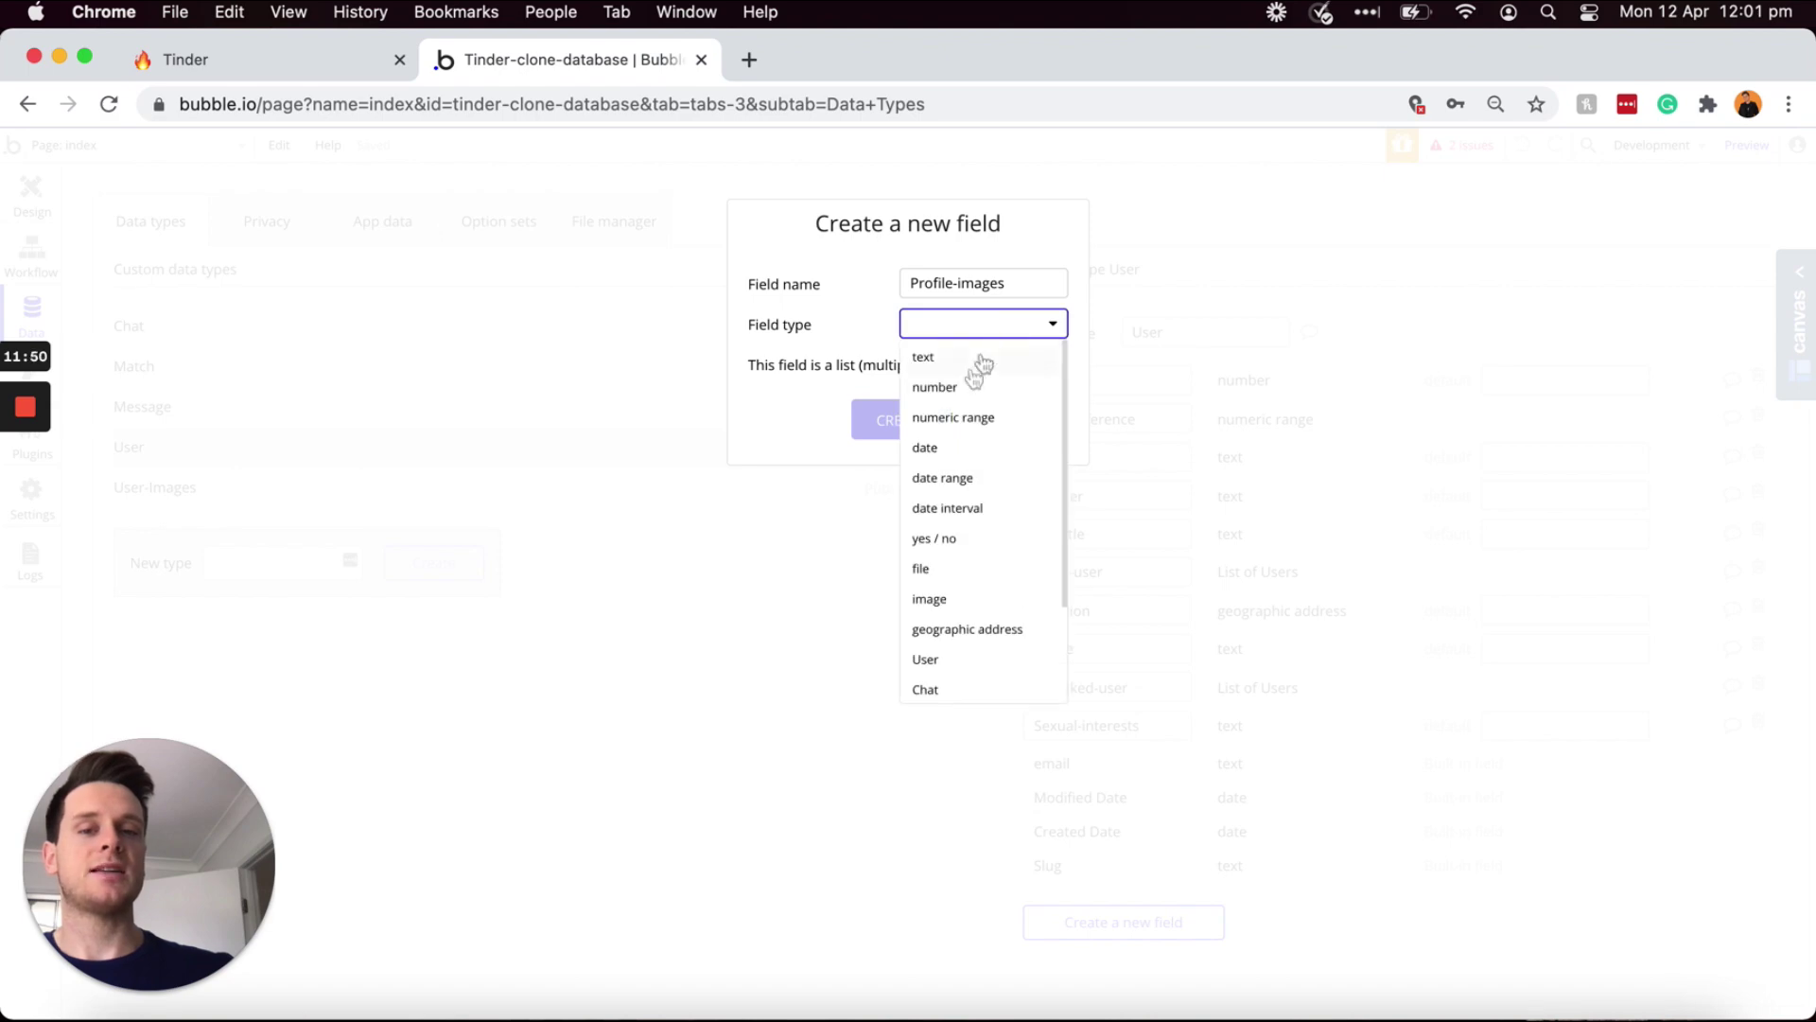
{"action": "scroll", "coordinate": [970, 480], "scroll_direction": "down", "scroll_amount": 1}
{"action": "scroll", "coordinate": [969, 480], "scroll_direction": "down", "scroll_amount": 3}
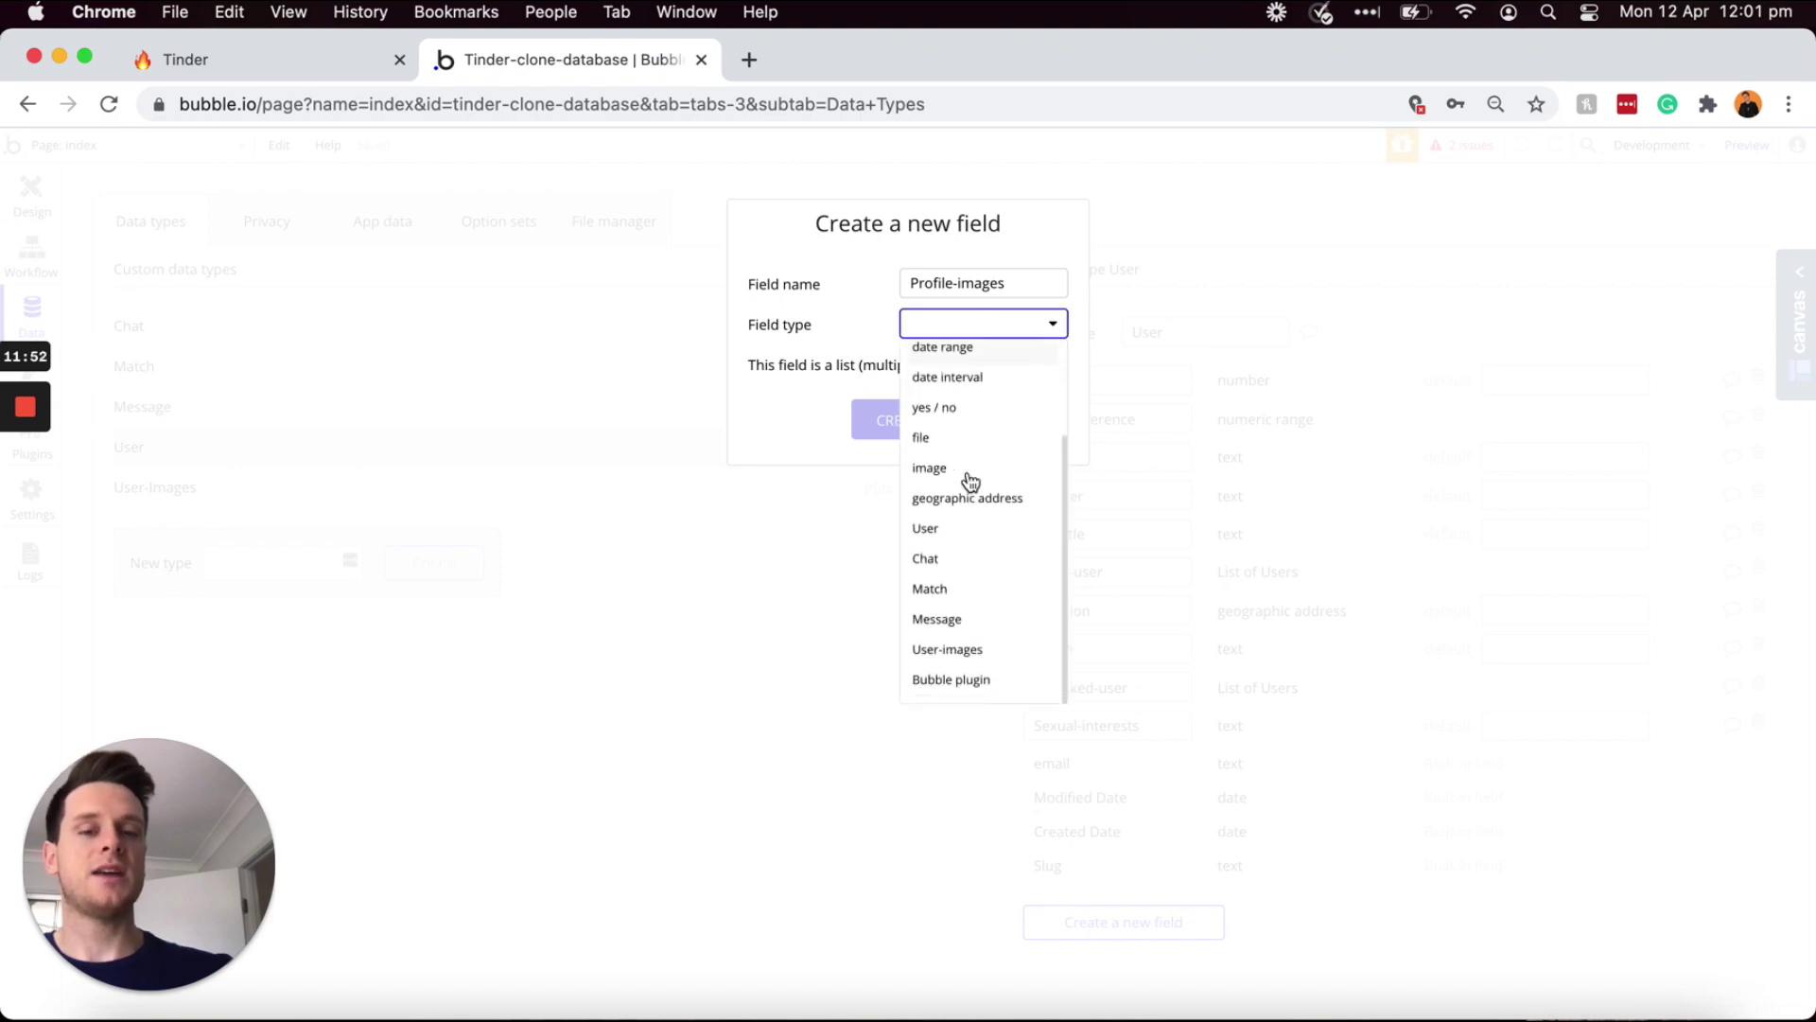
{"action": "left_click", "coordinate": [944, 652]}
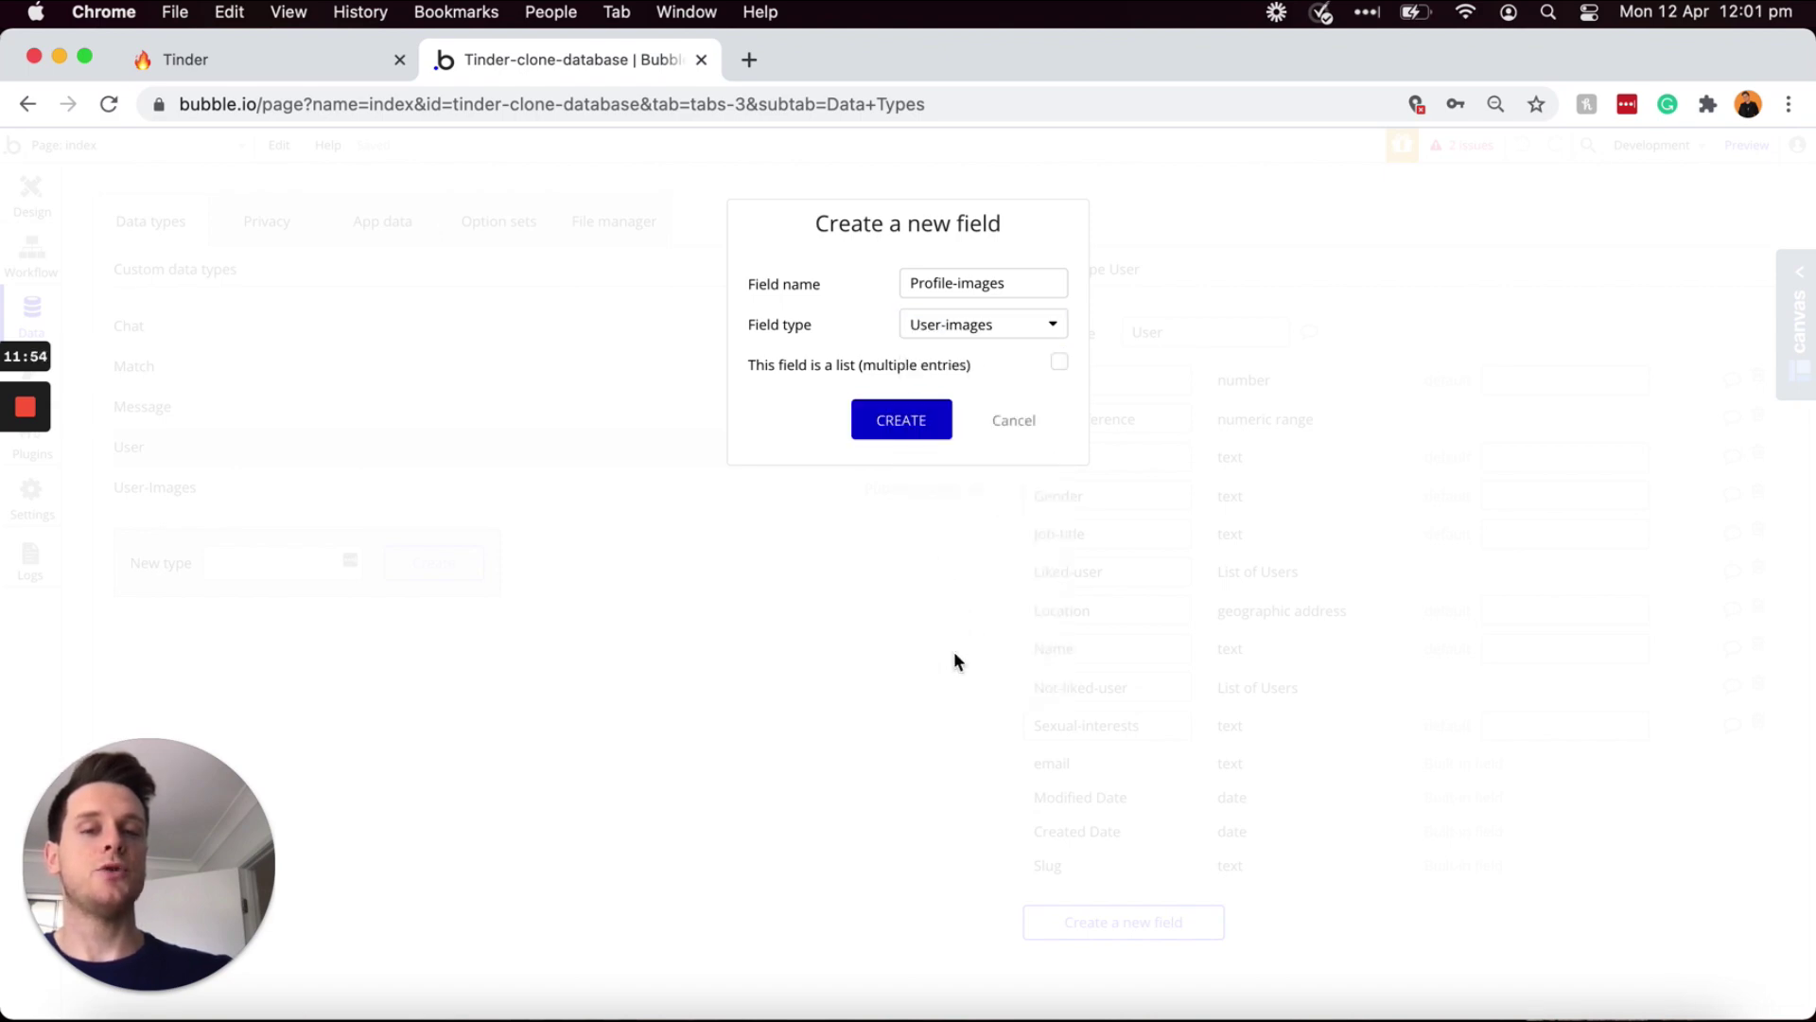
{"action": "left_click", "coordinate": [913, 423]}
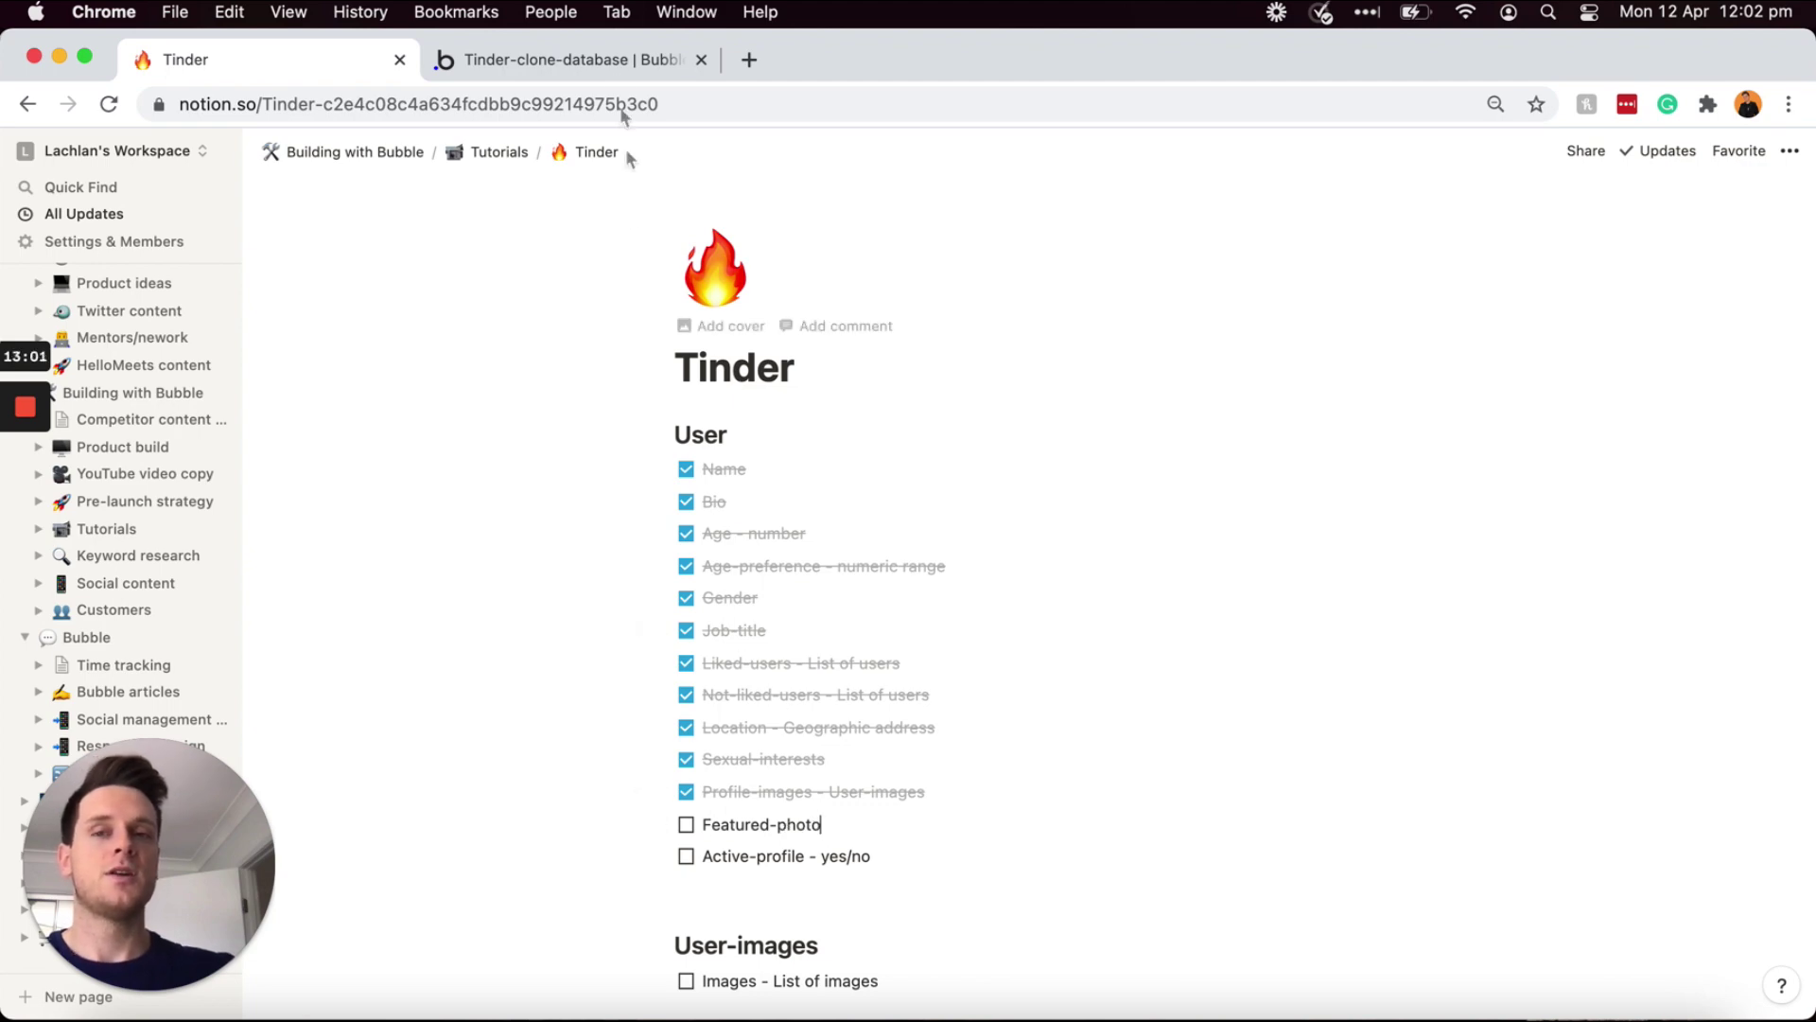
- In Bubble, add an image field called Featured-image to the User data type, and tick off Featured-photo in the Notion checklist
{"action": "left_click", "coordinate": [611, 65]}
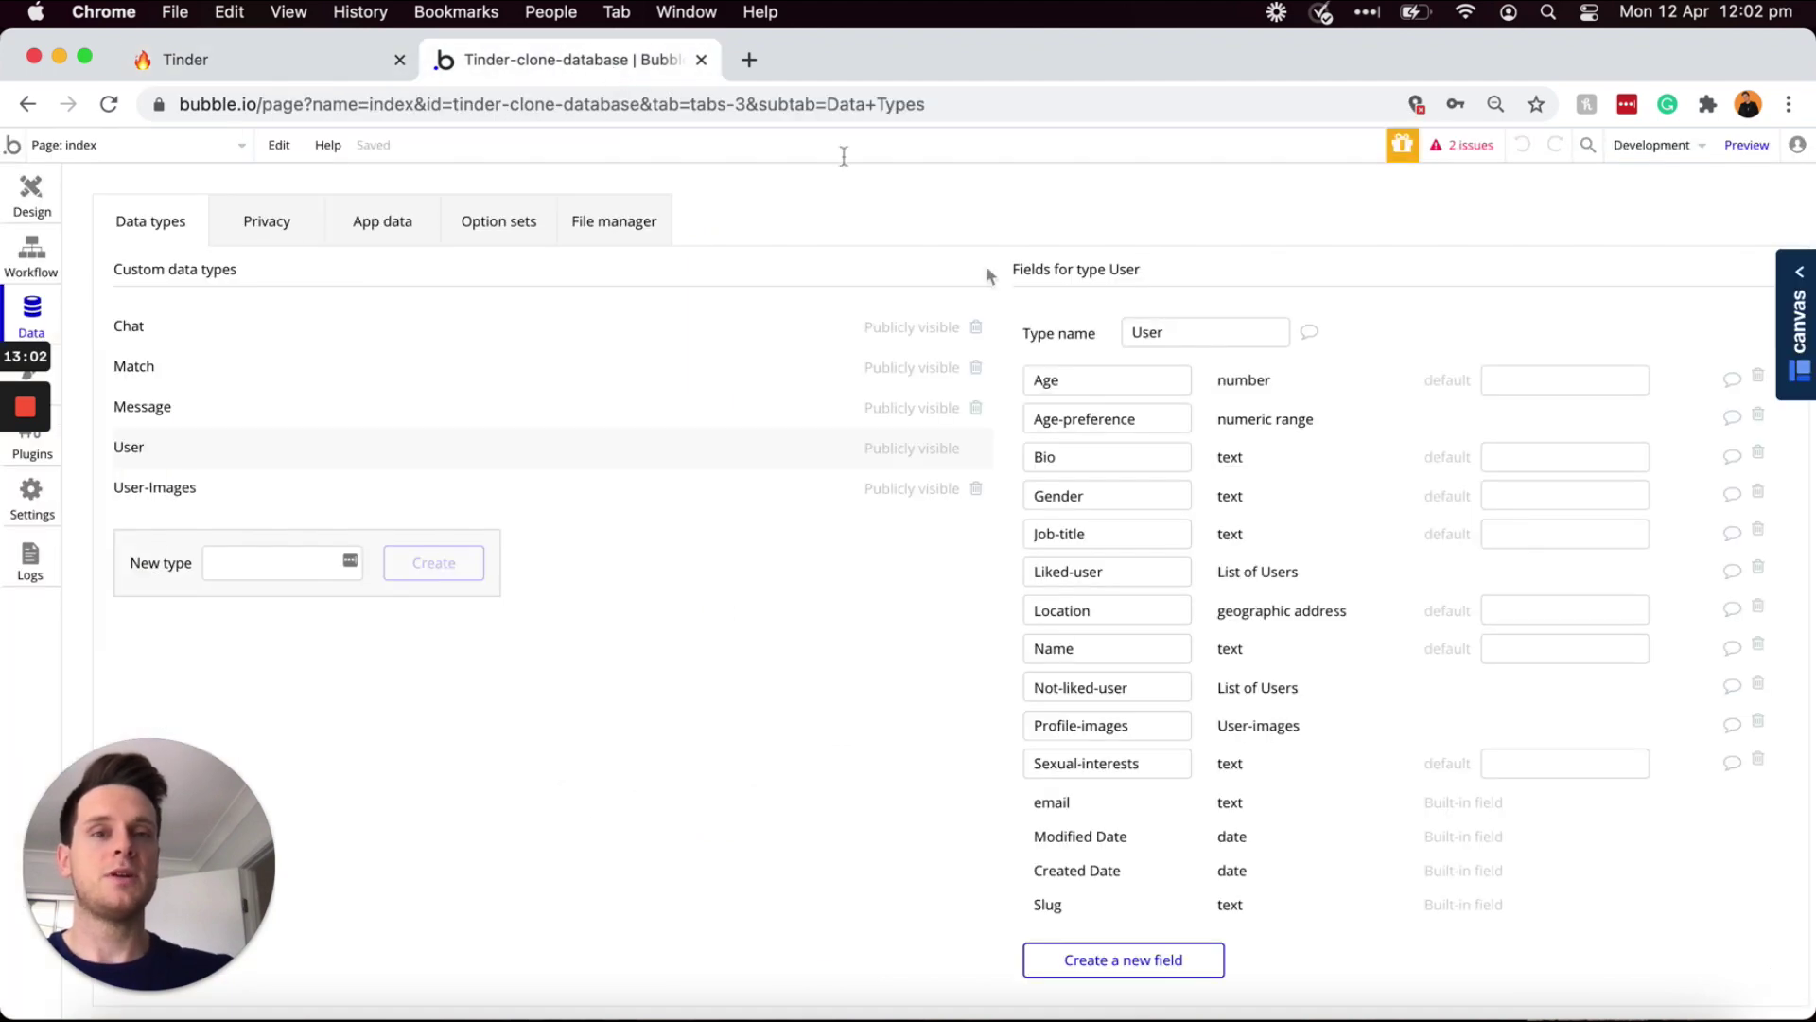
{"action": "left_click", "coordinate": [1161, 958]}
{"action": "type", "text": "Featured-image"}
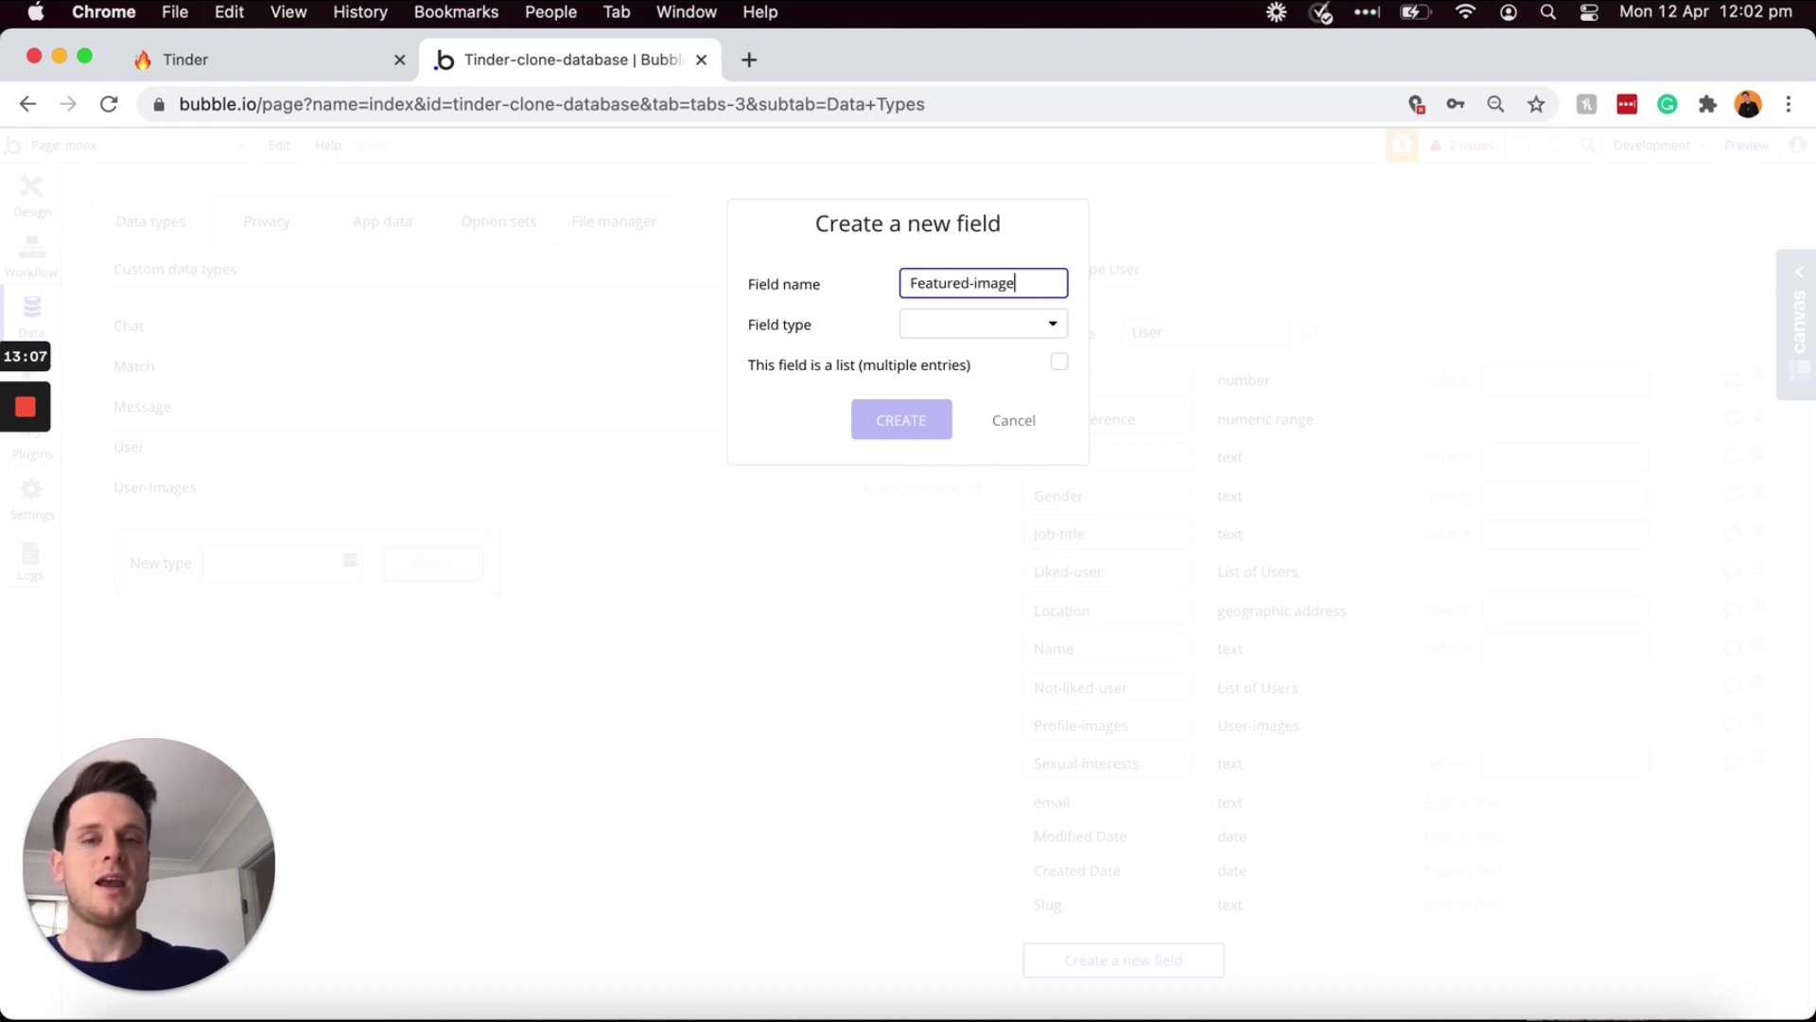
{"action": "left_click", "coordinate": [1005, 322]}
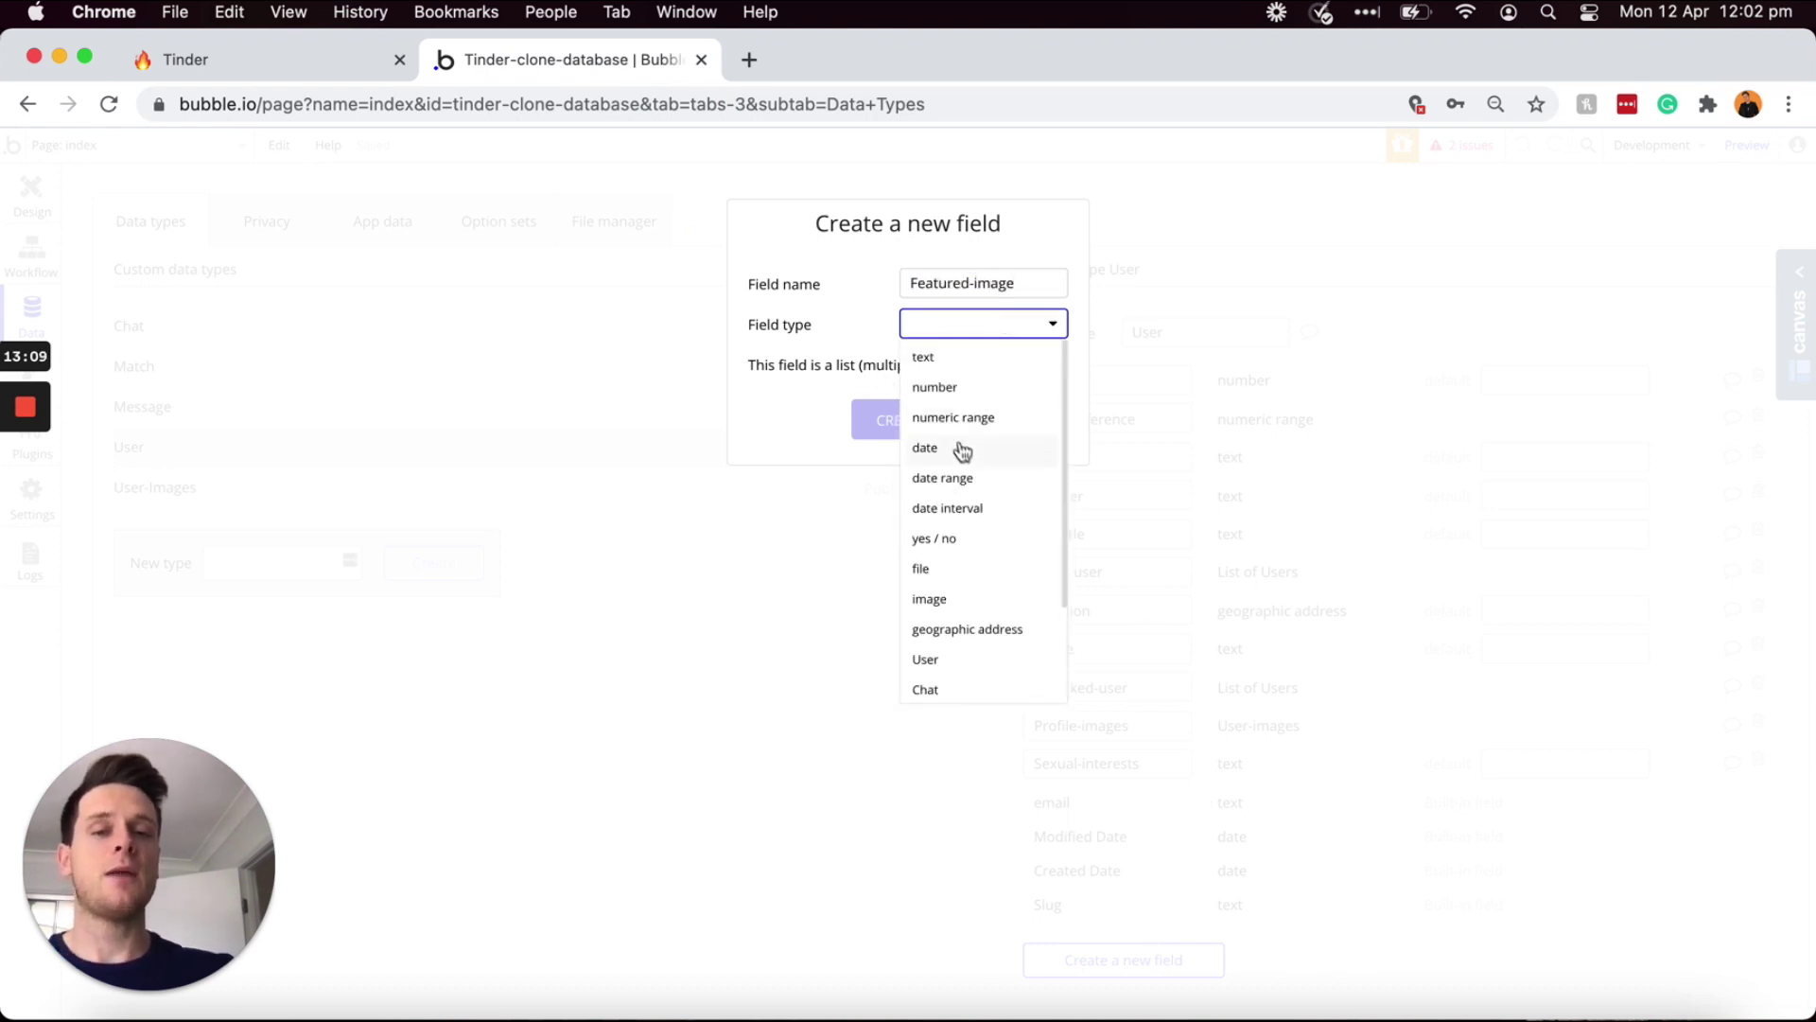
{"action": "left_click", "coordinate": [961, 603]}
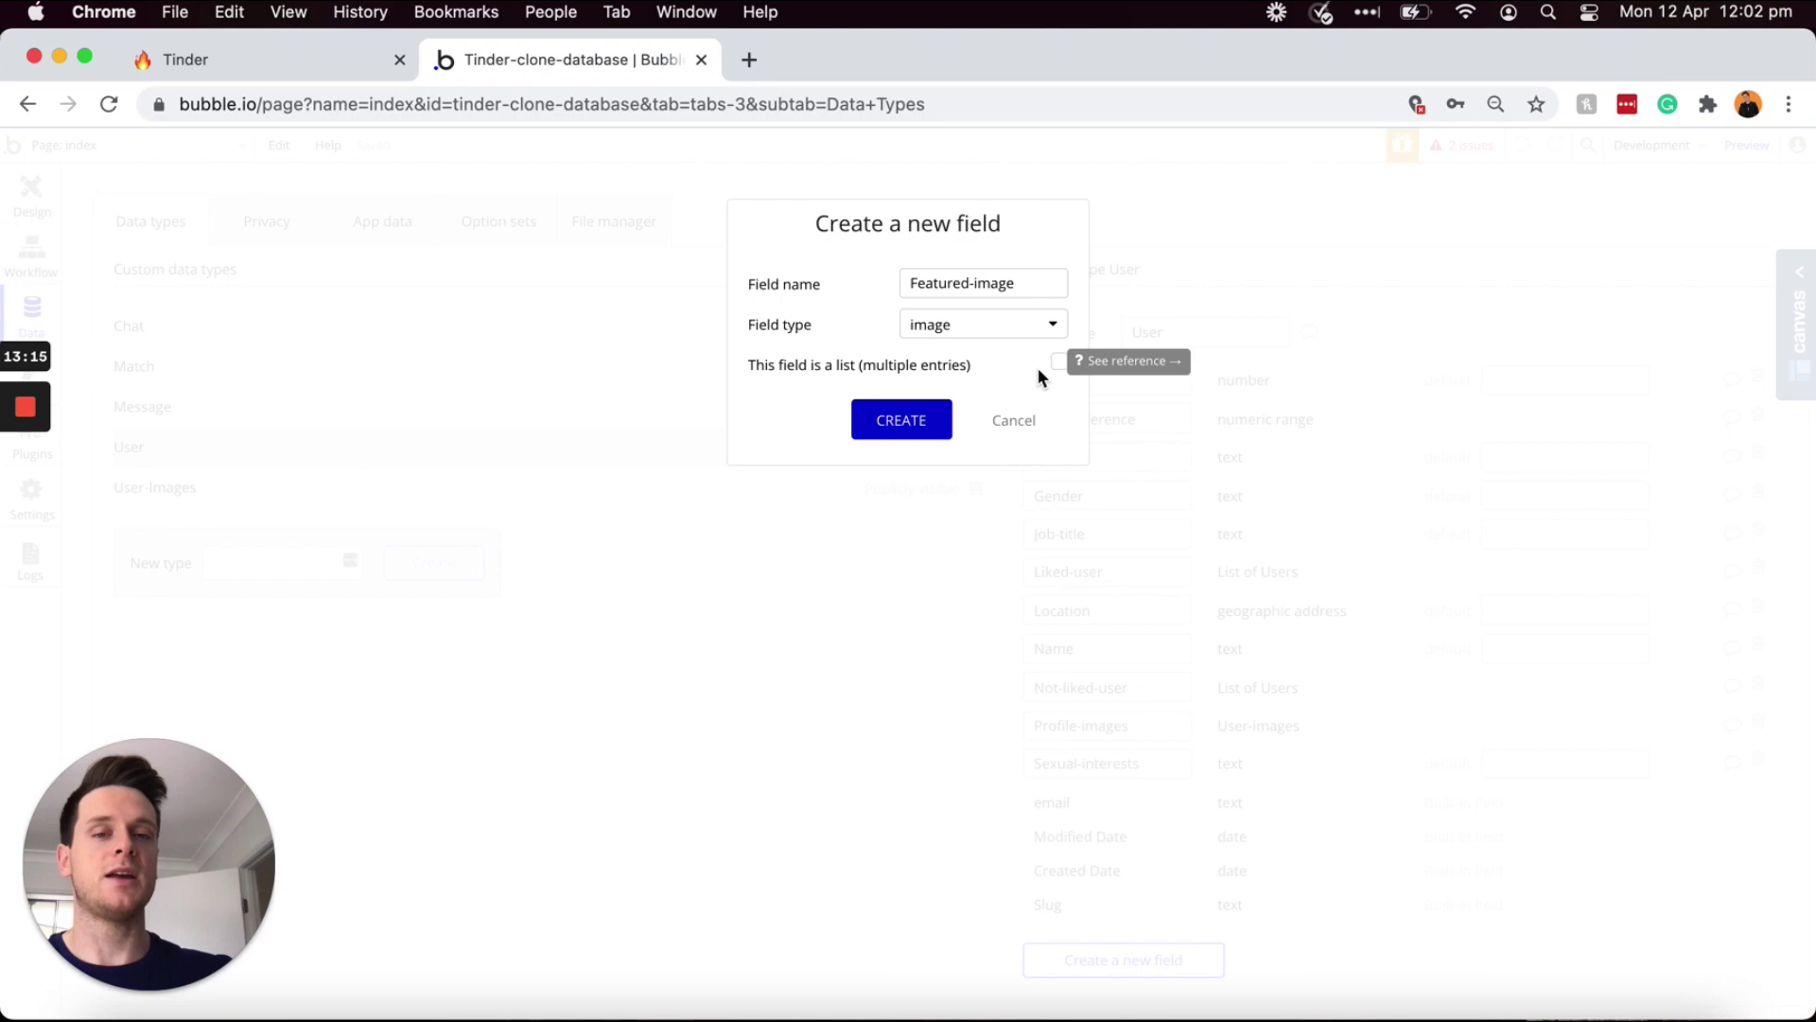
{"action": "left_click", "coordinate": [892, 419]}
{"action": "key", "text": "ctrl+shift+Tab"}
{"action": "left_click", "coordinate": [686, 825]}
- Switch to Bubble and add a yes / no field called Active-profile to the User data type
{"action": "scroll", "coordinate": [855, 798], "scroll_direction": "down", "scroll_amount": 1}
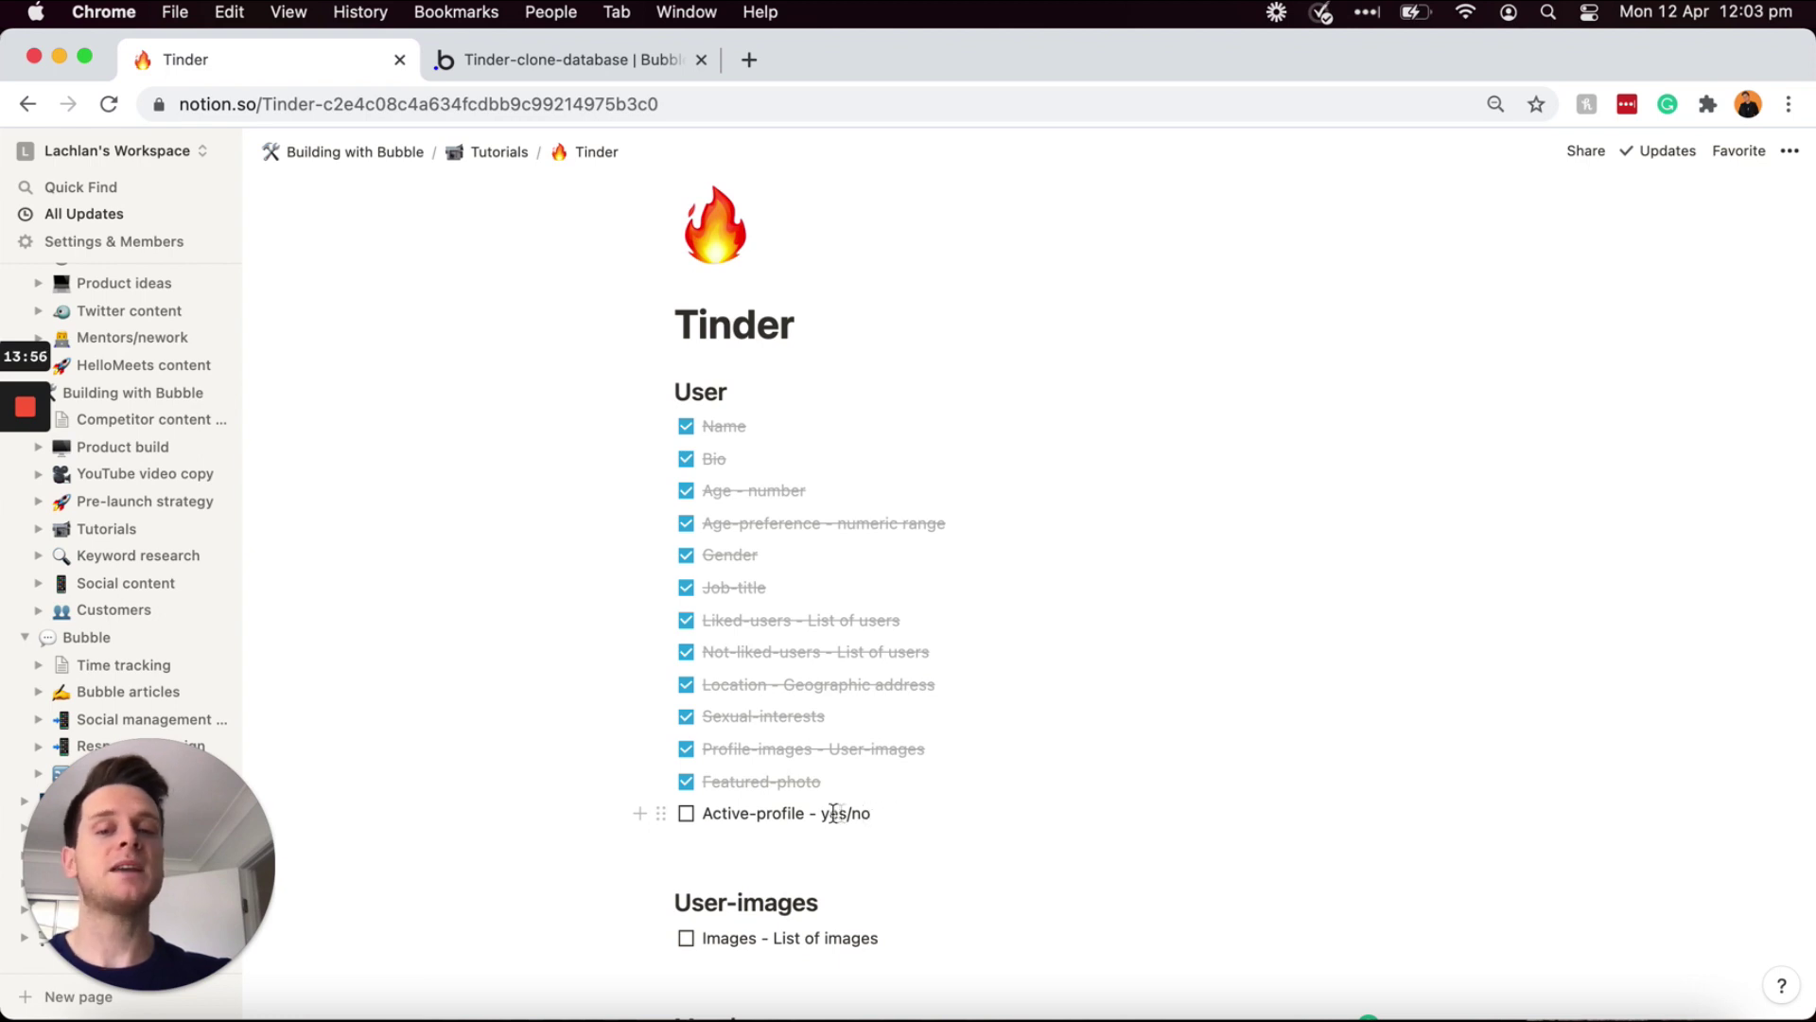
{"action": "left_click", "coordinate": [565, 67]}
{"action": "left_click", "coordinate": [1169, 999]}
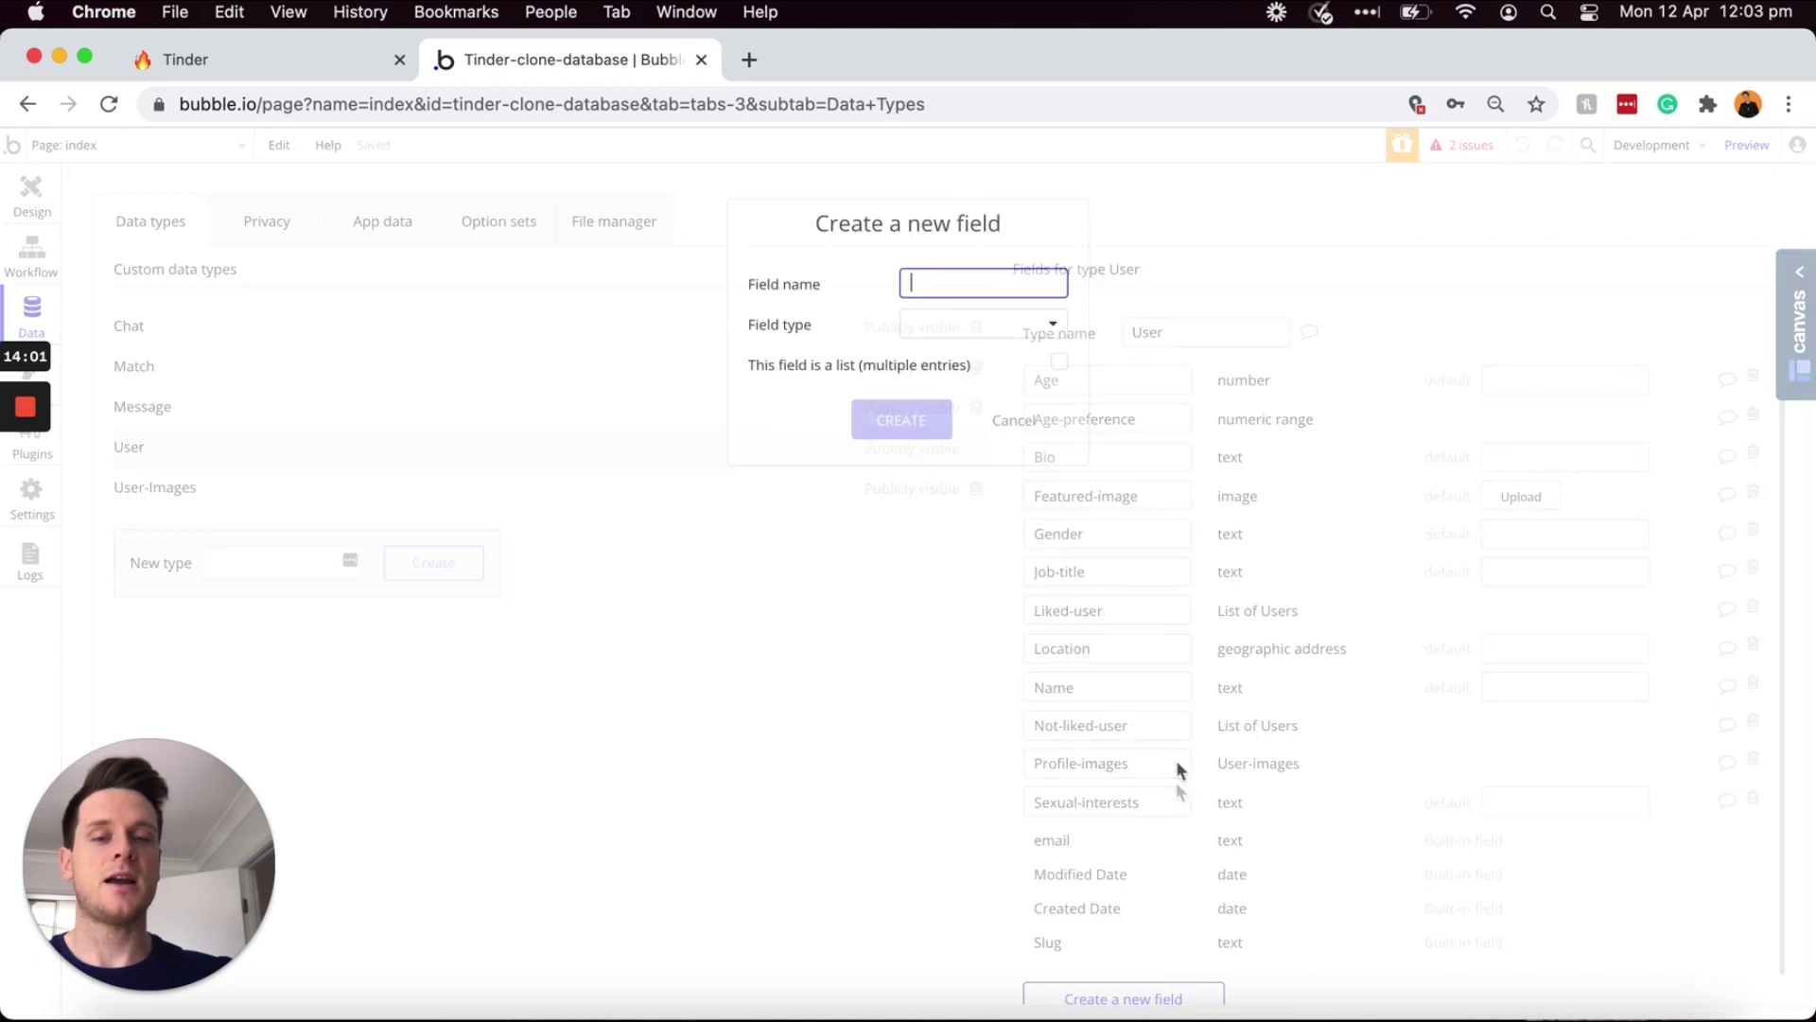
{"action": "type", "text": "Active-profile"}
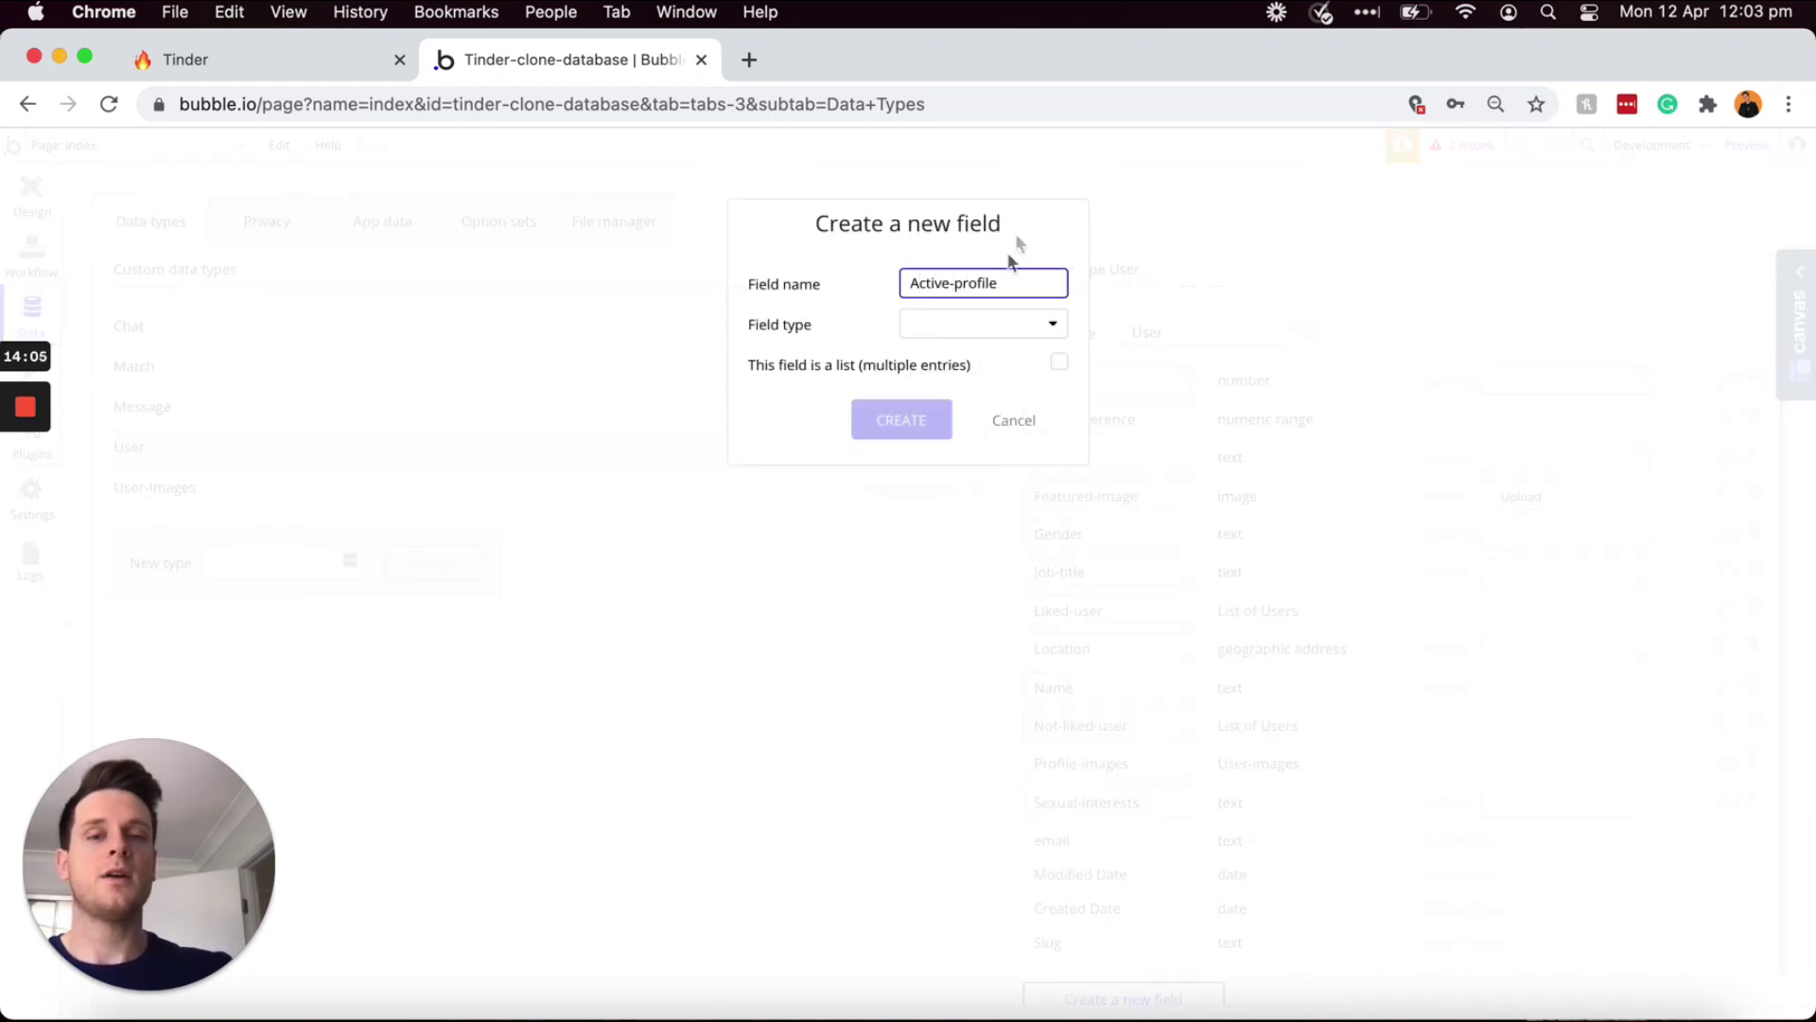
{"action": "left_click", "coordinate": [988, 331]}
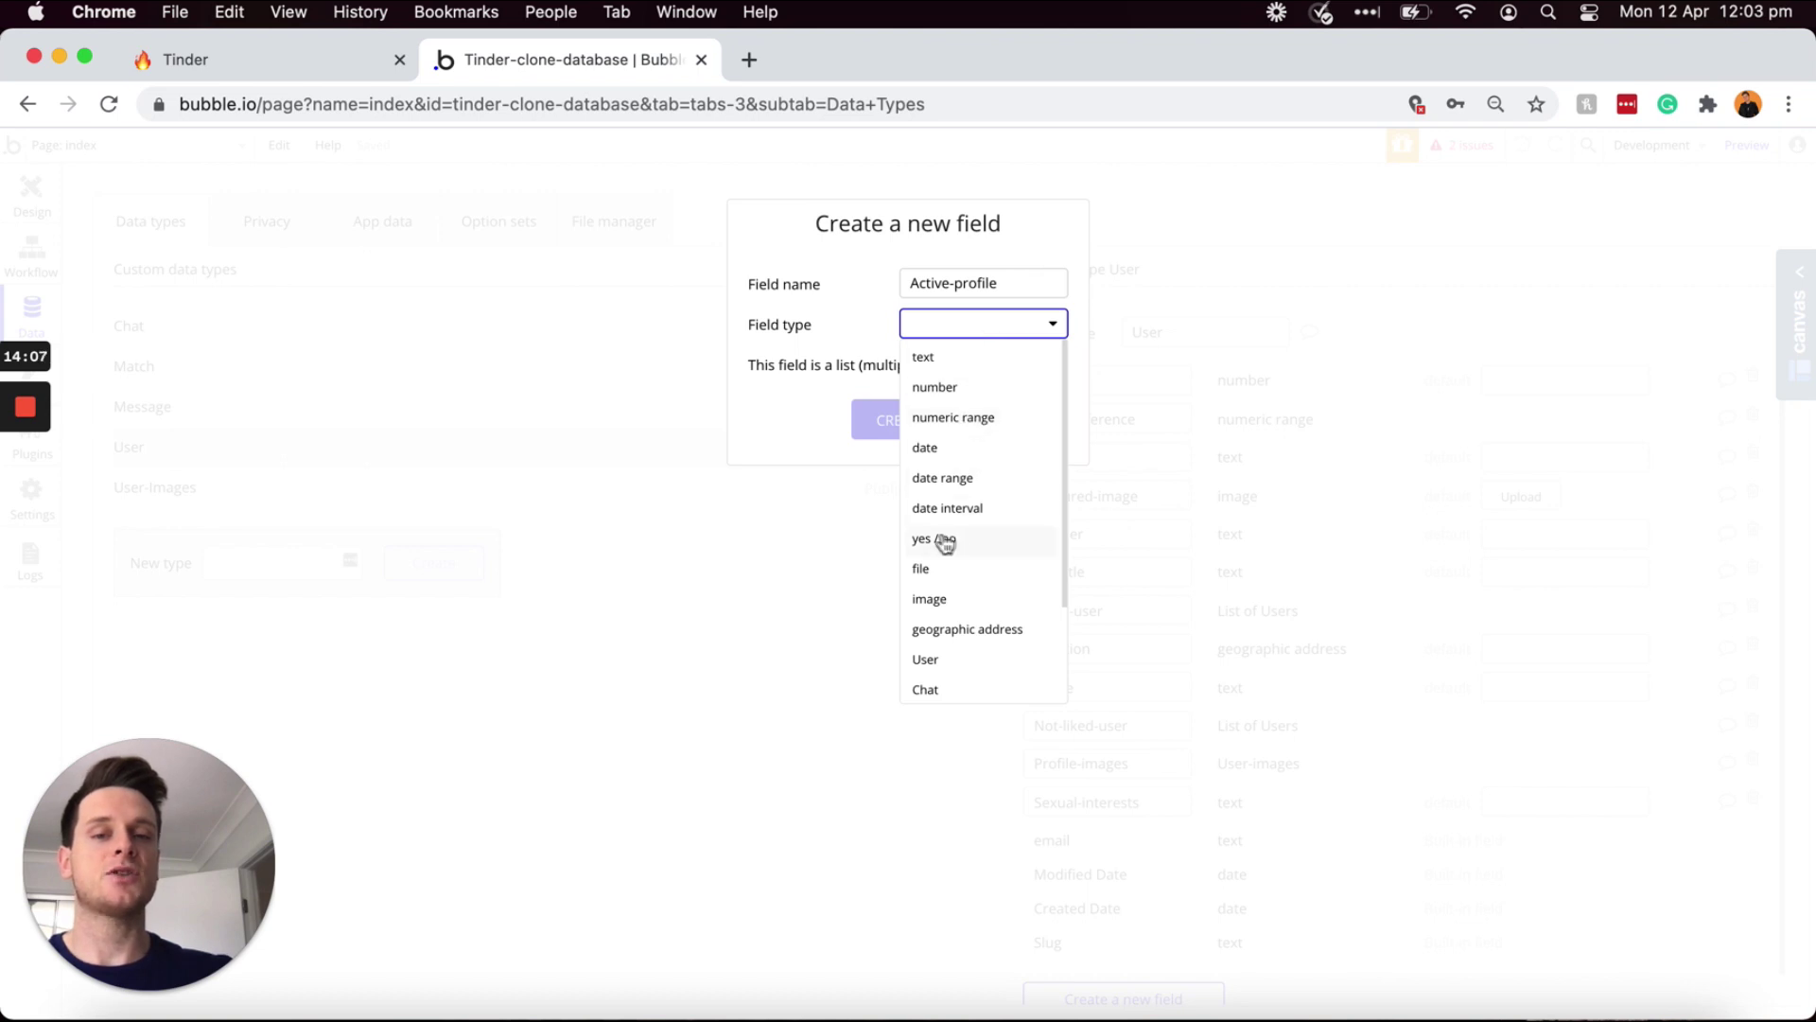
{"action": "left_click", "coordinate": [946, 539]}
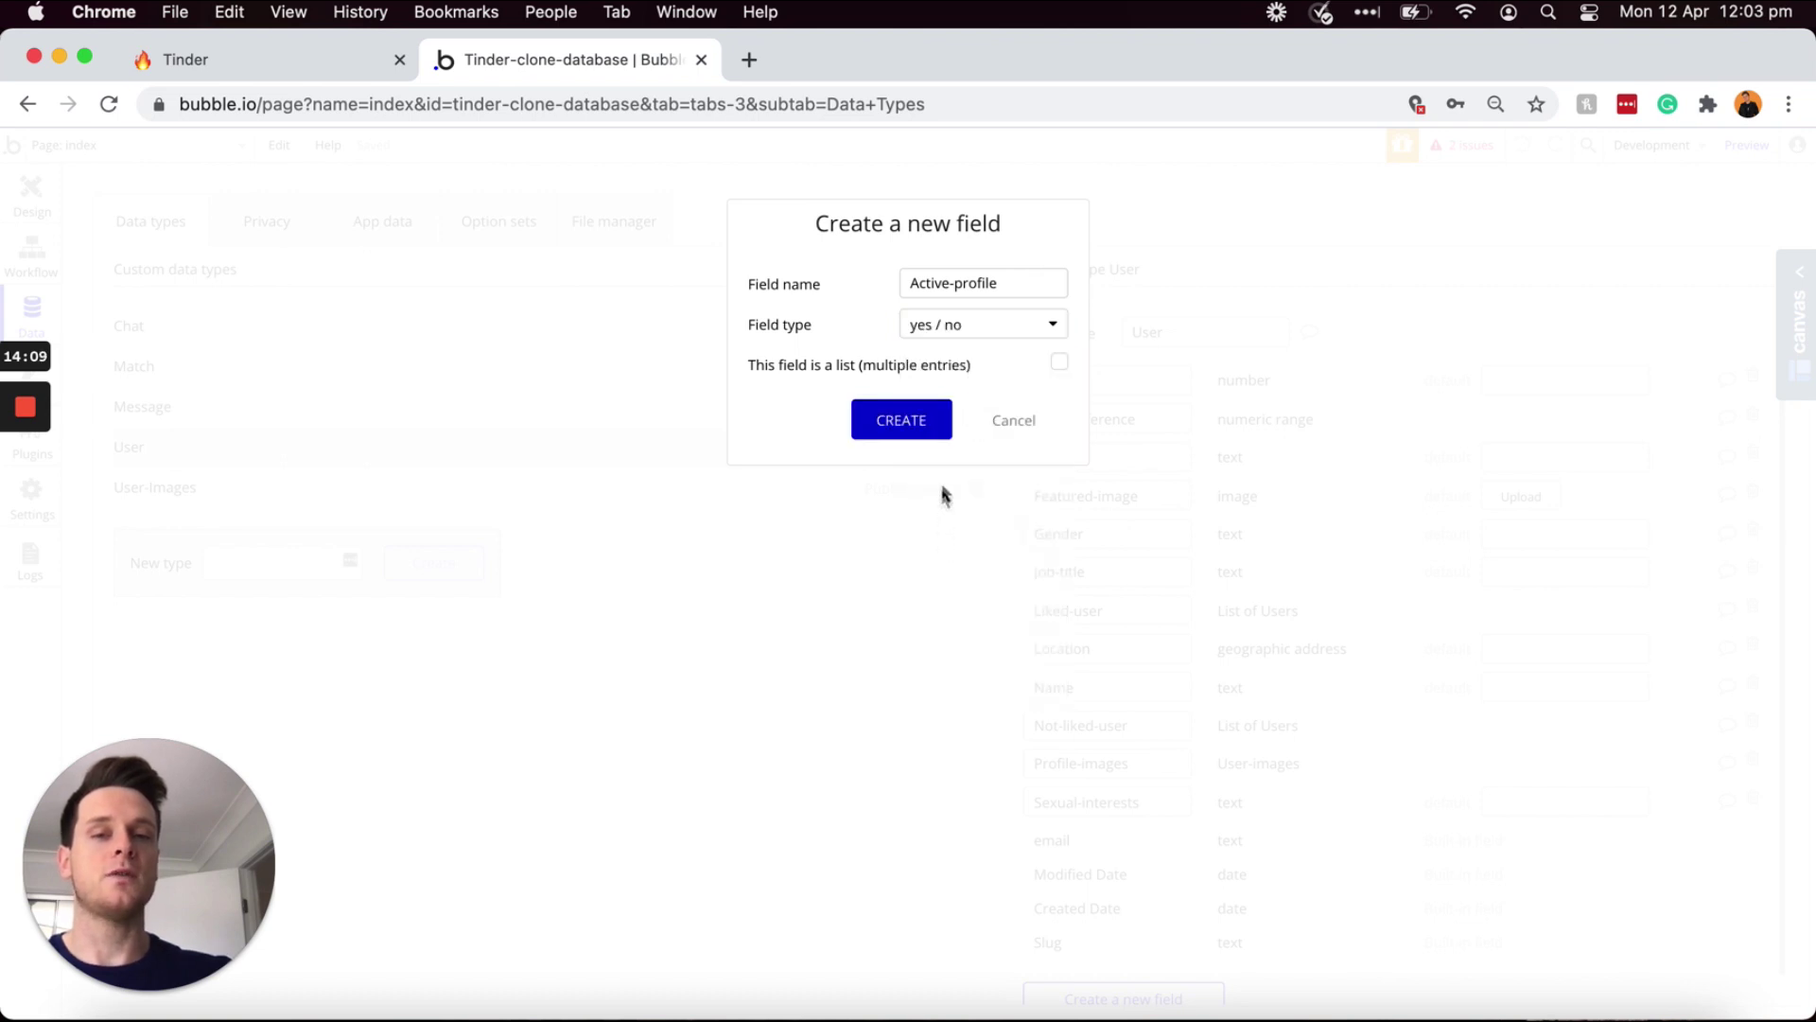
{"action": "left_click", "coordinate": [909, 418]}
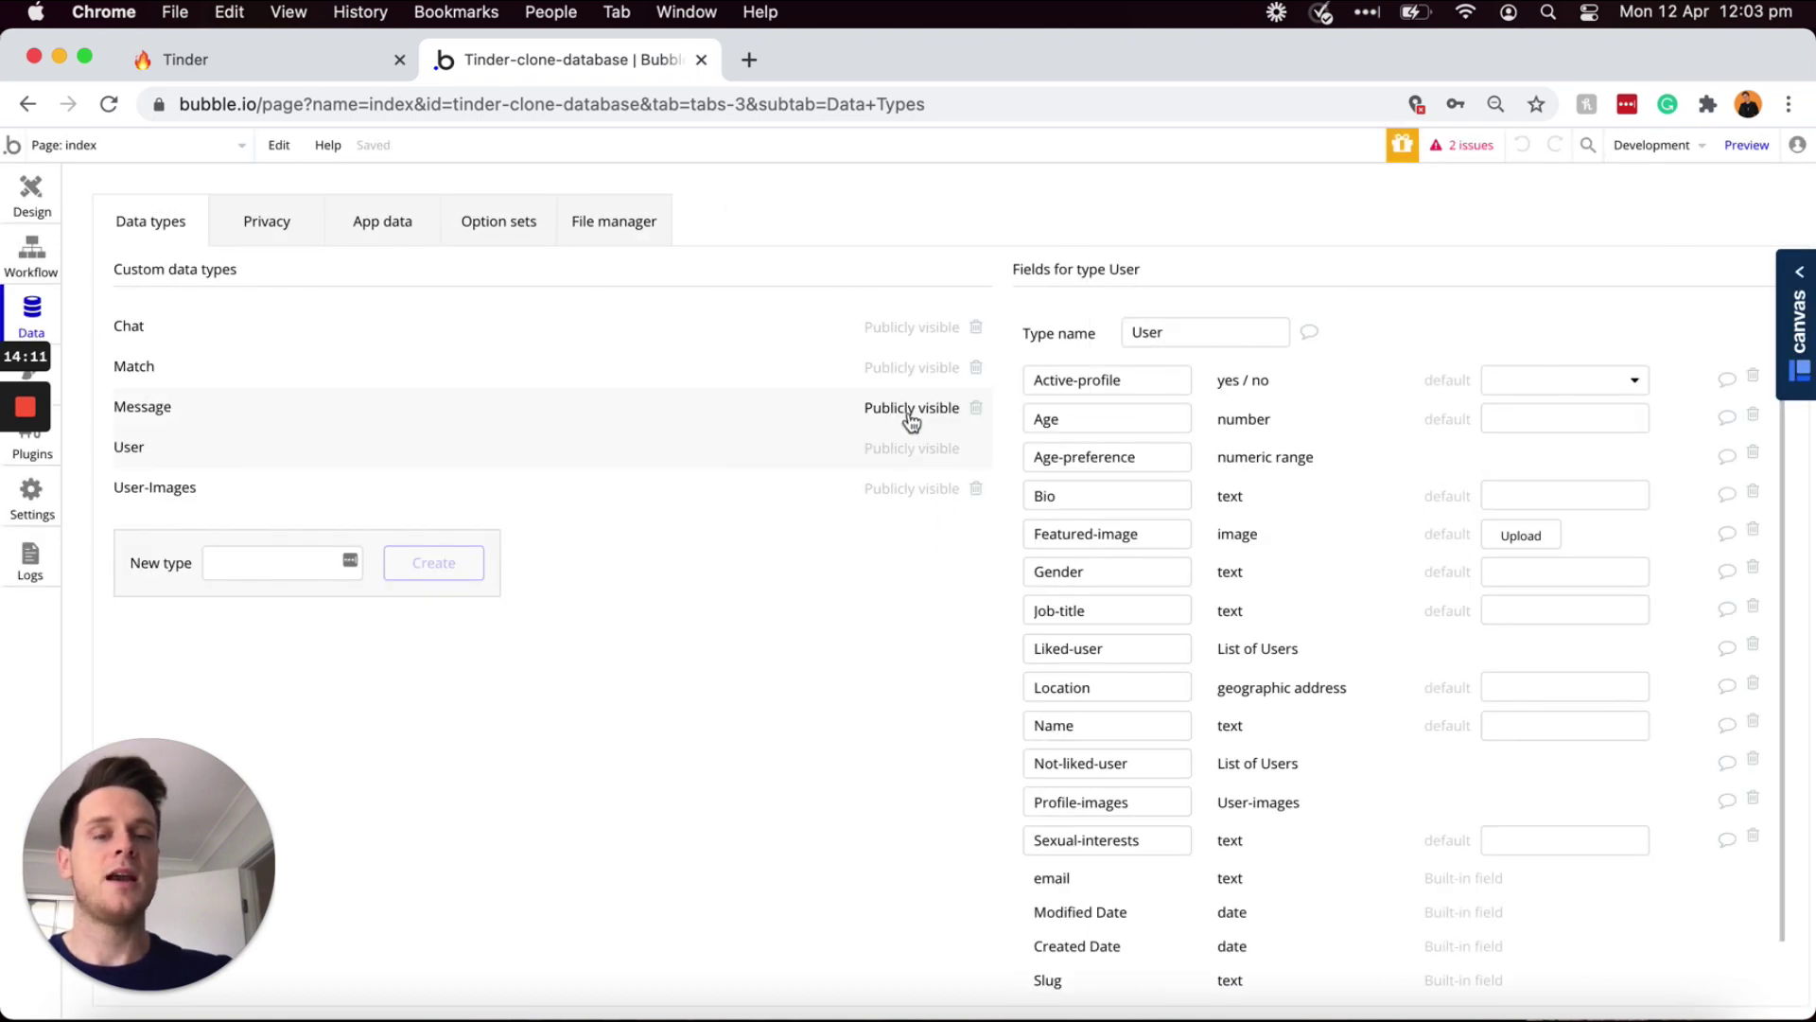
- Set the default value of Active-profile to no, and tick off Active-profile in the Notion checklist
{"action": "left_click", "coordinate": [1516, 386]}
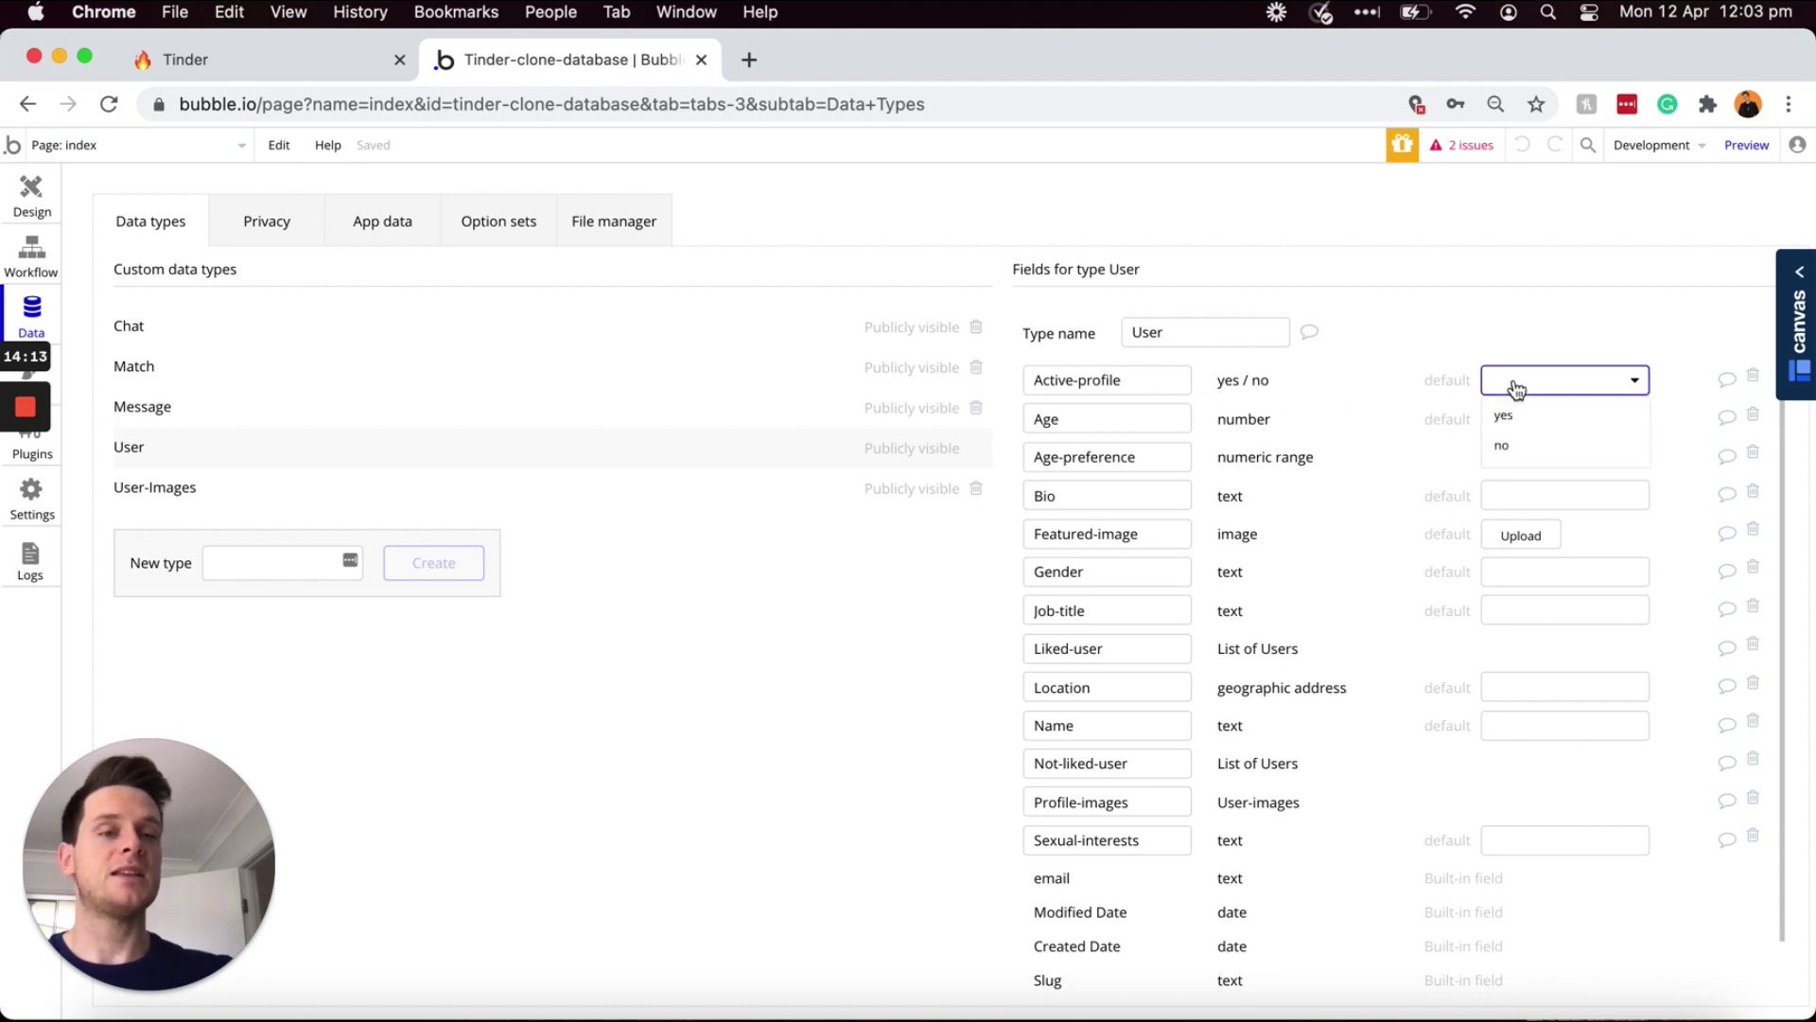
{"action": "left_click", "coordinate": [1515, 448]}
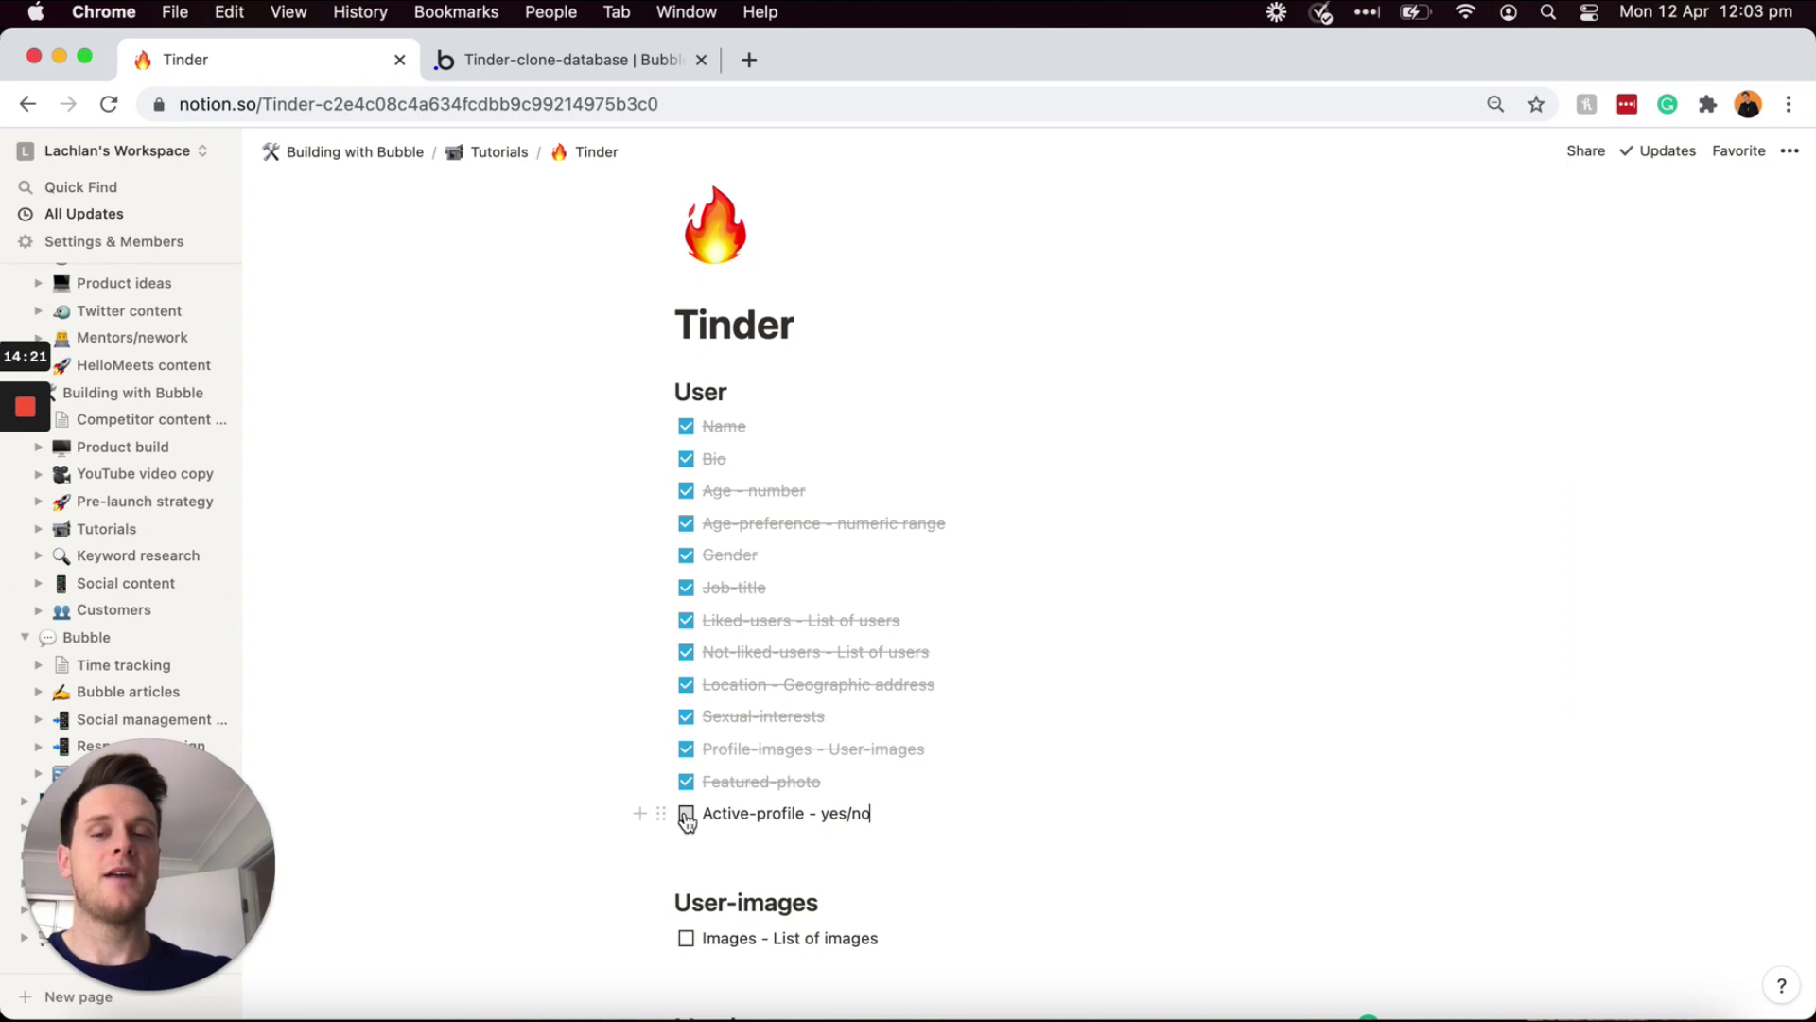
{"action": "left_click", "coordinate": [687, 815]}
- In Bubble, add a field called Images to the User-images data type, as a list of images
{"action": "scroll", "coordinate": [740, 525], "scroll_direction": "down", "scroll_amount": 2}
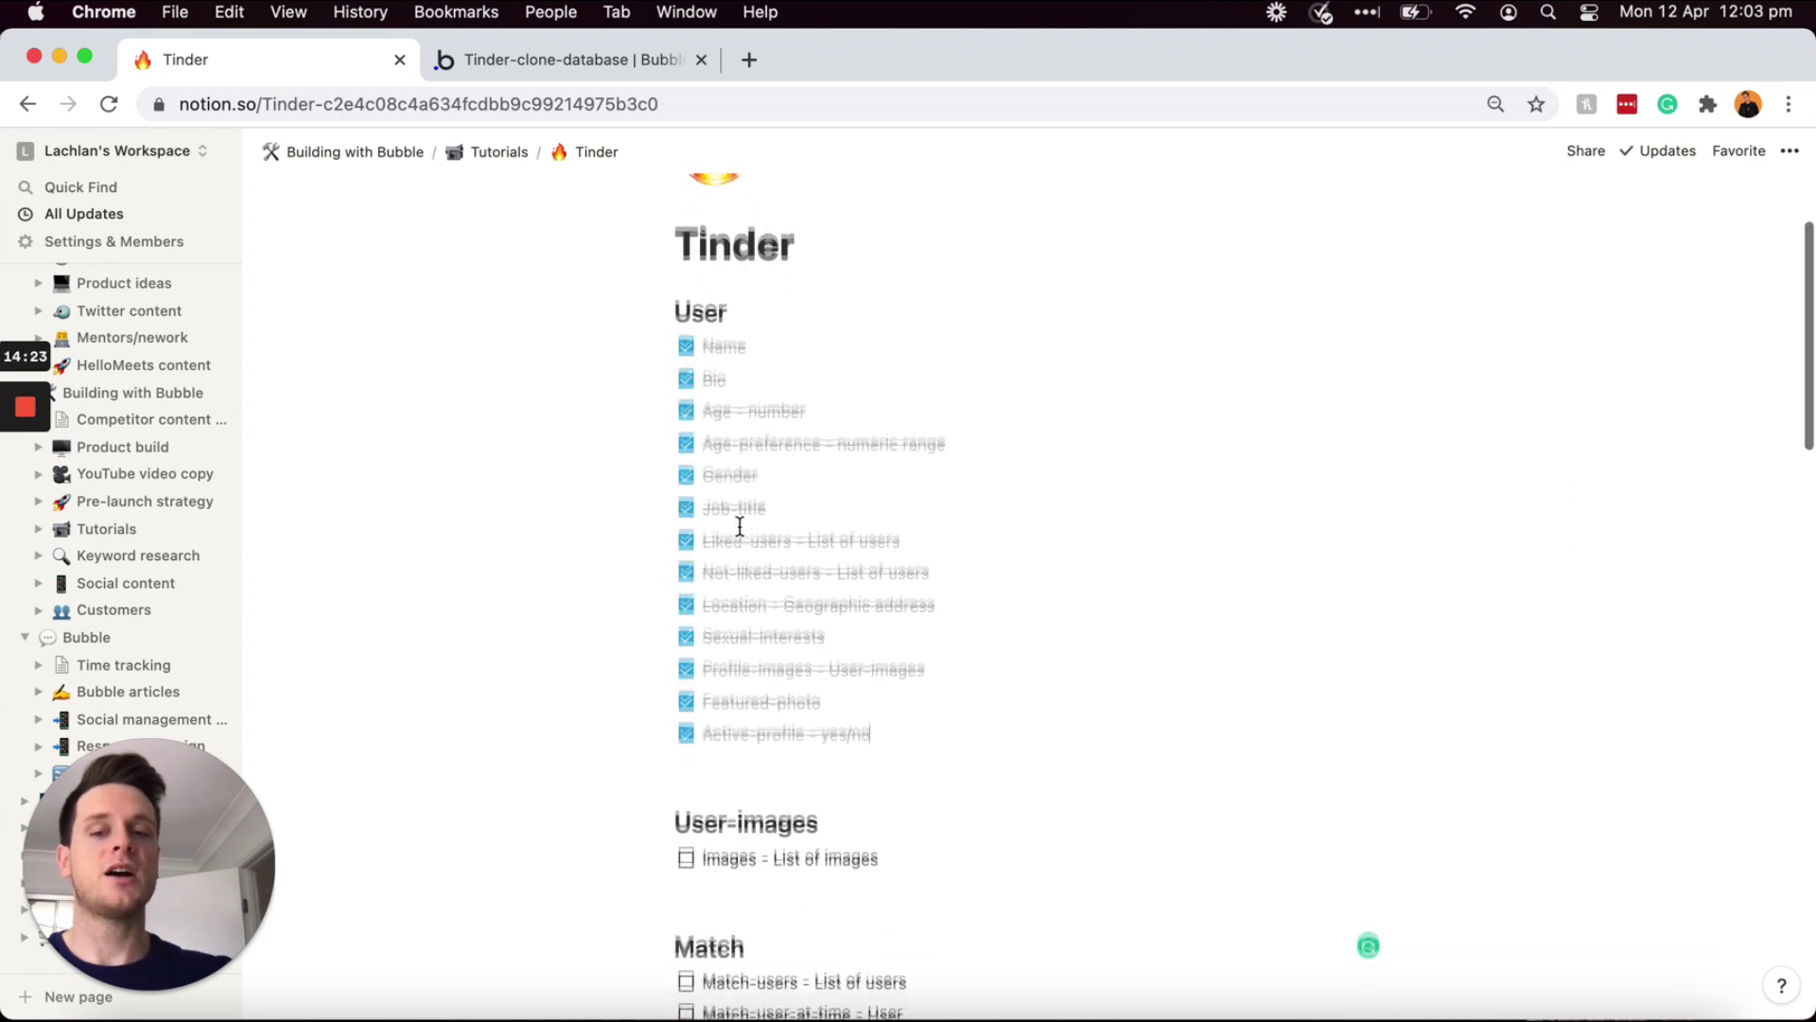
{"action": "scroll", "coordinate": [739, 526], "scroll_direction": "down", "scroll_amount": 2}
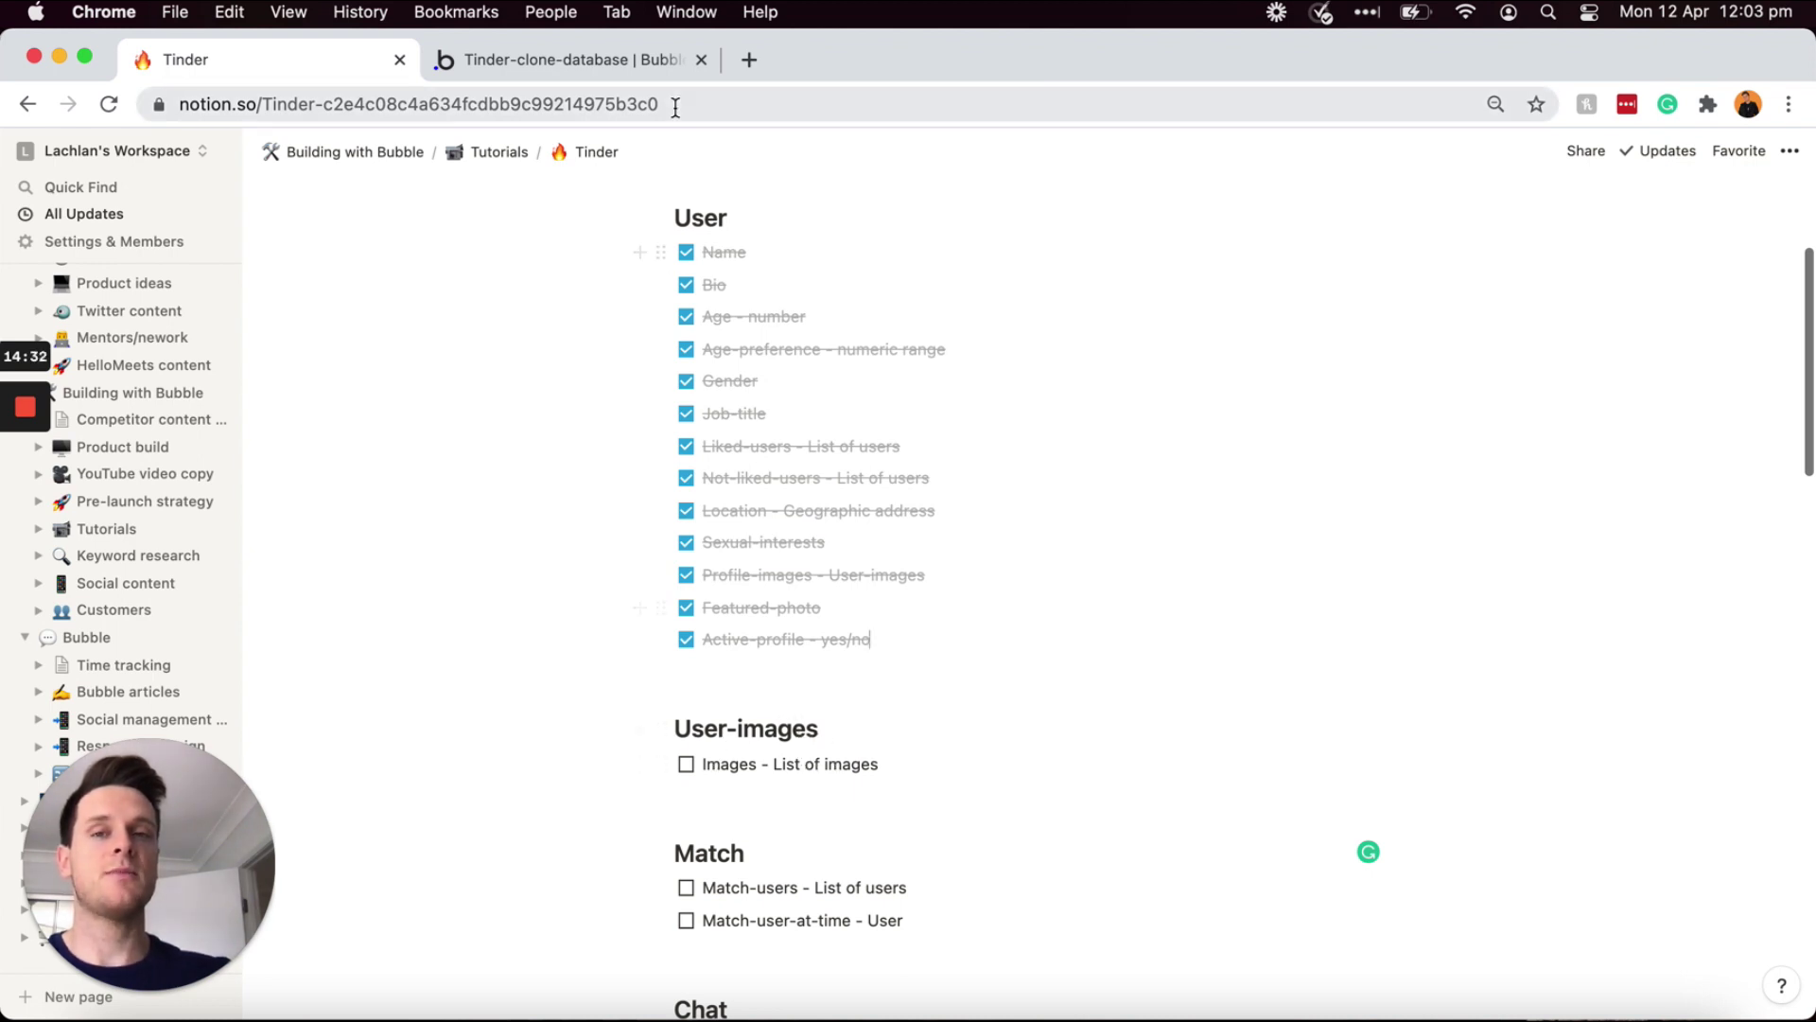
{"action": "left_click", "coordinate": [632, 62]}
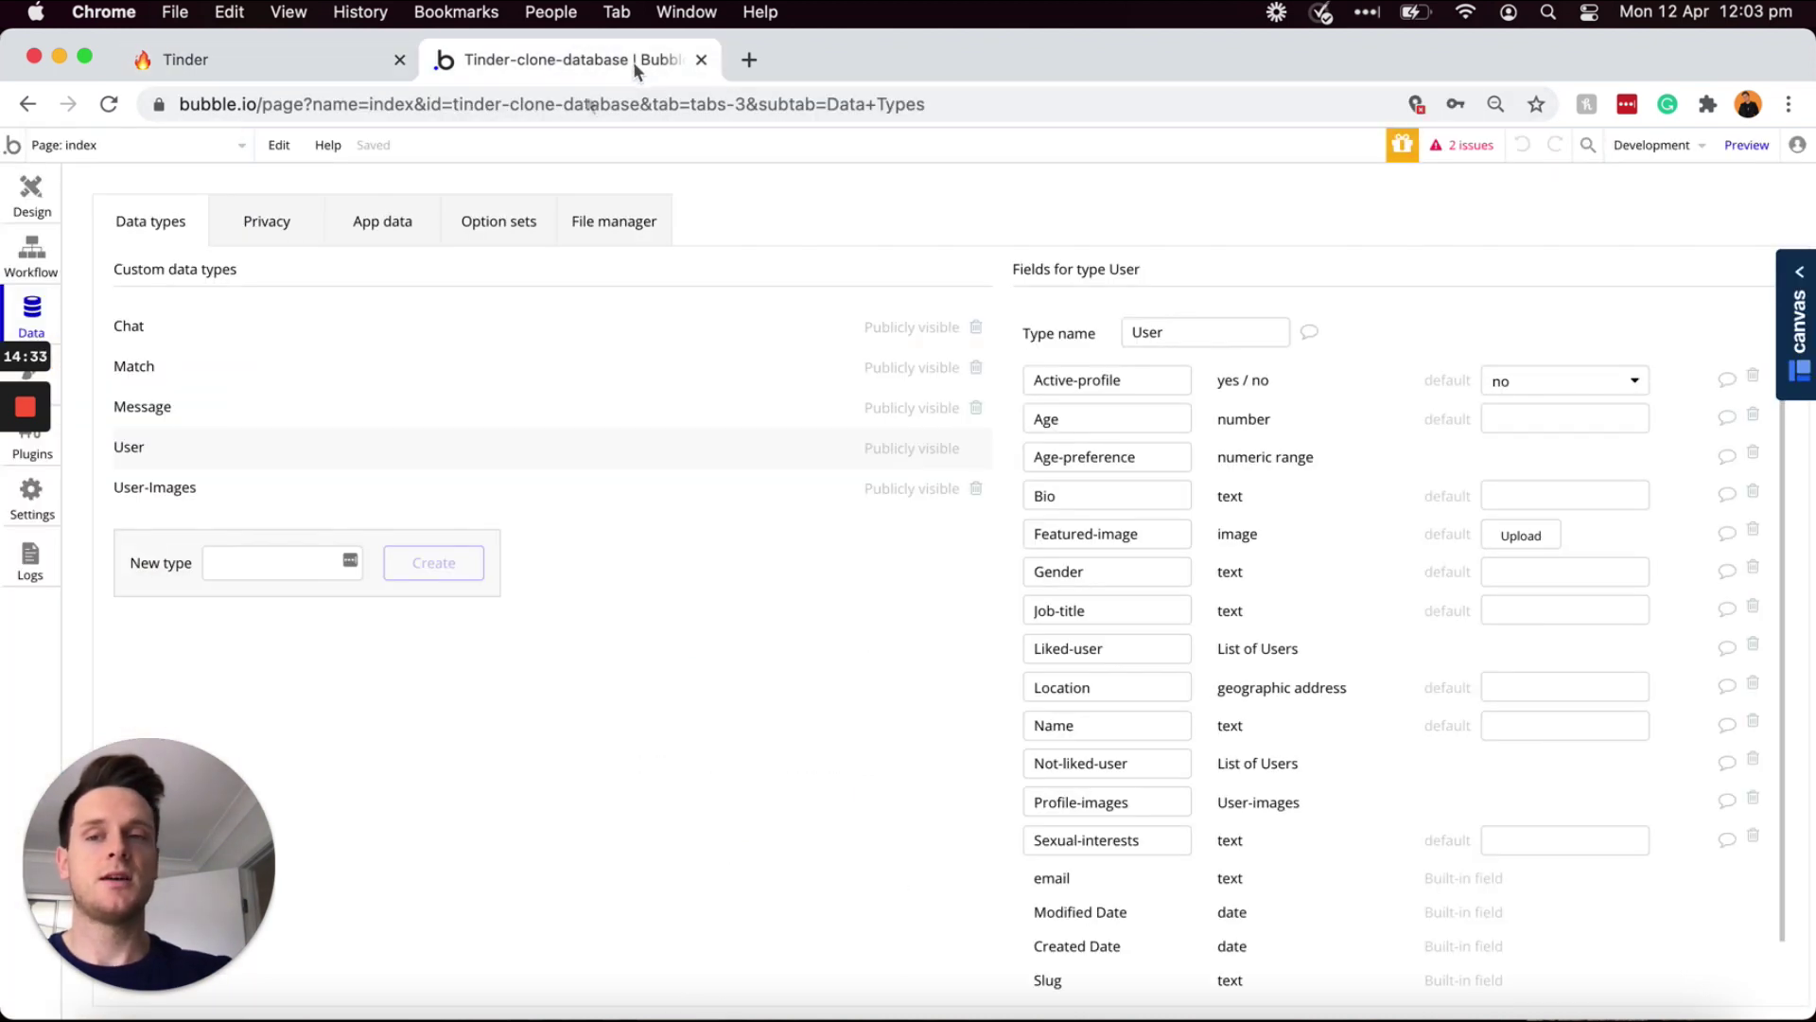
{"action": "left_click", "coordinate": [280, 490]}
{"action": "left_click", "coordinate": [1135, 539]}
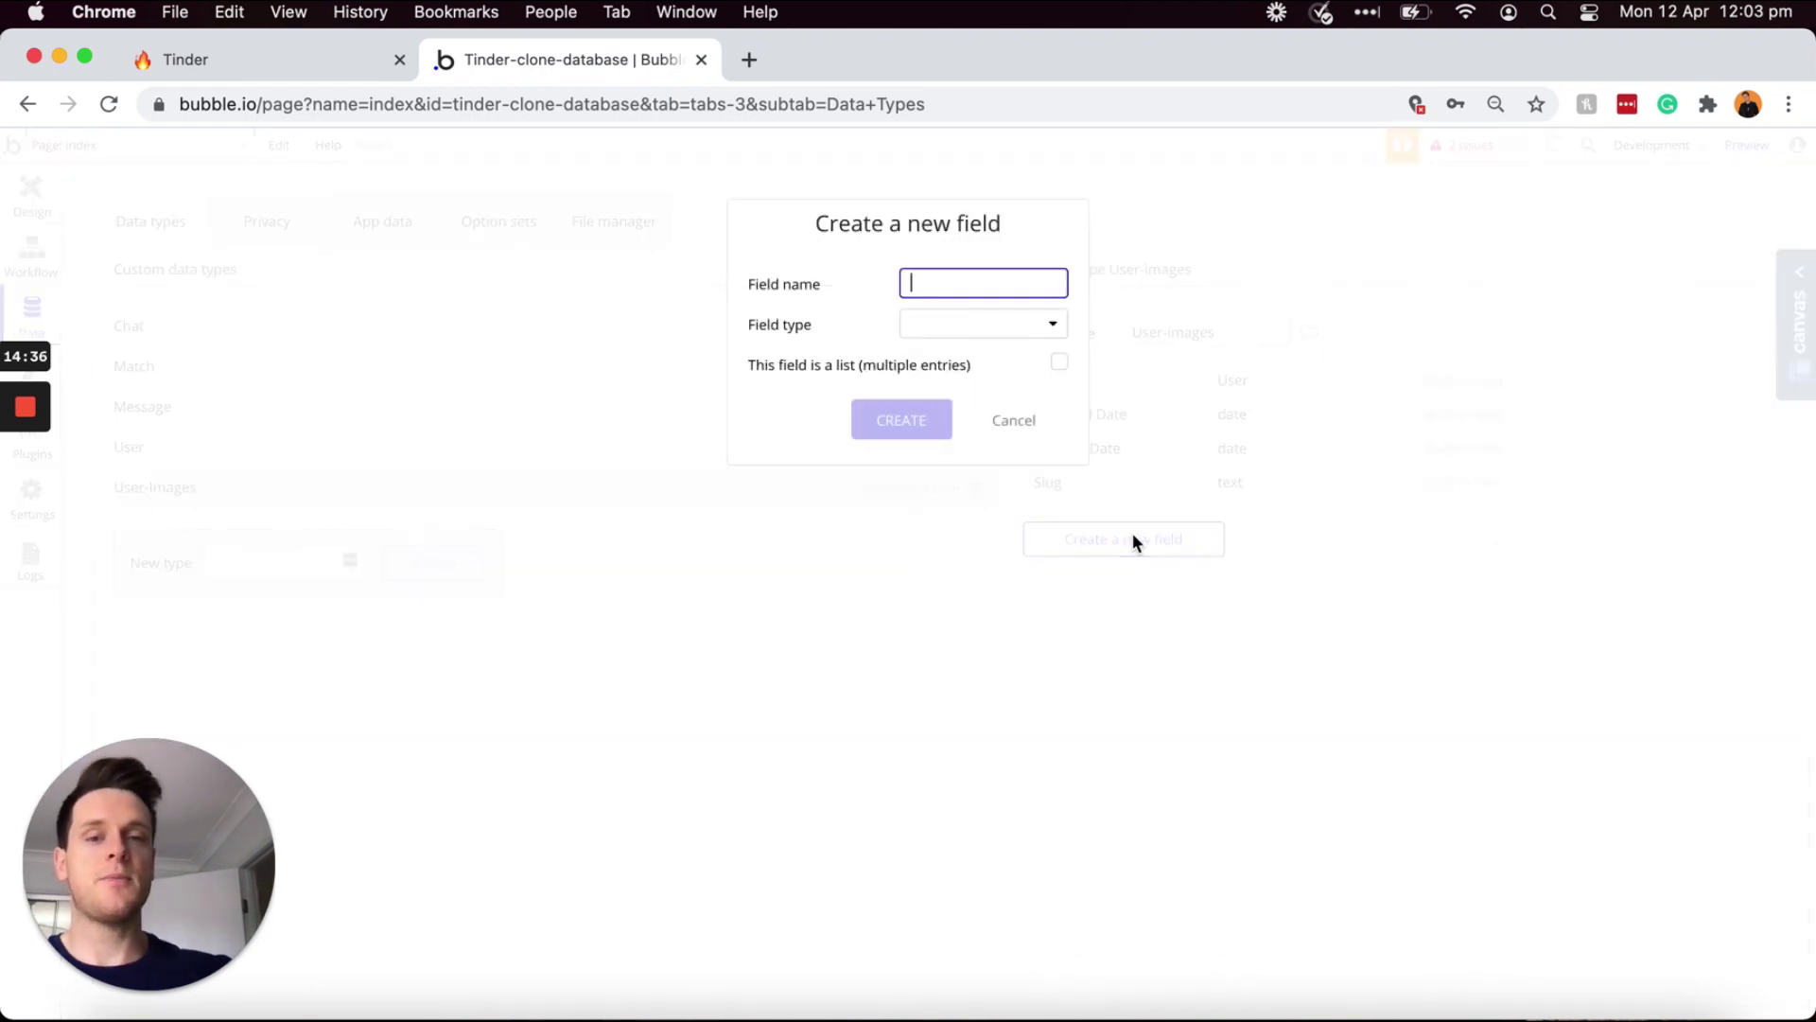
{"action": "type", "text": "Images"}
{"action": "left_click", "coordinate": [981, 331]}
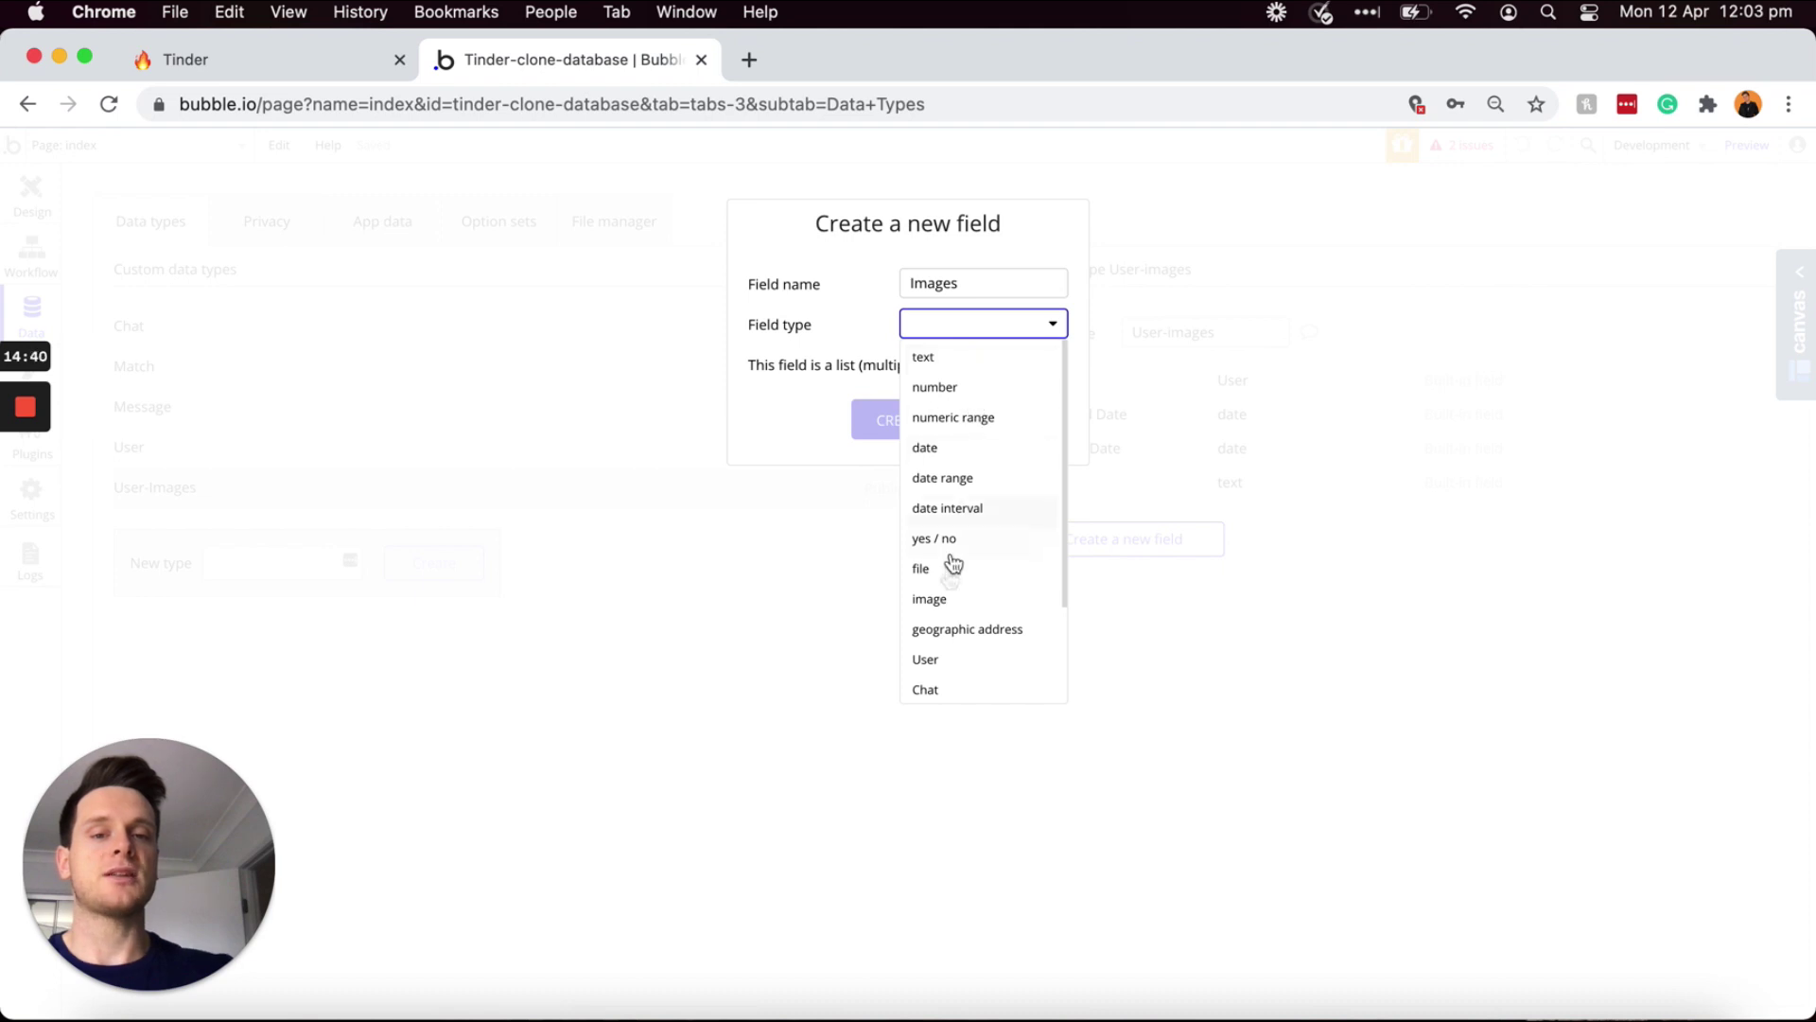
{"action": "left_click", "coordinate": [940, 599]}
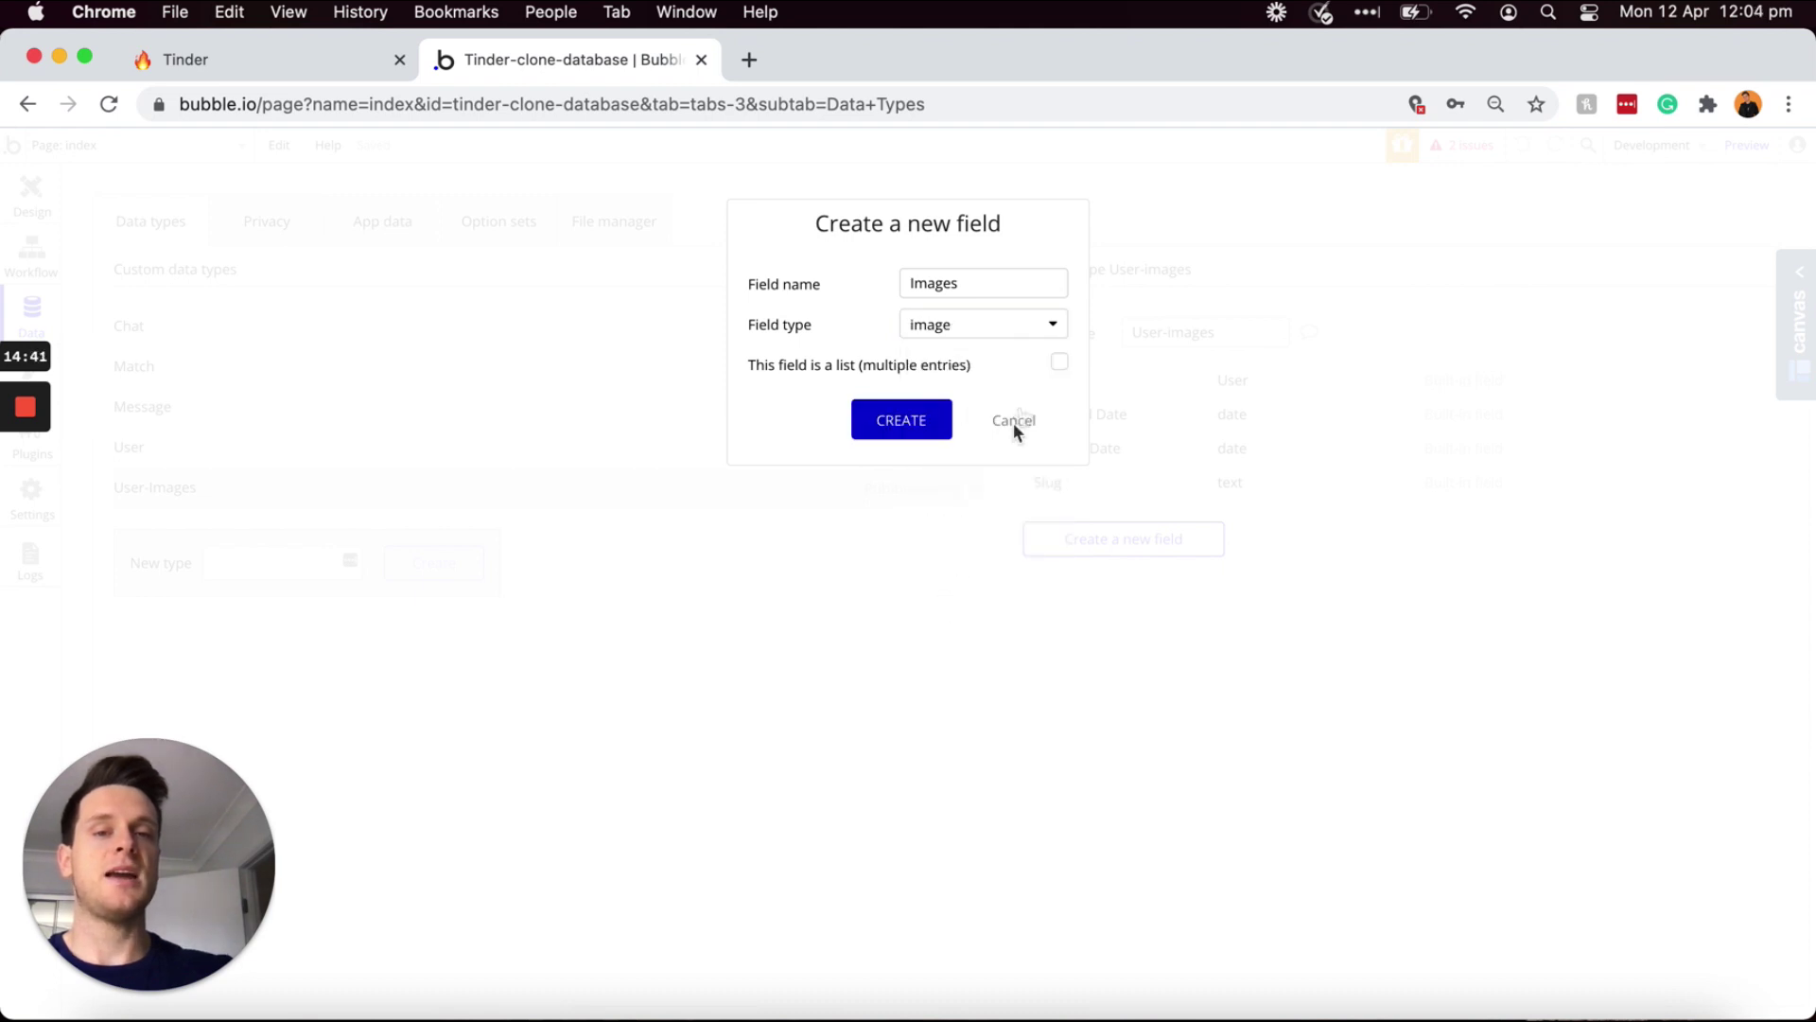
{"action": "left_click", "coordinate": [1058, 366]}
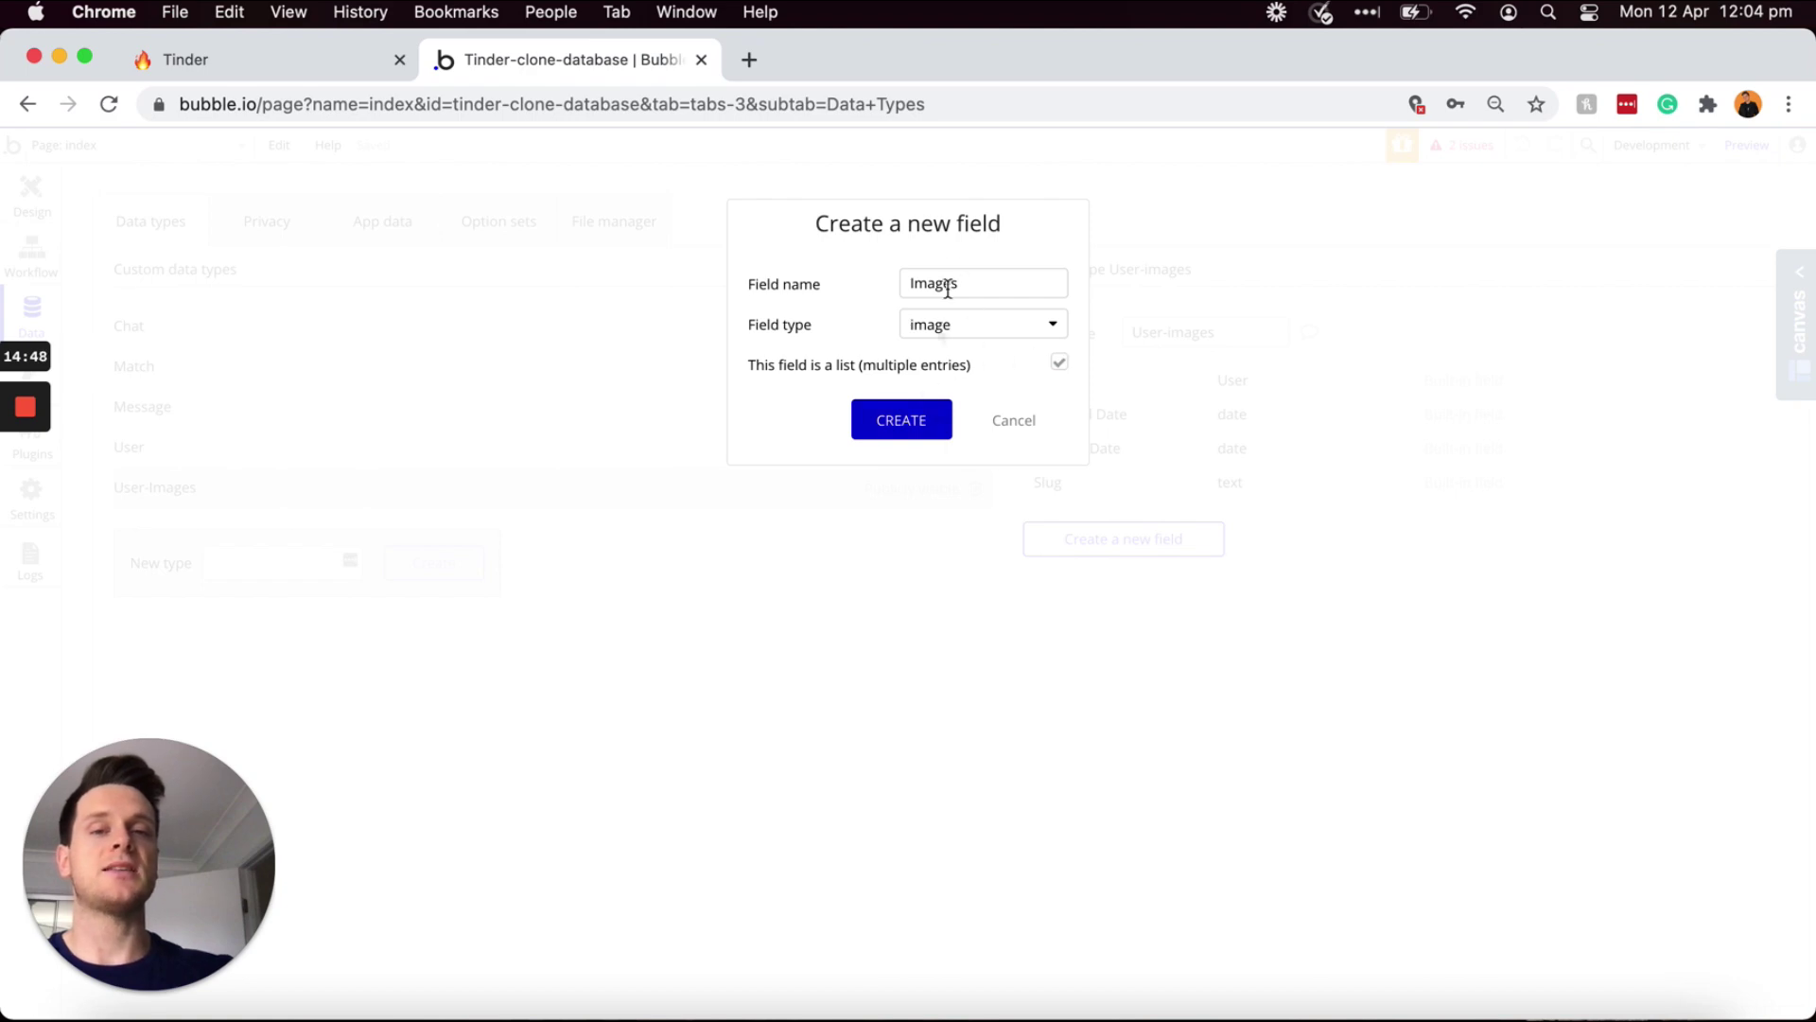
{"action": "left_click", "coordinate": [904, 421]}
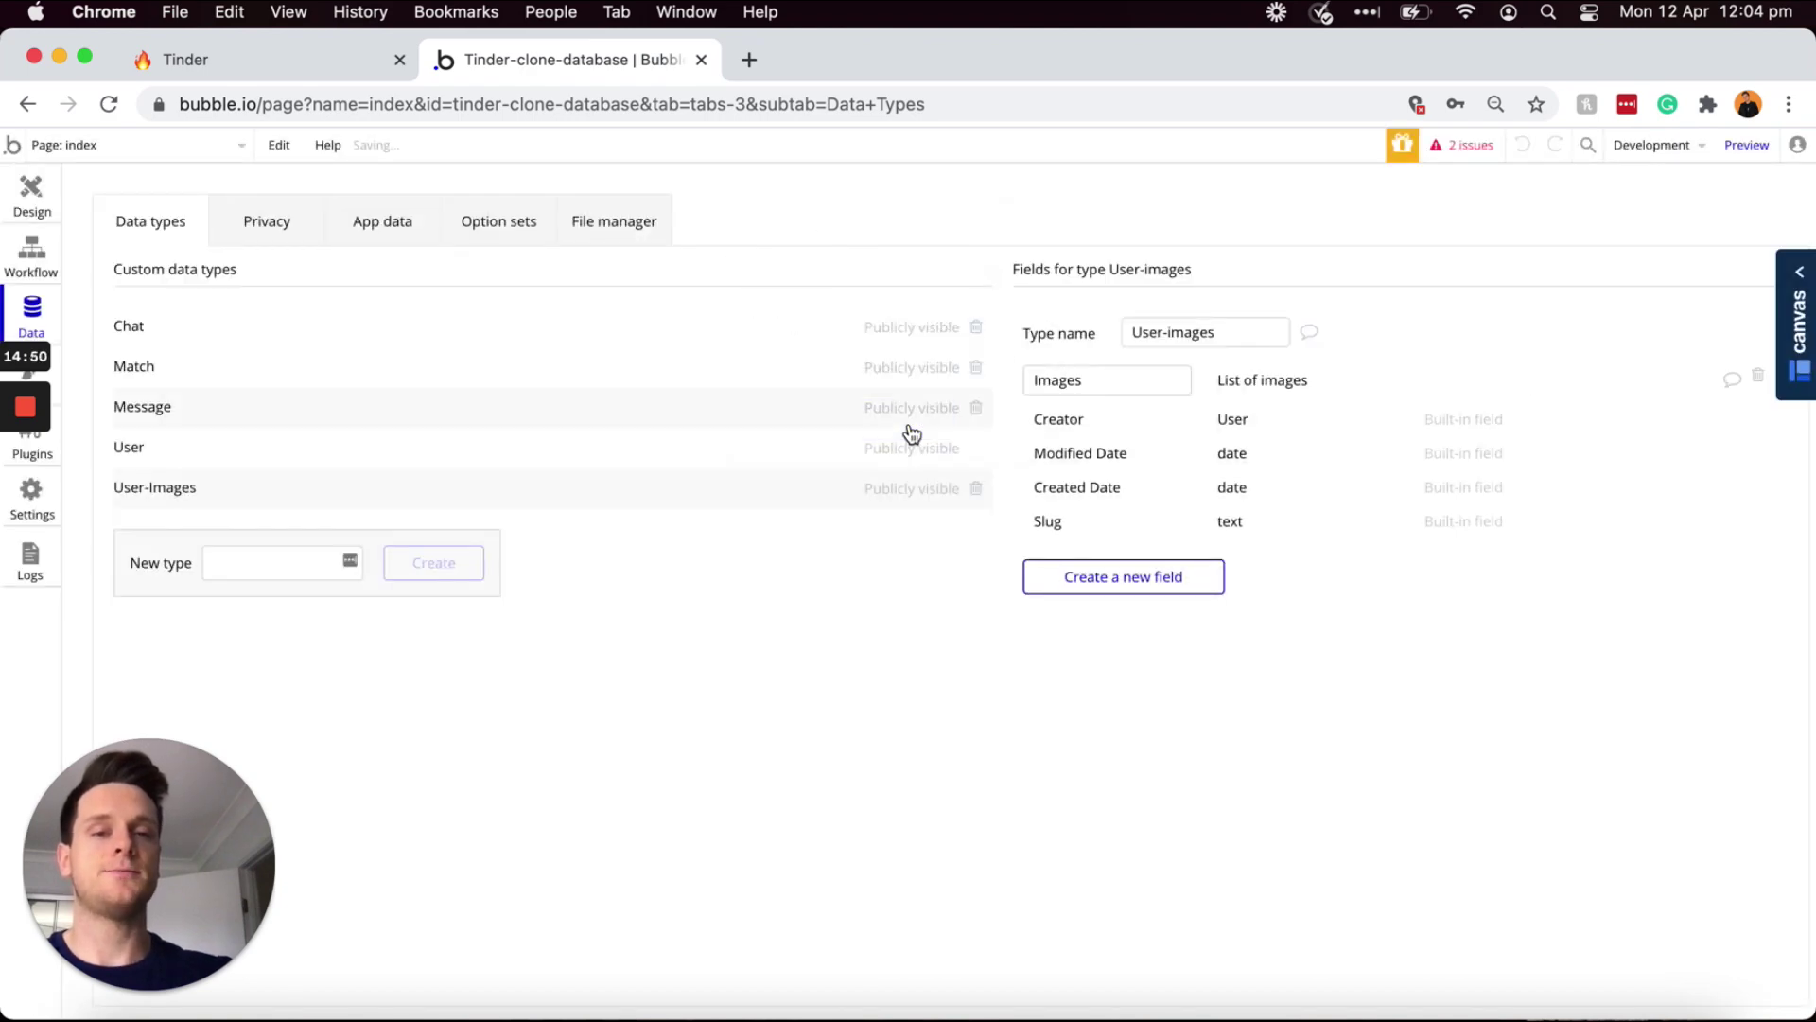
- Switch to Notion and tick off the Images item under User-images in the checklist
{"action": "key", "text": "super+1"}
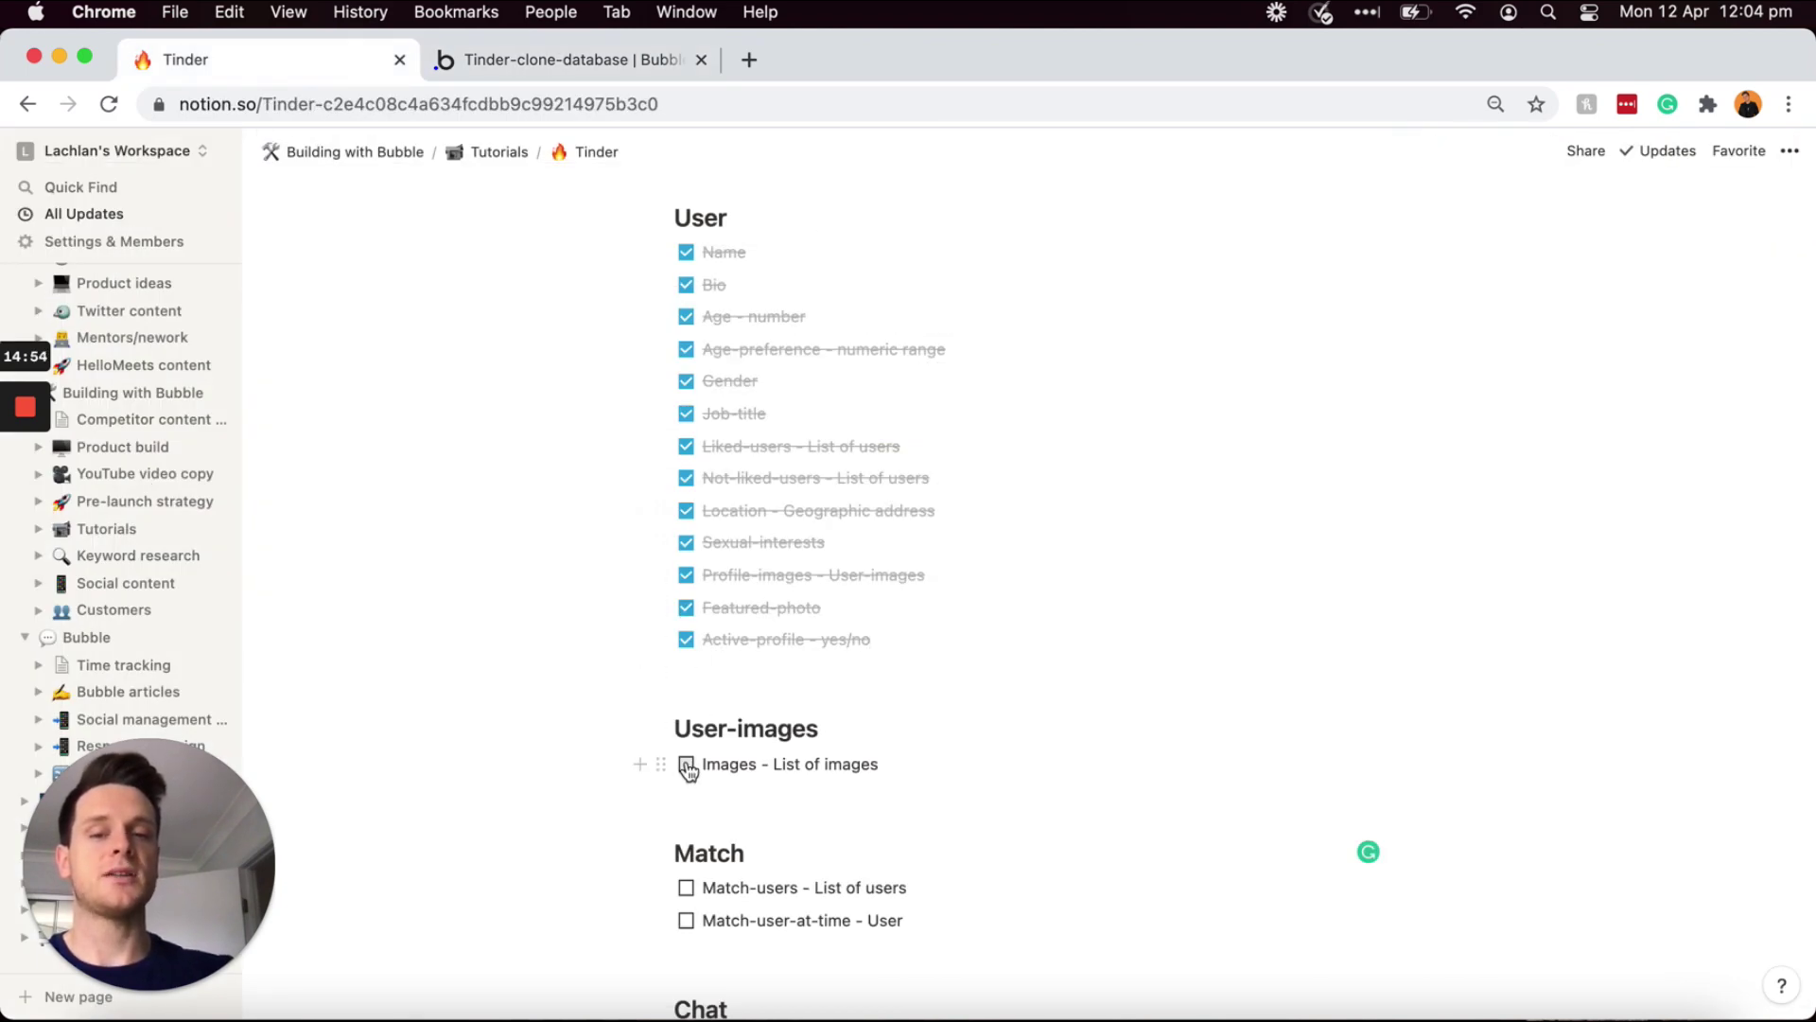
{"action": "left_click", "coordinate": [687, 771]}
{"action": "scroll", "coordinate": [729, 657], "scroll_direction": "down", "scroll_amount": 2}
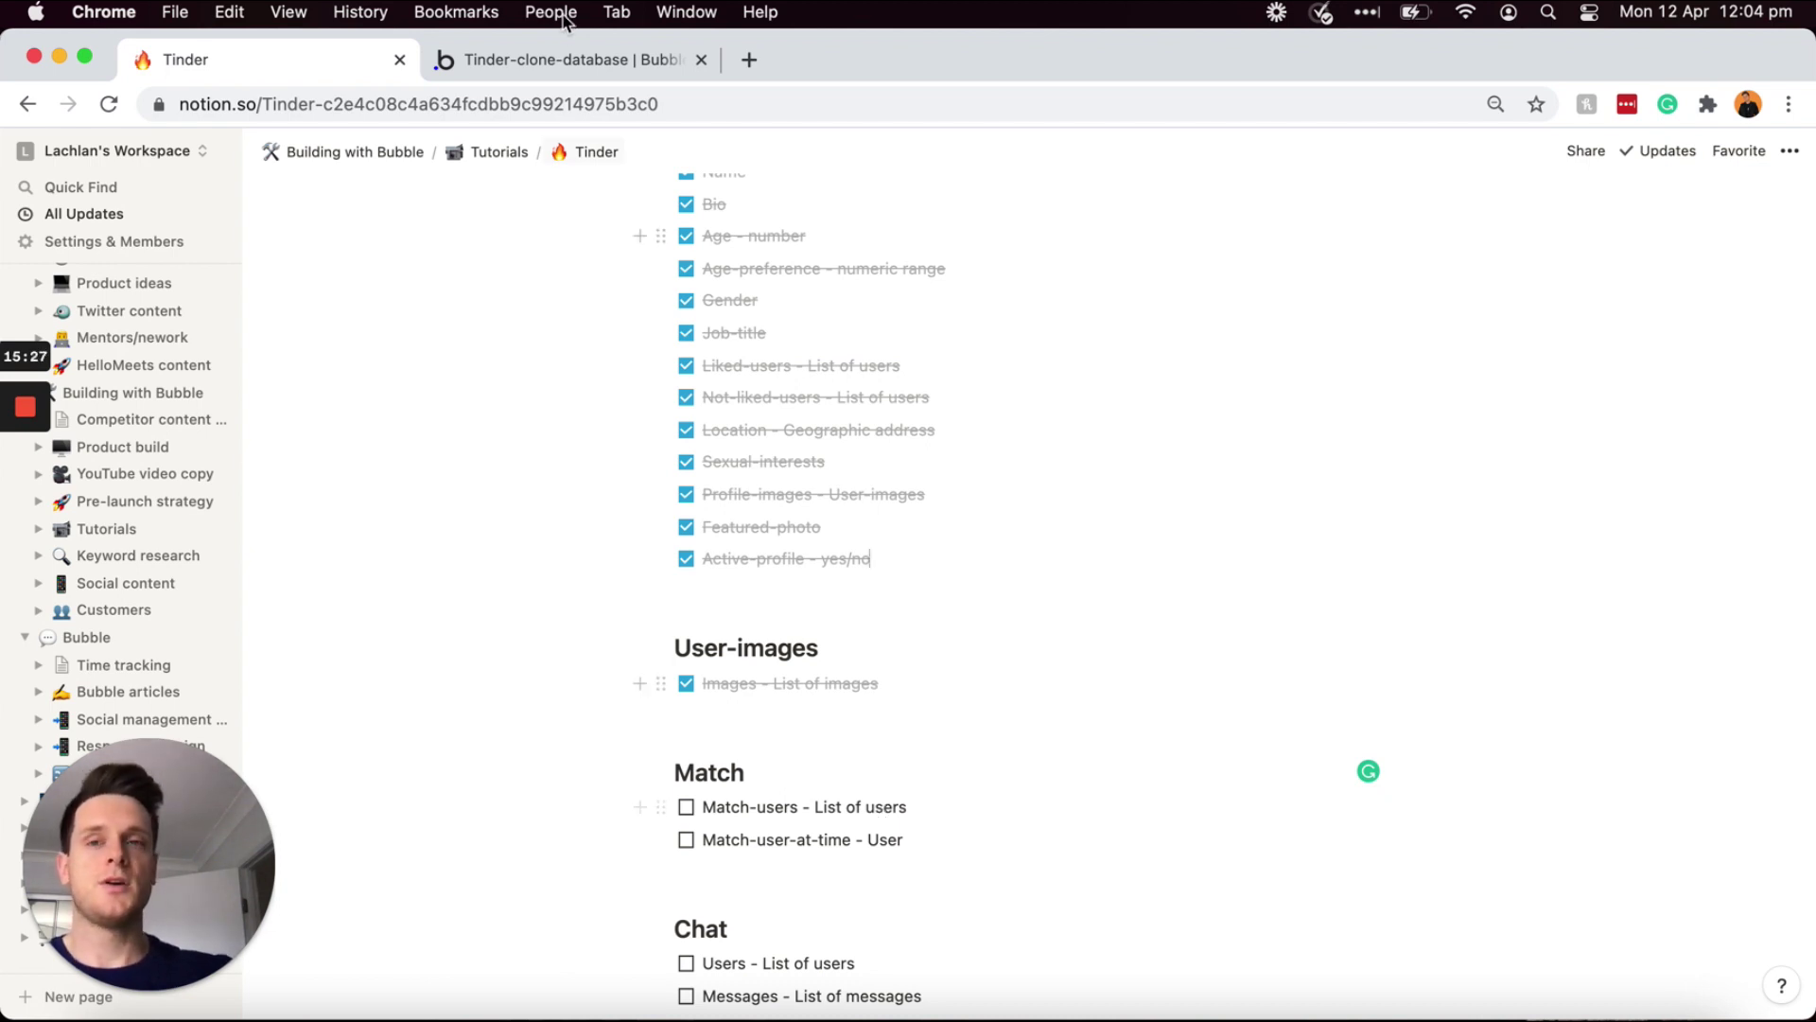
- Switch to Bubble and add a field called Match-users to the Match data type, as a list of Users
{"action": "left_click", "coordinate": [573, 62]}
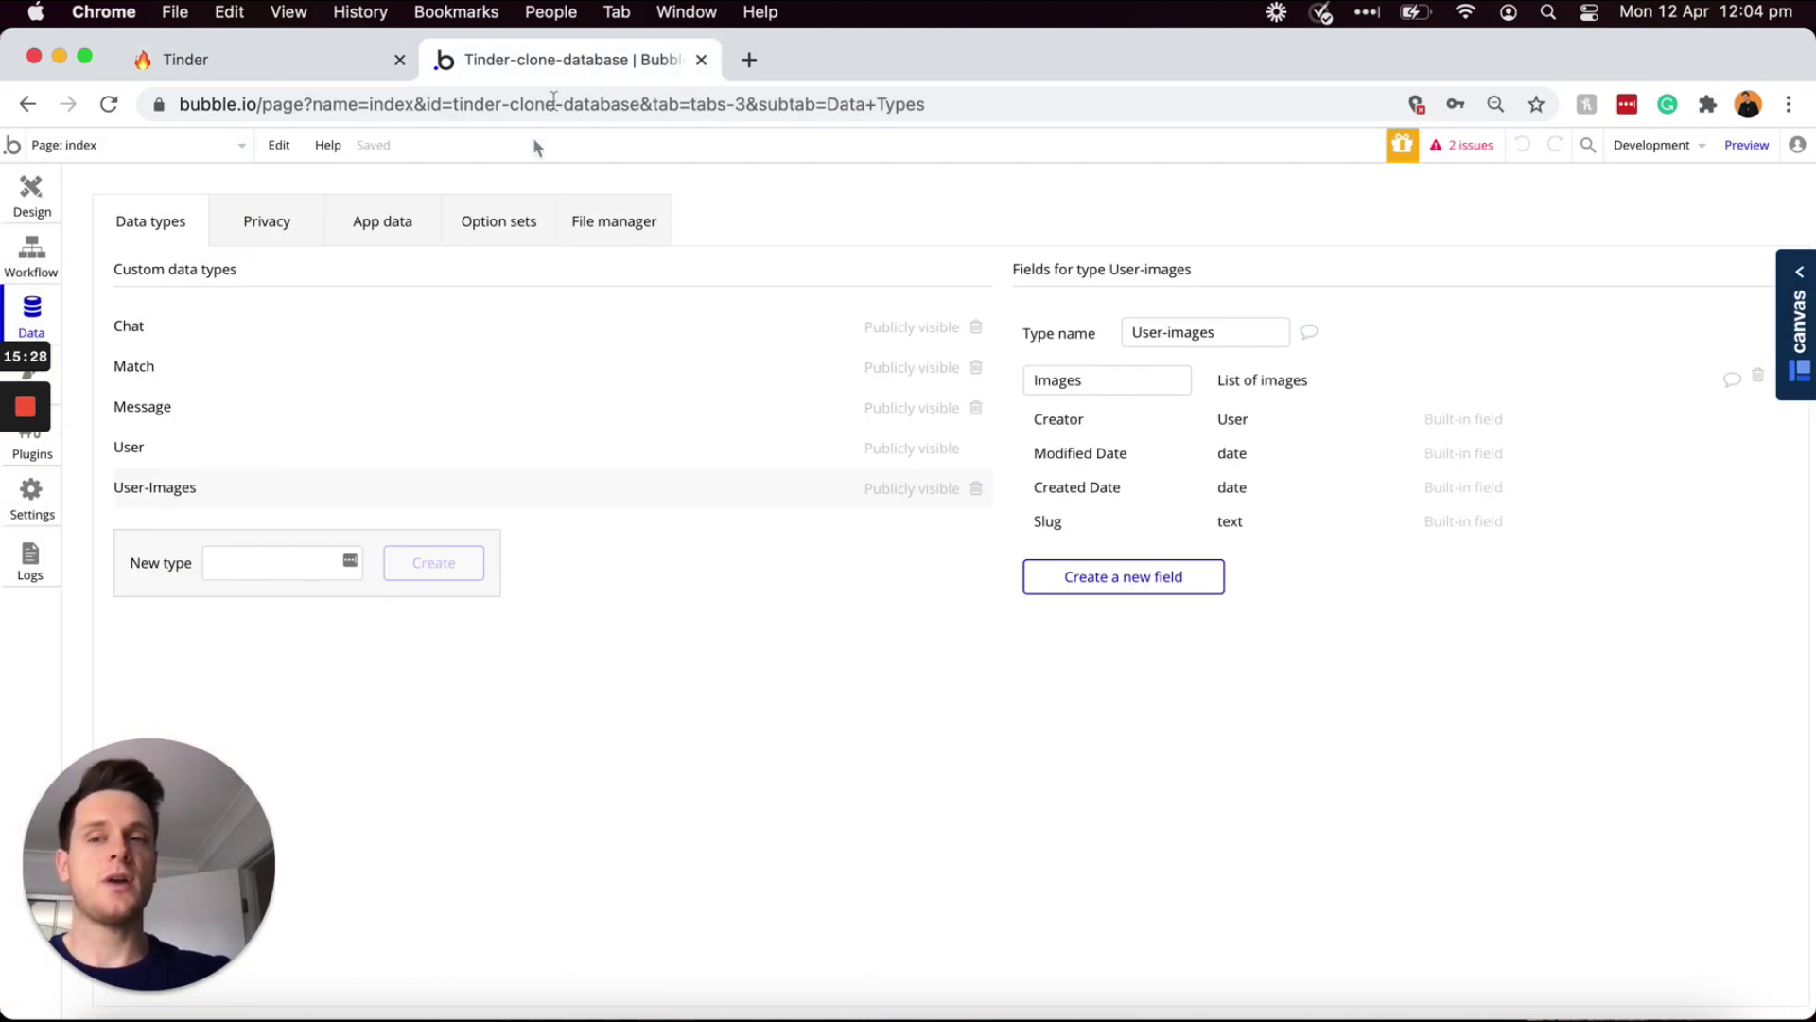
{"action": "left_click", "coordinate": [433, 367]}
{"action": "type", "text": "Match-users"}
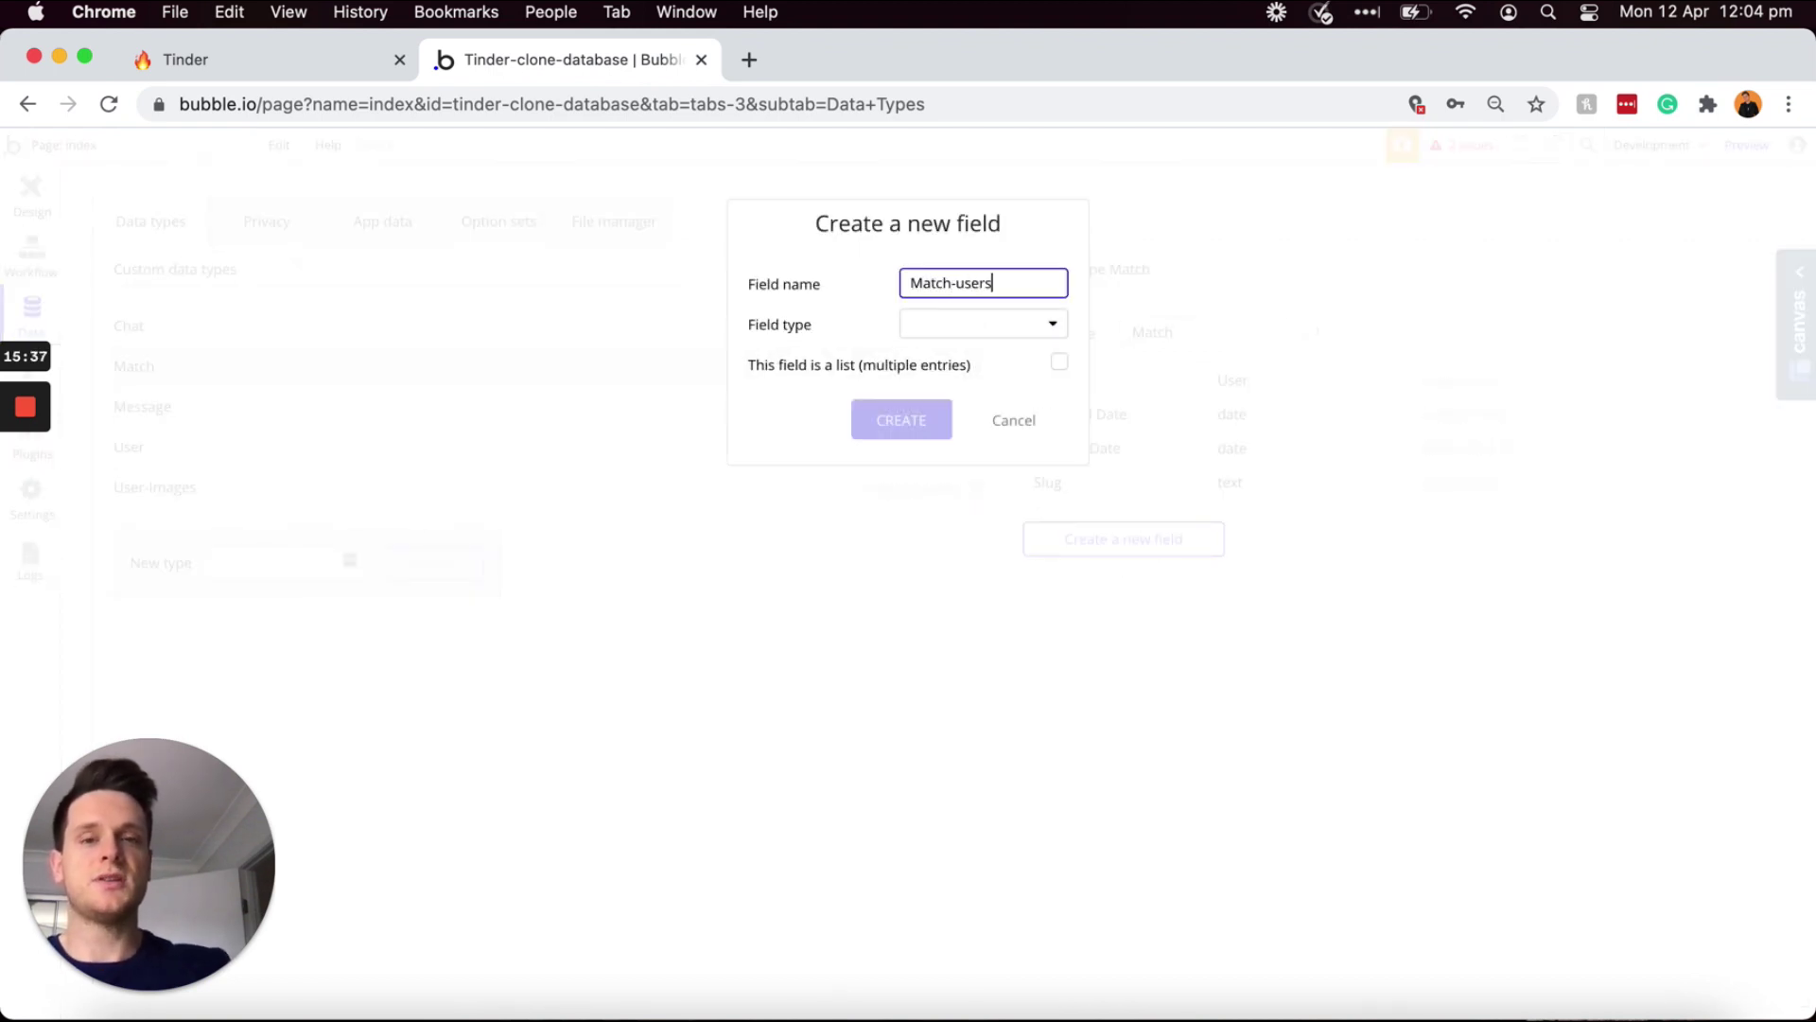
{"action": "left_click", "coordinate": [1034, 332]}
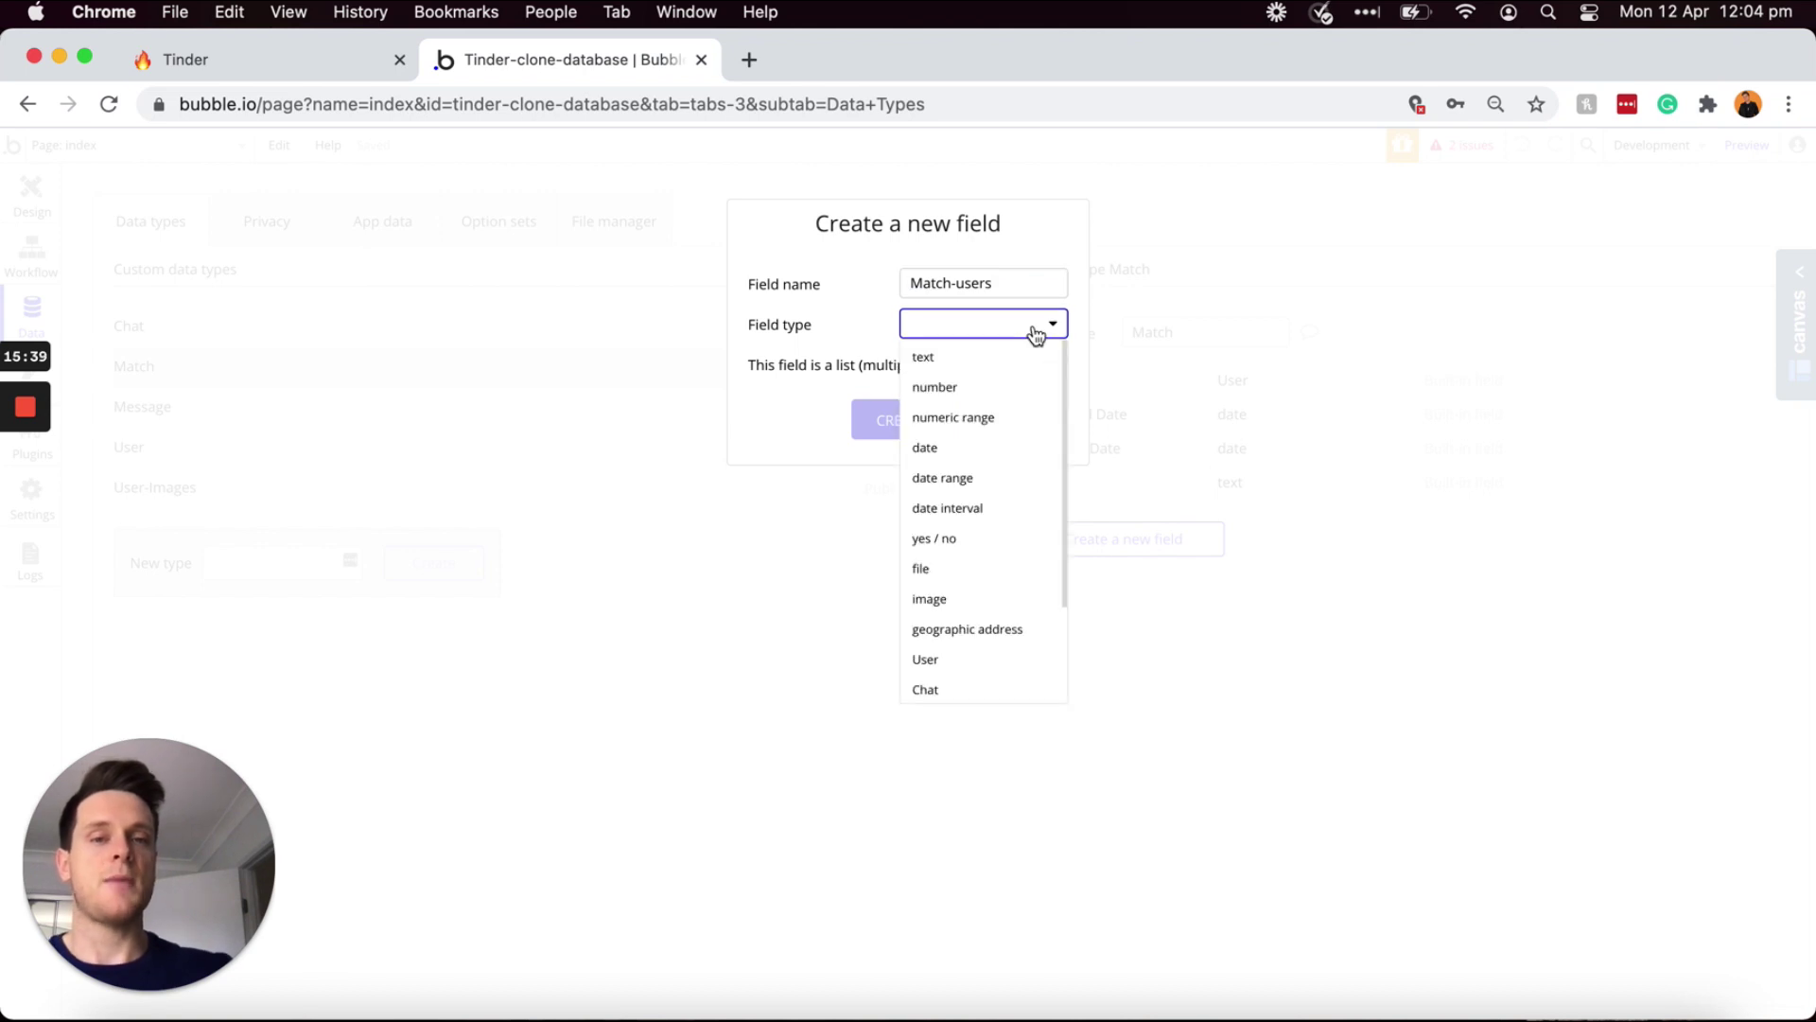
{"action": "scroll", "coordinate": [973, 458], "scroll_direction": "down", "scroll_amount": 2}
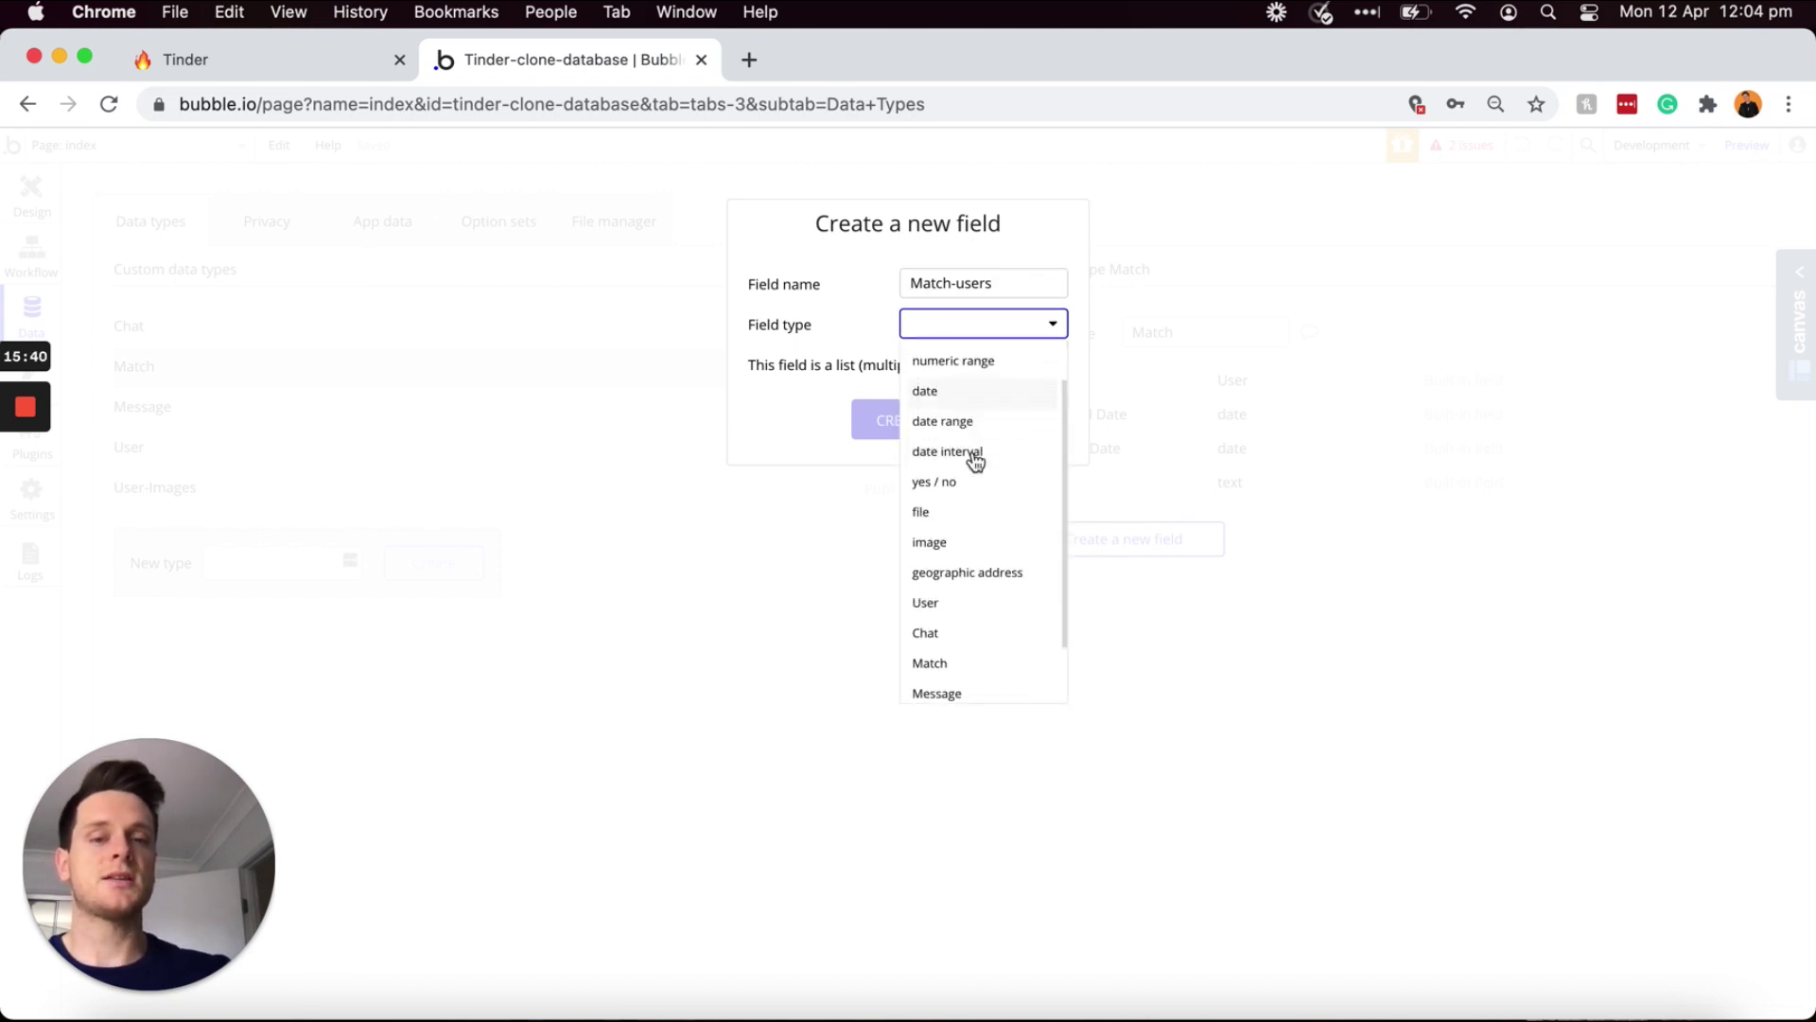
{"action": "left_click", "coordinate": [953, 613]}
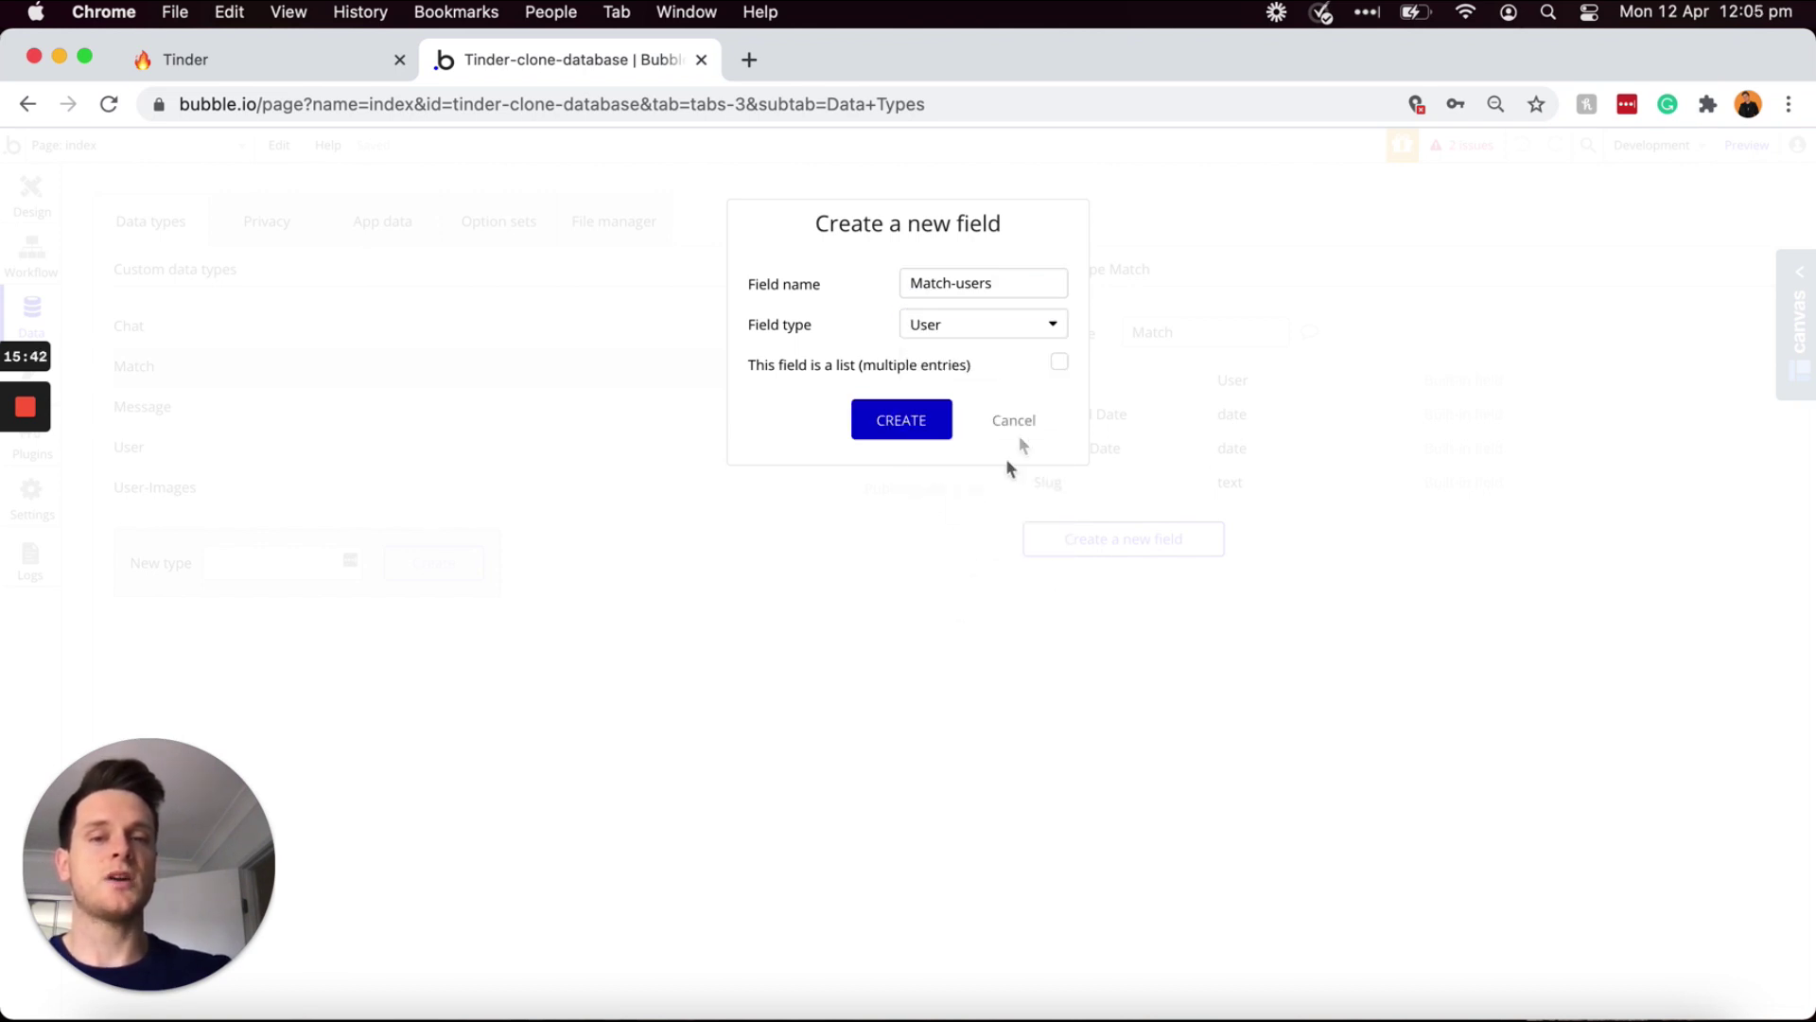
{"action": "left_click", "coordinate": [1059, 366]}
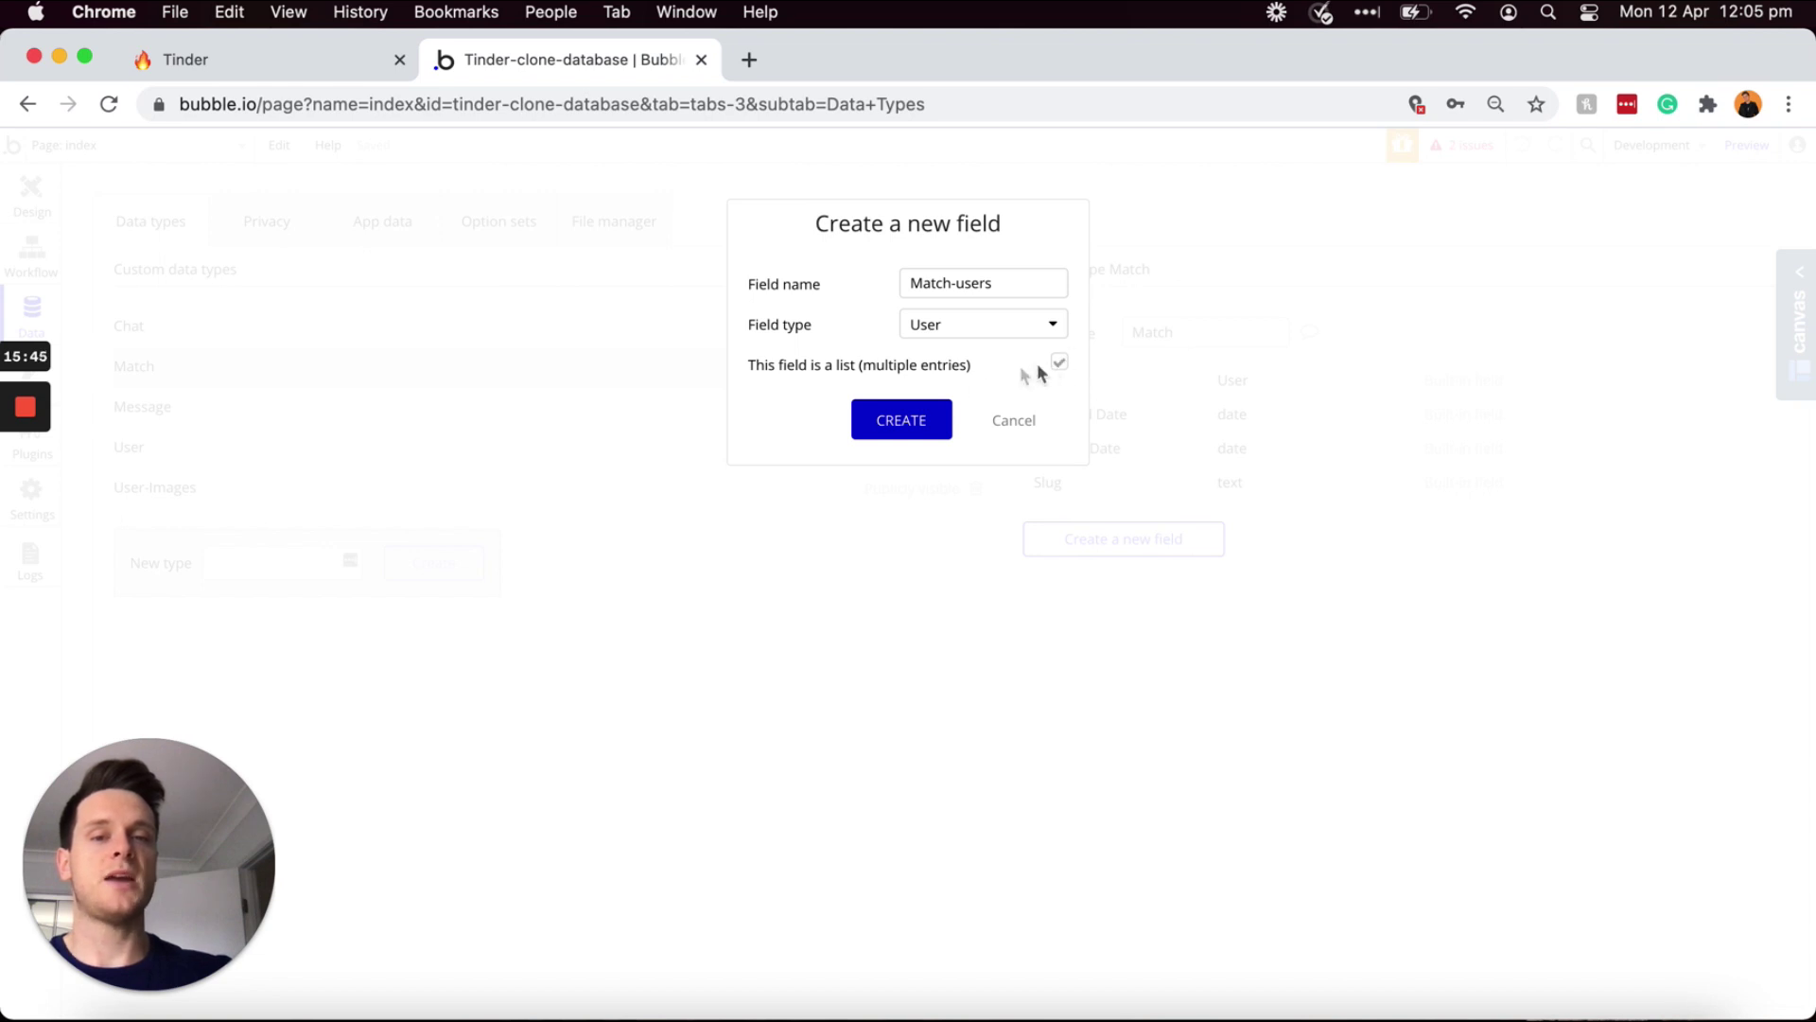
{"action": "left_click", "coordinate": [899, 422]}
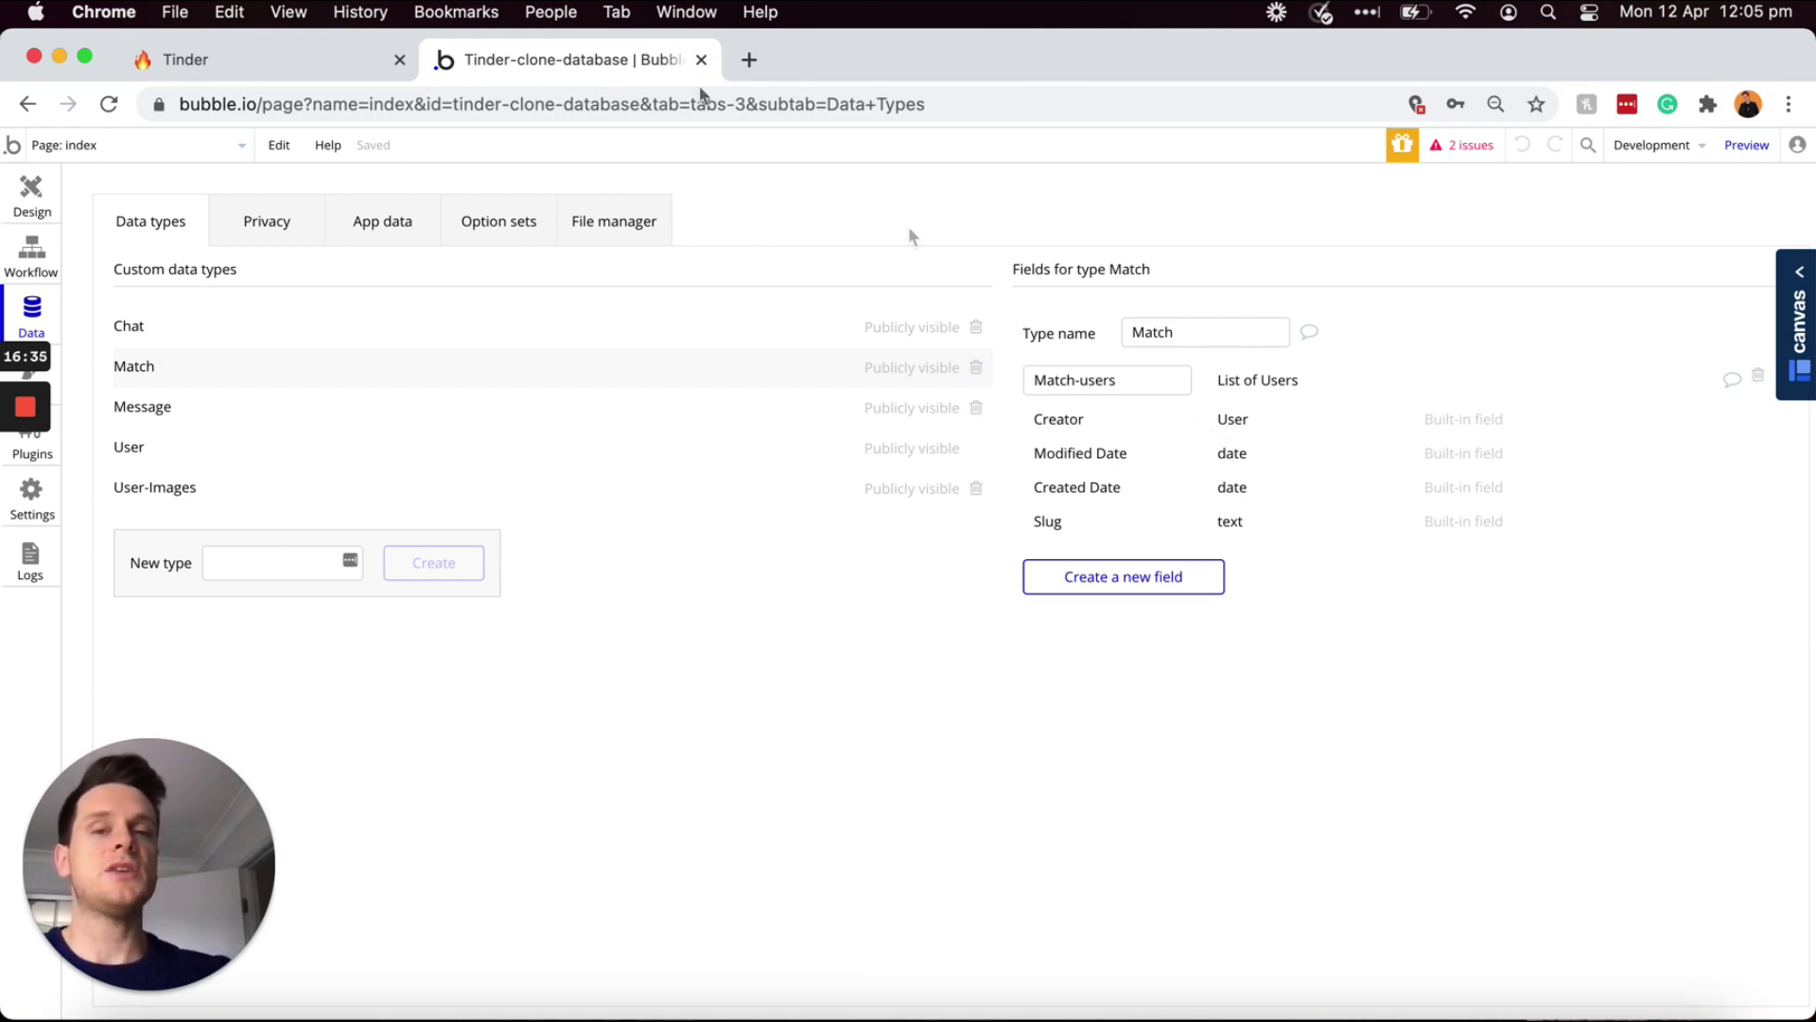
- Check the second Match item in Notion, and in Bubble add a User field called Matched-user-at-time to the Match data type
{"action": "left_click", "coordinate": [292, 52]}
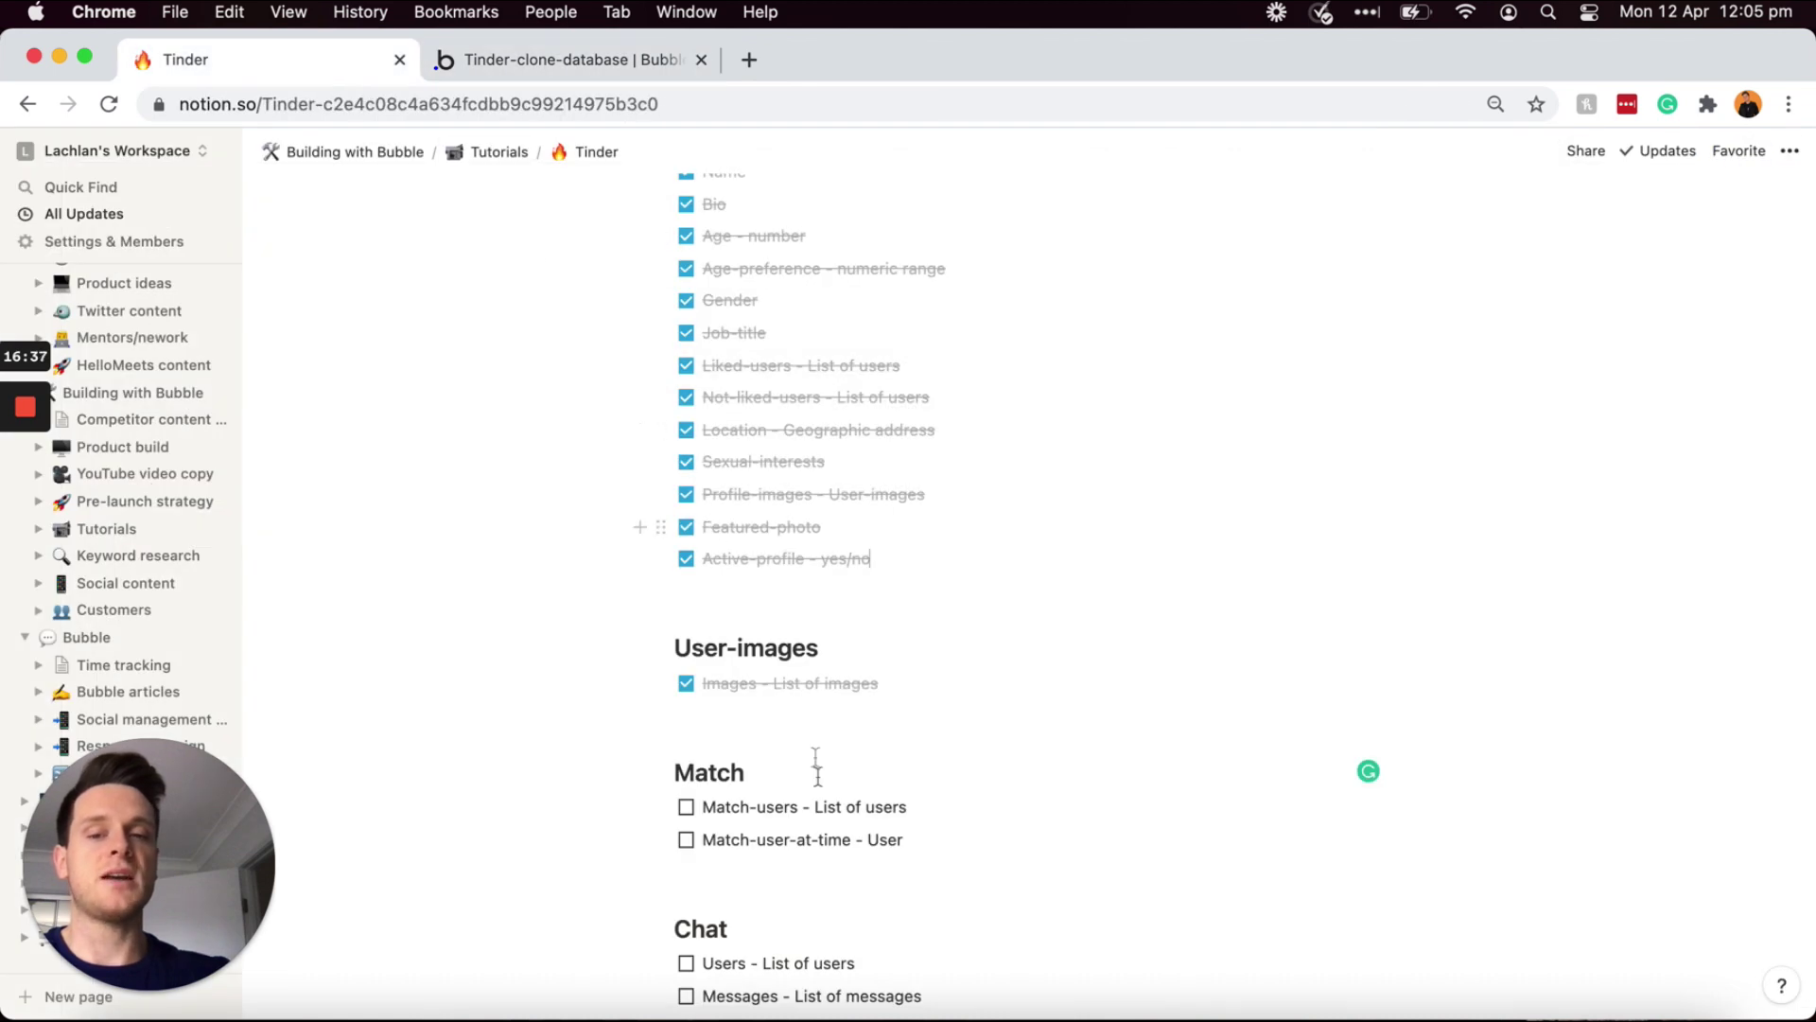
{"action": "triple_click", "coordinate": [758, 839]}
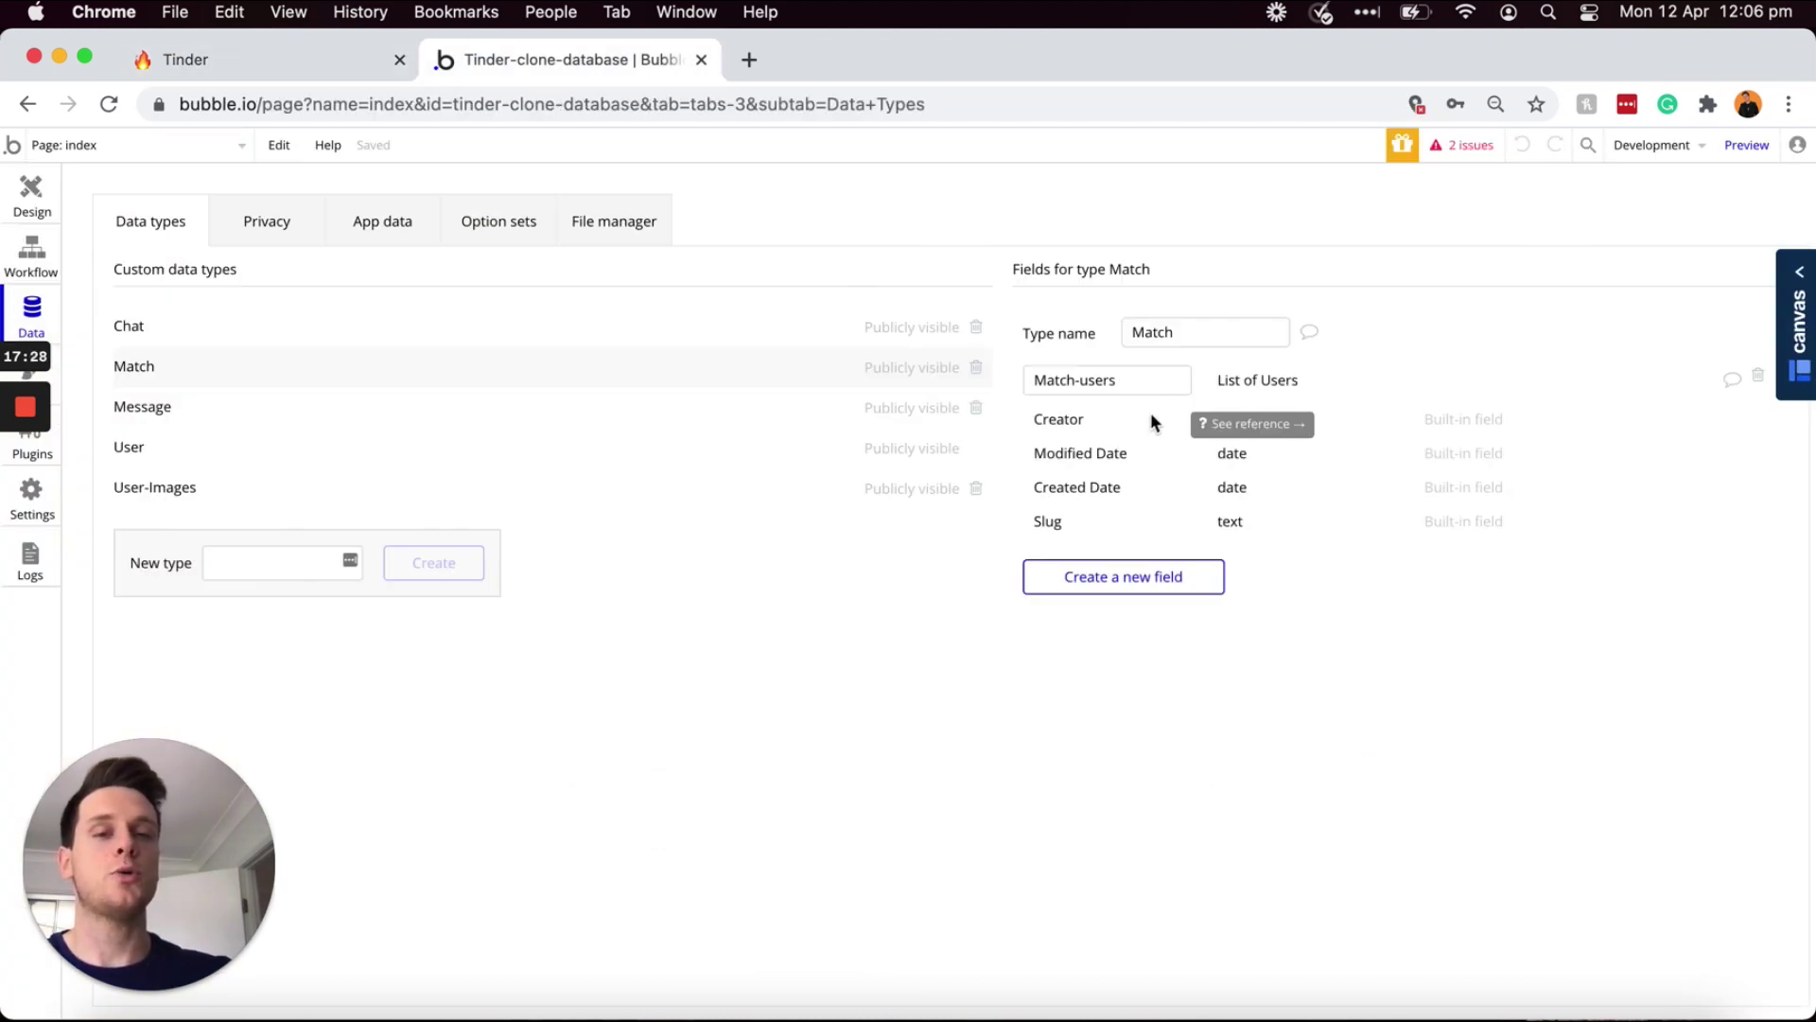
{"action": "left_click", "coordinate": [1103, 577]}
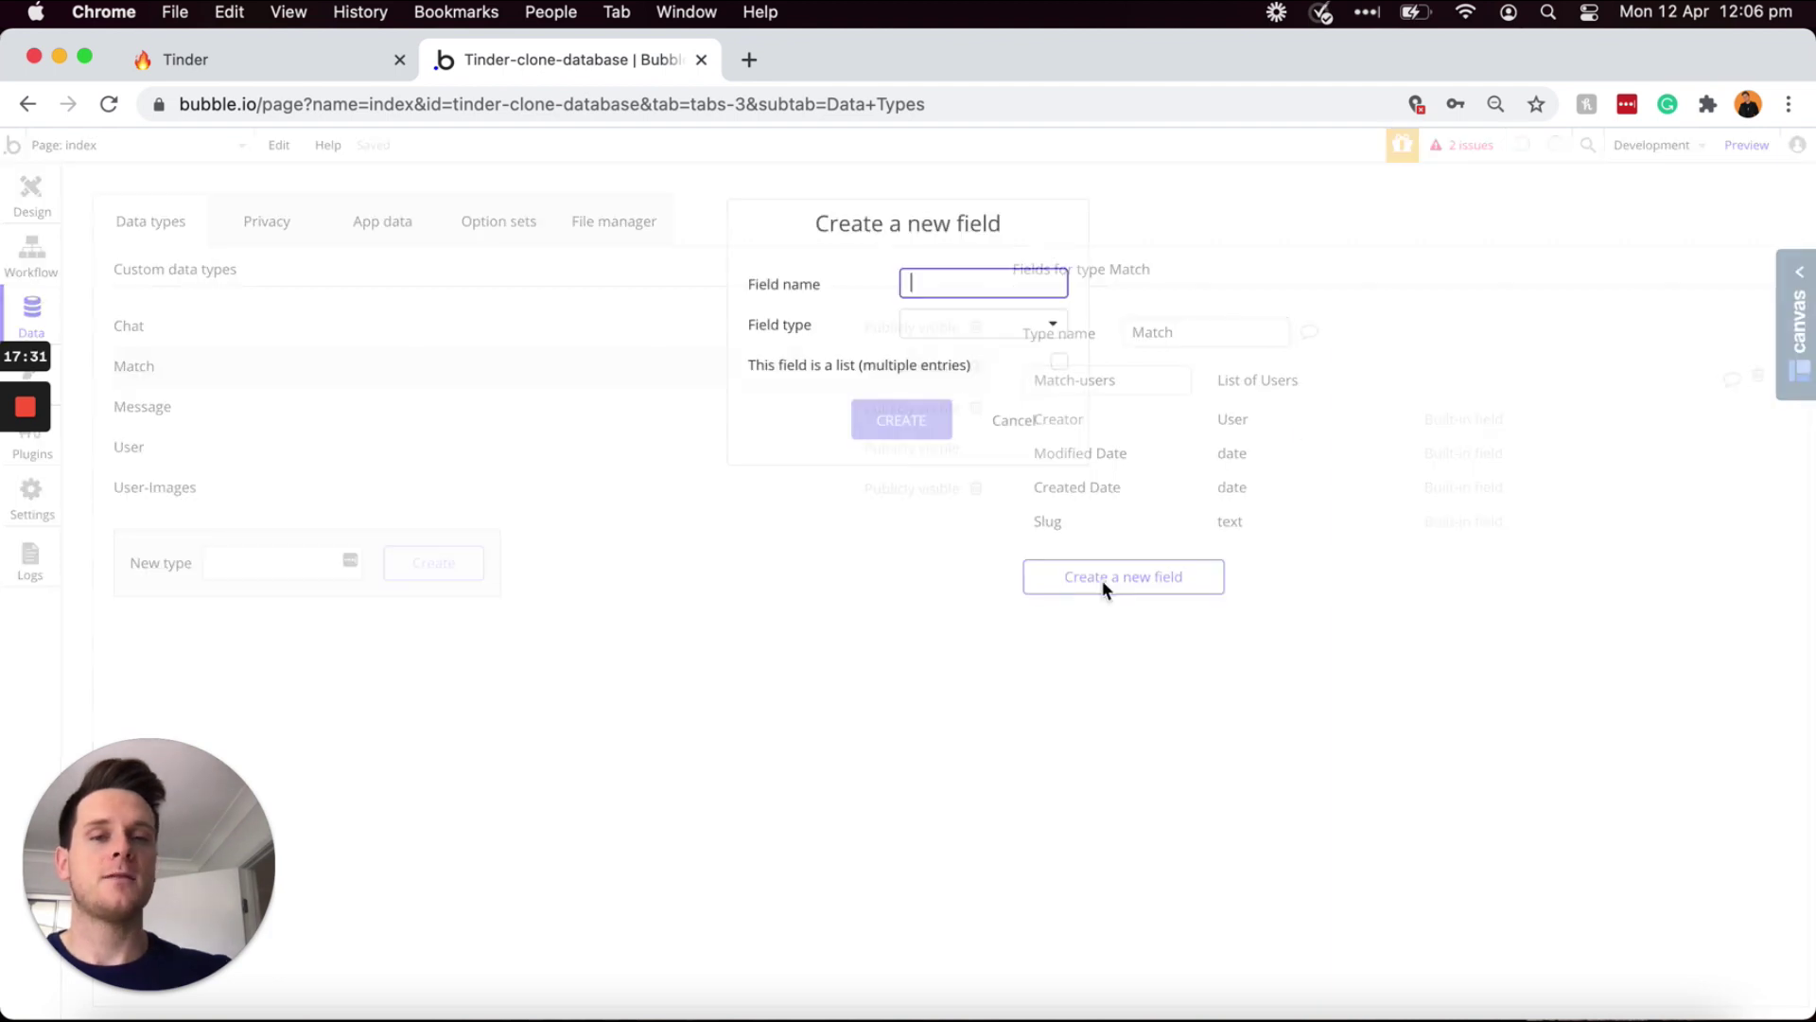
{"action": "type", "text": "Ma"}
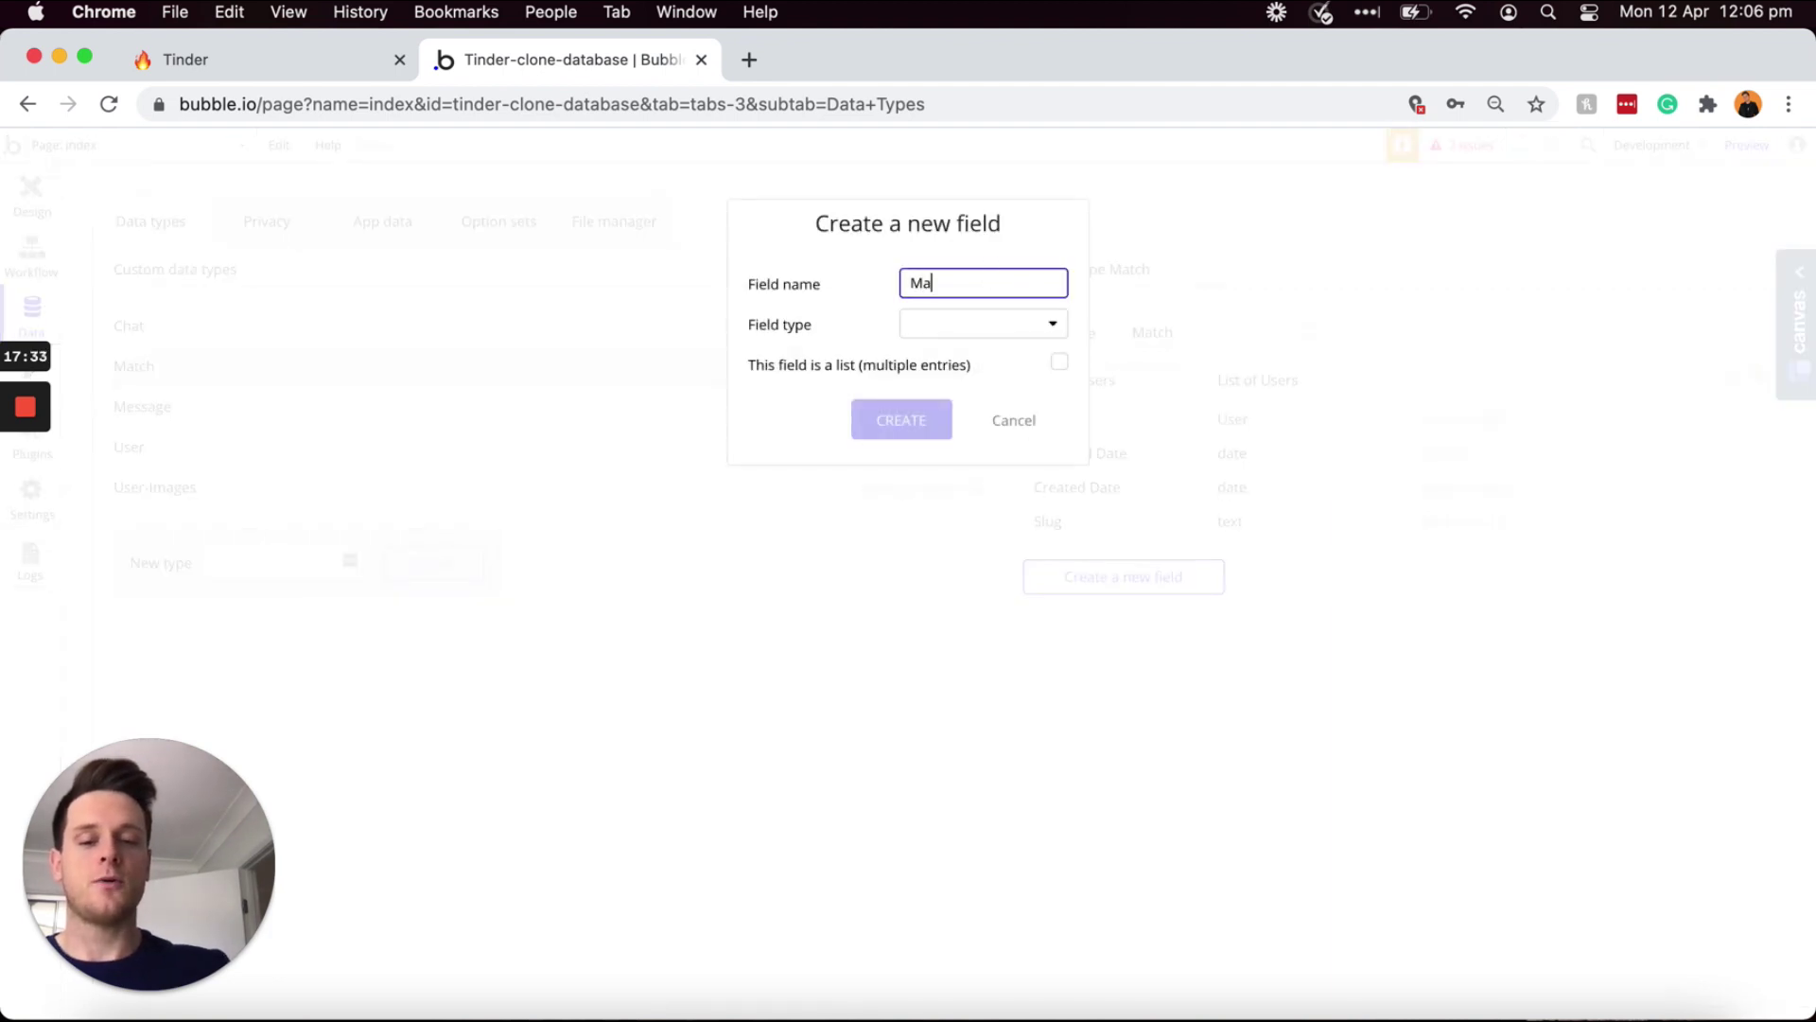
{"action": "type", "text": "tched-user"}
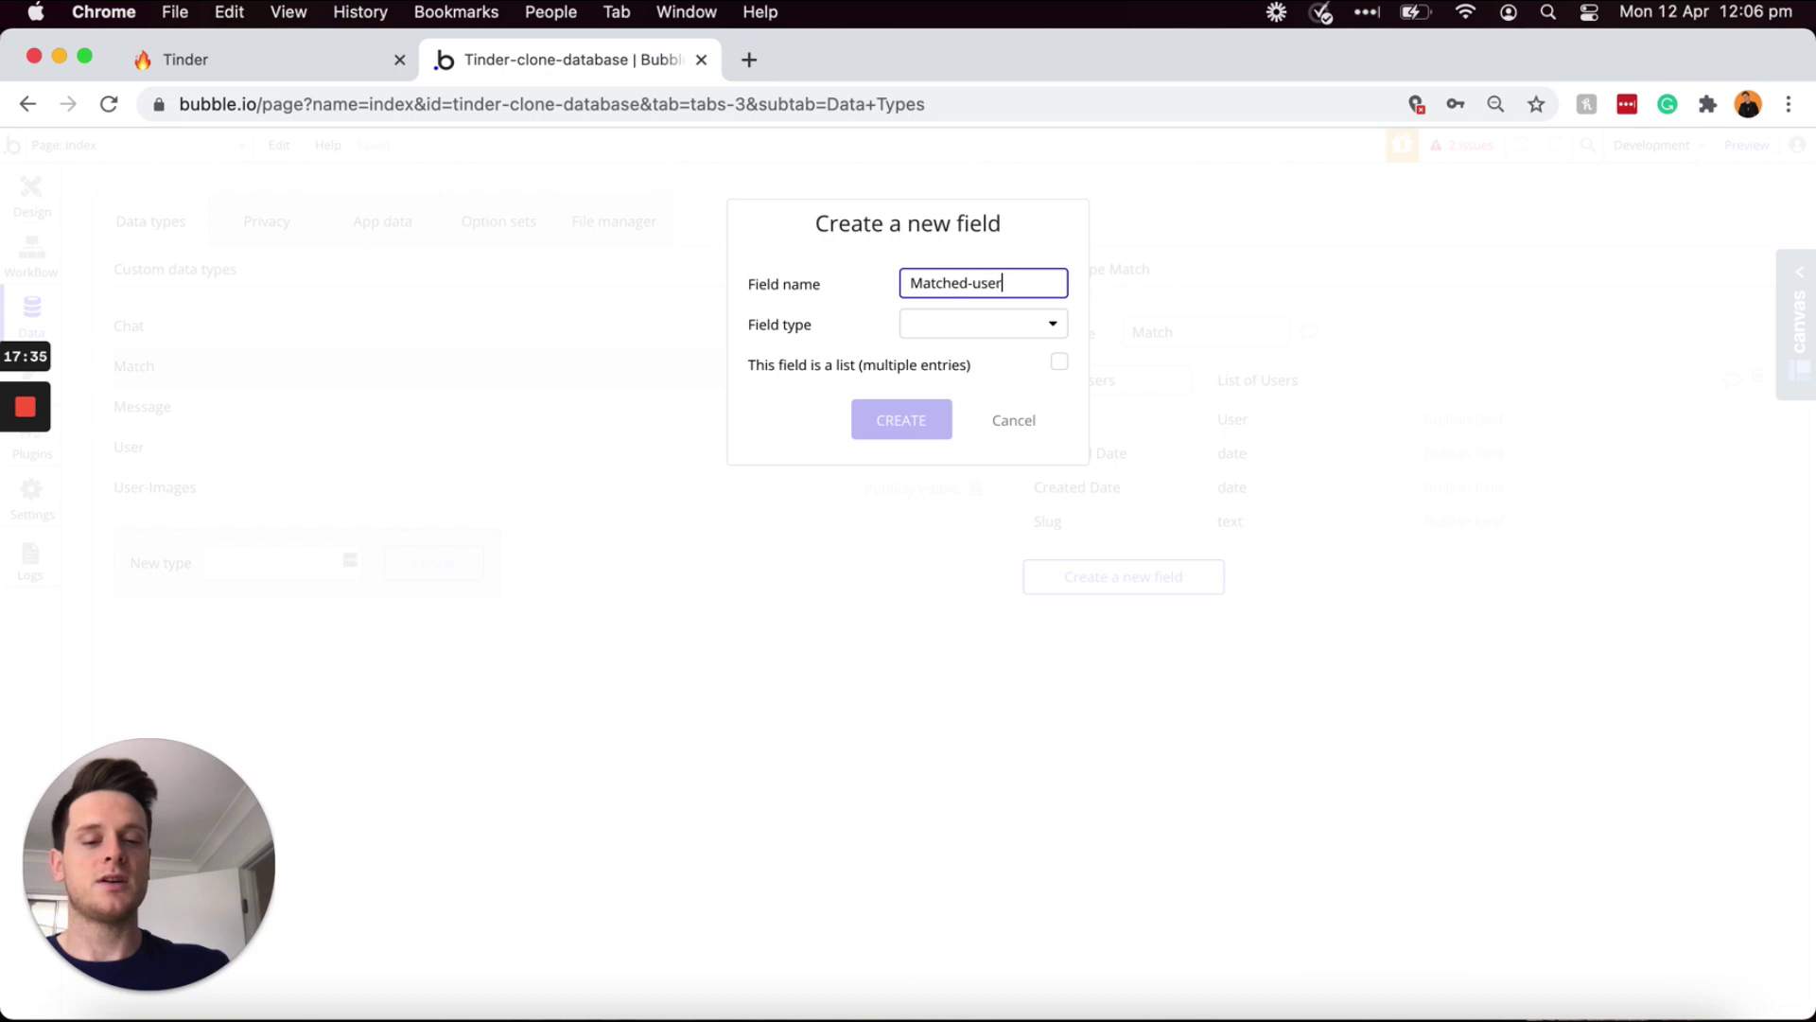
{"action": "type", "text": "-at-time"}
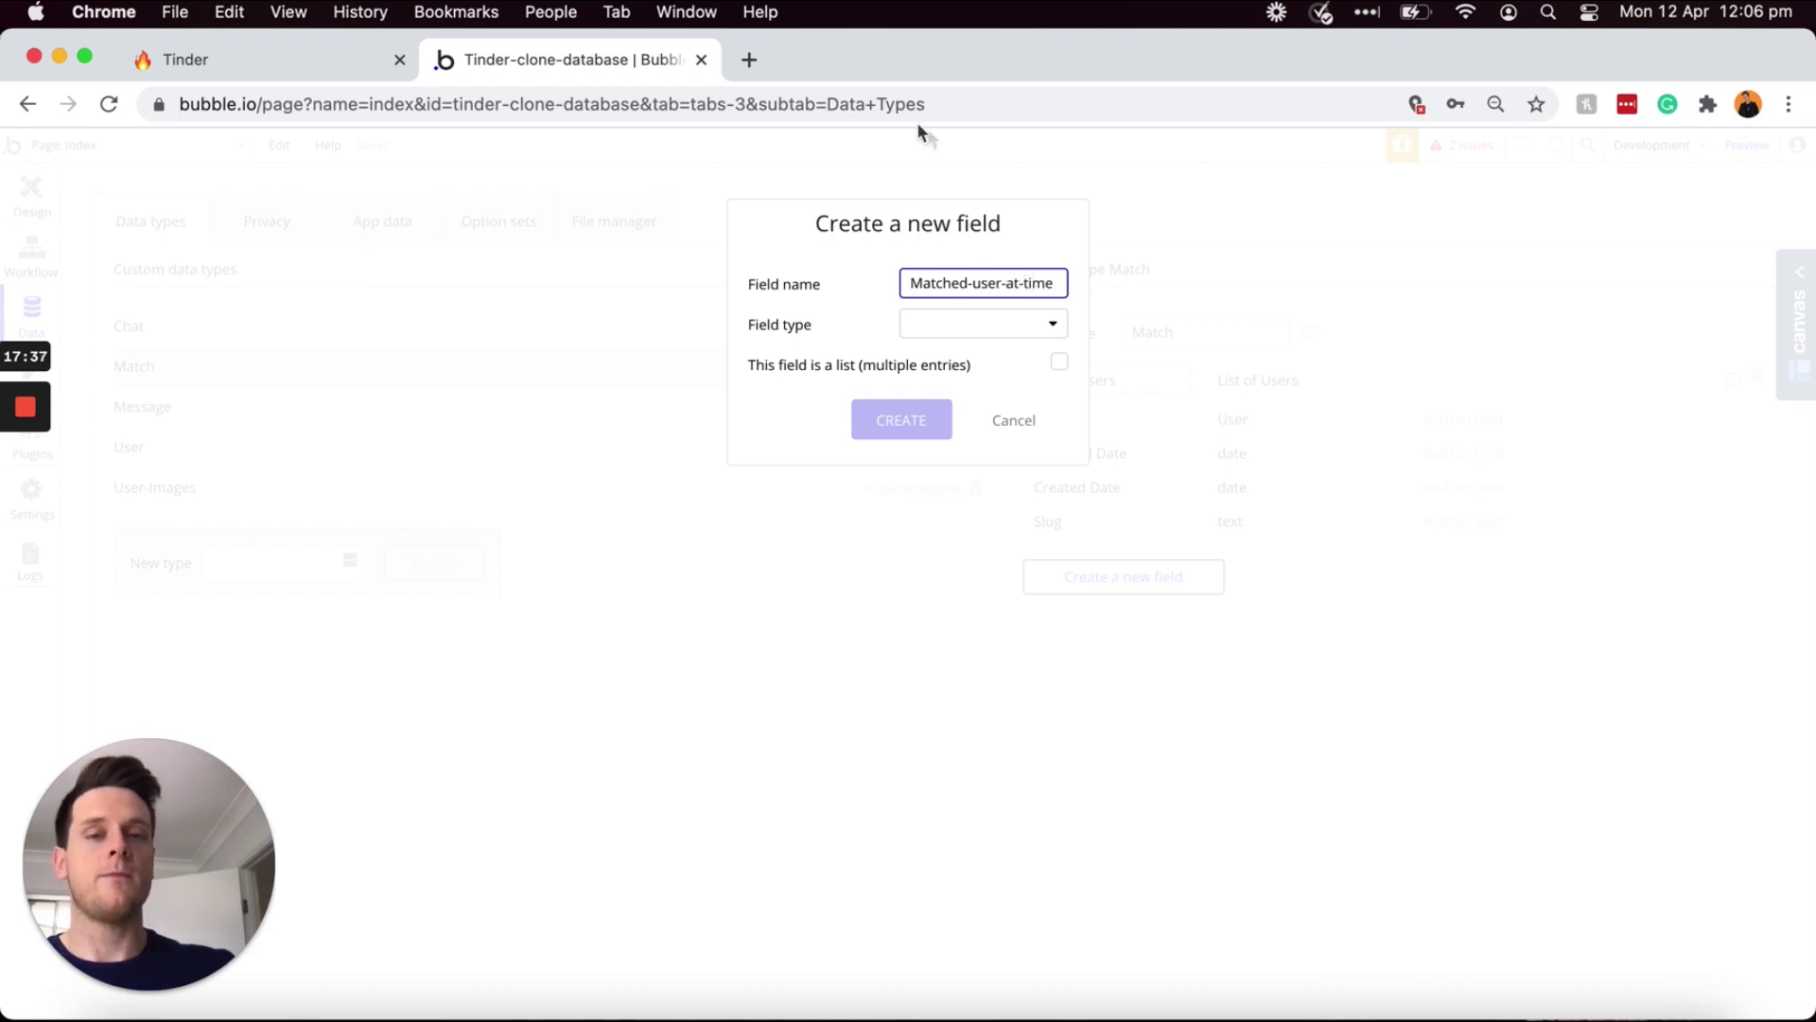
{"action": "left_click", "coordinate": [940, 331]}
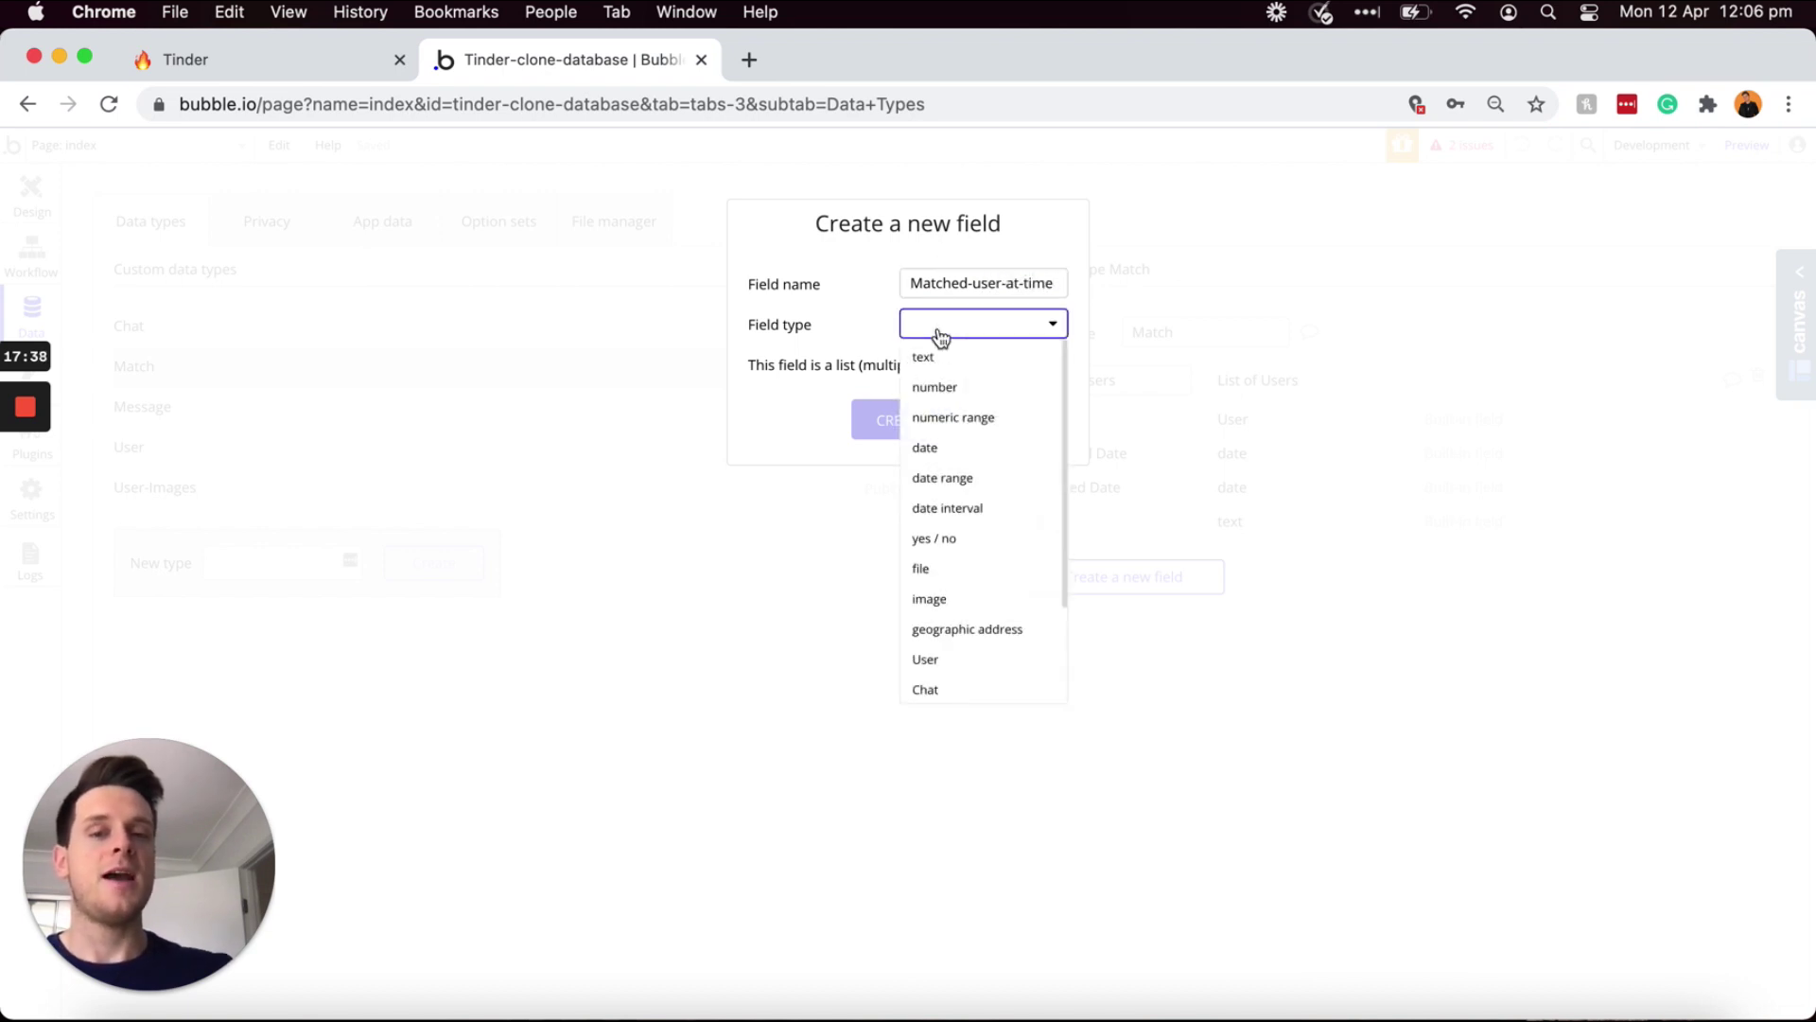
{"action": "left_click", "coordinate": [931, 662]}
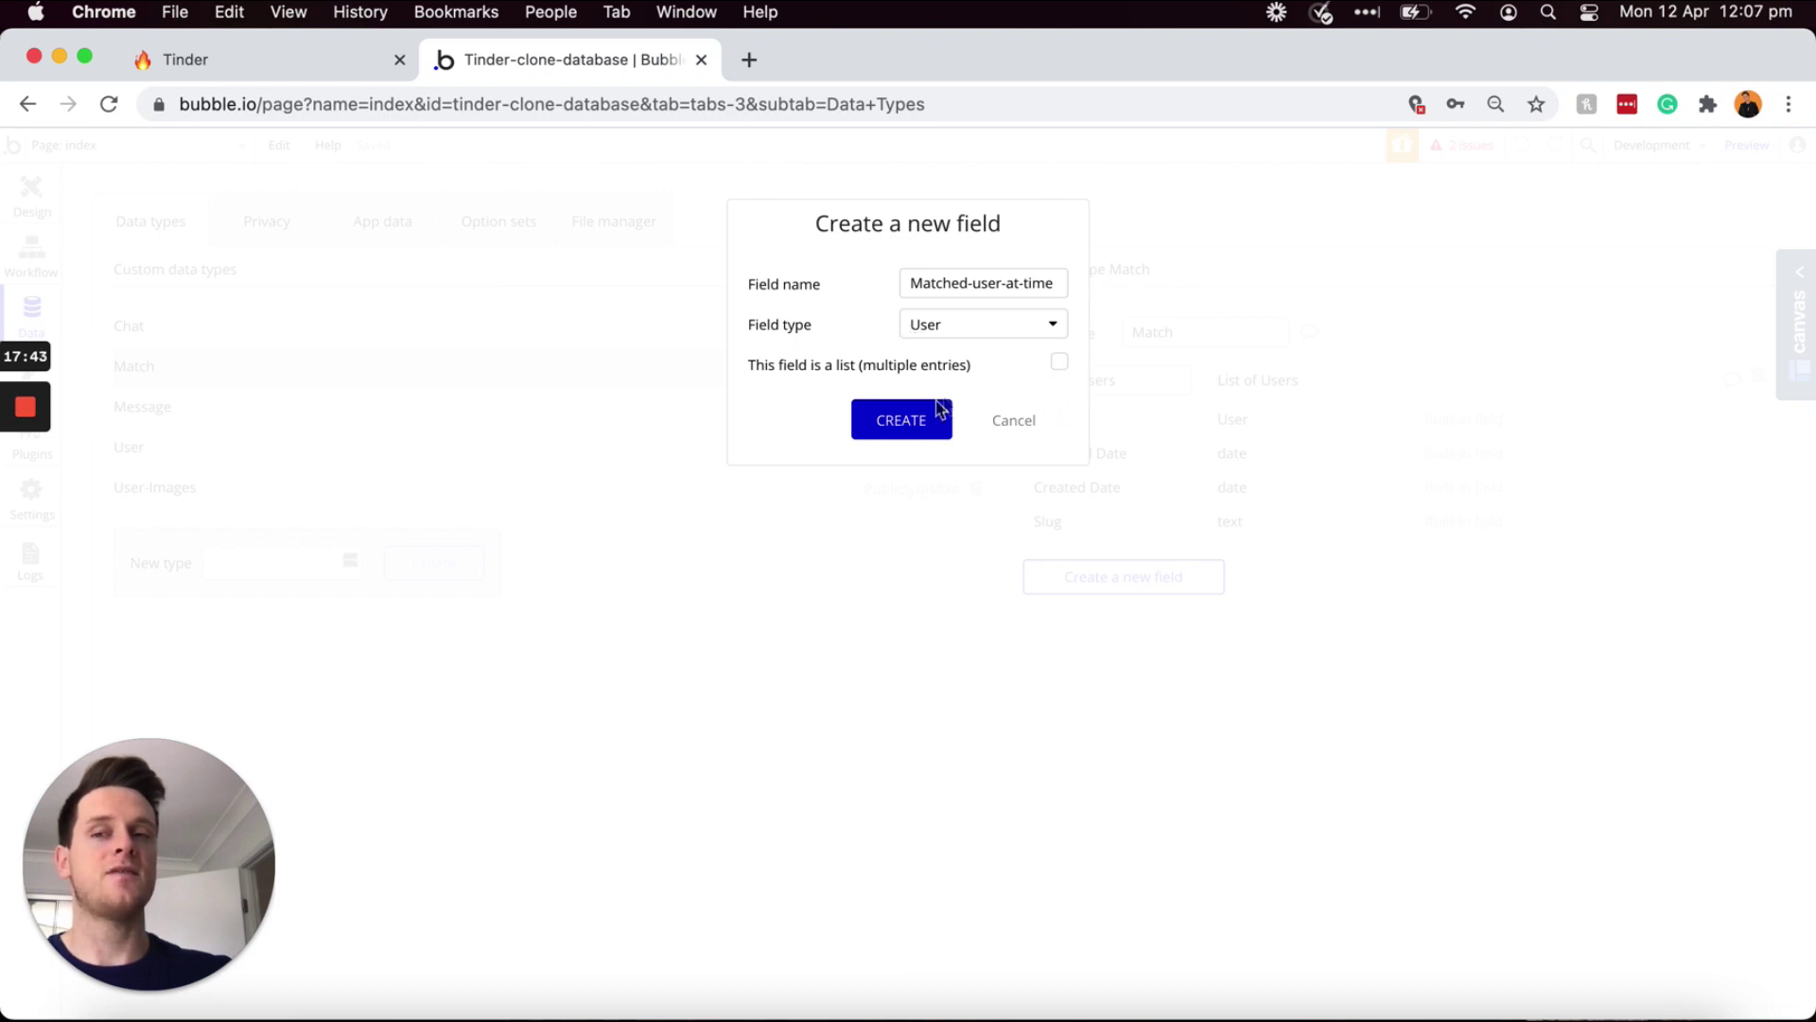
{"action": "left_click", "coordinate": [902, 420]}
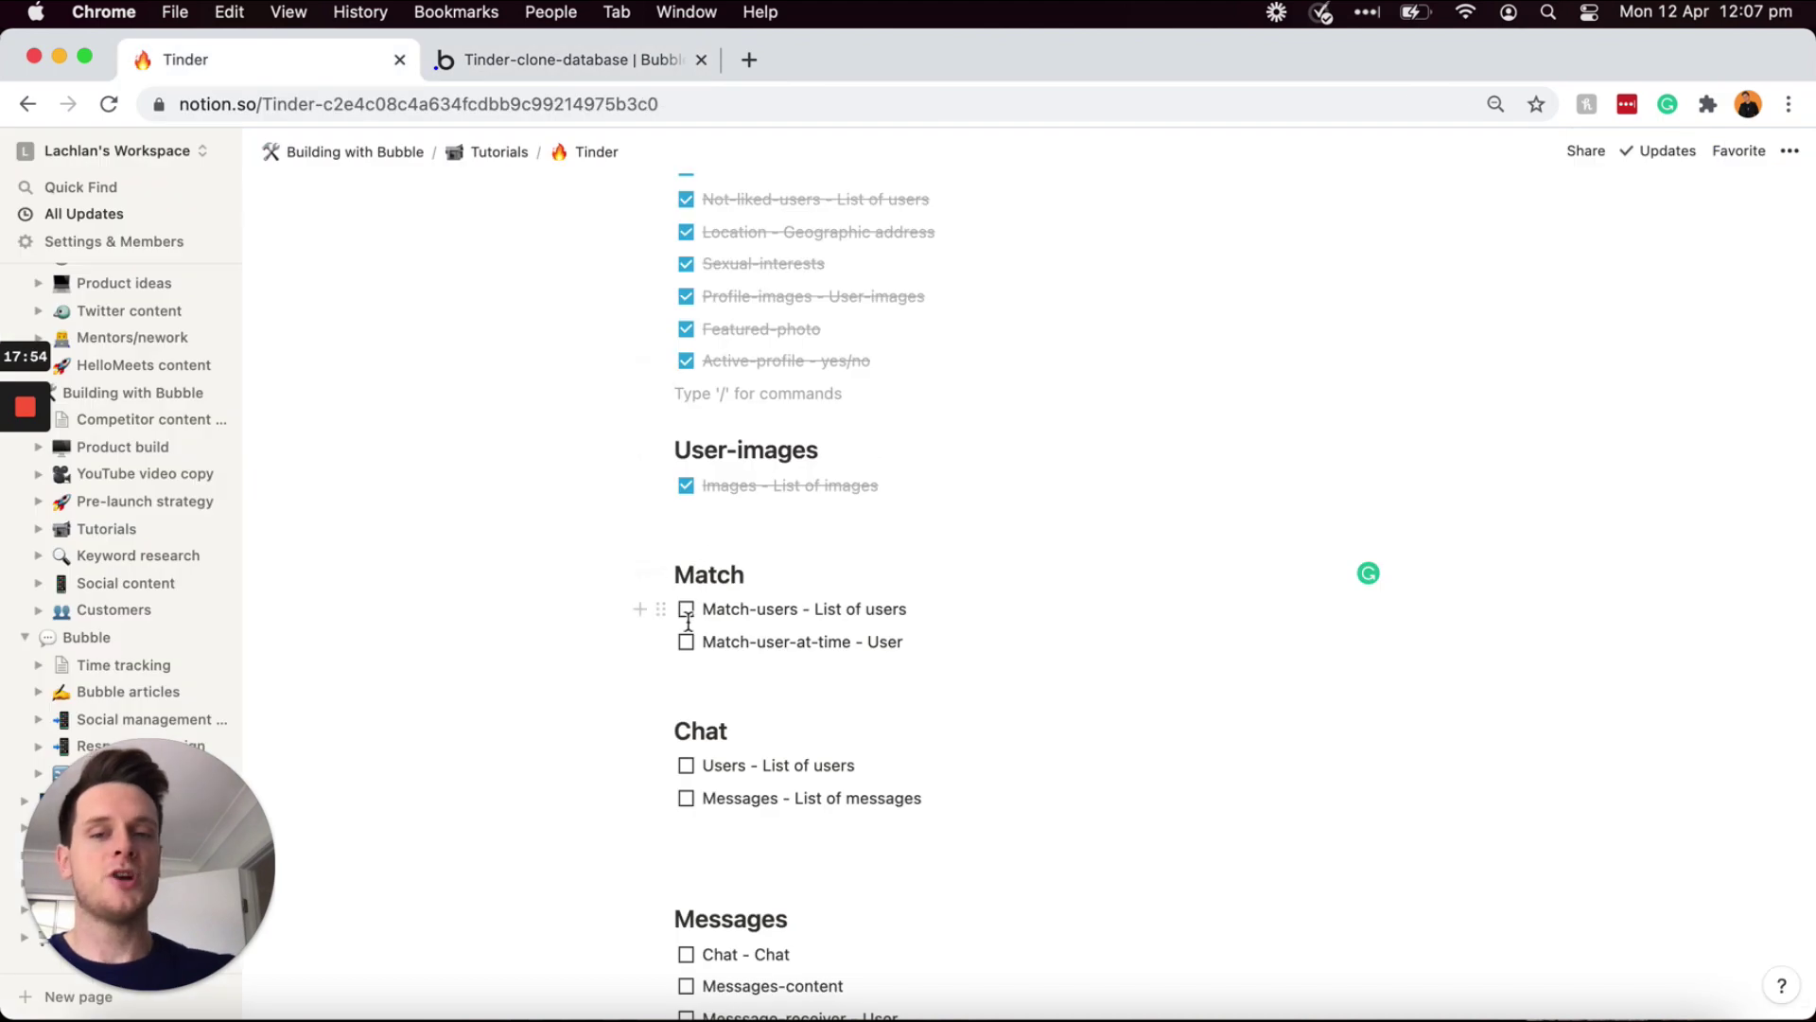
- In the Notion checklist, tick off Match-users and Match-user-at-time under Match
{"action": "left_click", "coordinate": [686, 610]}
{"action": "left_click", "coordinate": [686, 641]}
{"action": "scroll", "coordinate": [778, 580], "scroll_direction": "down", "scroll_amount": 1}
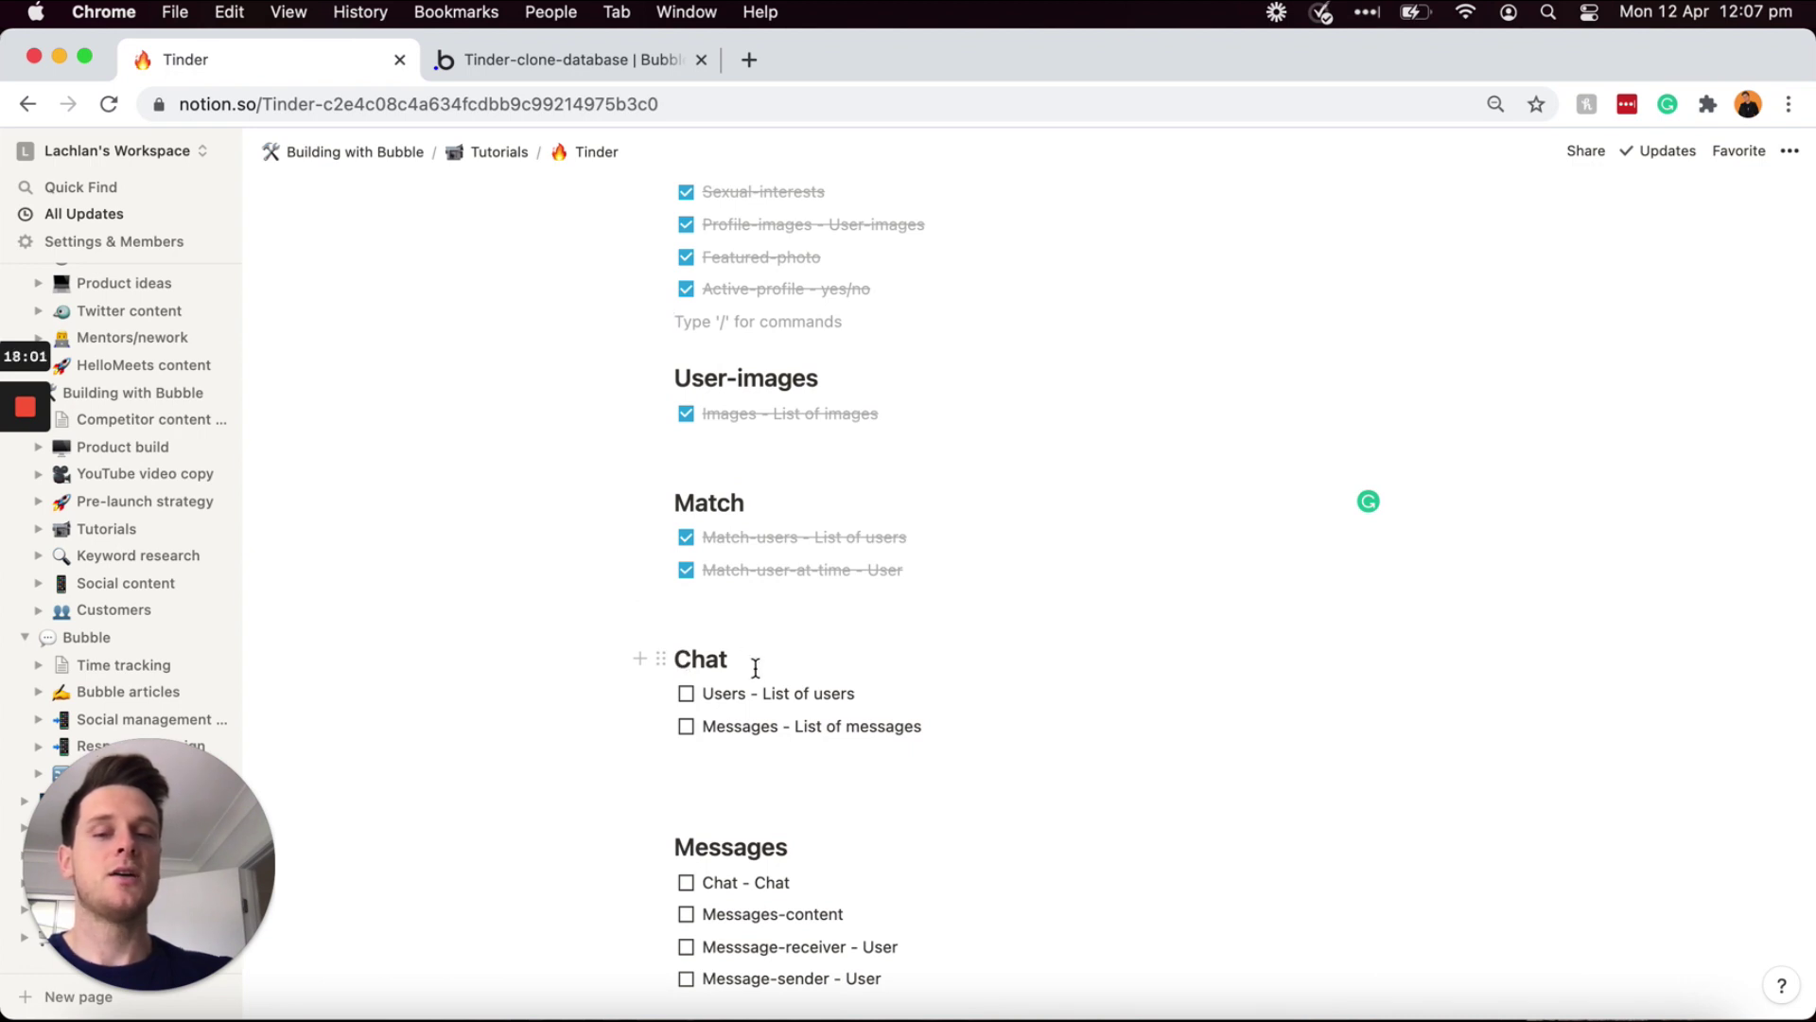
{"action": "scroll", "coordinate": [755, 668], "scroll_direction": "down", "scroll_amount": 1}
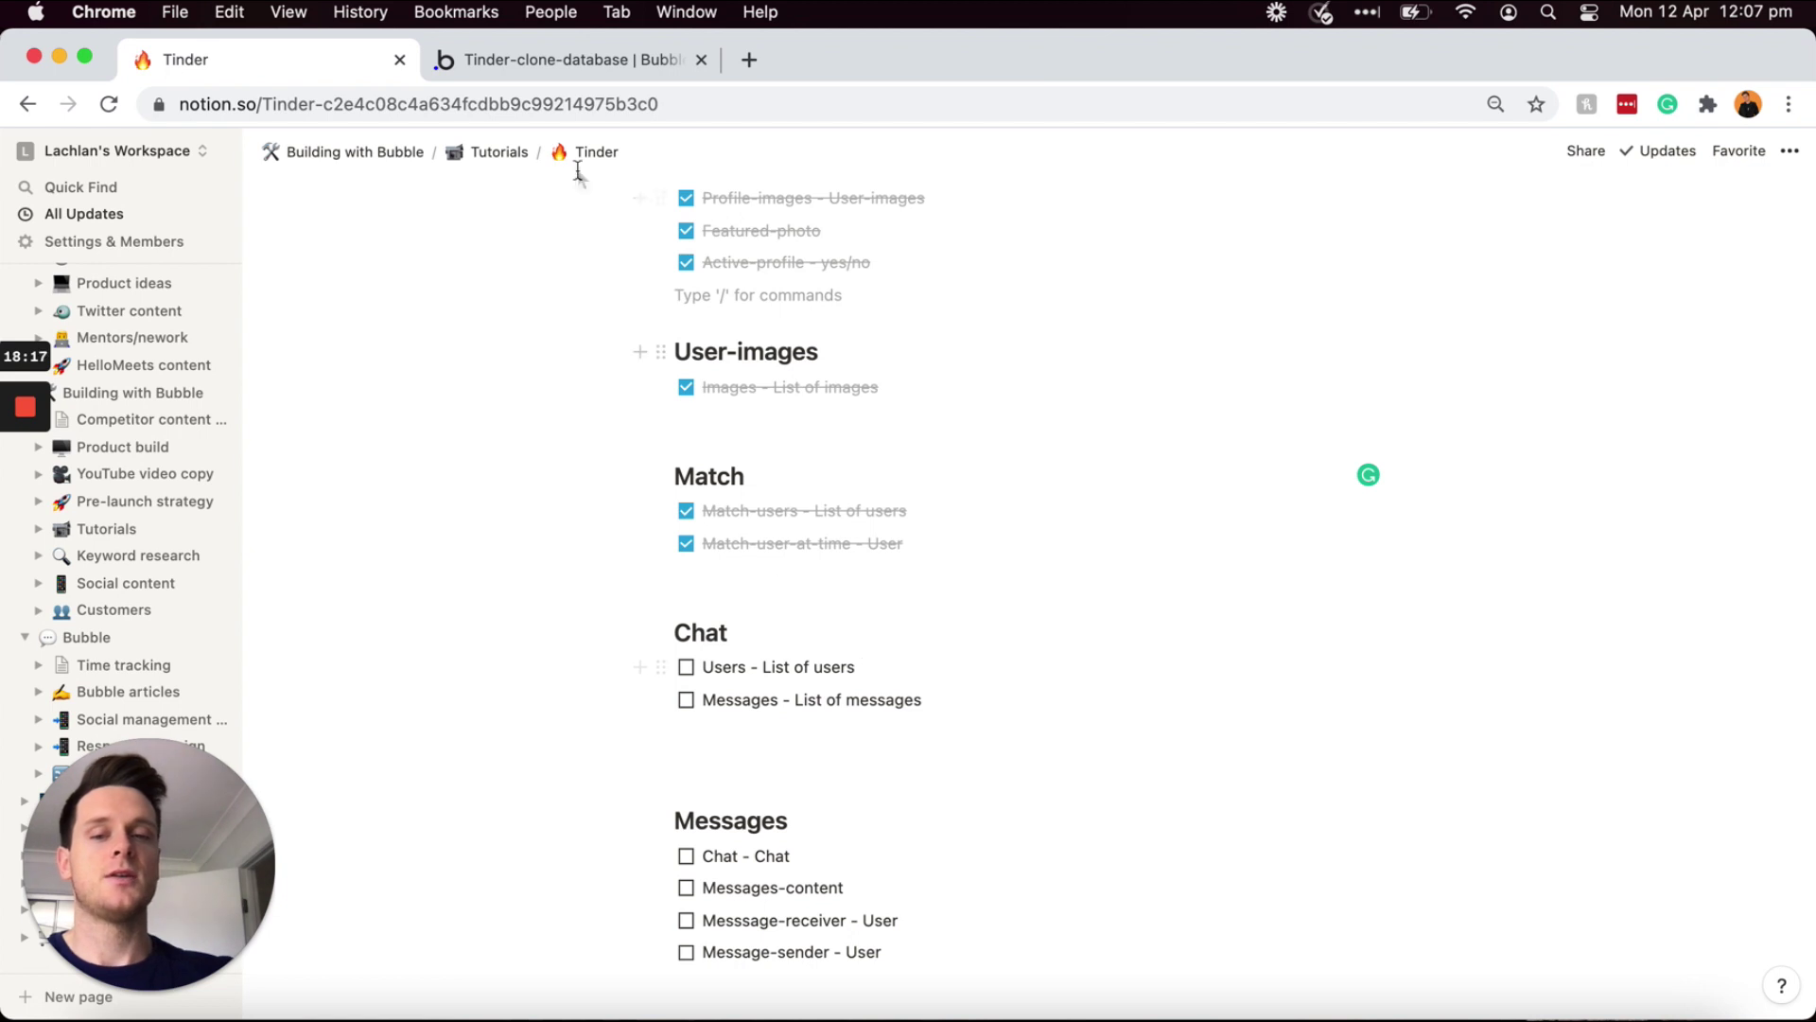
- Switch to Bubble and add a field called Users to the Chat data type, as a list of Users
{"action": "left_click", "coordinate": [569, 57]}
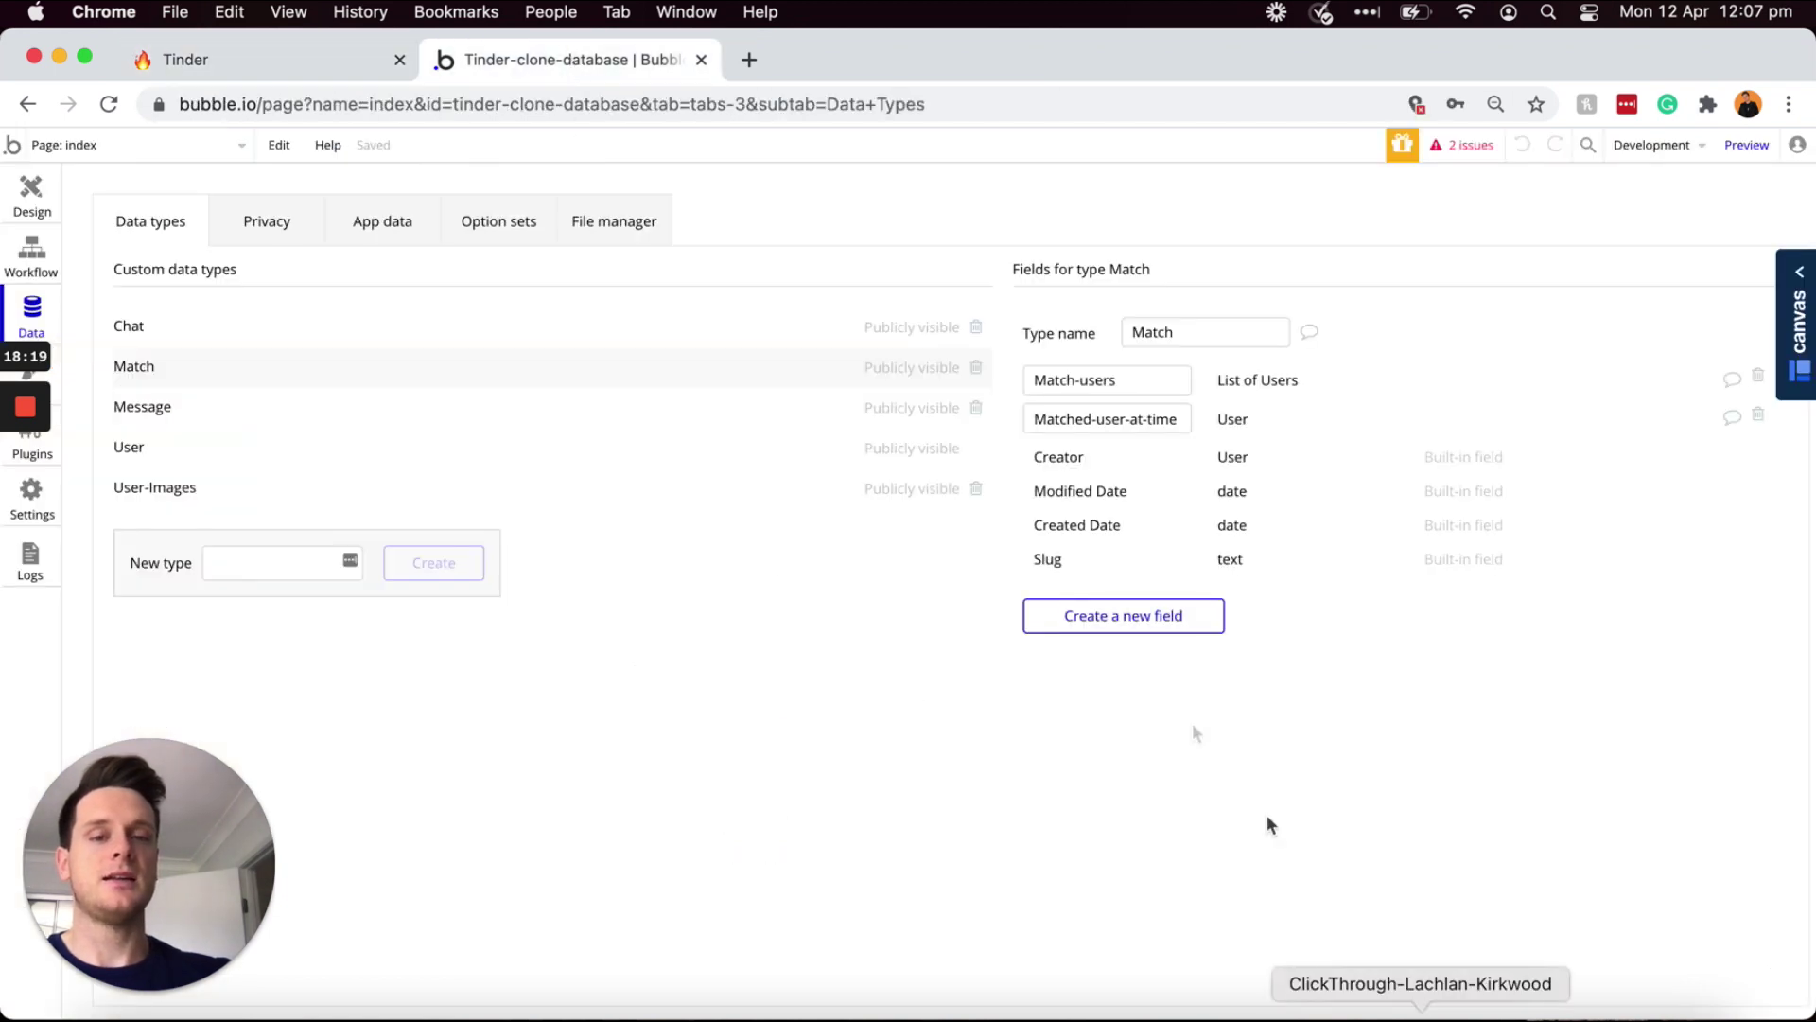
{"action": "left_click", "coordinate": [450, 322]}
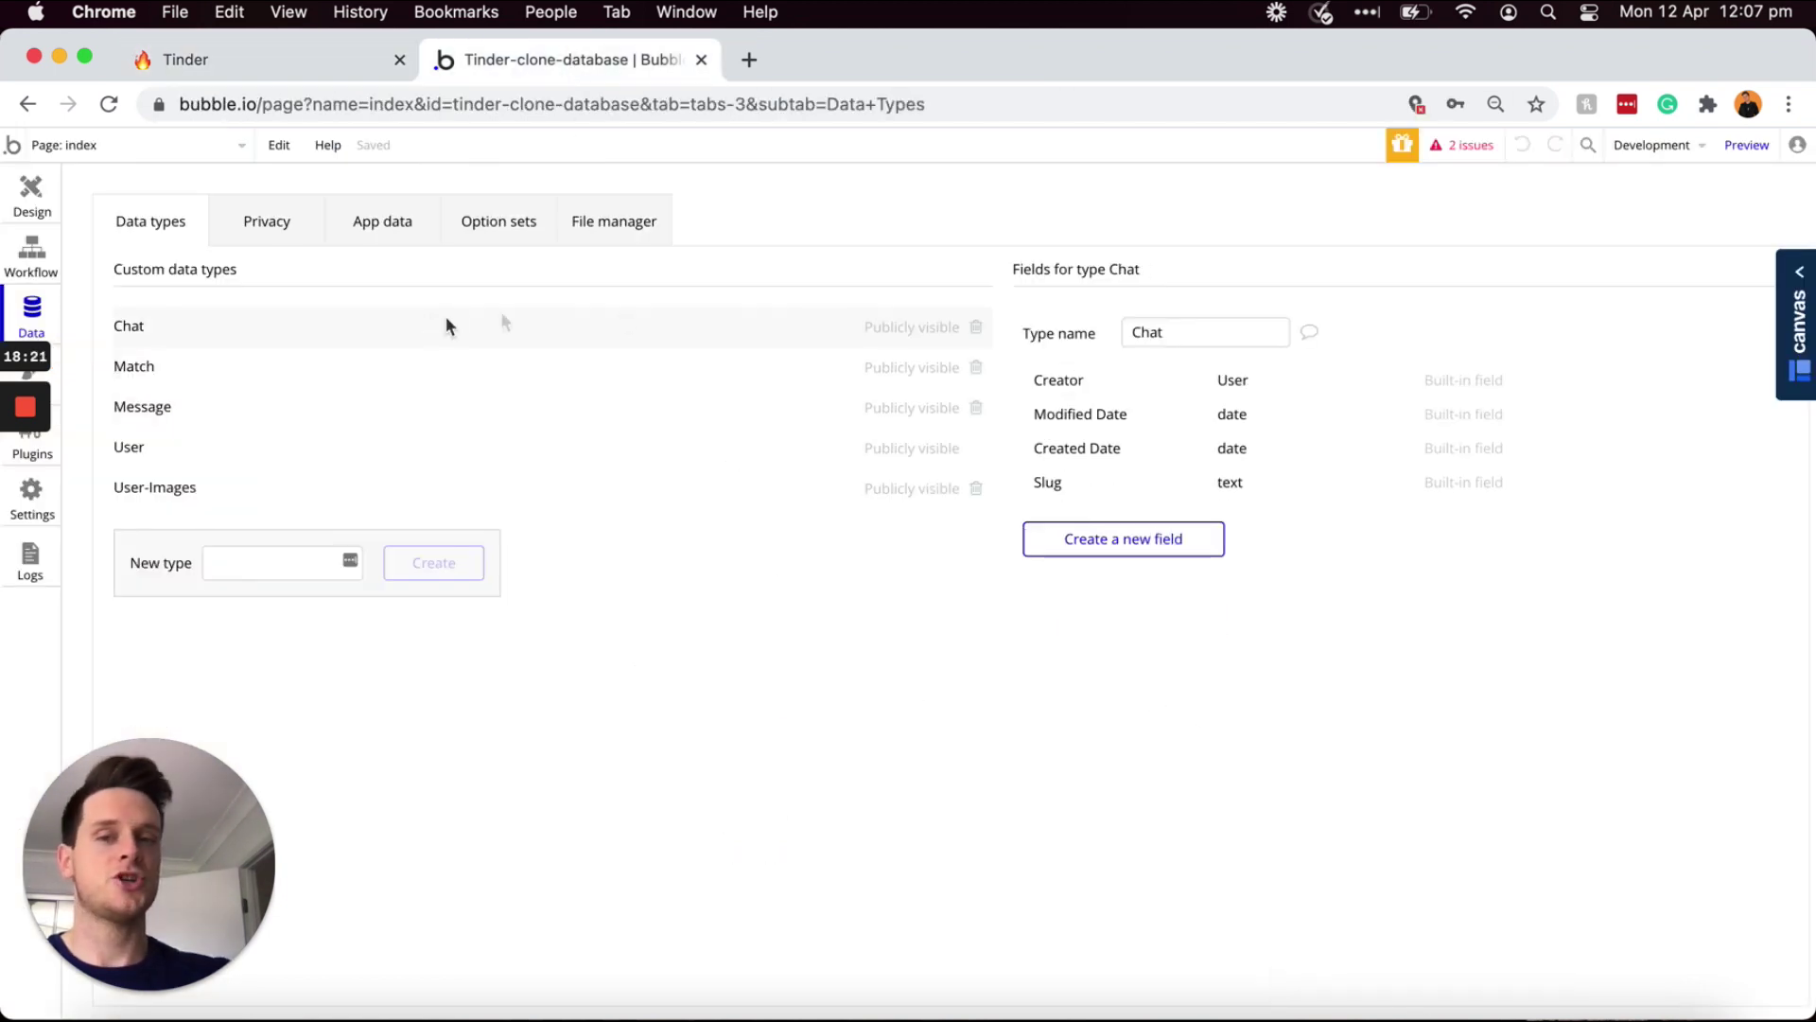
{"action": "left_click", "coordinate": [1090, 539]}
{"action": "type", "text": "Users"}
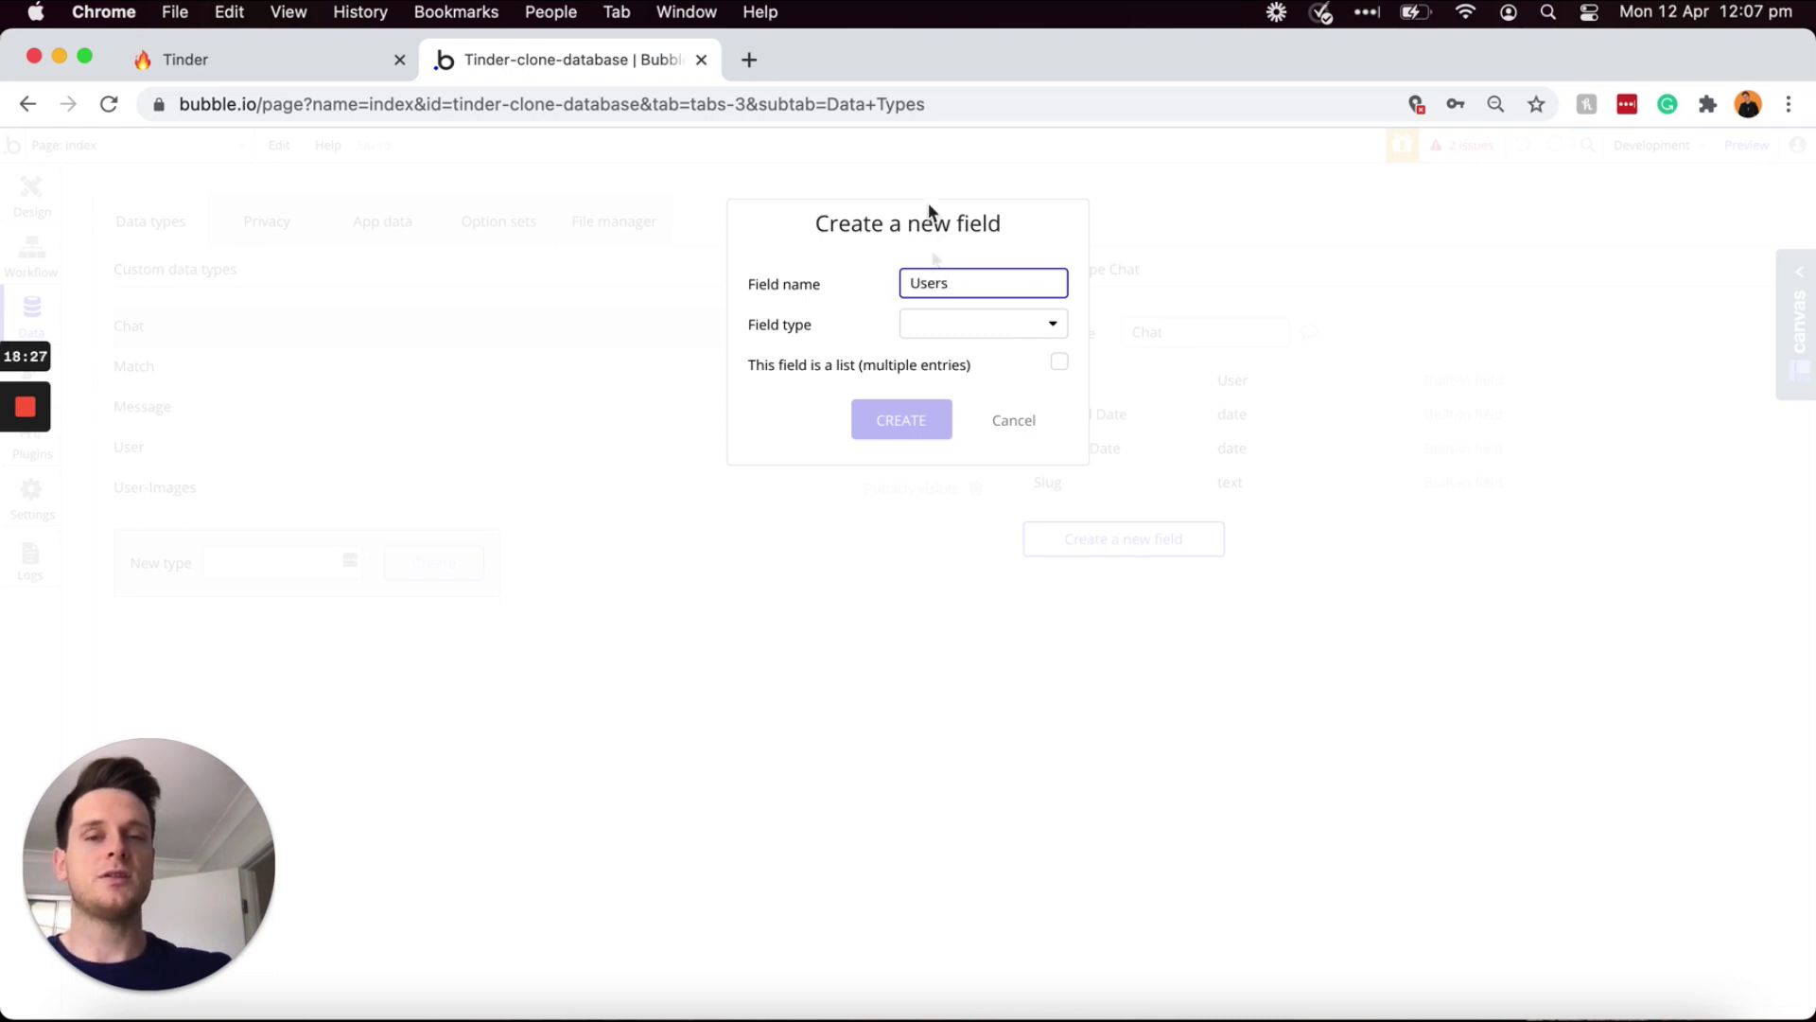
{"action": "left_click", "coordinate": [965, 325]}
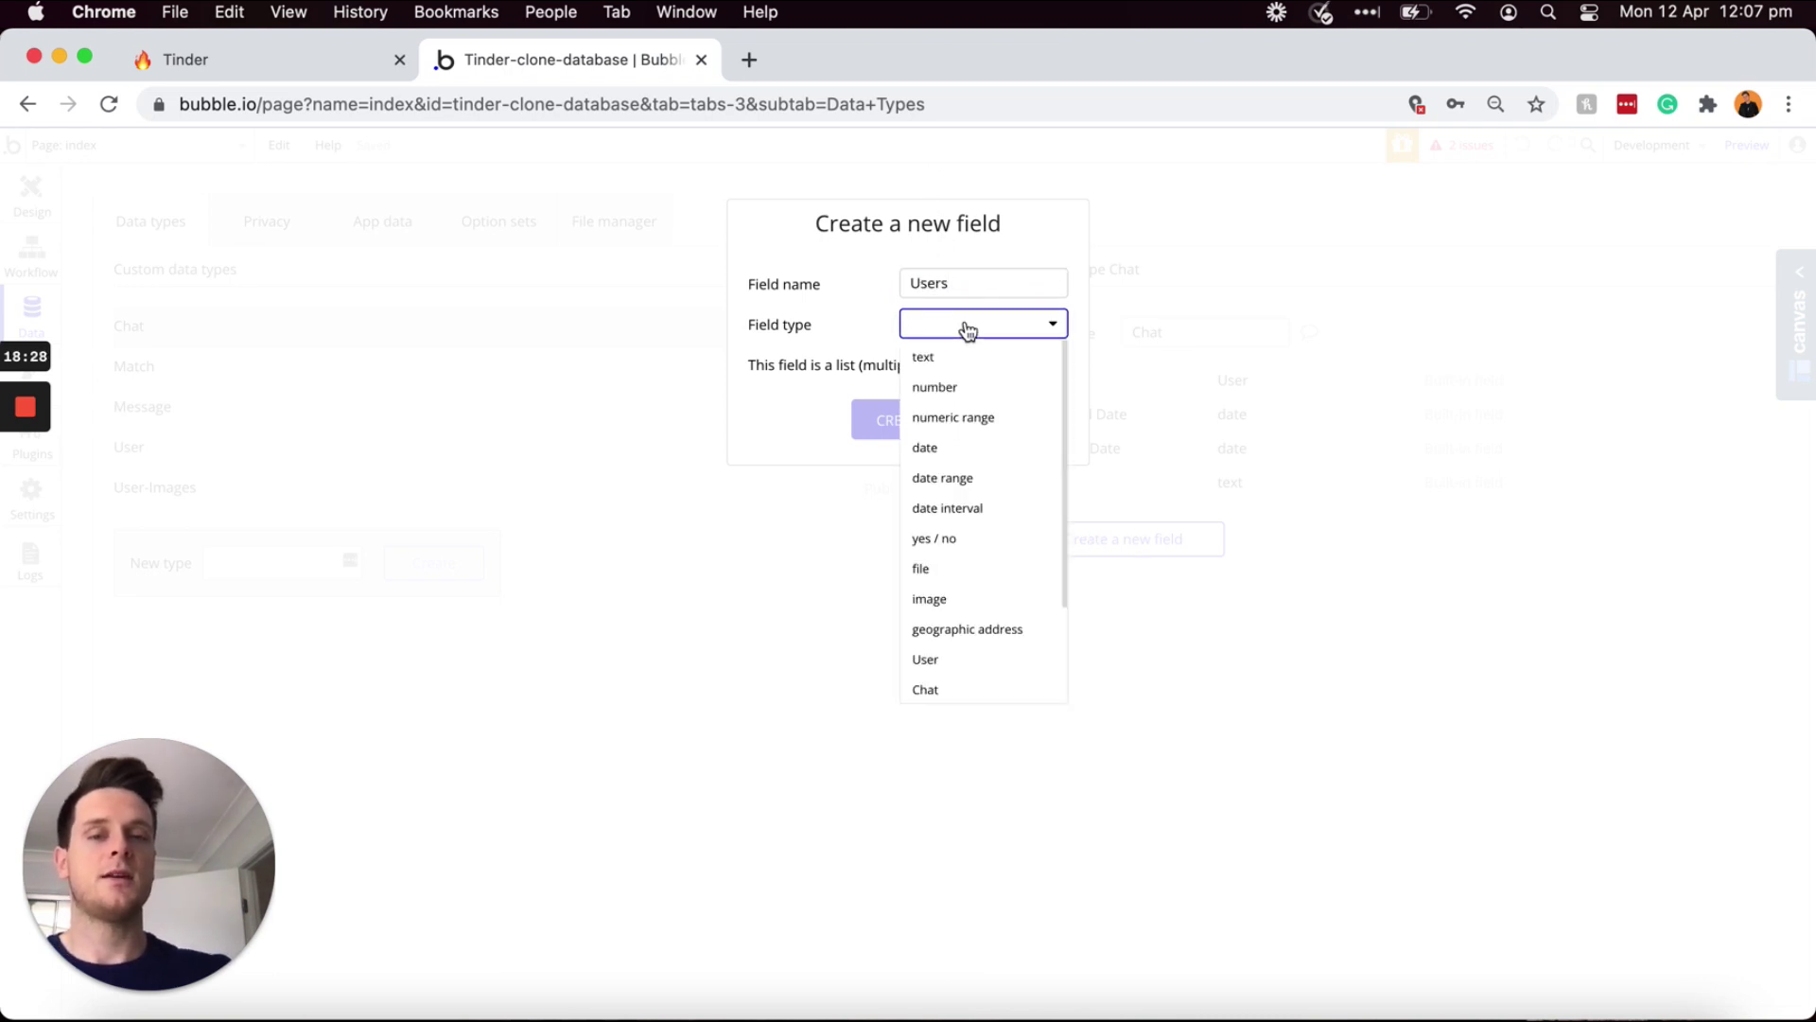
{"action": "scroll", "coordinate": [970, 475], "scroll_direction": "down", "scroll_amount": 2}
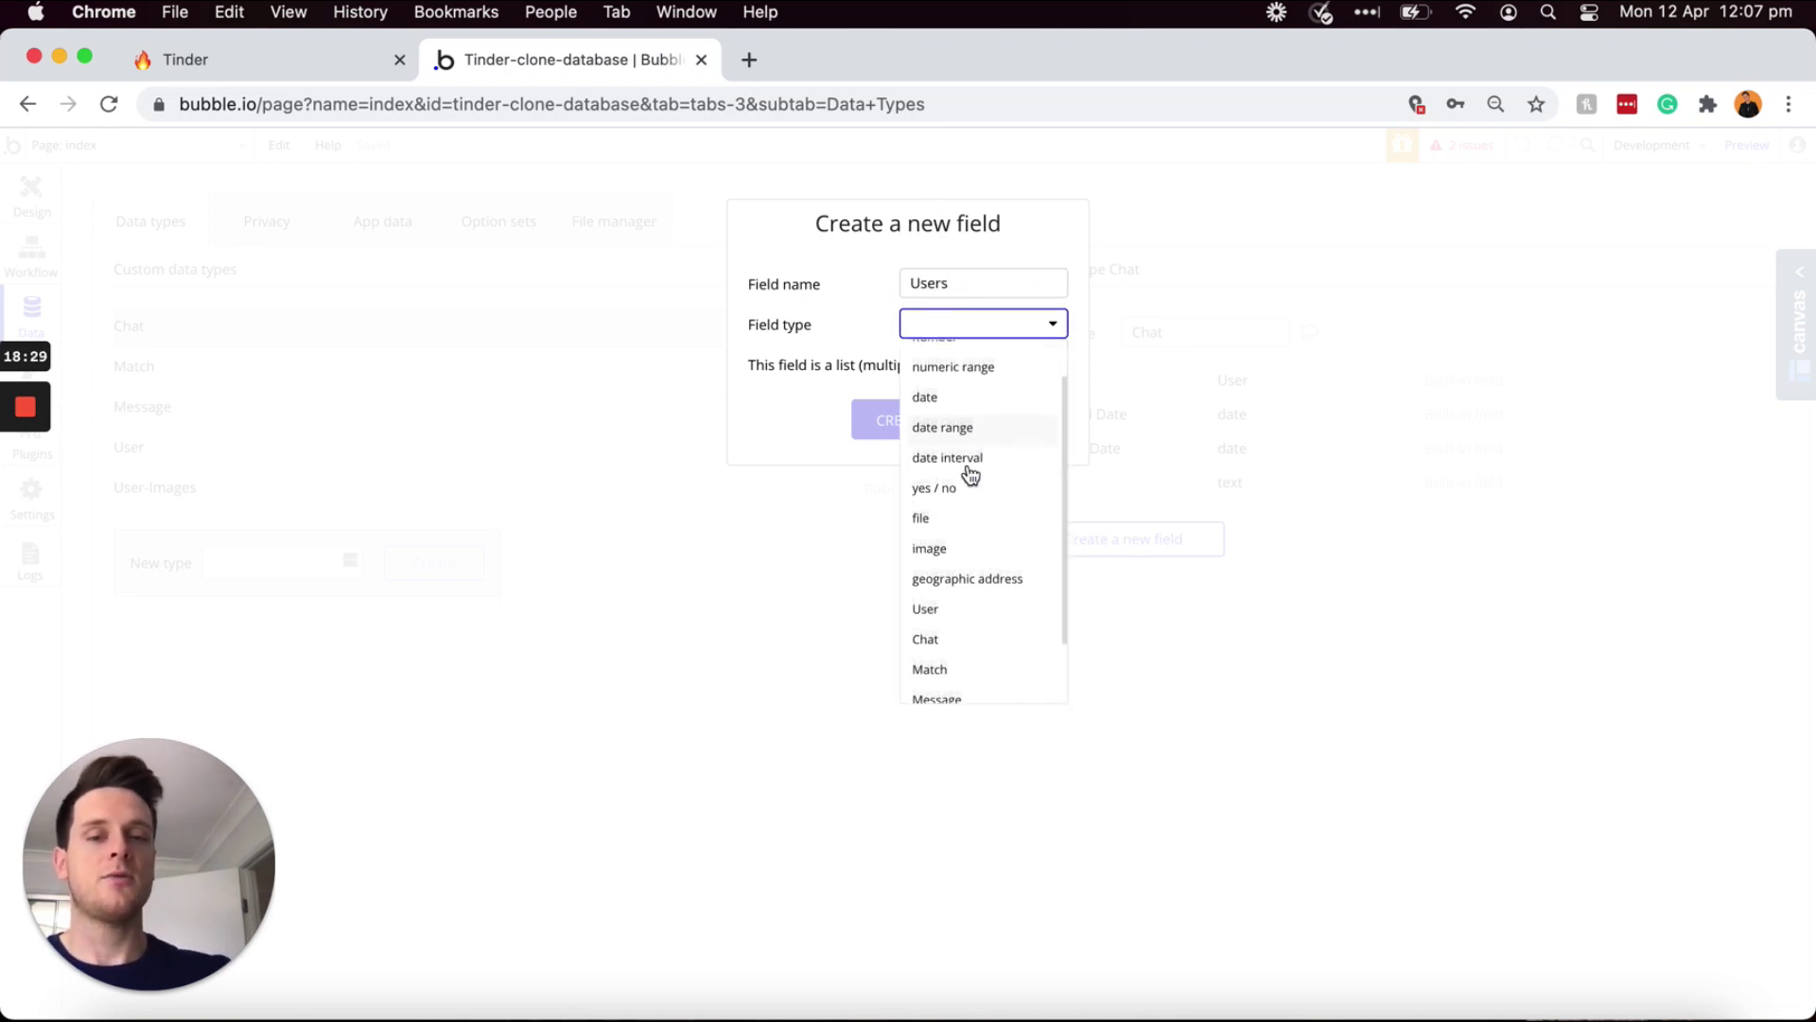
{"action": "left_click", "coordinate": [939, 610]}
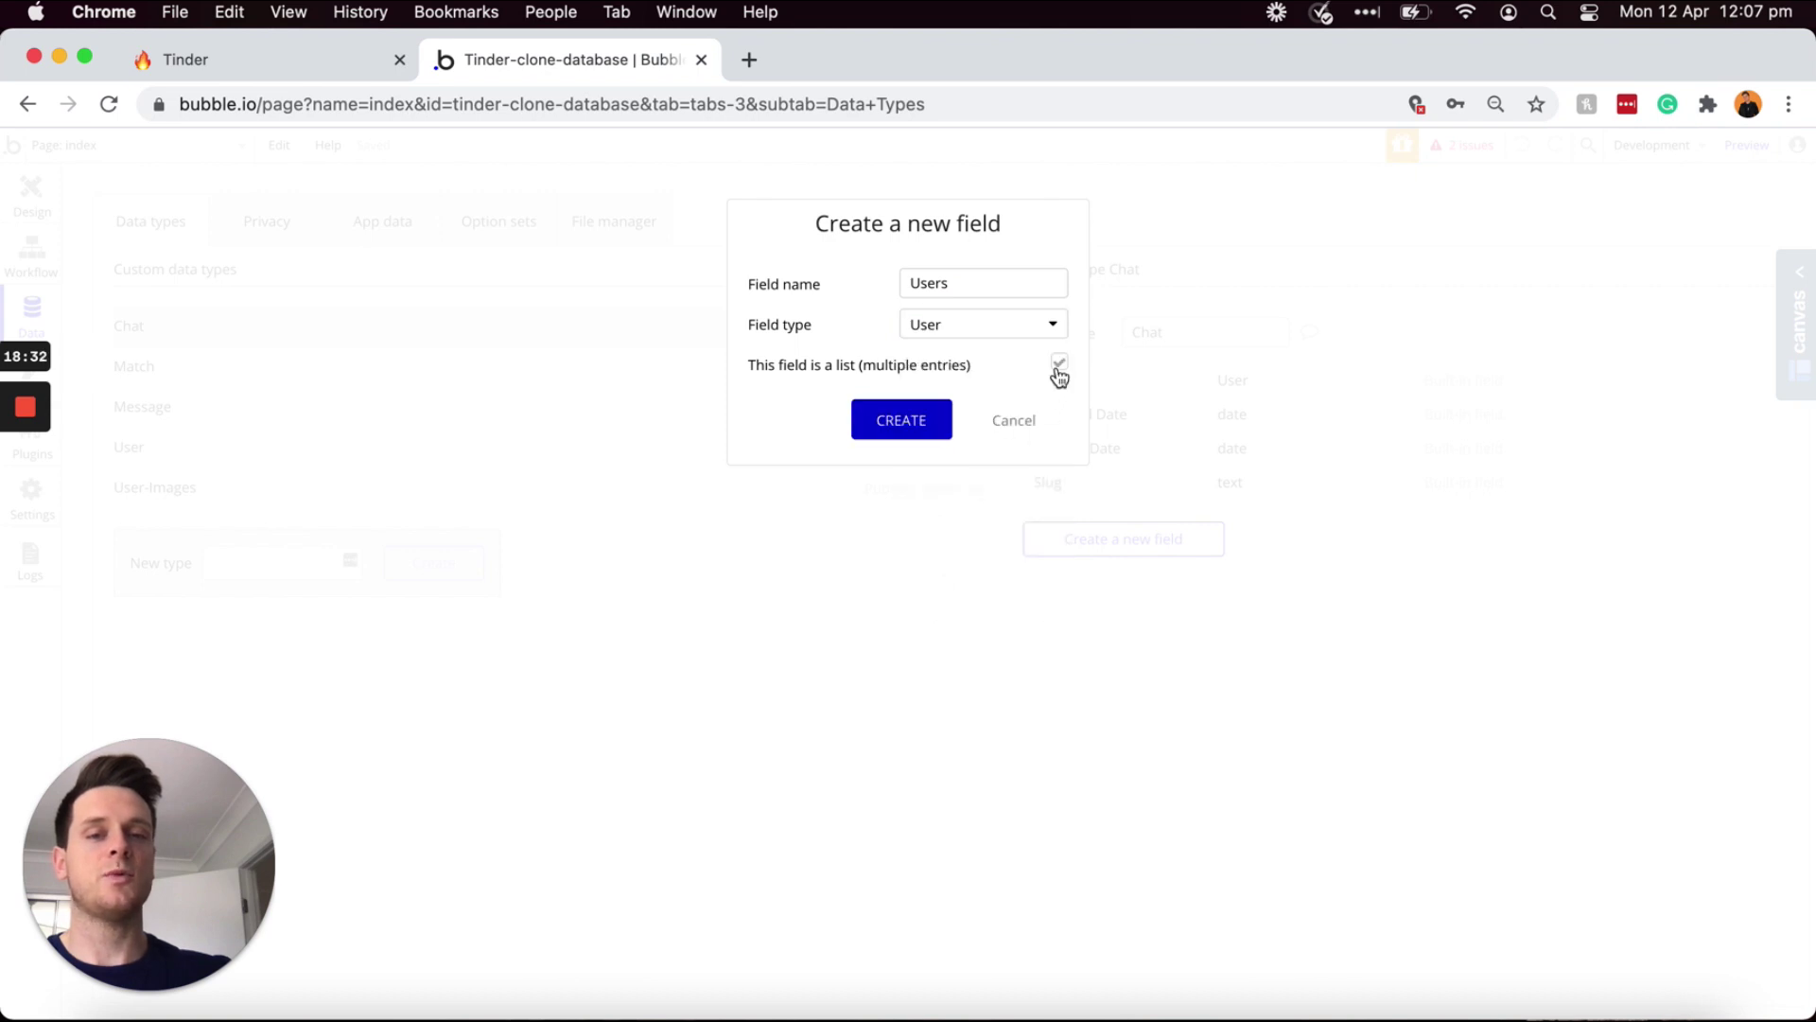
{"action": "left_click", "coordinate": [900, 420]}
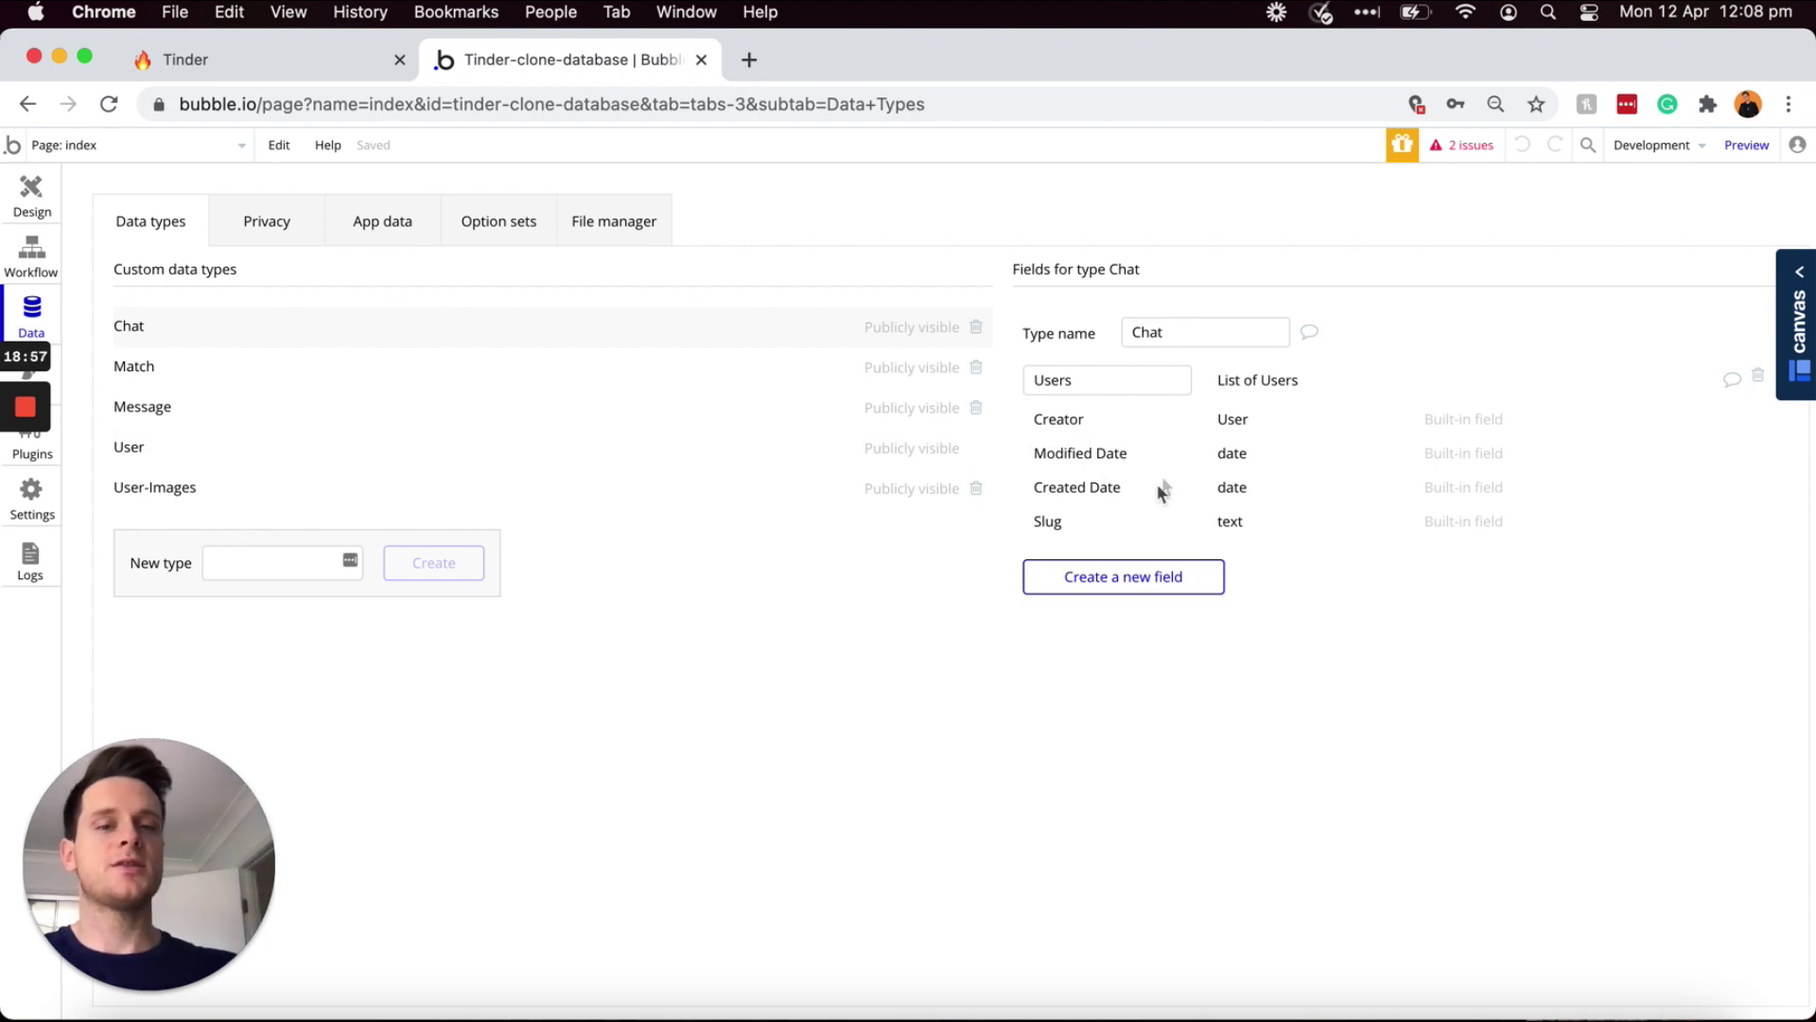
- Add a field called Messages to the Chat data type, as a list of type Message
{"action": "left_click", "coordinate": [1113, 573]}
{"action": "type", "text": "Messages"}
{"action": "left_click", "coordinate": [1019, 324]}
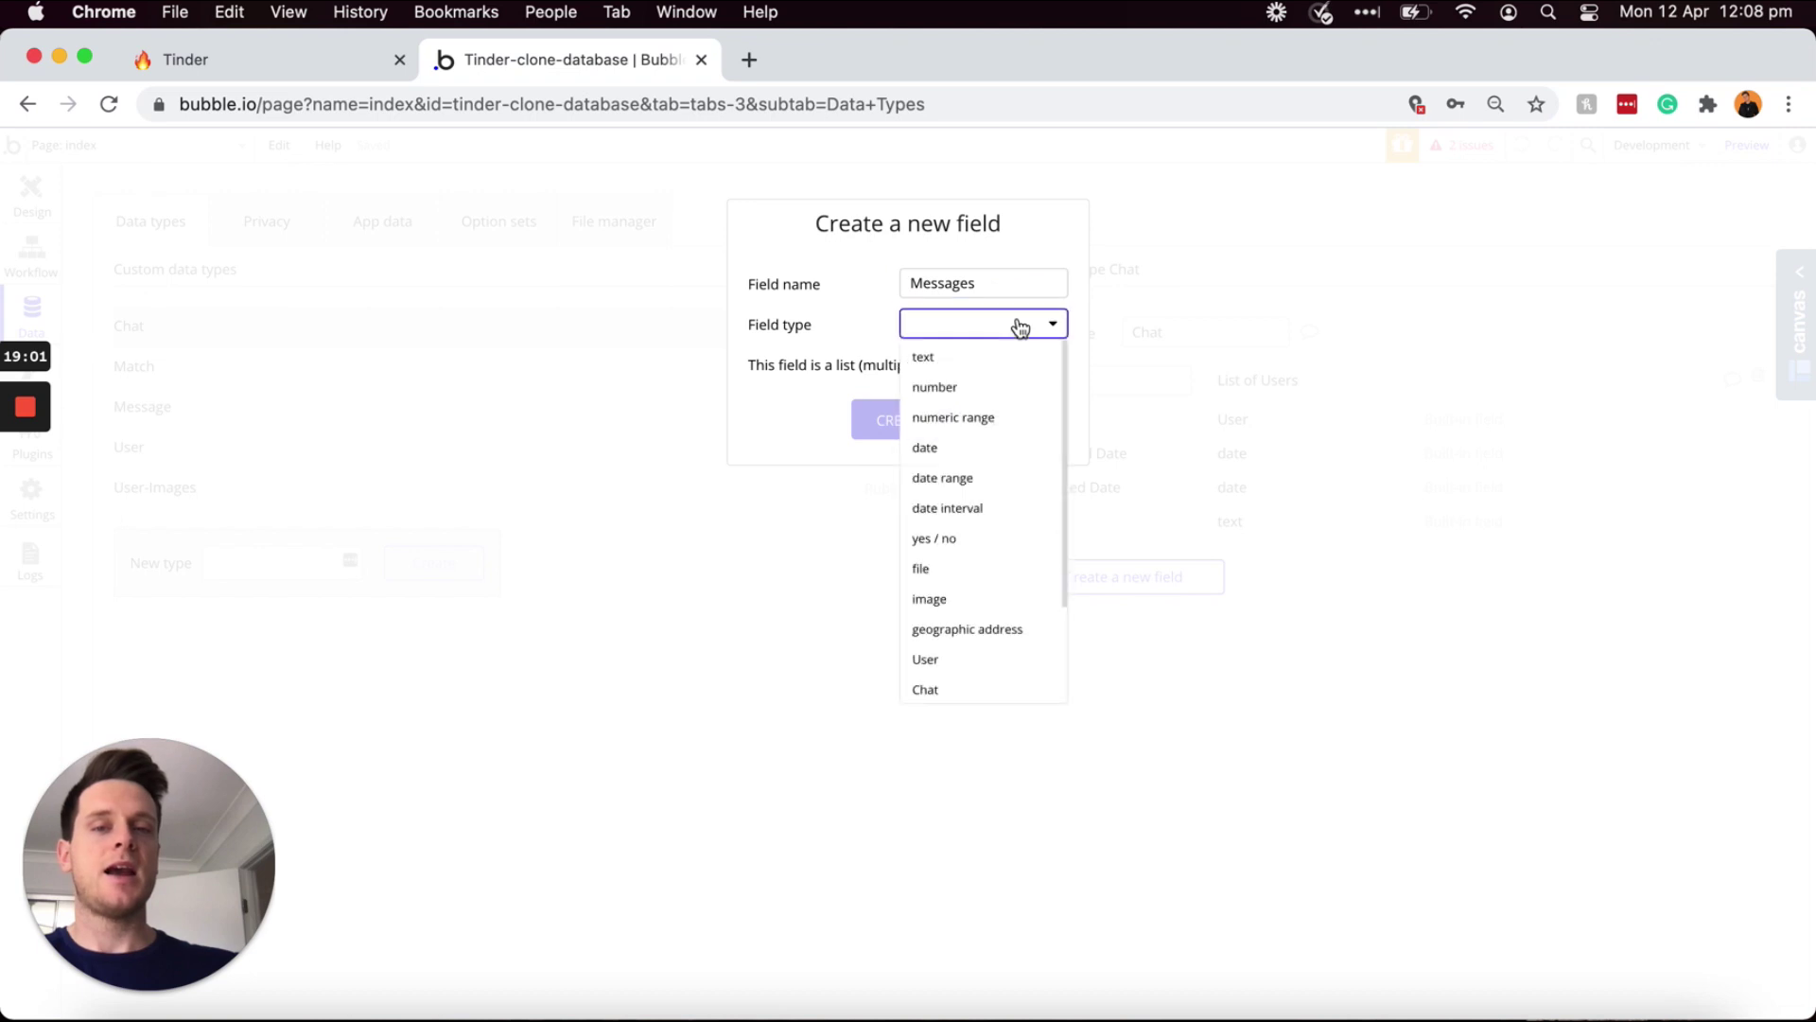
{"action": "scroll", "coordinate": [1005, 480], "scroll_direction": "down", "scroll_amount": 3}
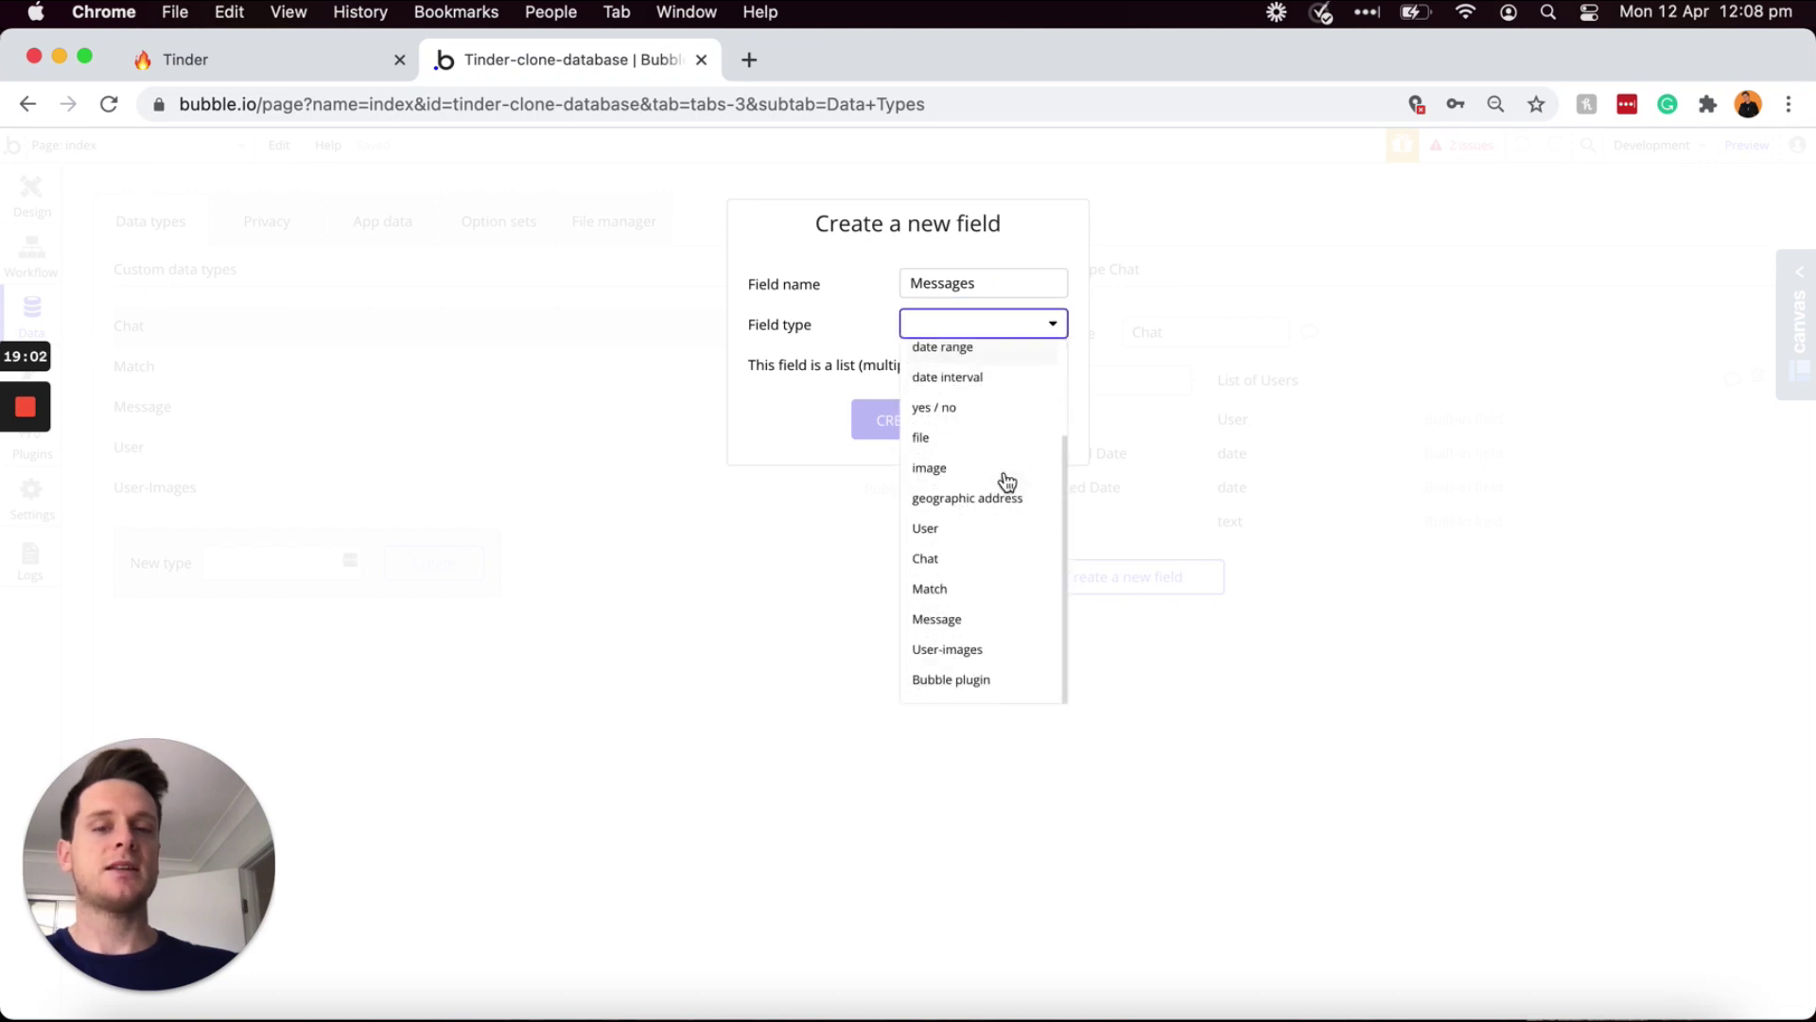
{"action": "left_click", "coordinate": [939, 619]}
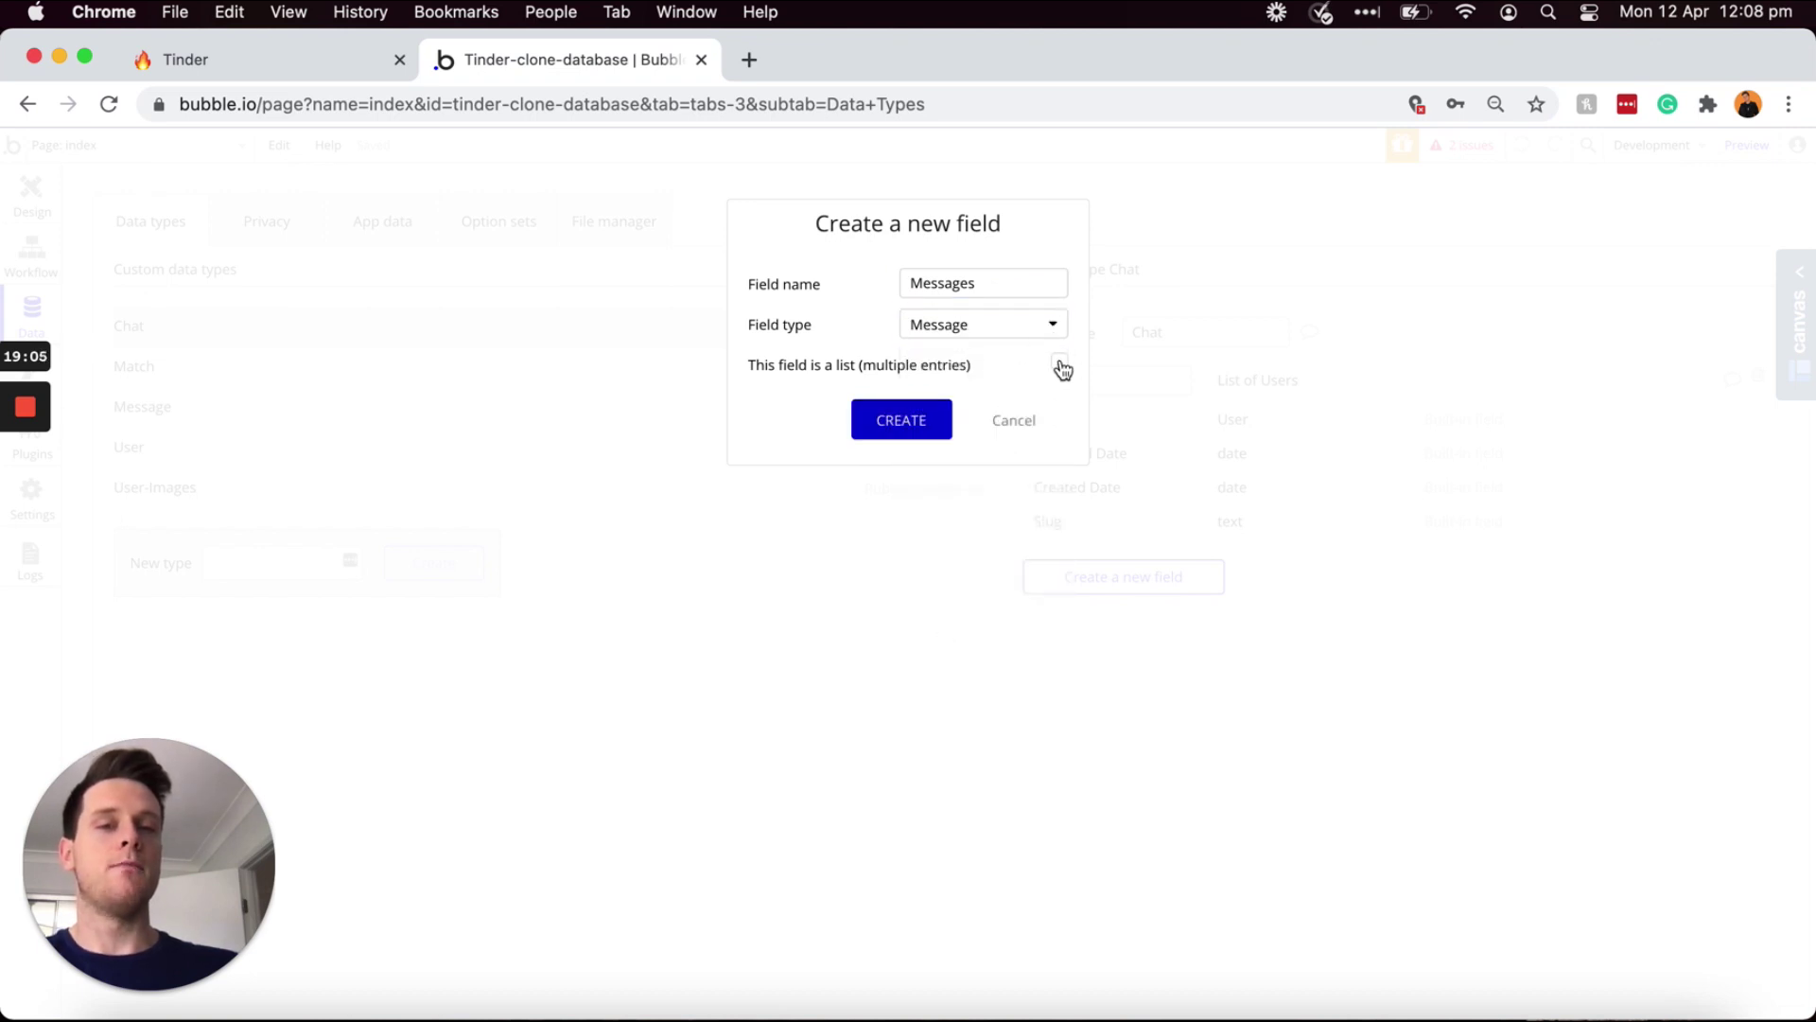
{"action": "left_click", "coordinate": [1060, 365]}
{"action": "left_click", "coordinate": [910, 418]}
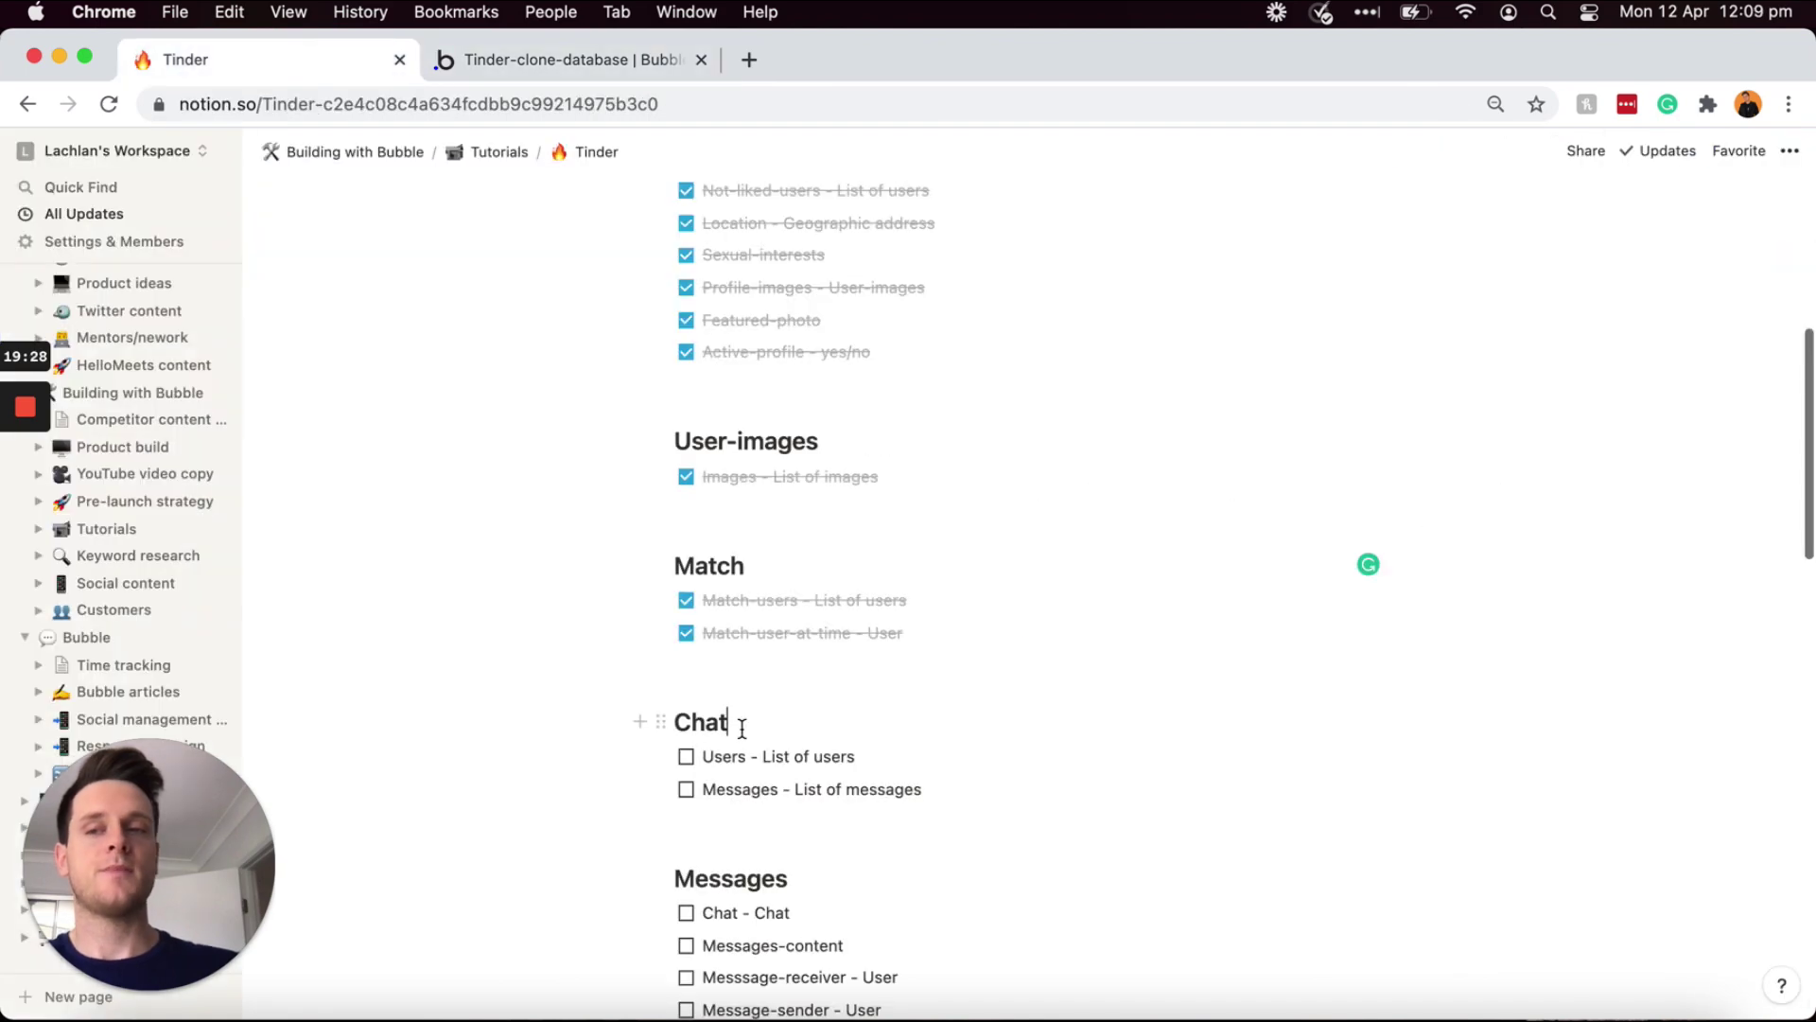
- In the Notion checklist, tick off the Users and Messages items under Chat
{"action": "left_click", "coordinate": [686, 756]}
{"action": "left_click", "coordinate": [685, 789]}
{"action": "scroll", "coordinate": [803, 667], "scroll_direction": "down", "scroll_amount": 2}
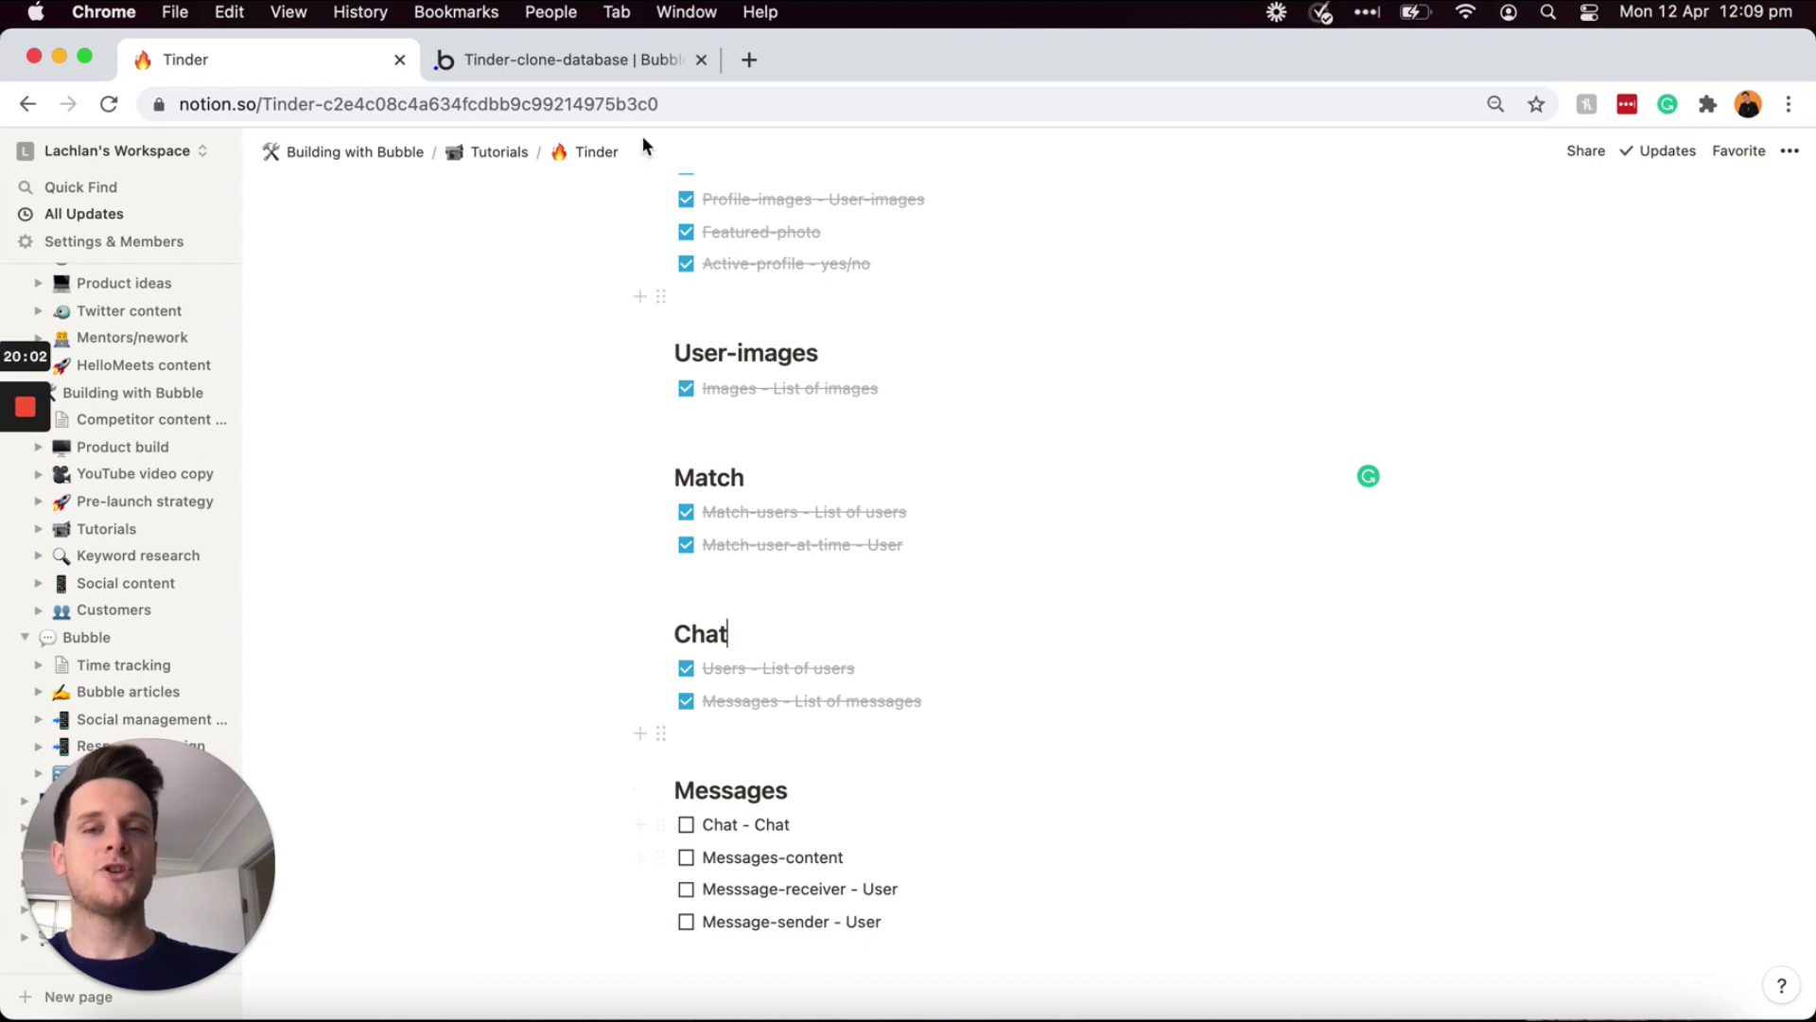
- Switch to Bubble, add a field called Chat of type Chat to the Message data type, and tick it off in the Notion checklist
{"action": "left_click", "coordinate": [611, 62]}
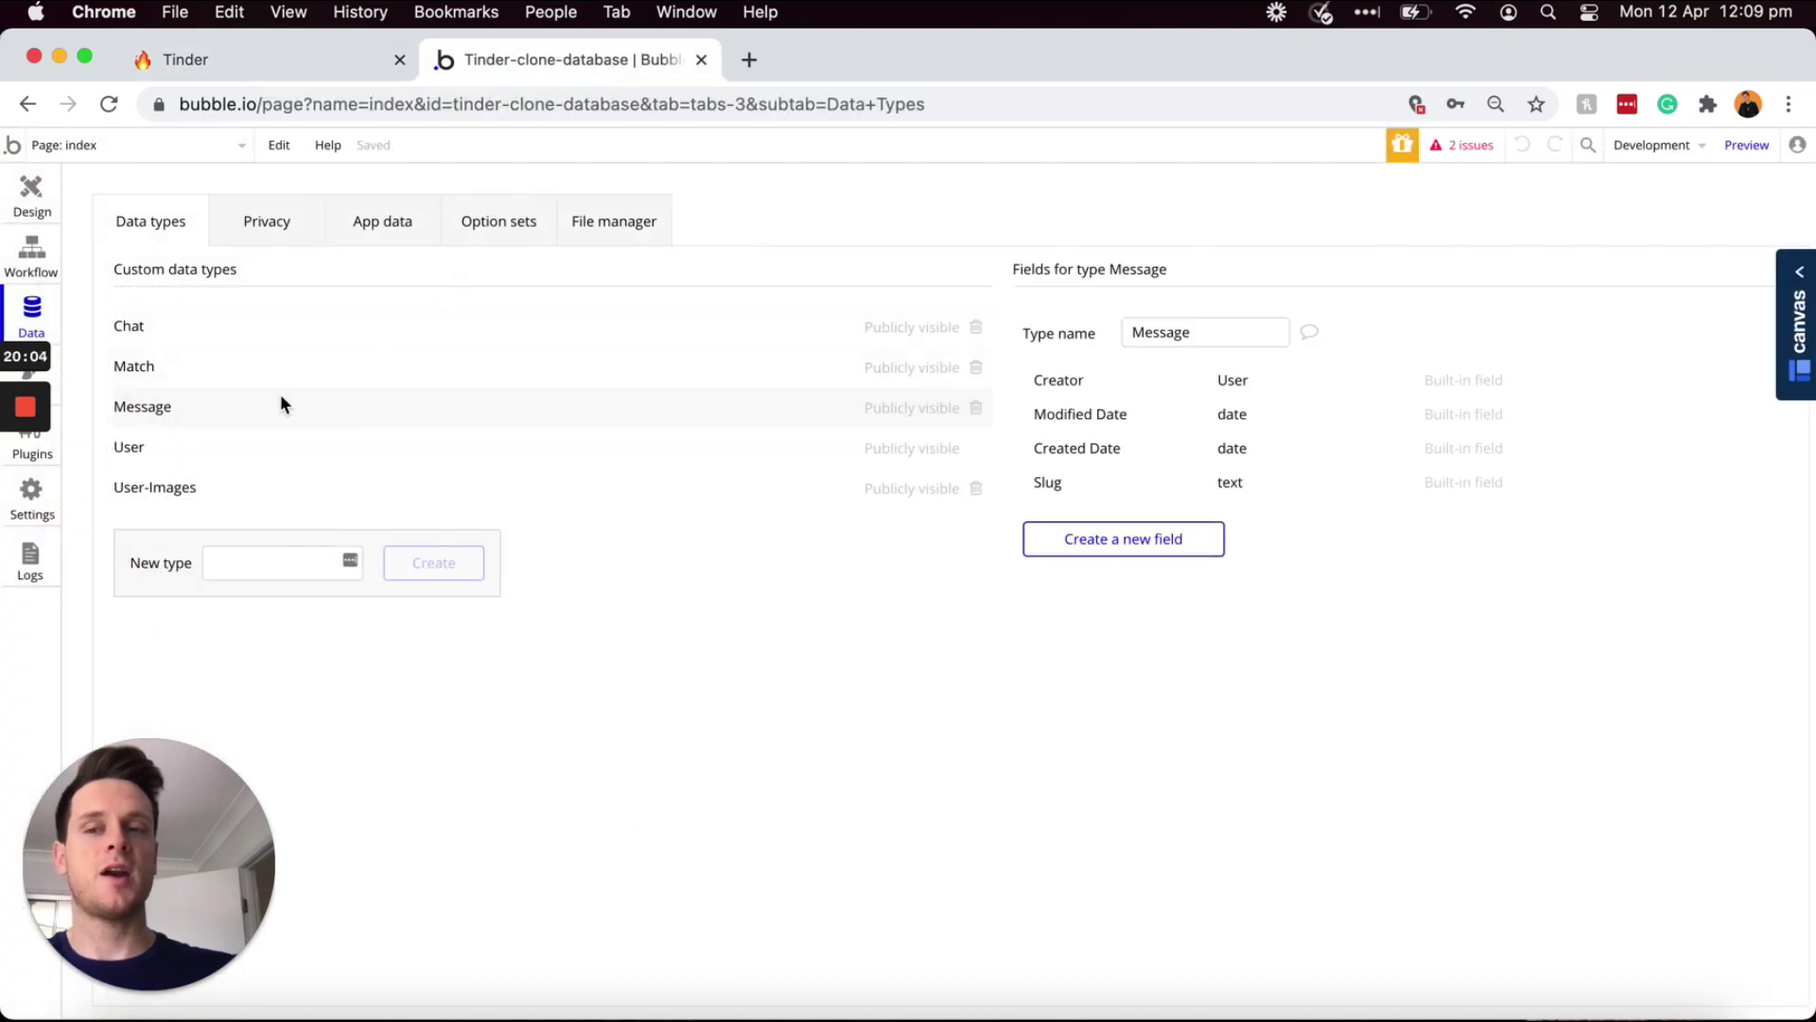
{"action": "left_click", "coordinate": [1071, 554]}
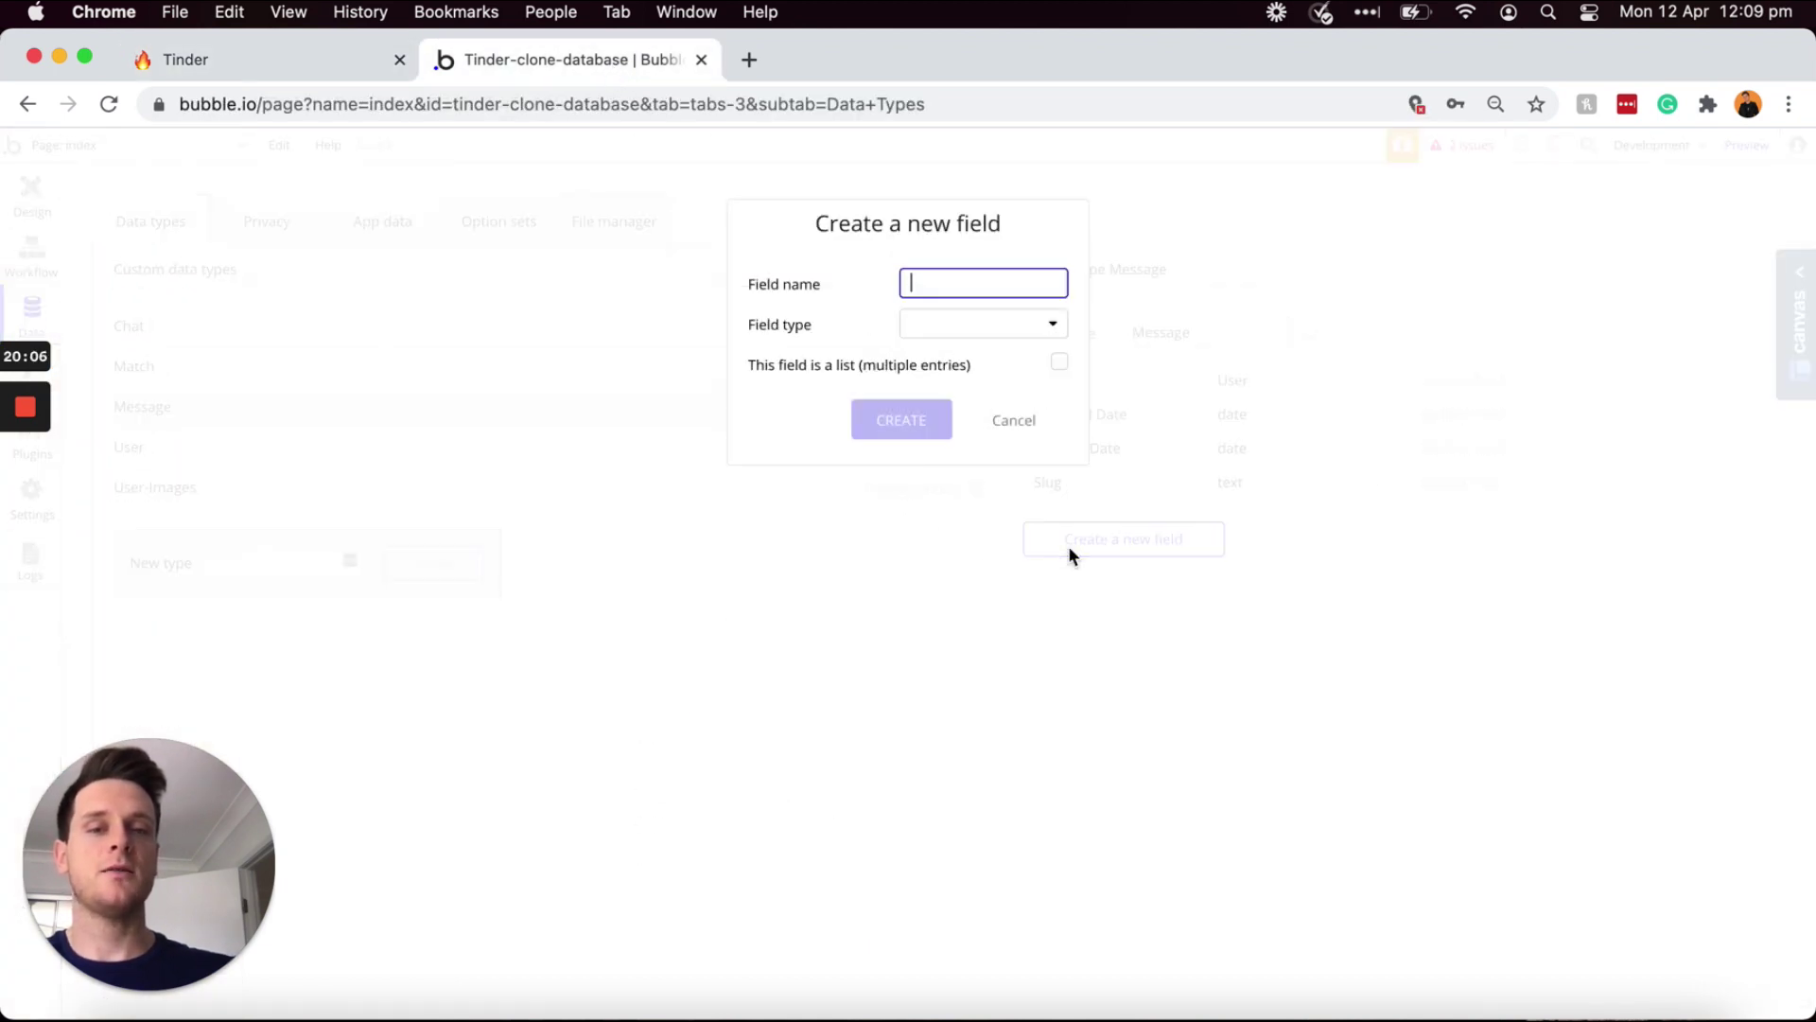
{"action": "type", "text": "Chat"}
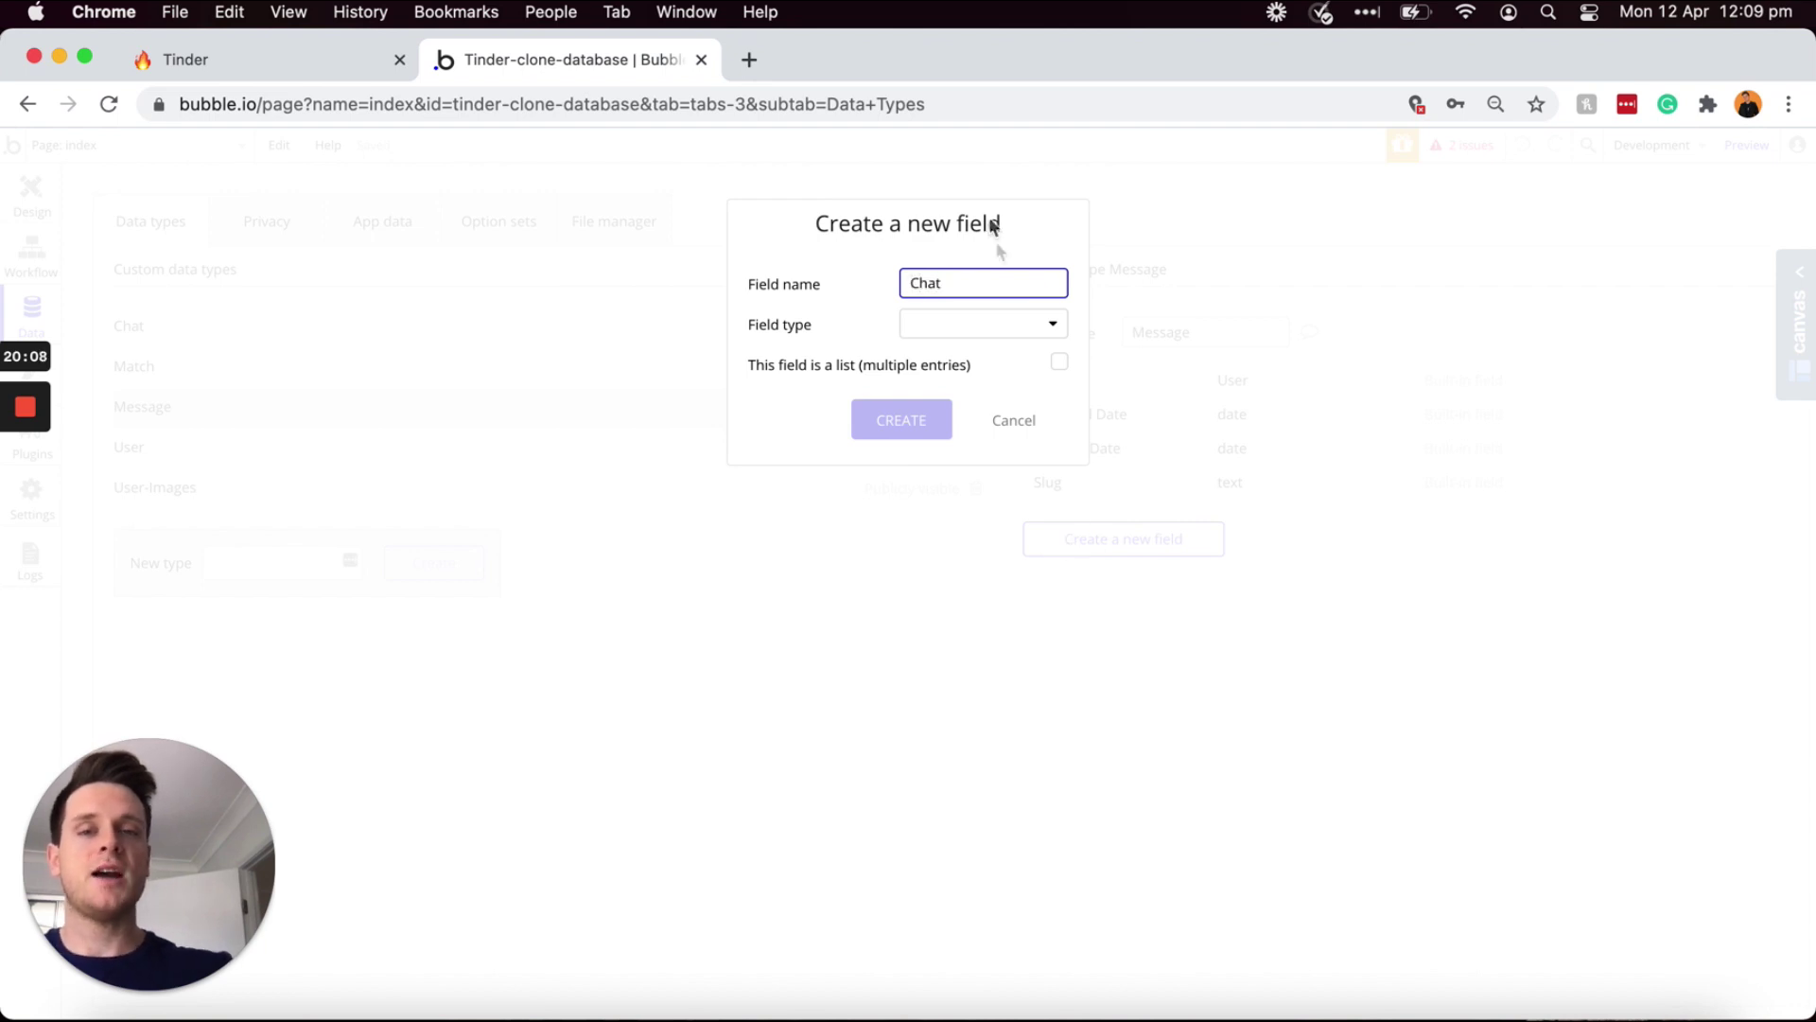
{"action": "left_click", "coordinate": [990, 261]}
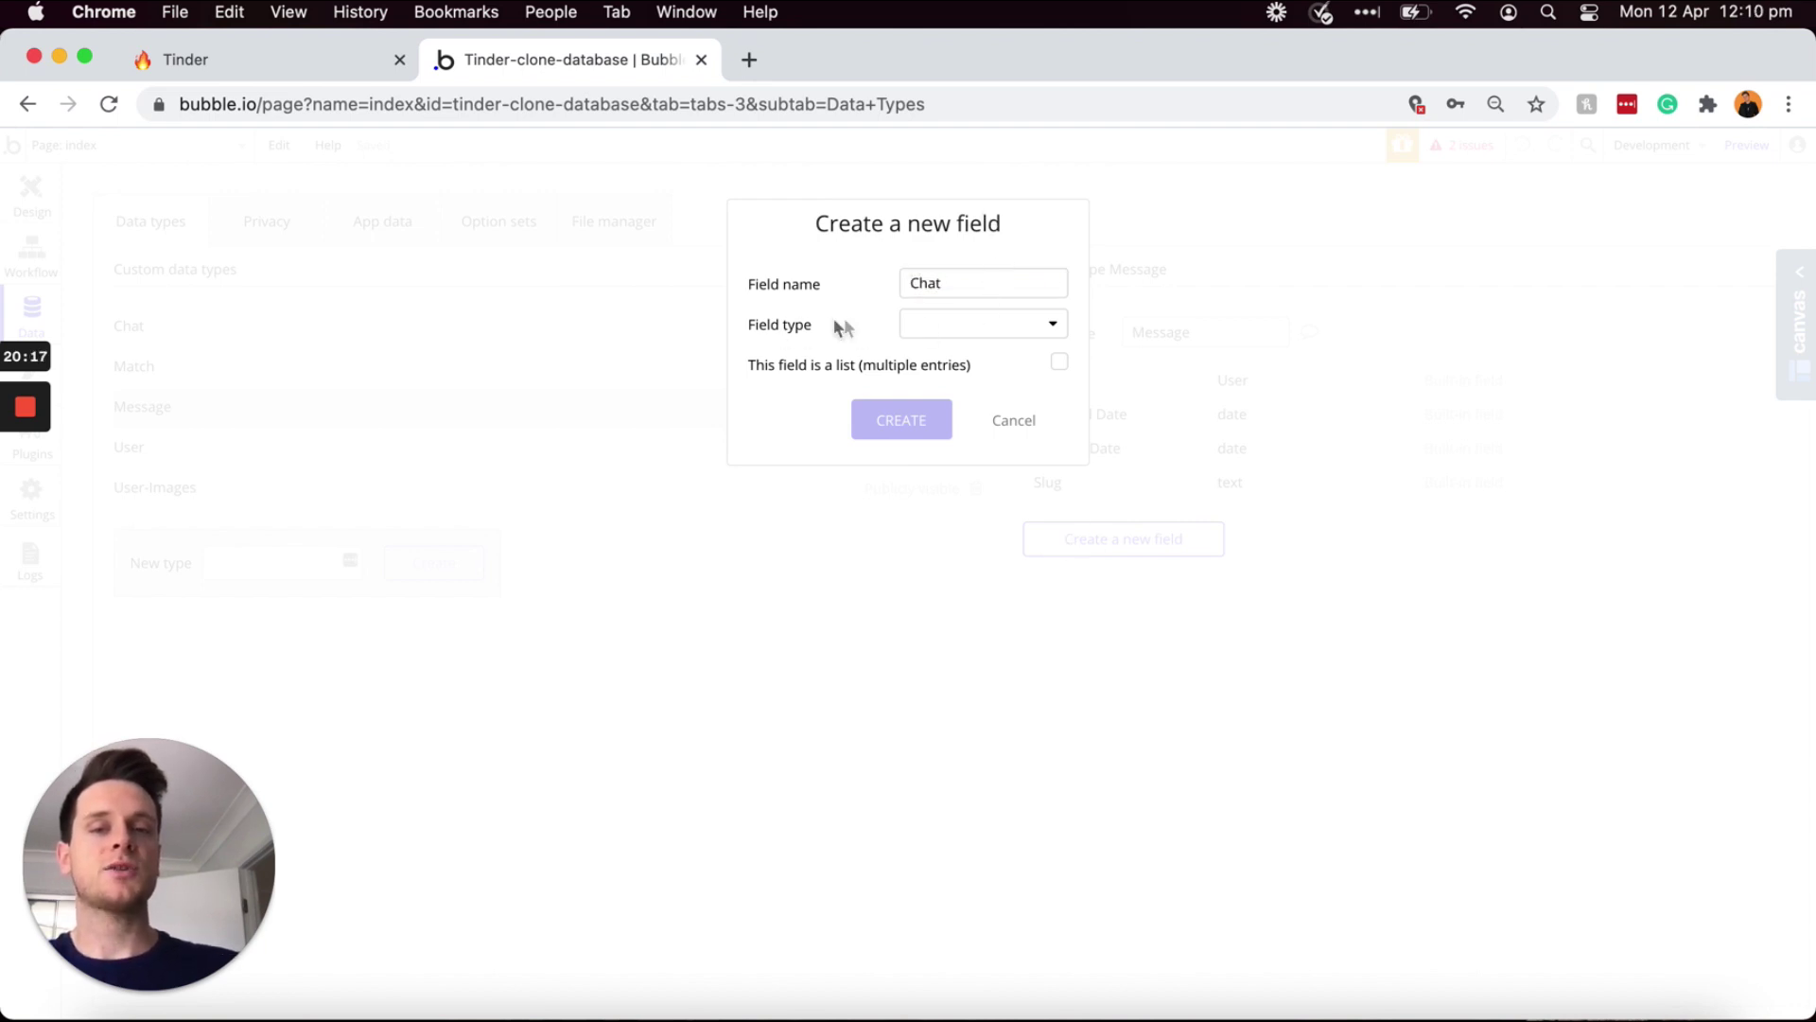
{"action": "left_click", "coordinate": [940, 325]}
{"action": "scroll", "coordinate": [960, 495], "scroll_direction": "down", "scroll_amount": 3}
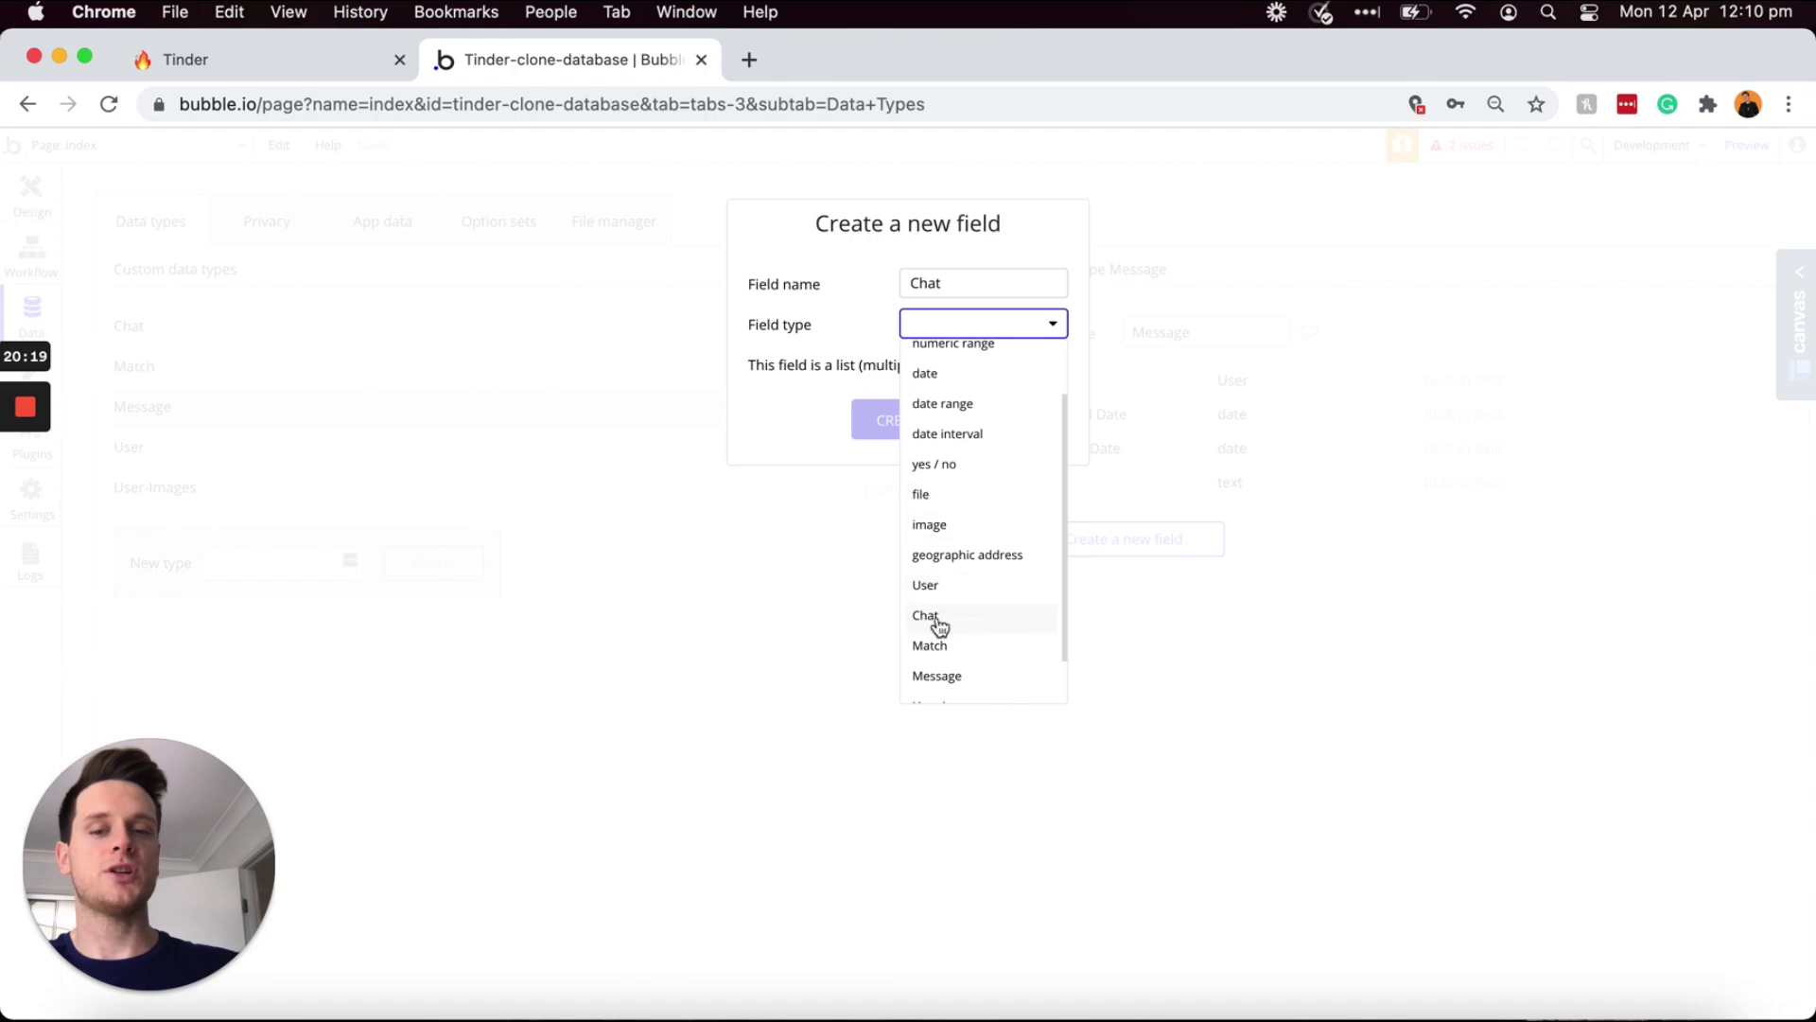
{"action": "left_click", "coordinate": [936, 615]}
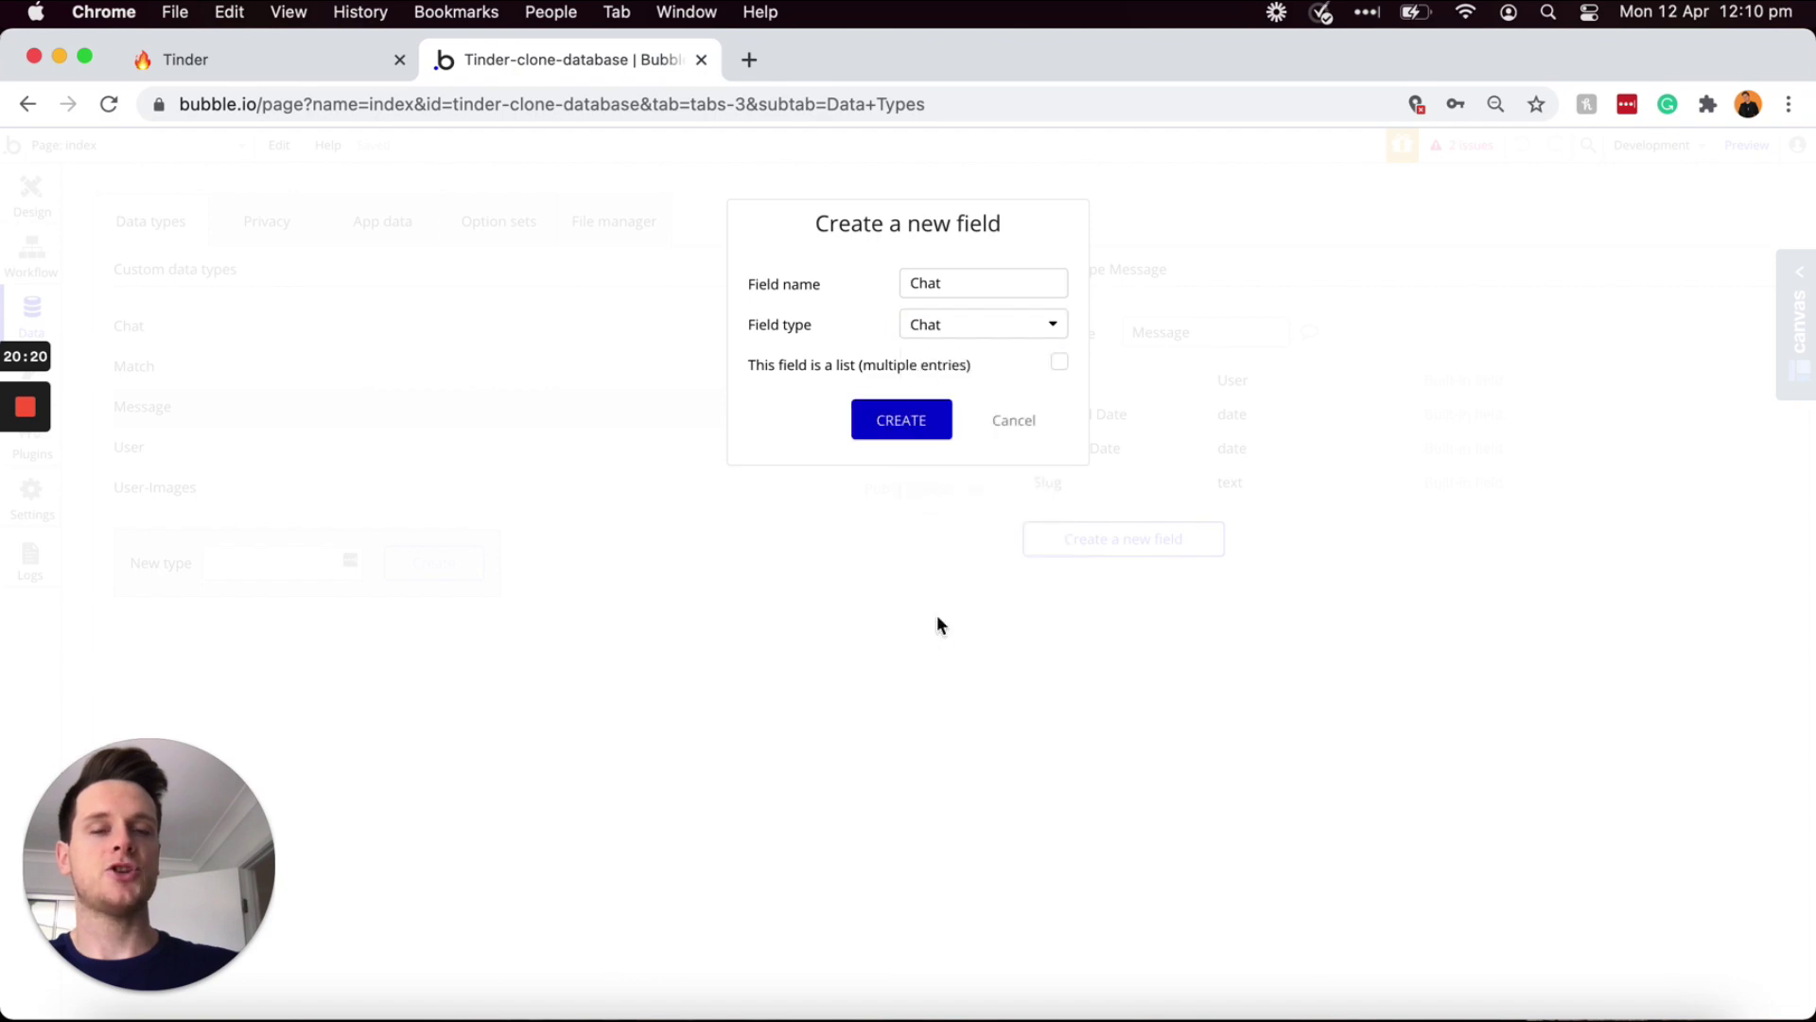
{"action": "left_click", "coordinate": [908, 419]}
{"action": "left_click", "coordinate": [353, 82]}
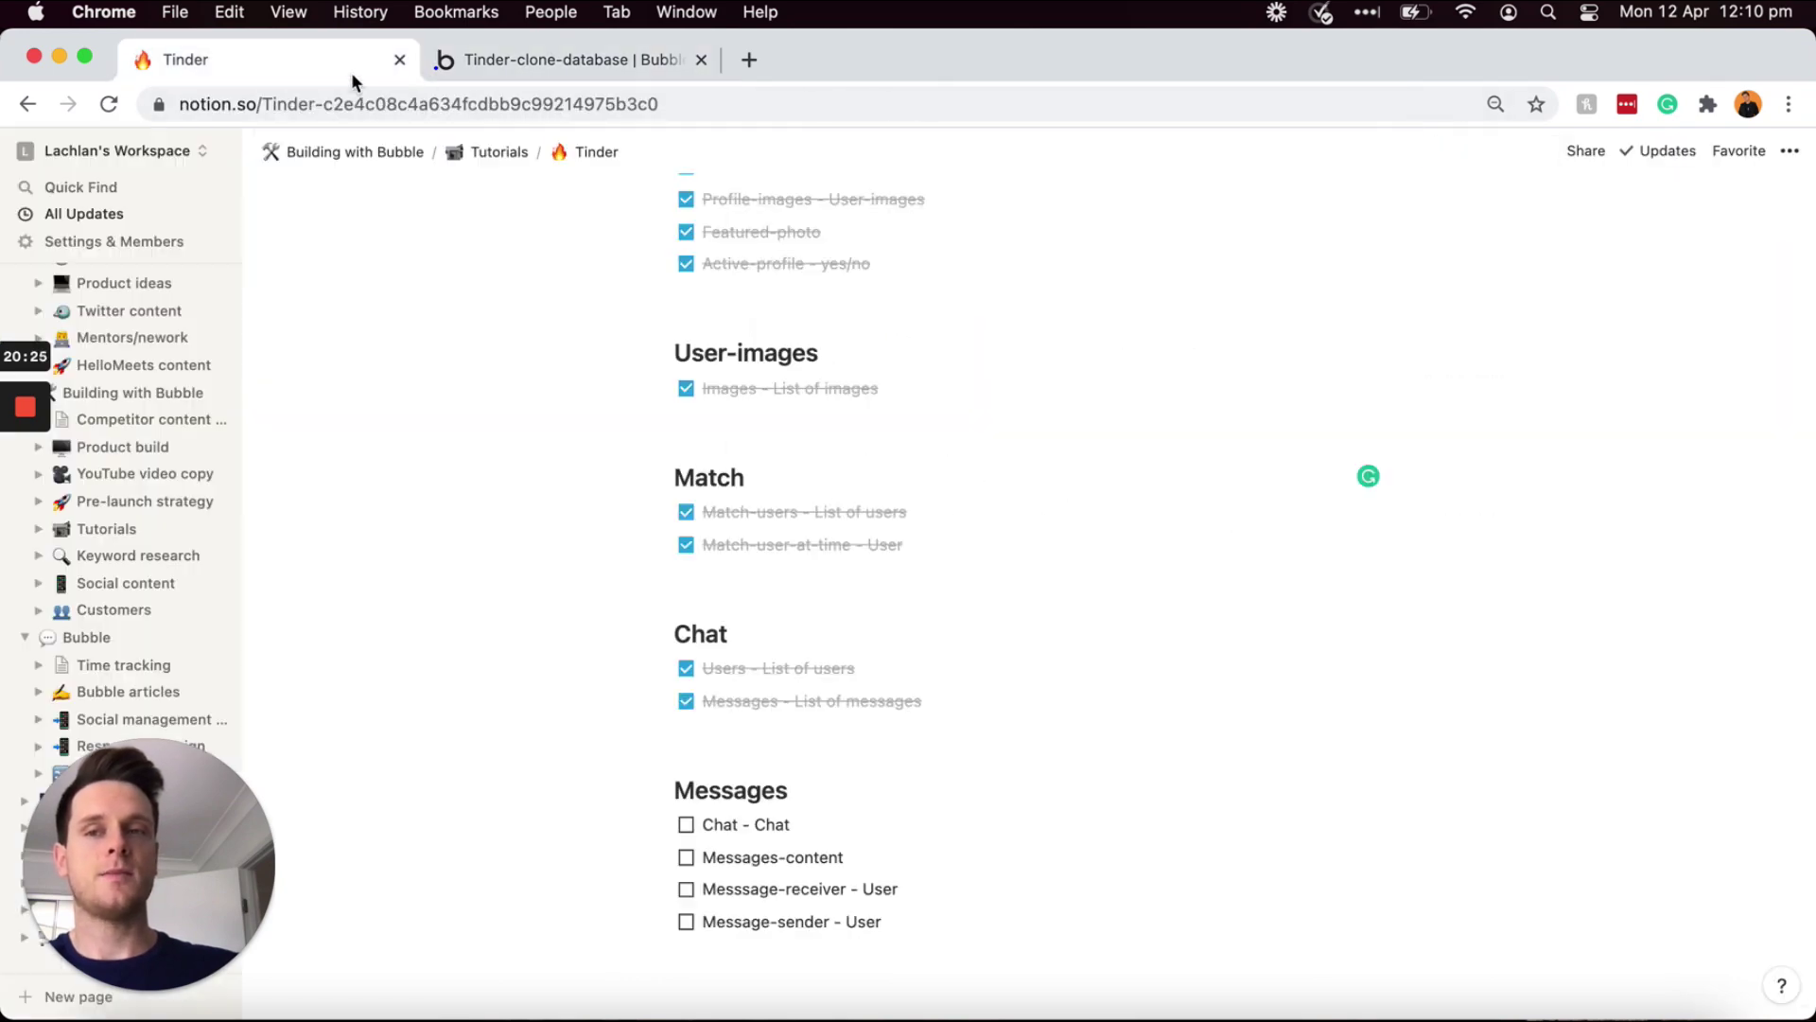
{"action": "left_click", "coordinate": [686, 823]}
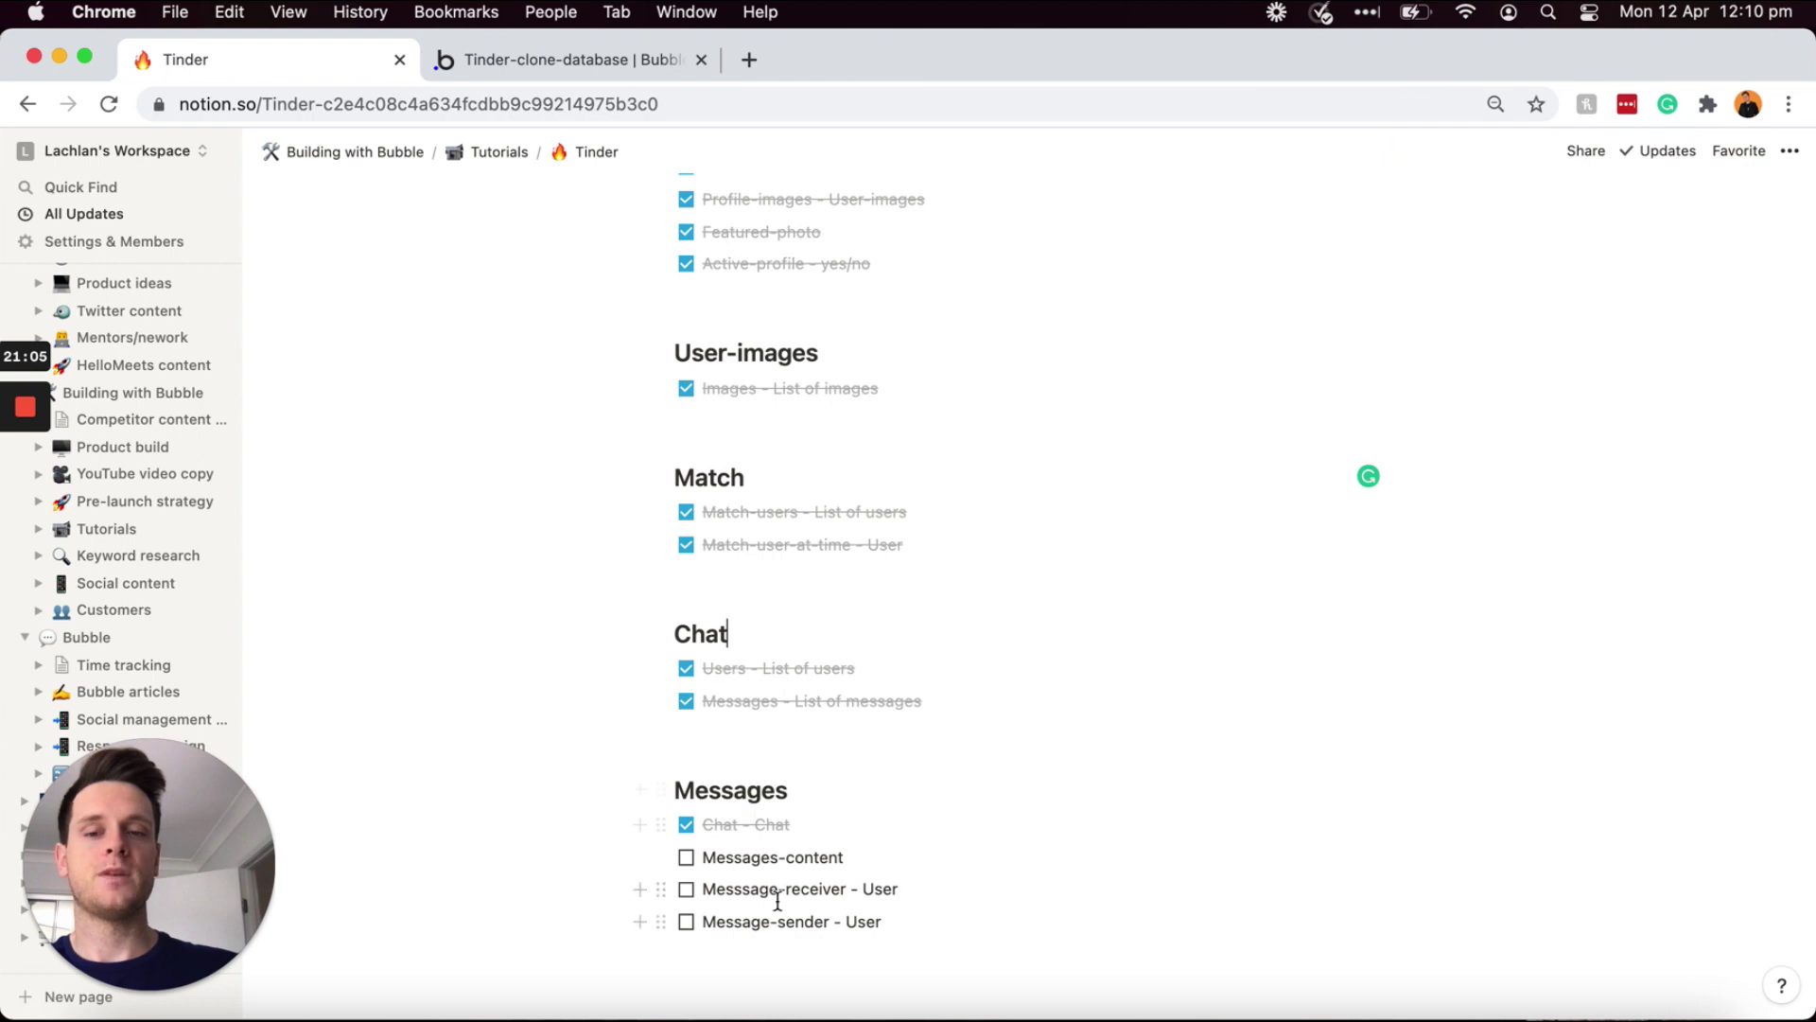
- Switch to Bubble and add a field called Message-sender of type User to the Message data type
{"action": "left_click", "coordinate": [595, 59]}
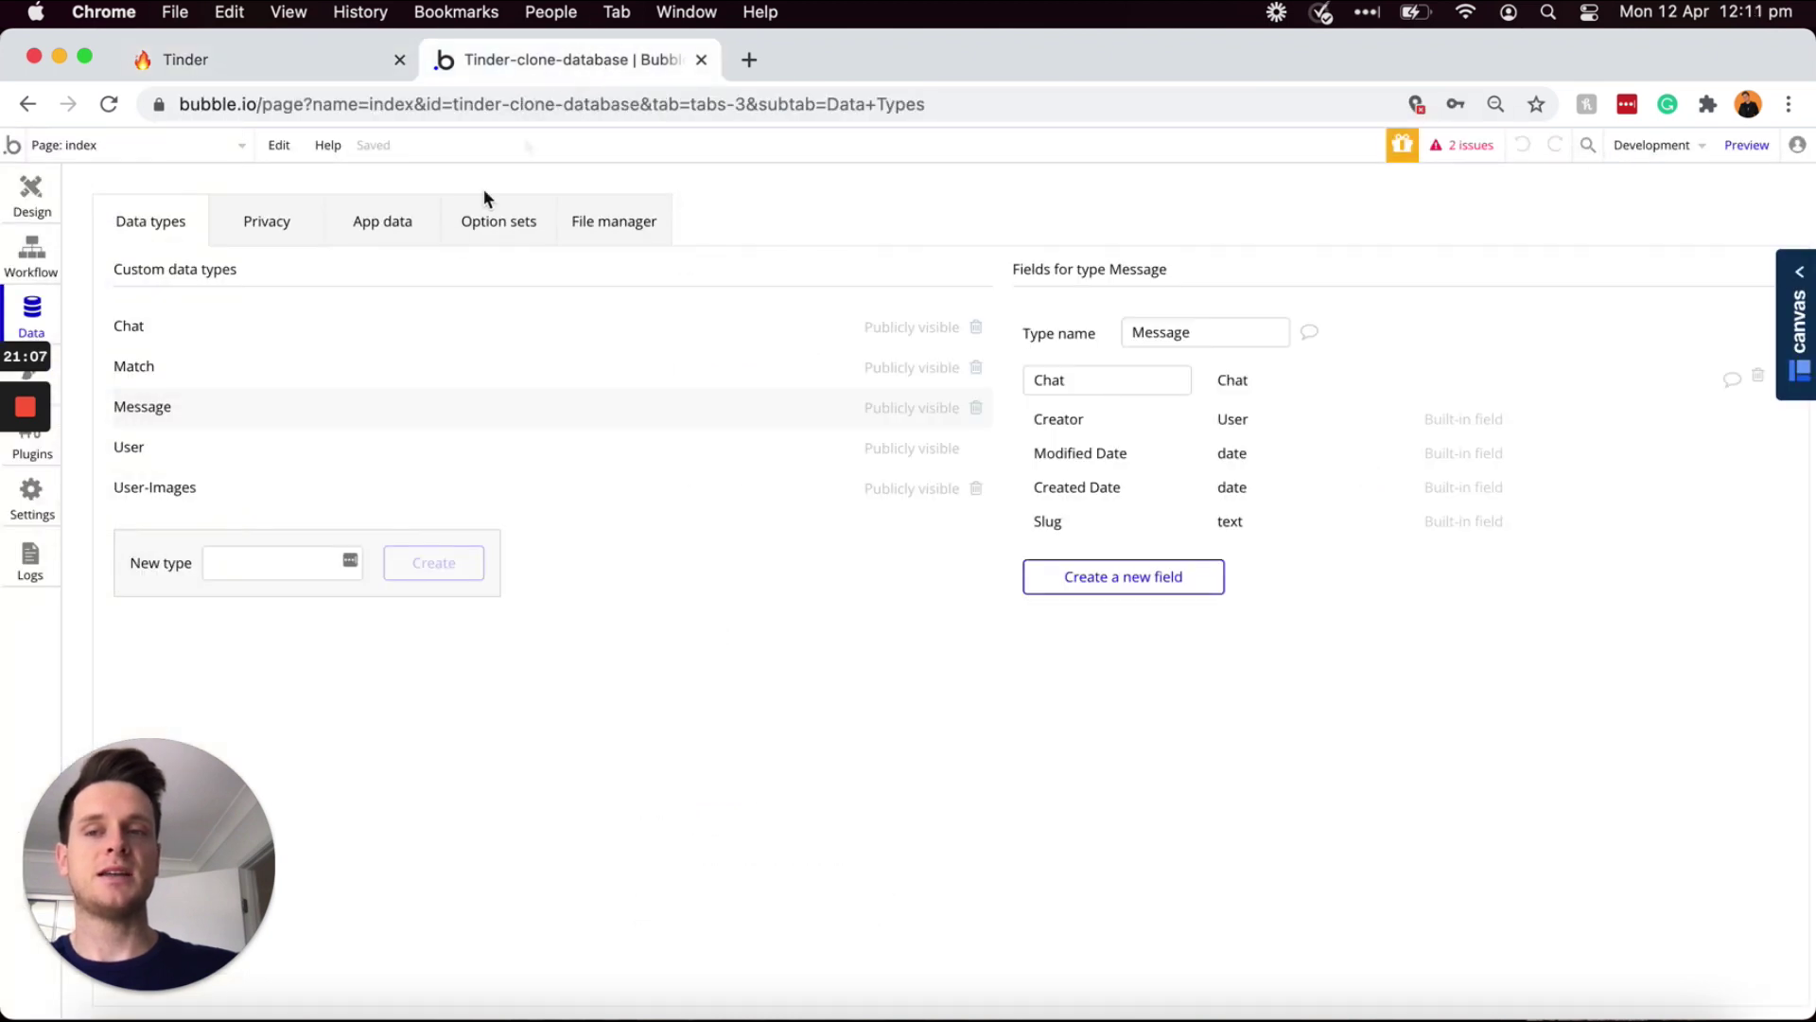
{"action": "left_click", "coordinate": [1097, 579]}
{"action": "type", "text": "M"}
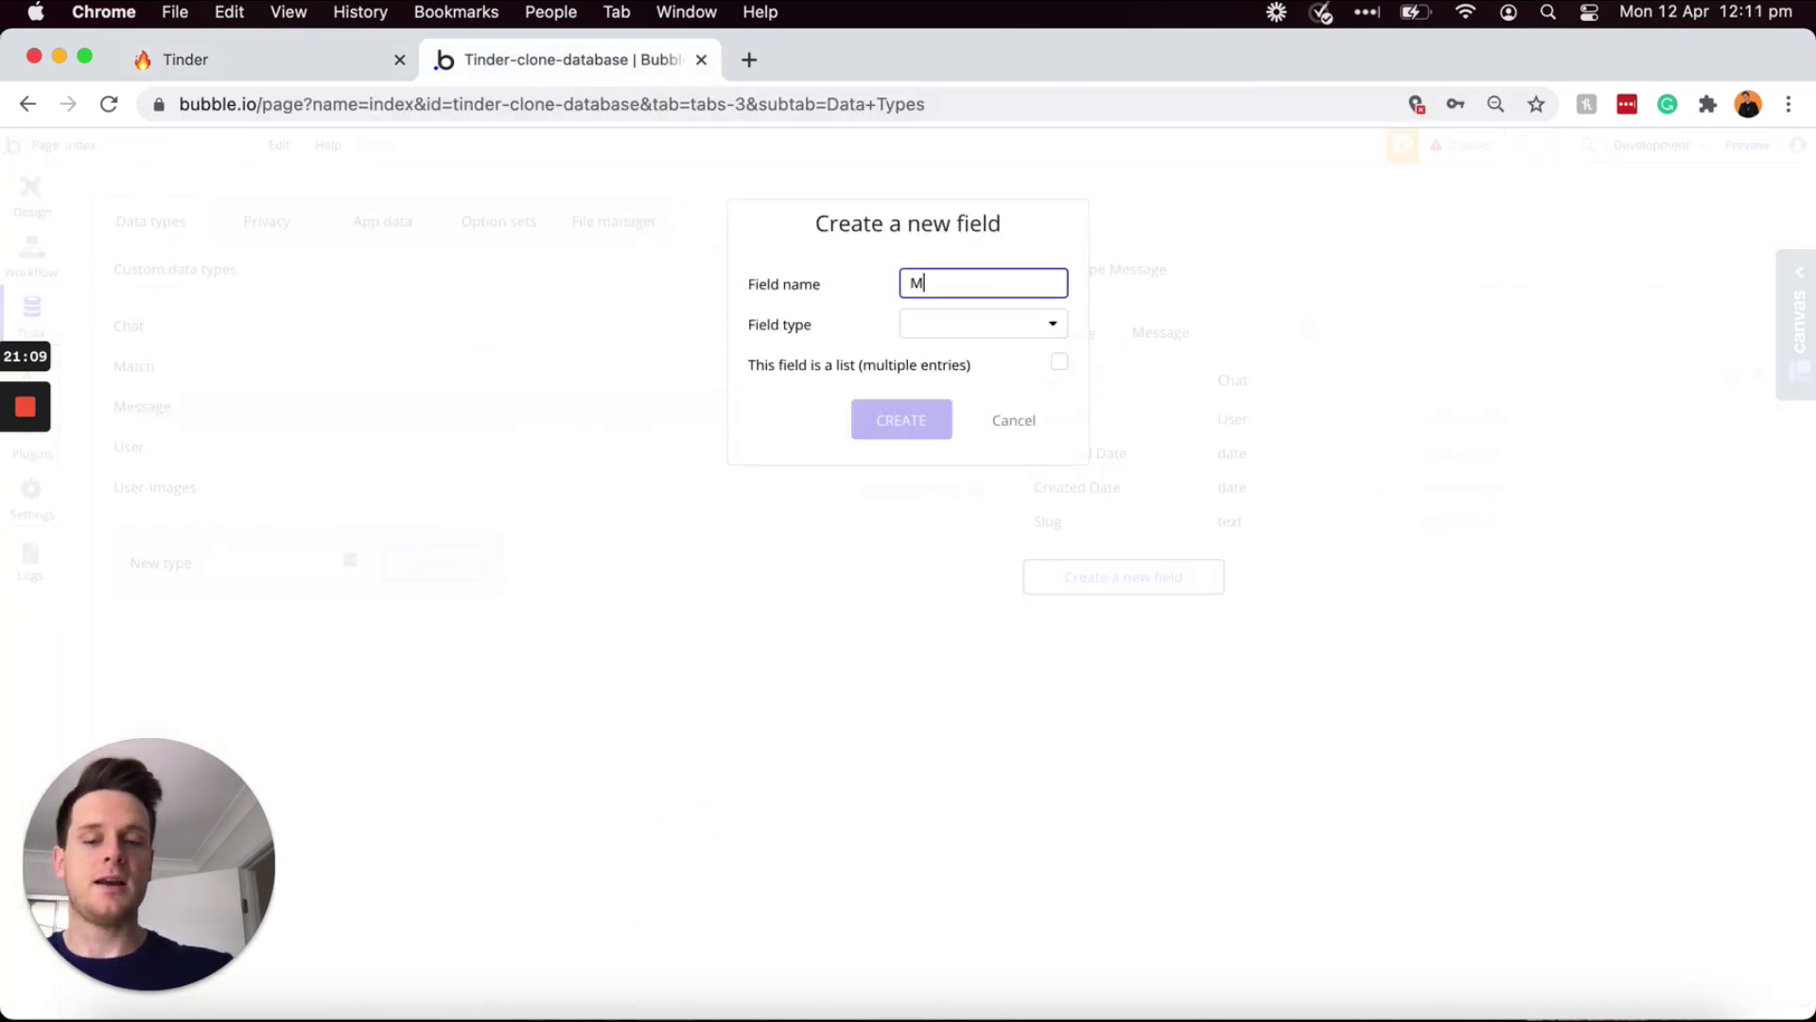
{"action": "type", "text": "essage-sender"}
{"action": "left_click", "coordinate": [1045, 325]}
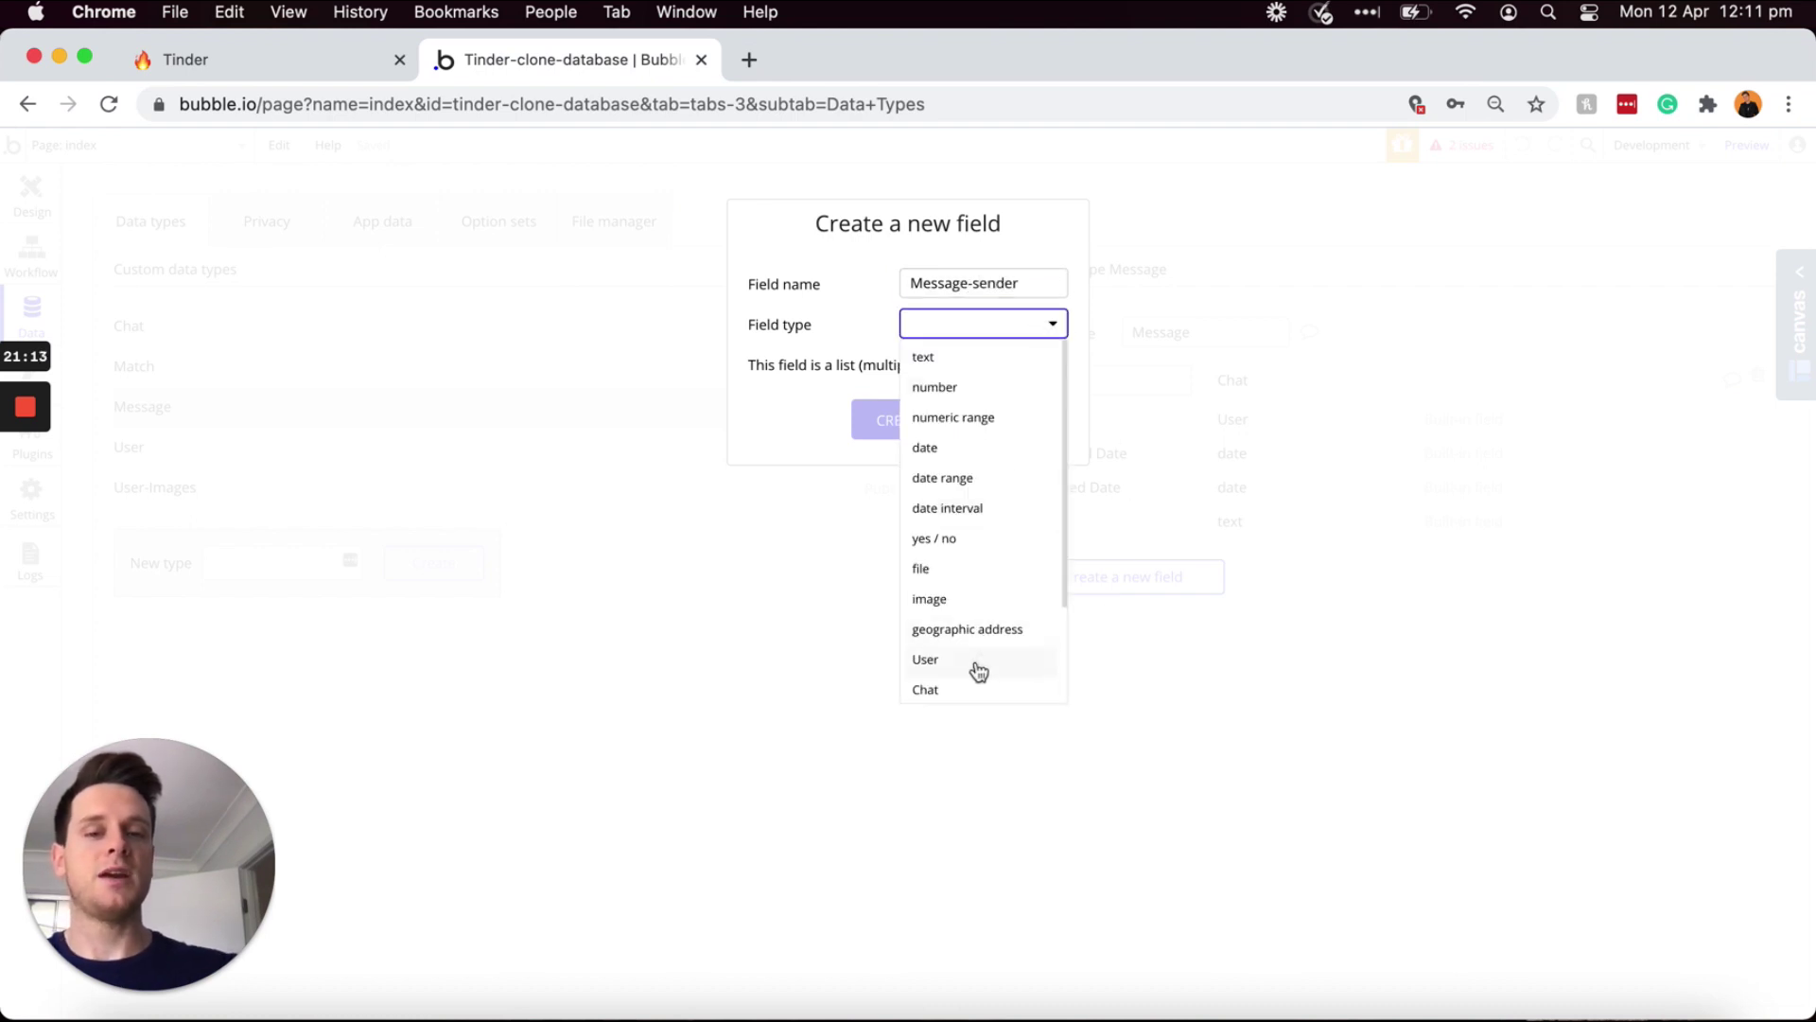
{"action": "left_click", "coordinate": [978, 668]}
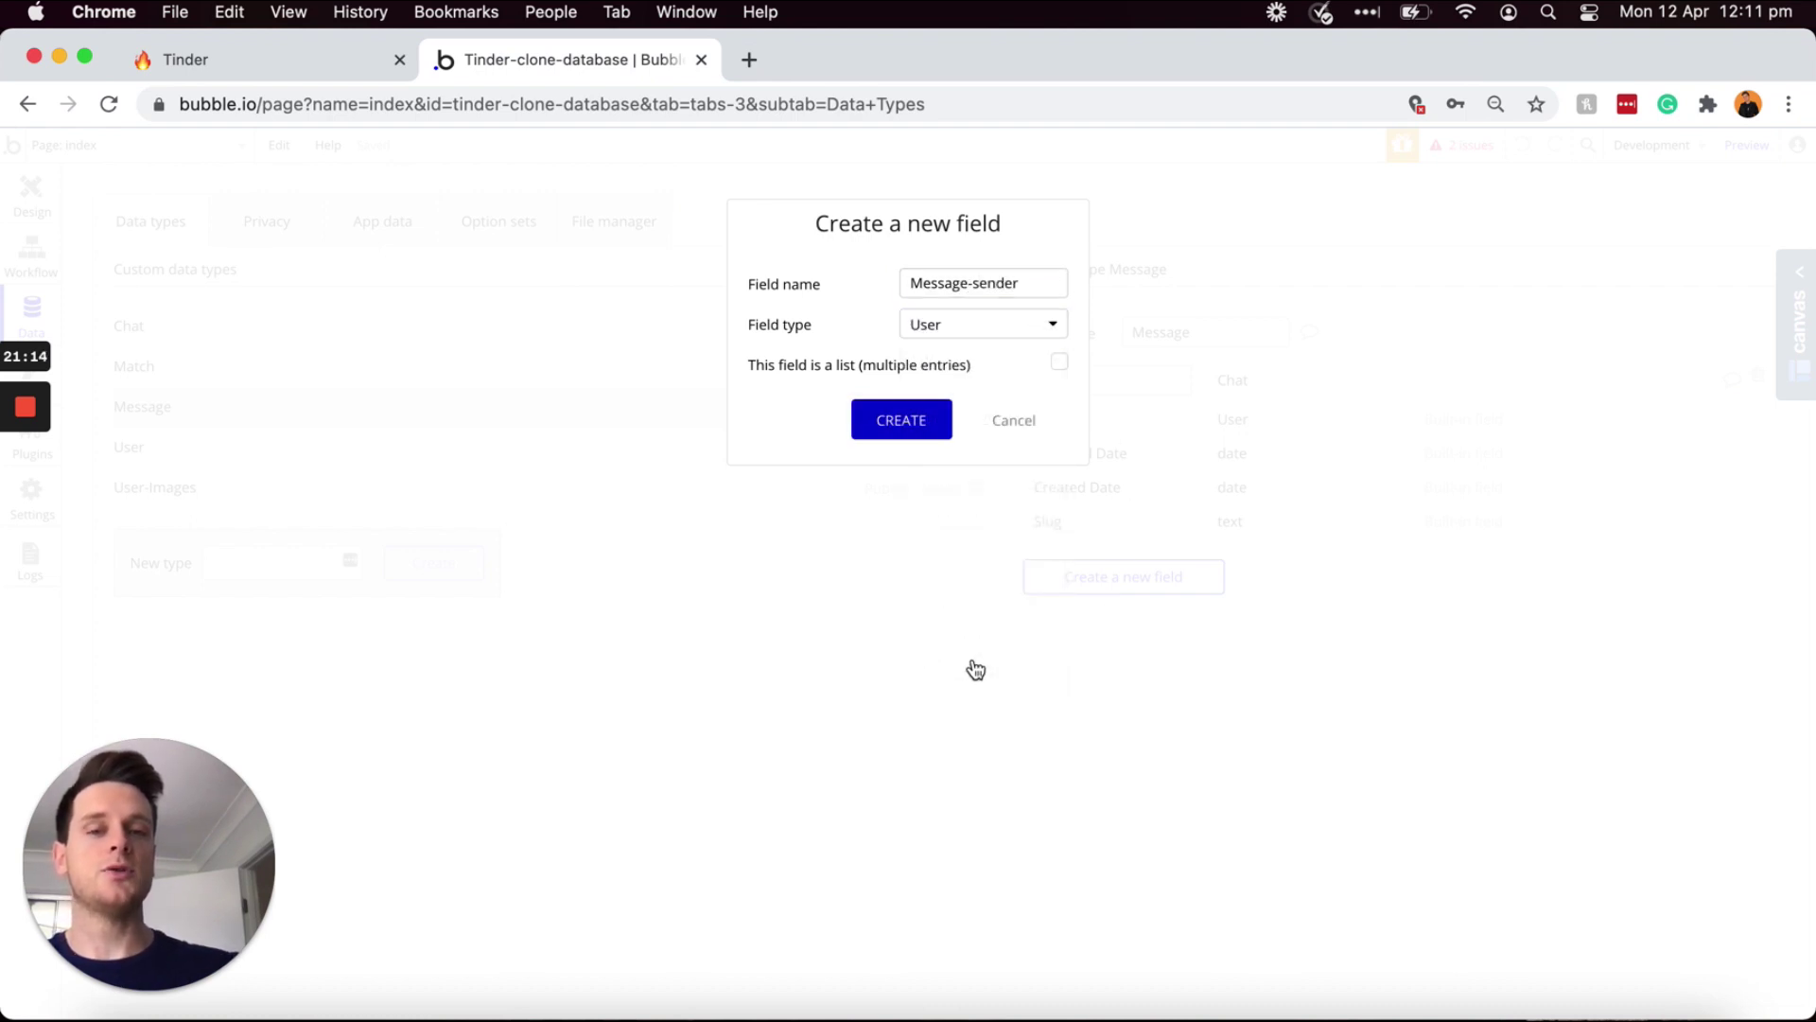
{"action": "left_click", "coordinate": [910, 423]}
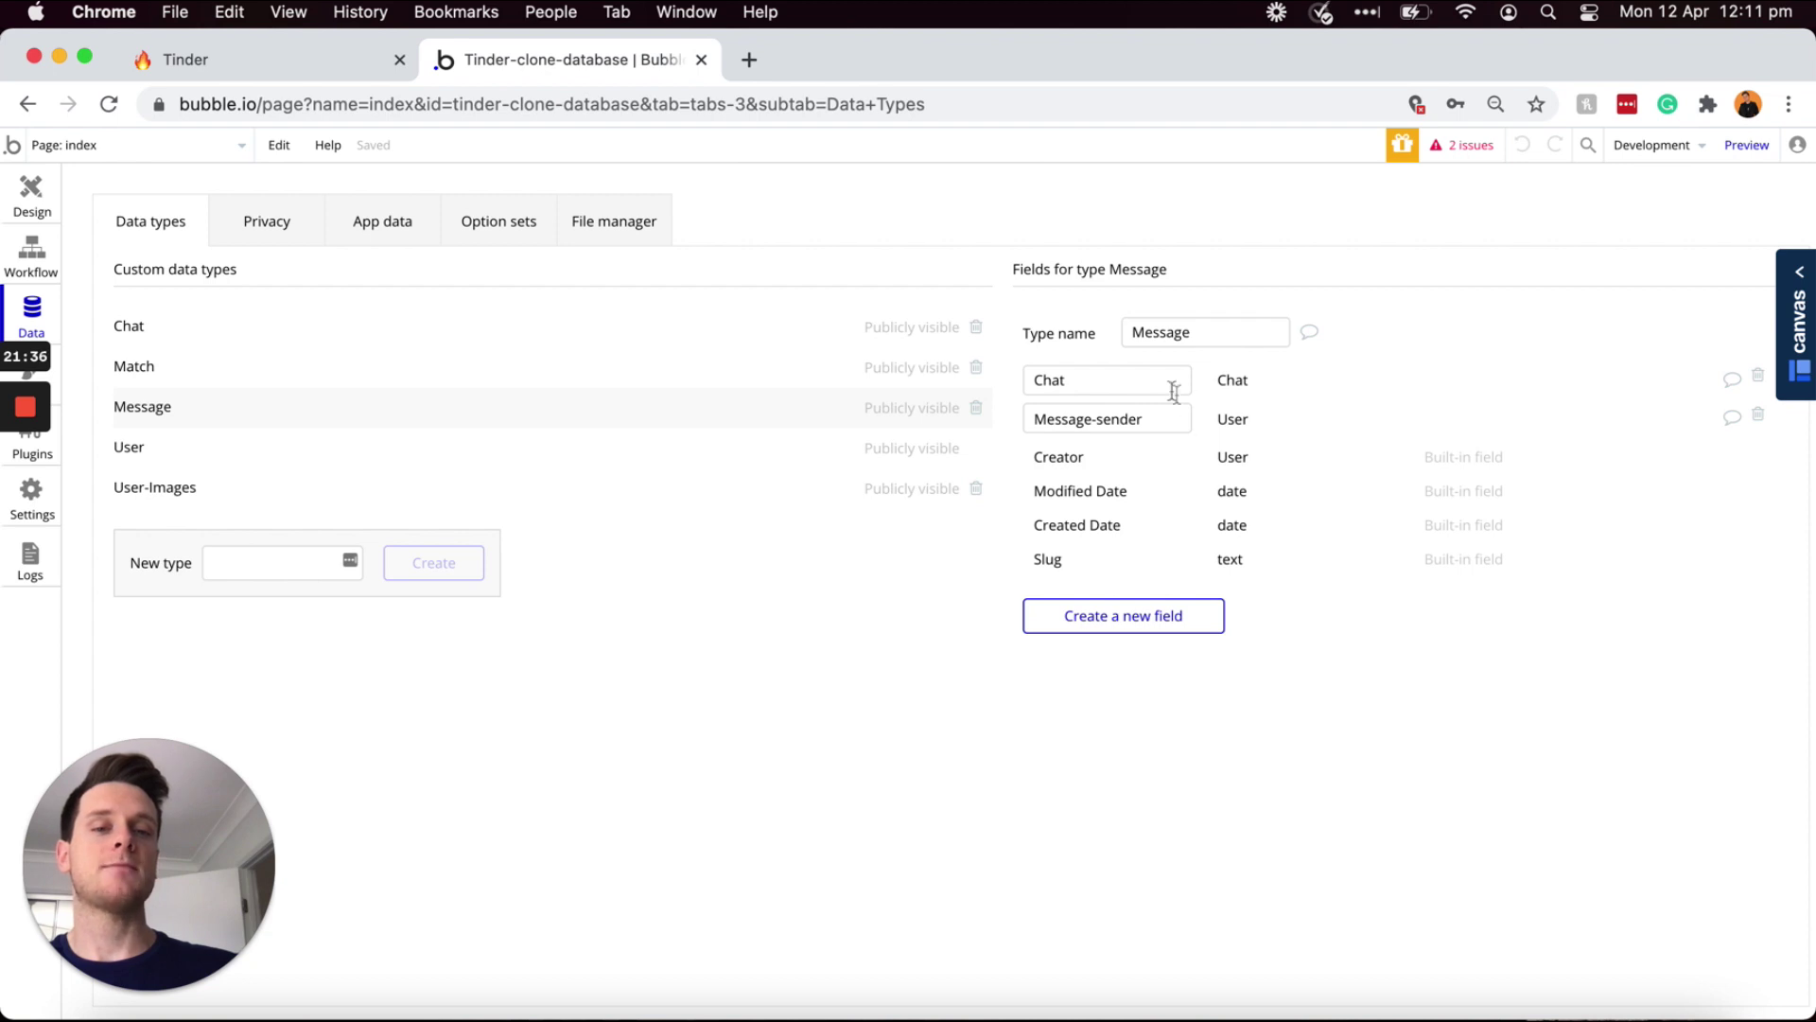
- Add a field called Message-receiver of type User to the Message data type
{"action": "mouse_move", "coordinate": [1177, 418]}
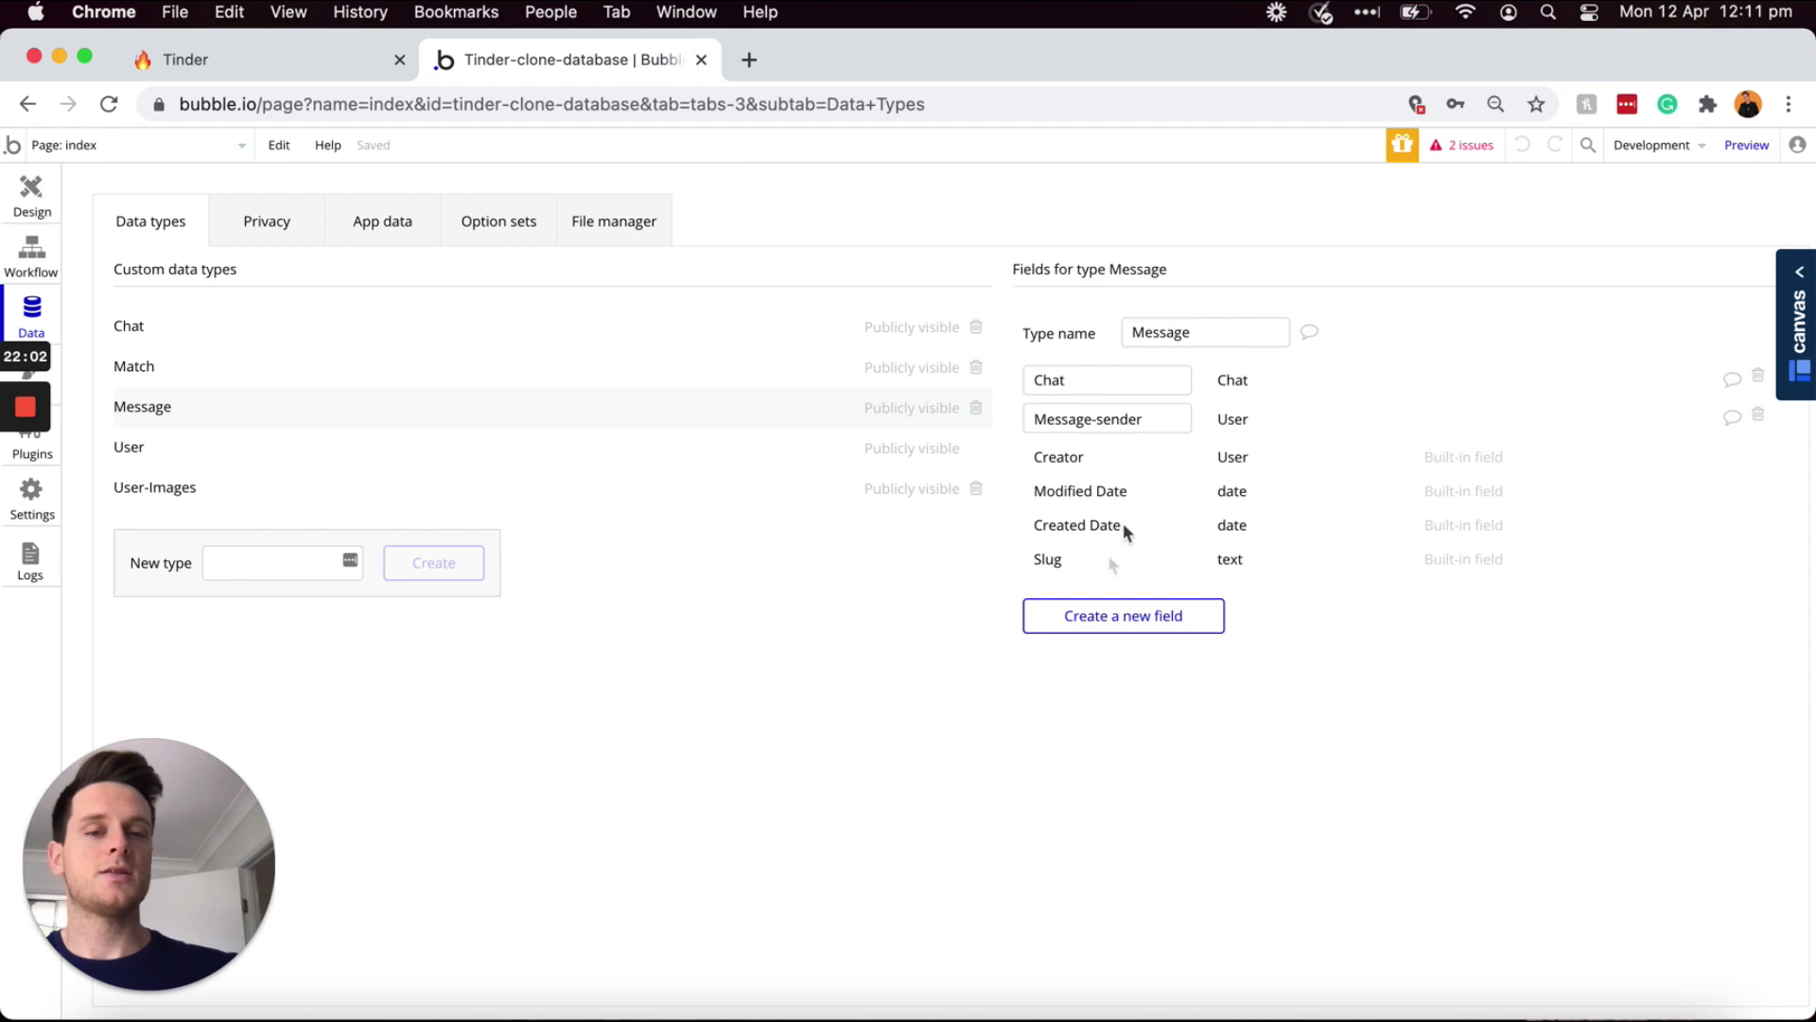
{"action": "left_click", "coordinate": [1088, 617]}
{"action": "type", "text": "Message-receiver"}
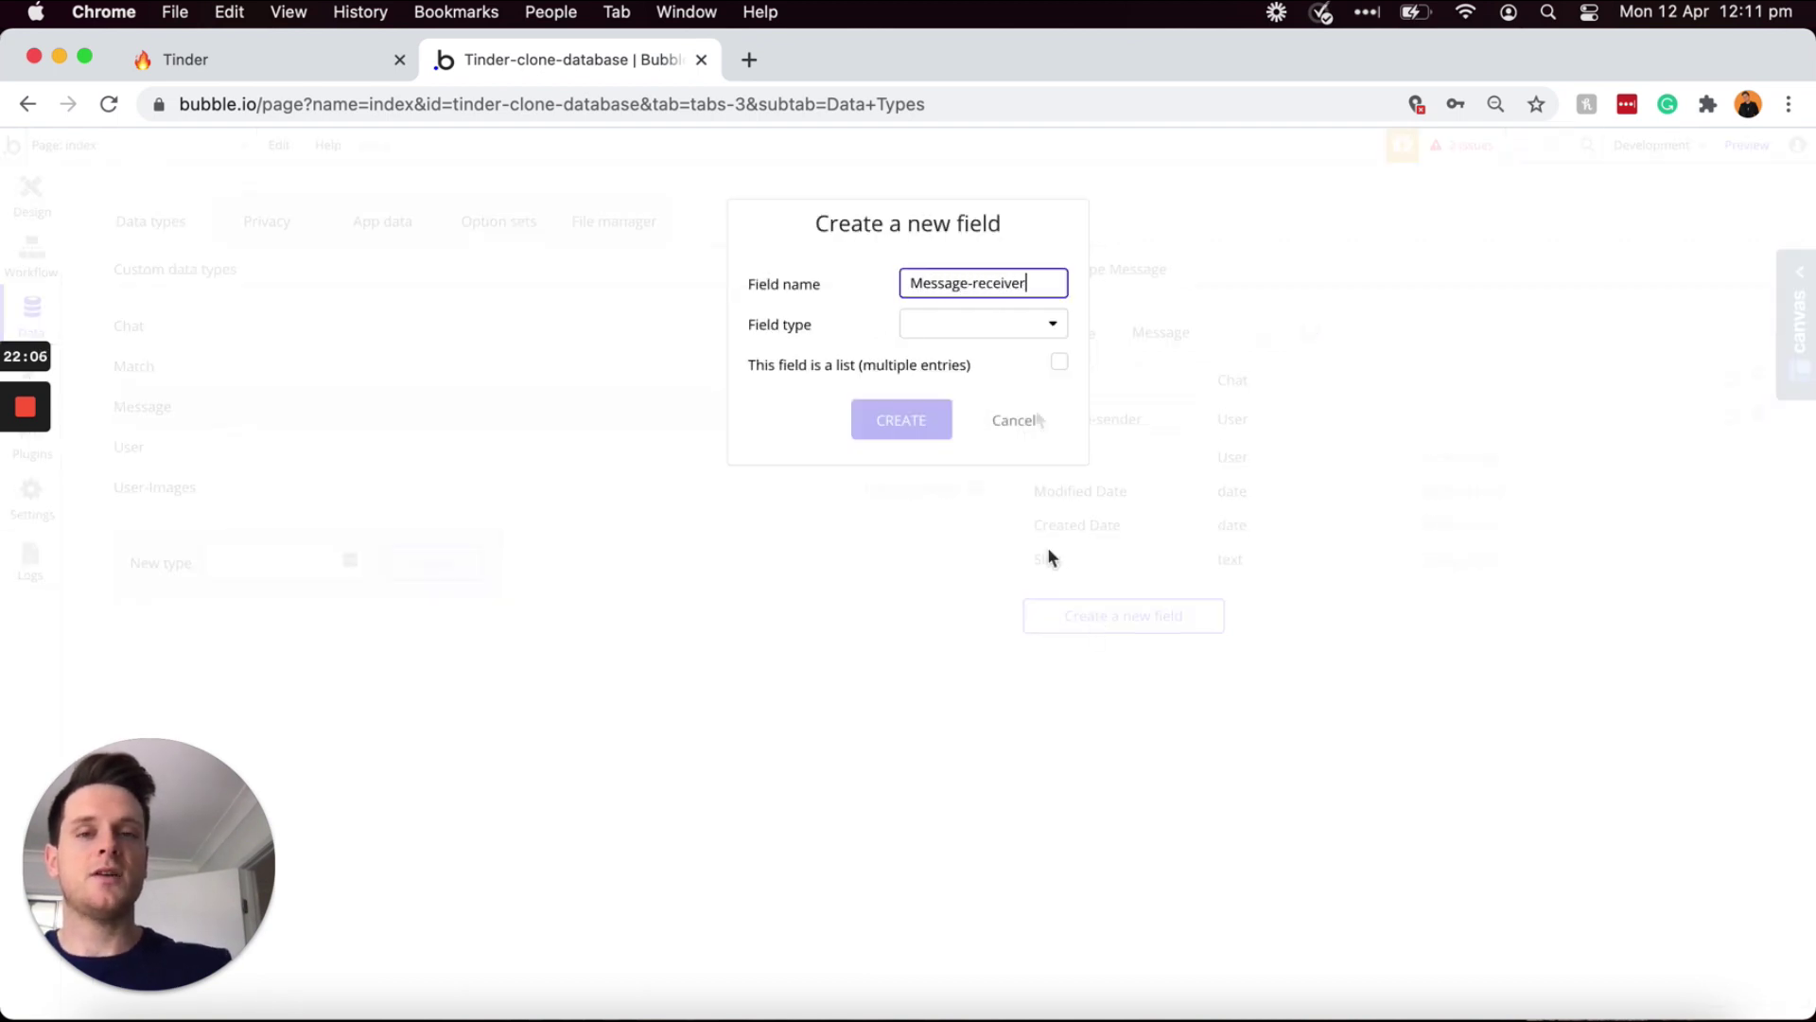
{"action": "left_click", "coordinate": [993, 324]}
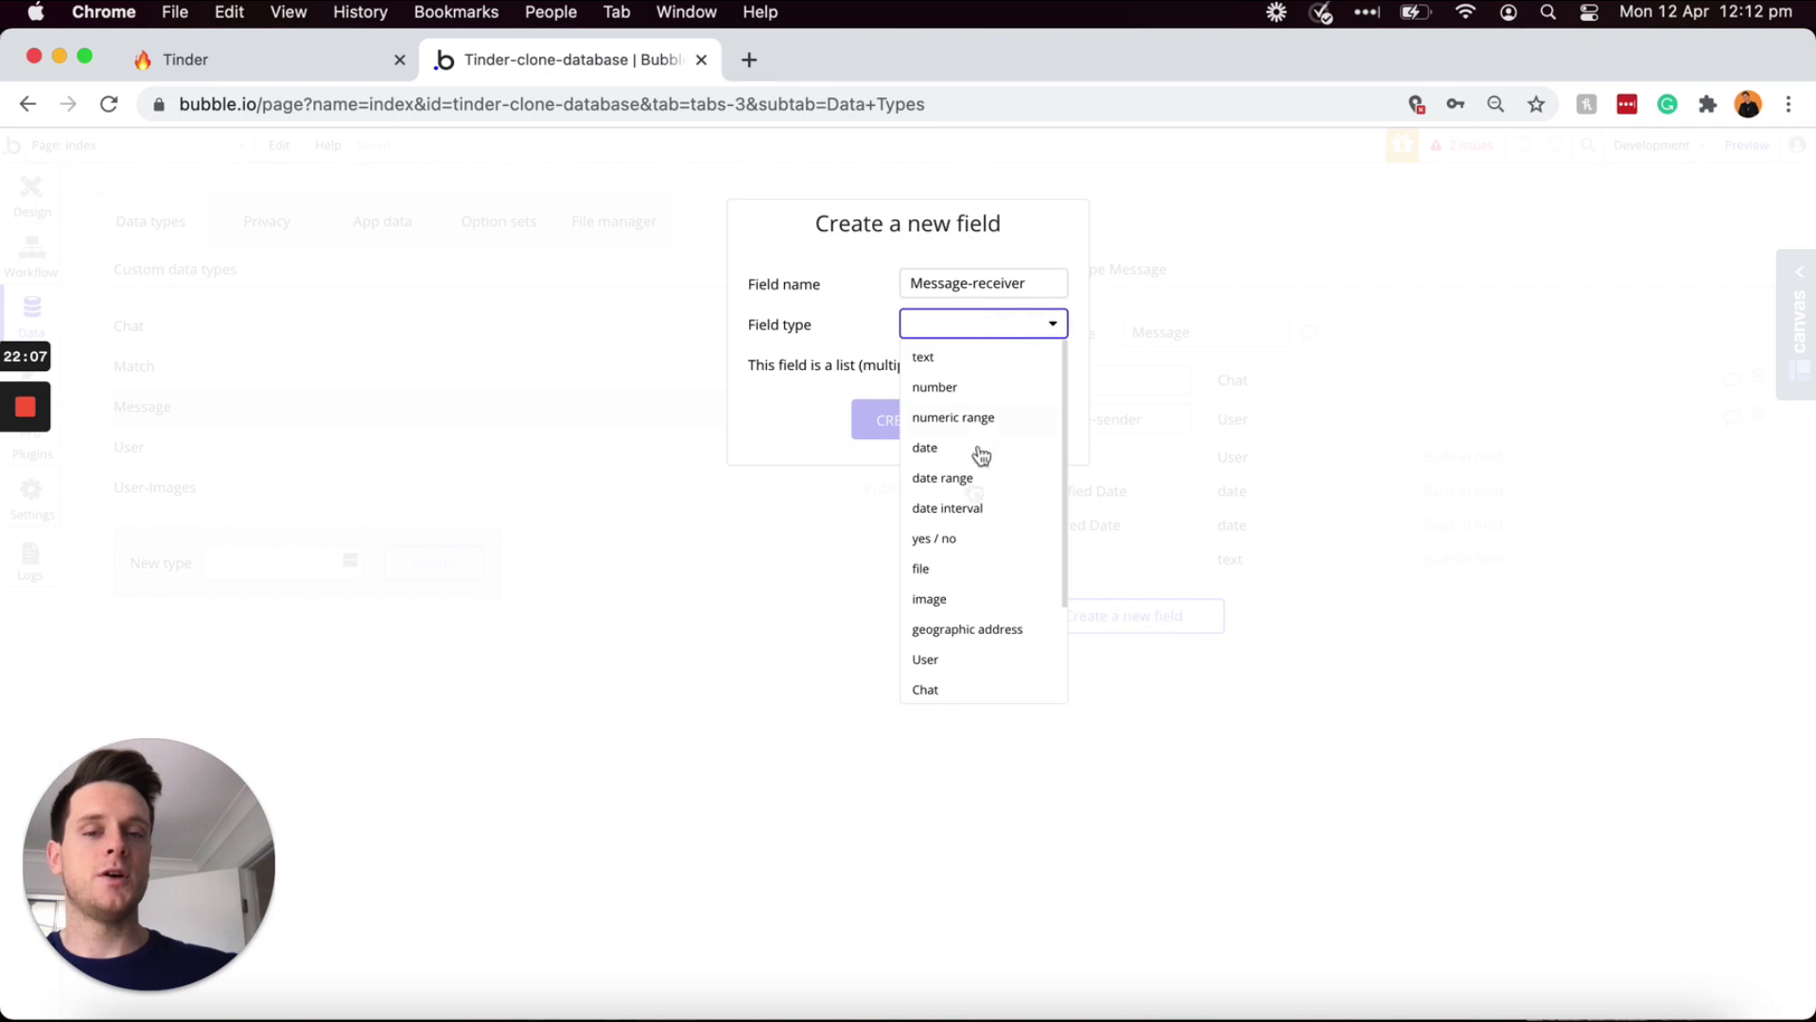
{"action": "left_click", "coordinate": [944, 663]}
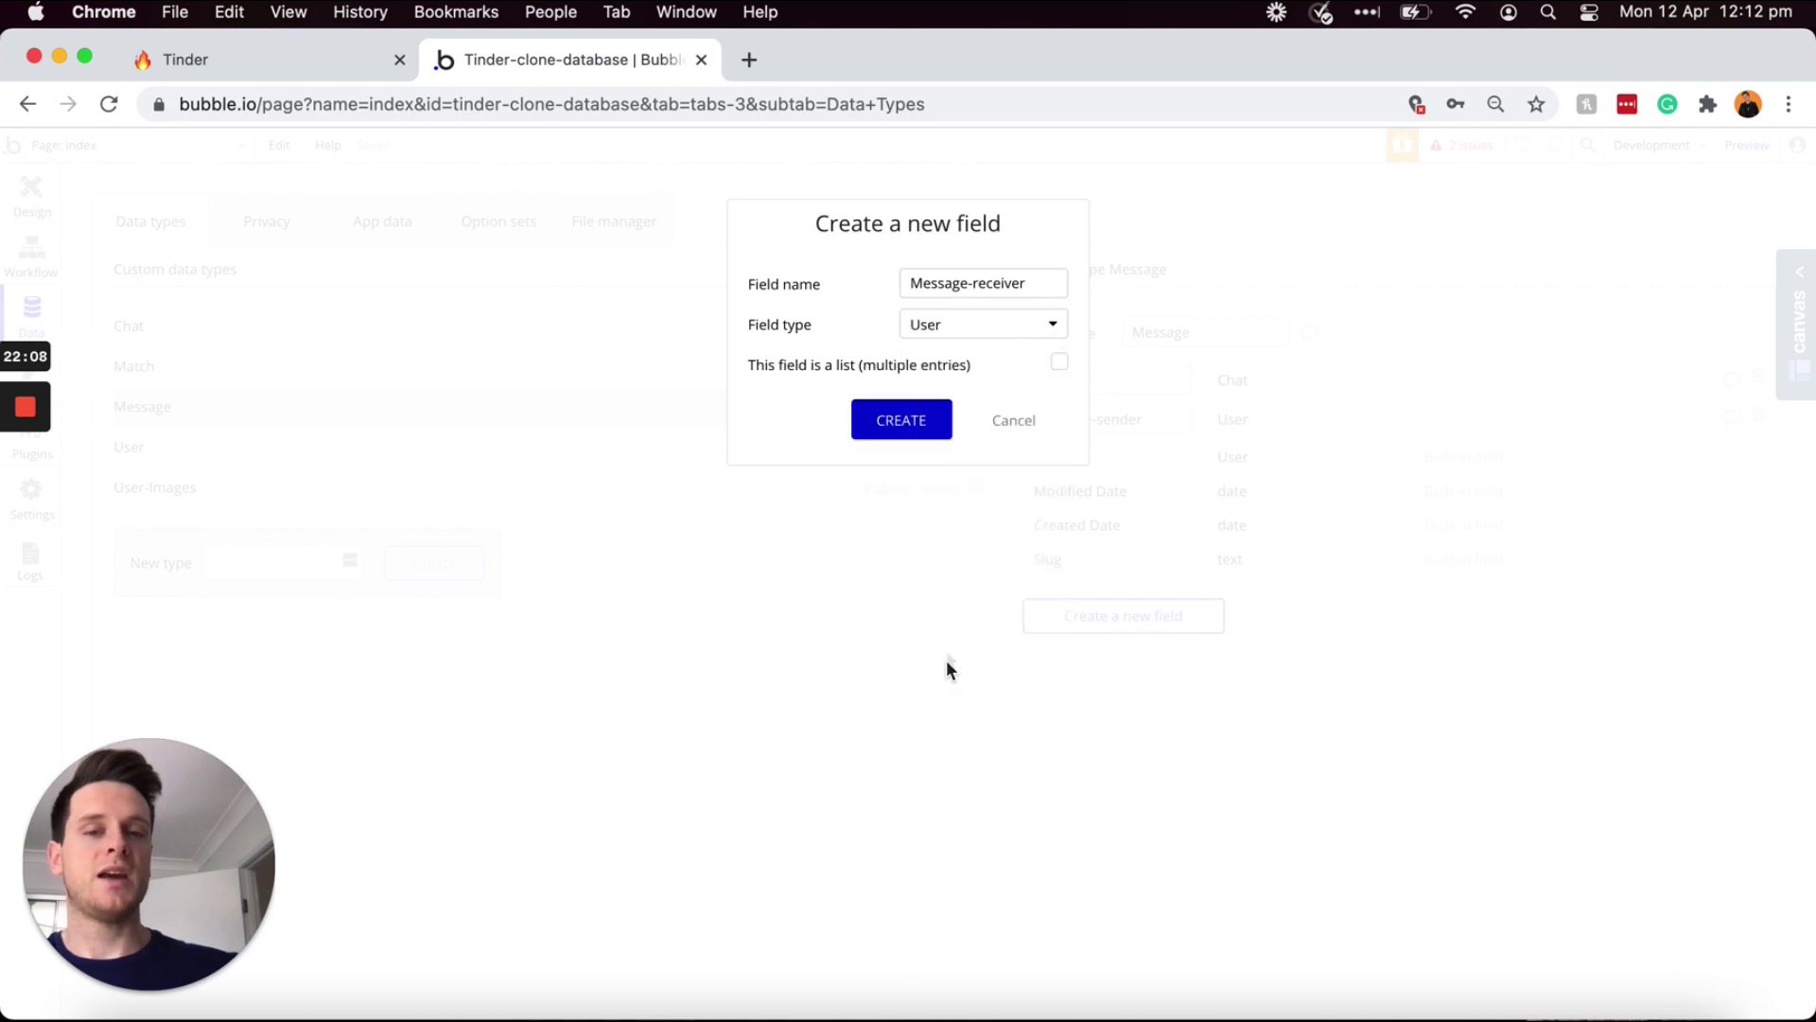
{"action": "left_click", "coordinate": [916, 428]}
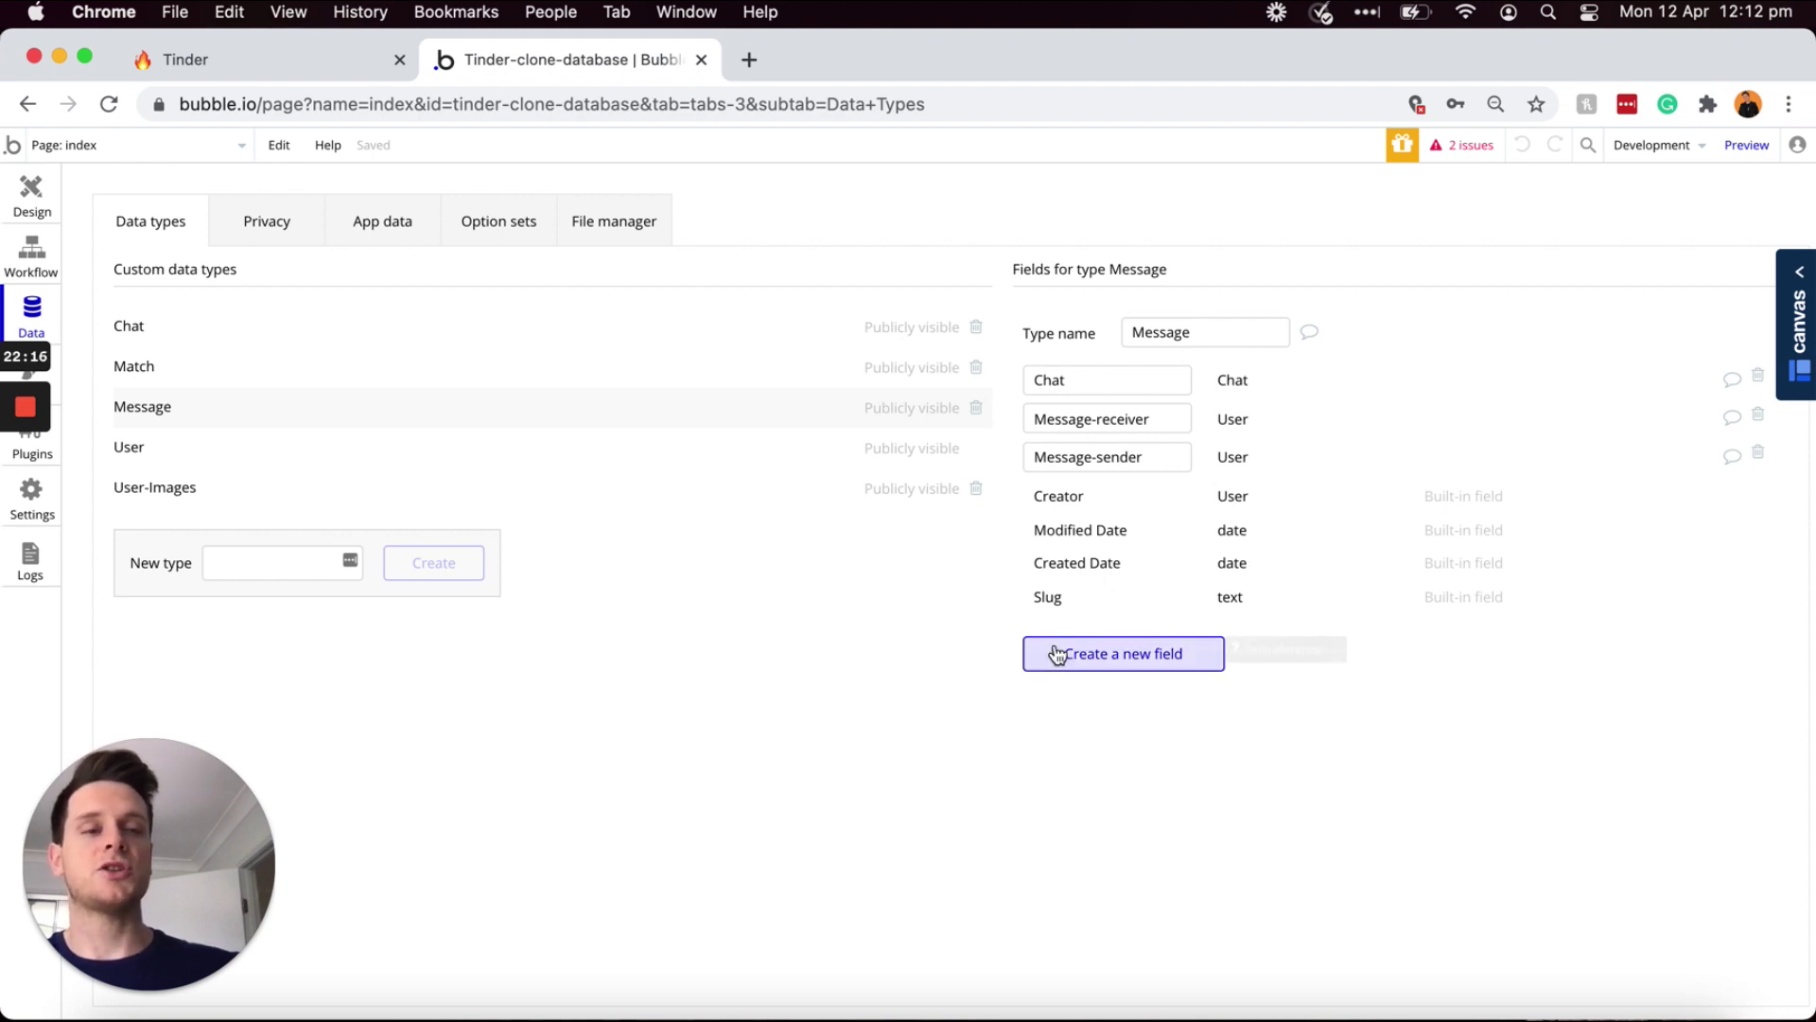
- Add a field called Message-content of type text to the Message data type
{"action": "left_click", "coordinate": [1109, 661]}
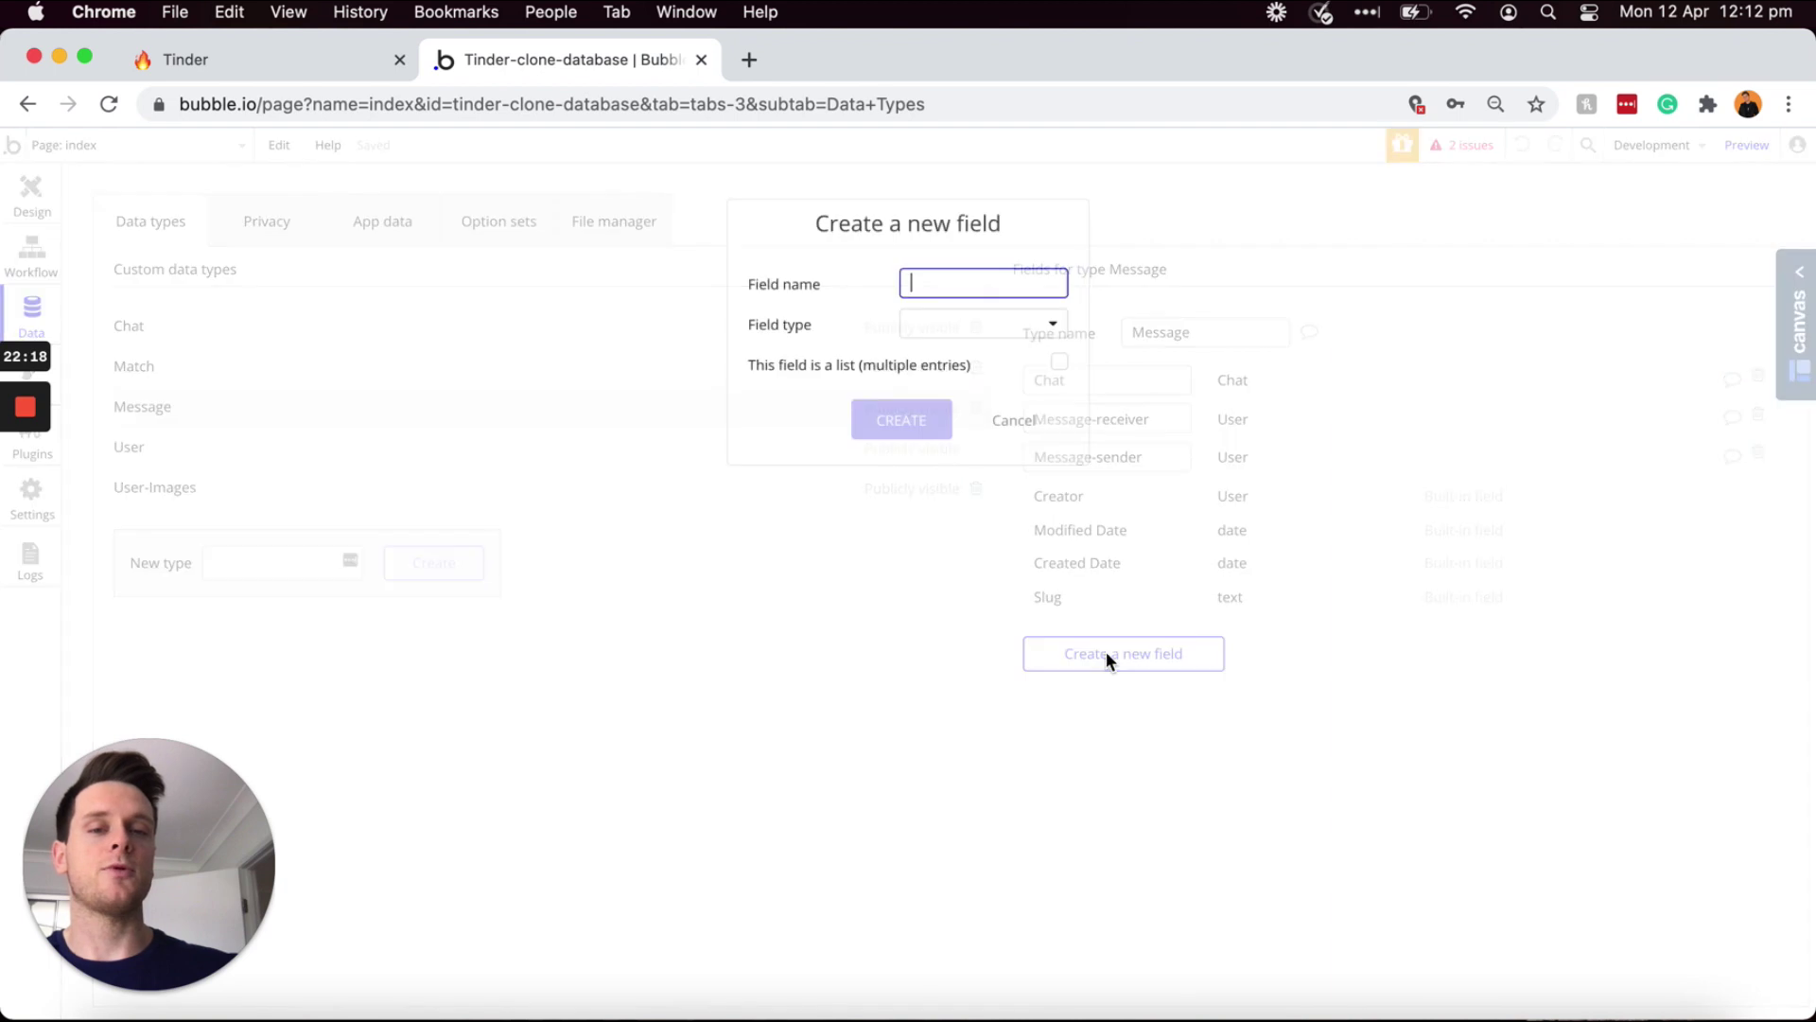
{"action": "type", "text": "Message-content"}
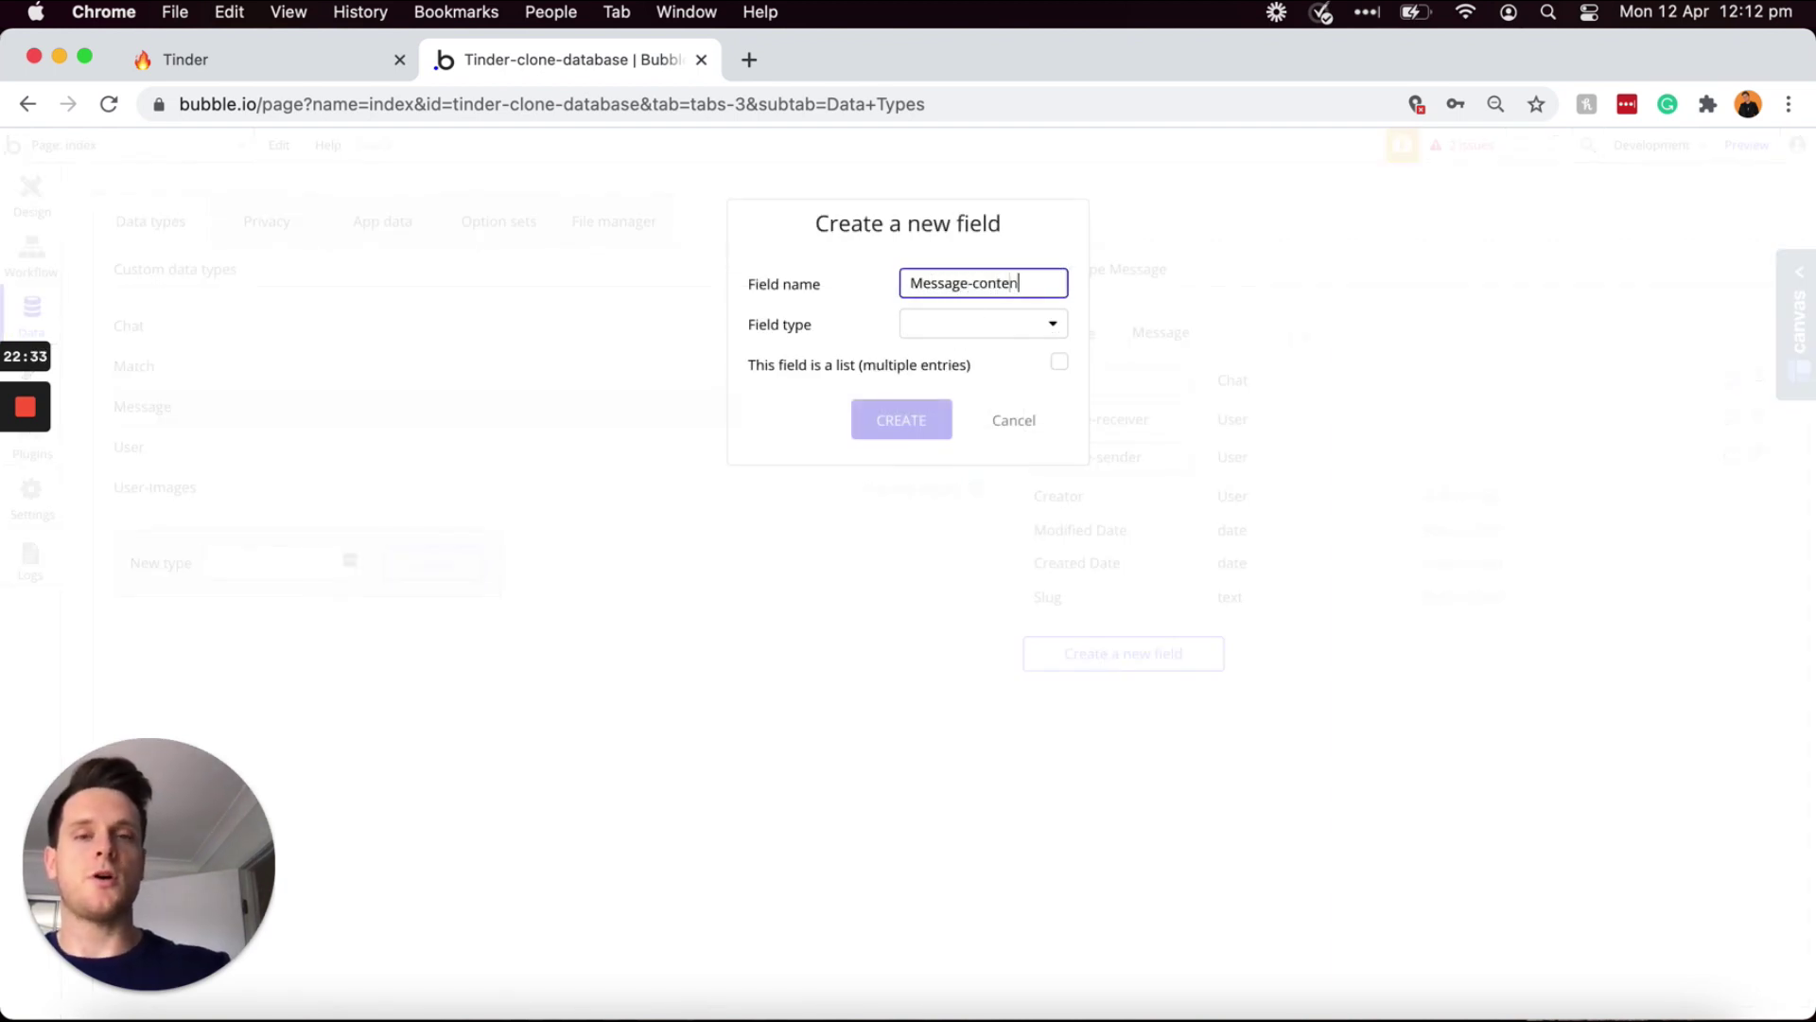
{"action": "left_click", "coordinate": [958, 325]}
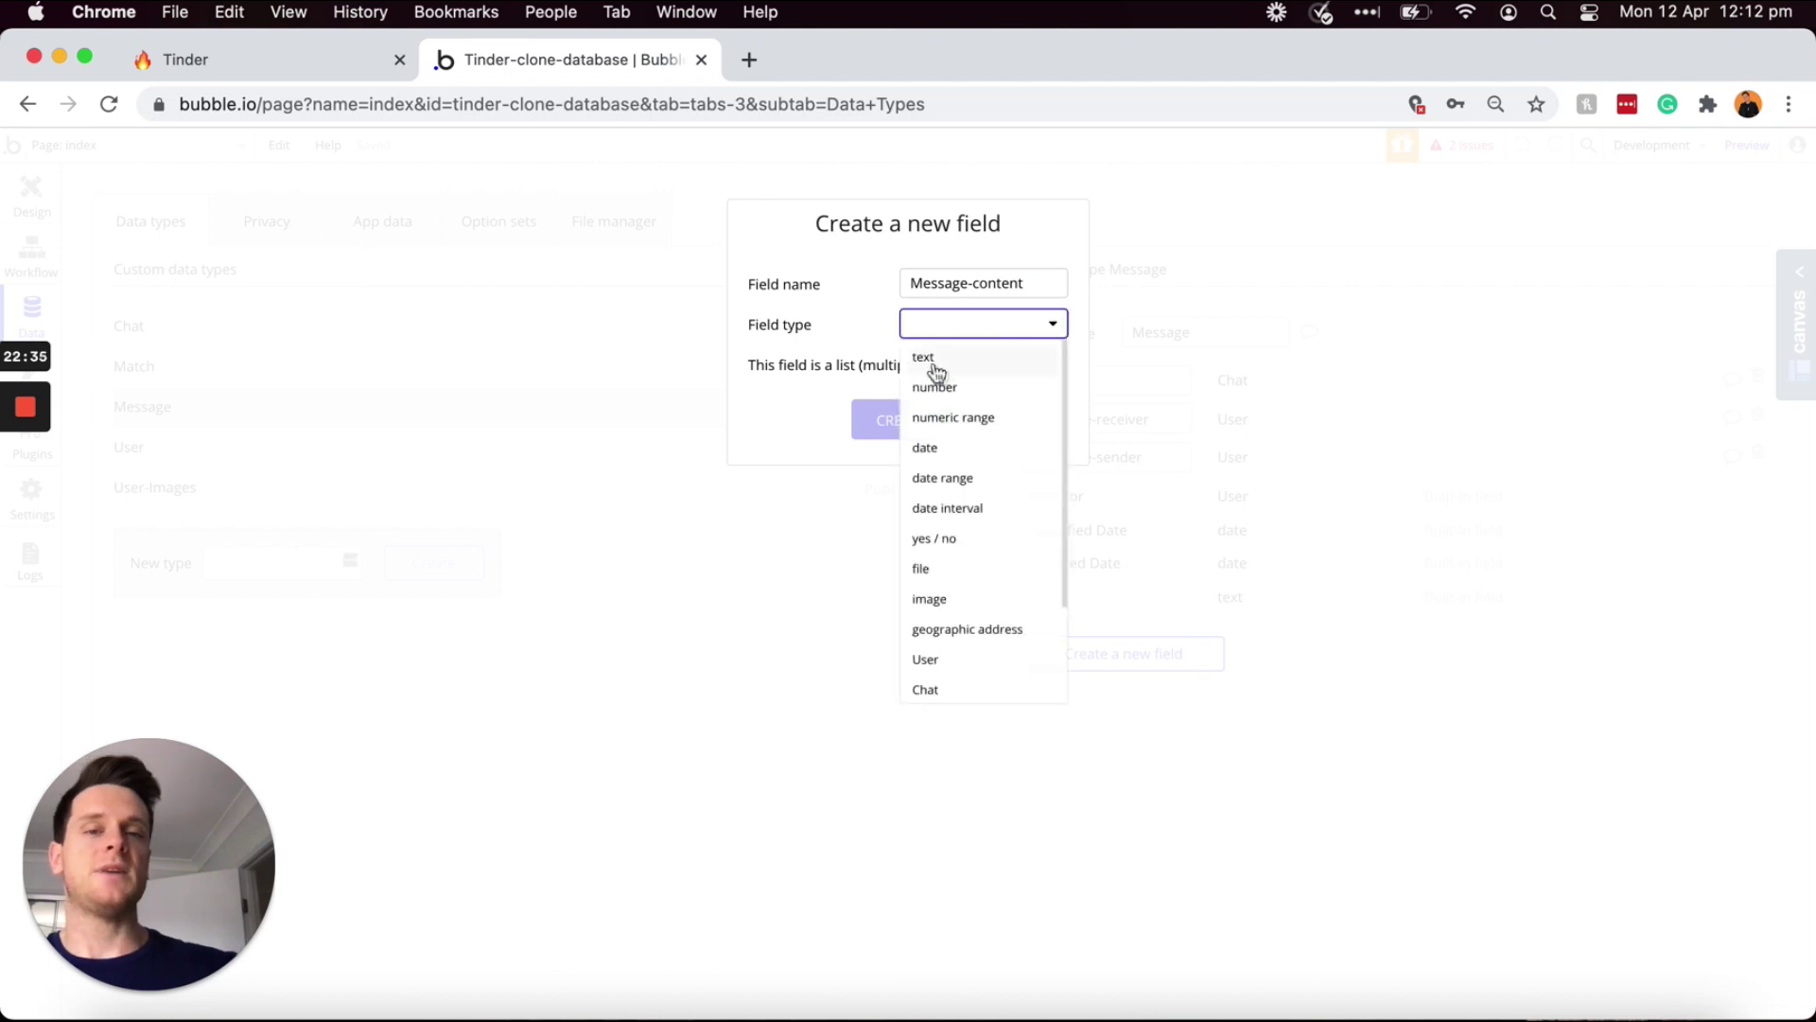
{"action": "left_click", "coordinate": [939, 363]}
{"action": "left_click", "coordinate": [910, 419]}
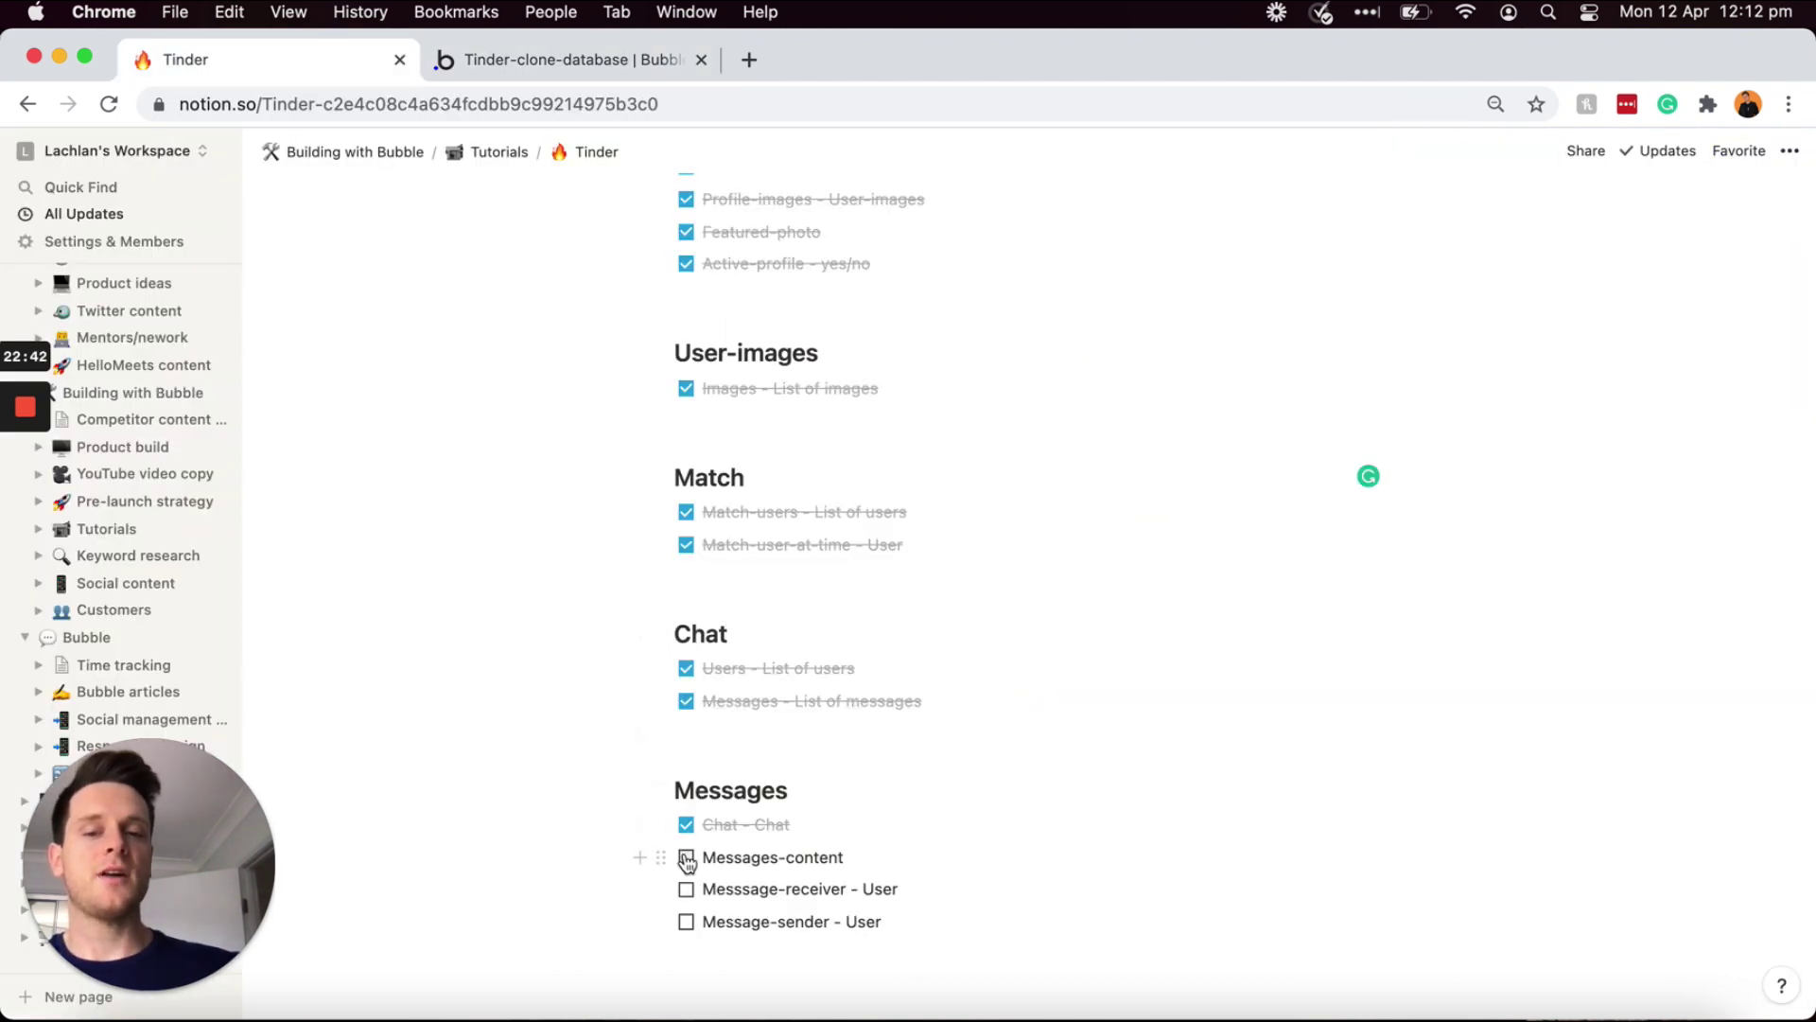
- In the Notion checklist, tick off the content, receiver and sender items under Messages
{"action": "left_click", "coordinate": [686, 857]}
{"action": "left_click", "coordinate": [686, 889]}
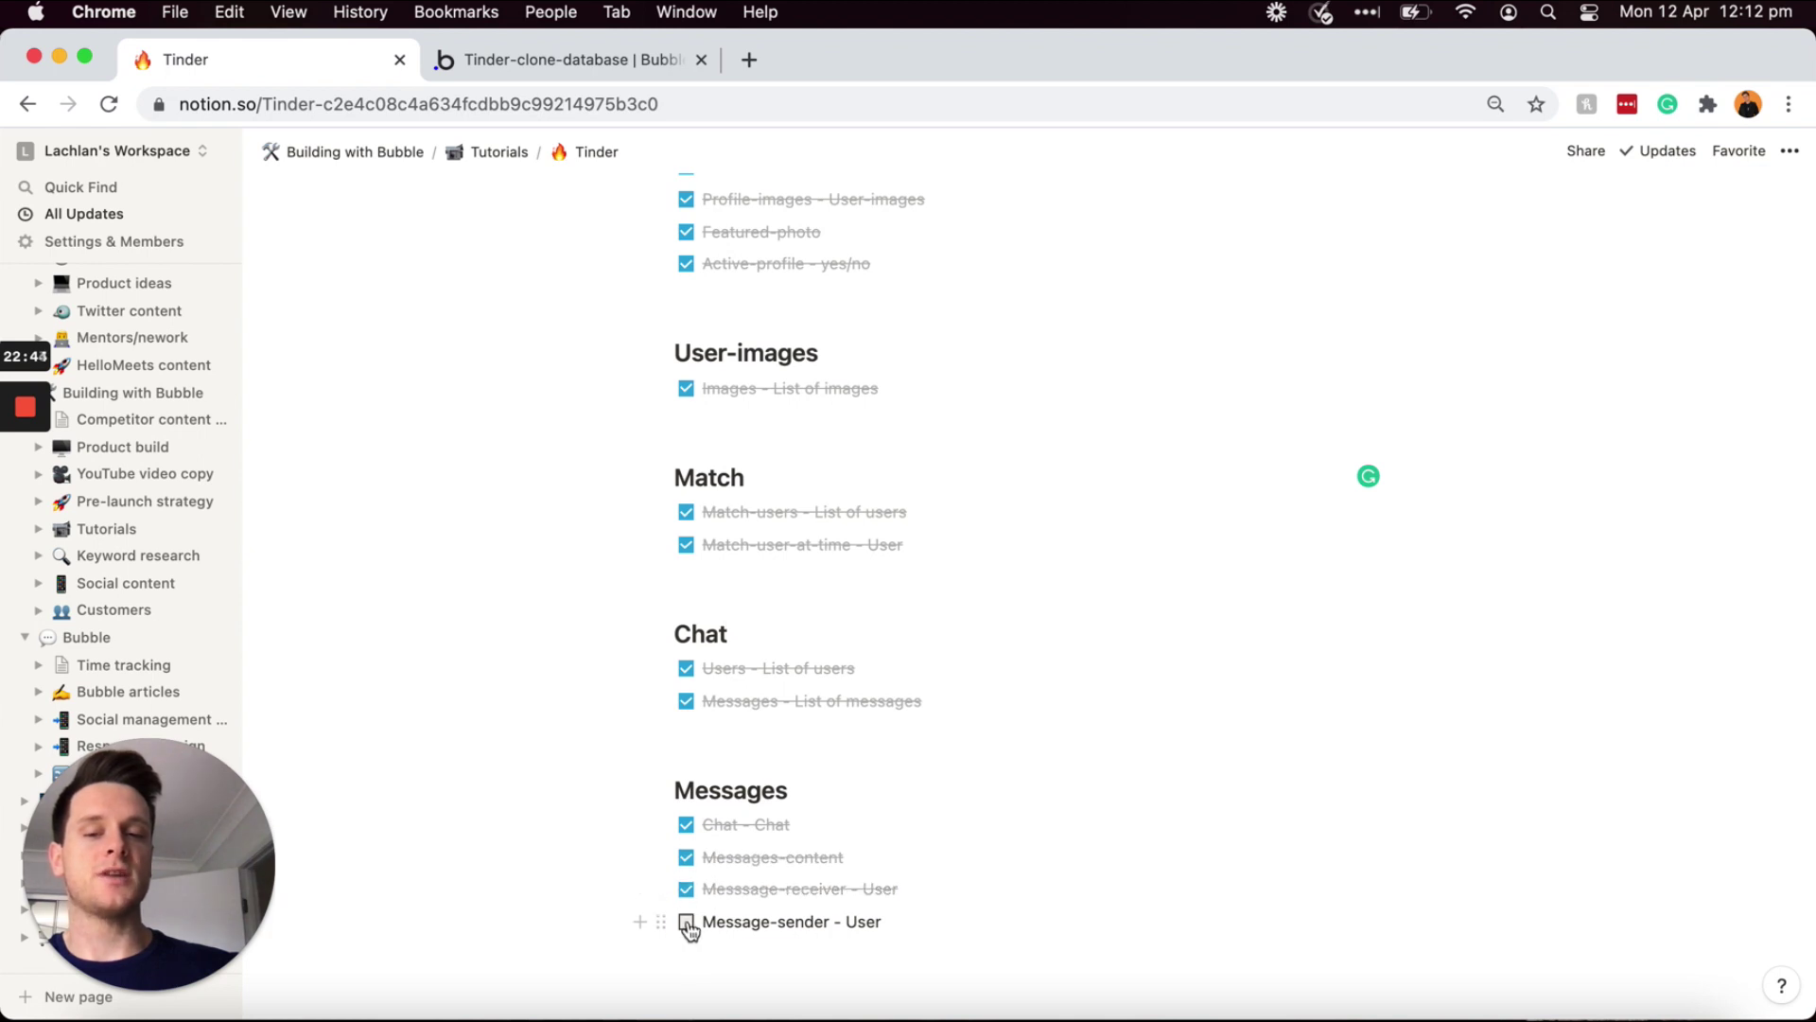
{"action": "left_click", "coordinate": [687, 923]}
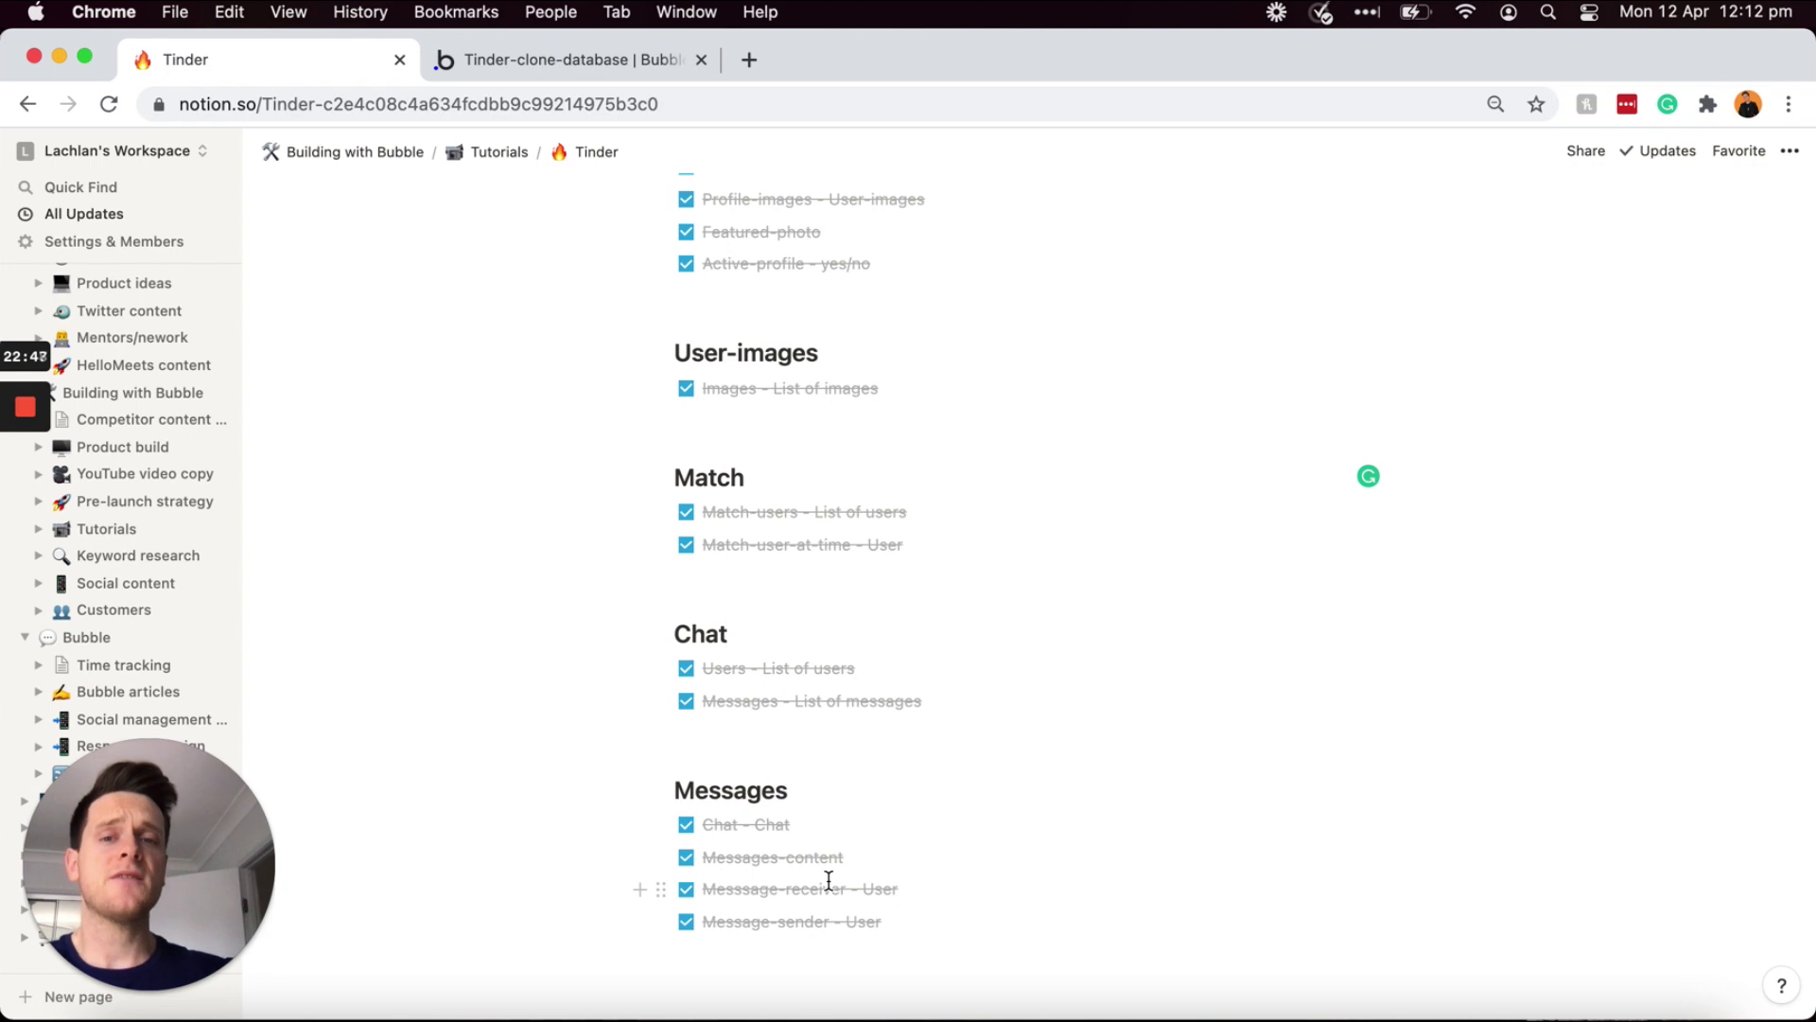
- Review the Swiping through potential matches features in Notion, and create a new page named home in the Tinder-clone2 Bubble editor
{"action": "scroll", "coordinate": [829, 880], "scroll_direction": "up", "scroll_amount": 5}
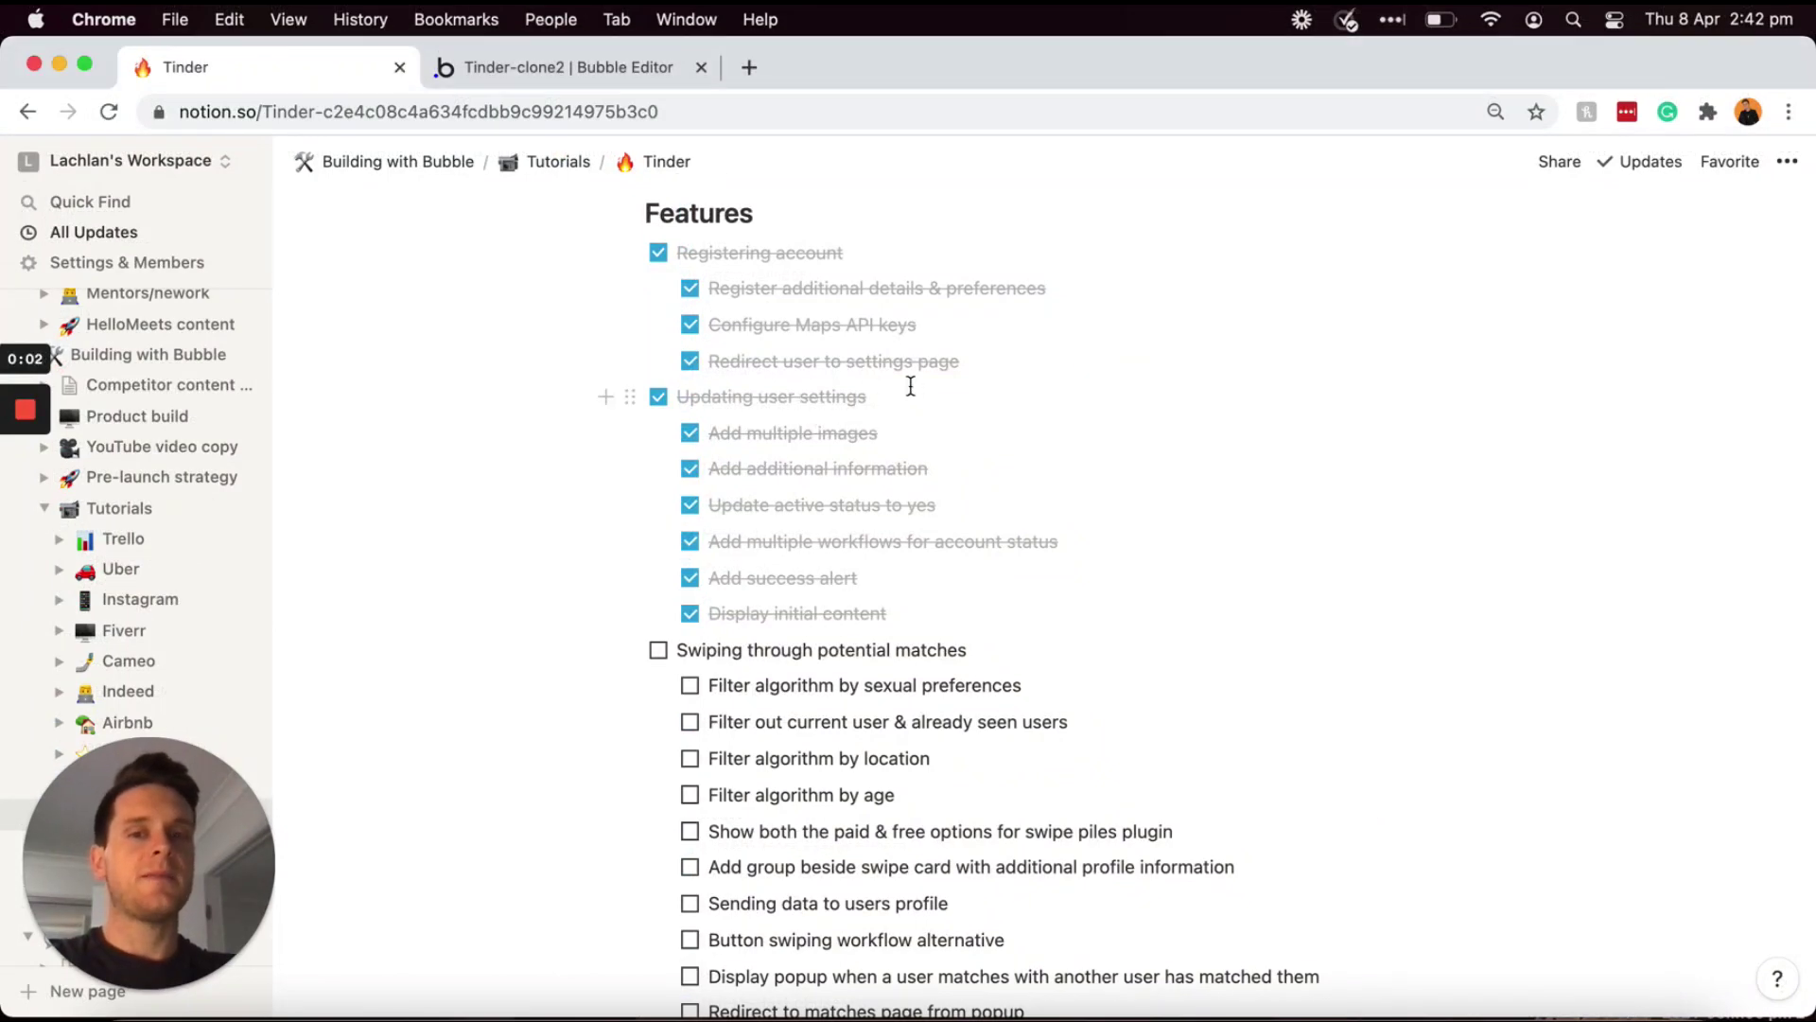
{"action": "scroll", "coordinate": [935, 548], "scroll_direction": "down", "scroll_amount": 2}
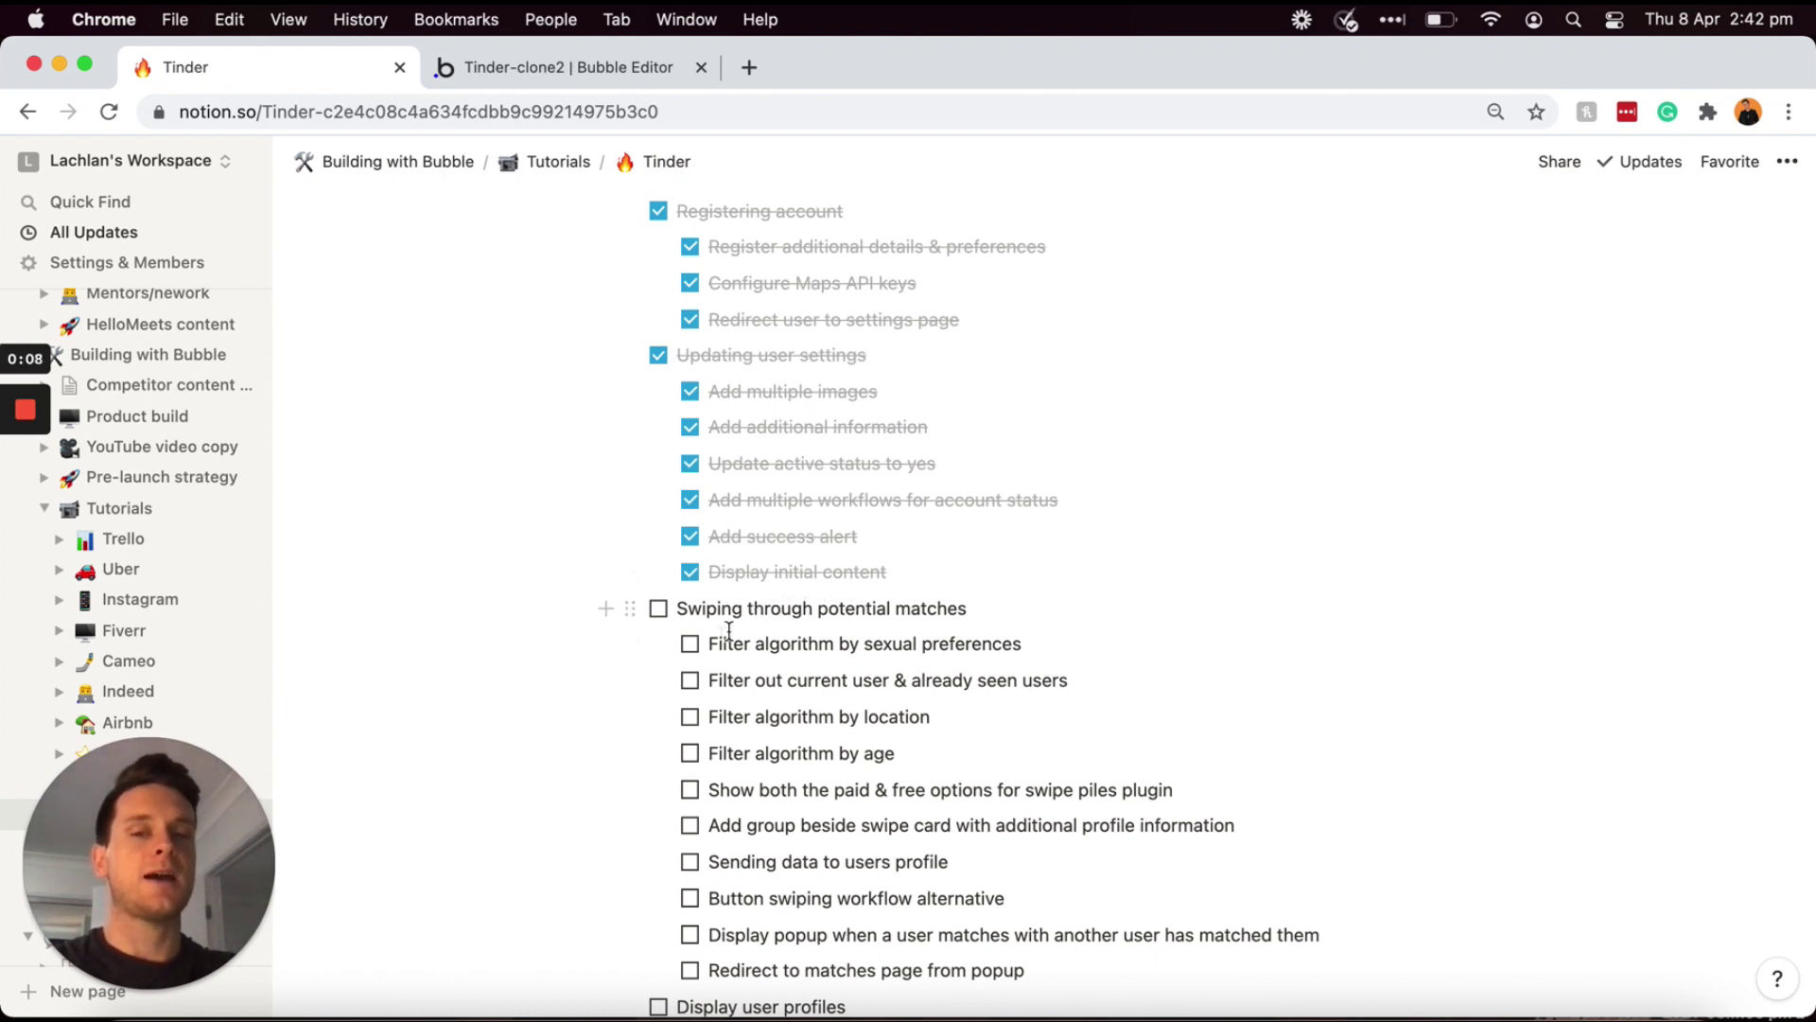
{"action": "scroll", "coordinate": [814, 568], "scroll_direction": "down", "scroll_amount": 1}
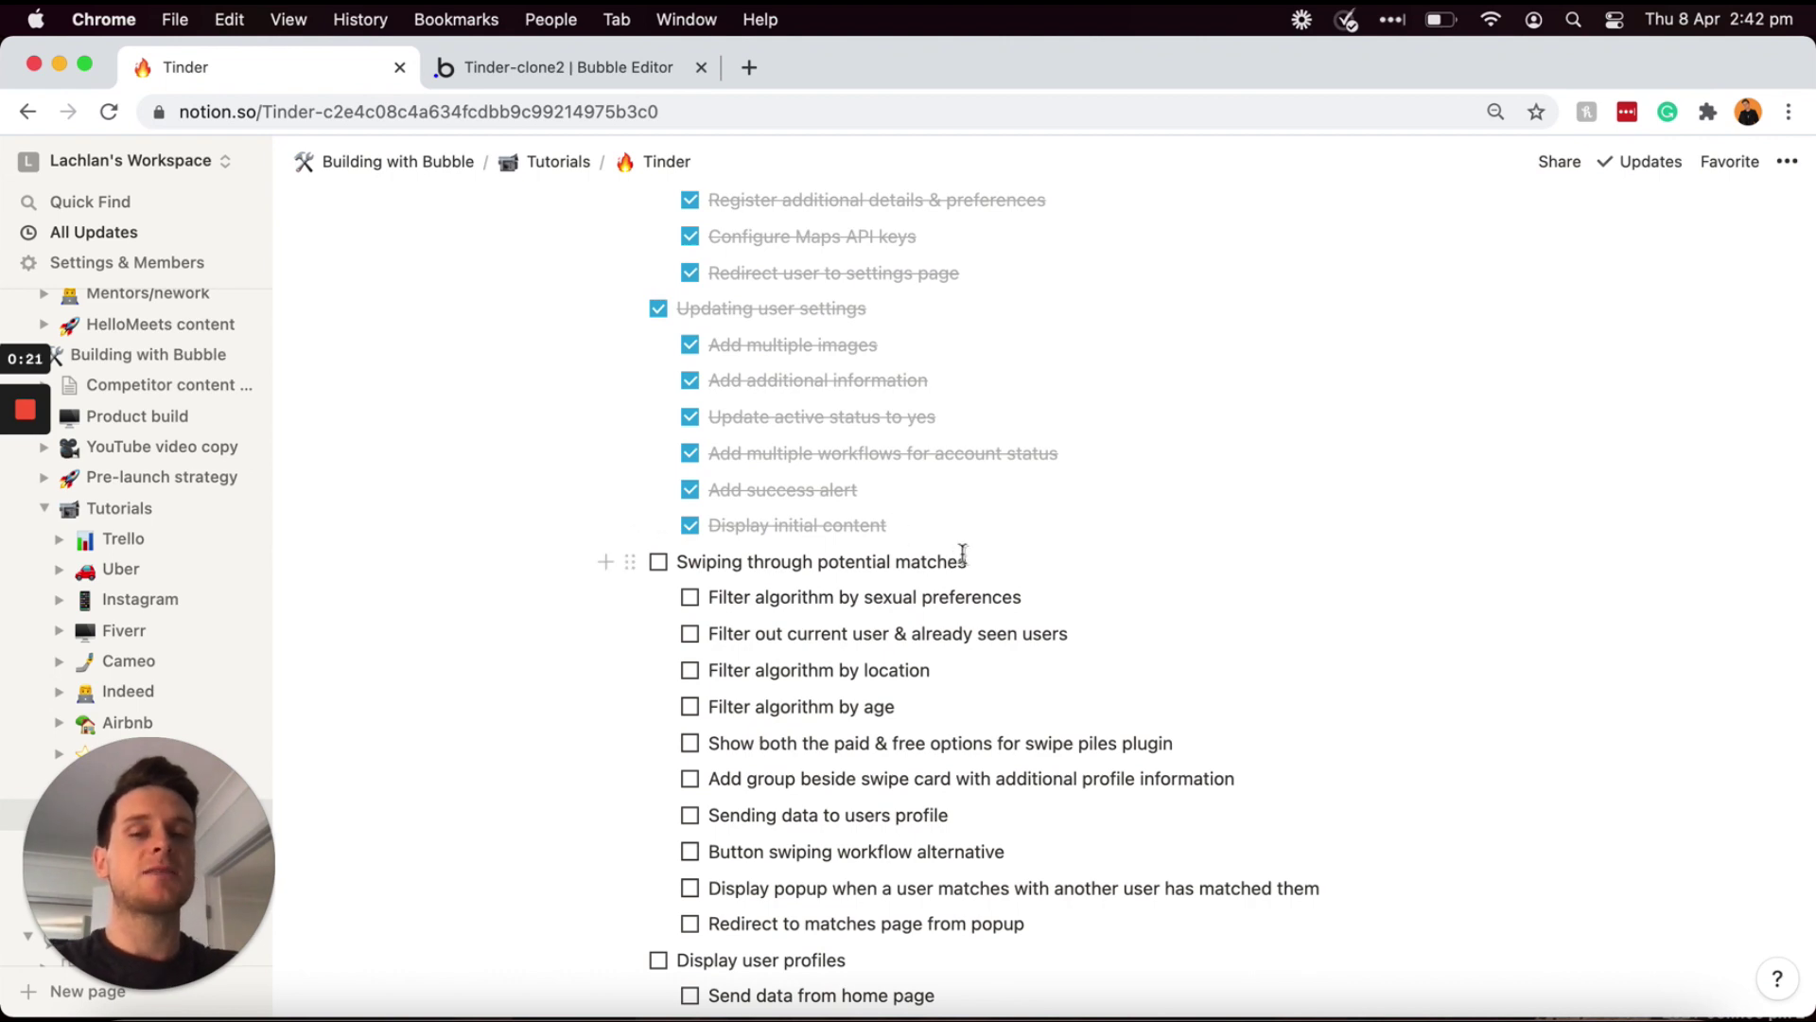
{"action": "scroll", "coordinate": [1087, 586], "scroll_direction": "down", "scroll_amount": 2}
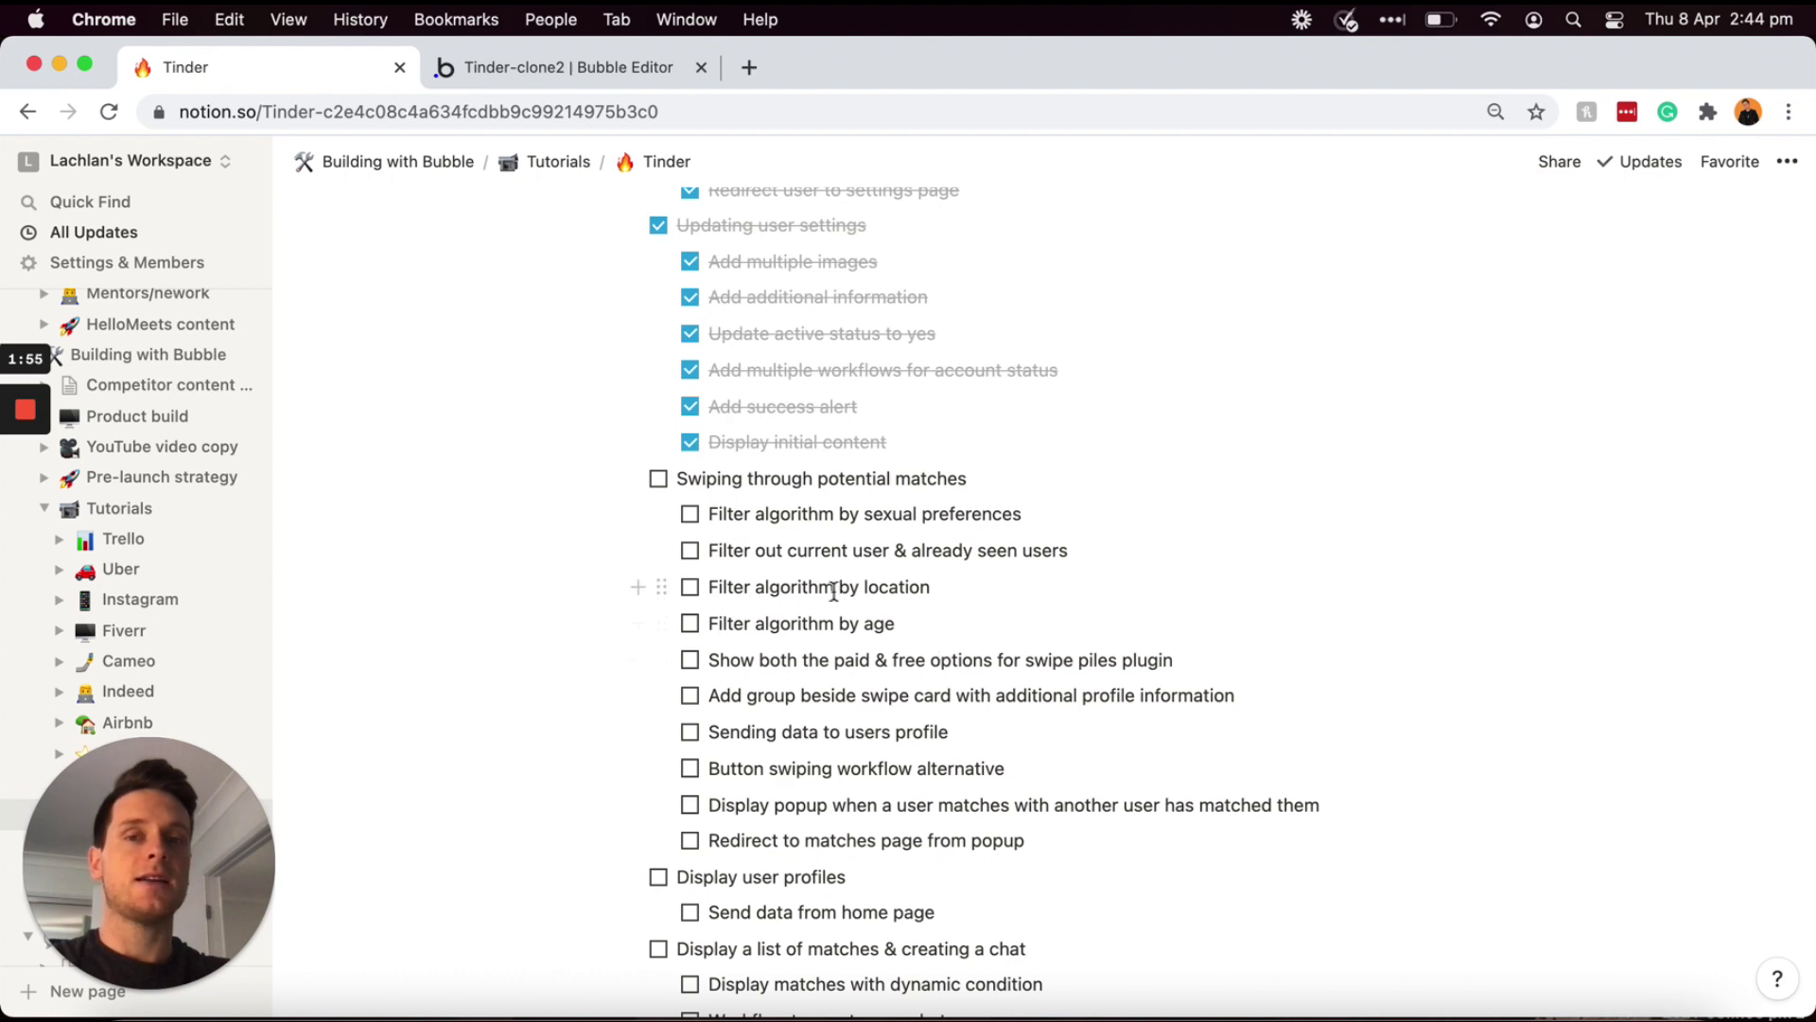
{"action": "left_click", "coordinate": [561, 74]}
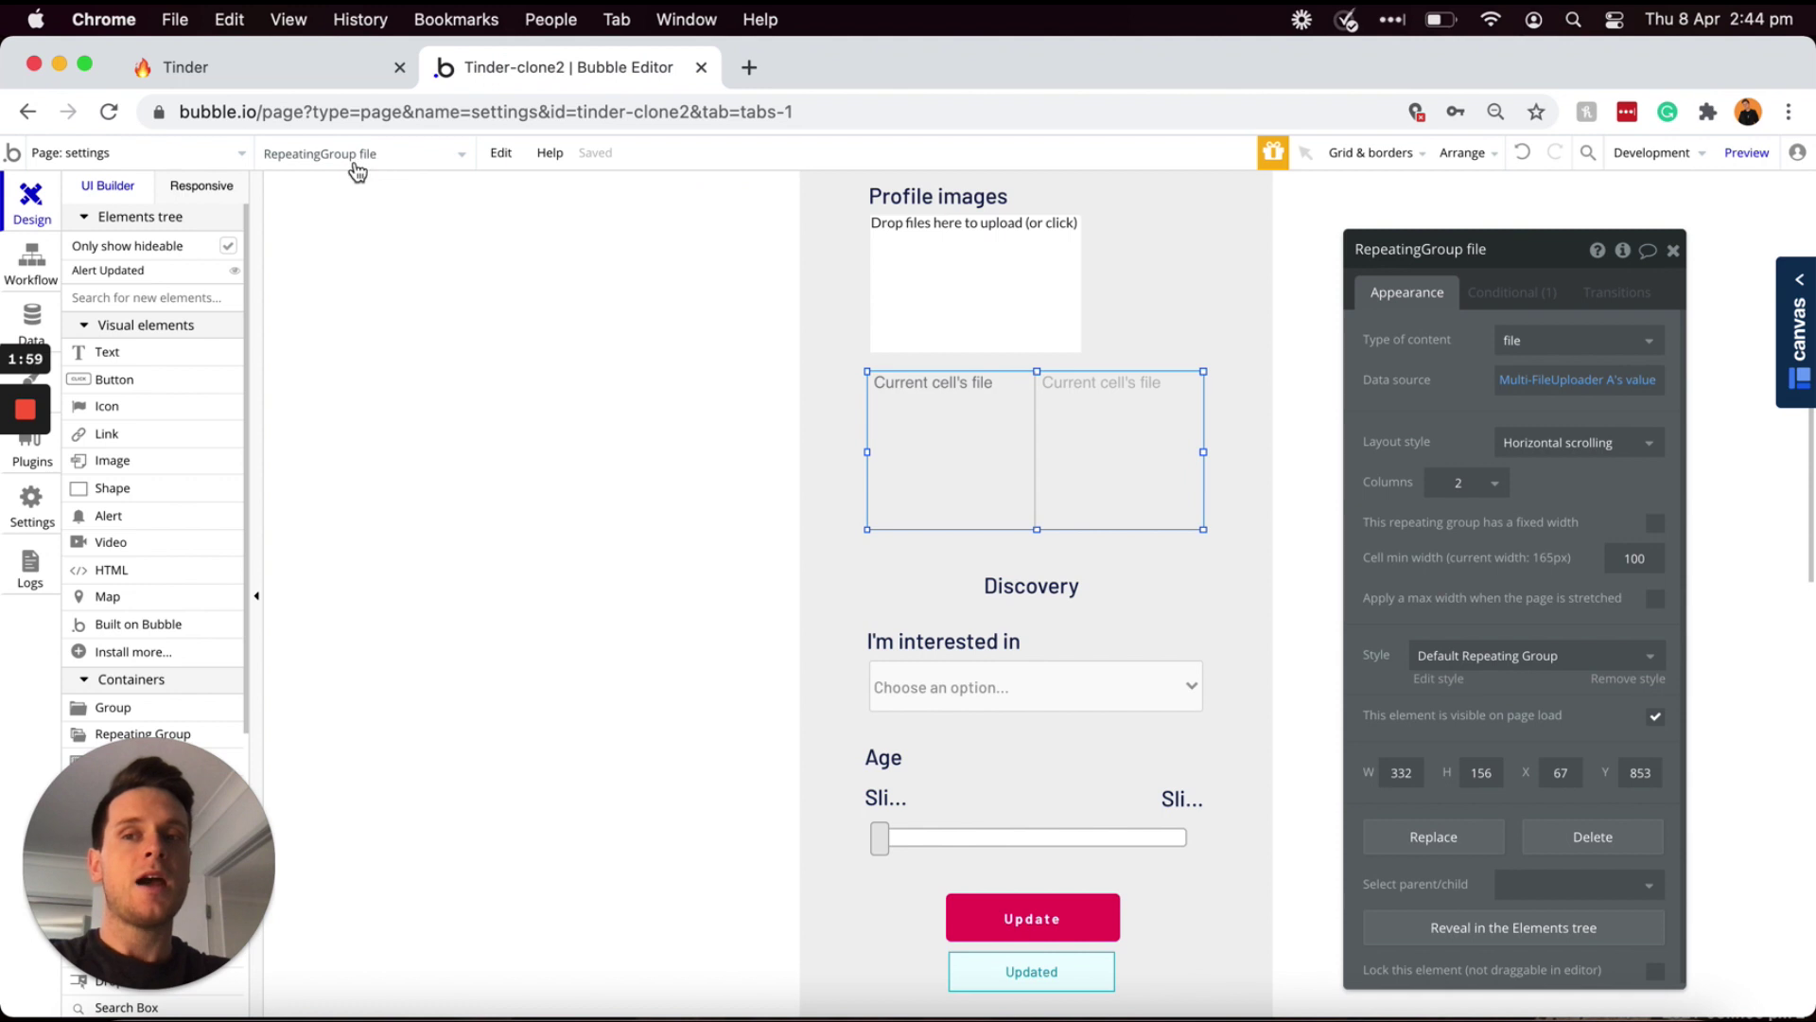
{"action": "left_click", "coordinate": [232, 156]}
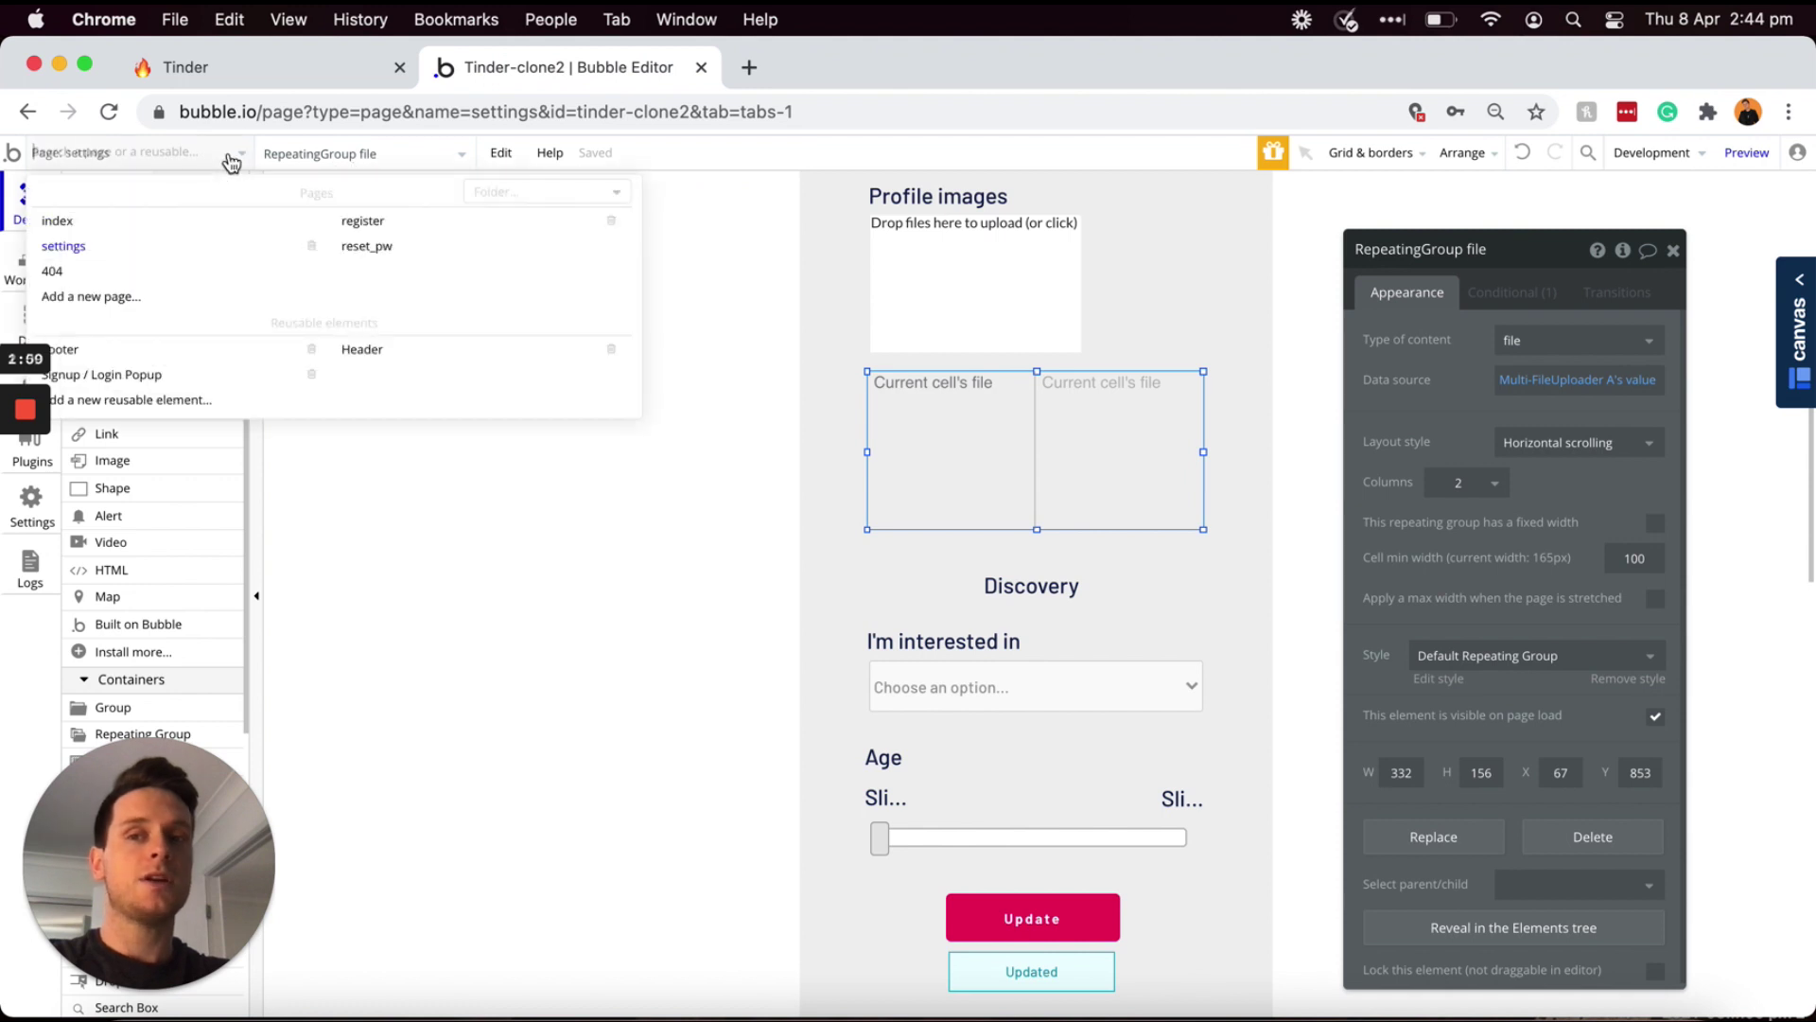
{"action": "left_click", "coordinate": [157, 298]}
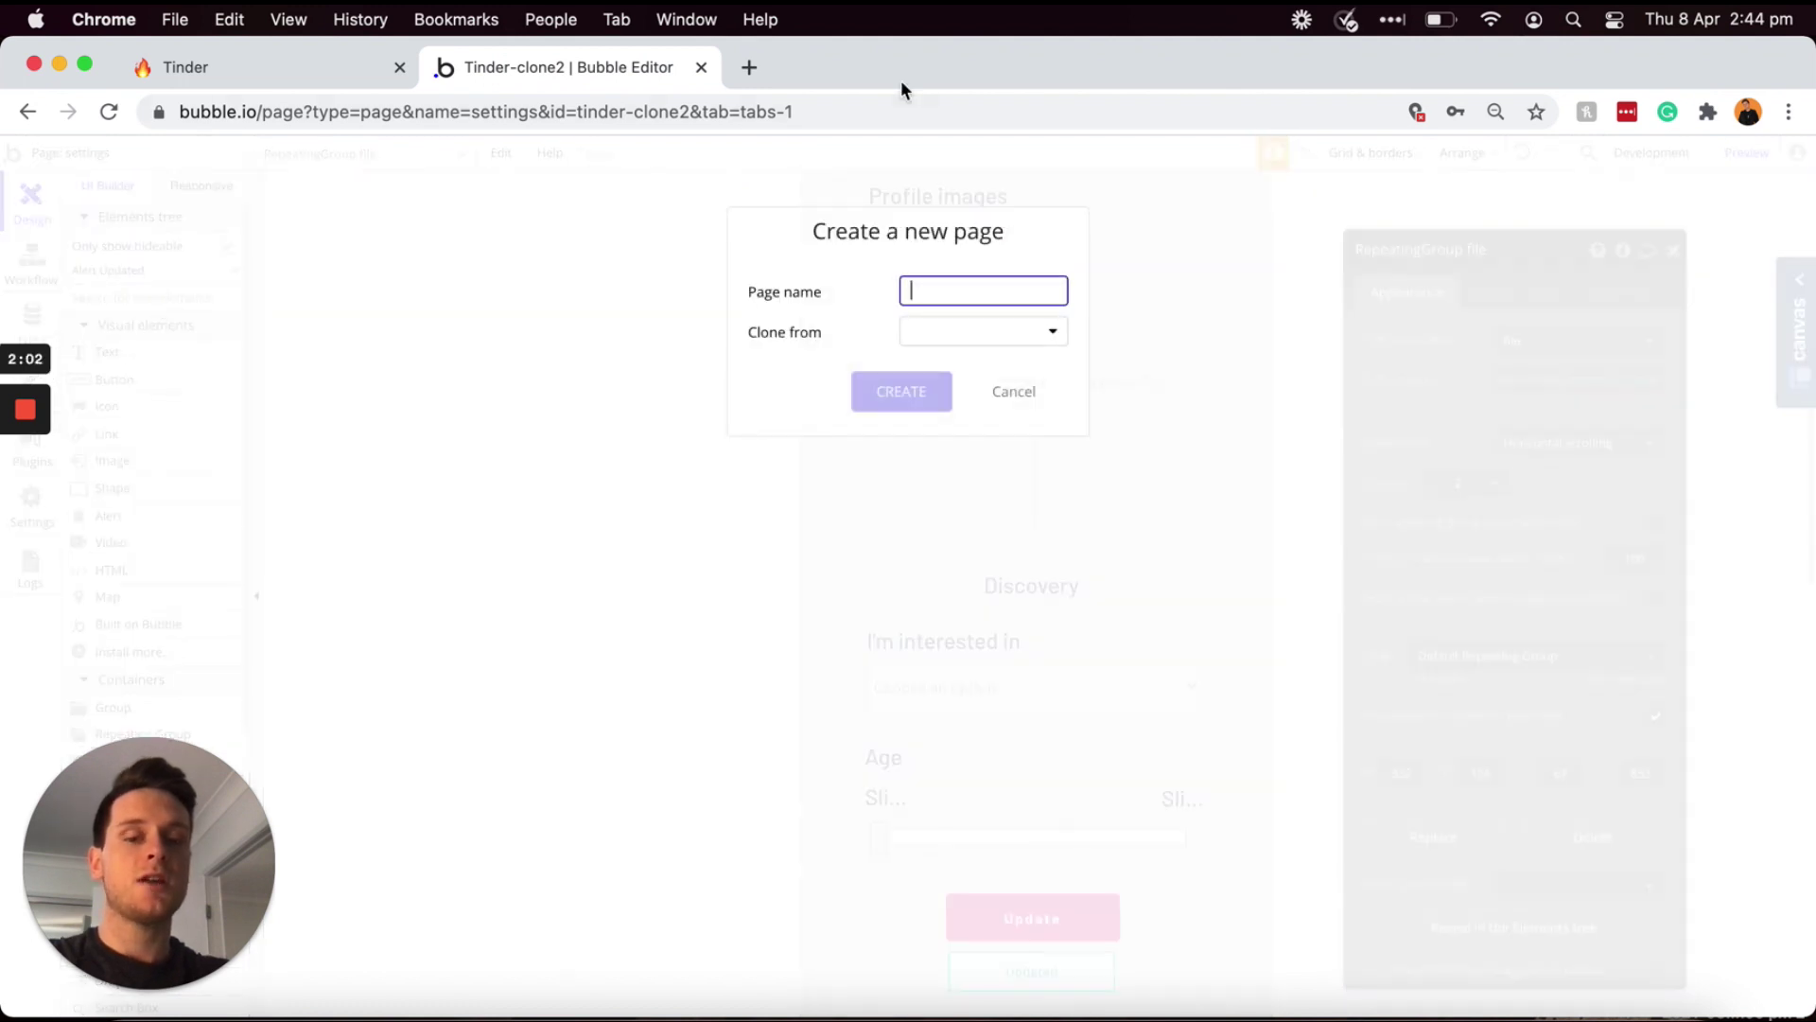
{"action": "type", "text": "home"}
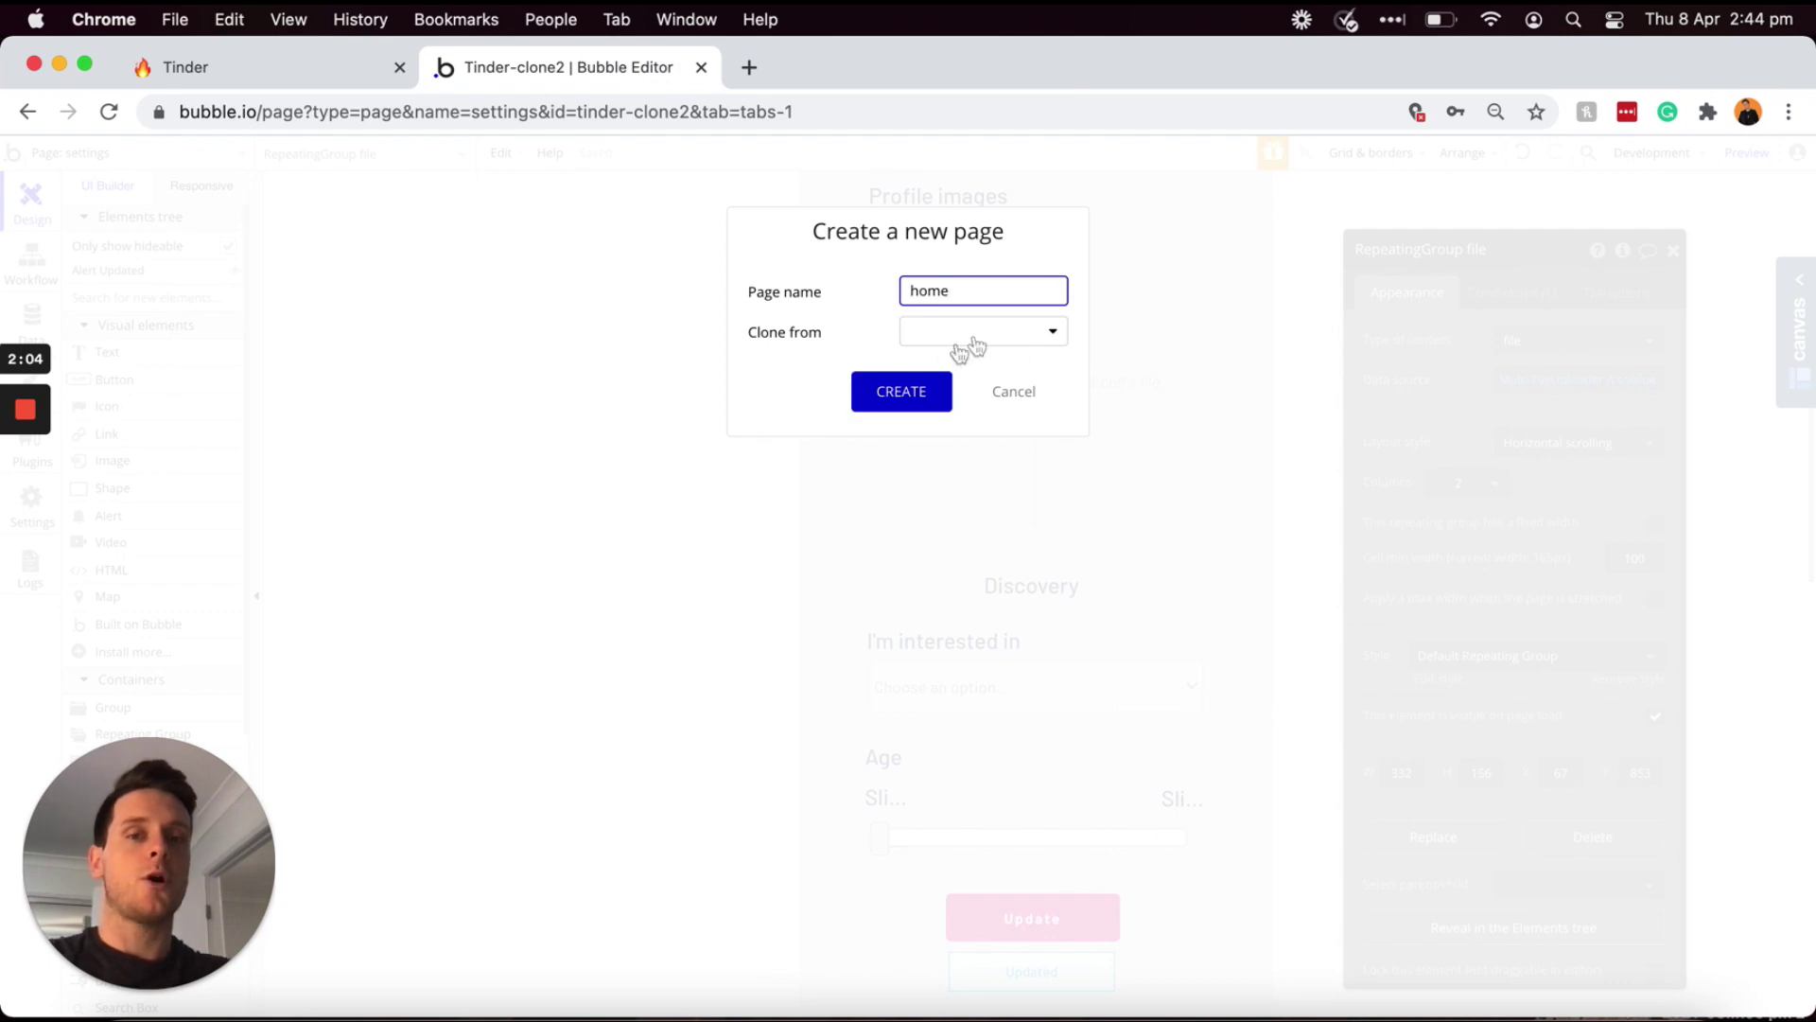
{"action": "left_click", "coordinate": [908, 392]}
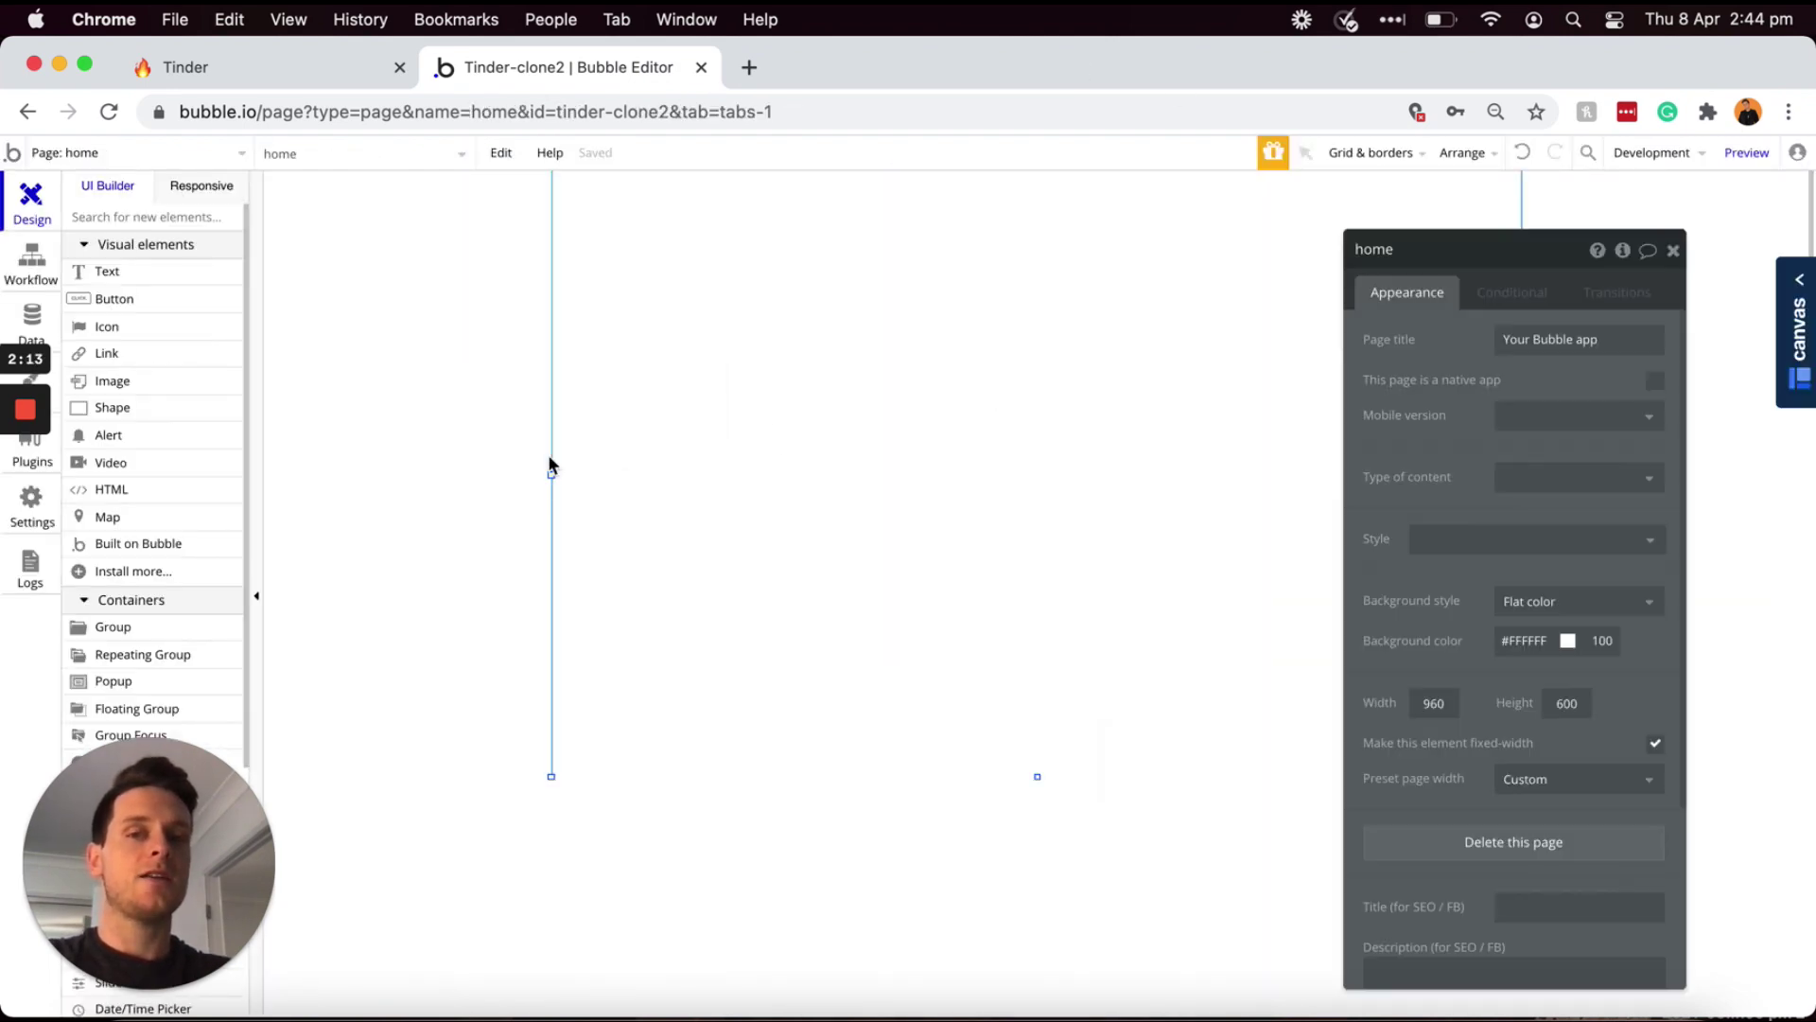
- Resize the home page to about 458 px wide and 755 px high, and set its background colour to light grey #F5F5F5
{"action": "left_click_drag", "start_coordinate": [551, 473], "coordinate": [802, 477]}
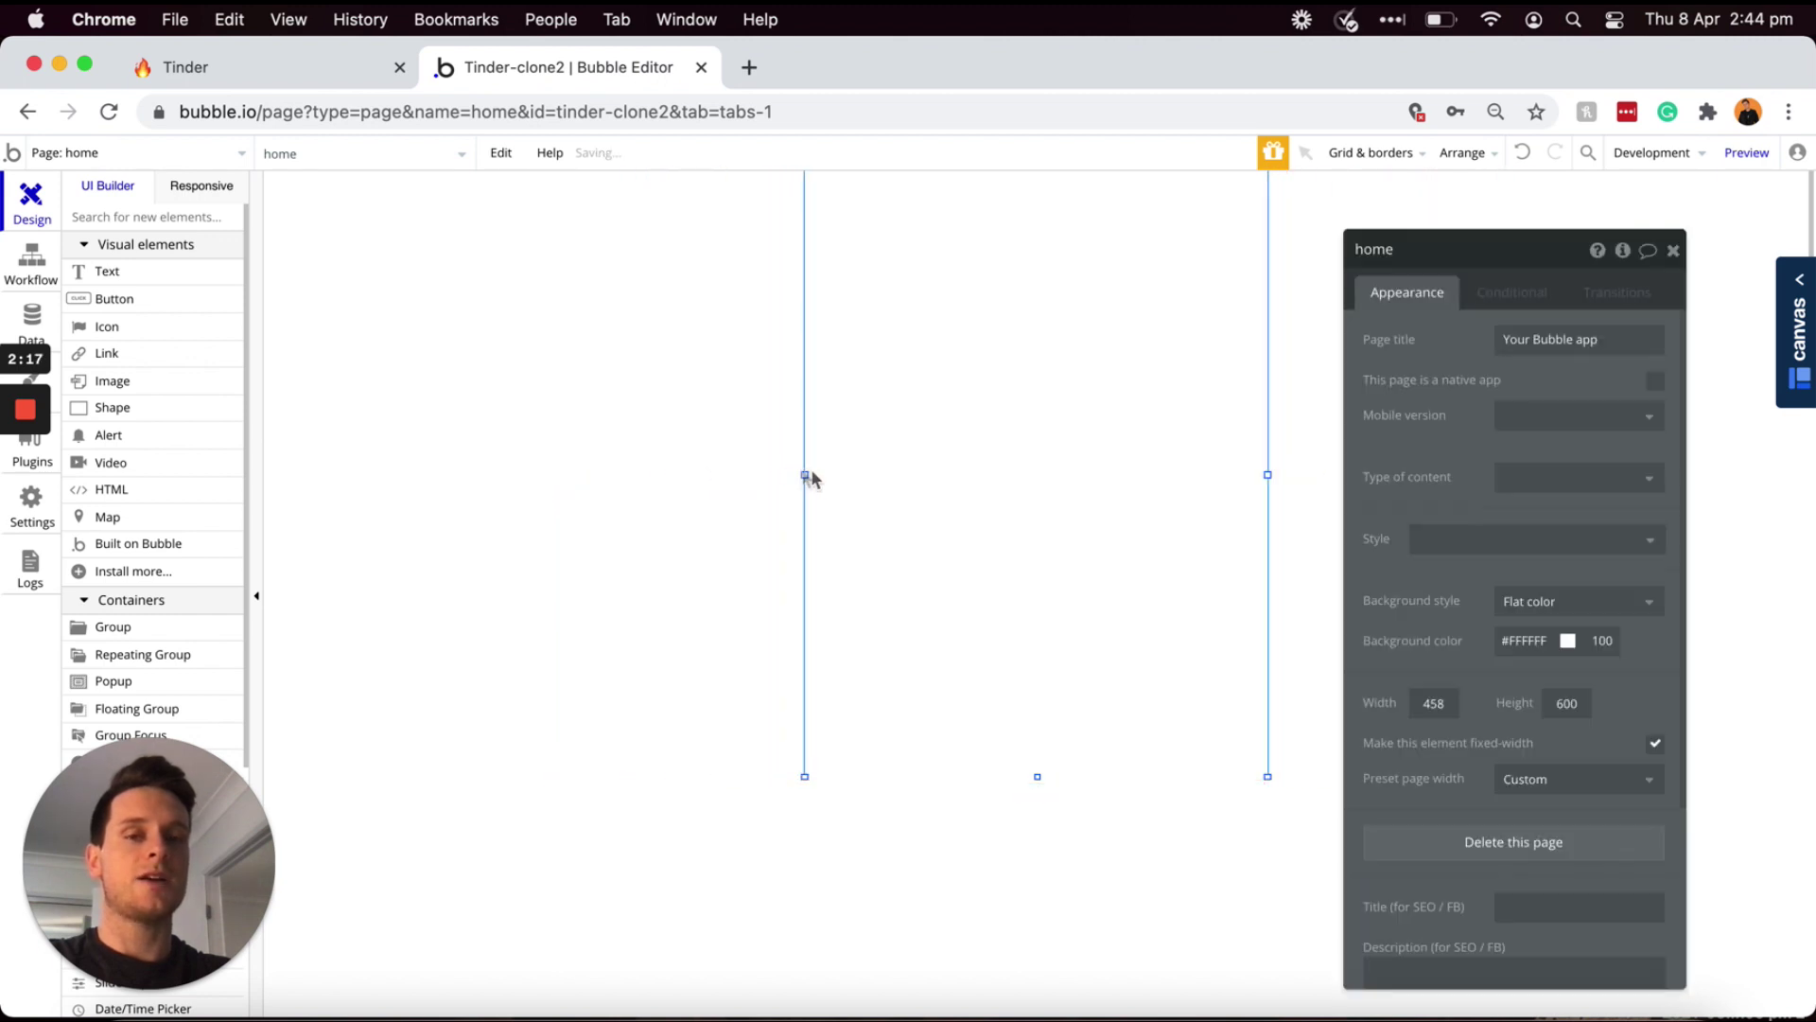
{"action": "left_click_drag", "start_coordinate": [1037, 777], "coordinate": [1037, 936]}
{"action": "left_click", "coordinate": [1500, 647]}
{"action": "left_click_drag", "start_coordinate": [1498, 661], "coordinate": [1480, 662]}
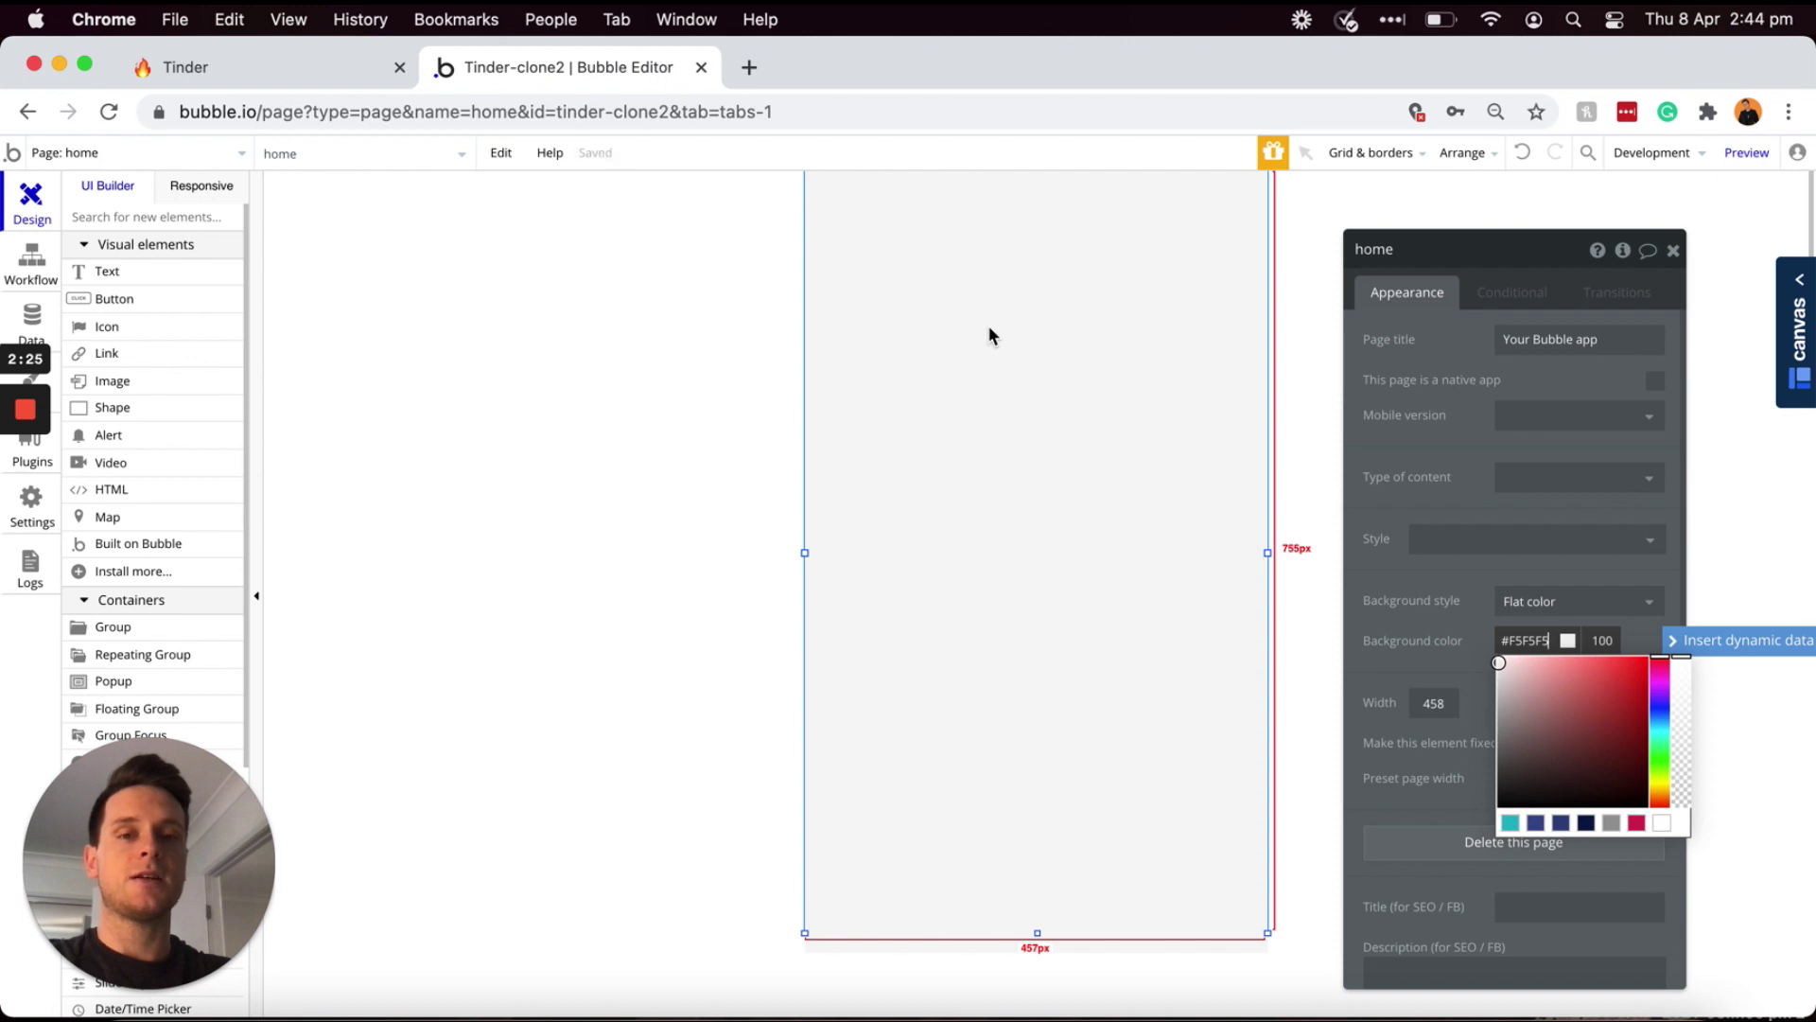
- Search the plugin library for tinder and install the free Tinder-like Pile plugin
{"action": "left_click", "coordinate": [1435, 656]}
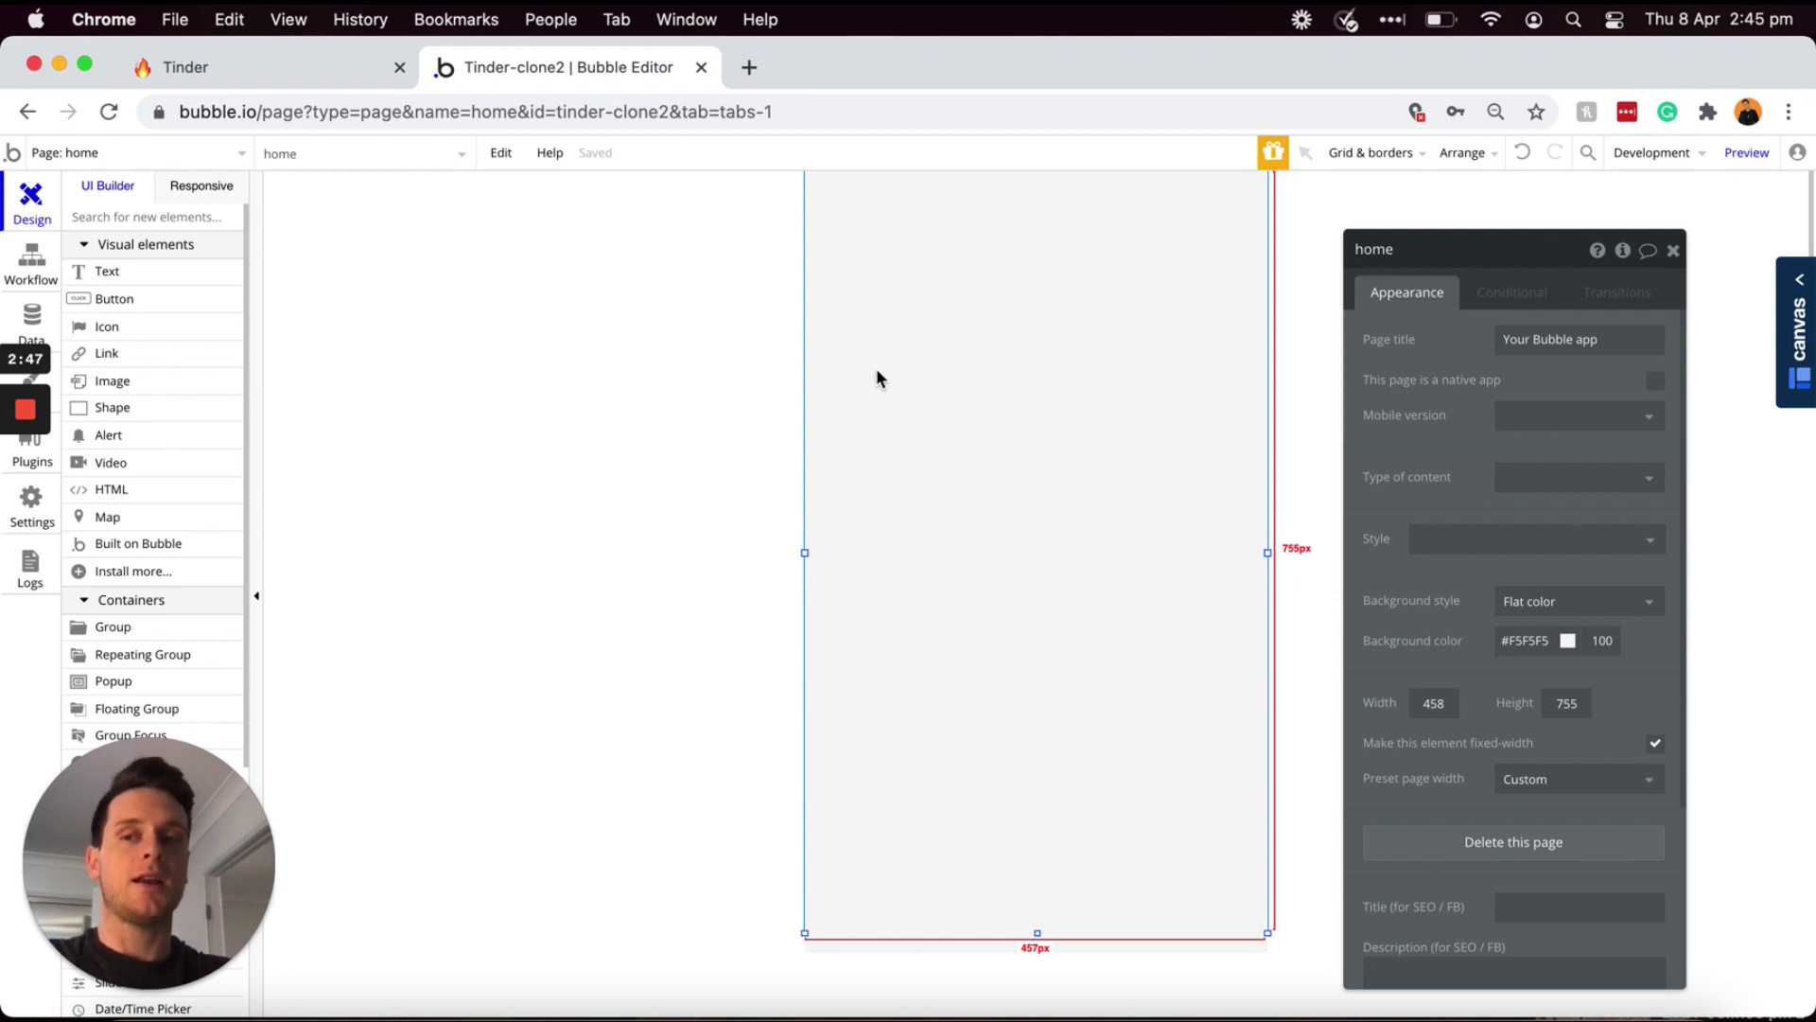
{"action": "left_click", "coordinate": [711, 377]}
{"action": "left_click", "coordinate": [54, 461]}
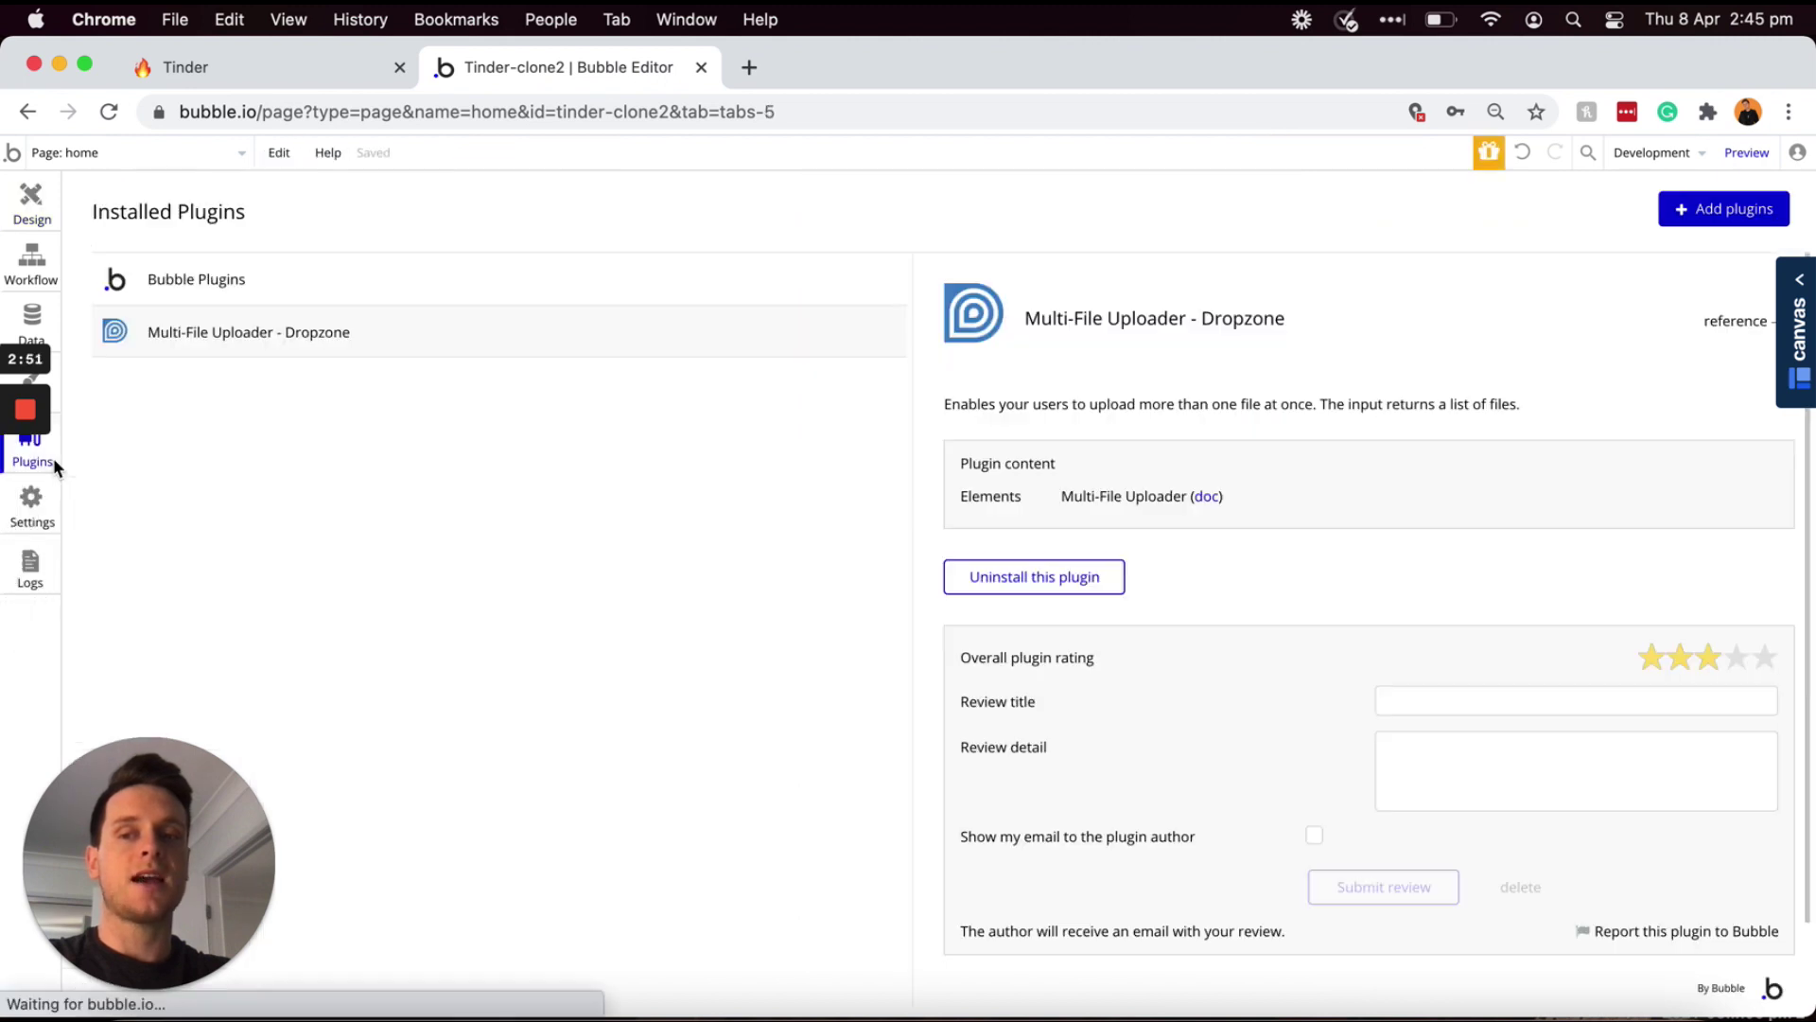
{"action": "left_click", "coordinate": [1737, 212]}
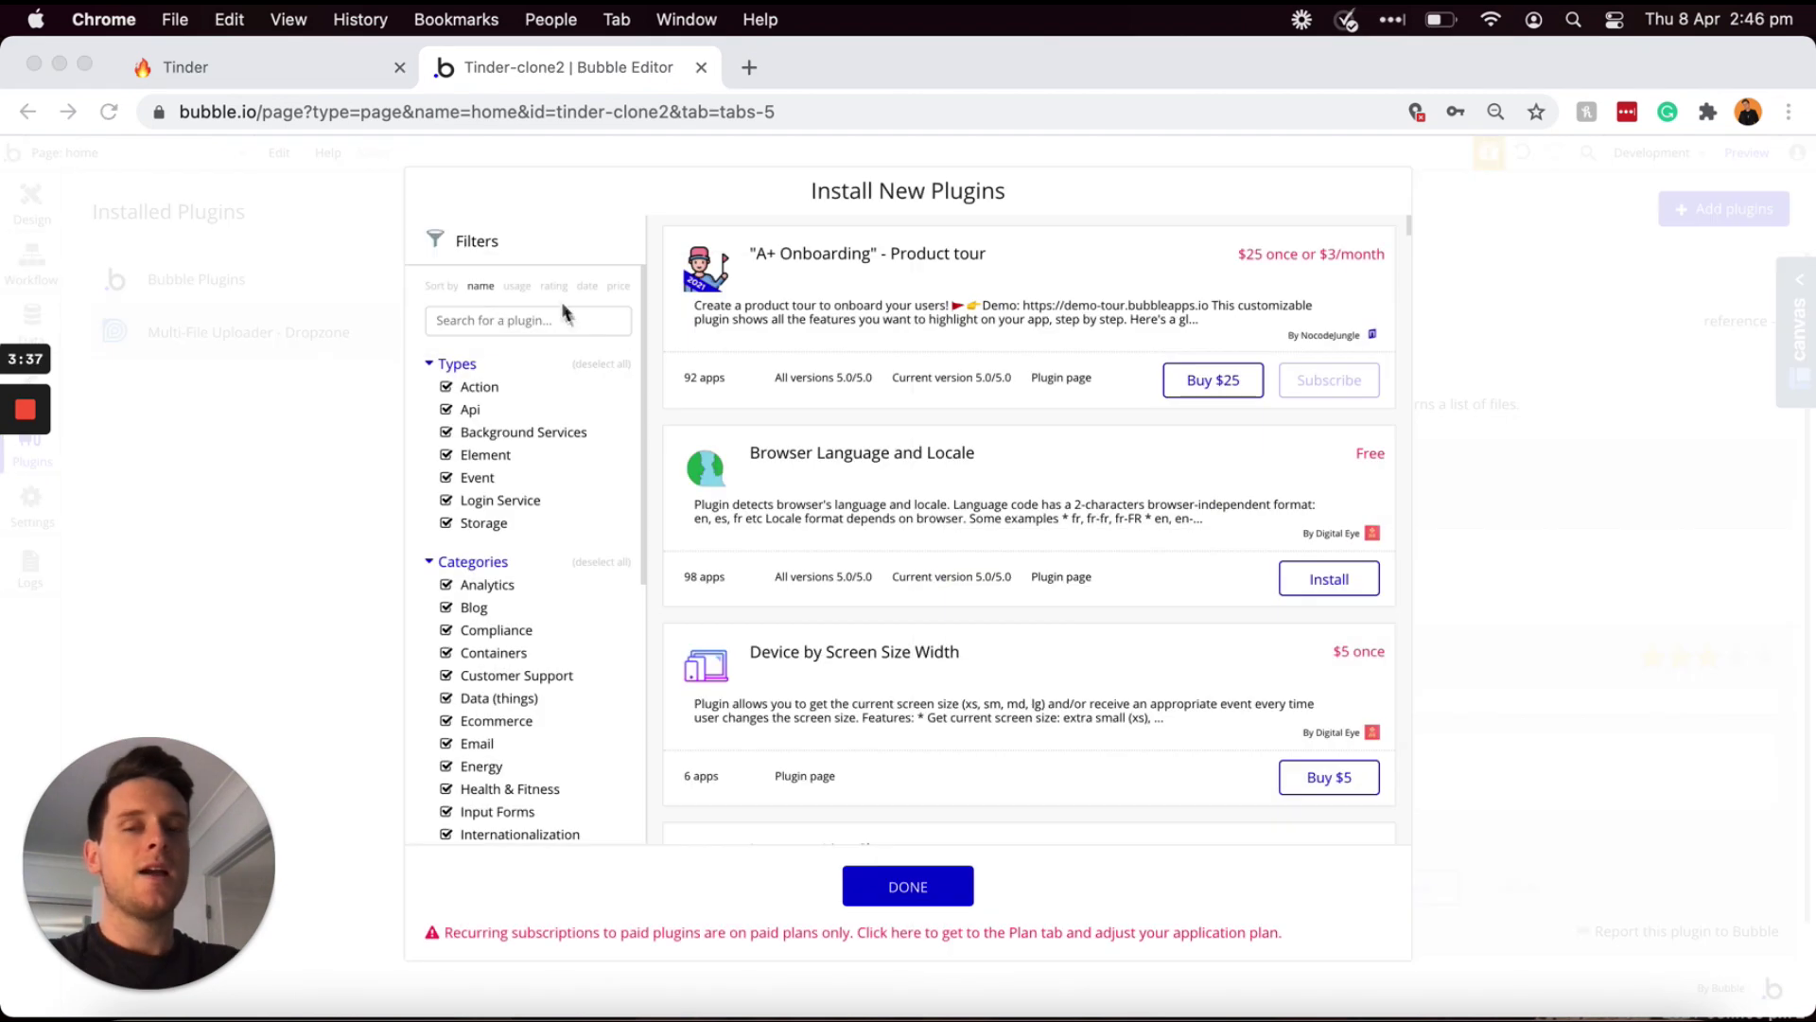
{"action": "left_click", "coordinate": [515, 320]}
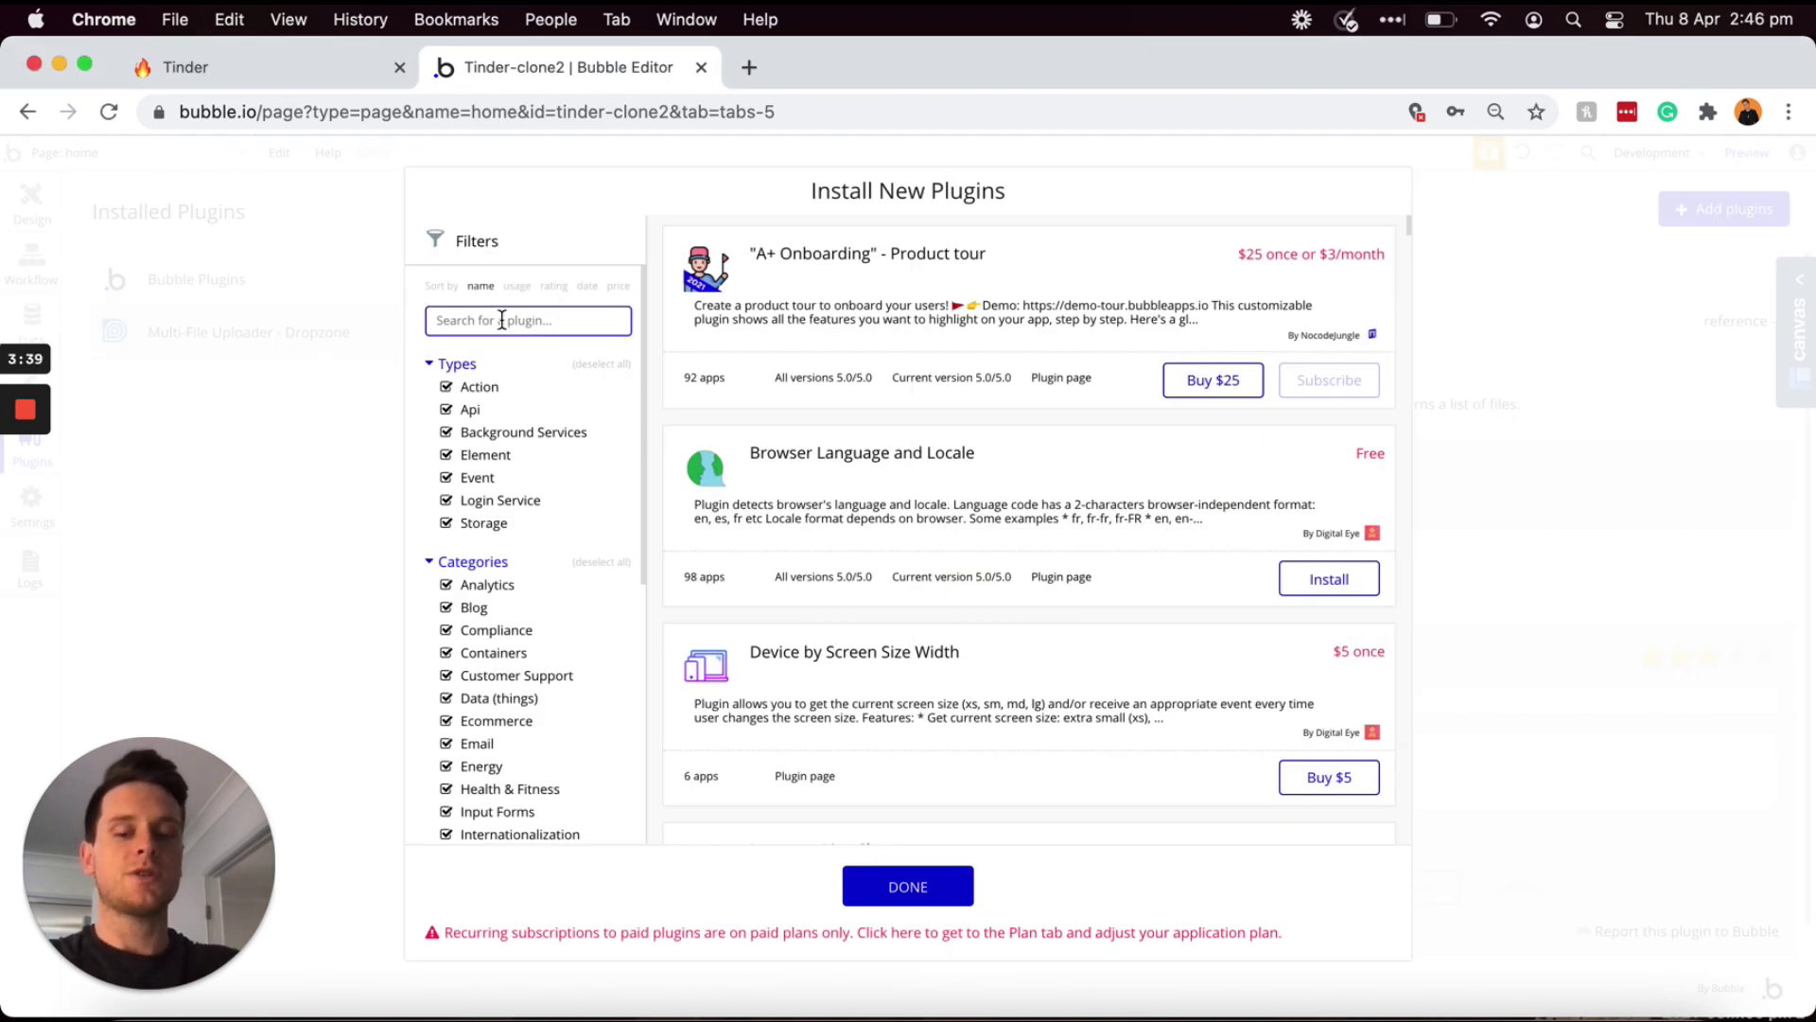
{"action": "type", "text": "tinder"}
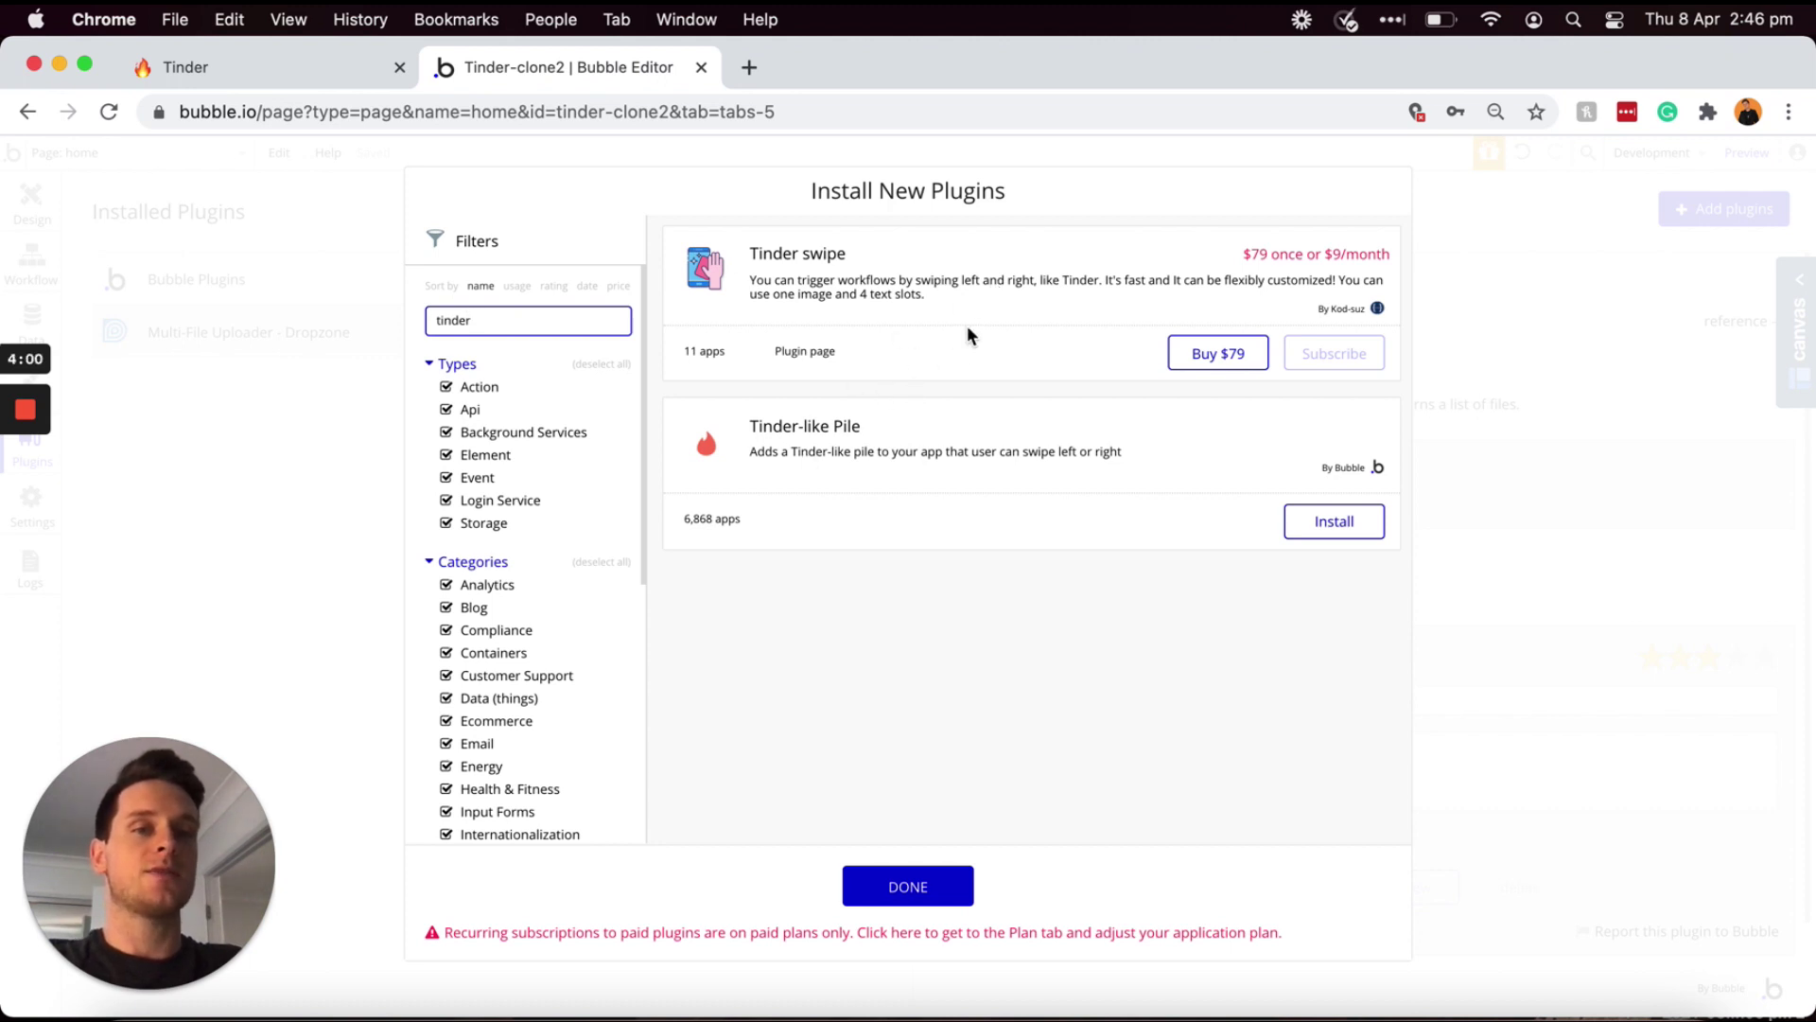
{"action": "left_click", "coordinate": [984, 449]}
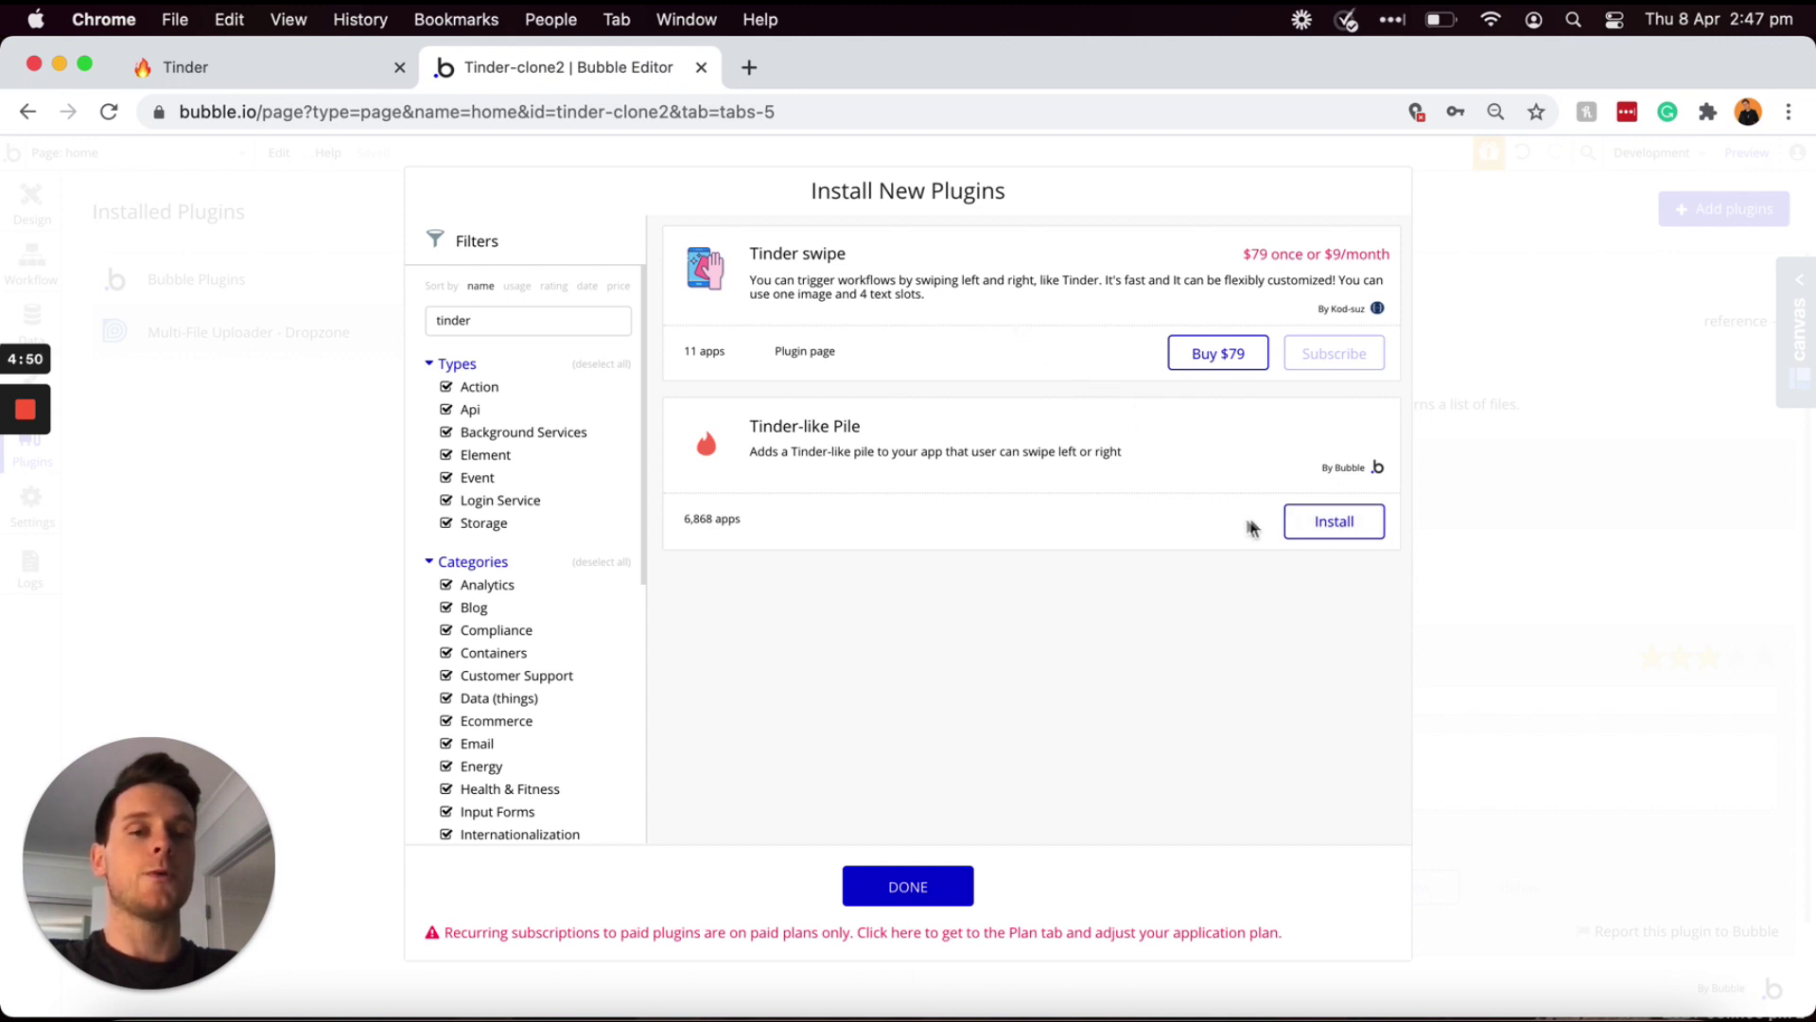
{"action": "left_click", "coordinate": [1326, 532]}
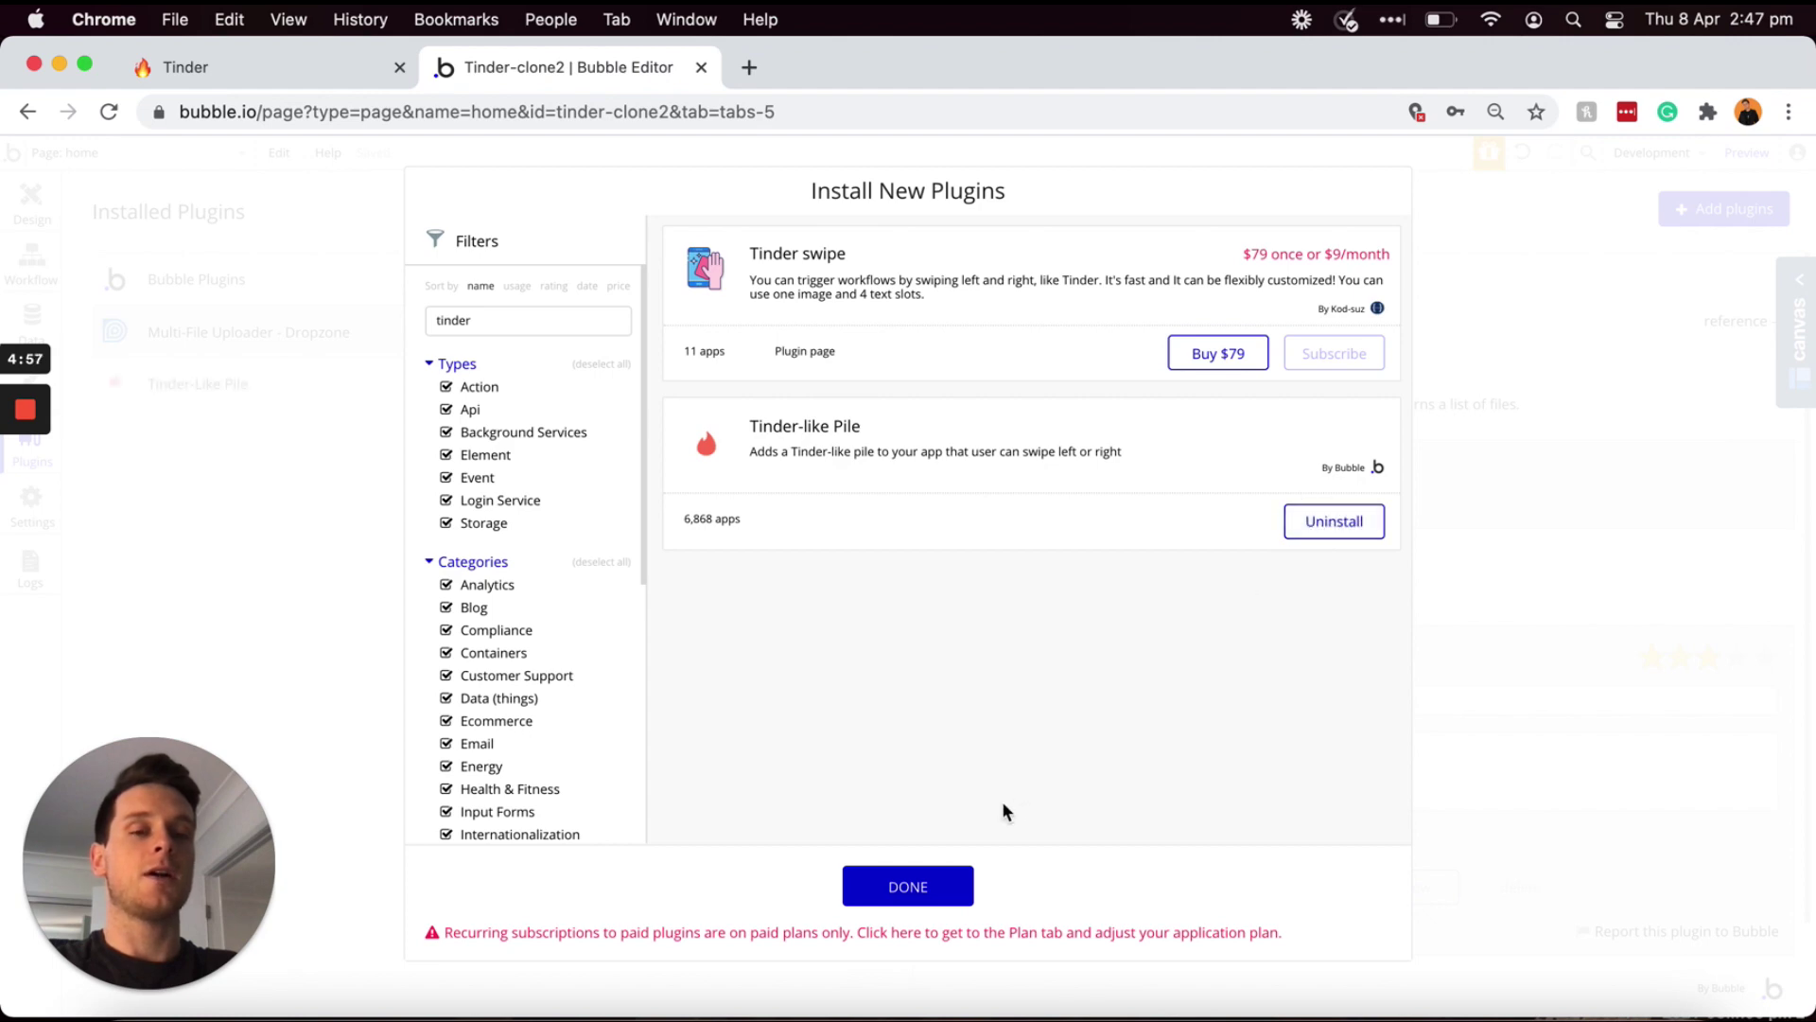
{"action": "left_click", "coordinate": [908, 886]}
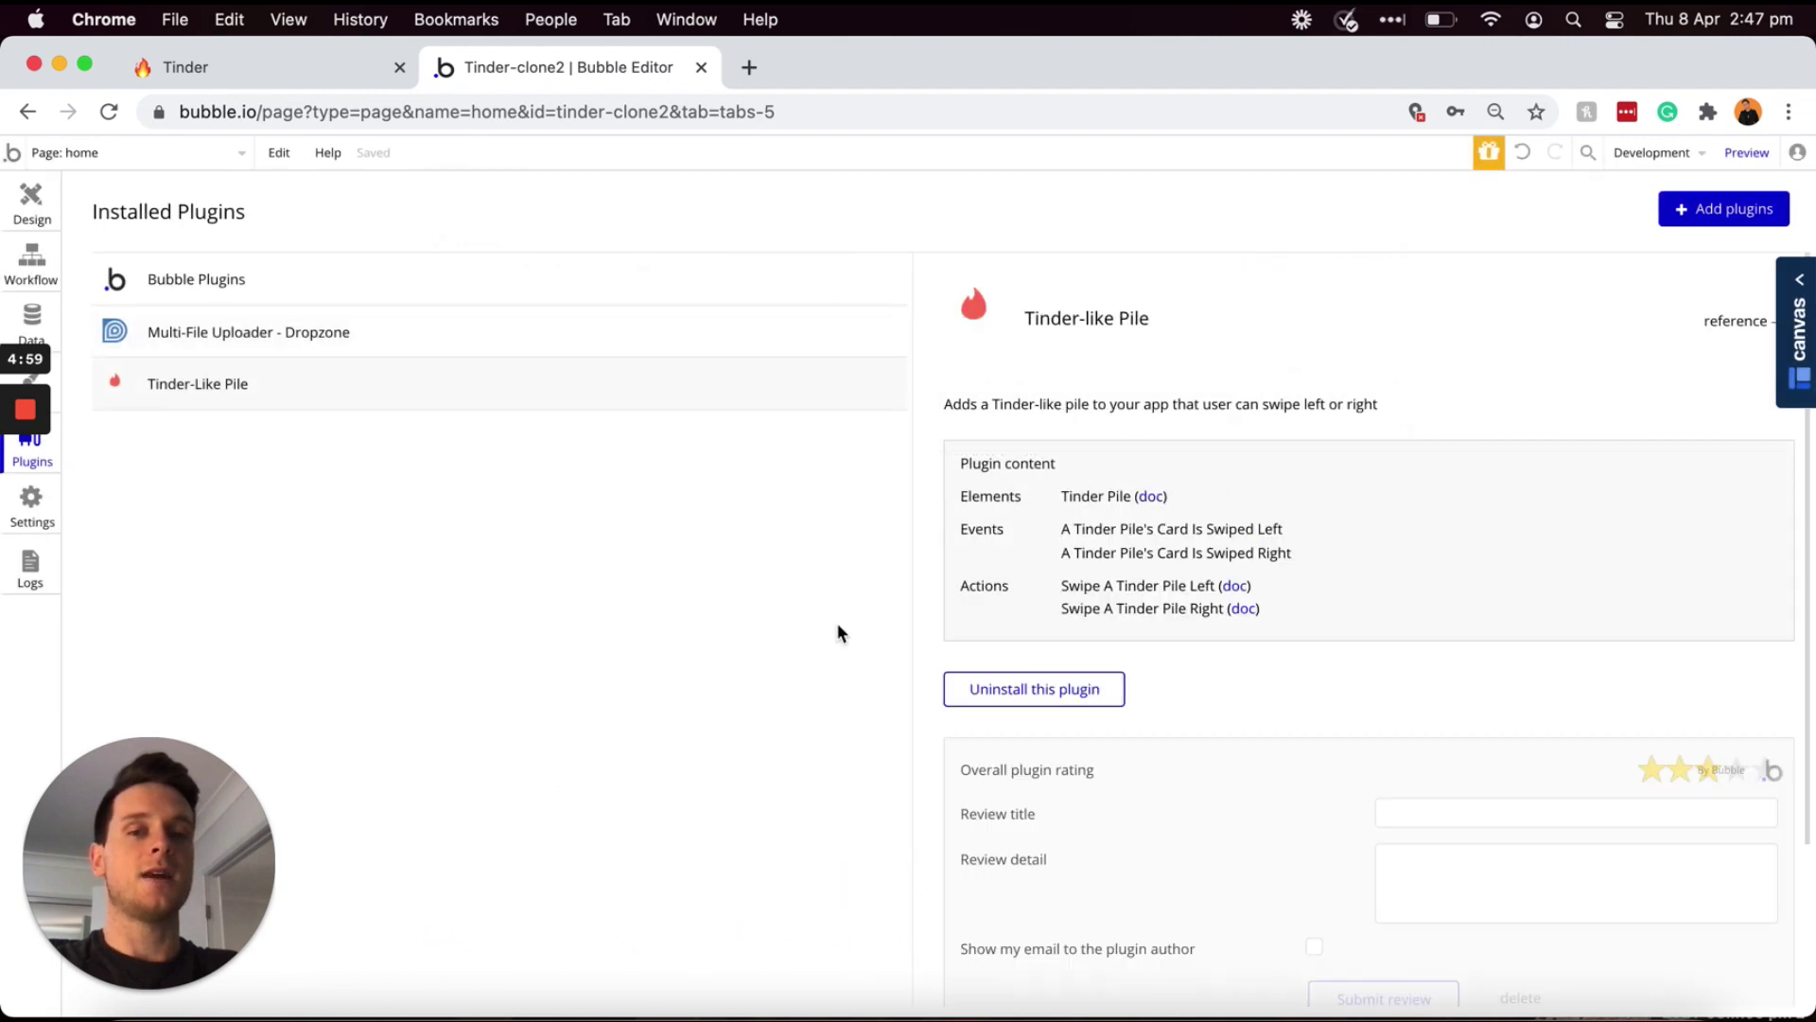
- Draw a Tinder Pile element near the top of the home page, about 414 px wide and 360 px high
{"action": "left_click", "coordinate": [38, 213]}
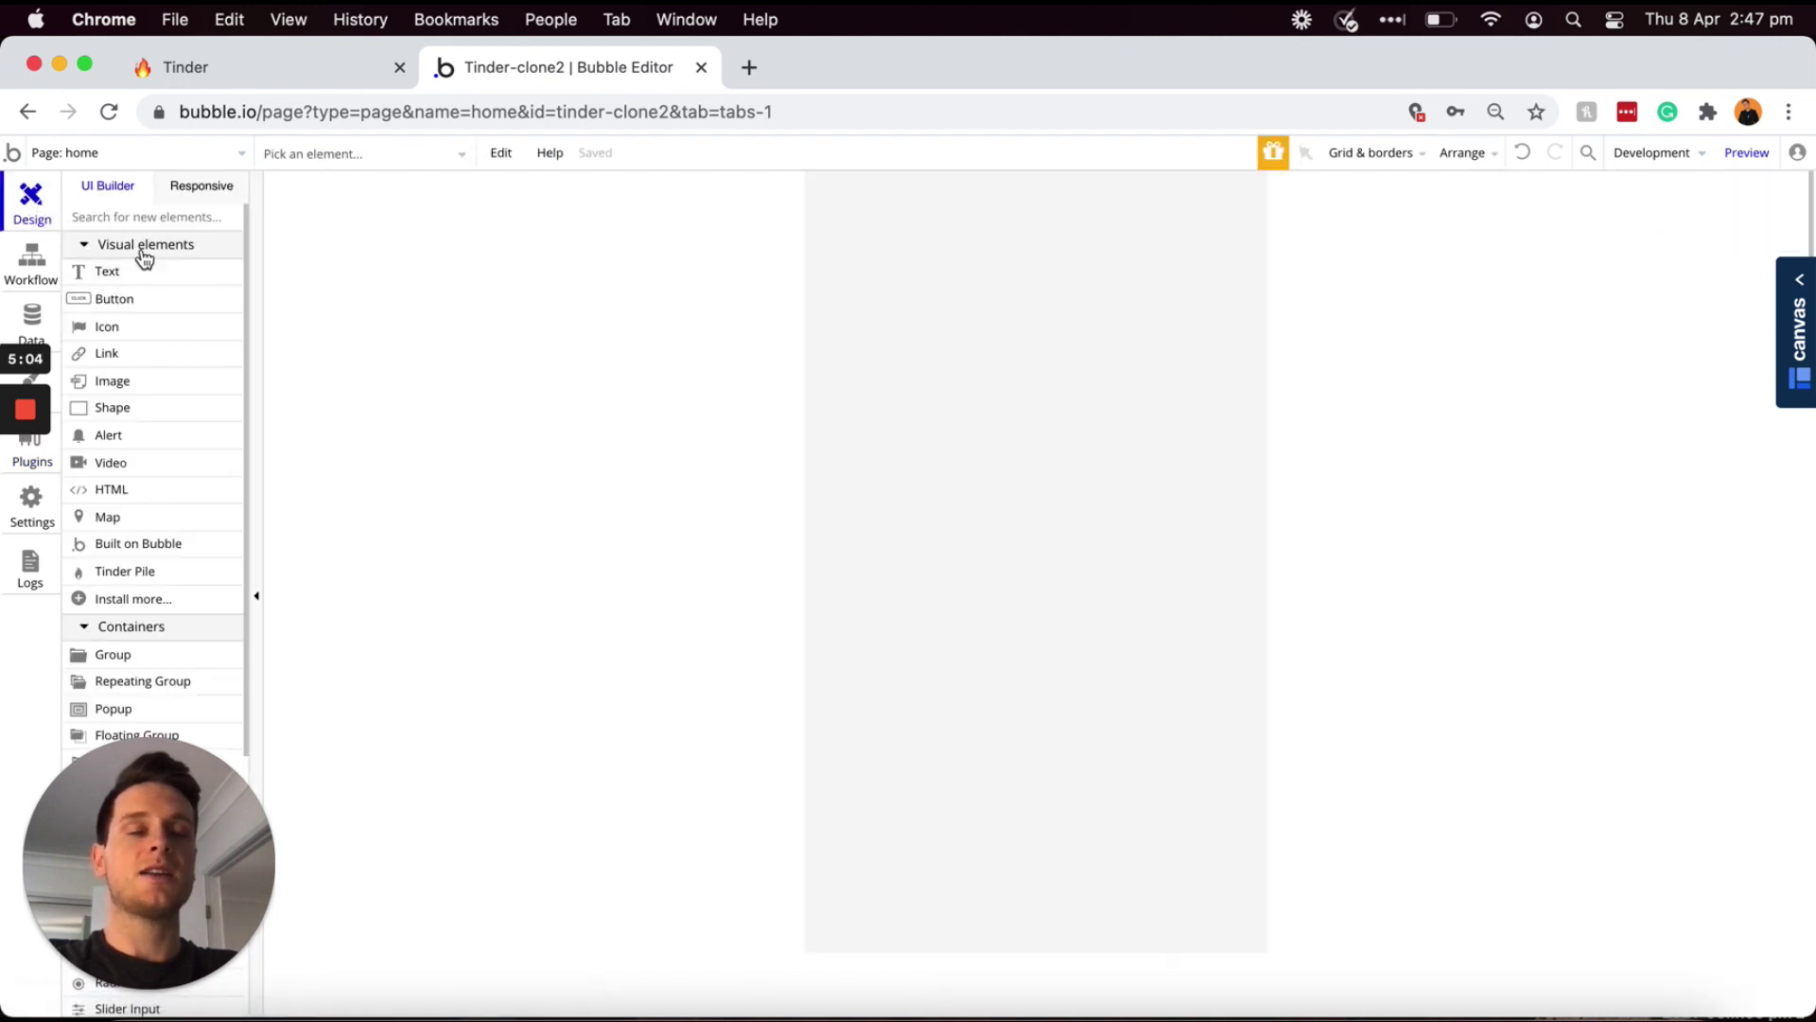
{"action": "left_click", "coordinate": [121, 573]}
{"action": "left_click_drag", "start_coordinate": [866, 229], "coordinate": [1252, 594]}
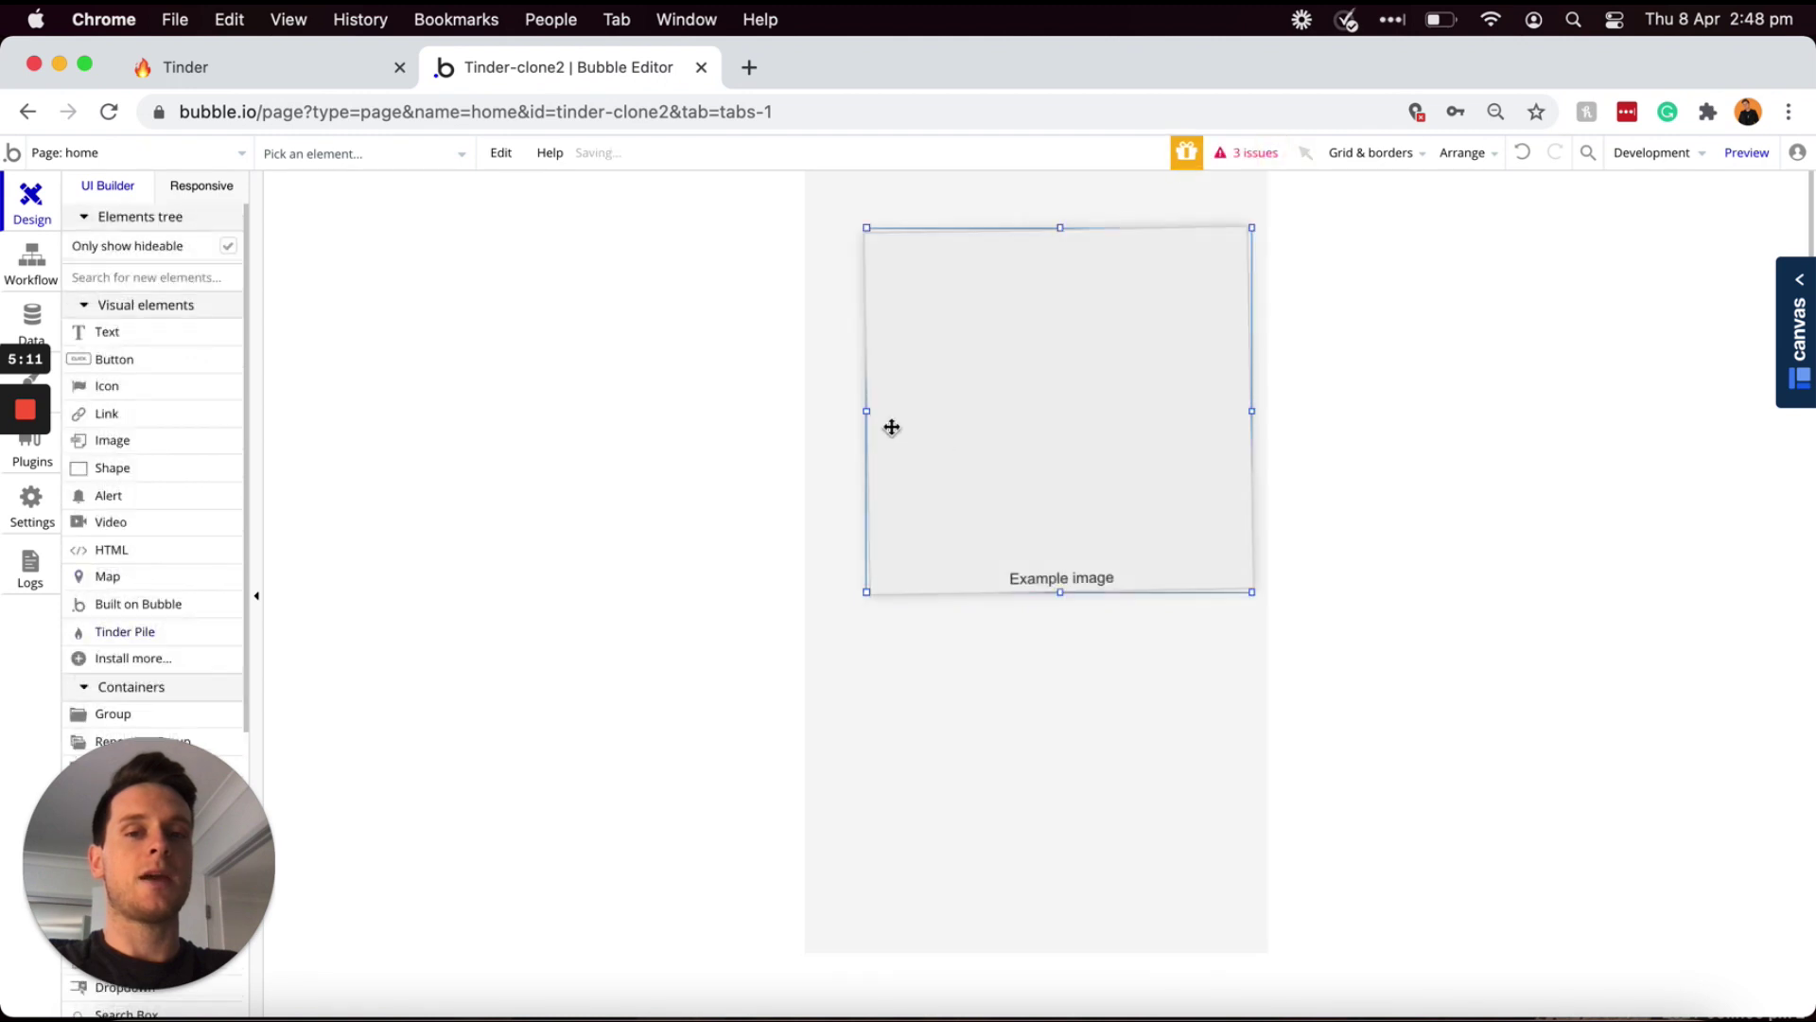
{"action": "left_click_drag", "start_coordinate": [855, 410], "coordinate": [832, 410]}
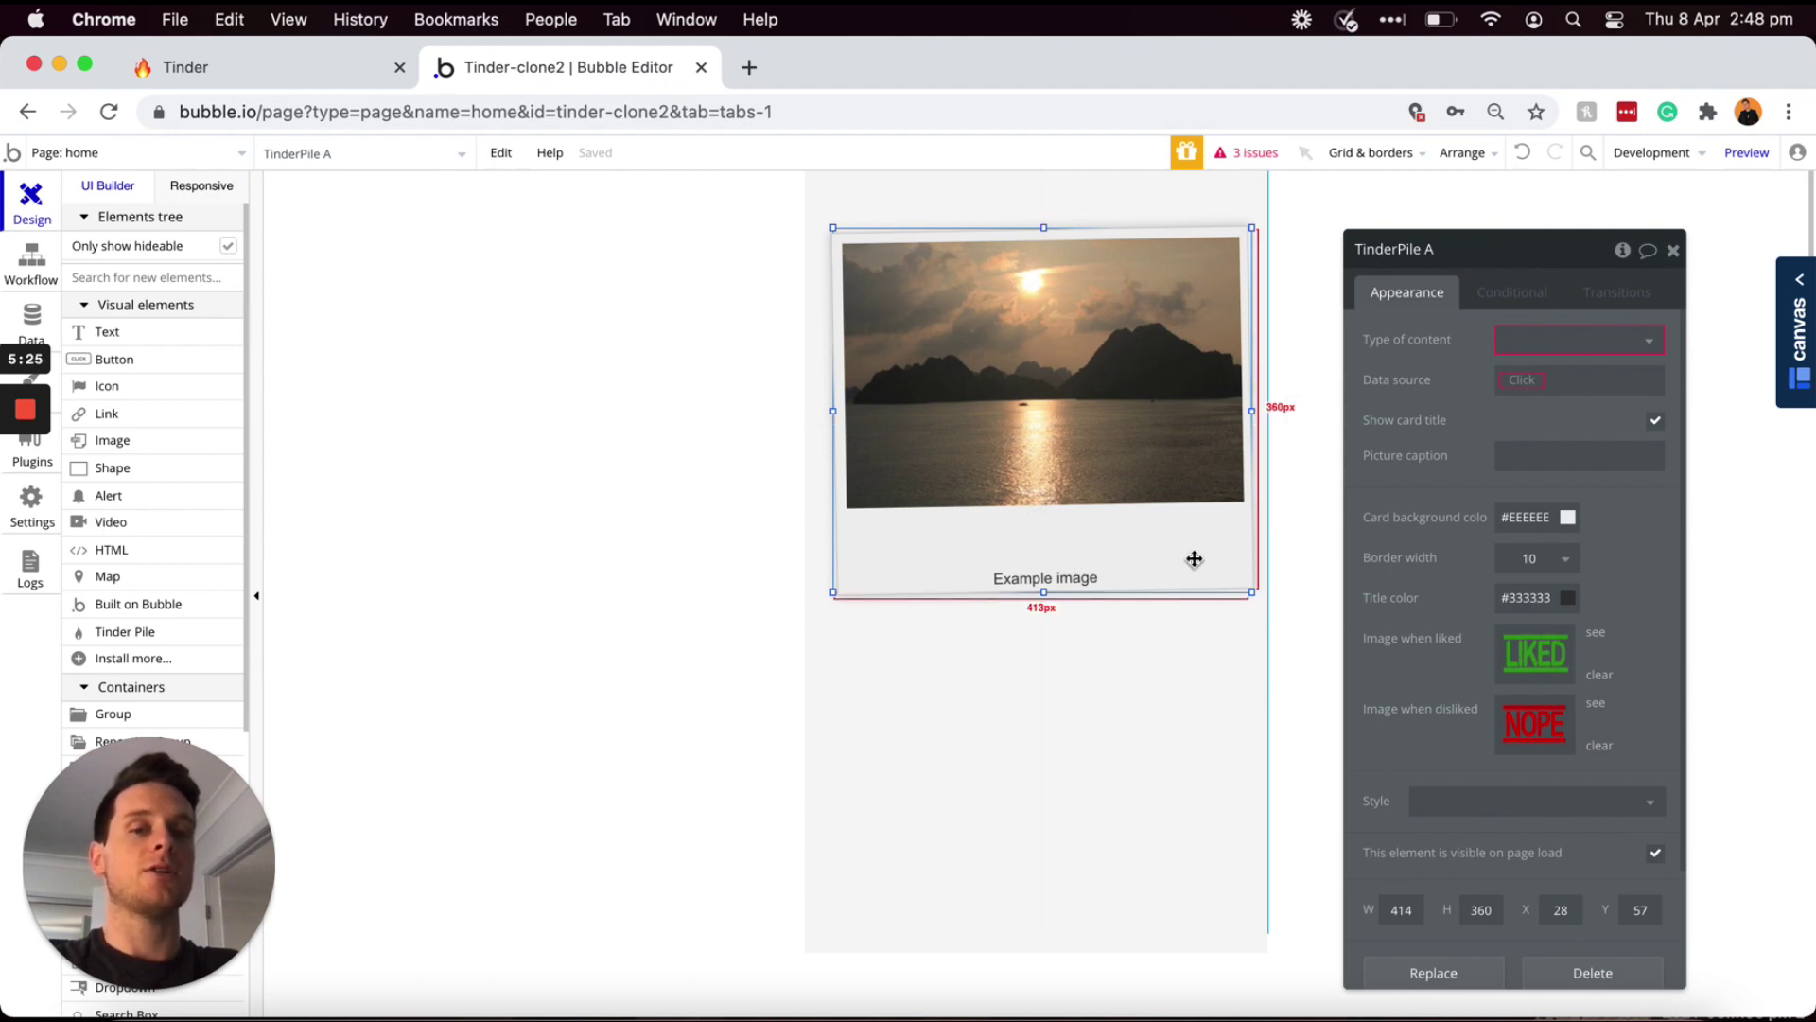
{"action": "left_click_drag", "start_coordinate": [1122, 568], "coordinate": [1118, 571]}
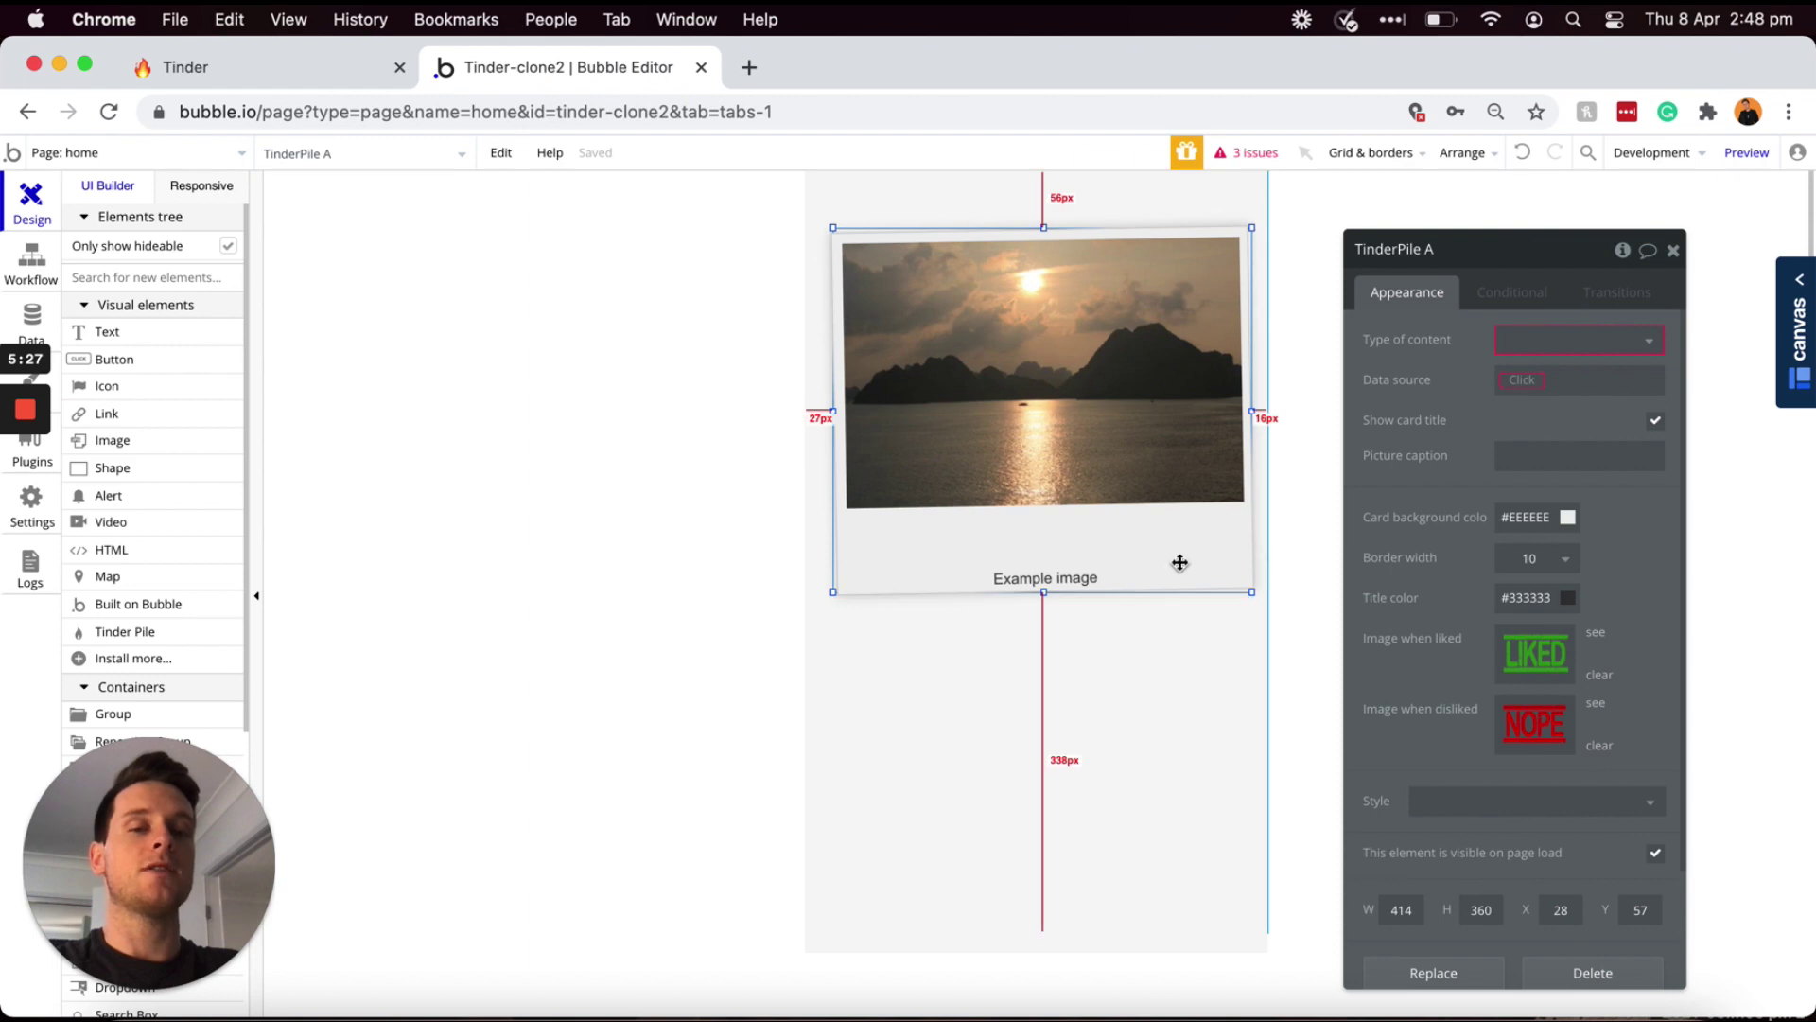
- Try #F5F5F5 as the Tinder Pile's card background colour
{"action": "left_click", "coordinate": [1524, 514]}
{"action": "mouse_move", "coordinate": [1509, 542]}
{"action": "left_mouse_down"}
{"action": "mouse_move", "coordinate": [1585, 580]}
{"action": "mouse_move", "coordinate": [1426, 556]}
{"action": "mouse_move", "coordinate": [1426, 520]}
{"action": "mouse_move", "coordinate": [1419, 541]}
{"action": "left_mouse_up"}
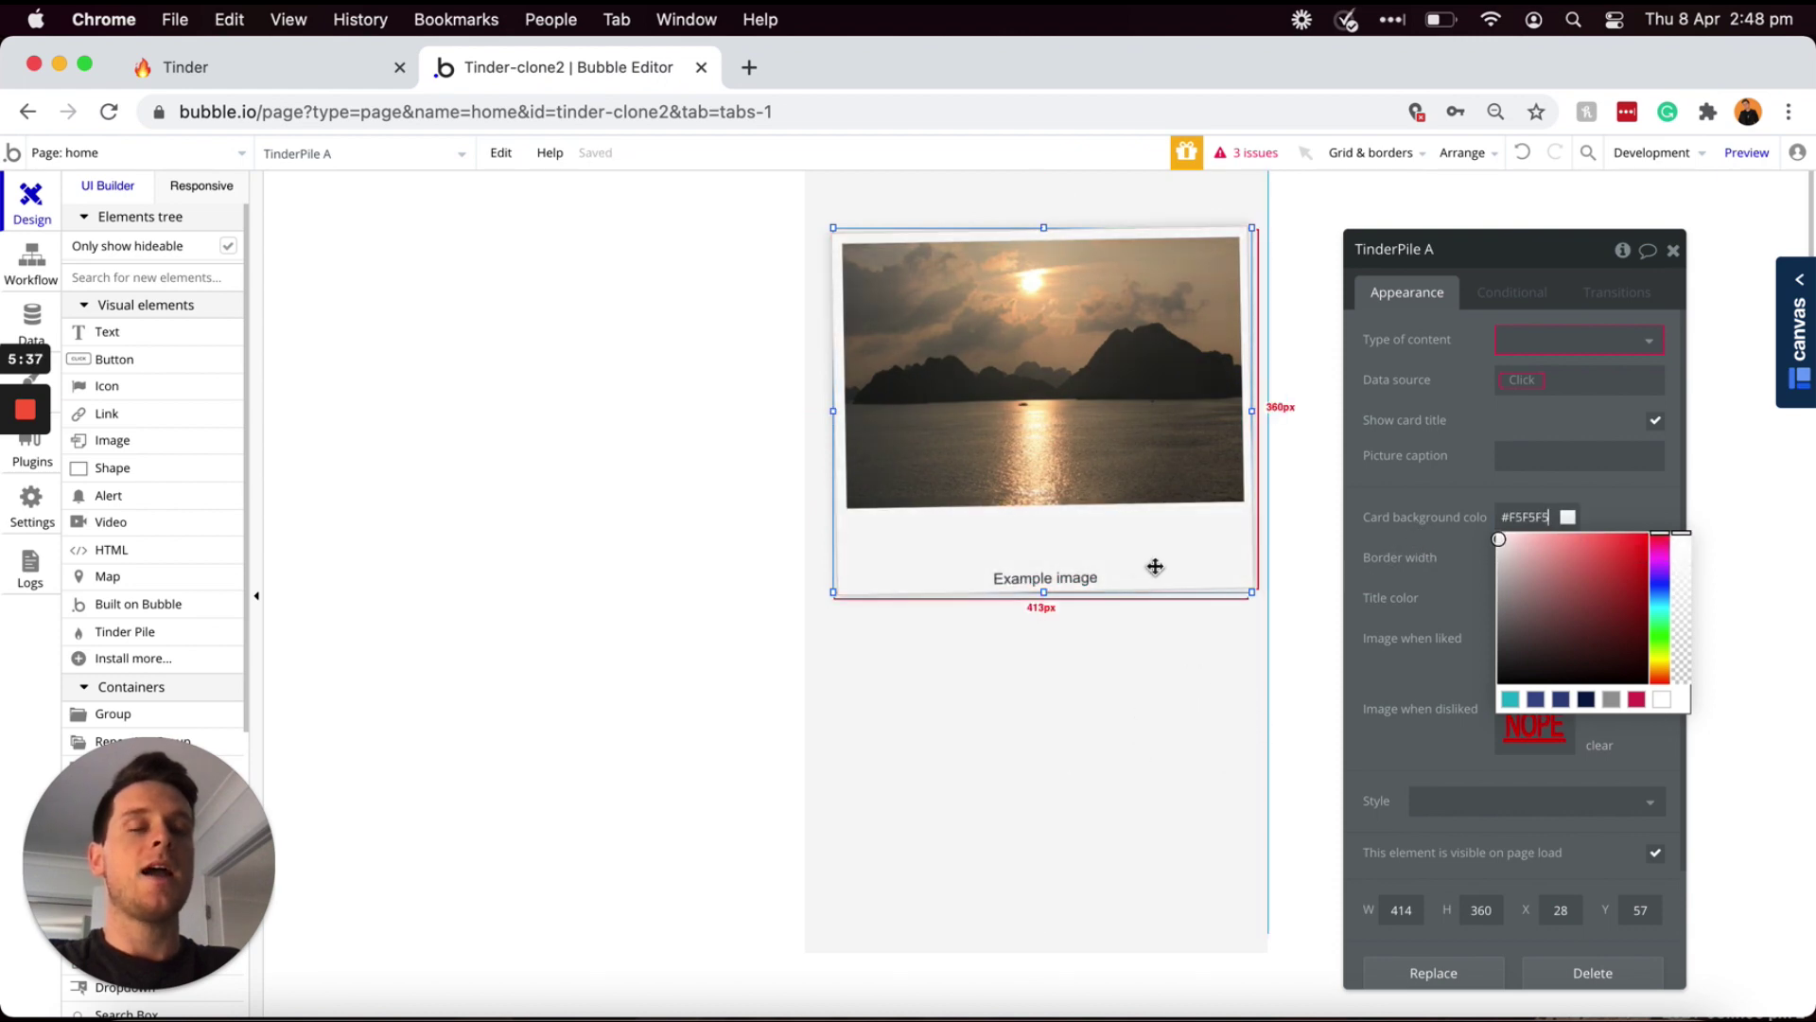
{"action": "left_click", "coordinate": [1416, 493]}
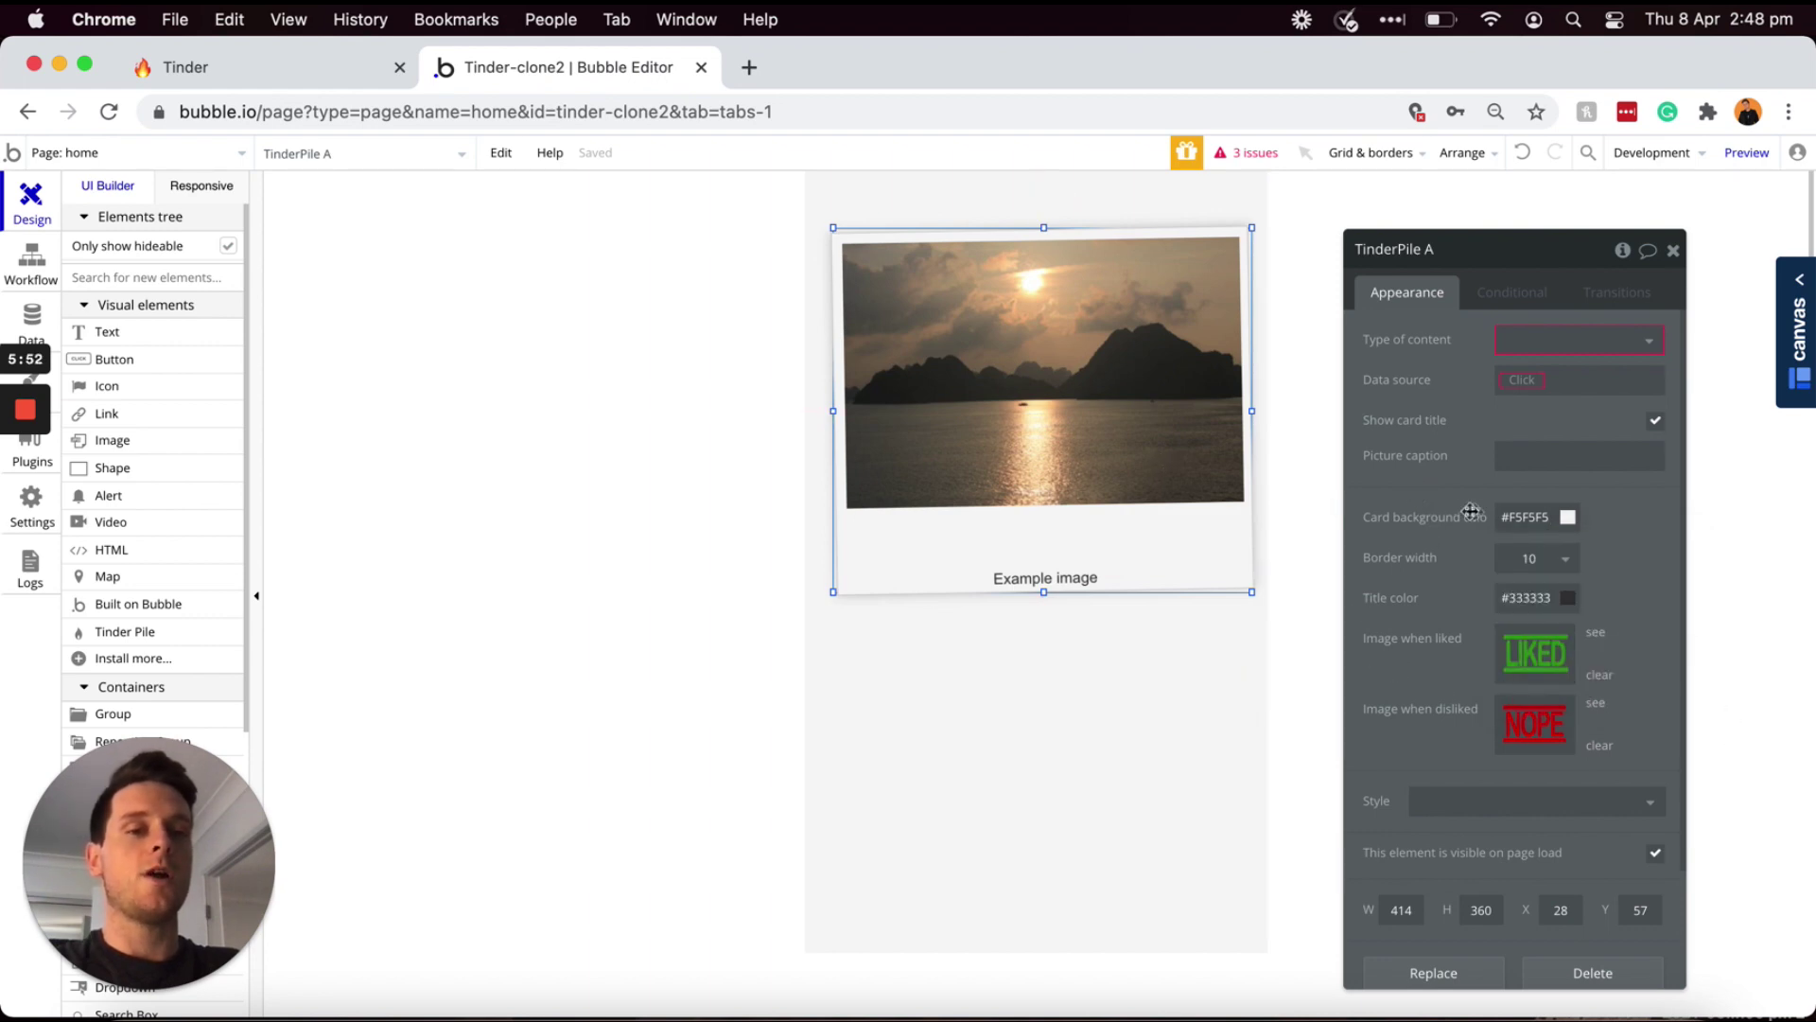
- Set the Tinder Pile's card background colour to white #FFFFFF
{"action": "left_click", "coordinate": [1504, 518]}
{"action": "key", "text": "super+a"}
{"action": "type", "text": "#FFFFFF"}
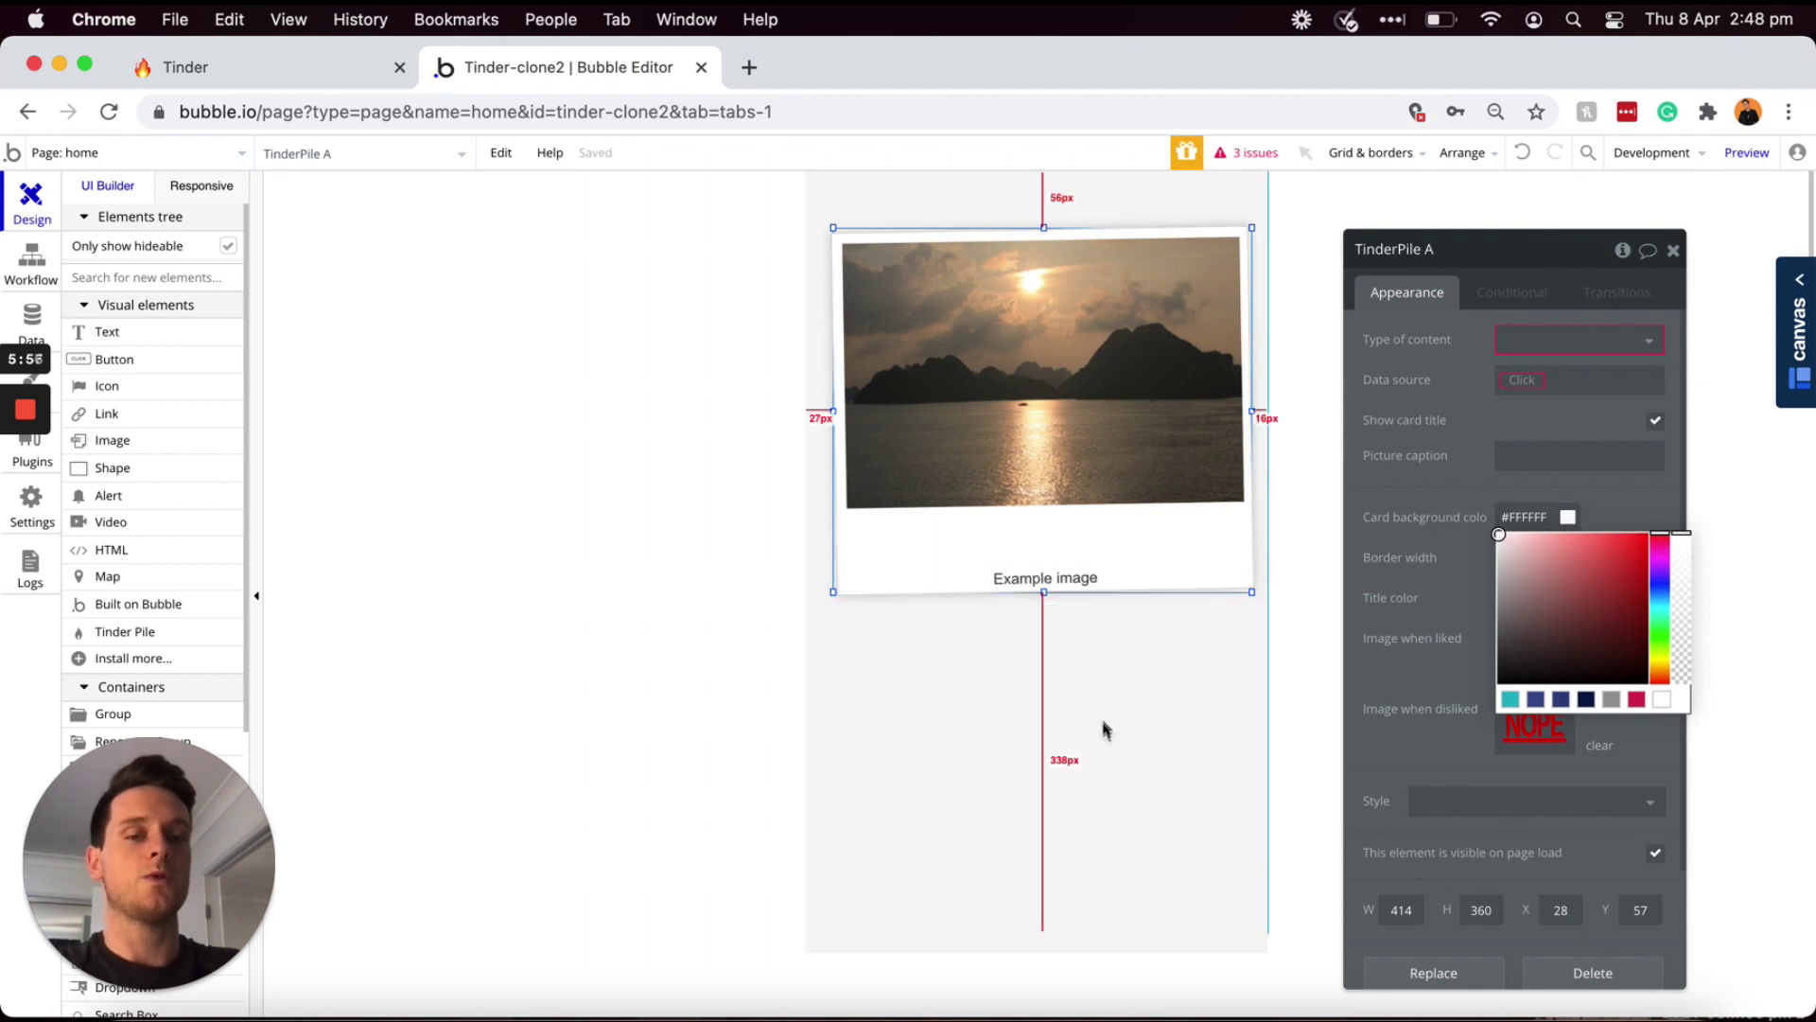
{"action": "left_click", "coordinate": [1156, 728]}
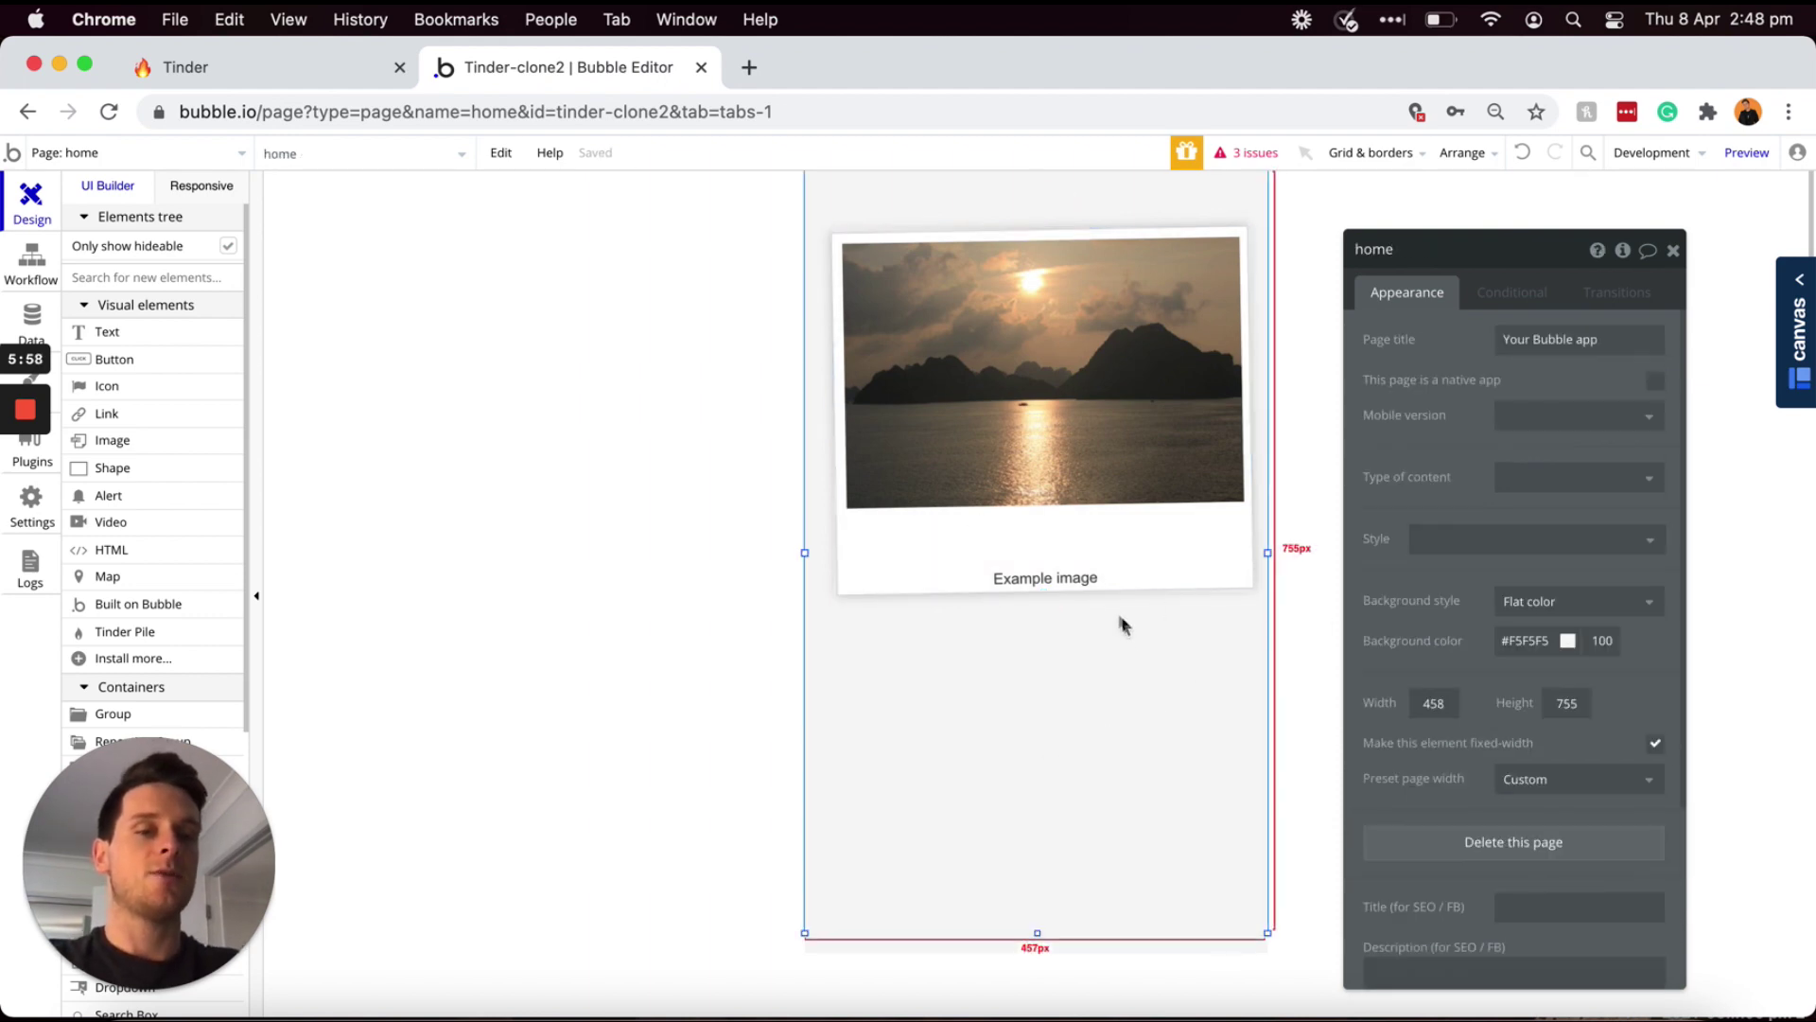
- Turn off the Tinder Pile's card title and shorten the element to about 286 px high
{"action": "left_click", "coordinate": [1107, 541]}
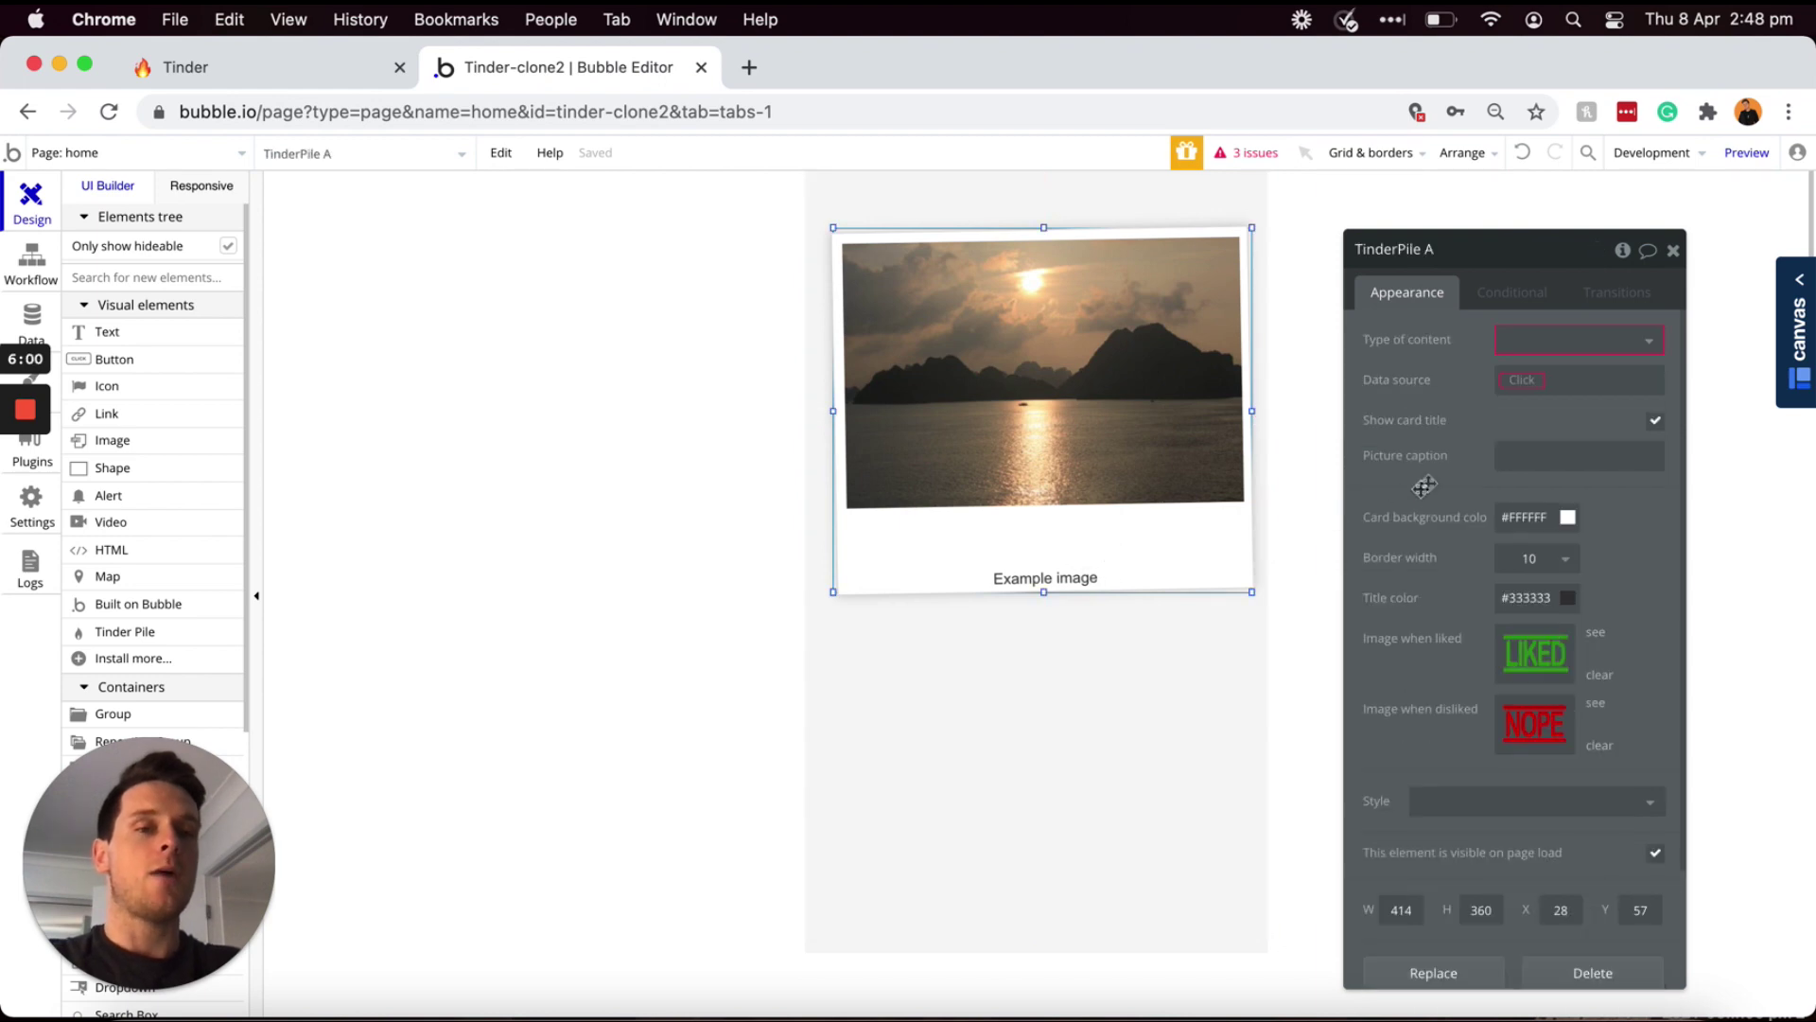
{"action": "left_click", "coordinate": [1655, 422]}
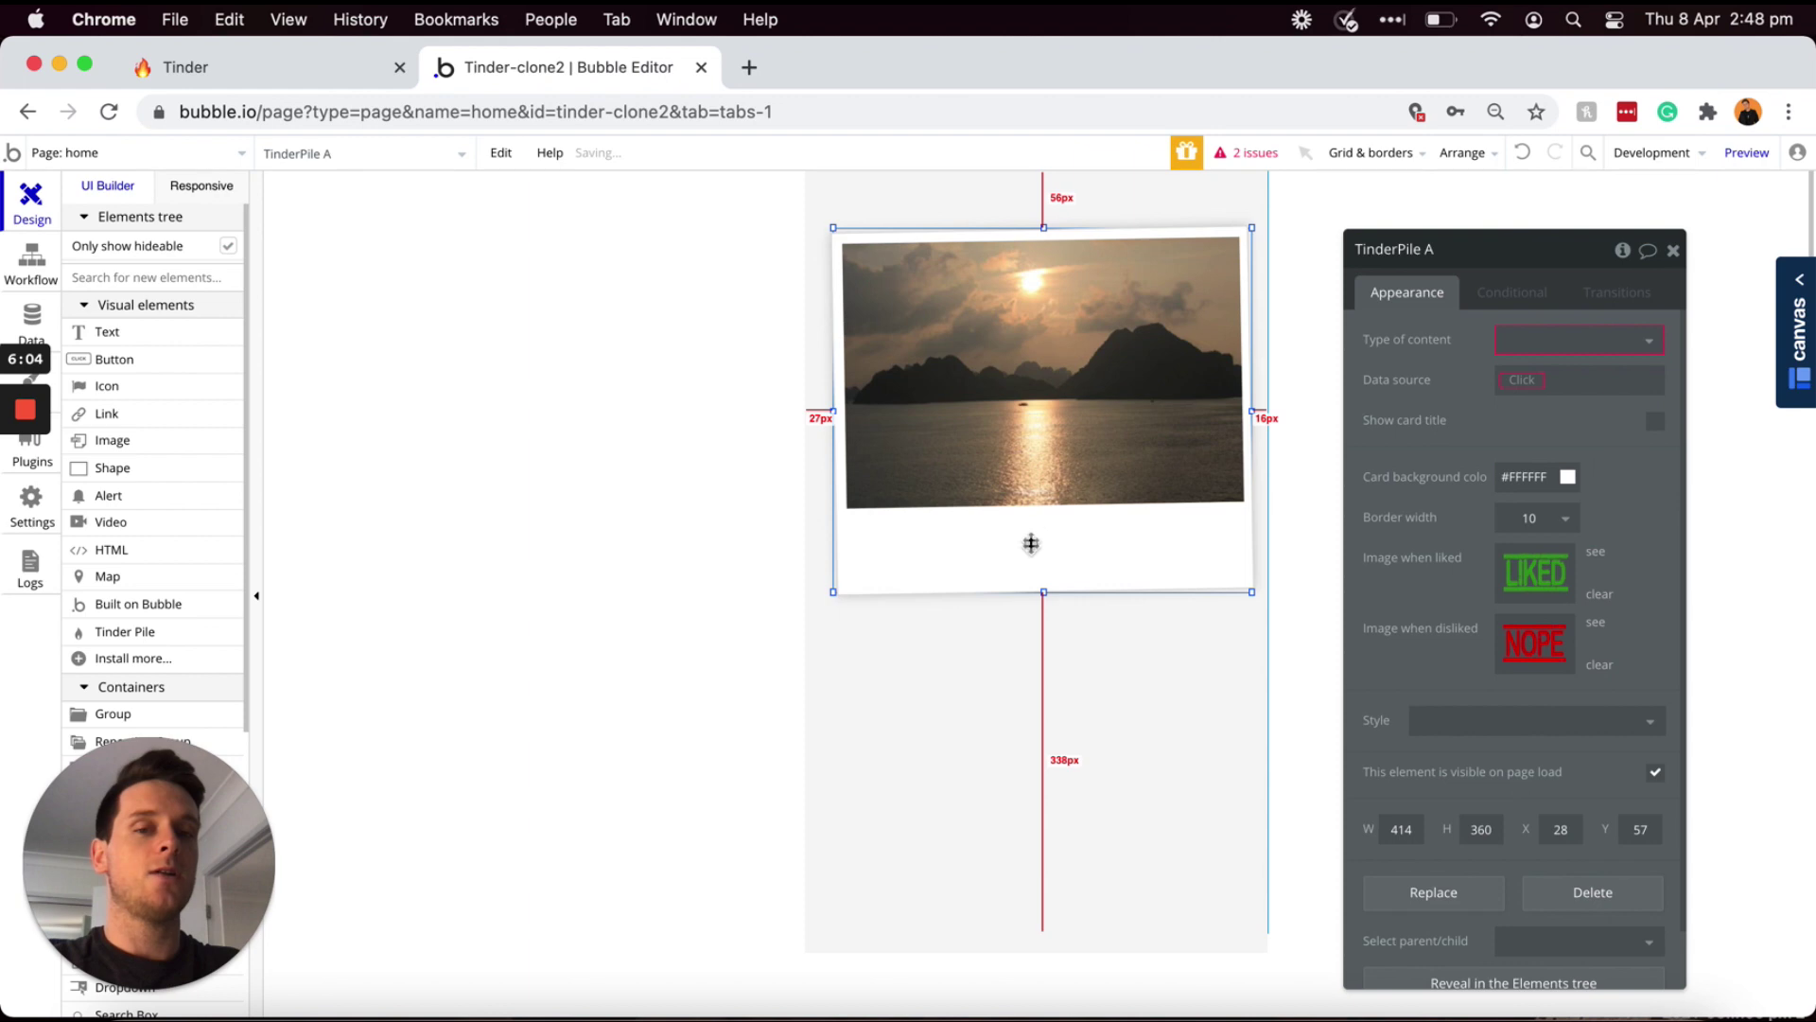
{"action": "left_click_drag", "start_coordinate": [1044, 591], "coordinate": [1041, 522]}
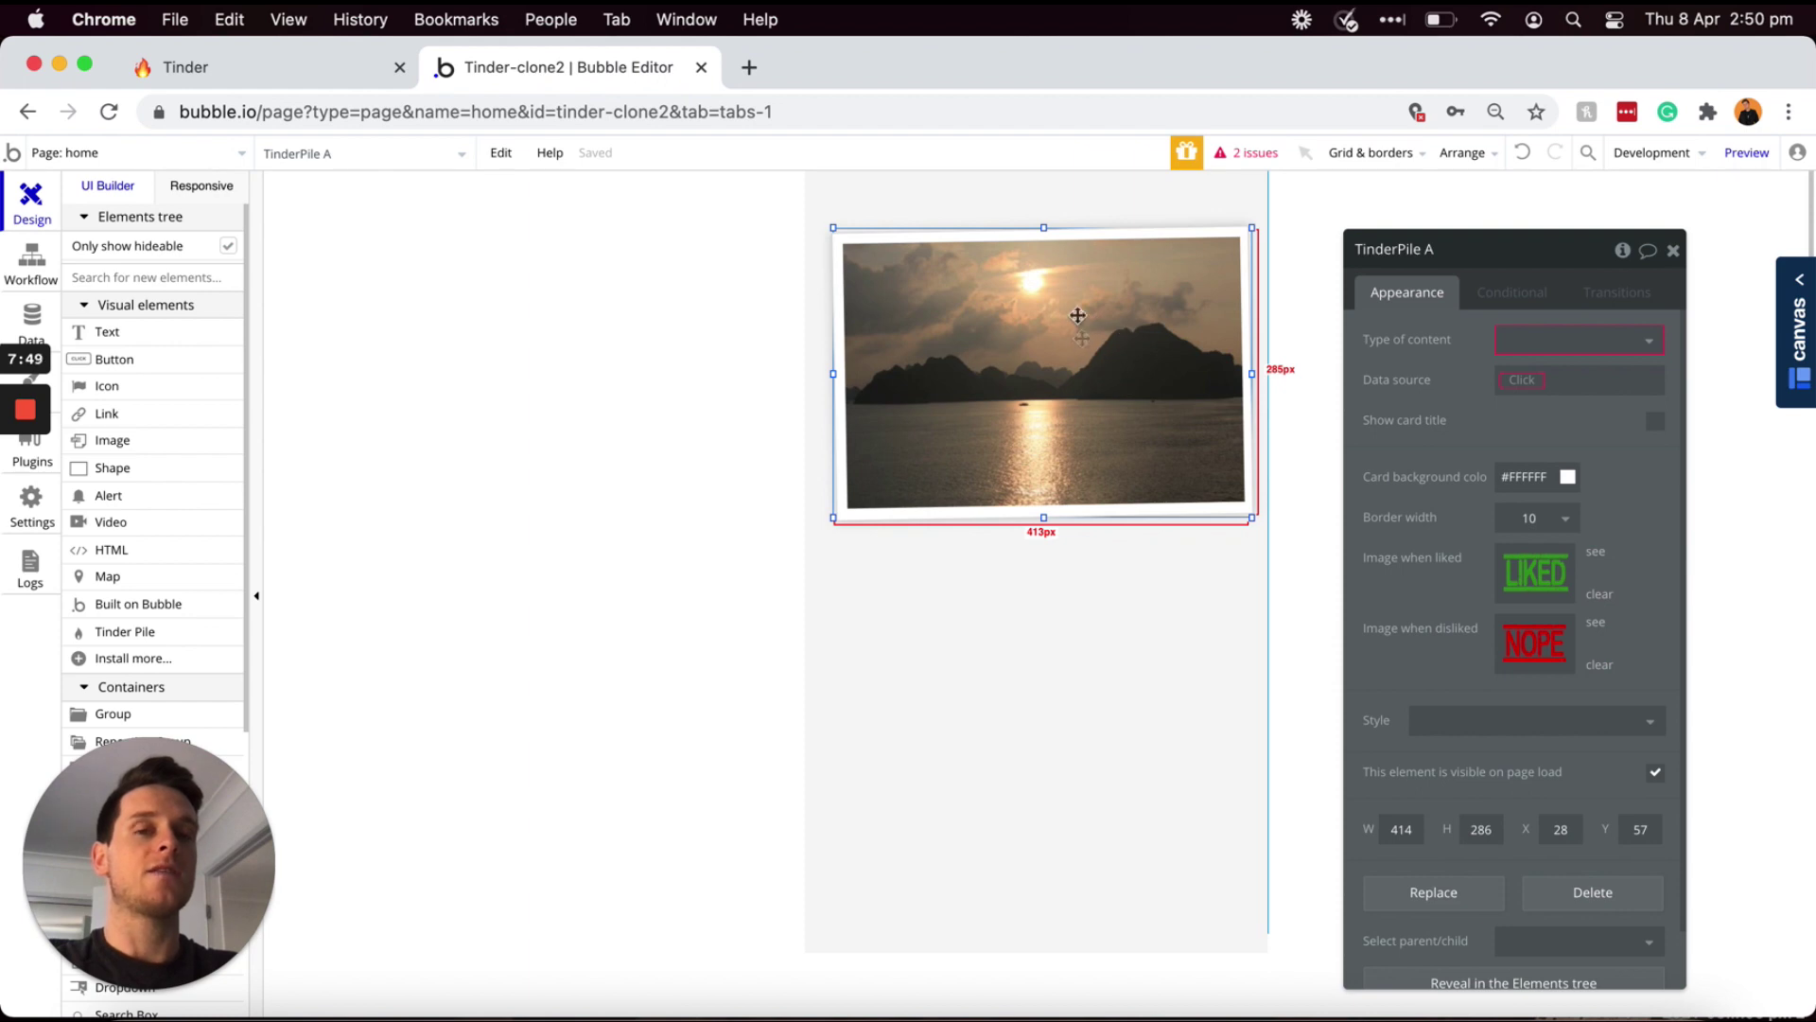
- Set the Tinder Pile's type of content to User and its data source to a search for Users
{"action": "left_click", "coordinate": [1532, 348]}
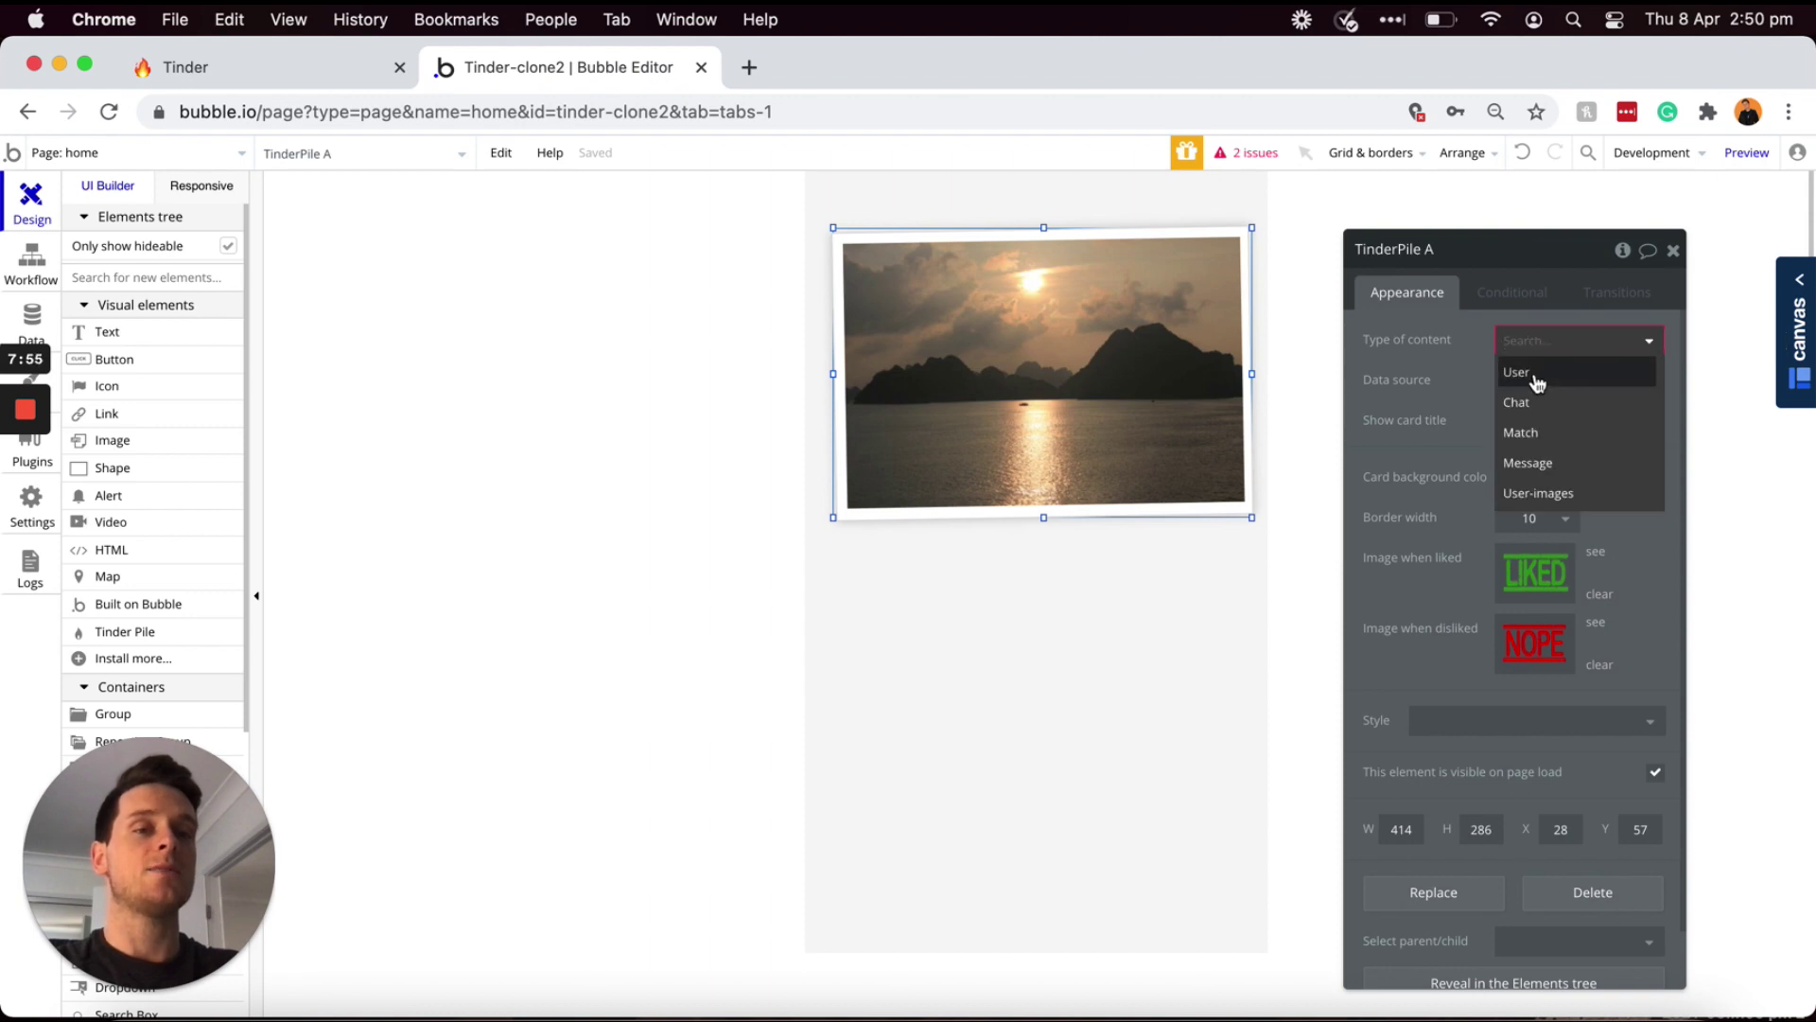
{"action": "left_click", "coordinate": [1533, 376]}
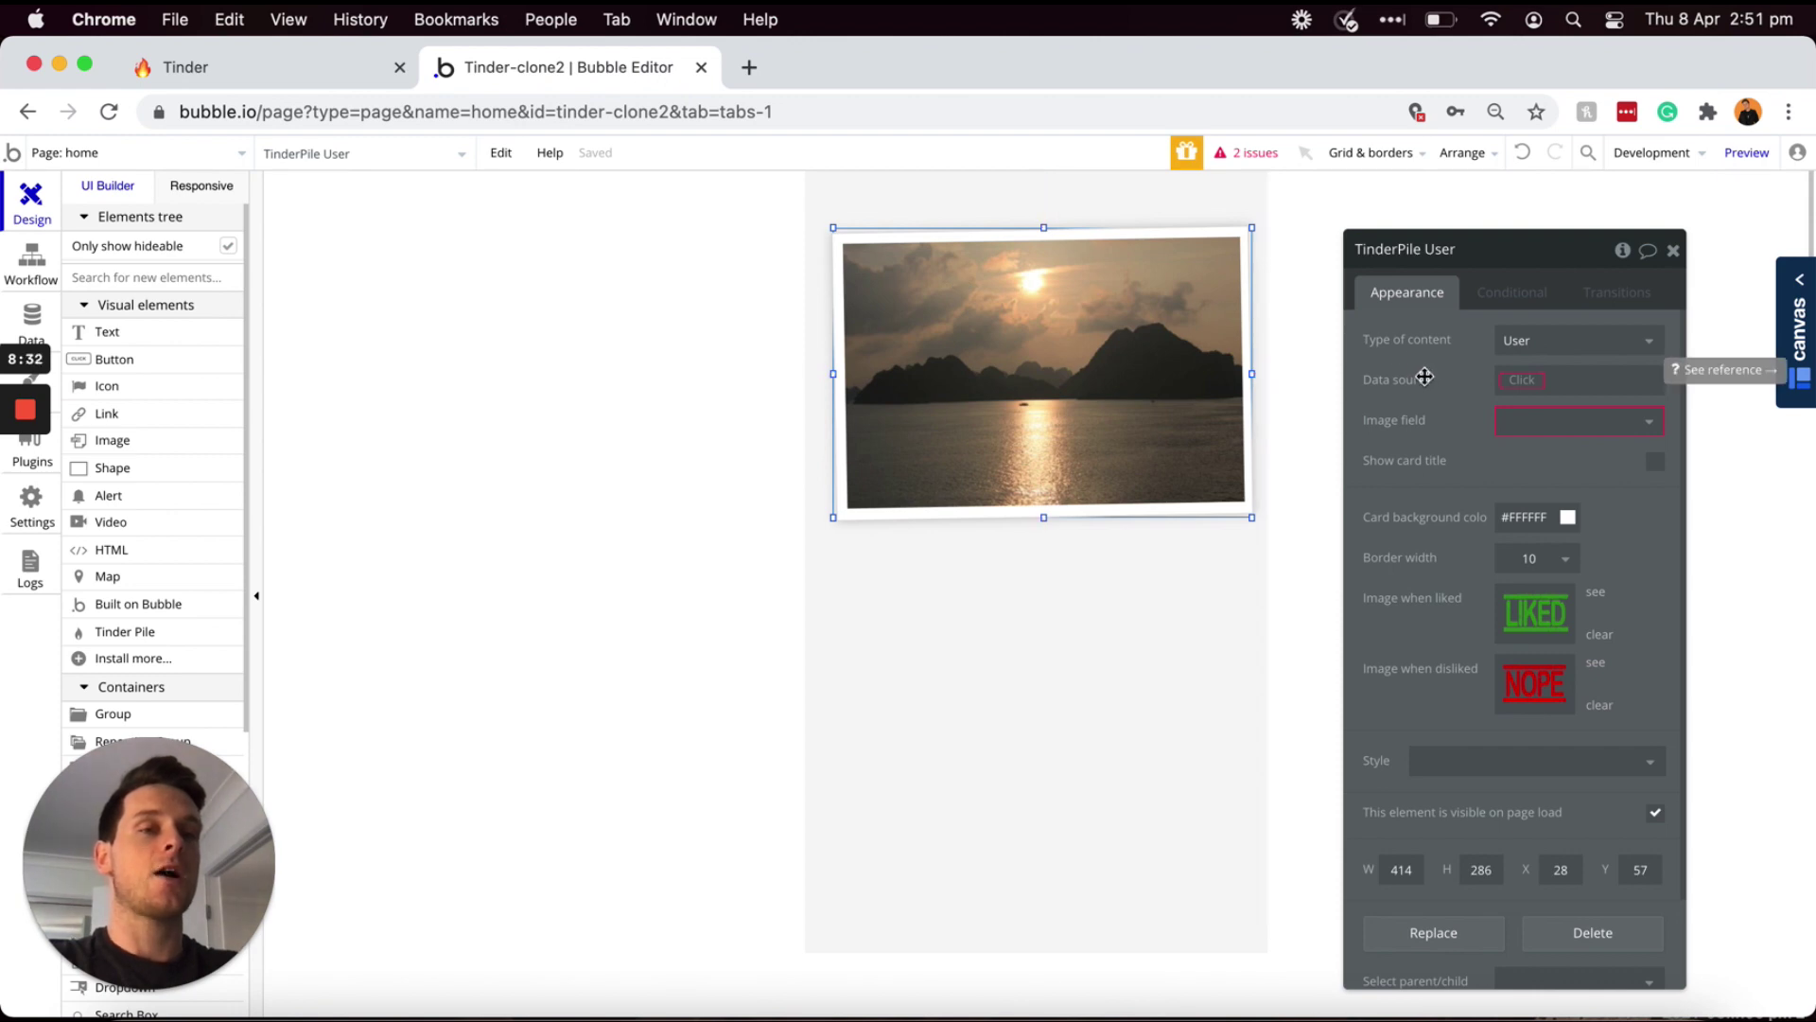
{"action": "left_click", "coordinate": [1523, 380]}
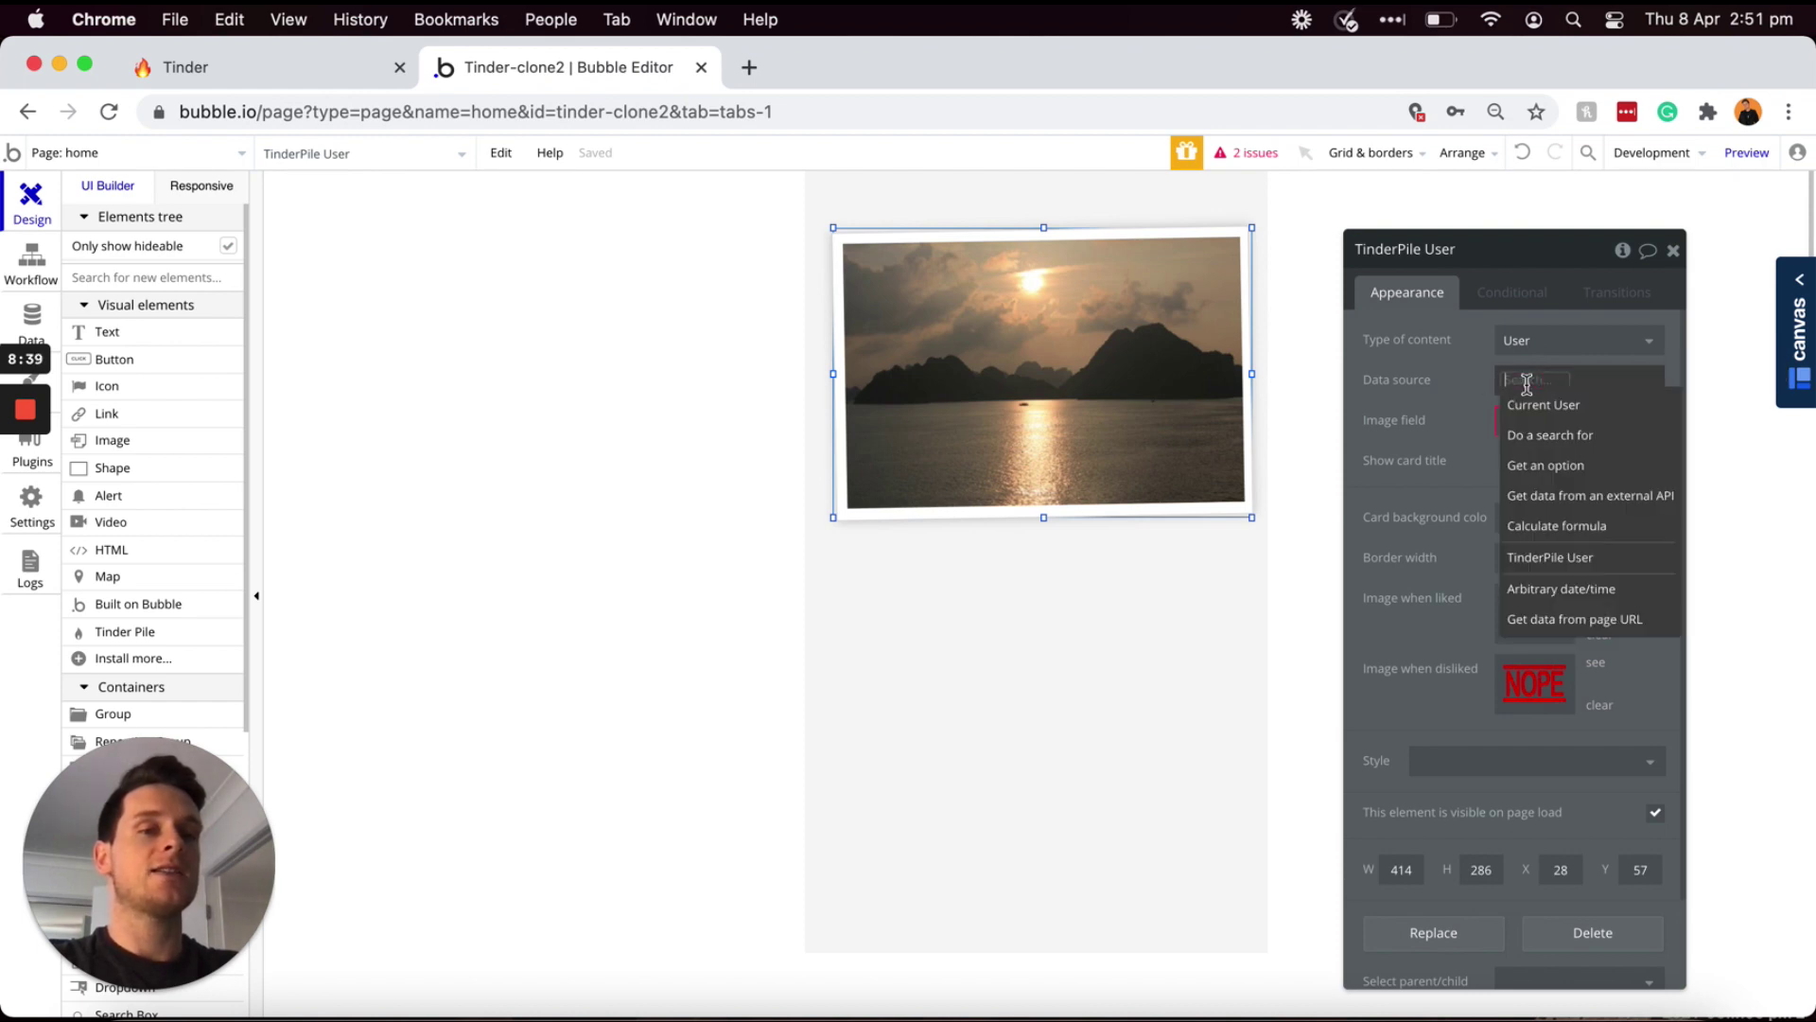
{"action": "left_click", "coordinate": [1551, 437]}
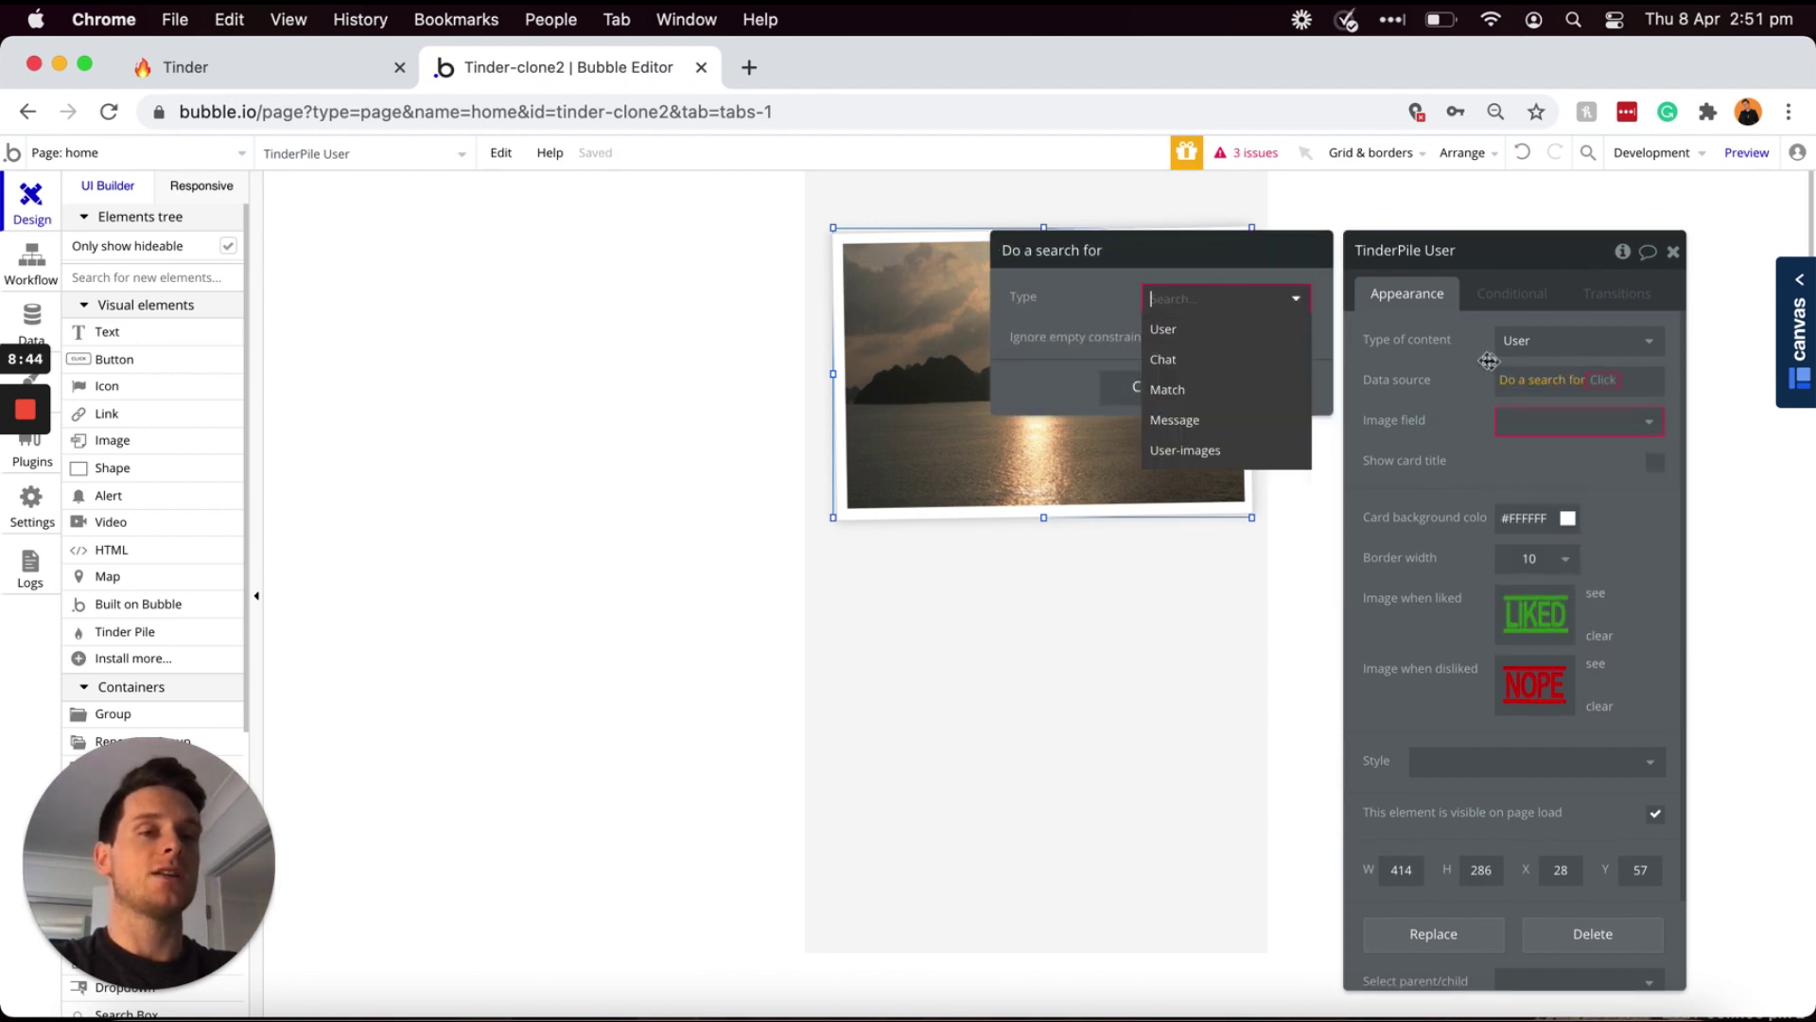
{"action": "left_click", "coordinate": [1186, 331]}
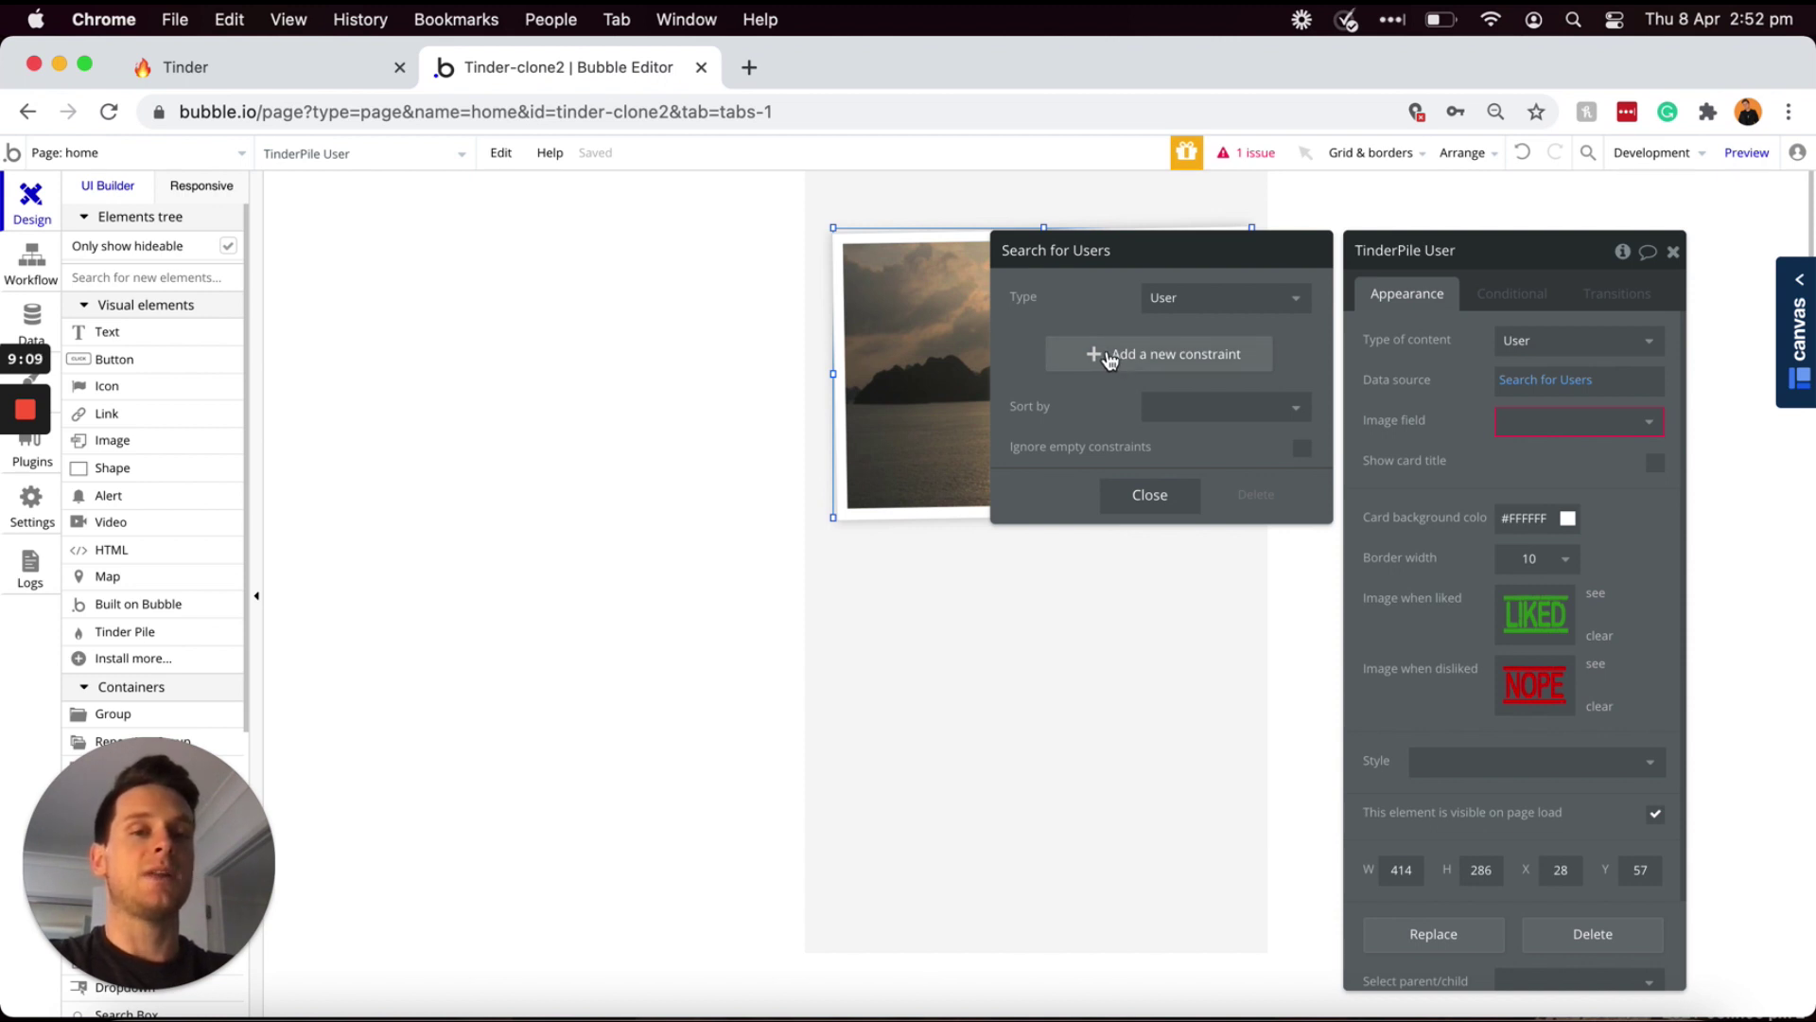
- Add a constraint to the user search so that Gender = Current User's Sexual-interests
{"action": "left_click", "coordinate": [1108, 360]}
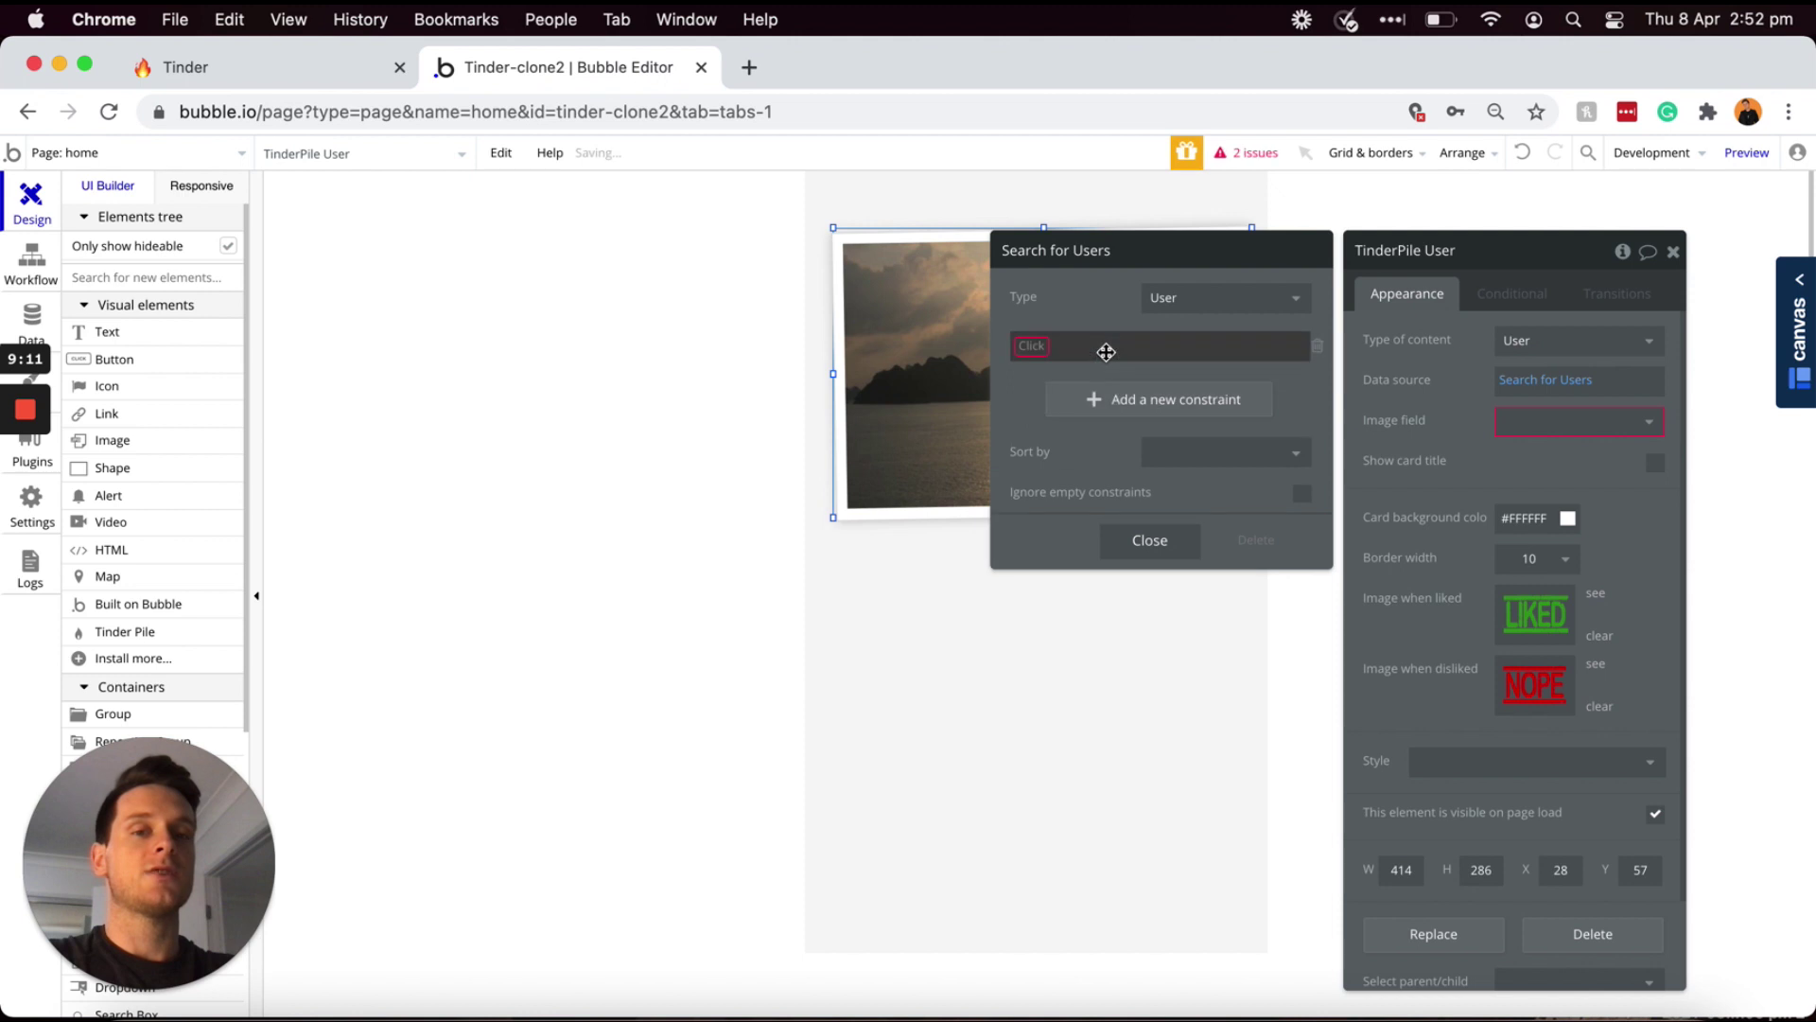
{"action": "left_click", "coordinate": [1033, 348]}
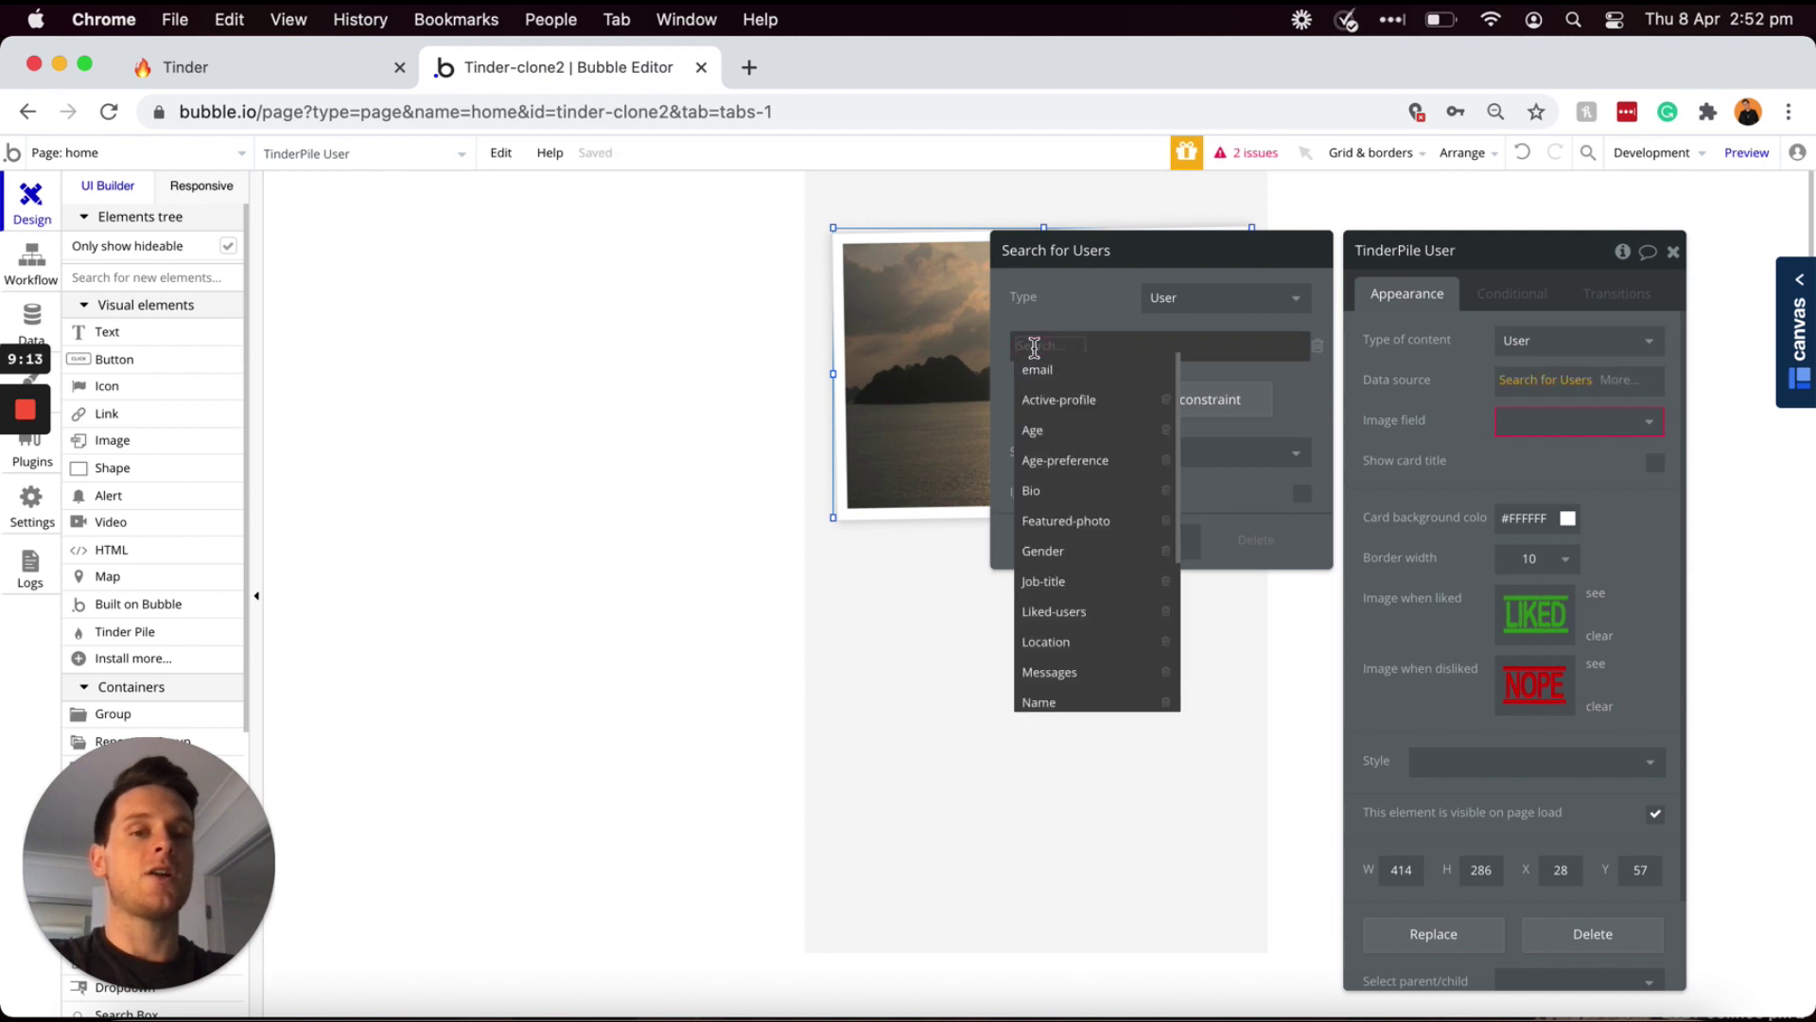
{"action": "left_click", "coordinate": [1069, 552]}
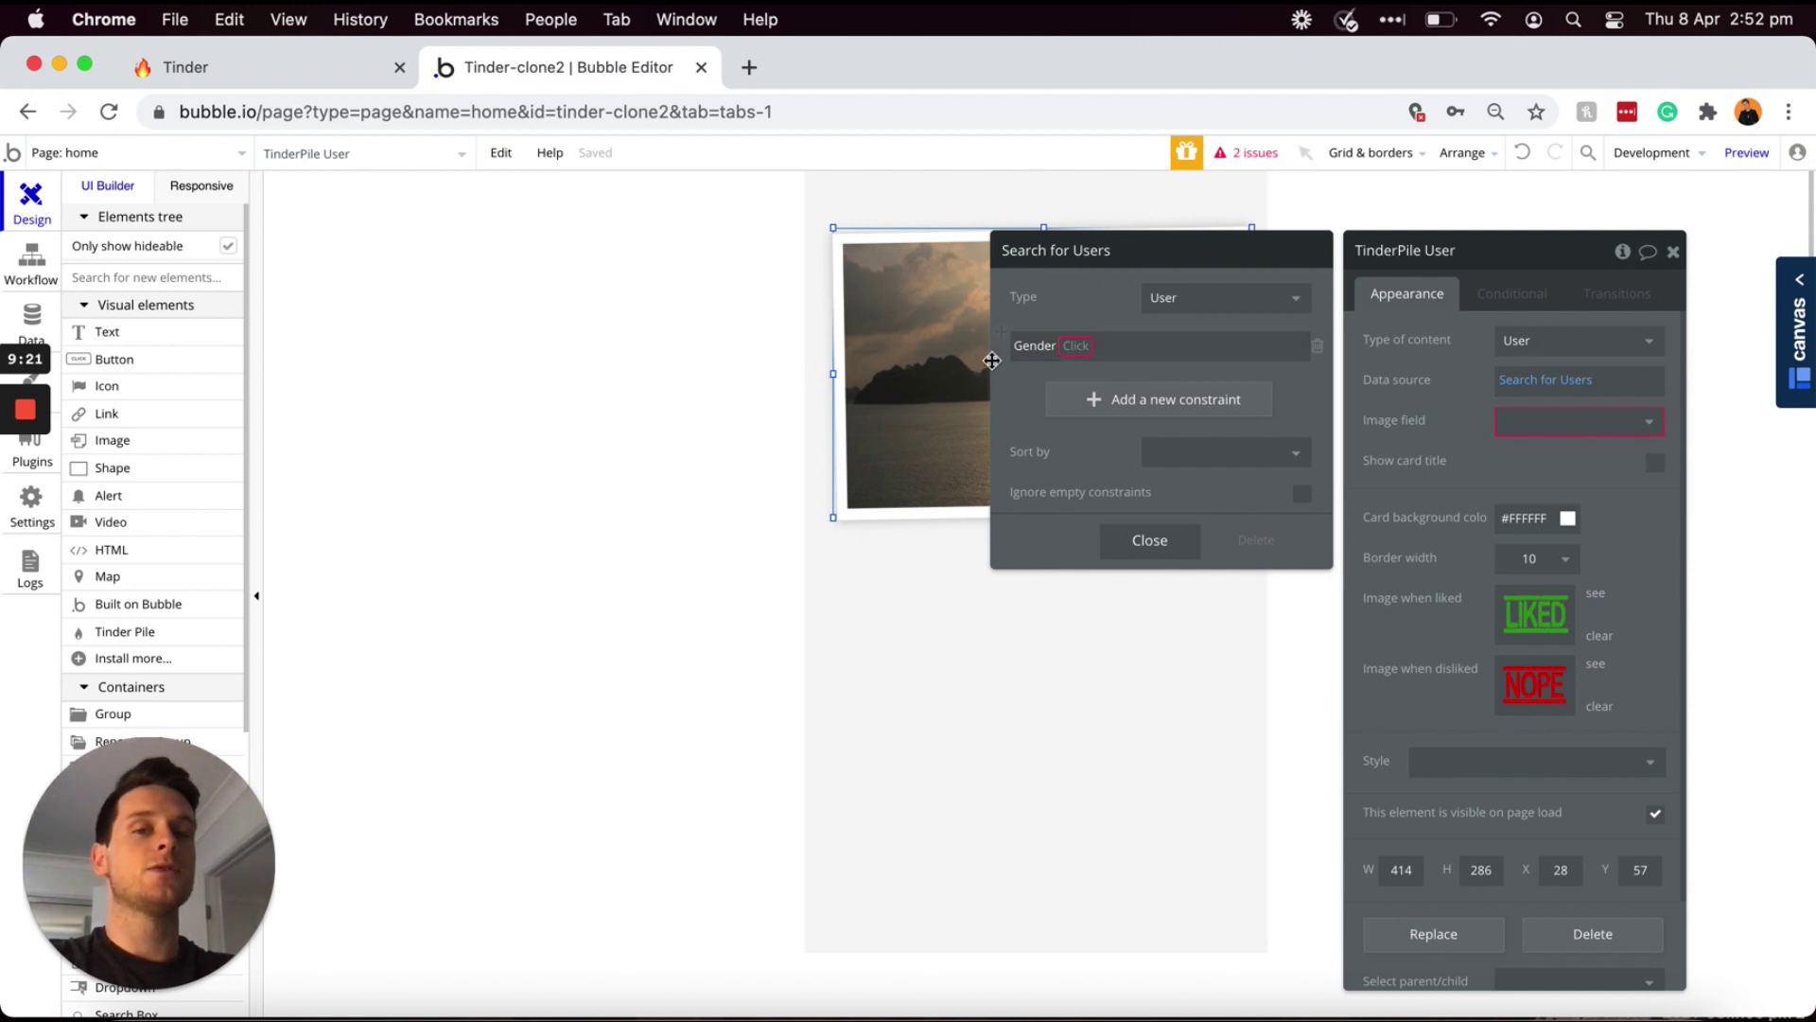
{"action": "left_click", "coordinate": [1082, 357]}
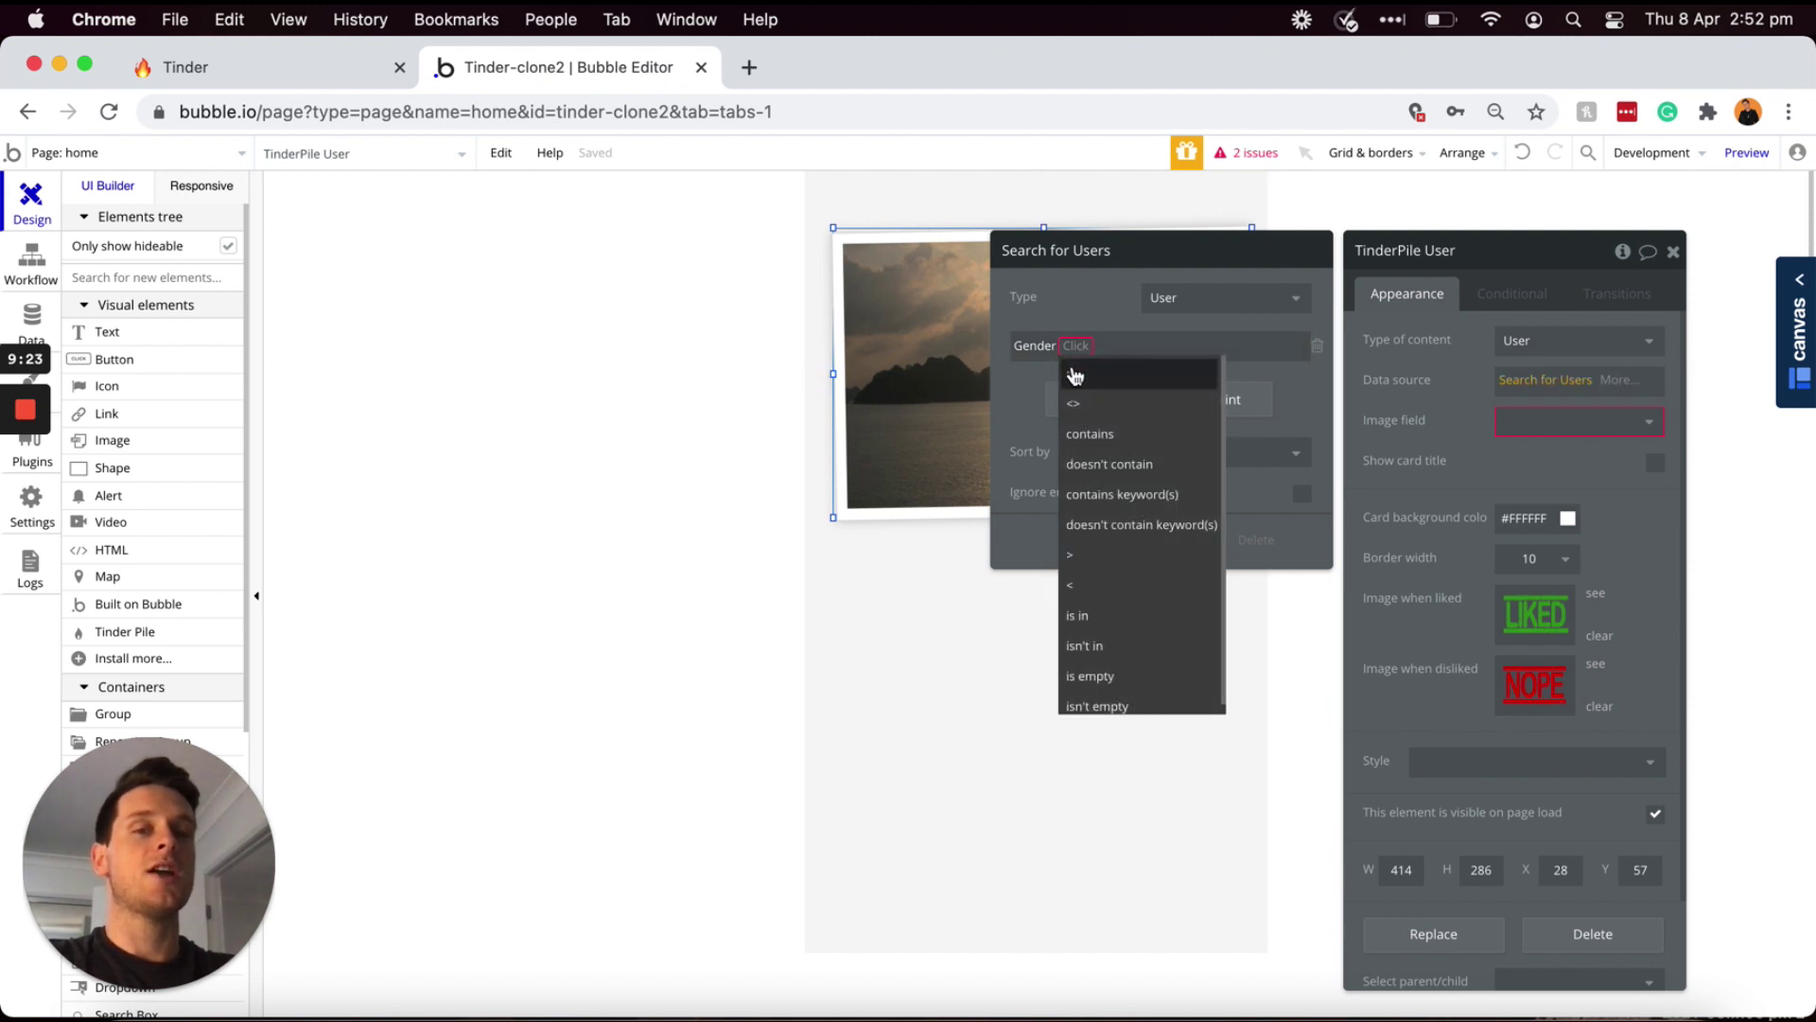
{"action": "left_click", "coordinate": [1097, 371]}
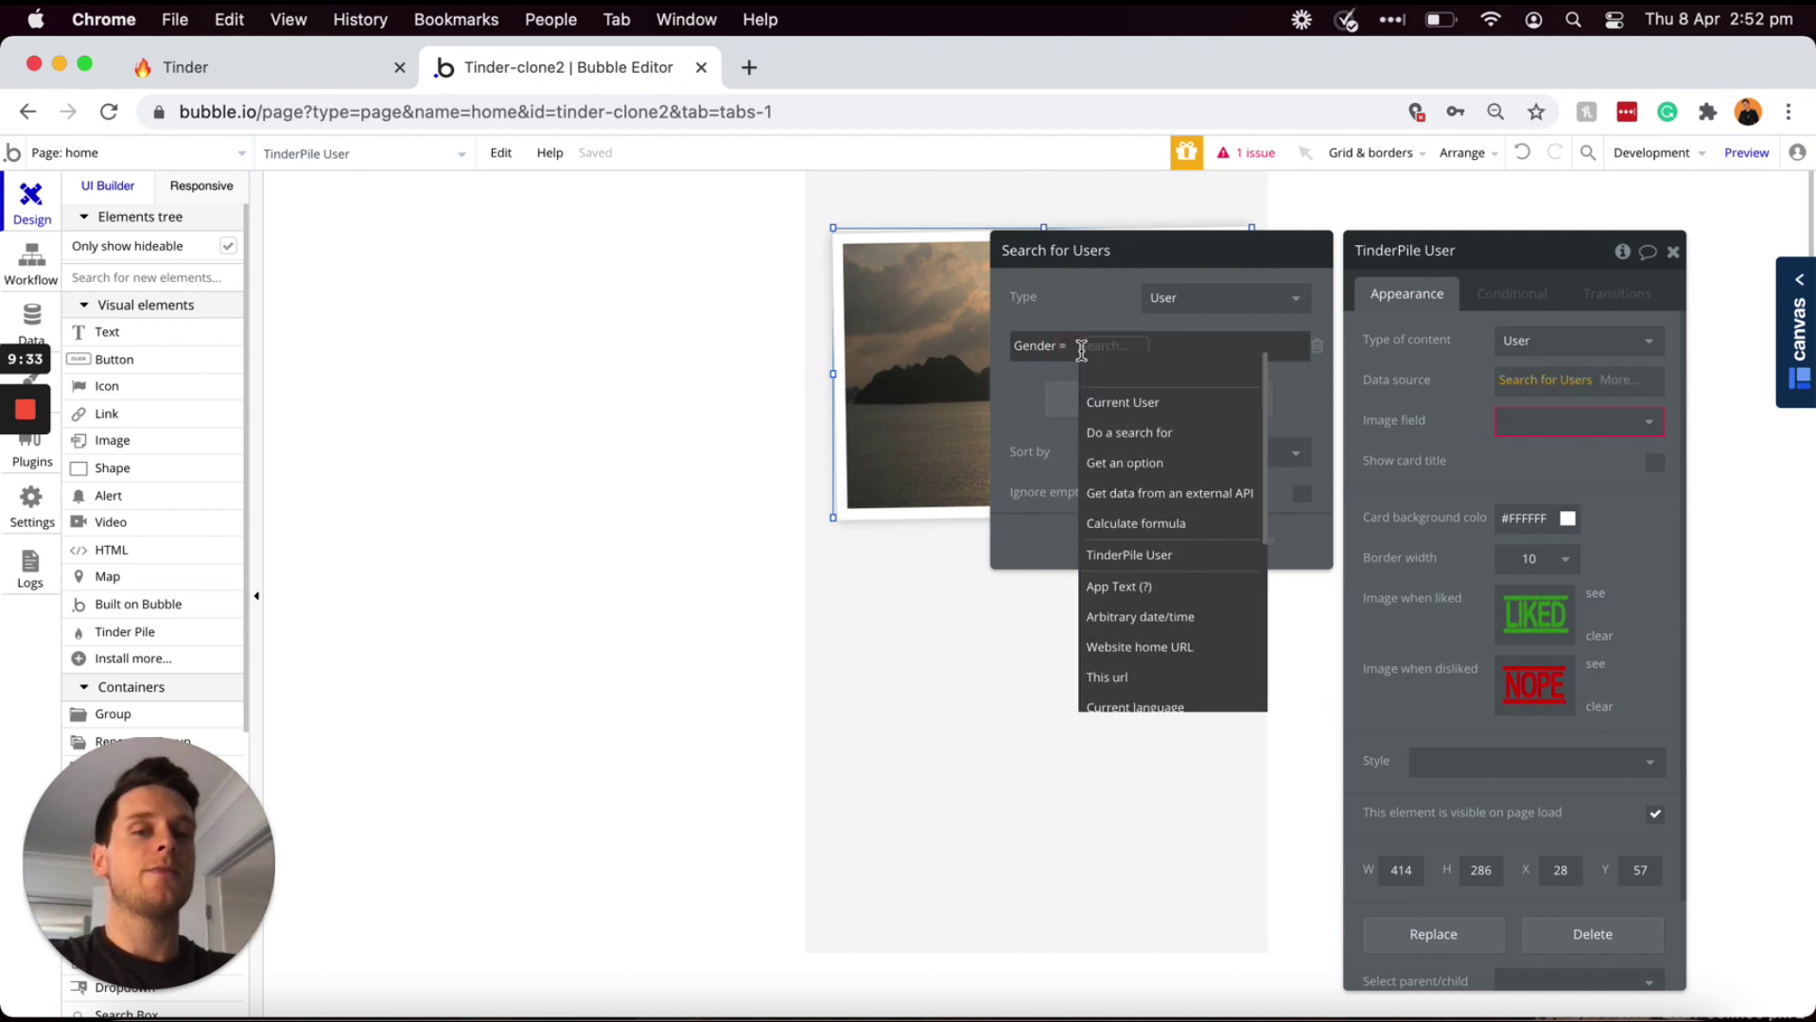
{"action": "left_click", "coordinate": [1122, 408]}
{"action": "scroll", "coordinate": [1237, 417], "scroll_direction": "down", "scroll_amount": 5}
{"action": "left_click", "coordinate": [1217, 524]}
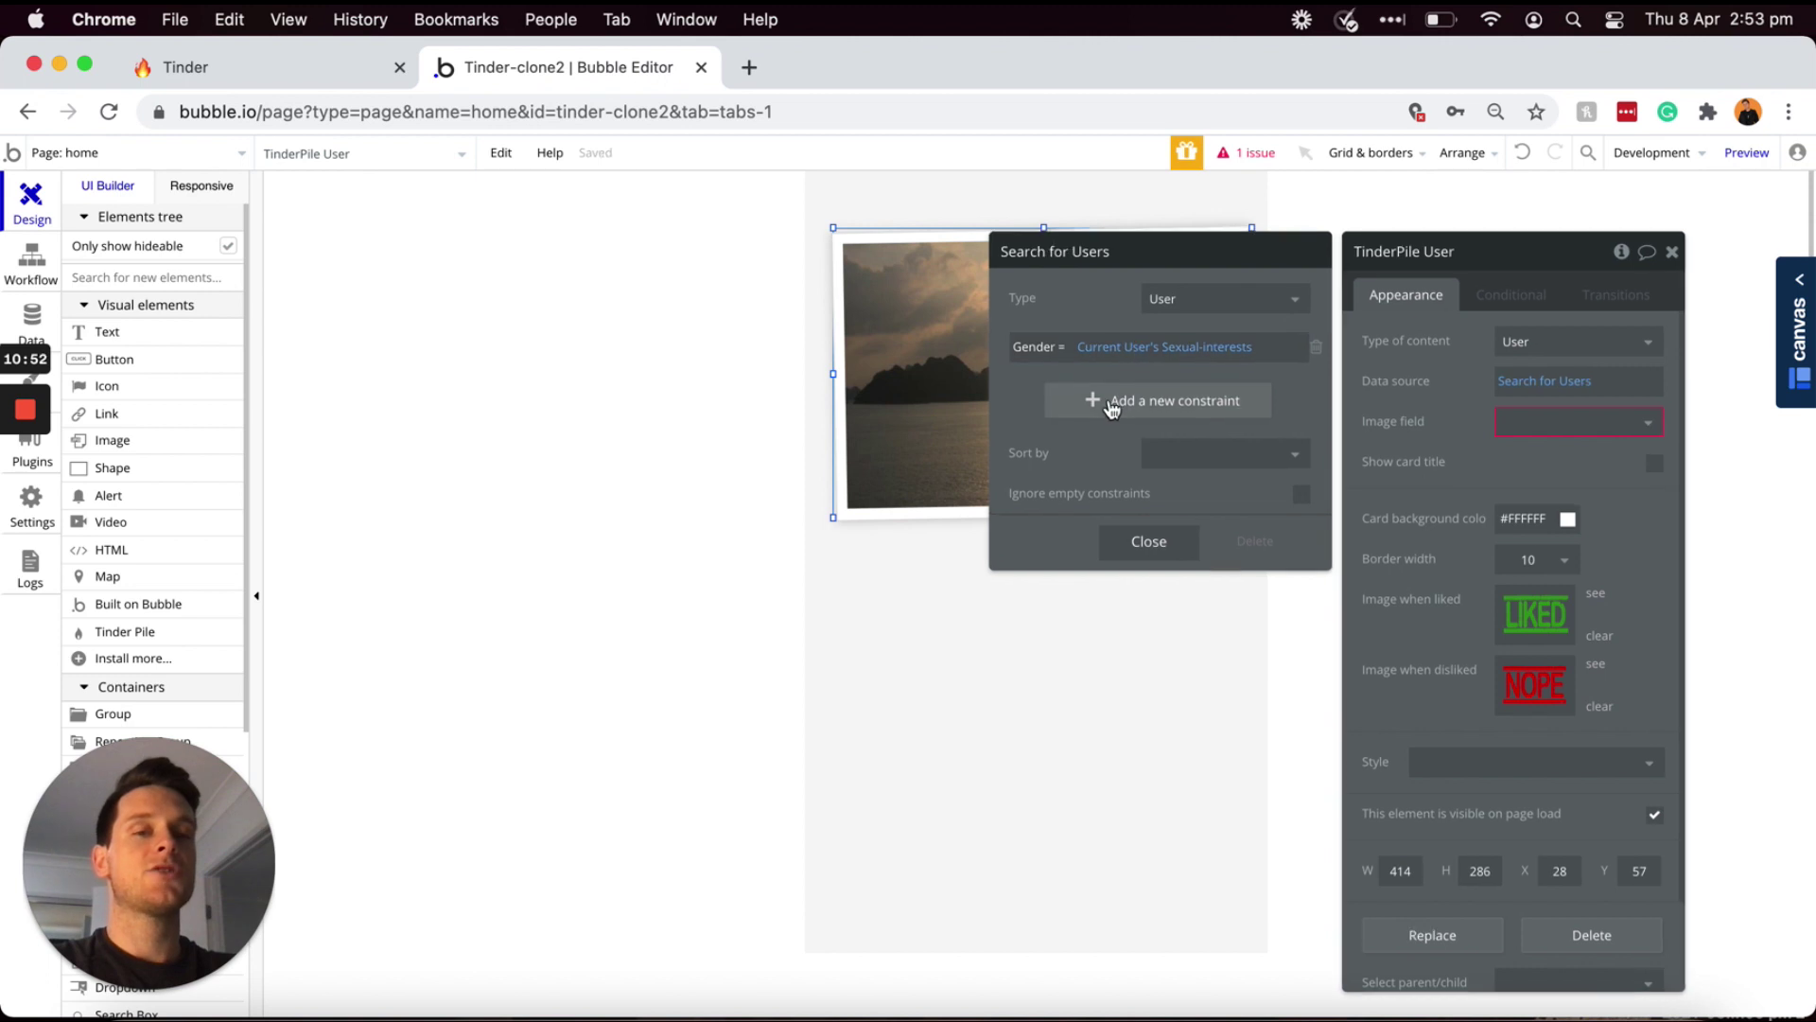
- Add a second constraint to the user search so that Active-profile = "yes"
{"action": "left_click", "coordinate": [1057, 398]}
{"action": "left_click", "coordinate": [1030, 392]}
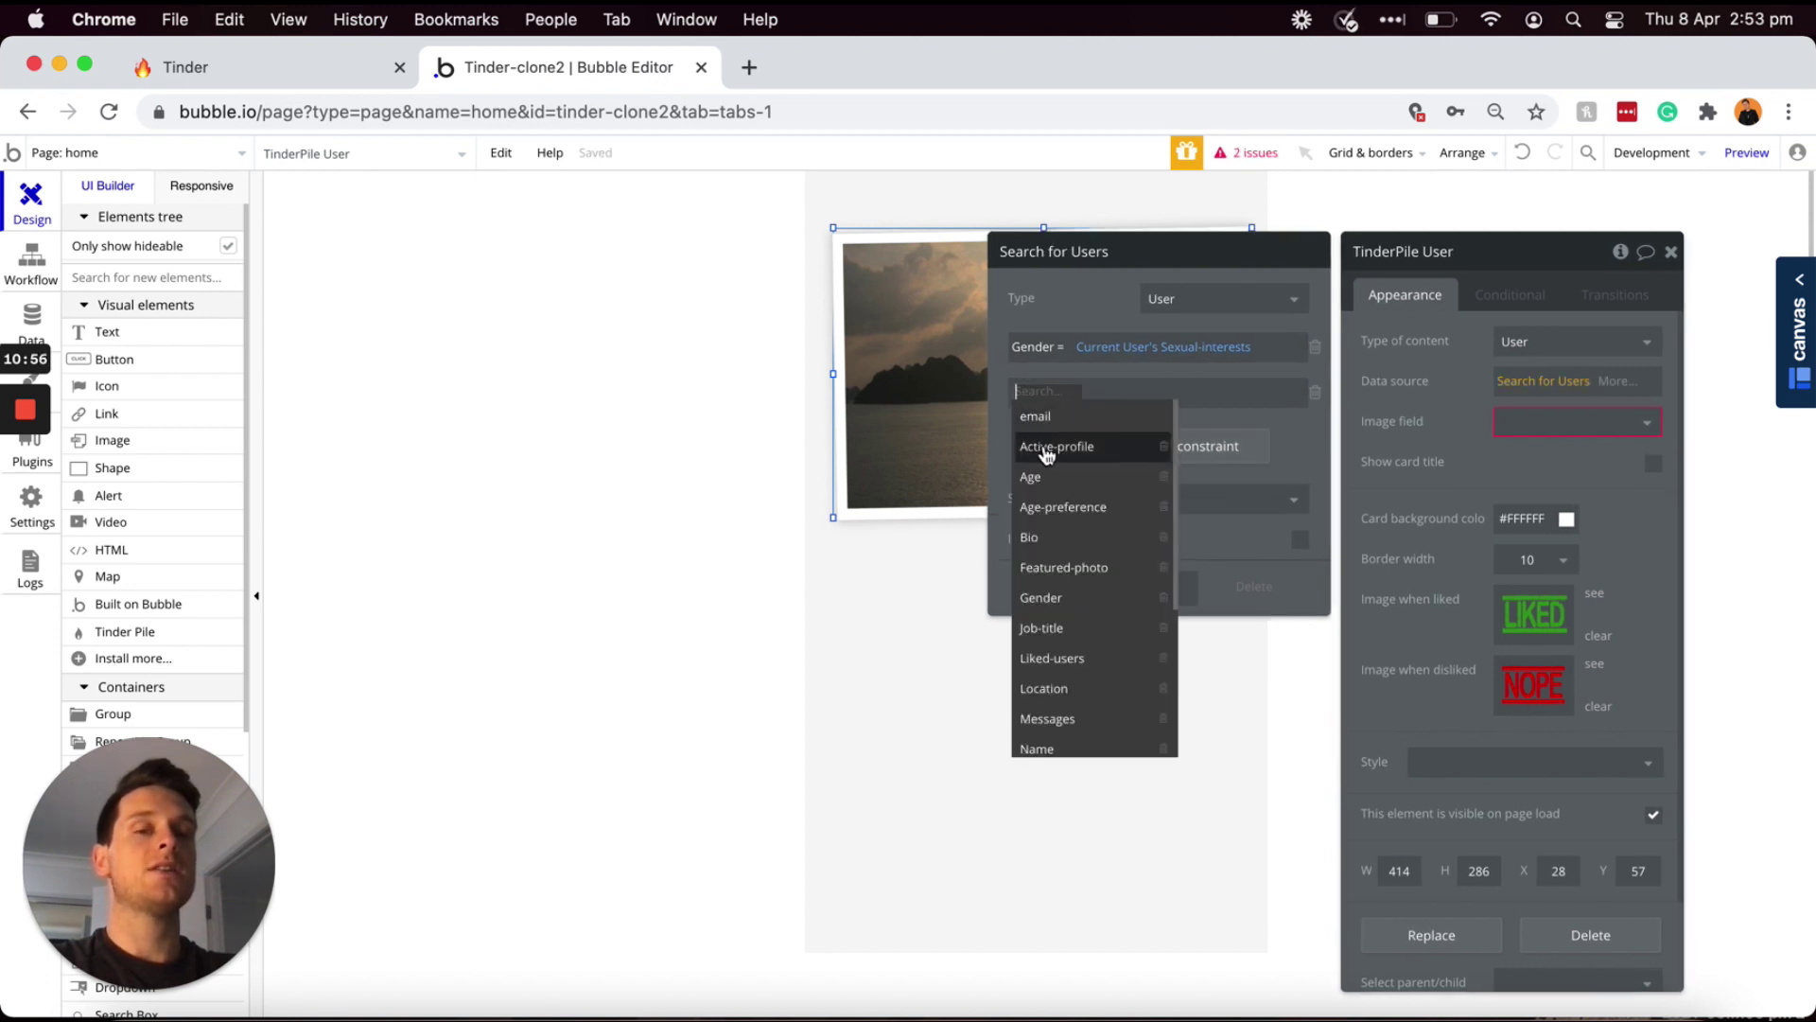
{"action": "left_click", "coordinate": [1100, 452]}
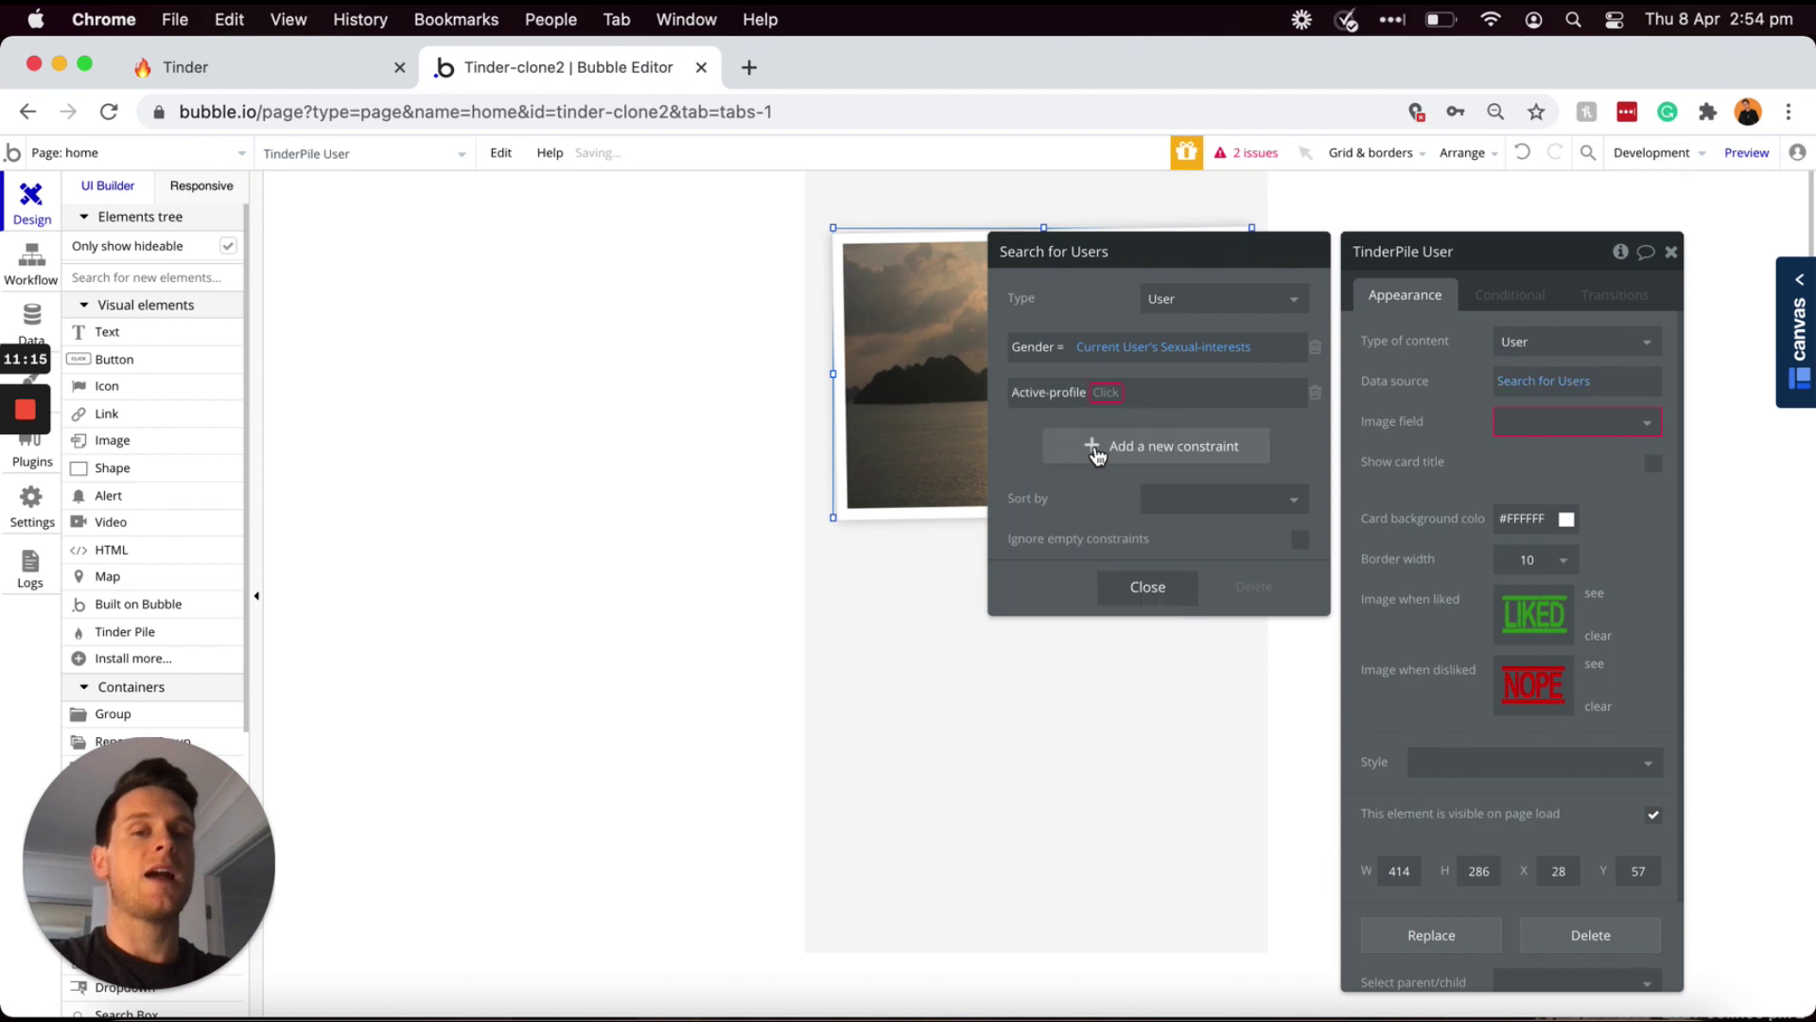
{"action": "left_click", "coordinate": [1102, 393]}
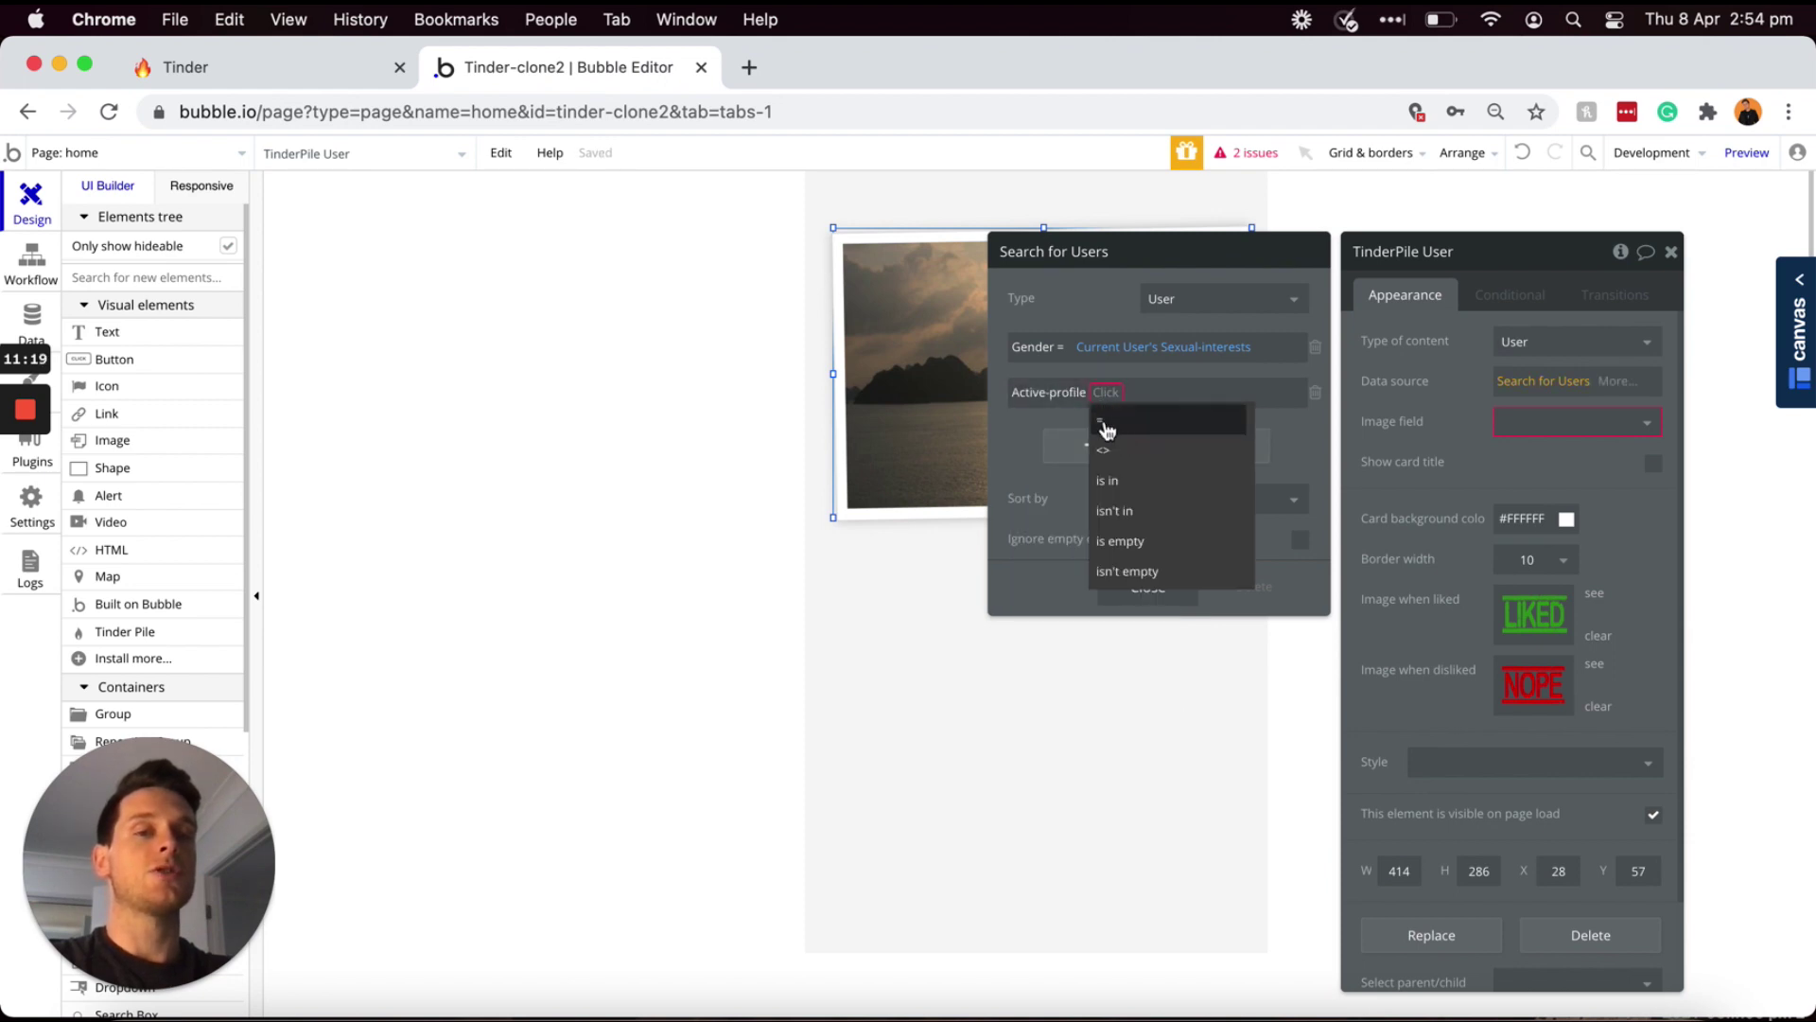
{"action": "left_click", "coordinate": [1114, 422]}
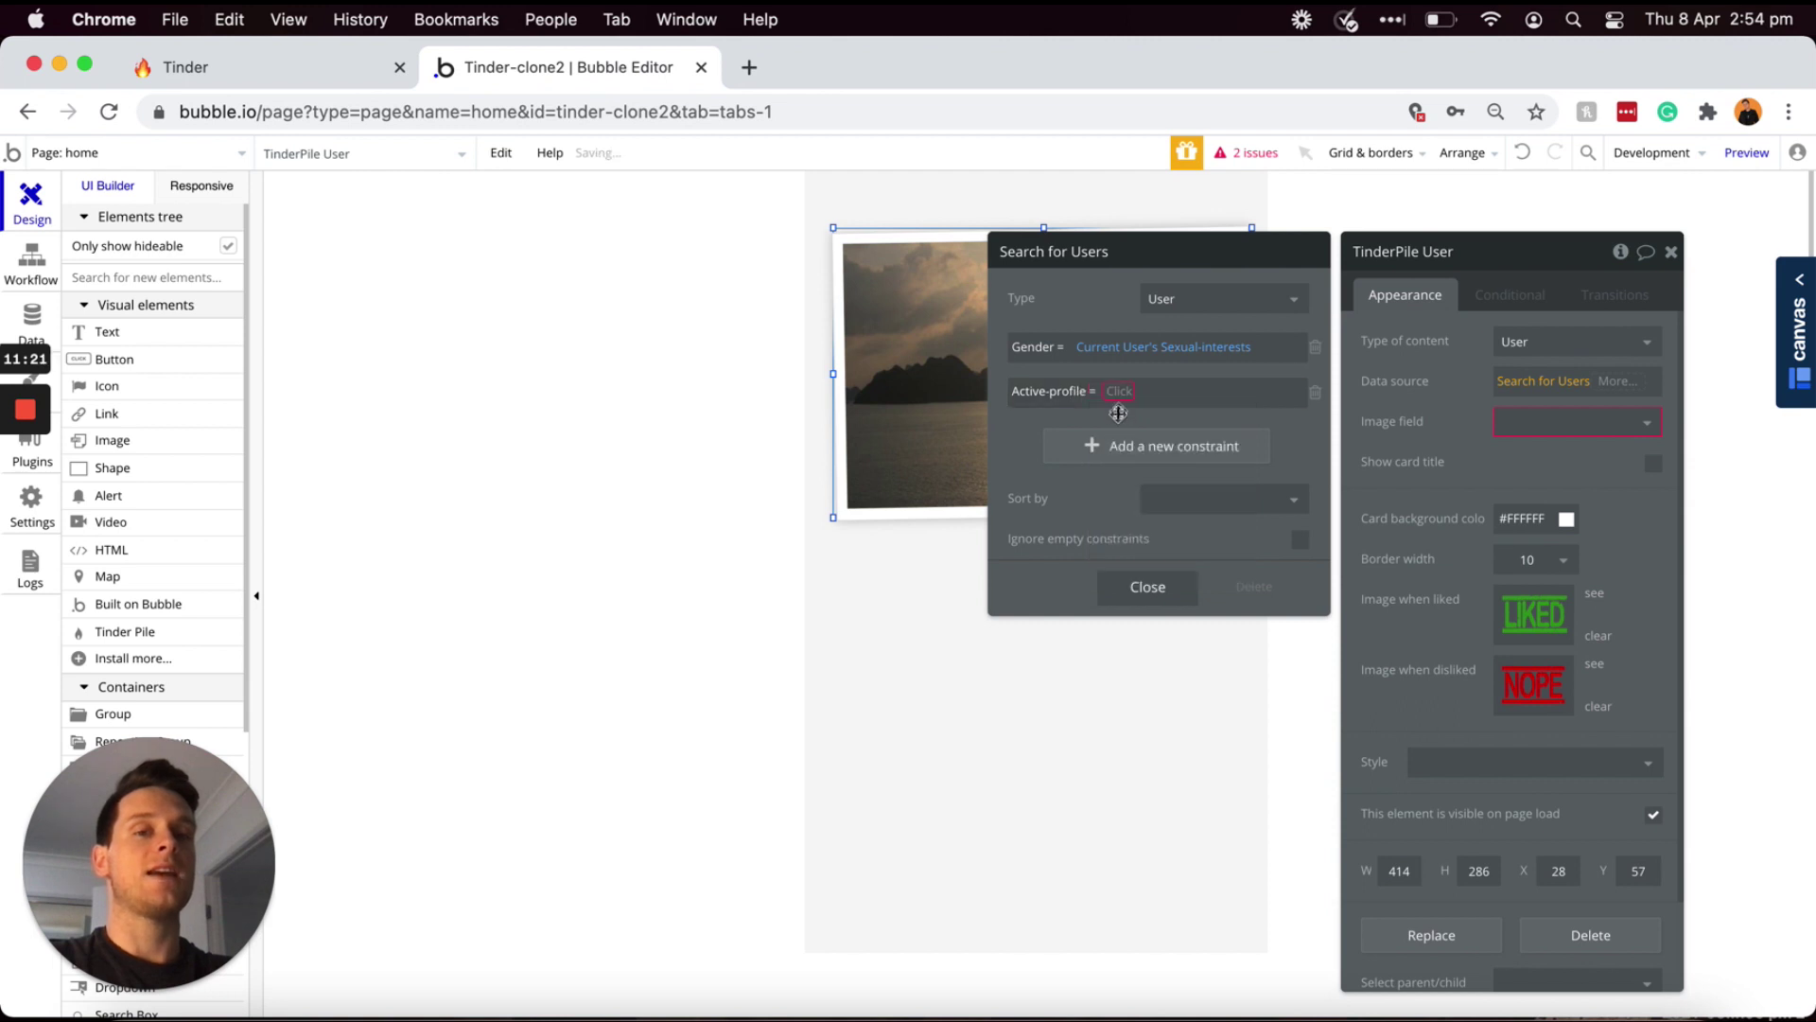
{"action": "left_click", "coordinate": [1136, 424]}
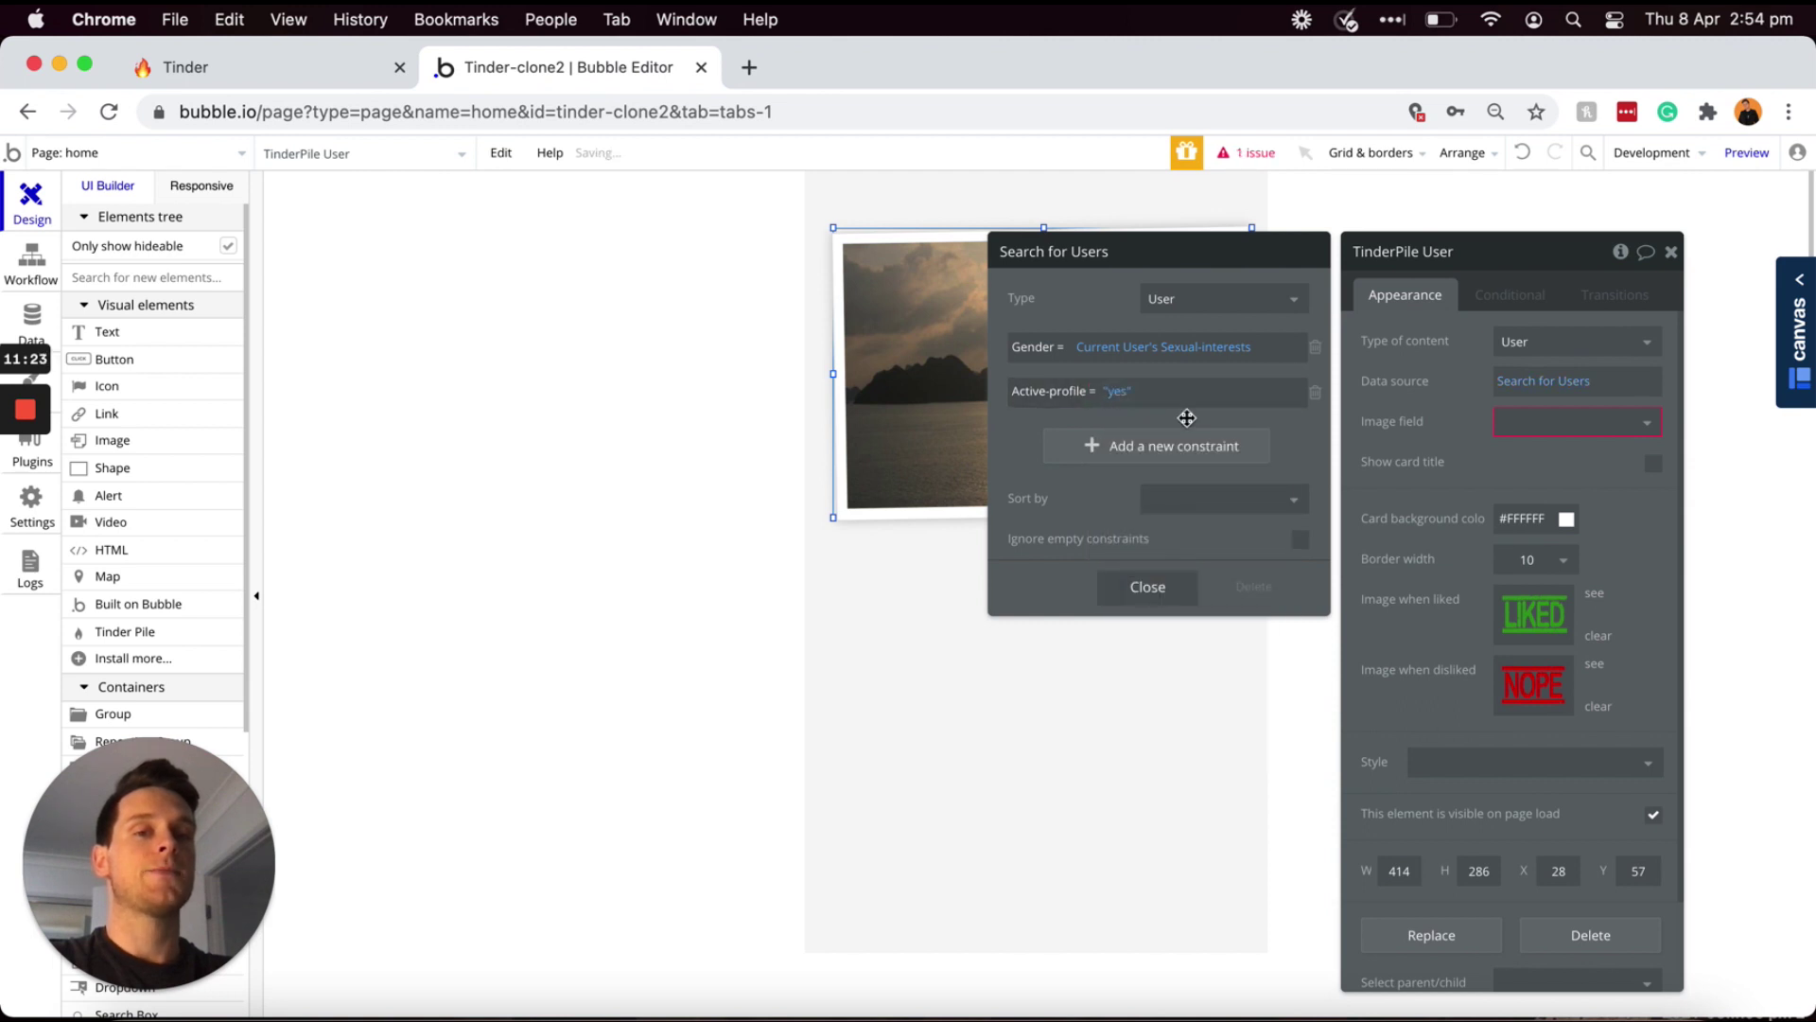
- Add a constraint to the user search so that Location is within 50 kms of Current User's Location
{"action": "left_click", "coordinate": [1084, 450]}
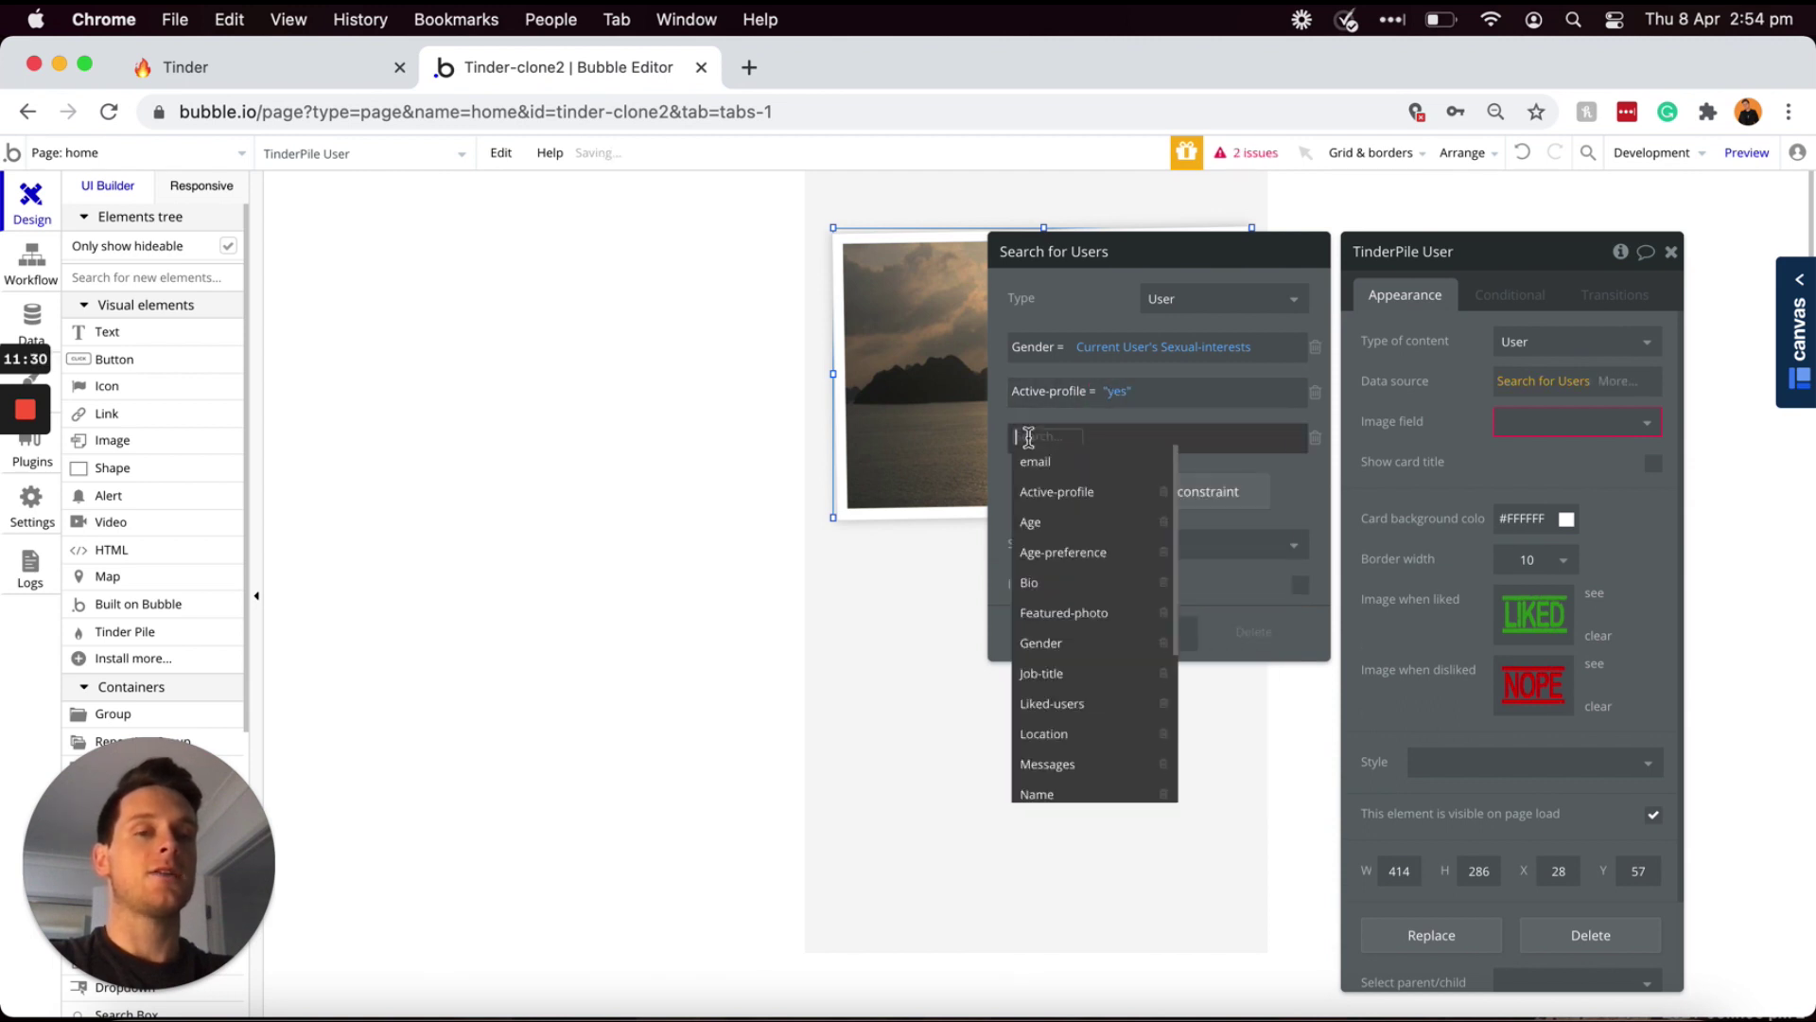
{"action": "left_click", "coordinate": [1051, 735]}
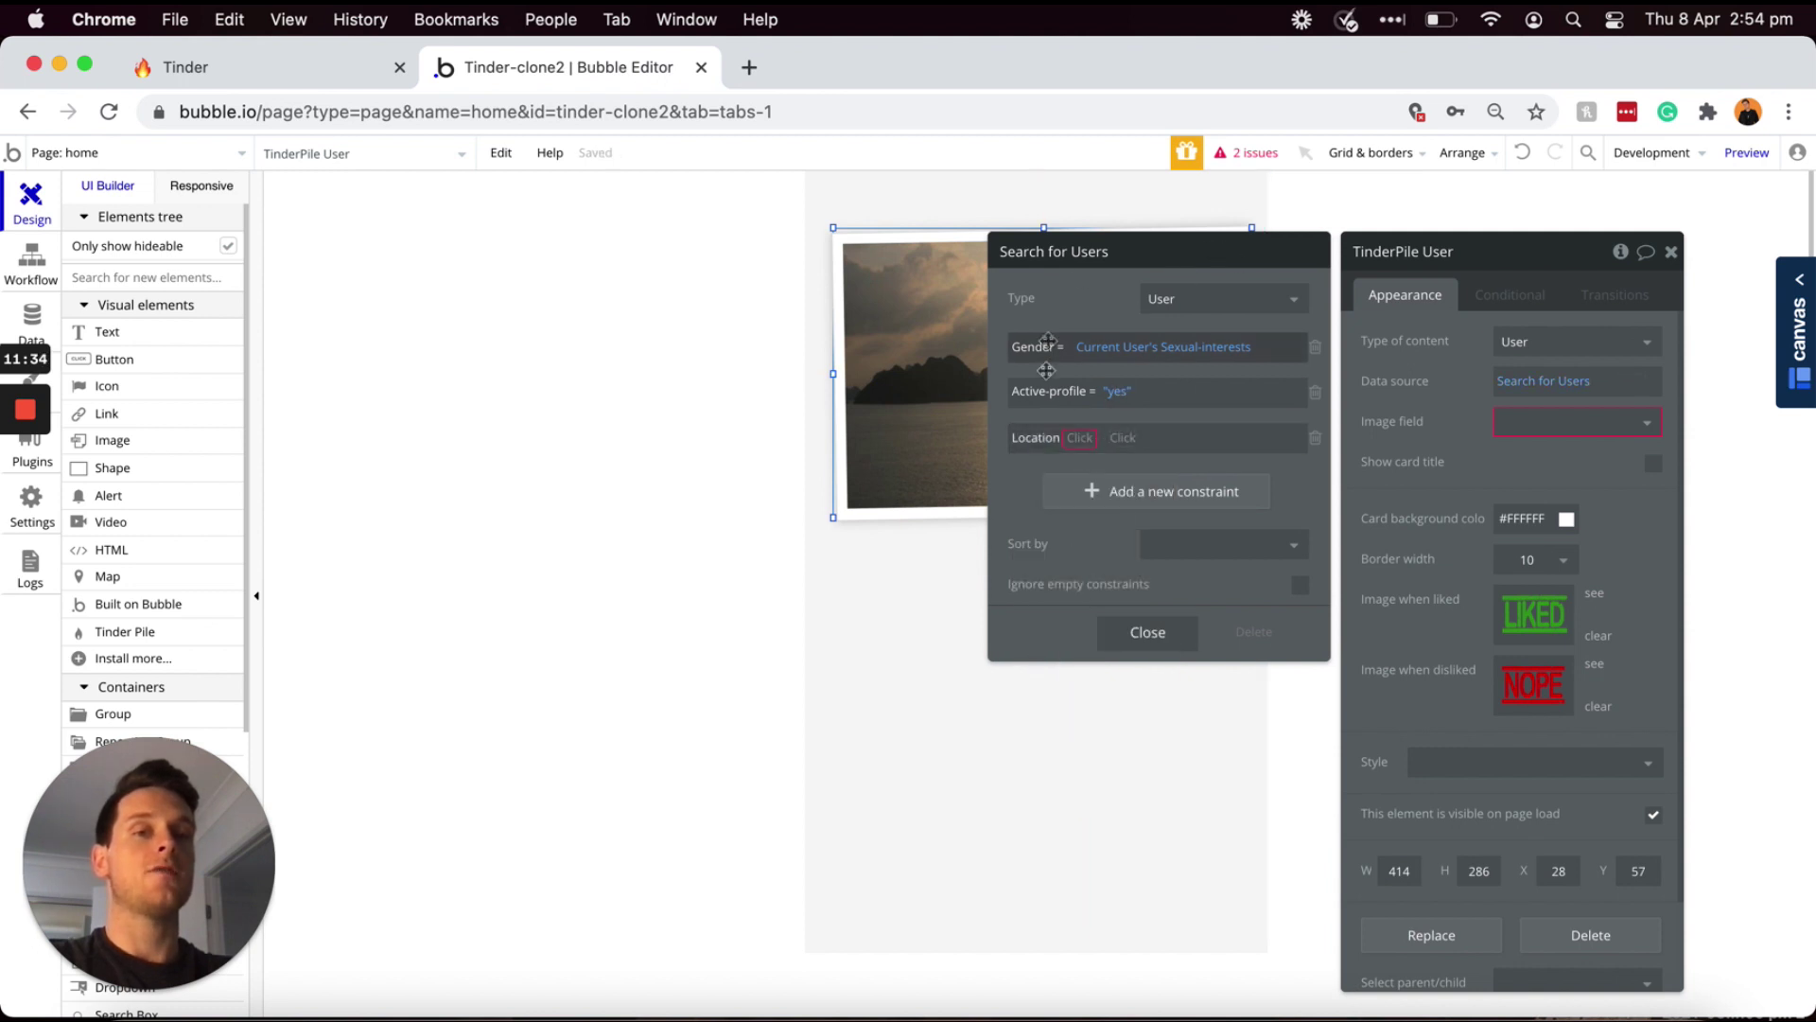
{"action": "left_click", "coordinate": [1080, 439]}
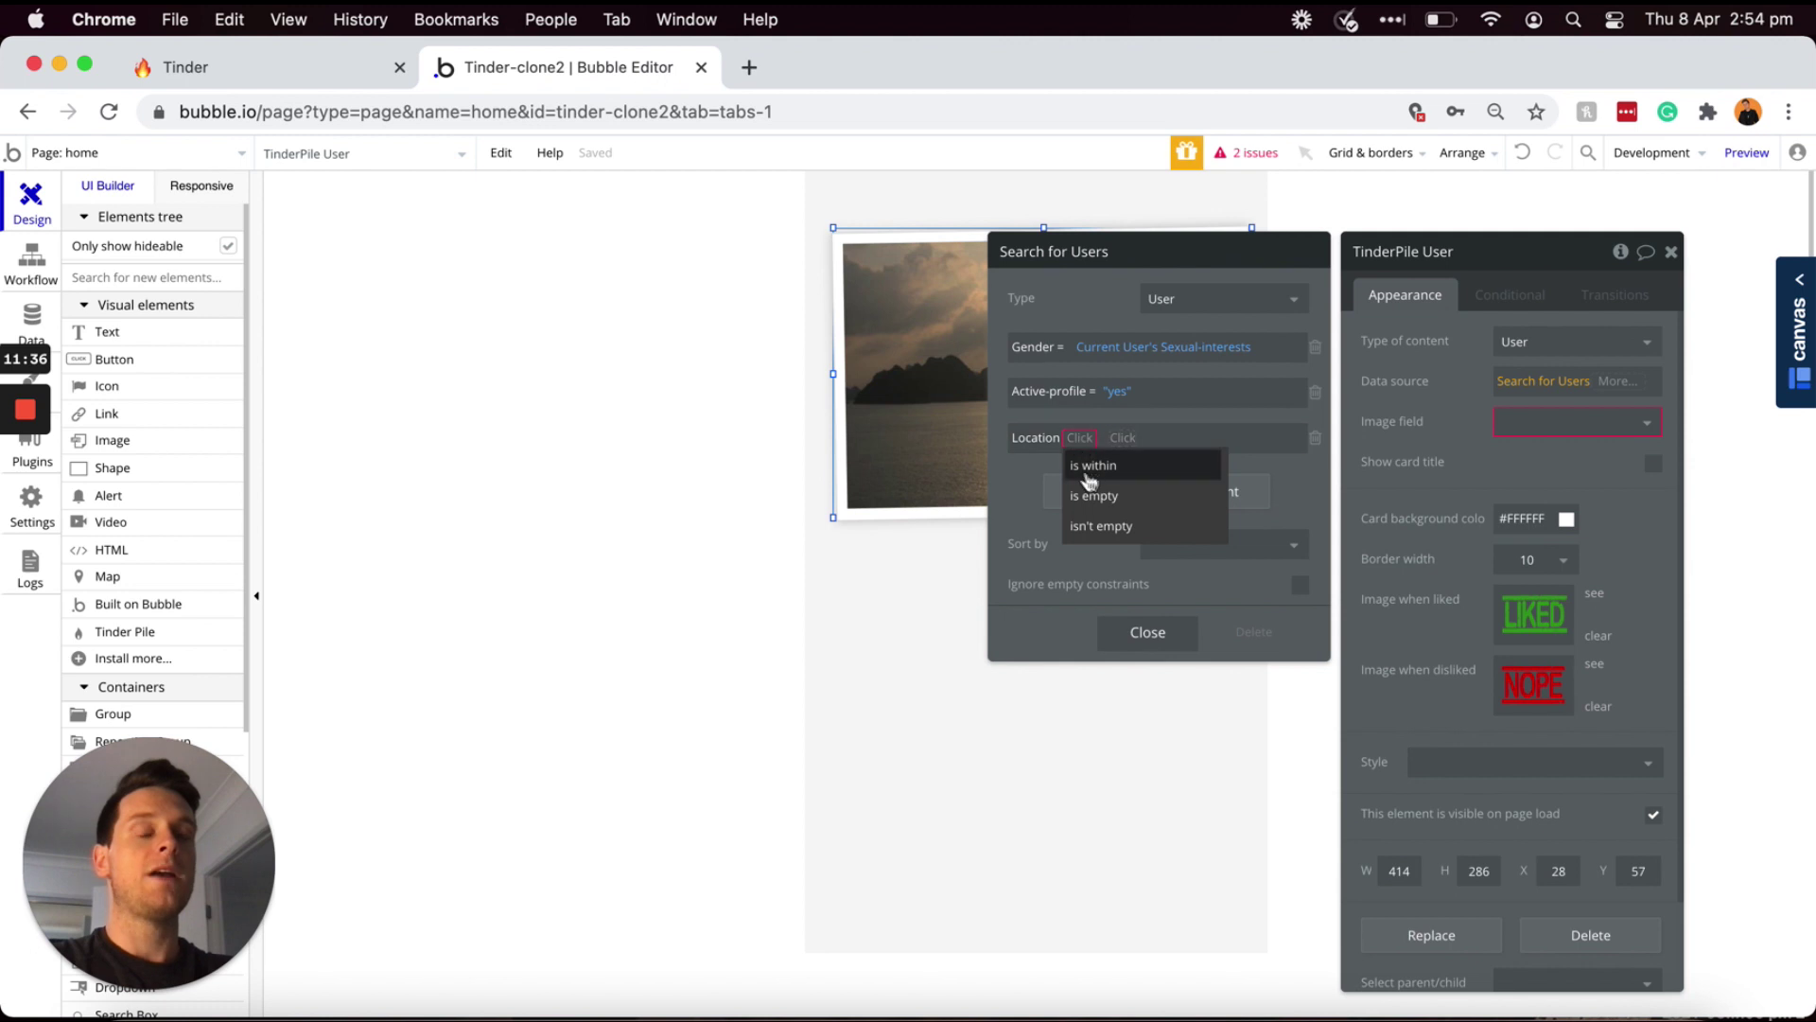
{"action": "left_click", "coordinate": [1088, 467]}
{"action": "left_click", "coordinate": [1121, 438]}
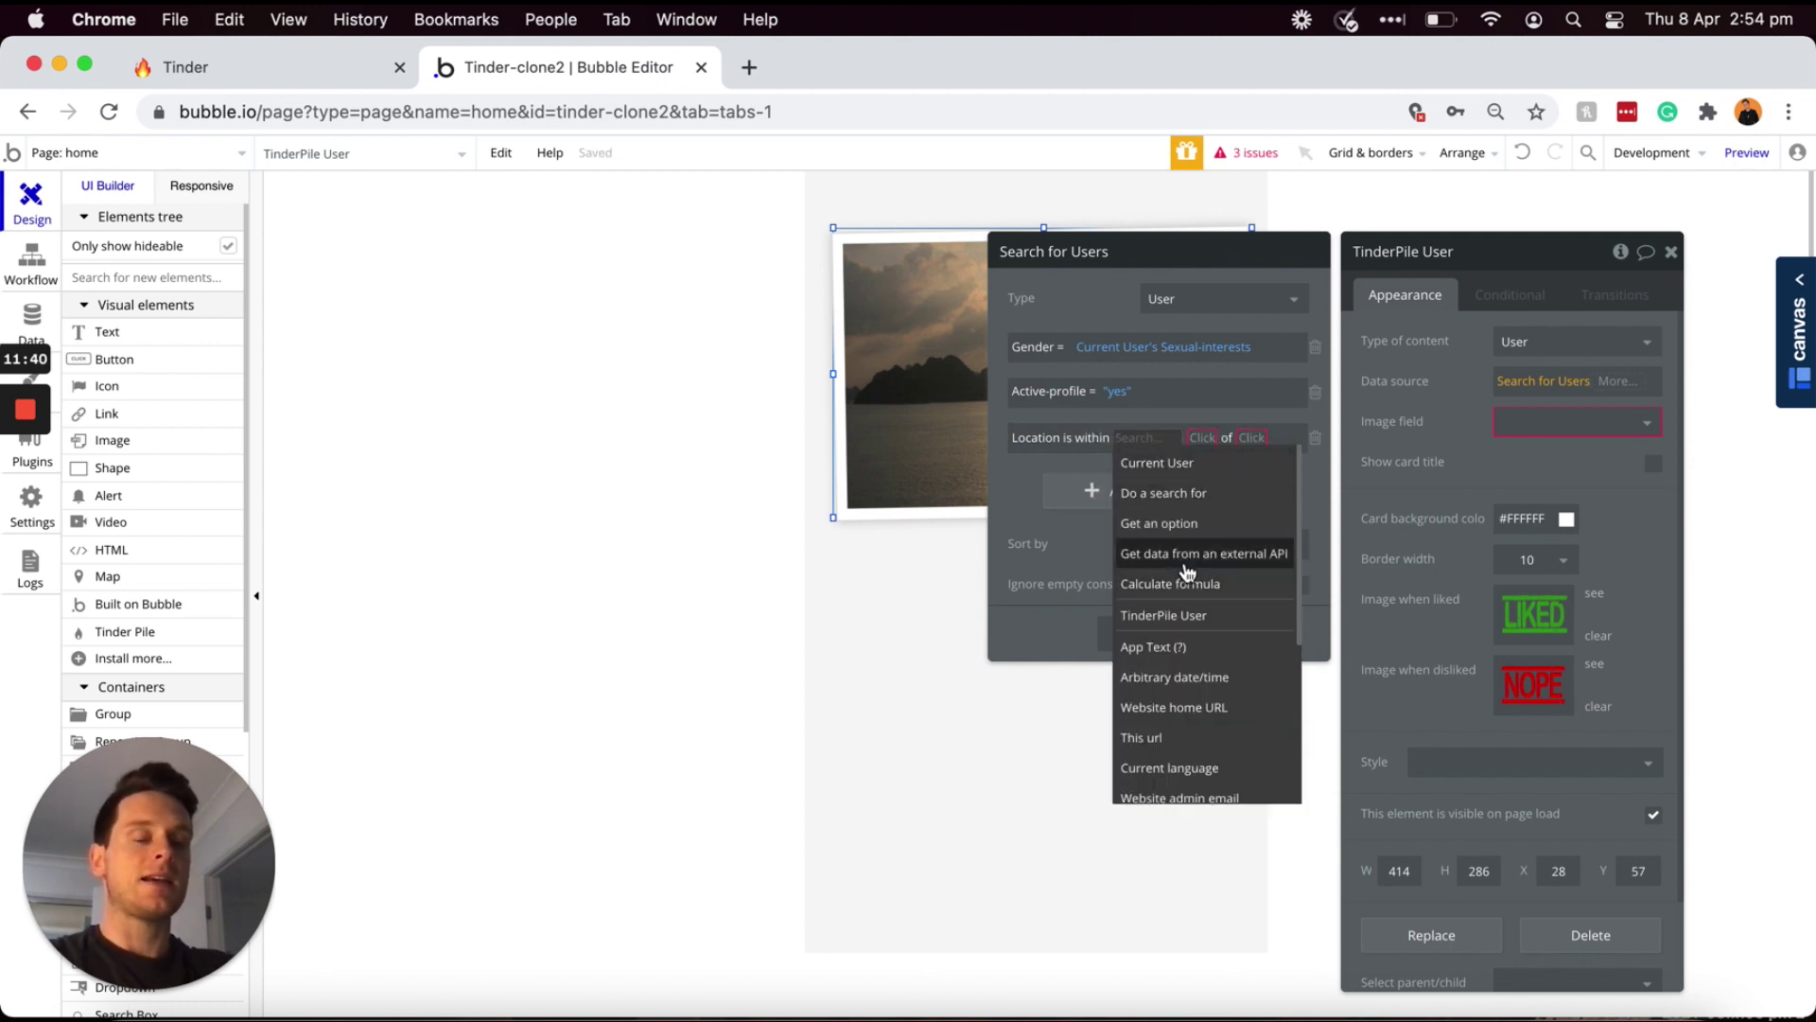
{"action": "type", "text": "50"}
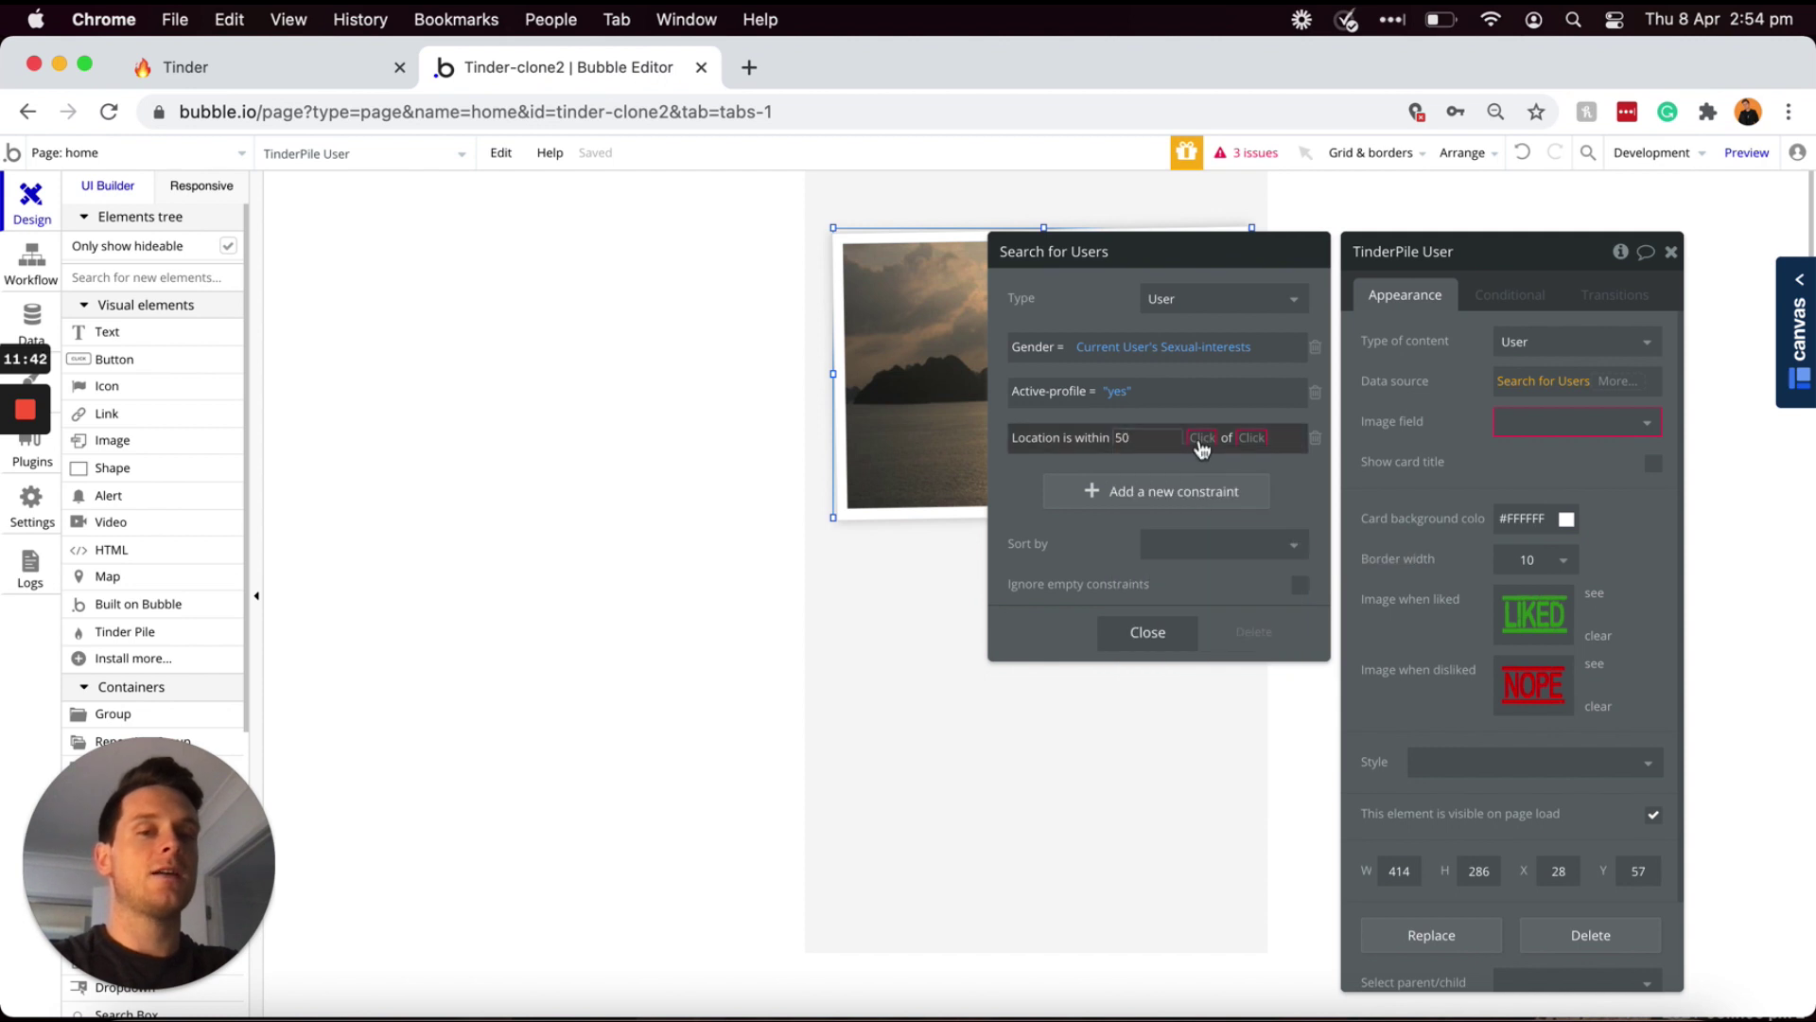
{"action": "left_click", "coordinate": [1201, 447]}
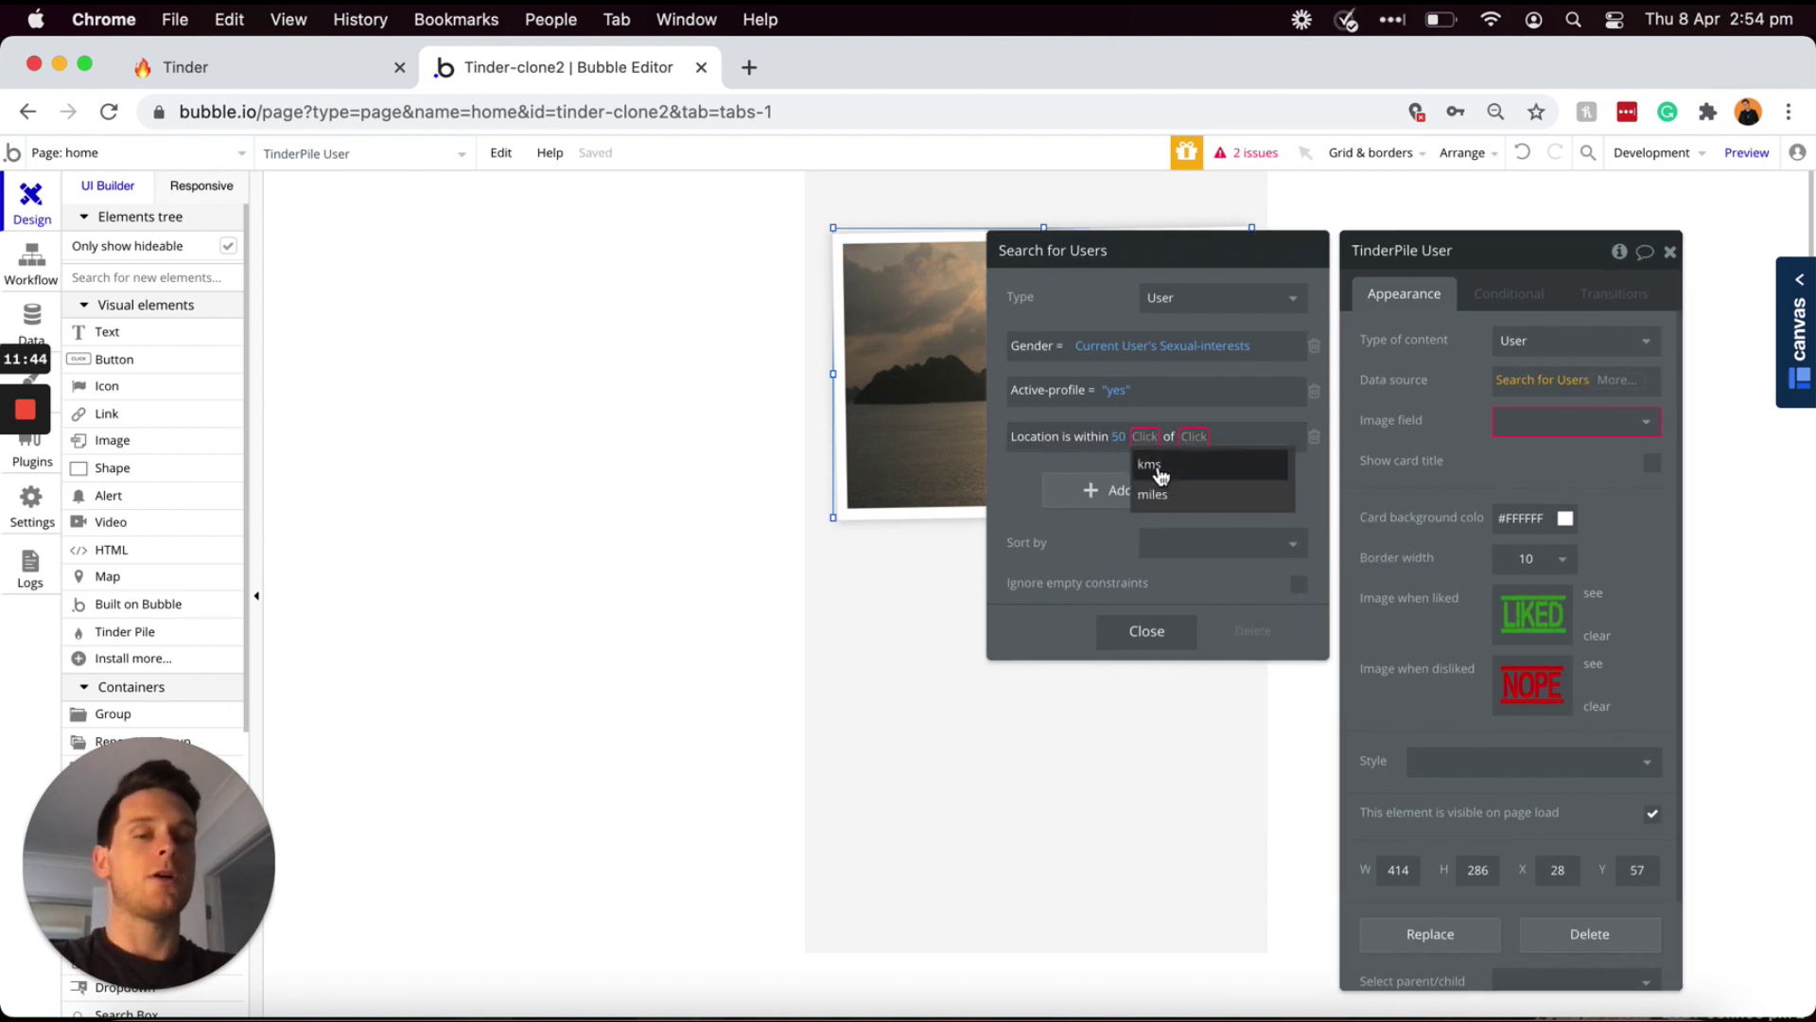
{"action": "left_click", "coordinate": [1160, 473]}
{"action": "left_click", "coordinate": [1187, 438]}
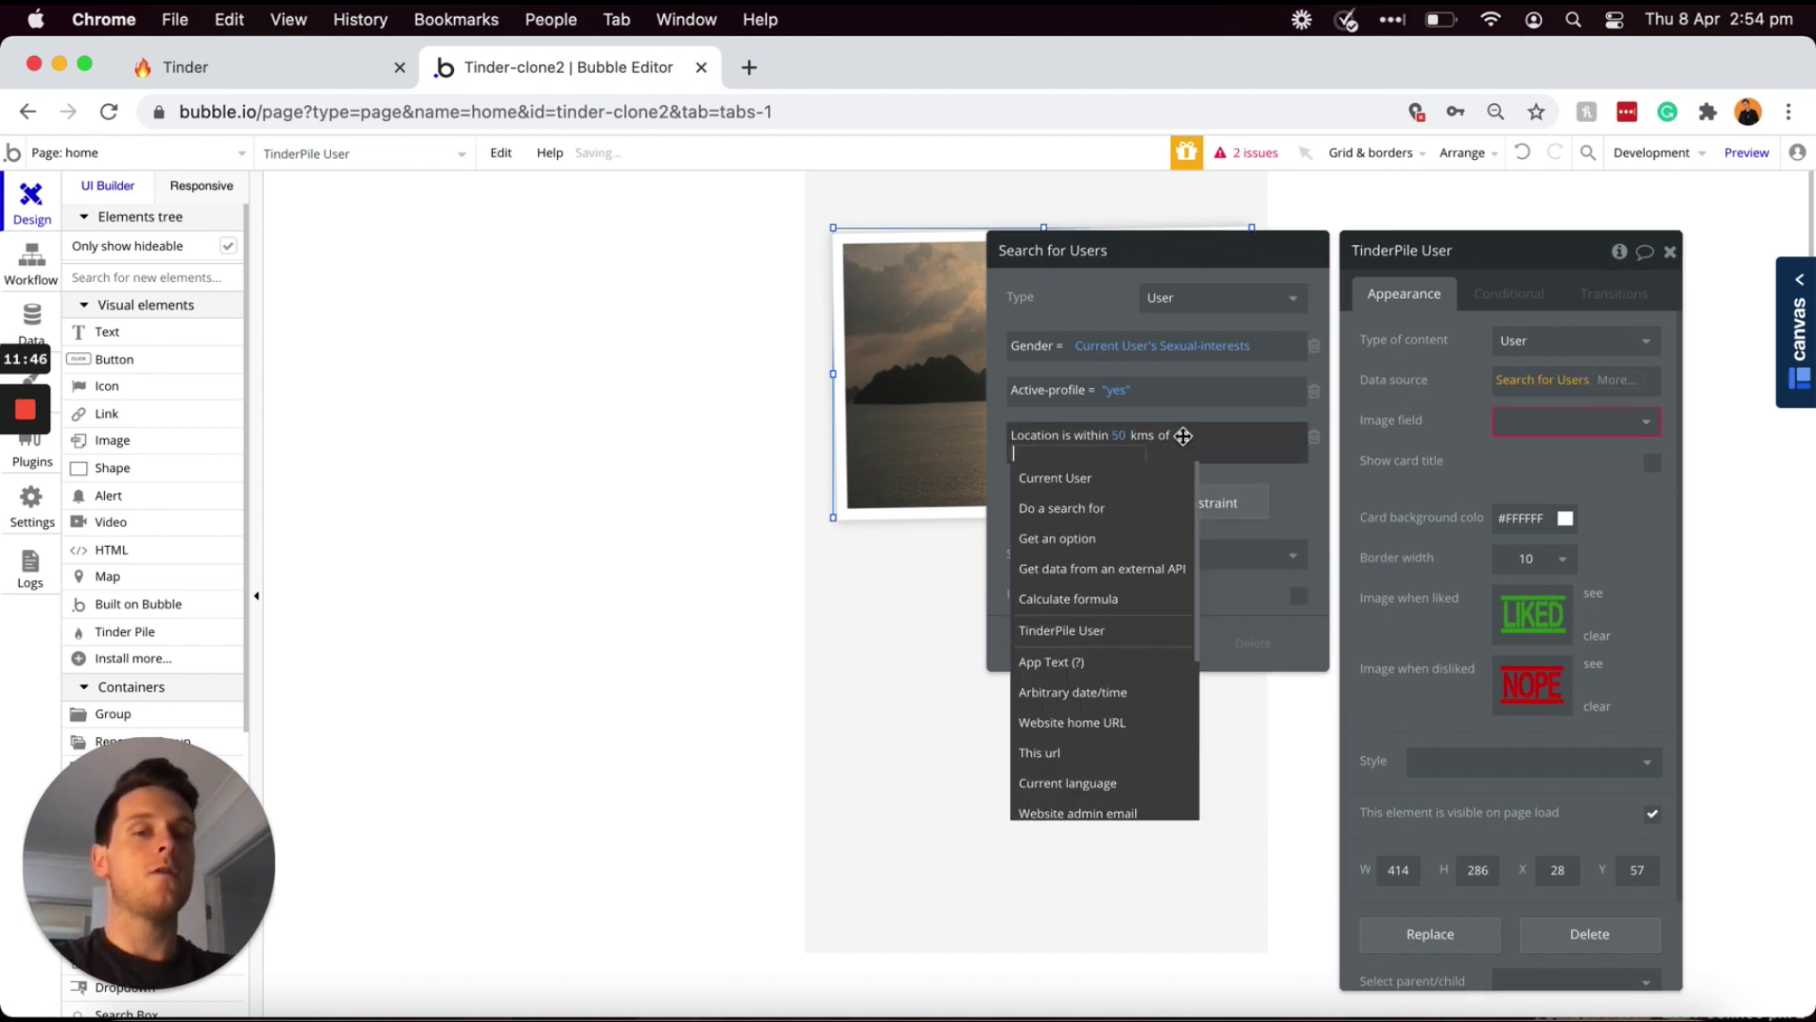
{"action": "left_click", "coordinate": [1072, 480]}
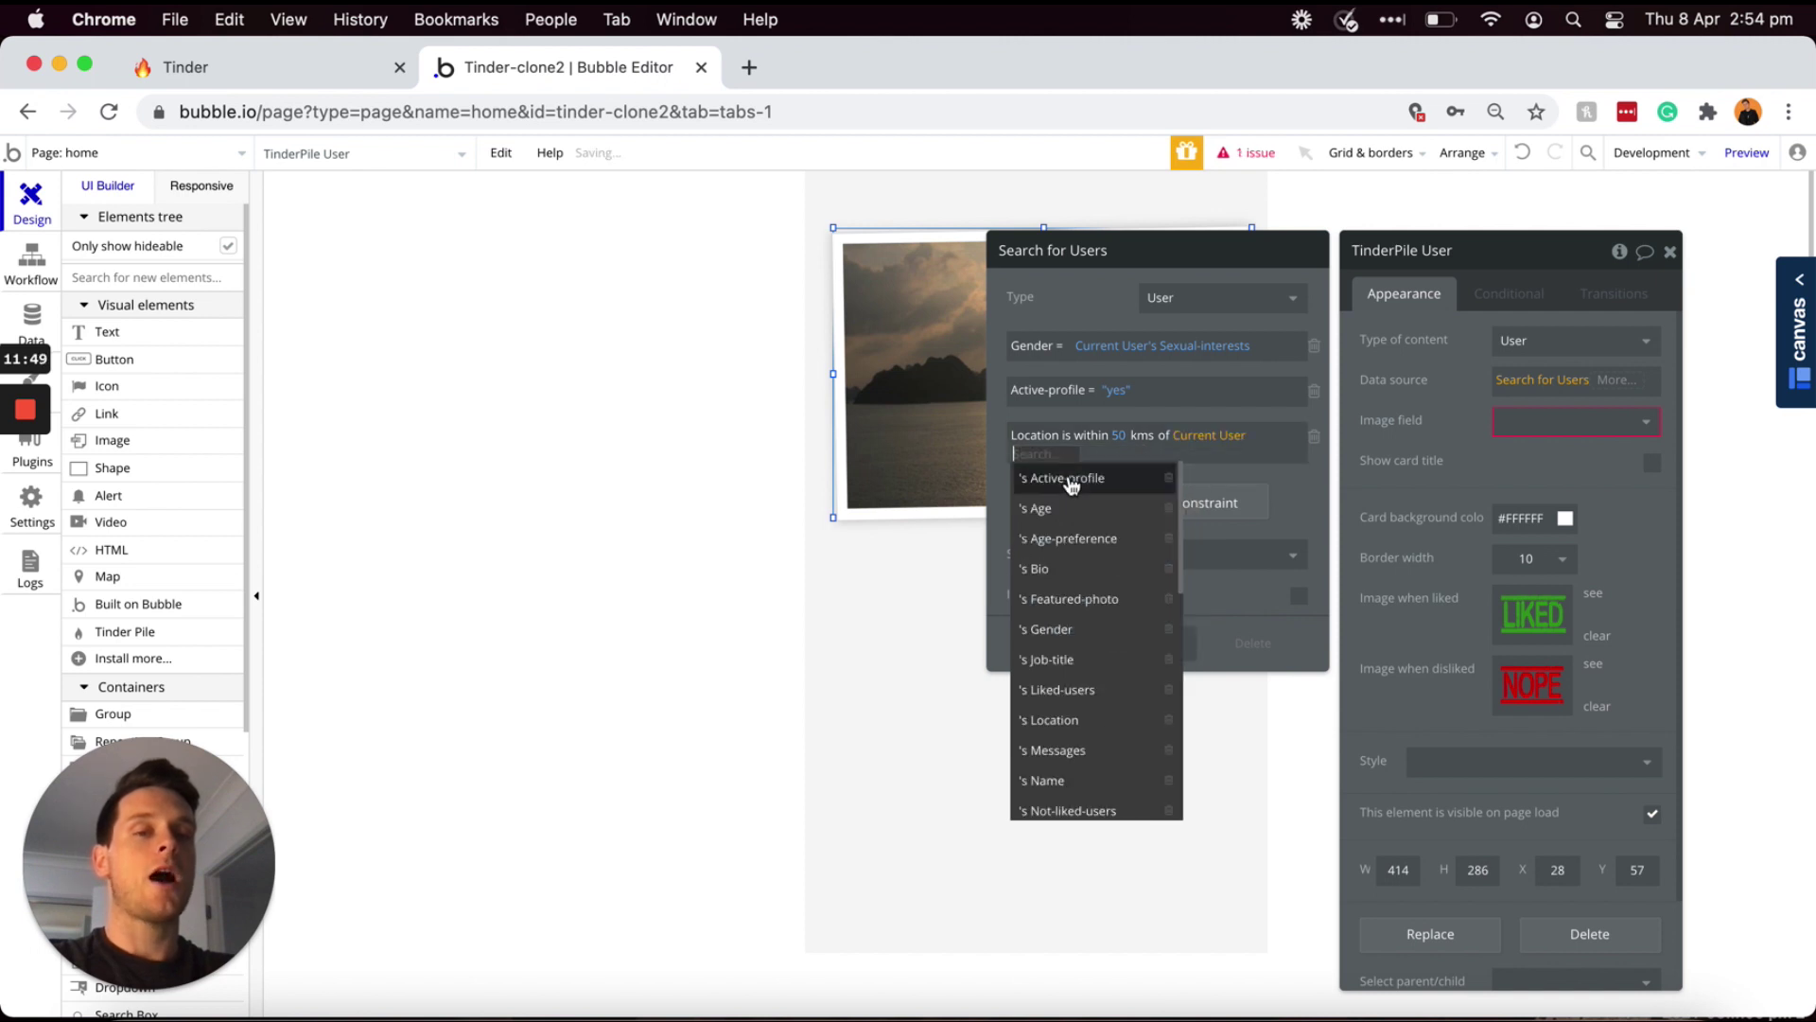
{"action": "left_click", "coordinate": [1067, 720]}
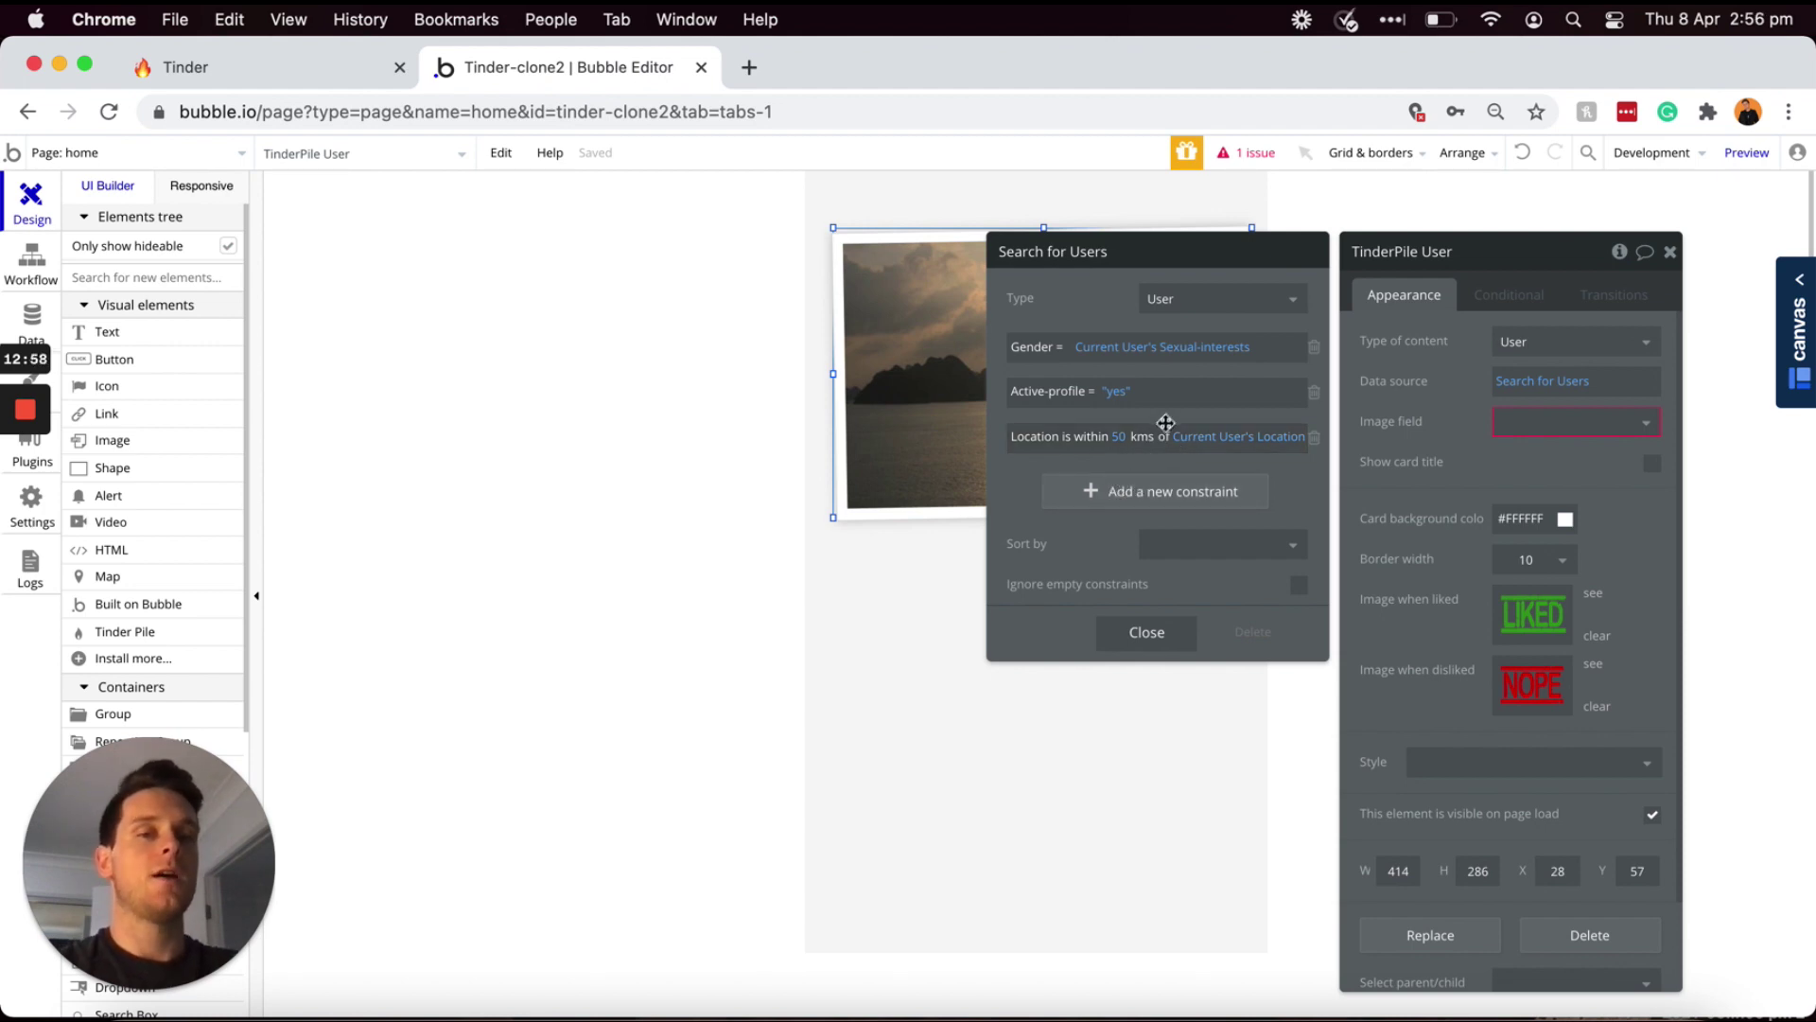
- Add a constraint to the user search so that Age ≥ Current User's Age-preference:min
{"action": "left_click", "coordinate": [1092, 497]}
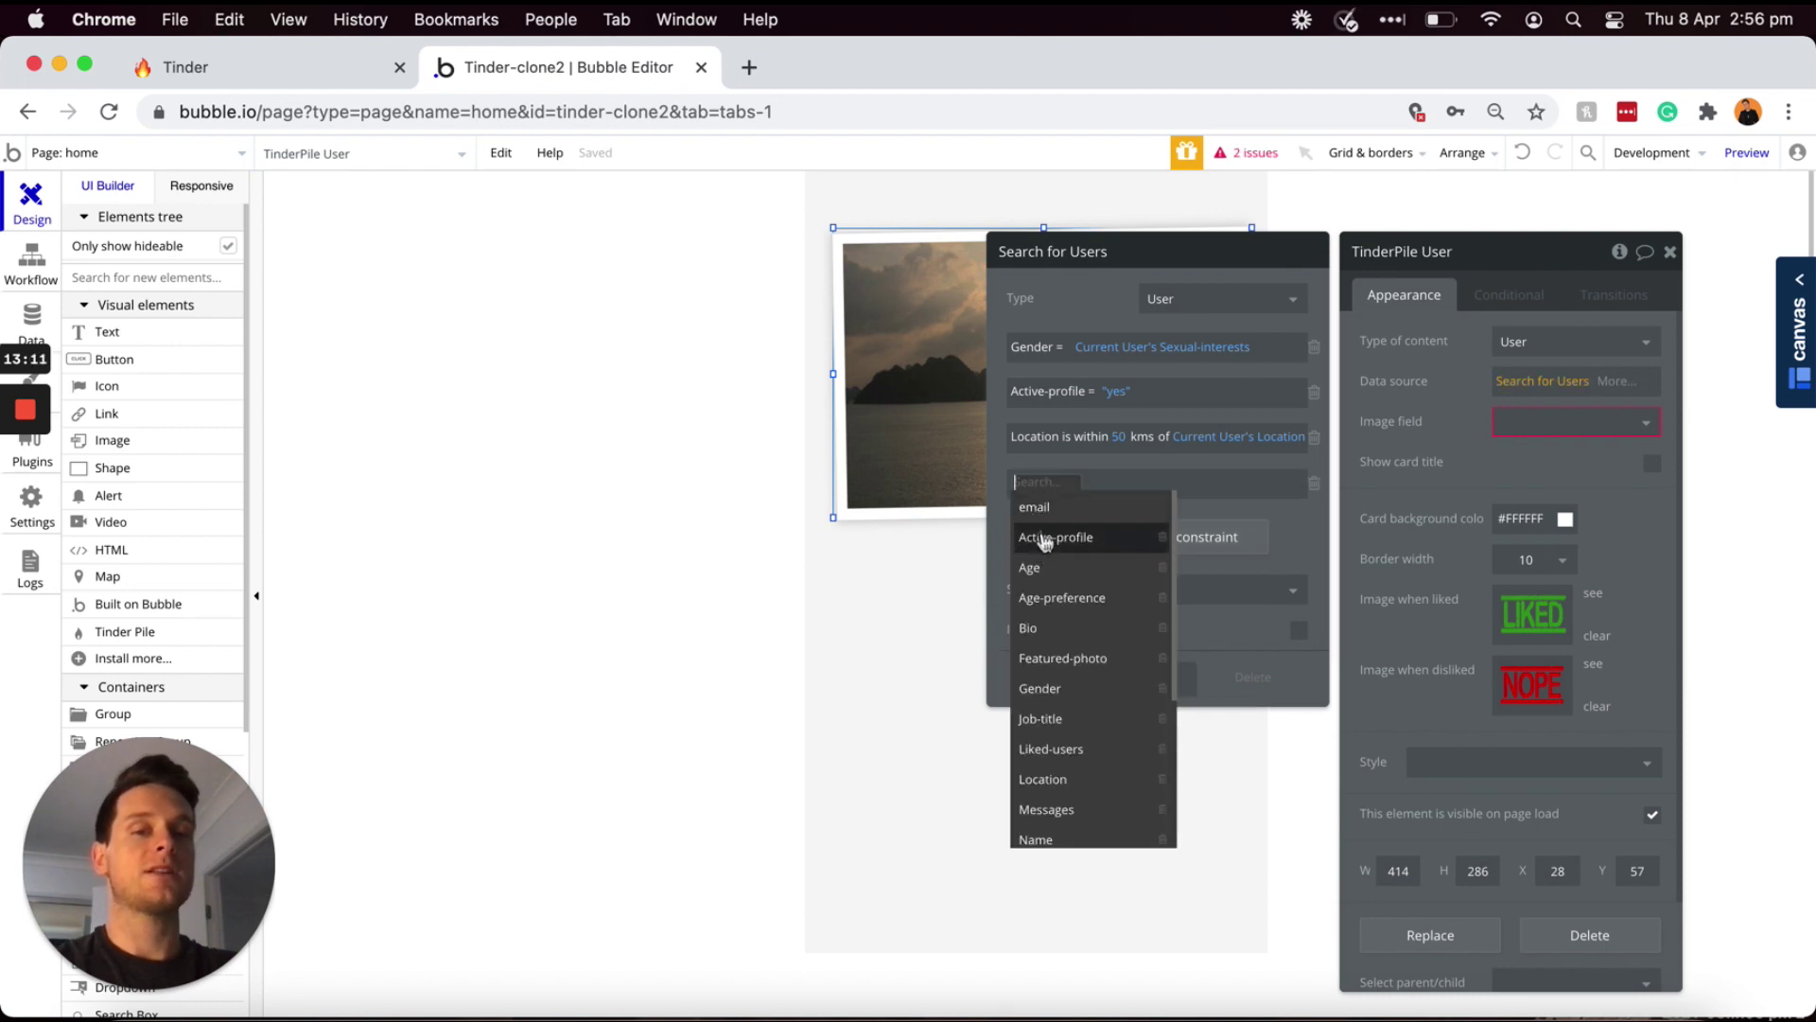
{"action": "left_click", "coordinate": [1043, 566]}
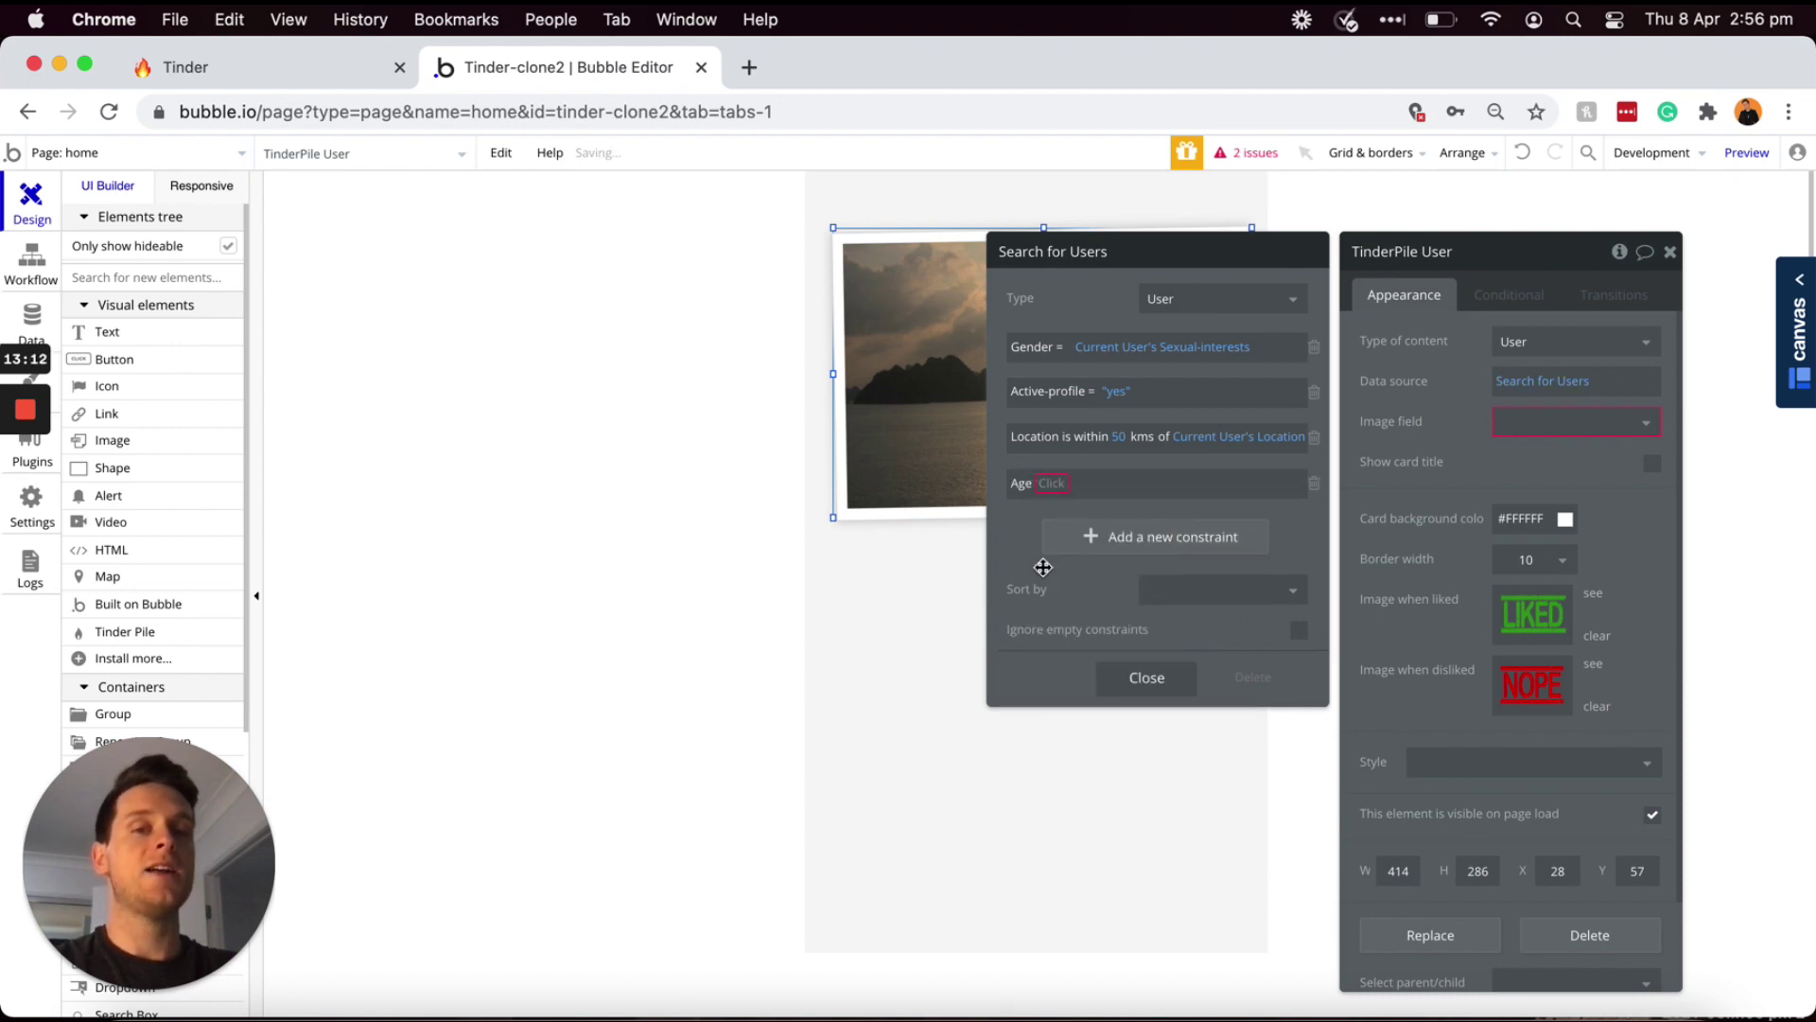
{"action": "left_click", "coordinate": [1051, 484]}
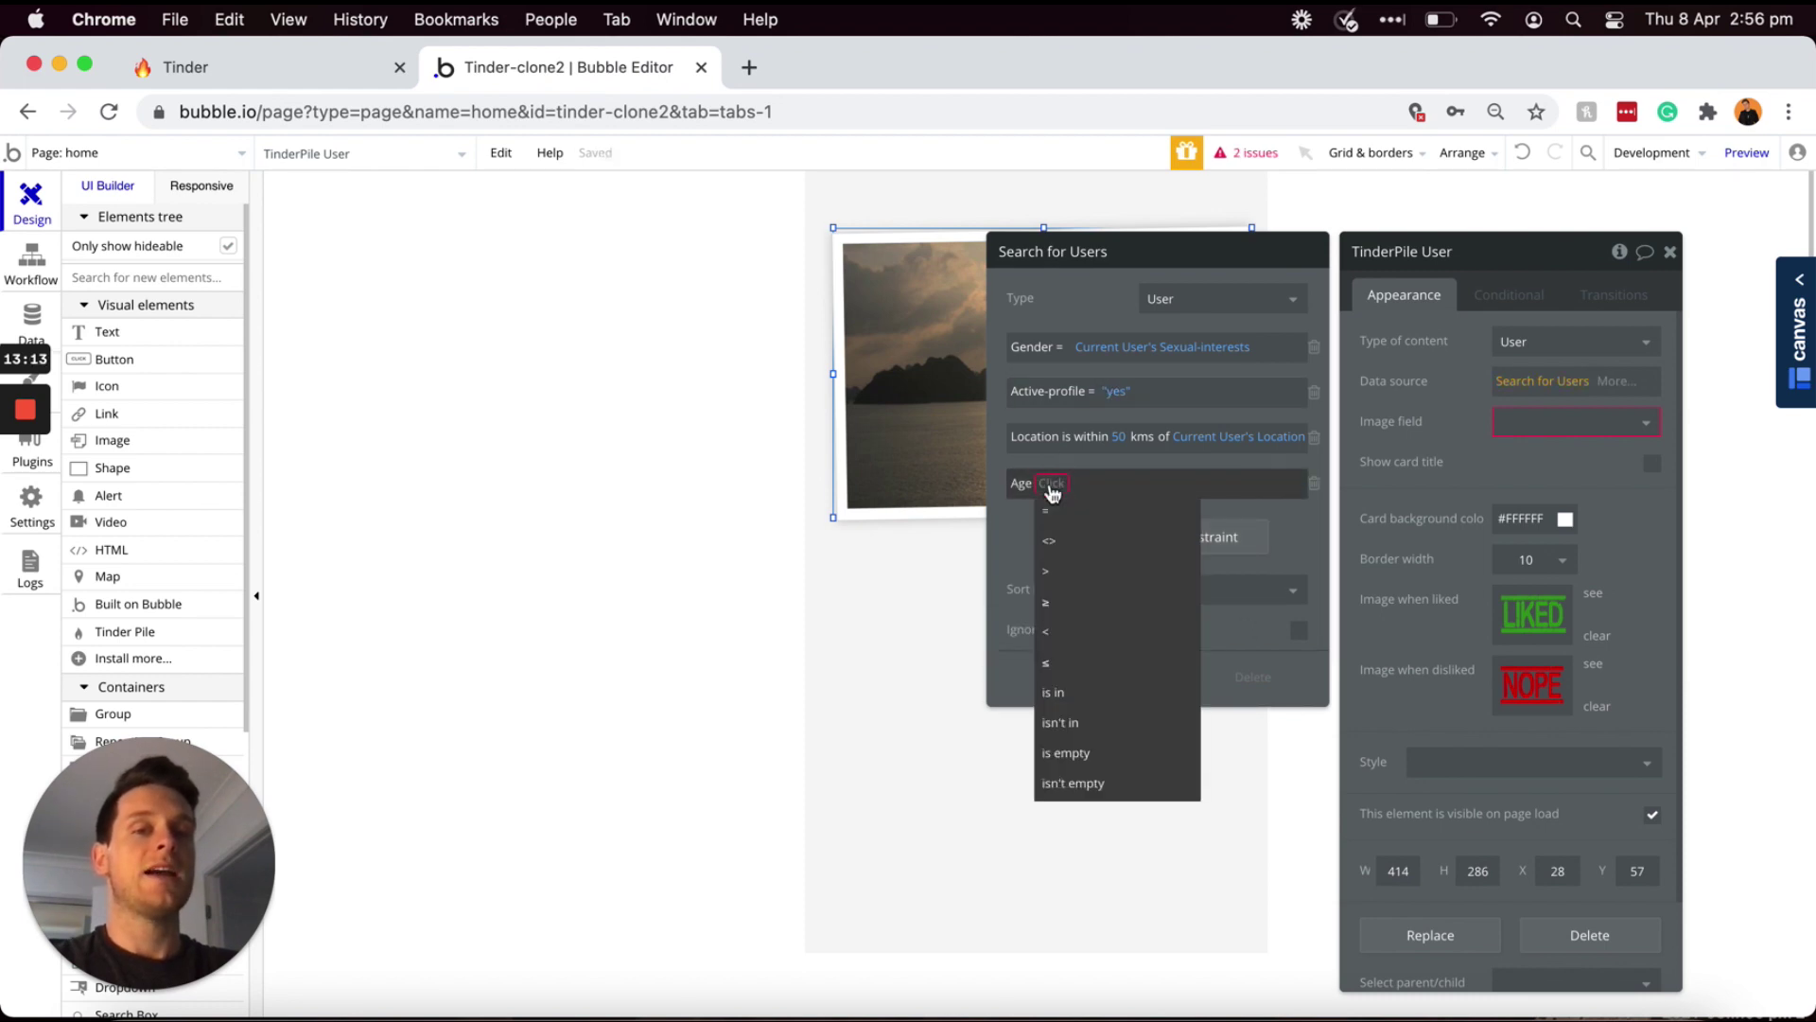
{"action": "left_click", "coordinate": [1051, 606]}
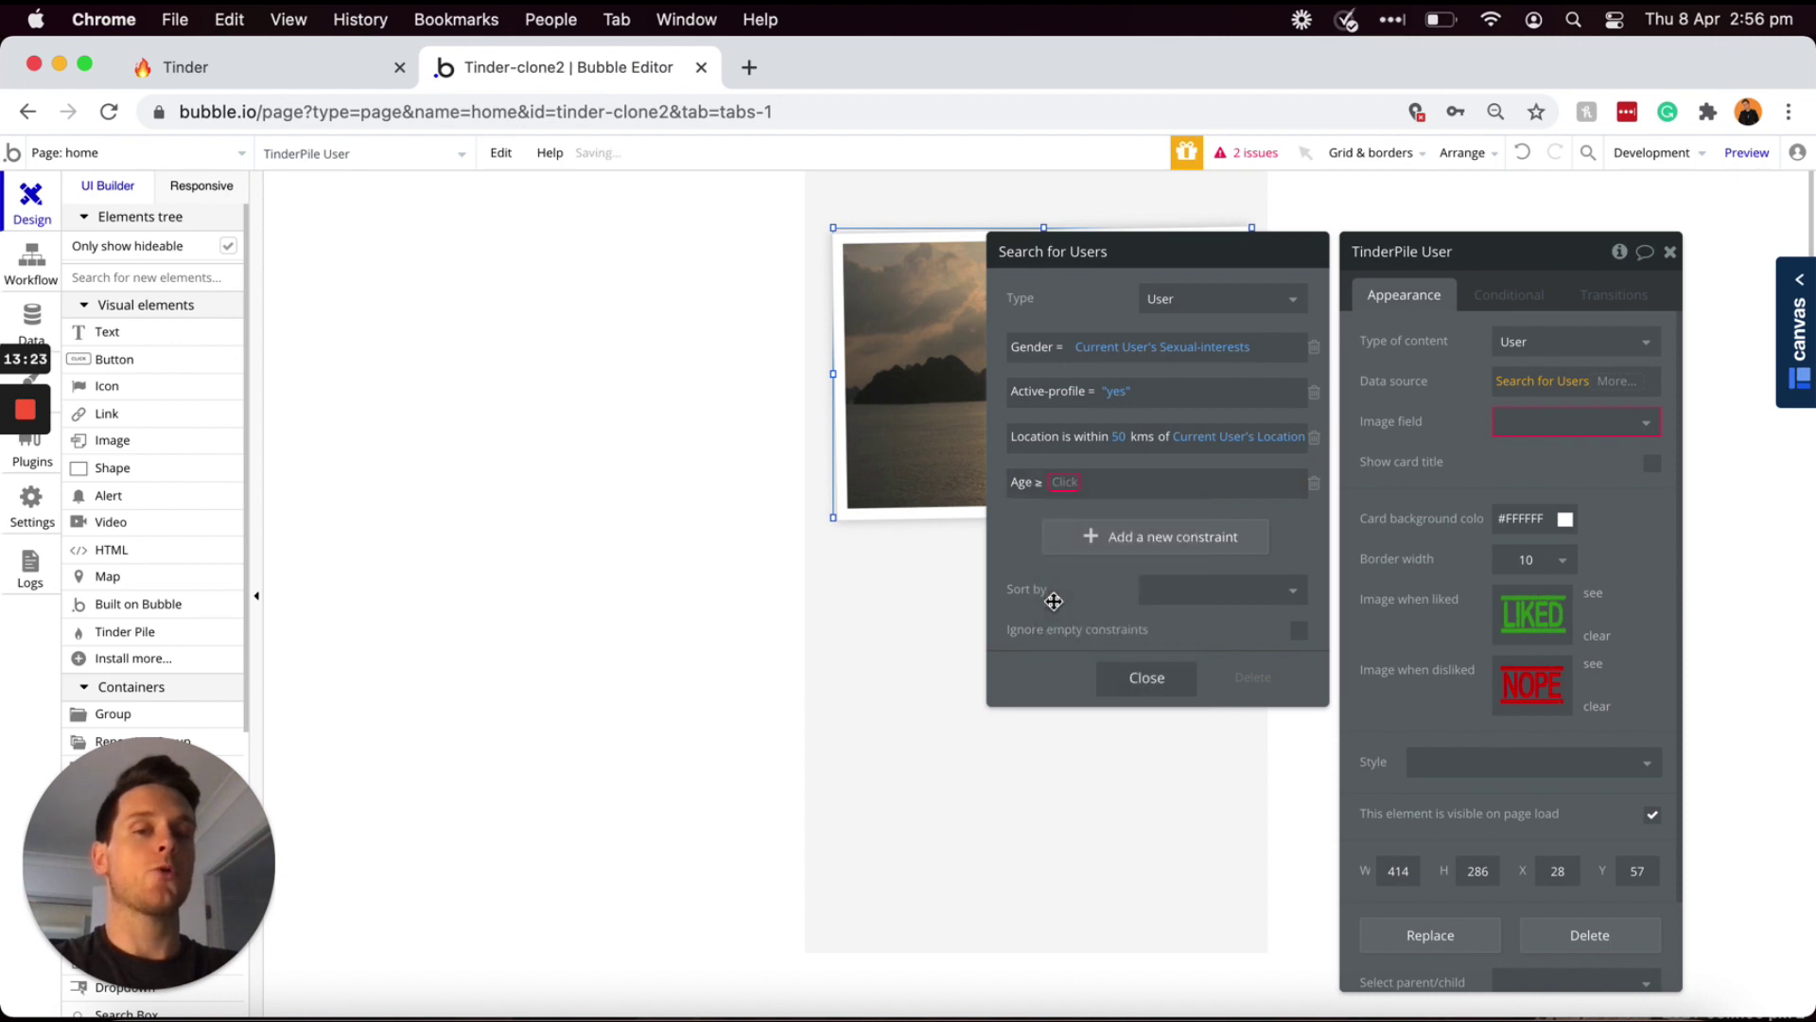
{"action": "left_click", "coordinate": [1064, 481]}
{"action": "left_click", "coordinate": [1080, 508]}
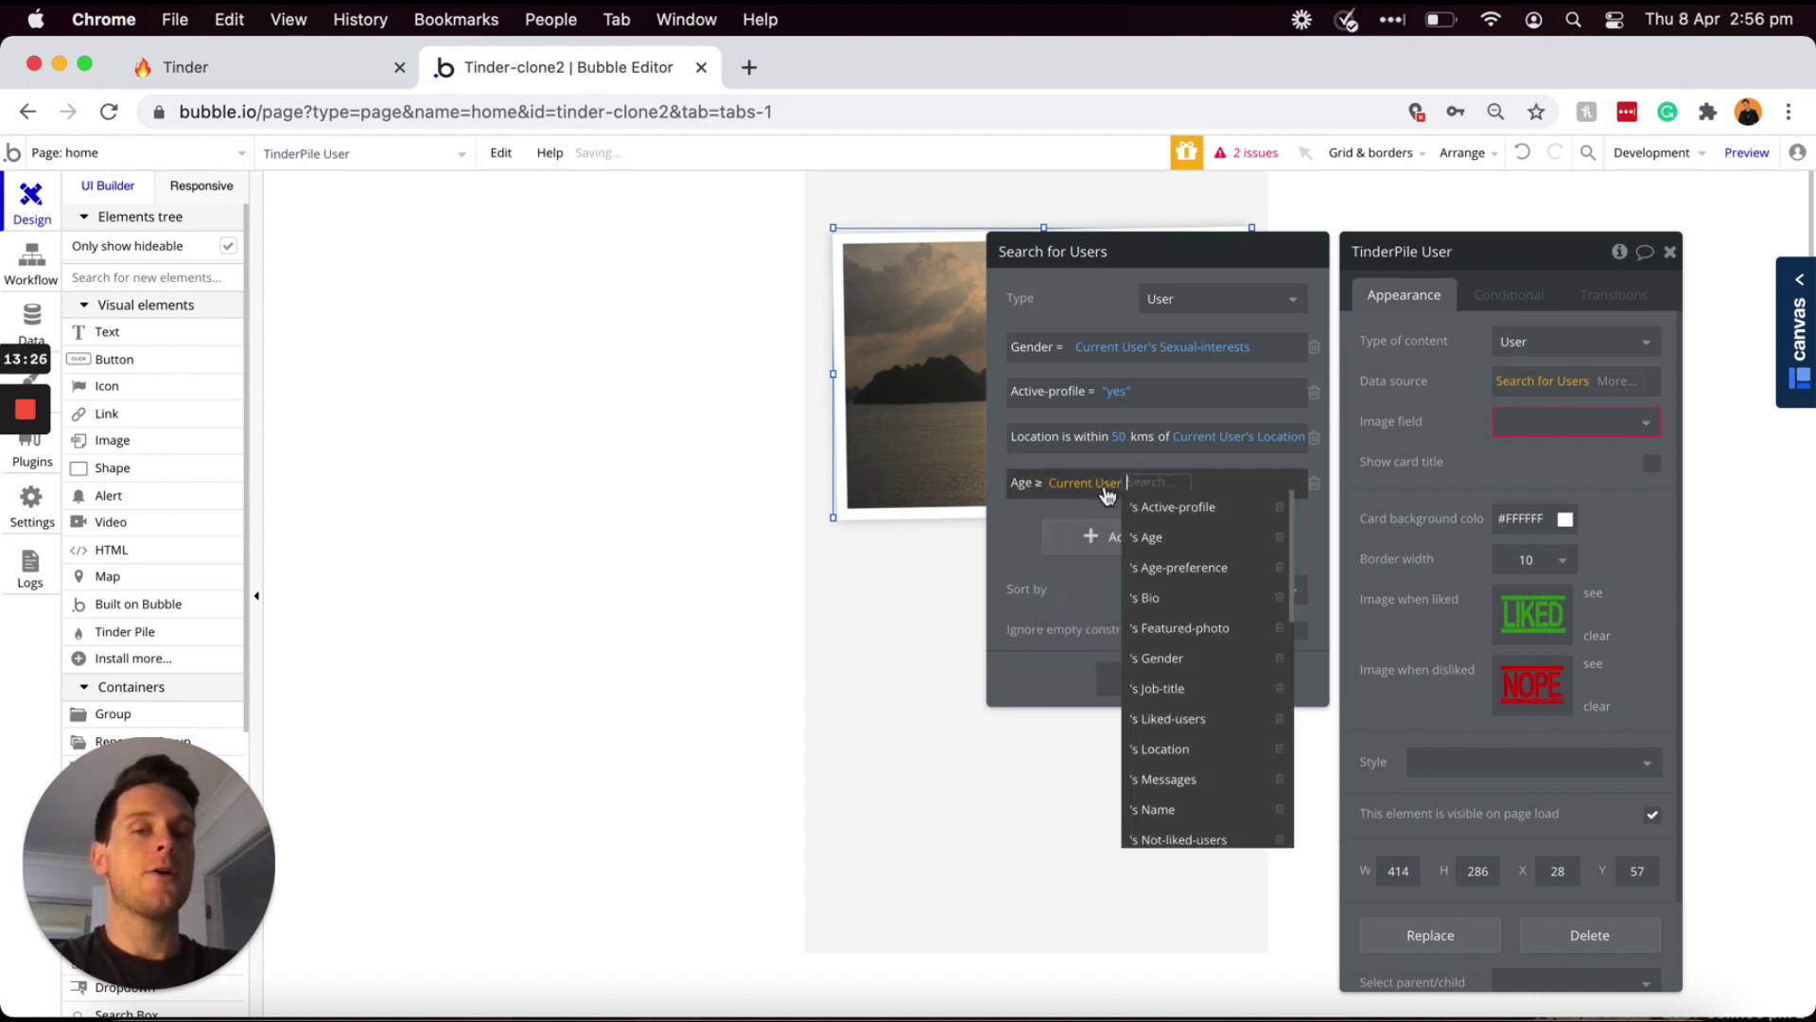
{"action": "left_click", "coordinate": [1177, 570]}
{"action": "left_click", "coordinate": [1255, 511]}
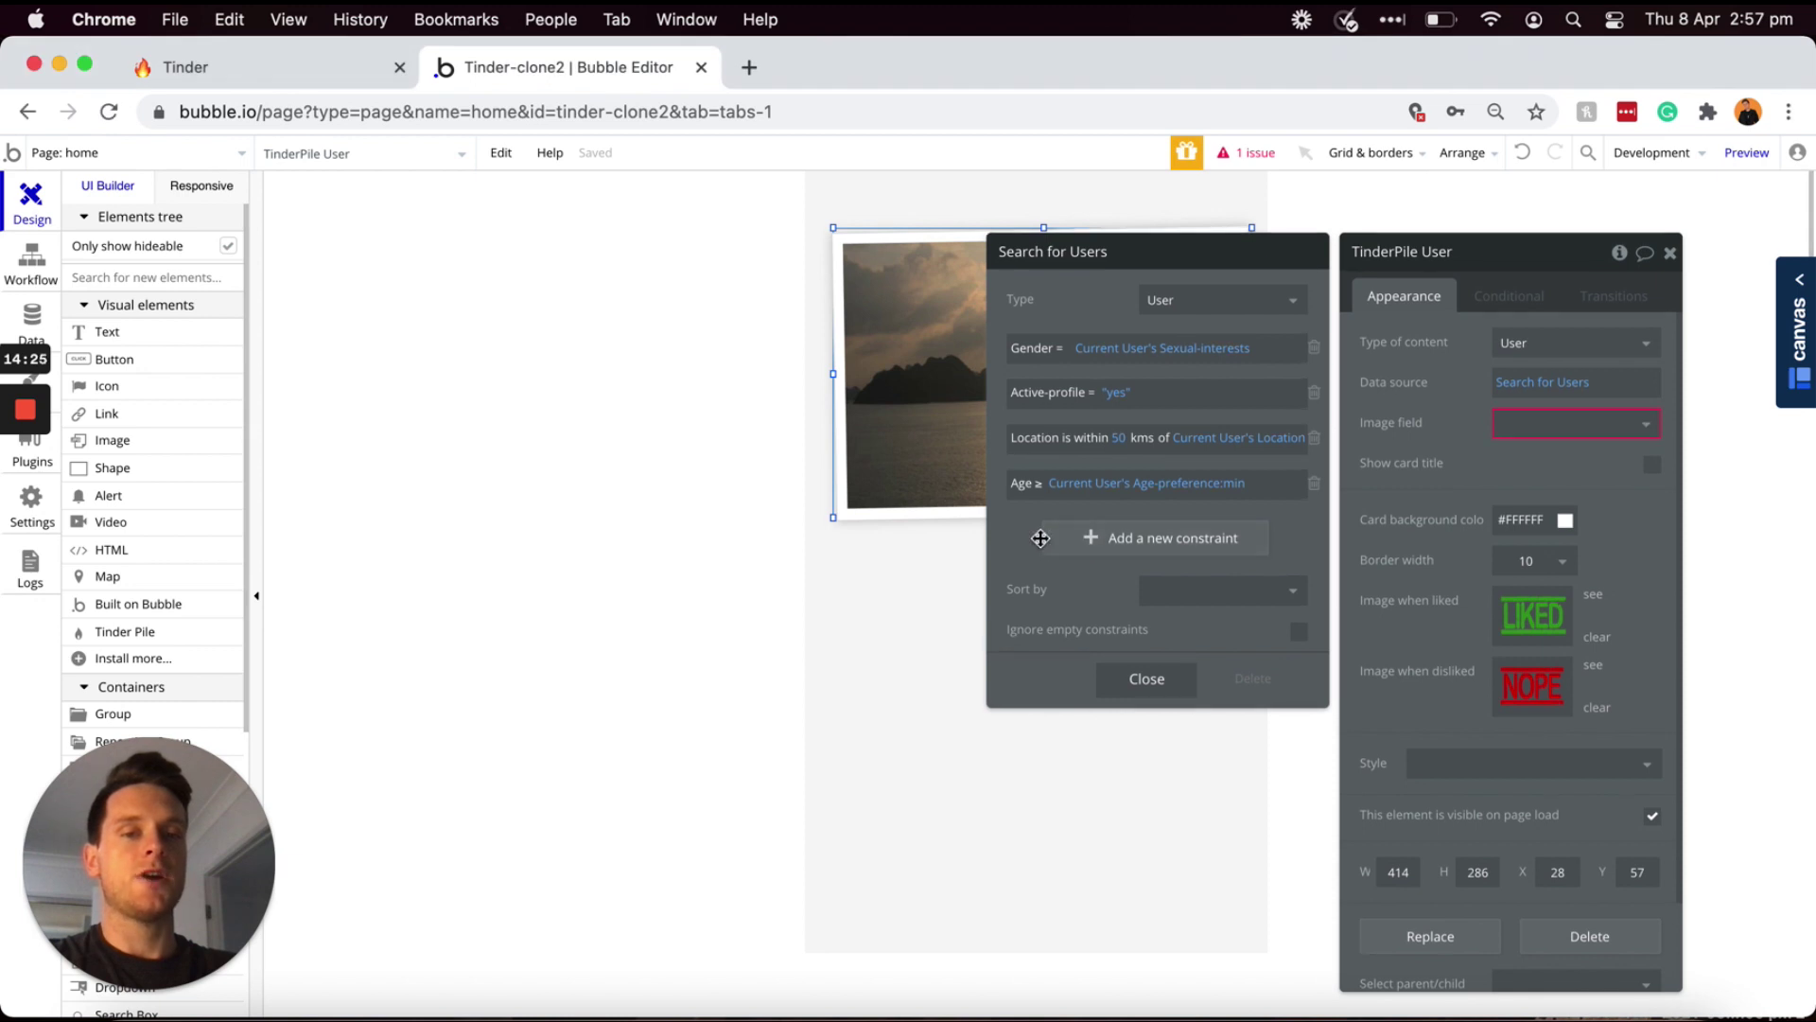
- Add a constraint to the user search so that Age ≤ Current User's Age-preference:max
{"action": "left_click", "coordinate": [1076, 546]}
{"action": "left_click", "coordinate": [1027, 537]}
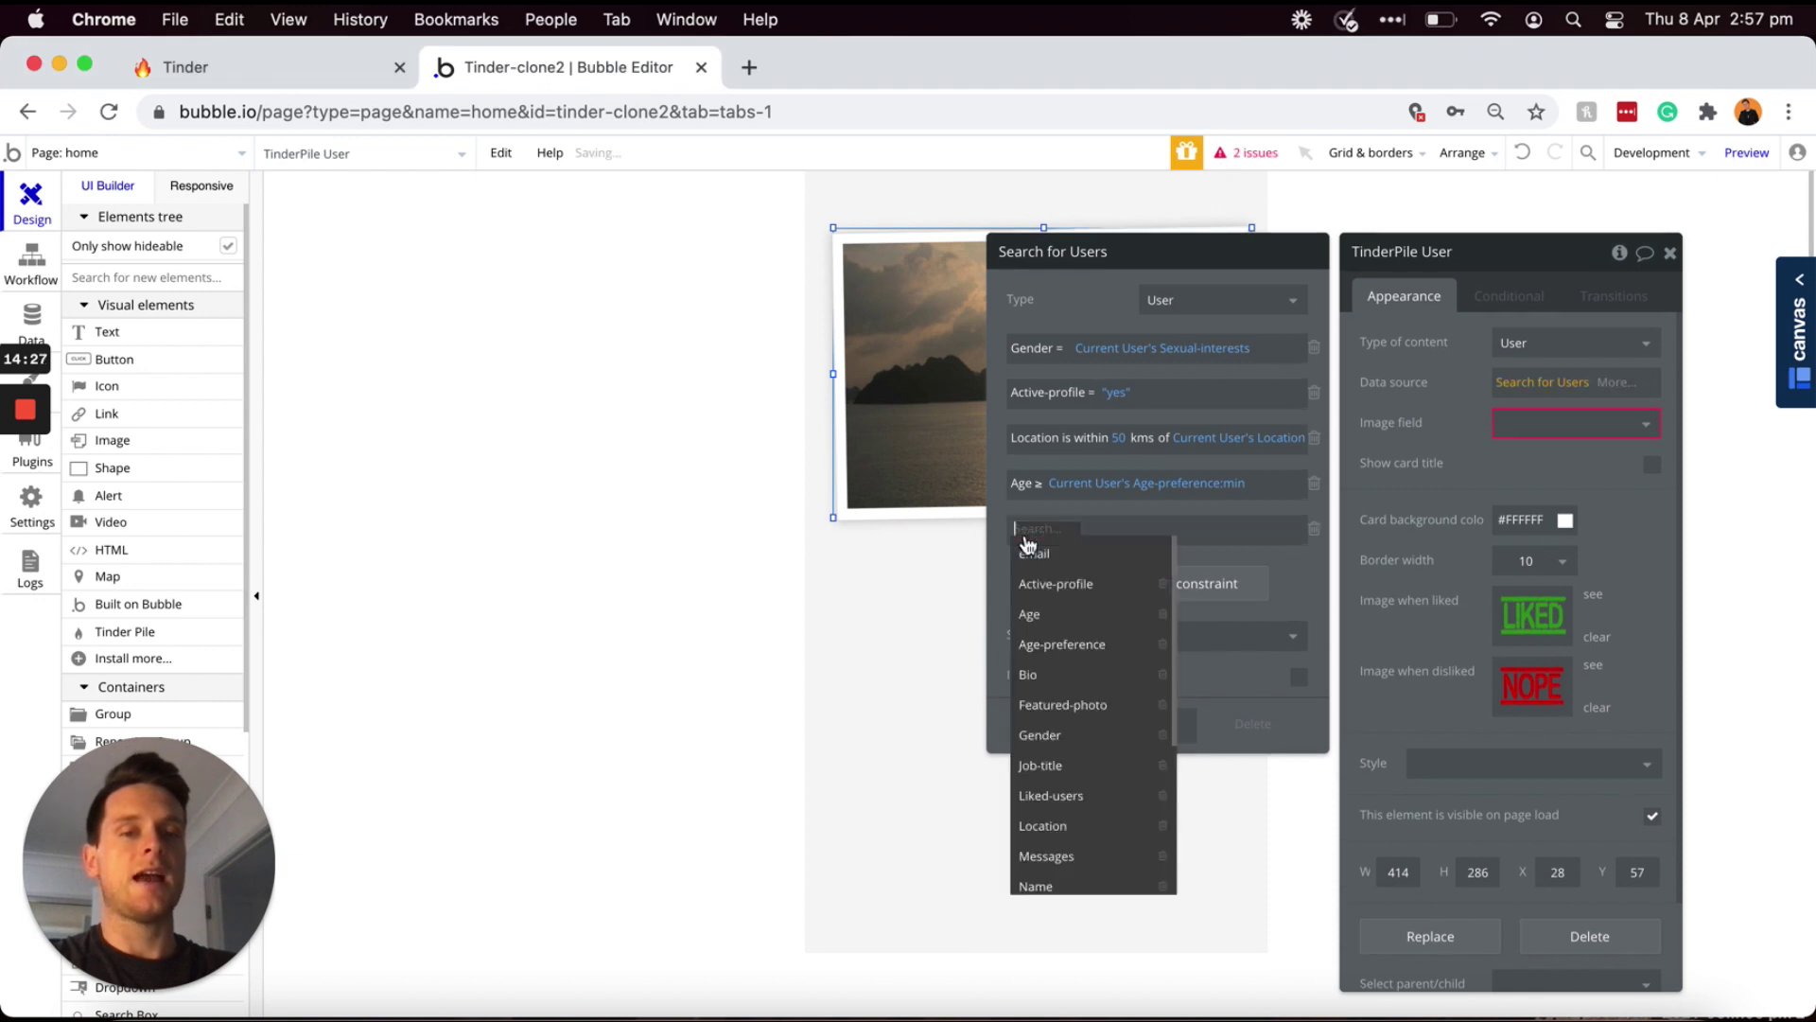
{"action": "left_click", "coordinate": [1035, 614]}
{"action": "left_click", "coordinate": [1052, 531]}
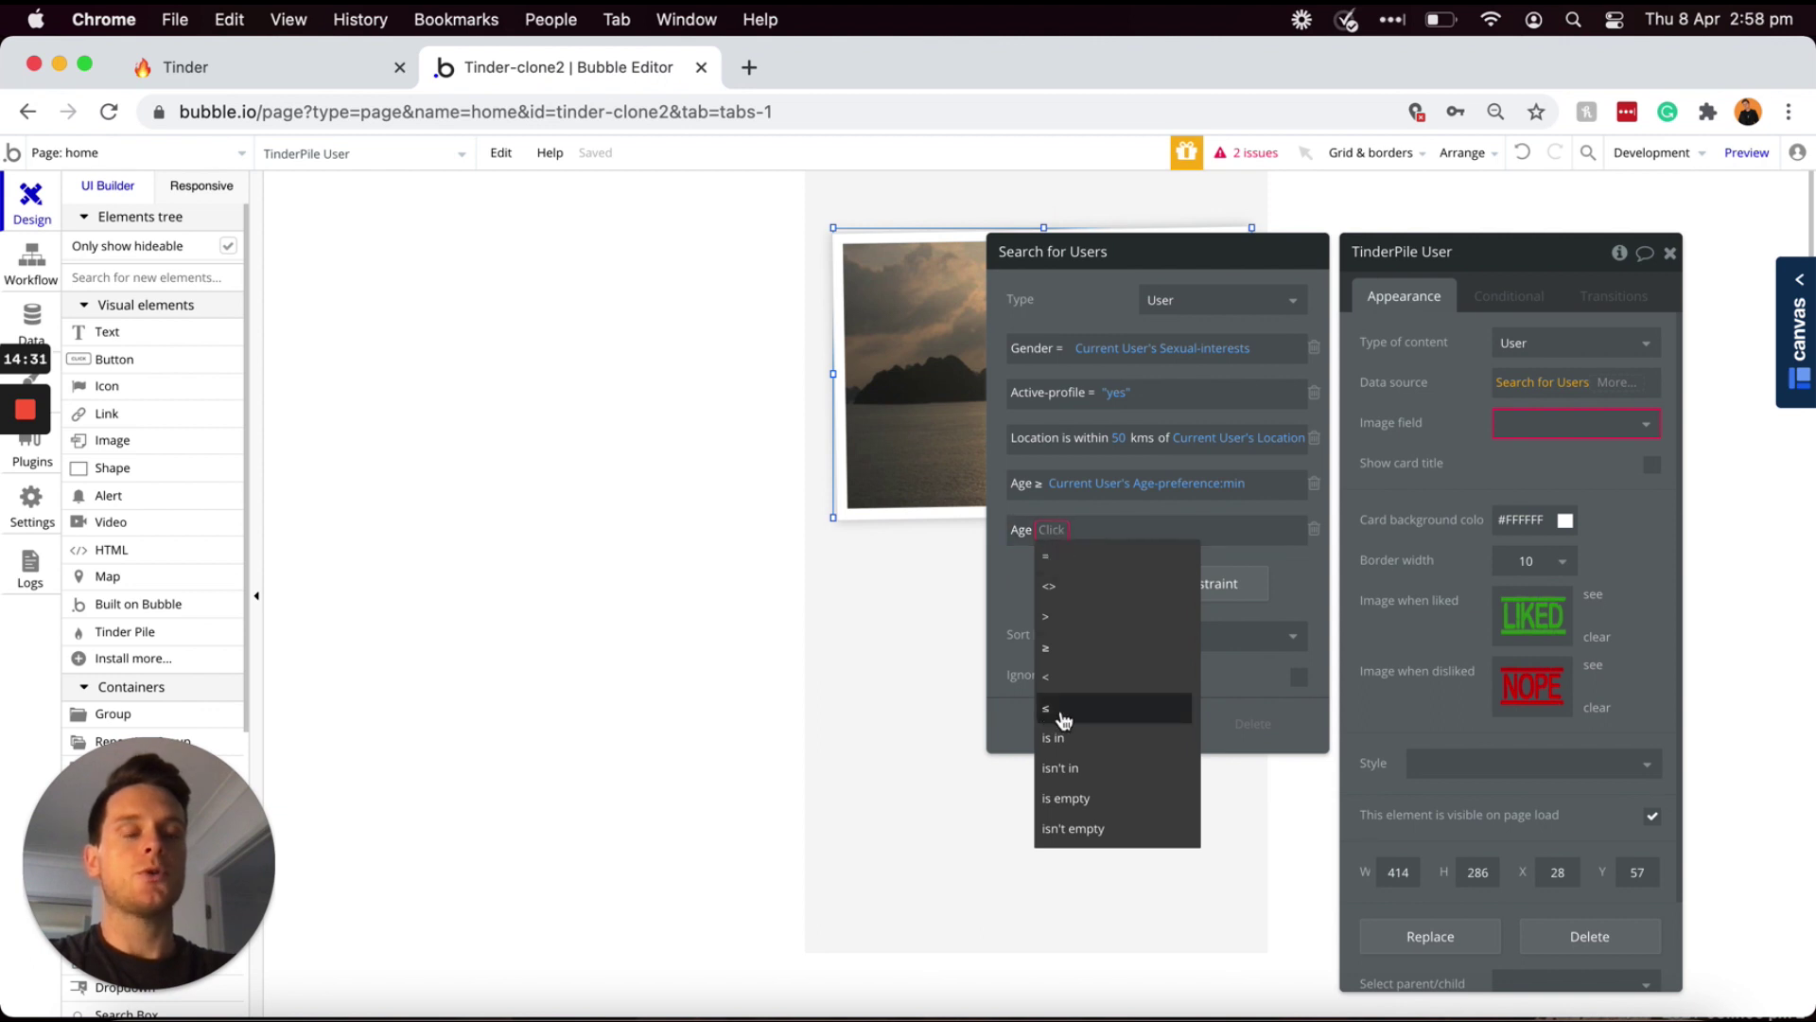
{"action": "left_click", "coordinate": [1064, 710]}
{"action": "left_click", "coordinate": [1069, 529]}
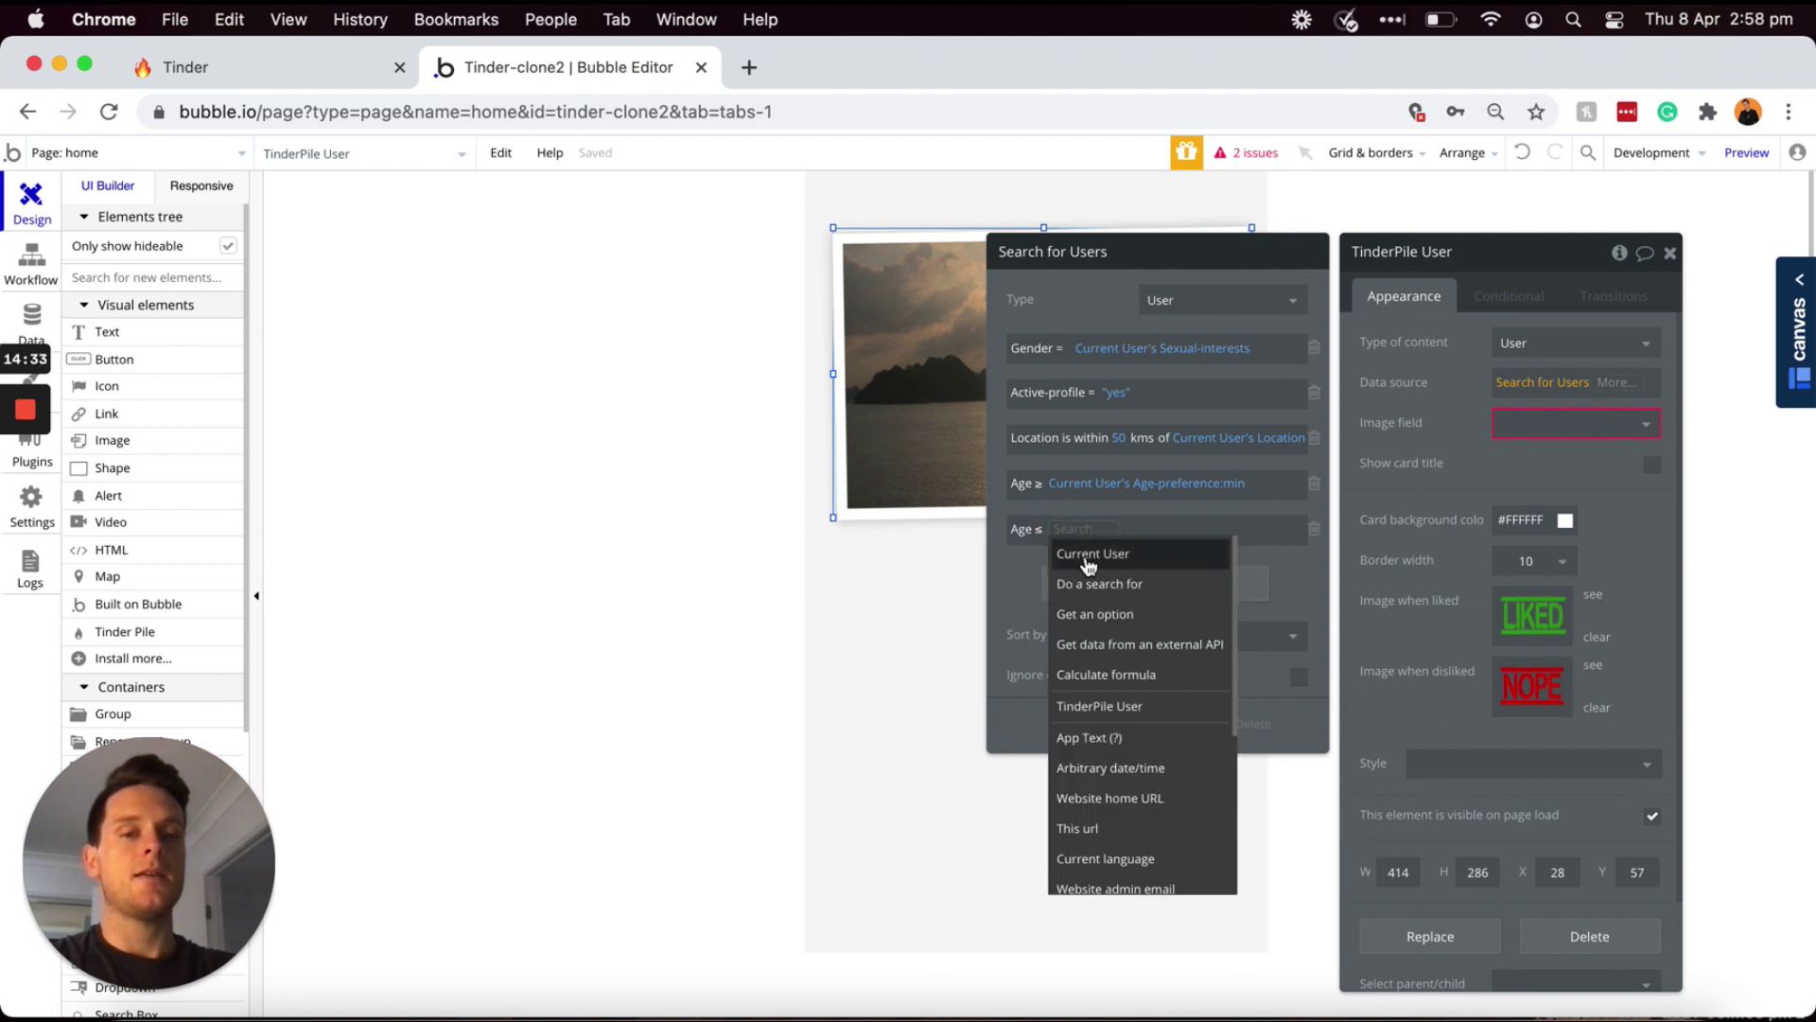
{"action": "left_click", "coordinate": [1088, 560]}
{"action": "left_click", "coordinate": [1187, 617]}
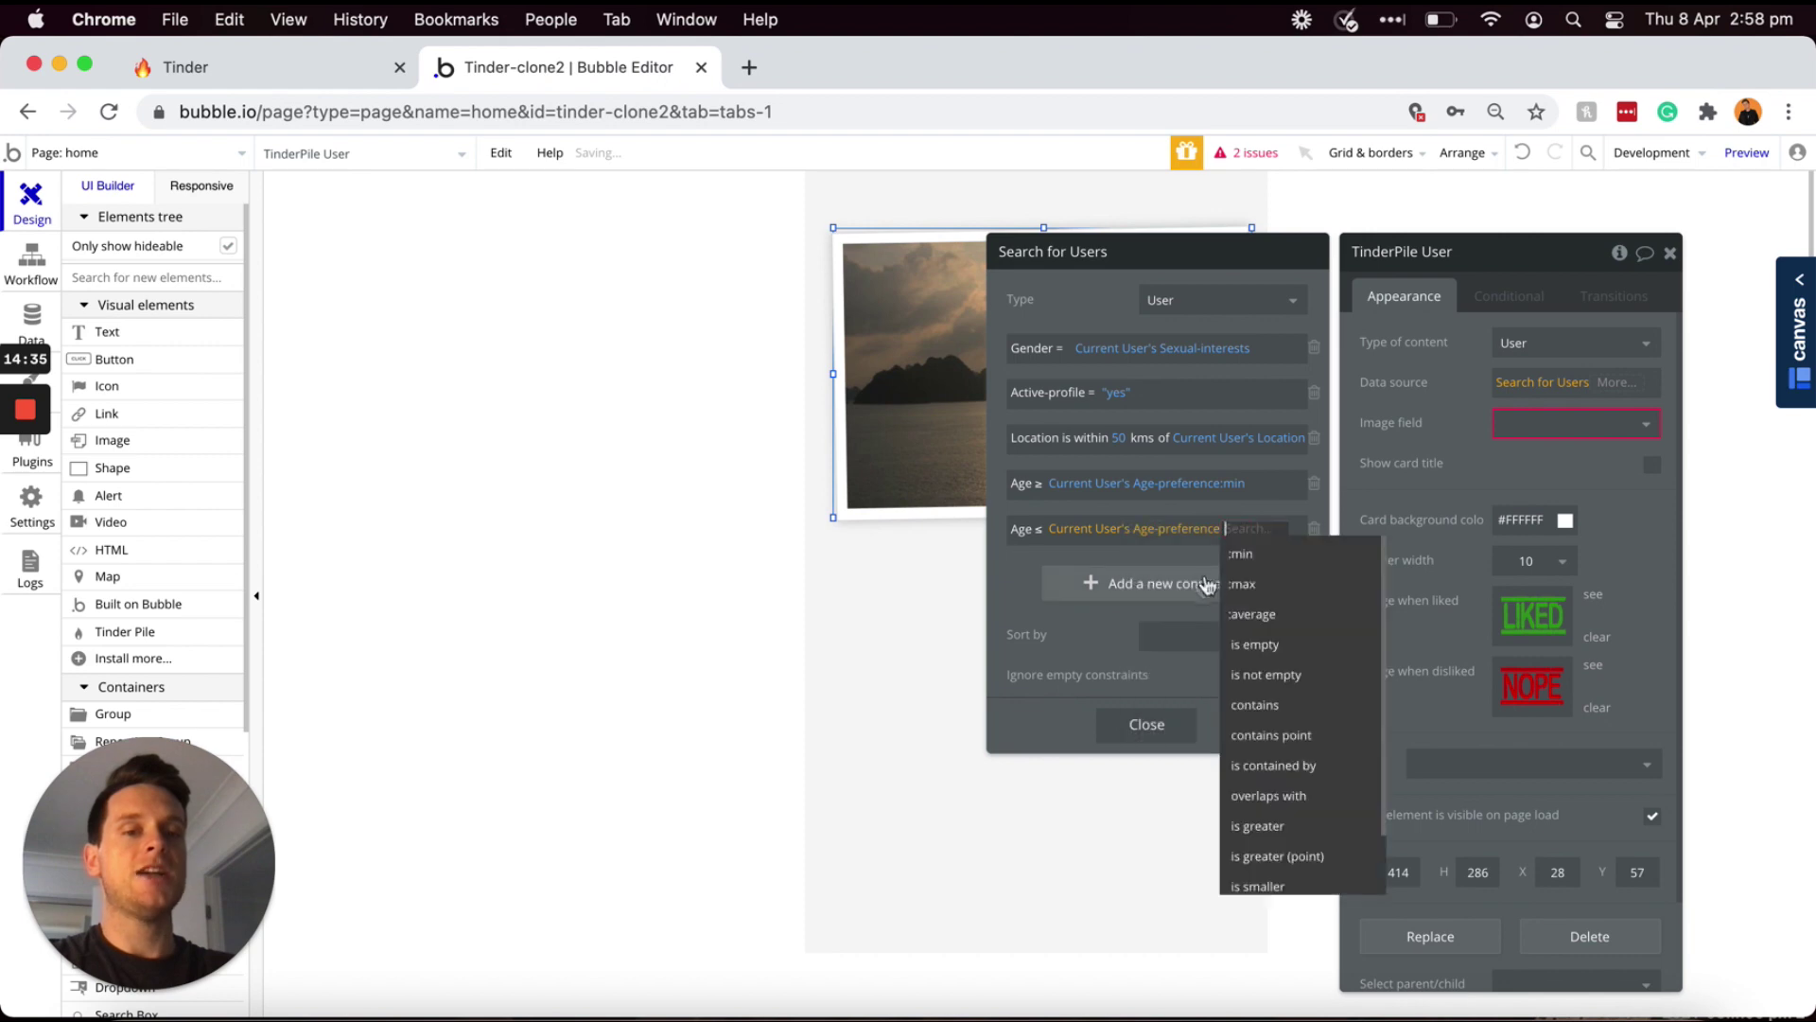
{"action": "left_click", "coordinate": [1264, 587]}
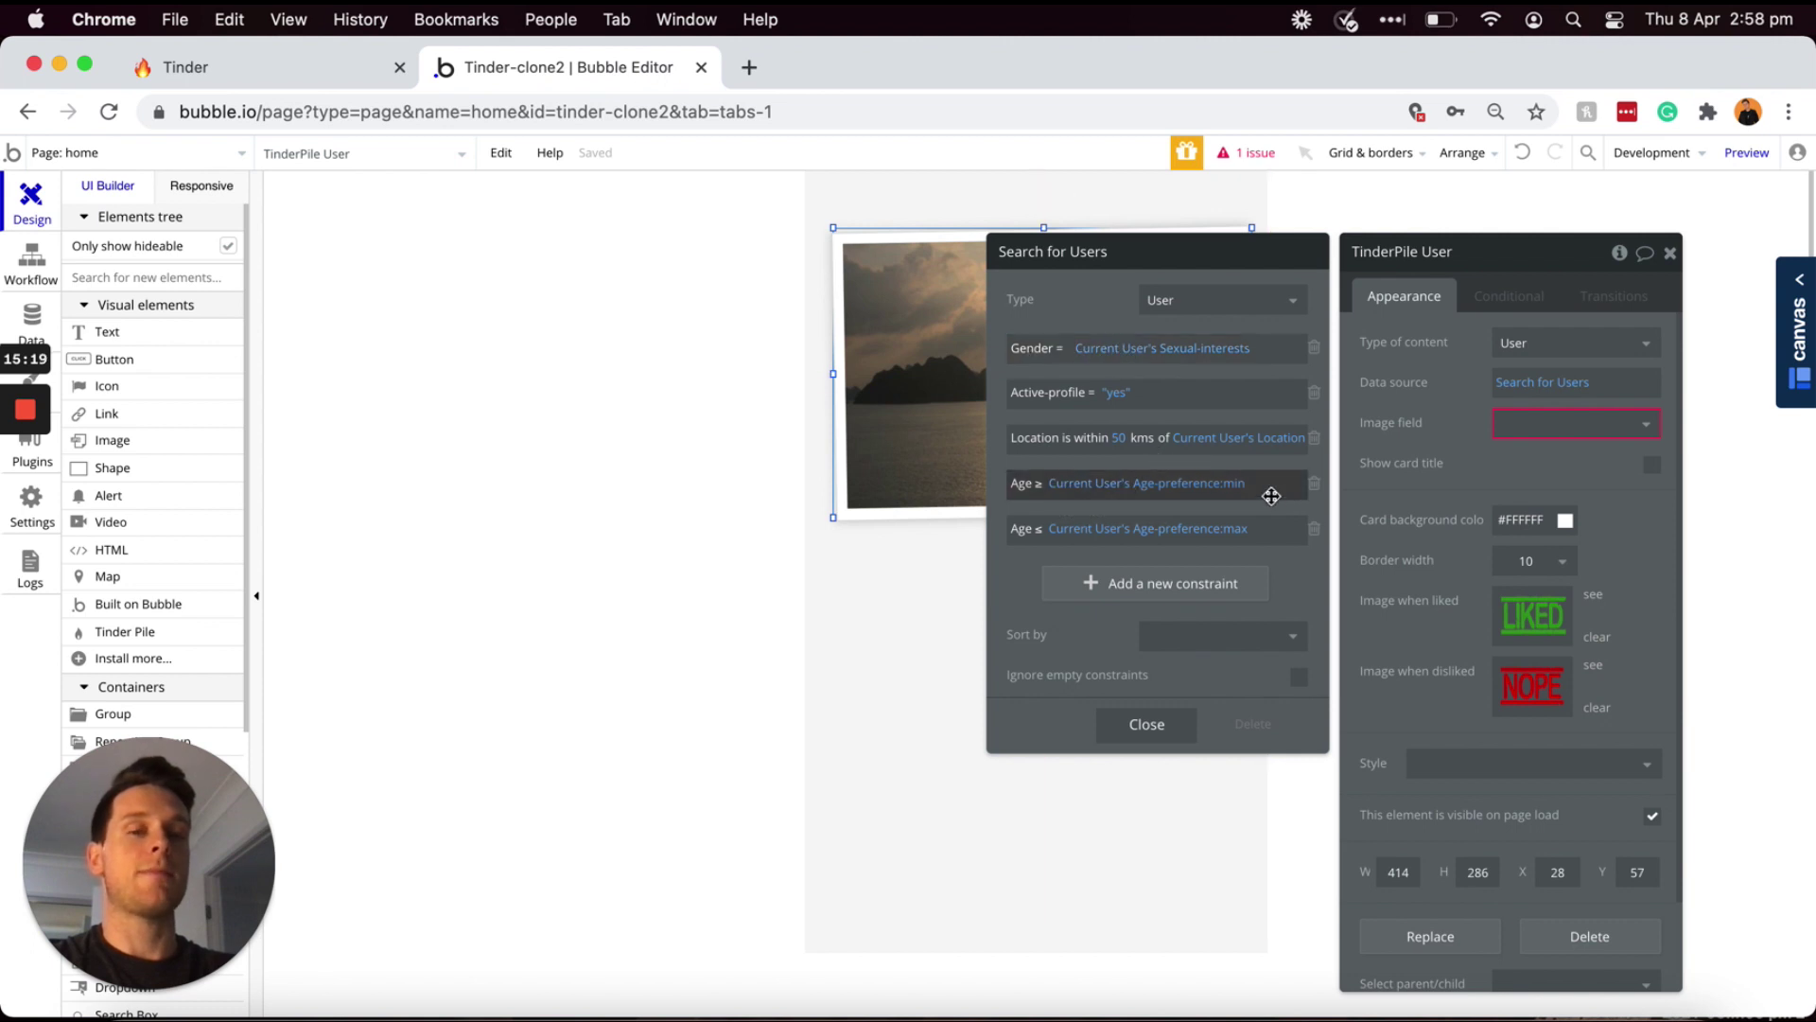
- Set the user search to sort its results by Random sorting
{"action": "left_click", "coordinate": [1293, 637]}
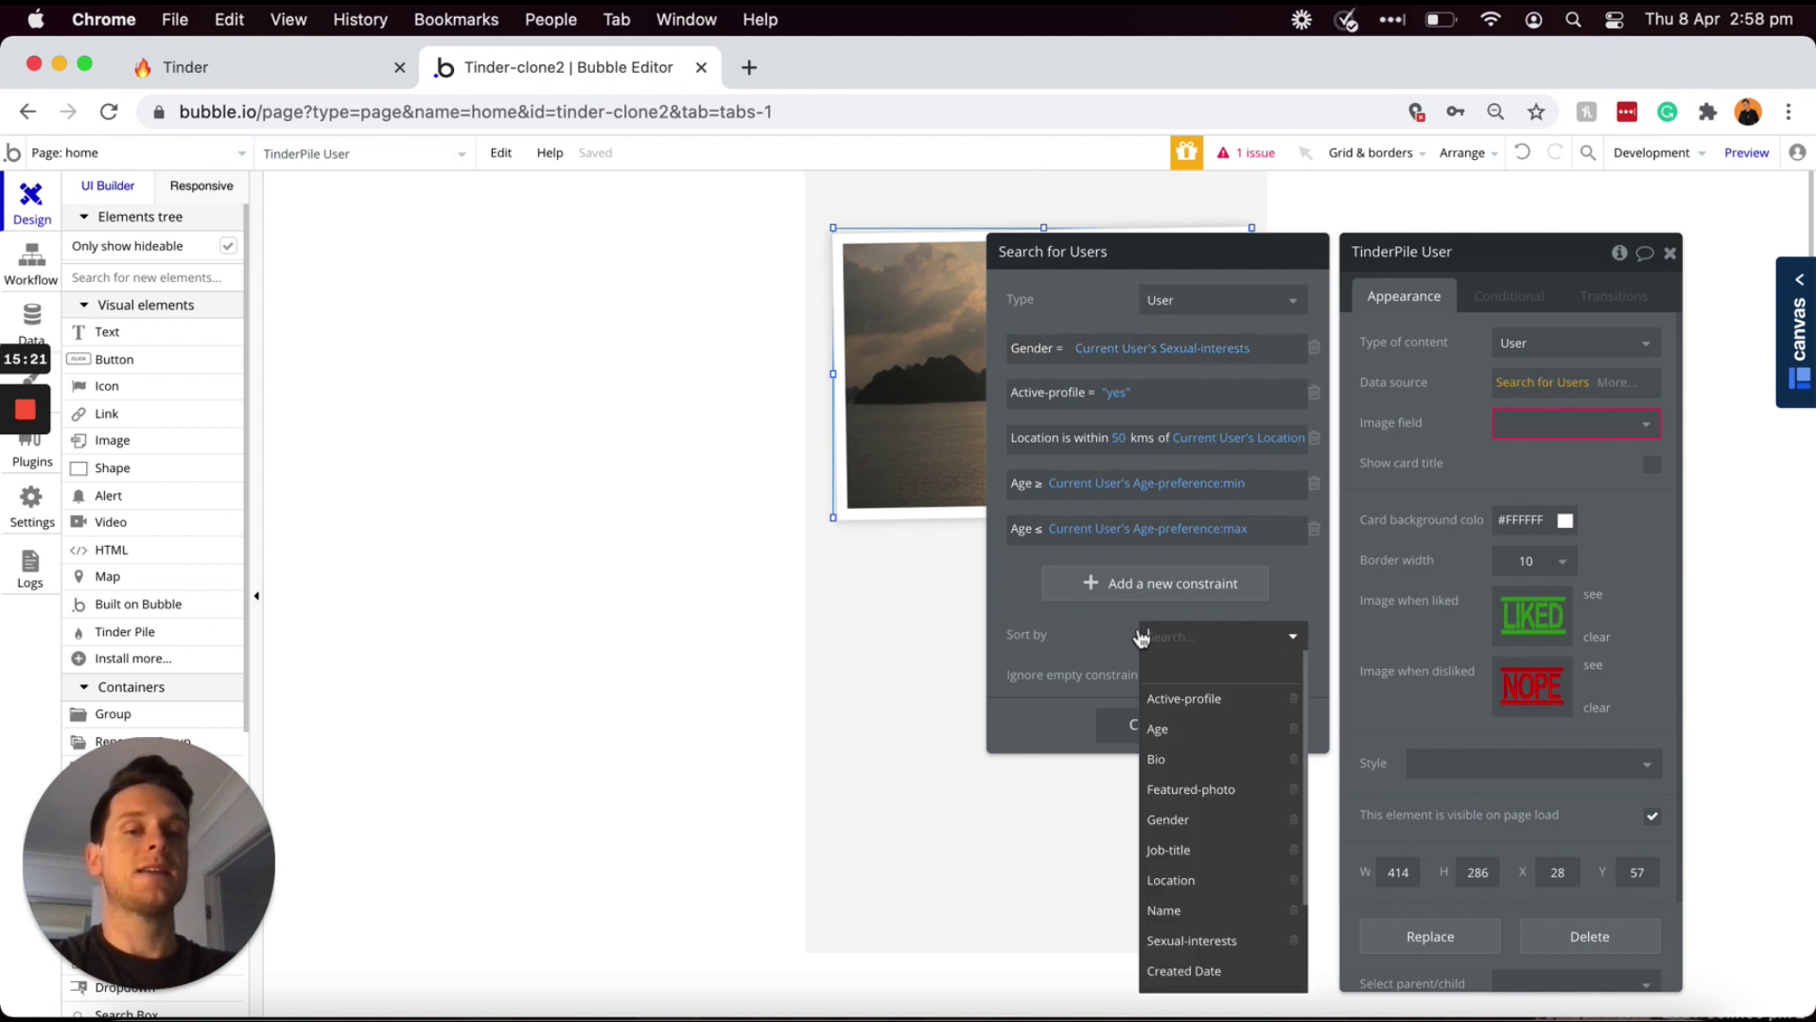
{"action": "scroll", "coordinate": [1229, 785], "scroll_direction": "down", "scroll_amount": 2}
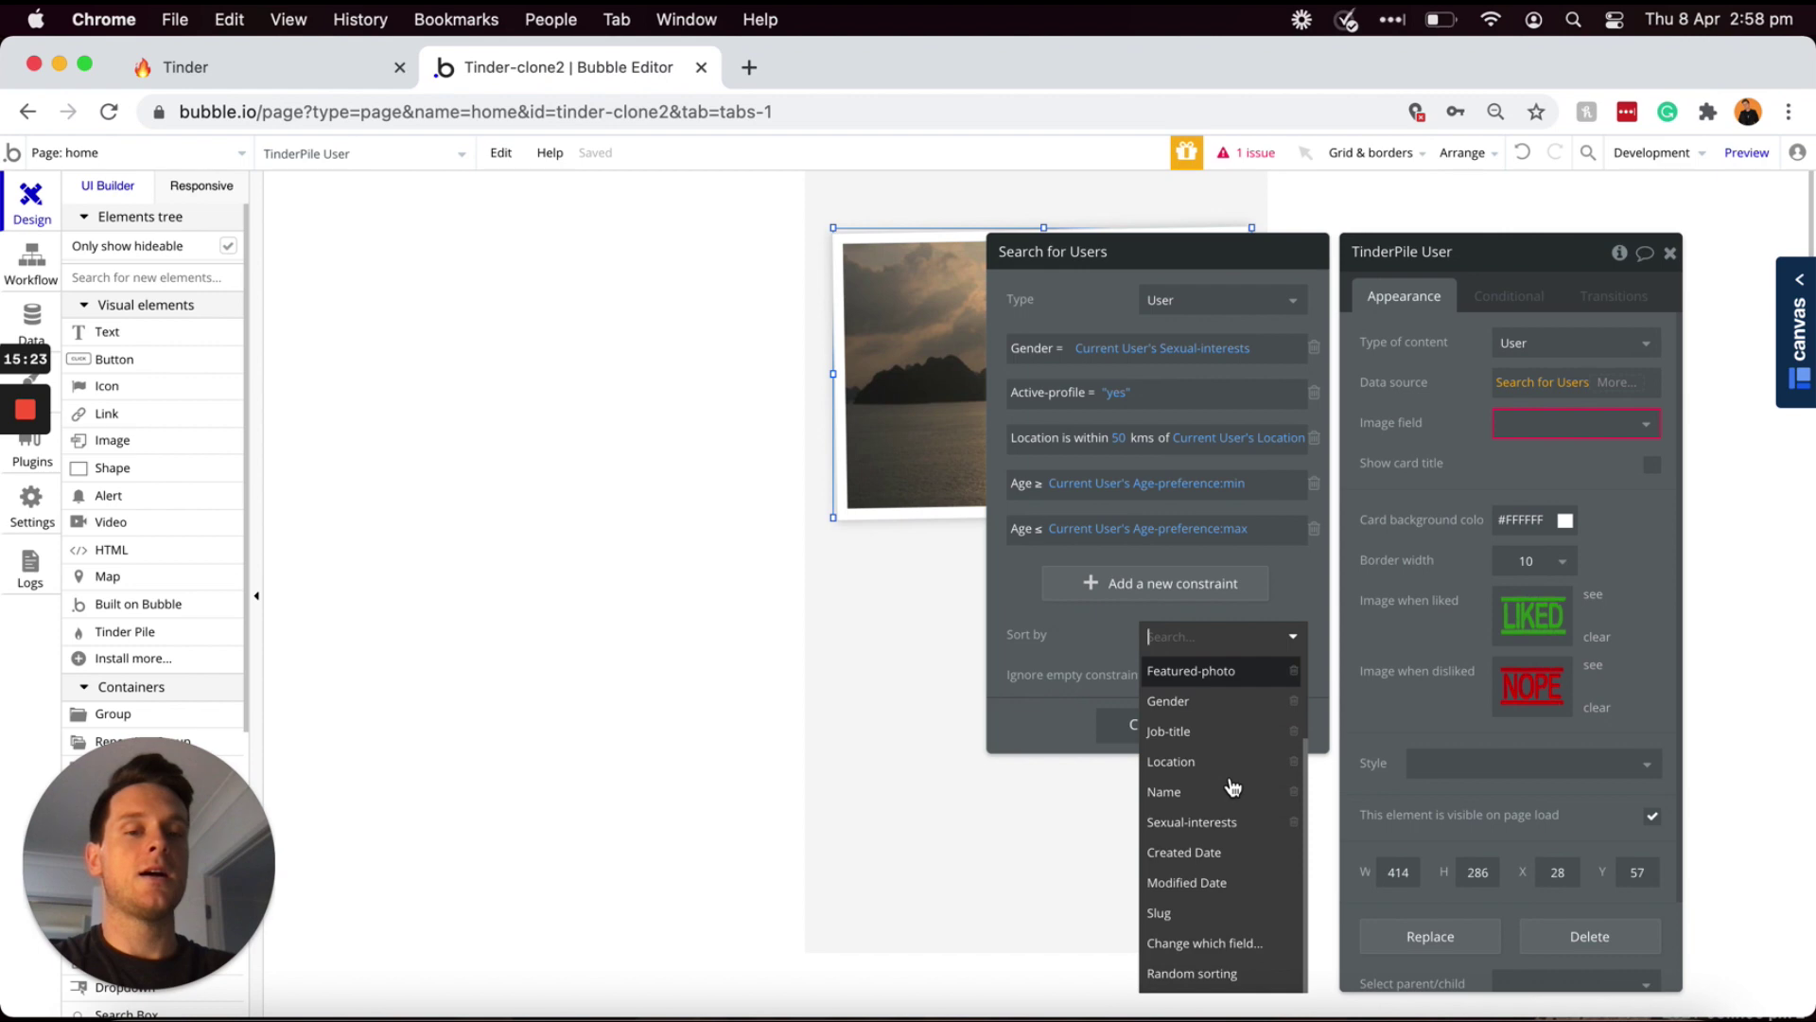
{"action": "left_click", "coordinate": [1178, 976]}
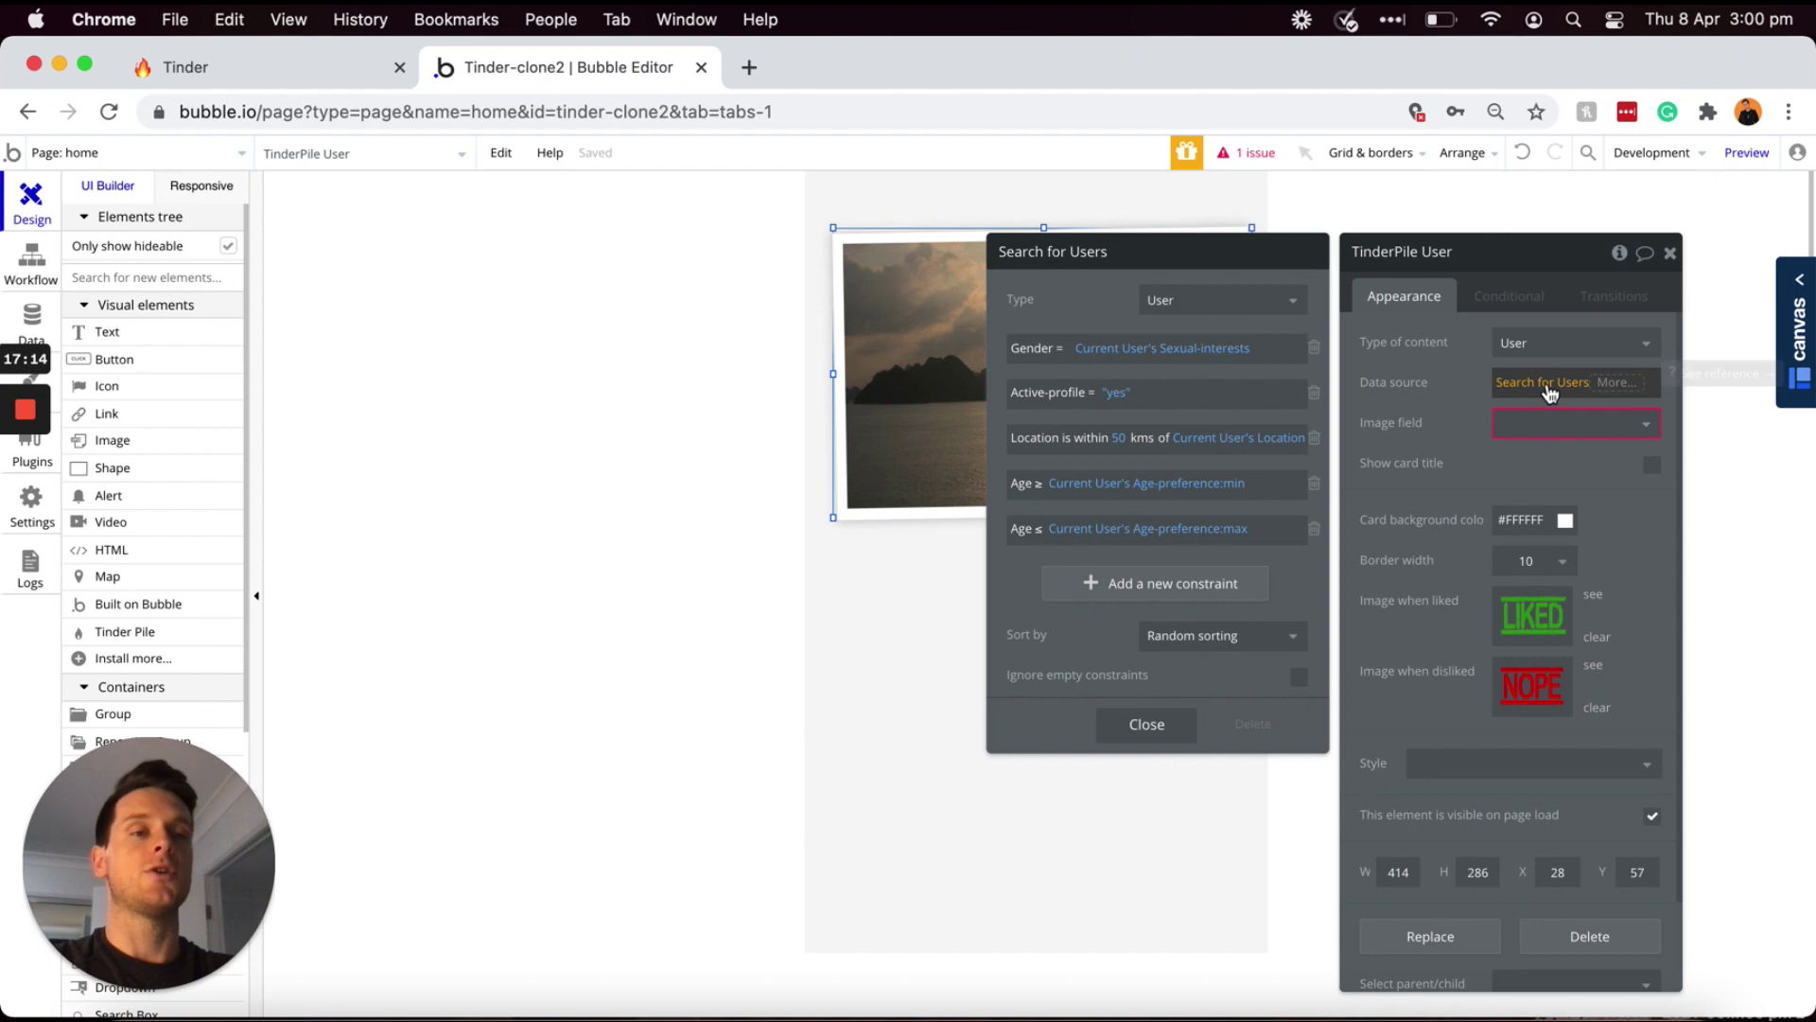
- Extend the Tinder Pile's data source with the :filtered operator after Search for Users
{"action": "left_click", "coordinate": [1612, 382]}
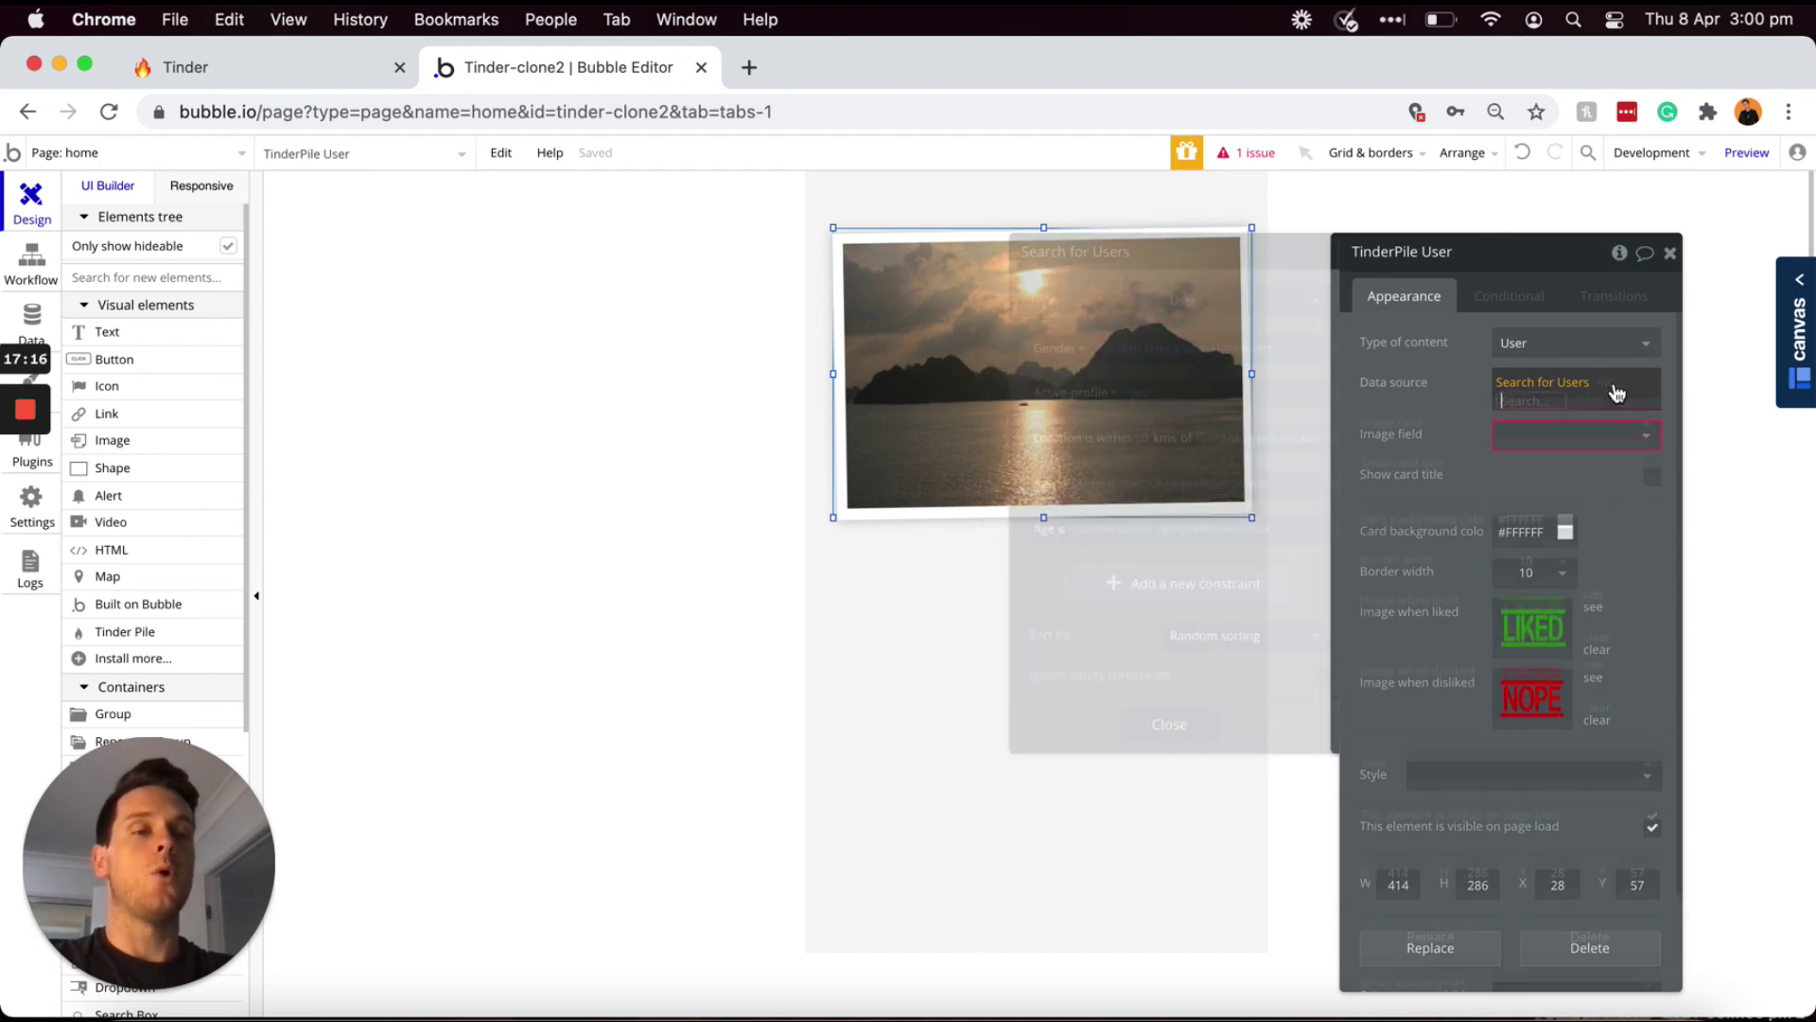
{"action": "scroll", "coordinate": [1586, 510], "scroll_direction": "down", "scroll_amount": 5}
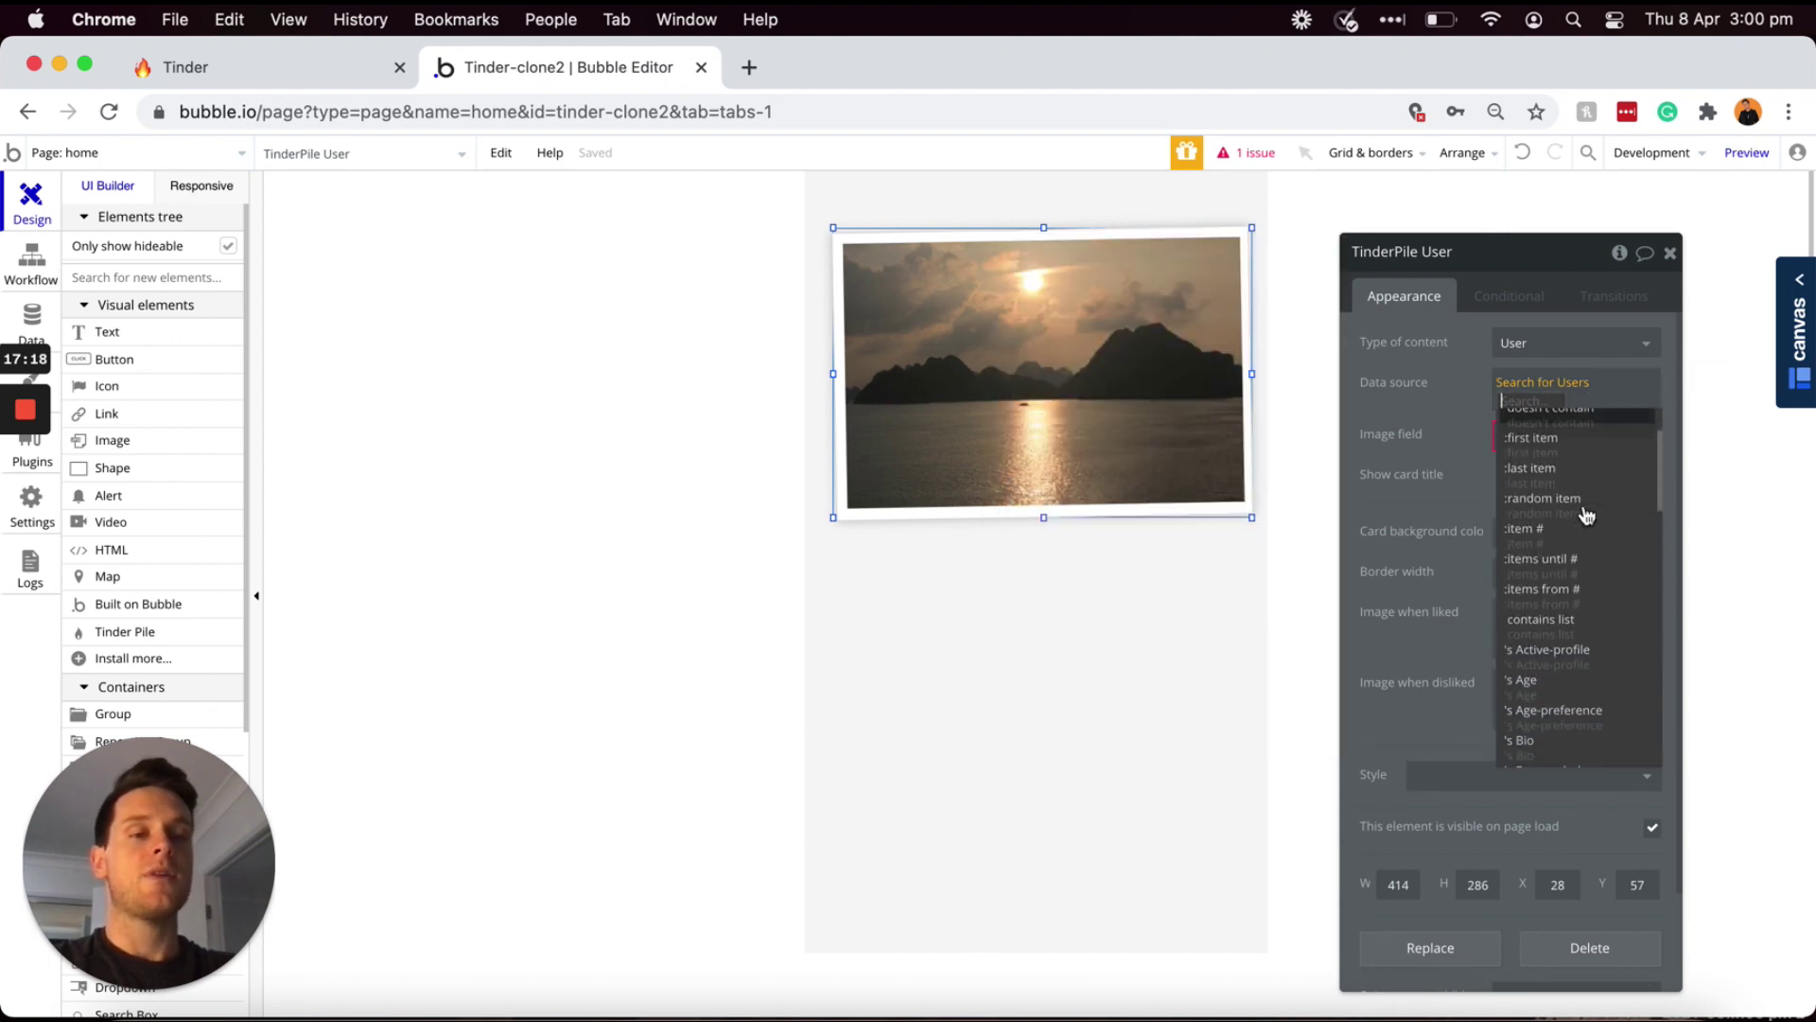
{"action": "scroll", "coordinate": [1586, 515], "scroll_direction": "down", "scroll_amount": 10}
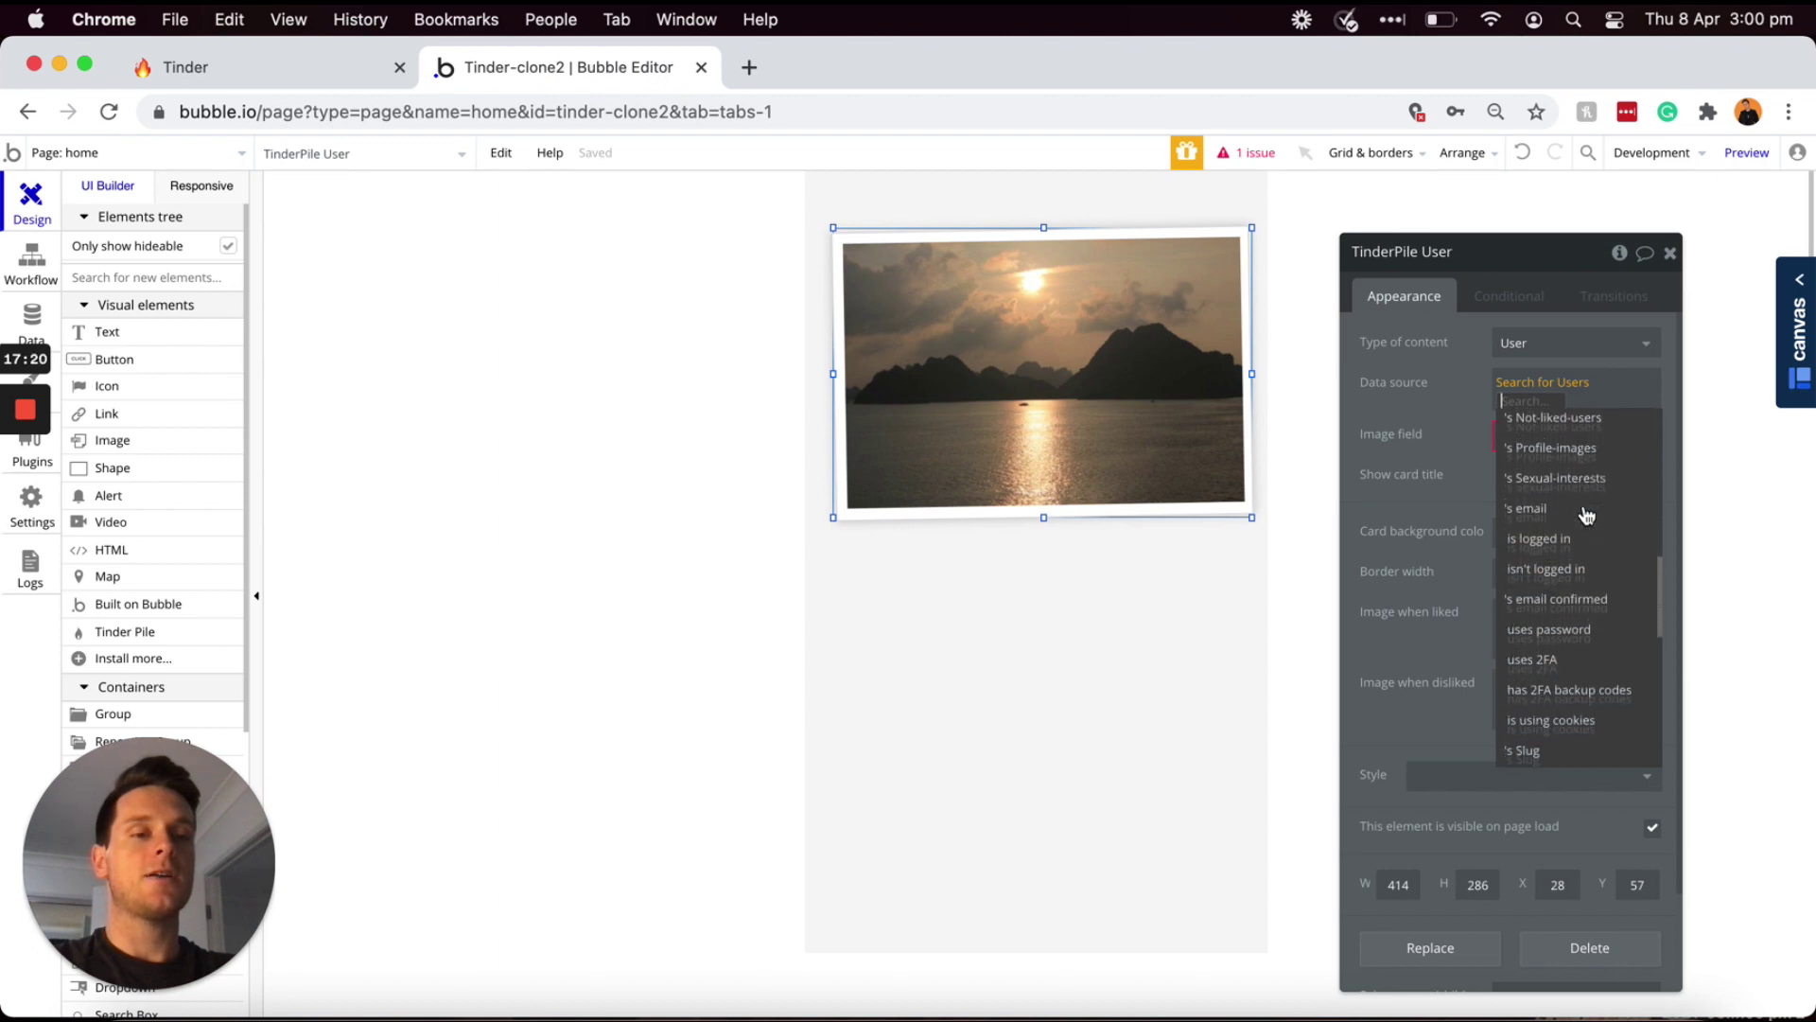
{"action": "scroll", "coordinate": [1587, 514], "scroll_direction": "down", "scroll_amount": 3}
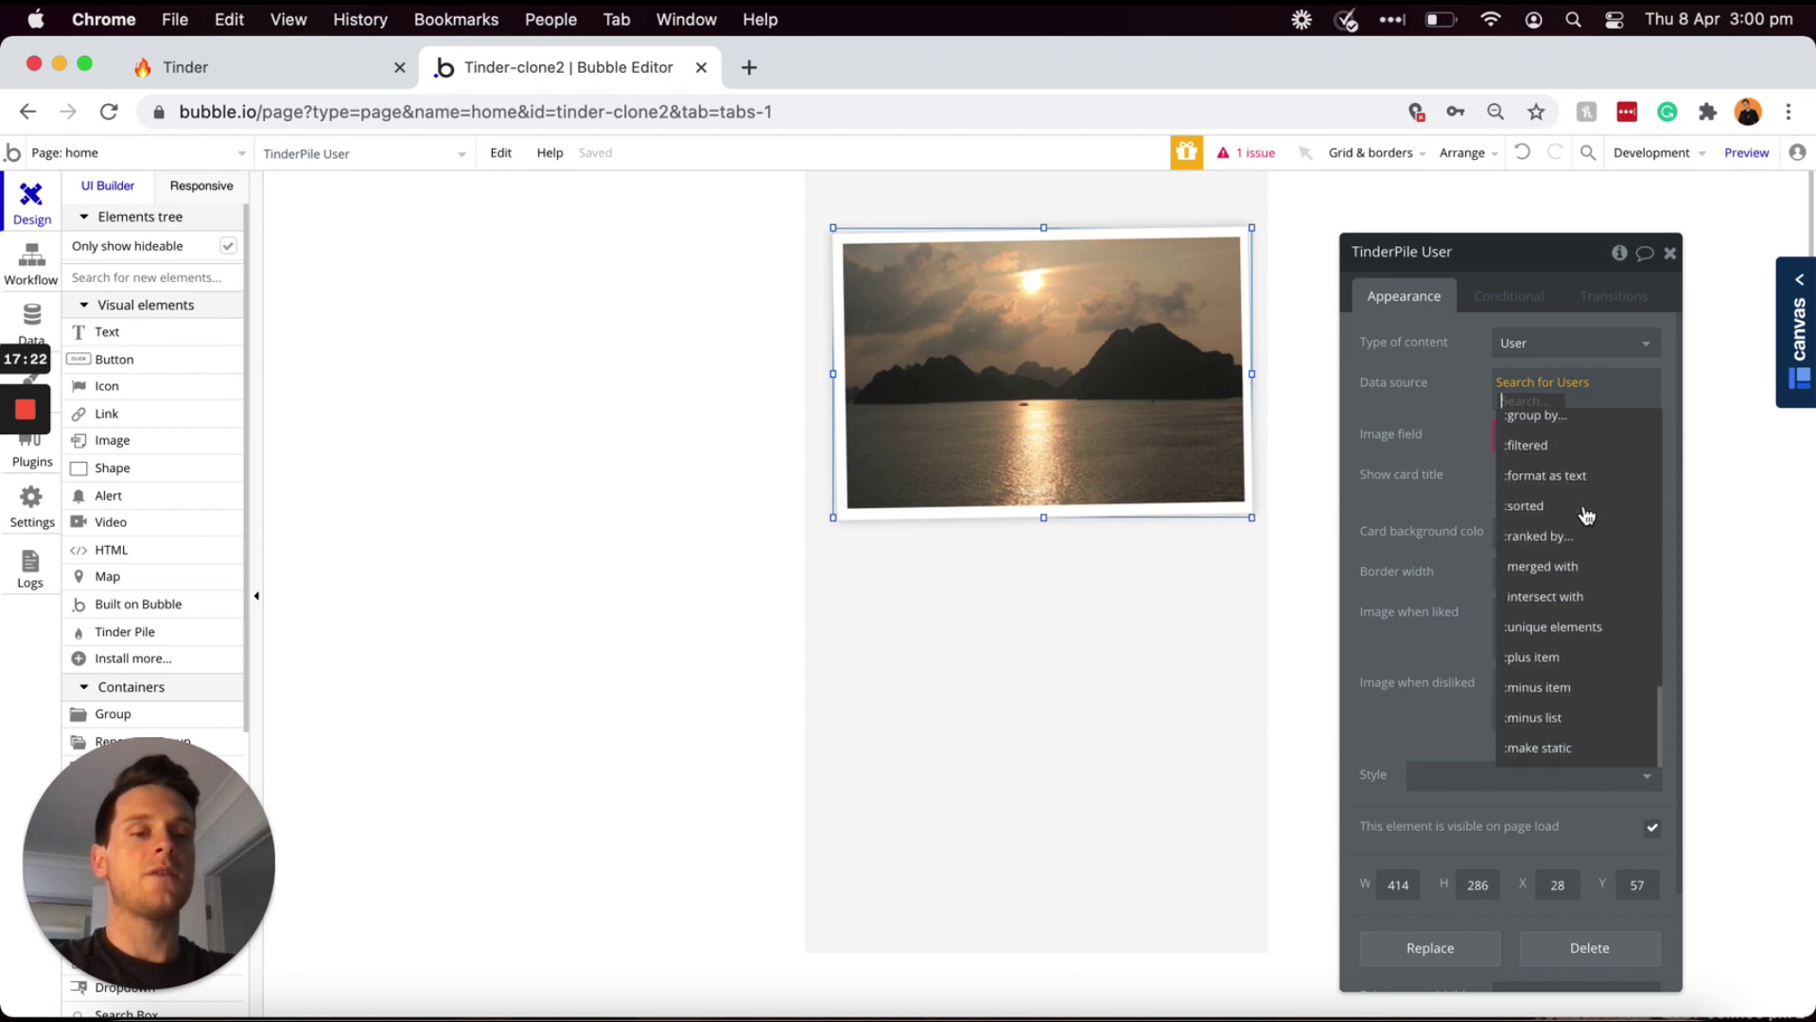
{"action": "left_click", "coordinate": [1534, 447]}
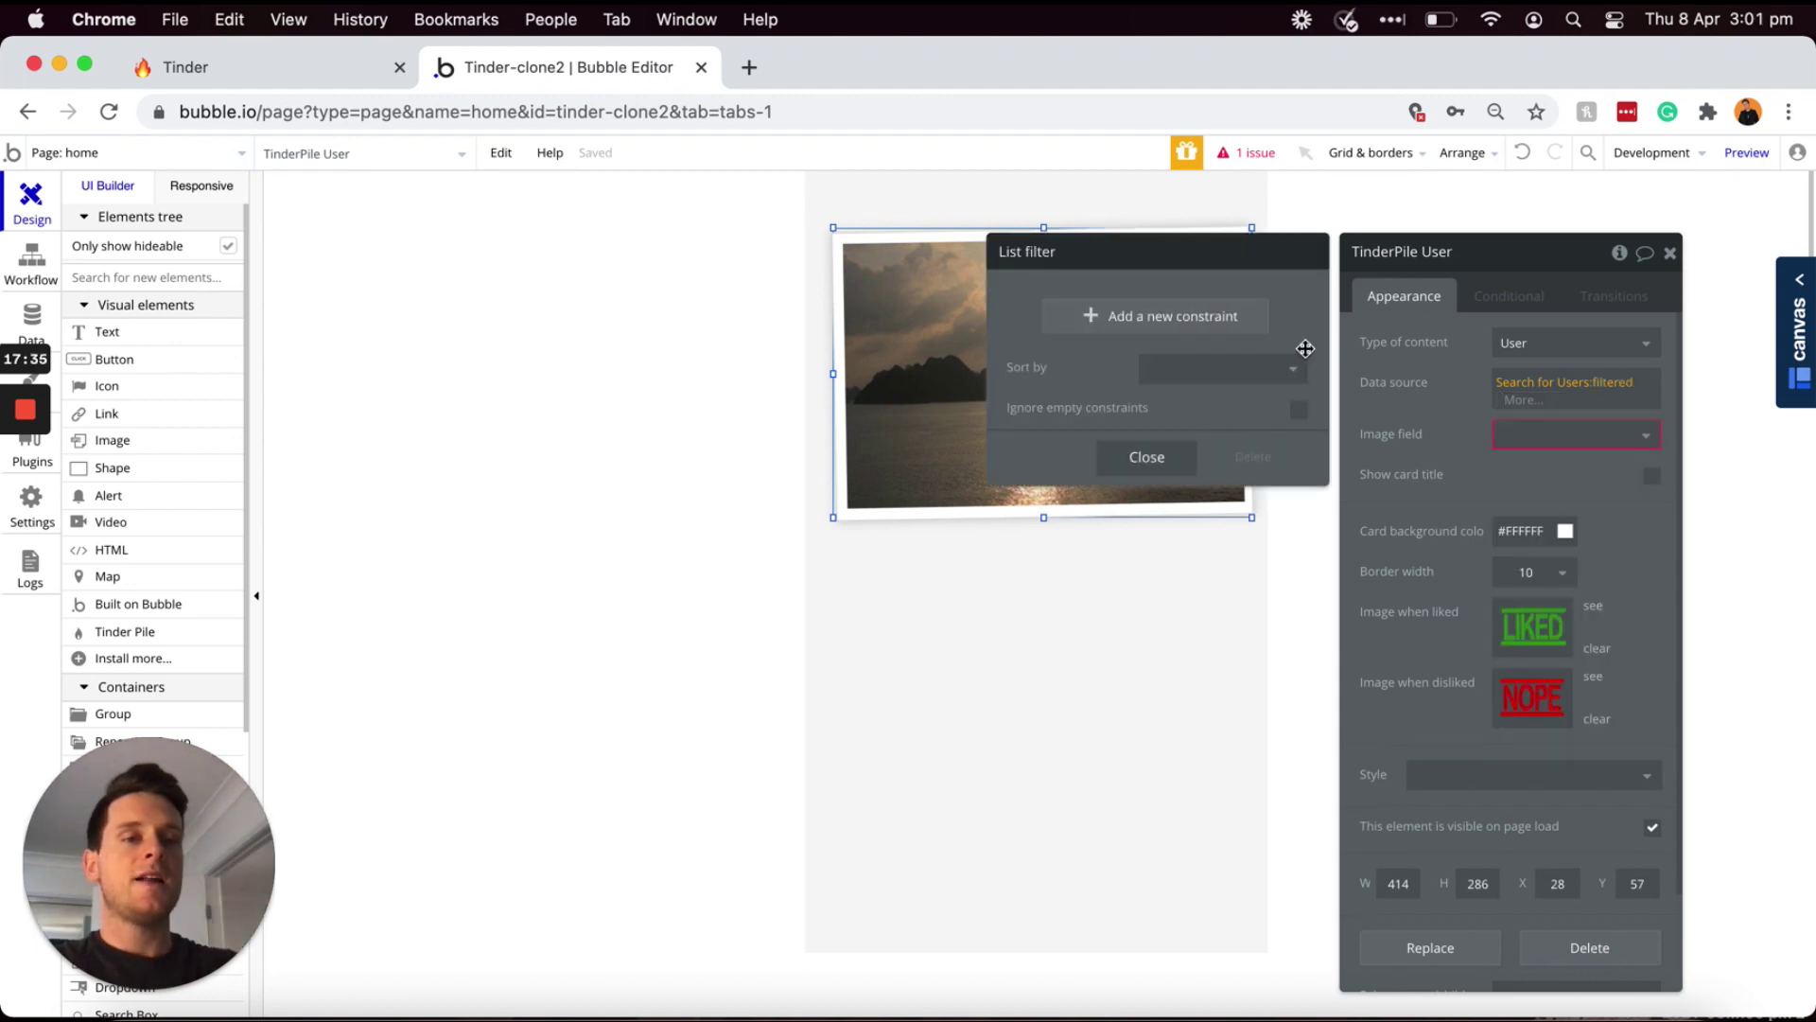
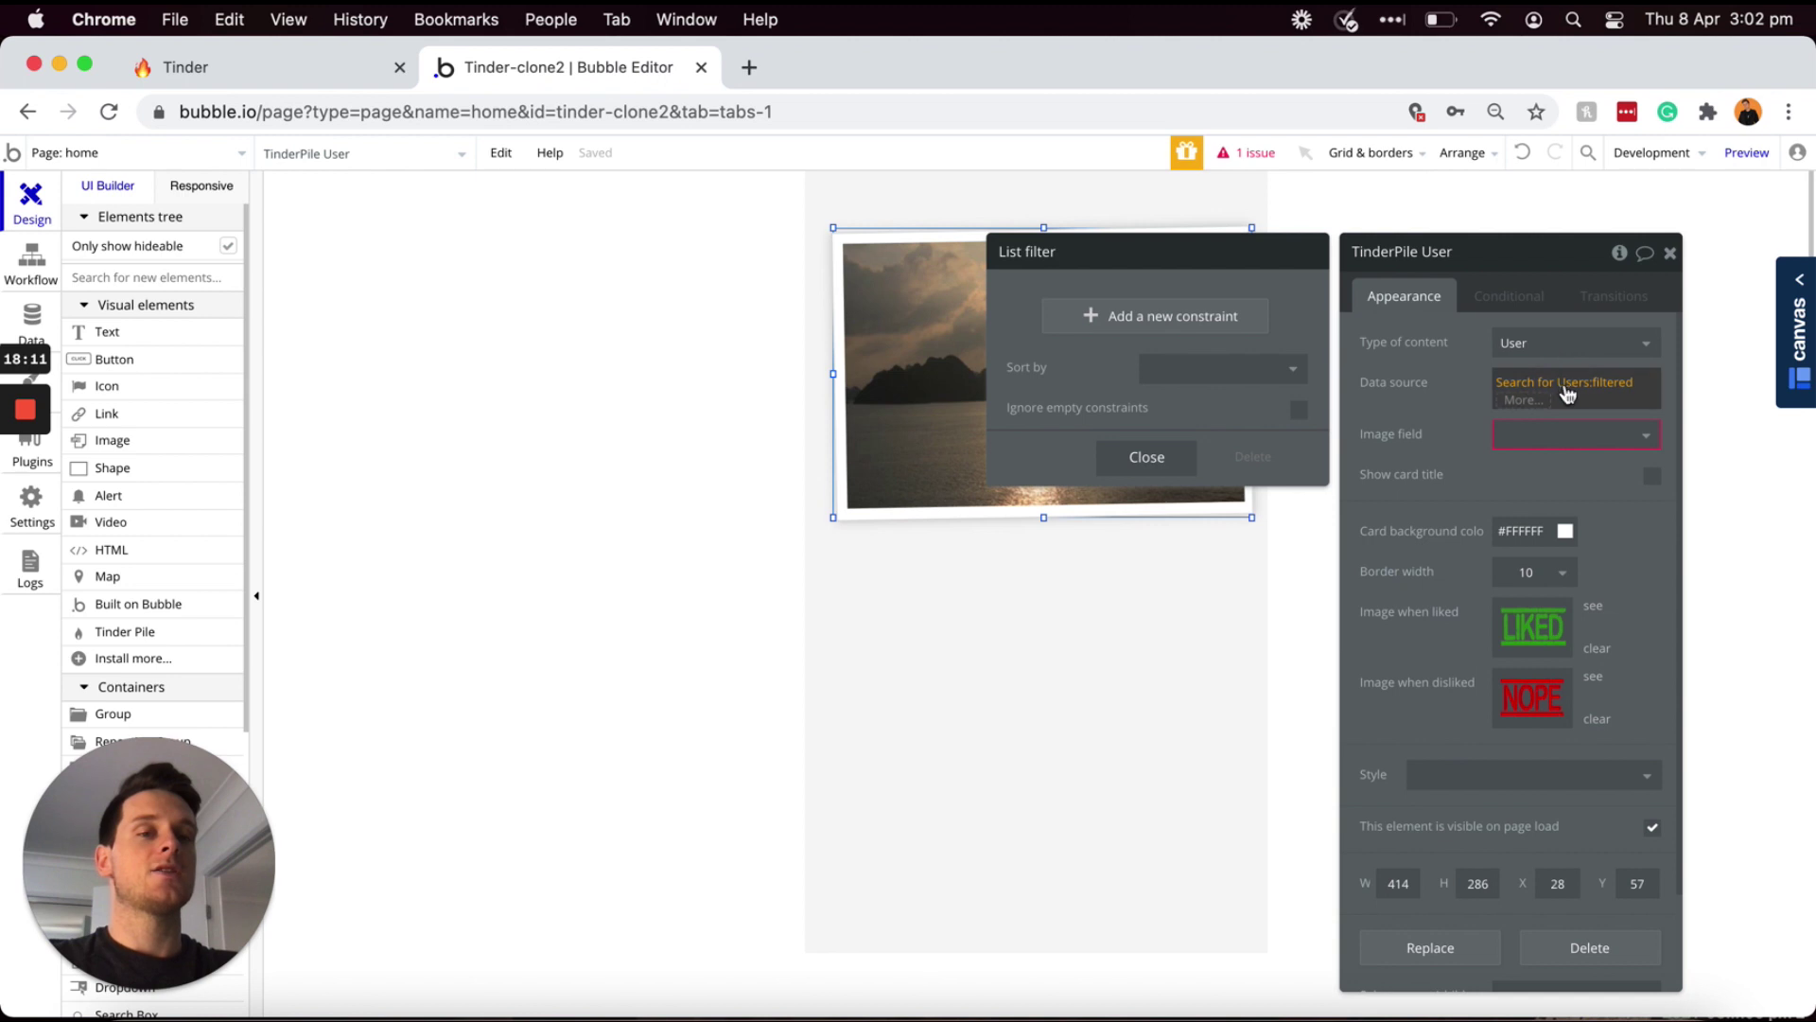
- Add a constraint to the list filter so that unique id <> Current User's unique id
{"action": "left_click", "coordinate": [1186, 319]}
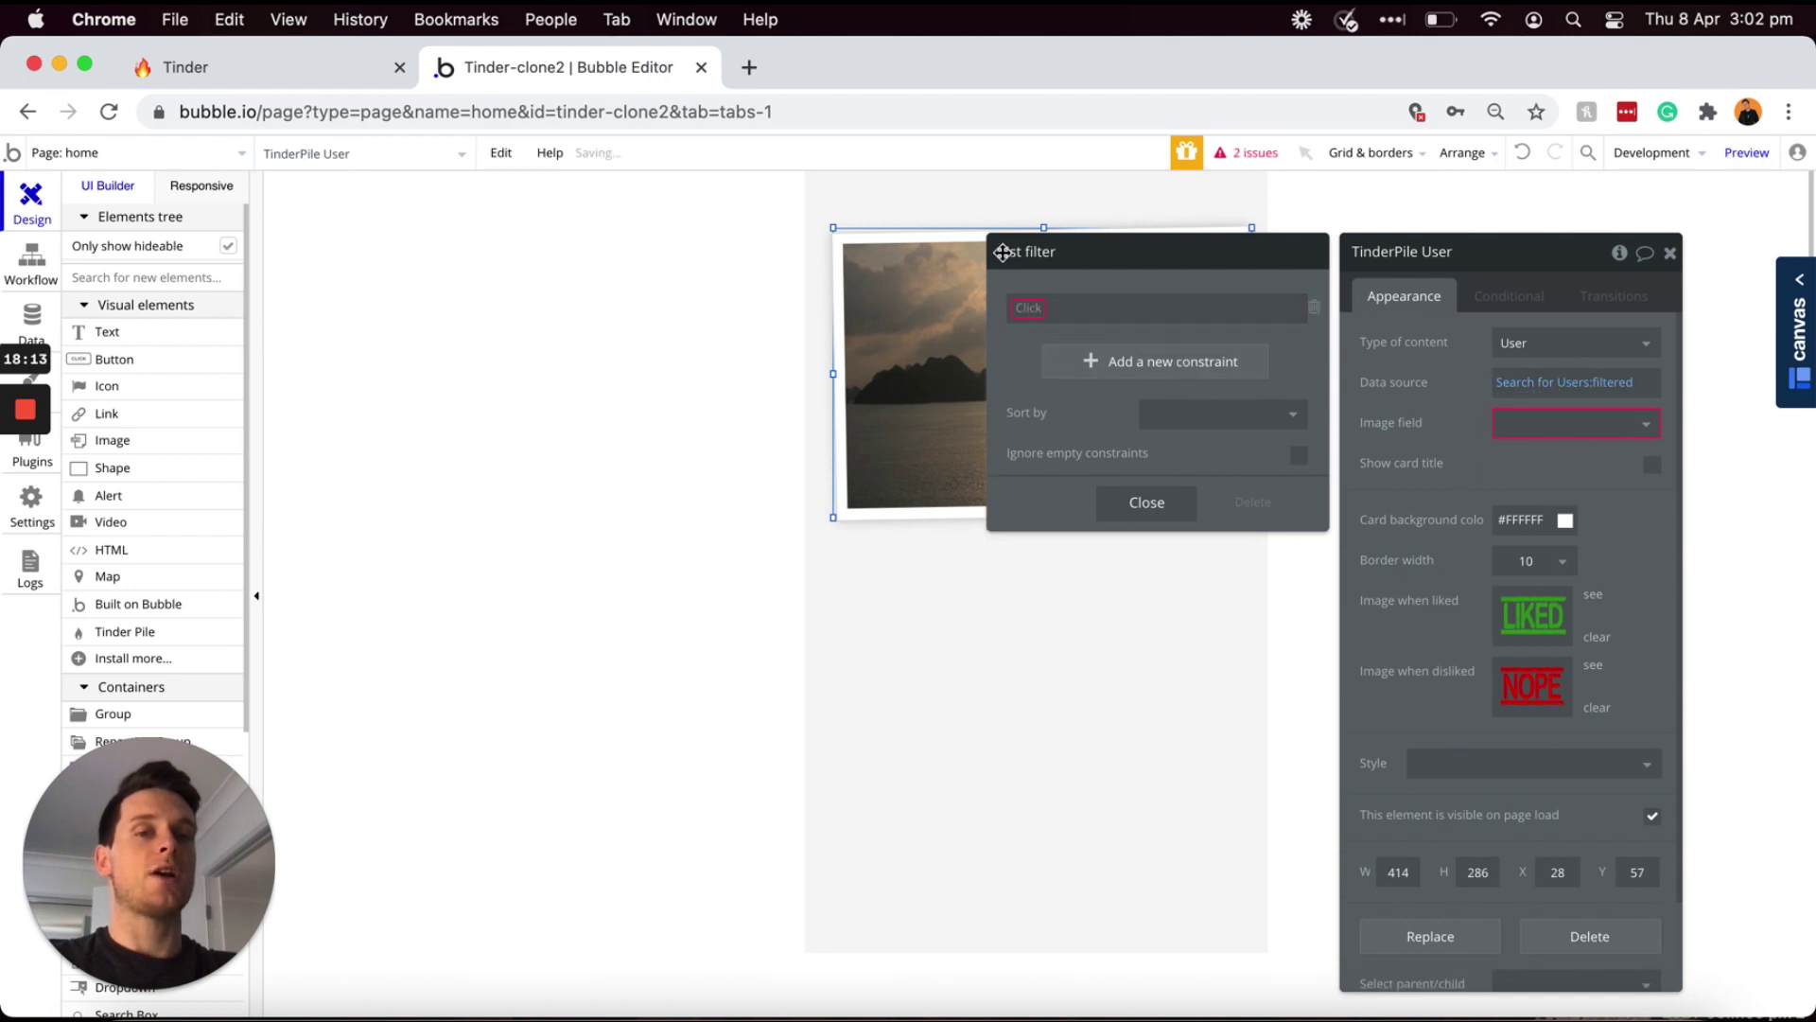
{"action": "left_click", "coordinate": [1029, 309]}
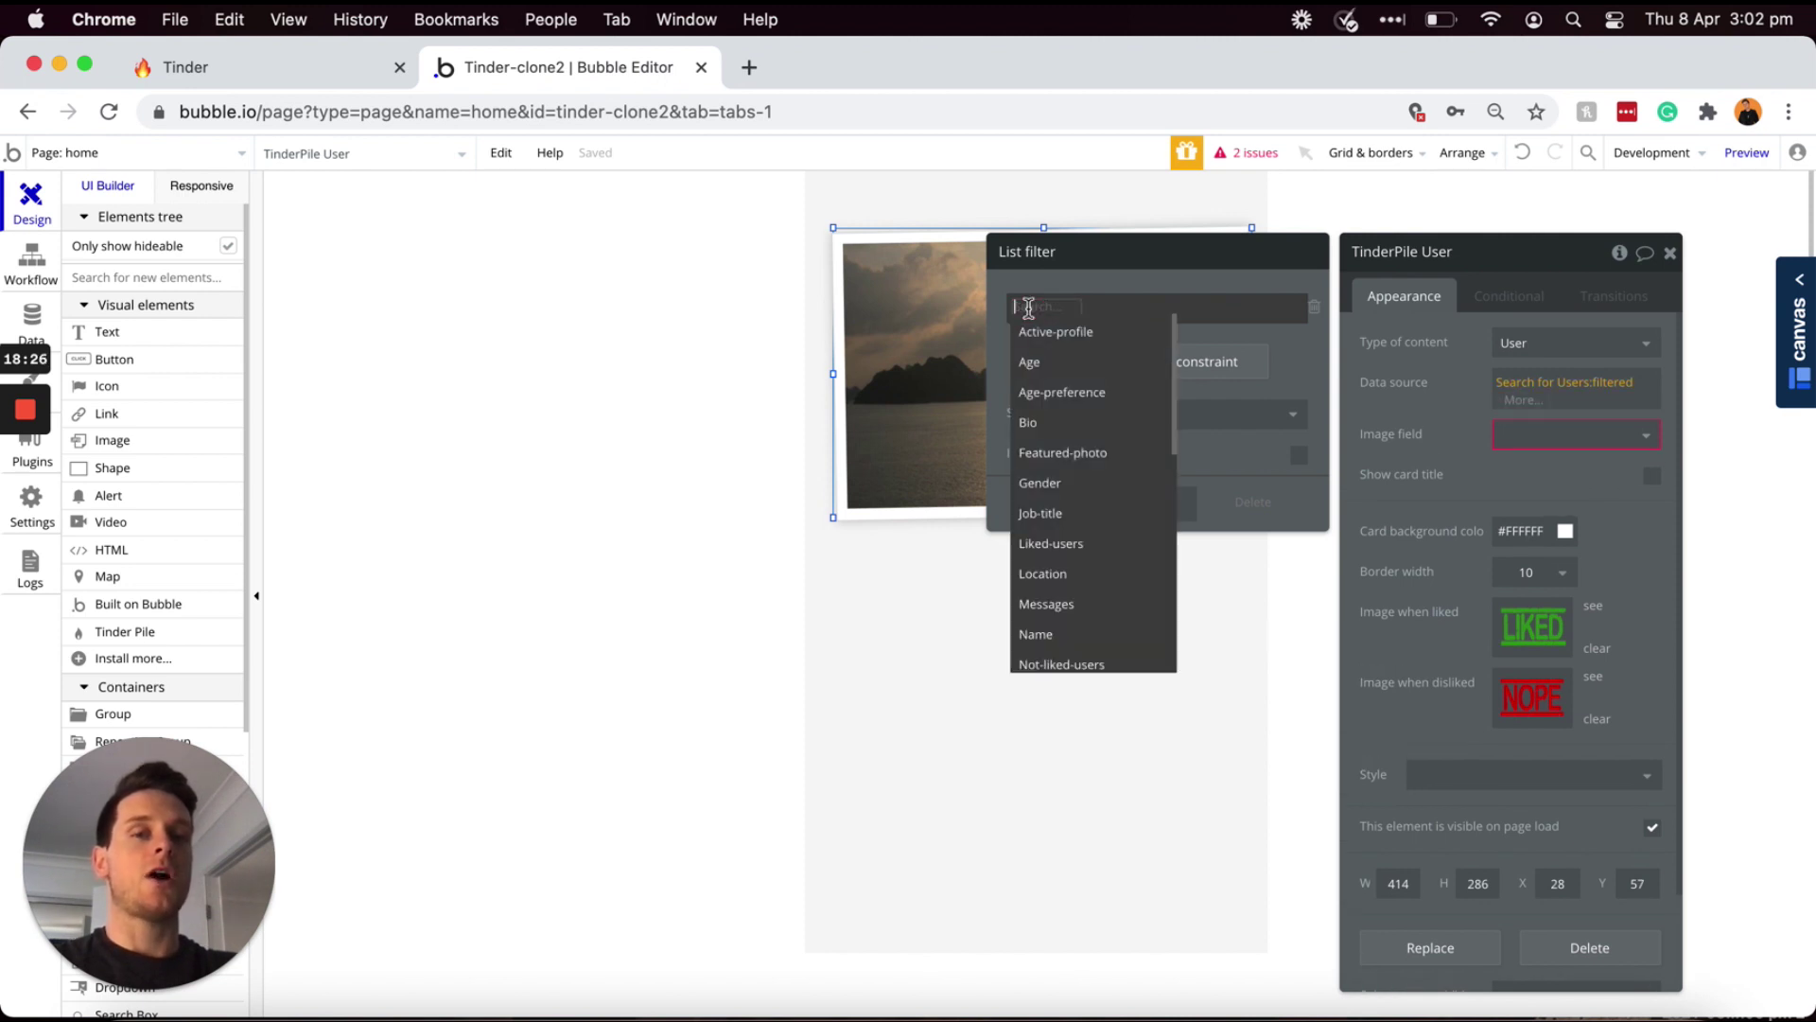
{"action": "type", "text": "uni"}
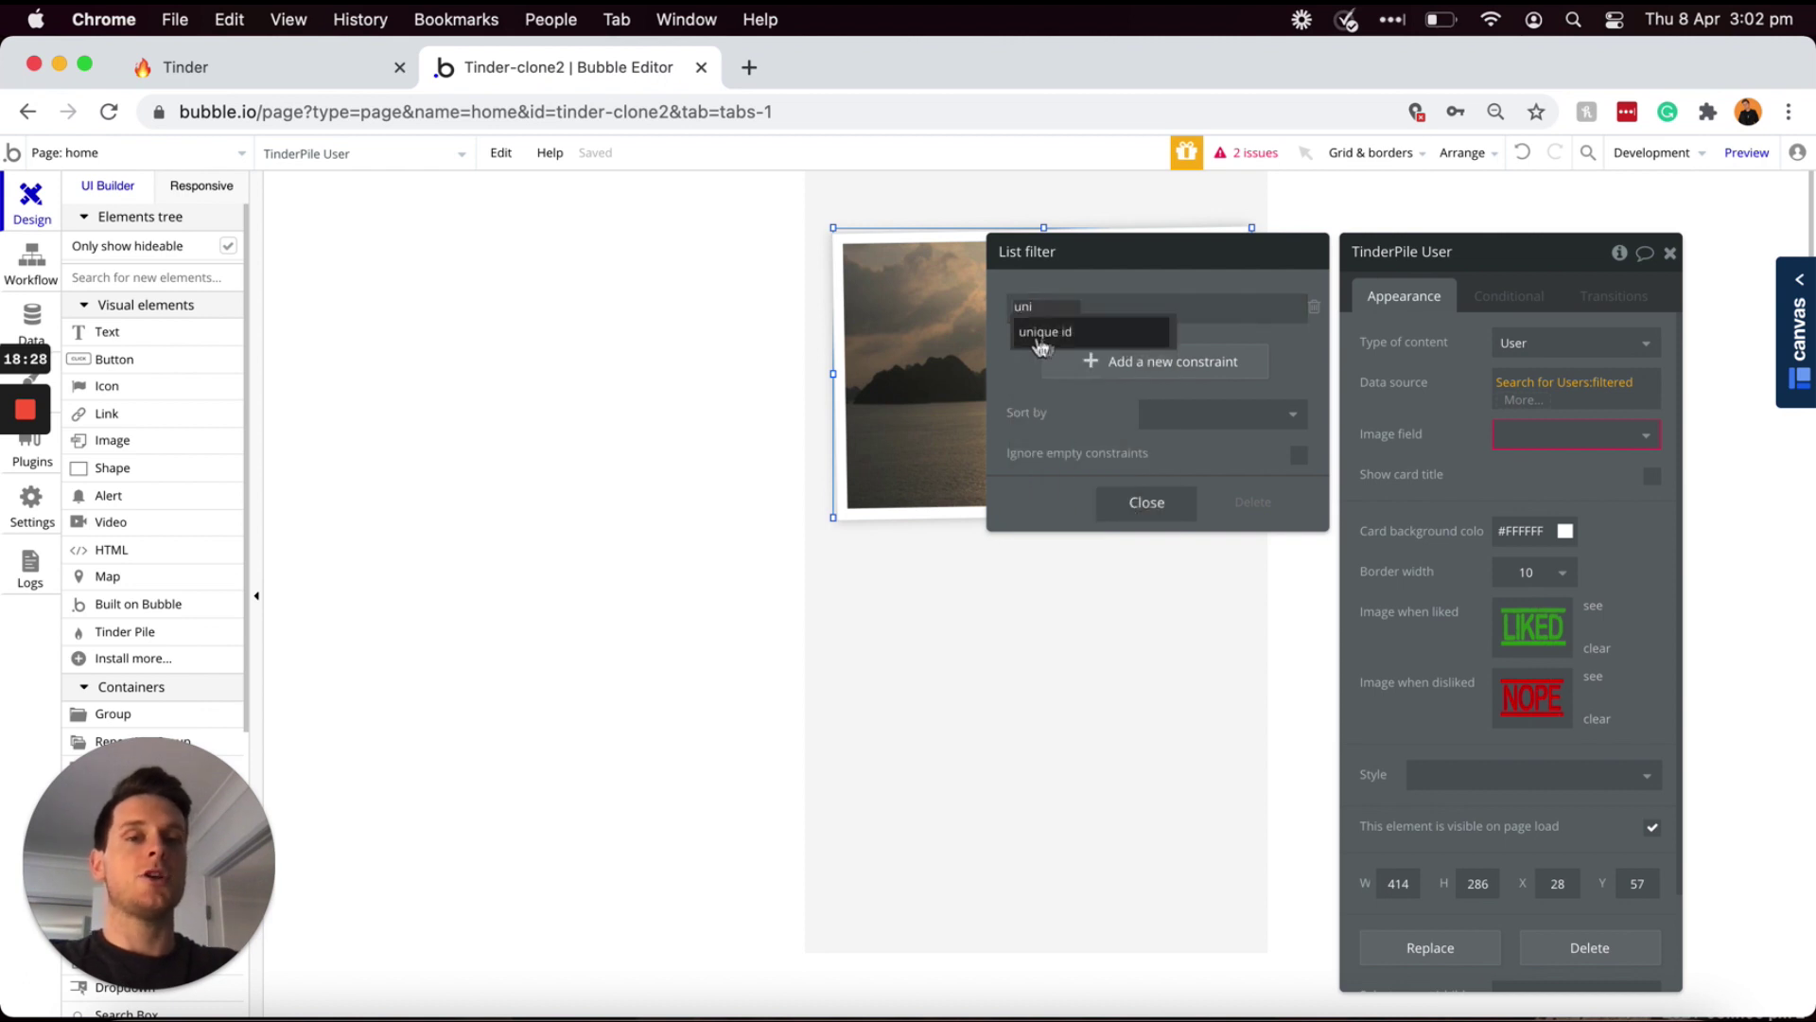
{"action": "left_click", "coordinate": [1045, 333]}
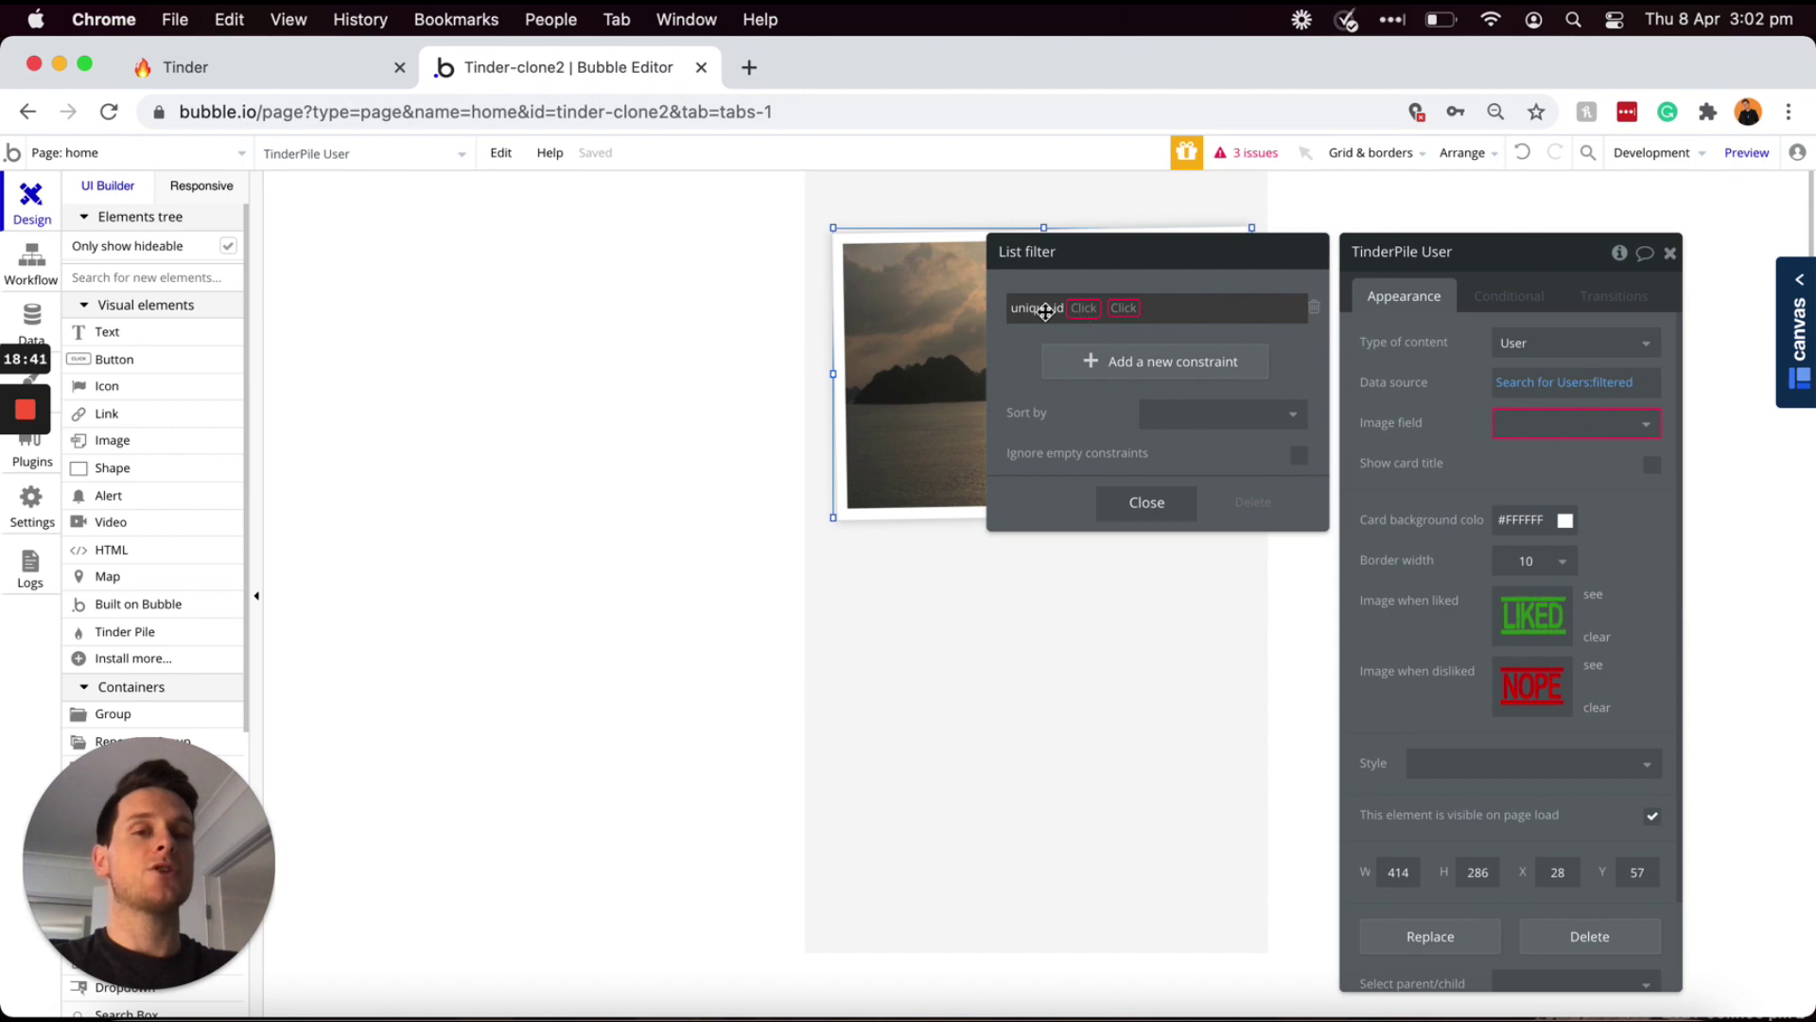
{"action": "left_click", "coordinate": [1084, 308]}
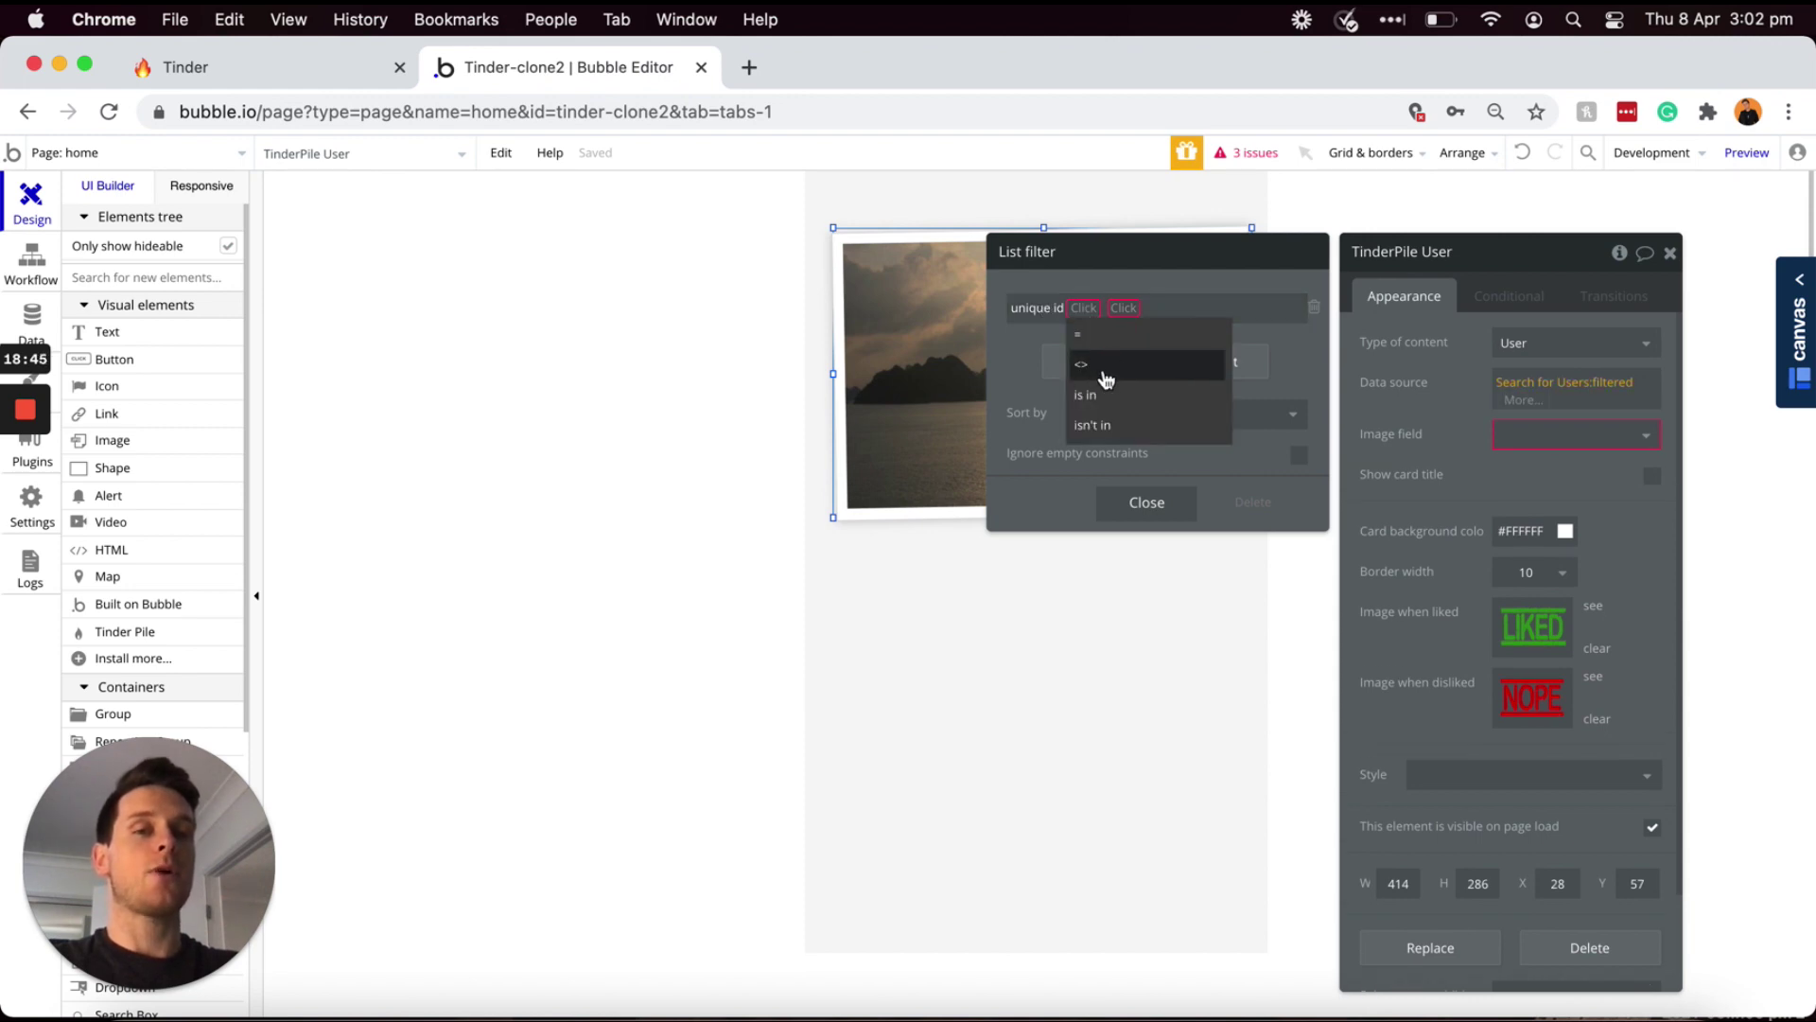
{"action": "left_click", "coordinate": [1105, 379]}
{"action": "left_click", "coordinate": [1103, 308]}
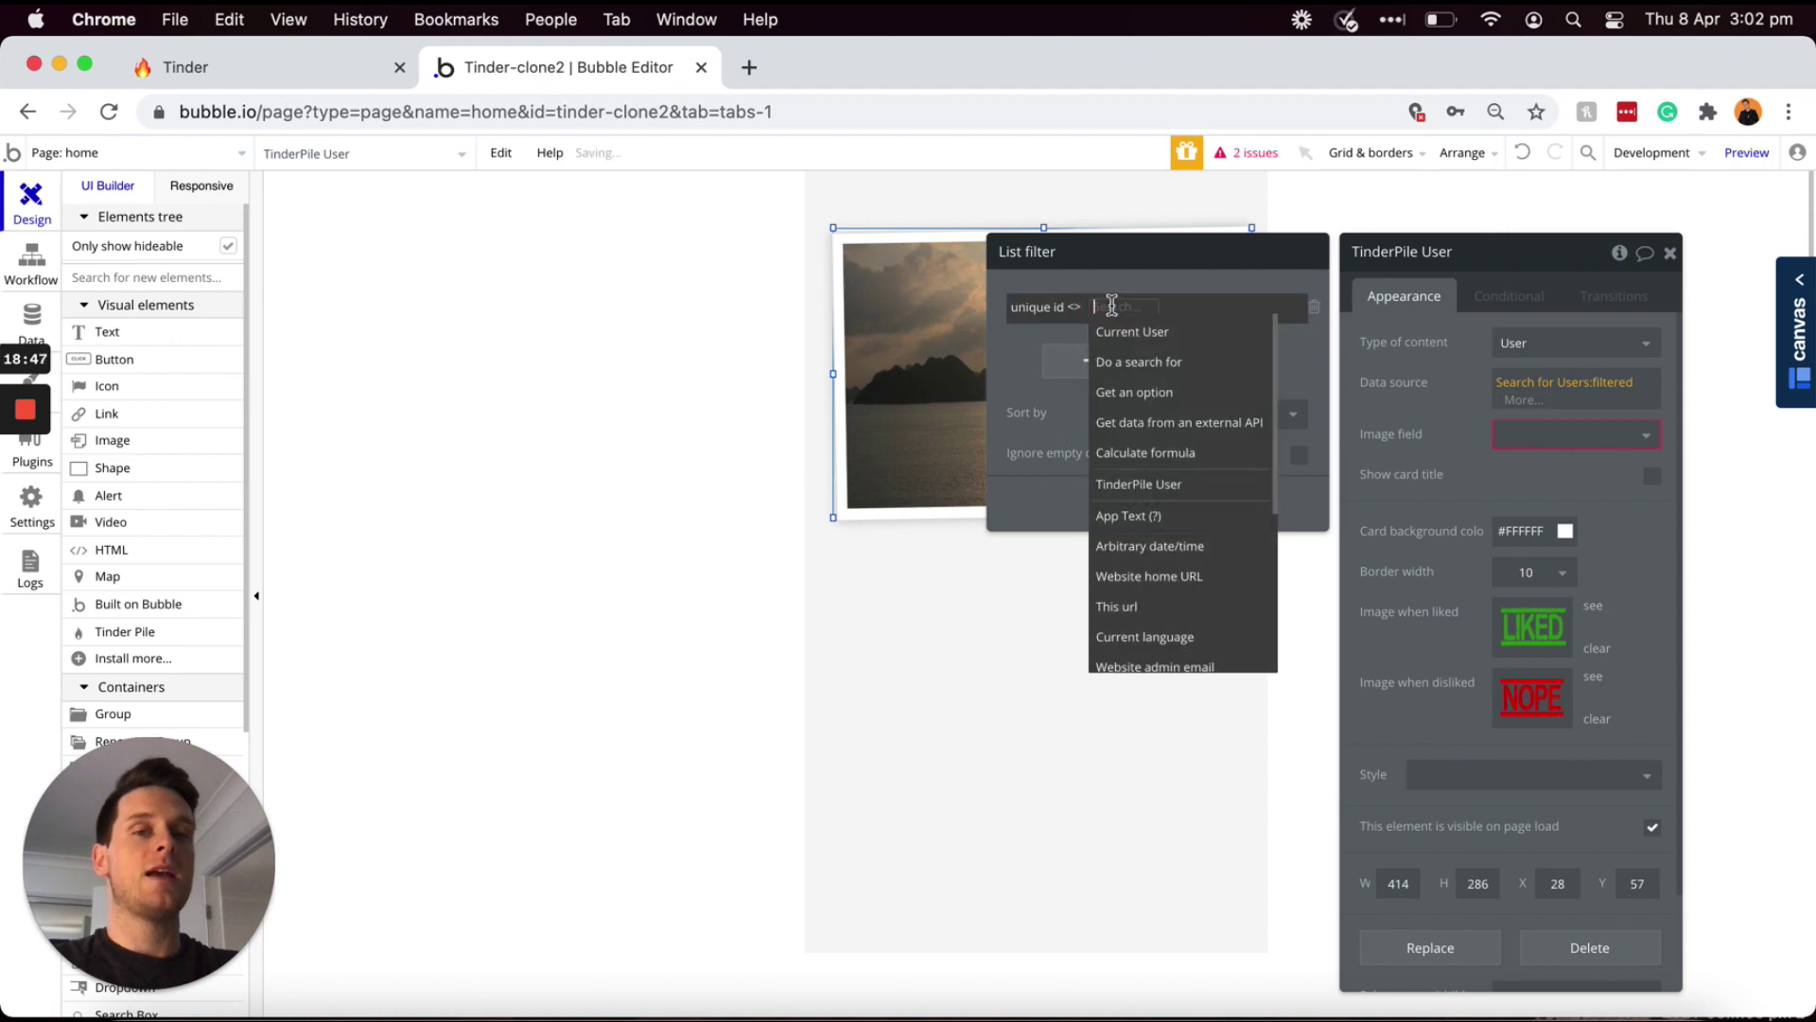
{"action": "left_click", "coordinate": [1120, 333]}
{"action": "type", "text": "uniqu"}
{"action": "type", "text": "e"}
{"action": "left_click", "coordinate": [1179, 332]}
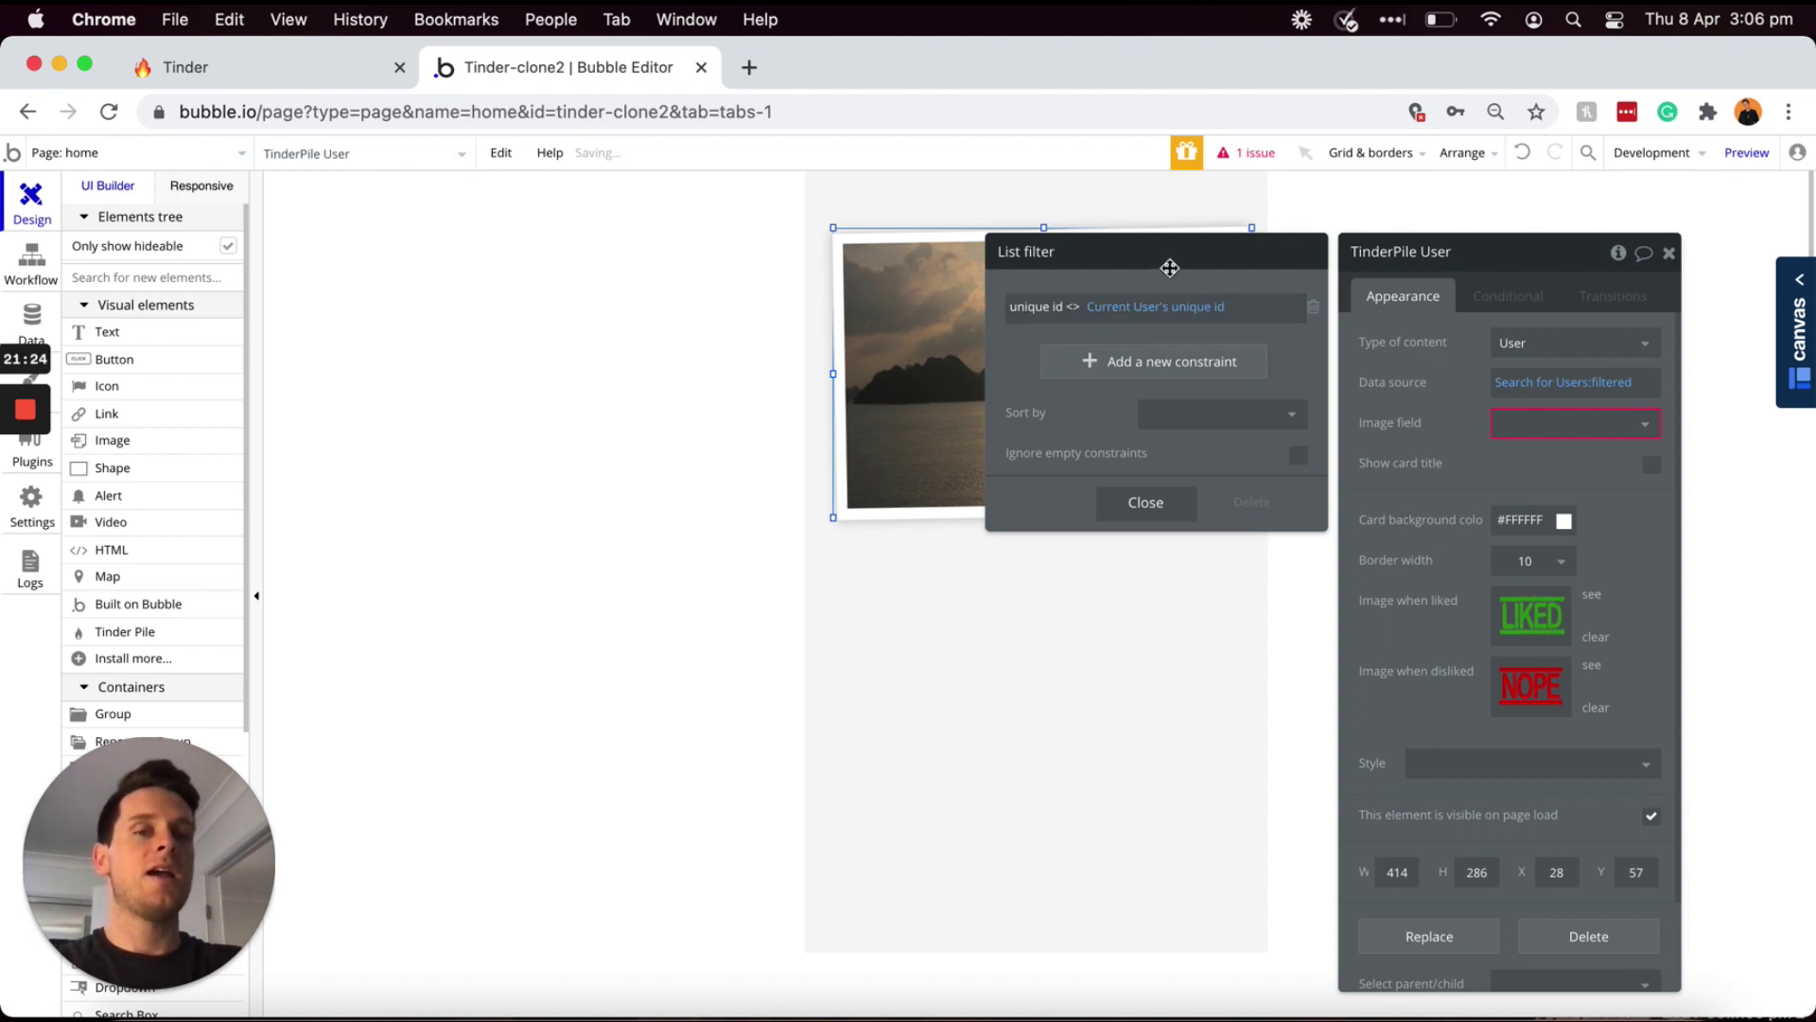
- Add a second list filter constraint so that unique id isn't in Current User's Liked-users's unique id
{"action": "left_click", "coordinate": [1103, 361]}
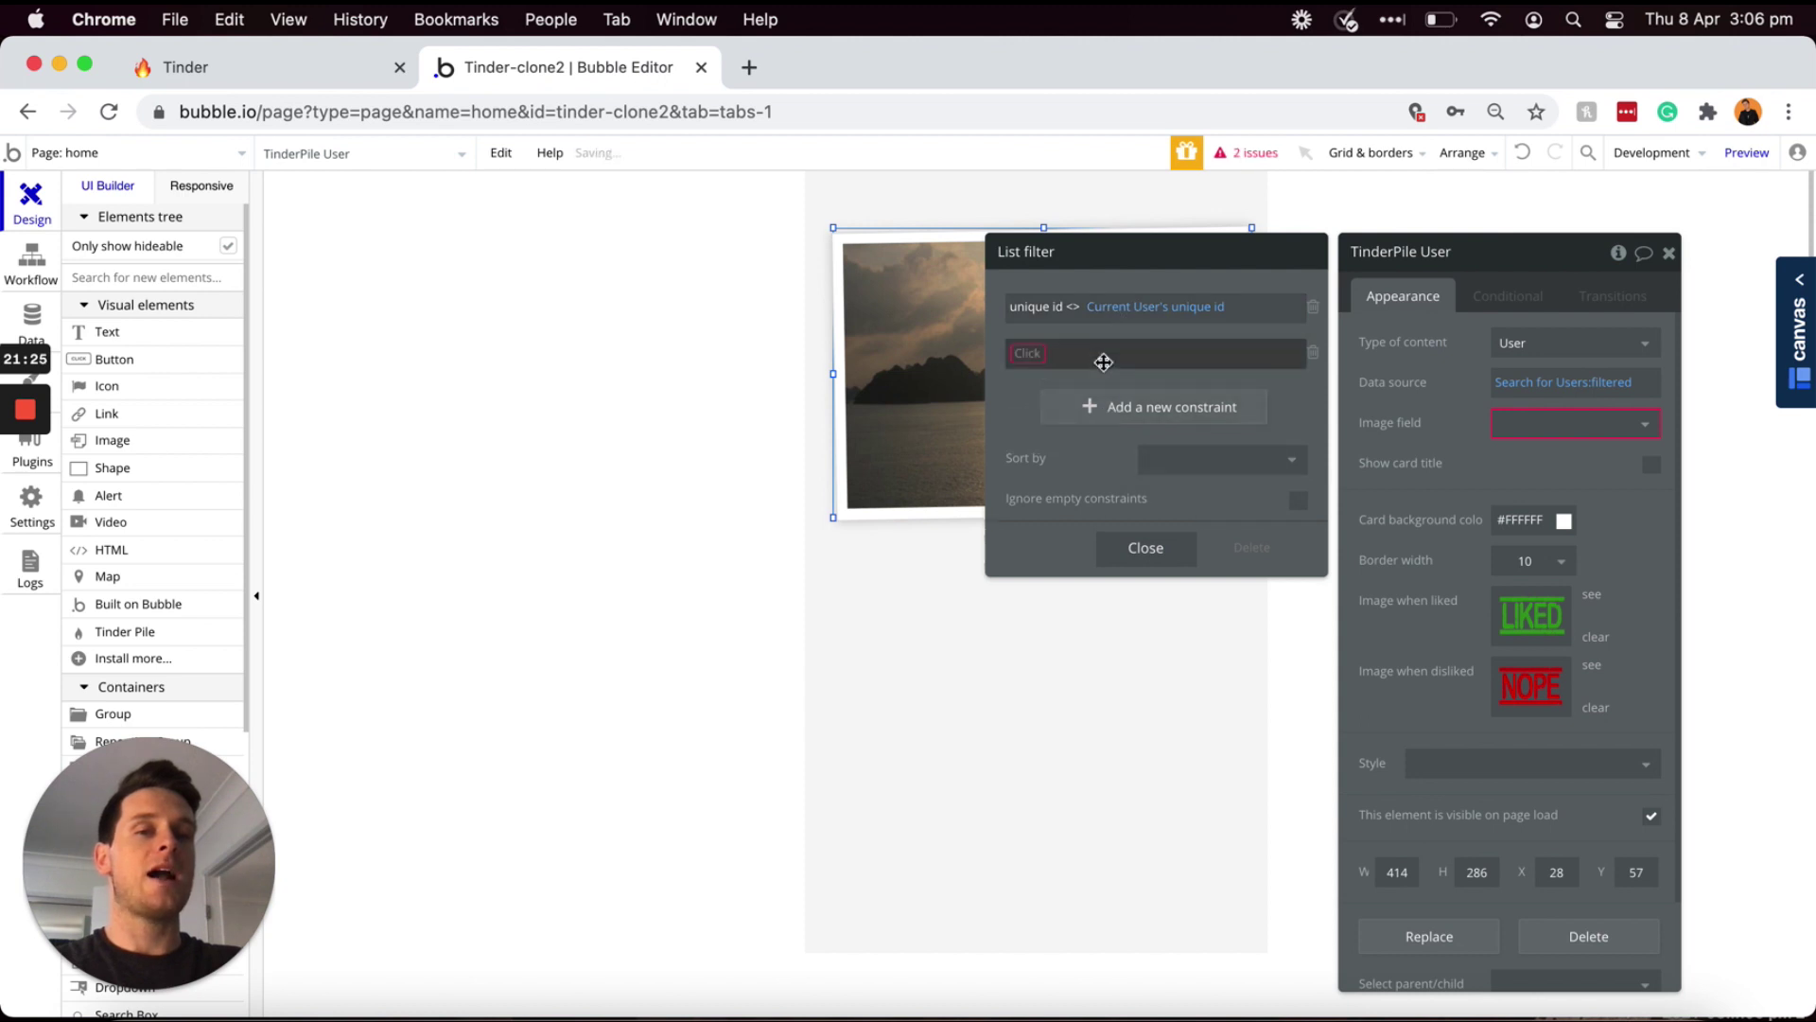
{"action": "left_click", "coordinate": [1030, 354]}
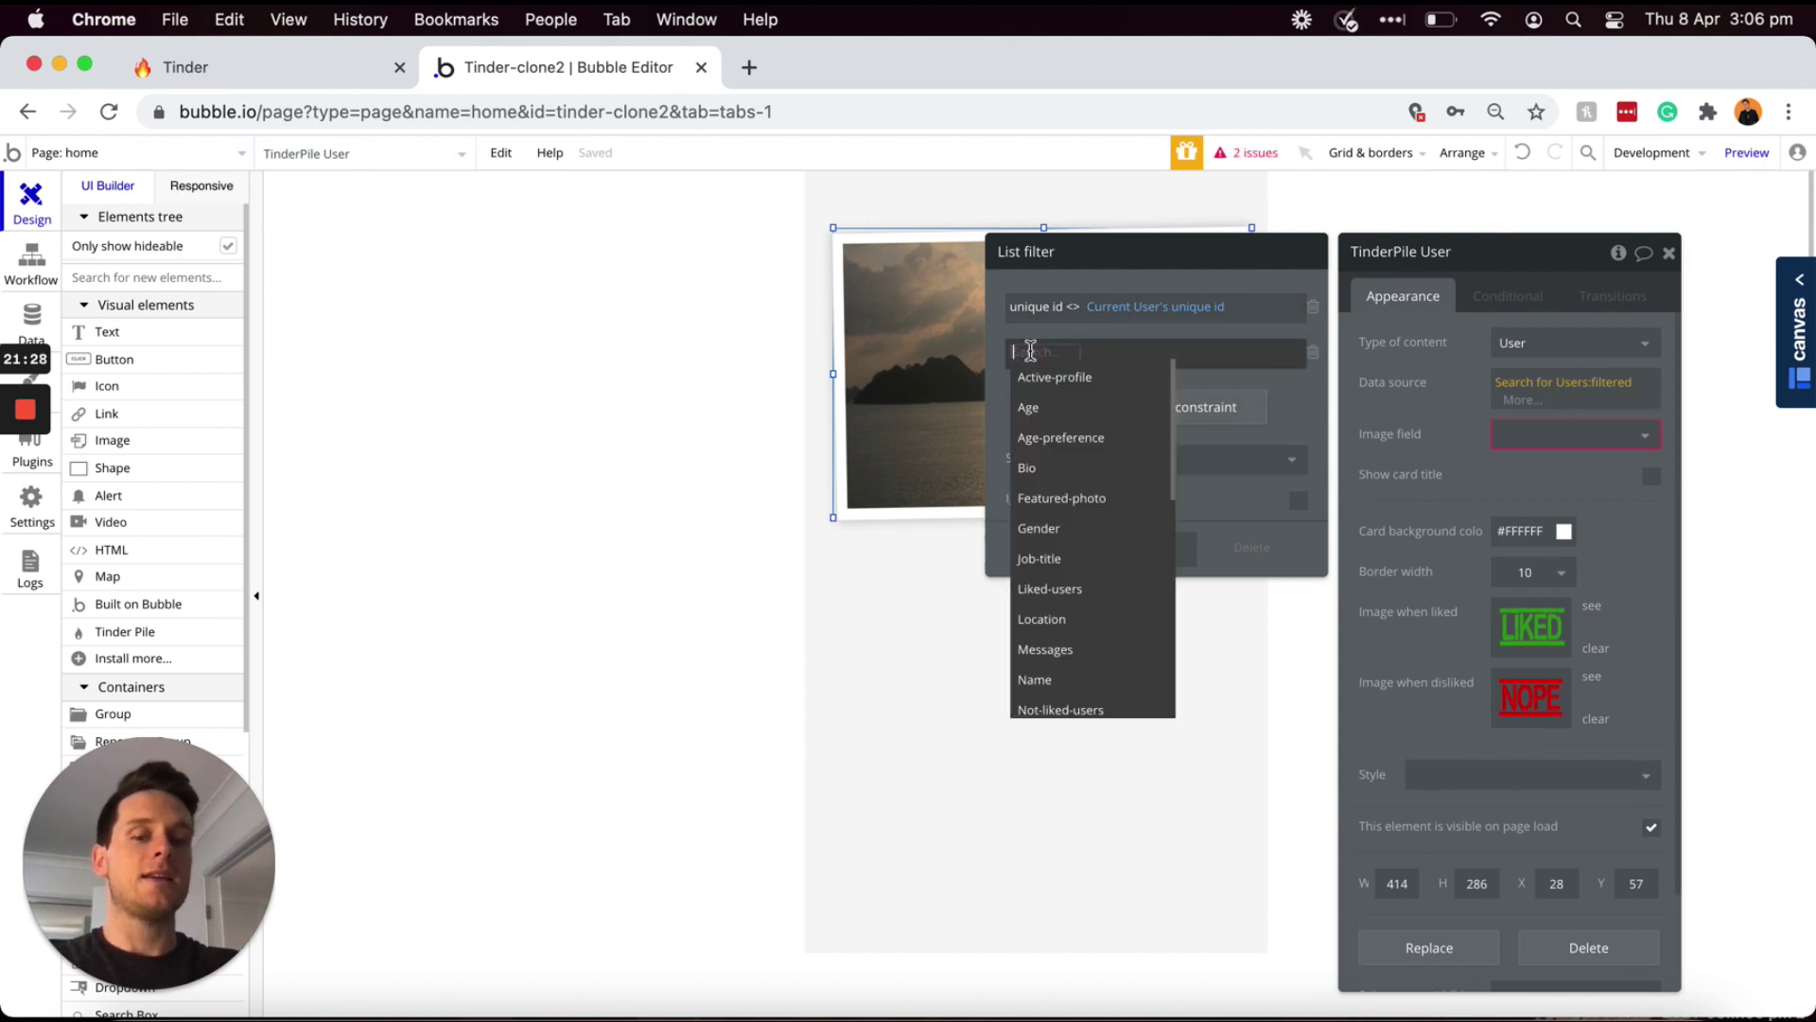
{"action": "type", "text": "uniq"}
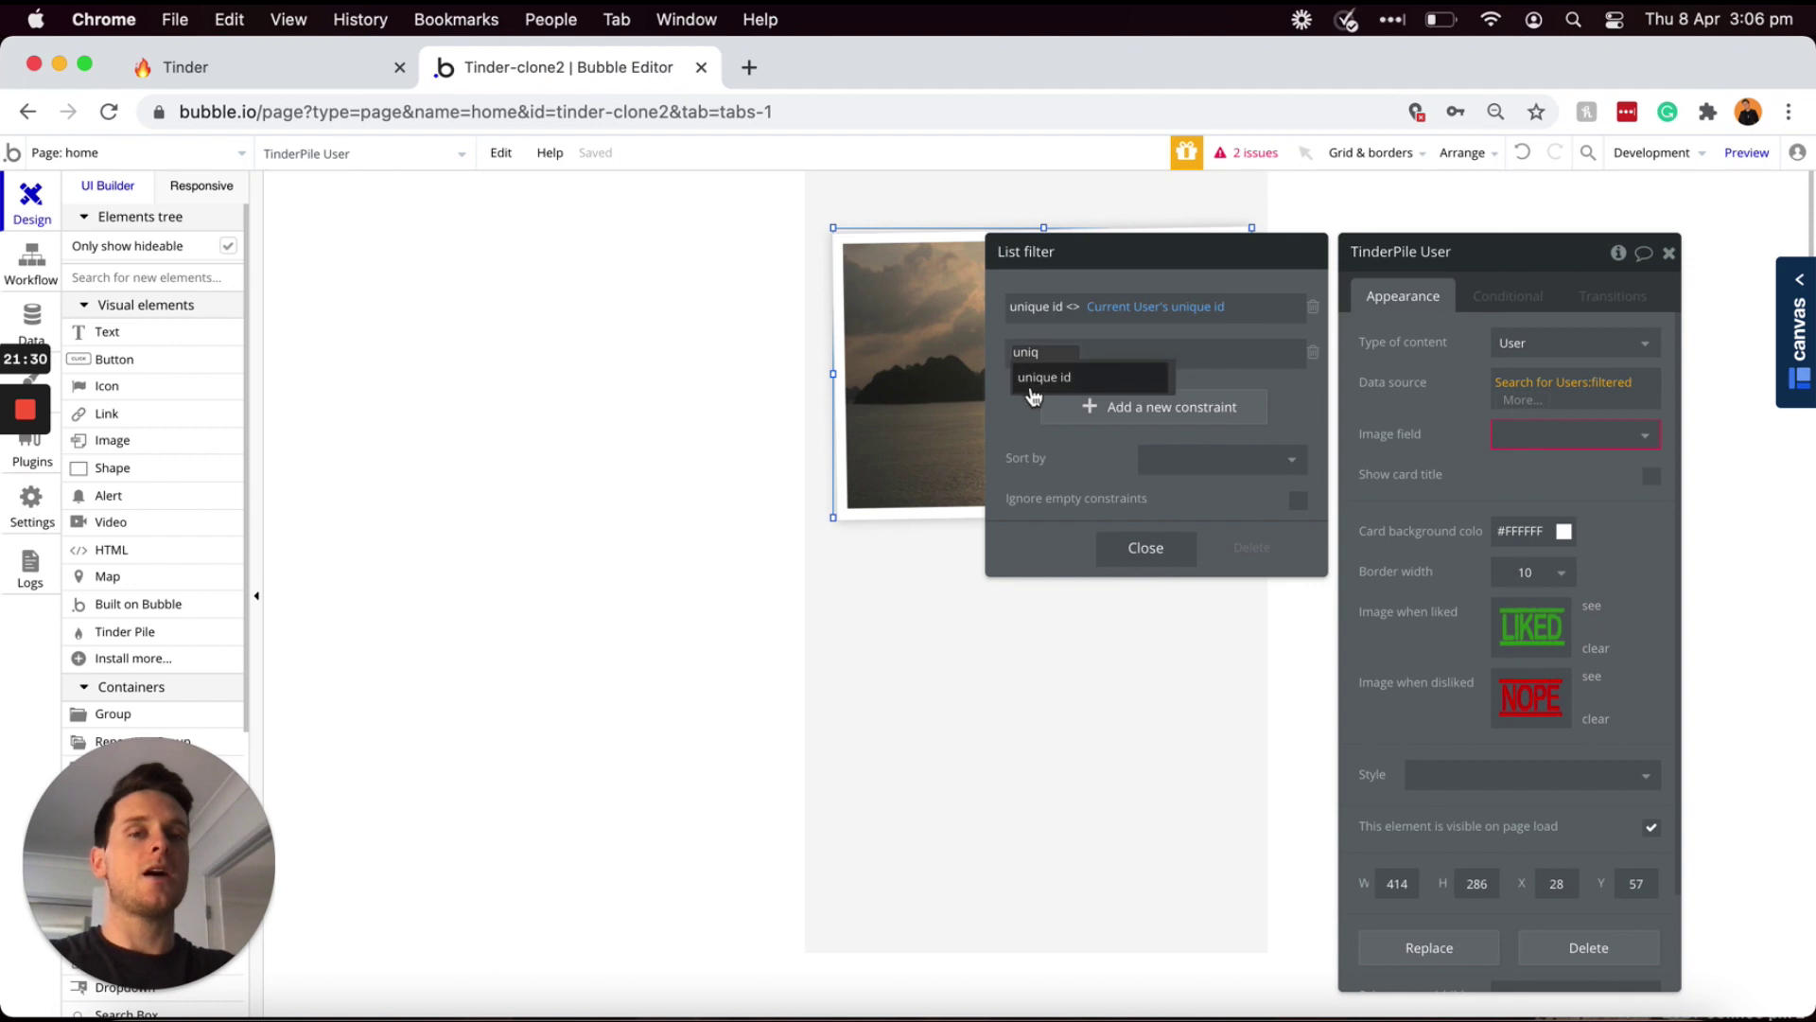
{"action": "left_click", "coordinate": [1044, 376]}
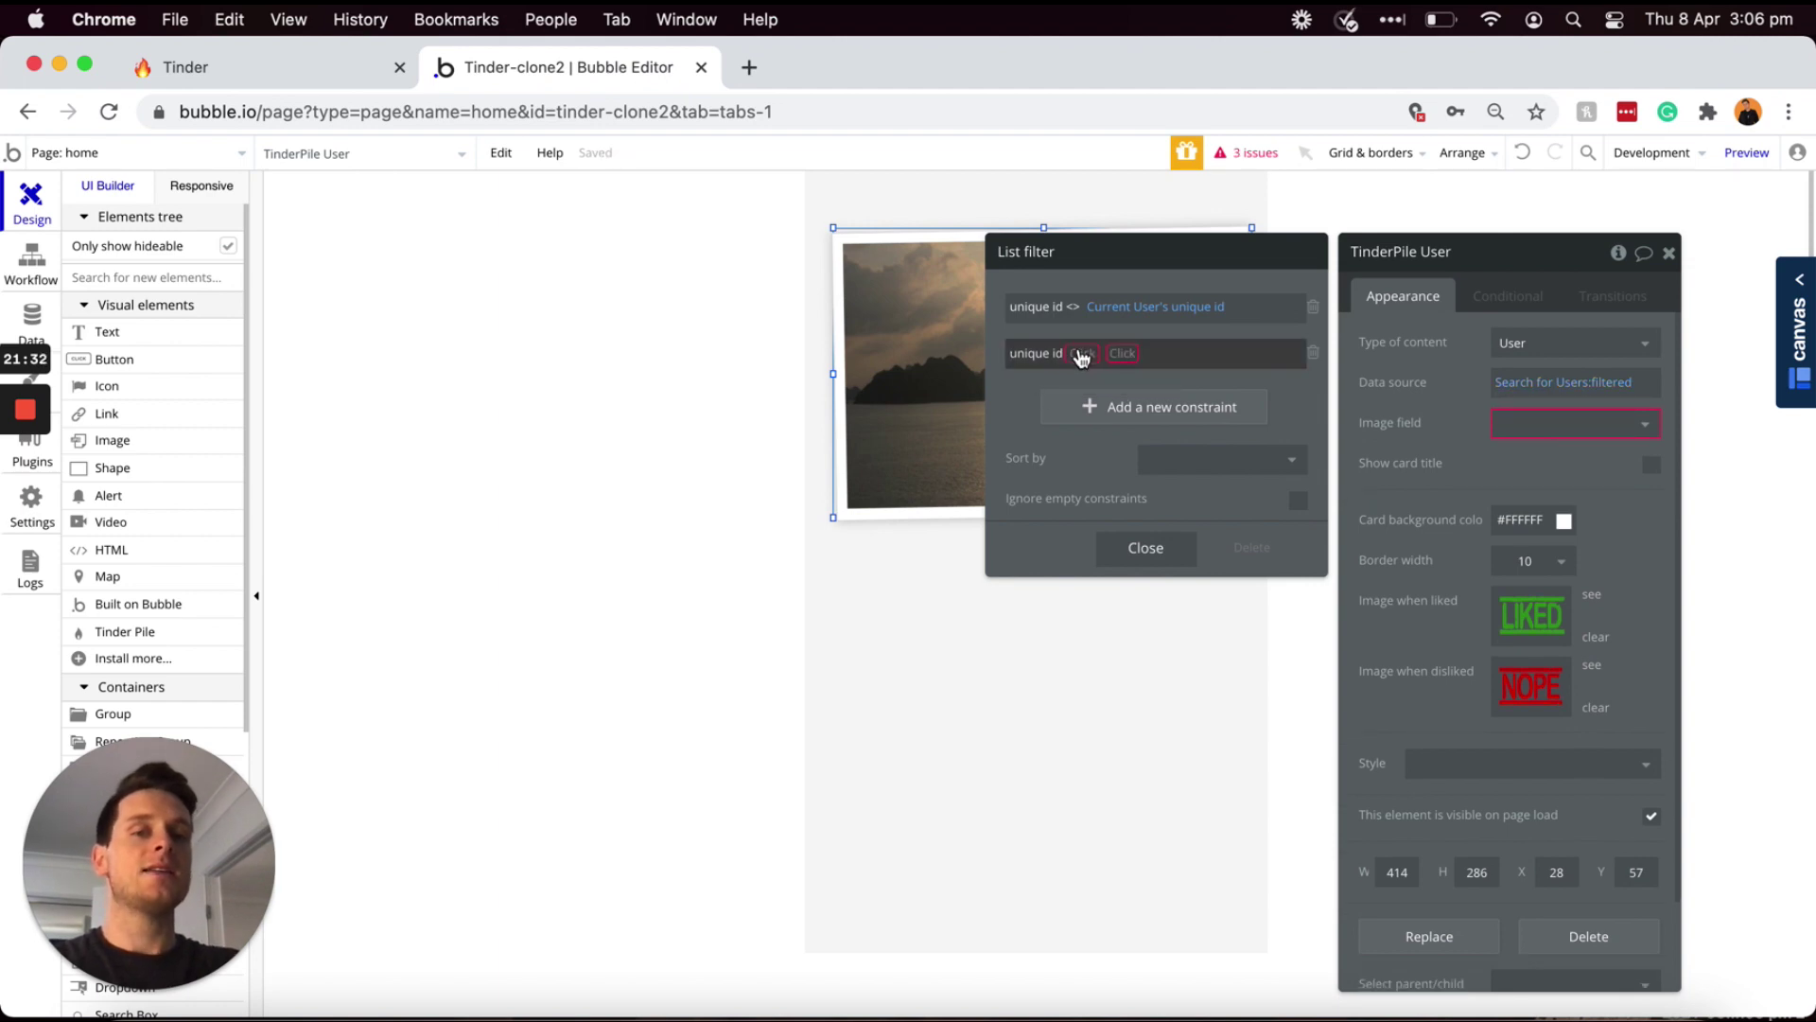
{"action": "left_click", "coordinate": [1082, 355]}
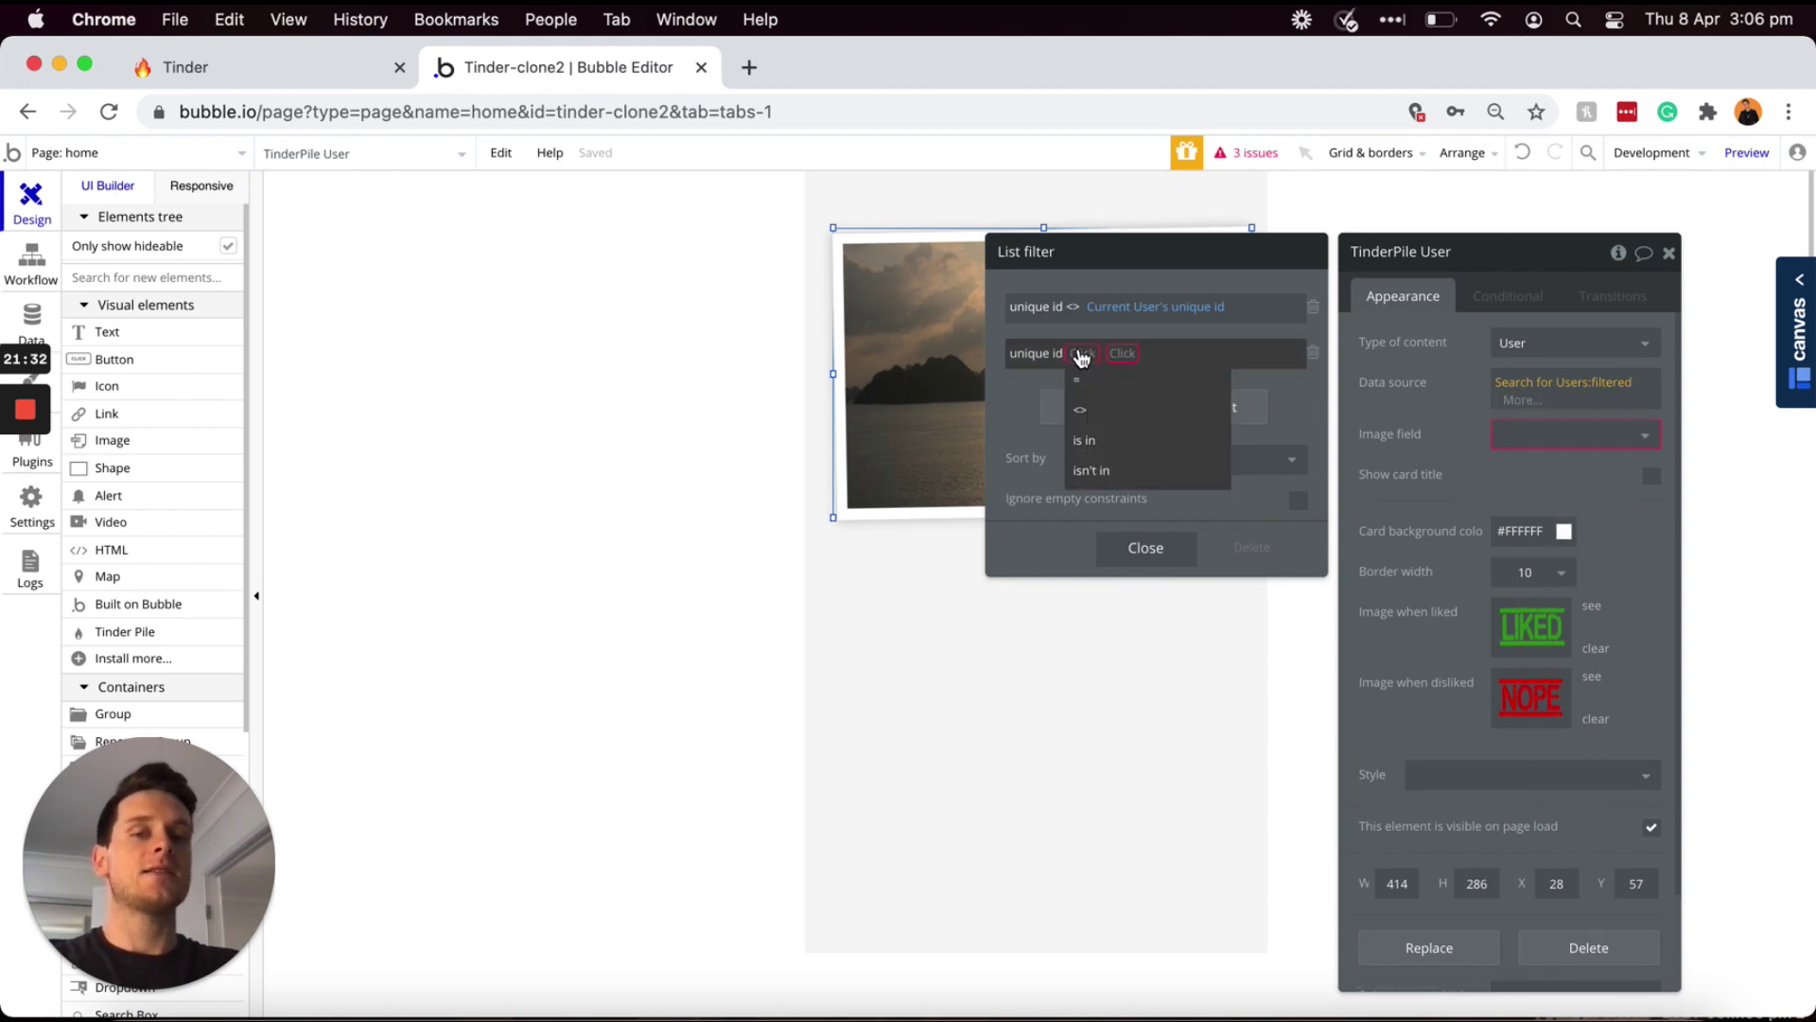
{"action": "left_click", "coordinate": [1099, 473]}
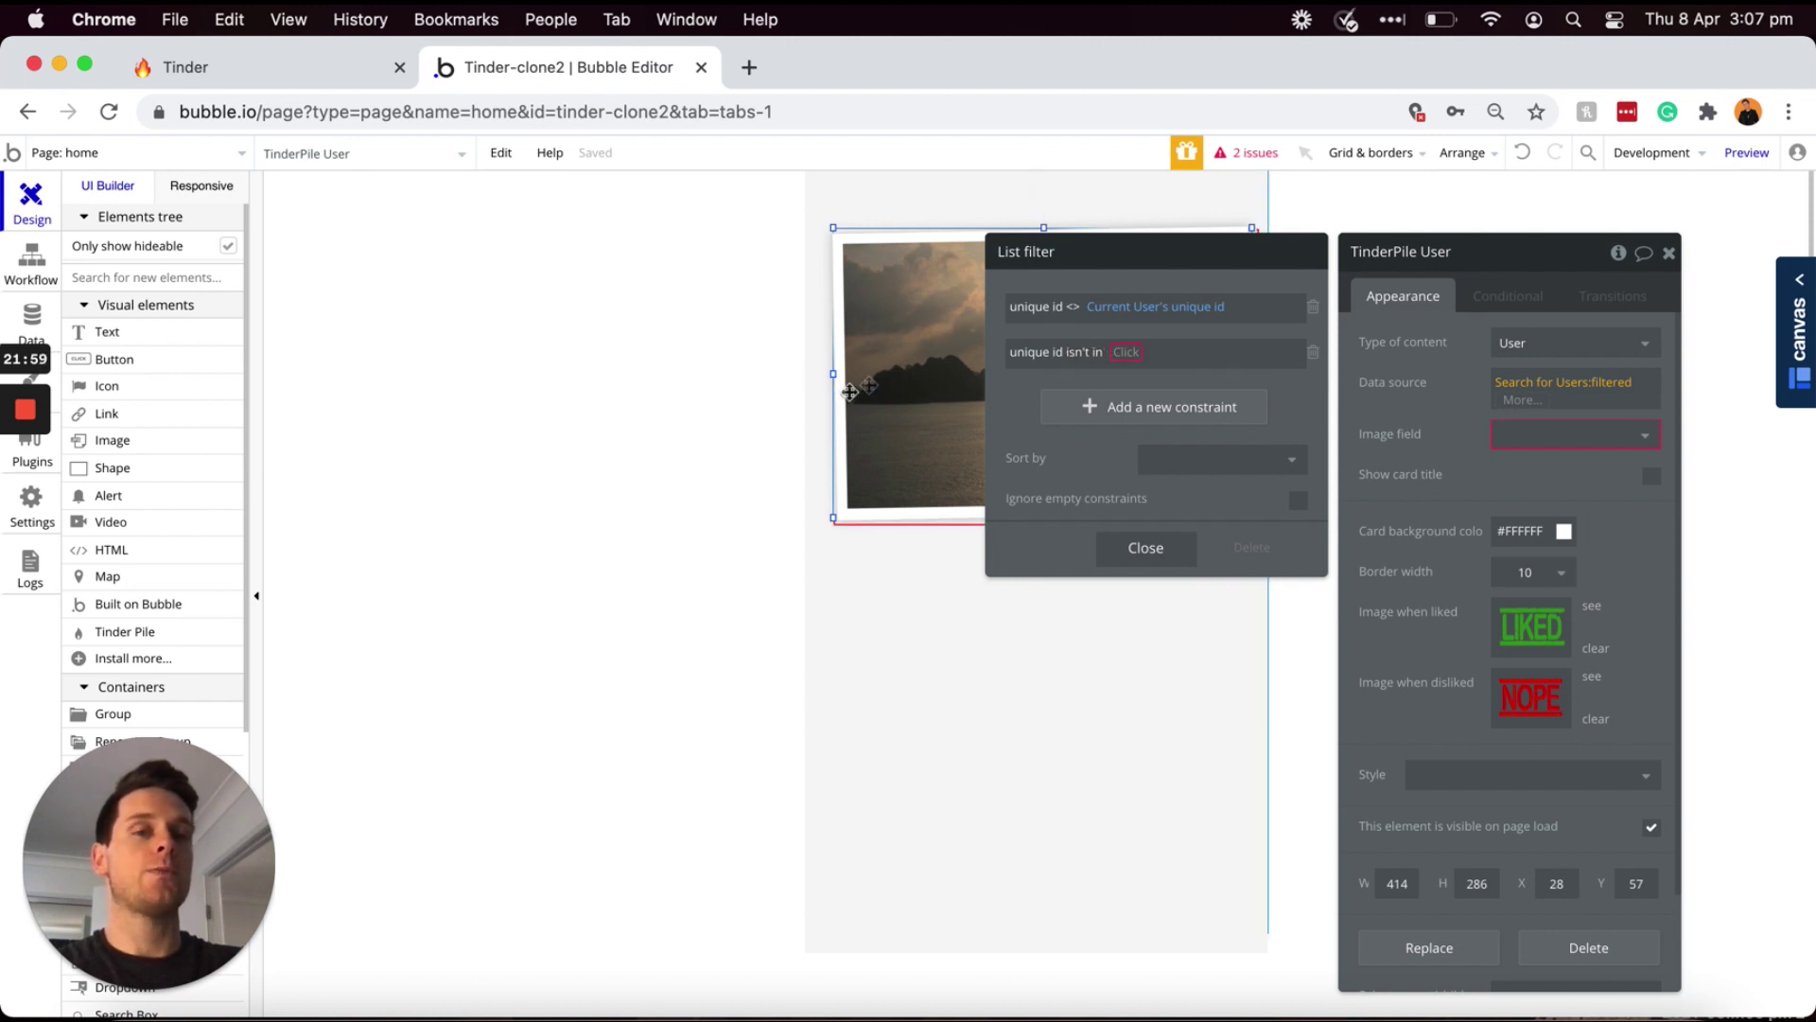
{"action": "left_click", "coordinate": [1134, 356]}
{"action": "left_click", "coordinate": [1146, 390]}
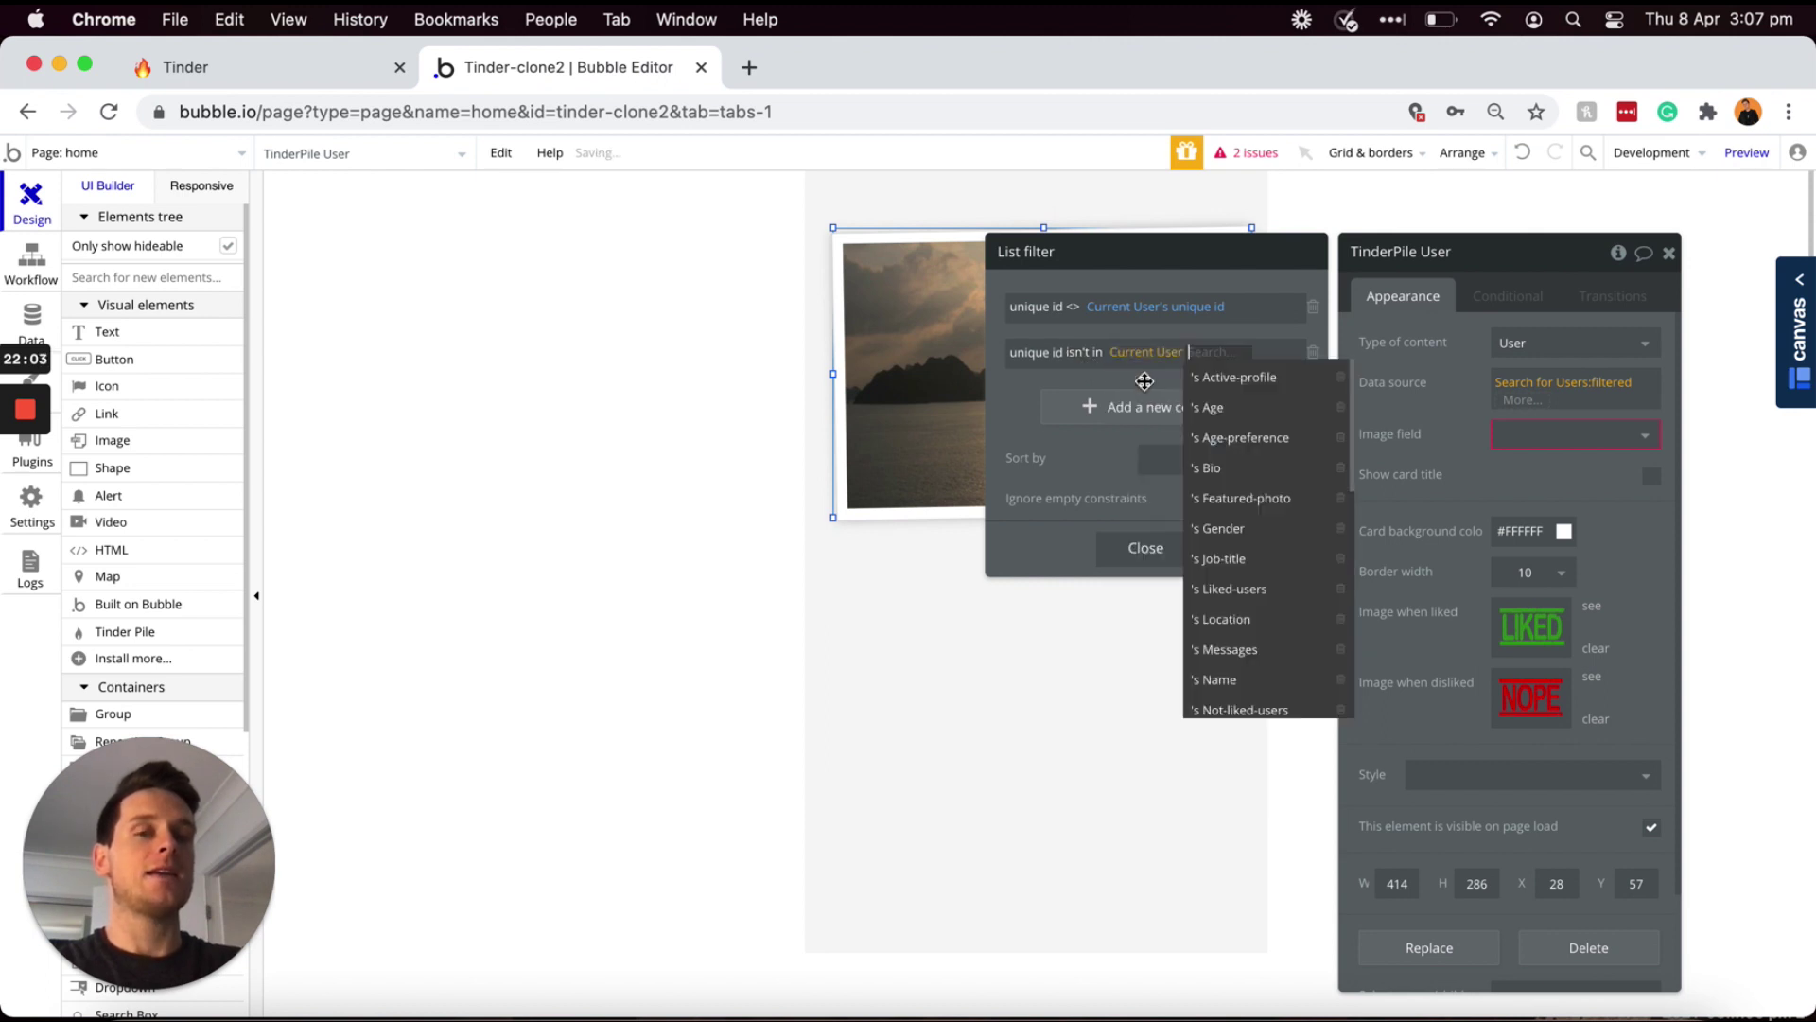
{"action": "scroll", "coordinate": [1254, 478], "scroll_direction": "down", "scroll_amount": 2}
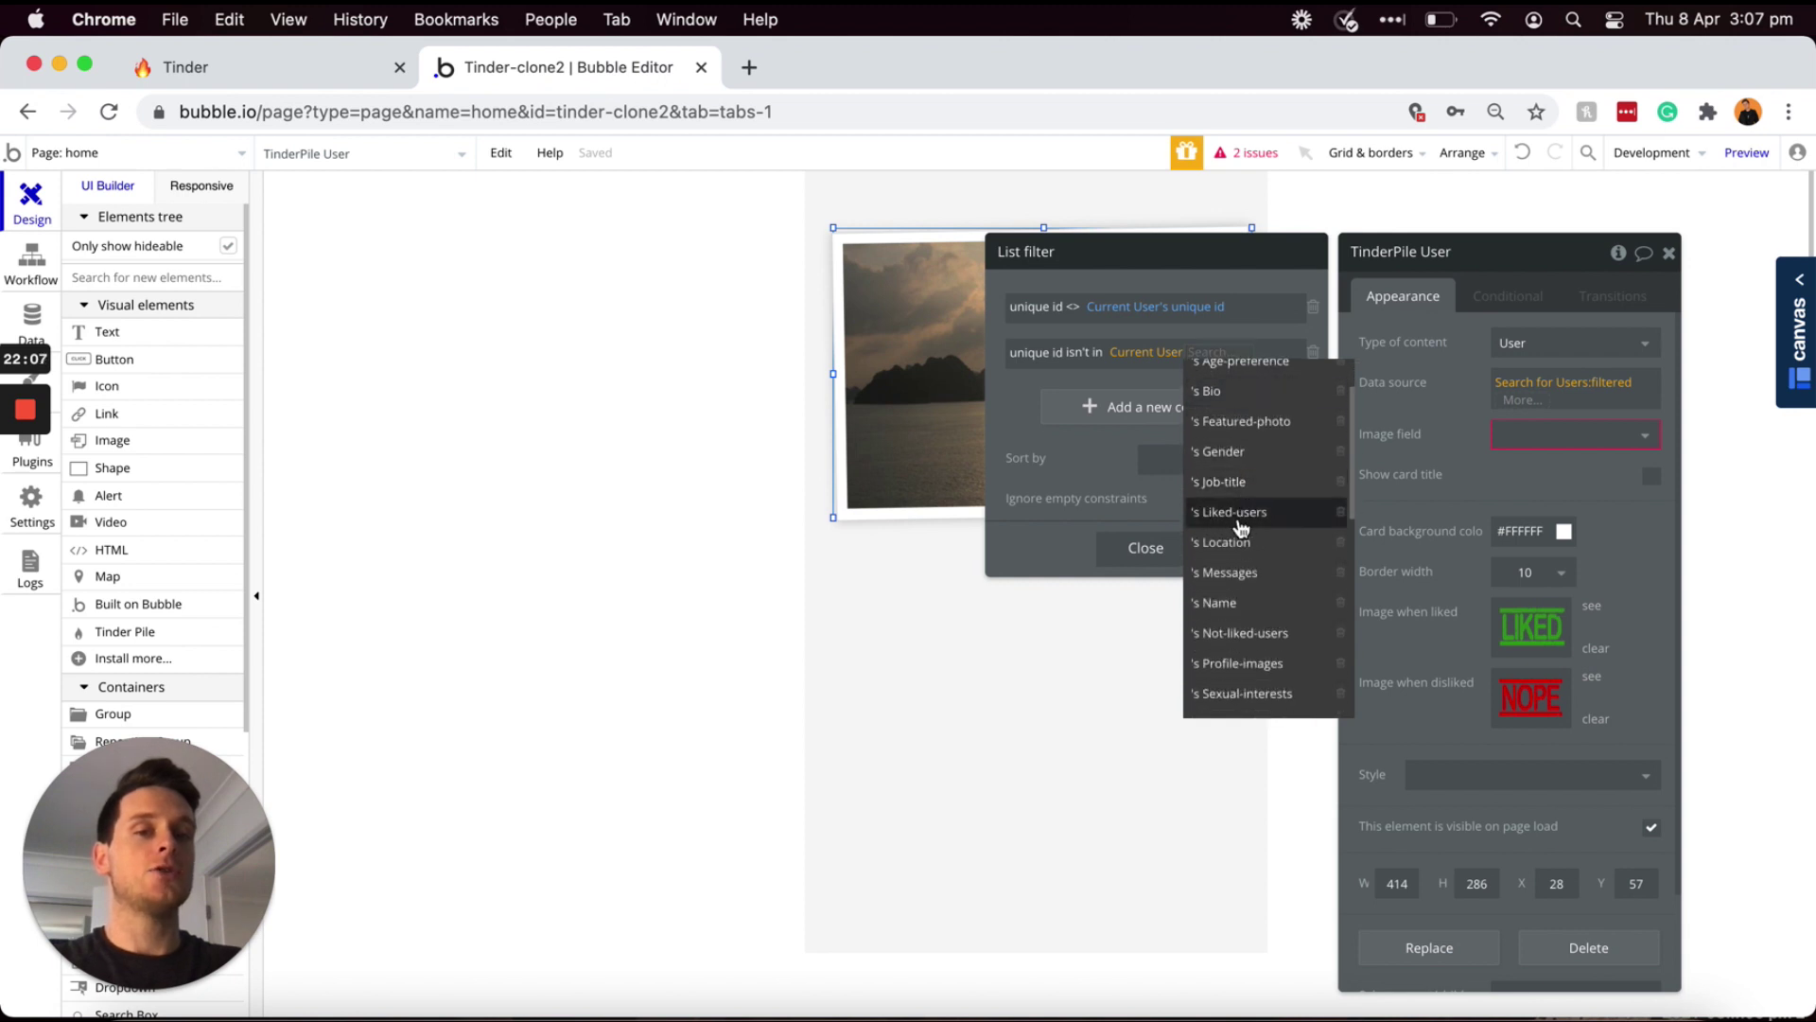
{"action": "left_click", "coordinate": [1240, 515]}
{"action": "type", "text": "uni"}
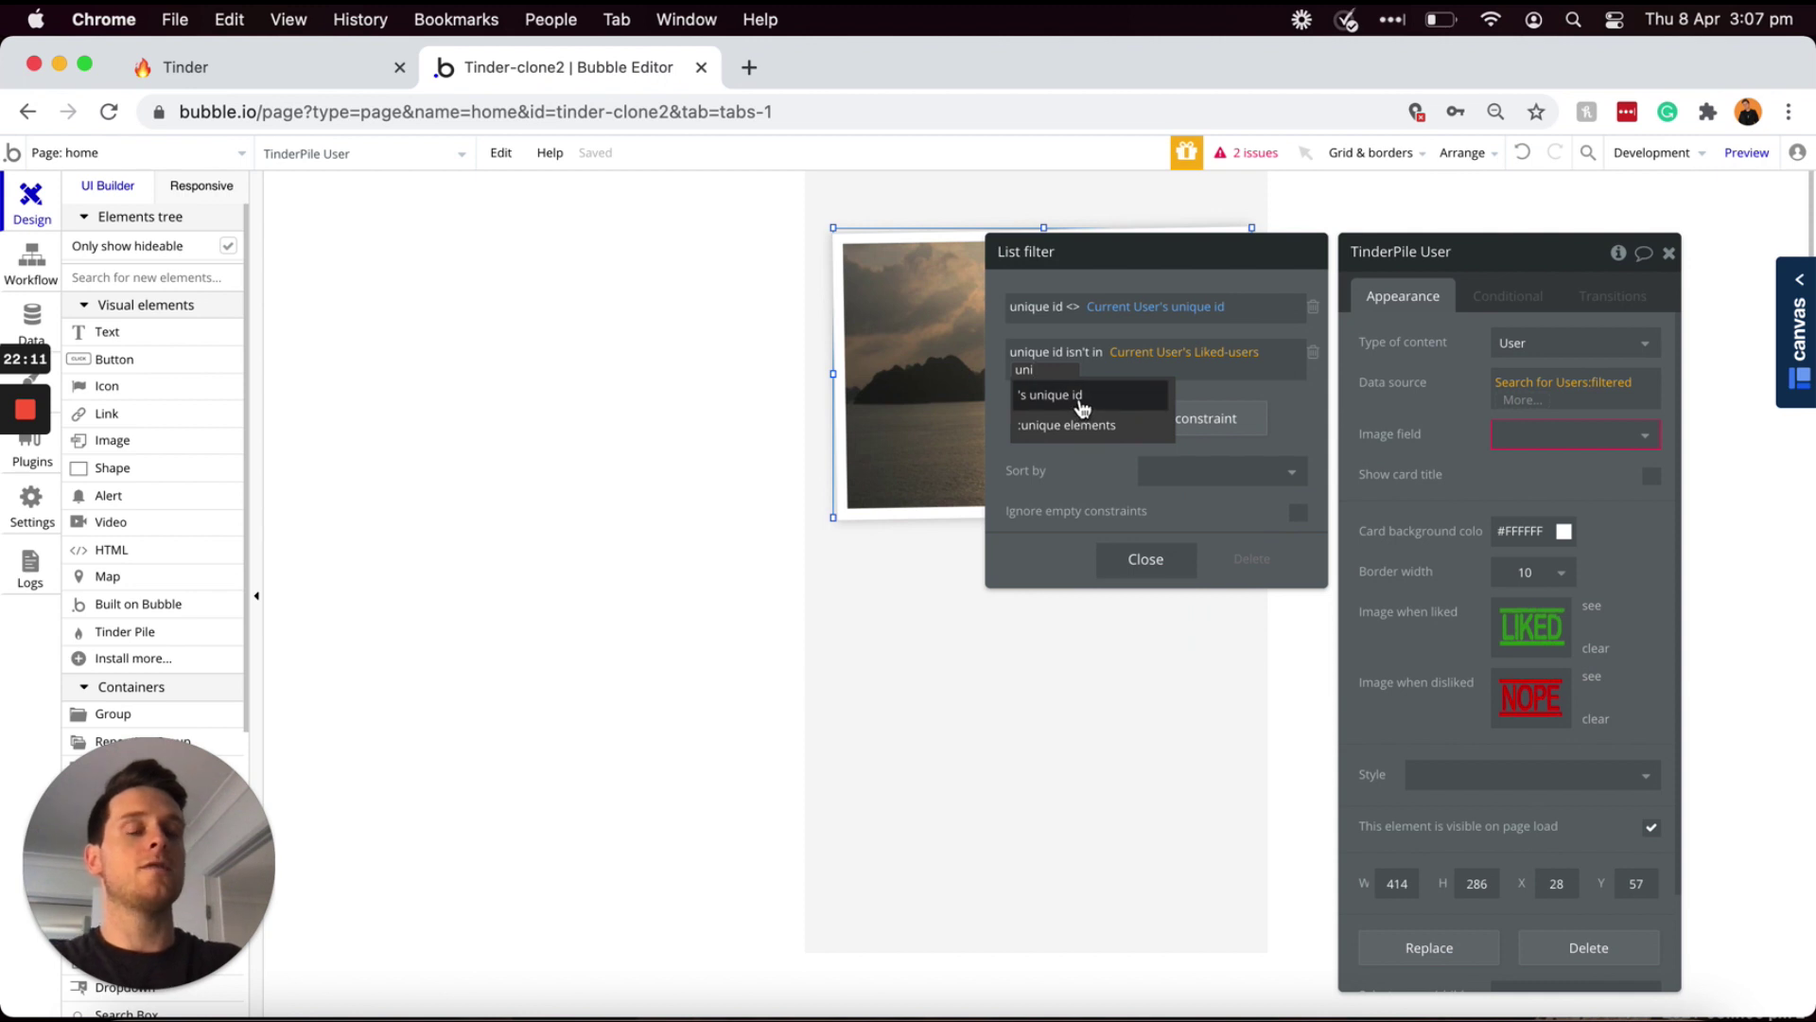
{"action": "left_click", "coordinate": [1081, 406]}
{"action": "left_click", "coordinate": [1021, 401]}
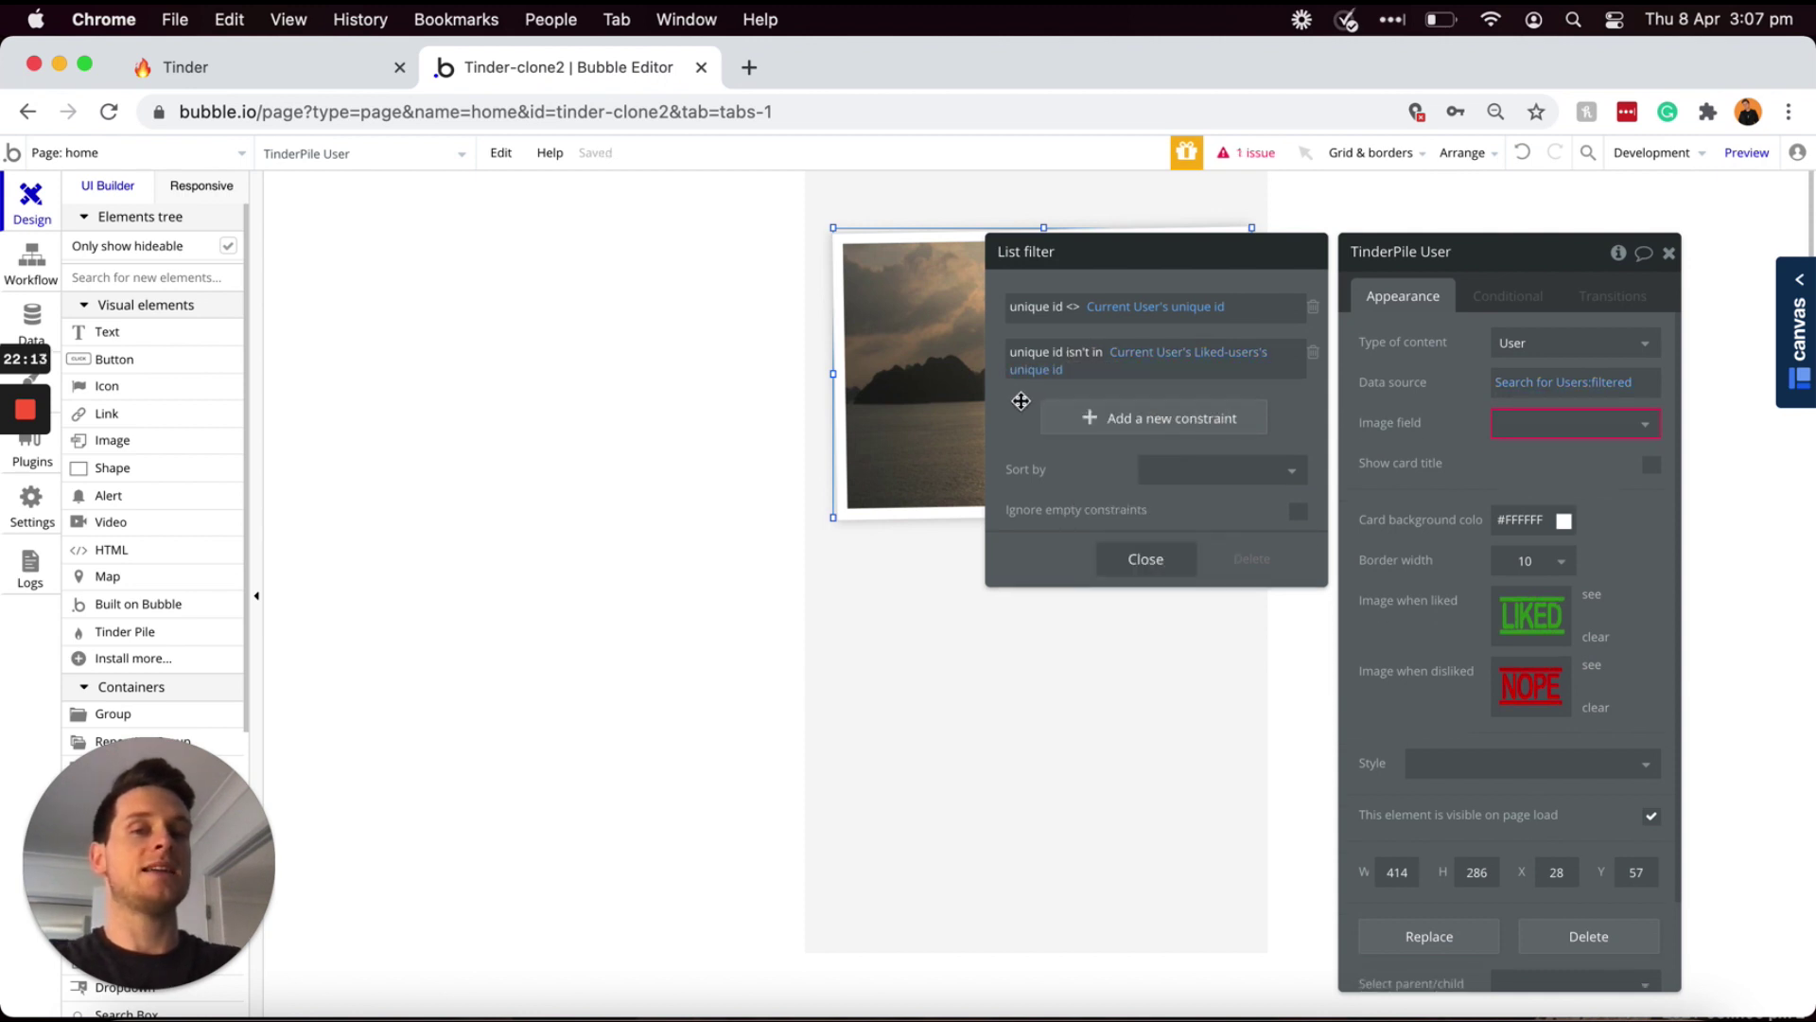
- Add a third list filter constraint so that unique id isn't in Current User's Not-liked-users's unique id, and close the filter
{"action": "left_click", "coordinate": [1063, 422]}
{"action": "left_click", "coordinate": [1031, 409]}
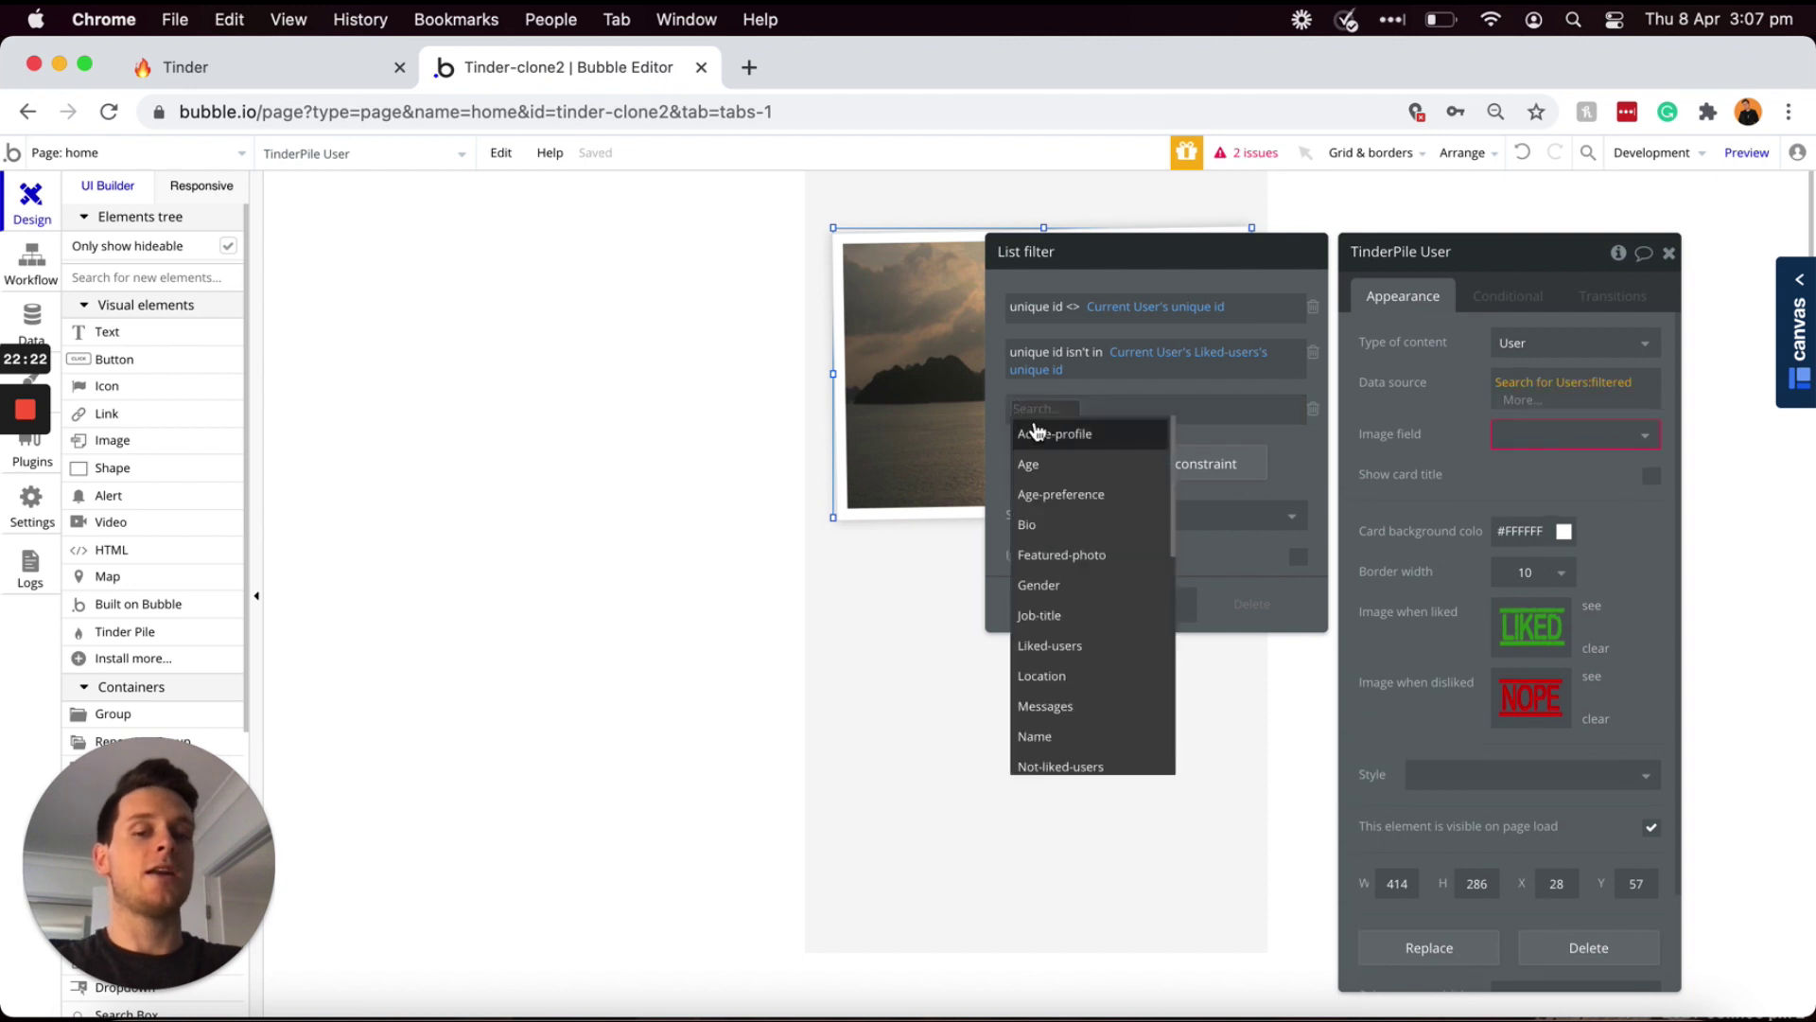
{"action": "type", "text": "uni"}
{"action": "left_click", "coordinate": [1081, 435]}
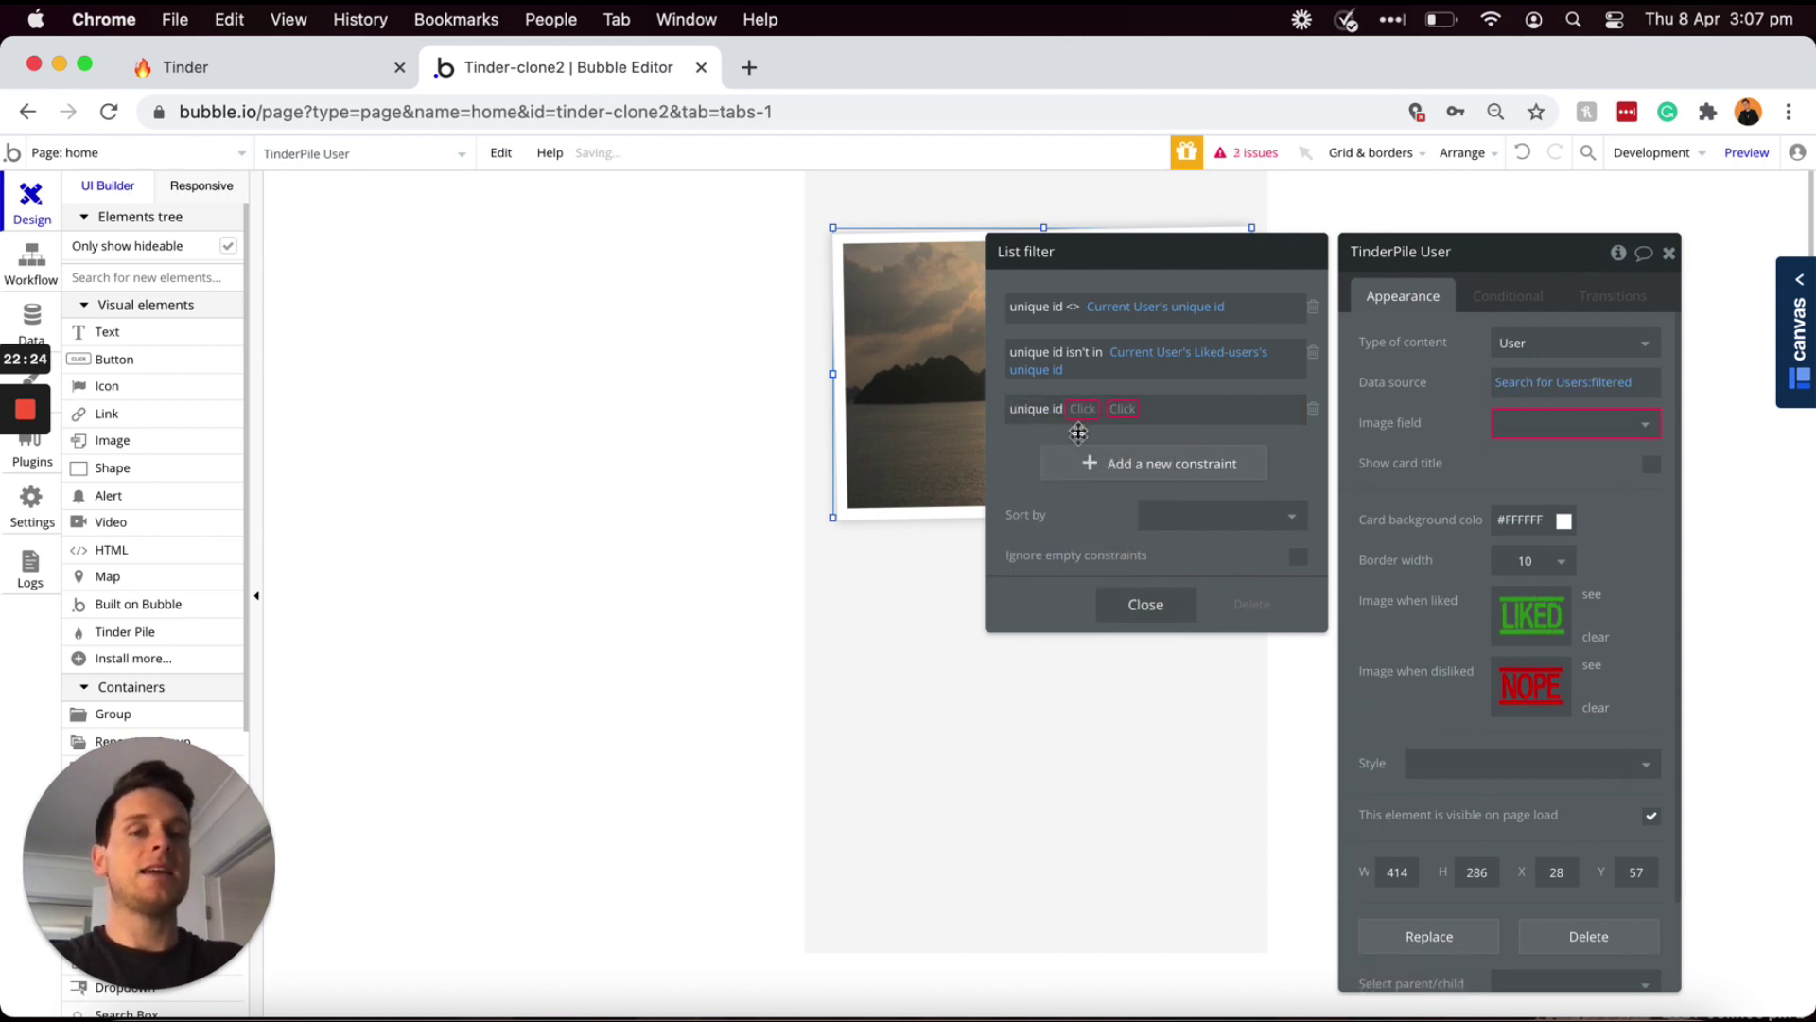
{"action": "left_click", "coordinate": [1082, 409]}
{"action": "left_click", "coordinate": [1118, 544]}
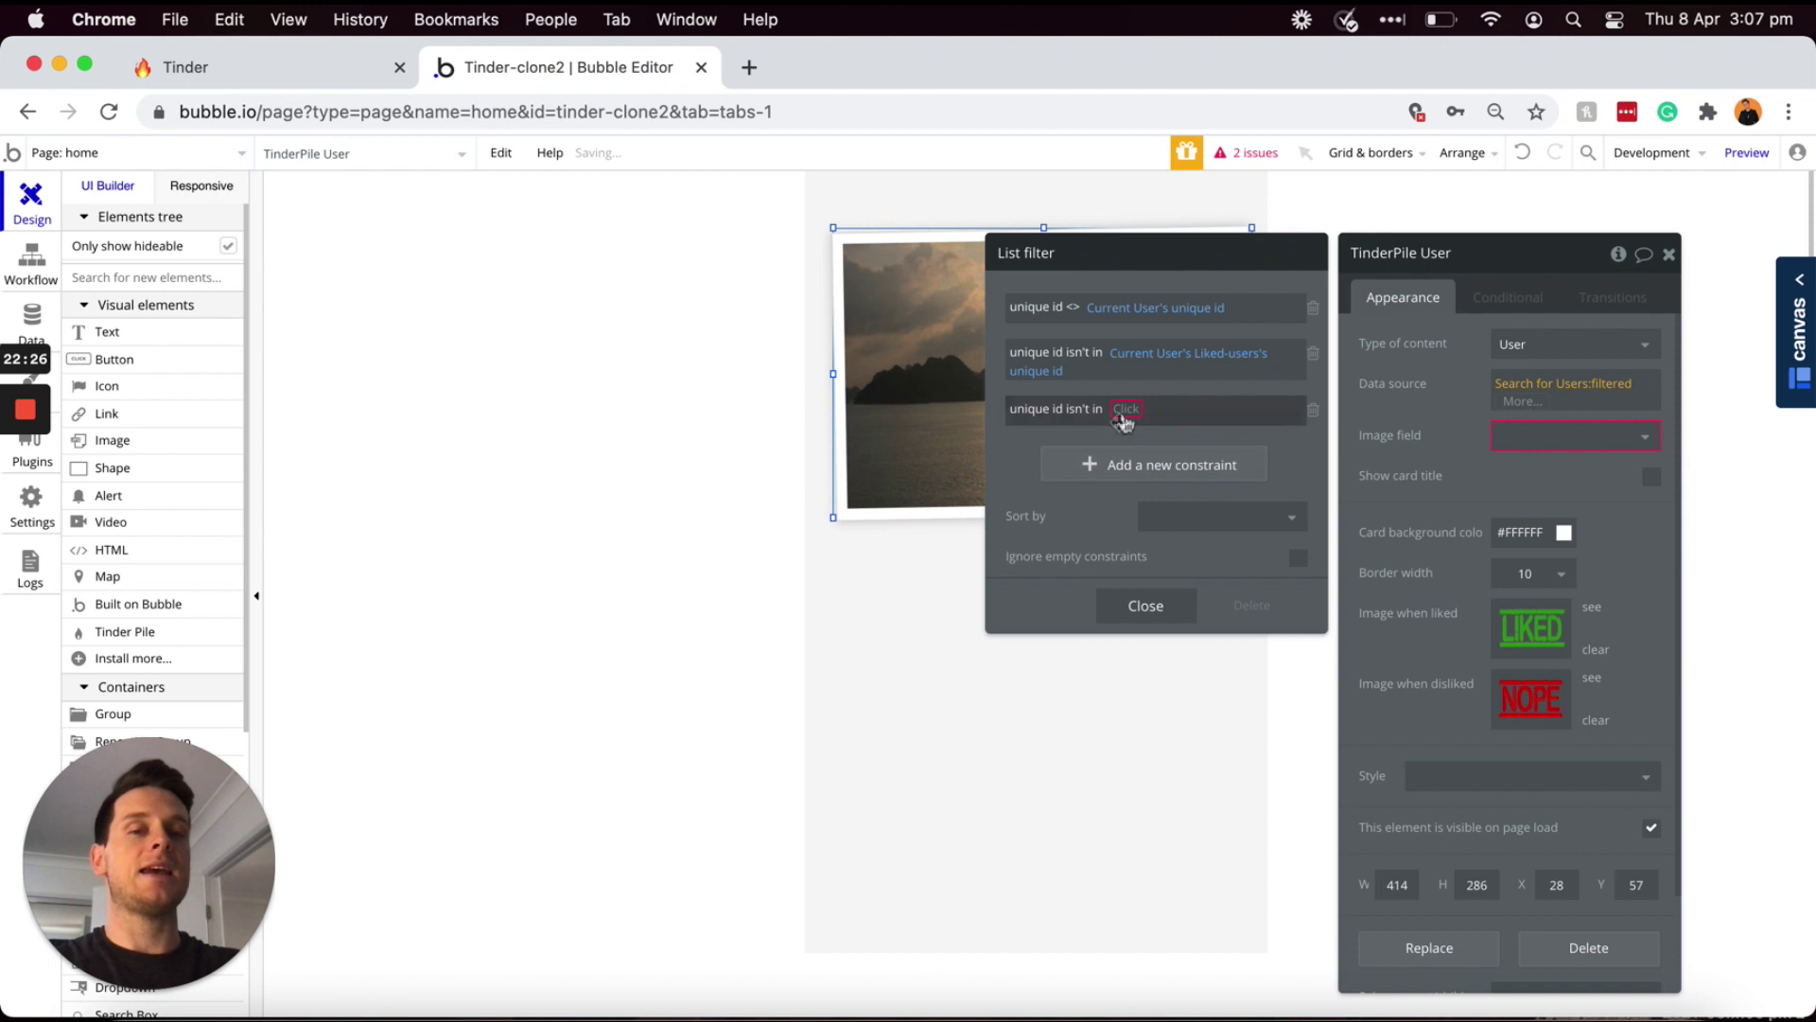
{"action": "left_click", "coordinate": [1126, 410]}
{"action": "left_click", "coordinate": [1139, 439]}
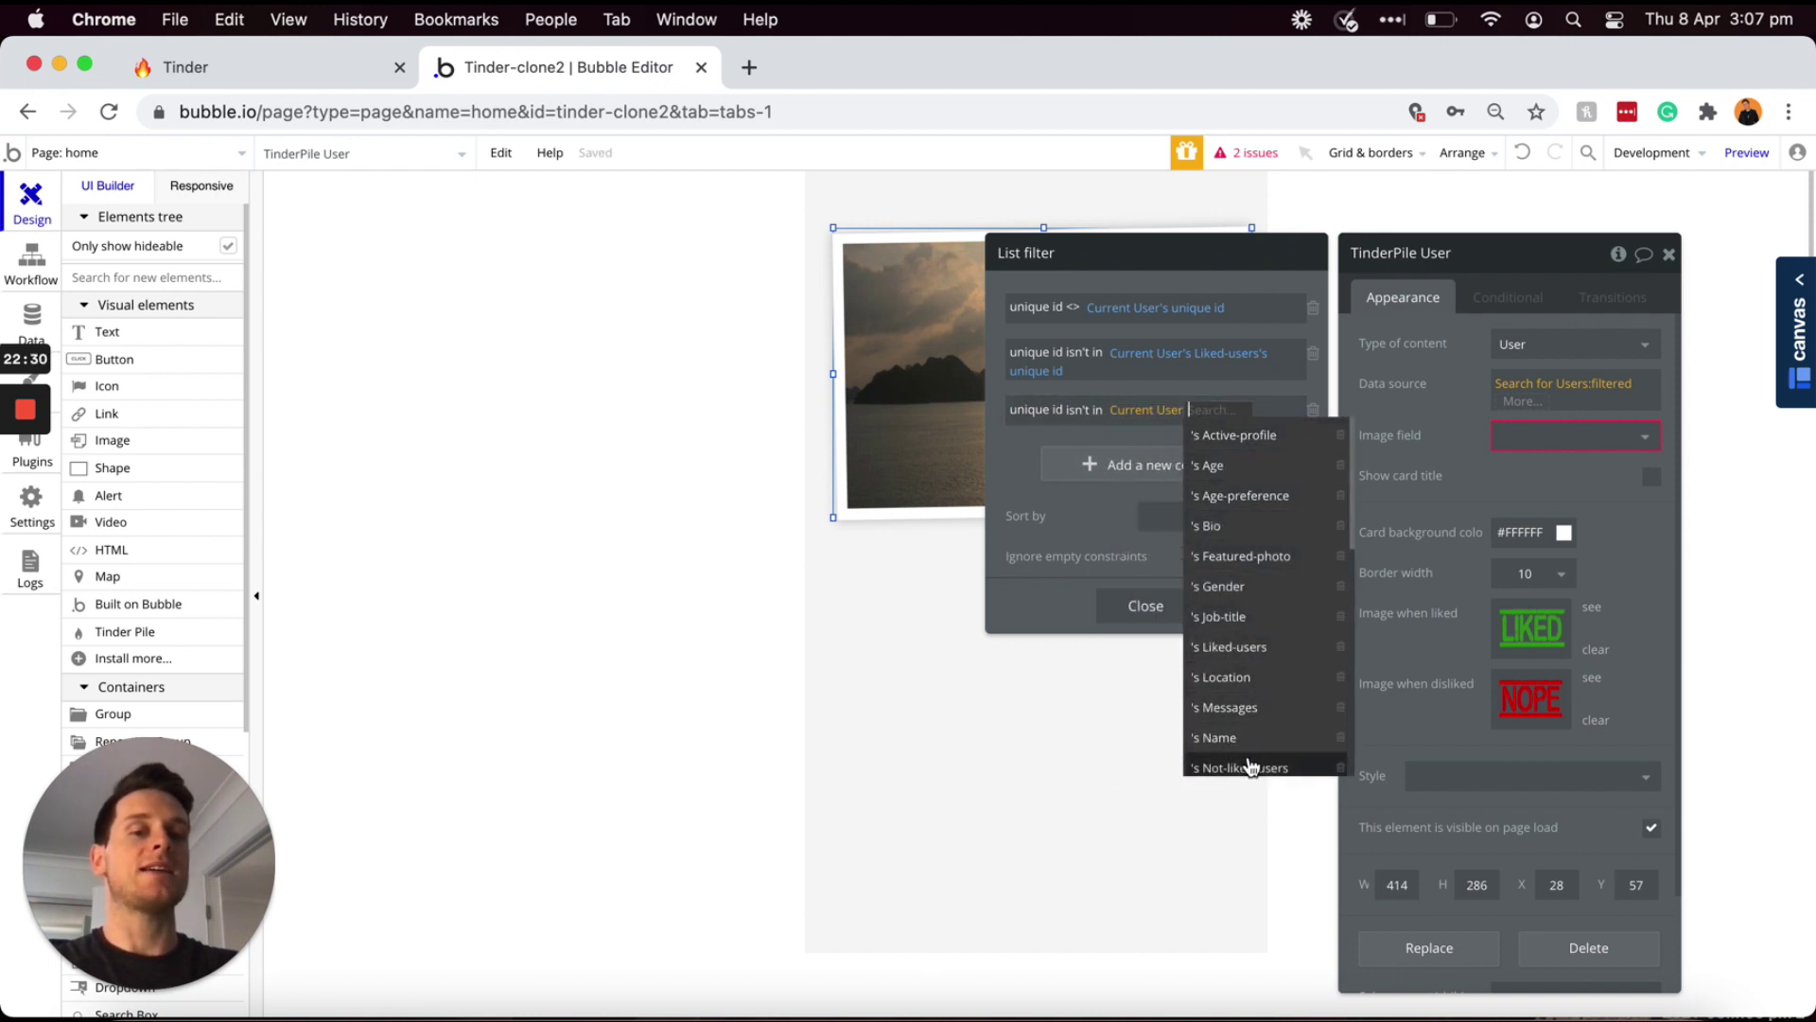
{"action": "scroll", "coordinate": [1245, 762], "scroll_direction": "down", "scroll_amount": 1}
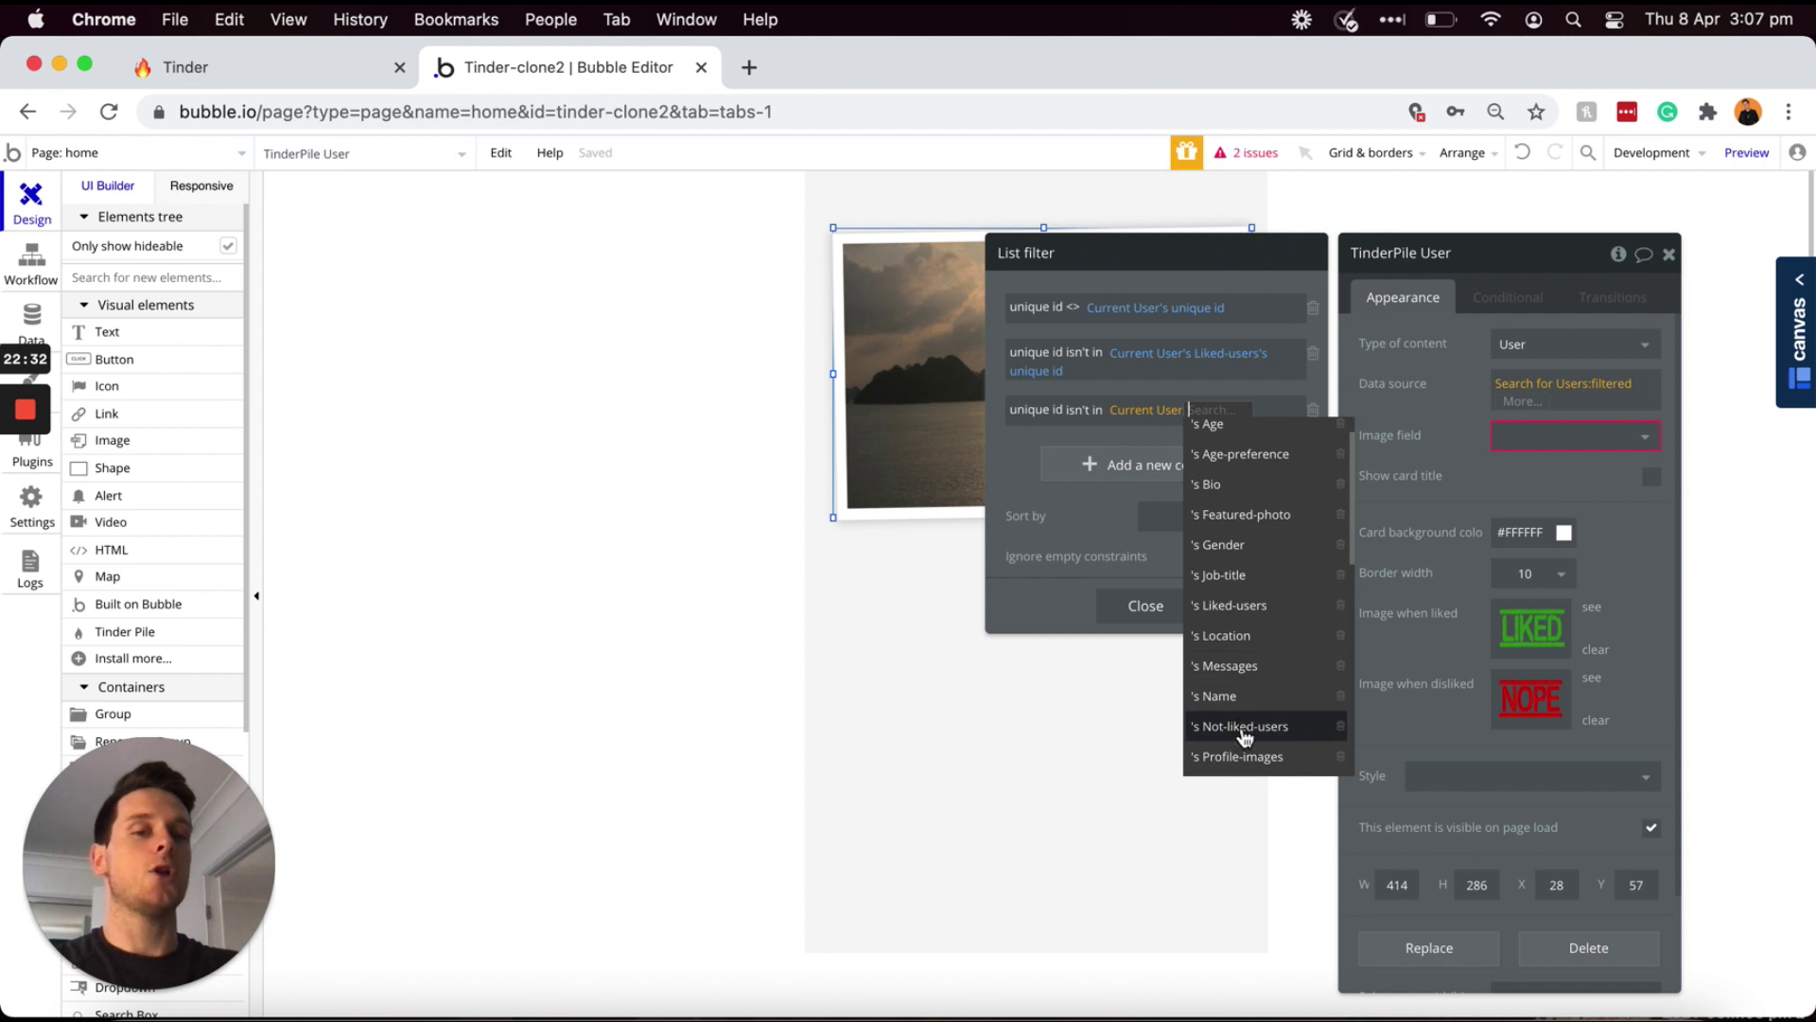
{"action": "left_click", "coordinate": [1243, 727]}
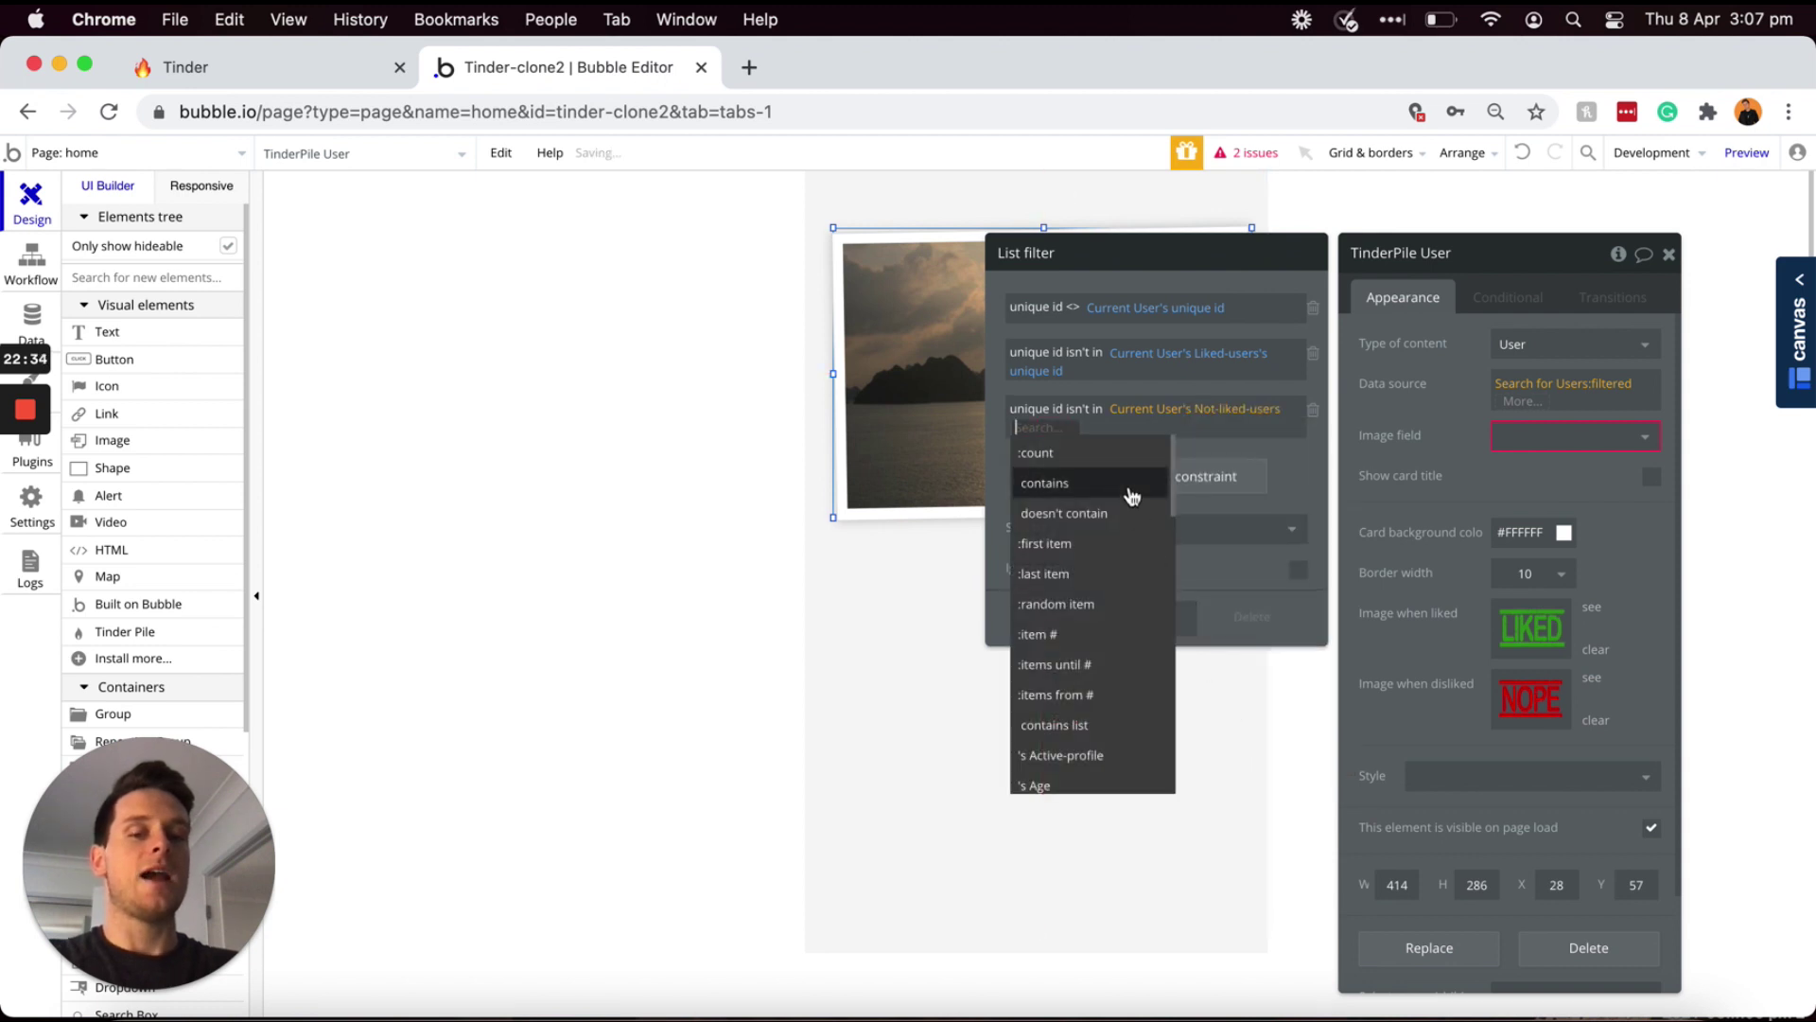
{"action": "type", "text": "uni"}
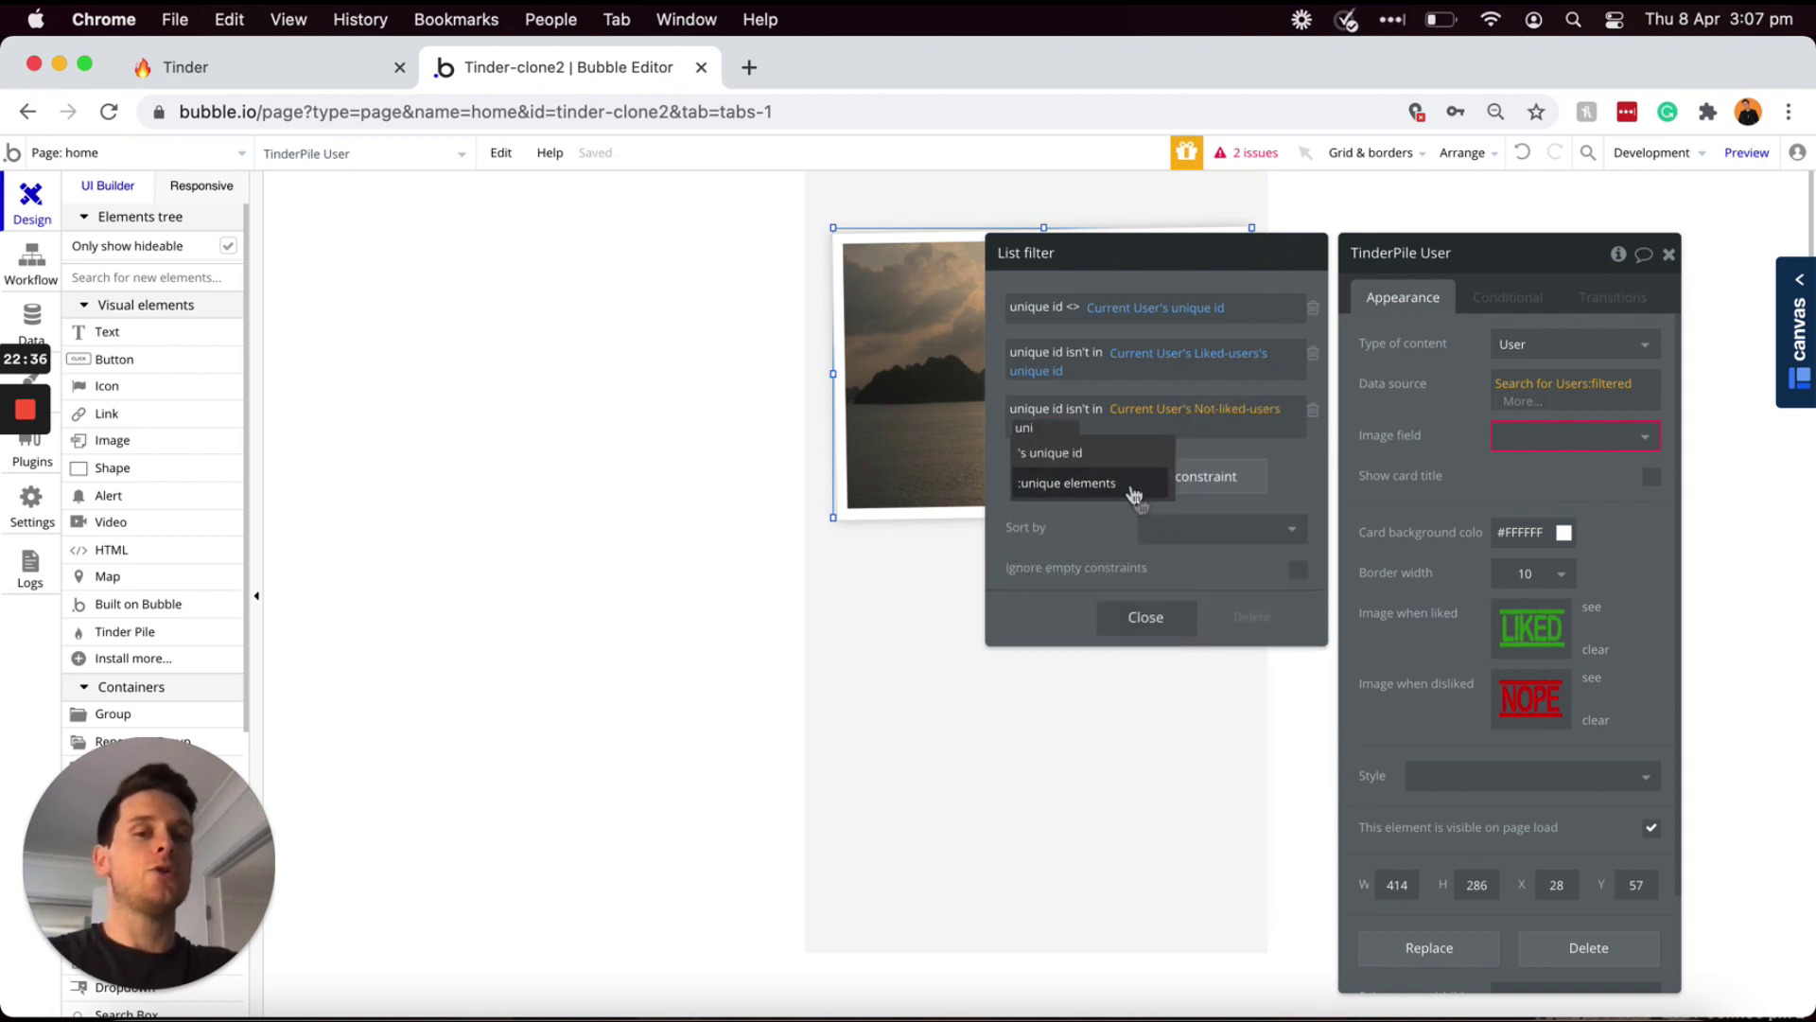
{"action": "left_click", "coordinate": [1107, 456]}
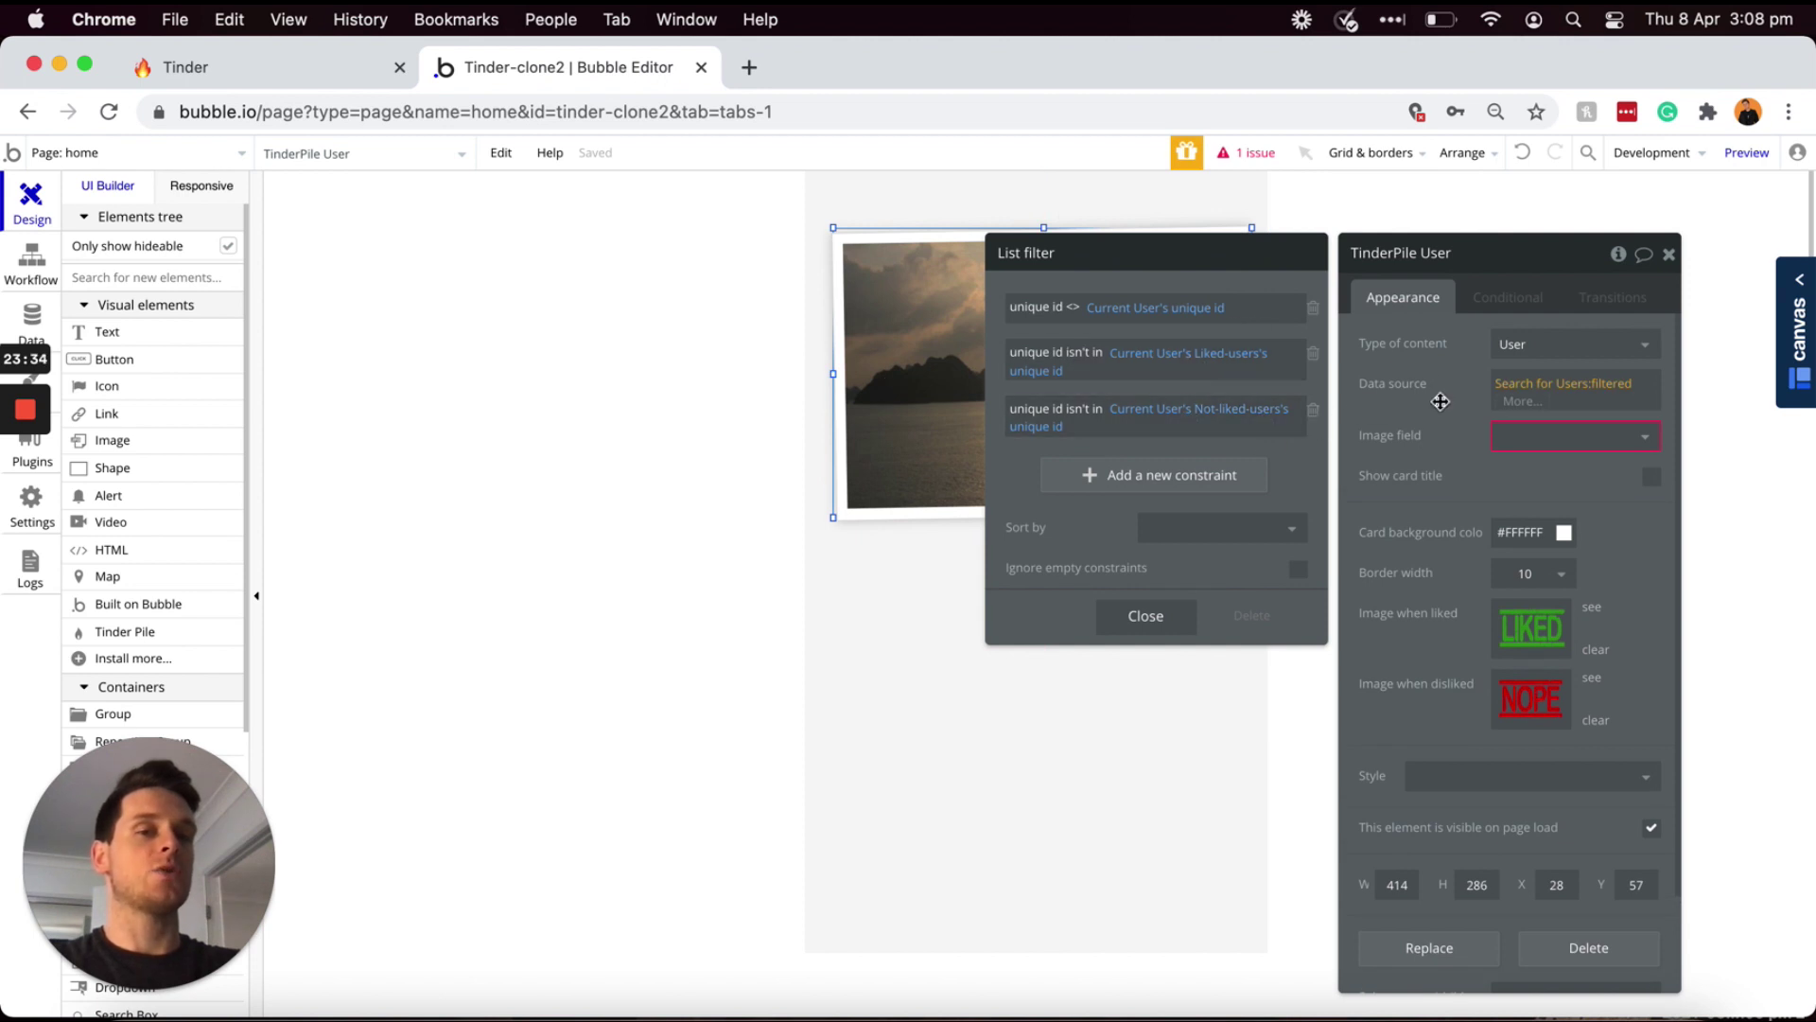
{"action": "left_click", "coordinate": [1440, 407]}
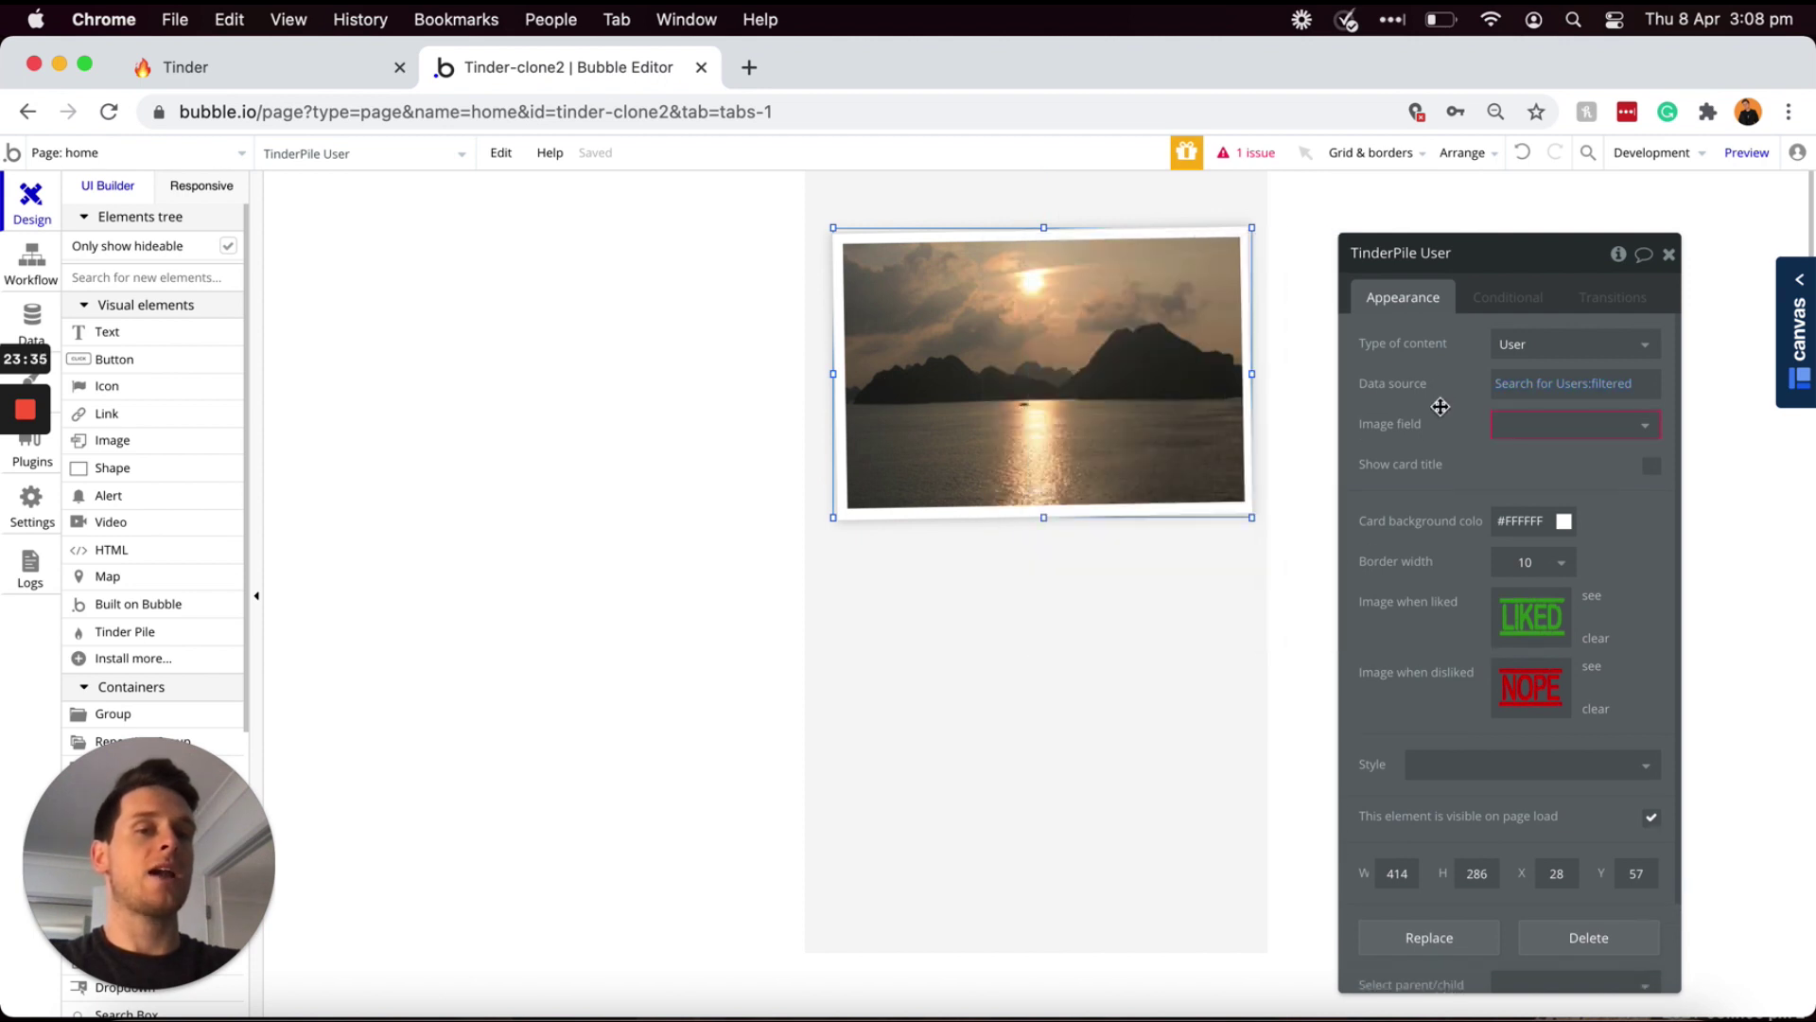
- Set the Tinder Pile's image field to Featured-photo and open the user search constraints for review
{"action": "left_click", "coordinate": [1541, 424]}
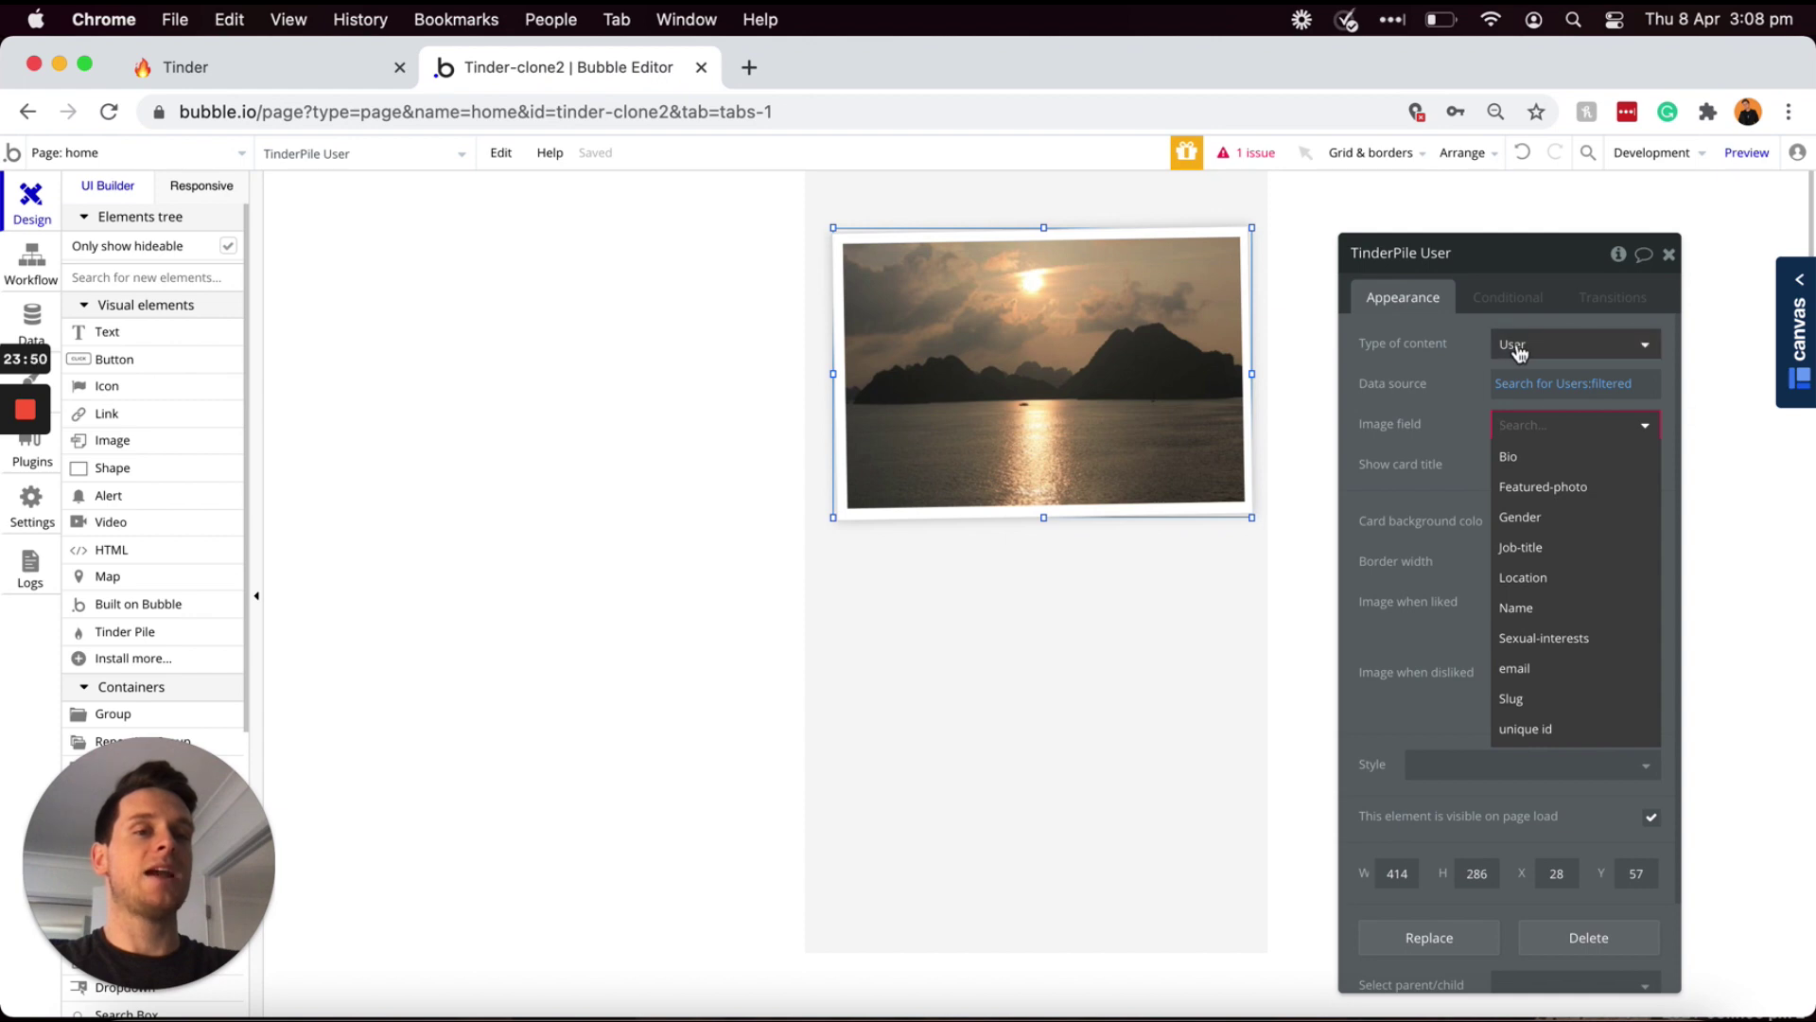
{"action": "left_click", "coordinate": [1561, 487]}
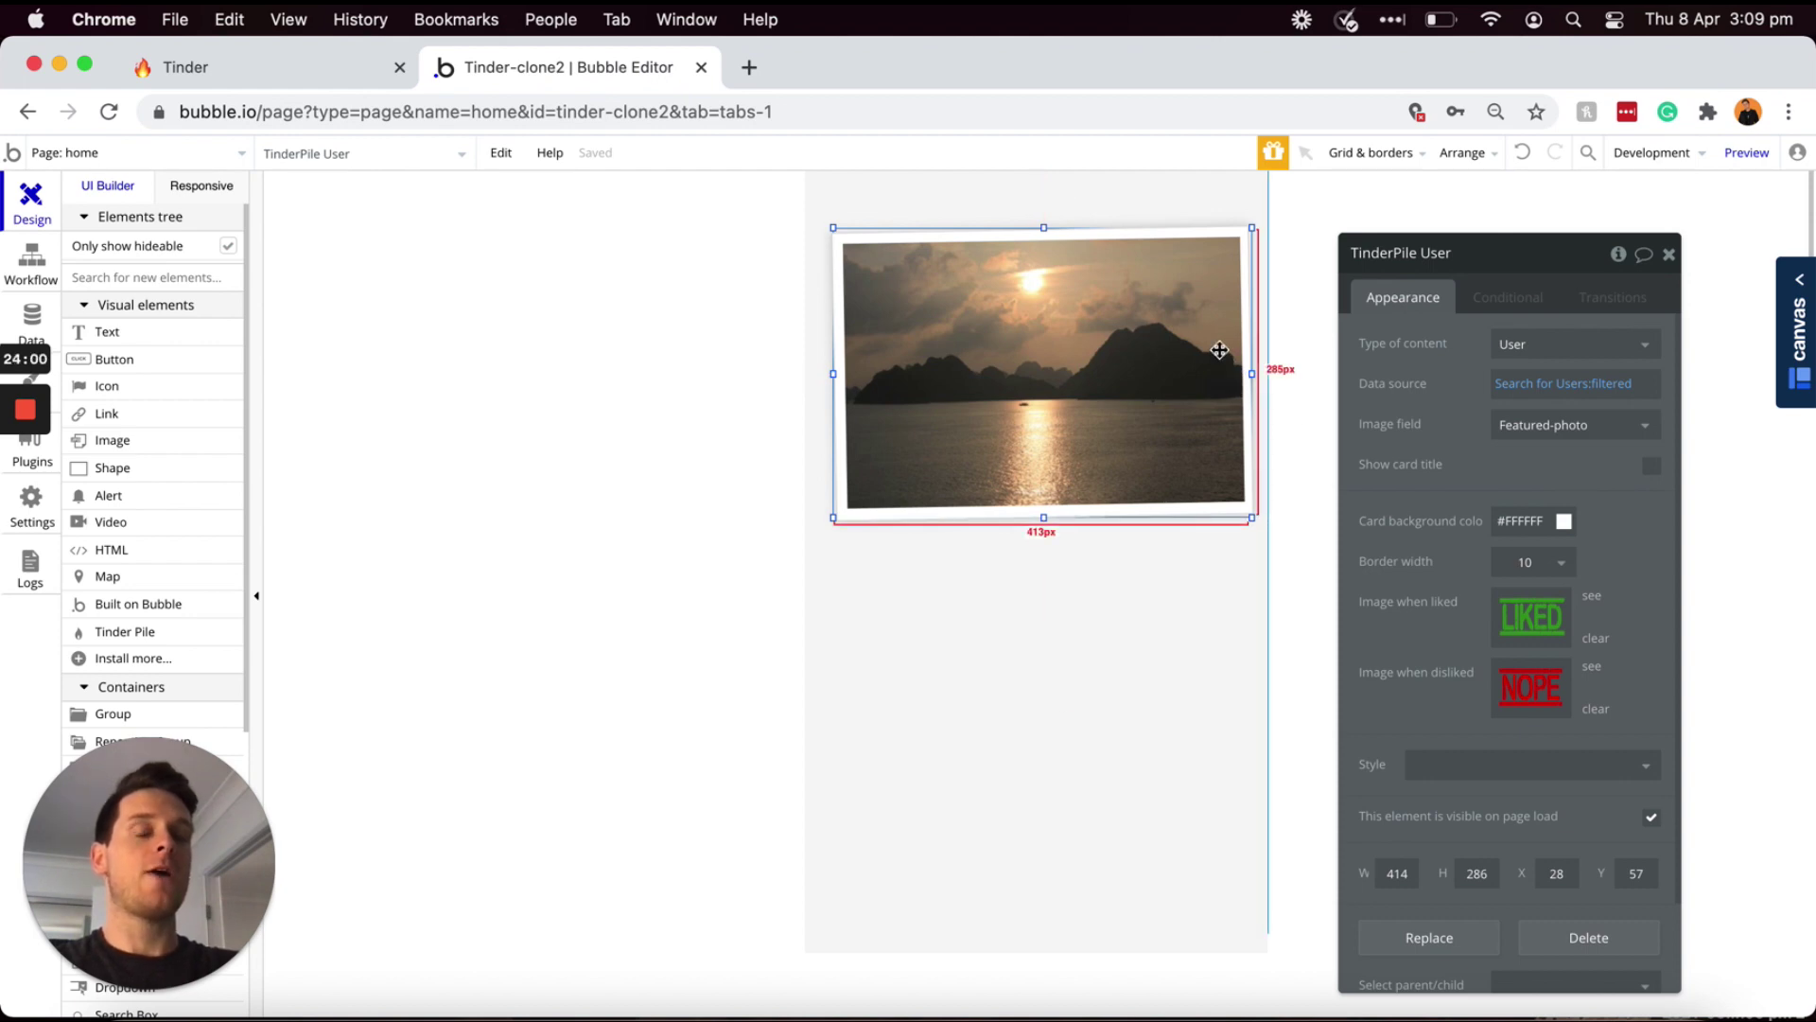
{"action": "left_click", "coordinate": [1518, 384]}
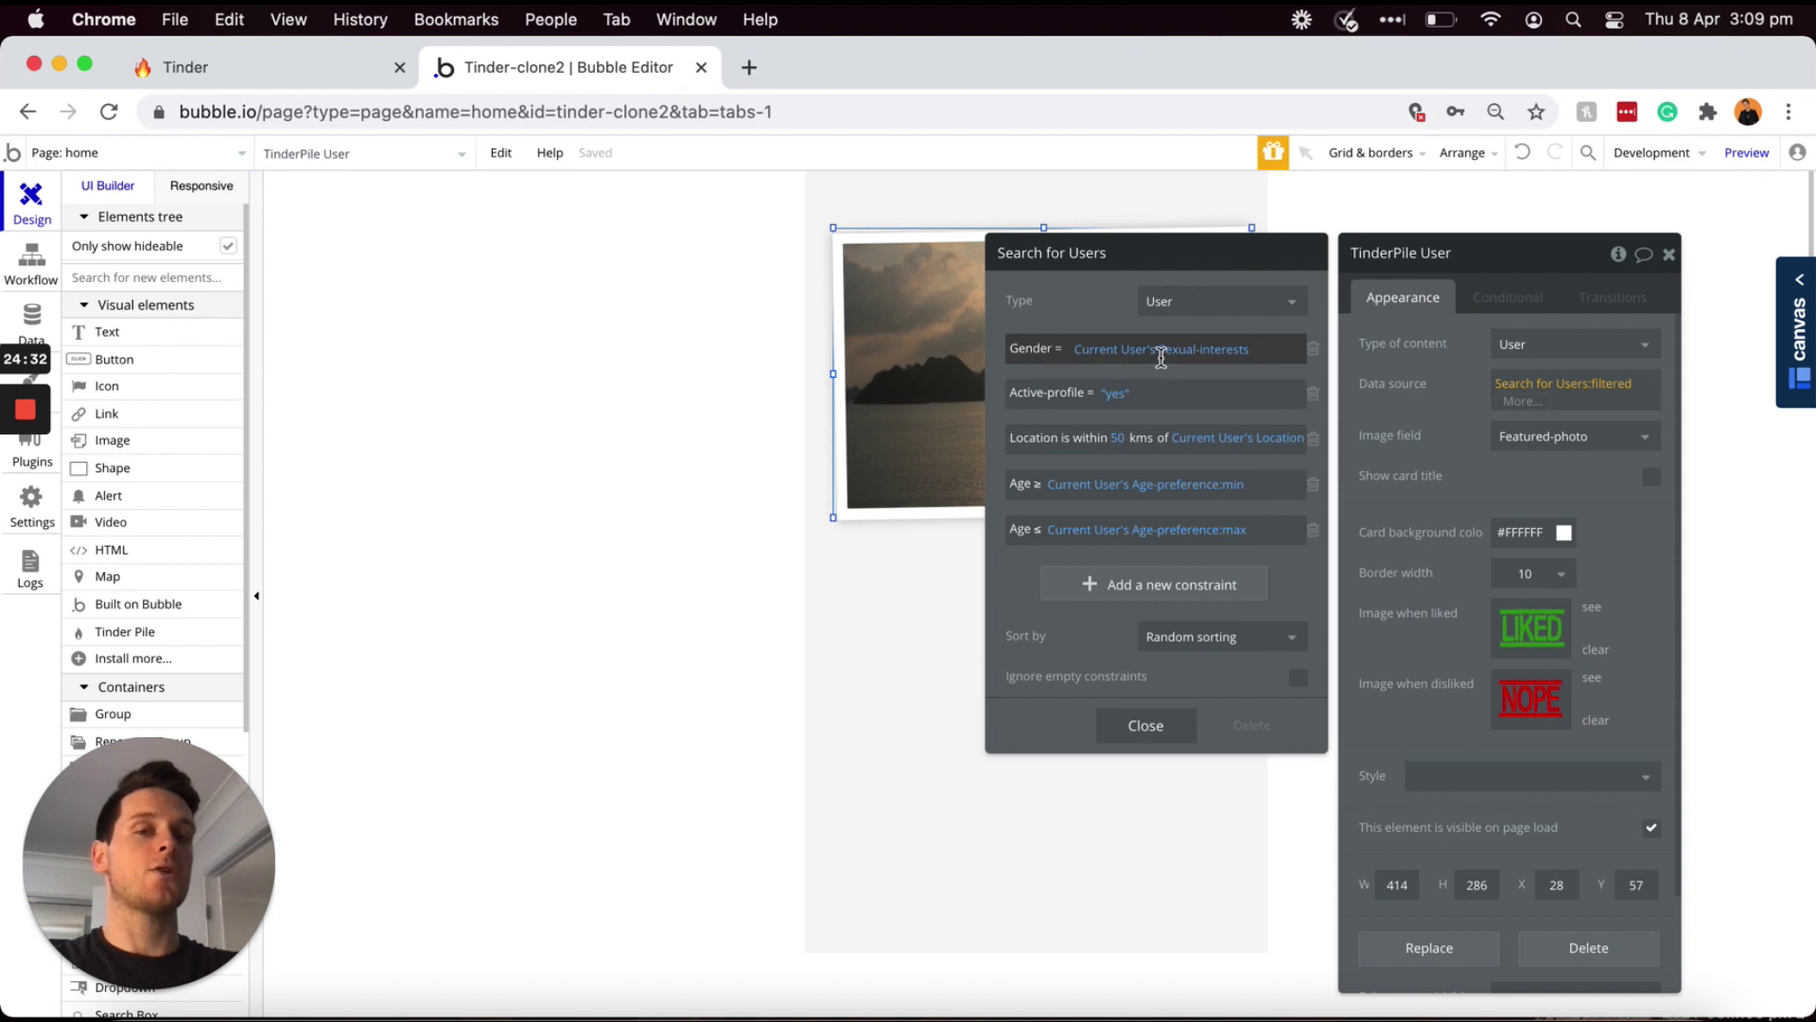
- Define a condition on the Tinder Pile for when Current User's Sexual-interests is Both
{"action": "left_click", "coordinate": [1505, 308]}
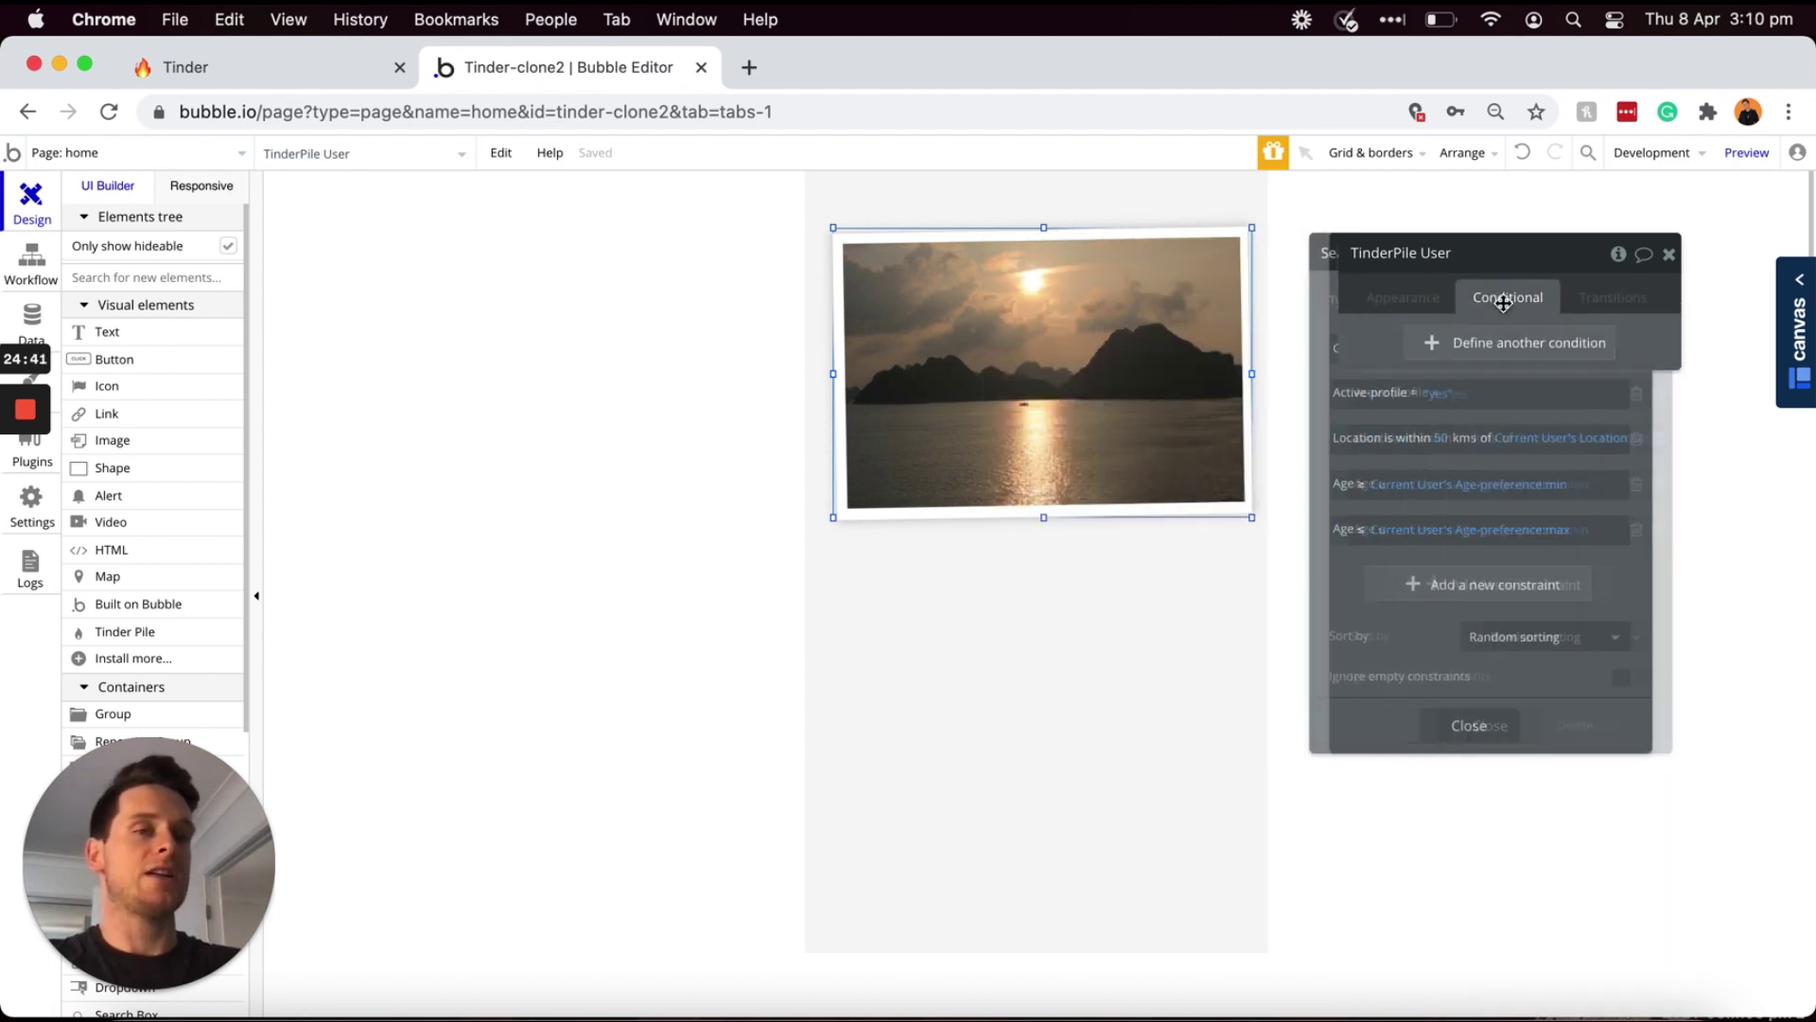
{"action": "left_click", "coordinate": [1490, 348]}
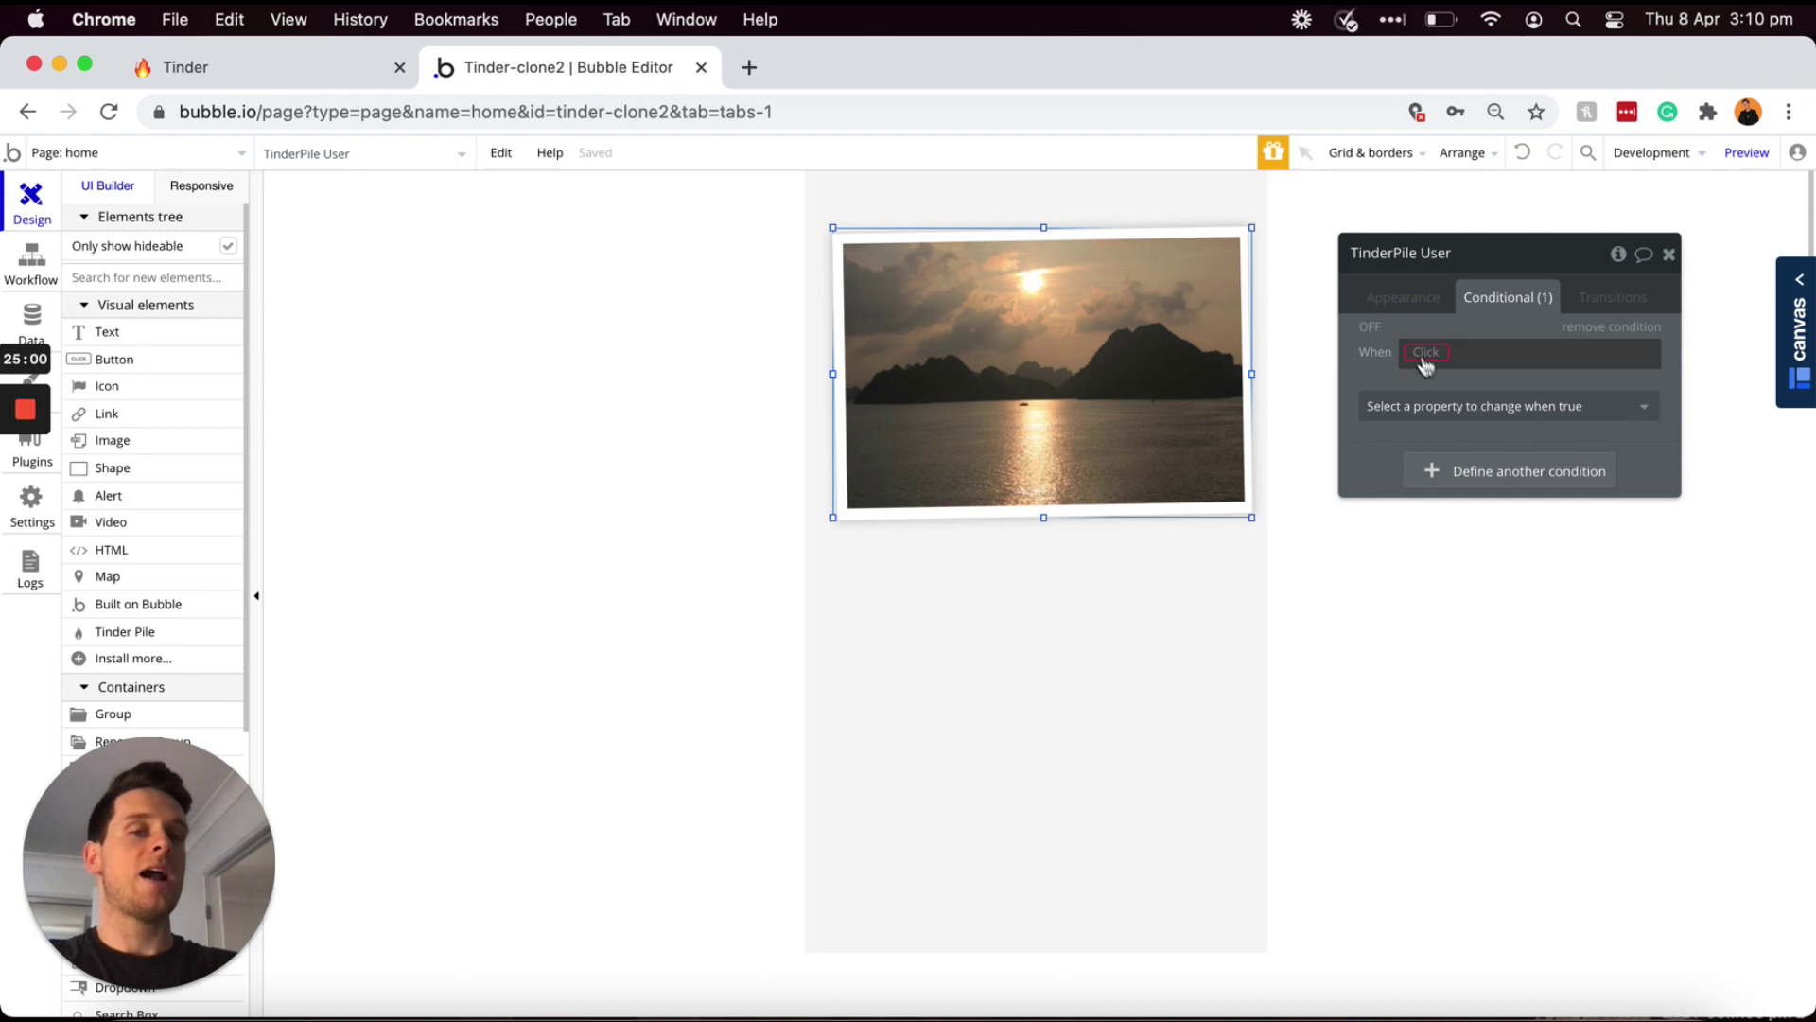
{"action": "left_click", "coordinate": [1419, 360]}
{"action": "left_click", "coordinate": [1448, 409]}
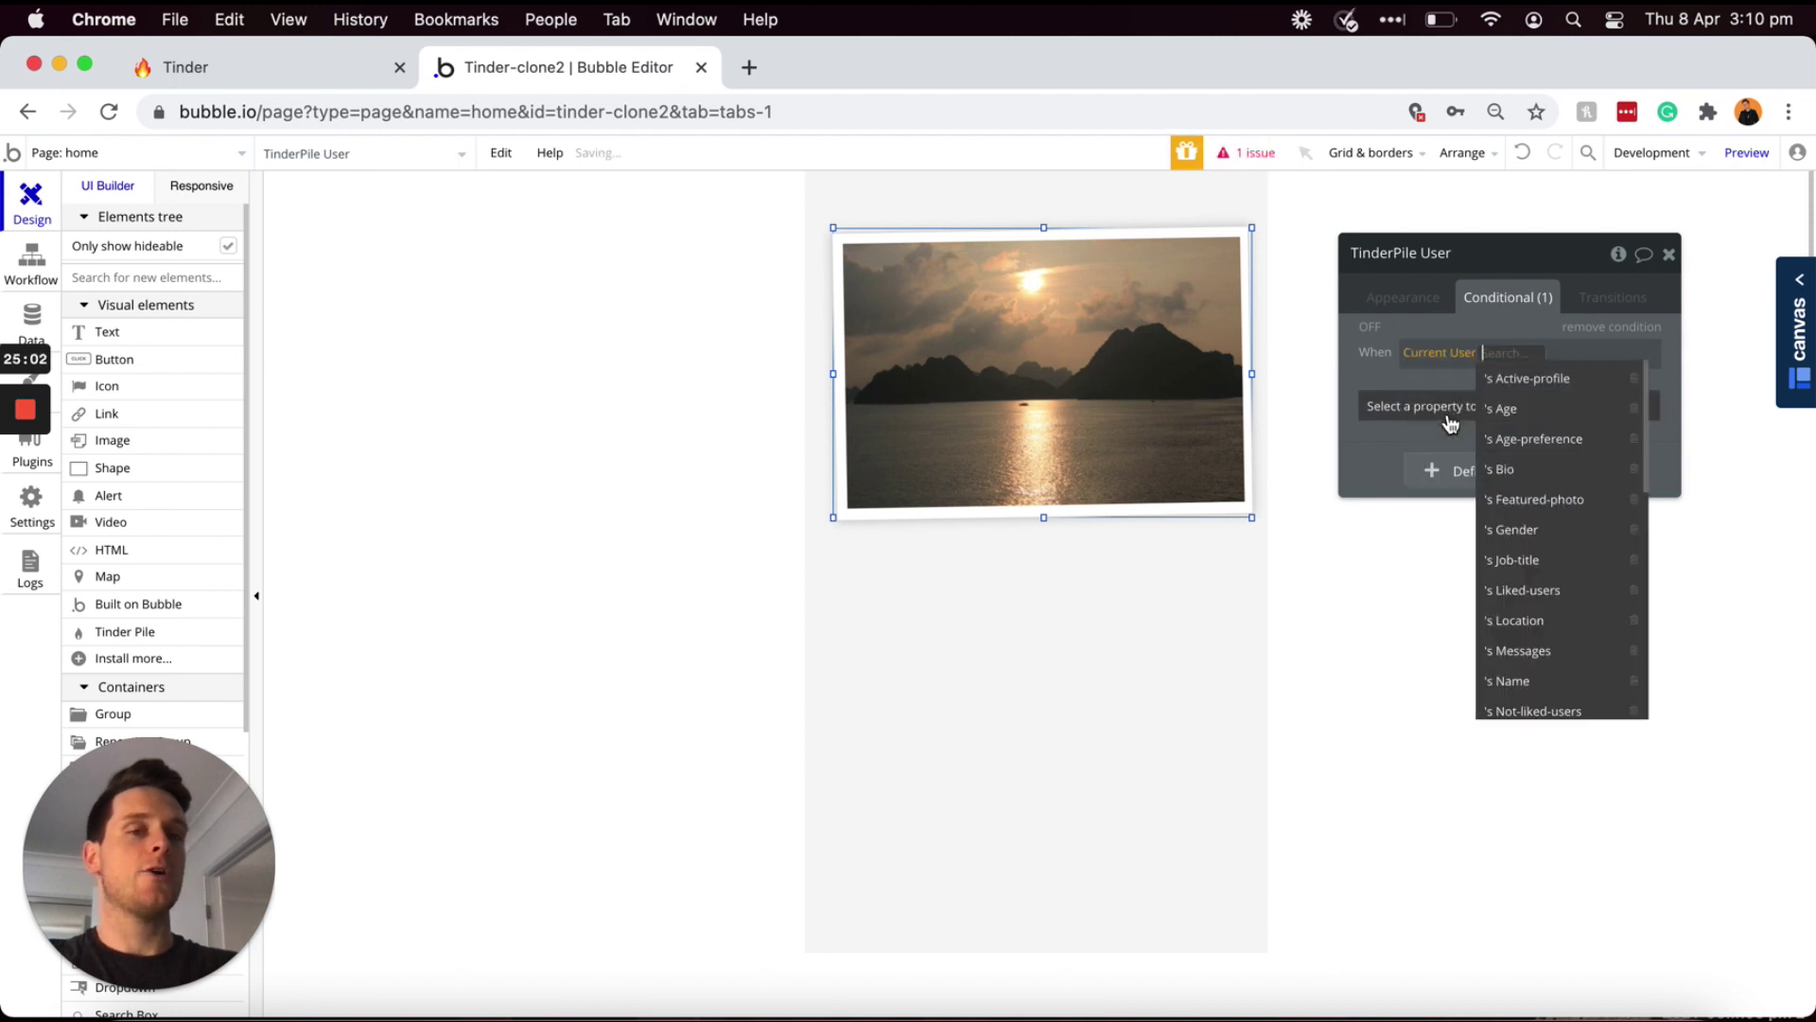
{"action": "scroll", "coordinate": [1542, 456], "scroll_direction": "down", "scroll_amount": 3}
{"action": "left_click", "coordinate": [1530, 601]}
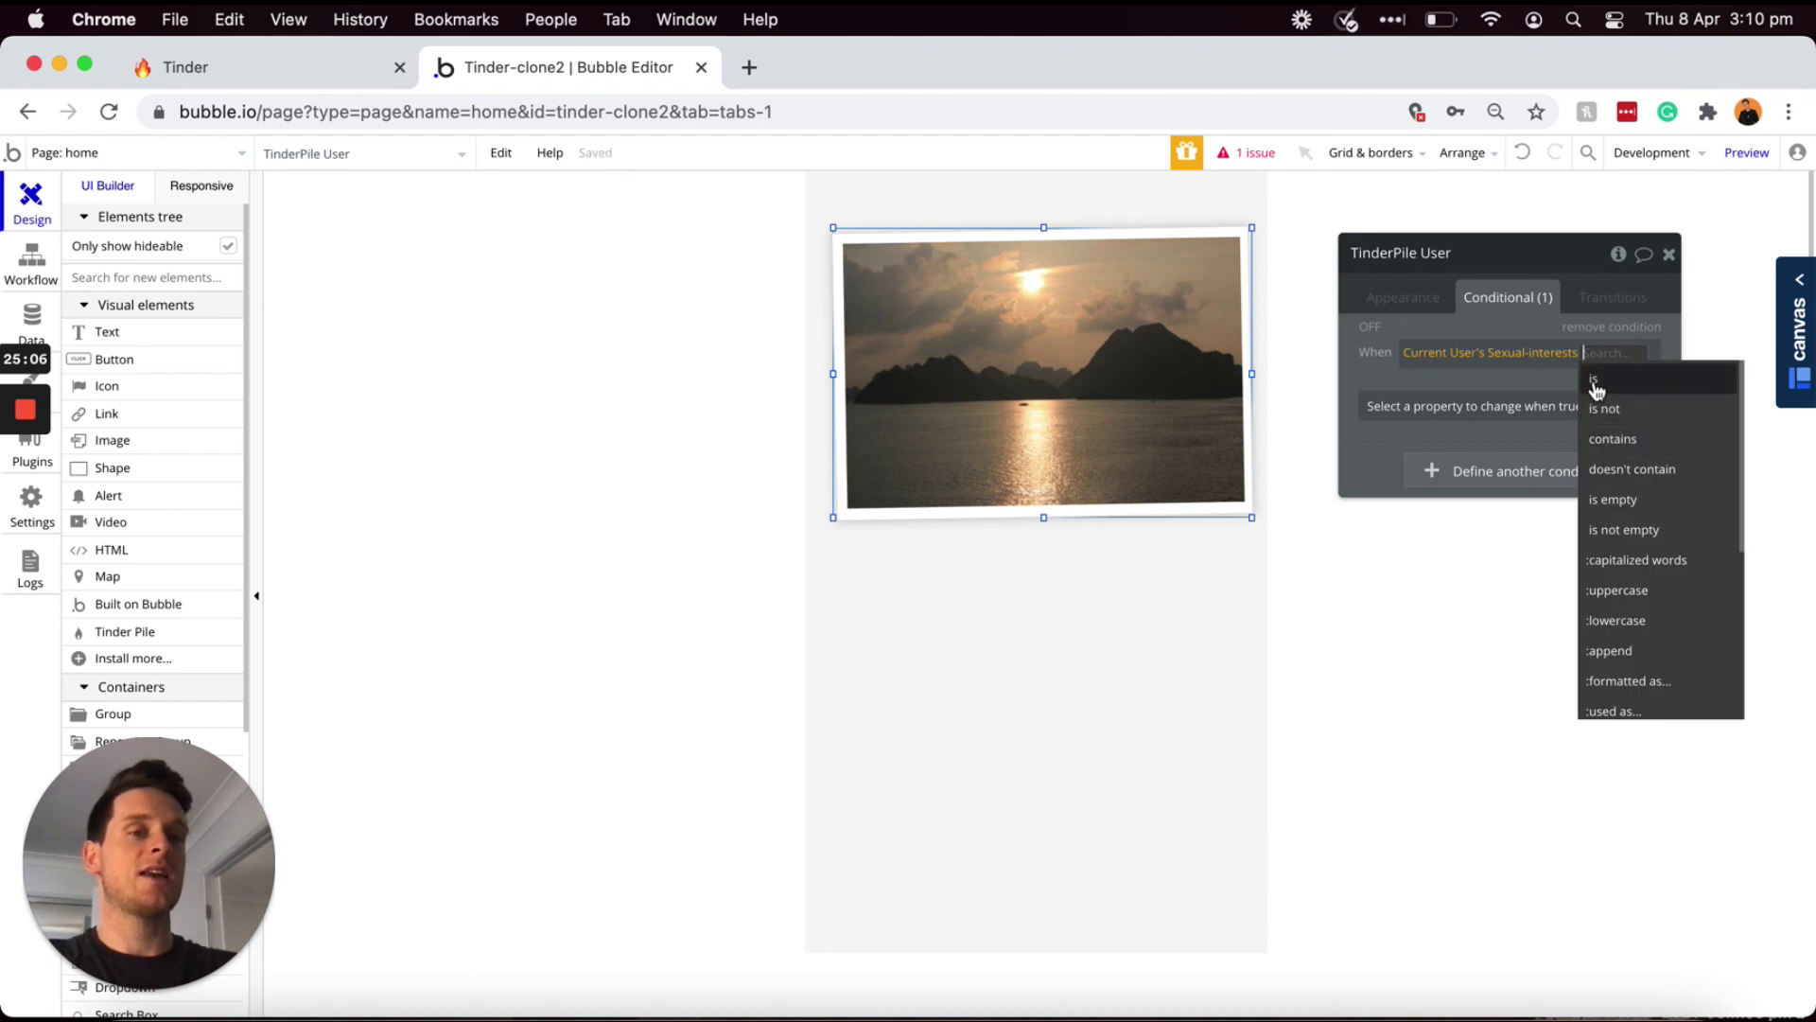
{"action": "left_click", "coordinate": [1595, 382]}
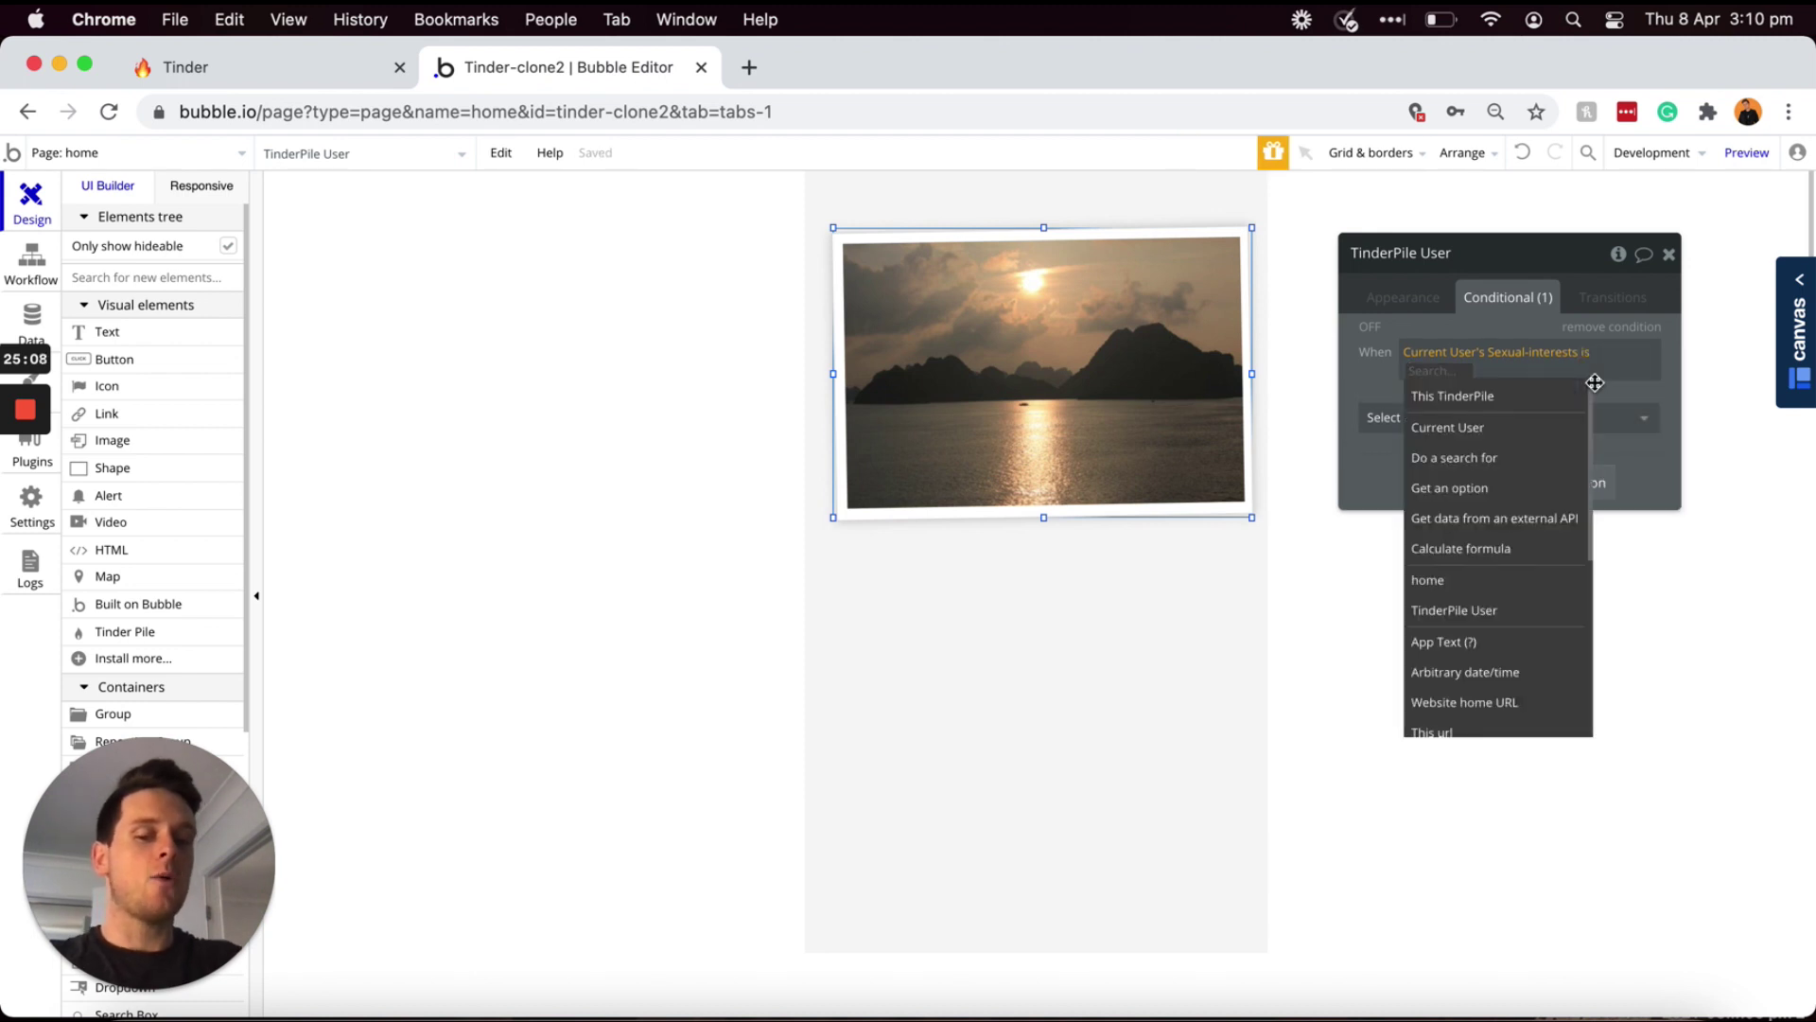
{"action": "type", "text": "Both"}
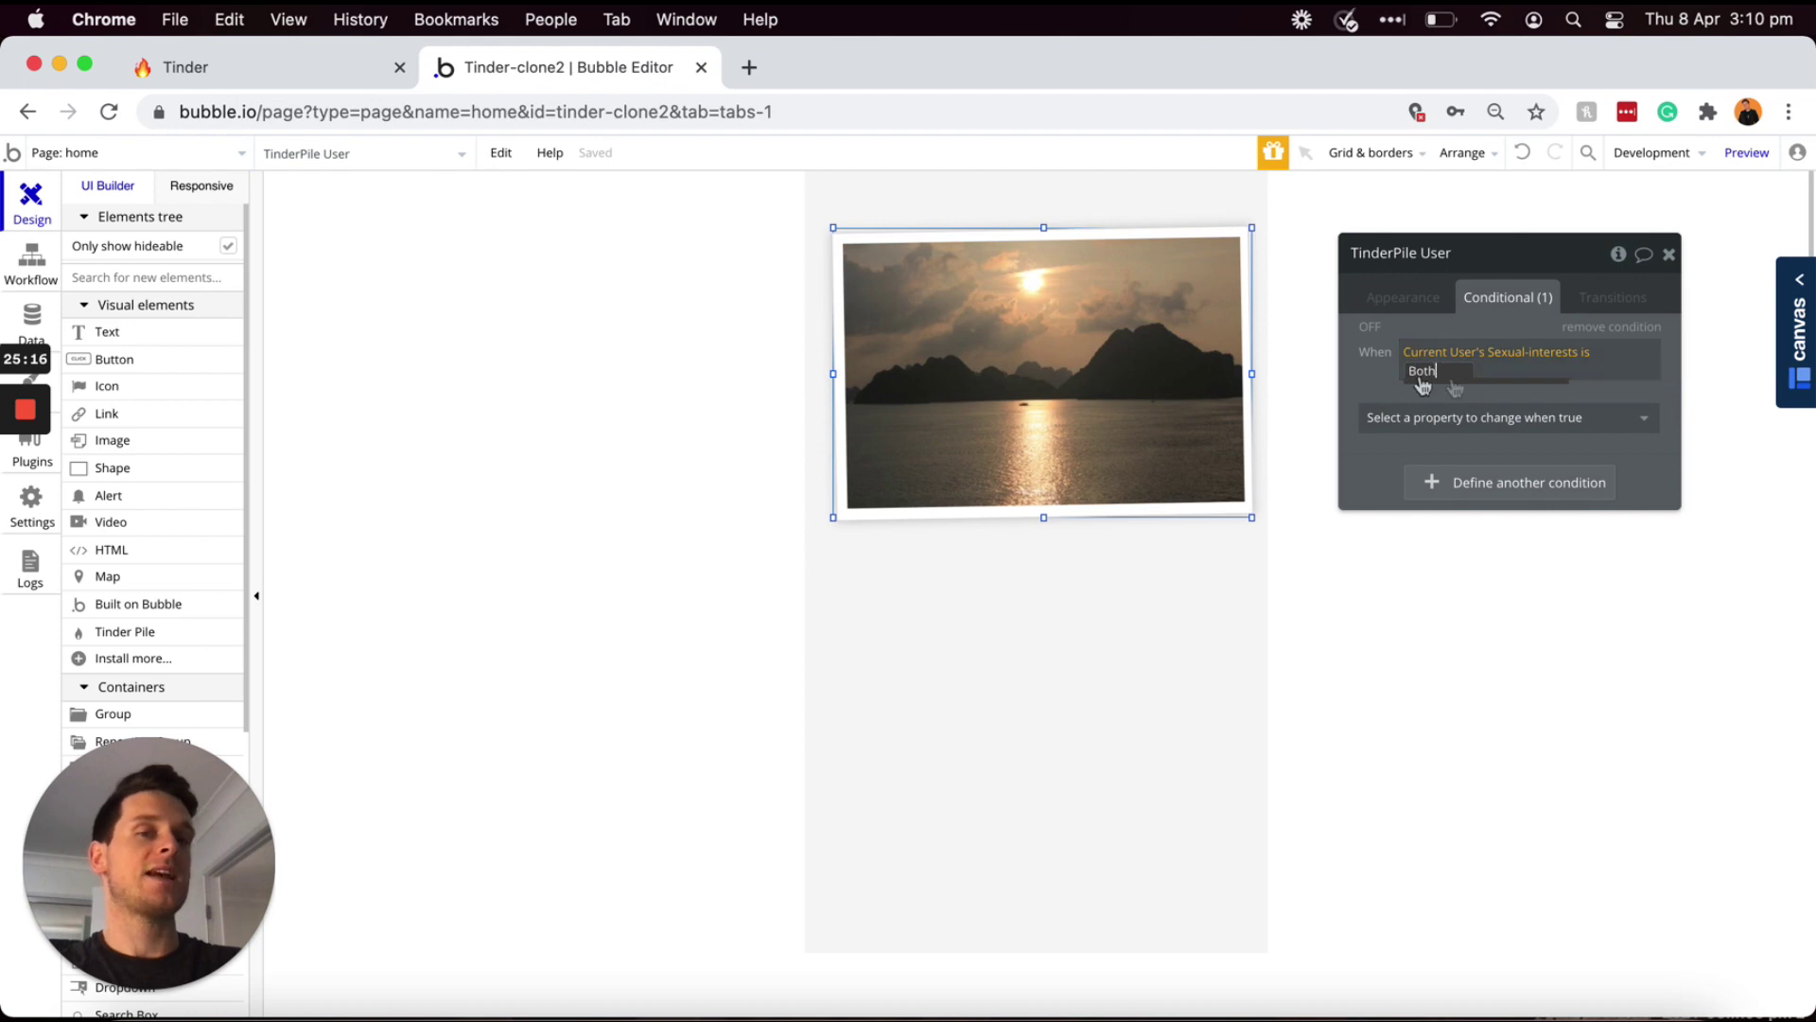
{"action": "left_click", "coordinate": [1379, 374]}
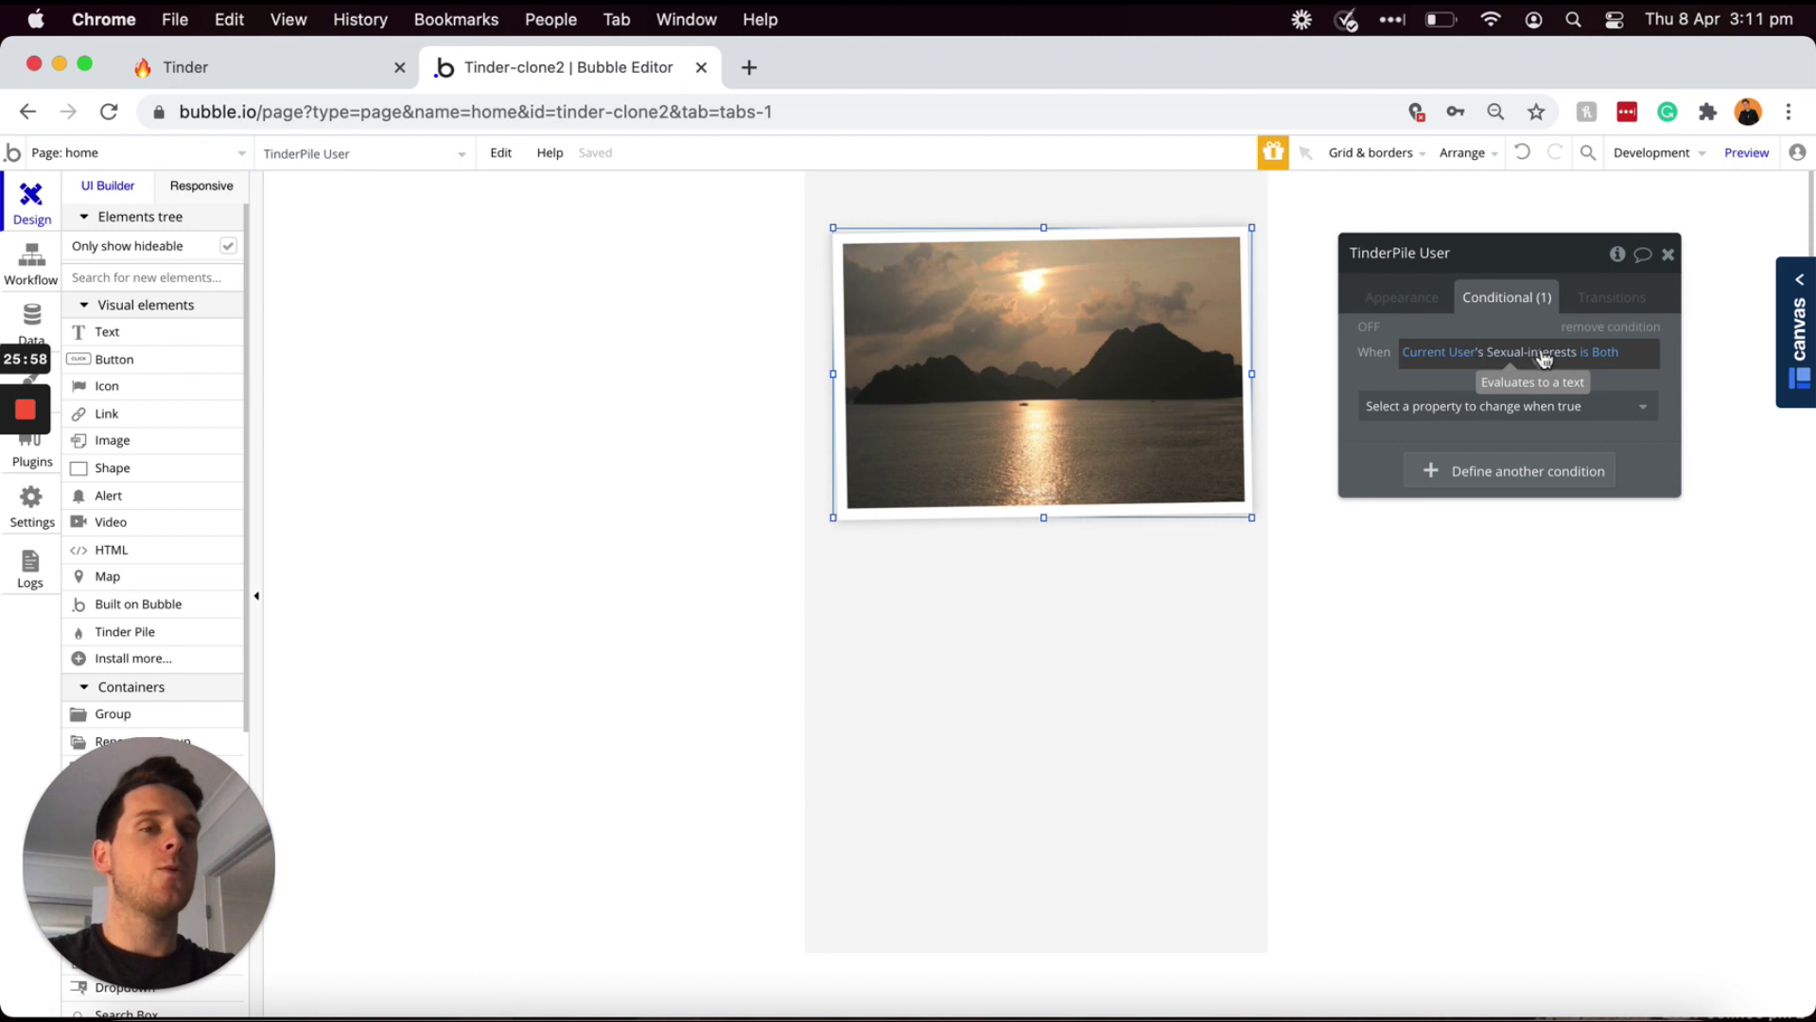
- Make the condition change the Tinder Pile's data source to a search for the User type
{"action": "left_click", "coordinate": [1429, 322]}
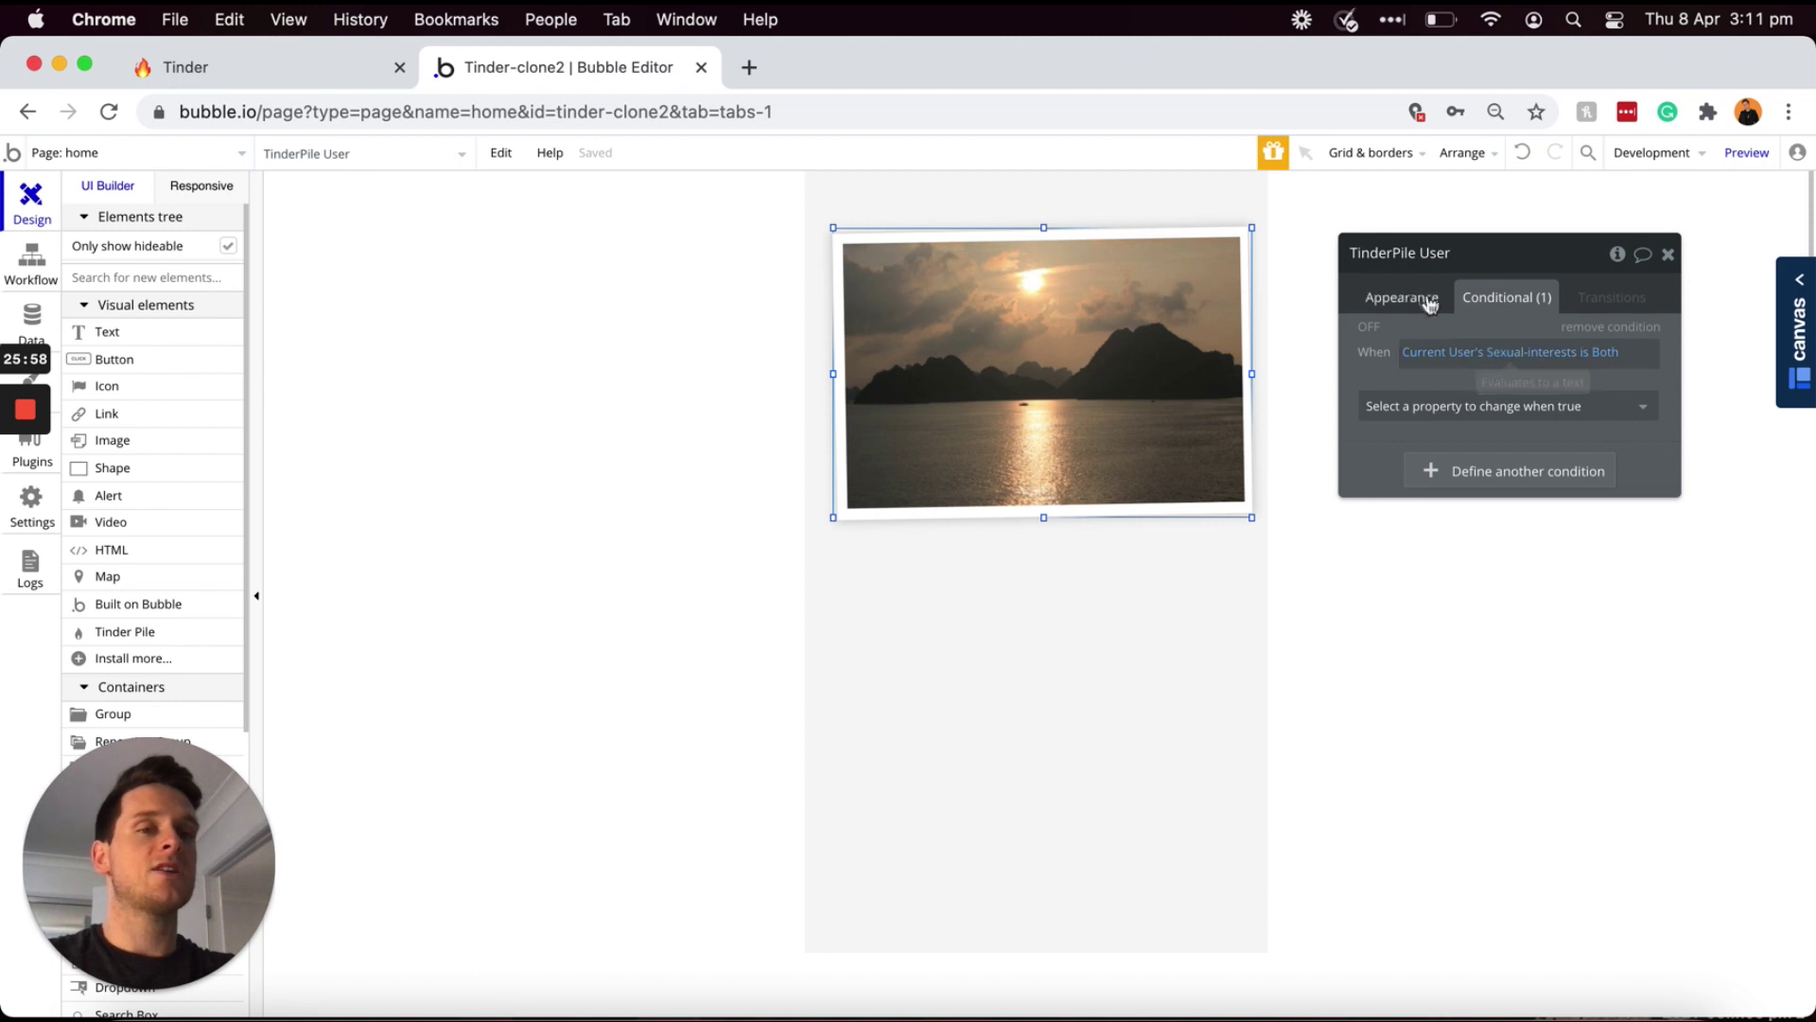
{"action": "left_click", "coordinate": [1416, 299]}
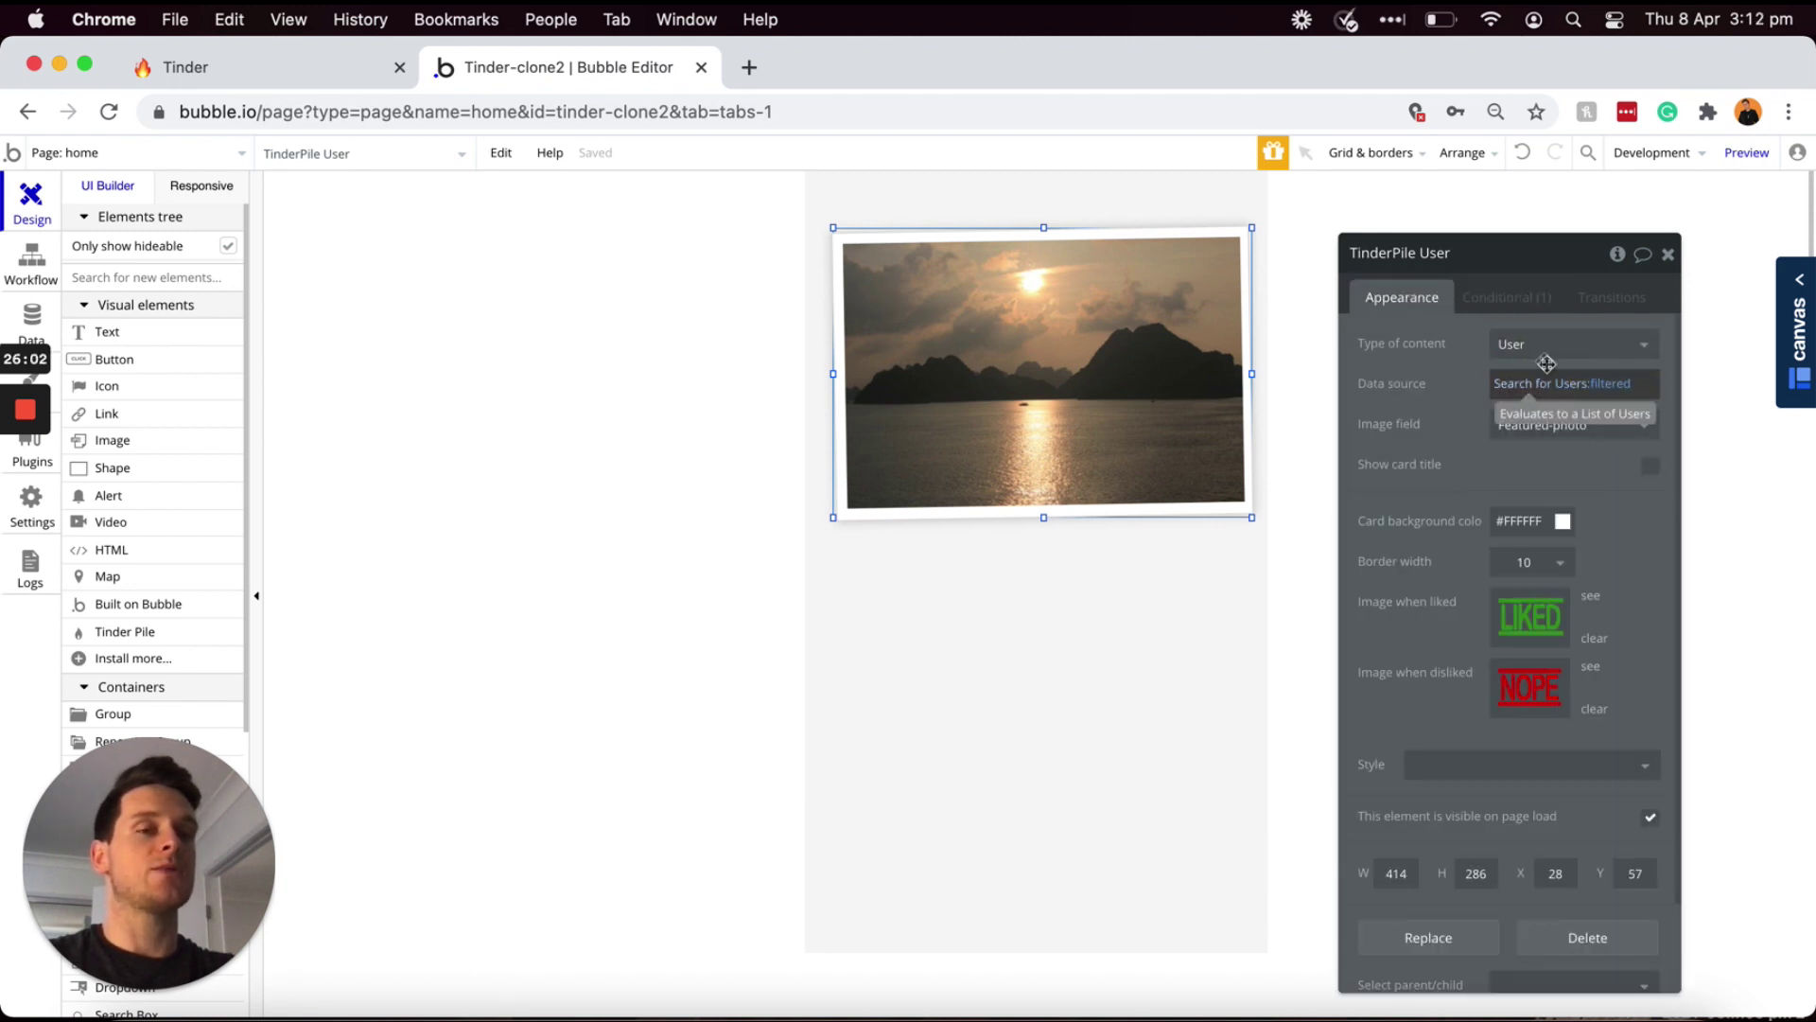
{"action": "left_click", "coordinate": [1513, 301]}
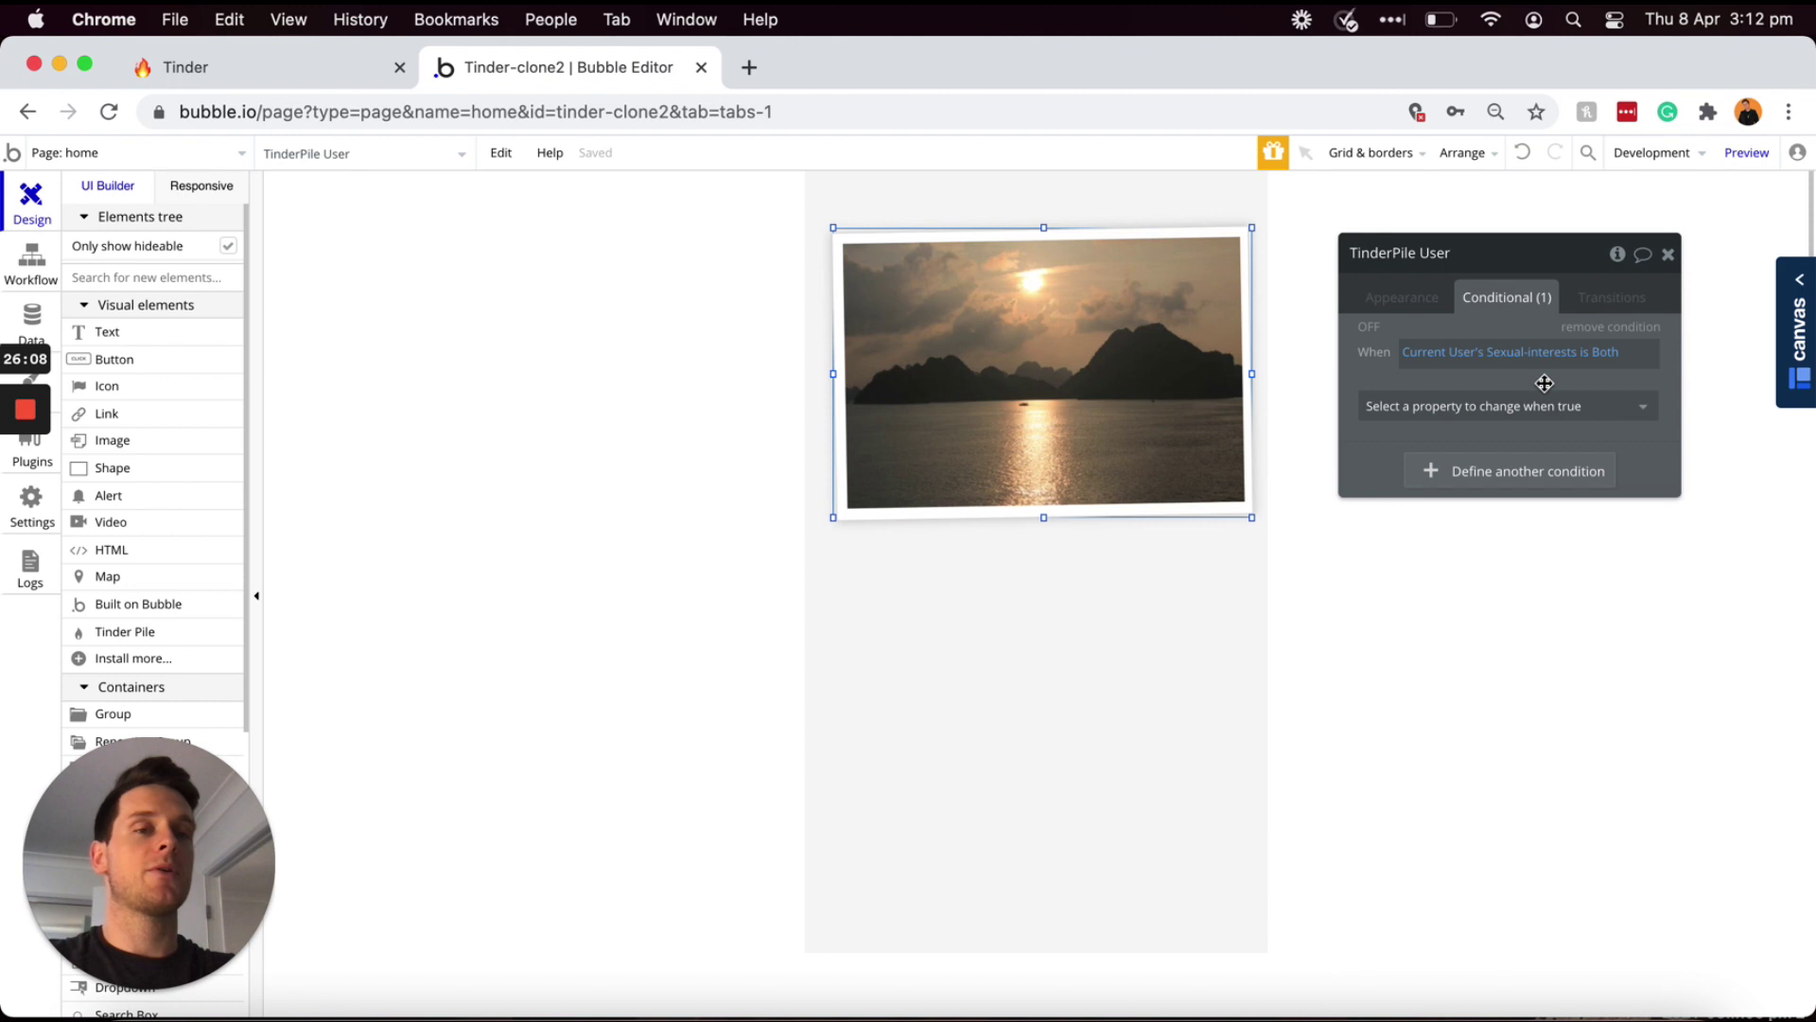
{"action": "left_click", "coordinate": [1506, 405]}
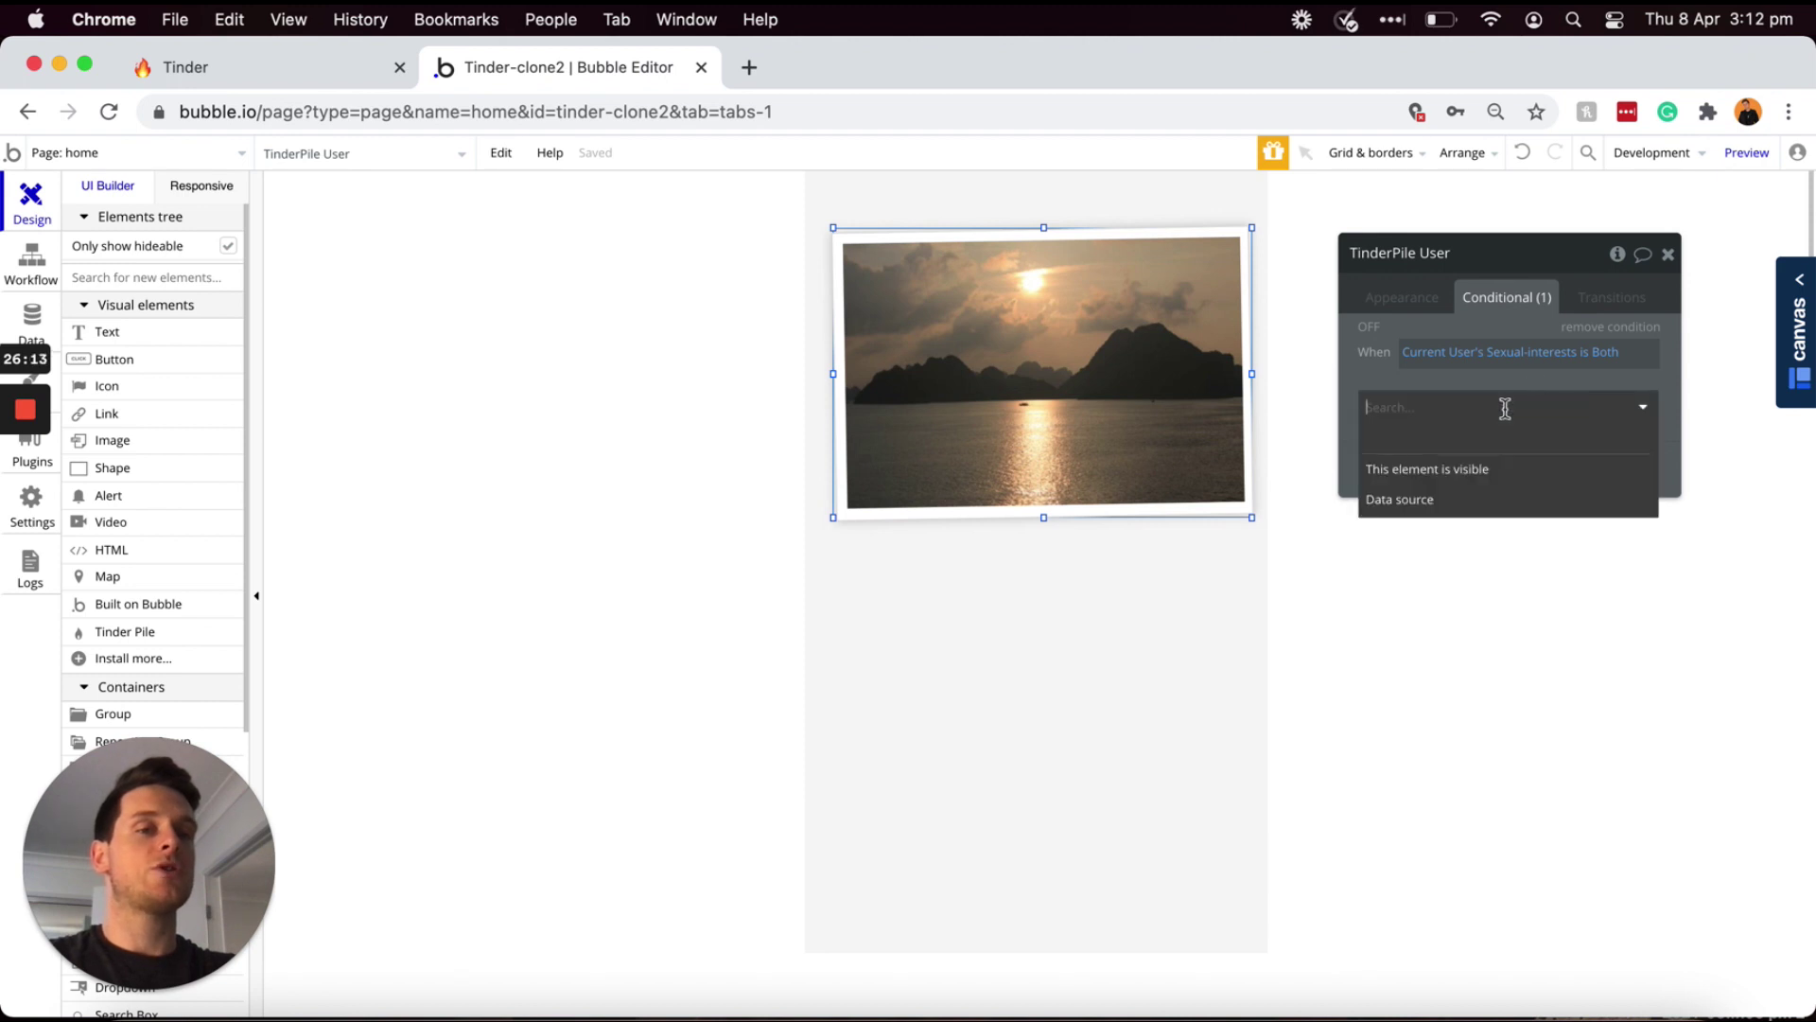
{"action": "left_click", "coordinate": [1411, 508]}
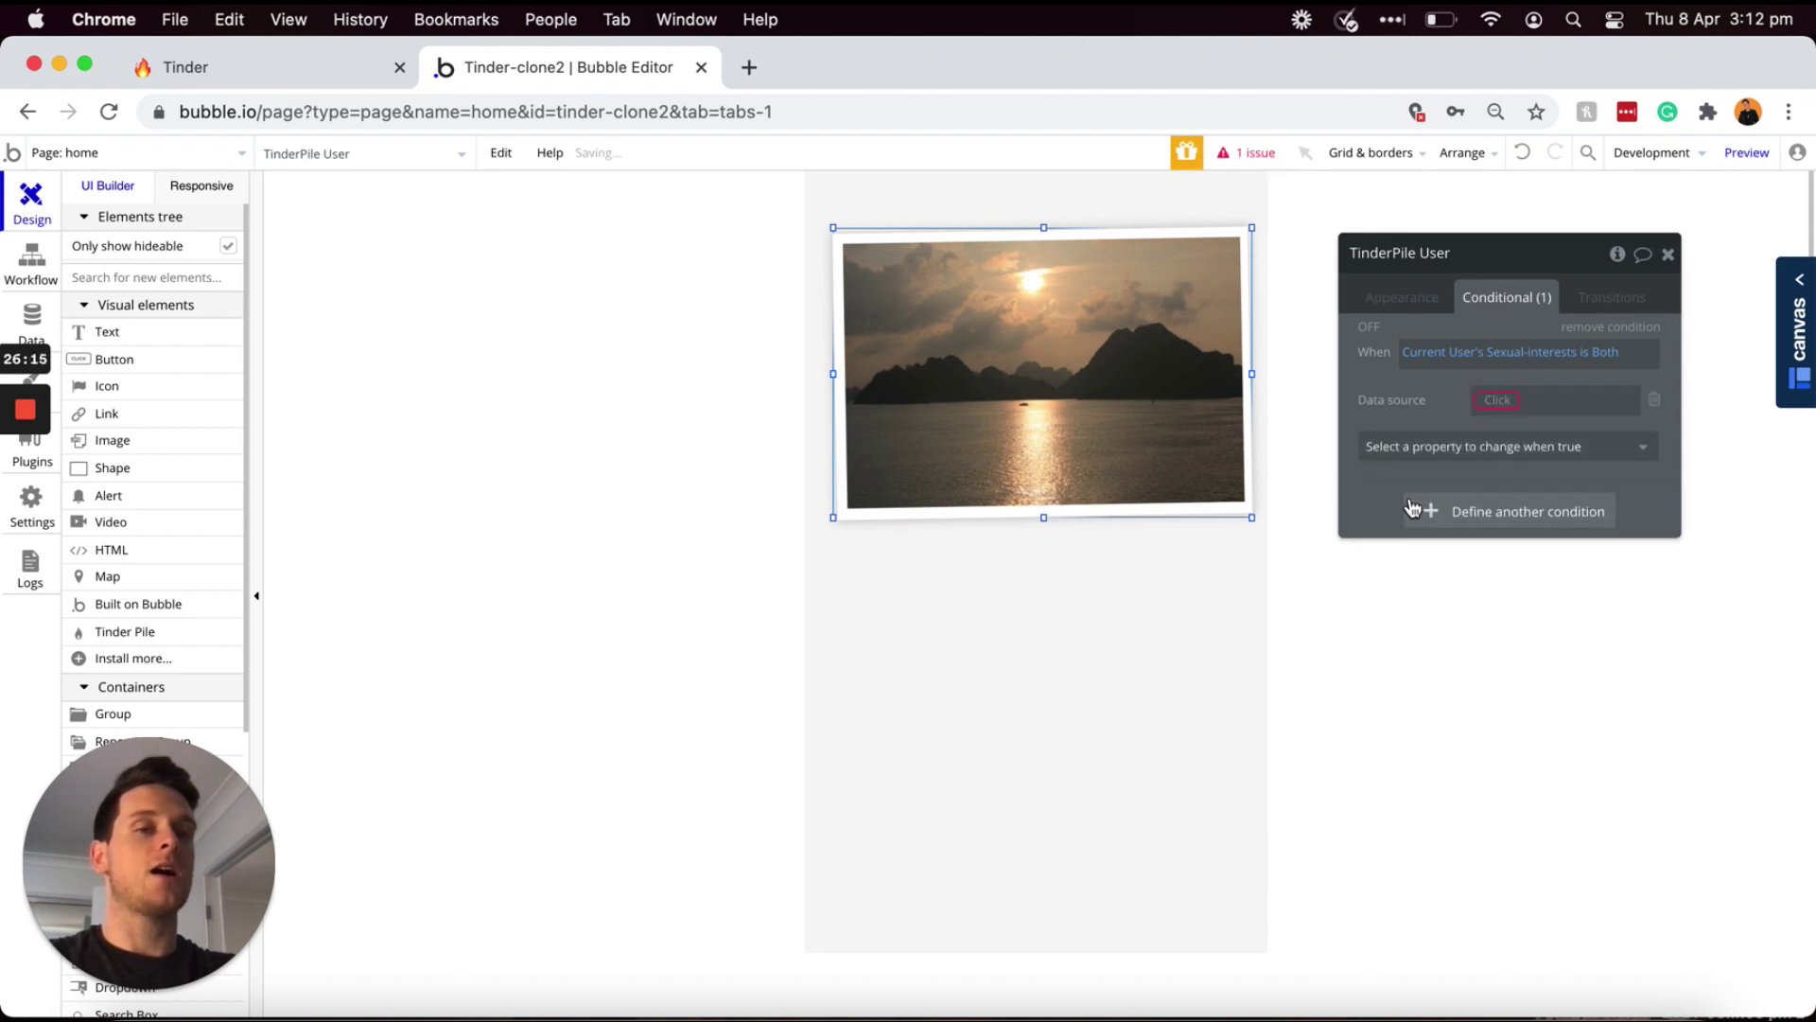
{"action": "left_click", "coordinate": [1497, 399]}
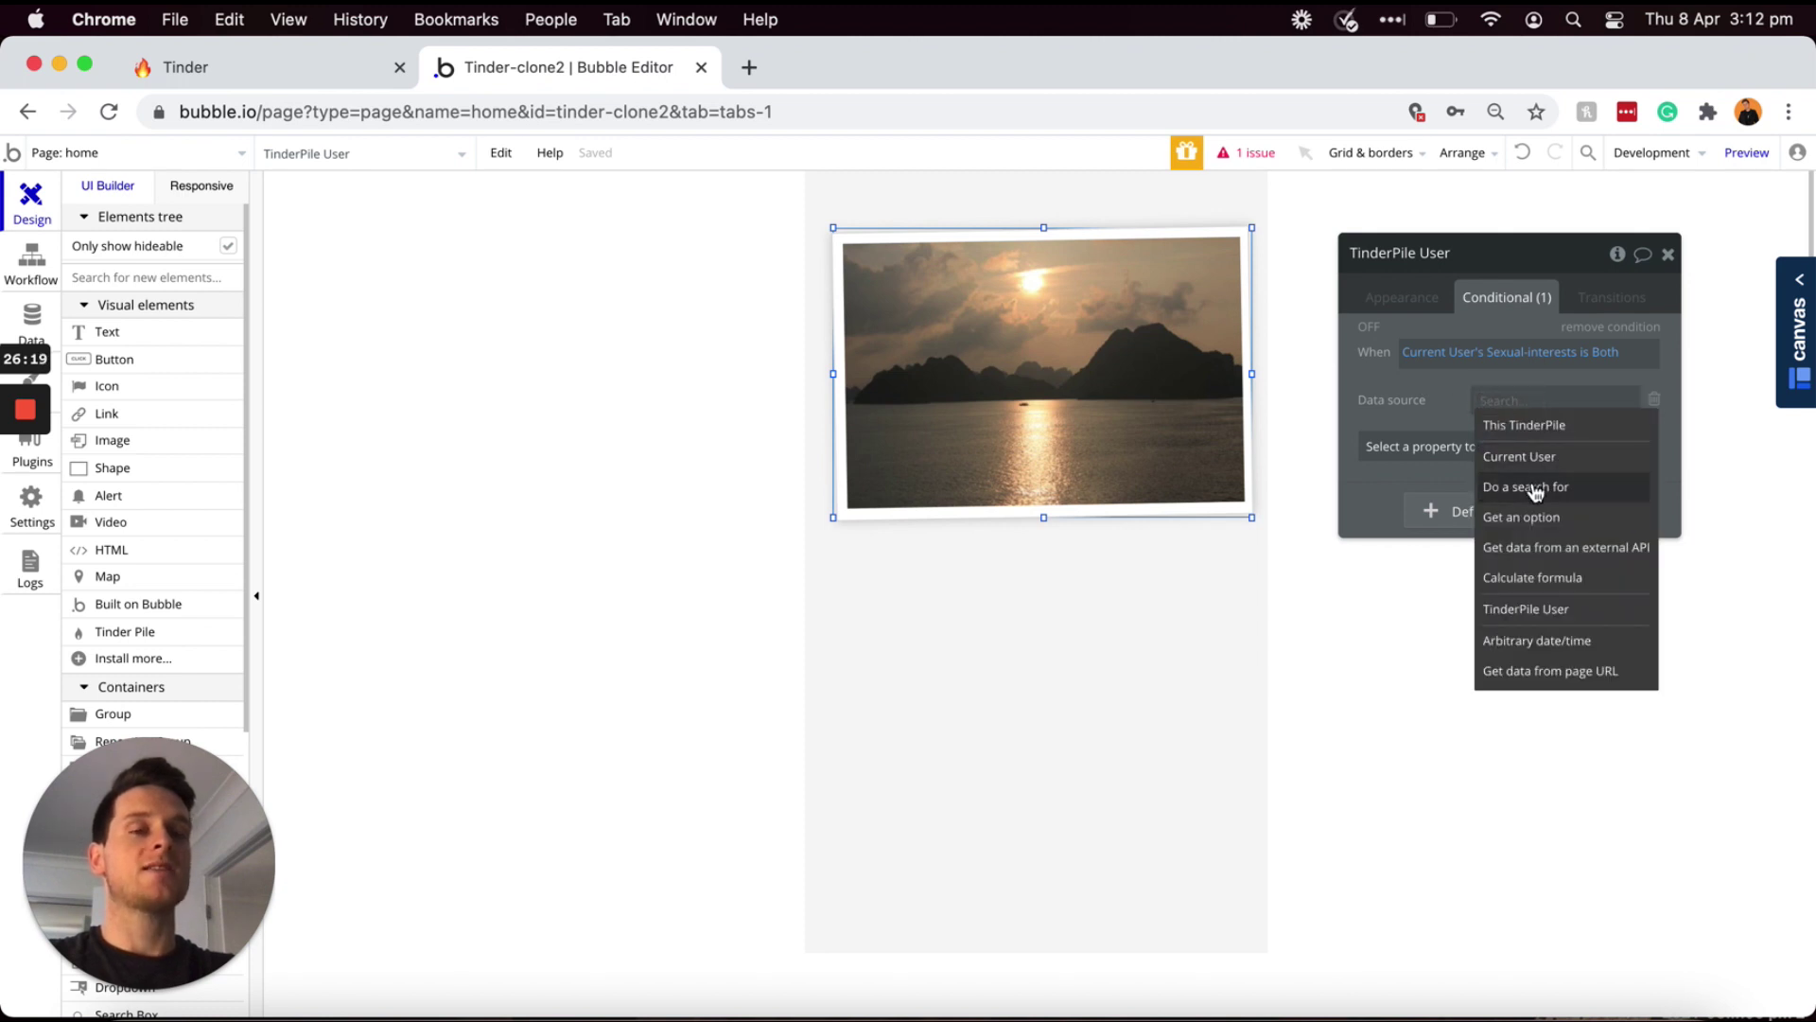
{"action": "left_click", "coordinate": [1533, 488]}
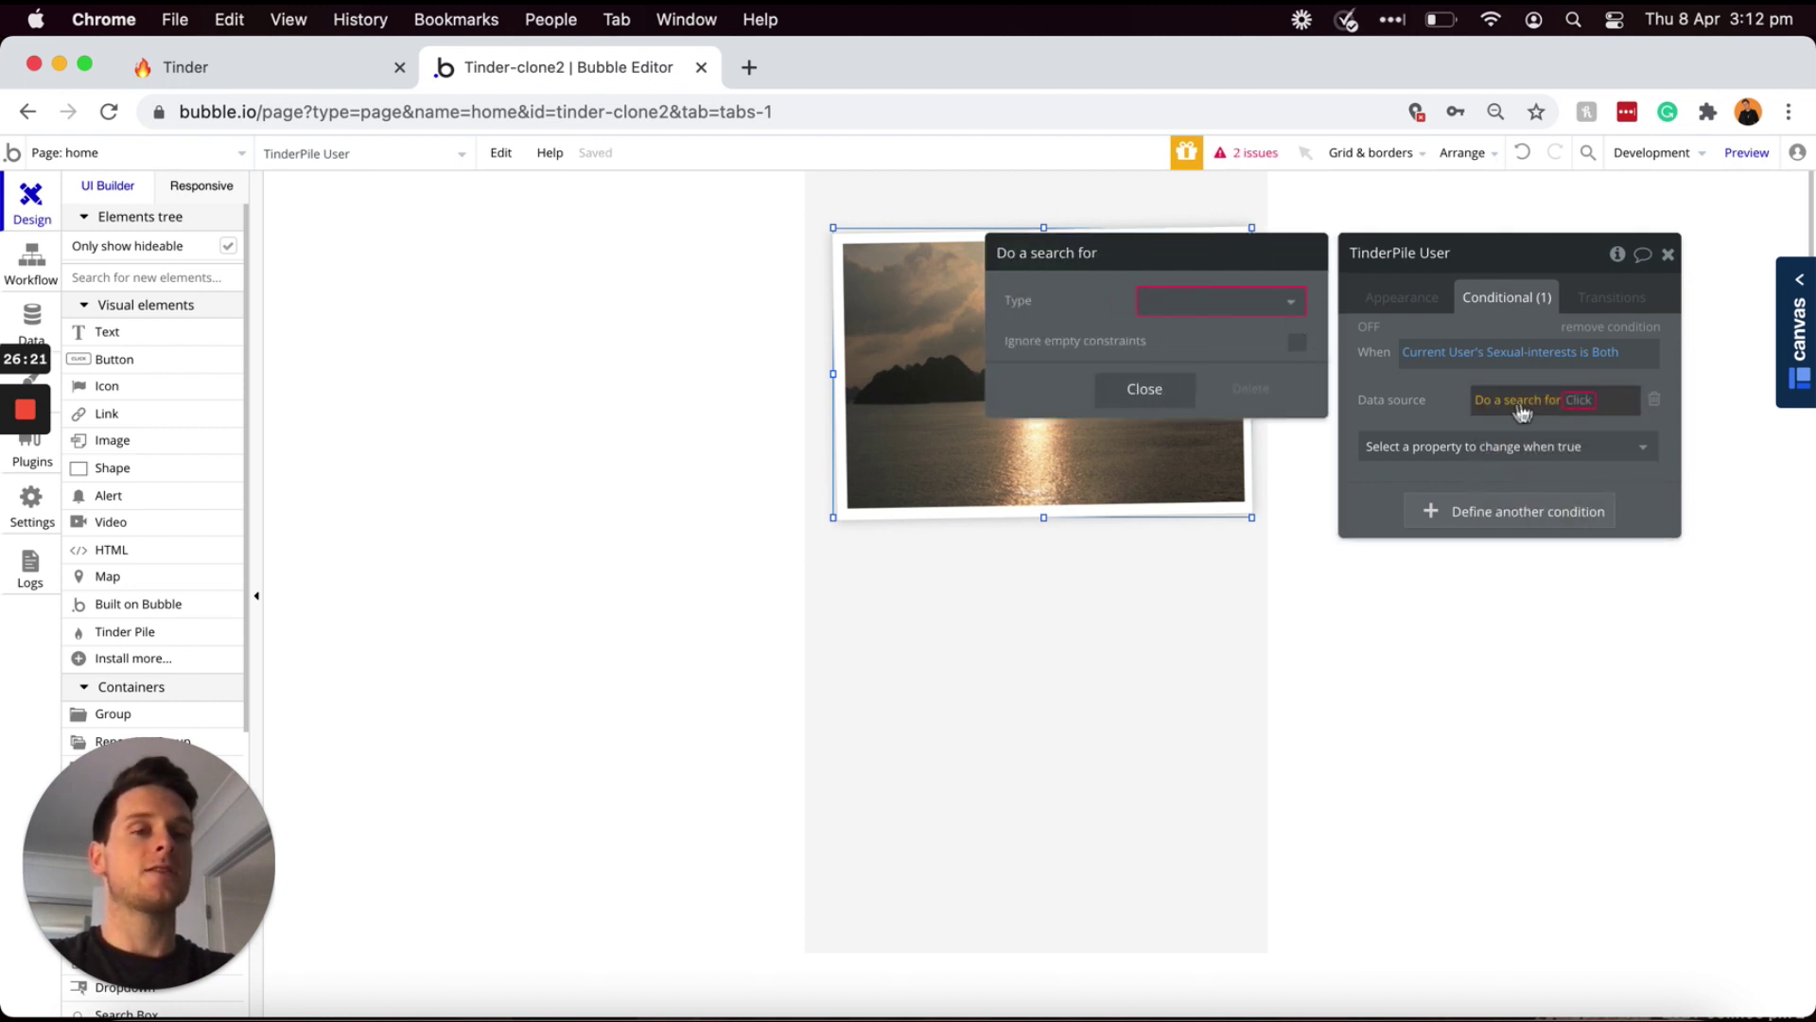
{"action": "left_click", "coordinate": [1265, 301]}
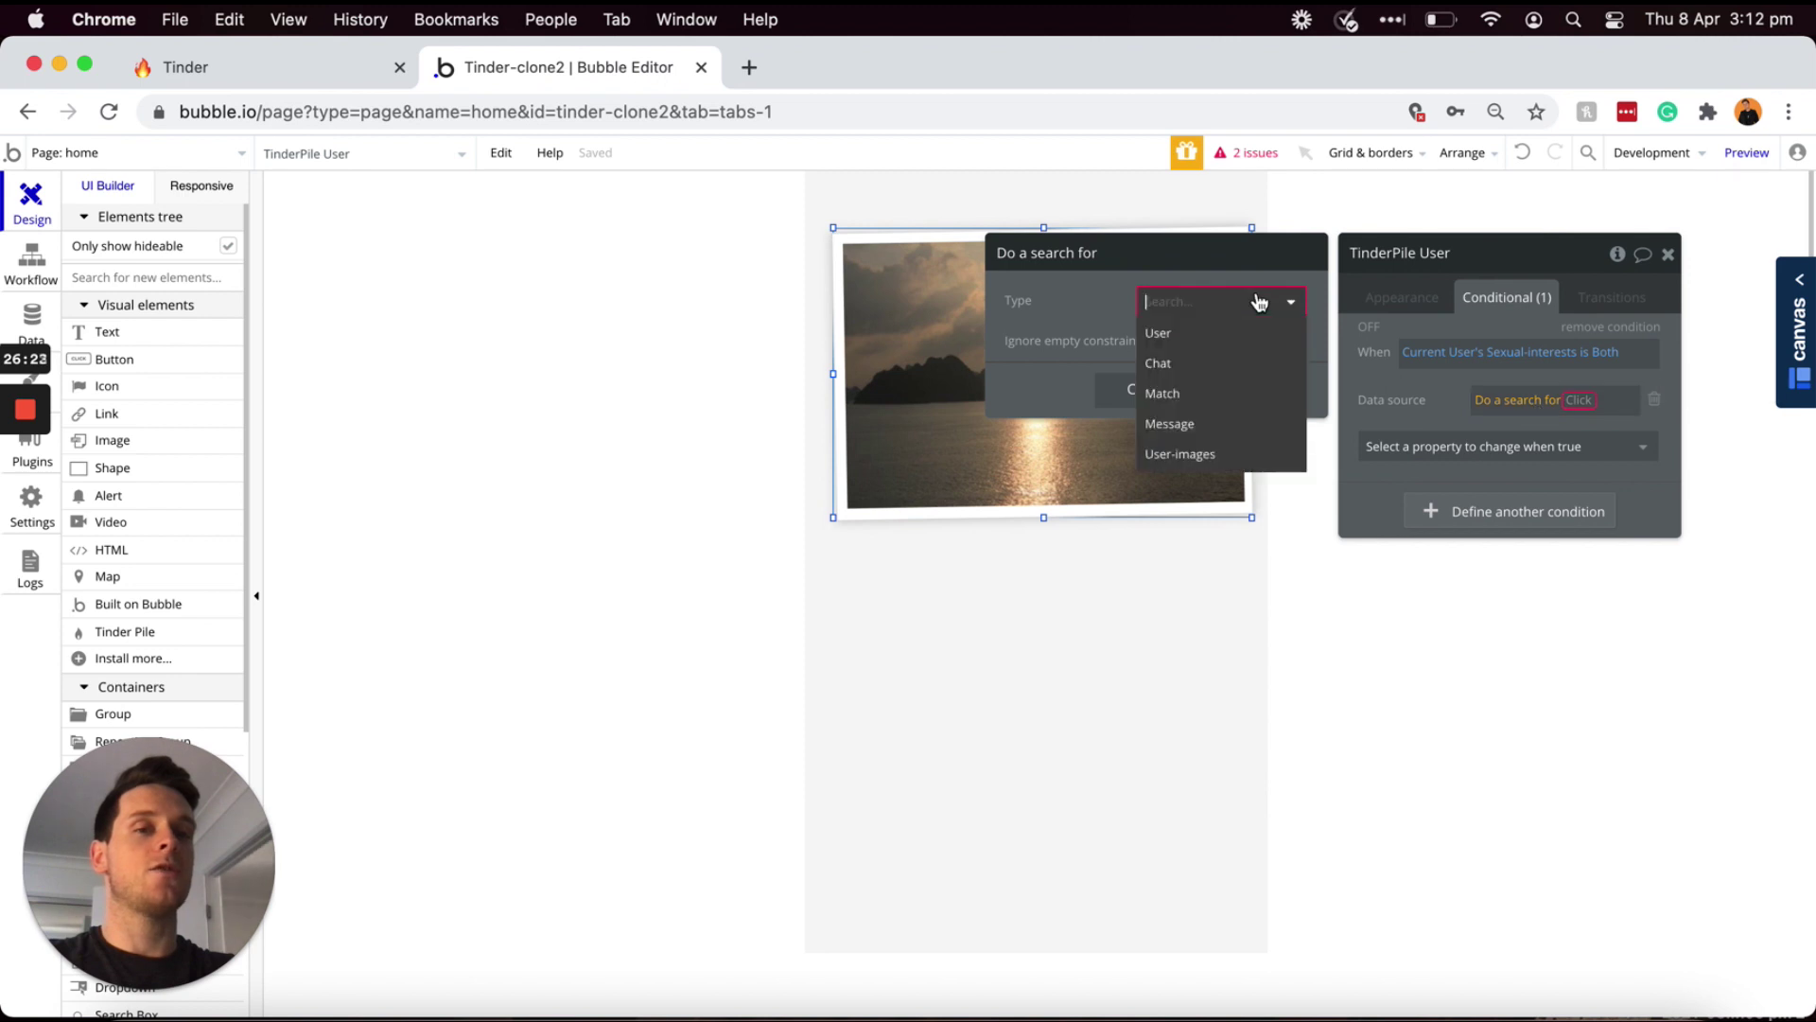
{"action": "left_click", "coordinate": [1221, 329]}
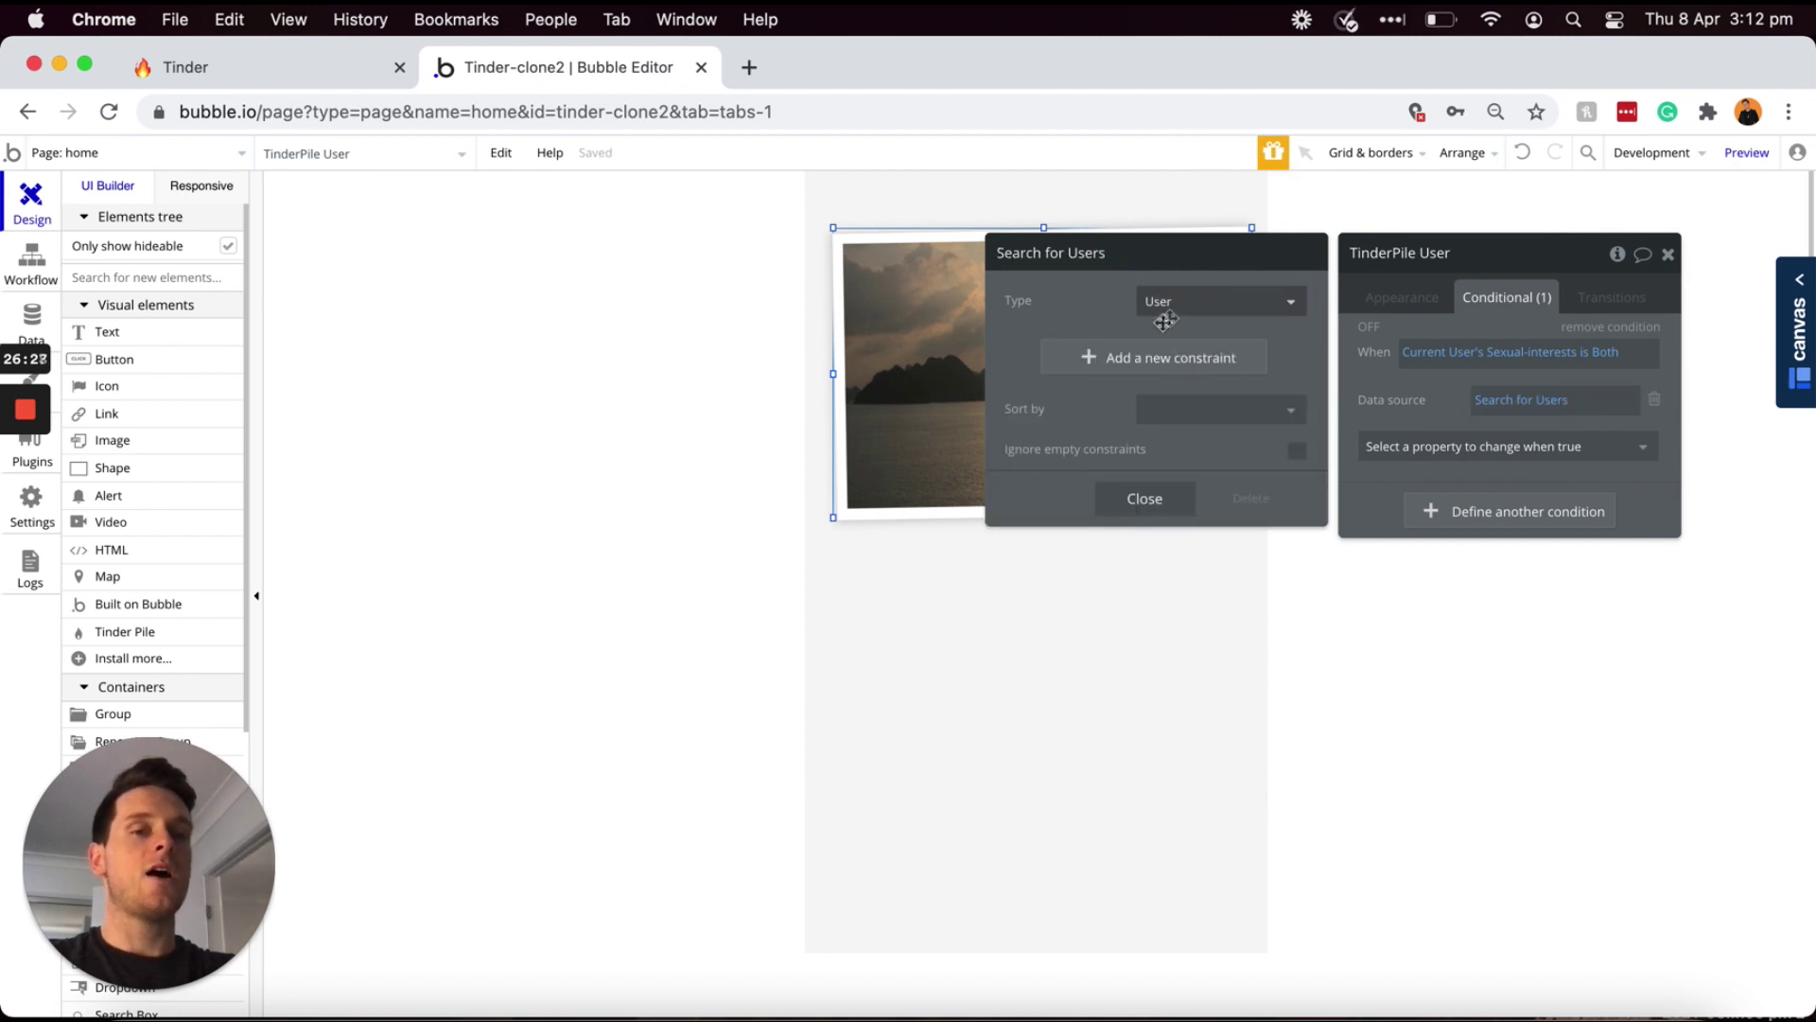
- Add a constraint to the condition's user search so that Active-profile = "yes"
{"action": "left_click", "coordinate": [1093, 357]}
{"action": "left_click", "coordinate": [1031, 350]}
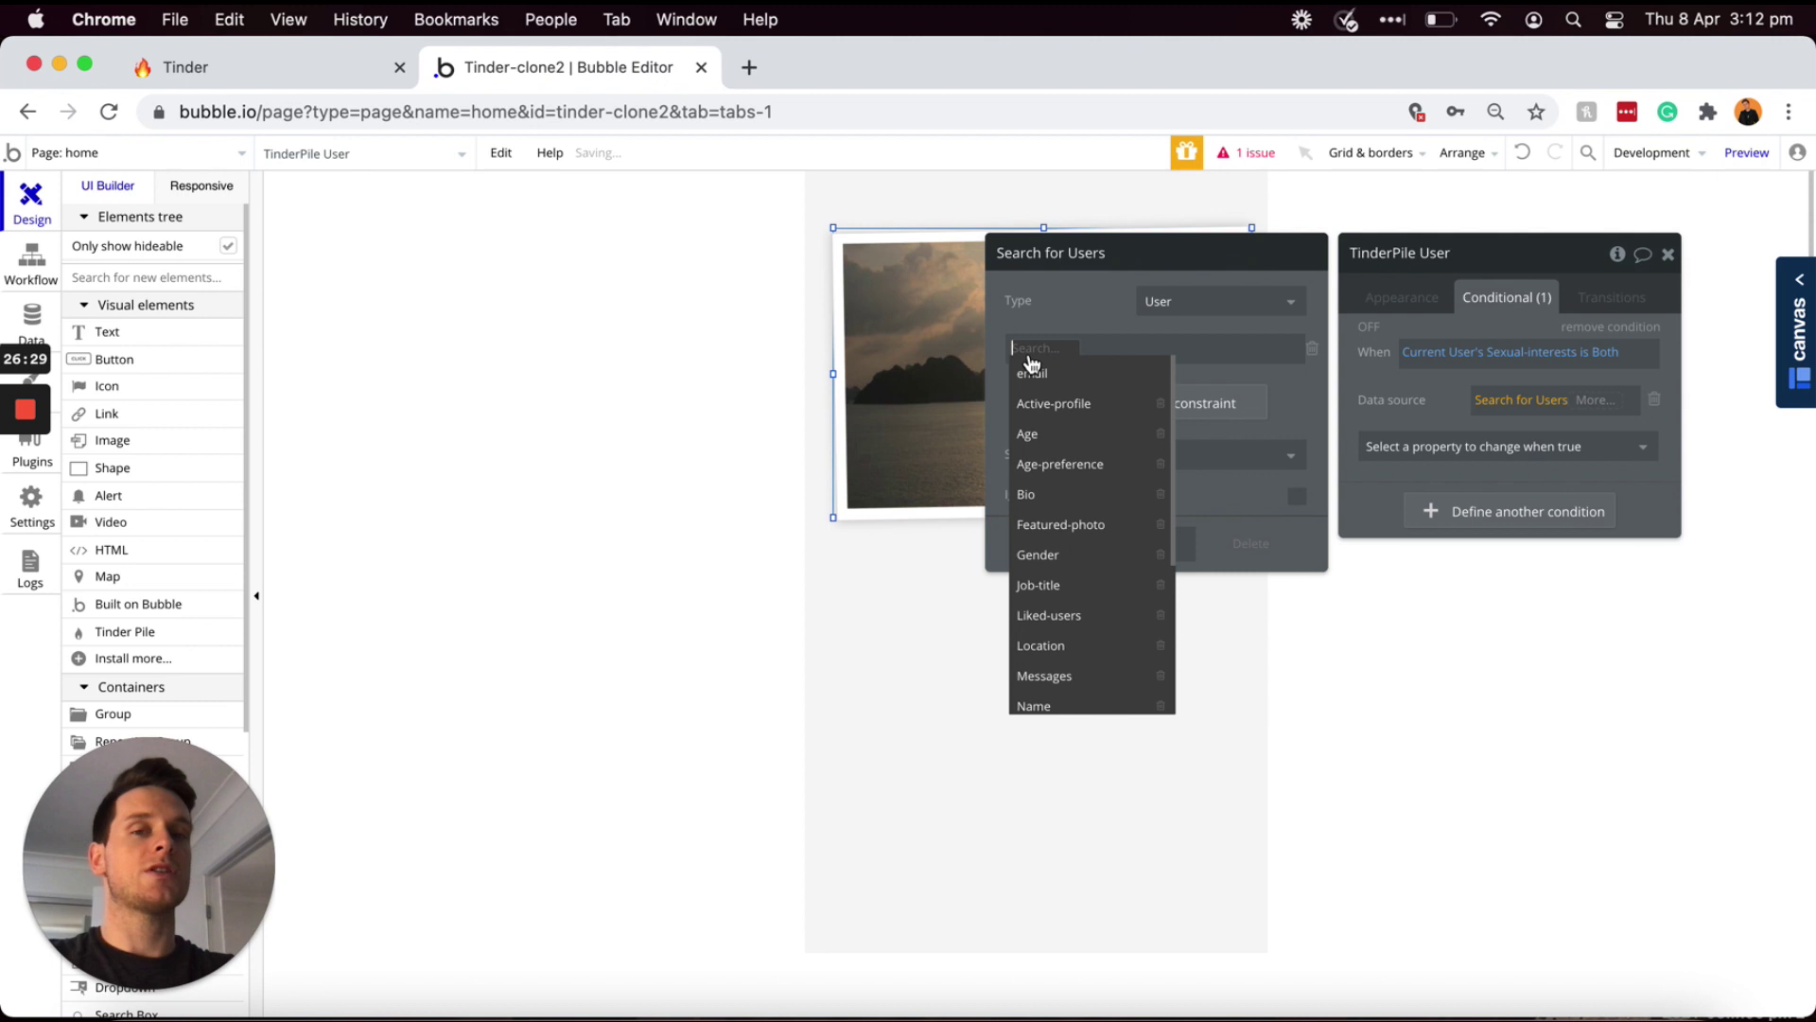
{"action": "left_click", "coordinate": [1032, 404]}
{"action": "left_click", "coordinate": [1103, 357]}
{"action": "left_click", "coordinate": [1119, 353]}
{"action": "left_click", "coordinate": [1119, 352]}
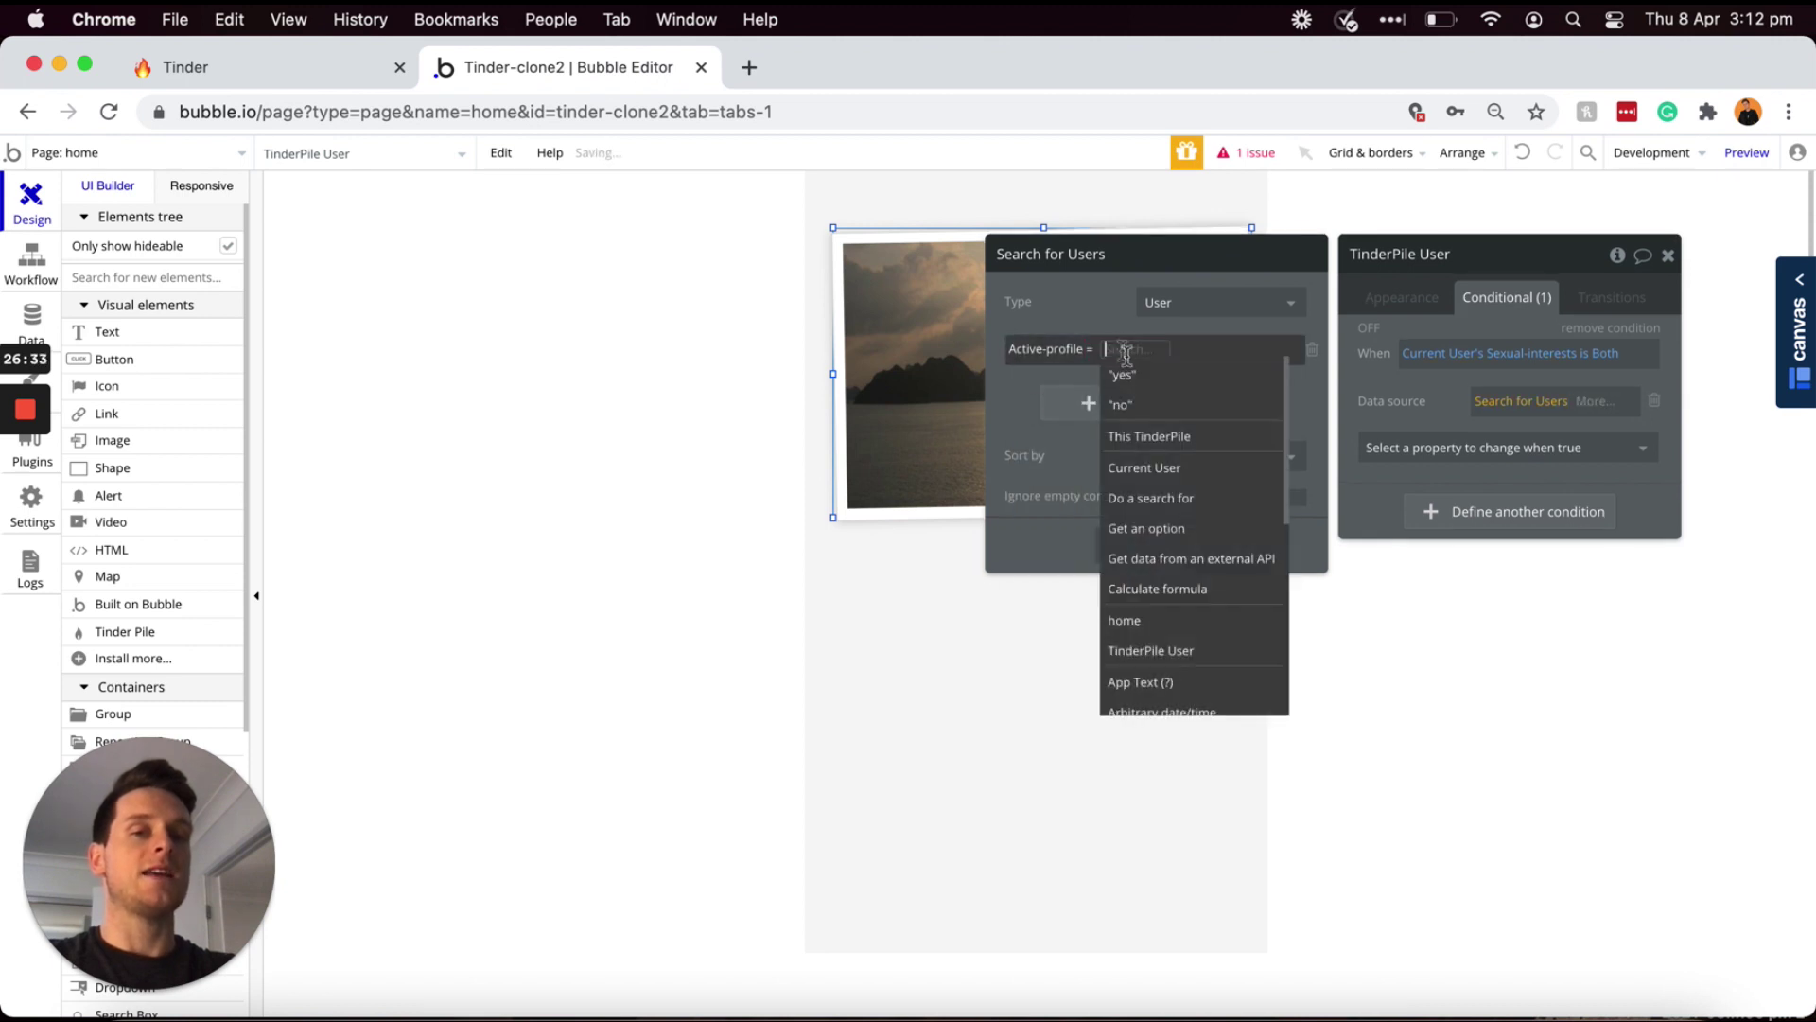
{"action": "left_click", "coordinate": [1135, 373]}
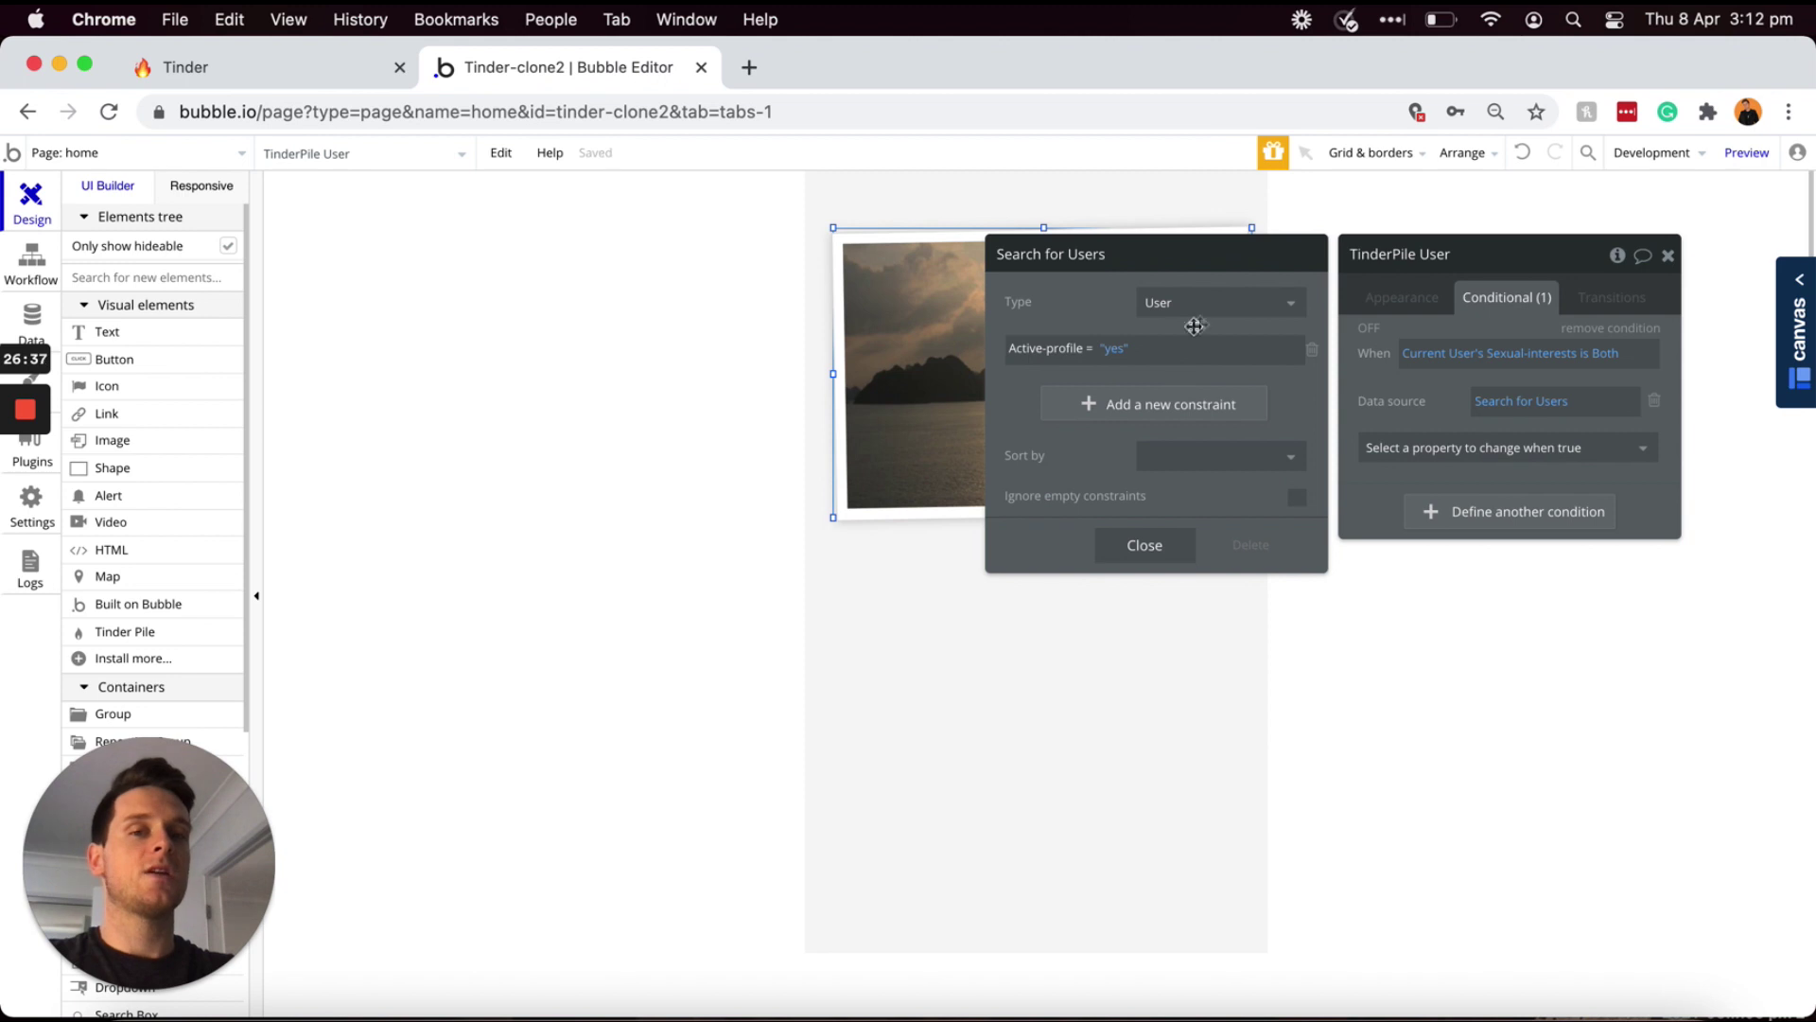
- Add a constraint to the condition's user search so that Location is within 50 kms of Current User's Location
{"action": "left_click", "coordinate": [1114, 404]}
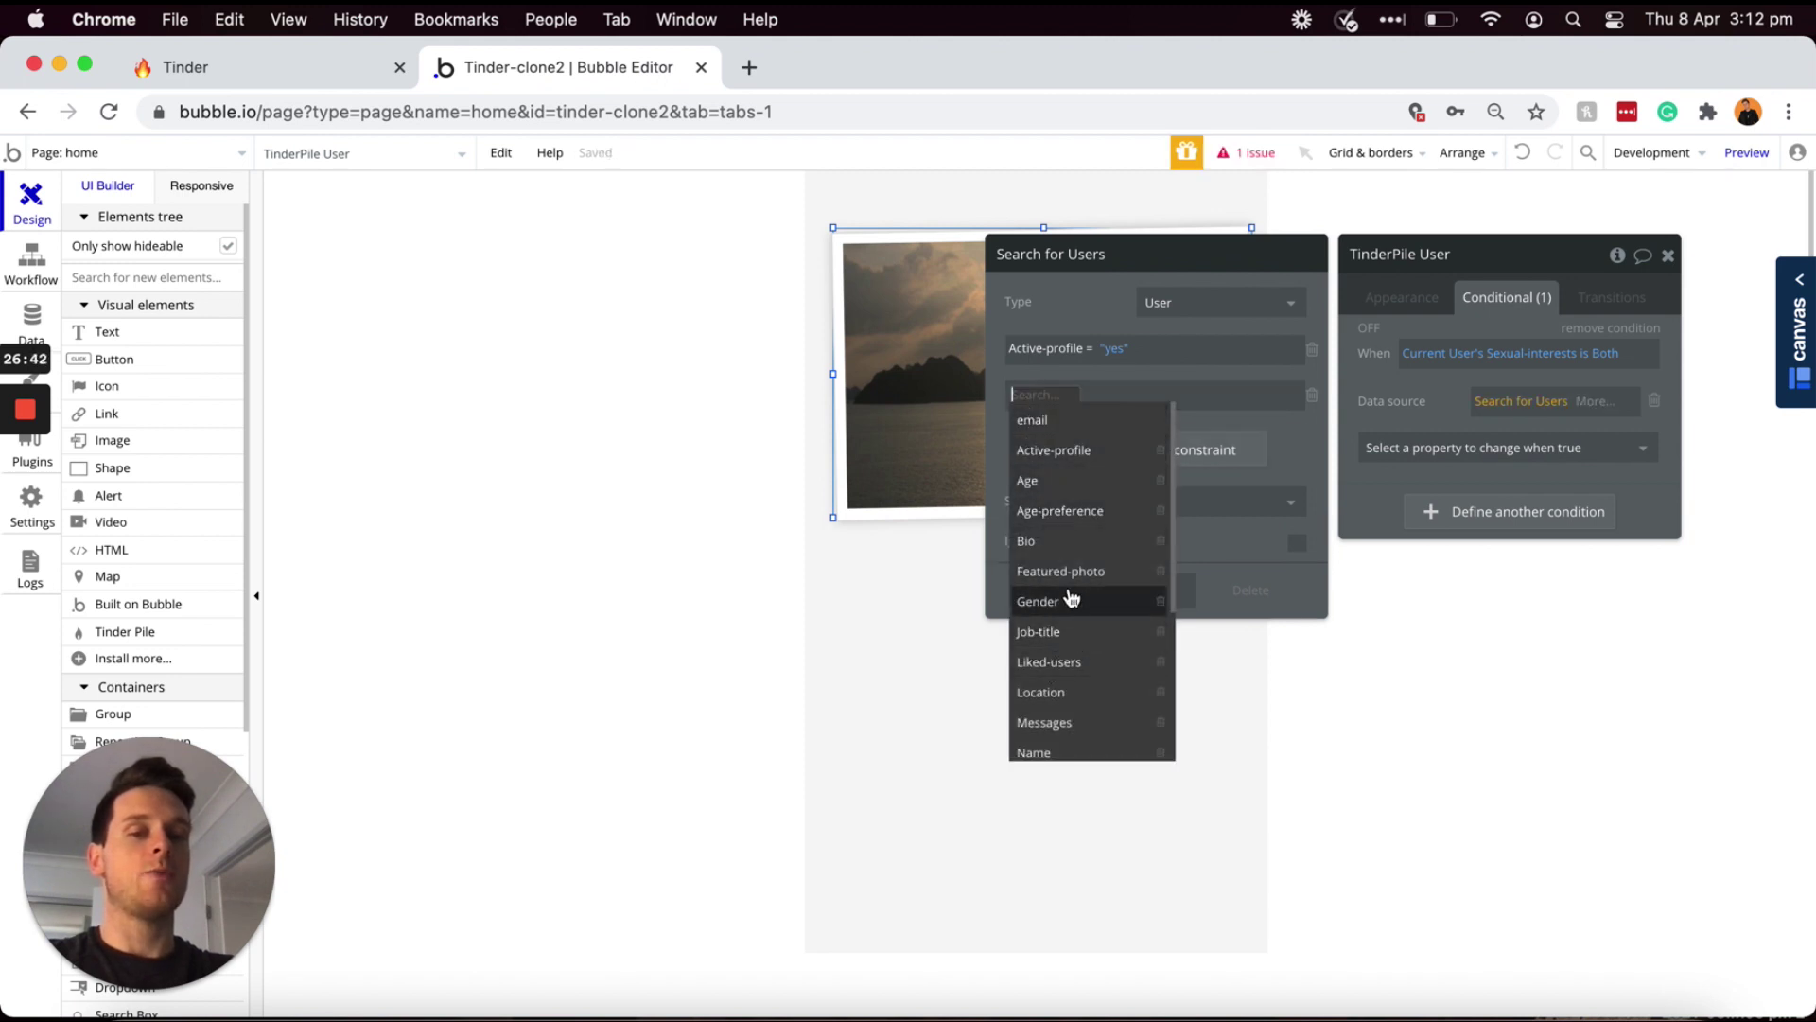
{"action": "left_click", "coordinate": [1048, 694]}
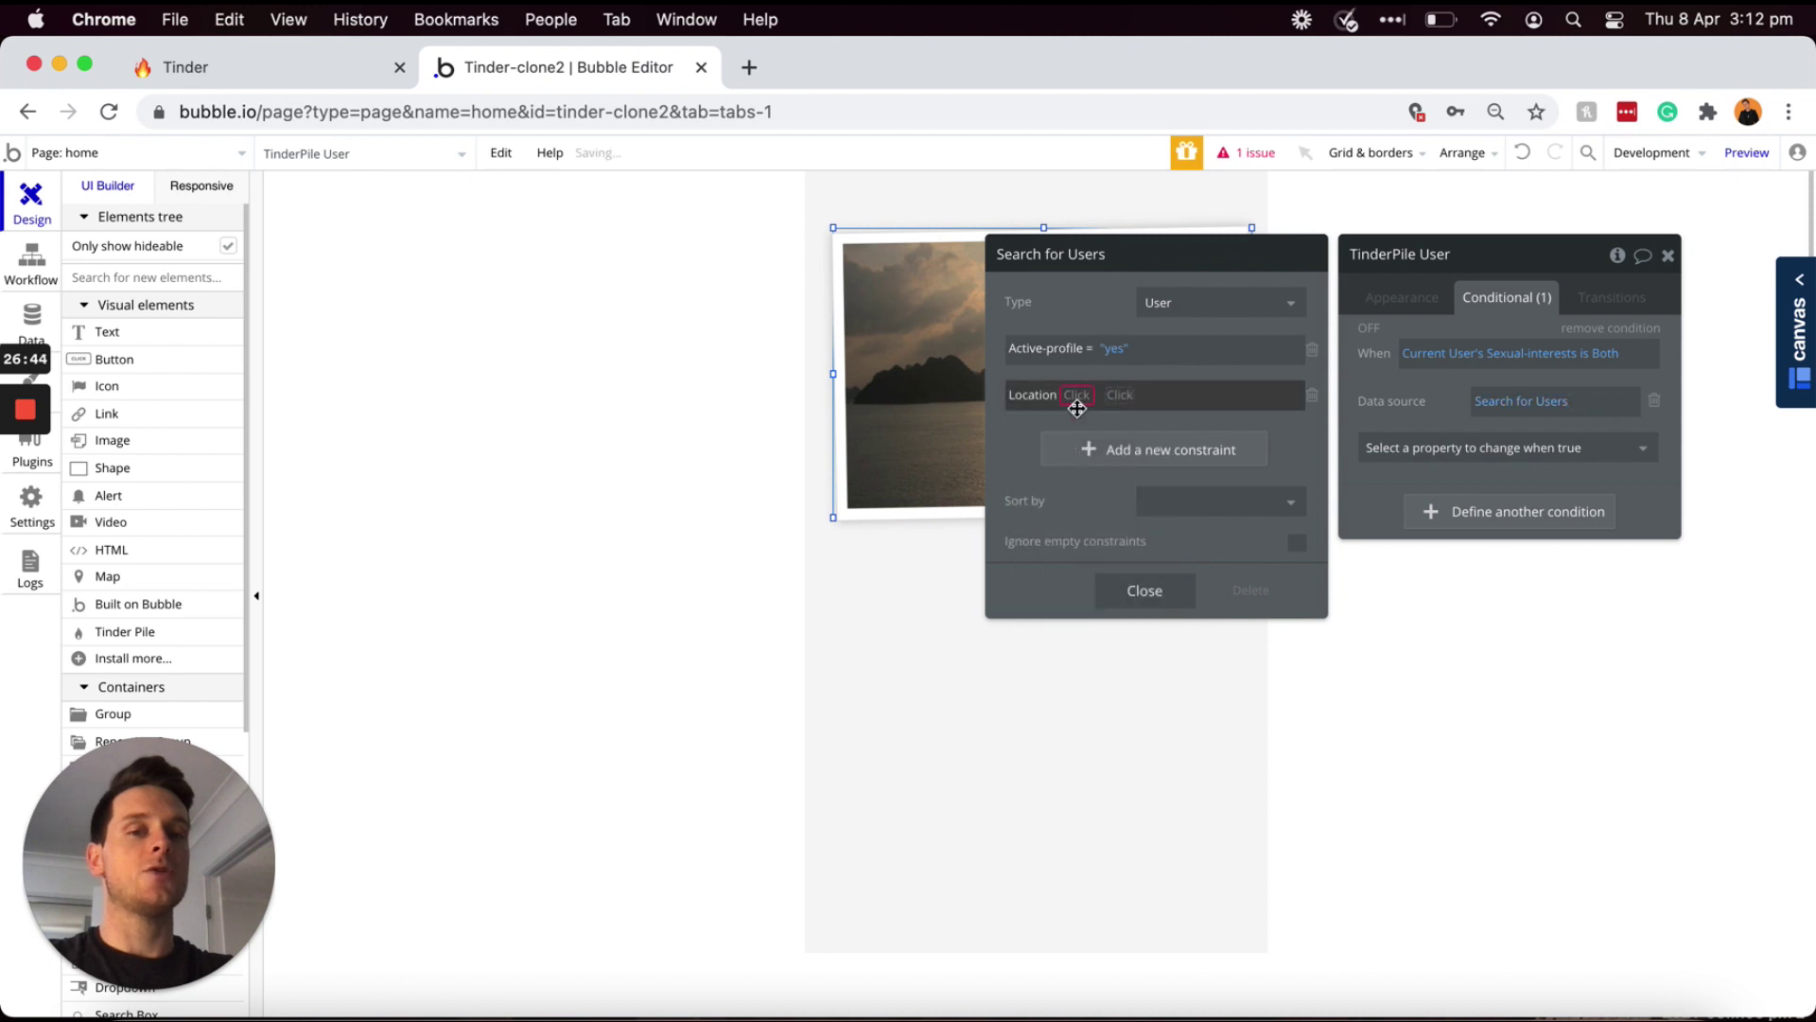
{"action": "left_click", "coordinate": [1075, 395]}
{"action": "left_click", "coordinate": [1079, 422]}
{"action": "left_click", "coordinate": [1116, 394]}
{"action": "type", "text": "50"}
{"action": "left_click", "coordinate": [1203, 395]}
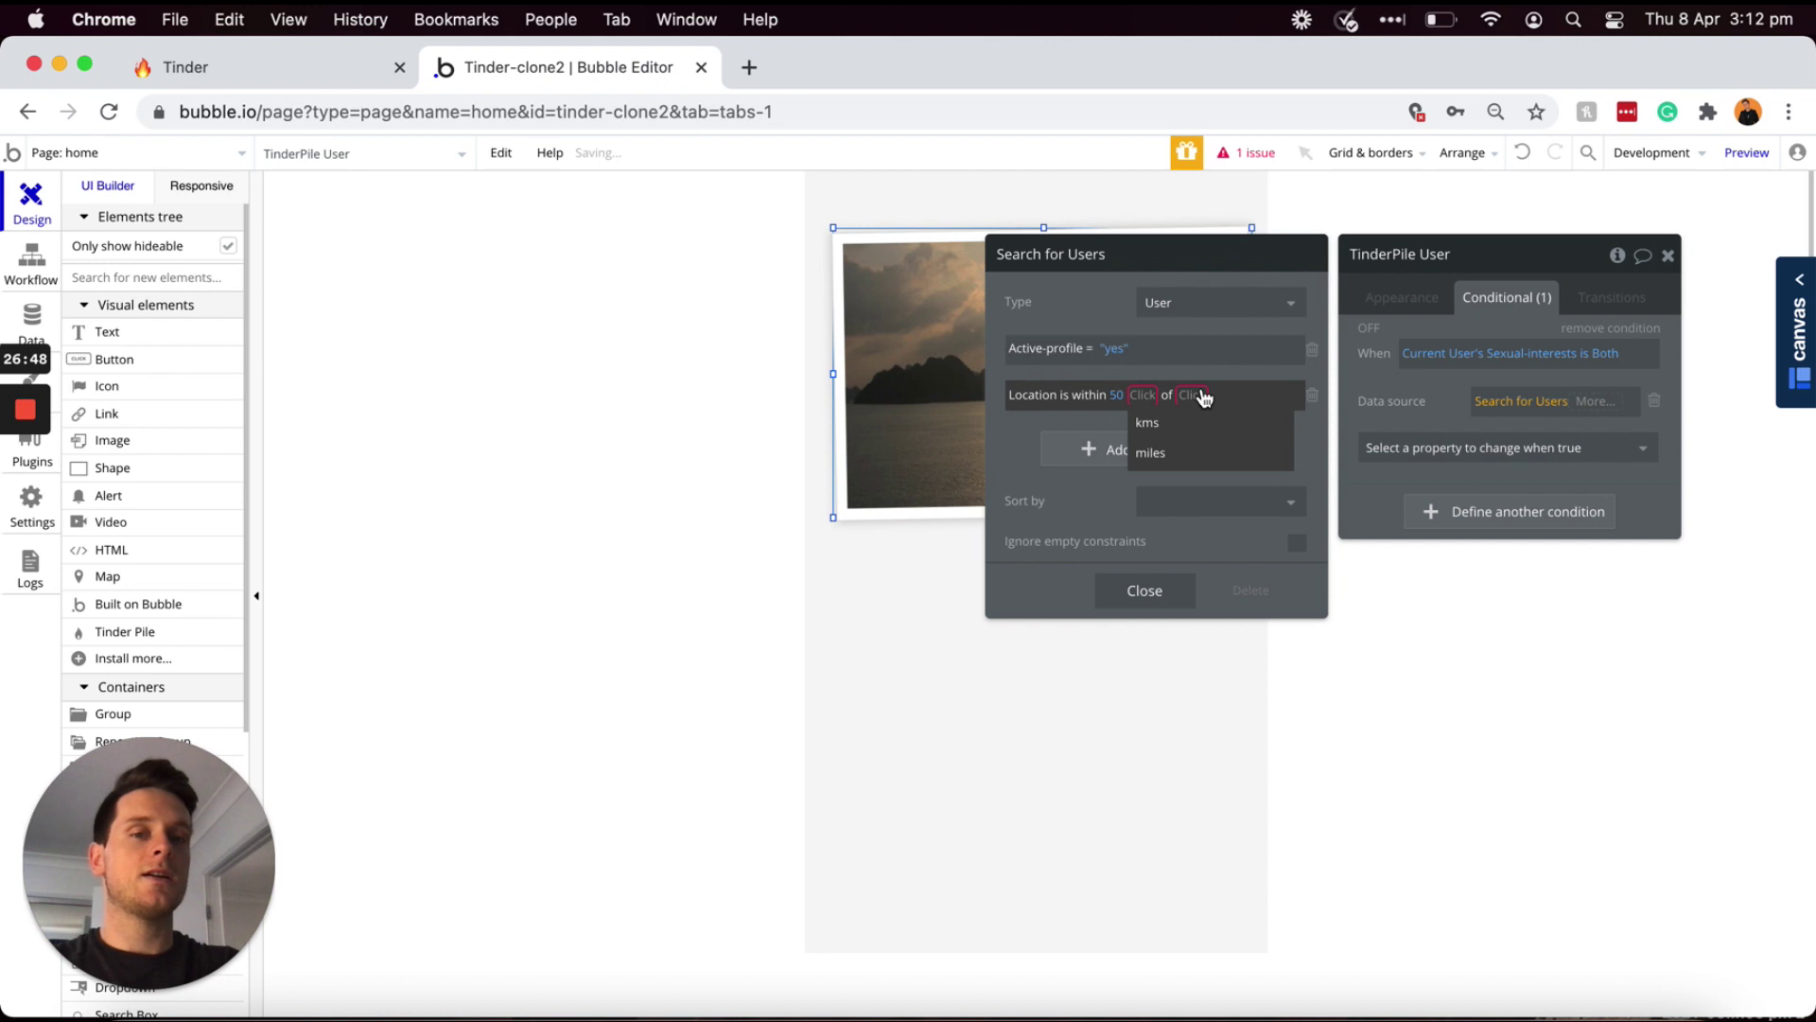
{"action": "left_click", "coordinate": [1154, 424]}
{"action": "left_click", "coordinate": [1186, 397]}
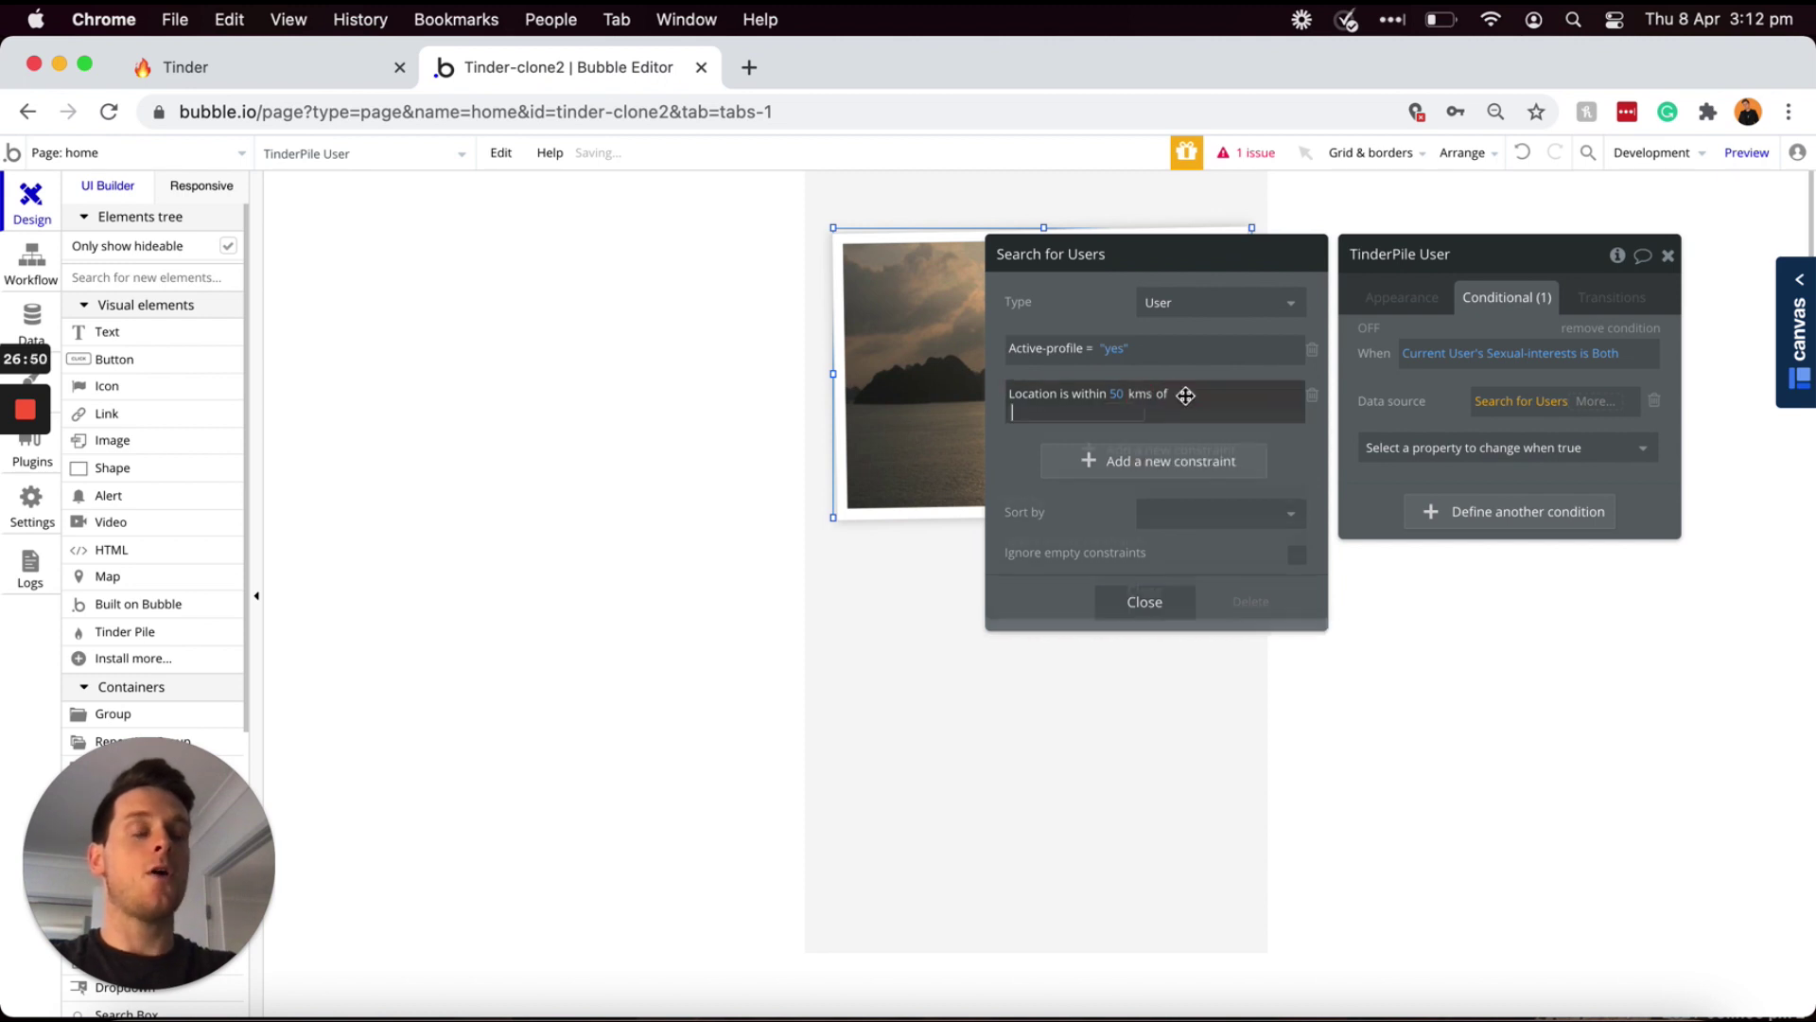
{"action": "left_click", "coordinate": [1080, 470]}
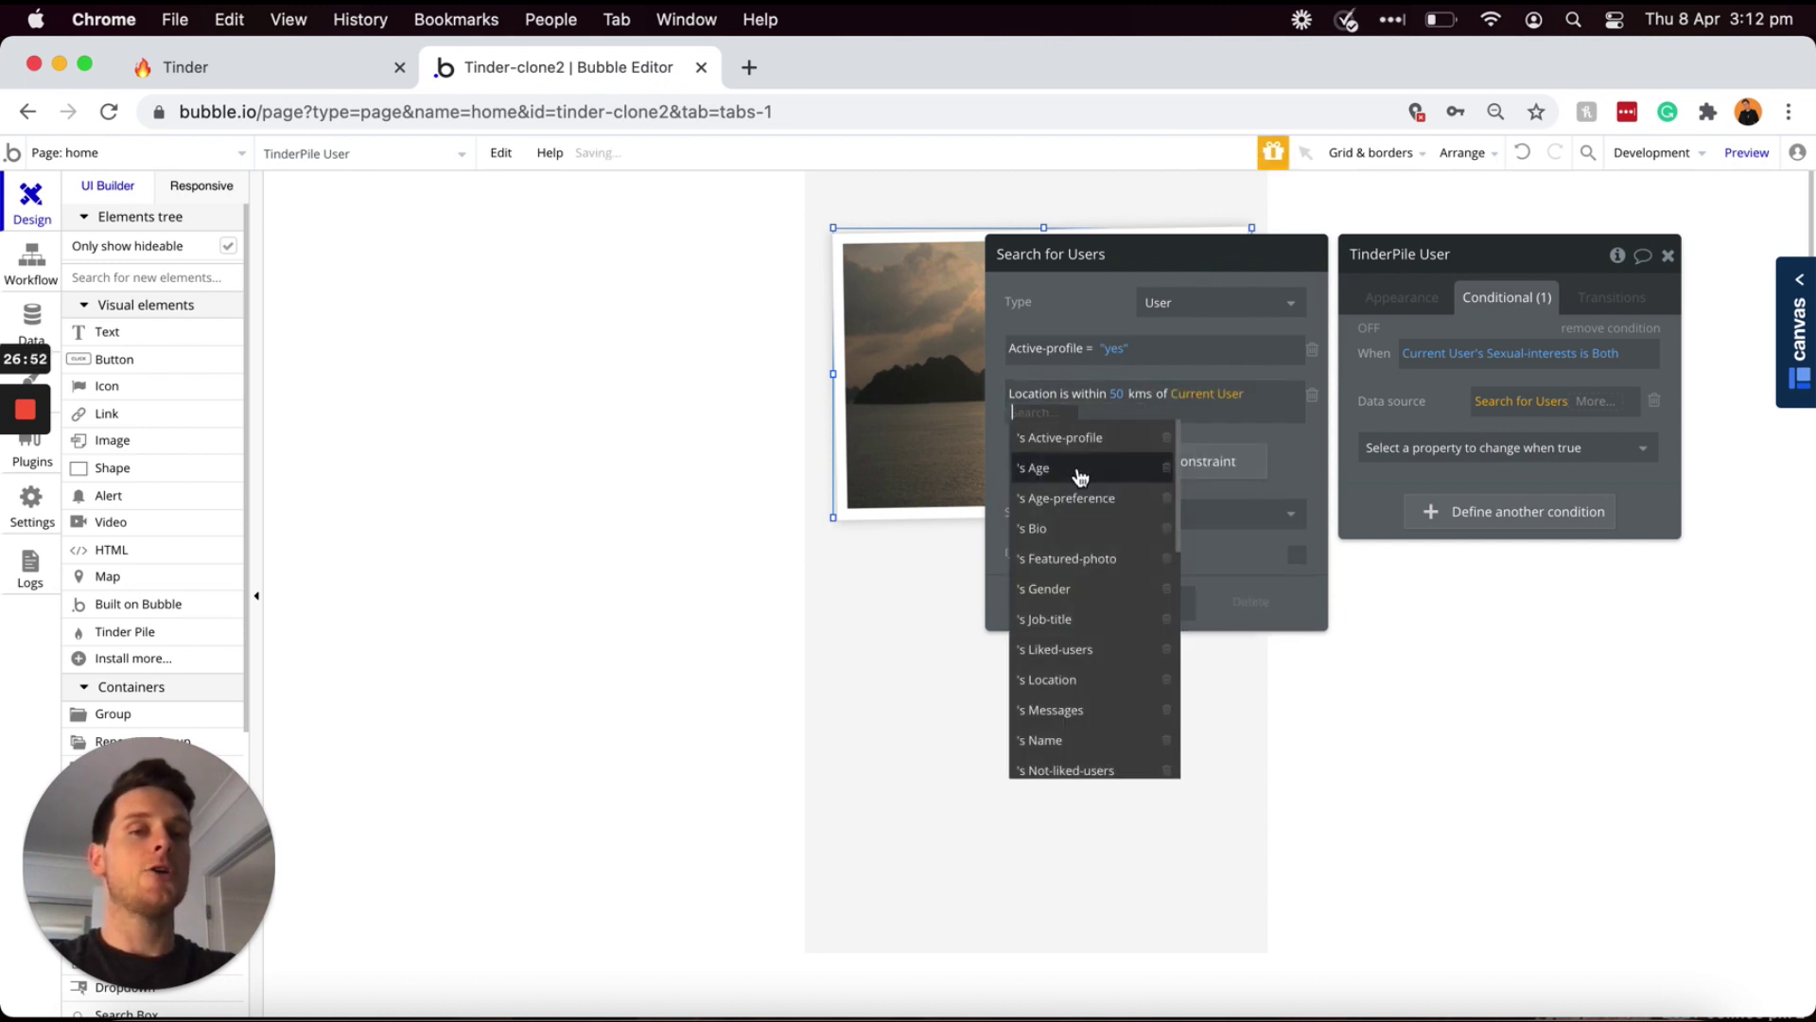
{"action": "left_click", "coordinate": [1075, 680]}
{"action": "left_click", "coordinate": [1240, 431]}
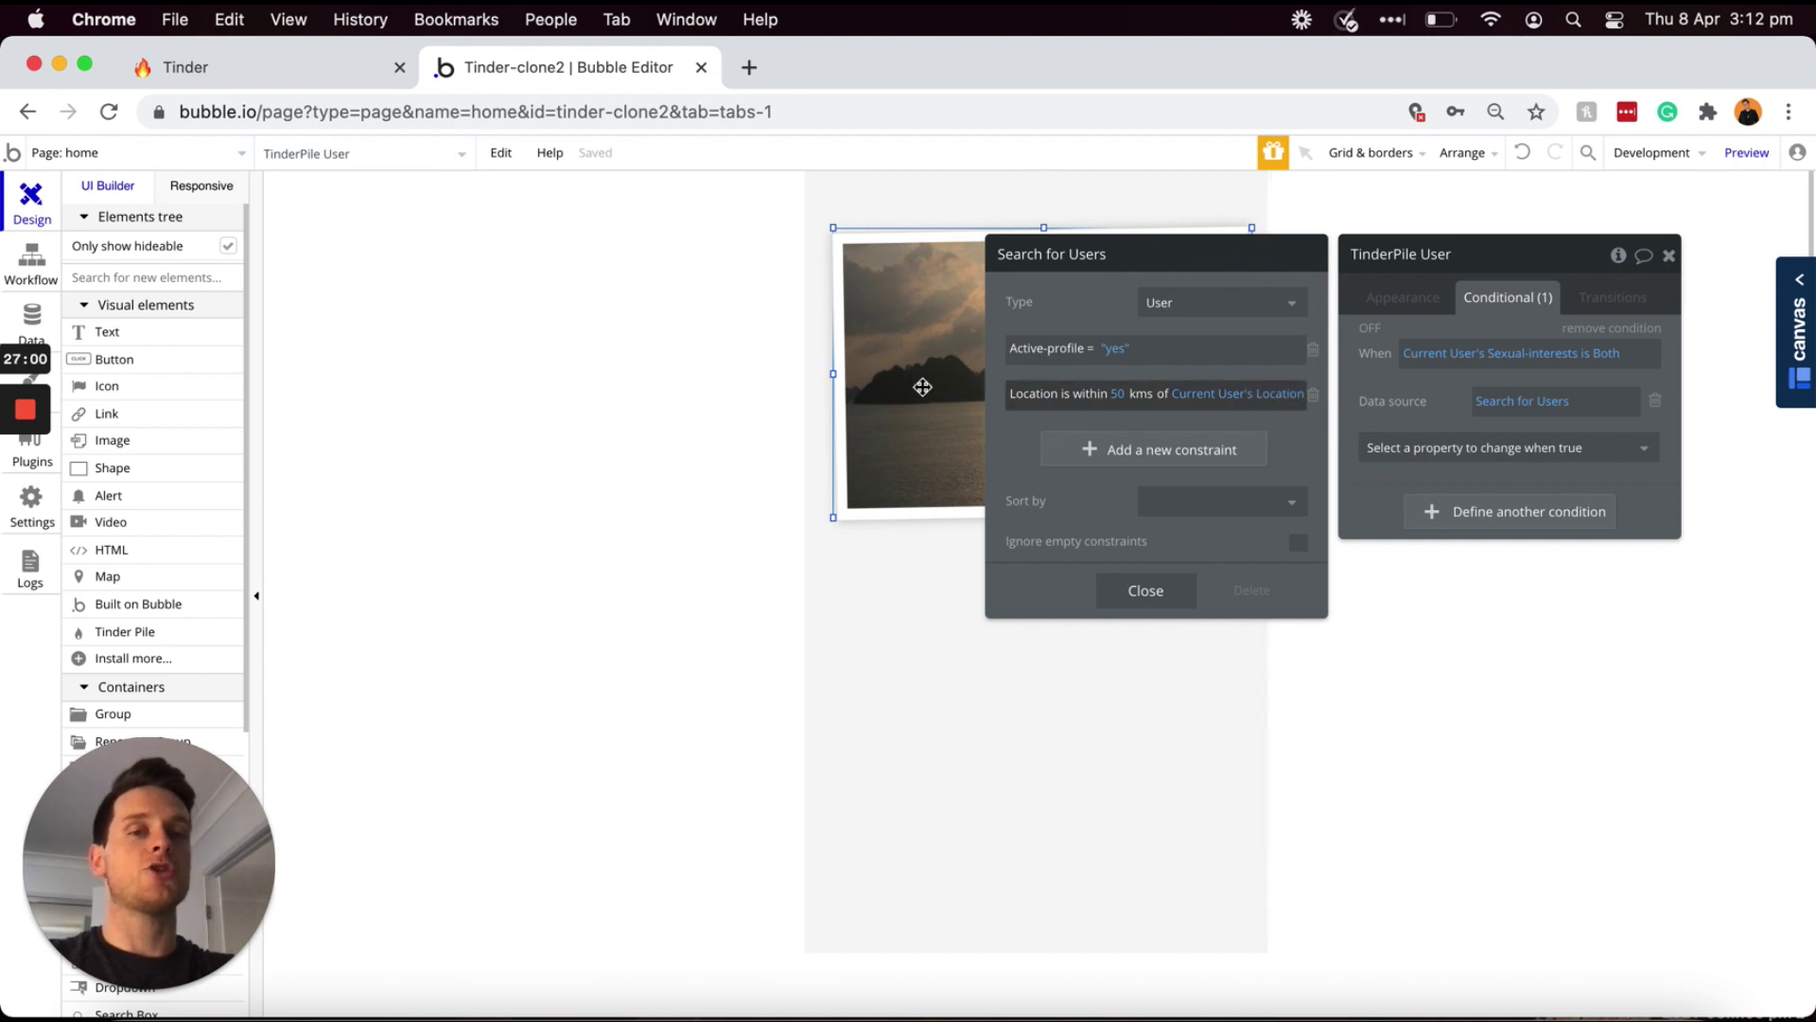
- Add a constraint to the condition's user search so that Age ≥ Current User's Age-preference:min
{"action": "left_click", "coordinate": [1085, 452]}
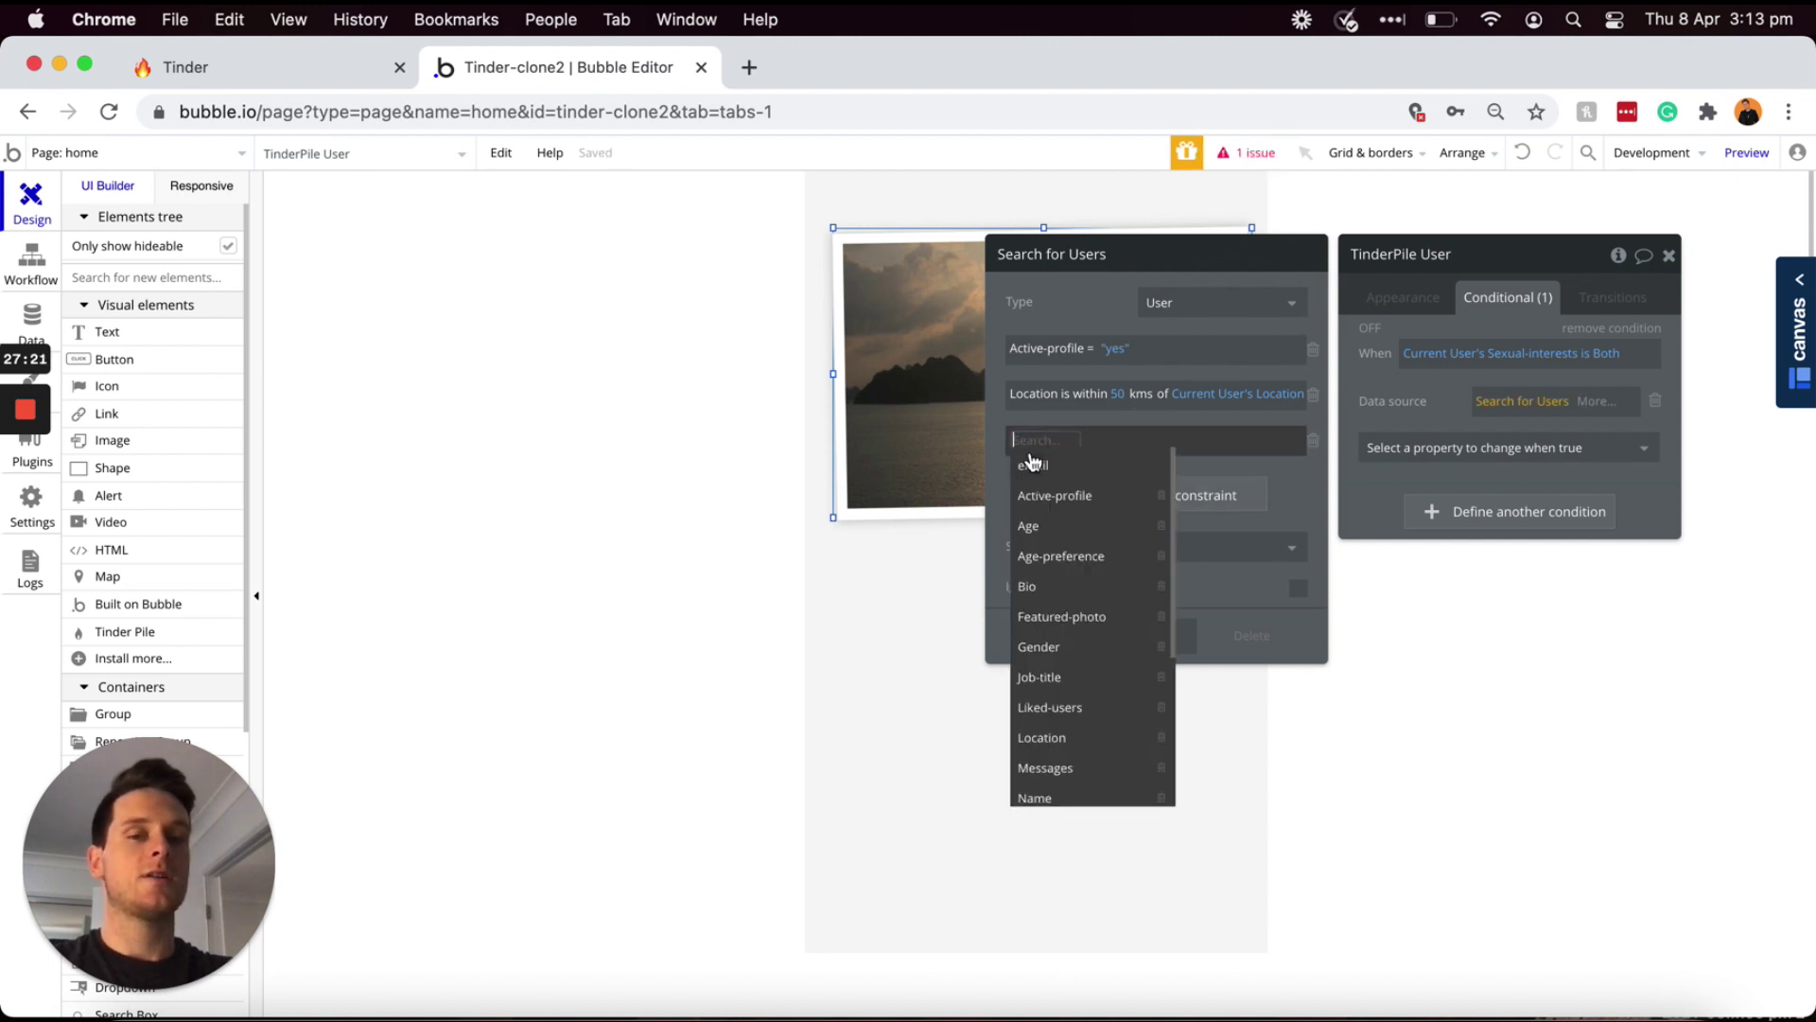
{"action": "left_click", "coordinate": [1031, 527]}
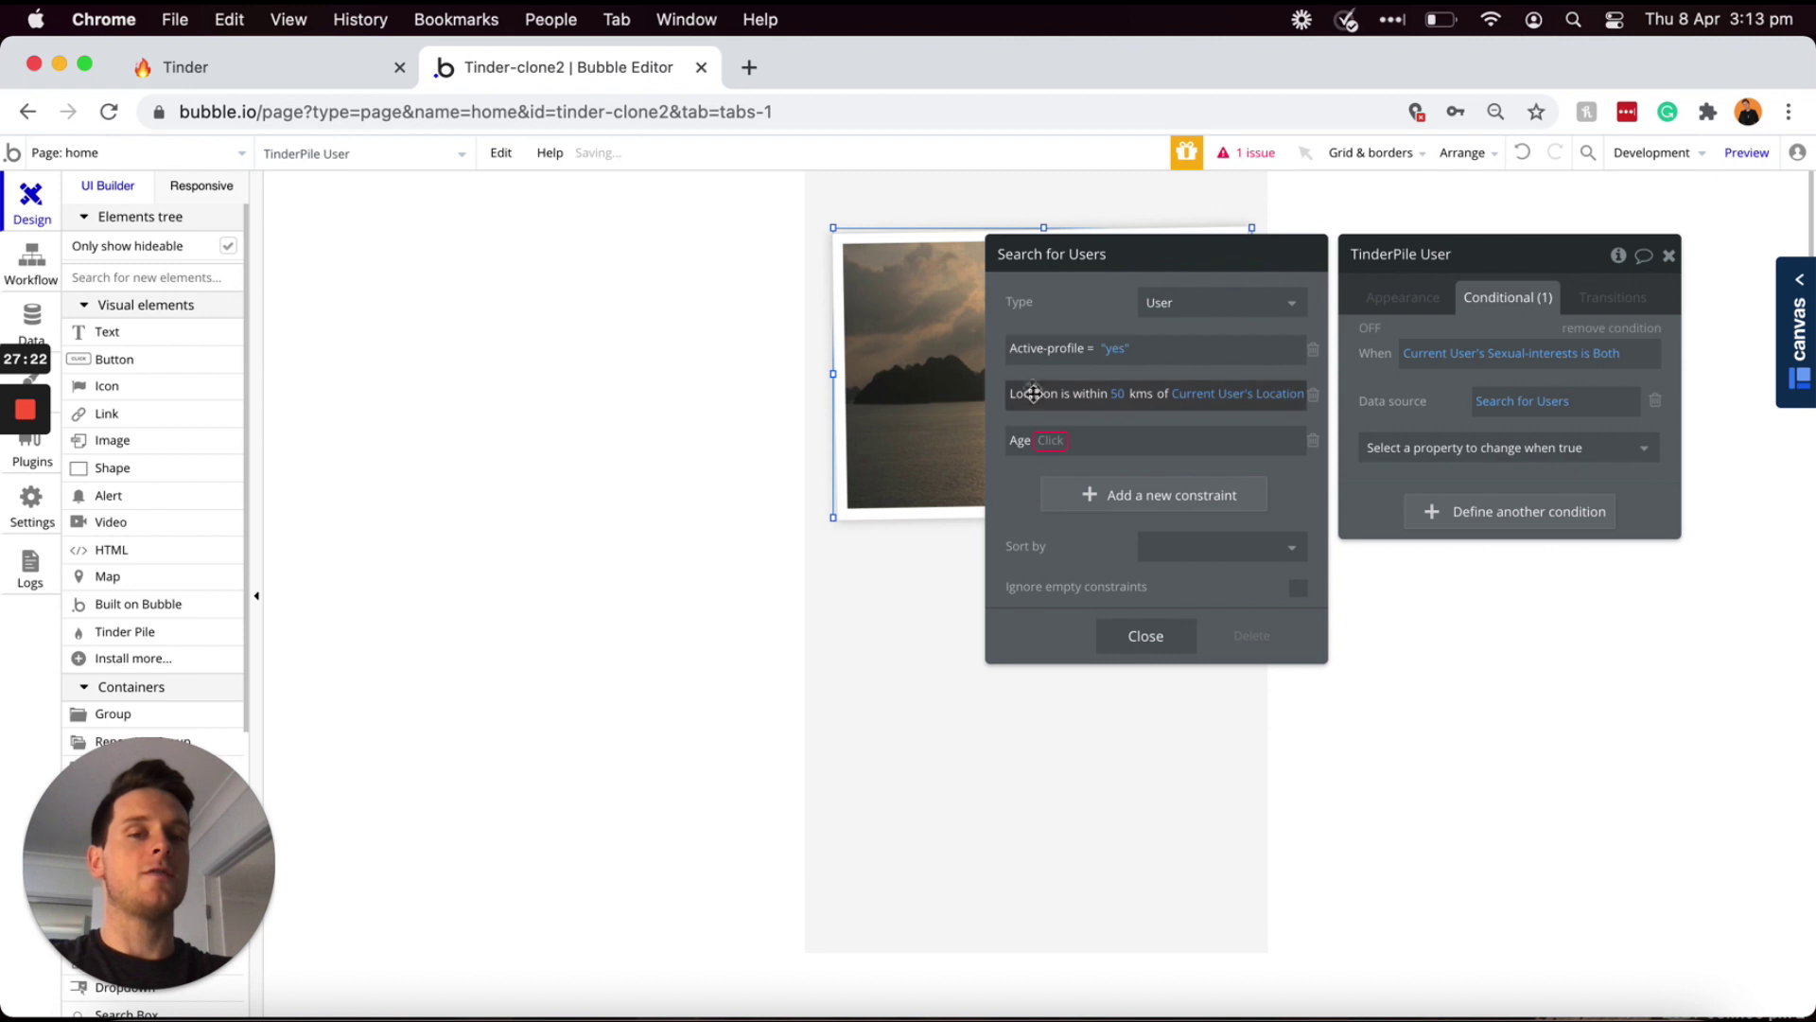
{"action": "left_click", "coordinate": [1051, 449]}
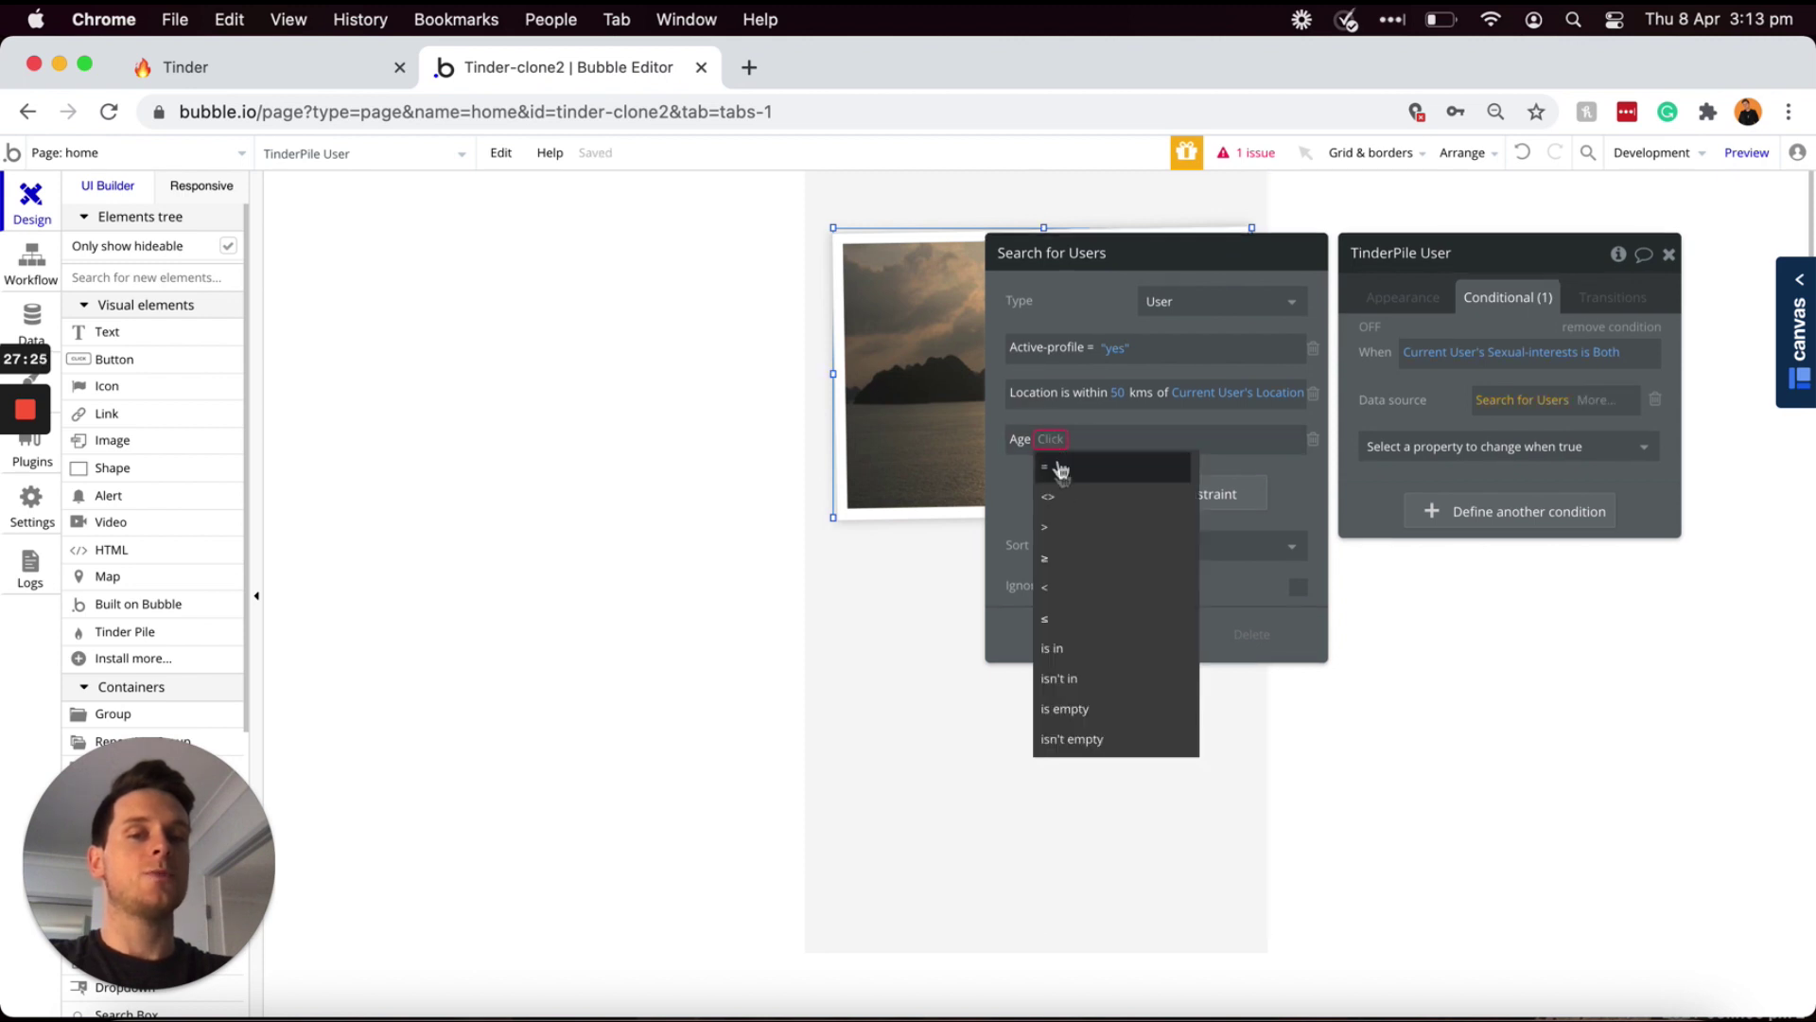
{"action": "left_click", "coordinate": [1066, 565]}
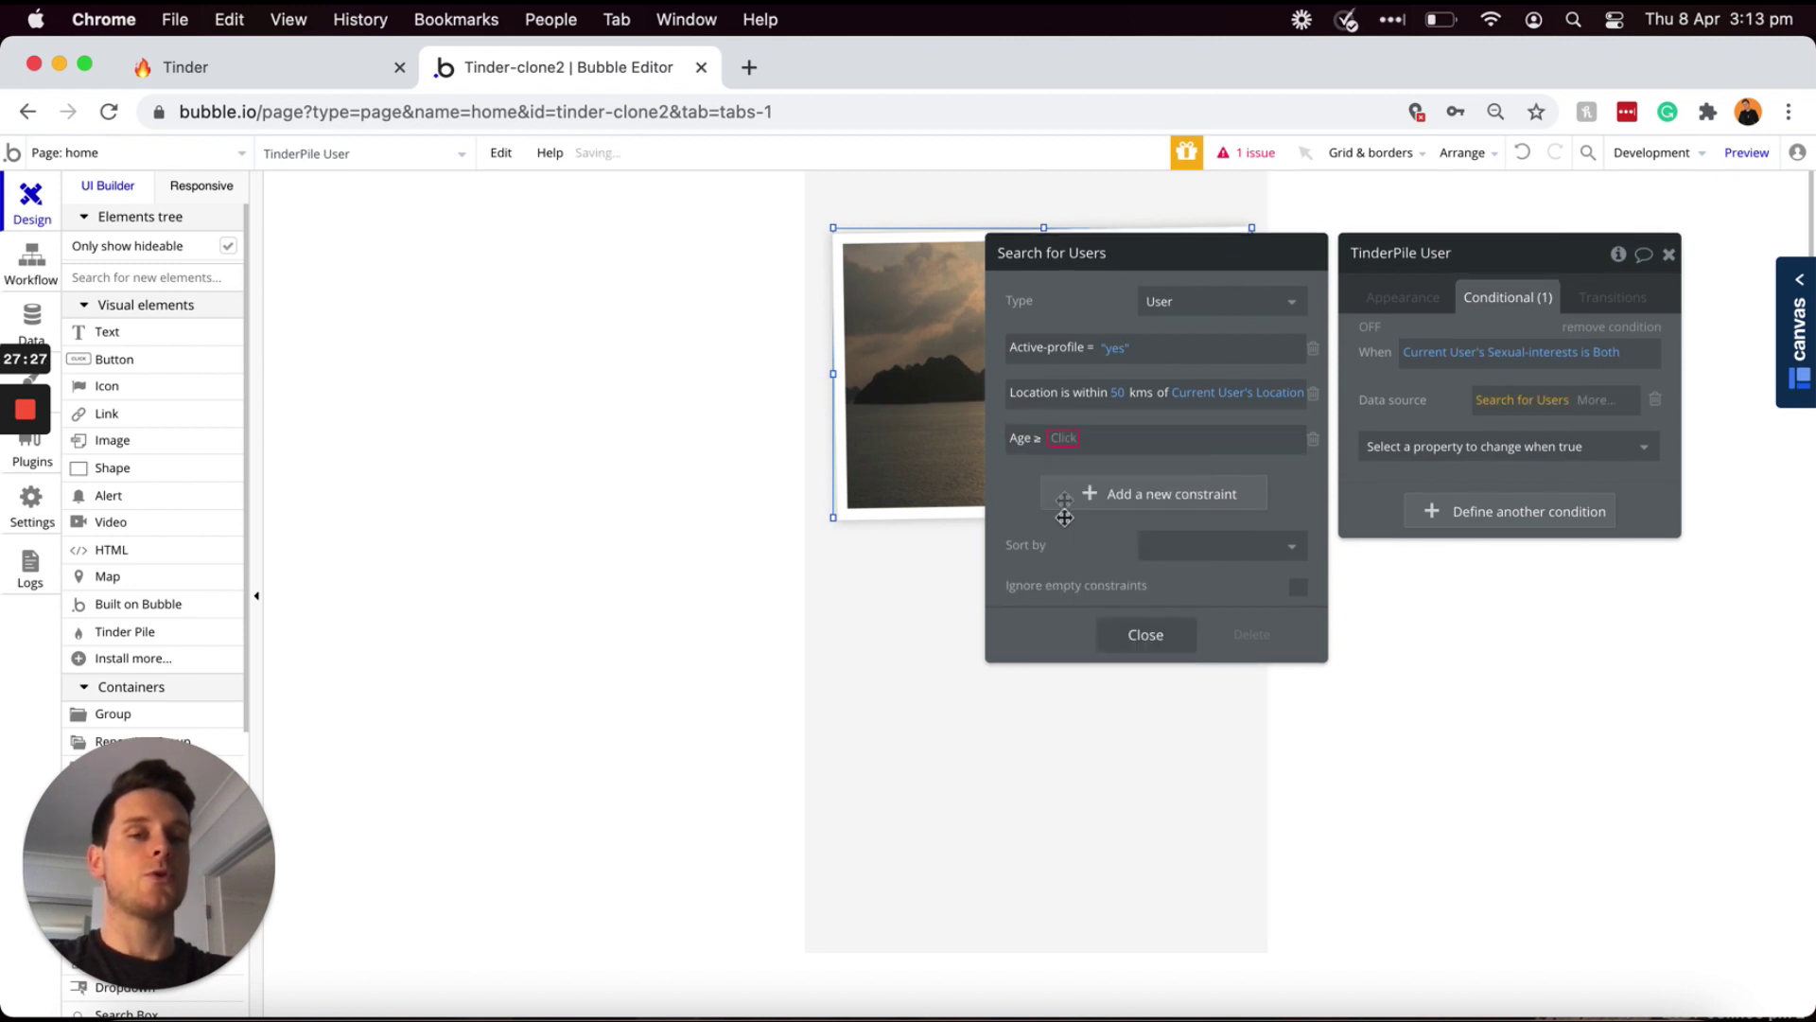
{"action": "left_click", "coordinate": [1060, 437]}
{"action": "left_click", "coordinate": [1088, 494]}
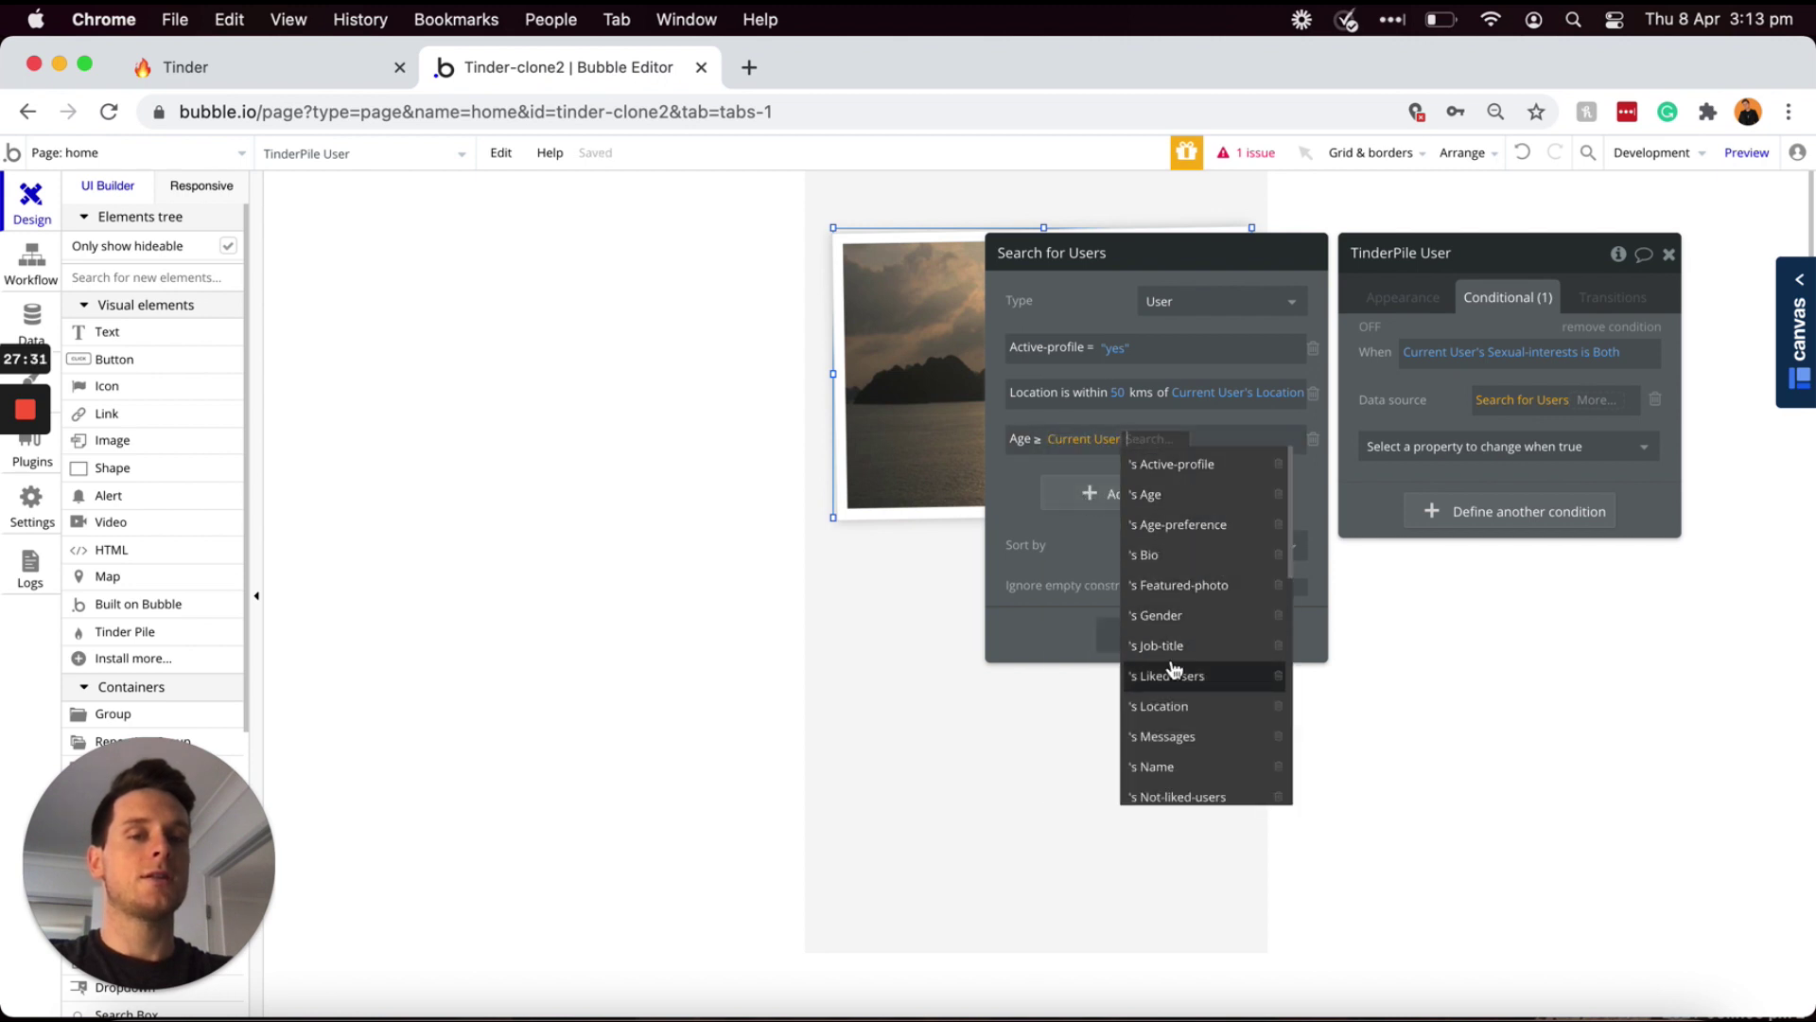
{"action": "left_click", "coordinate": [1173, 528]}
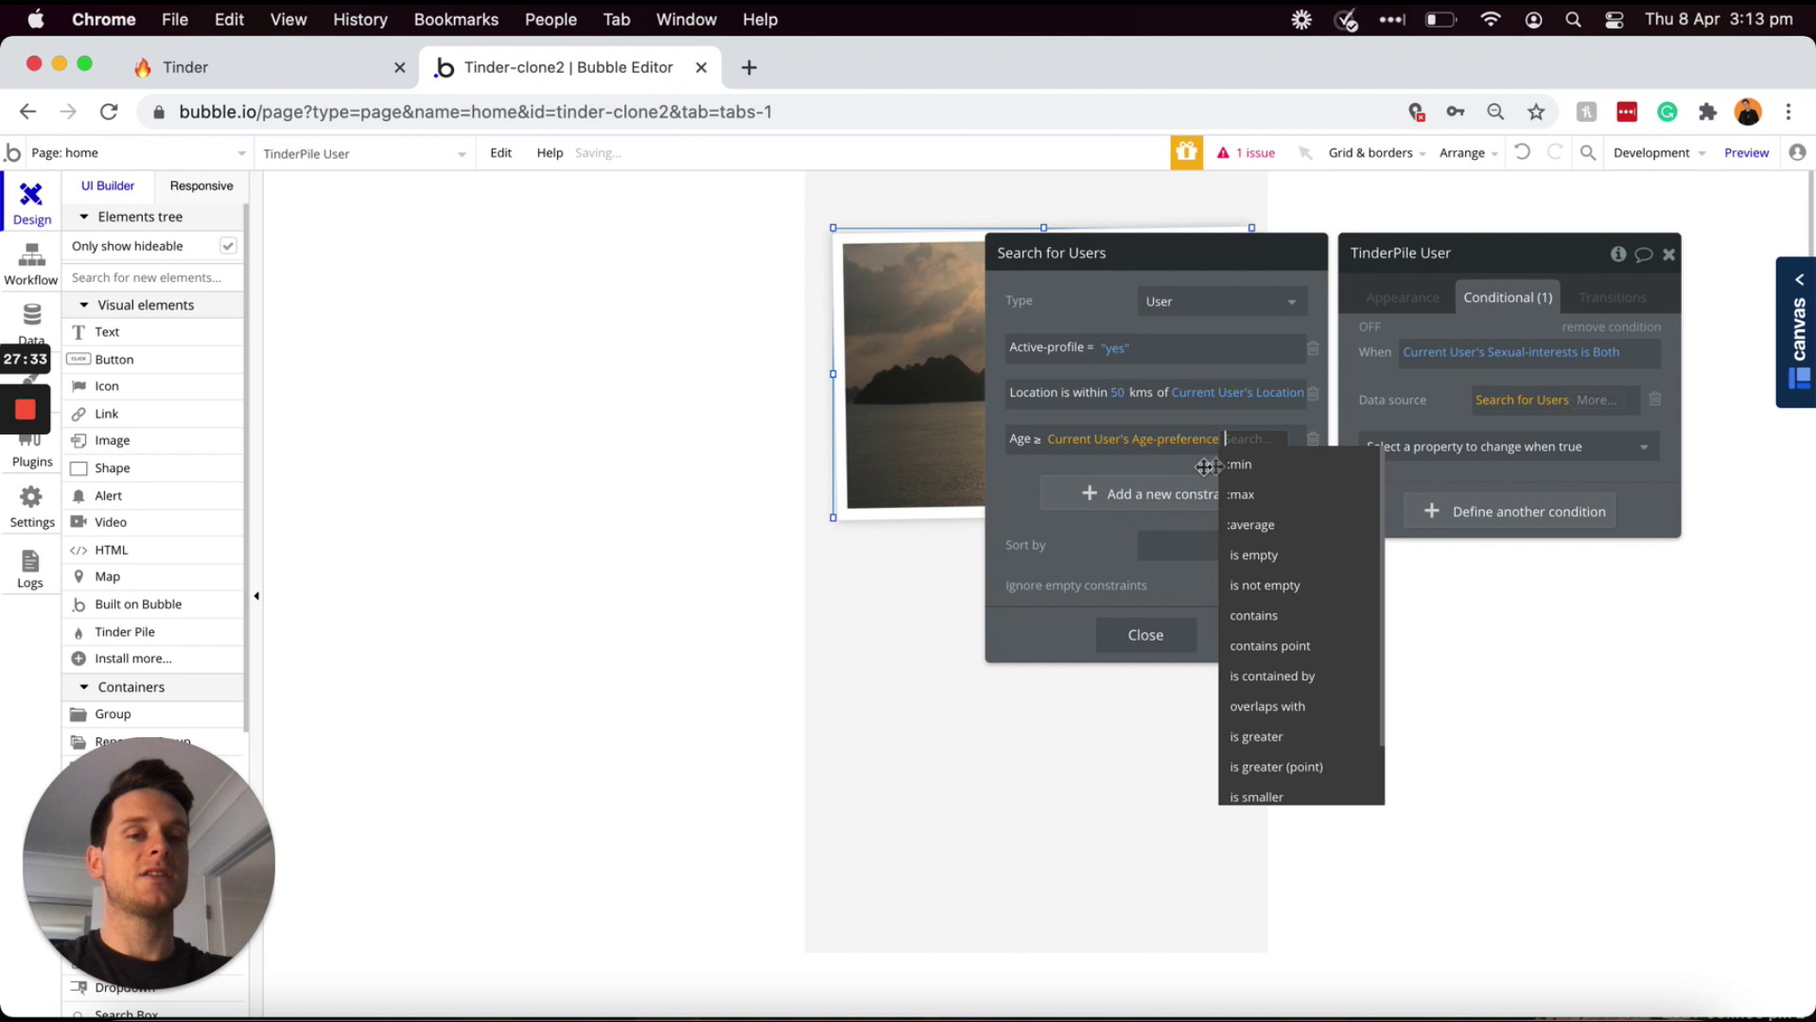
{"action": "left_click", "coordinate": [1241, 465]}
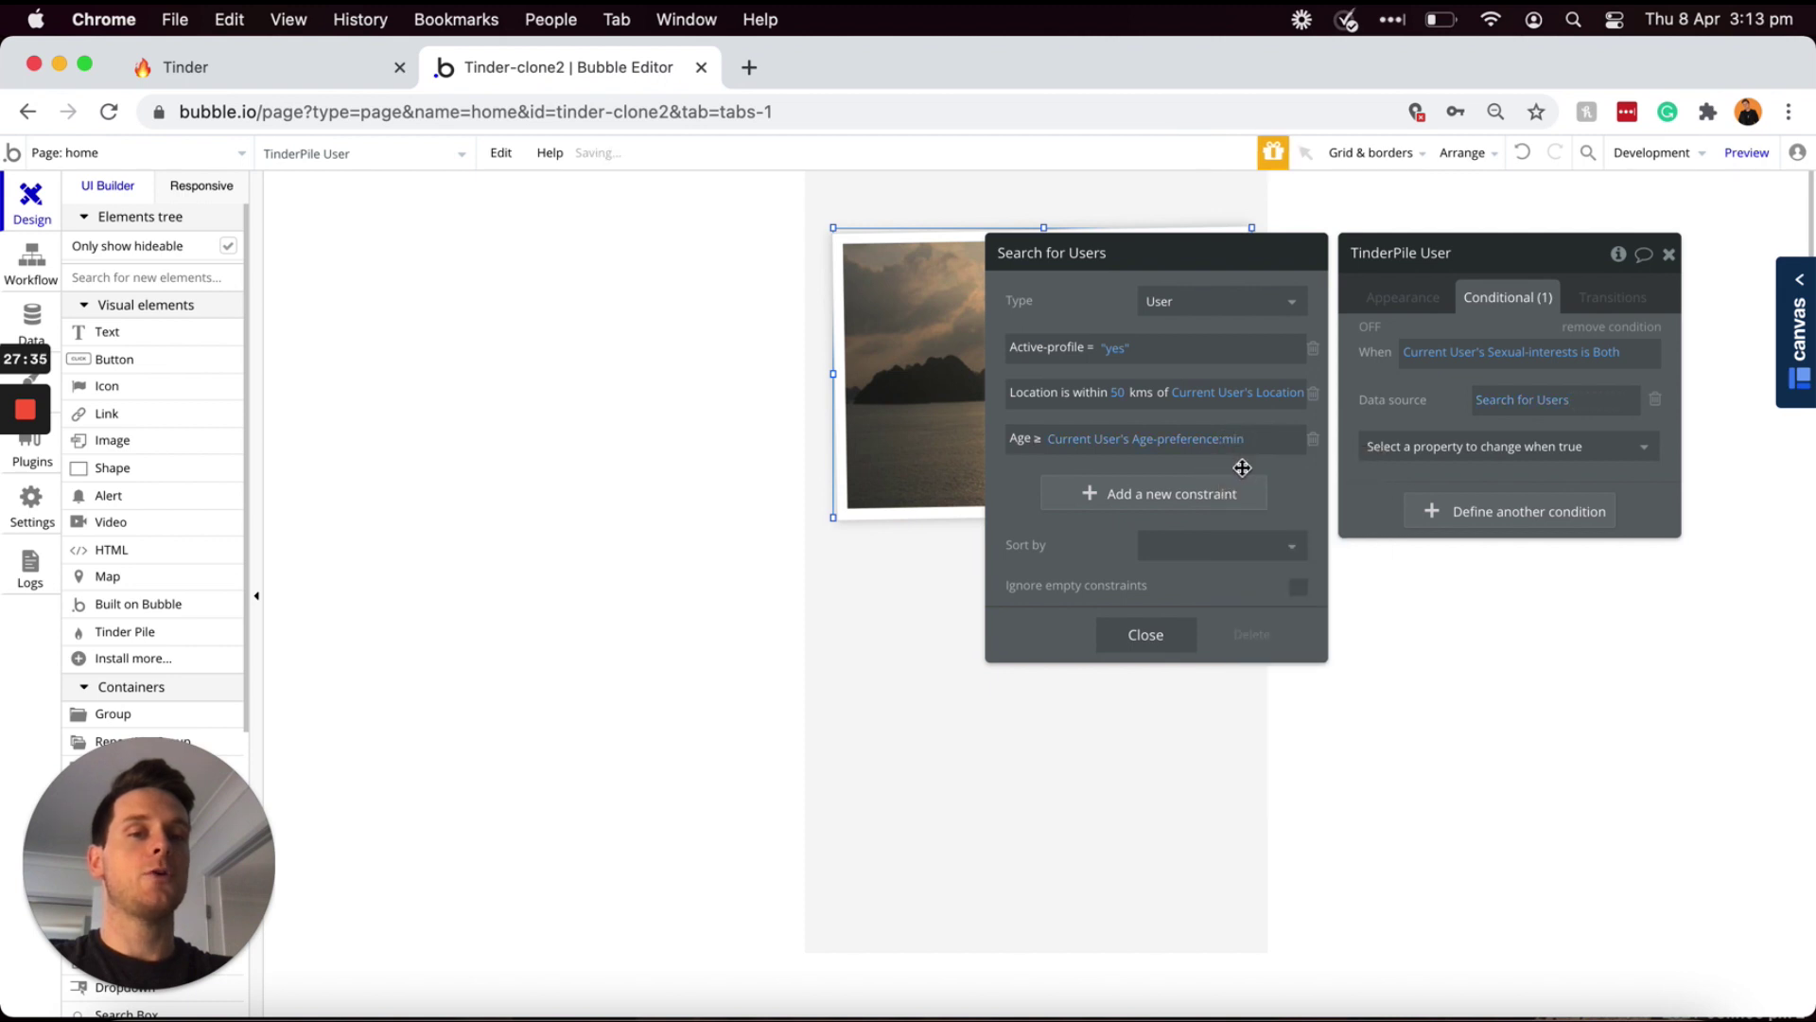
- Add a constraint to the condition's user search so that Age ≤ Current User's Age-preference:max
{"action": "left_click", "coordinate": [1084, 493]}
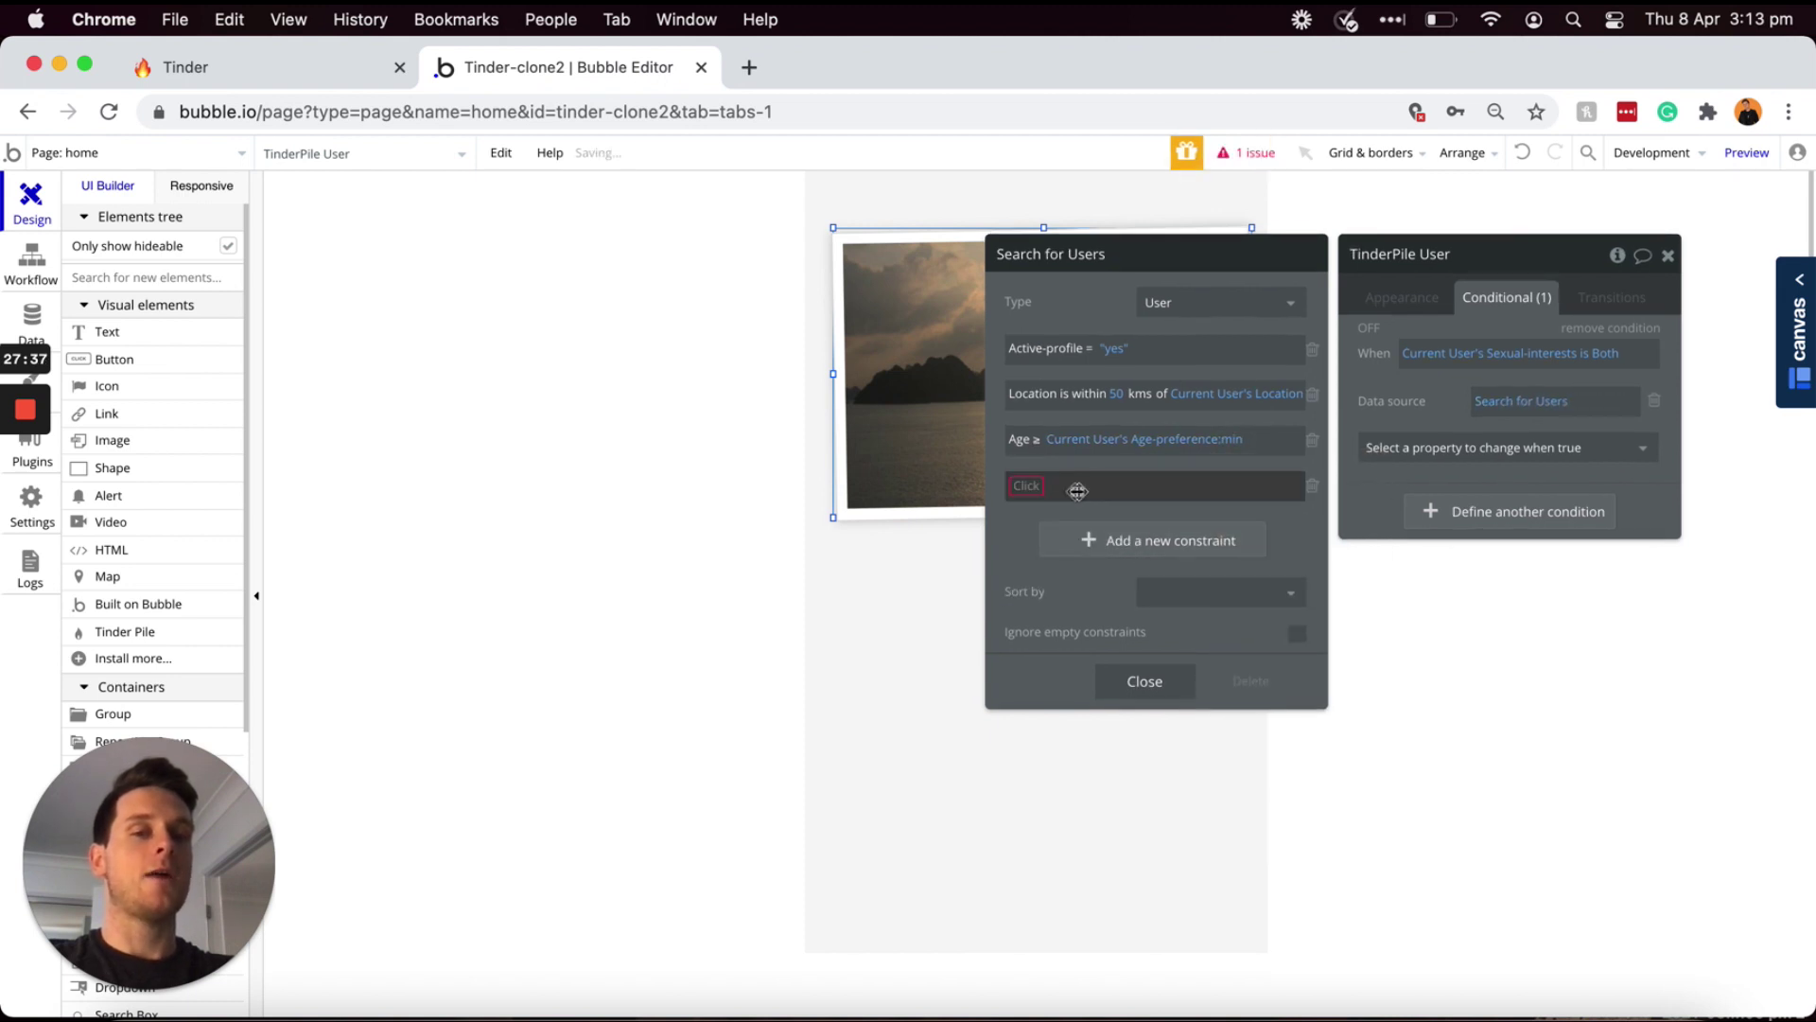
{"action": "left_click", "coordinate": [1078, 491]}
{"action": "left_click", "coordinate": [1036, 571]}
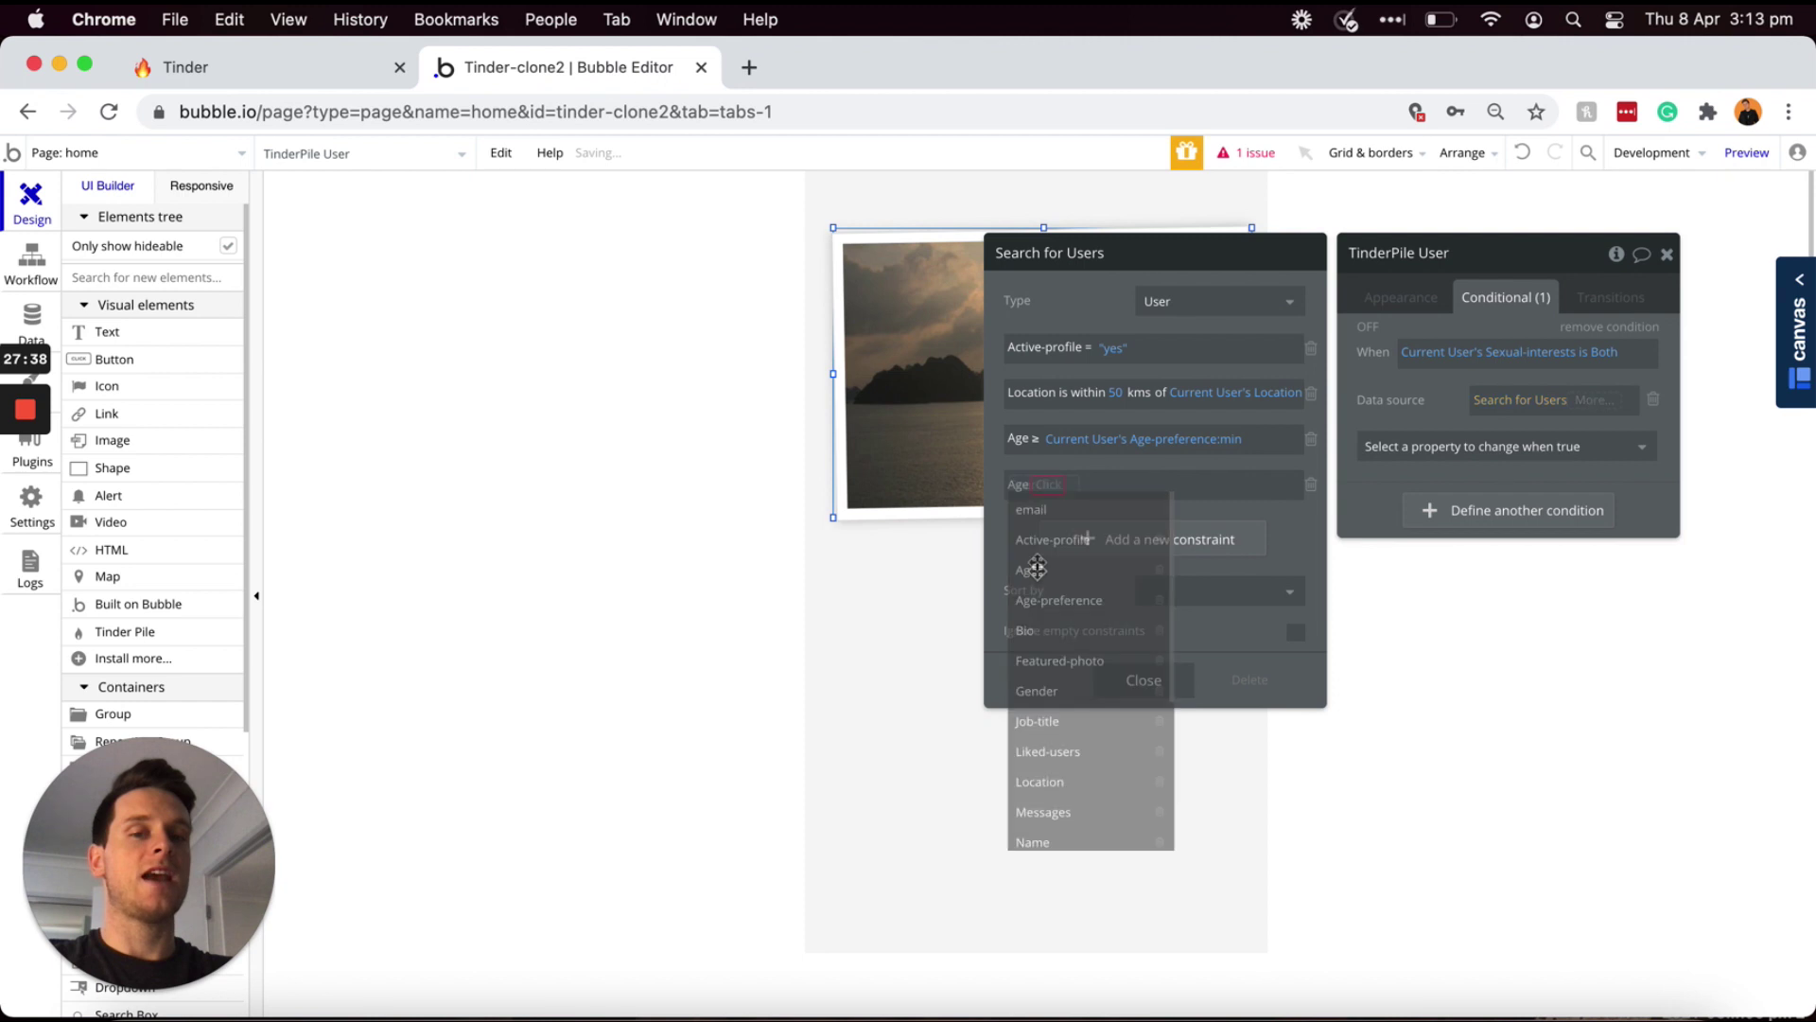
{"action": "left_click", "coordinate": [1050, 484]}
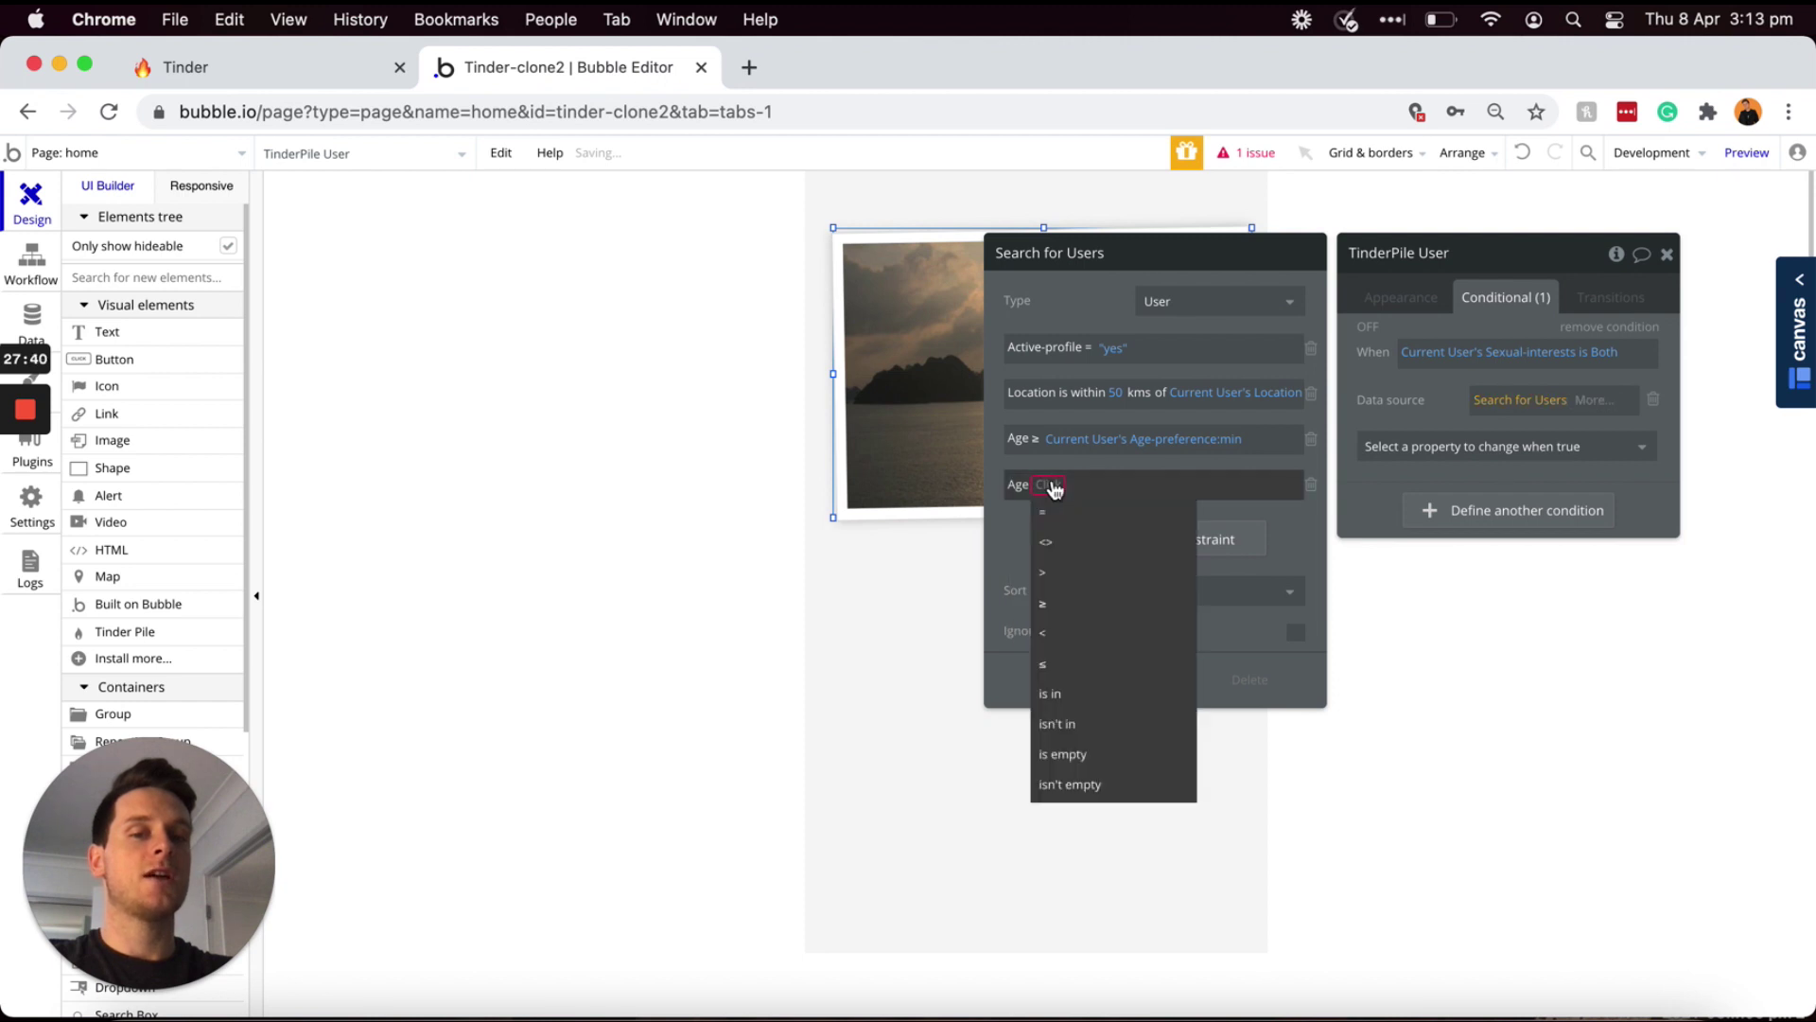
{"action": "left_click", "coordinate": [1064, 671]}
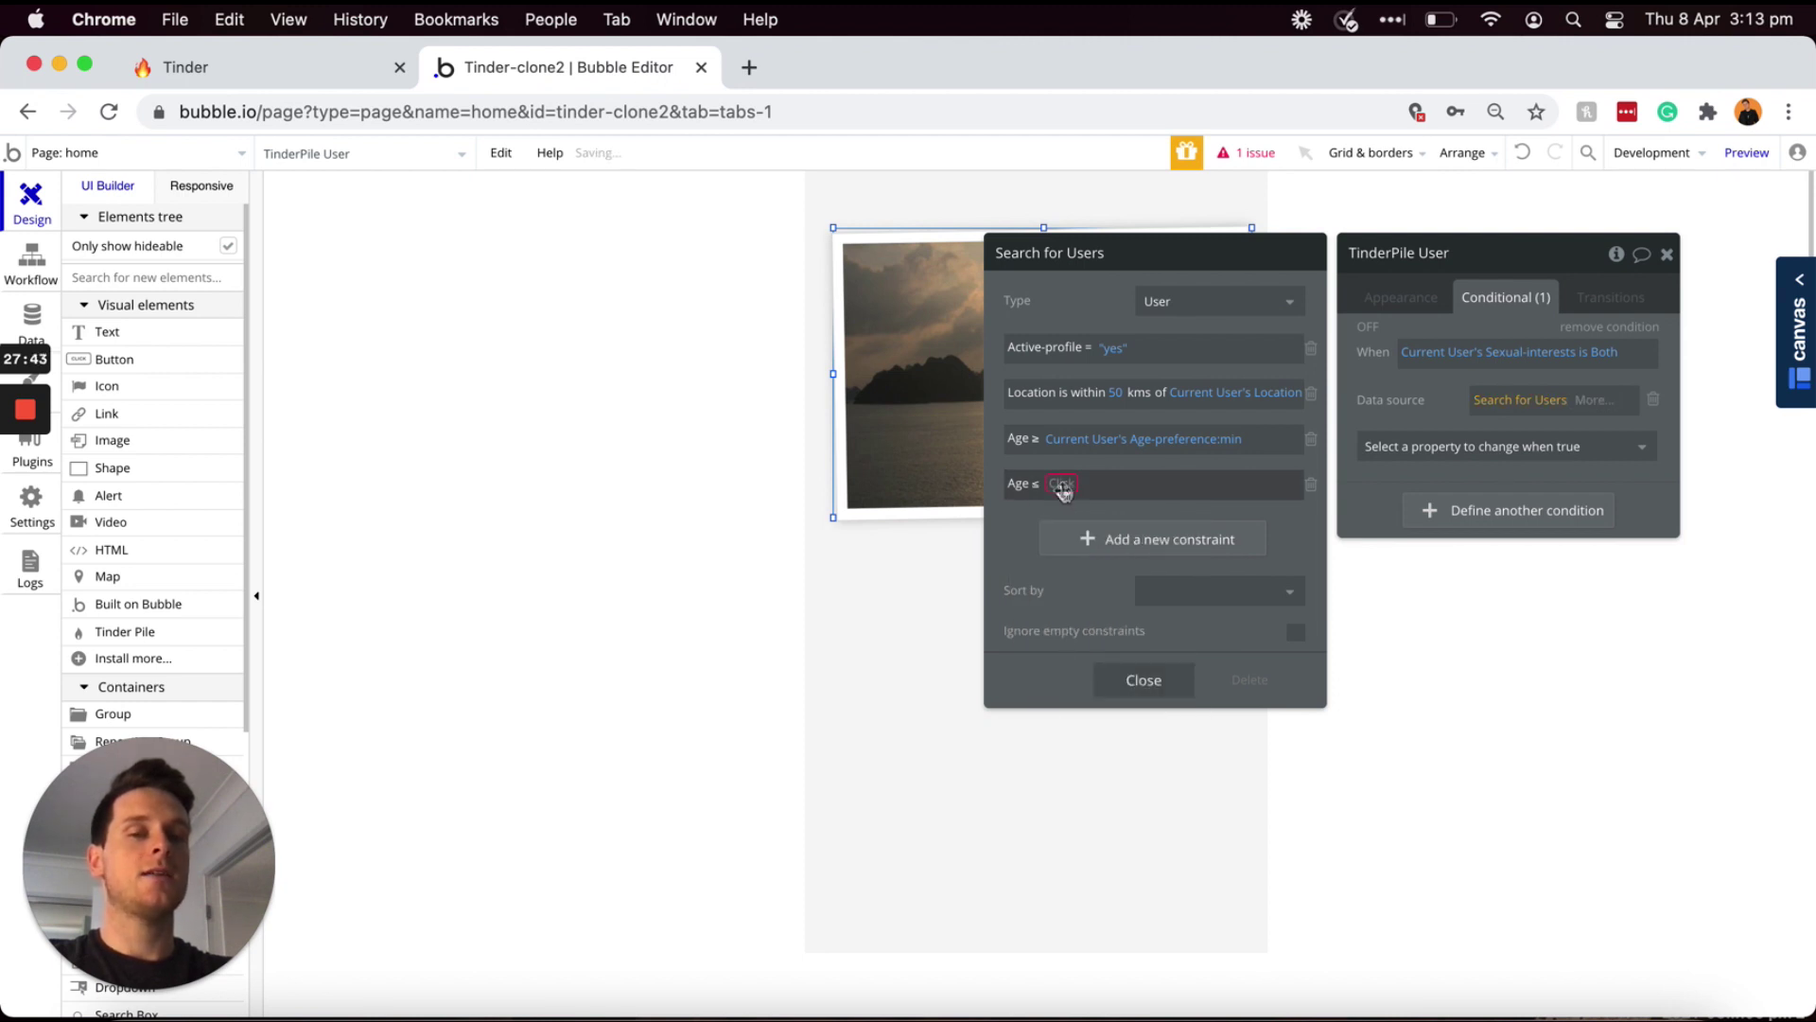
{"action": "left_click", "coordinate": [1067, 484]}
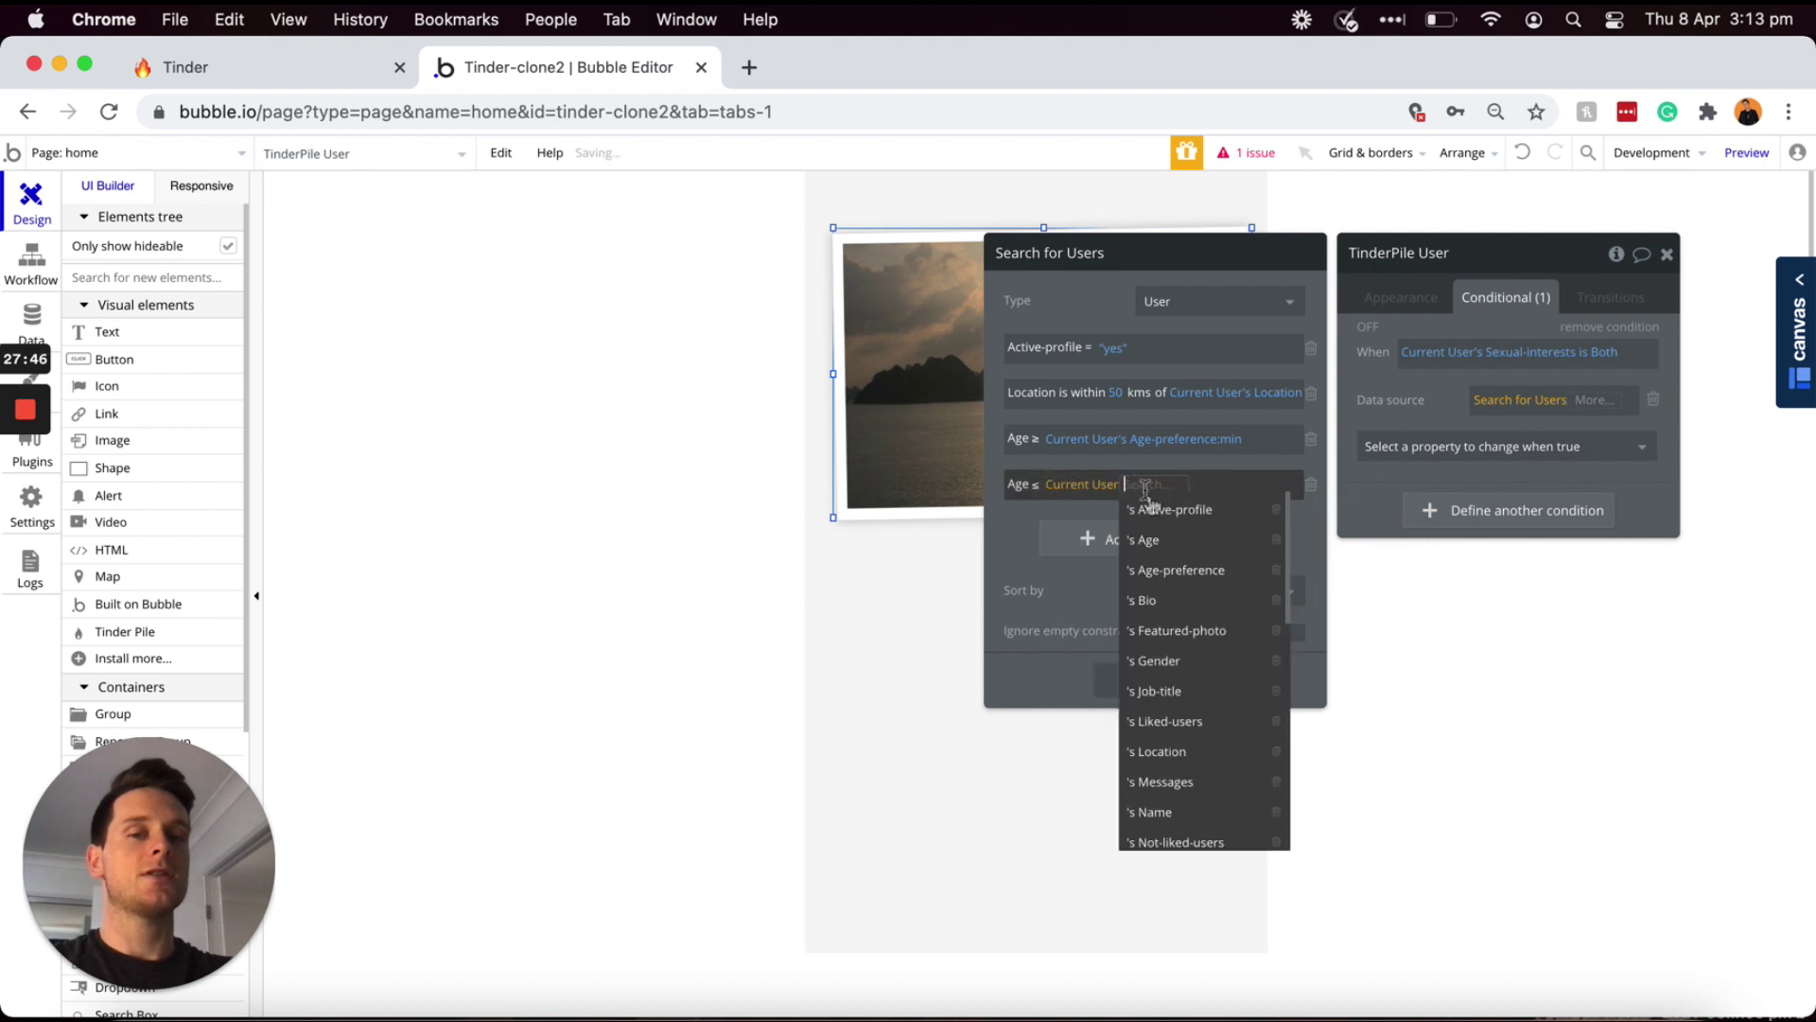
{"action": "left_click", "coordinate": [1162, 567]}
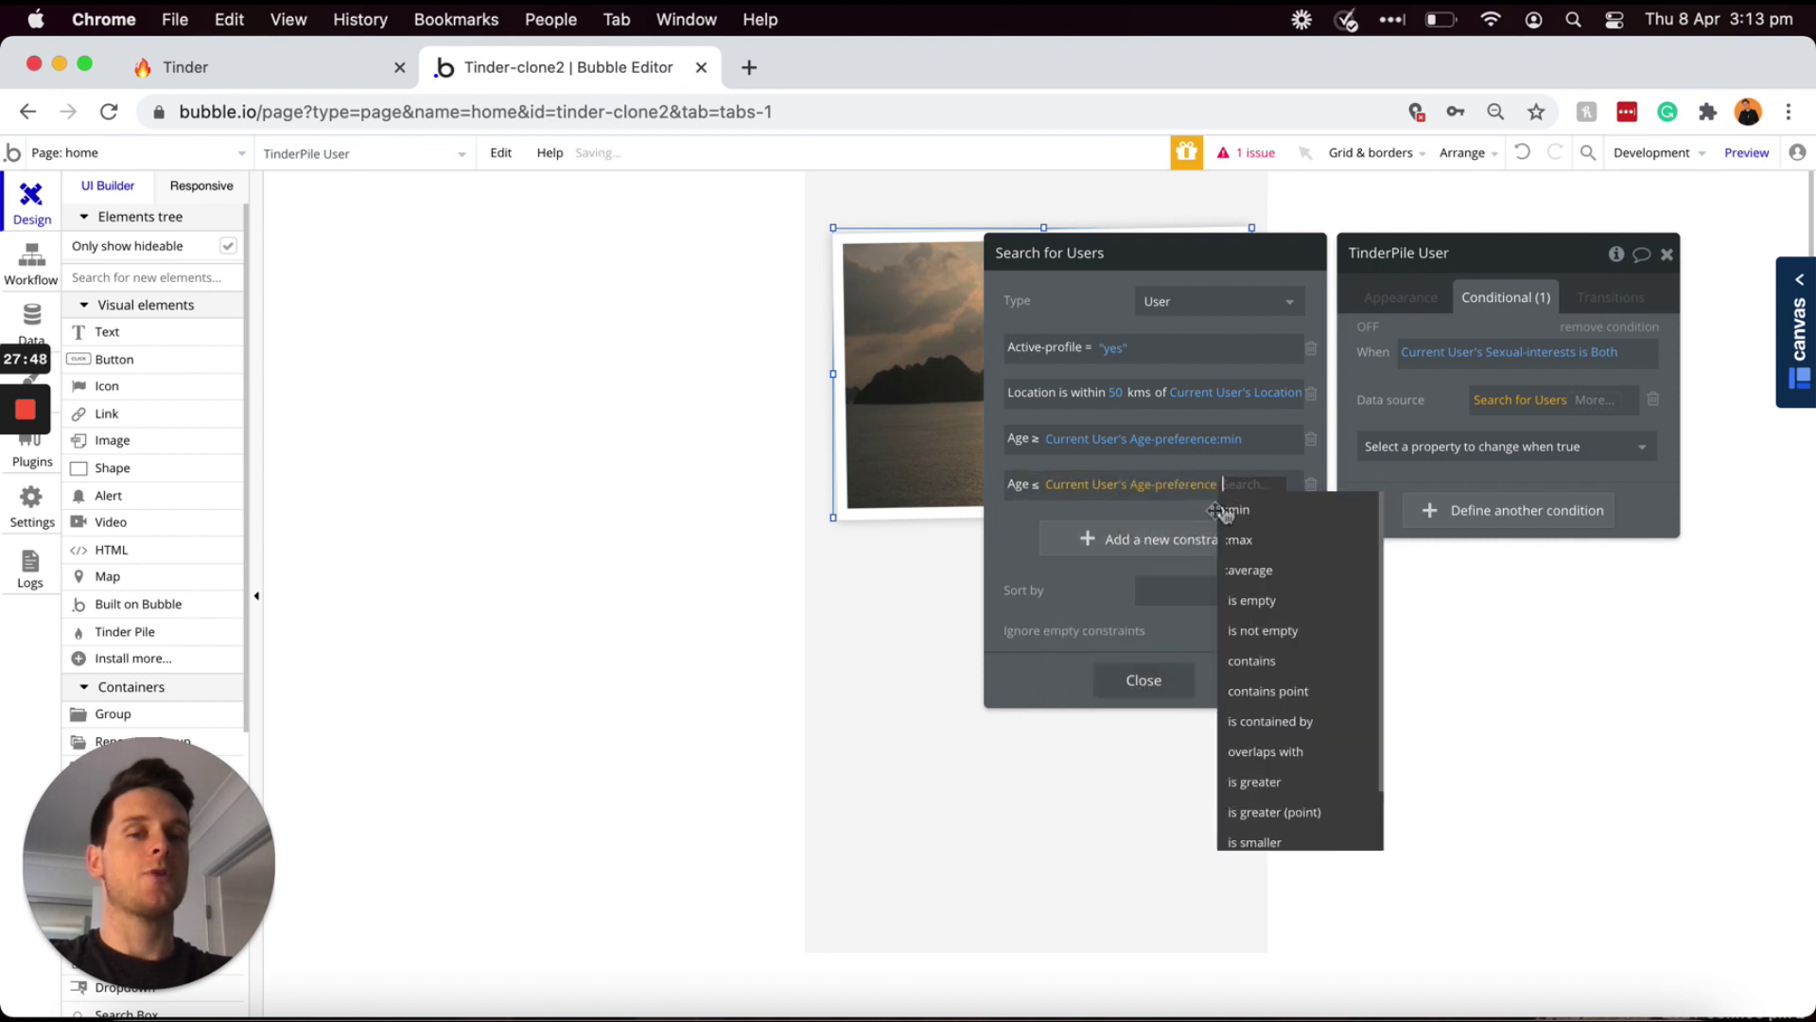
{"action": "left_click", "coordinate": [1255, 543]}
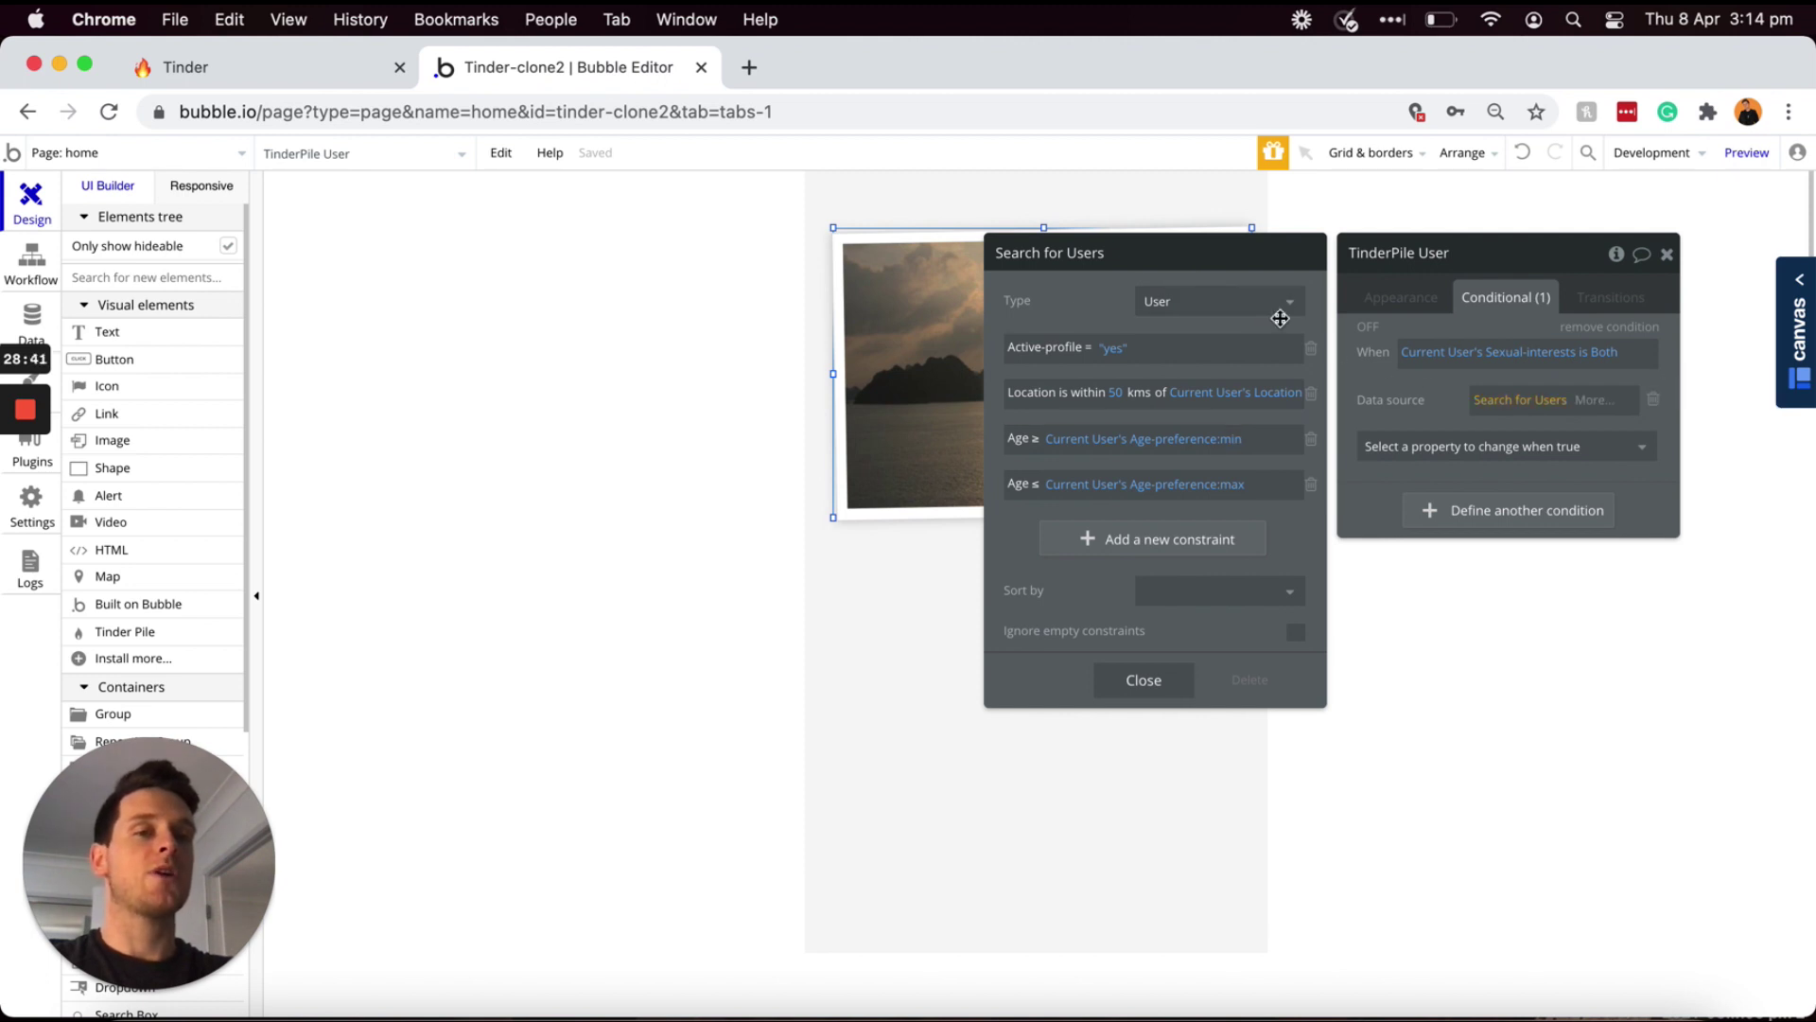
- Extend the condition's data source expression by applying the :filtered operator to the search for Users
{"action": "left_click", "coordinate": [1595, 405]}
{"action": "left_click", "coordinate": [1595, 404]}
{"action": "type", "text": "fil"}
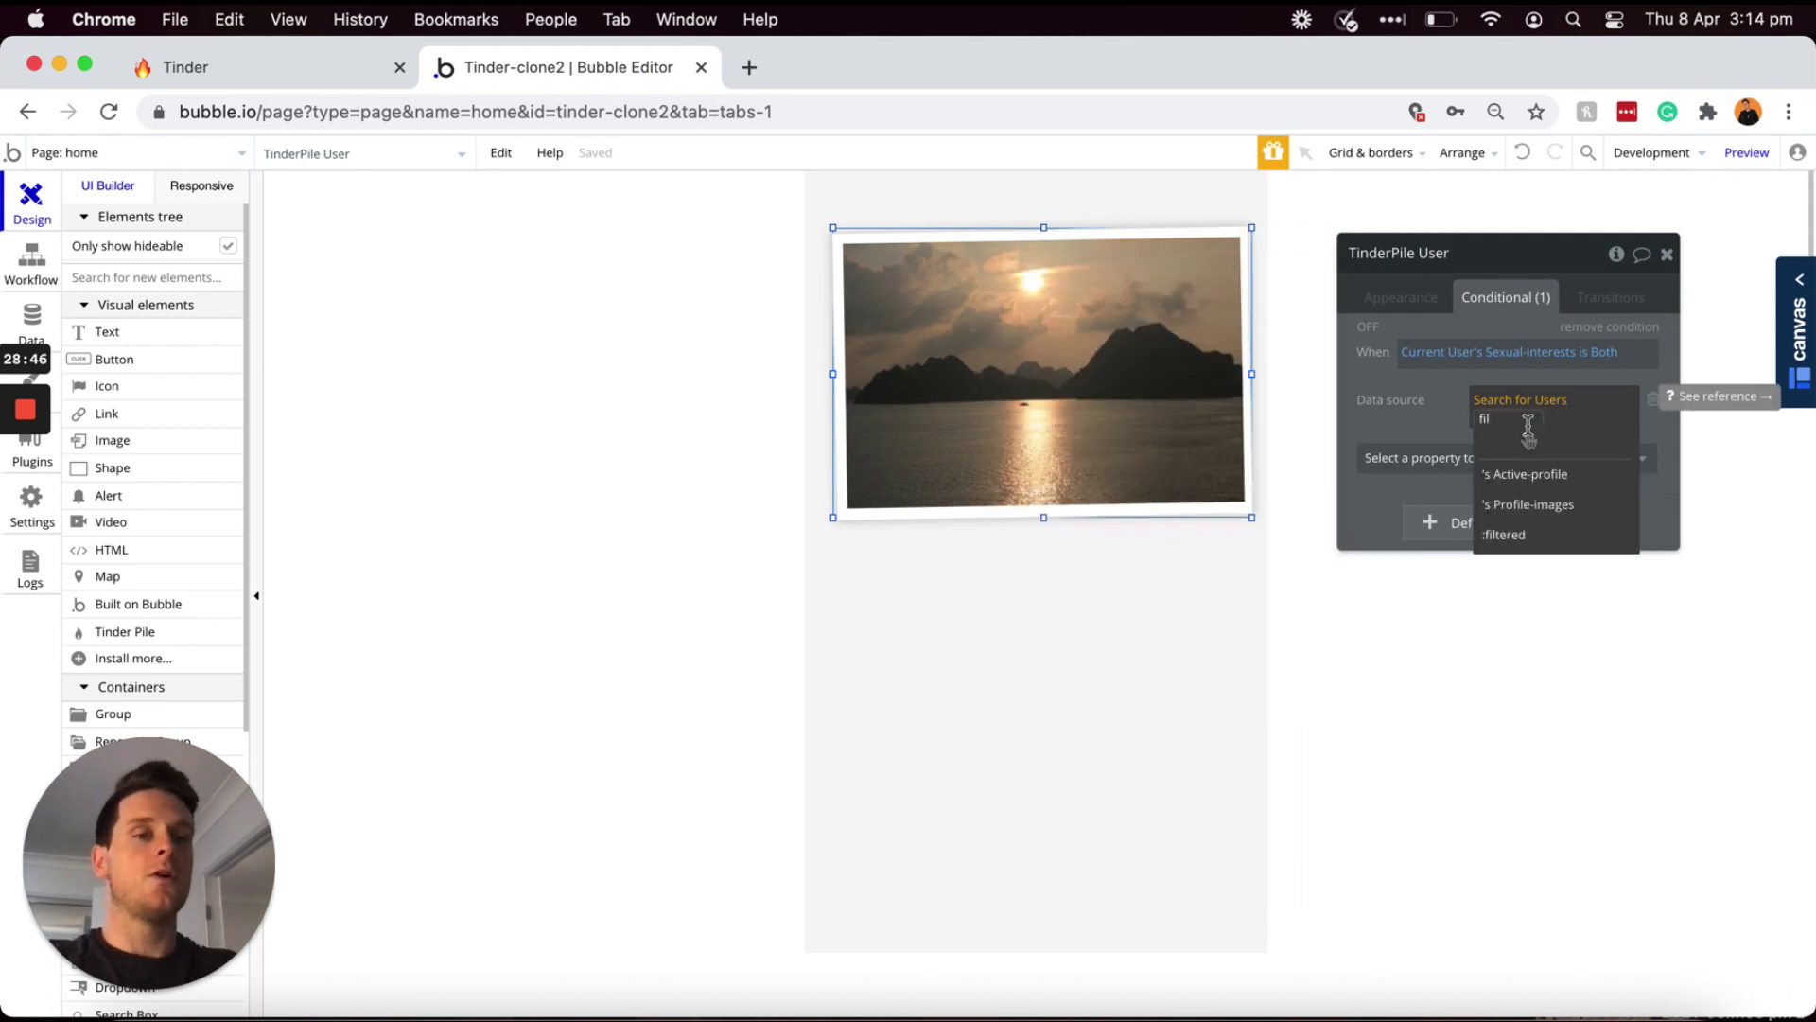
{"action": "left_click", "coordinate": [1522, 535]}
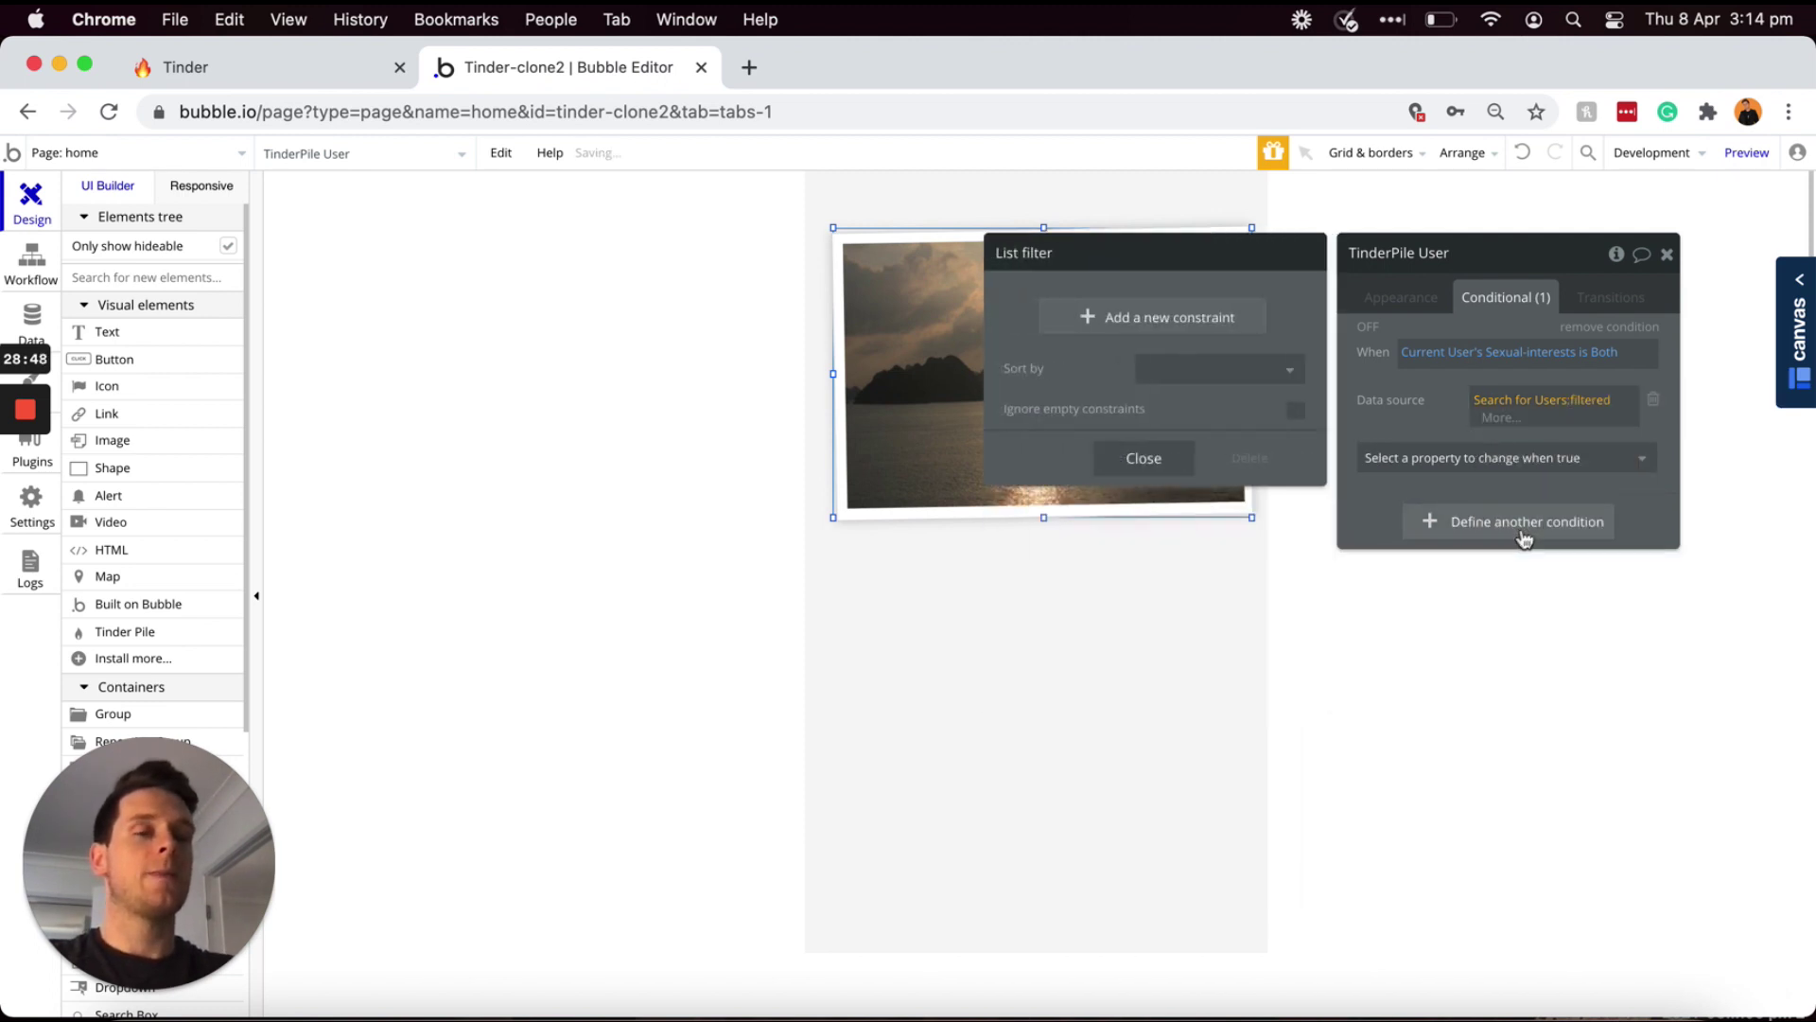
- Add a list filter constraint so that unique id <> Current User's unique id
{"action": "left_click", "coordinate": [1152, 319]}
{"action": "left_click", "coordinate": [1025, 309]}
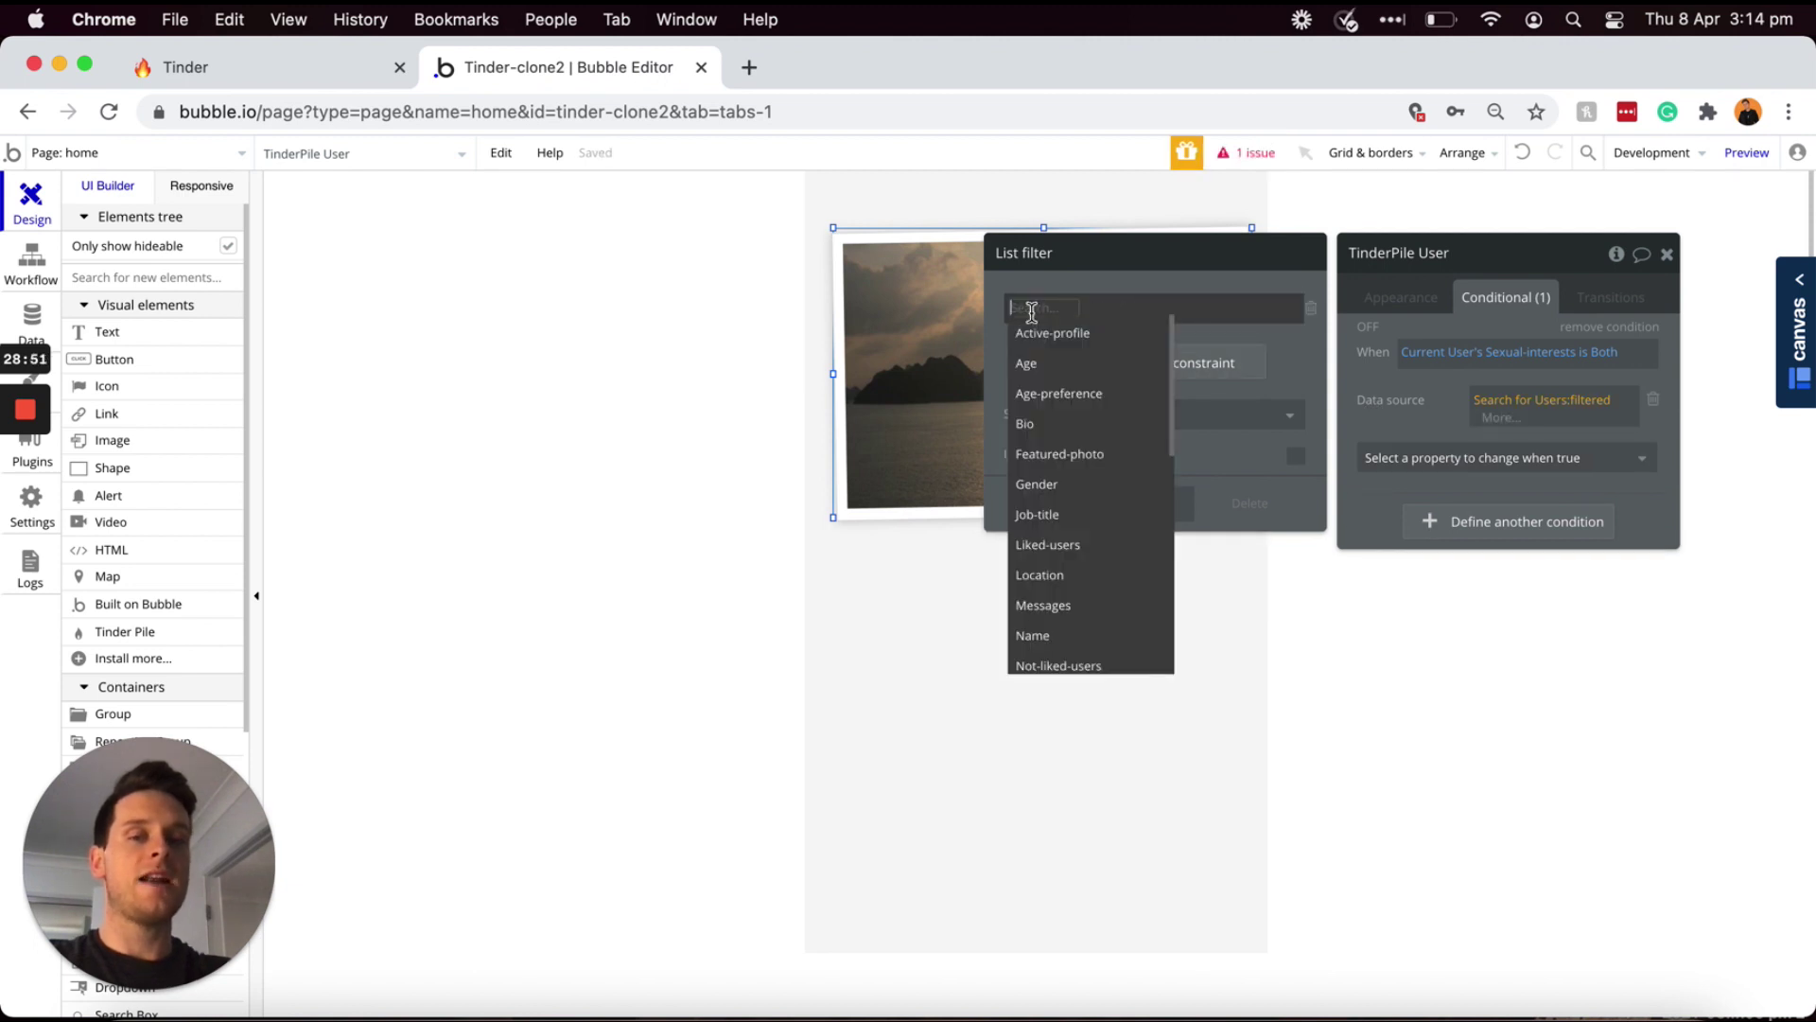
{"action": "type", "text": "id"}
{"action": "left_click", "coordinate": [1041, 329]}
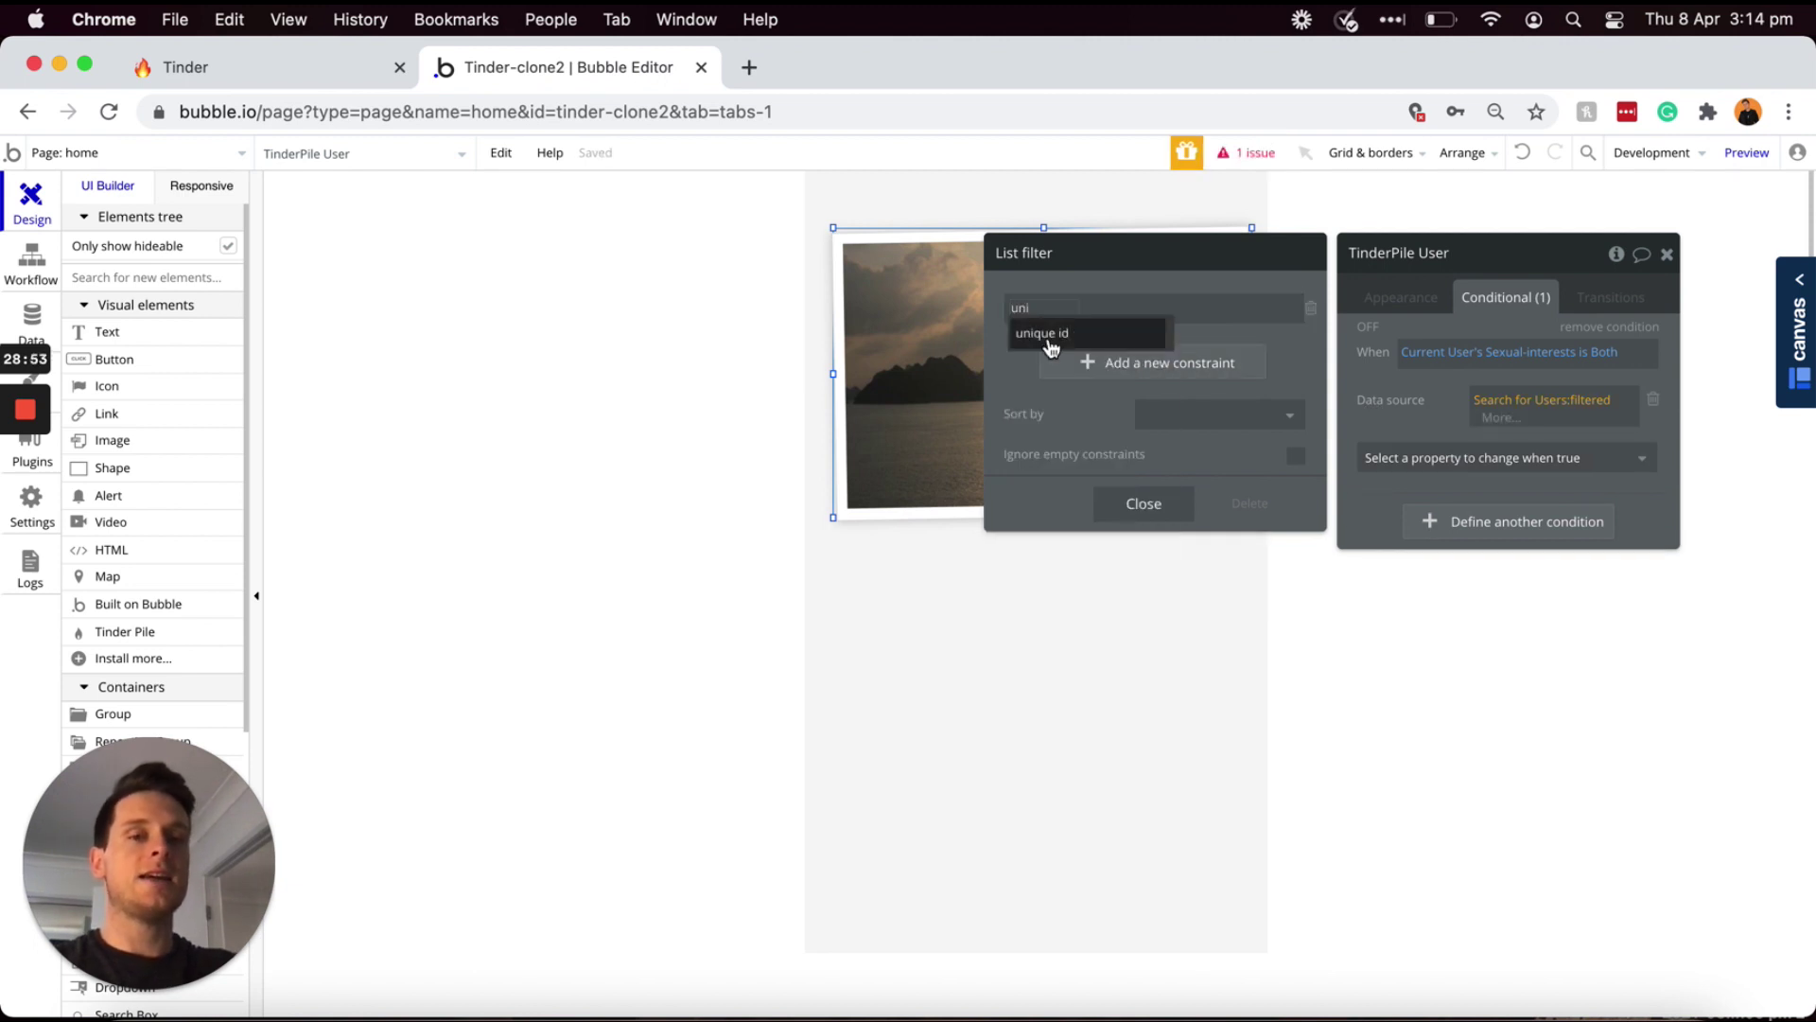
{"action": "left_click", "coordinate": [1085, 314]}
{"action": "left_click", "coordinate": [1083, 378]}
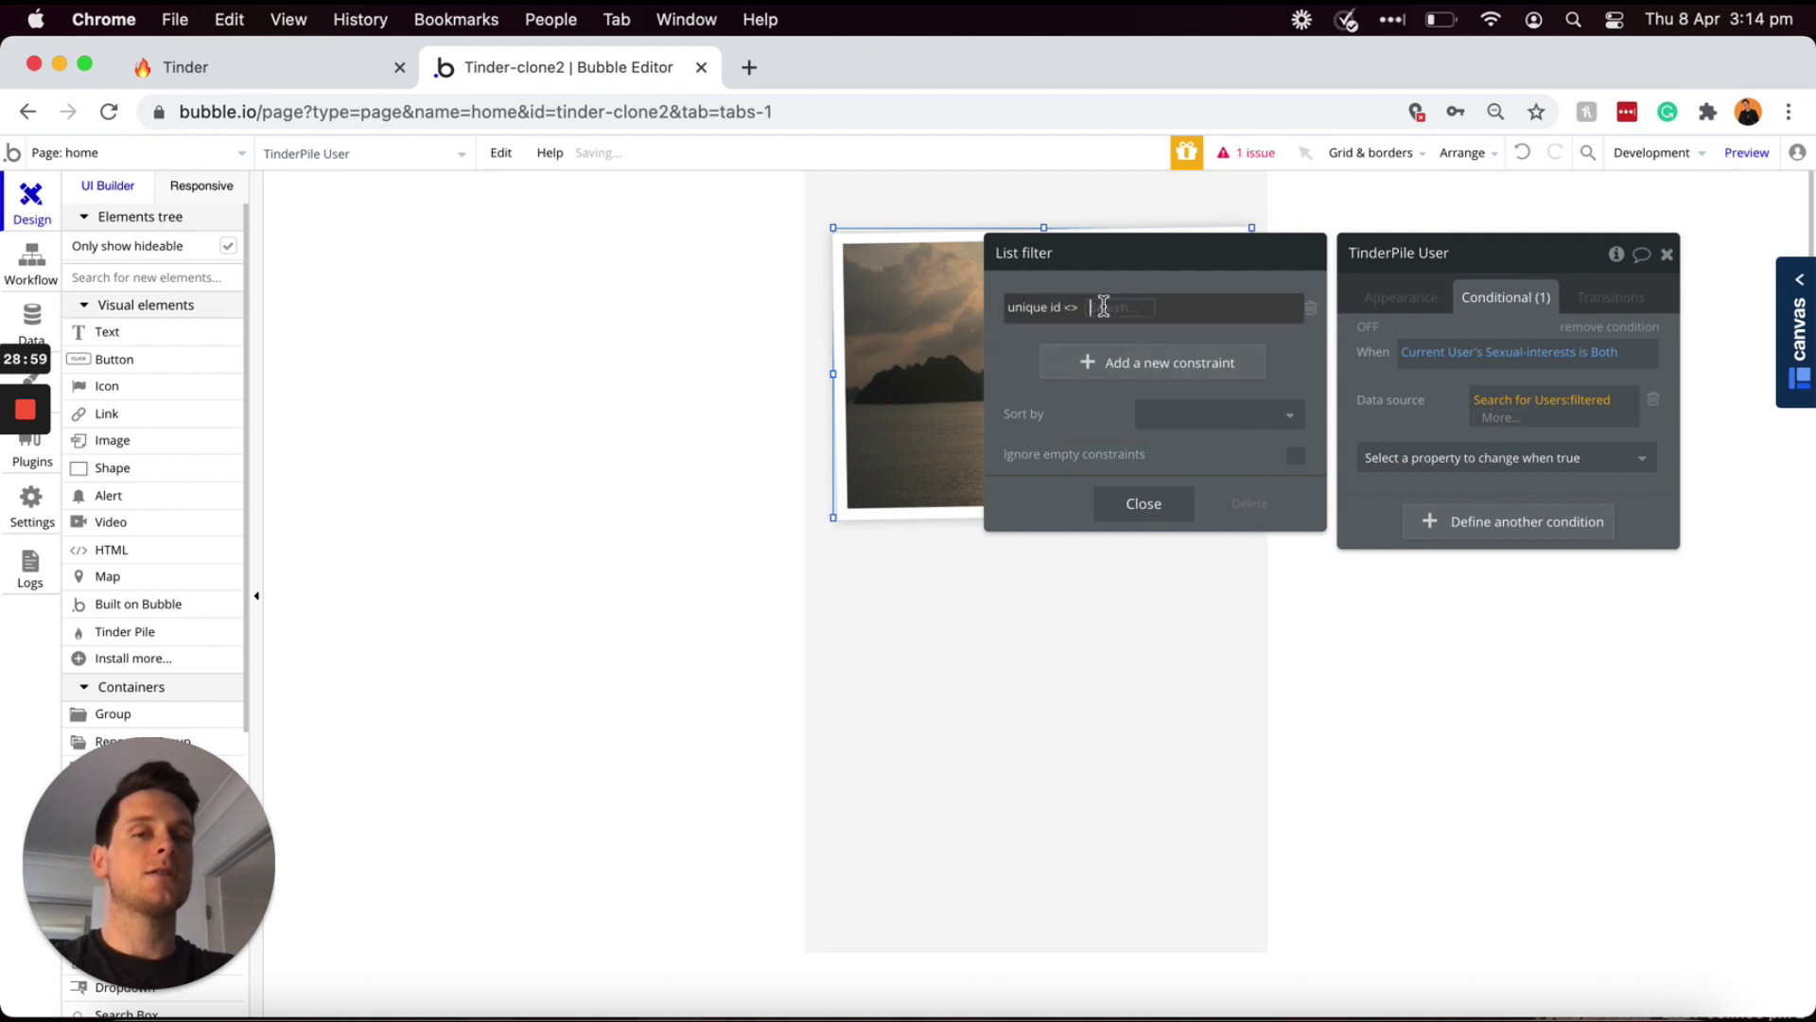
{"action": "left_click", "coordinate": [1103, 309]}
{"action": "left_click", "coordinate": [1131, 364]}
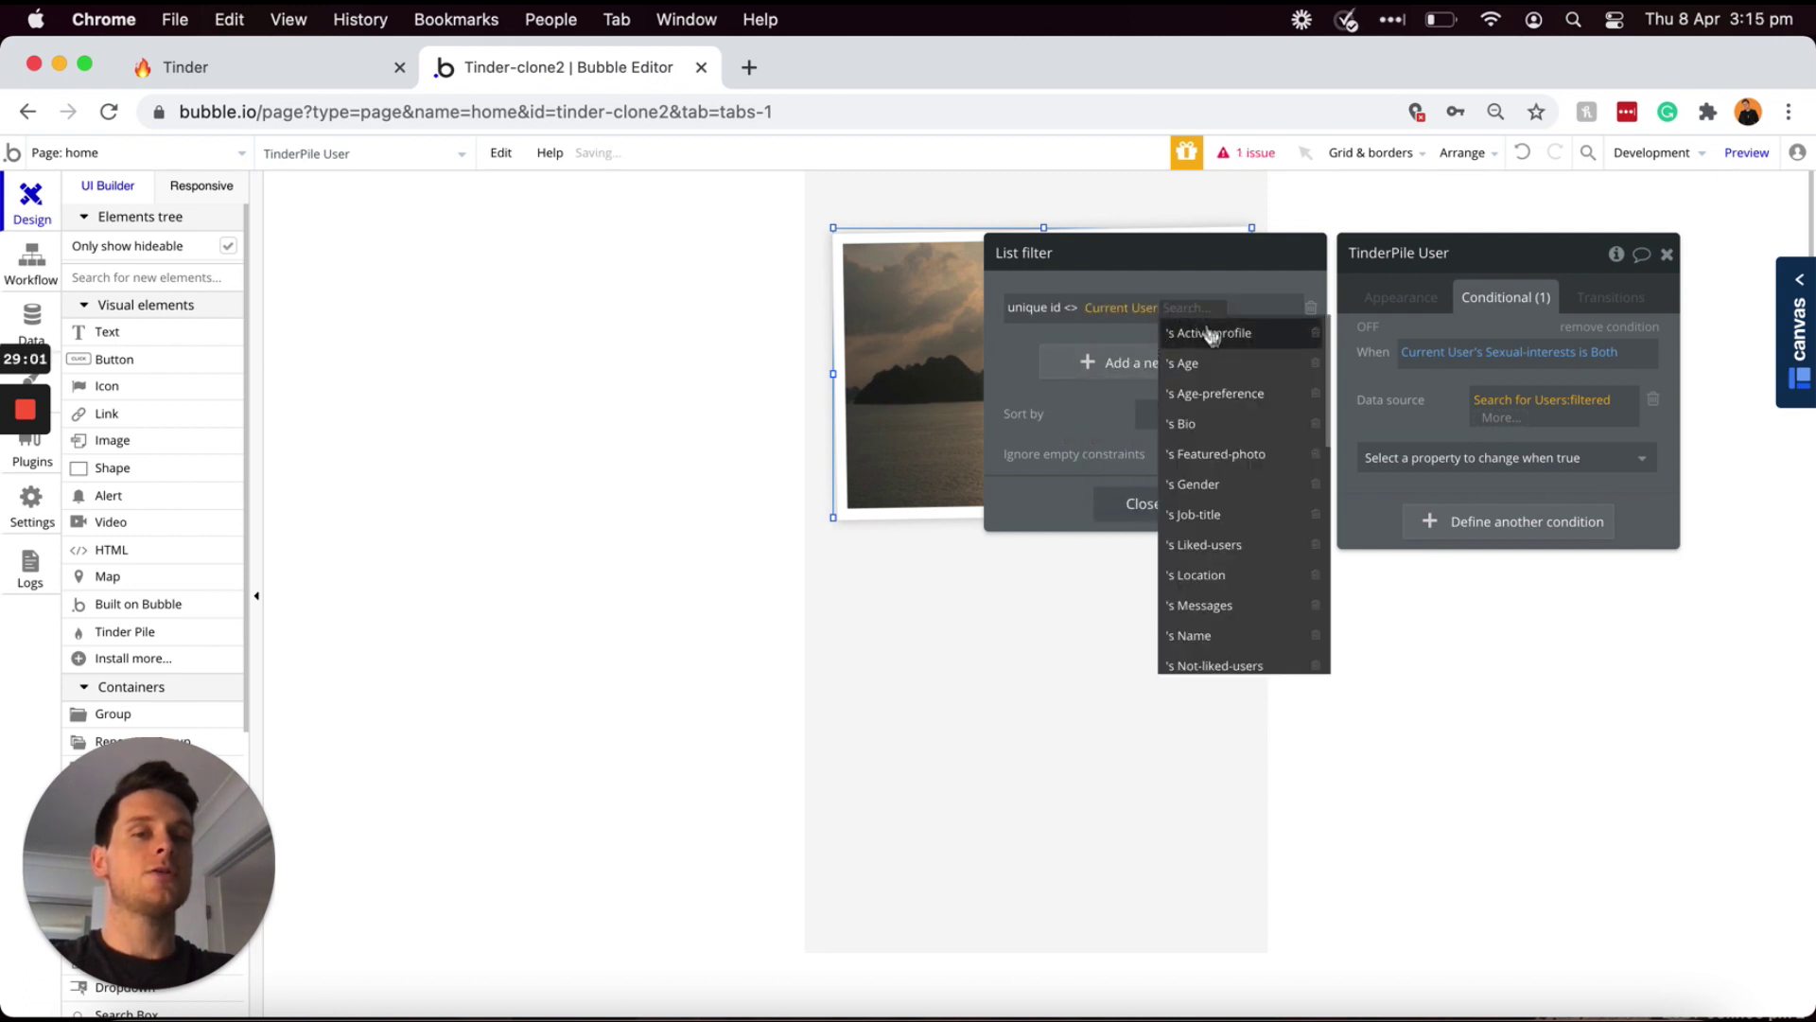
{"action": "type", "text": "uniq"}
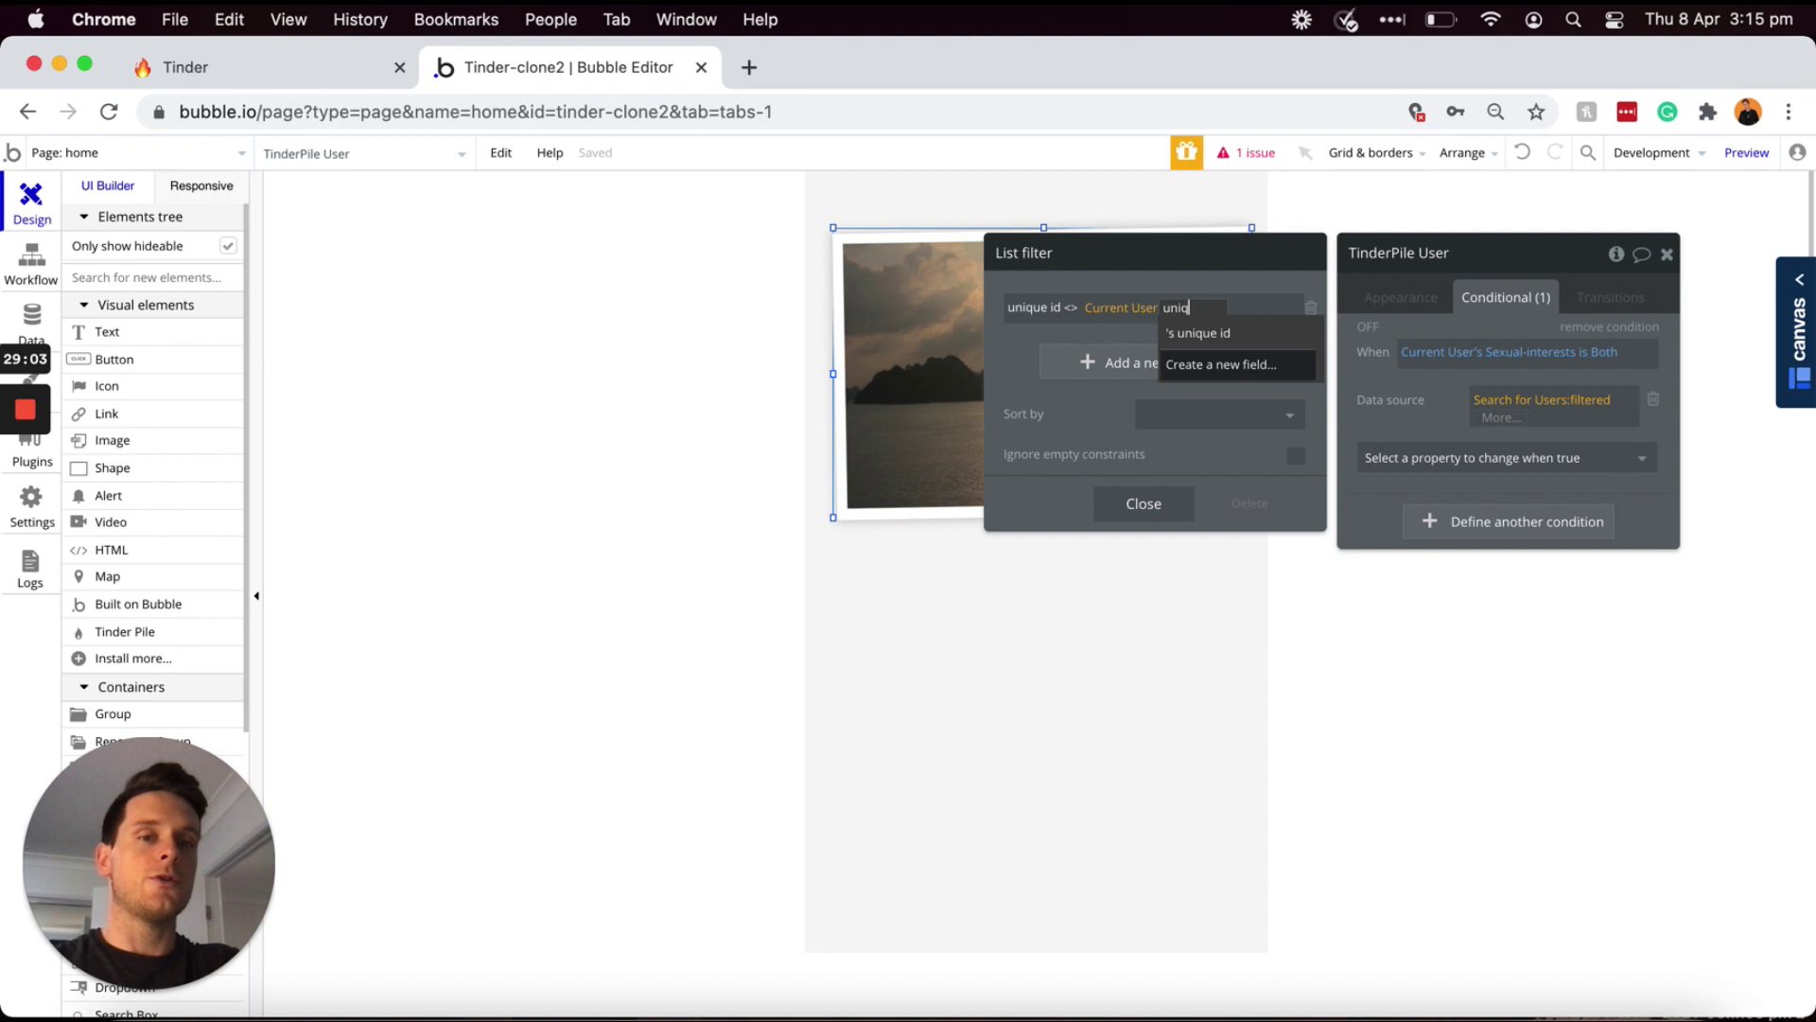
{"action": "left_click", "coordinate": [1212, 339]}
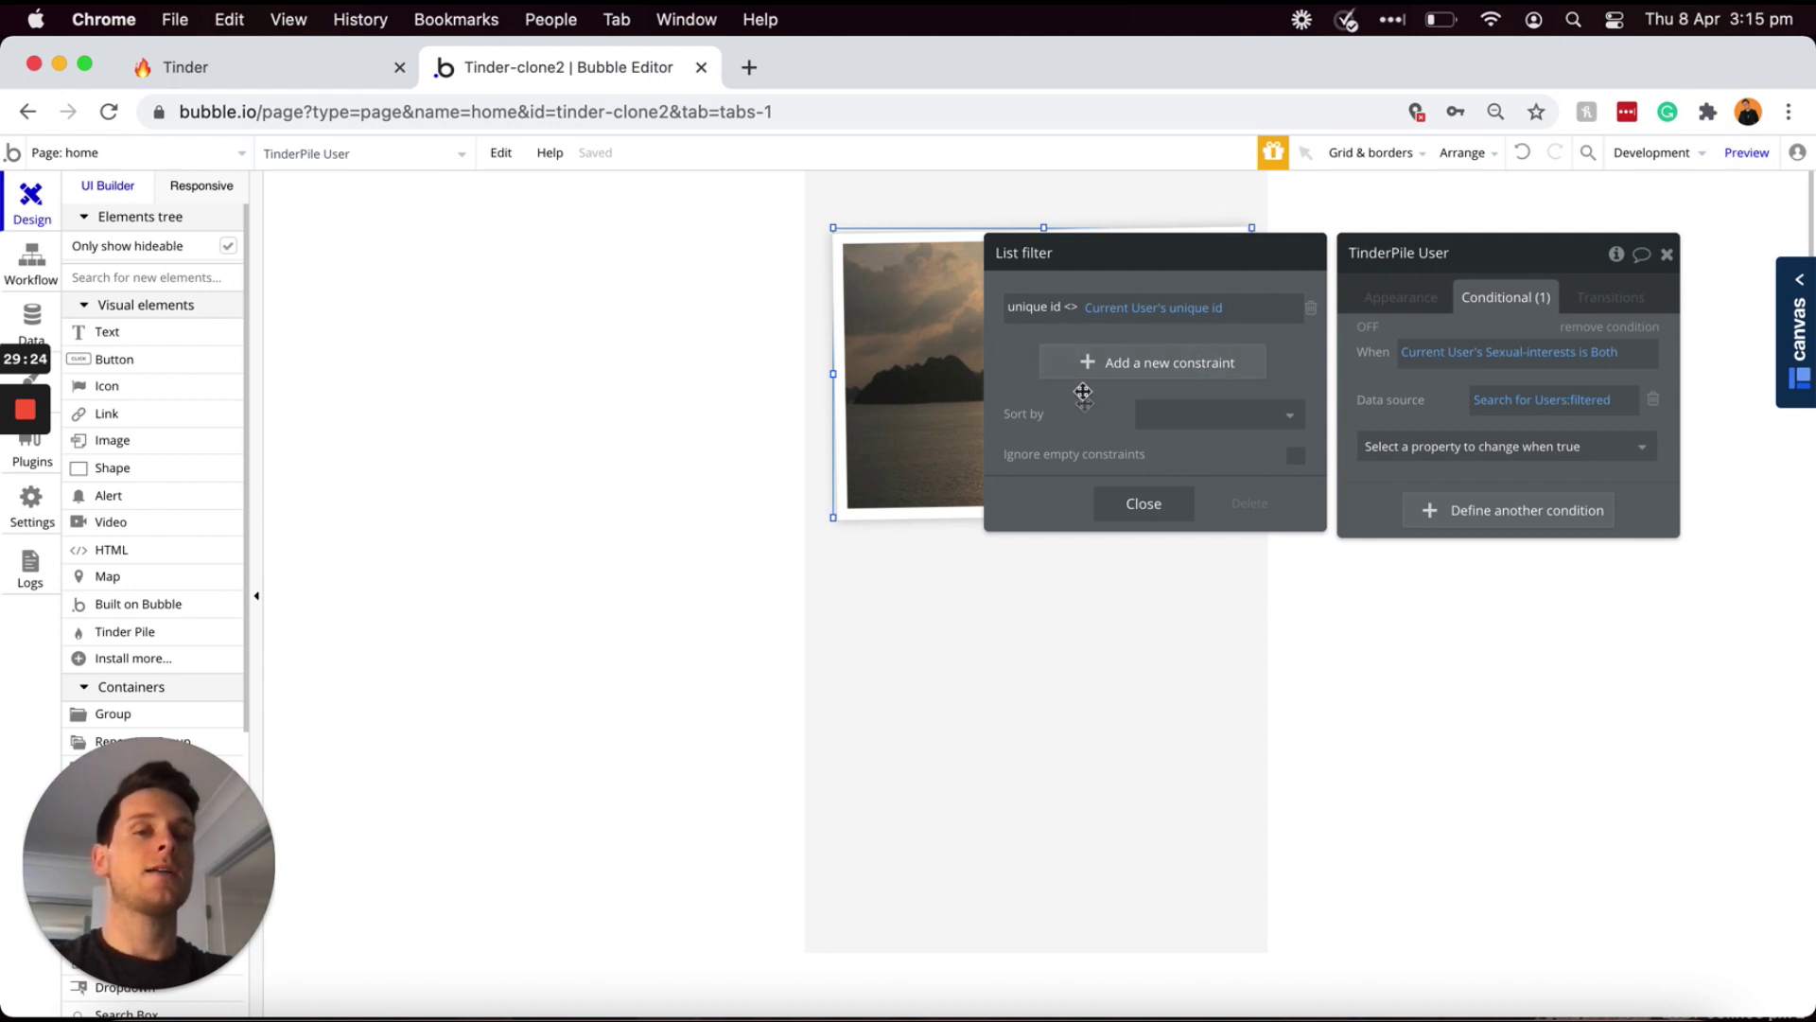
- Add a list filter constraint so that unique id isn't in Current User's Liked-users's unique id
{"action": "left_click", "coordinate": [1075, 361]}
{"action": "left_click", "coordinate": [1015, 352]}
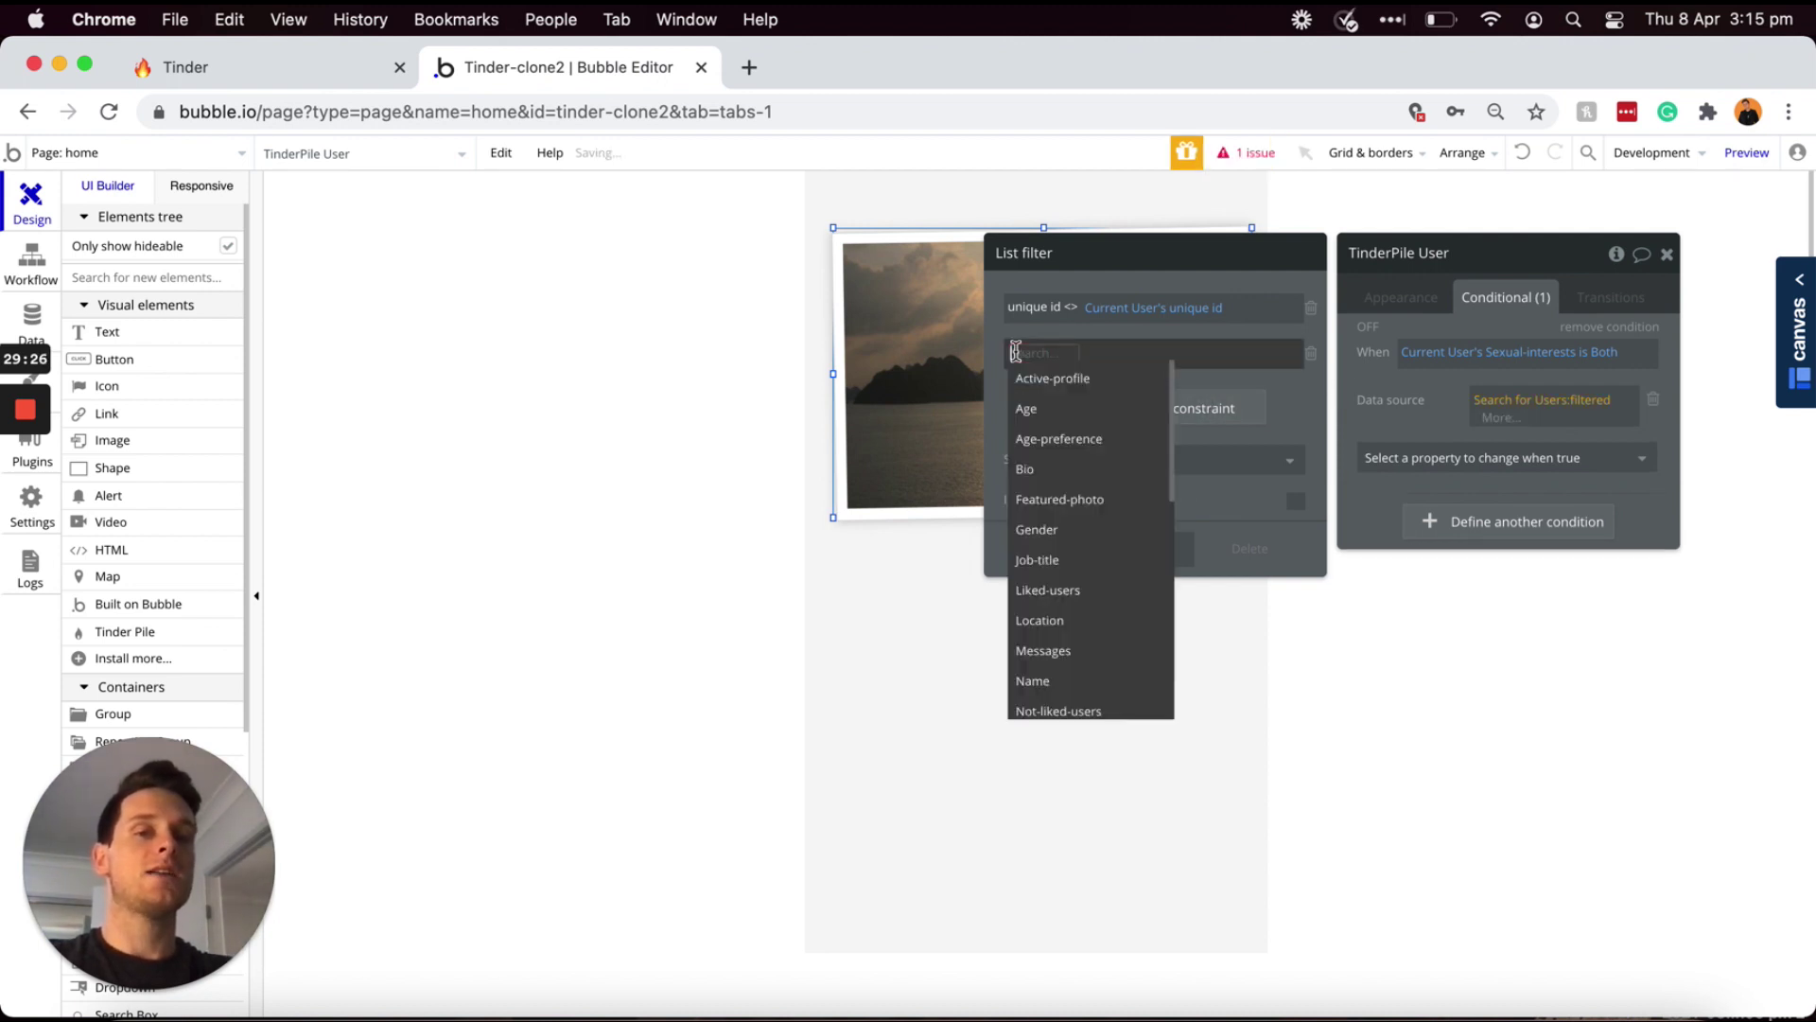
{"action": "type", "text": "uni"}
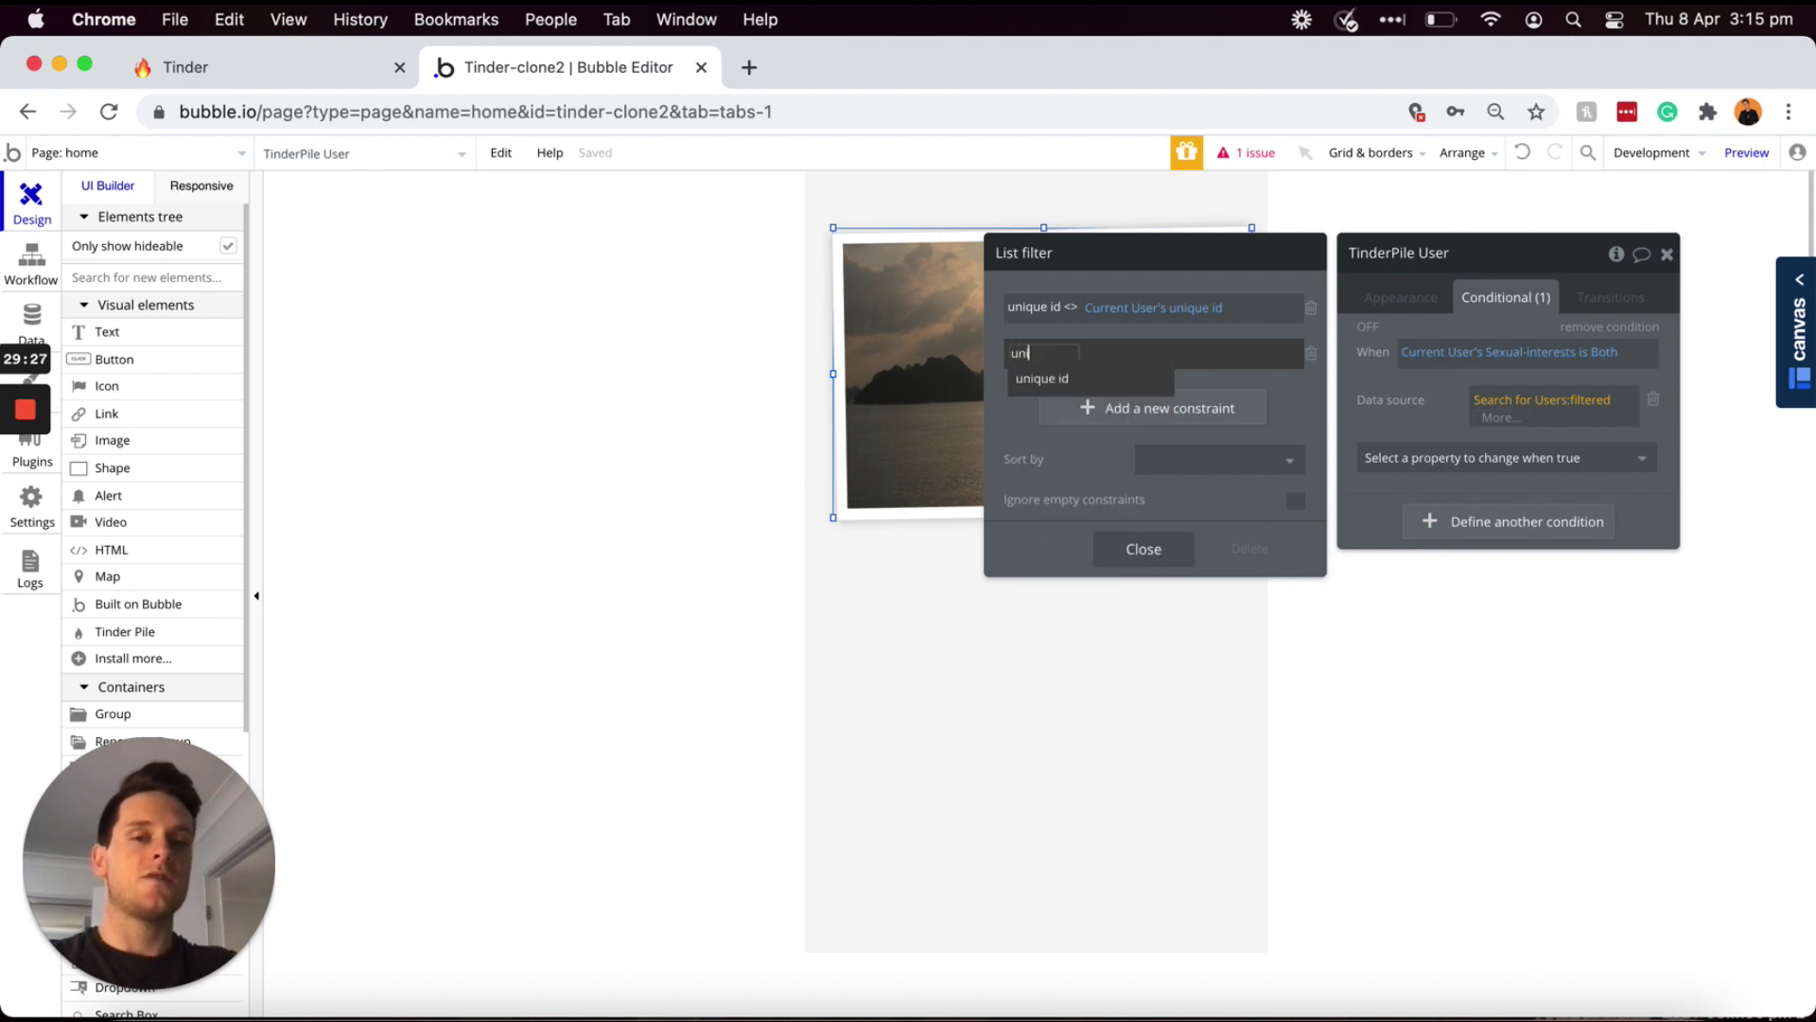
{"action": "left_click", "coordinate": [1041, 378]}
{"action": "left_click", "coordinate": [1080, 354]}
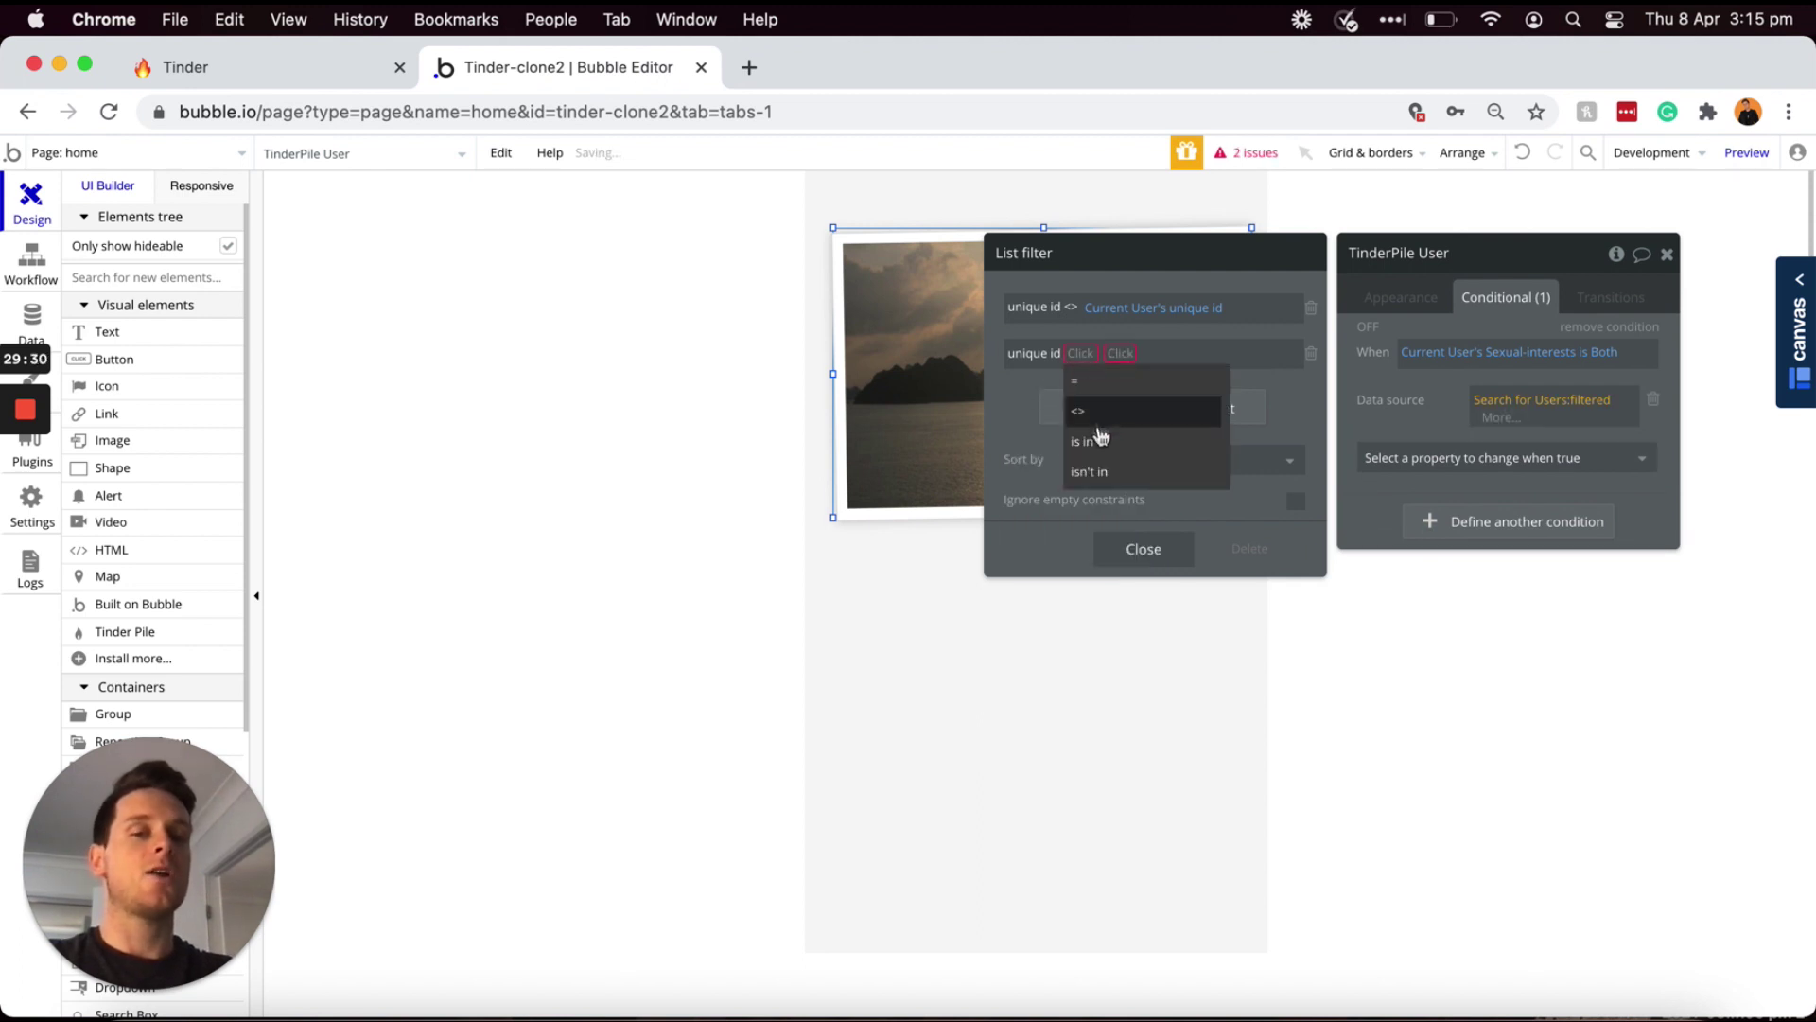
{"action": "left_click", "coordinate": [1095, 471]}
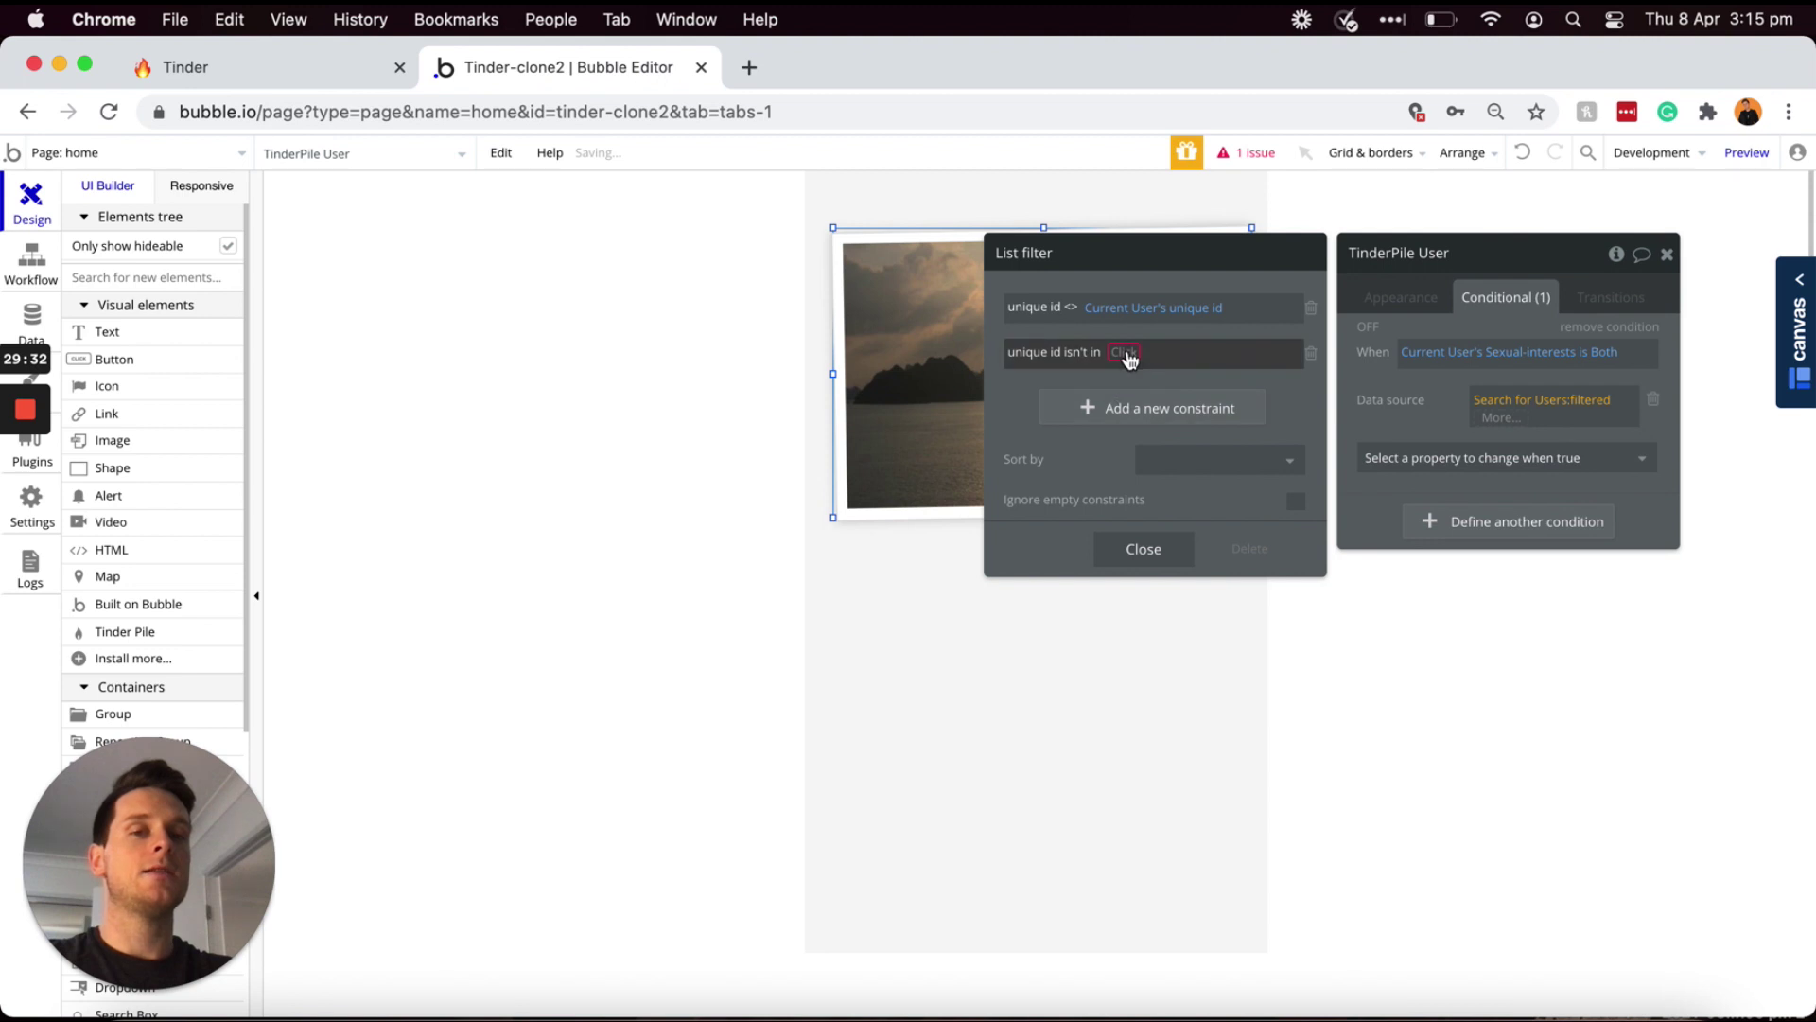
{"action": "left_click", "coordinate": [1126, 354]}
{"action": "left_click", "coordinate": [1156, 409]}
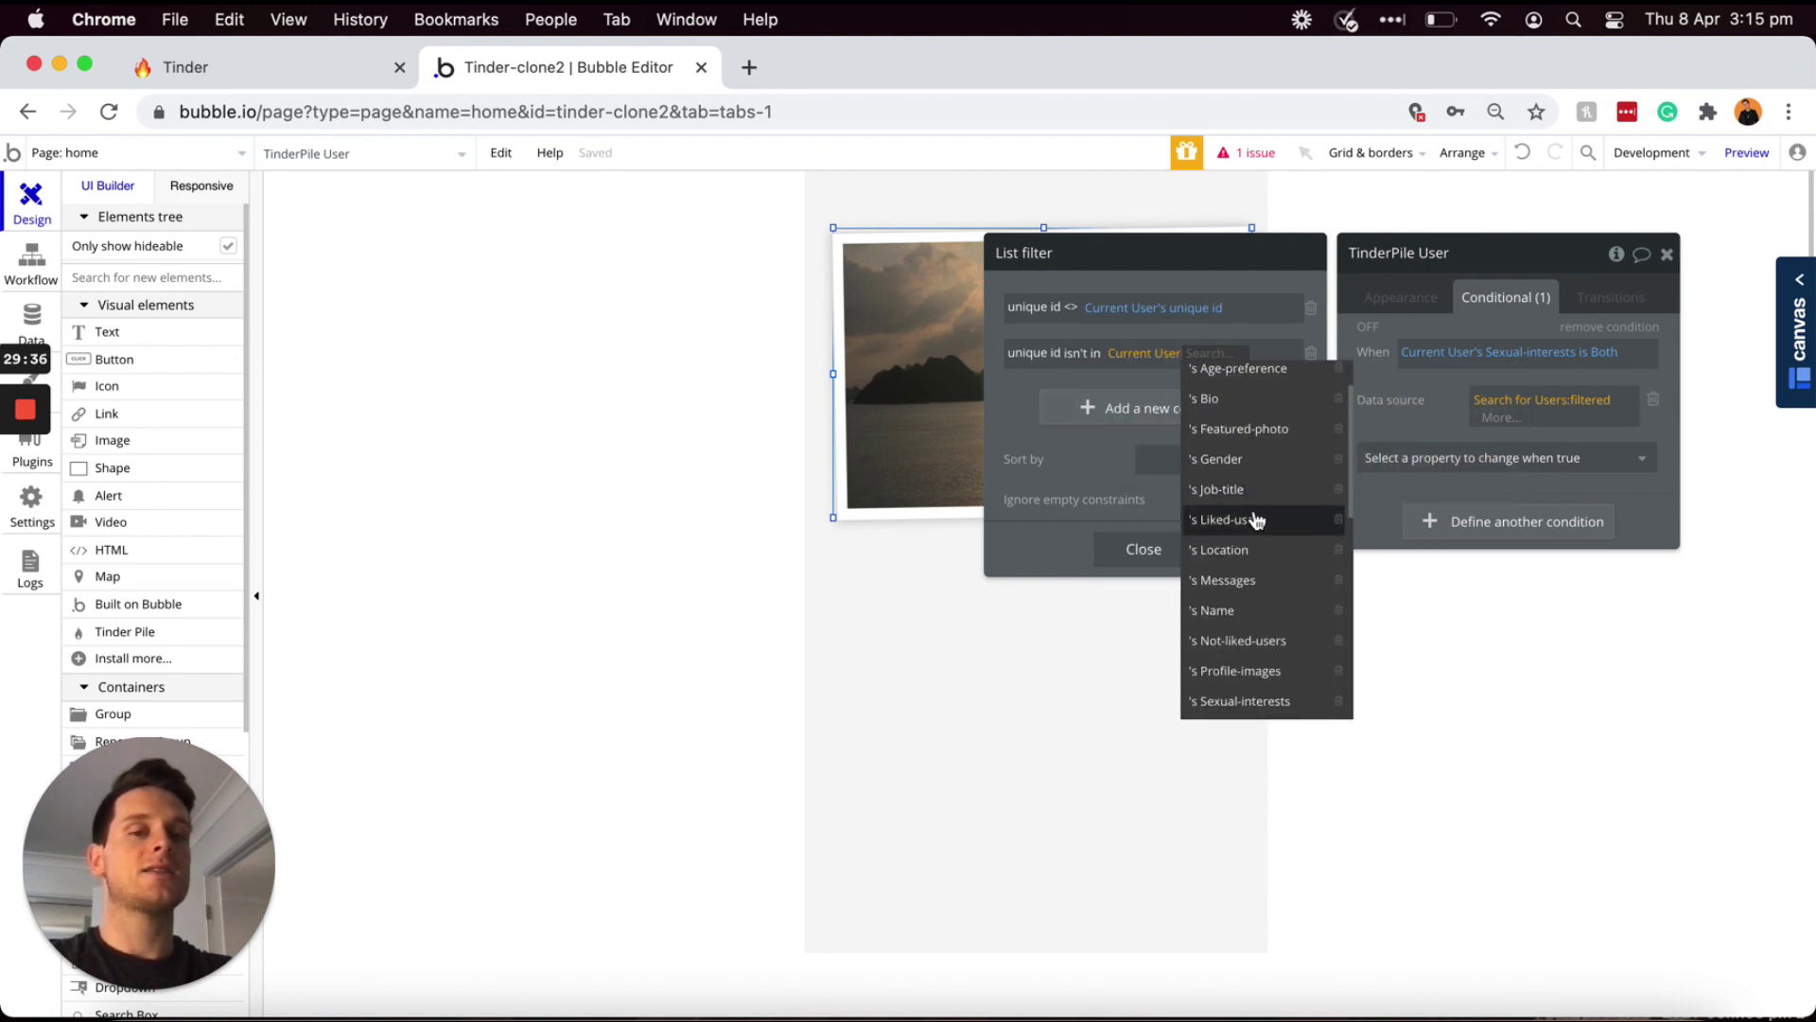
{"action": "left_click", "coordinate": [1253, 520]}
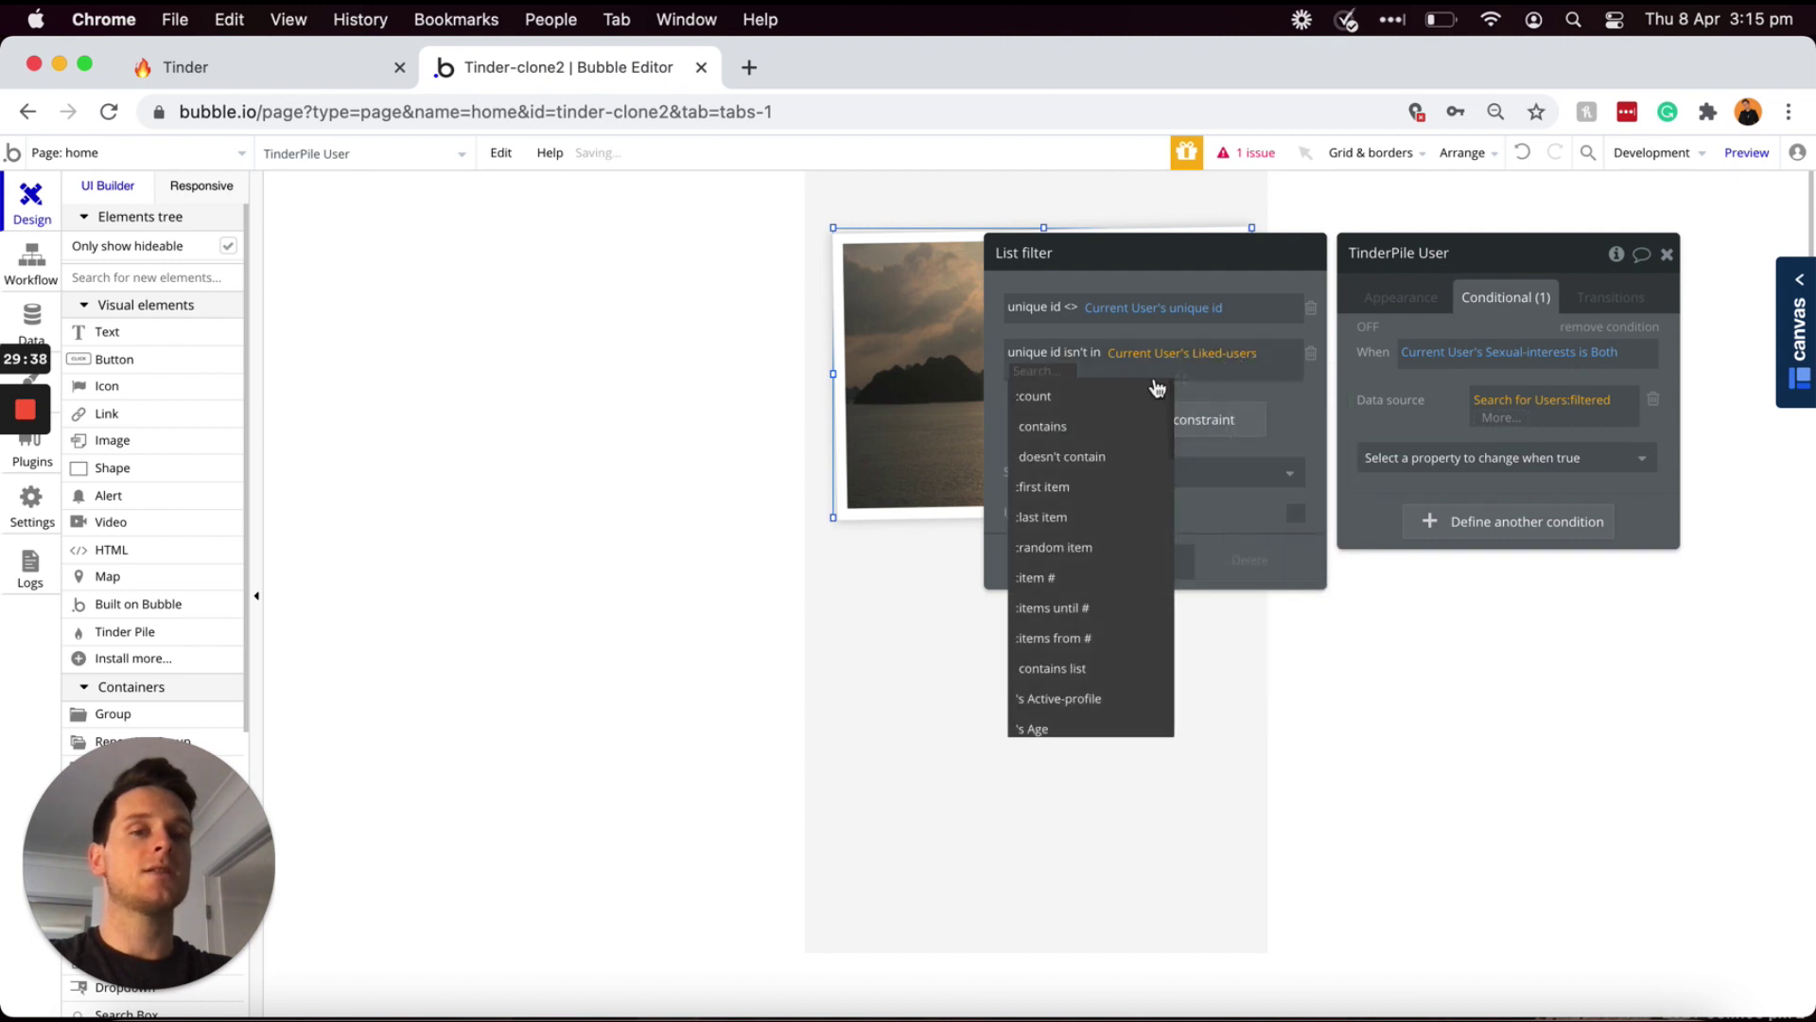
{"action": "type", "text": "uniq"}
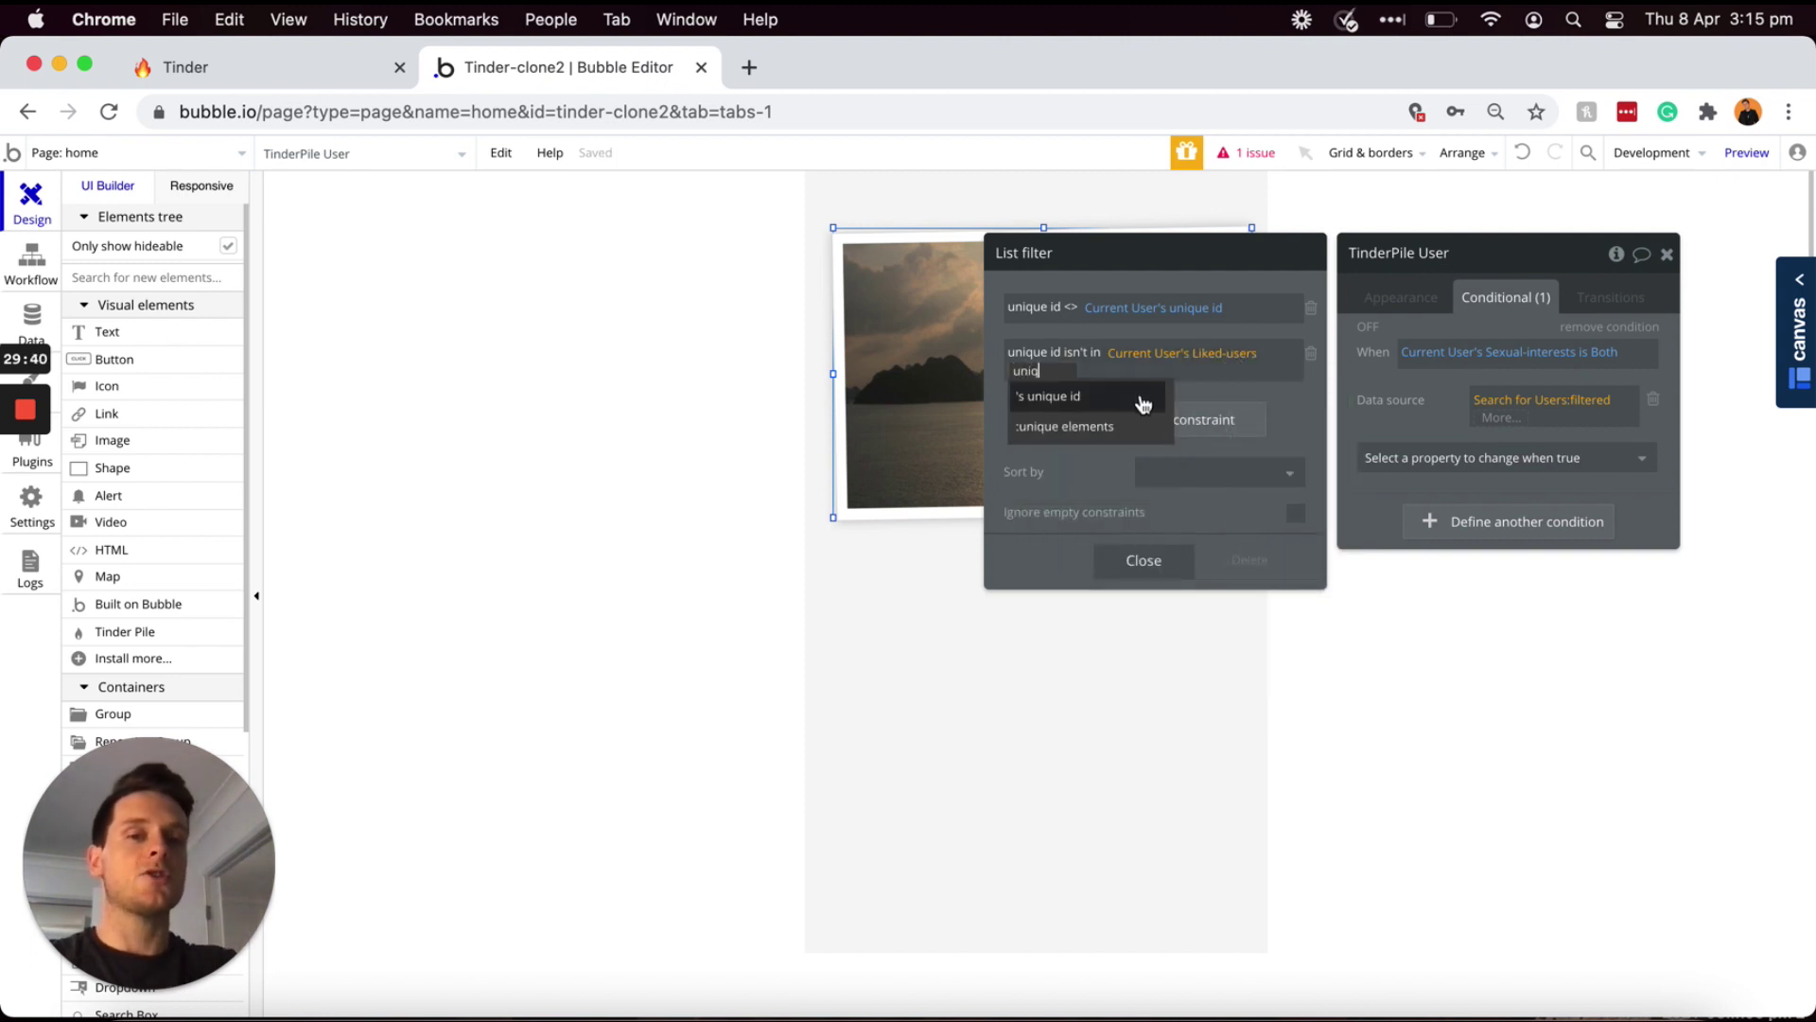
{"action": "left_click", "coordinate": [1097, 403]}
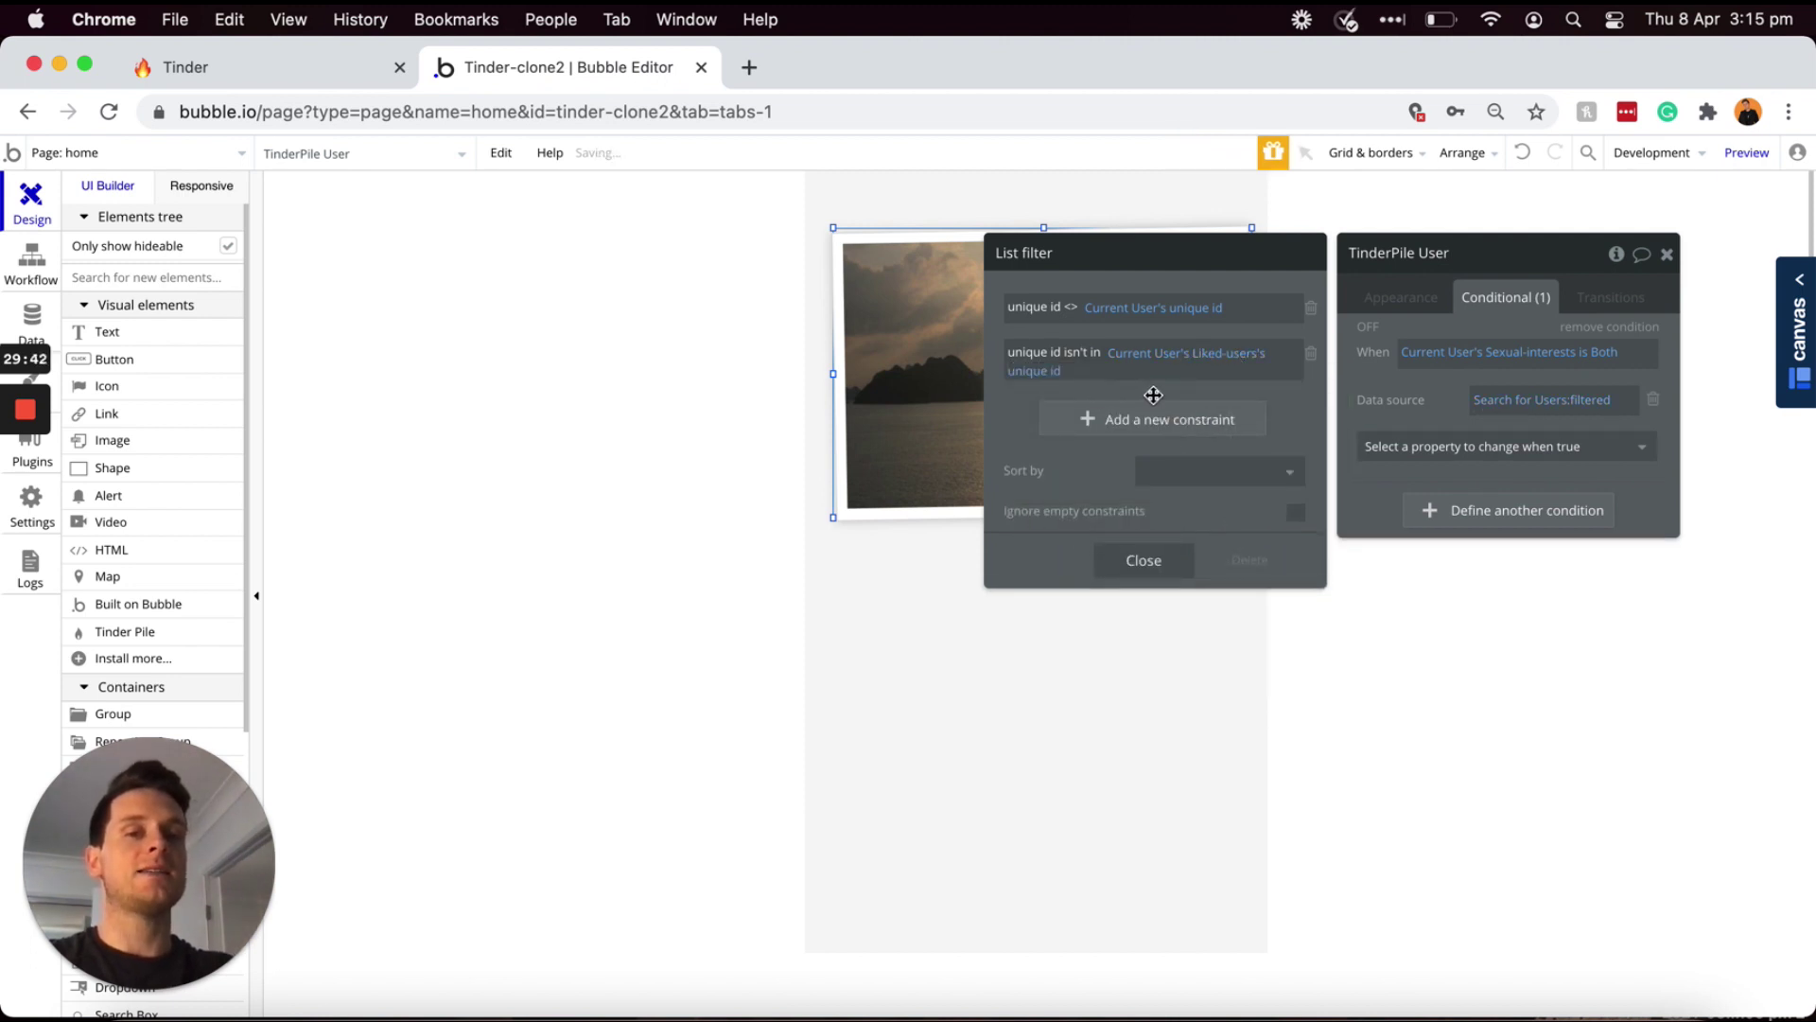
- Add a list filter constraint so that unique id isn't in Current User's Not-liked-users's unique id
{"action": "left_click", "coordinate": [1095, 422]}
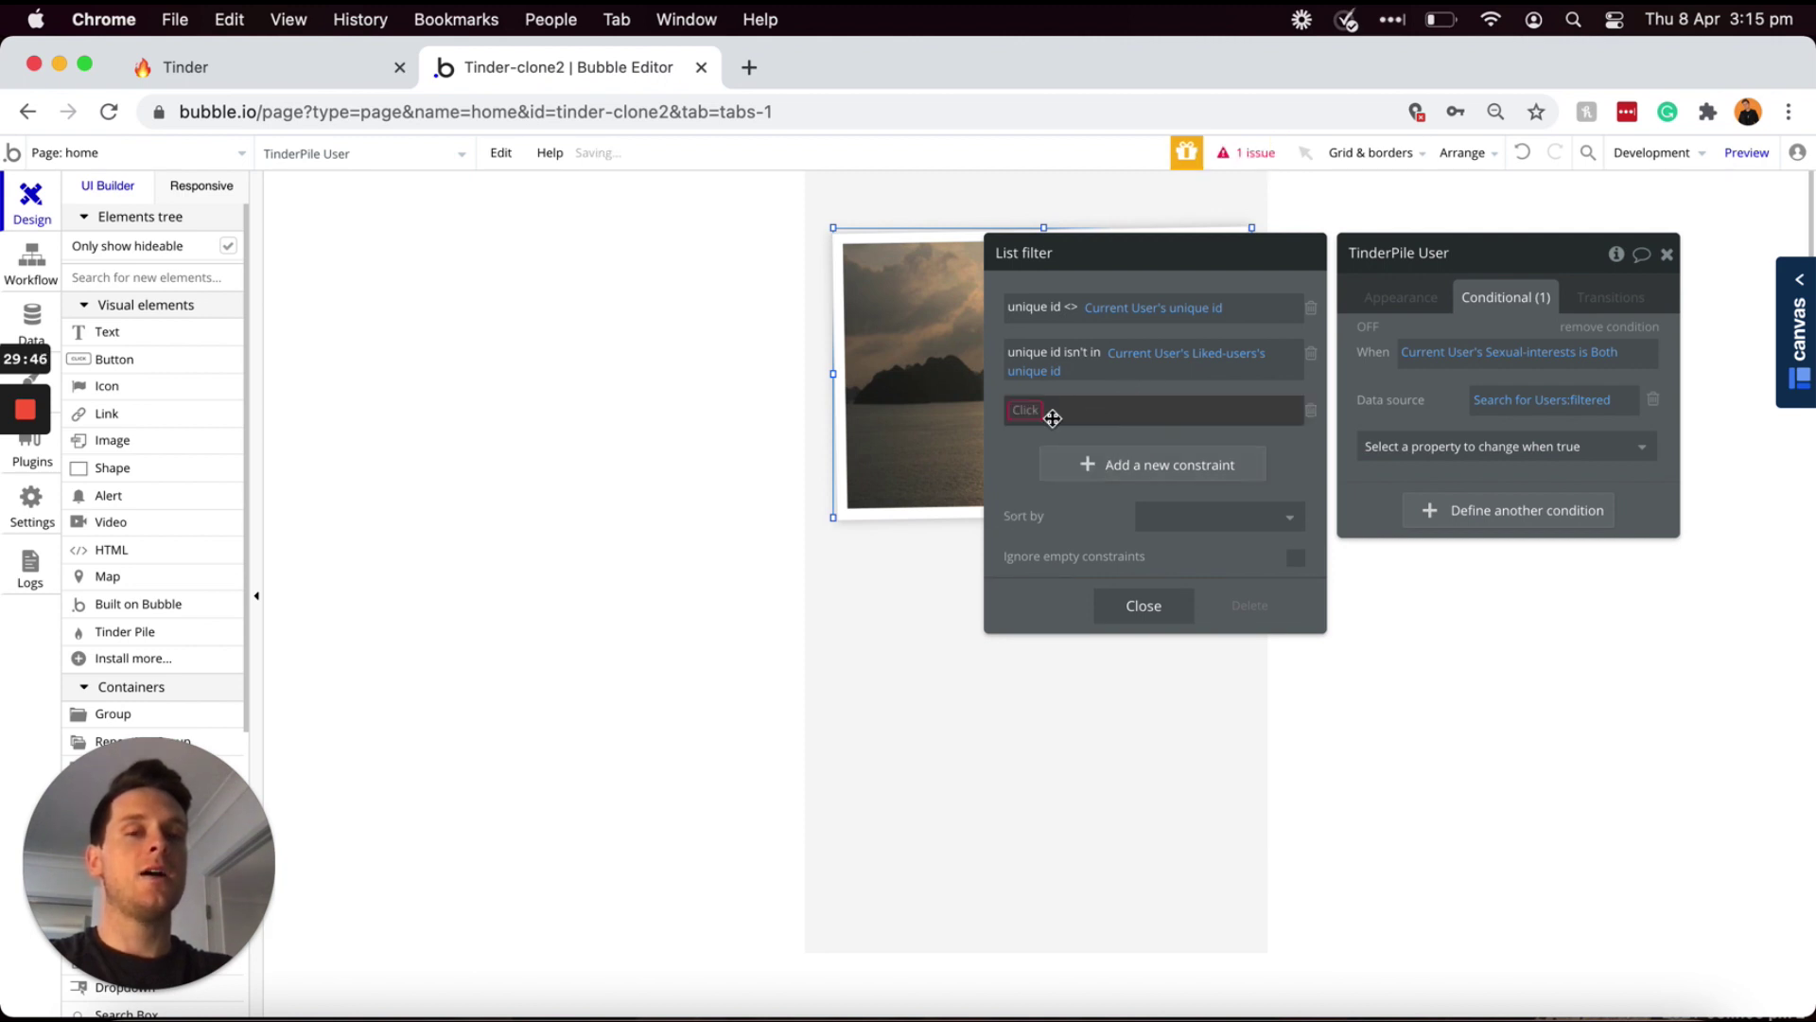
{"action": "left_click", "coordinate": [1036, 416]}
{"action": "left_click", "coordinate": [1033, 424]}
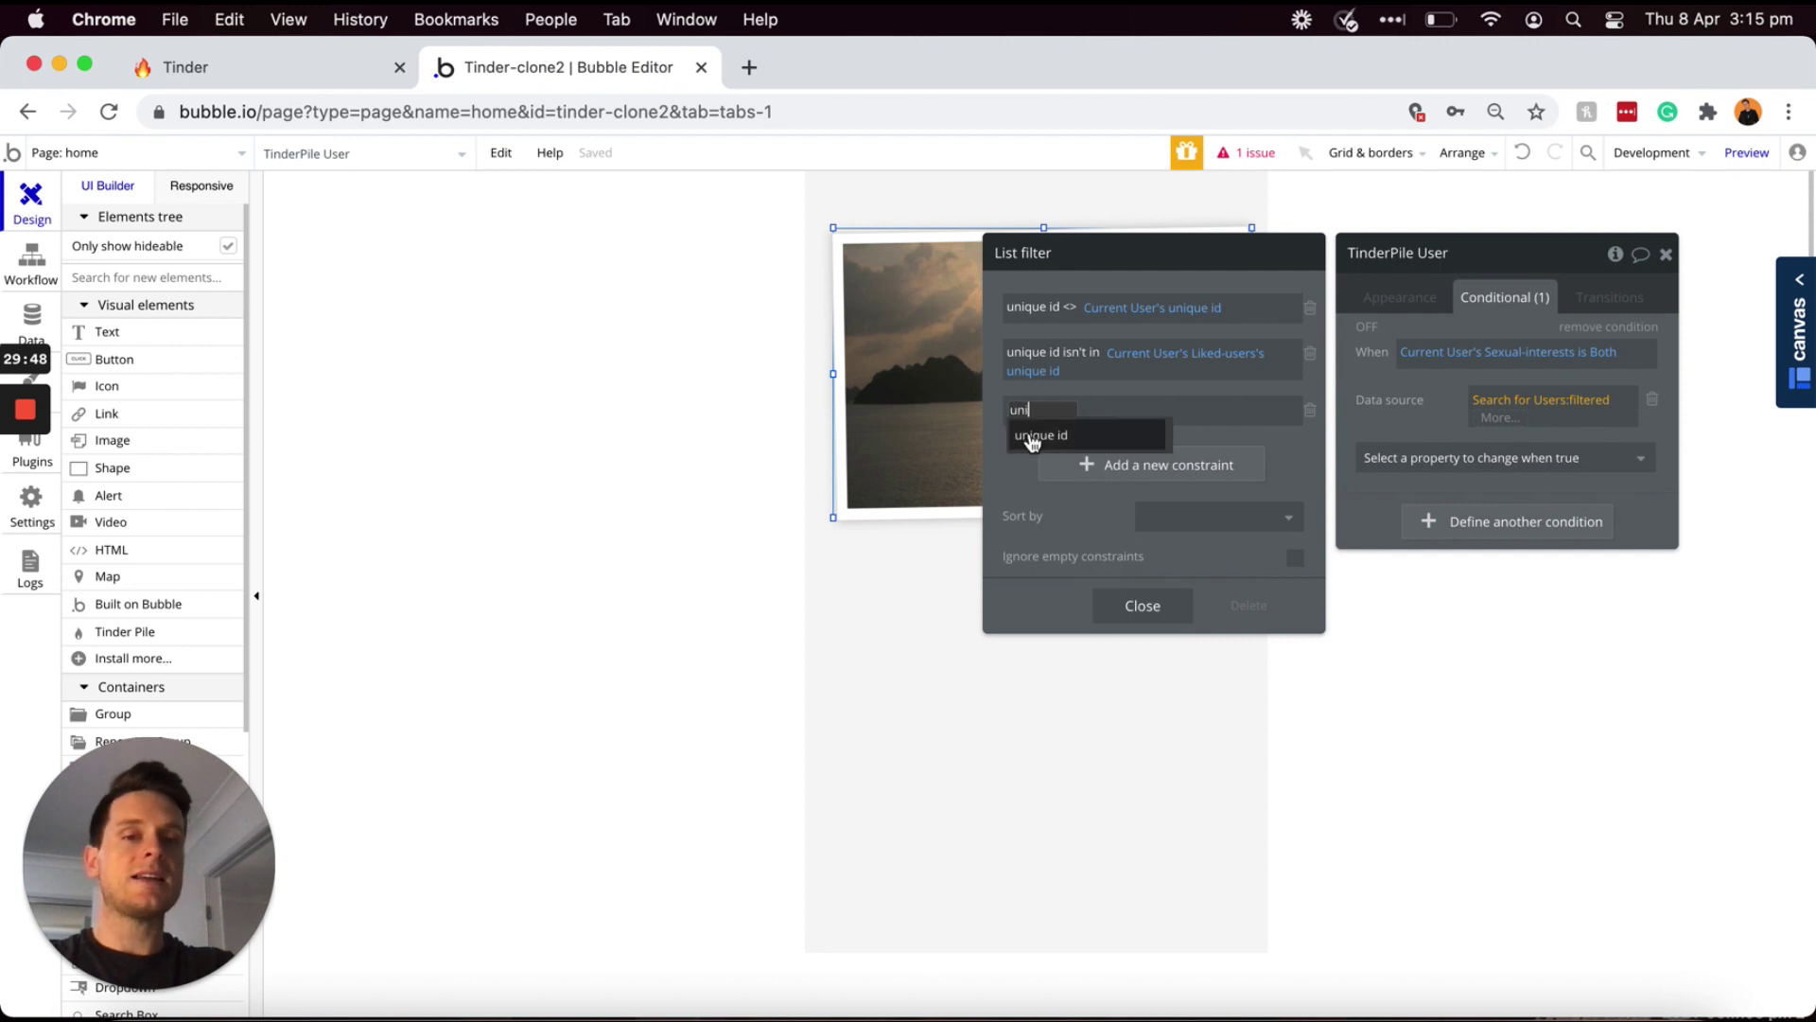
{"action": "left_click", "coordinate": [1078, 411]}
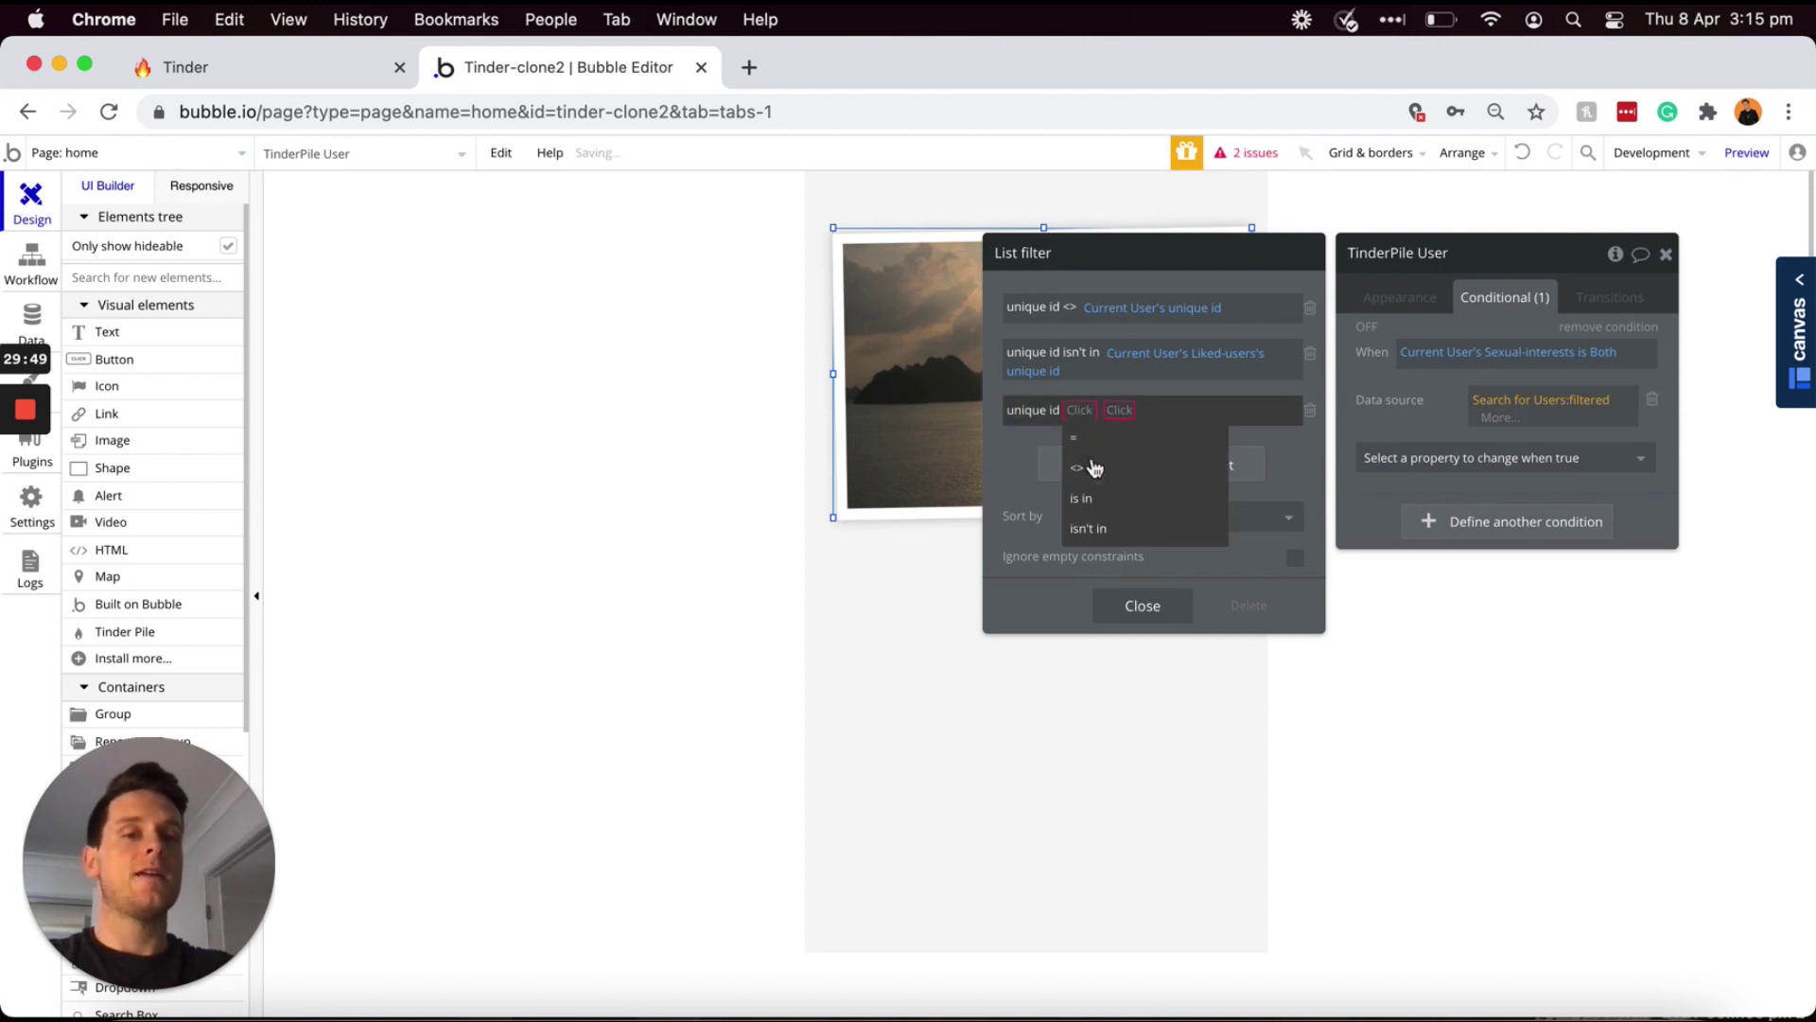
{"action": "left_click", "coordinate": [1102, 528]}
{"action": "left_click", "coordinate": [1122, 409]}
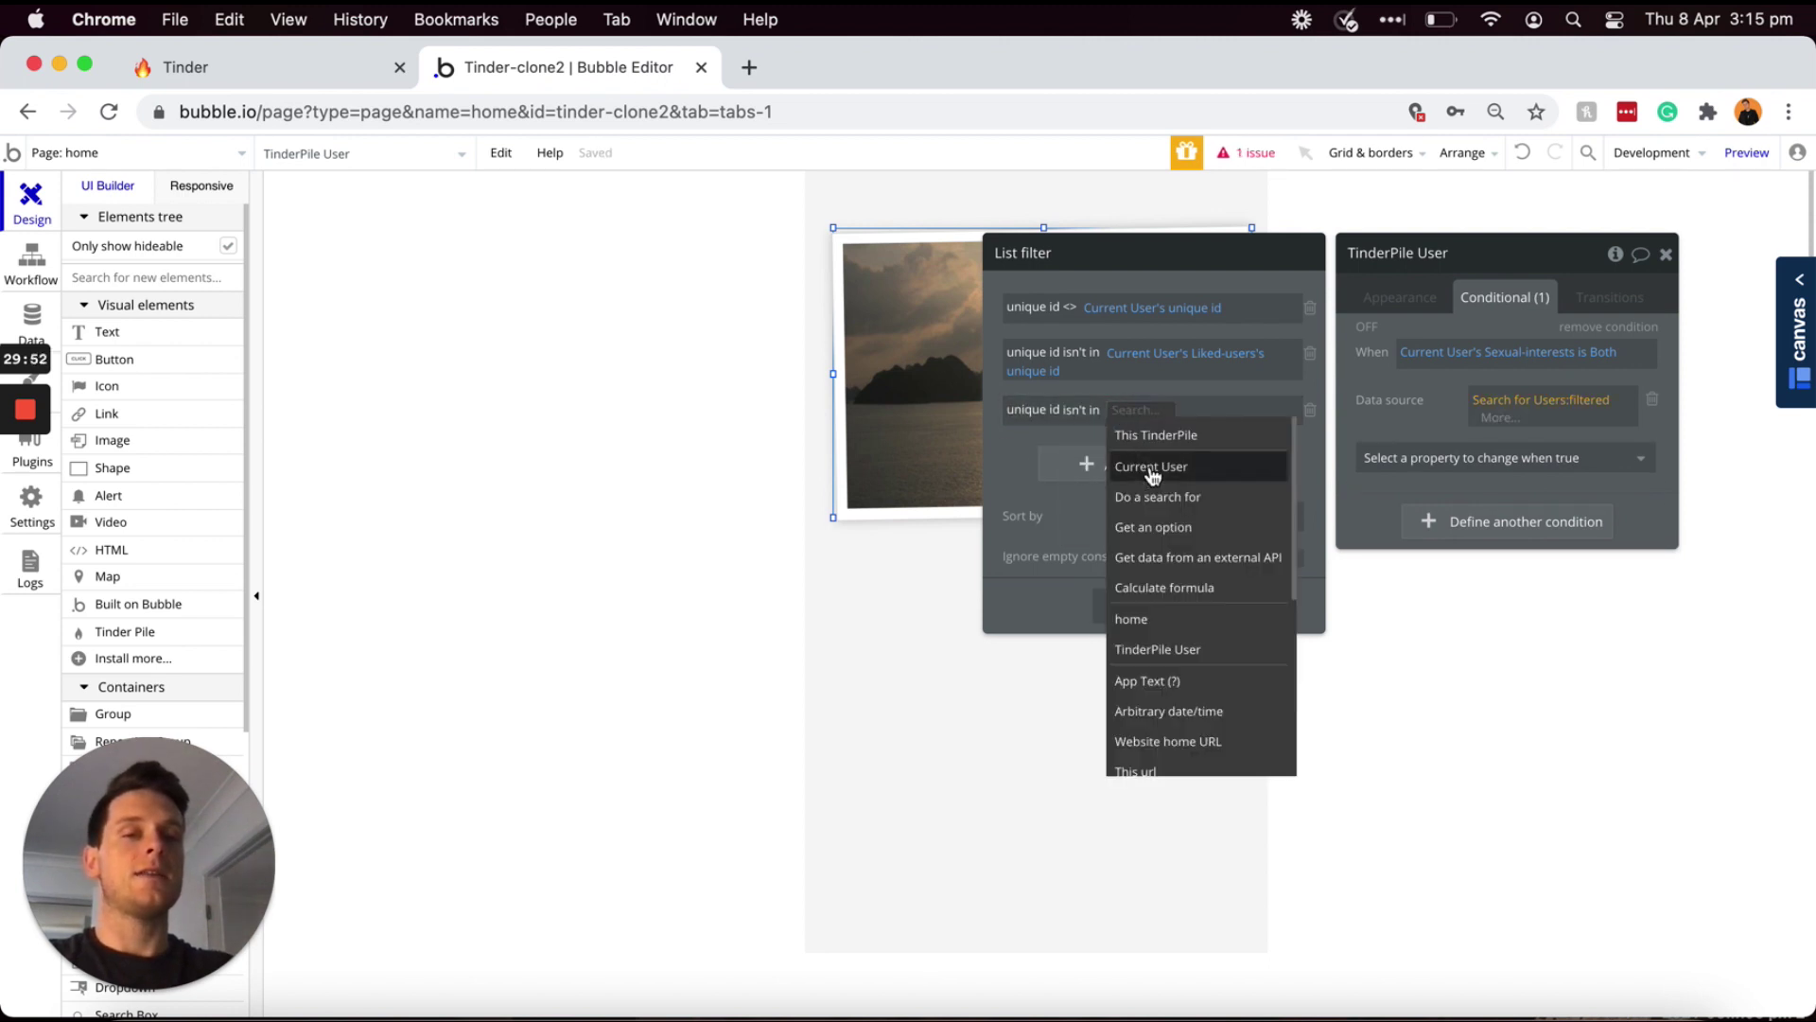
{"action": "left_click", "coordinate": [1152, 467]}
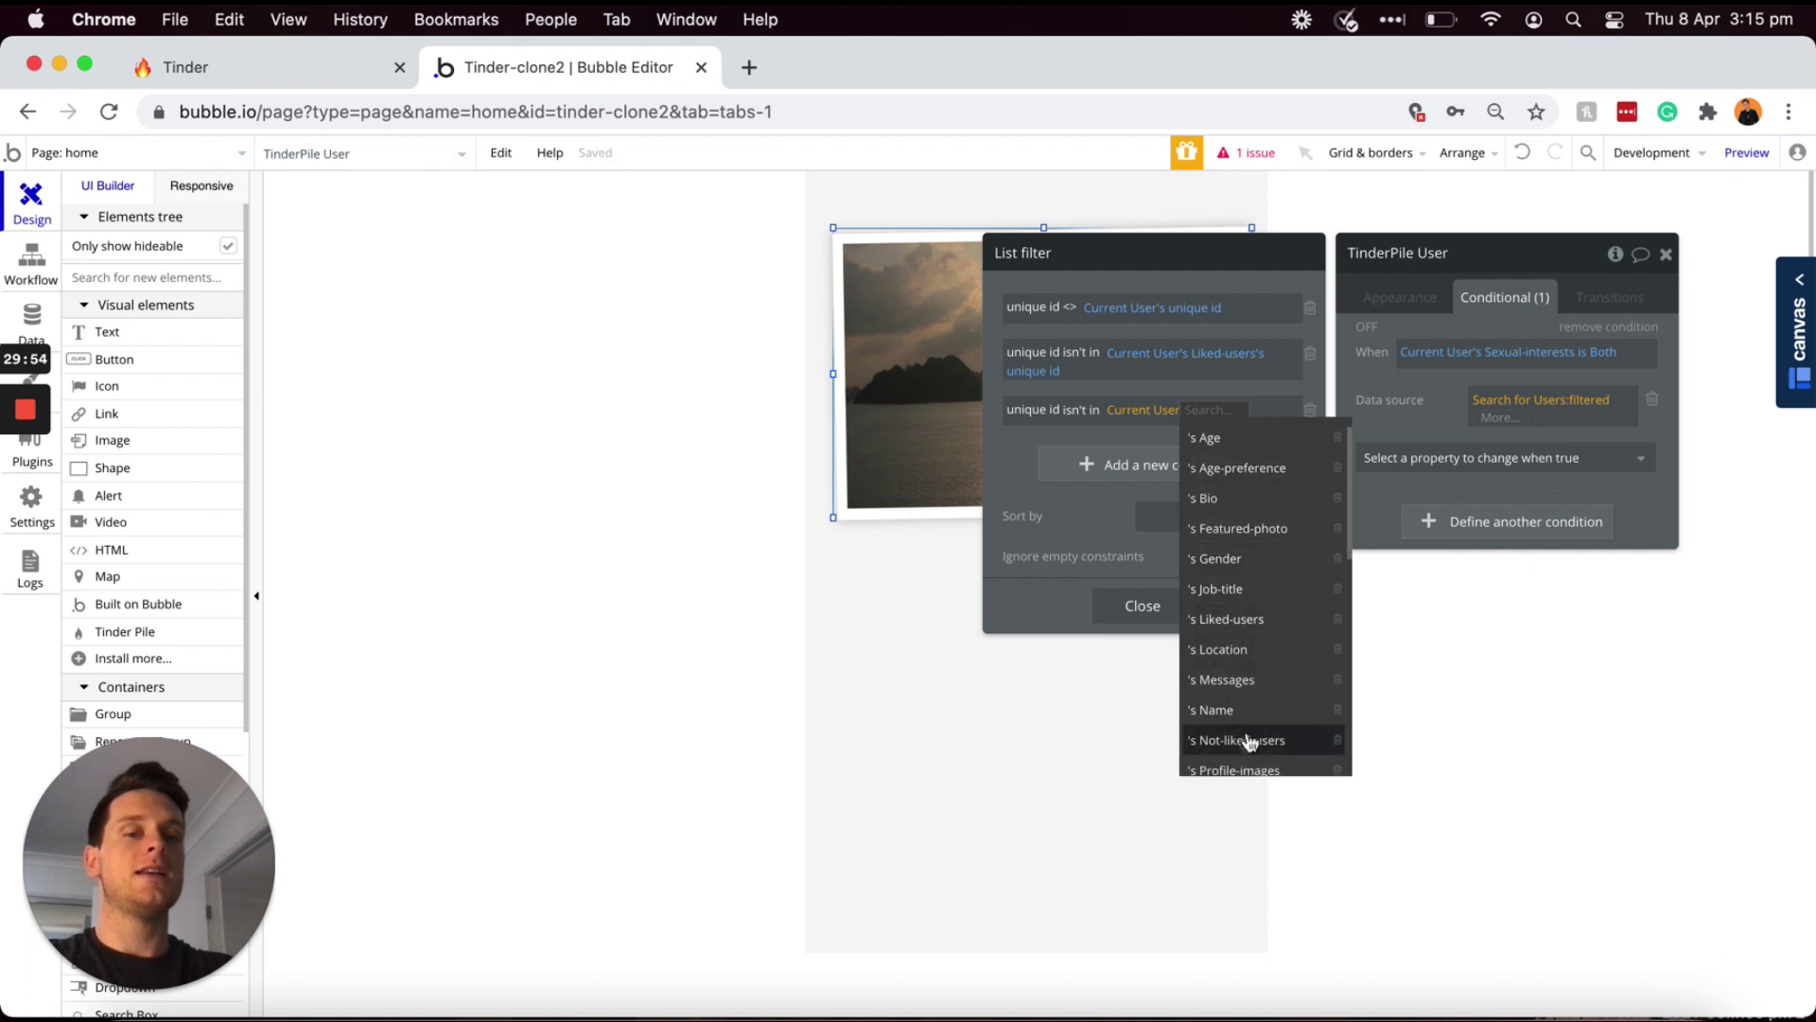
{"action": "left_click", "coordinate": [1252, 740]}
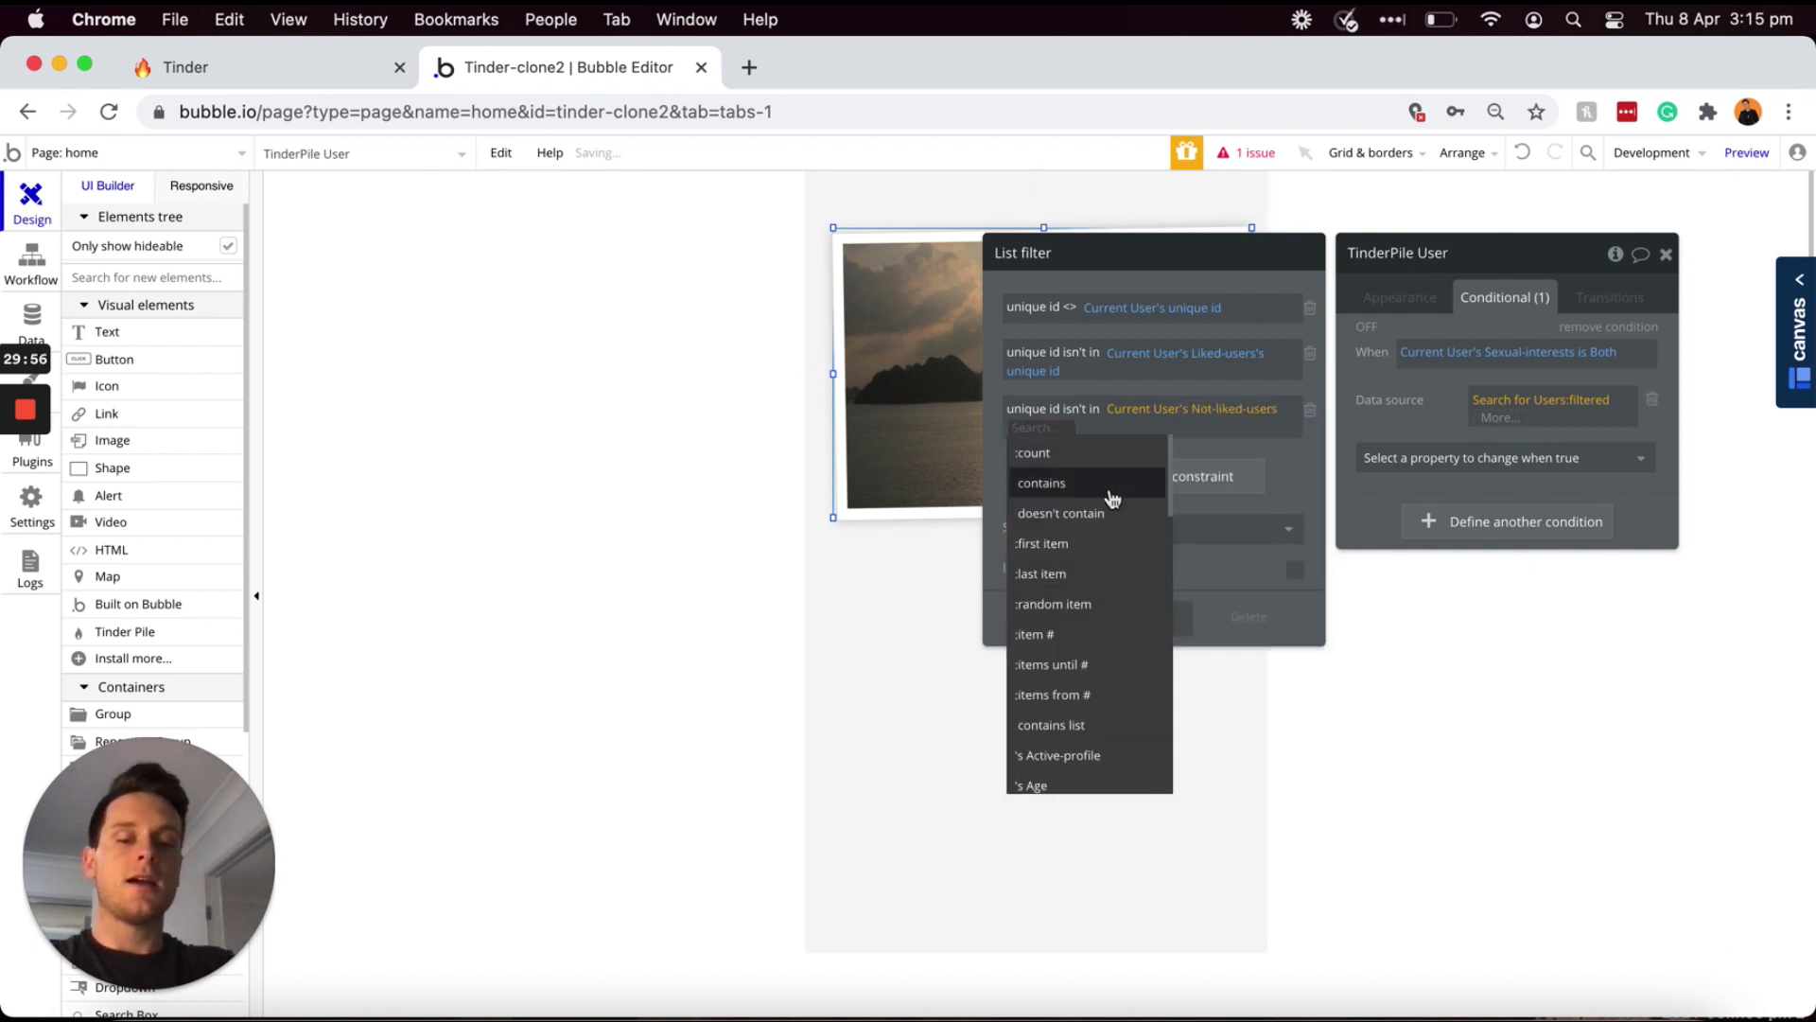
{"action": "type", "text": "unique"}
{"action": "left_click", "coordinate": [1087, 454]}
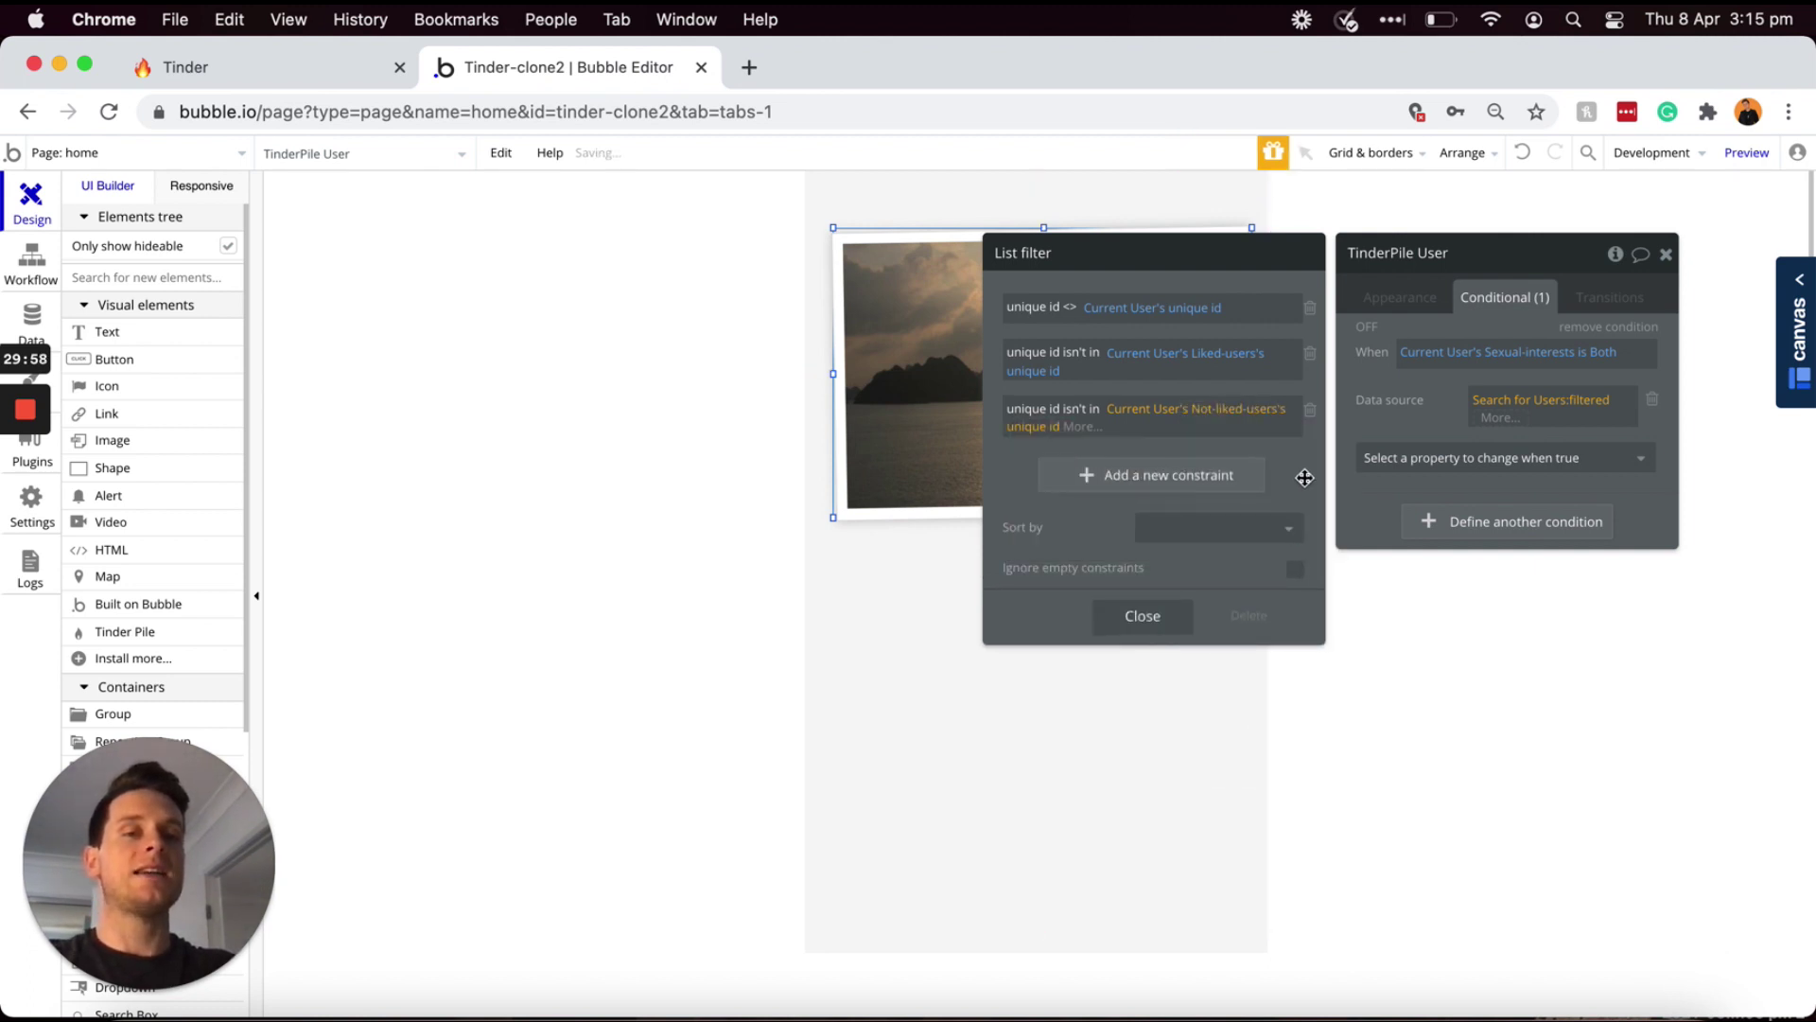
{"action": "left_click", "coordinate": [1305, 477]}
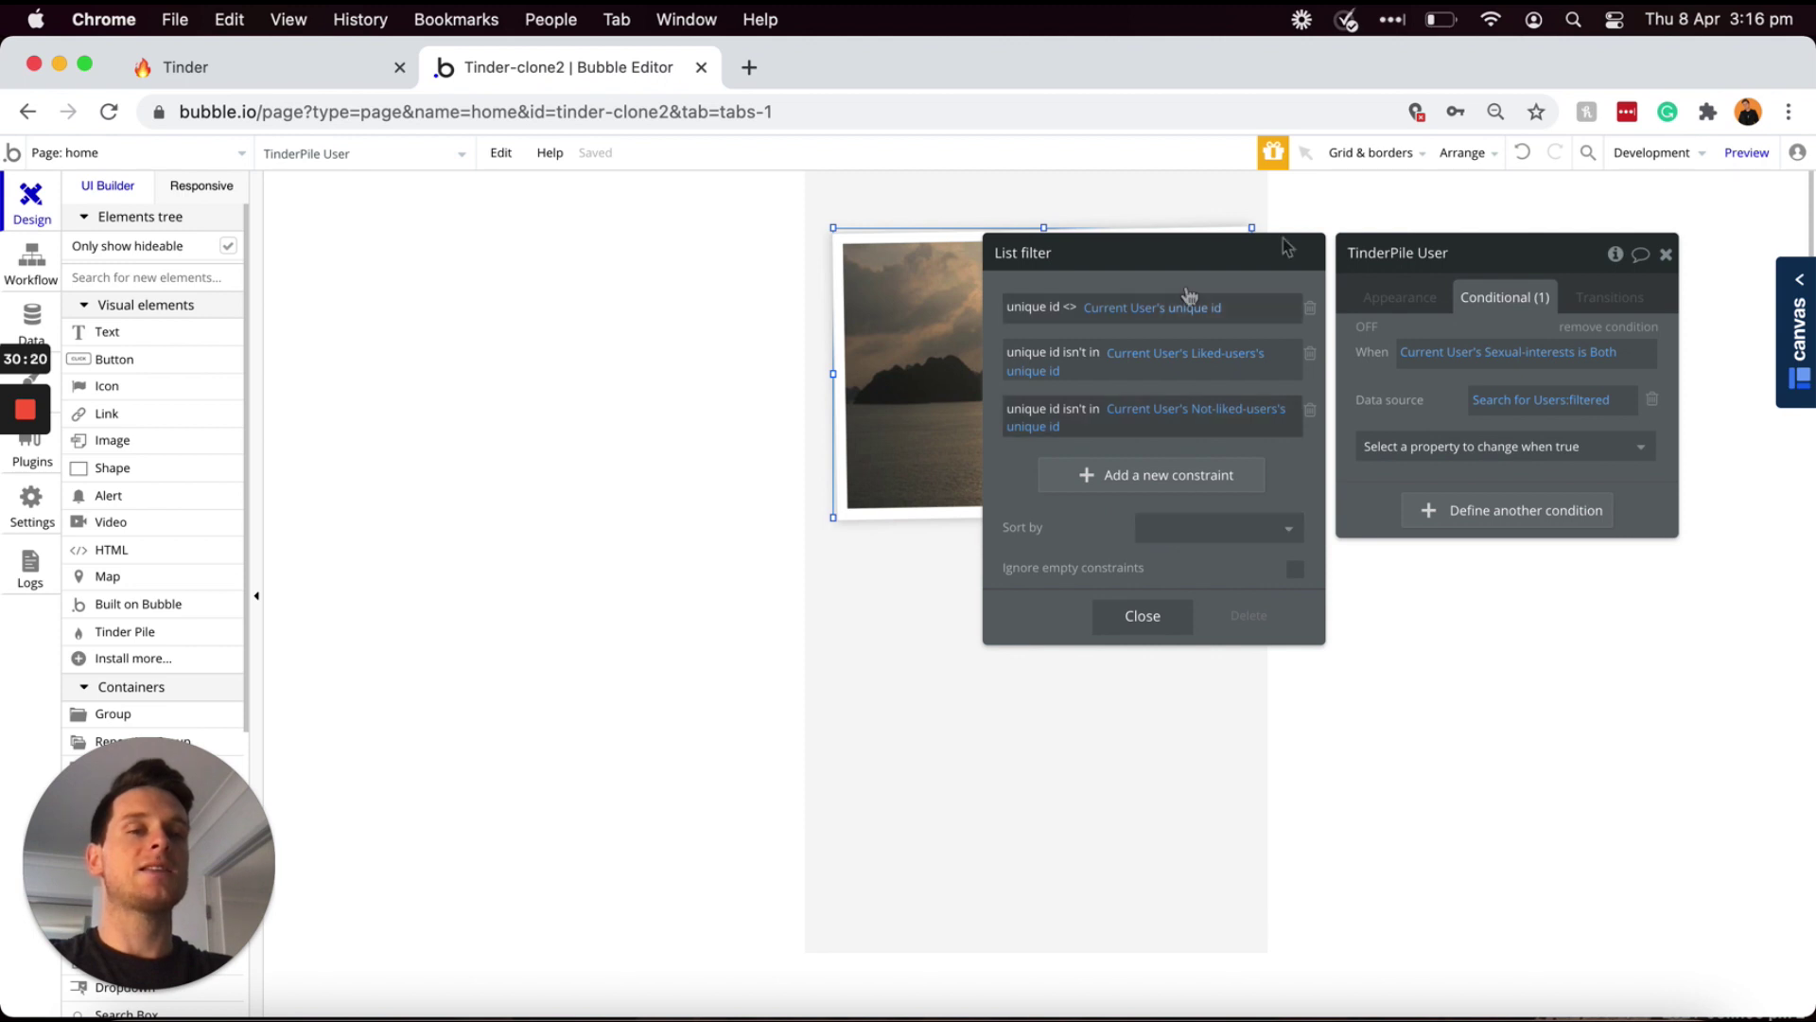
- Set the sort order of the condition's user search to Random sorting and close the search settings
{"action": "left_click", "coordinate": [1520, 406]}
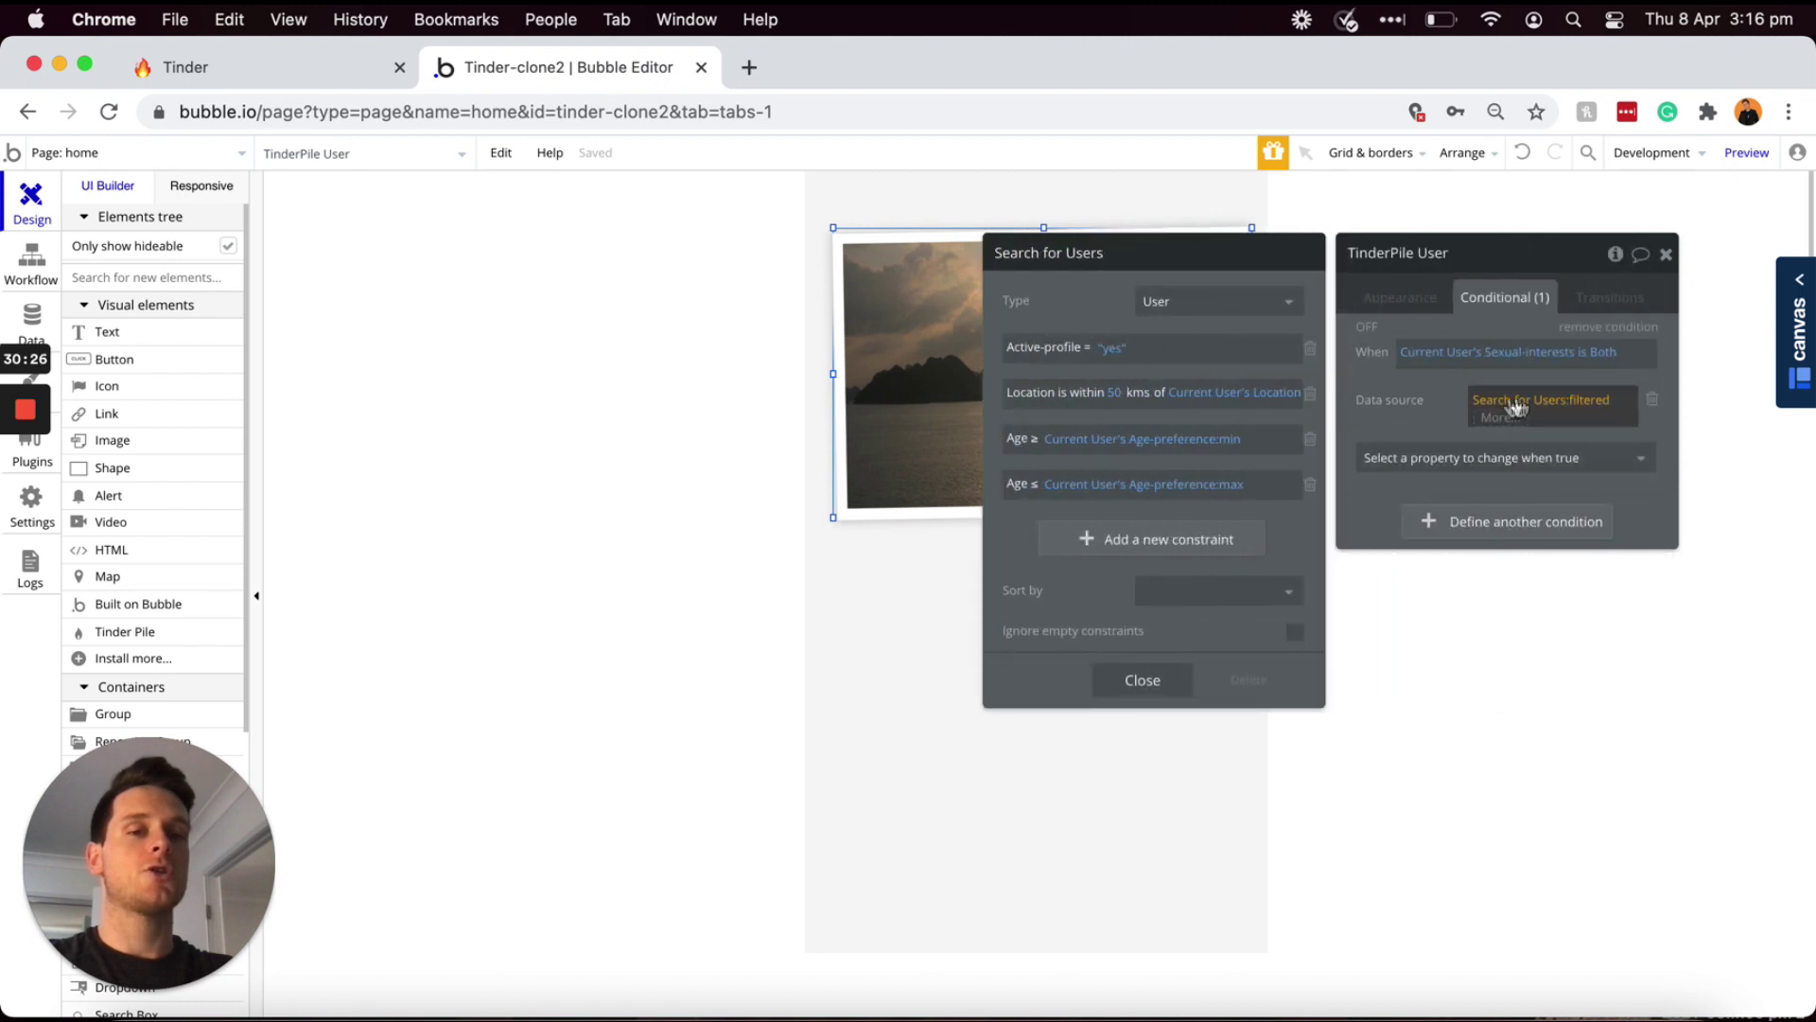
{"action": "left_click", "coordinate": [1183, 606]}
{"action": "scroll", "coordinate": [1200, 799], "scroll_direction": "down", "scroll_amount": 2}
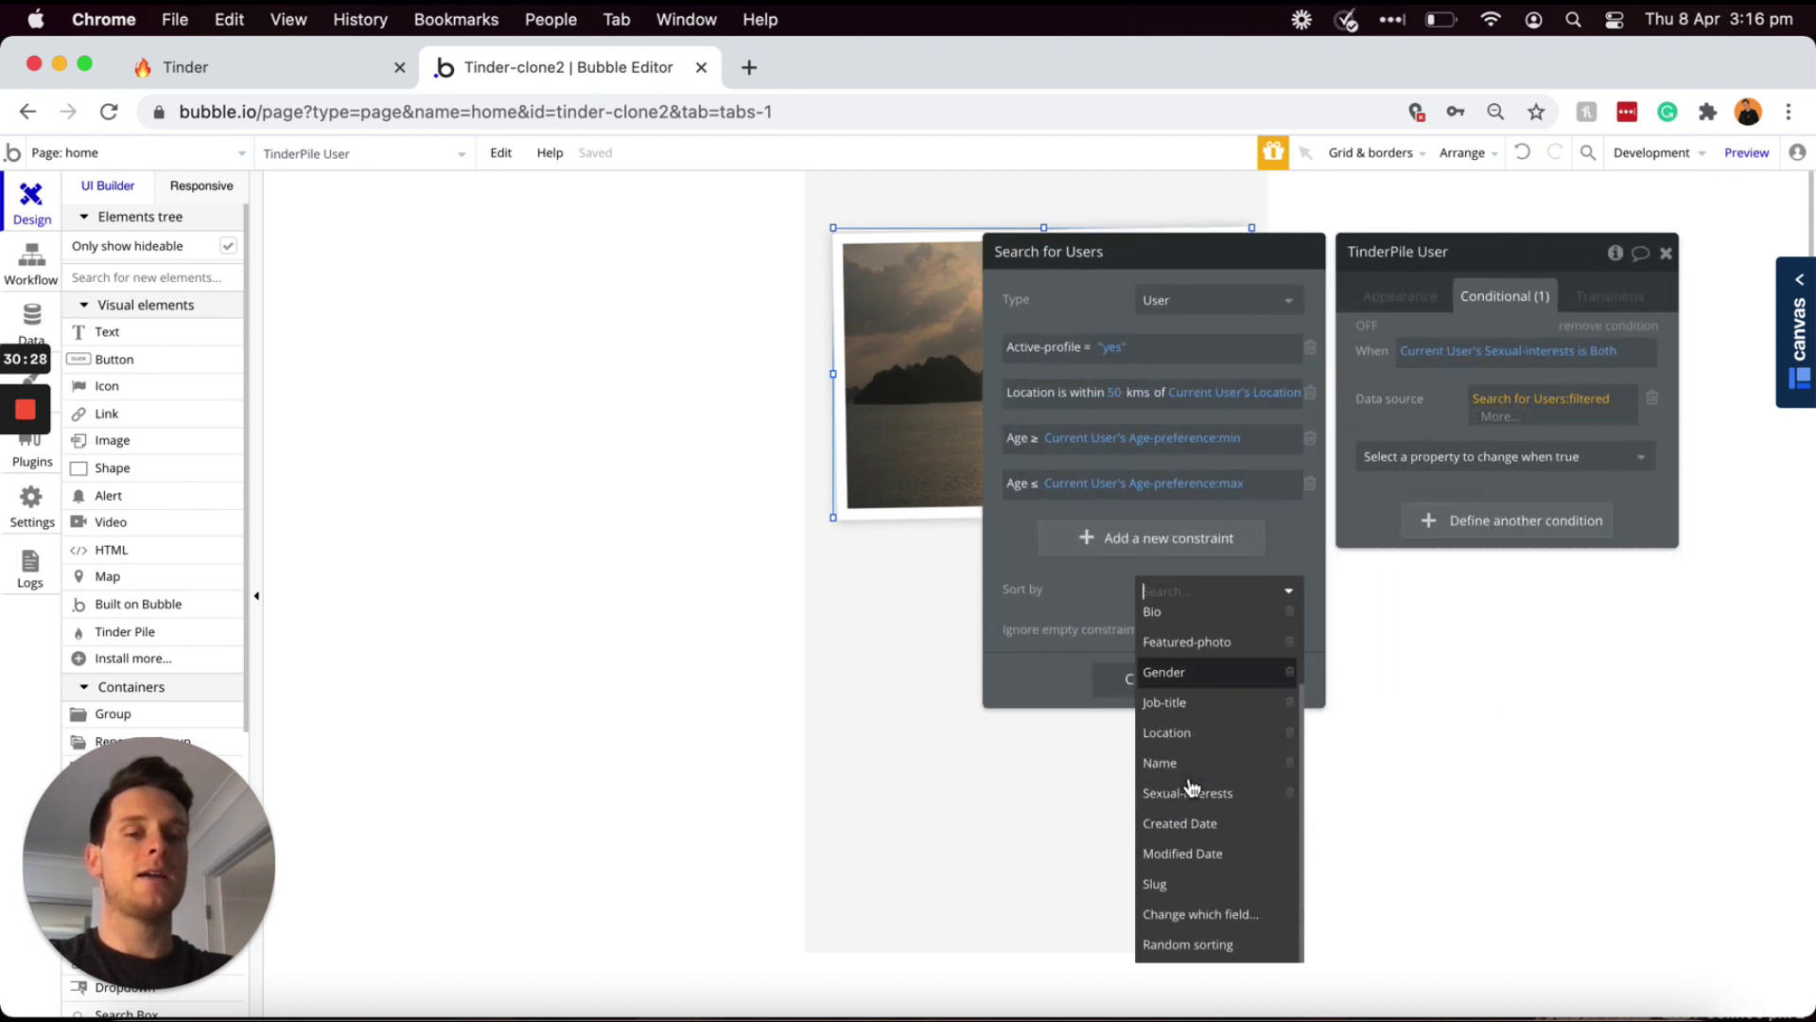
{"action": "left_click", "coordinate": [1188, 946]}
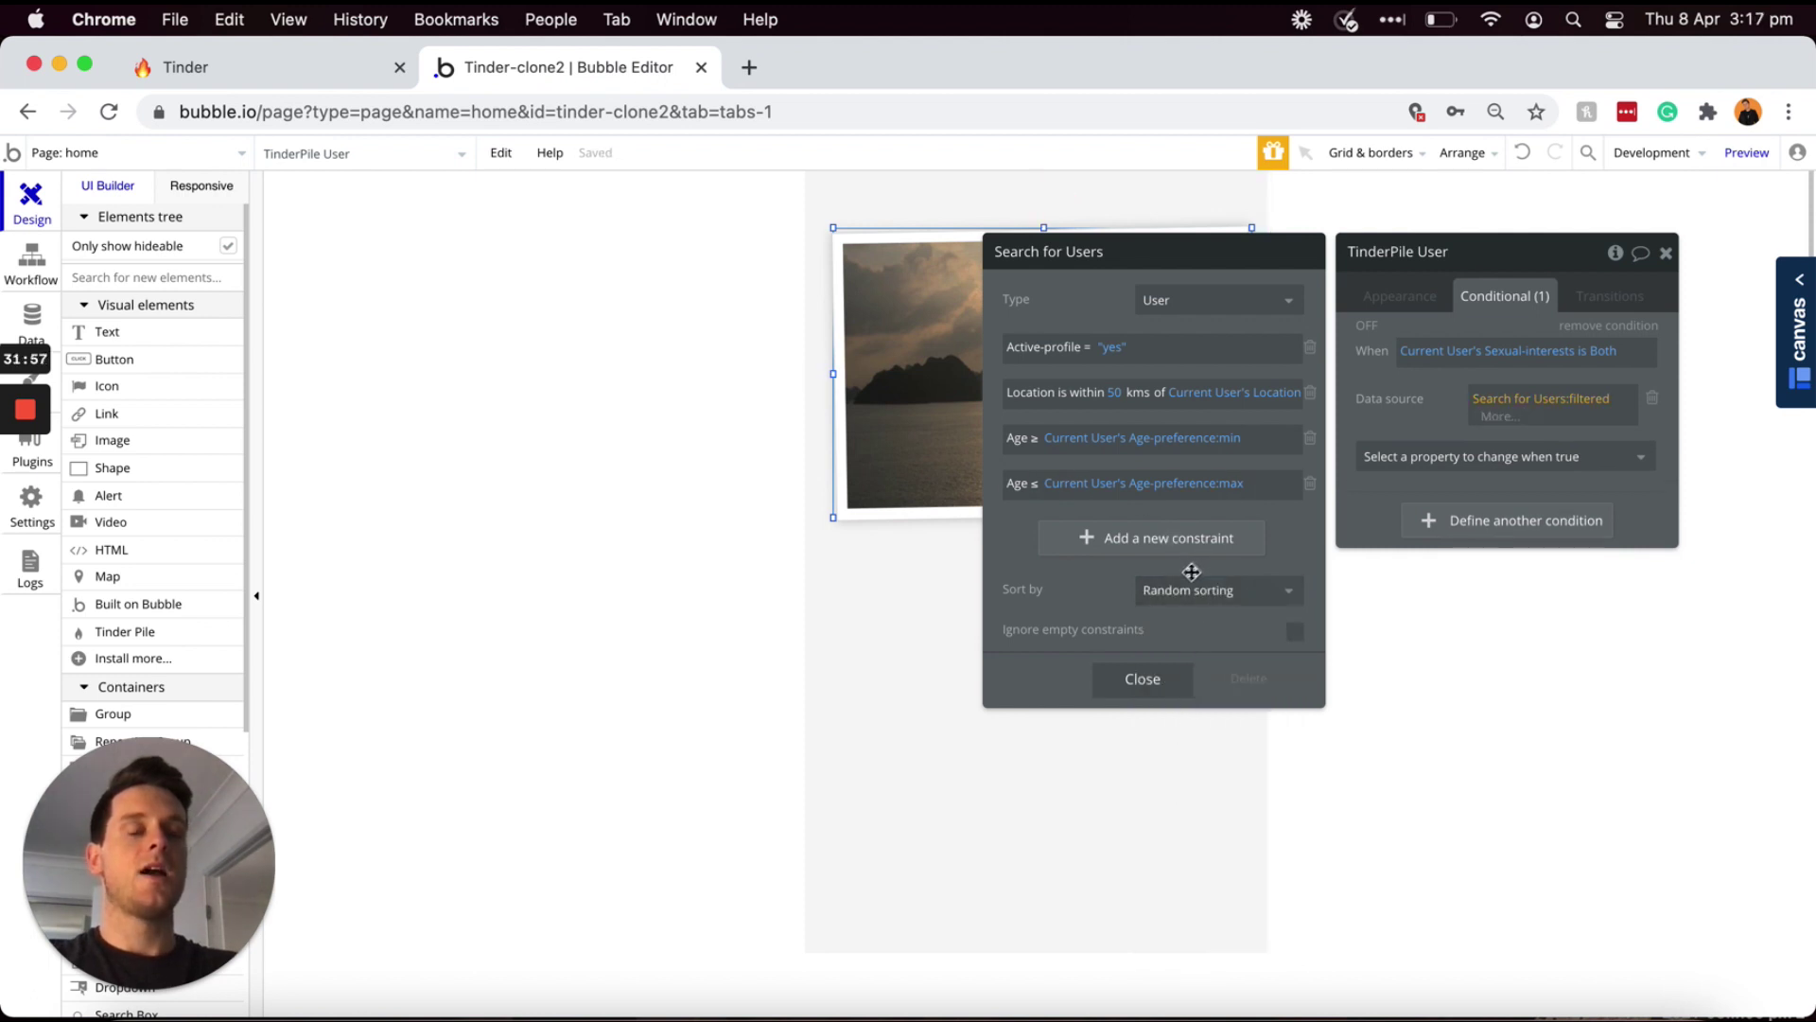
{"action": "left_click", "coordinate": [870, 560]}
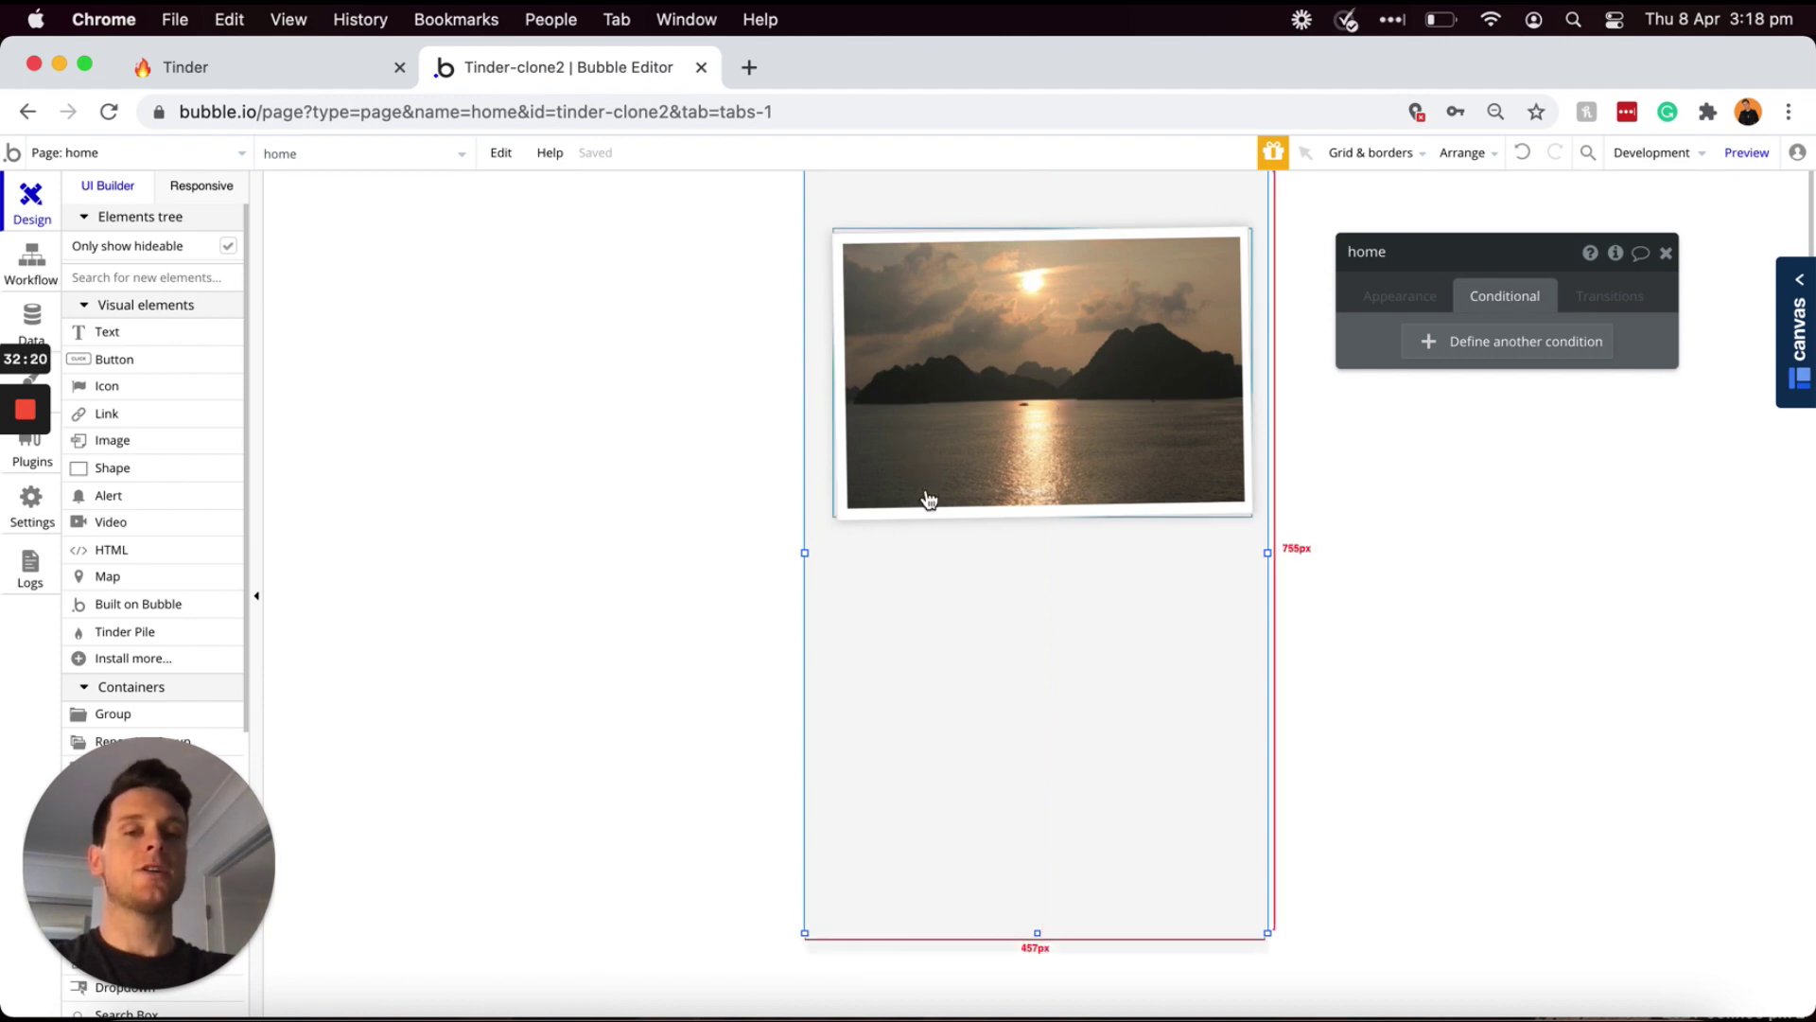
- Draw a group about 406 by 148 px directly below the Tinder Pile on the home page
{"action": "scroll", "coordinate": [166, 438], "scroll_direction": "down", "scroll_amount": 5}
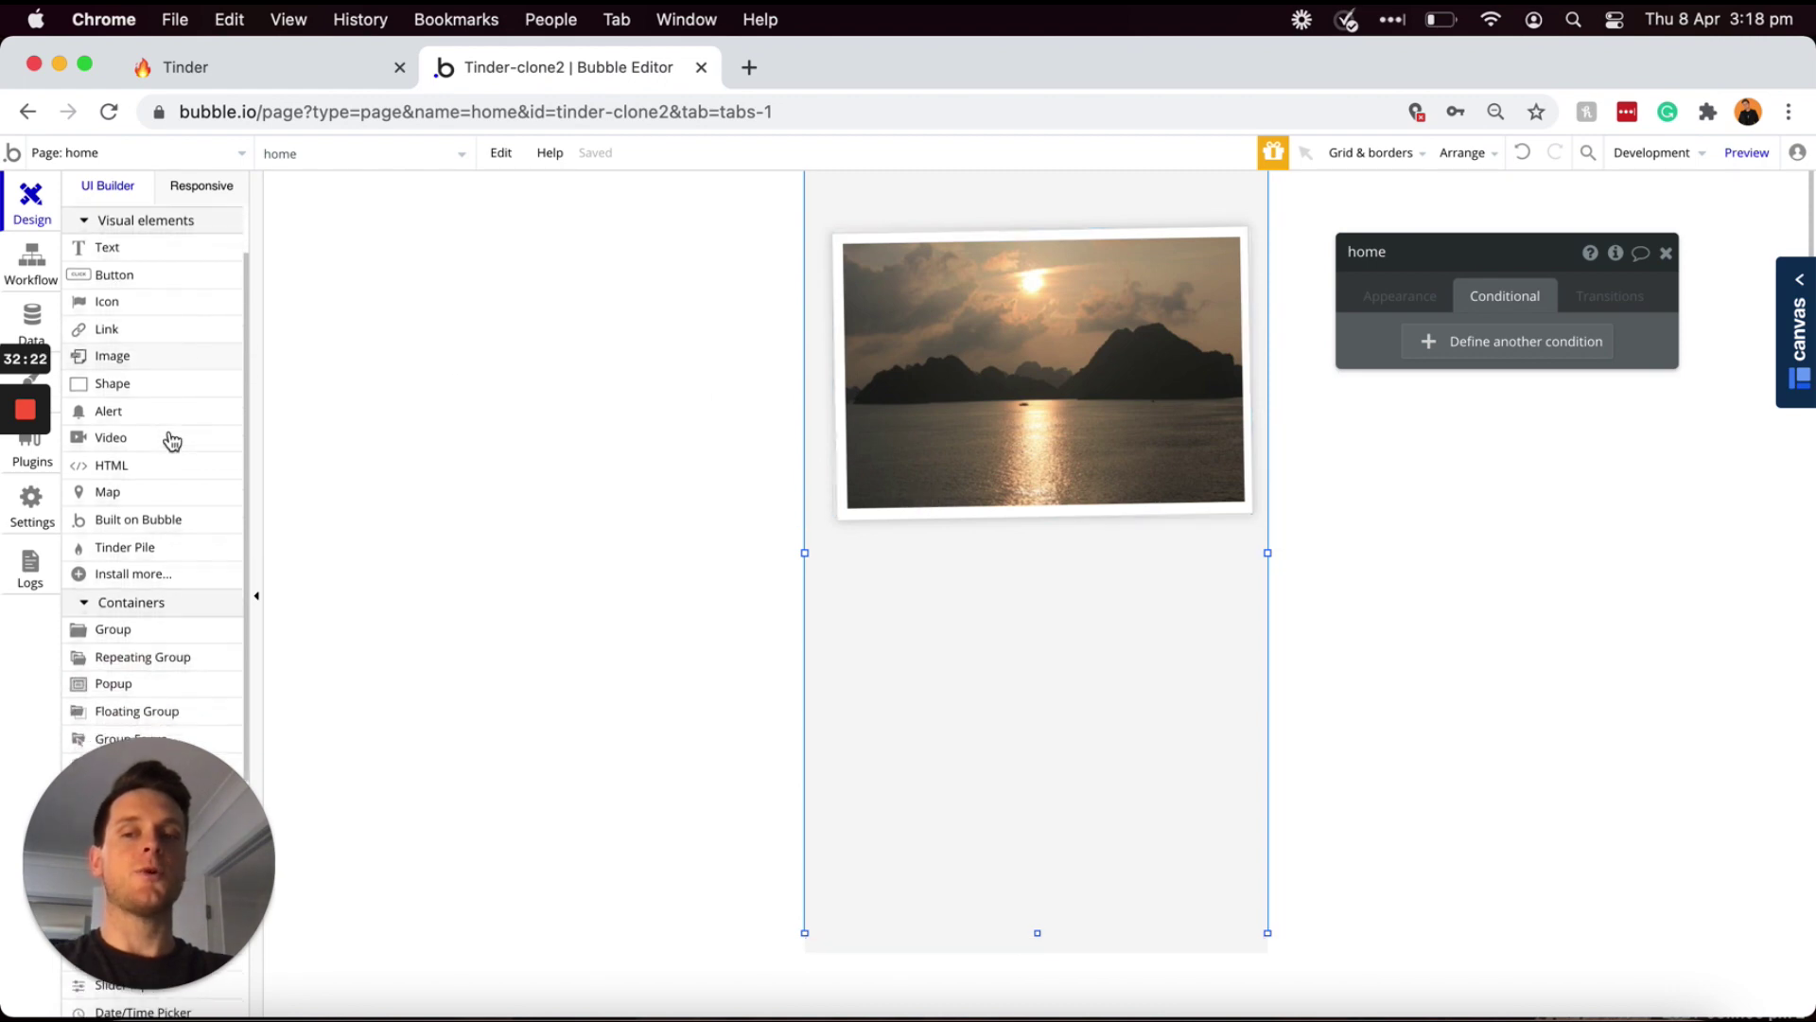
{"action": "mouse_move", "coordinate": [121, 458]}
{"action": "left_mouse_down"}
{"action": "mouse_move", "coordinate": [803, 499]}
{"action": "mouse_move", "coordinate": [1050, 596]}
{"action": "mouse_move", "coordinate": [1163, 673]}
{"action": "mouse_move", "coordinate": [1248, 681]}
{"action": "left_mouse_up"}
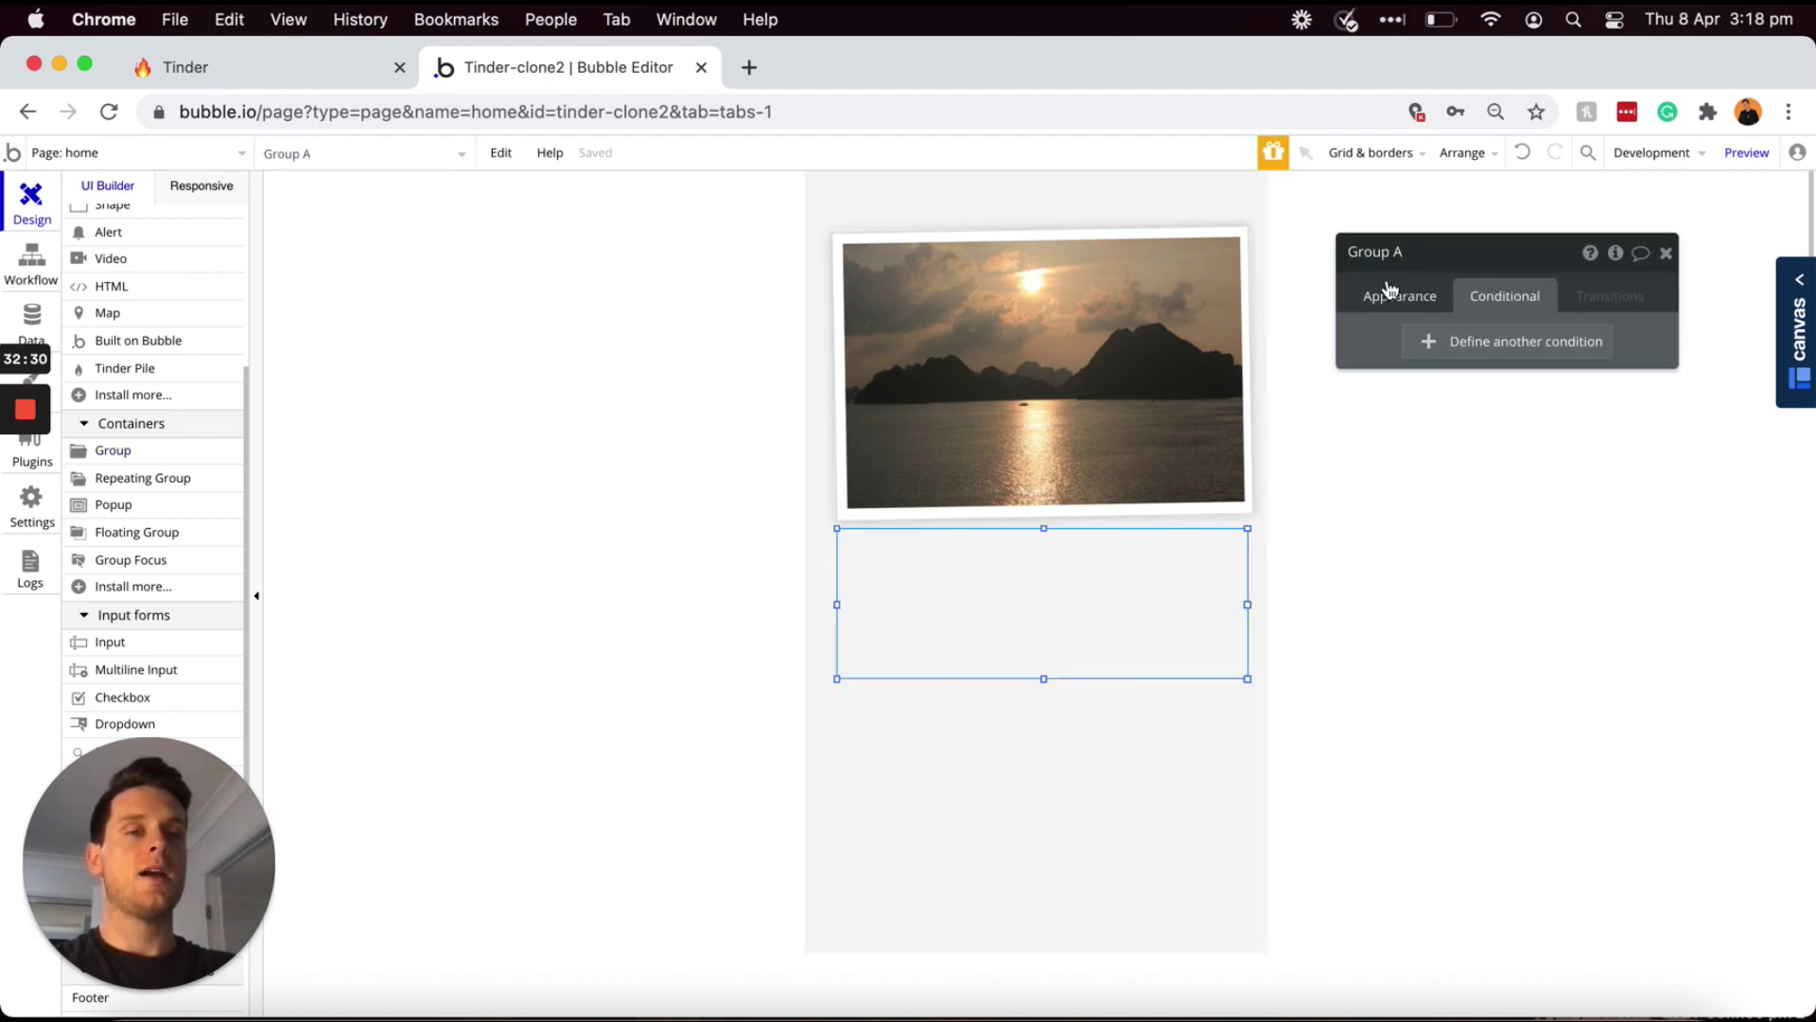
- Set the background style of the new group's Default Group style to Flat color and return to the page design
{"action": "left_click", "coordinate": [1390, 294]}
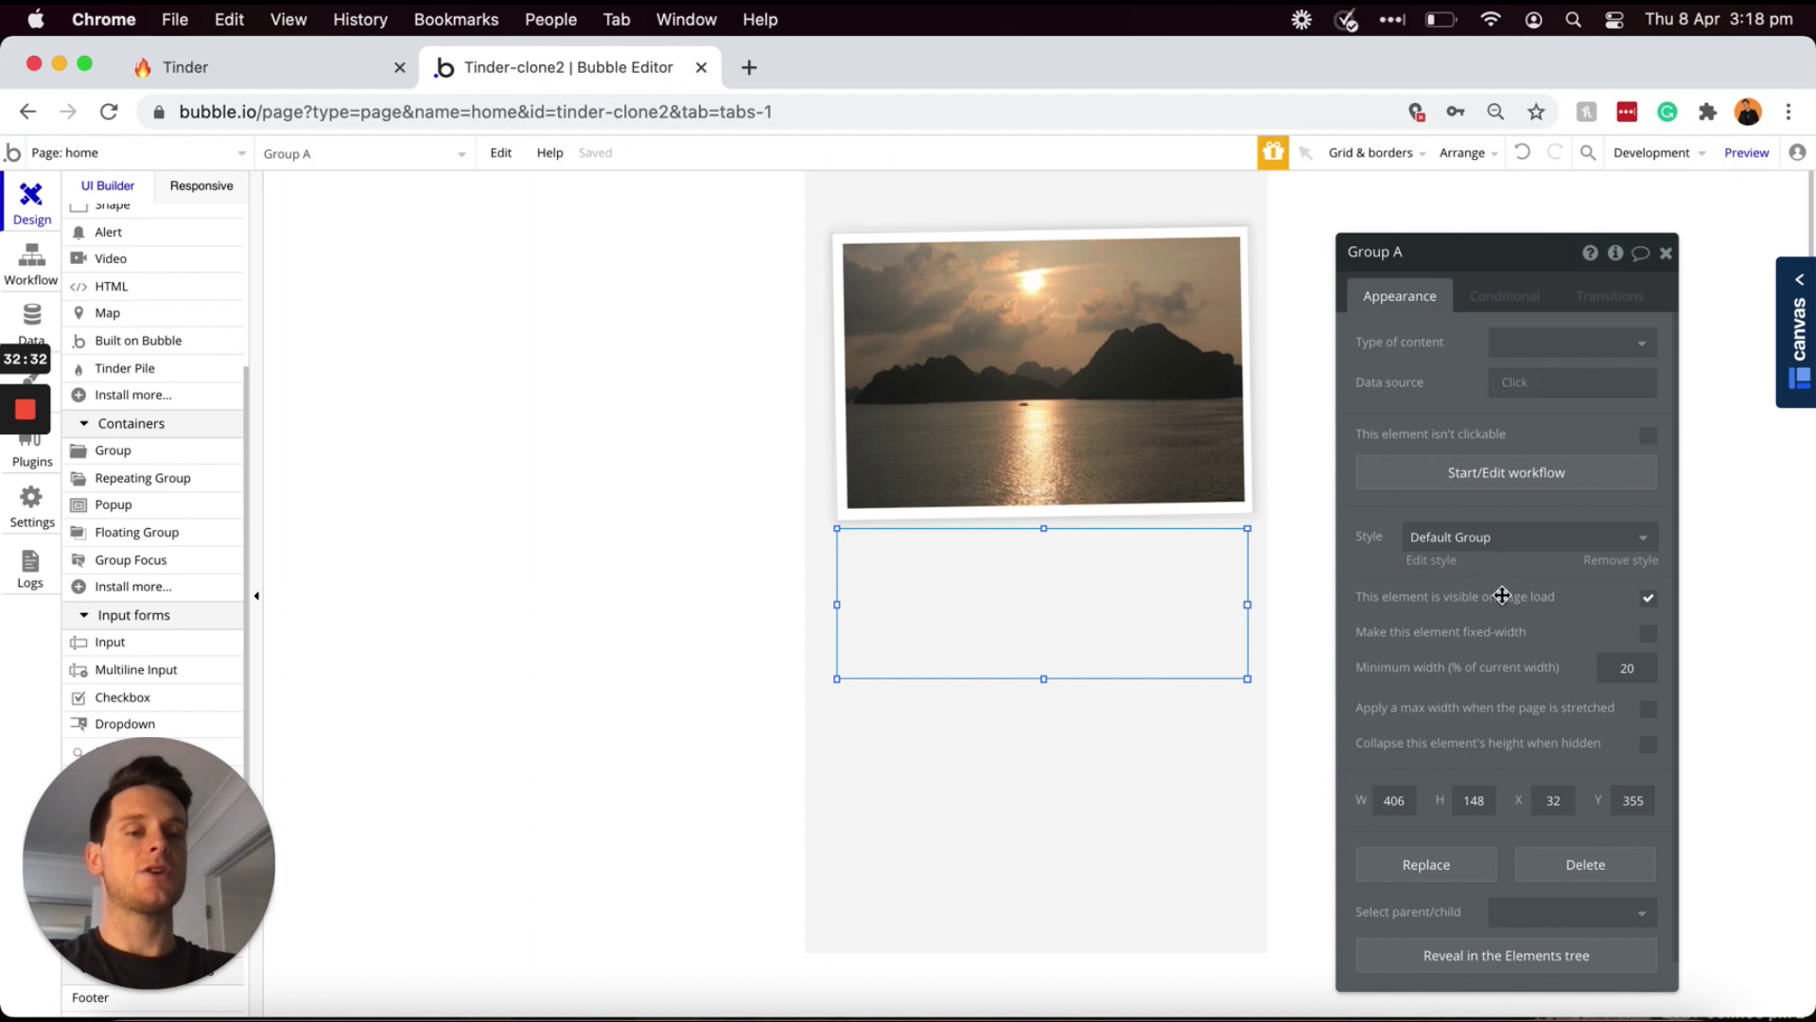
{"action": "left_click", "coordinate": [1433, 562]}
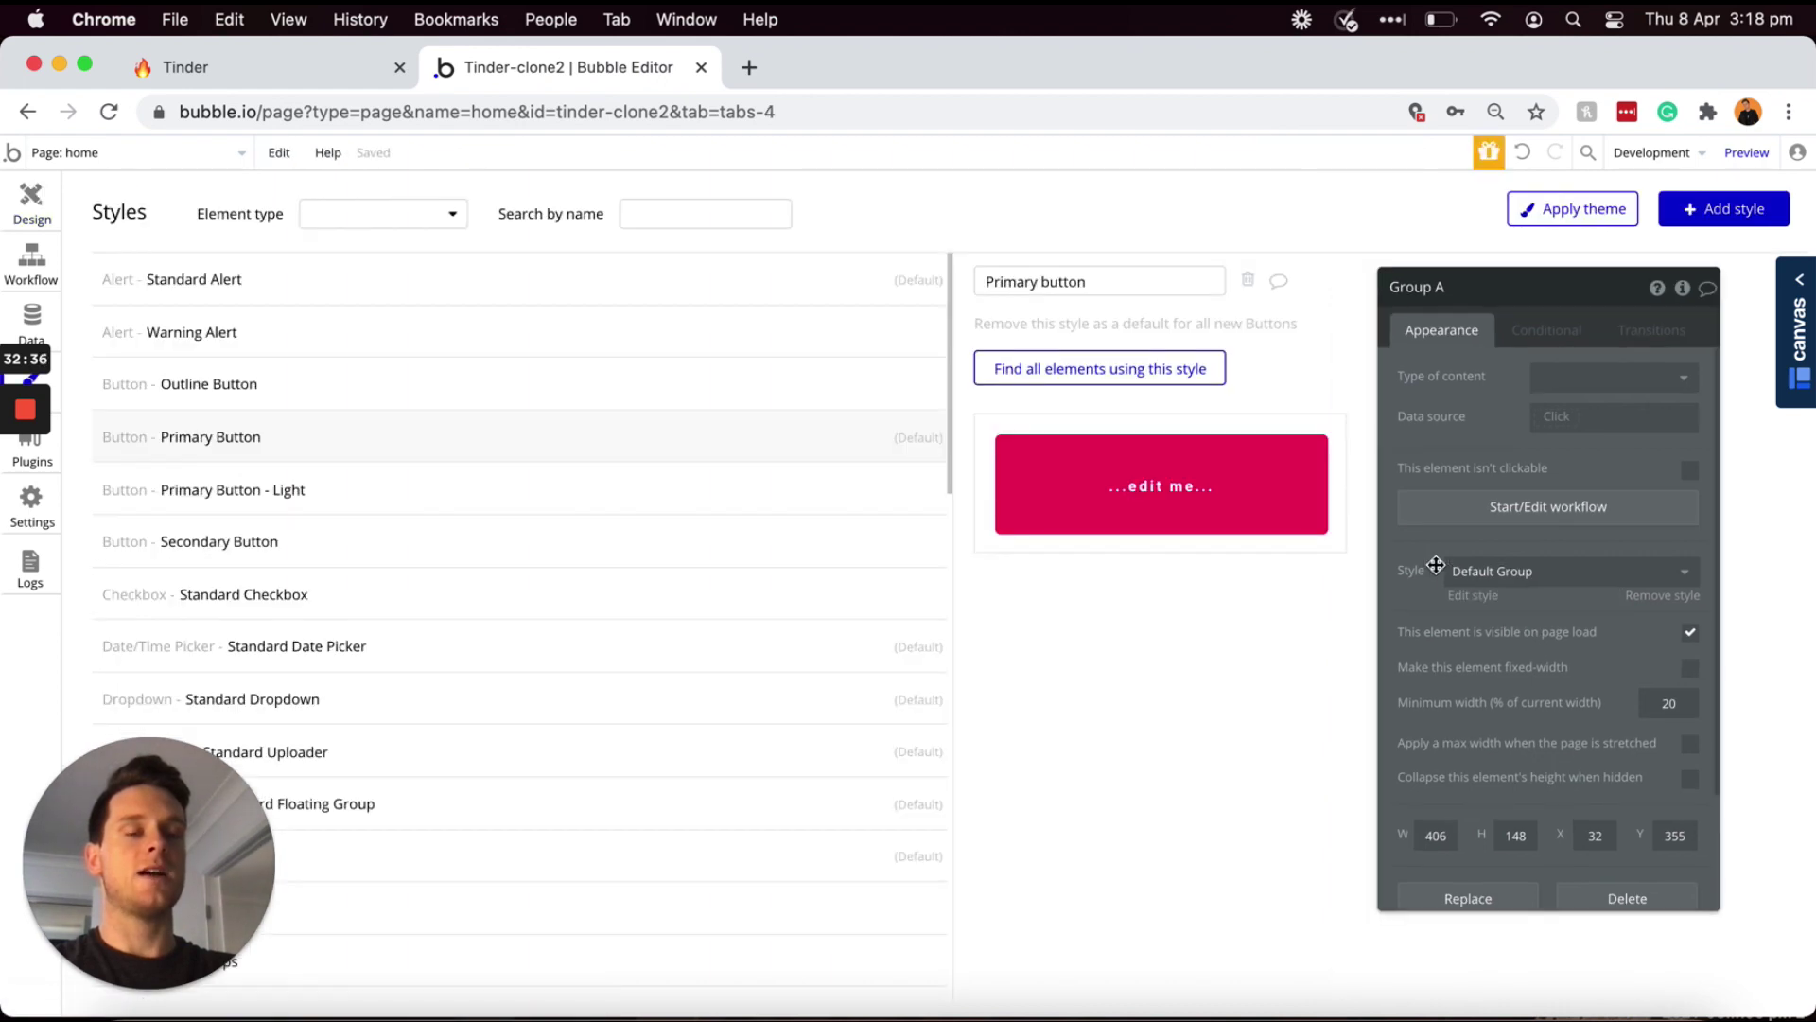
{"action": "left_click", "coordinate": [1584, 341]}
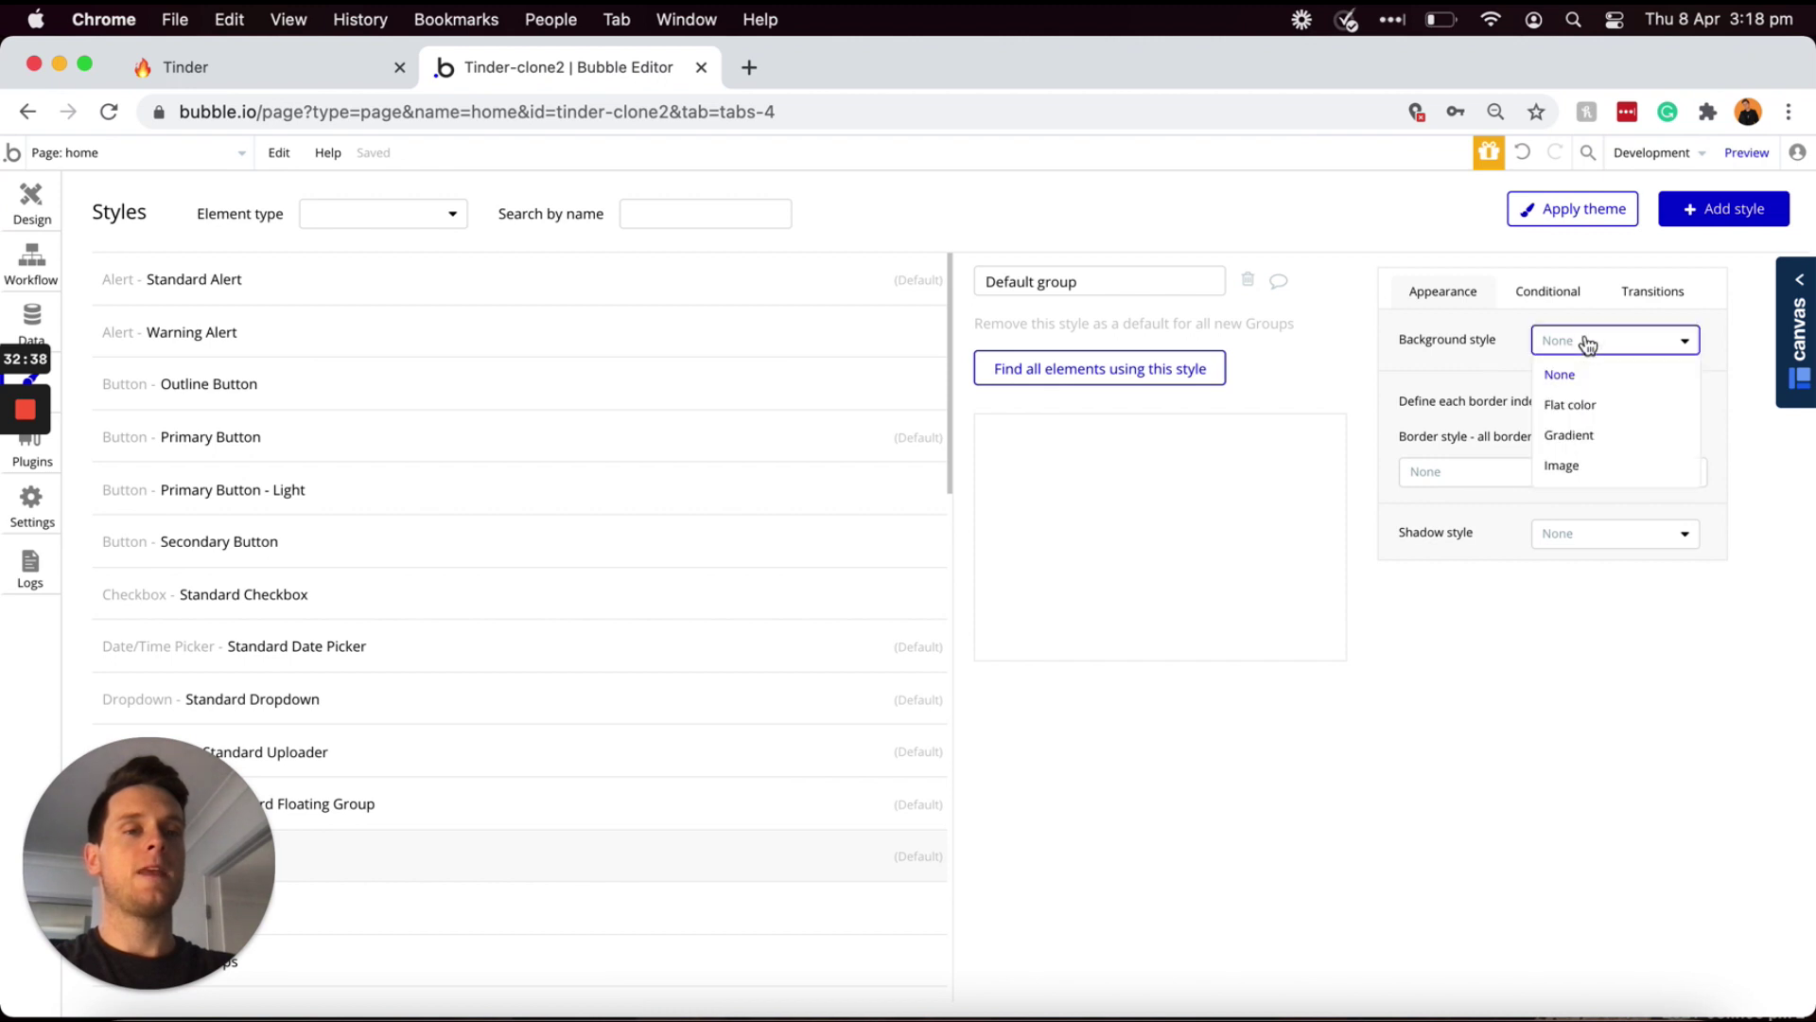
{"action": "left_click", "coordinate": [1569, 408]}
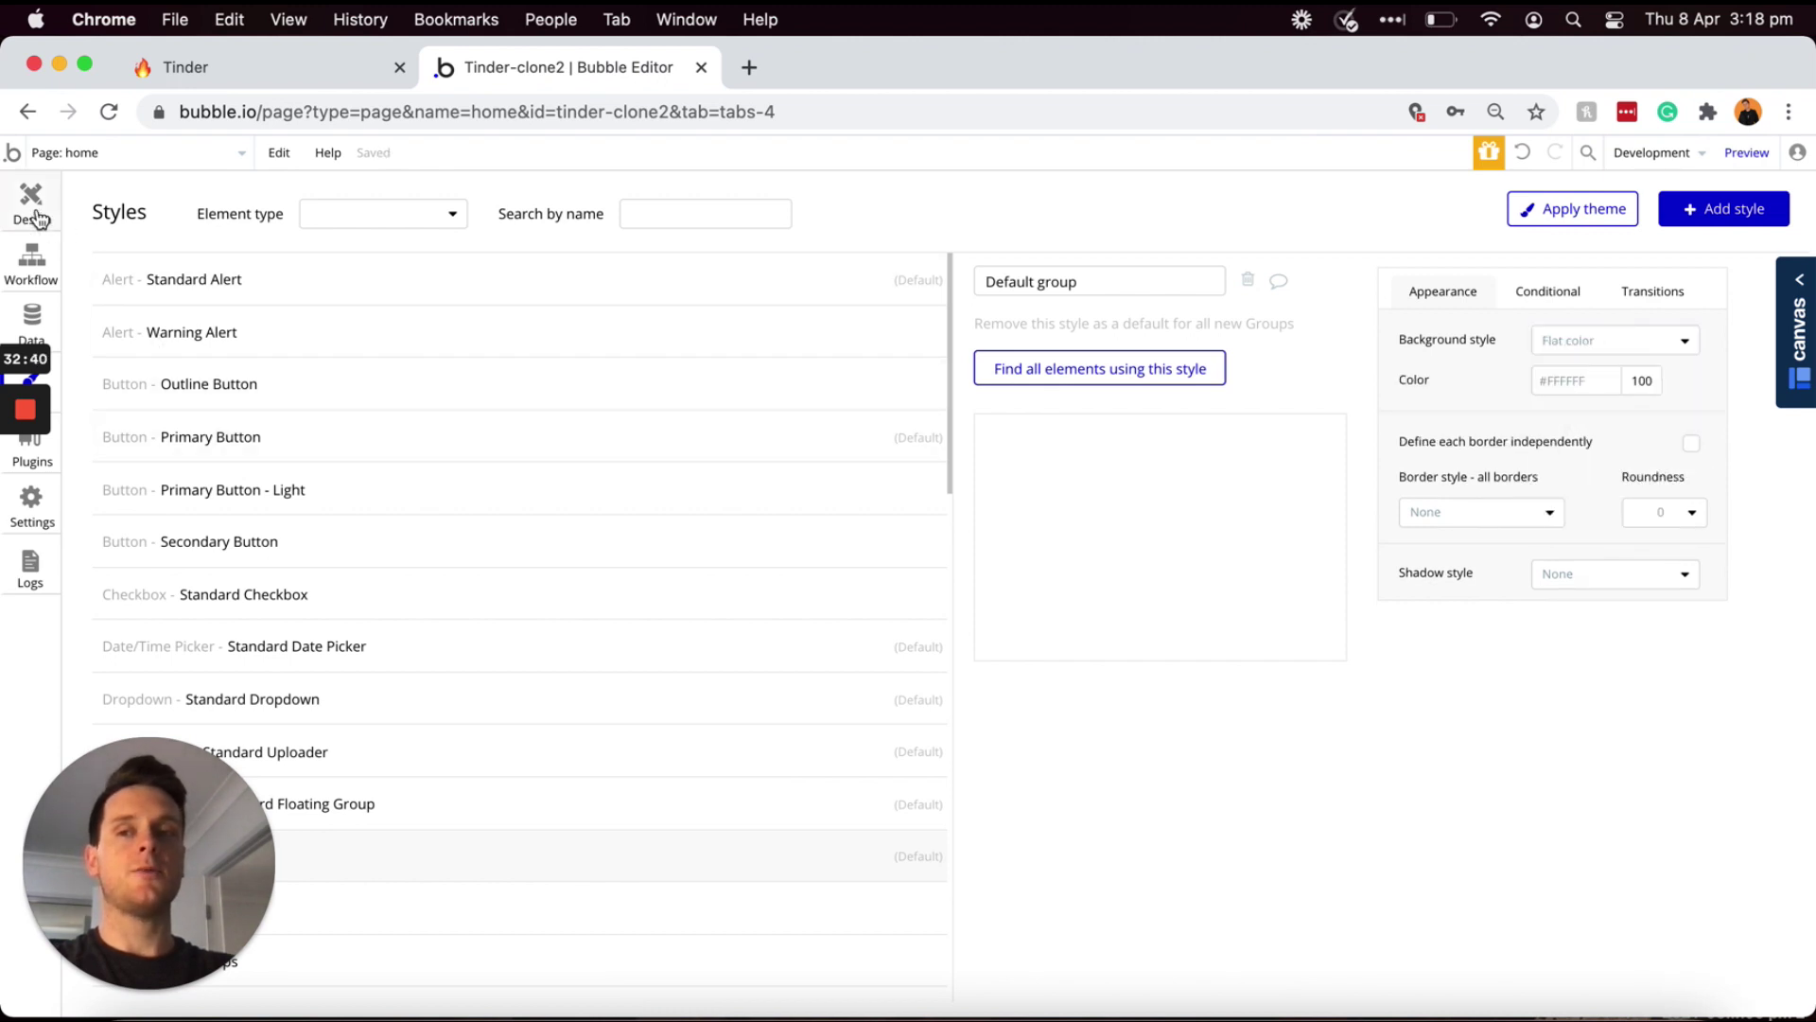
{"action": "left_click", "coordinate": [38, 215]}
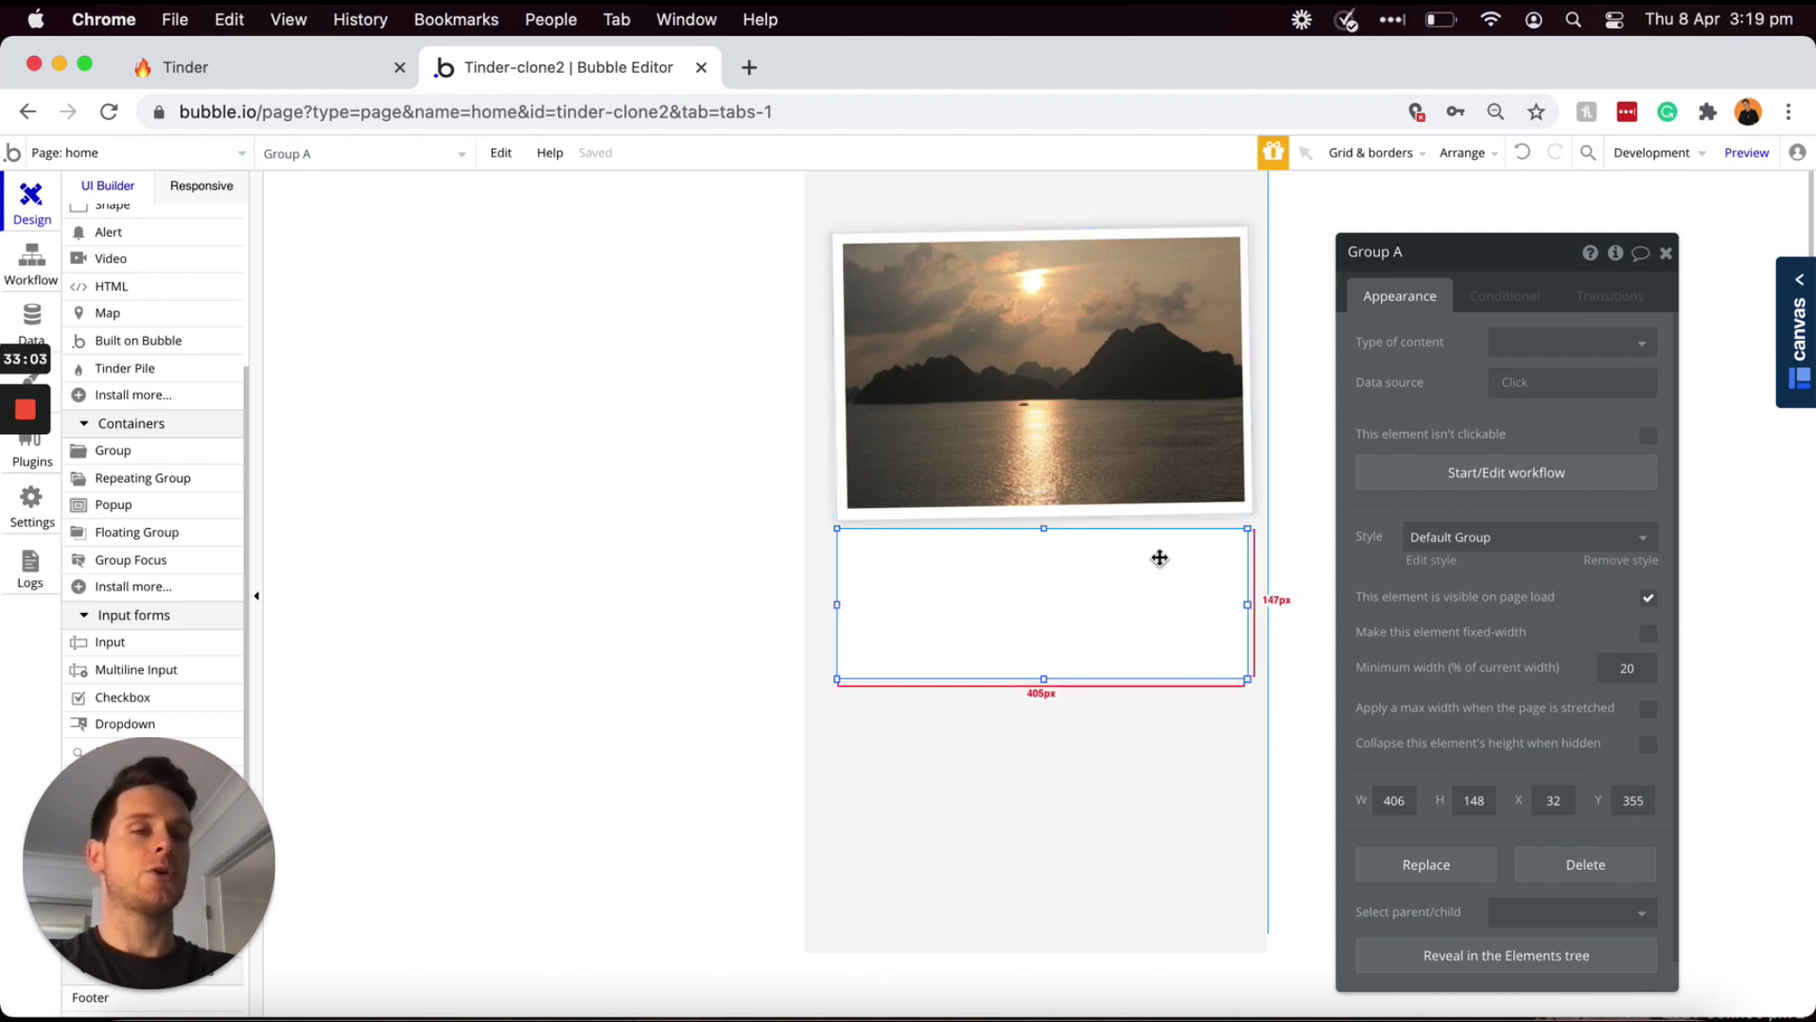
- Set the group's type of content to User and its data source to TinderPile User's current slide
{"action": "left_click", "coordinate": [1519, 348]}
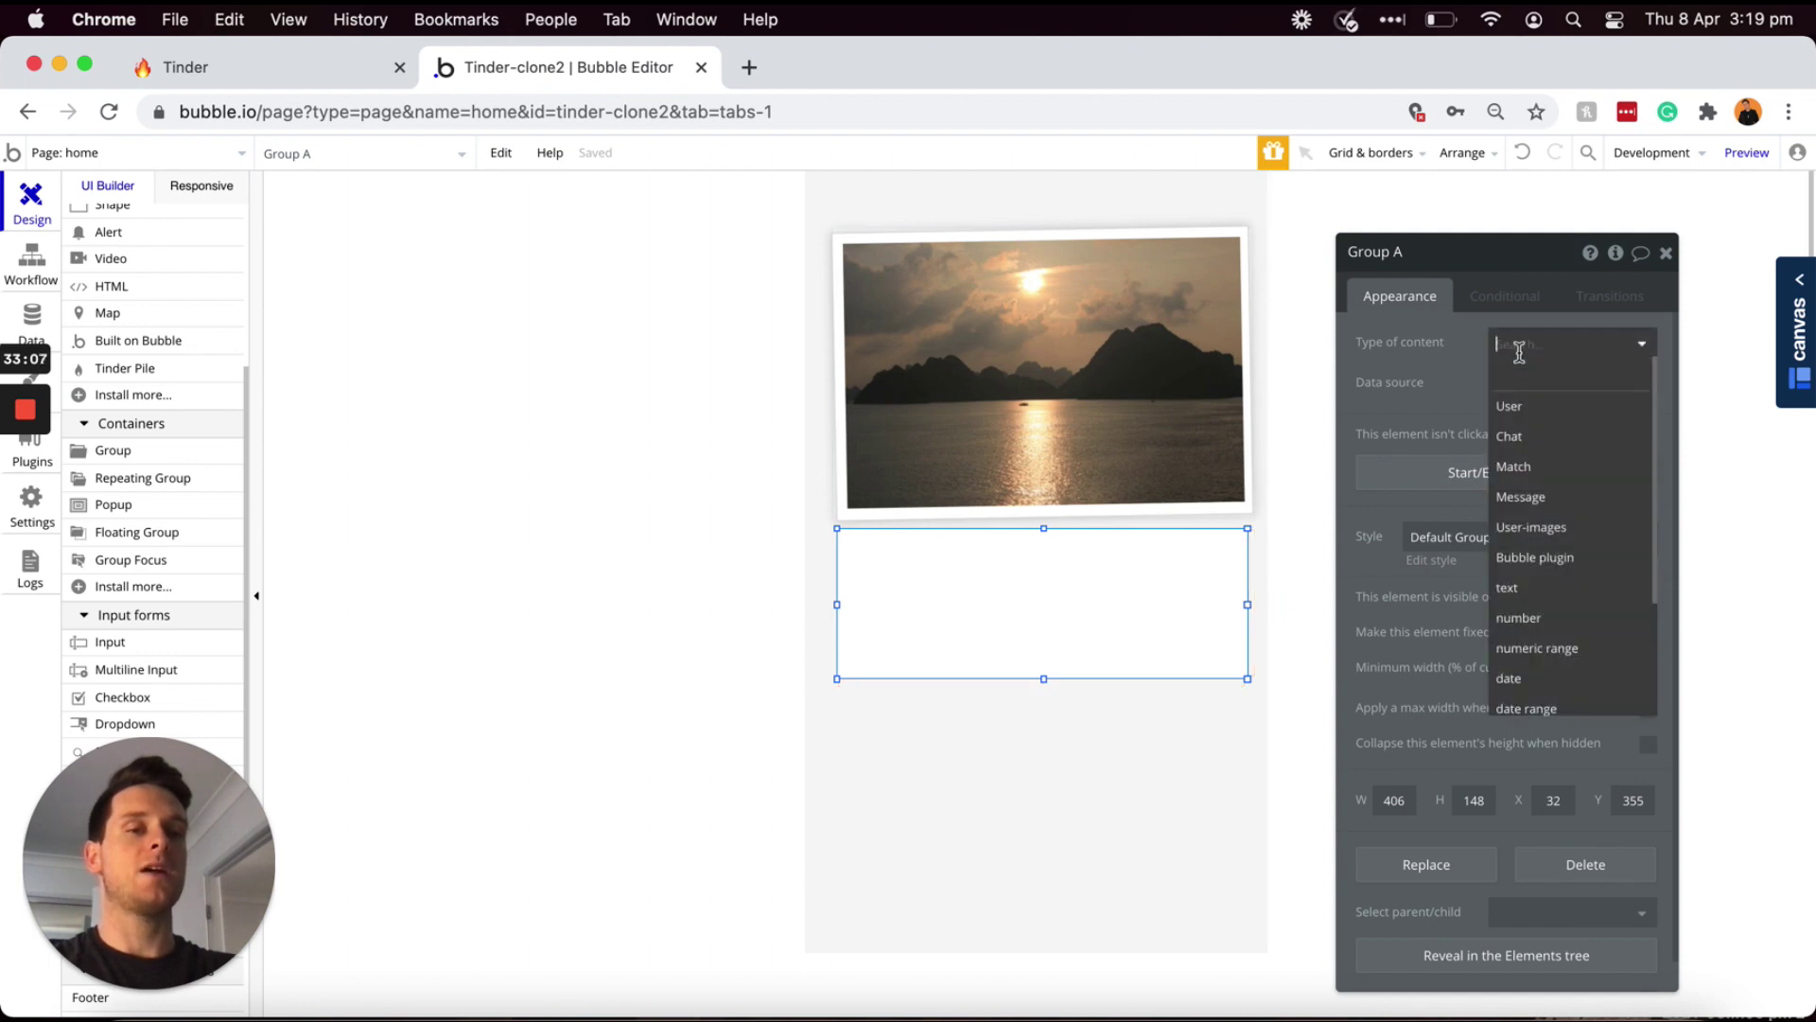
{"action": "left_click", "coordinate": [1513, 413]}
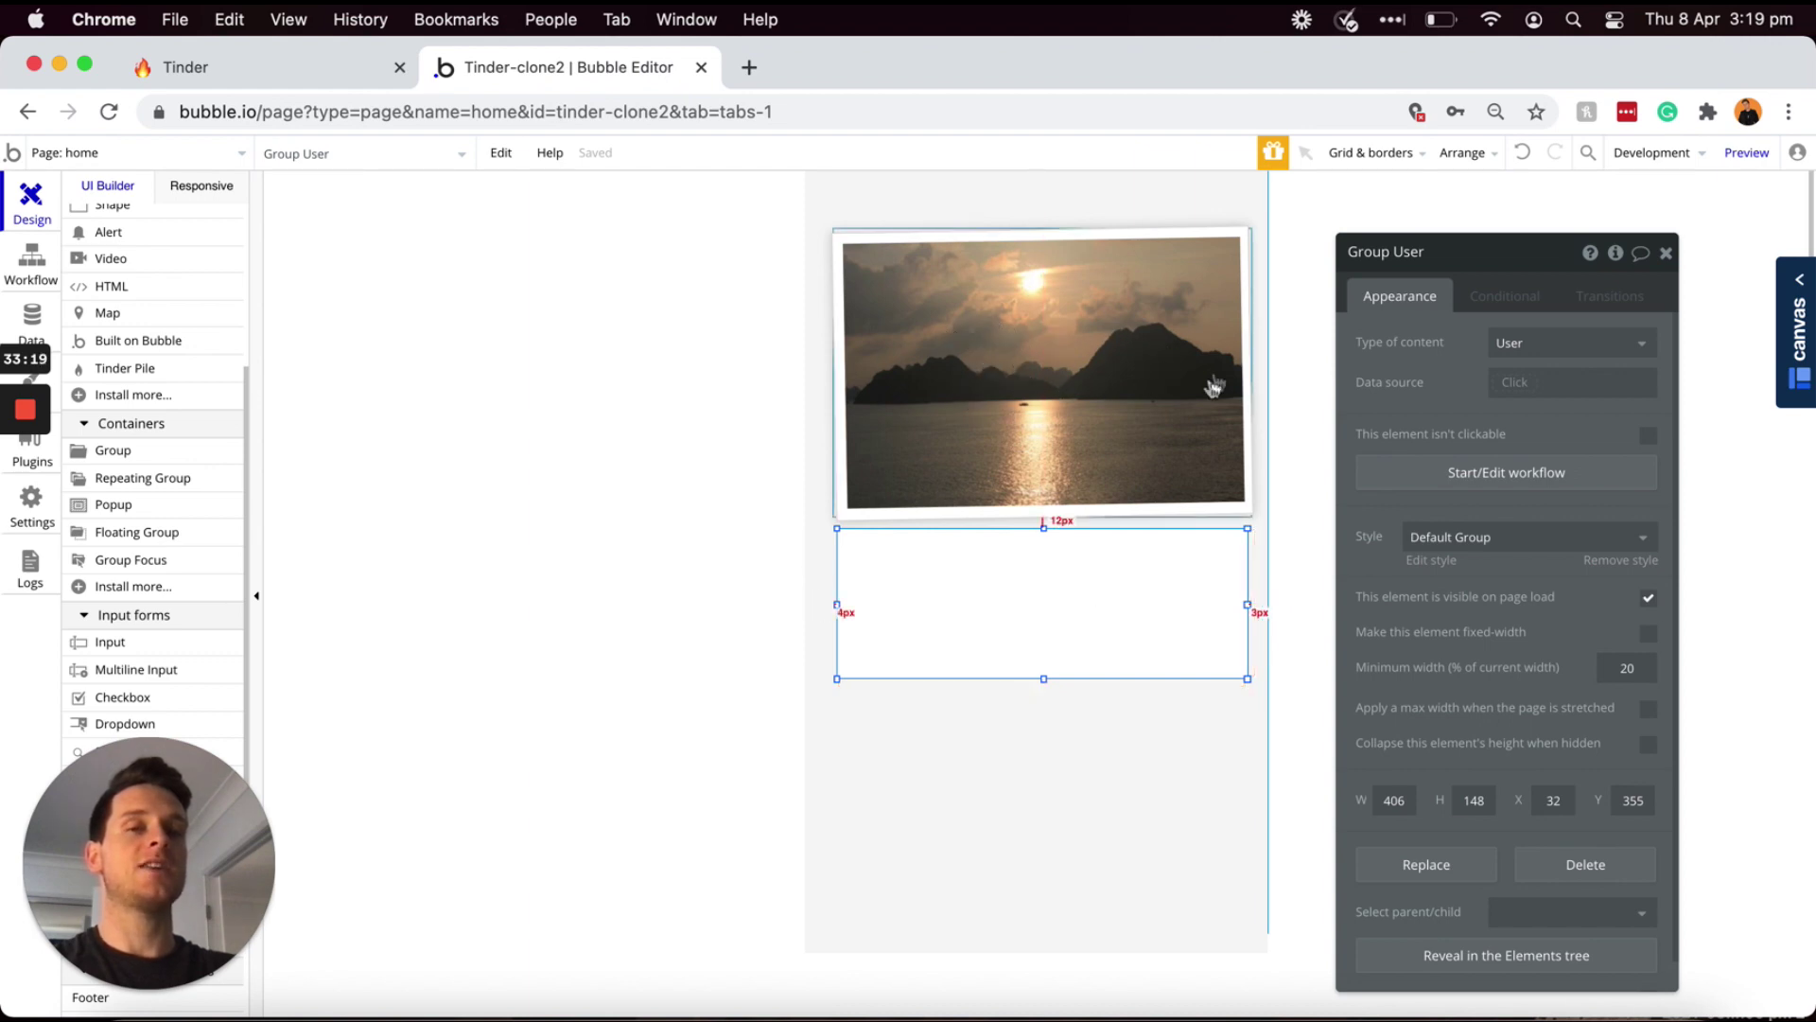
{"action": "left_click", "coordinate": [1519, 382]}
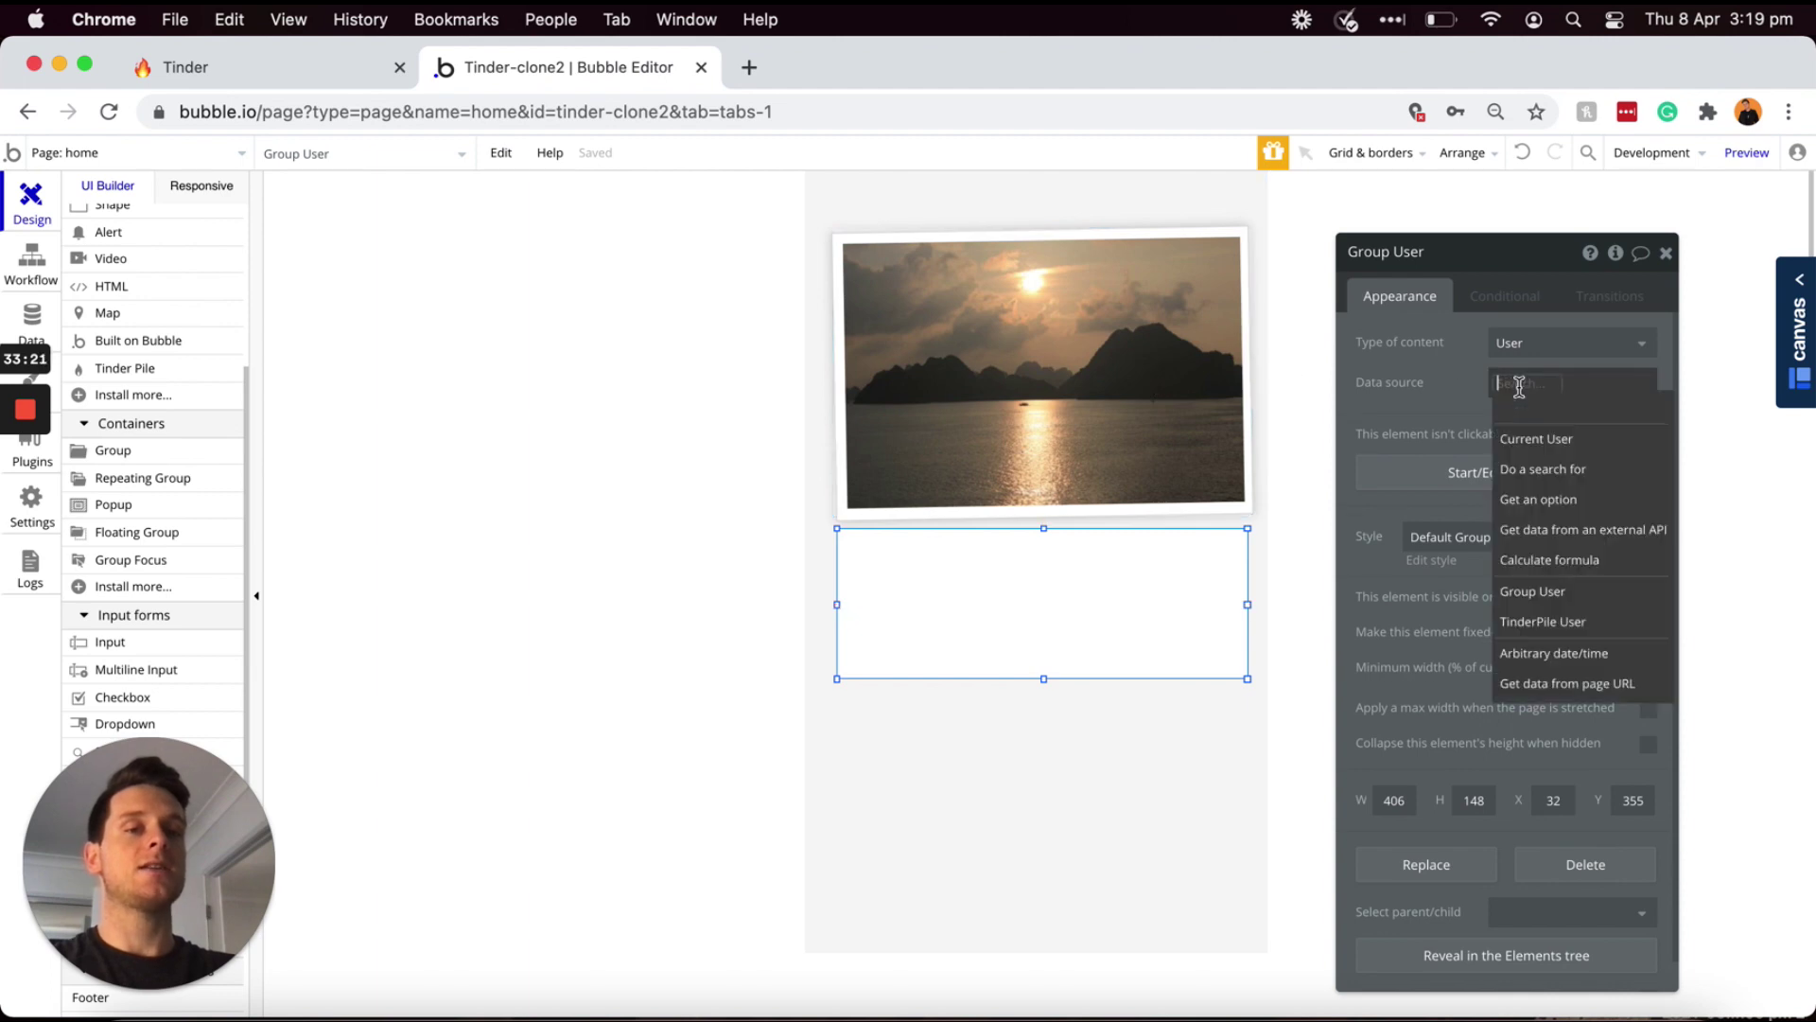
{"action": "left_click", "coordinate": [1539, 621]}
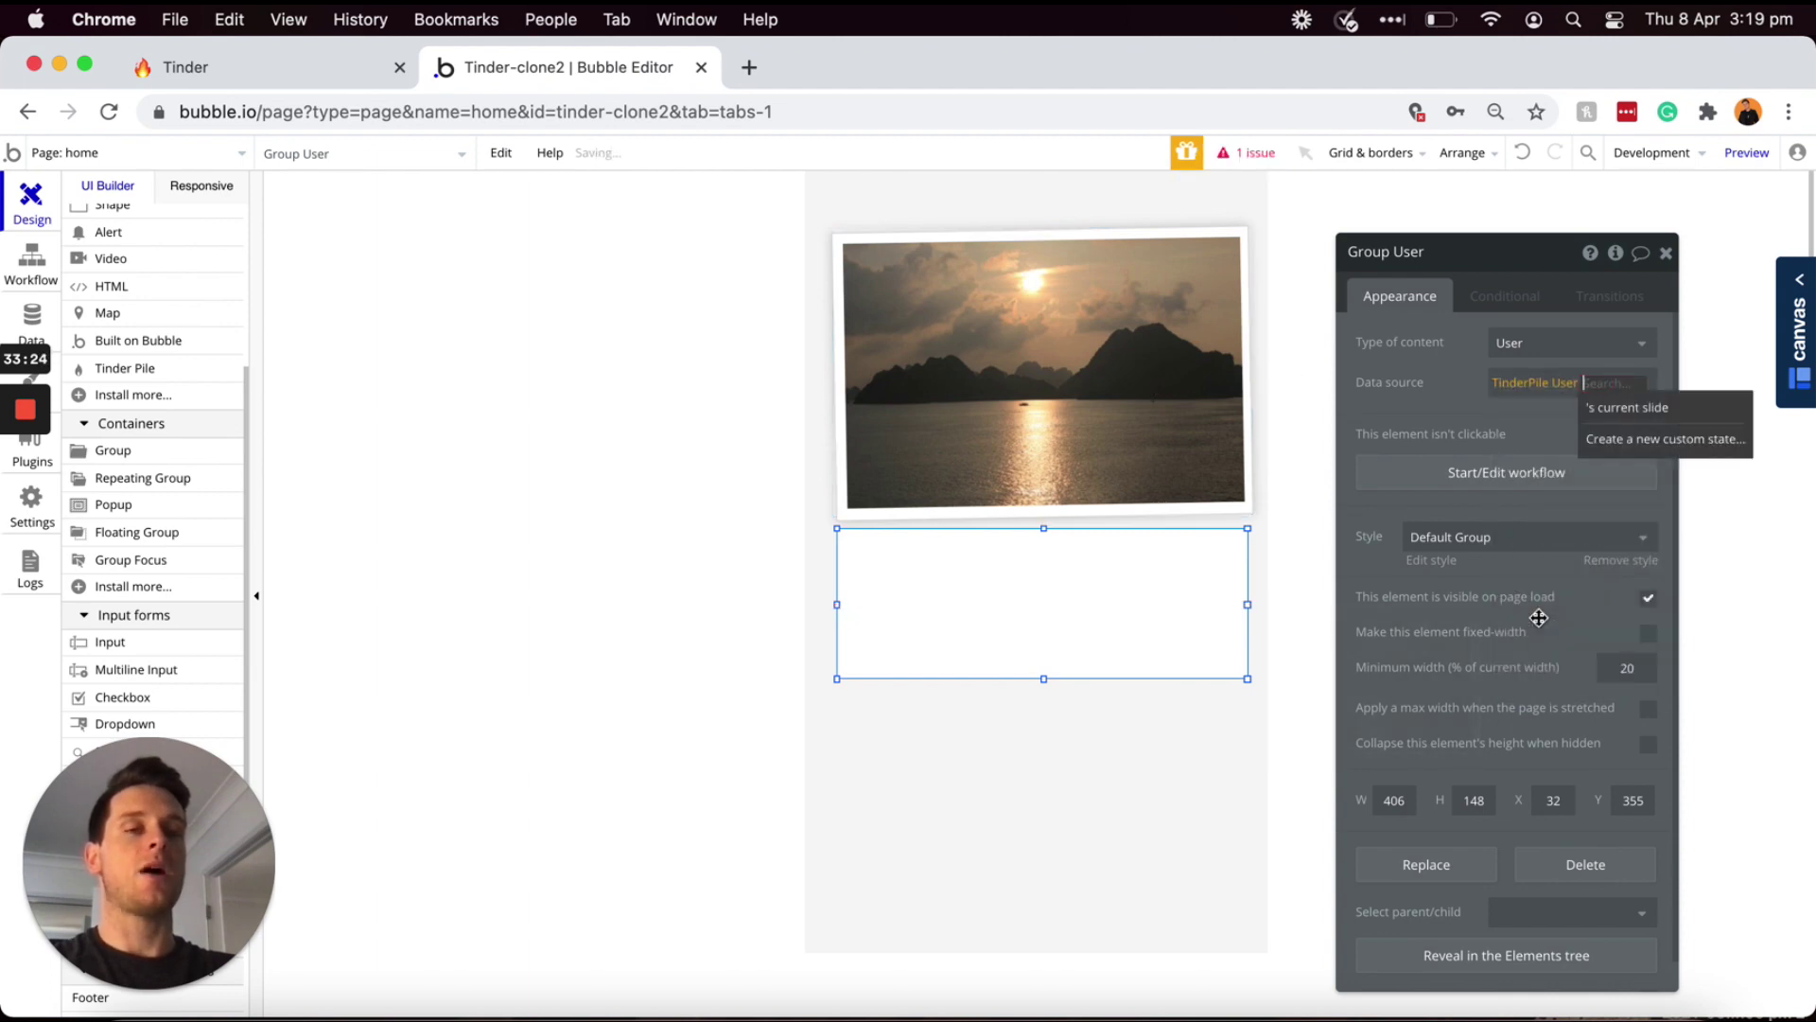
{"action": "left_click", "coordinate": [1617, 411]}
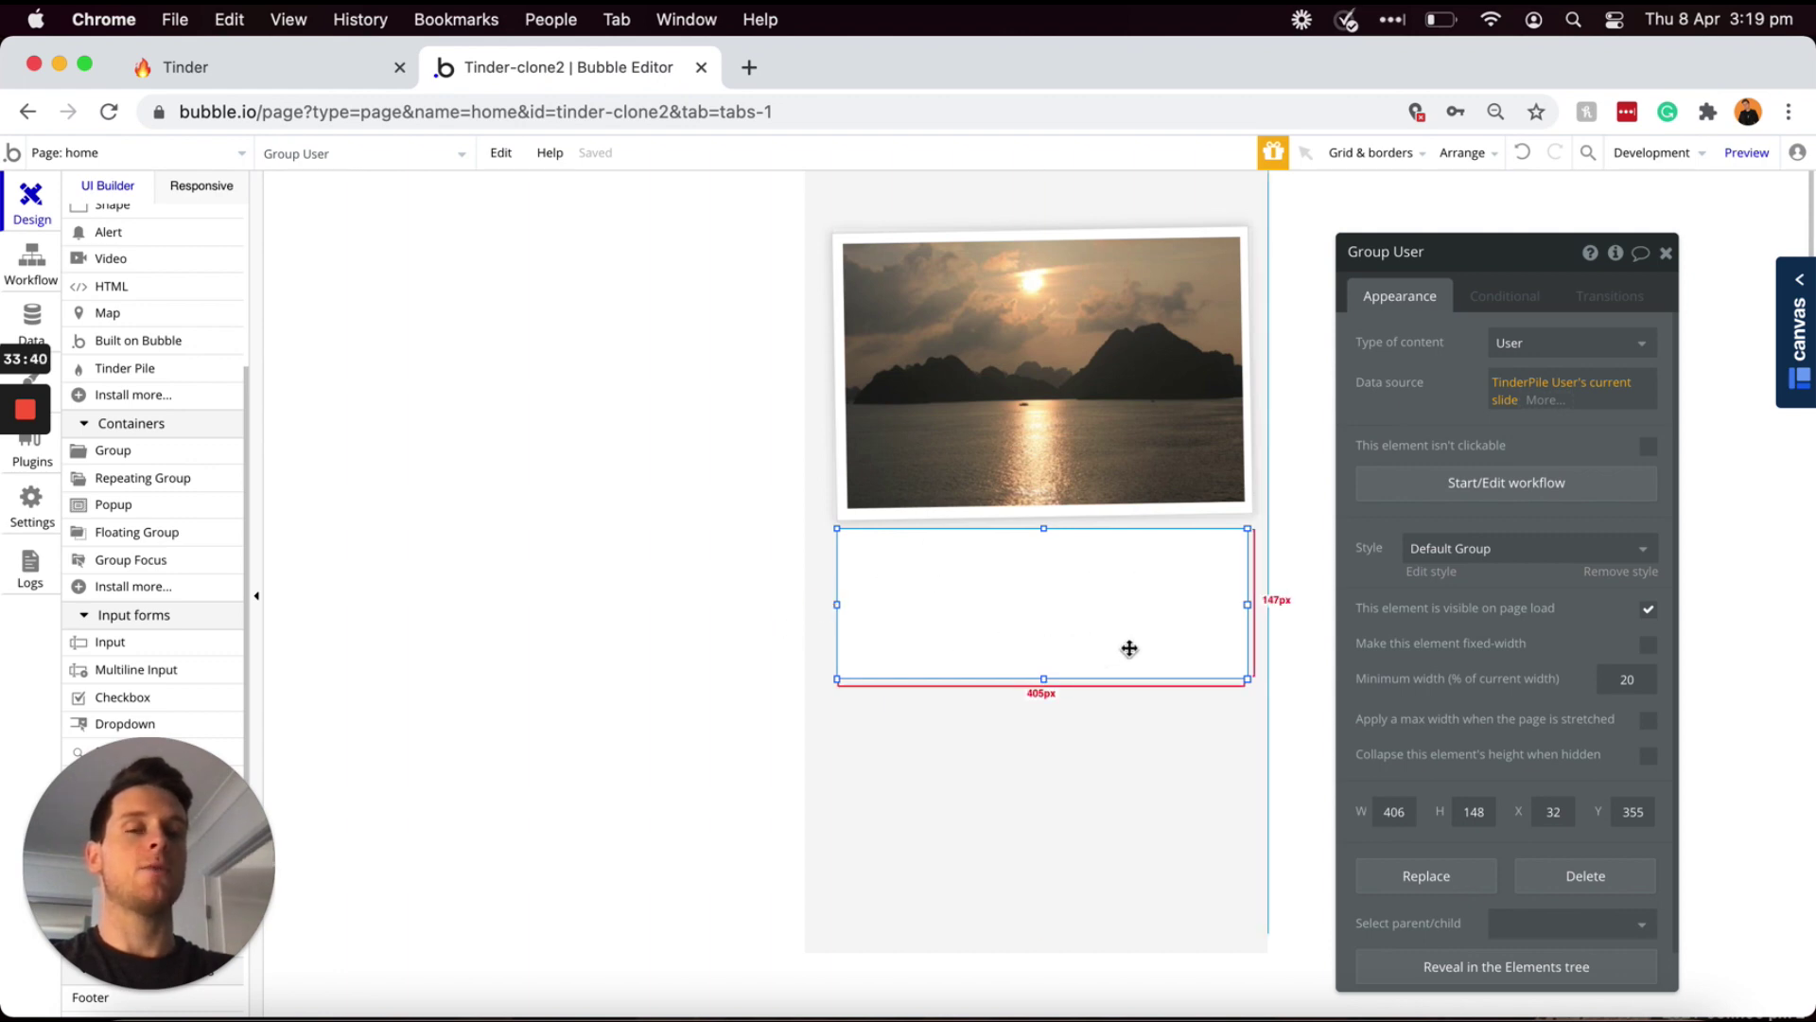
{"action": "scroll", "coordinate": [152, 473], "scroll_direction": "up", "scroll_amount": 5}
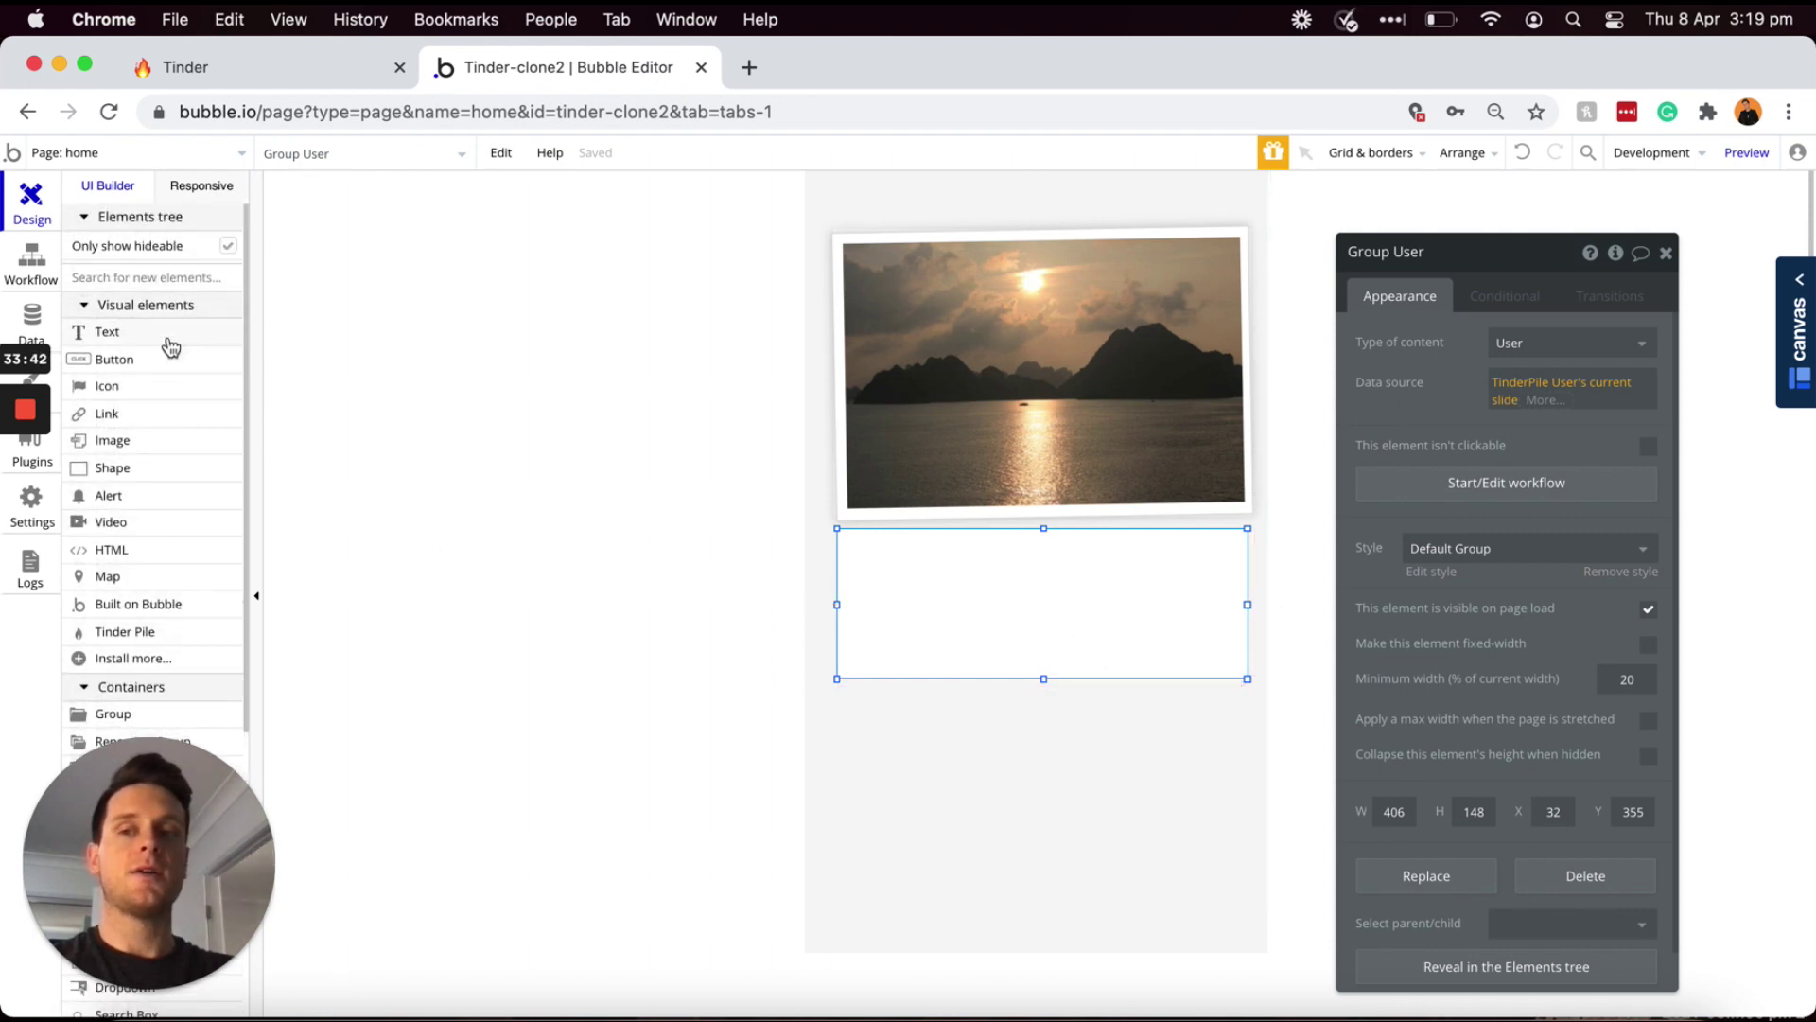
- Add a text element about 308 px wide at the top of the user group, showing Parent group's User's Name
{"action": "left_click", "coordinate": [156, 335]}
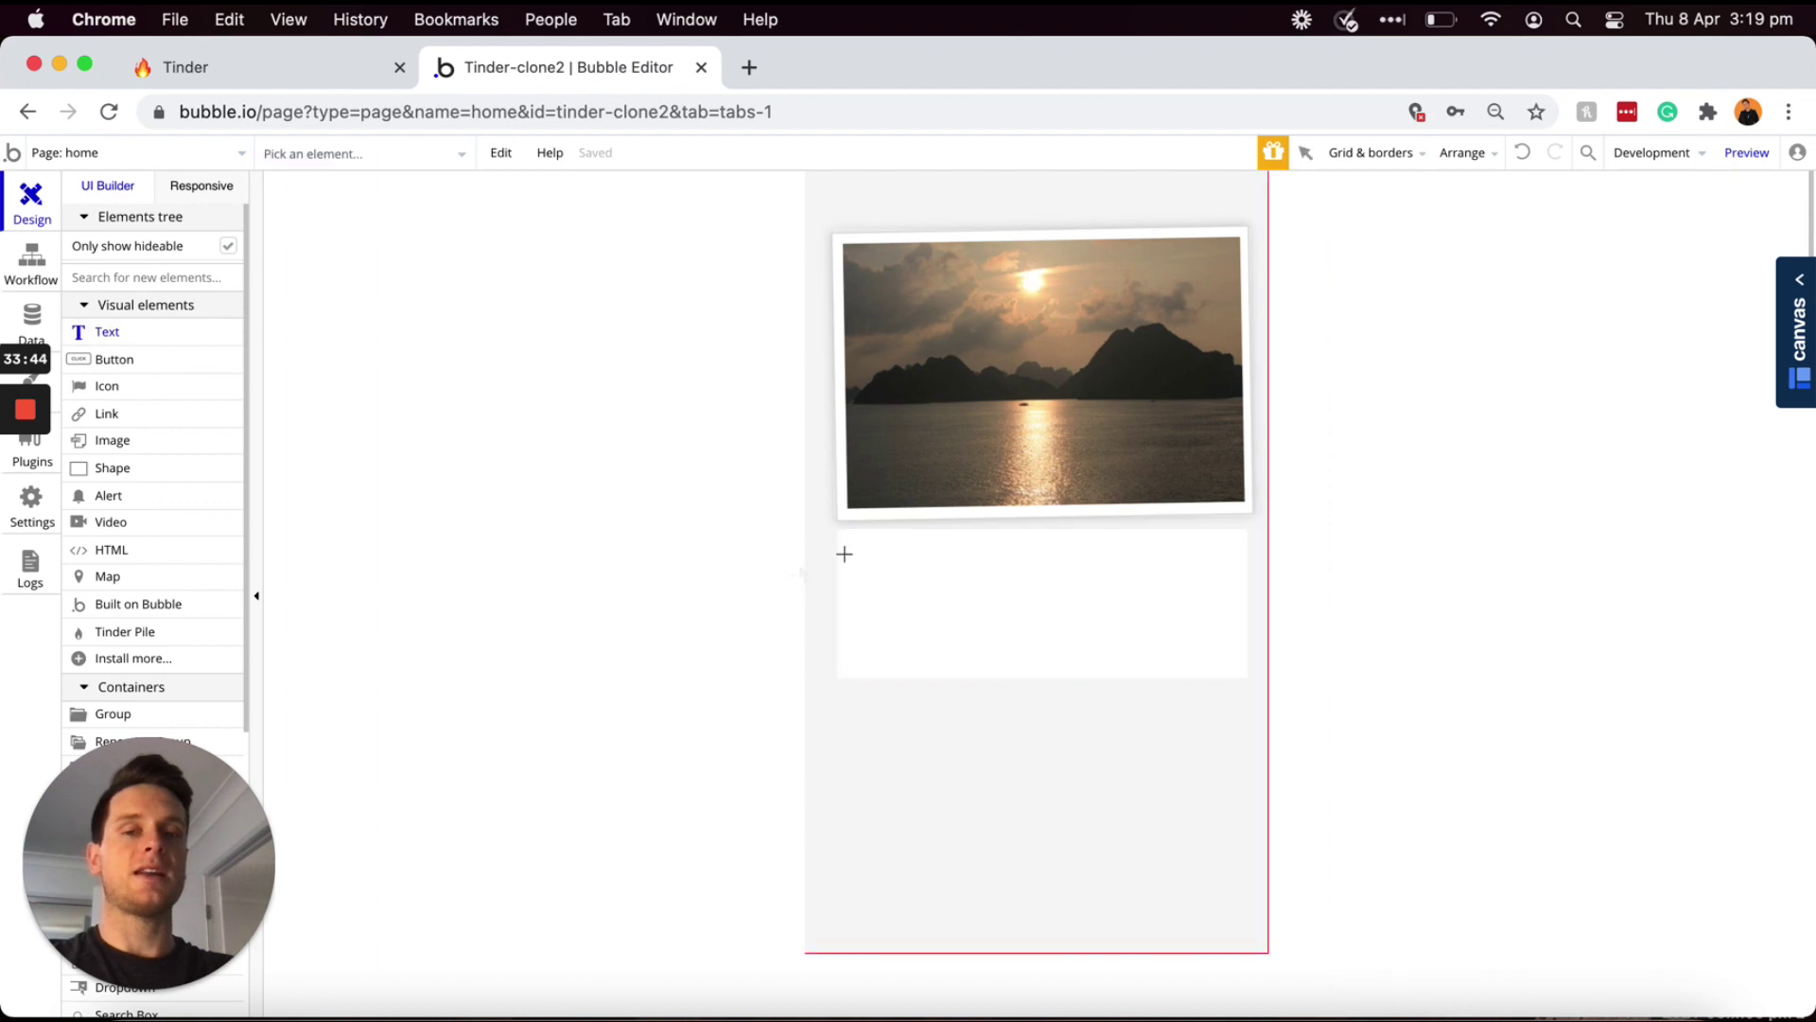
{"action": "mouse_move", "coordinate": [844, 539]}
{"action": "left_mouse_down"}
{"action": "mouse_move", "coordinate": [1057, 591]}
{"action": "mouse_move", "coordinate": [1155, 574]}
{"action": "left_mouse_up"}
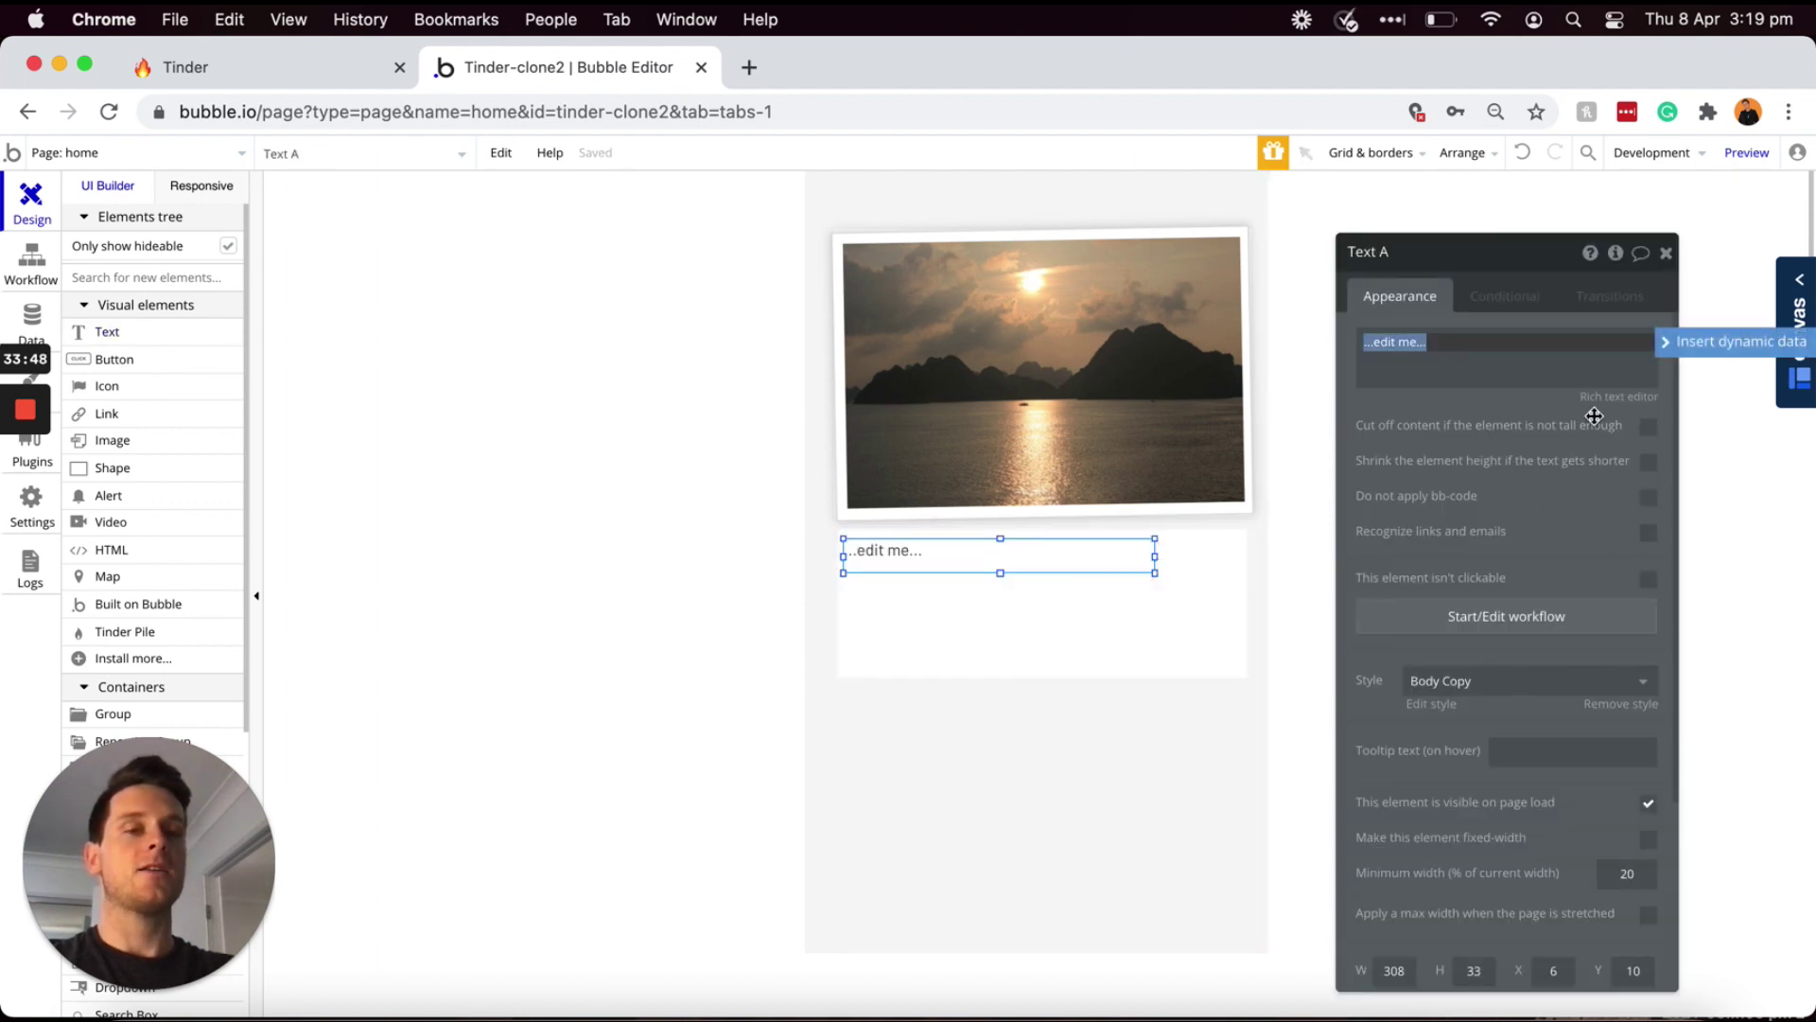
{"action": "left_click", "coordinate": [1674, 346]}
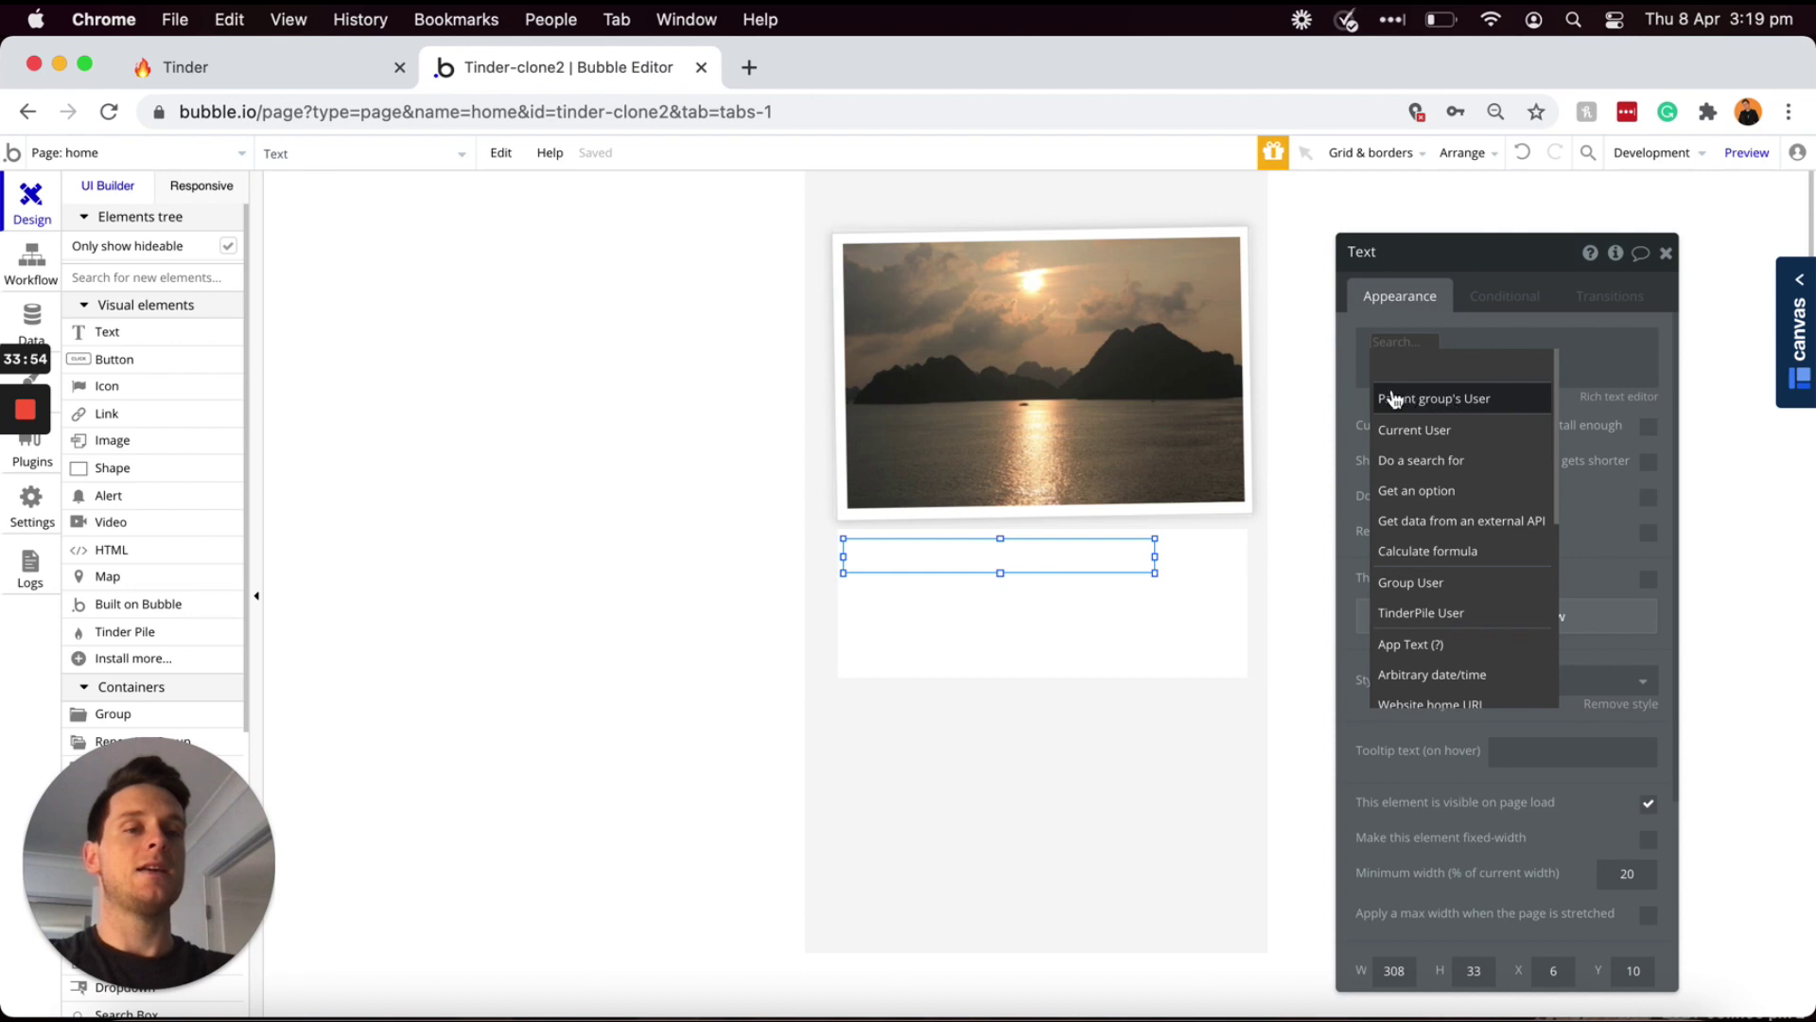
{"action": "left_click", "coordinate": [1466, 398]}
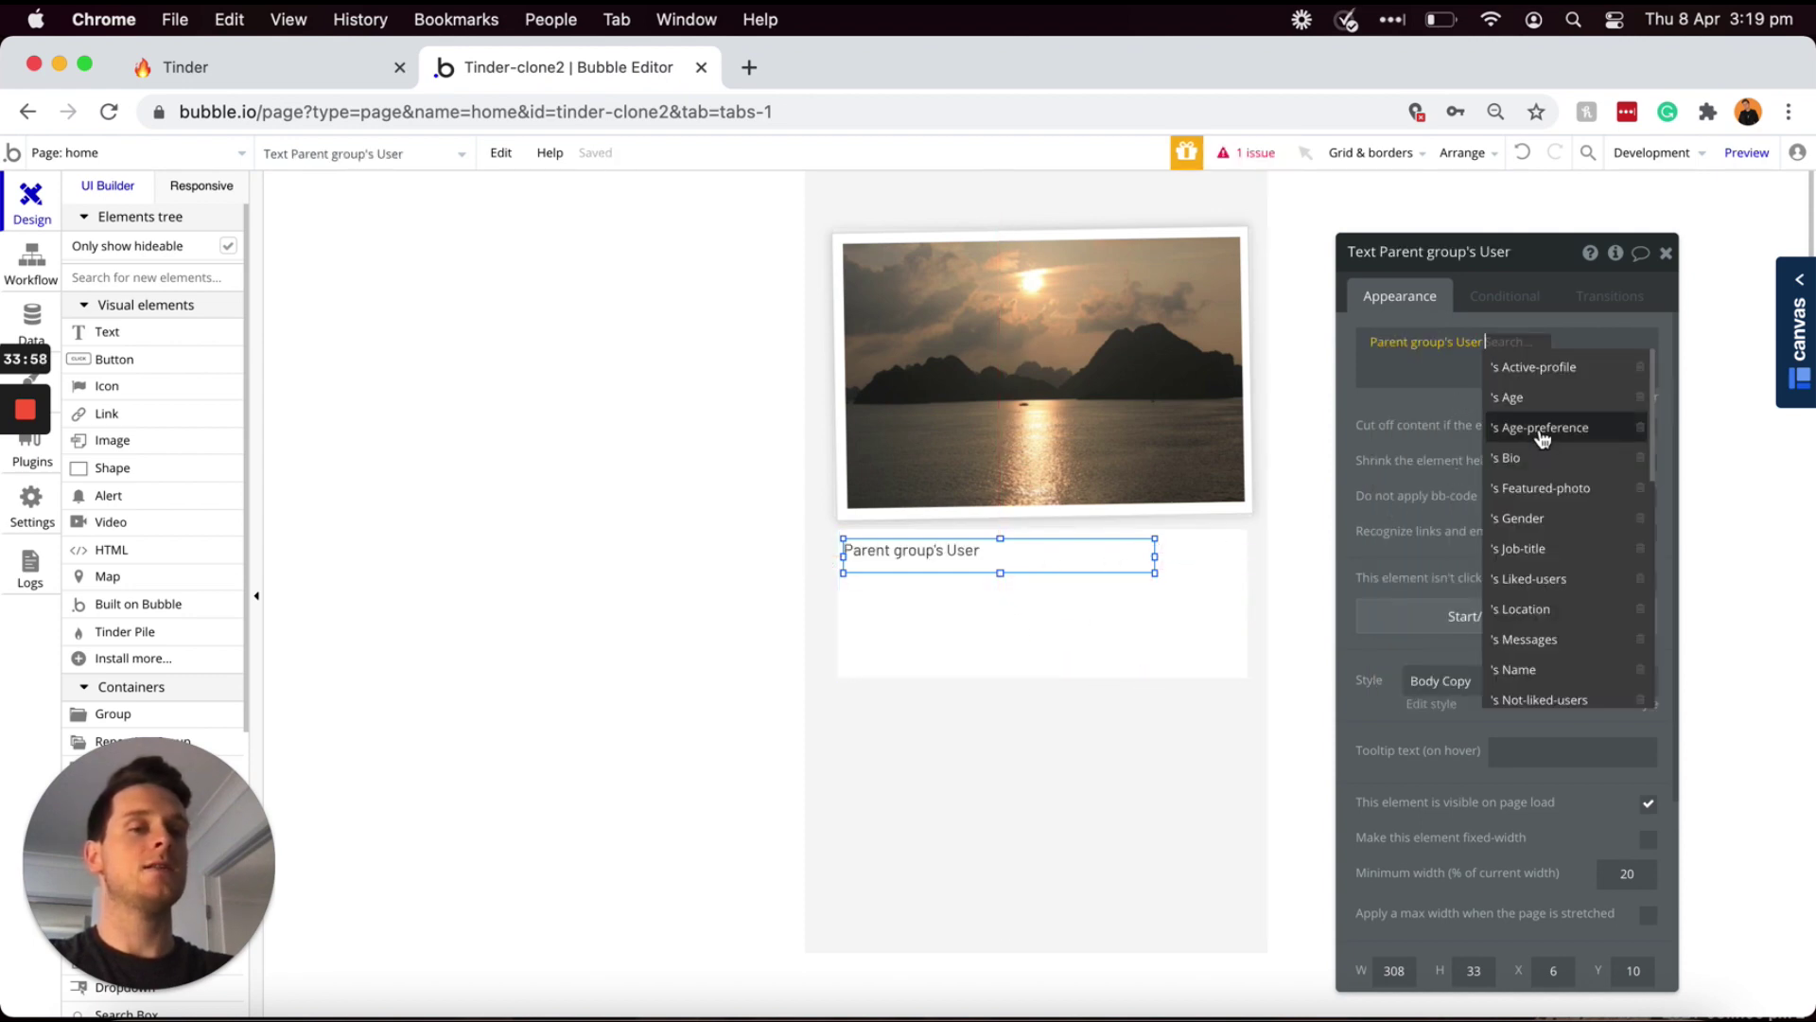
{"action": "left_click", "coordinate": [1539, 668]}
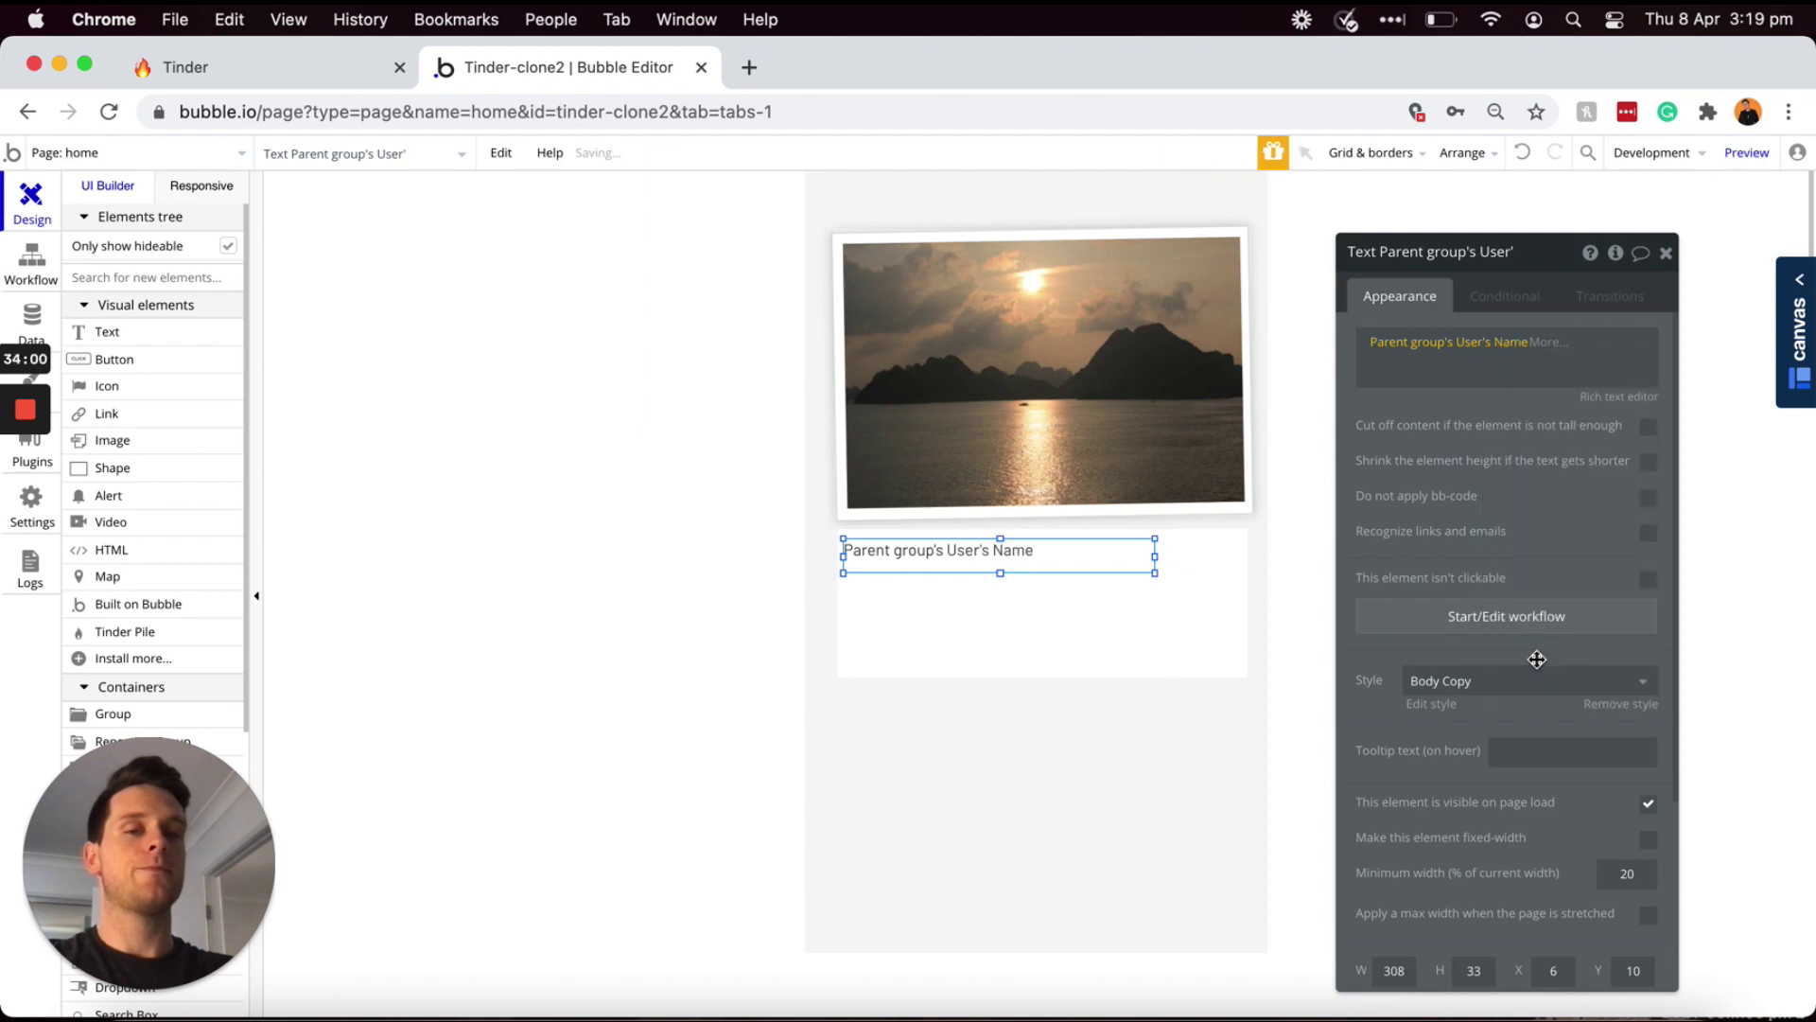
- Apply the H2 Heading - Dark style to the name text and increase its height to about 39 px
{"action": "left_click", "coordinate": [1491, 687]}
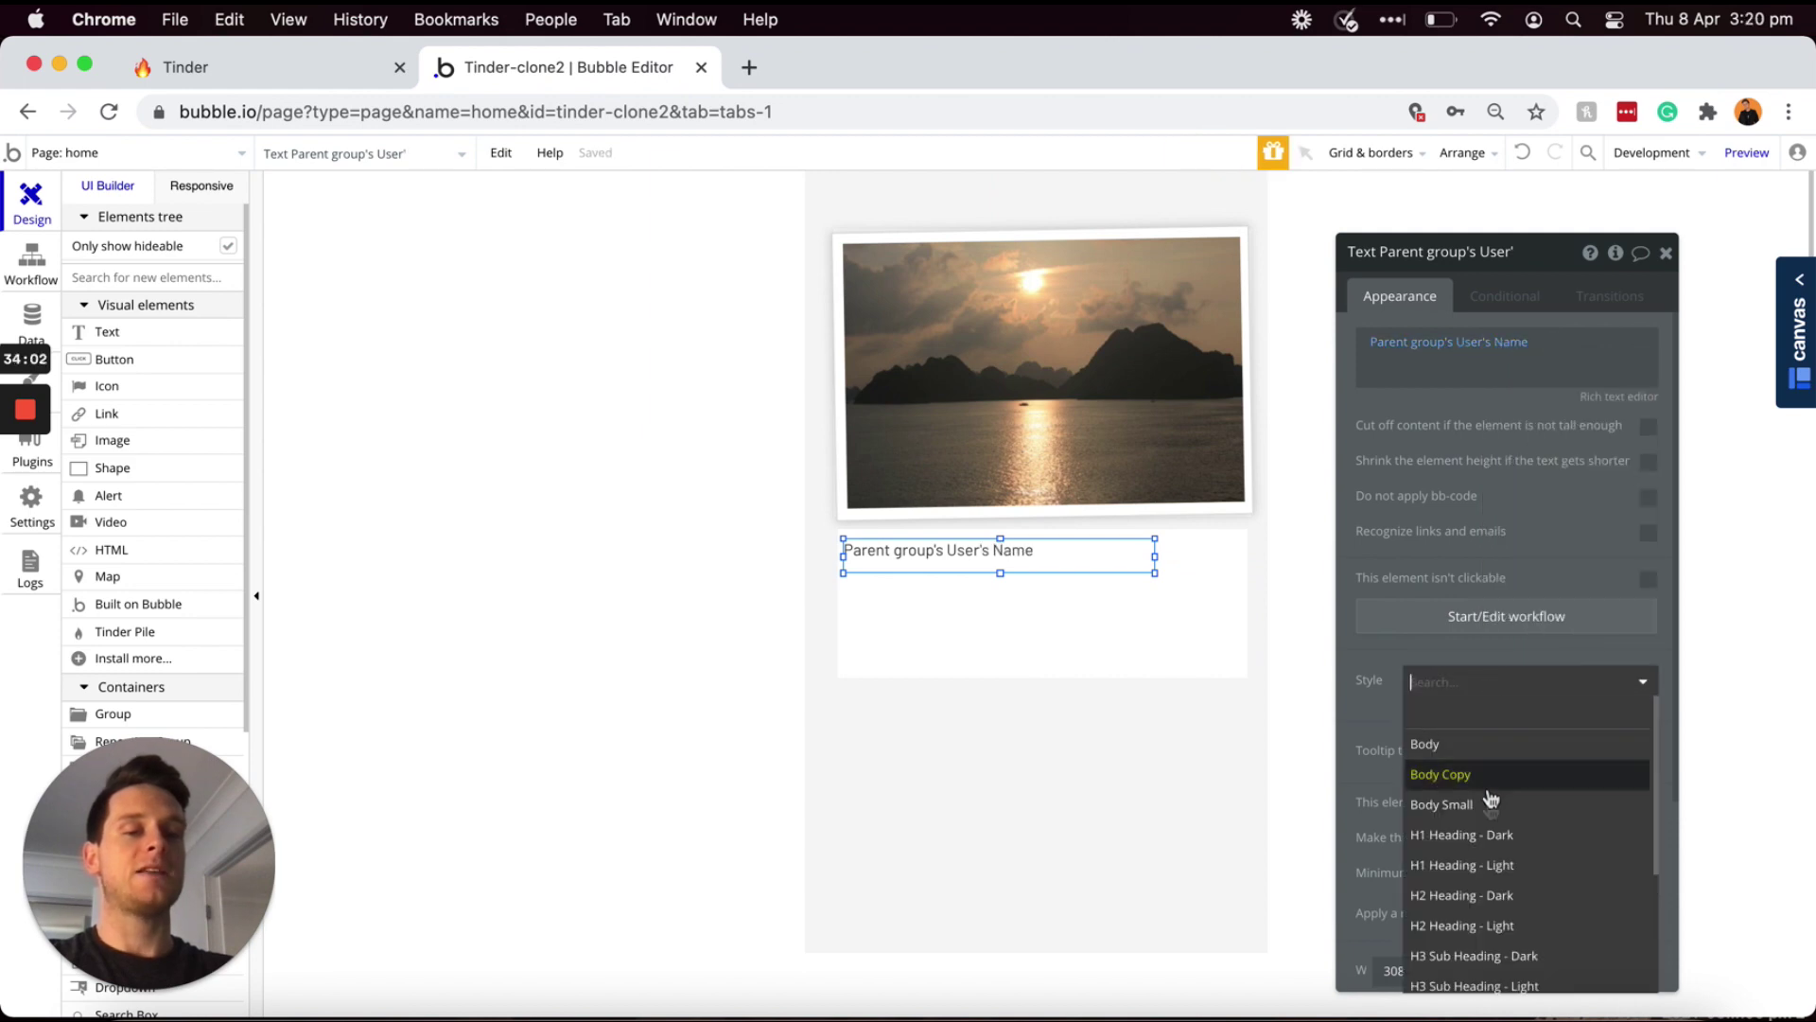
{"action": "left_click", "coordinate": [1462, 899]}
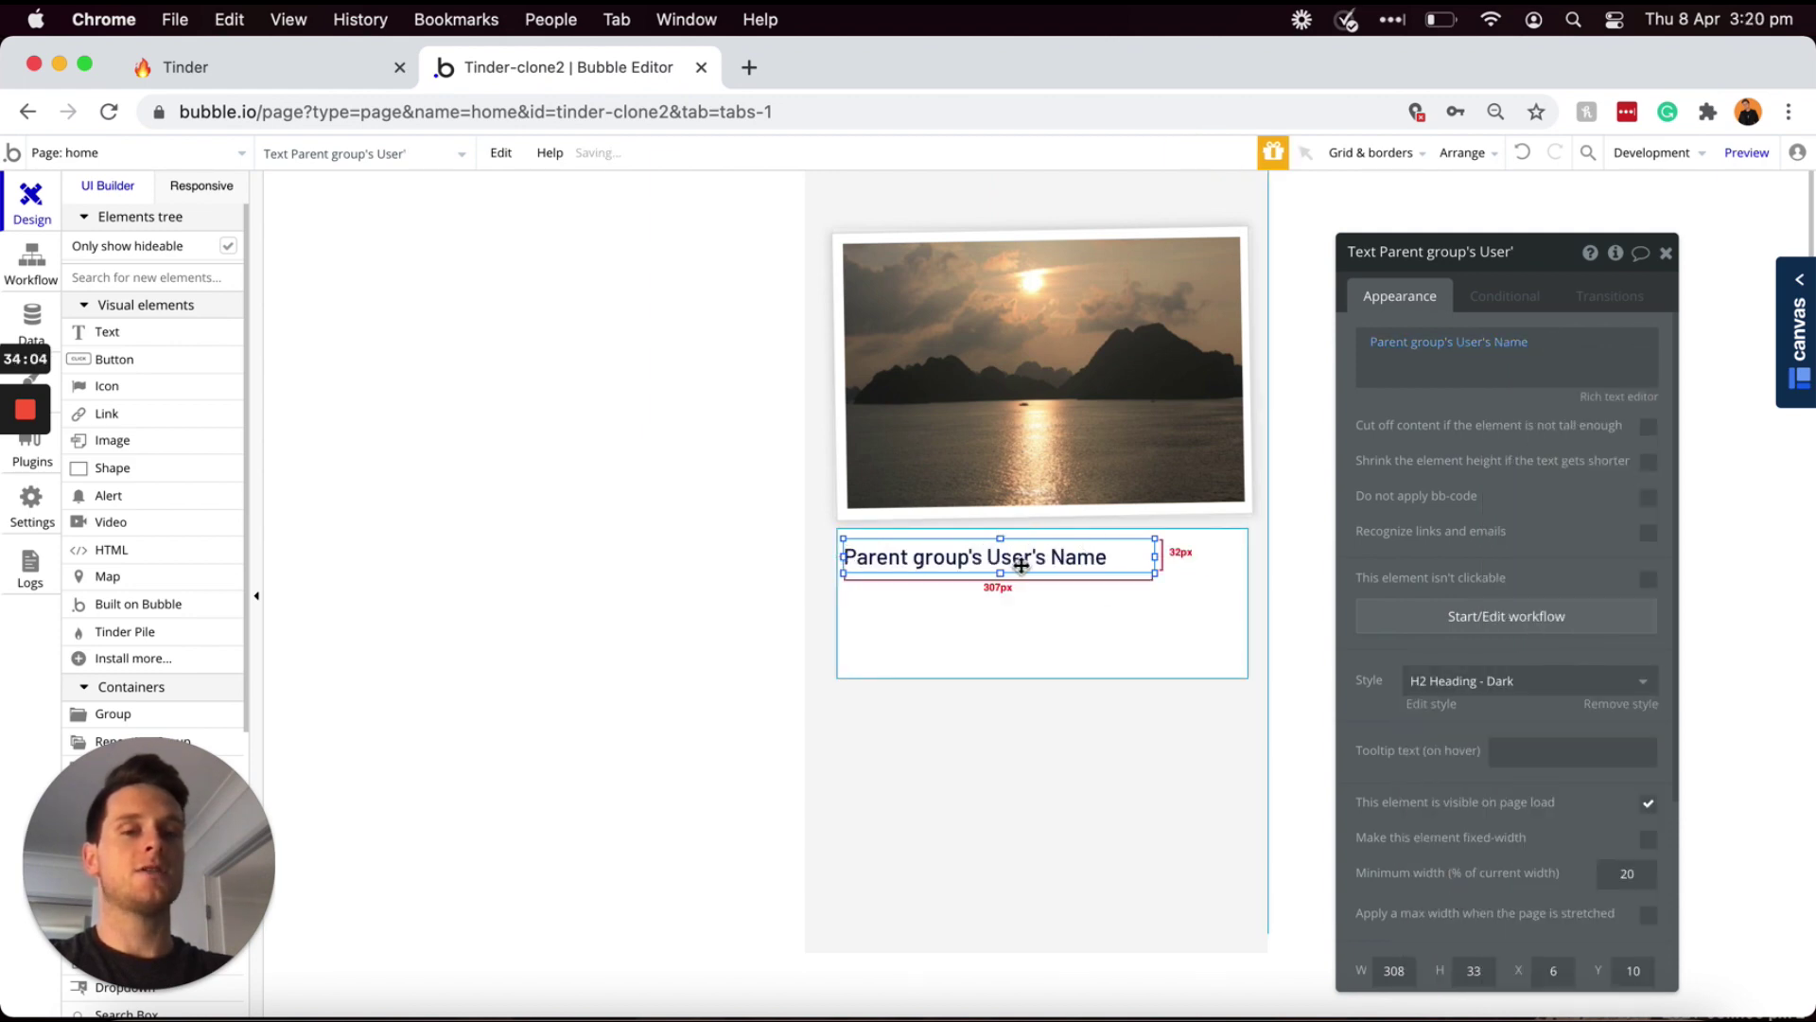
{"action": "left_click_drag", "start_coordinate": [1002, 574], "coordinate": [1002, 579]}
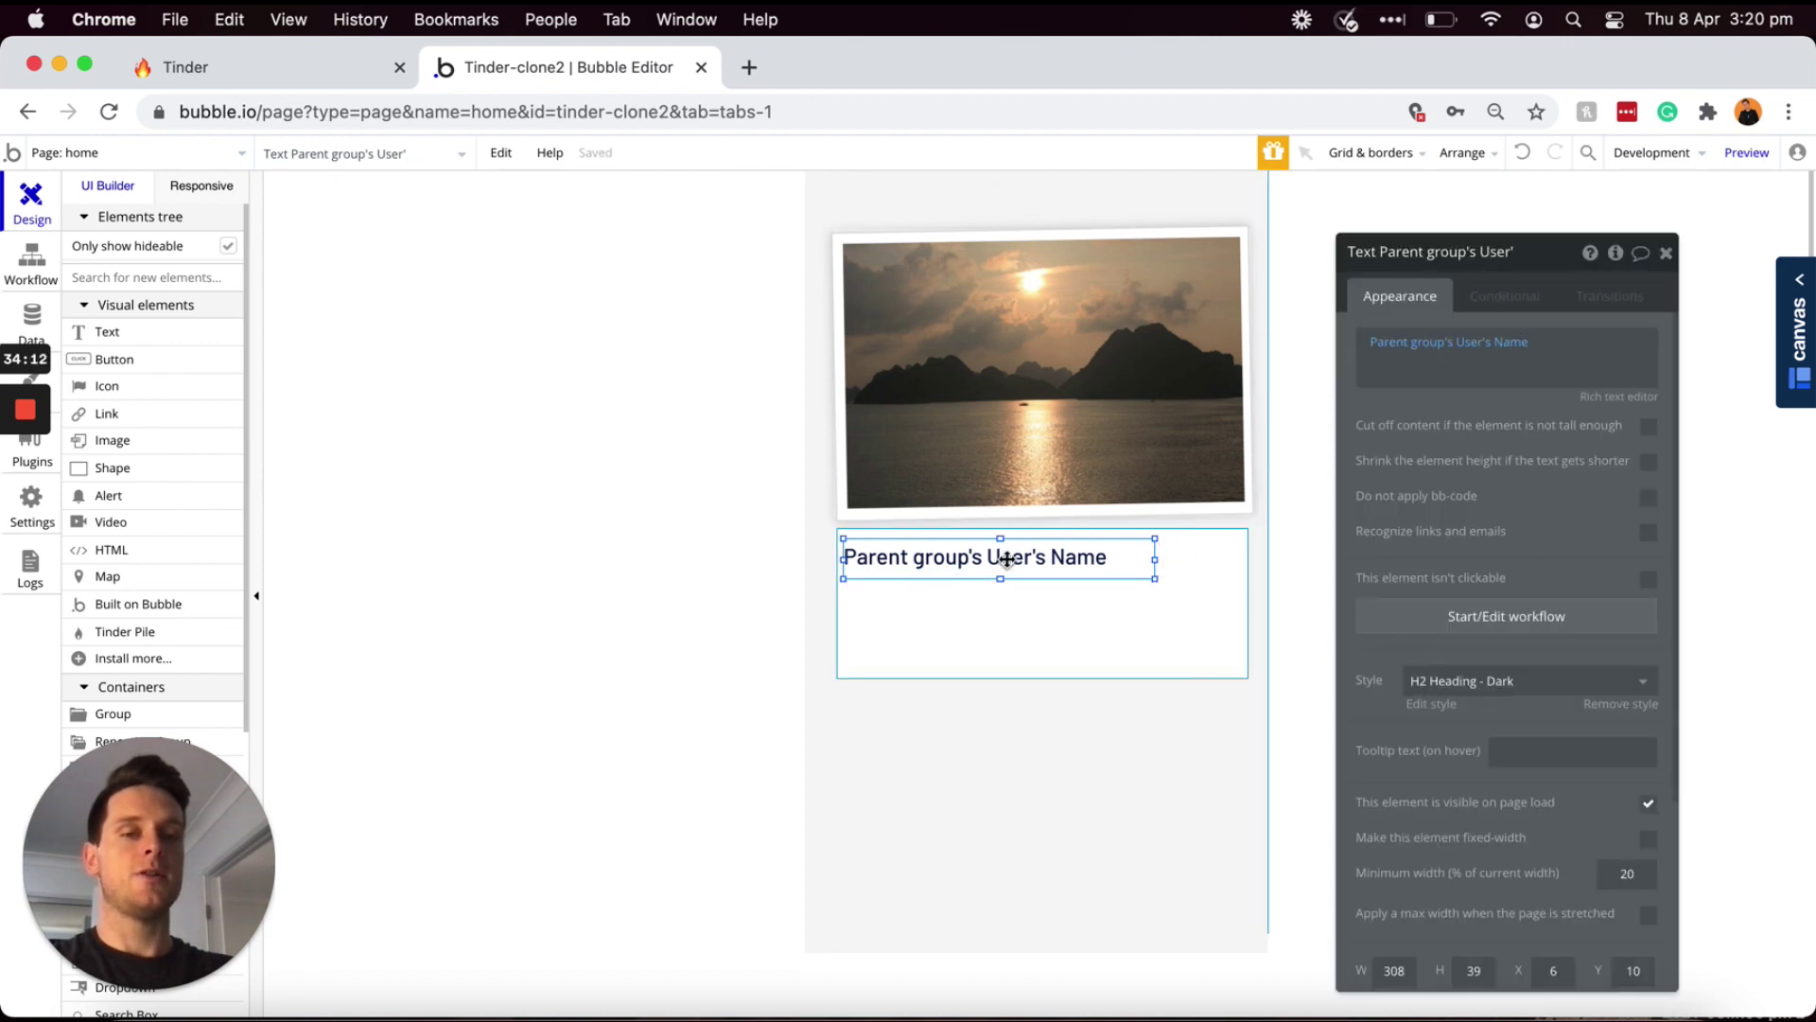
- Duplicate the name text directly below itself and make the copy show Parent group's User's Job-title
{"action": "key", "text": "super+c"}
{"action": "key", "text": "super+v"}
{"action": "left_click_drag", "start_coordinate": [1006, 568], "coordinate": [1001, 592]}
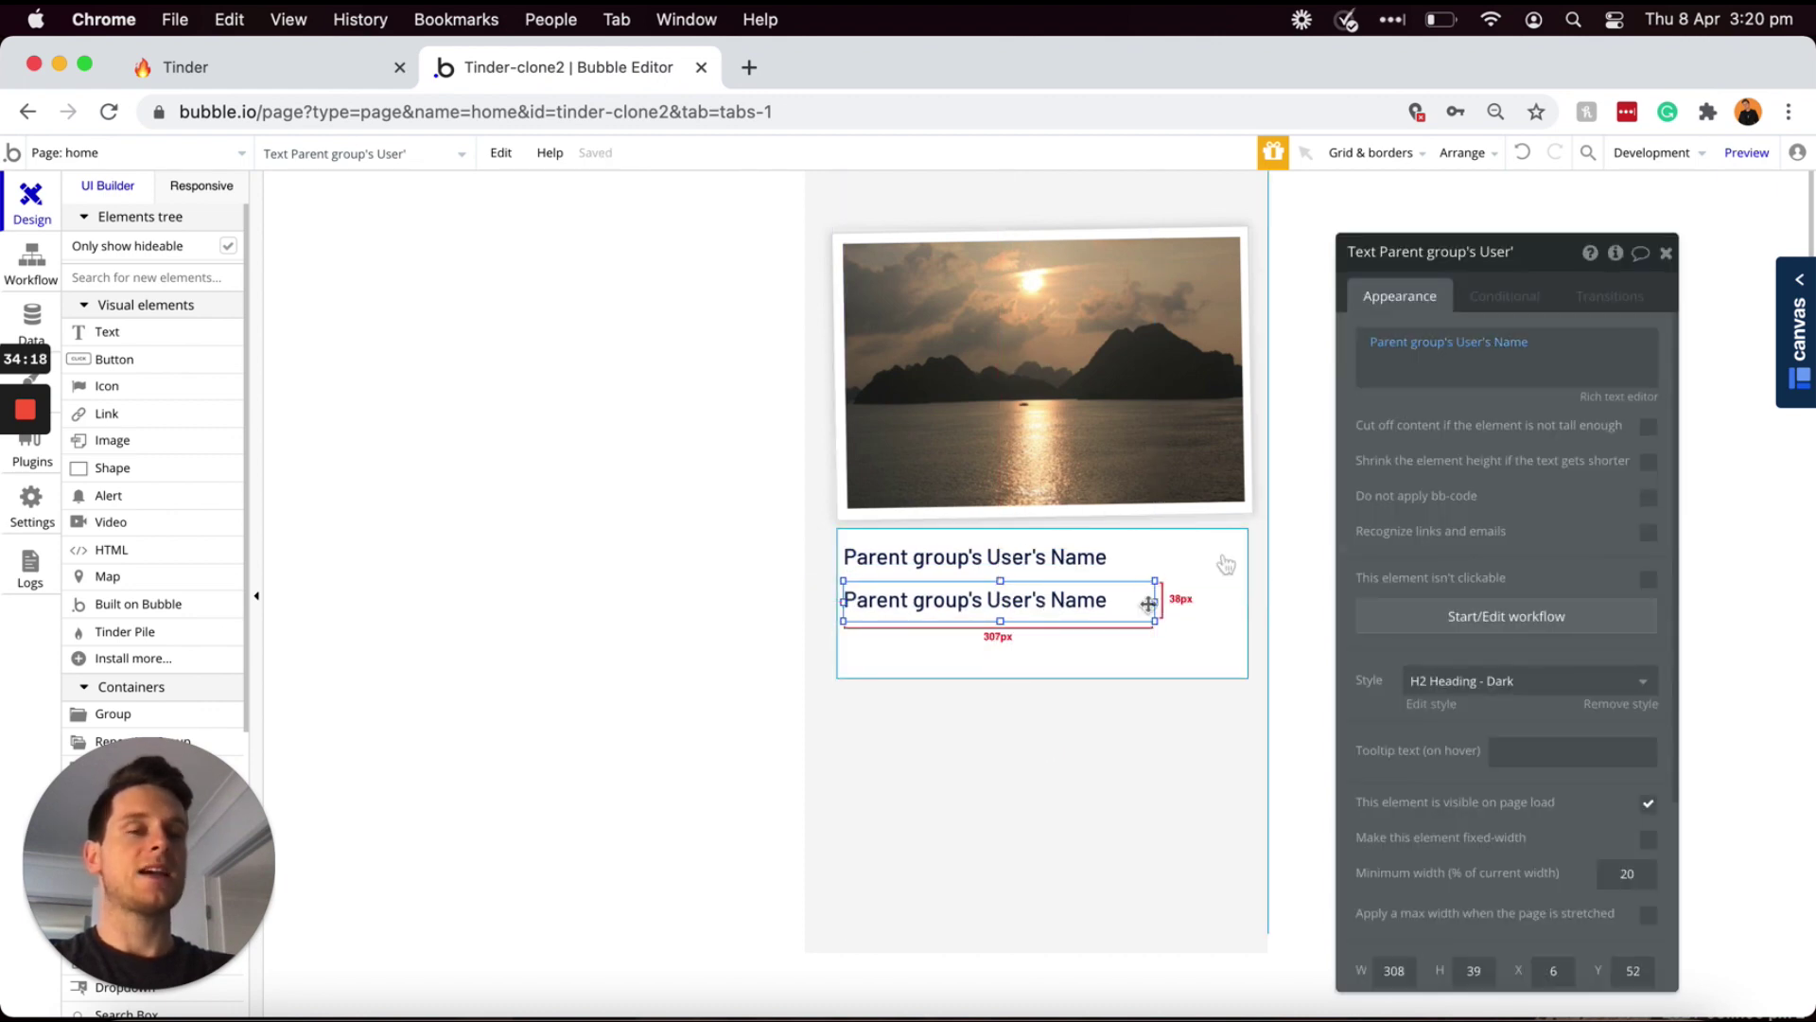
{"action": "left_click", "coordinate": [1398, 355]}
{"action": "left_click", "coordinate": [1521, 352]}
{"action": "left_click", "coordinate": [1516, 350]}
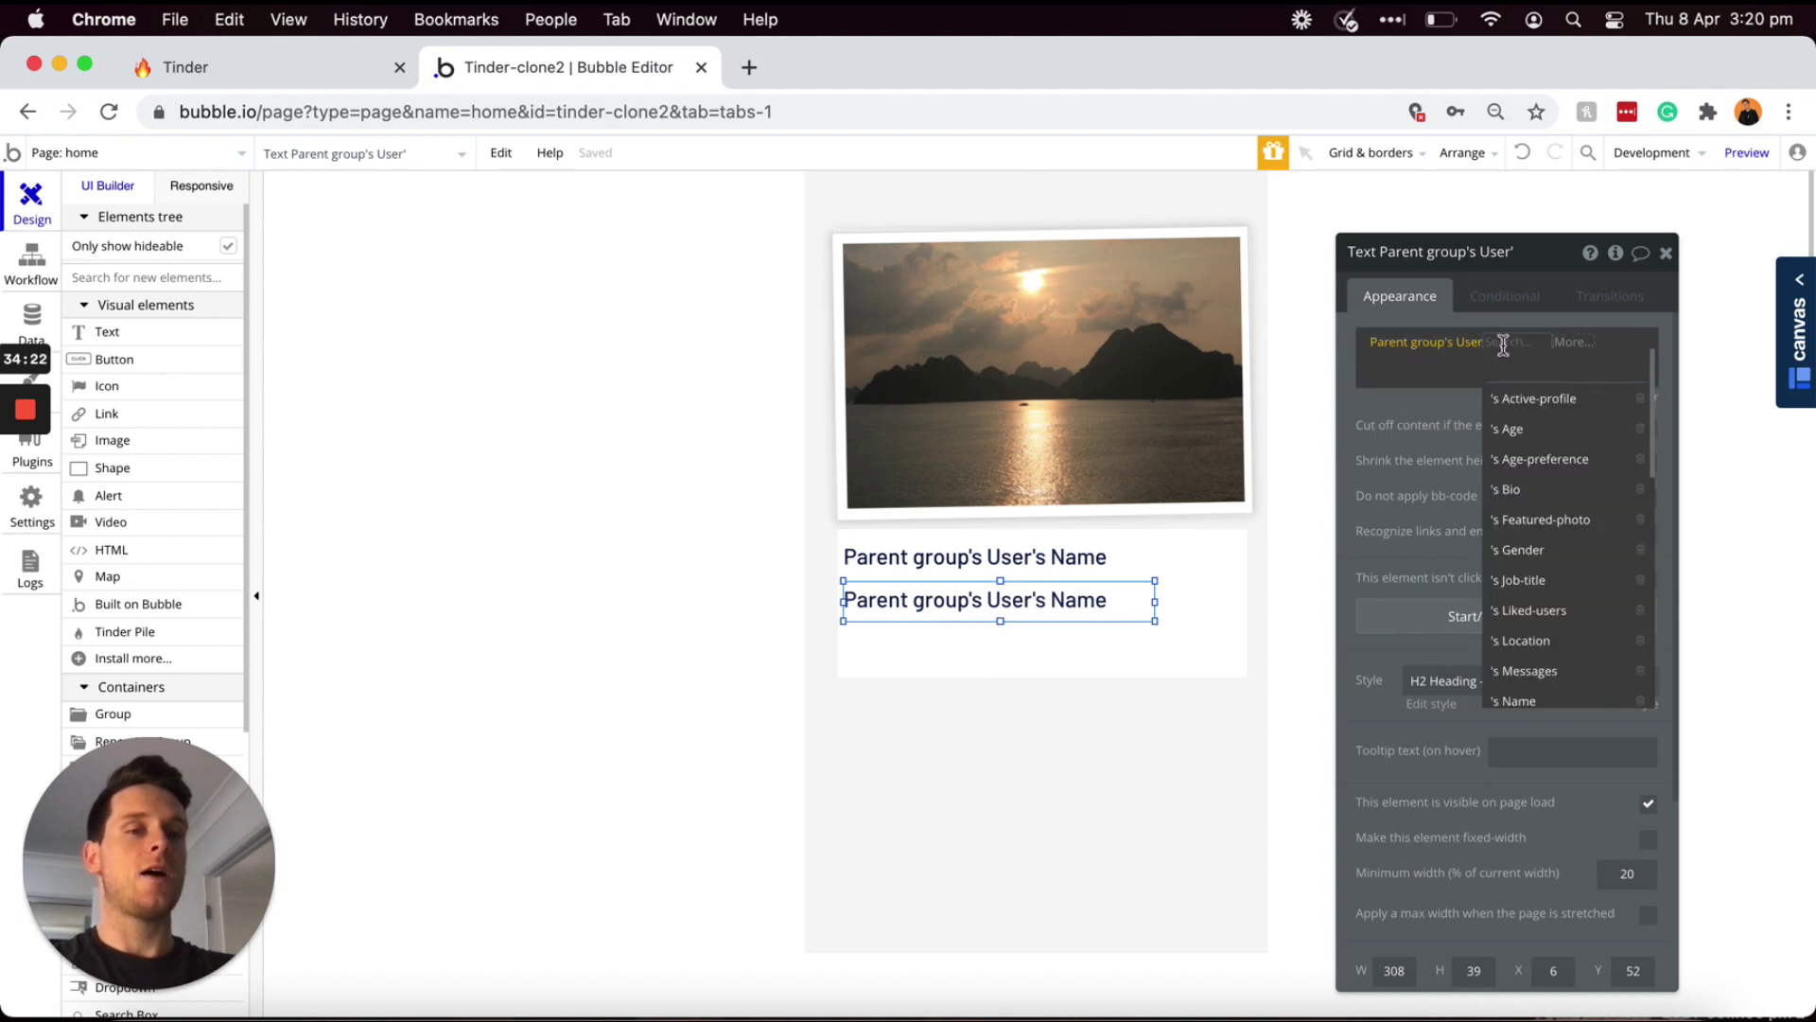
{"action": "left_click", "coordinate": [1552, 580]}
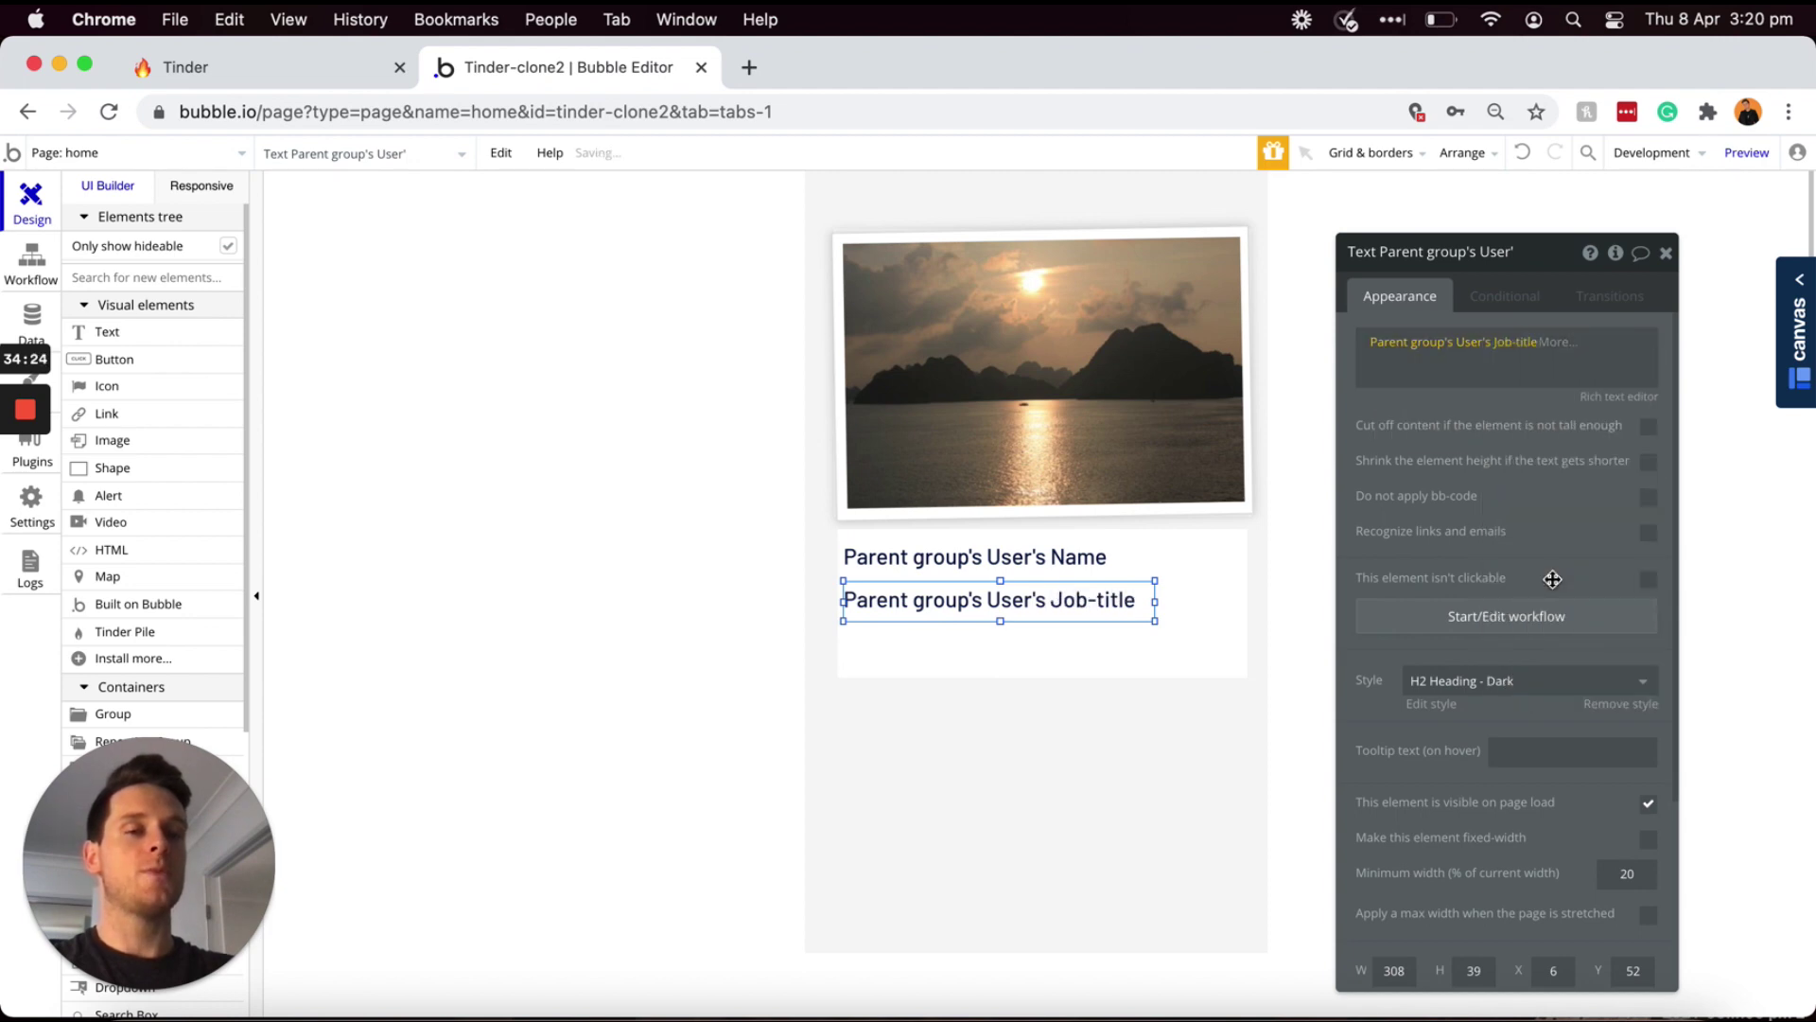
- Apply the H3 Sub Heading - Dark style to the job-title text and reduce its height to about 29 px
{"action": "left_click", "coordinate": [1524, 681]}
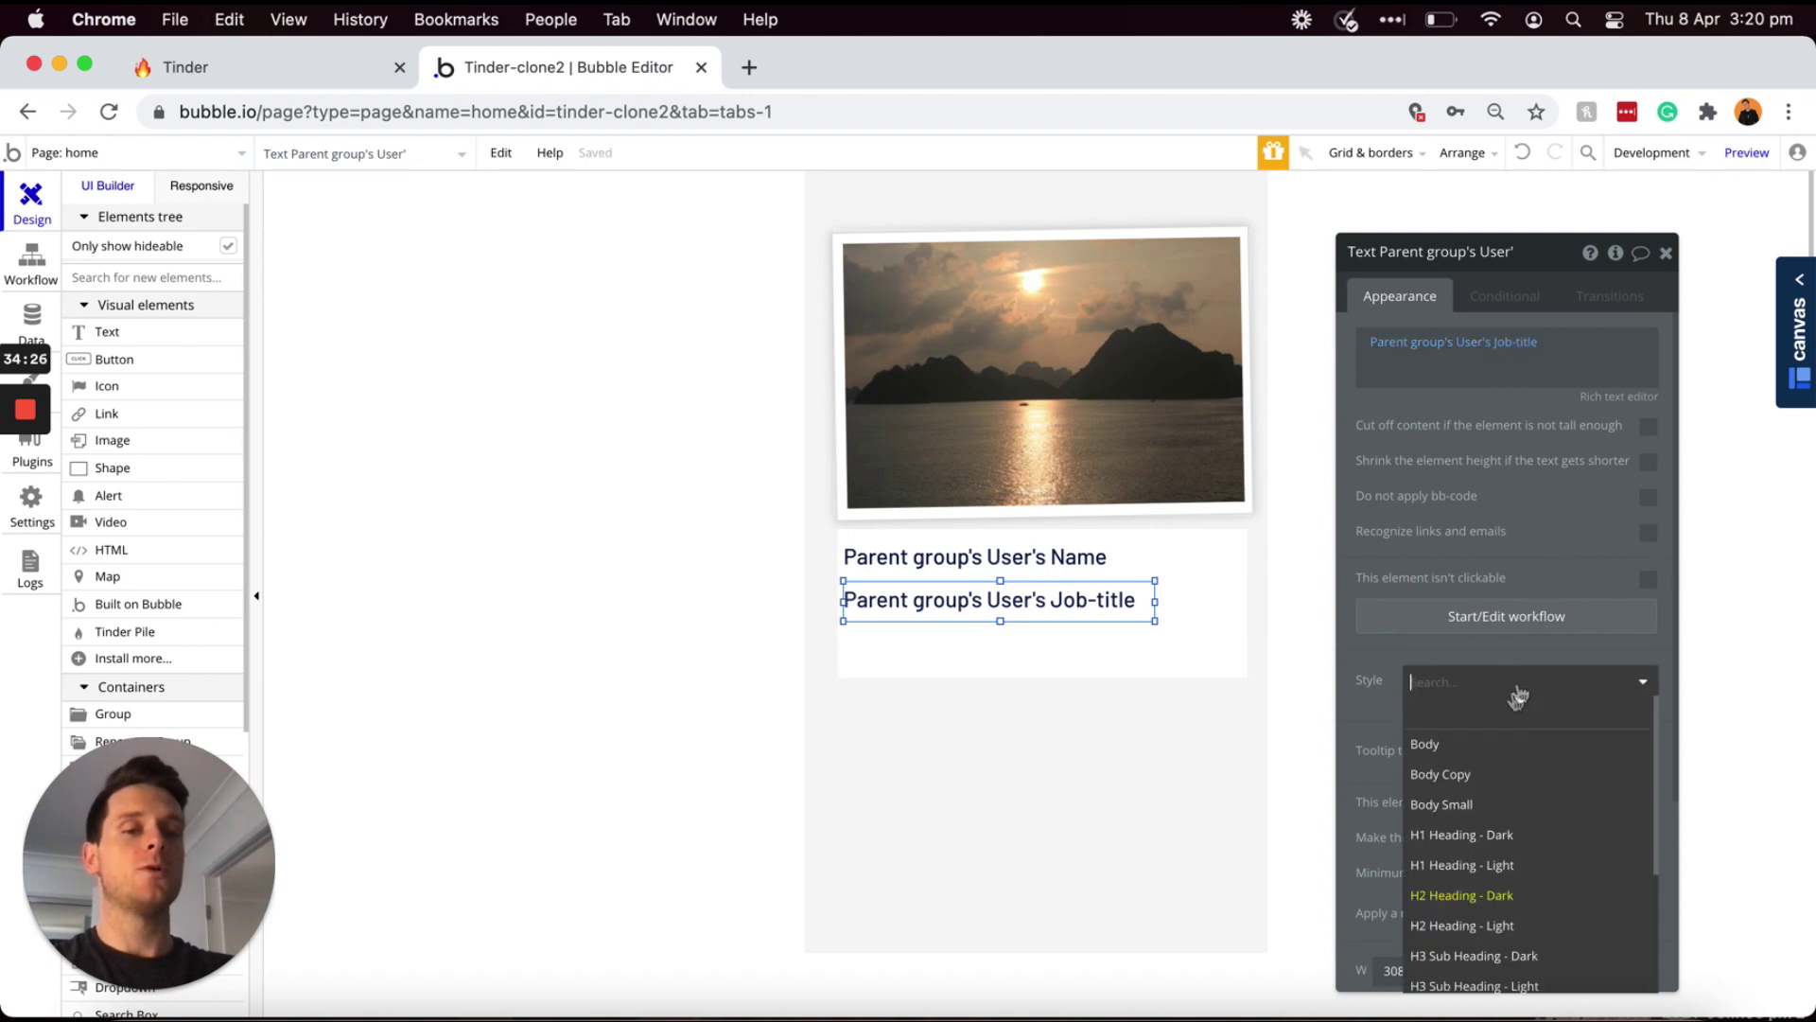
{"action": "left_click", "coordinate": [1474, 955]}
{"action": "mouse_move", "coordinate": [998, 617]}
{"action": "left_mouse_down"}
{"action": "mouse_move", "coordinate": [1000, 677]}
{"action": "mouse_move", "coordinate": [1002, 613]}
{"action": "left_mouse_up"}
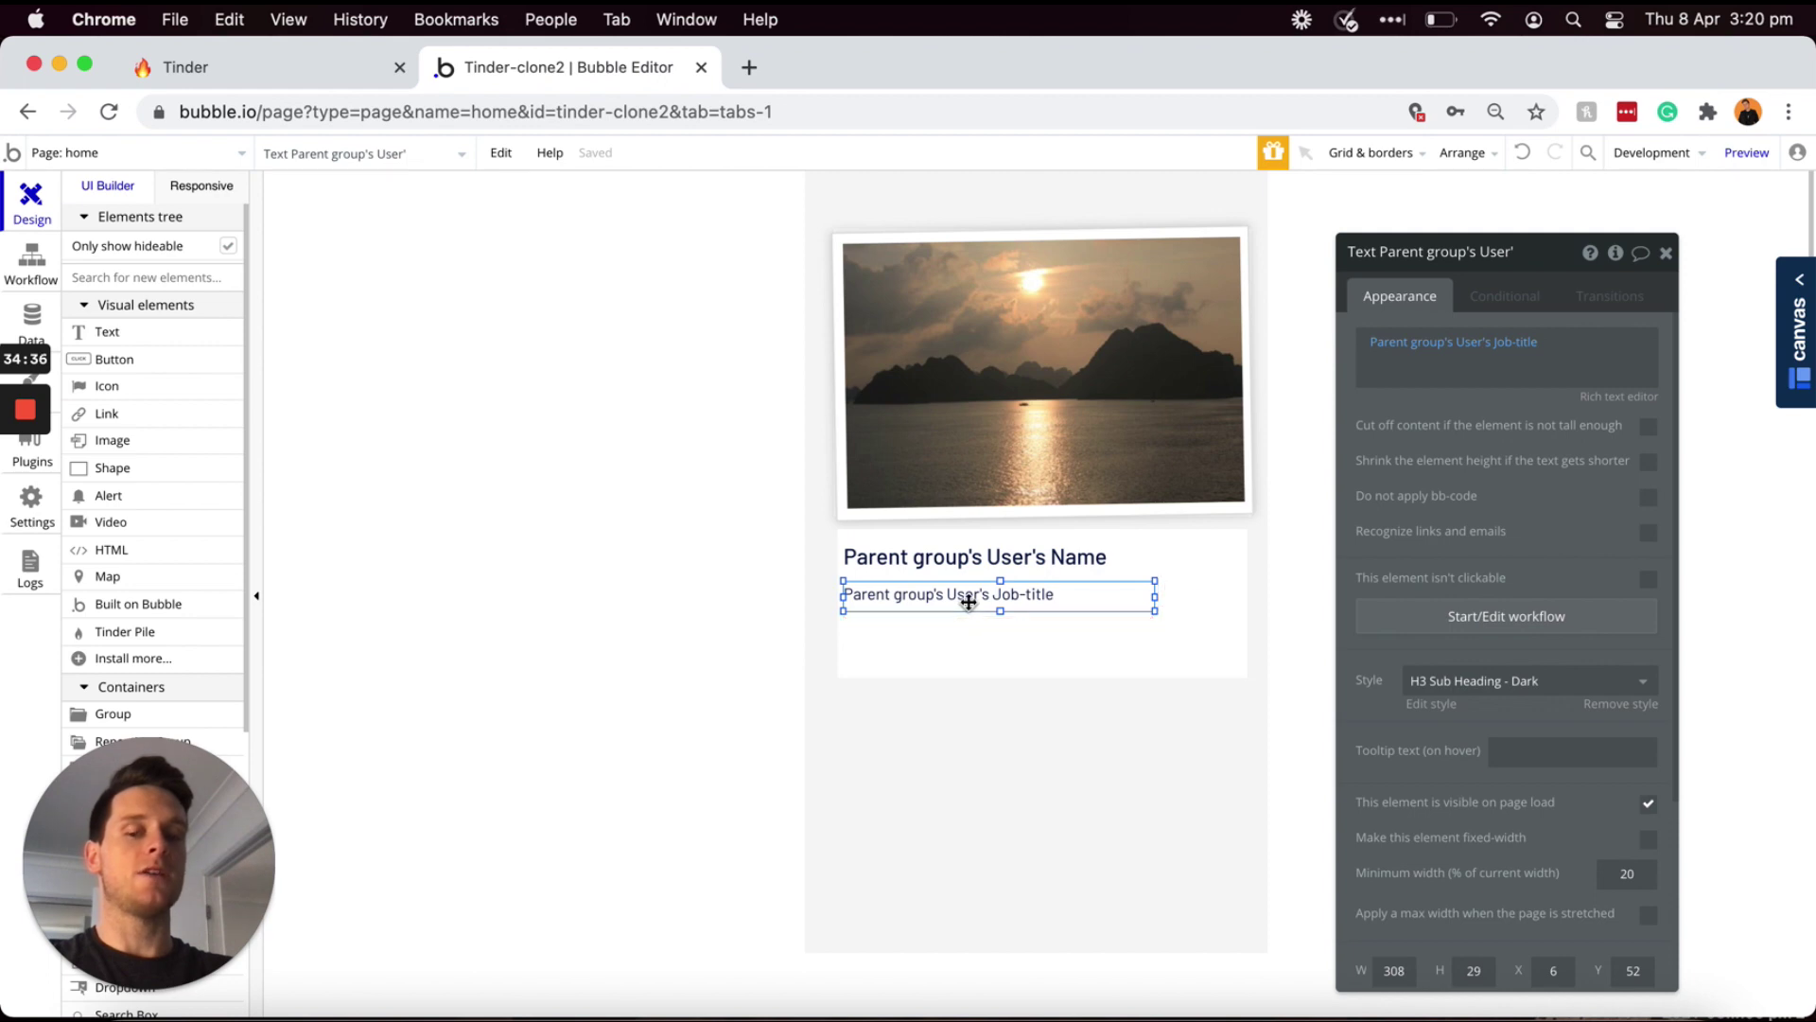
- Place a copy of the job-title text below it and make the copy show Parent group's User's Bio
{"action": "left_click_drag", "start_coordinate": [968, 602], "coordinate": [957, 635]}
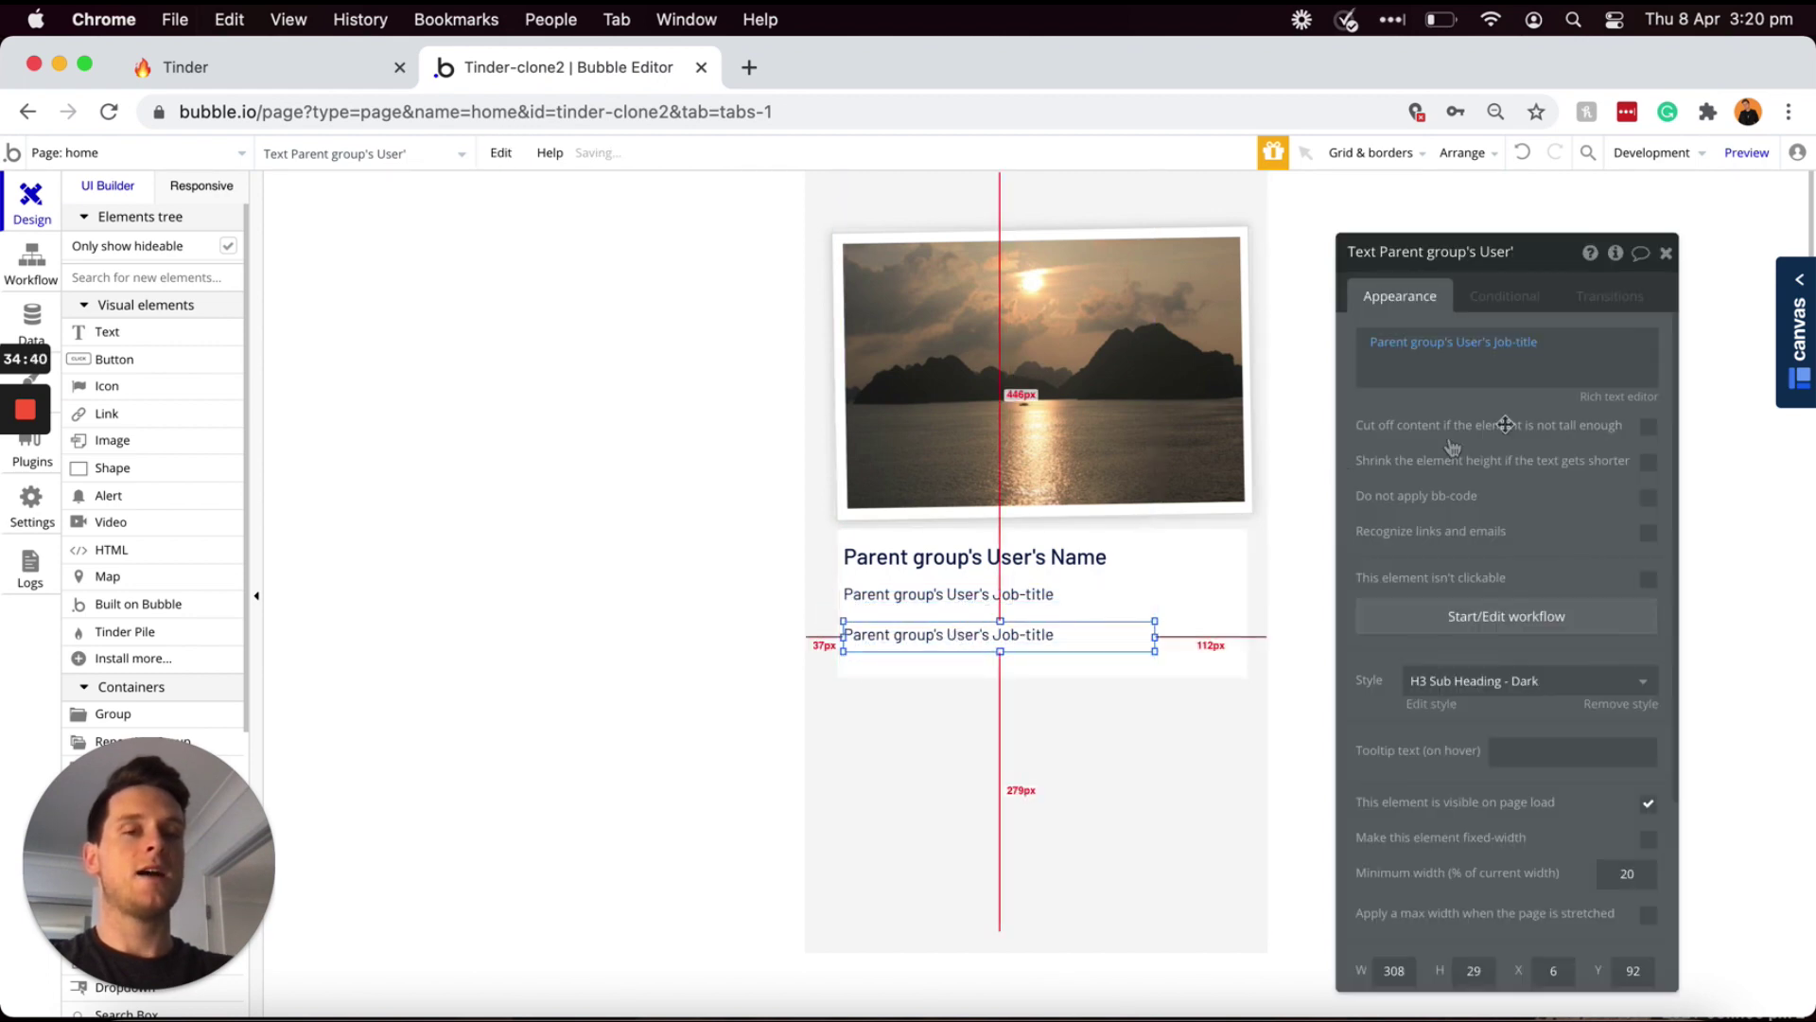
{"action": "left_click", "coordinate": [1427, 352]}
{"action": "left_click", "coordinate": [1508, 346]}
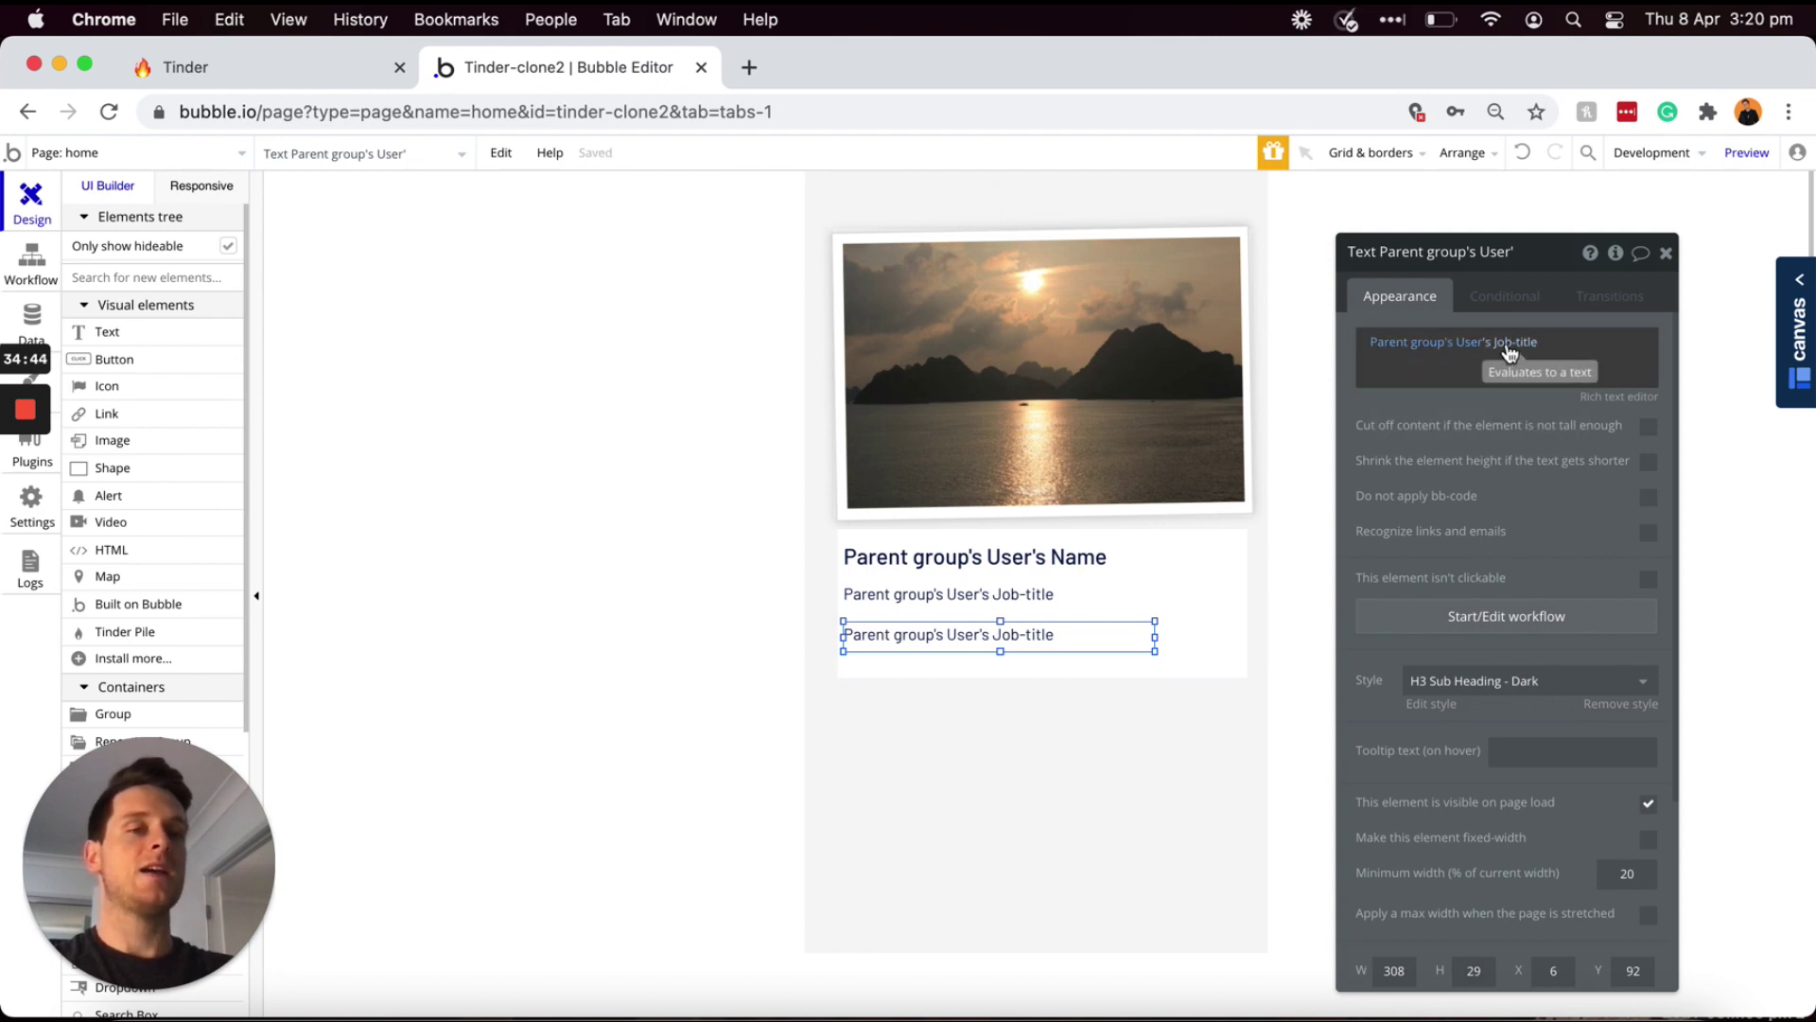
{"action": "left_click", "coordinate": [1506, 342]}
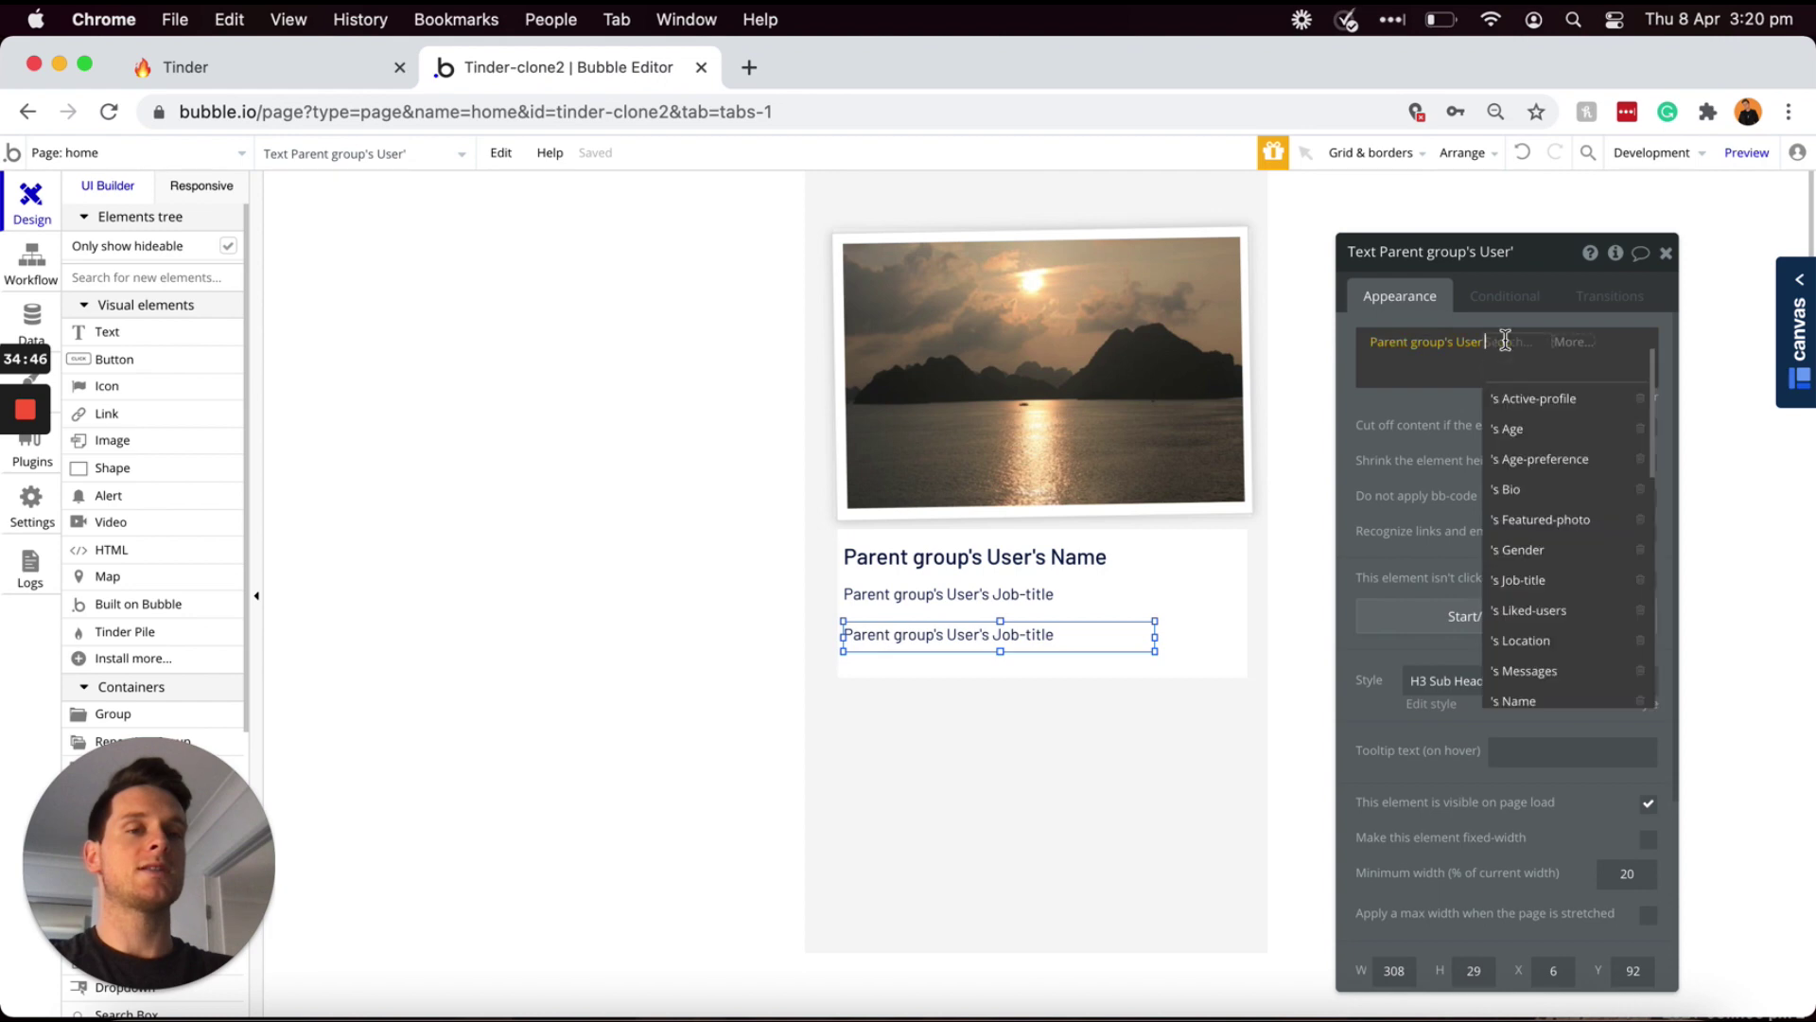
{"action": "left_click", "coordinate": [1514, 489]}
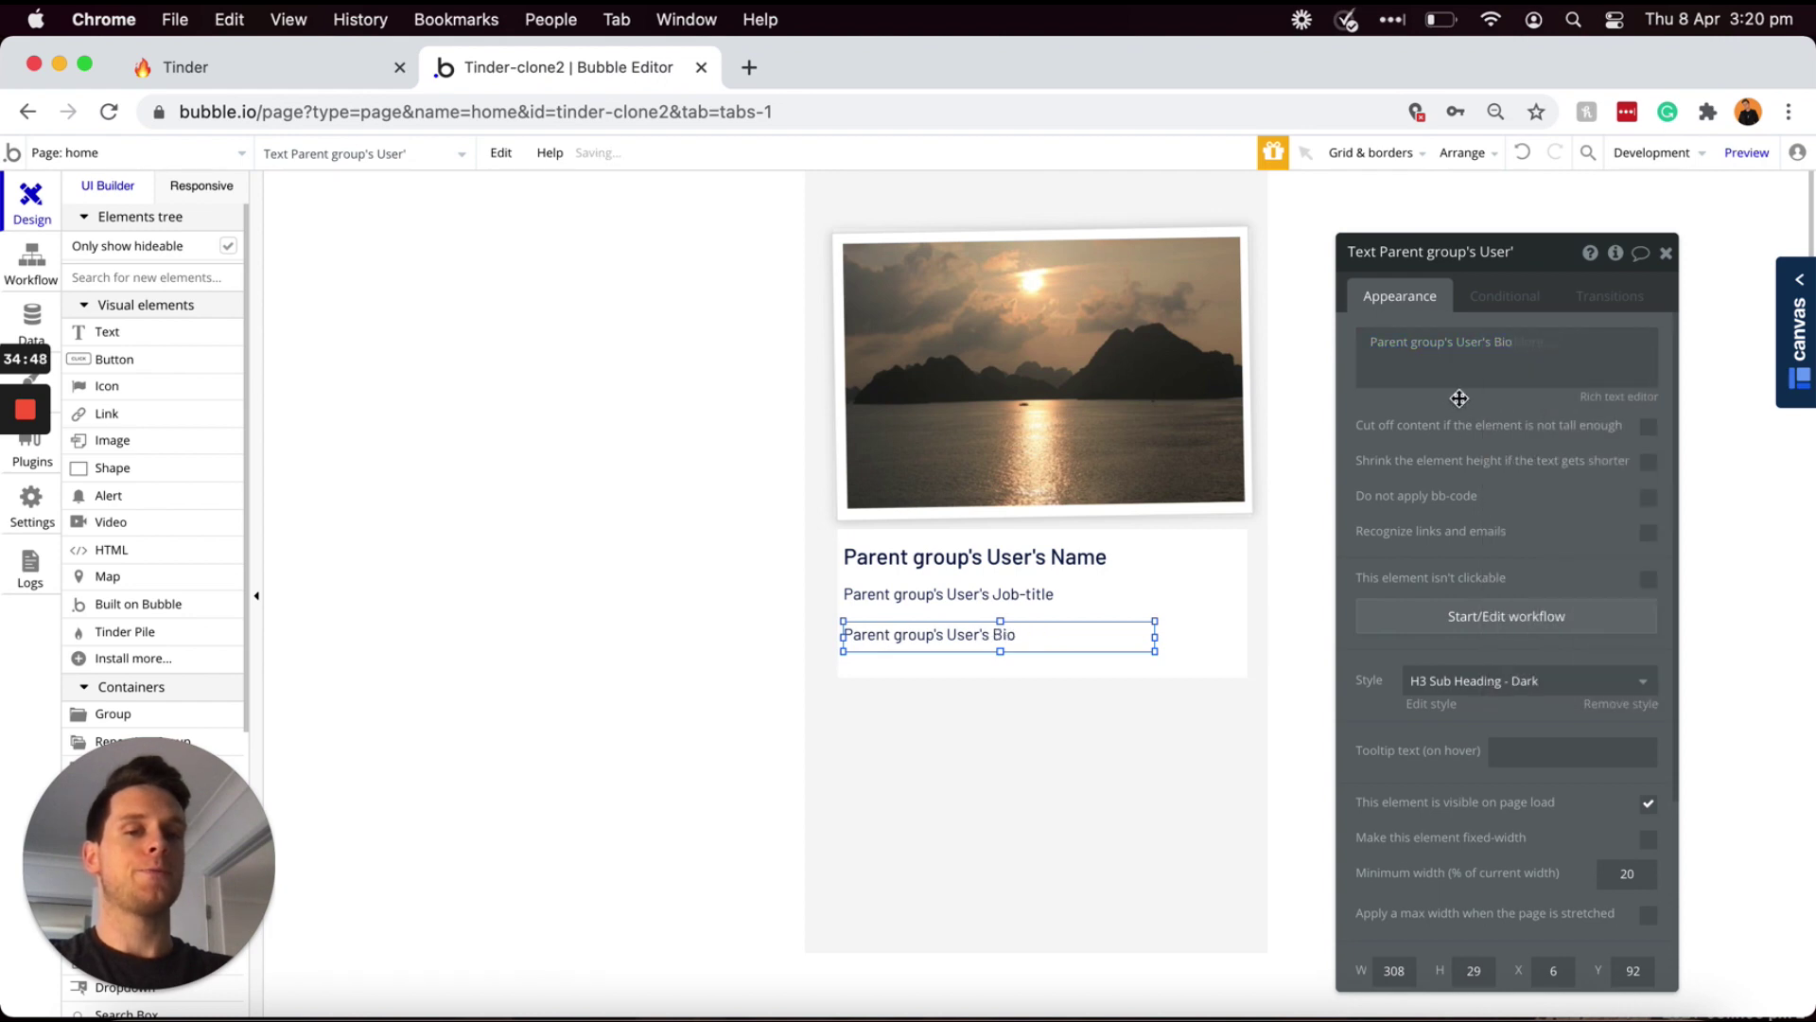
- Move the user group up against the bottom of the Tinder pile and widen it to about 410 px
{"action": "left_click", "coordinate": [1232, 594]}
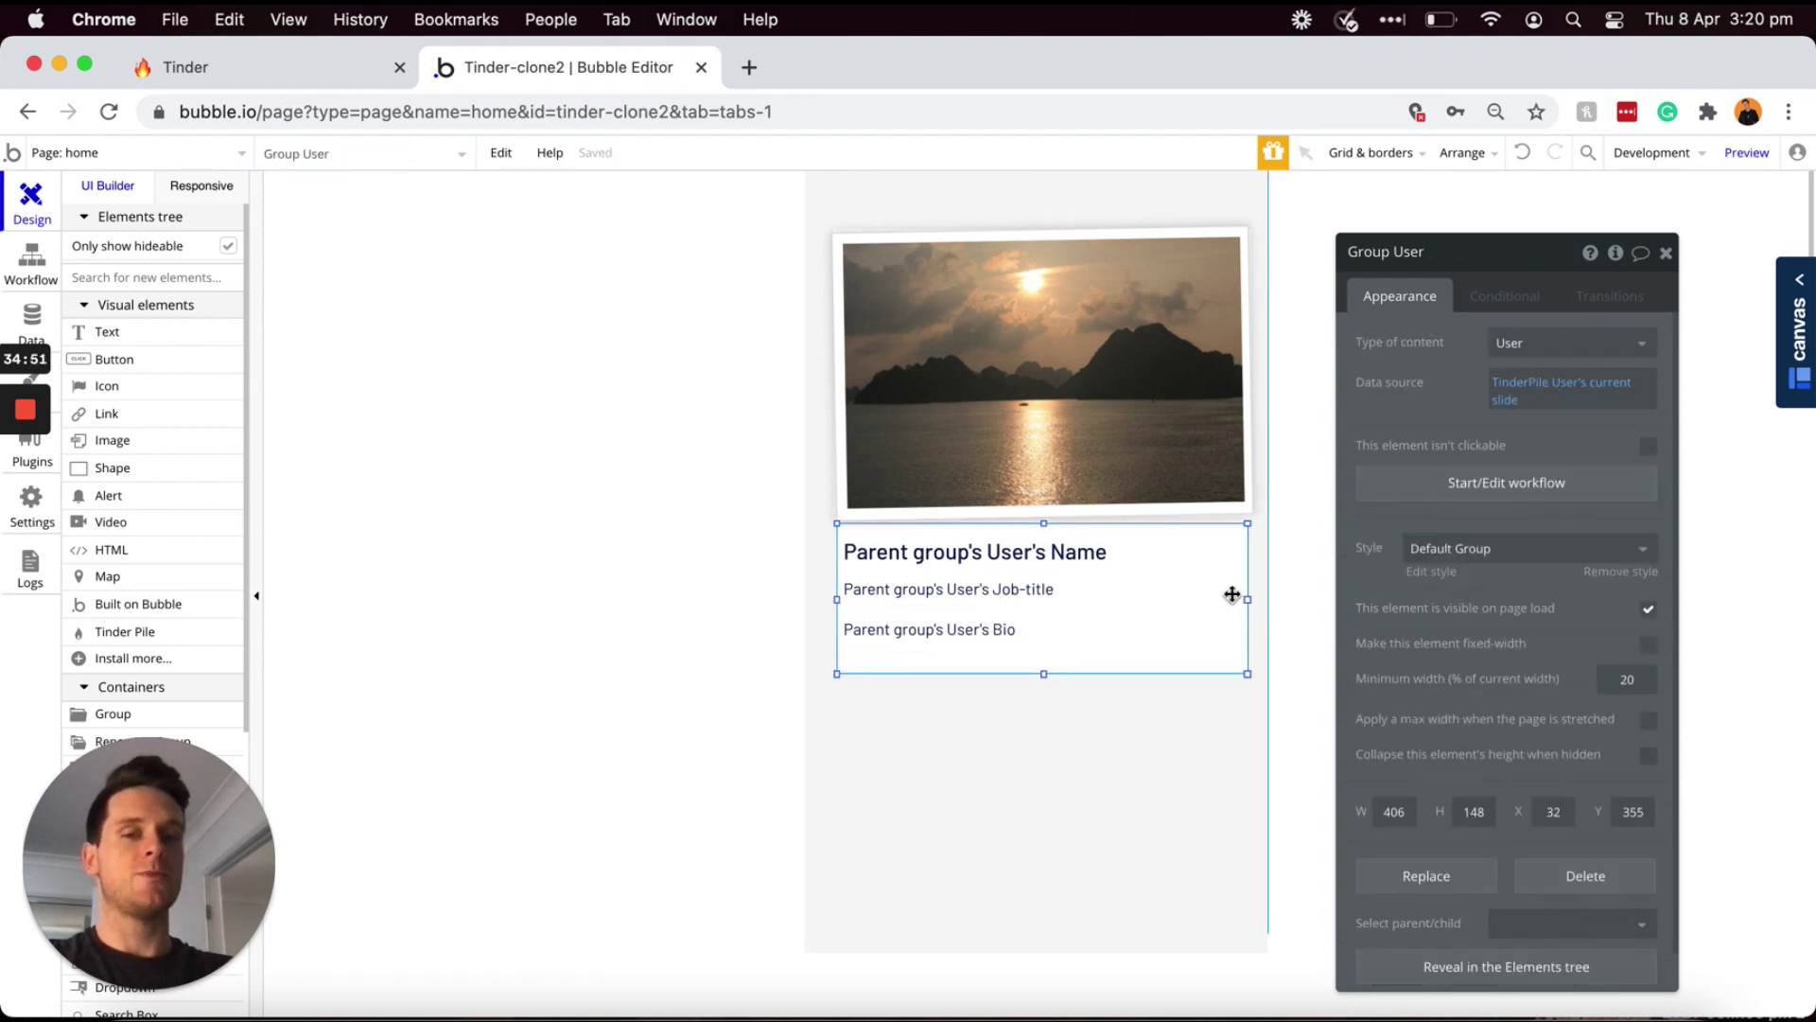
{"action": "mouse_move", "coordinate": [1232, 595]}
{"action": "left_mouse_down"}
{"action": "mouse_move", "coordinate": [1245, 540]}
{"action": "mouse_move", "coordinate": [1216, 530]}
{"action": "mouse_move", "coordinate": [1261, 515]}
{"action": "mouse_move", "coordinate": [1253, 588]}
{"action": "left_mouse_up"}
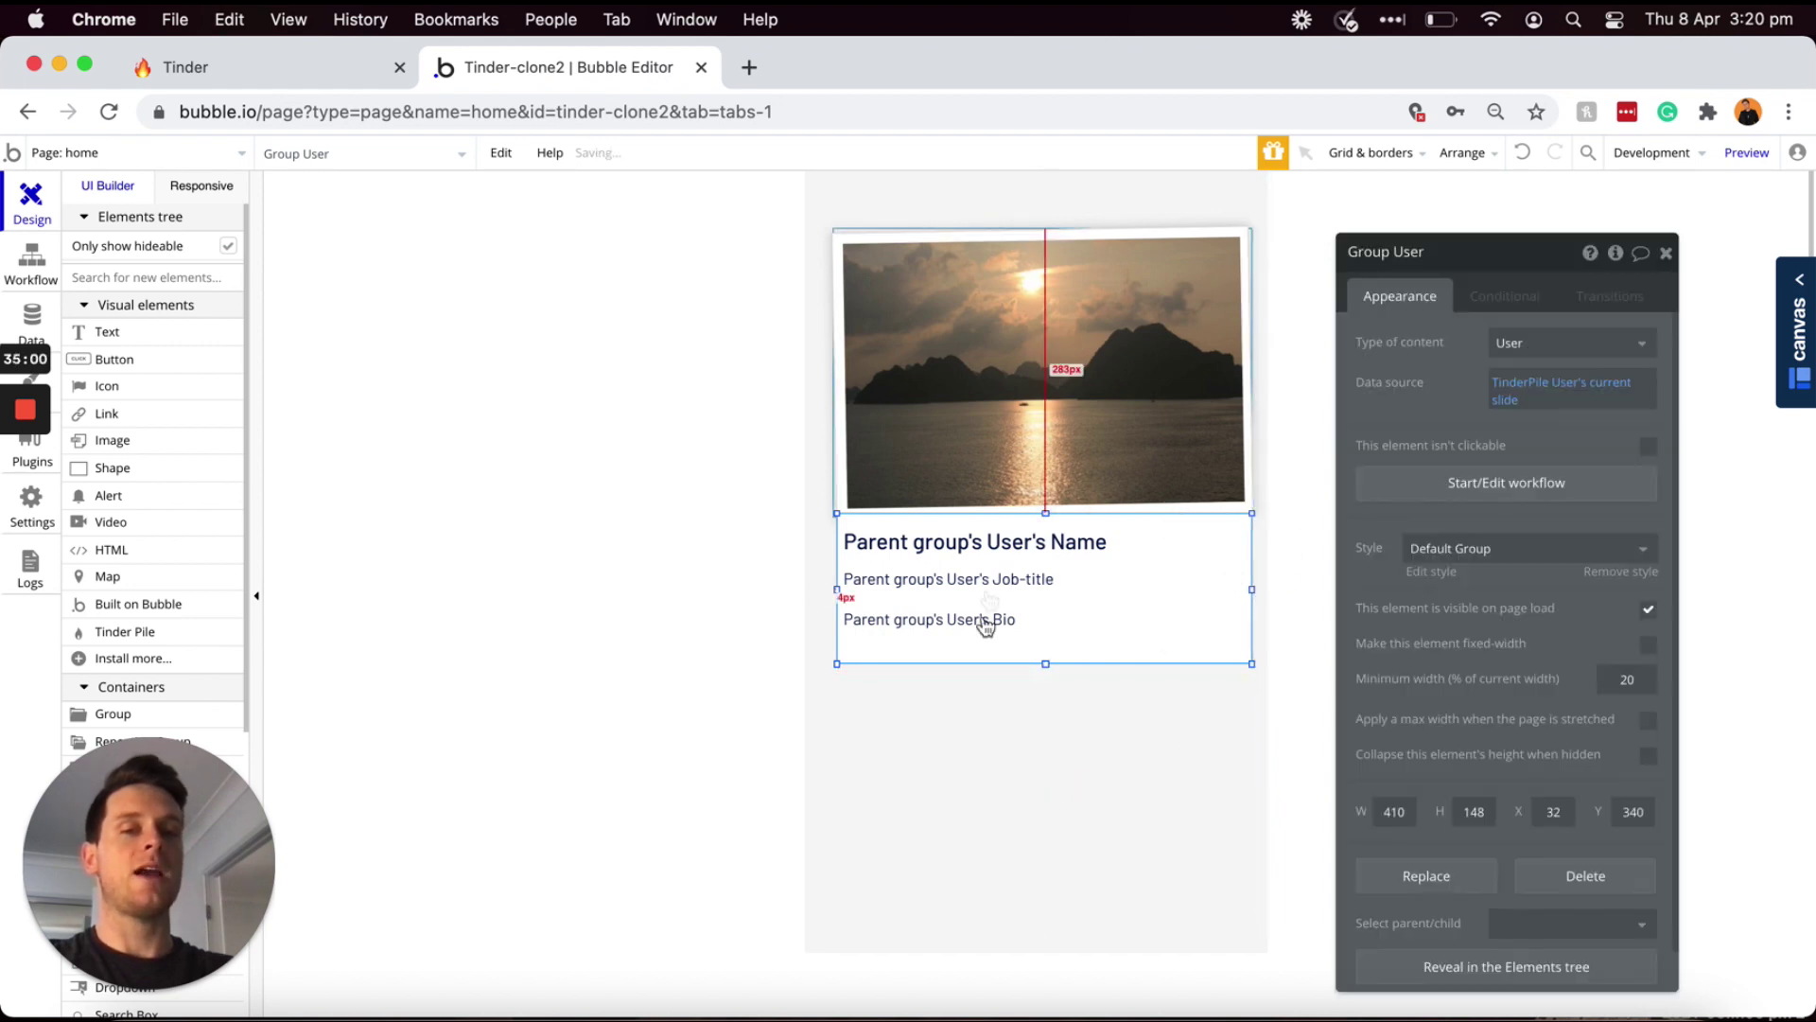
{"action": "left_click", "coordinate": [1030, 758]}
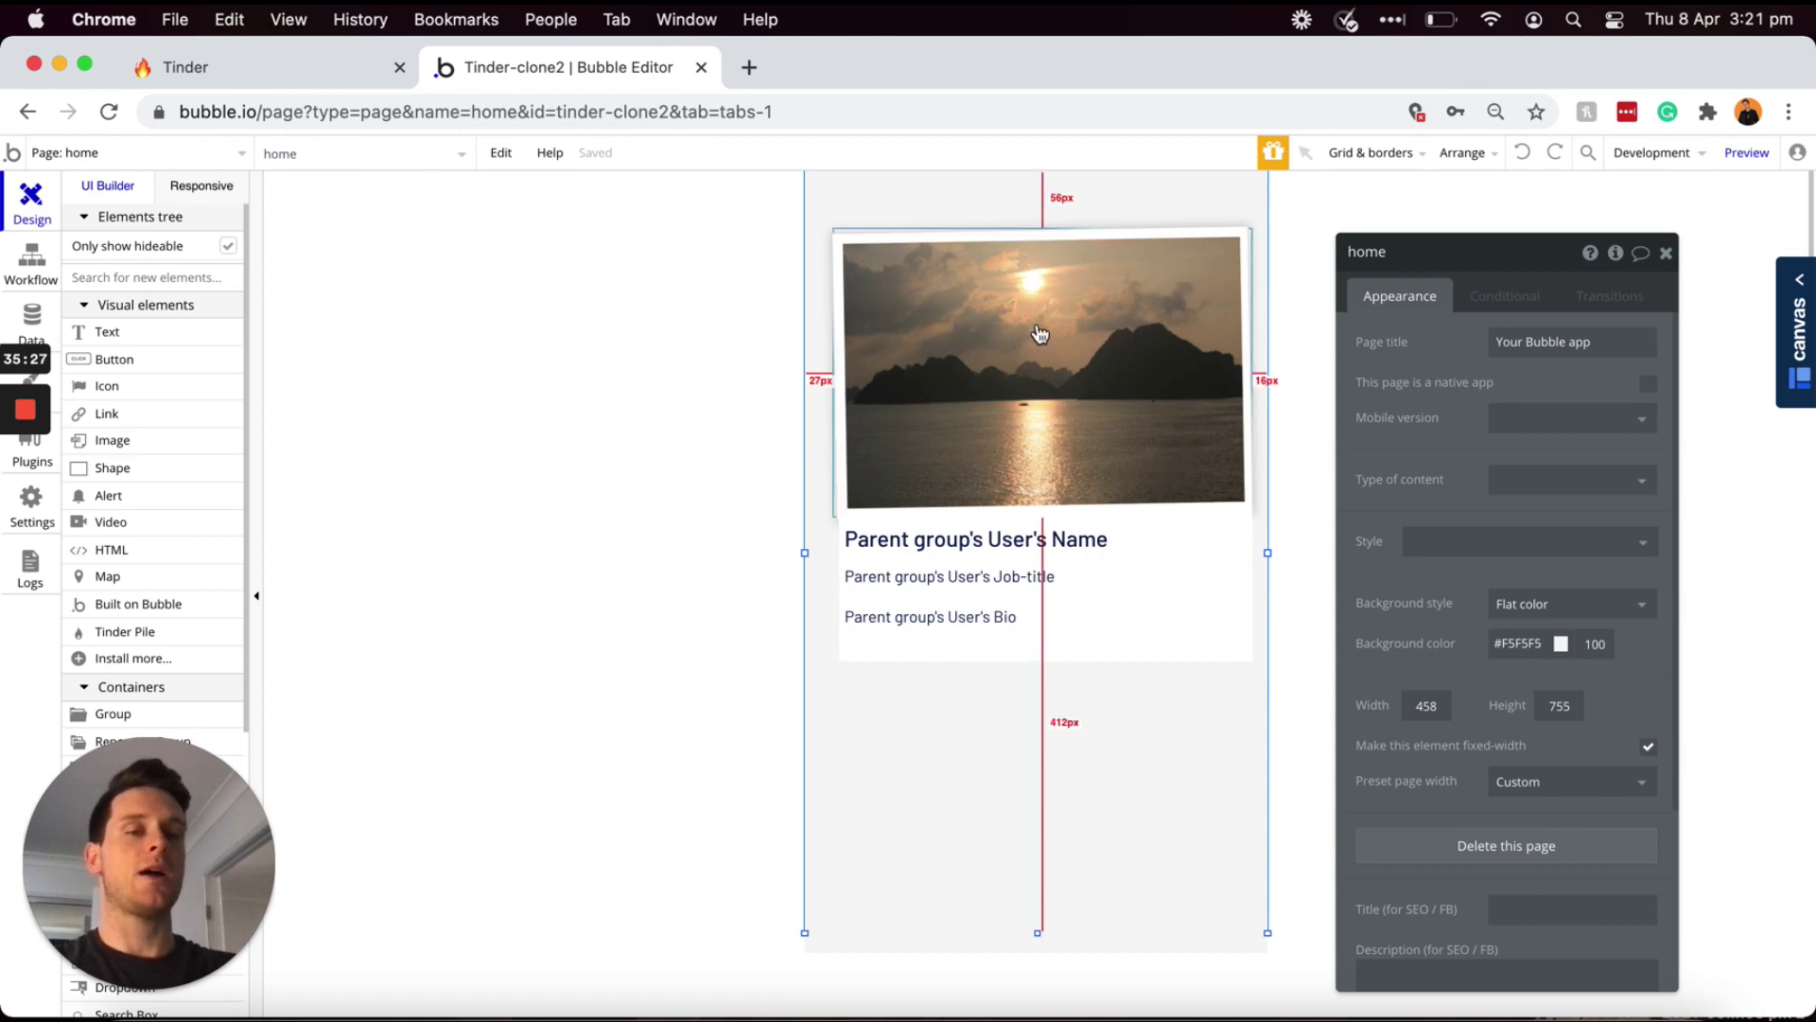
- Create a workflow event for when a card of the TinderPile User element is swiped left
{"action": "left_click", "coordinate": [1114, 303]}
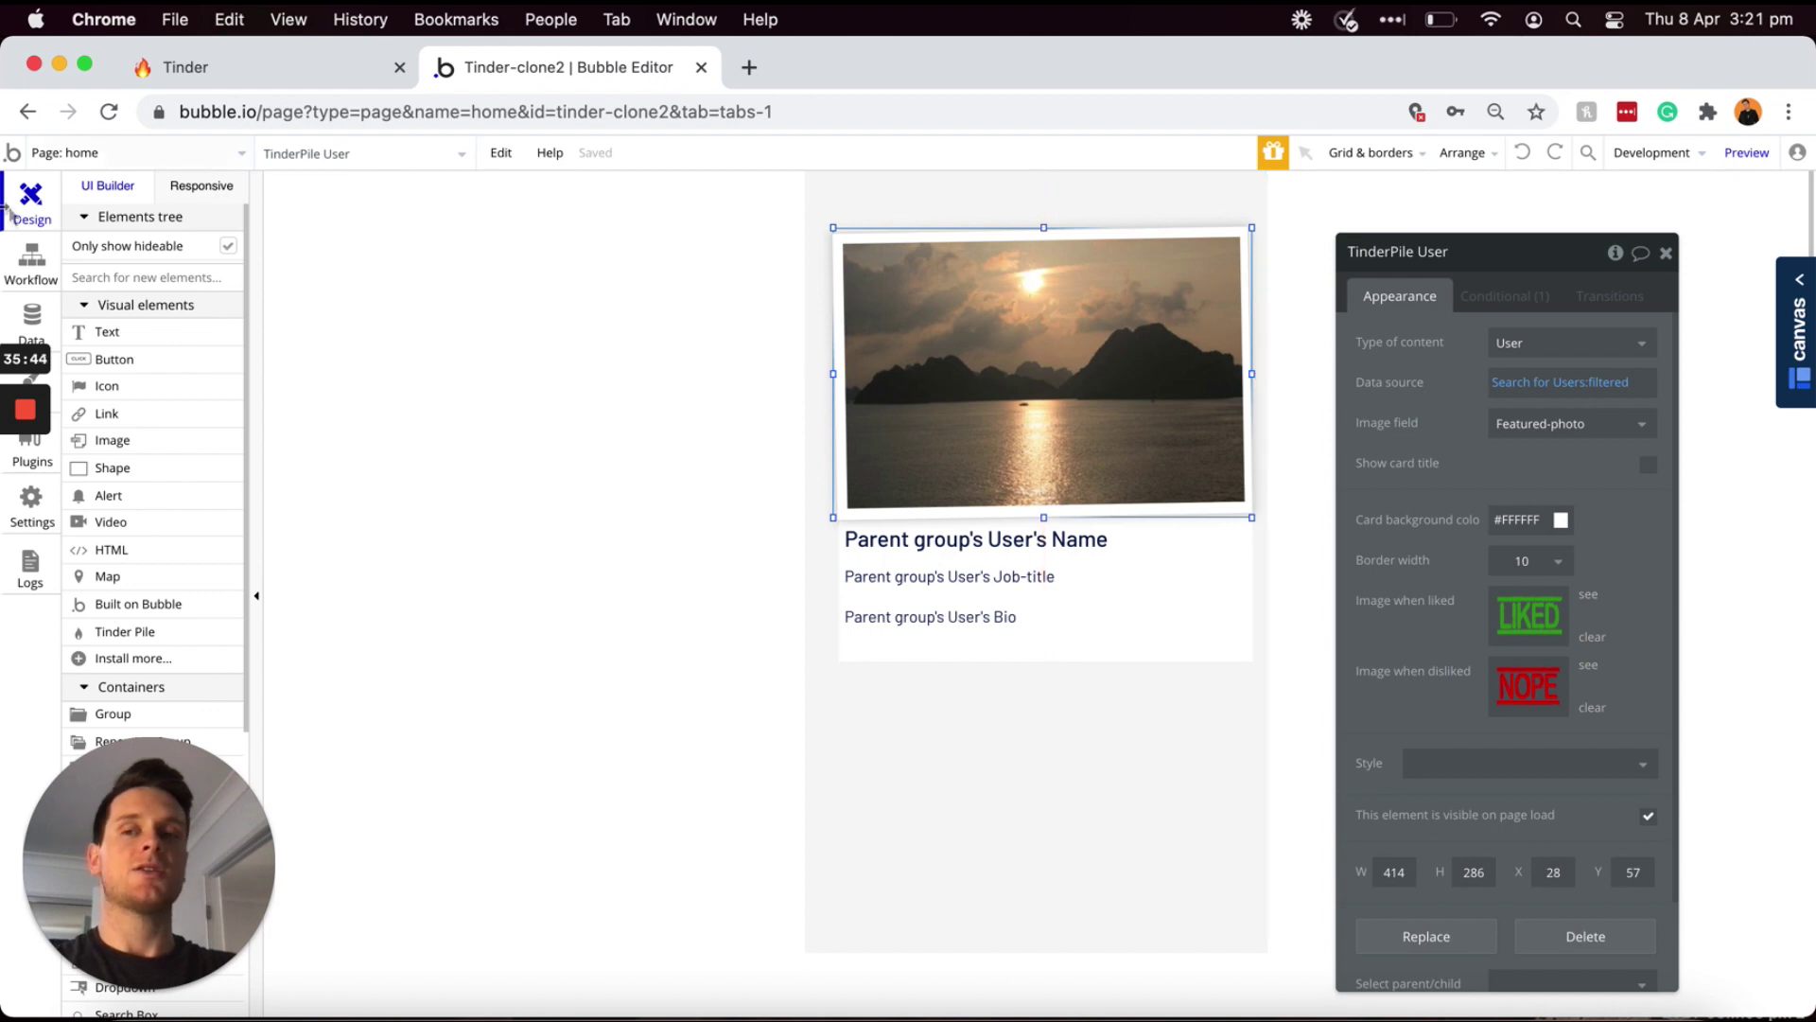
{"action": "left_click", "coordinate": [28, 265]}
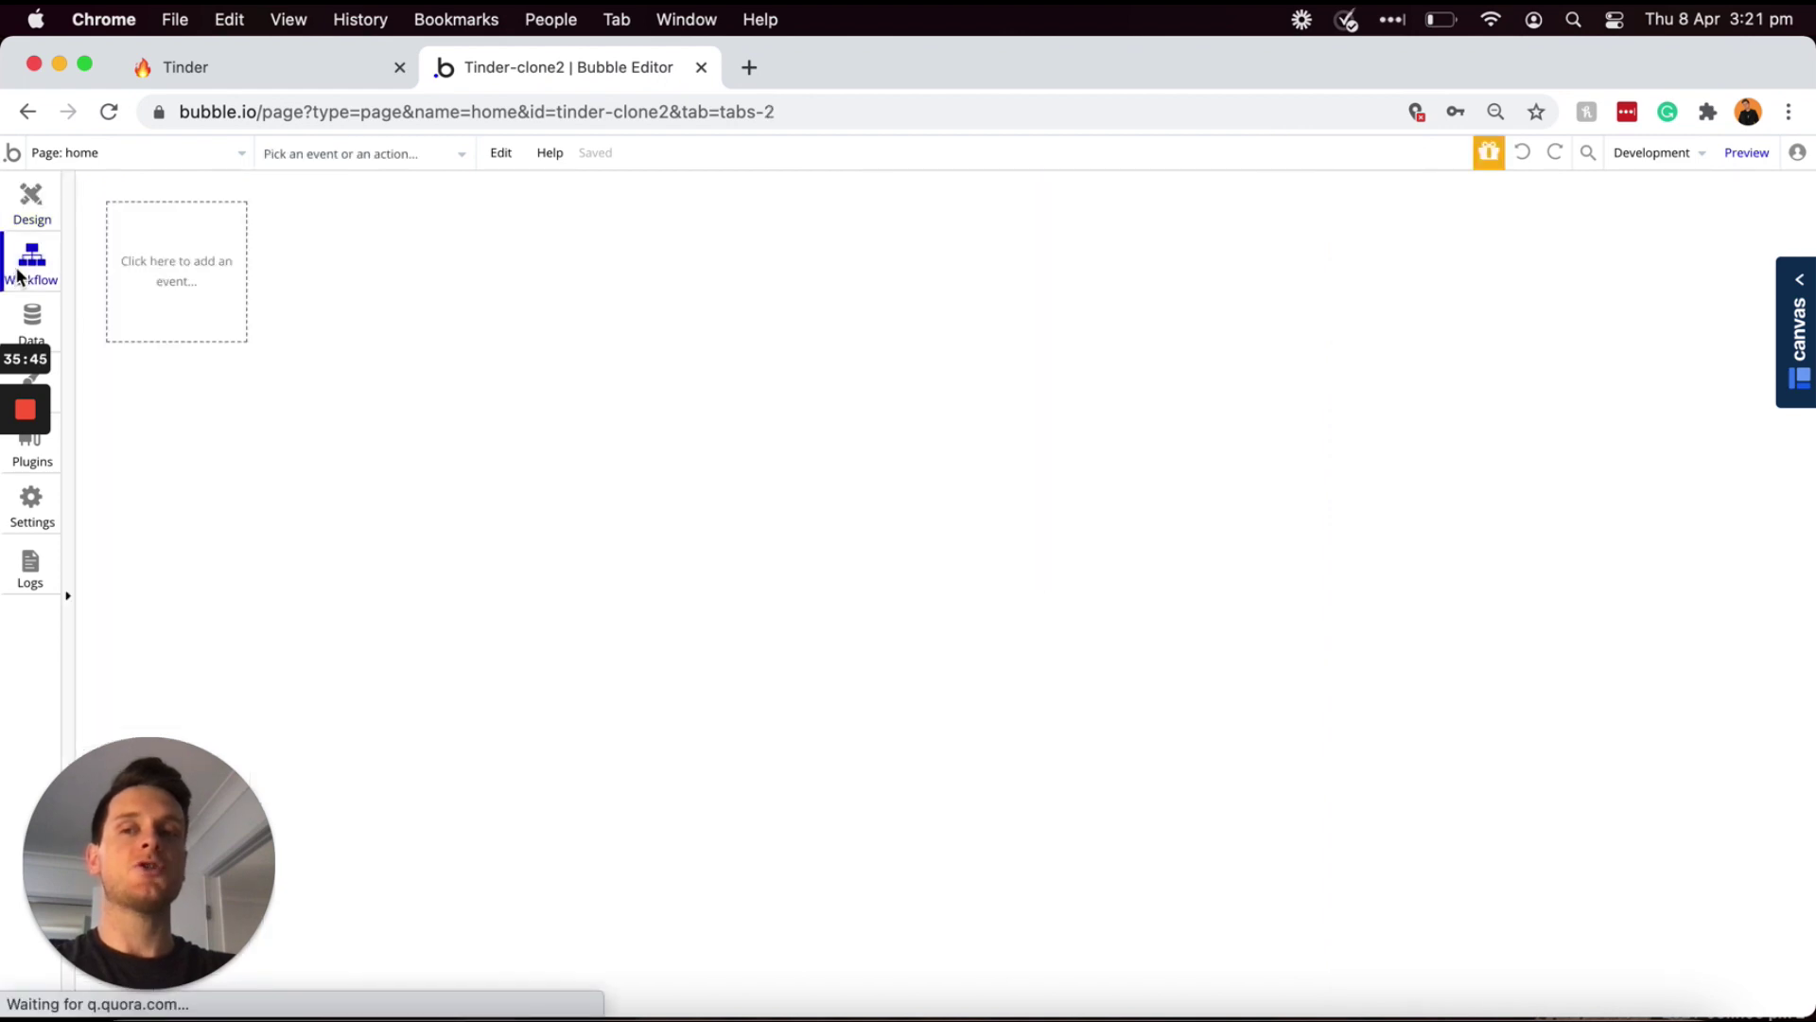
{"action": "left_click", "coordinate": [175, 283]}
{"action": "mouse_move", "coordinate": [163, 421]}
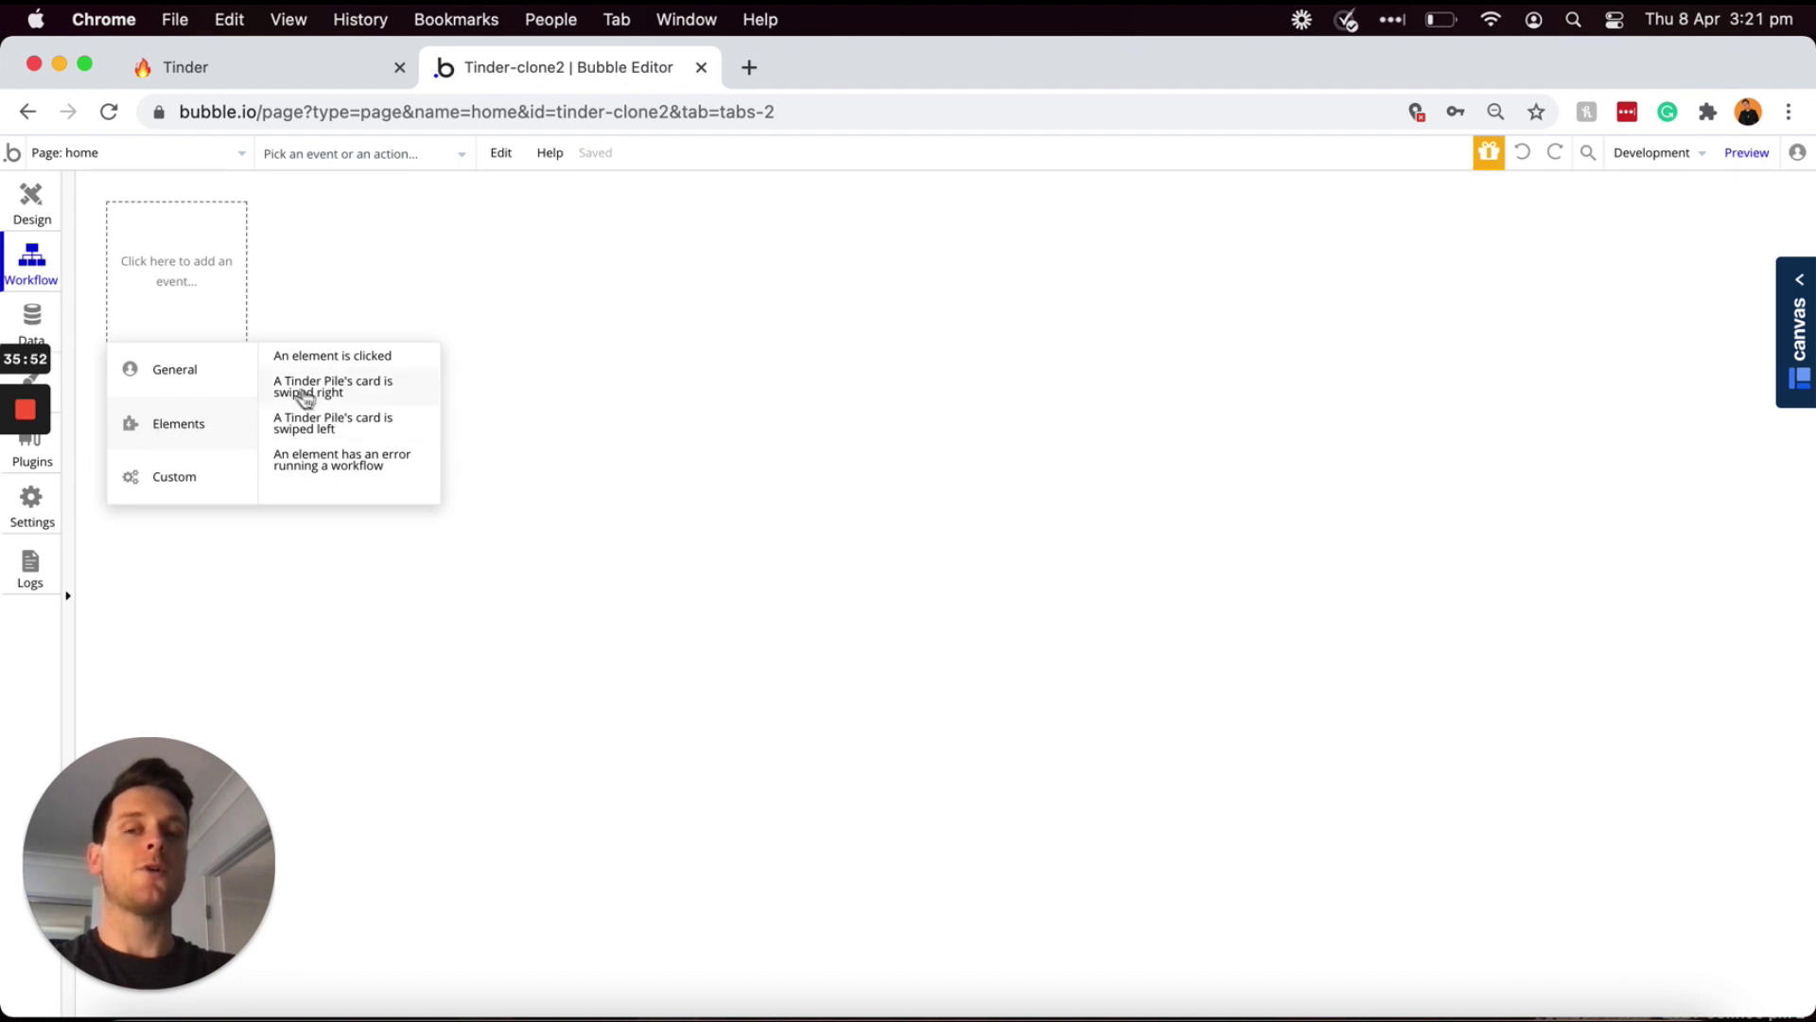
{"action": "mouse_move", "coordinate": [326, 390]}
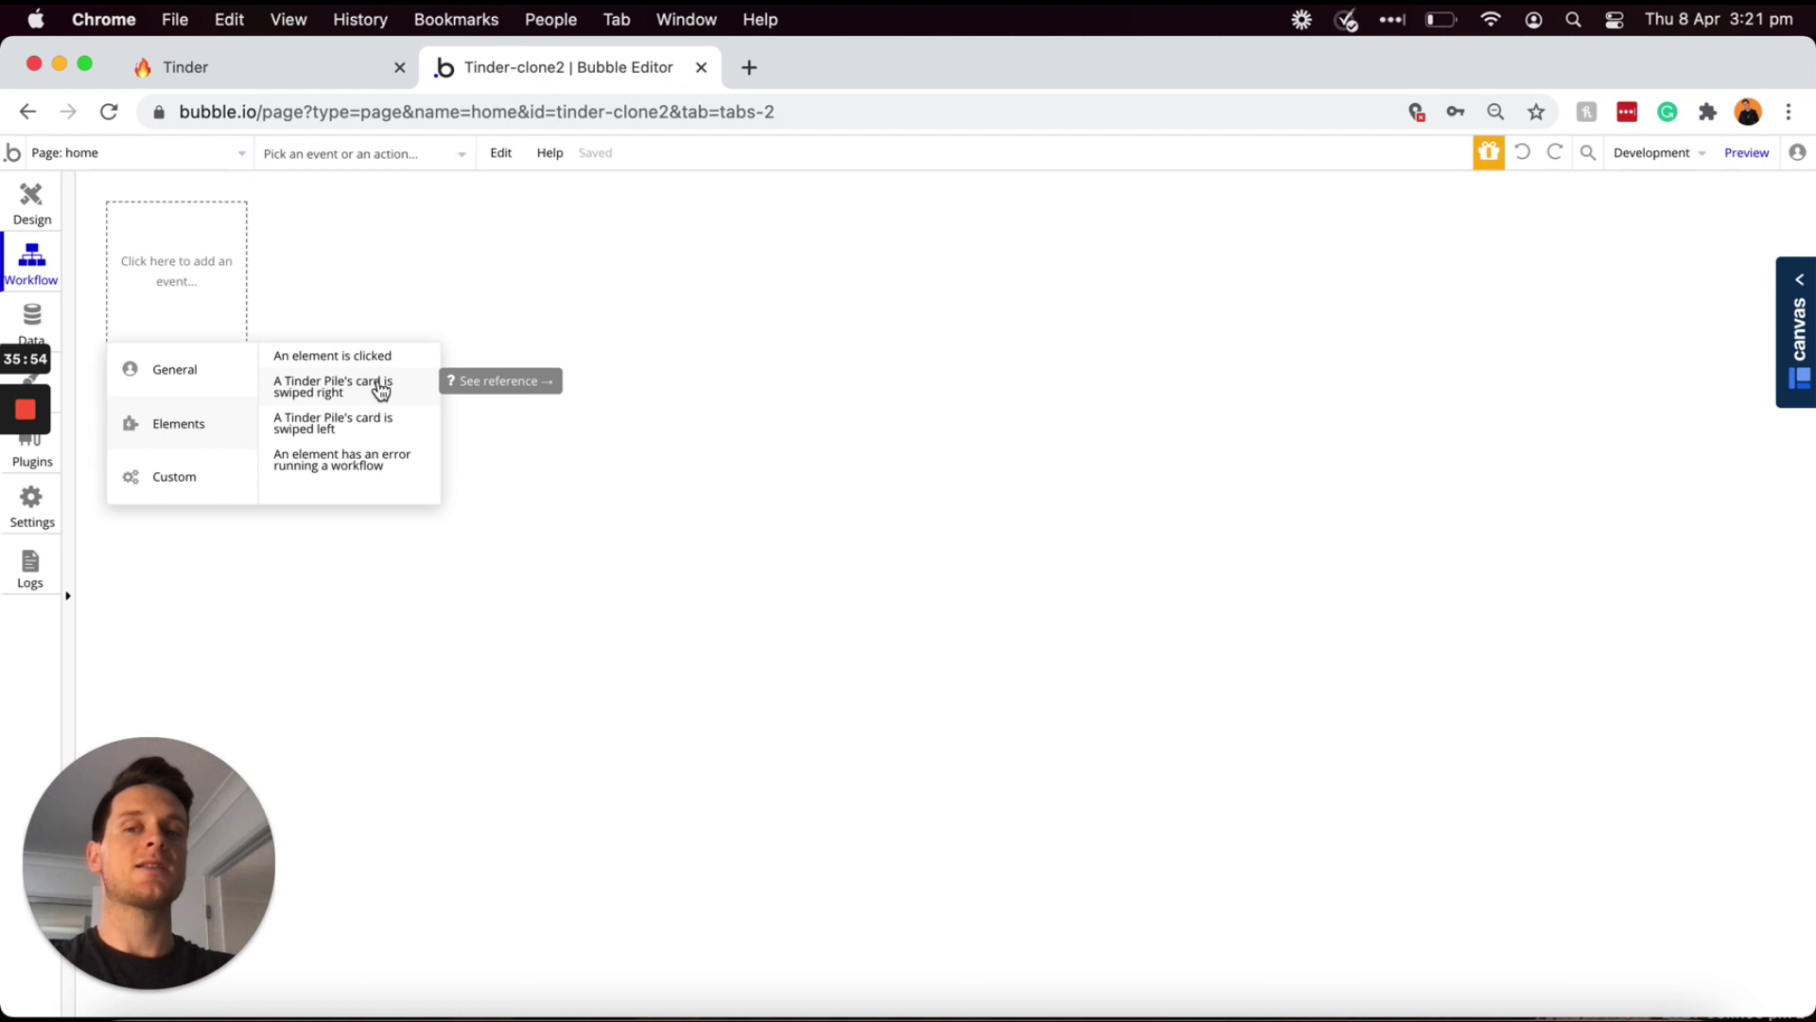
{"action": "mouse_move", "coordinate": [337, 431]}
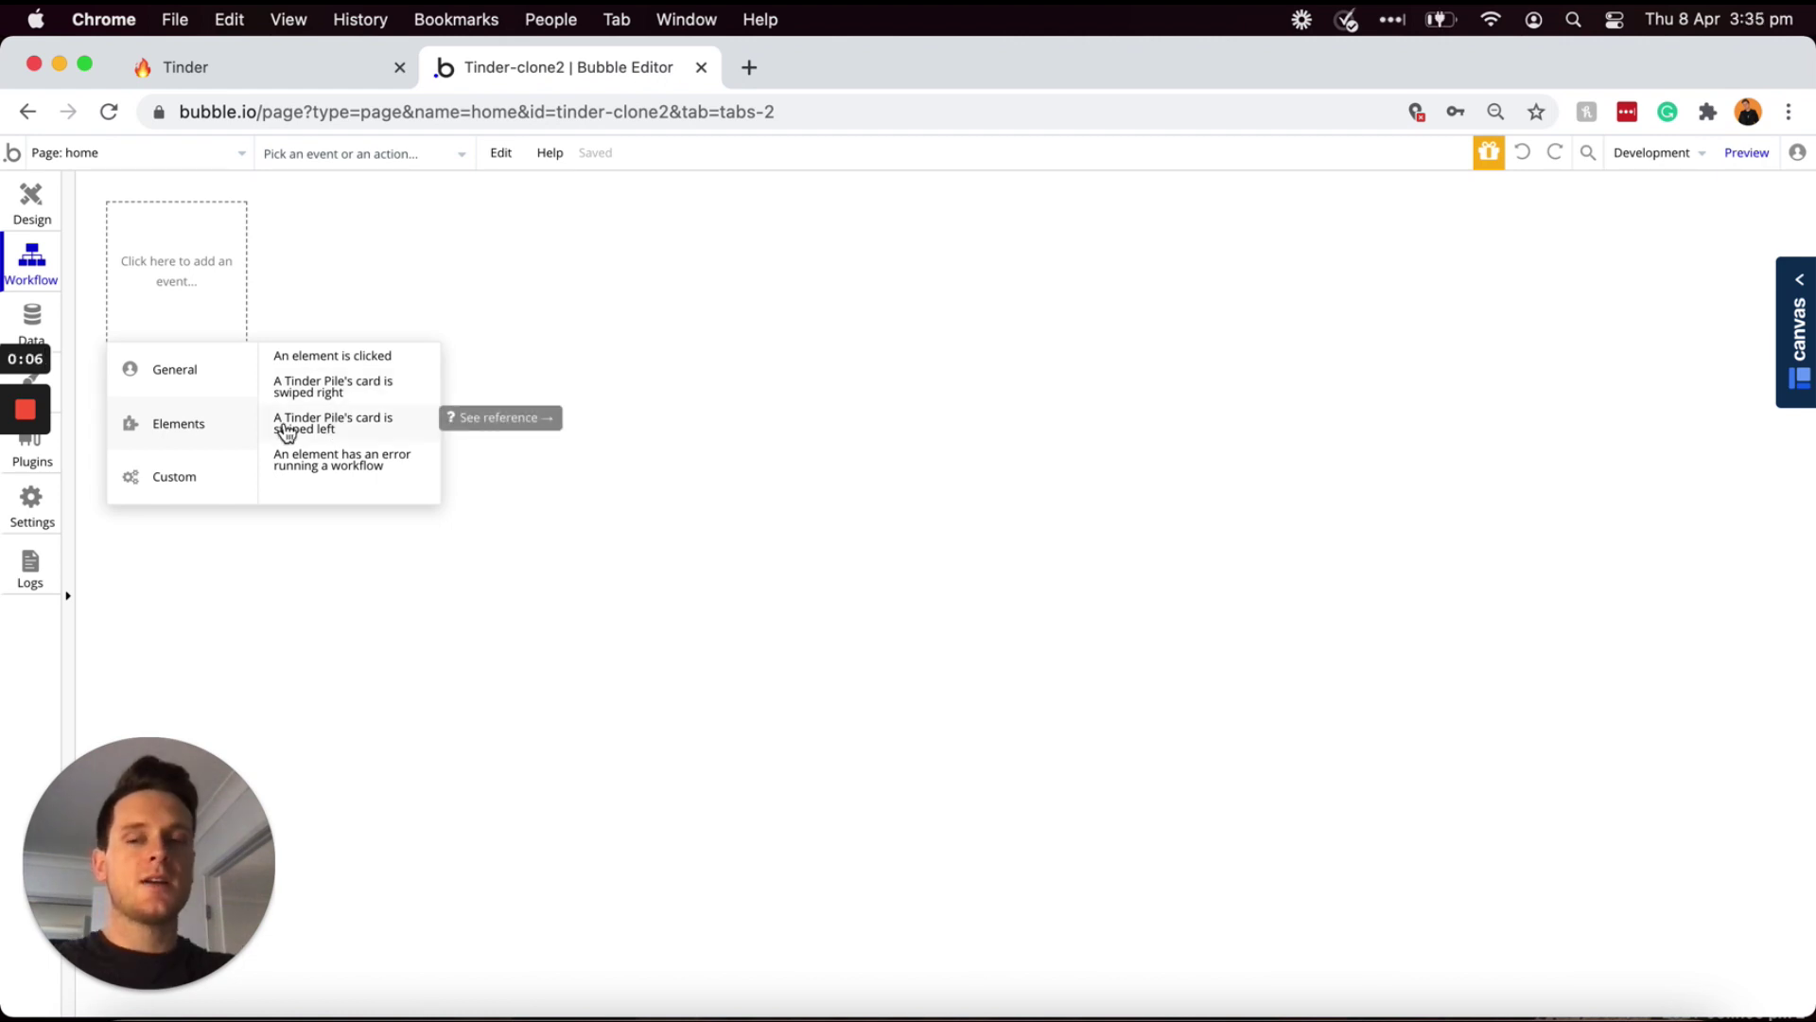
{"action": "left_click", "coordinate": [342, 431]}
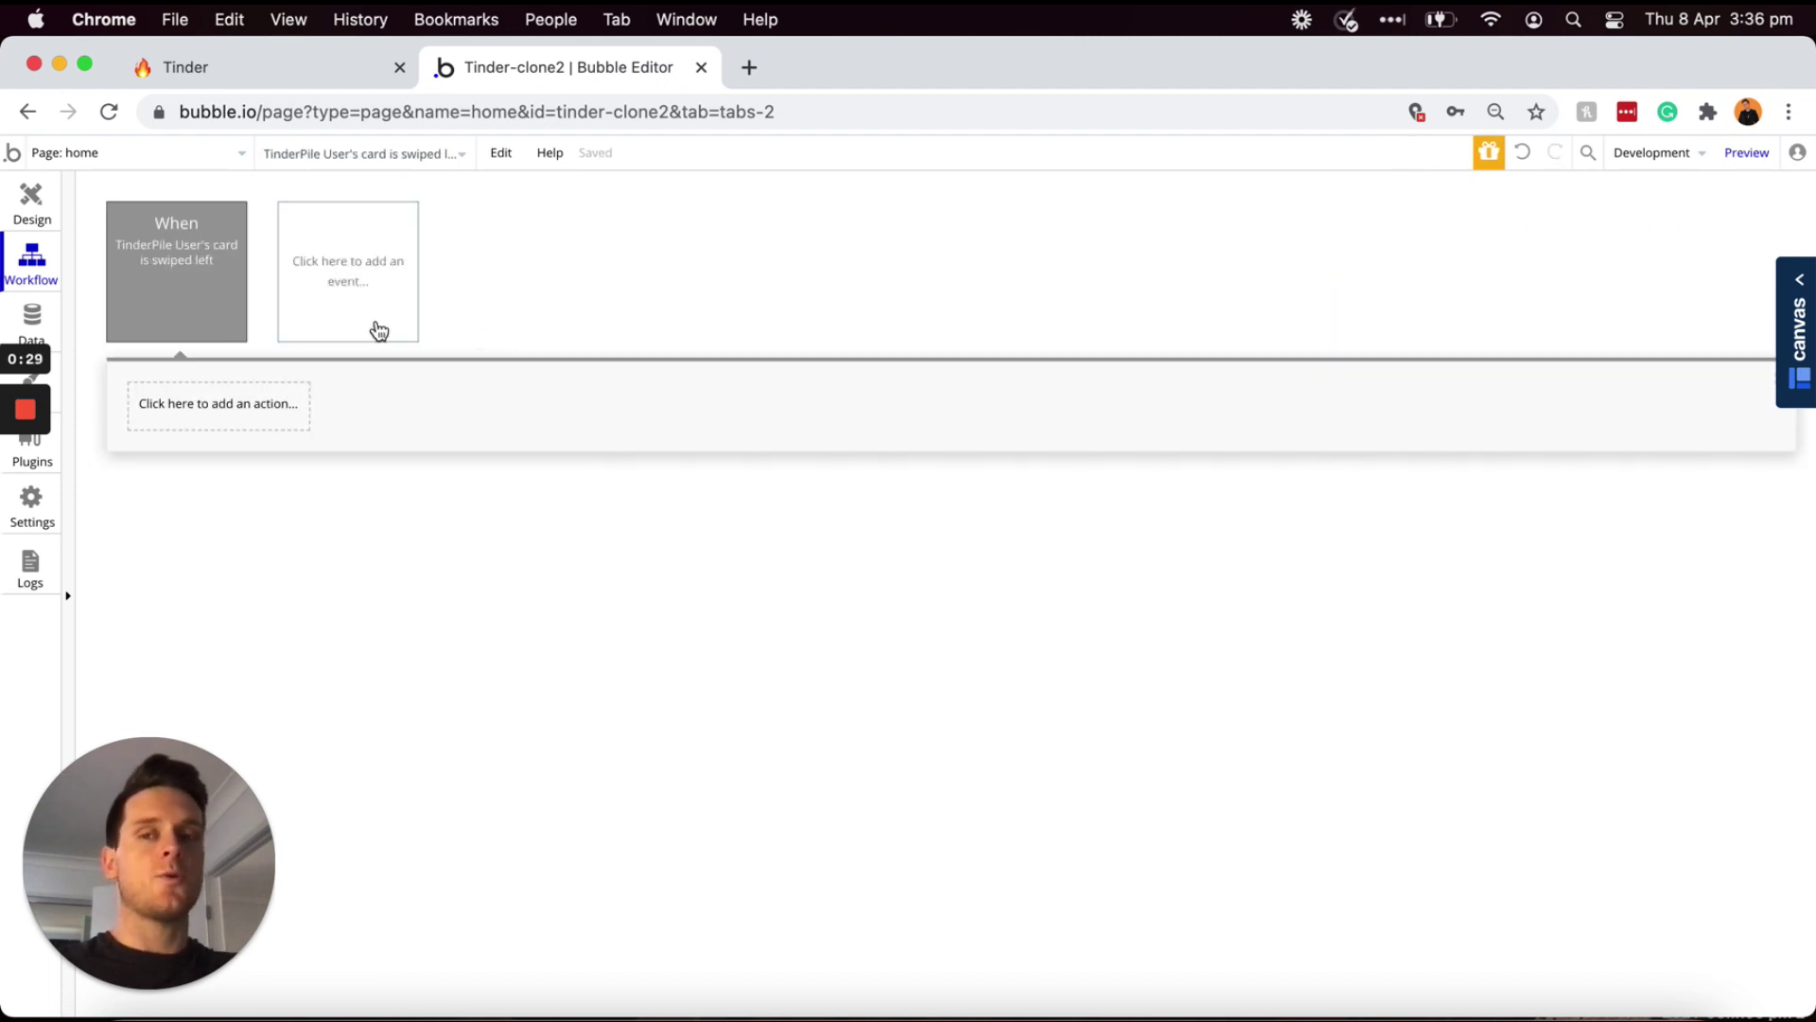
- Add a Make changes to thing action to the swiped-left event, with Current User as the thing to change
{"action": "left_click", "coordinate": [228, 416]}
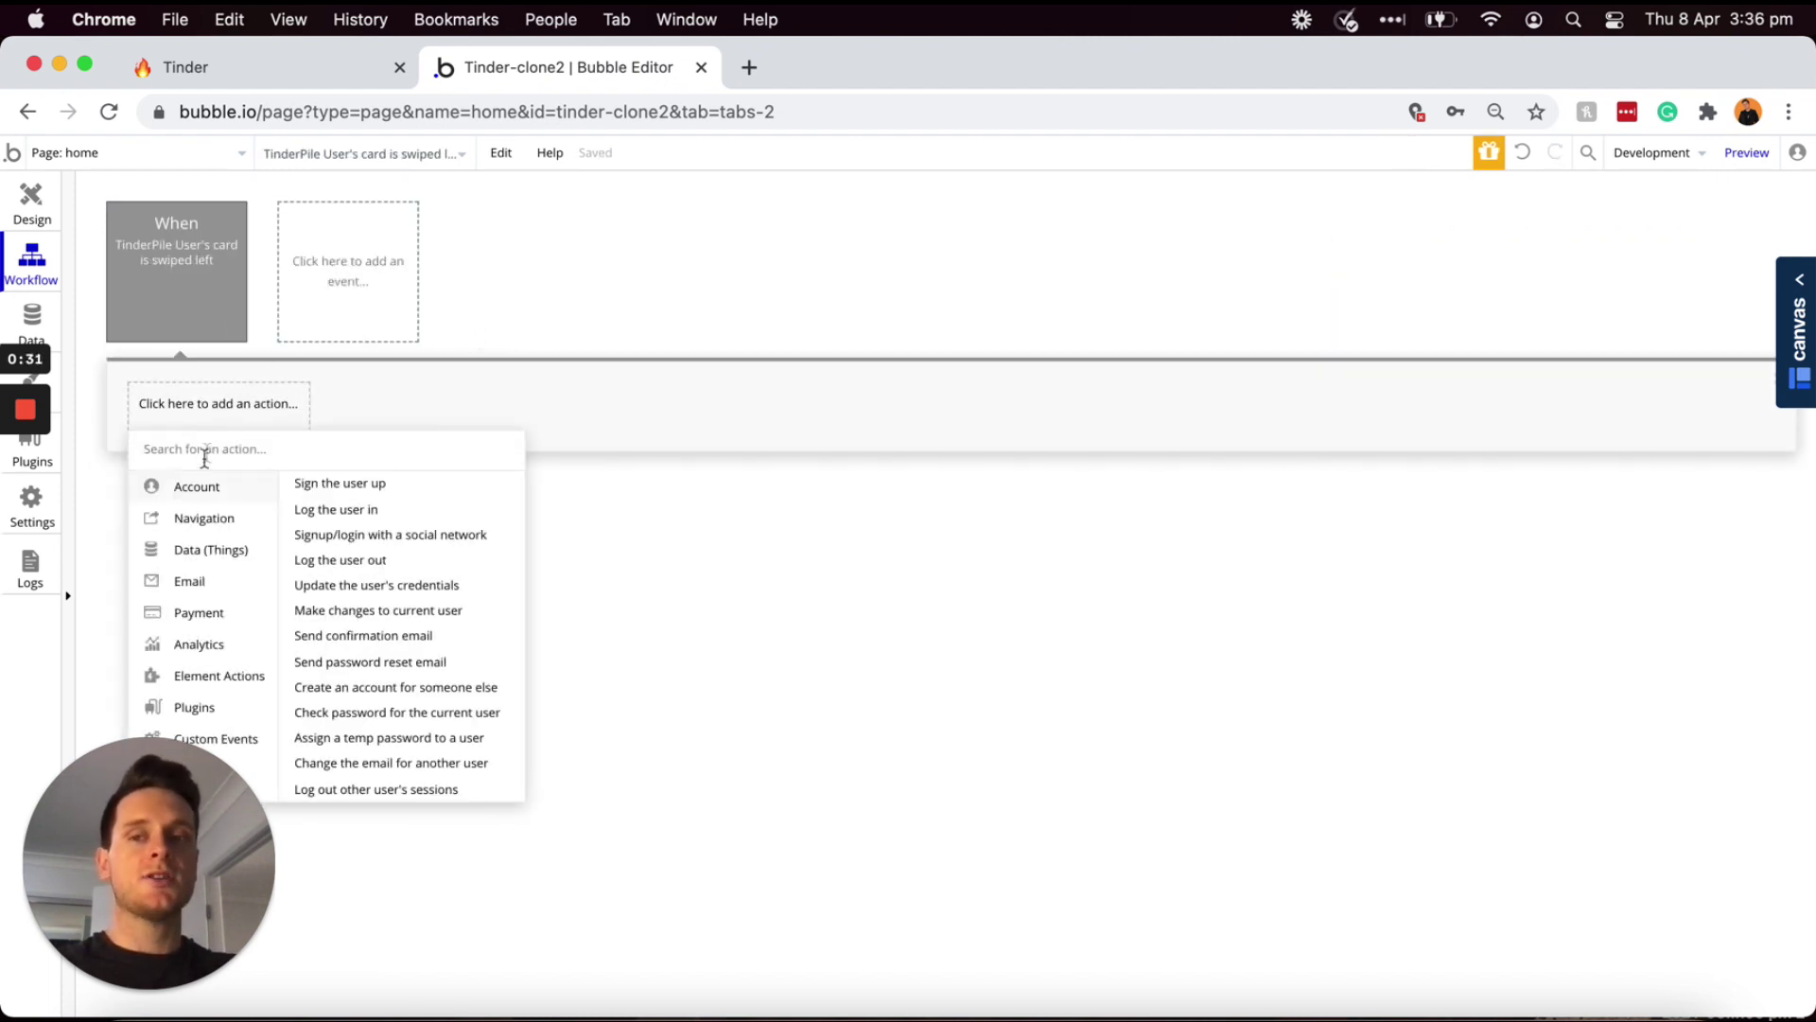
{"action": "mouse_move", "coordinate": [178, 554]}
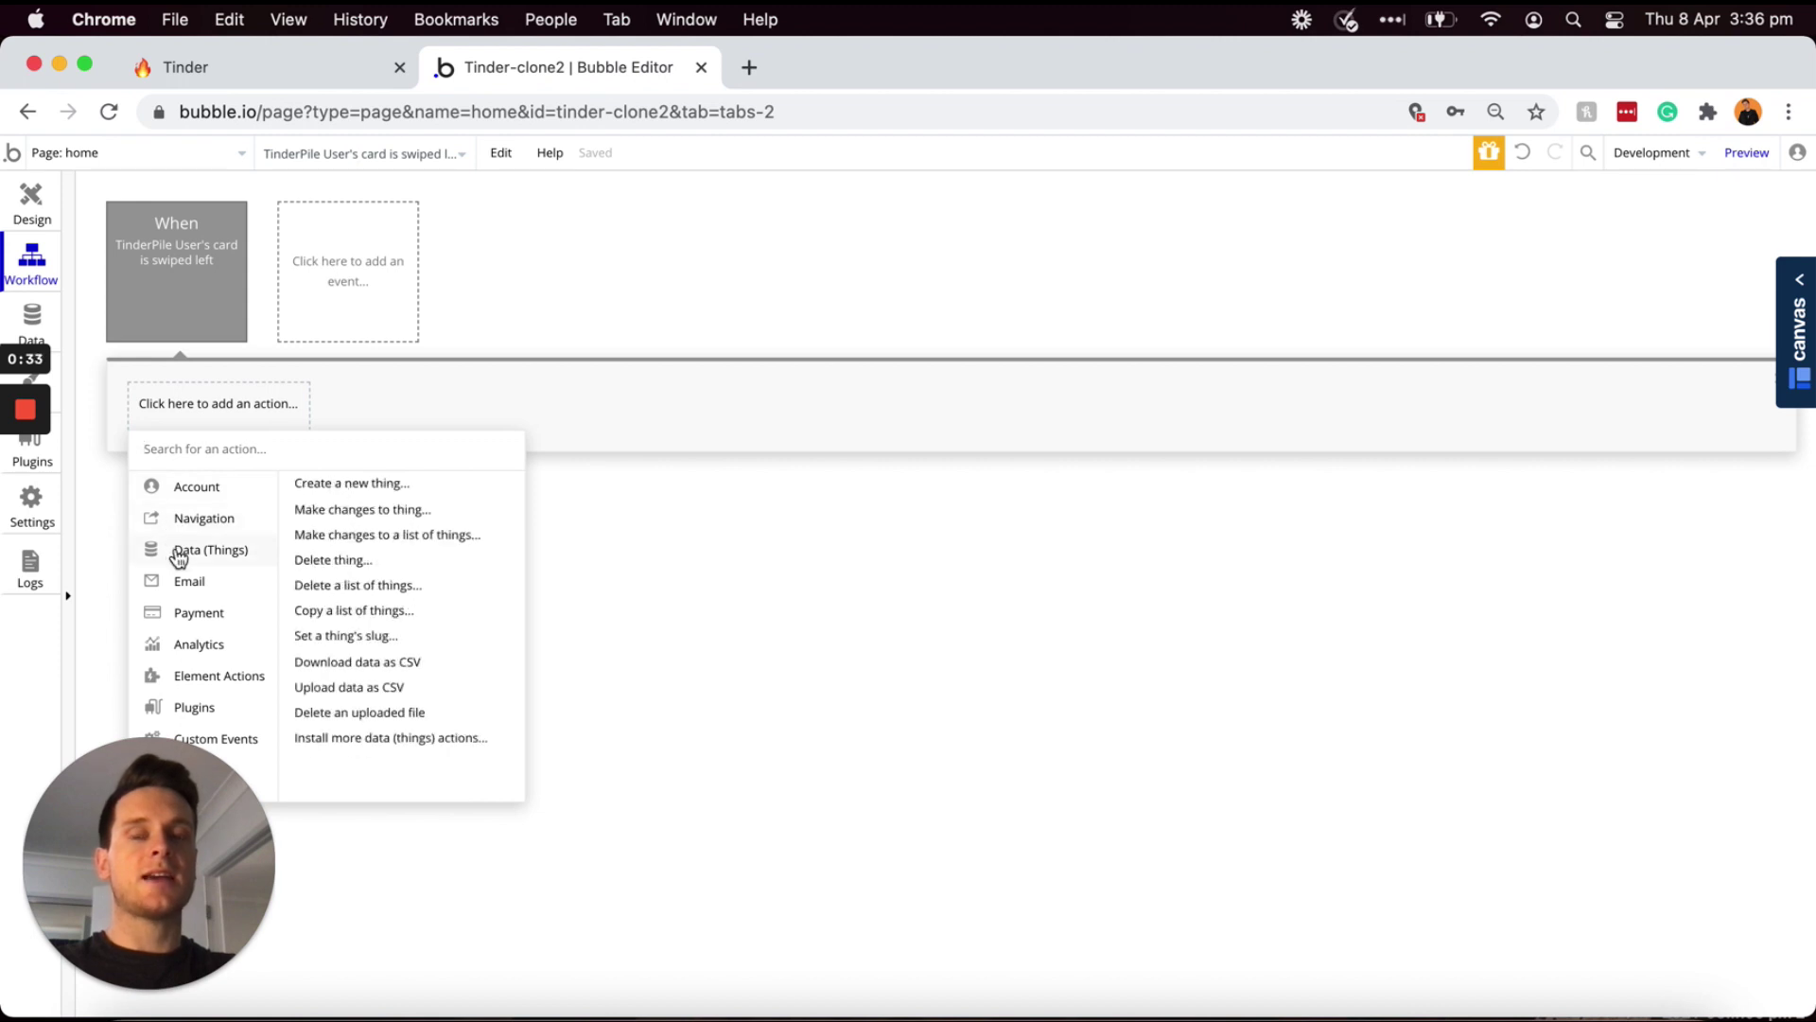
{"action": "left_click", "coordinate": [365, 509]}
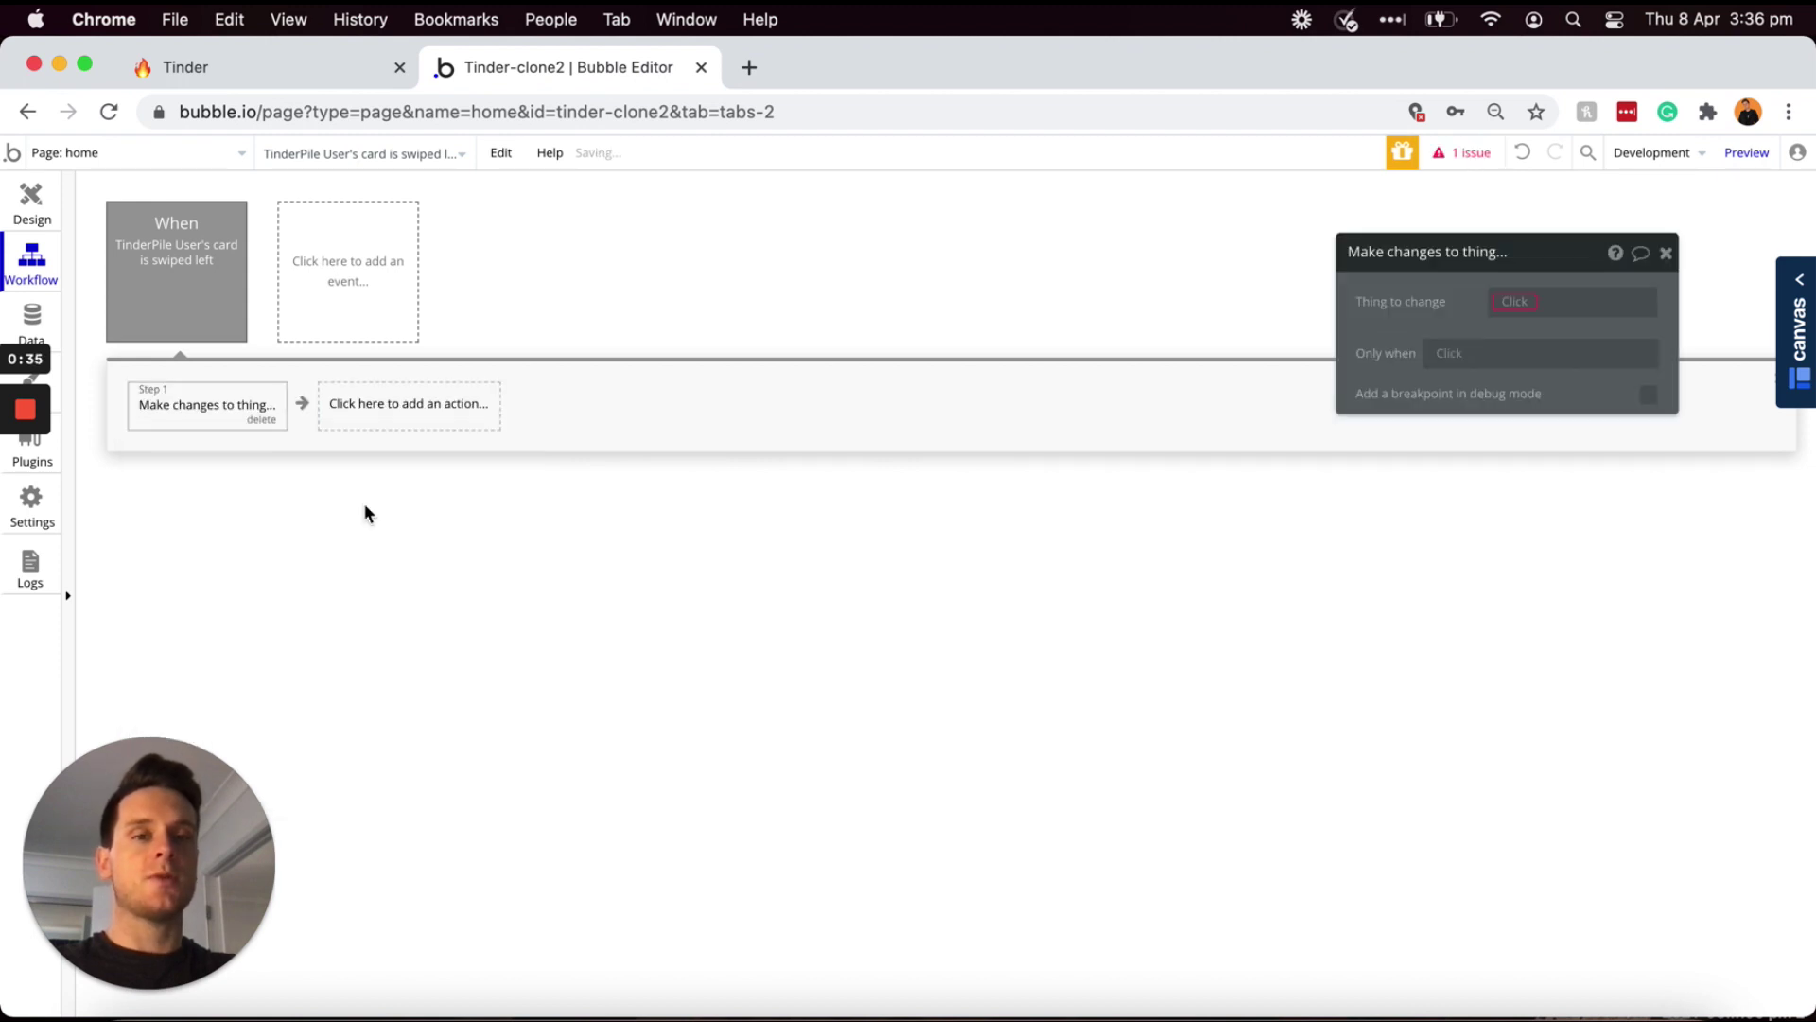
{"action": "left_click", "coordinate": [1497, 312]}
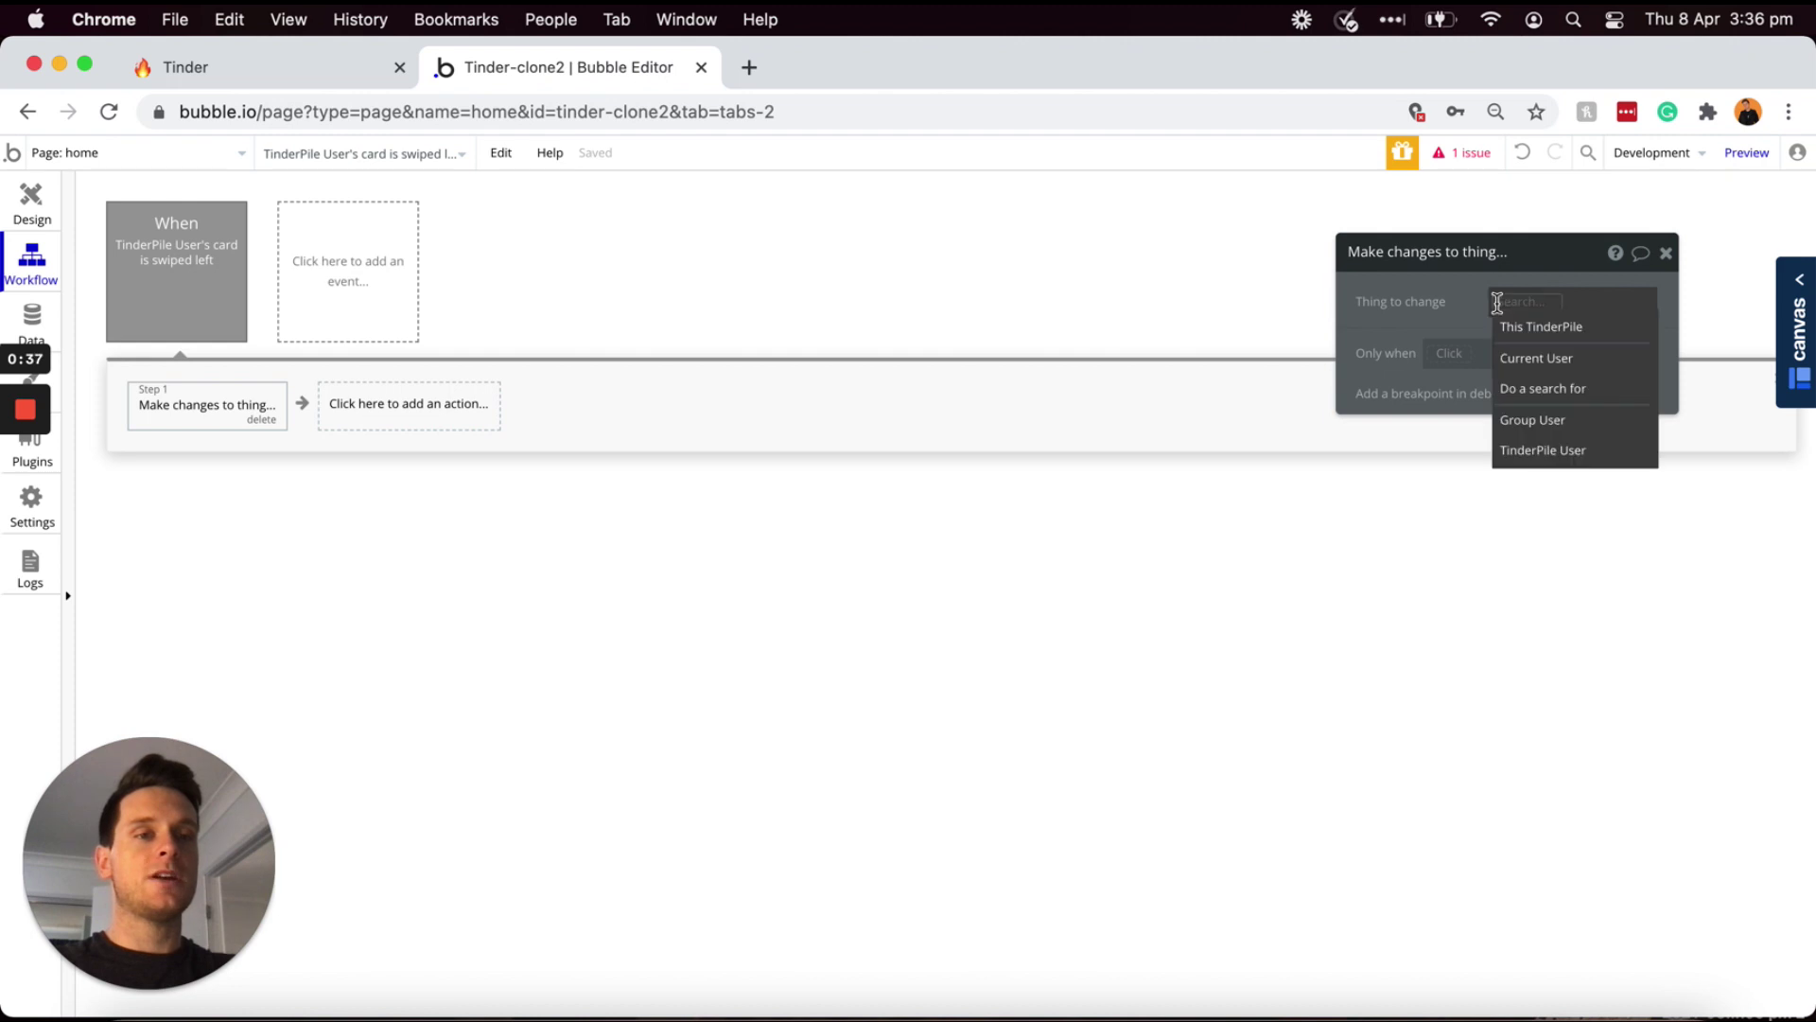
{"action": "left_click", "coordinate": [1518, 362]}
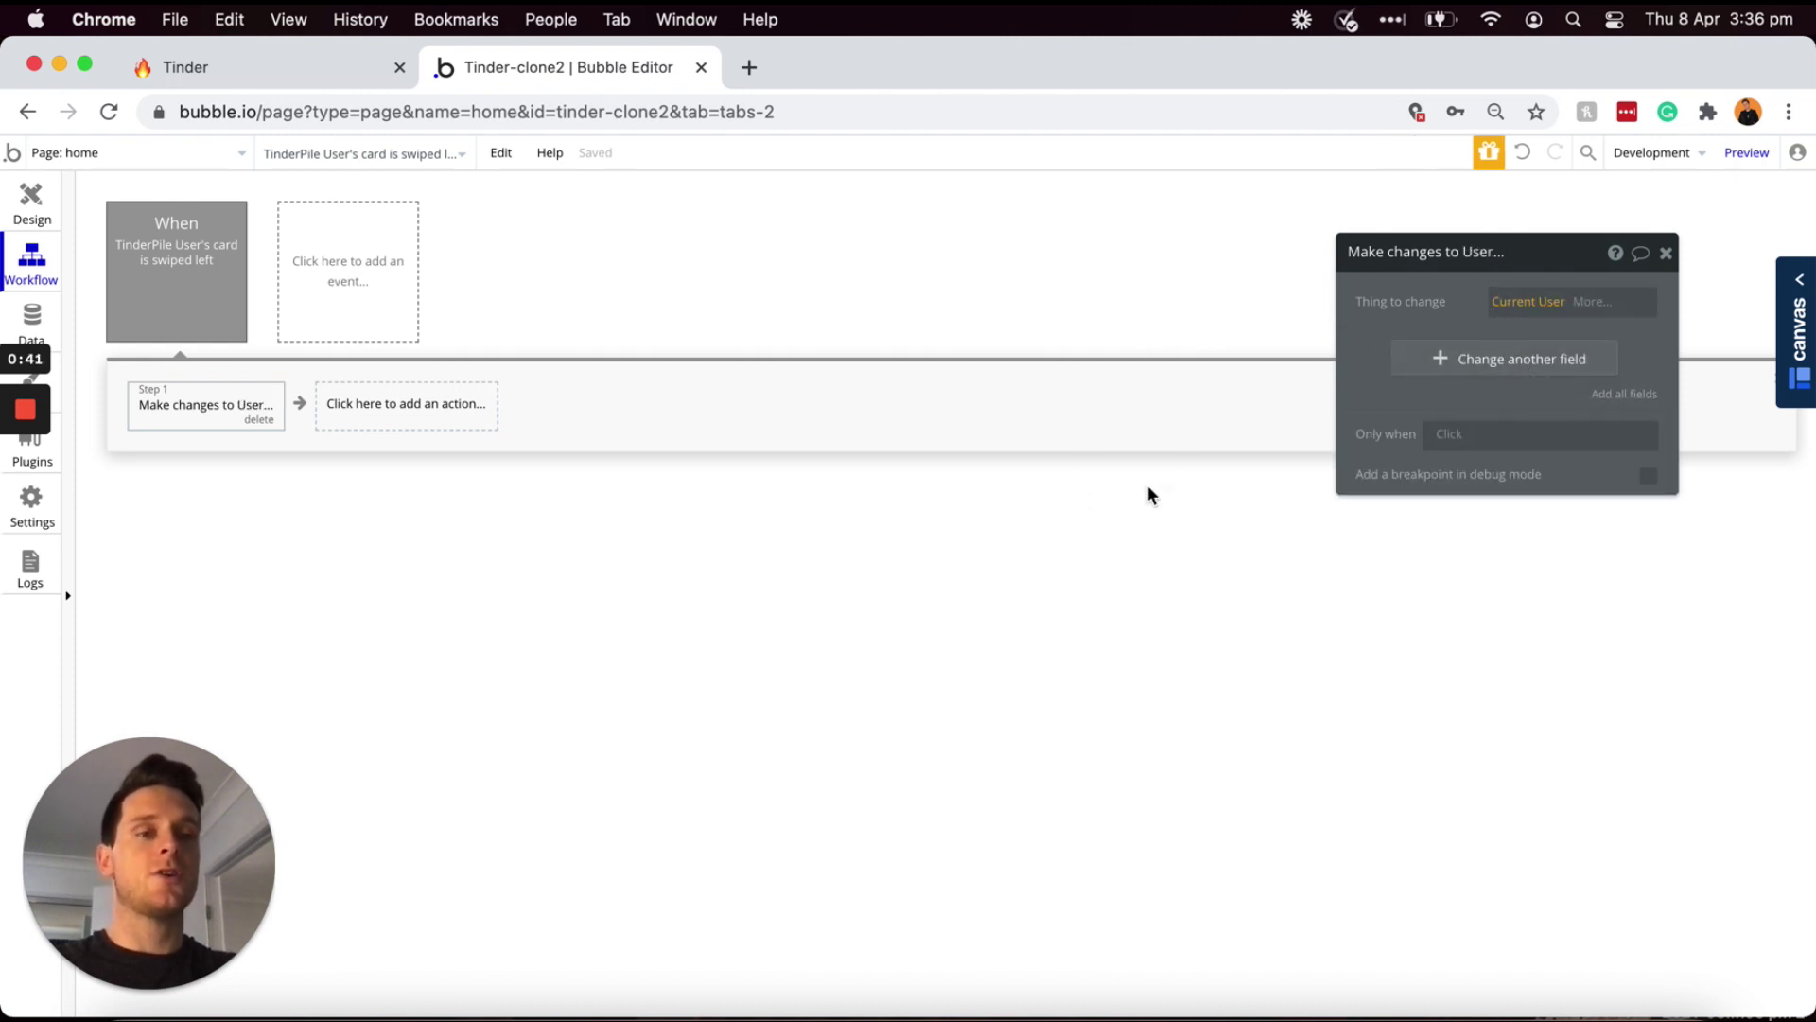
- In the swiped-left Make changes action, add TinderPile User's current slide to the Current User's Not-liked-users list
{"action": "left_click", "coordinate": [1430, 361]}
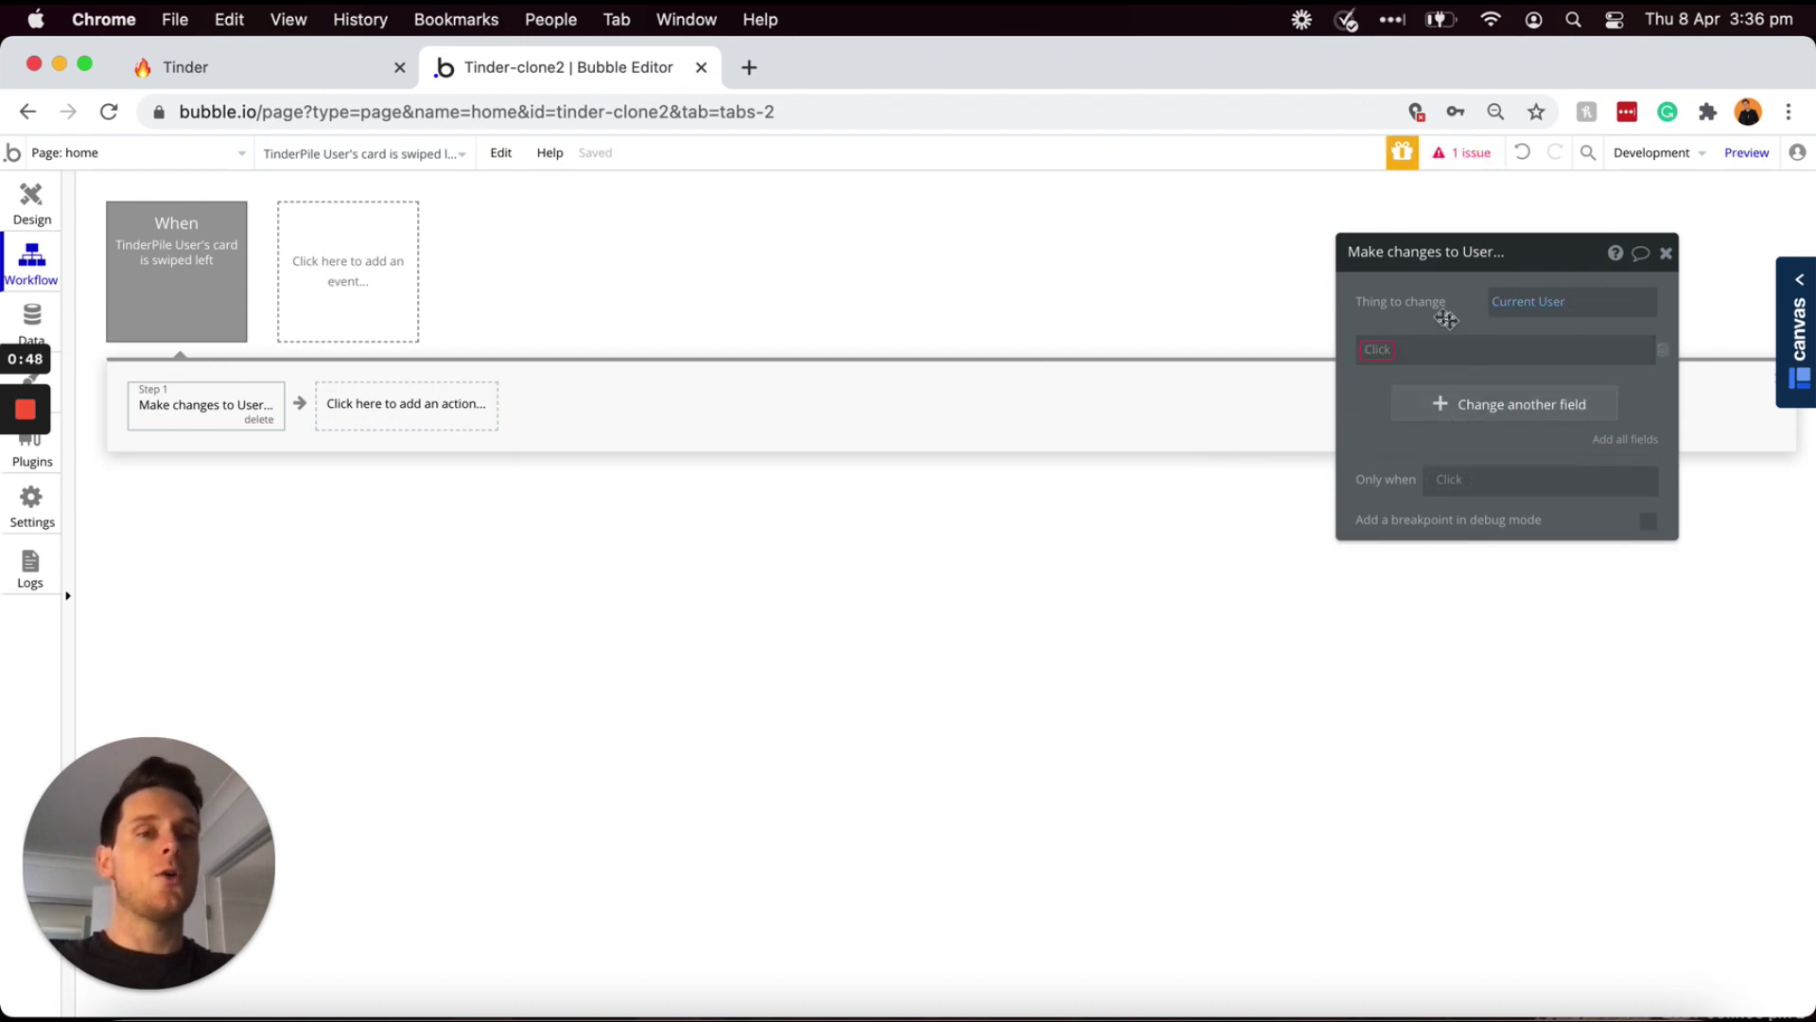
{"action": "left_click", "coordinate": [1379, 350]}
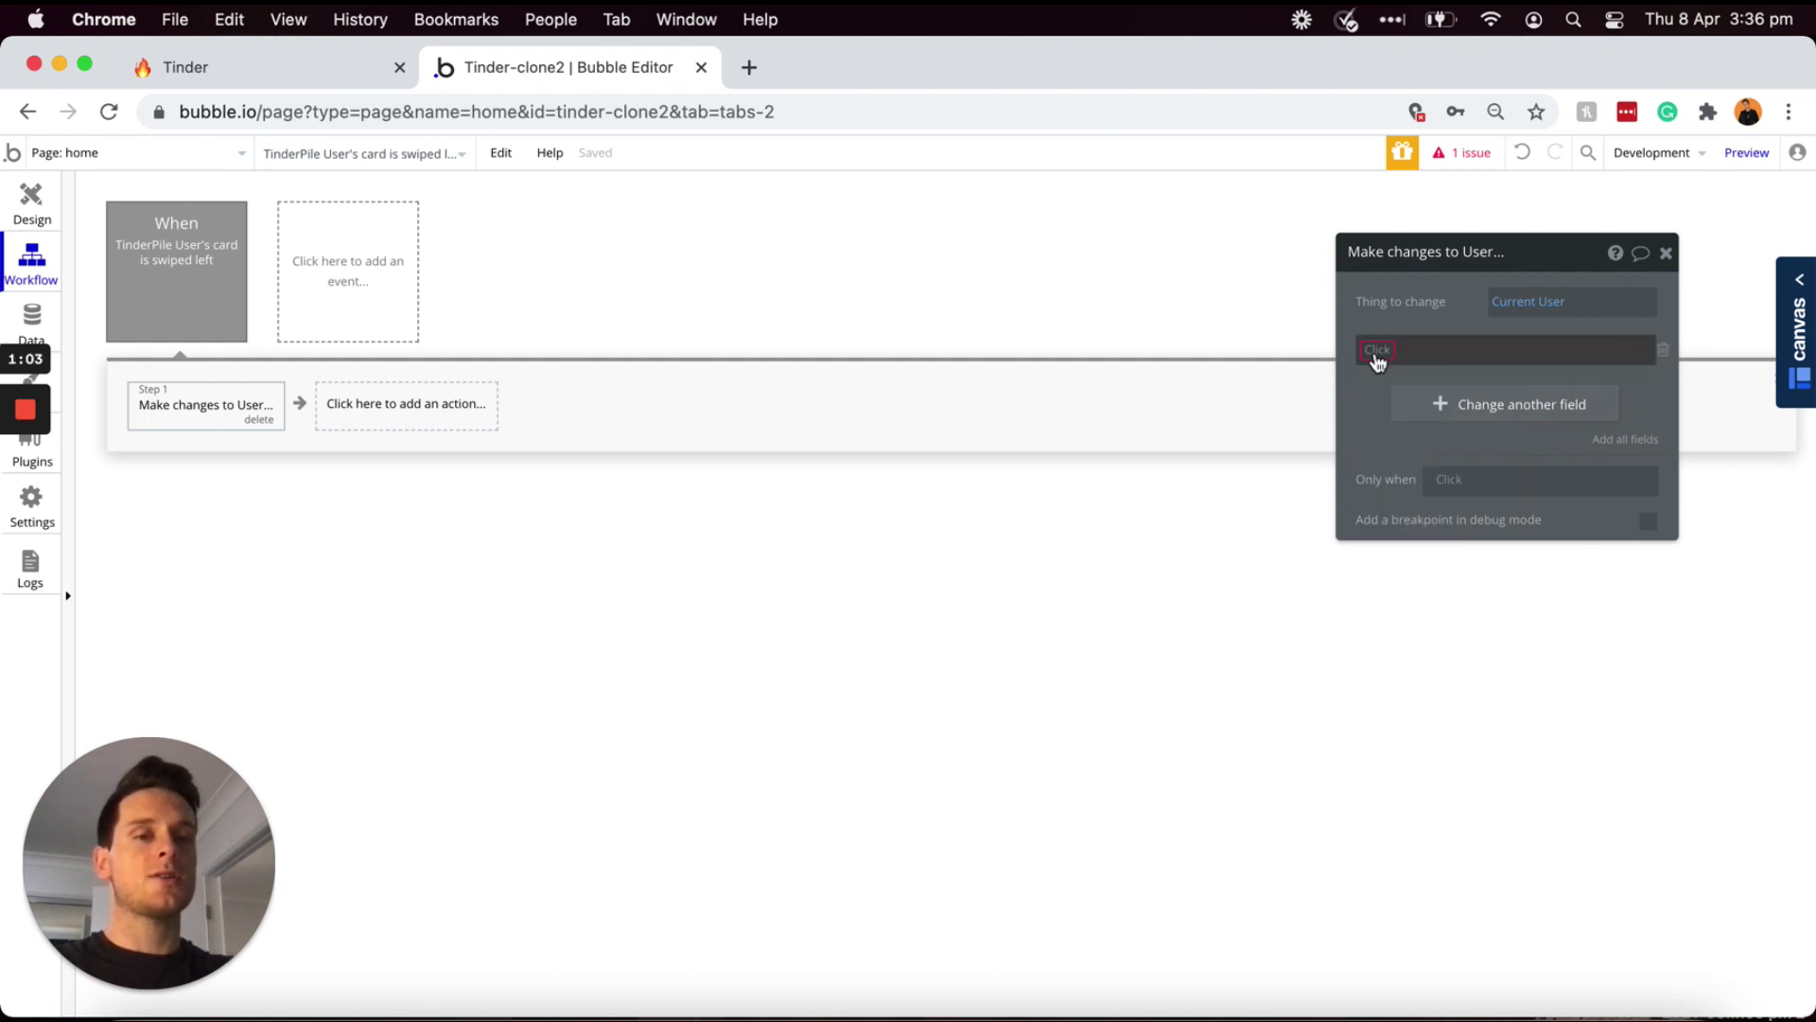
{"action": "left_click", "coordinate": [1379, 356]}
{"action": "scroll", "coordinate": [1419, 596], "scroll_direction": "down", "scroll_amount": 2}
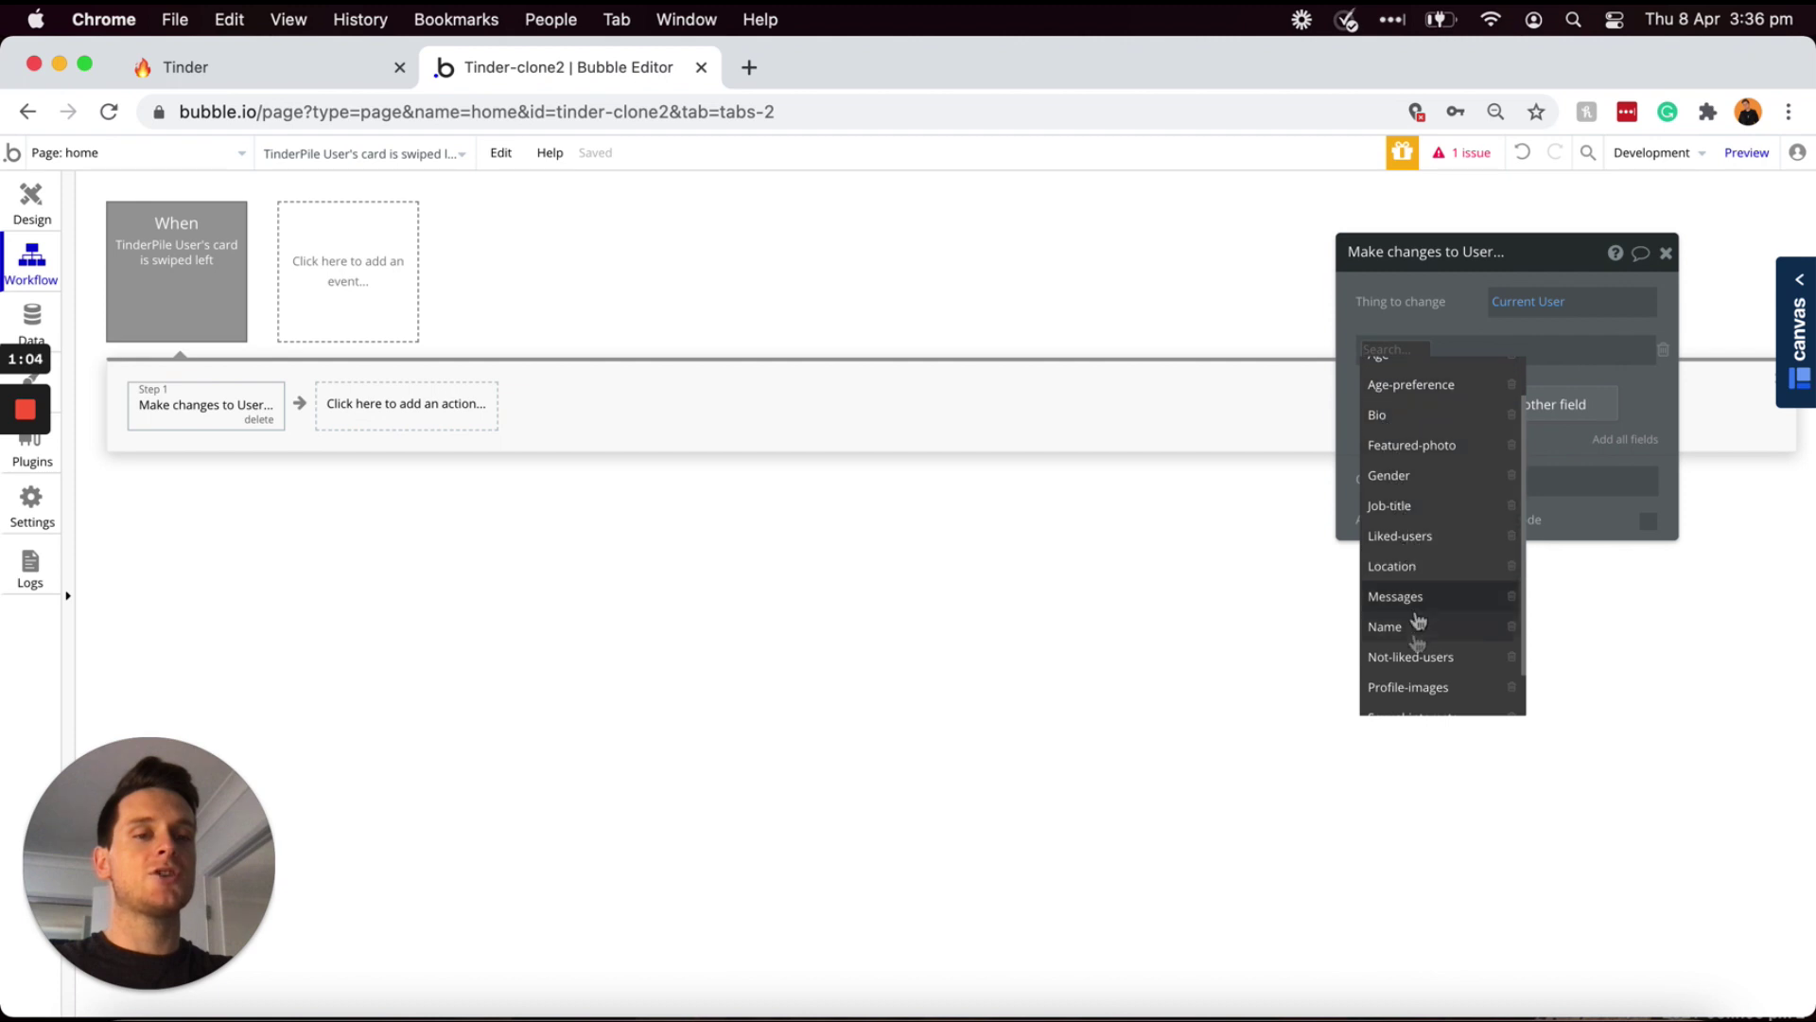
{"action": "left_click", "coordinate": [1408, 657]}
{"action": "left_click", "coordinate": [1467, 350]}
{"action": "left_click", "coordinate": [1468, 379]}
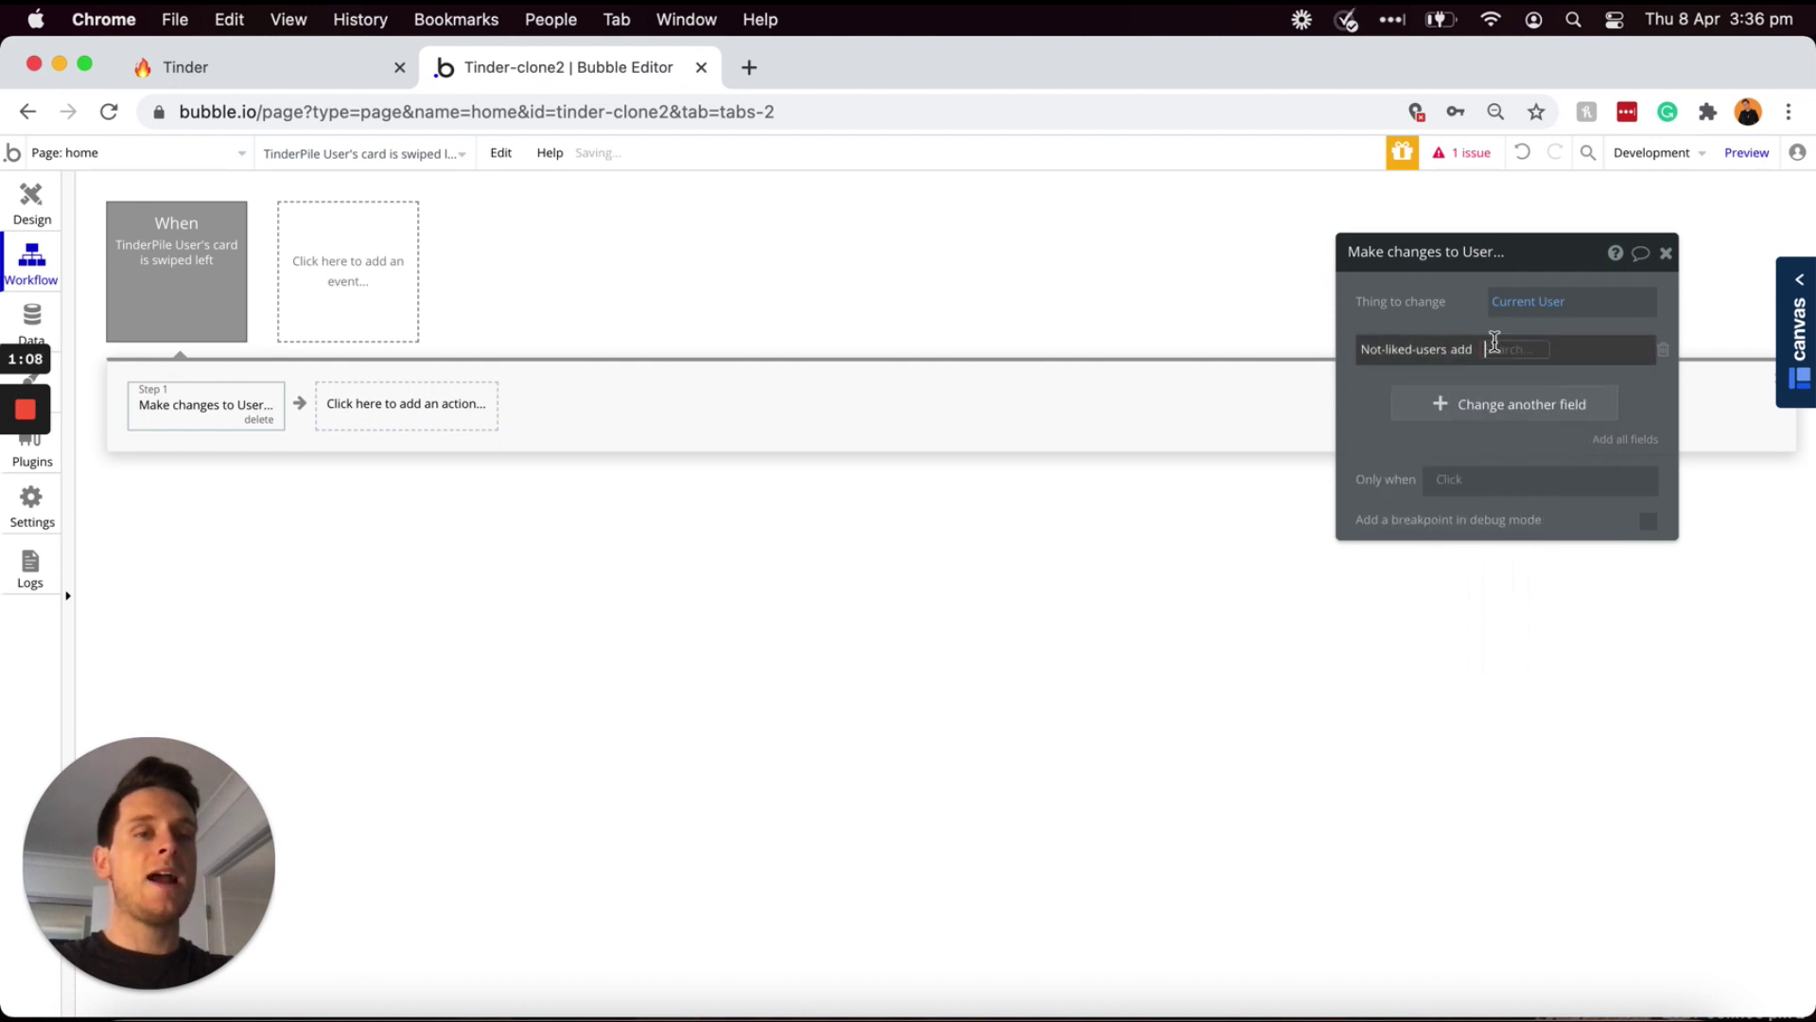
{"action": "left_click", "coordinate": [1491, 349]}
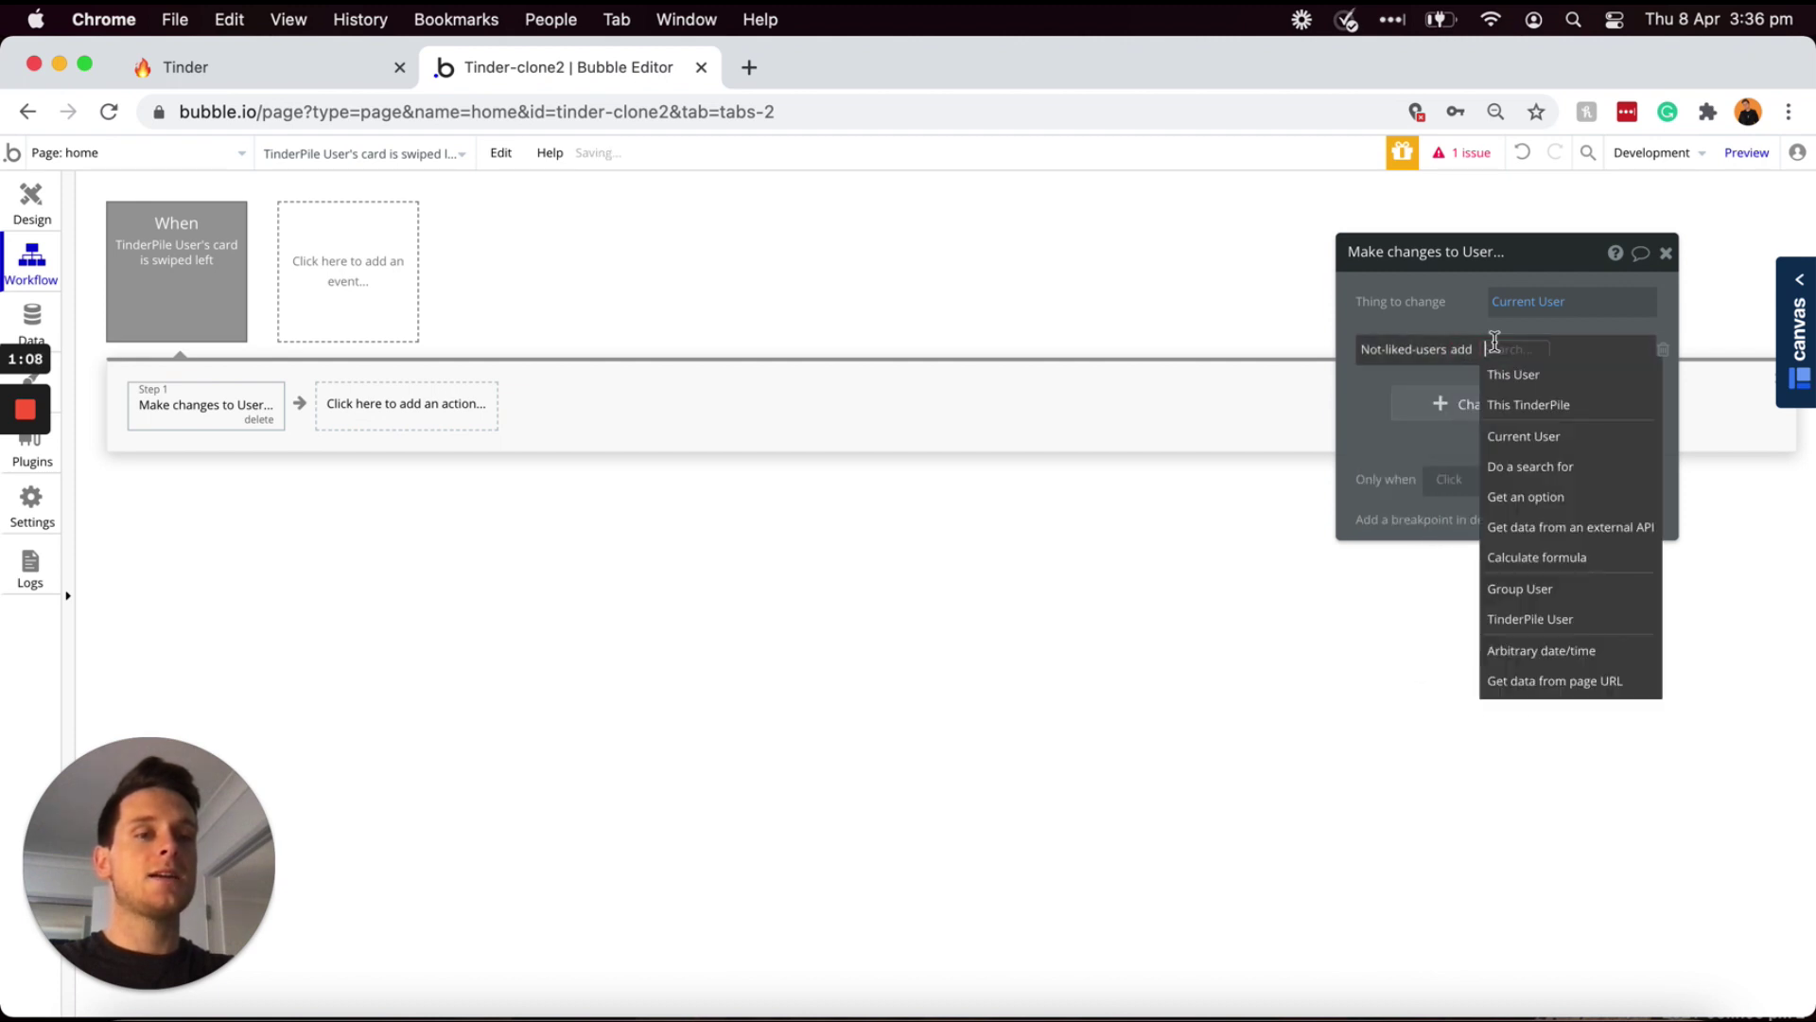
{"action": "left_click", "coordinate": [1518, 619]}
{"action": "left_click", "coordinate": [1600, 378]}
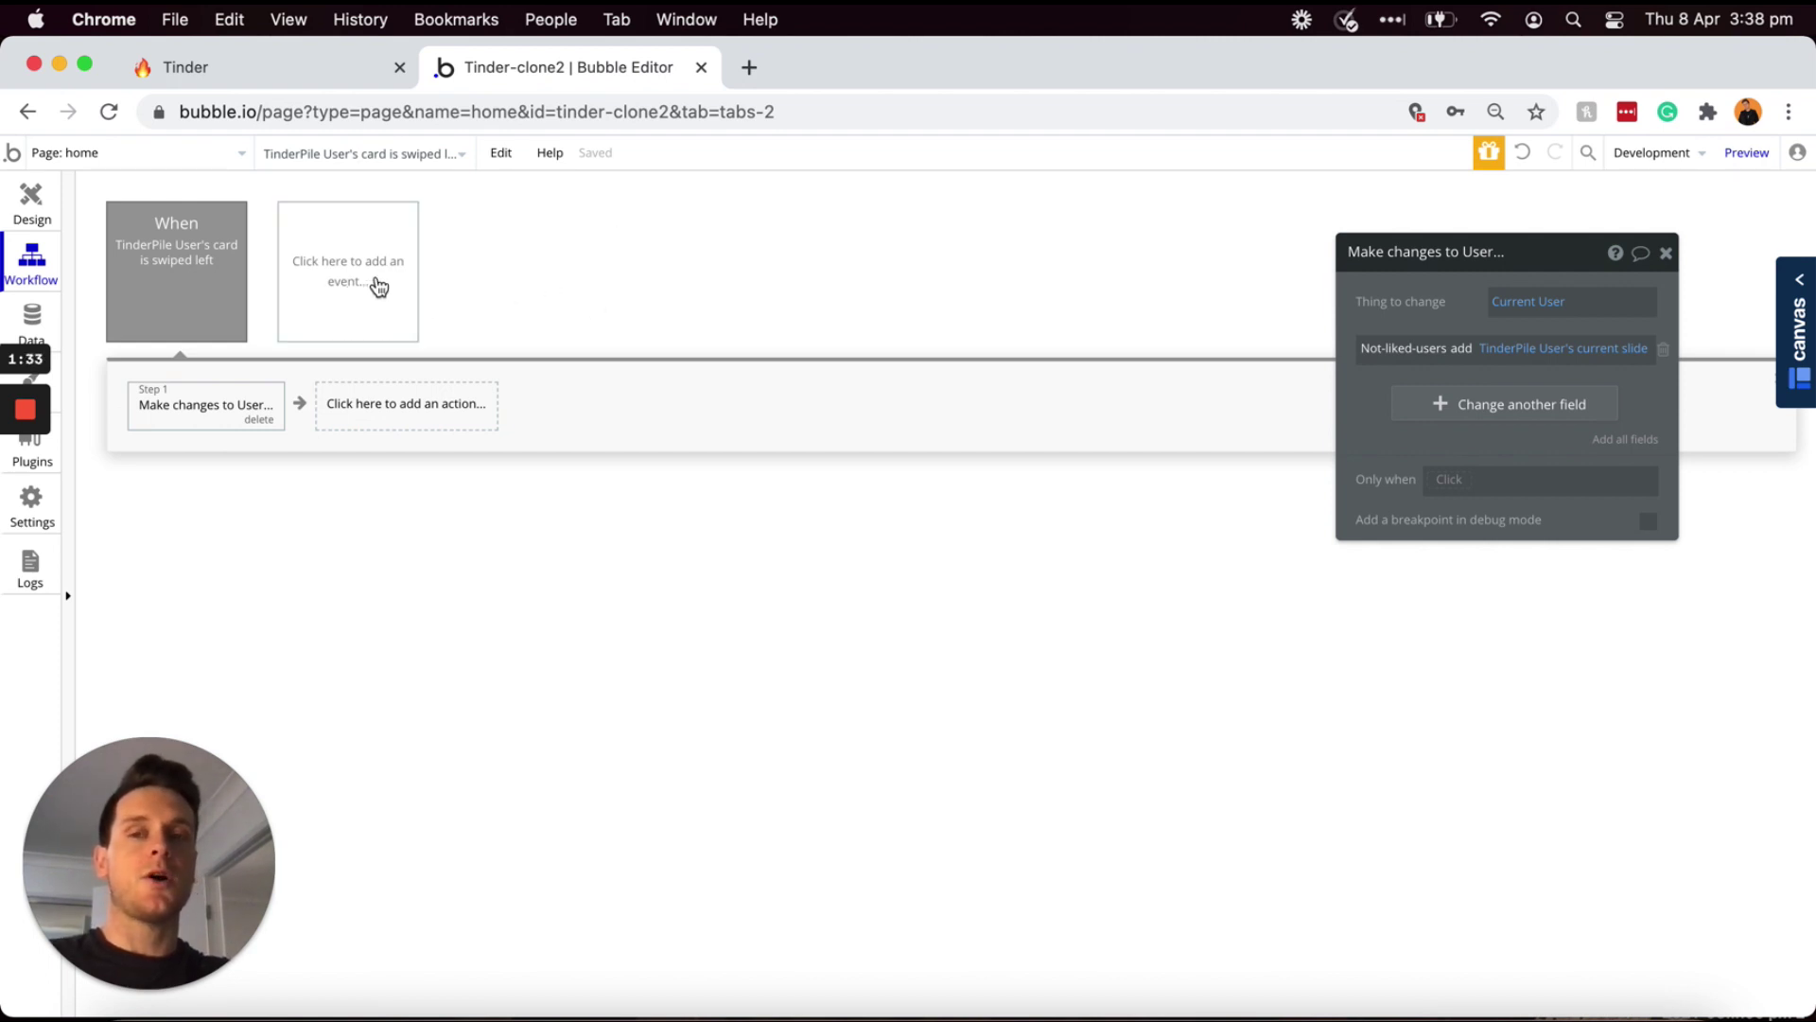
- Create a workflow event for when a card of the TinderPile User element is swiped right
{"action": "left_click", "coordinate": [344, 273]}
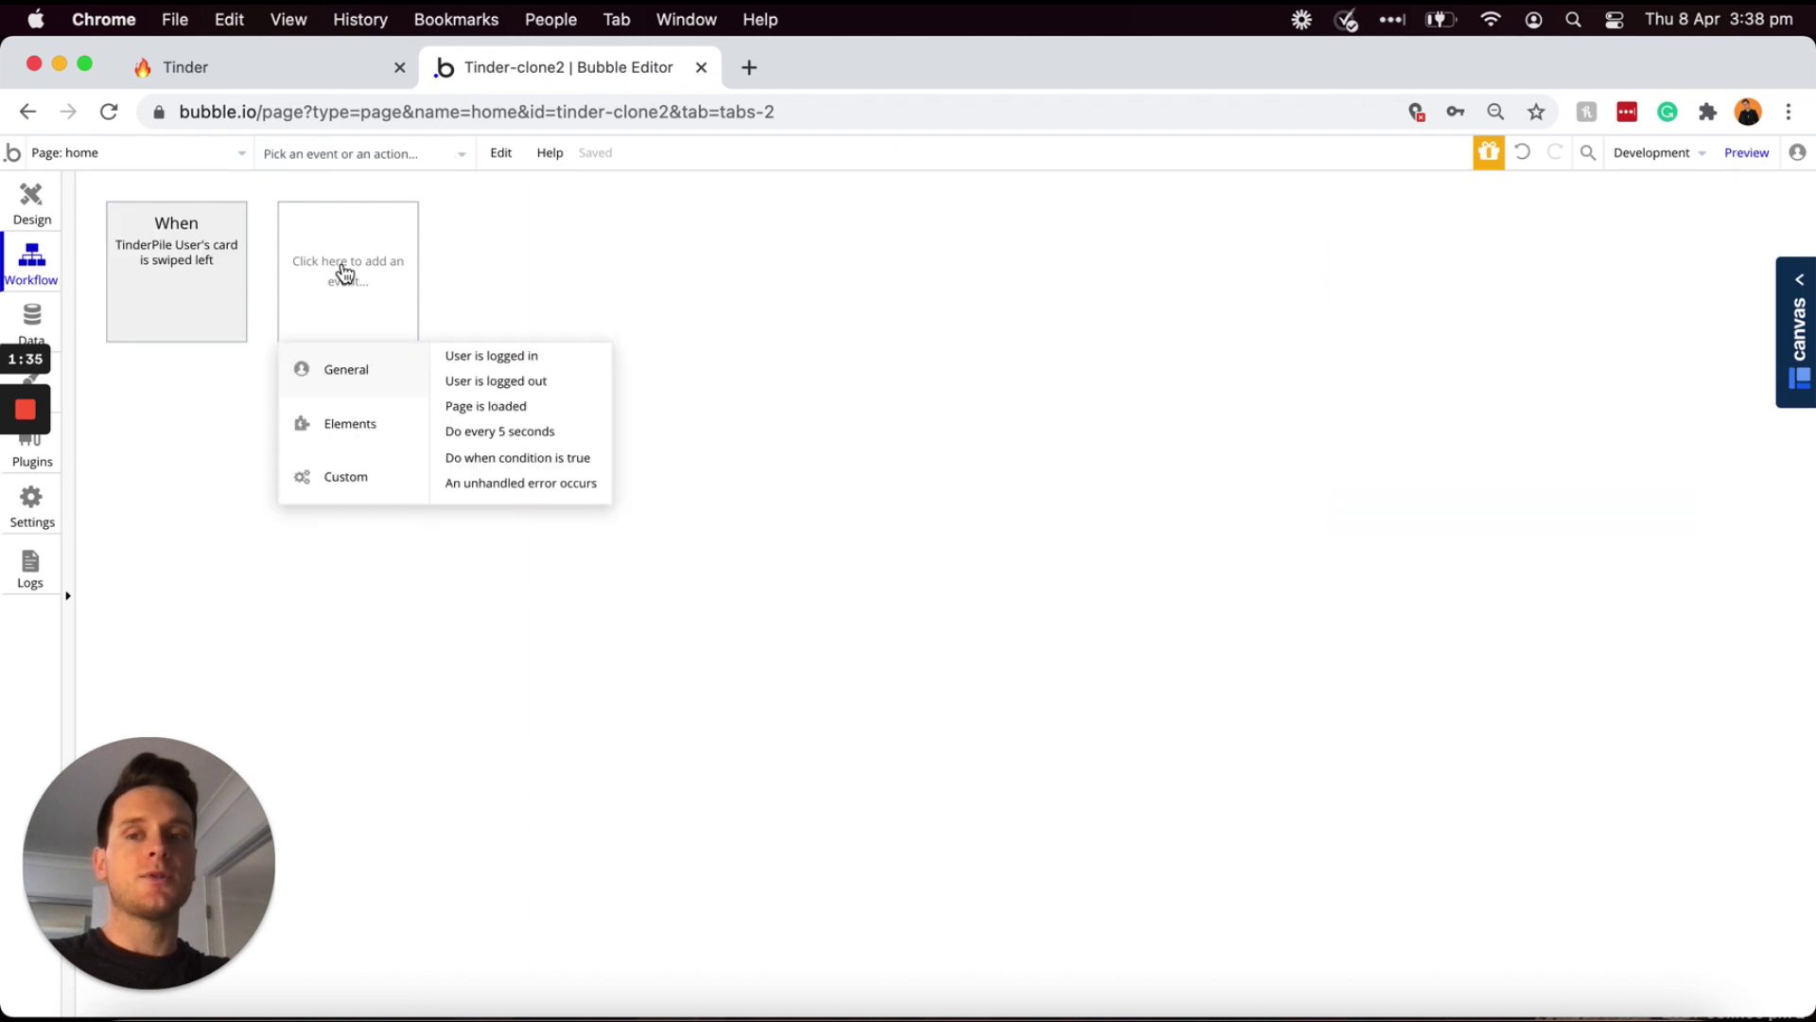
{"action": "mouse_move", "coordinate": [335, 428]}
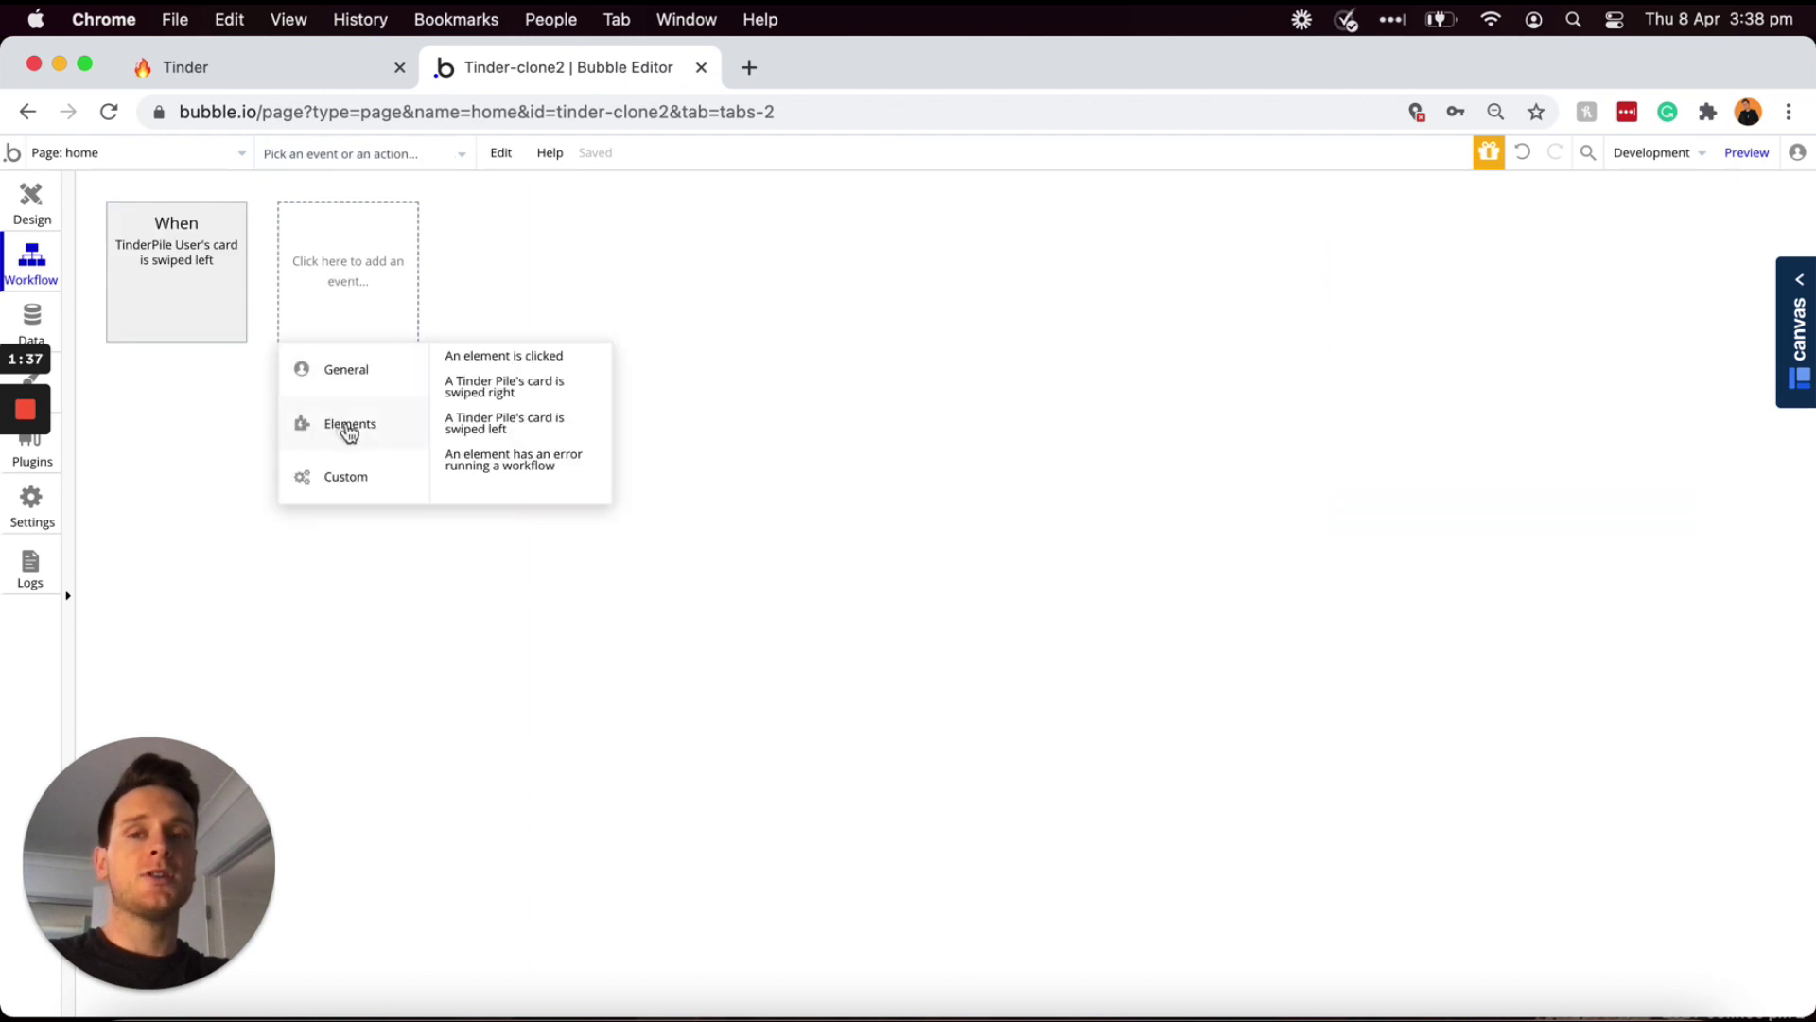
{"action": "left_click", "coordinate": [554, 389]}
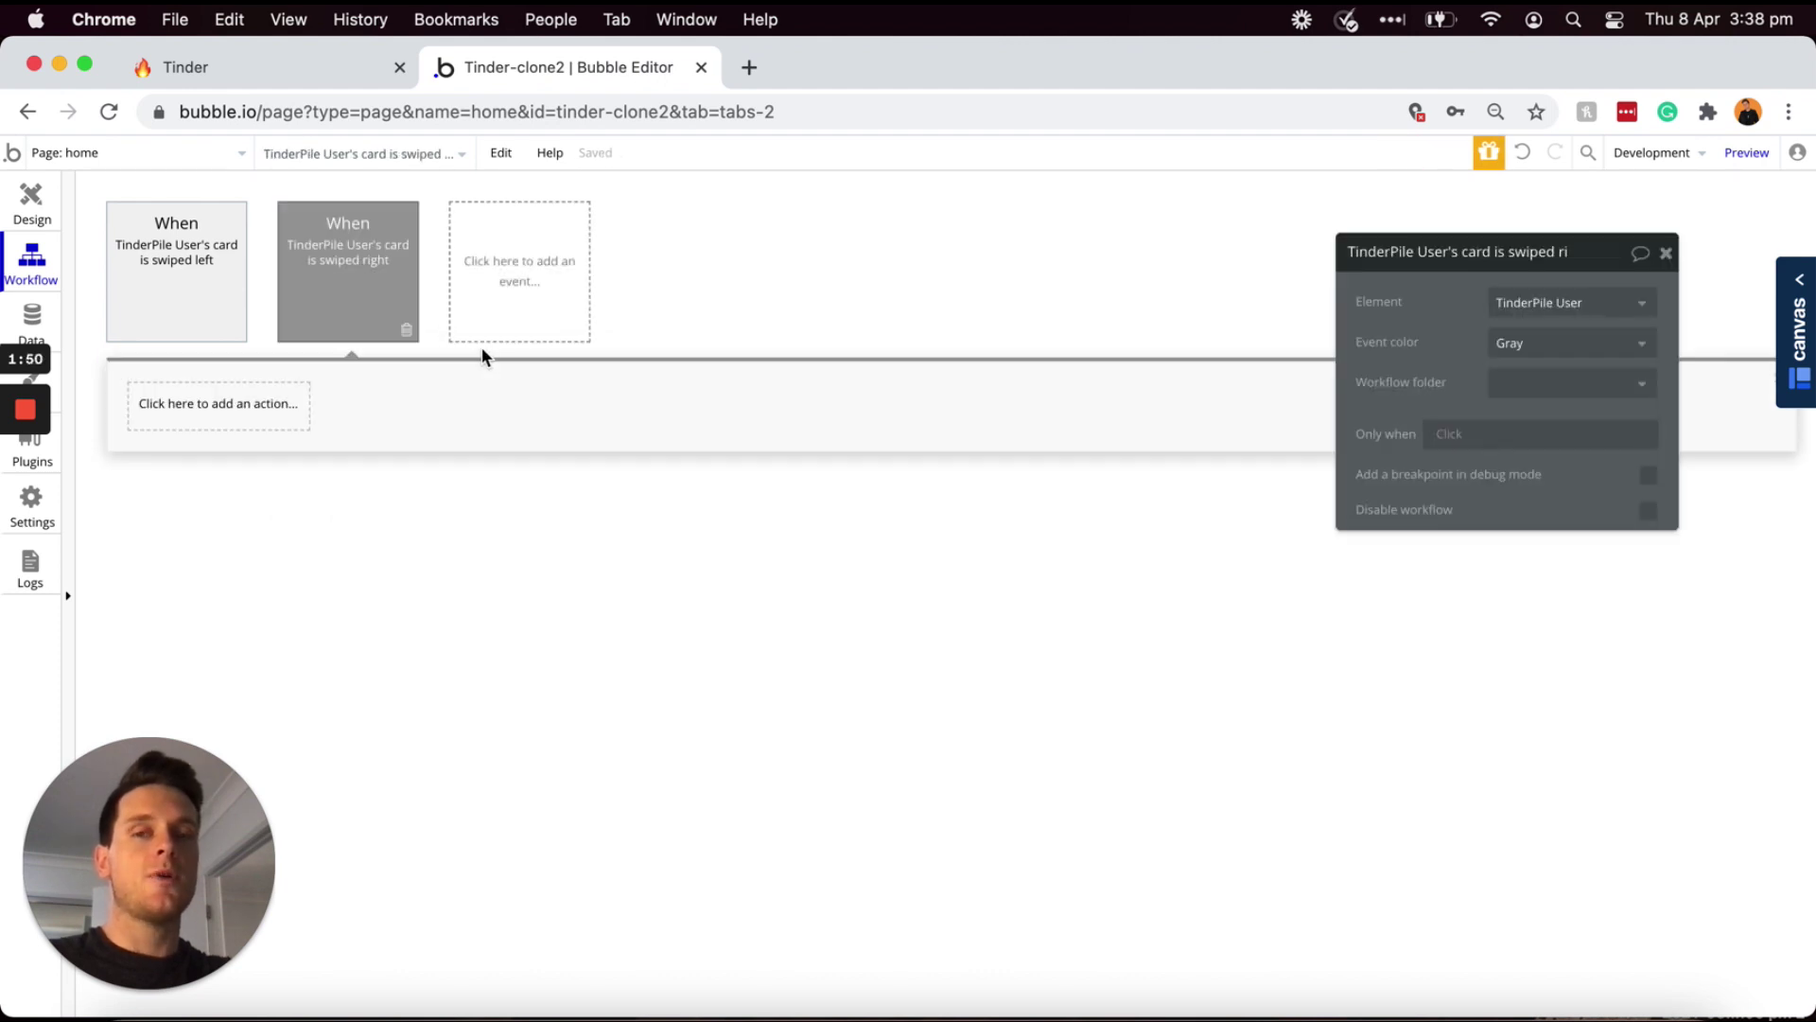
- Add a Make changes to thing action to the swiped-right event, with Current User as the thing to change
{"action": "left_click", "coordinate": [251, 412]}
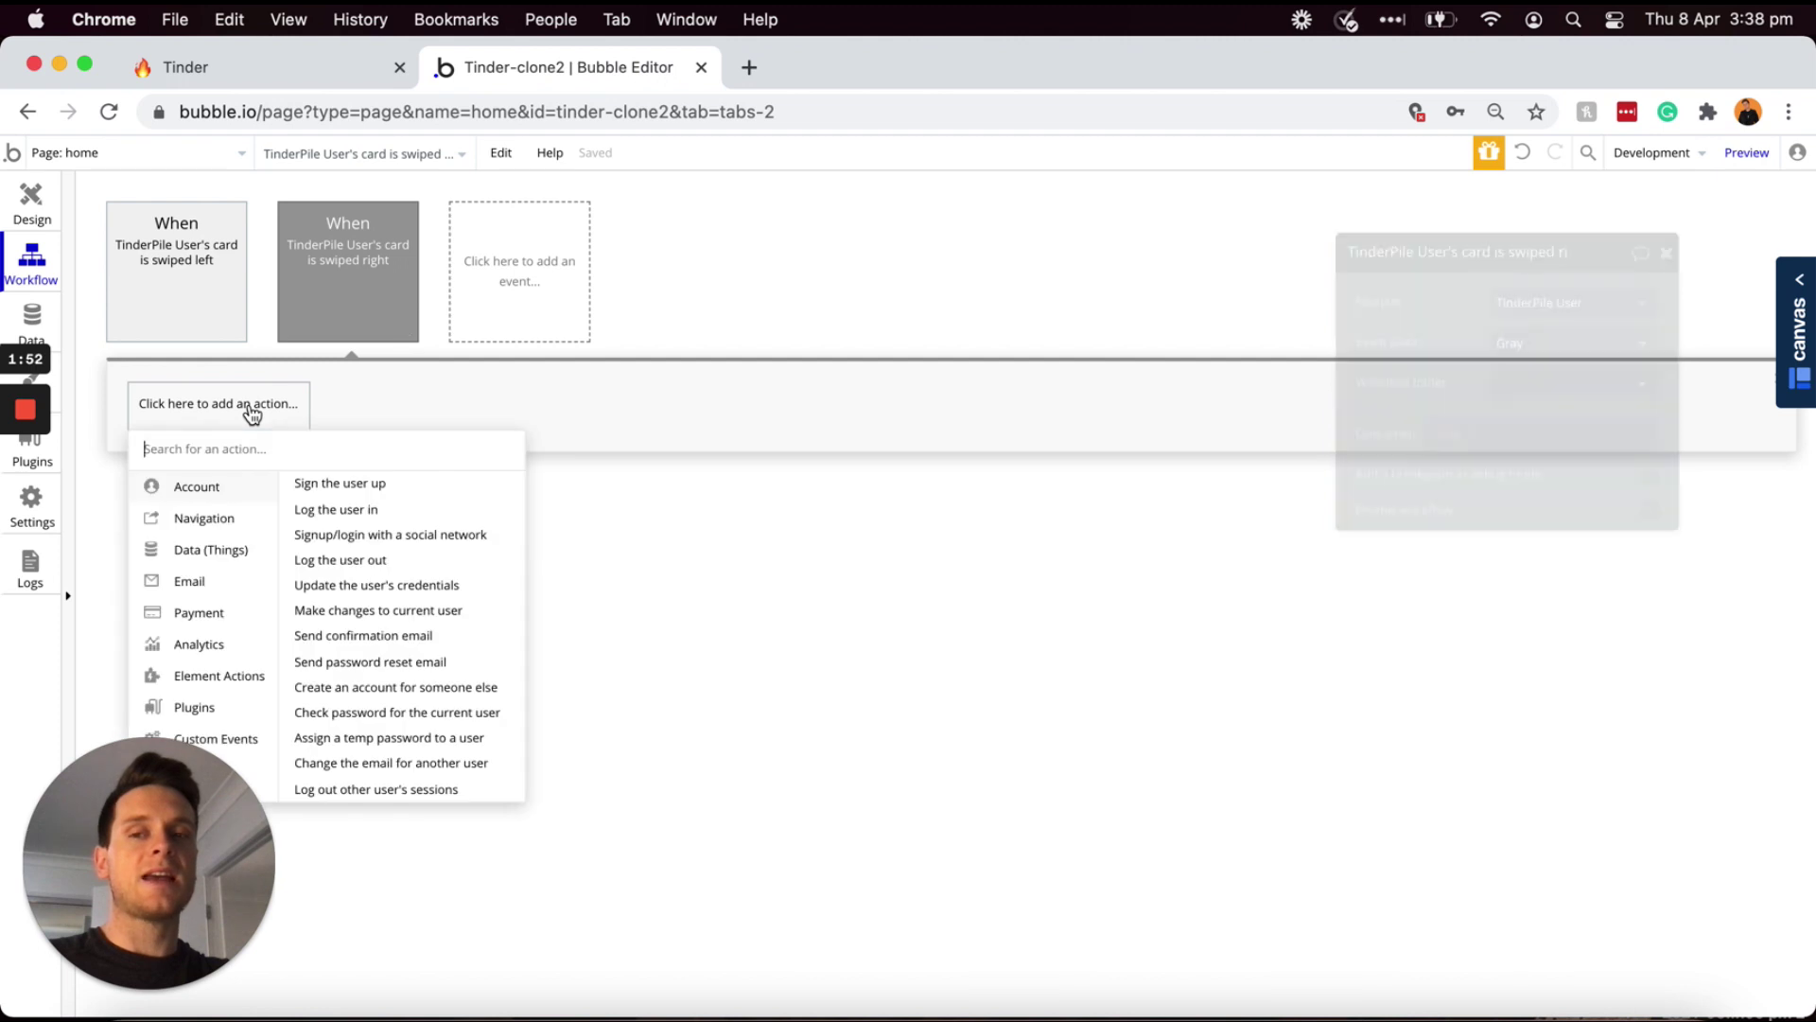
{"action": "mouse_move", "coordinate": [210, 554]}
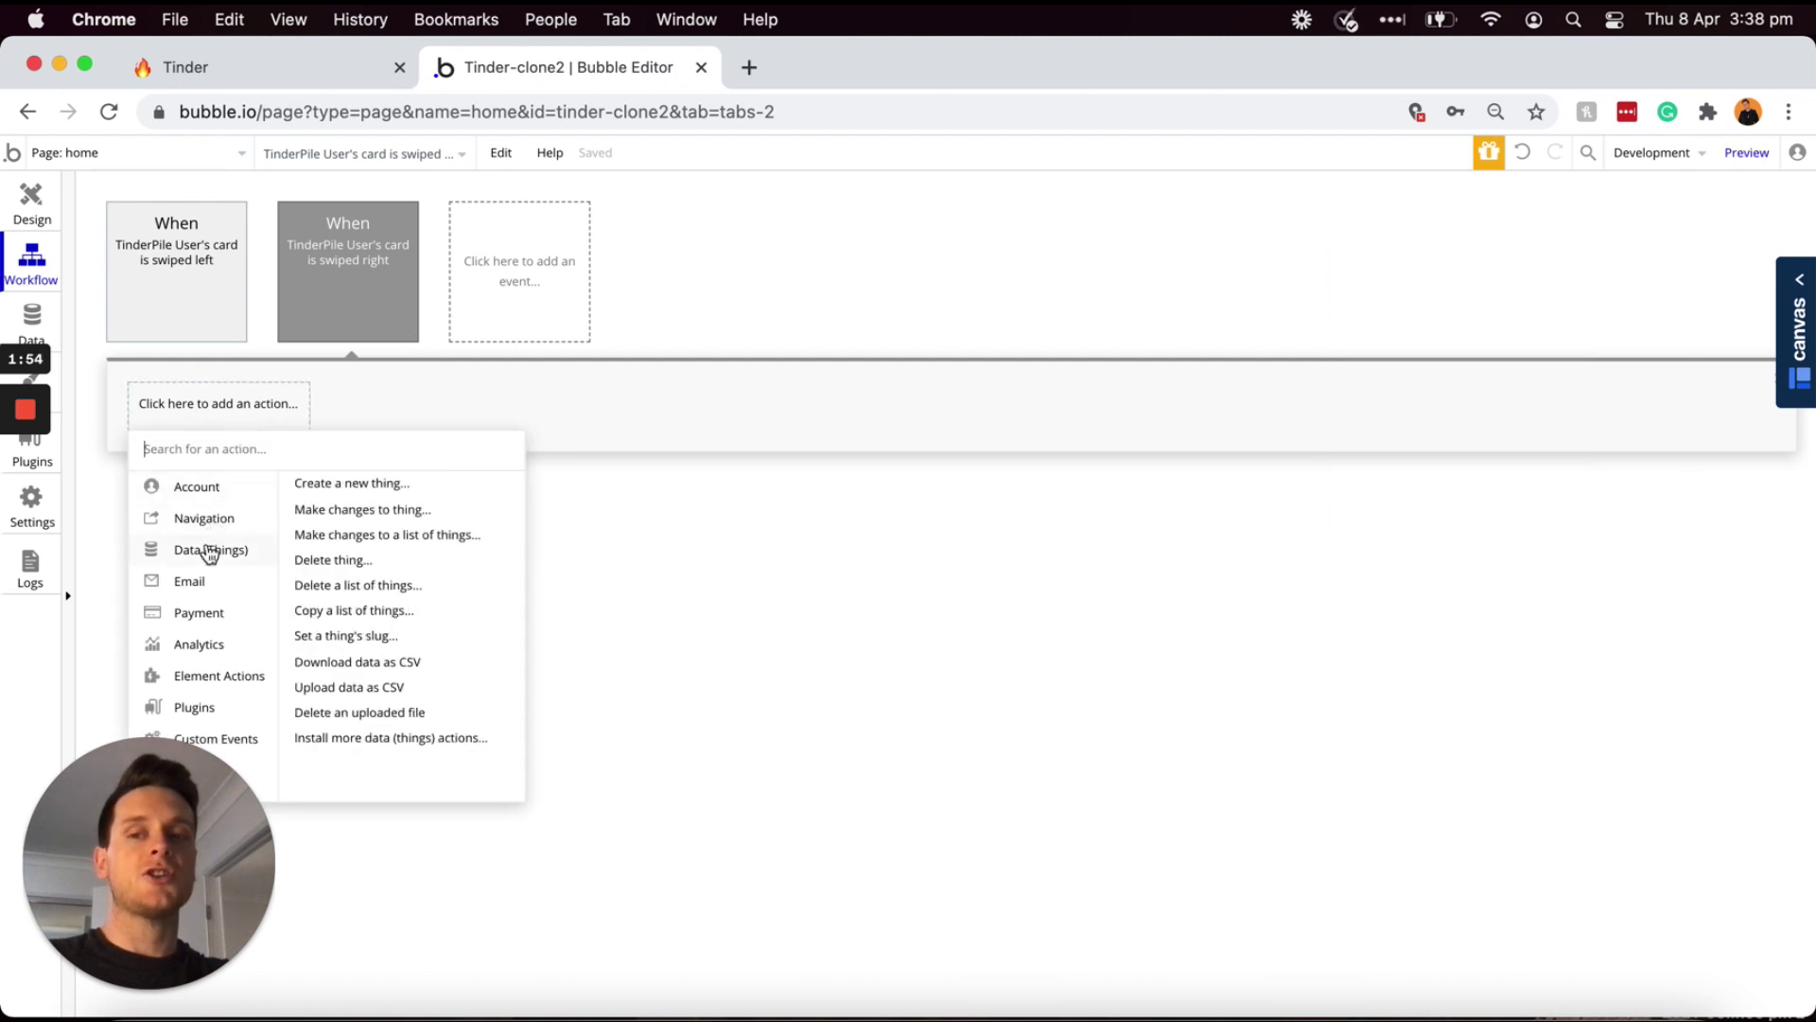
{"action": "left_click", "coordinate": [359, 514]}
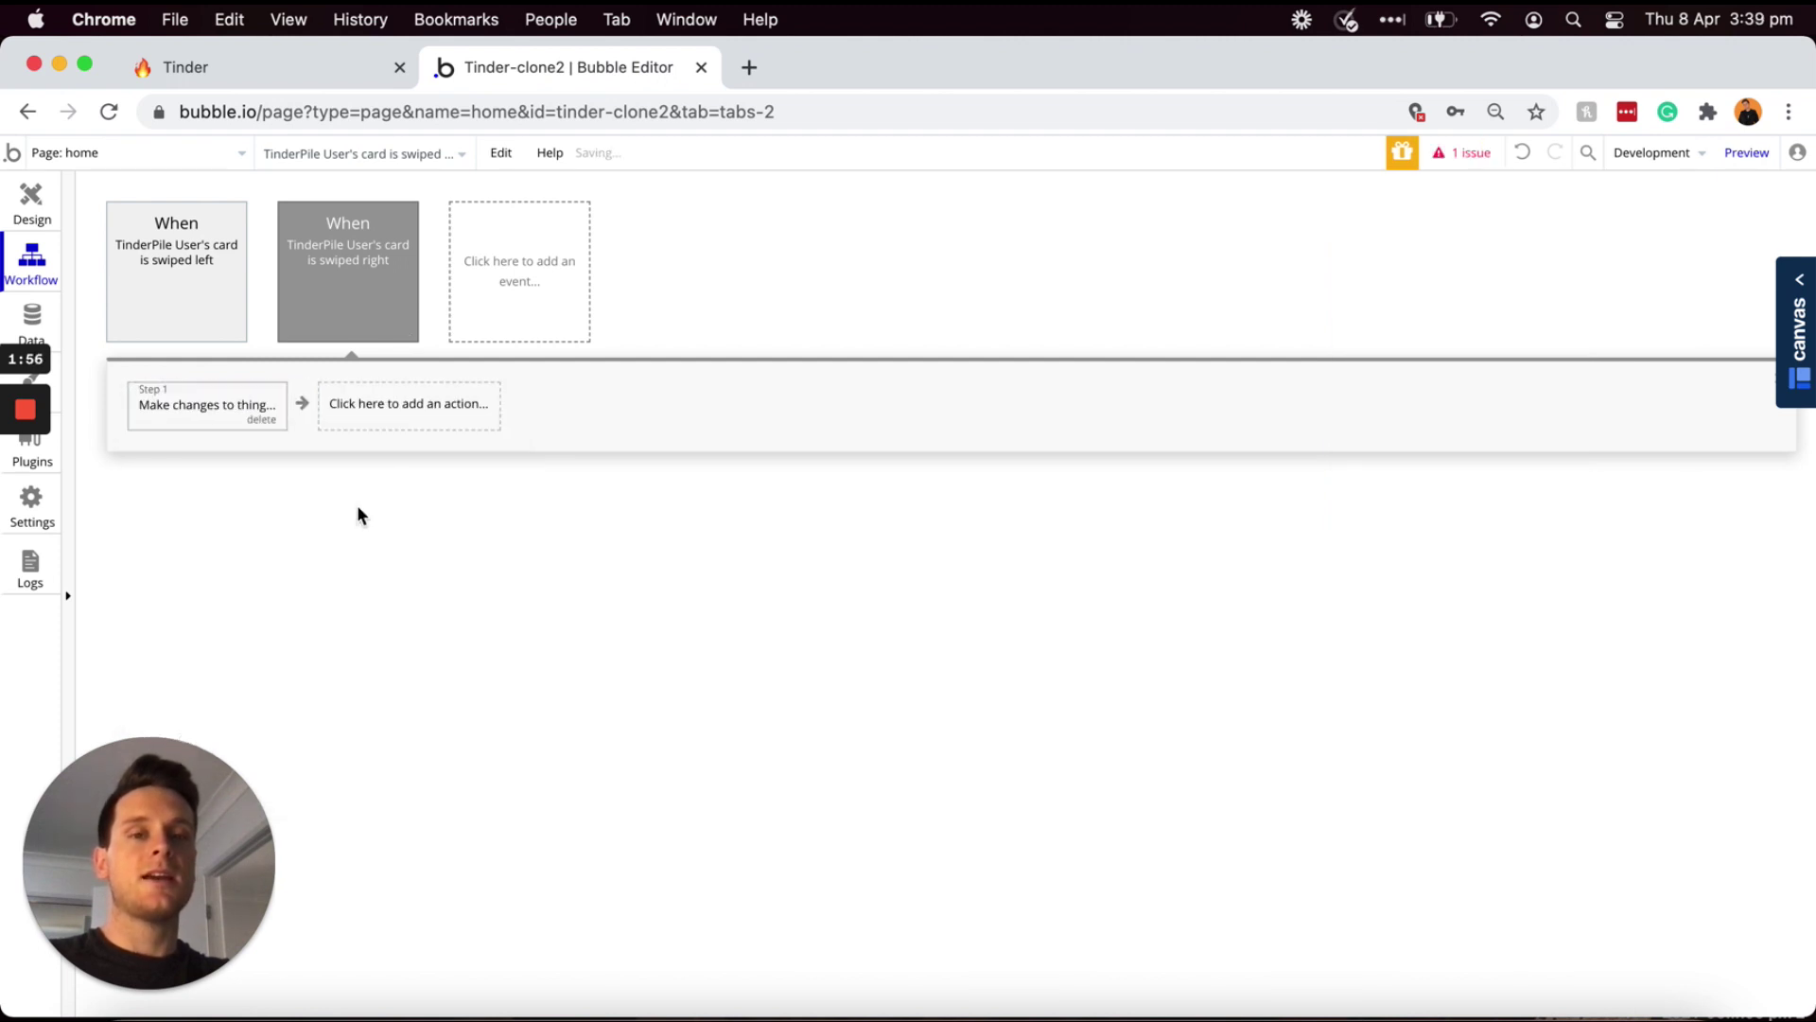
{"action": "left_click", "coordinate": [1524, 303]}
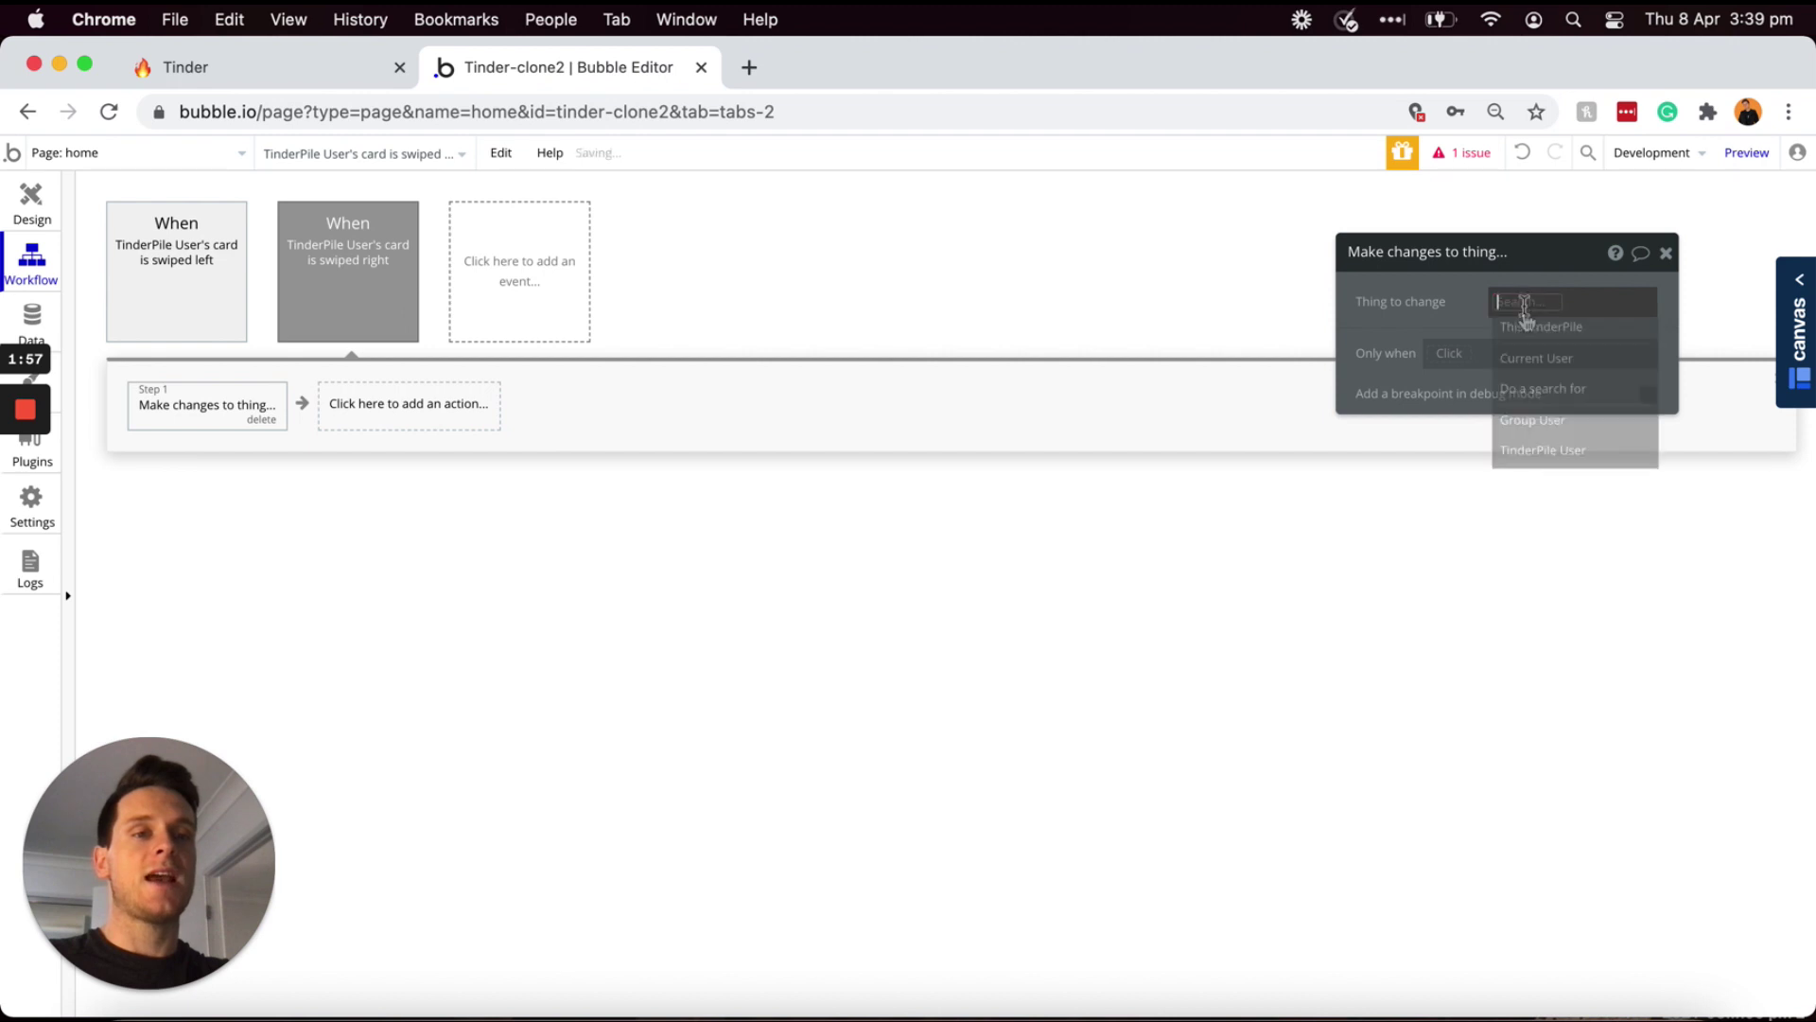
{"action": "left_click", "coordinate": [1508, 357]}
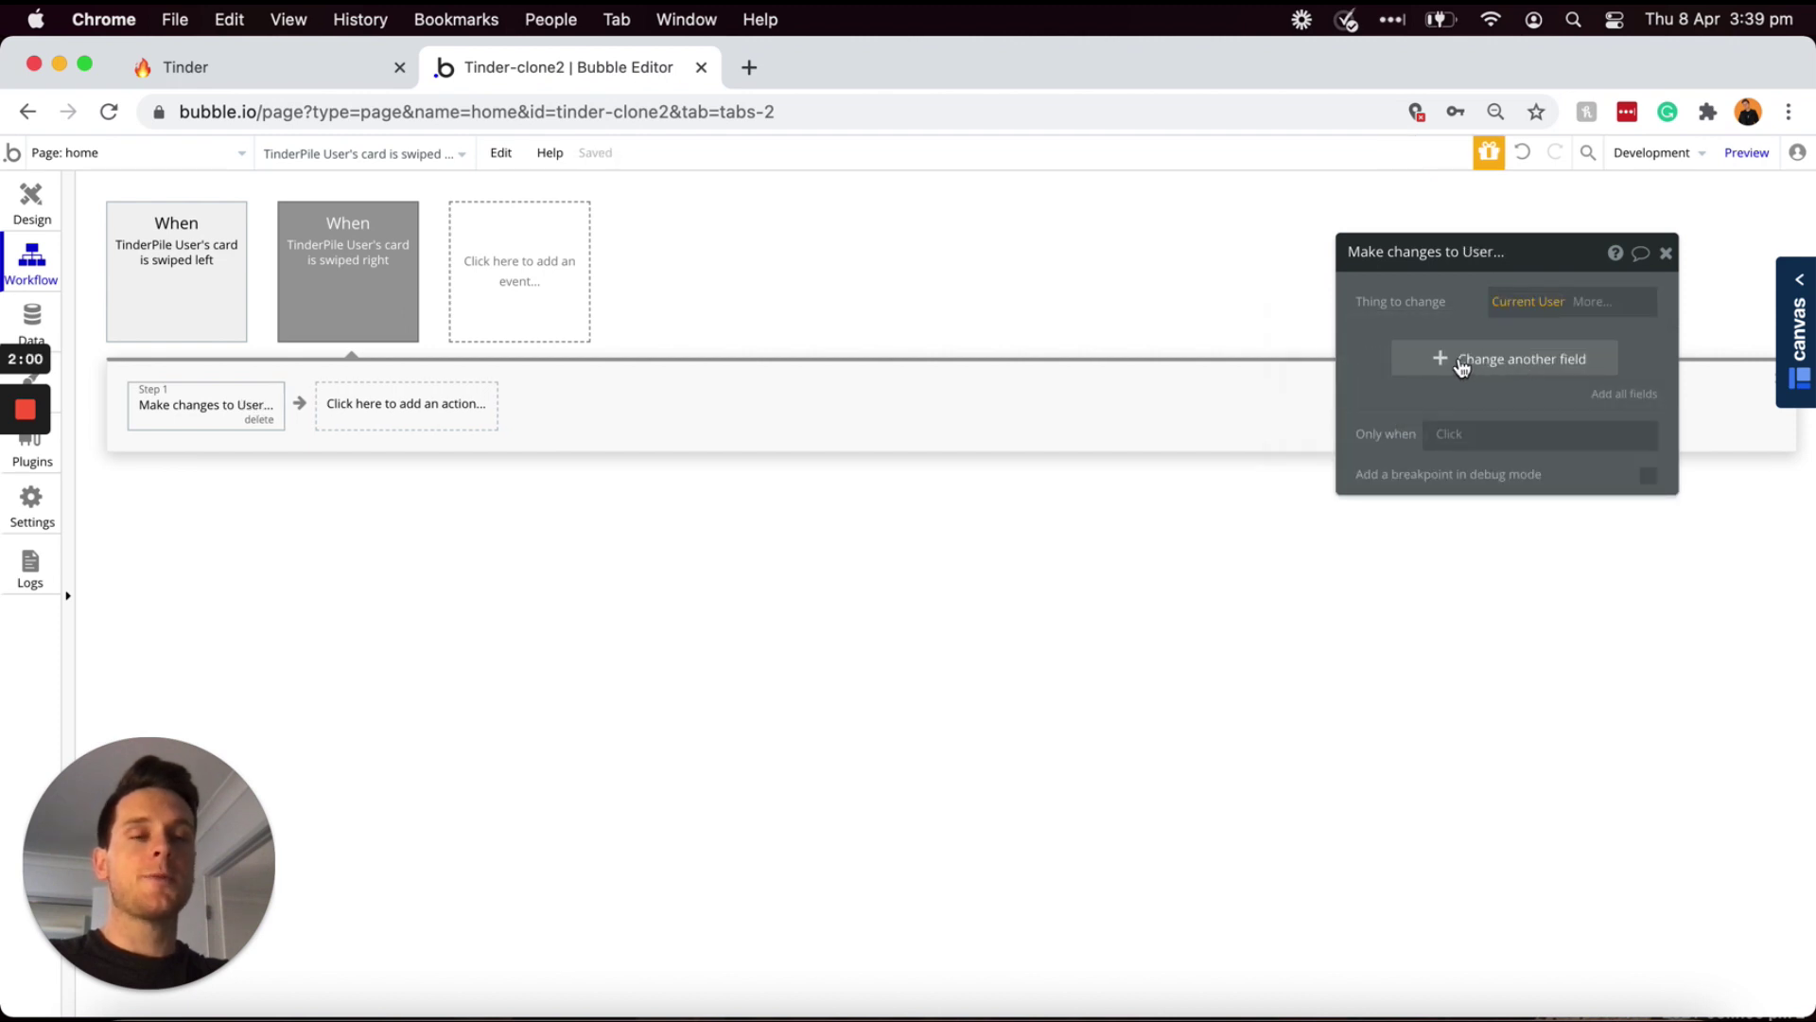
- In the swiped-right Make changes action, add TinderPile User's current slide to the Current User's Liked-users list
{"action": "left_click", "coordinate": [1462, 367]}
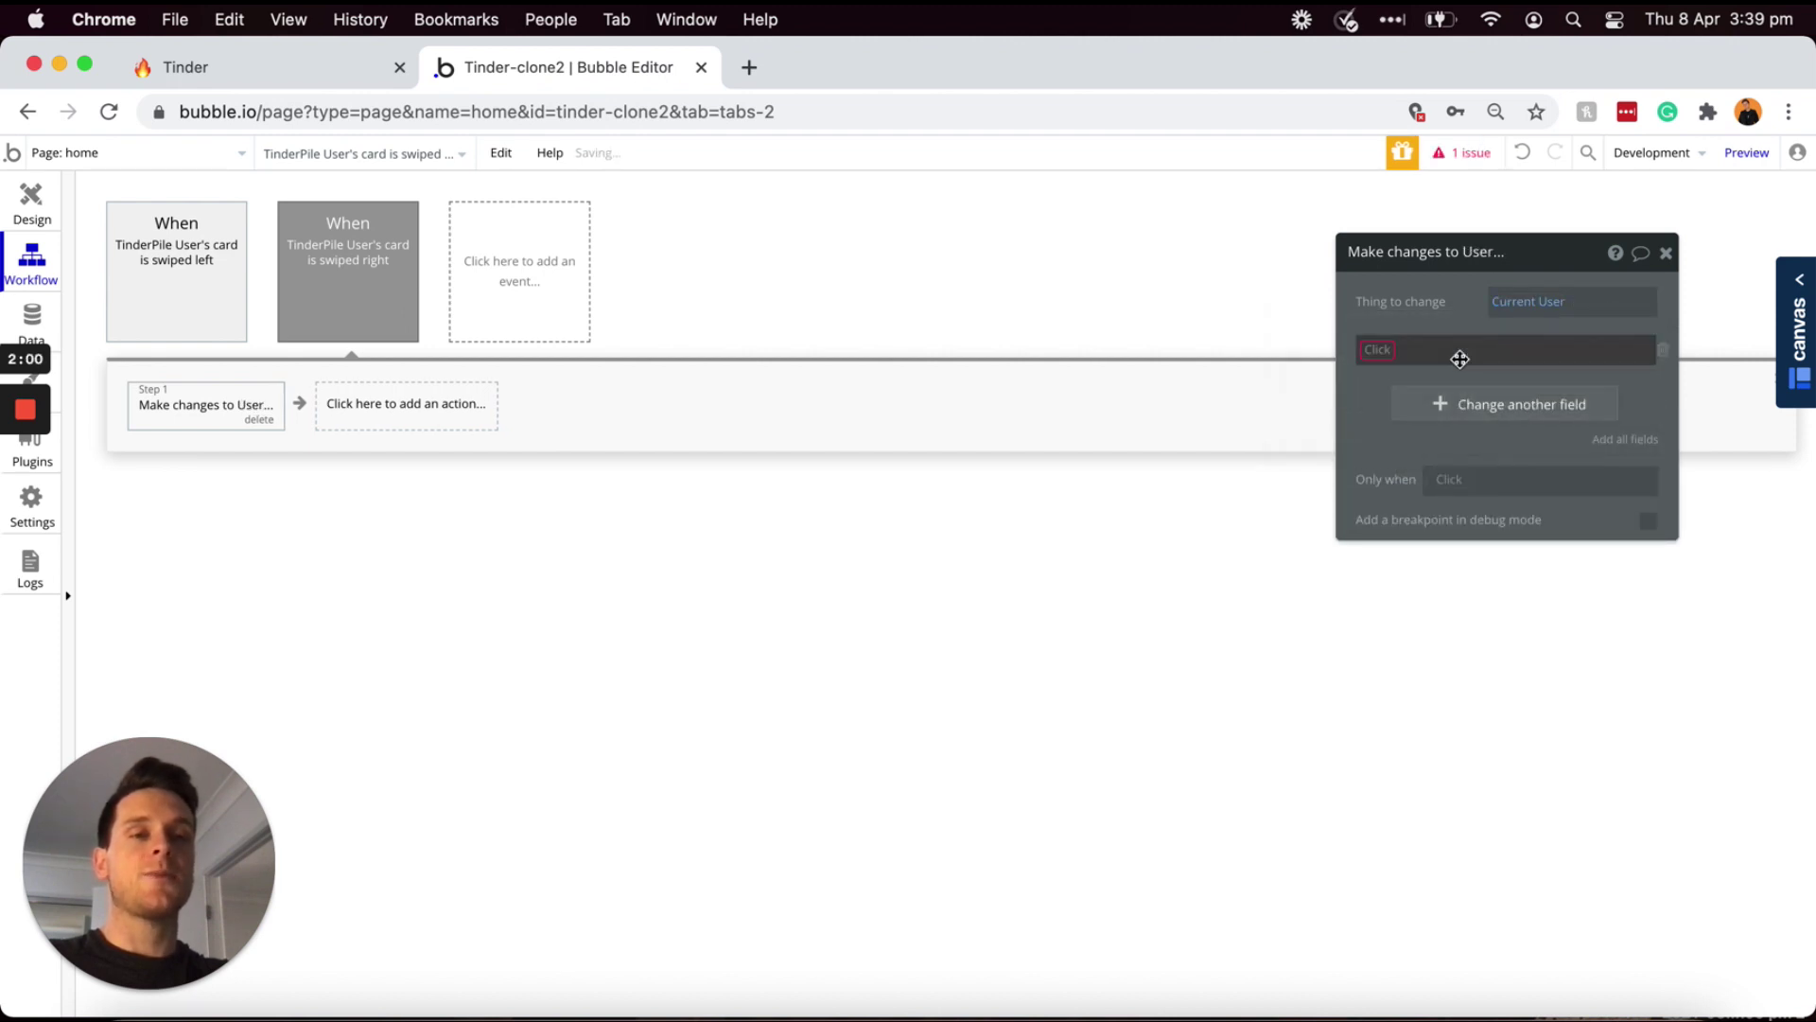
{"action": "left_click", "coordinate": [1377, 352]}
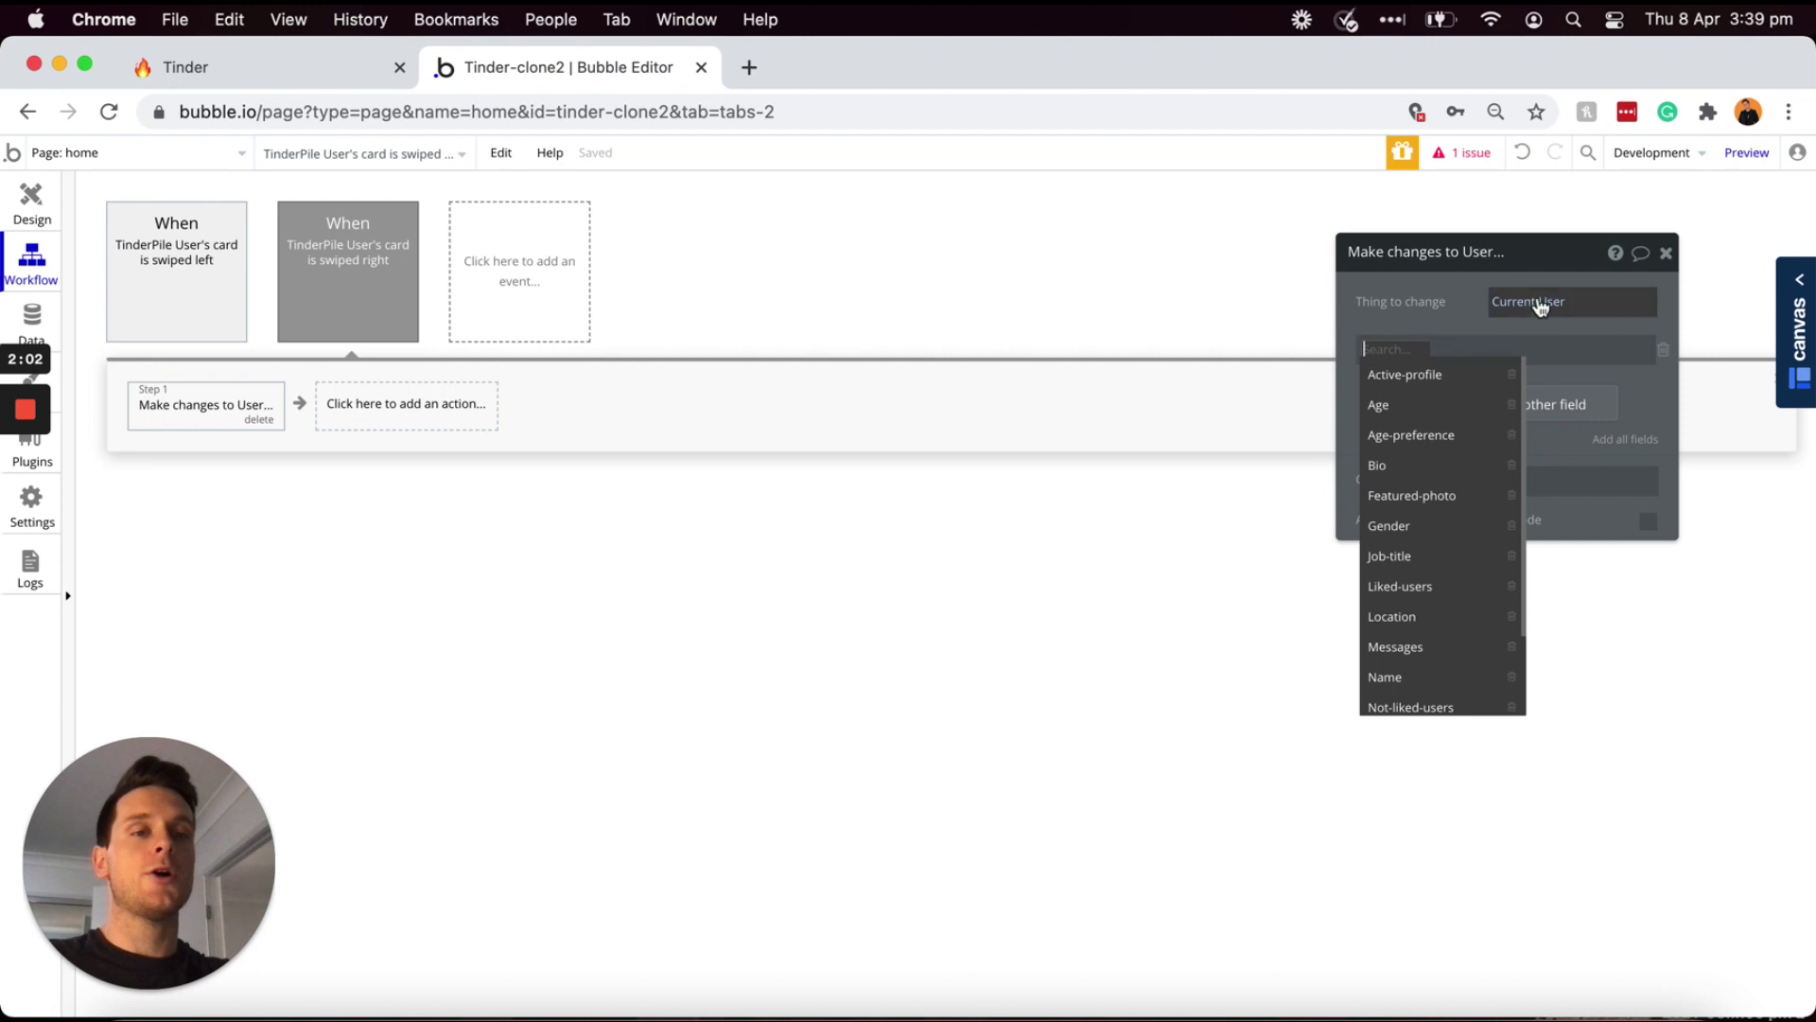
{"action": "left_click", "coordinate": [1398, 588]}
{"action": "left_click", "coordinate": [1451, 355]}
{"action": "left_click", "coordinate": [1453, 371]}
{"action": "left_click", "coordinate": [1473, 351]}
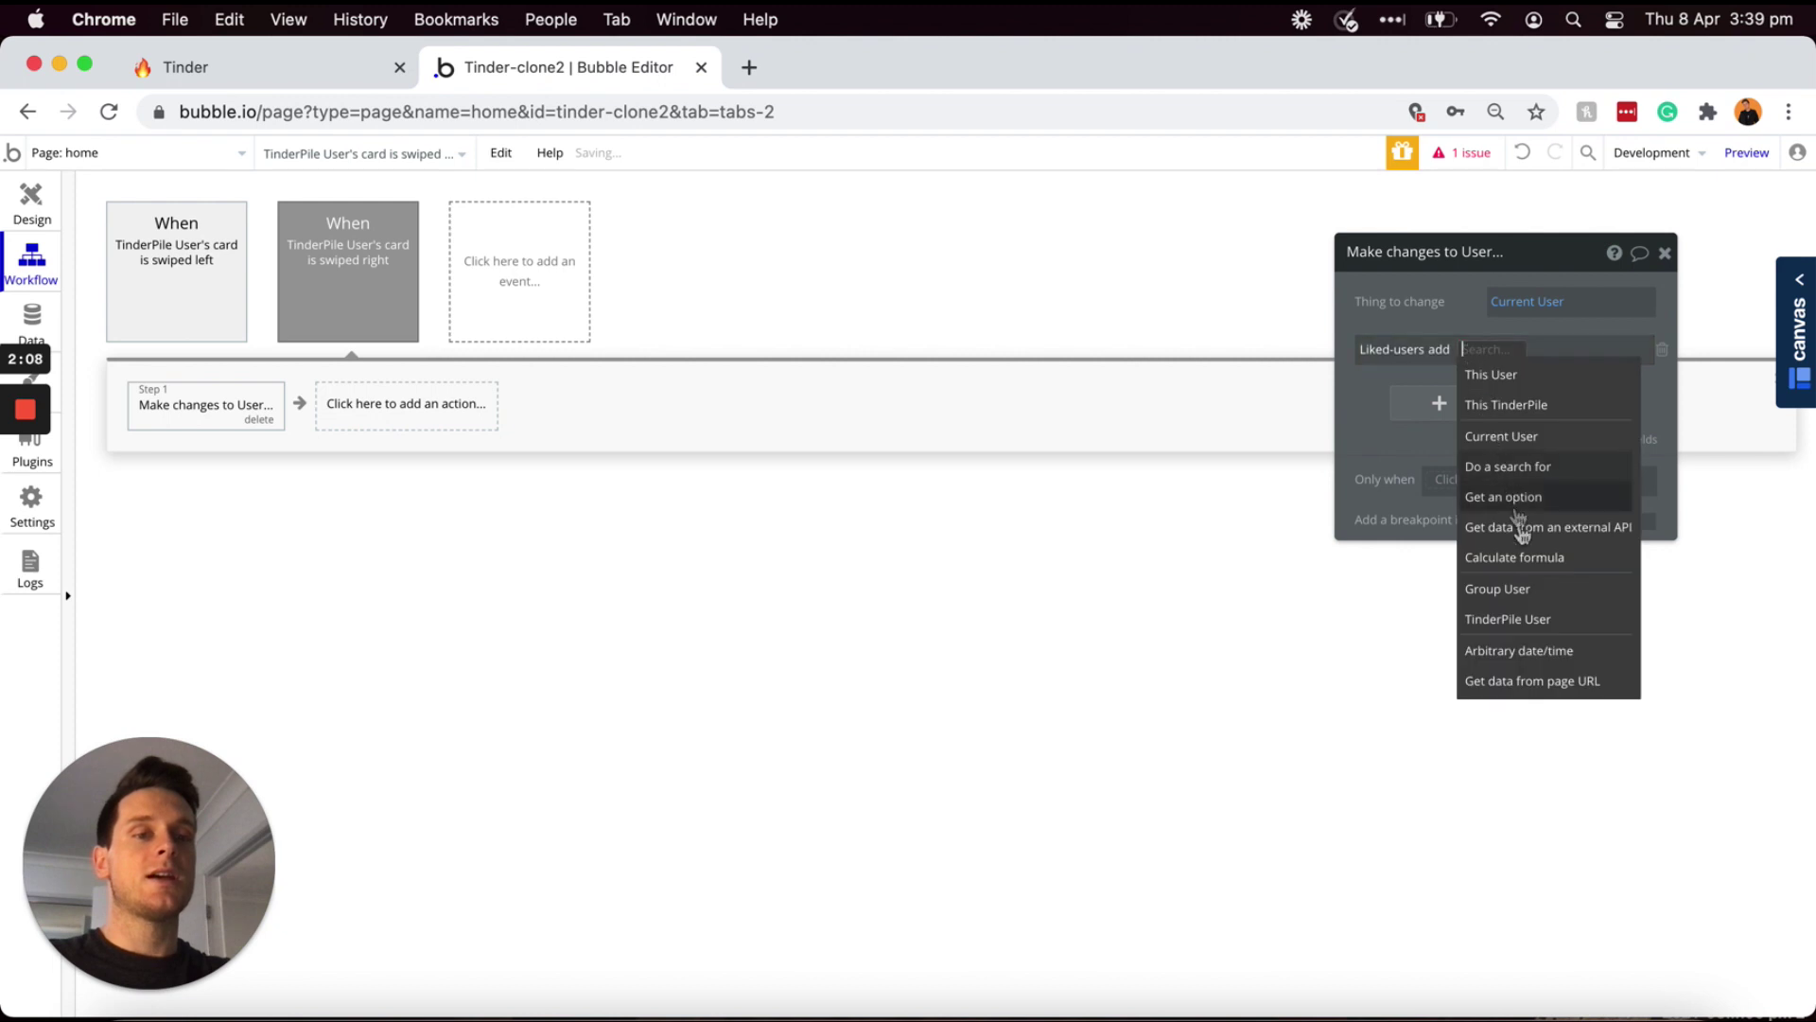
{"action": "left_click", "coordinate": [1536, 627]}
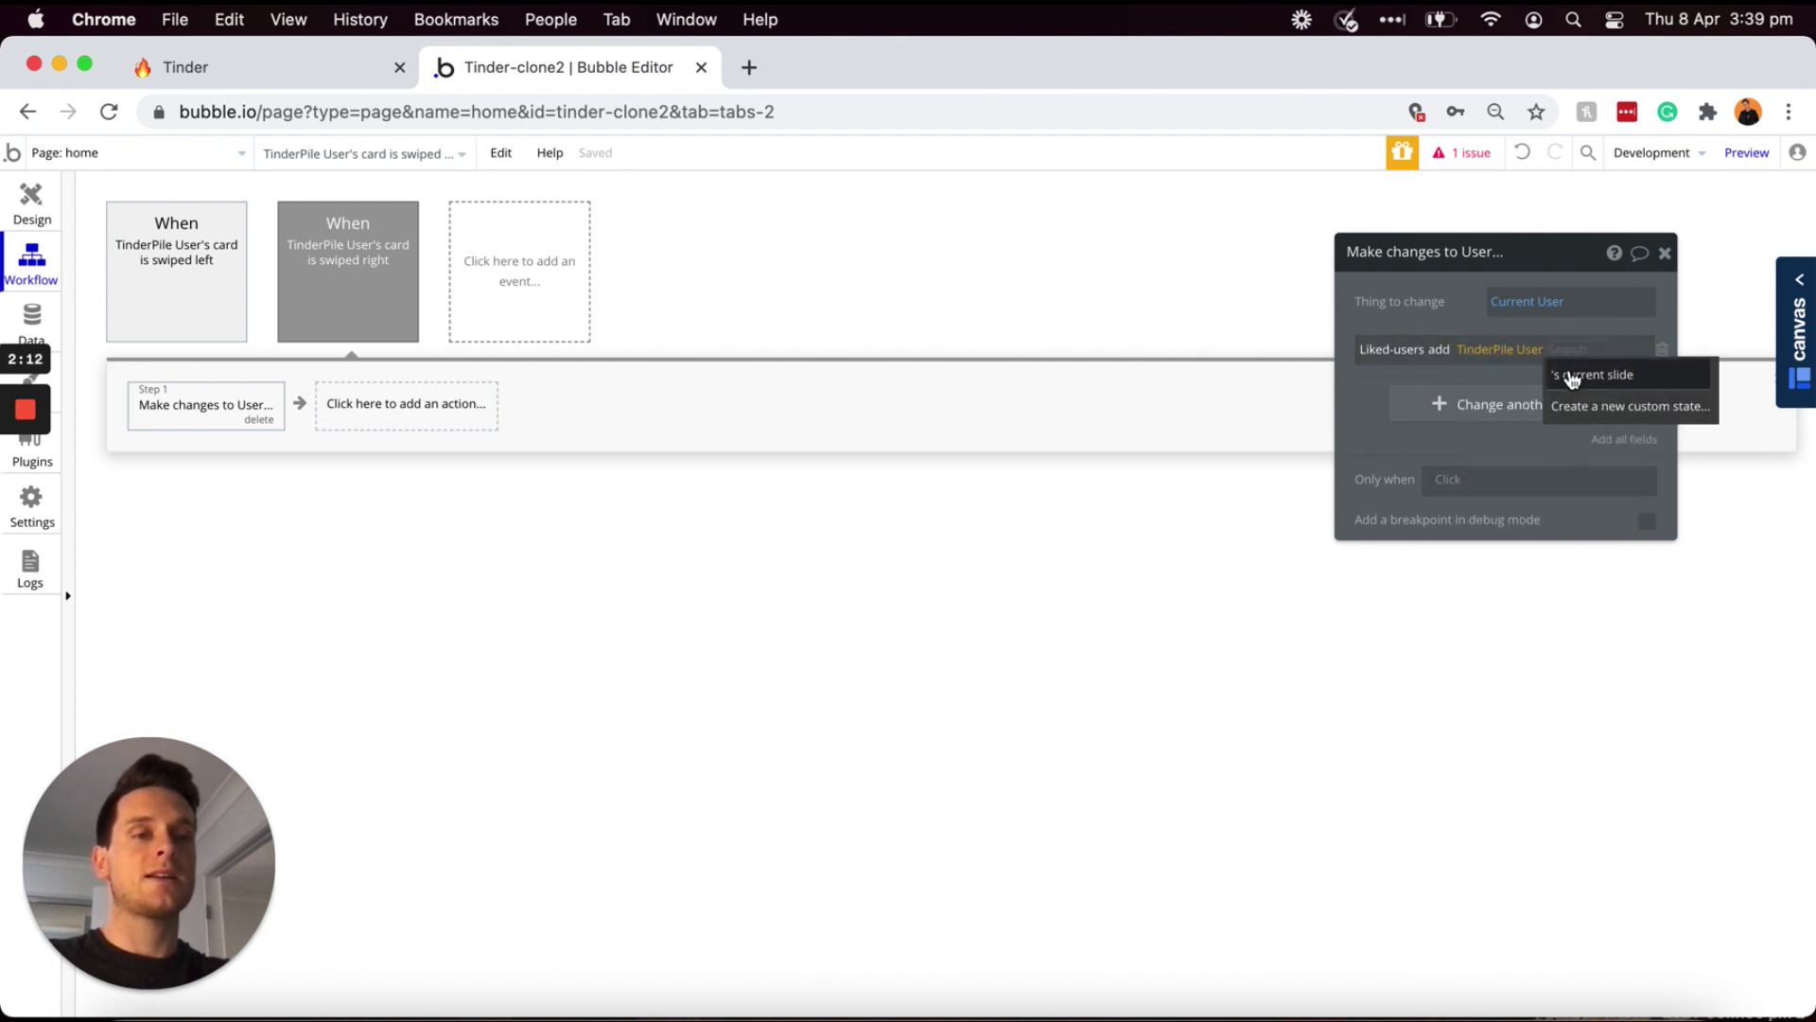
{"action": "left_click", "coordinate": [1572, 377]}
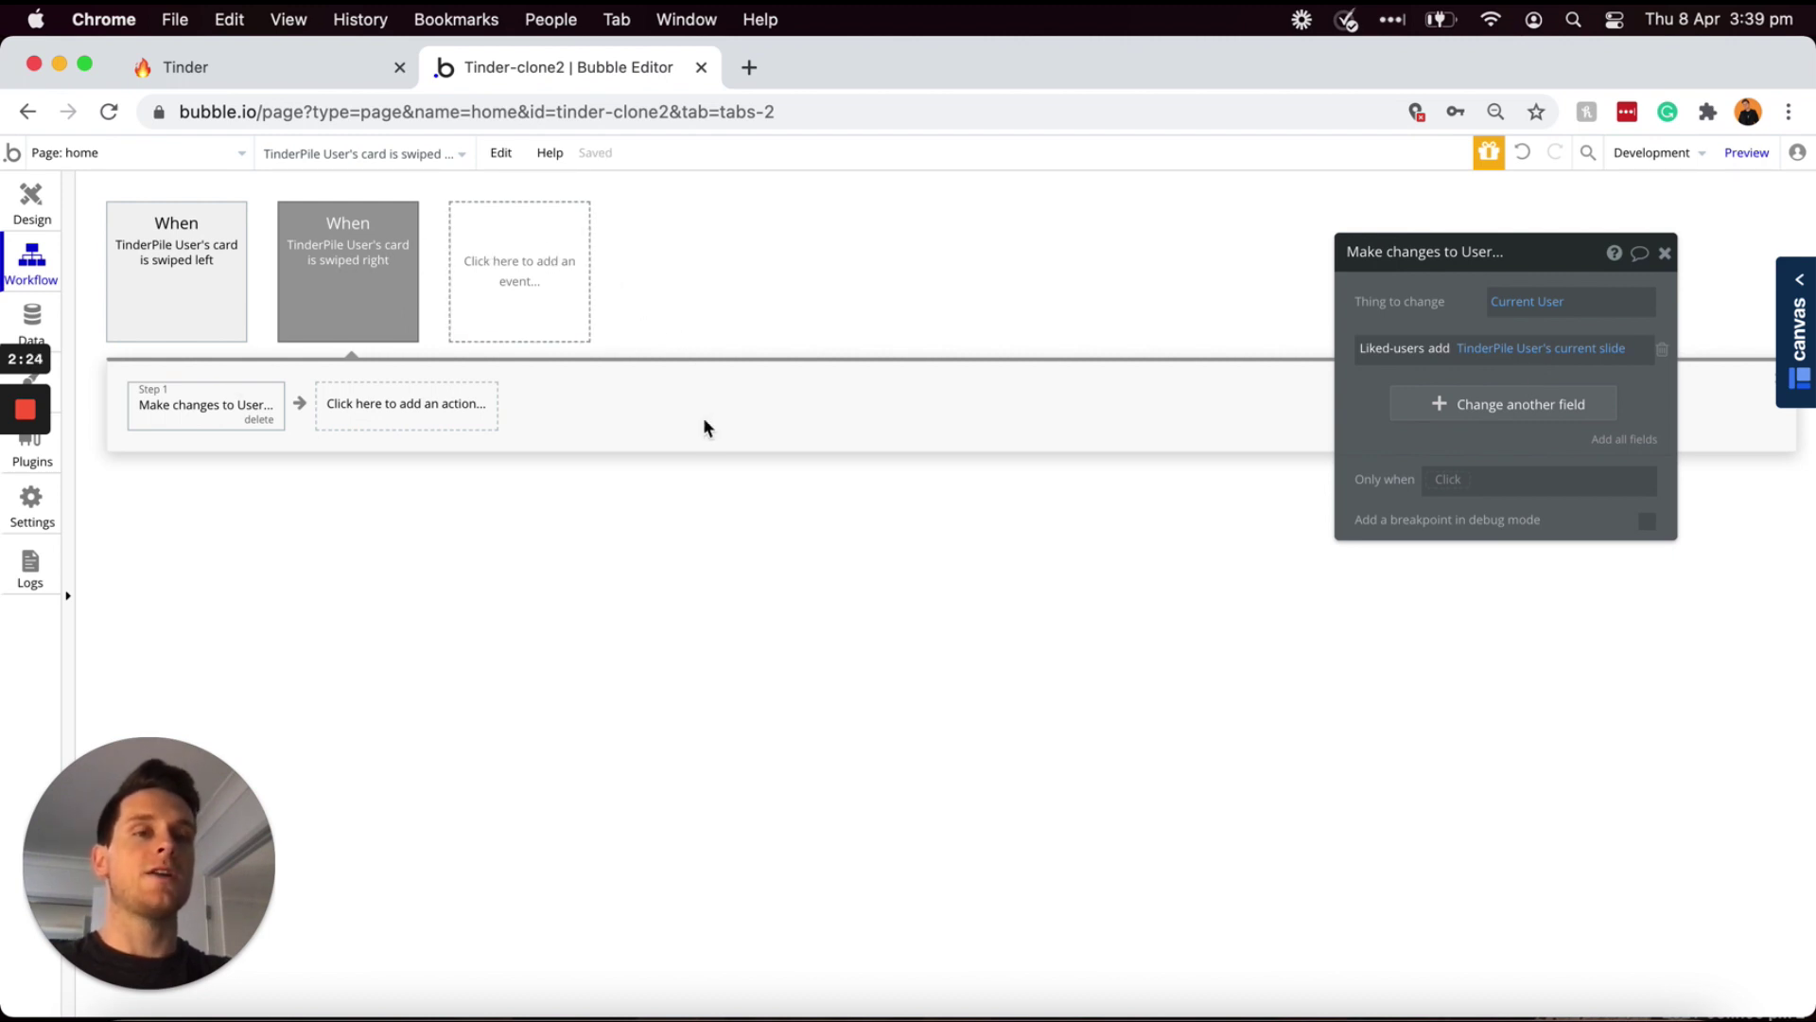
- Examine the TinderPile User element's liked and disliked images in the page design, then reopen the swiped-right Make changes action
{"action": "left_click", "coordinate": [31, 200]}
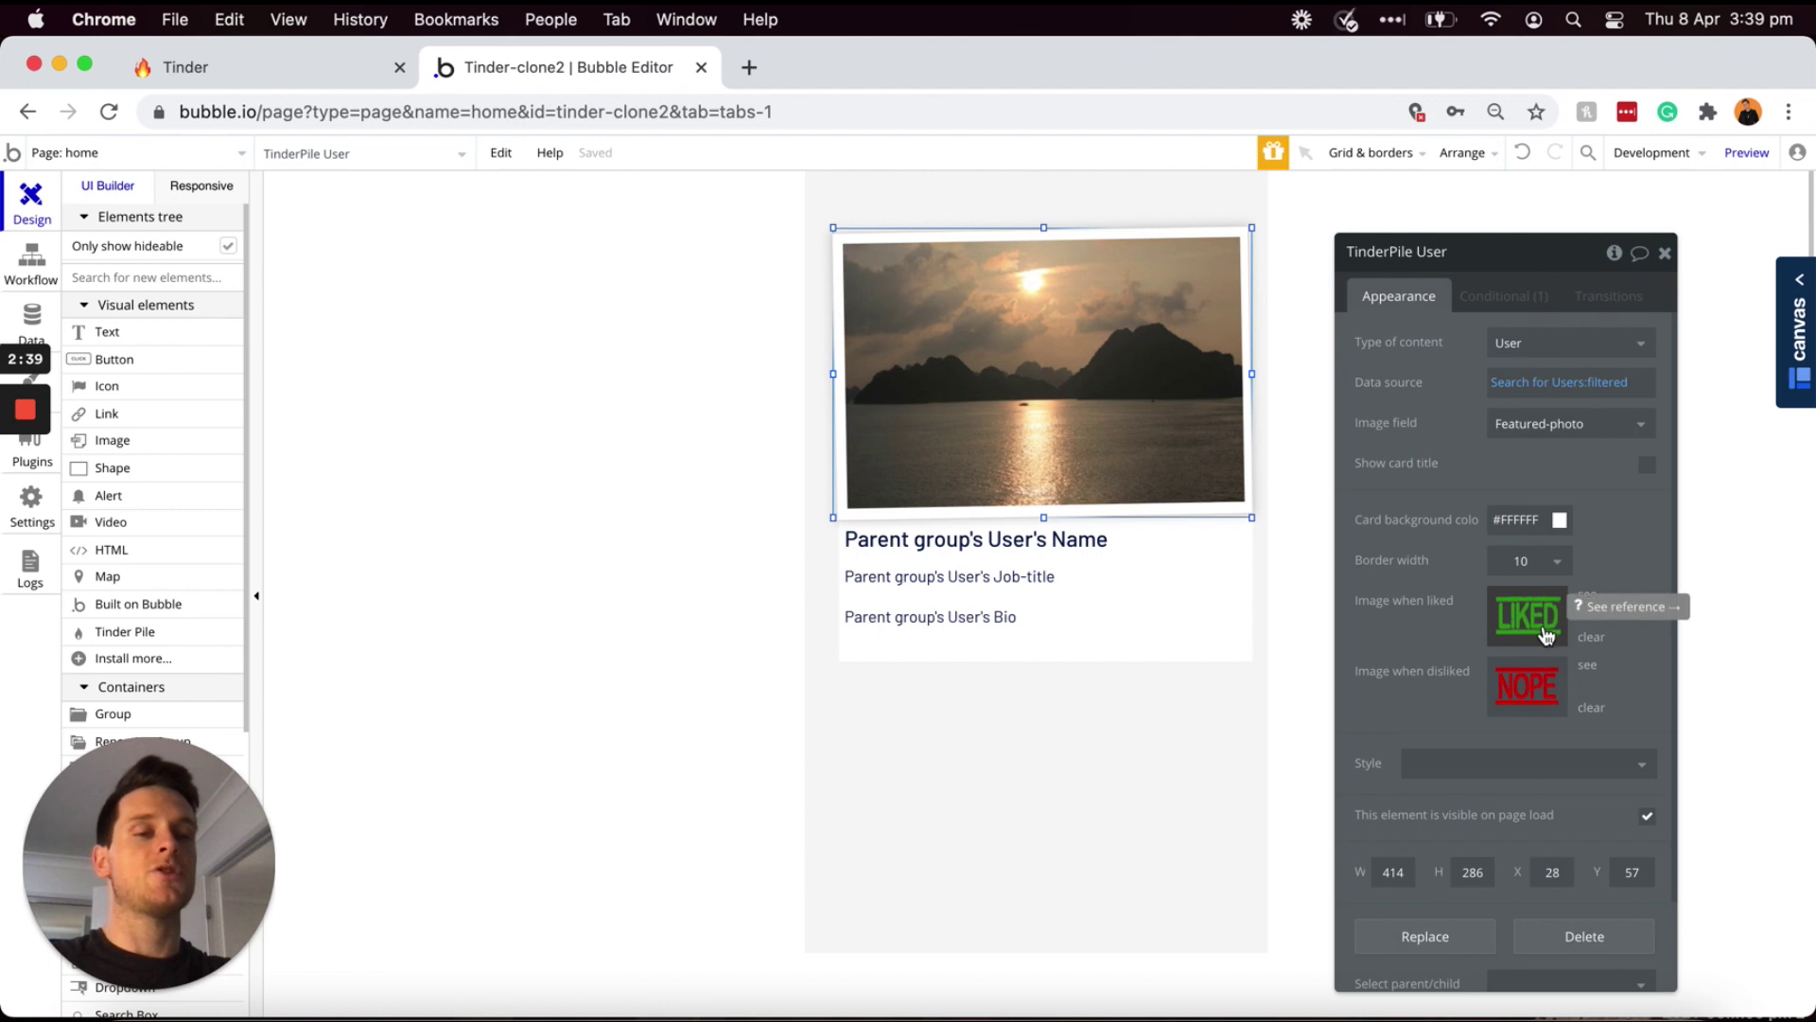
{"action": "left_click_drag", "start_coordinate": [1148, 463], "coordinate": [1268, 375]}
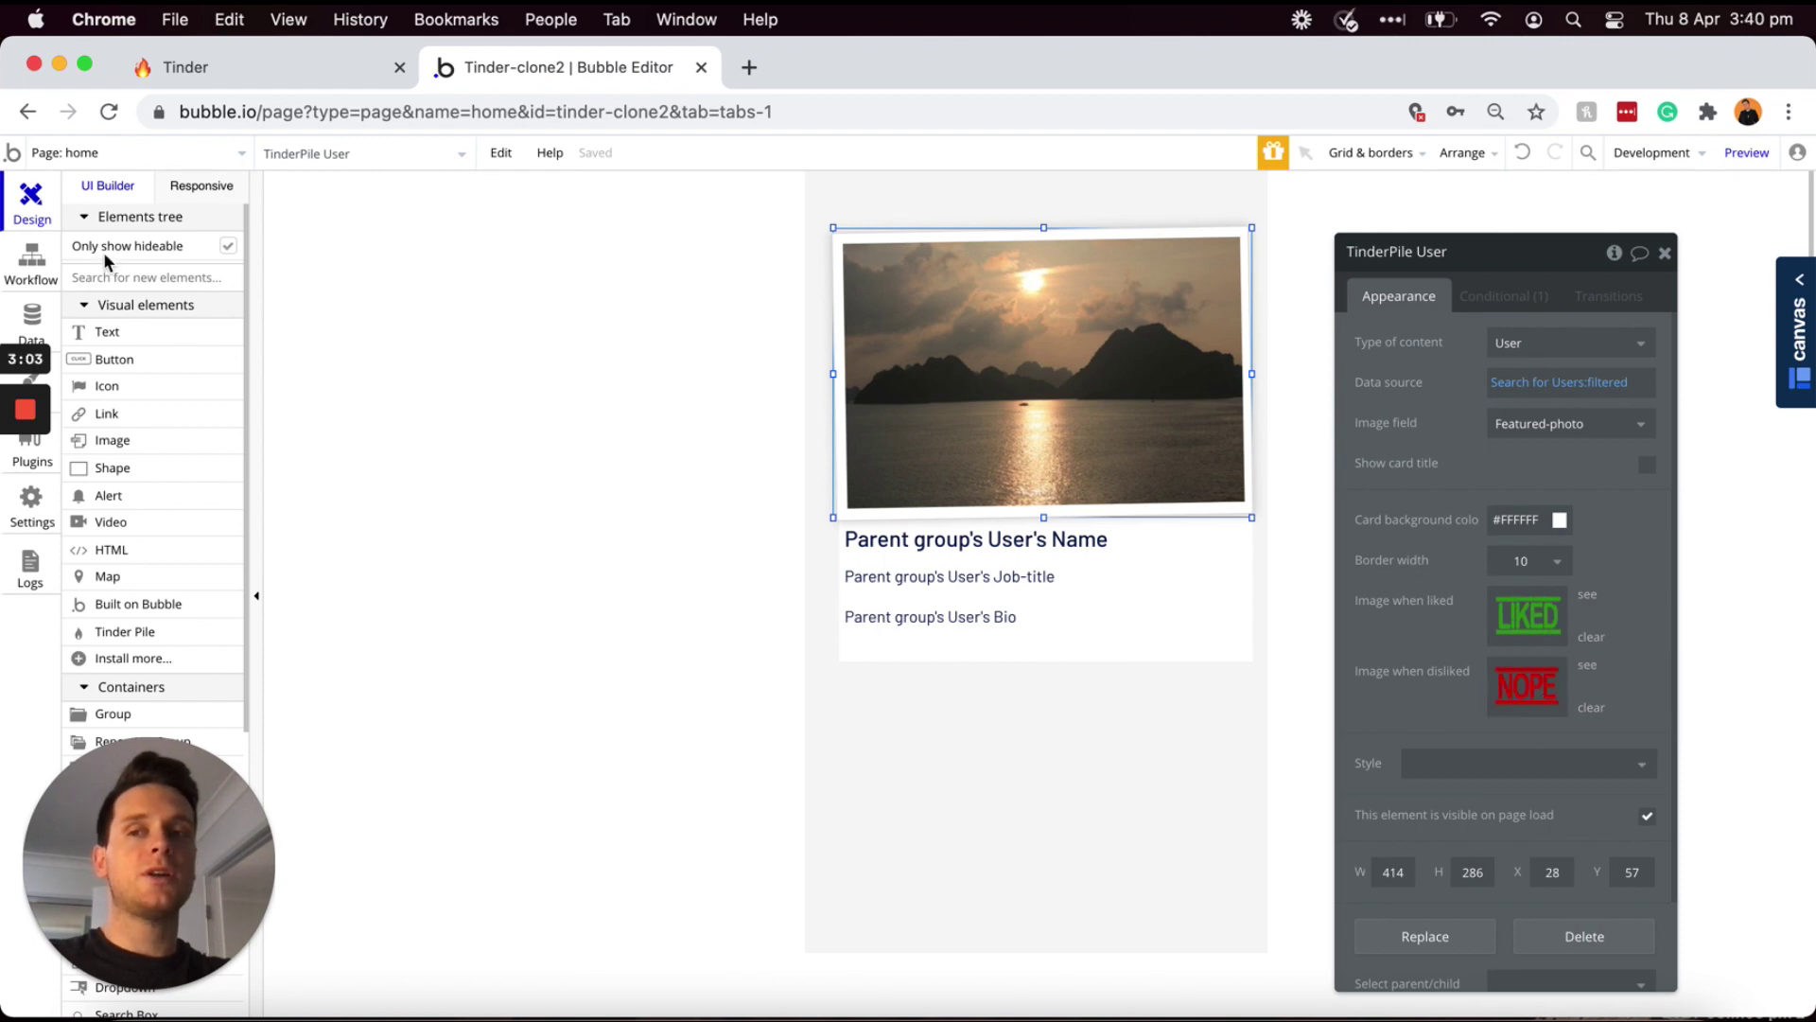
{"action": "left_click", "coordinate": [31, 264]}
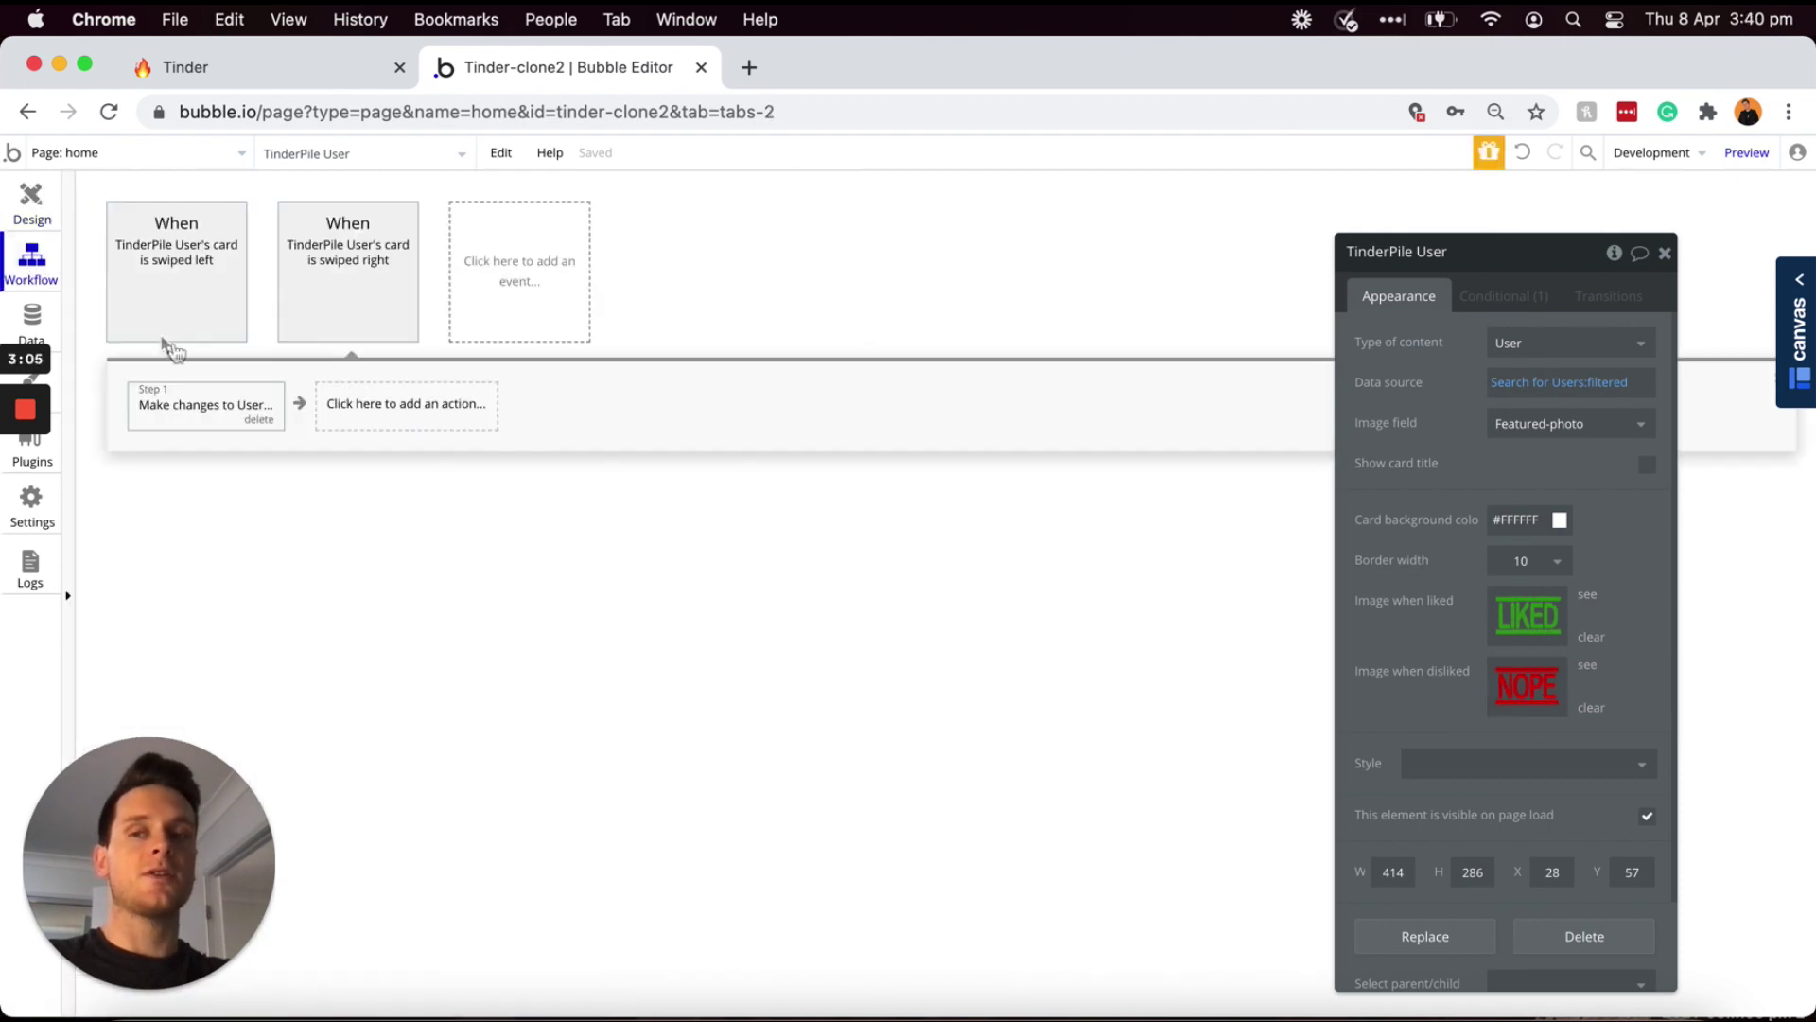
{"action": "left_click", "coordinate": [249, 407]}
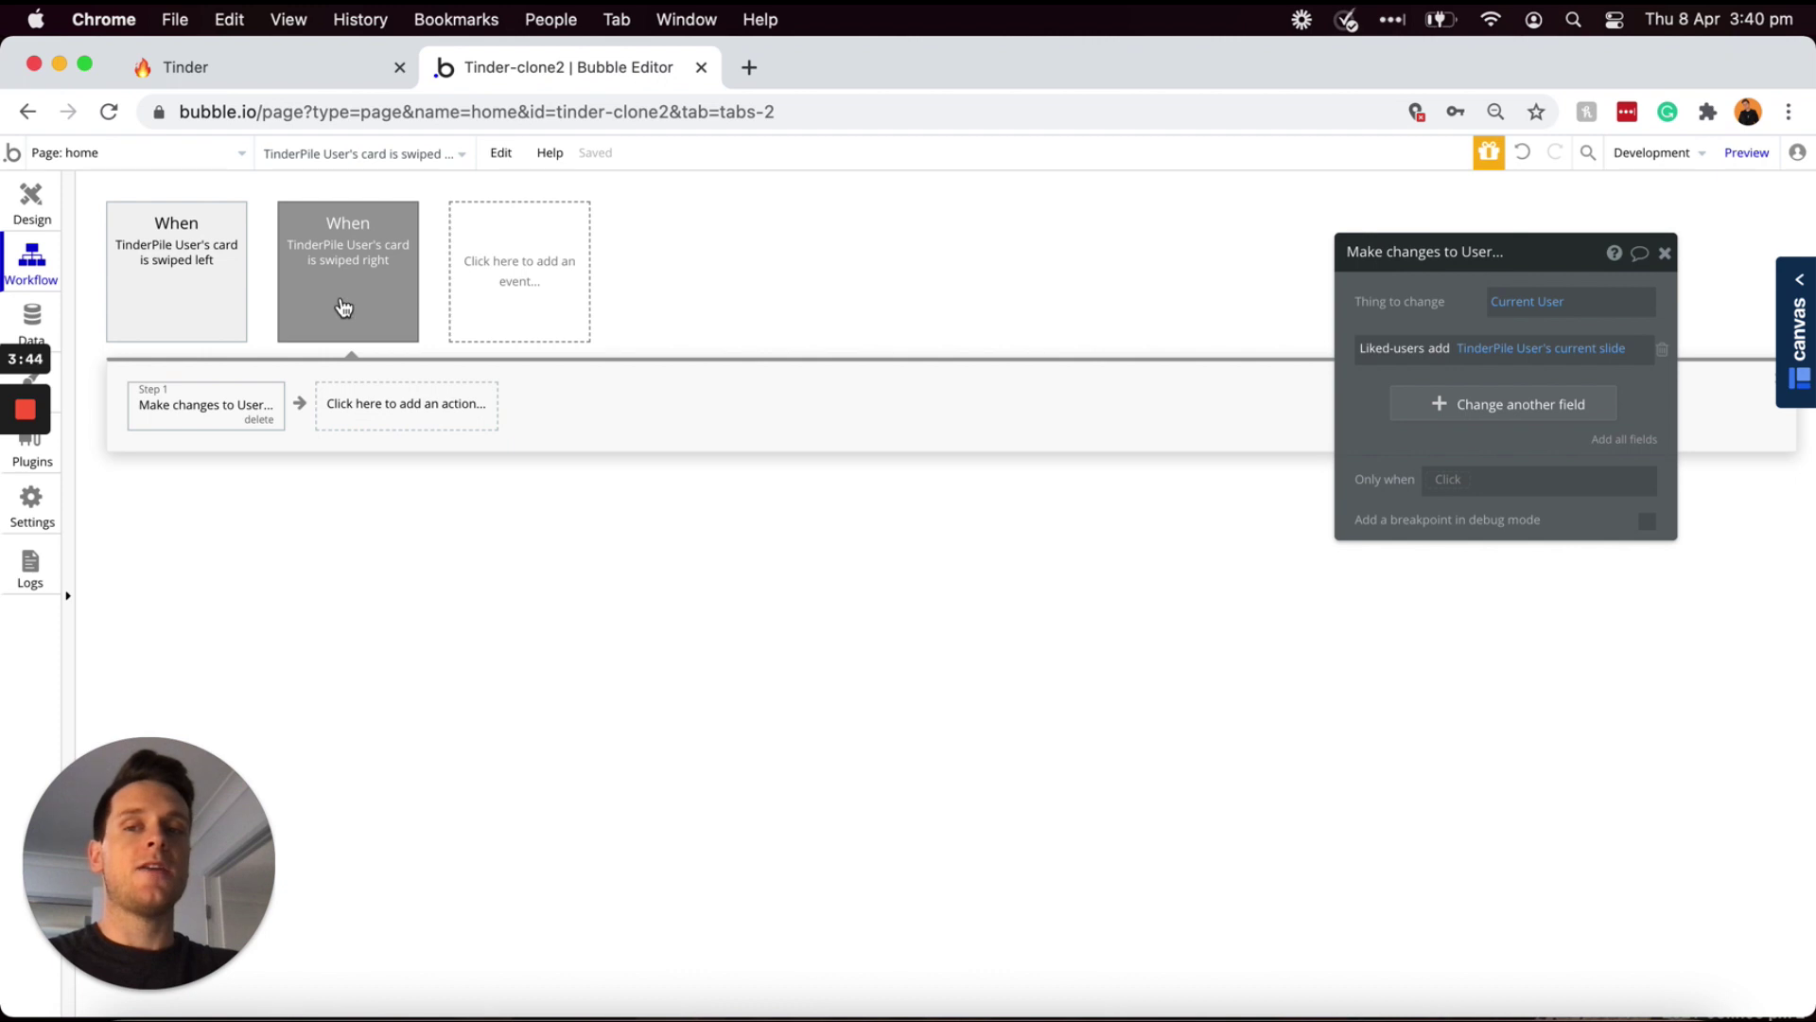
- Add a Create a new thing action as the second step of the swiped-right workflow
{"action": "left_click", "coordinate": [404, 422]}
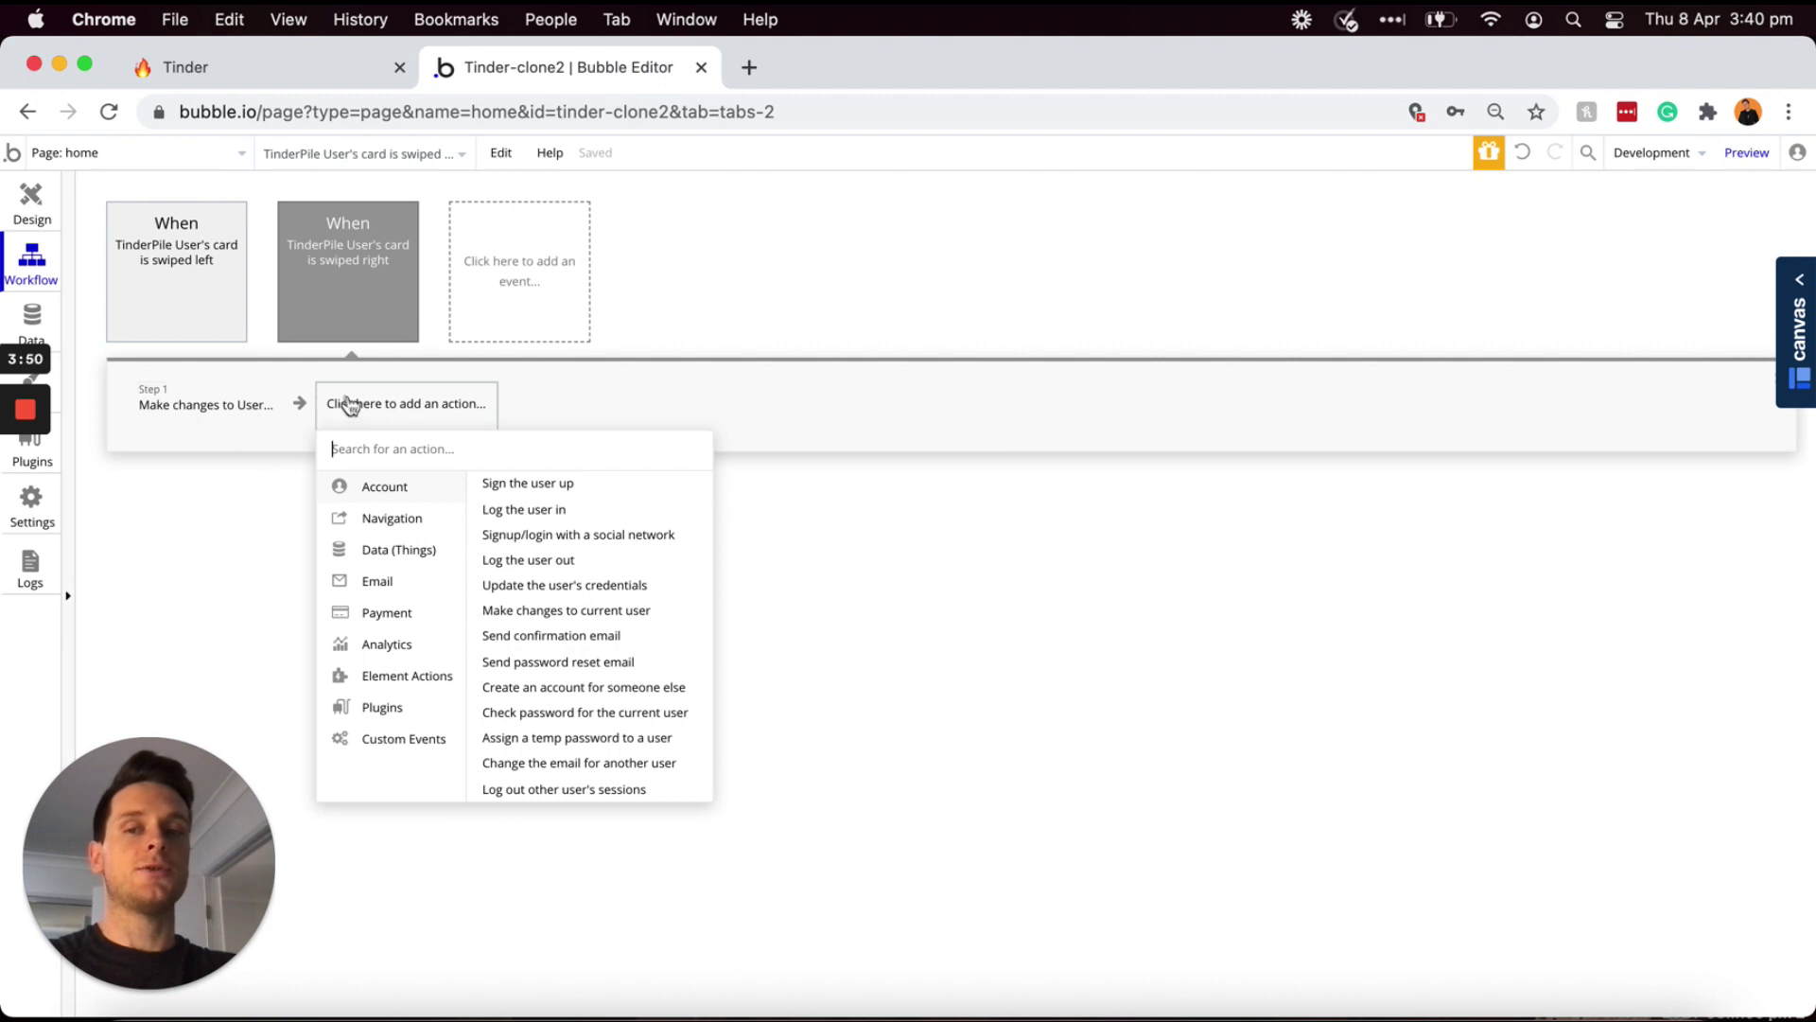
{"action": "mouse_move", "coordinate": [396, 552]}
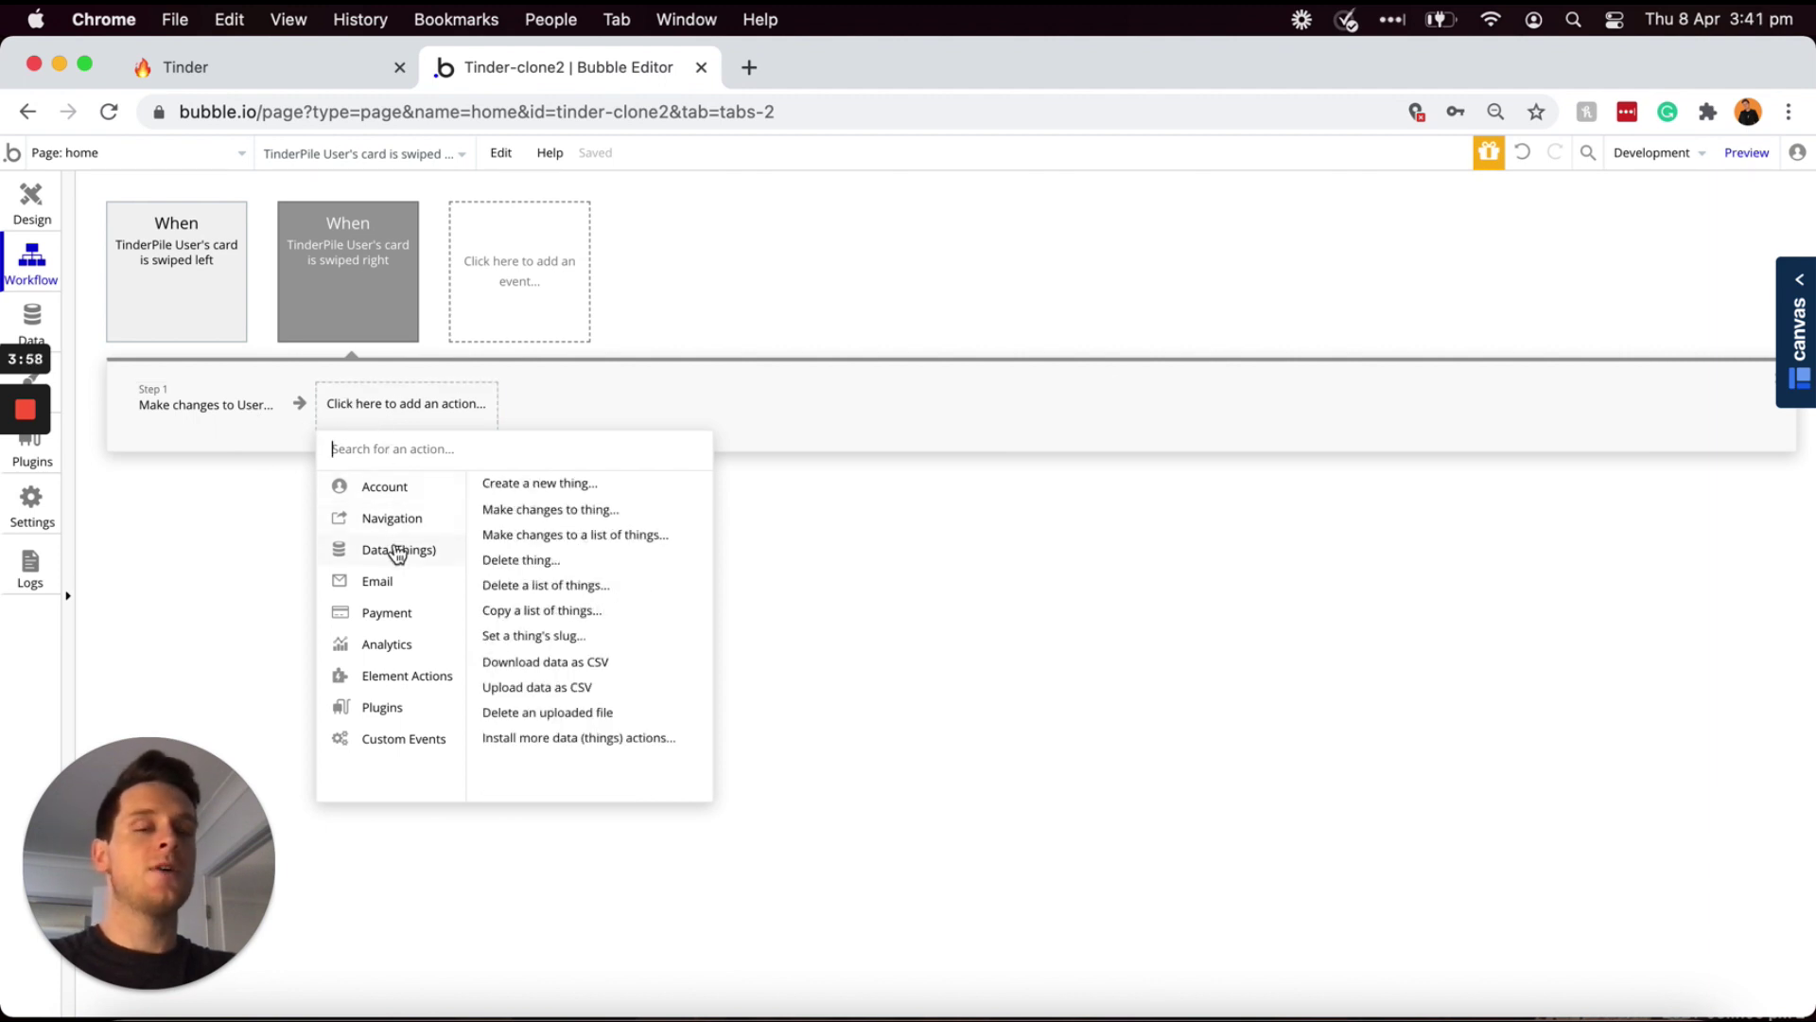
{"action": "left_click", "coordinate": [560, 481]}
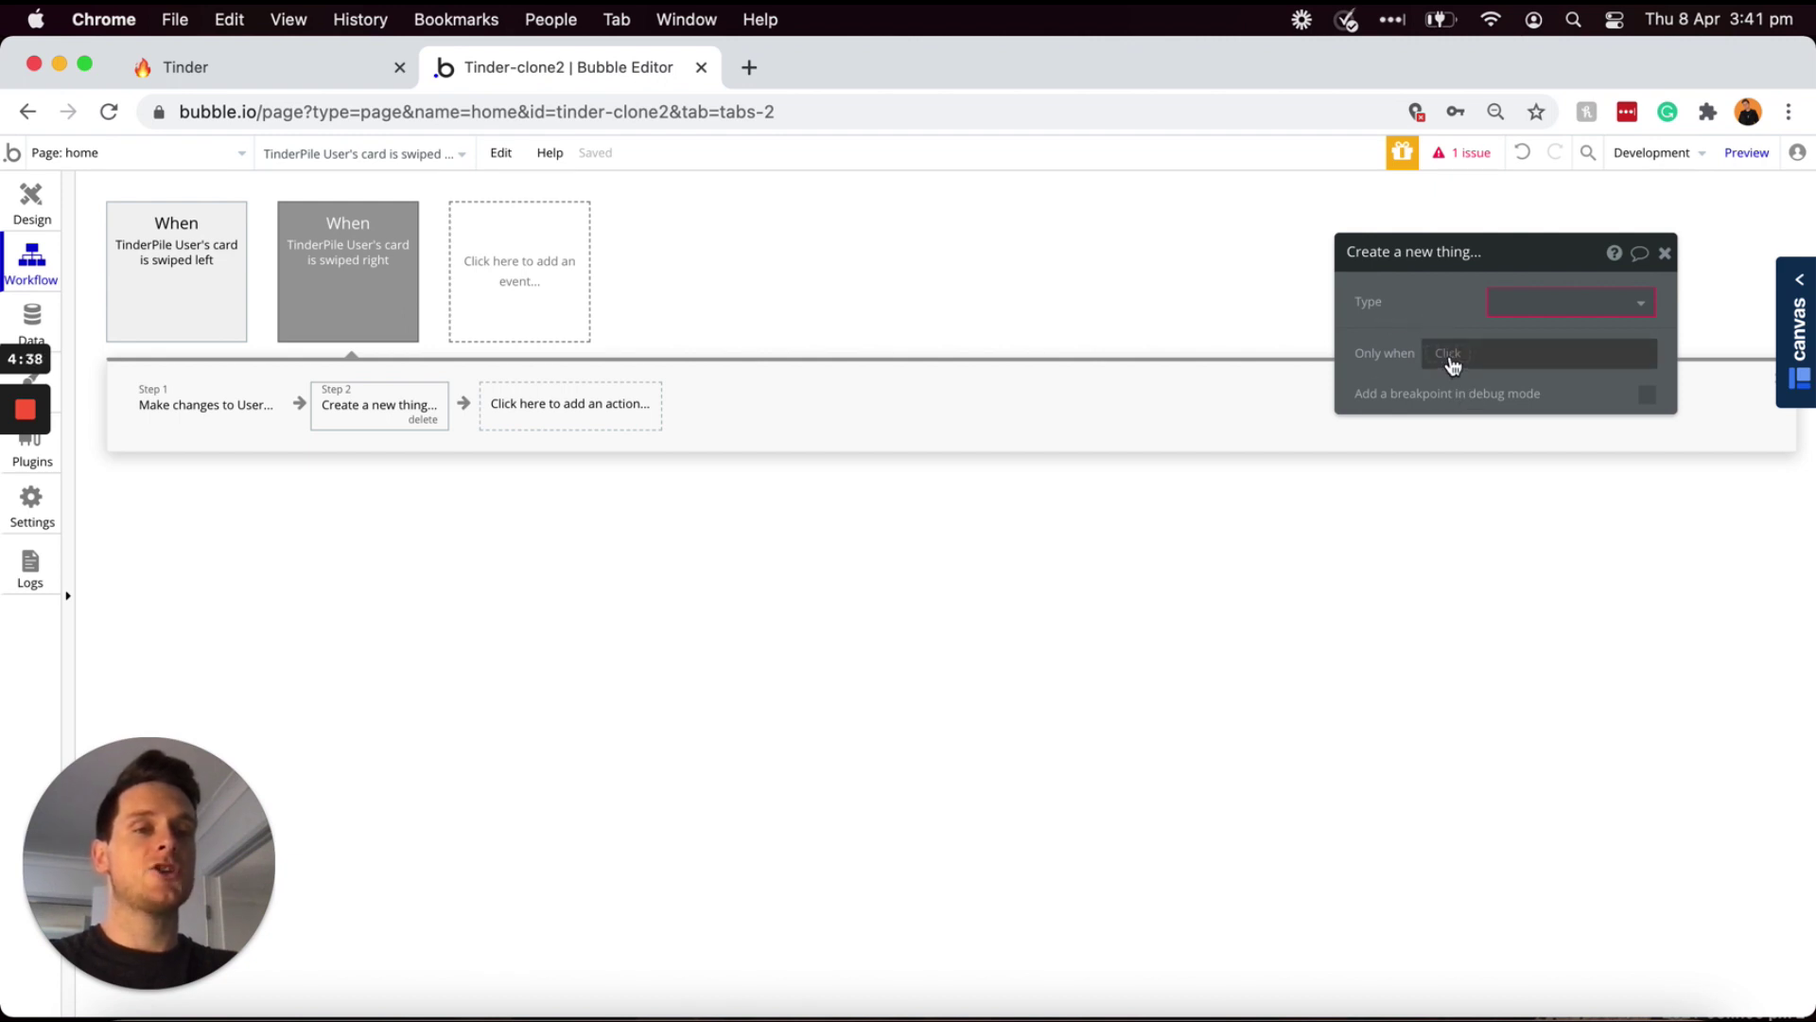
- Restrict the Create a new thing action to run only when TinderPile User's current slide's Liked-users contains Current User
{"action": "left_click", "coordinate": [1451, 359]}
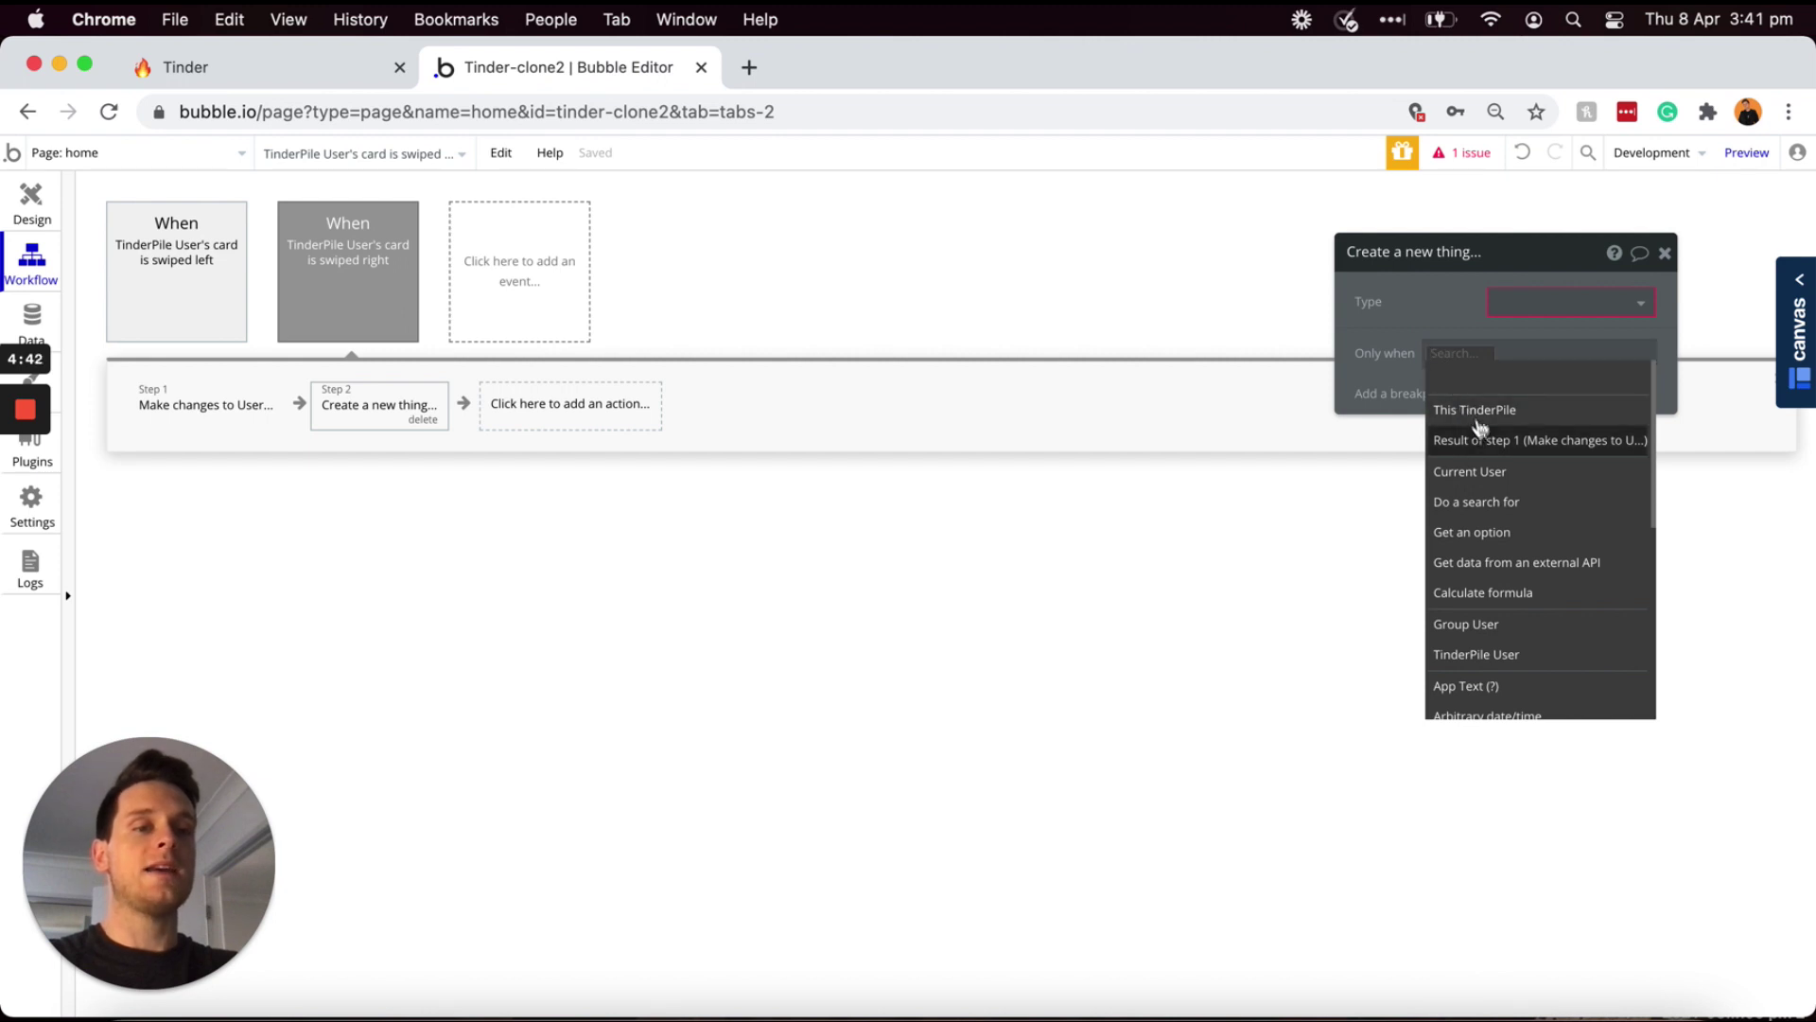
{"action": "left_click", "coordinate": [1506, 665]}
{"action": "left_click", "coordinate": [1542, 376]}
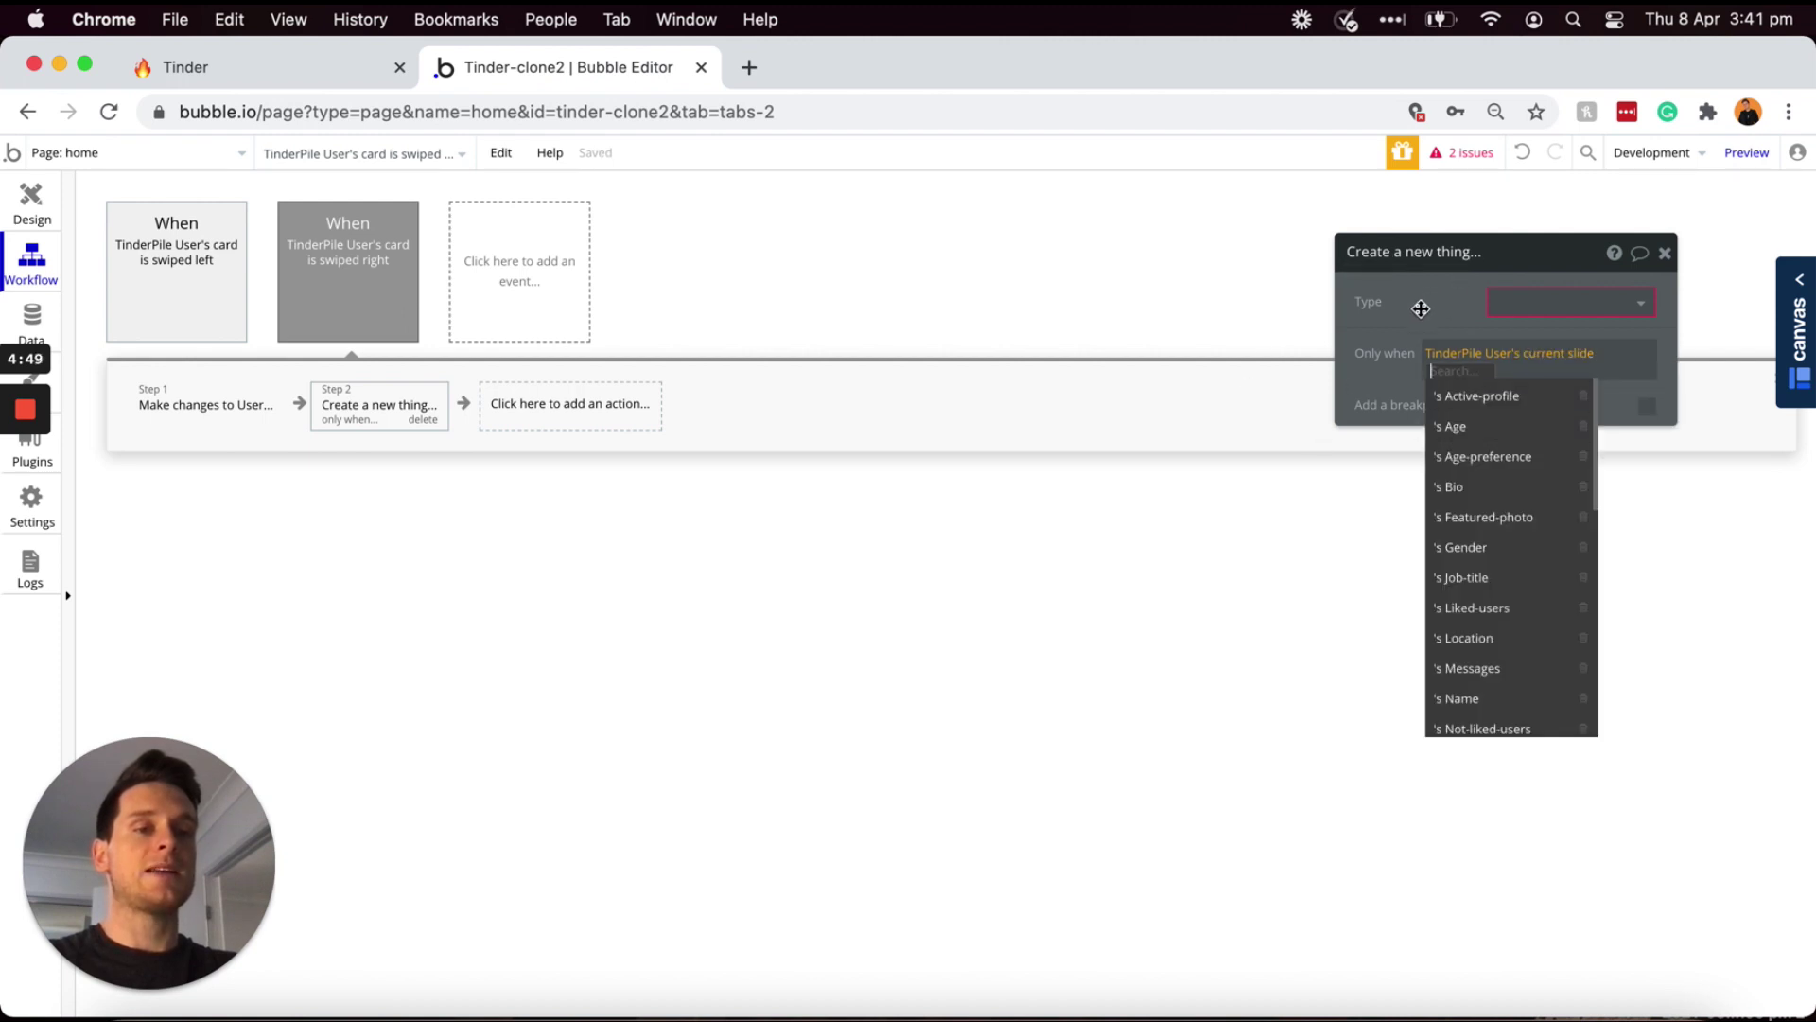
{"action": "left_click", "coordinate": [1476, 610]}
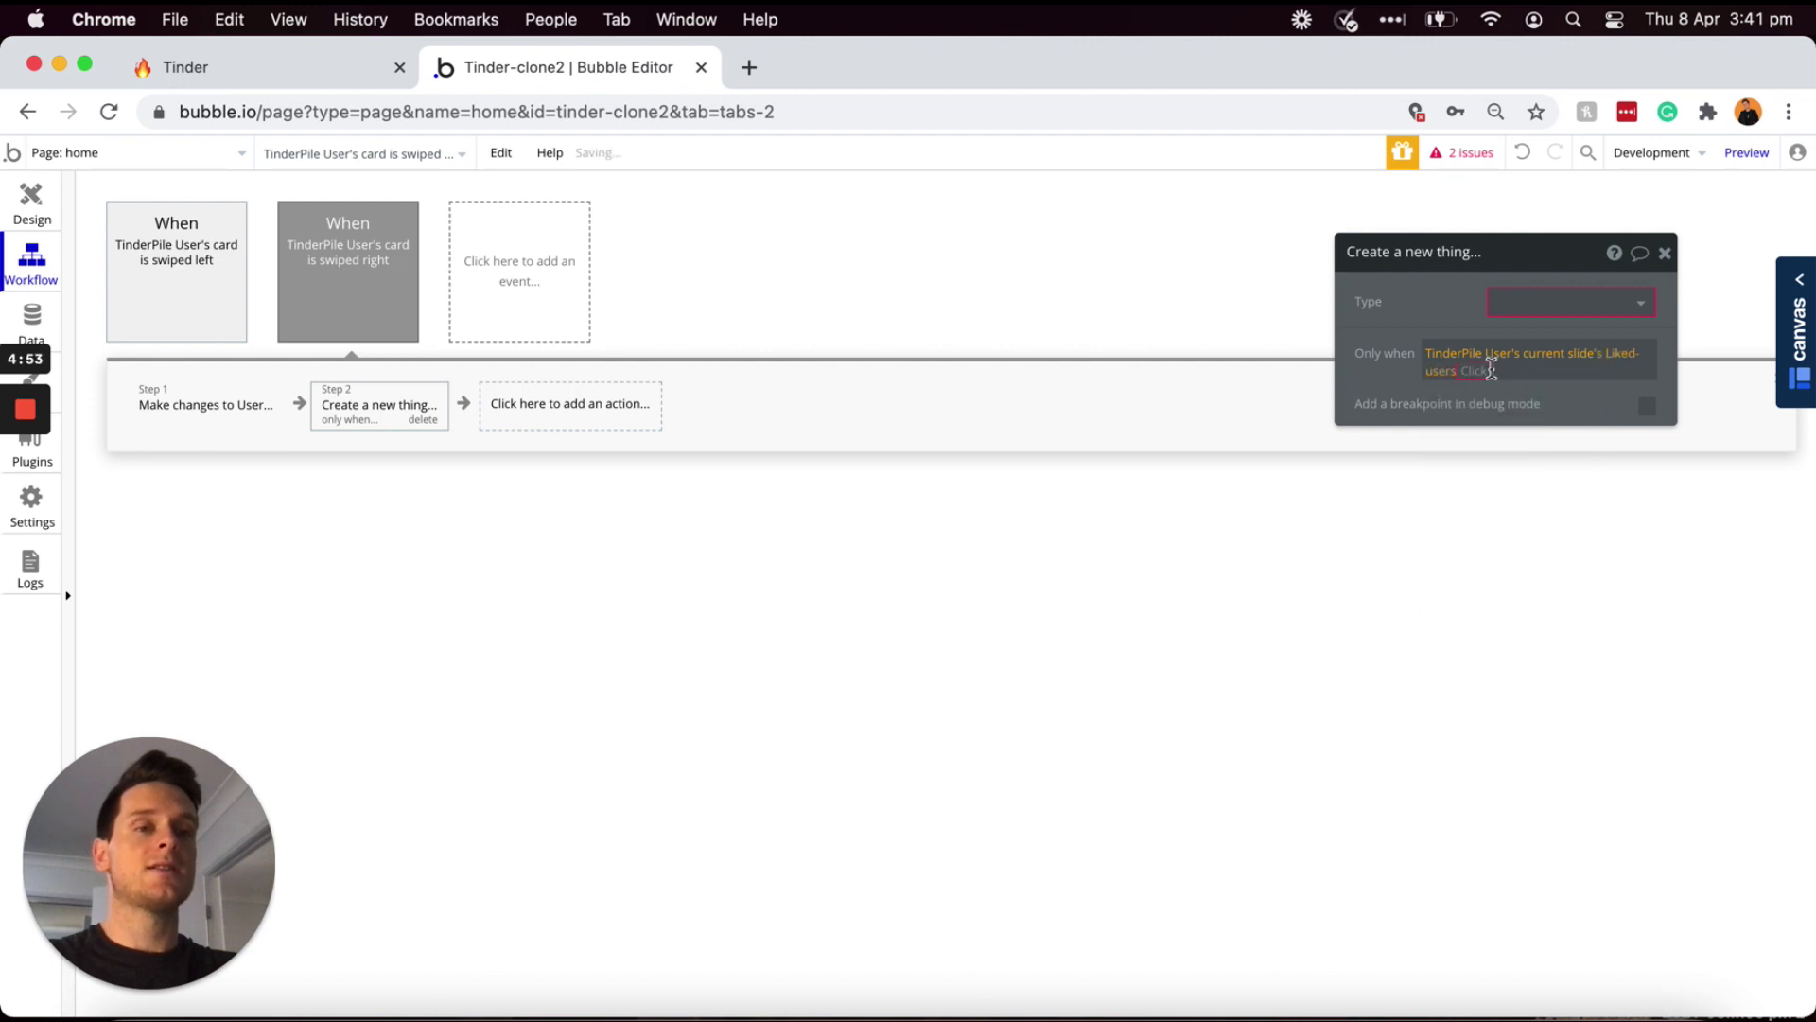
{"action": "left_click", "coordinate": [1483, 372]}
{"action": "left_click", "coordinate": [1491, 427]}
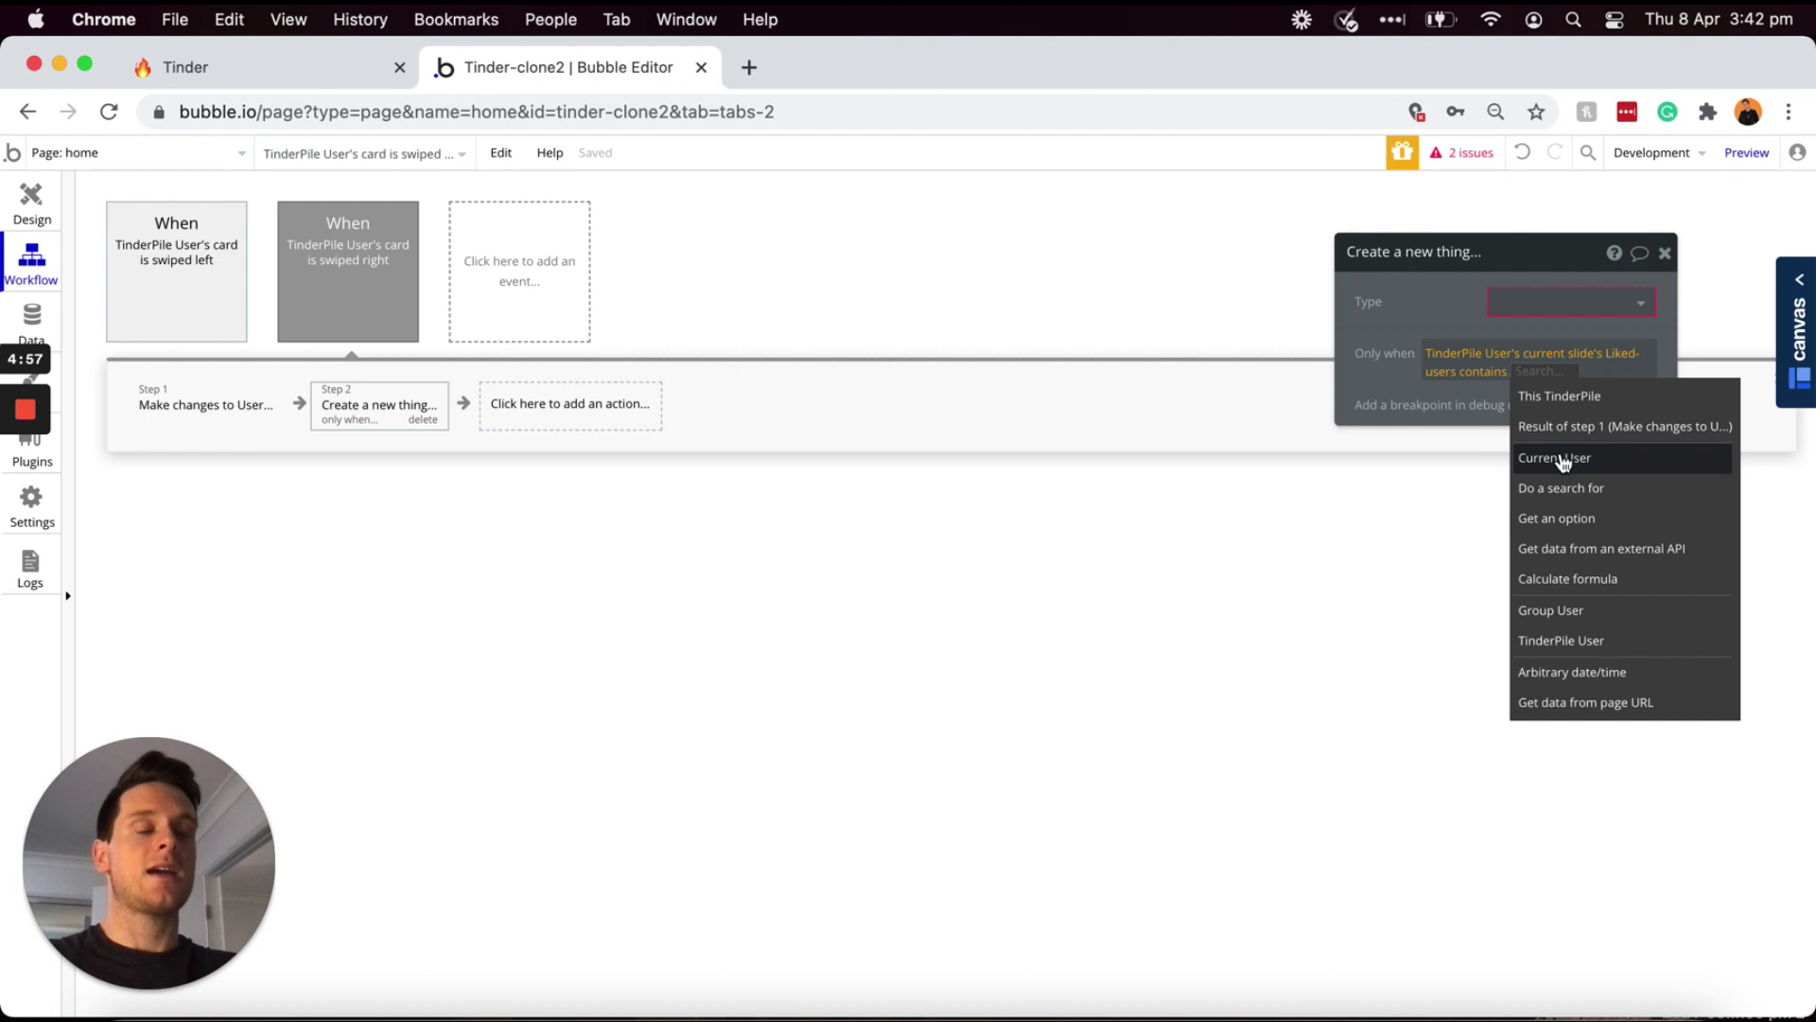
{"action": "left_click", "coordinate": [1561, 458]}
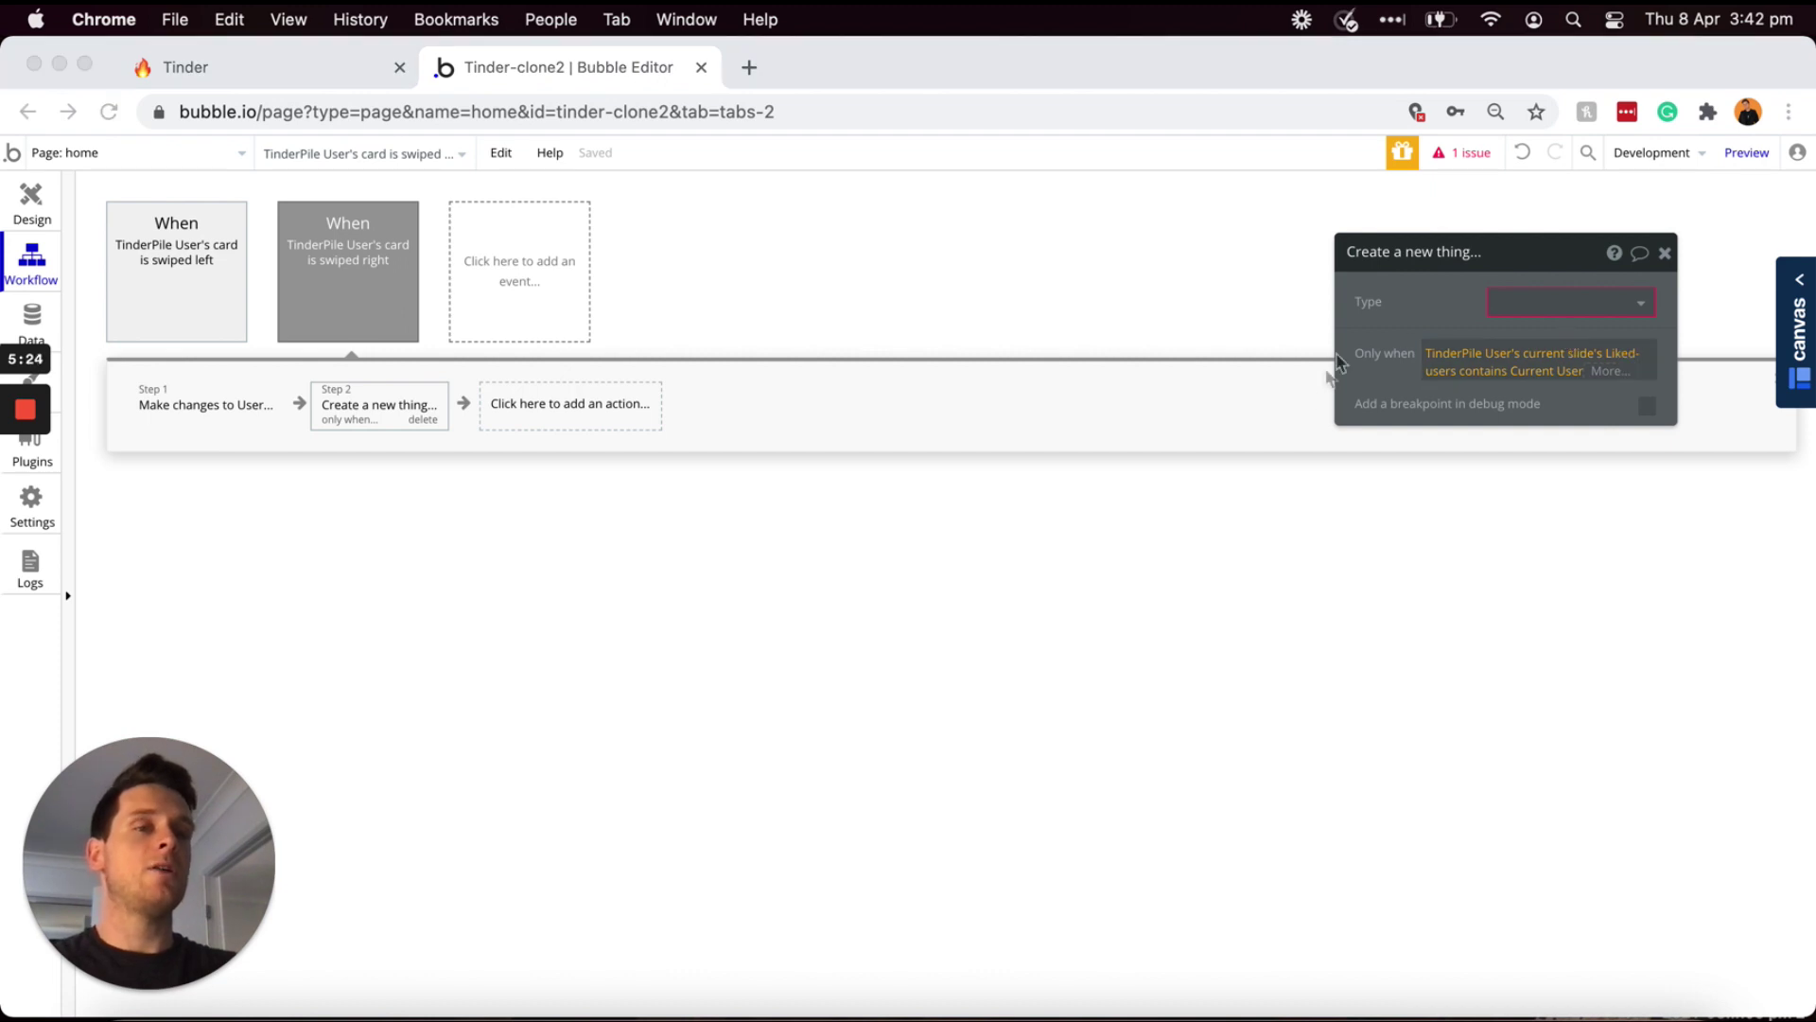
{"action": "left_click", "coordinate": [1379, 383]}
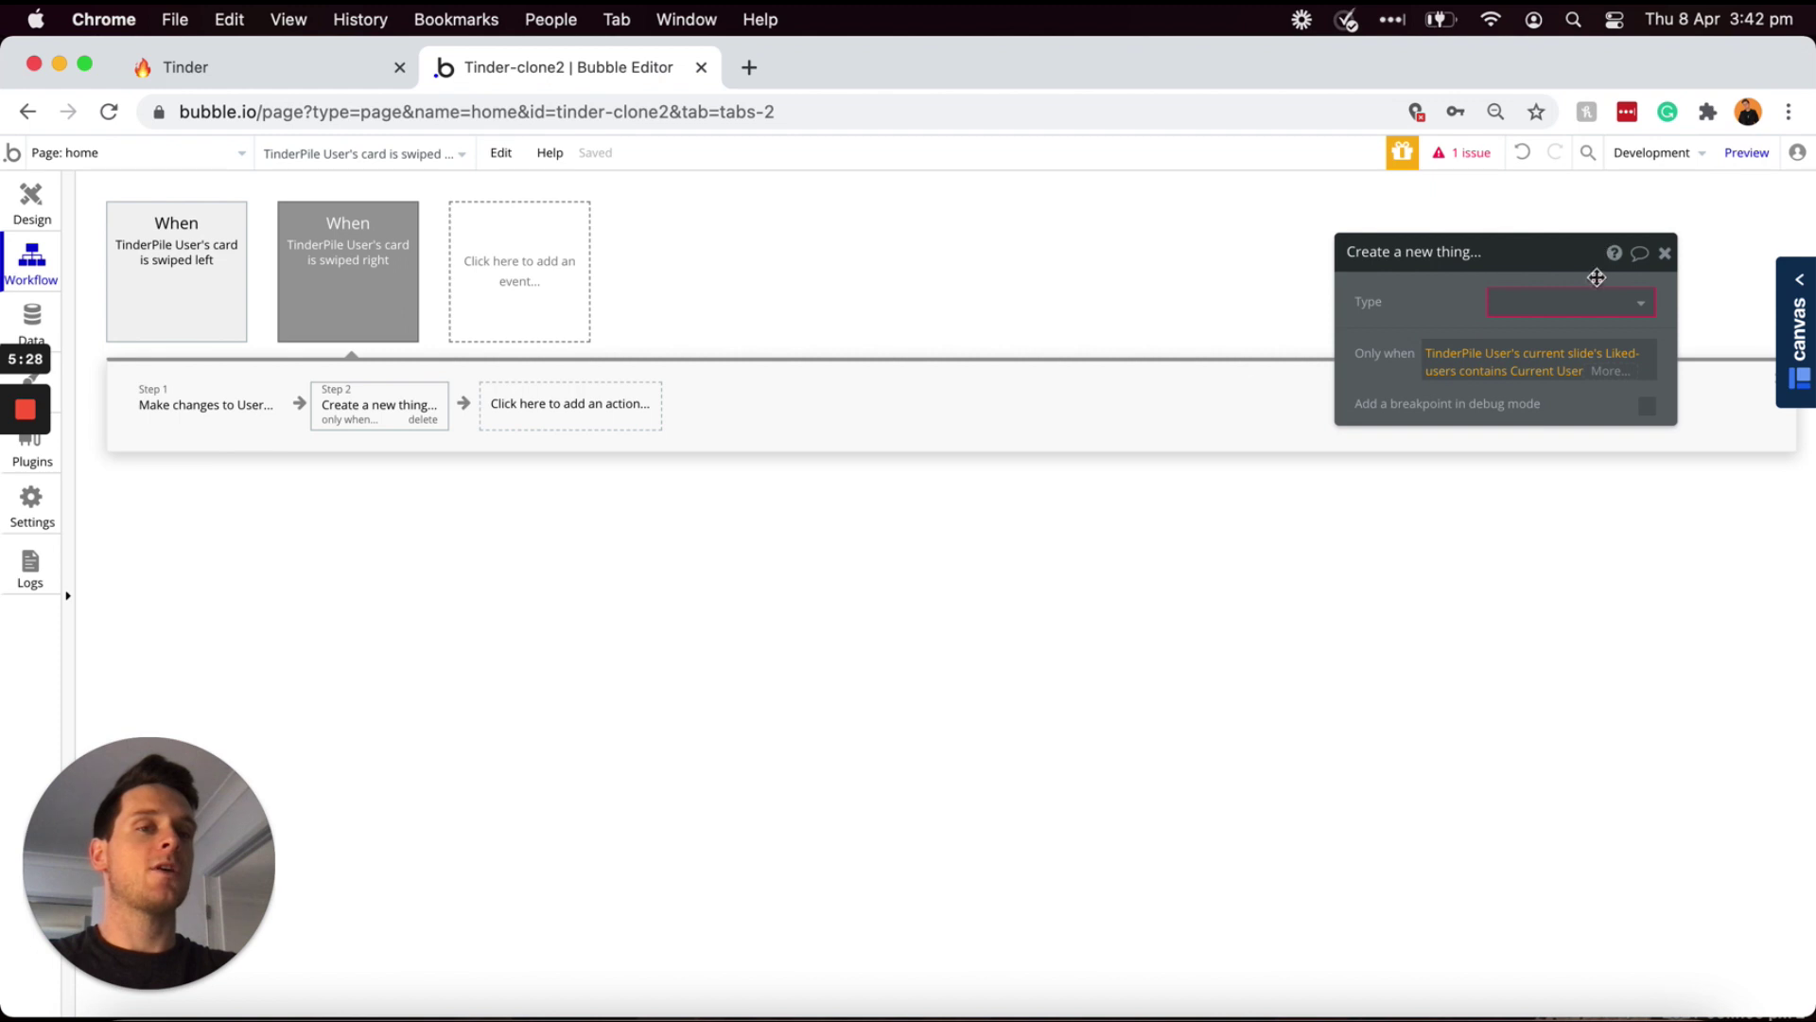
- Set the Create a new thing action's type to Match and add Current User to its All-matched-users list
{"action": "left_click", "coordinate": [1584, 310]}
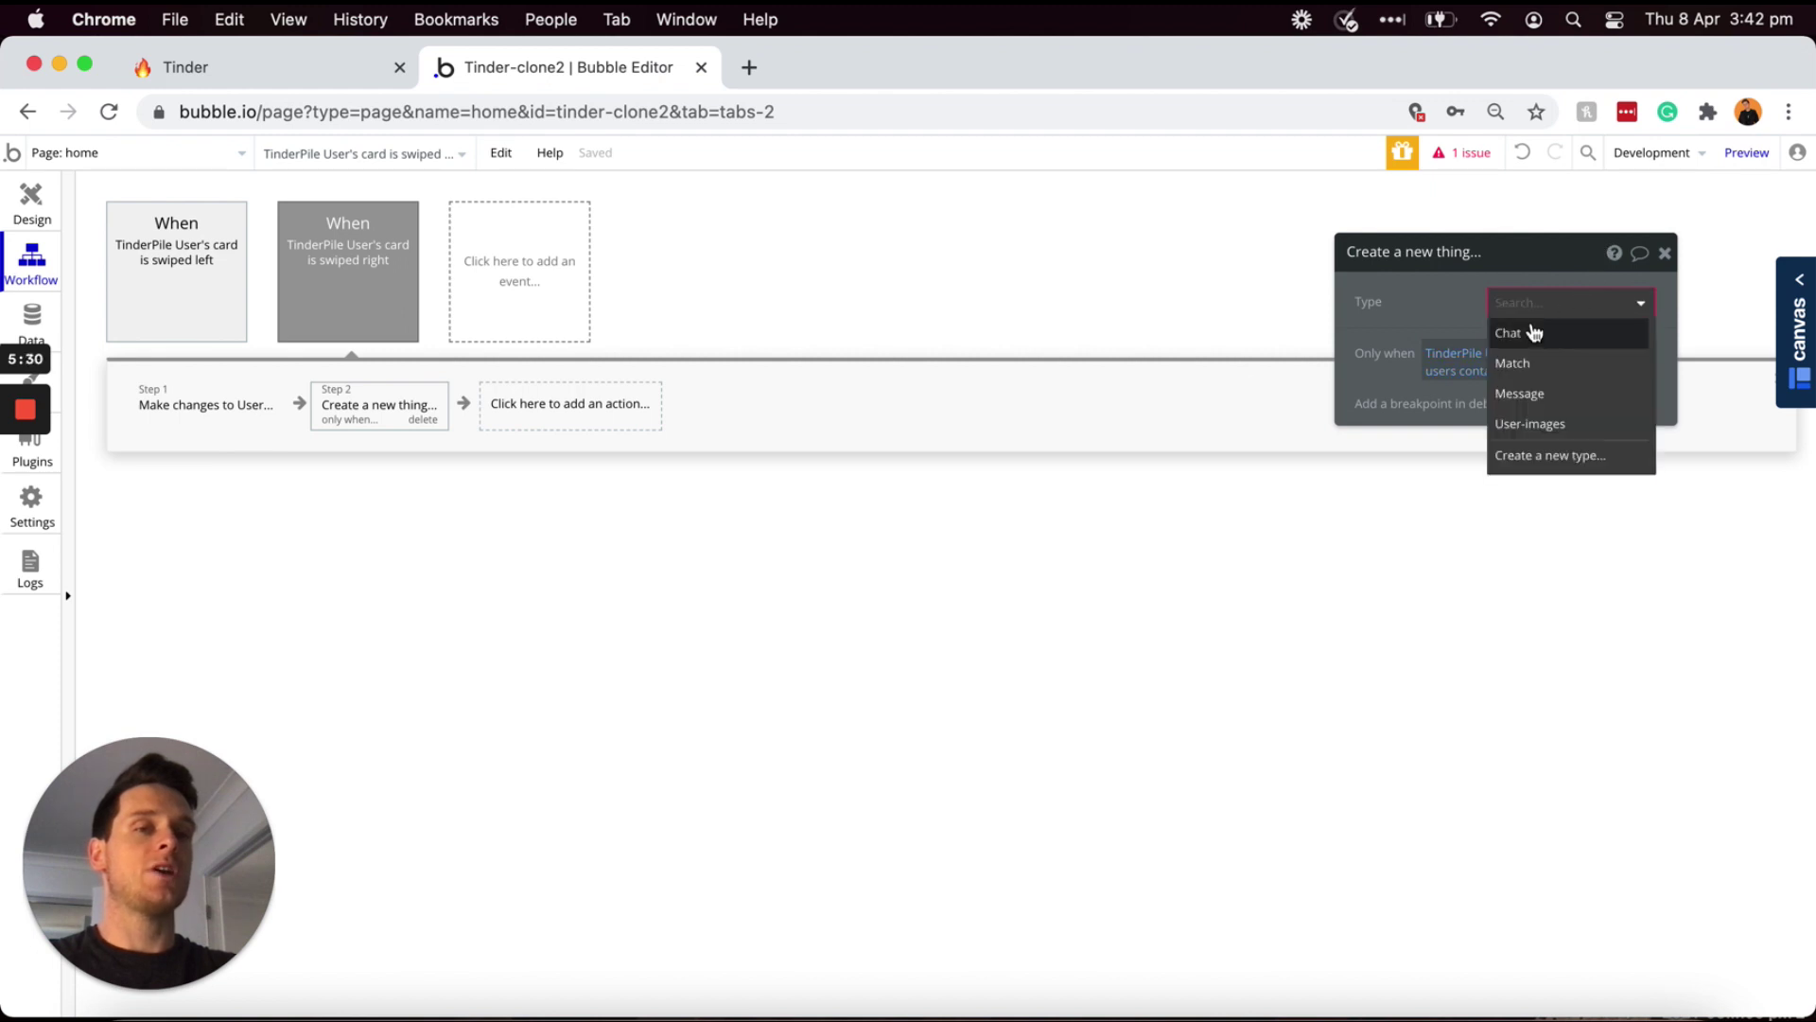
{"action": "left_click", "coordinate": [1525, 365]}
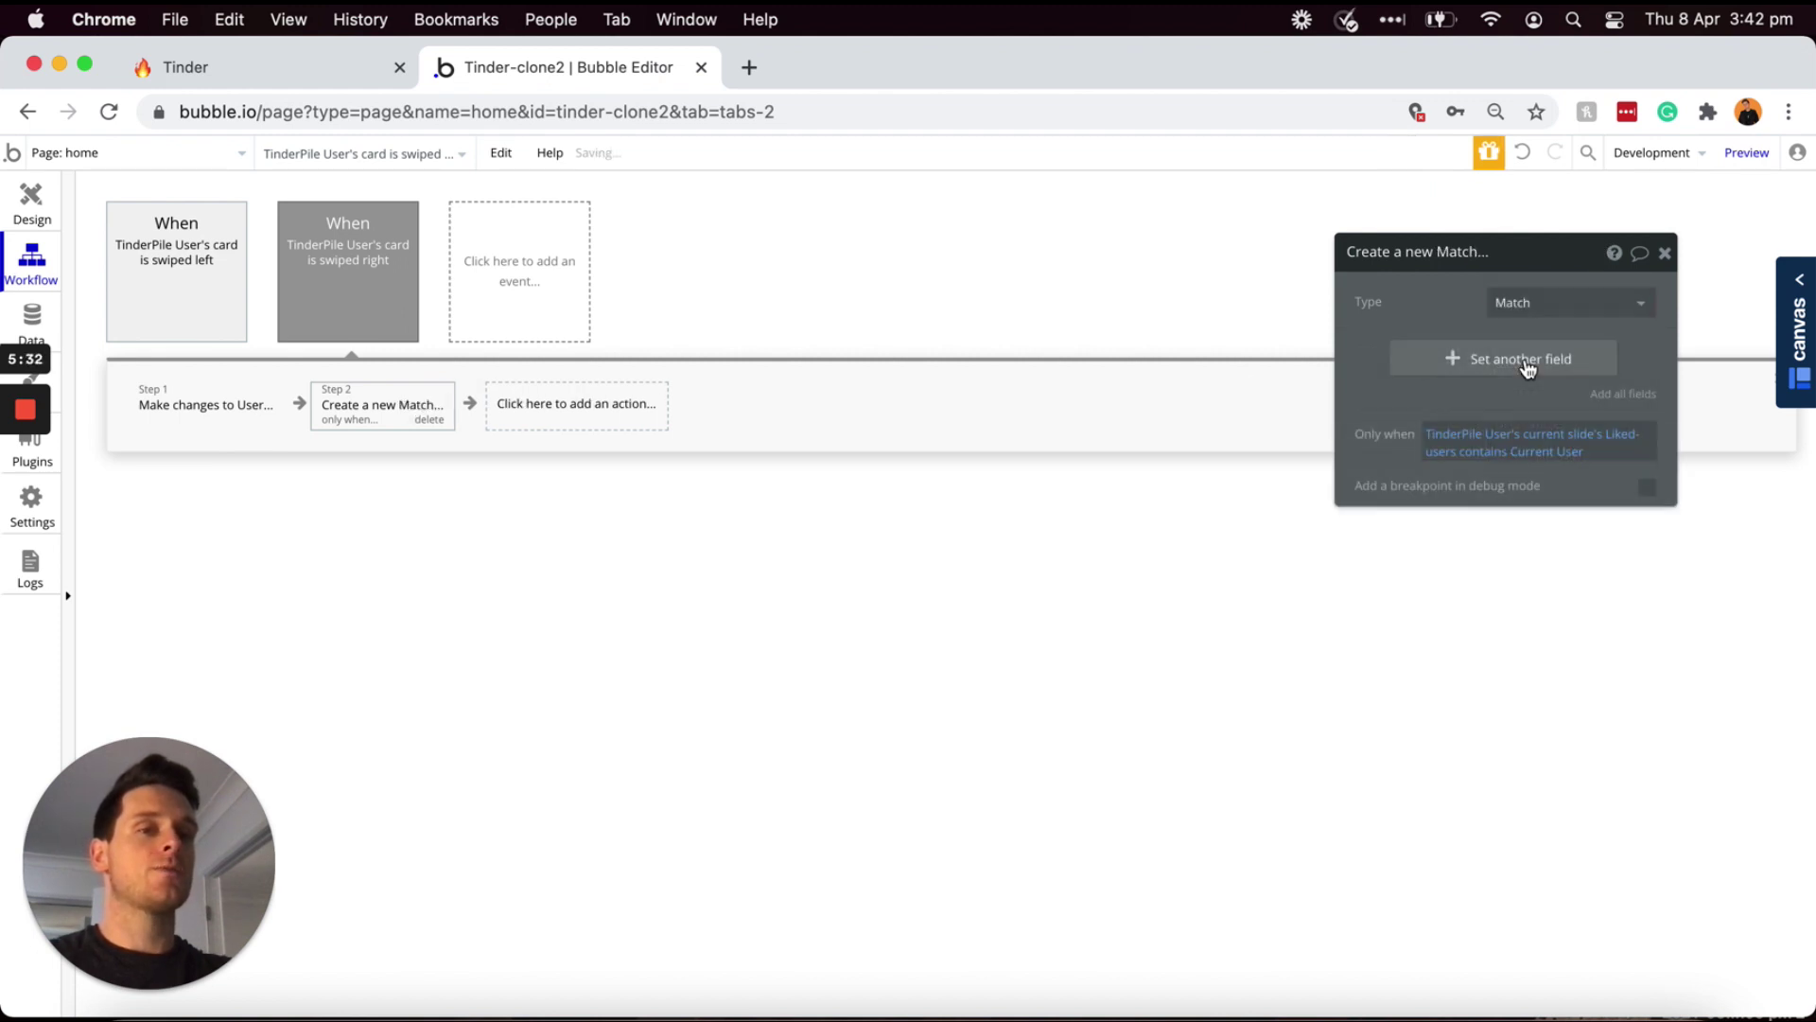
{"action": "left_click", "coordinate": [1450, 364]}
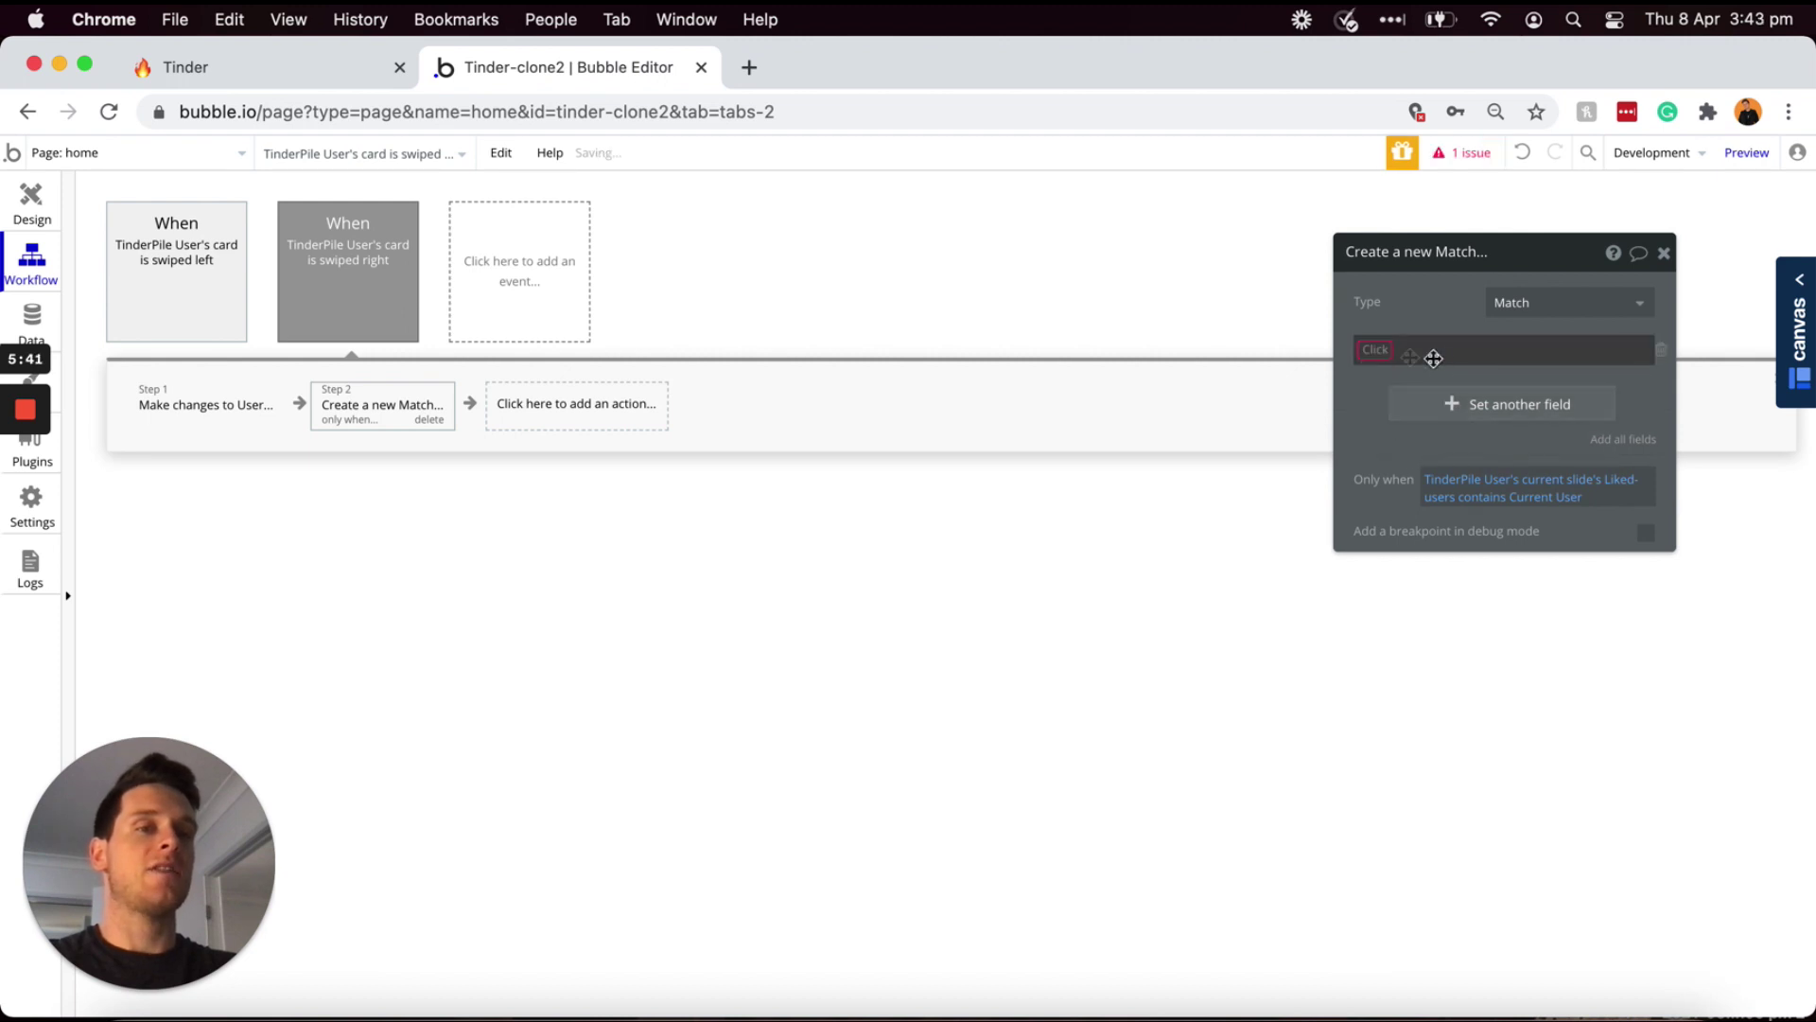
{"action": "left_click", "coordinate": [1374, 349]}
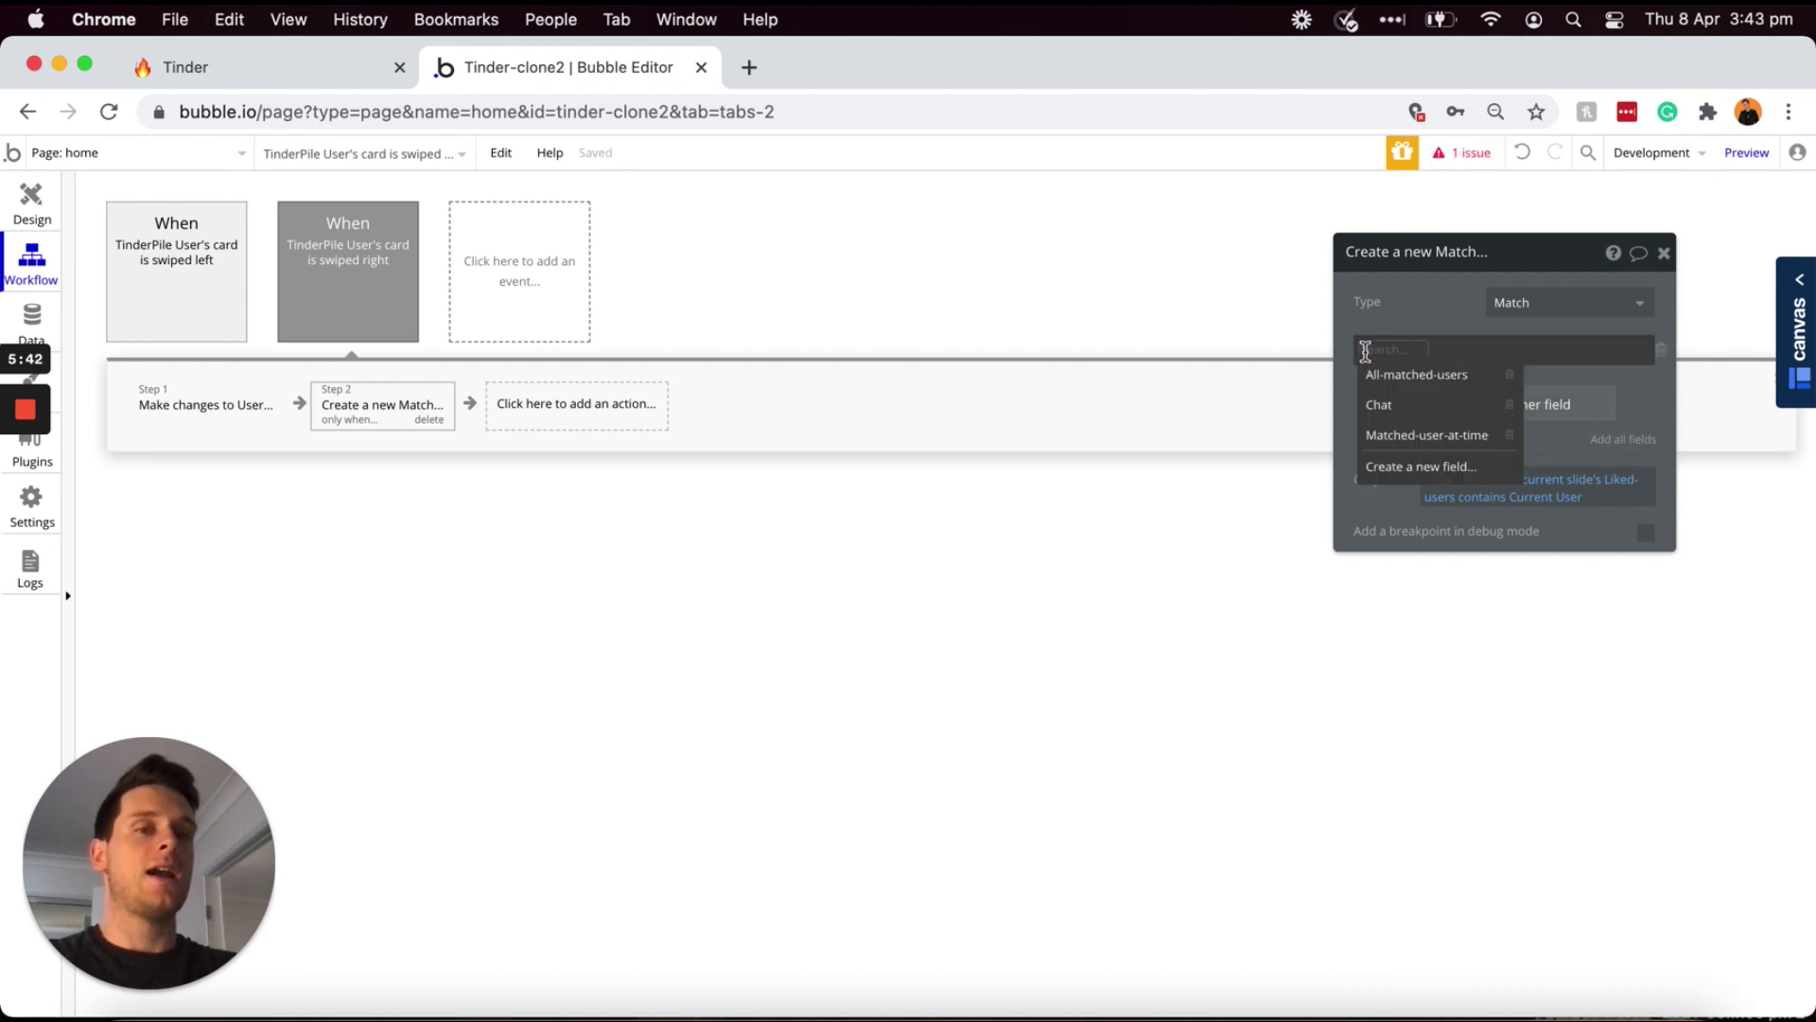
{"action": "left_click", "coordinate": [1411, 376]}
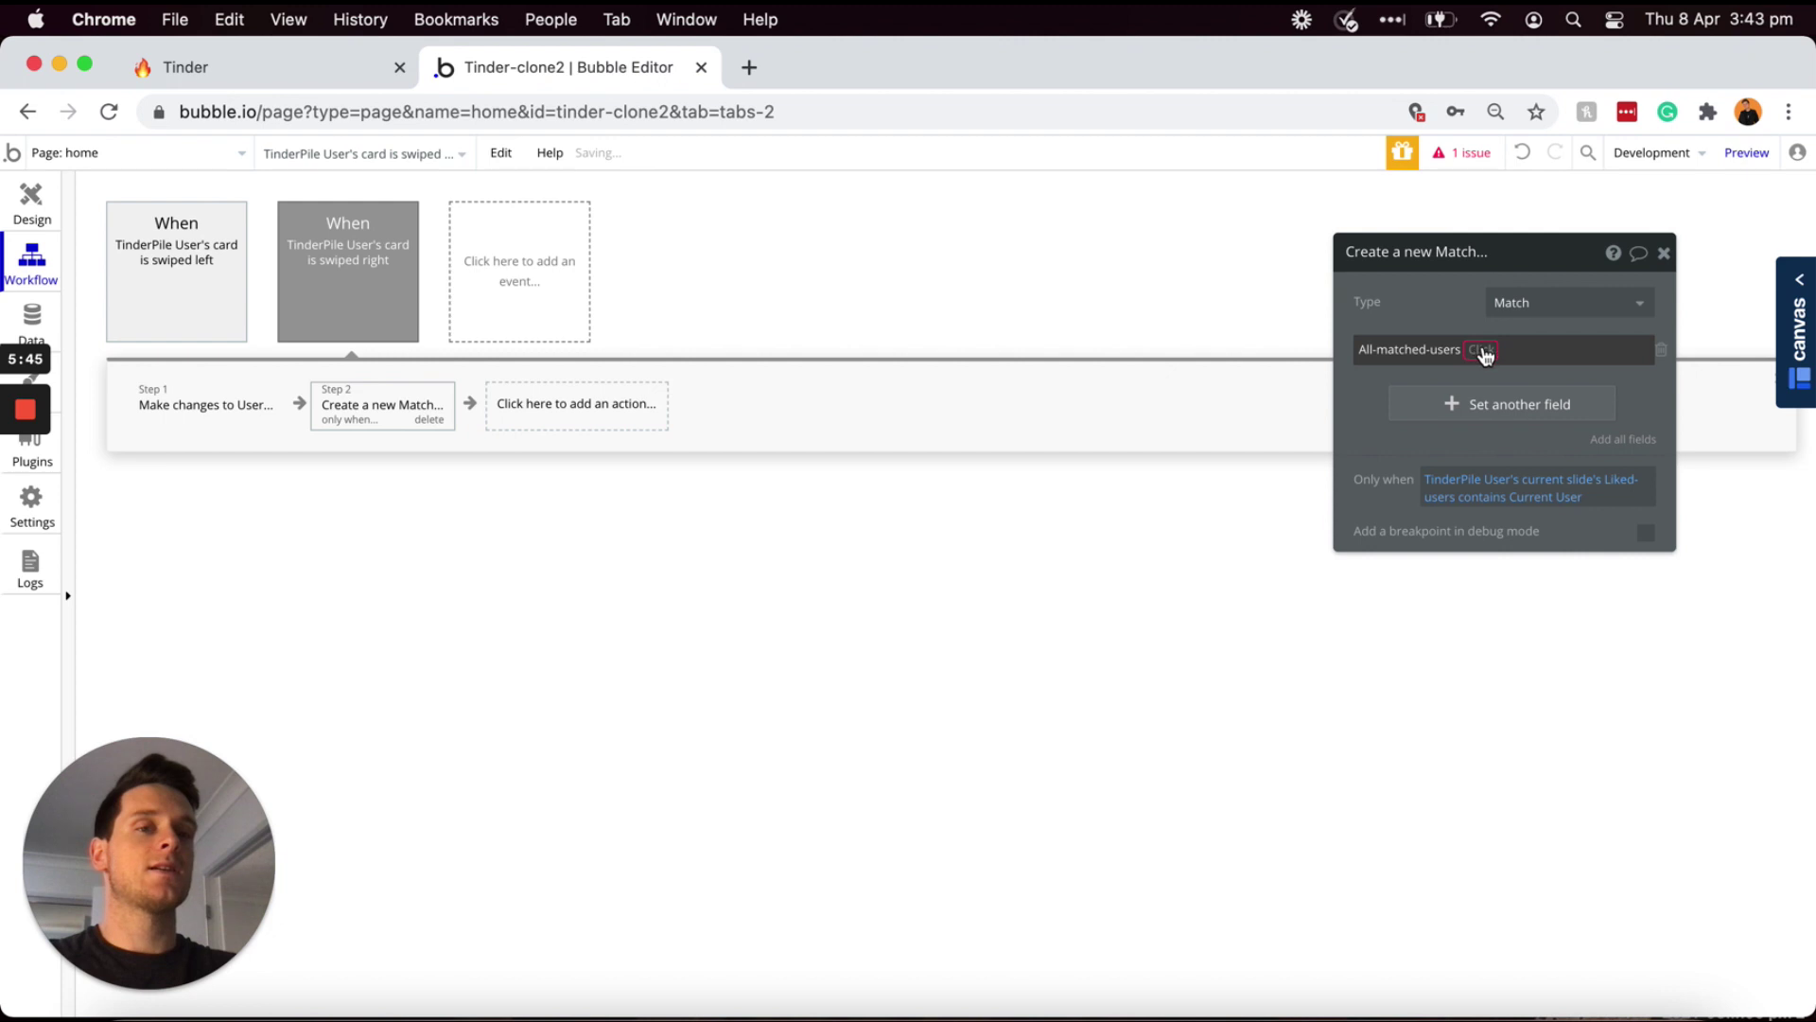
{"action": "left_click", "coordinate": [1483, 353]}
{"action": "left_click", "coordinate": [1493, 391]}
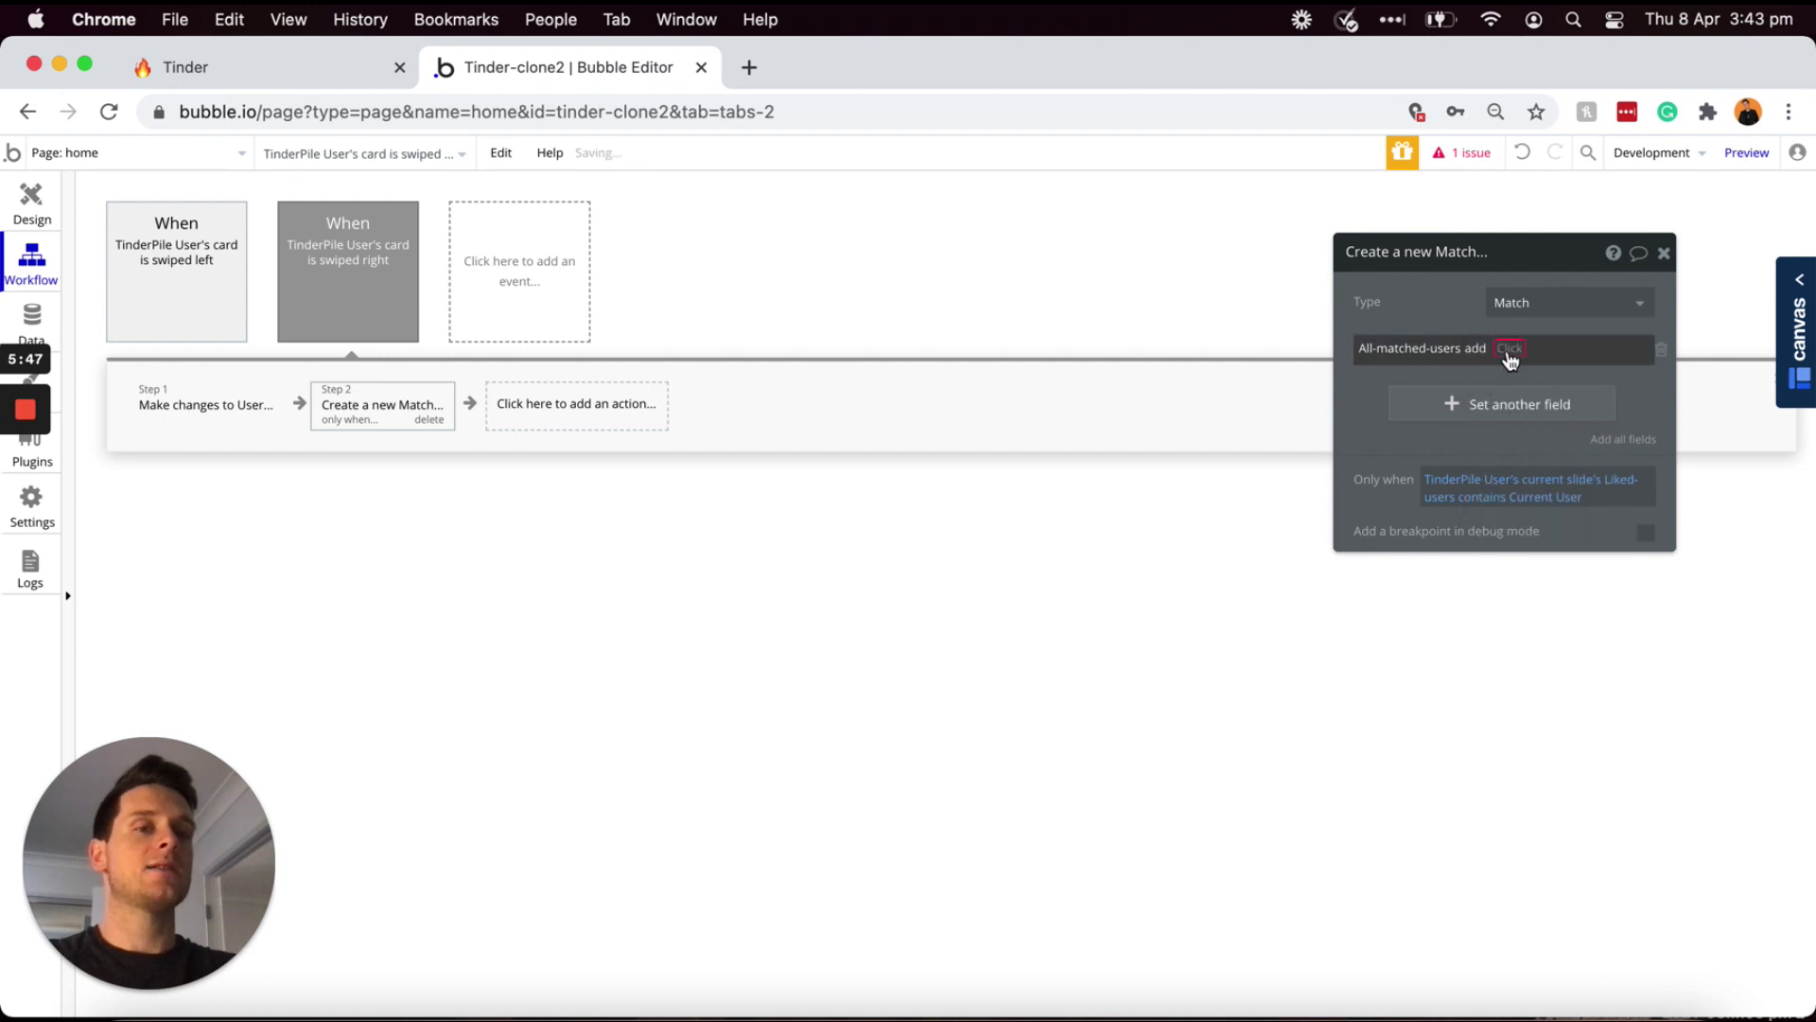
{"action": "left_click", "coordinate": [1510, 354]}
{"action": "left_click", "coordinate": [1556, 434]}
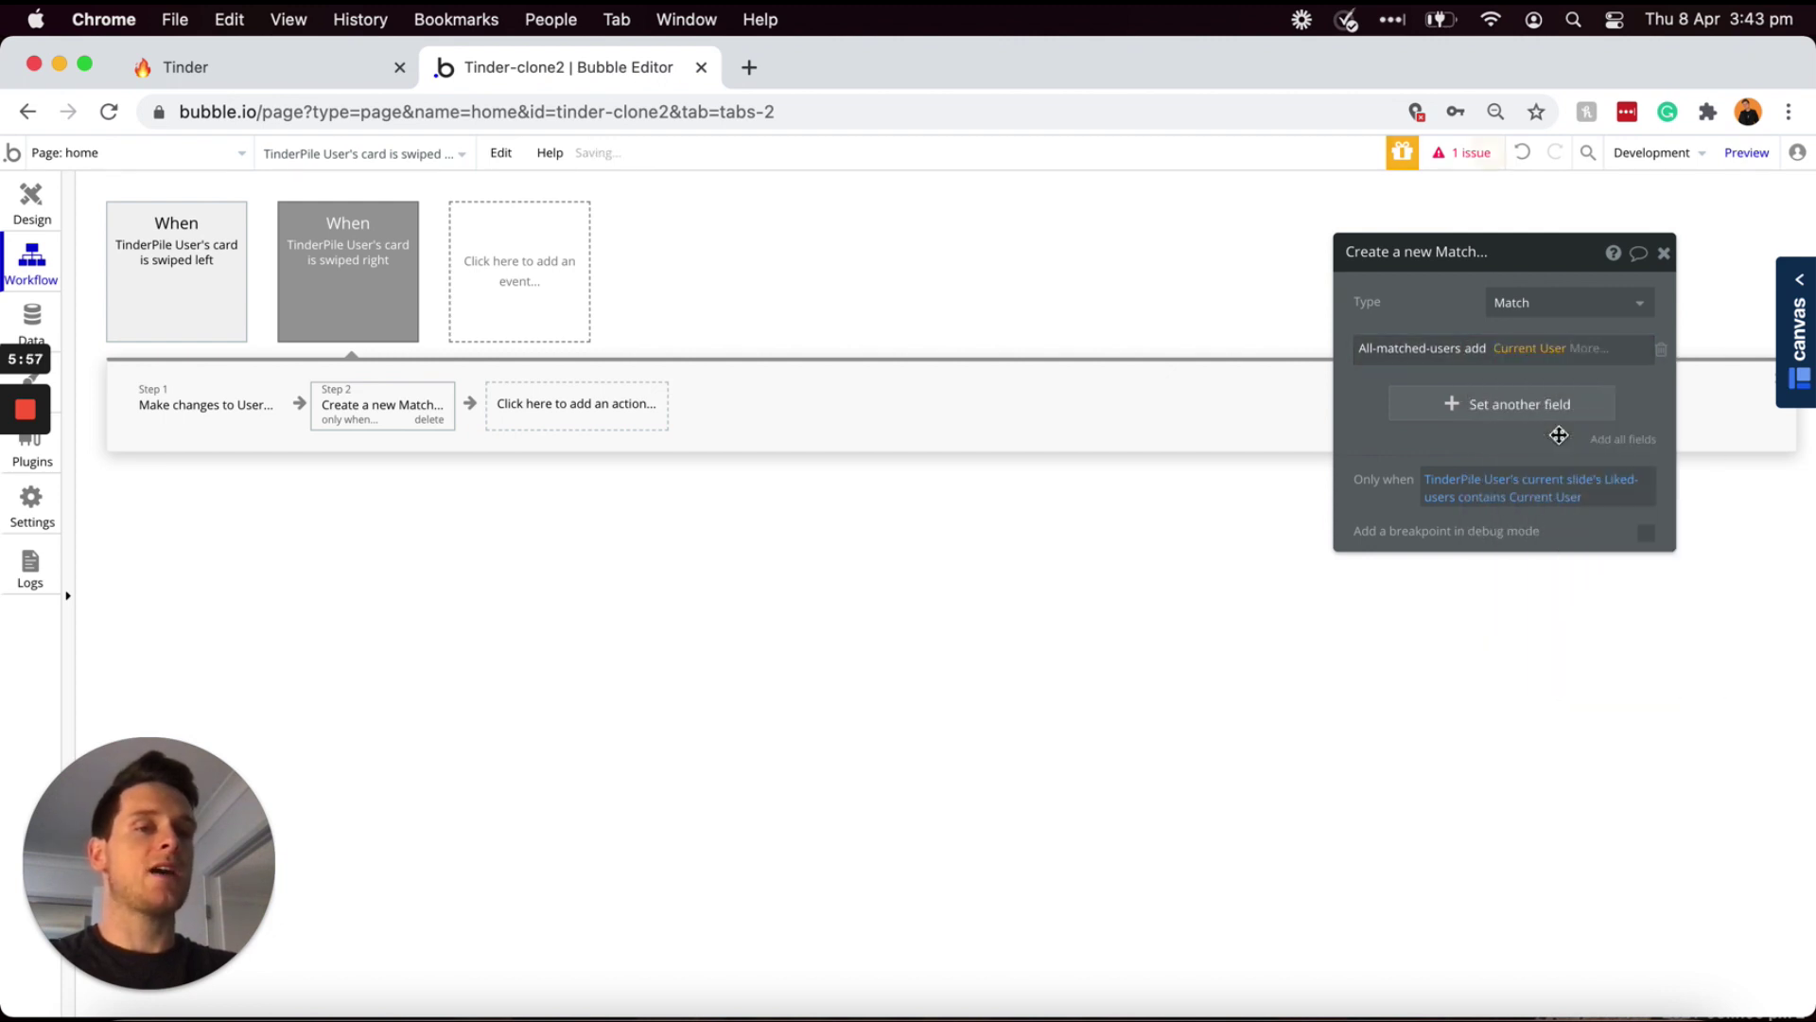
- Add TinderPile User's current slide to the new Match's All-matched-users list as a second entry
{"action": "left_click", "coordinate": [1438, 417]}
{"action": "left_click", "coordinate": [1376, 394]}
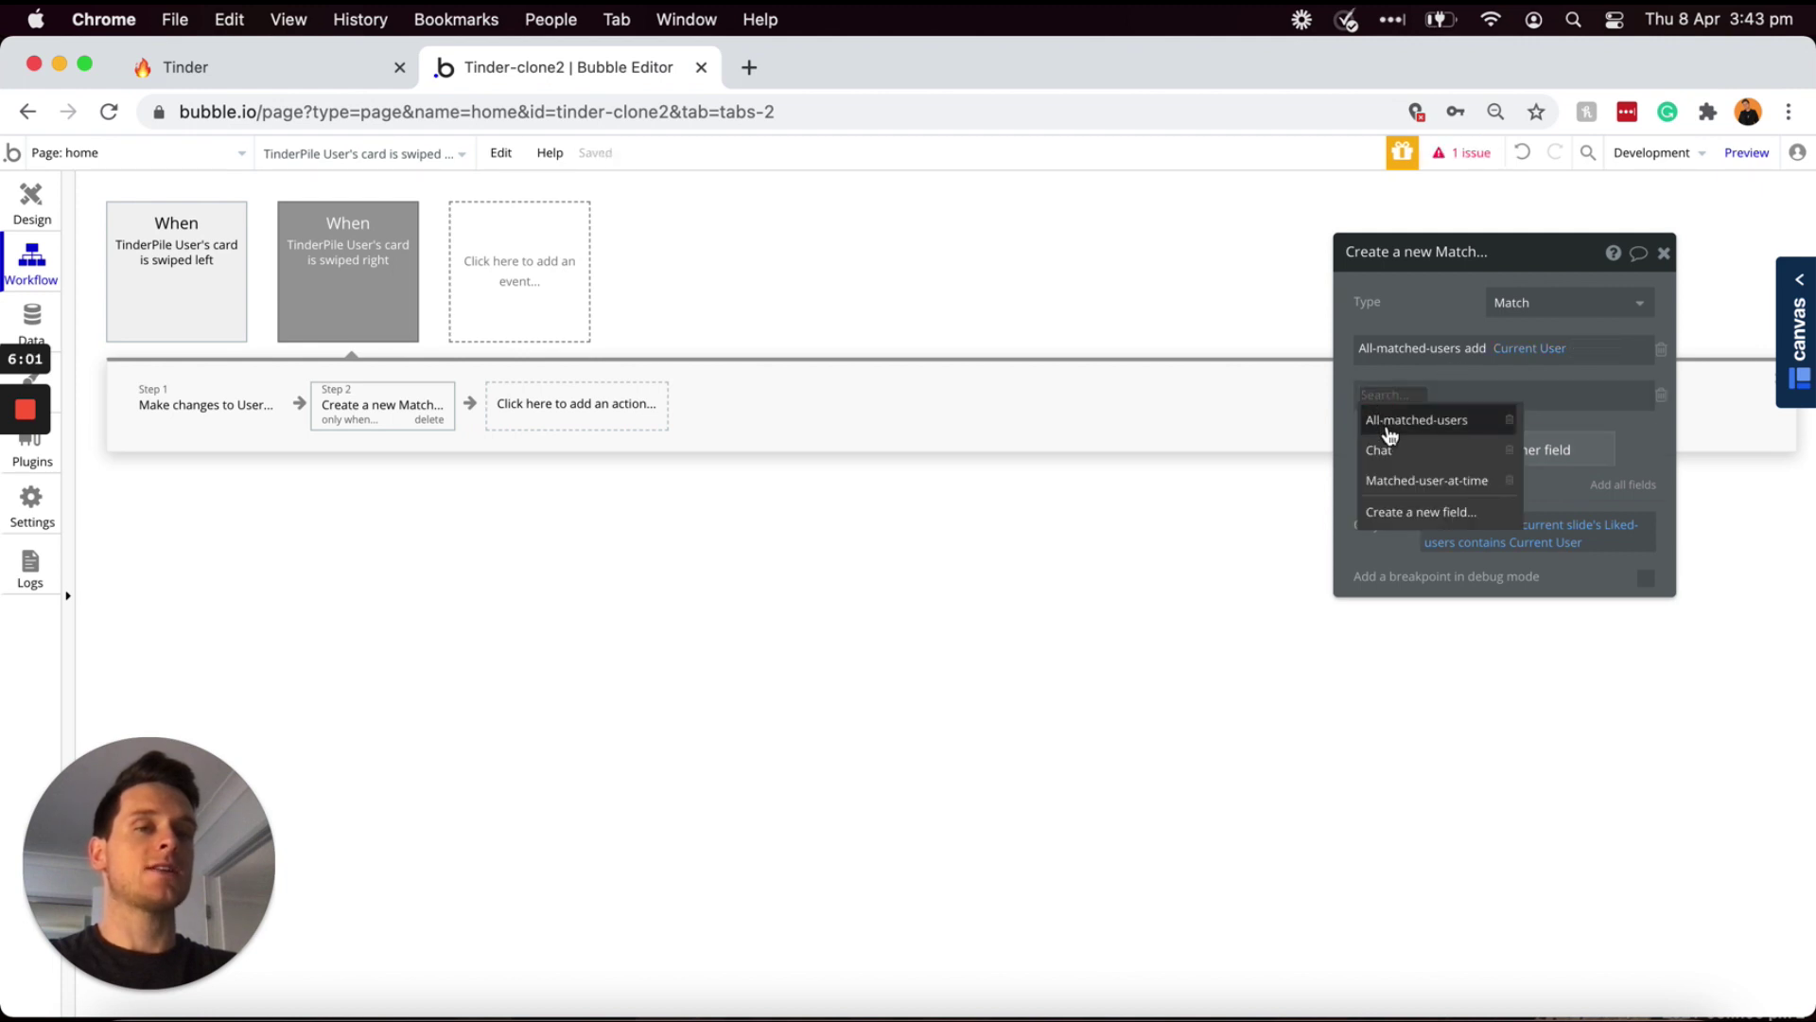
{"action": "left_click", "coordinate": [1387, 420]}
{"action": "left_click", "coordinate": [1482, 397]}
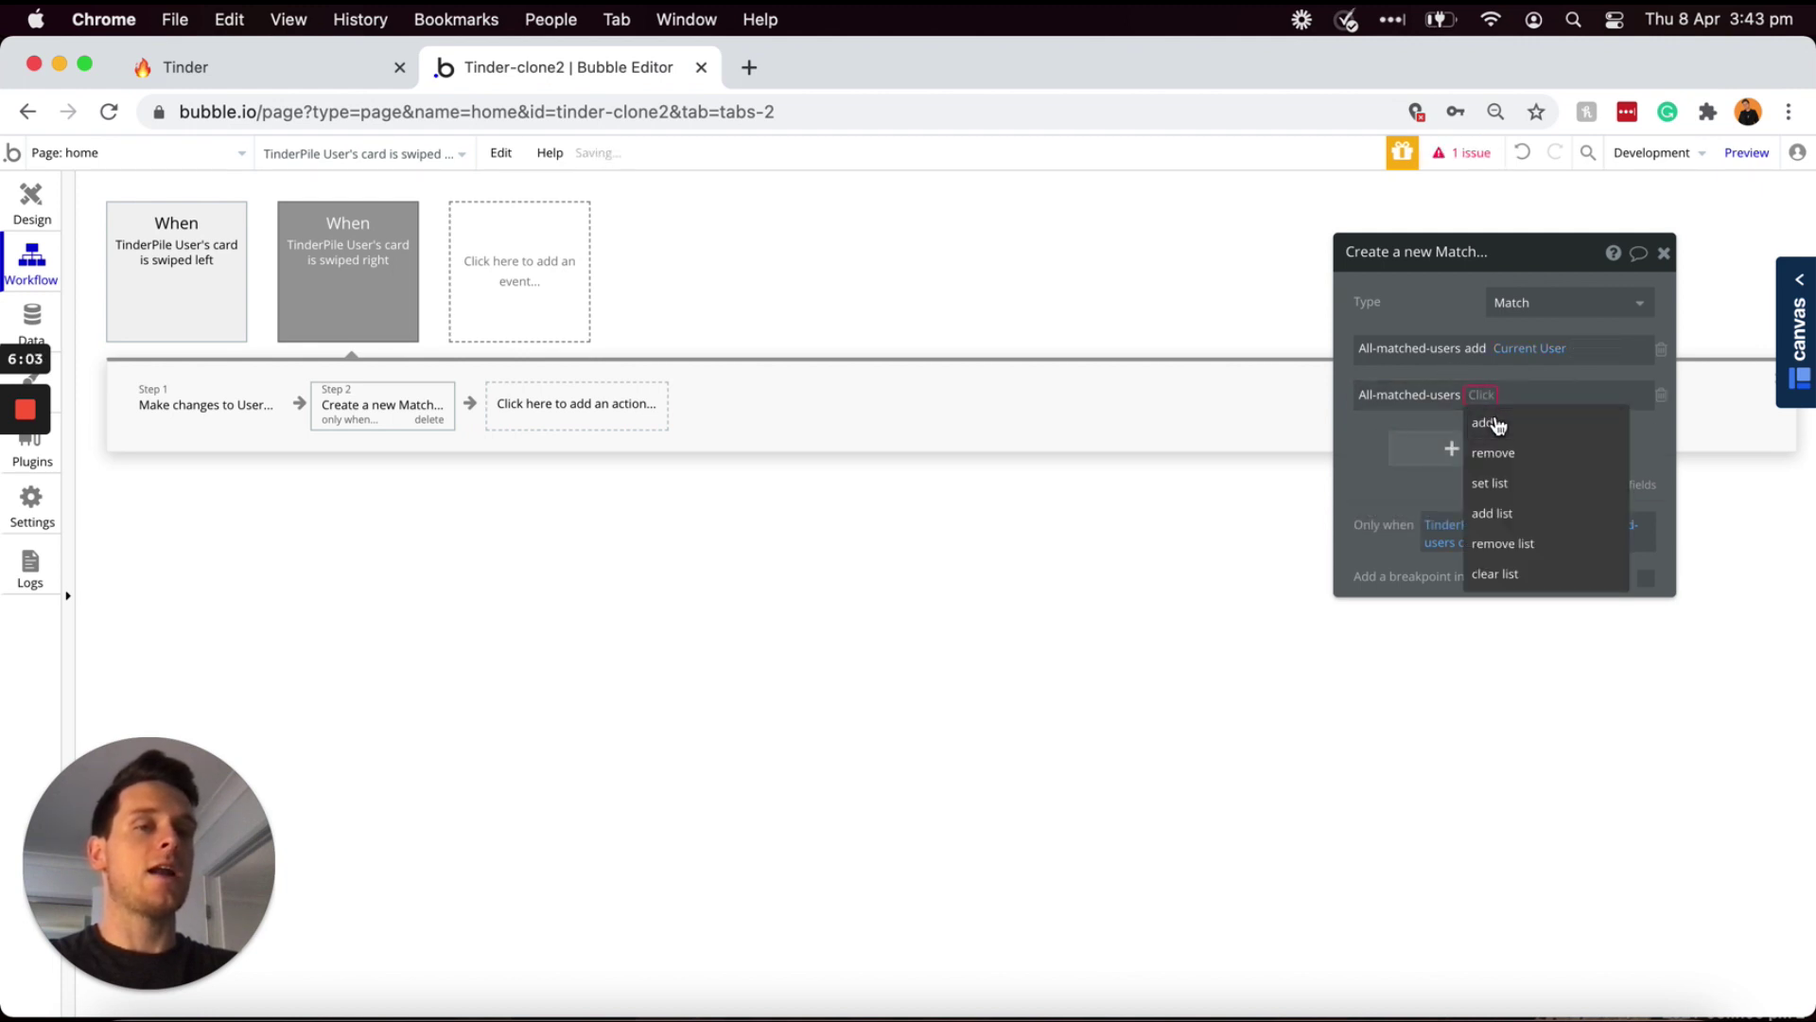
{"action": "left_click", "coordinate": [1482, 421]}
{"action": "left_click", "coordinate": [1516, 398]}
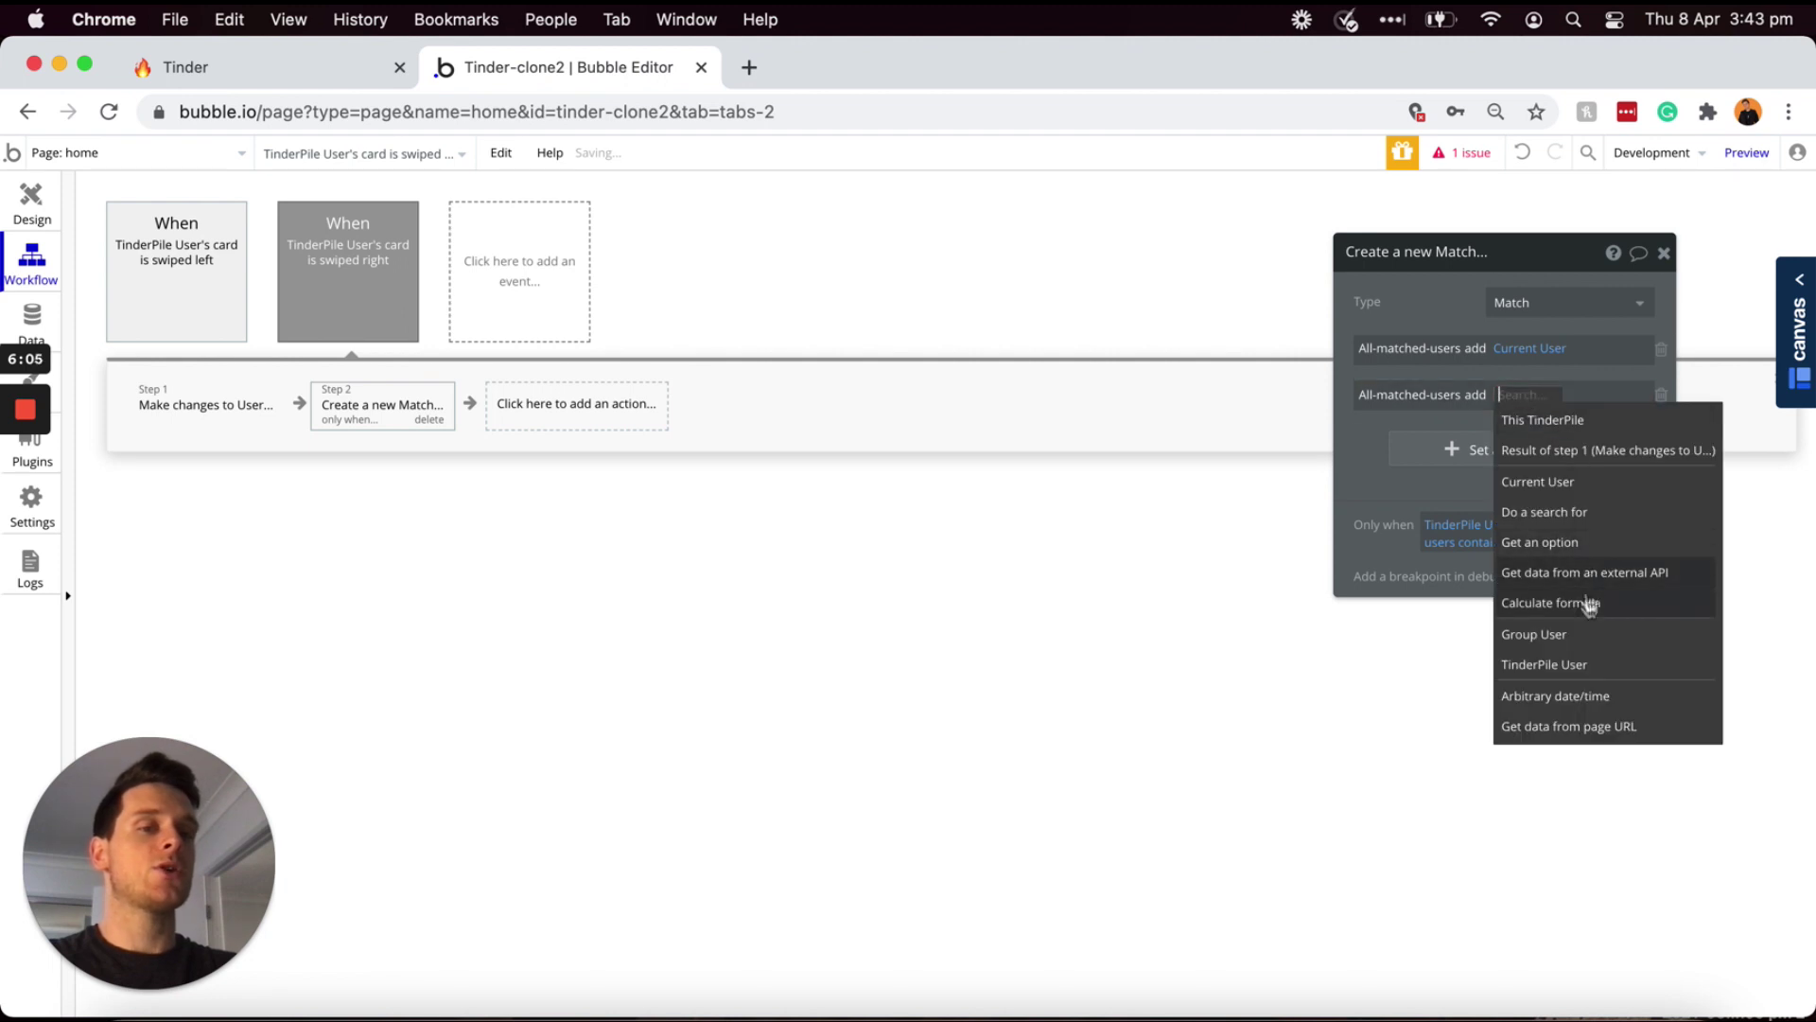
{"action": "left_click", "coordinate": [1586, 672]}
{"action": "left_click", "coordinate": [1457, 439]}
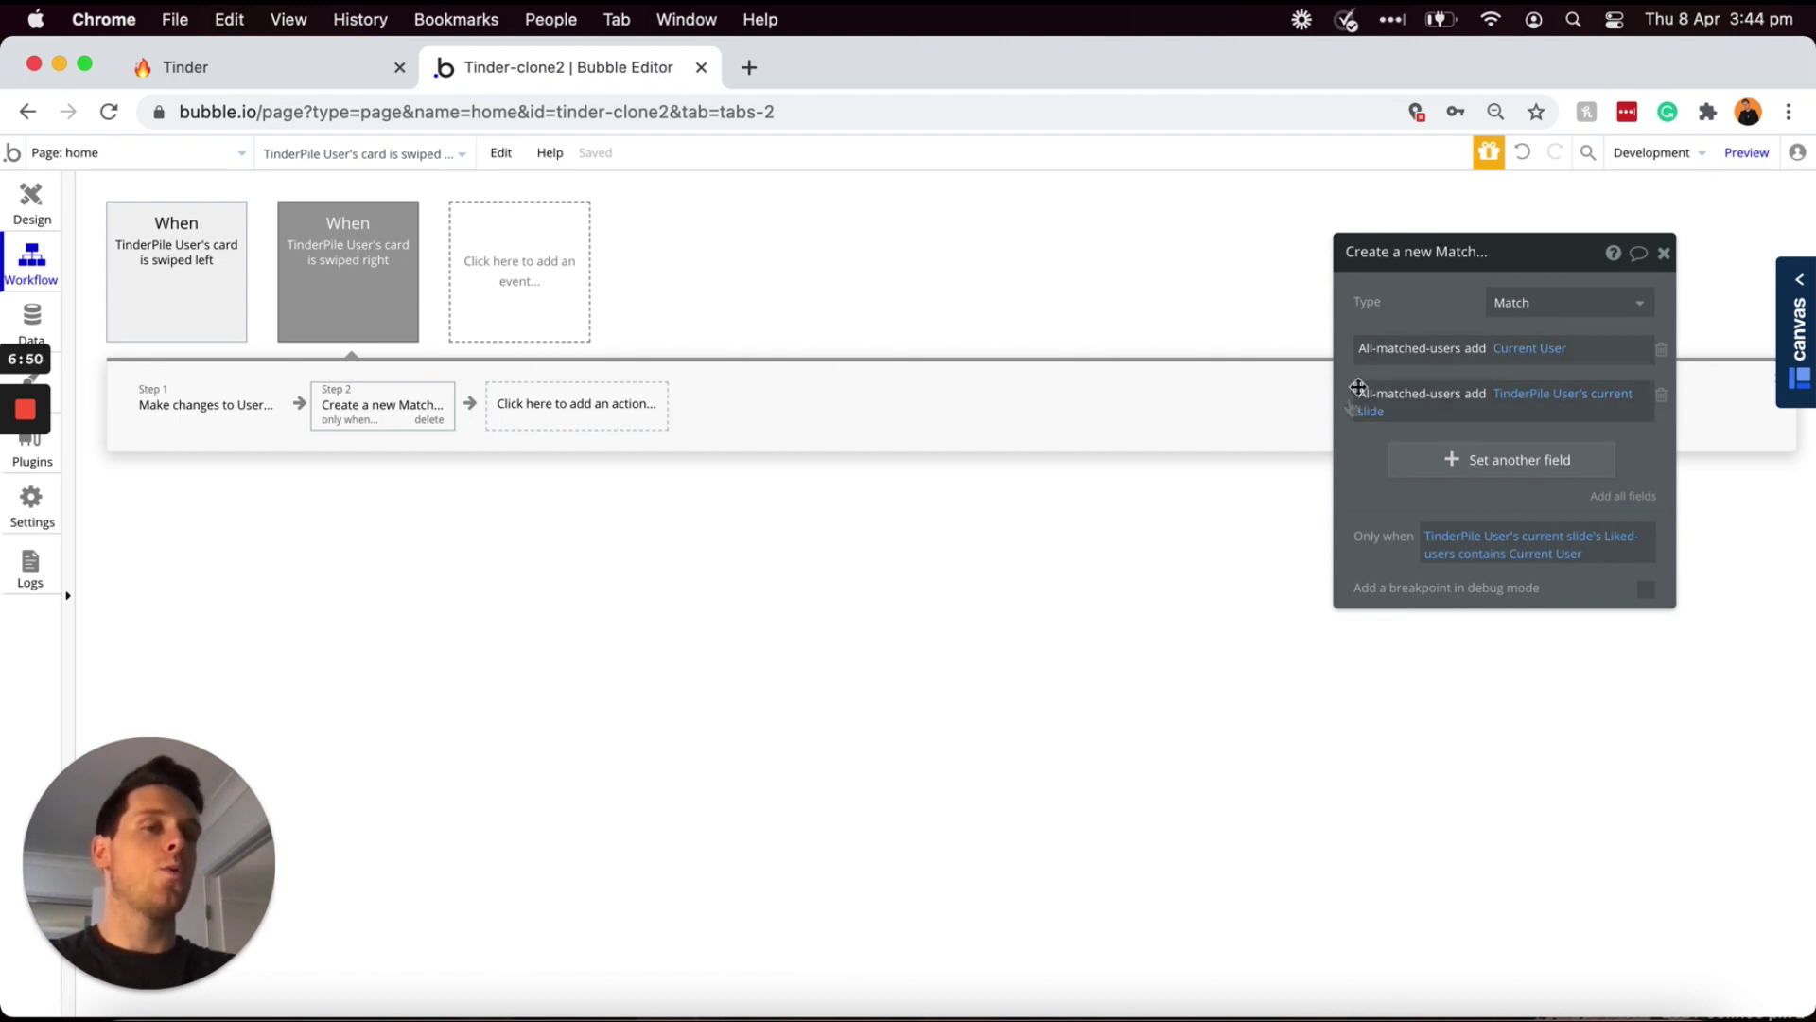
- Set the new Match's Matched-user-at-time field to TinderPile User's current slide
{"action": "left_click", "coordinate": [1435, 471]}
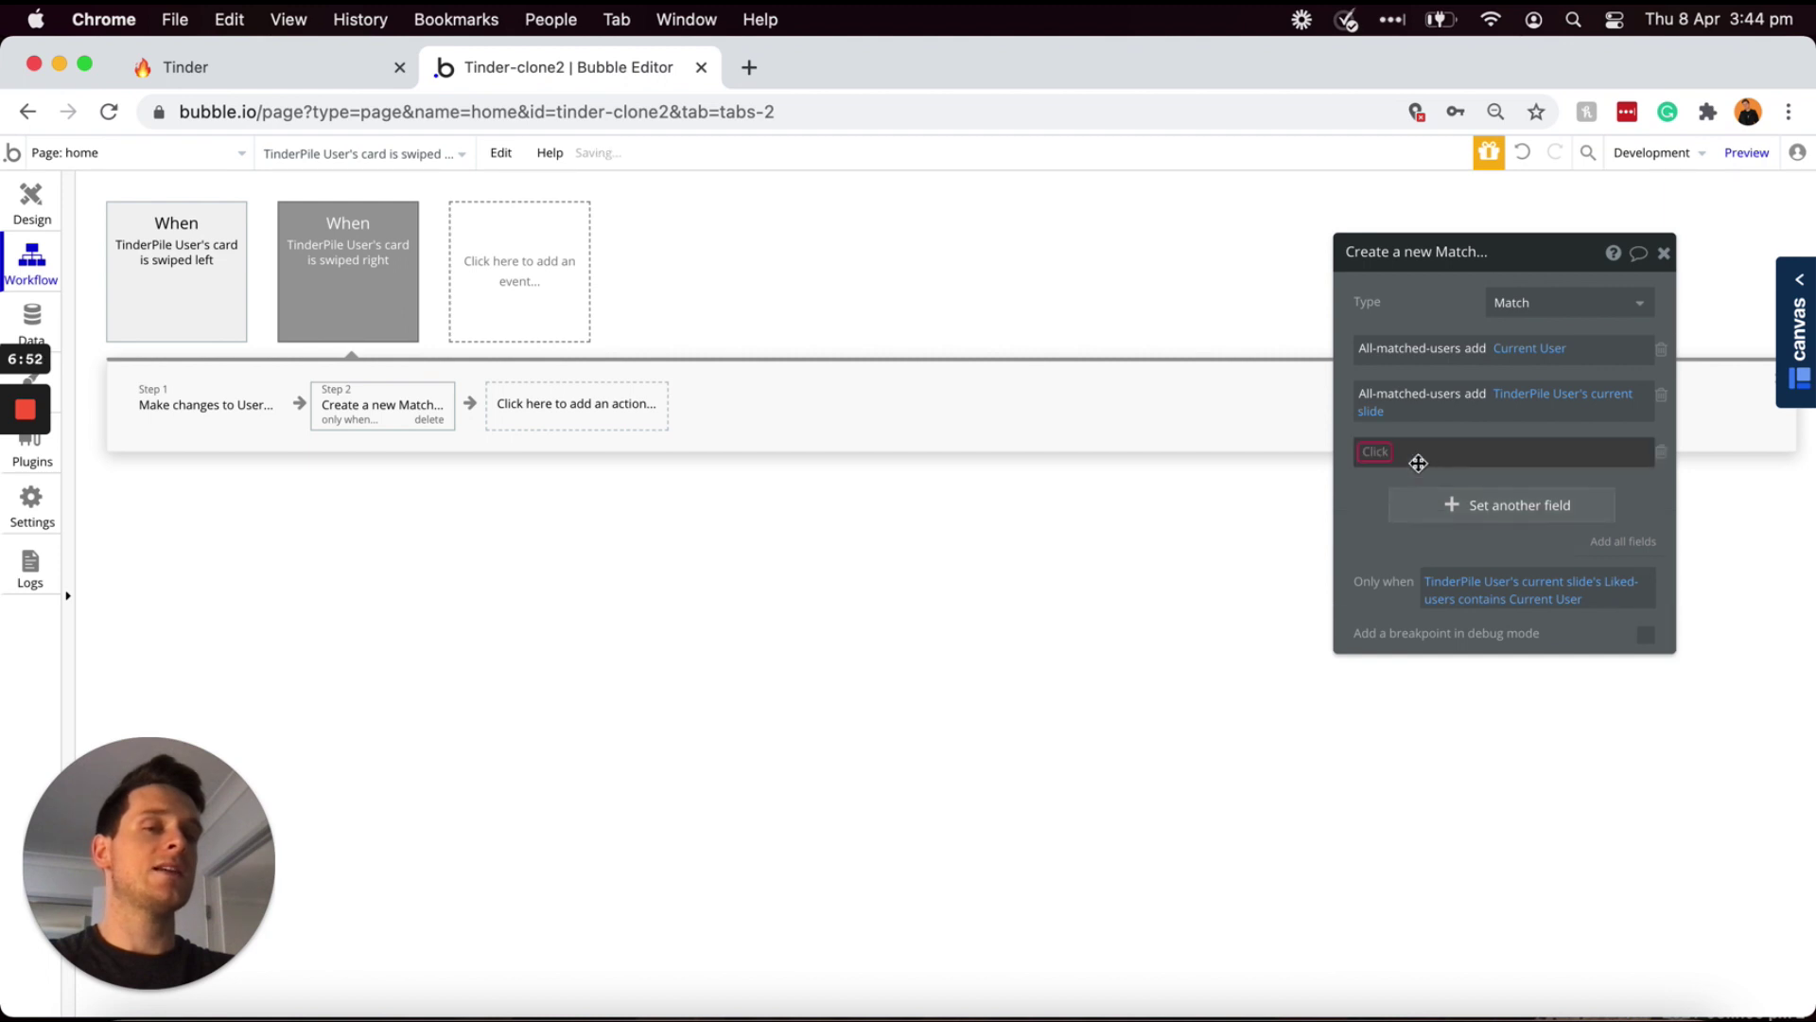
{"action": "left_click", "coordinate": [1383, 456]}
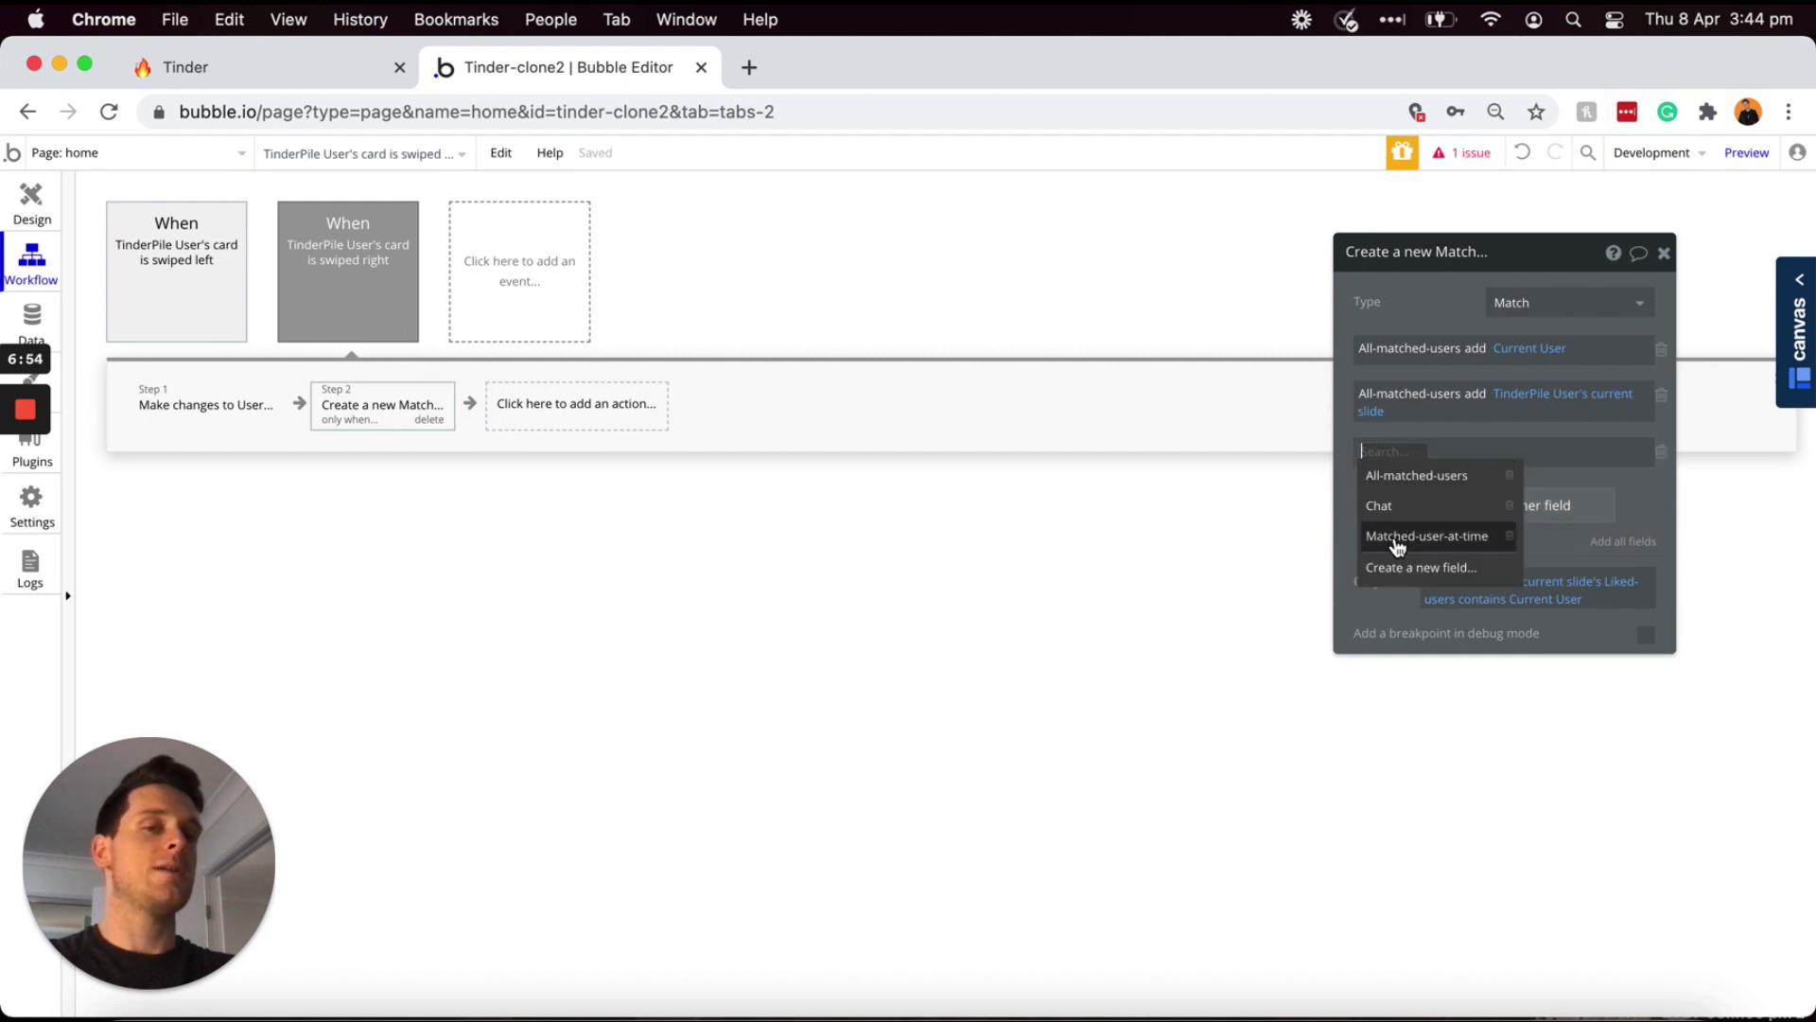
{"action": "left_click", "coordinate": [1434, 536]}
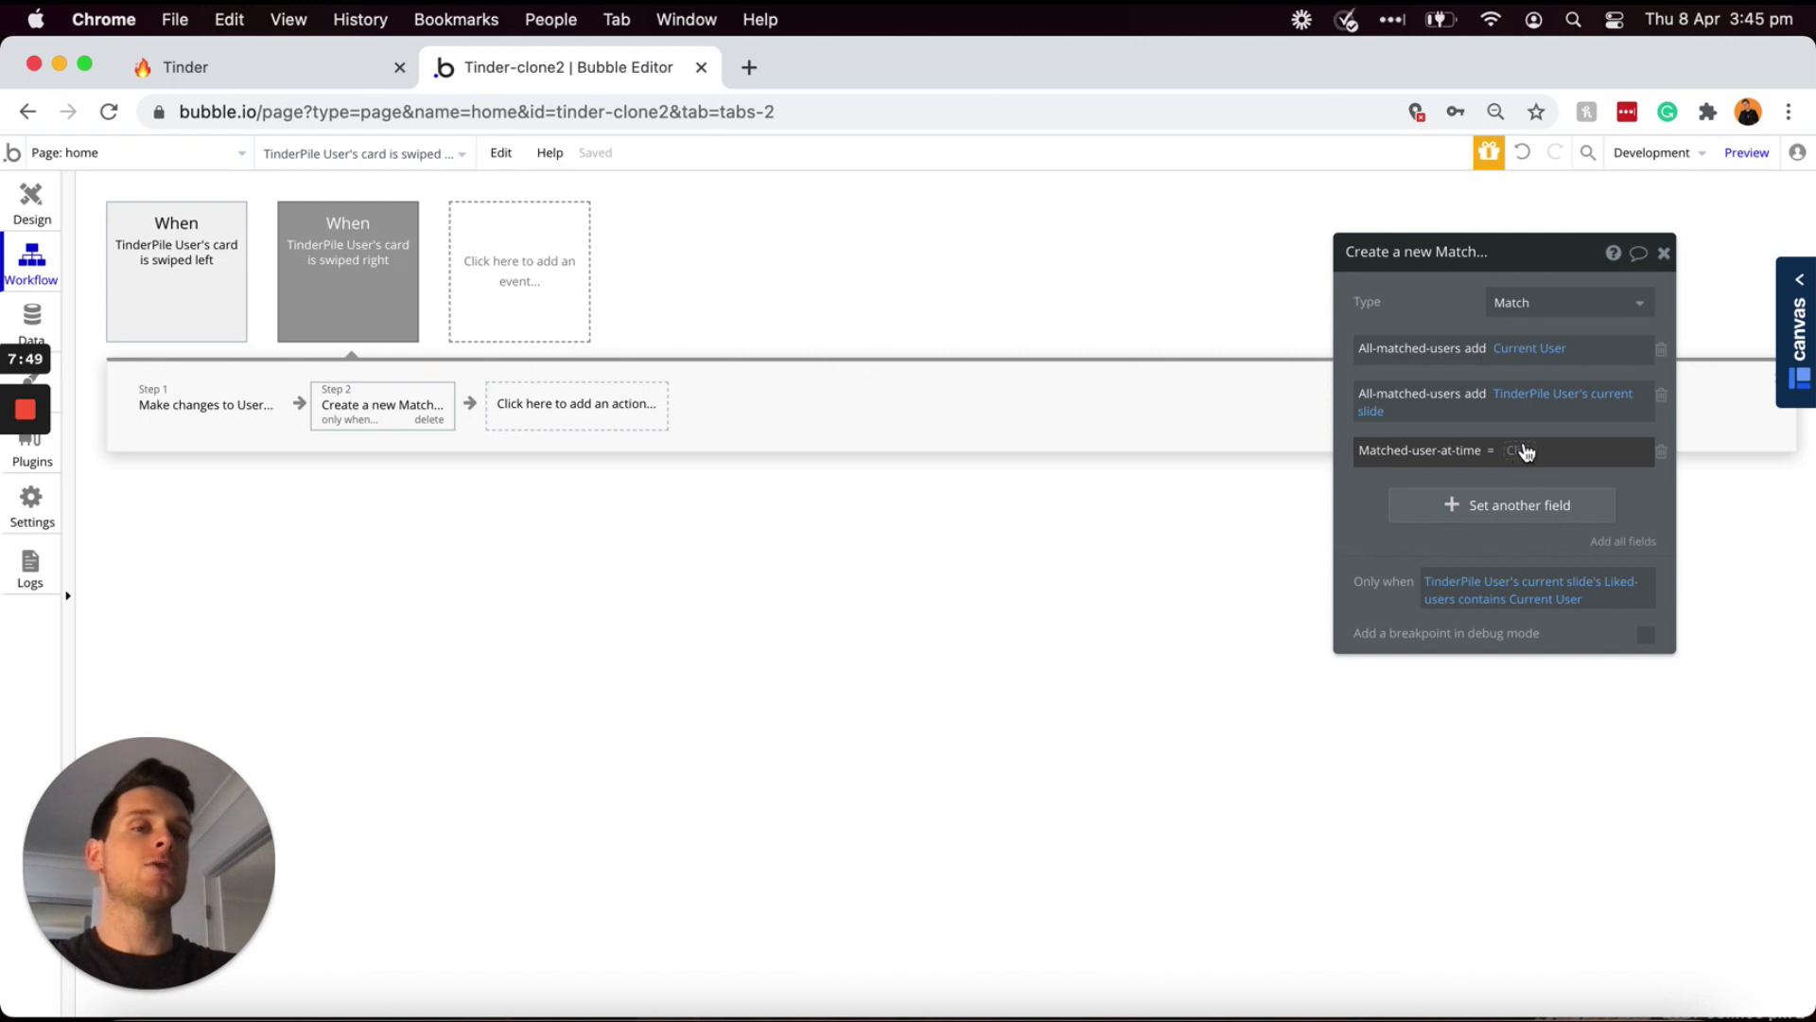
{"action": "mouse_move", "coordinate": [1548, 404]}
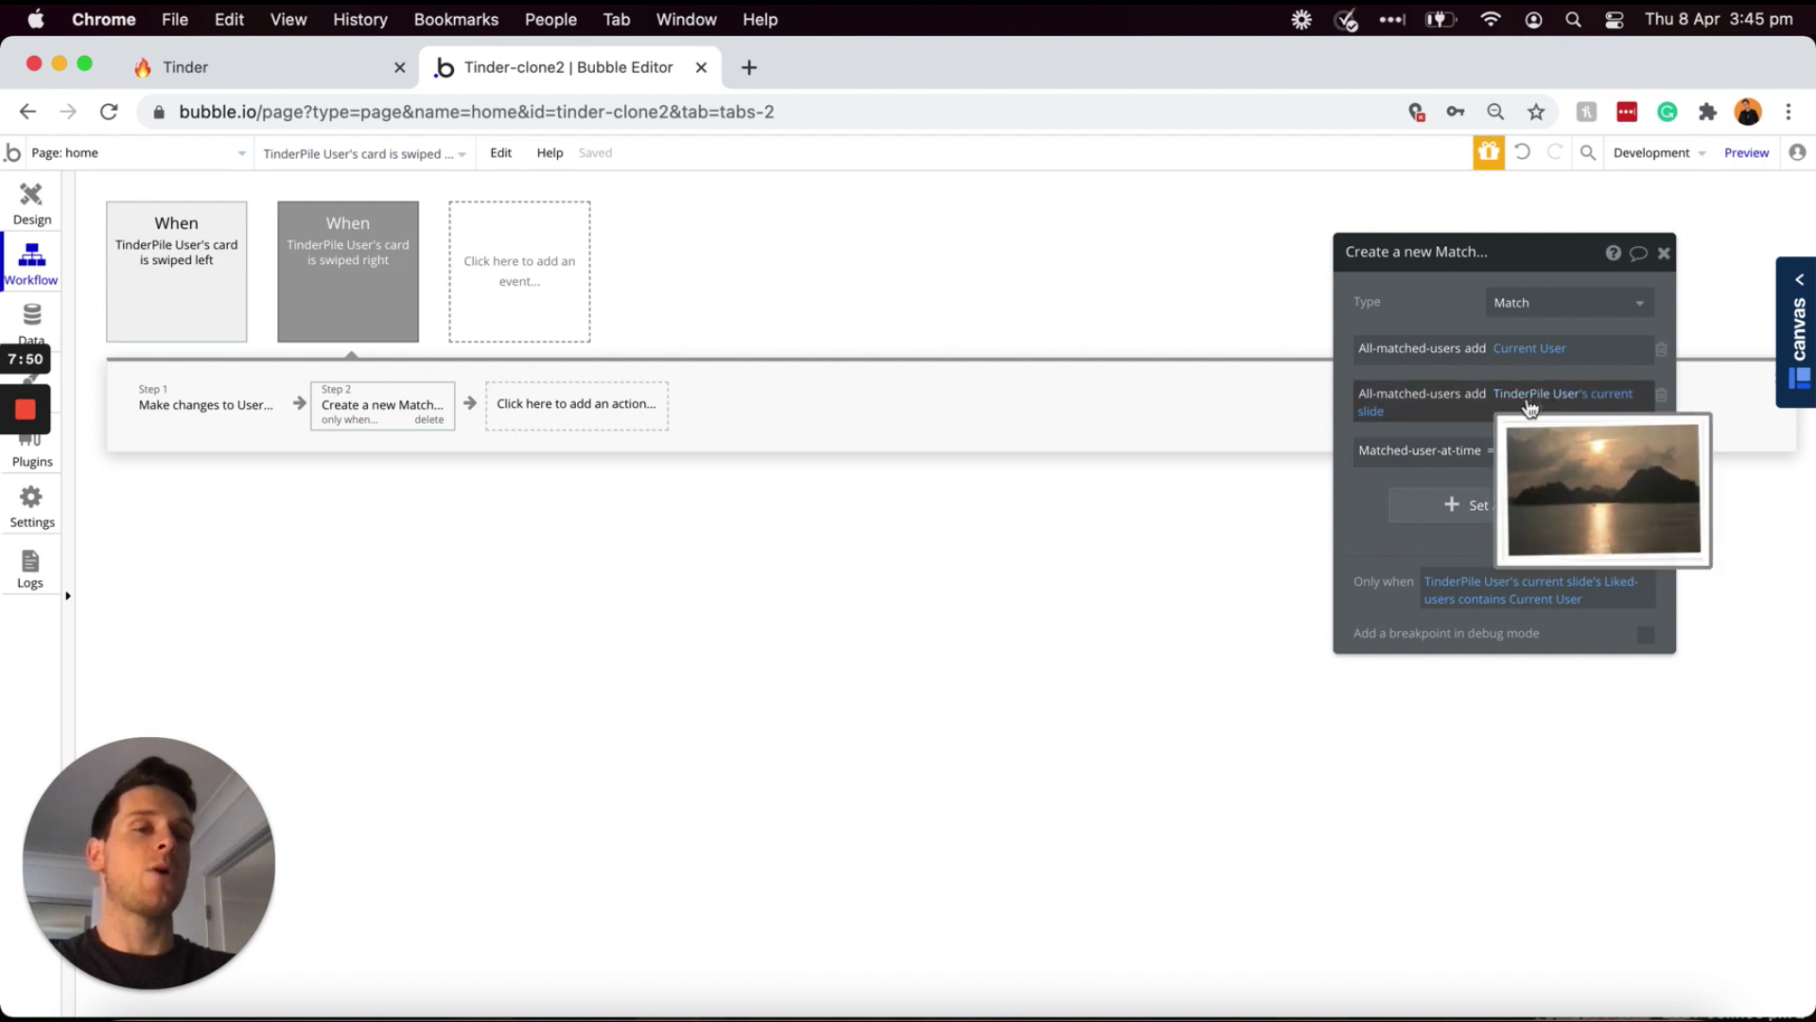
{"action": "left_click", "coordinate": [1517, 454]}
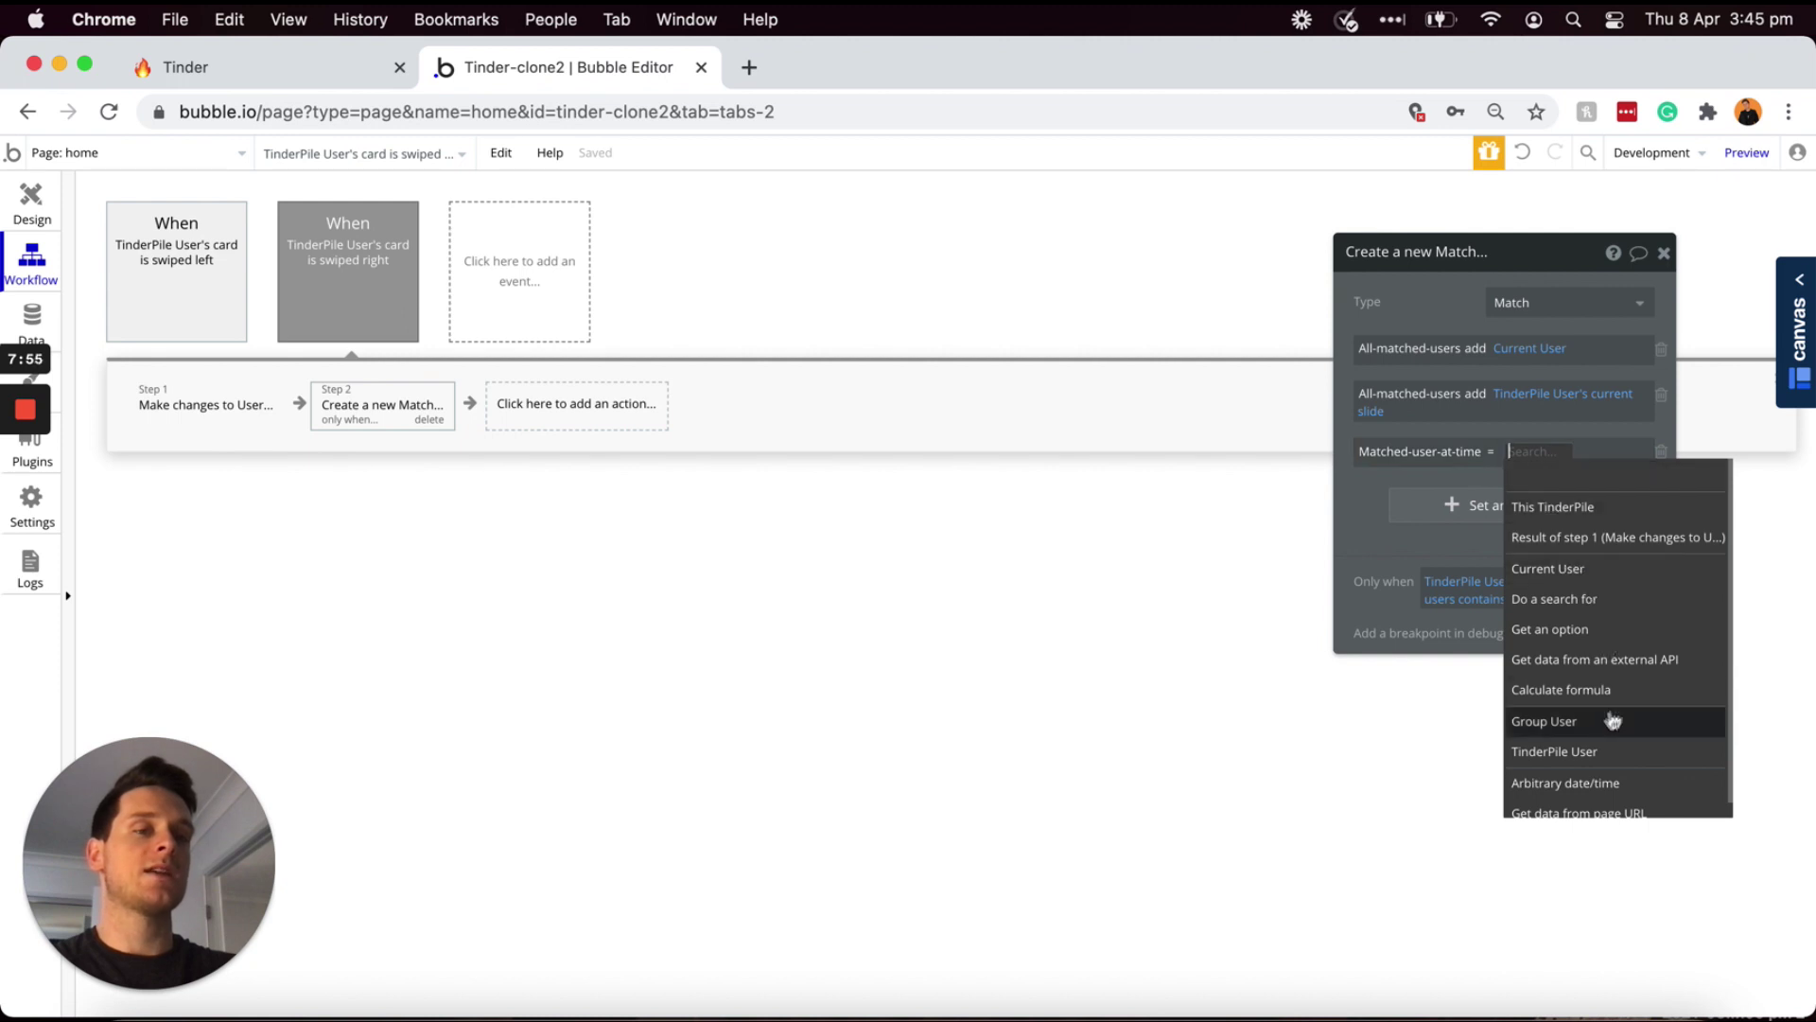
{"action": "left_click", "coordinate": [1592, 752]}
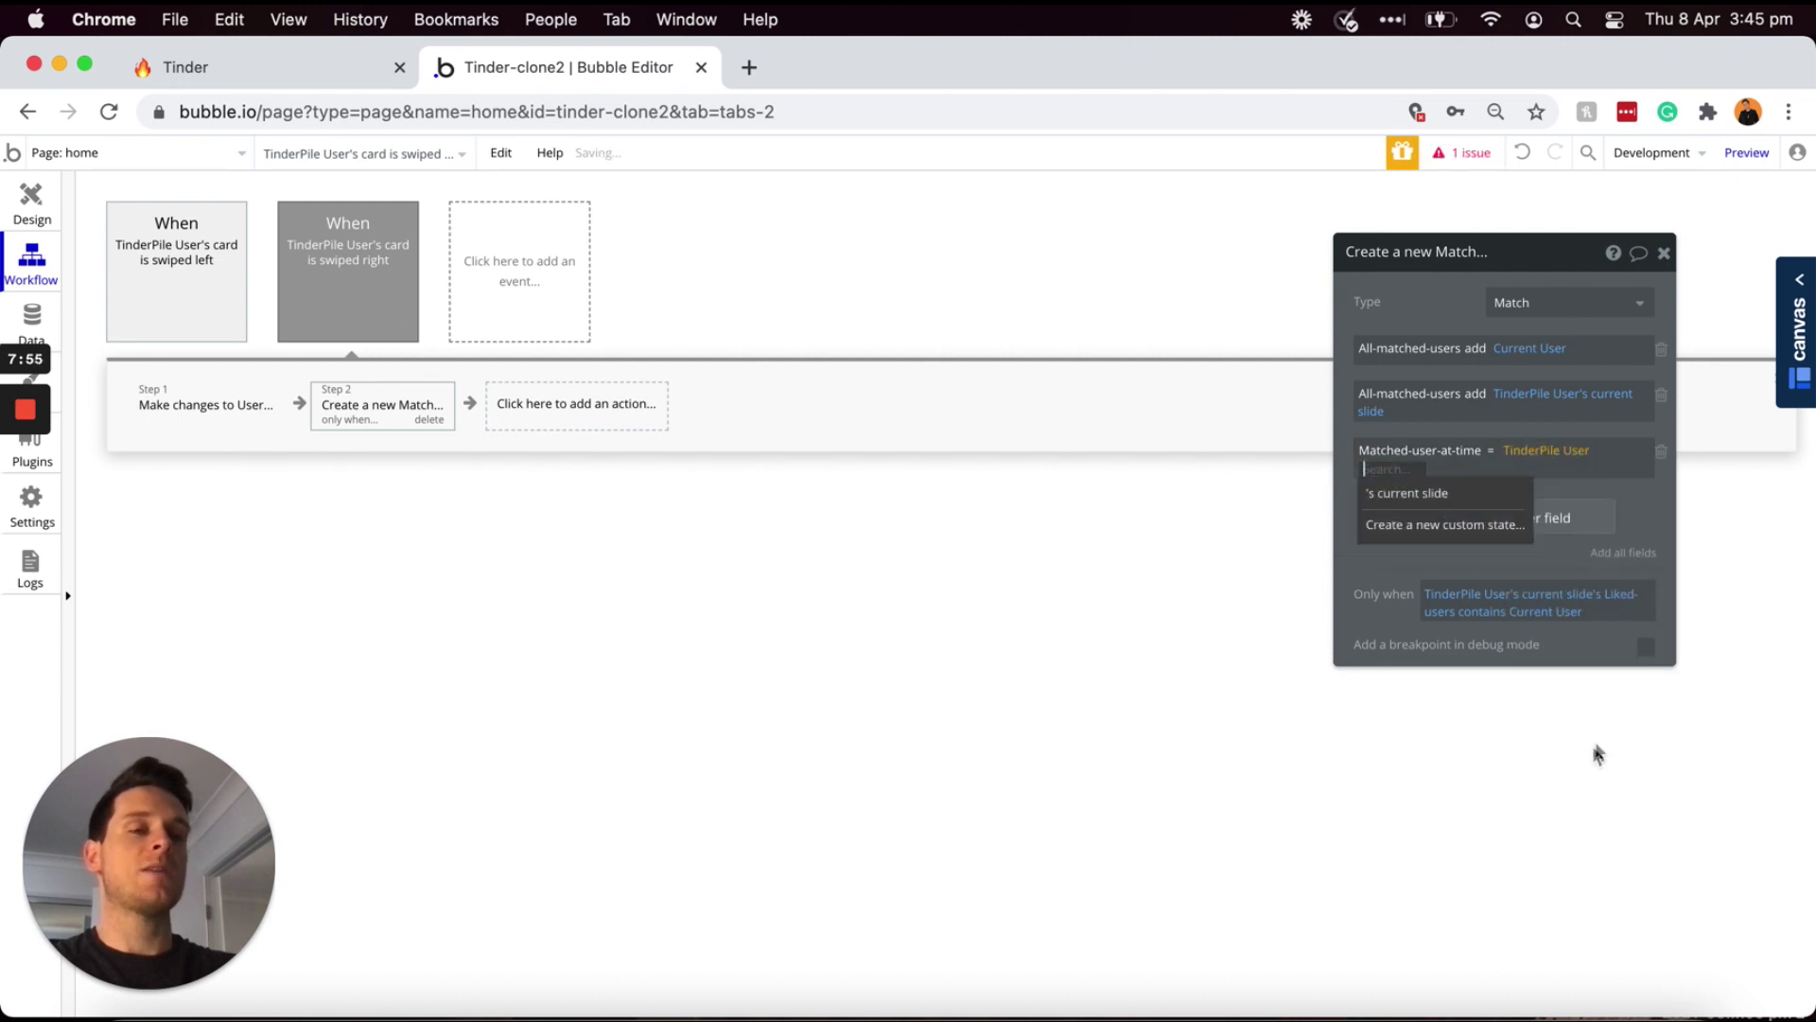
{"action": "left_click", "coordinate": [1468, 495]}
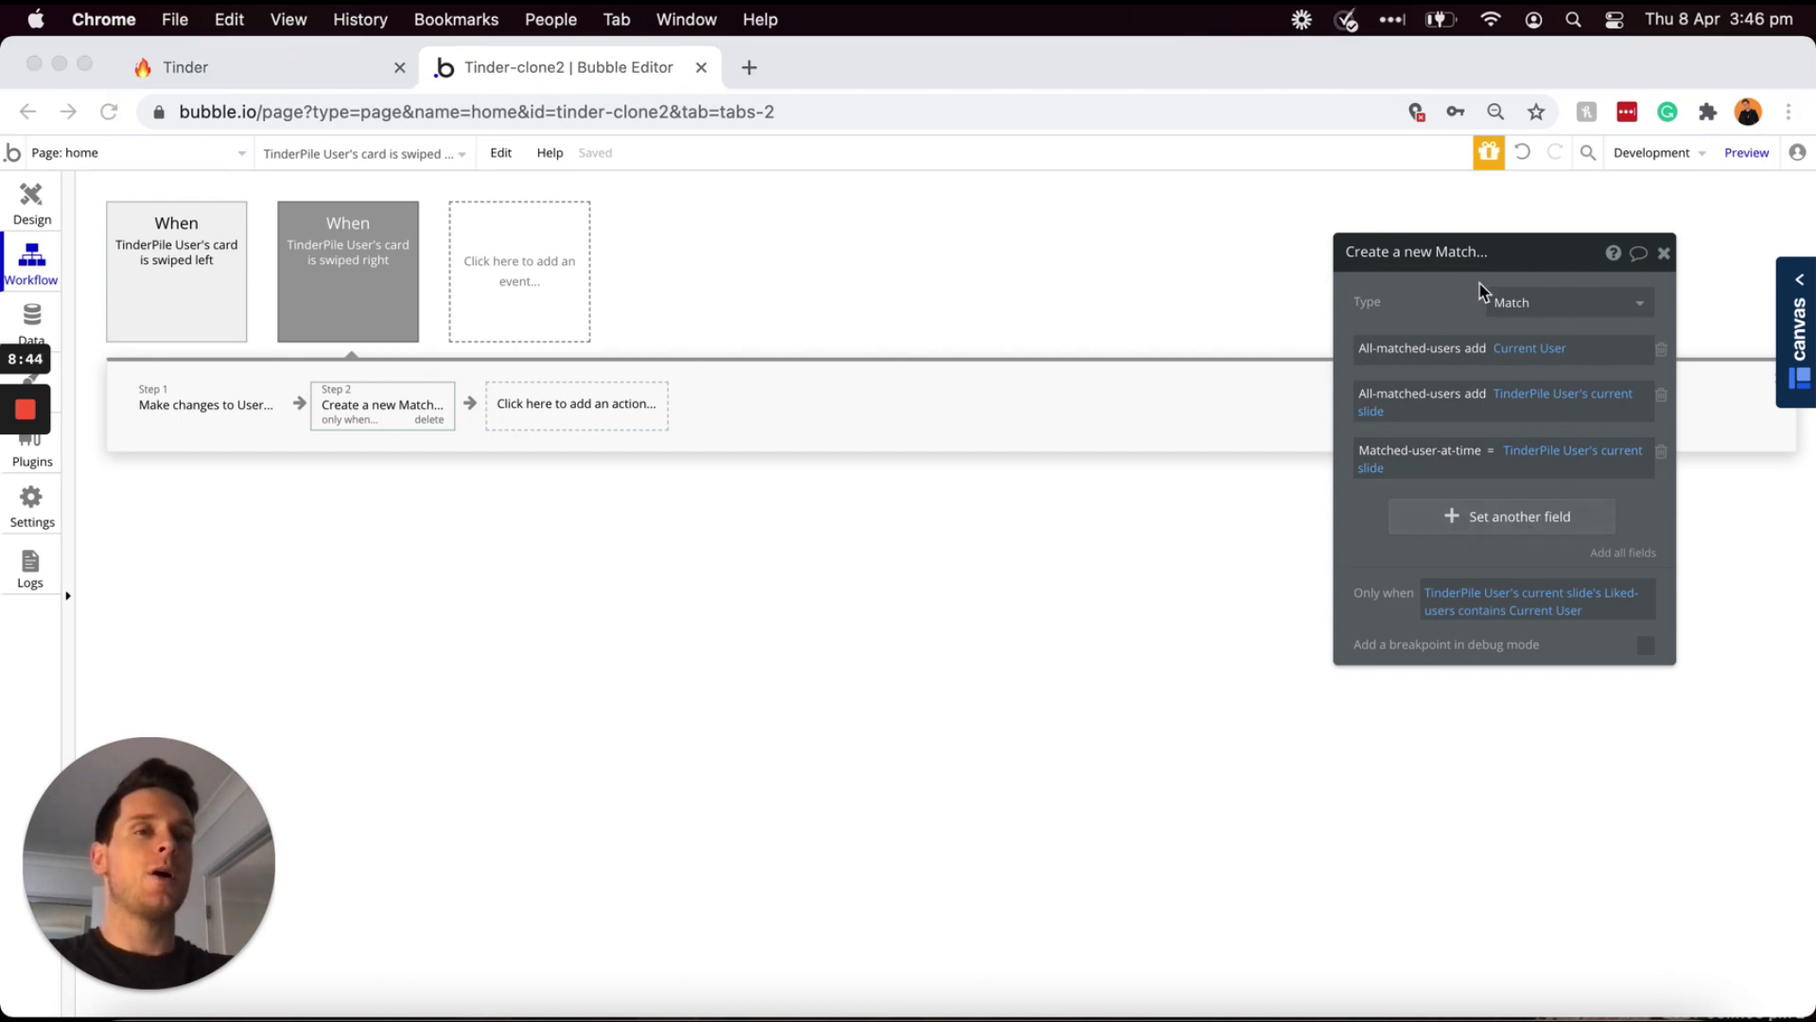
{"action": "left_click", "coordinate": [1430, 312]}
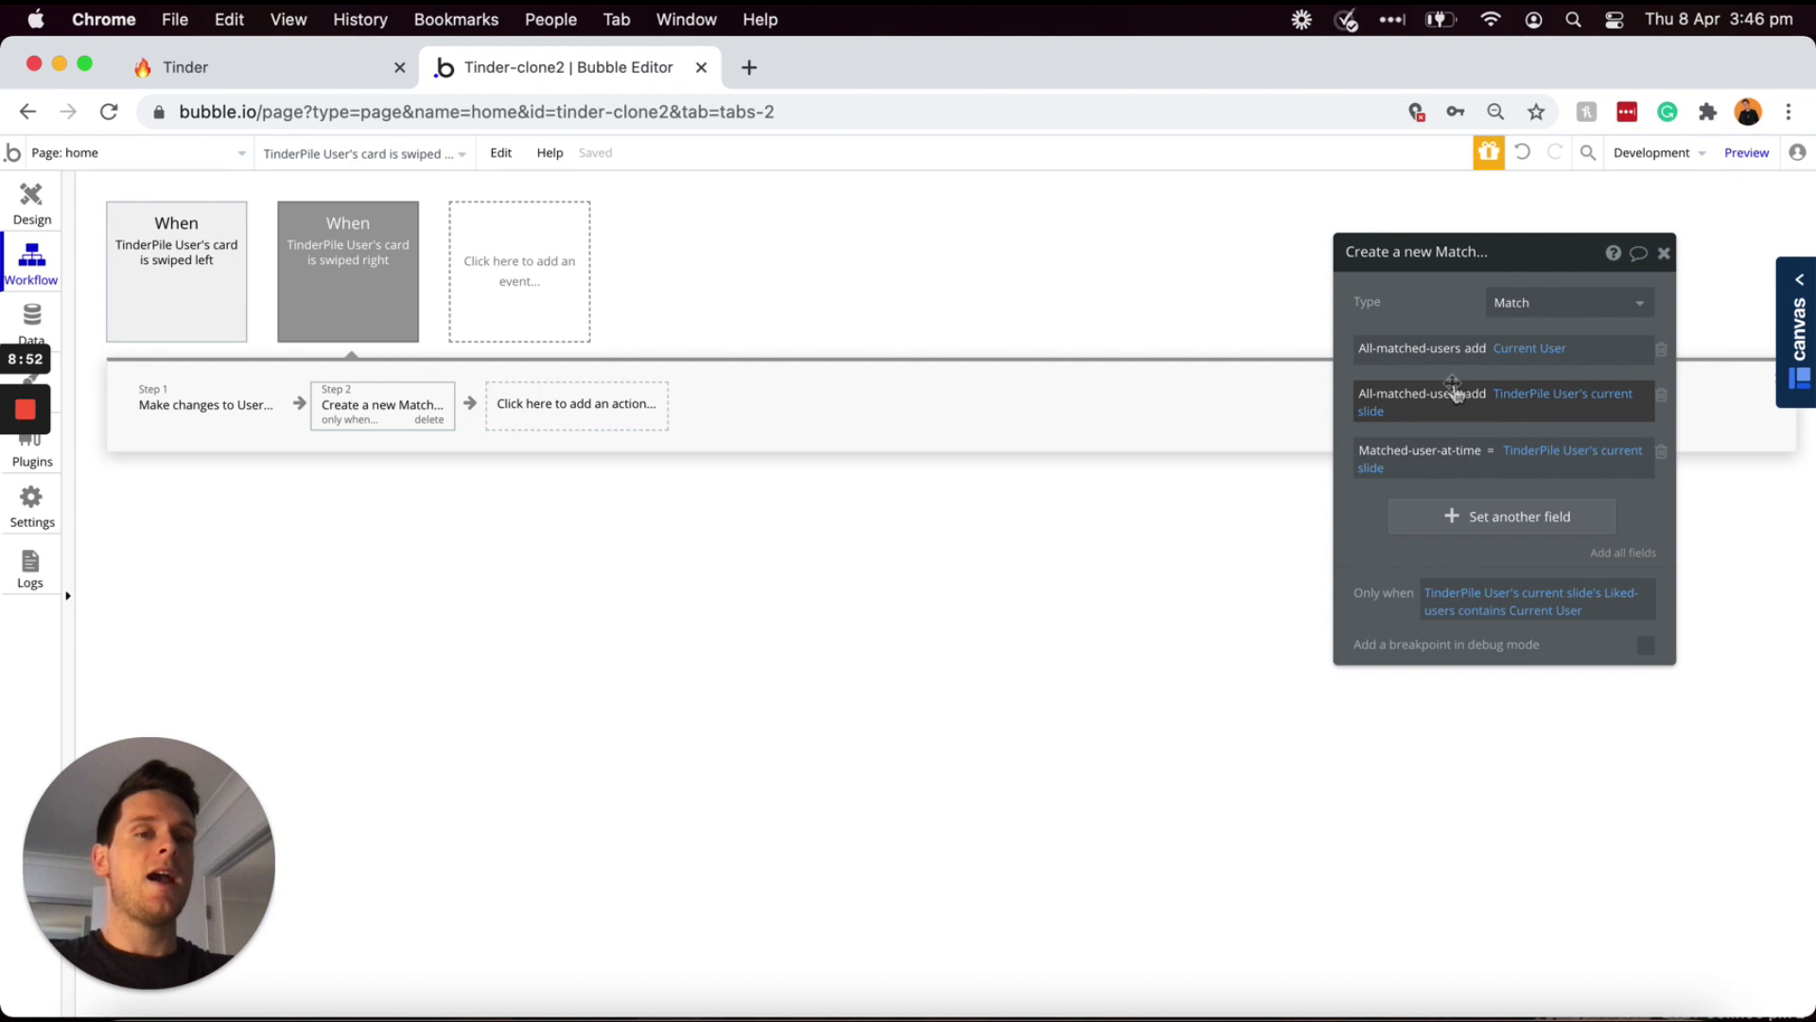
- In the home page design, draw a Popup about 332 by 413 px over the TinderPile User card
{"action": "left_click", "coordinate": [28, 206]}
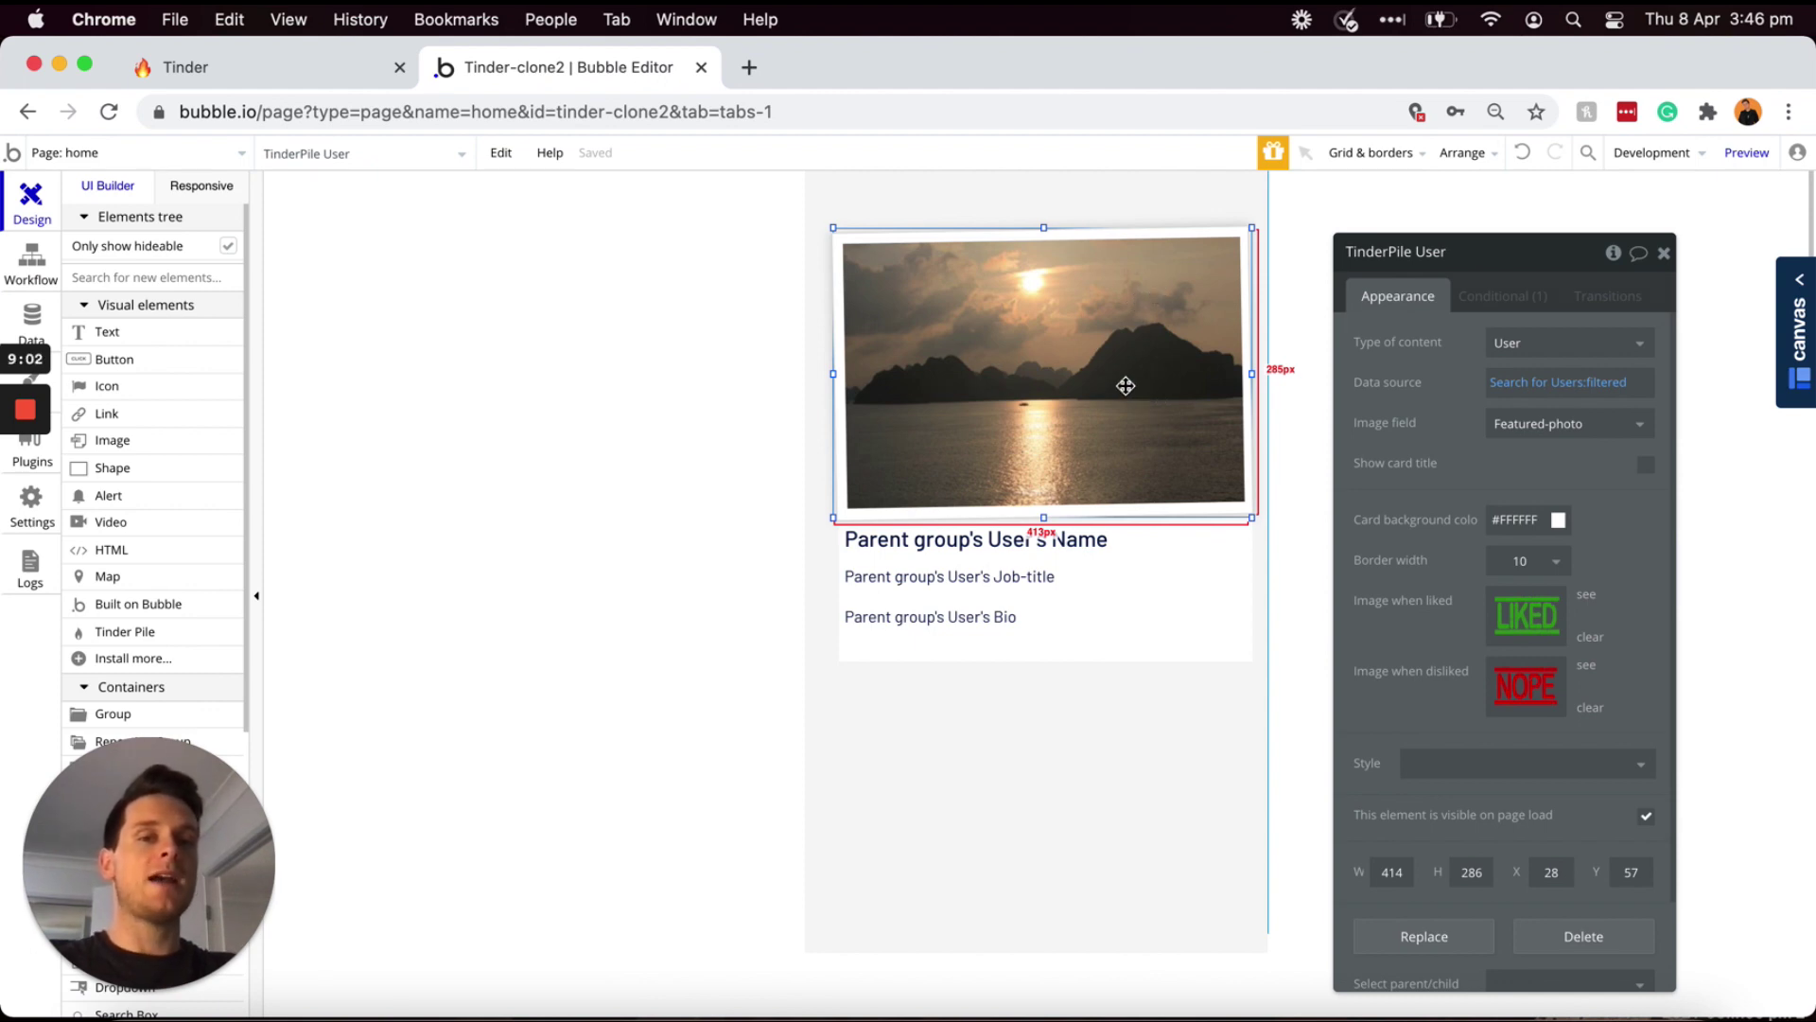
{"action": "scroll", "coordinate": [135, 558], "scroll_direction": "down", "scroll_amount": 5}
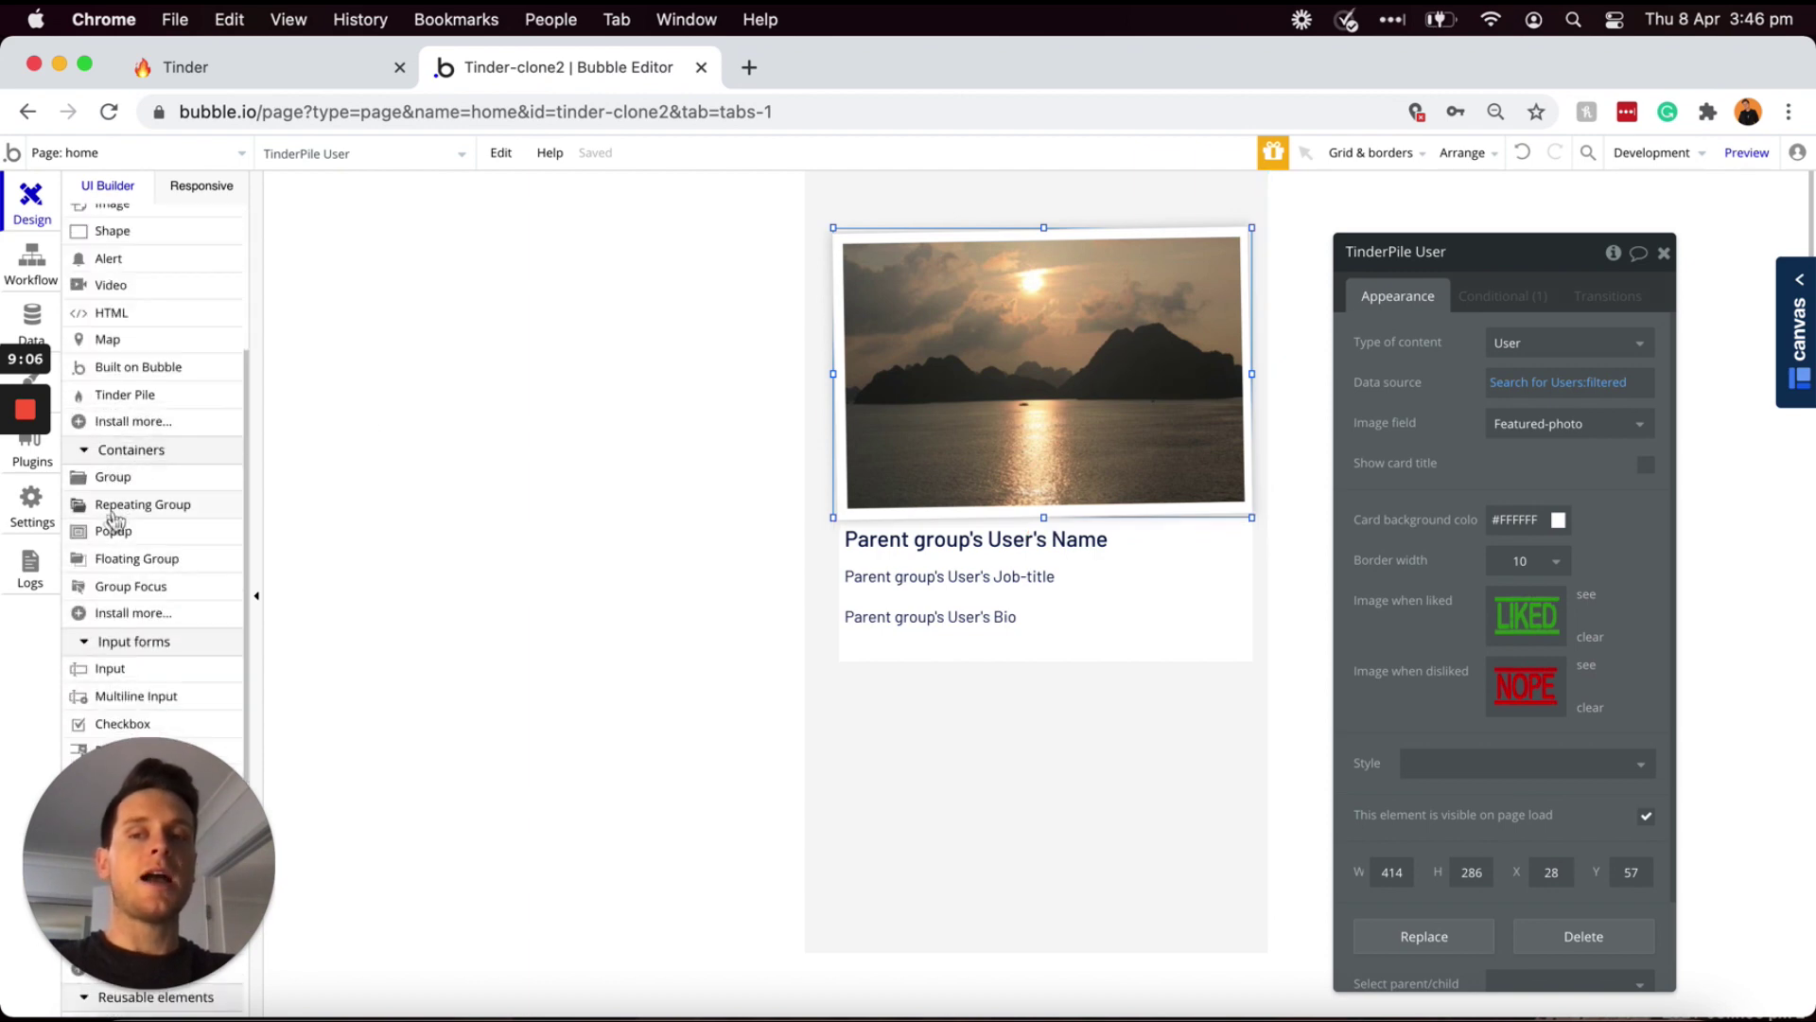
{"action": "left_click", "coordinate": [101, 532]}
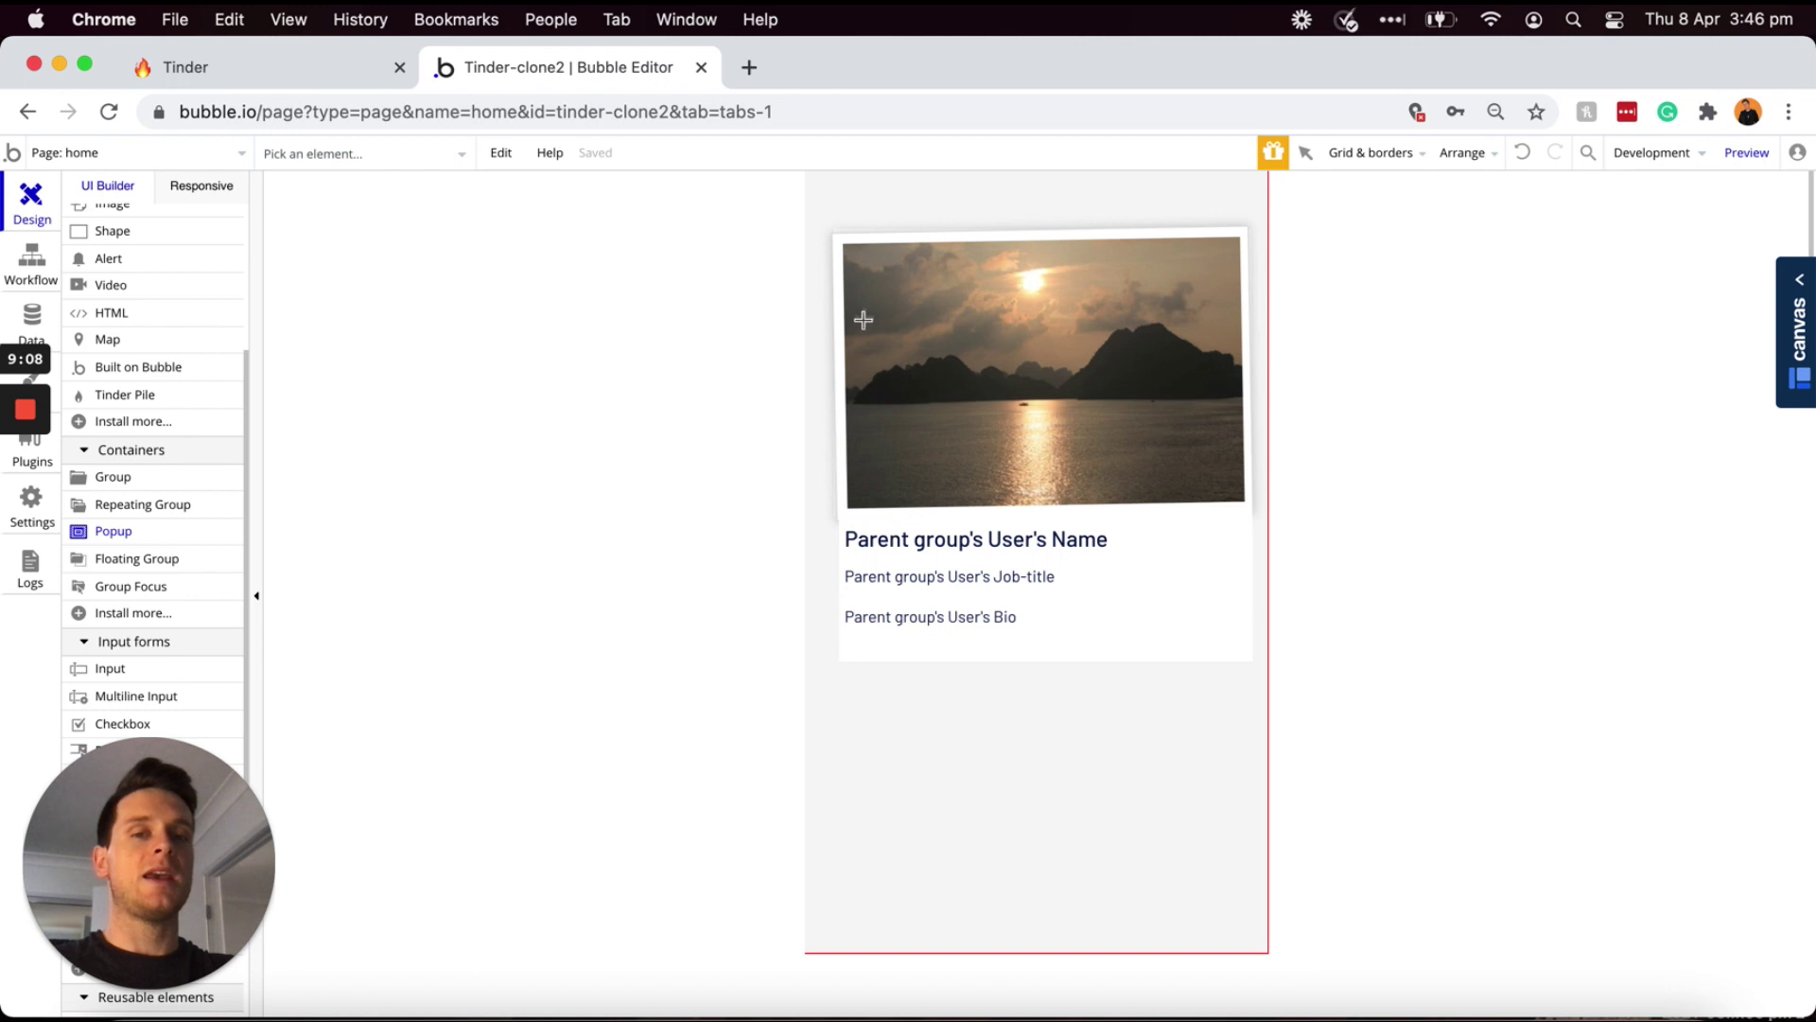
{"action": "left_click_drag", "start_coordinate": [864, 291], "coordinate": [1200, 708]}
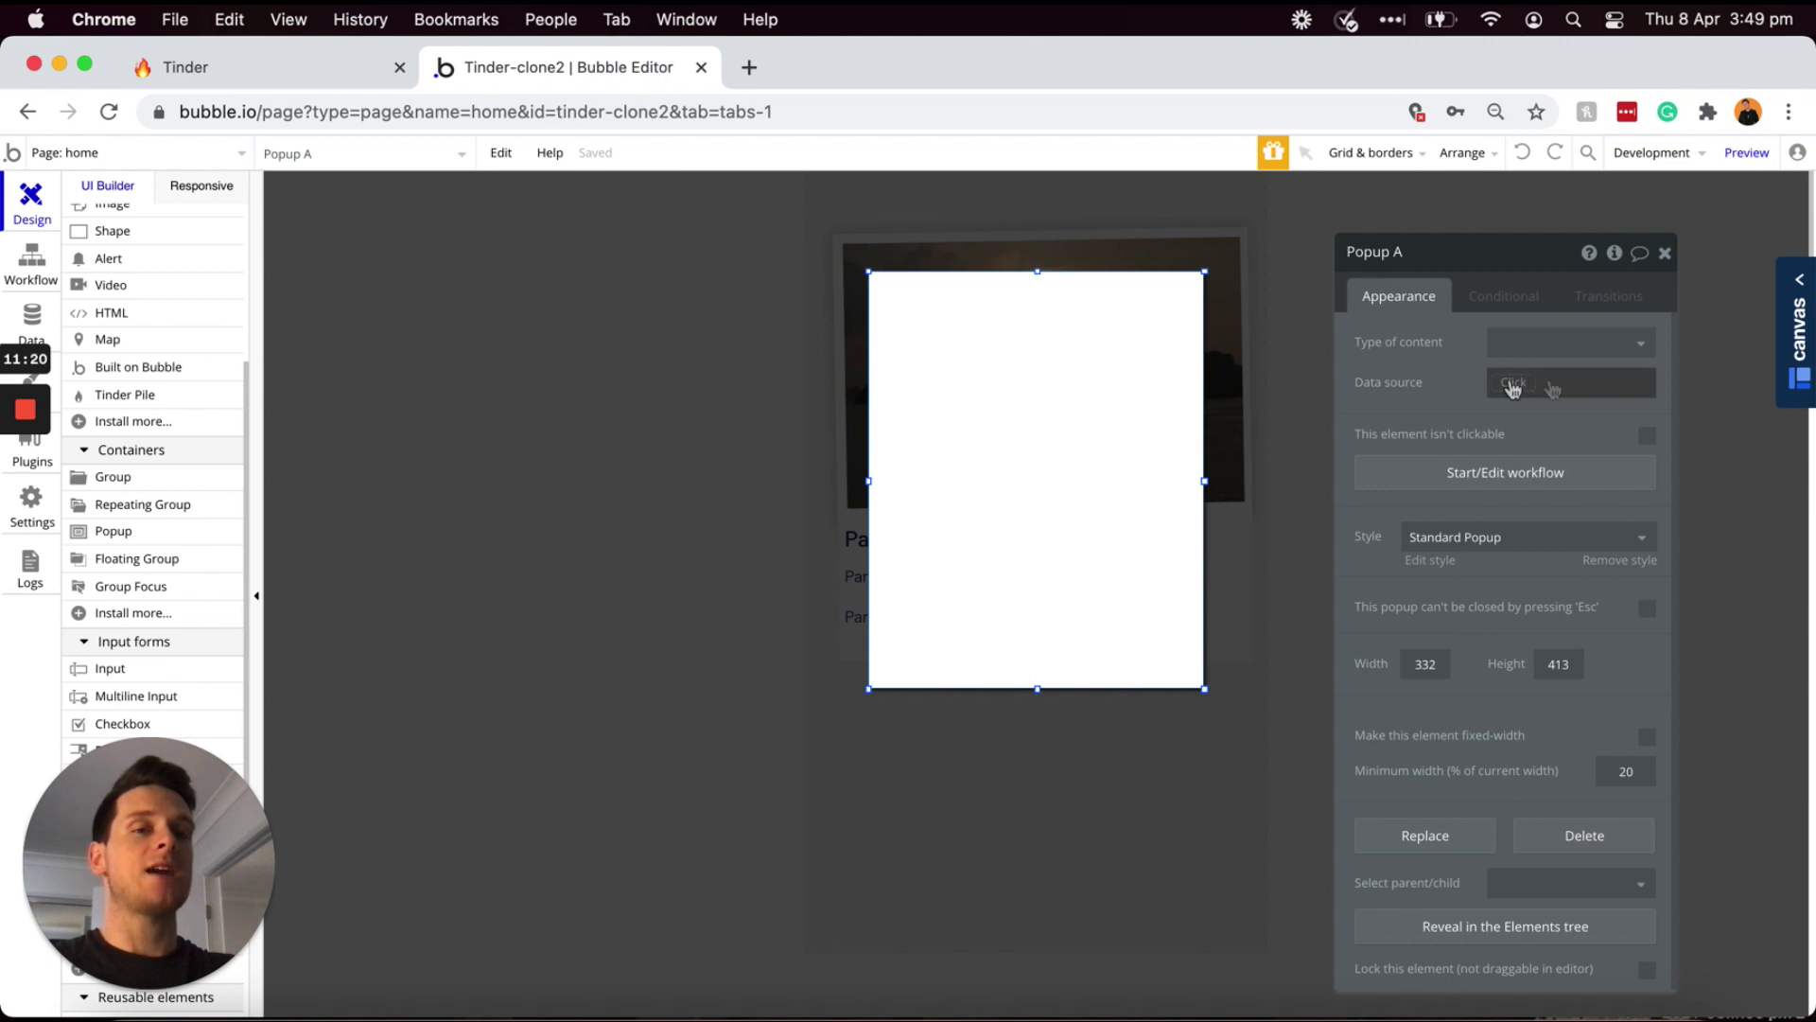
- Create a custom state named New-match of type Match on the popup, without making it a list
{"action": "mouse_move", "coordinate": [1554, 389]}
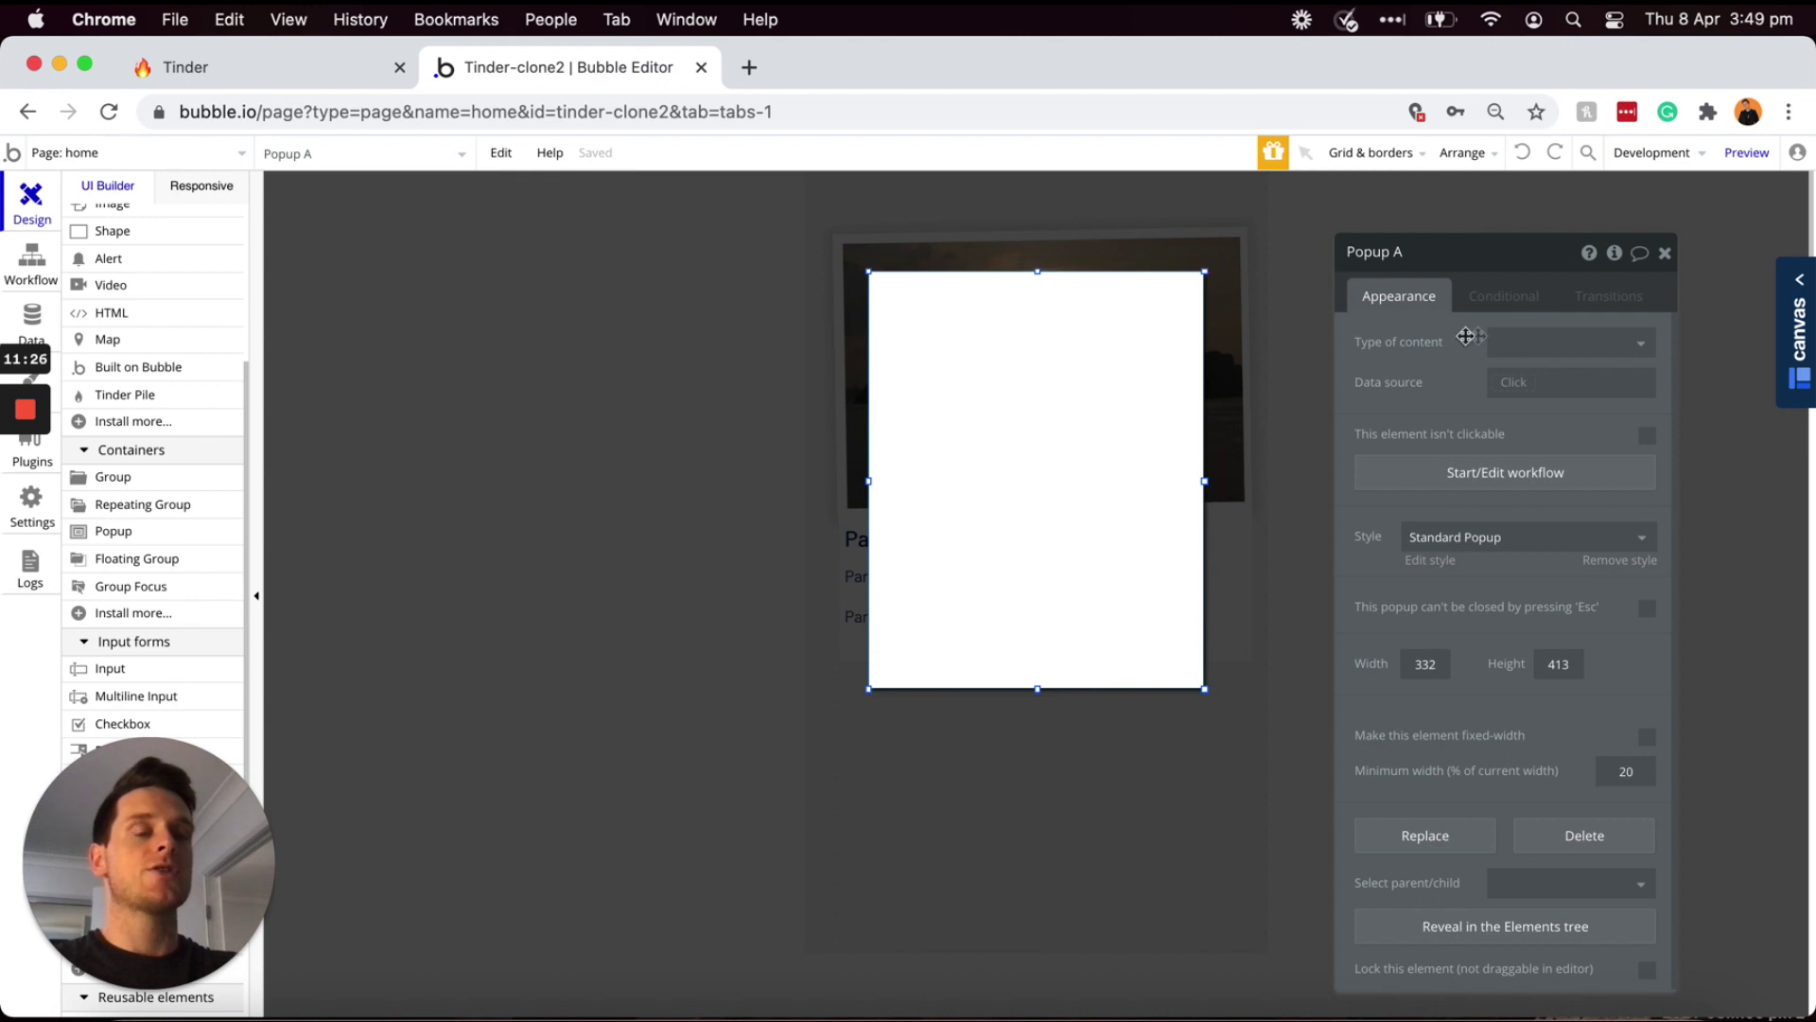
{"action": "mouse_move", "coordinate": [1614, 264]}
{"action": "left_click", "coordinate": [1614, 254]}
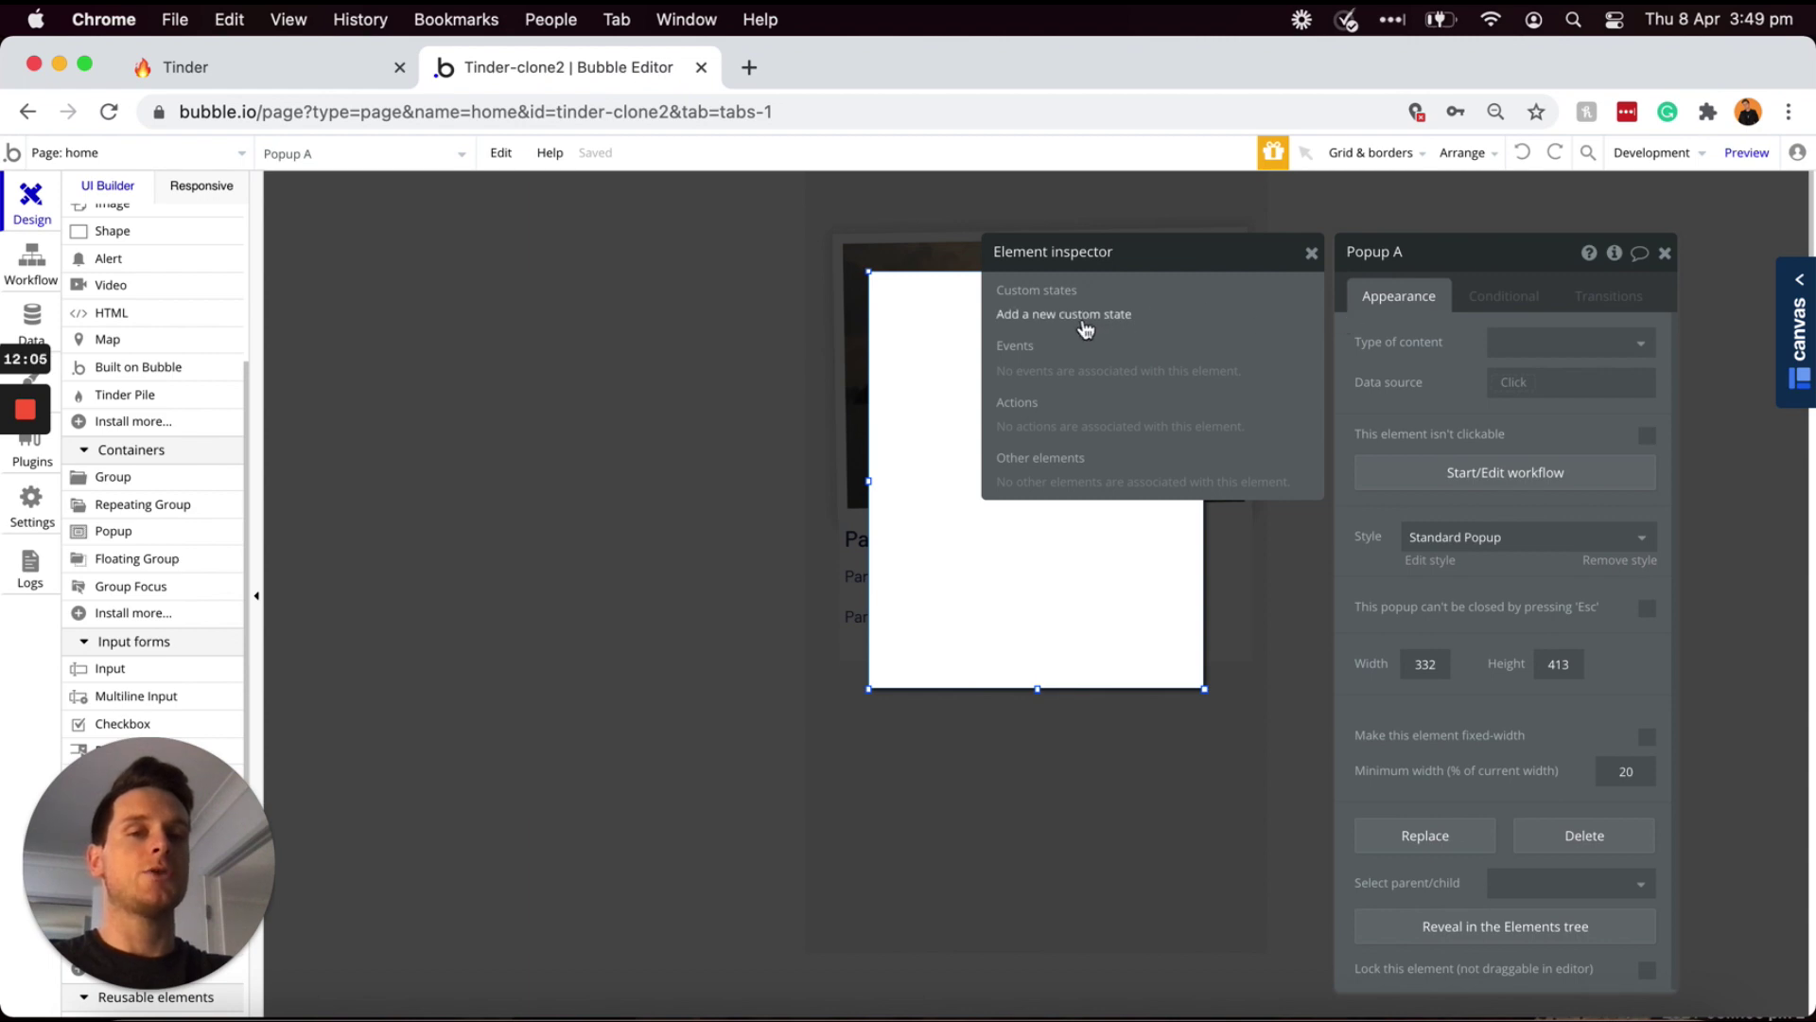
{"action": "left_click", "coordinate": [1082, 315]}
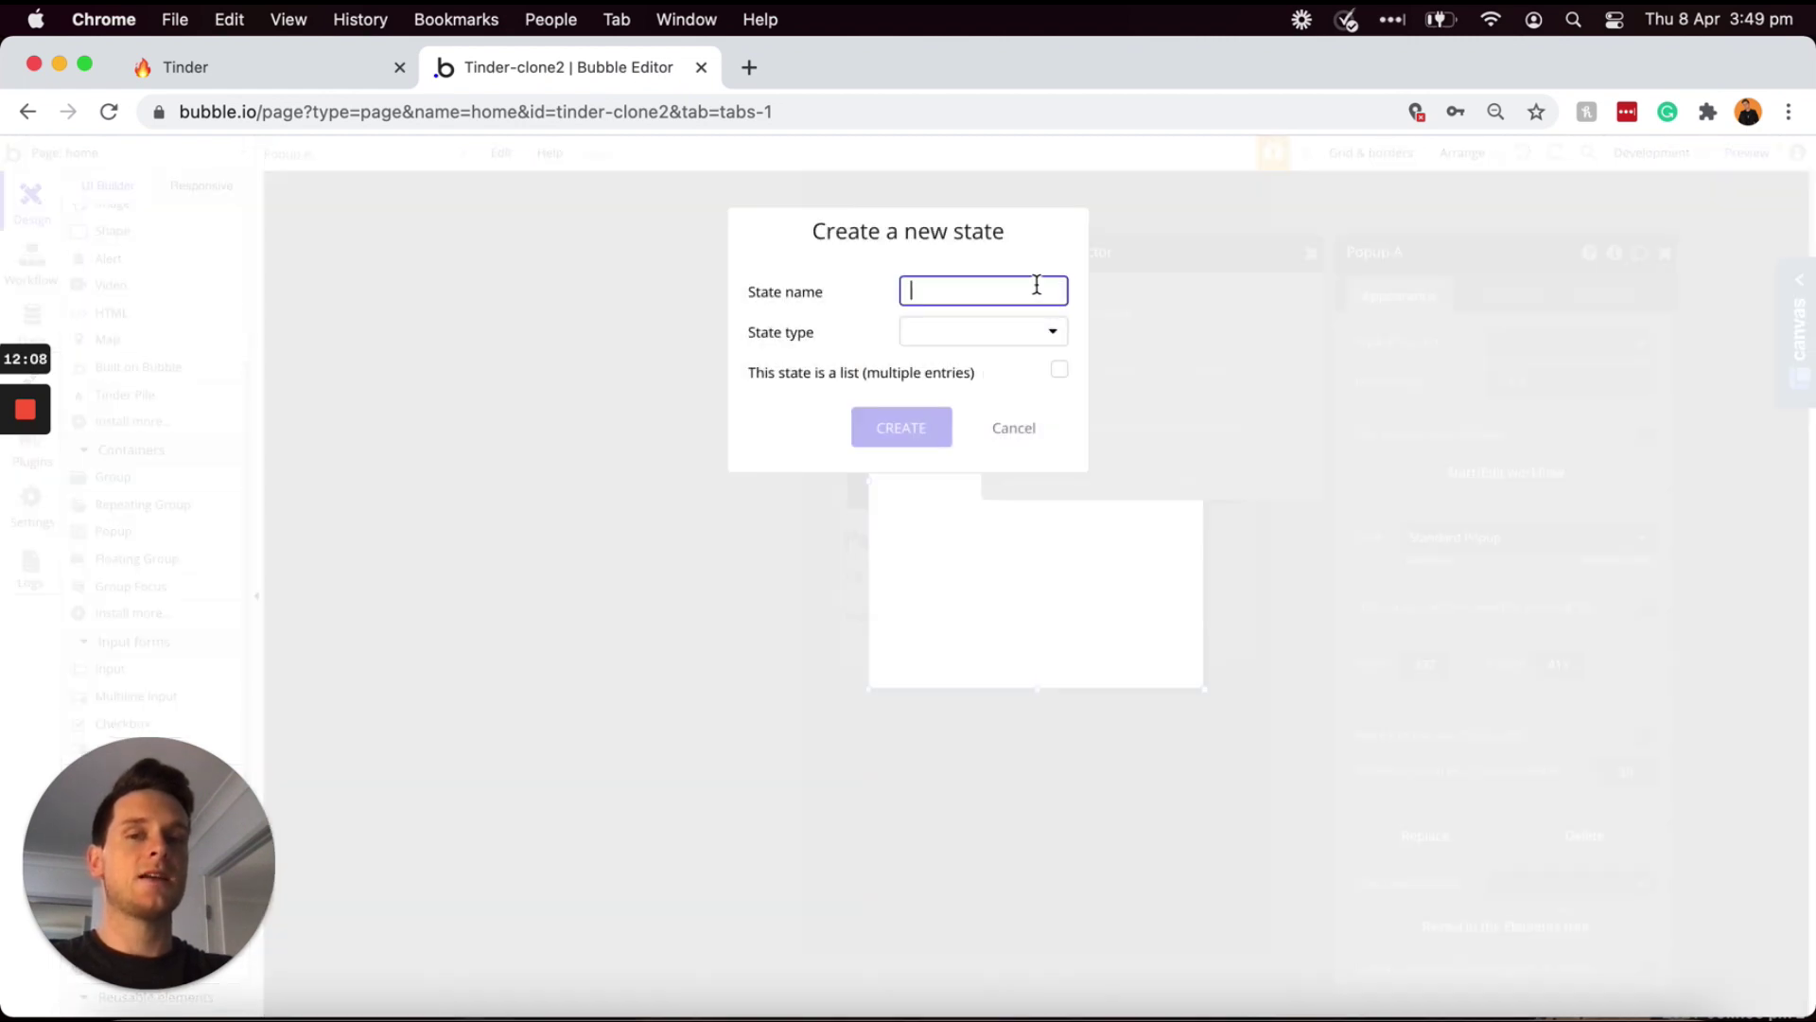
{"action": "type", "text": "New-match"}
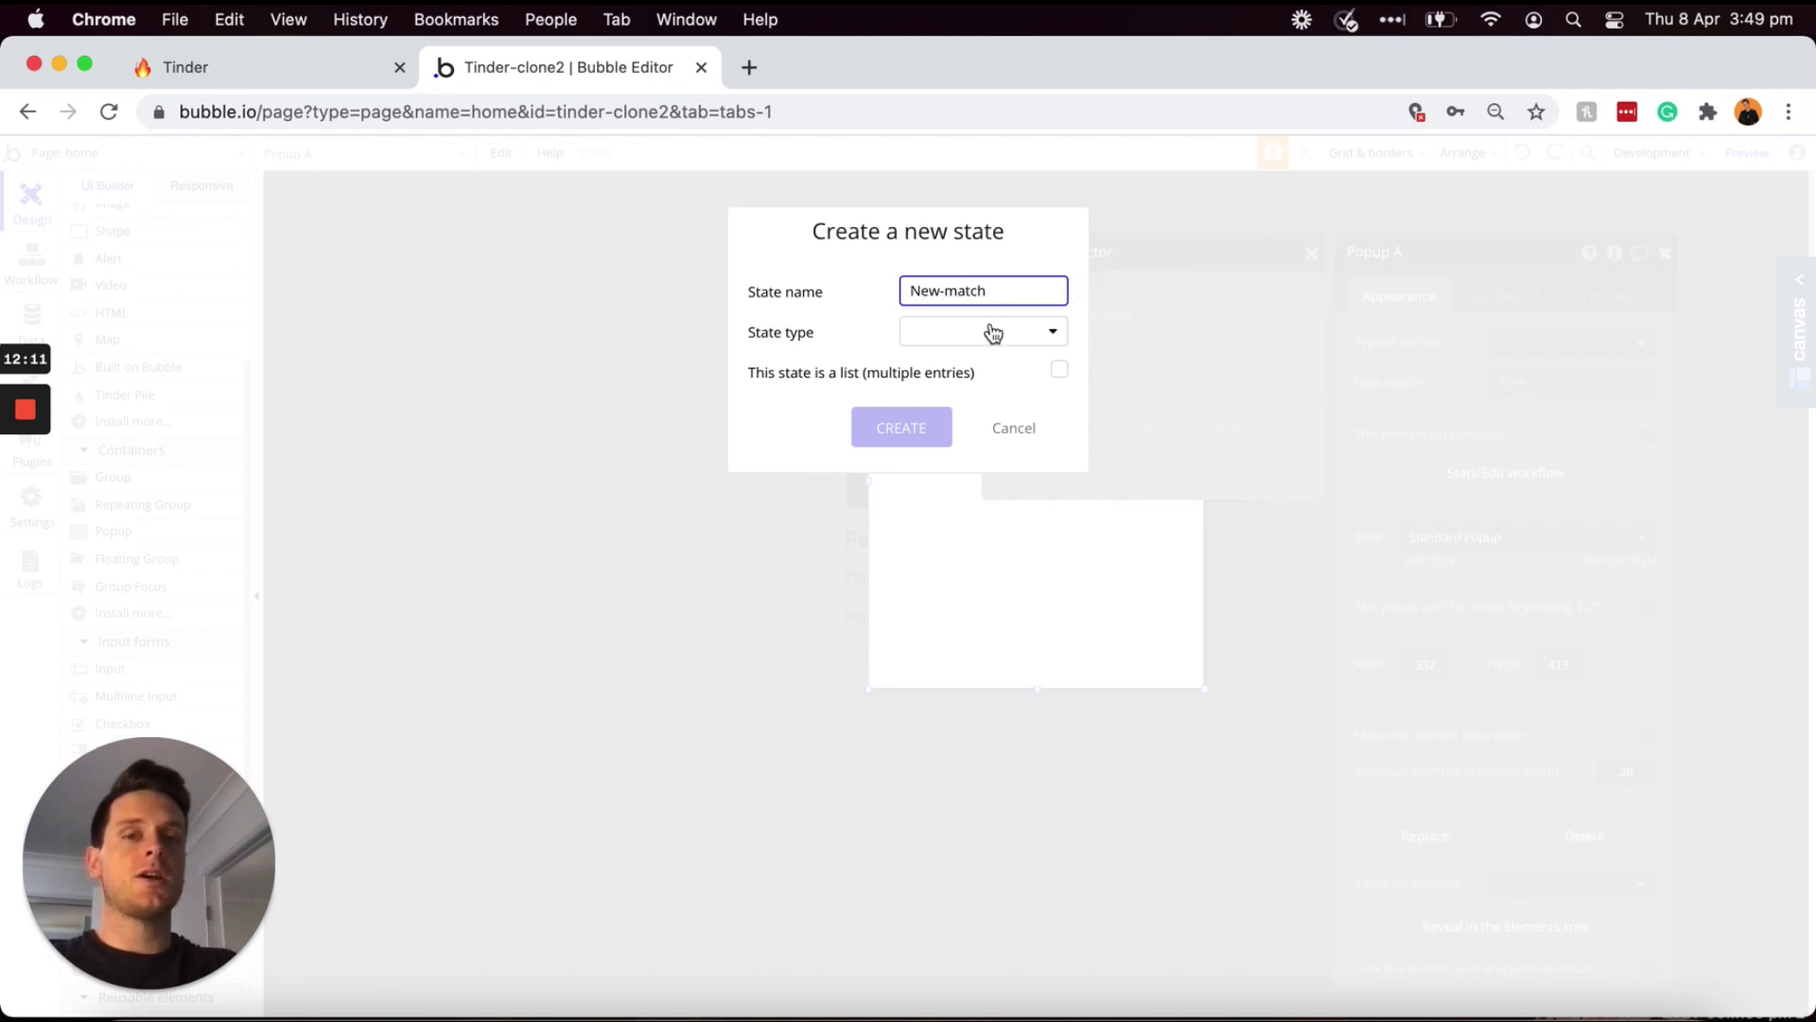
{"action": "left_click", "coordinate": [991, 355]}
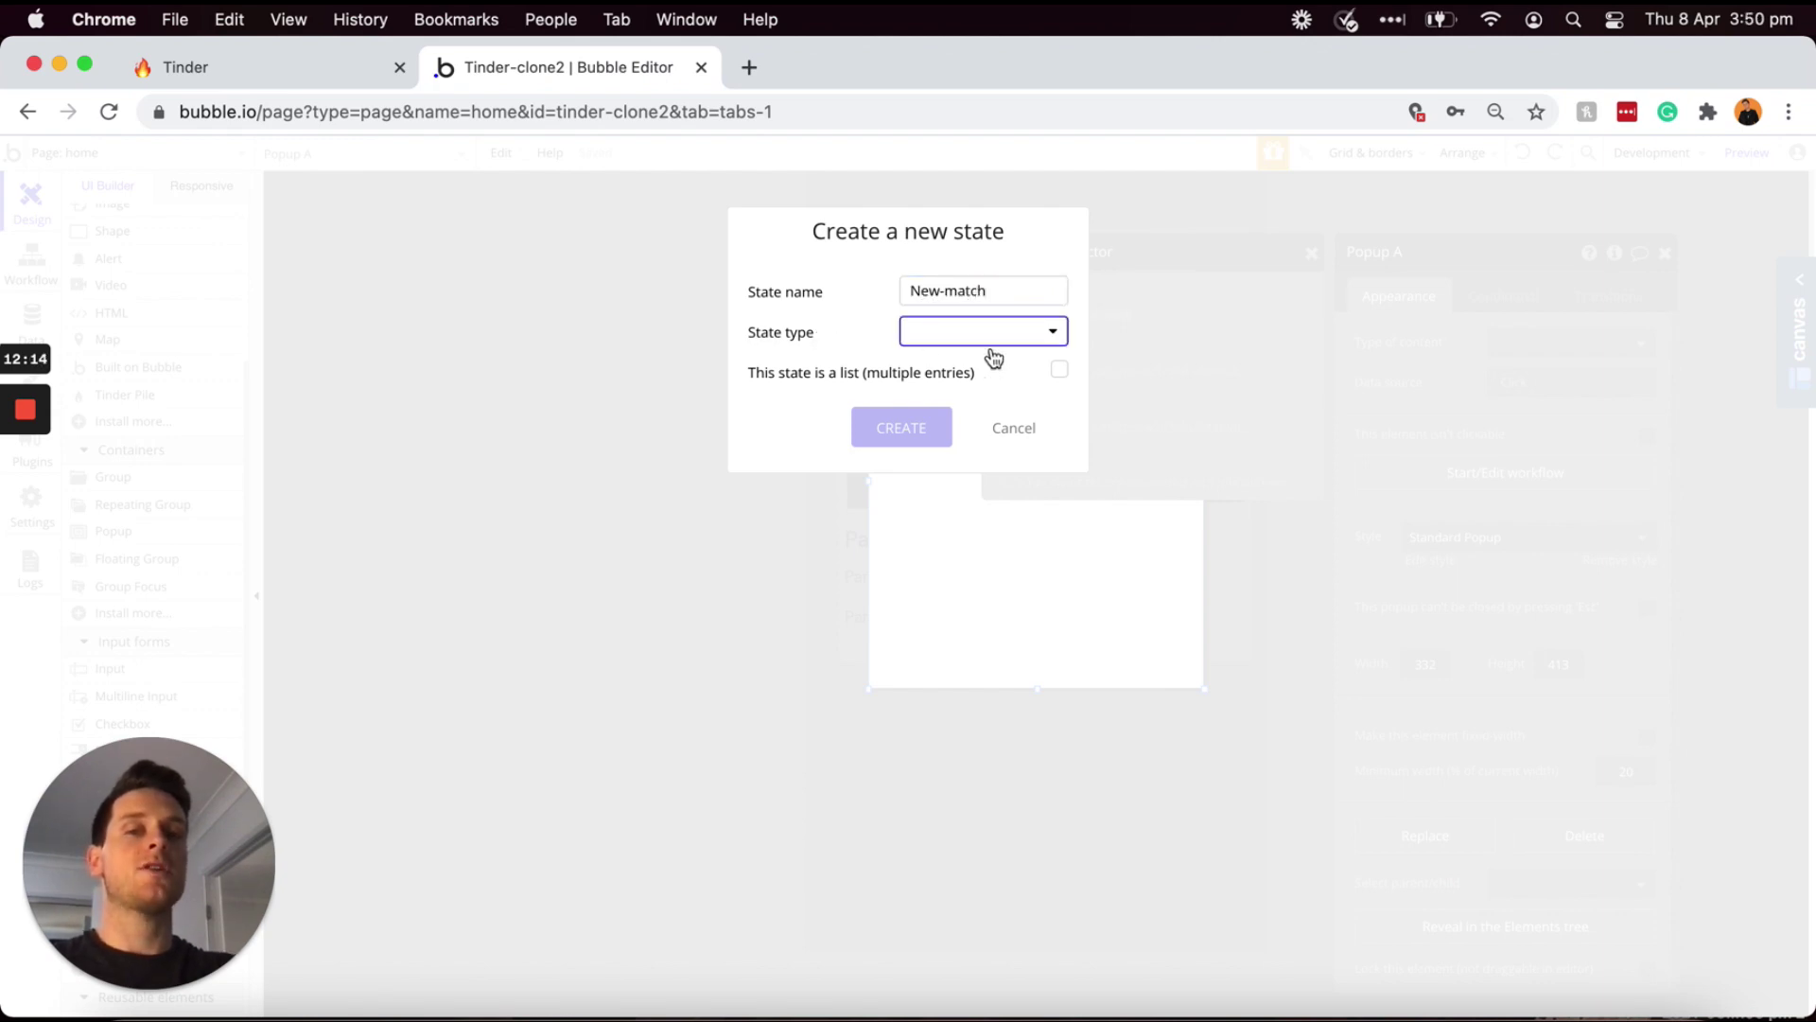
{"action": "scroll", "coordinate": [965, 501], "scroll_direction": "down", "scroll_amount": 3}
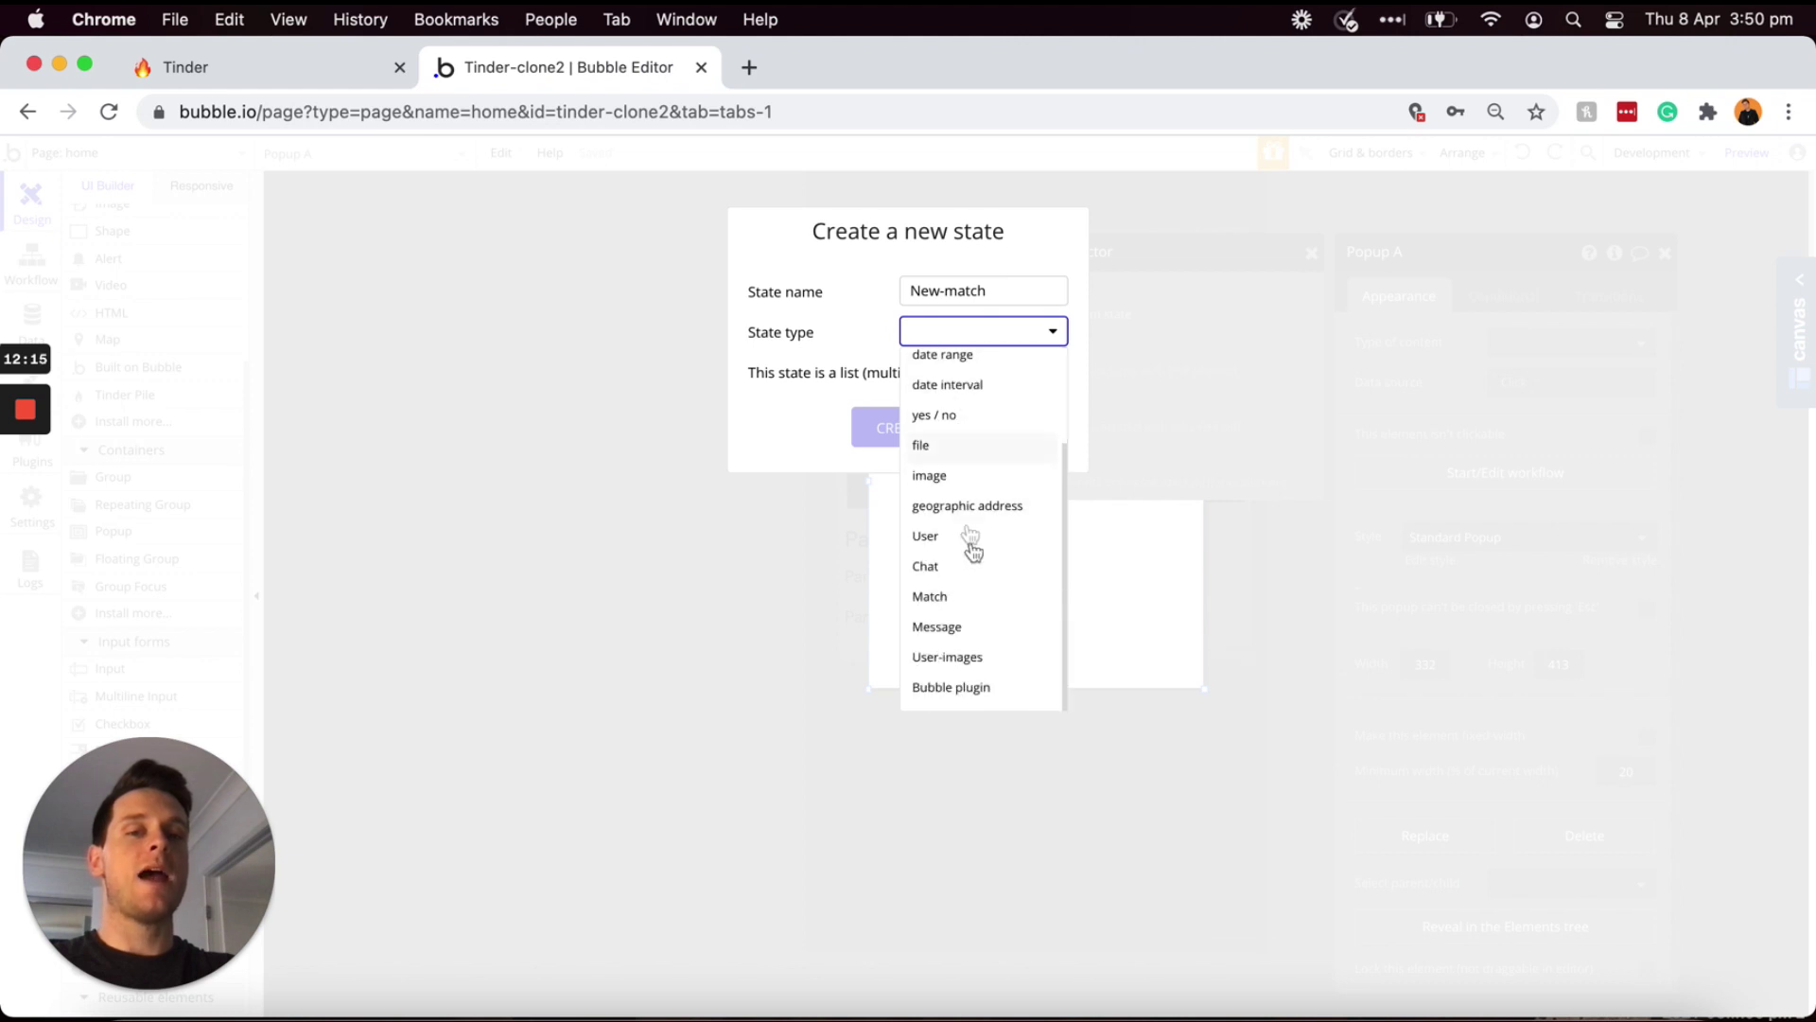
{"action": "left_click", "coordinate": [946, 598]}
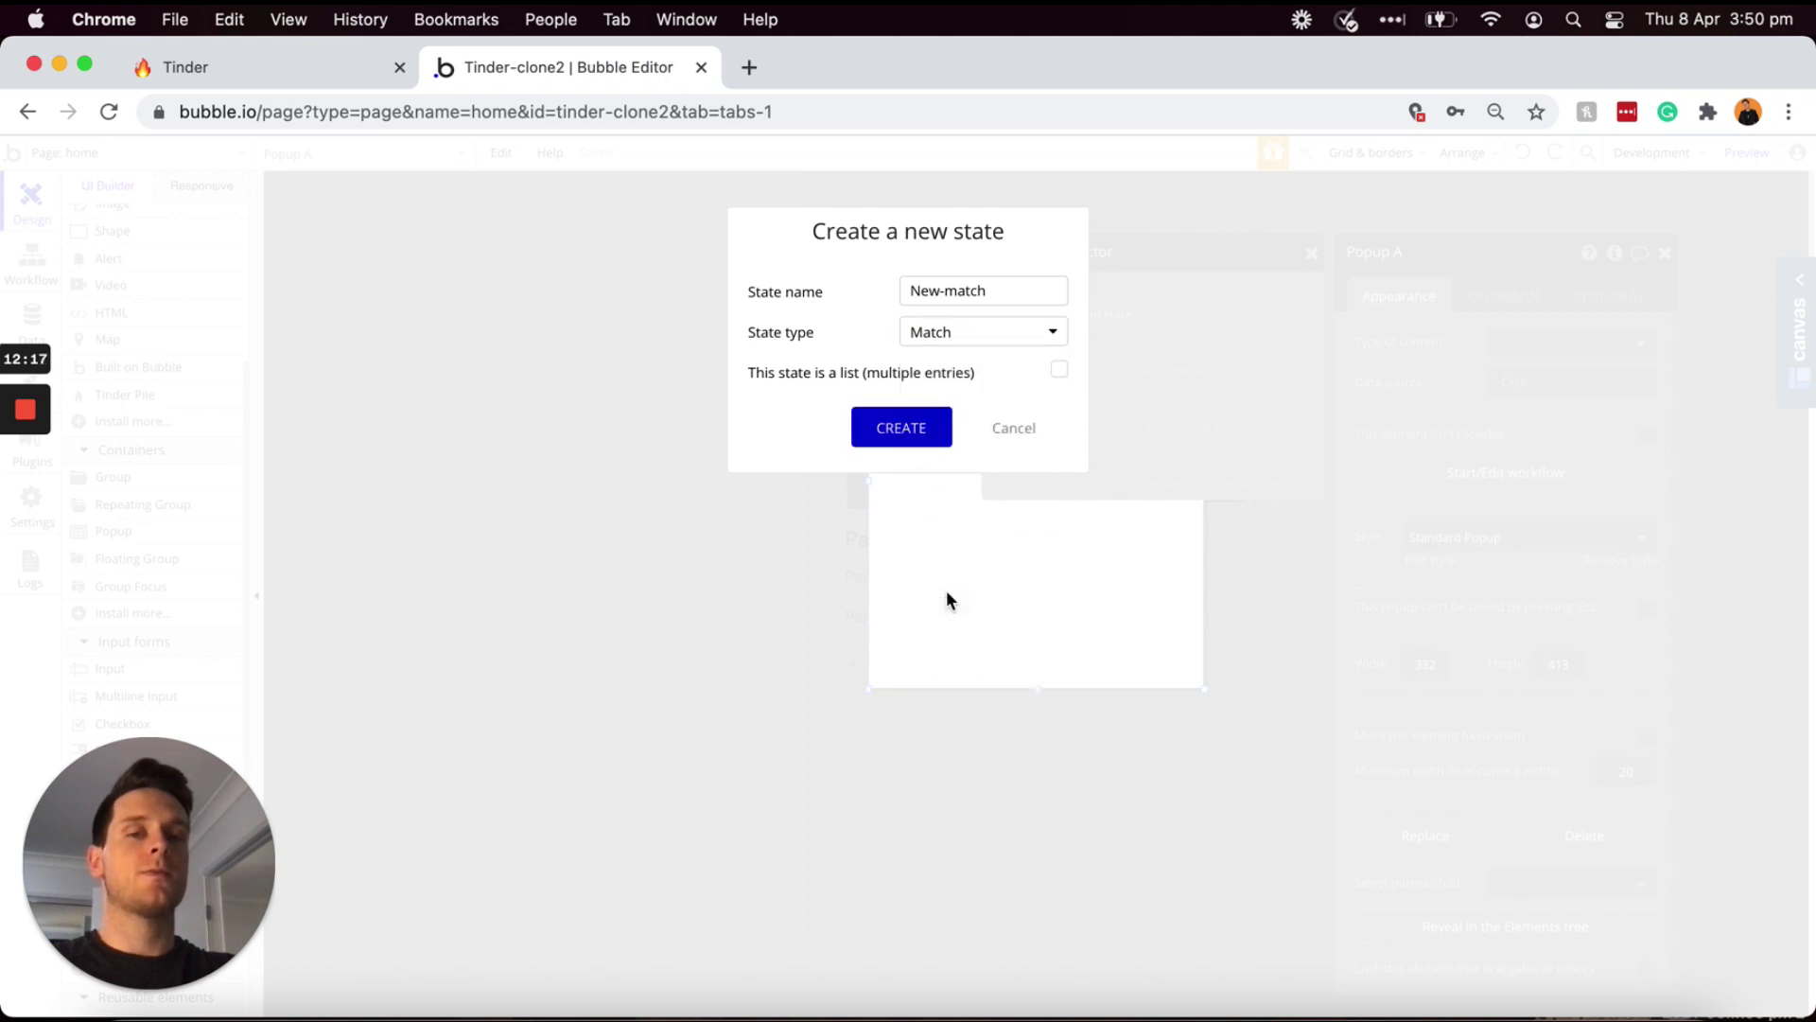
{"action": "left_click", "coordinate": [915, 433]}
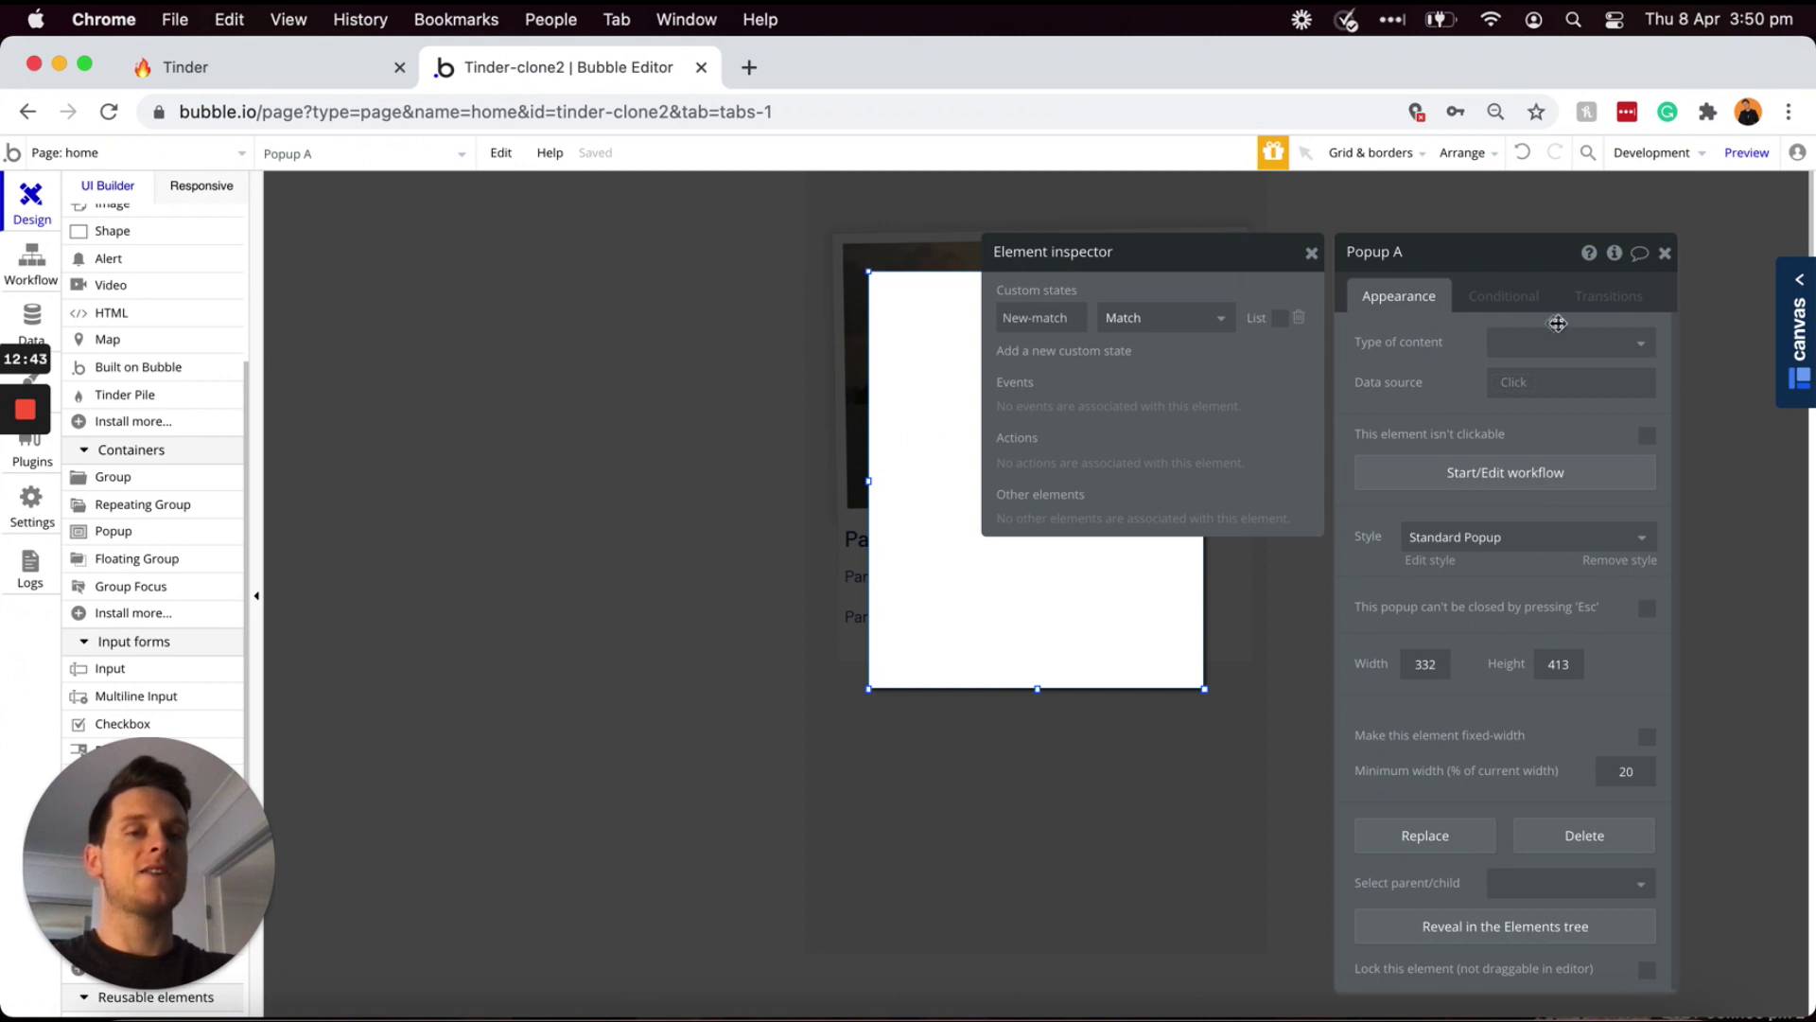
{"action": "left_click", "coordinate": [1312, 255]}
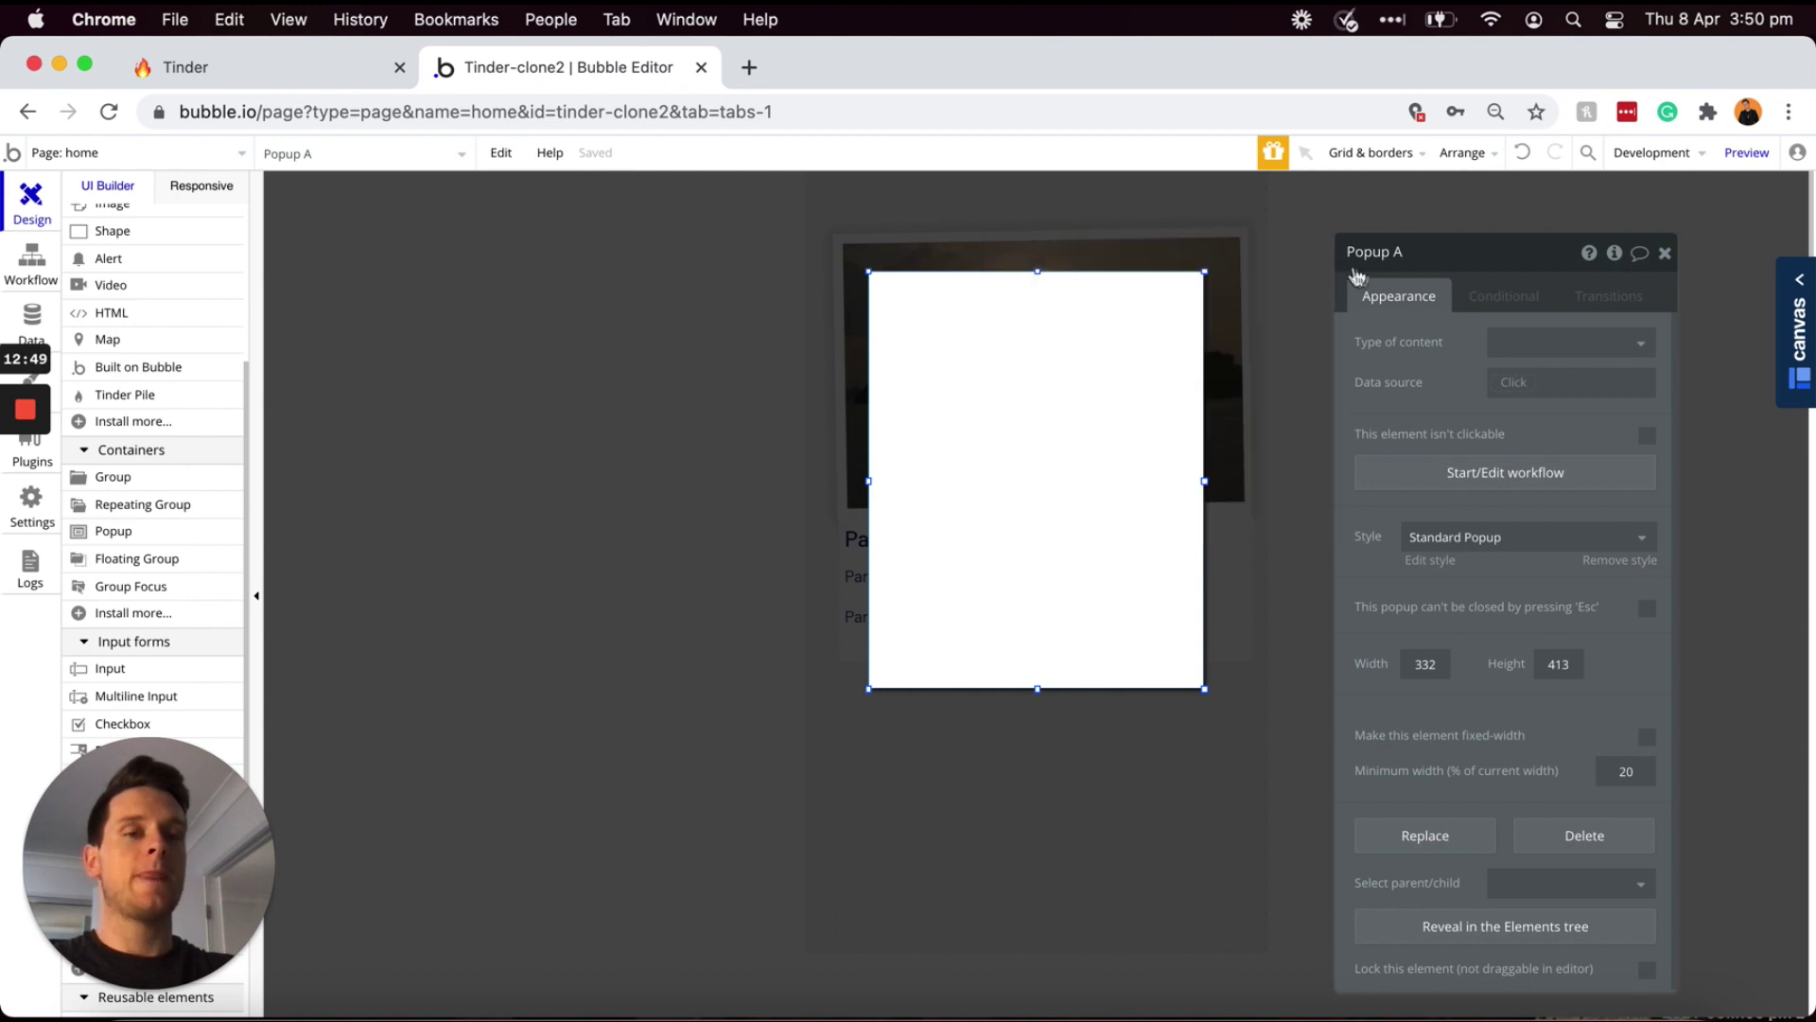
- Set the popup's type of content to Match
{"action": "left_click", "coordinate": [1513, 340]}
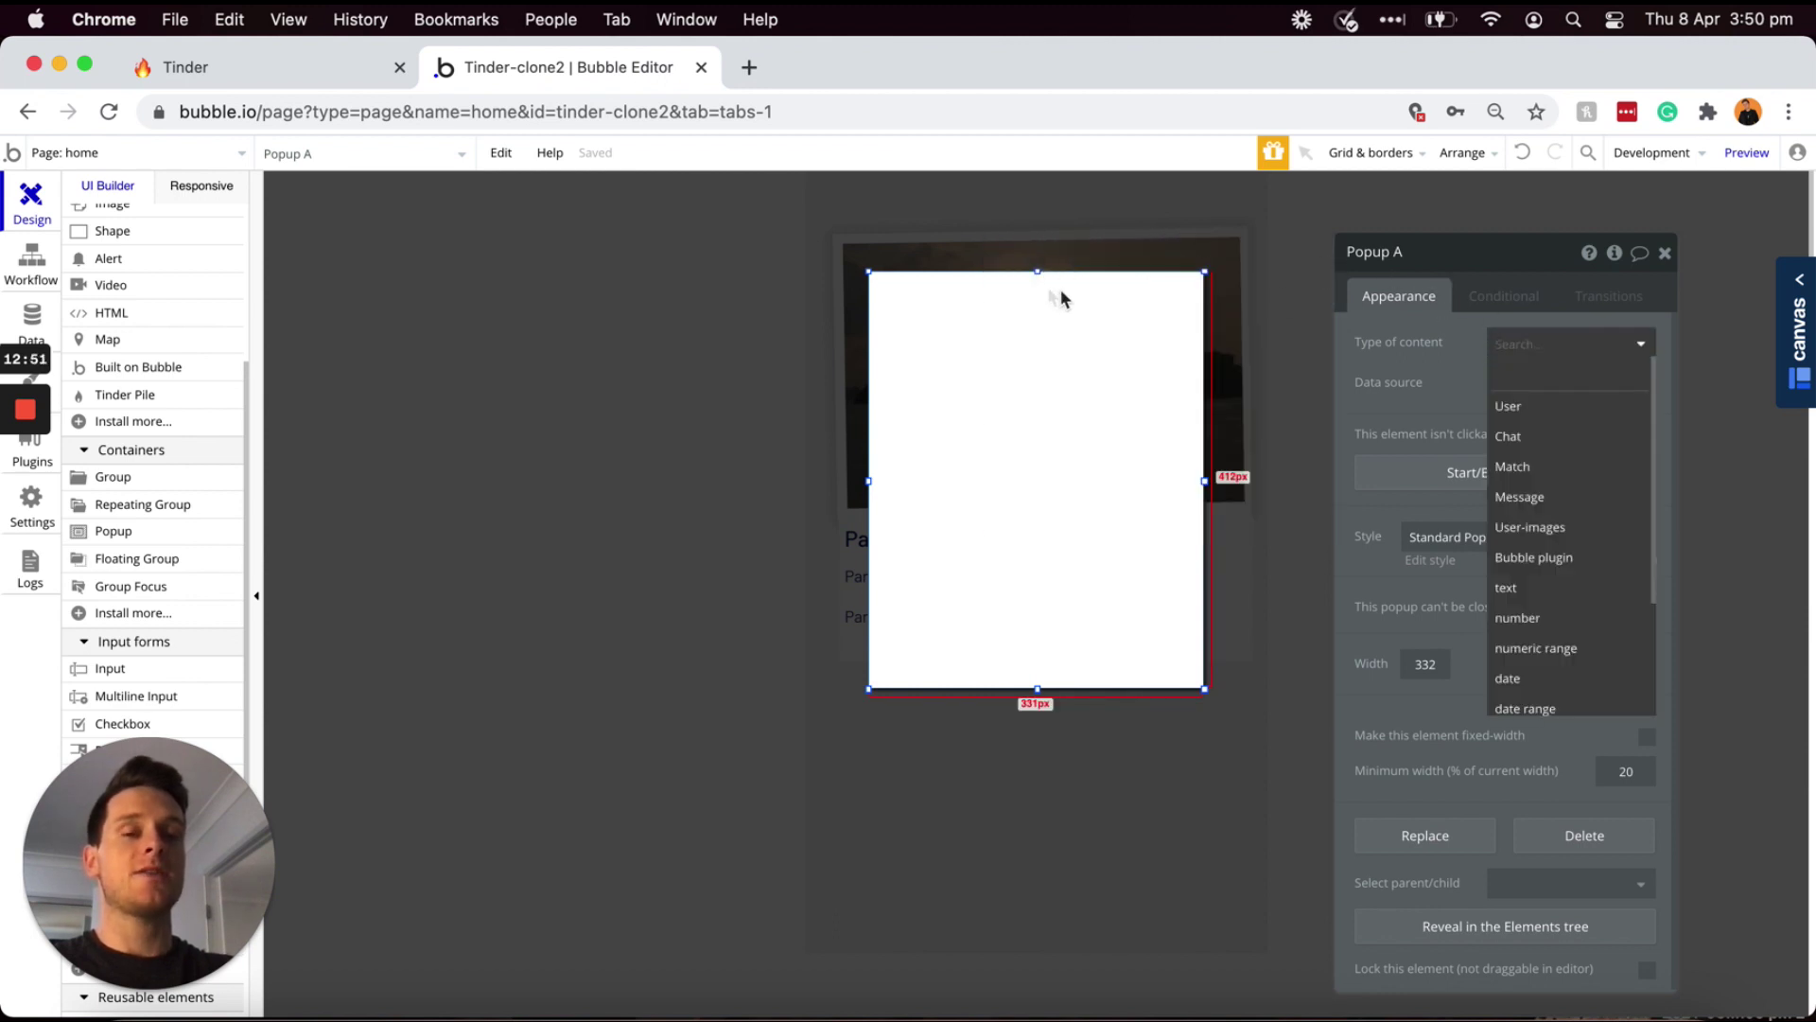
{"action": "left_click", "coordinate": [1520, 468]}
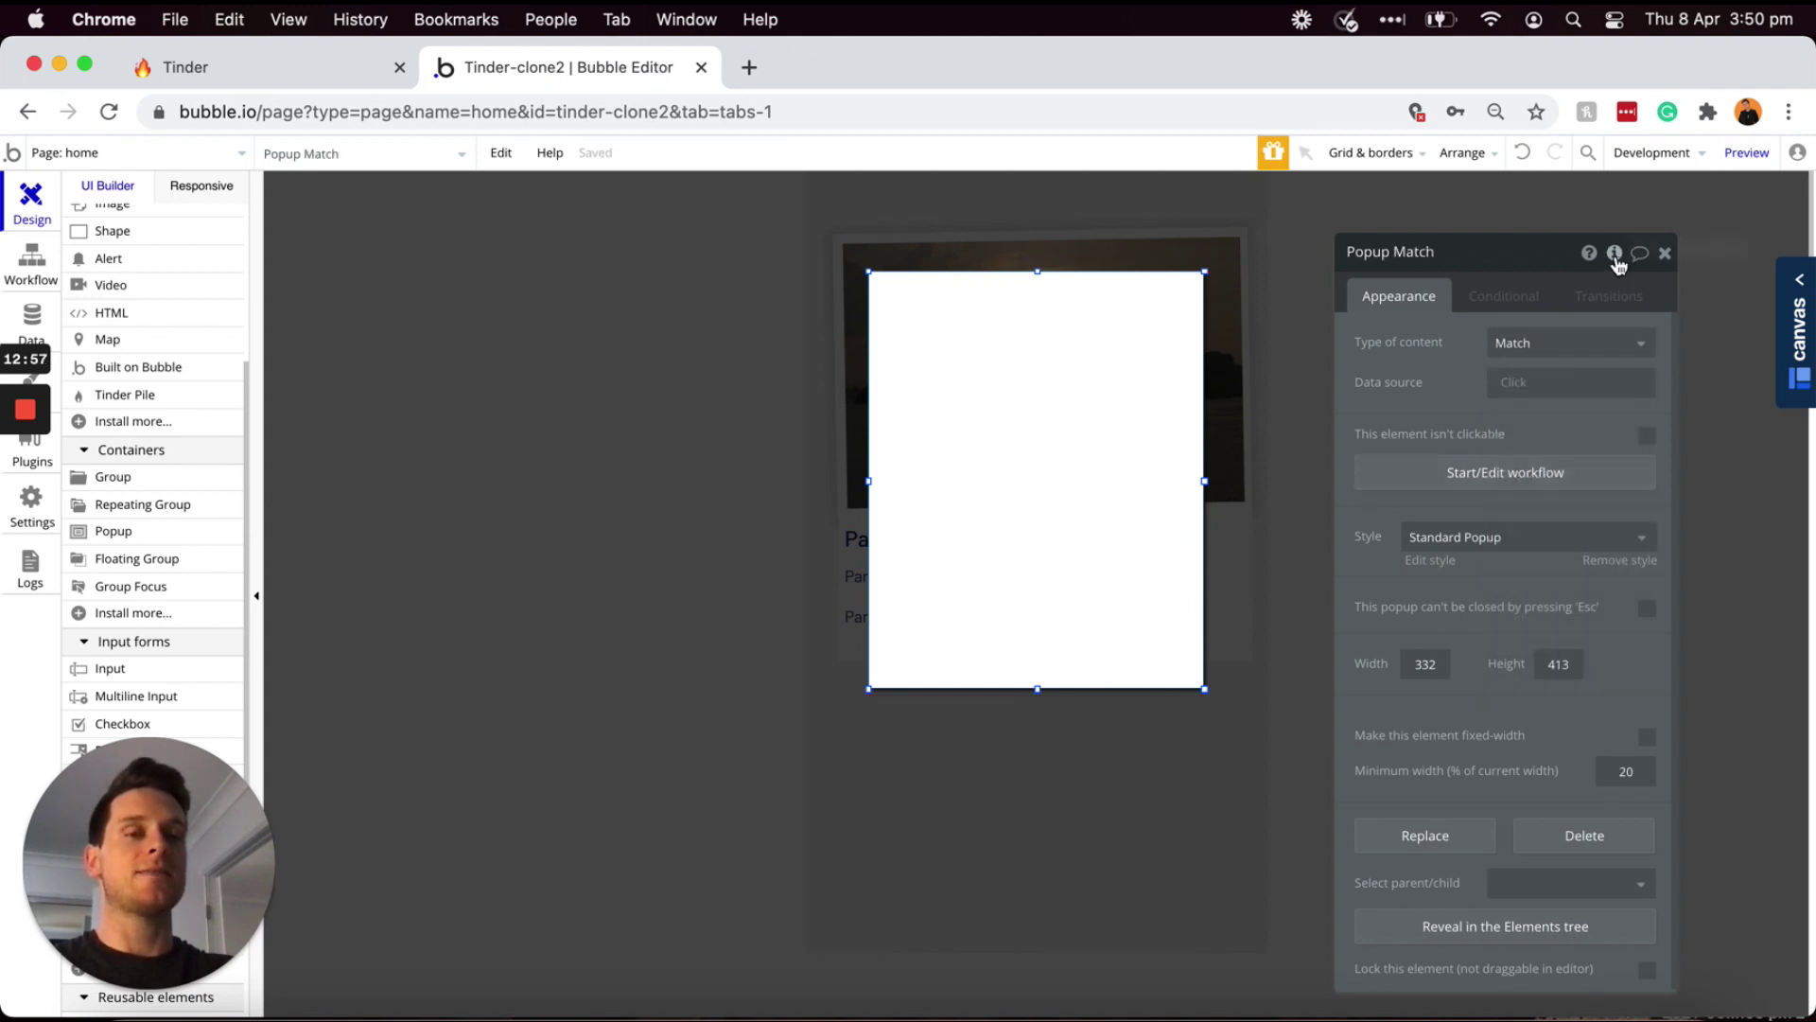
{"action": "mouse_move", "coordinate": [1613, 264]}
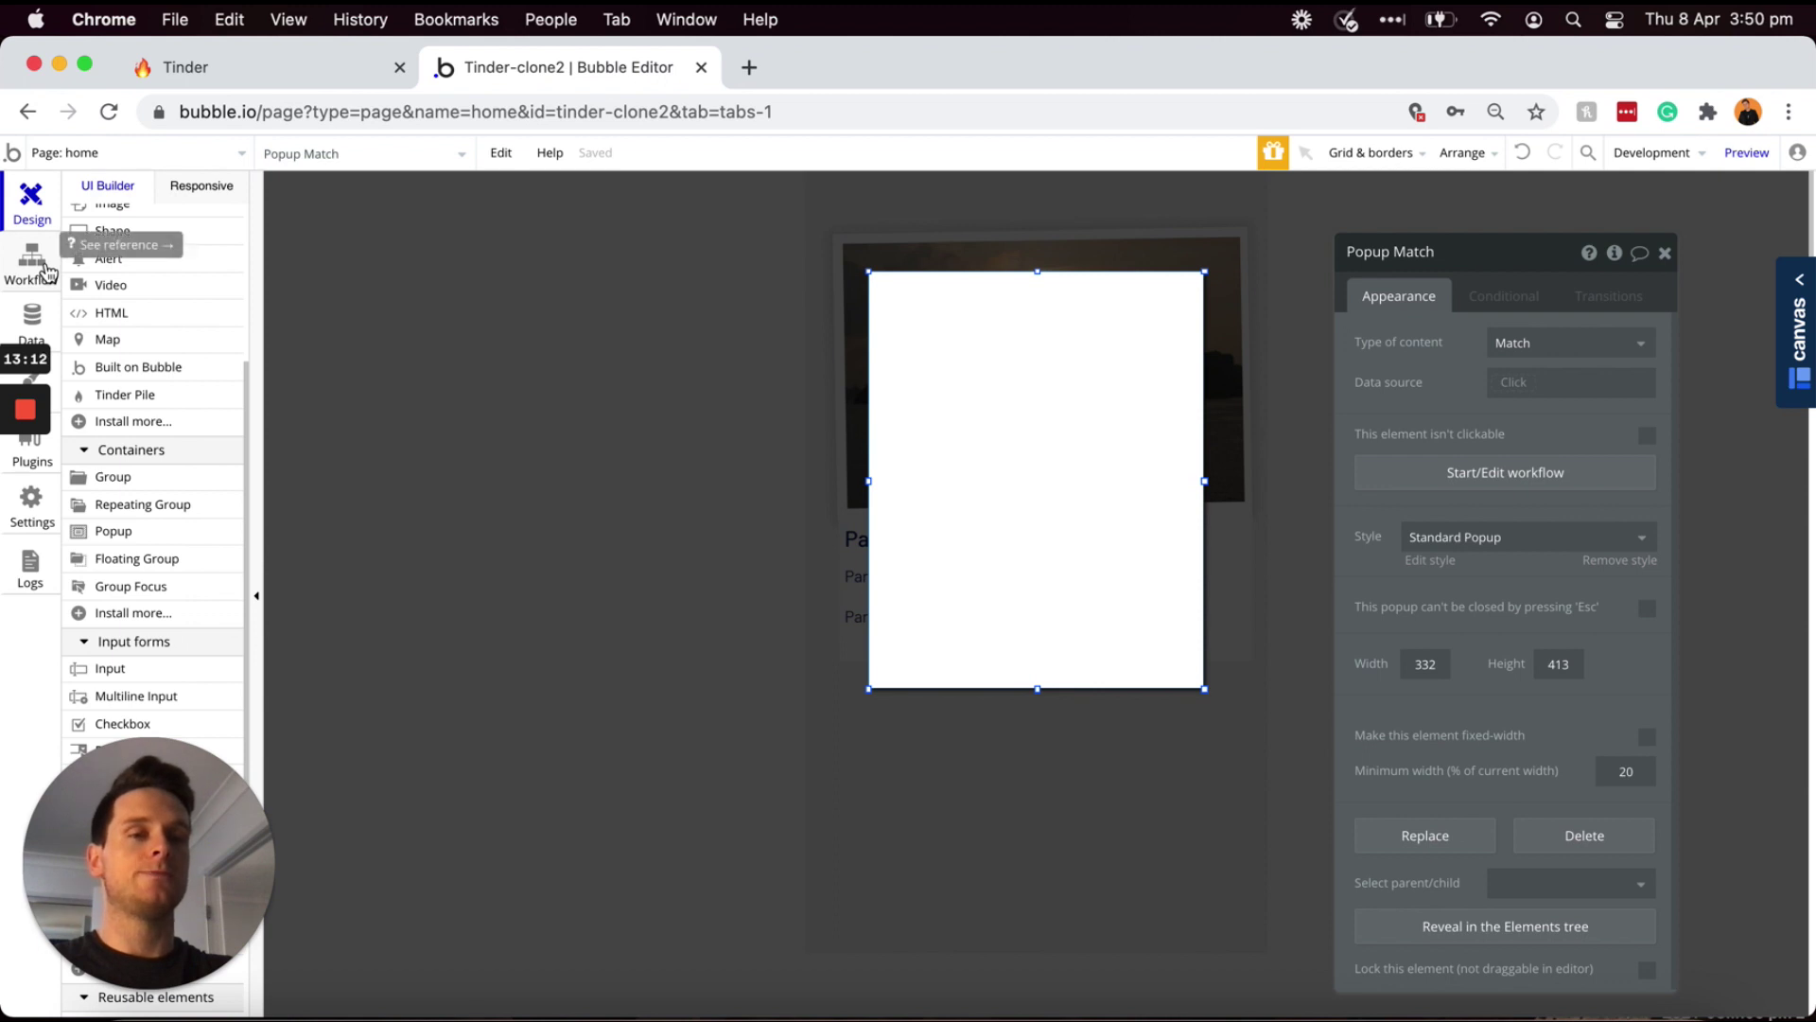
- Set the popup's data source to Popup Match's New-match
{"action": "left_click", "coordinate": [1513, 384]}
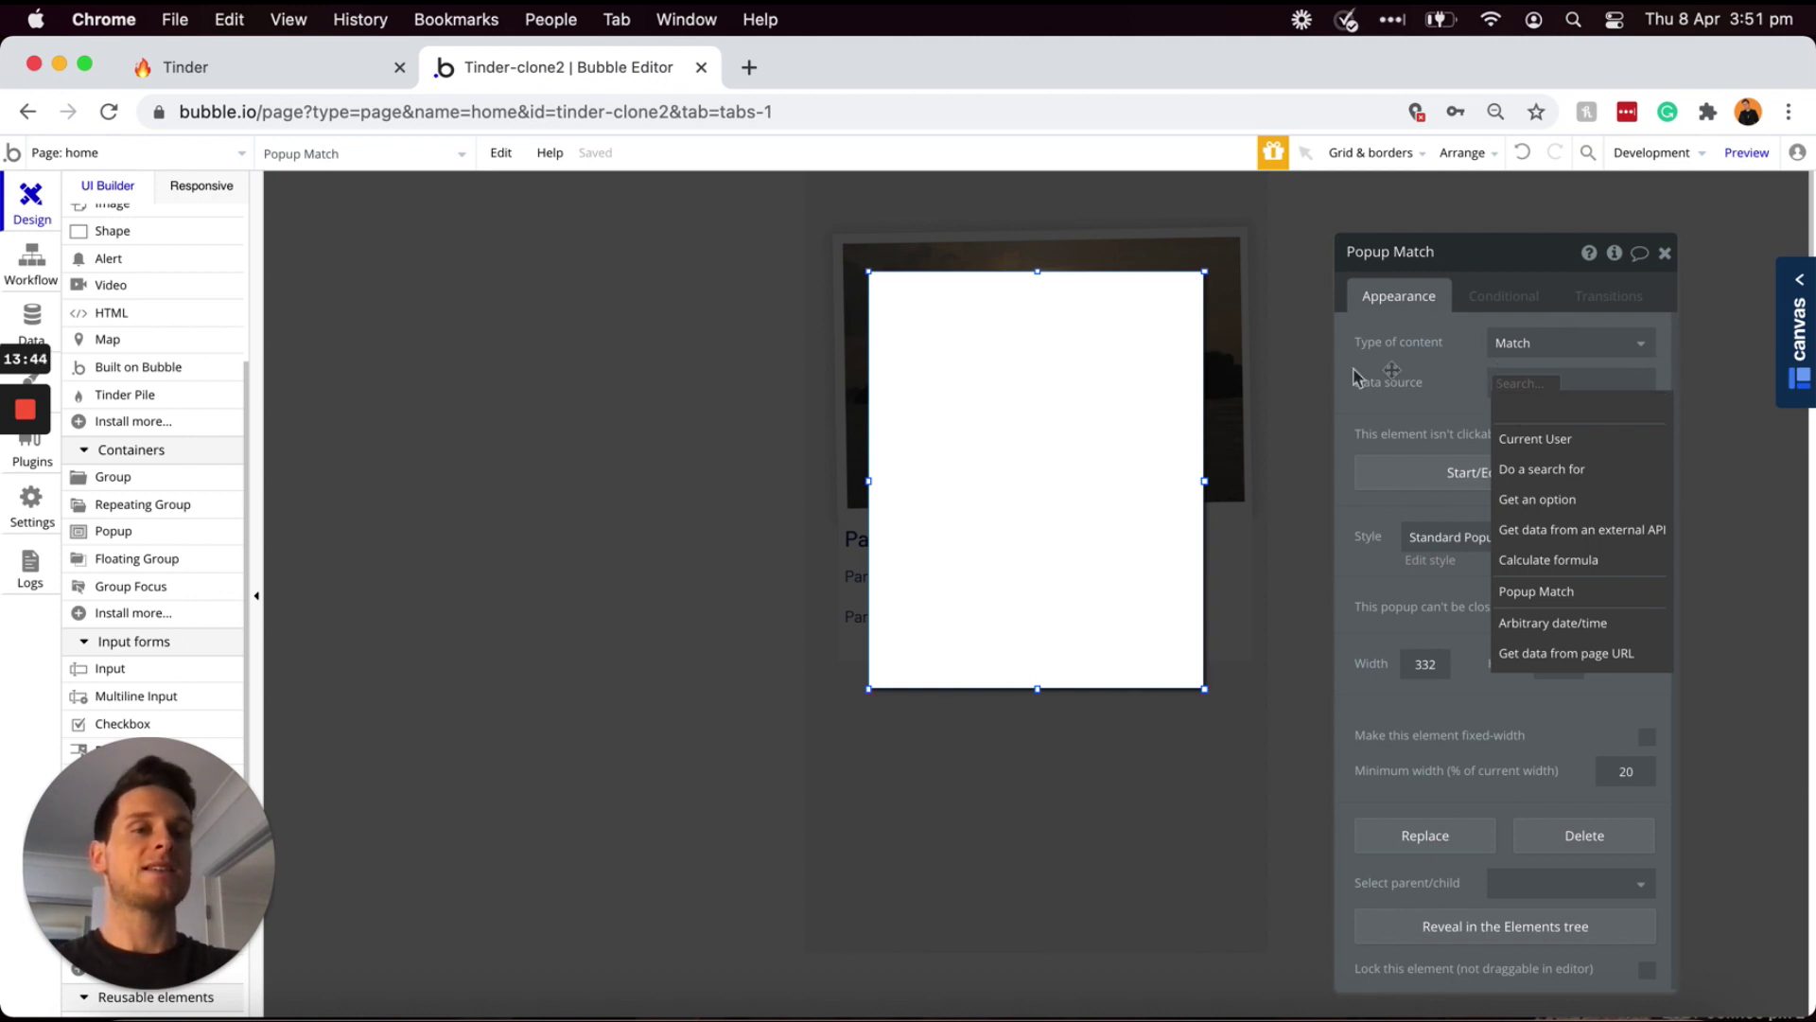
{"action": "left_click", "coordinate": [1524, 596]}
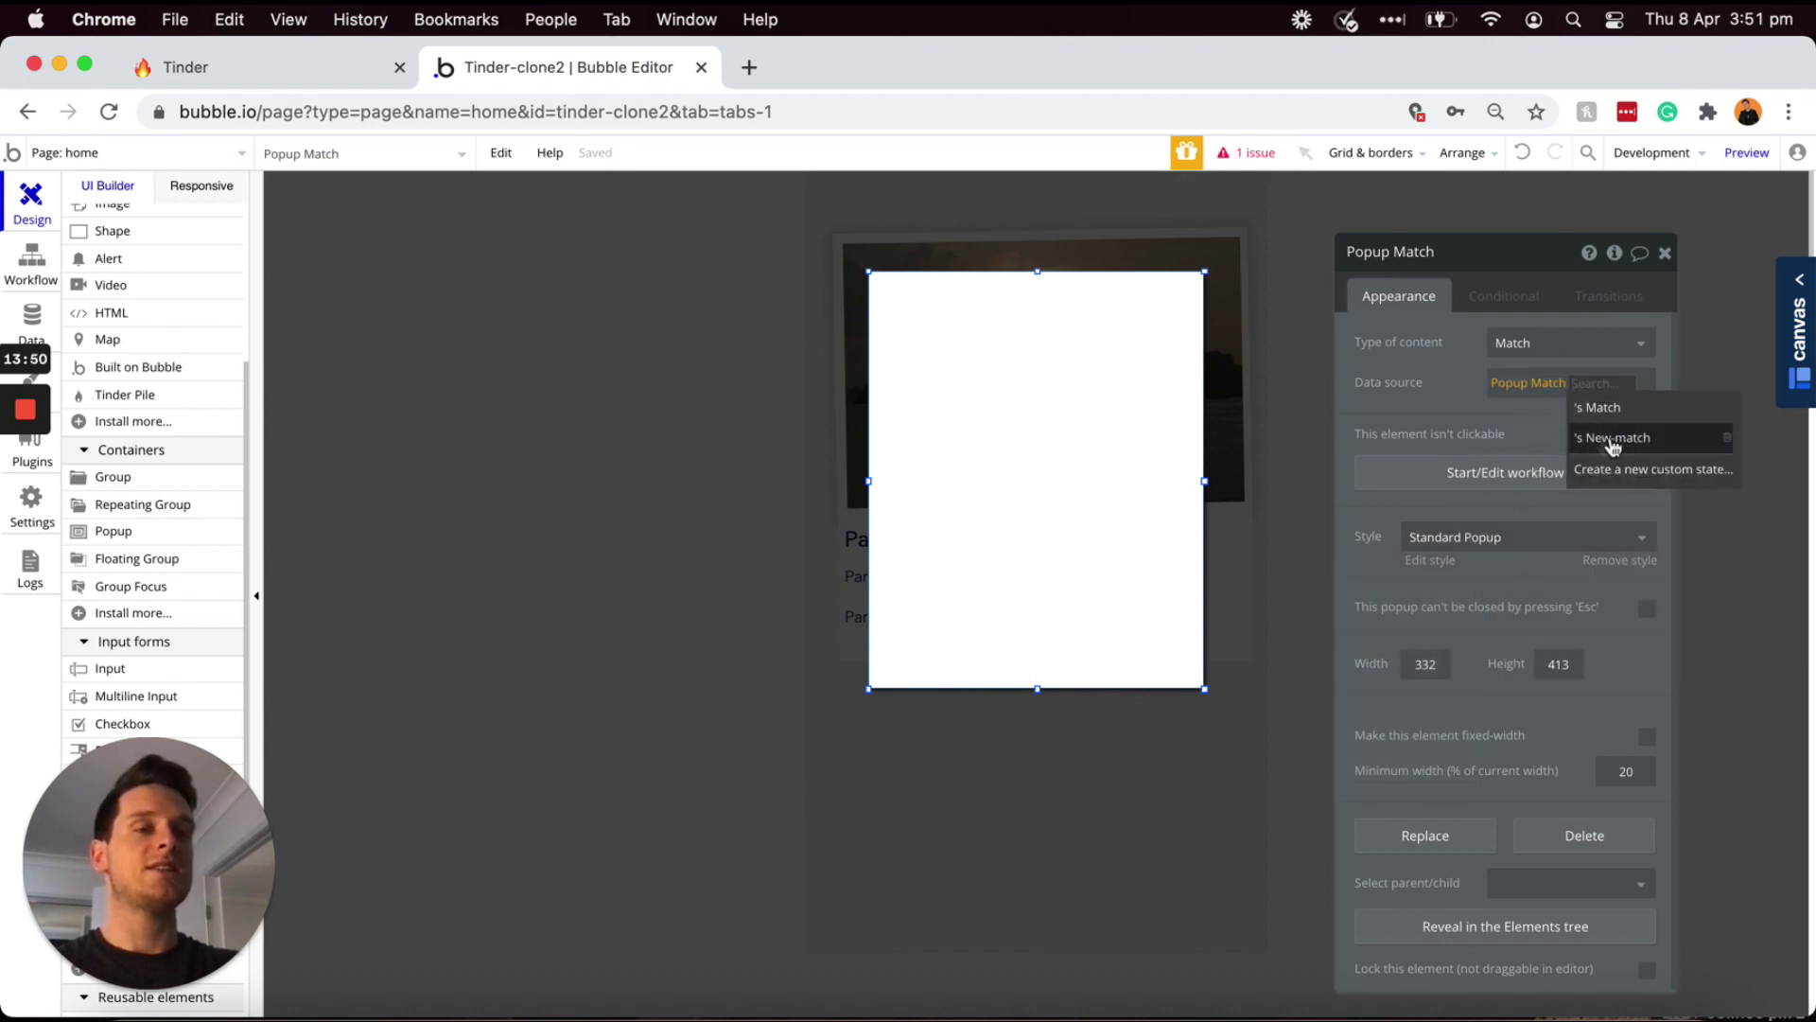
{"action": "left_click", "coordinate": [1603, 441]}
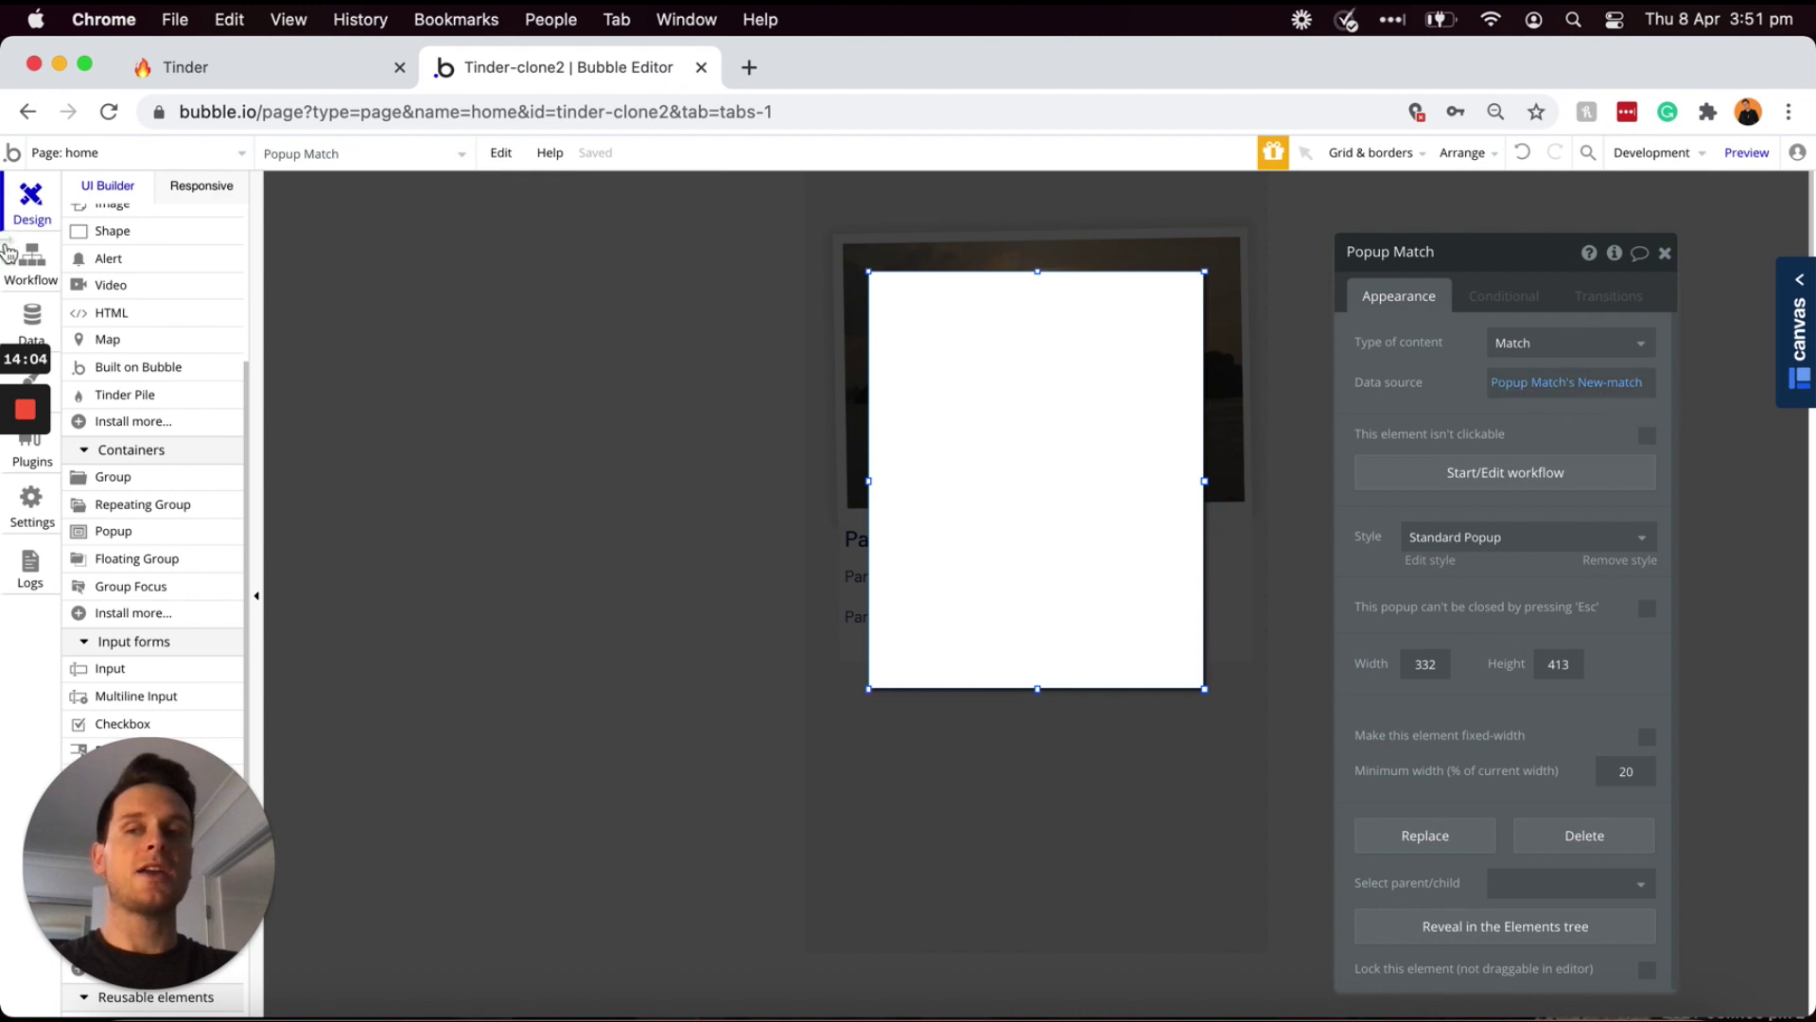
- In the swiped-right workflow, add a Set state action targeting Popup Match's New-match custom state
{"action": "left_click", "coordinate": [32, 273]}
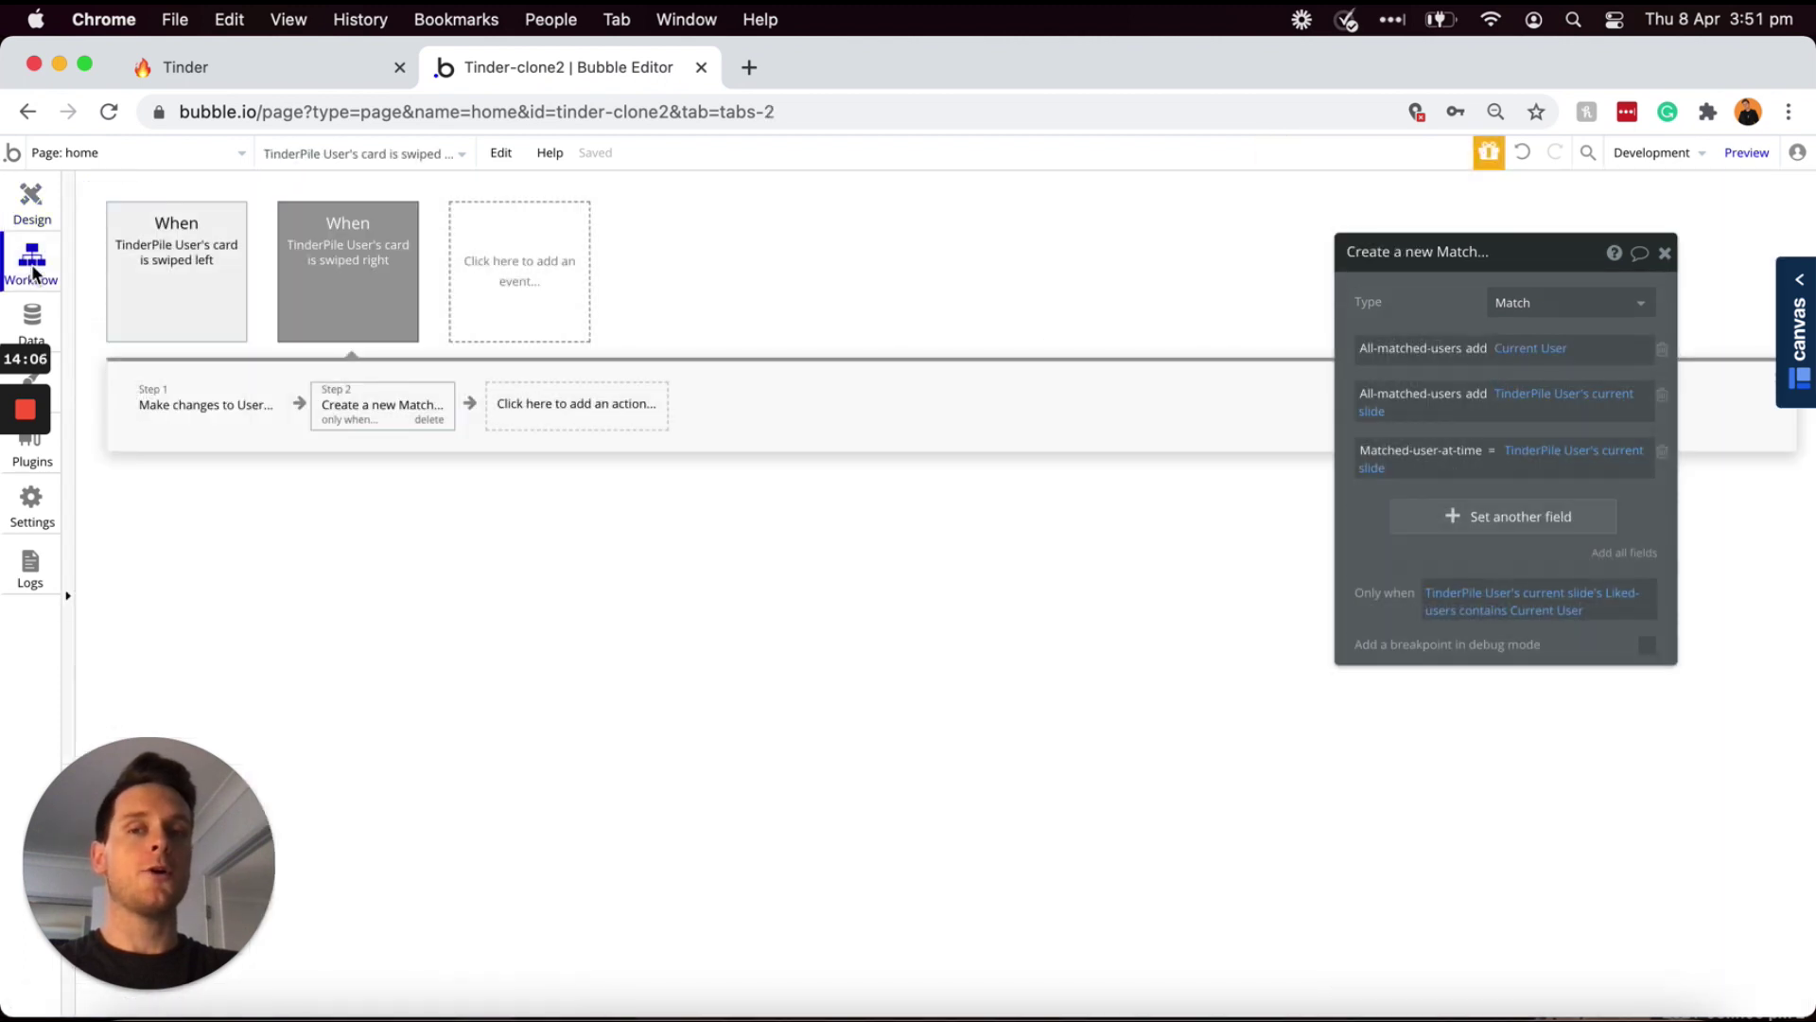
{"action": "left_click", "coordinate": [544, 418]}
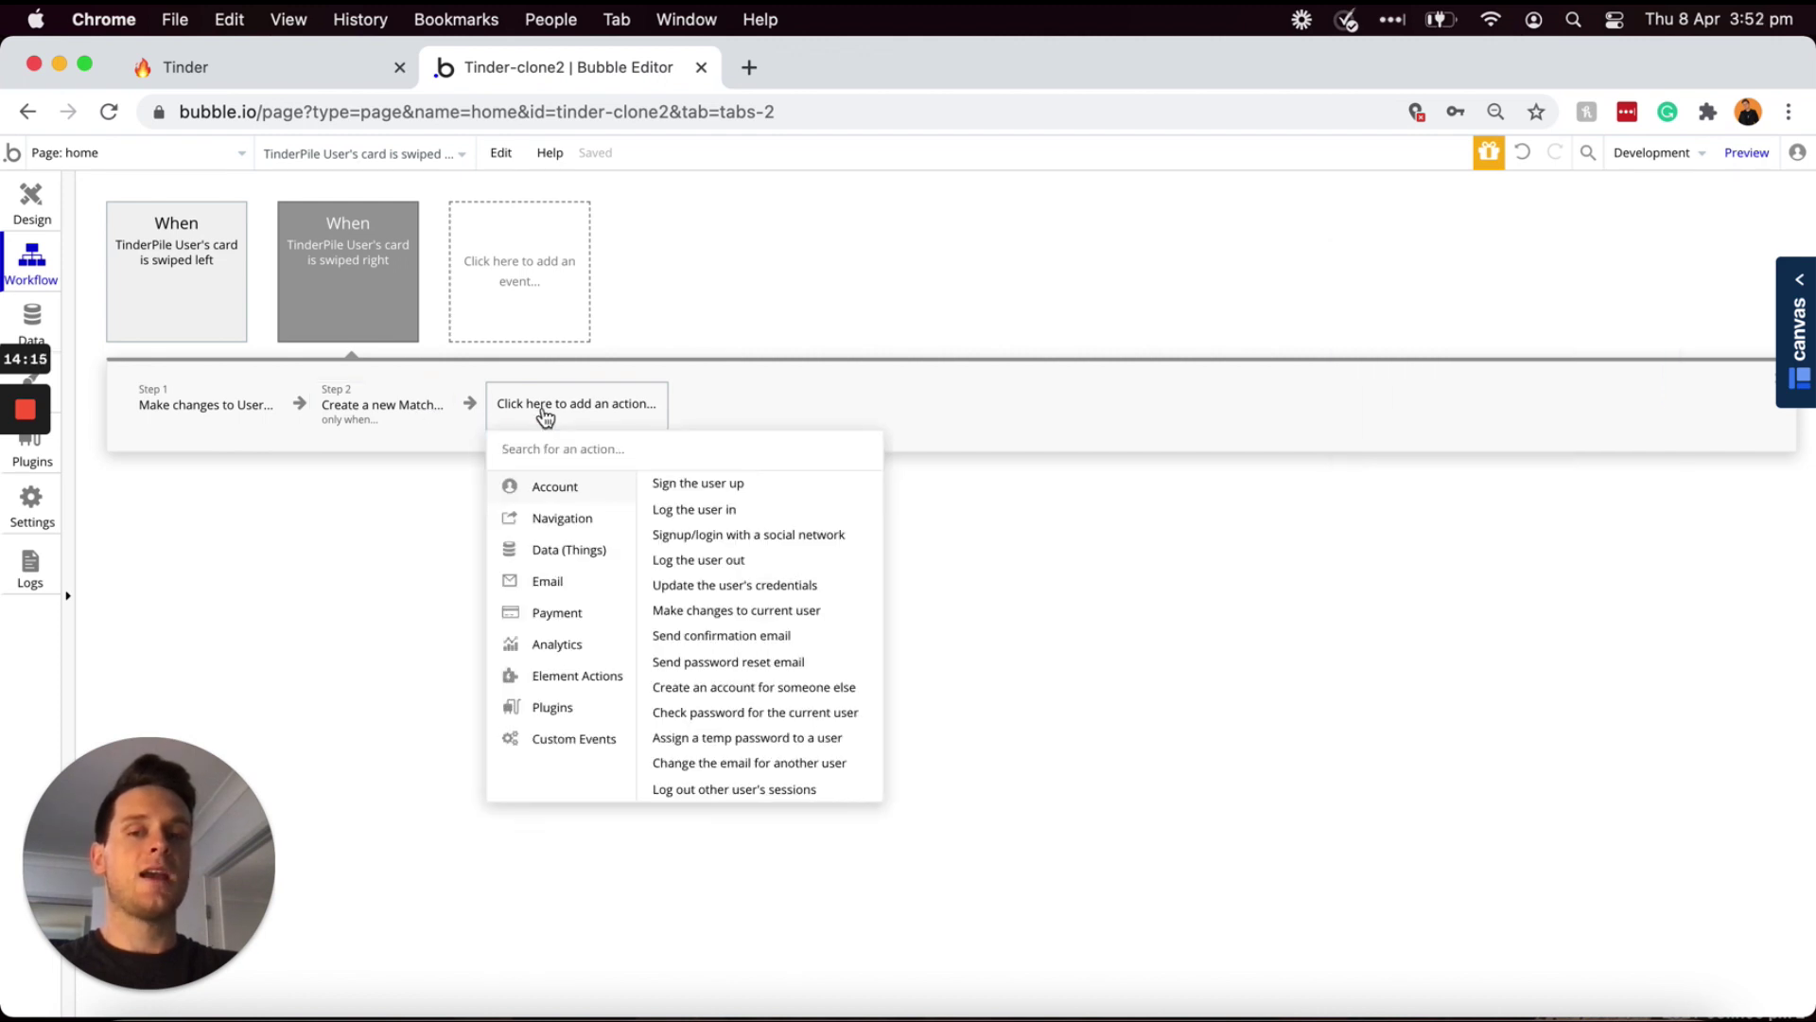
{"action": "type", "text": "tat"}
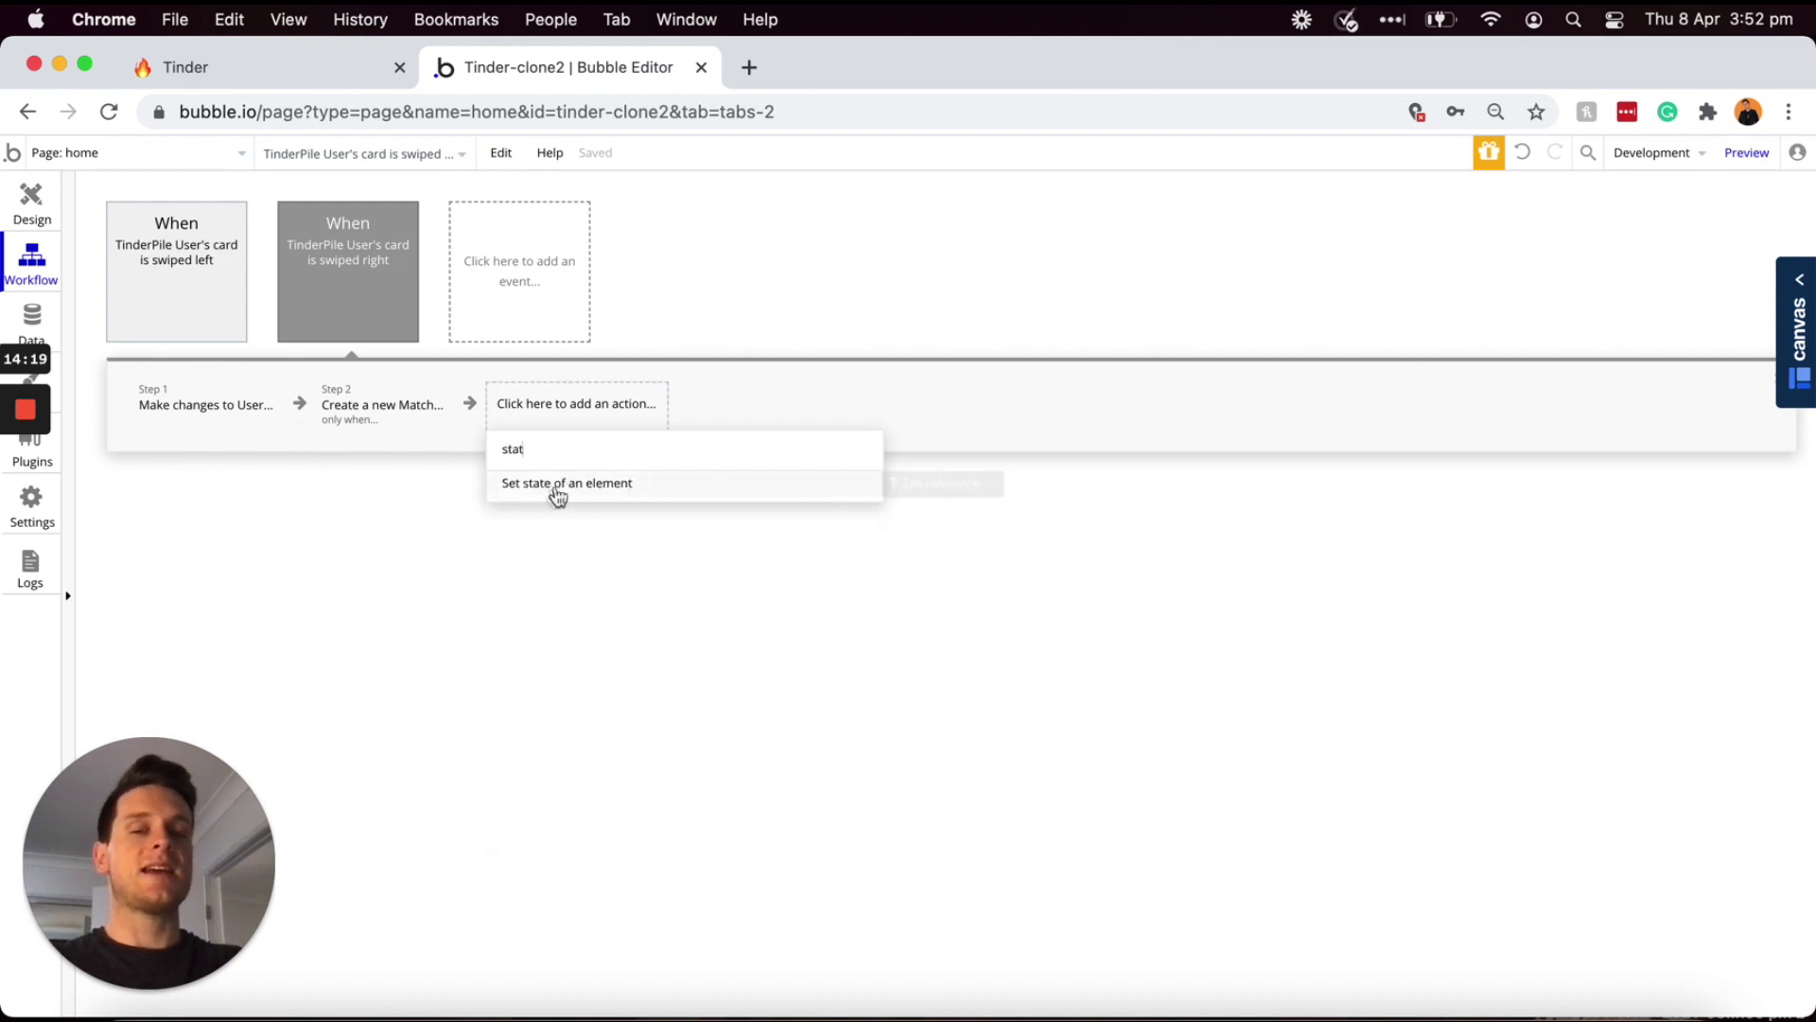
{"action": "left_click", "coordinate": [603, 484]}
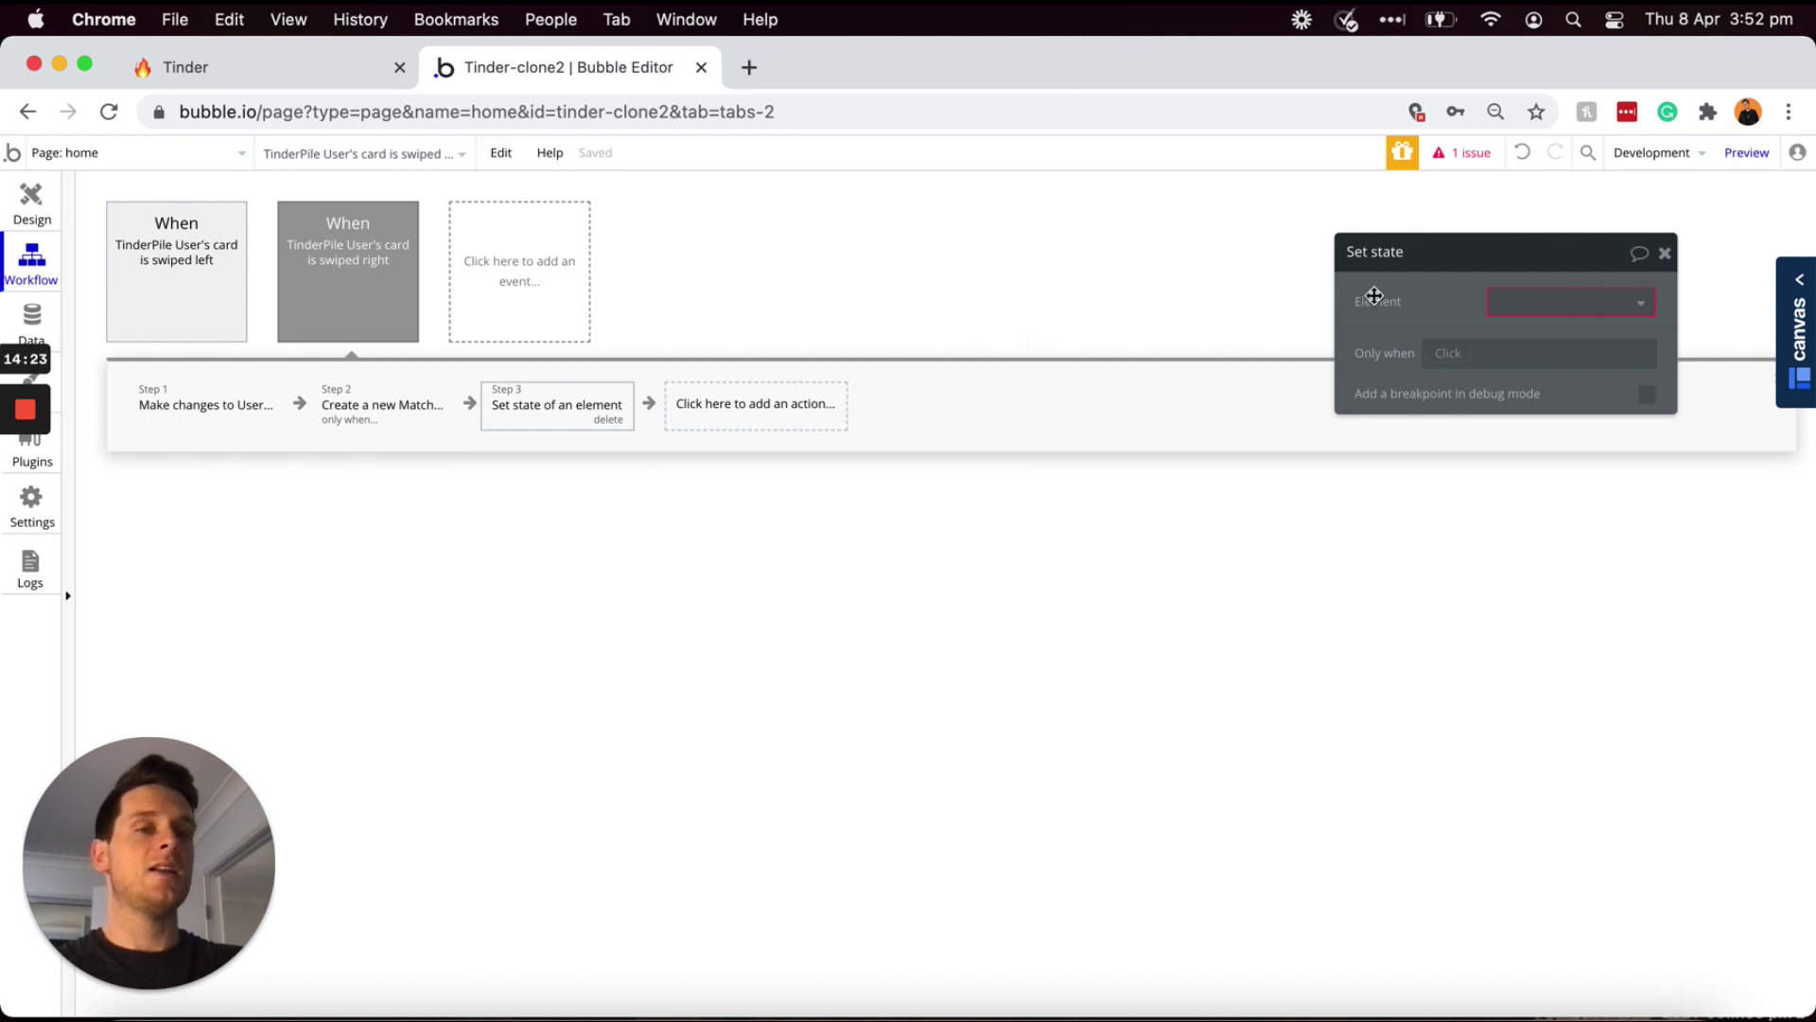
{"action": "left_click", "coordinate": [1533, 301]}
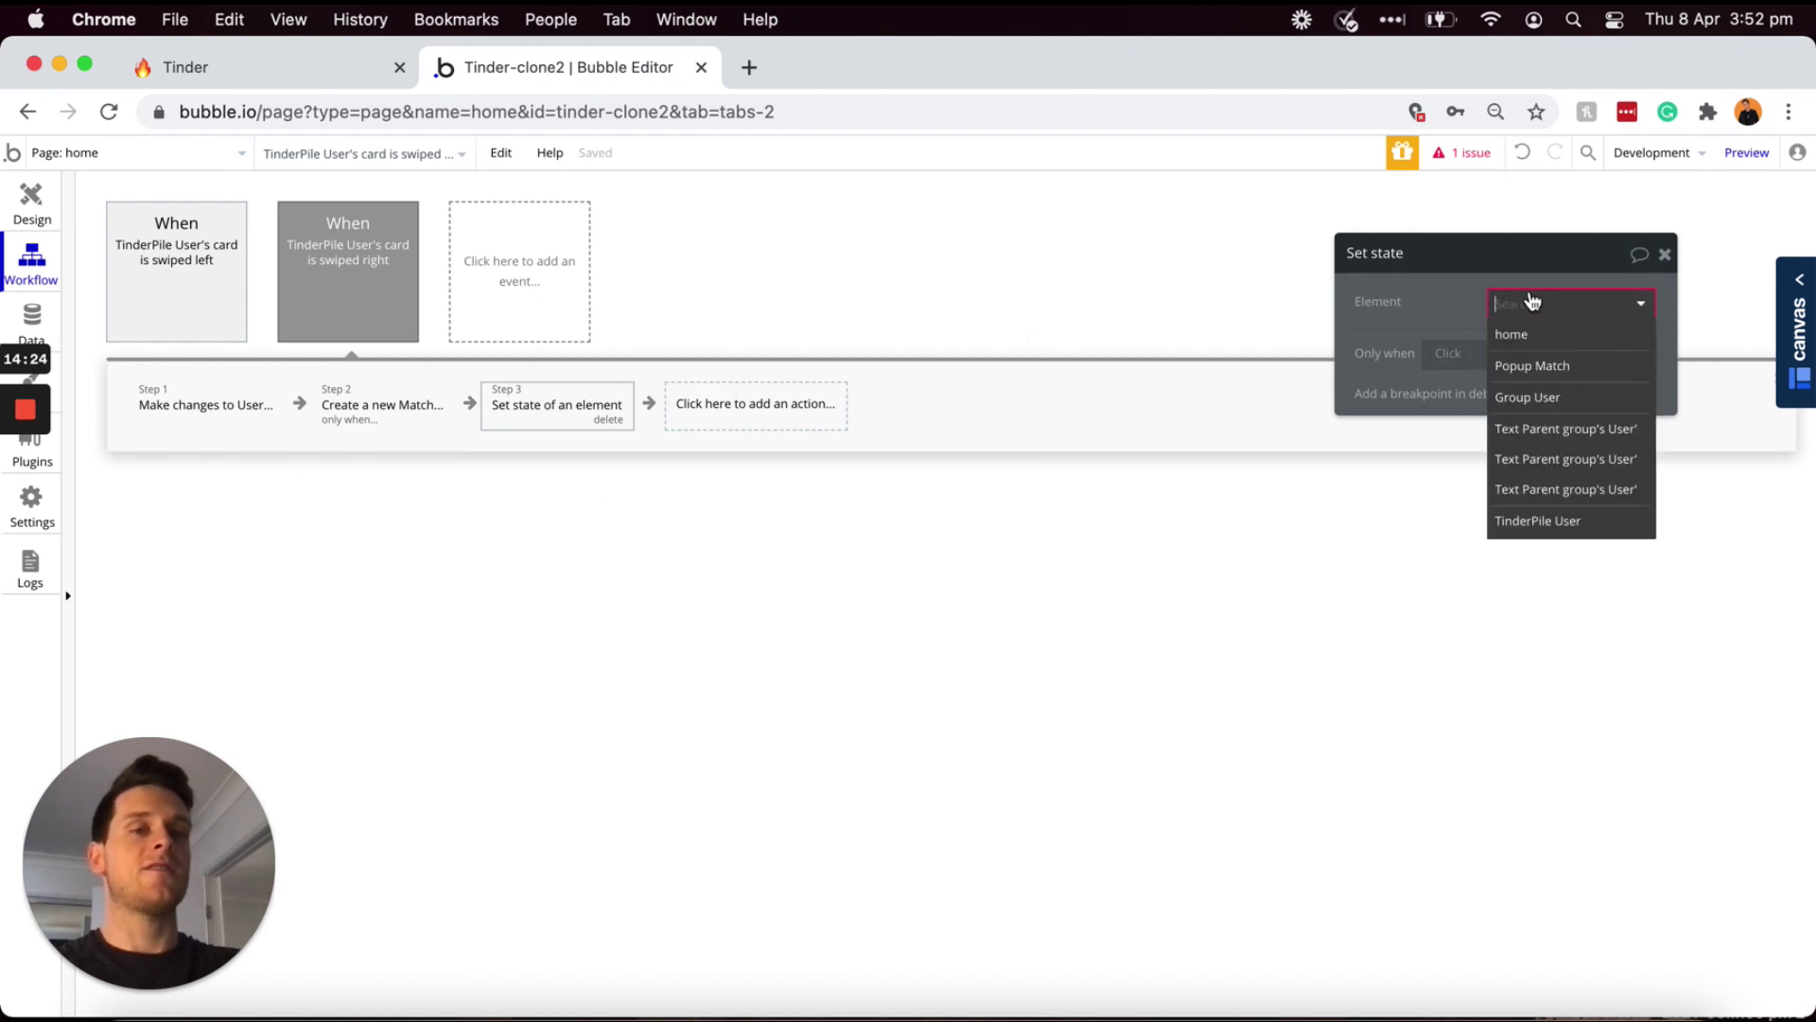
{"action": "left_click", "coordinate": [1520, 369]}
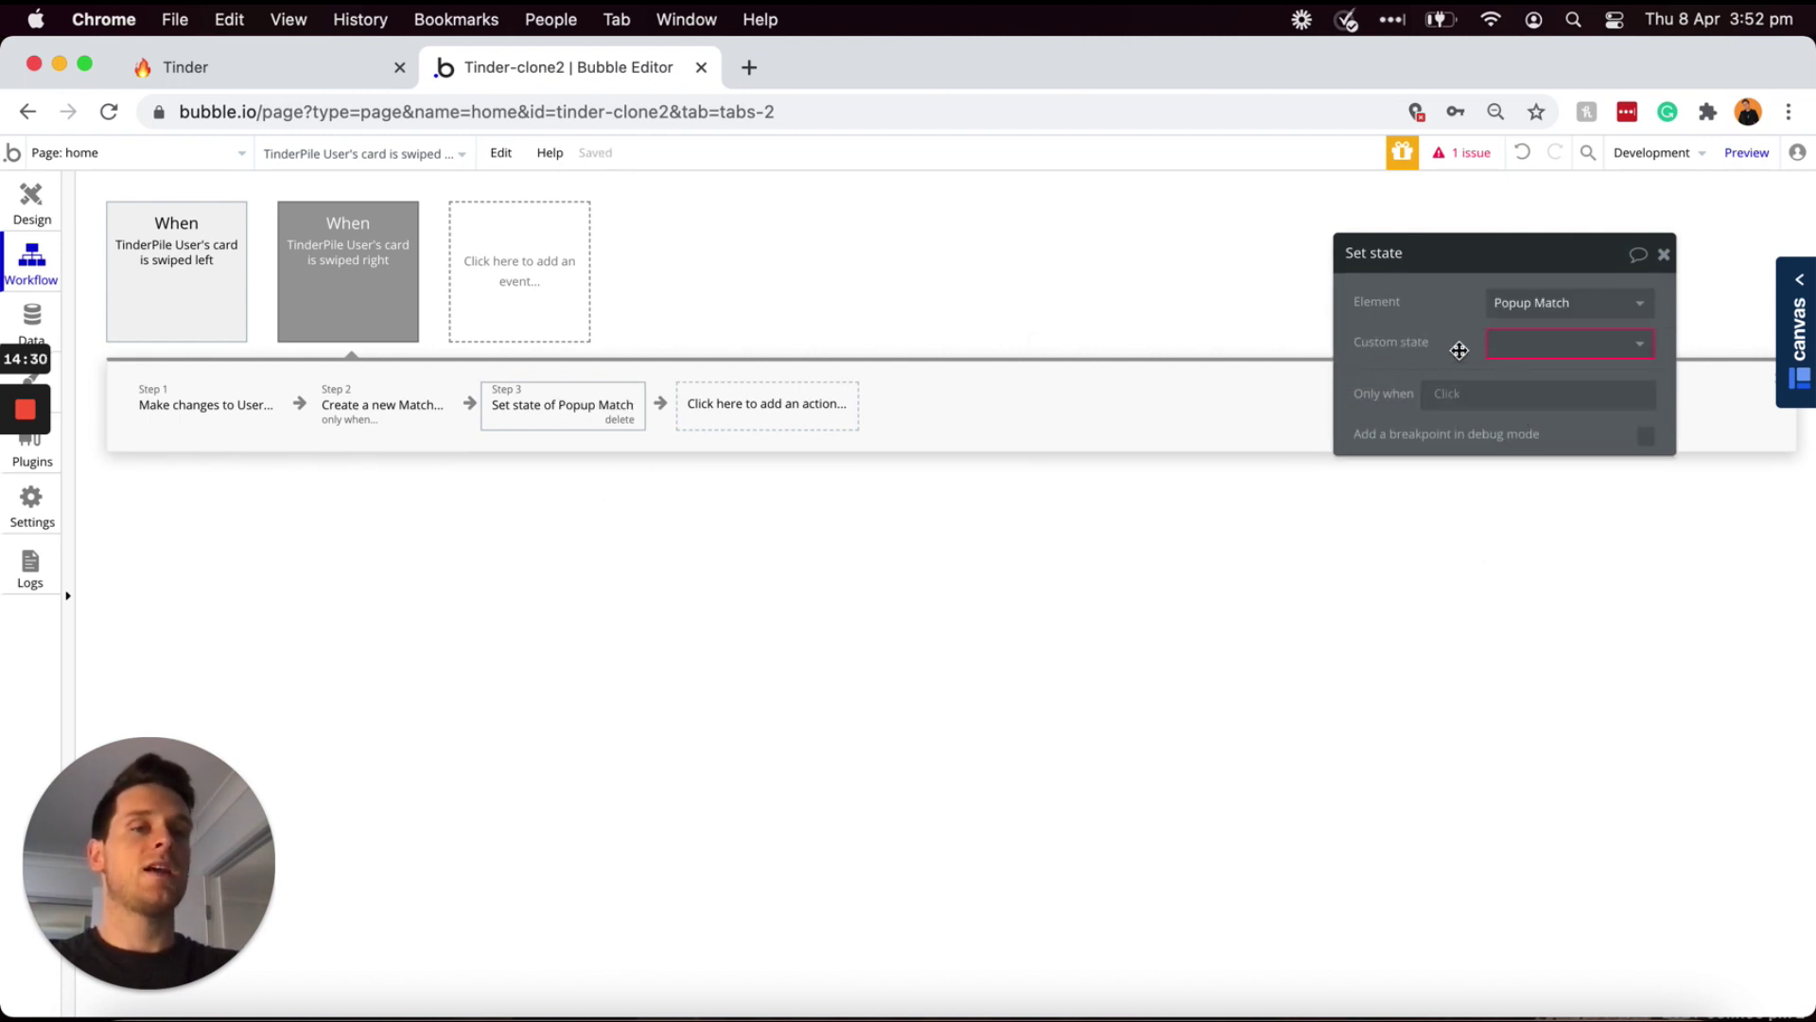
{"action": "left_click", "coordinate": [1524, 352]}
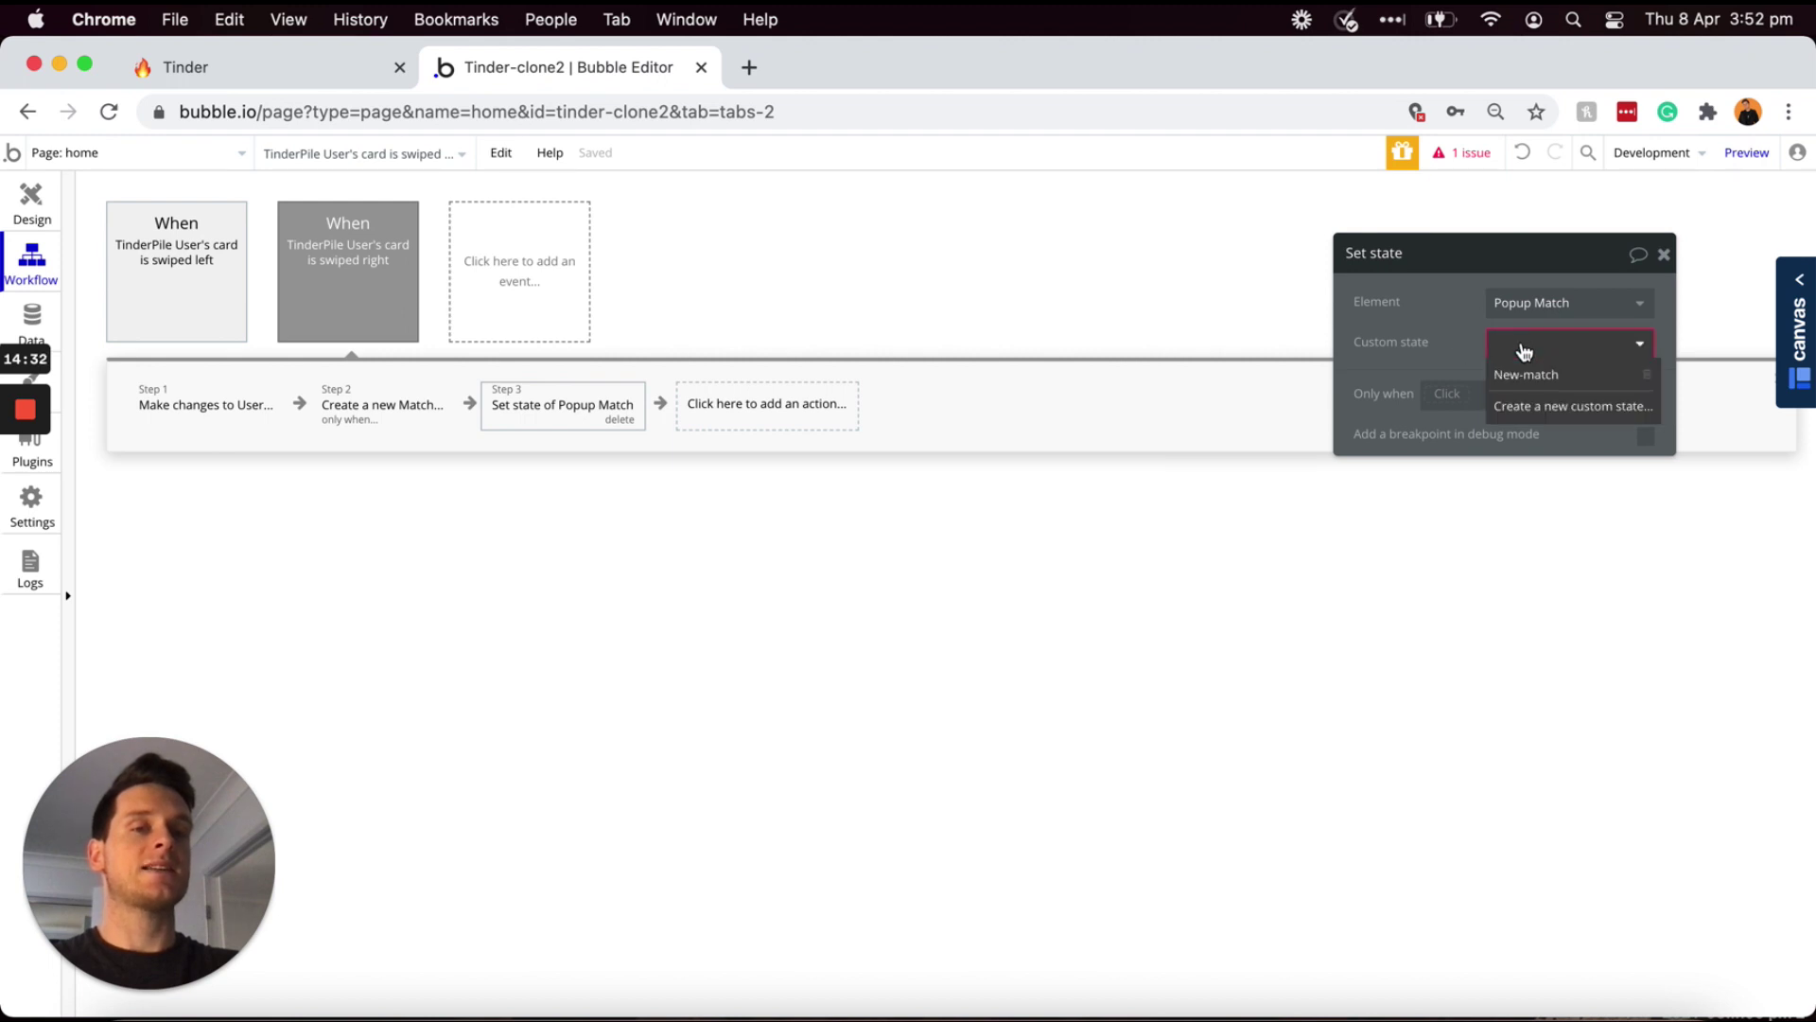
{"action": "left_click", "coordinate": [1554, 385]}
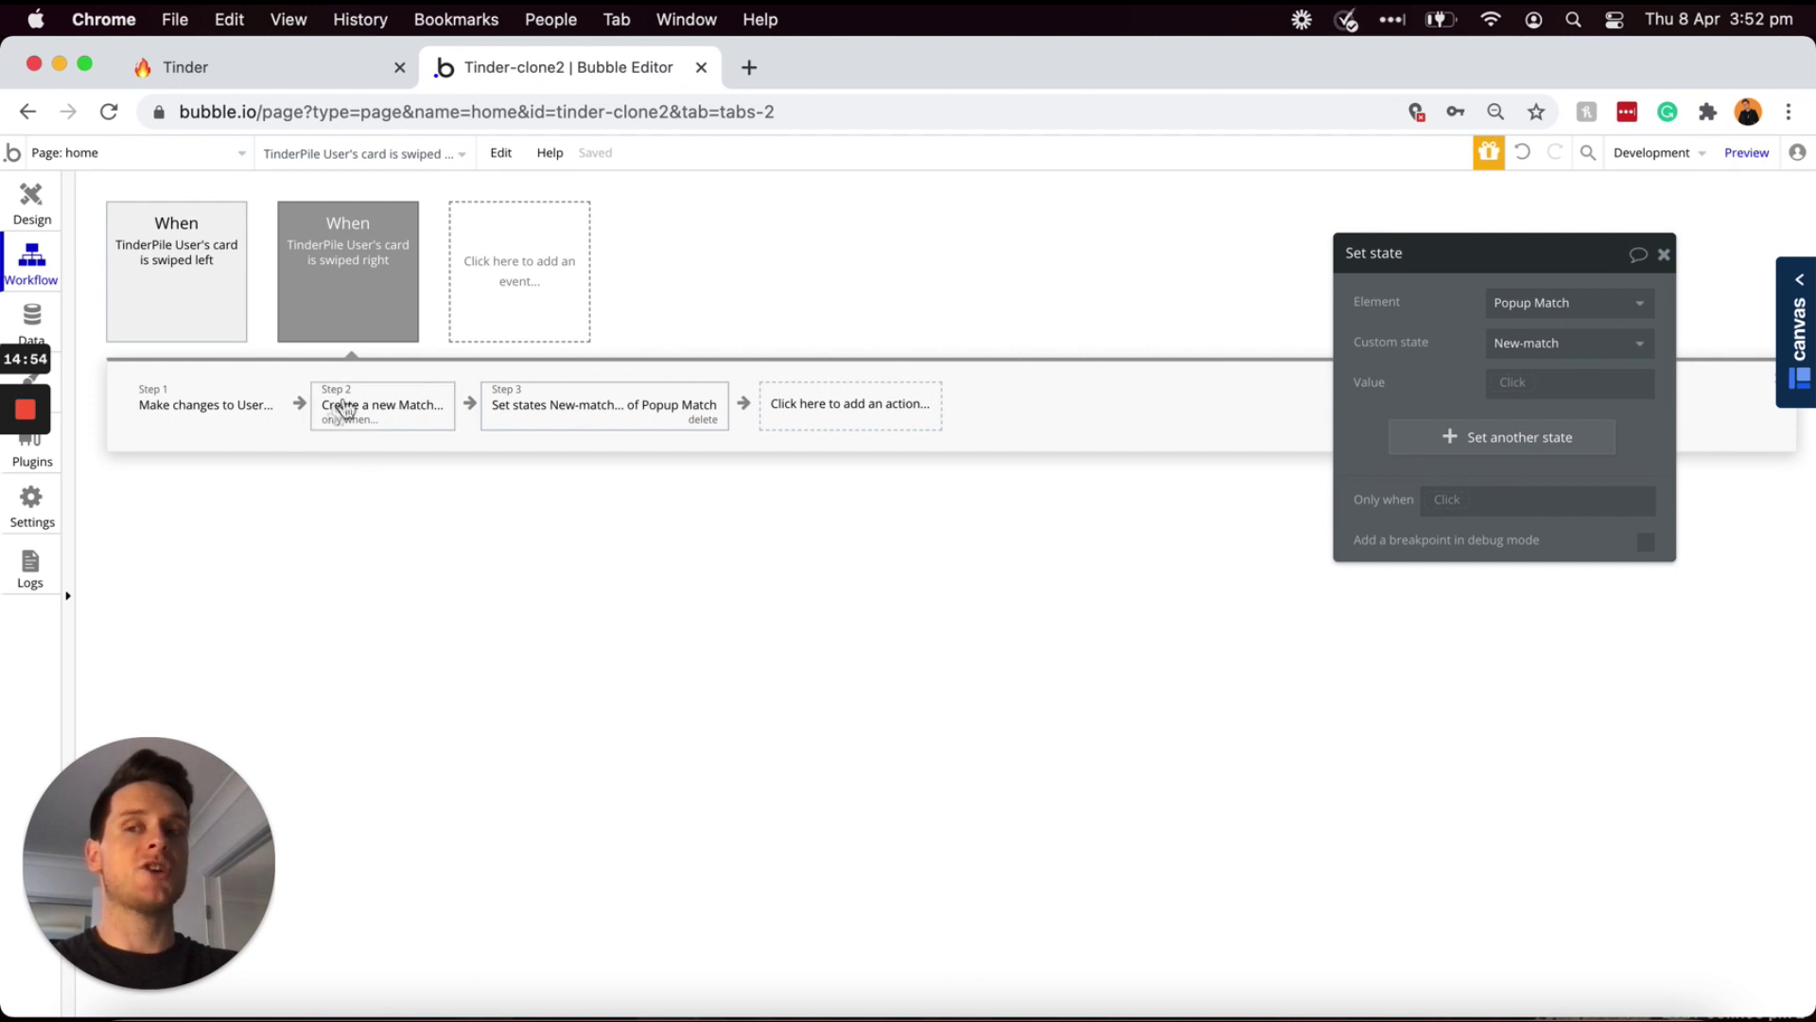
- Set the New-match state's value to the result of step 2, the newly created Match
{"action": "left_click", "coordinate": [354, 418]}
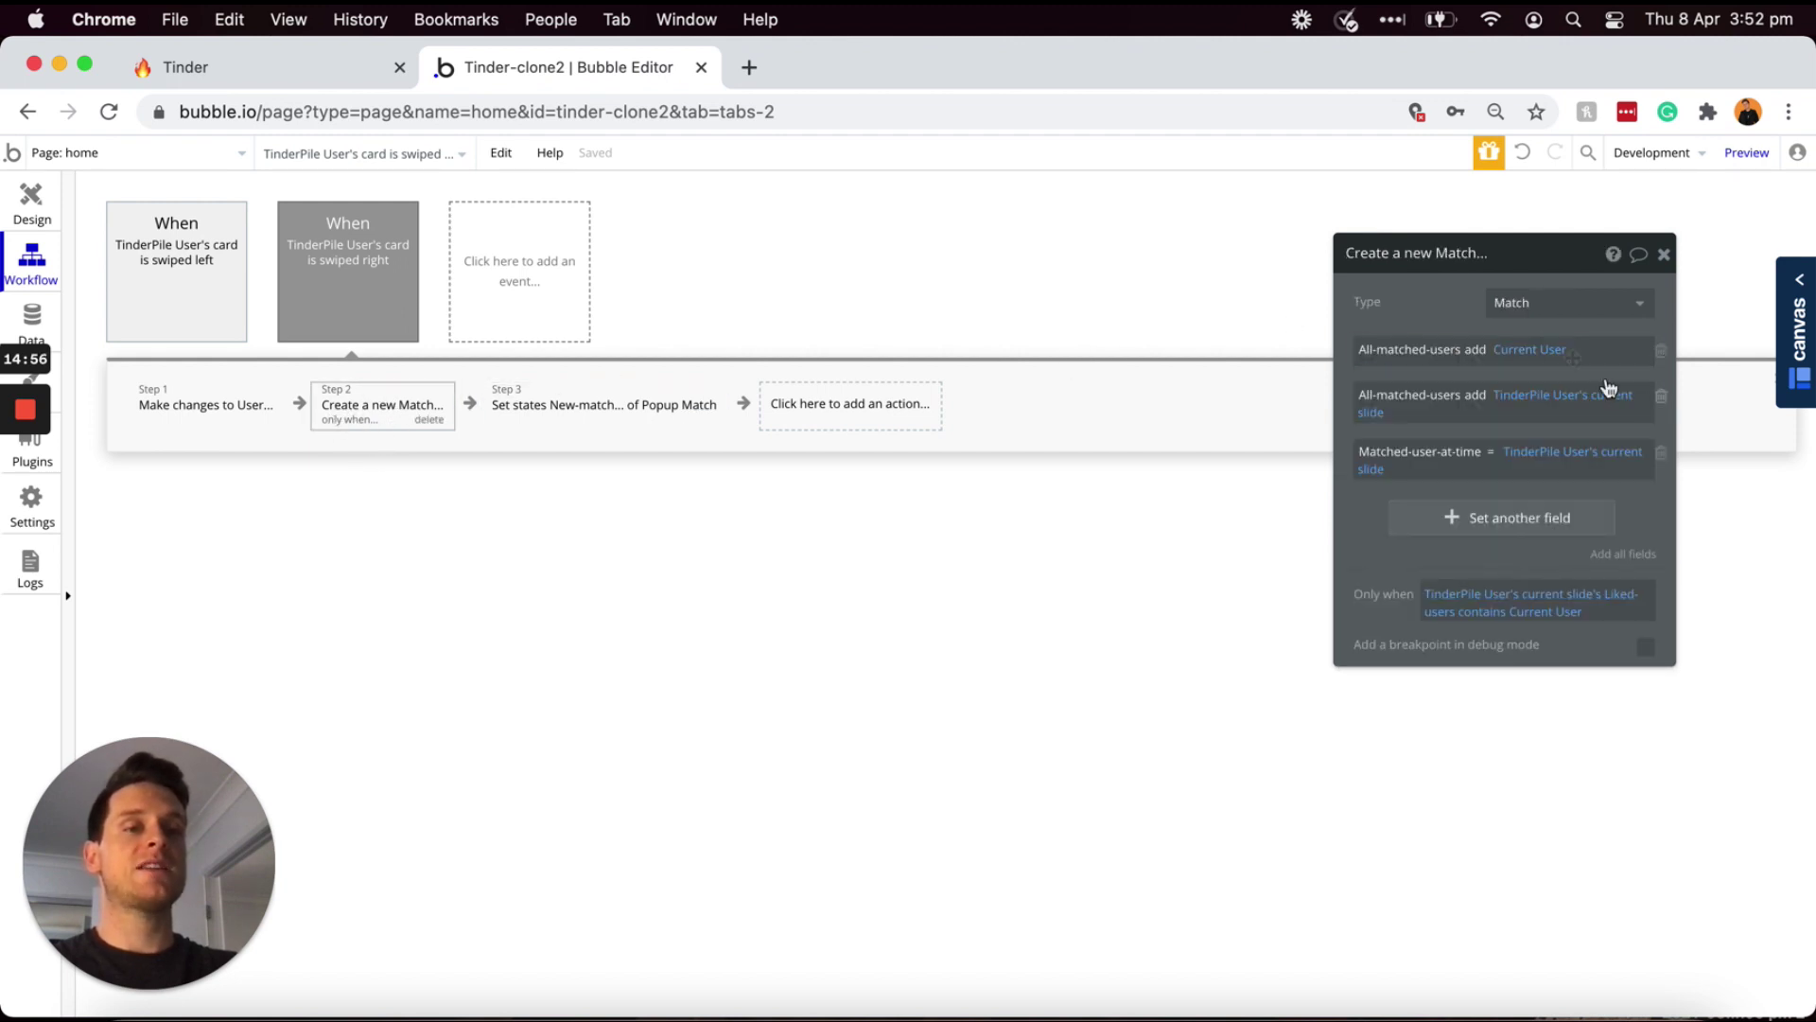
{"action": "left_click", "coordinate": [629, 420]}
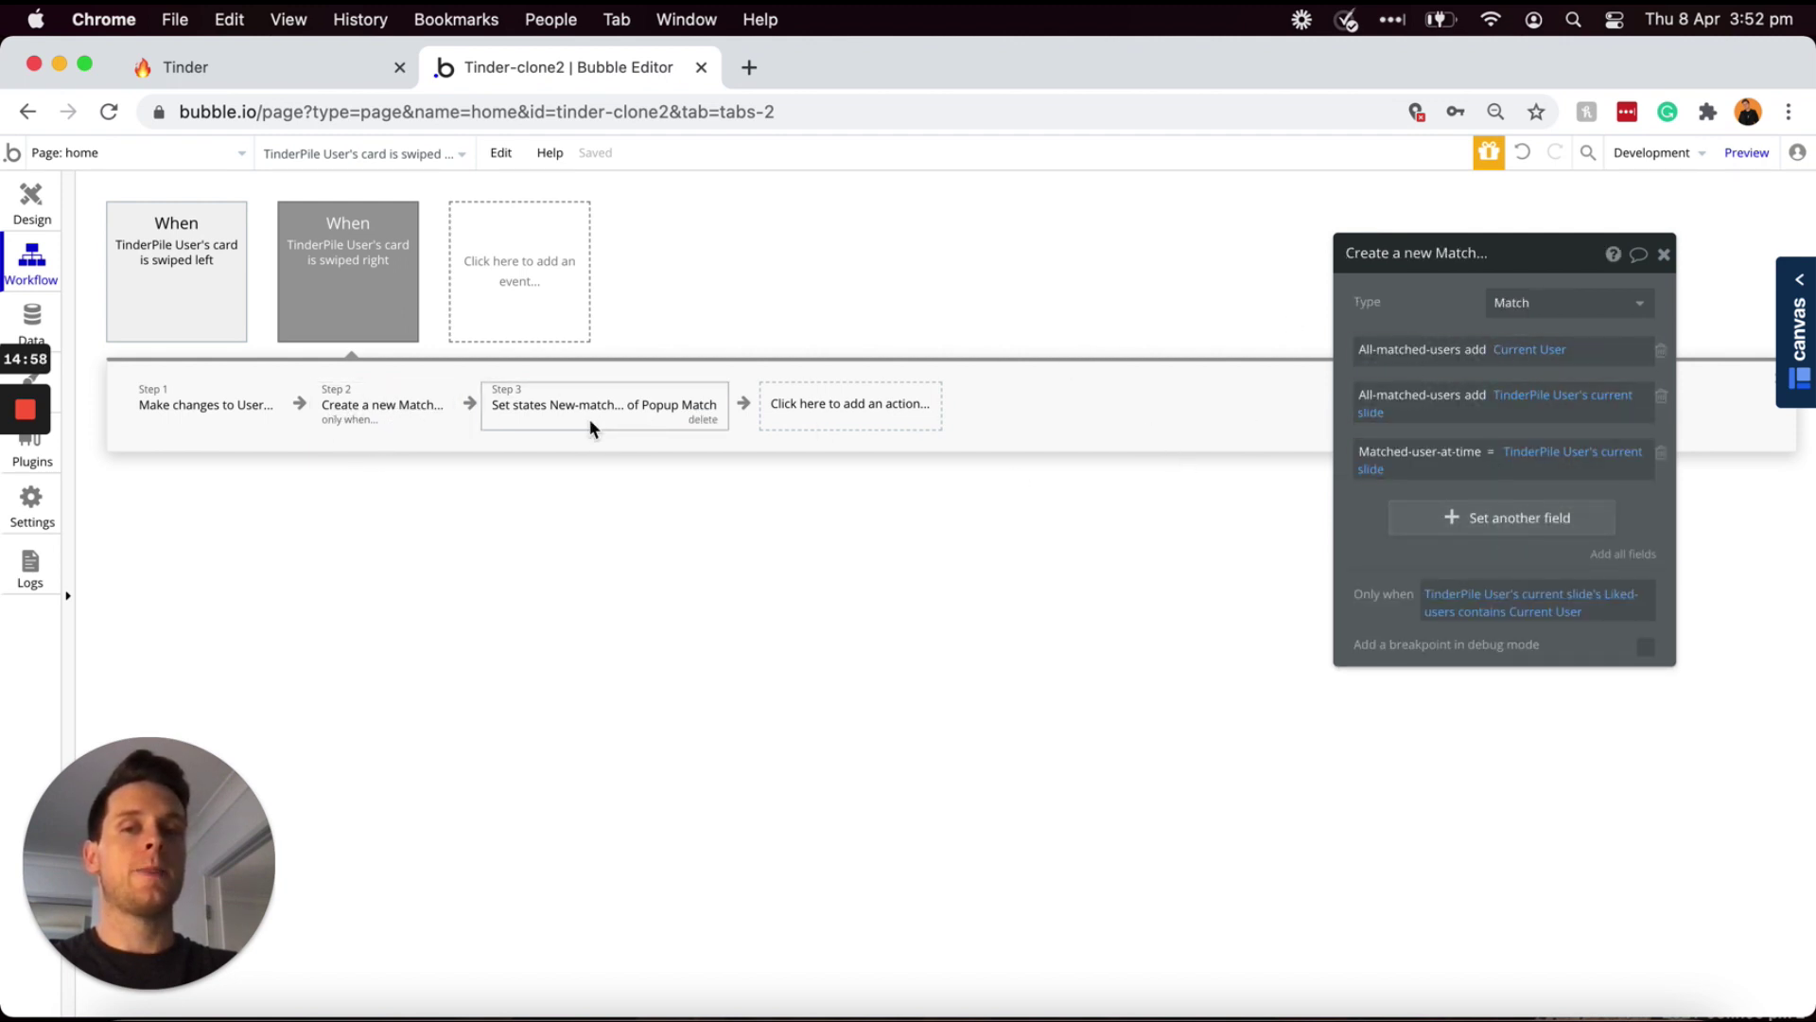
{"action": "left_click", "coordinate": [1517, 390]}
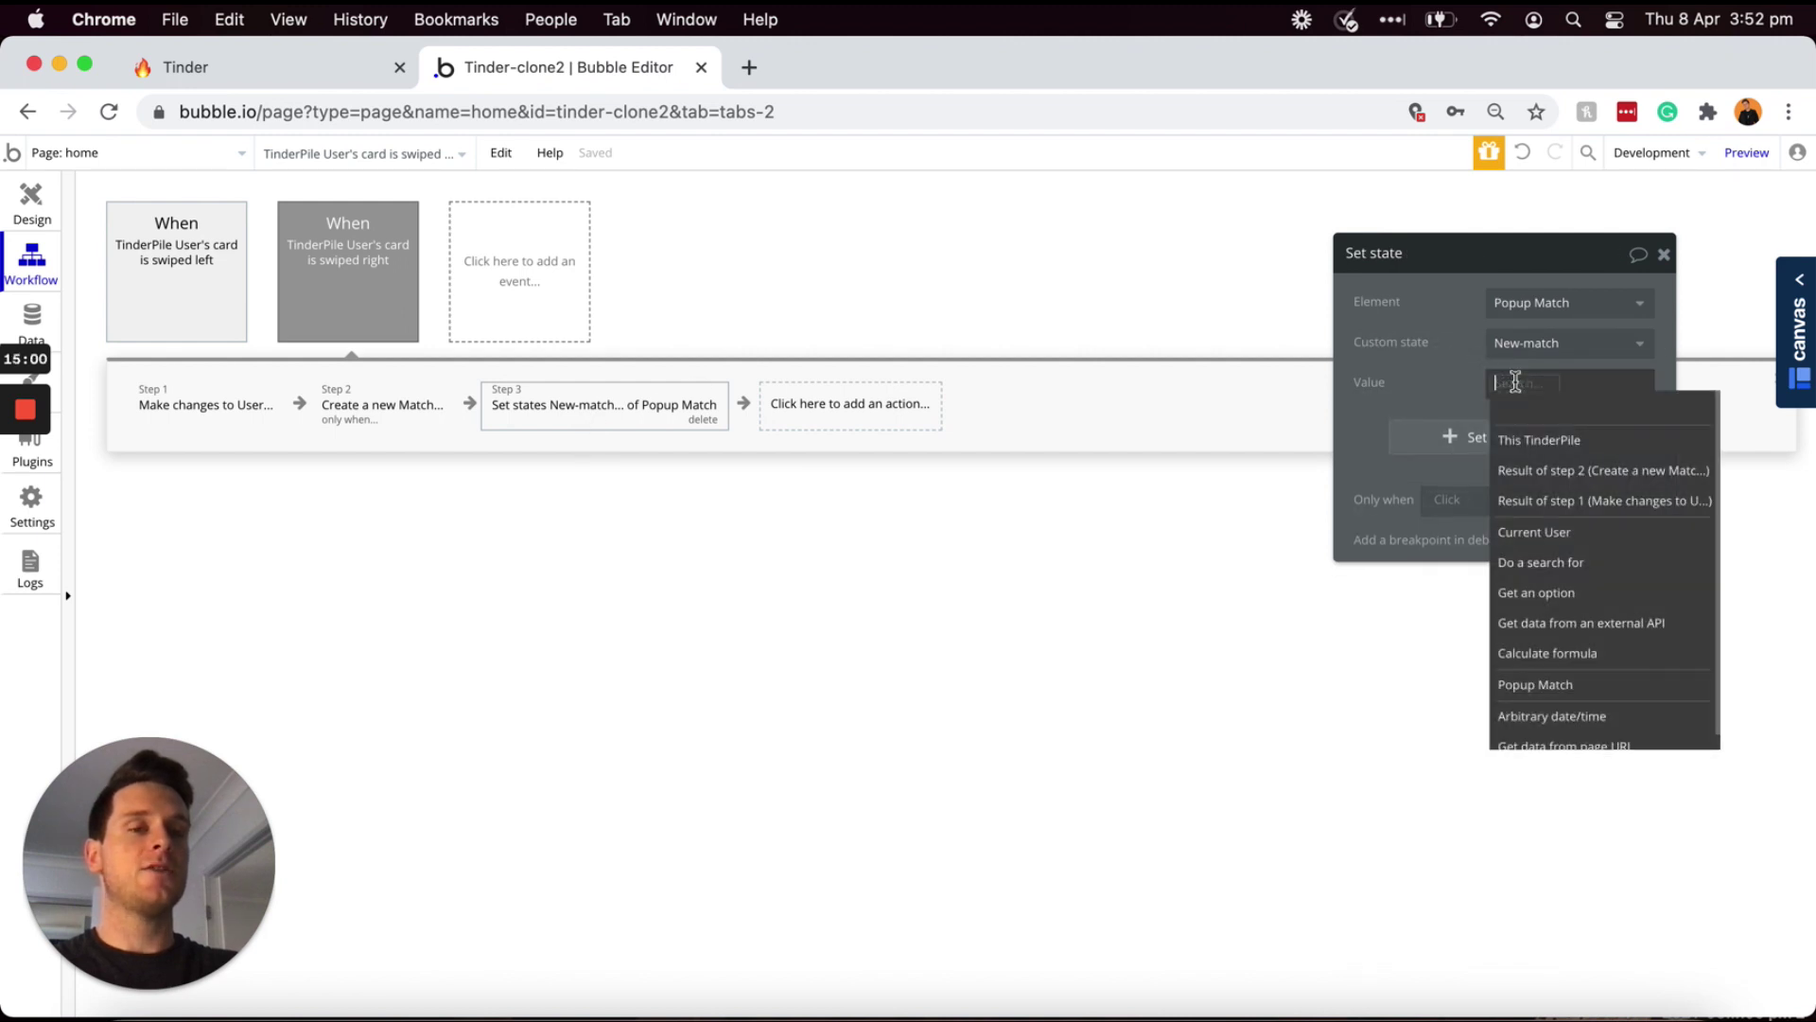
{"action": "left_click", "coordinate": [1551, 473]}
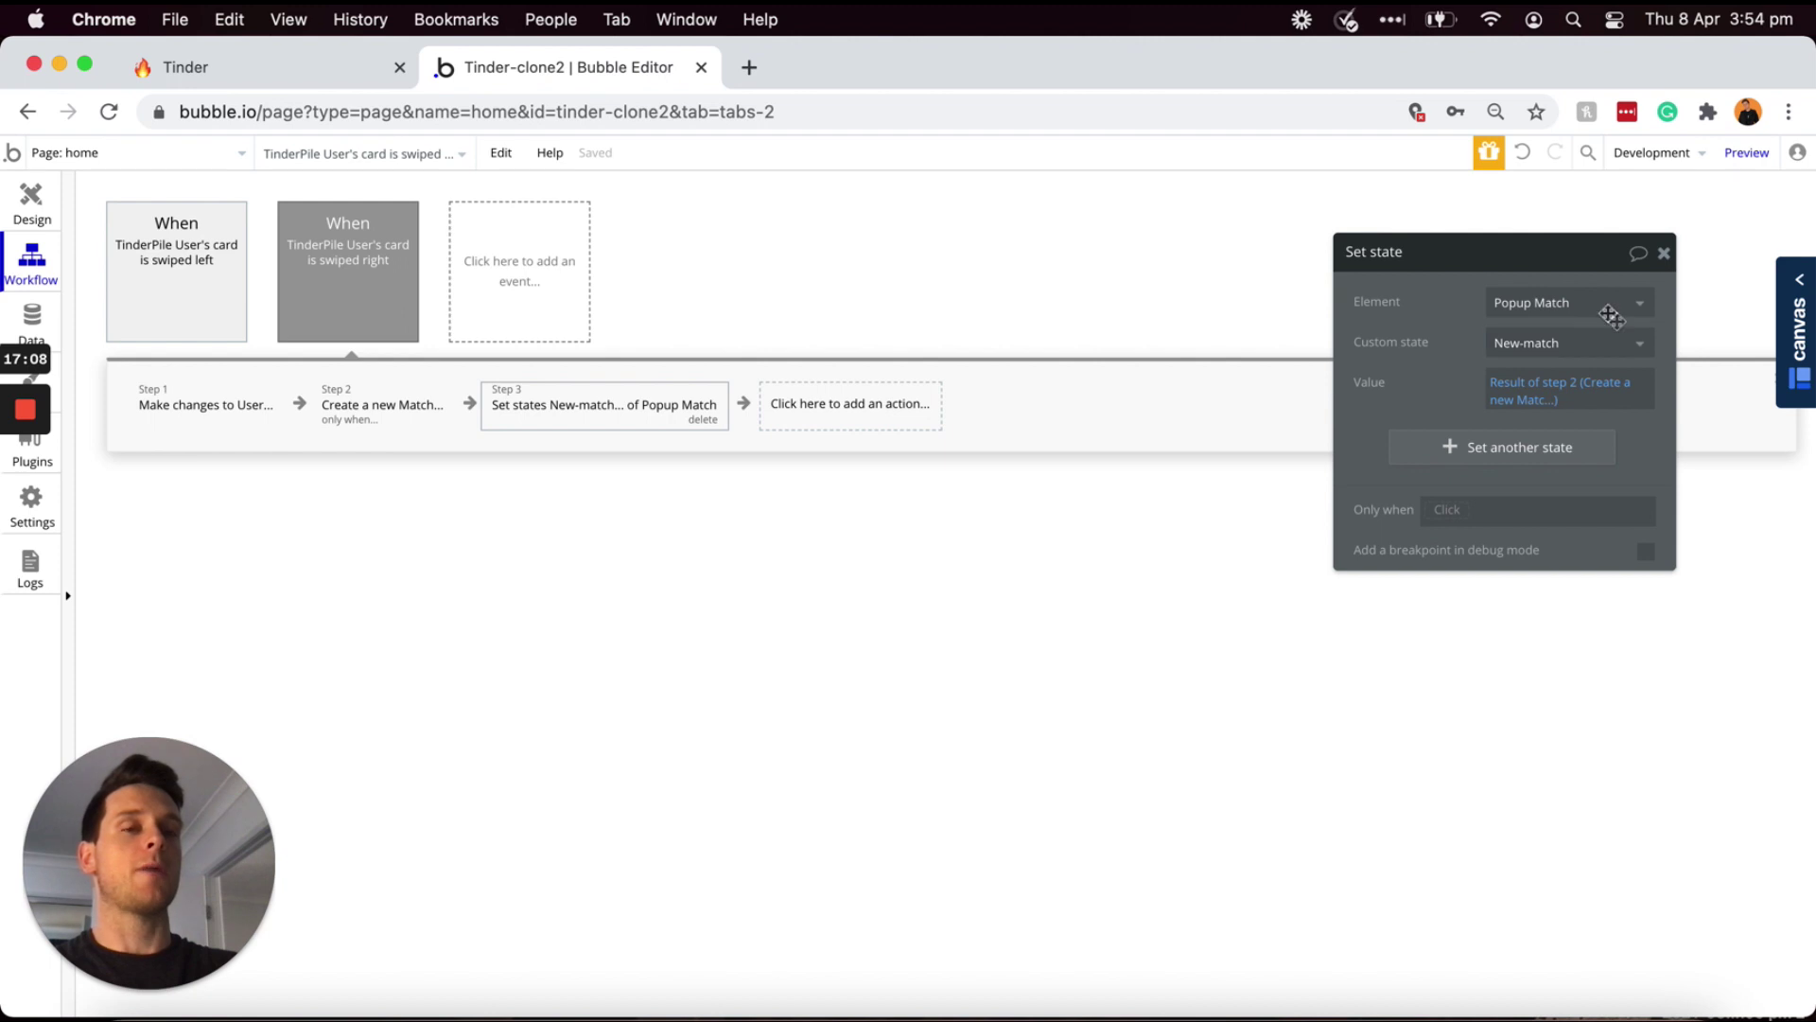
- Make the Set state action run only when TinderPile User's current slide's Liked-users contains Current User
{"action": "left_click", "coordinate": [406, 417]}
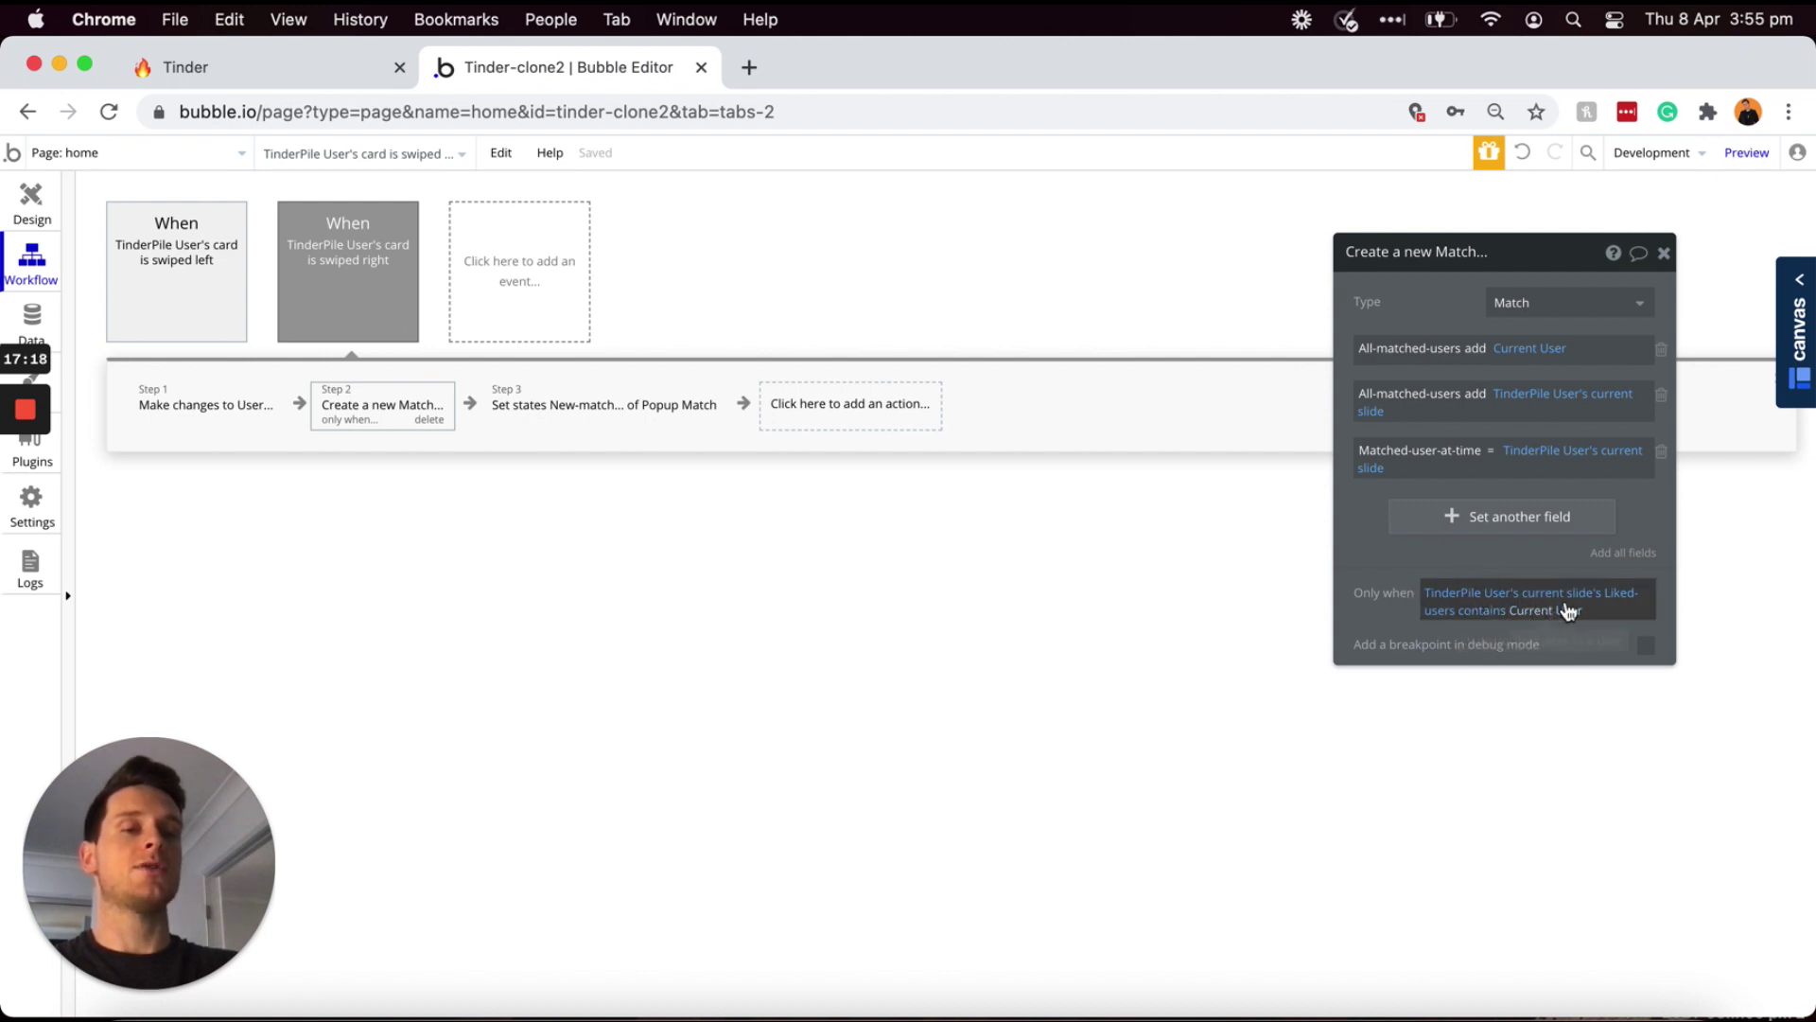
{"action": "left_click", "coordinate": [667, 416]}
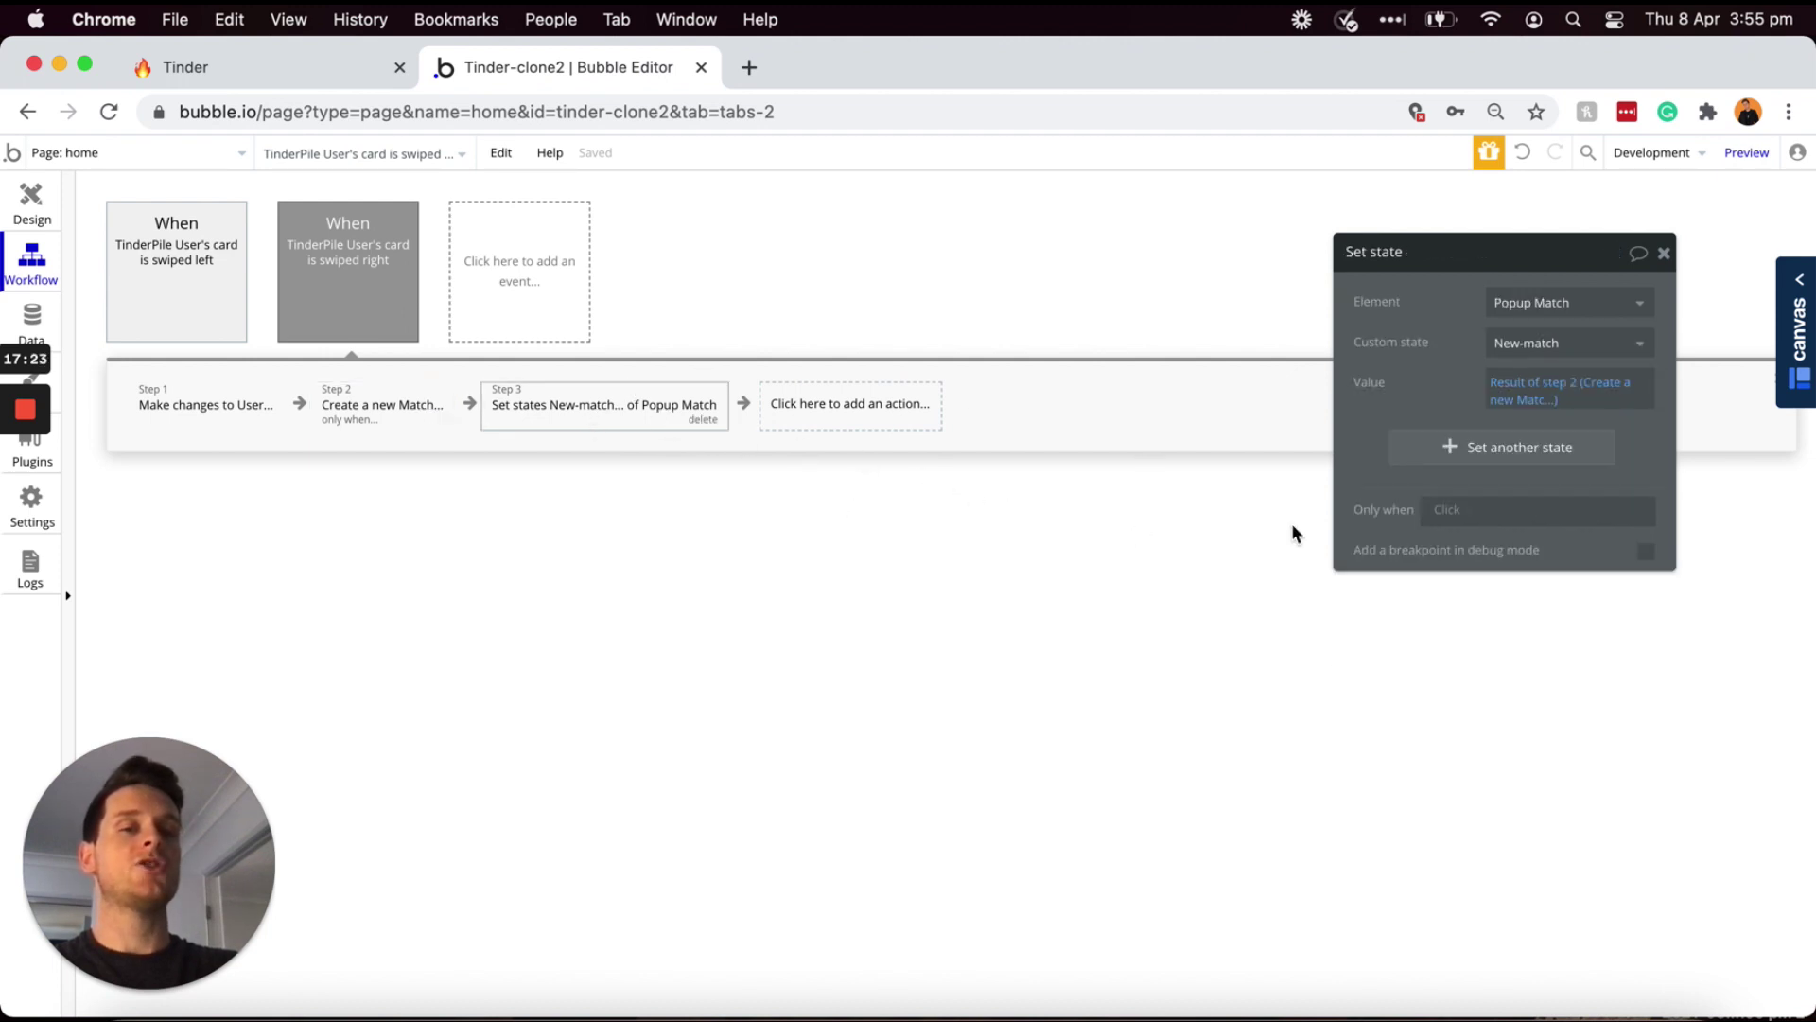
{"action": "left_click", "coordinate": [1449, 511]}
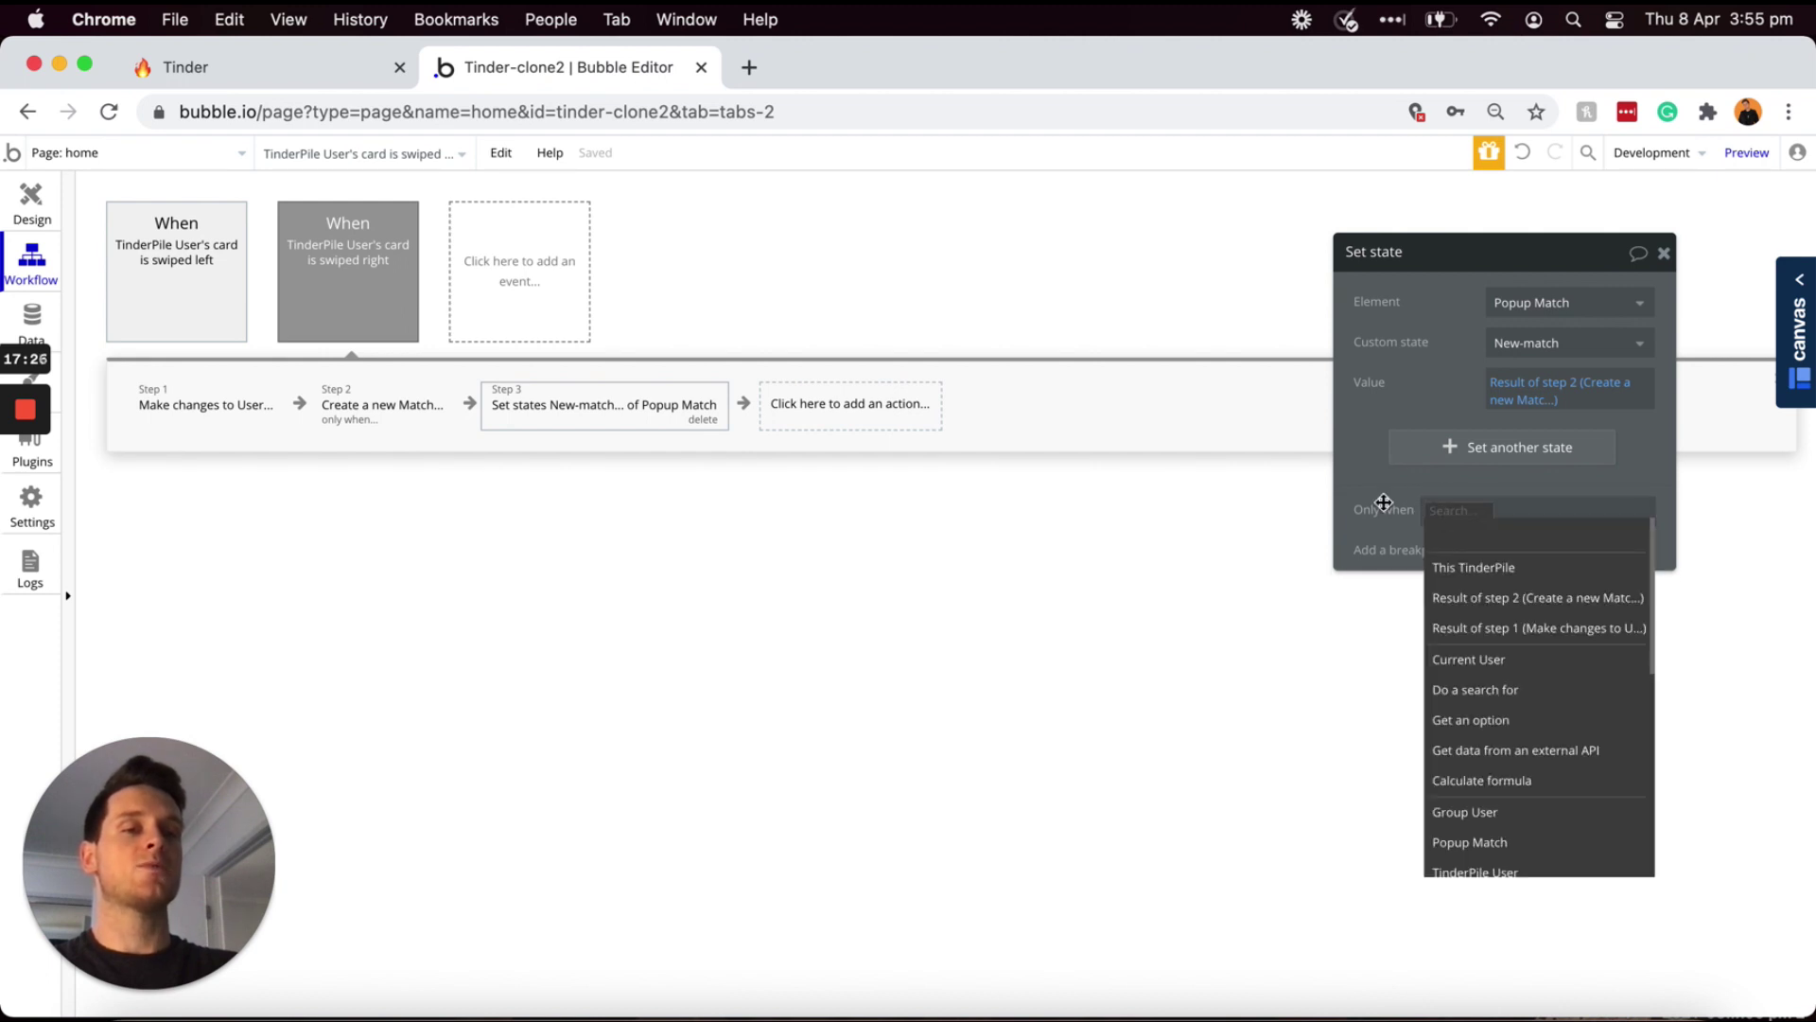
{"action": "scroll", "coordinate": [1512, 639], "scroll_direction": "down", "scroll_amount": 2}
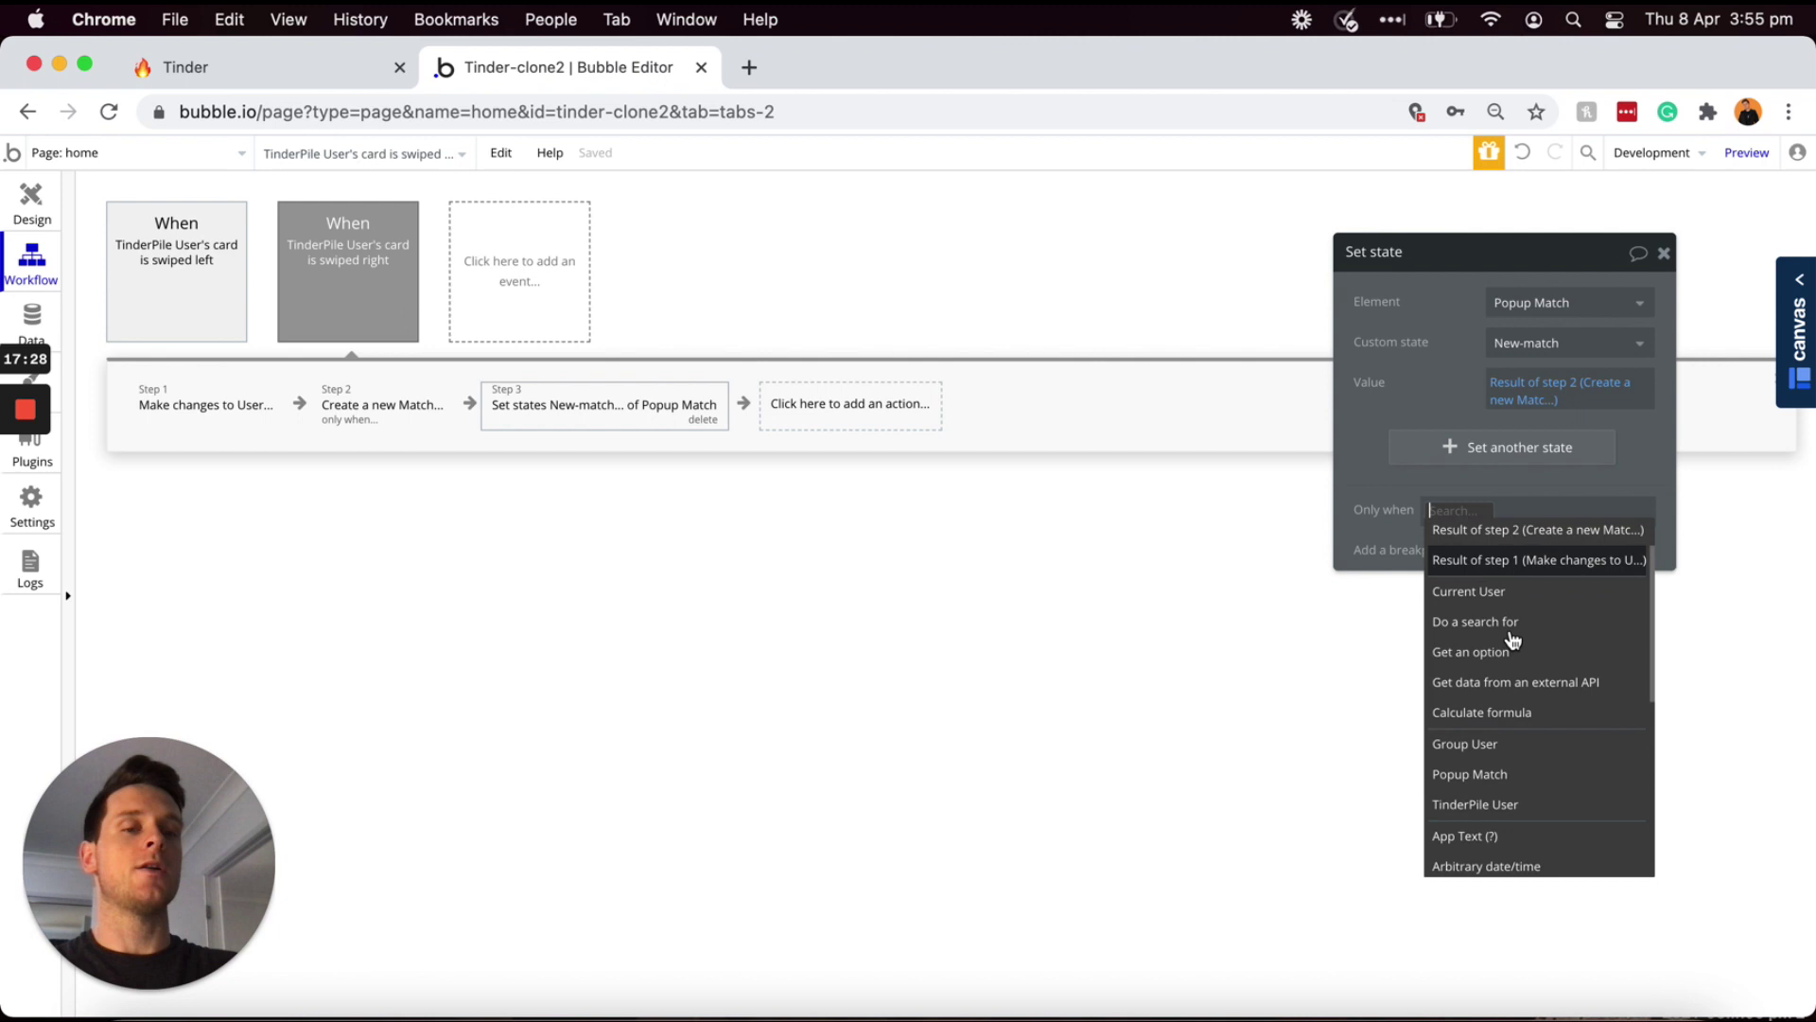
{"action": "left_click", "coordinate": [1510, 809]}
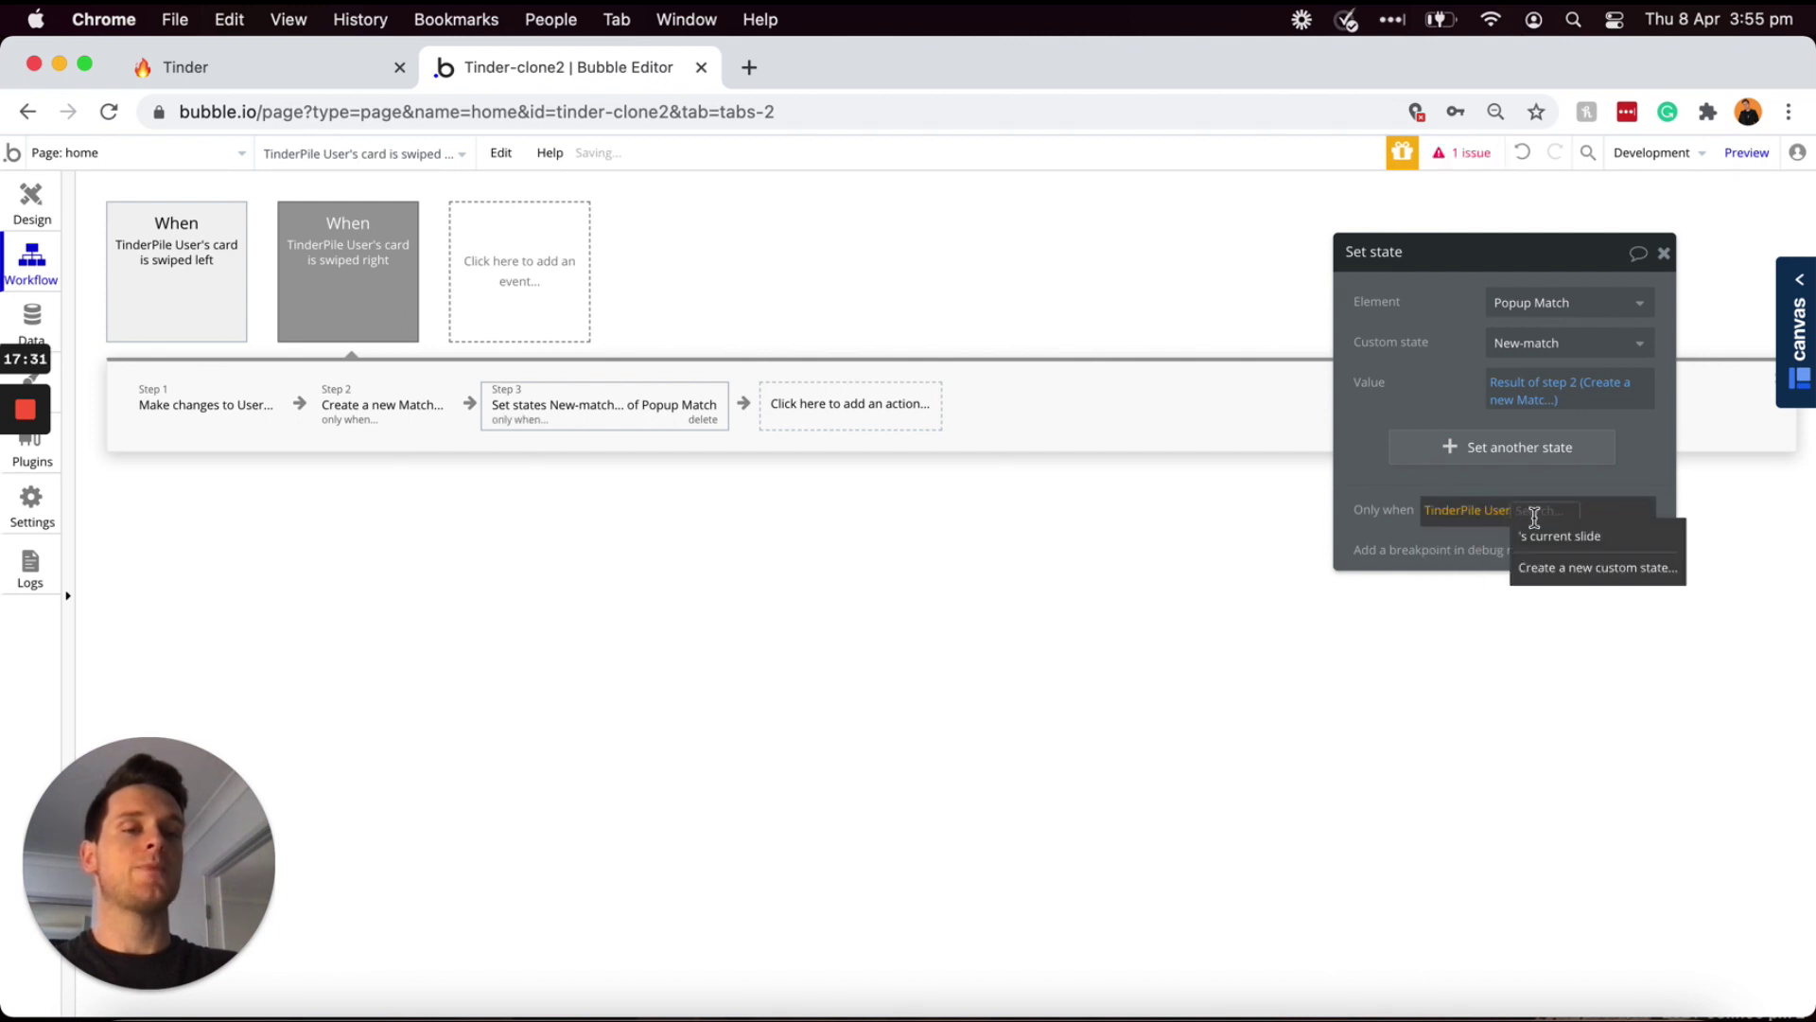
{"action": "left_click", "coordinate": [1549, 545]}
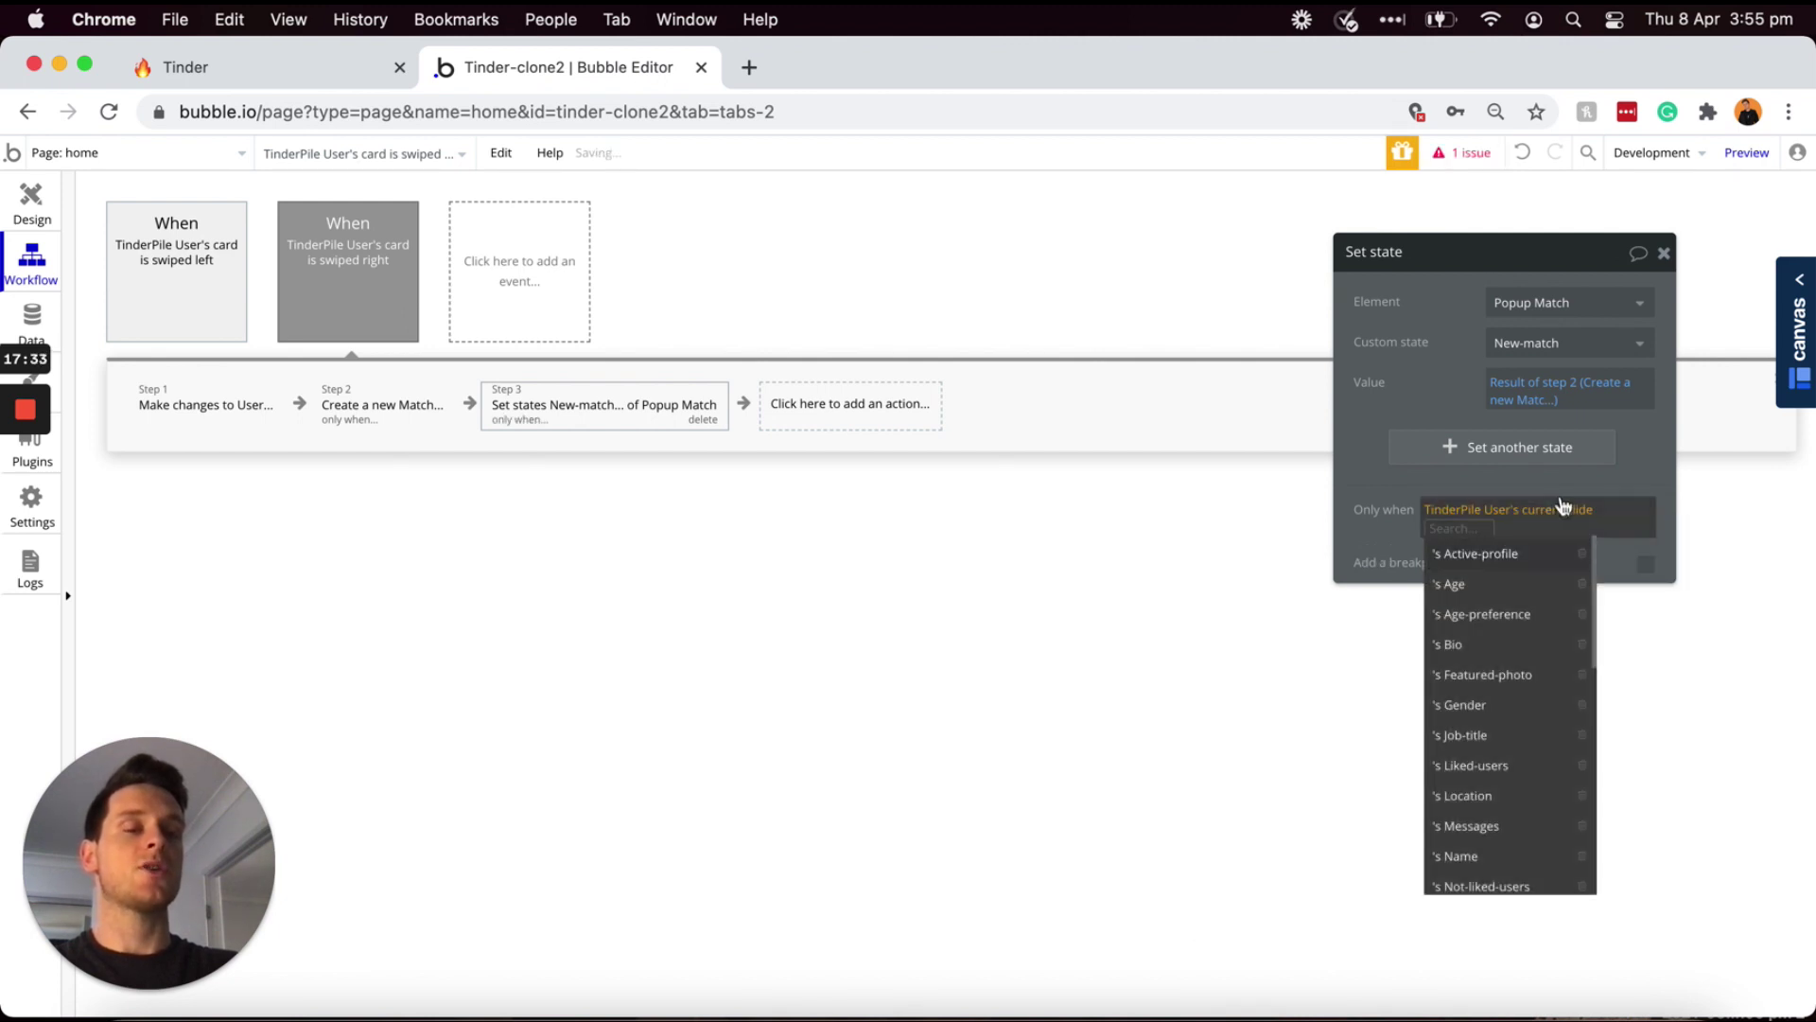
{"action": "scroll", "coordinate": [1509, 606], "scroll_direction": "down", "scroll_amount": 3}
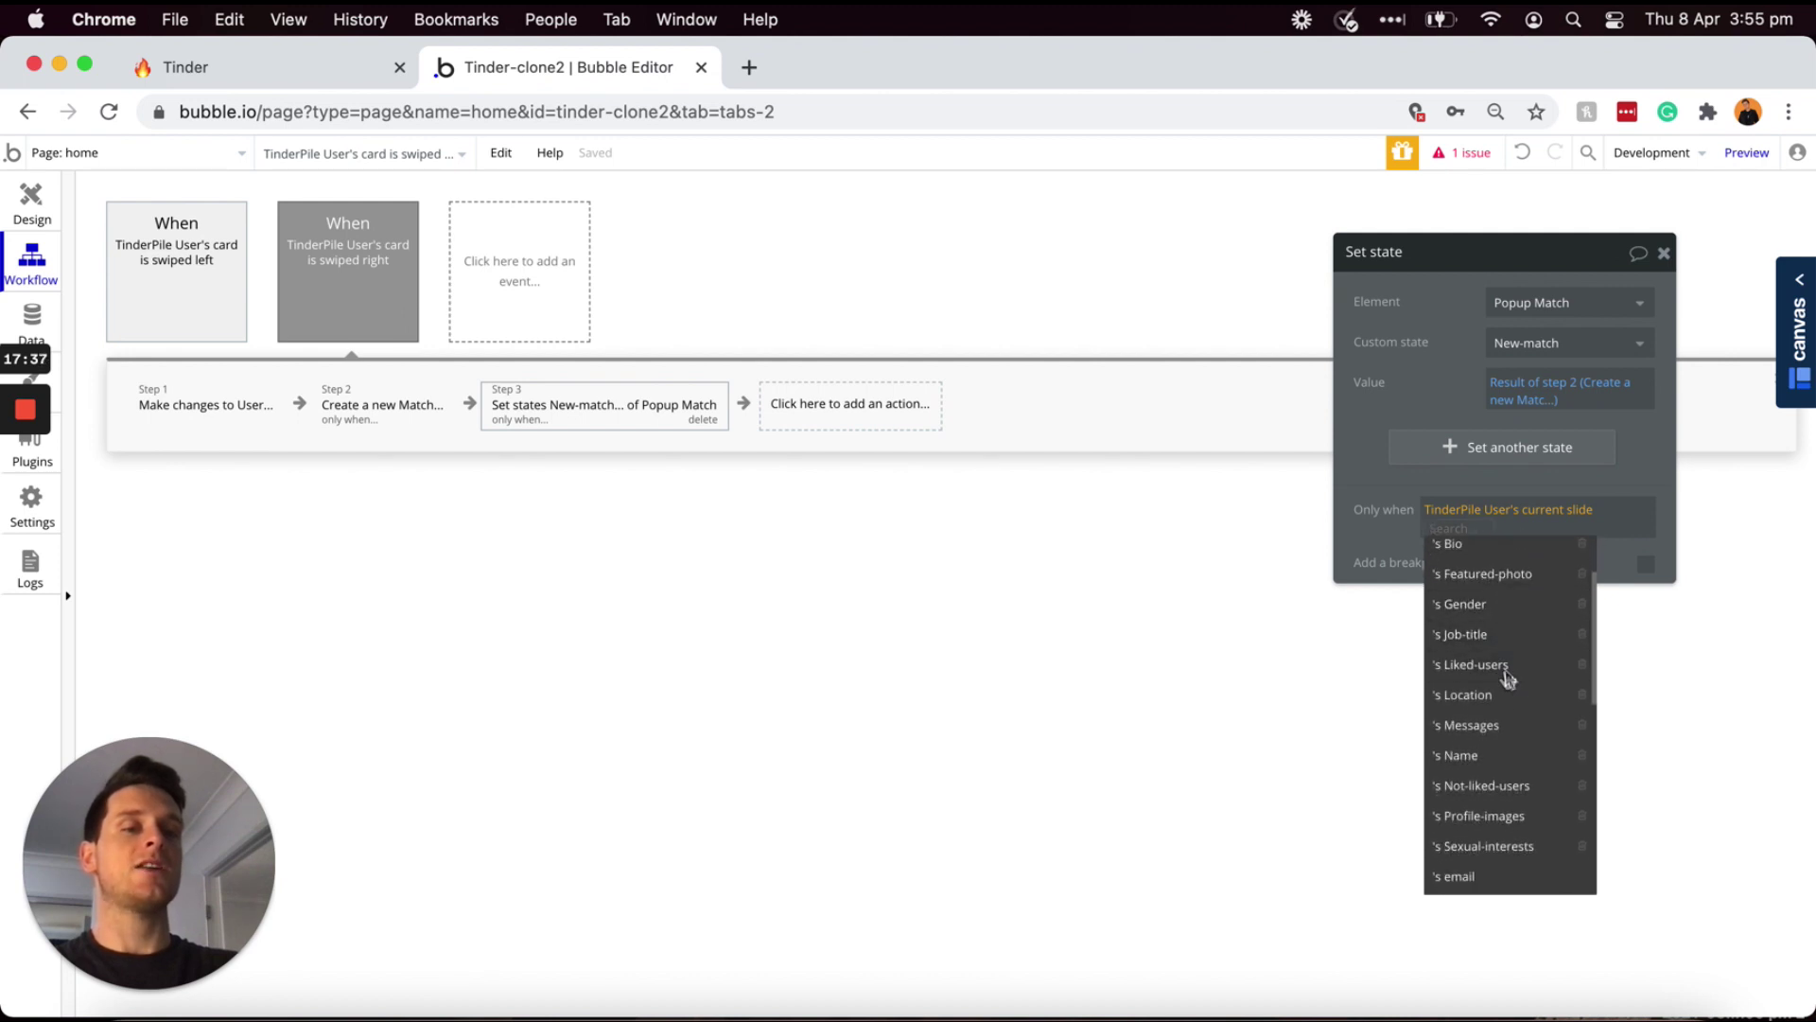
{"action": "left_click", "coordinate": [1508, 677]}
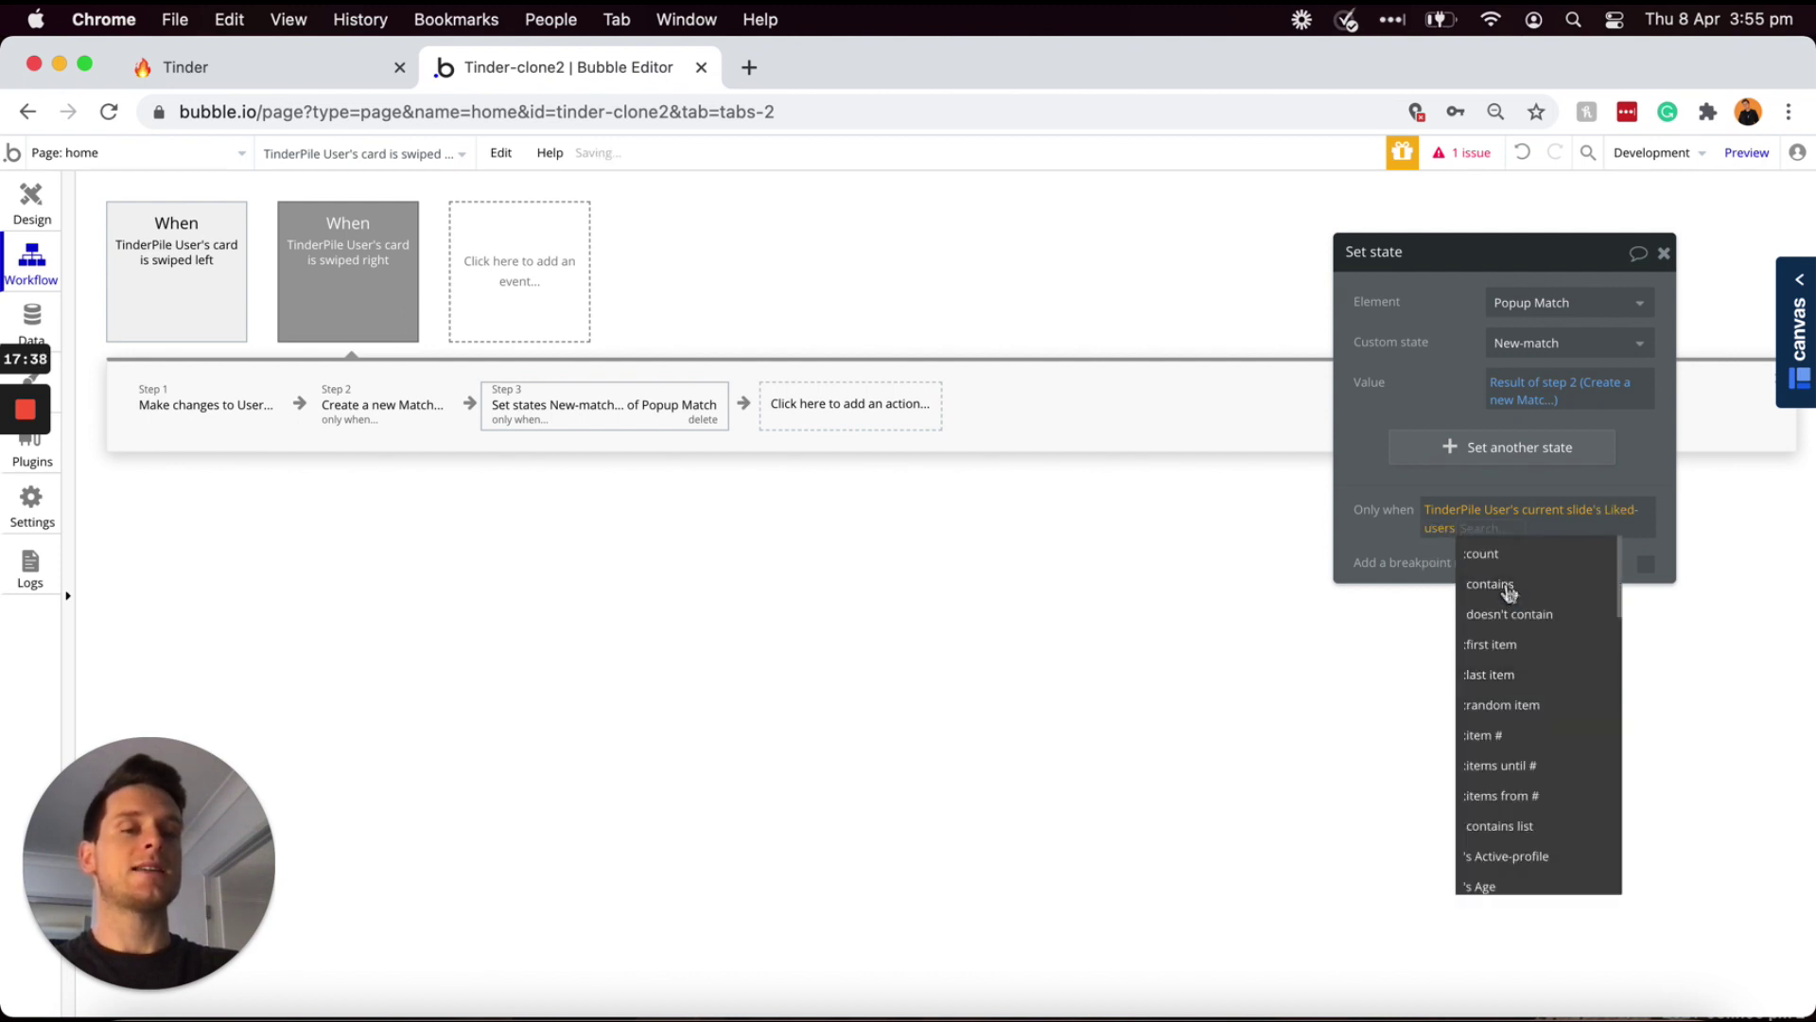
{"action": "left_click", "coordinate": [1509, 584]}
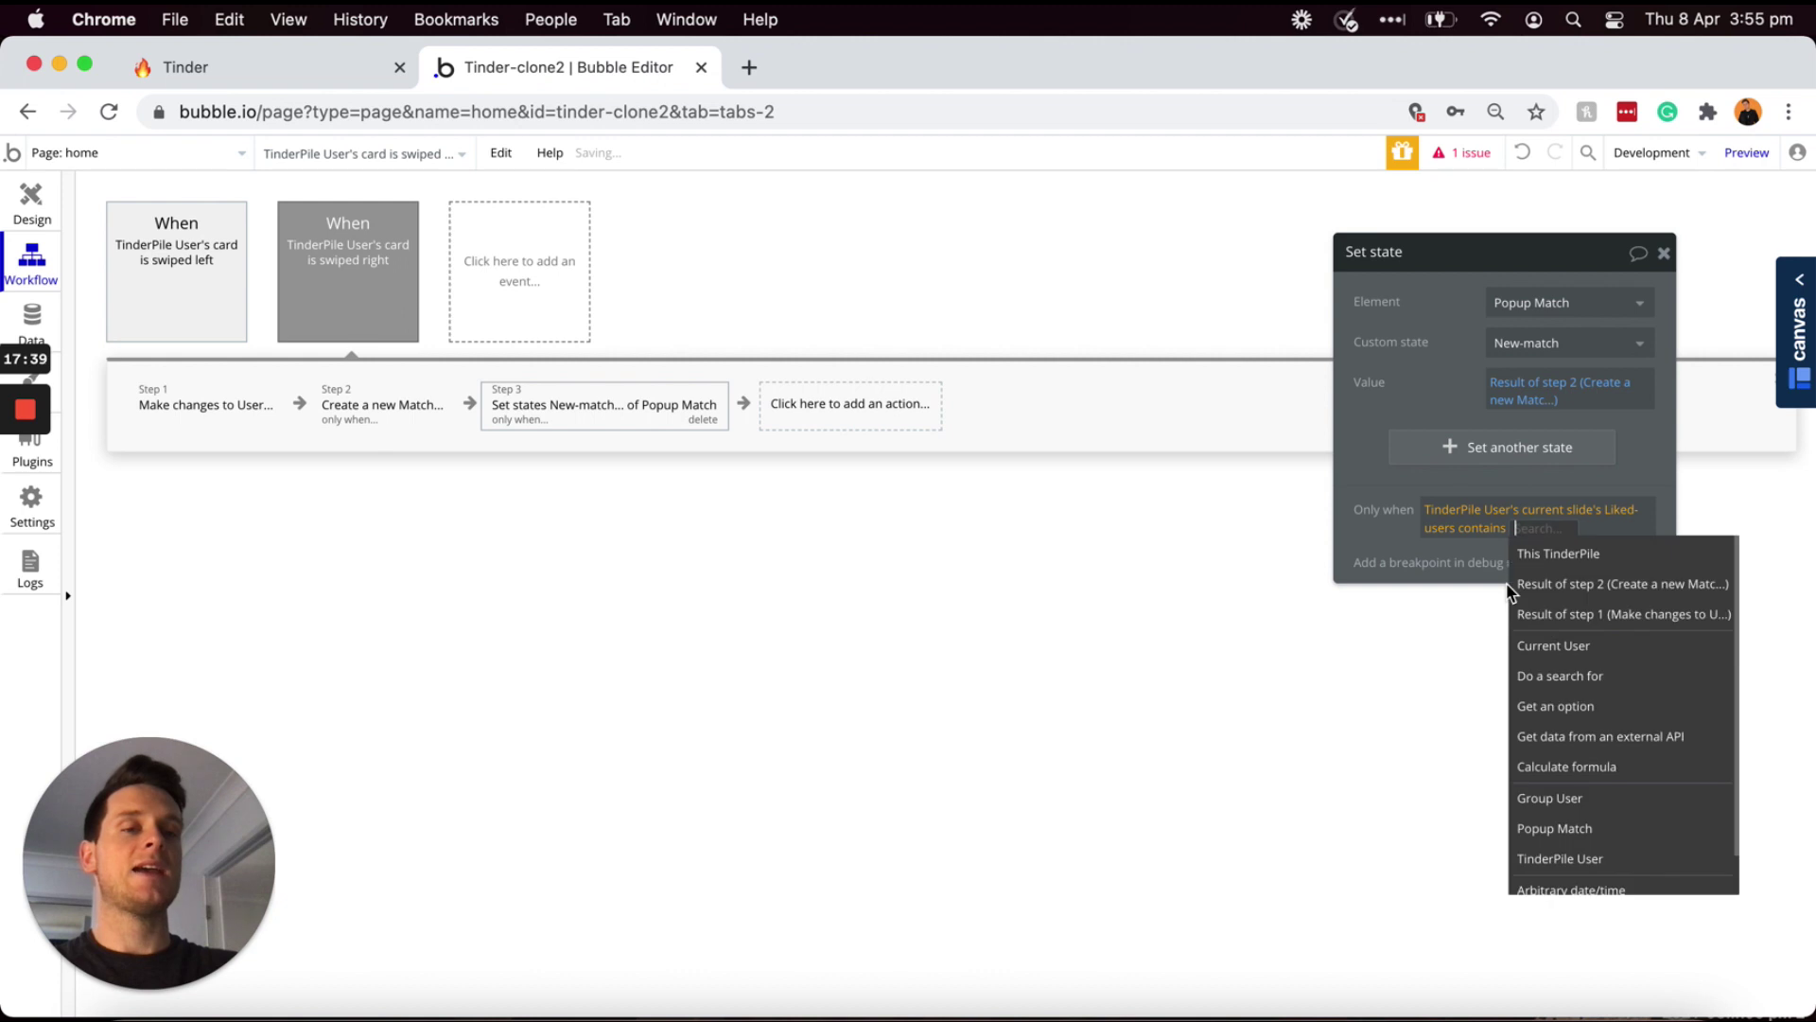
{"action": "left_click", "coordinate": [1563, 645]}
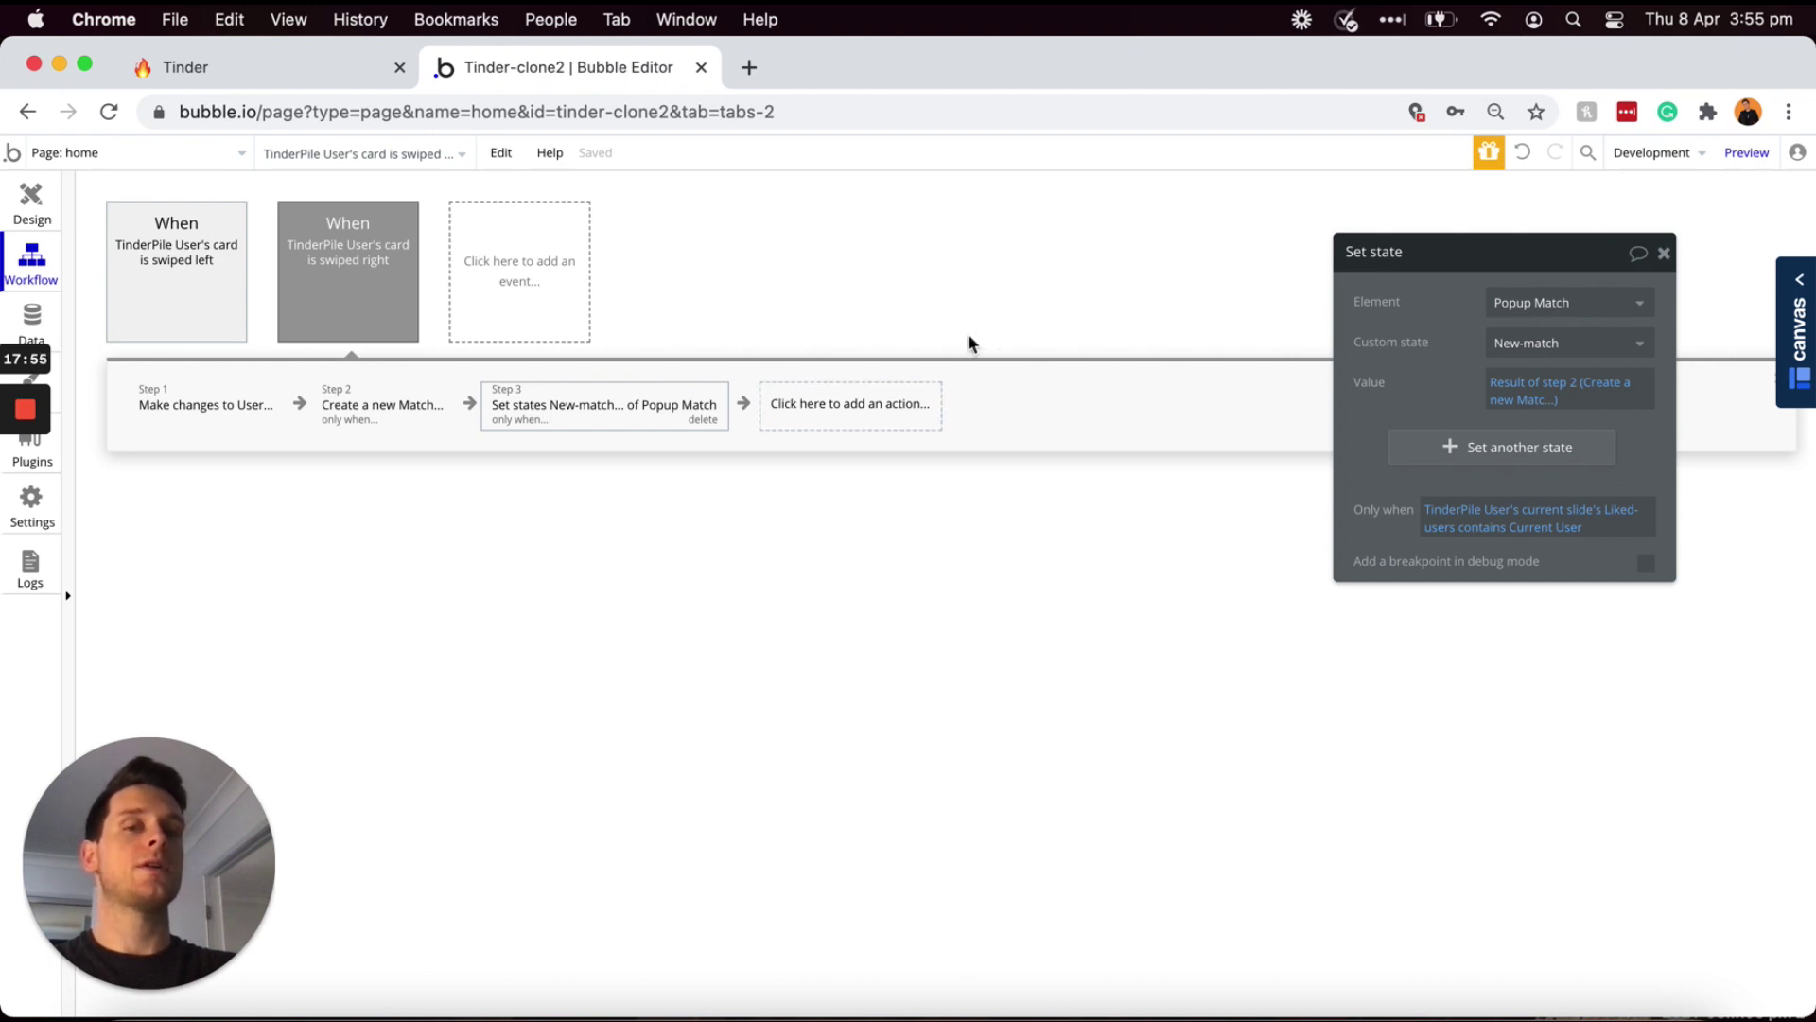
- Add a Show element action for Popup Match as the workflow's fourth step
{"action": "left_click", "coordinate": [858, 416]}
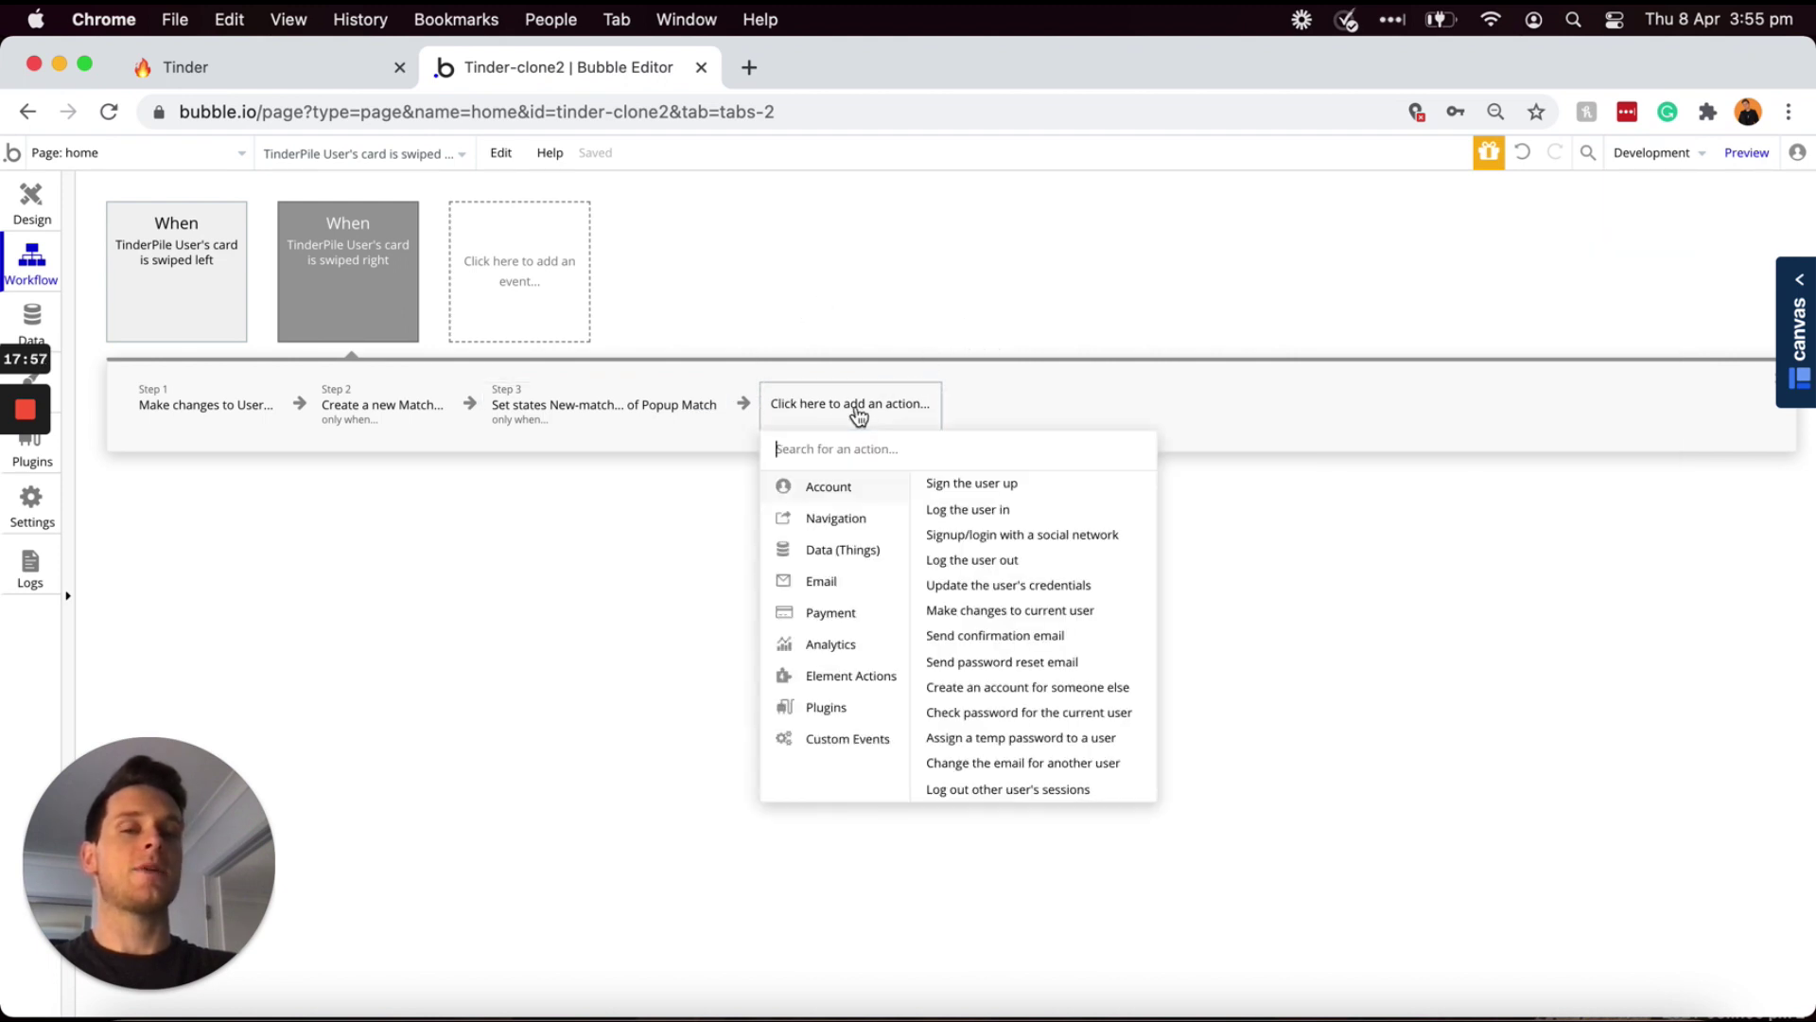
{"action": "mouse_move", "coordinate": [838, 674]}
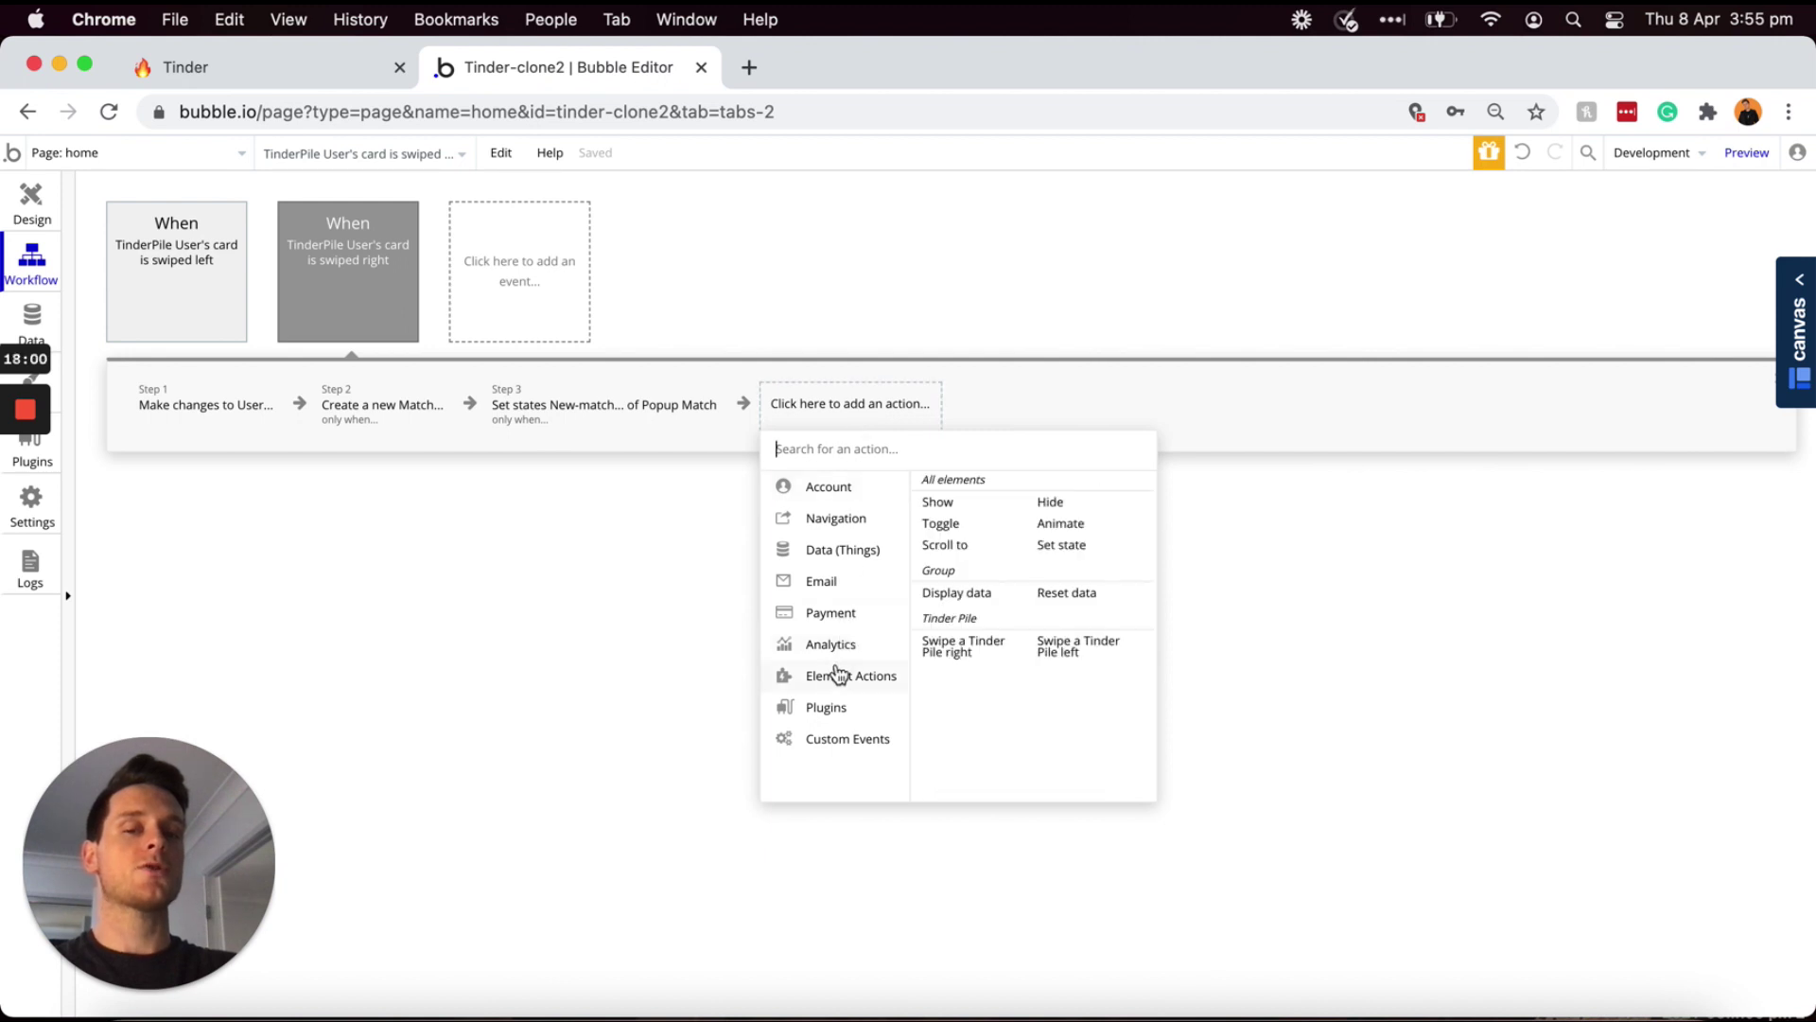
{"action": "left_click", "coordinate": [939, 502]}
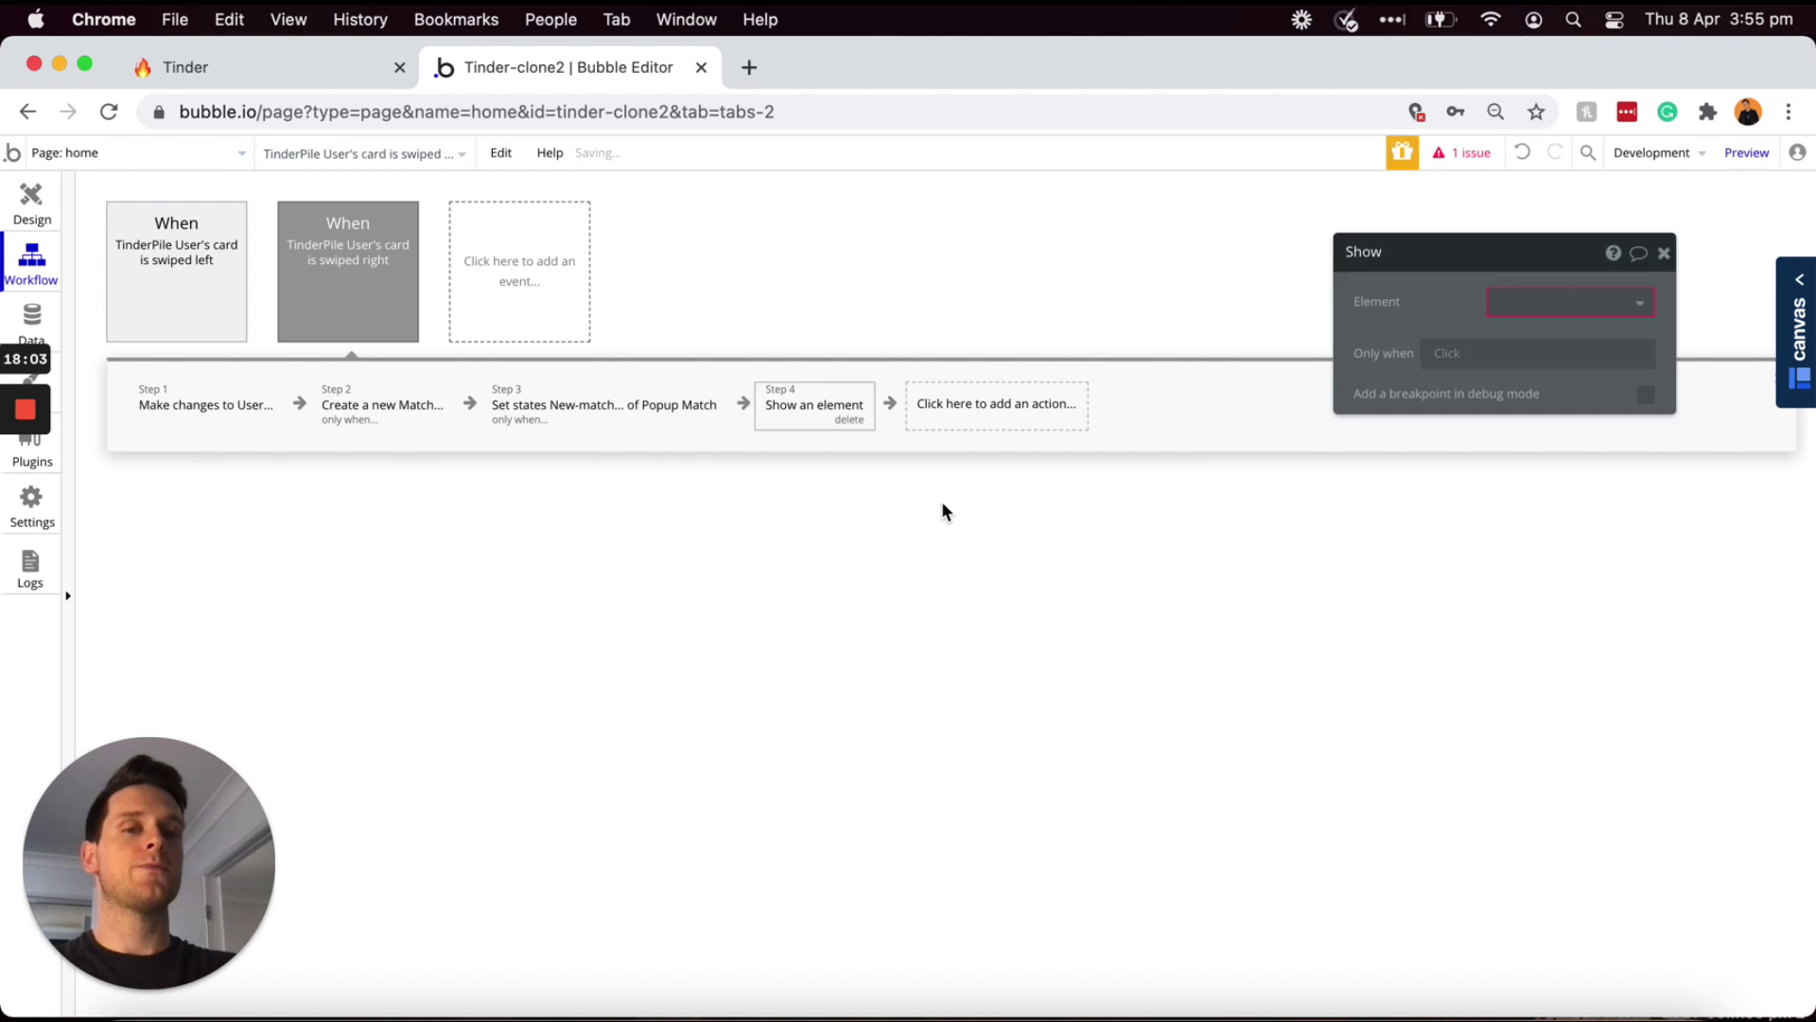
{"action": "left_click", "coordinate": [1544, 312]}
{"action": "left_click", "coordinate": [1545, 333]}
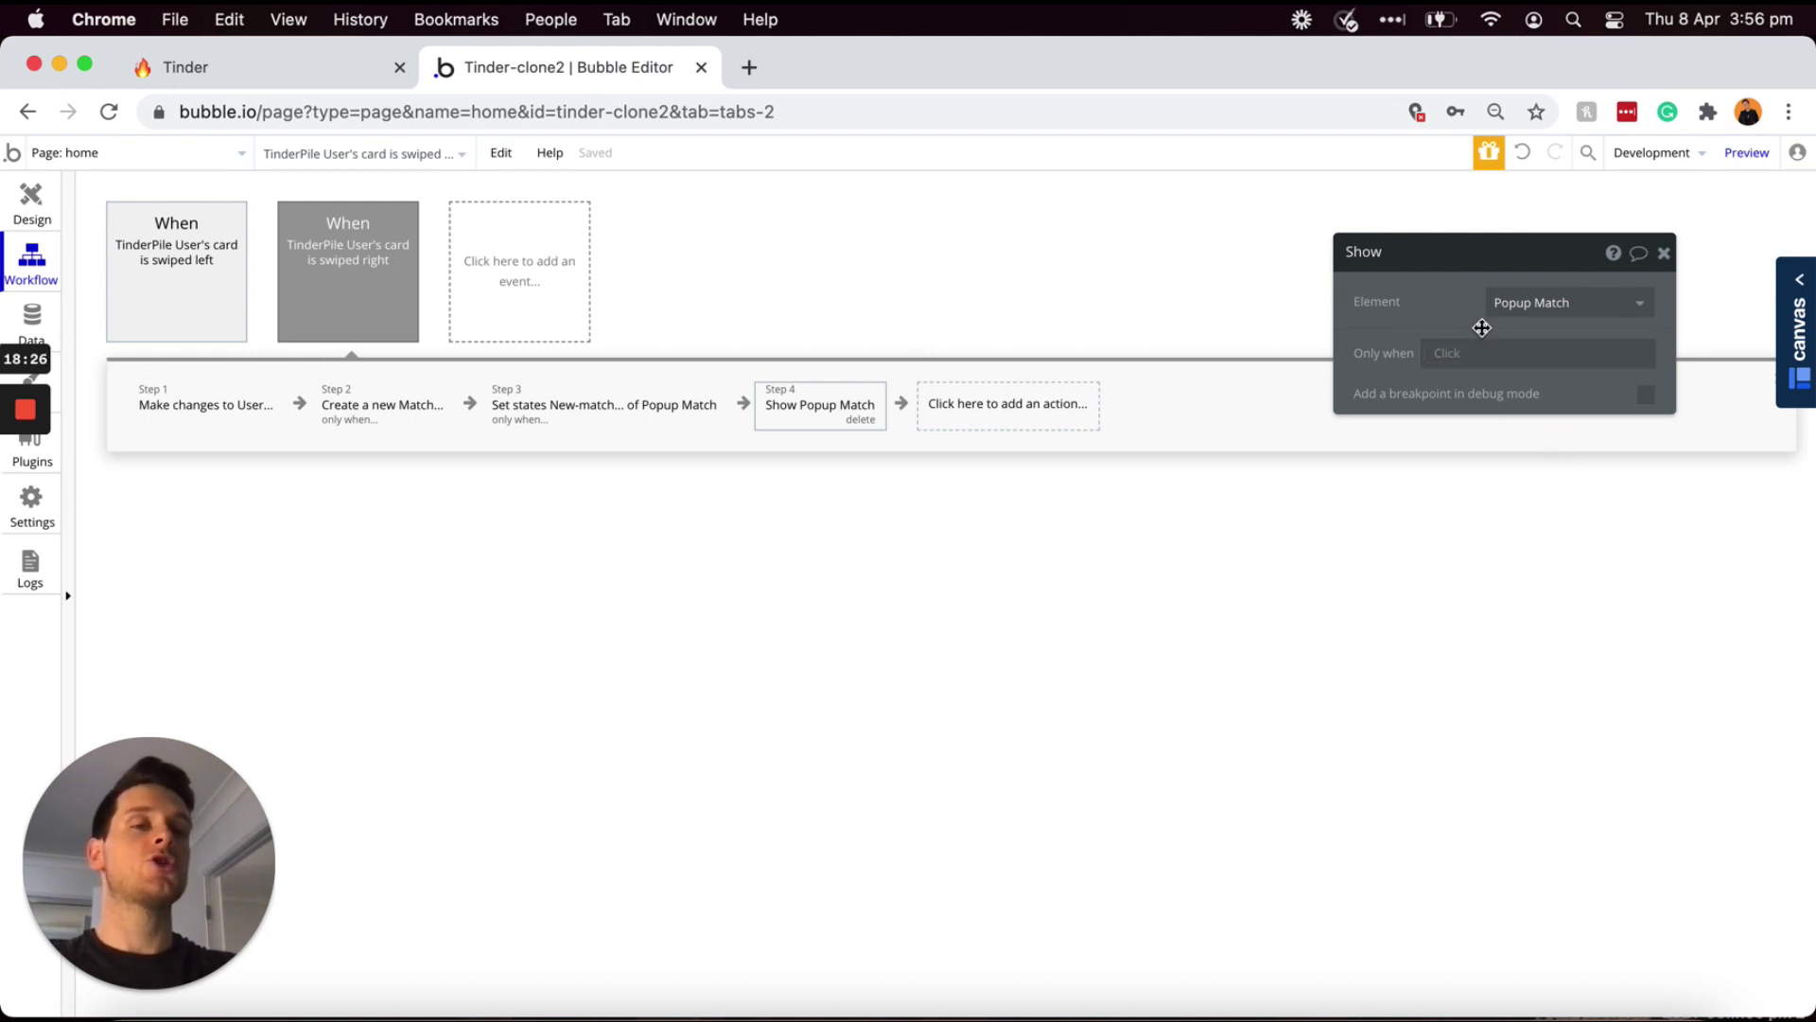
- Restrict the Show action to run only when TinderPile User's current slide's Liked-users contains Current User
{"action": "left_click", "coordinate": [1448, 363]}
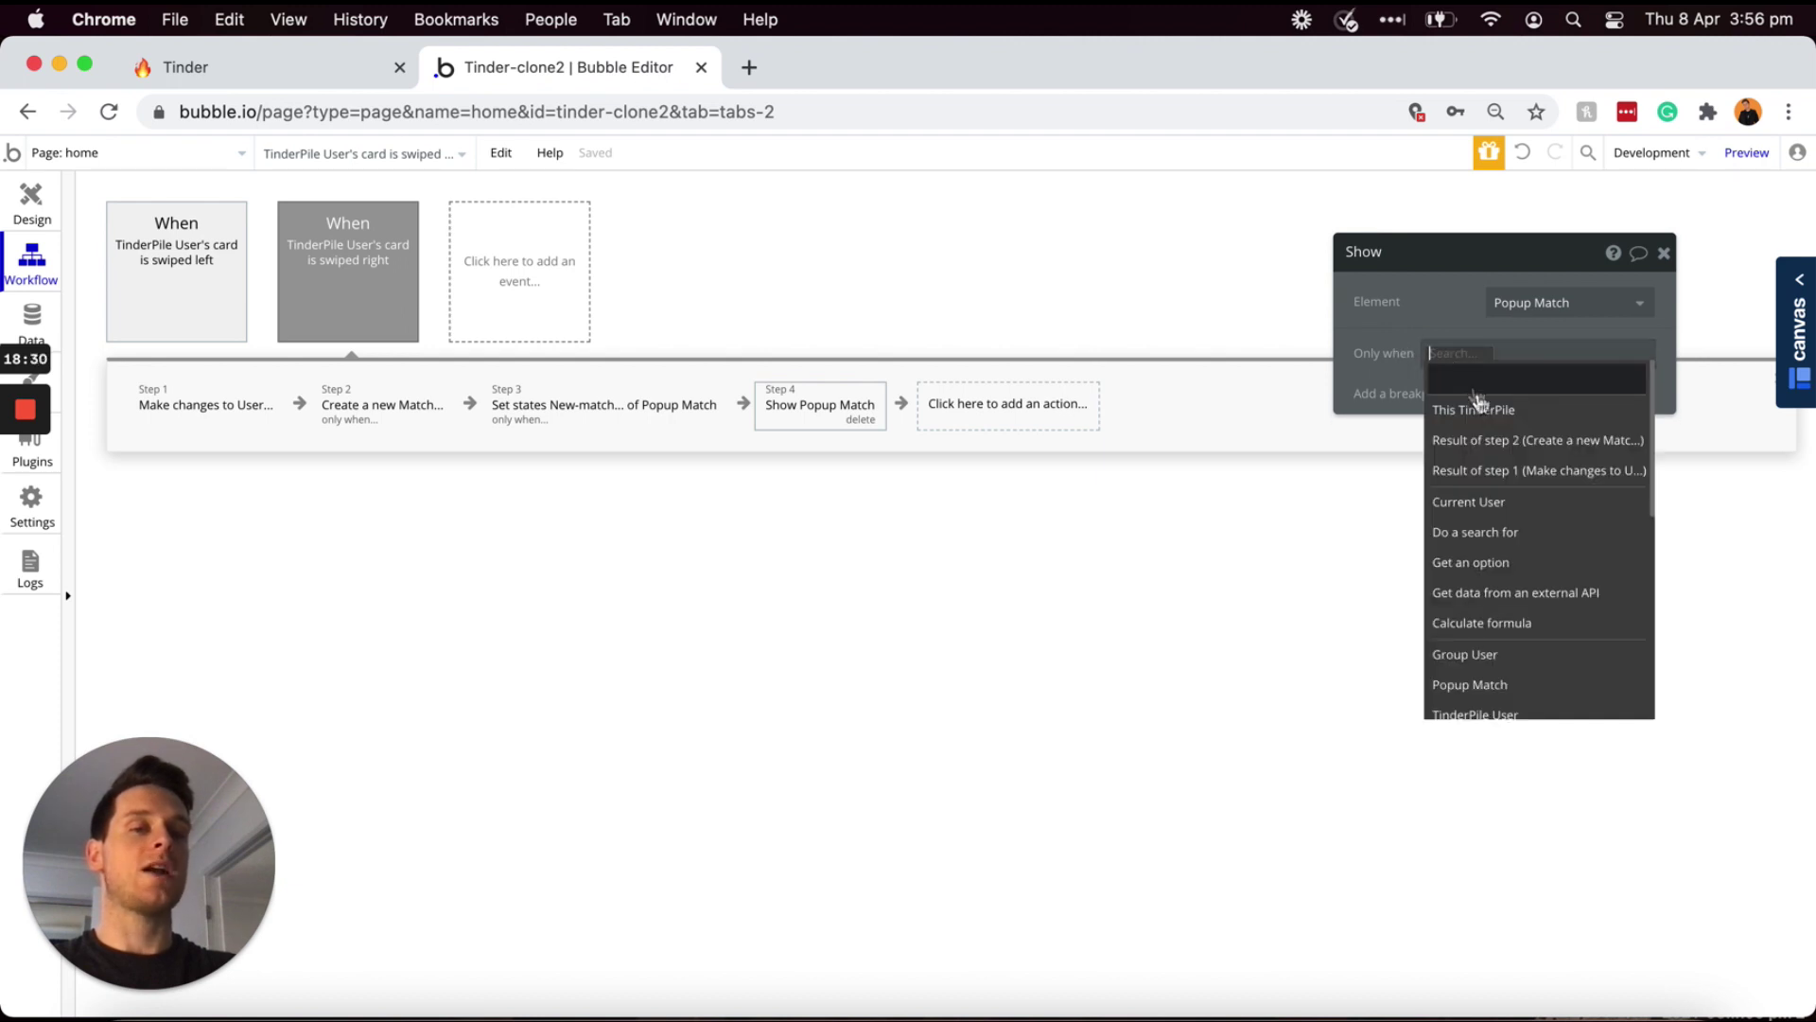
{"action": "scroll", "coordinate": [1511, 547], "scroll_direction": "down", "scroll_amount": 3}
{"action": "left_click", "coordinate": [1521, 639]}
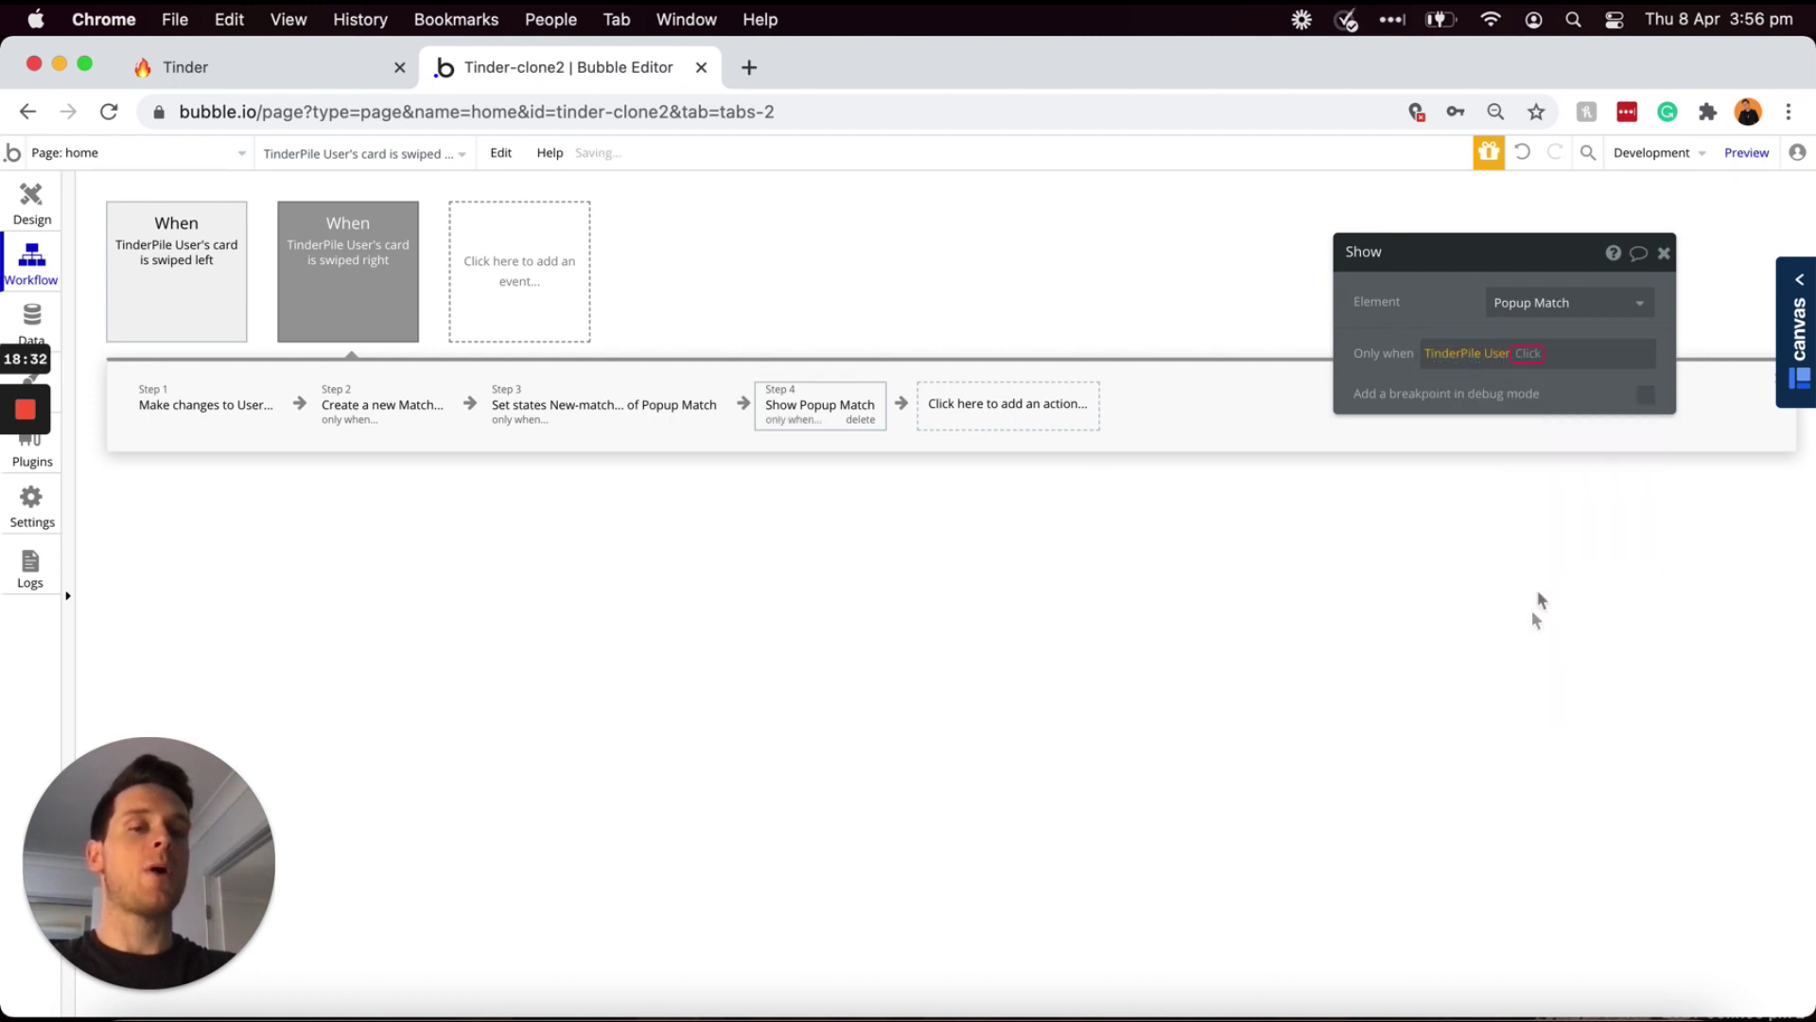
{"action": "left_click", "coordinate": [1548, 382]}
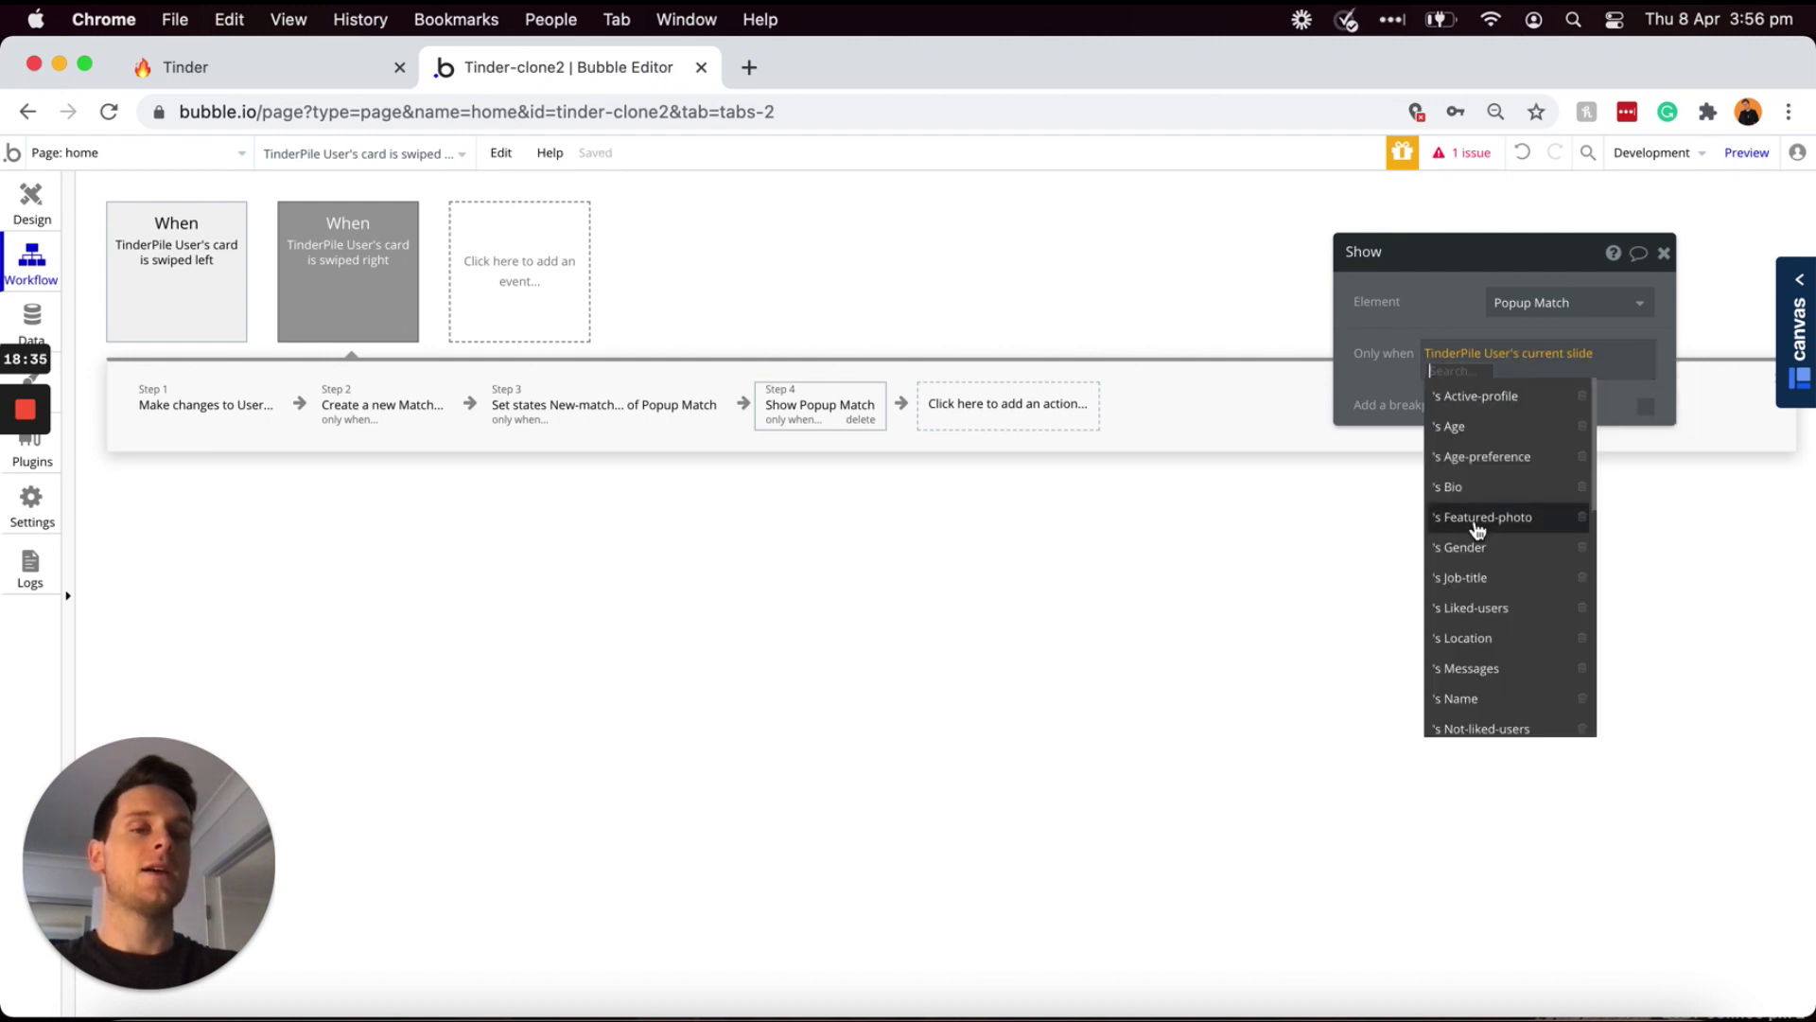
{"action": "left_click", "coordinate": [1478, 607]}
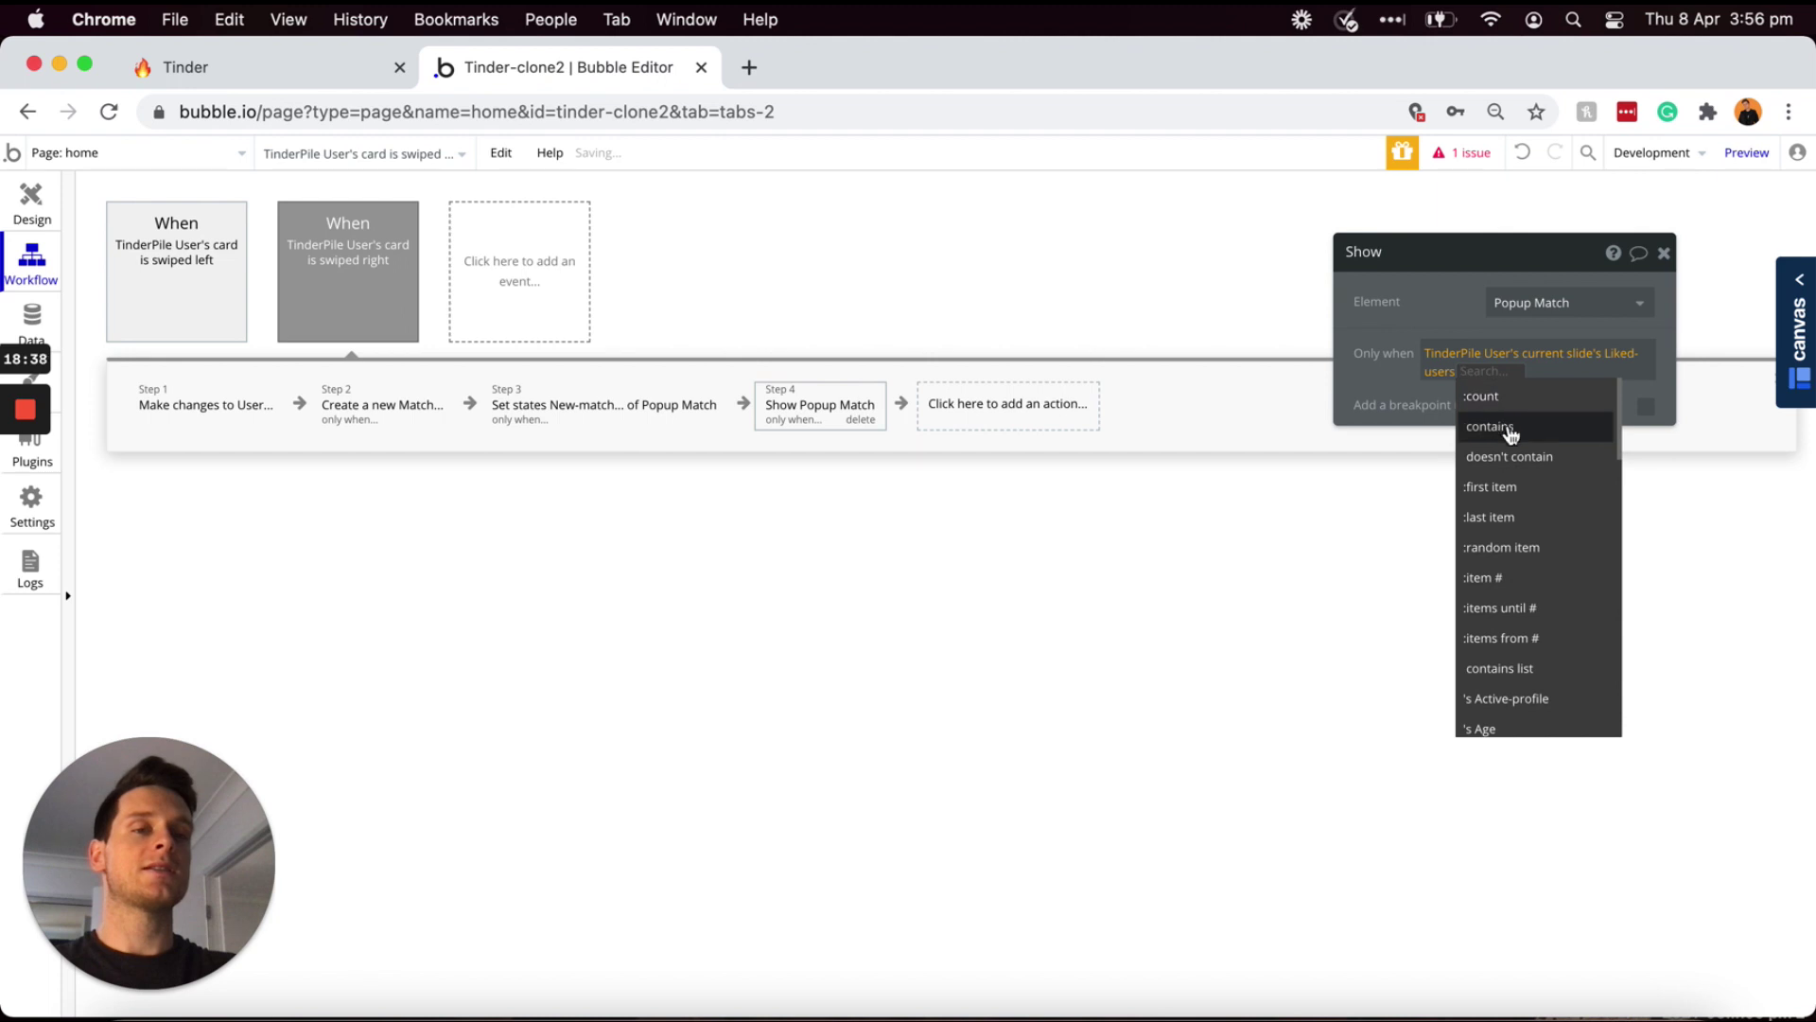
{"action": "left_click", "coordinate": [1511, 433]}
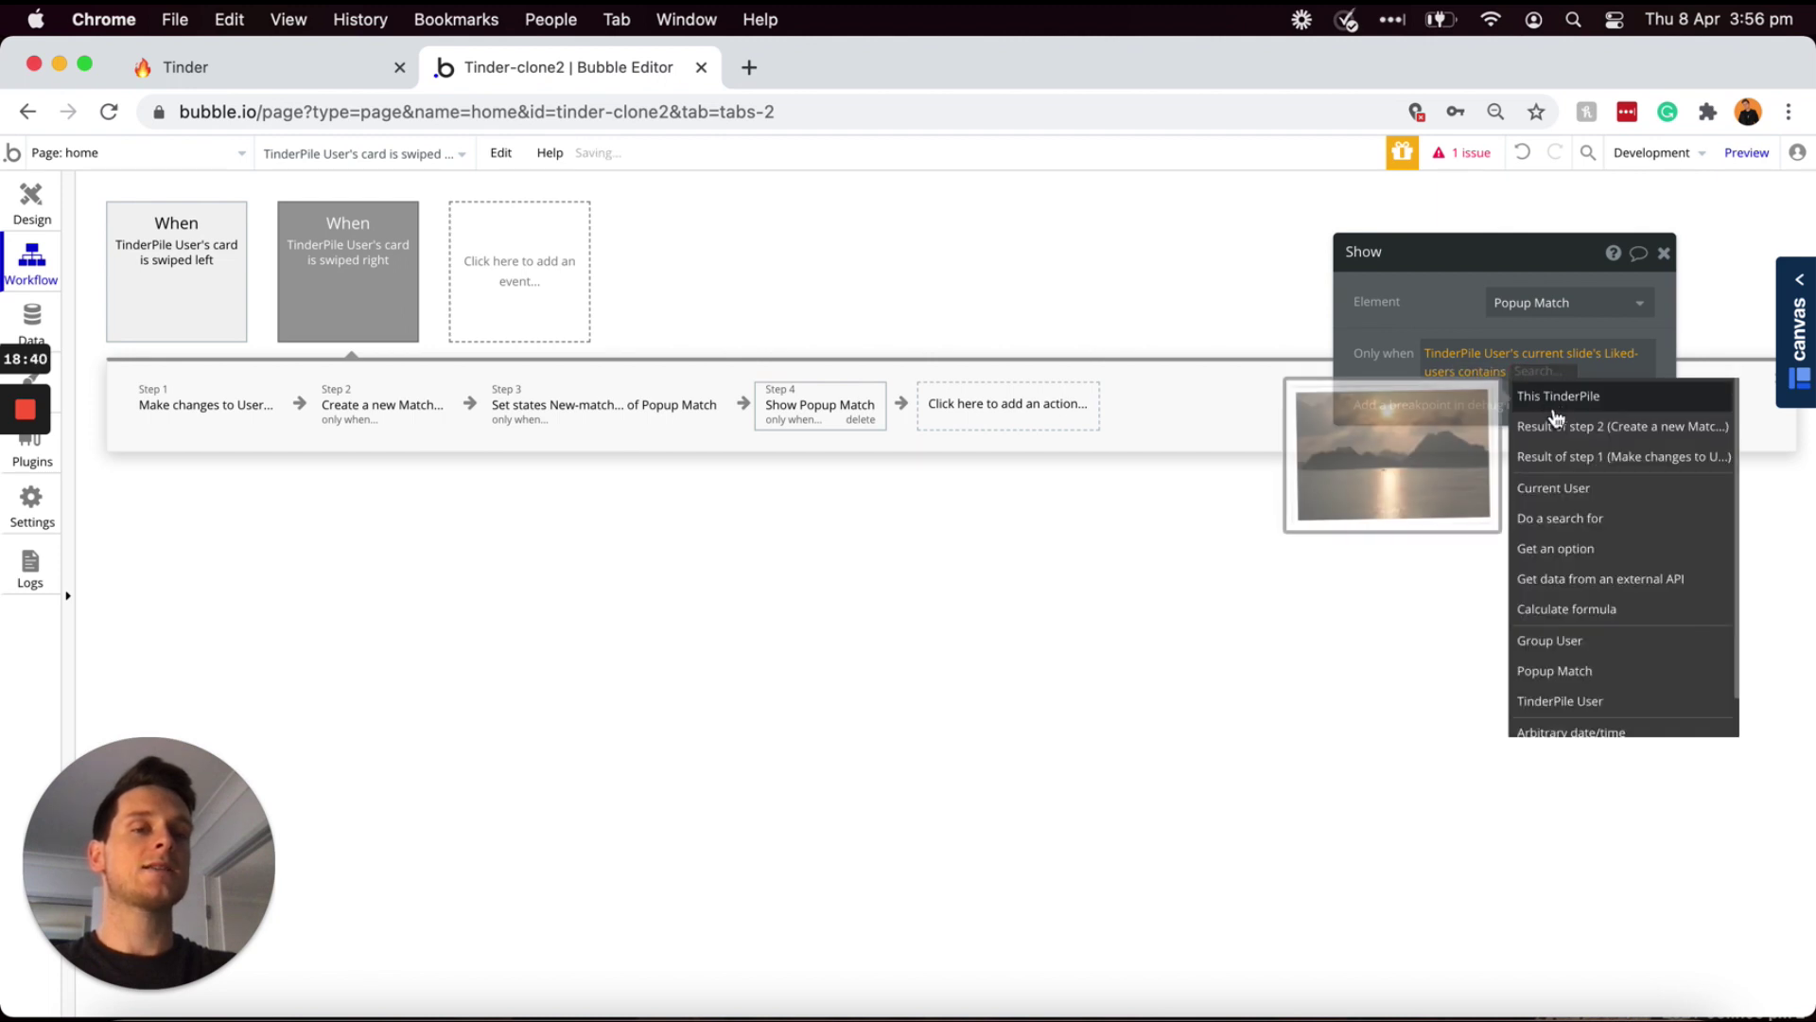
{"action": "left_click", "coordinate": [1584, 498]}
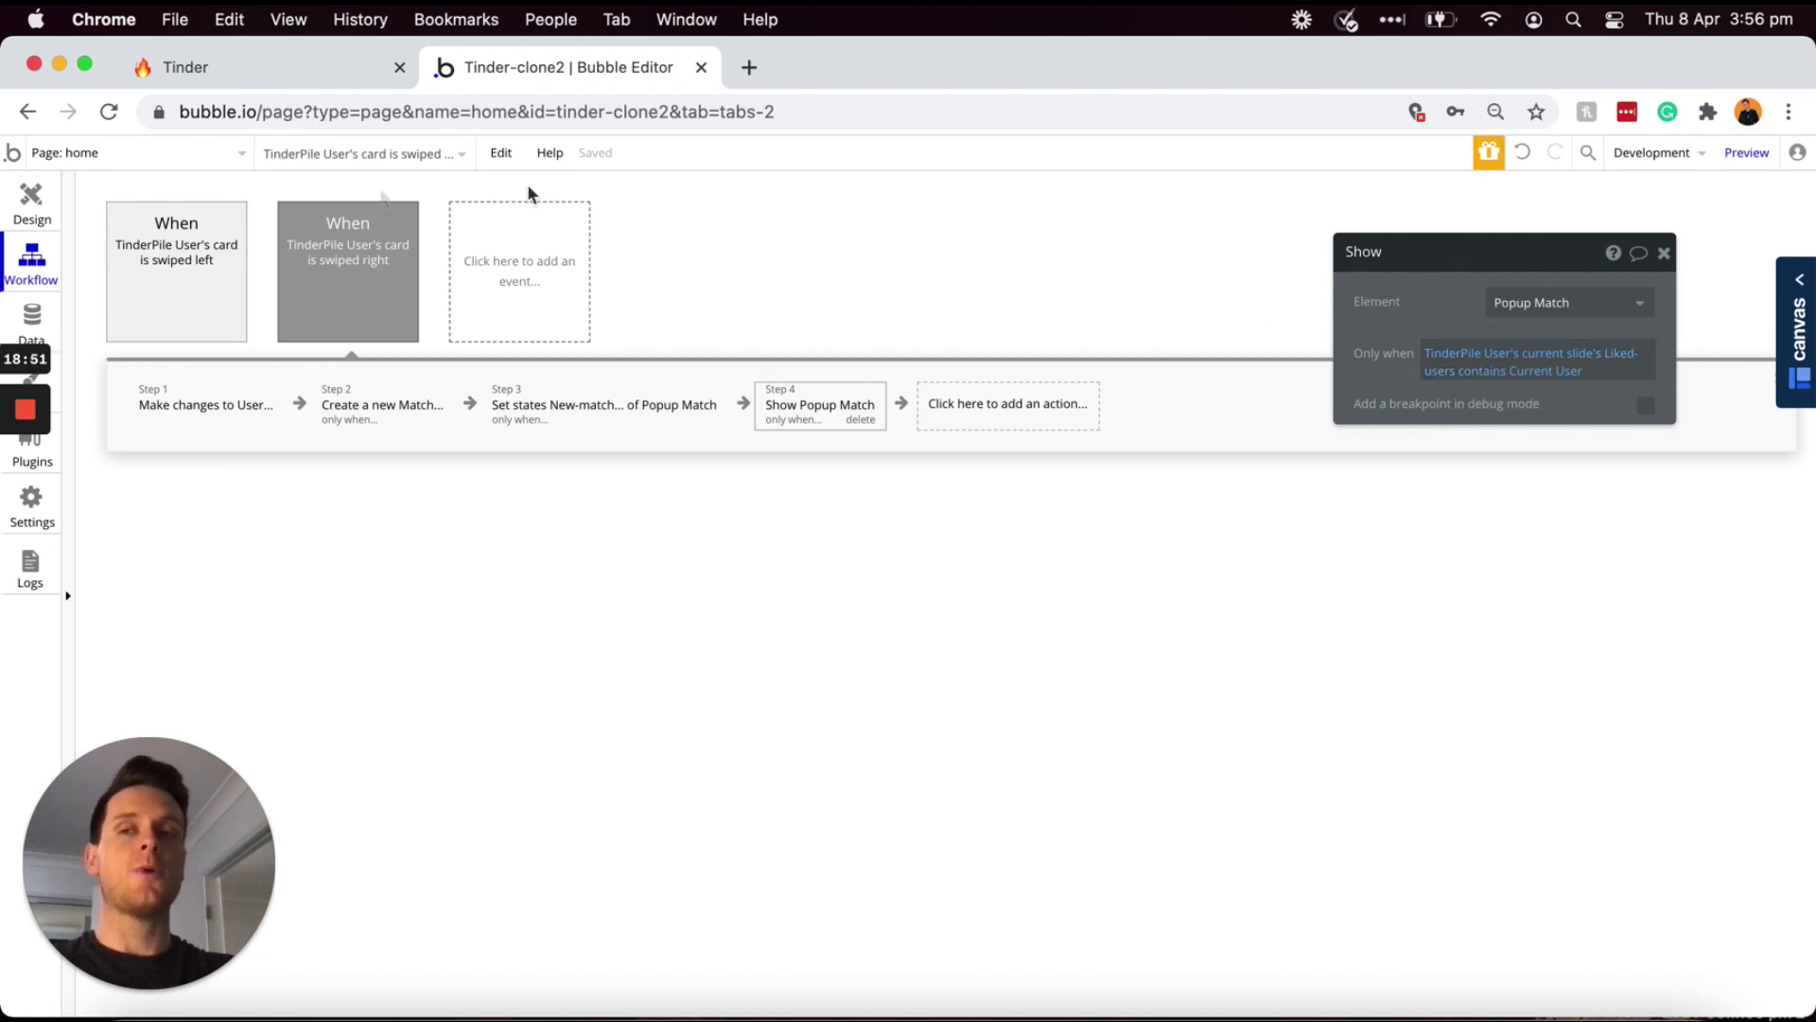
- Add a text element about 250 by 53 px at the top of Popup Match reading "IT'S A MATCH!"
{"action": "left_click", "coordinate": [34, 204]}
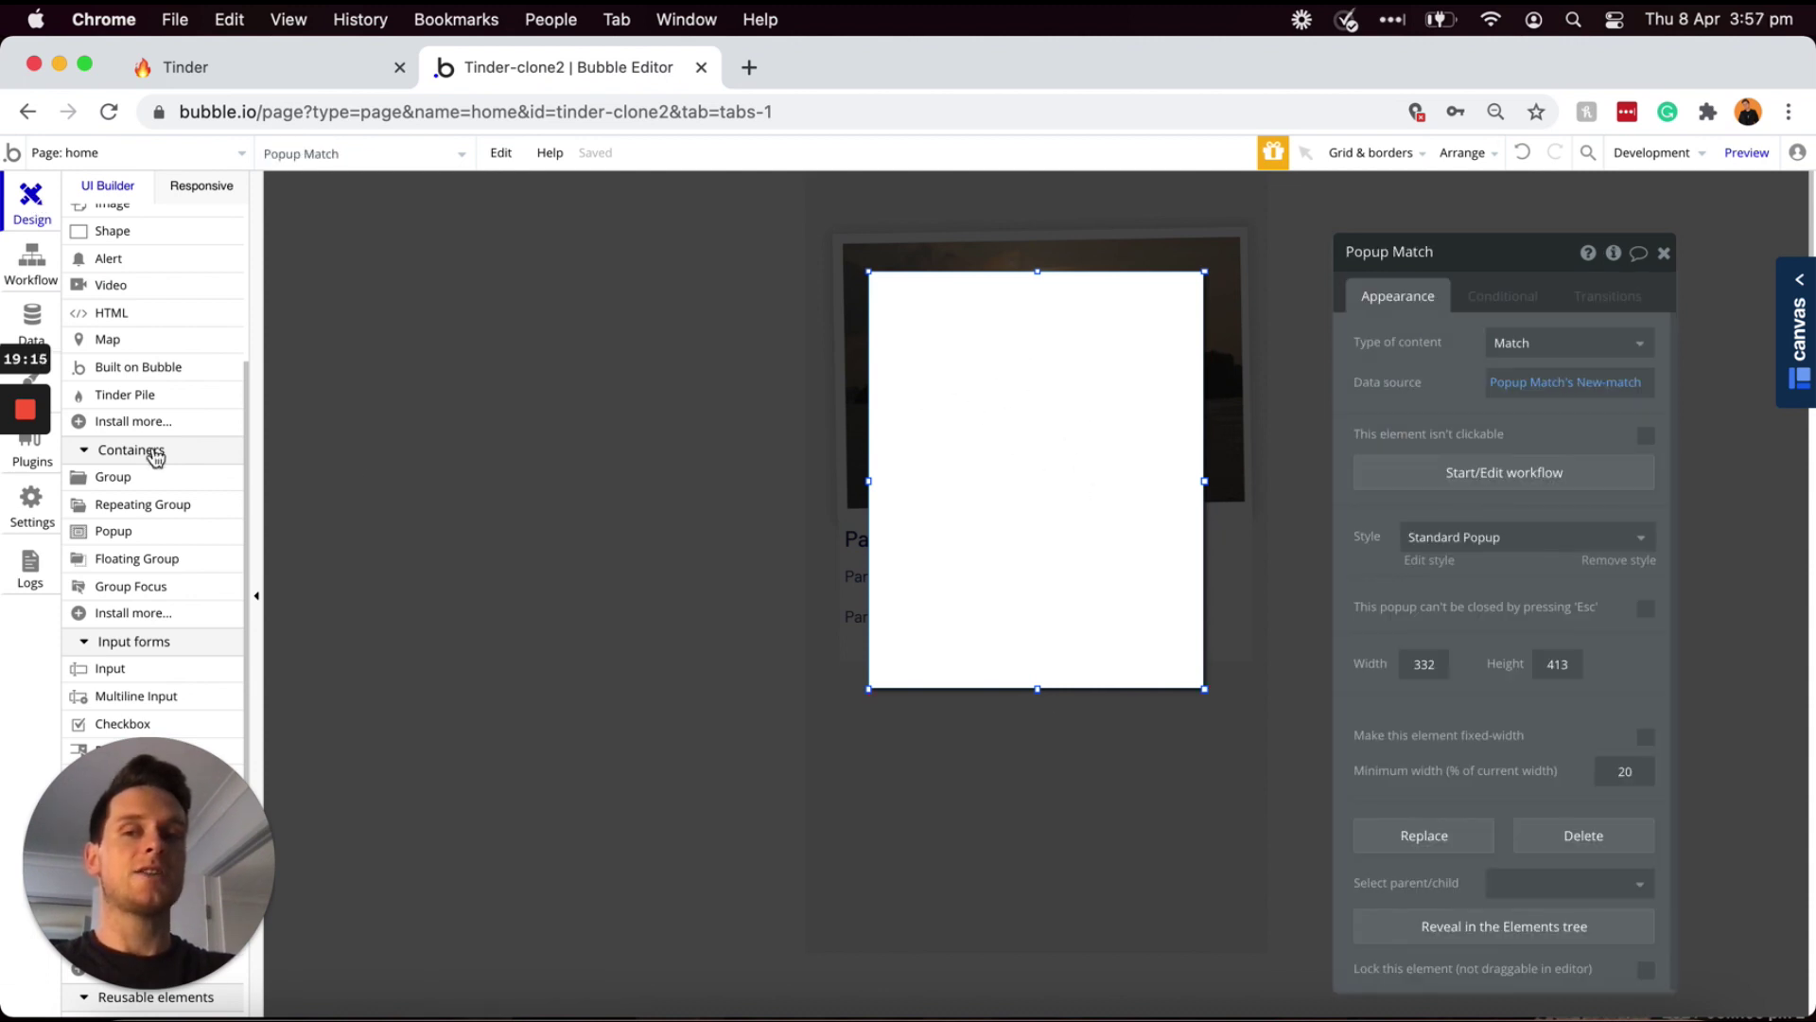
{"action": "scroll", "coordinate": [156, 458], "scroll_direction": "up", "scroll_amount": 5}
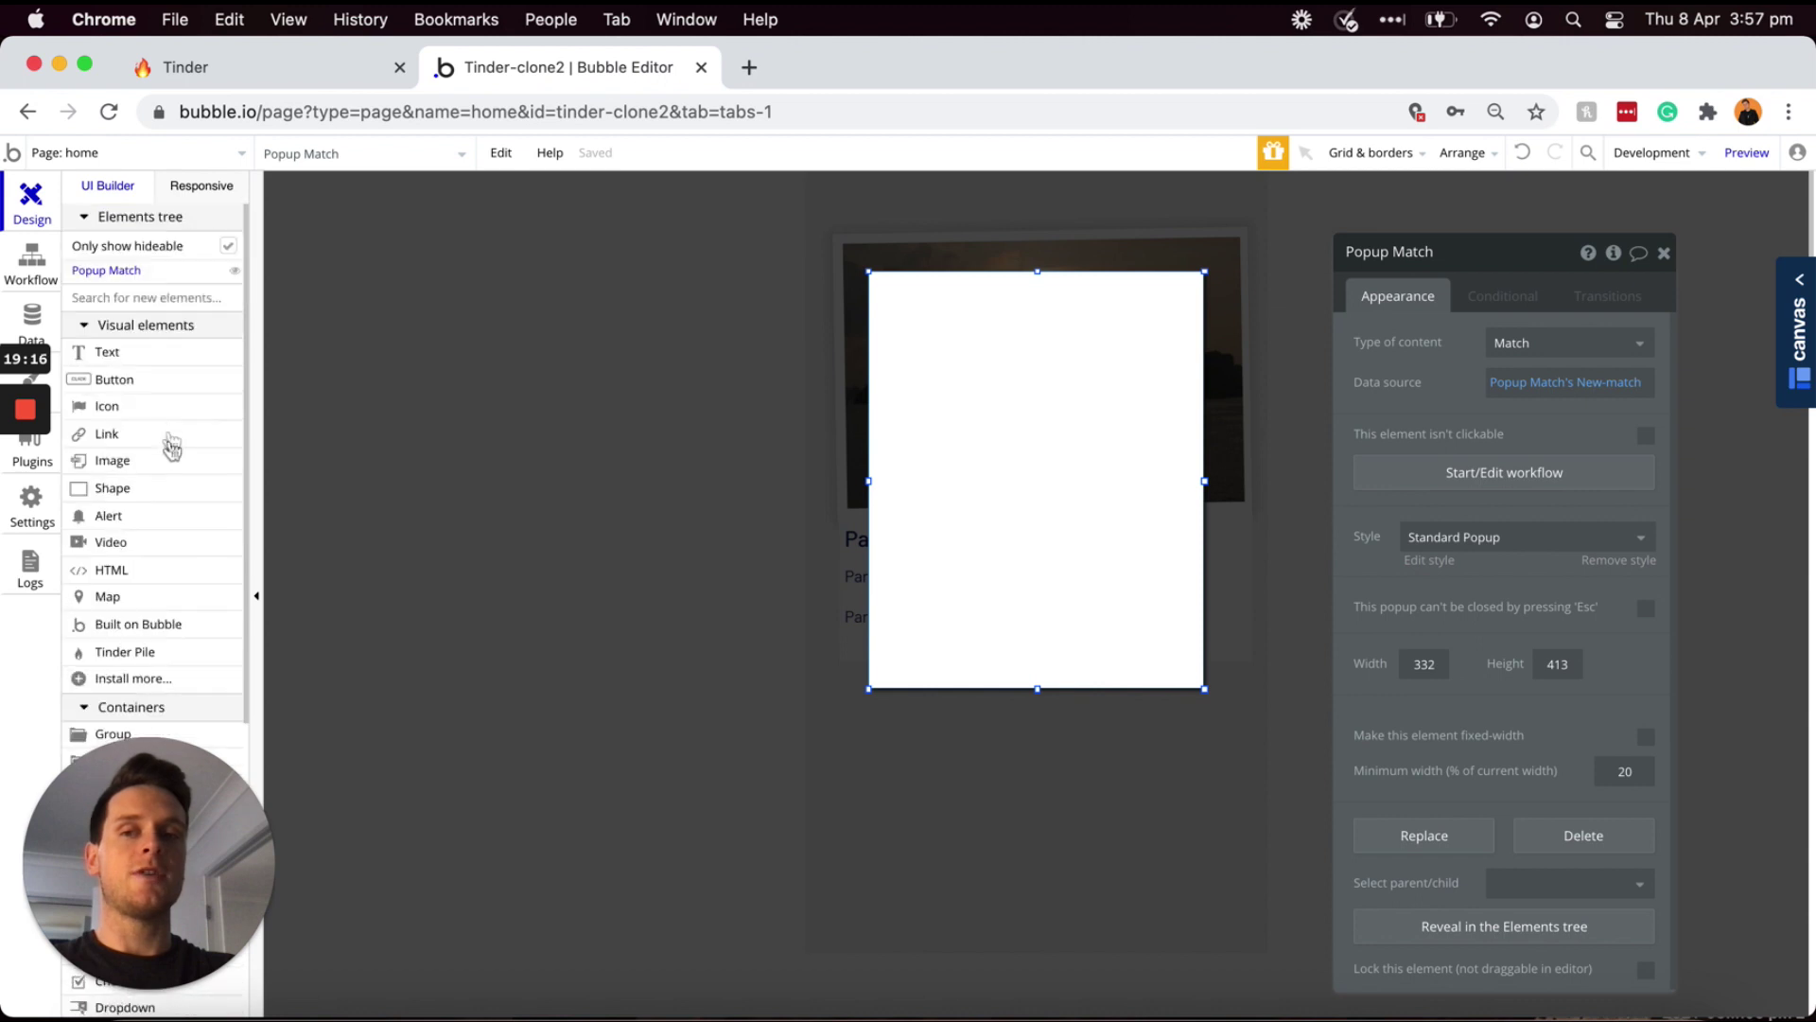
{"action": "left_click", "coordinate": [132, 354]}
{"action": "left_click_drag", "start_coordinate": [900, 293], "coordinate": [1156, 351]}
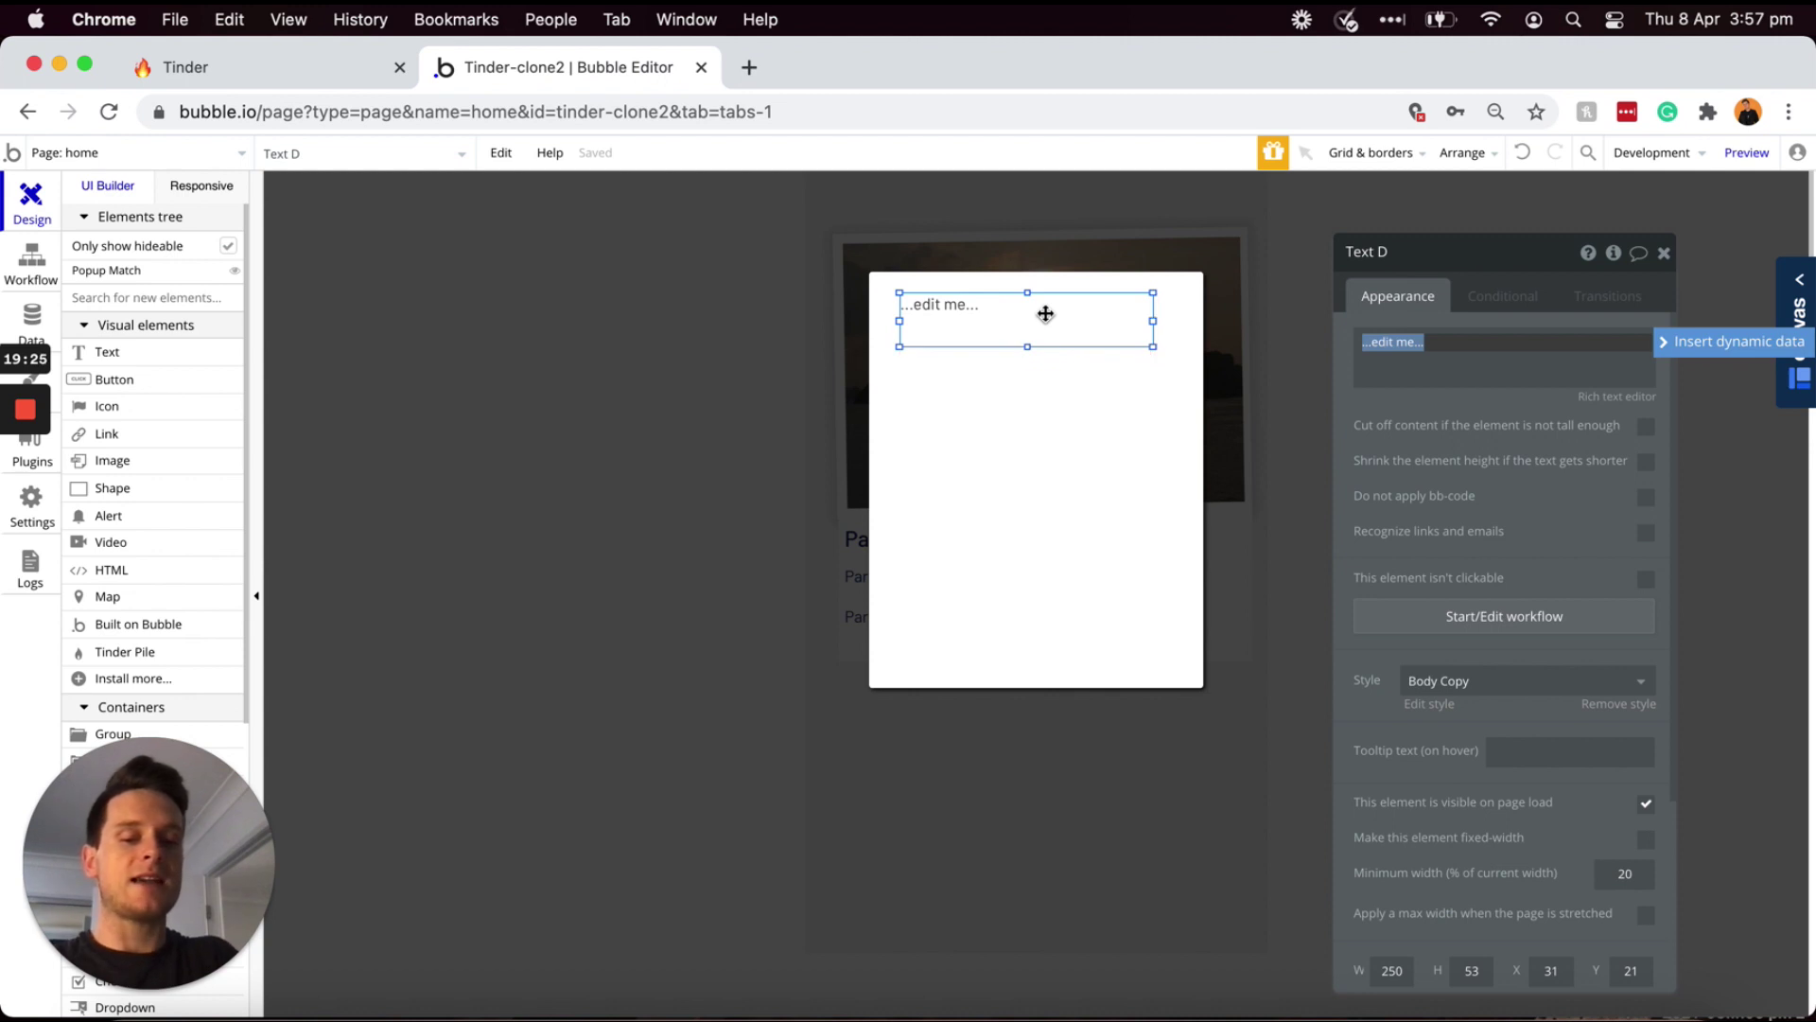
{"action": "key", "text": "BackSpace"}
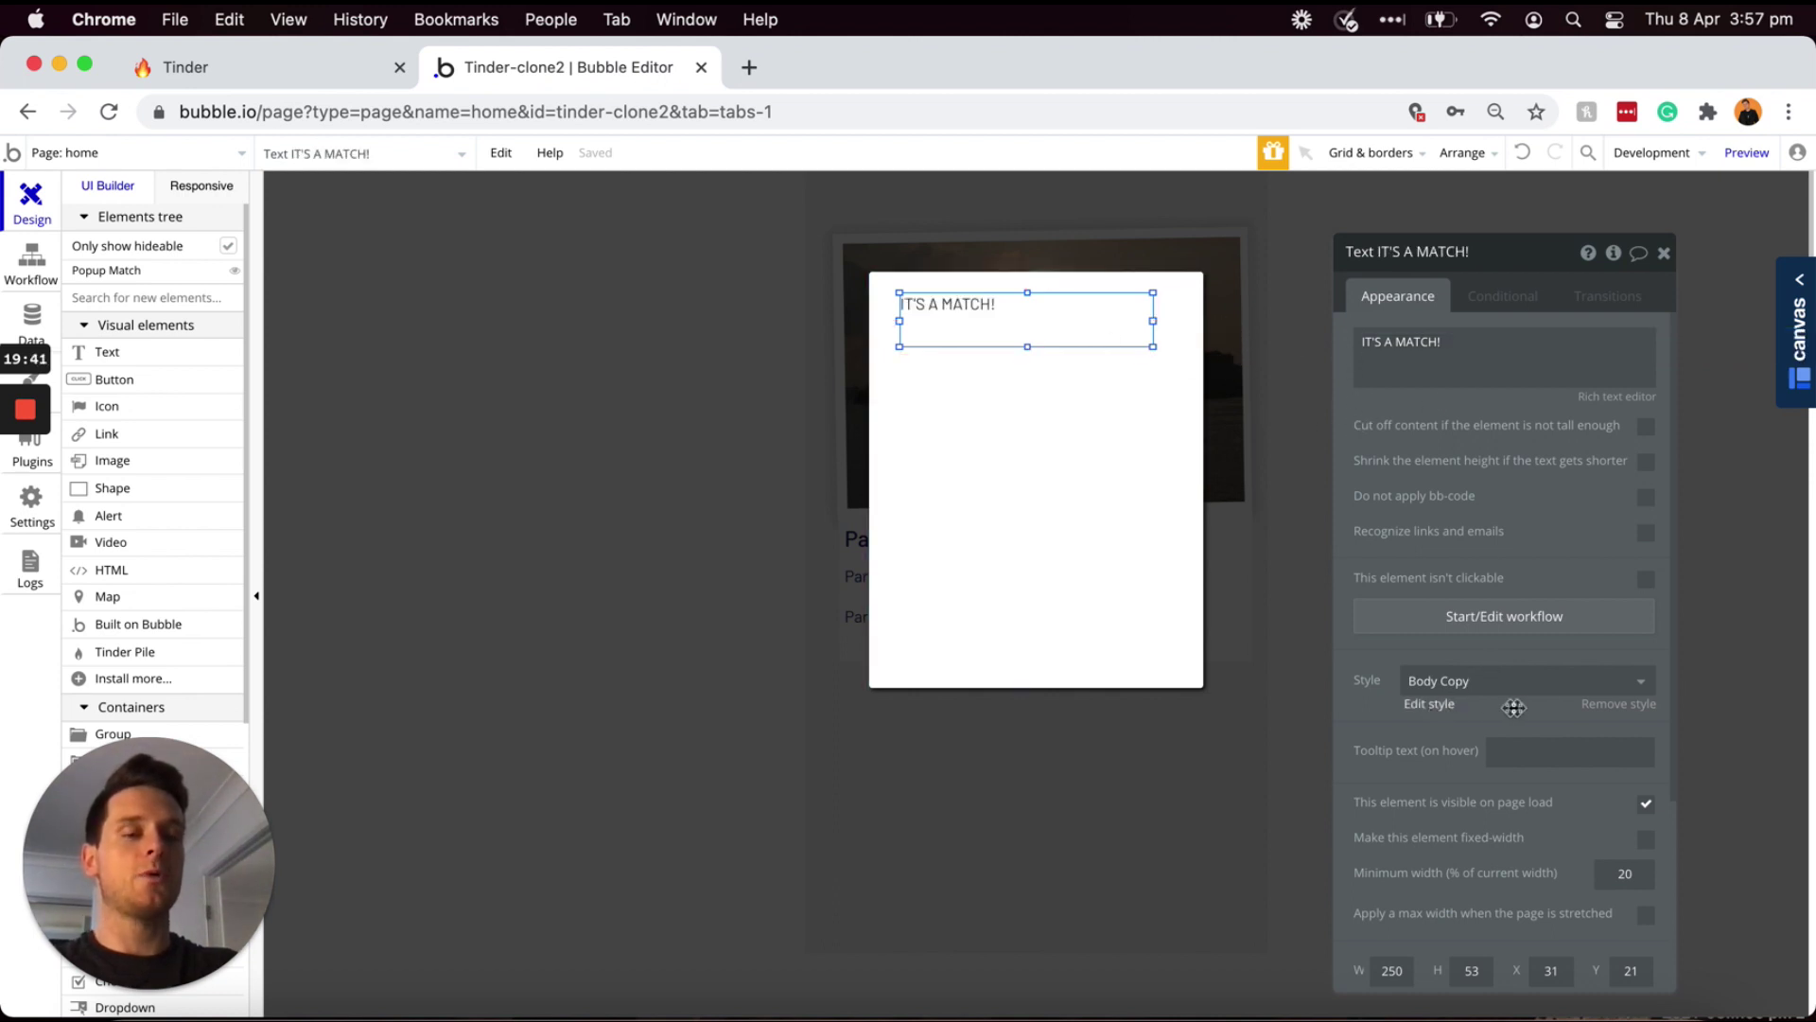
- Create a new text style named Match from the "IT'S A MATCH!" text and apply it
{"action": "left_click", "coordinate": [1487, 691]}
{"action": "scroll", "coordinate": [1476, 908], "scroll_direction": "down", "scroll_amount": 2}
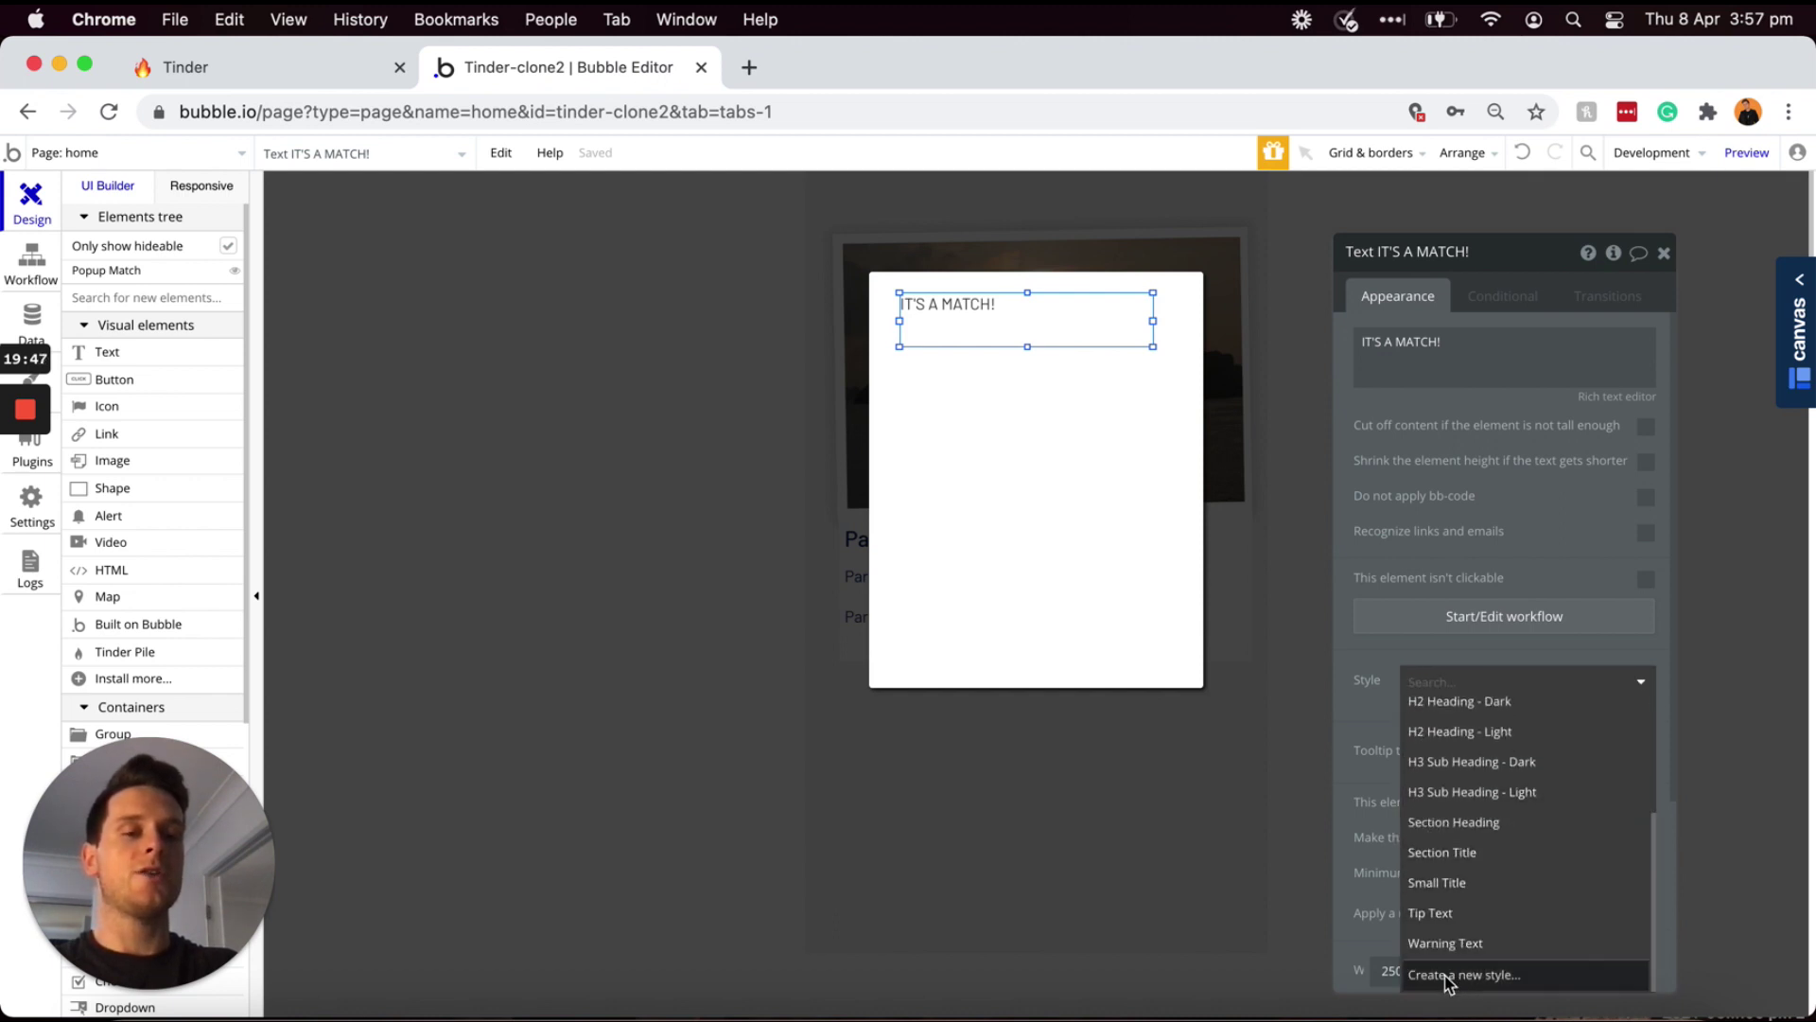
{"action": "left_click", "coordinate": [1448, 975]}
{"action": "type", "text": "MA"}
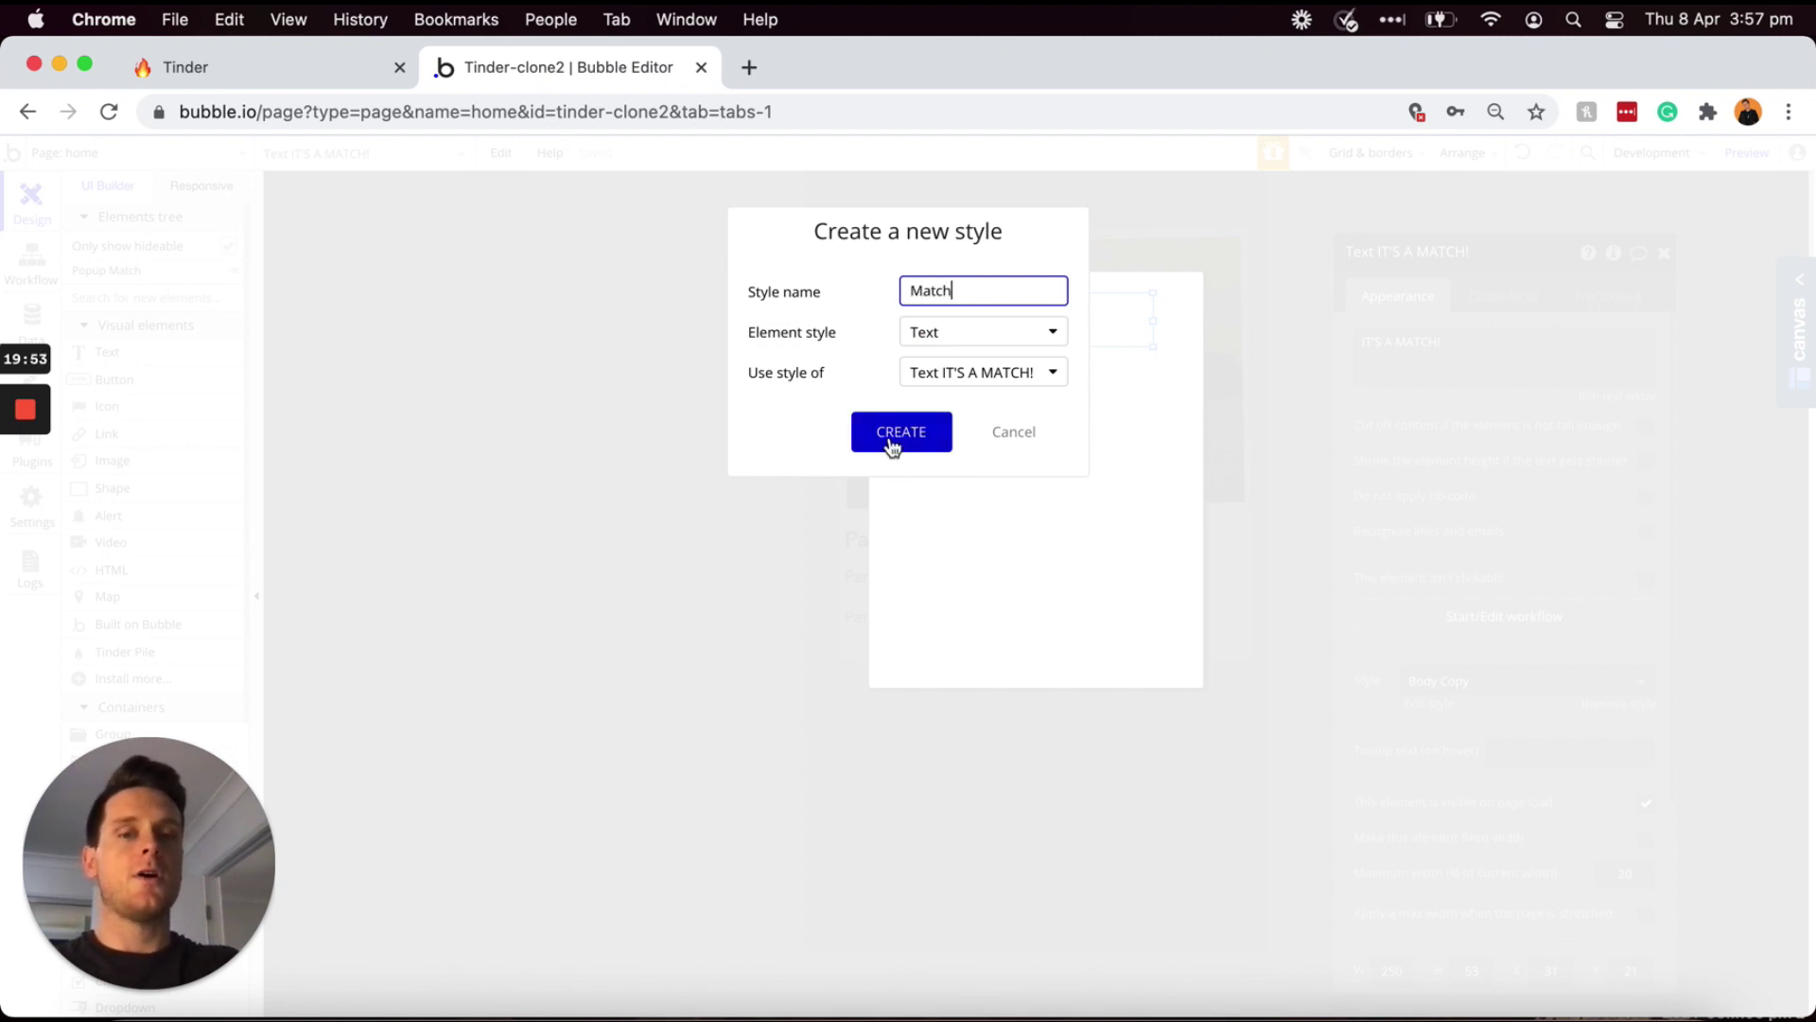
{"action": "left_click", "coordinate": [889, 441]}
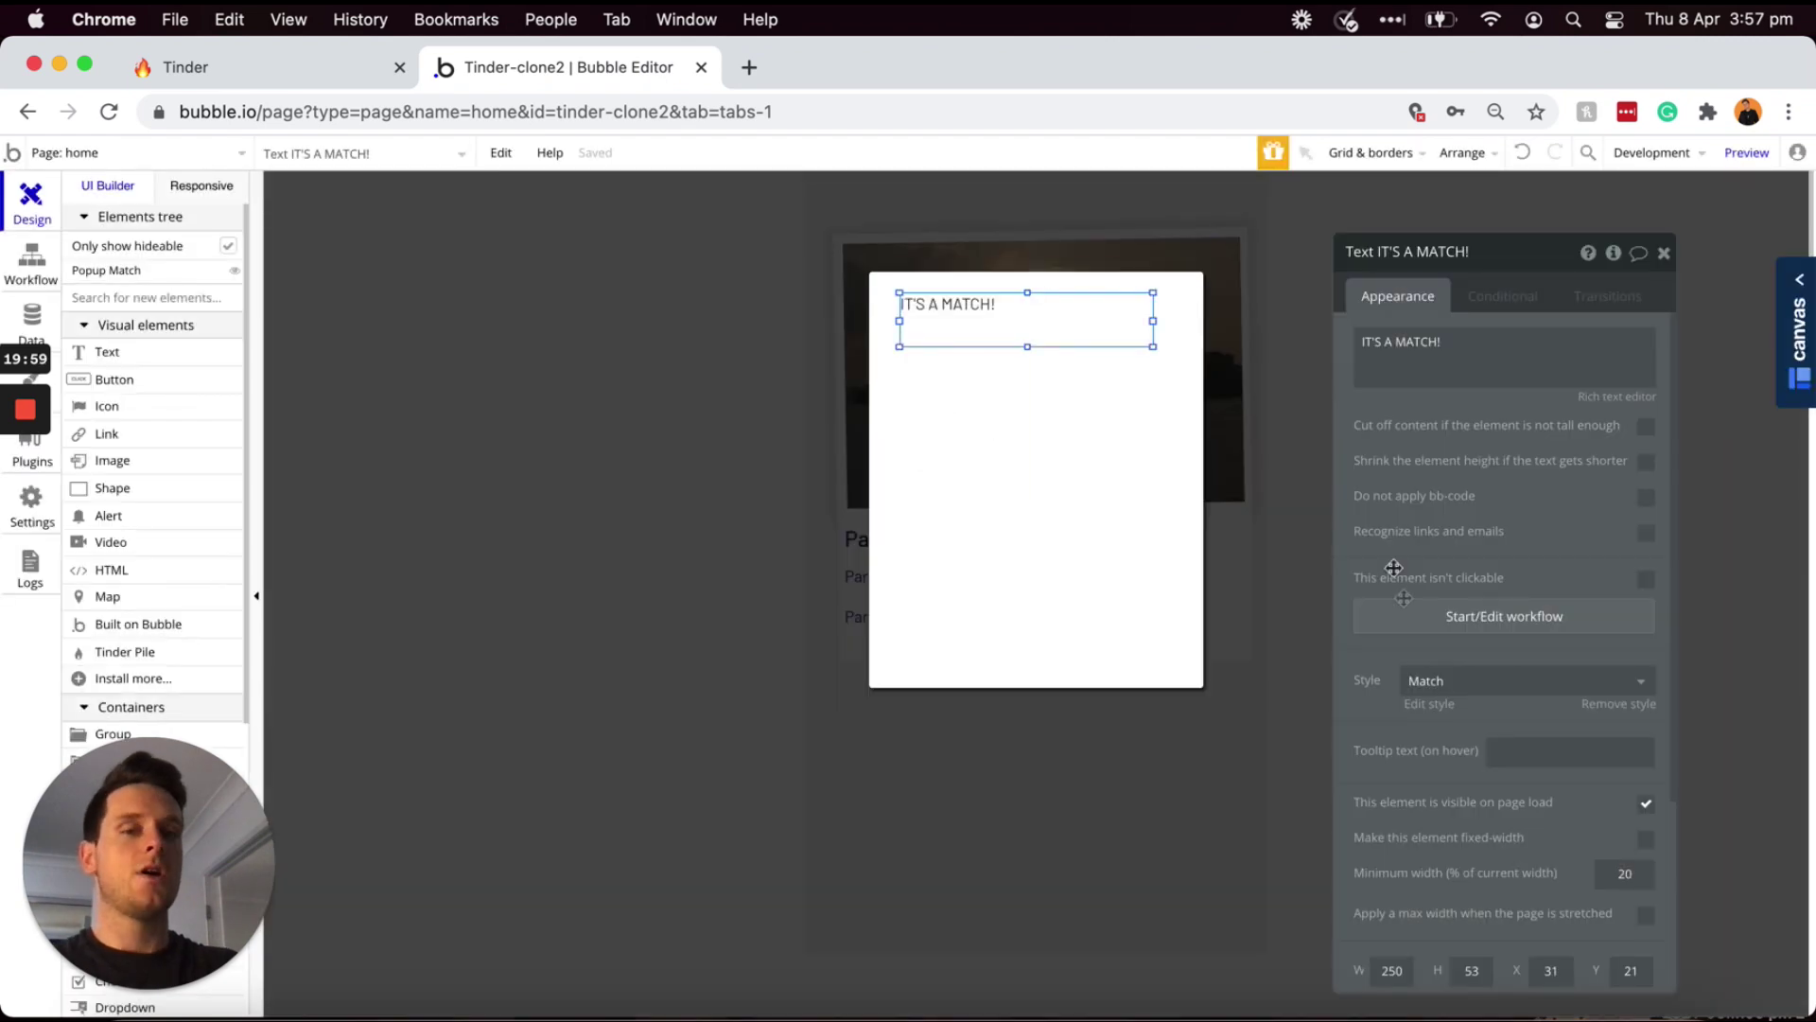
- Format the Match style with font colour #00D62E, size 28, centred alignment and bold
{"action": "left_click", "coordinate": [1420, 705]}
{"action": "left_click", "coordinate": [1652, 443]}
{"action": "key", "text": "super+a"}
{"action": "type", "text": "#00D62E"}
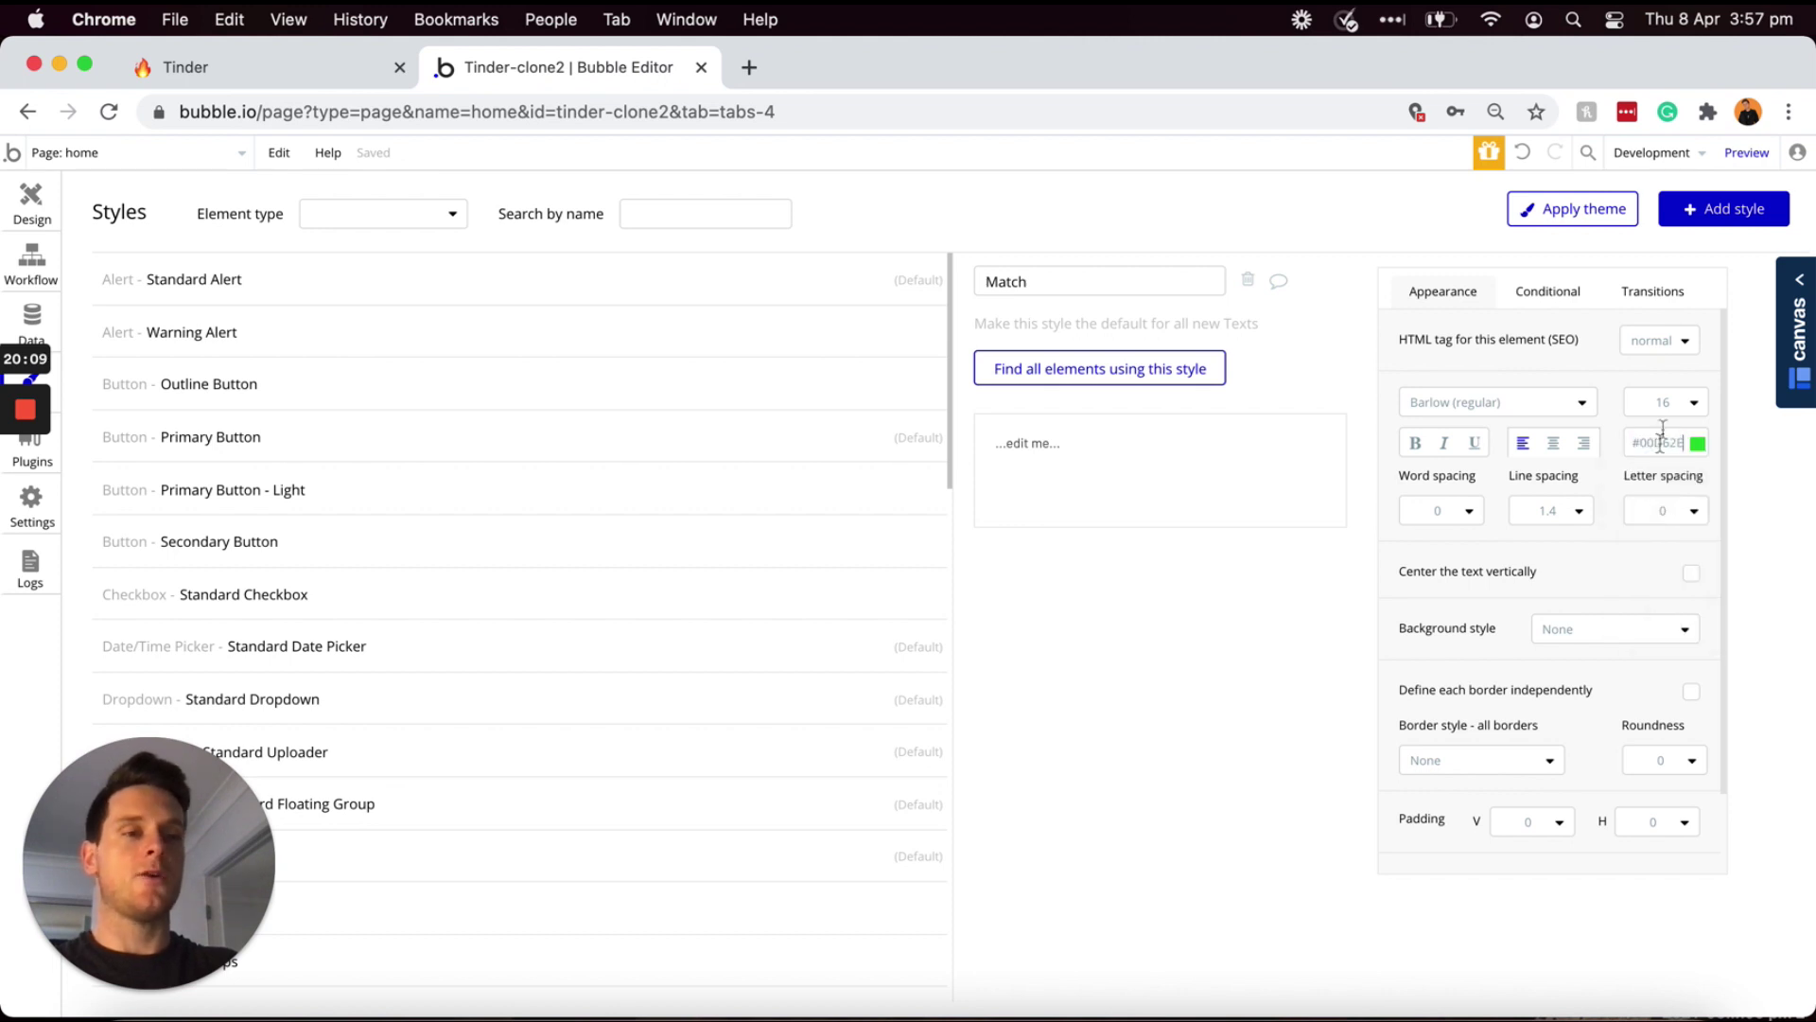
{"action": "left_click", "coordinate": [1673, 405]}
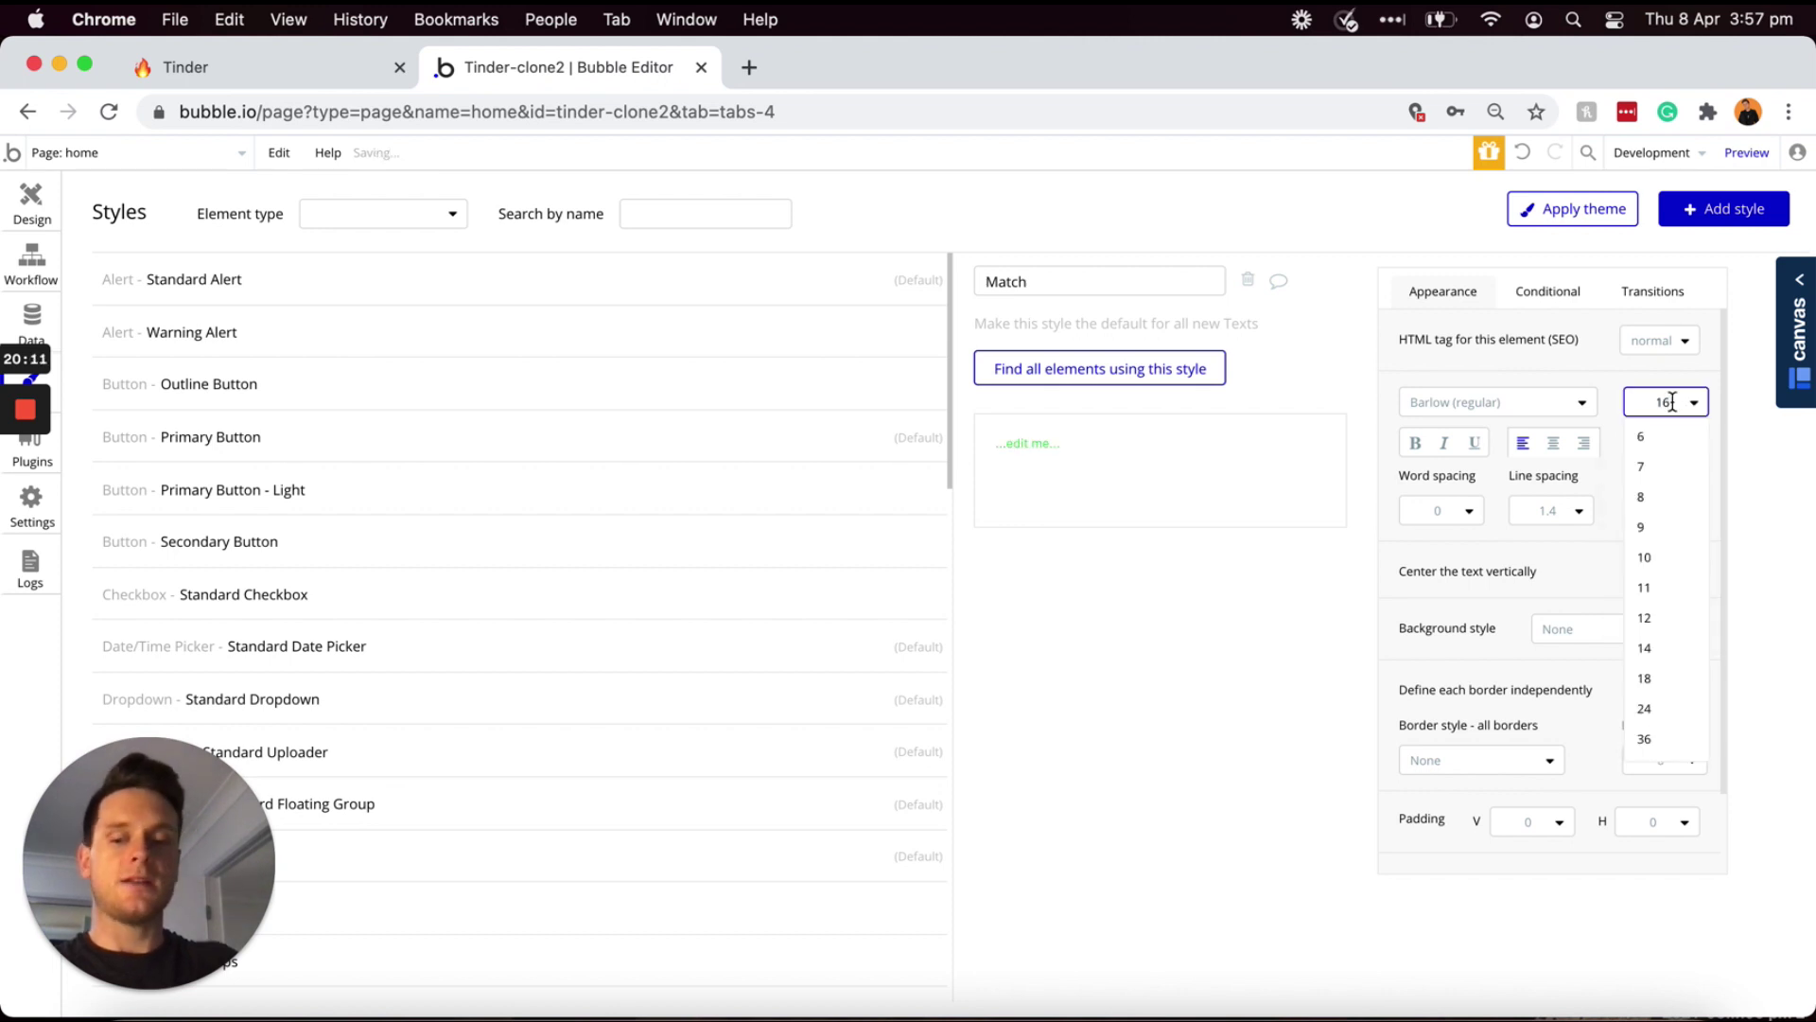
{"action": "left_click", "coordinate": [1552, 442]}
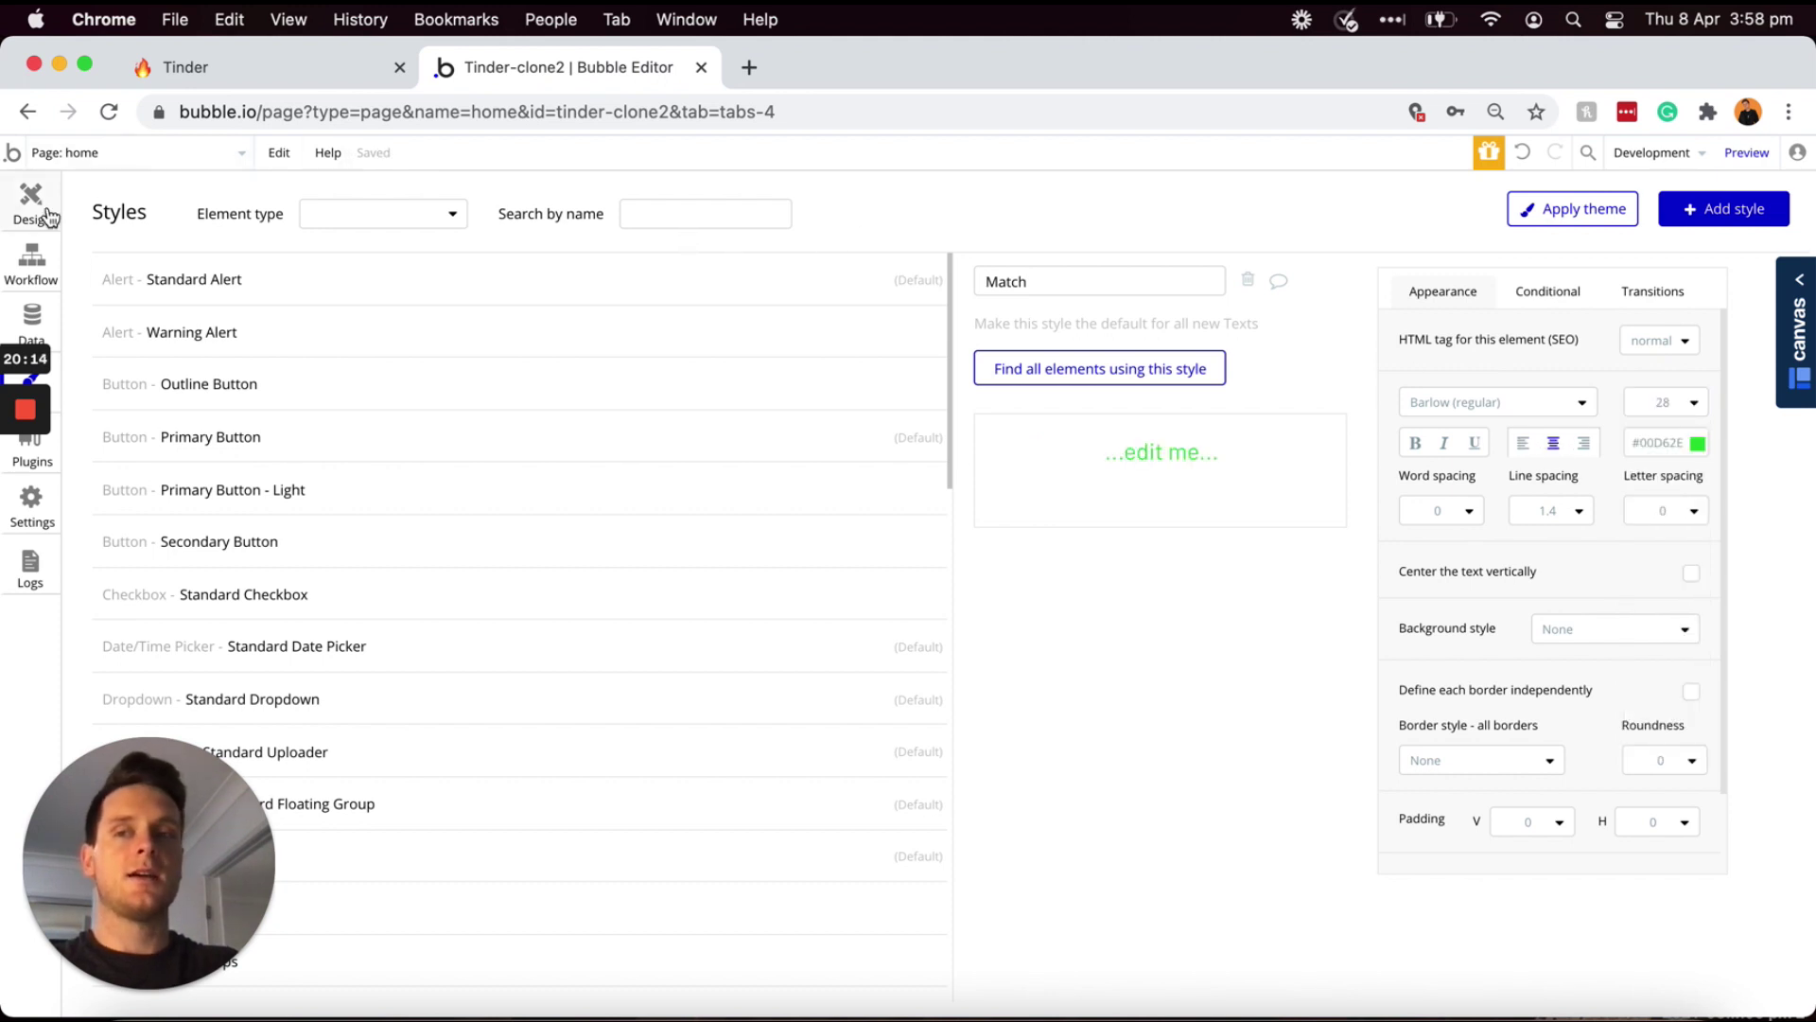
{"action": "left_click", "coordinate": [1413, 444]}
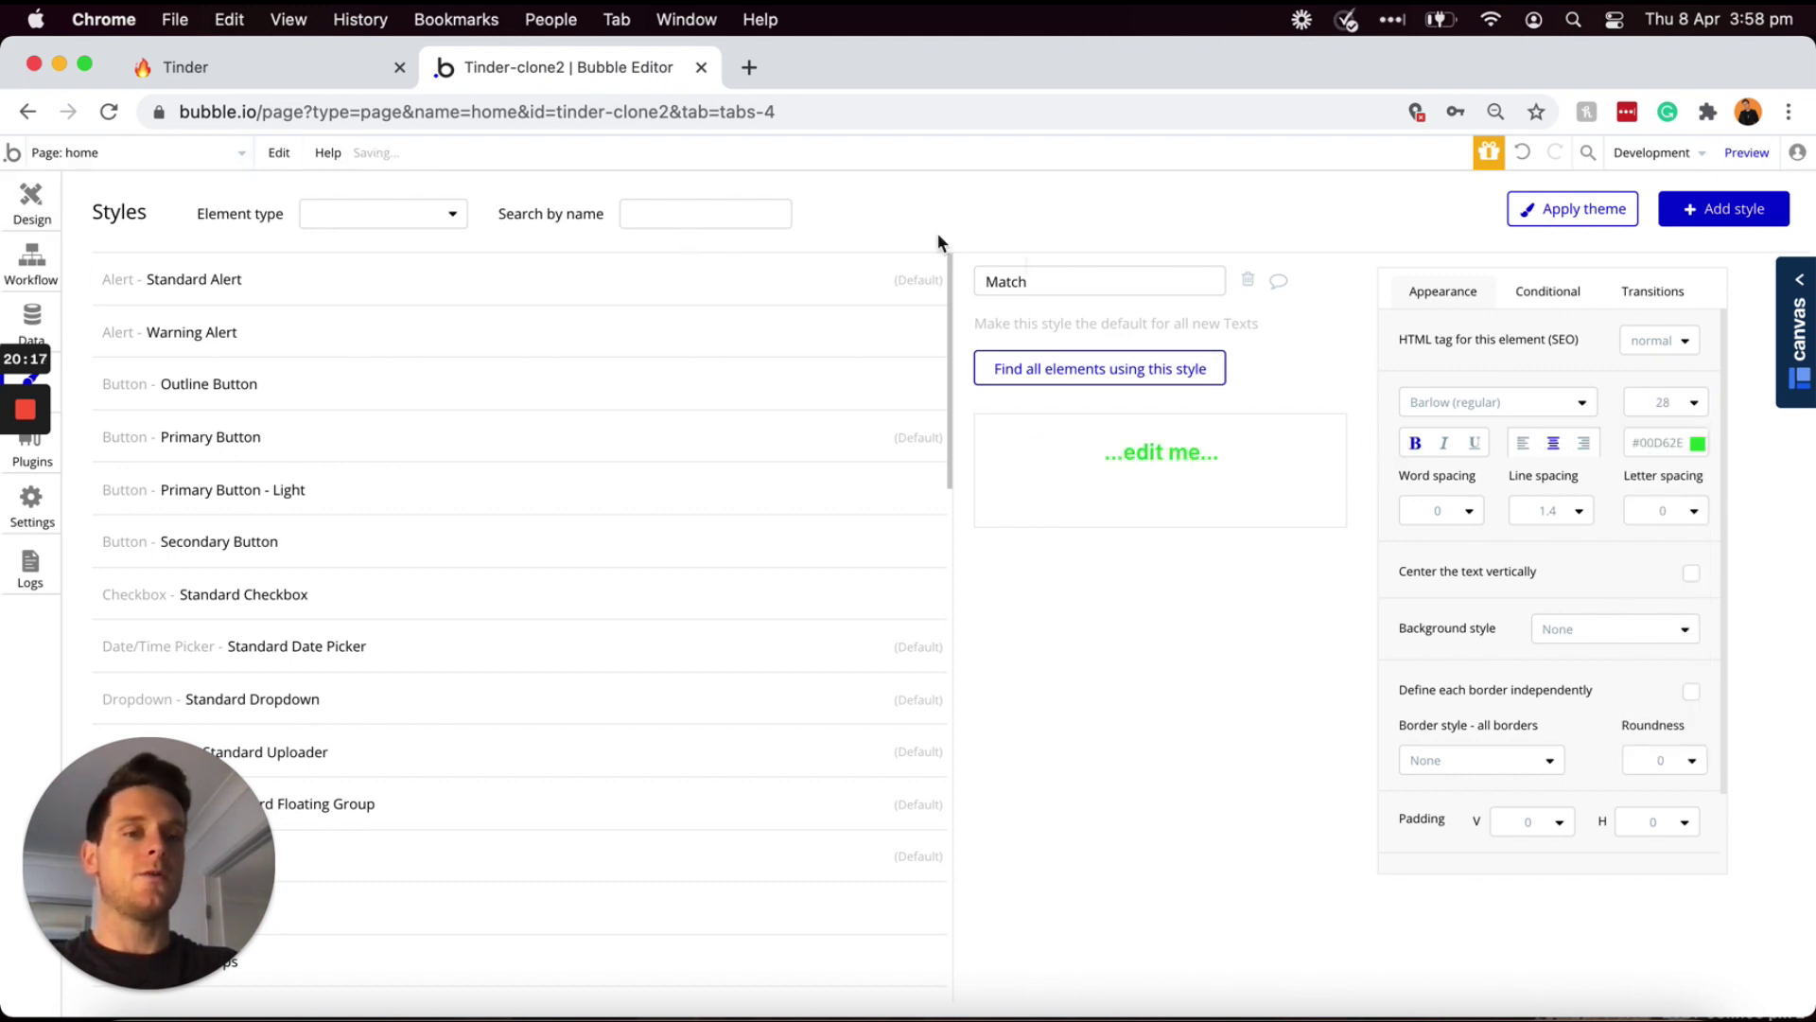
- Center the "IT'S A MATCH!" text horizontally within Popup Match
{"action": "left_click", "coordinate": [24, 197]}
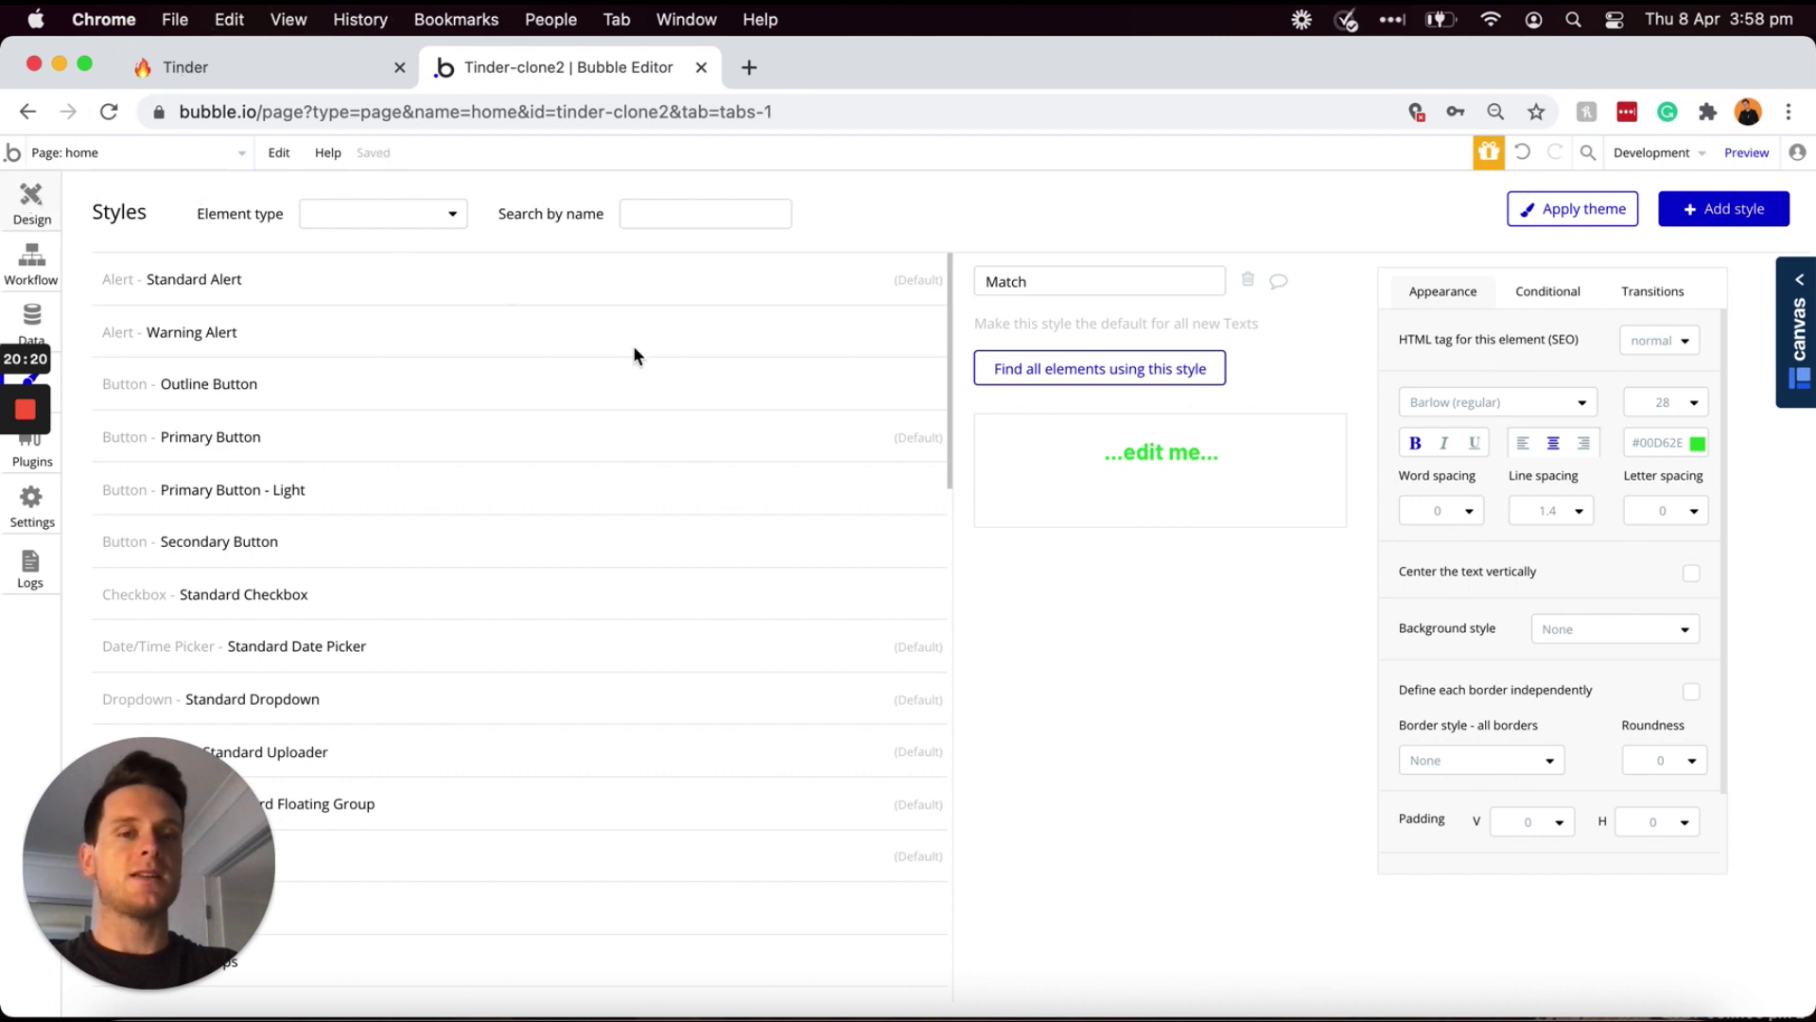
{"action": "double_click", "coordinate": [1006, 318]}
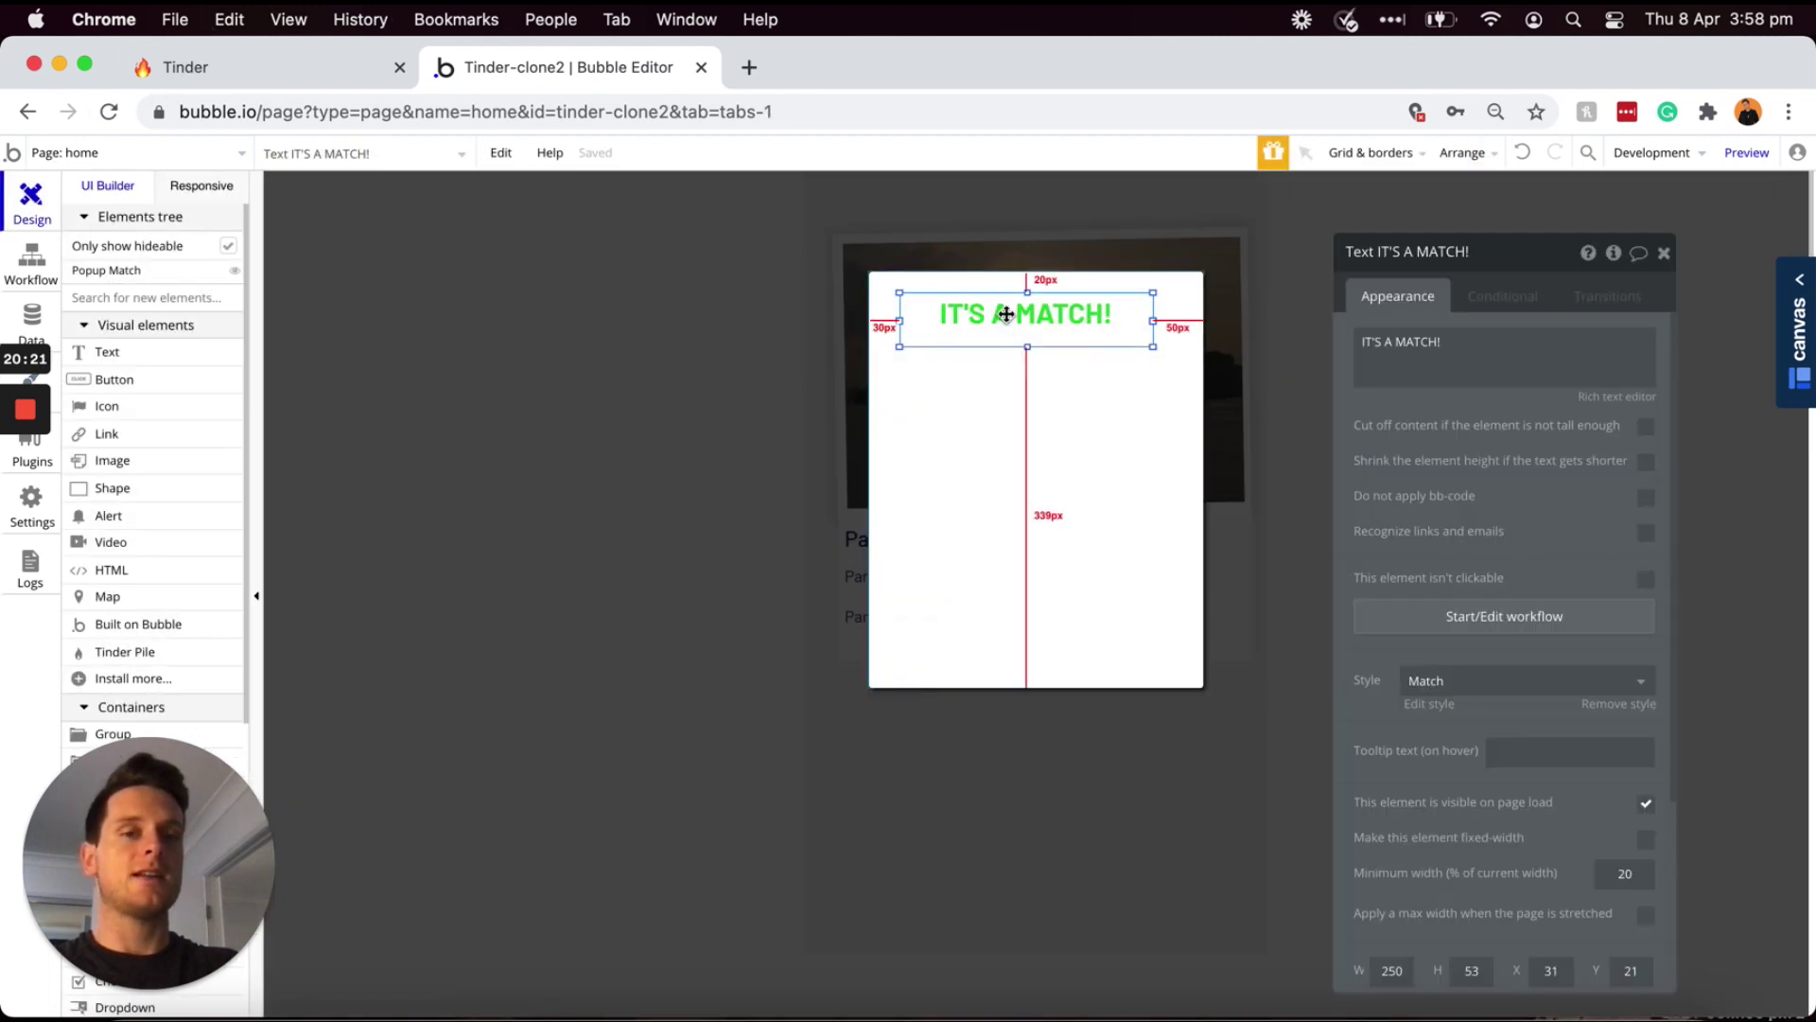
{"action": "right_click", "coordinate": [1006, 315]}
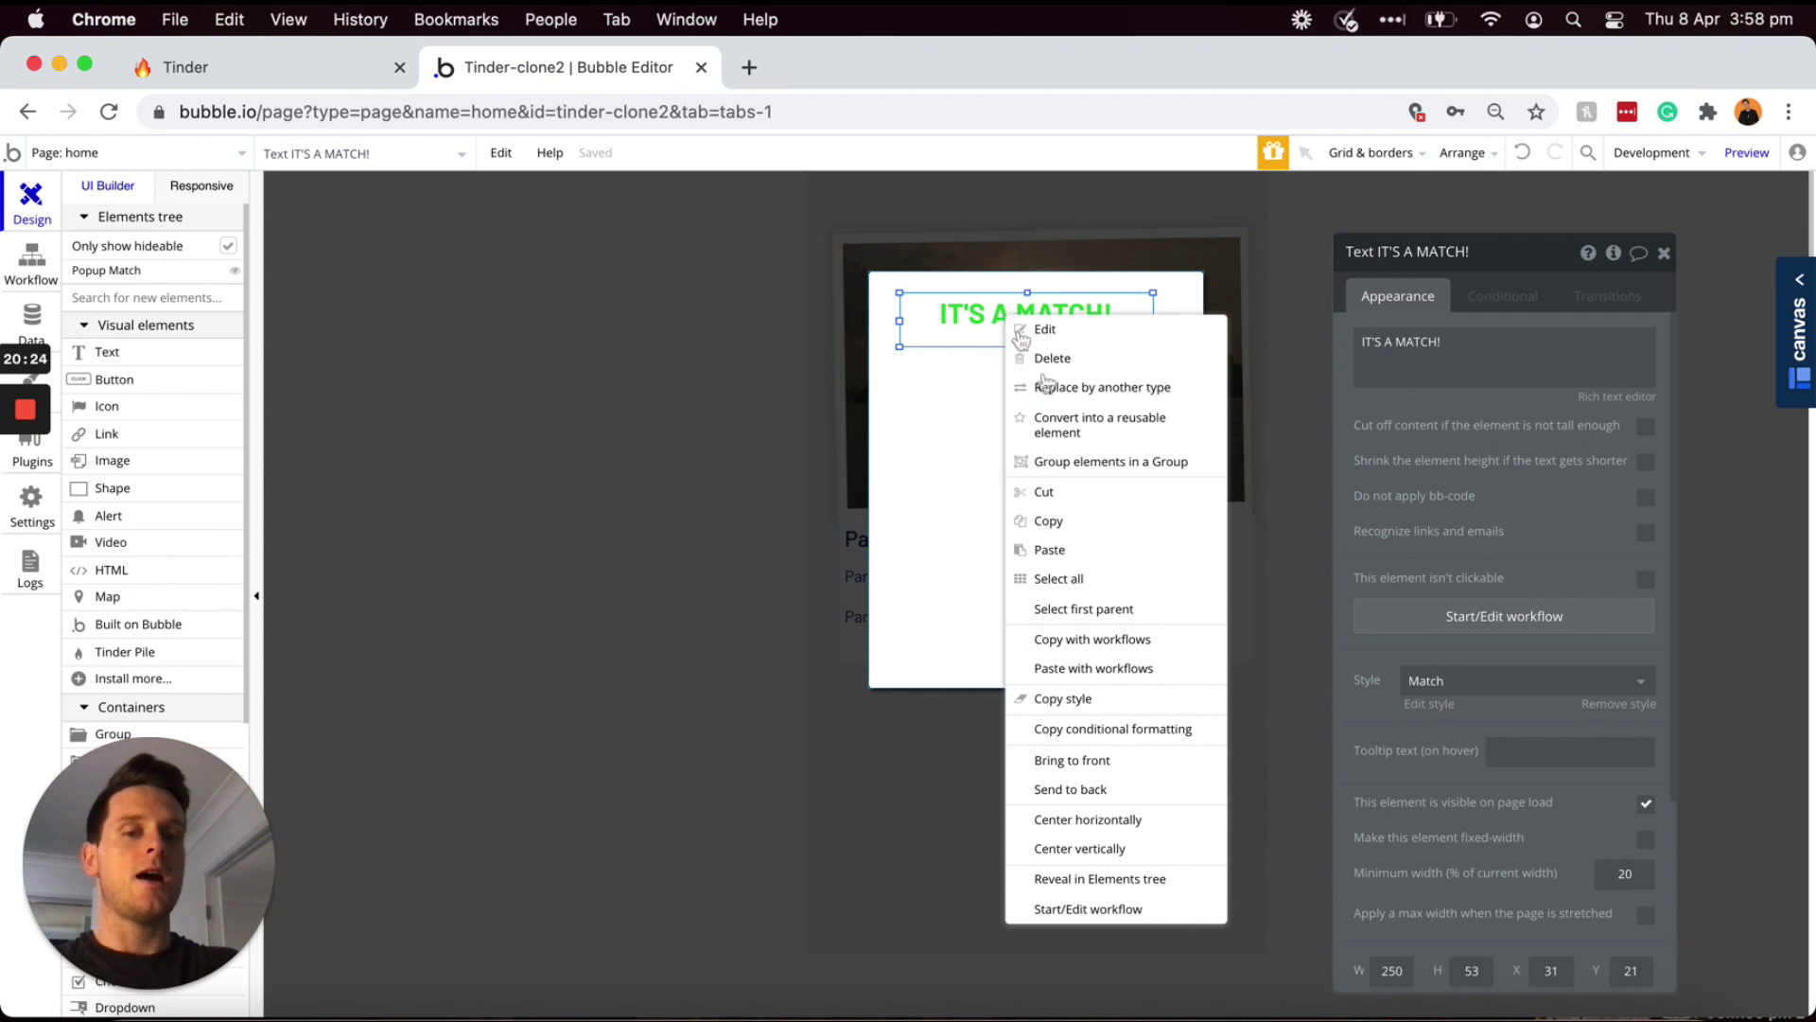
{"action": "left_click", "coordinate": [1091, 821]}
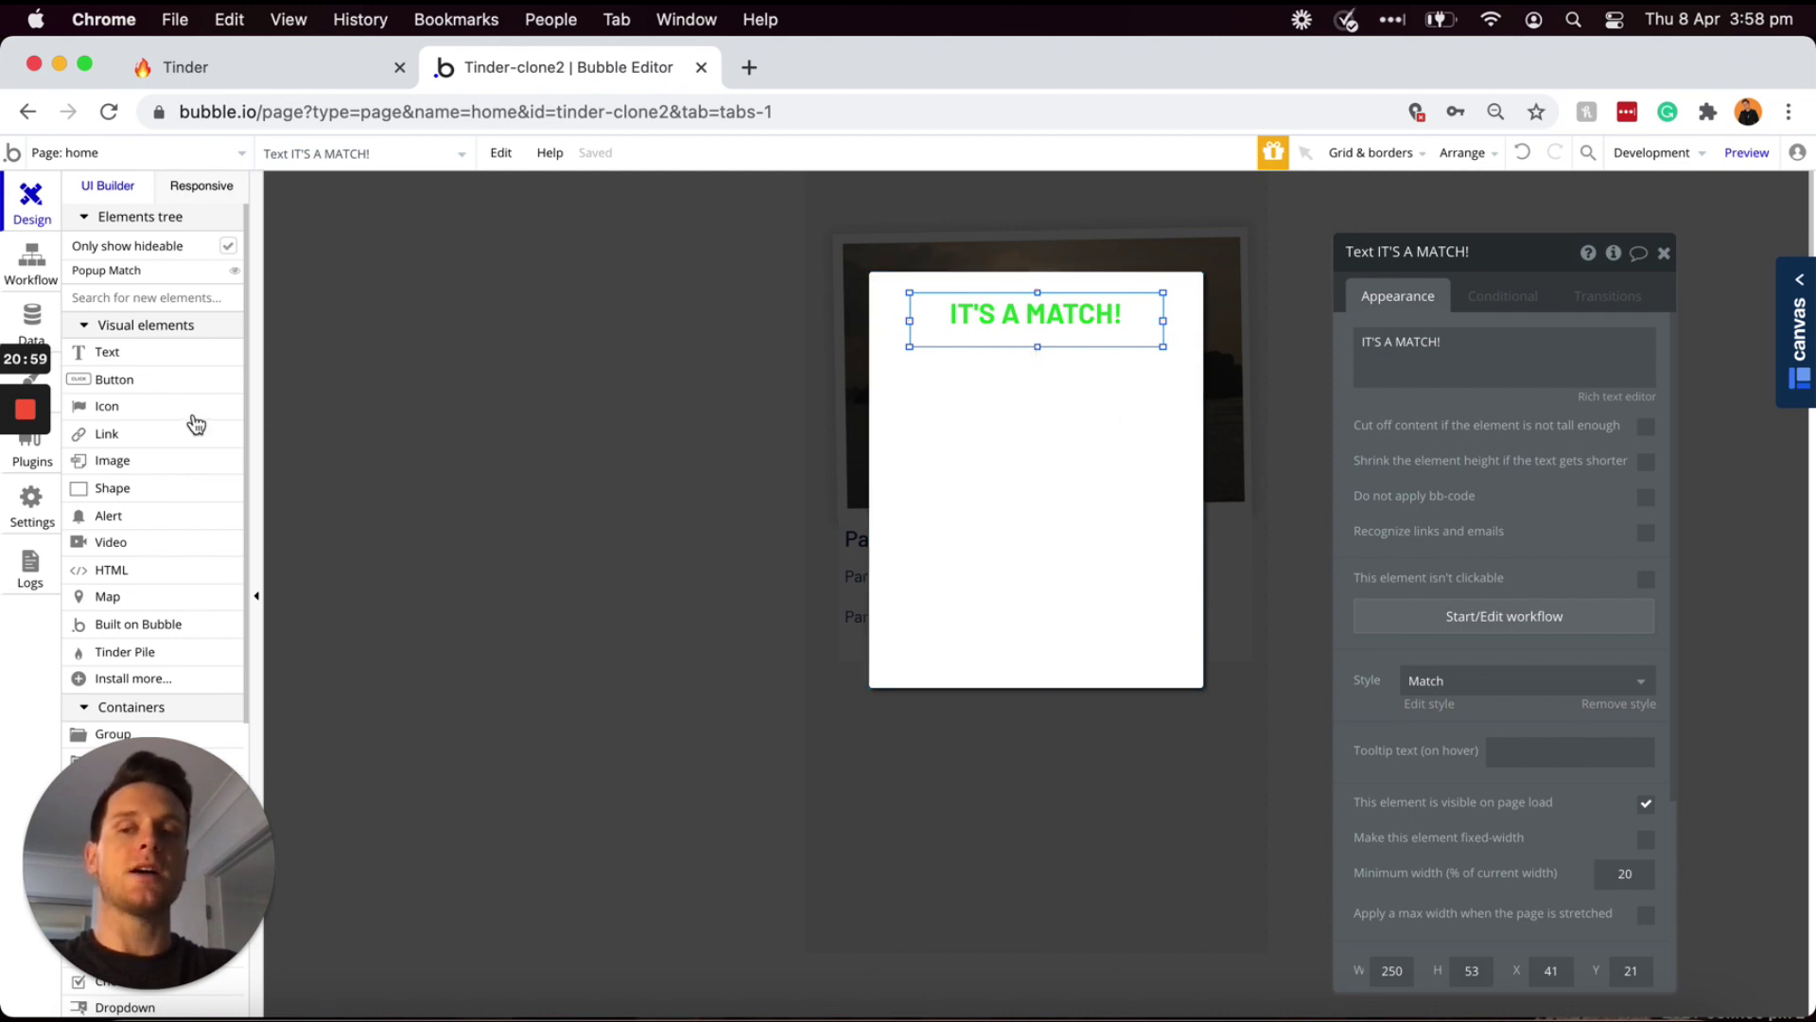
- Add an image below the heading's left part, with Parent group's Match's Matched-user-at-time's Featured-photo as its dynamic source
{"action": "left_click", "coordinate": [128, 471]}
{"action": "left_click_drag", "start_coordinate": [974, 413], "coordinate": [994, 450]}
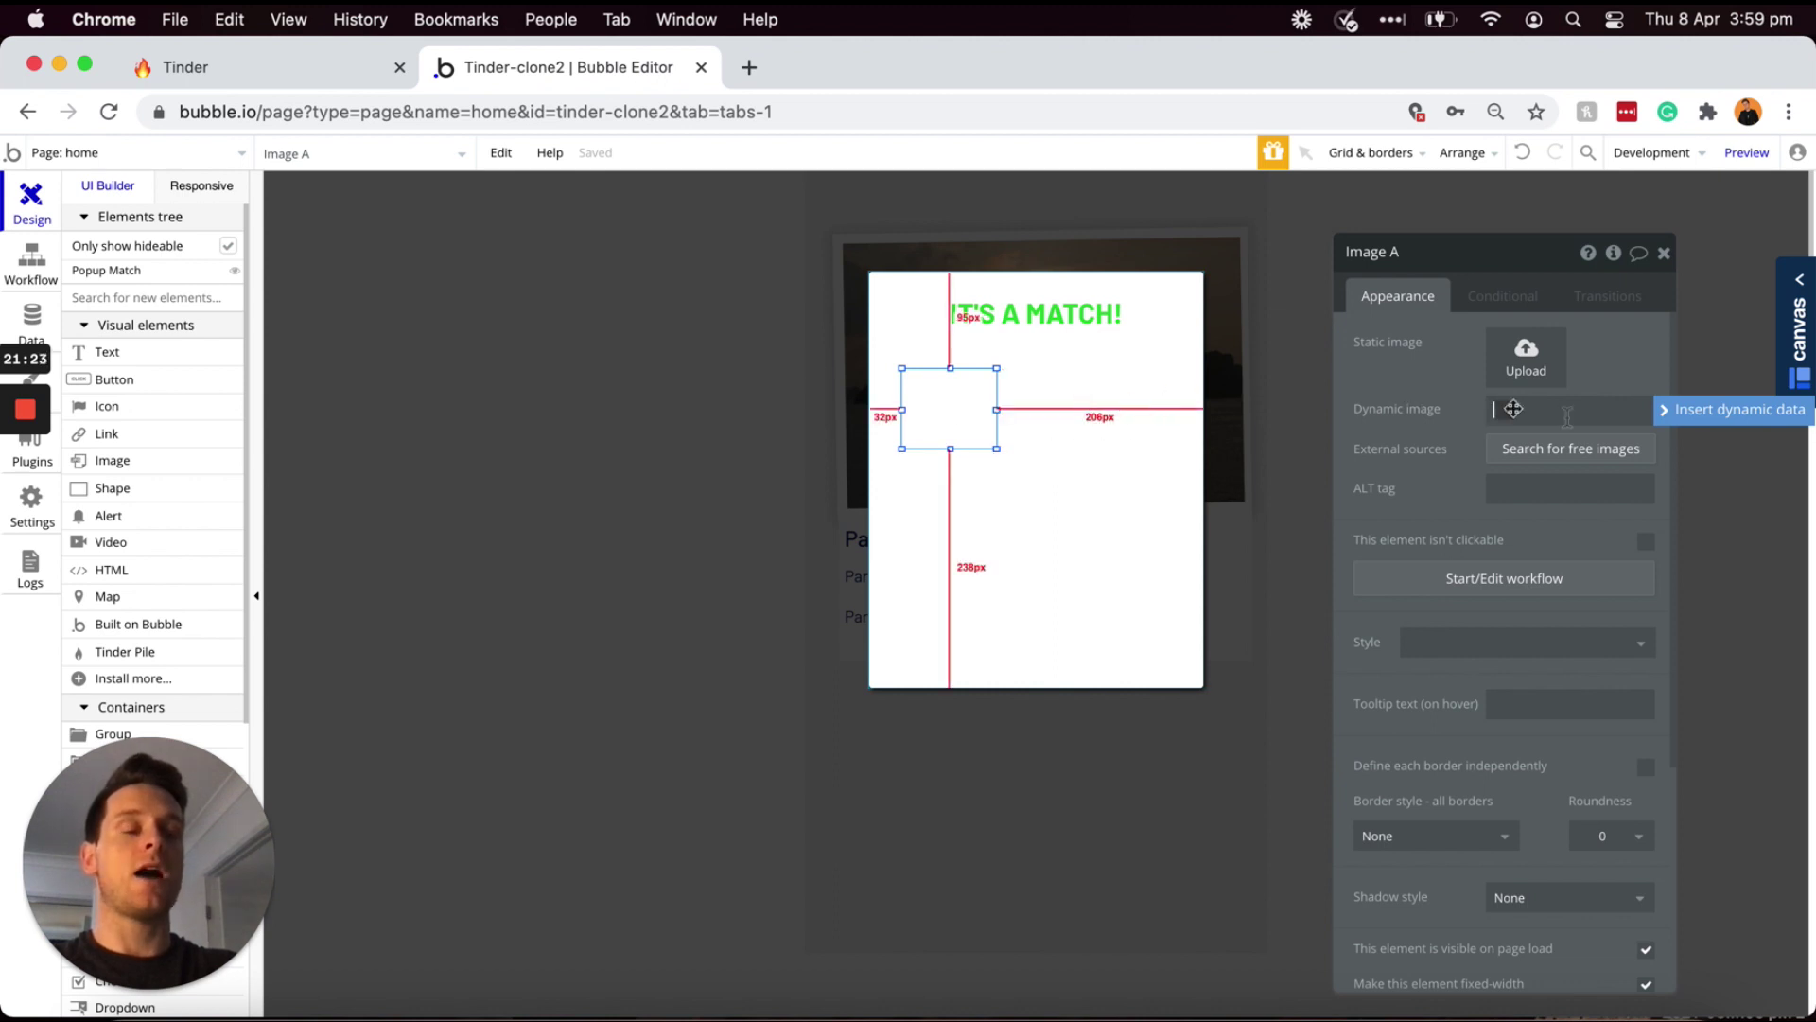
{"action": "left_click", "coordinate": [1681, 423]}
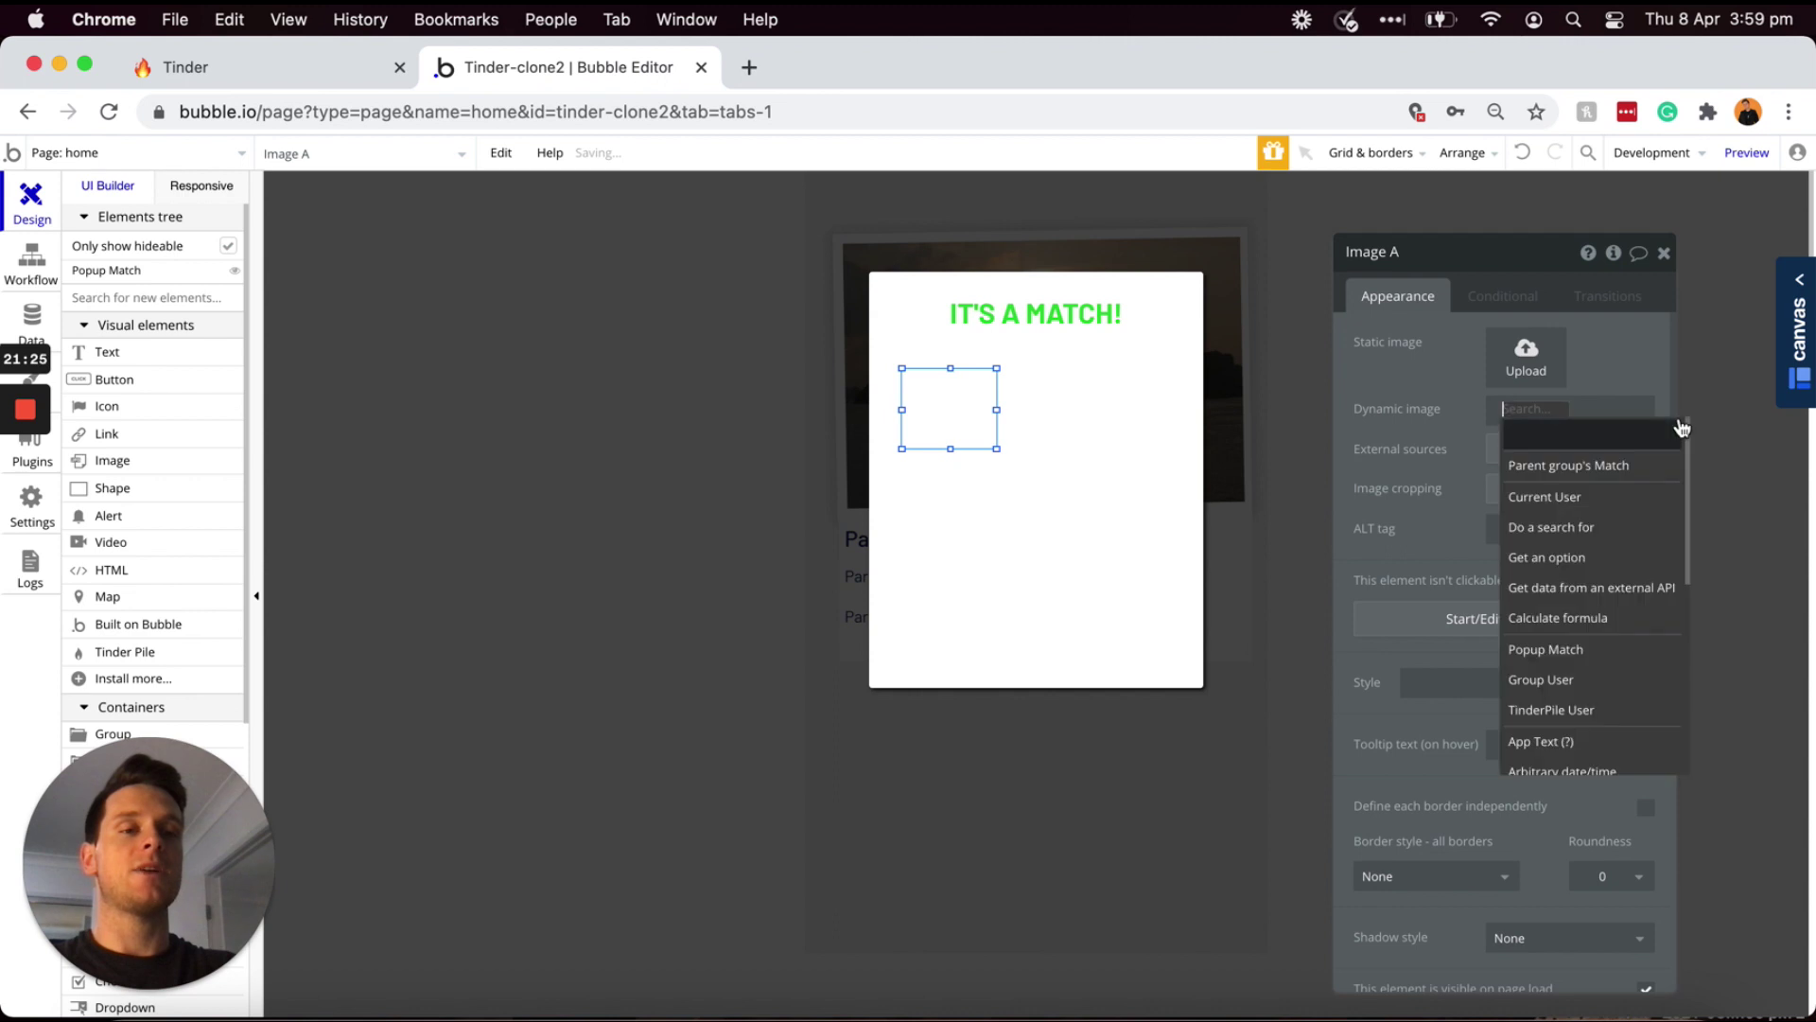
{"action": "left_click", "coordinate": [1585, 470]}
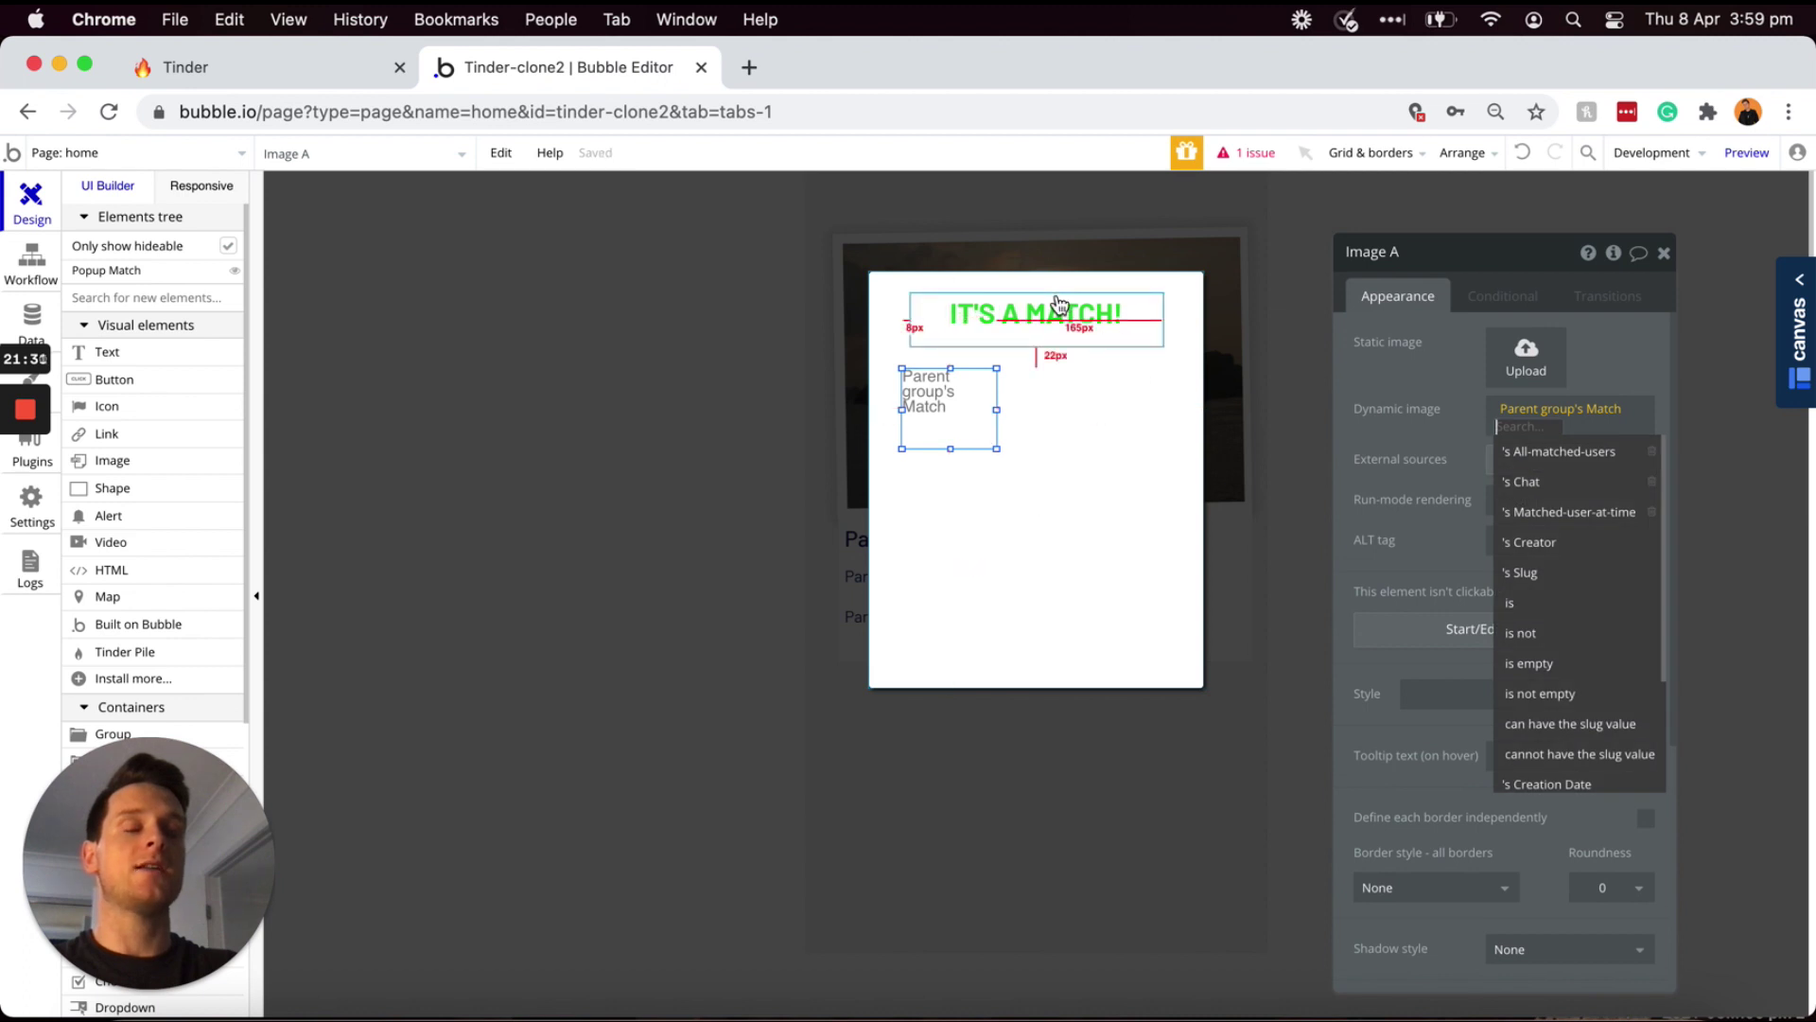
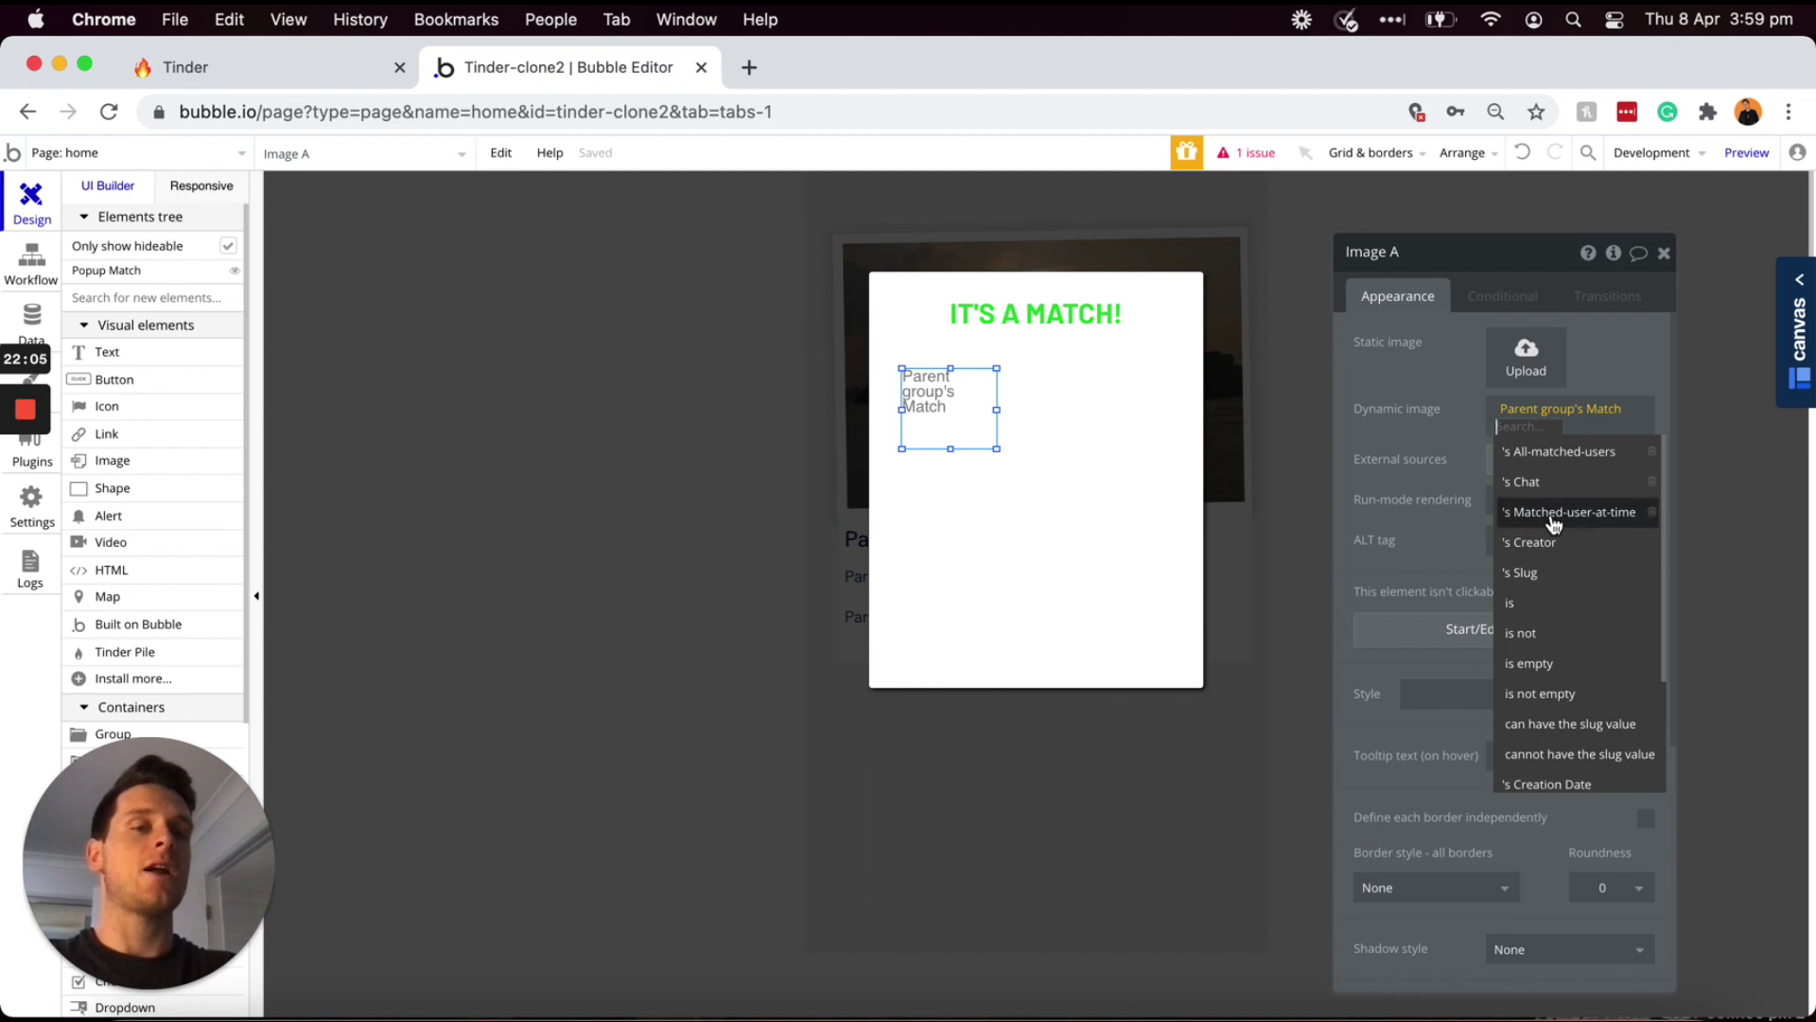
{"action": "left_click", "coordinate": [1526, 517]}
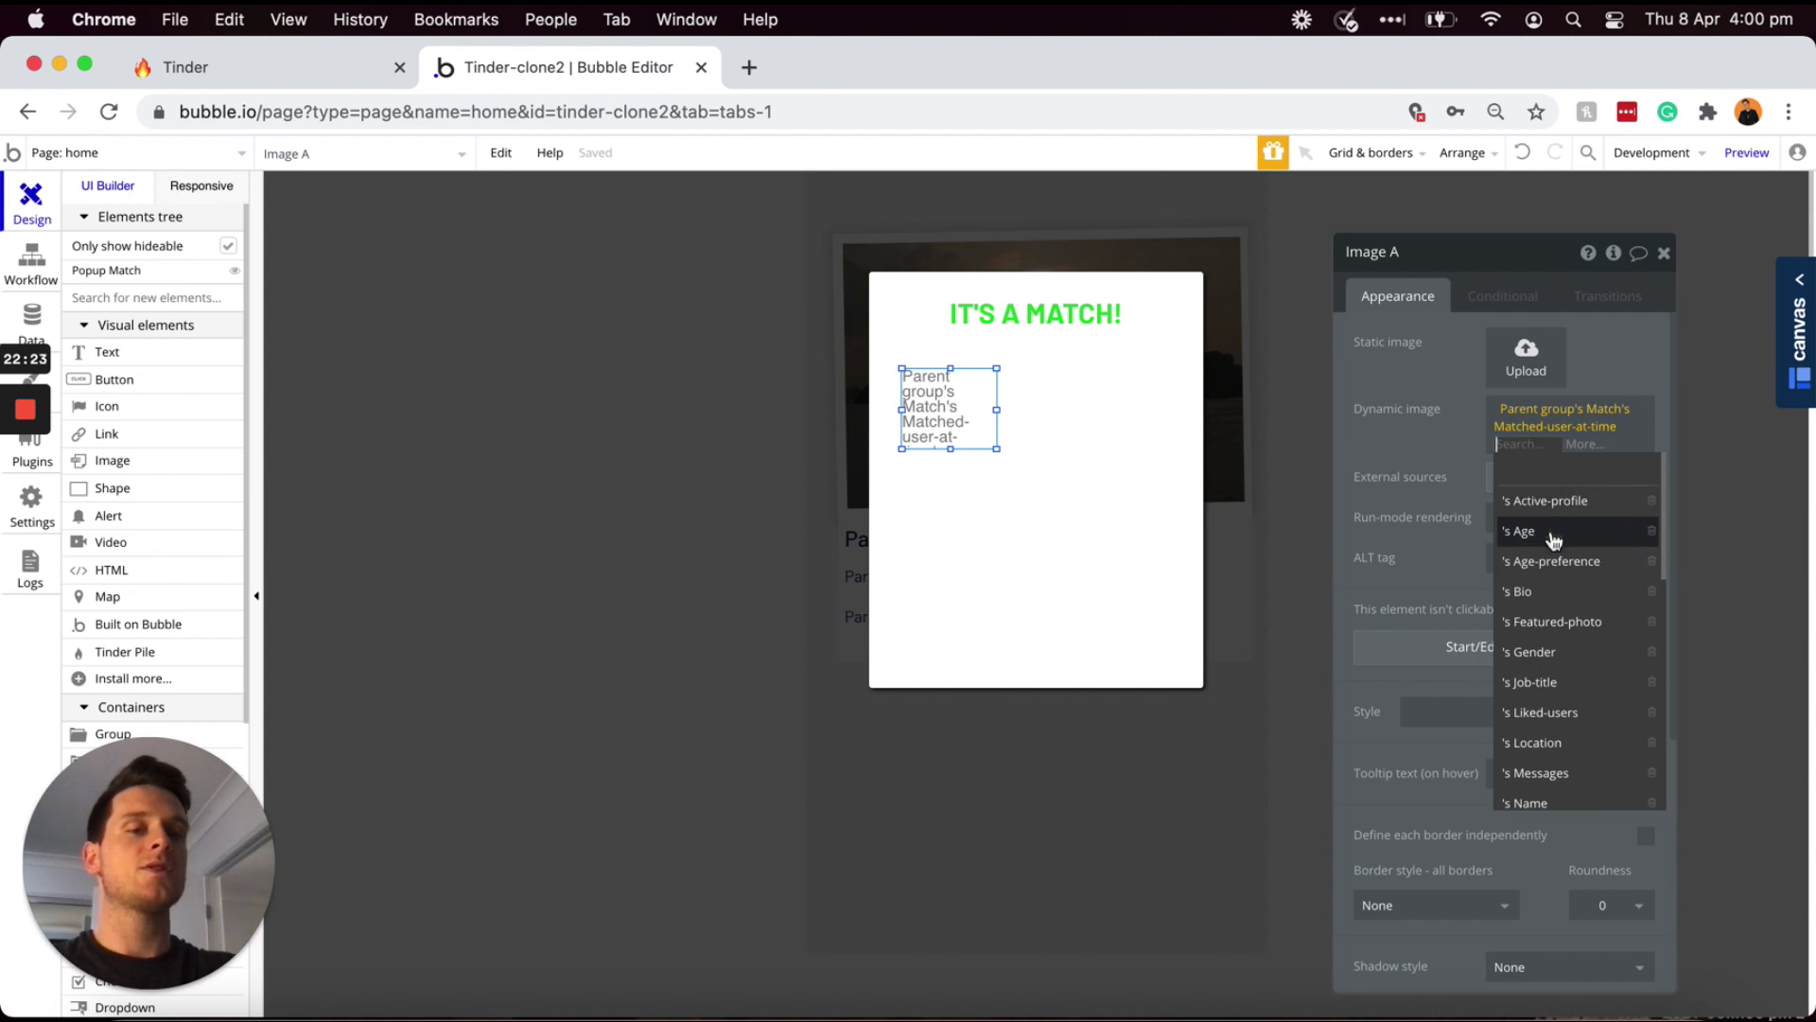
{"action": "left_click", "coordinate": [1557, 622]}
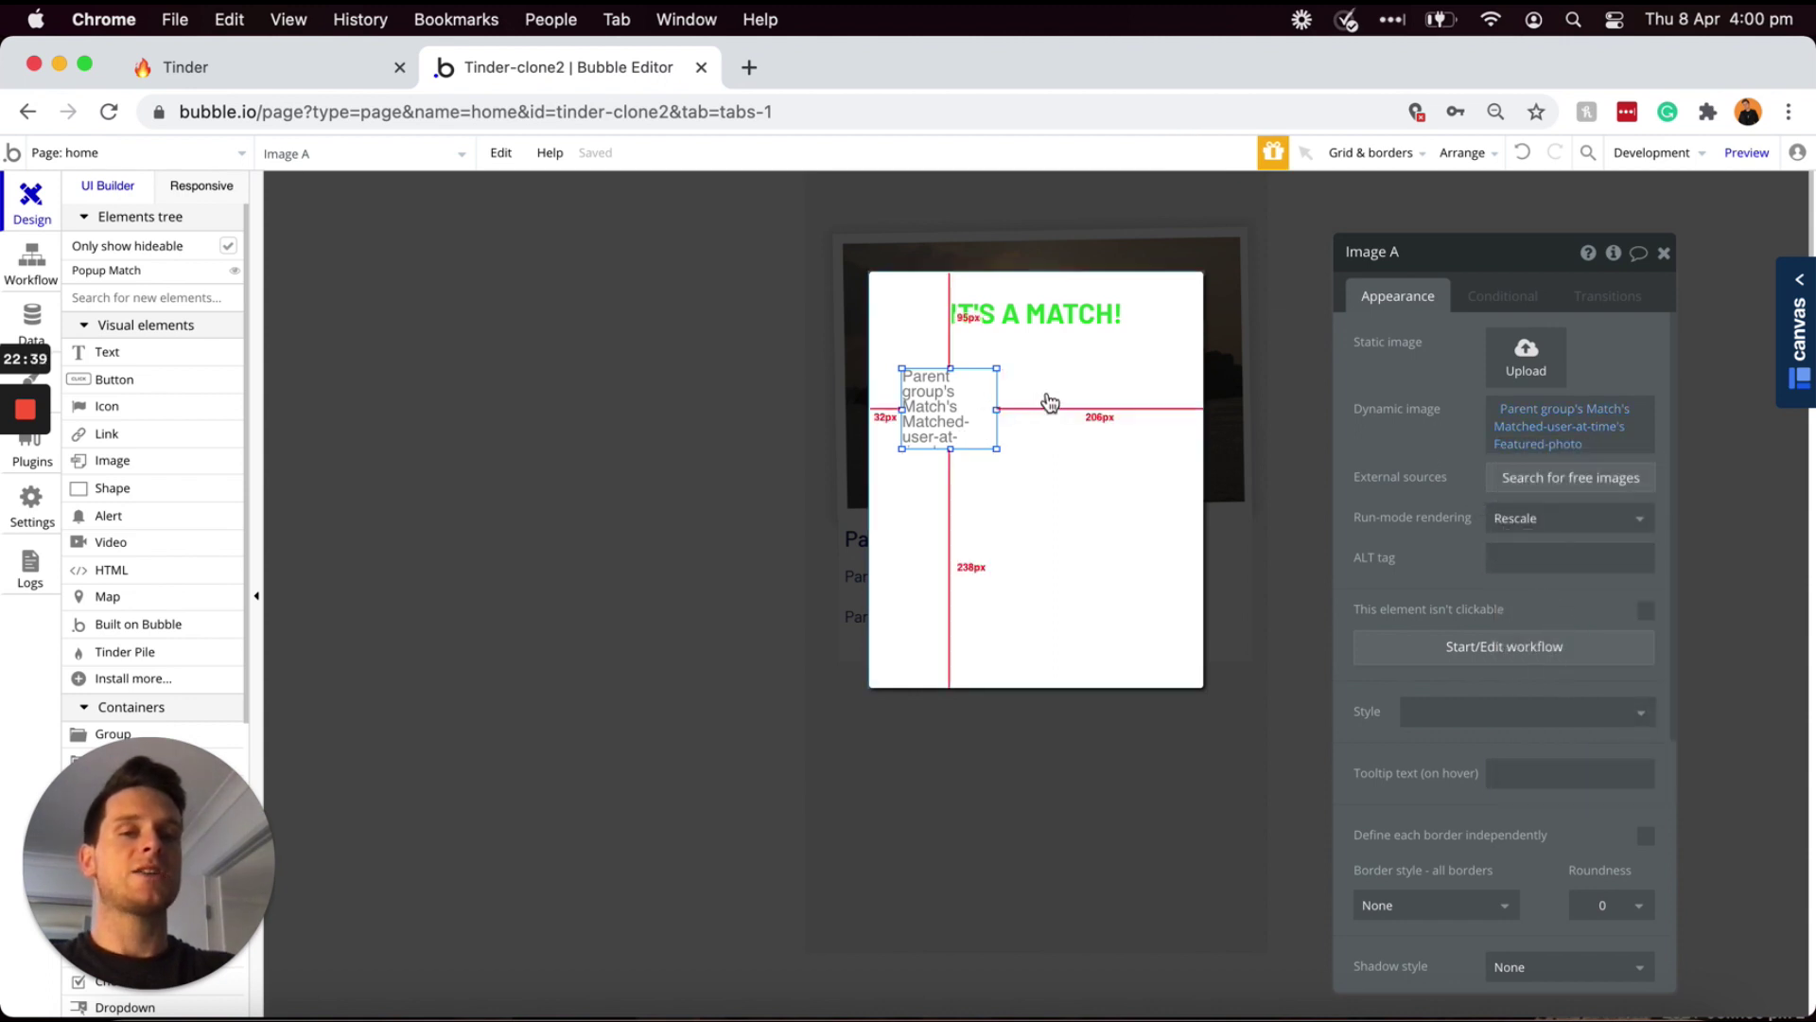
- Add a fire icon about 74 by 75 px beside the image, under the "IT'S A MATCH!" heading
{"action": "left_click", "coordinate": [119, 405]}
{"action": "left_click_drag", "start_coordinate": [1006, 367], "coordinate": [1084, 444]}
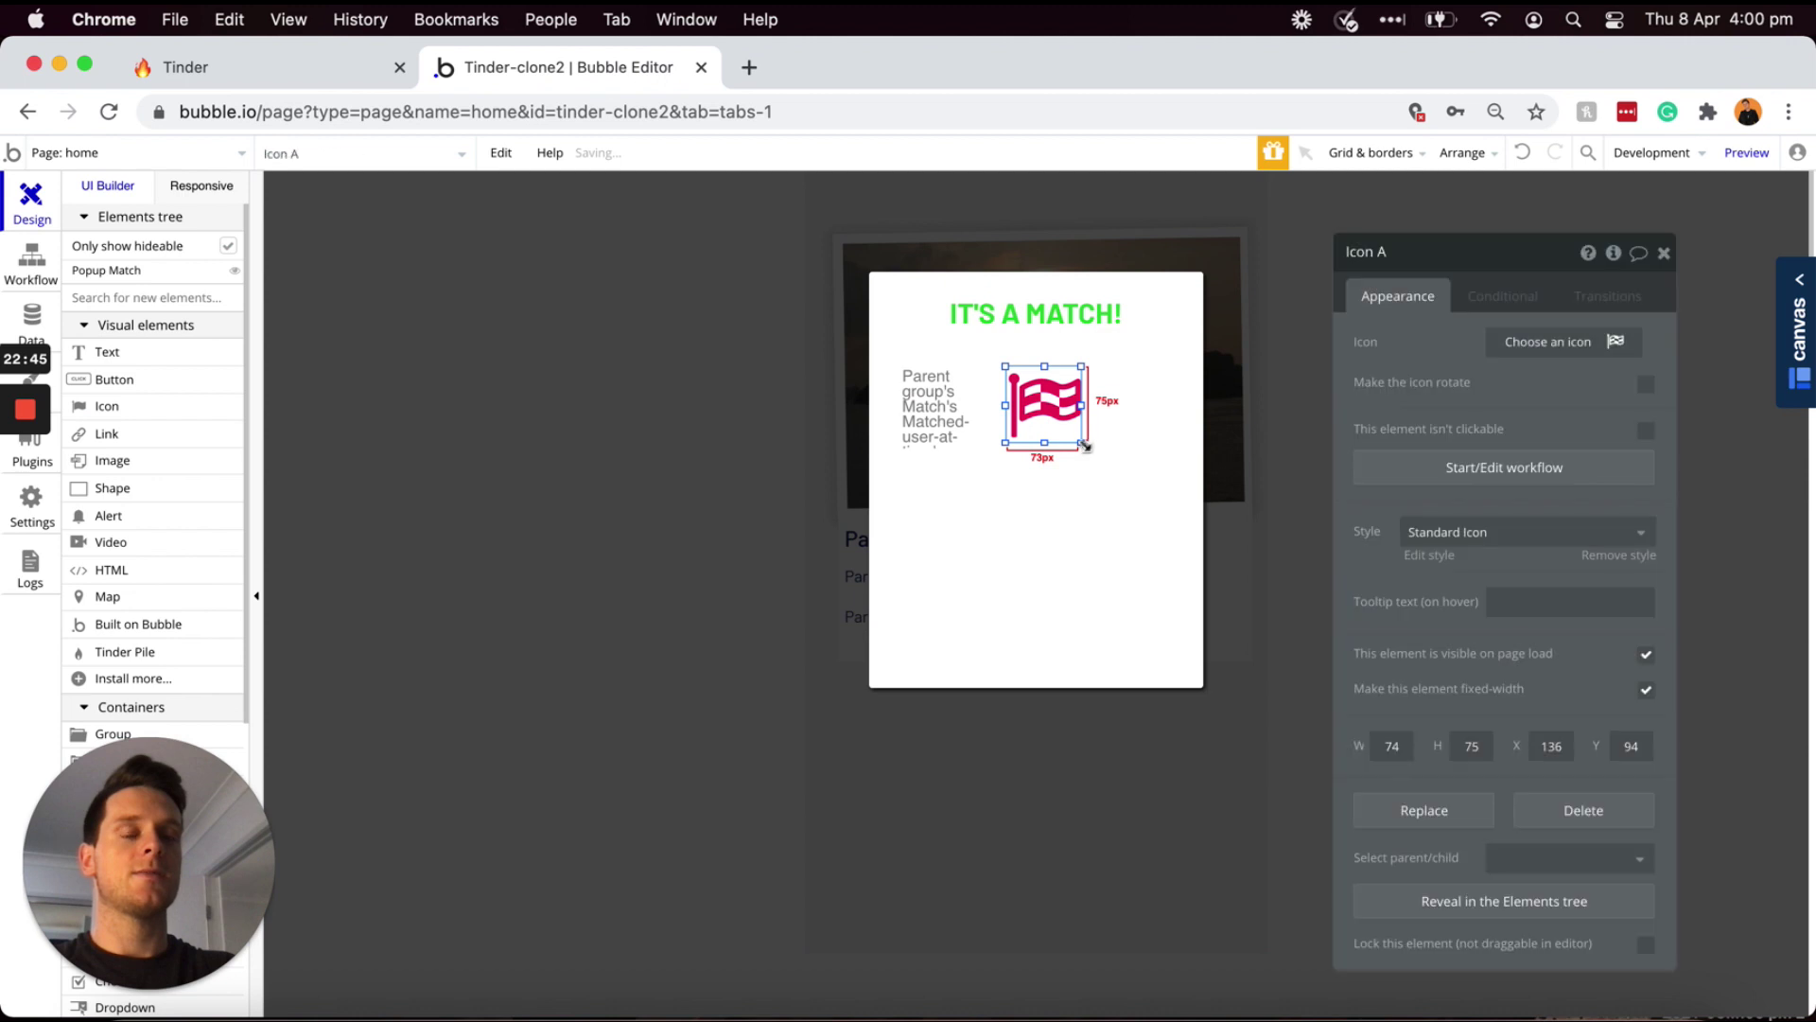
{"action": "left_click", "coordinate": [1554, 350]}
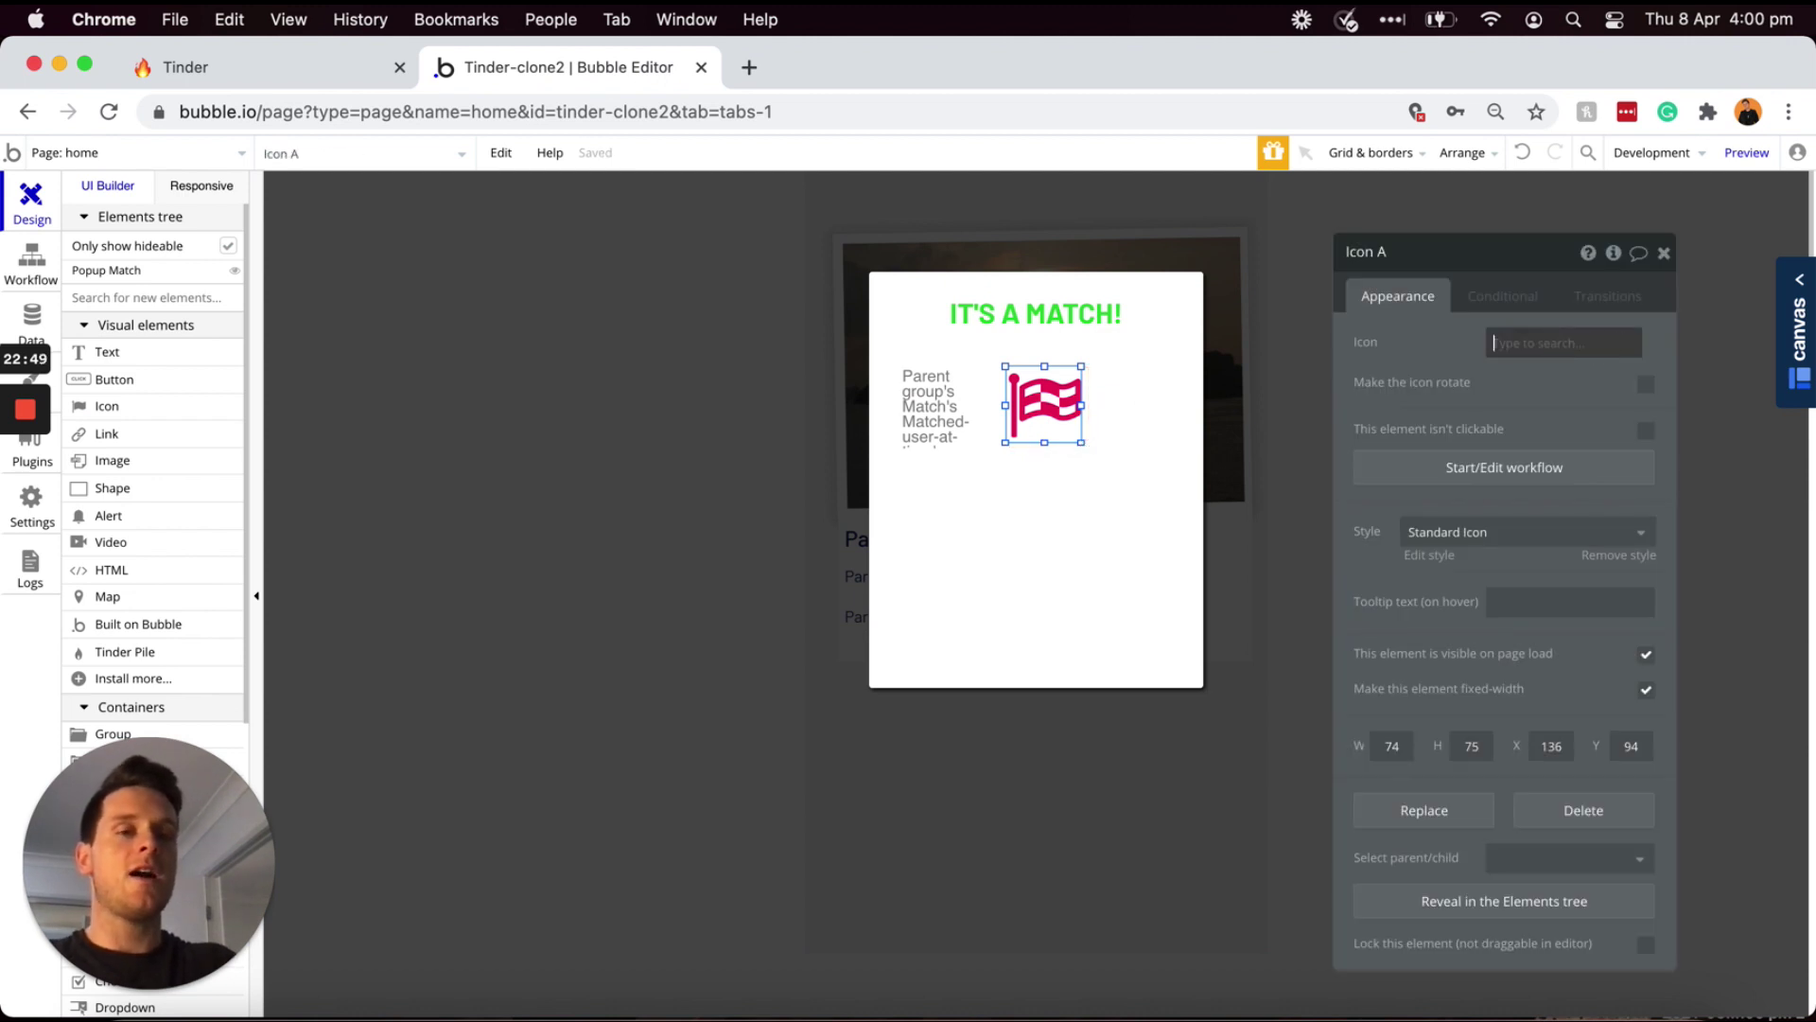
{"action": "type", "text": "fire"}
{"action": "left_click", "coordinate": [1503, 374]}
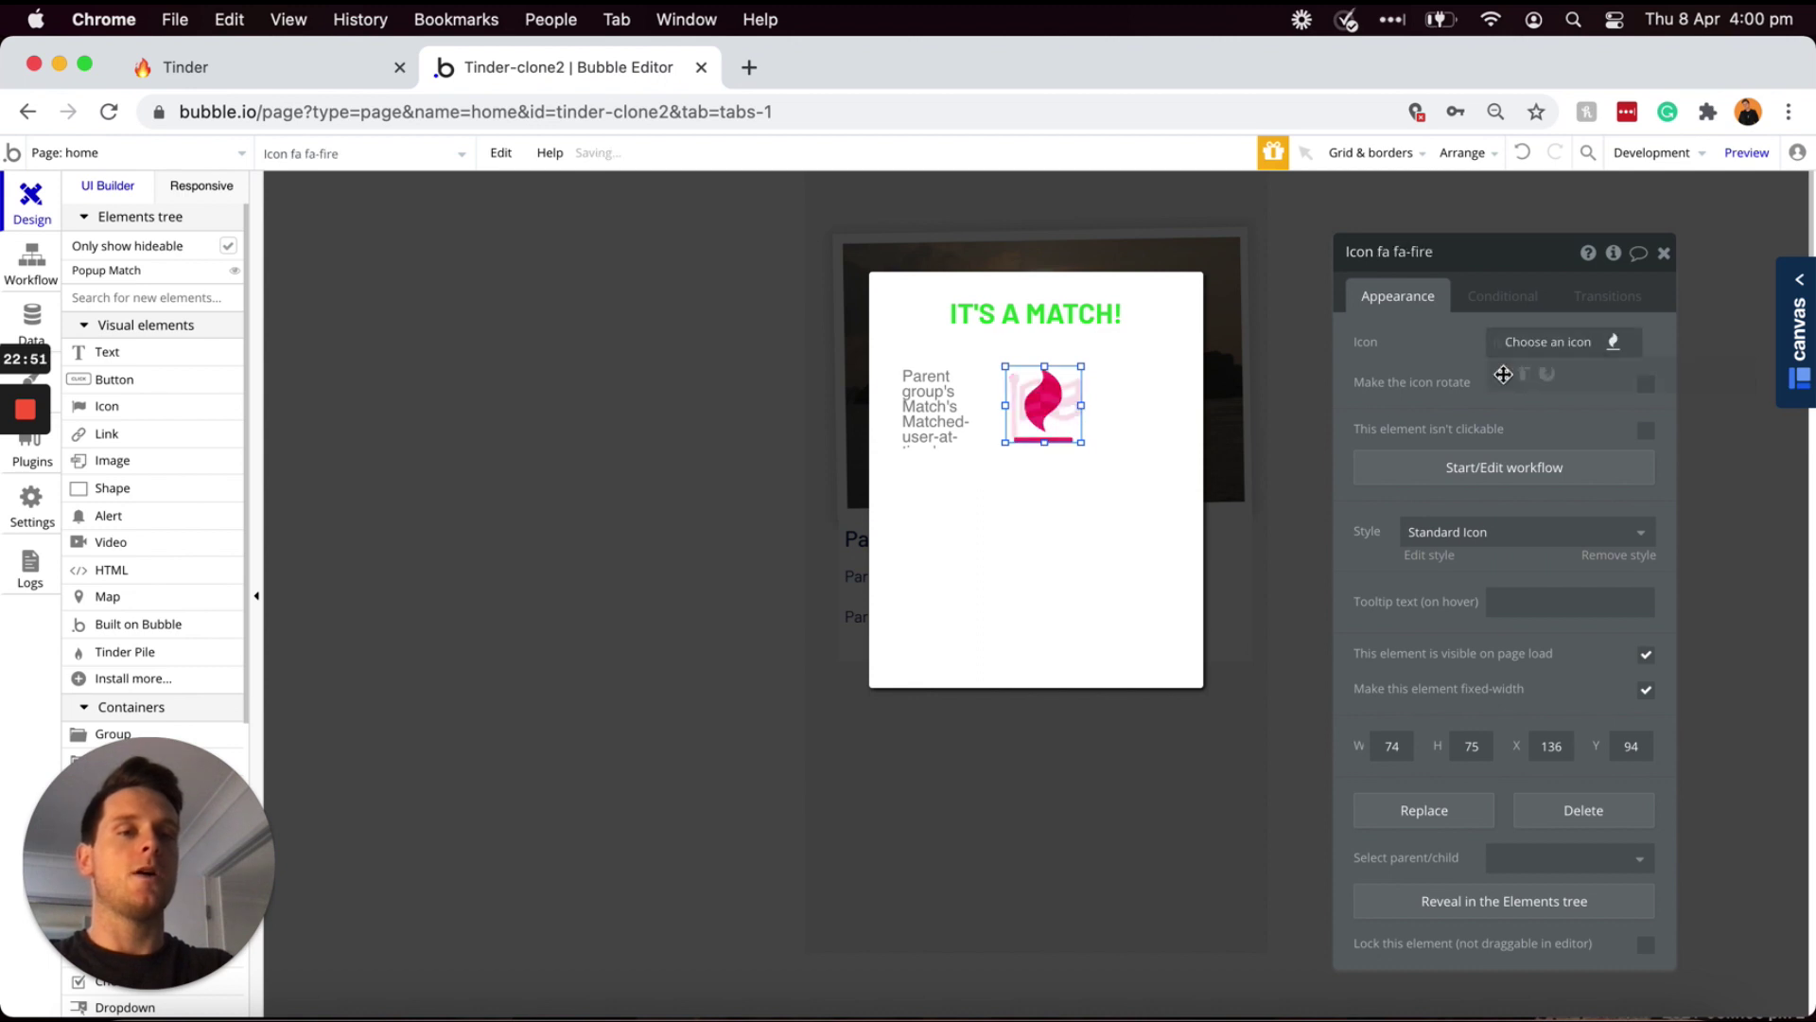
{"action": "left_click_drag", "start_coordinate": [1043, 401], "coordinate": [1043, 403]}
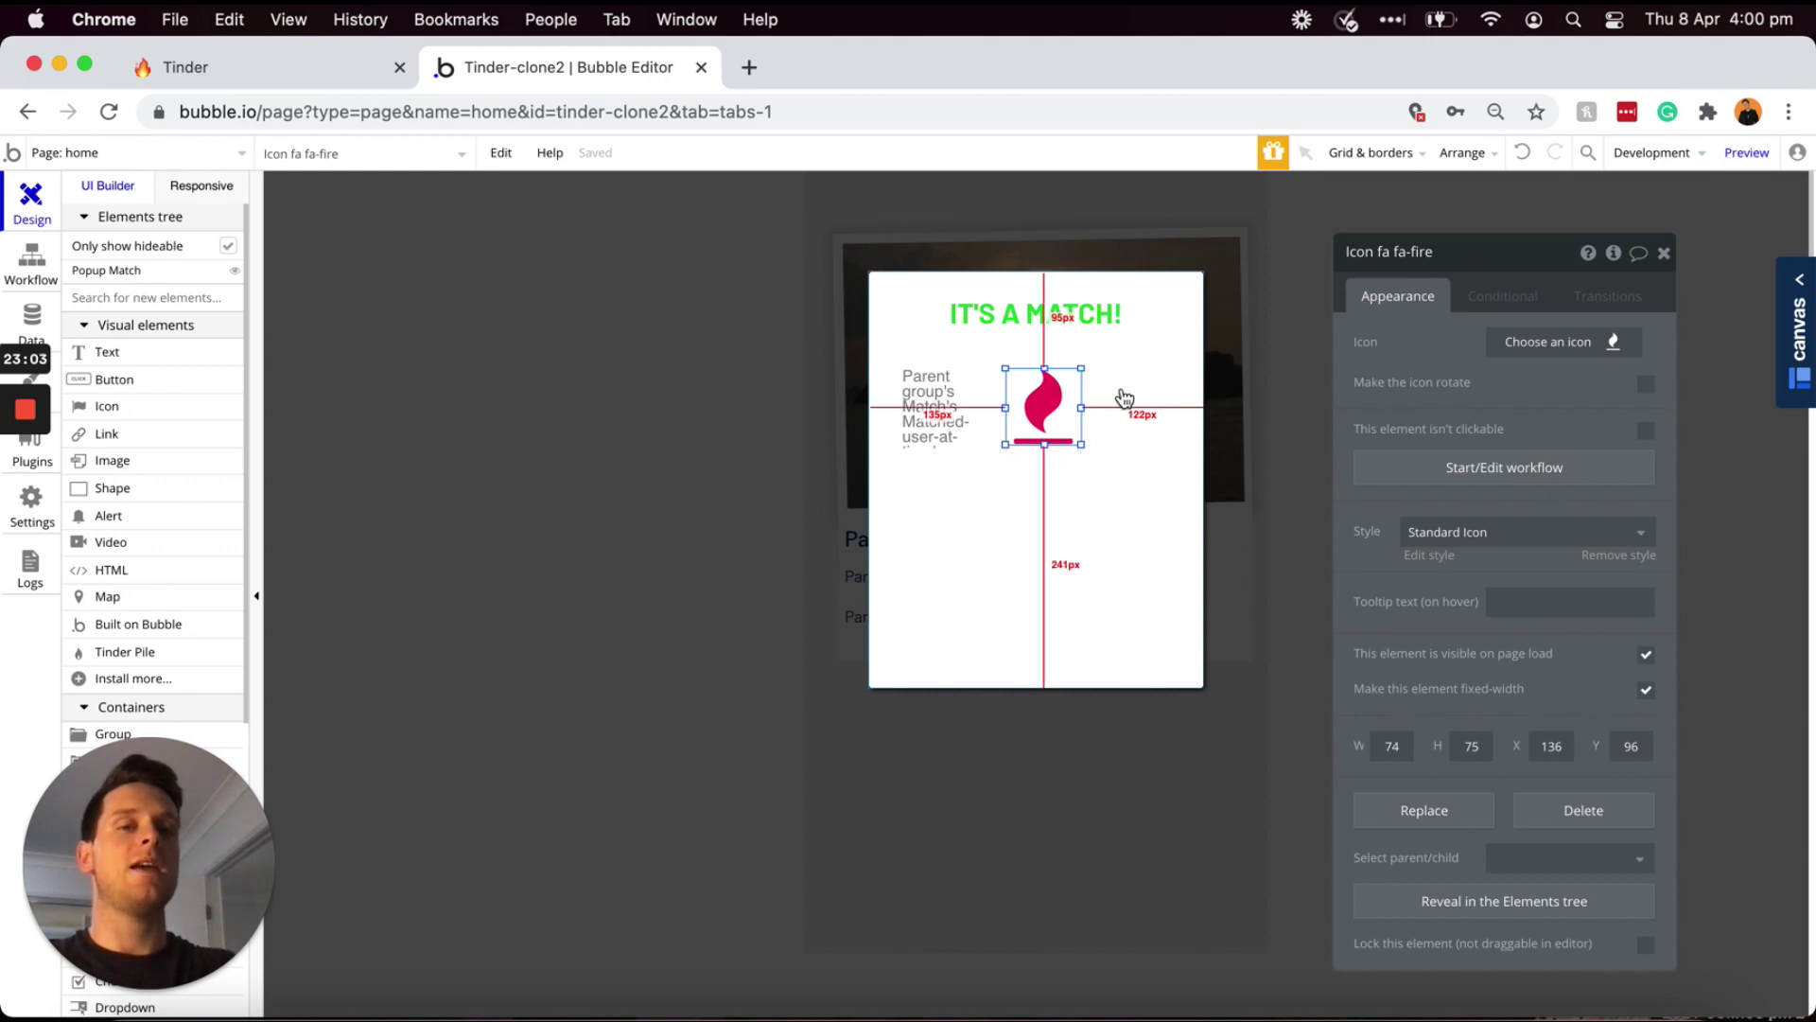
- Duplicate the matched user's image and place the copy on the other side of the fire icon
{"action": "left_click", "coordinate": [933, 416]}
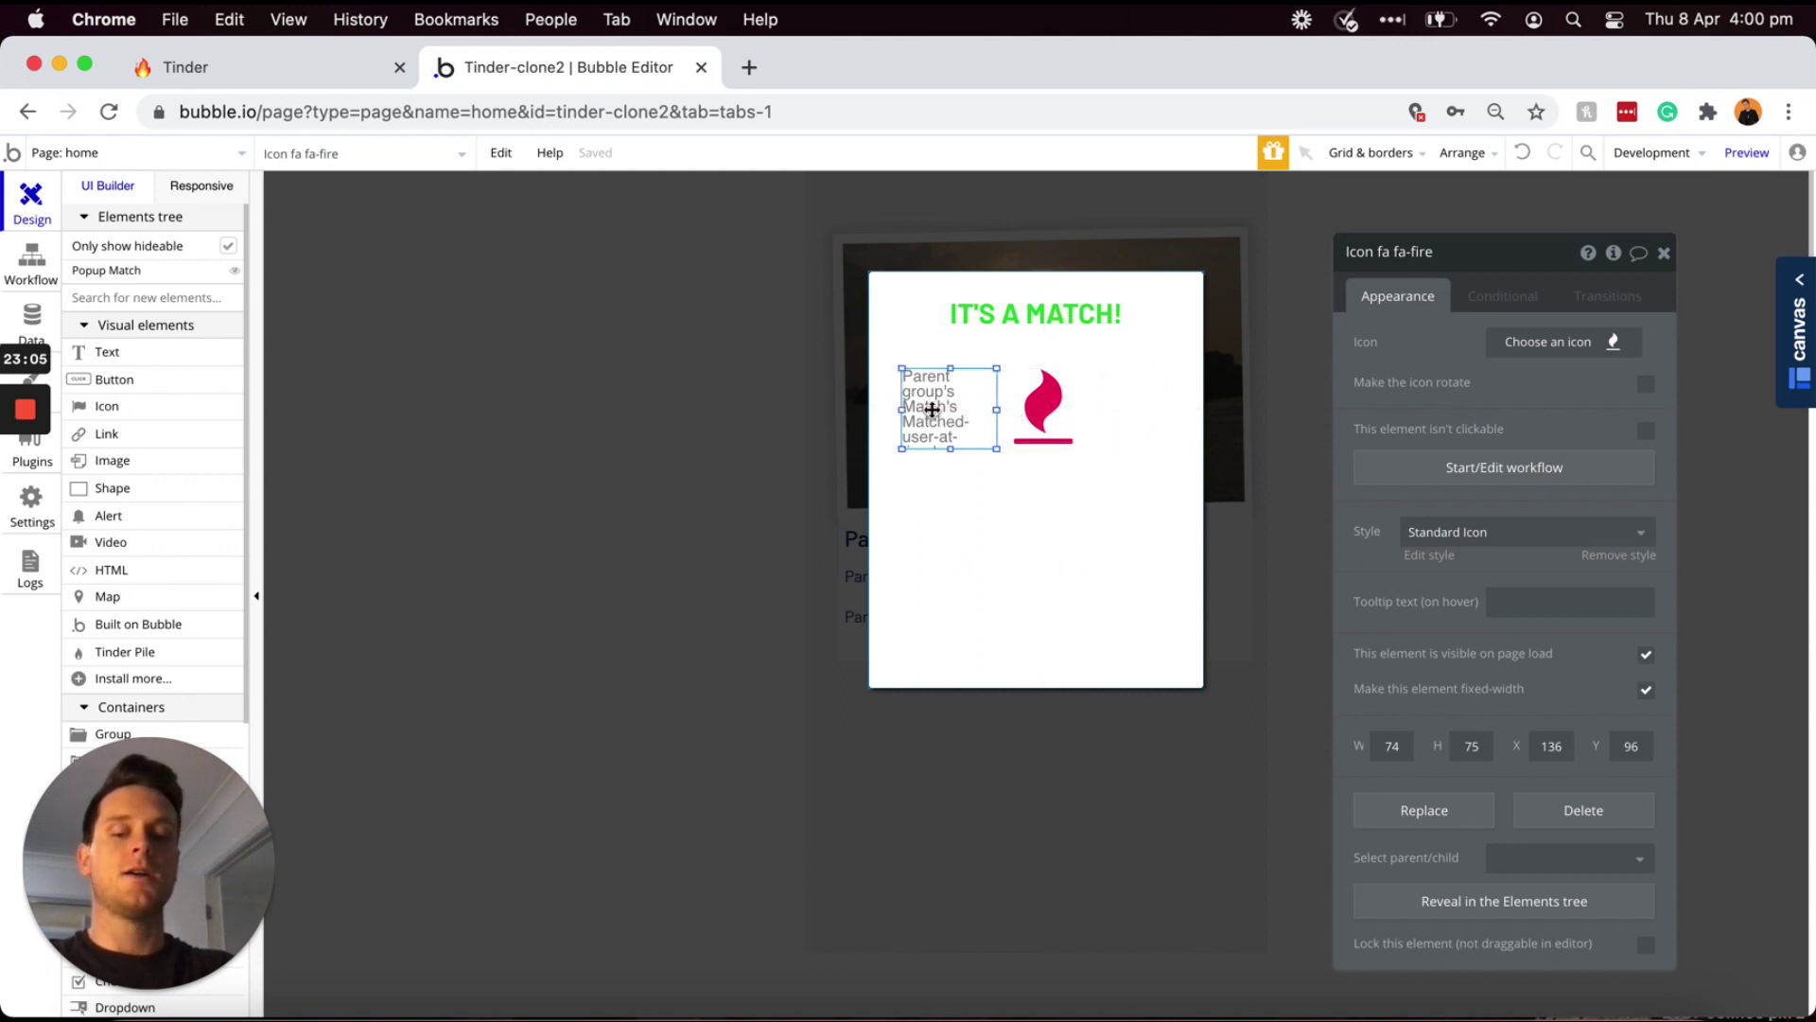
{"action": "key", "text": "super+c"}
{"action": "key", "text": "super+v"}
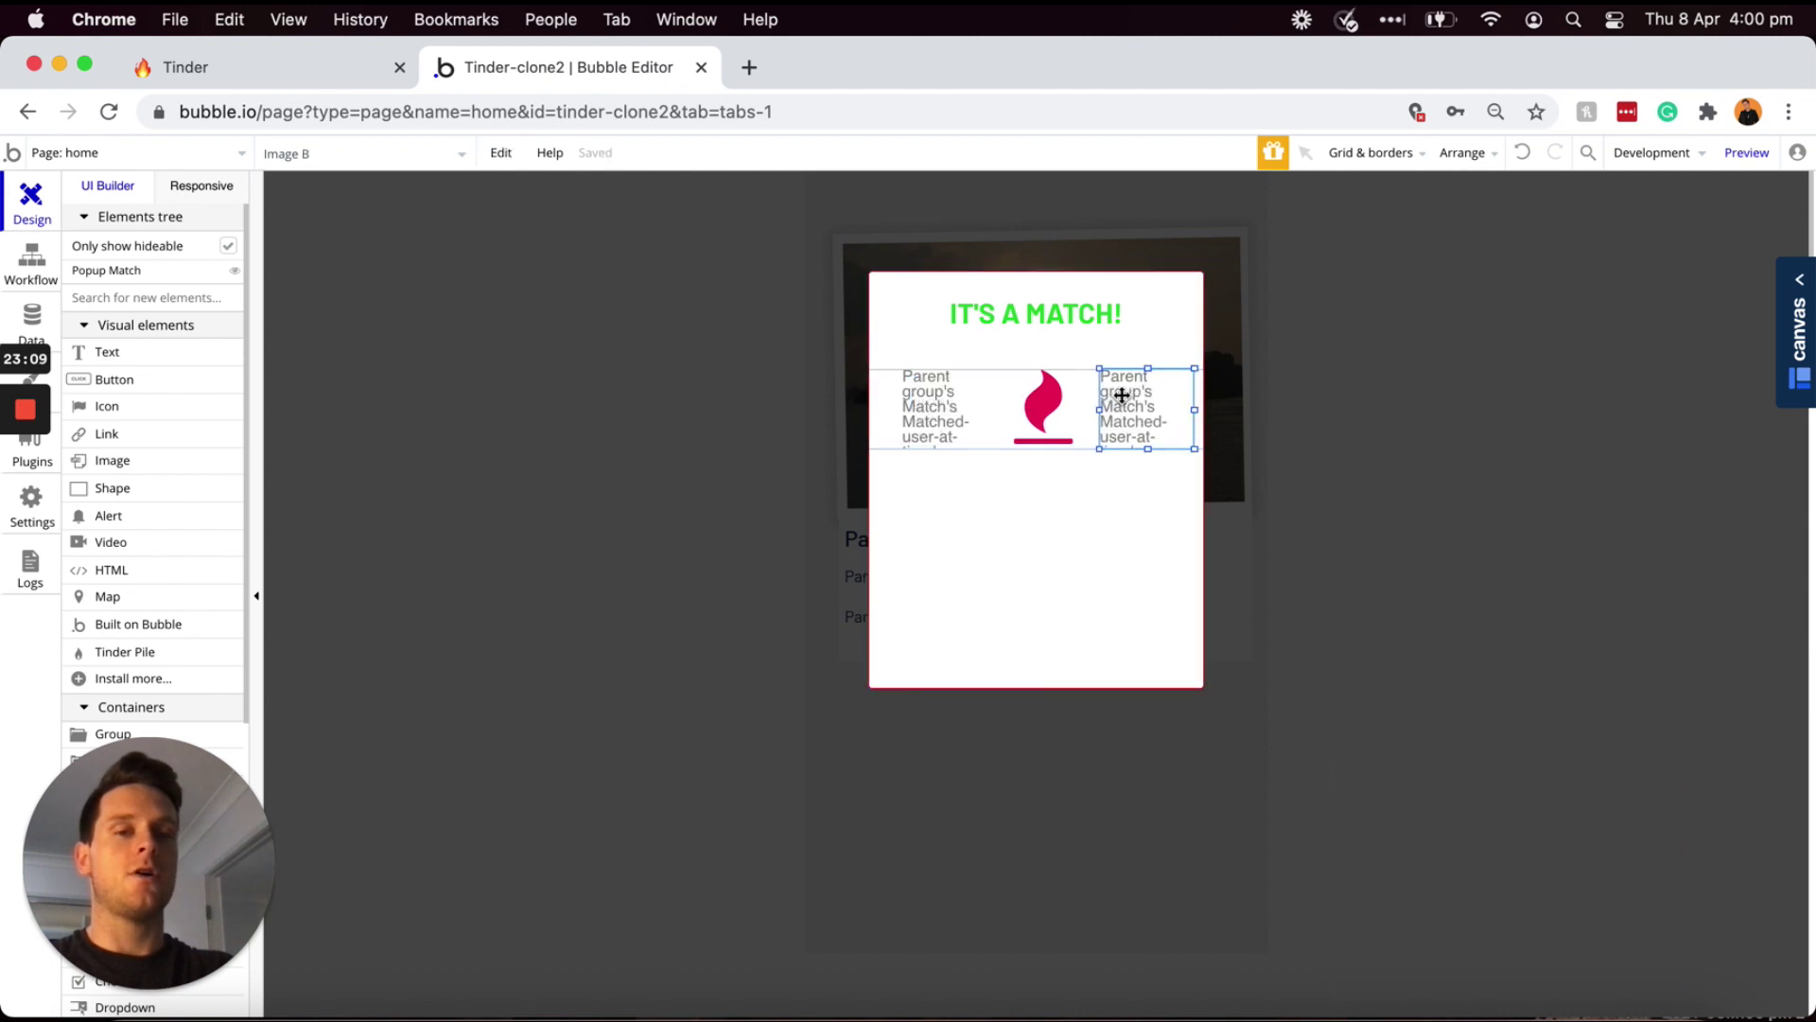
- Nudge both images and the fire icon together to the left to balance the row within the popup
{"action": "left_click", "coordinate": [1122, 395]}
{"action": "left_click", "coordinate": [1036, 425], "text": "shift"}
{"action": "left_click", "coordinate": [928, 409], "text": "shift"}
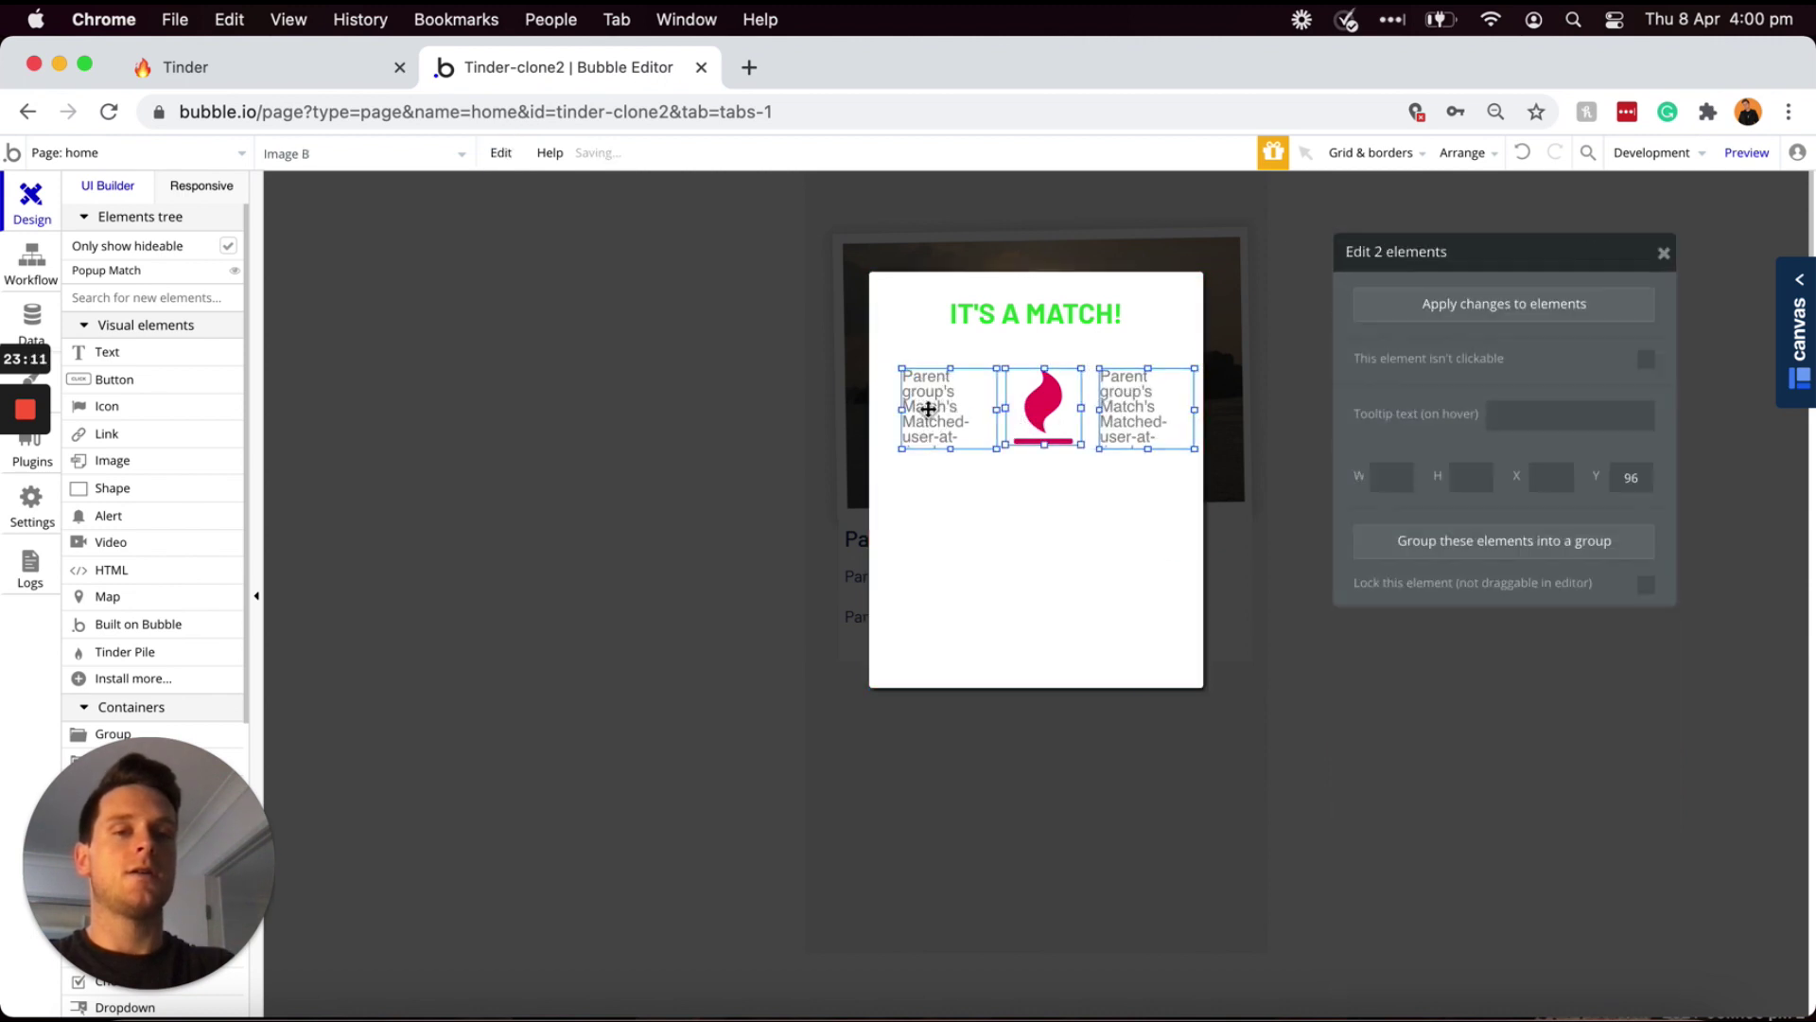
{"action": "key", "text": "Left"}
{"action": "key", "text": "Left"}
{"action": "key", "text": "Left"}
{"action": "key", "text": "Left"}
{"action": "key", "text": "Left"}
{"action": "key", "text": "Left"}
{"action": "key", "text": "Left"}
{"action": "key", "text": "Left"}
{"action": "key", "text": "Left"}
{"action": "key", "text": "Left"}
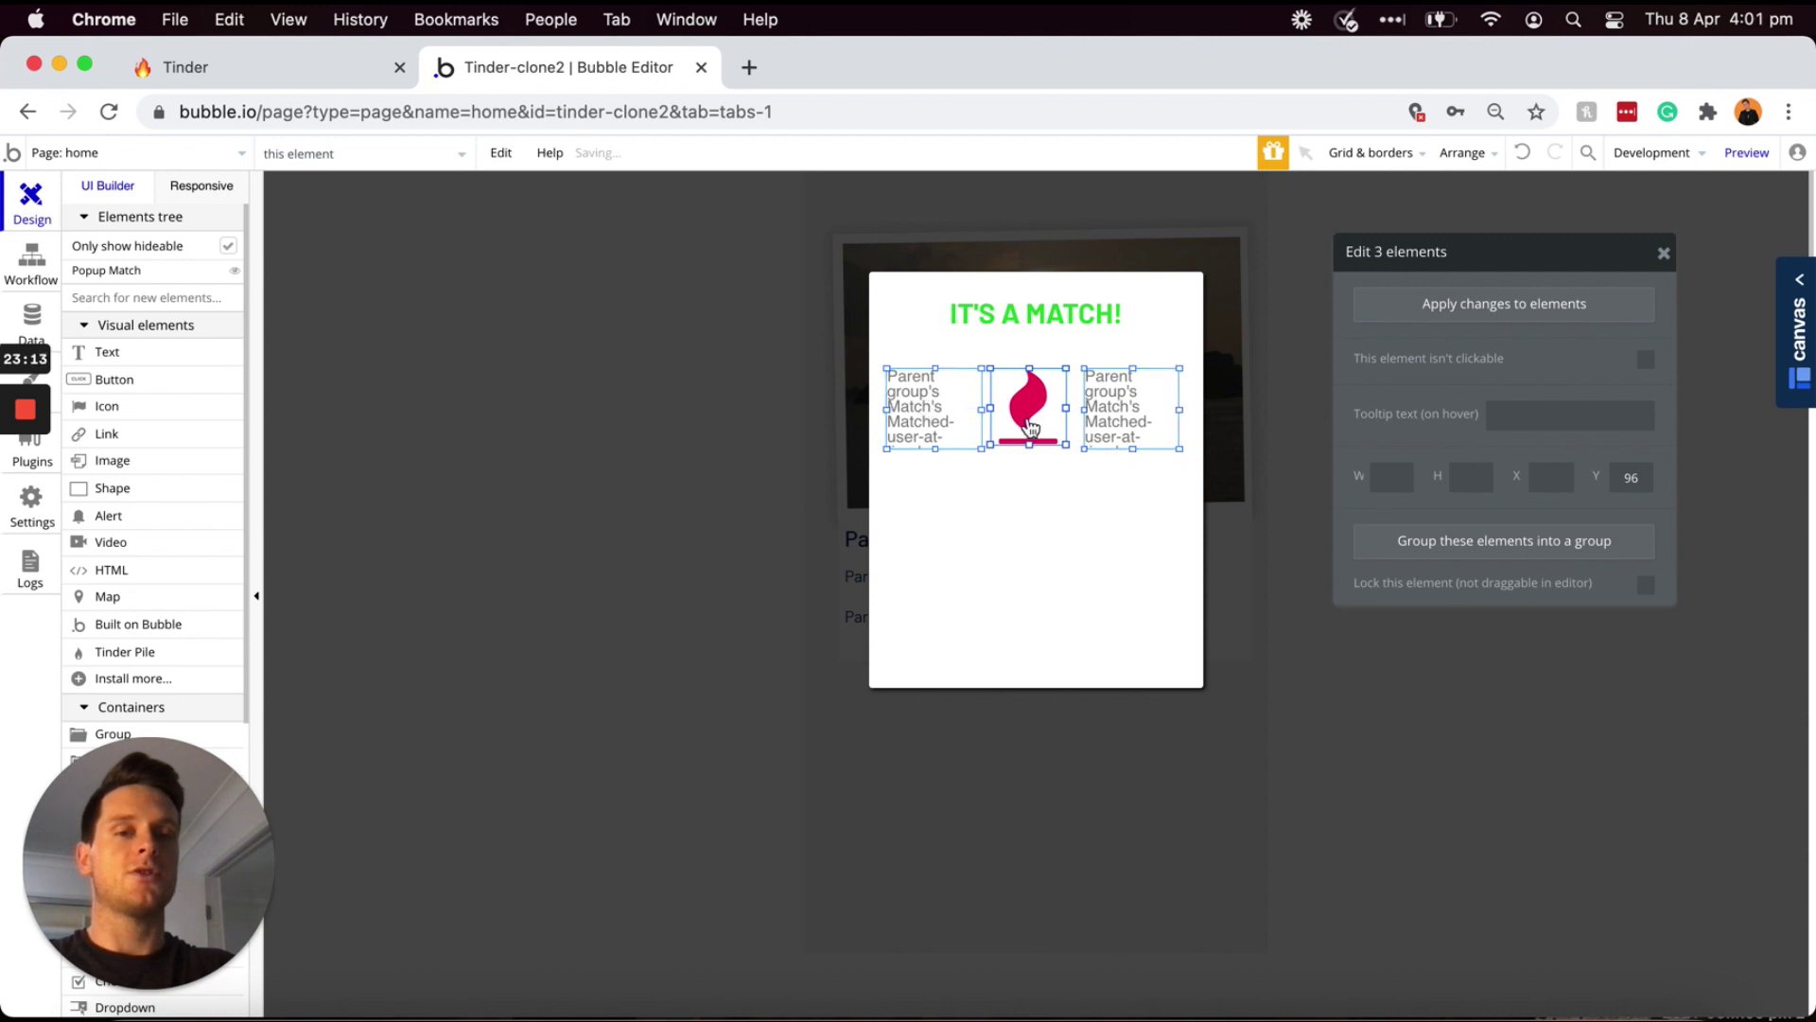
- Change the duplicated image's dynamic source to Parent group's Match's Creator's Featured-photo
{"action": "left_click", "coordinate": [1128, 409]}
{"action": "left_click_drag", "start_coordinate": [1127, 409], "coordinate": [1132, 412]}
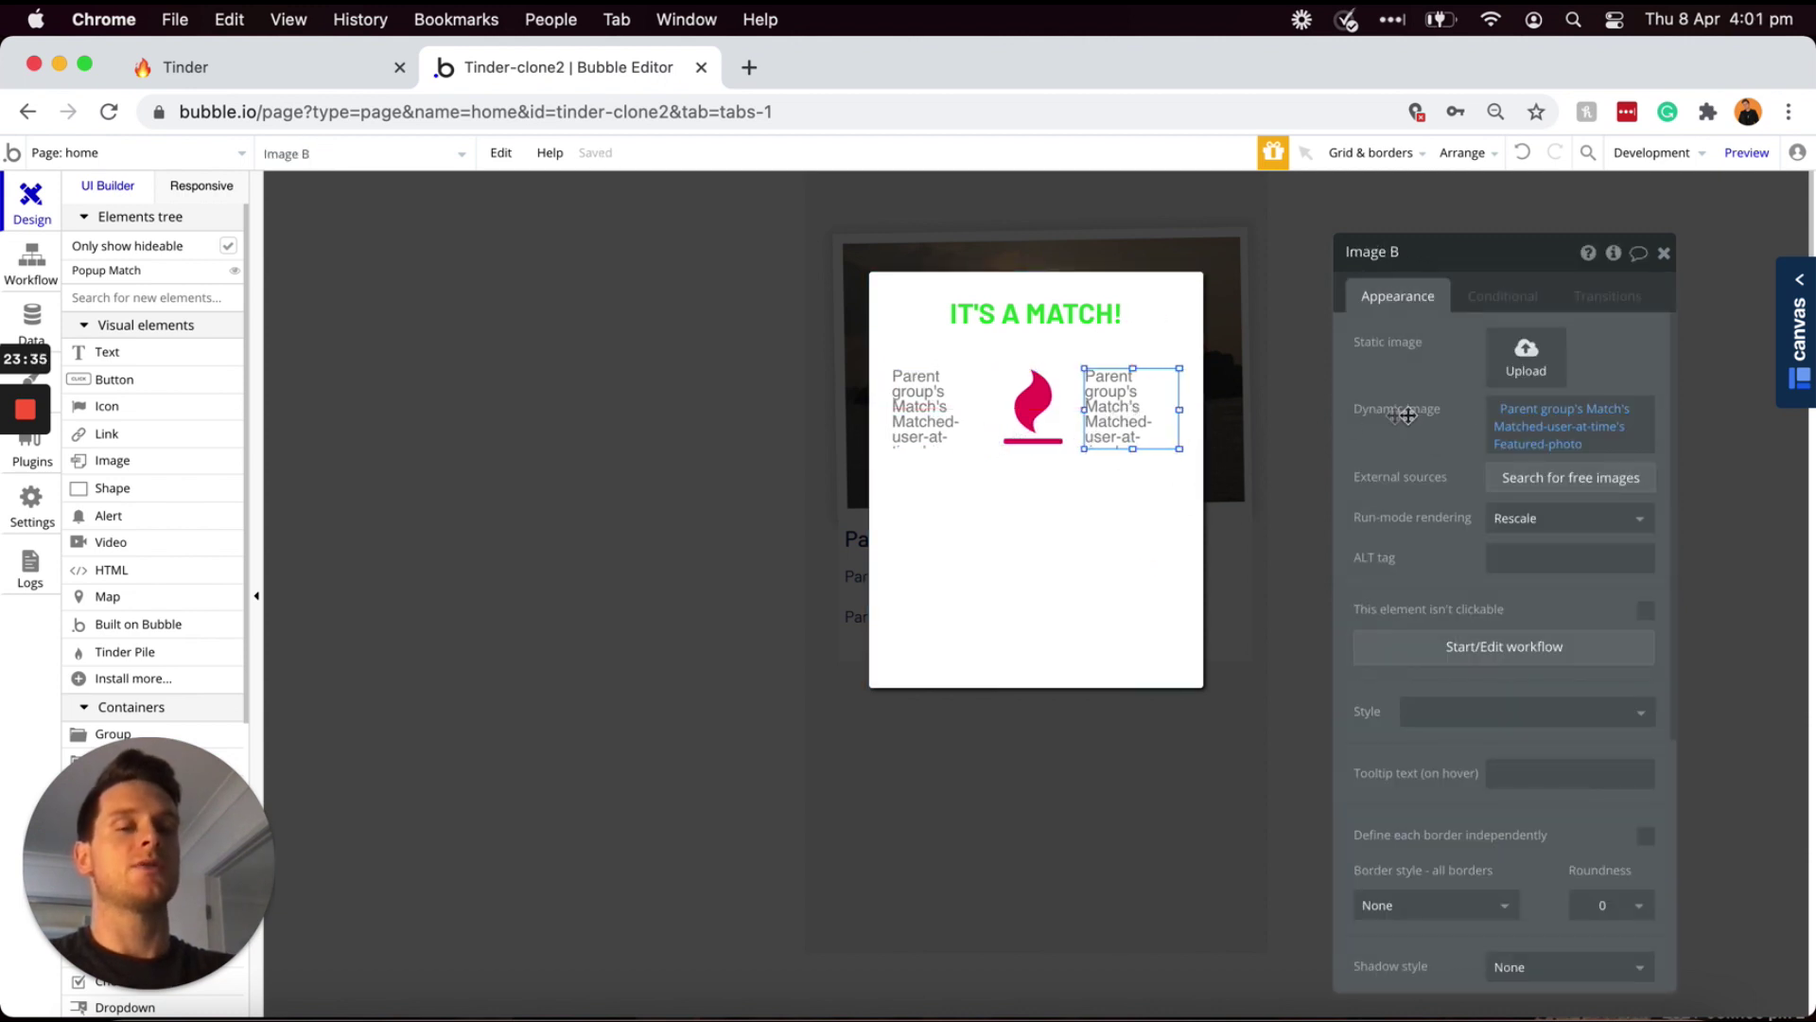
{"action": "left_click", "coordinate": [1549, 435]}
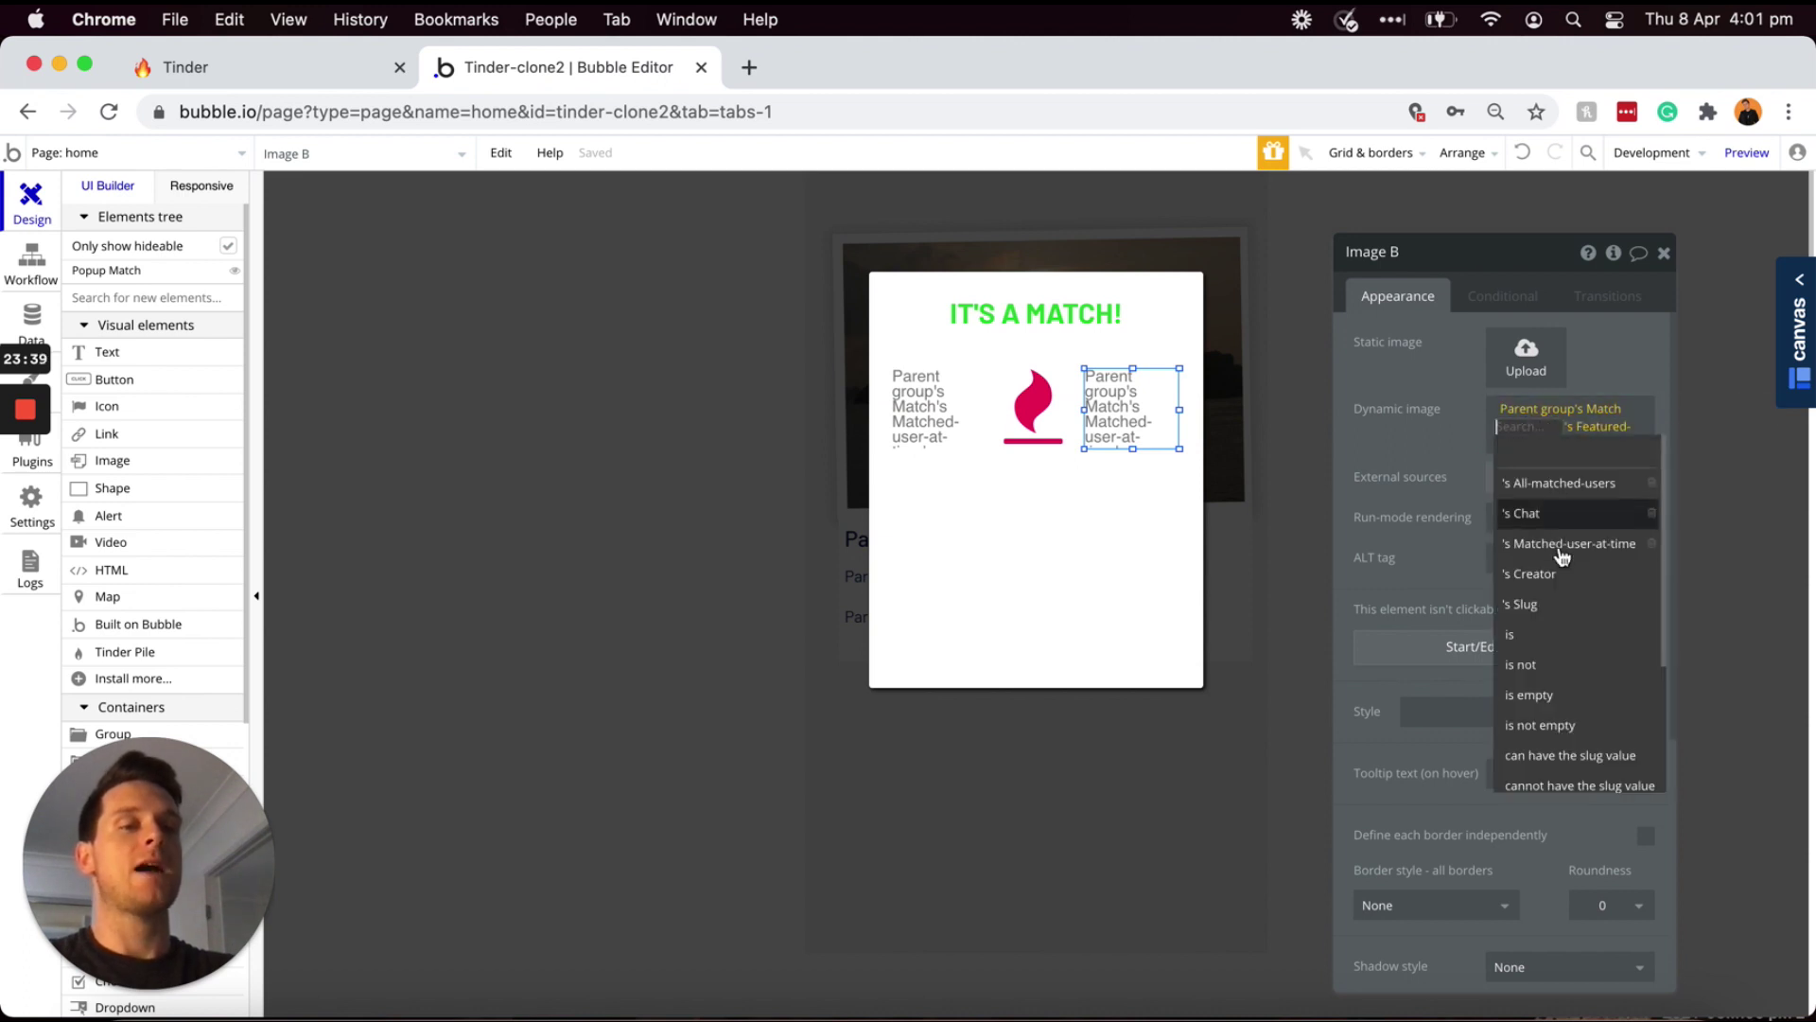
{"action": "left_click", "coordinate": [1528, 573]}
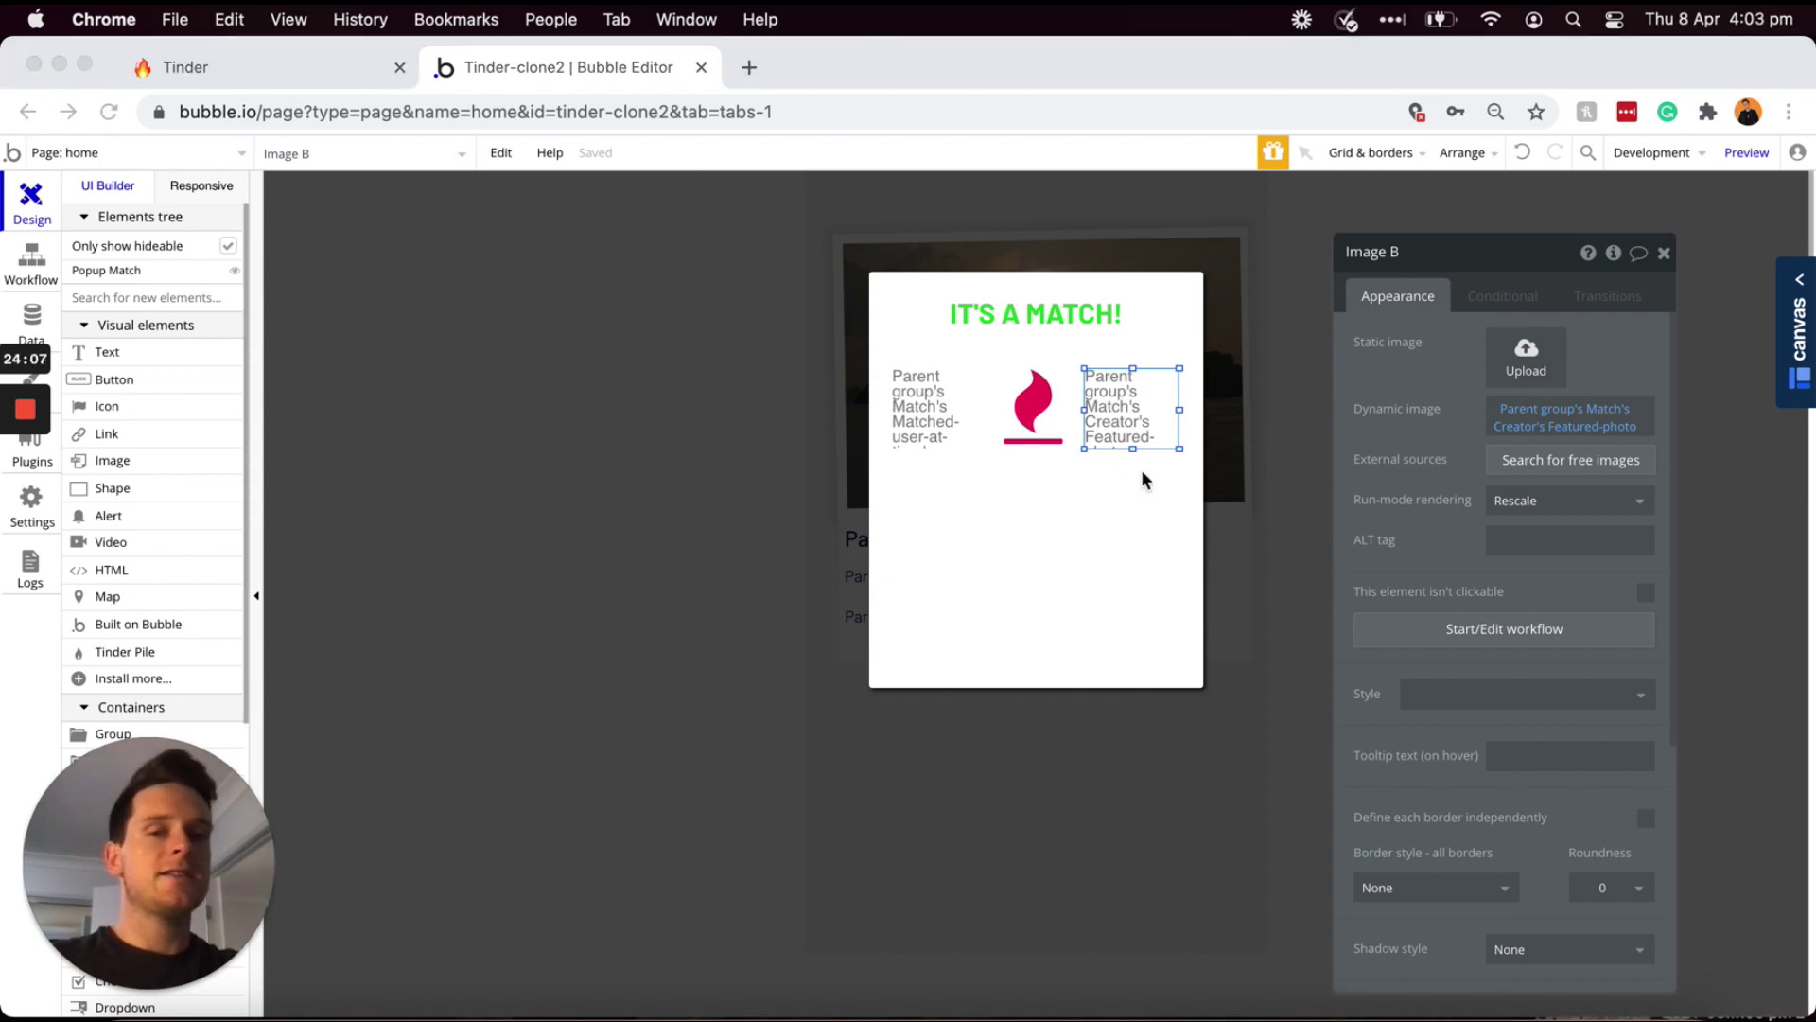
- Add a button about 164 by 44 px below the fire icon in the match popup, labelled "View mactches"
{"action": "left_click", "coordinate": [151, 380]}
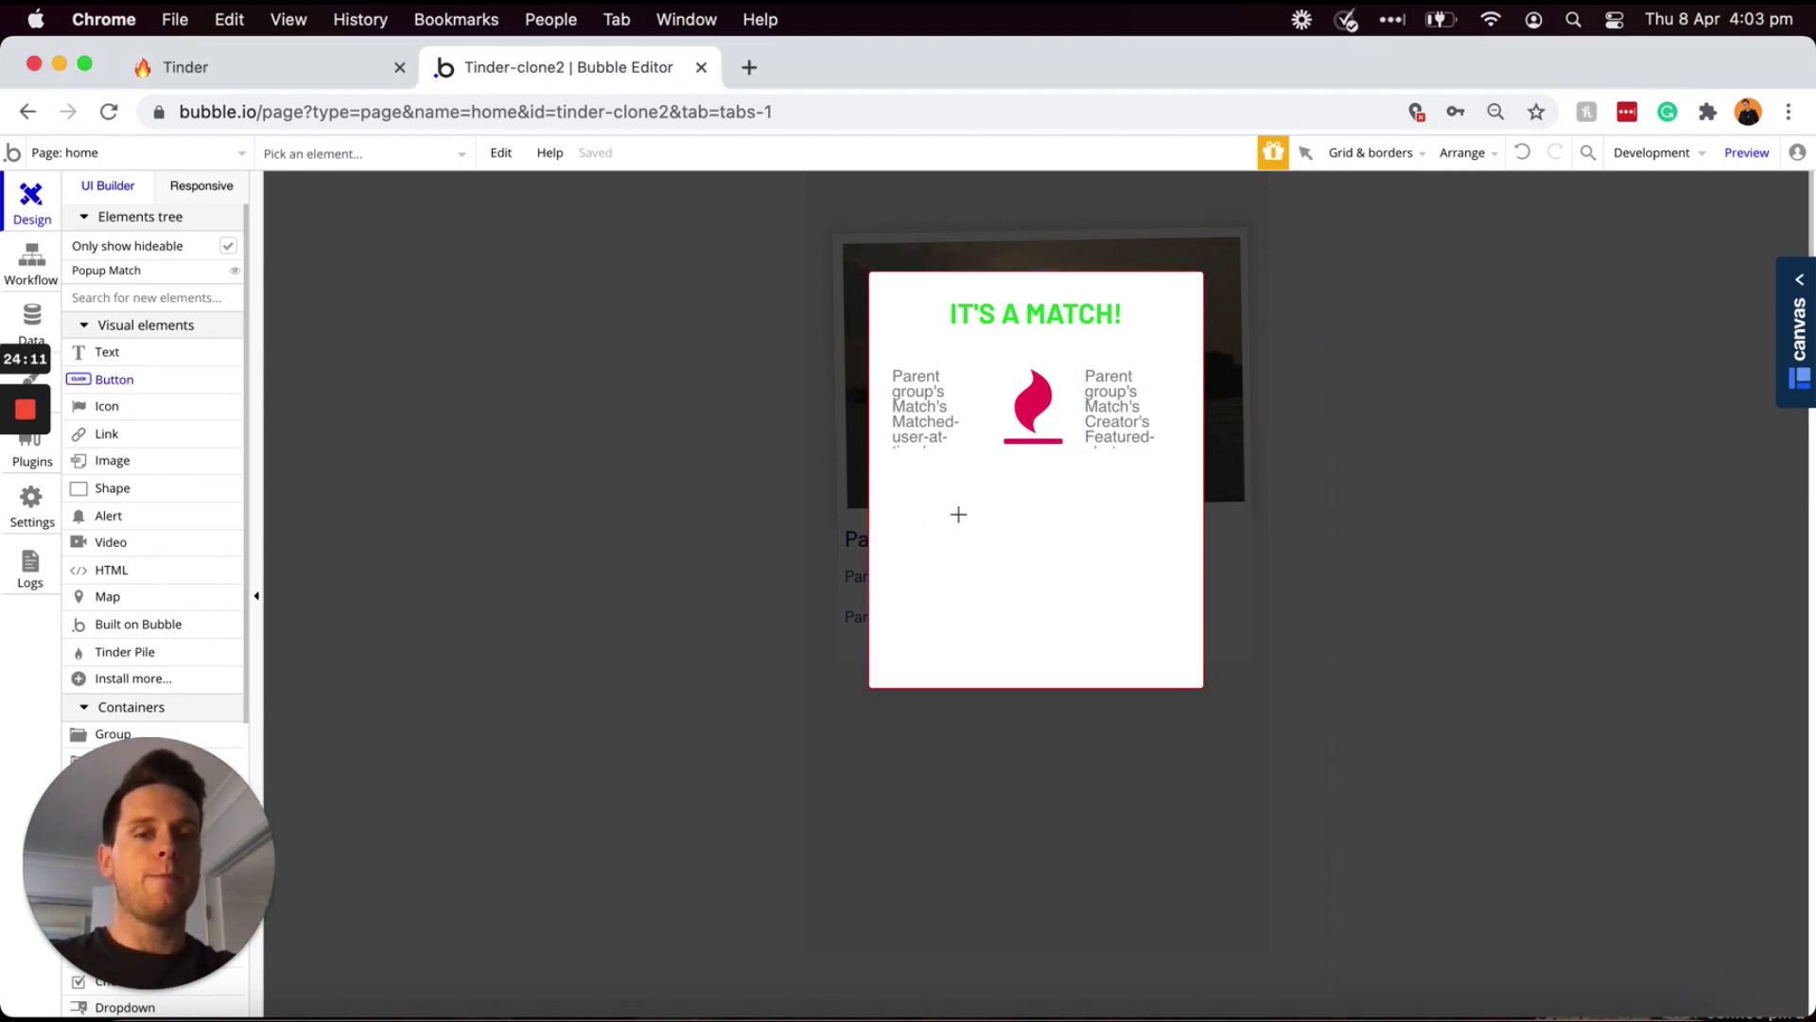
{"action": "left_click_drag", "start_coordinate": [1038, 550], "coordinate": [1118, 555]}
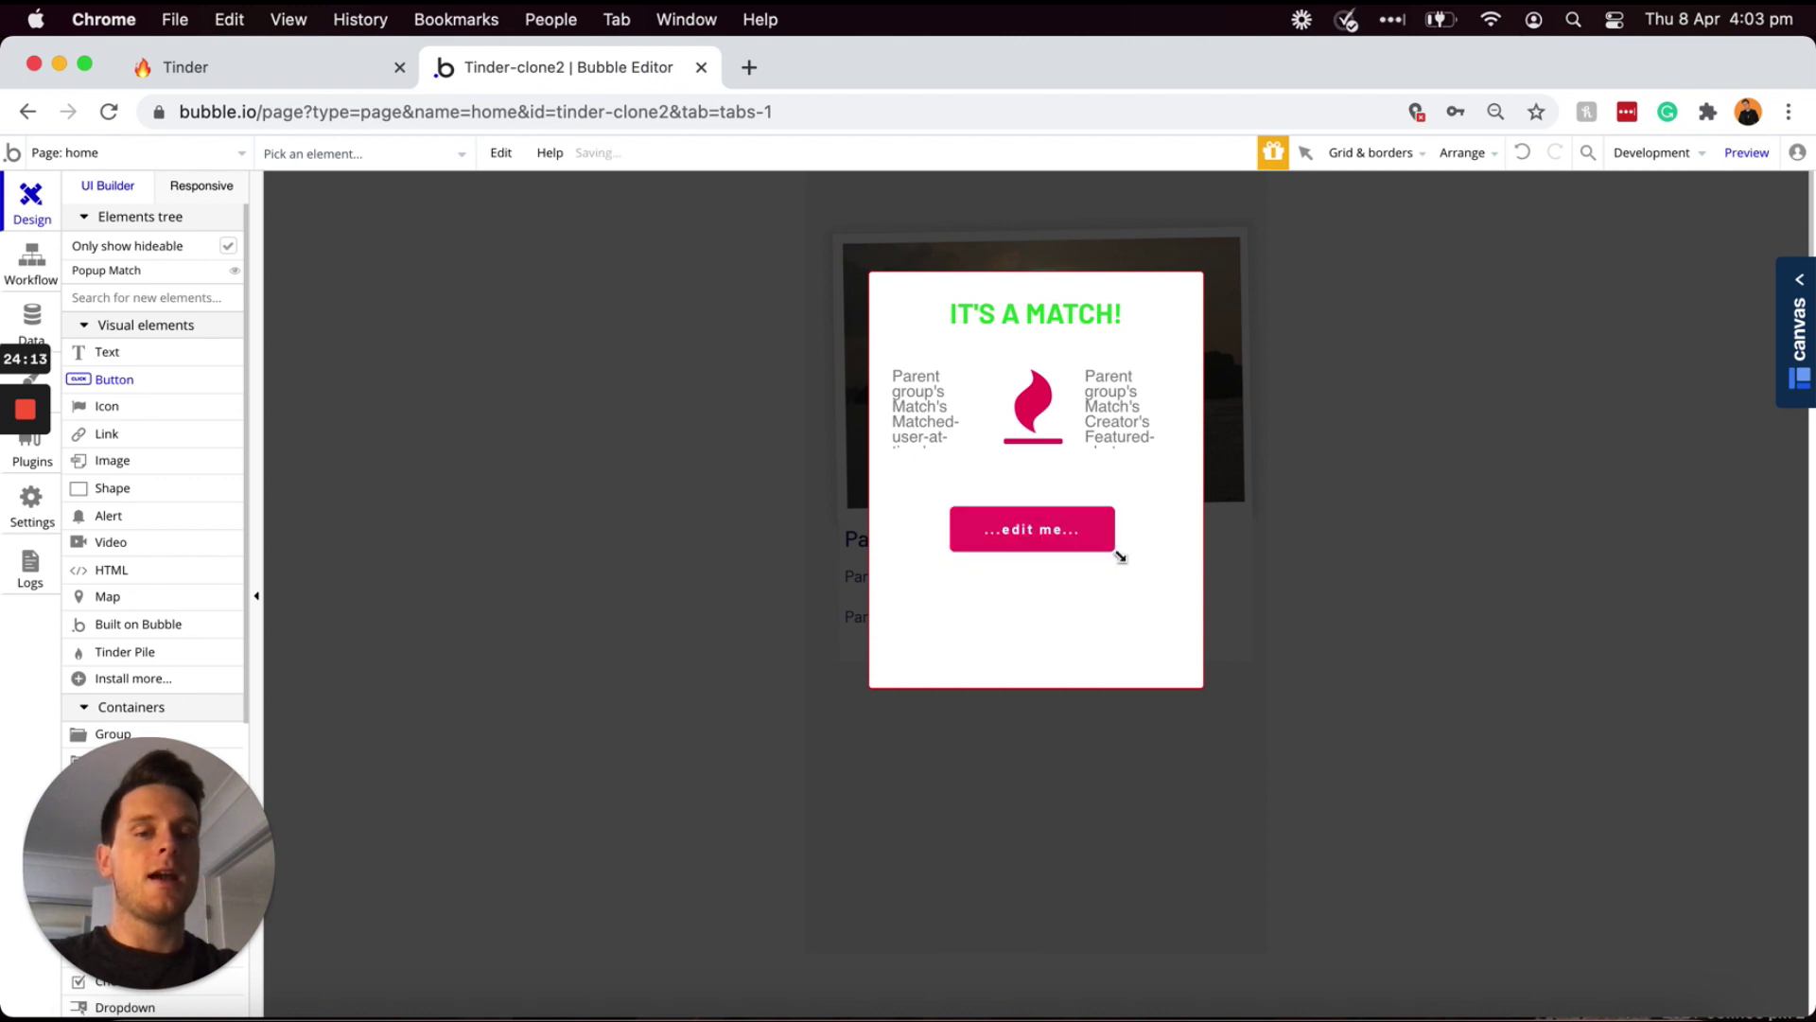
{"action": "triple_click", "coordinate": [1431, 339]}
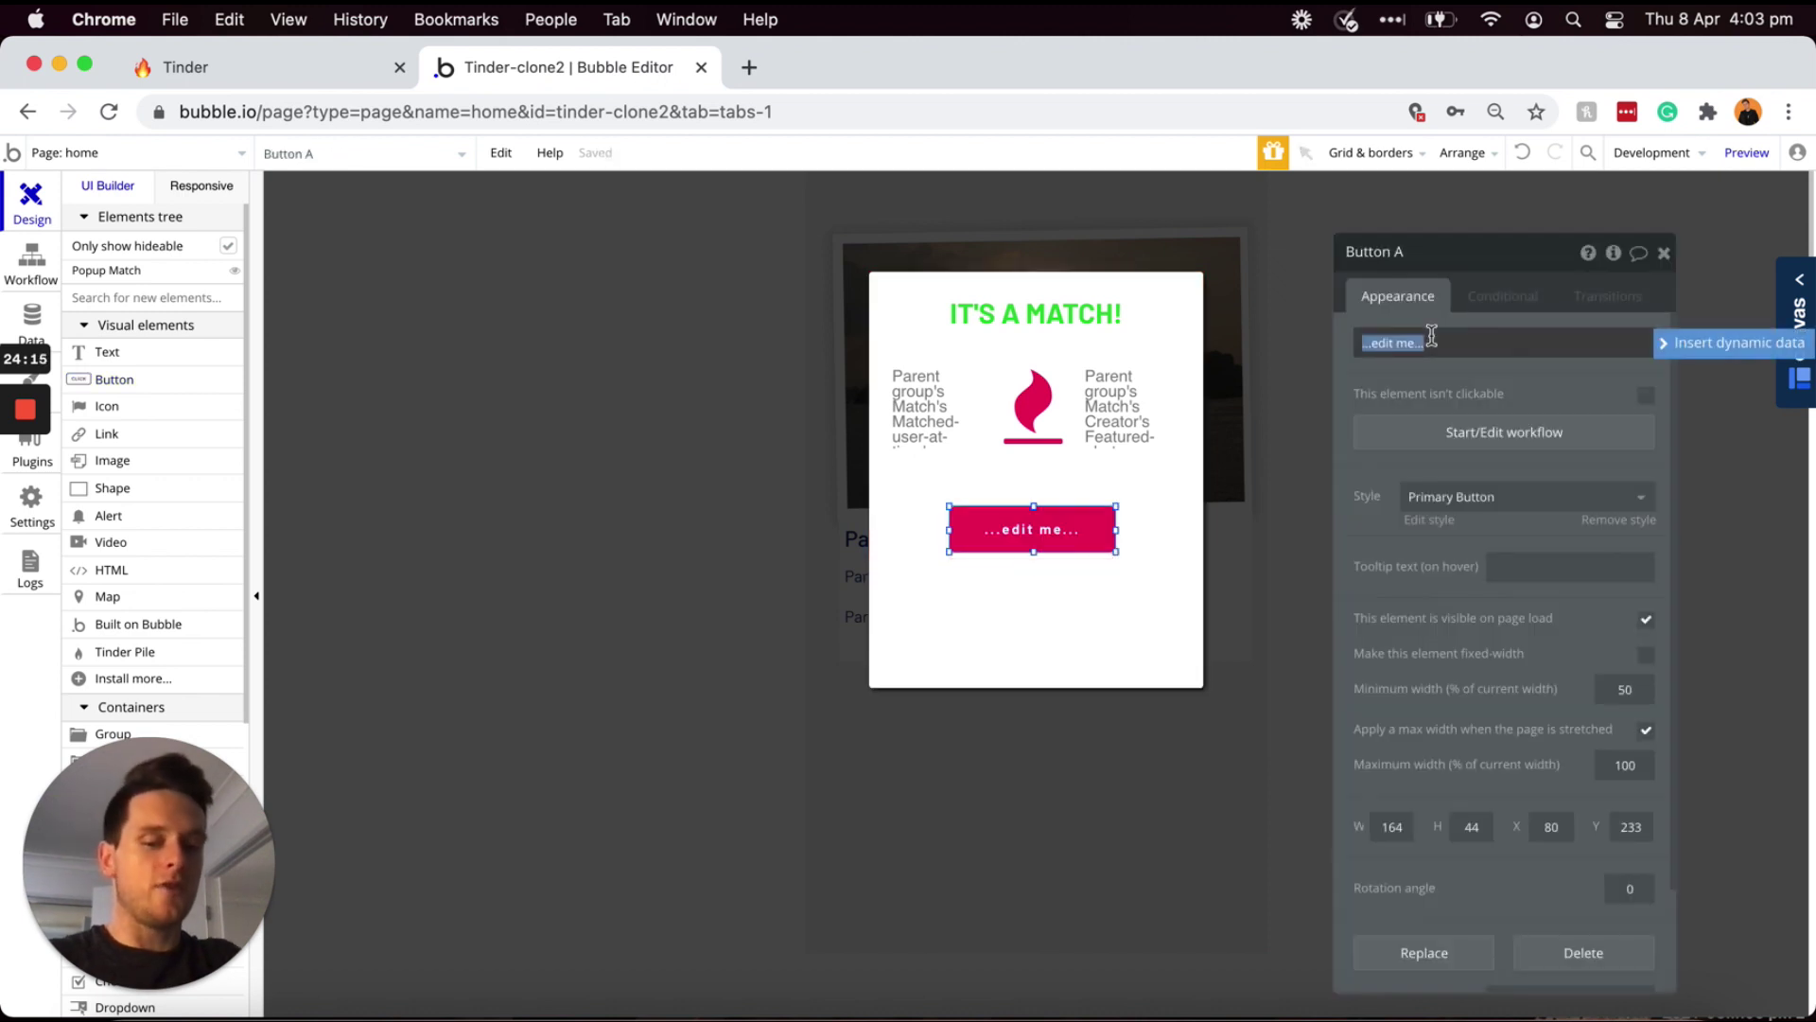
{"action": "type", "text": "V"}
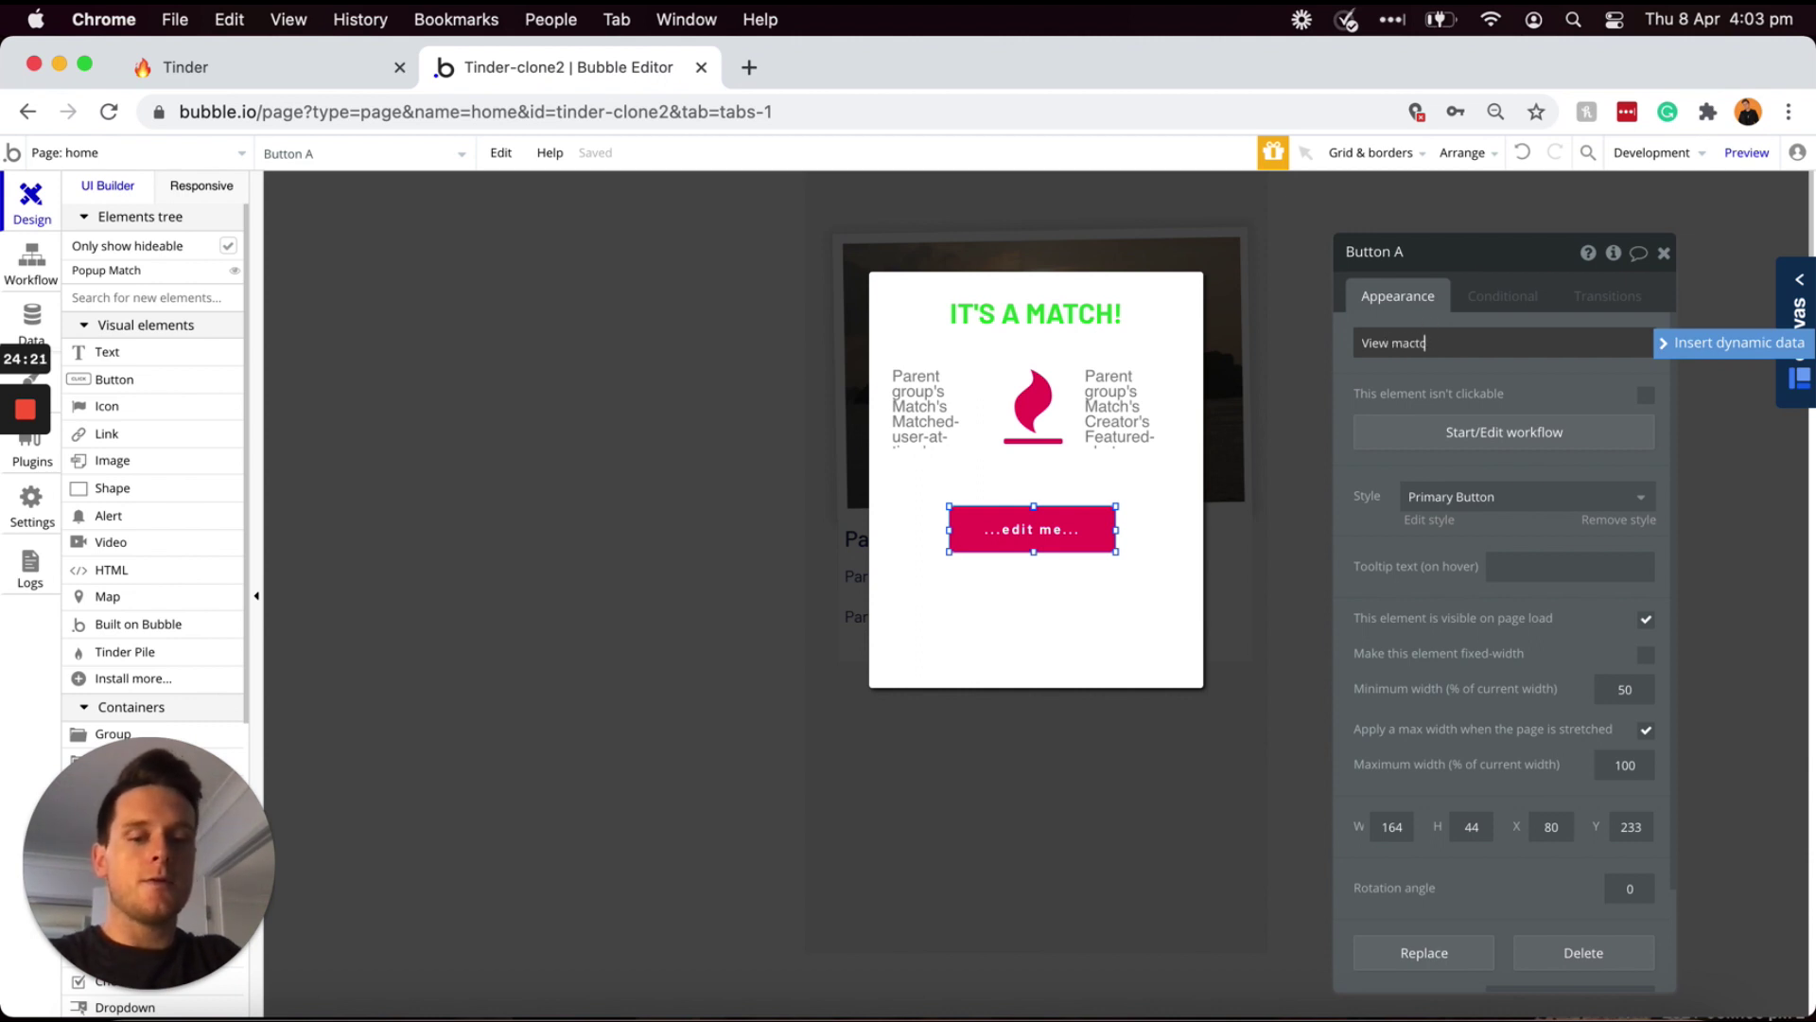
{"action": "type", "text": "iew mactches"}
- Center the button horizontally in the popup and shorten the popup to about 327 px high
{"action": "right_click", "coordinate": [1056, 532]}
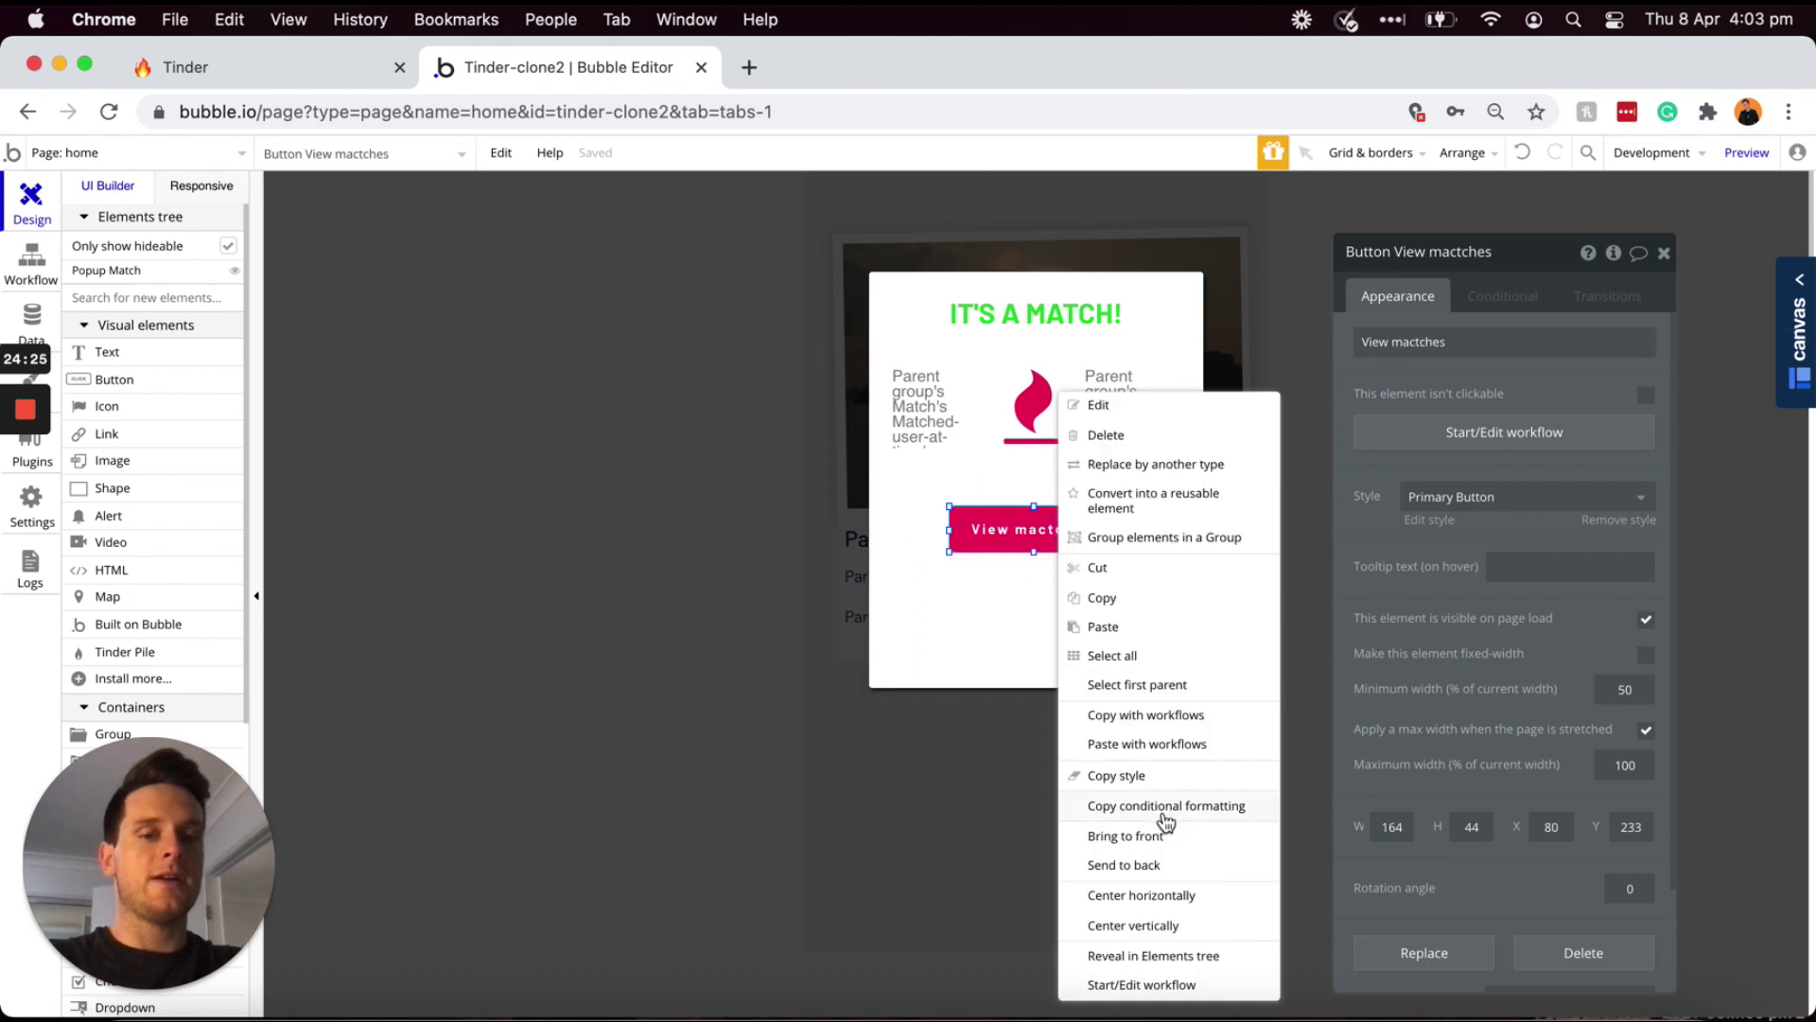
{"action": "left_click", "coordinate": [1142, 887]}
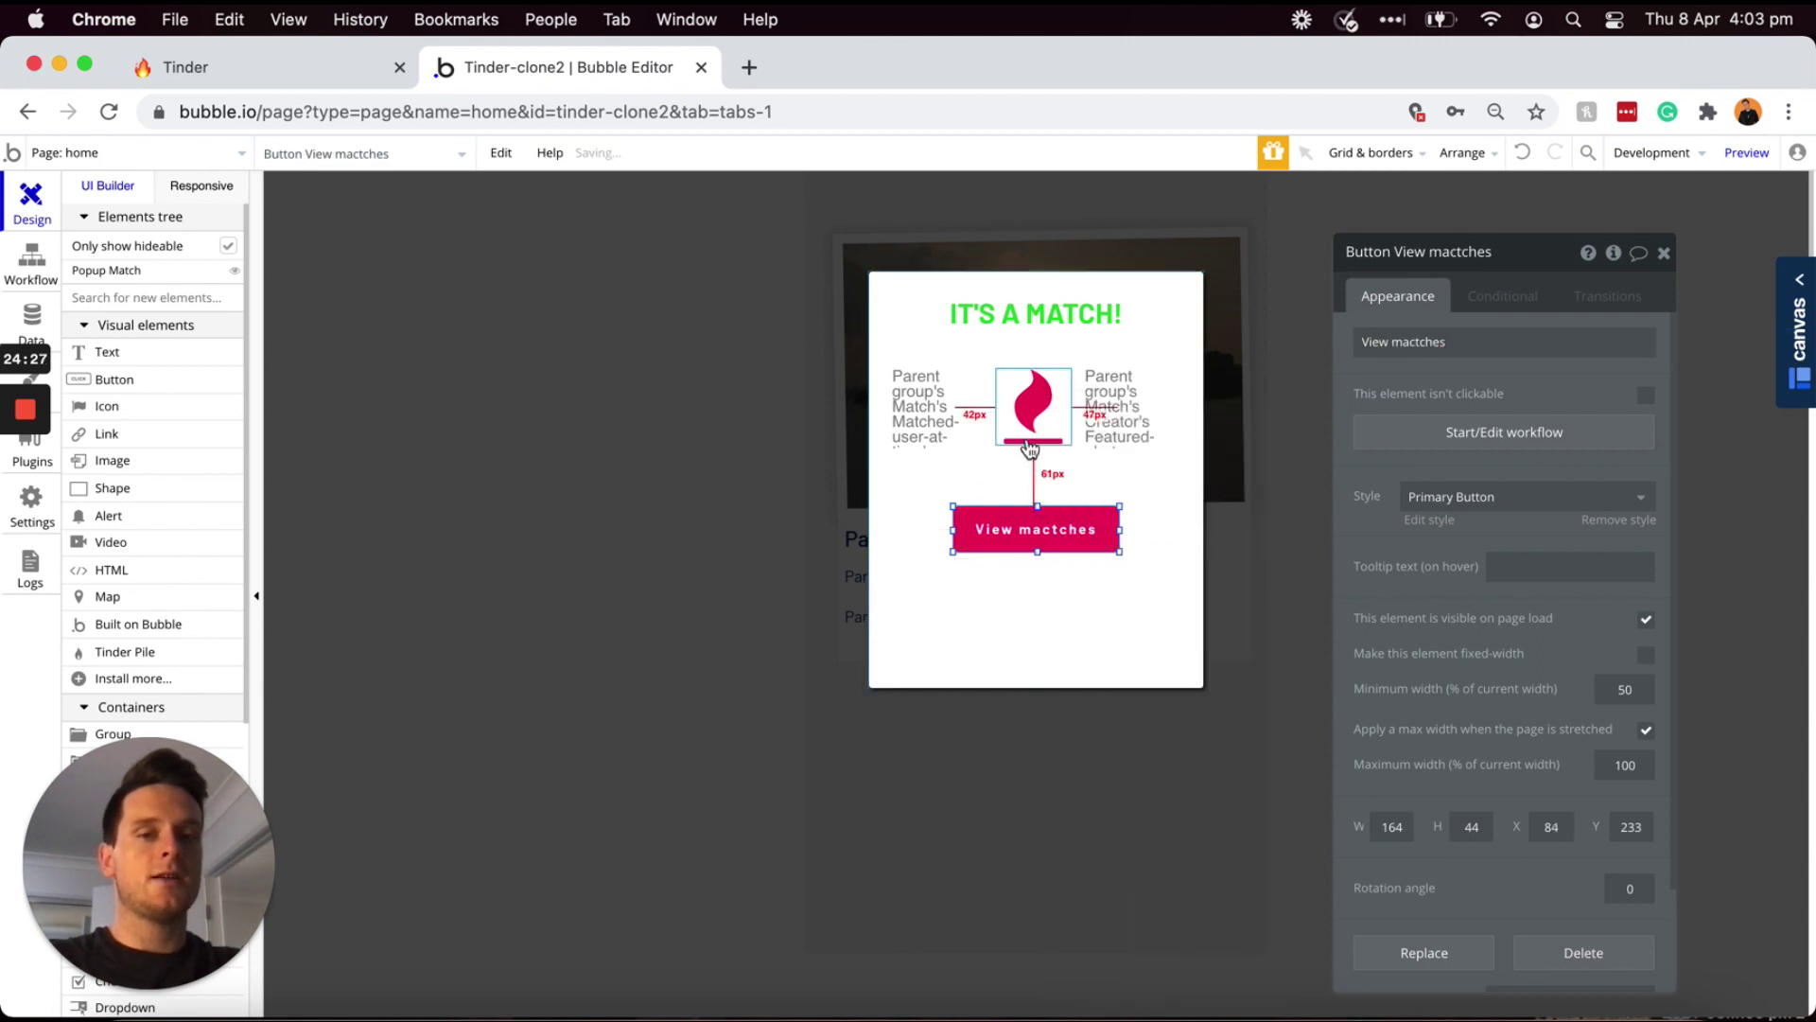
{"action": "left_click", "coordinate": [1038, 683]}
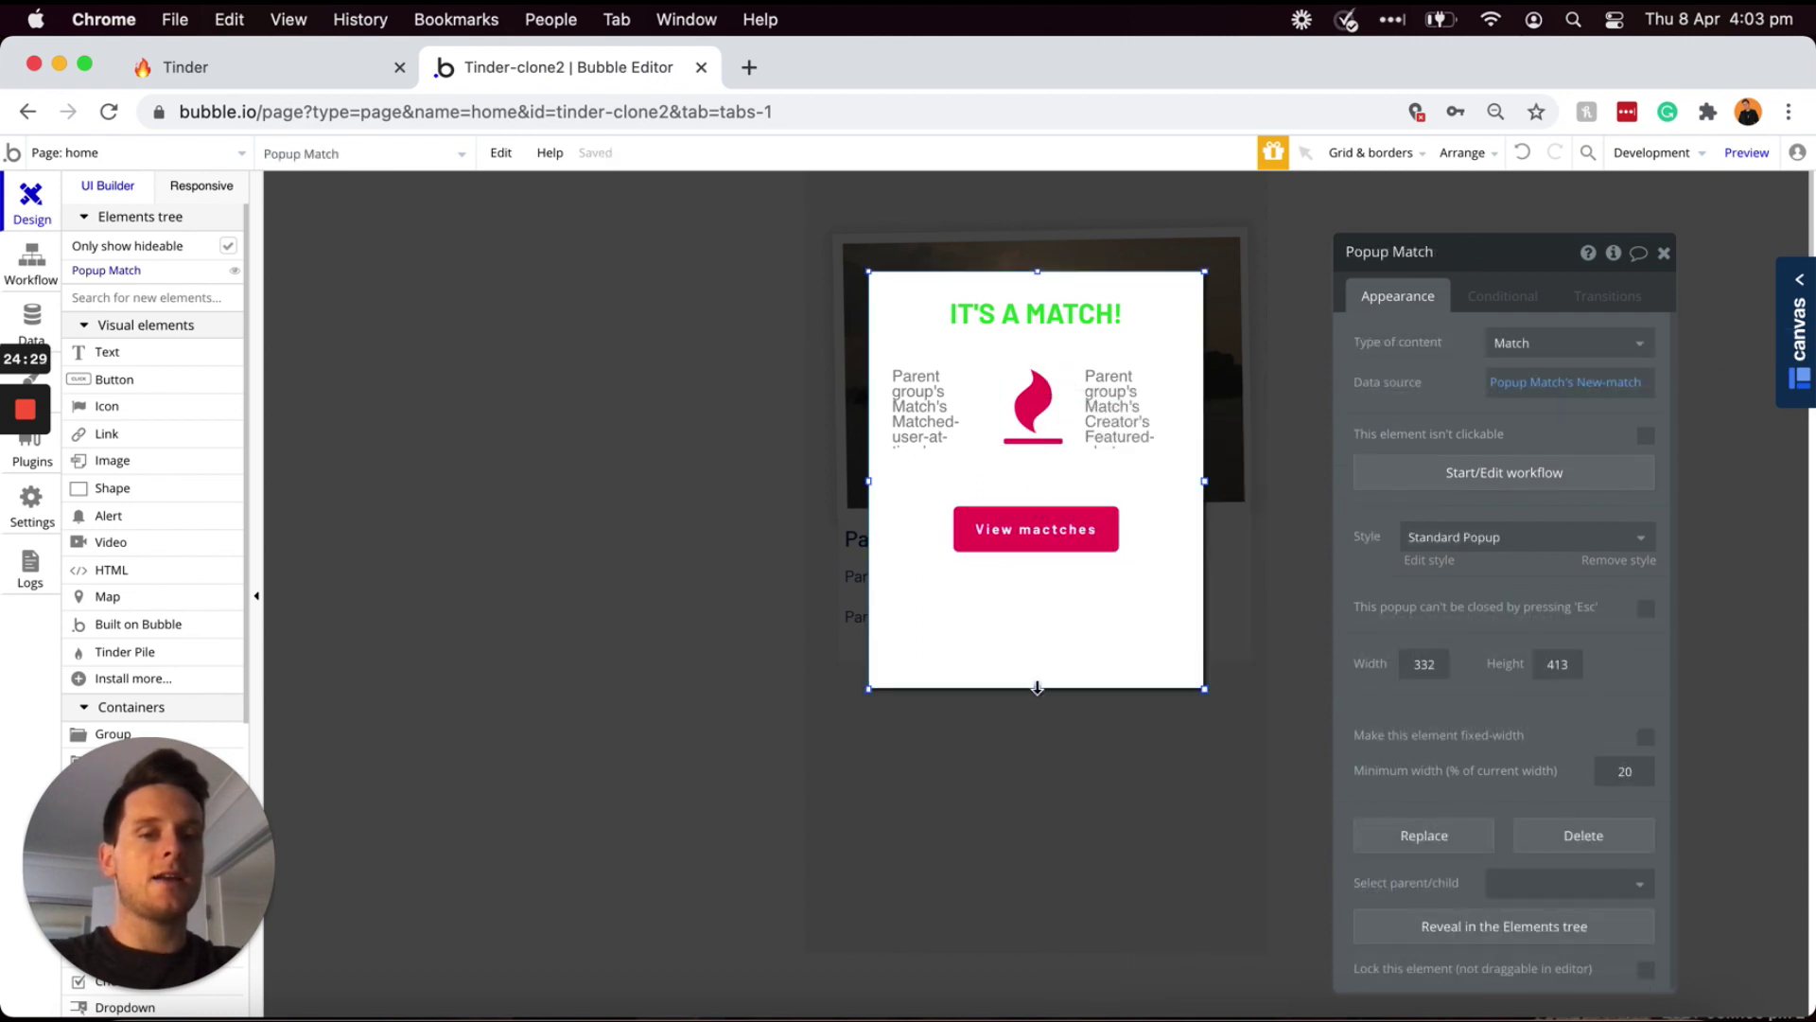
{"action": "left_click_drag", "start_coordinate": [1038, 688], "coordinate": [1038, 603]}
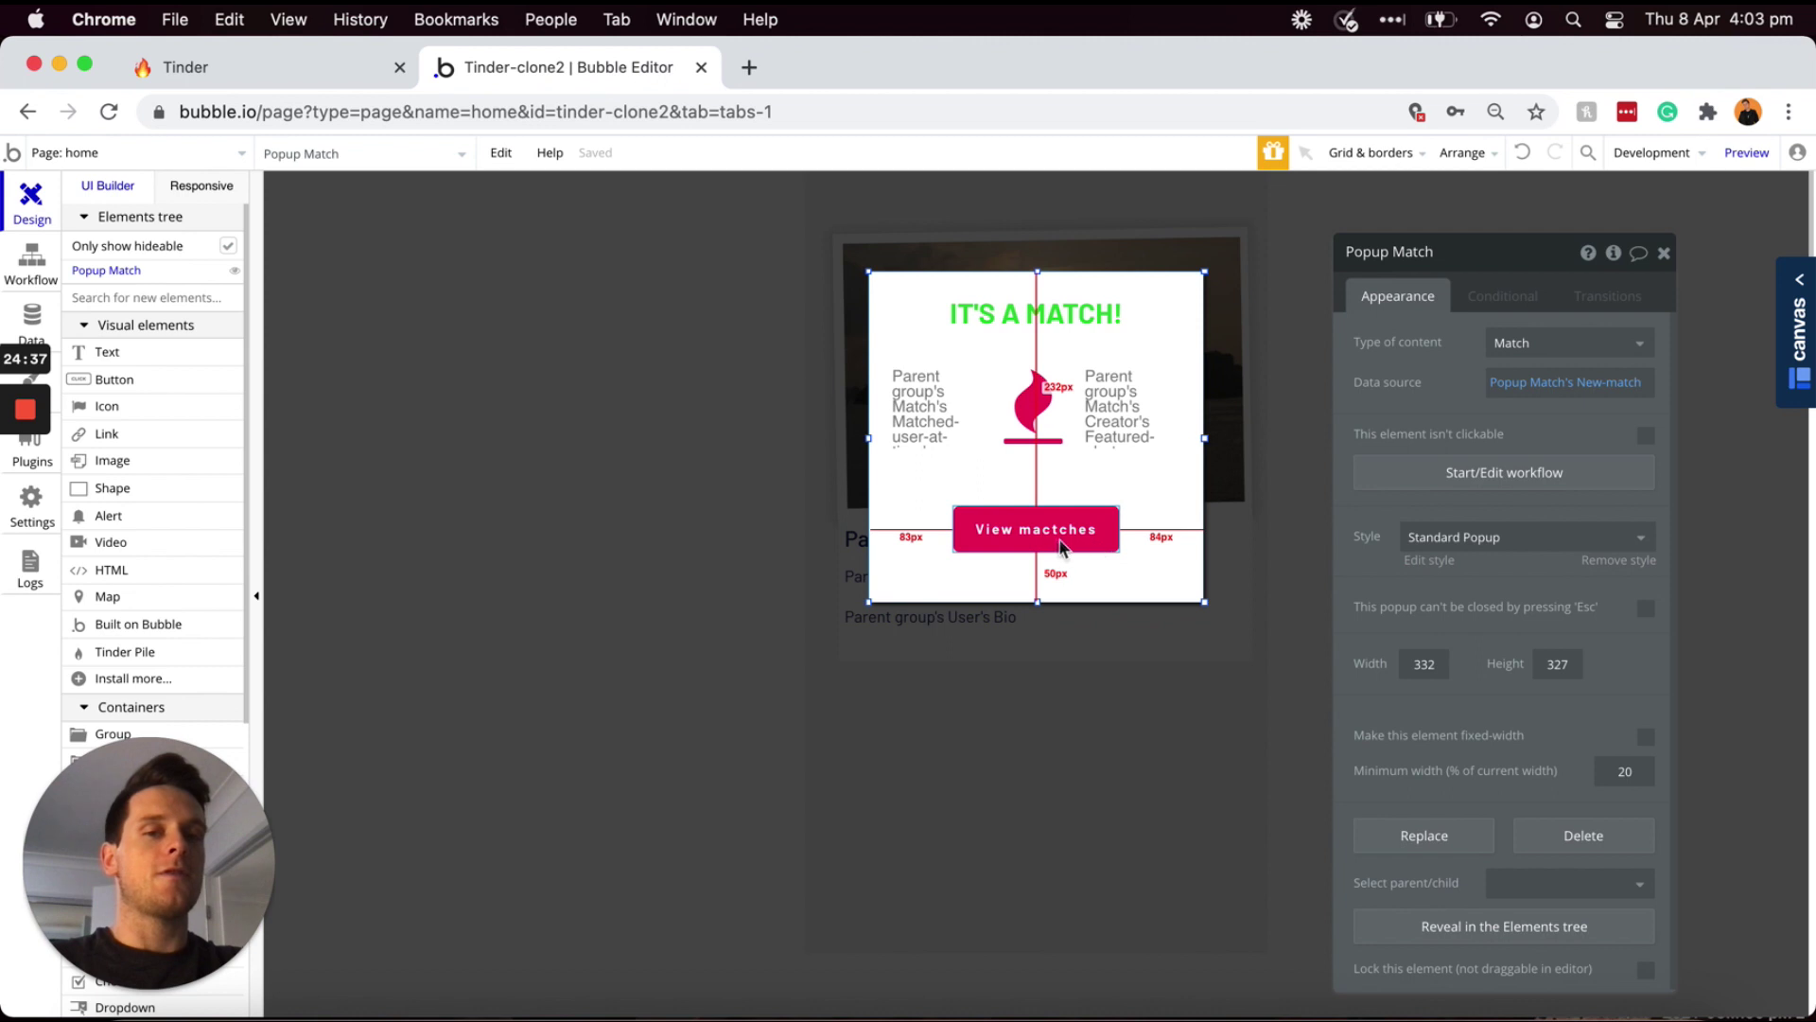
- Correct the popup button's label to "View matches"
{"action": "left_click", "coordinate": [1049, 547]}
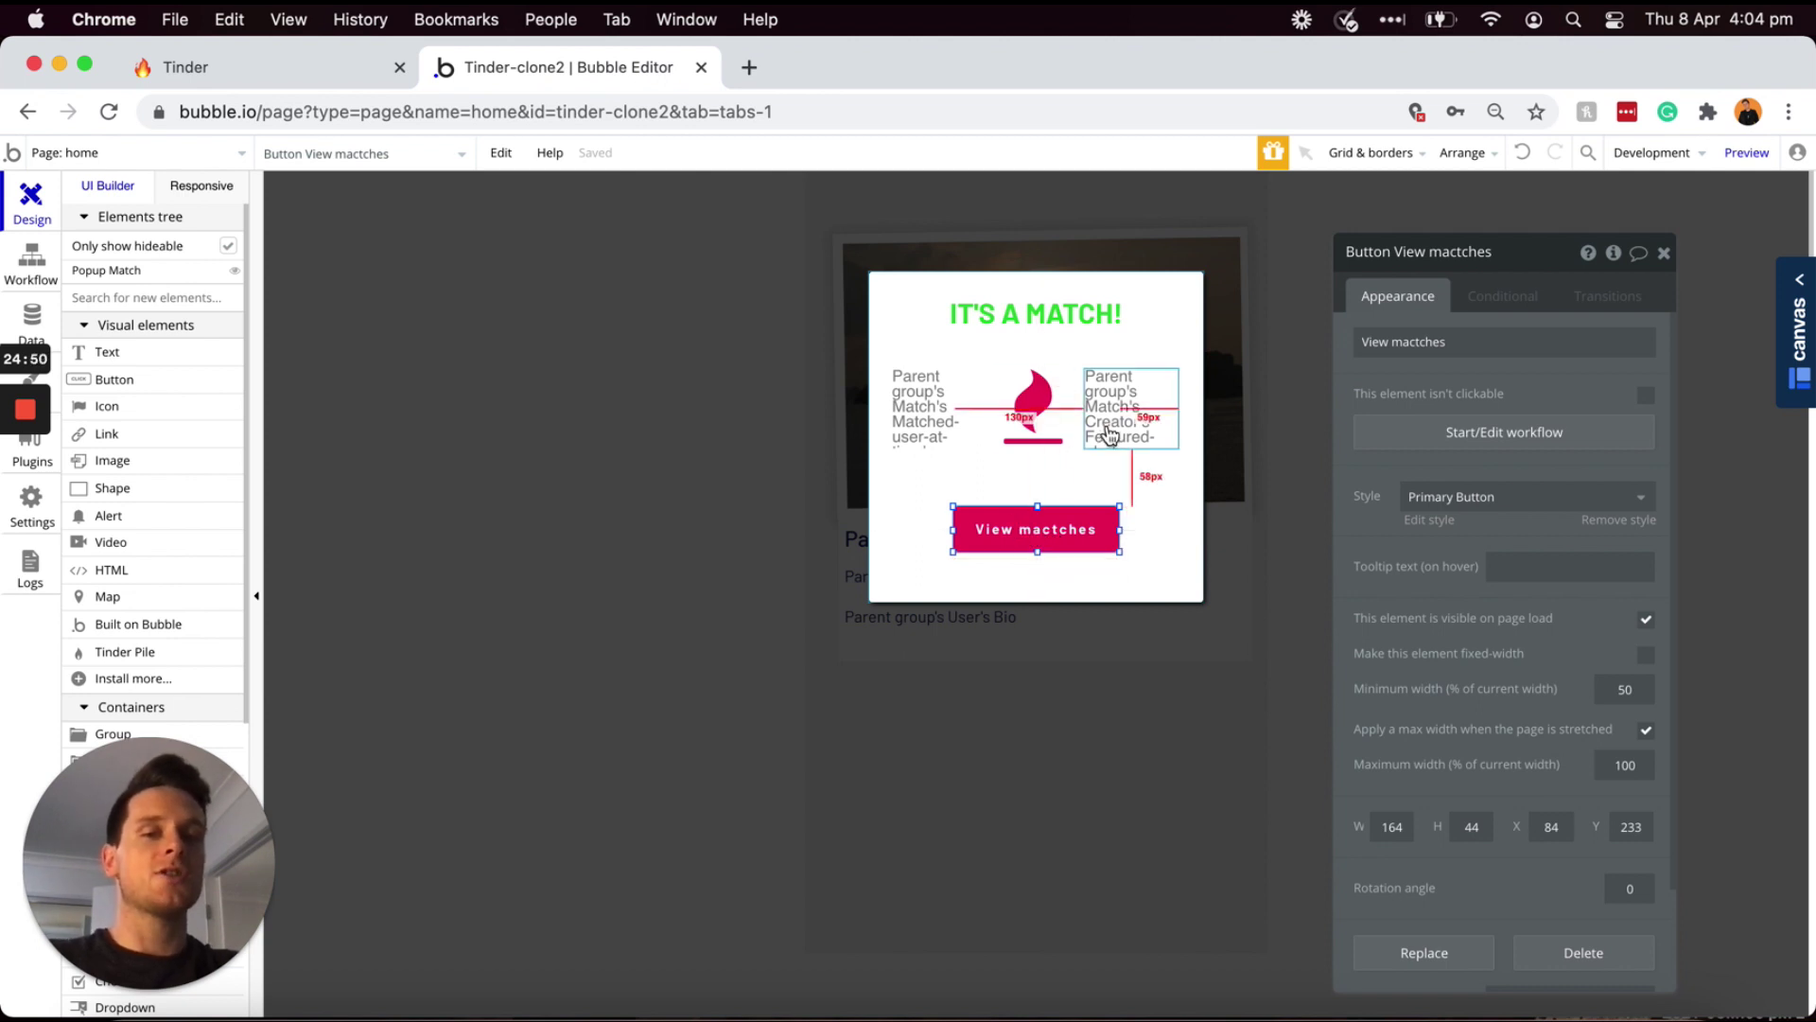
{"action": "triple_click", "coordinate": [1426, 336]}
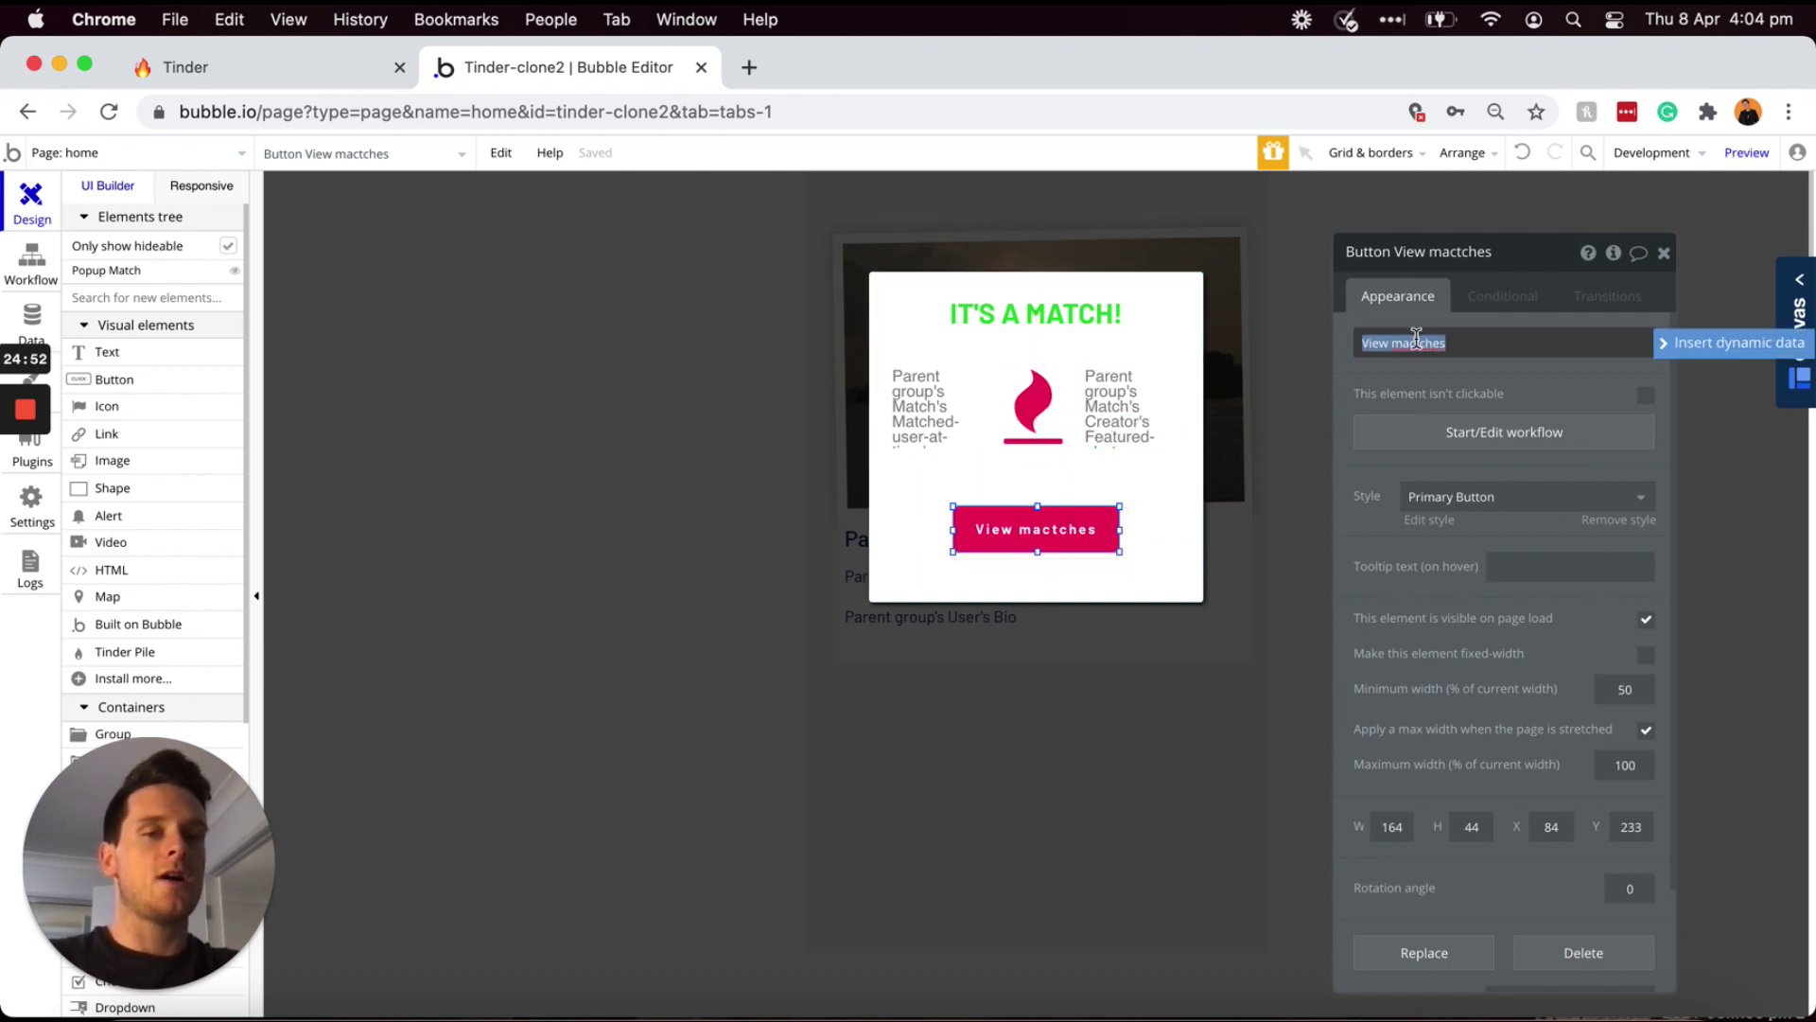
{"action": "left_click", "coordinate": [1416, 341]}
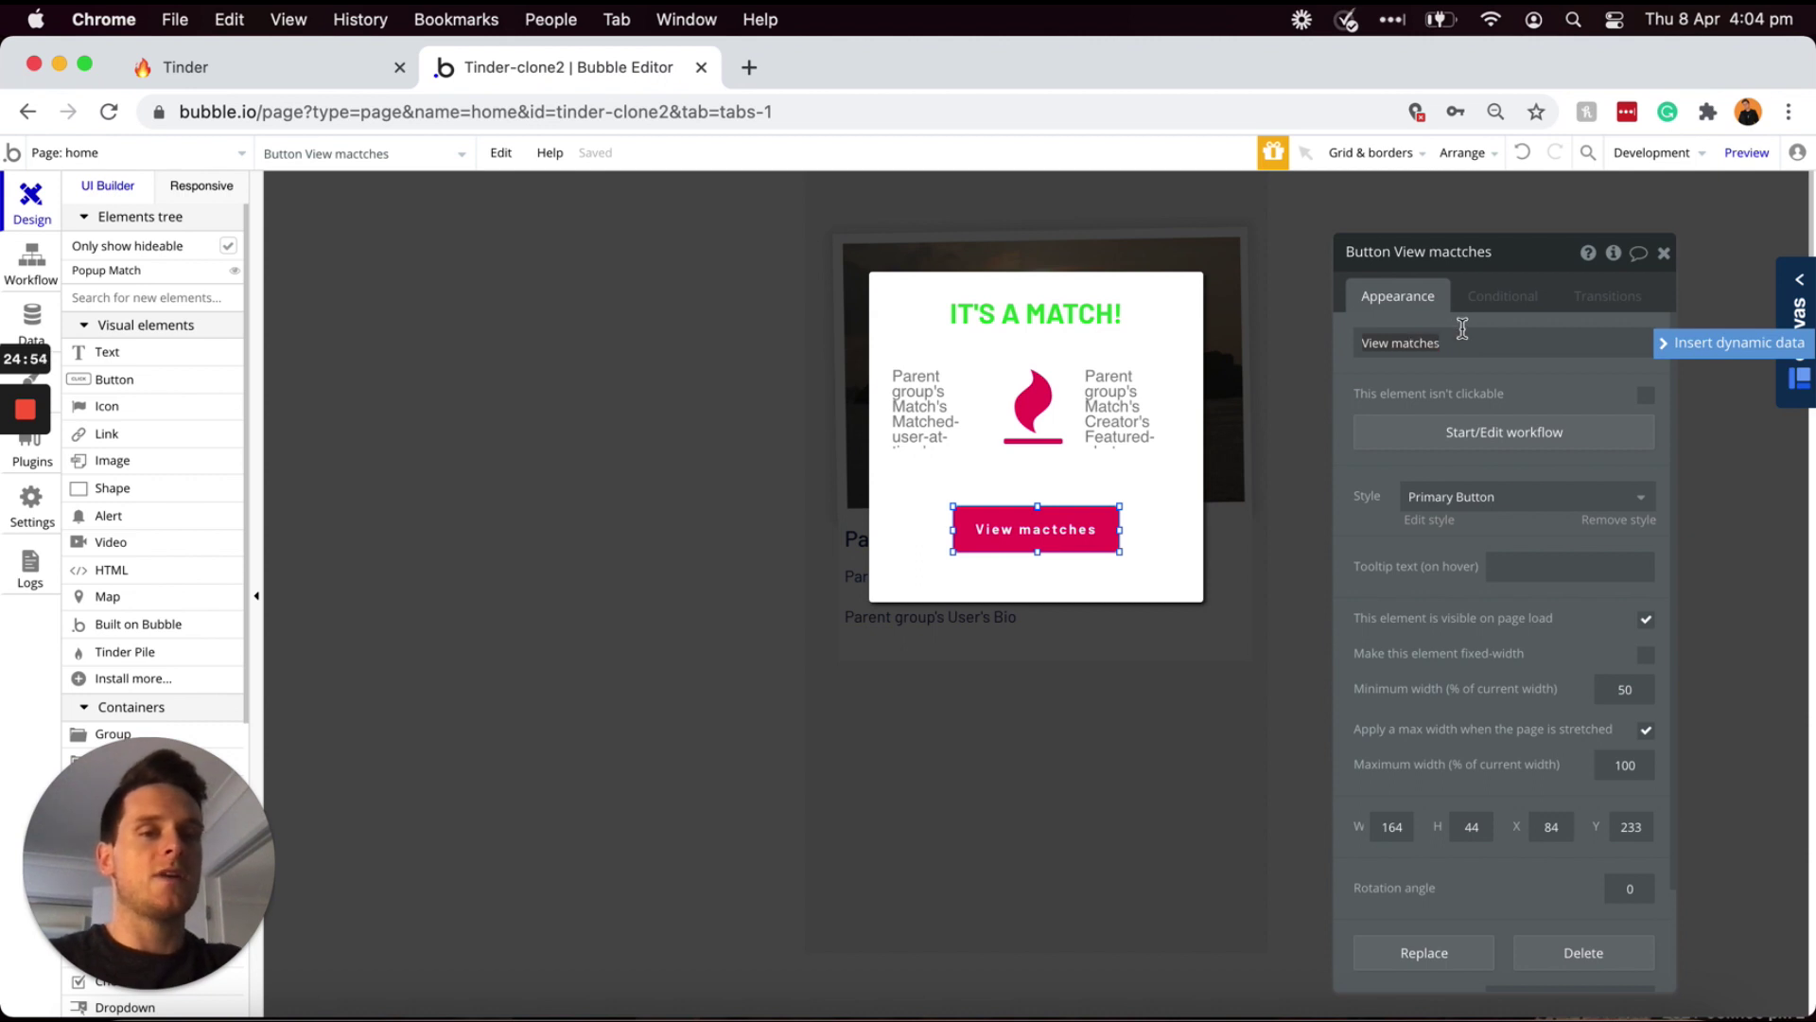
- Create a click workflow for the View matches button and add a Go to page action to it
{"action": "left_click", "coordinate": [1067, 548]}
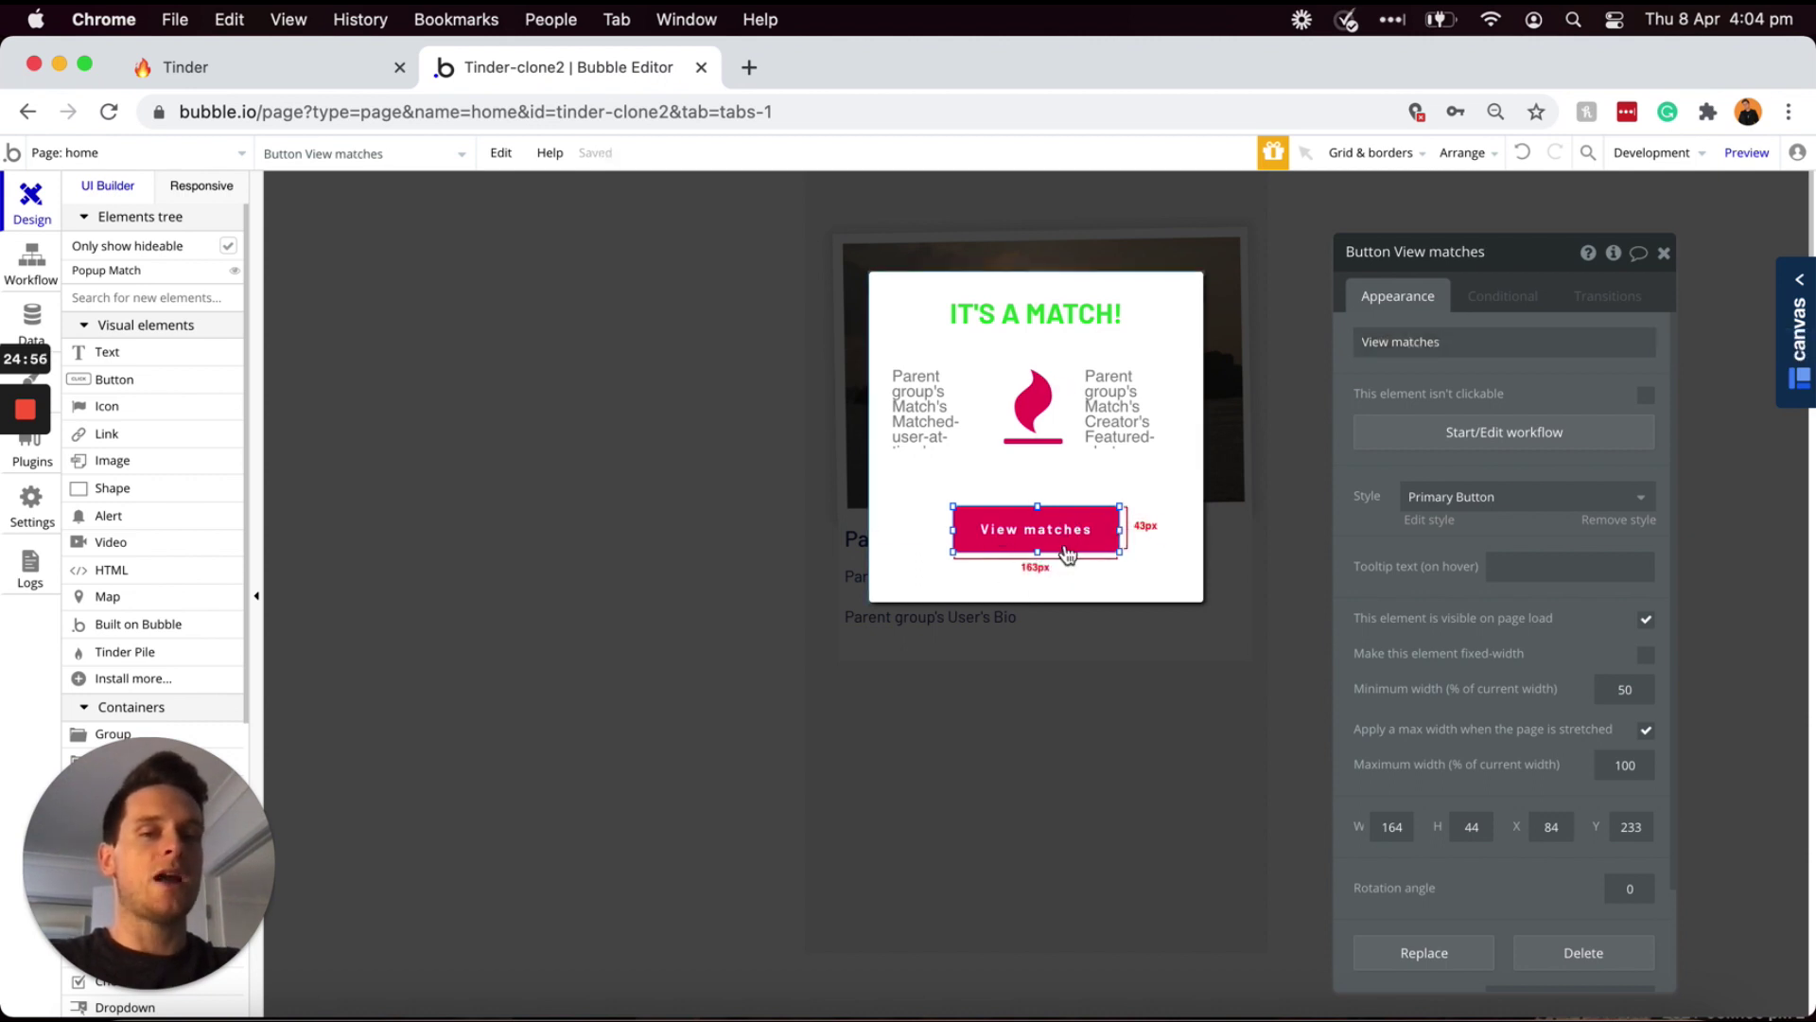
{"action": "left_click", "coordinate": [1409, 445]}
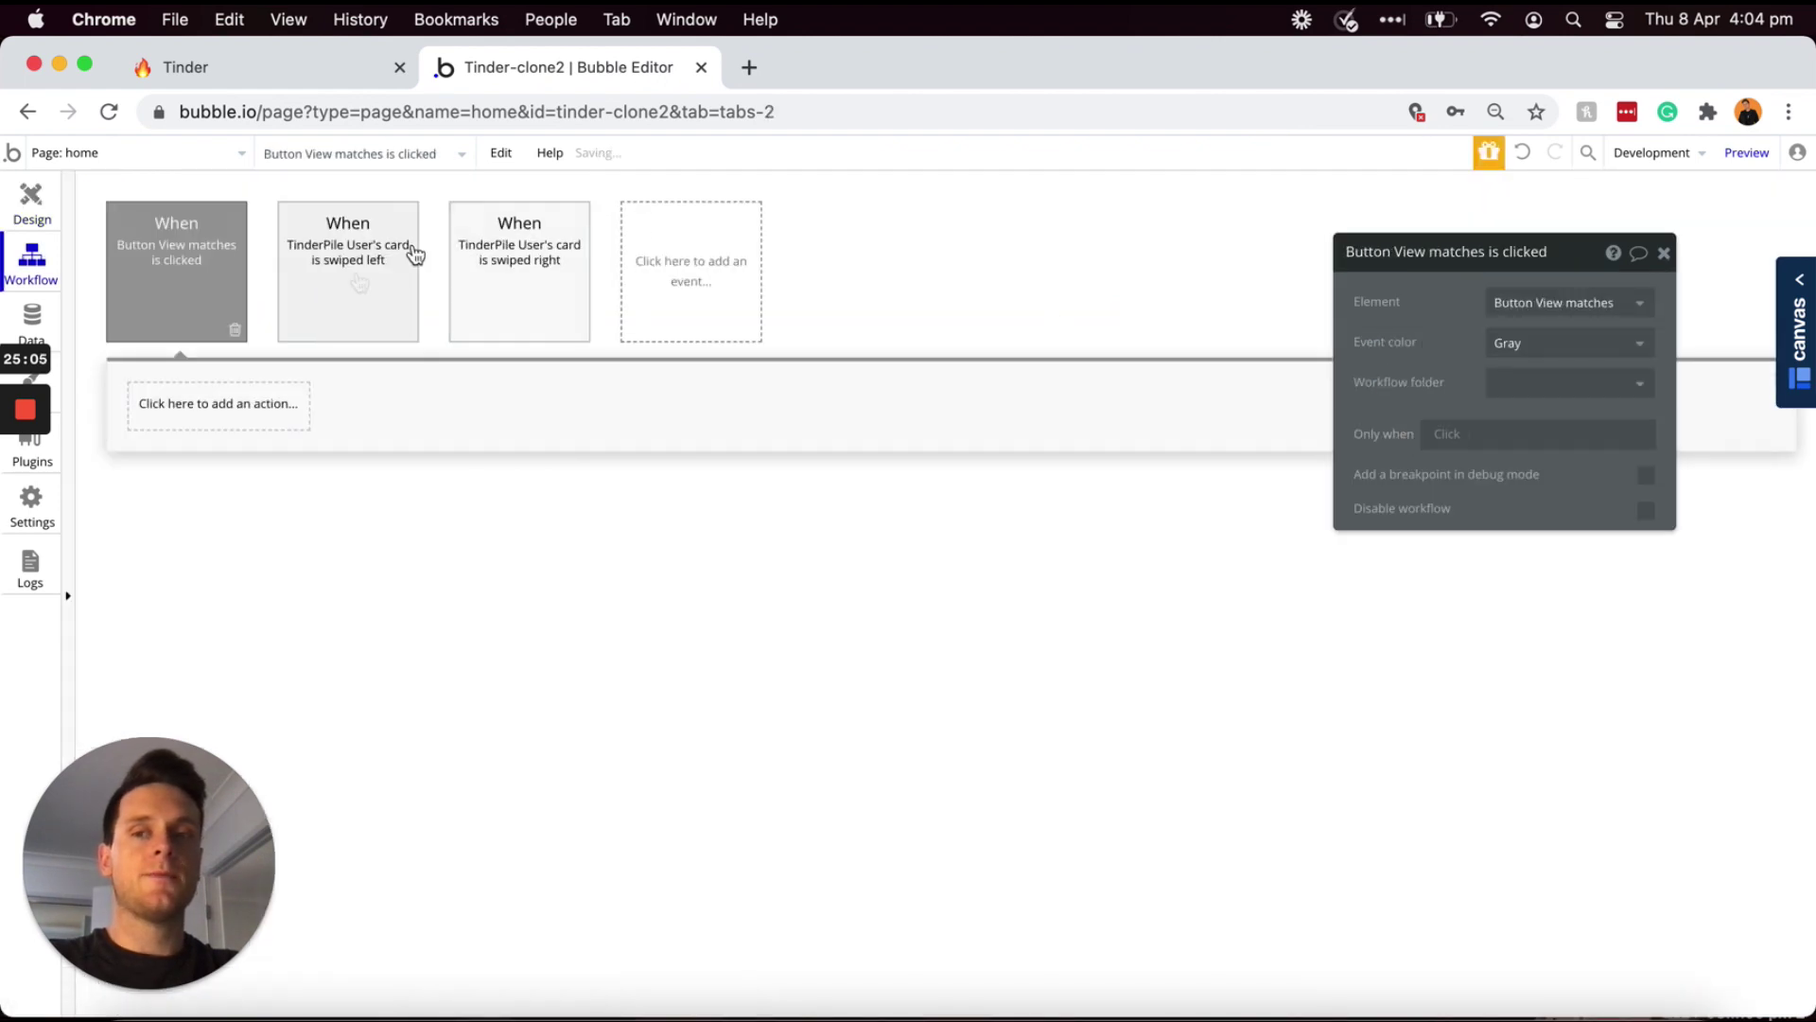
{"action": "left_click", "coordinate": [221, 407]}
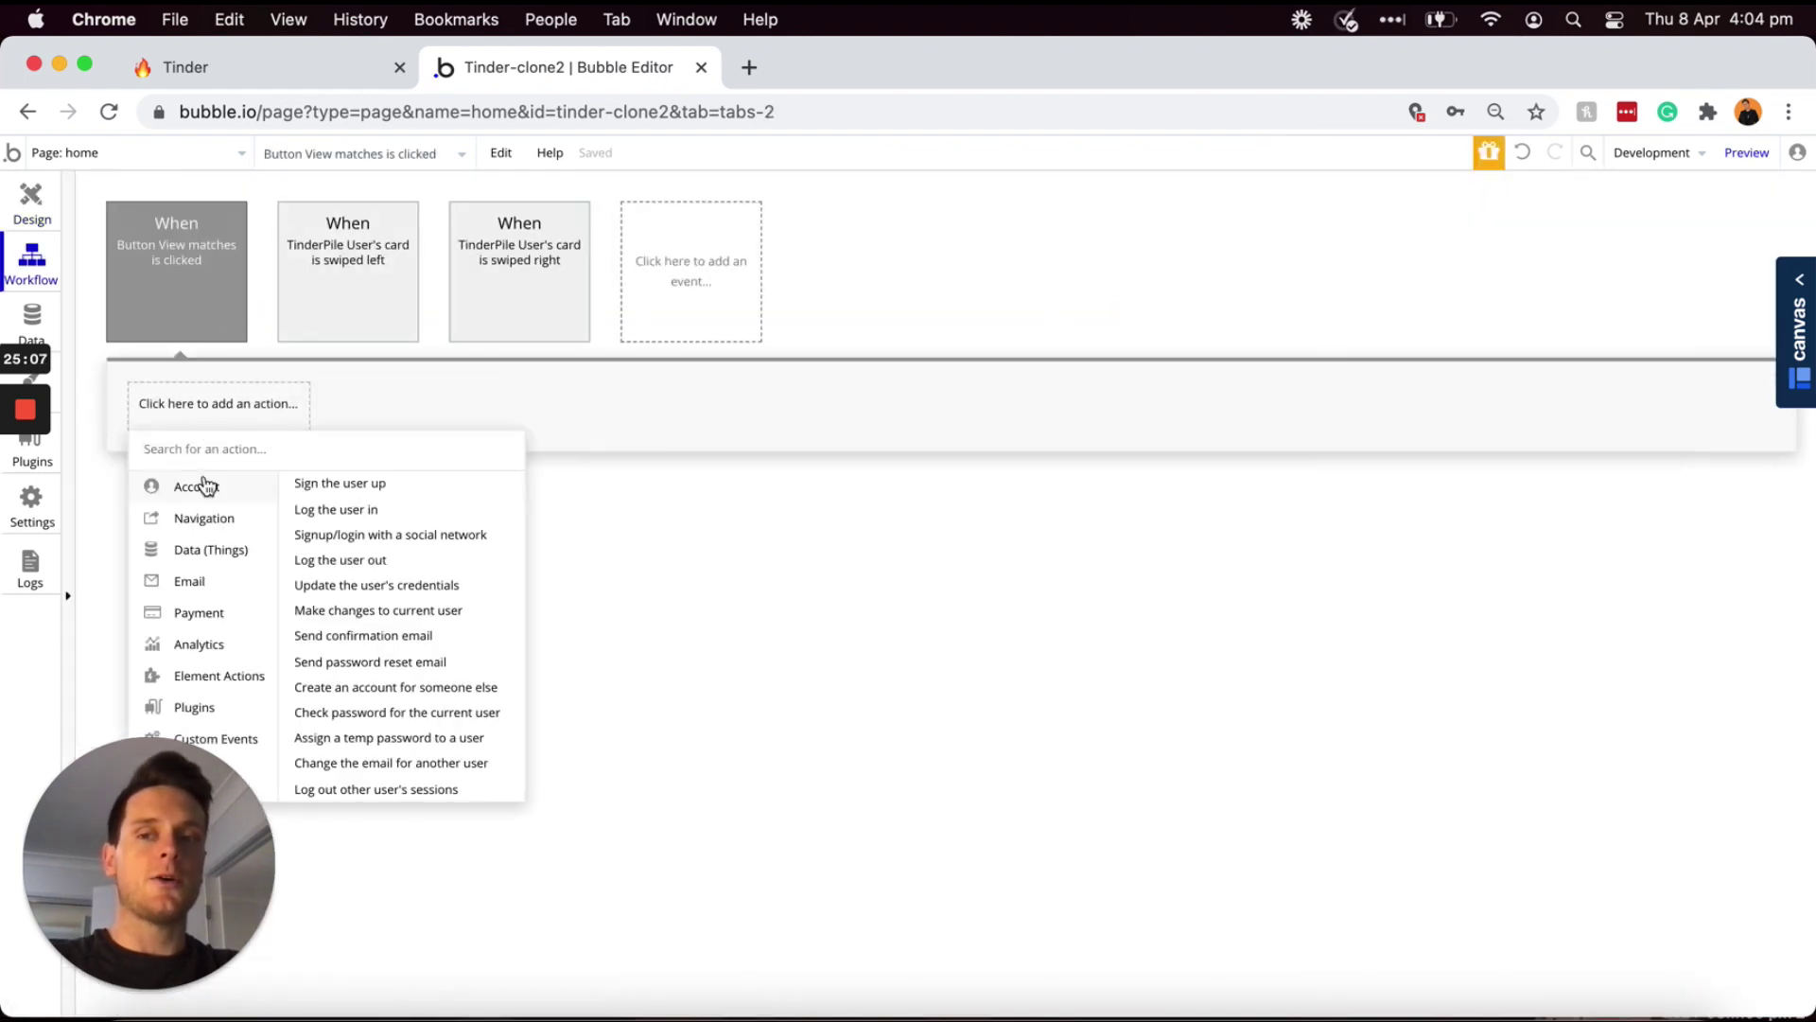
{"action": "mouse_move", "coordinate": [202, 516]}
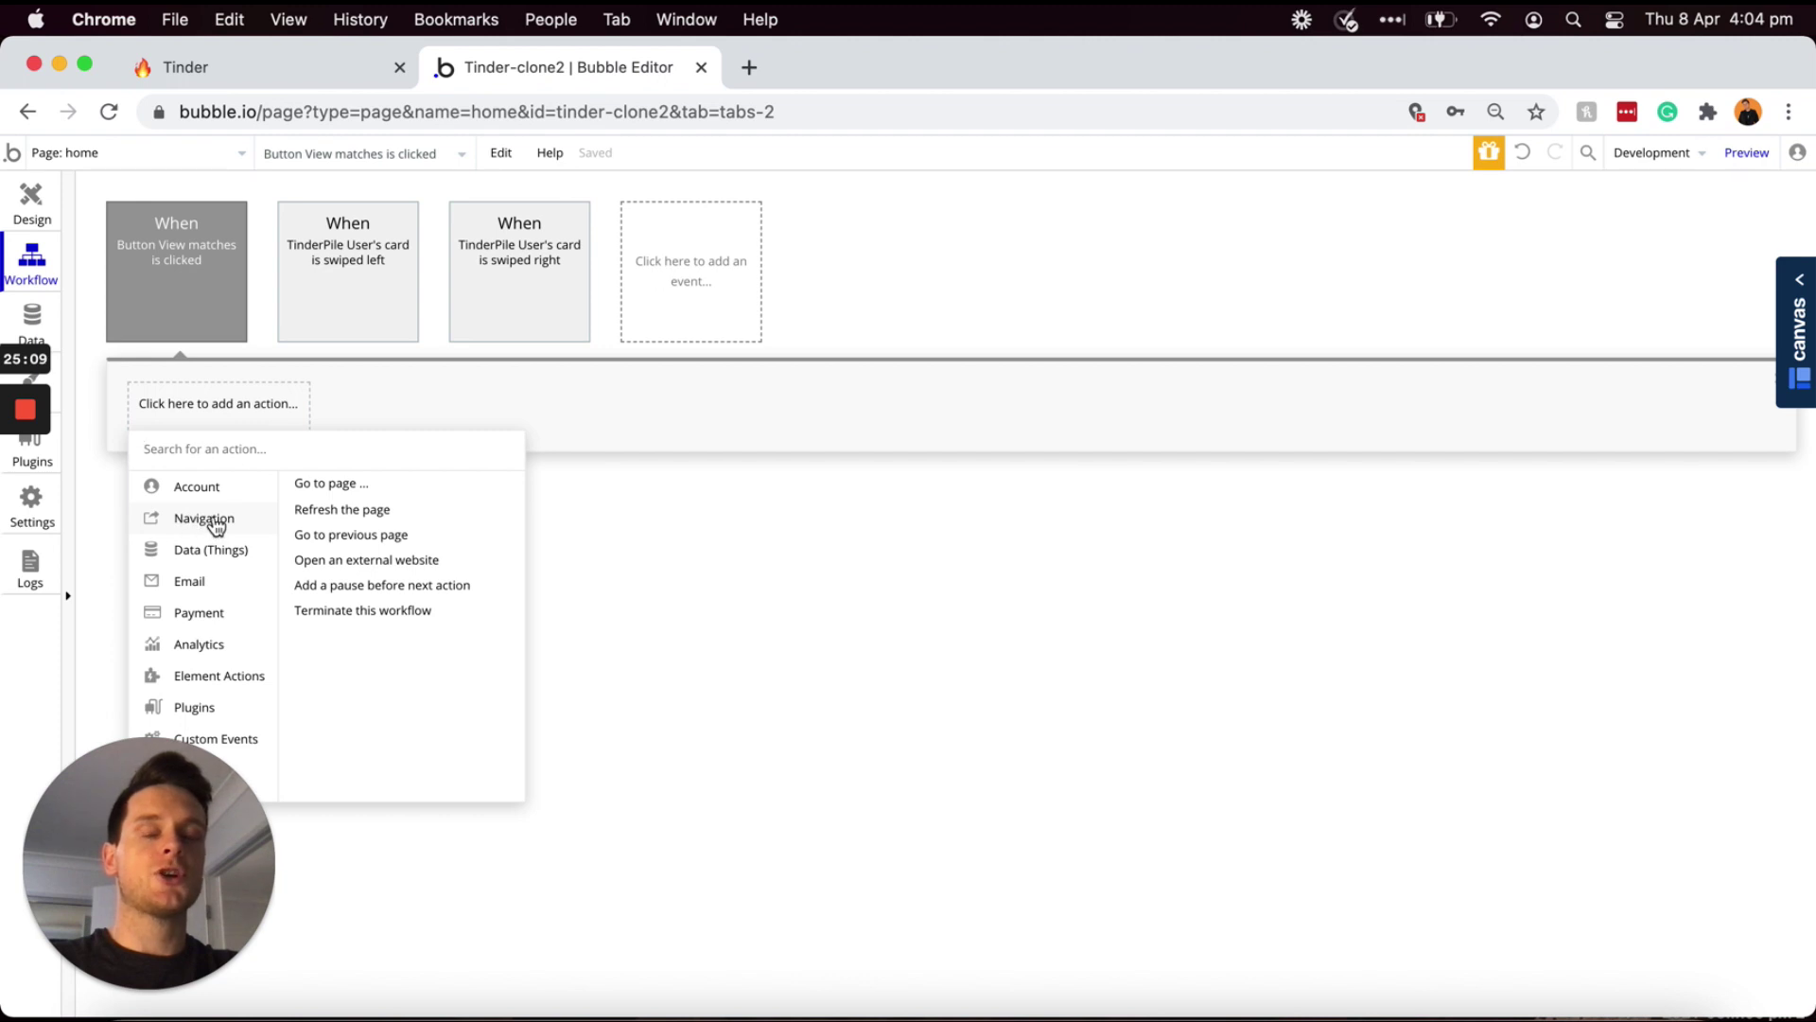
{"action": "left_click", "coordinate": [342, 486]}
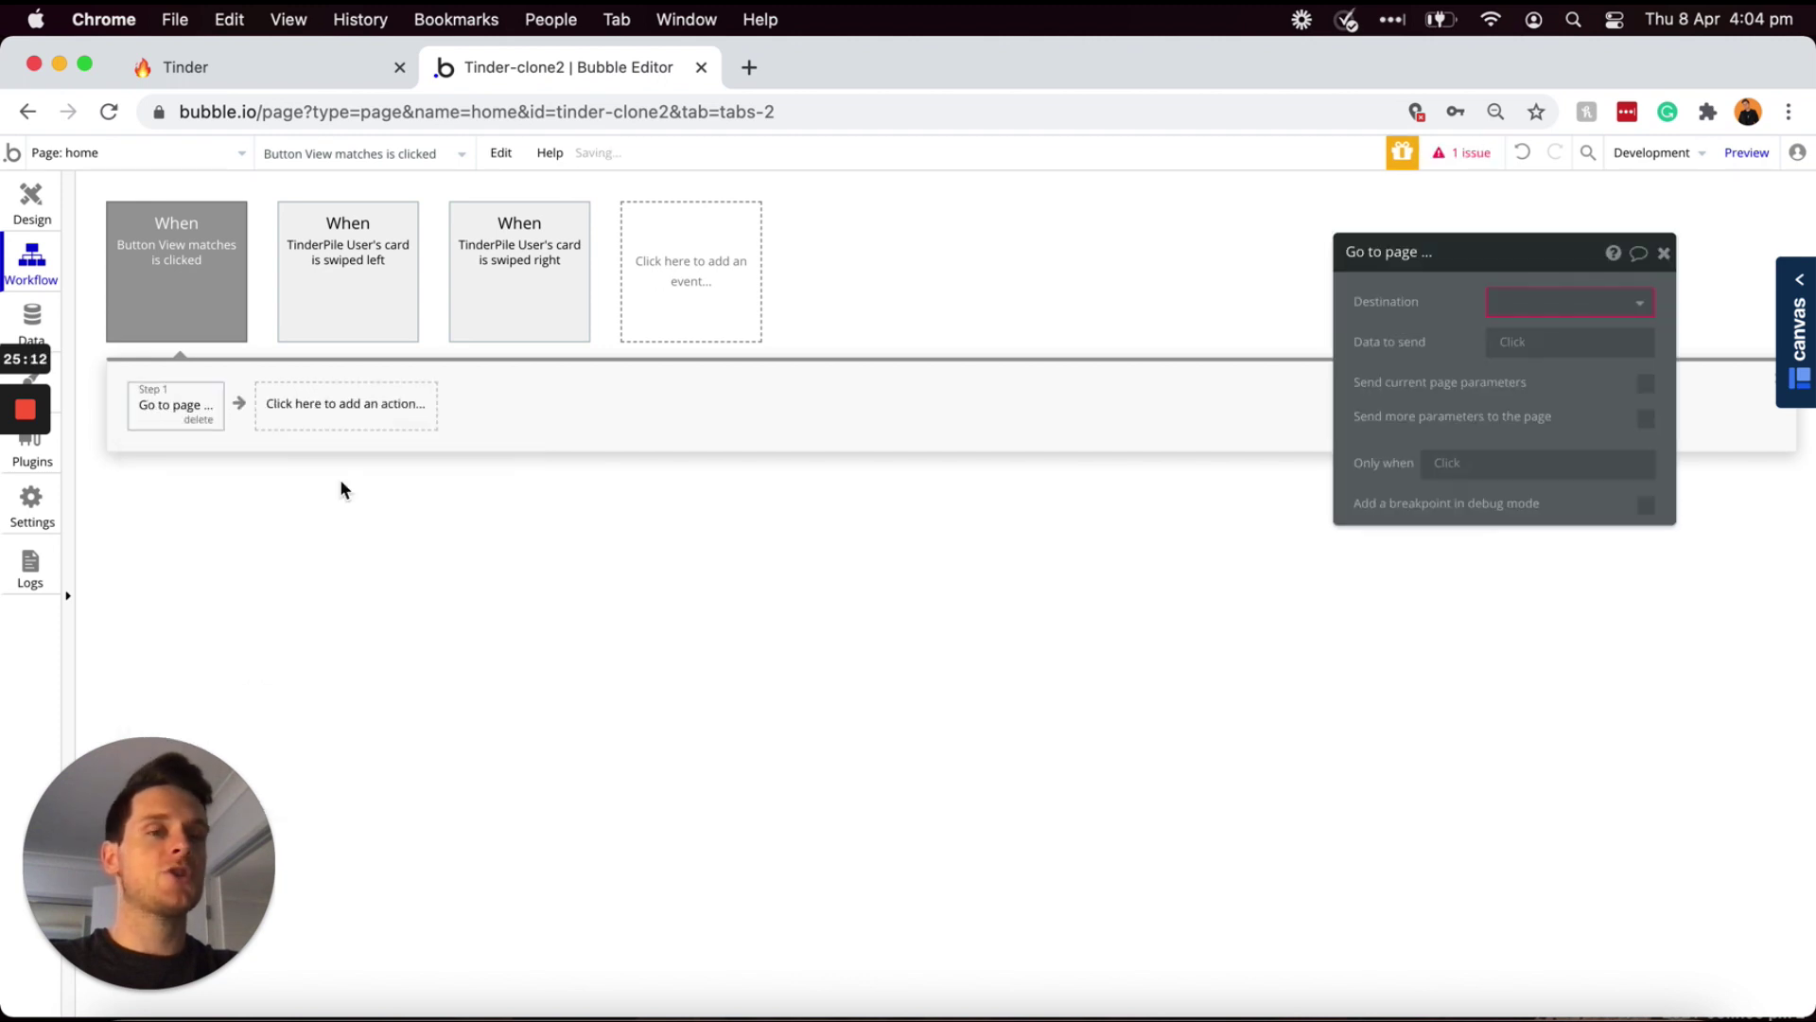
- Create a new page named "matches" and set it as the Go to page action's destination
{"action": "left_click", "coordinate": [1494, 302]}
{"action": "left_click", "coordinate": [1539, 514]}
{"action": "type", "text": "matches"}
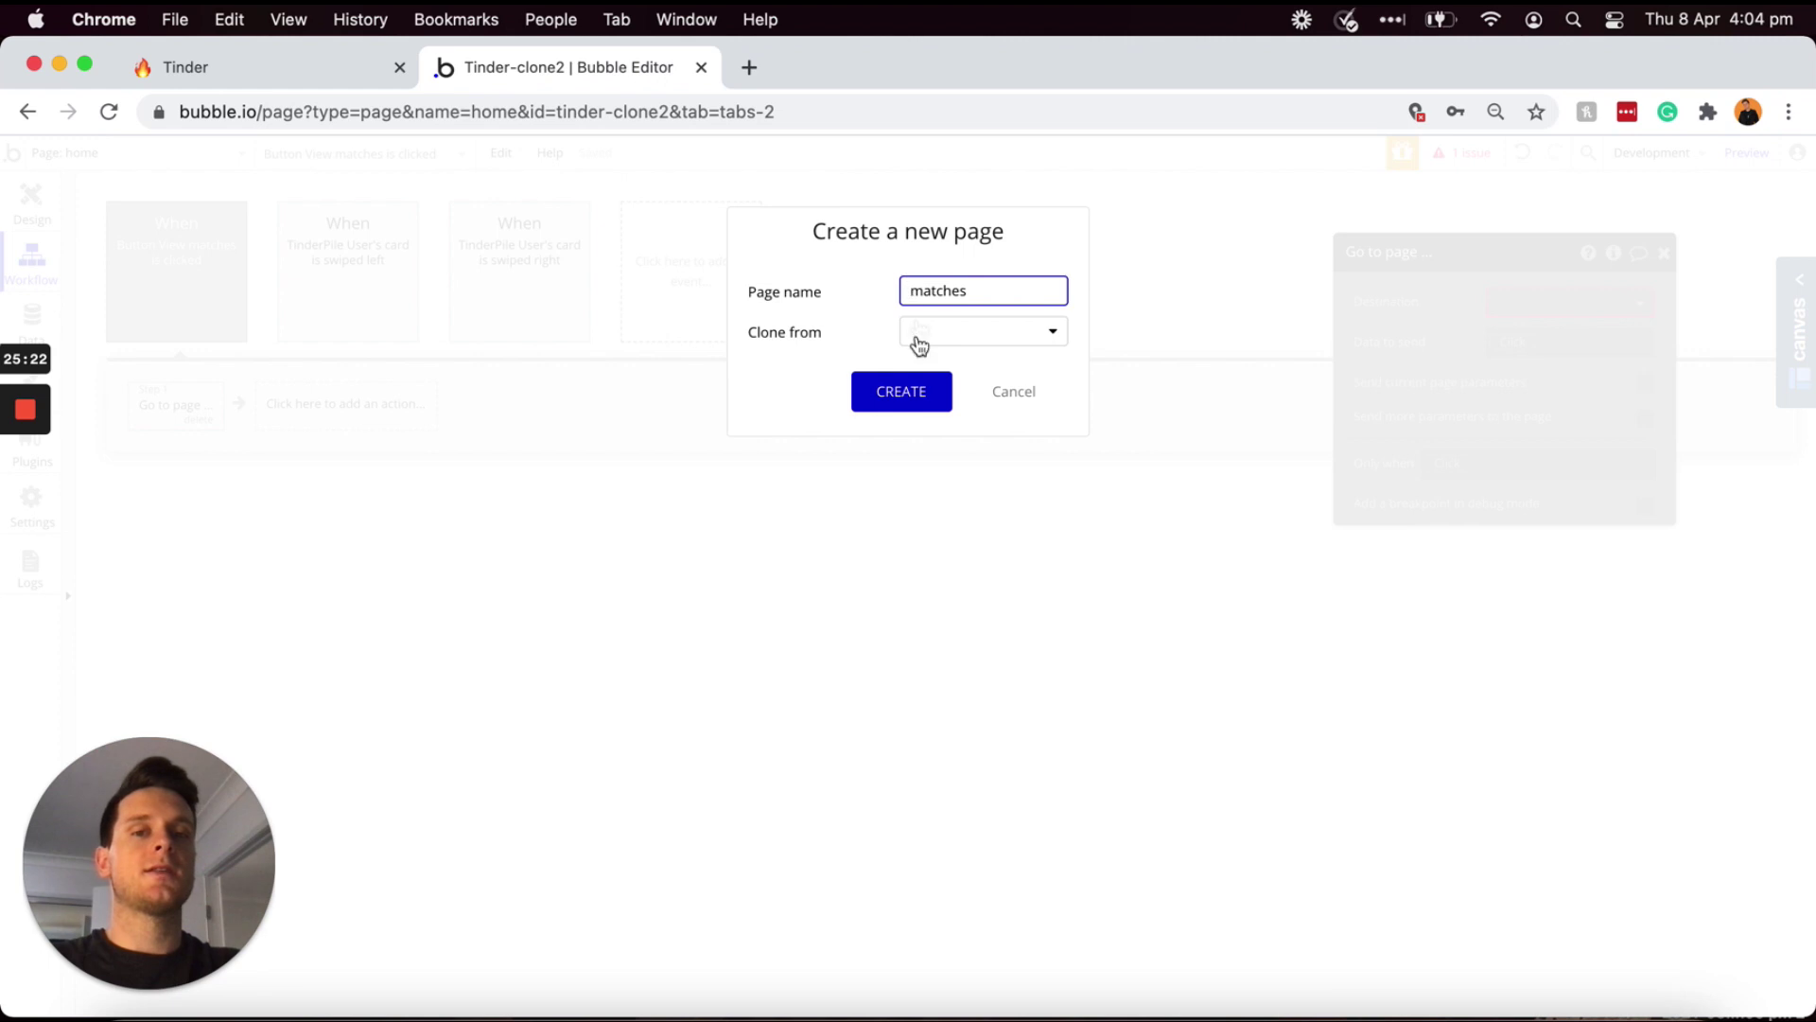
{"action": "left_click", "coordinate": [900, 392]}
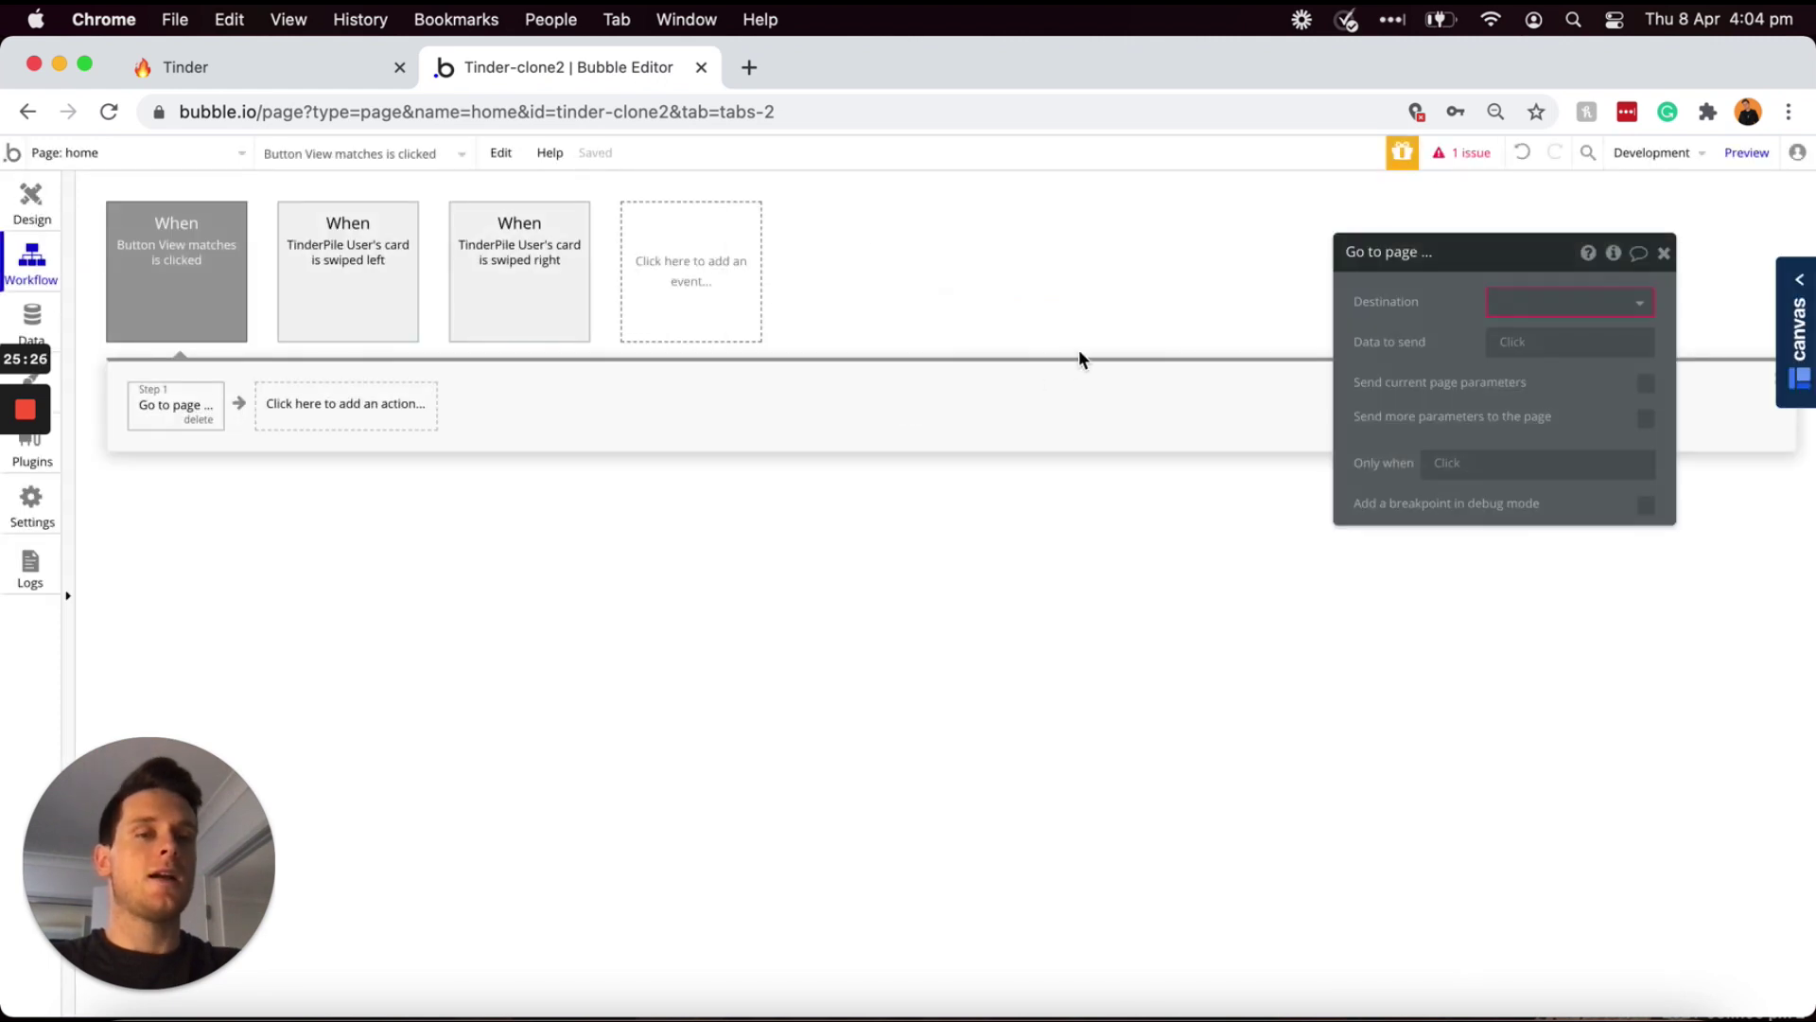
{"action": "left_click", "coordinate": [1530, 304]}
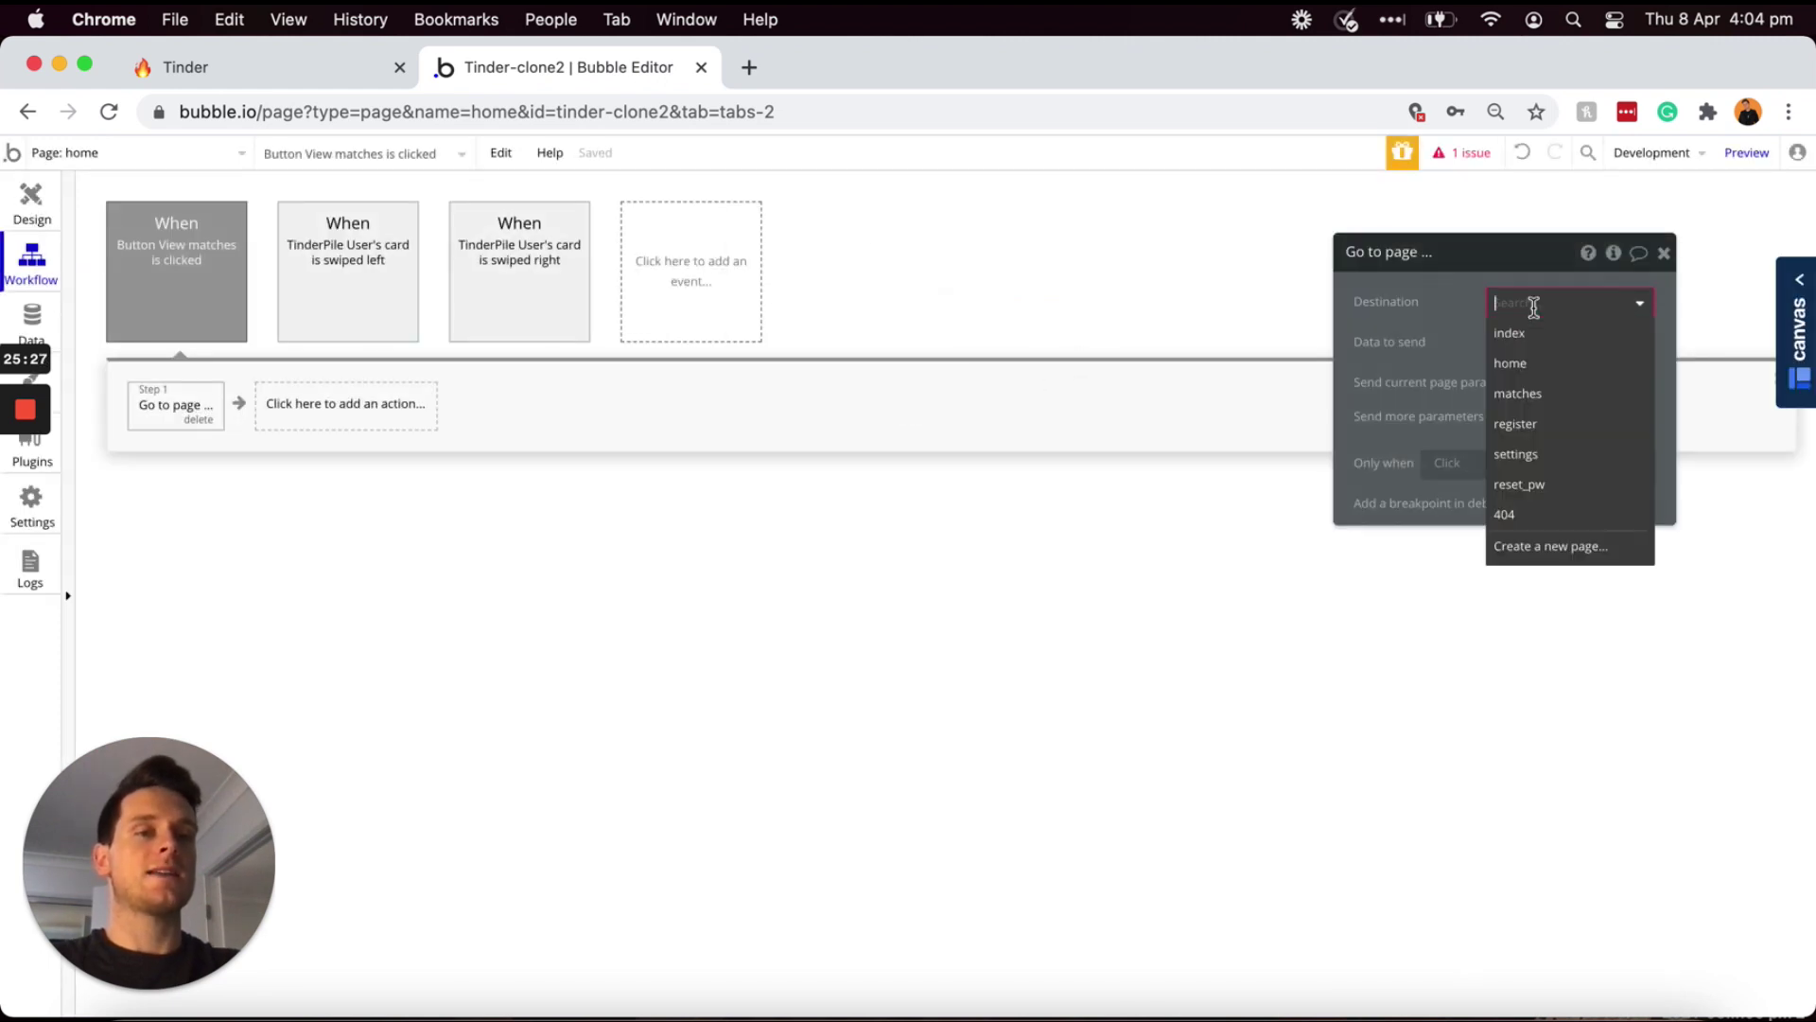
{"action": "left_click", "coordinate": [1536, 397]}
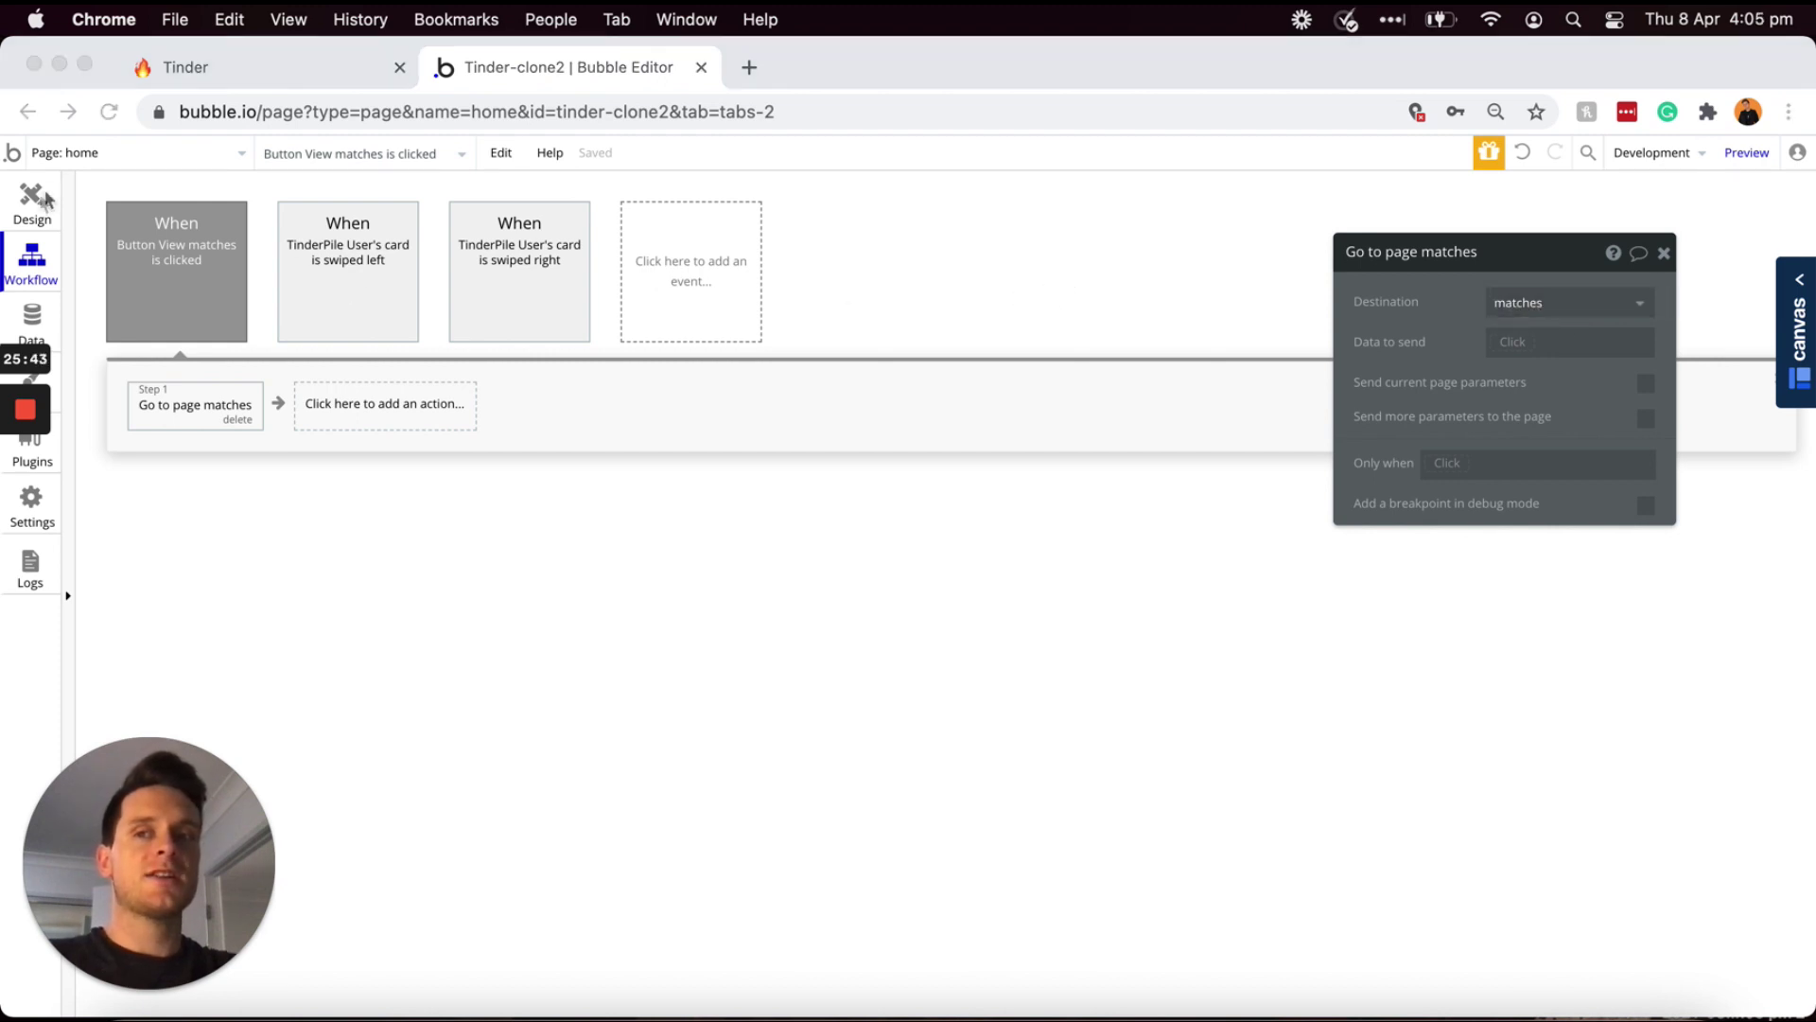
- Return to the home page design with the match popup hidden and add a button about 70 by 57 px at the profile card's lower edge
{"action": "left_click", "coordinate": [13, 212]}
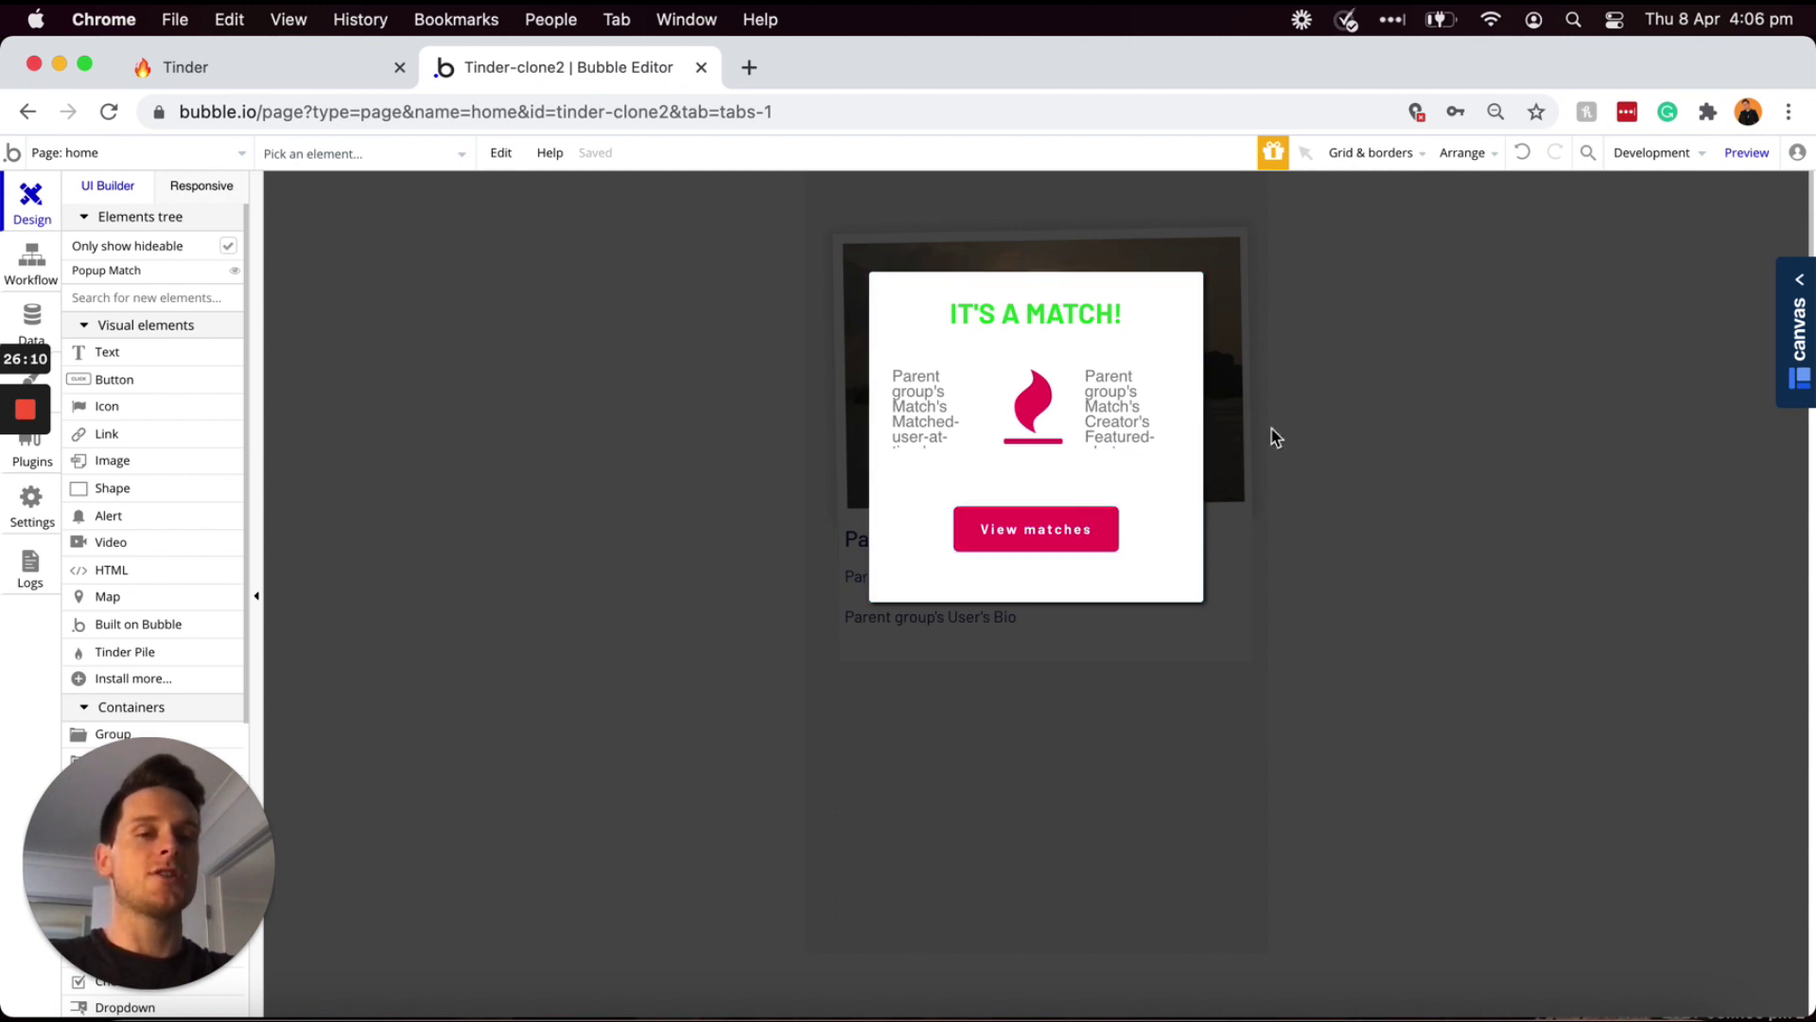
{"action": "left_click", "coordinate": [1284, 458]}
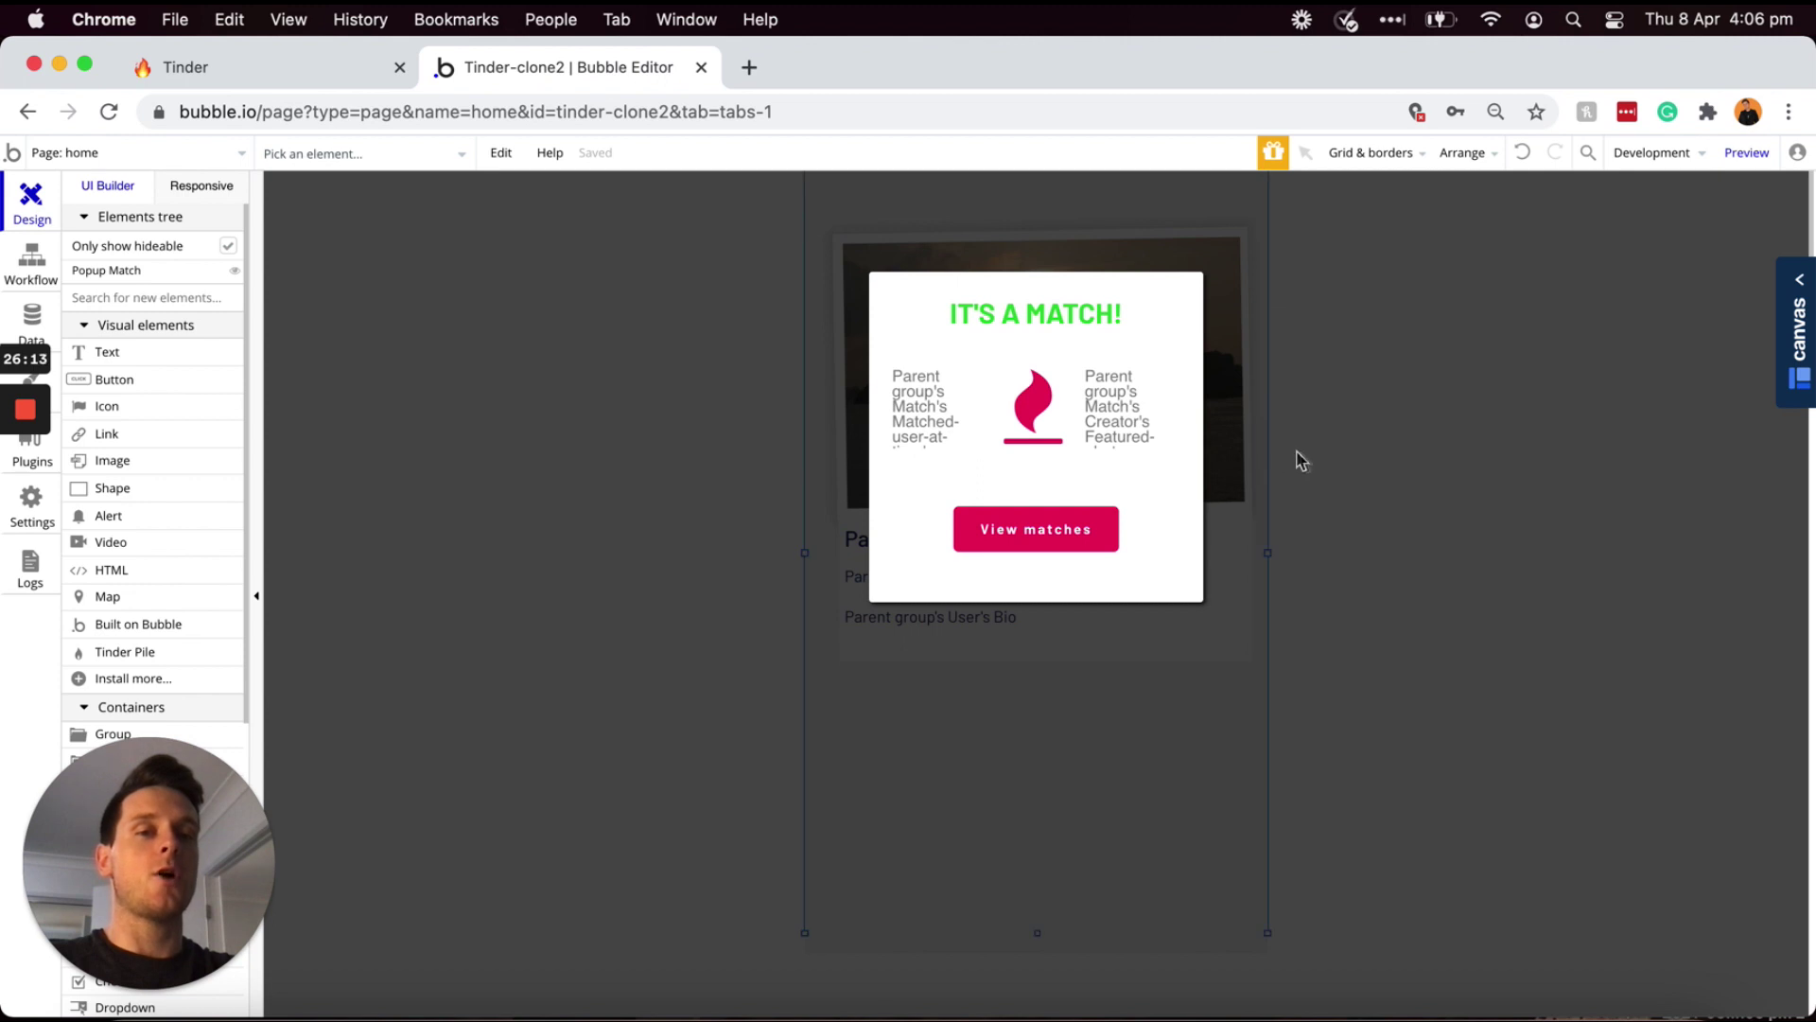
{"action": "left_click", "coordinate": [1296, 460]}
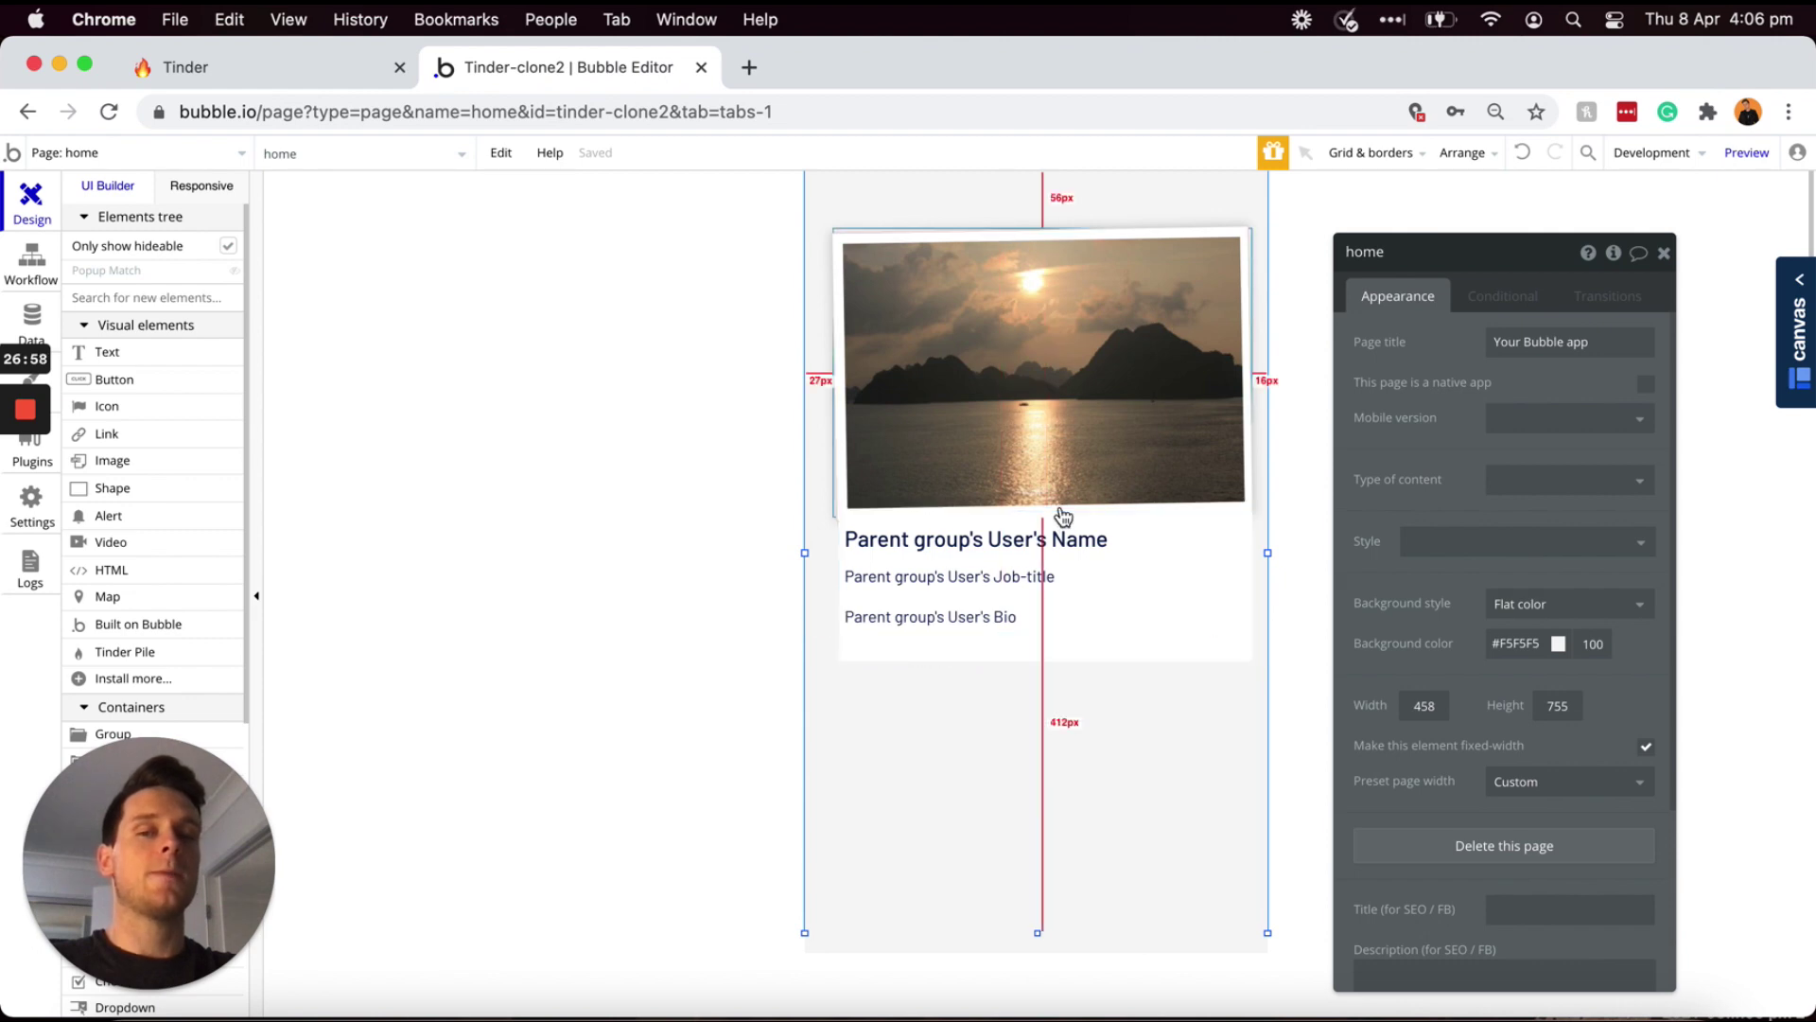
{"action": "left_click", "coordinate": [147, 386]}
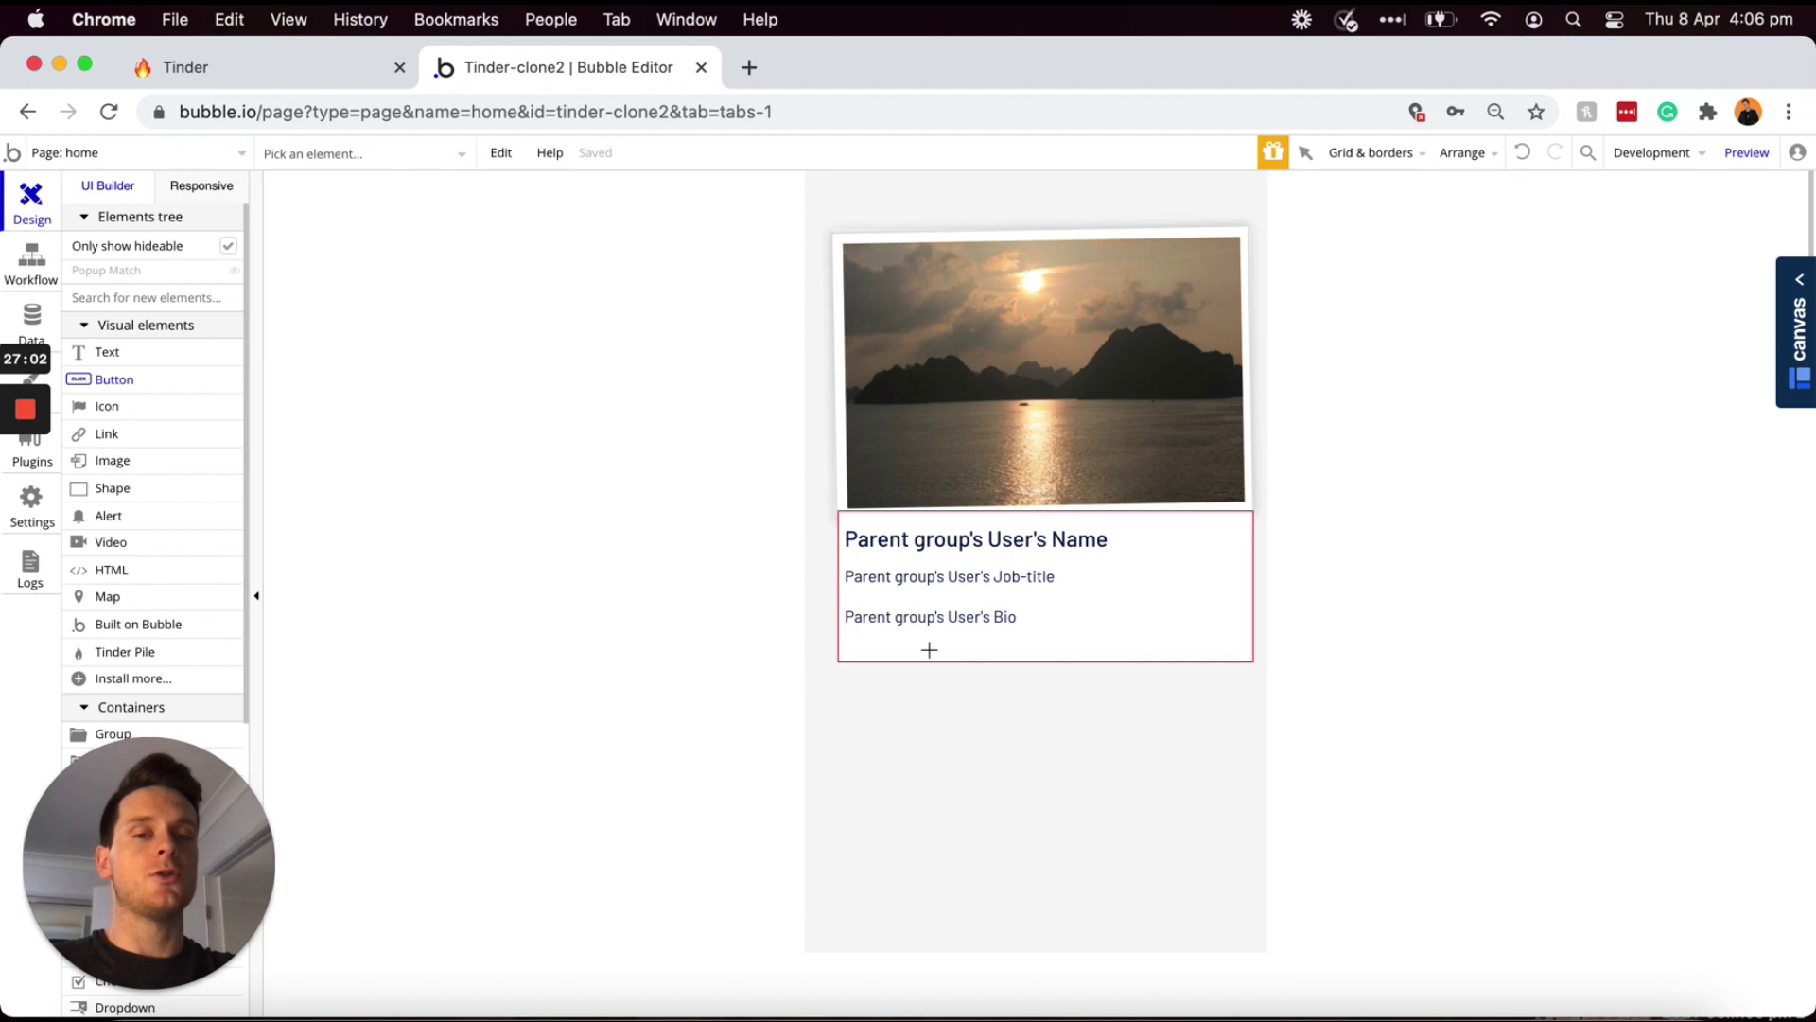
{"action": "left_click_drag", "start_coordinate": [986, 675], "coordinate": [1008, 700]}
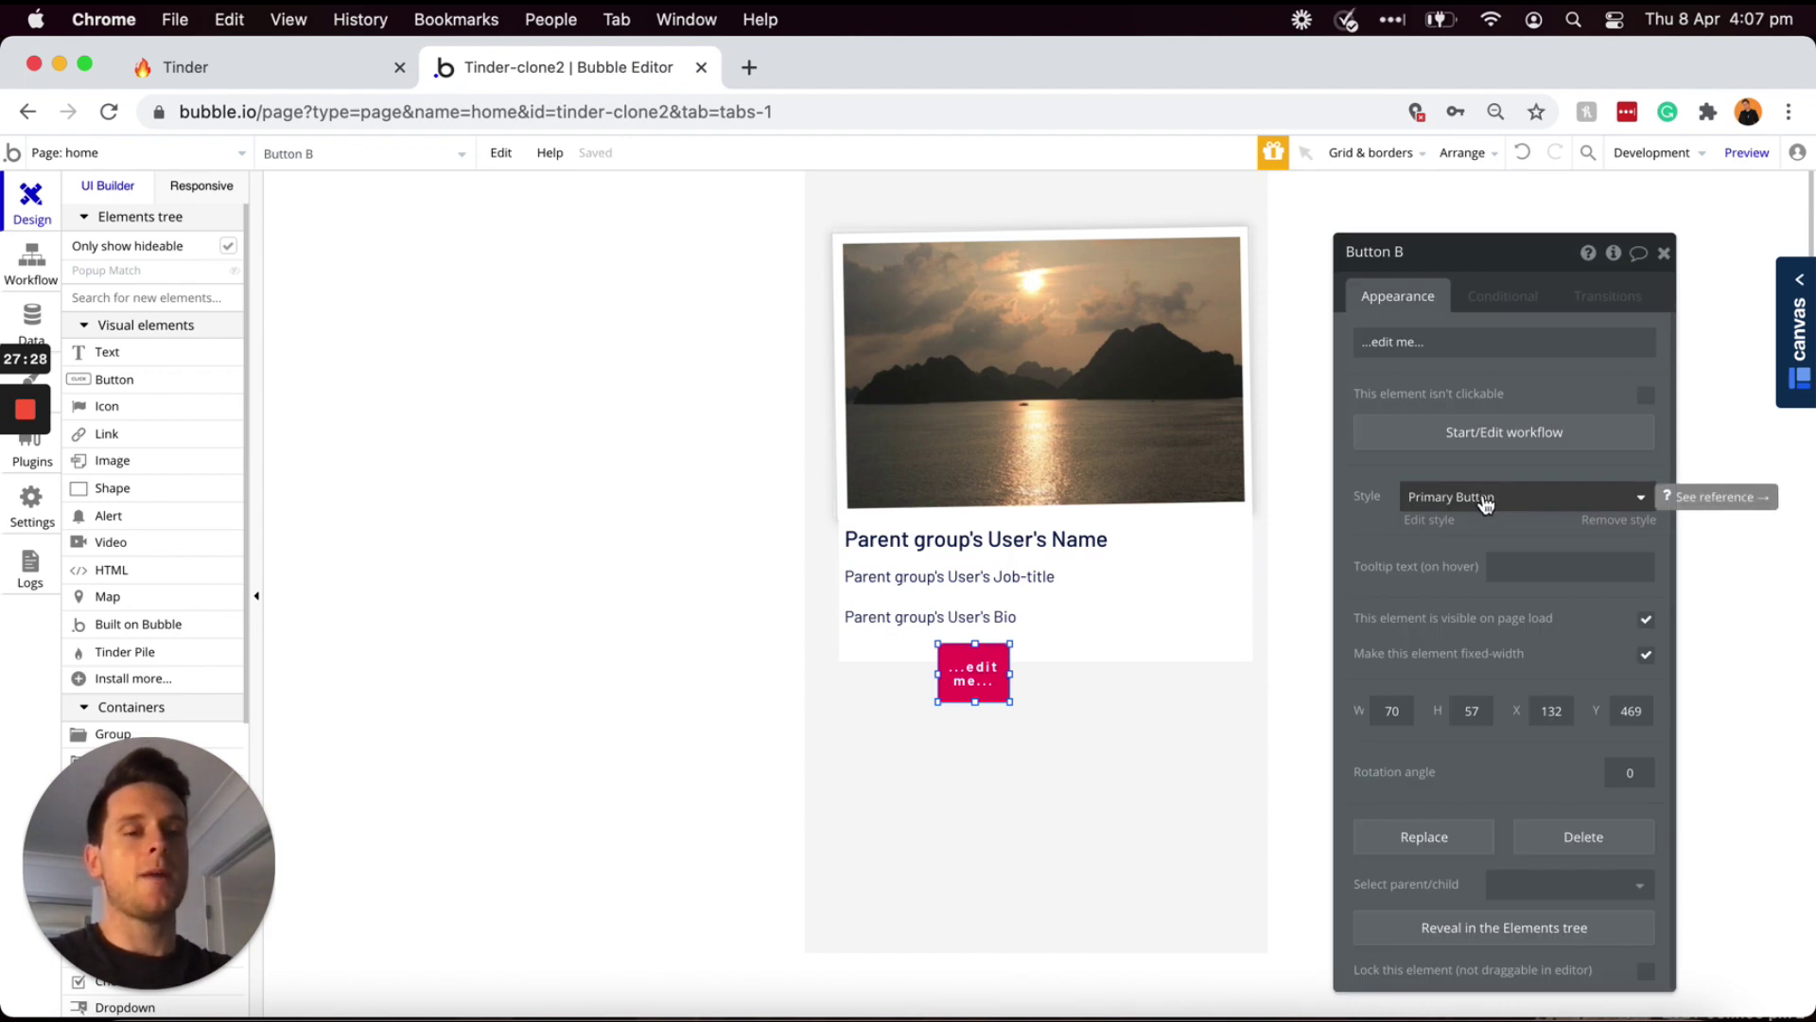
- Create a new button style named "match-button" based on the new button and apply it
{"action": "left_click", "coordinate": [1485, 499]}
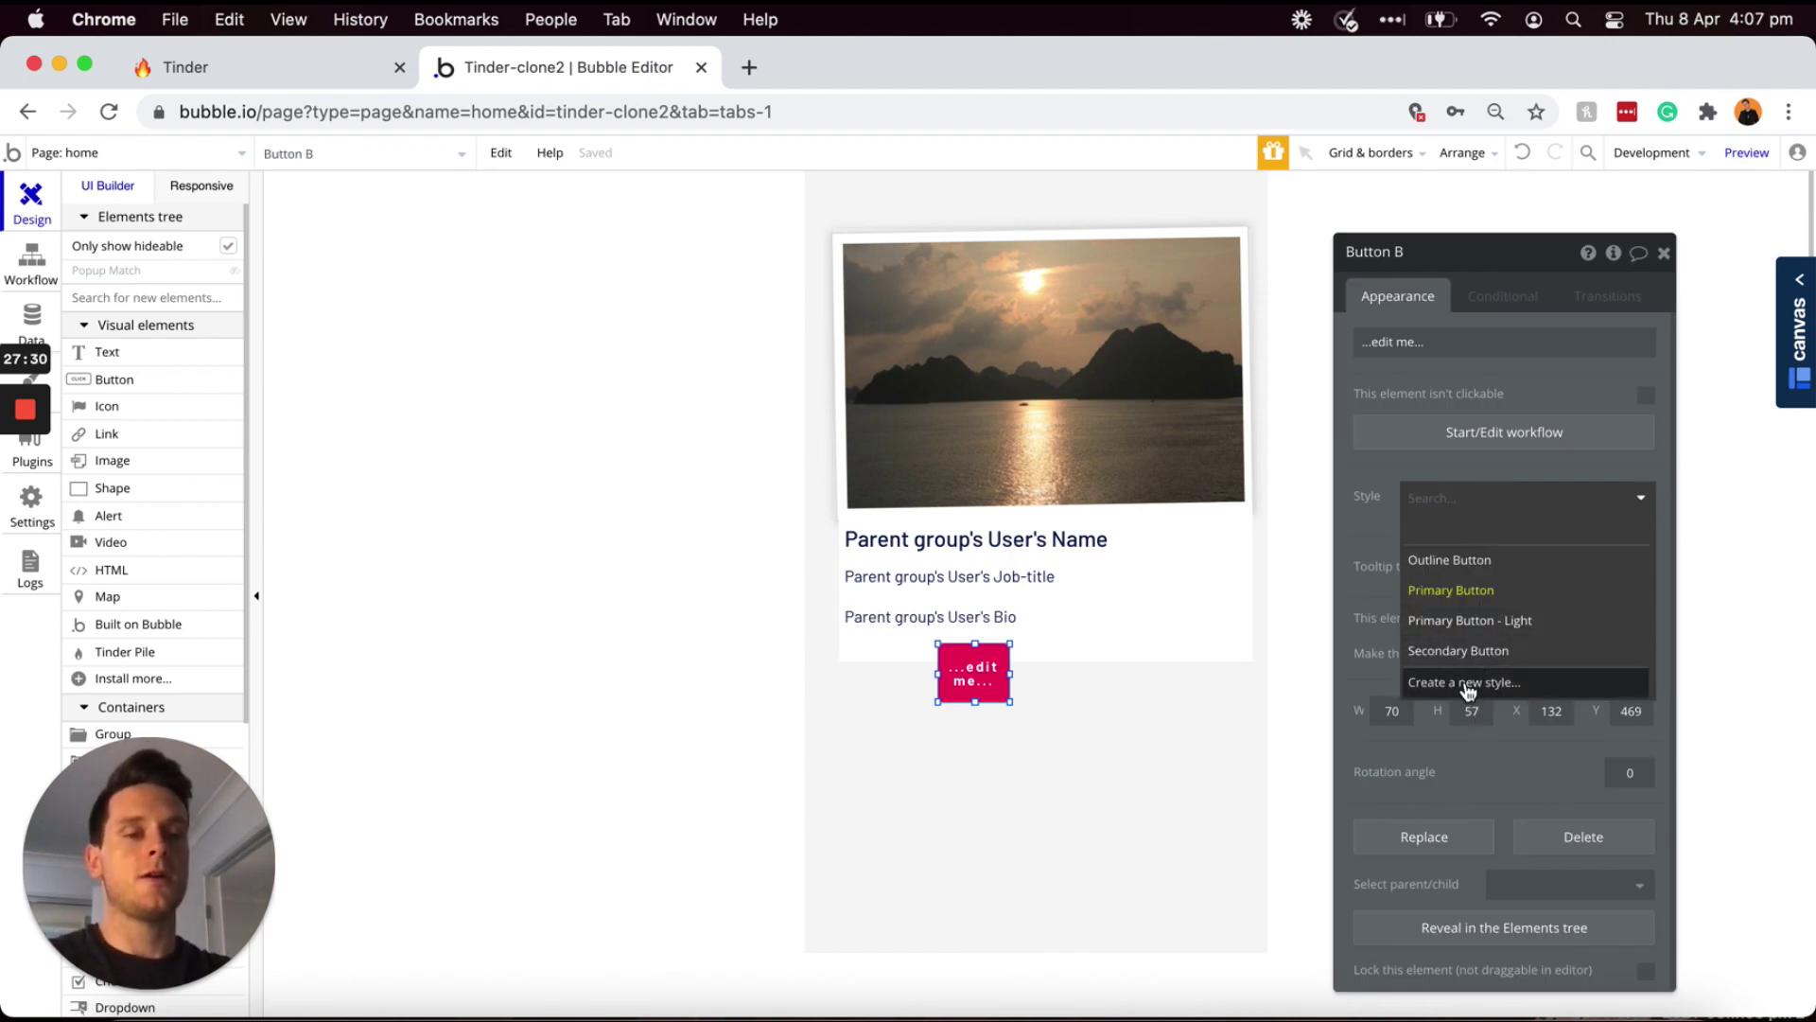
{"action": "left_click", "coordinate": [1468, 684]}
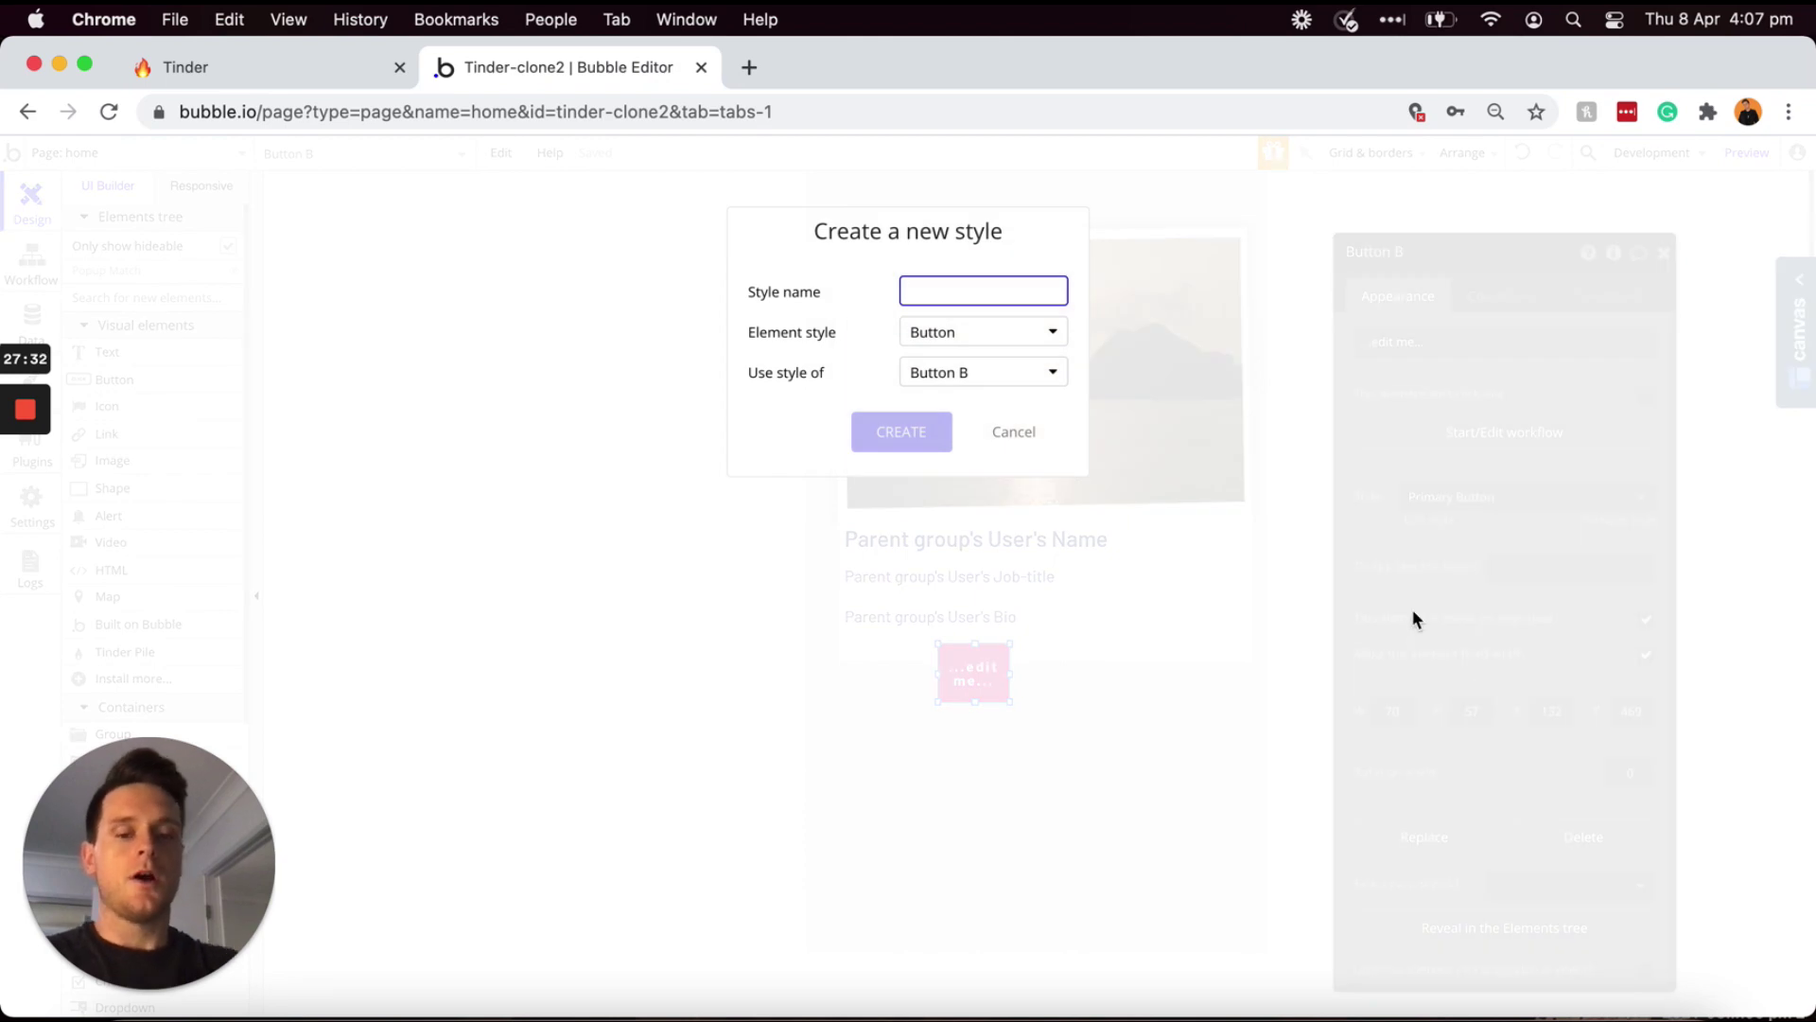
{"action": "type", "text": "match-button"}
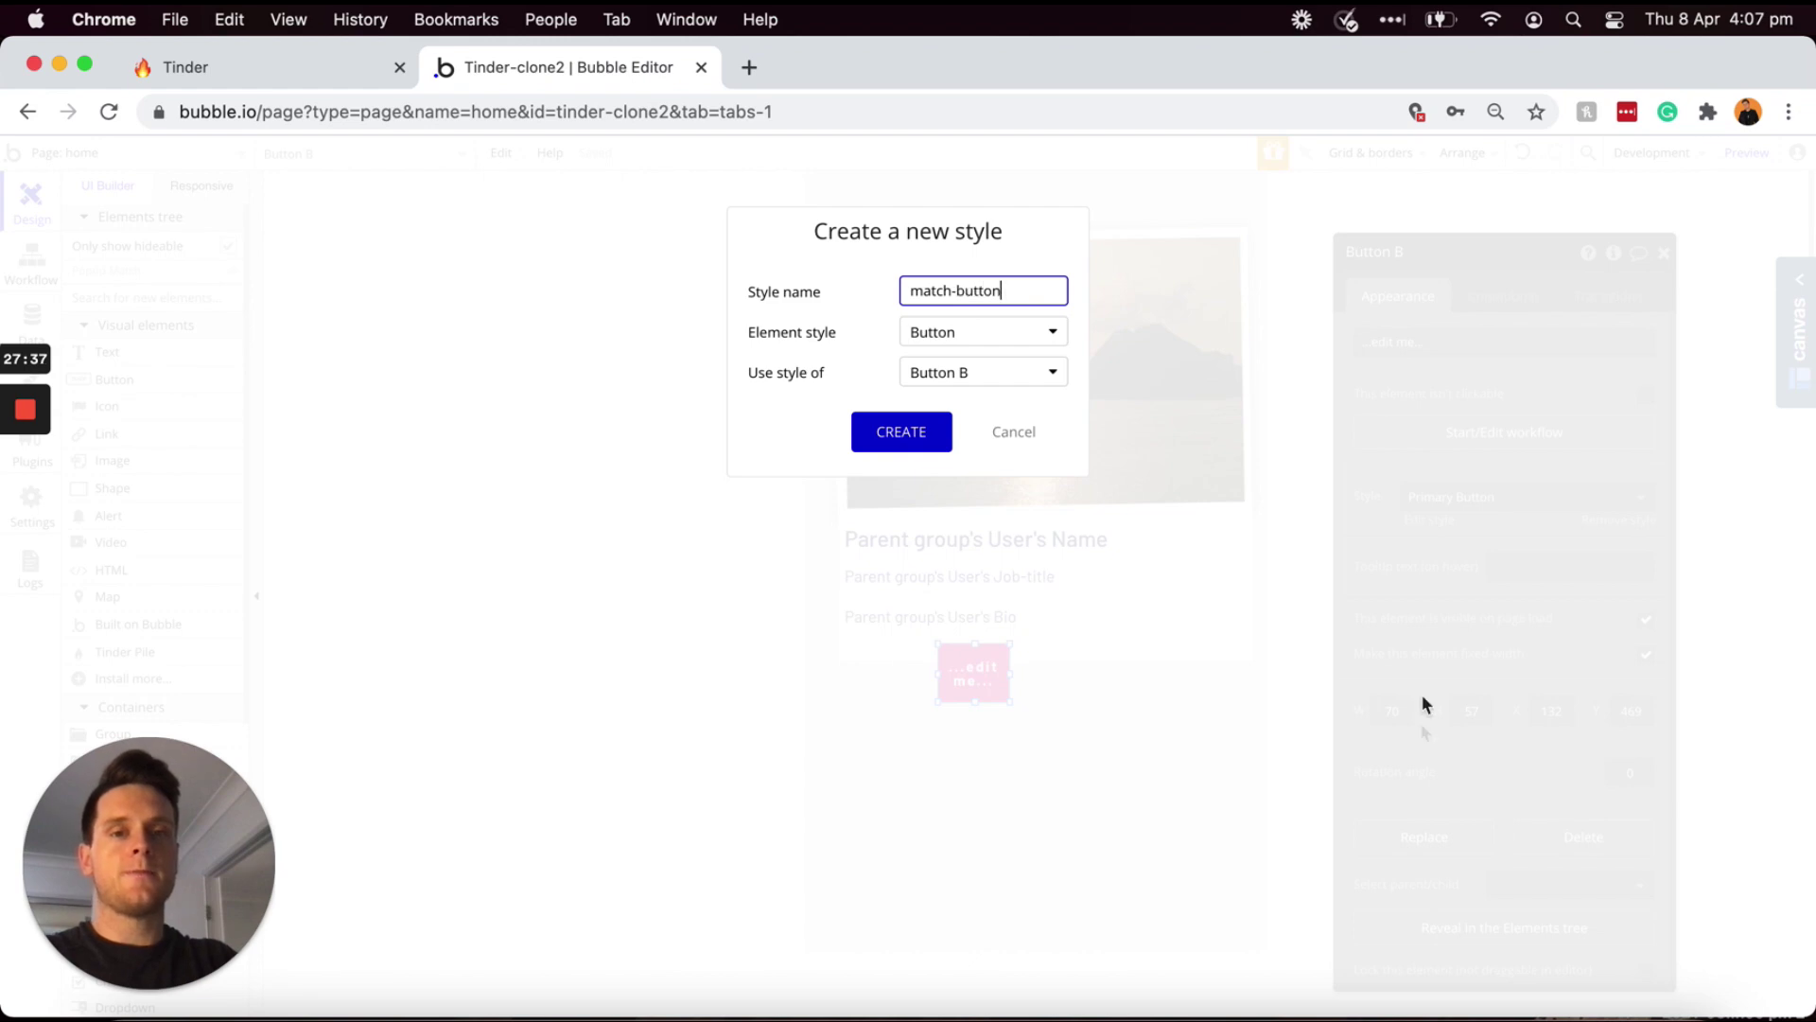
{"action": "left_click", "coordinate": [928, 442]}
{"action": "left_click", "coordinate": [951, 457]}
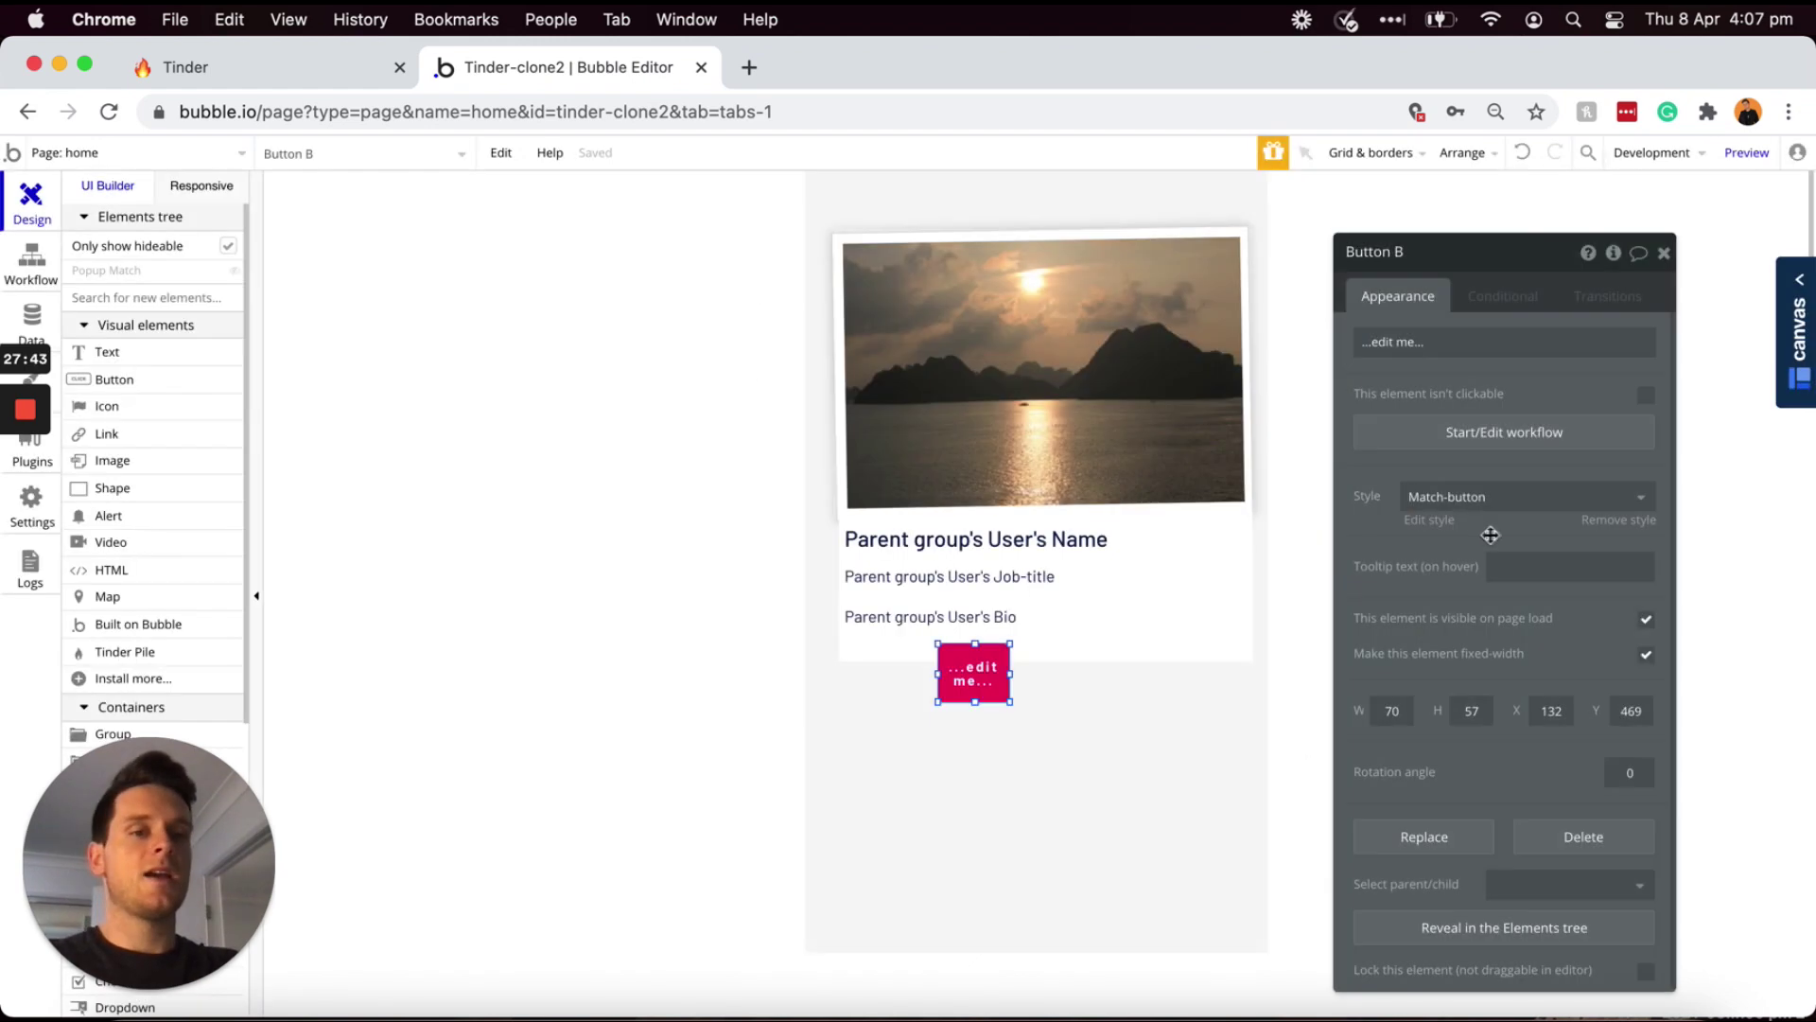
- Open the match-button style for editing and set its background color to #FFFFFF
{"action": "left_click", "coordinate": [1437, 520]}
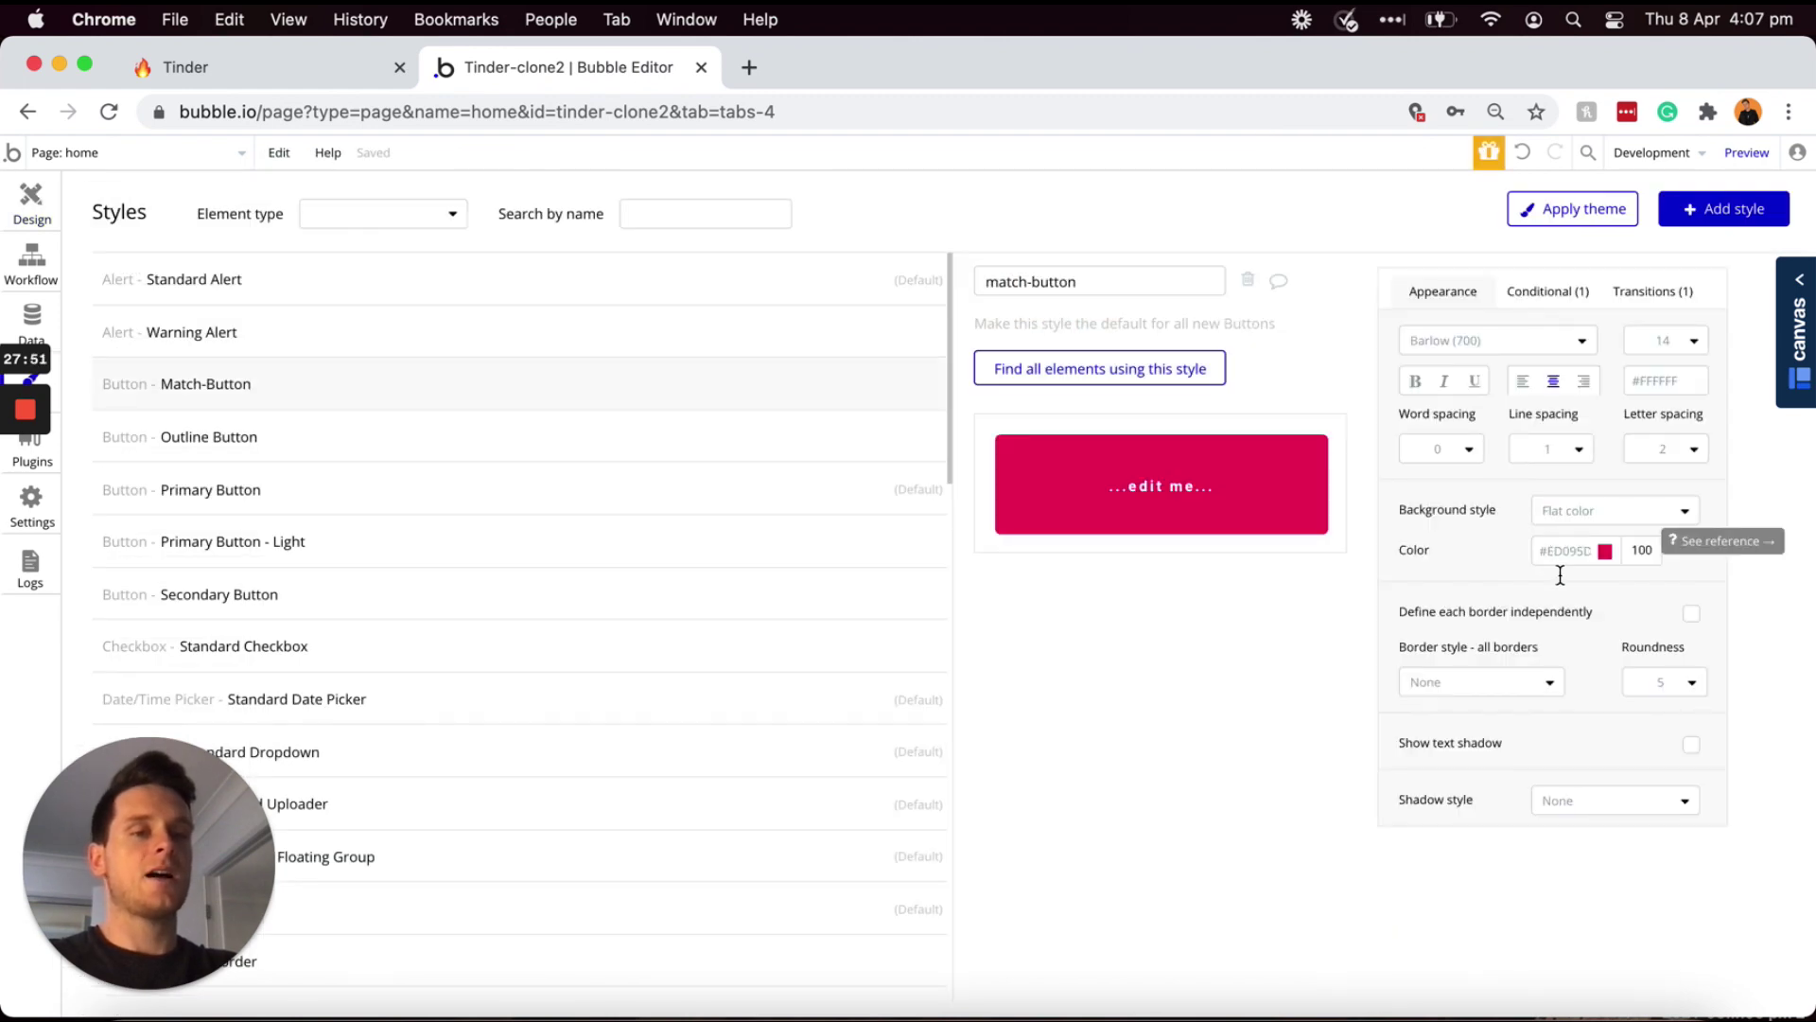
{"action": "left_click", "coordinate": [1560, 567]}
{"action": "type", "text": "#FFFFFF"}
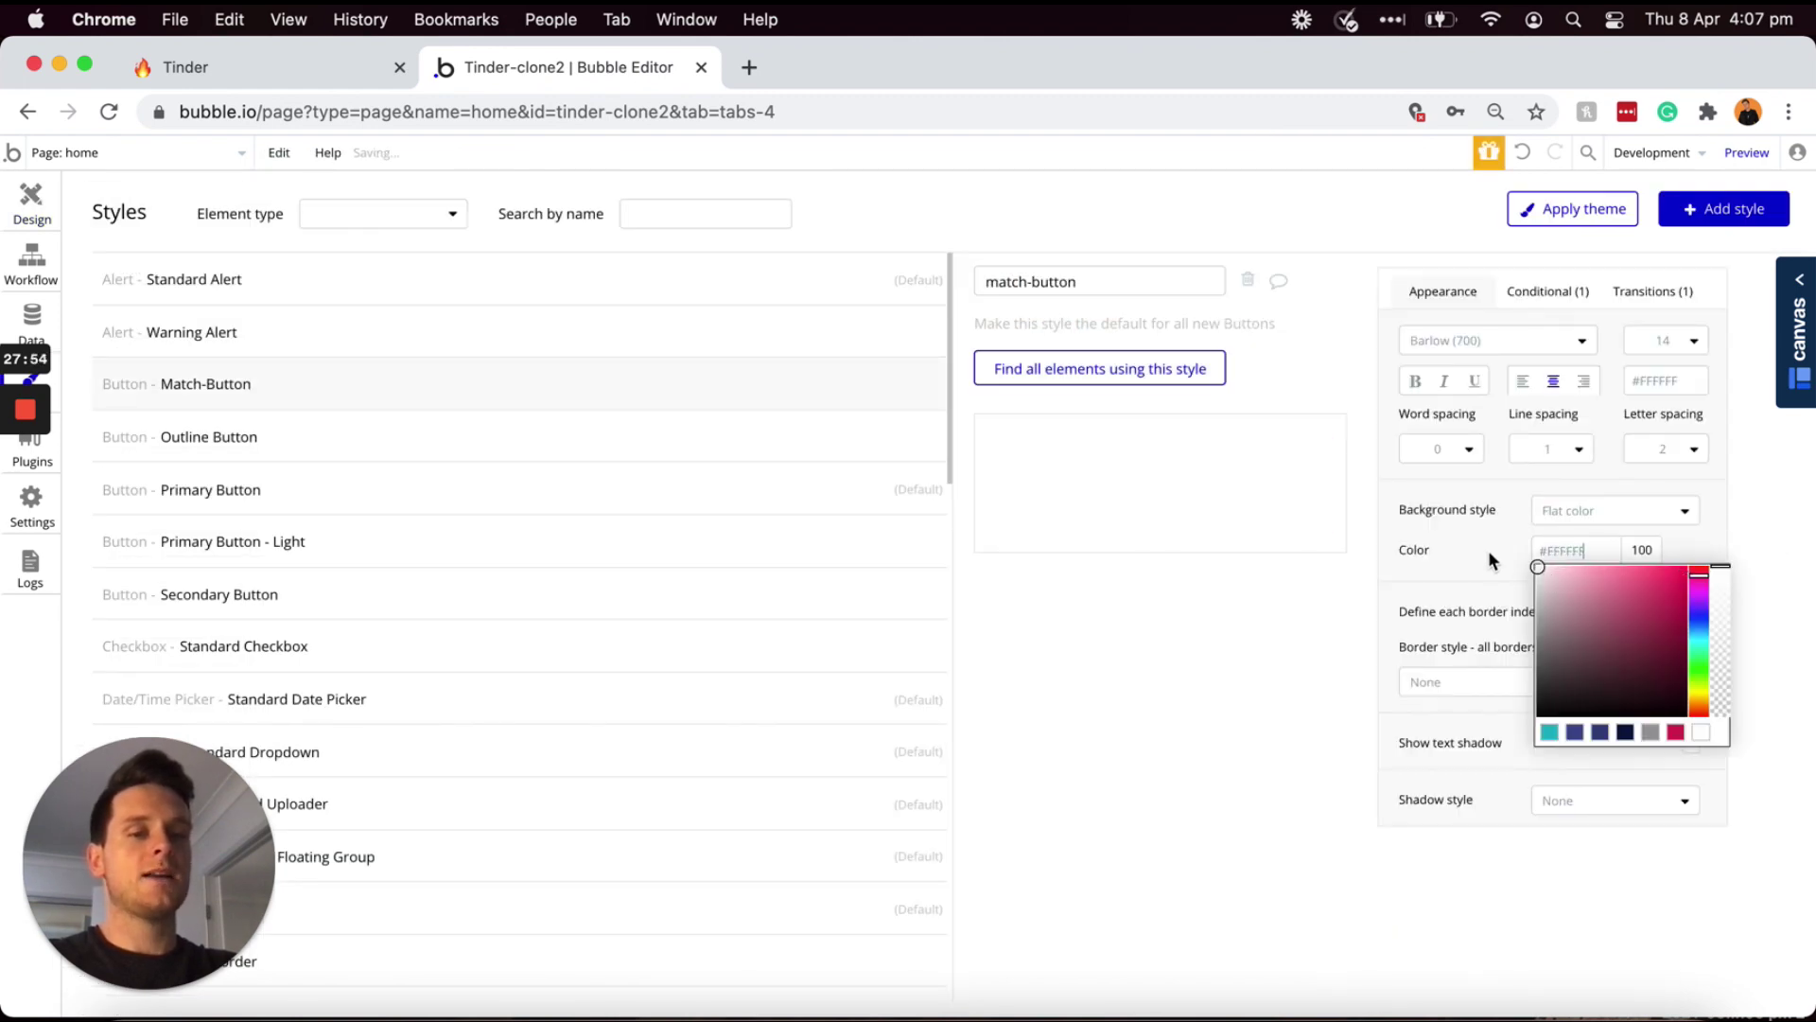
{"action": "left_click", "coordinate": [1478, 558]}
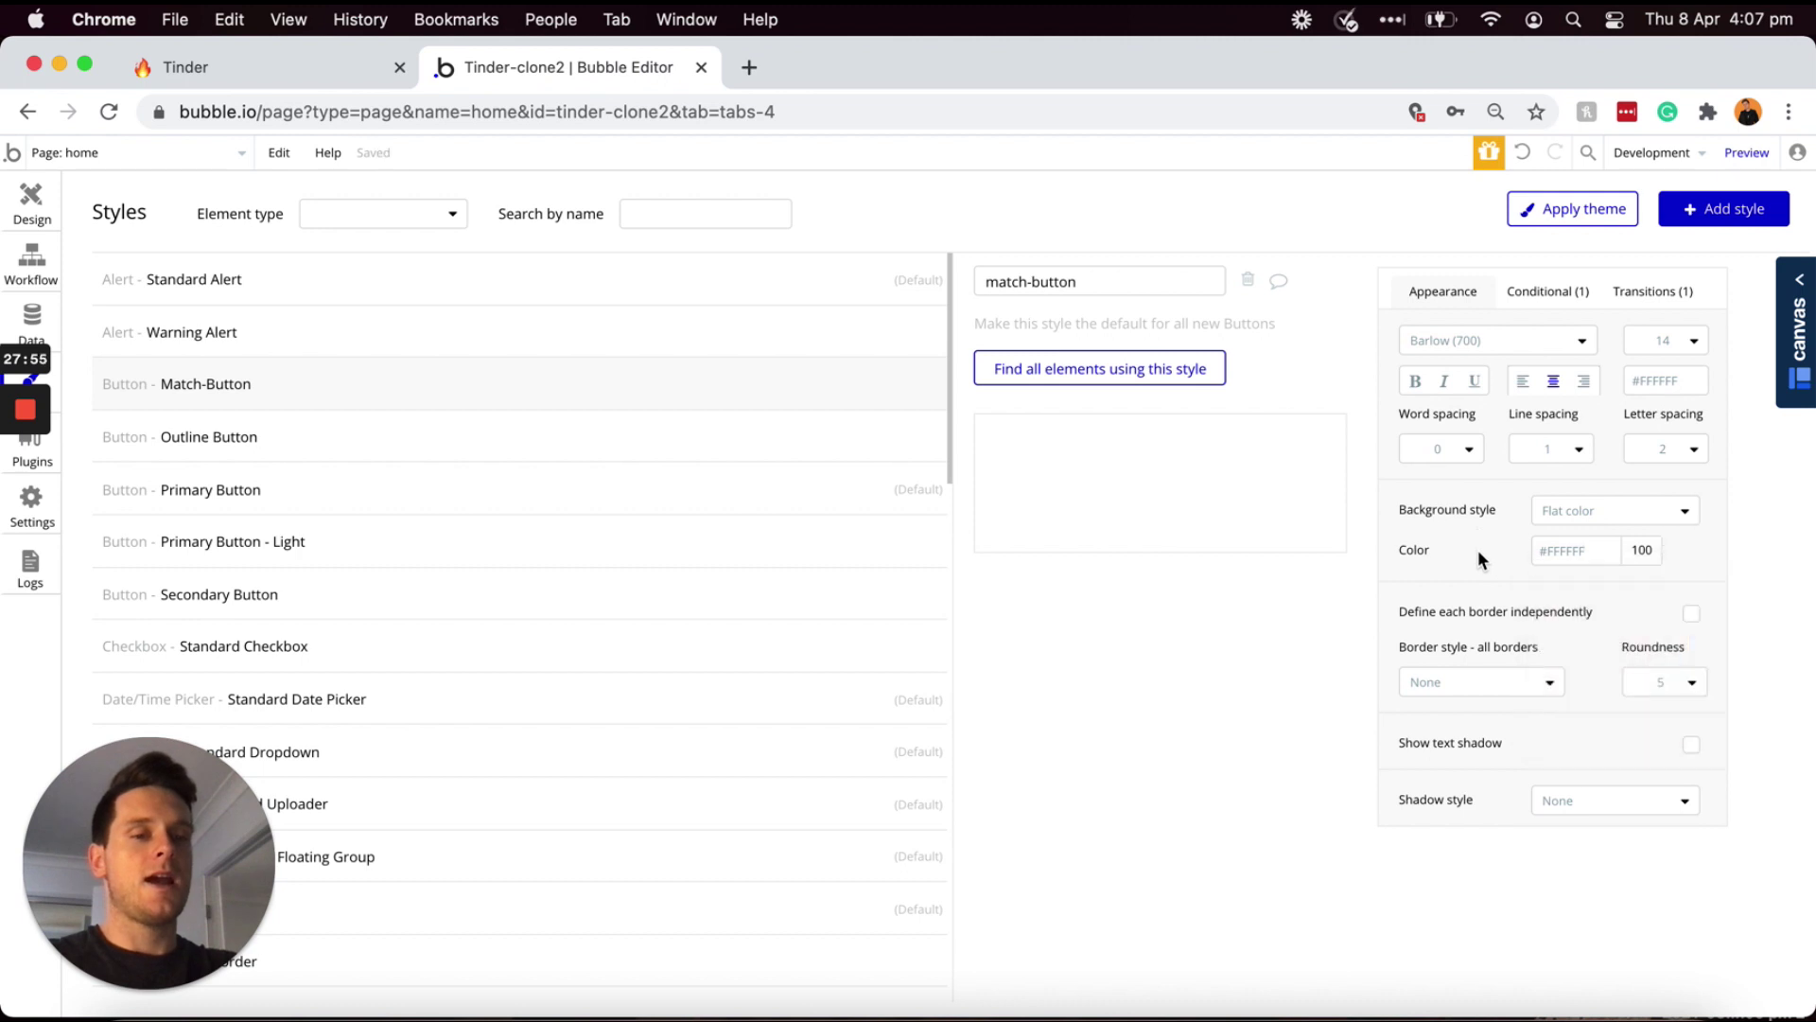
- Give the match-button style a solid border on all sides in dark grey, about #3E424F
{"action": "left_click", "coordinate": [1492, 694]}
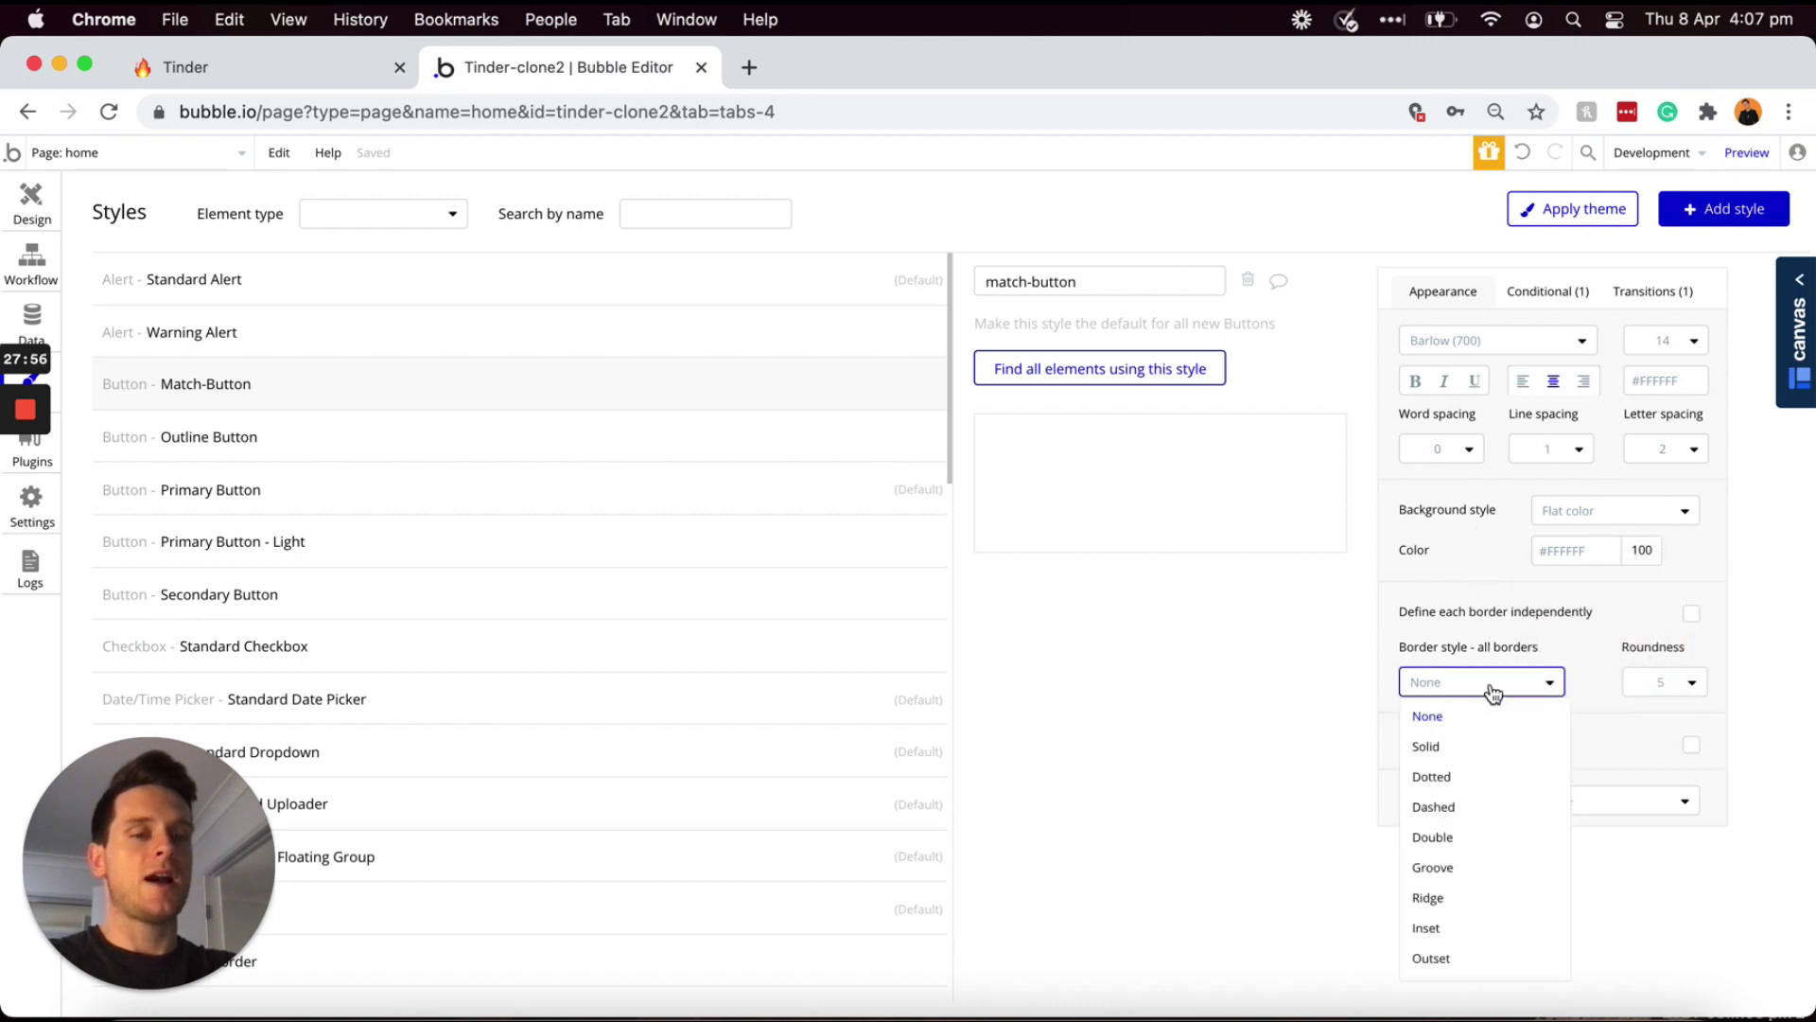
{"action": "left_click", "coordinate": [1457, 747]}
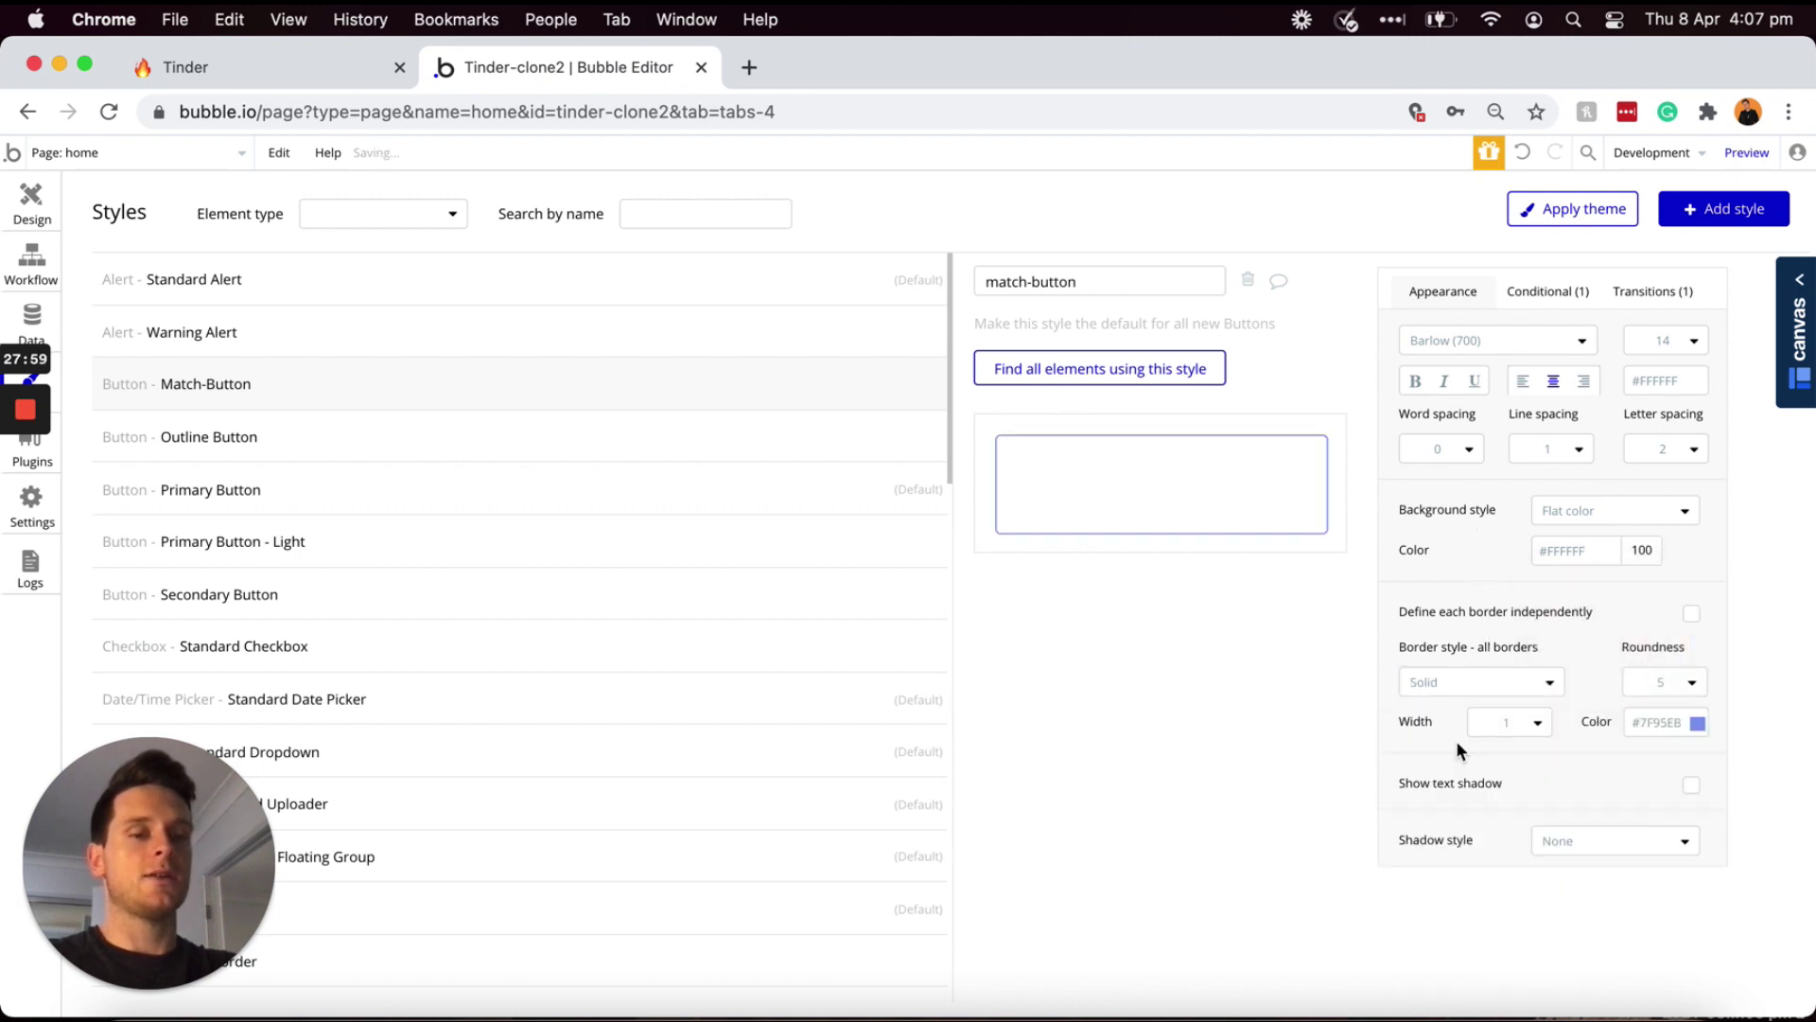
{"action": "left_click", "coordinate": [1650, 723]}
{"action": "mouse_move", "coordinate": [1635, 746]}
{"action": "left_mouse_down"}
{"action": "mouse_move", "coordinate": [1608, 809]}
{"action": "mouse_move", "coordinate": [1642, 843]}
{"action": "left_mouse_up"}
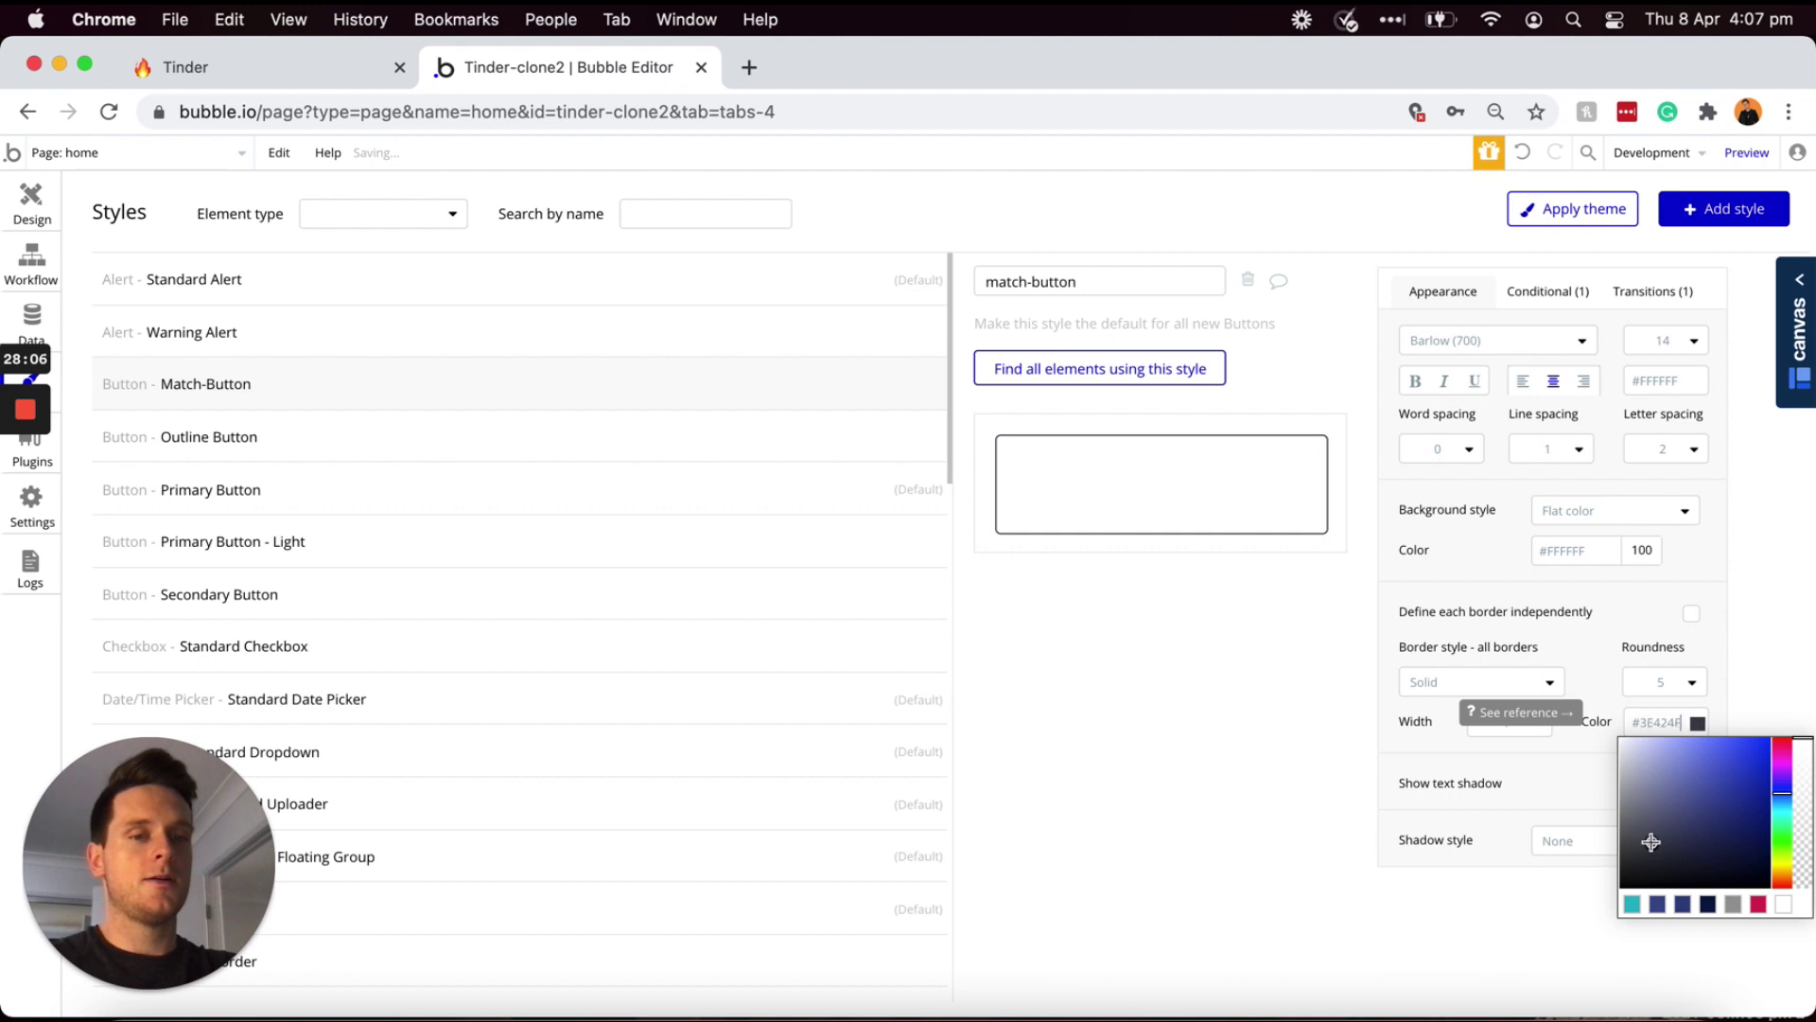
- Set the match-button style's border roundness to 100
{"action": "left_click", "coordinate": [1690, 694]}
{"action": "left_click", "coordinate": [1692, 688]}
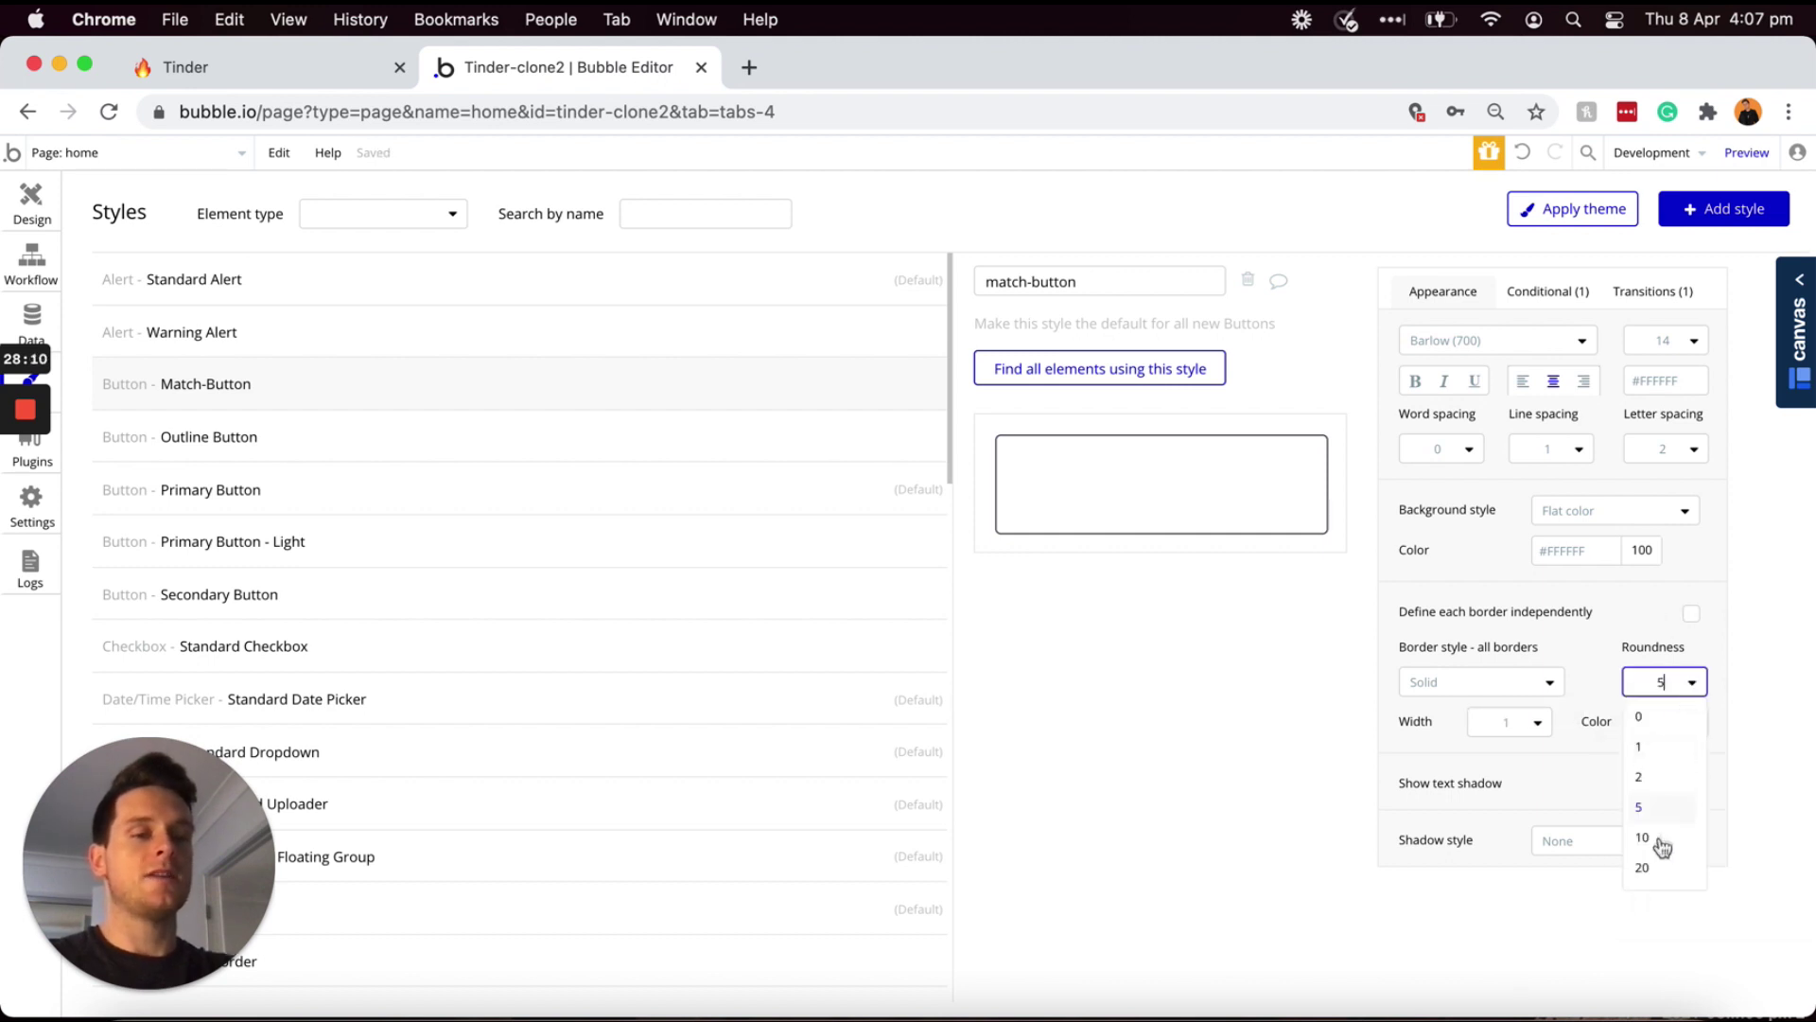
{"action": "key", "text": "BackSpace"}
{"action": "type", "text": "100"}
{"action": "key", "text": "Return"}
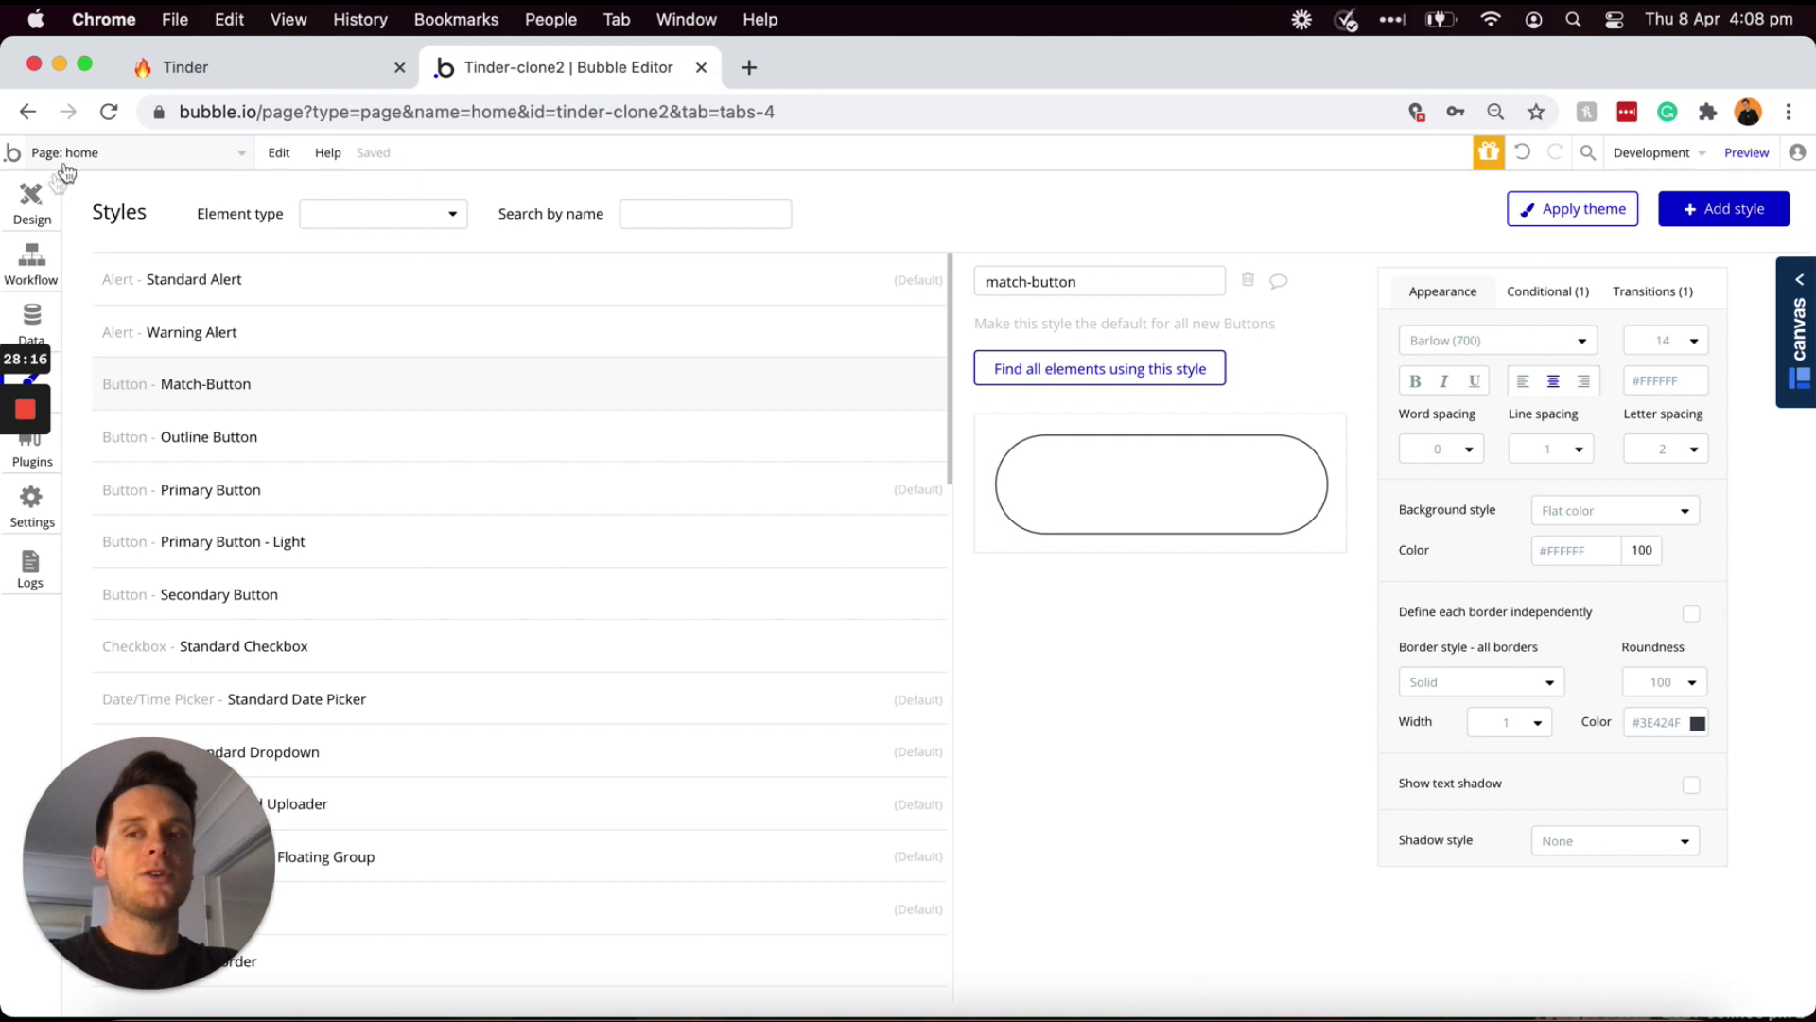
- Back in the home page design, resize the match button to about 64 by 59 px and replace its caption with the ❌ emoji
{"action": "left_click", "coordinate": [38, 191]}
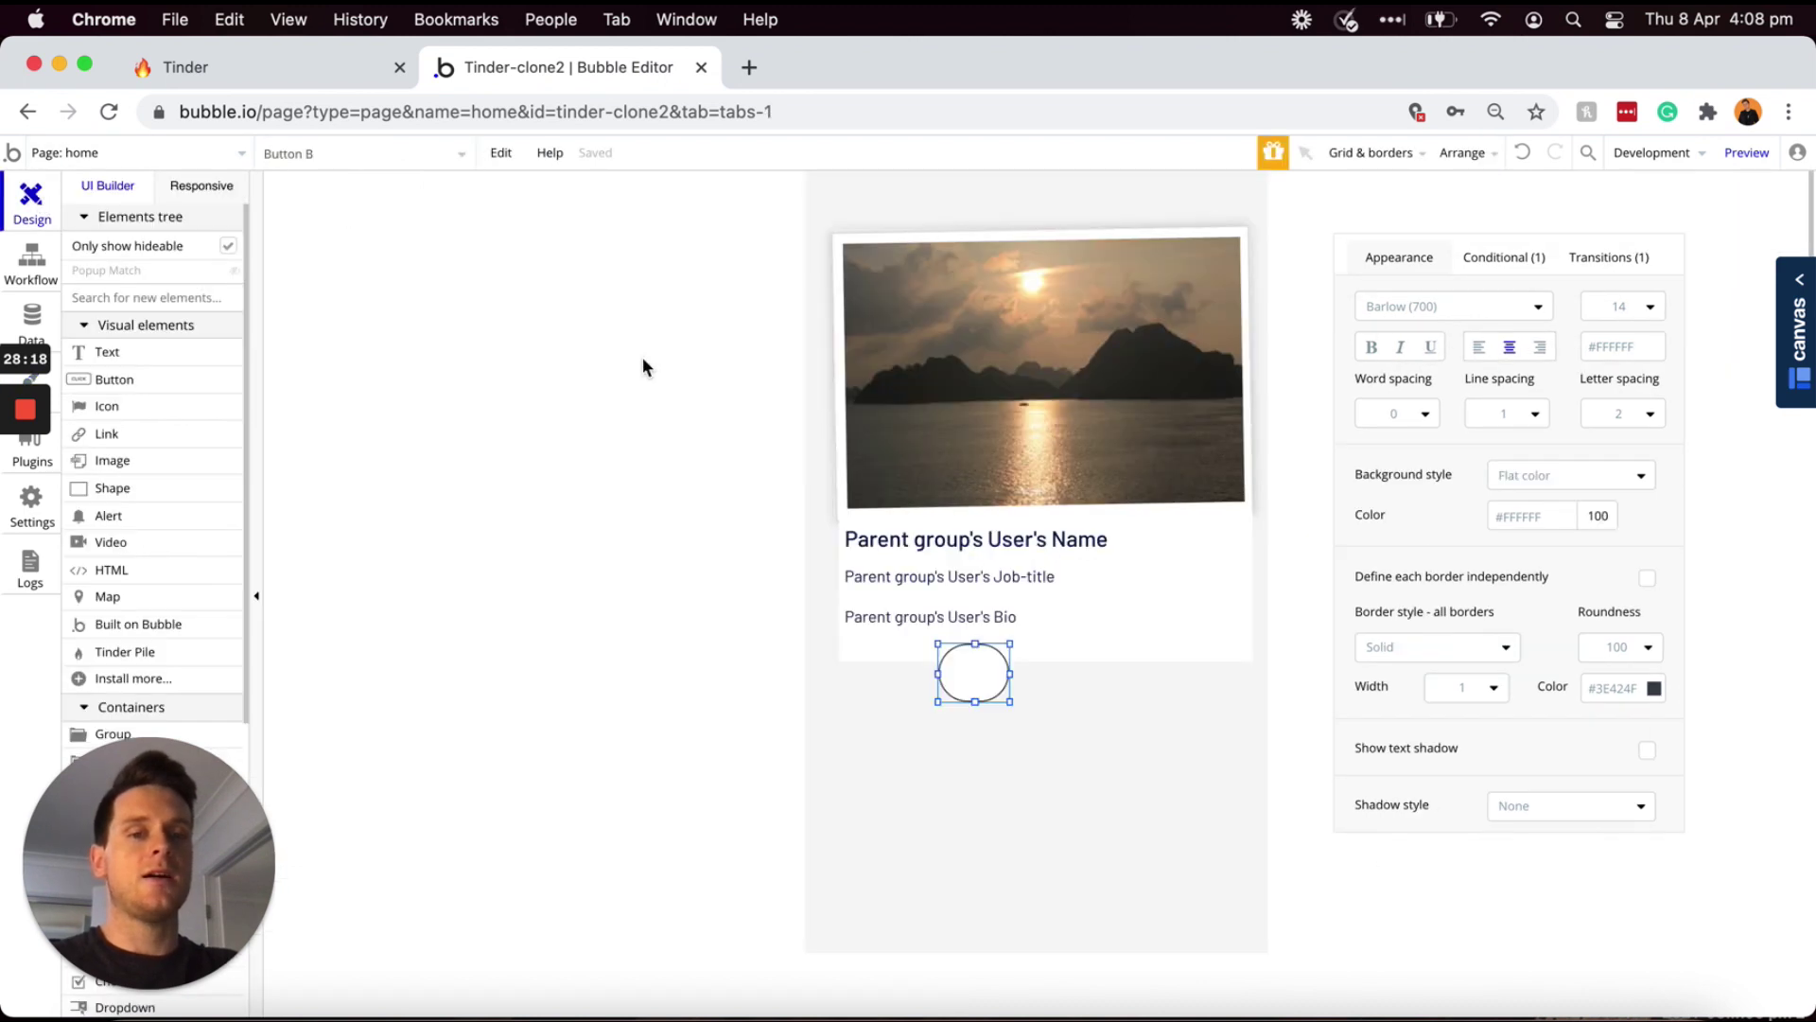
{"action": "left_click_drag", "start_coordinate": [1012, 706], "coordinate": [1008, 707]}
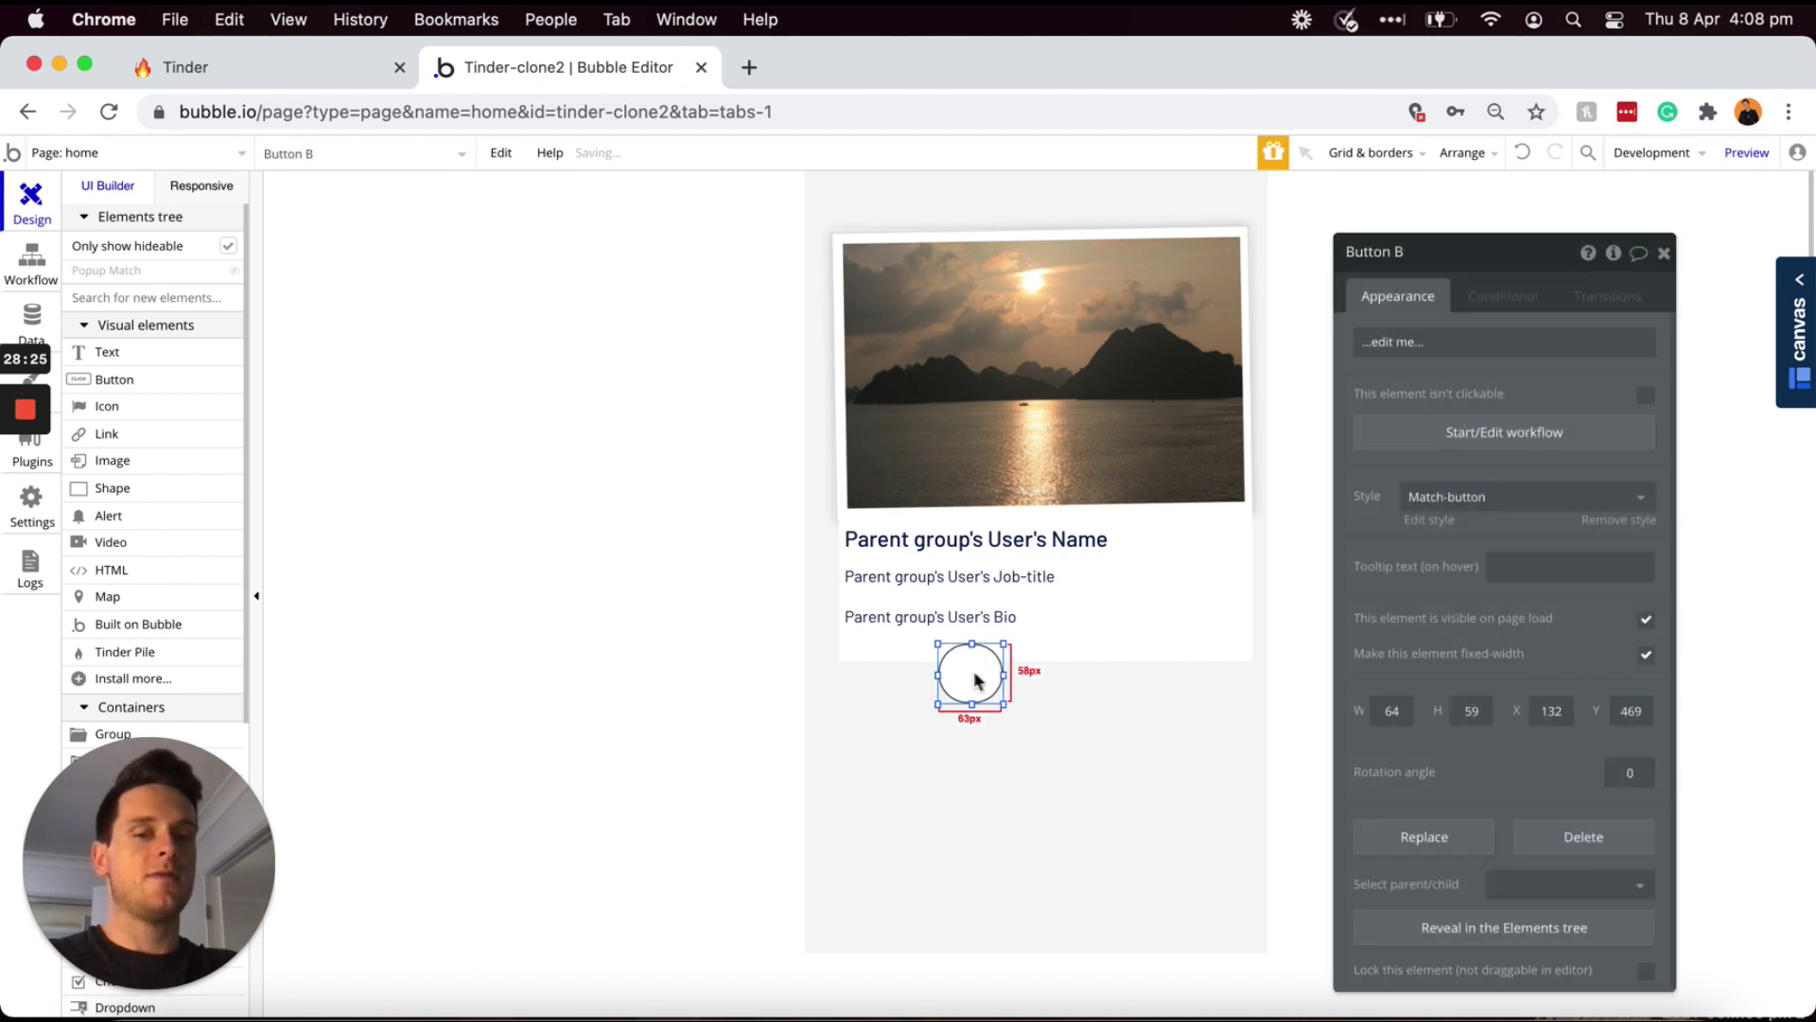
{"action": "left_click", "coordinate": [1494, 342]}
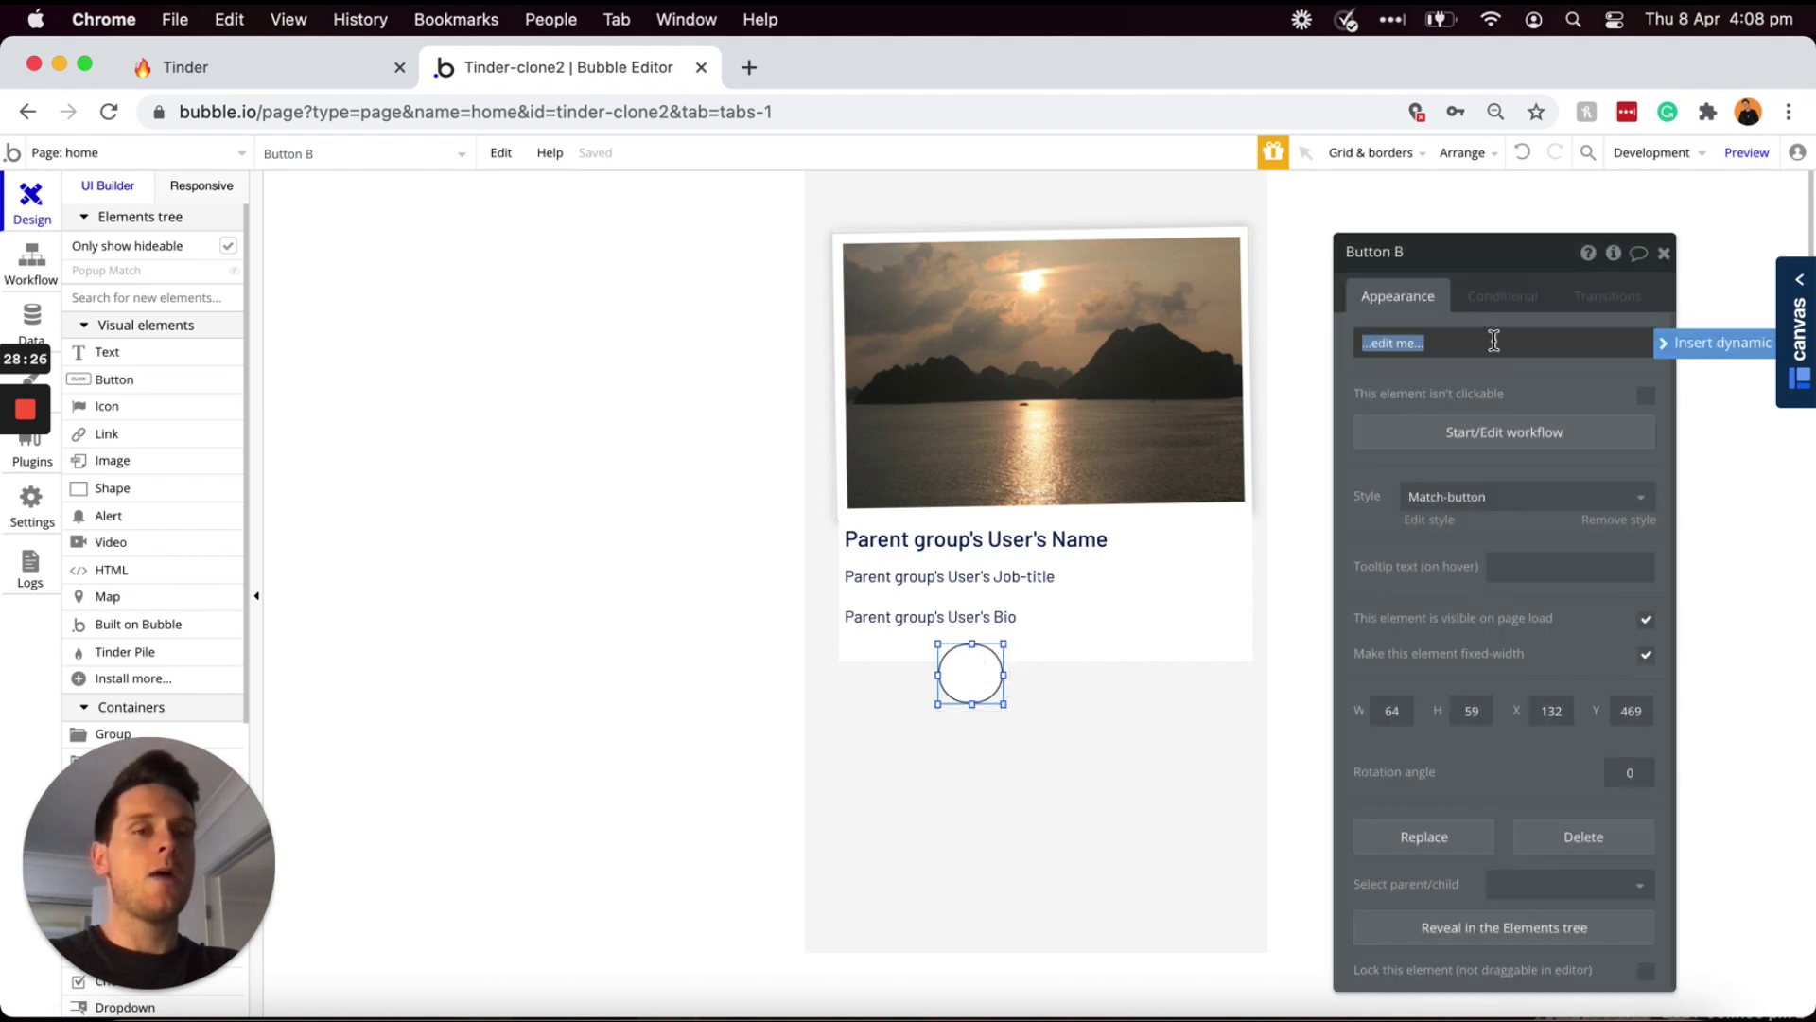
{"action": "key", "text": "BackSpace"}
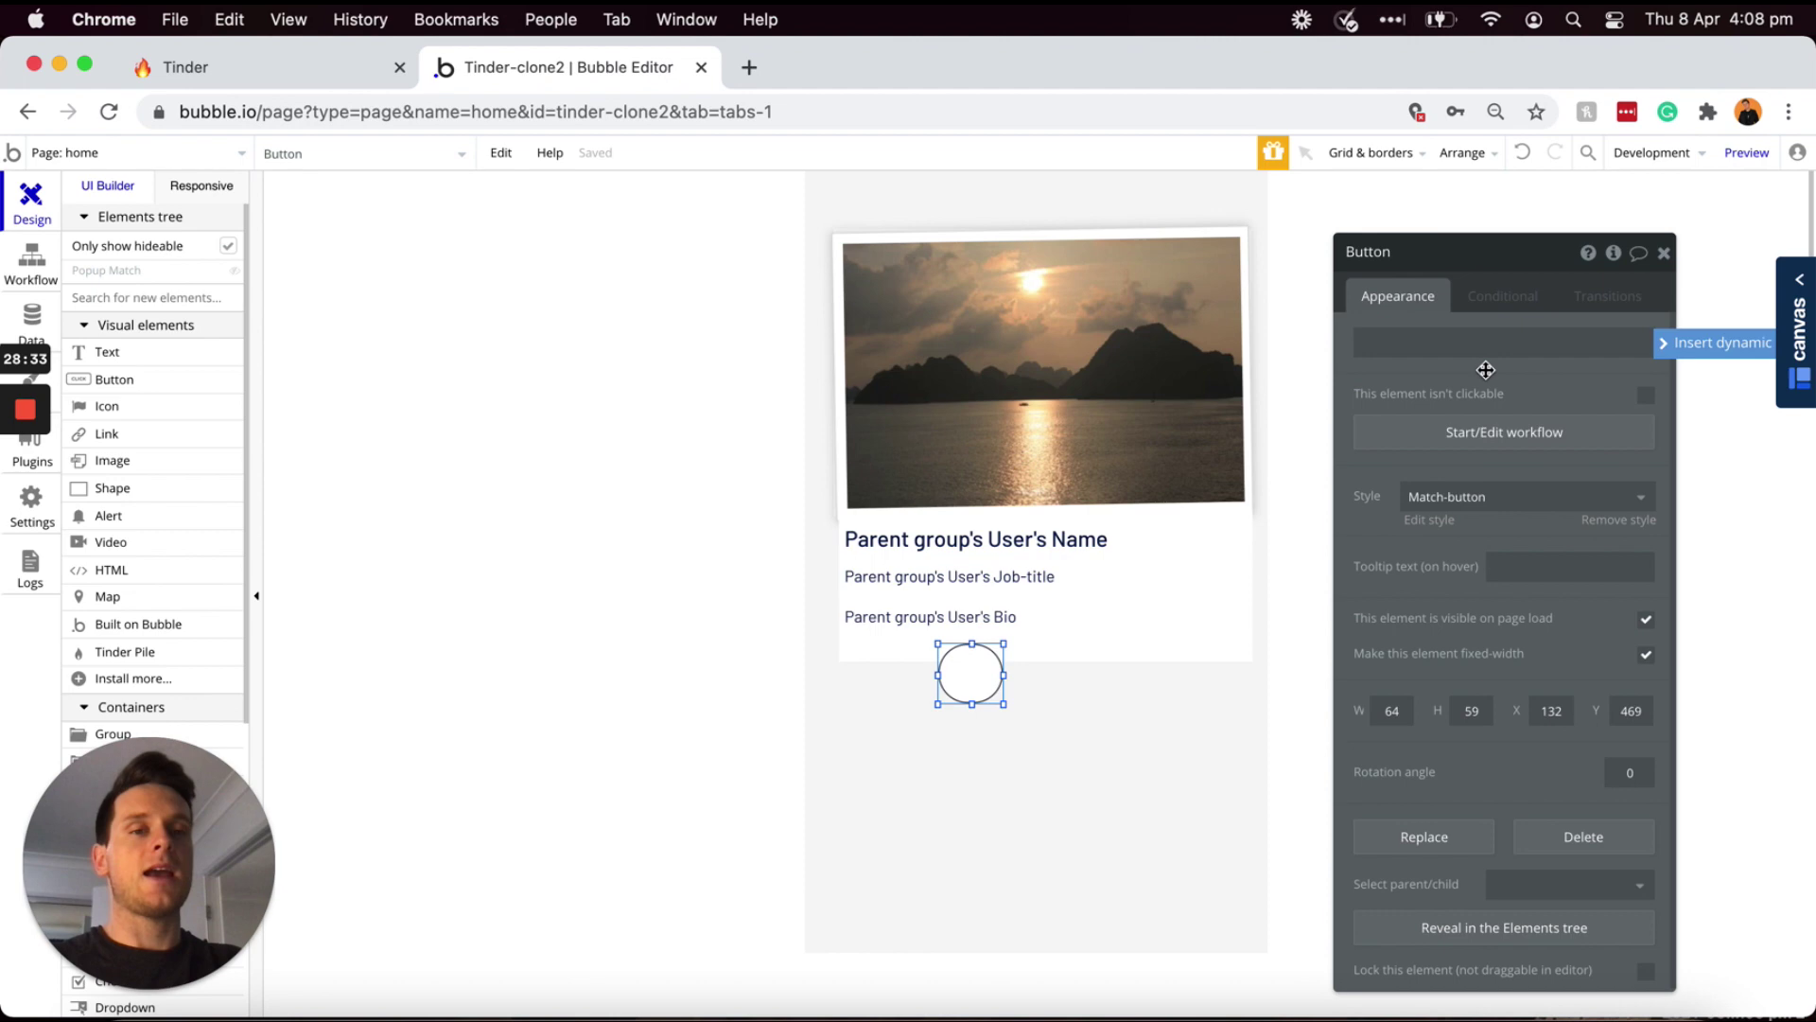
{"action": "left_click", "coordinate": [1441, 350]}
{"action": "key", "text": "ctrl+super+space"}
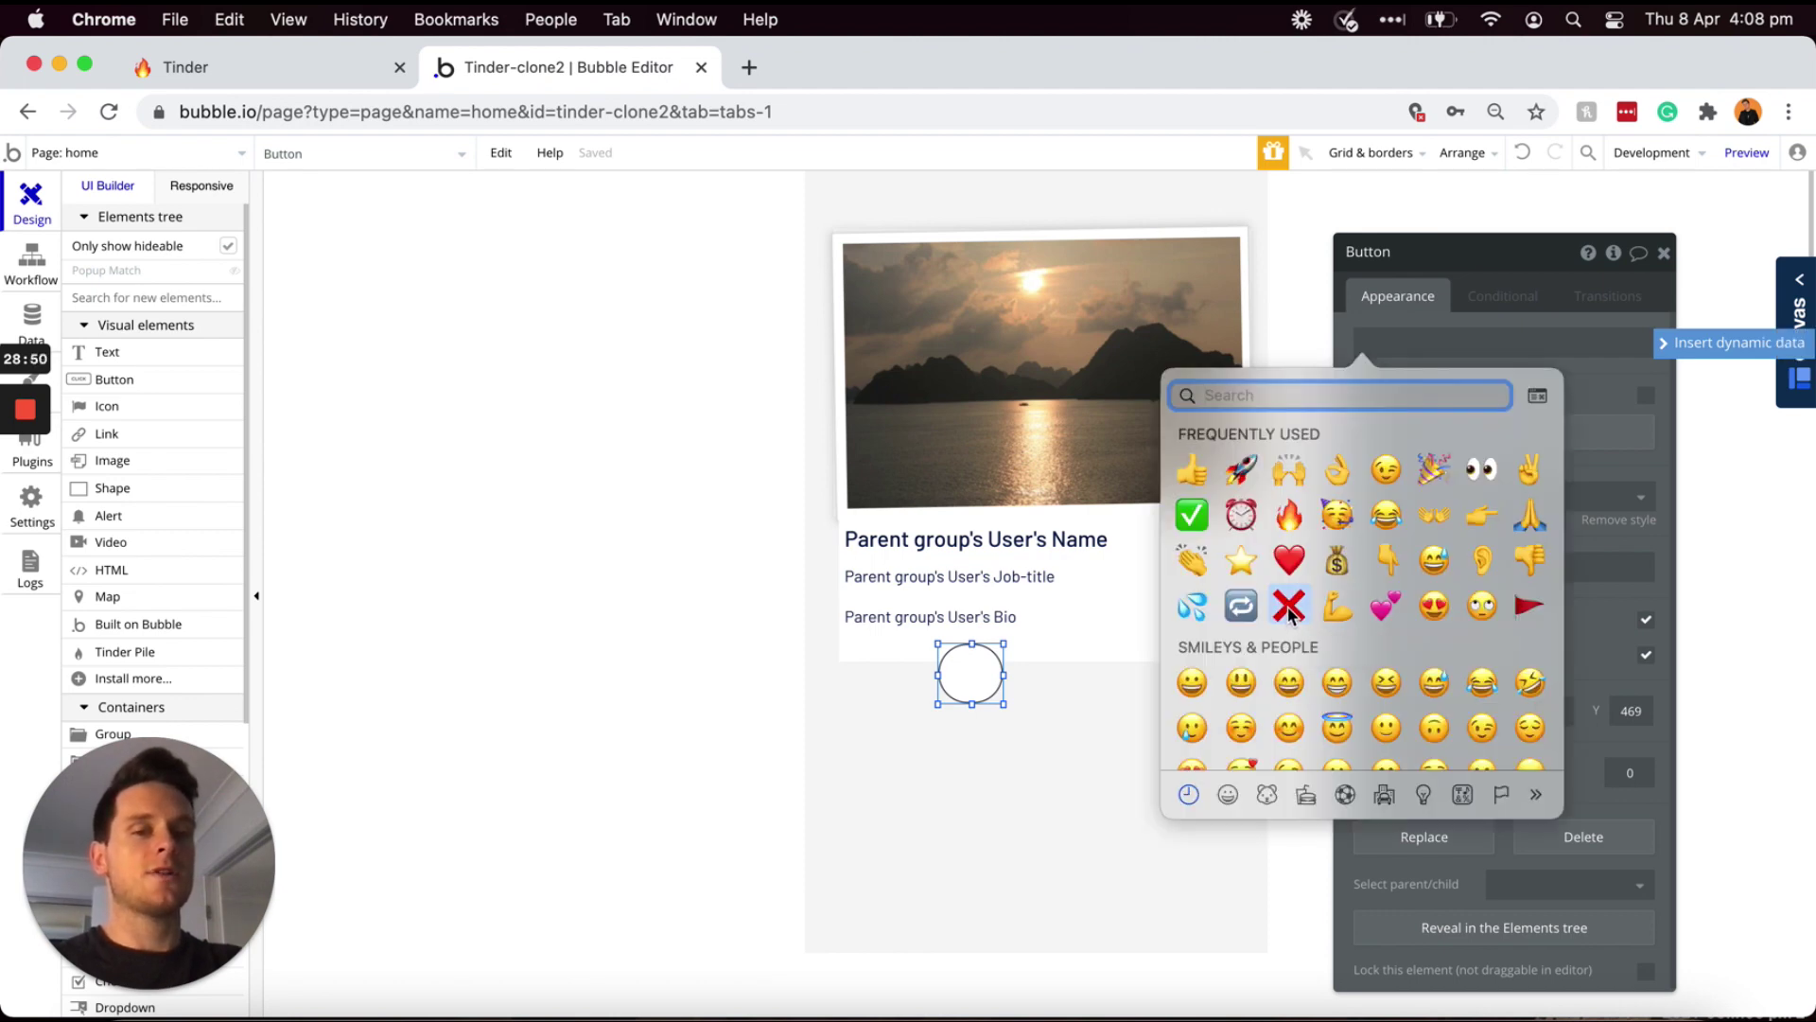
{"action": "left_click", "coordinate": [1289, 607]}
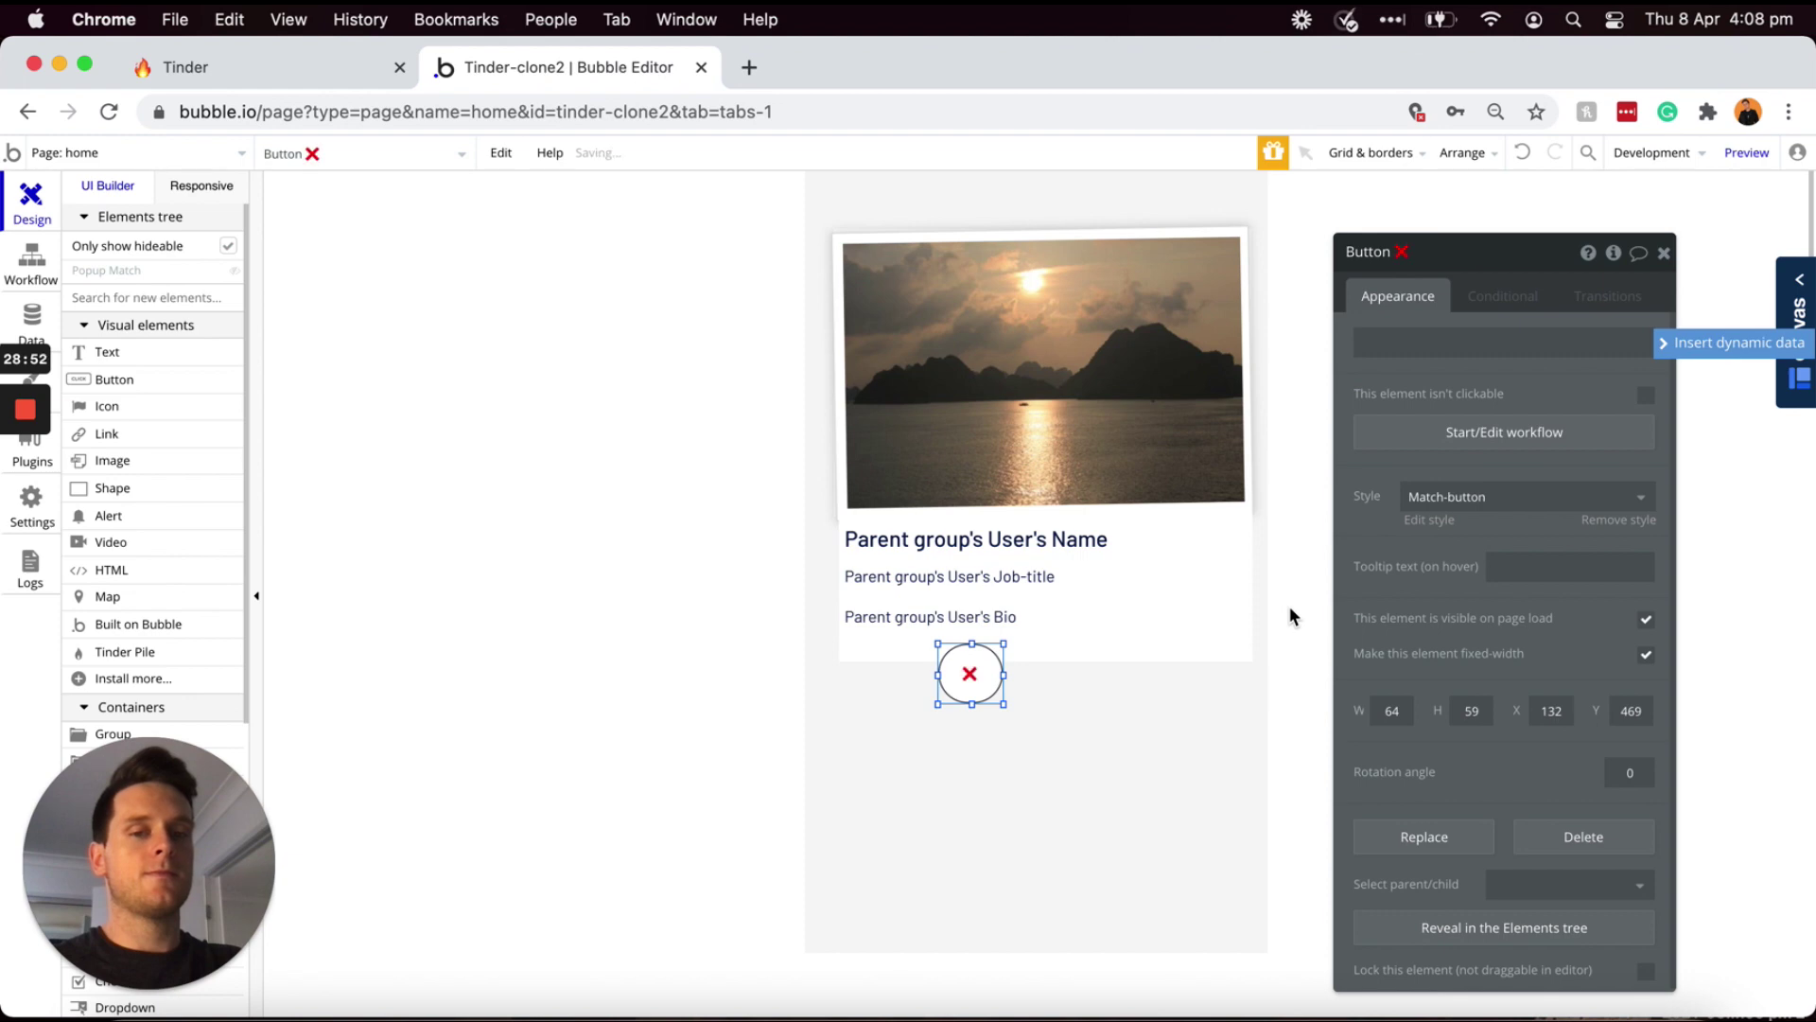
- Duplicate the ❌ button, place the copy beside it at X 238, Y 469, and change the copy's caption to ✅
{"action": "left_click", "coordinate": [965, 672]}
{"action": "left_click", "coordinate": [975, 681]}
{"action": "key", "text": "super+c"}
{"action": "key", "text": "super+v"}
{"action": "left_click_drag", "start_coordinate": [1072, 664], "coordinate": [1075, 670]}
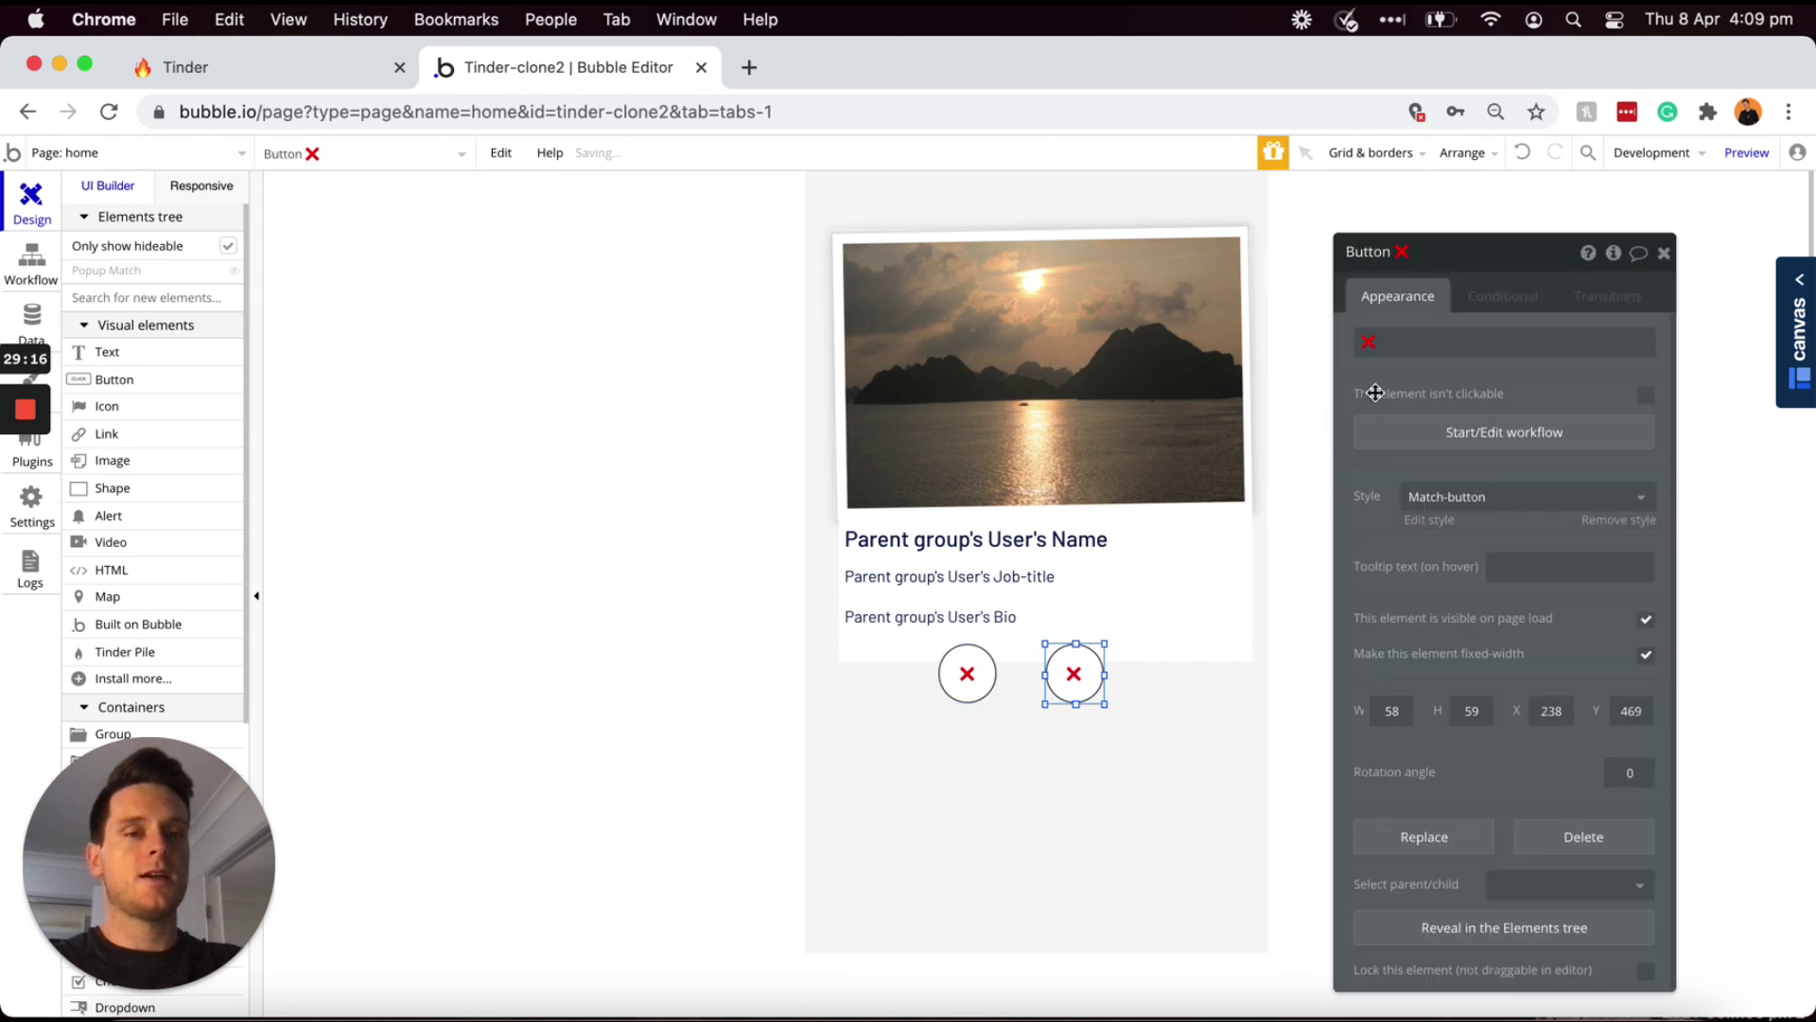
{"action": "left_click", "coordinate": [1426, 341]}
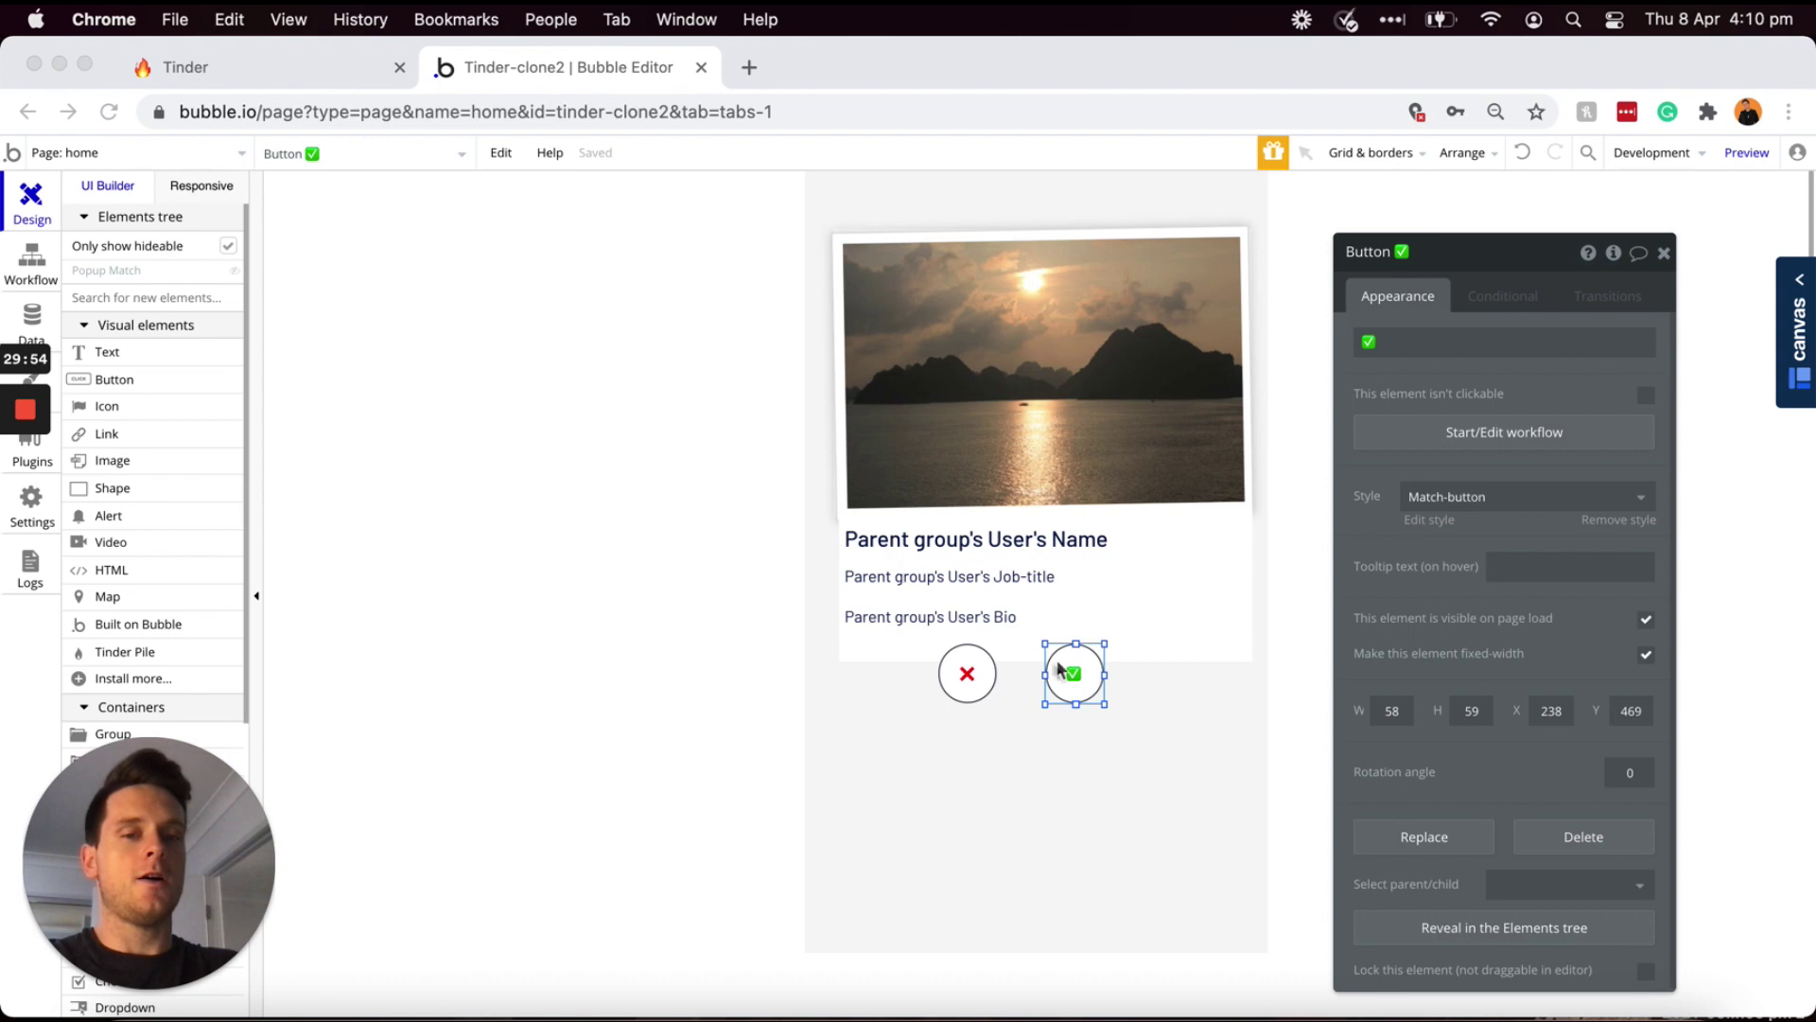
- Select the ❌ and ✅ buttons together and nudge them about 25 px to the right beneath the profile text
{"action": "left_click", "coordinate": [965, 683], "text": "shift"}
{"action": "key", "text": "Right"}
{"action": "key", "text": "Right"}
{"action": "key", "text": "Right"}
{"action": "key", "text": "Right"}
{"action": "key", "text": "Right"}
{"action": "key", "text": "Right"}
{"action": "key", "text": "Right"}
{"action": "key", "text": "Right"}
{"action": "key", "text": "Right"}
{"action": "key", "text": "Right"}
{"action": "key", "text": "Right"}
{"action": "key", "text": "Right"}
{"action": "key", "text": "Right"}
{"action": "key", "text": "Right"}
{"action": "key", "text": "Right"}
{"action": "key", "text": "Right"}
{"action": "key", "text": "Right"}
{"action": "key", "text": "Right"}
{"action": "key", "text": "Right"}
{"action": "key", "text": "Right"}
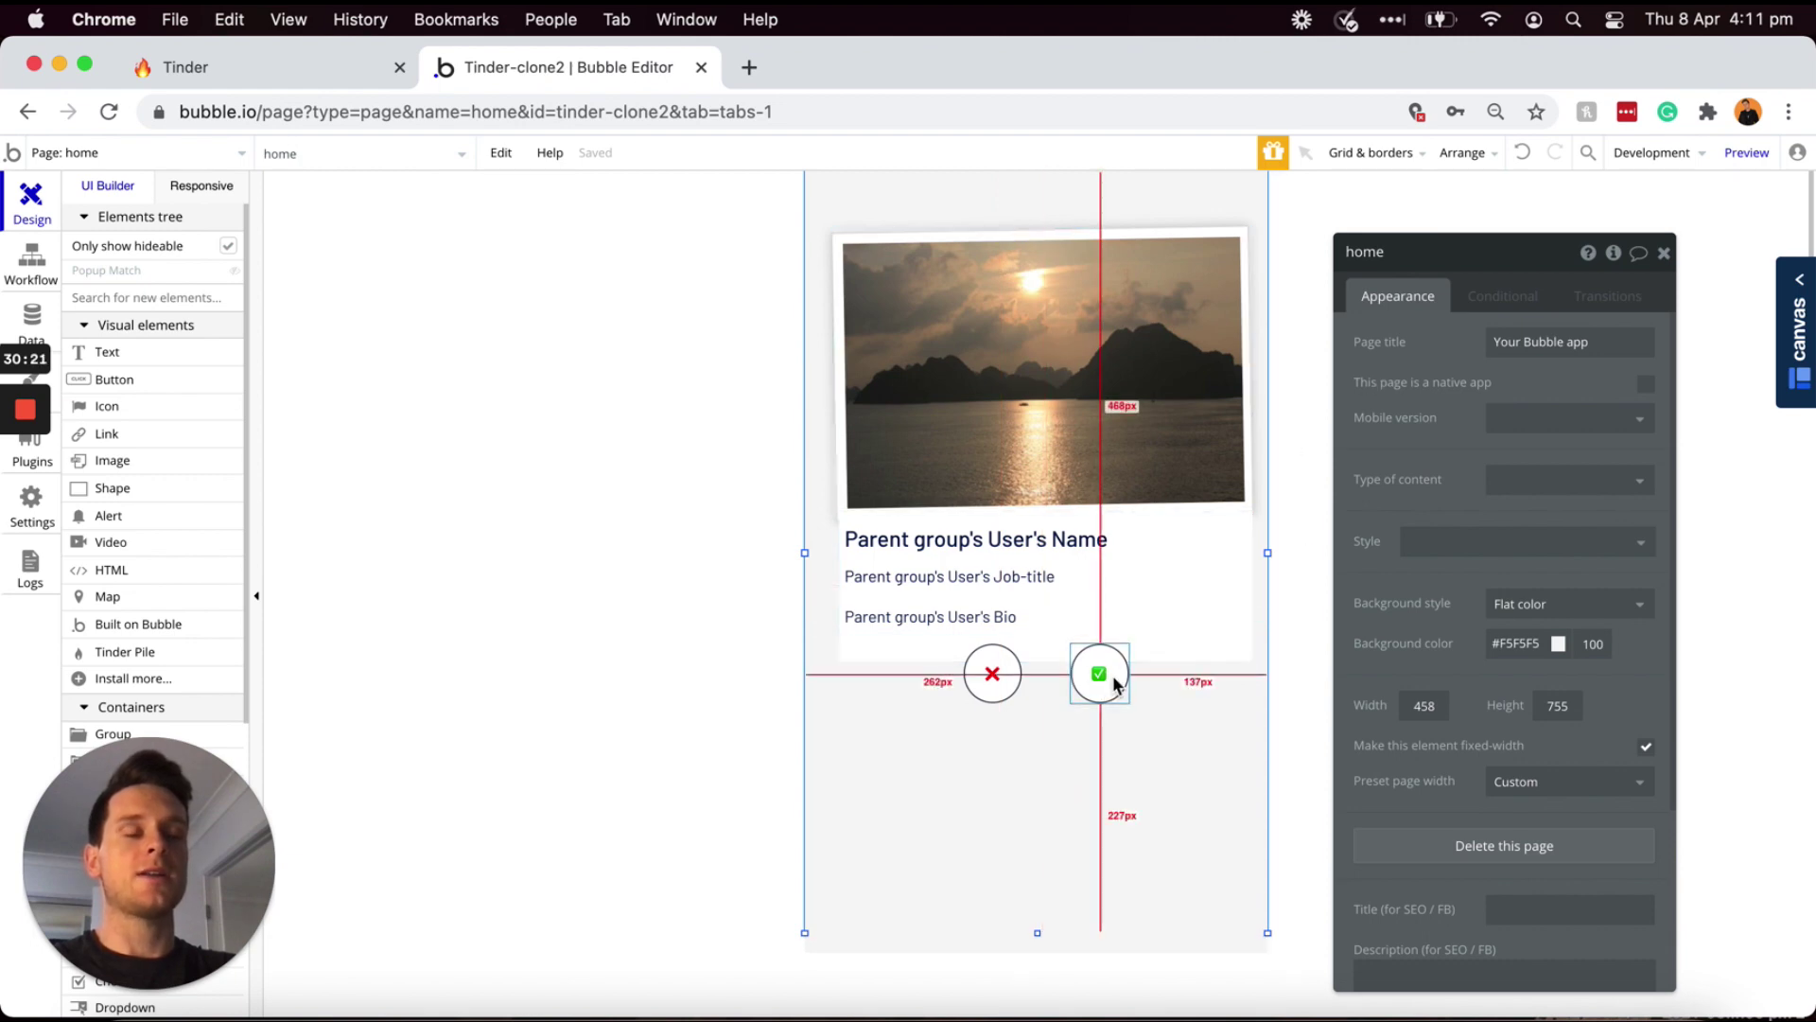
- Create a click workflow for the ❌ button and paste in the "Make changes to User" action copied from the swiped-left workflow
{"action": "left_click", "coordinate": [996, 679]}
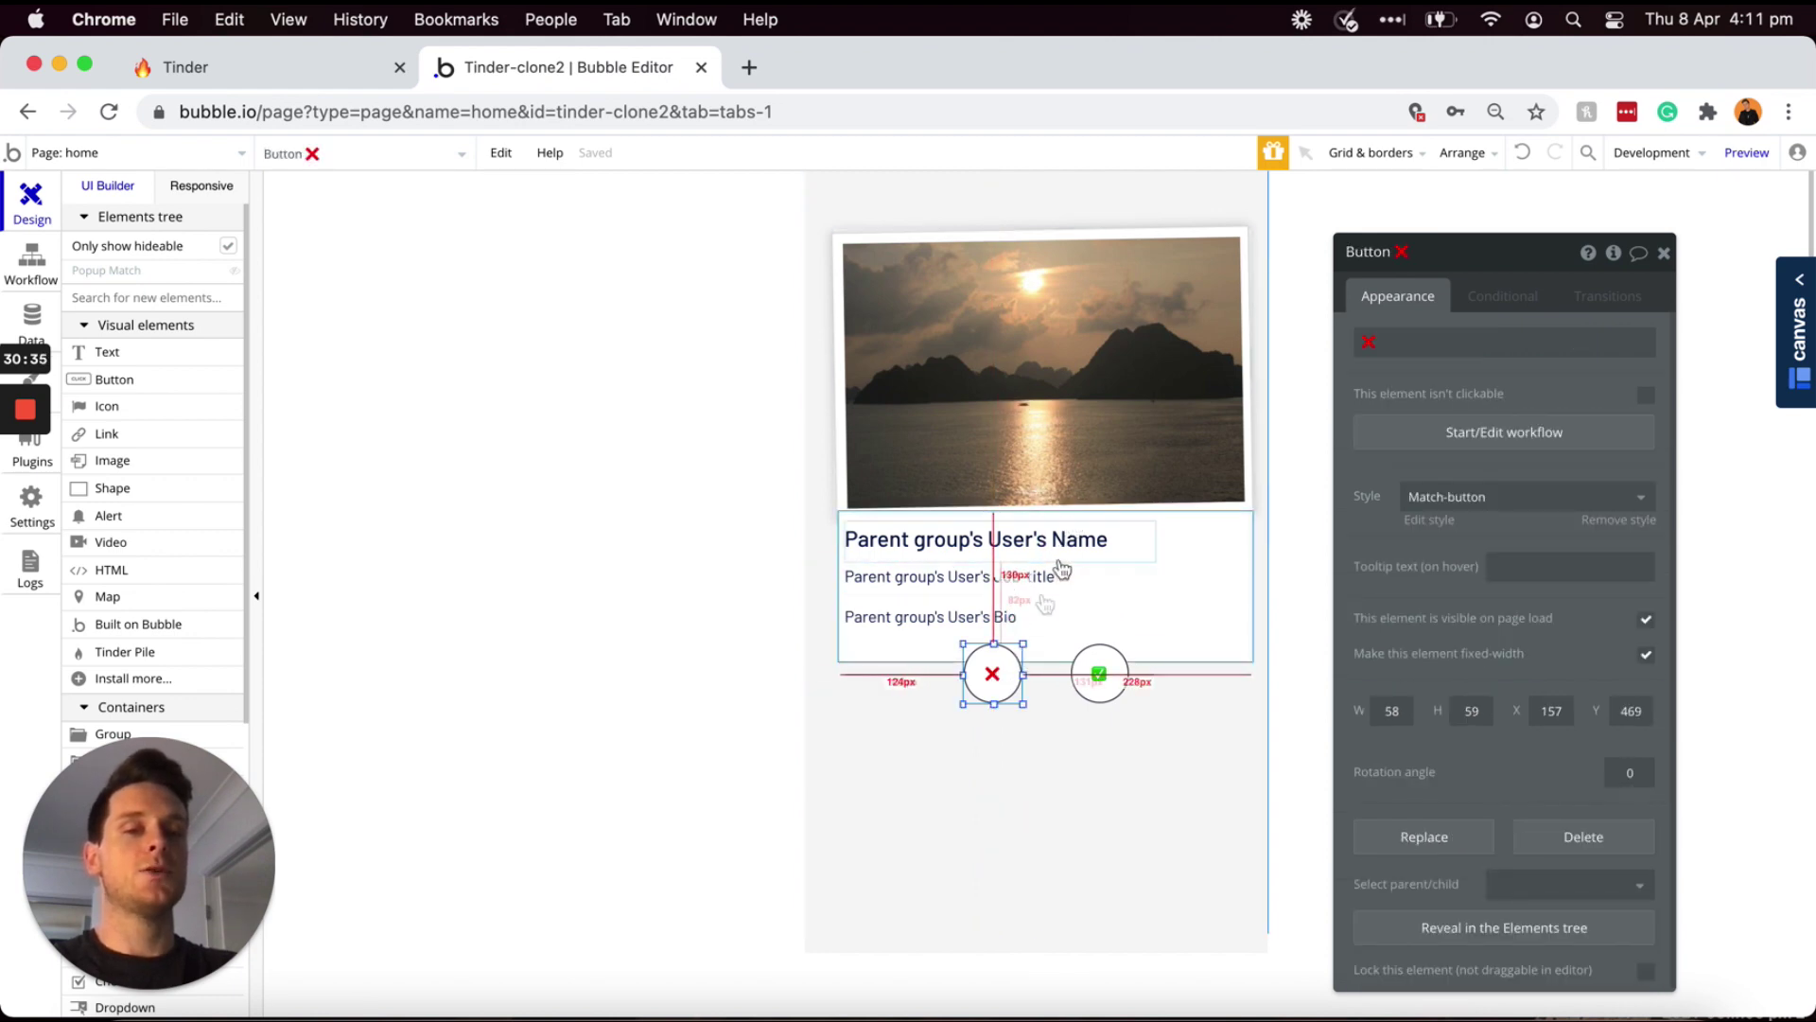
{"action": "left_click", "coordinate": [1399, 435]}
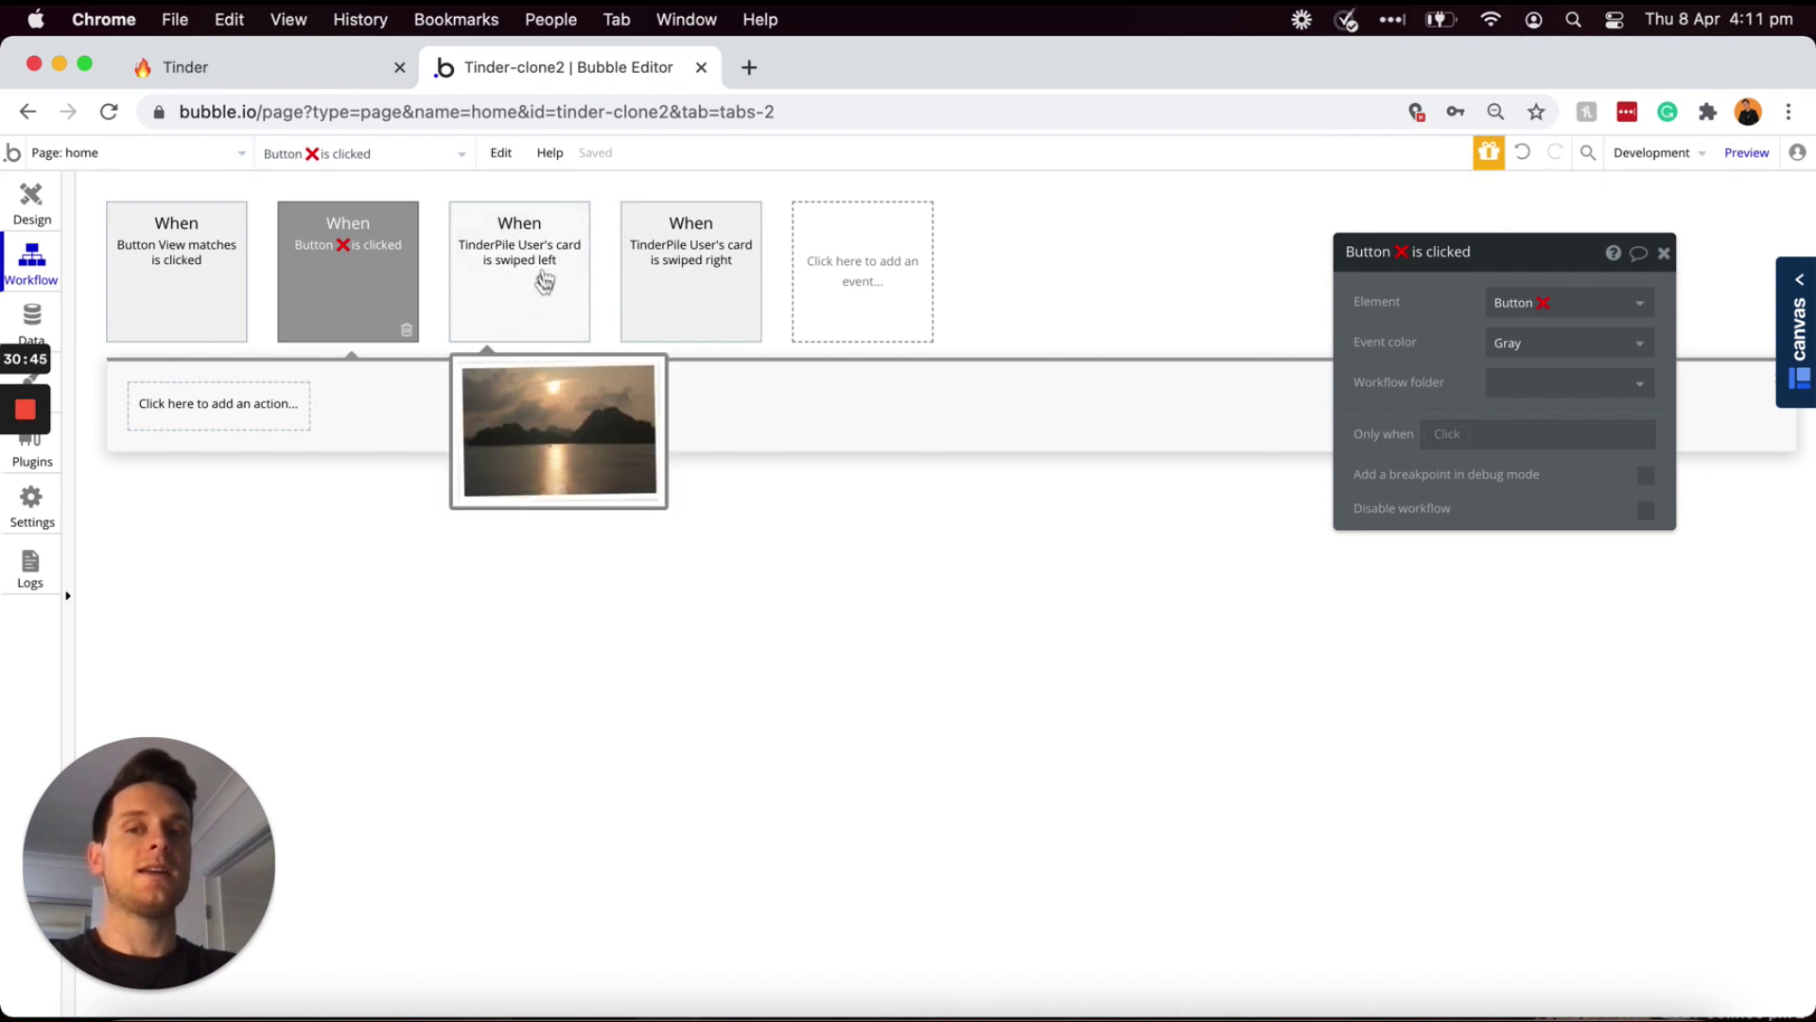
{"action": "left_click", "coordinate": [510, 272]}
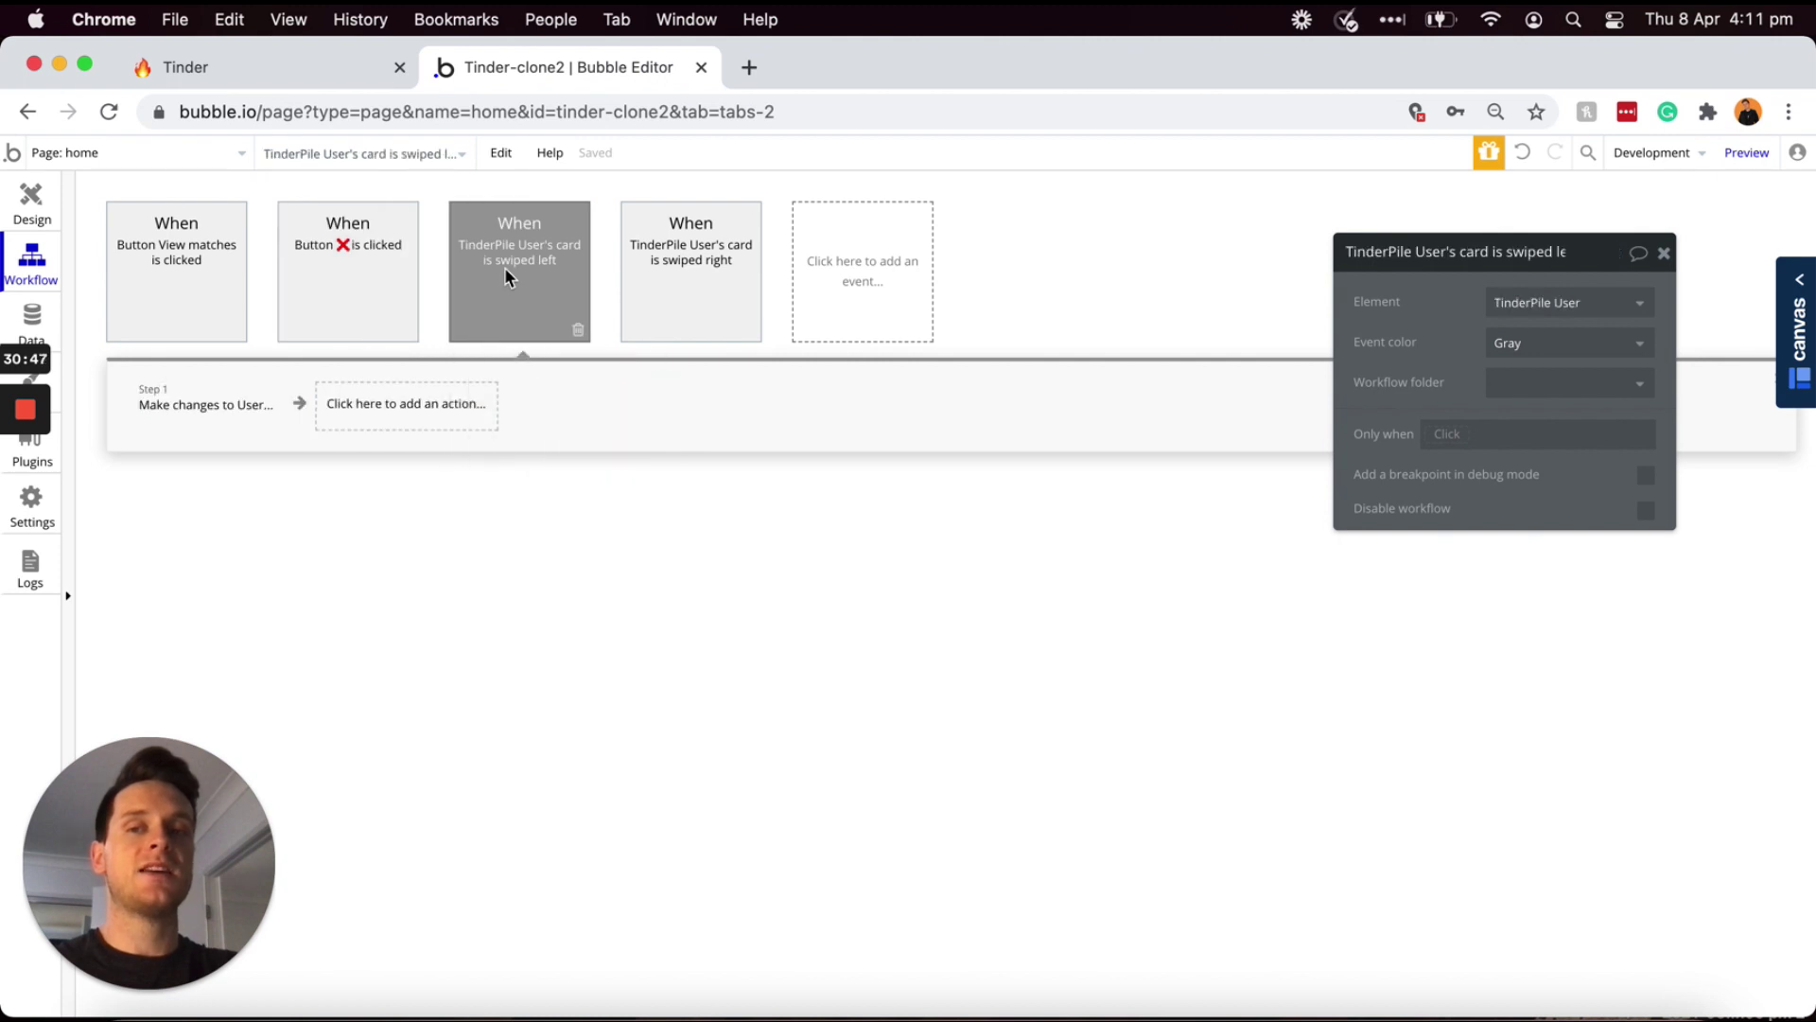
{"action": "right_click", "coordinate": [180, 416]}
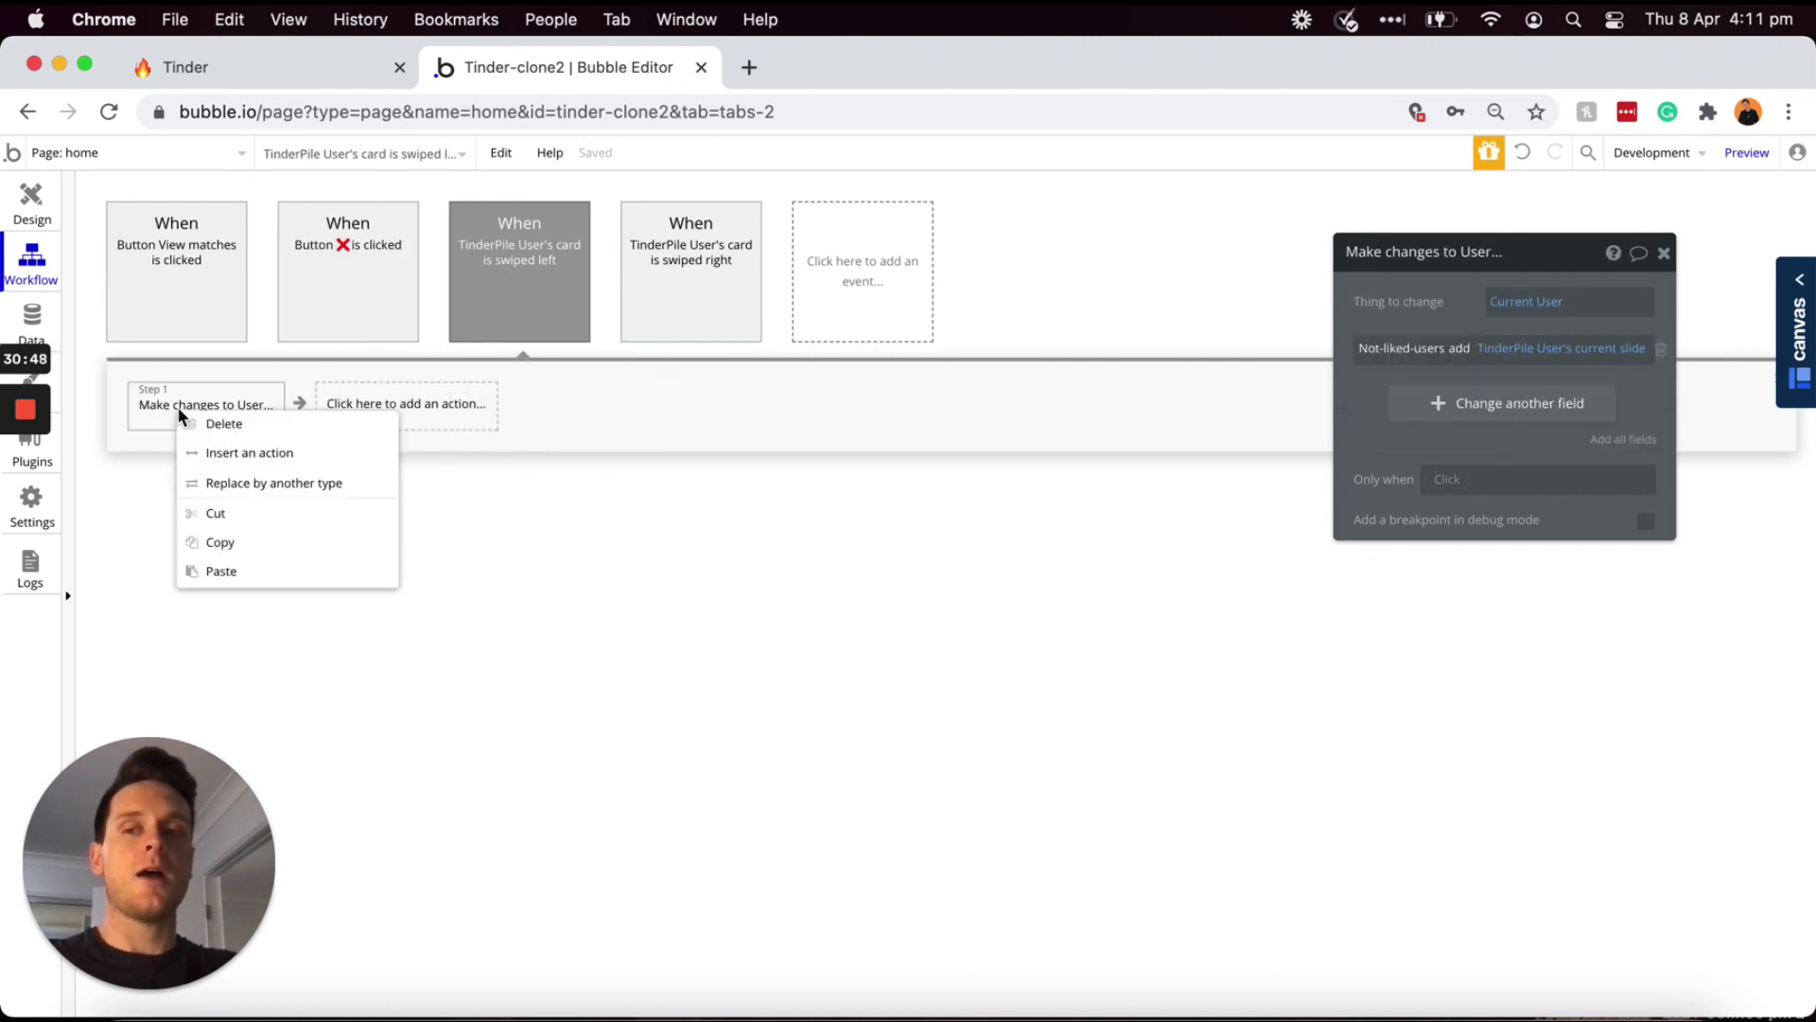
{"action": "left_click", "coordinate": [244, 541]}
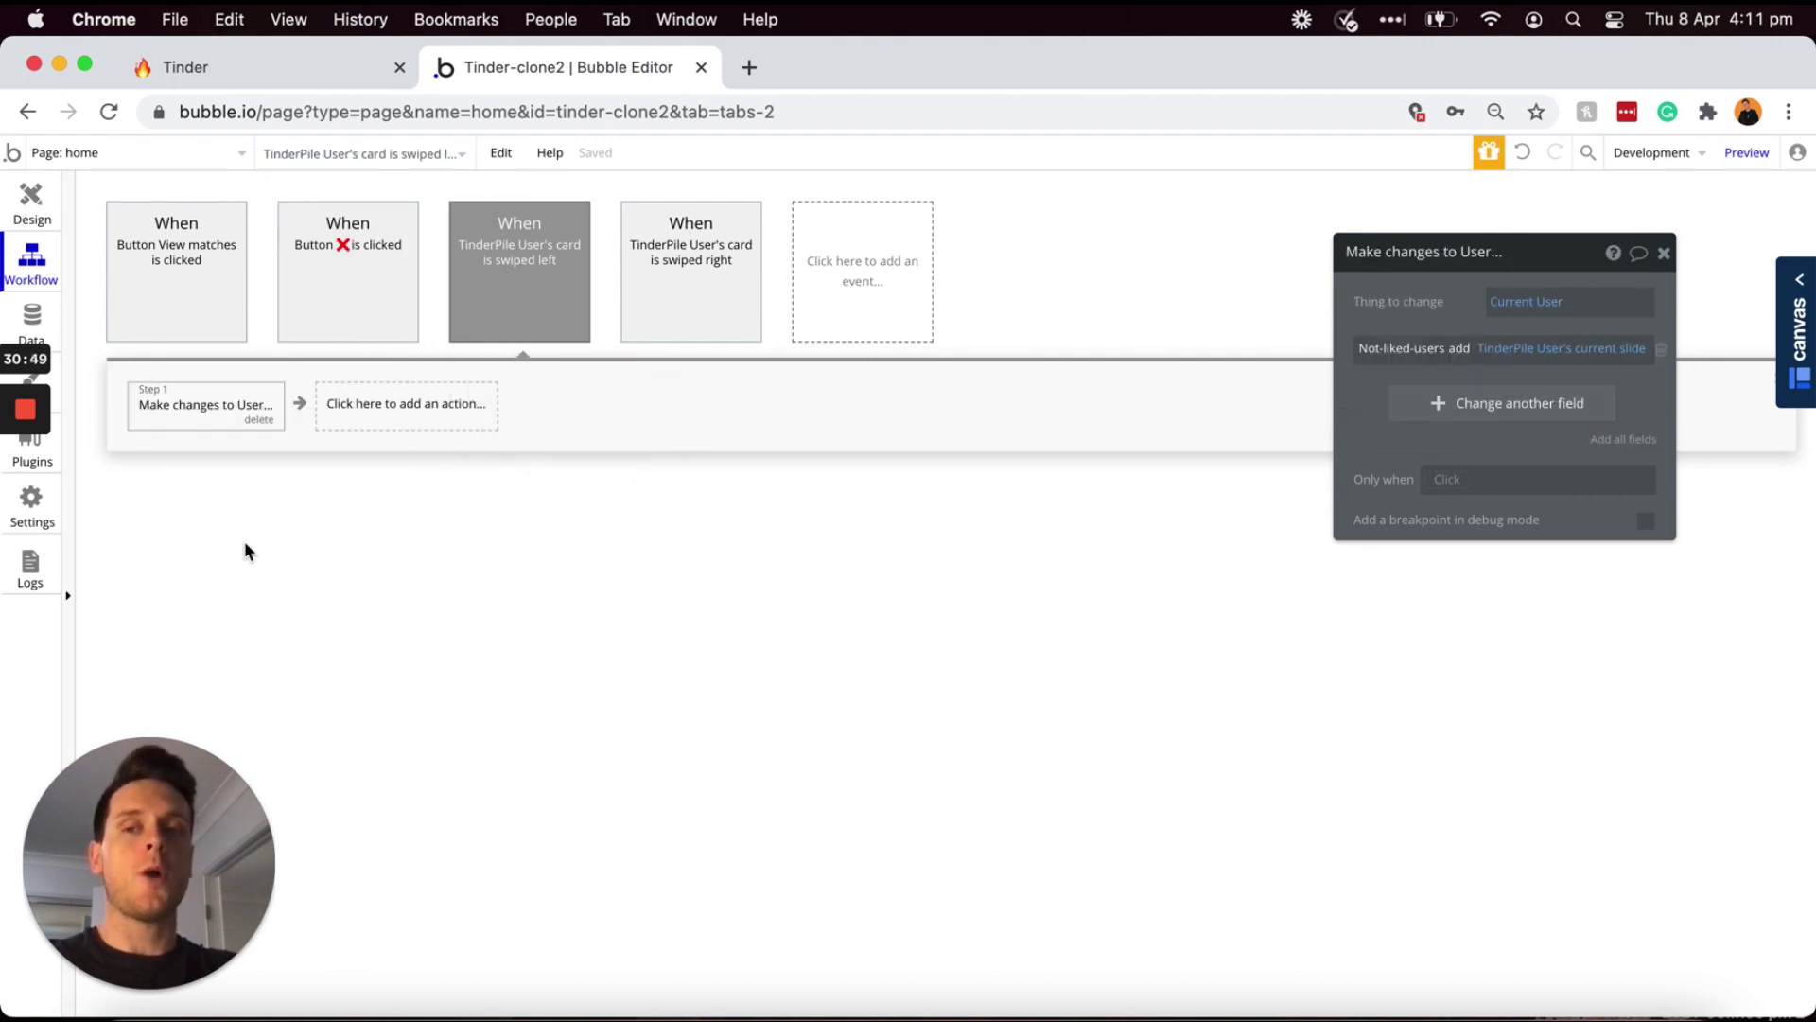
{"action": "left_click", "coordinate": [341, 322]}
{"action": "right_click", "coordinate": [231, 407]}
{"action": "left_click", "coordinate": [263, 426]}
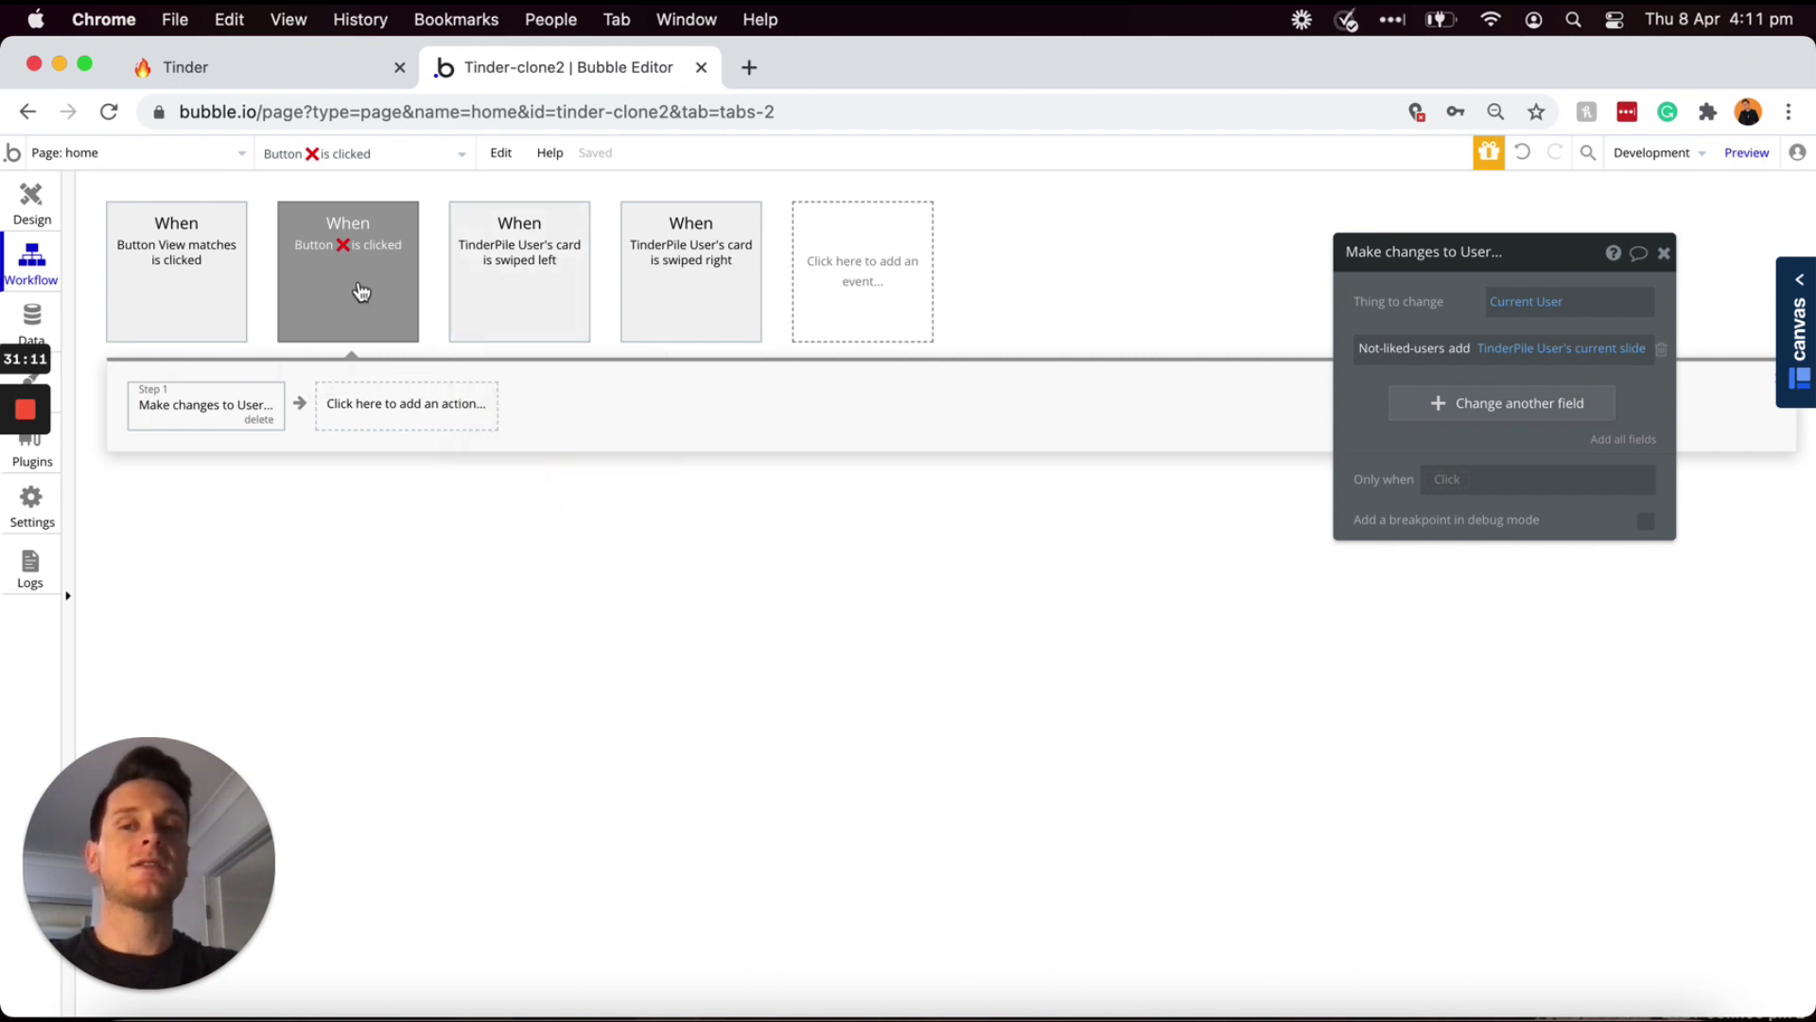
- Add an "An element is clicked" workflow event for the ✅ button
{"action": "left_click", "coordinate": [875, 314]}
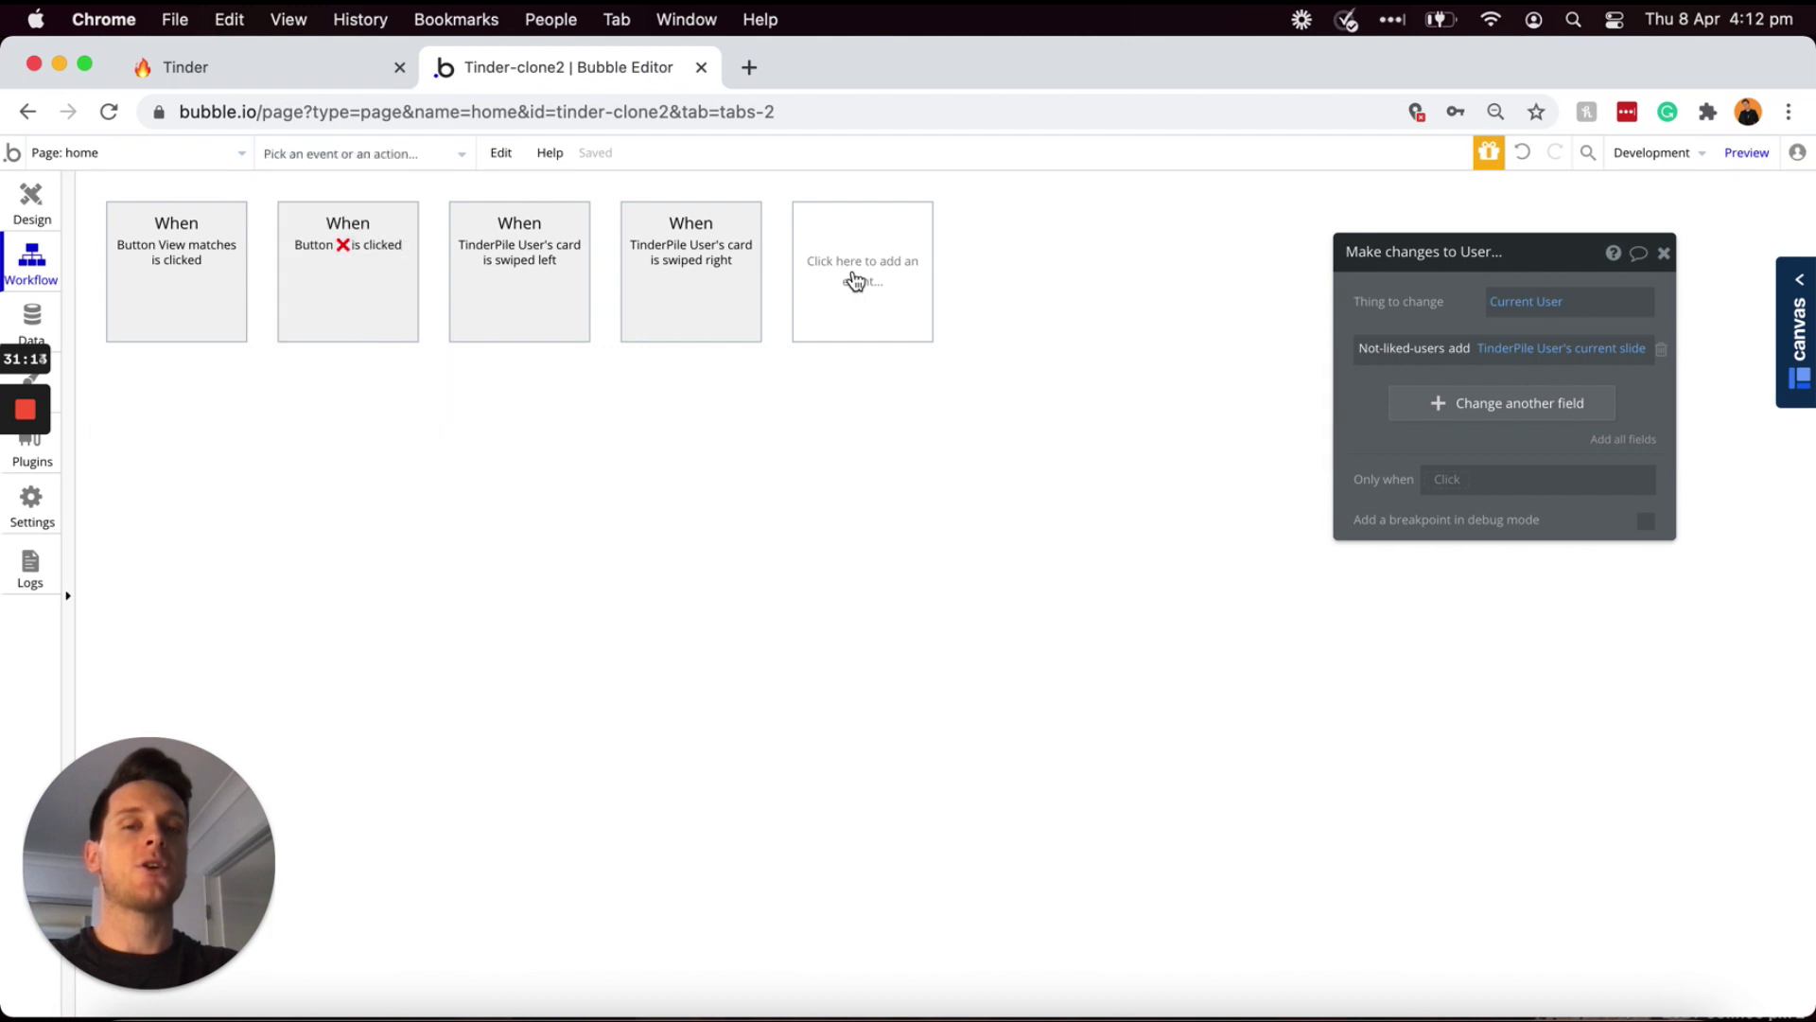
{"action": "mouse_move", "coordinate": [868, 426]}
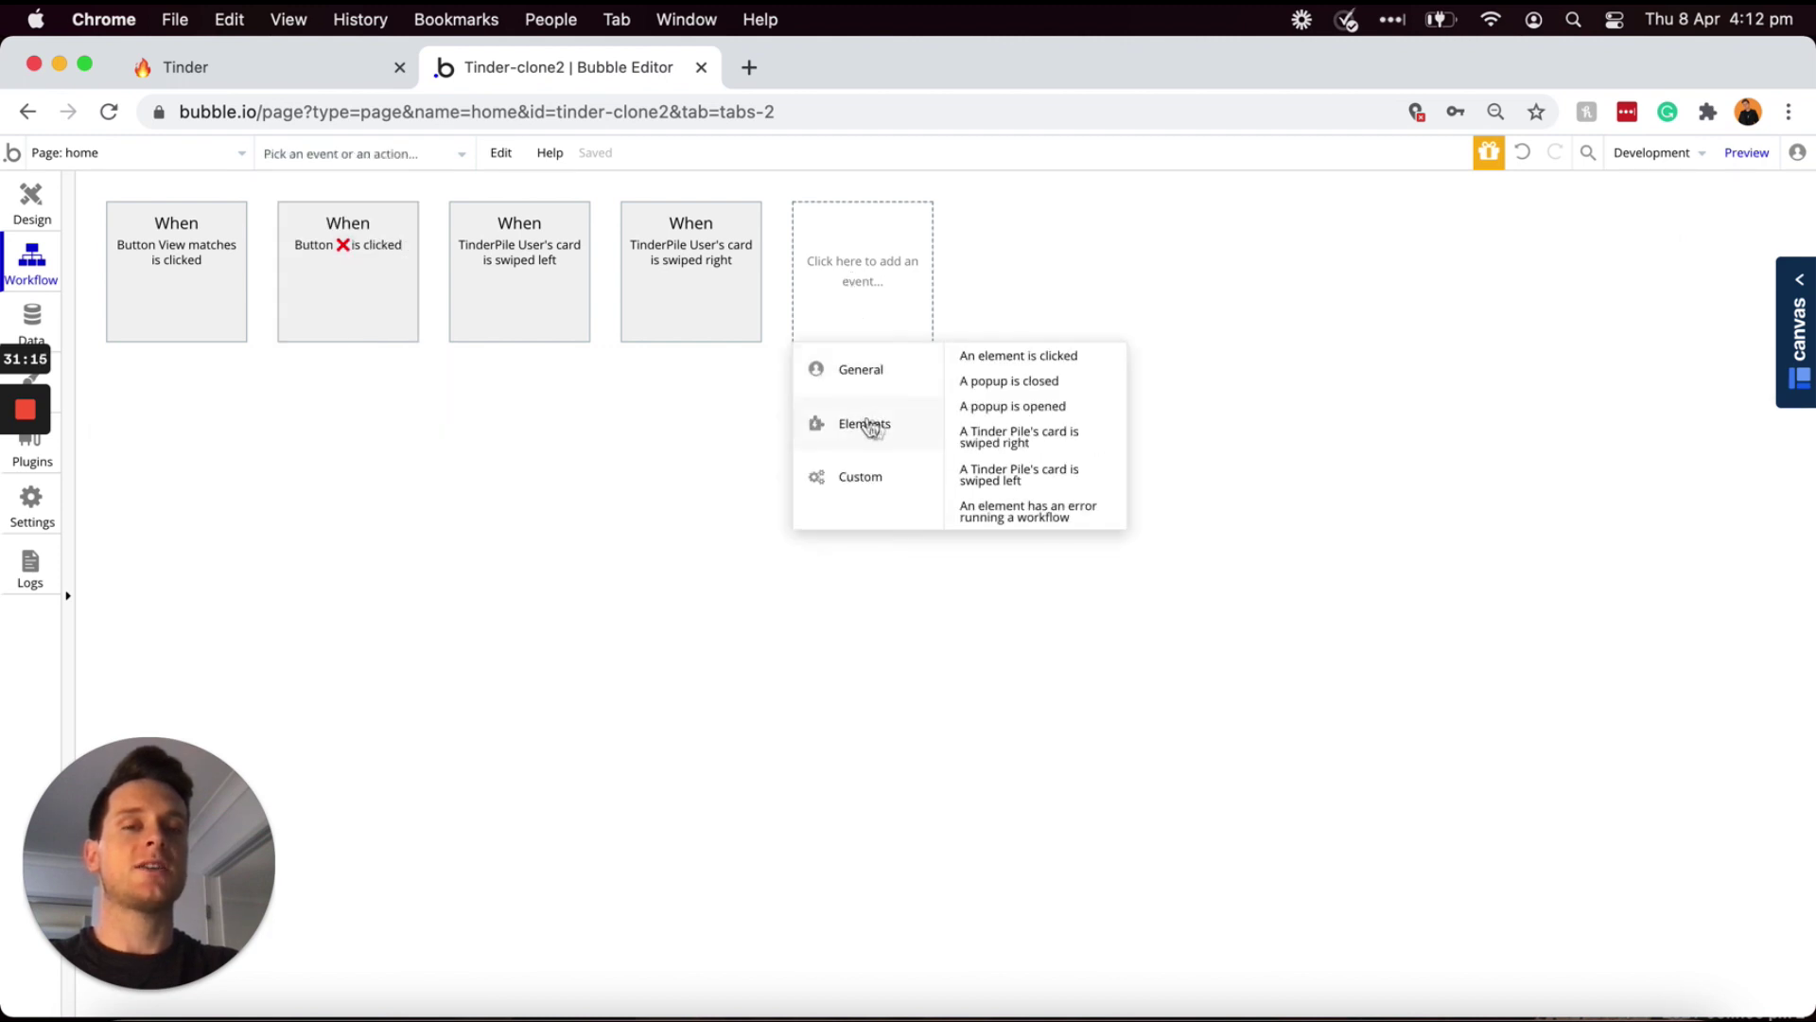
{"action": "left_click", "coordinate": [989, 358]}
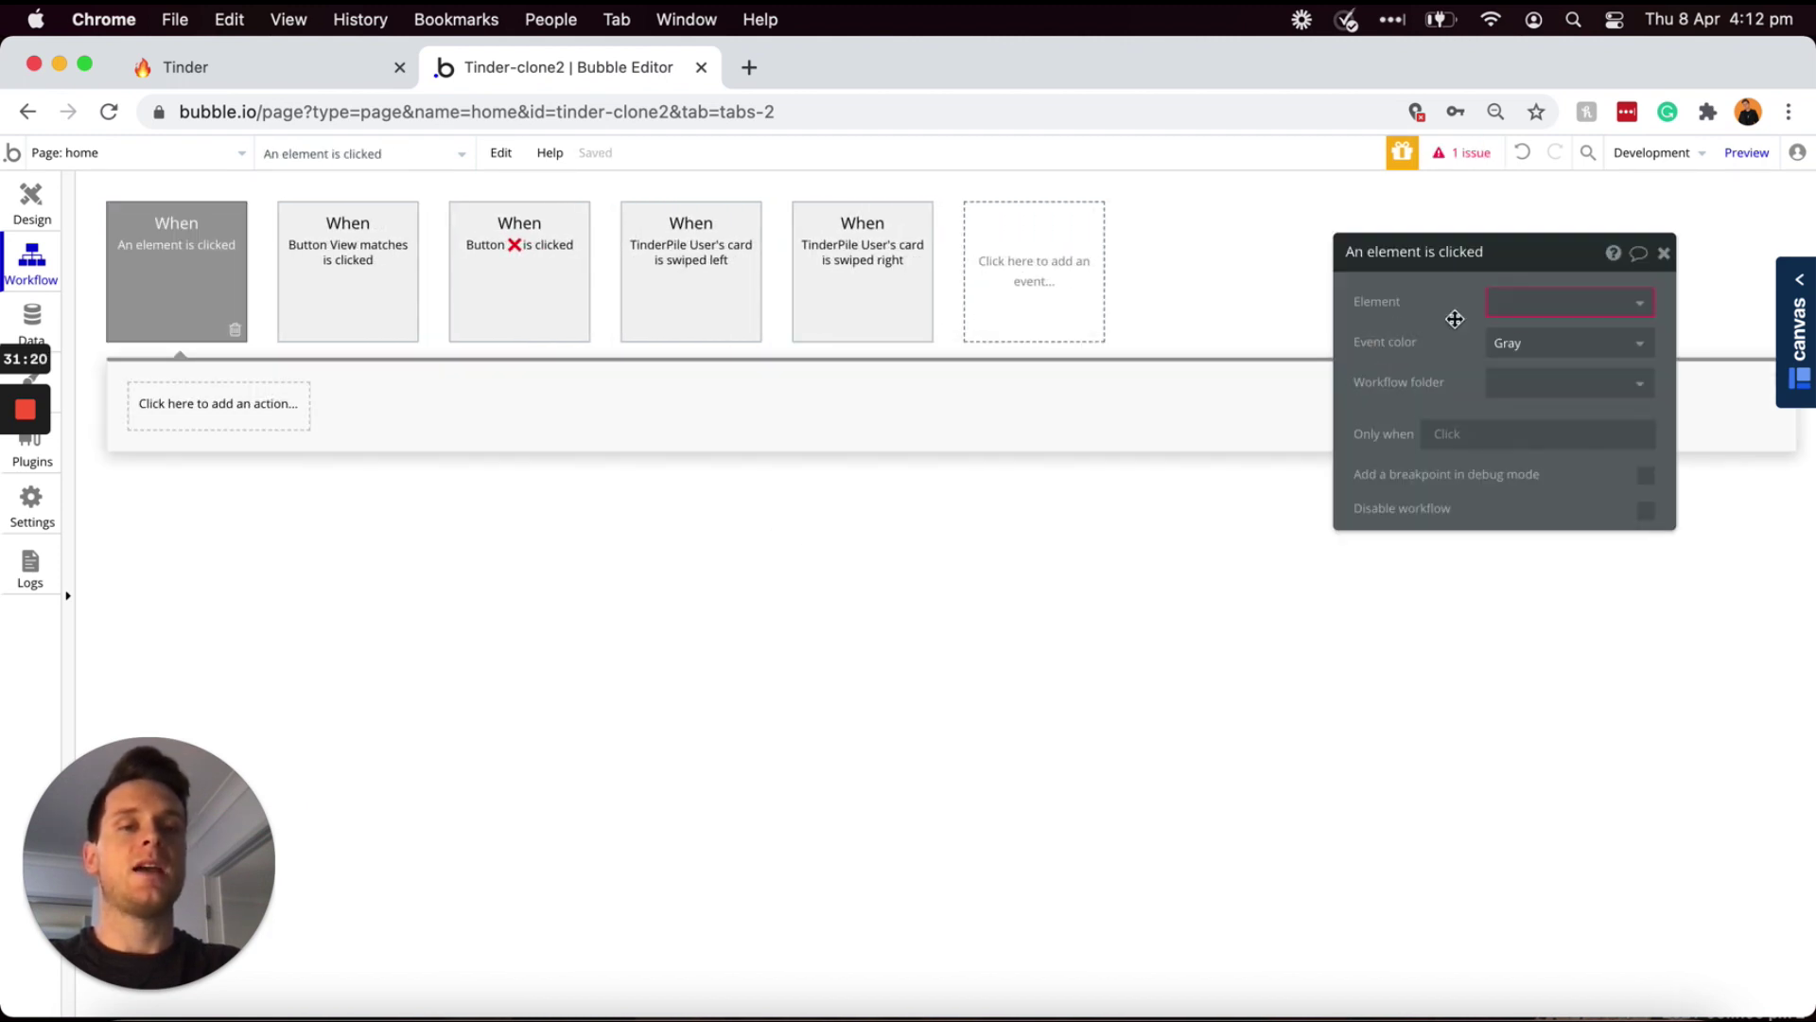
{"action": "left_click", "coordinate": [1528, 299]}
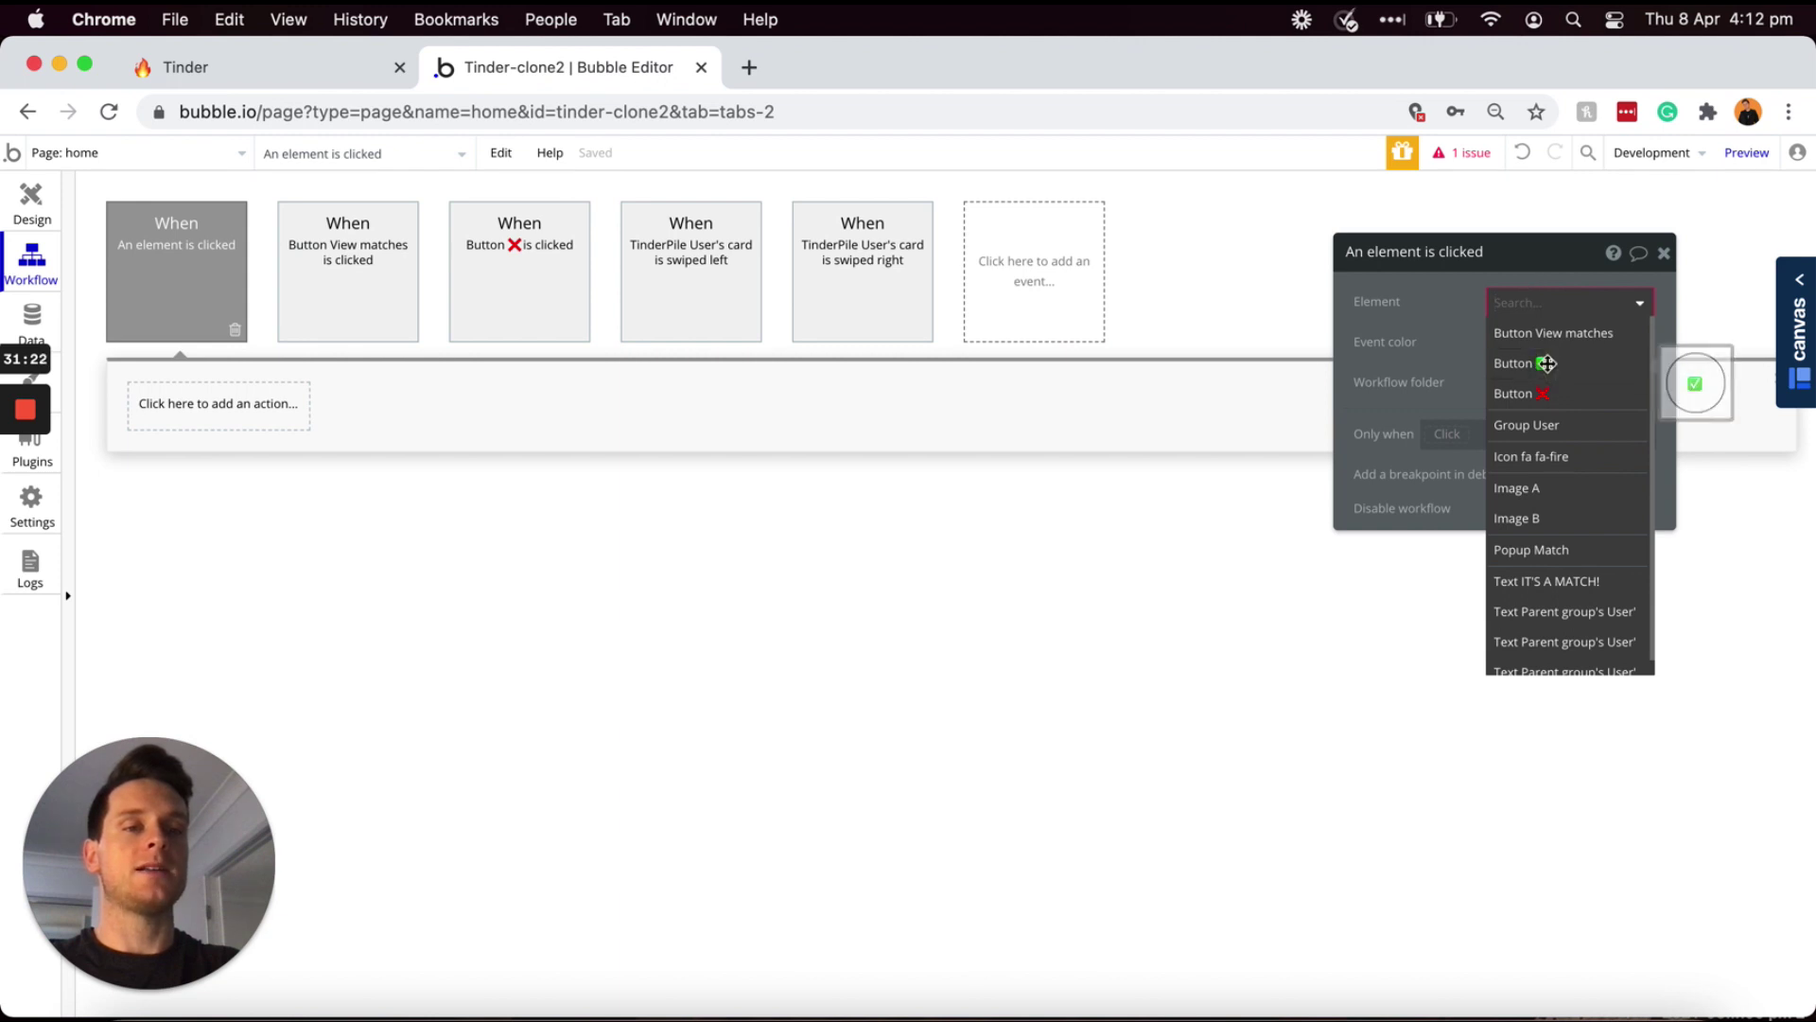
{"action": "left_click", "coordinate": [1547, 364]}
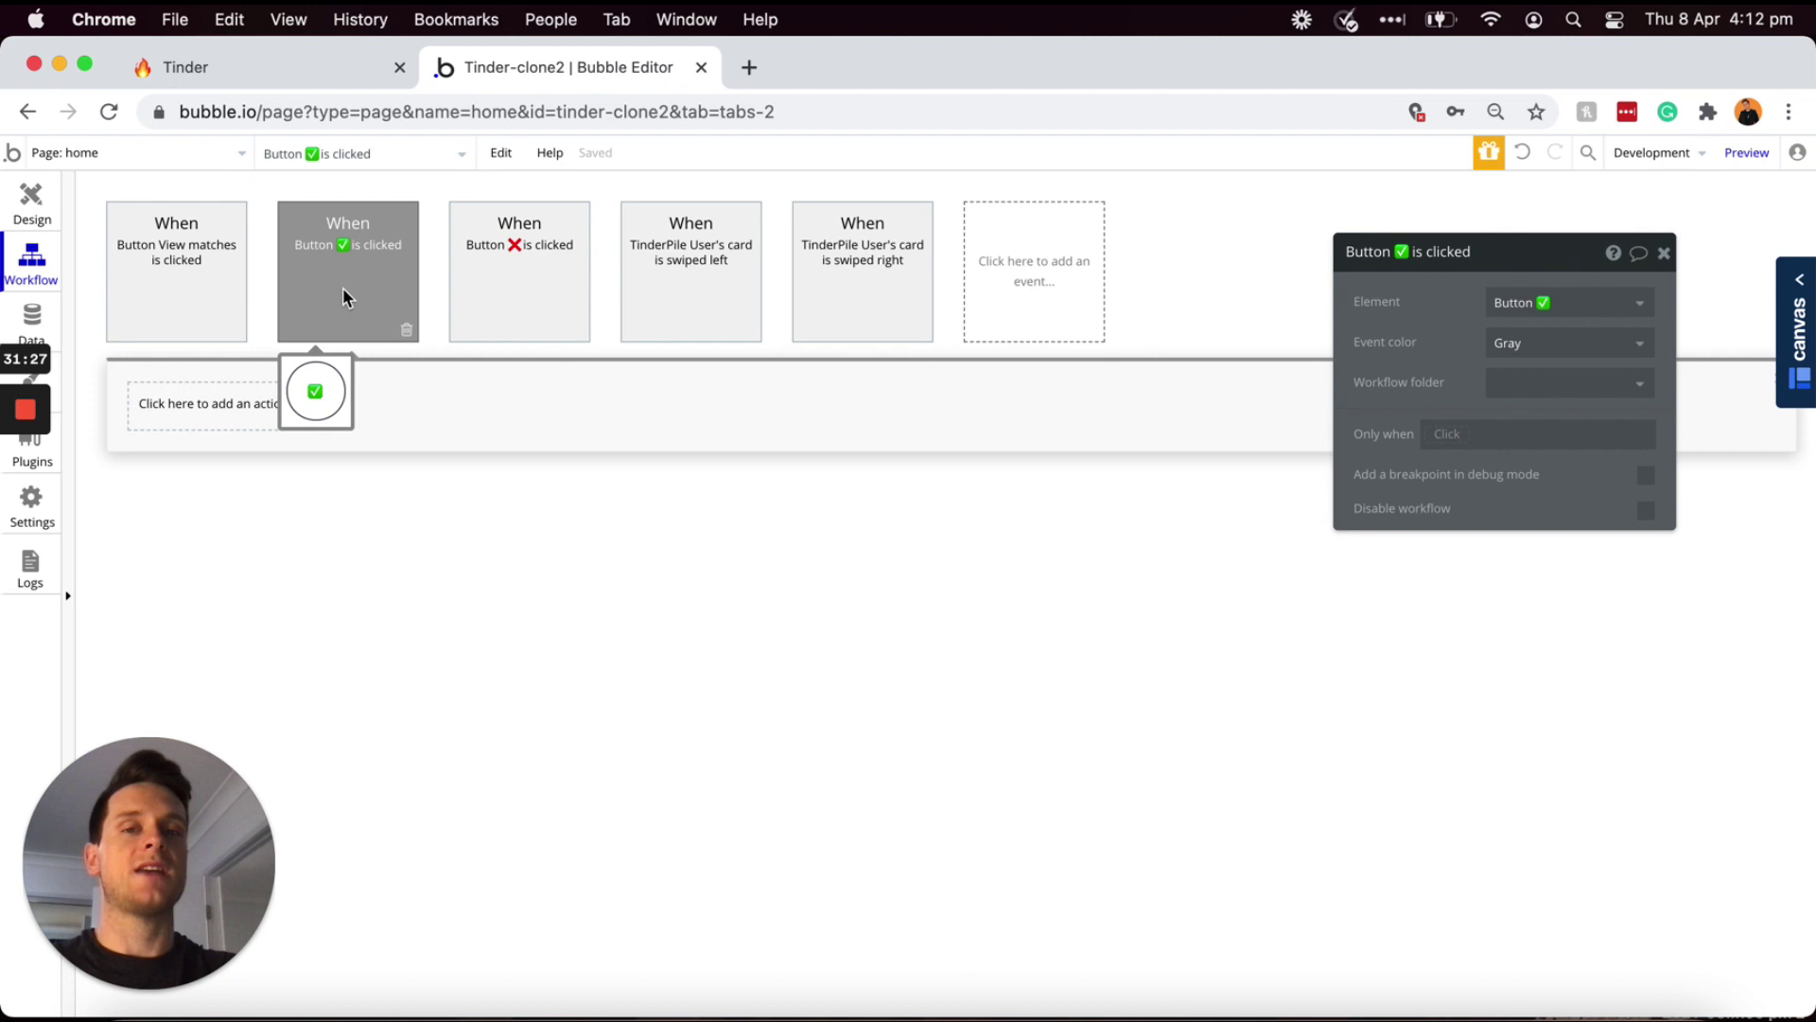
- Copy the "Make changes to User" action from the swiped-right workflow into the ✅ button's click workflow
{"action": "left_click", "coordinate": [838, 307]}
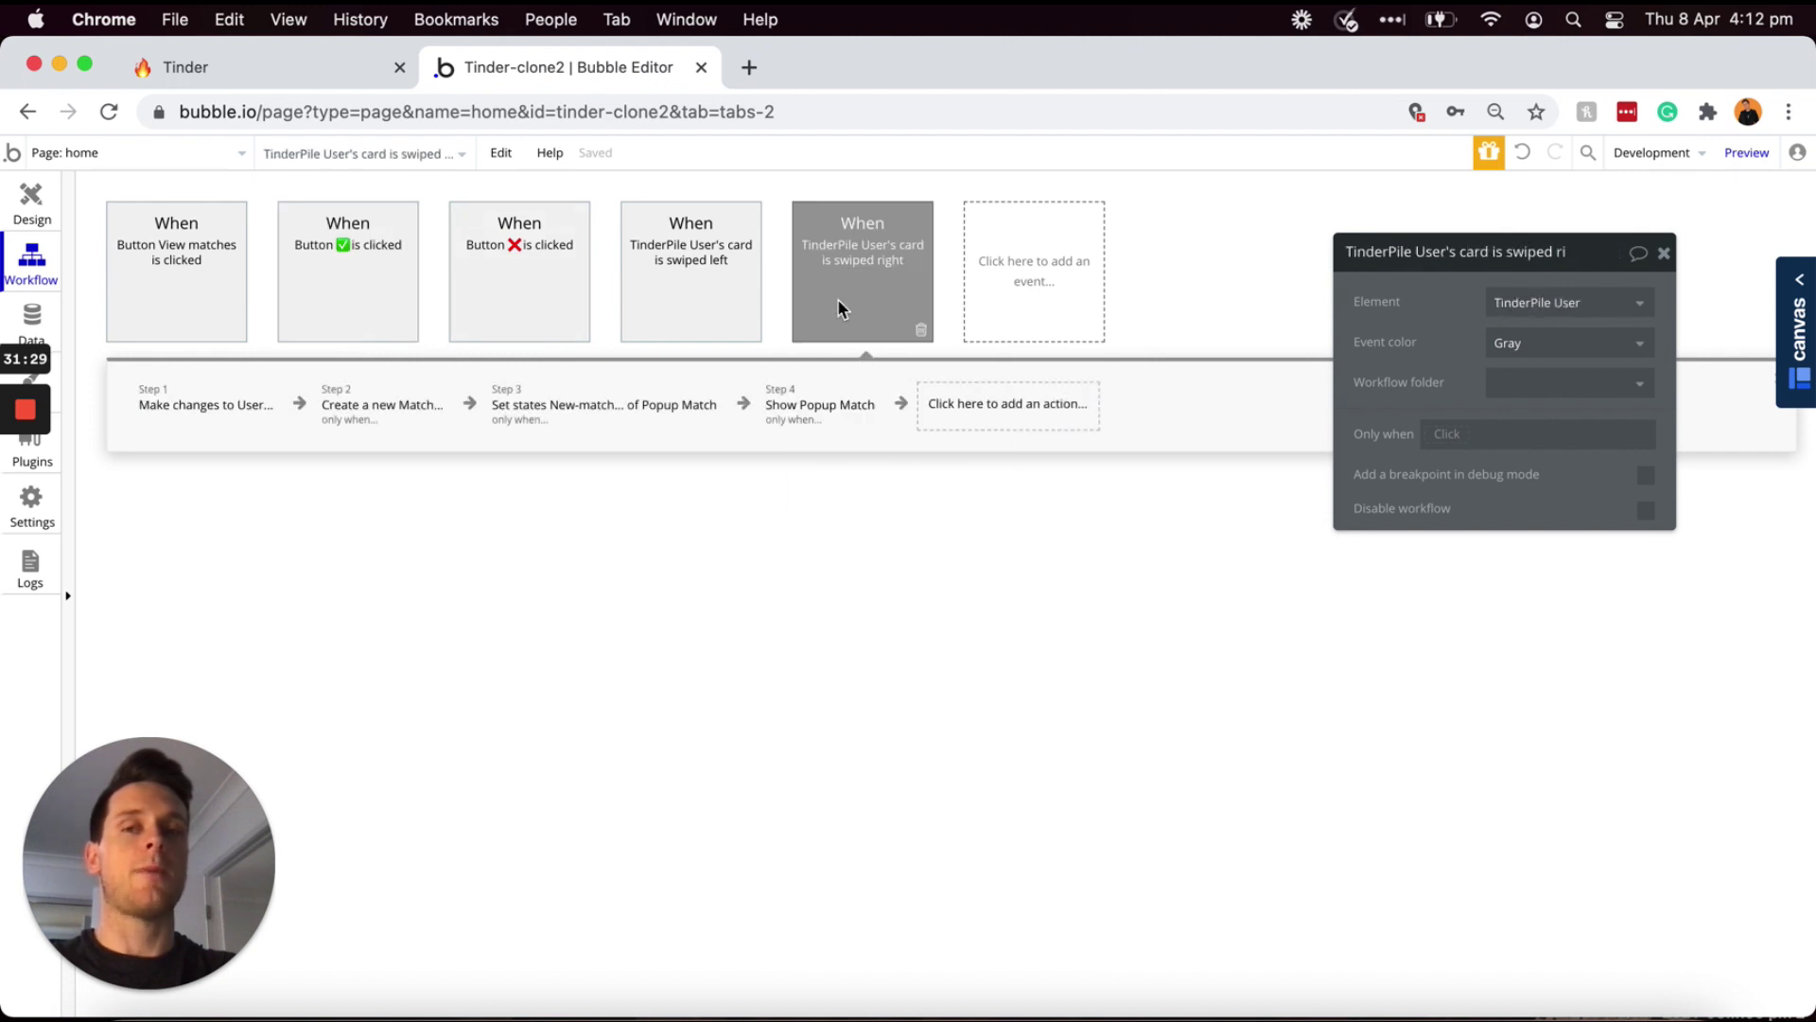
{"action": "right_click", "coordinate": [196, 414]}
{"action": "left_click", "coordinate": [240, 535]}
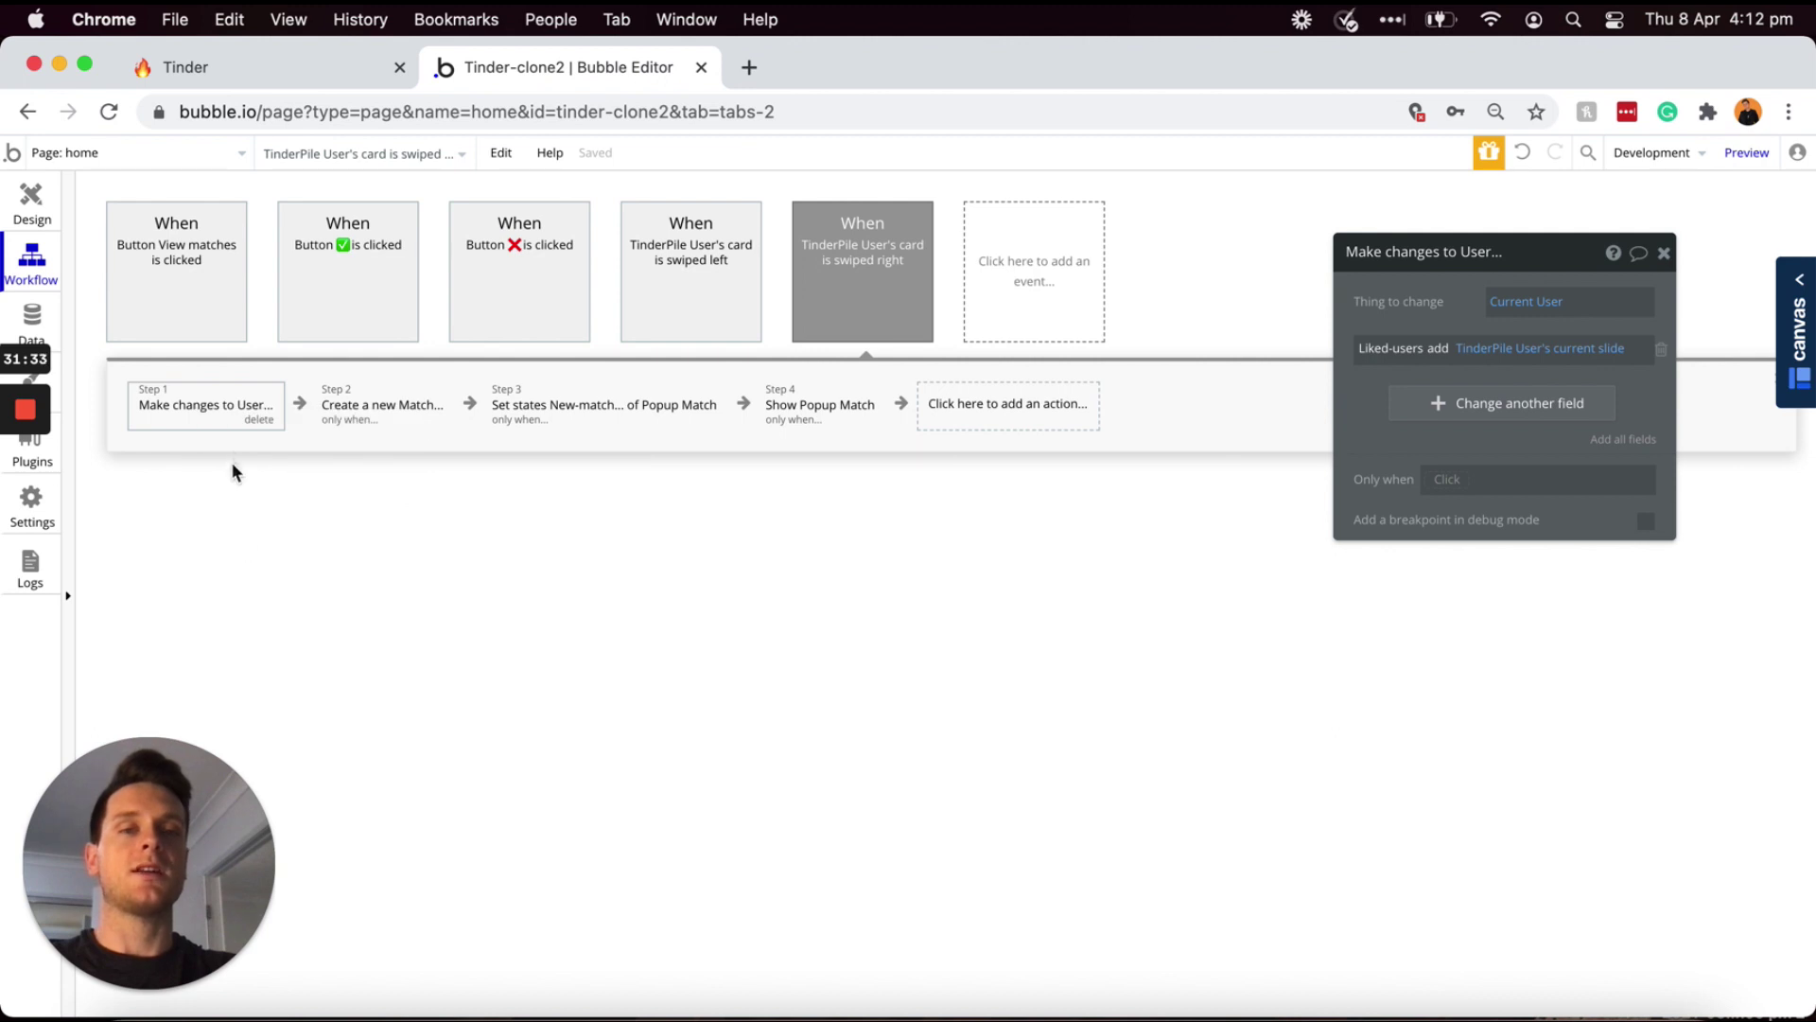
{"action": "left_click", "coordinate": [293, 319]}
{"action": "right_click", "coordinate": [231, 414]}
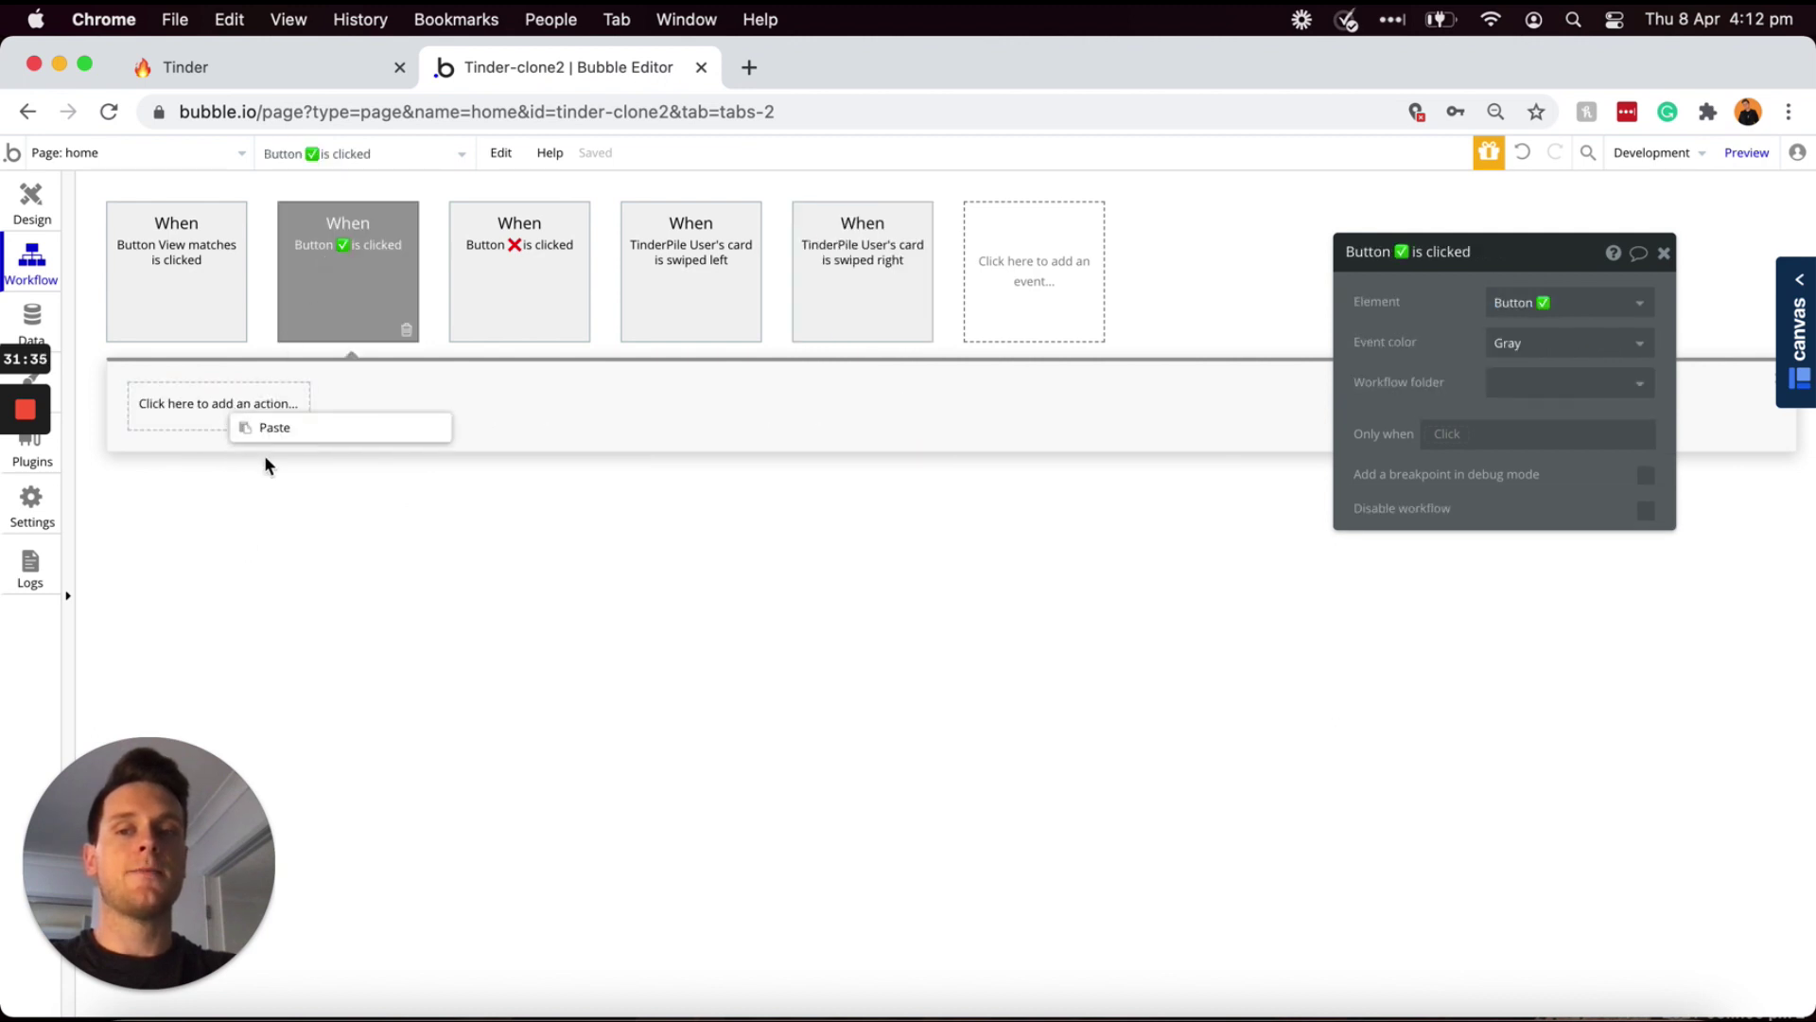
{"action": "left_click", "coordinate": [274, 429]}
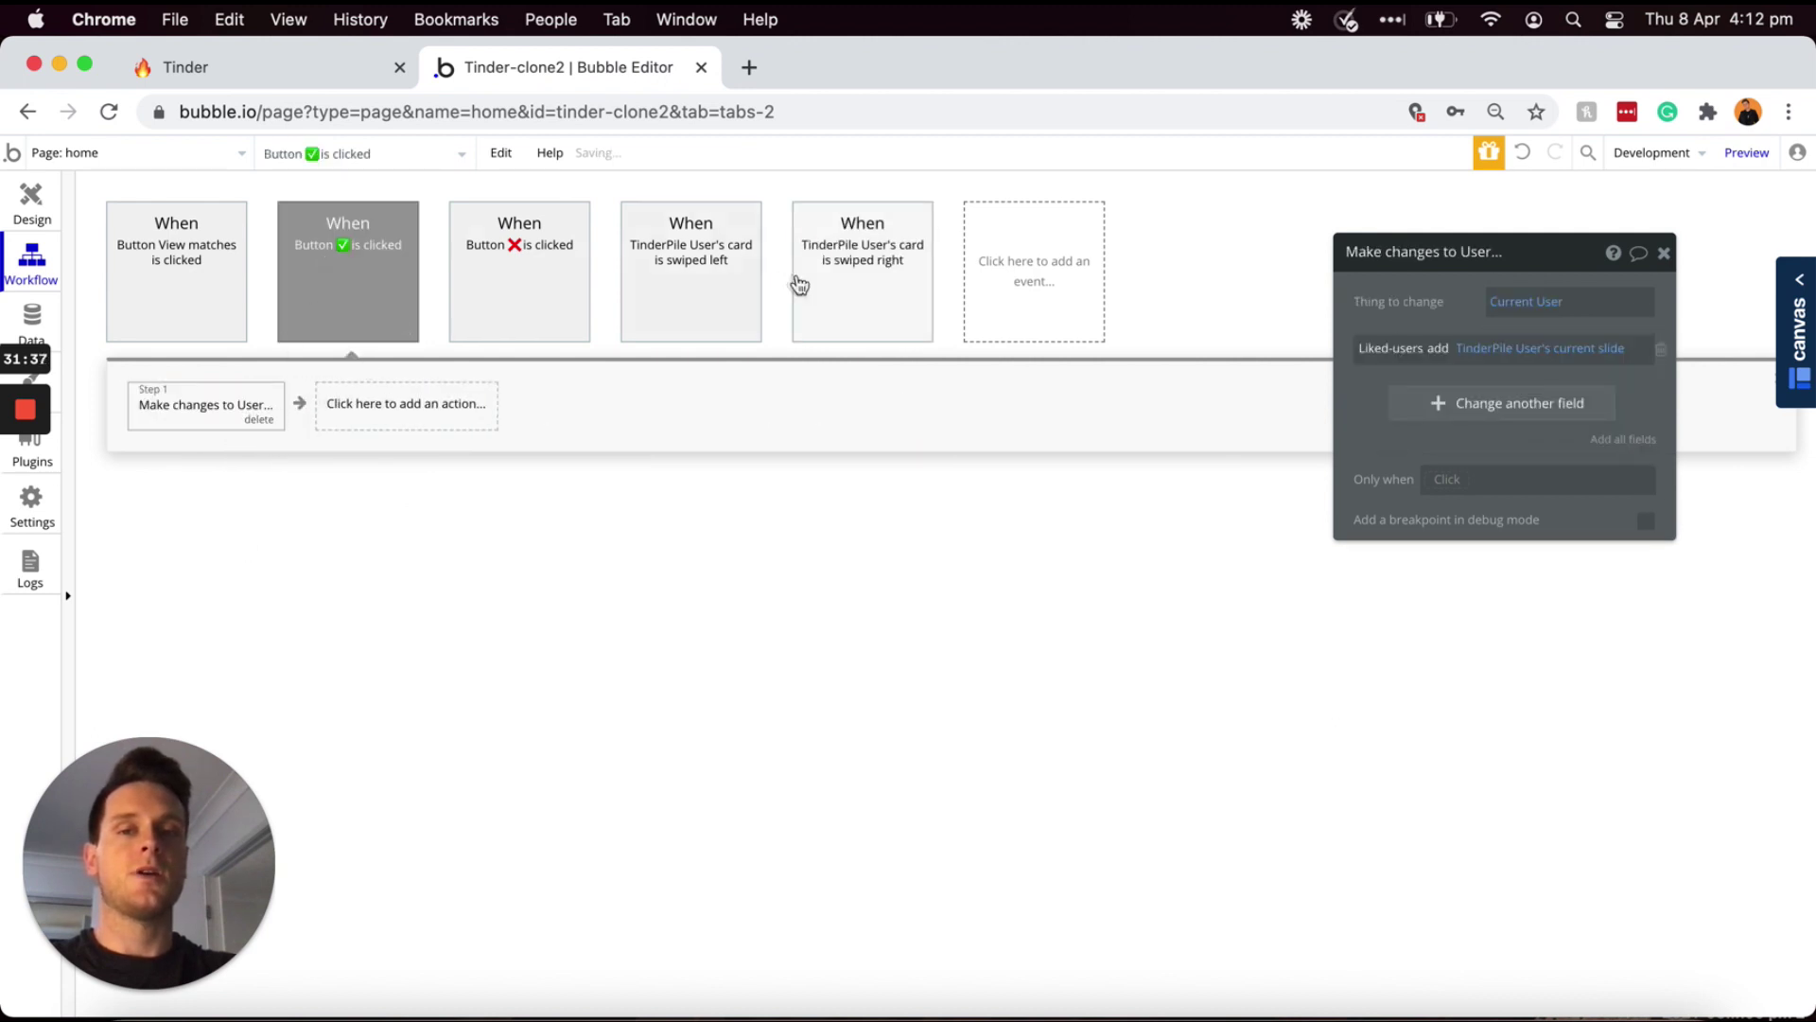
- Copy the "Create a new Match" action from the swiped-right workflow into the ✅ button's workflow as step 2
{"action": "left_click", "coordinate": [835, 288]}
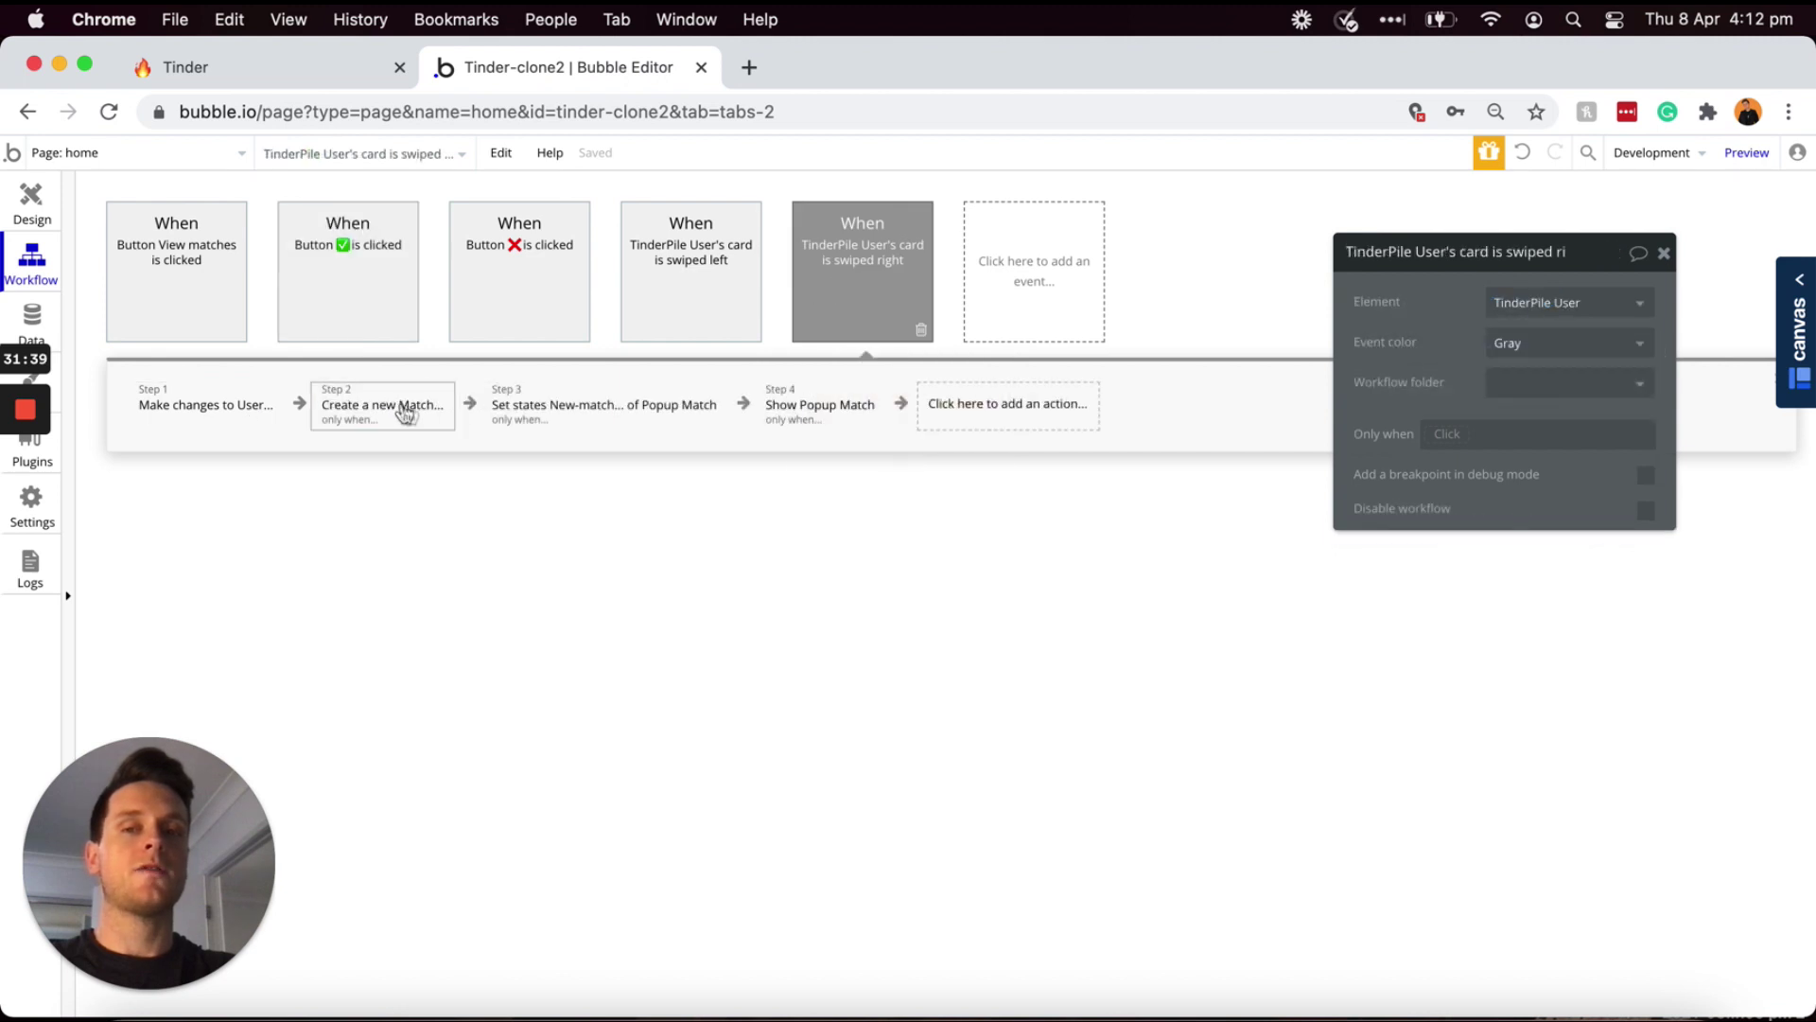
{"action": "right_click", "coordinate": [399, 412]}
{"action": "left_click", "coordinate": [441, 535]}
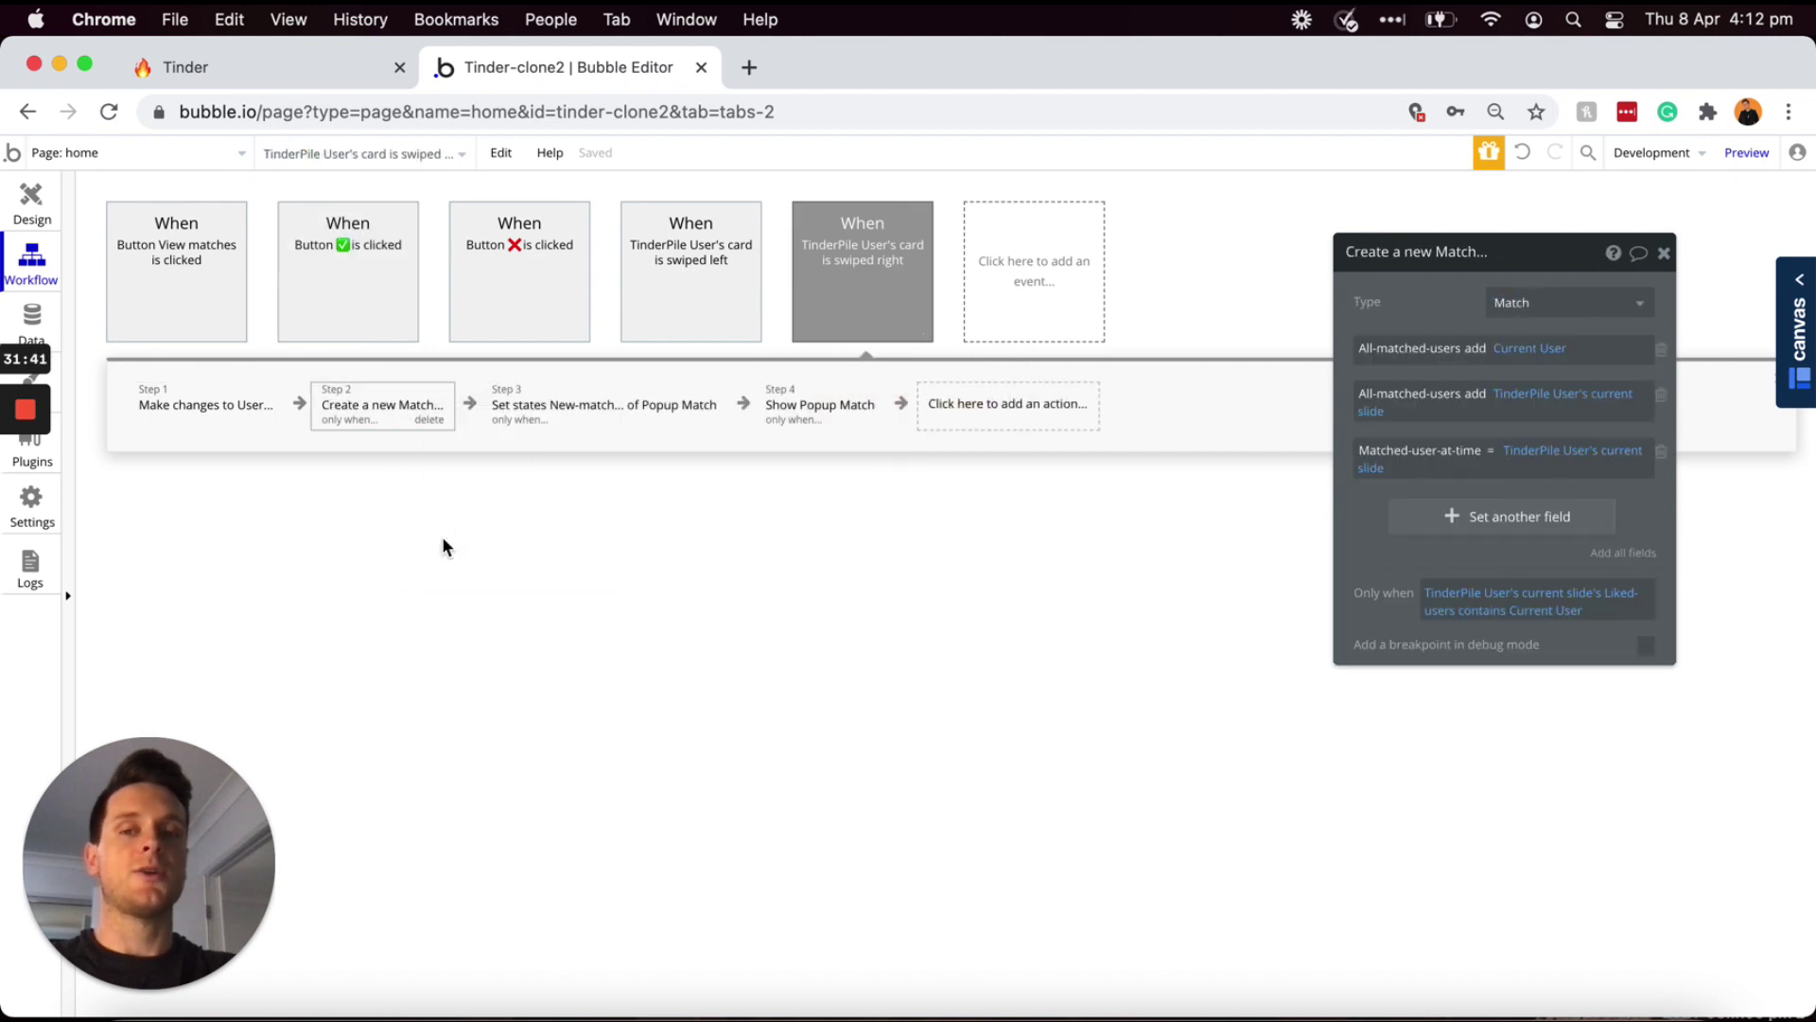
{"action": "left_click", "coordinate": [361, 305]}
{"action": "right_click", "coordinate": [364, 412]}
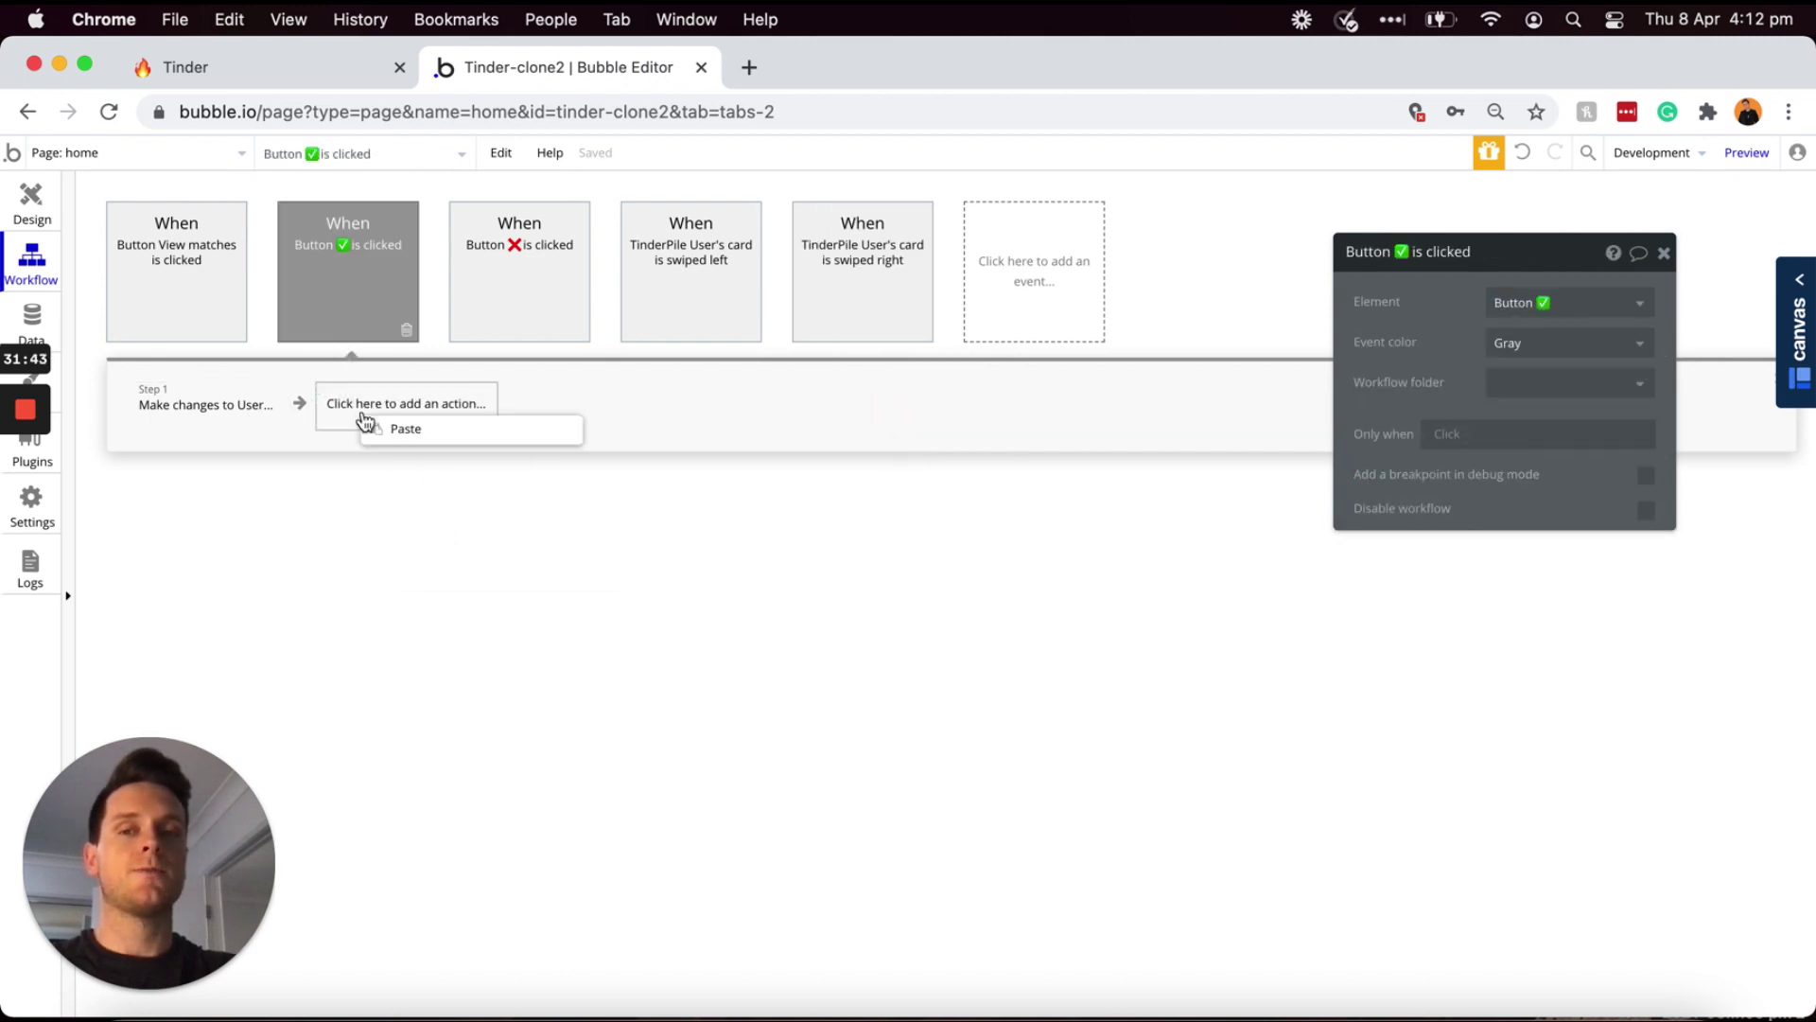
{"action": "left_click", "coordinate": [395, 428]}
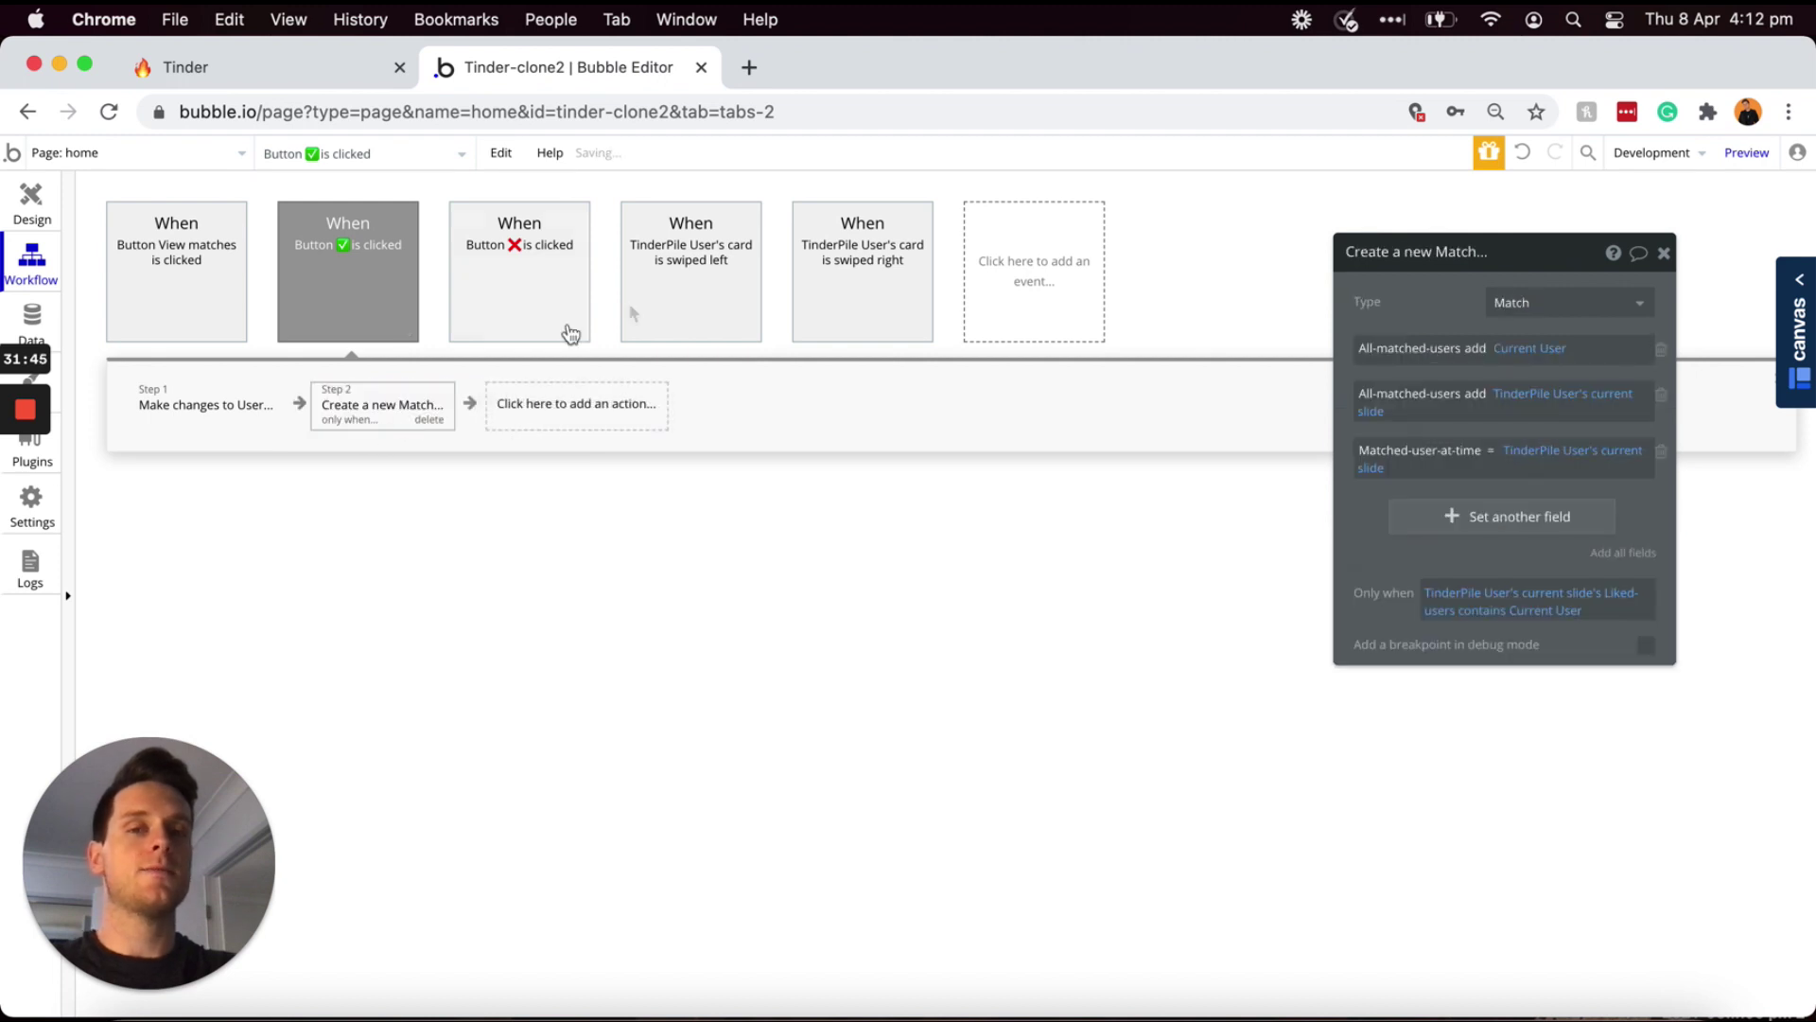
- Copy the New-match set-state action for Popup Match from the swiped-right workflow into the ✅ button's workflow as step 3
{"action": "left_click", "coordinate": [855, 271]}
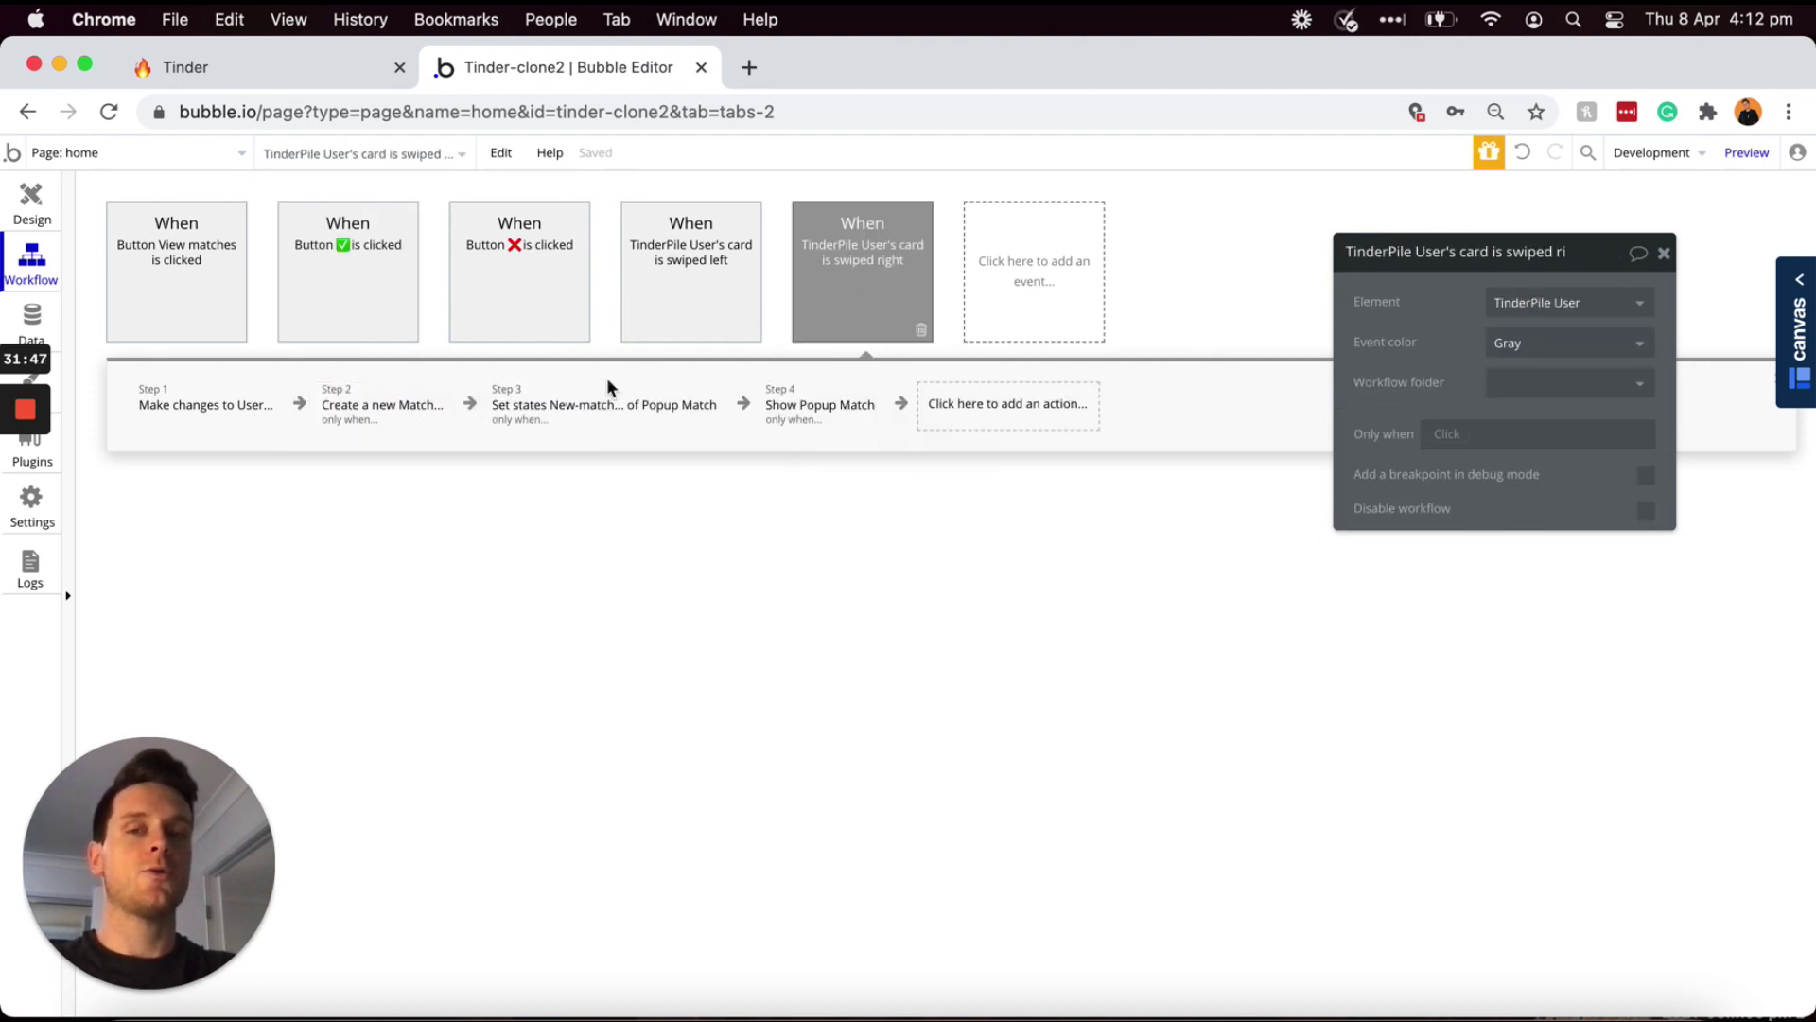
{"action": "left_click", "coordinate": [598, 409]}
{"action": "right_click", "coordinate": [600, 411]}
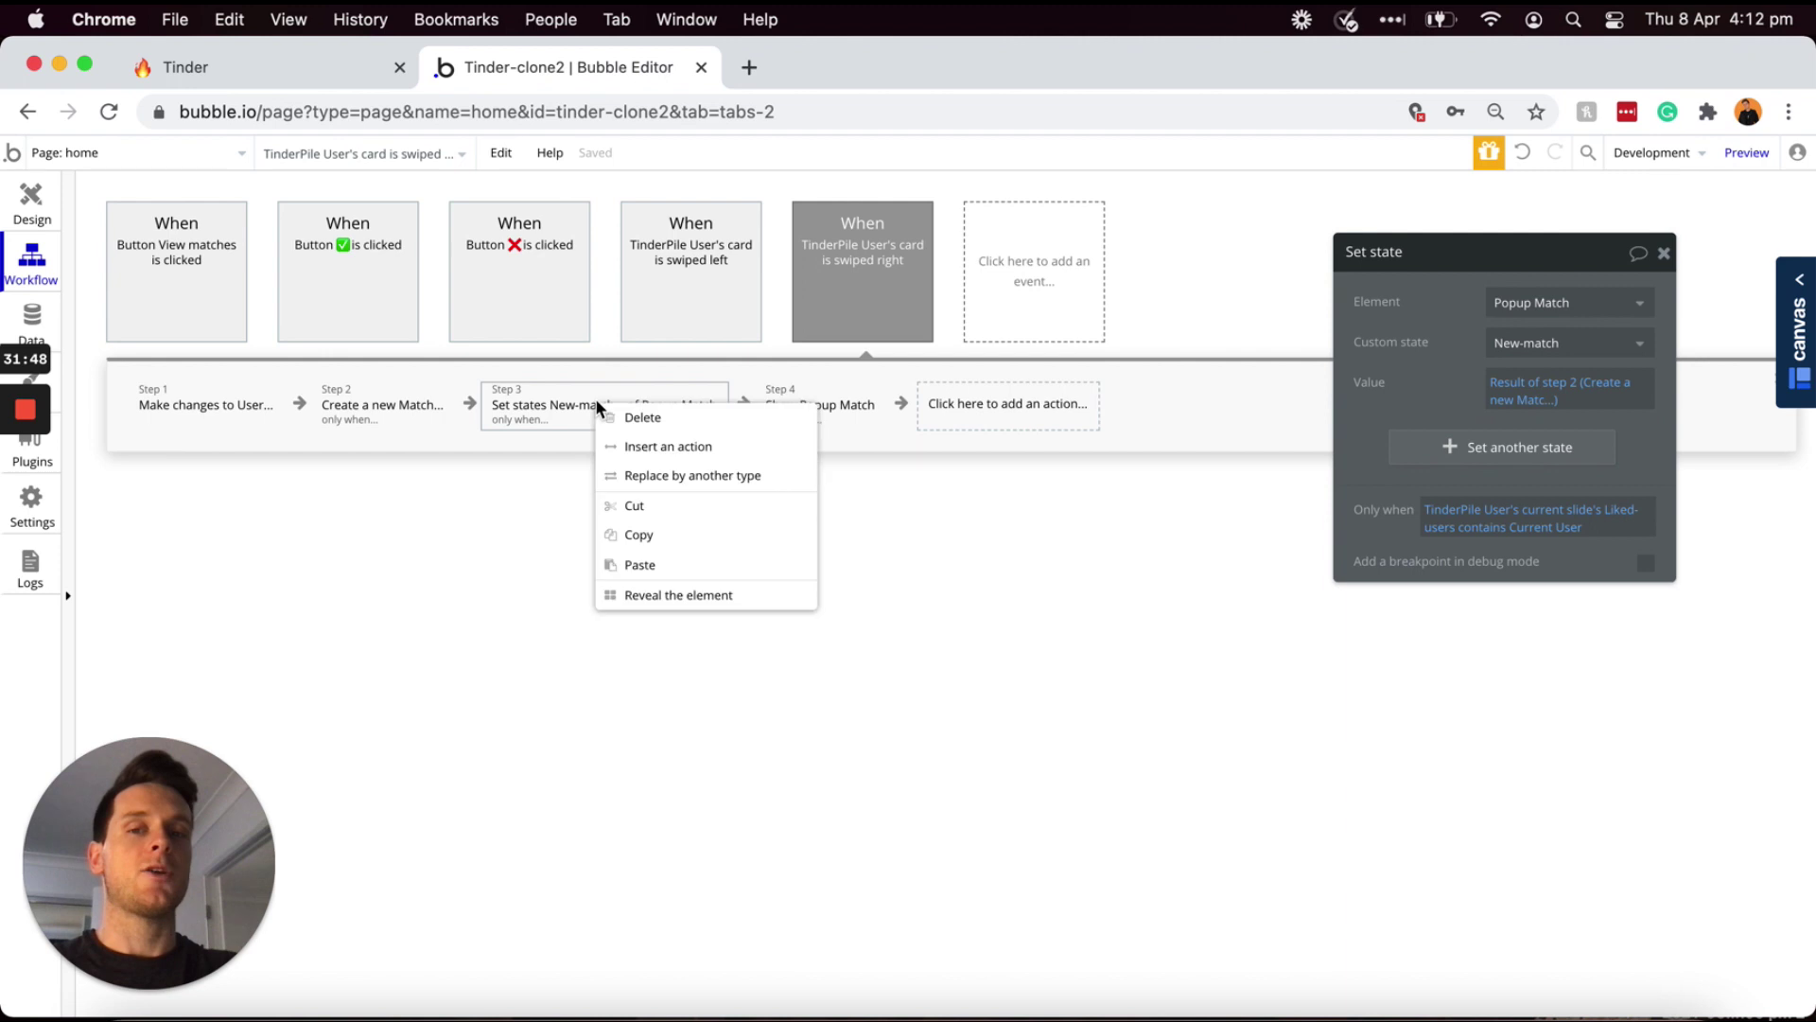
{"action": "left_click", "coordinate": [642, 535]}
{"action": "left_click", "coordinate": [348, 280]}
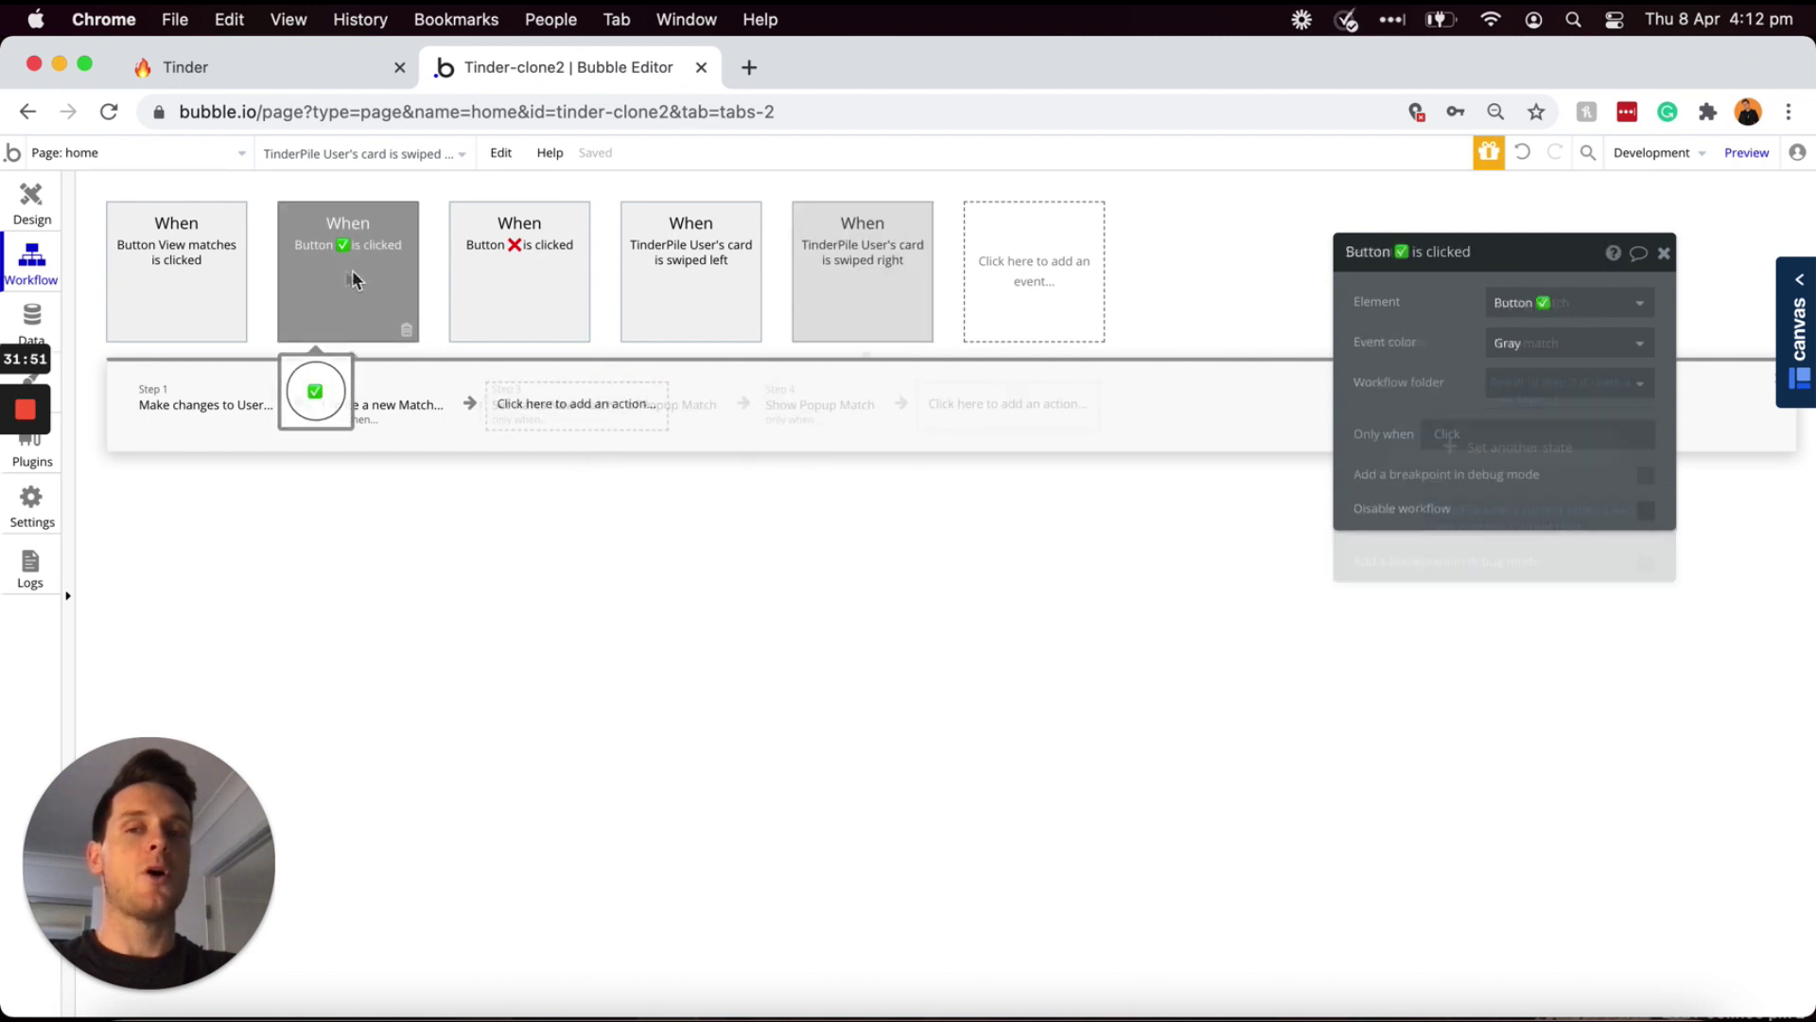
{"action": "right_click", "coordinate": [581, 409]}
{"action": "left_click", "coordinate": [598, 425]}
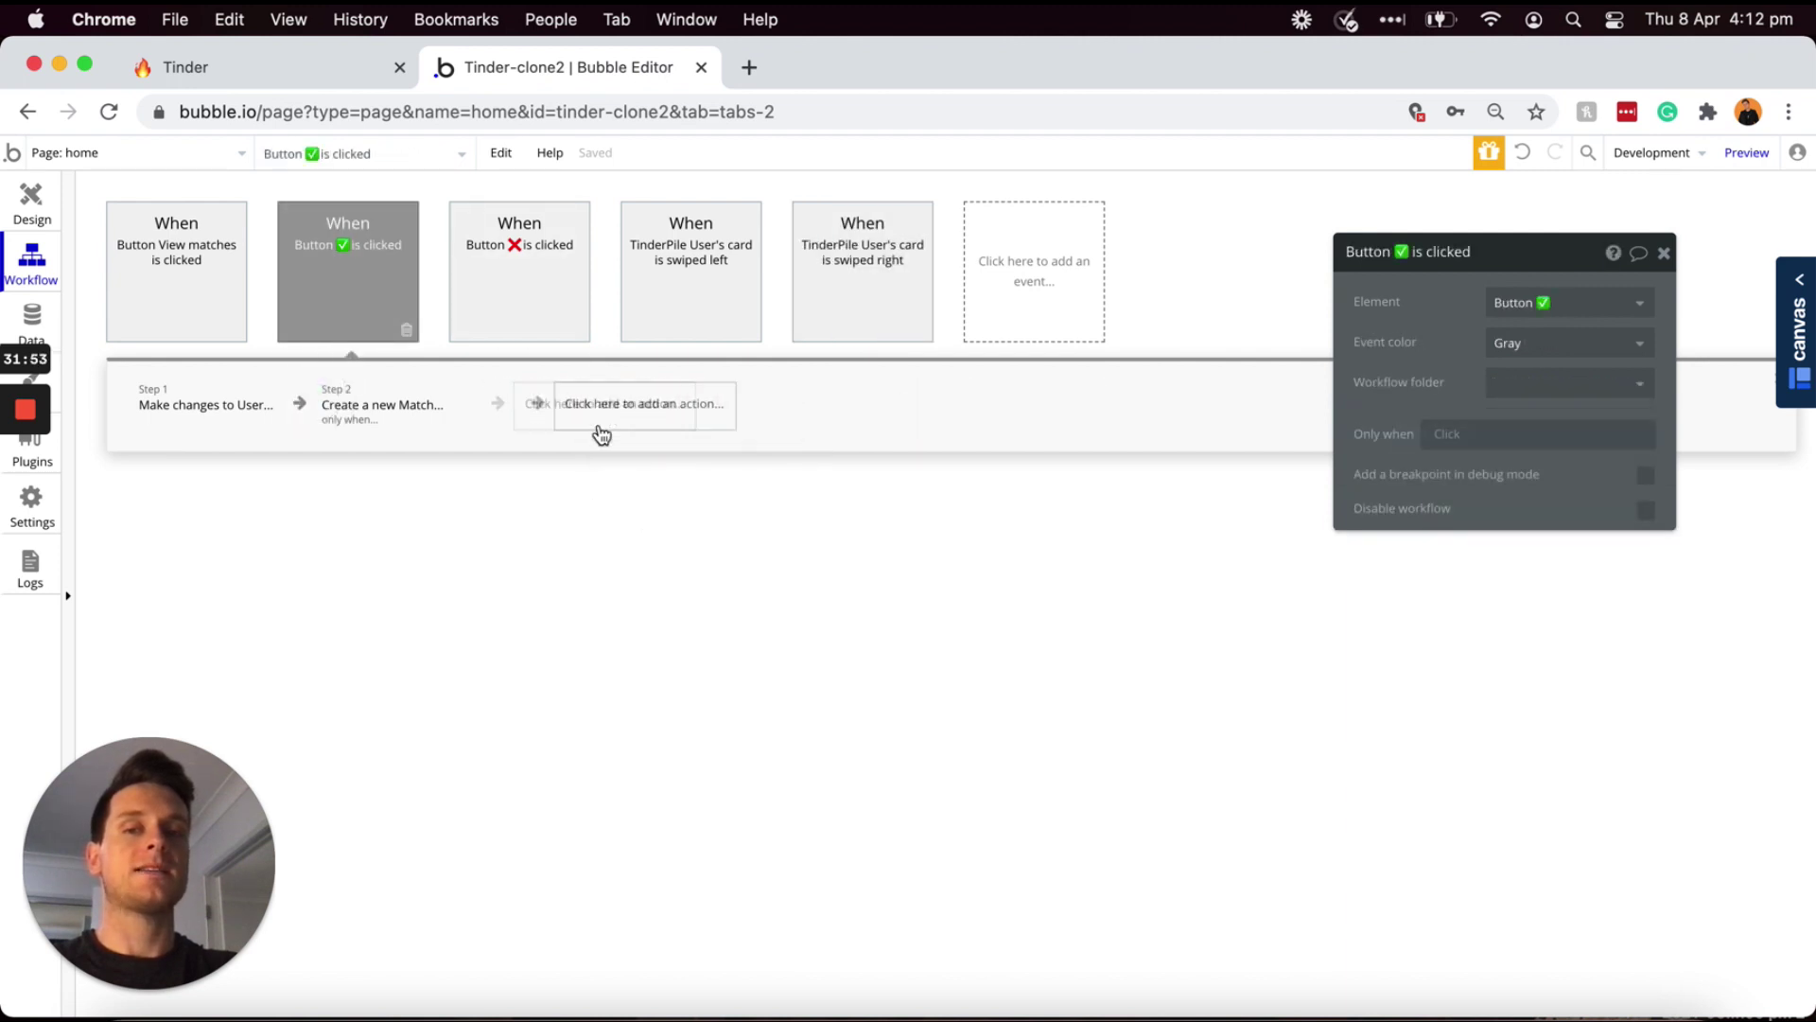
- Copy the "Show Popup Match" action from the swiped-right workflow into the ✅ button's click workflow as step 4
{"action": "left_click", "coordinate": [826, 299]}
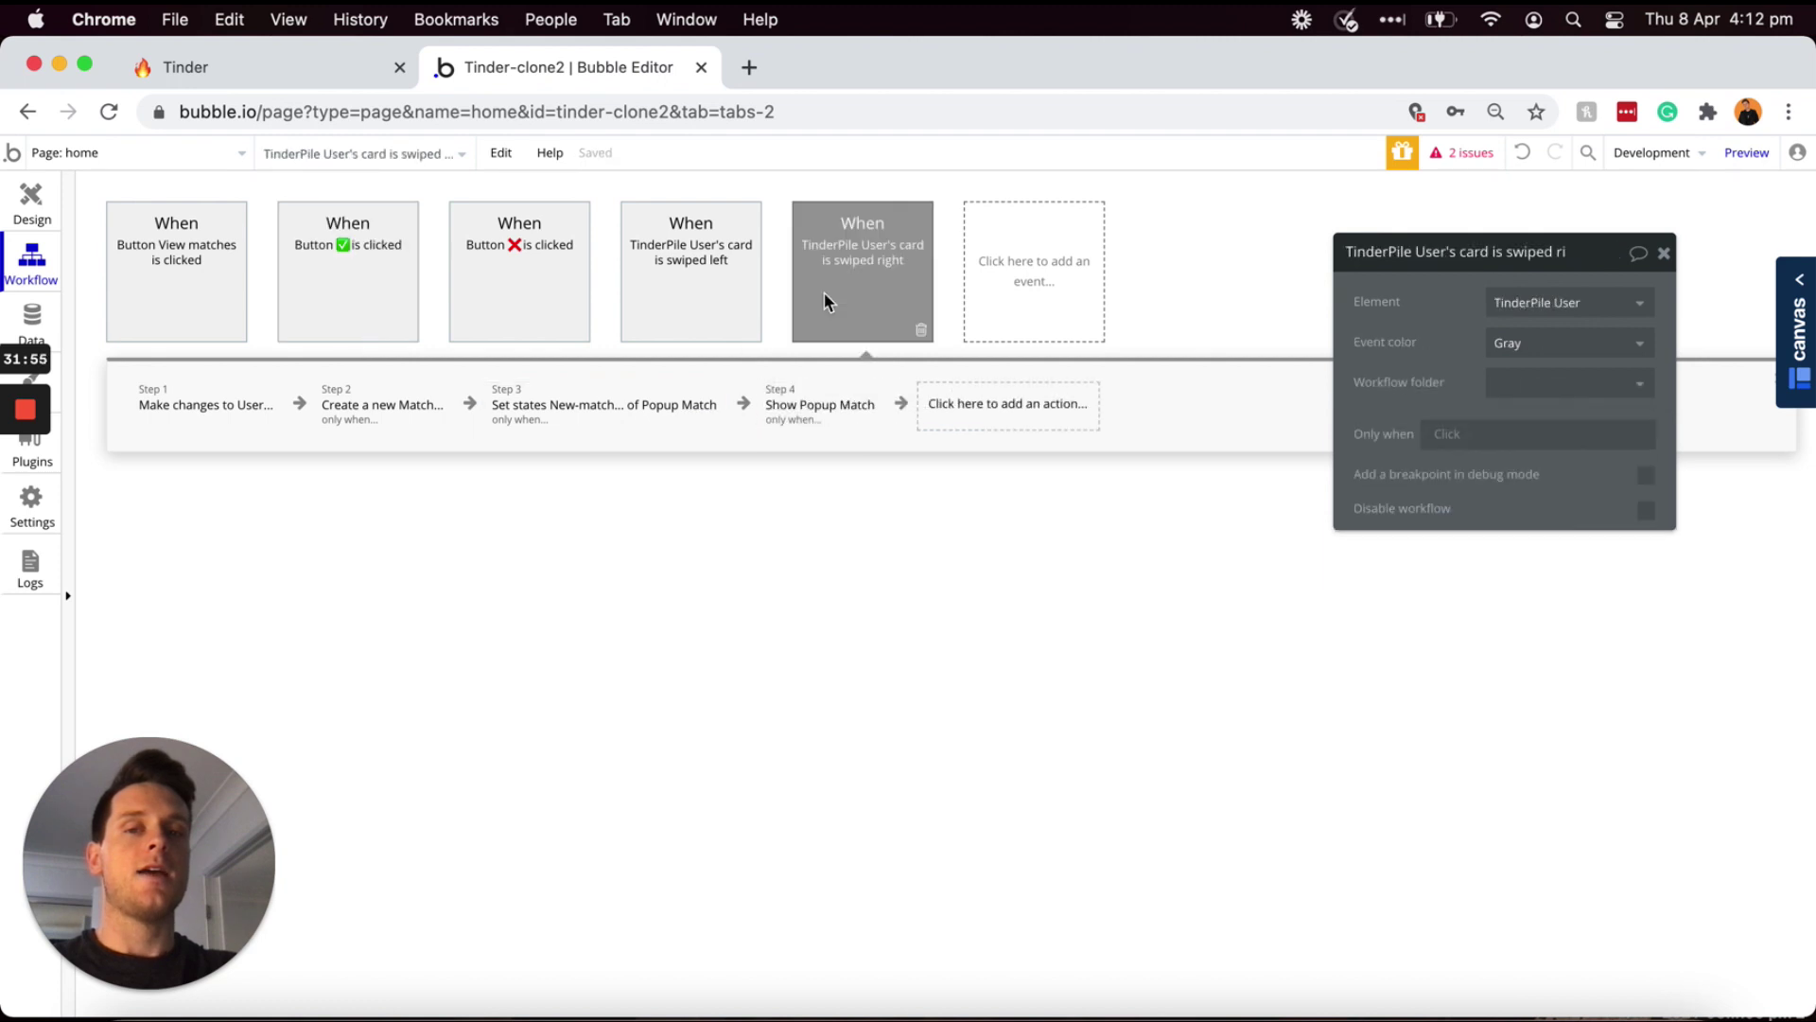
{"action": "right_click", "coordinate": [814, 412]}
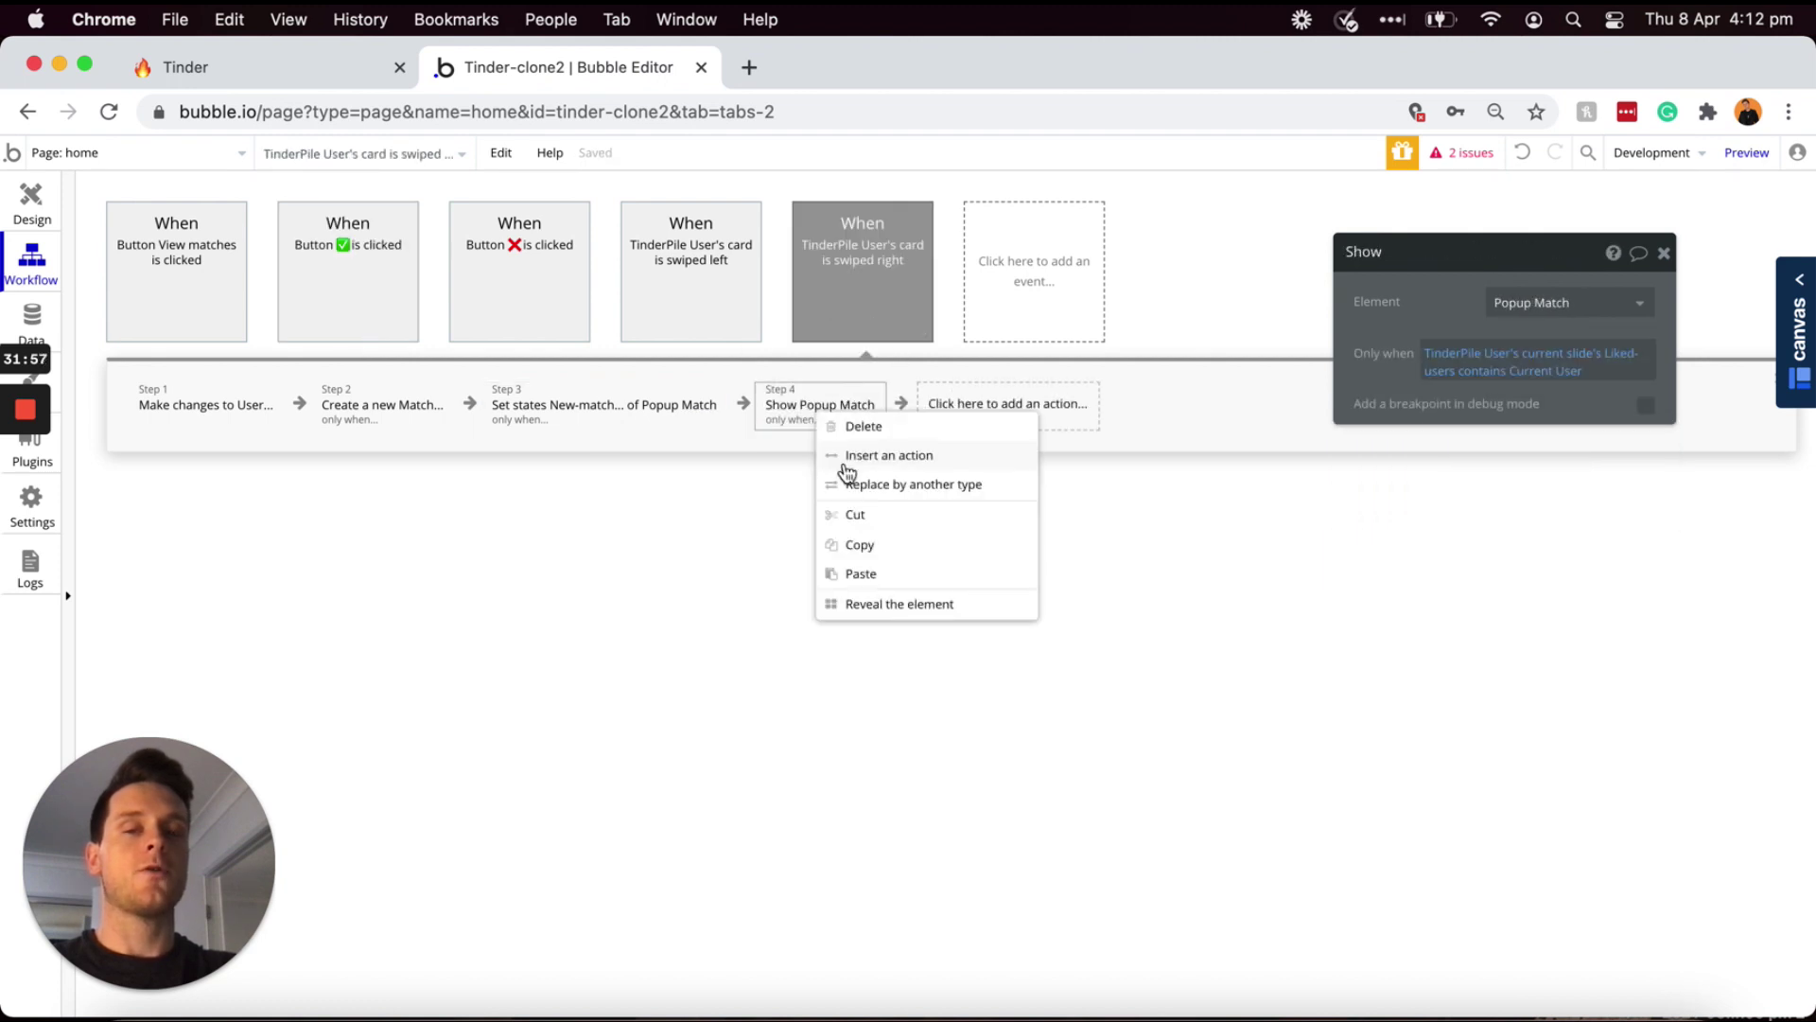
{"action": "left_click", "coordinate": [861, 543]}
{"action": "left_click", "coordinate": [376, 280]}
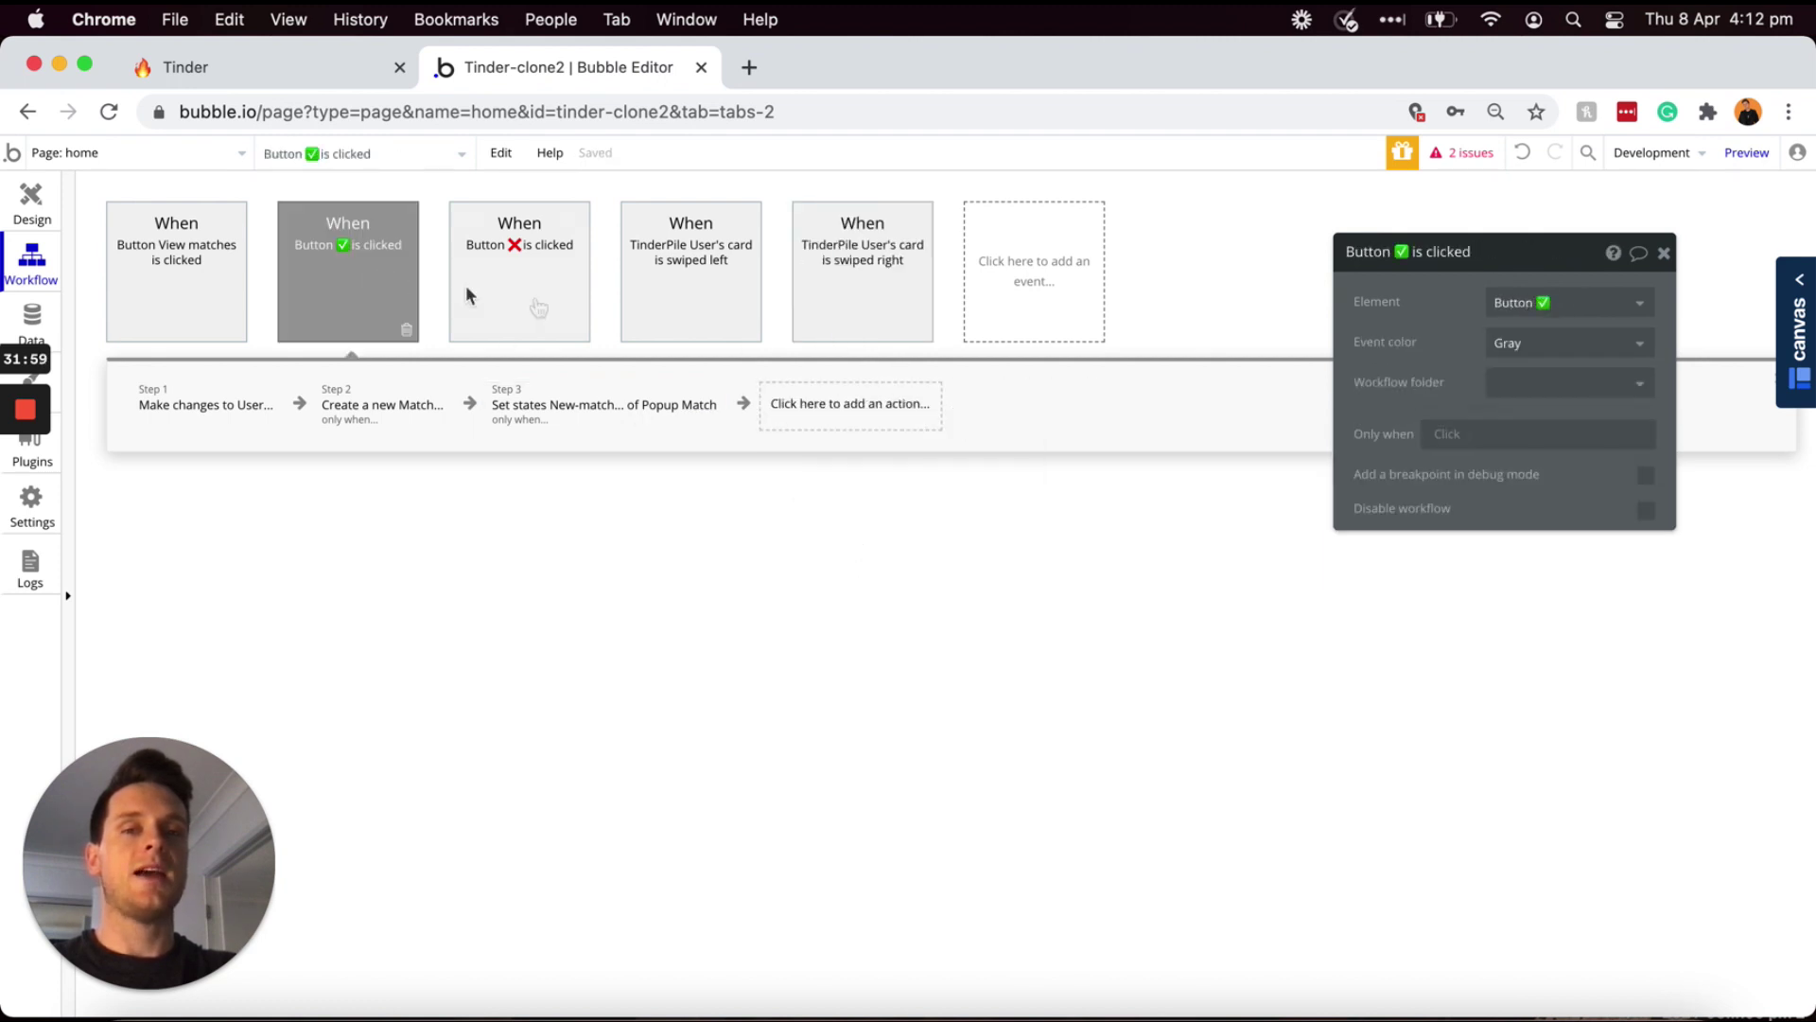
{"action": "right_click", "coordinate": [833, 413]}
{"action": "left_click", "coordinate": [865, 416]}
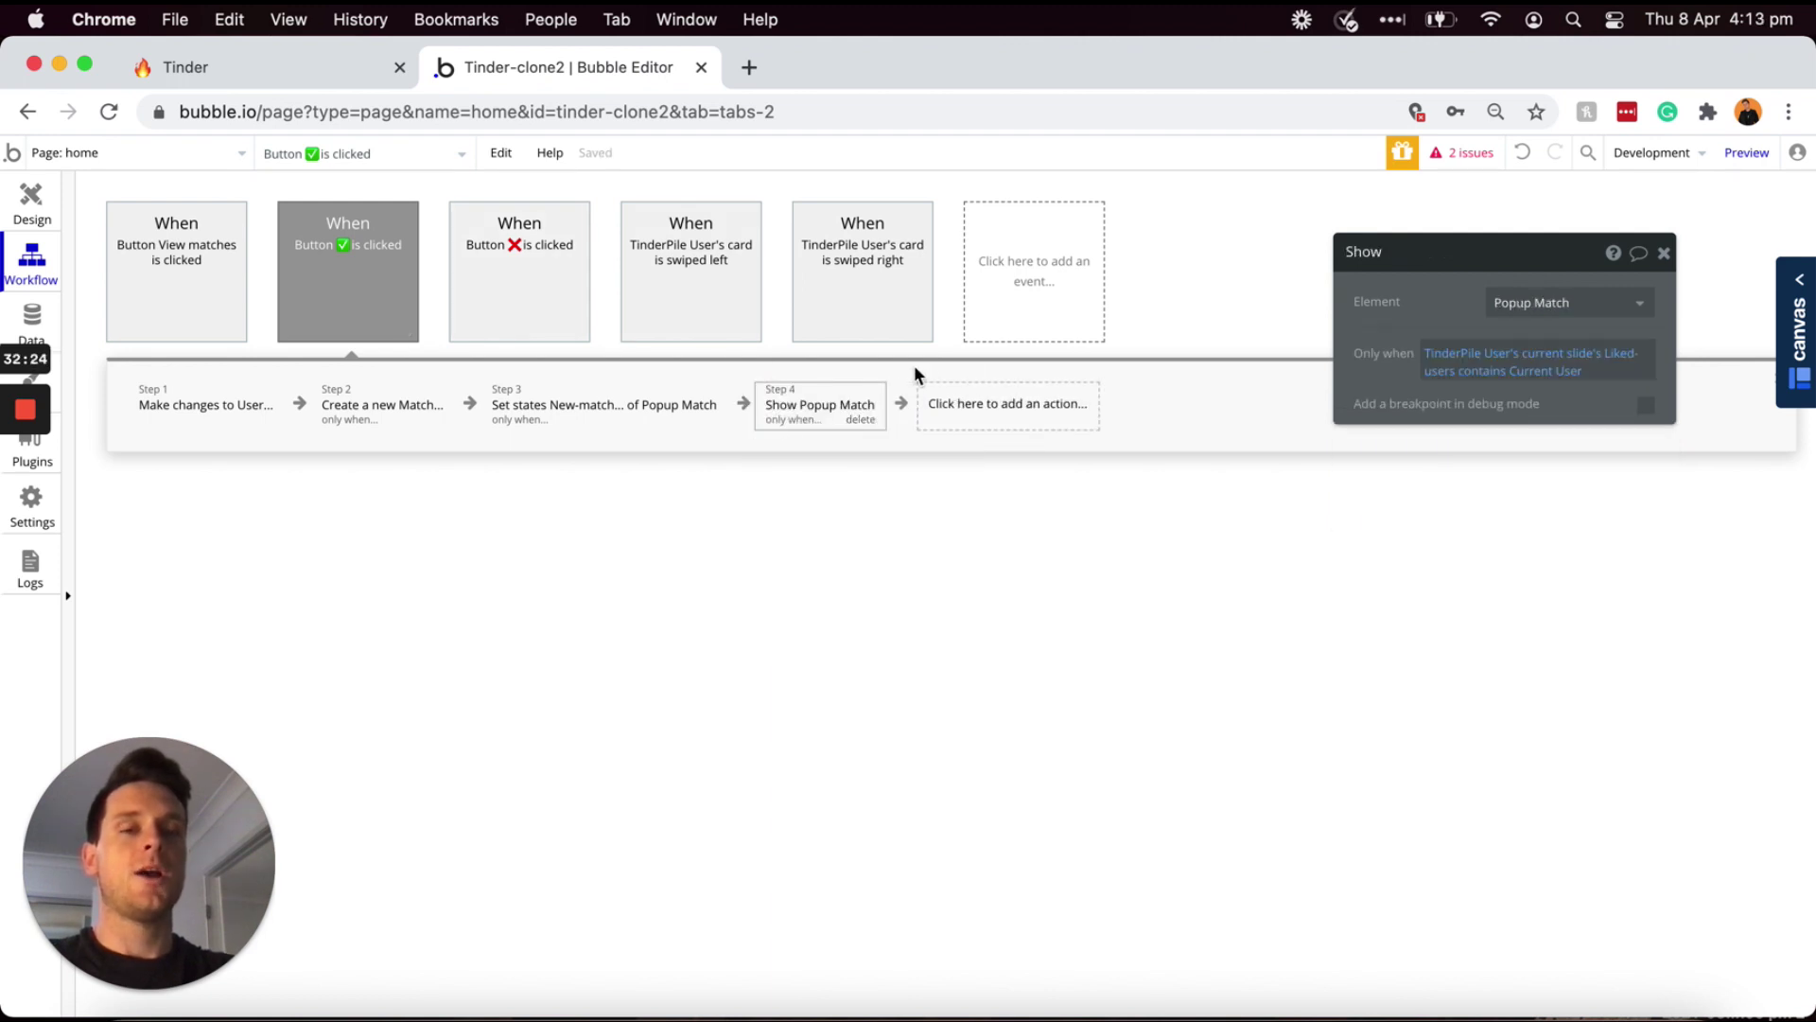
- Set the New-match state's value in step 3 to "Result of step 2 (Create a new Match...)" and return to the home page design
{"action": "left_click", "coordinate": [622, 424]}
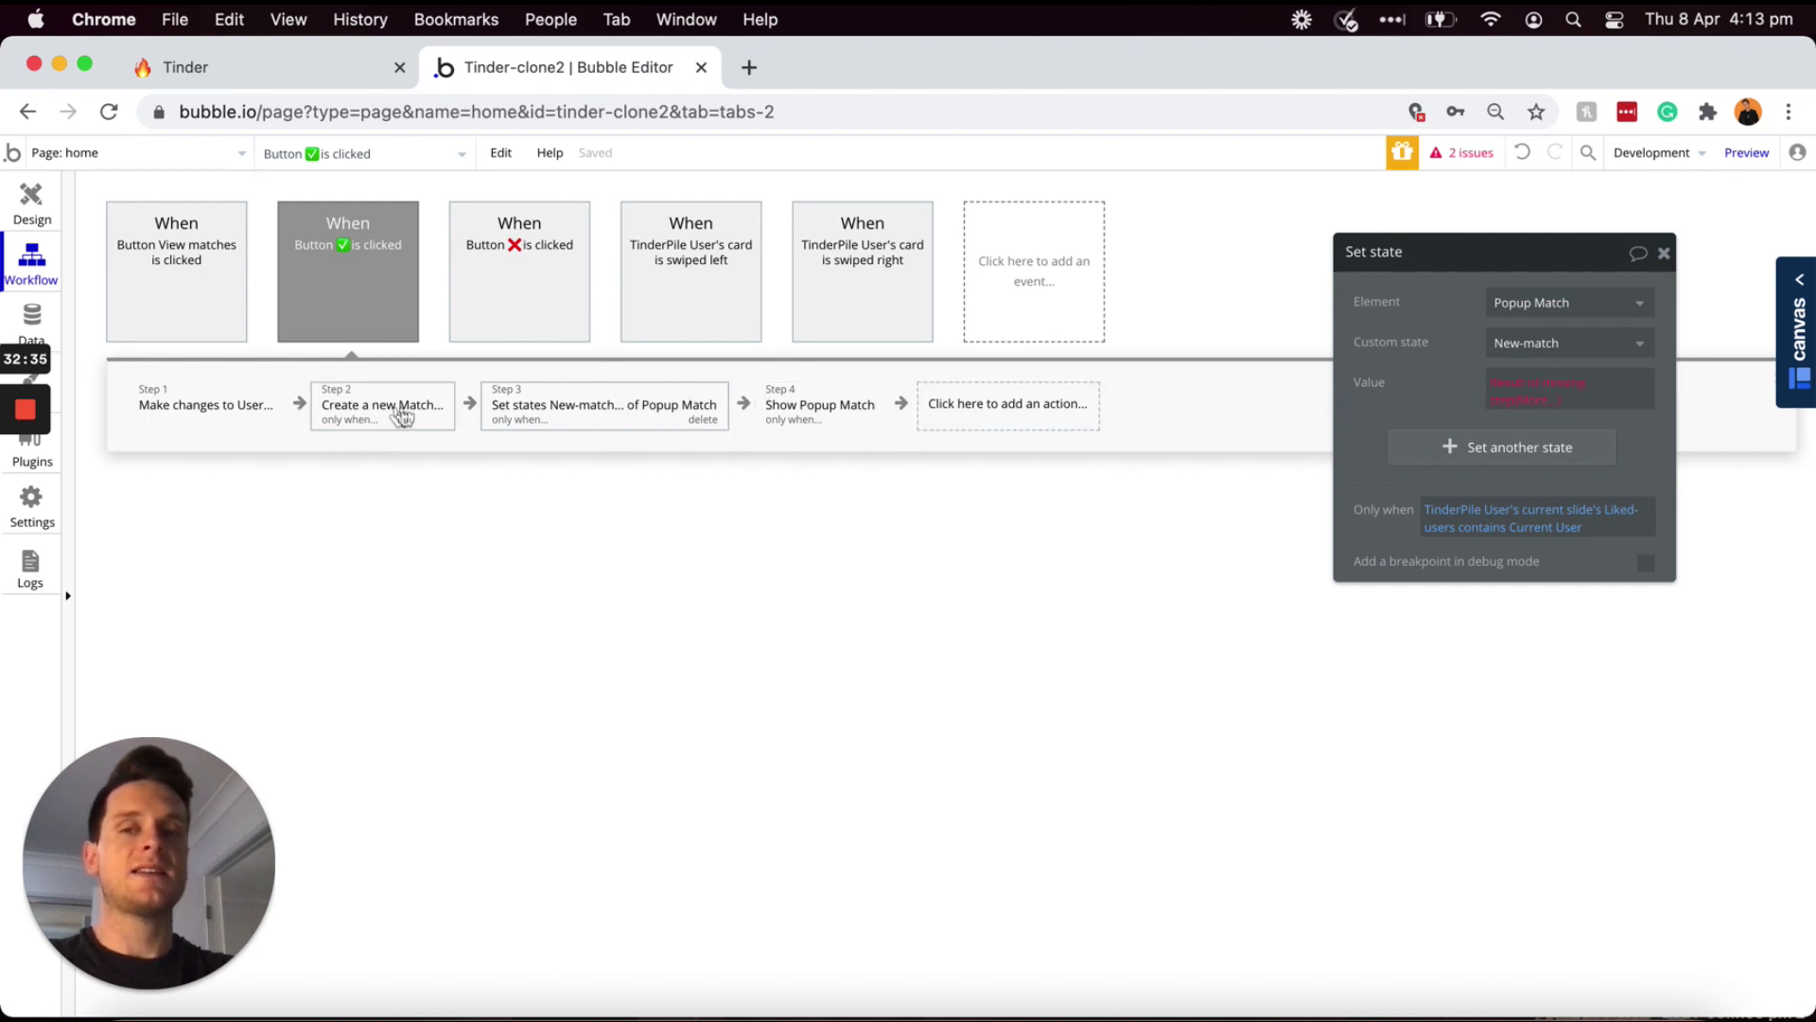
{"action": "left_click", "coordinate": [1497, 379]}
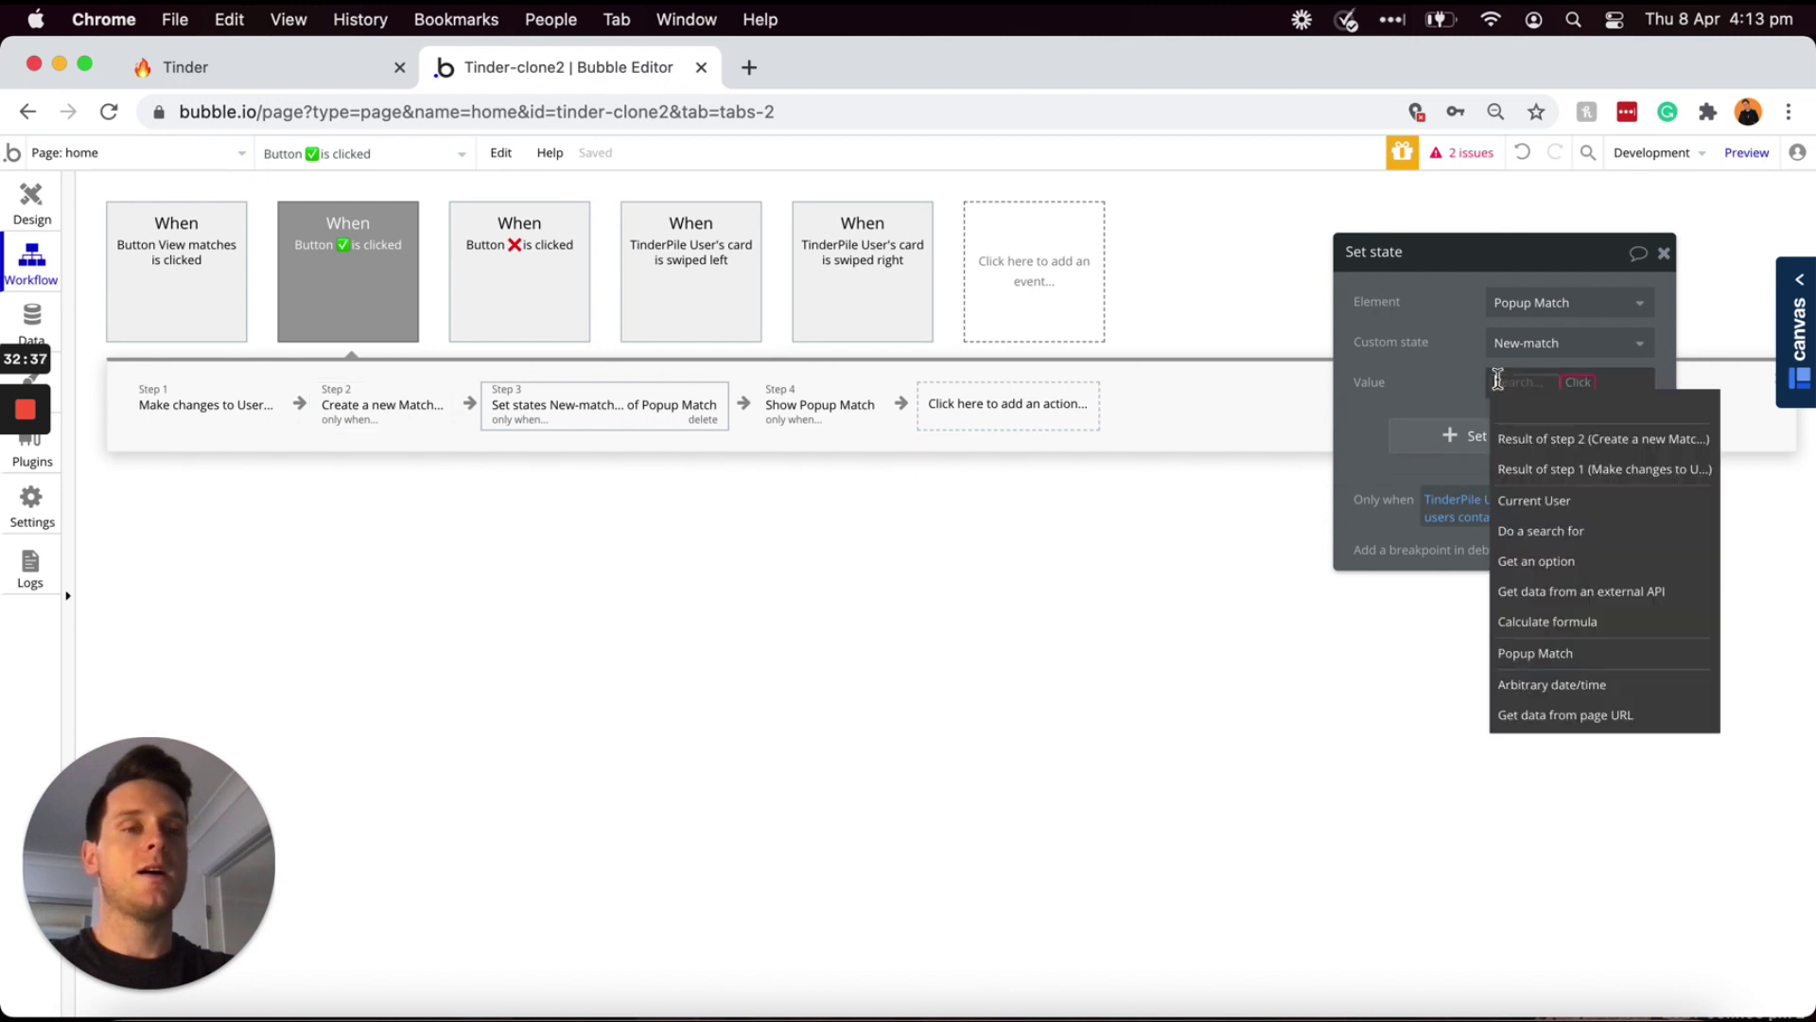
{"action": "left_click", "coordinate": [1545, 440]}
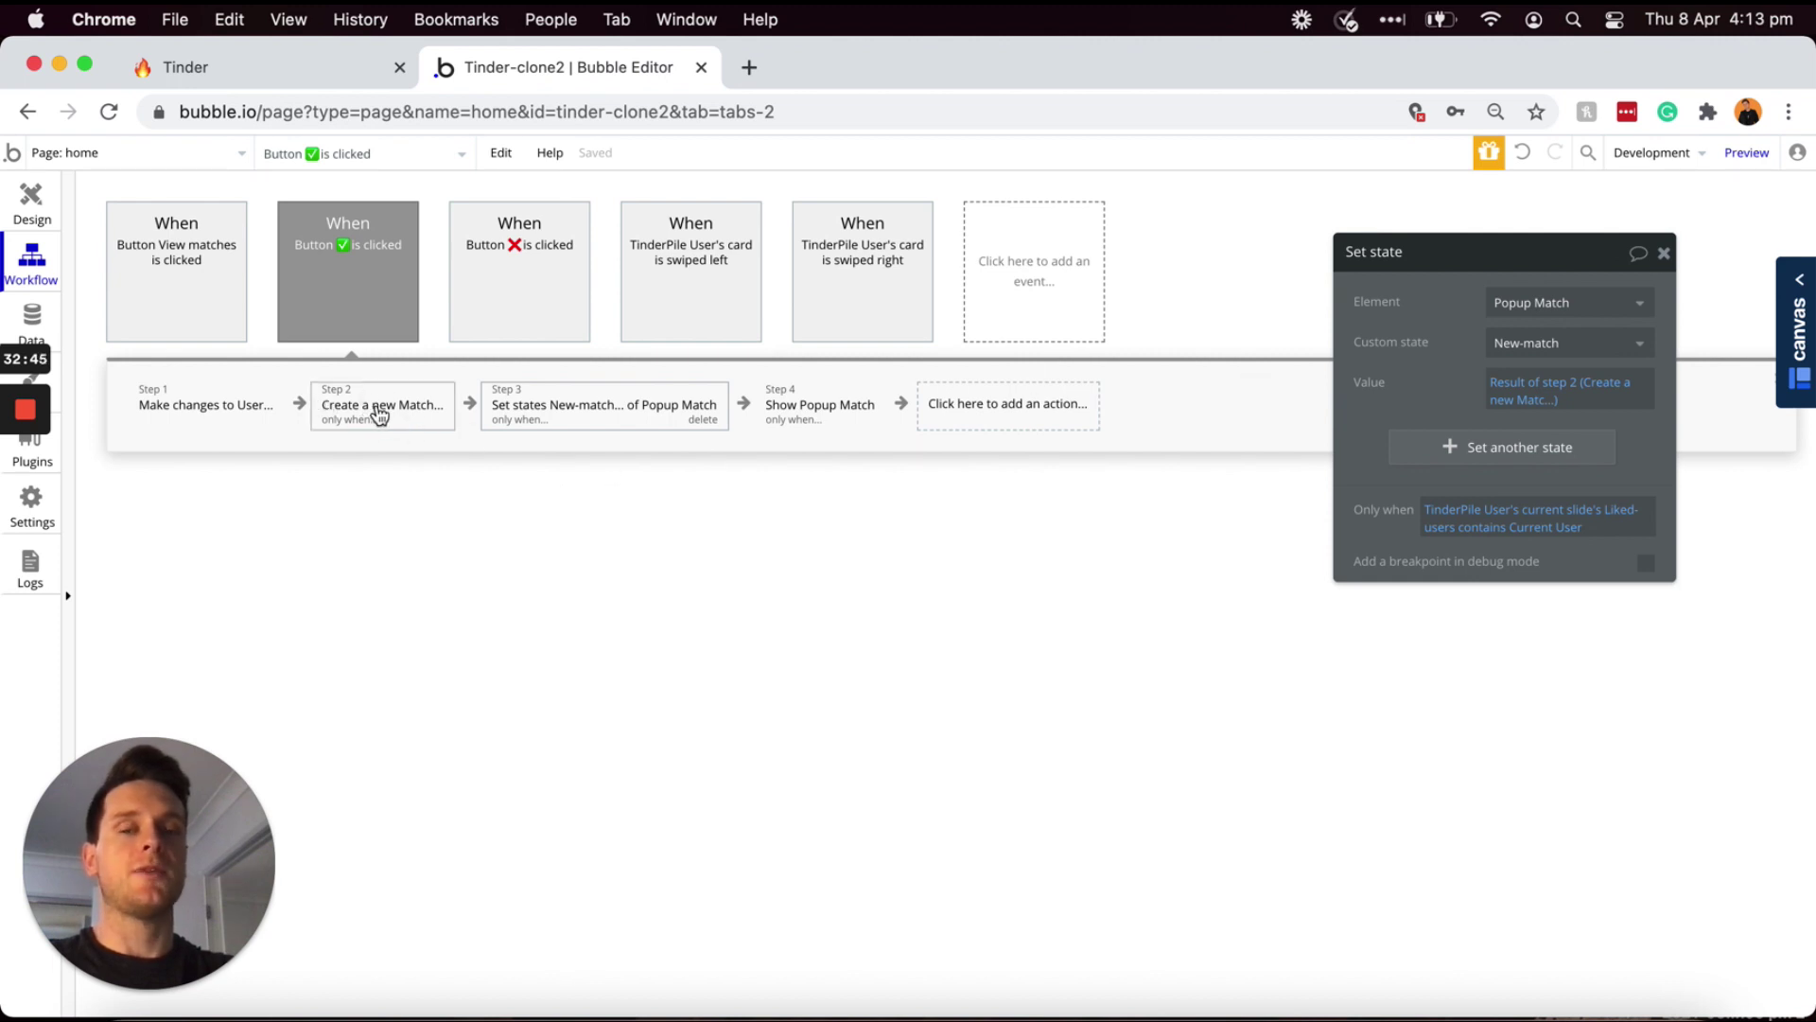
{"action": "left_click", "coordinate": [28, 210]}
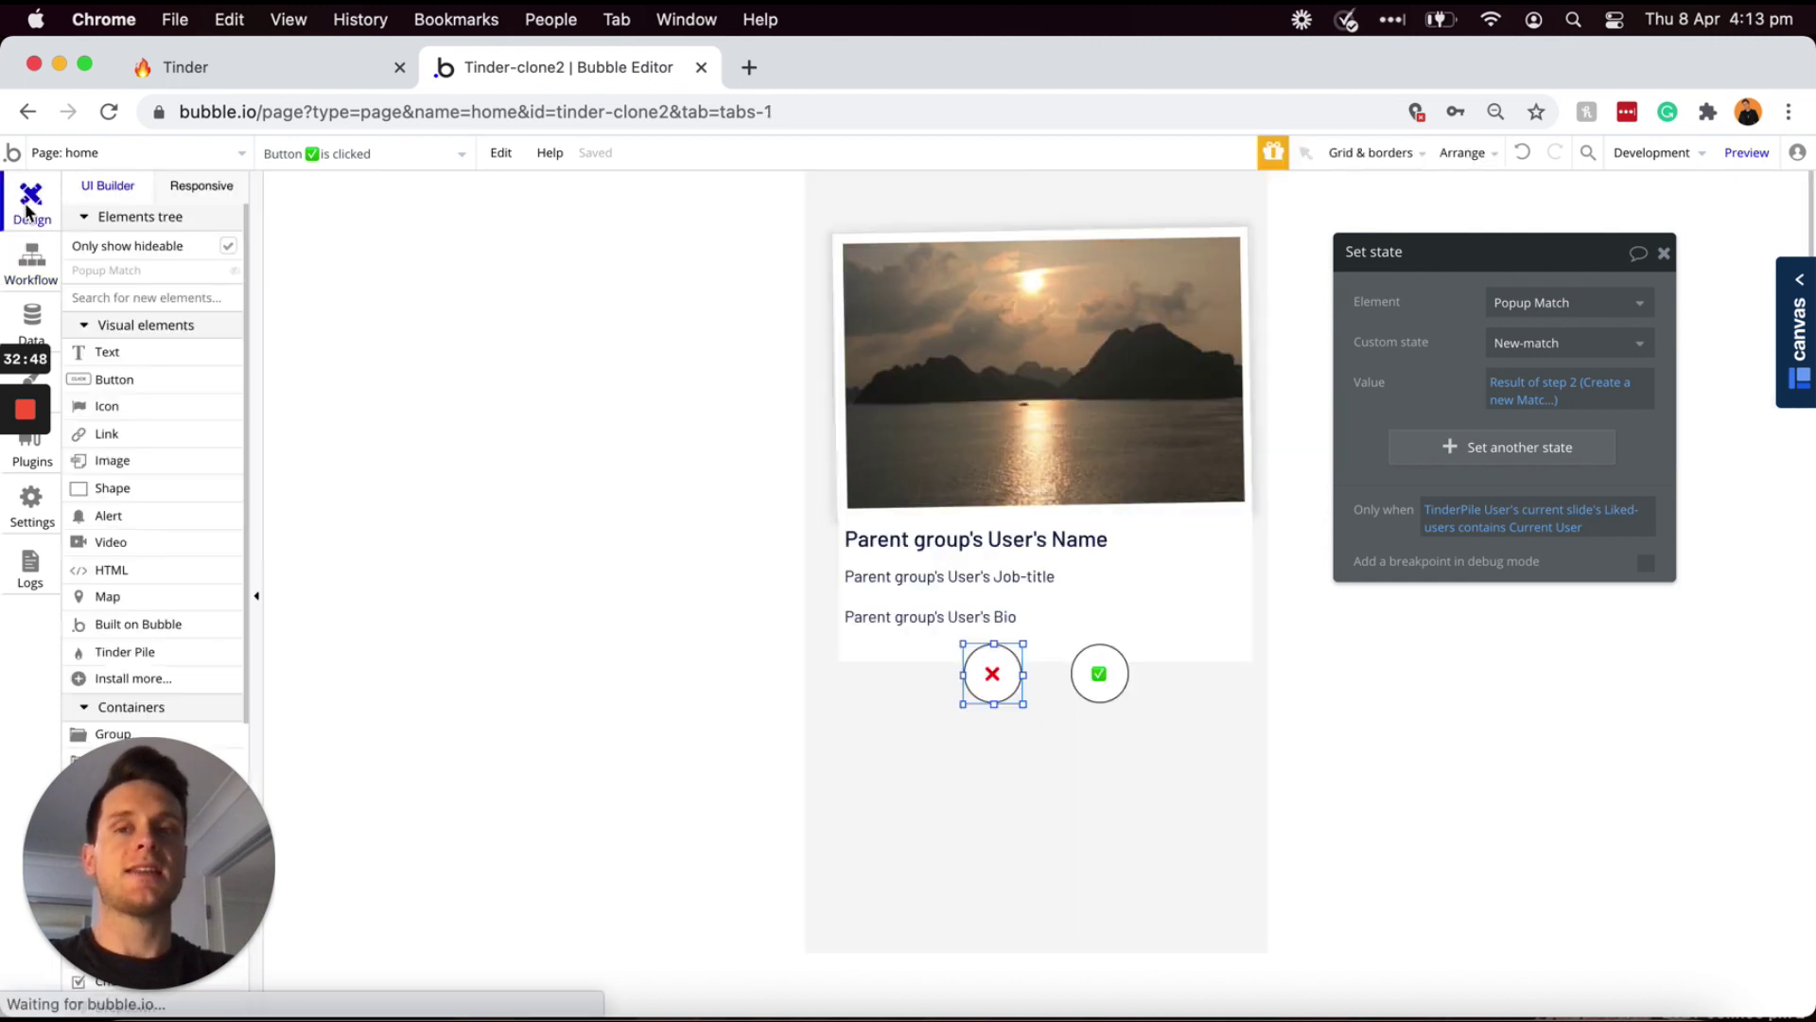
{"action": "left_click", "coordinate": [993, 673]}
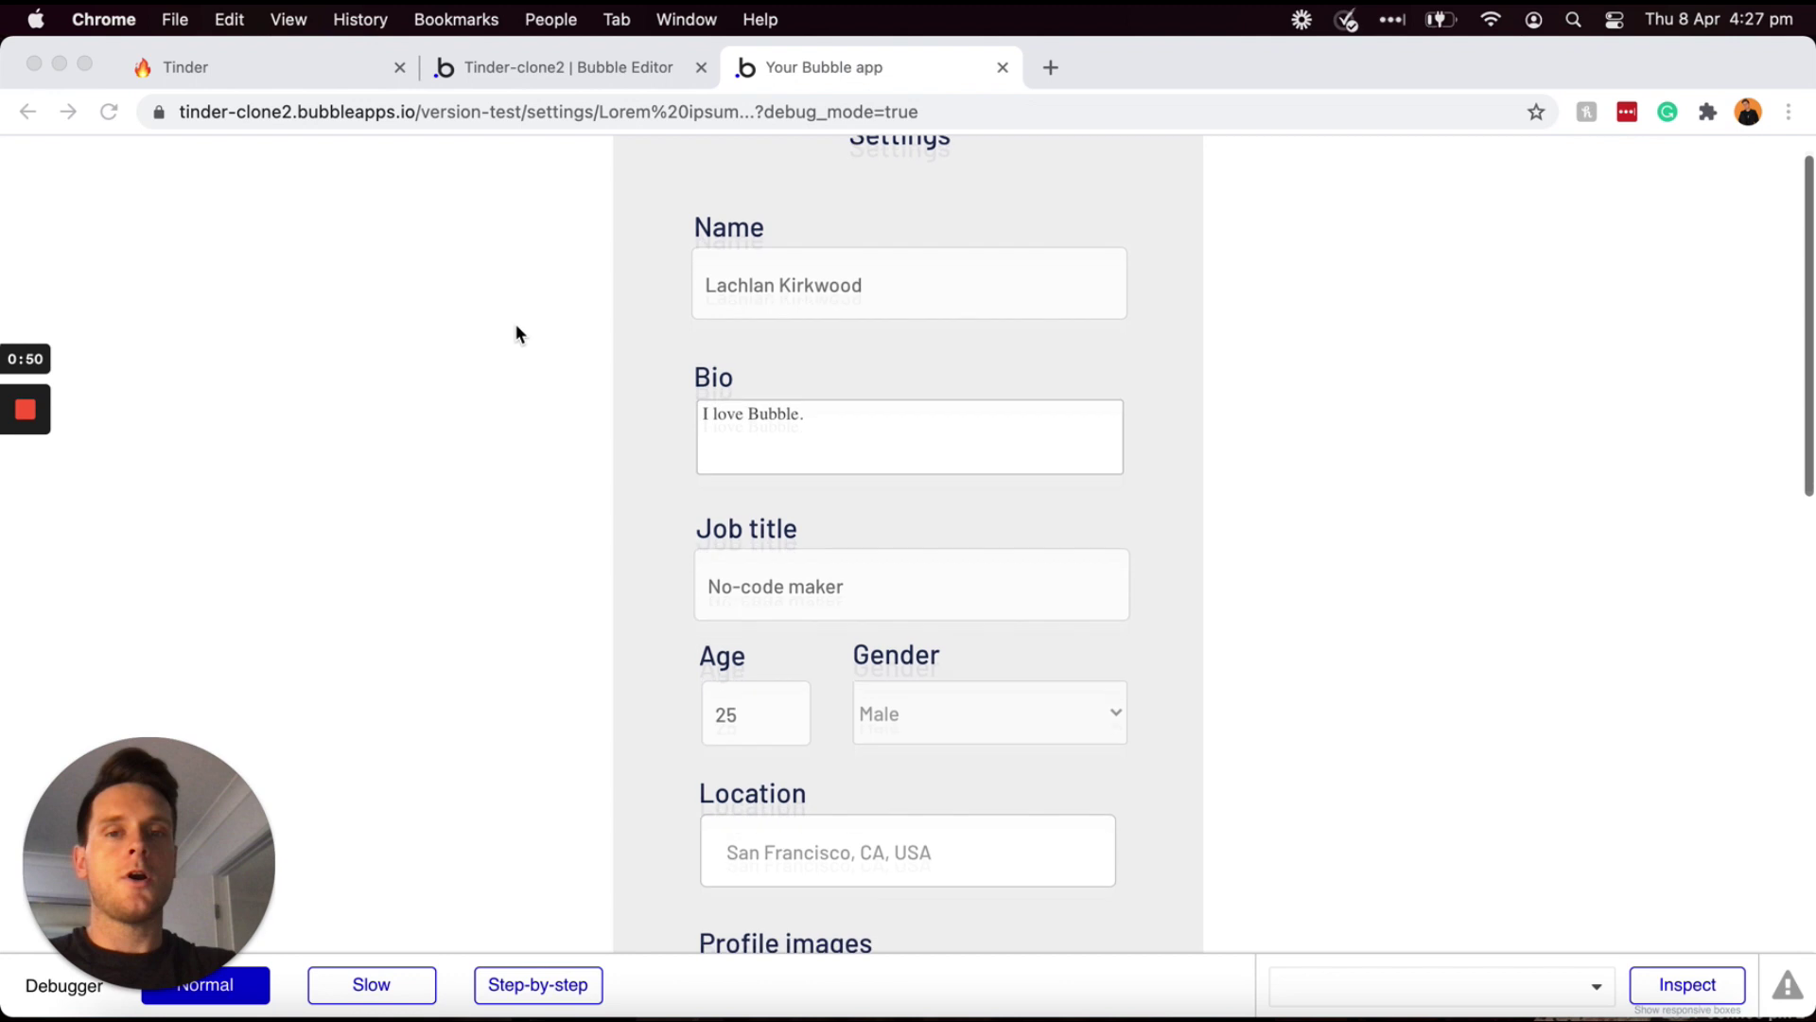
- In the settings page preview, set "I'm interested in" to Both and update the profile
{"action": "scroll", "coordinate": [516, 333], "scroll_direction": "down", "scroll_amount": 5}
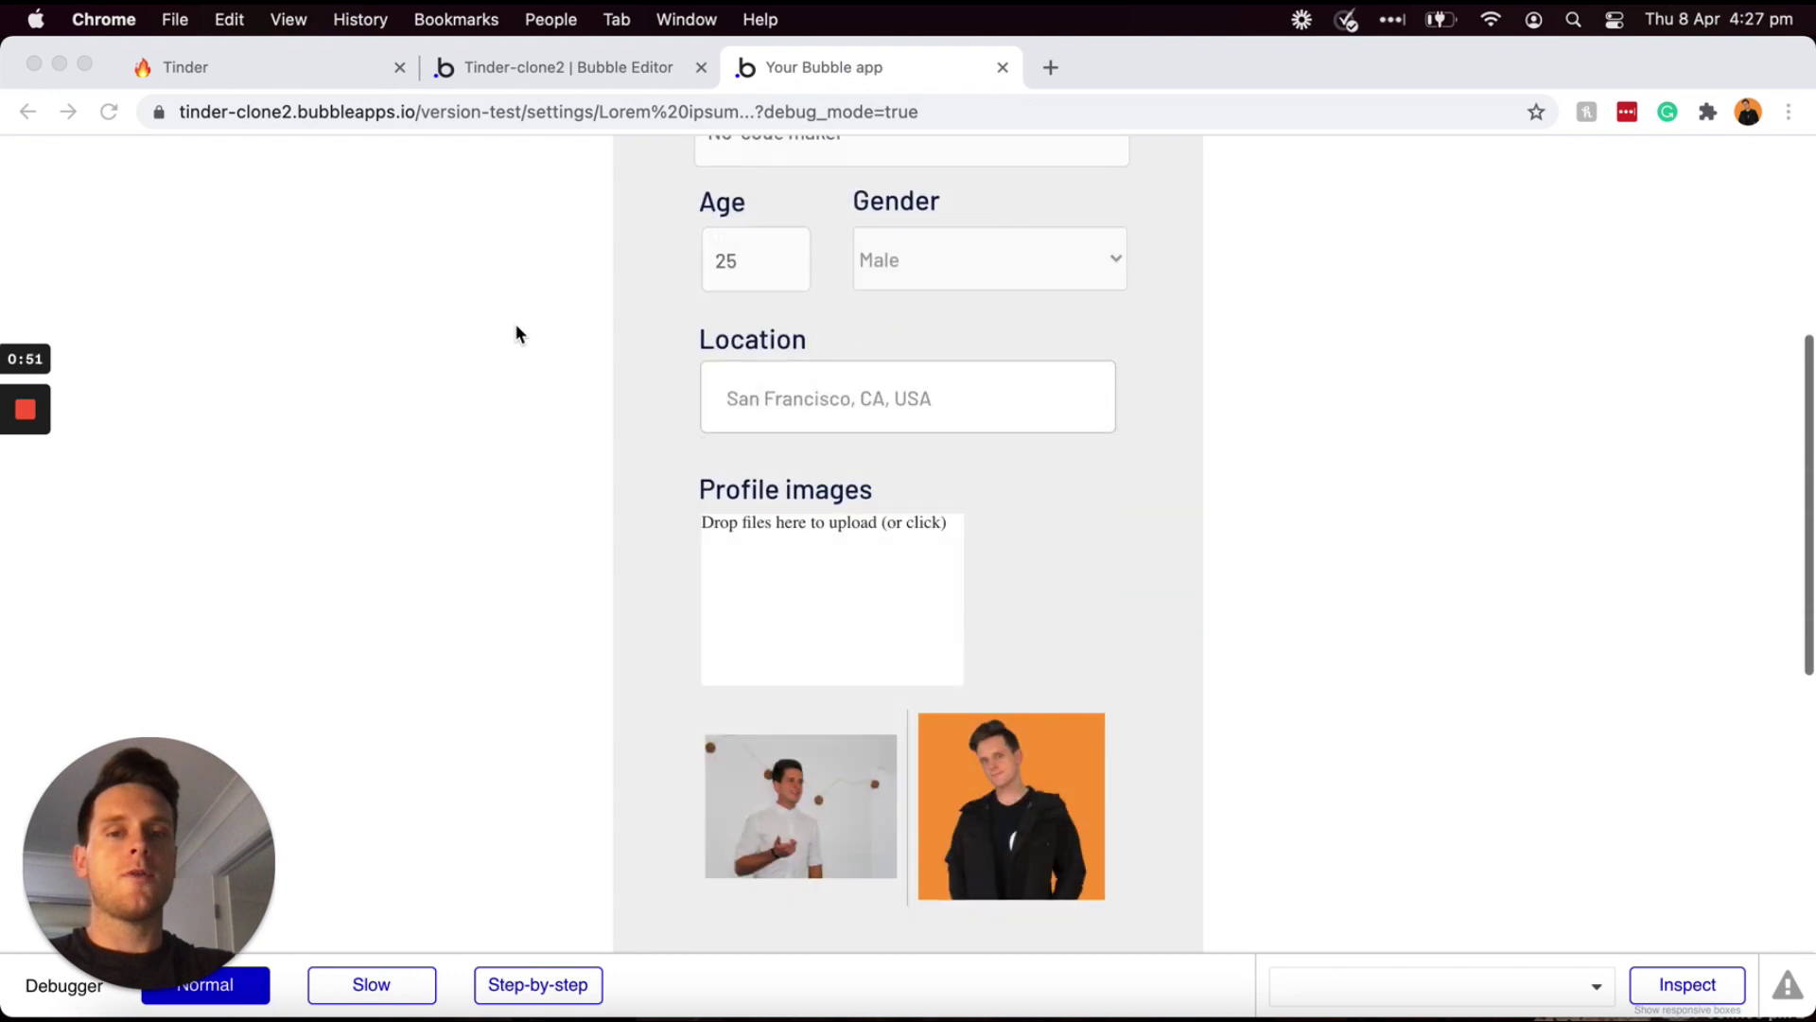
{"action": "scroll", "coordinate": [516, 333], "scroll_direction": "down", "scroll_amount": 6}
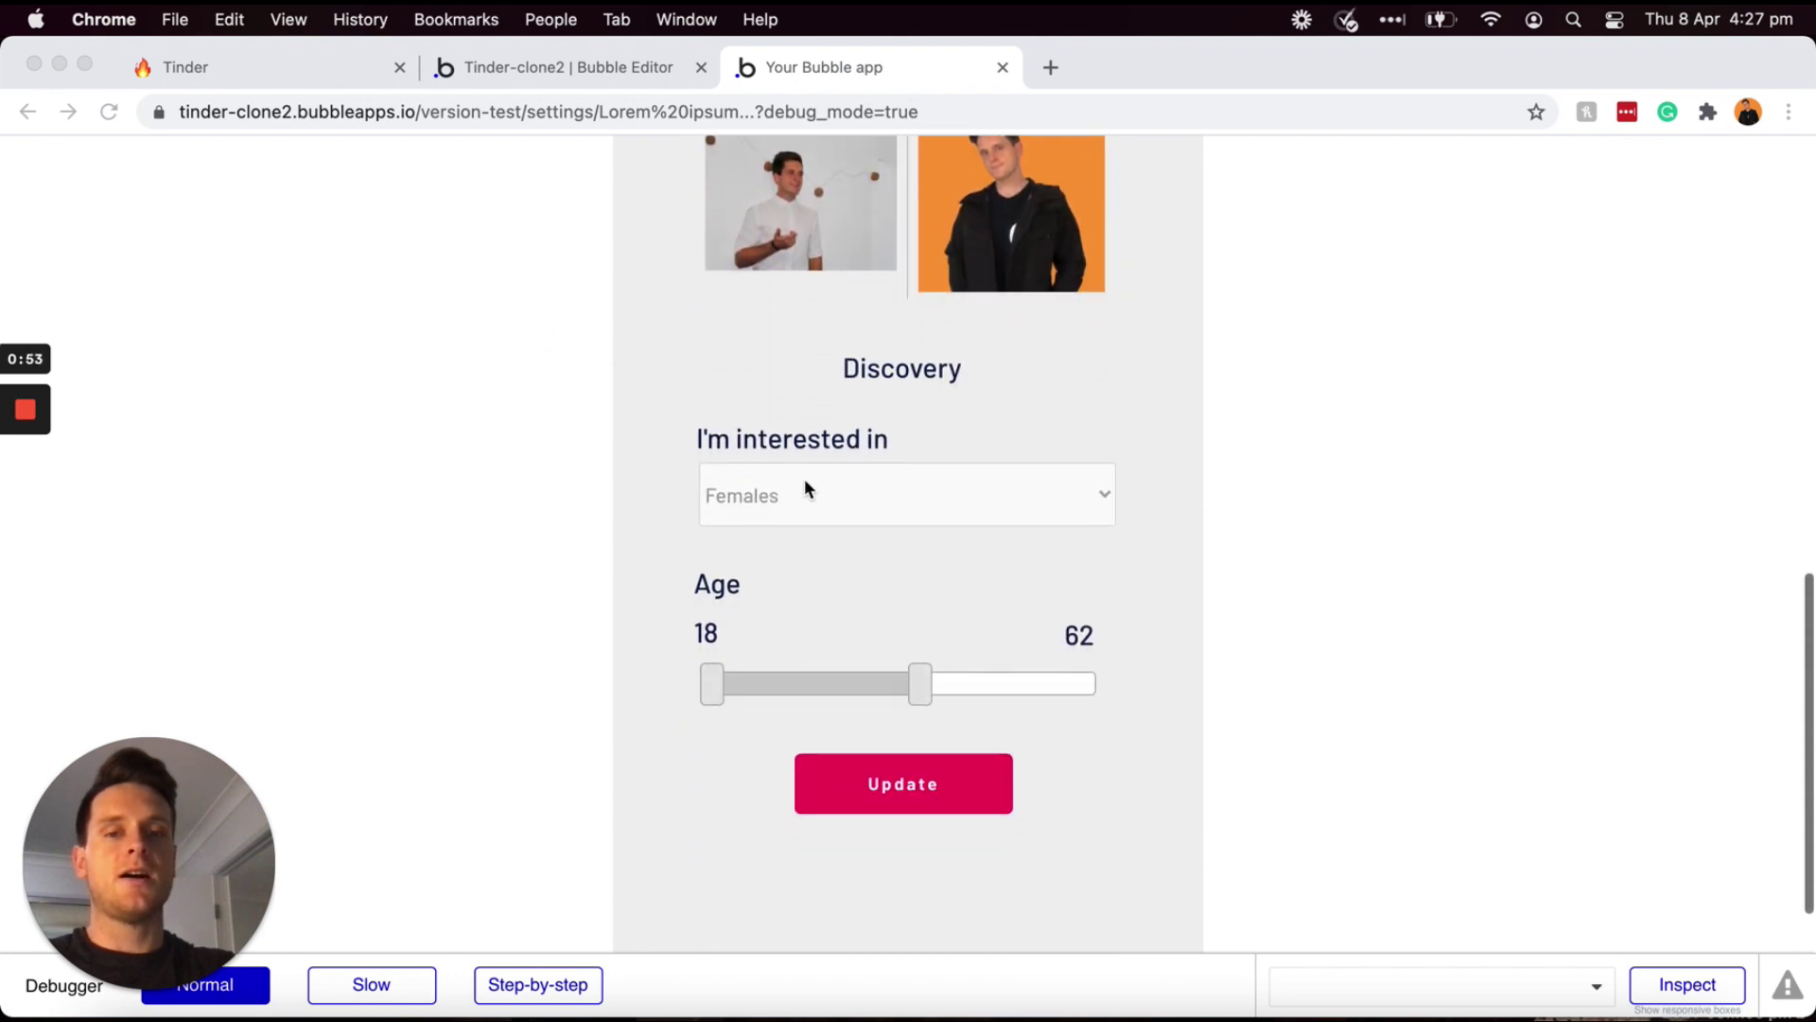
{"action": "left_click", "coordinate": [804, 487]}
{"action": "left_click", "coordinate": [804, 489]}
{"action": "left_click", "coordinate": [813, 529]}
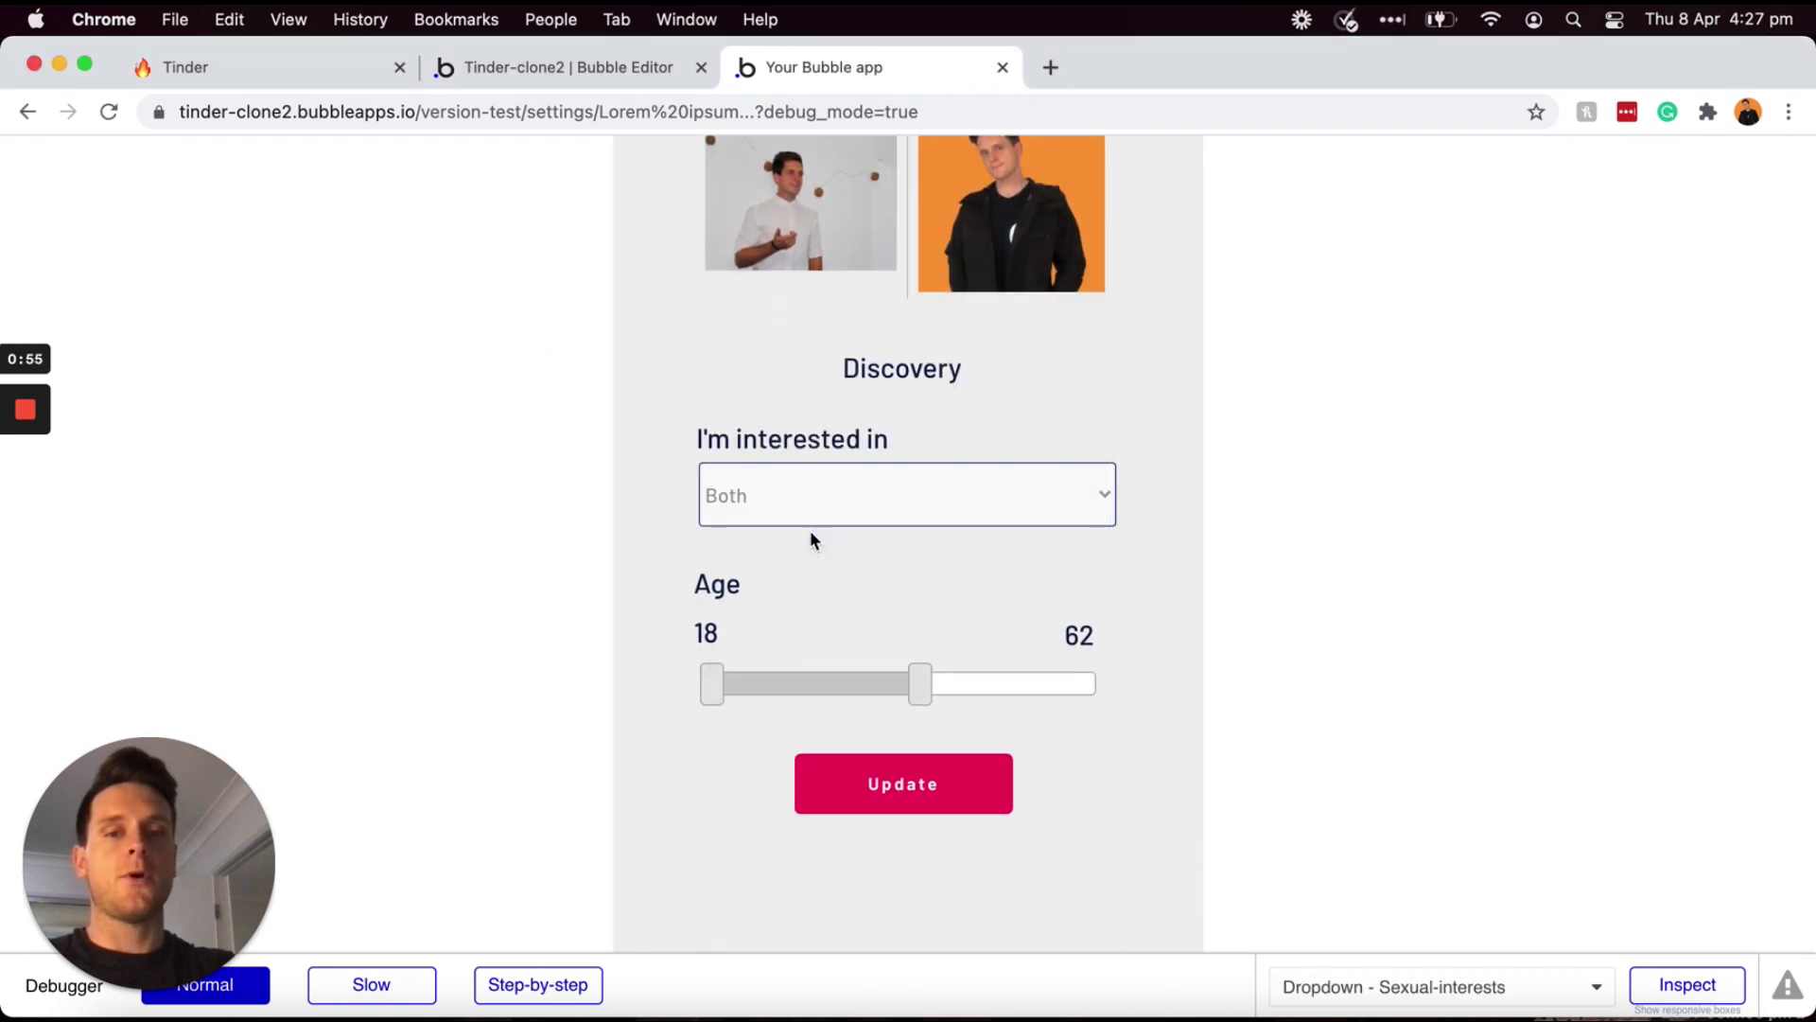
{"action": "left_click", "coordinate": [864, 792]}
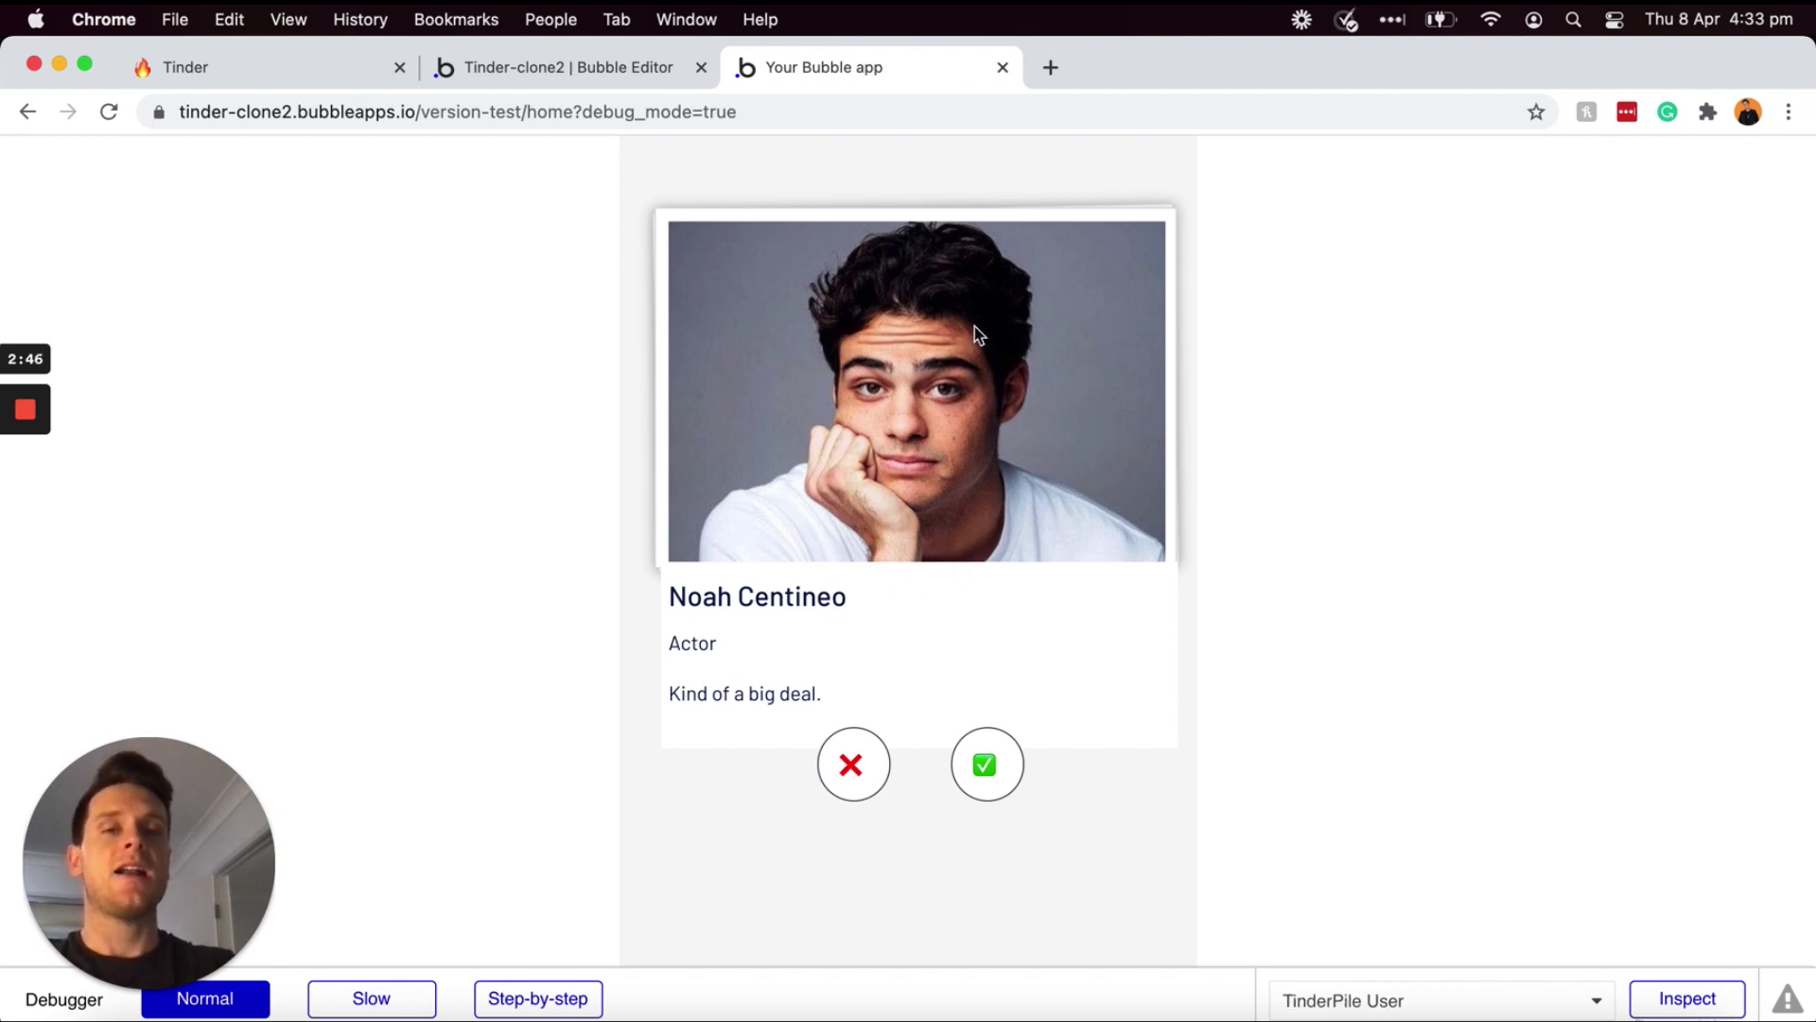
- Test the home page preview by partly swiping the first card, rejecting it with ❌, and liking the next profile with ✅
{"action": "left_click_drag", "start_coordinate": [956, 388], "coordinate": [1066, 405]}
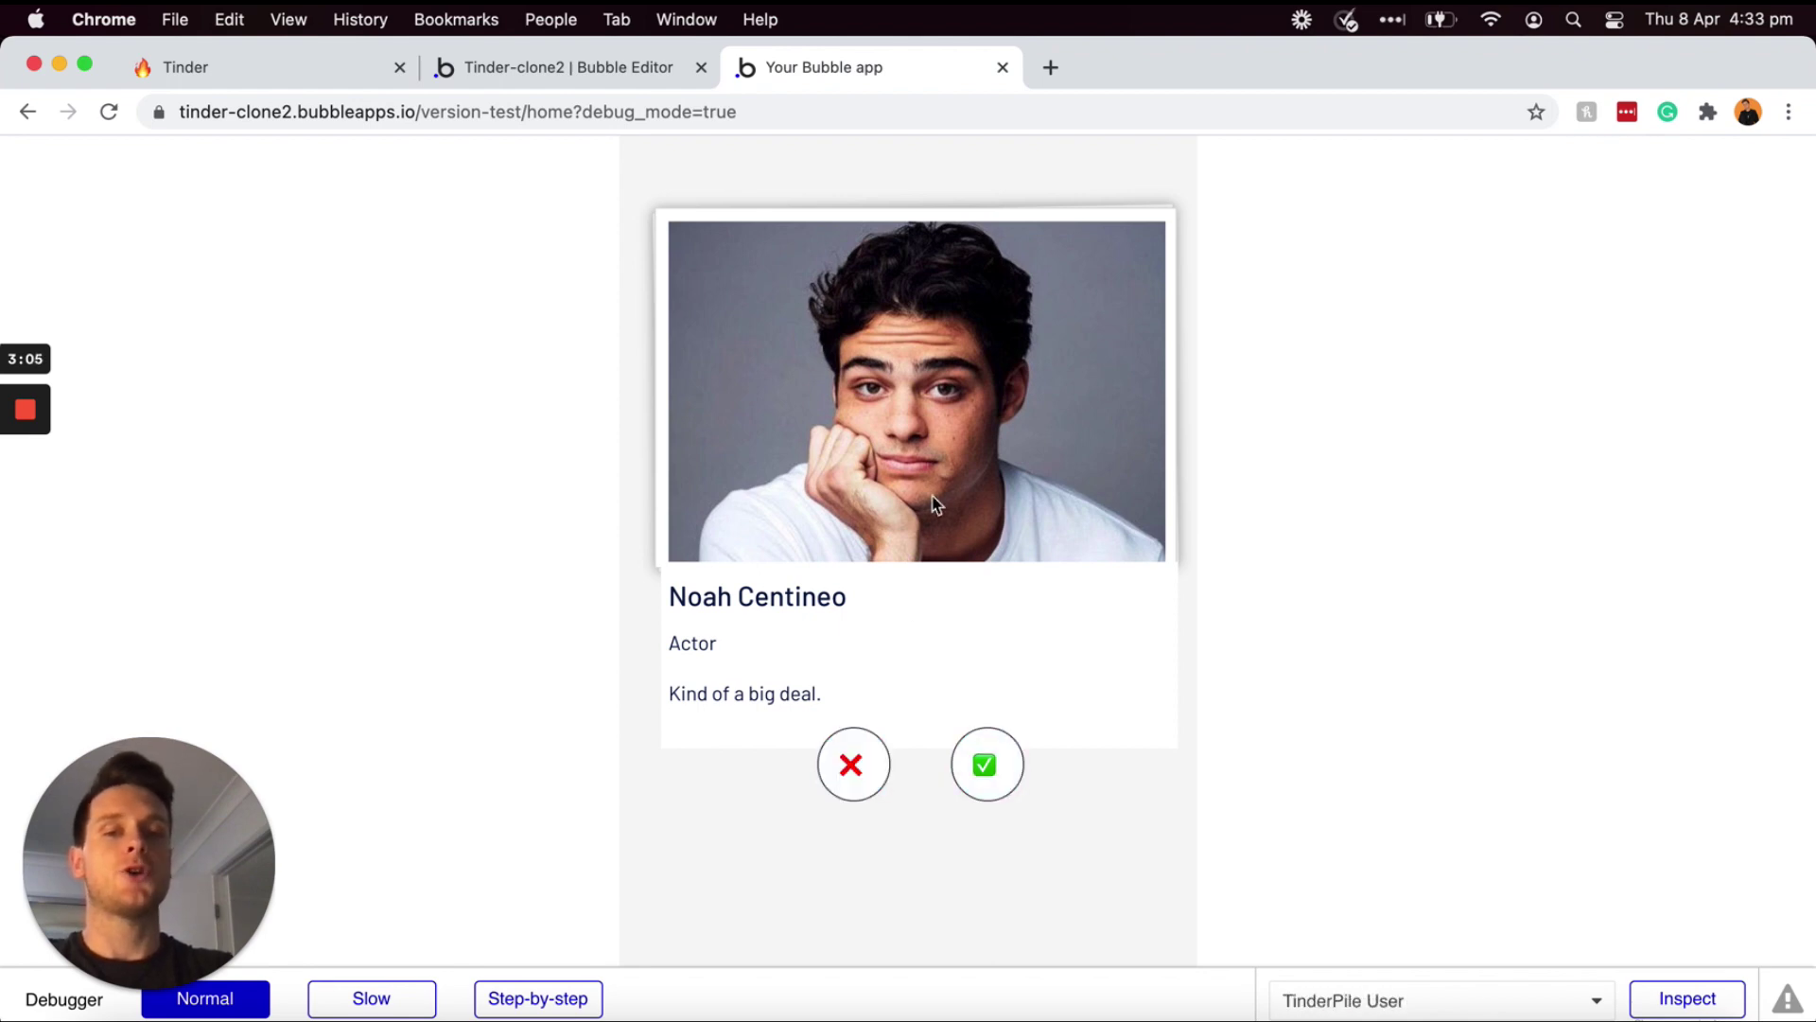
{"action": "left_click", "coordinate": [852, 768]}
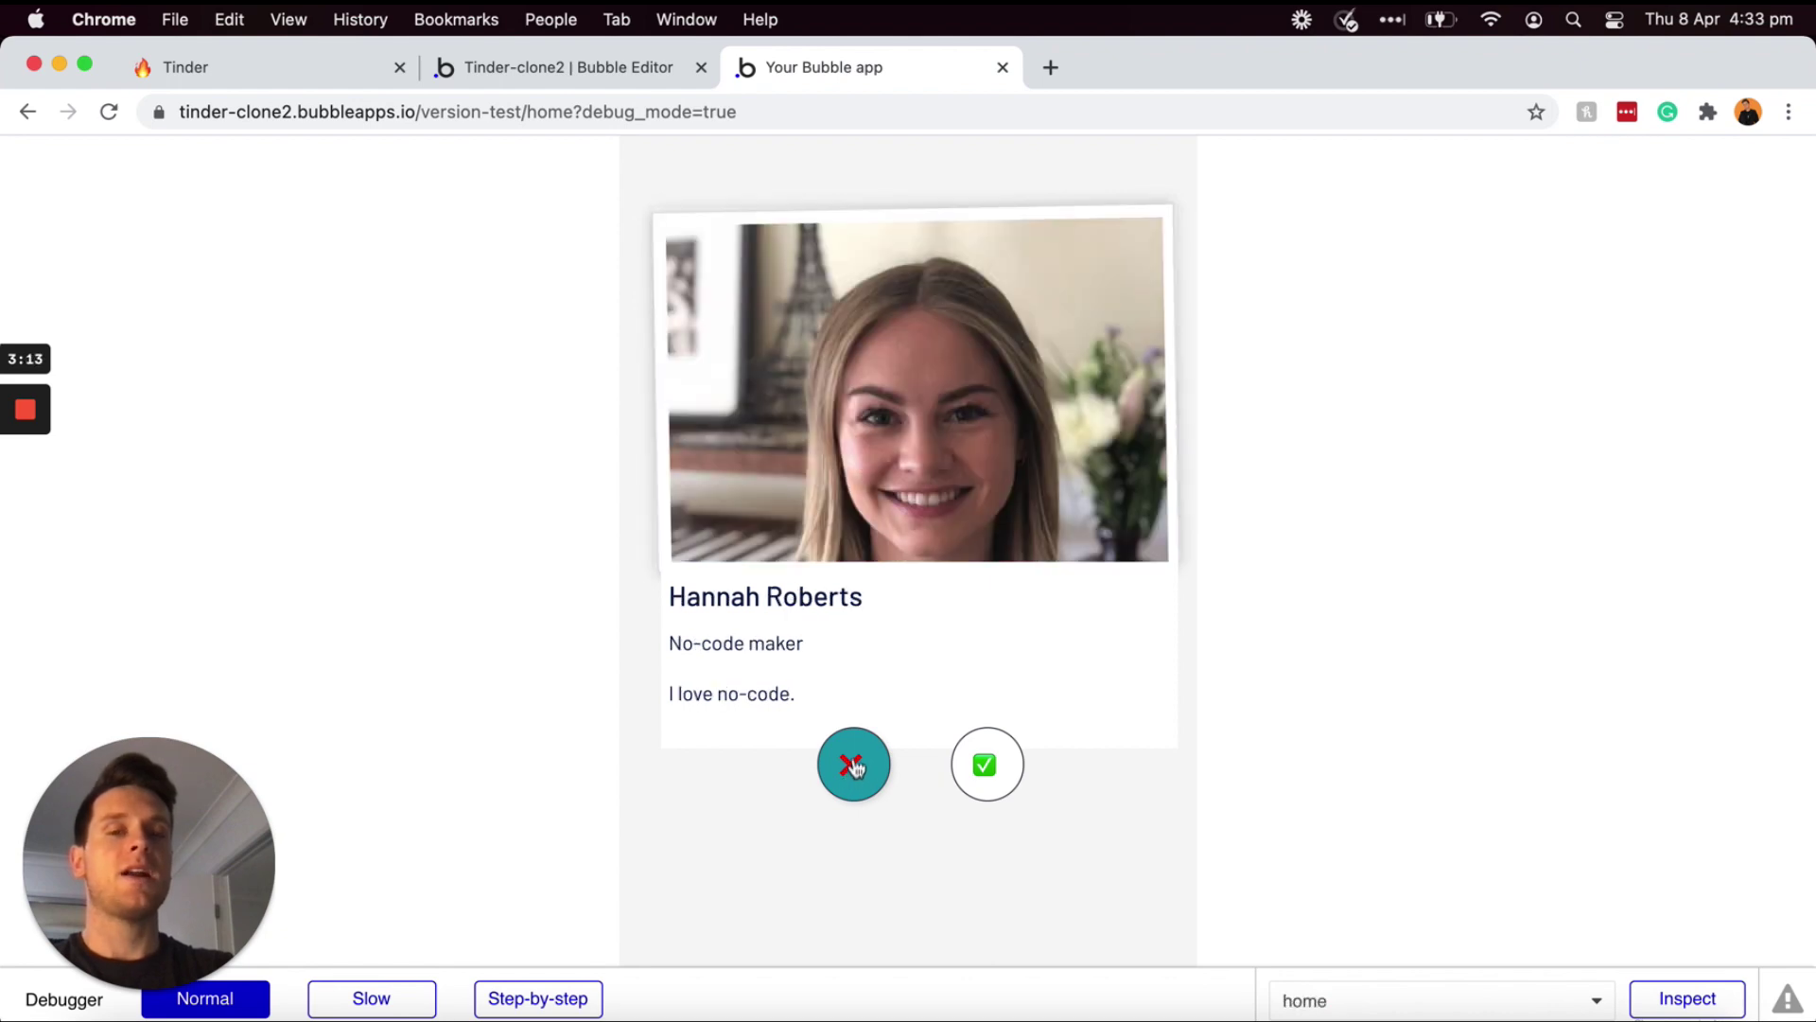
{"action": "left_click", "coordinate": [988, 768]}
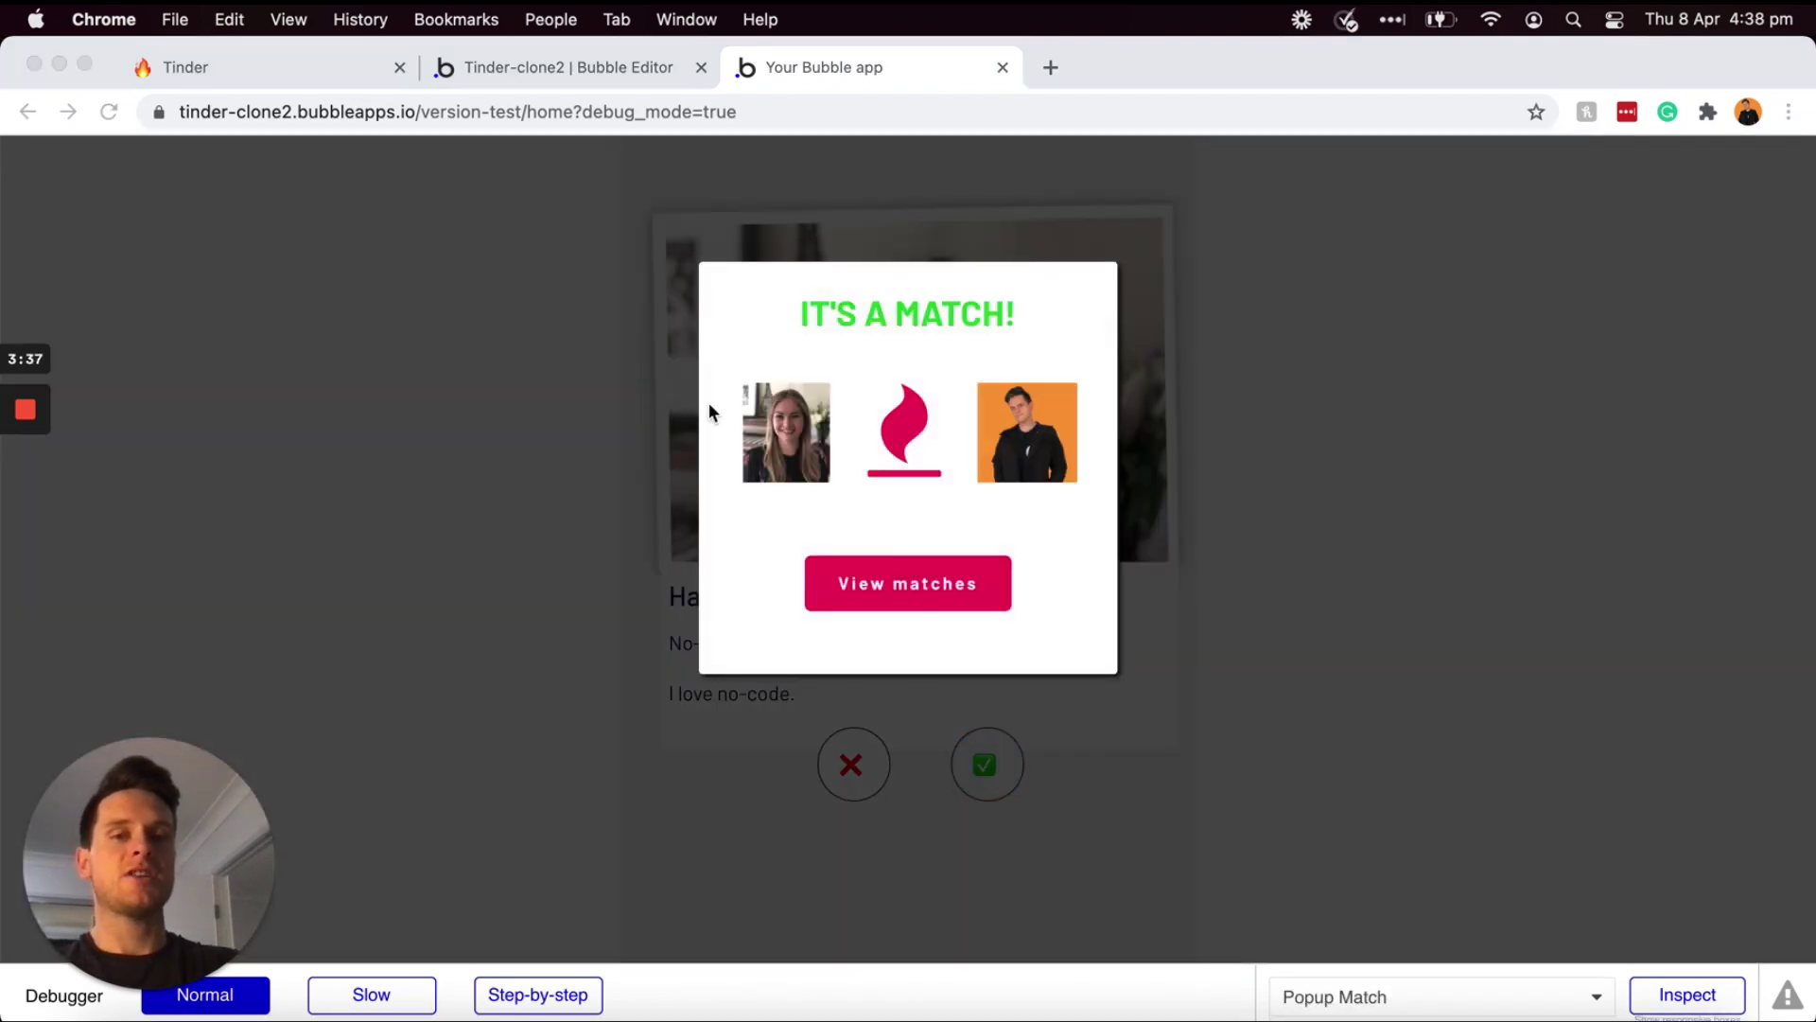
- Examine the heading and profile images in the match popup, and follow its View matches link to the matches page
{"action": "left_click", "coordinate": [980, 369]}
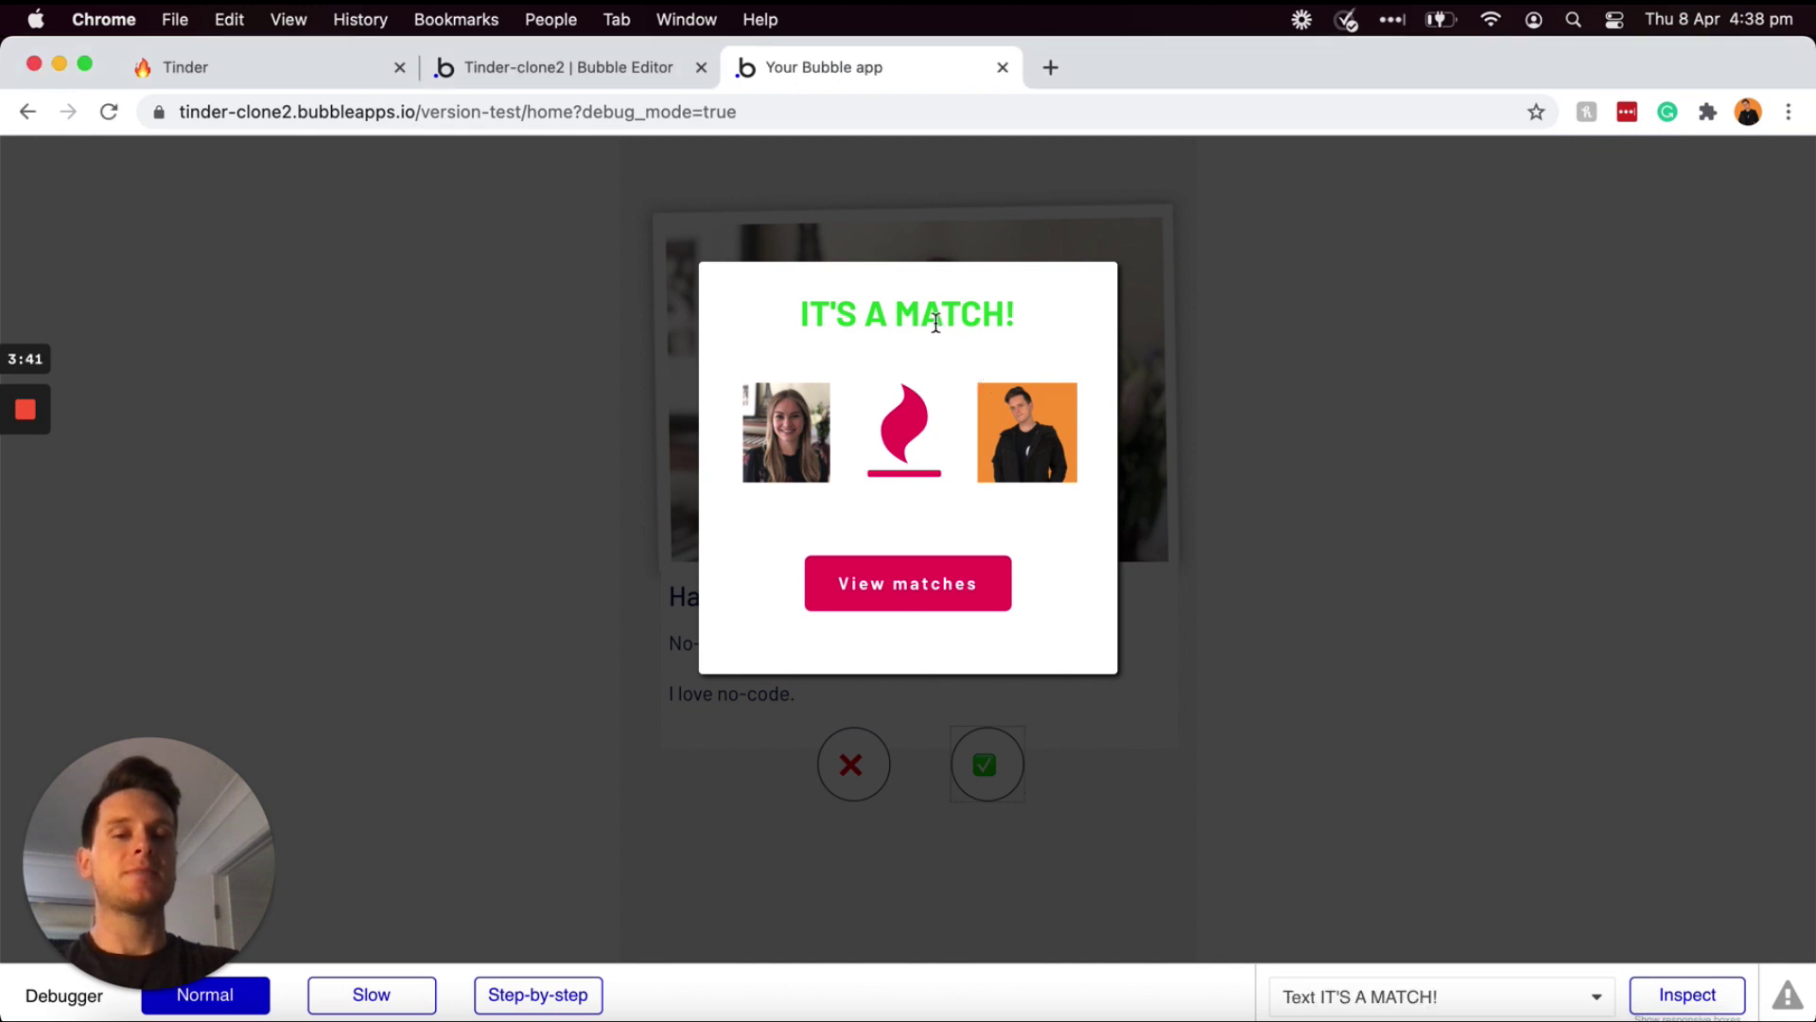
{"action": "left_click", "coordinate": [799, 402]}
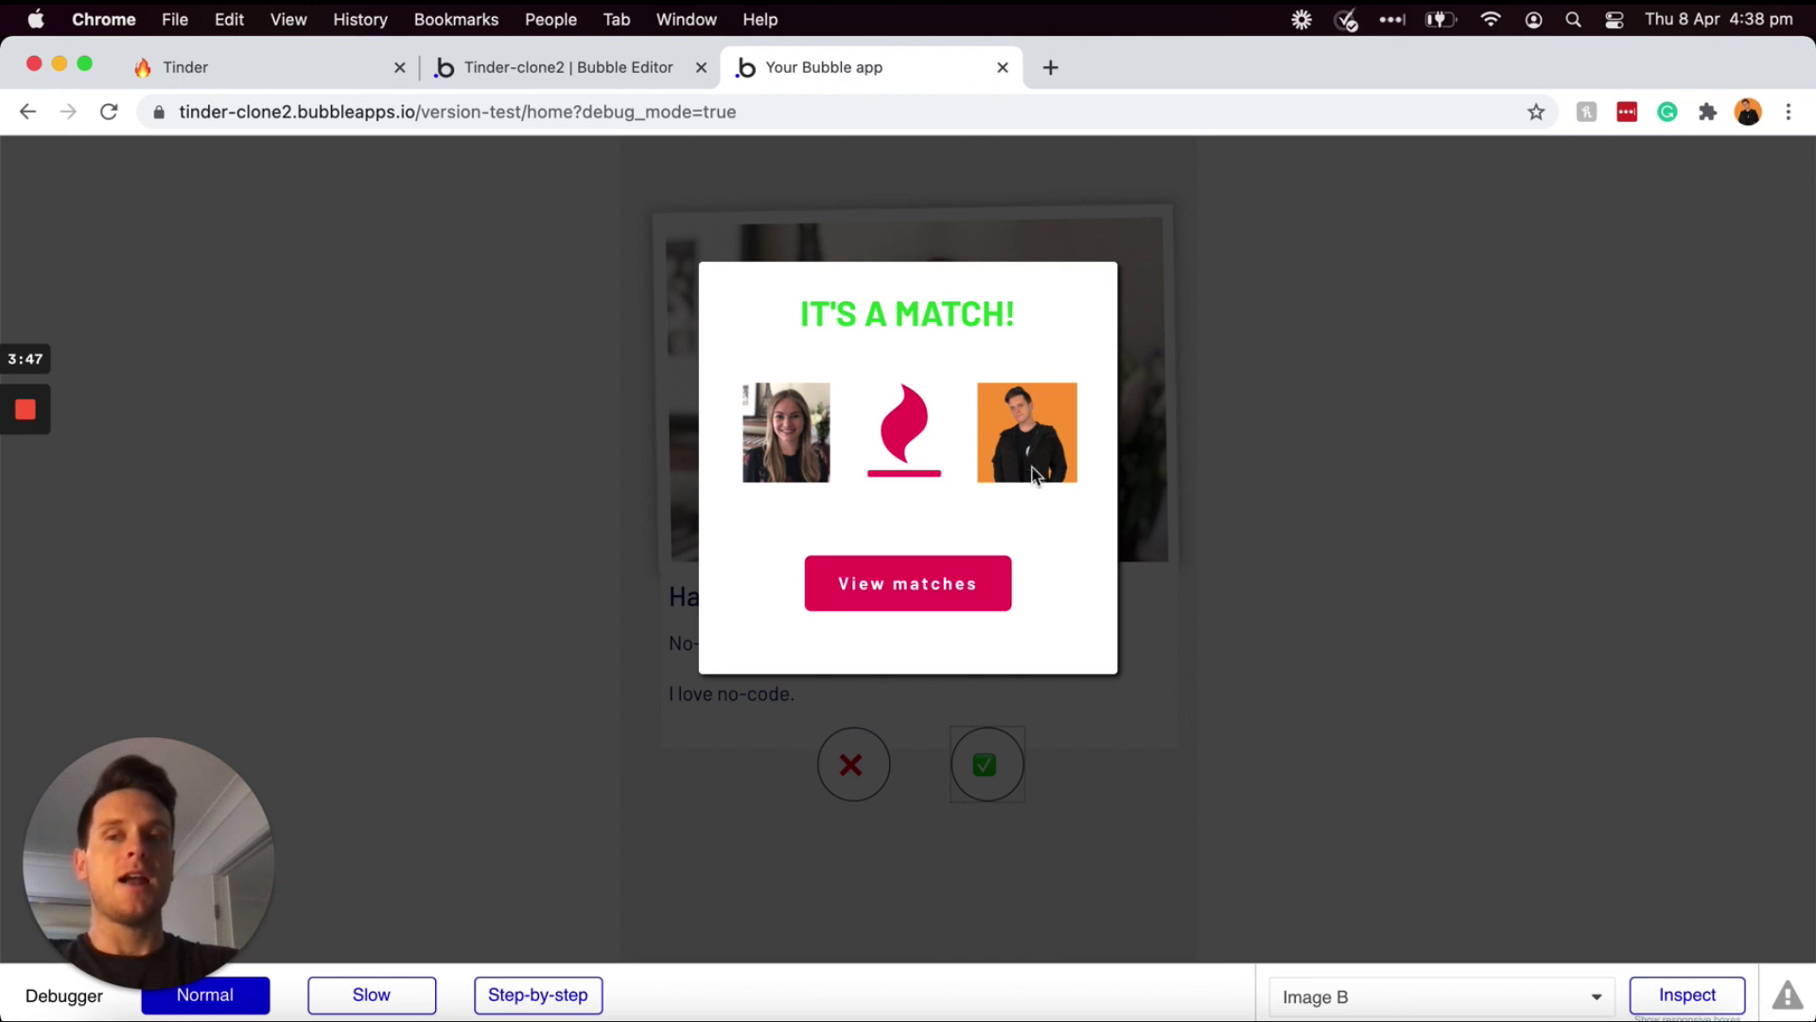
{"action": "left_click", "coordinate": [871, 596]}
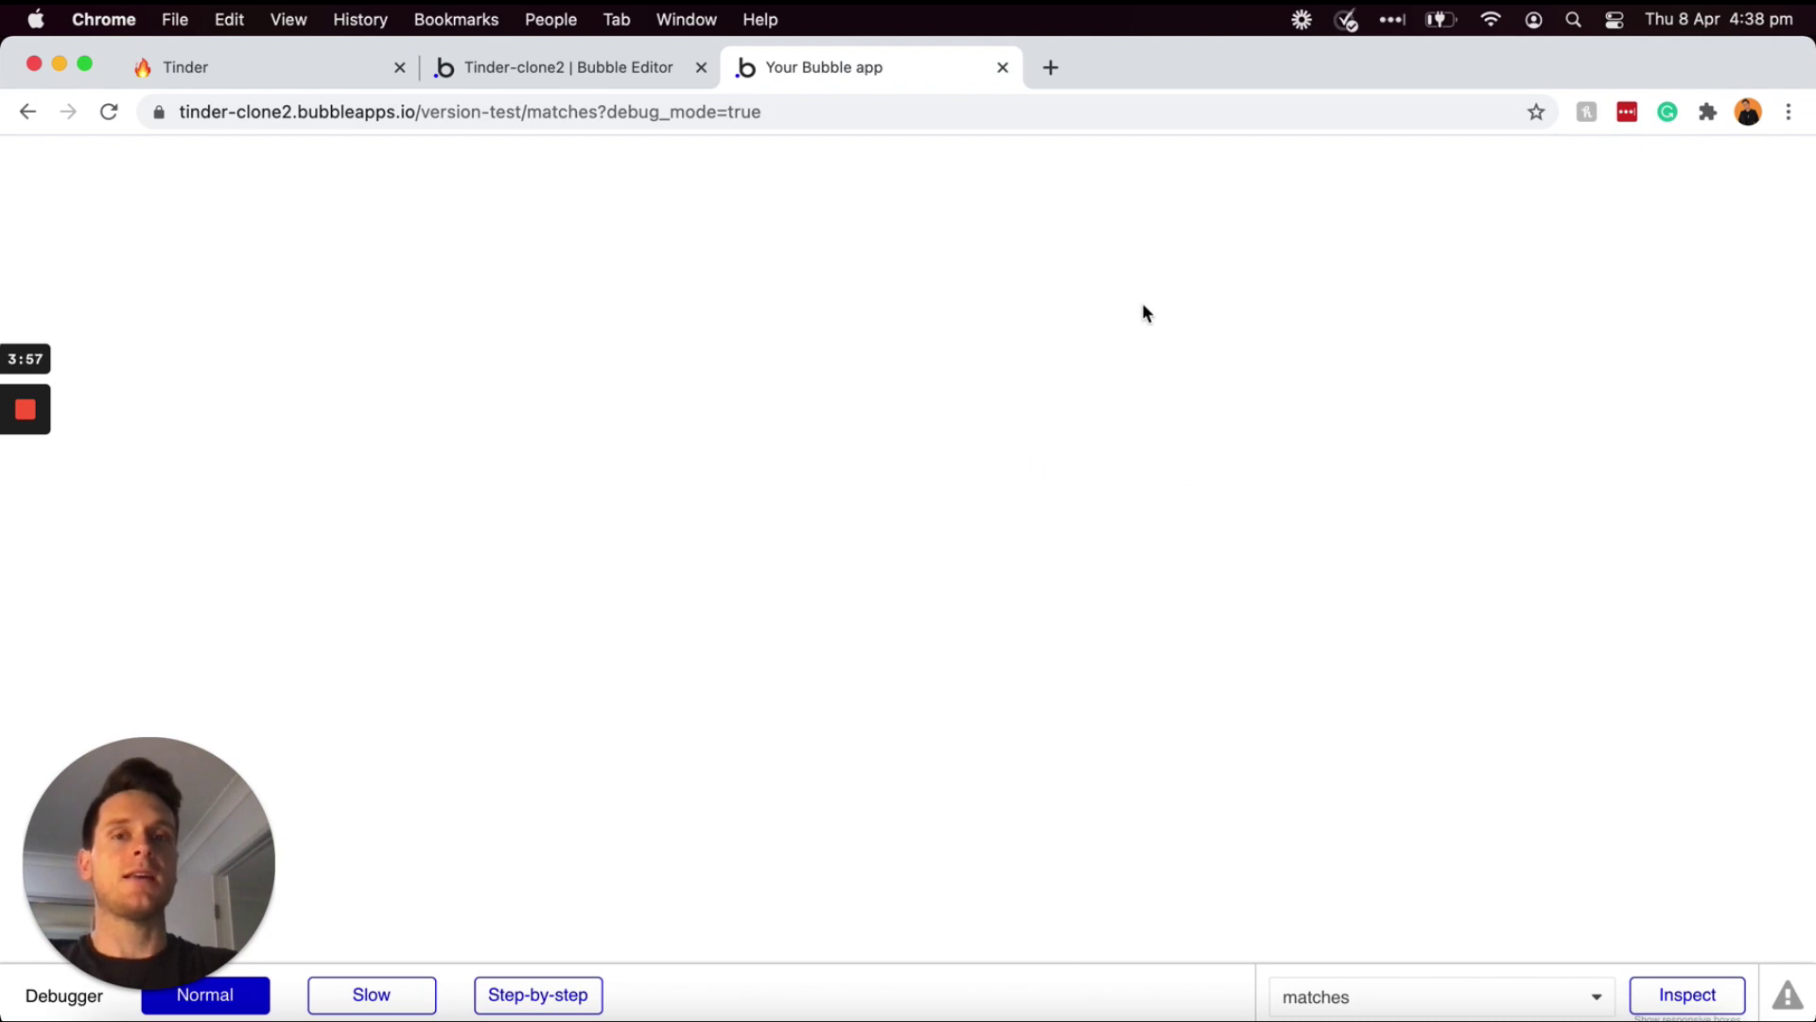
- Switch to the Notion Tinder checklist and mark "Swiping through potential matches" as done, then review the remaining items
{"action": "key", "text": "super+1"}
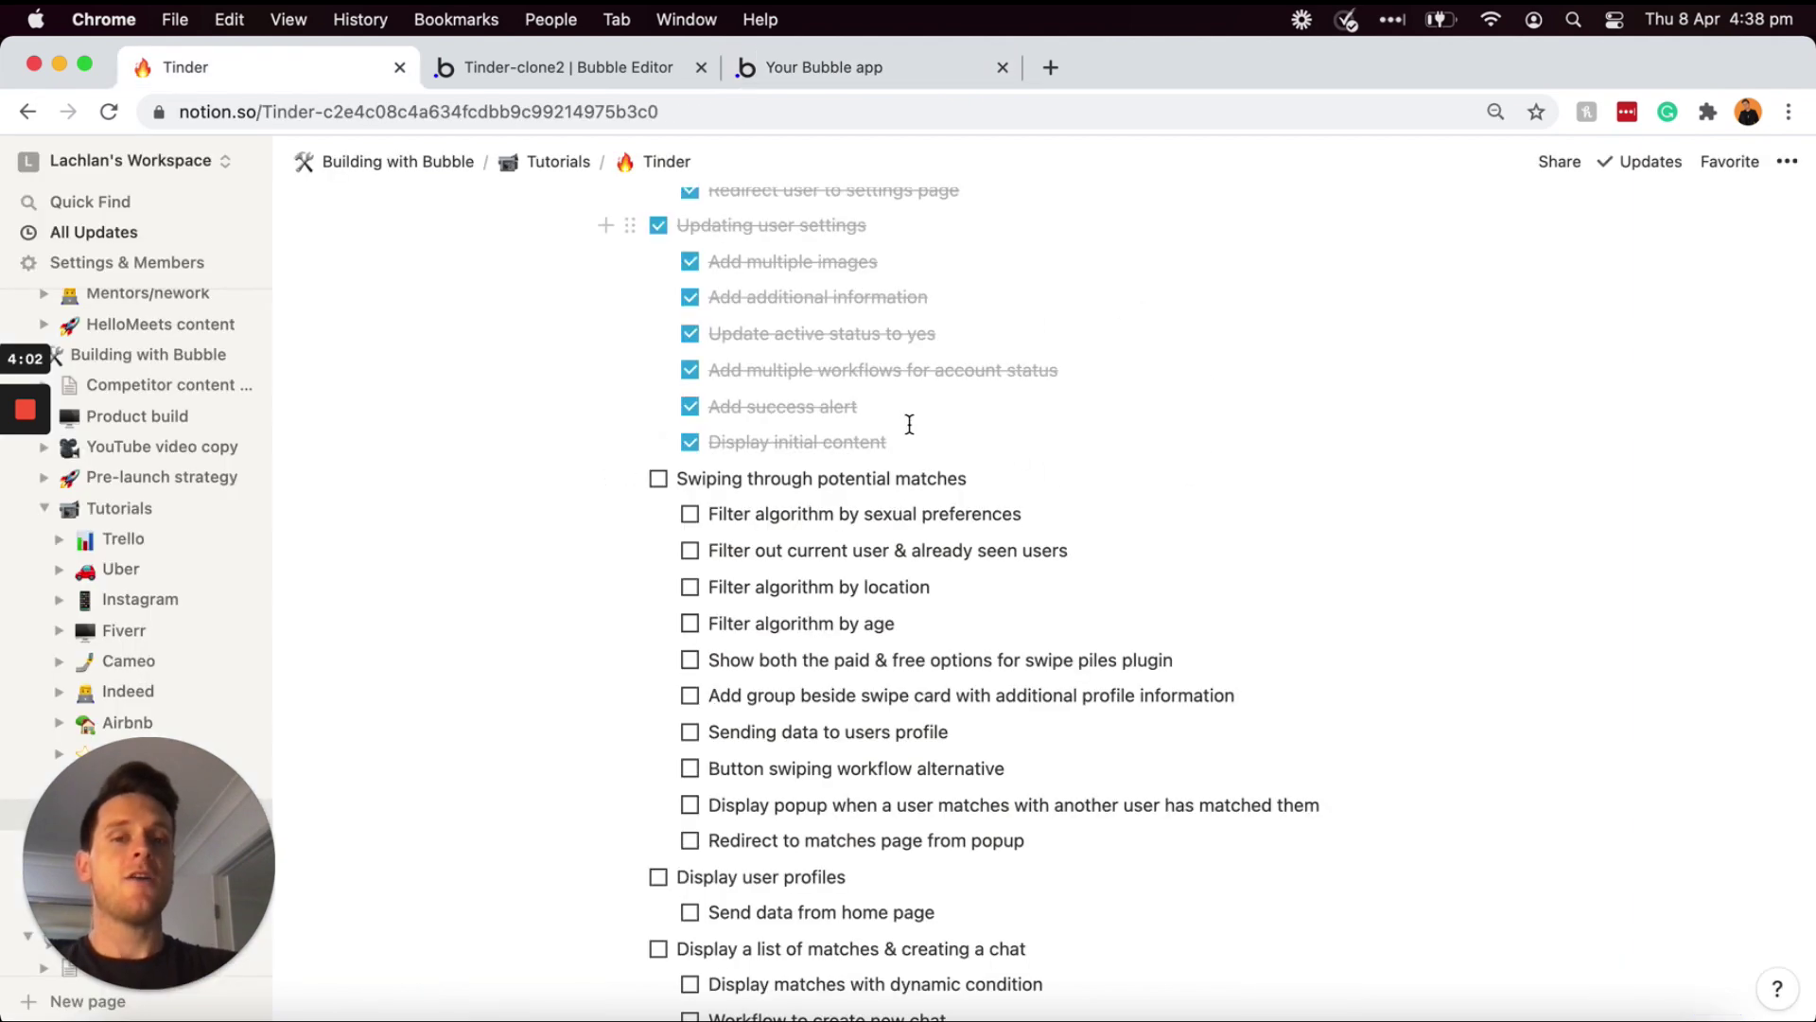
{"action": "scroll", "coordinate": [909, 424], "scroll_direction": "down", "scroll_amount": 1}
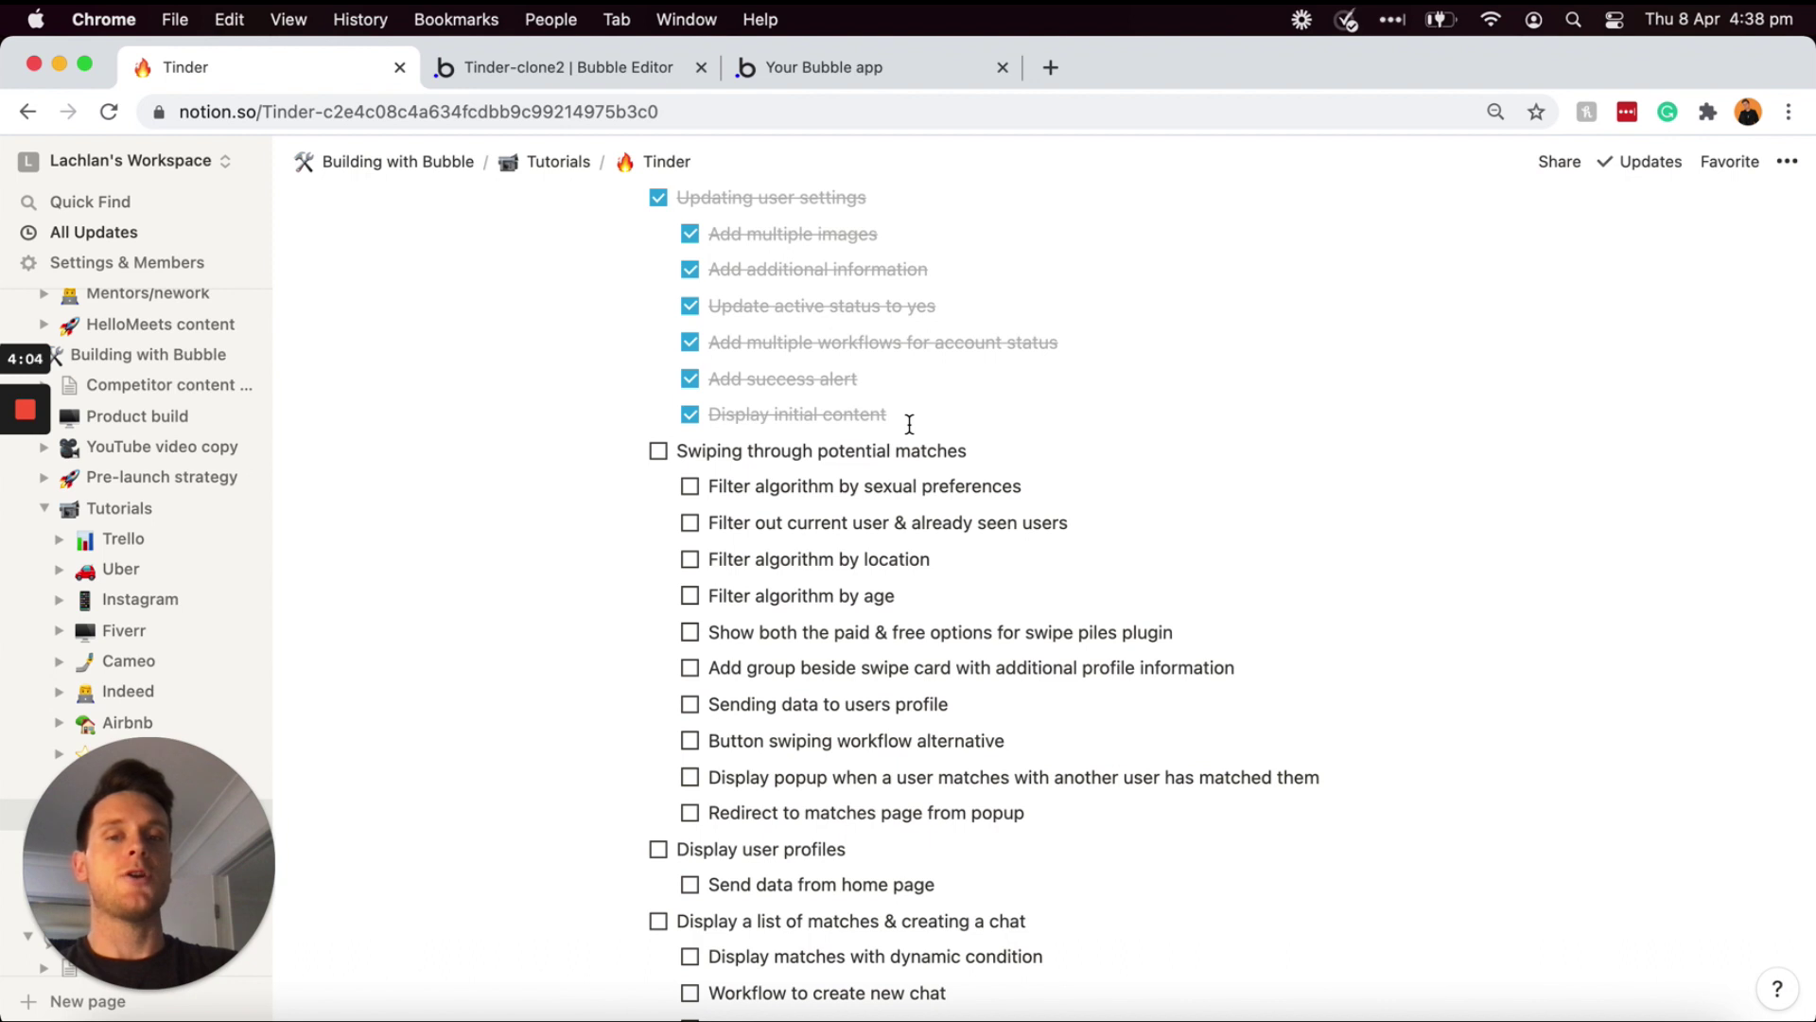
{"action": "left_click", "coordinate": [658, 453]}
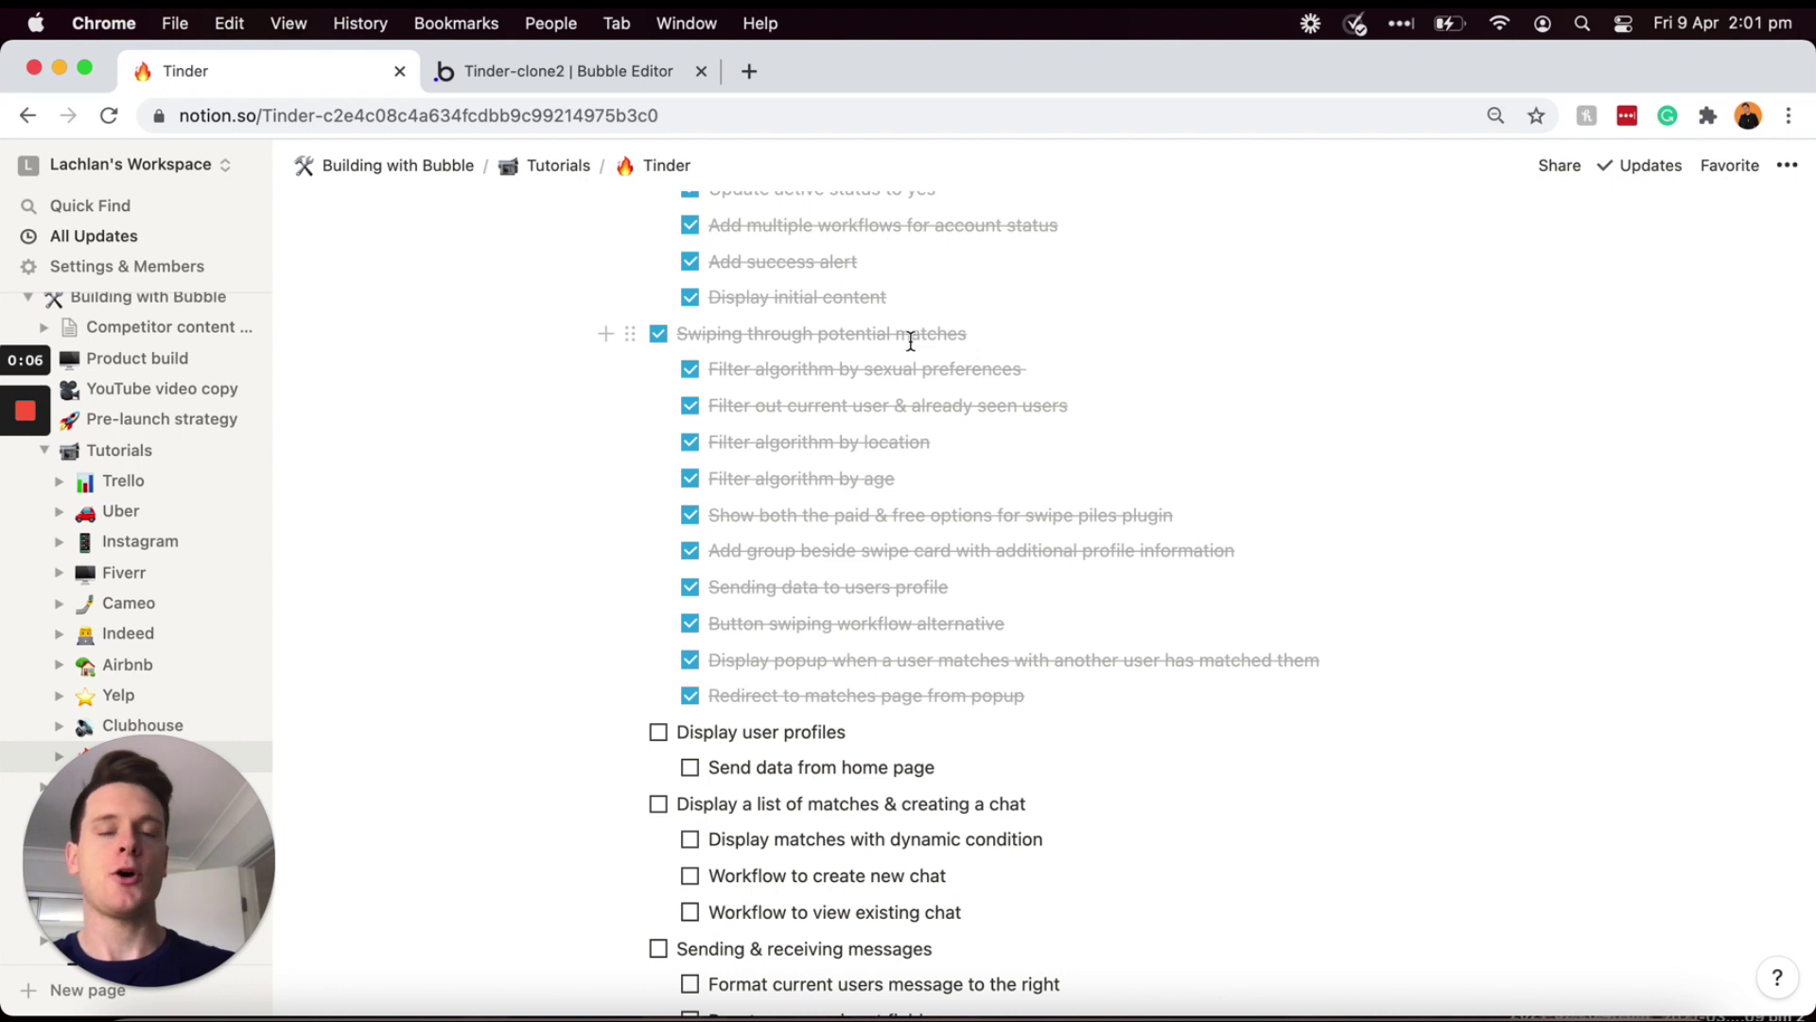
{"action": "scroll", "coordinate": [916, 342], "scroll_direction": "down", "scroll_amount": 2}
{"action": "scroll", "coordinate": [911, 341], "scroll_direction": "down", "scroll_amount": 1}
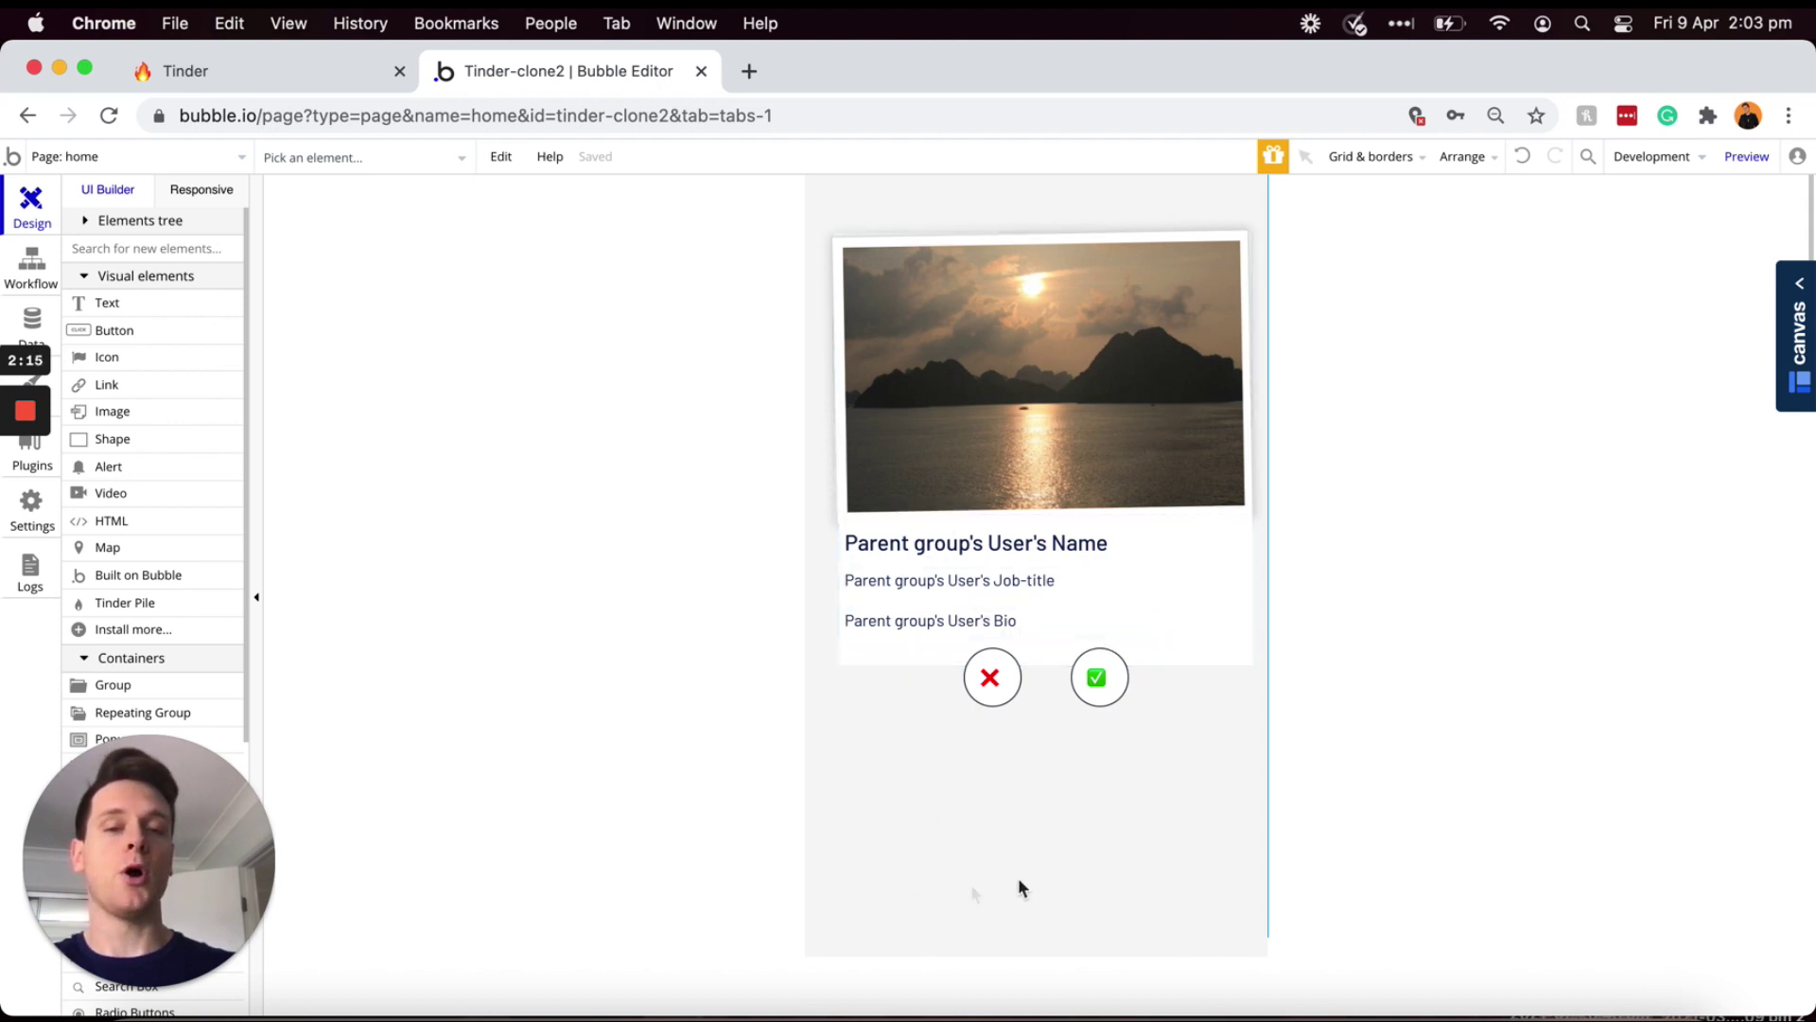
- Create a click workflow for the Group User element on the home page with a "Go to page ..." action
{"action": "left_click", "coordinate": [1175, 578]}
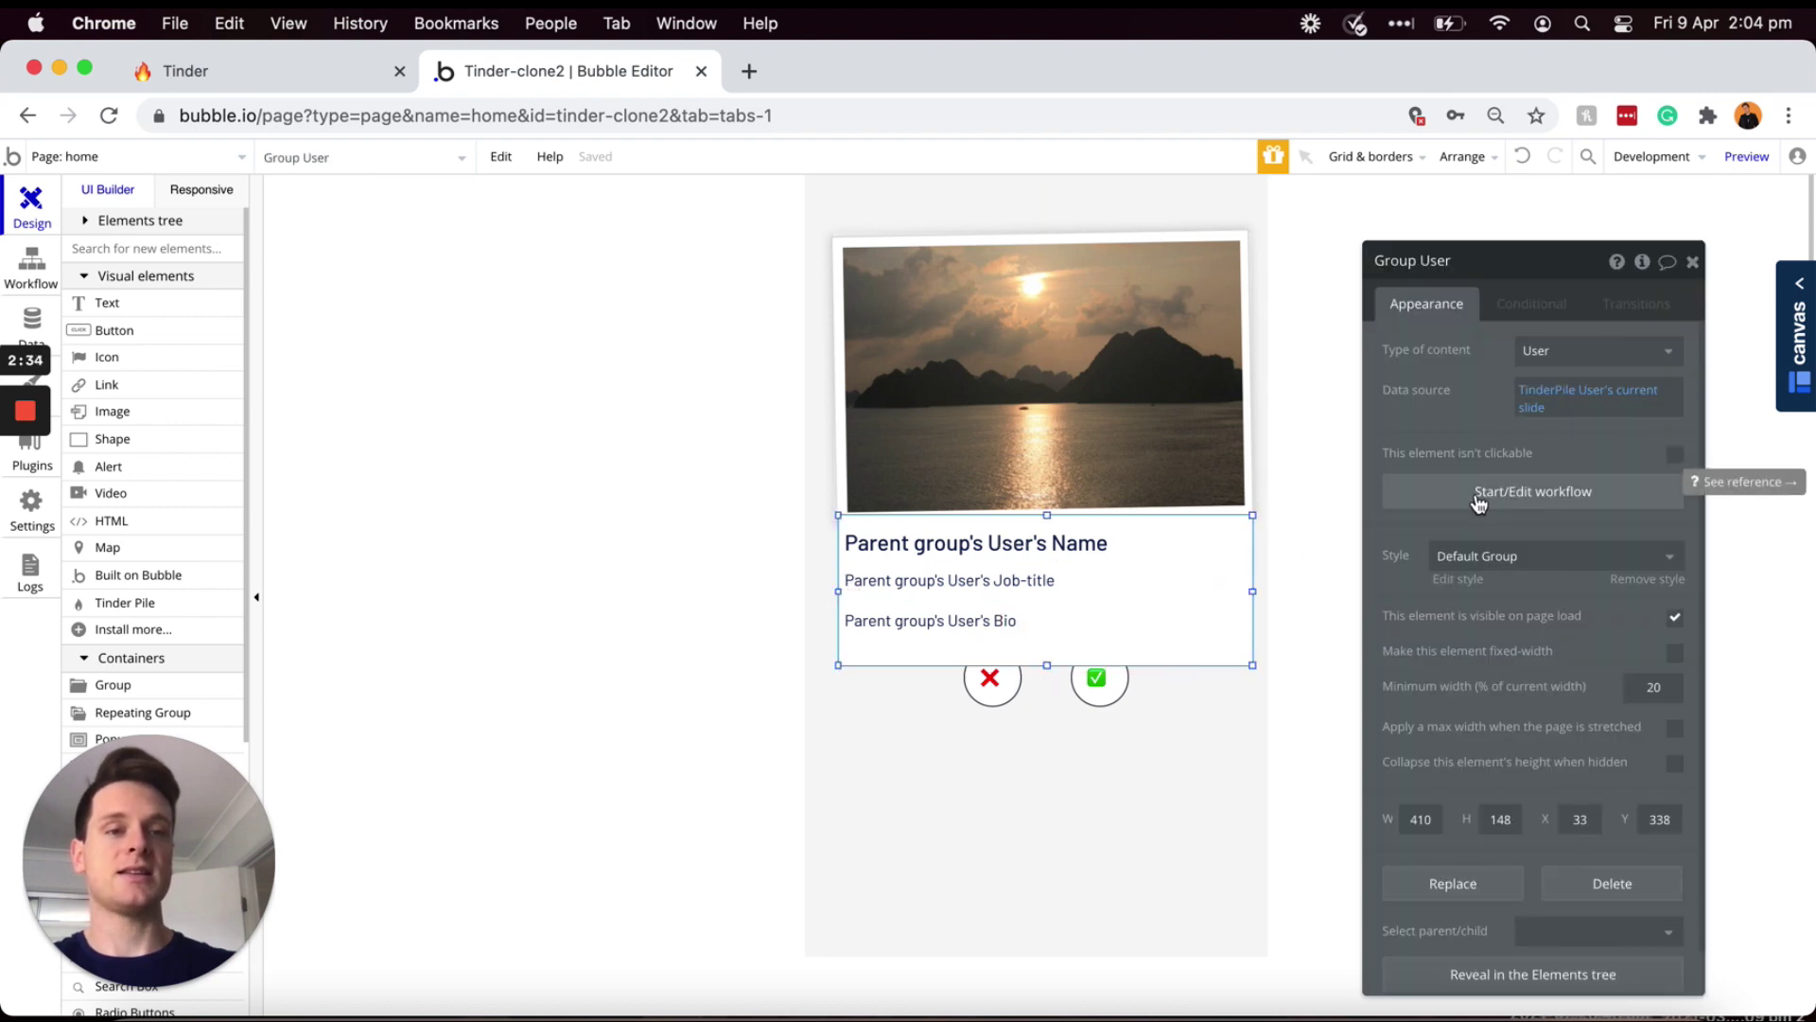
{"action": "left_click", "coordinate": [1478, 503]}
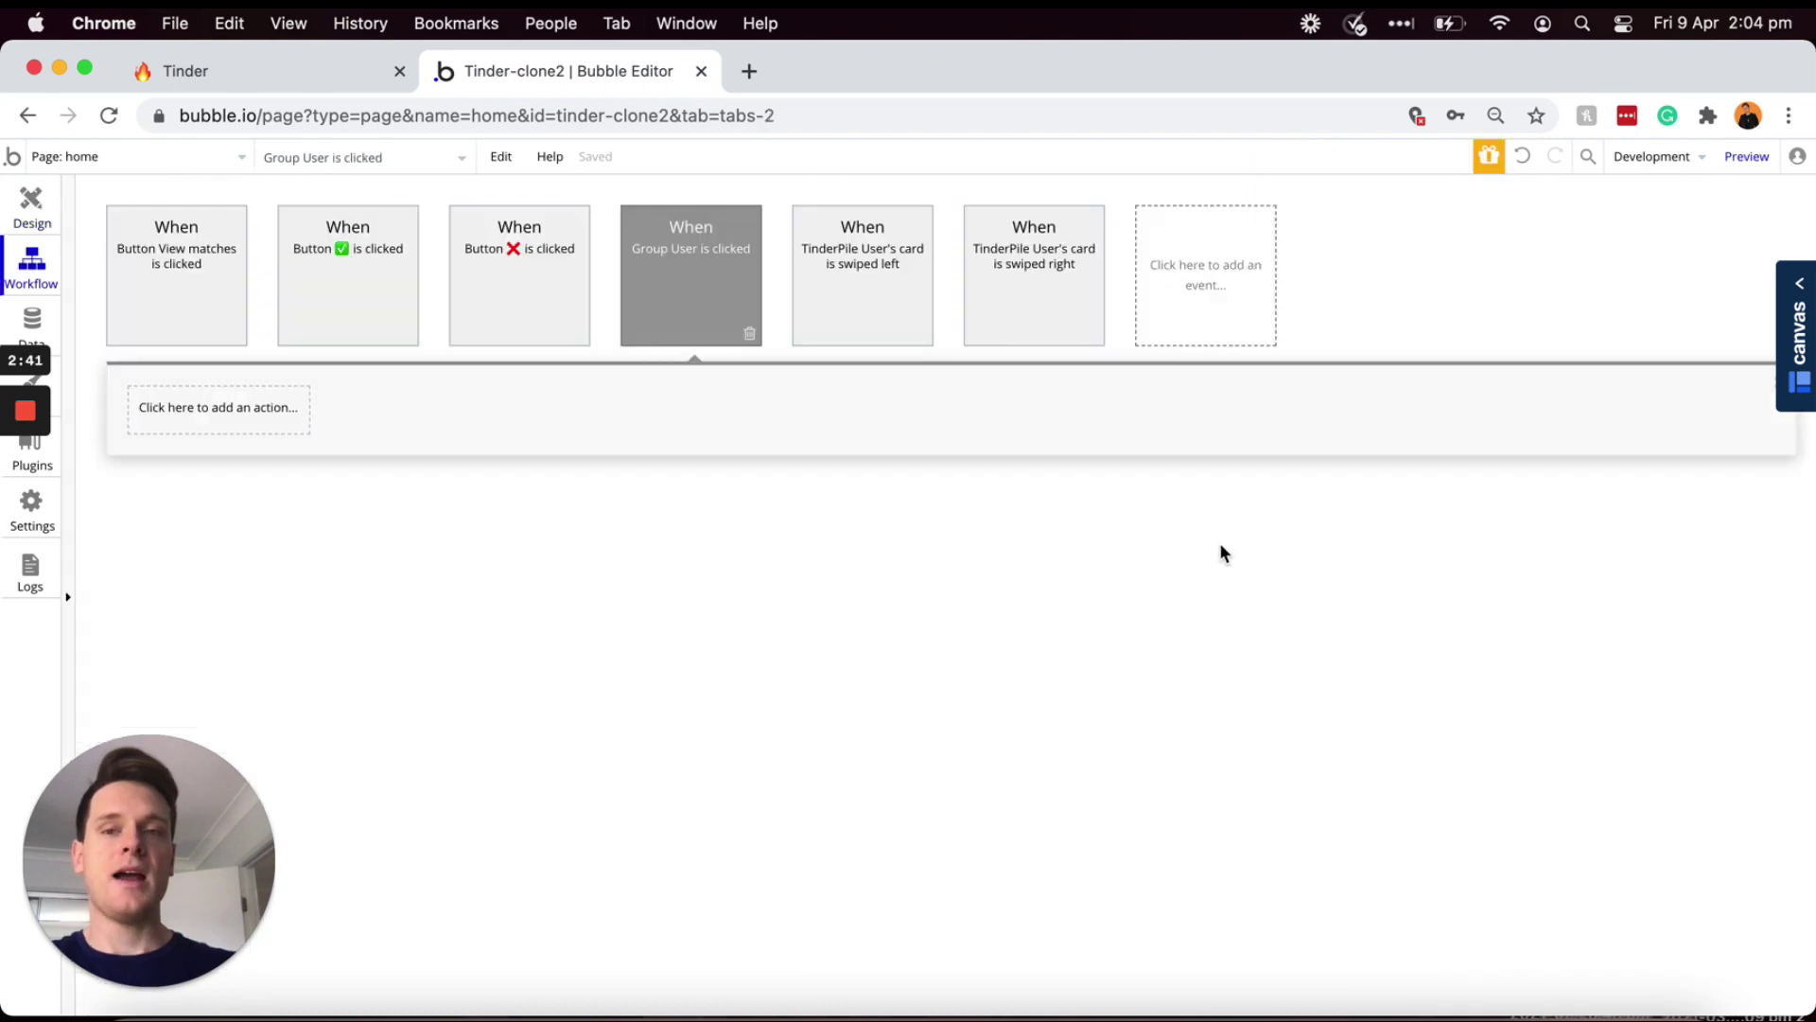
{"action": "left_click", "coordinate": [248, 409]}
{"action": "mouse_move", "coordinate": [200, 521]}
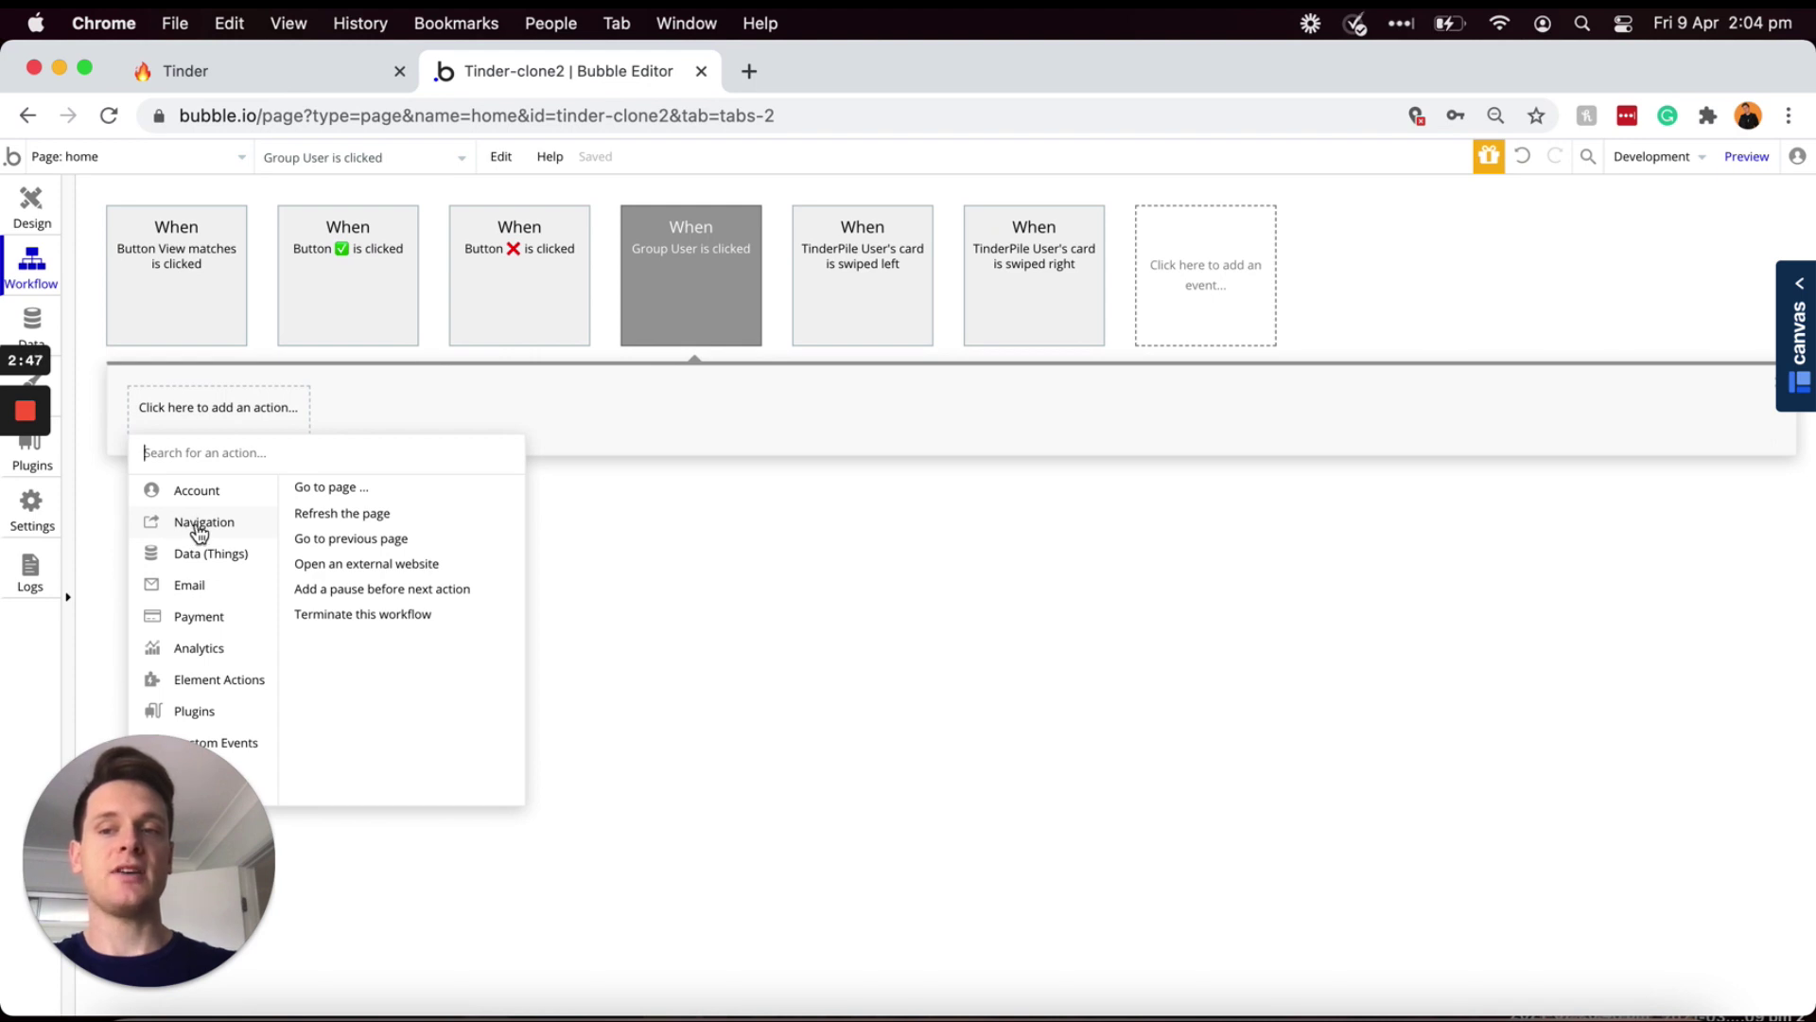
{"action": "left_click", "coordinate": [332, 489]}
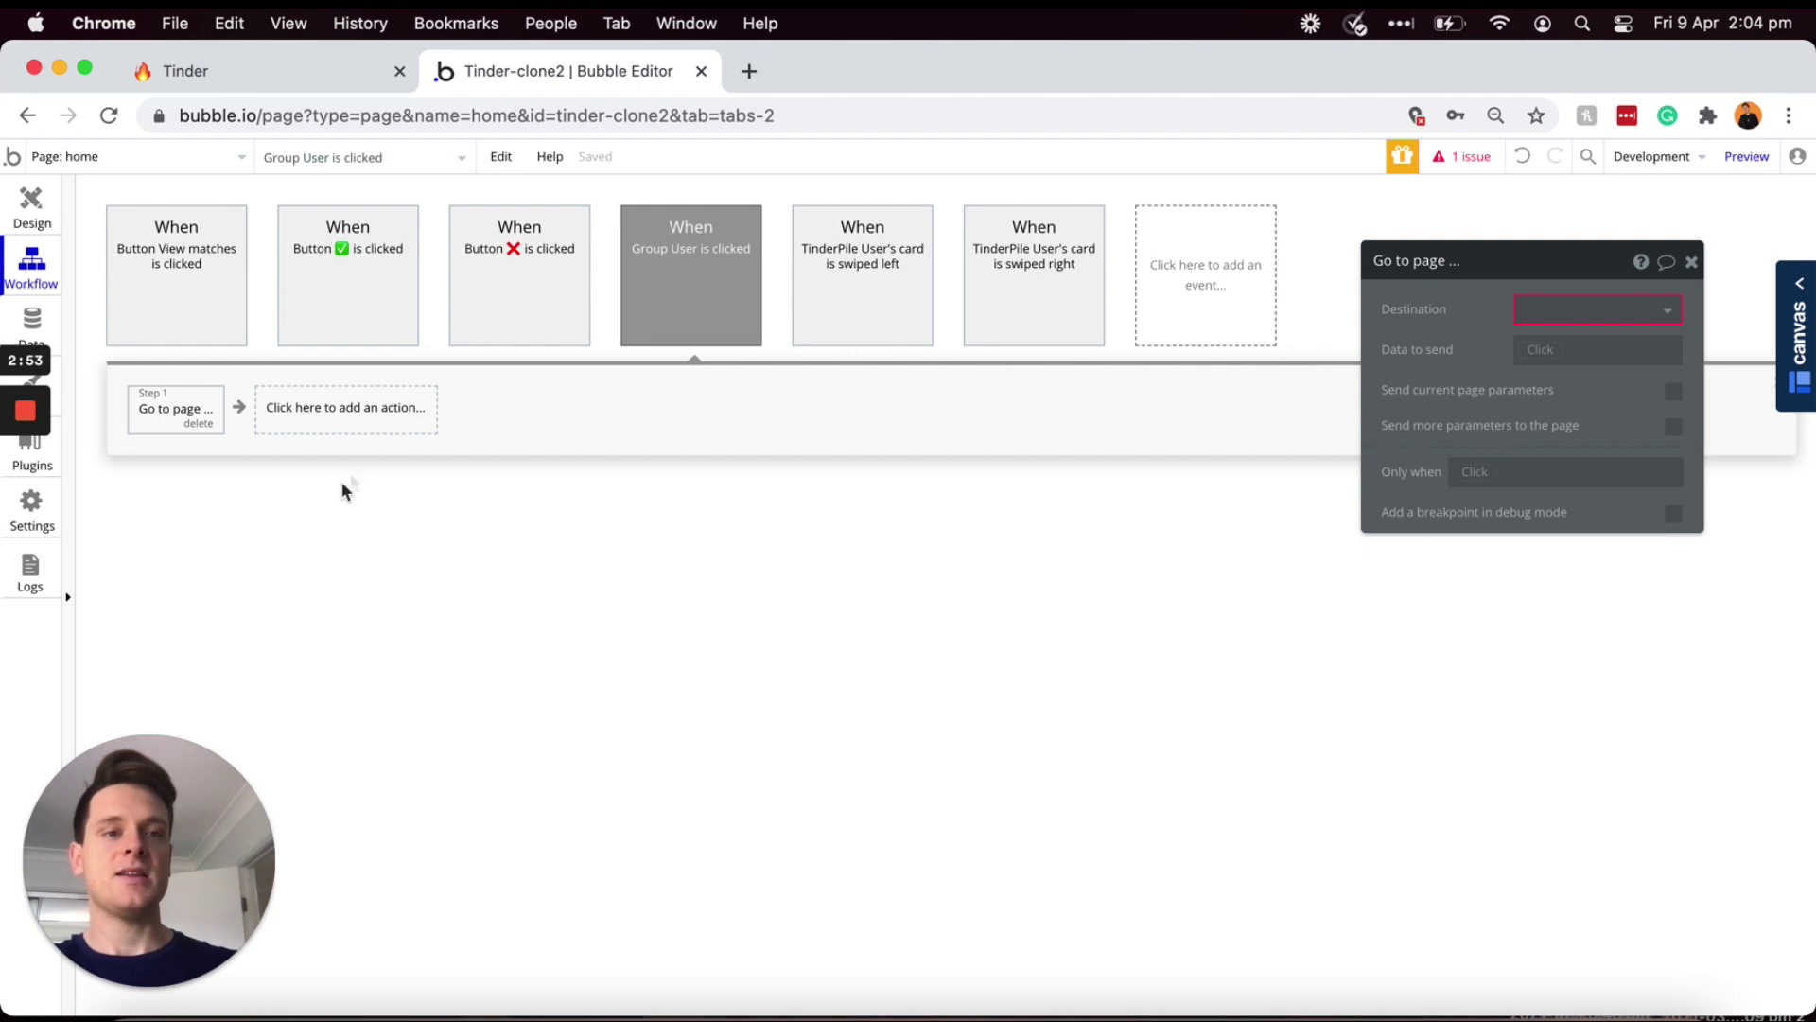
- Create a new page named "profile" from the Go to page action's destination choices
{"action": "left_click", "coordinate": [1546, 312]}
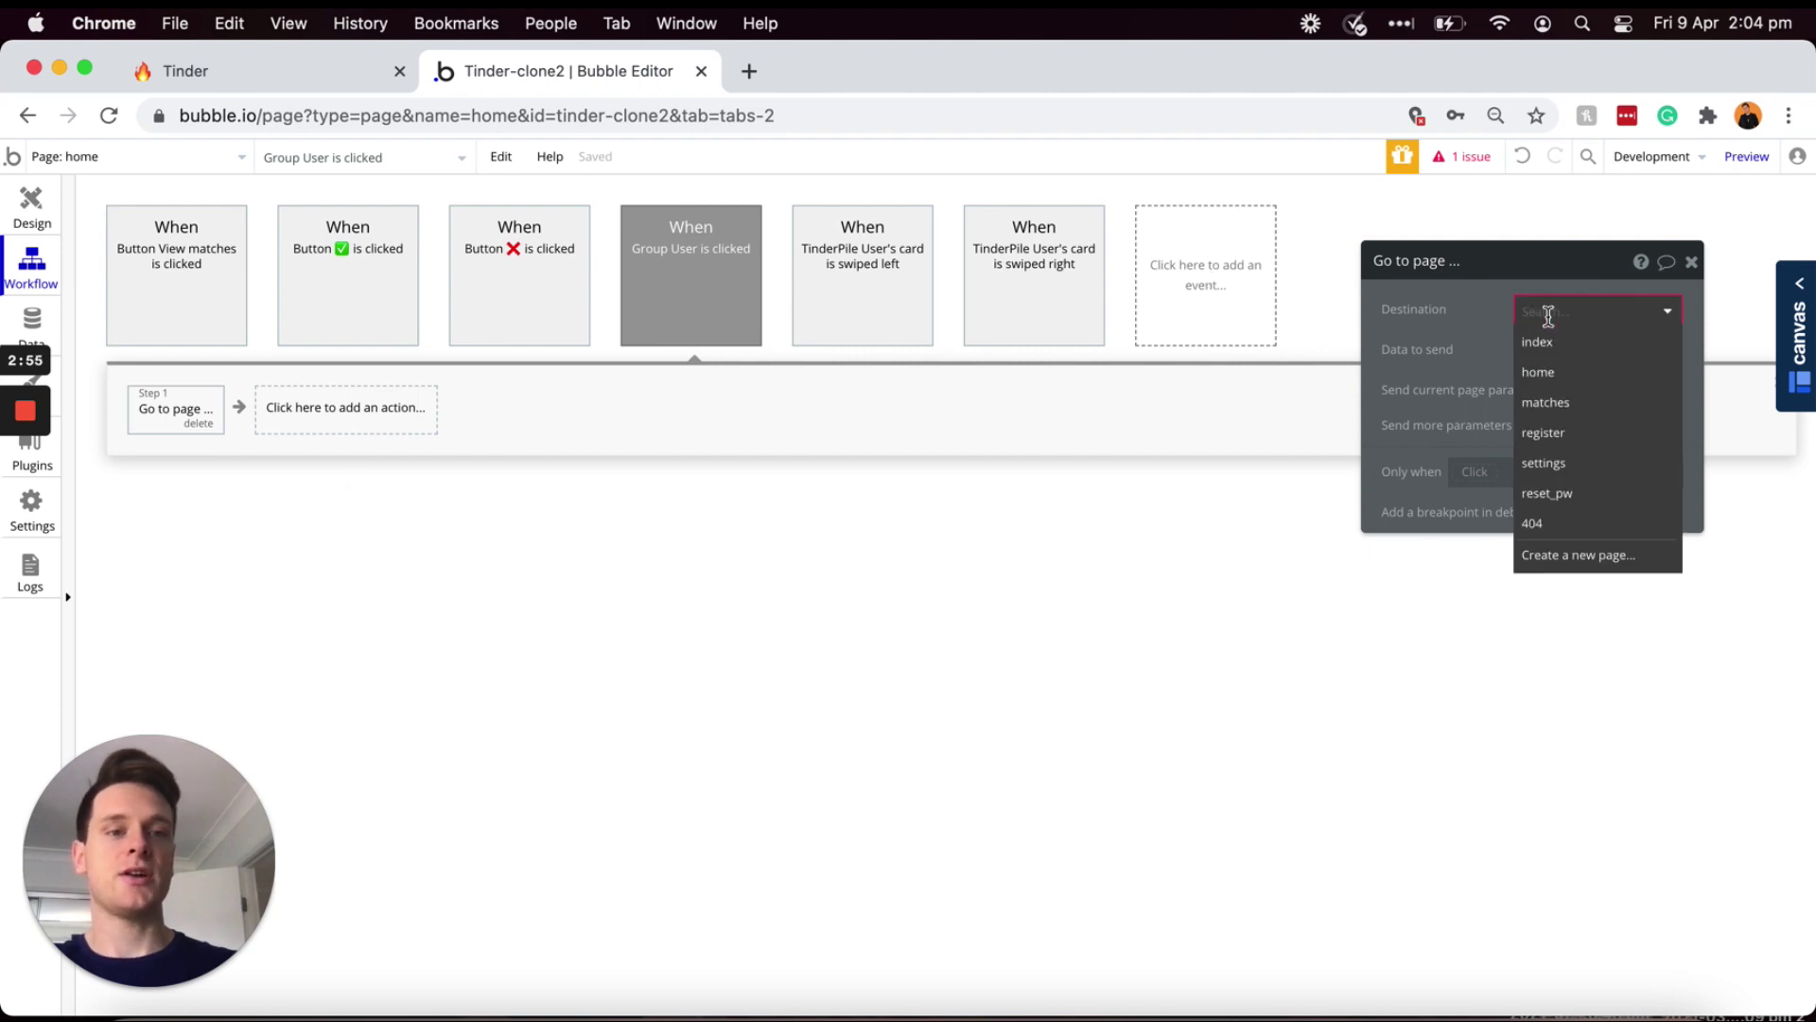
{"action": "left_click", "coordinate": [1575, 558]}
{"action": "type", "text": "profile"}
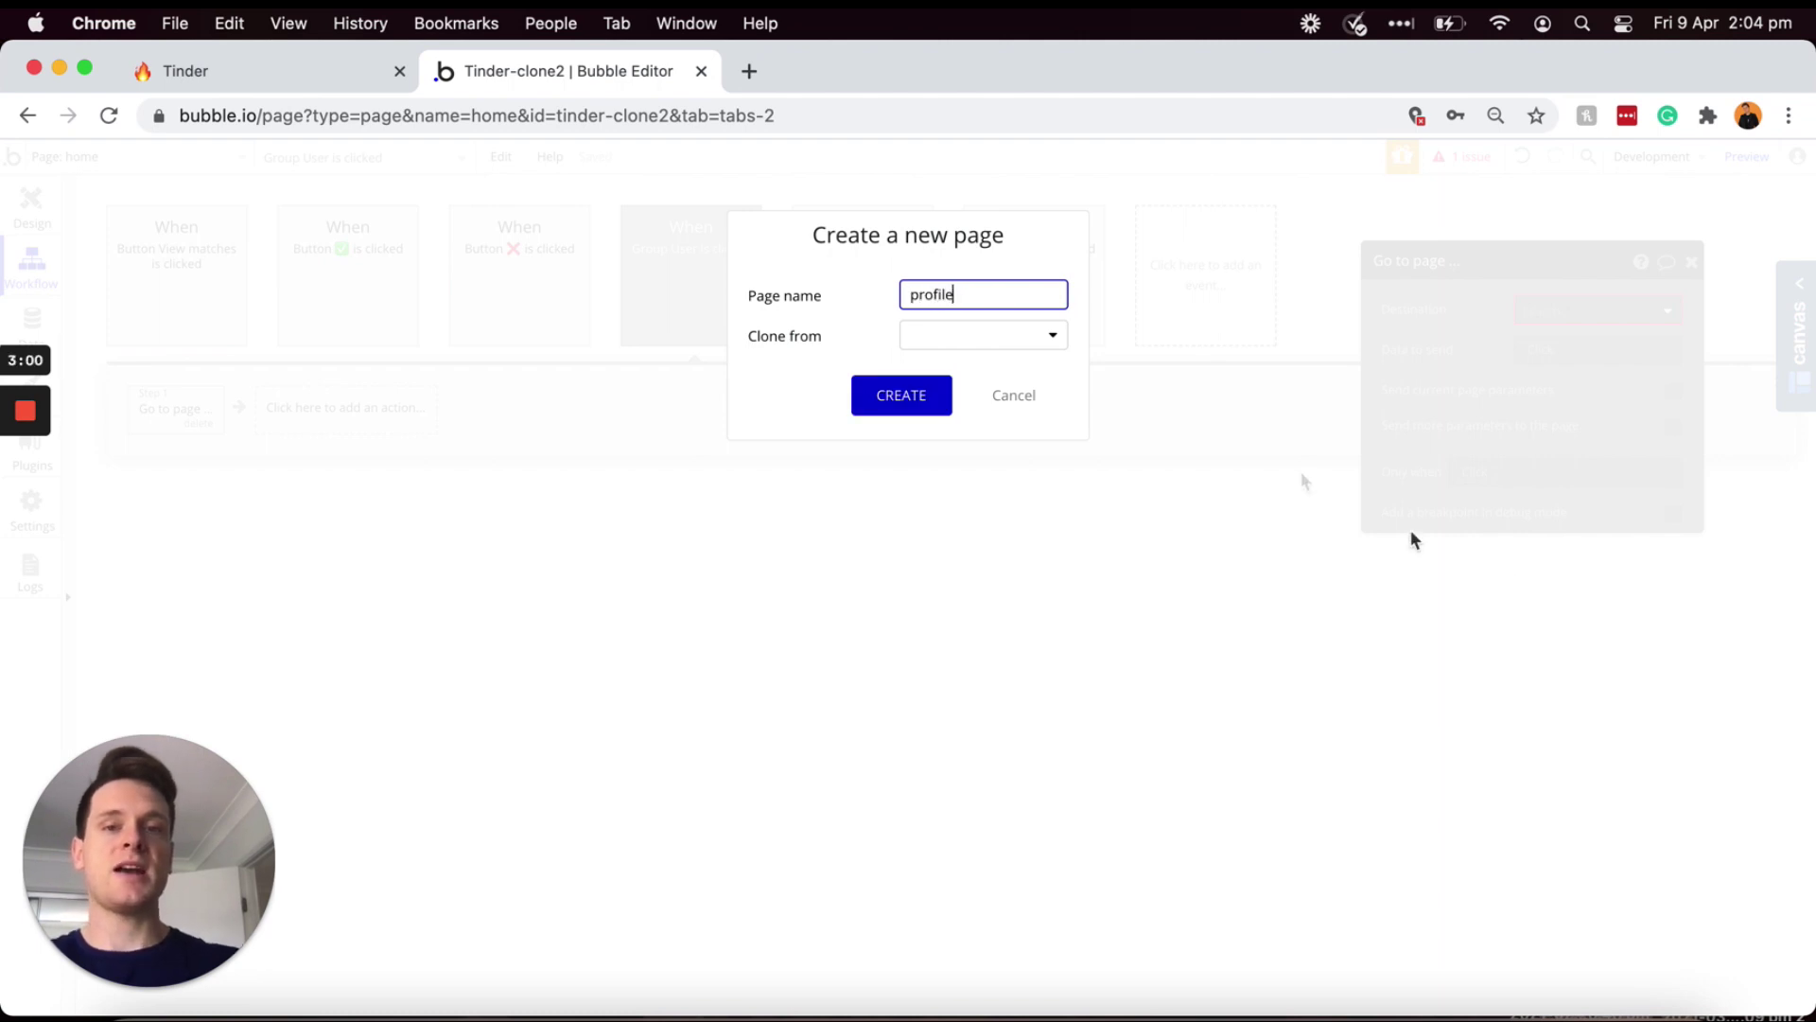
{"action": "left_click", "coordinate": [917, 401]}
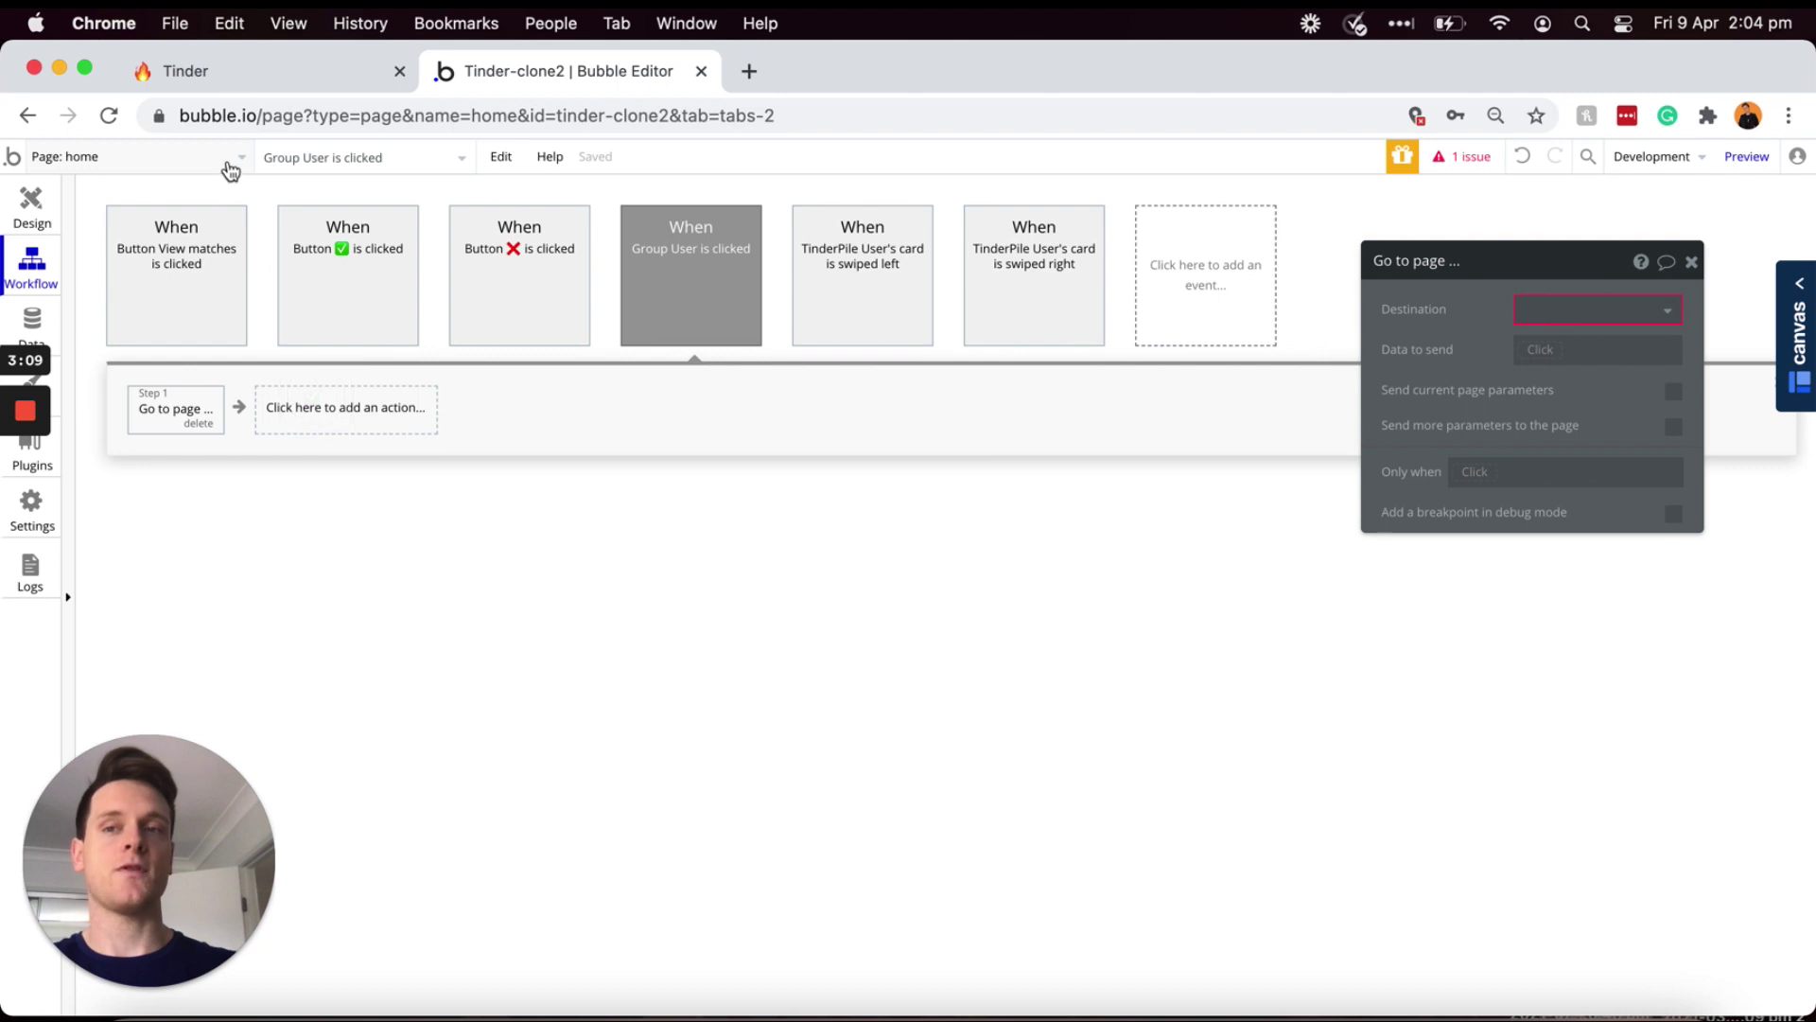
- Open the profile page in the design editor and set its type of content to User
{"action": "left_click", "coordinate": [238, 159]}
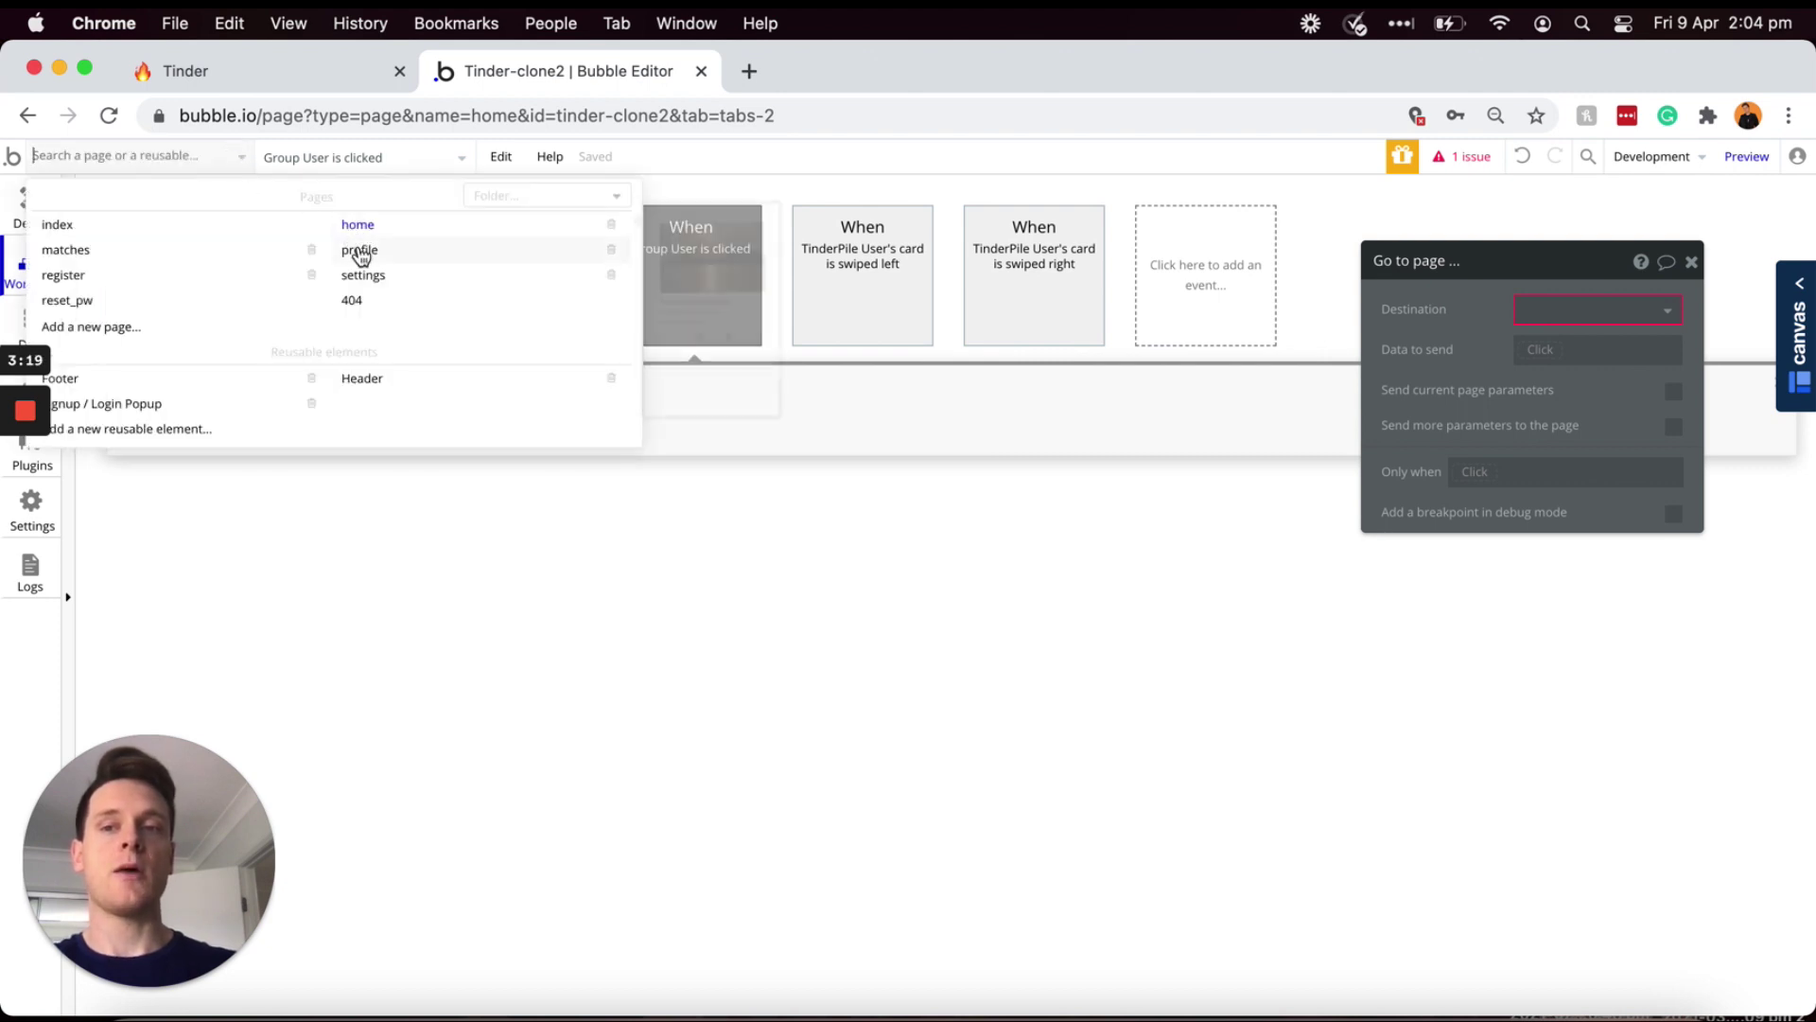
{"action": "left_click", "coordinate": [369, 252]}
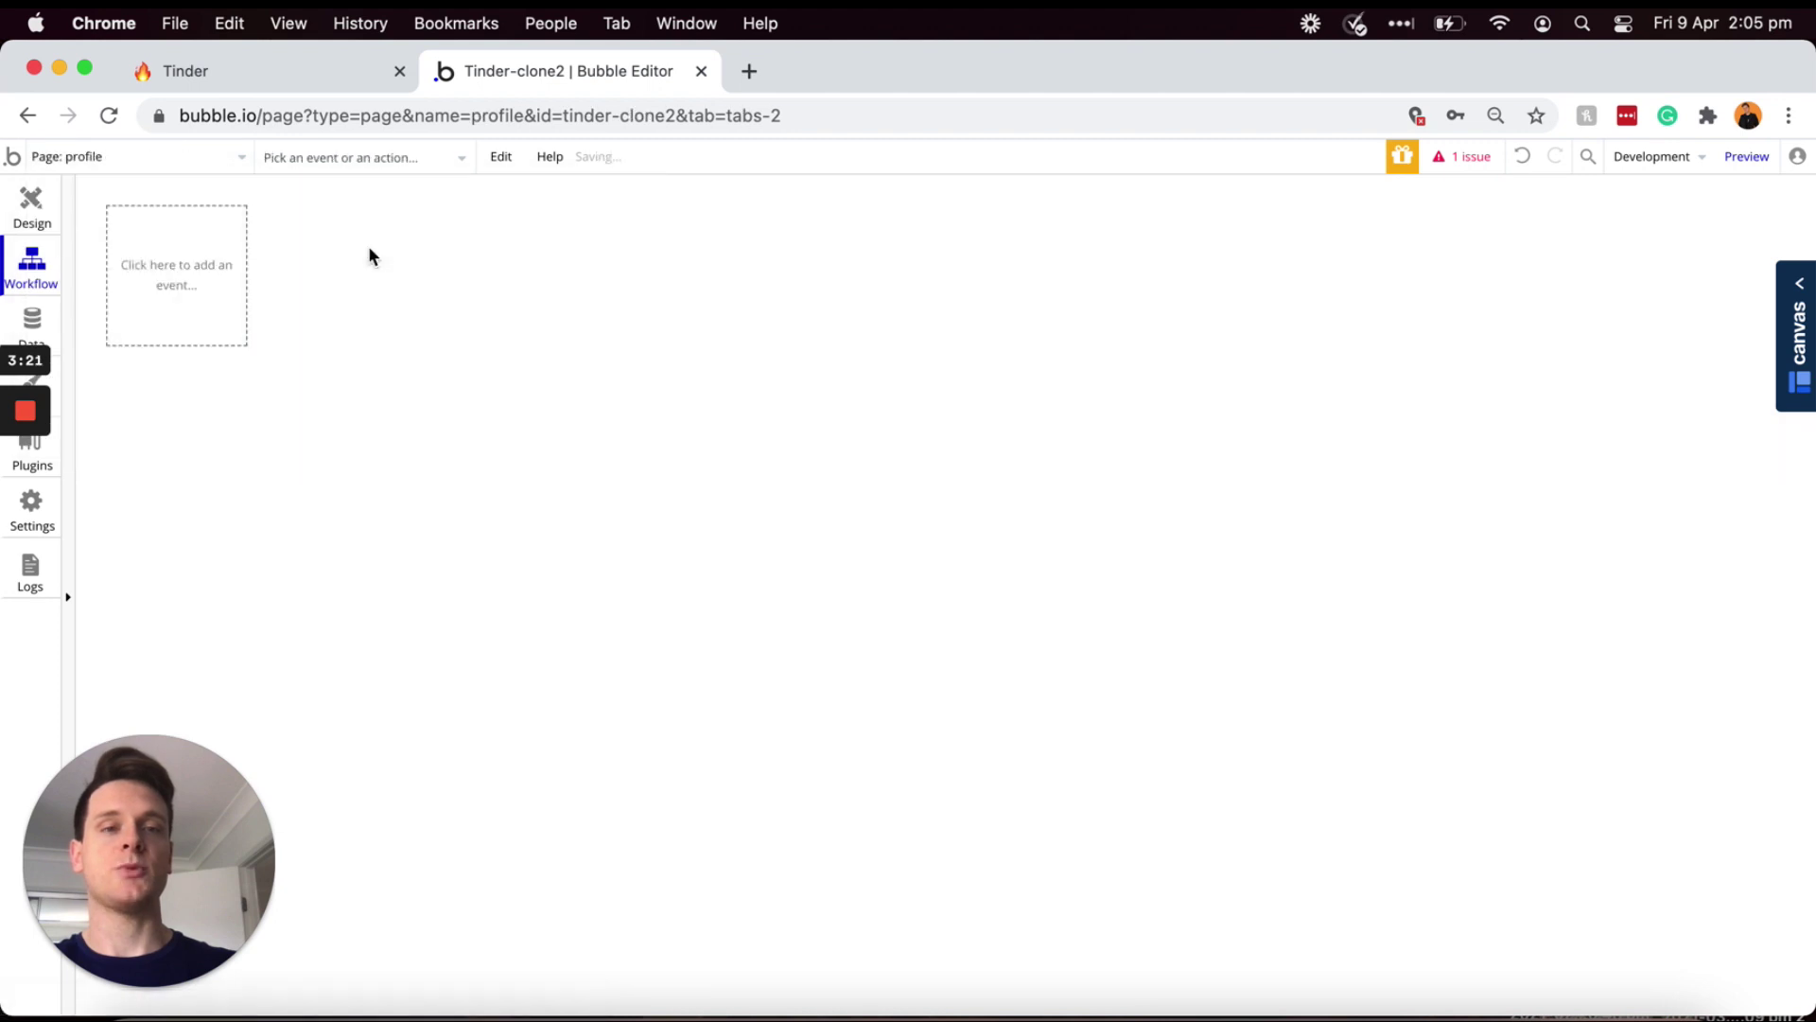
{"action": "left_click", "coordinate": [35, 220]}
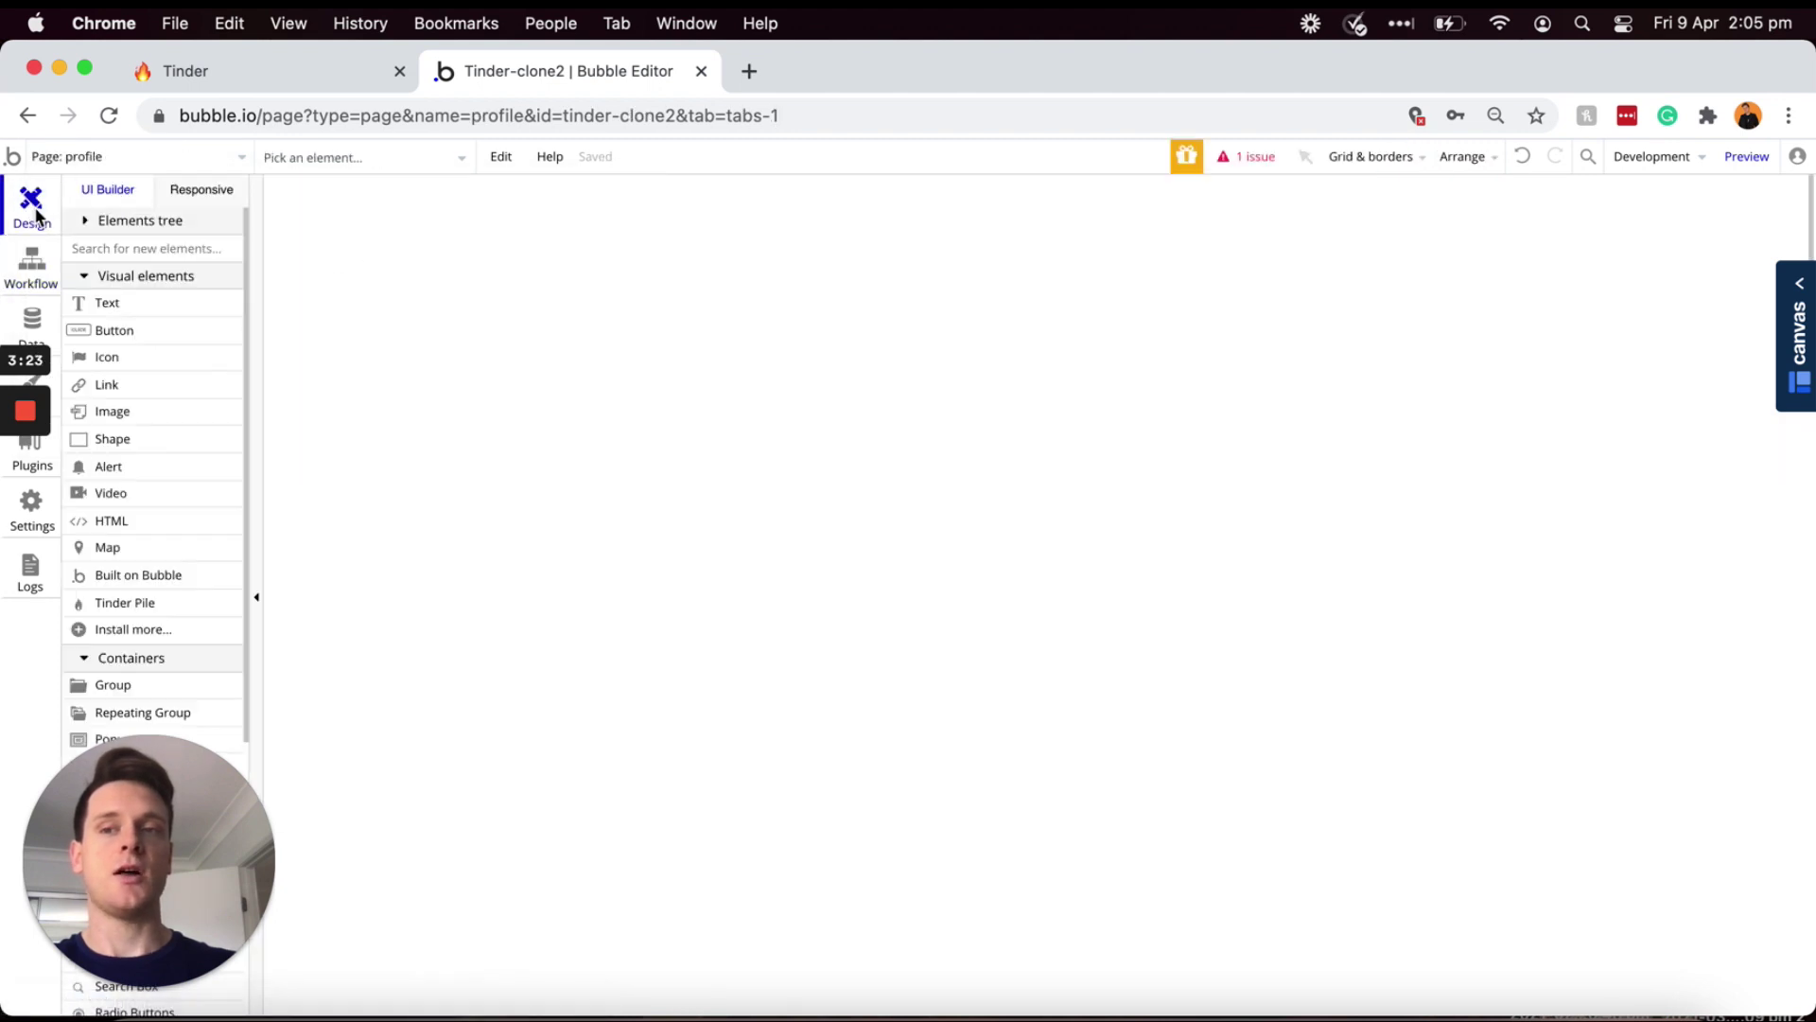
{"action": "double_click", "coordinate": [1030, 486]}
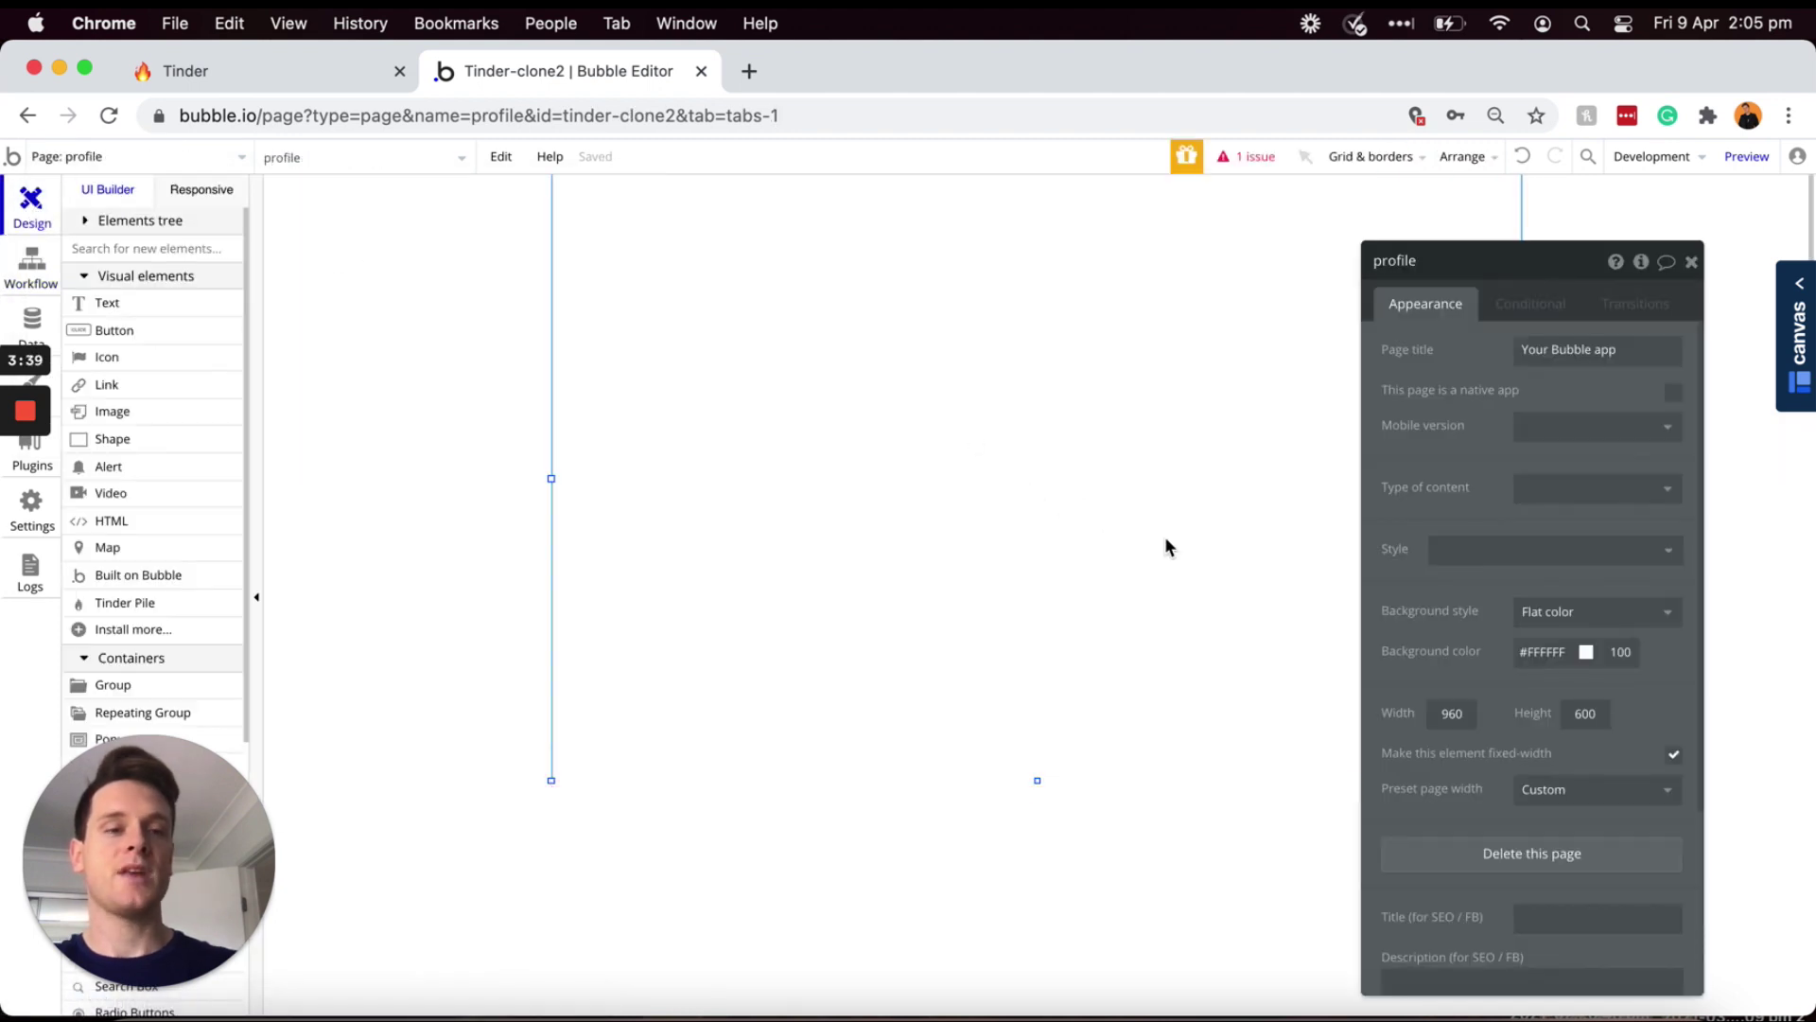
{"action": "left_click", "coordinate": [1549, 490]}
{"action": "left_click", "coordinate": [1547, 552]}
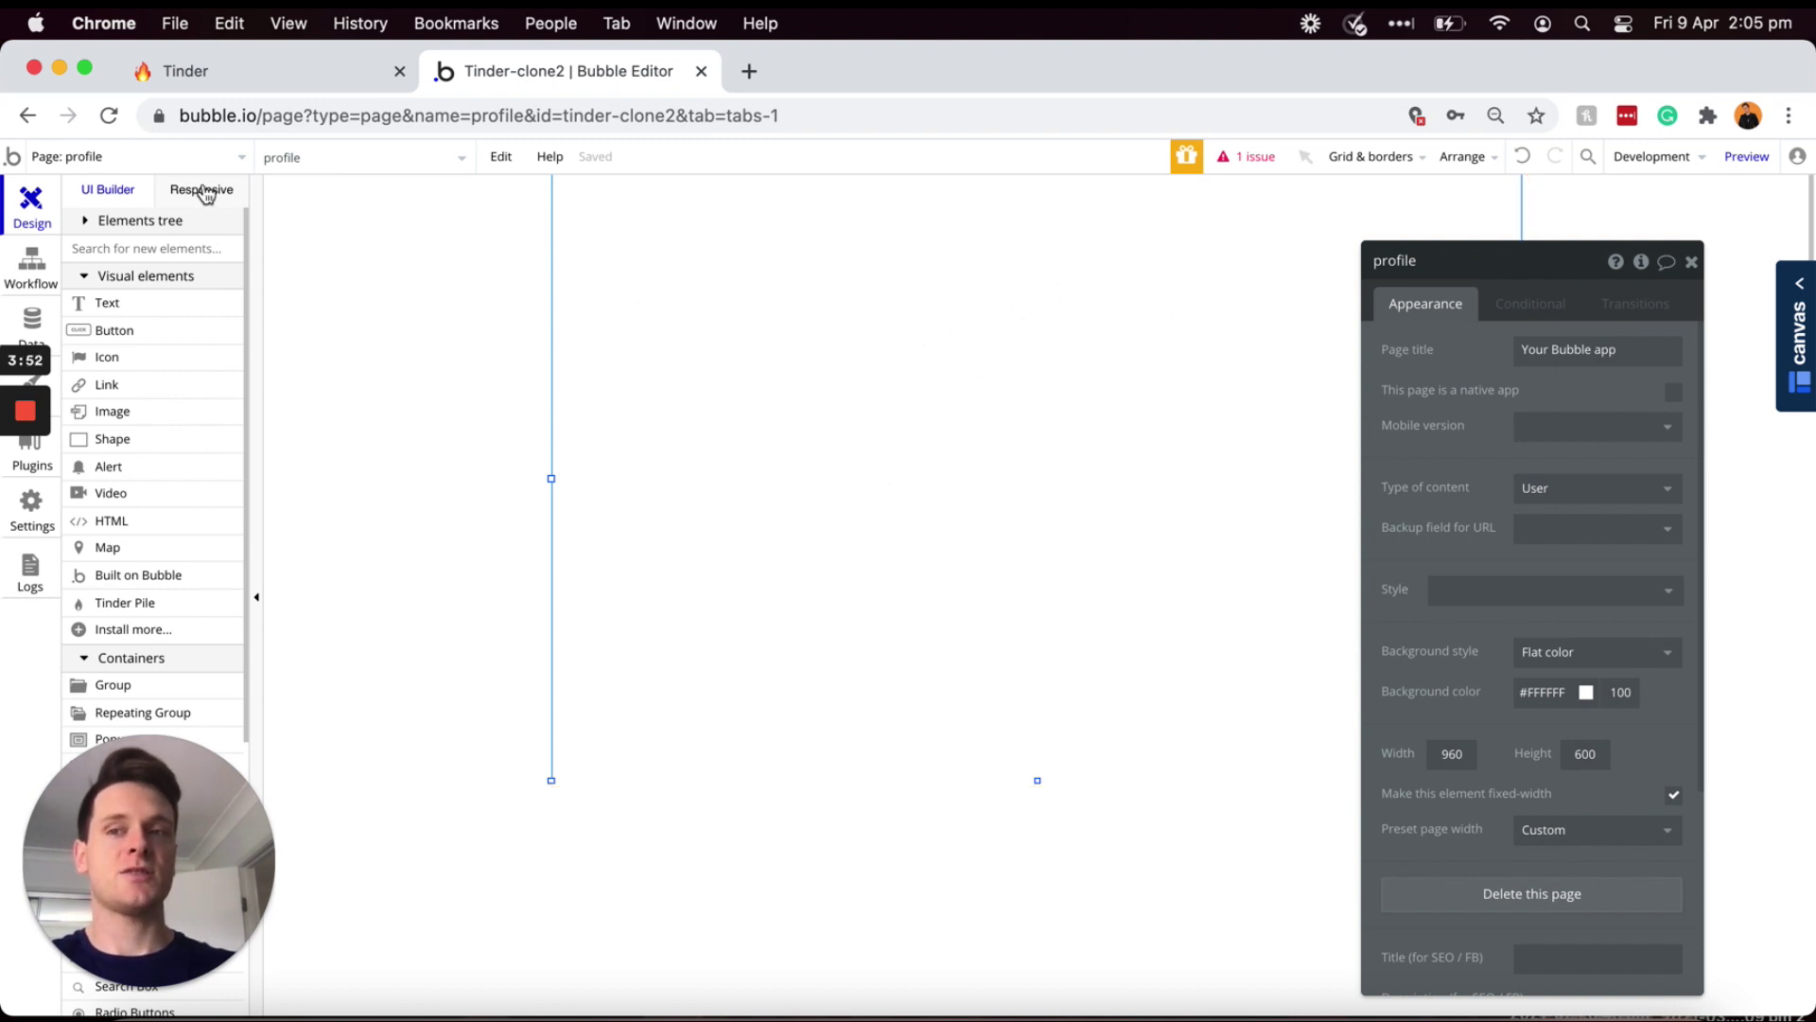
- Return to the home page's Group User click workflow and set the Go to page action's destination to profile
{"action": "left_click", "coordinate": [139, 158]}
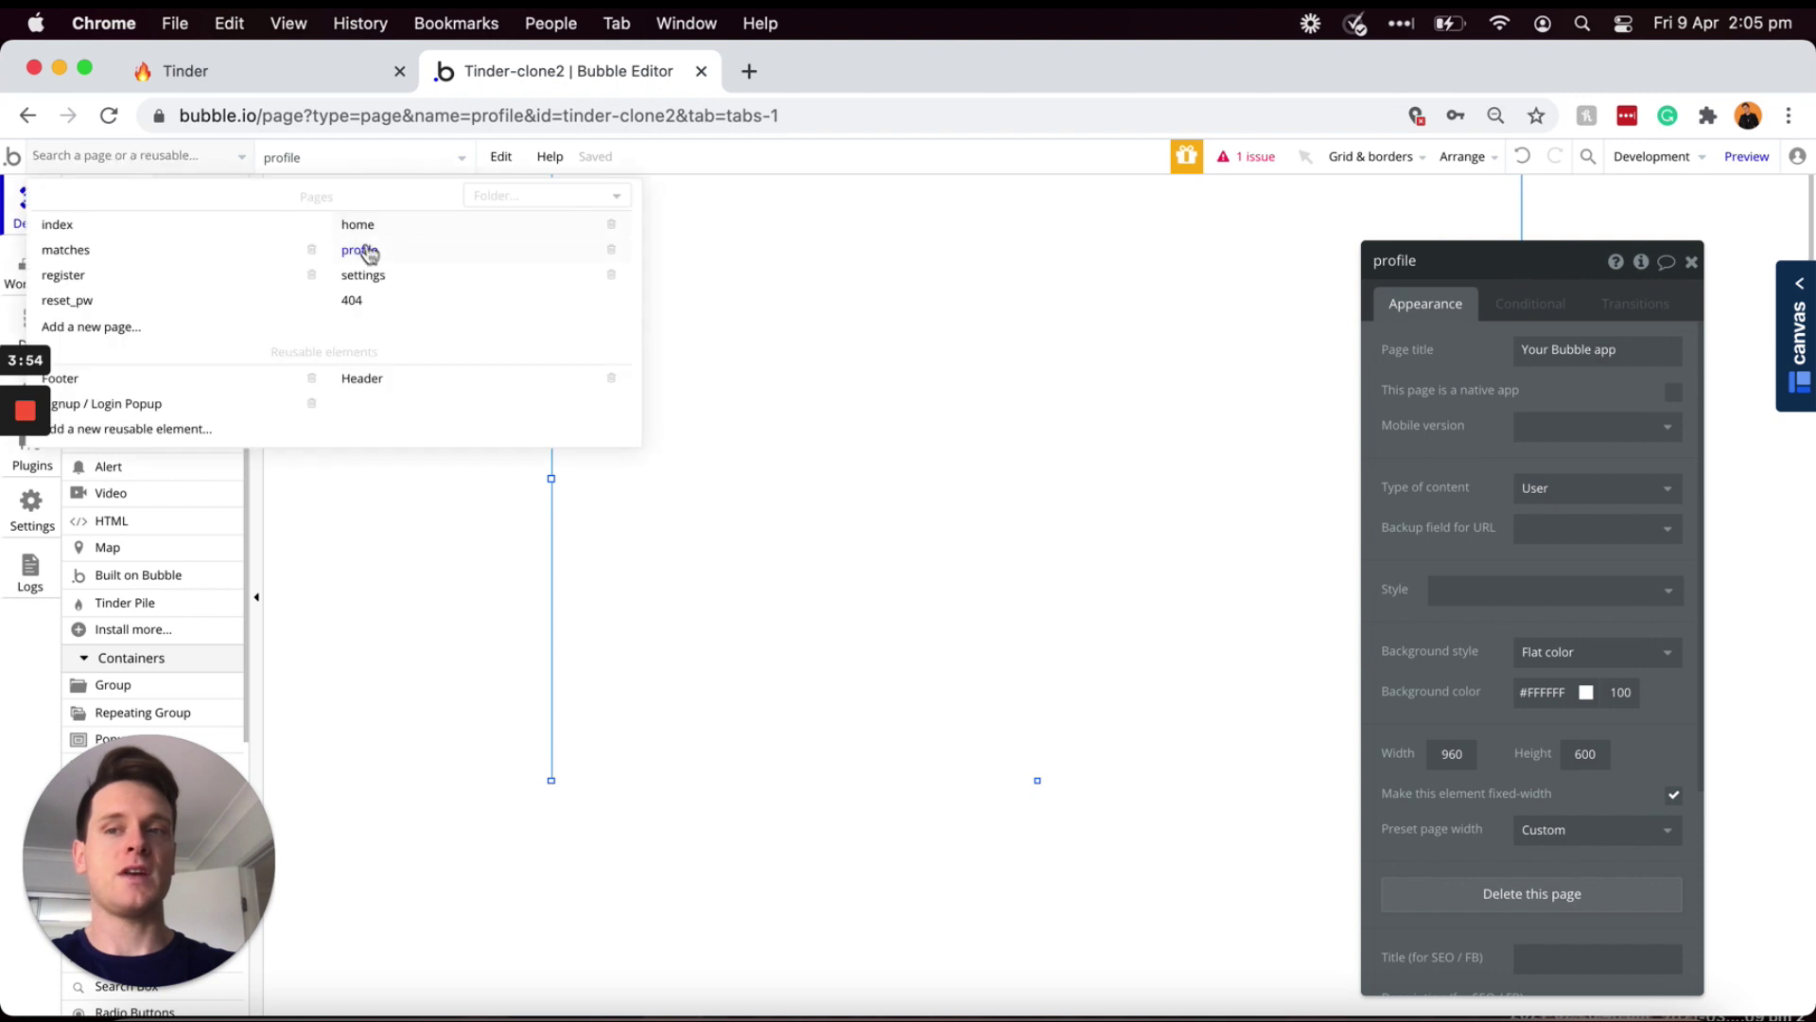
{"action": "left_click", "coordinate": [355, 227]}
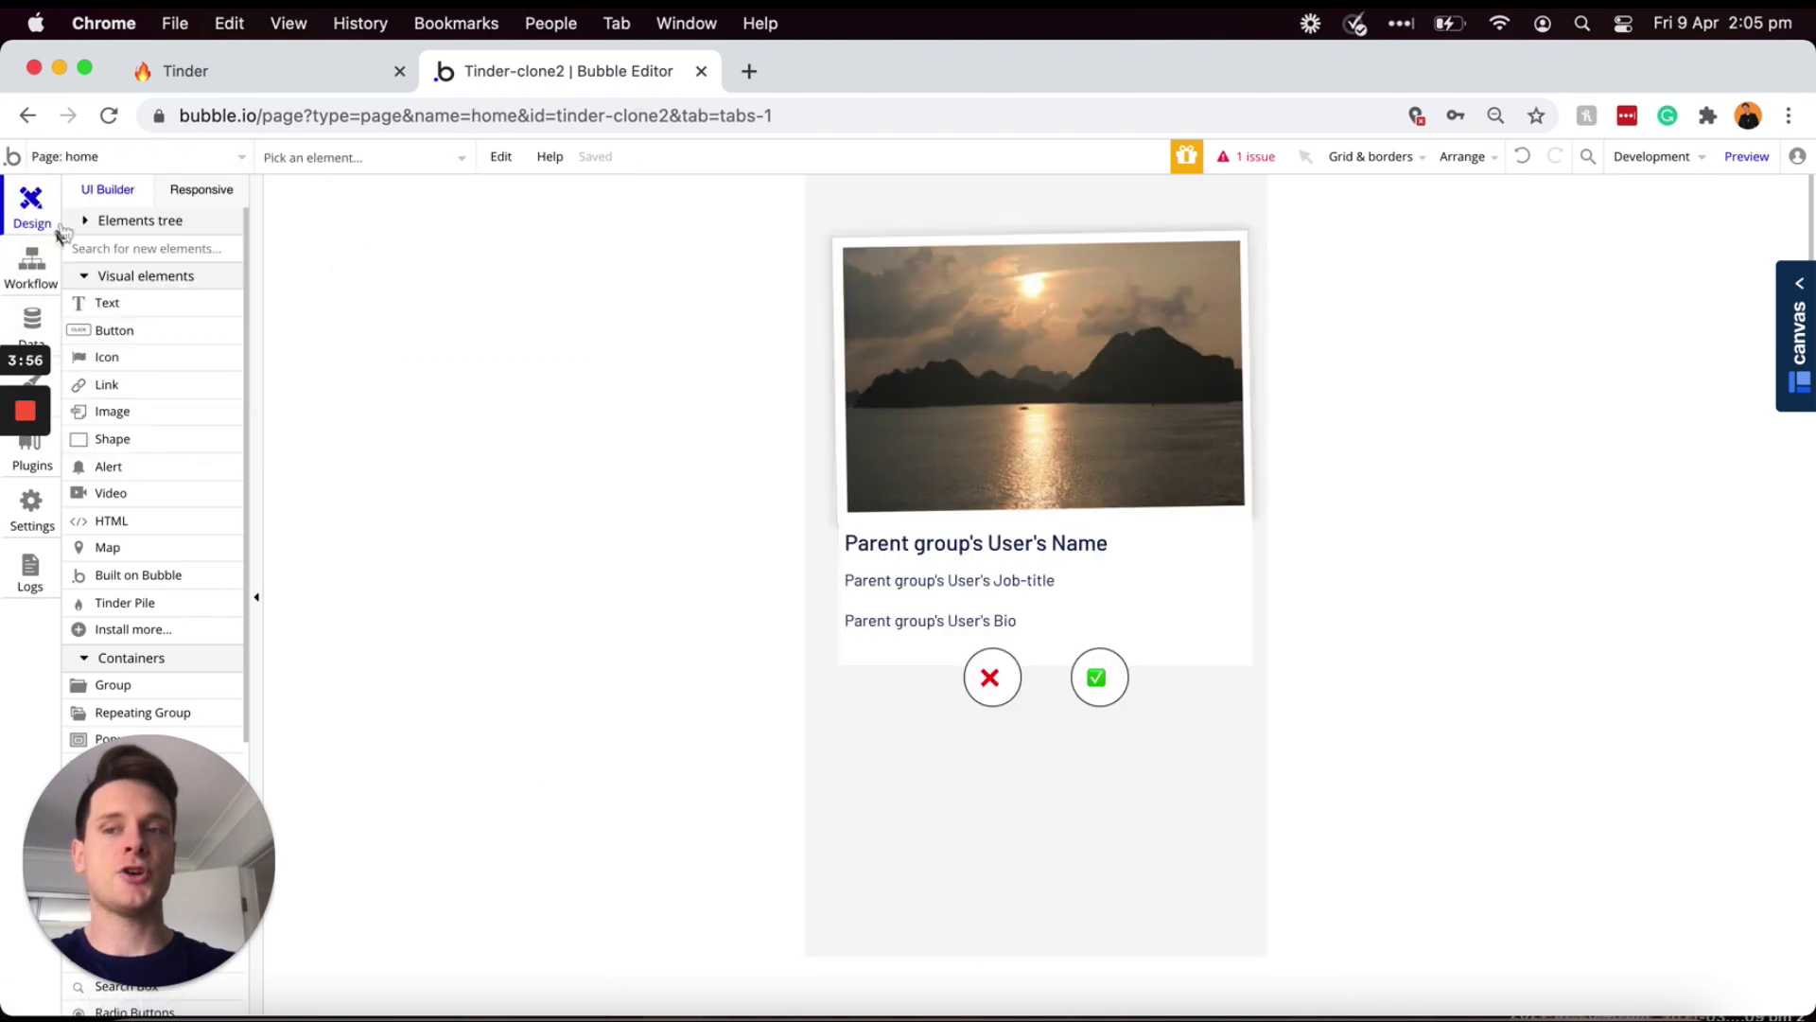
{"action": "left_click", "coordinate": [32, 270]}
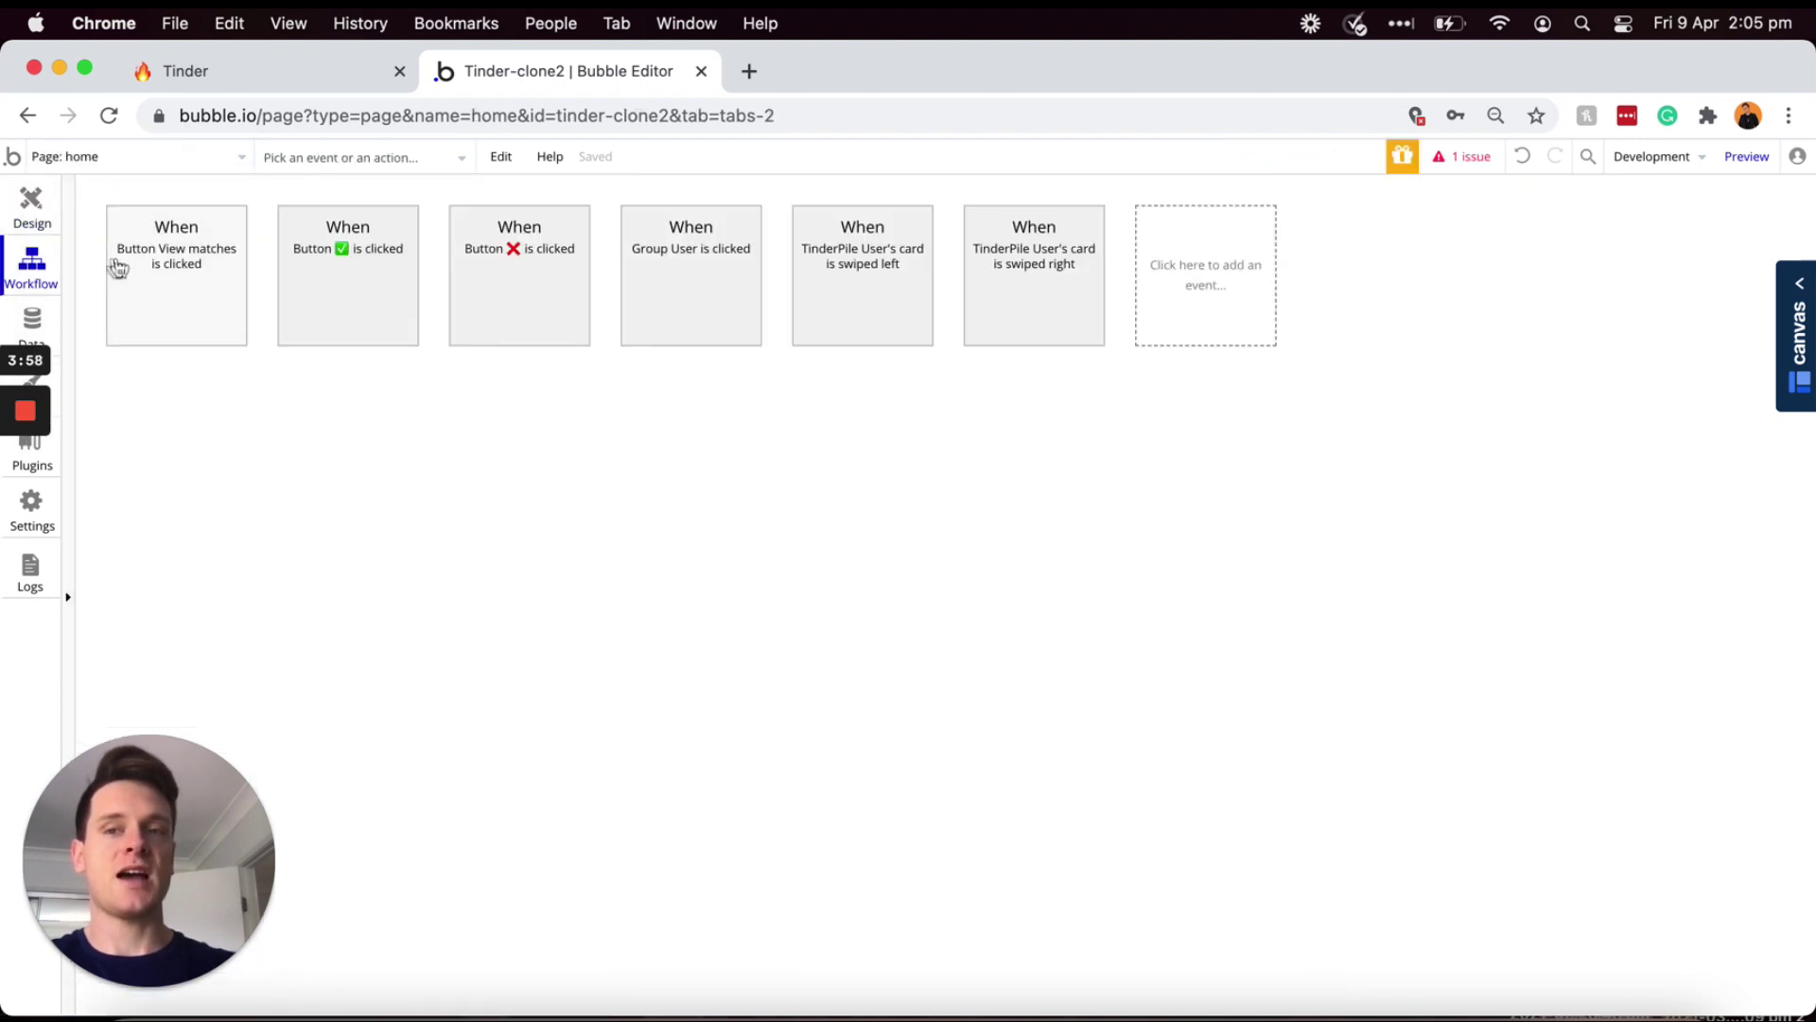
{"action": "left_click", "coordinate": [694, 274]}
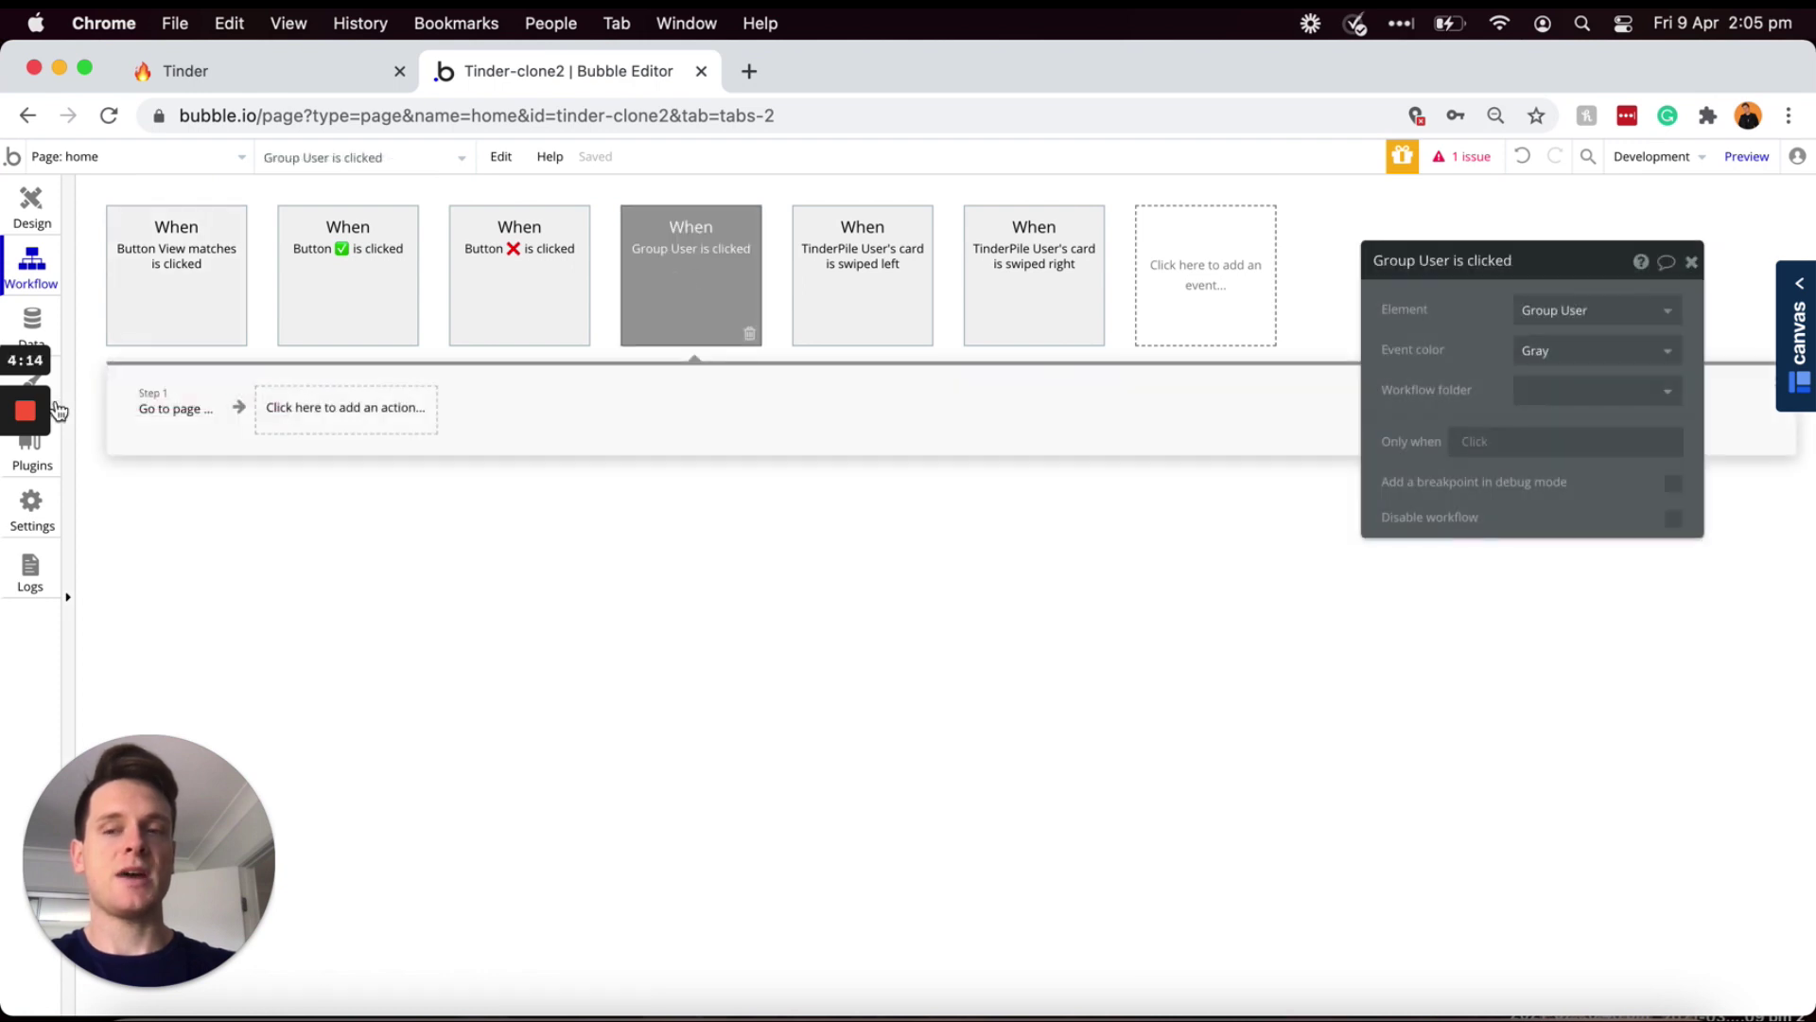
{"action": "left_click", "coordinate": [189, 408]}
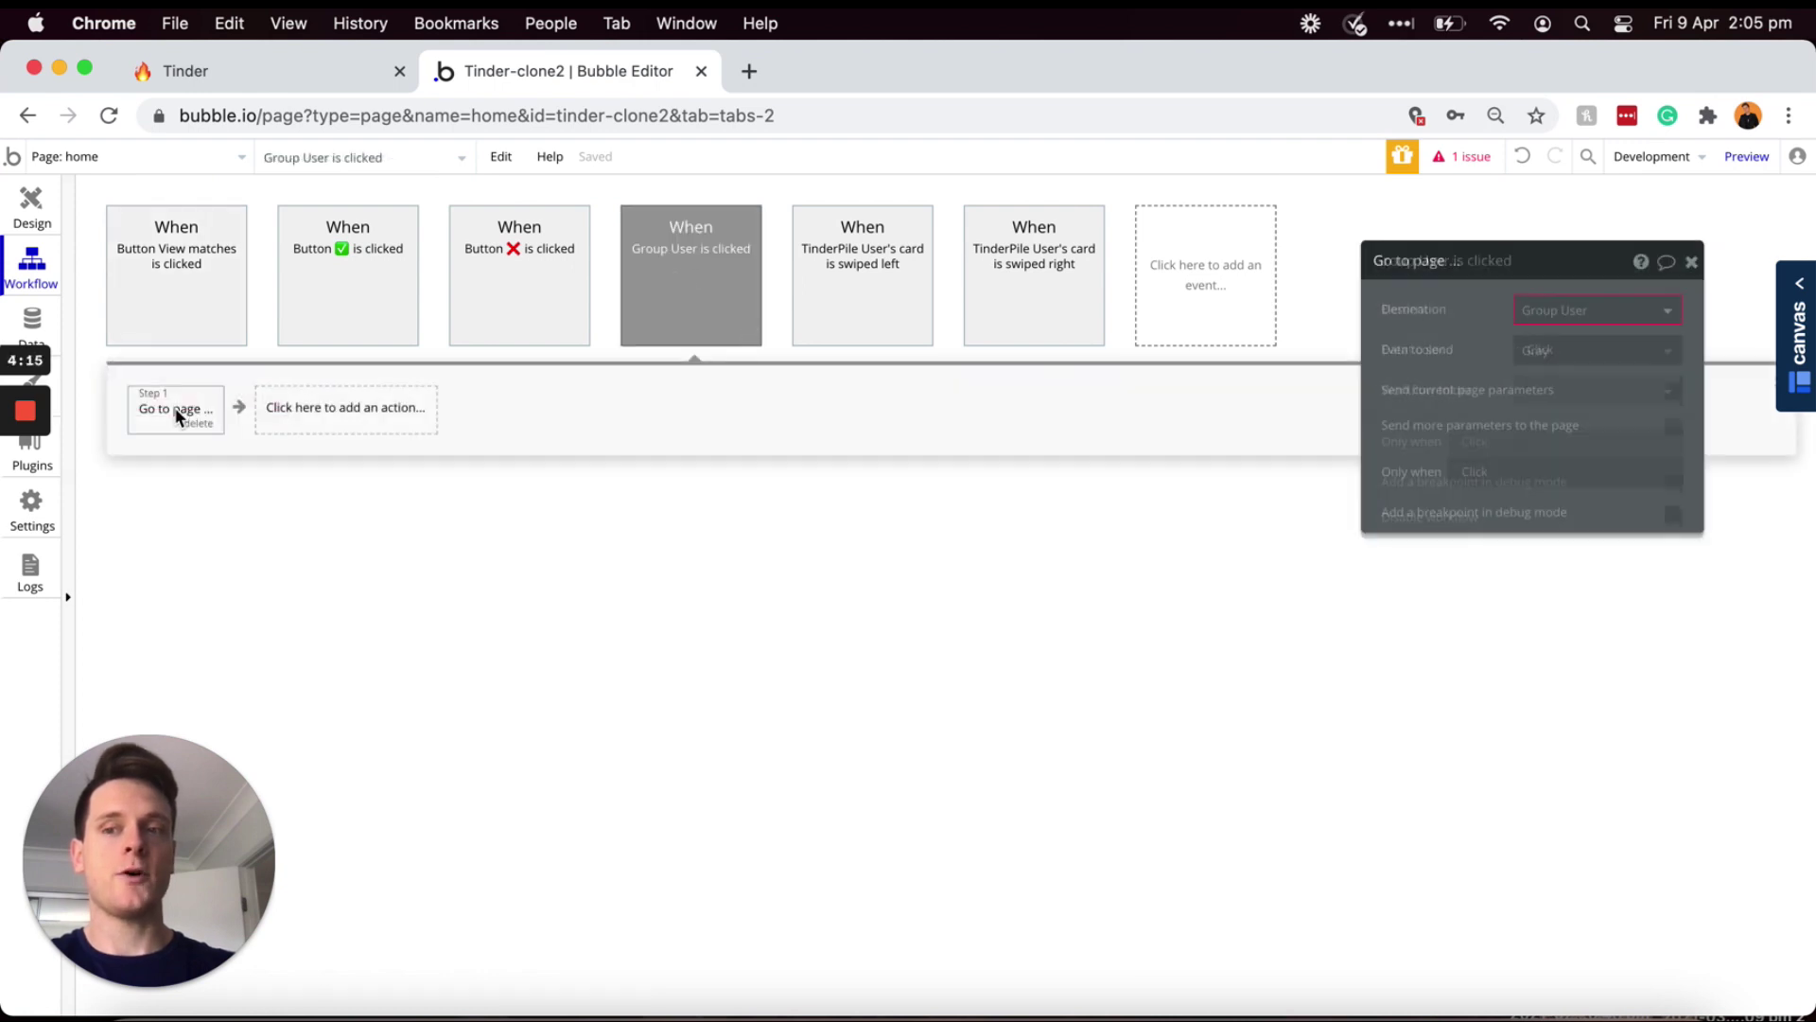
{"action": "left_click", "coordinate": [1571, 310]}
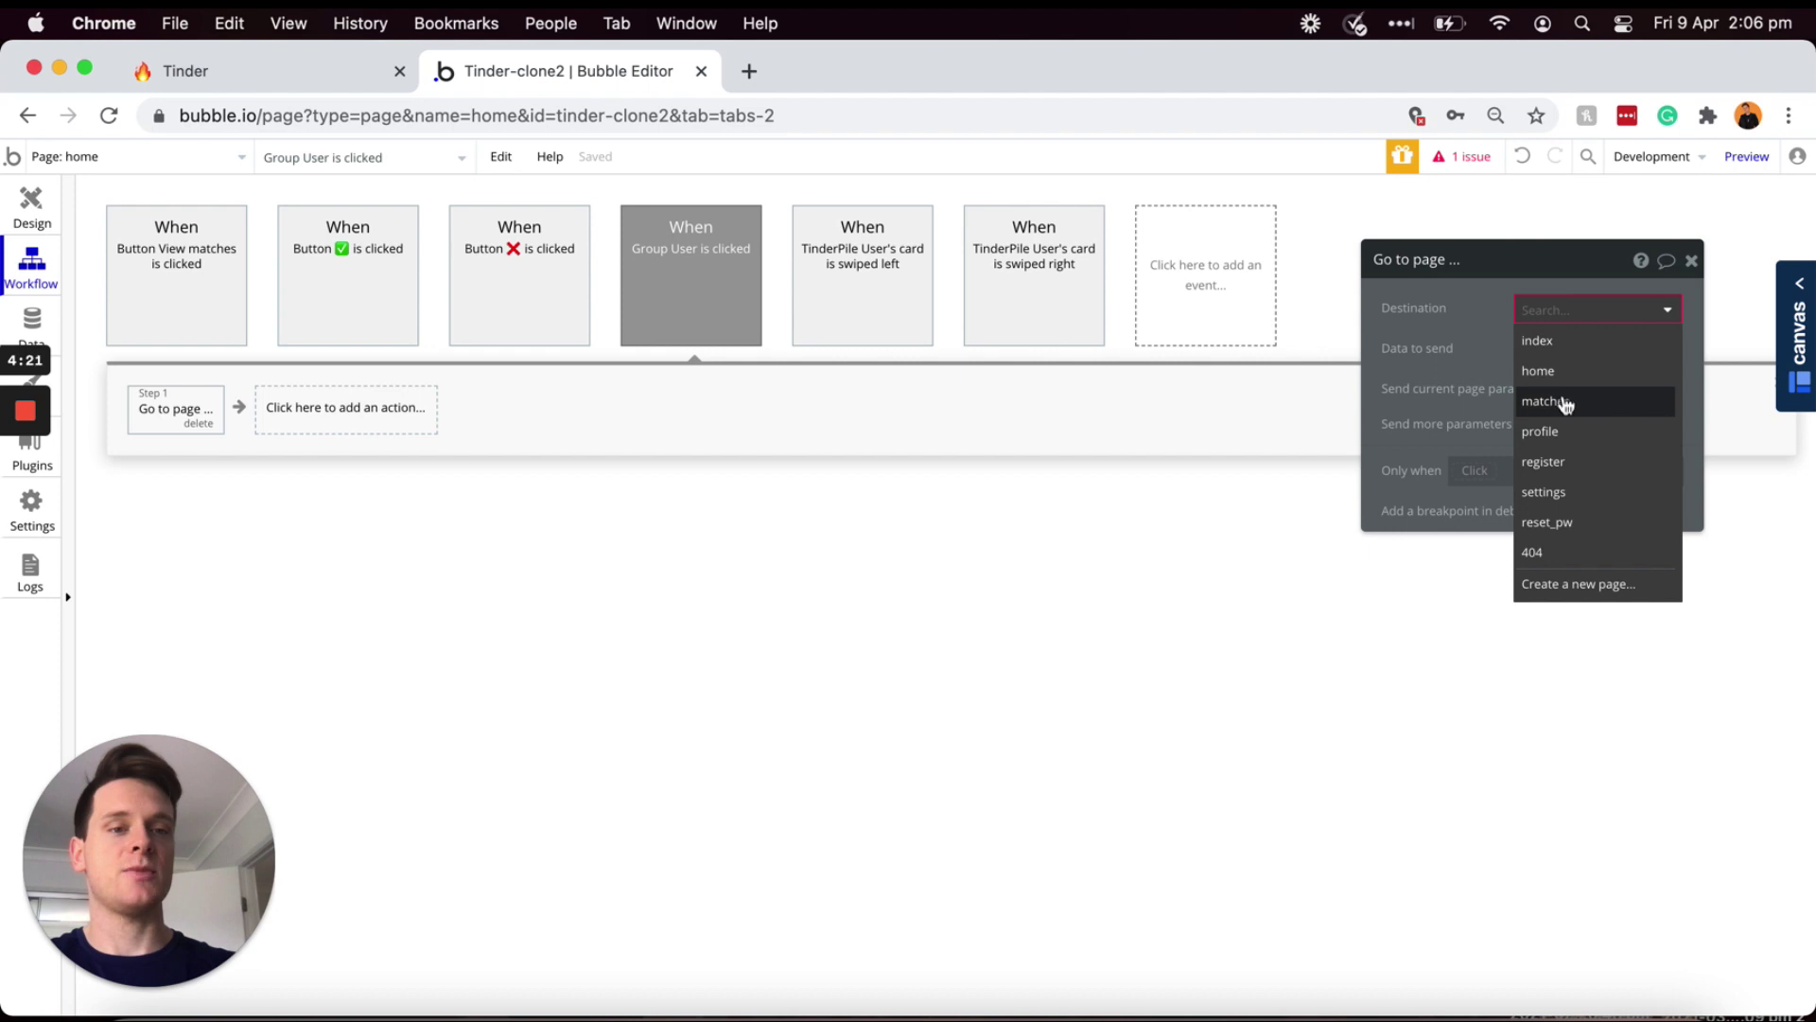
{"action": "left_click", "coordinate": [1566, 430]}
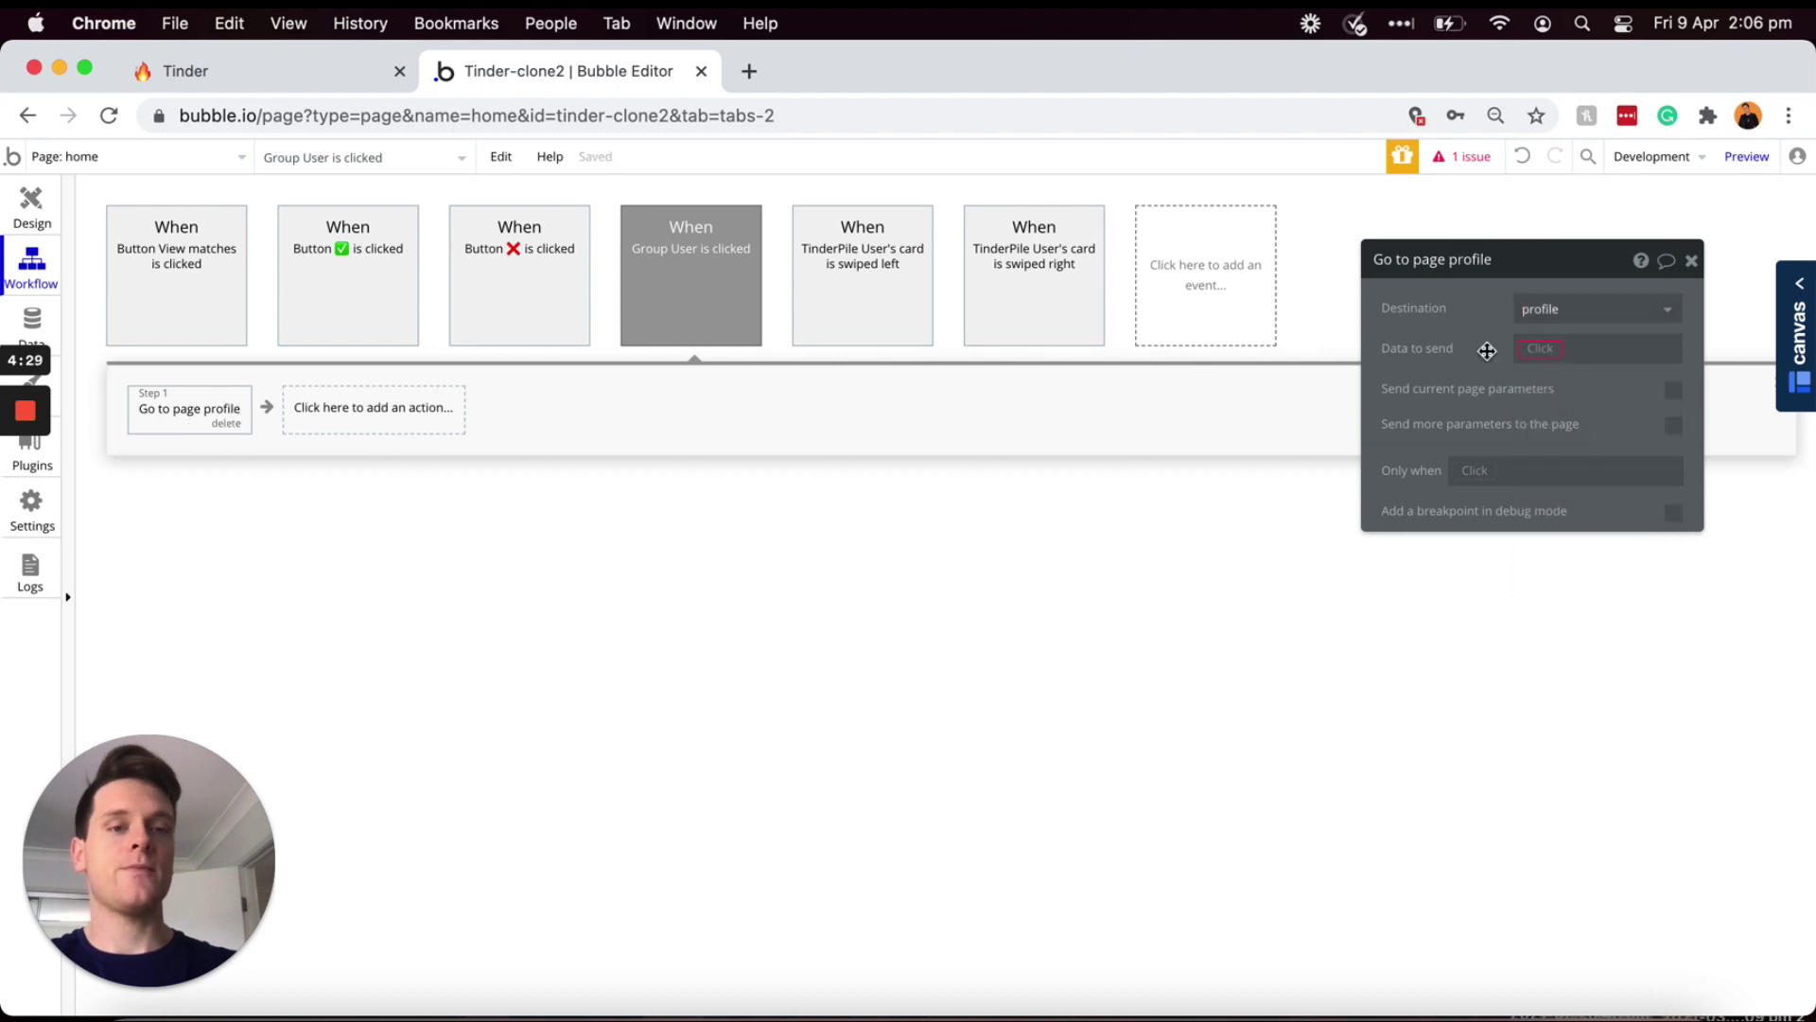
- Set the data sent by the Go to page profile action to This Group's User
{"action": "left_click", "coordinate": [1546, 352]}
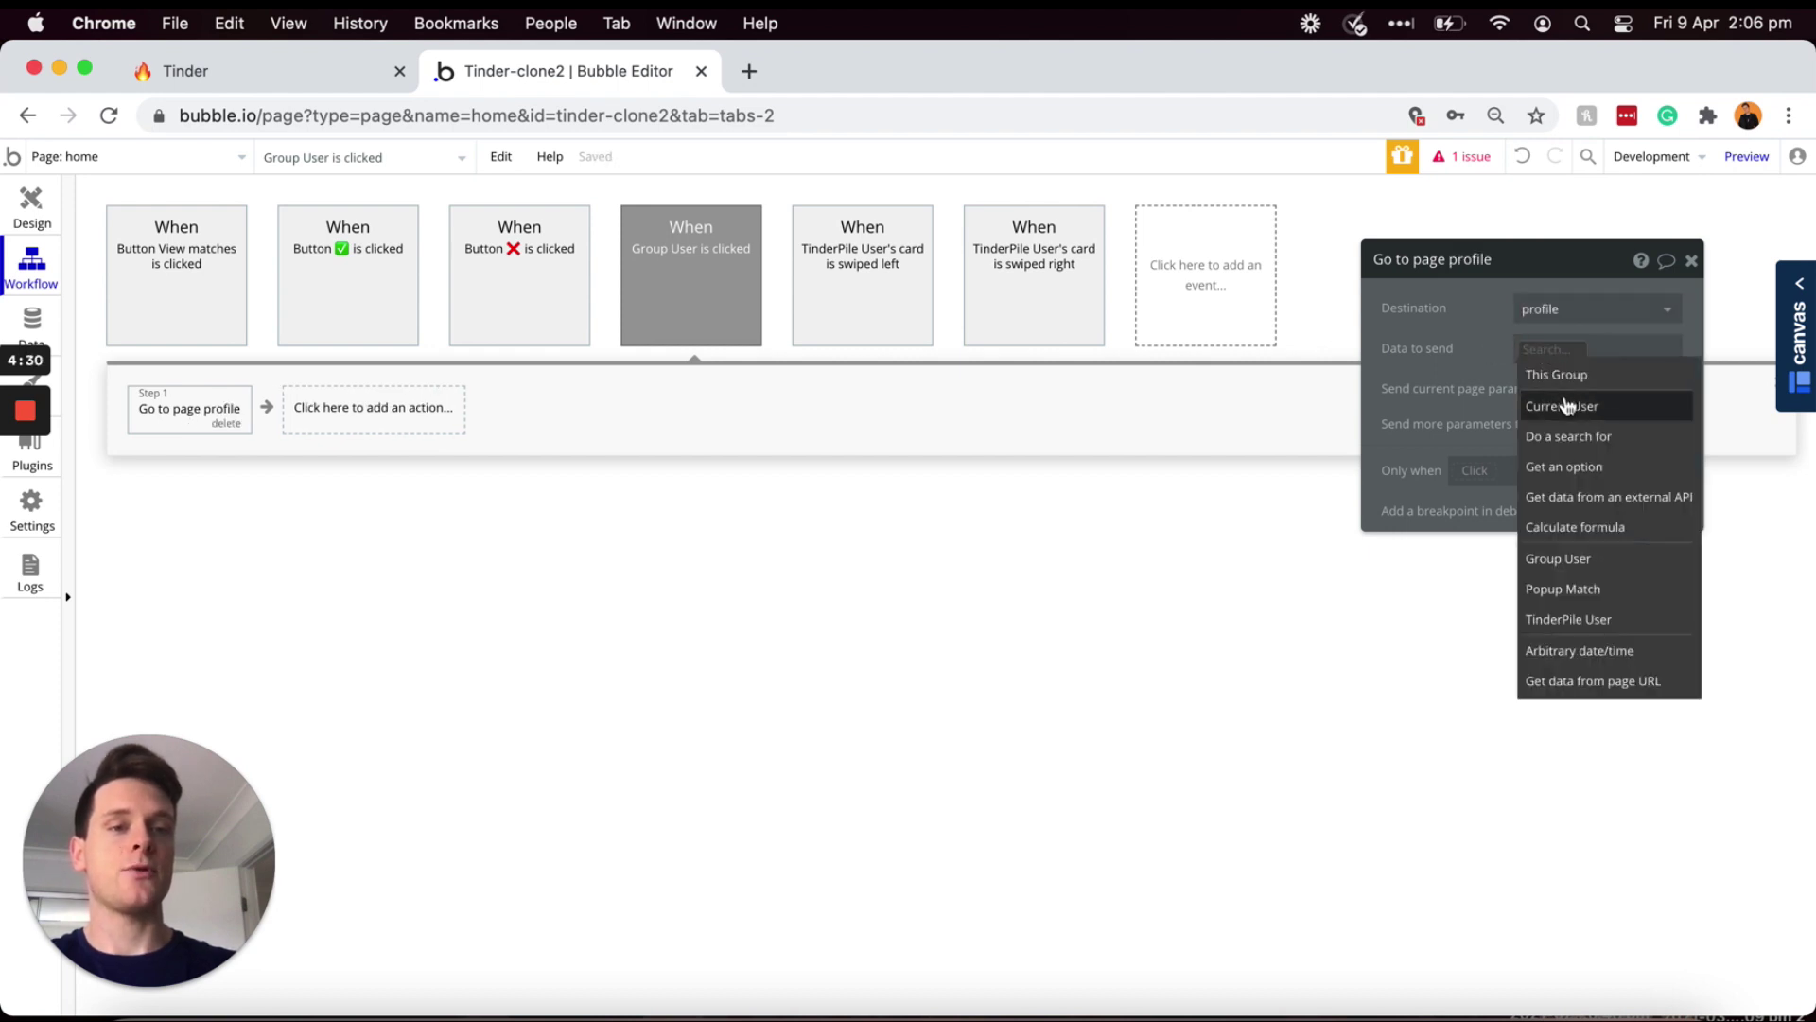
{"action": "left_click", "coordinate": [1561, 378]}
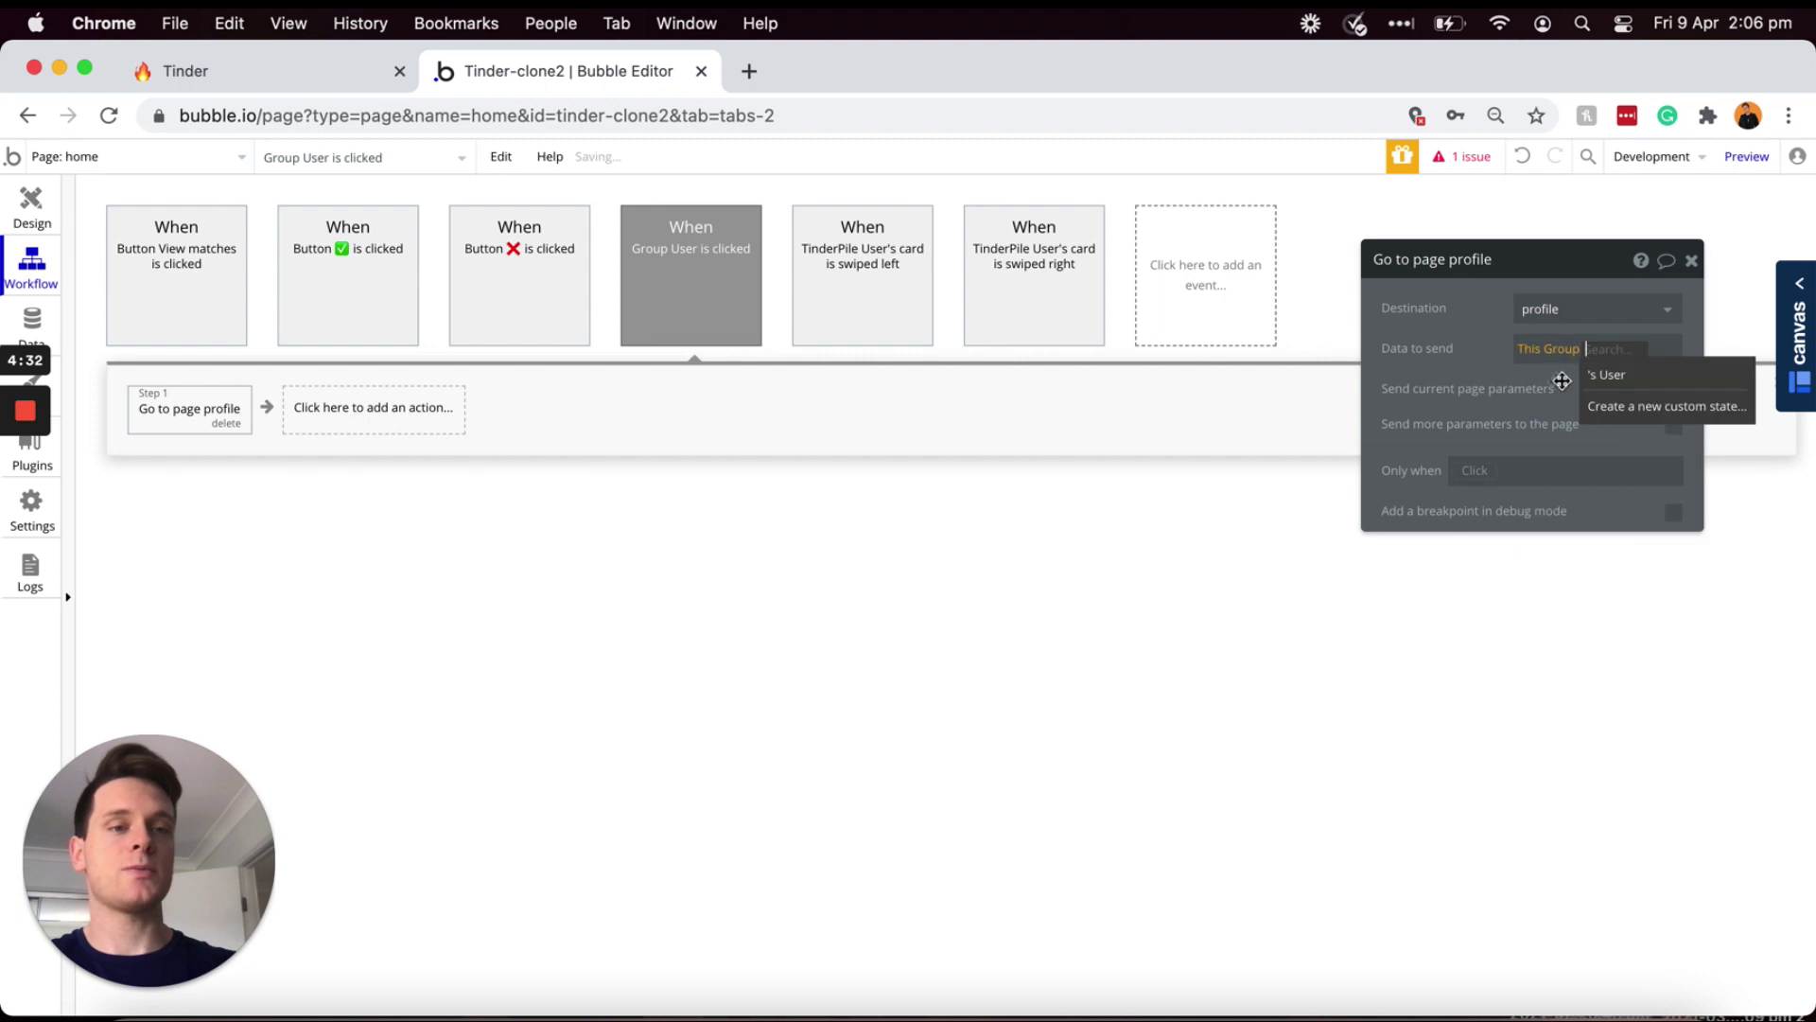
{"action": "left_click", "coordinate": [1611, 379]}
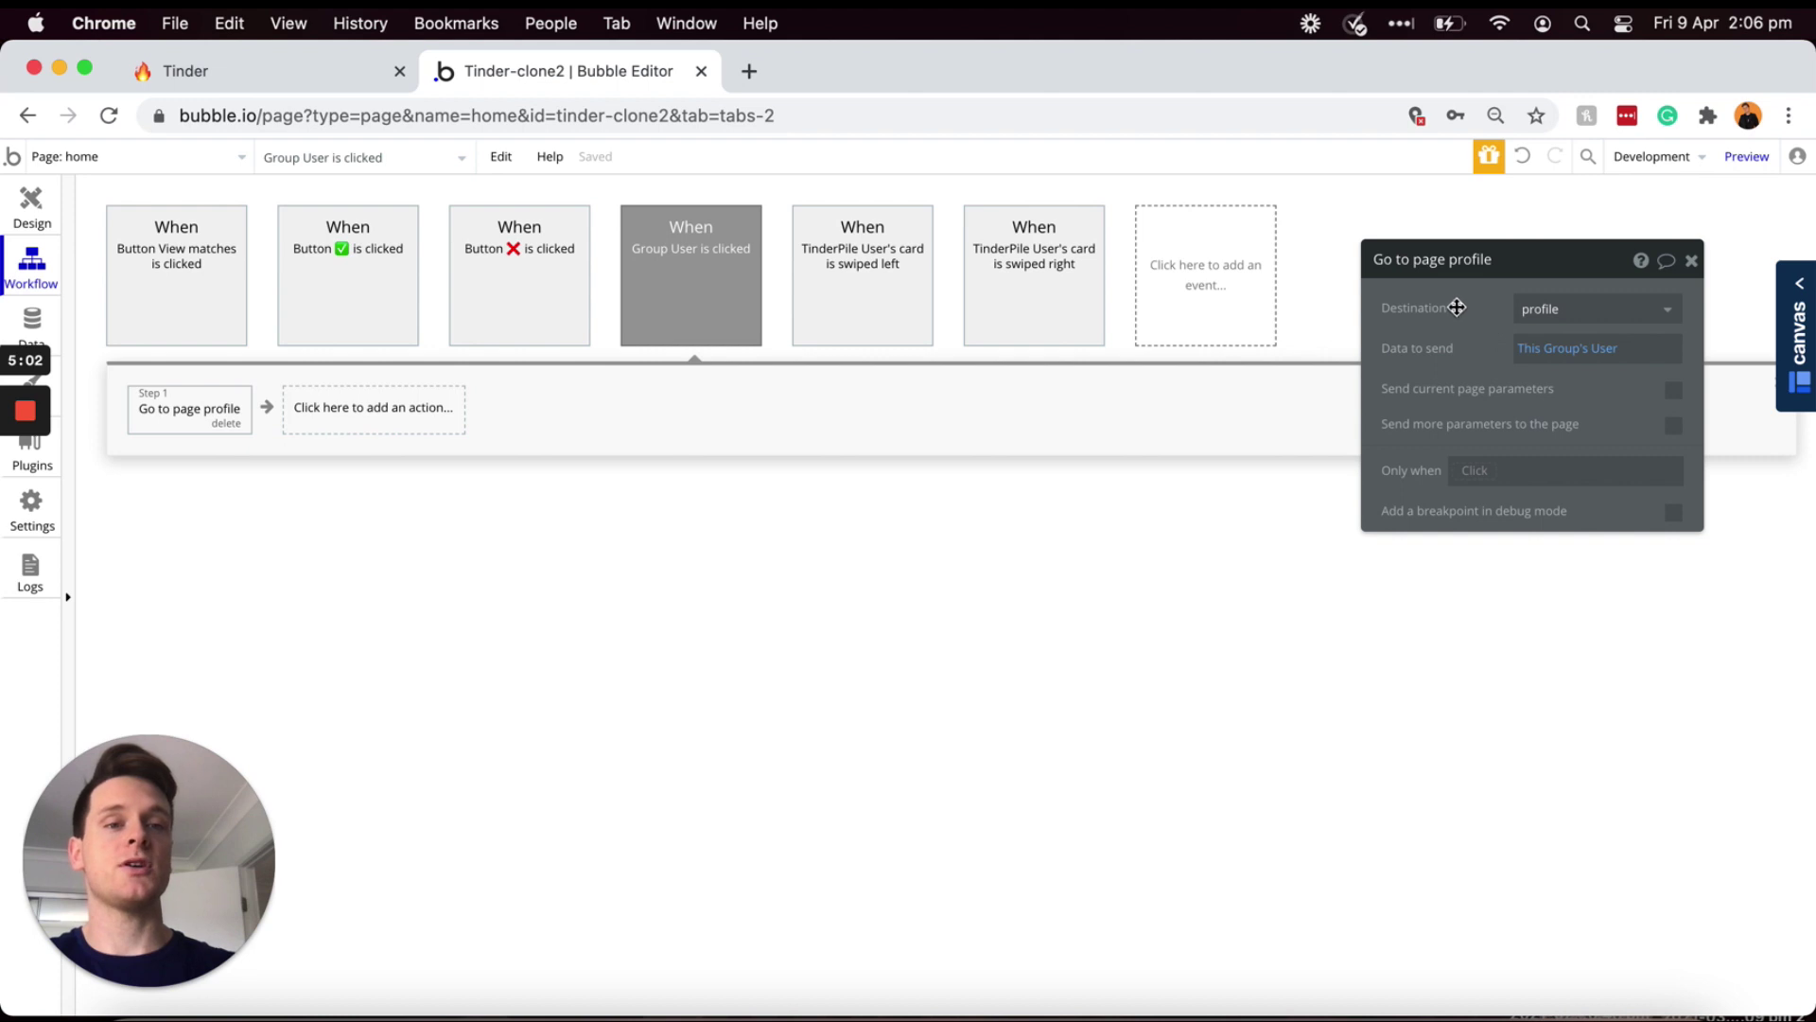
- Open the profile page in the design editor and narrow it to about 406 px wide
{"action": "left_click", "coordinate": [206, 154]}
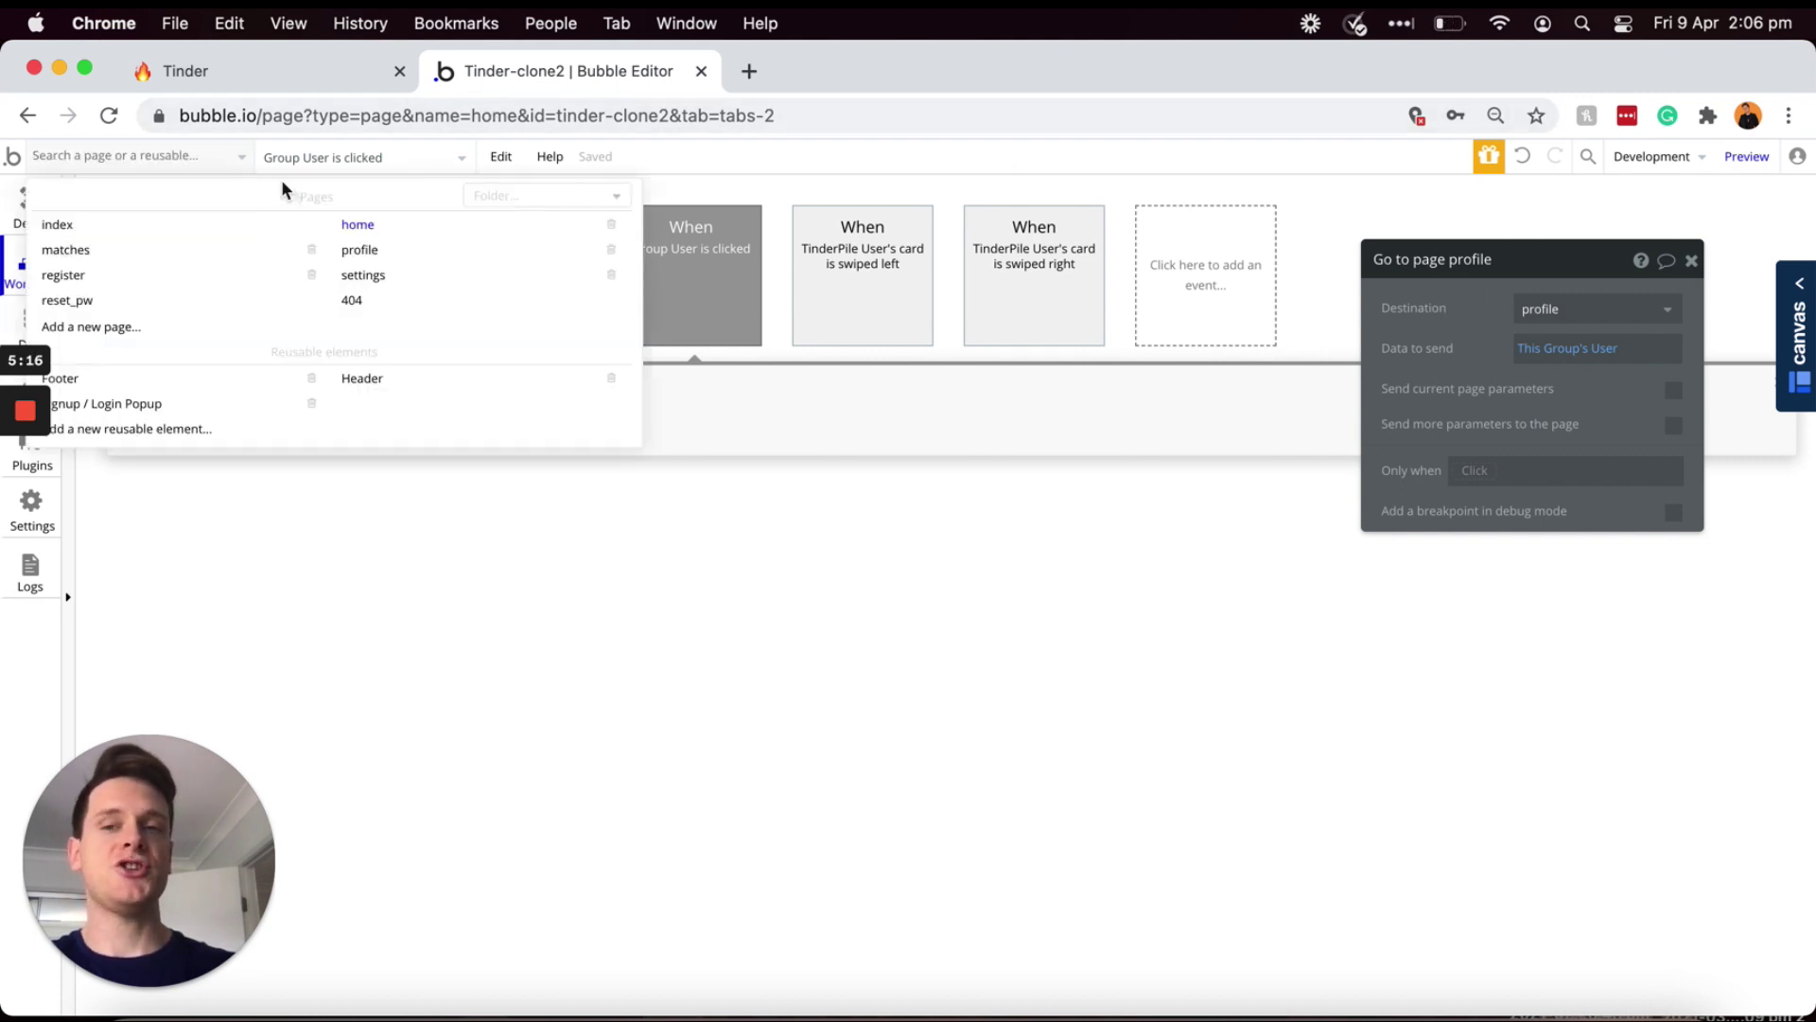
{"action": "left_click", "coordinate": [361, 251]}
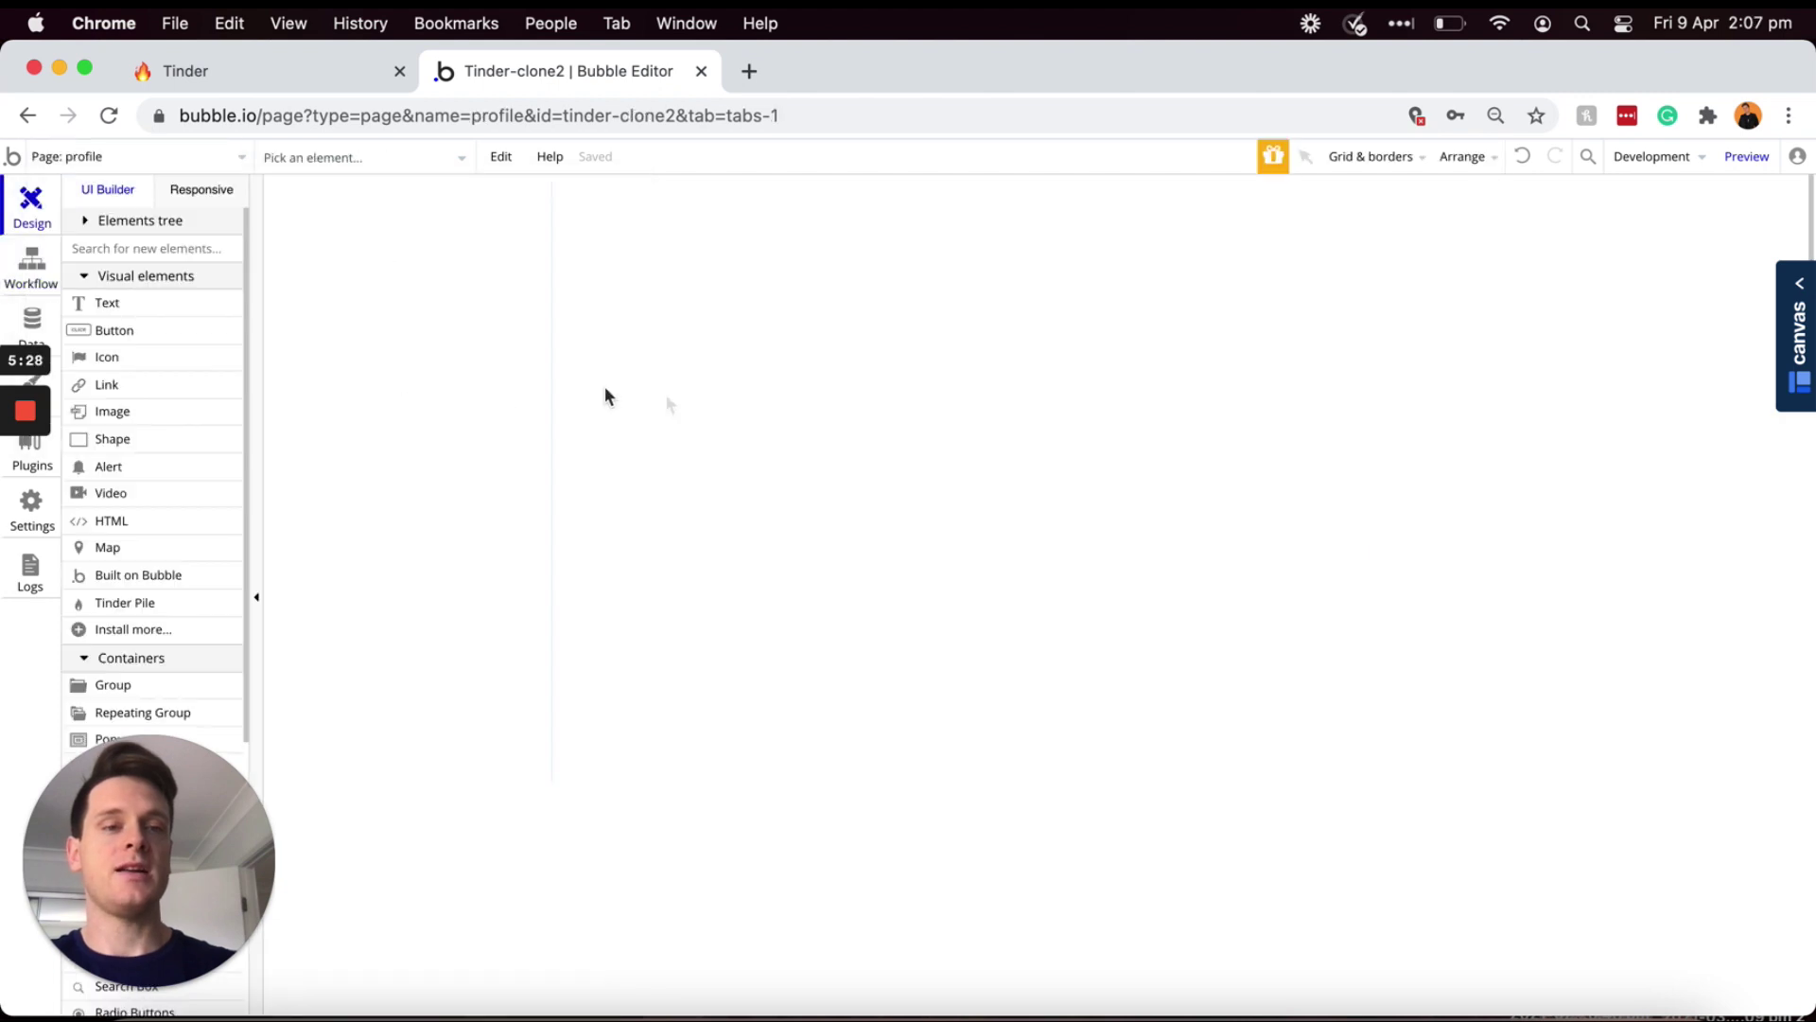
{"action": "double_click", "coordinate": [707, 401]}
{"action": "left_click_drag", "start_coordinate": [548, 485], "coordinate": [825, 478]}
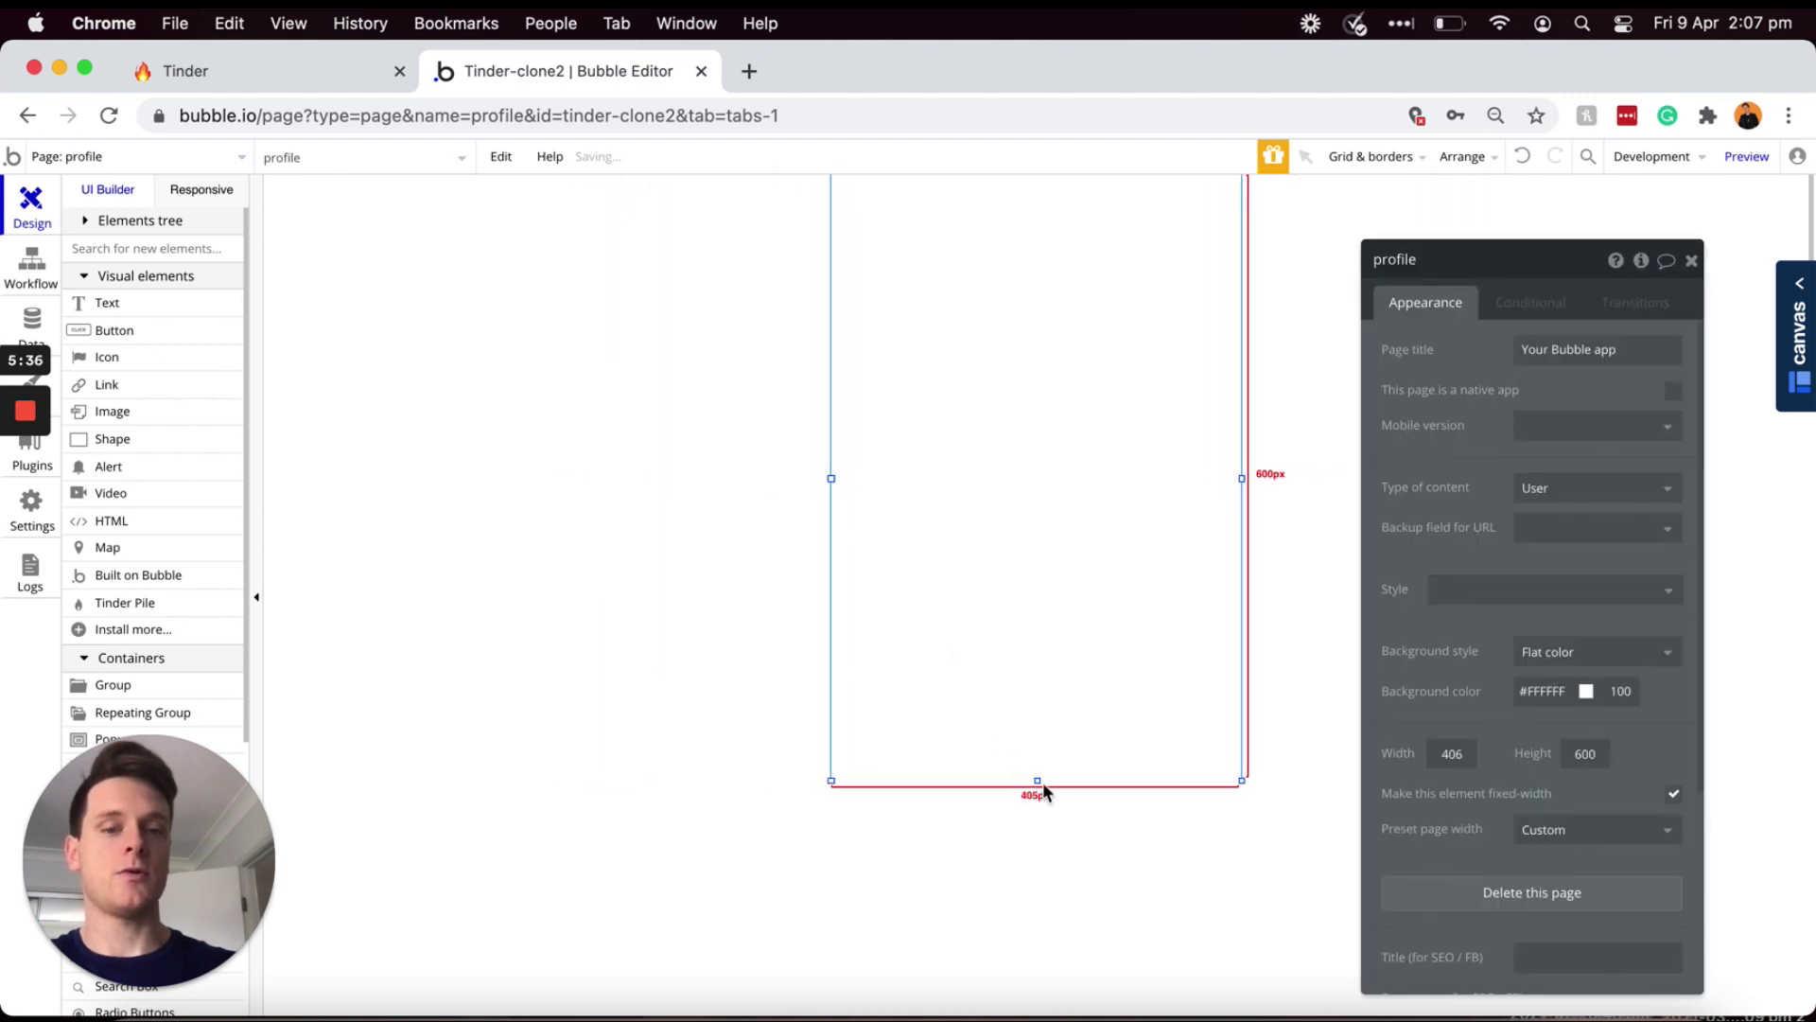
- Set the profile page's background color to light grey #F0F0F0
{"action": "left_click", "coordinate": [1541, 691]}
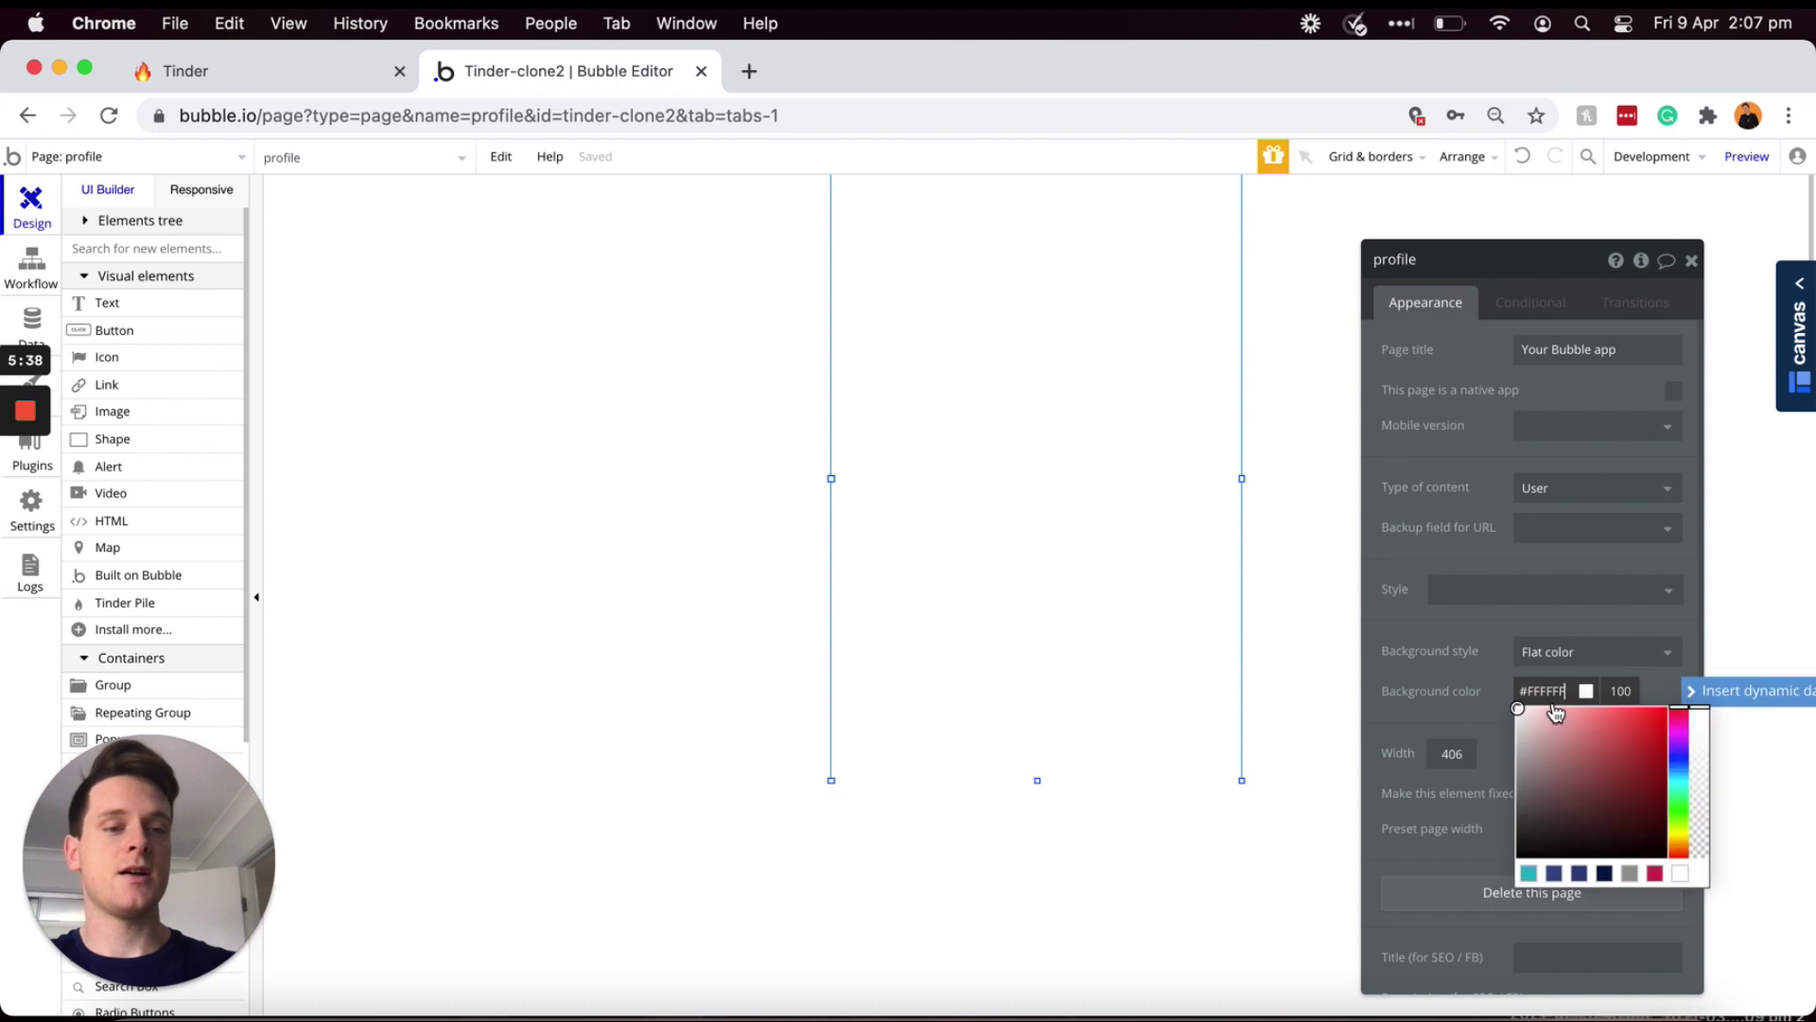
{"action": "left_click", "coordinate": [1516, 711]}
{"action": "left_click_drag", "start_coordinate": [1517, 712], "coordinate": [1508, 716]}
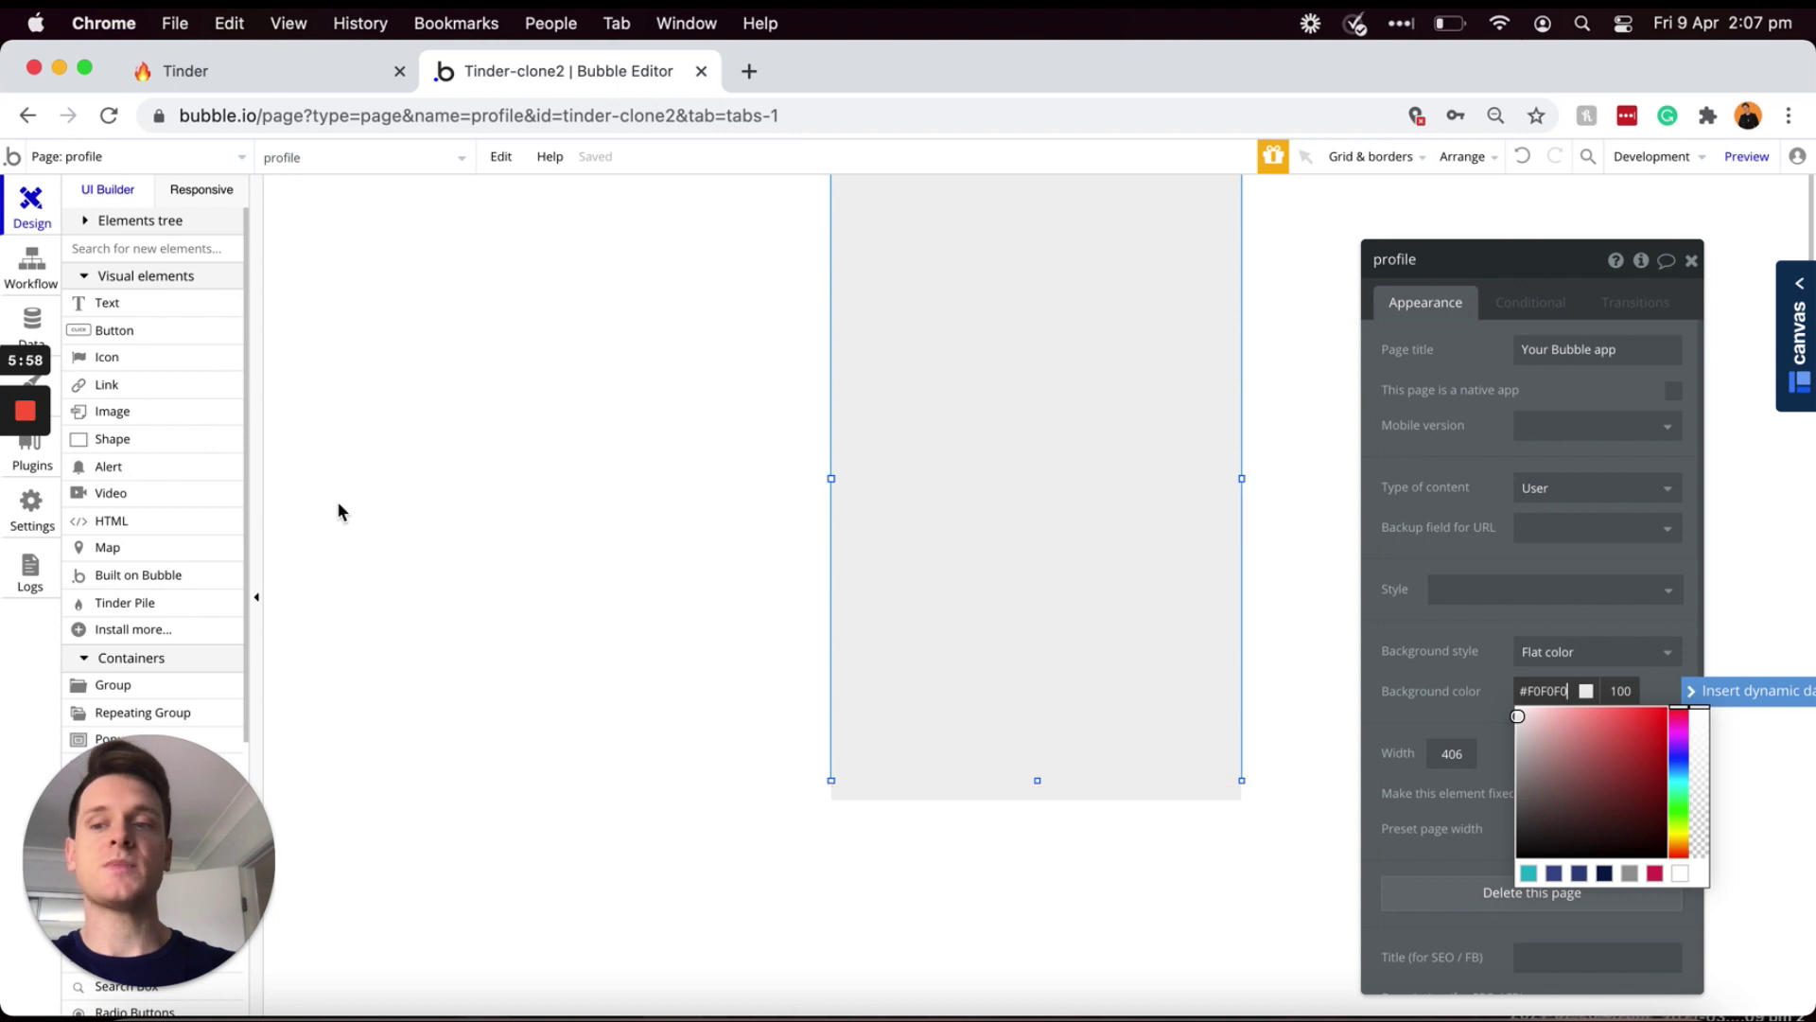
- Add a repeating group about 395 by 349 px at the top of the profile page, inset about 5 px from the left edge
{"action": "scroll", "coordinate": [211, 539], "scroll_direction": "down", "scroll_amount": 2}
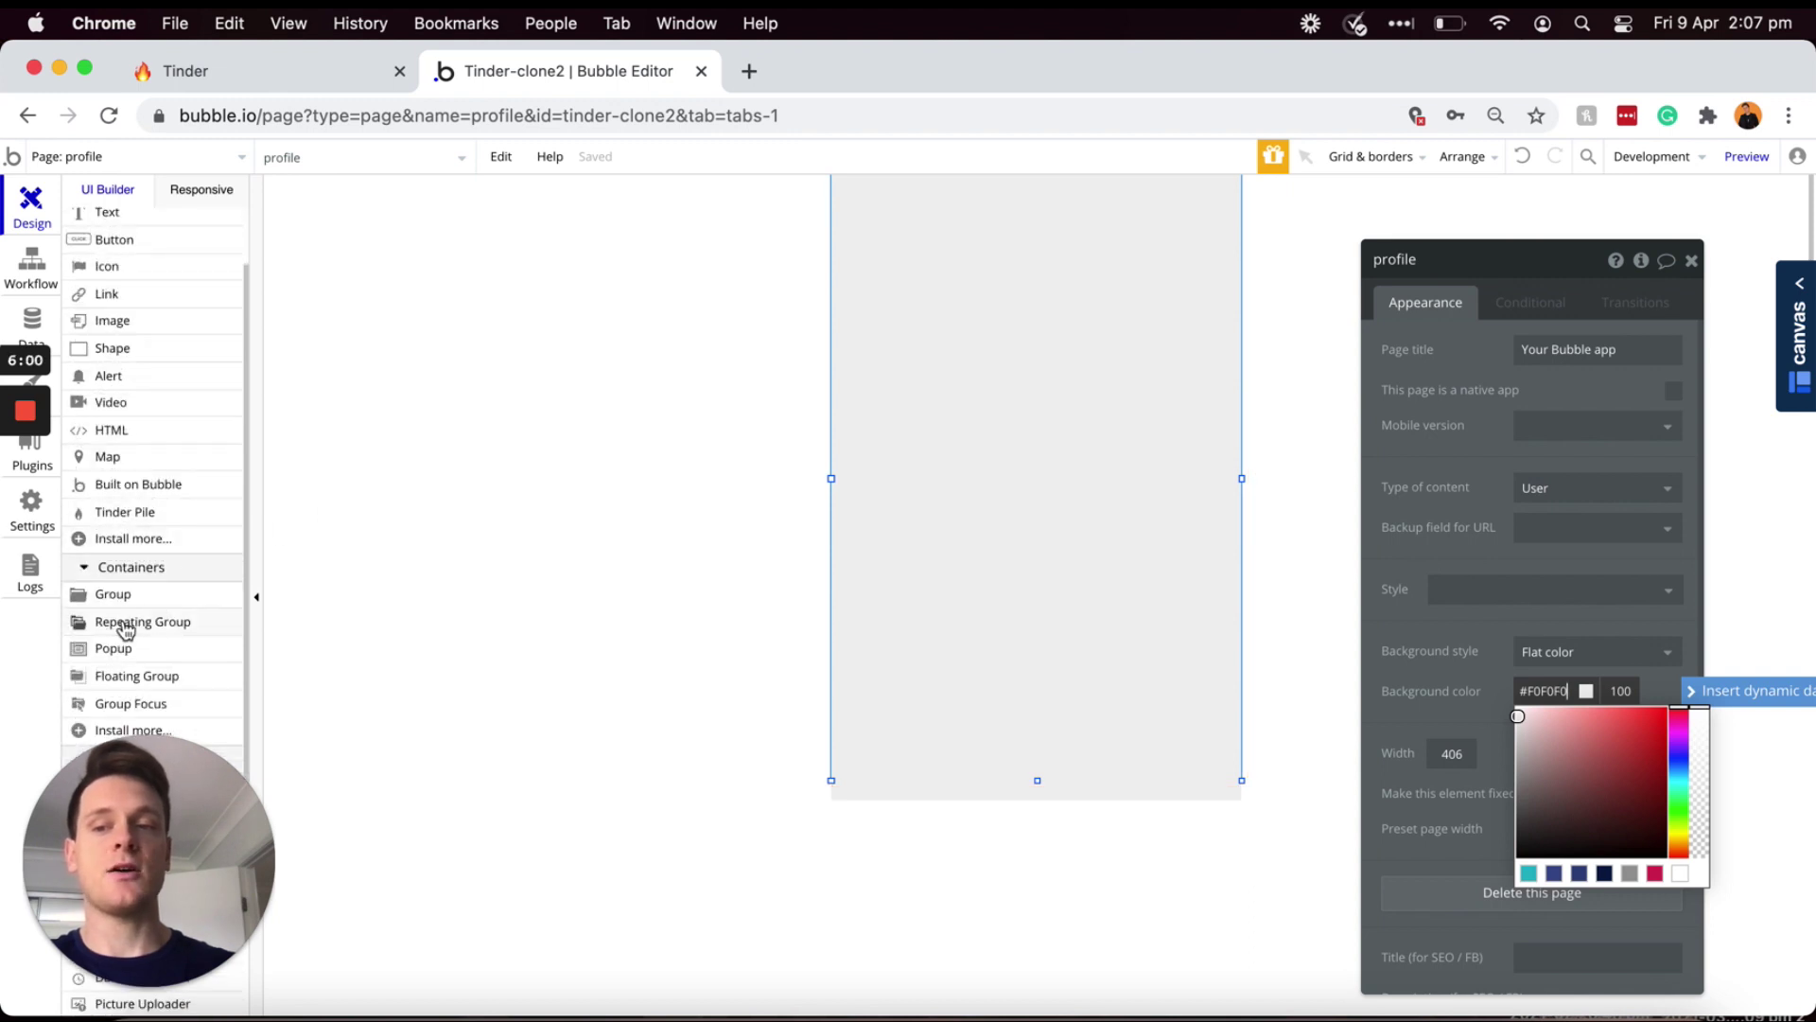
{"action": "left_click", "coordinate": [114, 624]}
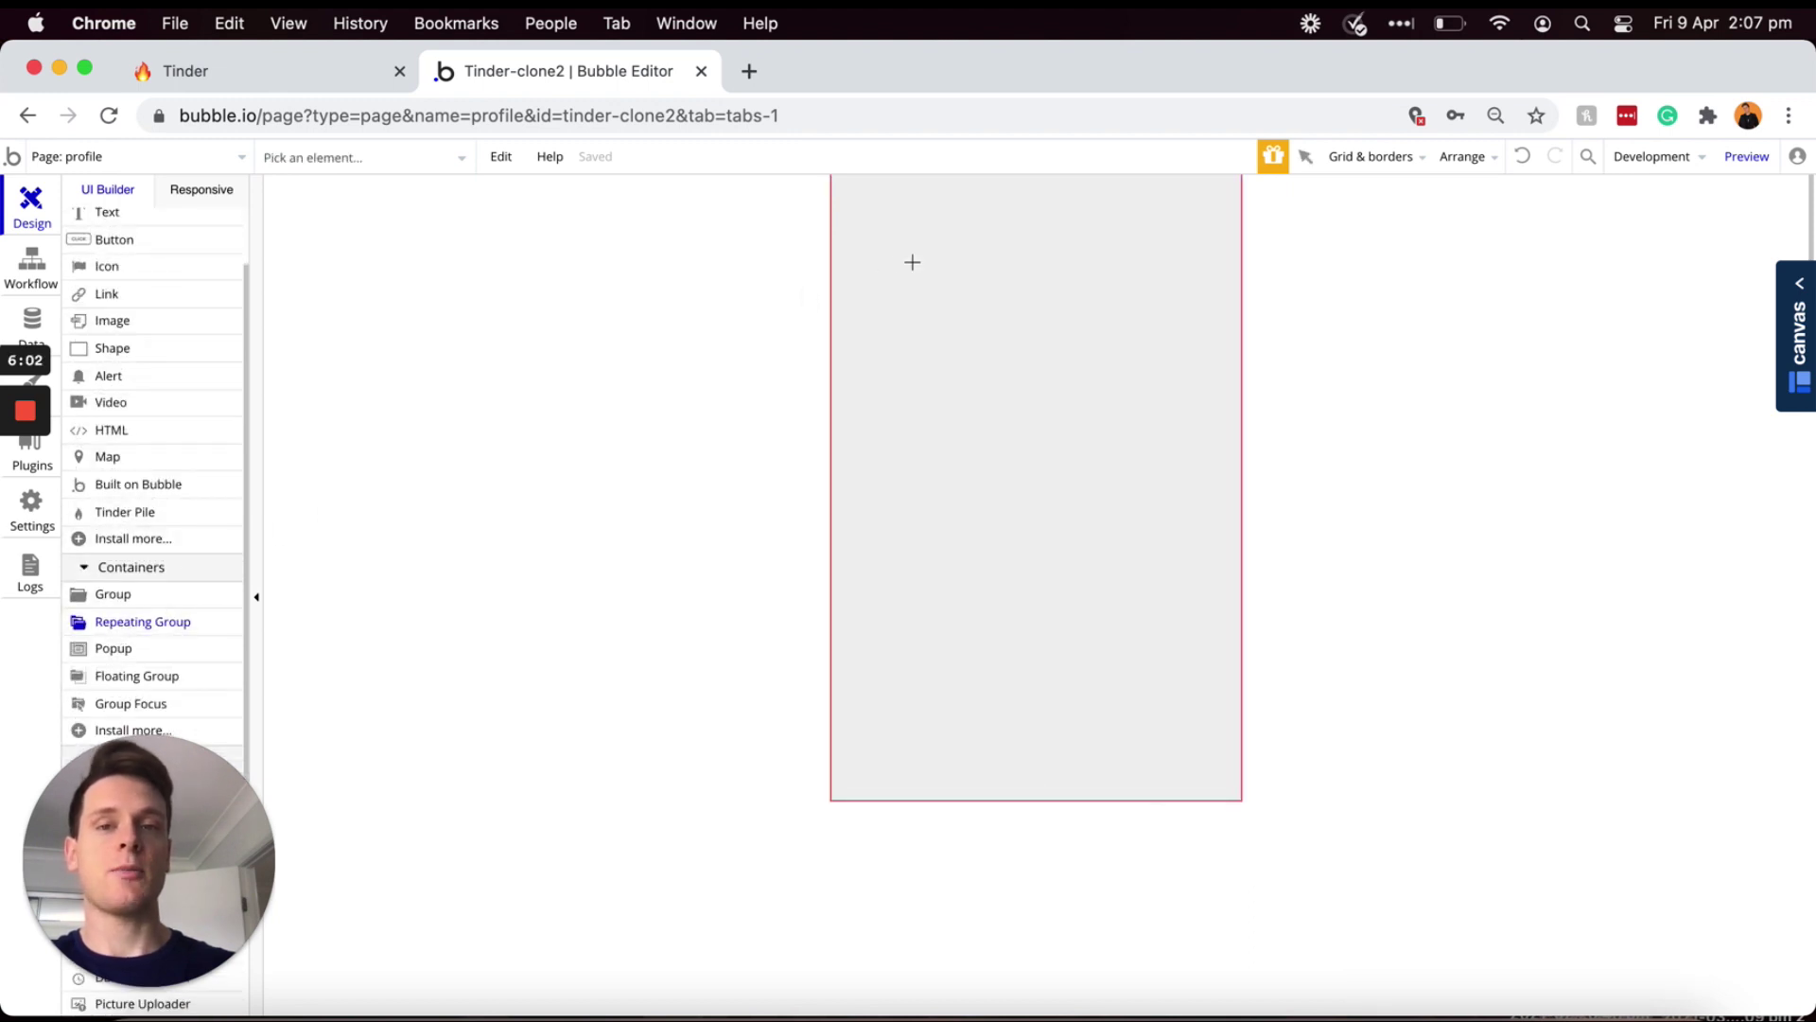
{"action": "mouse_move", "coordinate": [831, 175]}
{"action": "left_mouse_down"}
{"action": "mouse_move", "coordinate": [1183, 479]}
{"action": "mouse_move", "coordinate": [1235, 502]}
{"action": "left_mouse_up"}
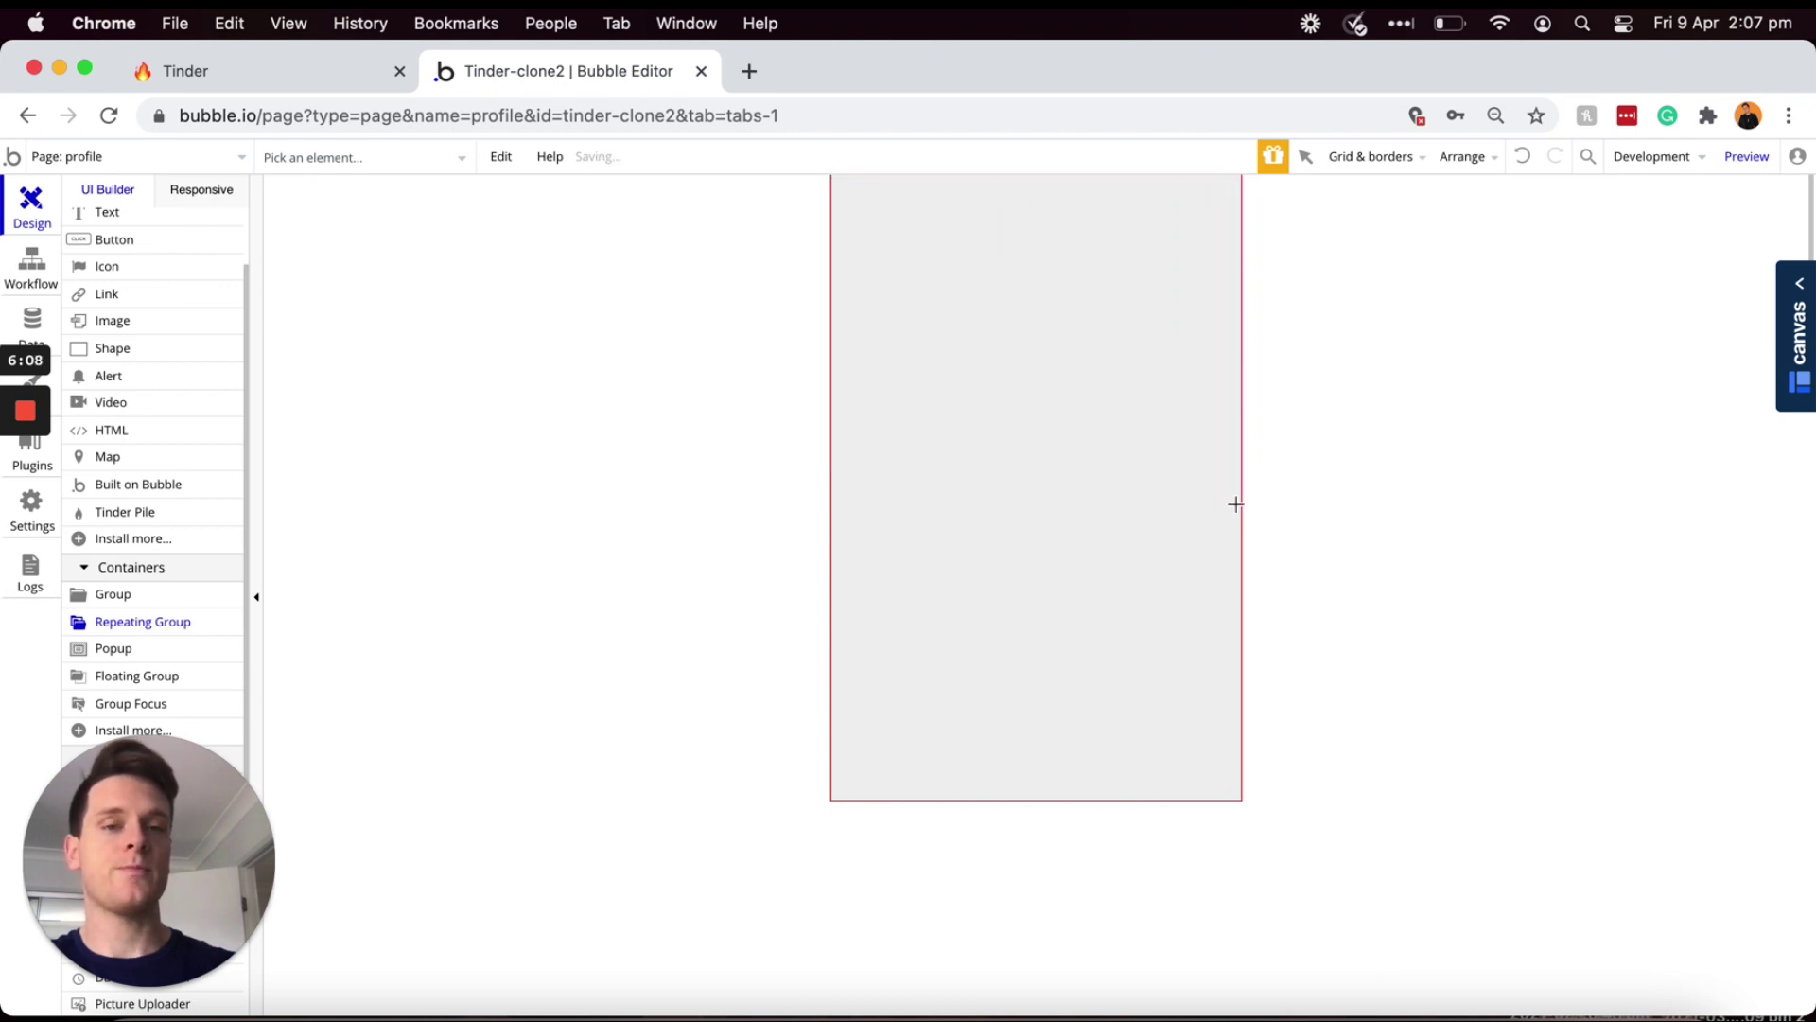
{"action": "left_click_drag", "start_coordinate": [1034, 504], "coordinate": [1037, 528]}
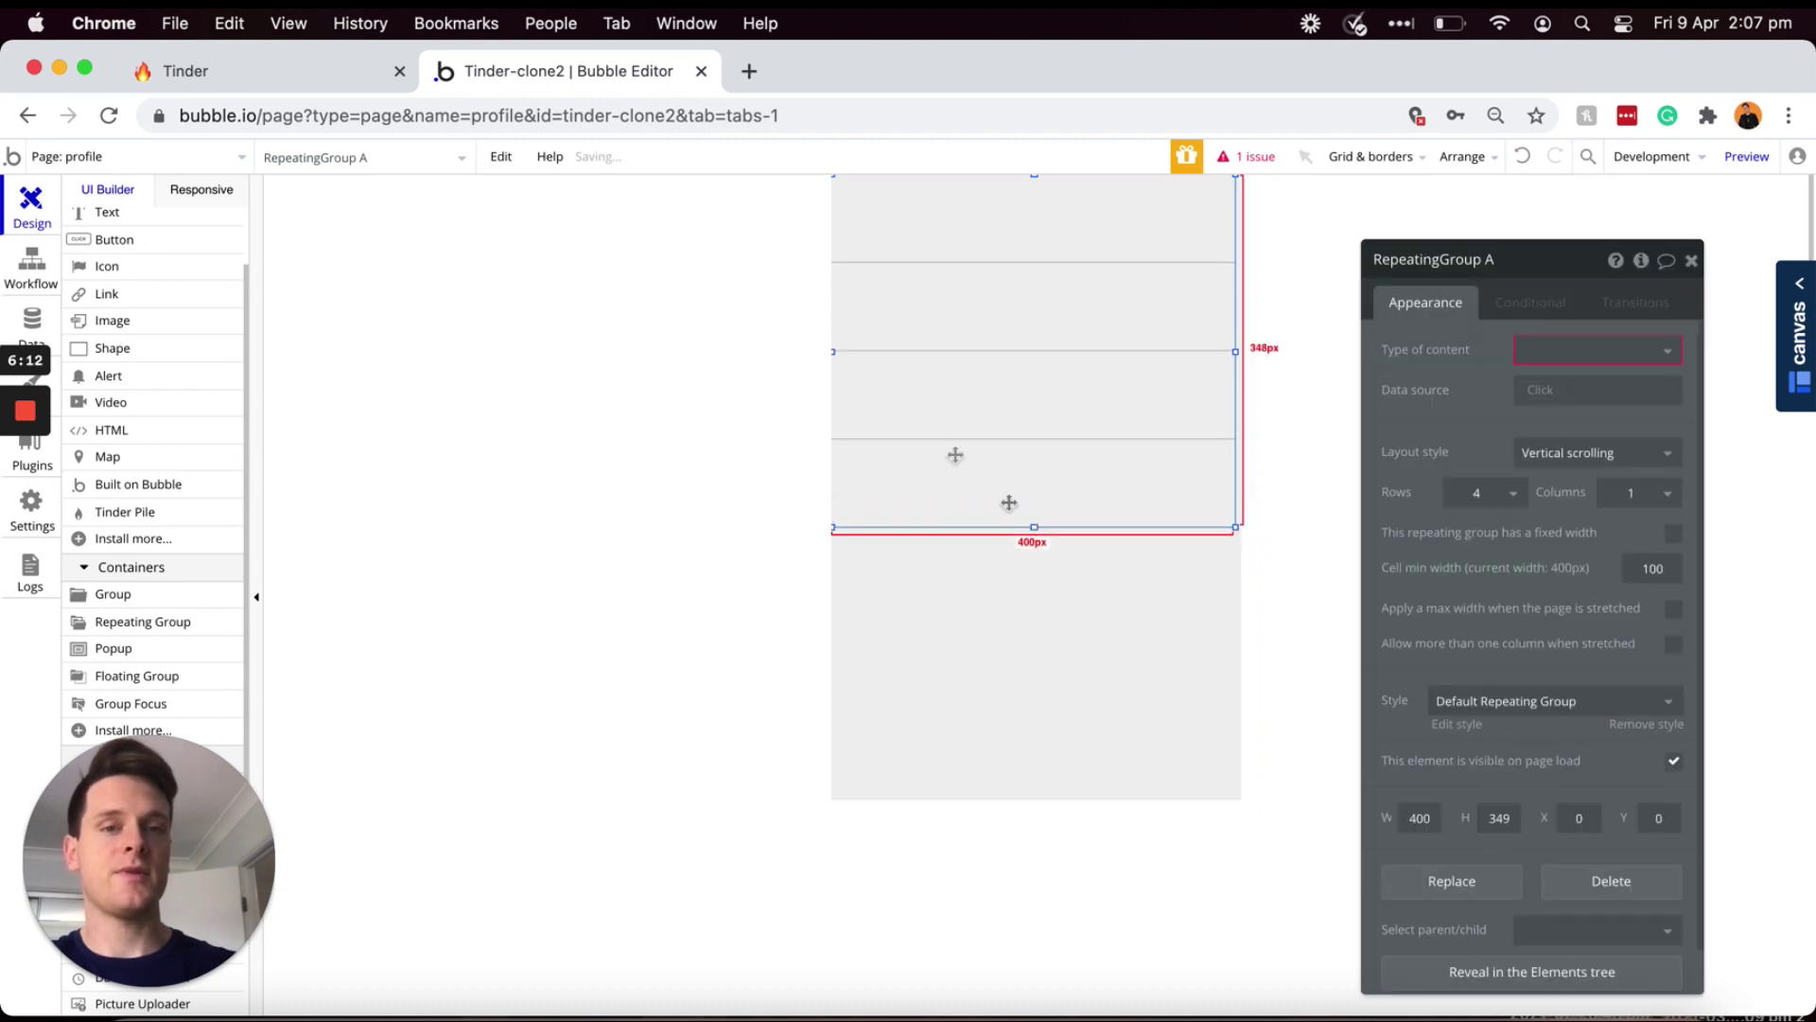
{"action": "left_click", "coordinate": [834, 352]}
{"action": "left_click_drag", "start_coordinate": [834, 353], "coordinate": [836, 353]}
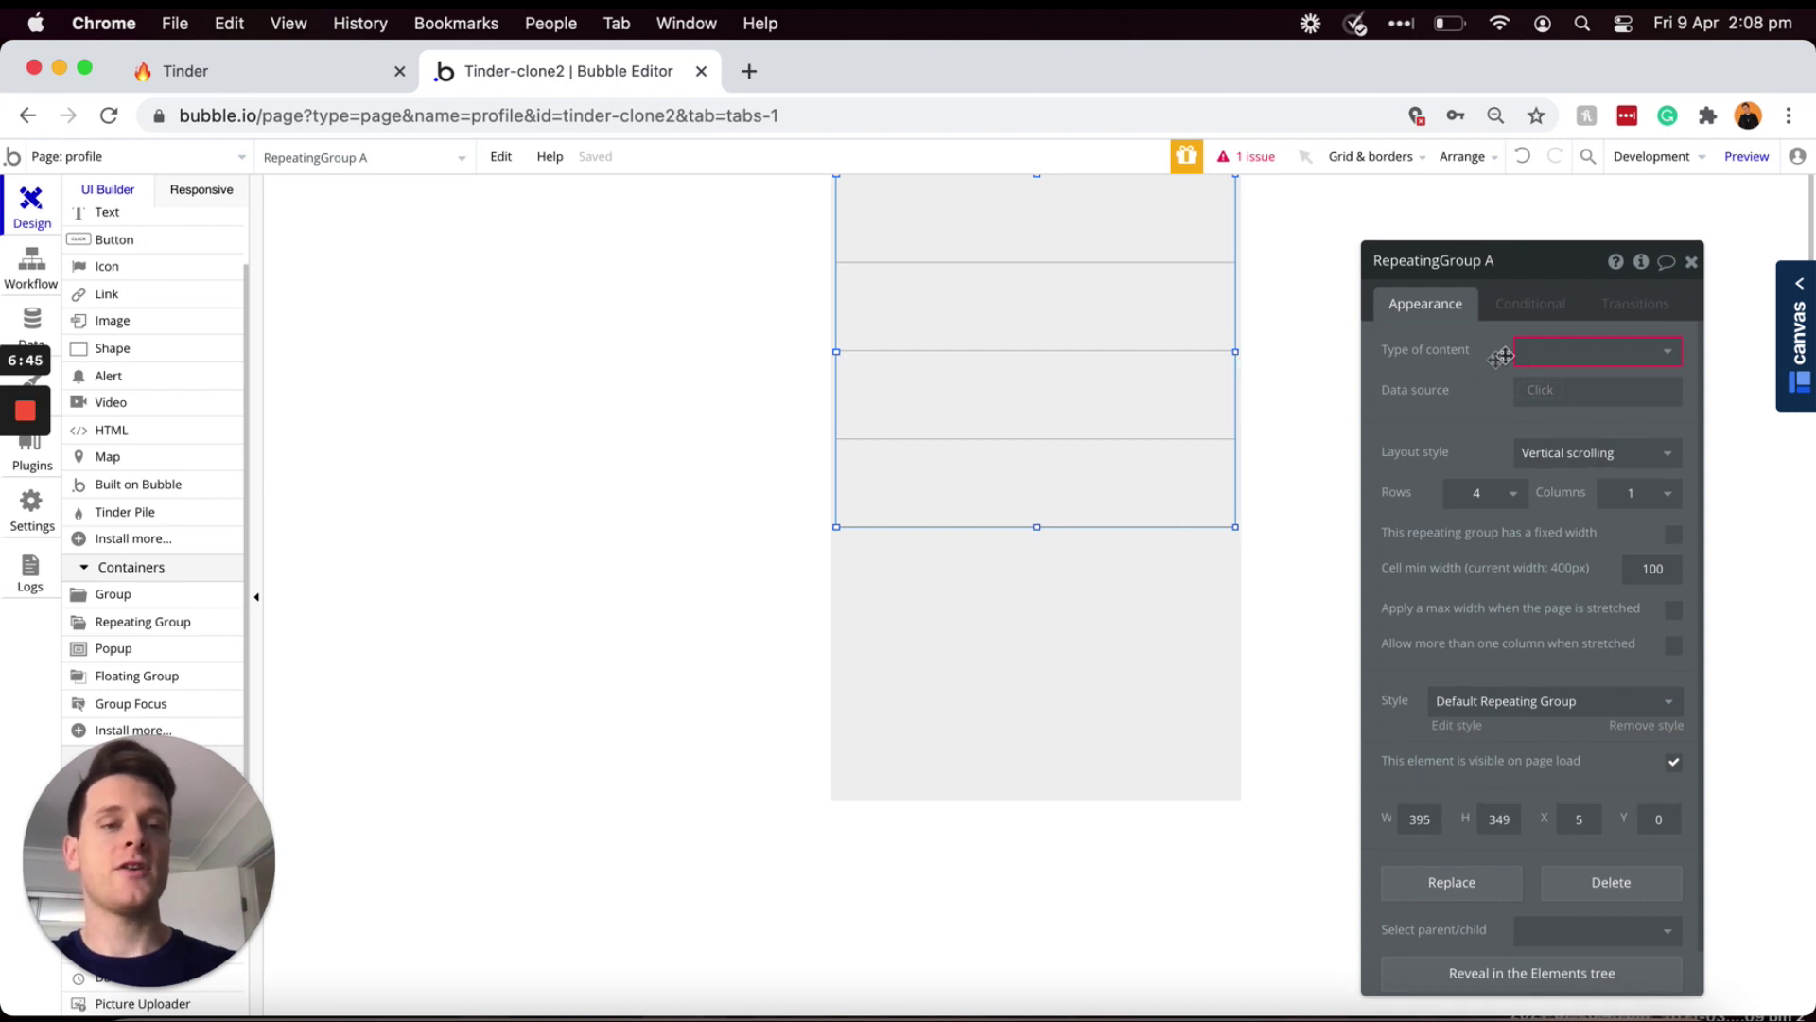
- Set the repeating group's type of content to file
{"action": "left_click", "coordinate": [1544, 352]}
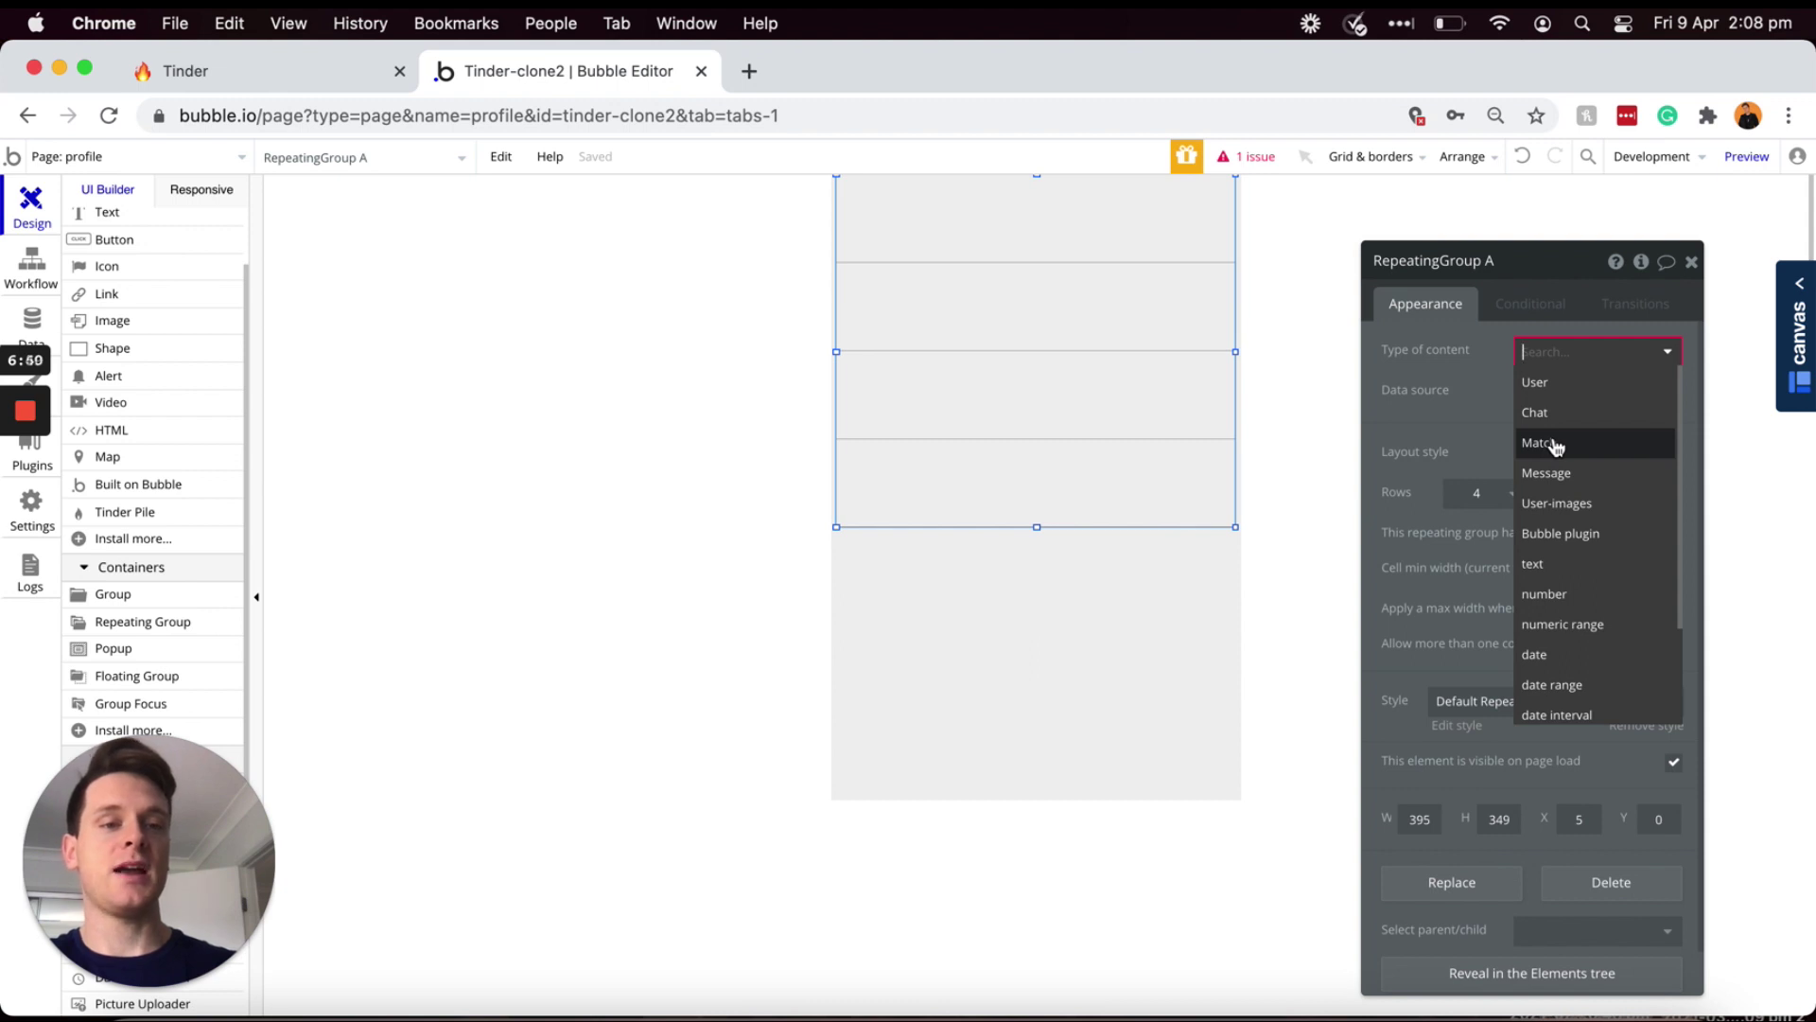
{"action": "scroll", "coordinate": [1556, 446], "scroll_direction": "down", "scroll_amount": 3}
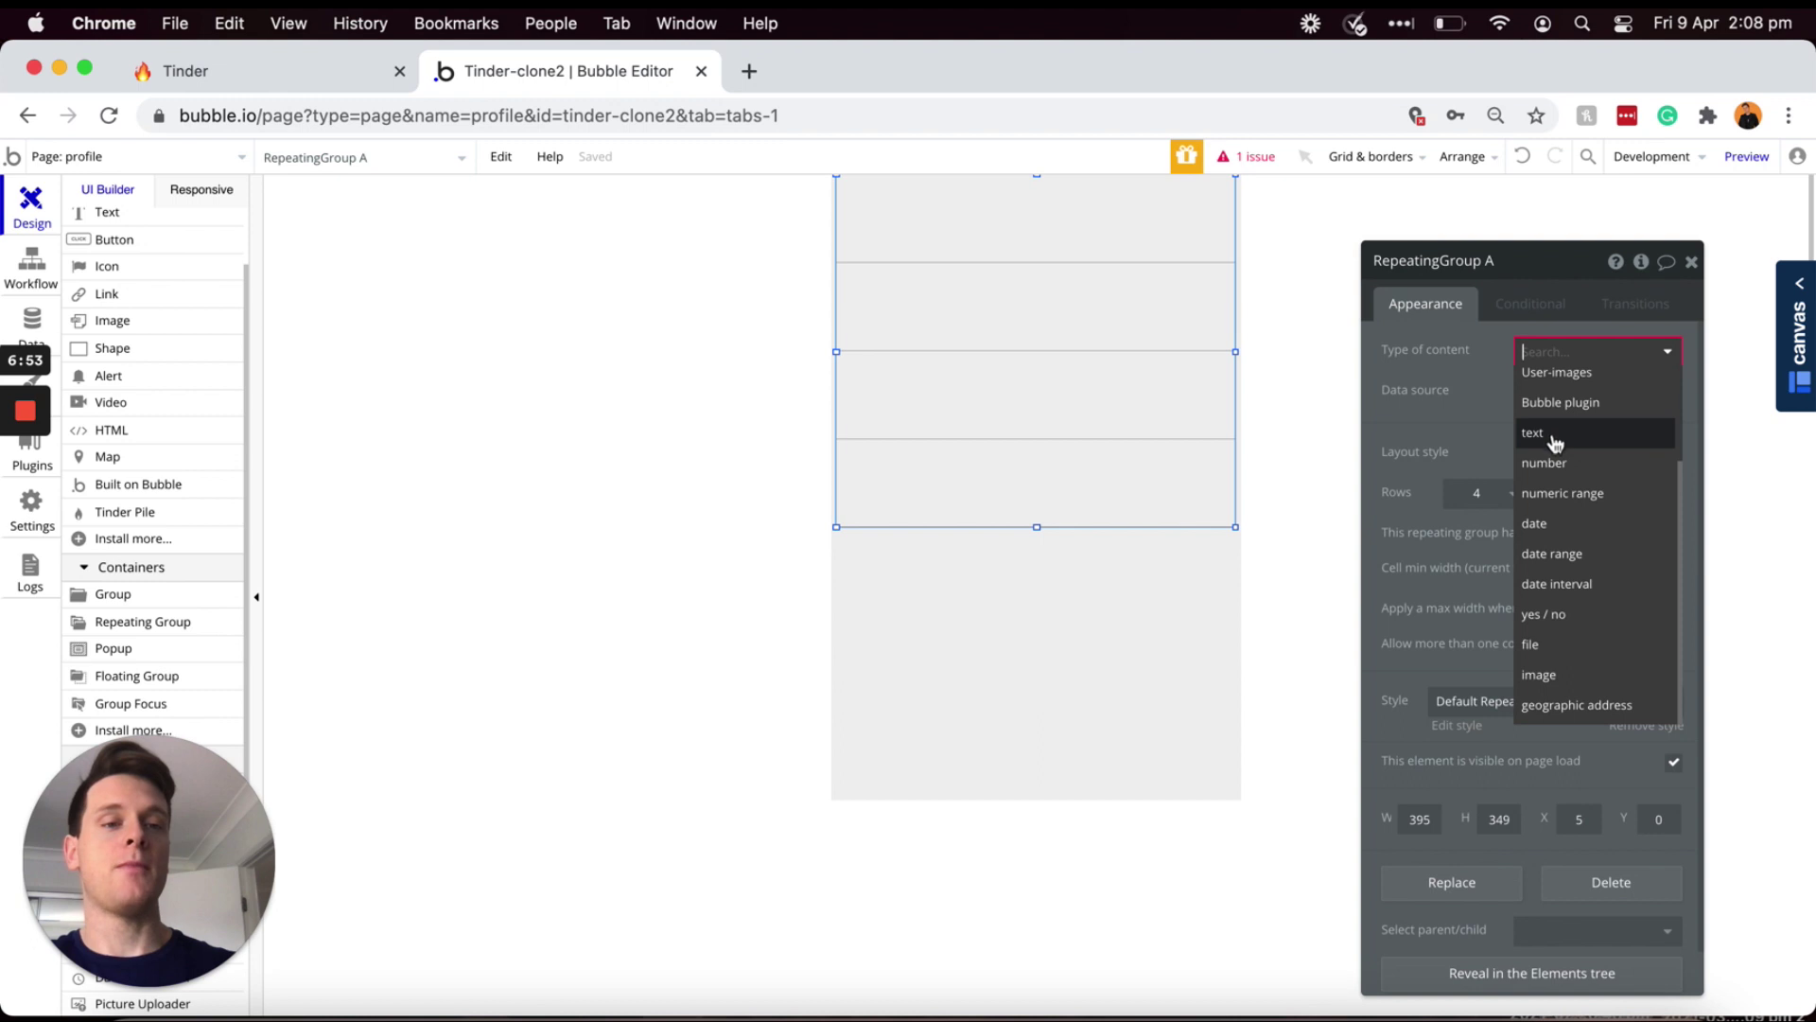
{"action": "left_click", "coordinate": [1539, 651]}
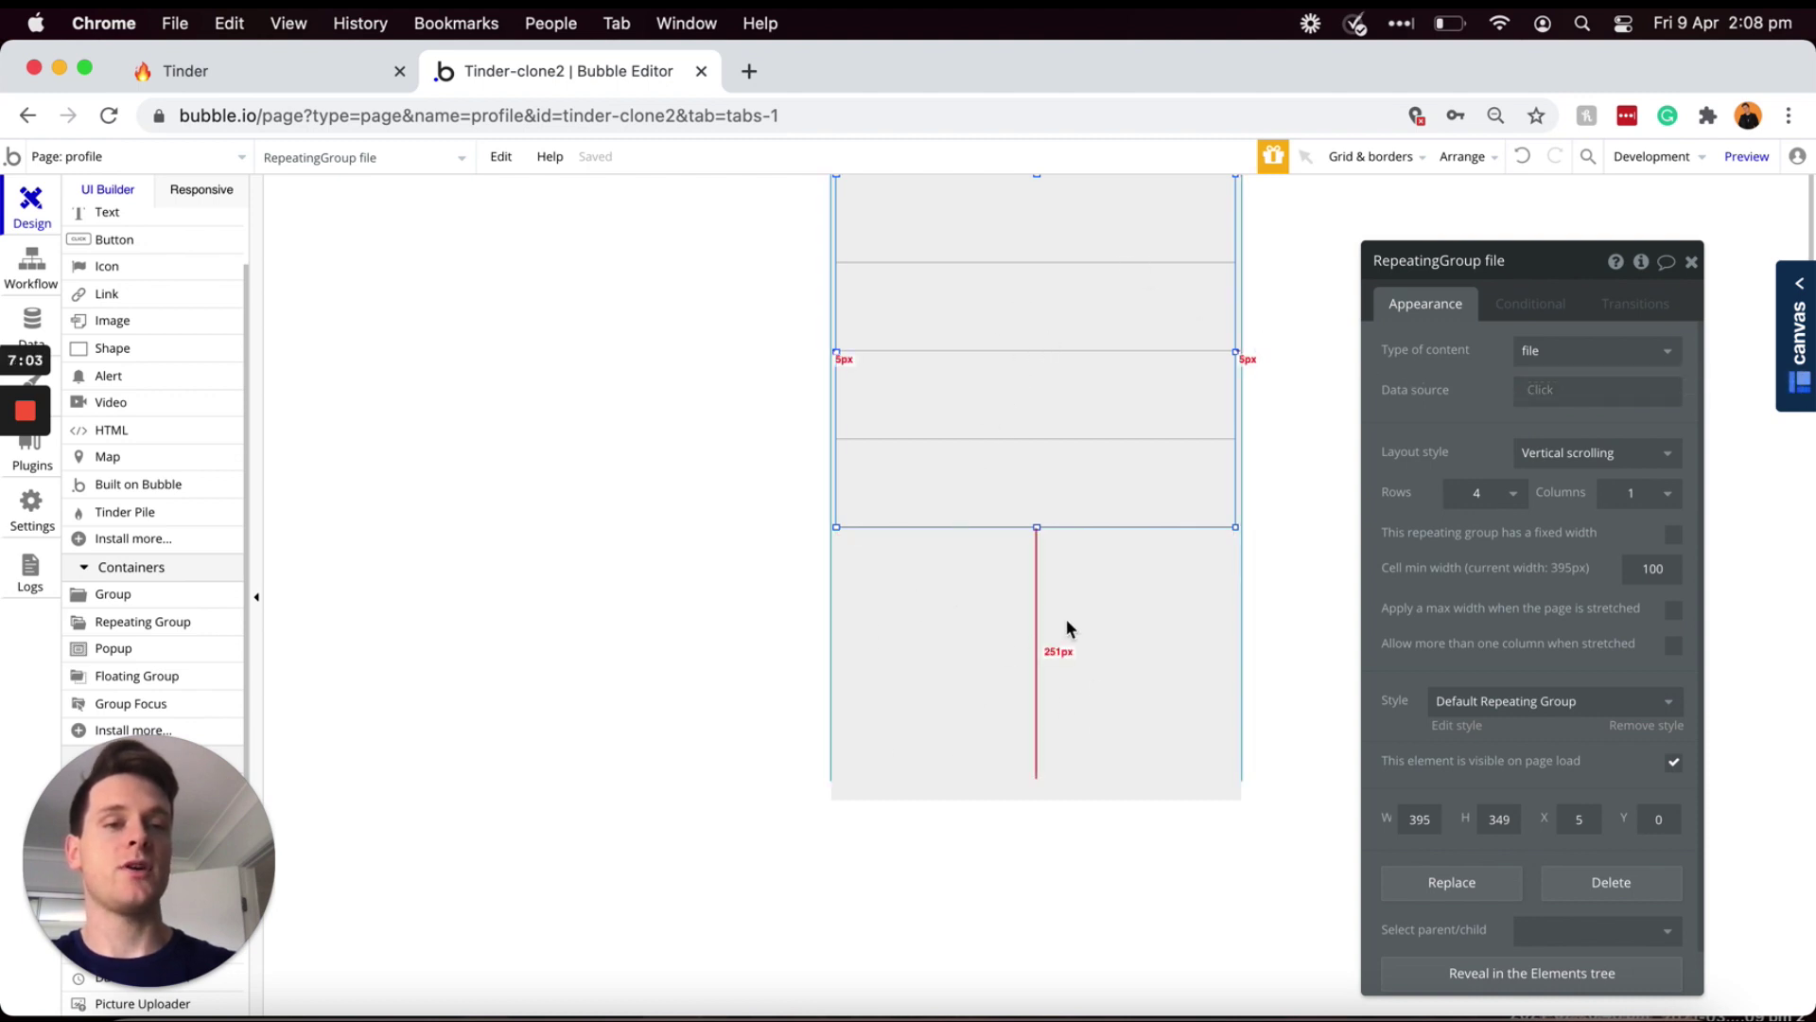
- Set the repeating group's data source to Current Page User's Profile-images's Images and its layout style to Horizontal scrolling
{"action": "left_click", "coordinate": [1528, 389]}
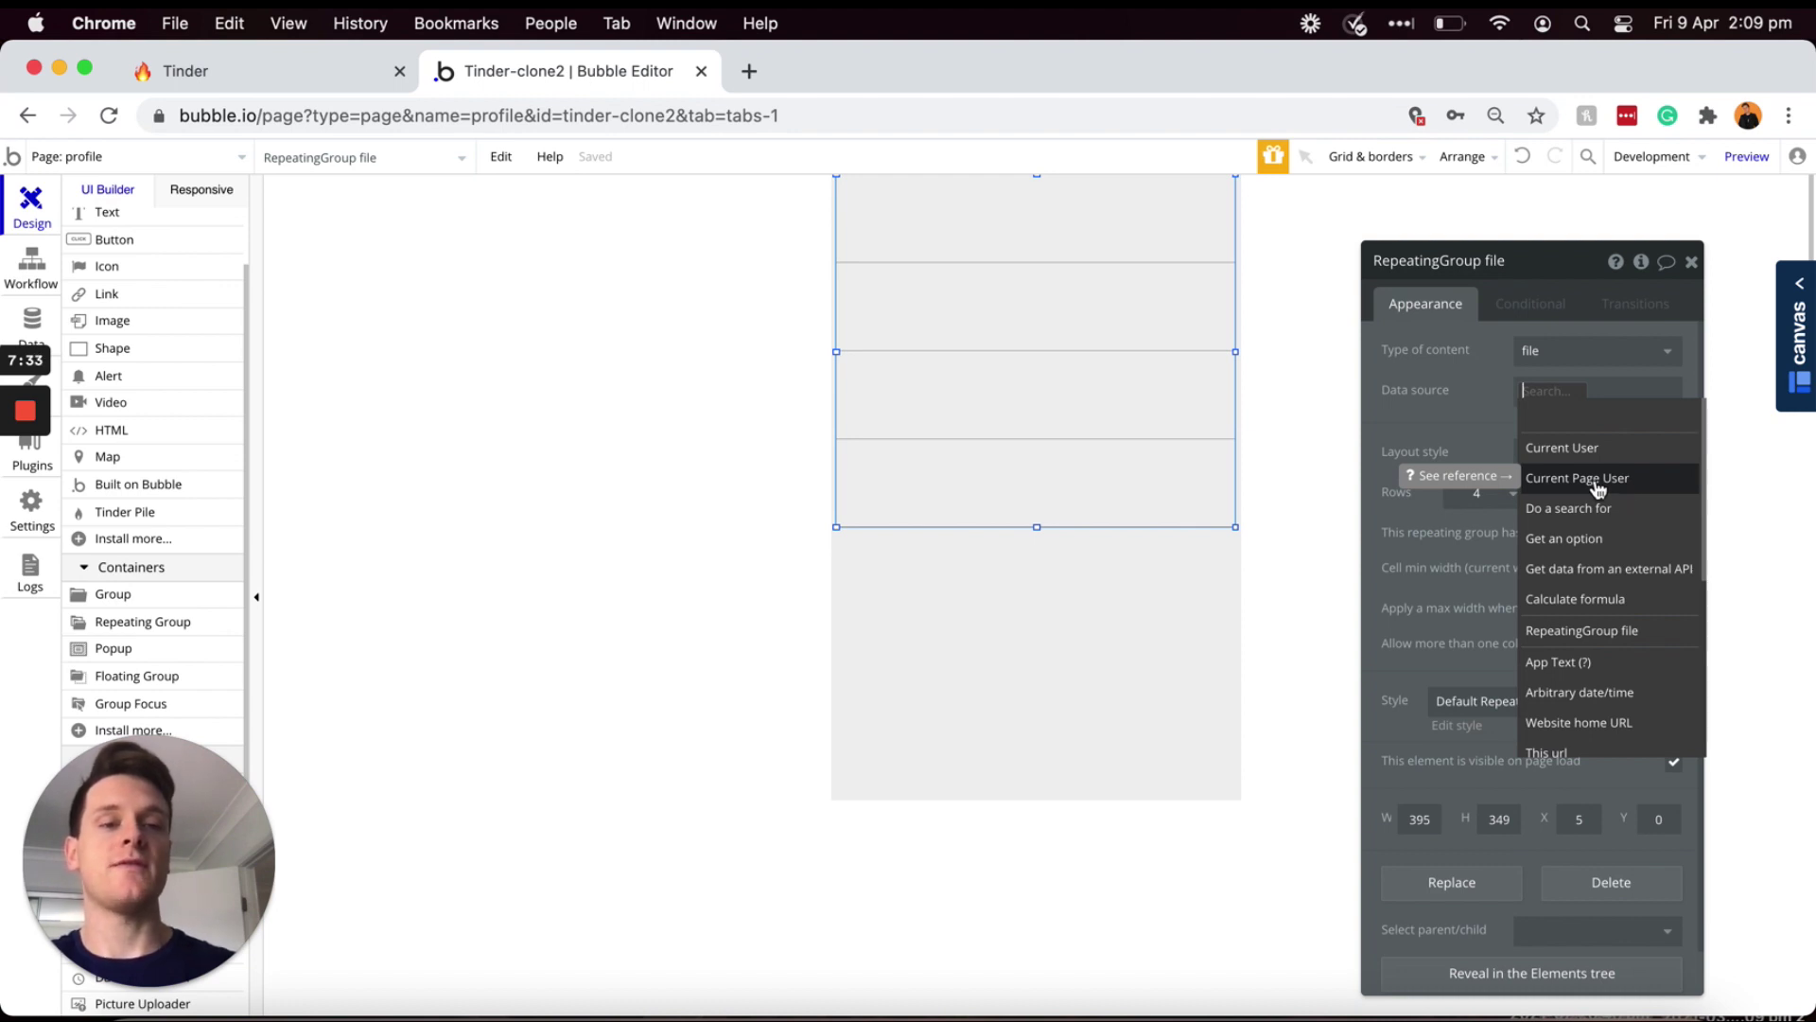
{"action": "left_click", "coordinate": [1603, 479]}
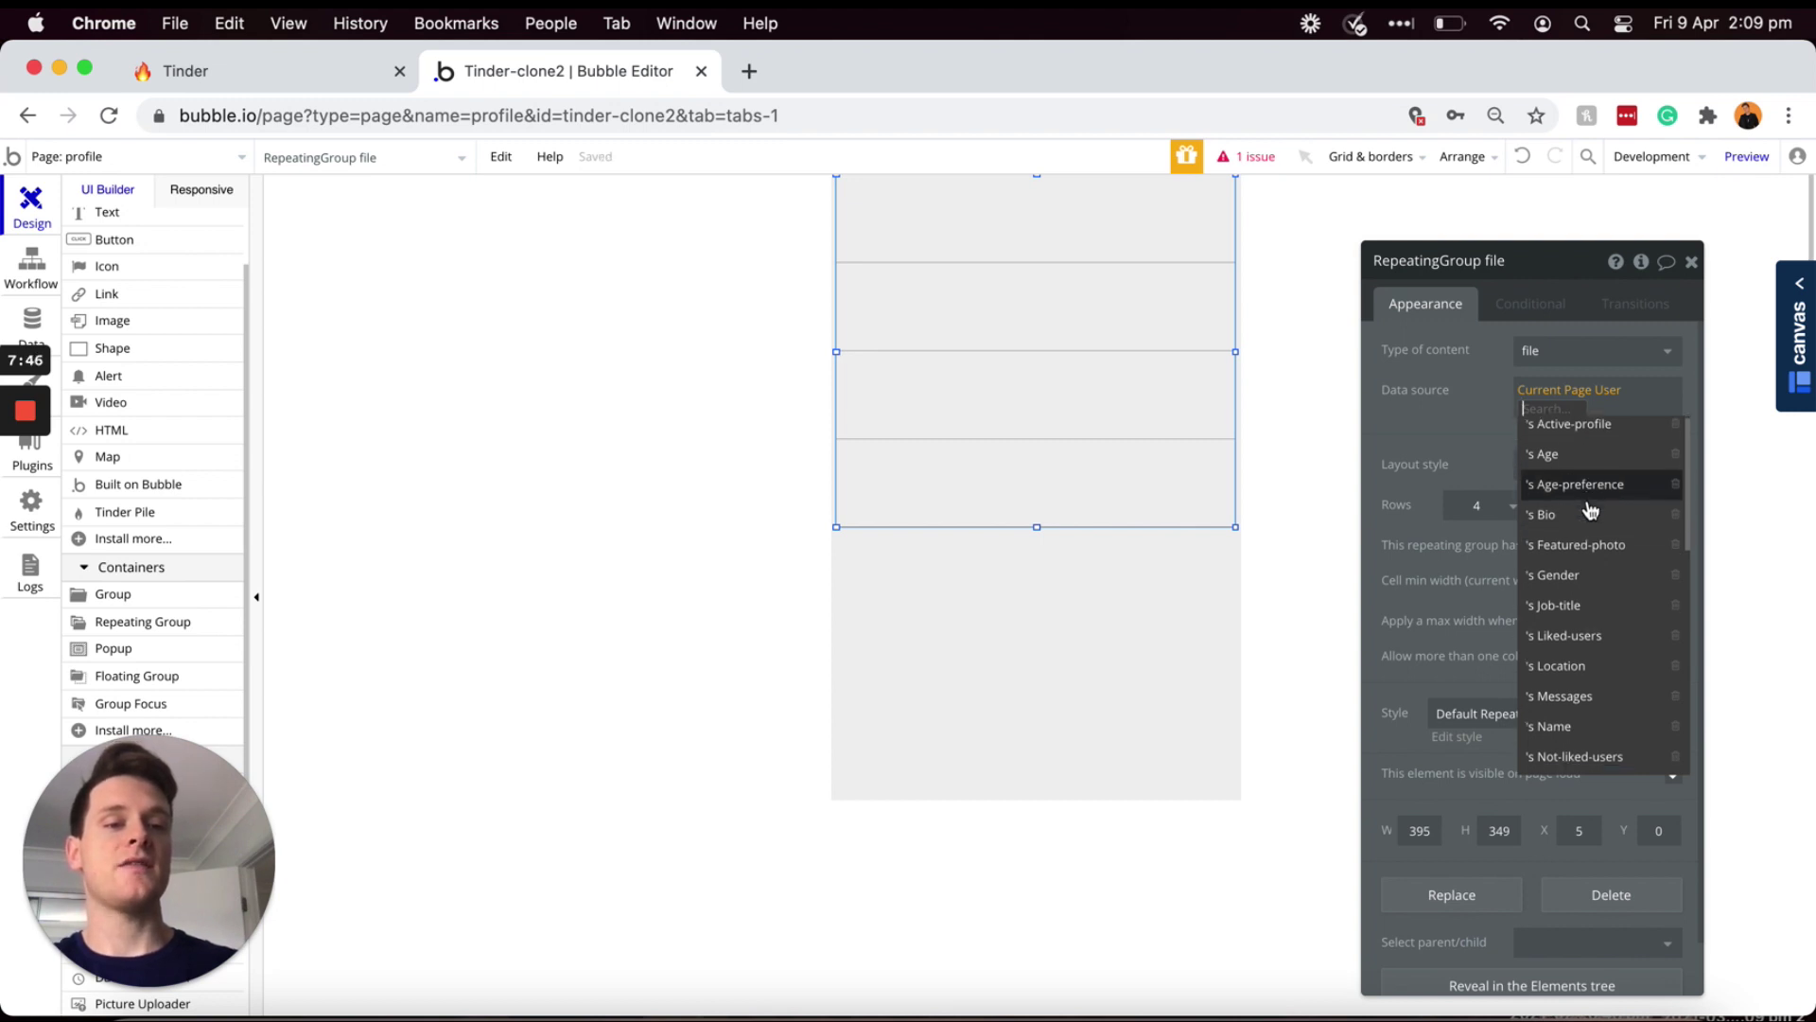
{"action": "scroll", "coordinate": [1590, 511], "scroll_direction": "down", "scroll_amount": 1}
{"action": "scroll", "coordinate": [1590, 510], "scroll_direction": "down", "scroll_amount": 3}
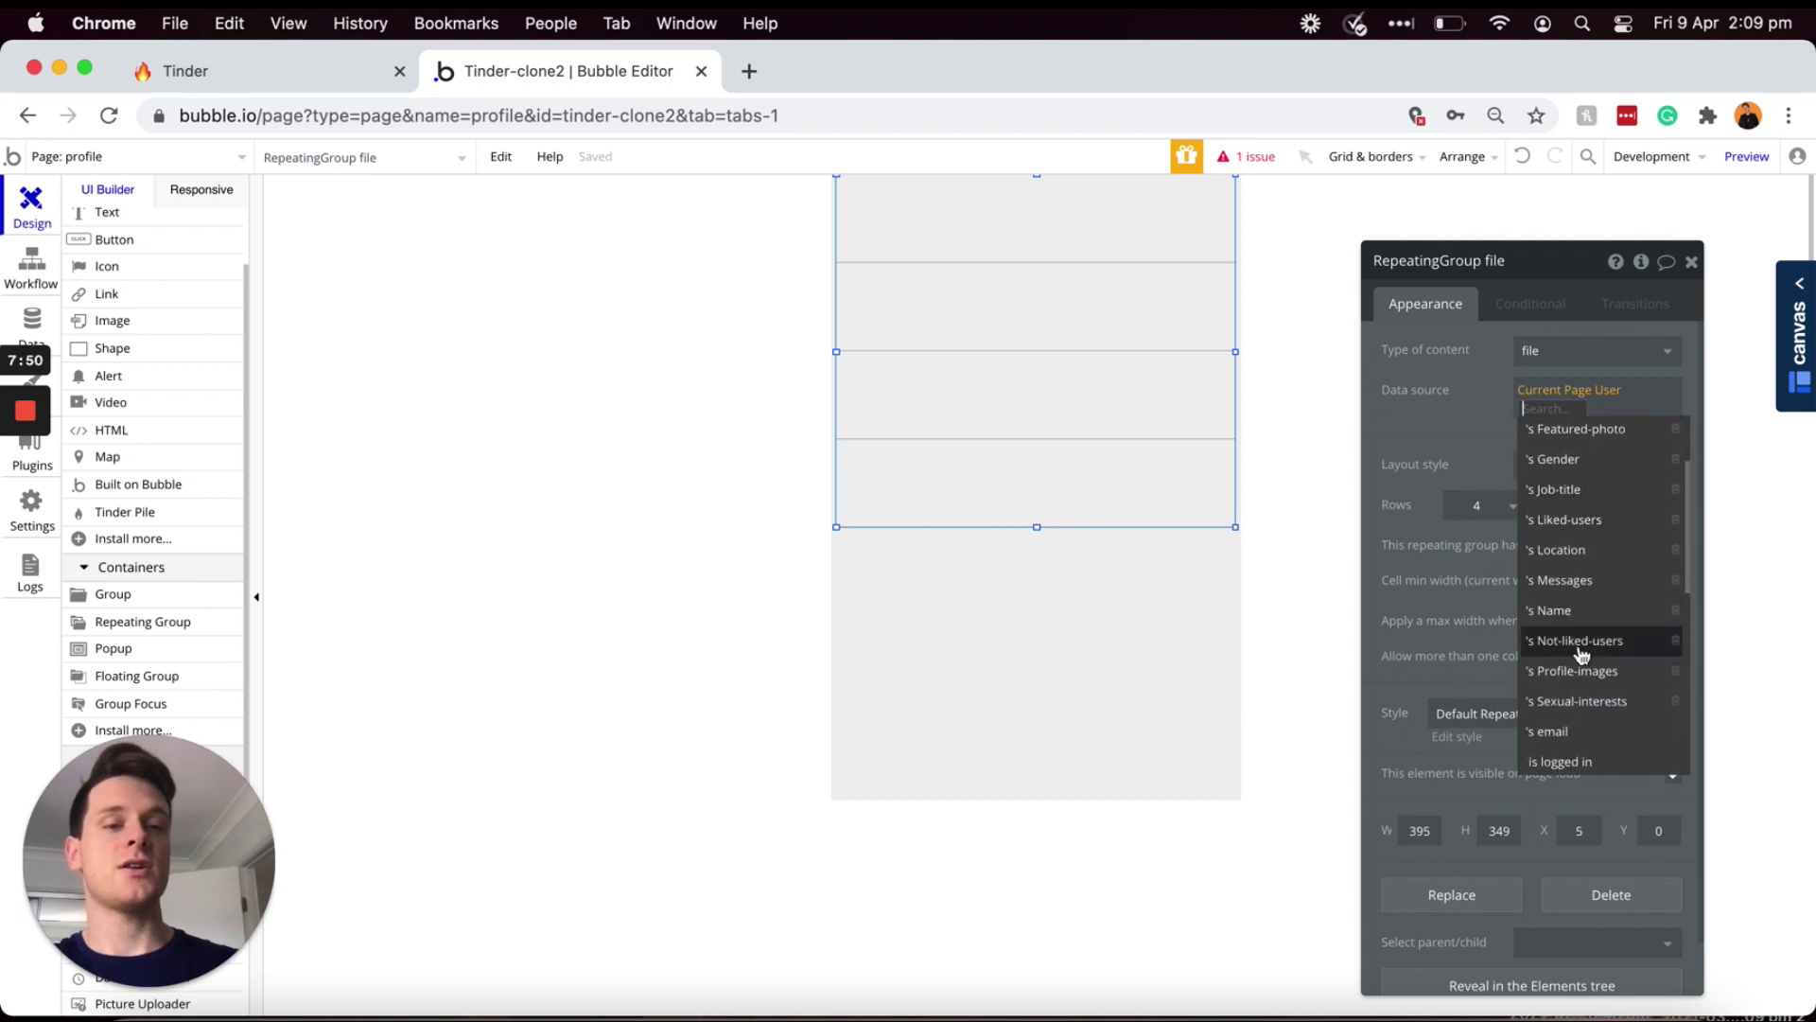
{"action": "left_click", "coordinate": [1558, 671]}
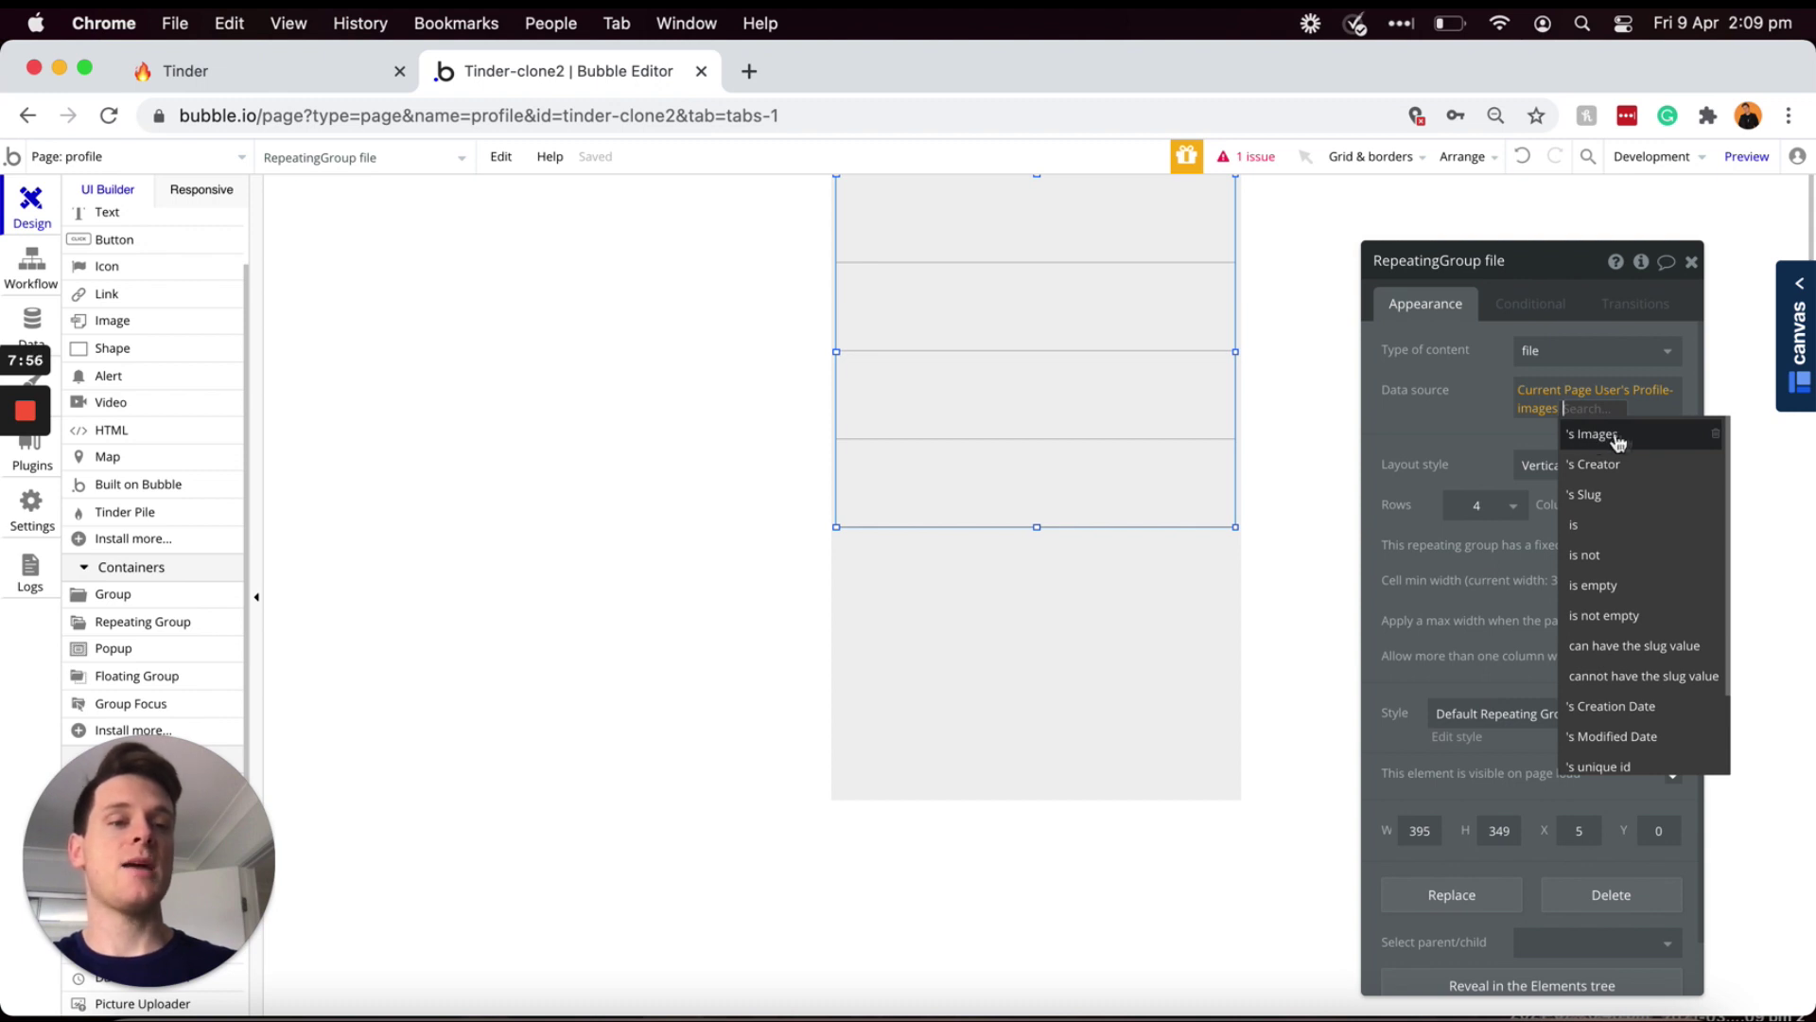
{"action": "left_click", "coordinate": [1615, 435]}
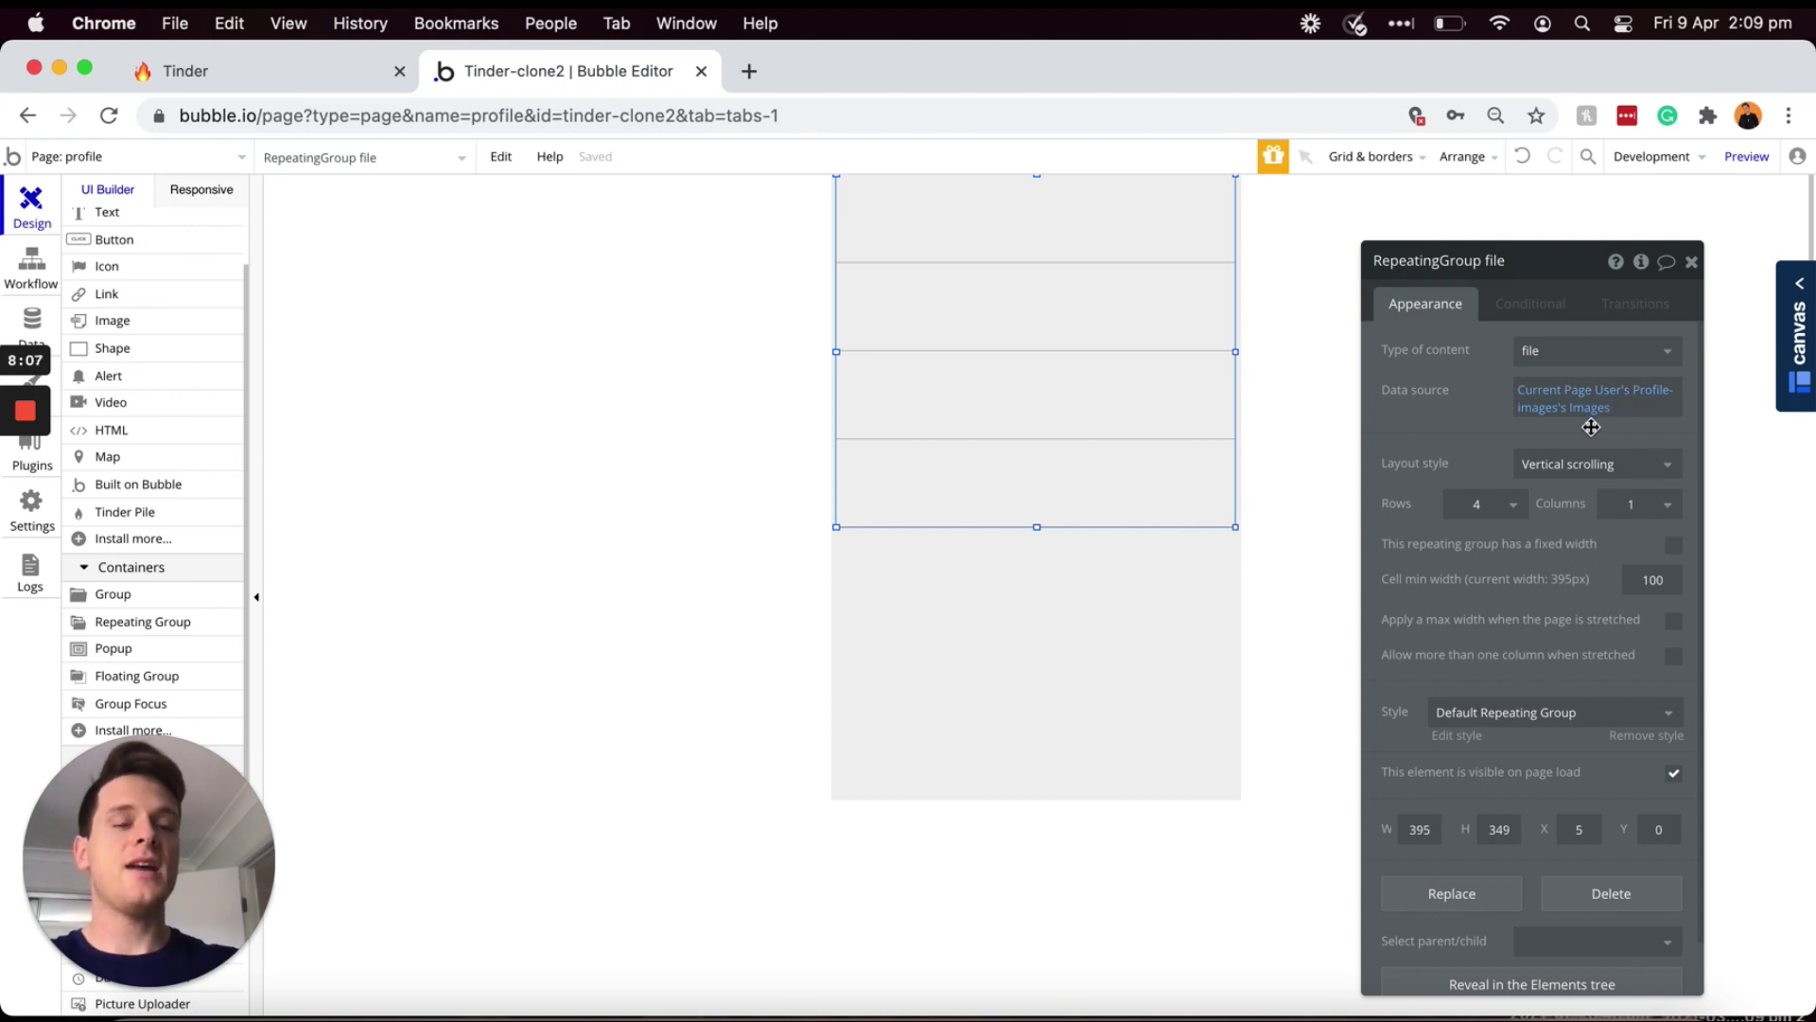
{"action": "left_click", "coordinate": [1589, 465]}
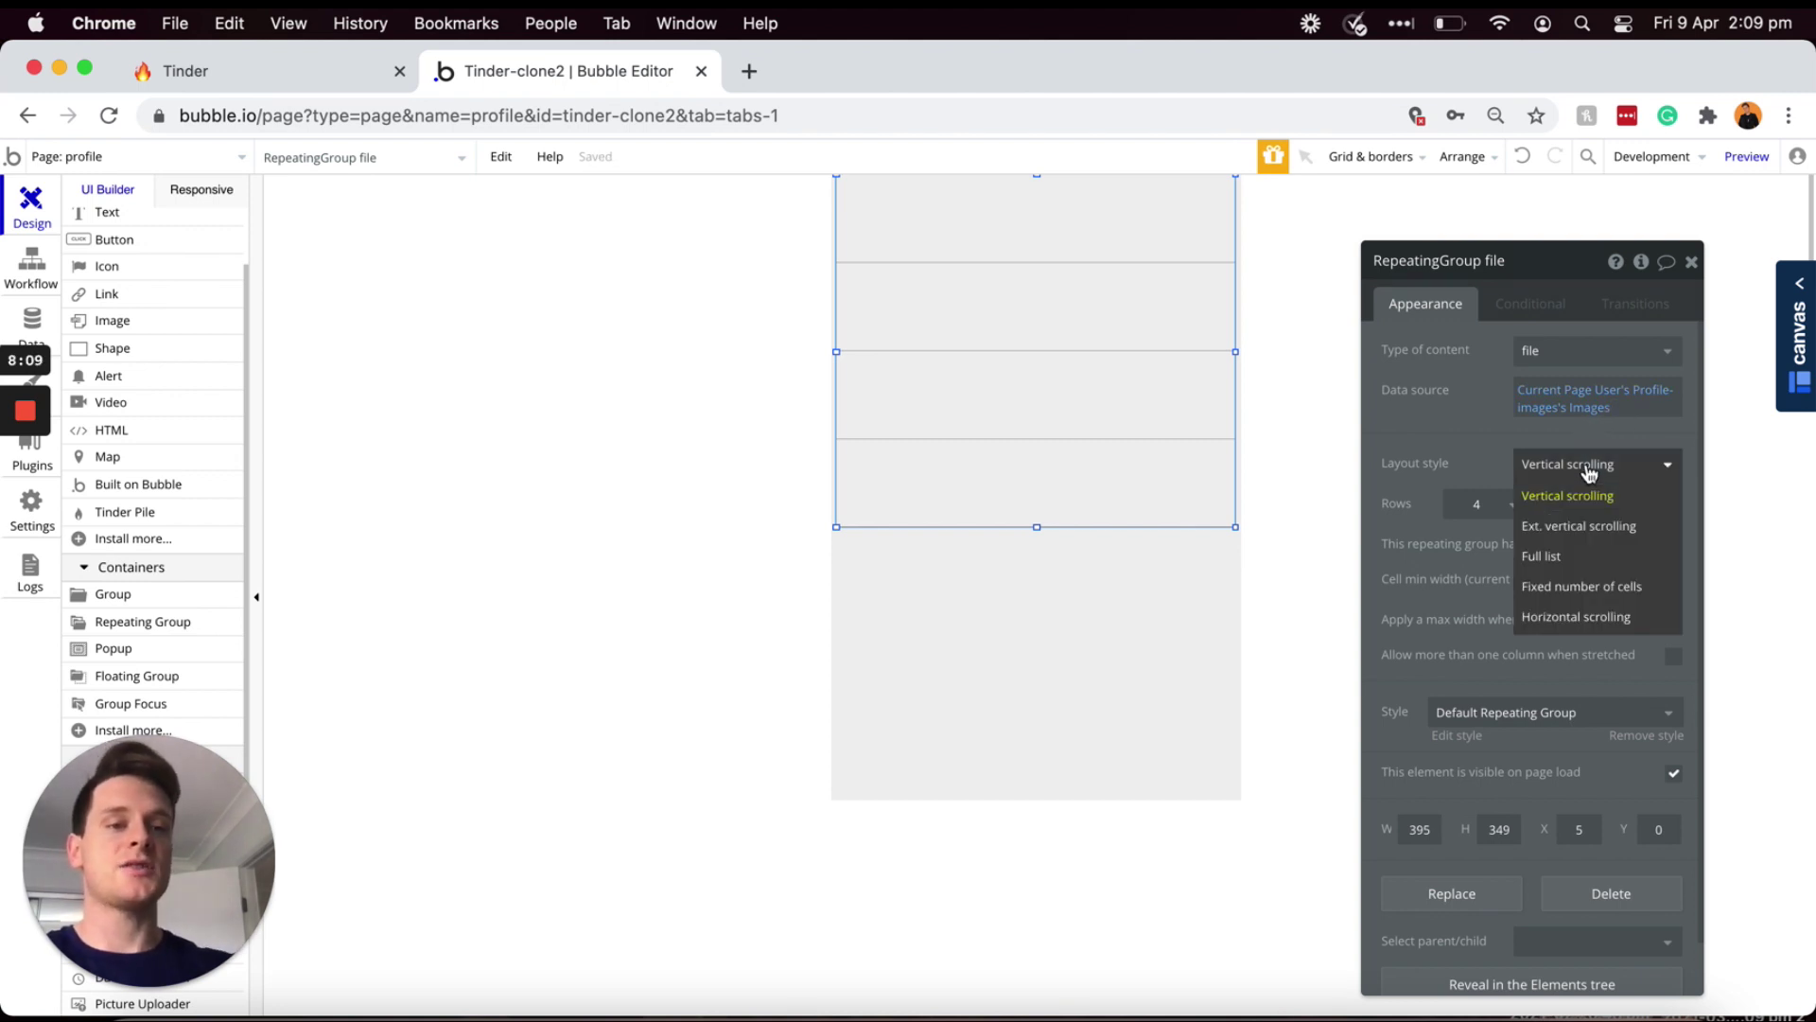
{"action": "left_click", "coordinate": [1557, 617]}
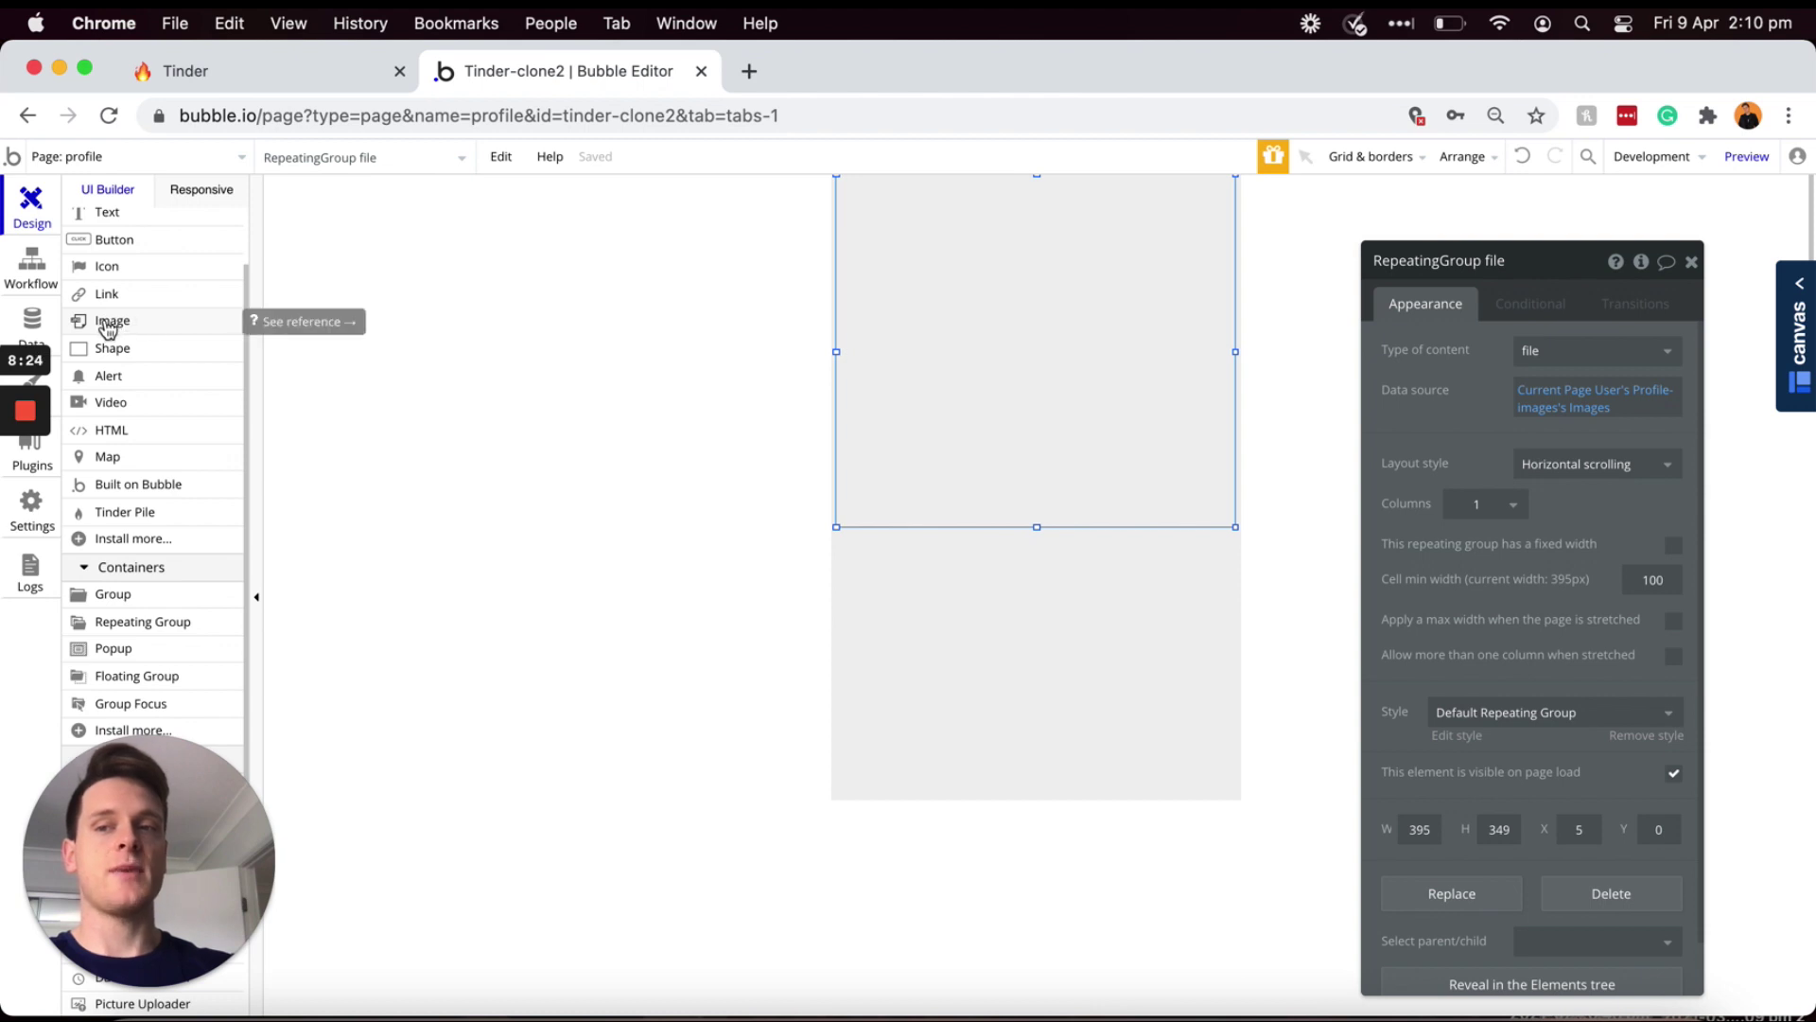
- Draw an image element covering most of the repeating group's cell, then select the repeating group and review its properties
{"action": "left_click", "coordinate": [107, 326]}
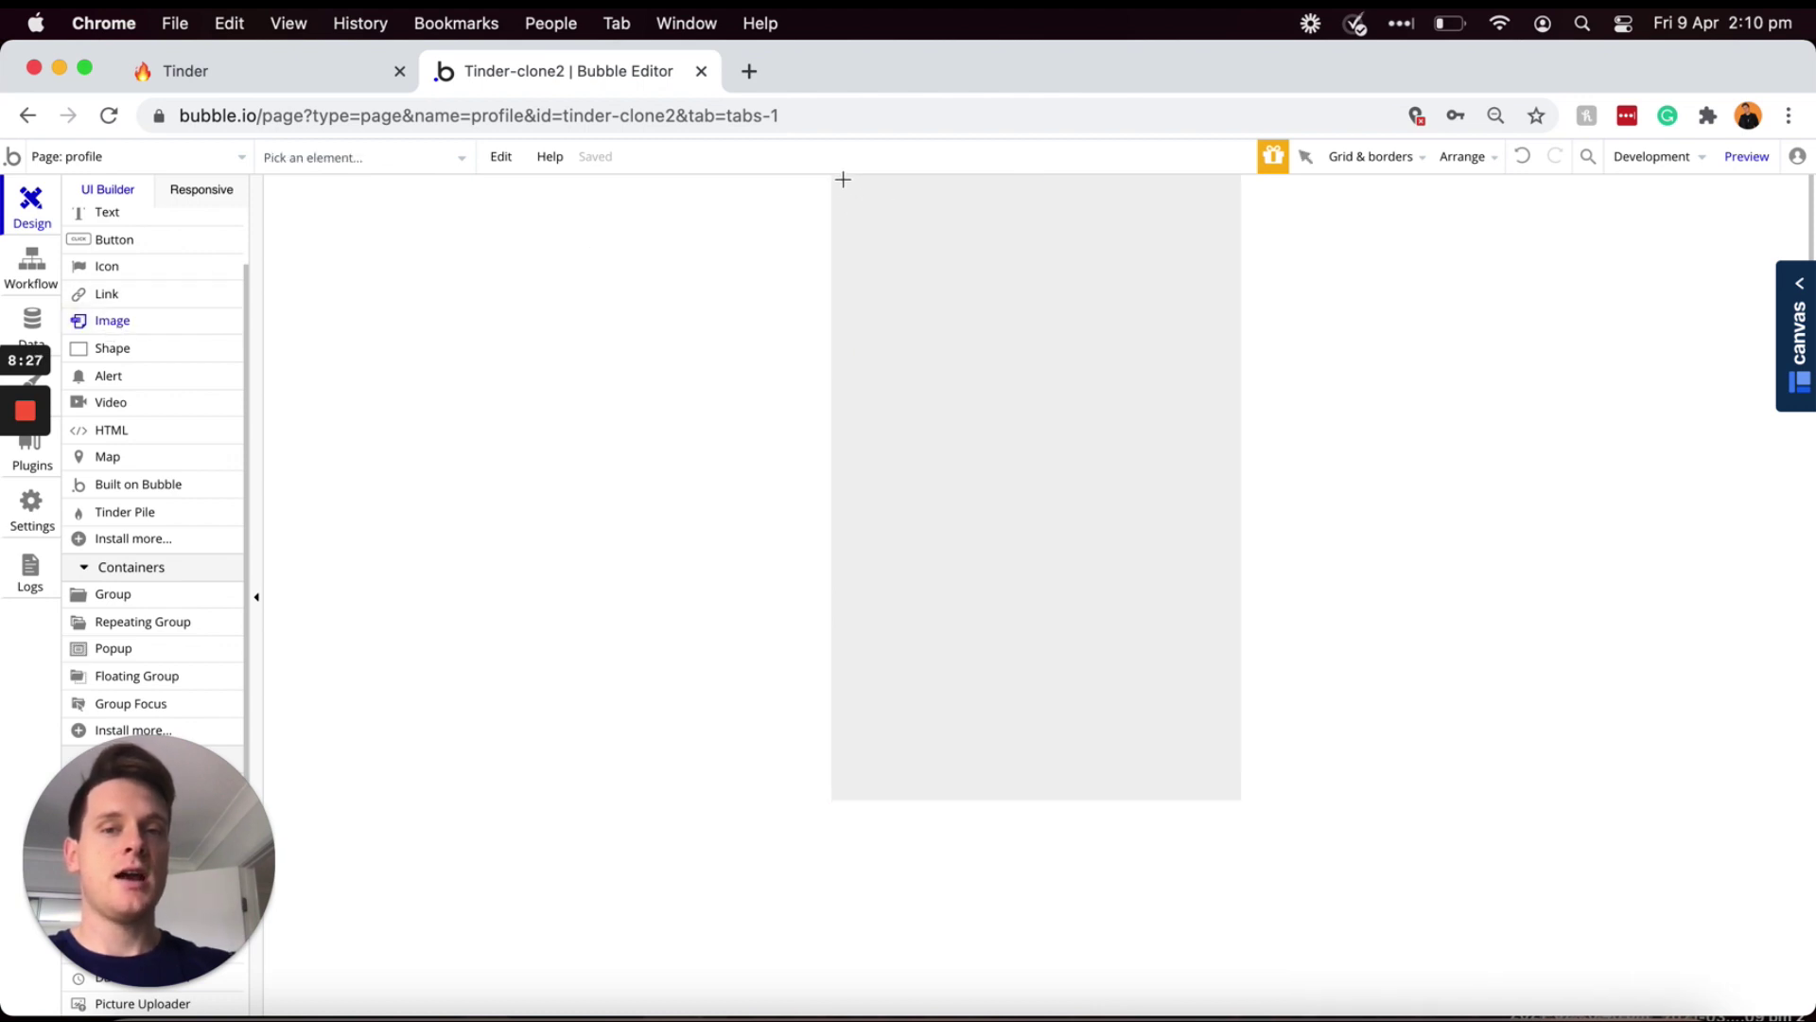
{"action": "mouse_move", "coordinate": [841, 177]}
{"action": "left_mouse_down"}
{"action": "mouse_move", "coordinate": [1233, 438]}
{"action": "mouse_move", "coordinate": [1221, 462]}
{"action": "left_mouse_up"}
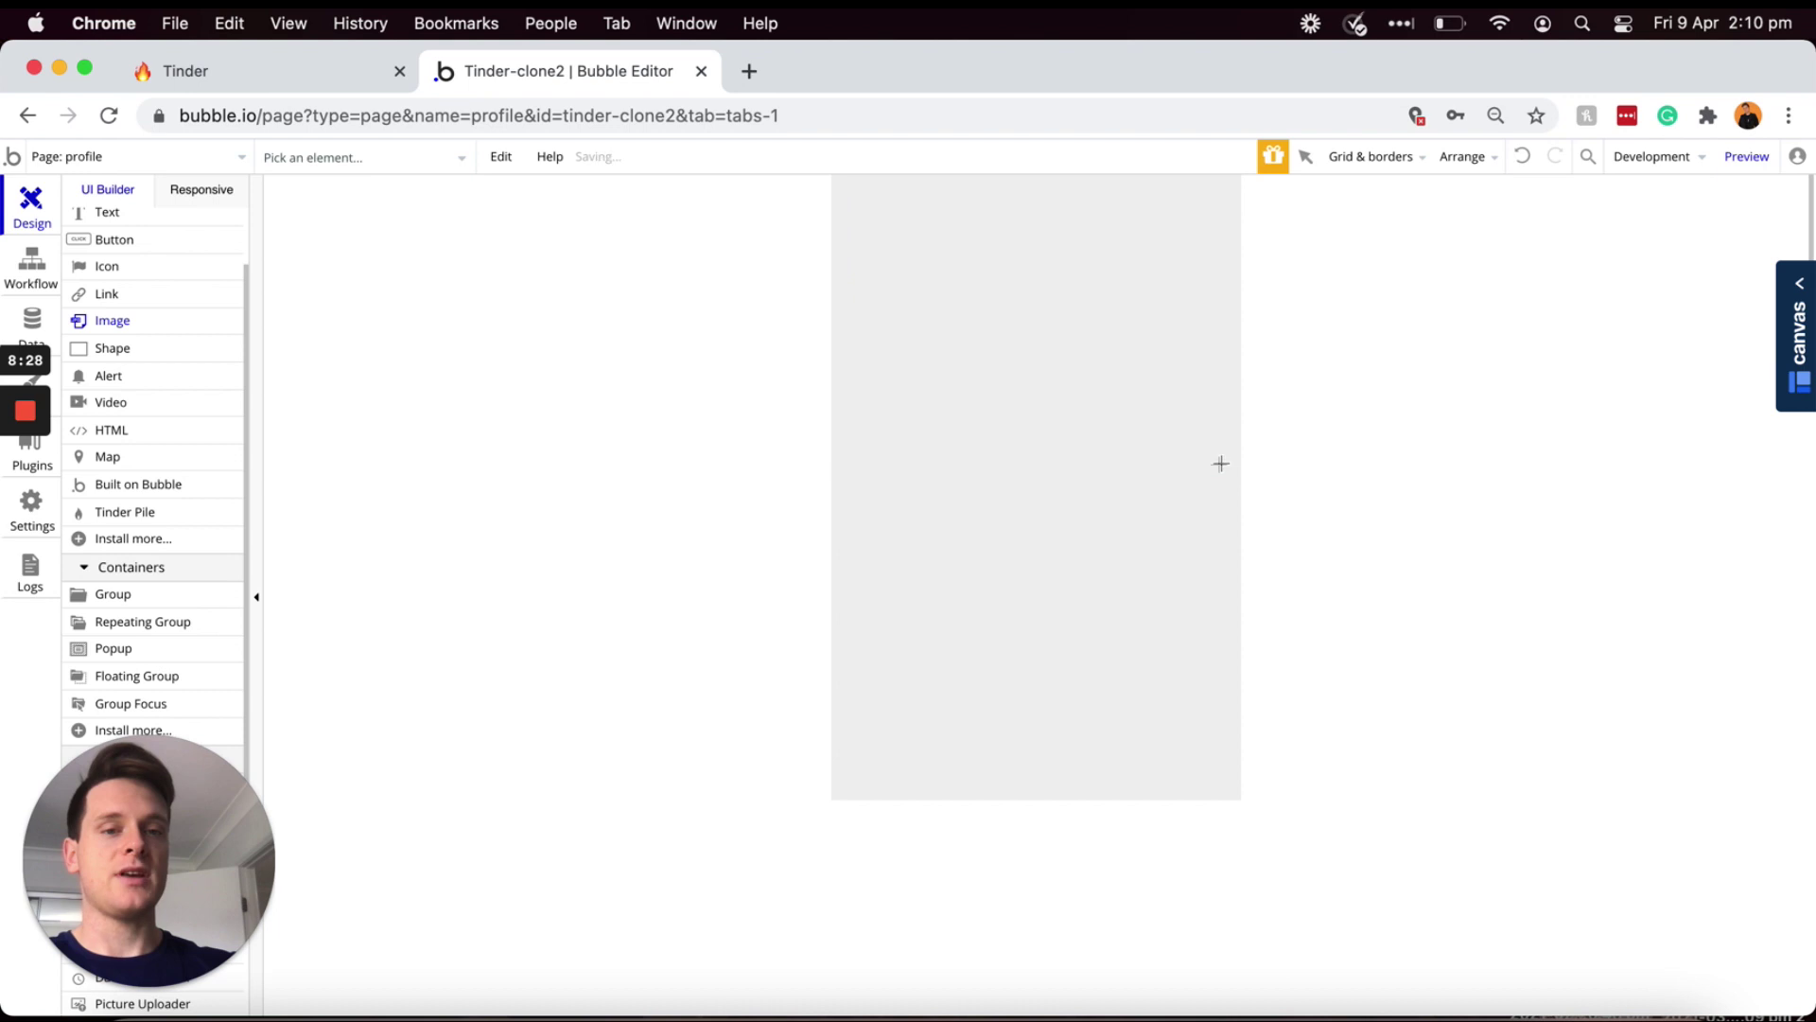
{"action": "left_click", "coordinate": [1160, 466]}
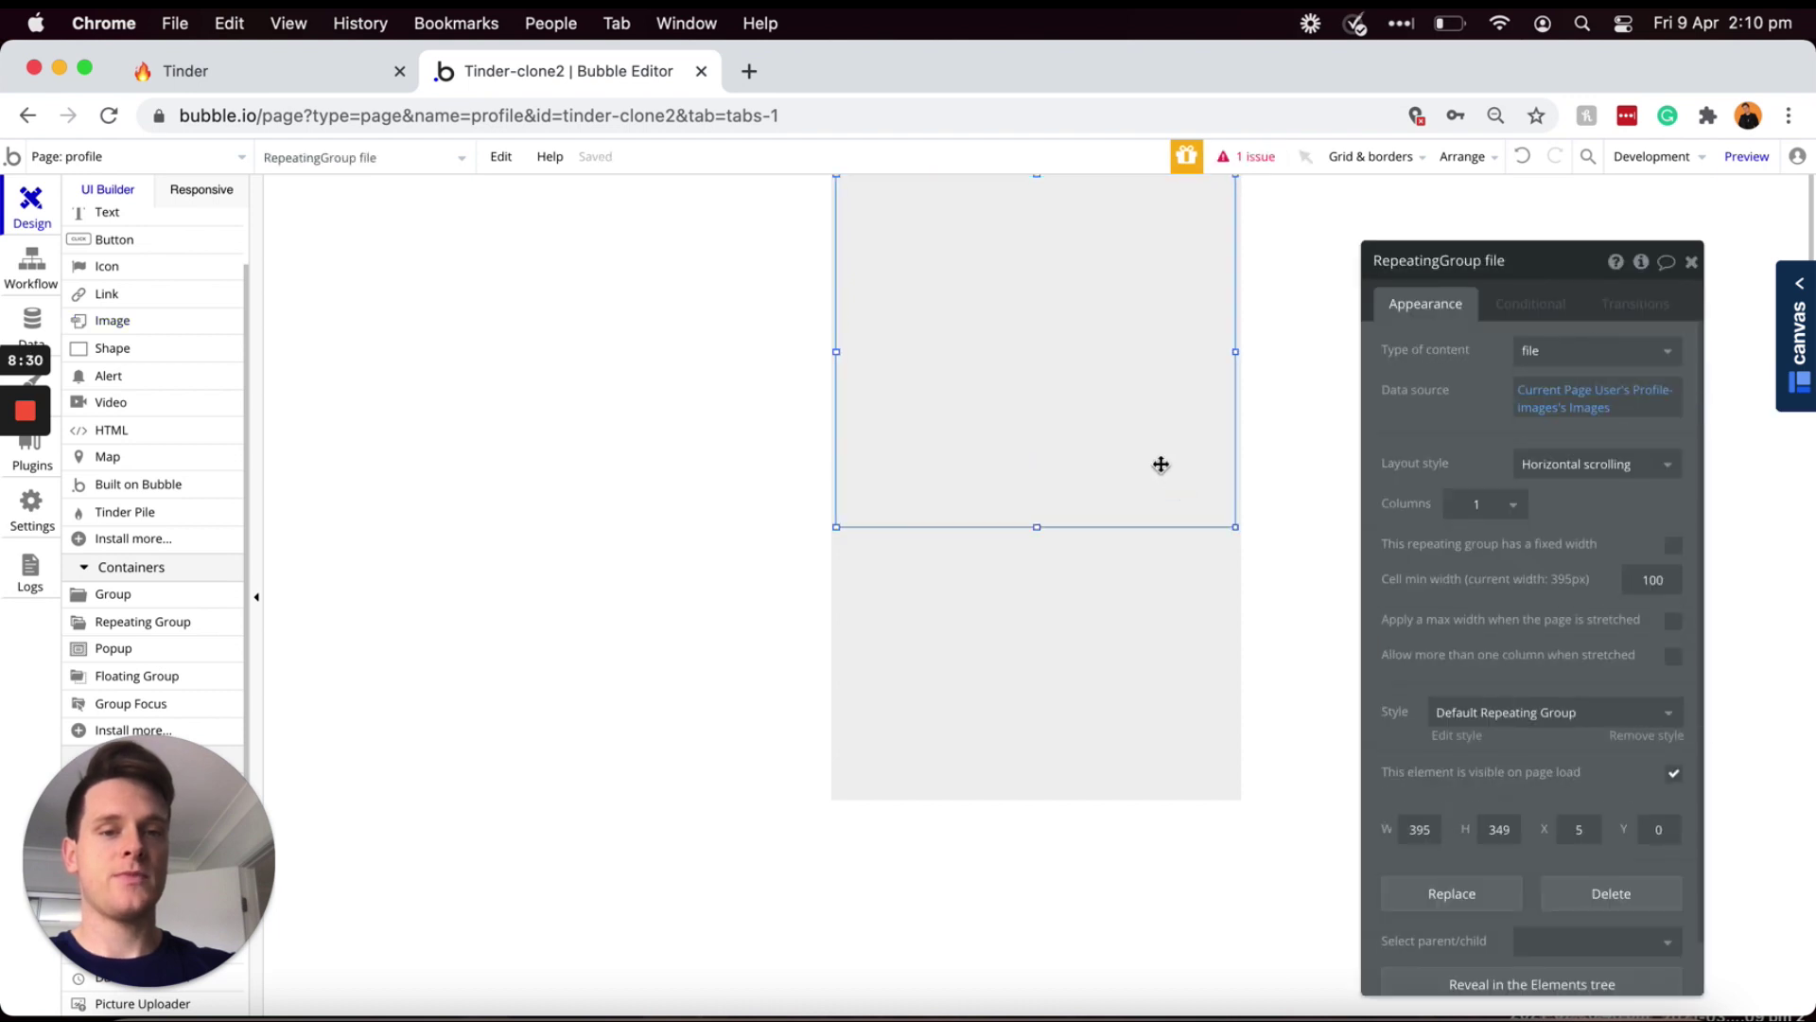
{"action": "left_click", "coordinate": [1179, 487]}
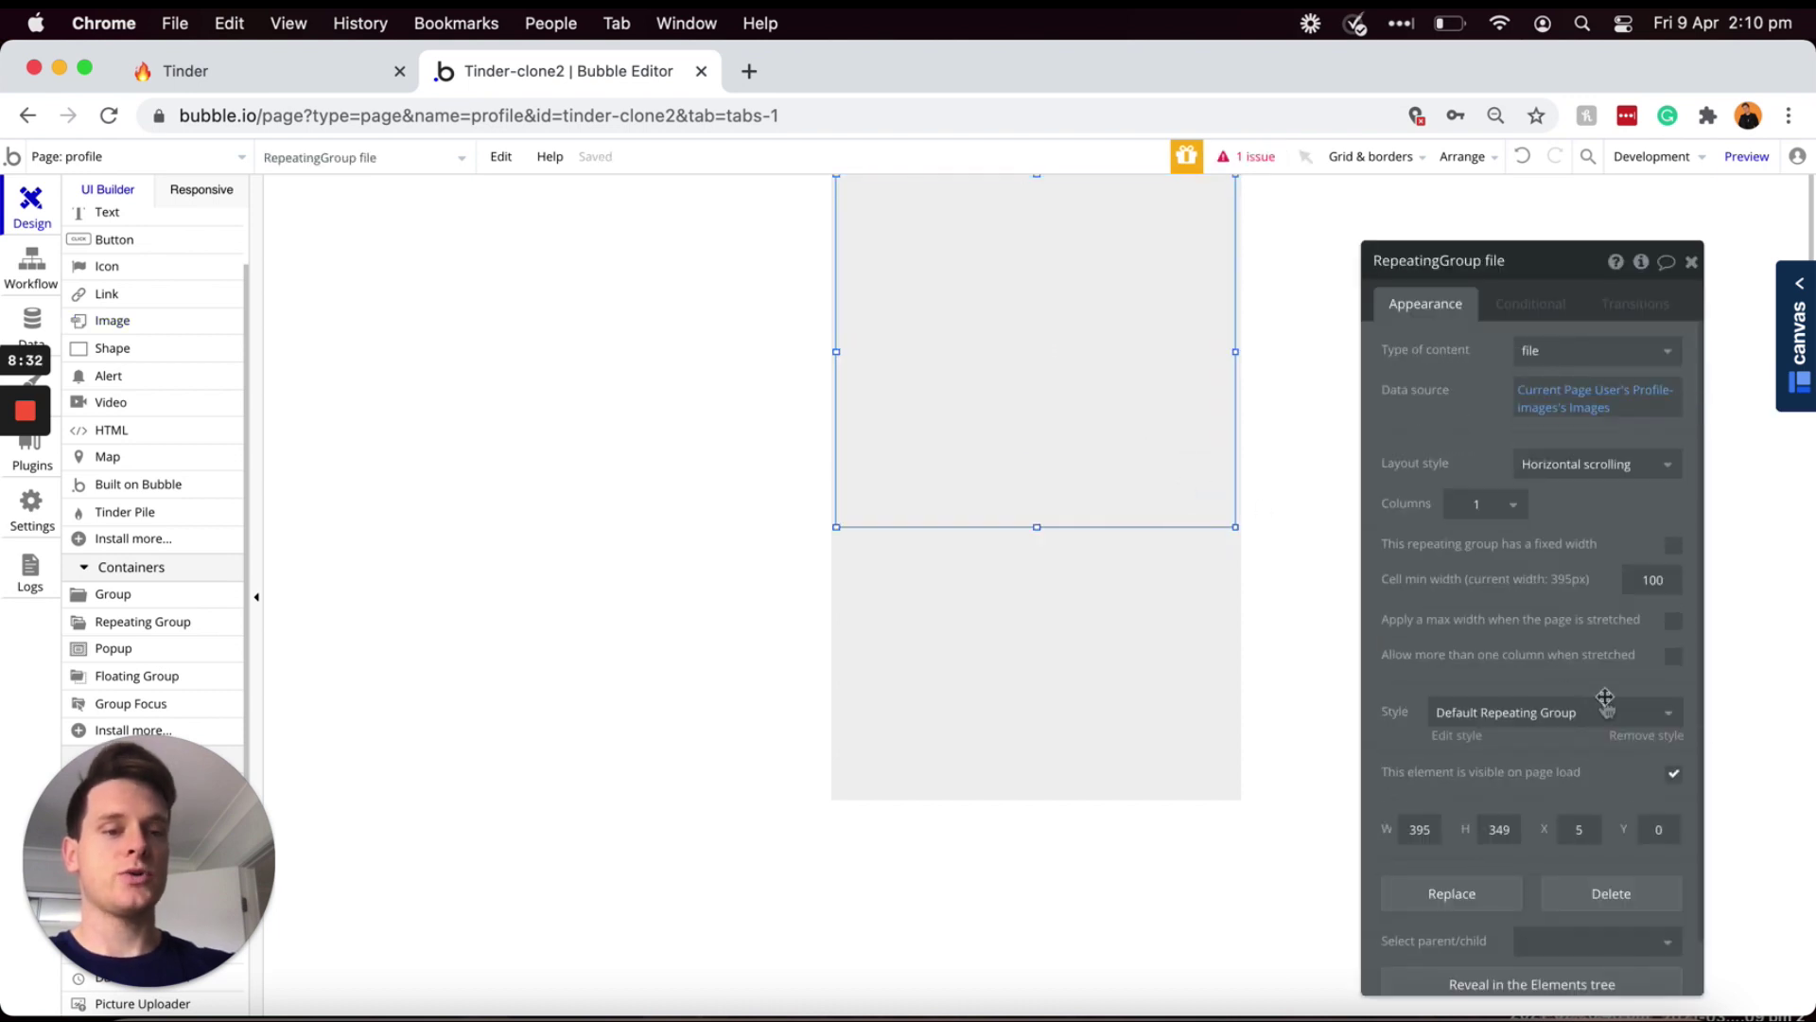
{"action": "scroll", "coordinate": [1481, 738], "scroll_direction": "down", "scroll_amount": 2}
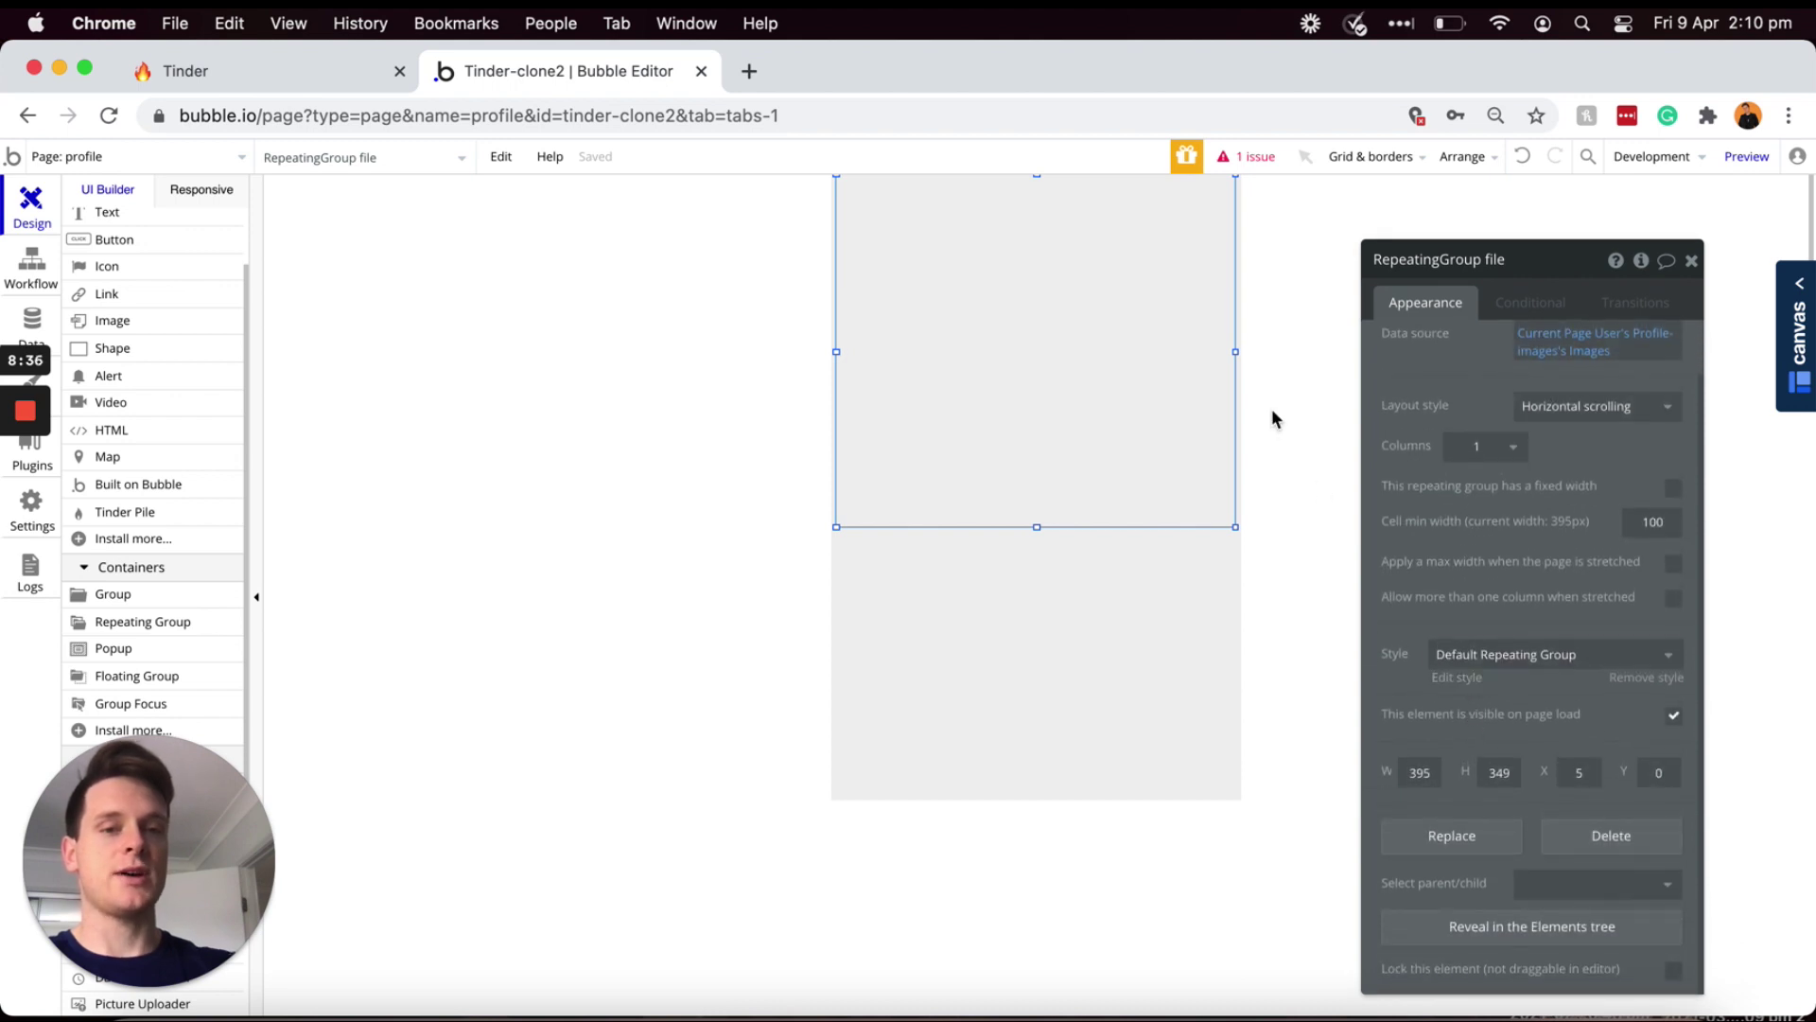
- Set the Default Repeating Group style's background to flat color #FFFFFF and return to the page design
{"action": "left_click", "coordinate": [1456, 681]}
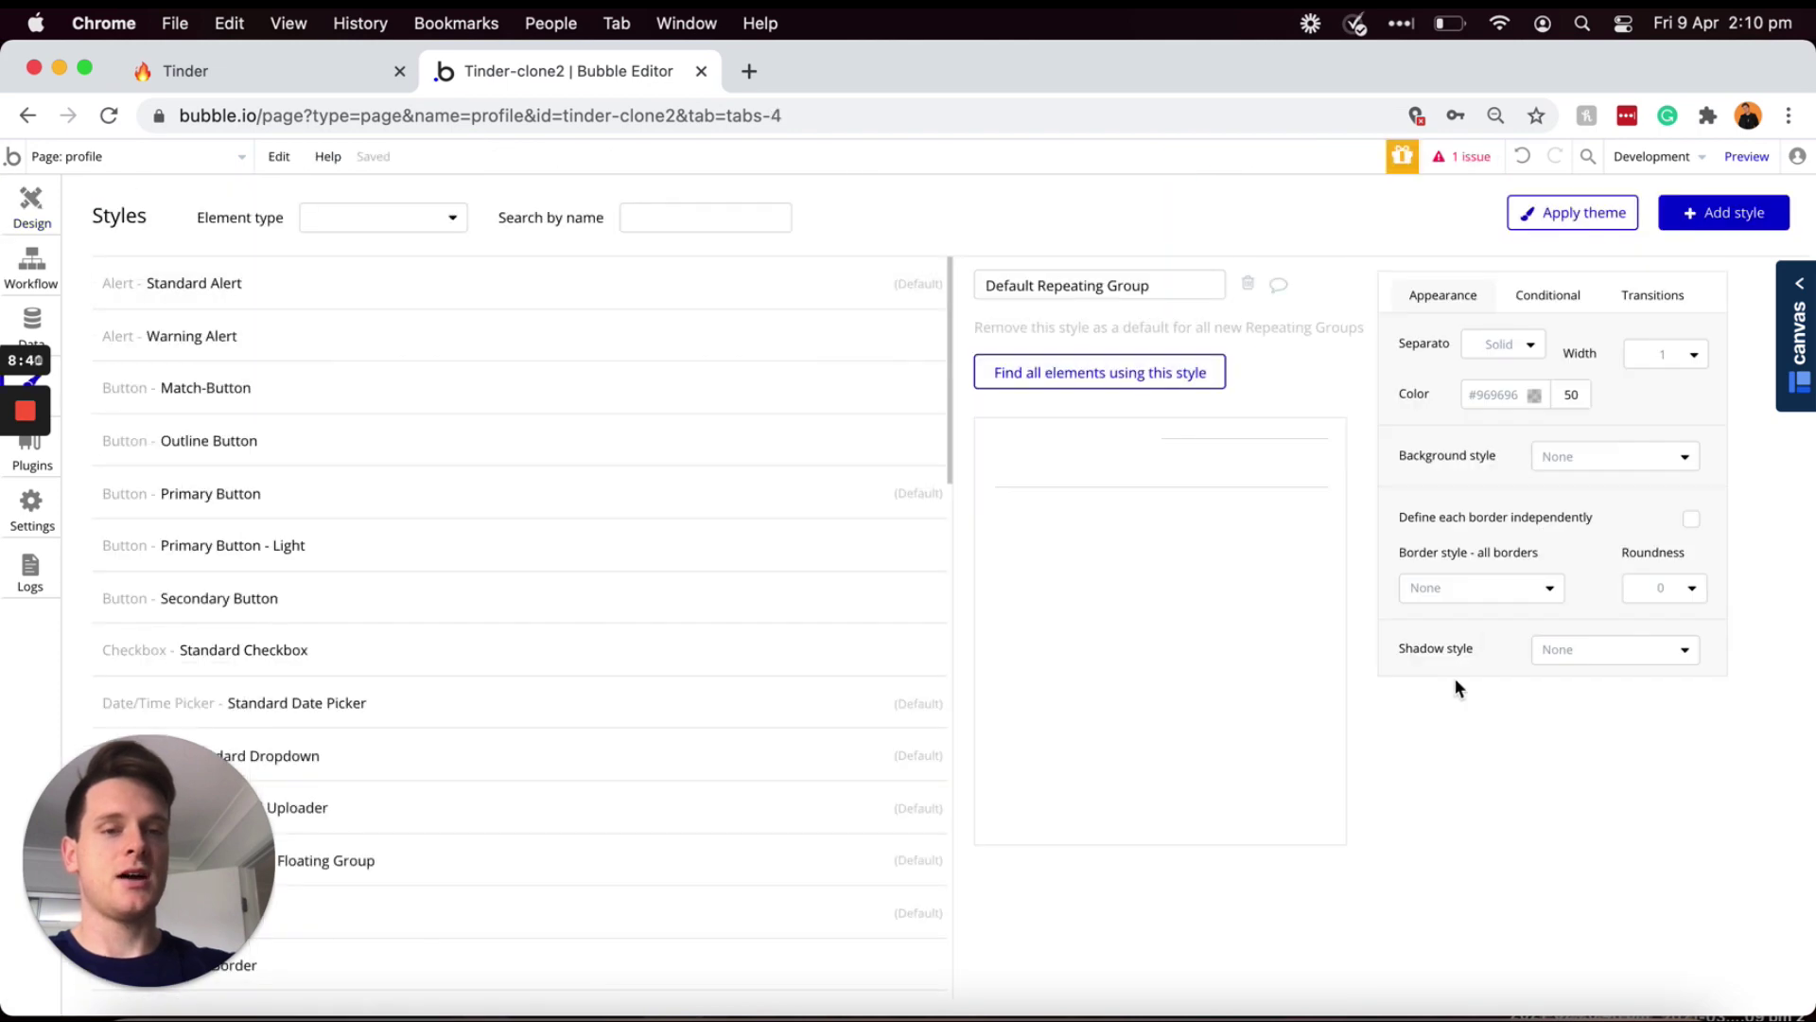
{"action": "left_click", "coordinate": [1565, 459]}
{"action": "left_click", "coordinate": [1570, 520]}
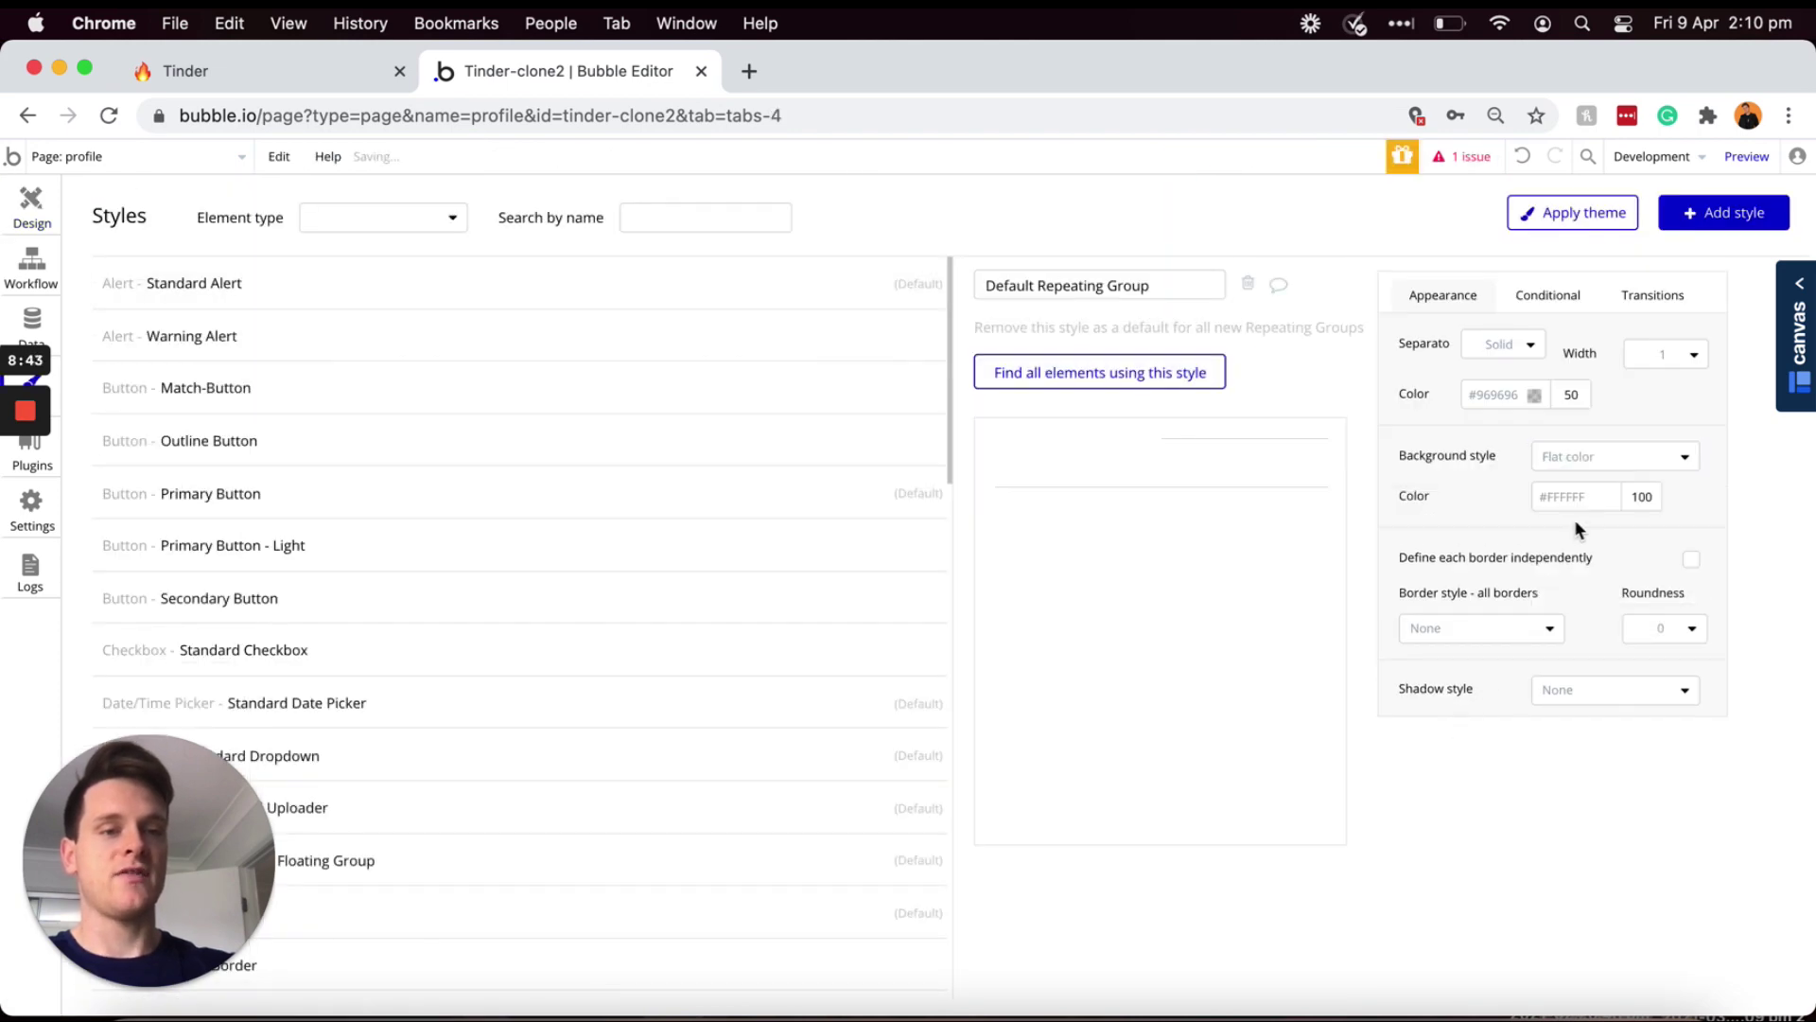
{"action": "left_click", "coordinate": [23, 194]}
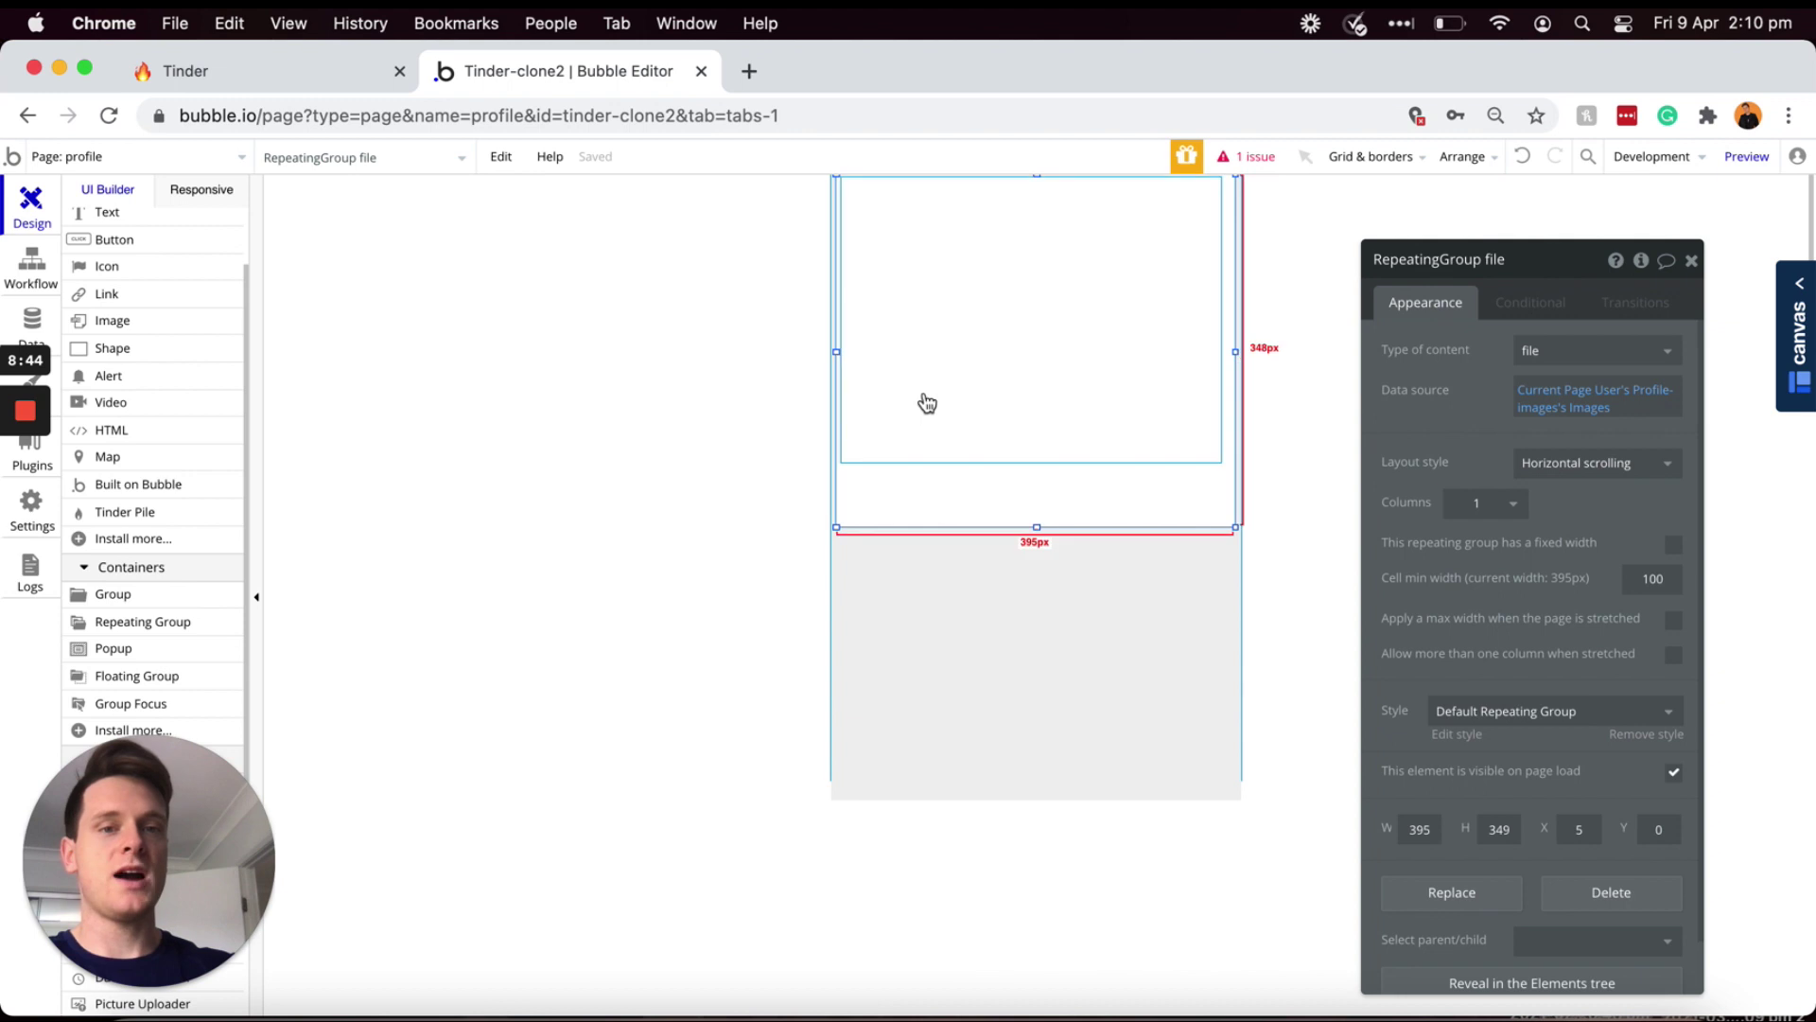
- Enlarge the image to about 385 by 335 px inside the repeating group's cell and set its dynamic image to Current cell's file
{"action": "left_click", "coordinate": [994, 380]}
{"action": "left_click_drag", "start_coordinate": [1221, 461], "coordinate": [1234, 519]}
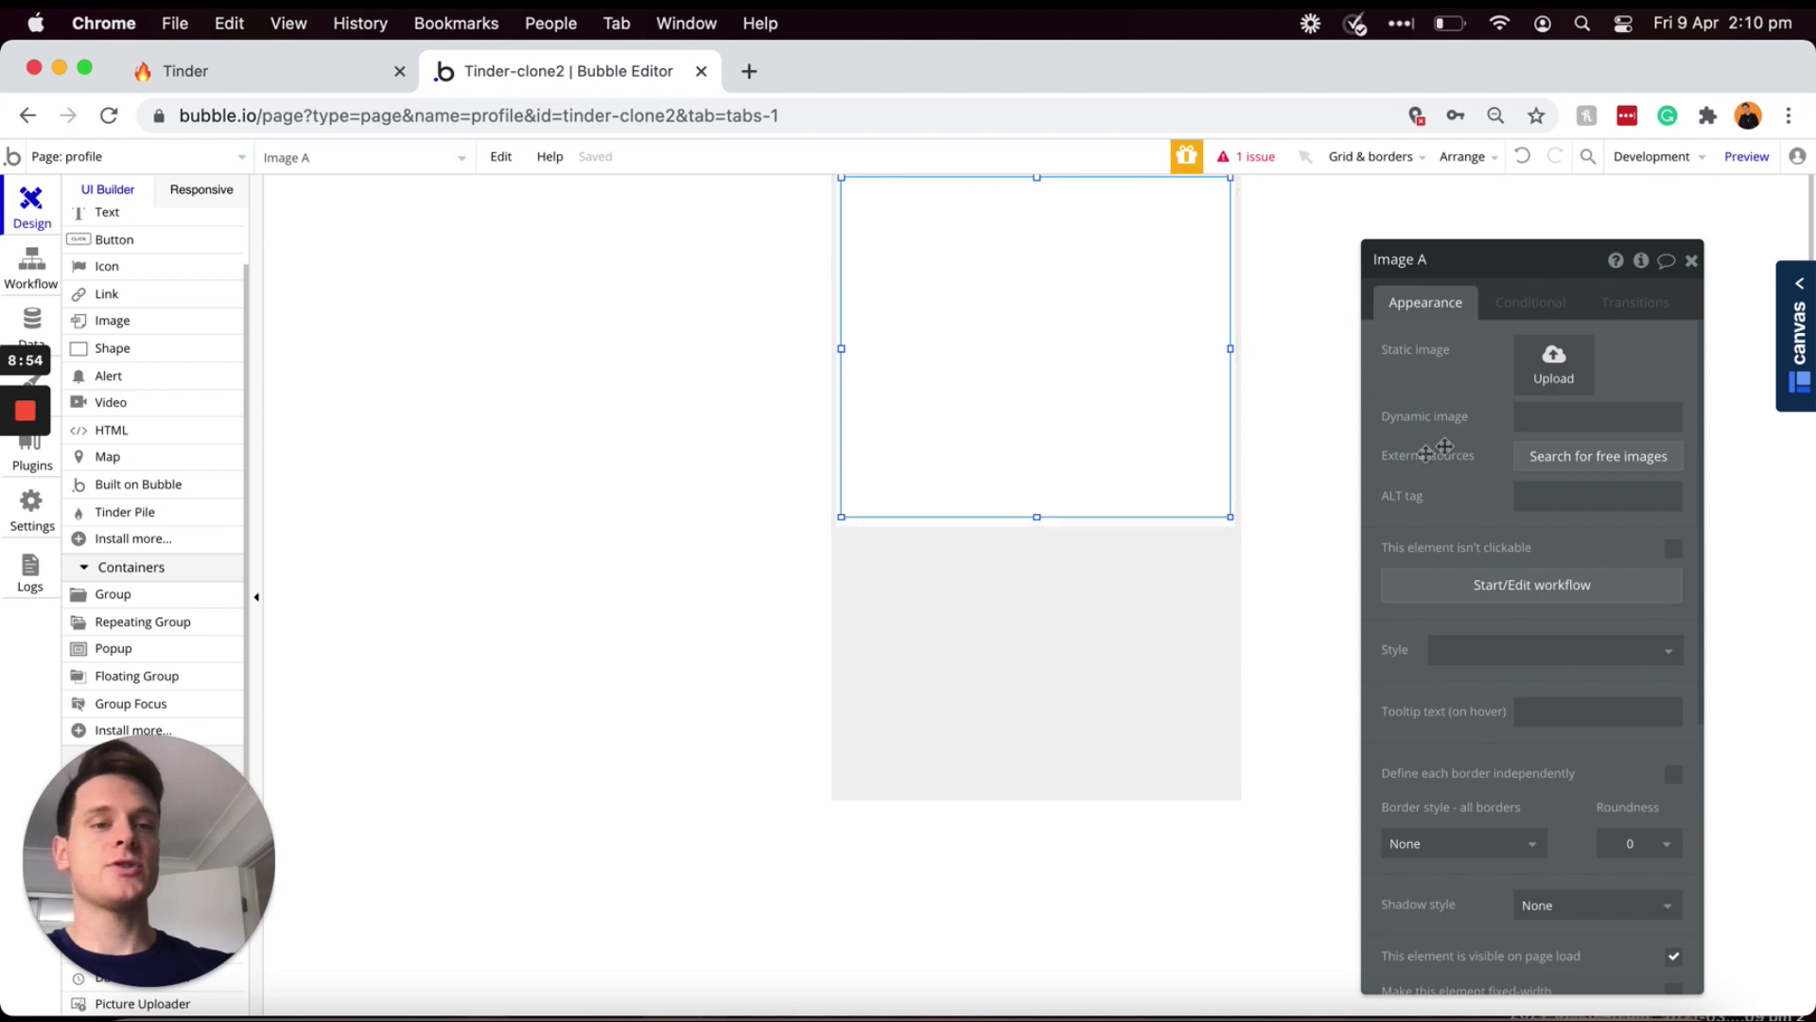
{"action": "left_click", "coordinate": [1537, 419]}
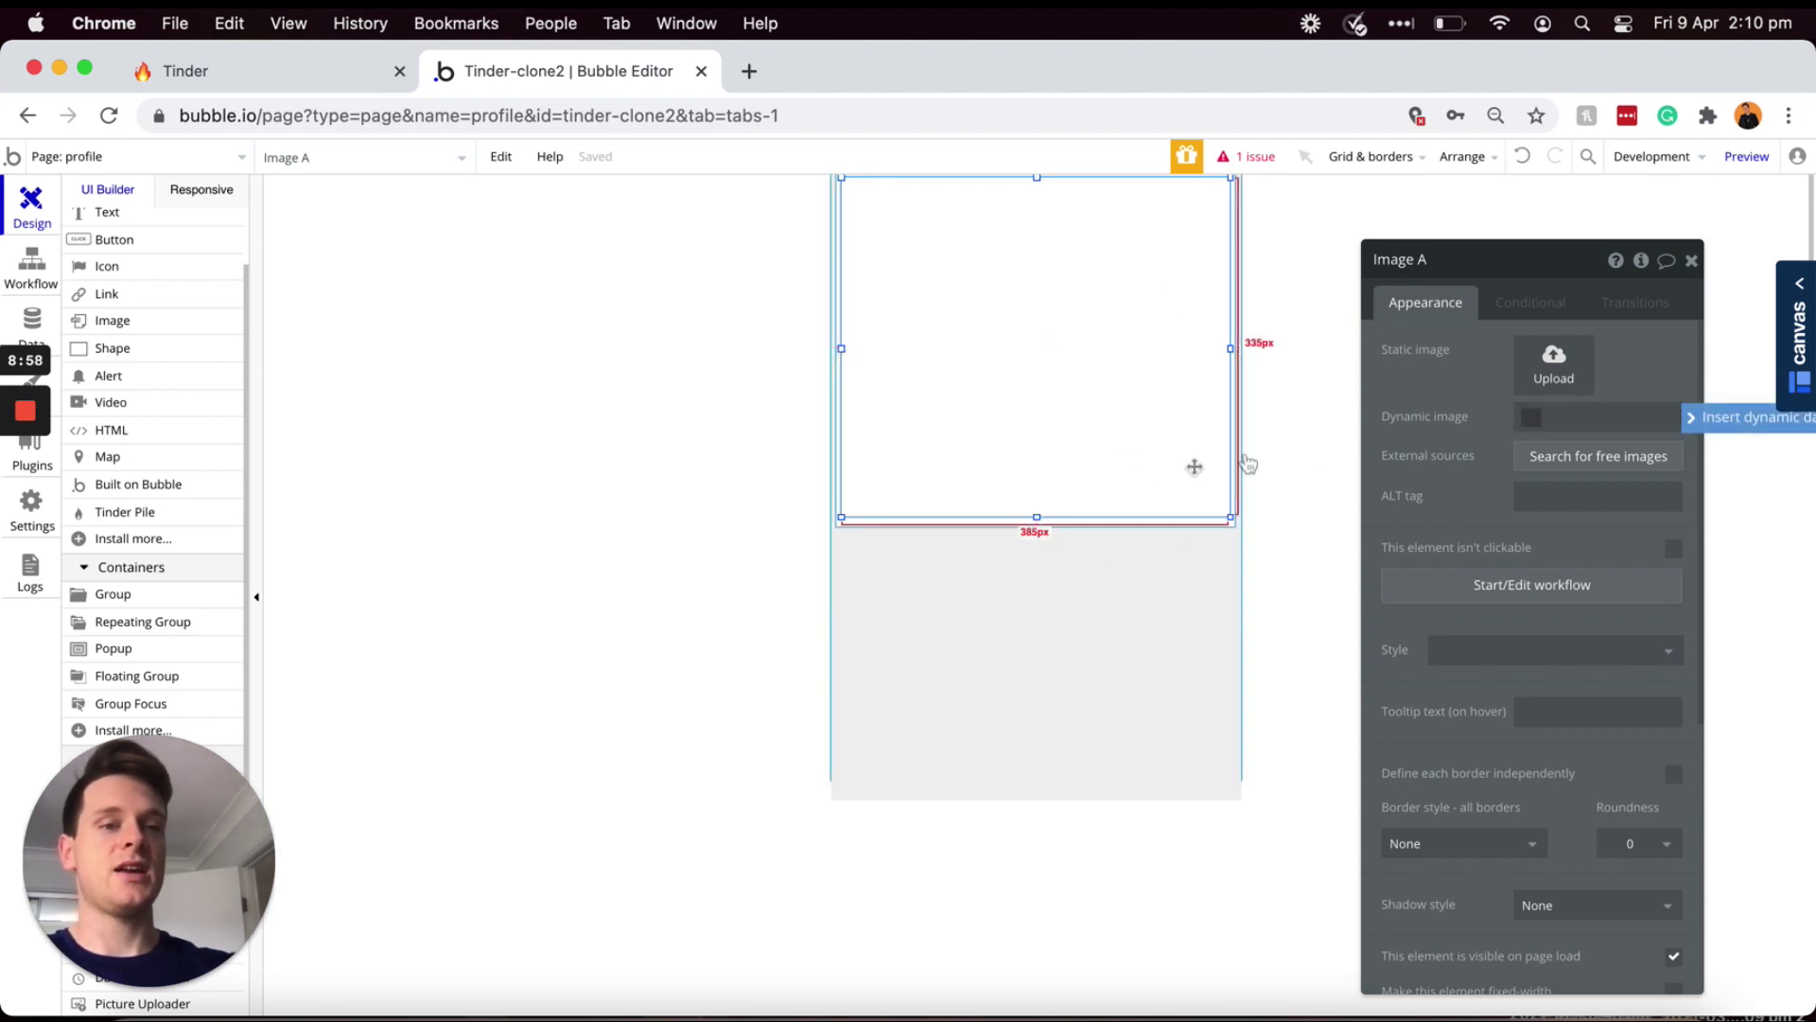
{"action": "left_click", "coordinate": [1720, 426]}
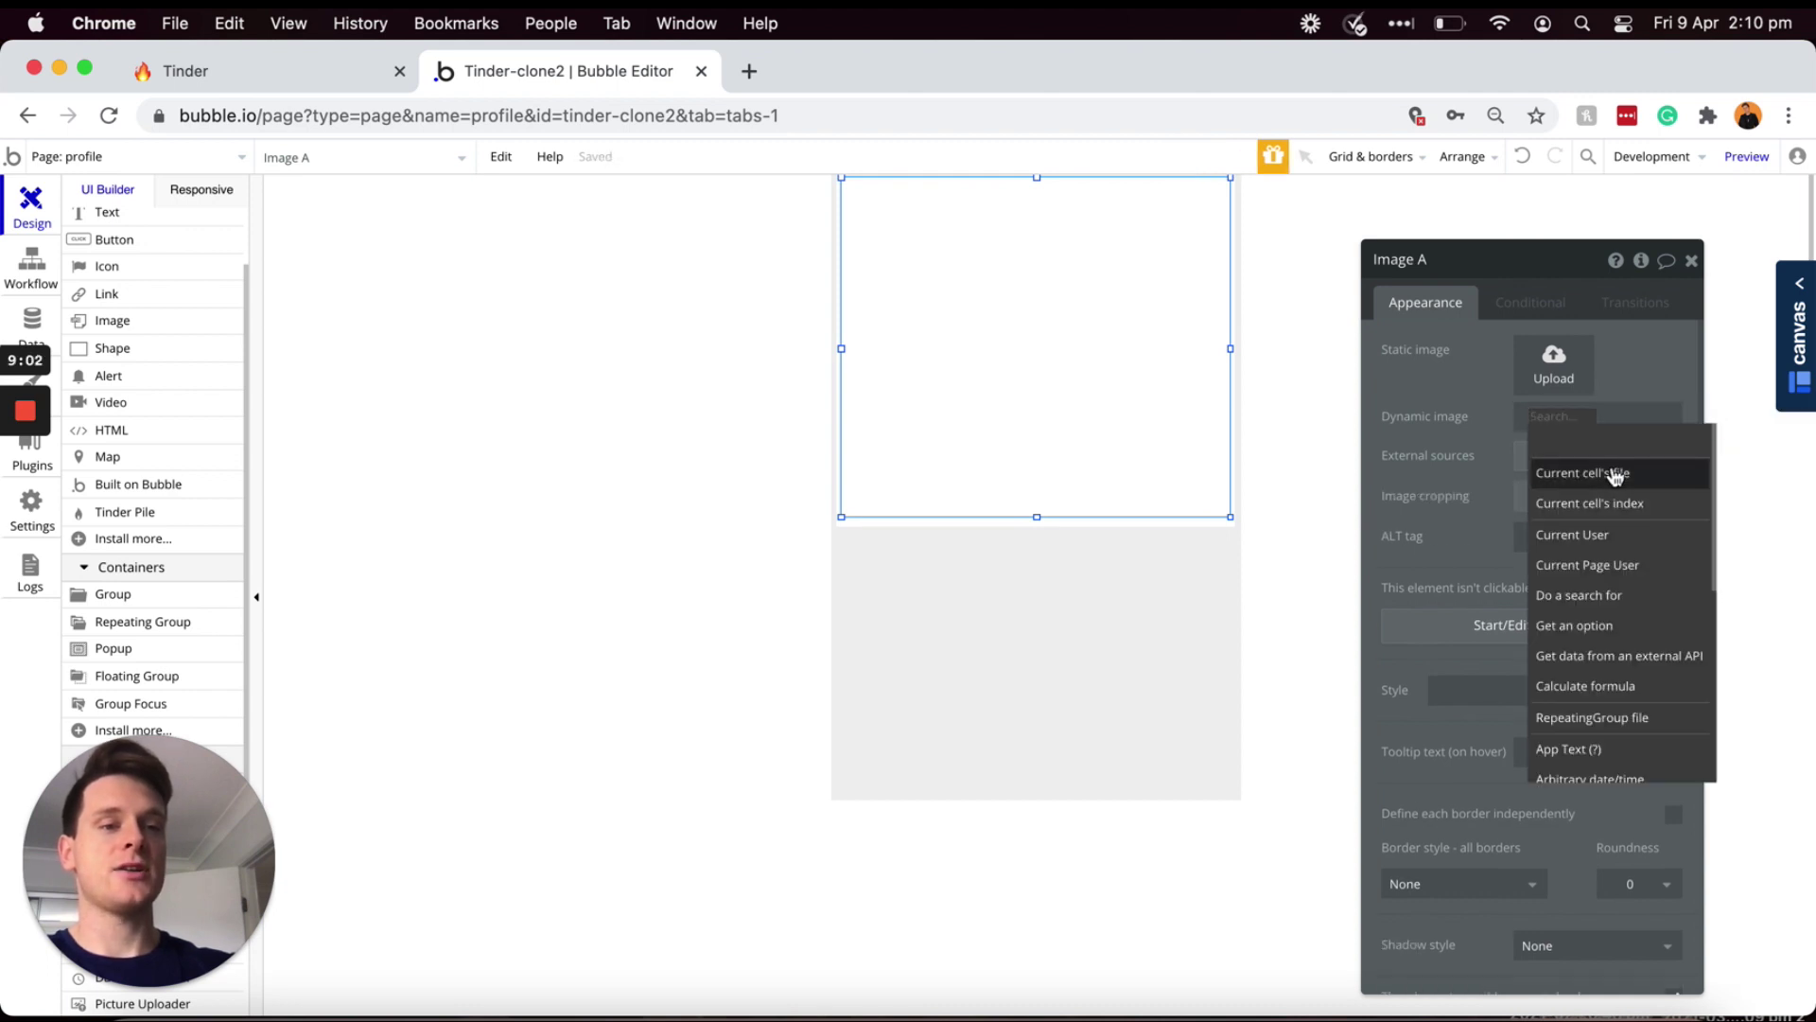
{"action": "left_click", "coordinate": [1614, 478]}
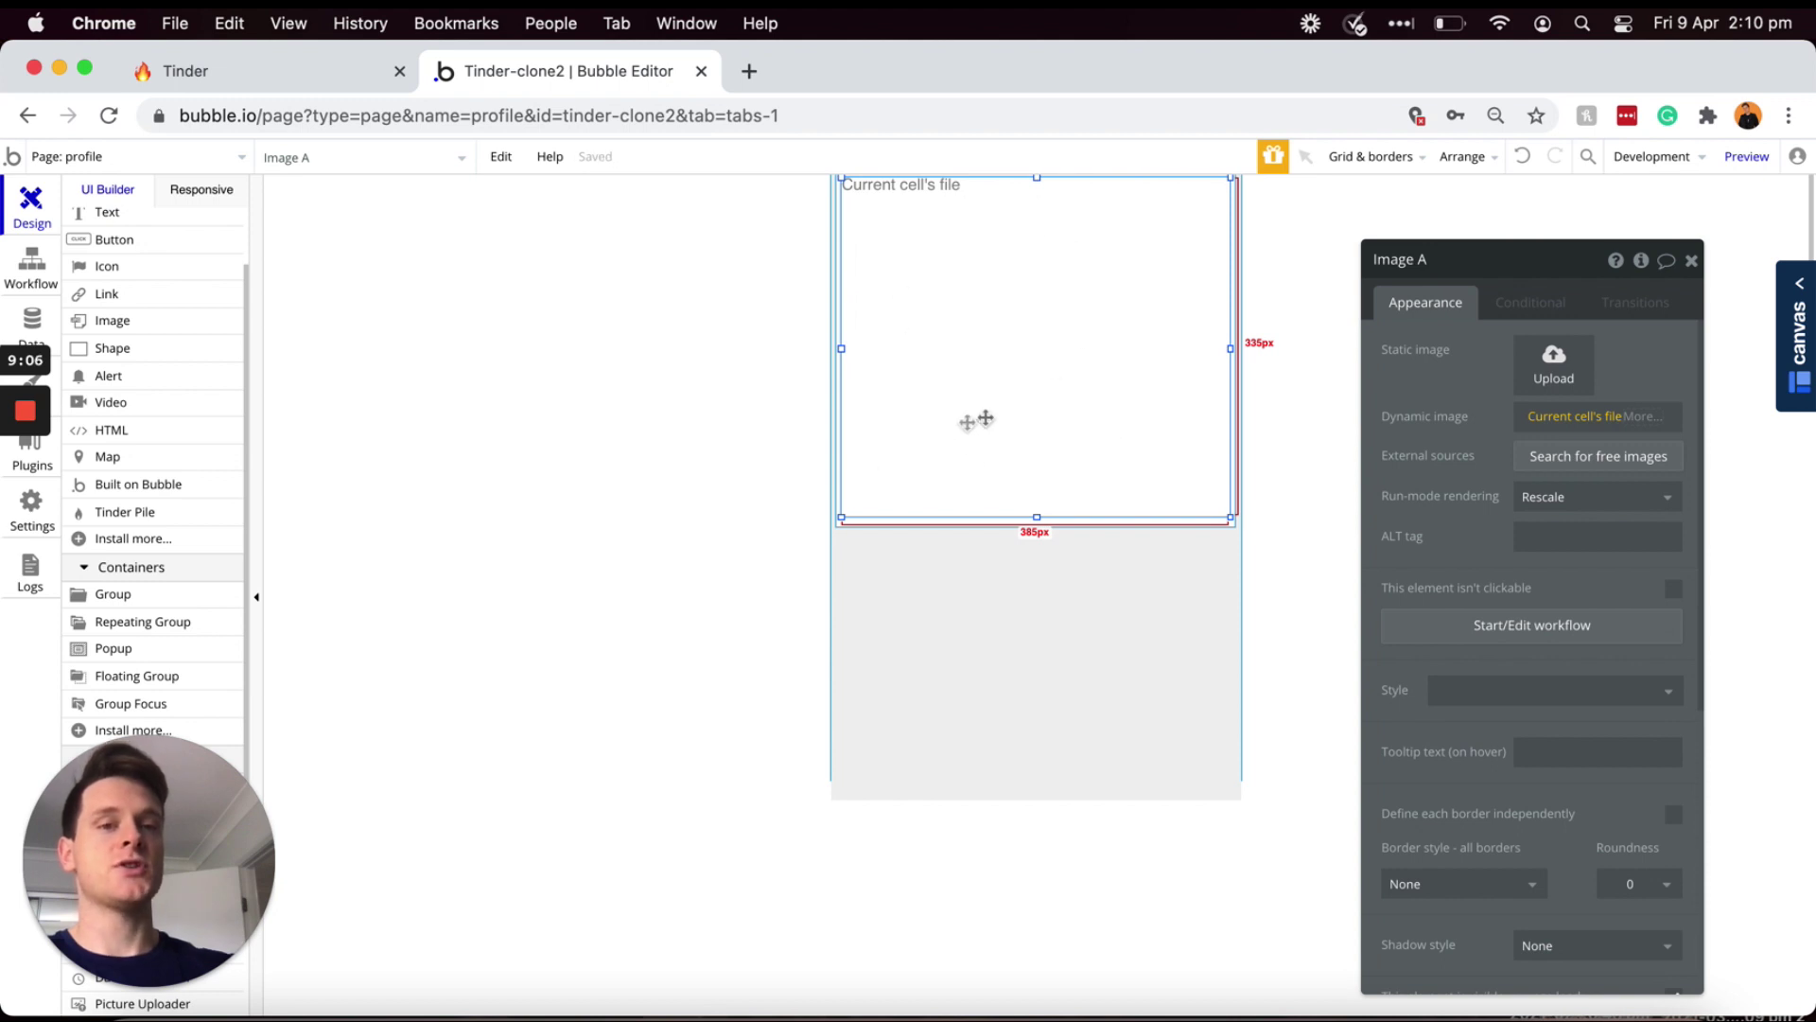
- Set the Default Repeating Group style's background style back to None and return to the page design
{"action": "left_click", "coordinate": [1279, 424]}
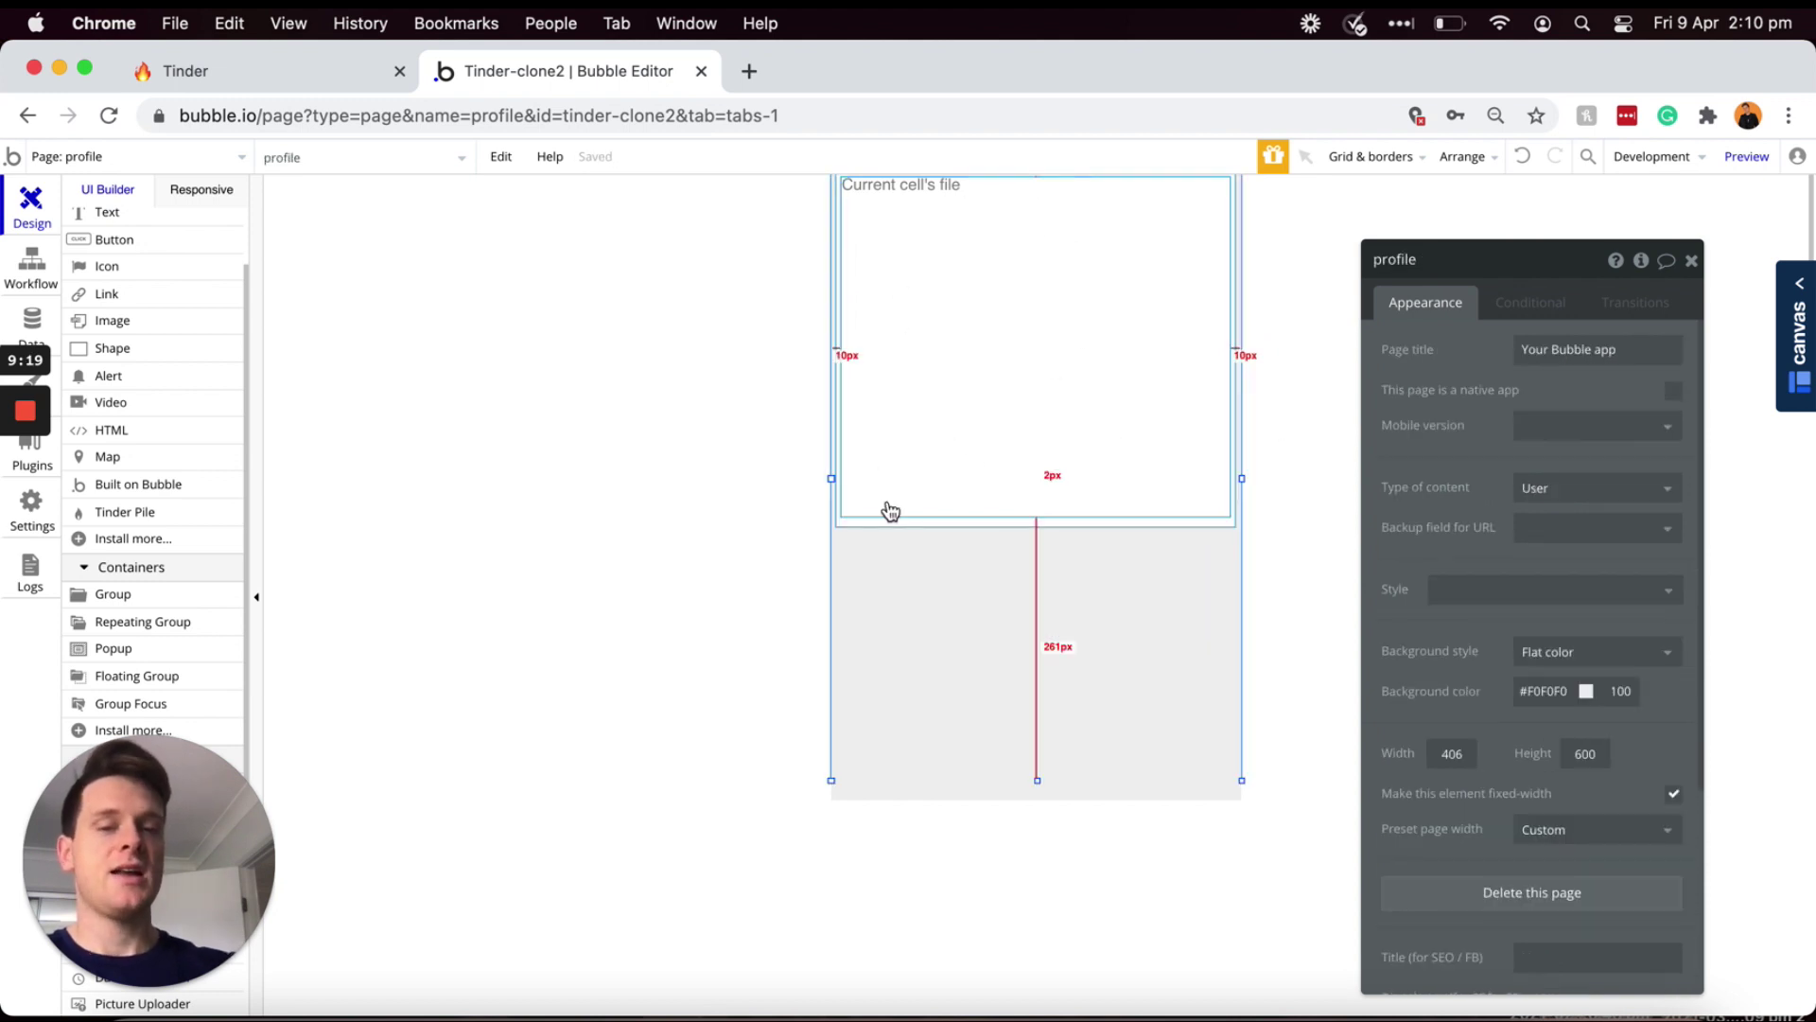
{"action": "left_click", "coordinate": [880, 522]}
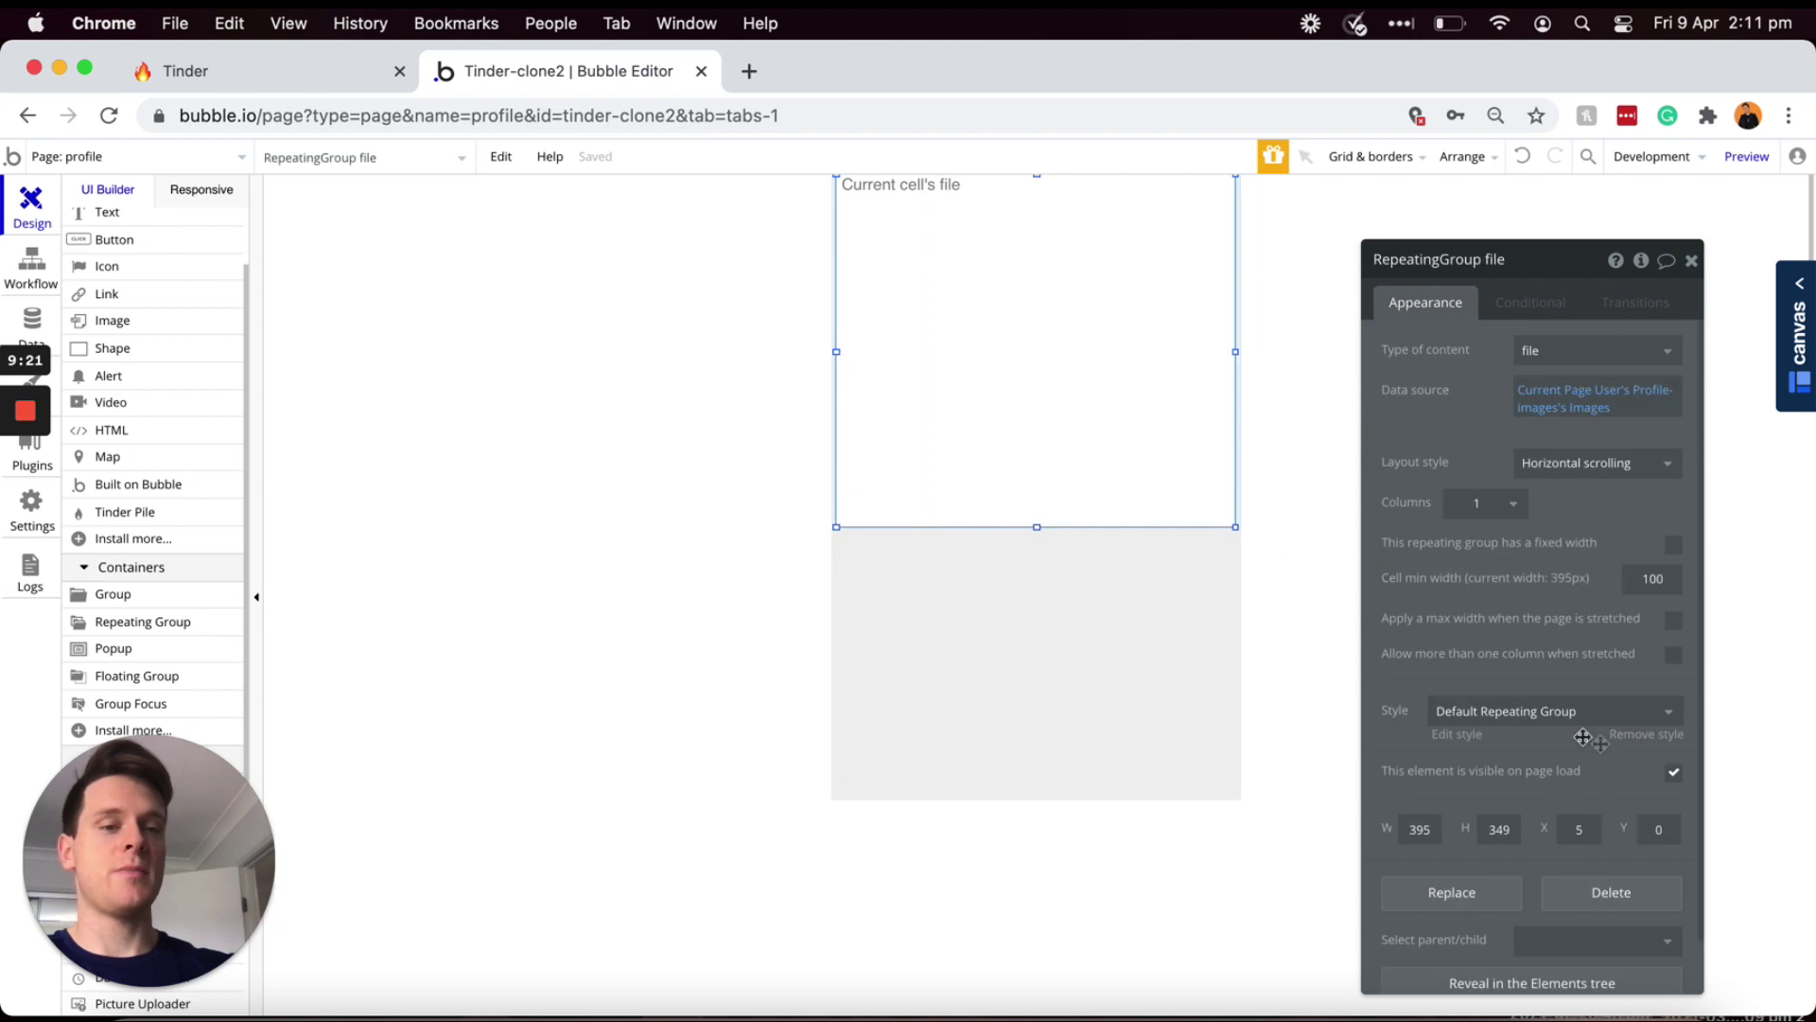
{"action": "left_click", "coordinate": [1456, 738]}
{"action": "left_click", "coordinate": [1572, 458]}
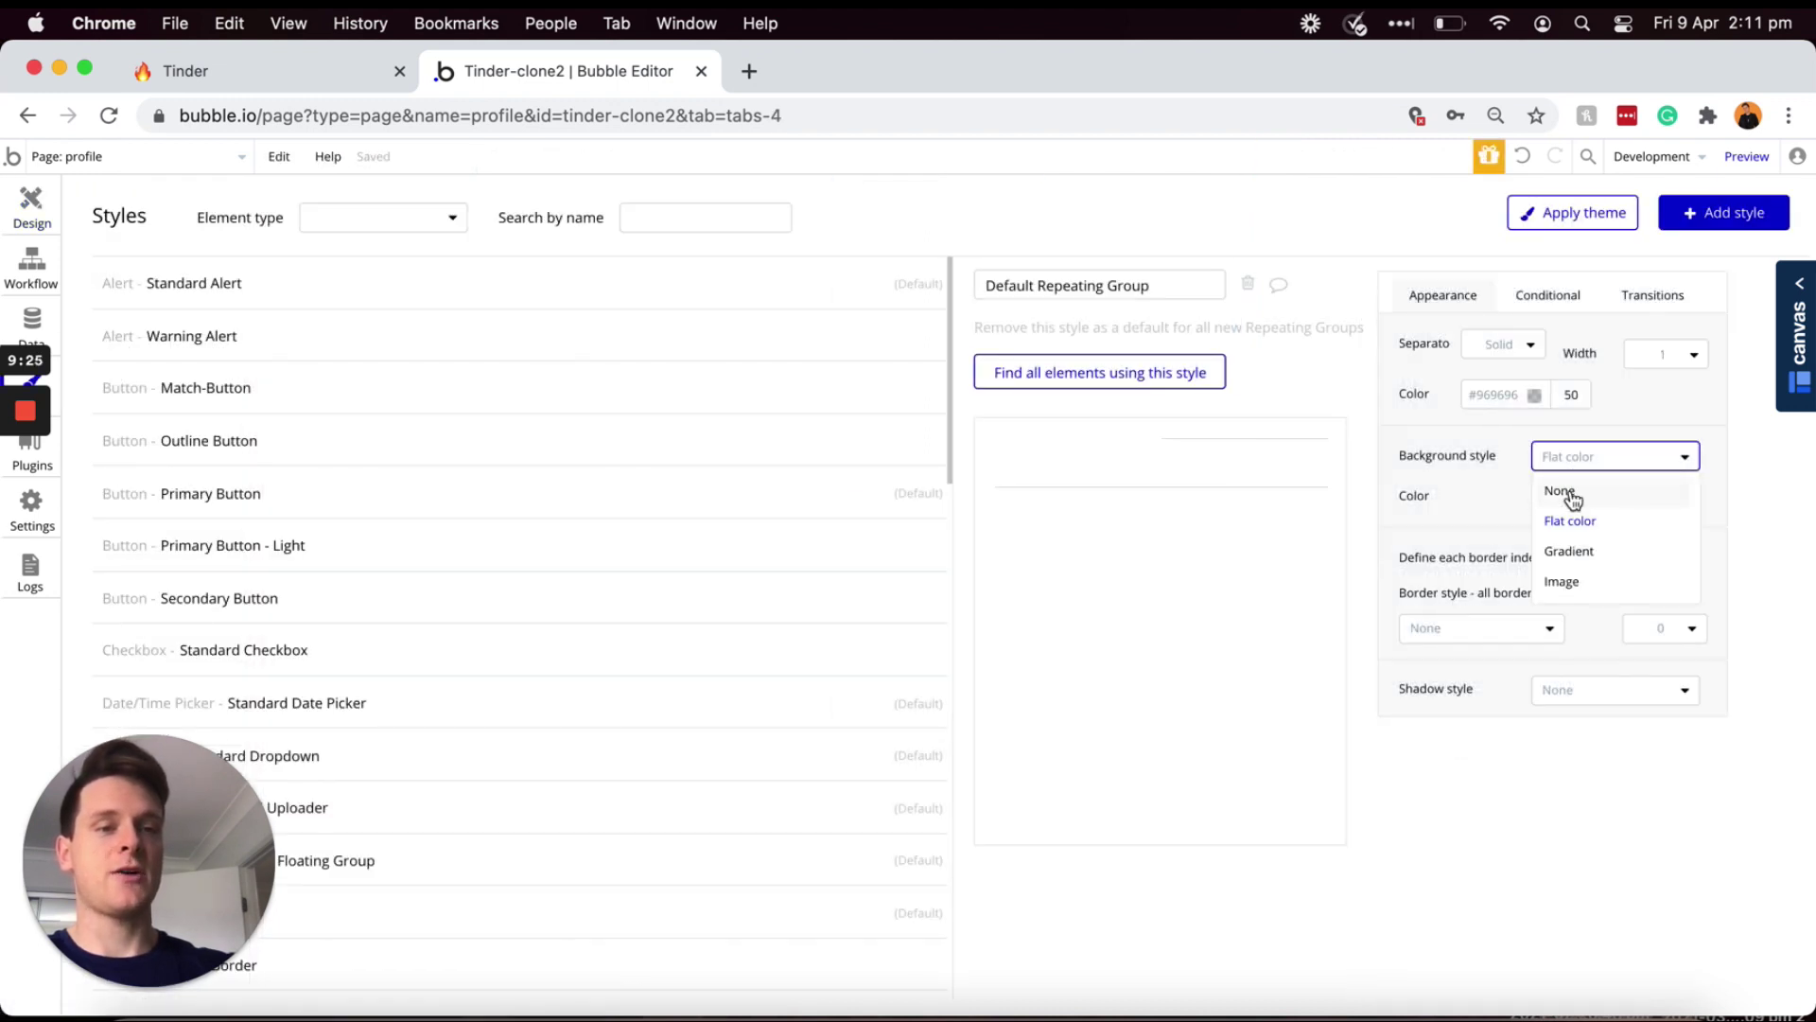
{"action": "left_click", "coordinate": [1561, 489]}
{"action": "left_click", "coordinate": [38, 201]}
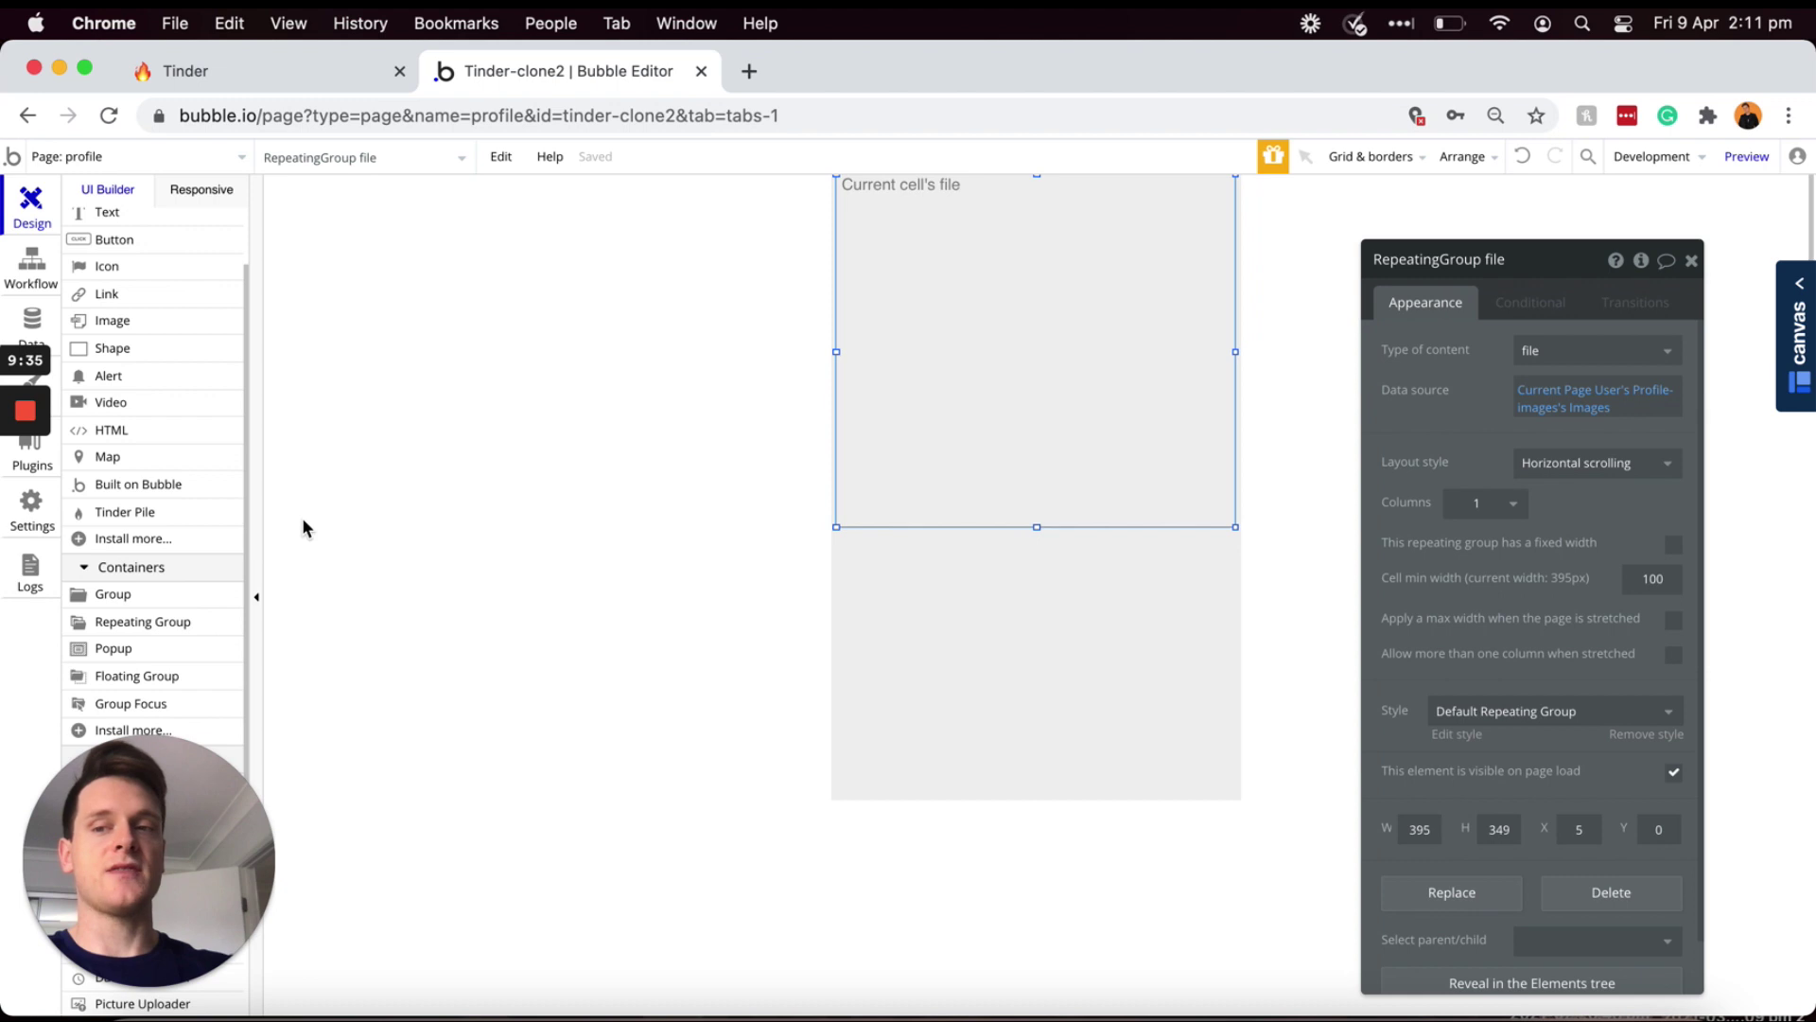
- Draw a text element about 393 by 48 px just below the repeating group on the profile page
{"action": "scroll", "coordinate": [186, 466], "scroll_direction": "up", "scroll_amount": 2}
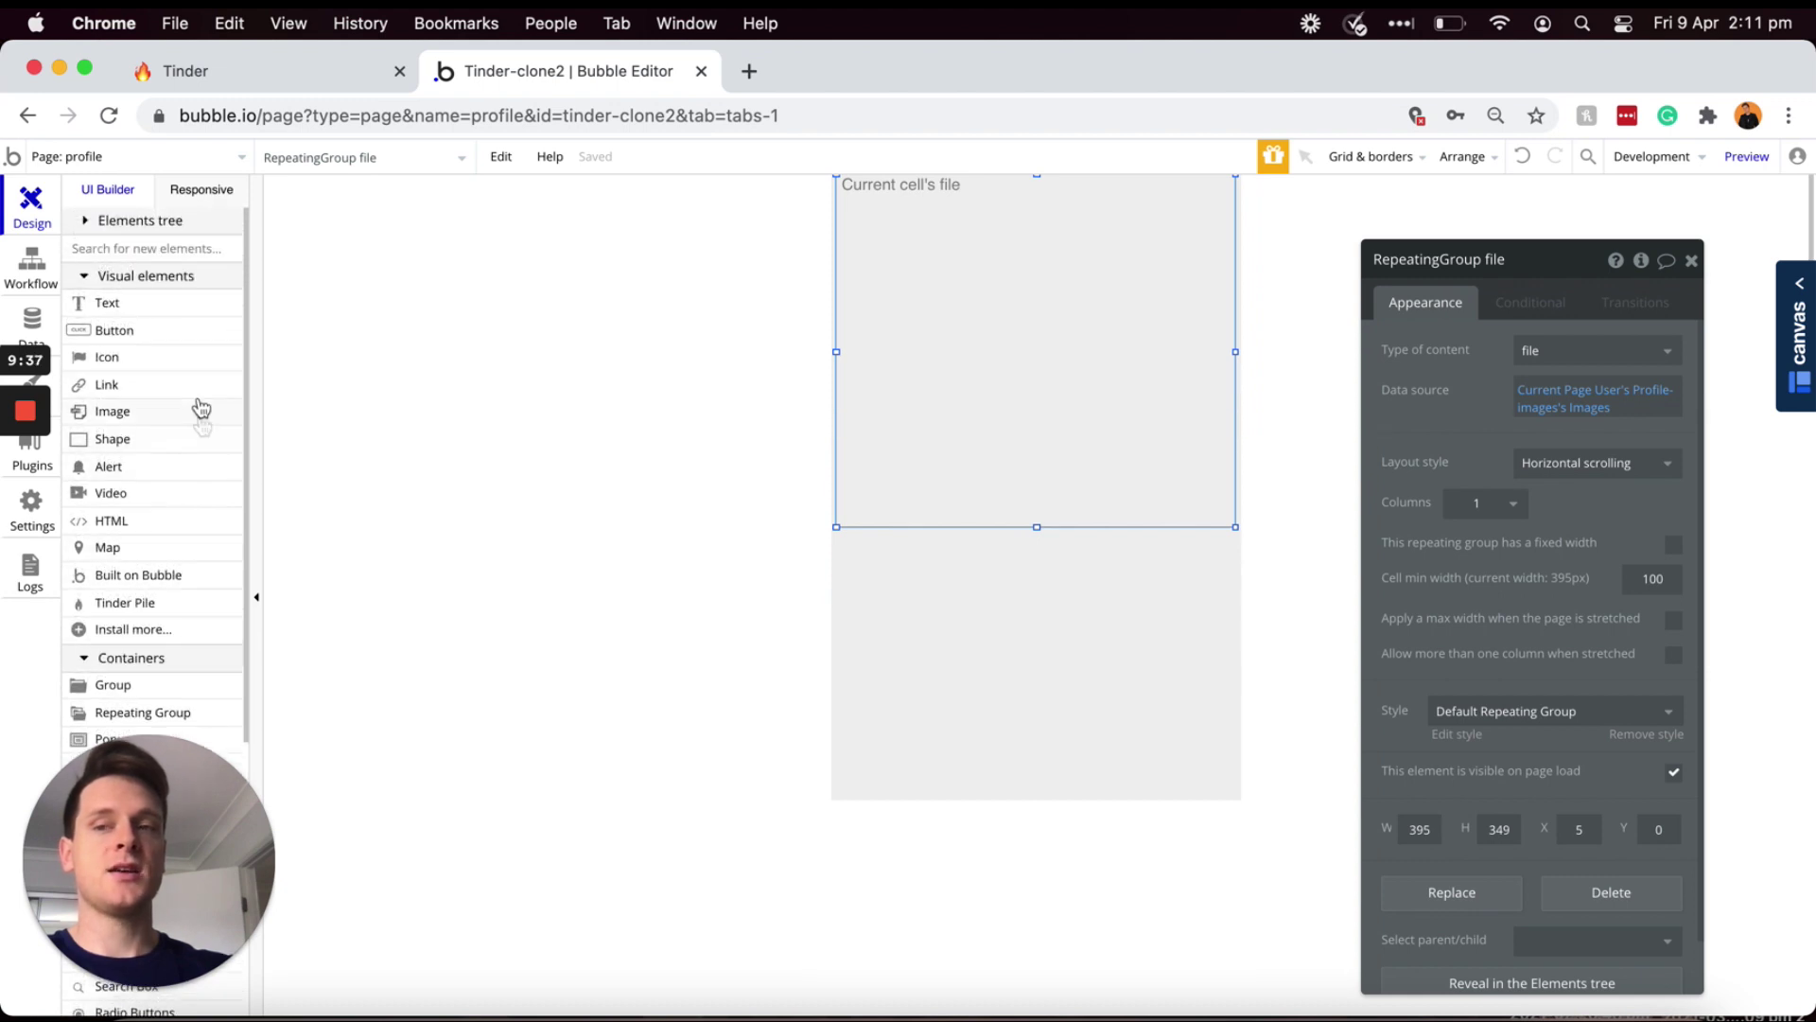
{"action": "left_click", "coordinate": [117, 312]}
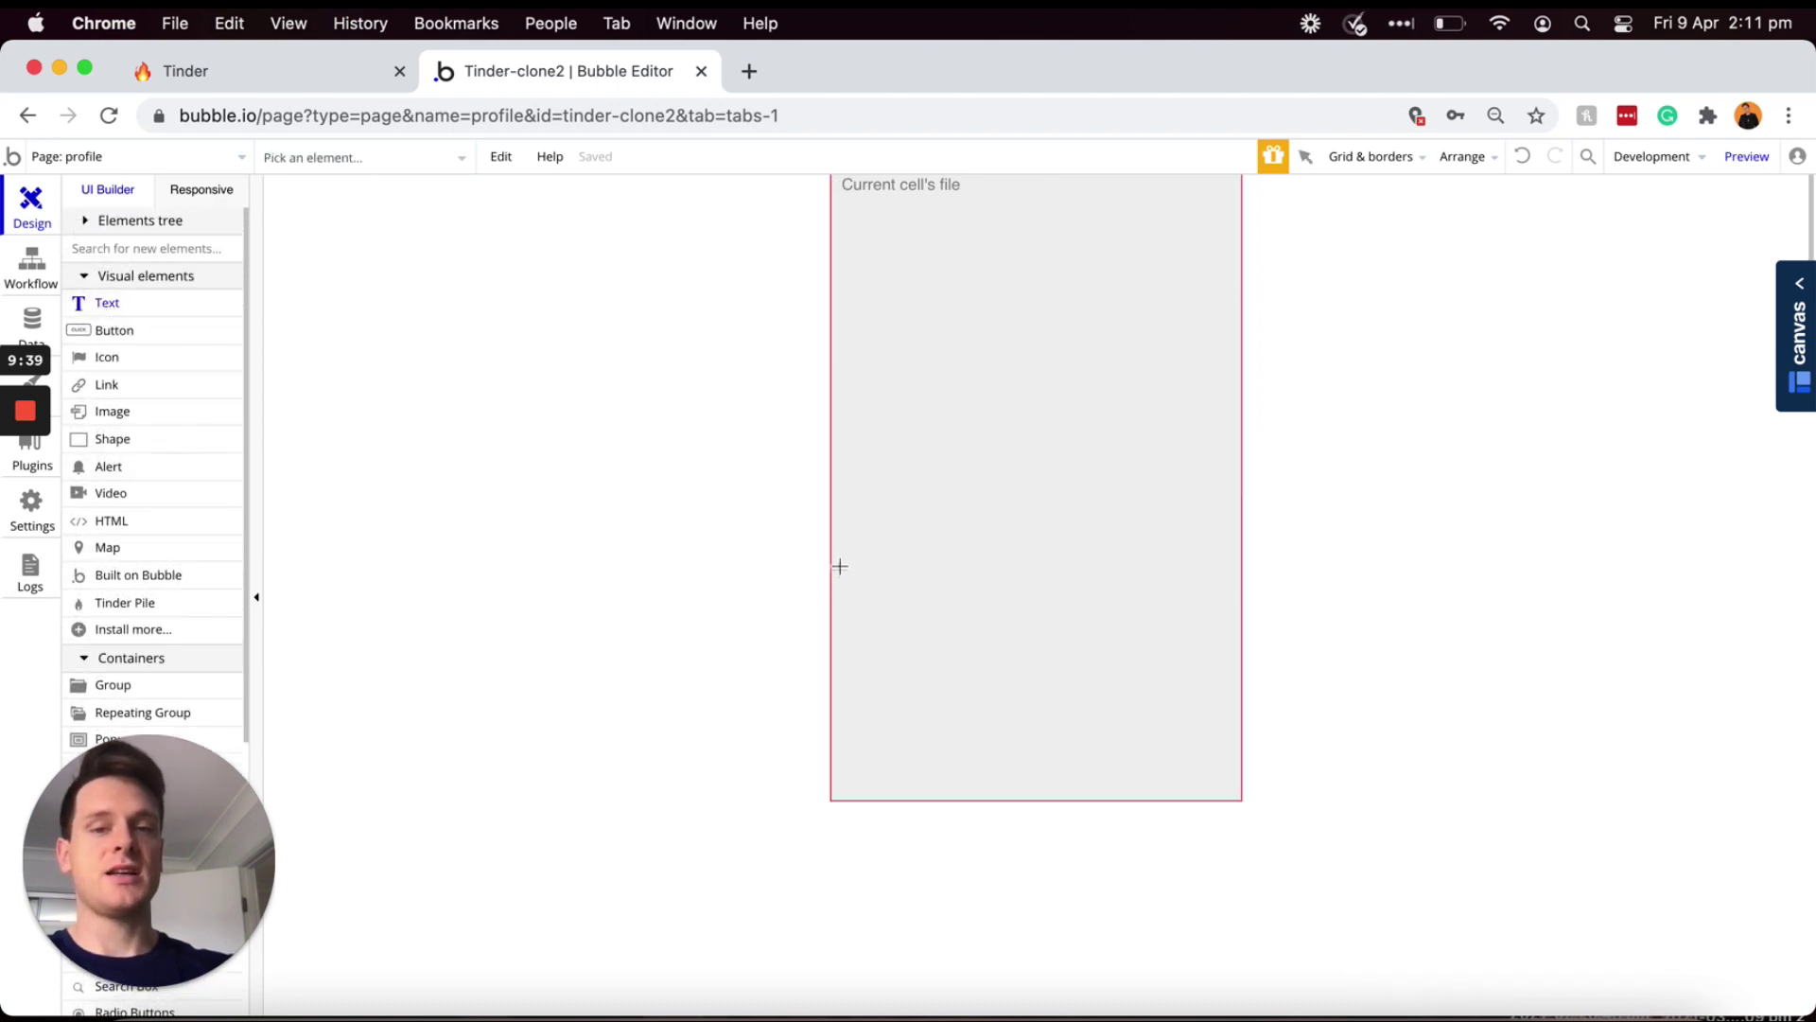
{"action": "mouse_move", "coordinate": [838, 541]}
{"action": "left_mouse_down"}
{"action": "mouse_move", "coordinate": [1123, 616]}
{"action": "mouse_move", "coordinate": [1236, 592]}
{"action": "left_mouse_up"}
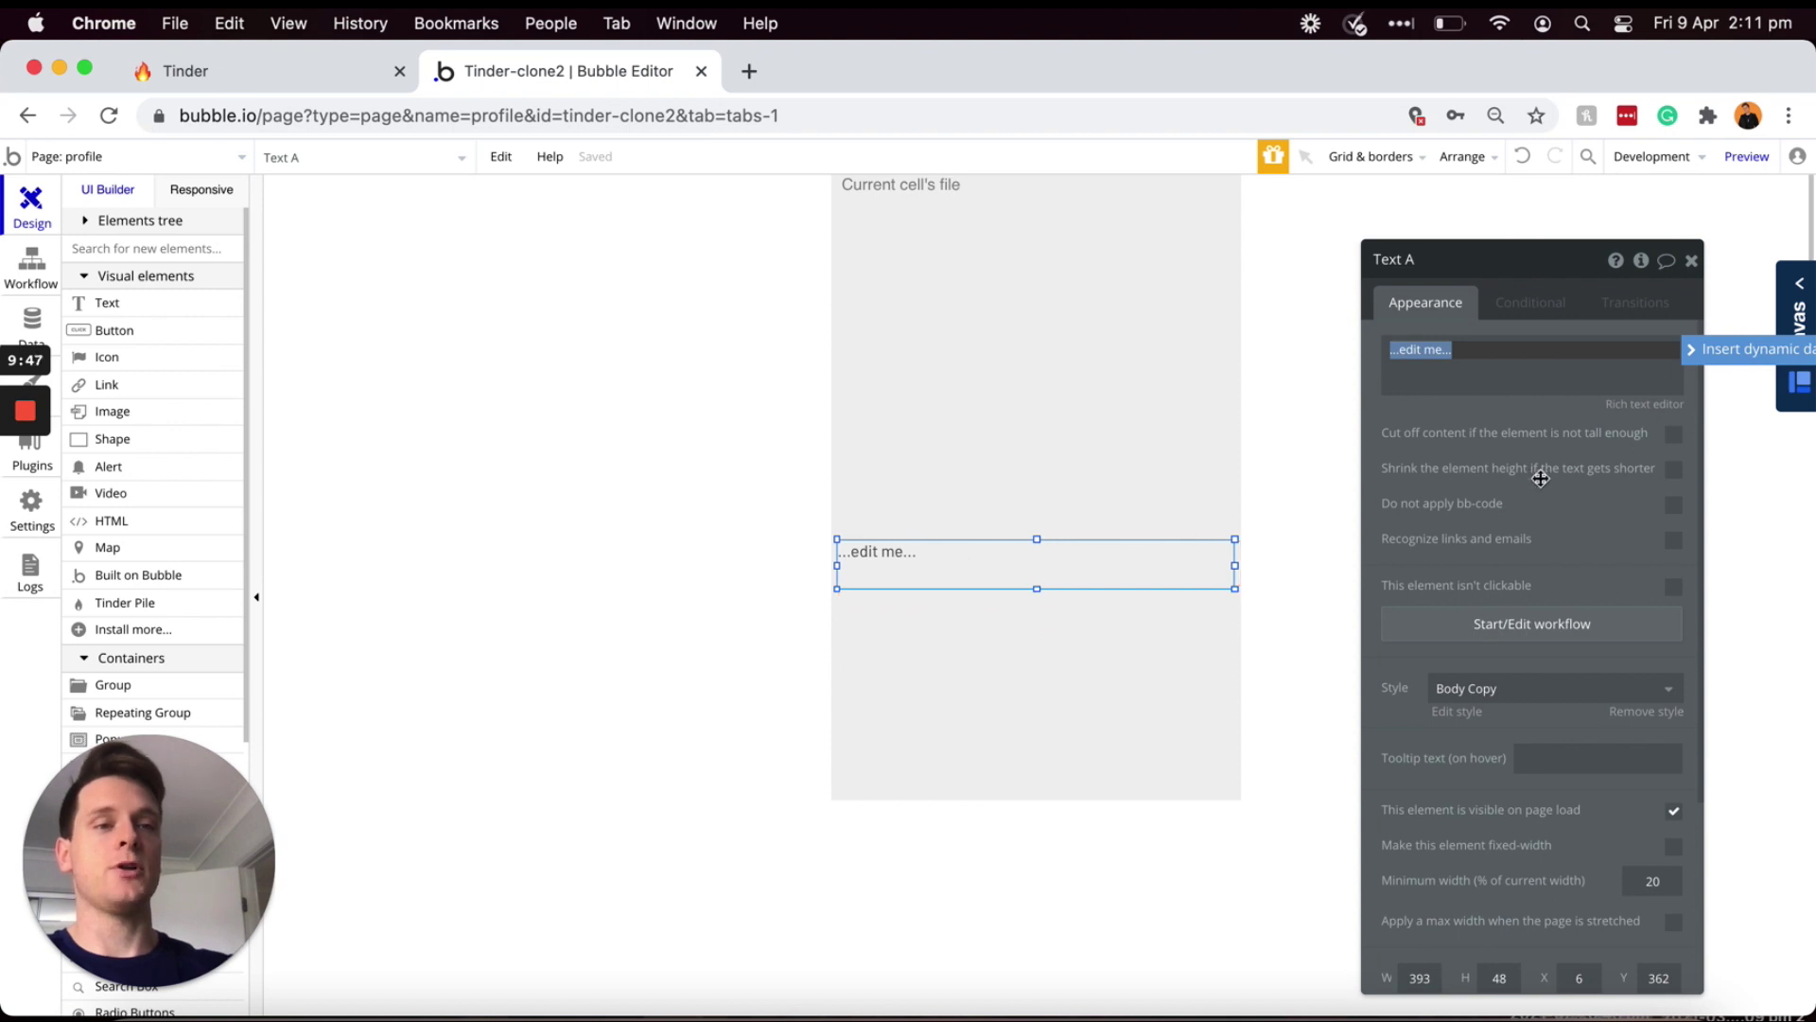
- Set the new text's content to Current Page User's Name and its style to H2 Heading - Dark
{"action": "left_click", "coordinate": [1705, 352]}
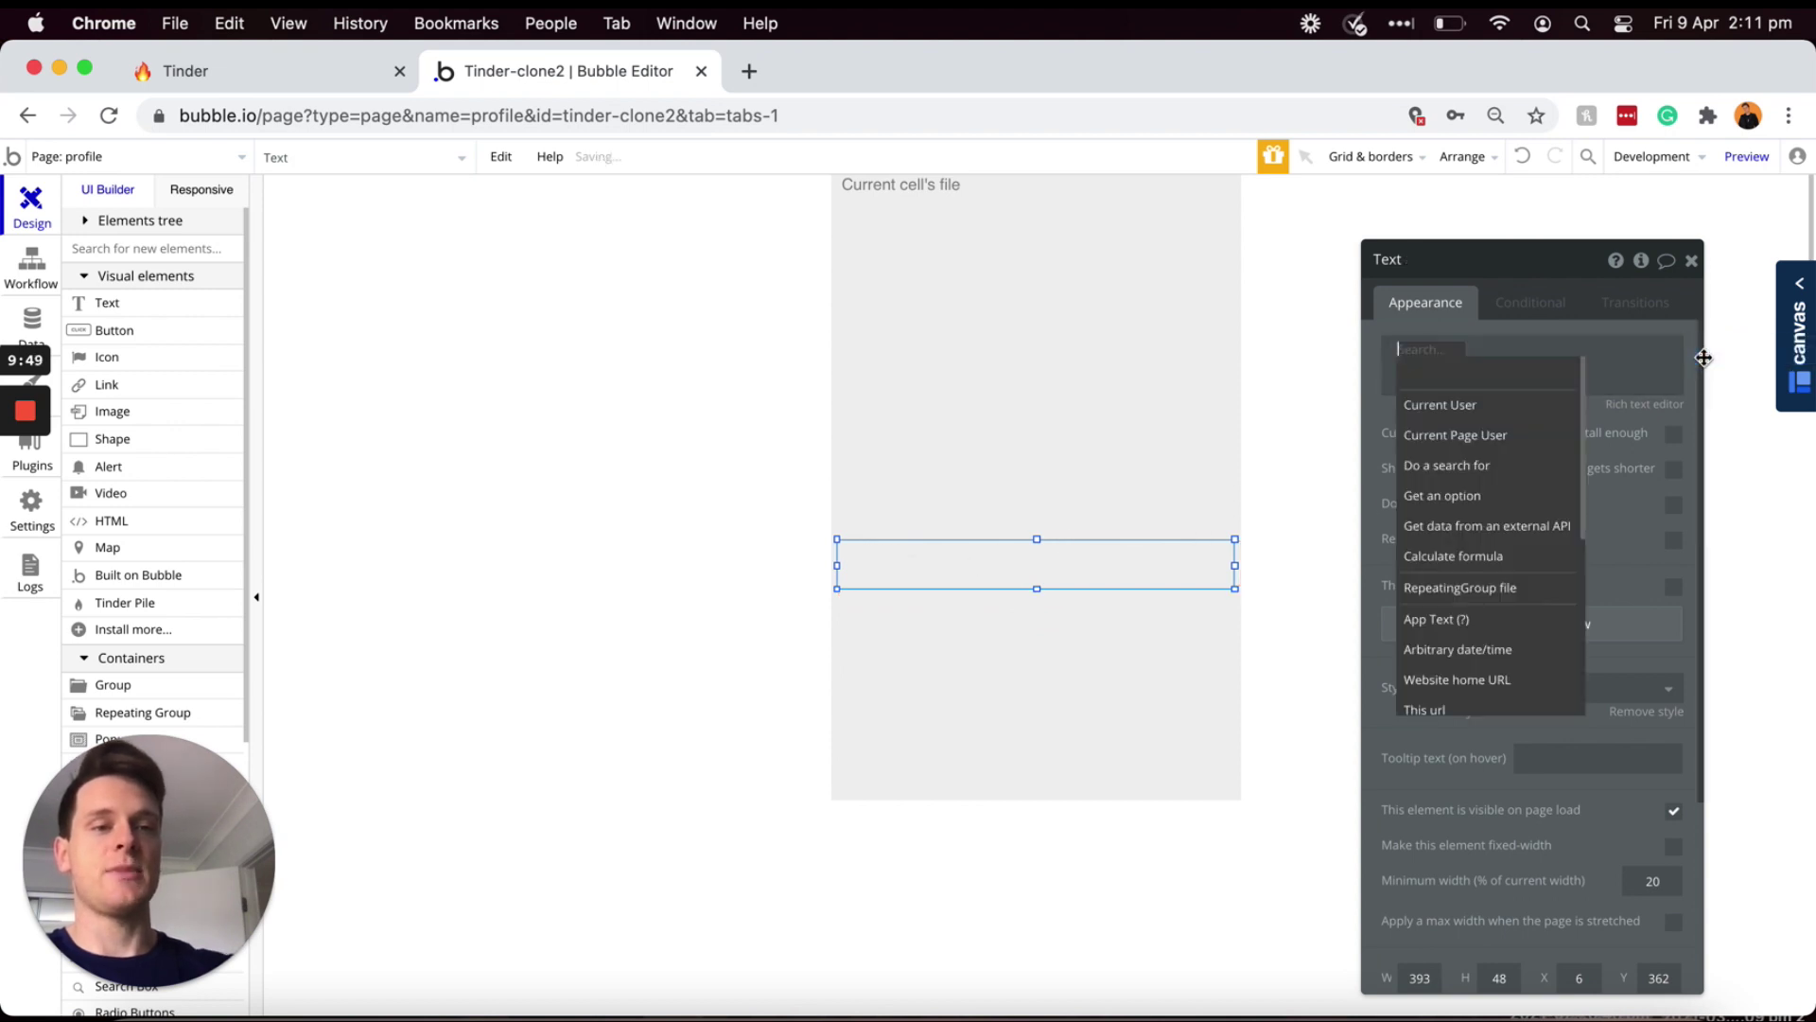
{"action": "left_click", "coordinate": [1515, 437]}
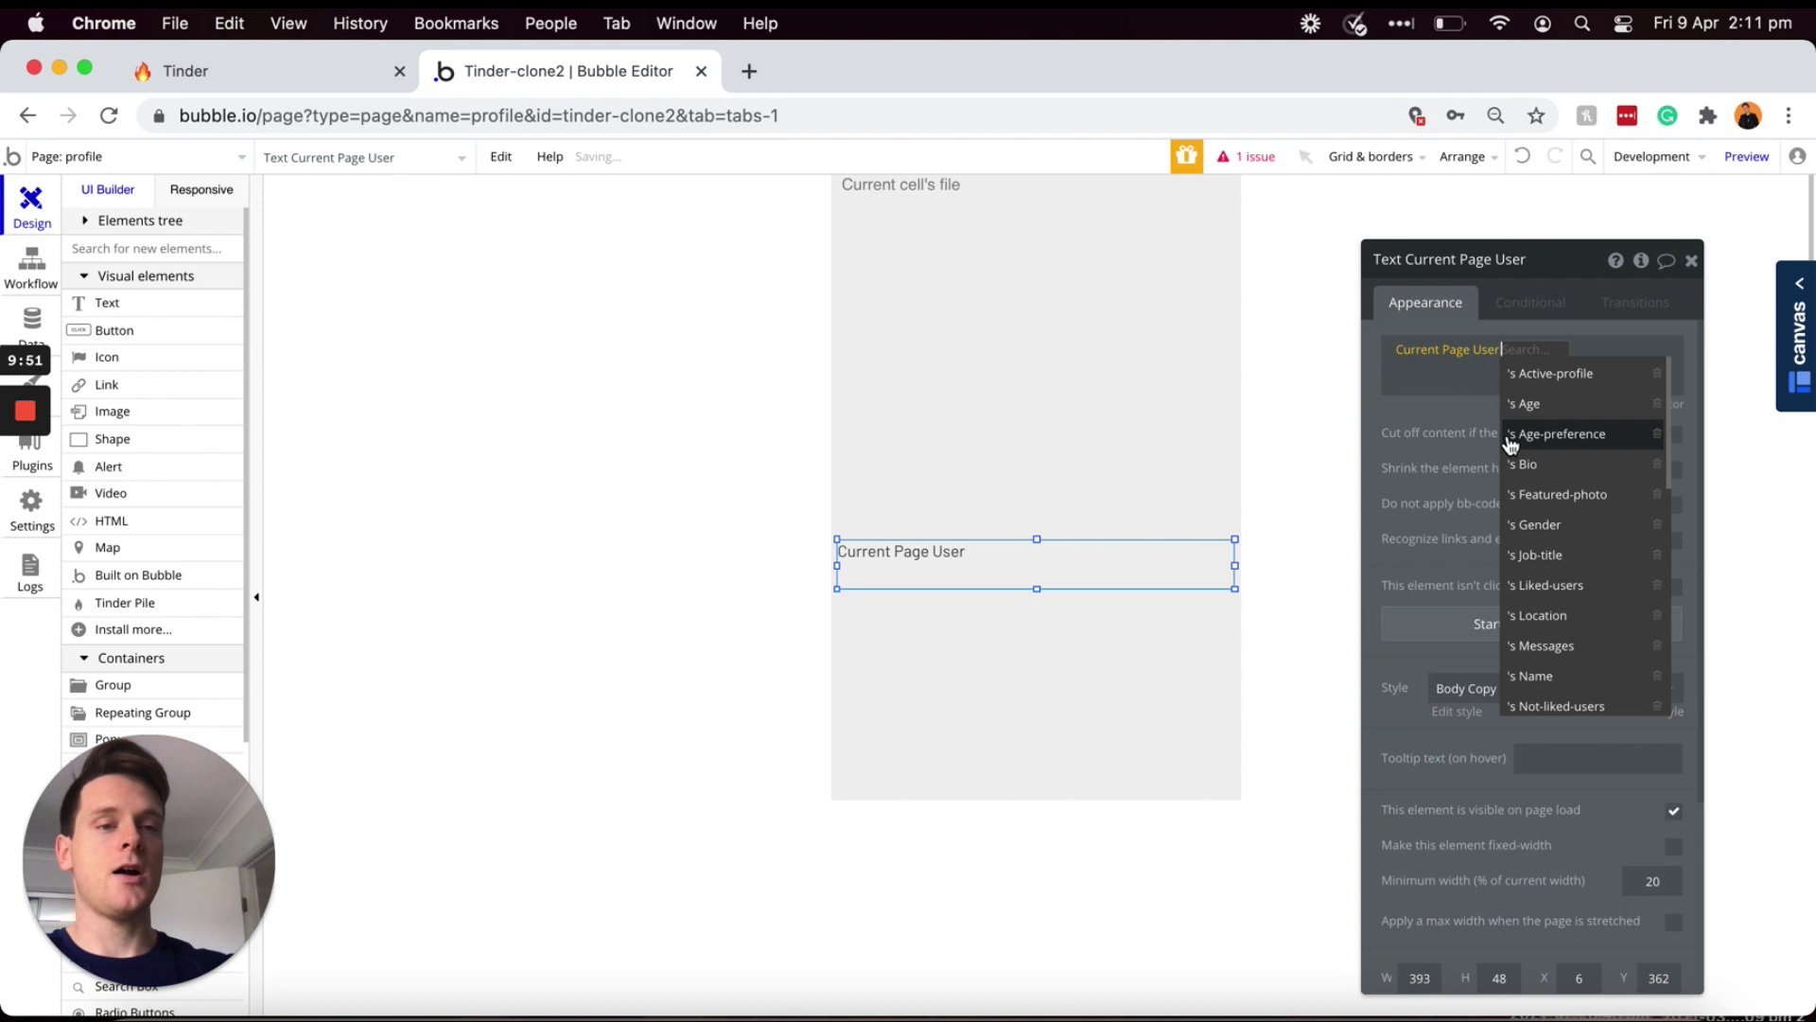
{"action": "left_click", "coordinate": [1542, 678]}
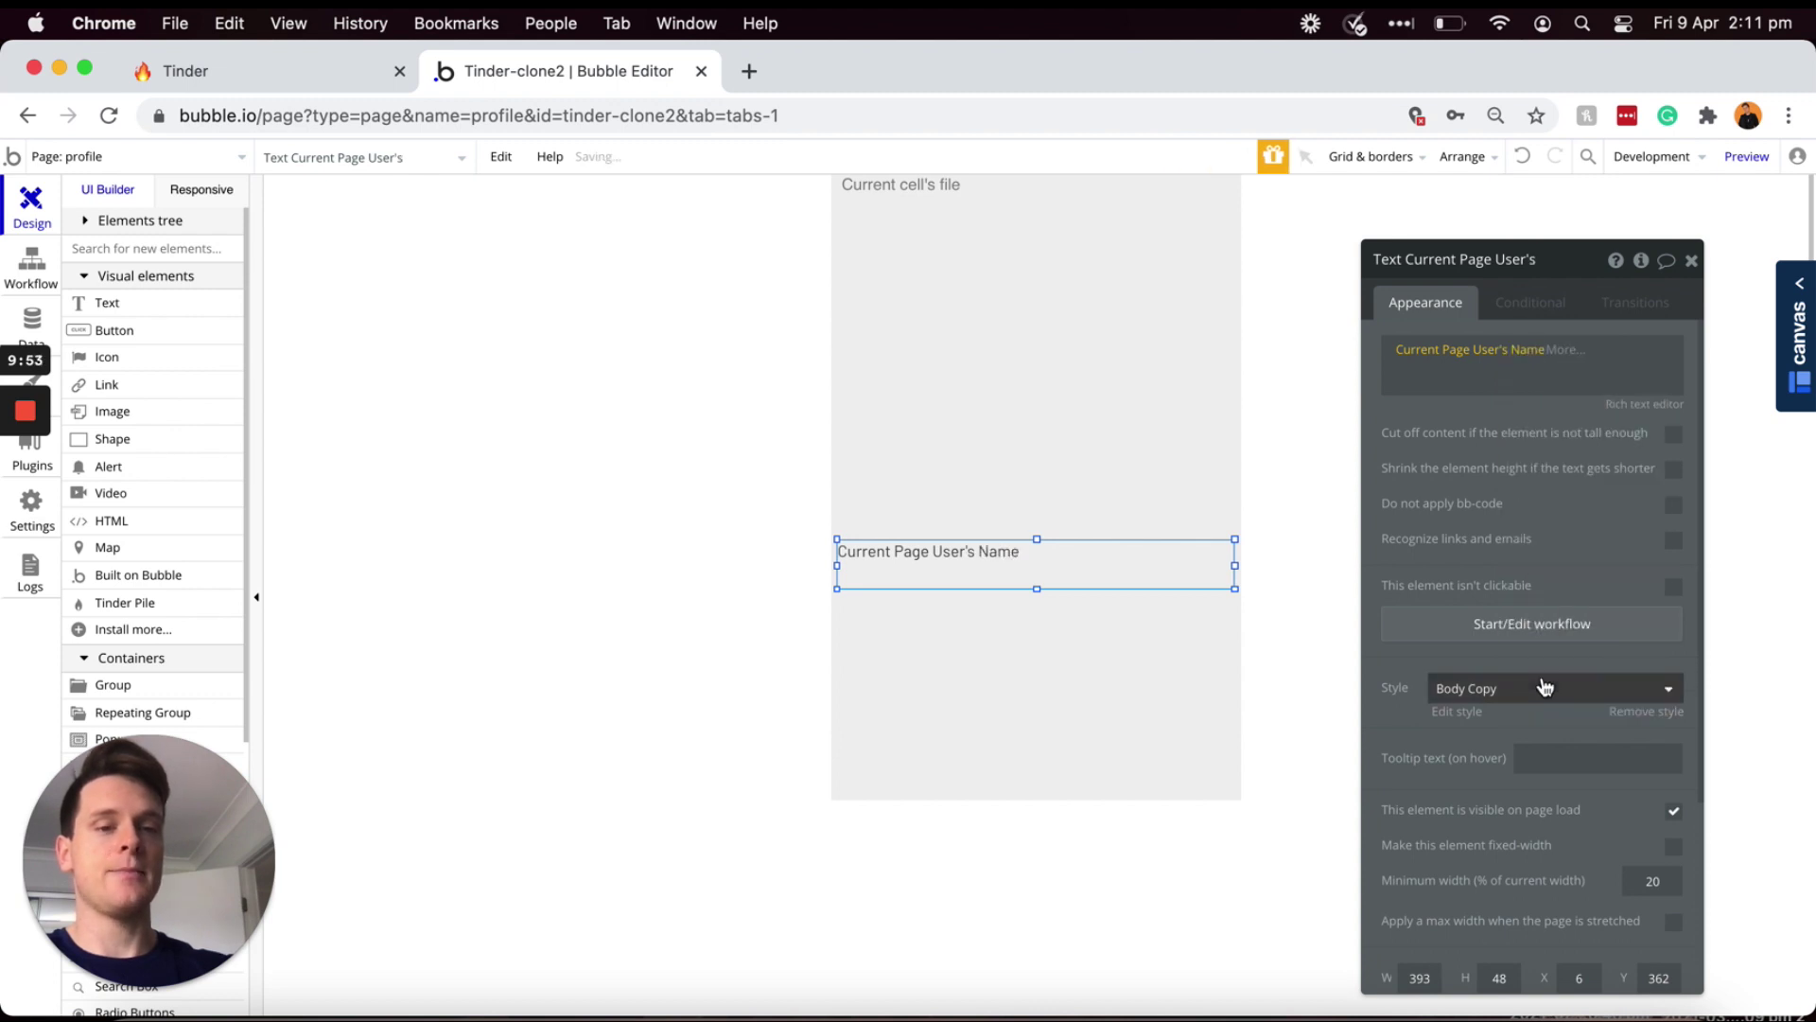
{"action": "left_click", "coordinate": [1540, 688]}
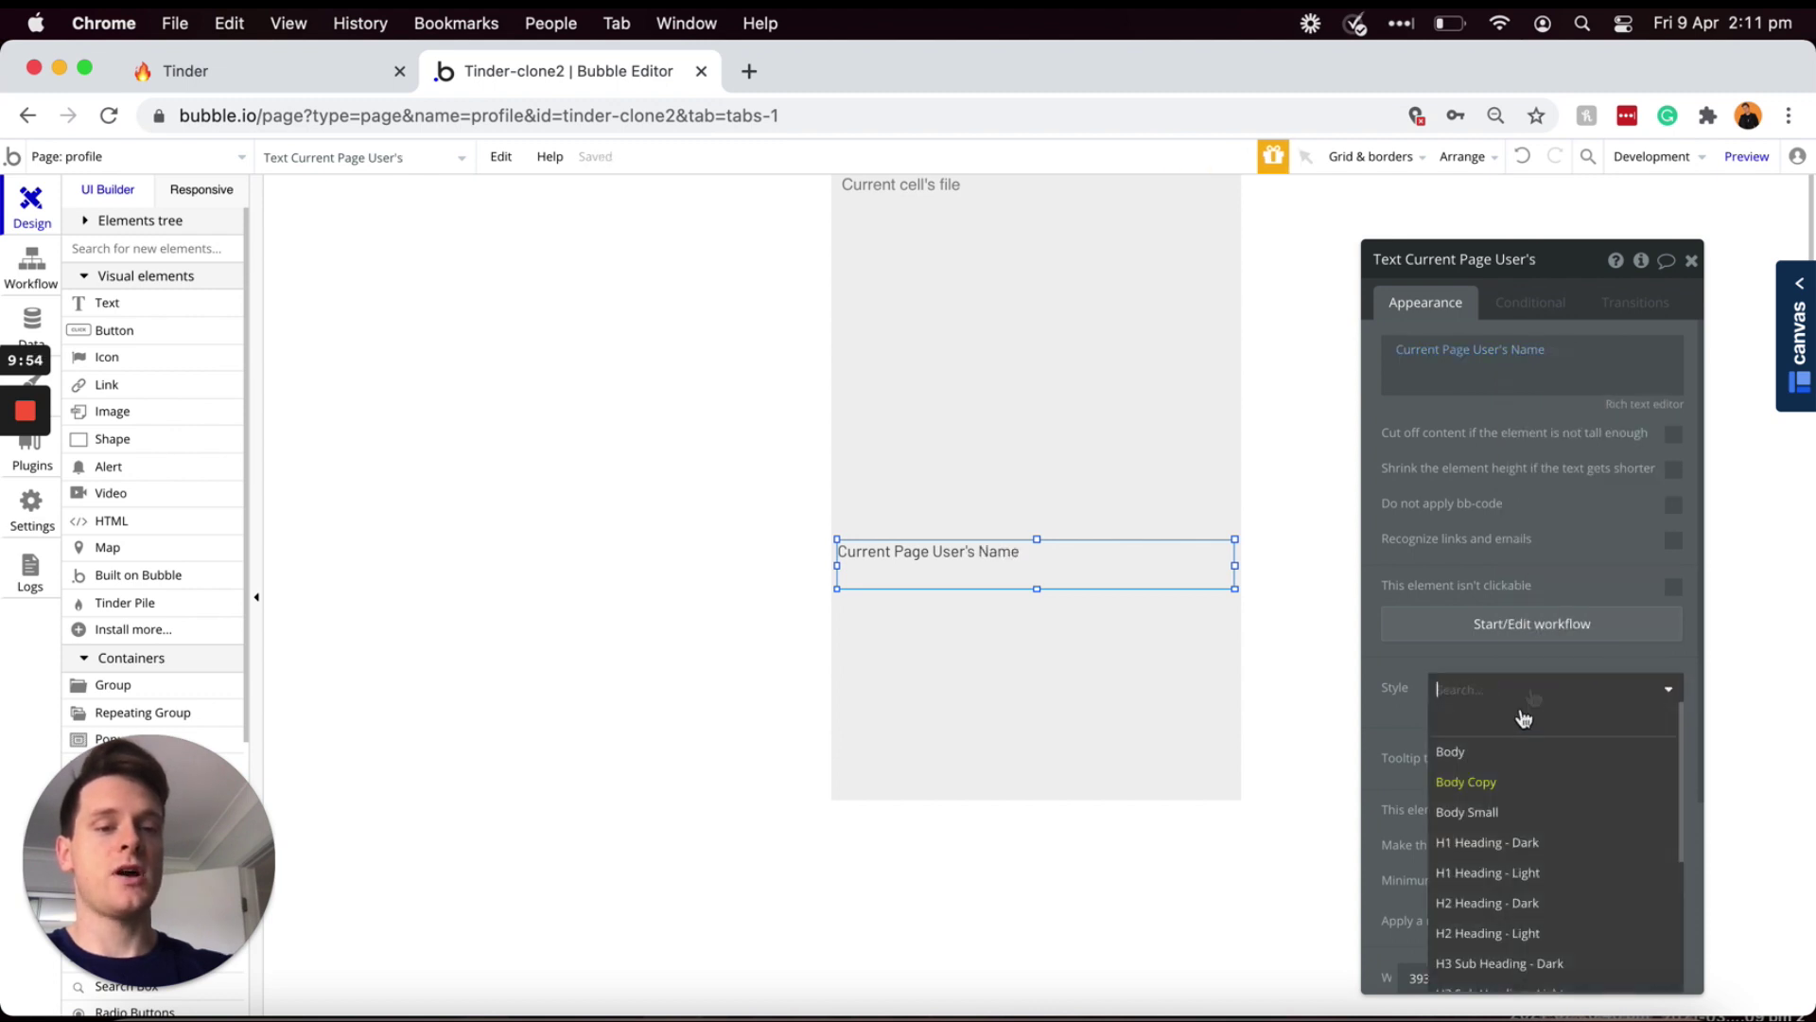
{"action": "left_click", "coordinate": [1492, 904]}
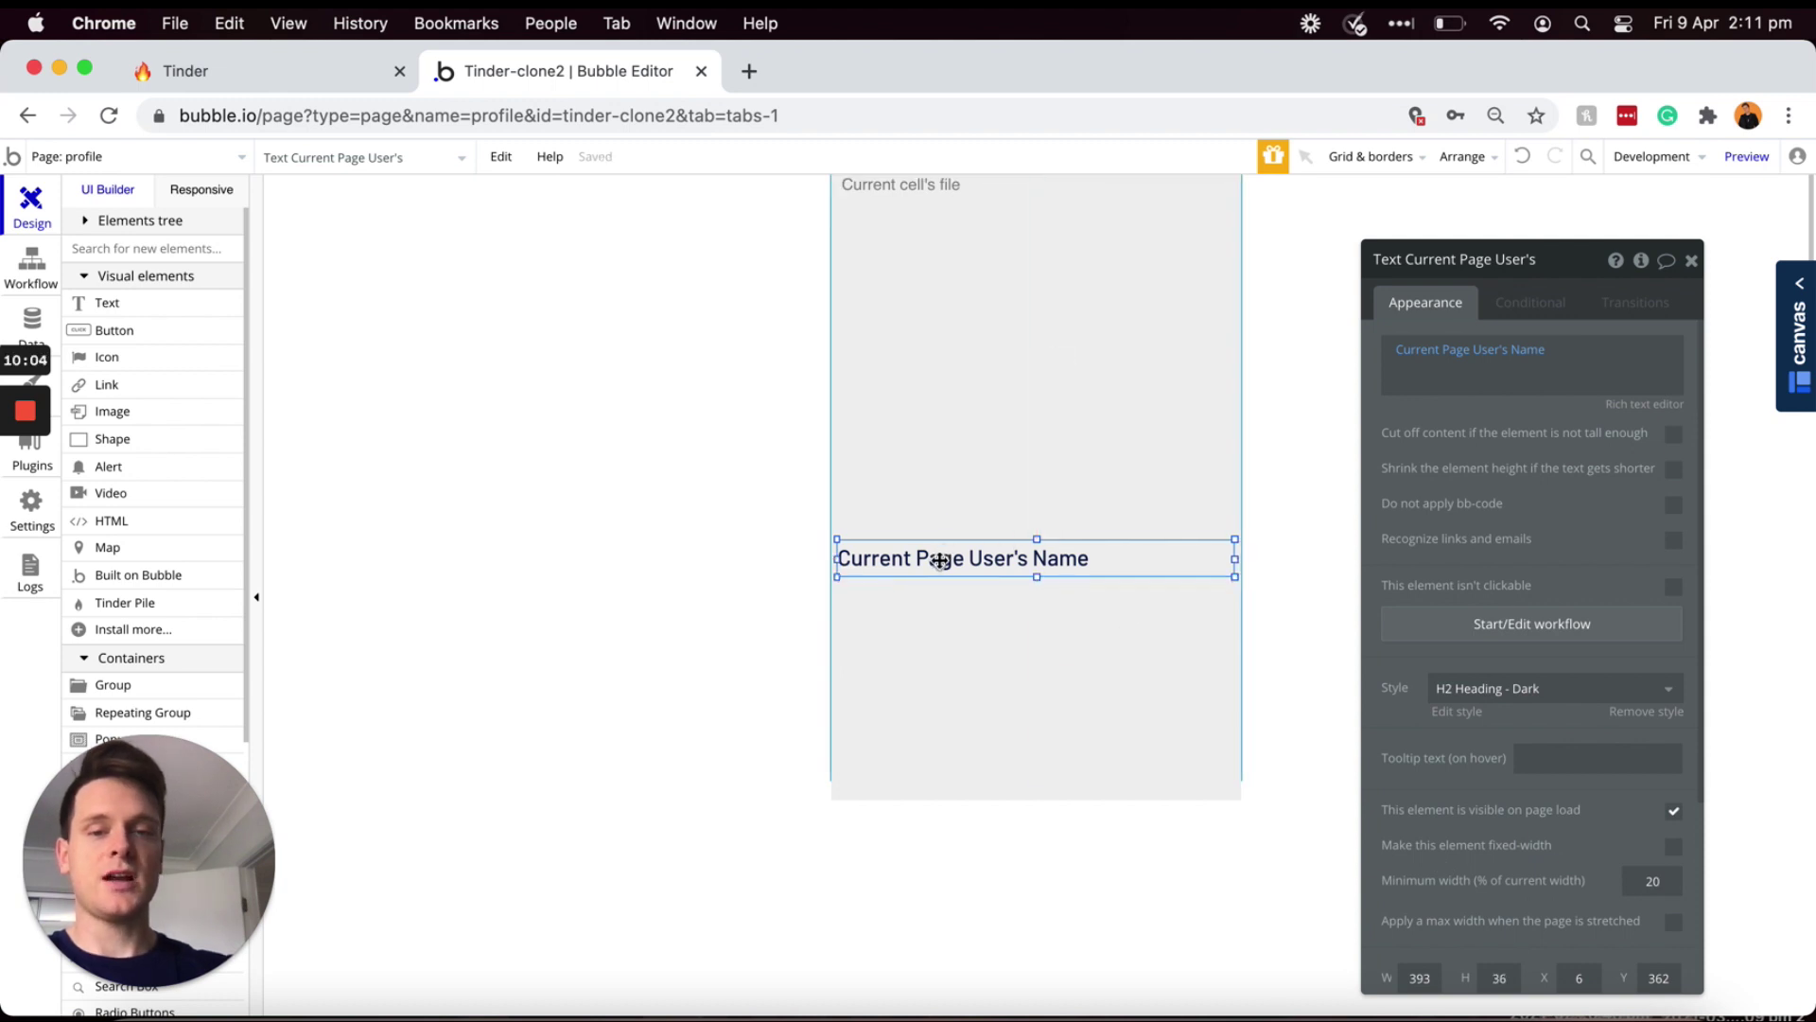
- Duplicate the name text and place the copy about 7 px below the original
{"action": "key", "text": "super+c"}
{"action": "key", "text": "super+v"}
{"action": "left_click_drag", "start_coordinate": [932, 565], "coordinate": [919, 603]}
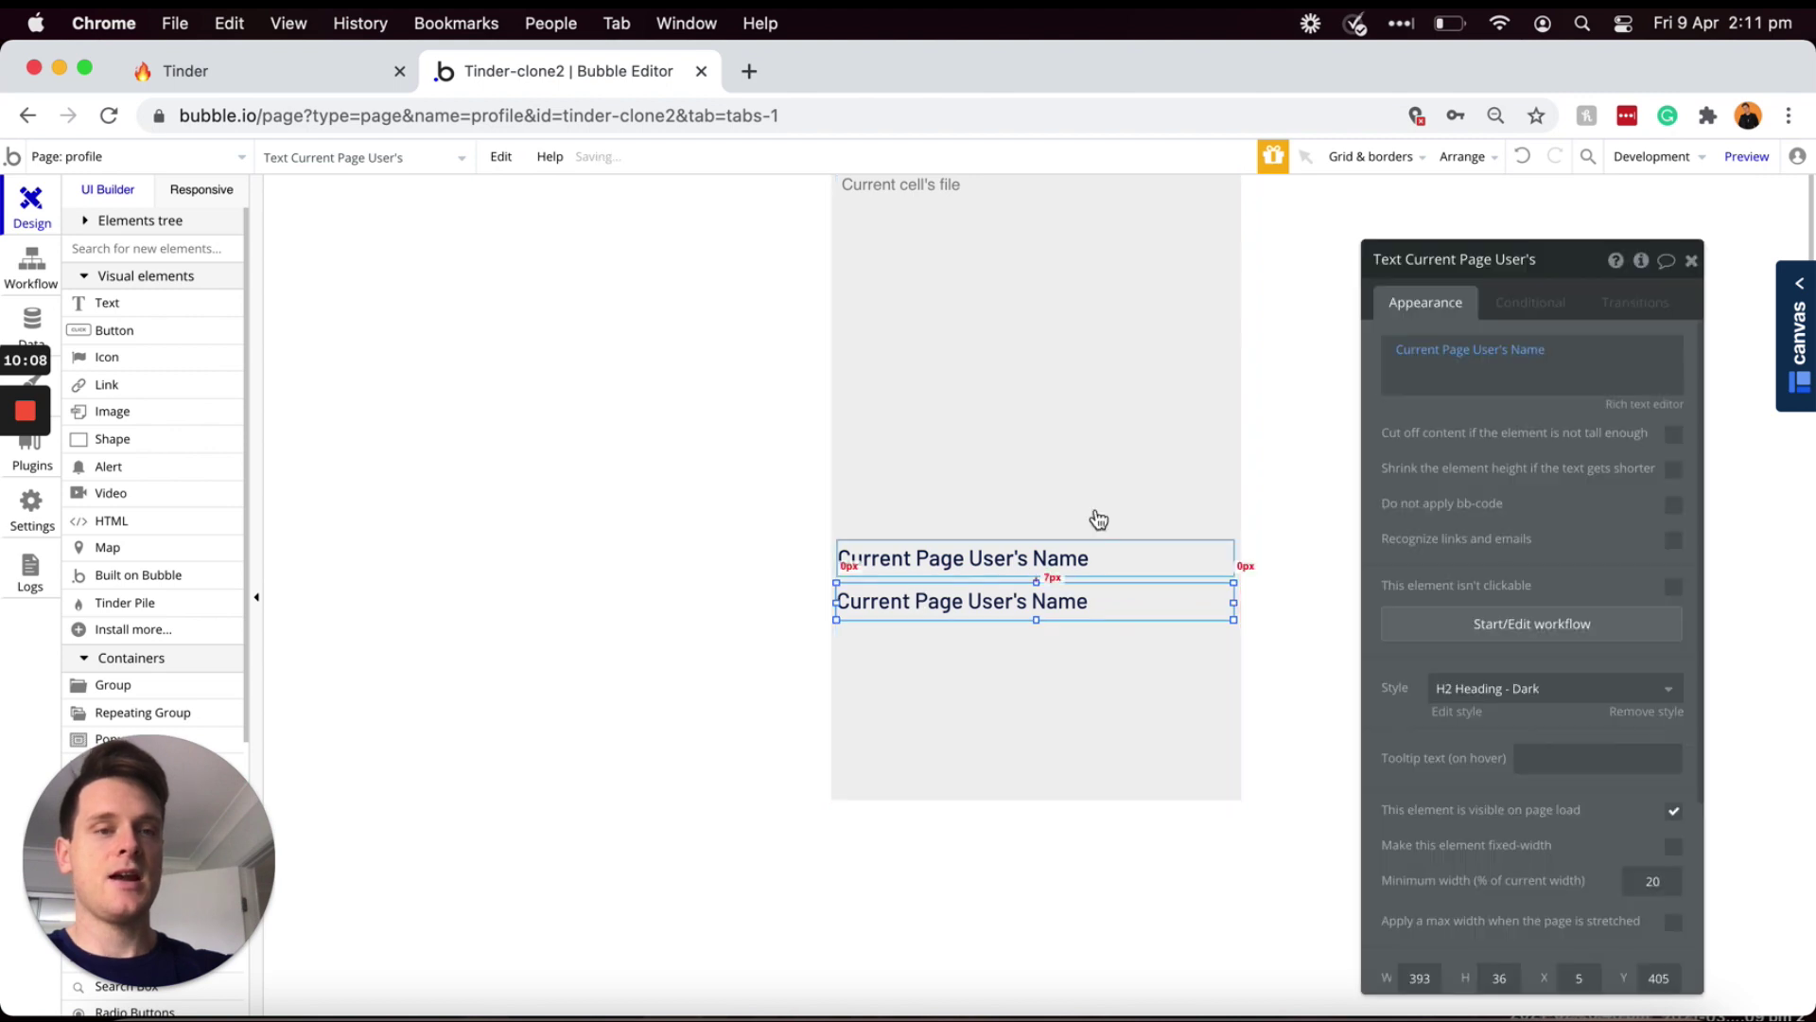
- Set the copied text's content to Current Page User's Job-title and its style to H3 Sub Heading - Dark
{"action": "left_click", "coordinate": [1522, 356]}
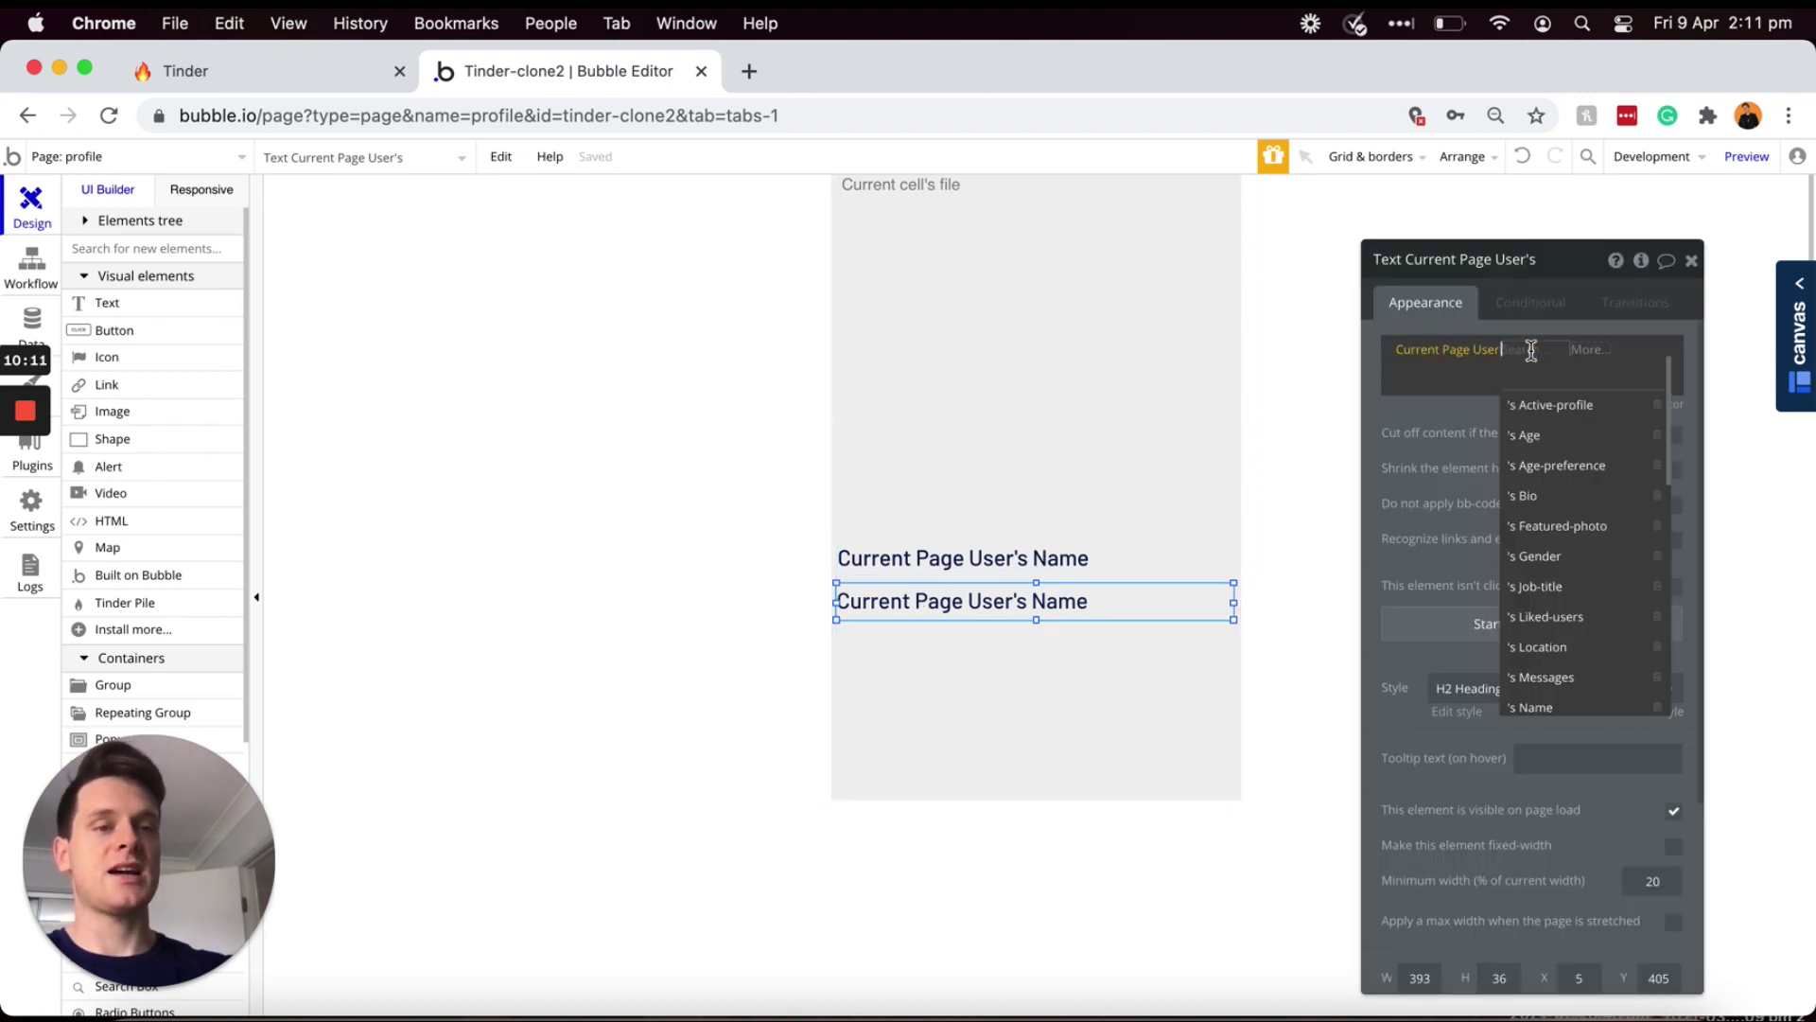
{"action": "left_click", "coordinate": [1531, 355]}
{"action": "left_click", "coordinate": [1523, 356]}
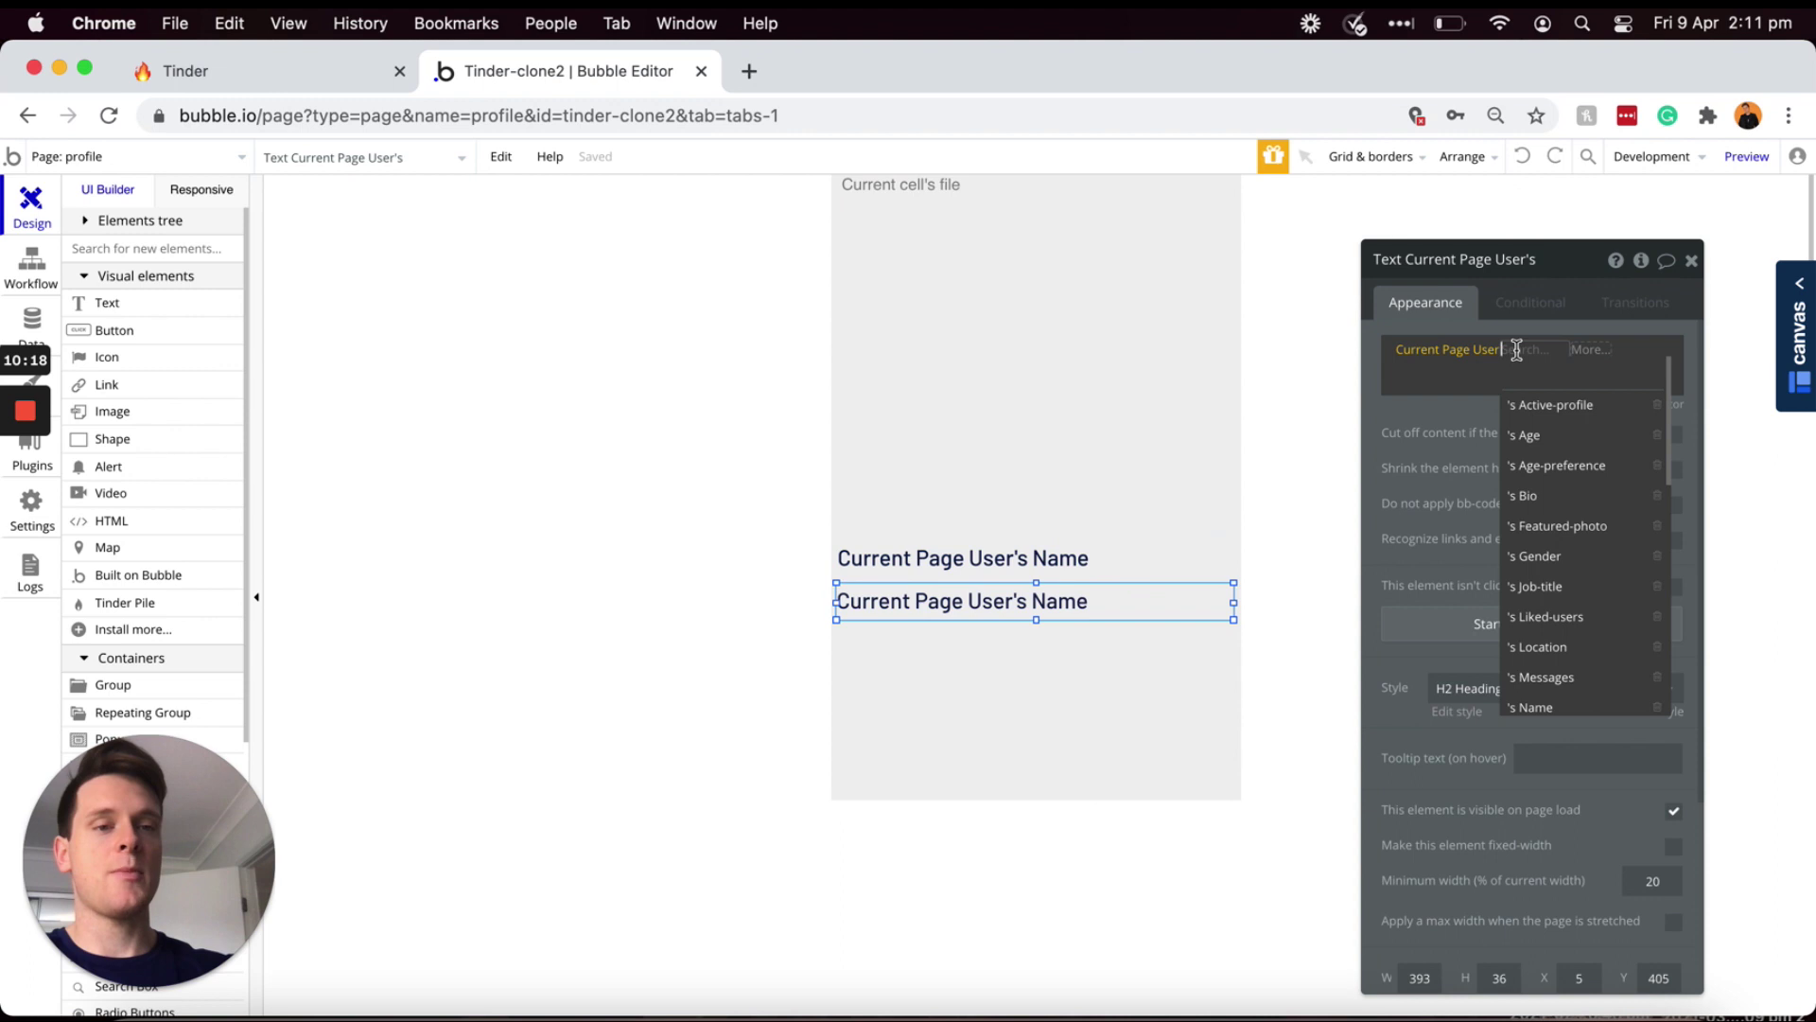
{"action": "left_click", "coordinate": [1556, 586]}
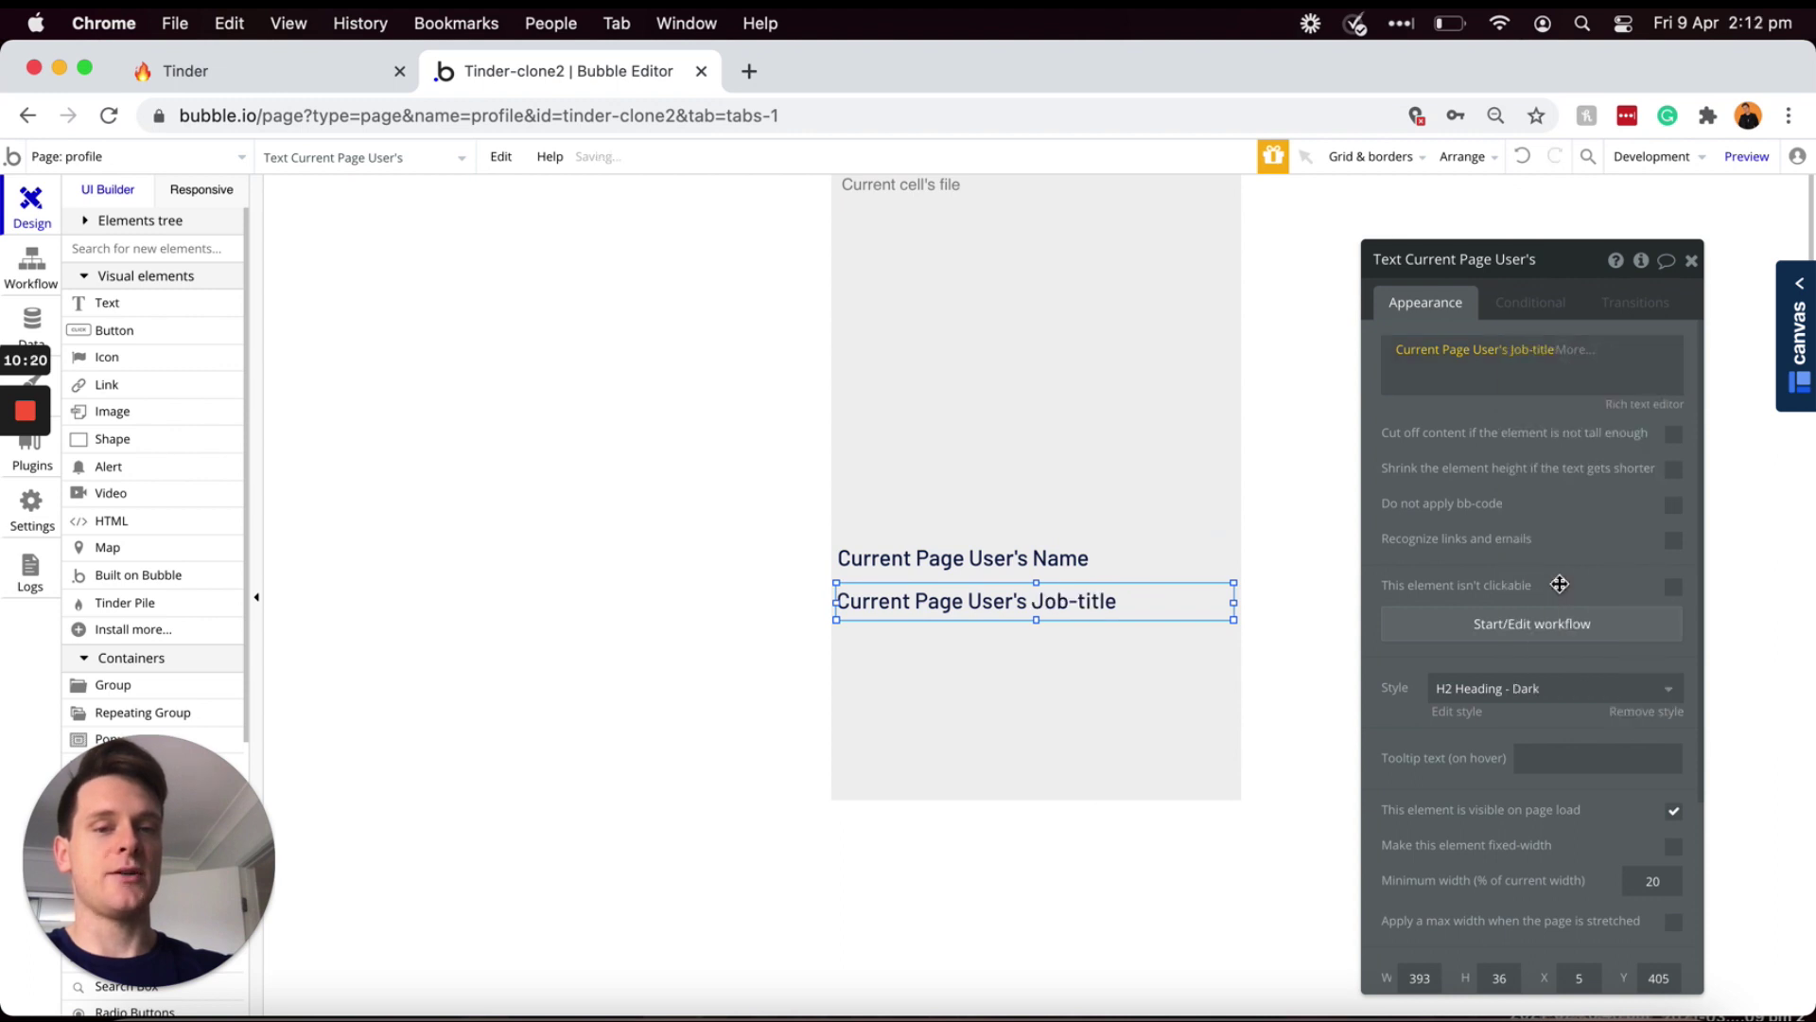
{"action": "left_click", "coordinate": [1514, 687]}
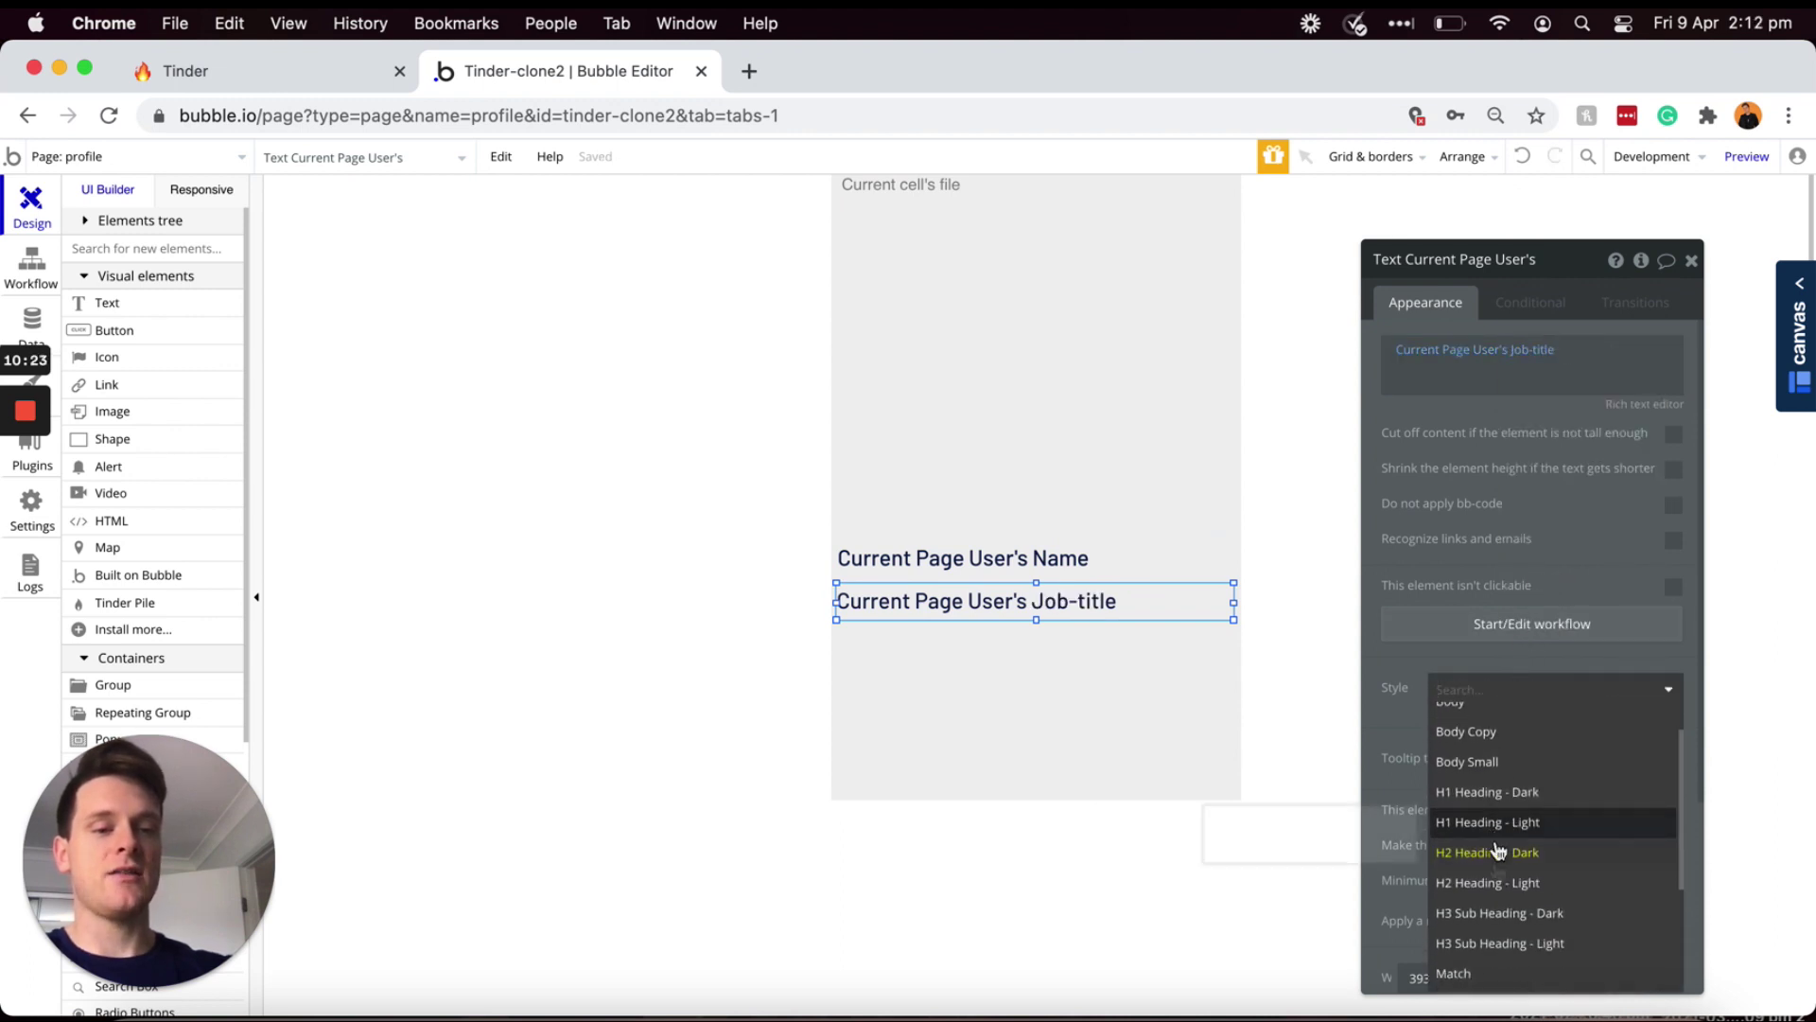
{"action": "left_click", "coordinate": [1493, 913]}
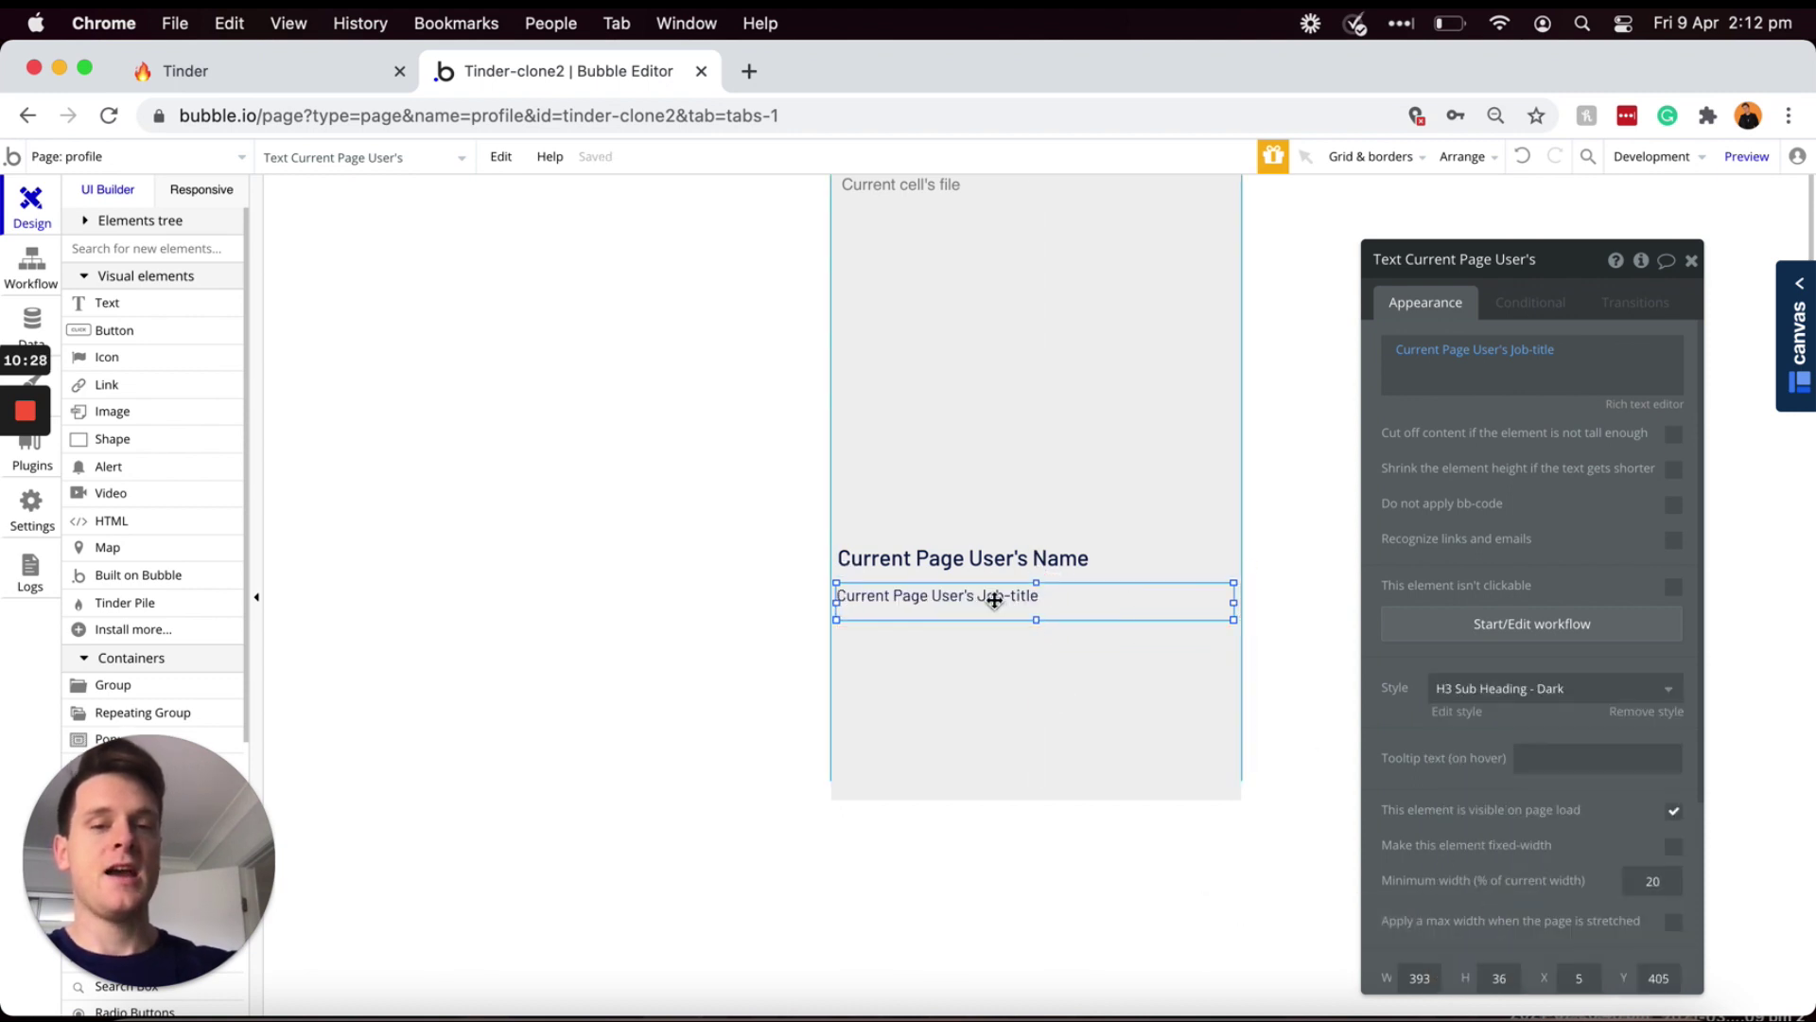
- Duplicate the job-title text, place the copy directly beneath it and set its content to Current Page User's Bio
{"action": "key", "text": "ctrl+c"}
{"action": "key", "text": "ctrl+v"}
{"action": "left_click_drag", "start_coordinate": [978, 601], "coordinate": [964, 631]}
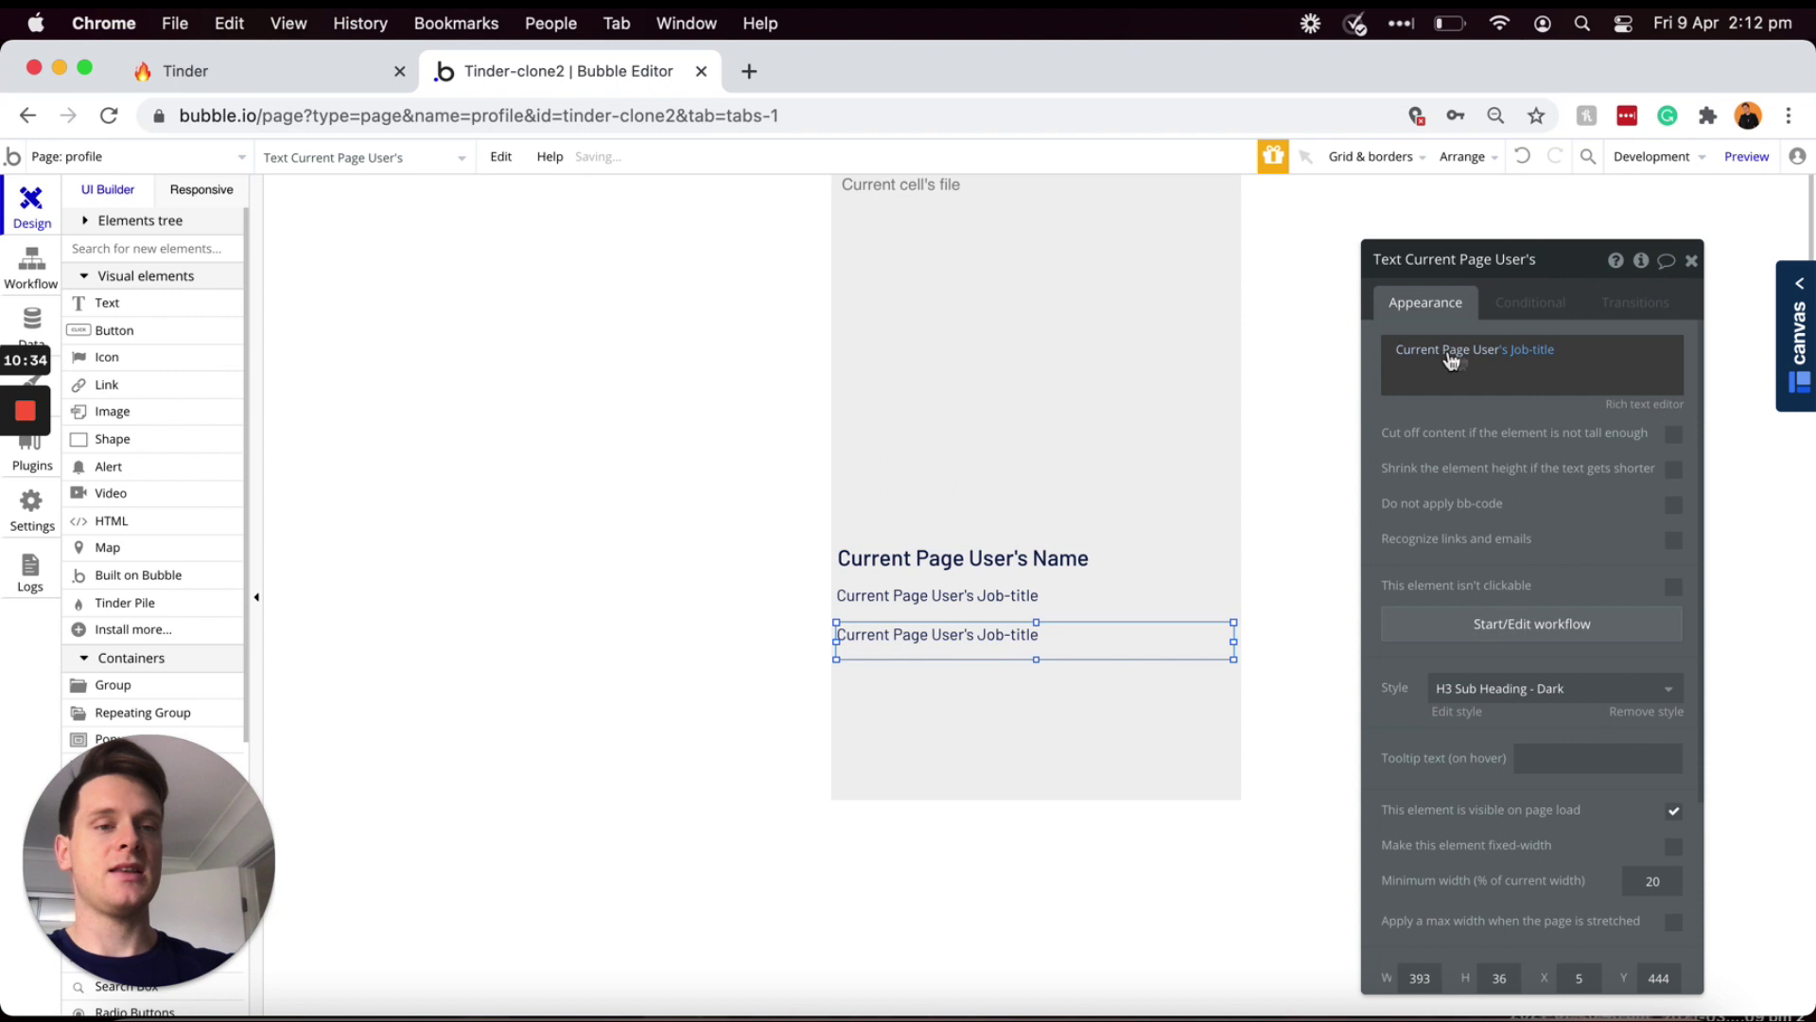
{"action": "left_click", "coordinate": [1540, 357]}
{"action": "left_click", "coordinate": [1552, 493]}
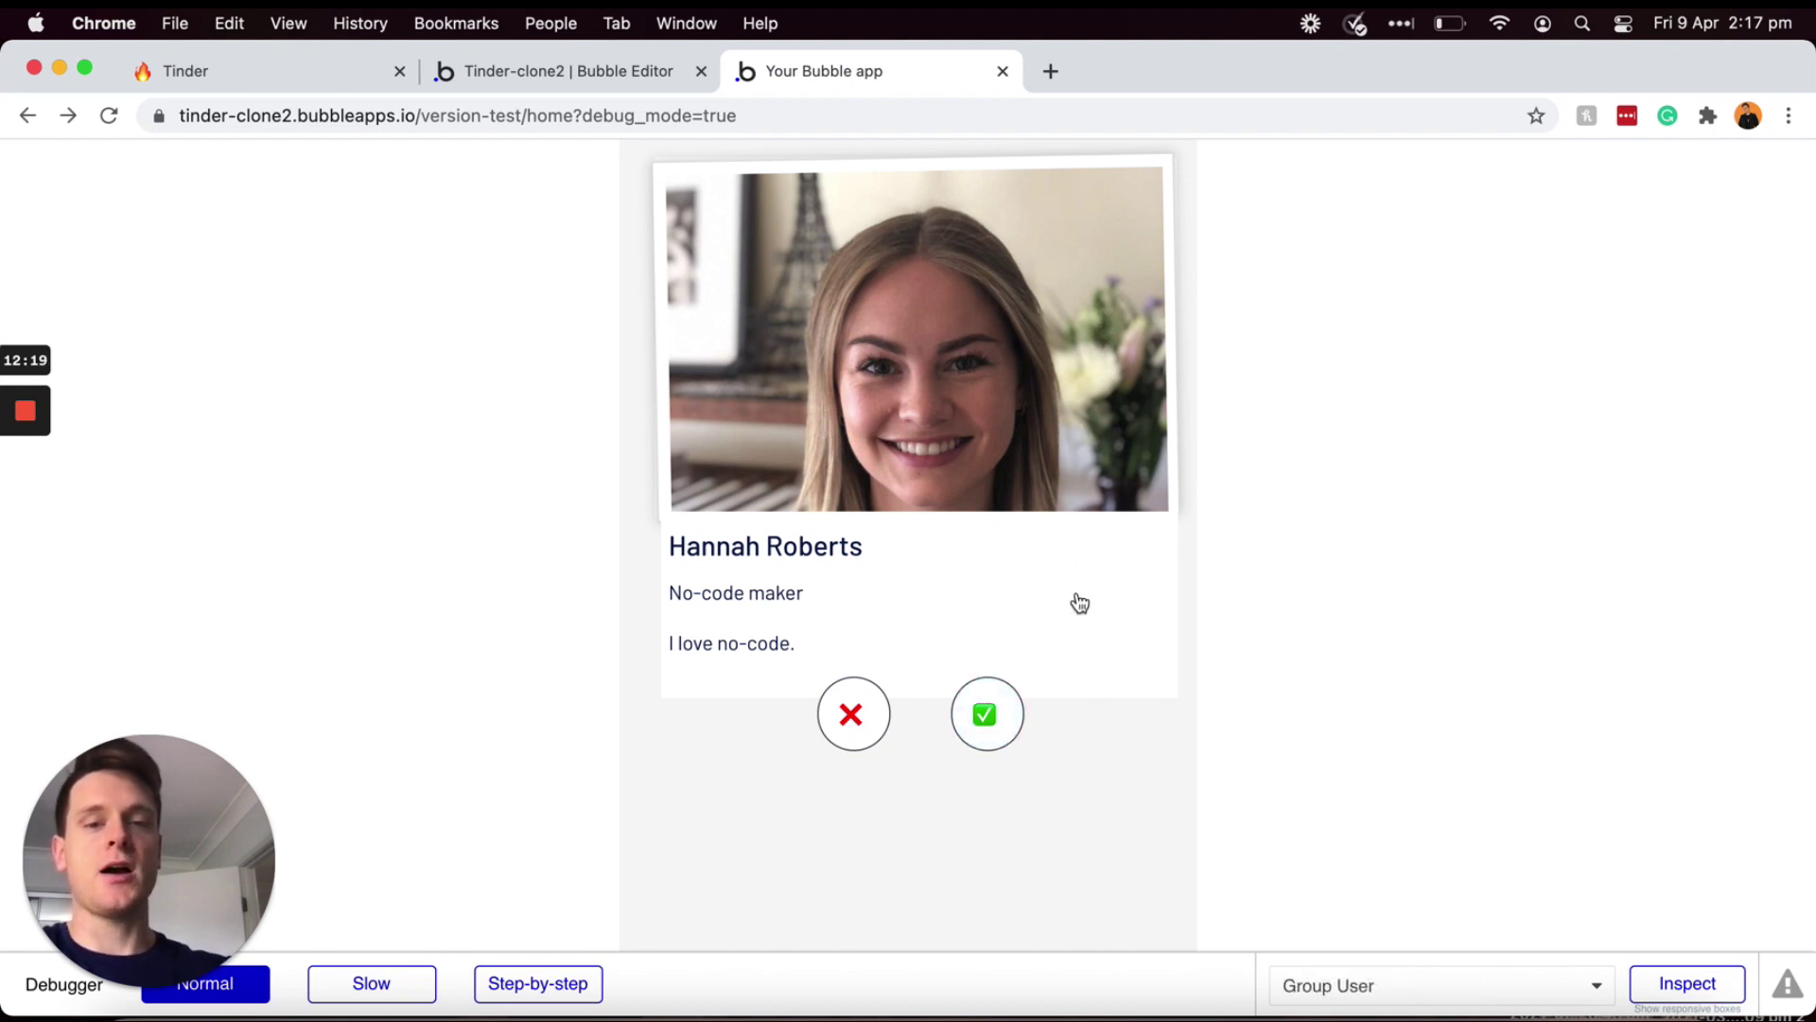
- Reload the app preview, open the profile page from the home page's user card and check its details and horizontally scrolling images
{"action": "key", "text": "super+r"}
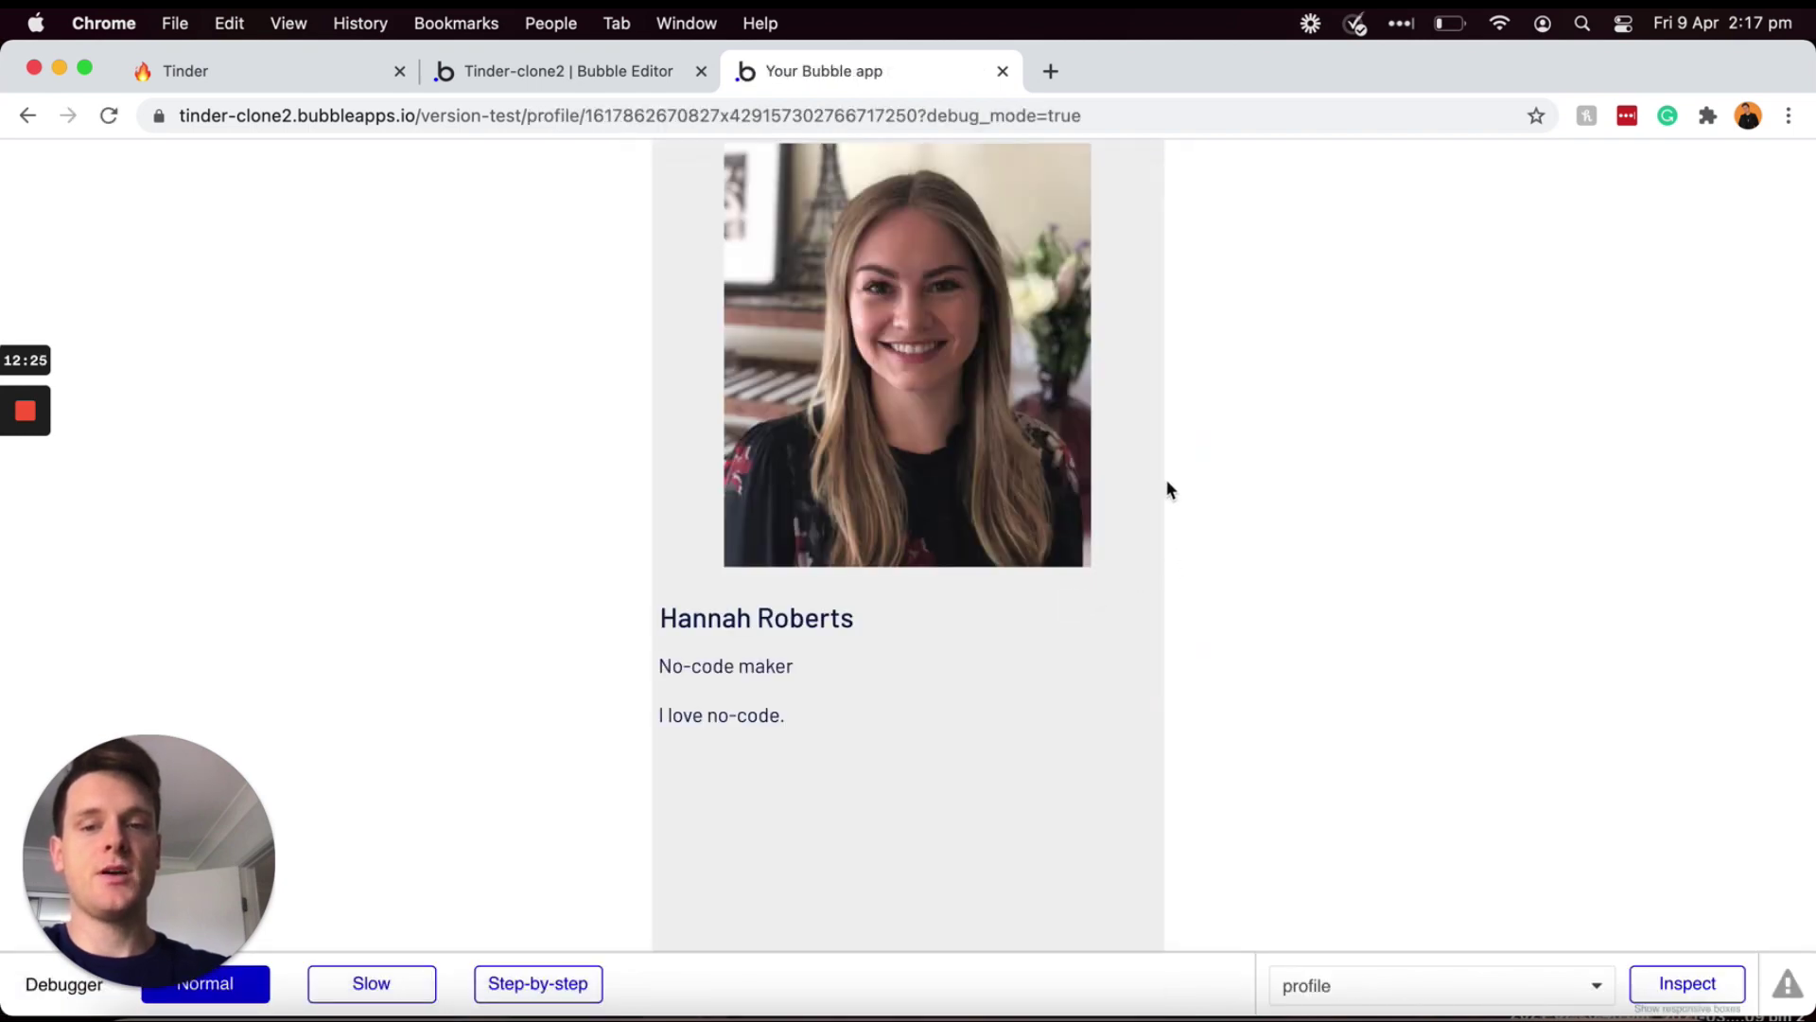
{"action": "left_click", "coordinate": [772, 606]}
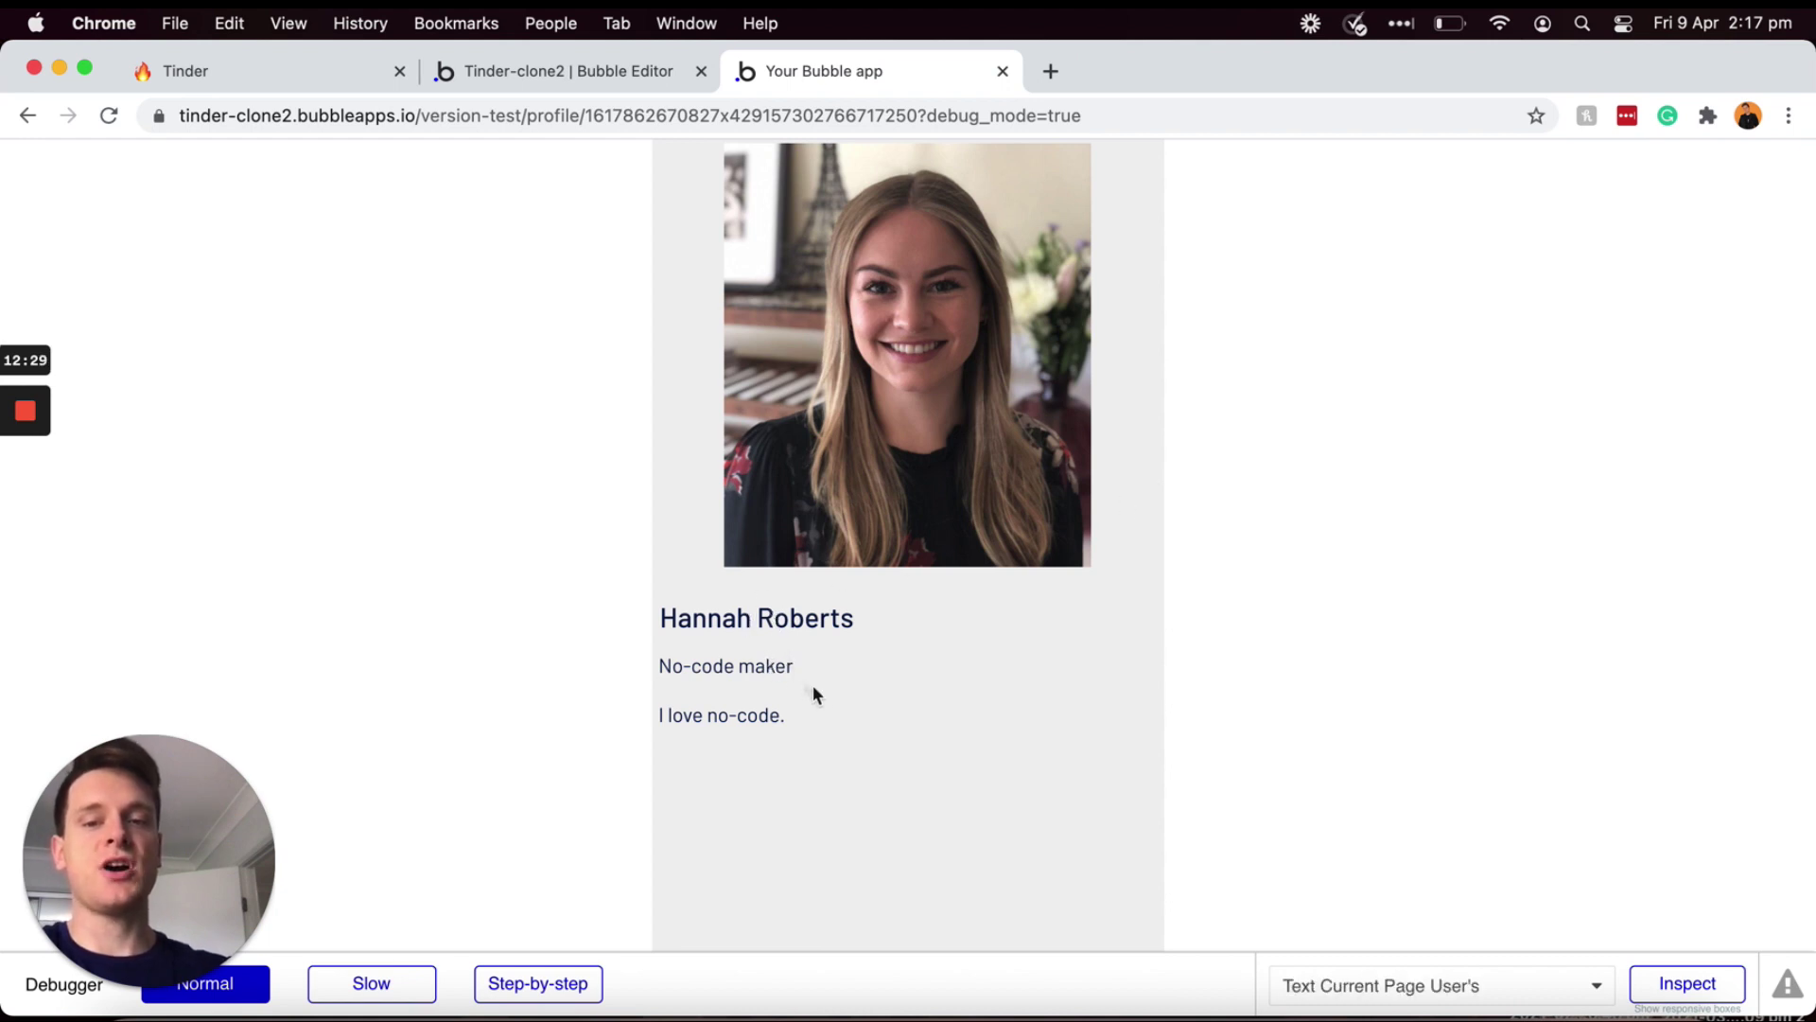
{"action": "left_click", "coordinate": [791, 379]}
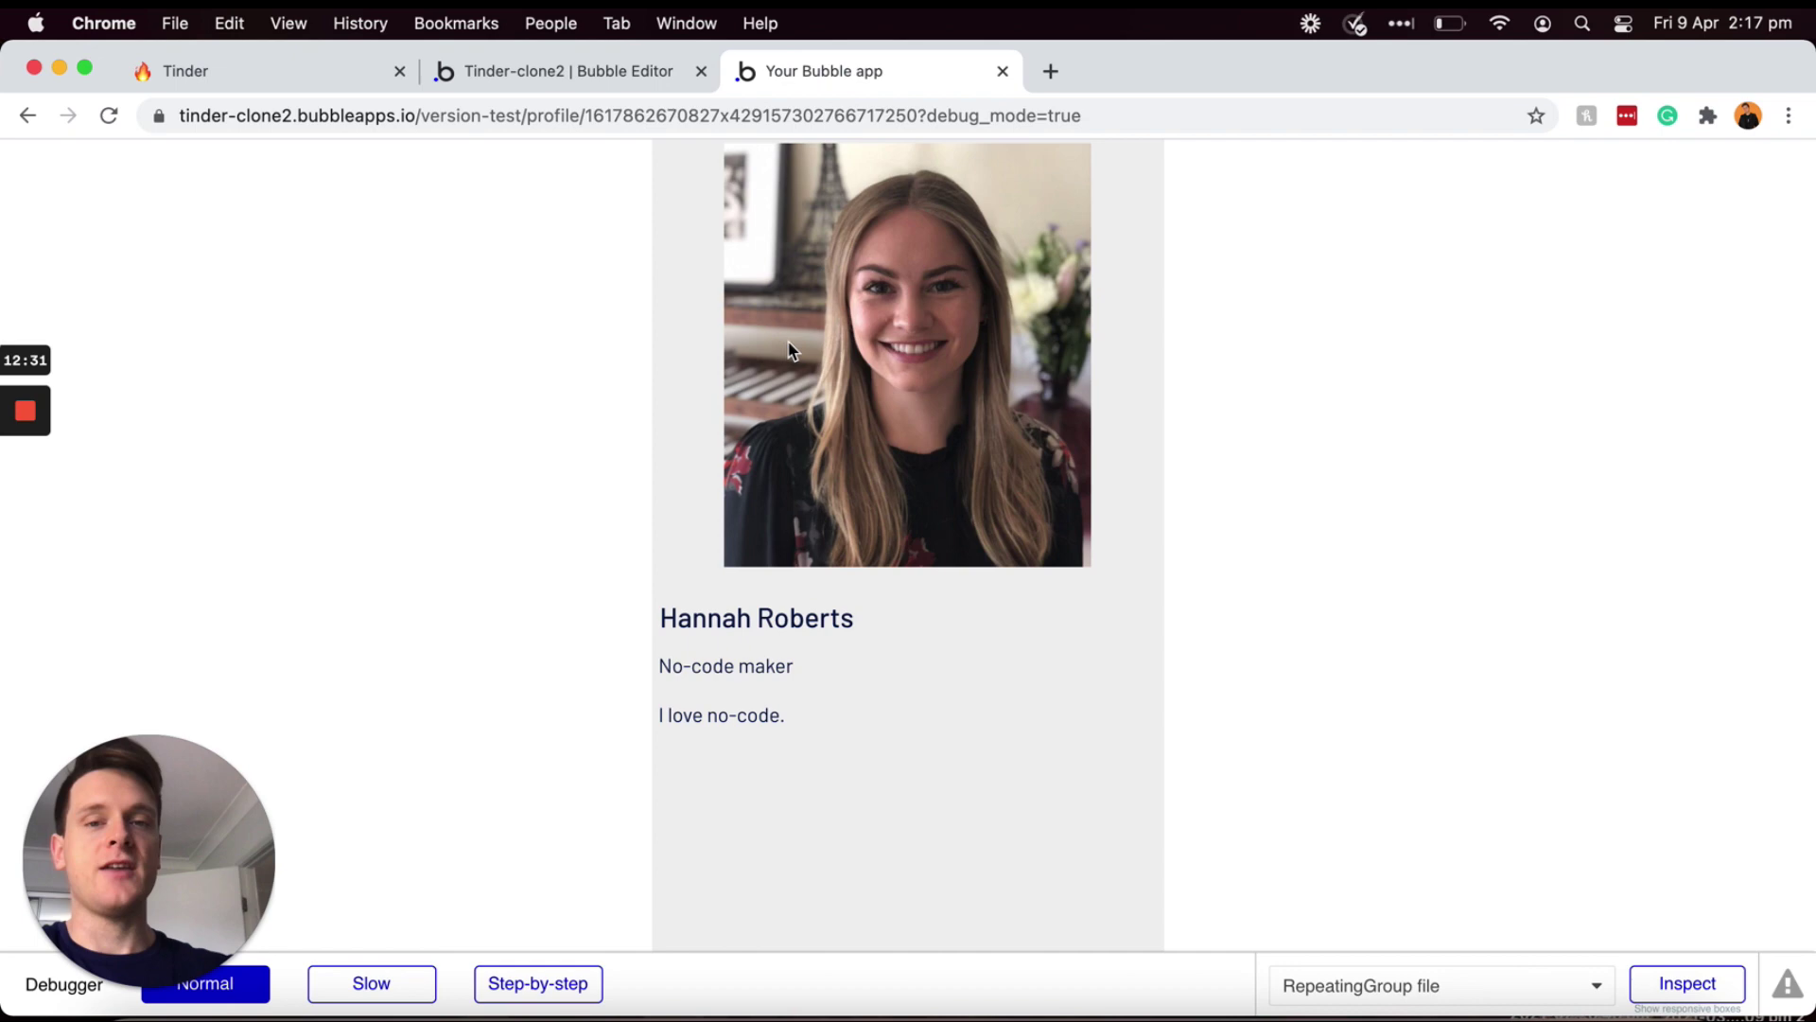
{"action": "scroll", "coordinate": [909, 377], "scroll_direction": "right", "scroll_amount": 10}
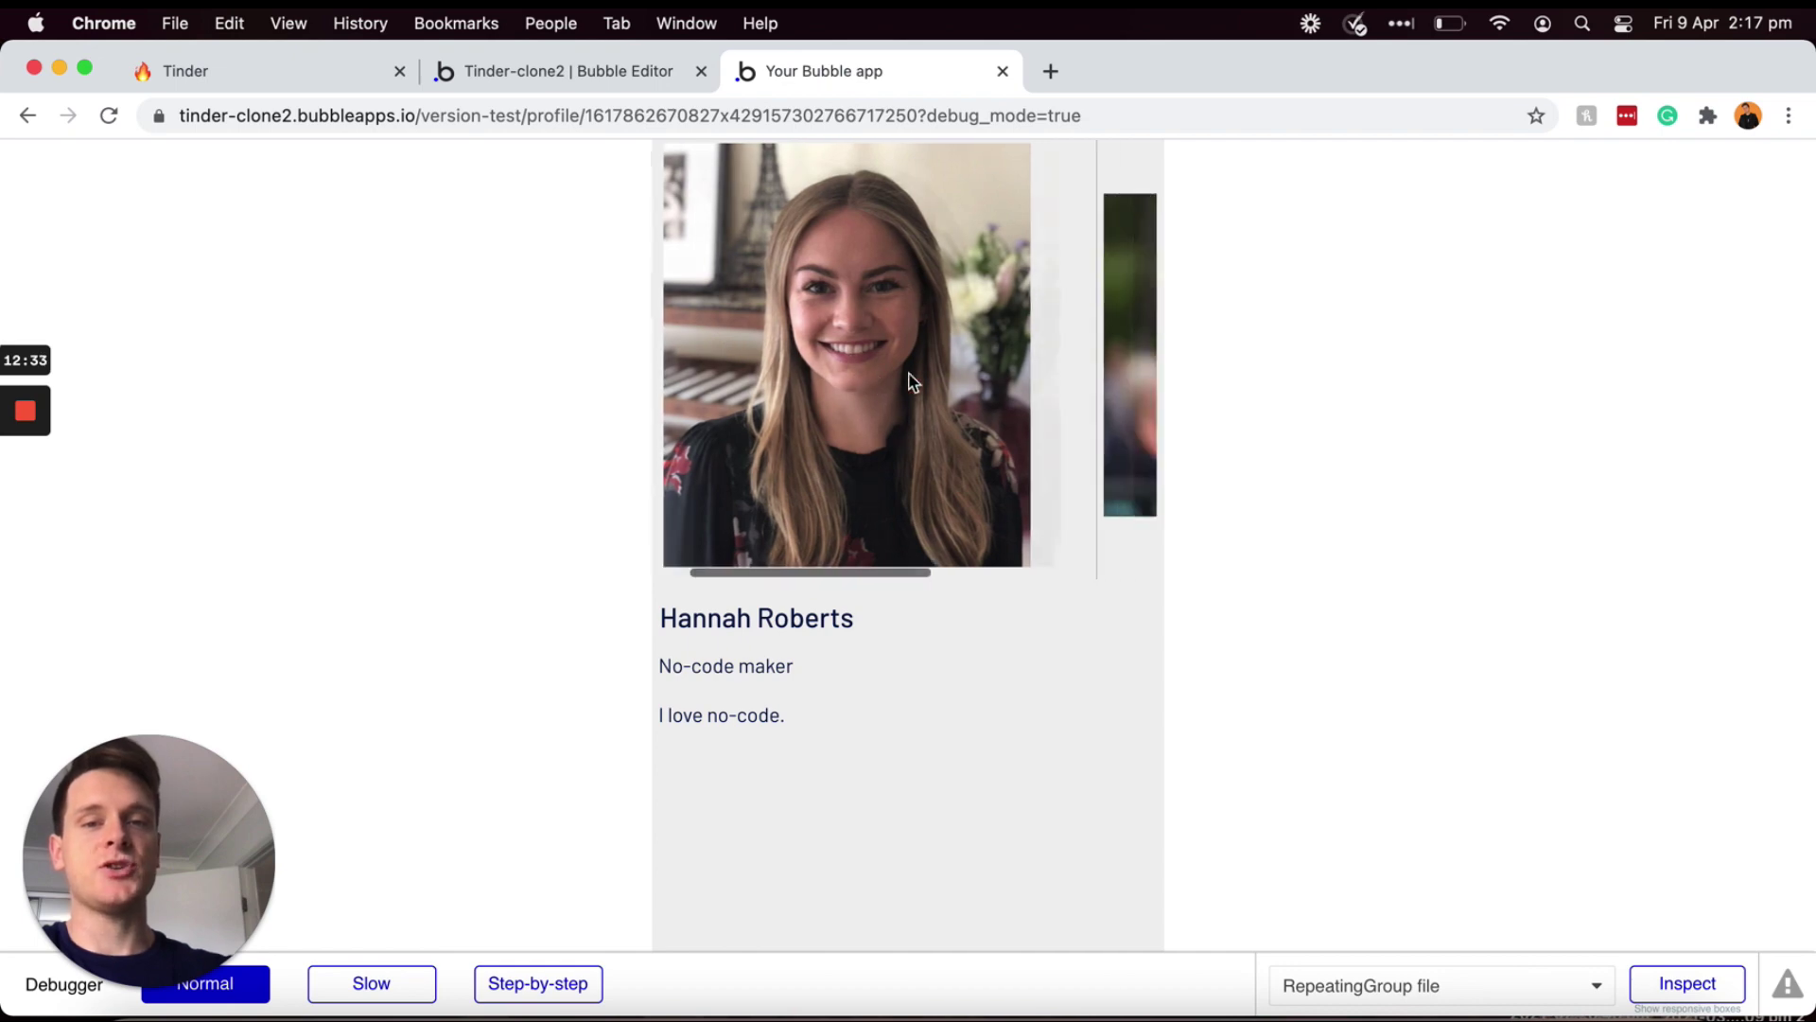
{"action": "scroll", "coordinate": [908, 372], "scroll_direction": "left", "scroll_amount": 10}
{"action": "scroll", "coordinate": [908, 372], "scroll_direction": "right", "scroll_amount": 10}
{"action": "scroll", "coordinate": [908, 371], "scroll_direction": "left", "scroll_amount": 10}
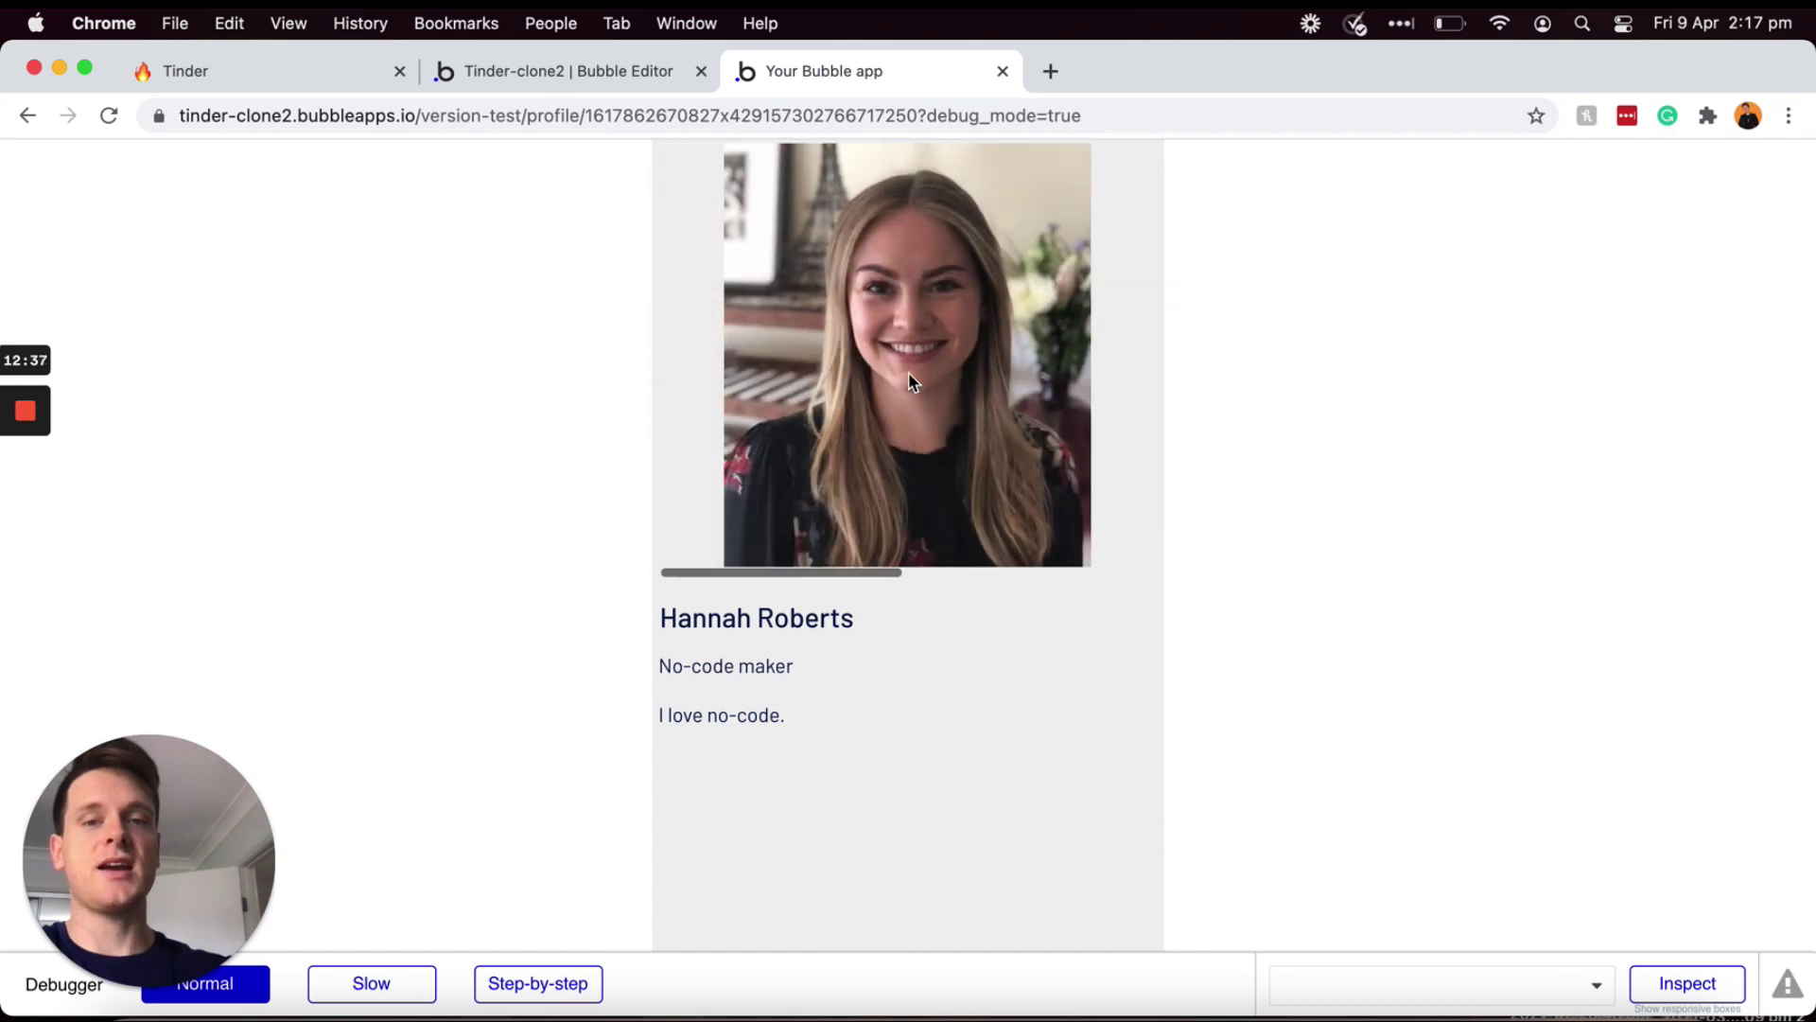